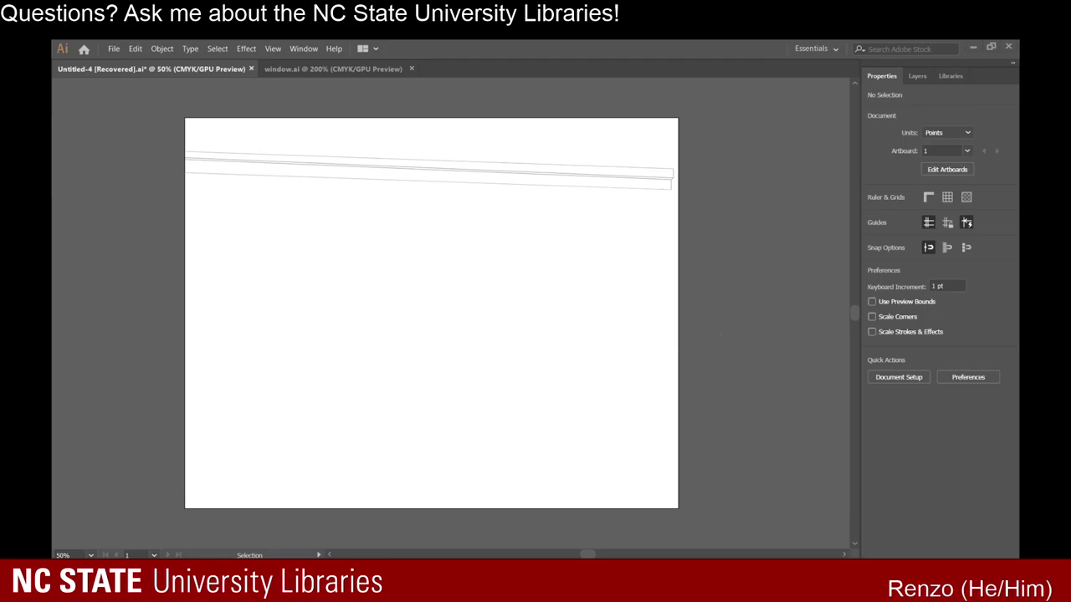
scroll(397, 311, "up", 1)
scroll(387, 323, "down", 1)
key("alt+Tab")
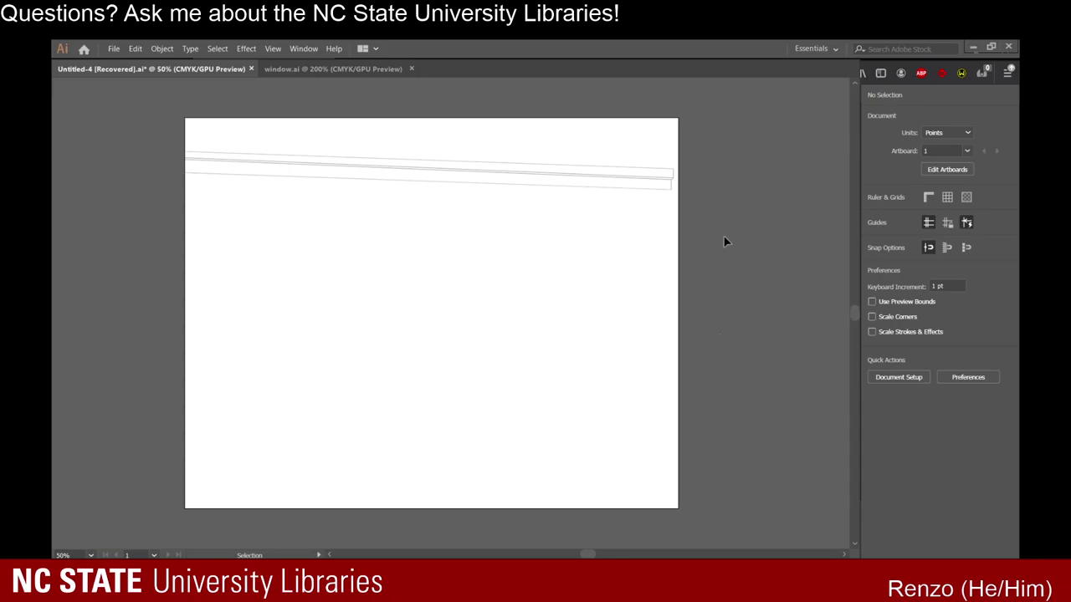
scroll(711, 285, "down", 2)
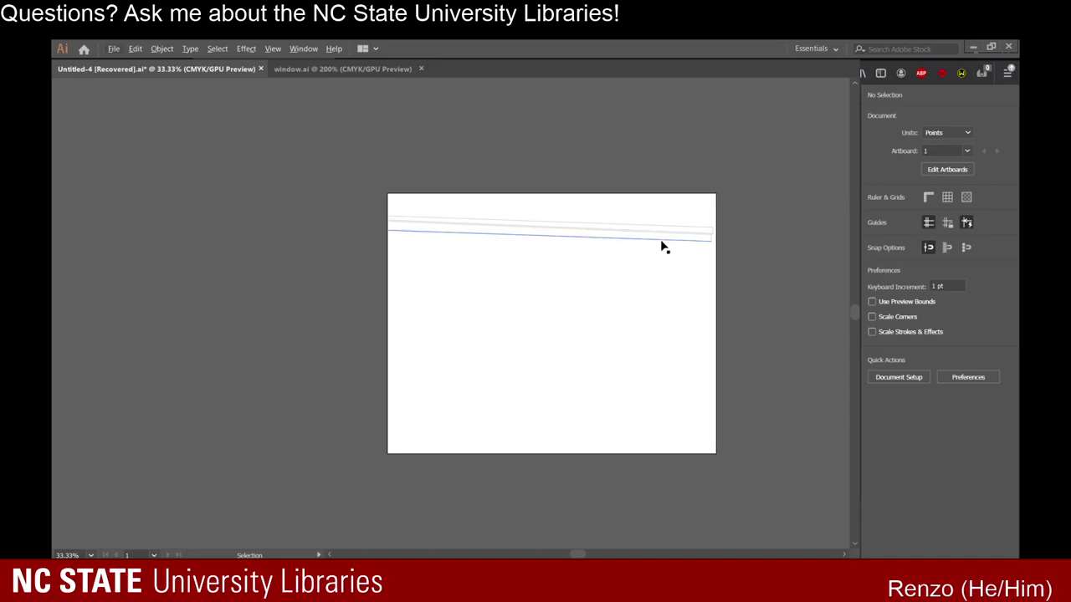
scroll(657, 251, "up", 3)
scroll(714, 406, "down", 1)
scroll(711, 355, "down", 3)
scroll(700, 327, "up", 2)
scroll(696, 332, "down", 2)
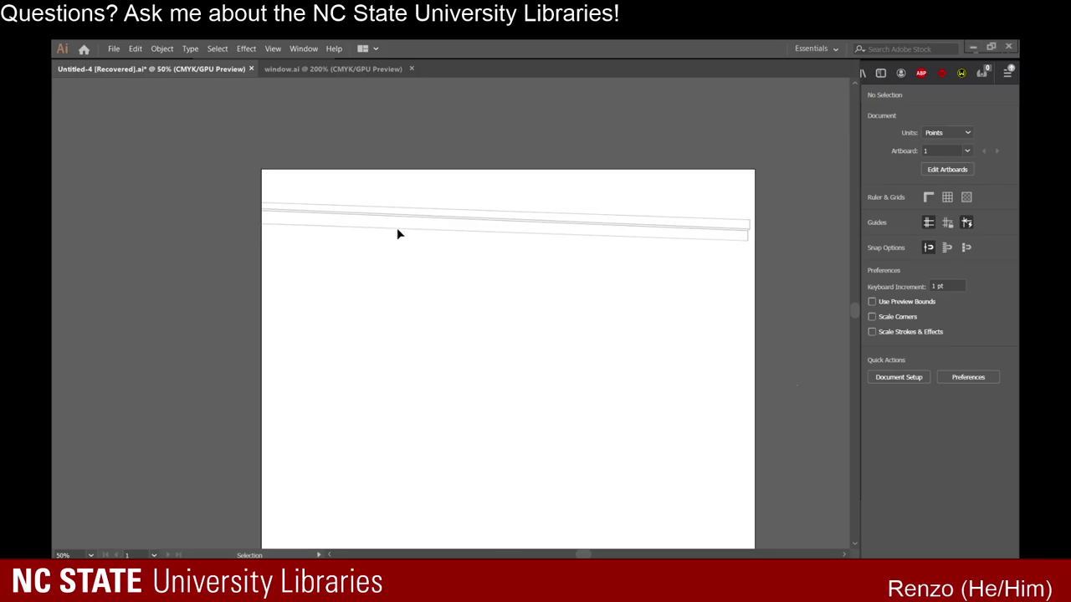
Stretch the lowest slanted line along its own angle past the artboard's right edge, to about 2546 pt wide.
scroll(673, 324, "right", 5)
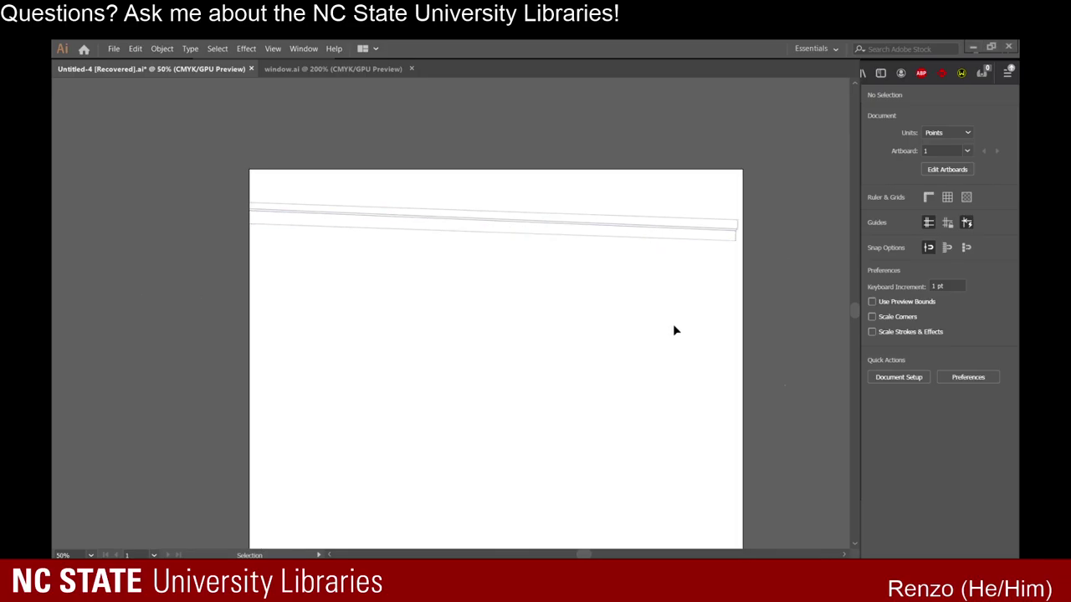
scroll(676, 340, "right", 1)
scroll(676, 340, "down", 1)
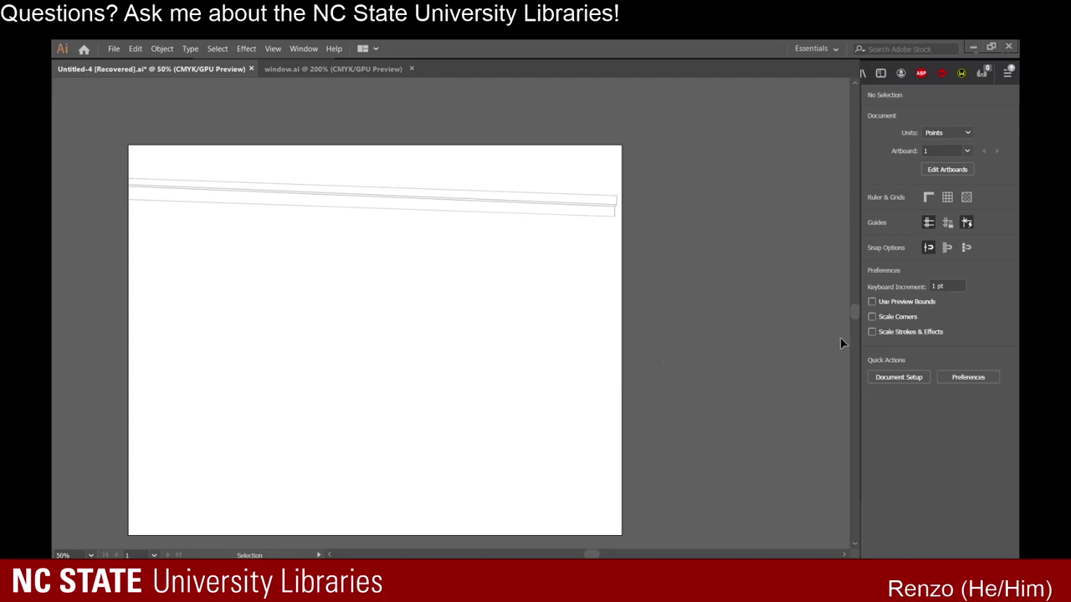
scroll(842, 342, "right", 1)
left_click(447, 211)
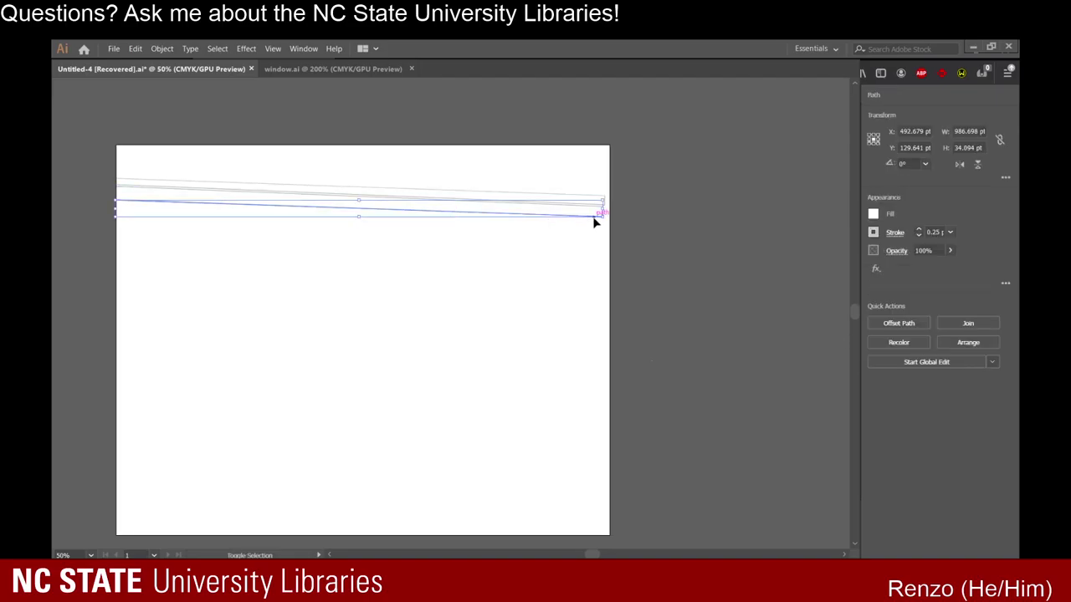
left_click_drag(601, 217, 768, 257)
left_click(724, 280)
scroll(711, 285, "down", 3)
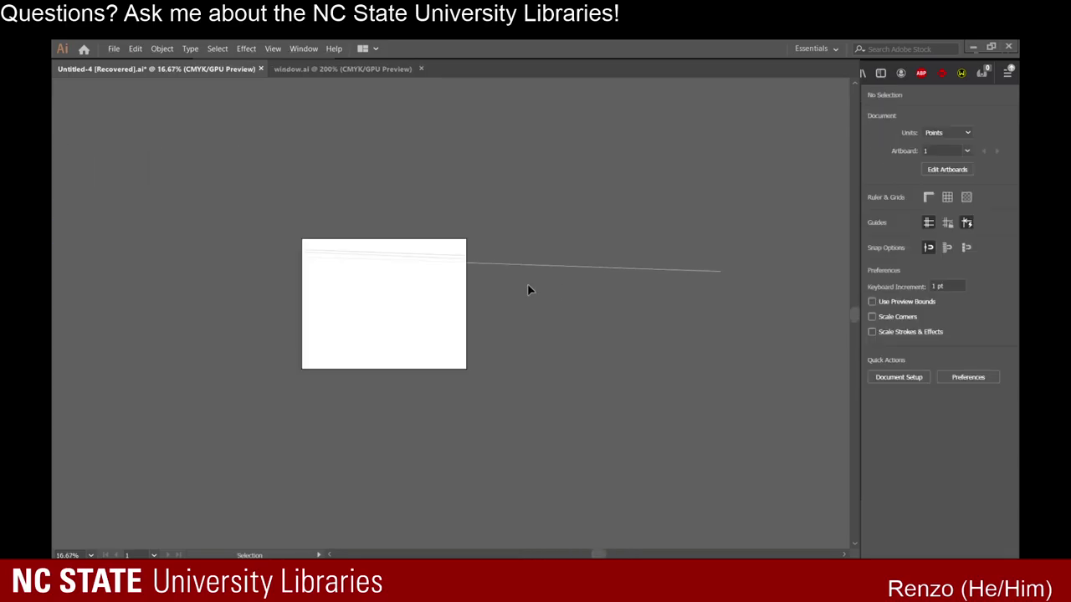
Draw a straight horizontal line about 3342 pt long with the Pen tool, from the artboard's left edge at mid-height to far beyond its right edge.
scroll(715, 276, "up", 1)
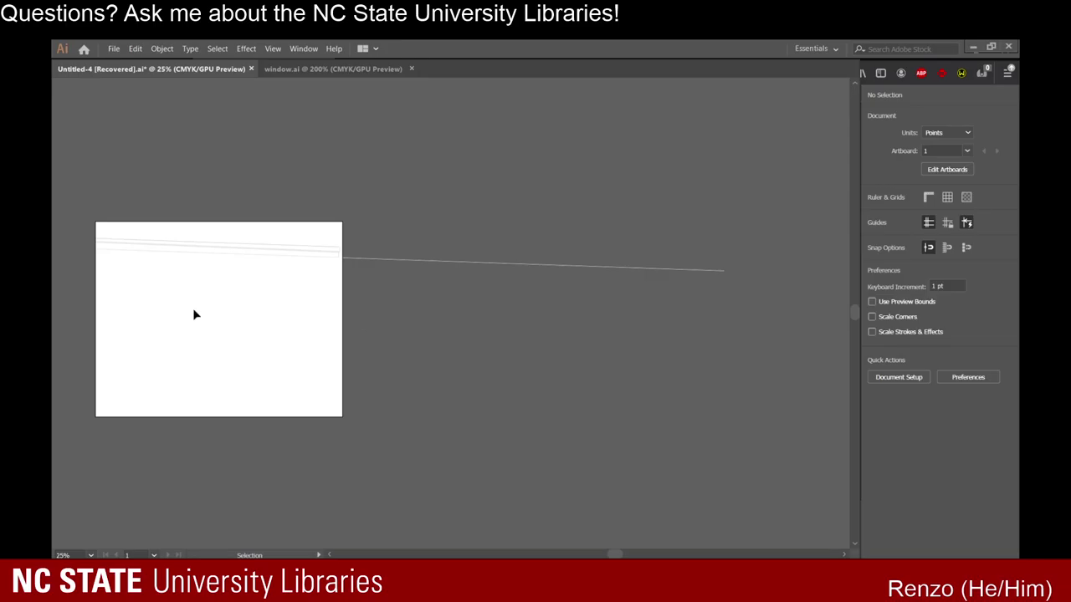
scroll(489, 283, "left", 6)
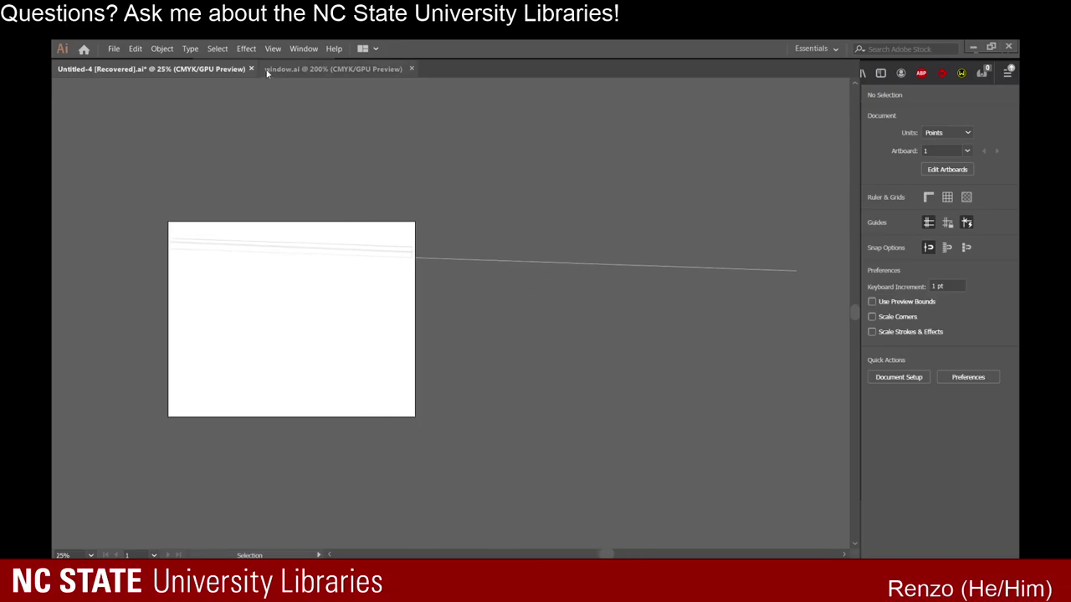
scroll(229, 311, "up", 1)
scroll(237, 311, "down", 1)
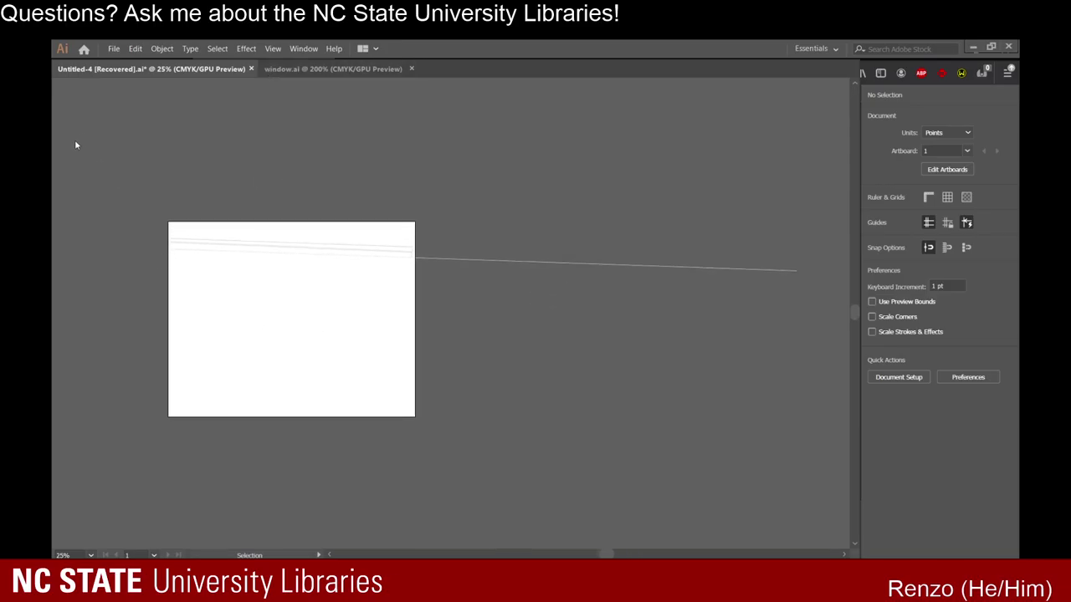
key("p")
left_click(171, 319)
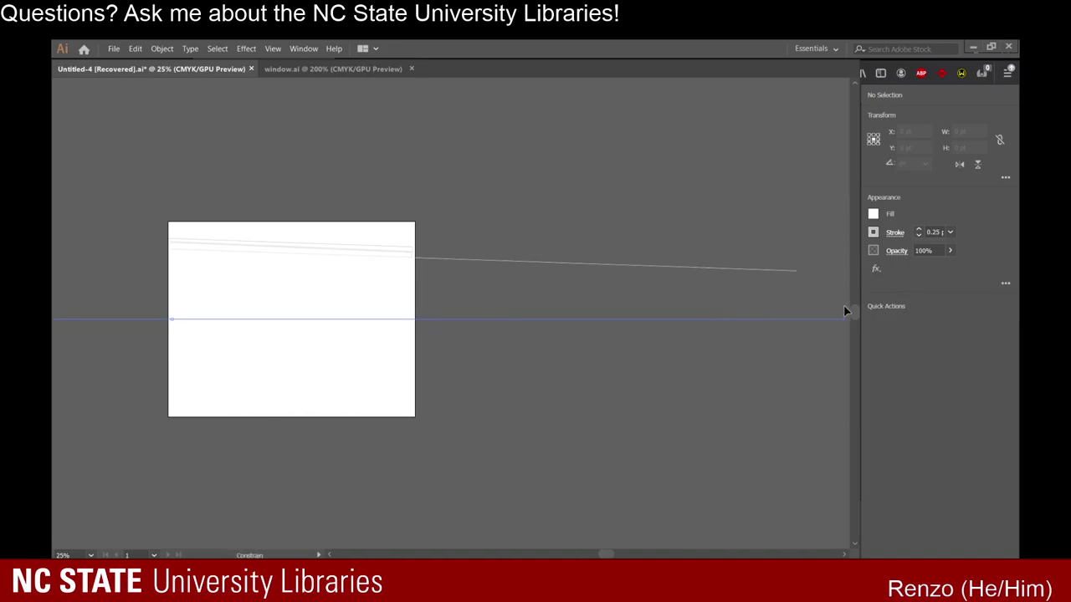
mouse_move(835, 318)
left_mouse_down()
mouse_move(664, 356)
mouse_move(339, 304)
mouse_move(837, 323)
left_mouse_up()
left_click(71, 100)
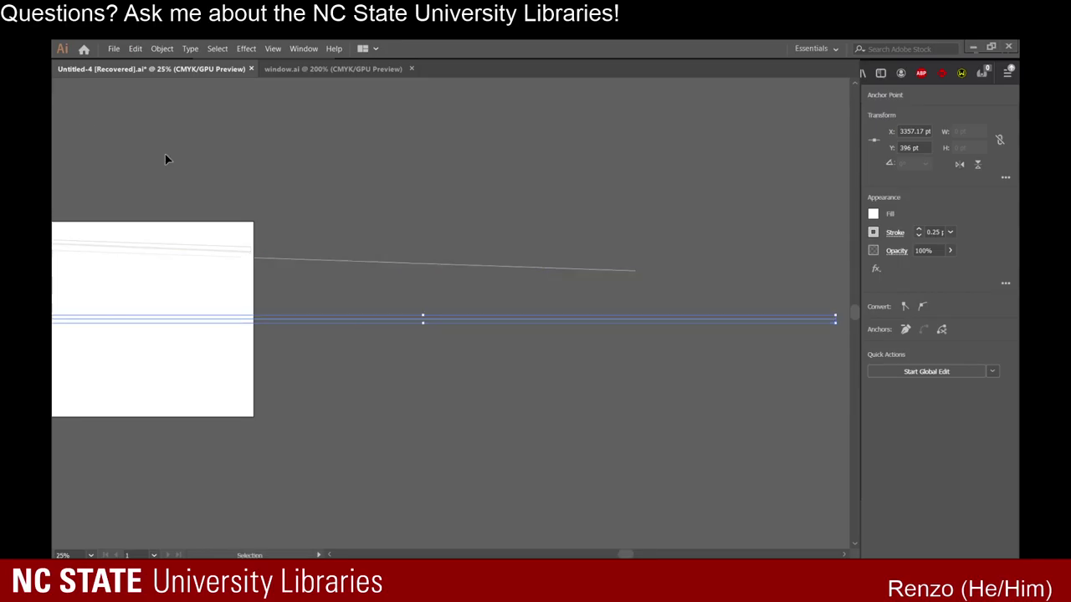
left_click(547, 375)
Change the stroke colour of the horizontal line to black and deselect it.
scroll(499, 396, "left", 2)
scroll(318, 385, "left", 3)
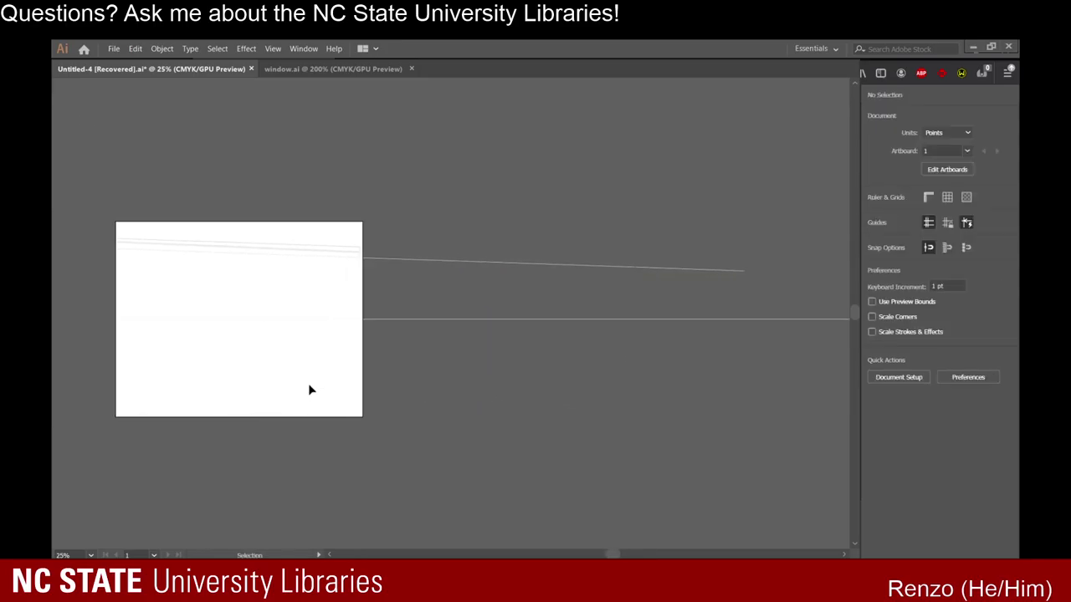
left_click(318, 320)
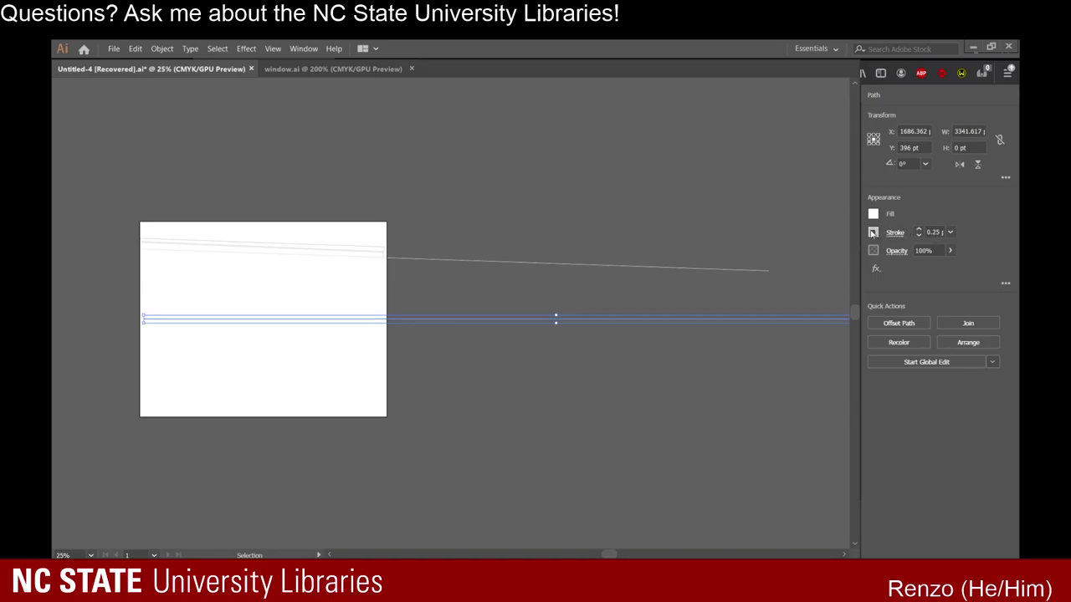
left_click(632, 293)
left_click(626, 318)
key("ctrl+z")
left_click(676, 255)
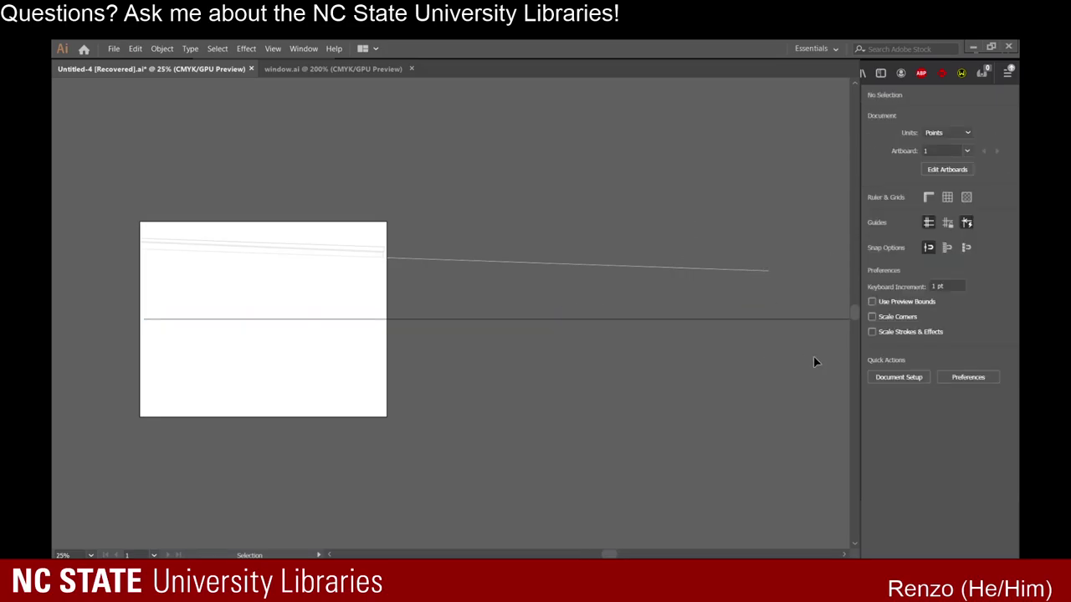
Stretch the slanted line farther right at the same angle, to about 3826 pt wide.
scroll(724, 351, "right", 3)
scroll(725, 351, "down", 1)
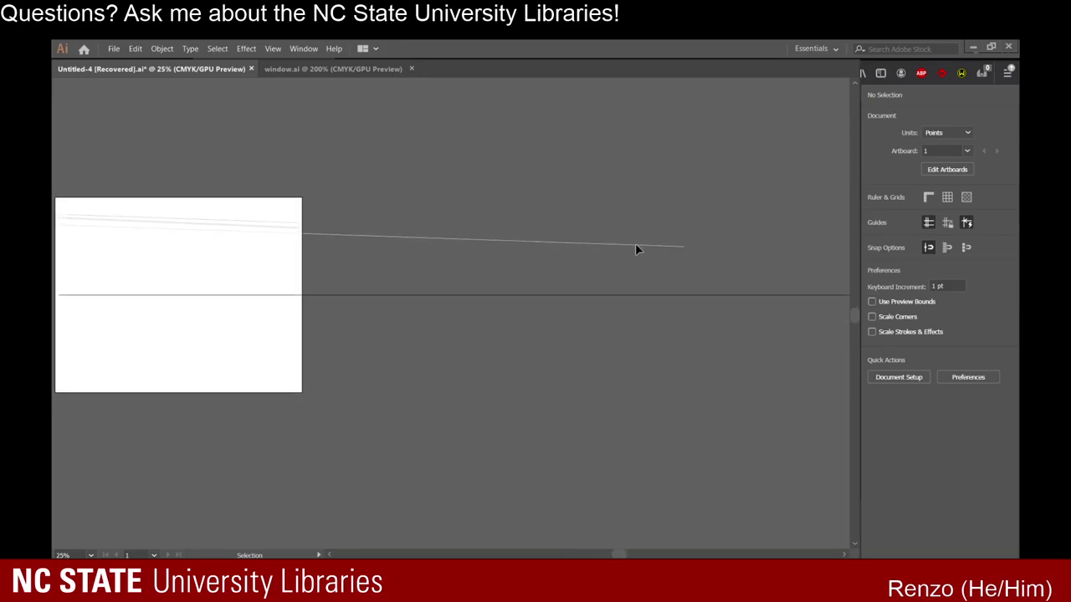
left_click(661, 245)
left_click_drag(686, 247, 783, 261)
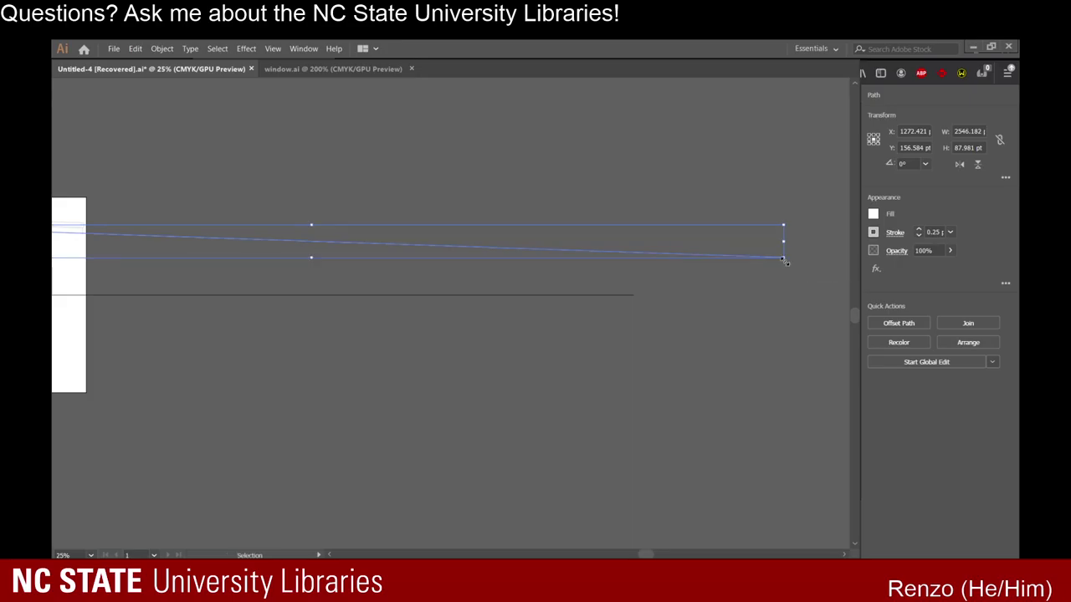
left_click(251, 268)
Lengthen the slanted line again at its existing angle until its right end reaches the level of the horizontal line.
scroll(251, 266, "left", 3)
scroll(243, 259, "left", 2)
scroll(237, 258, "down", 3)
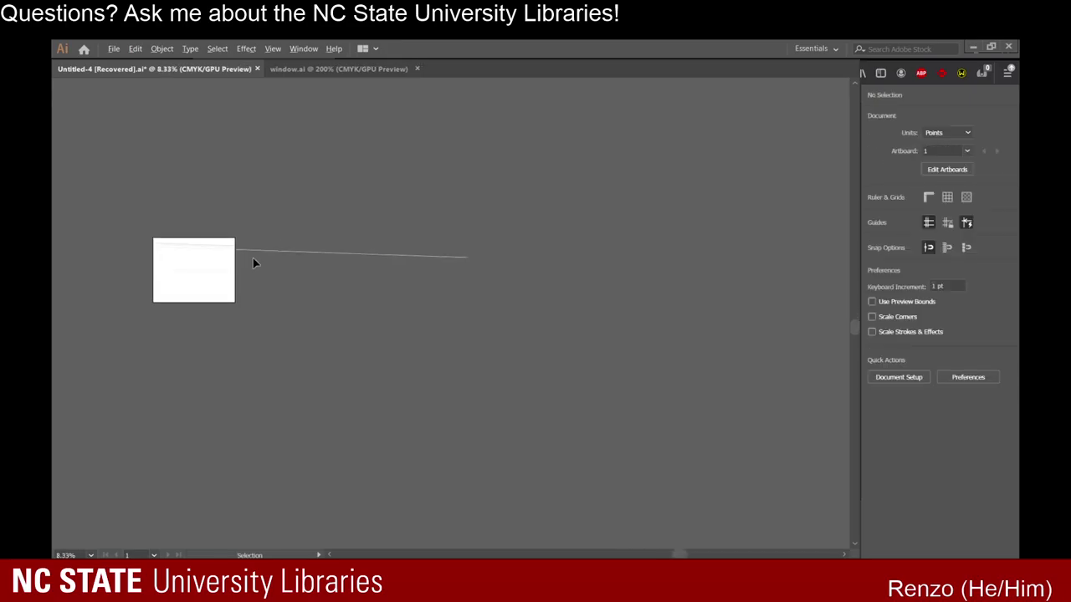
left_click(469, 257)
left_click_drag(469, 257, 829, 282)
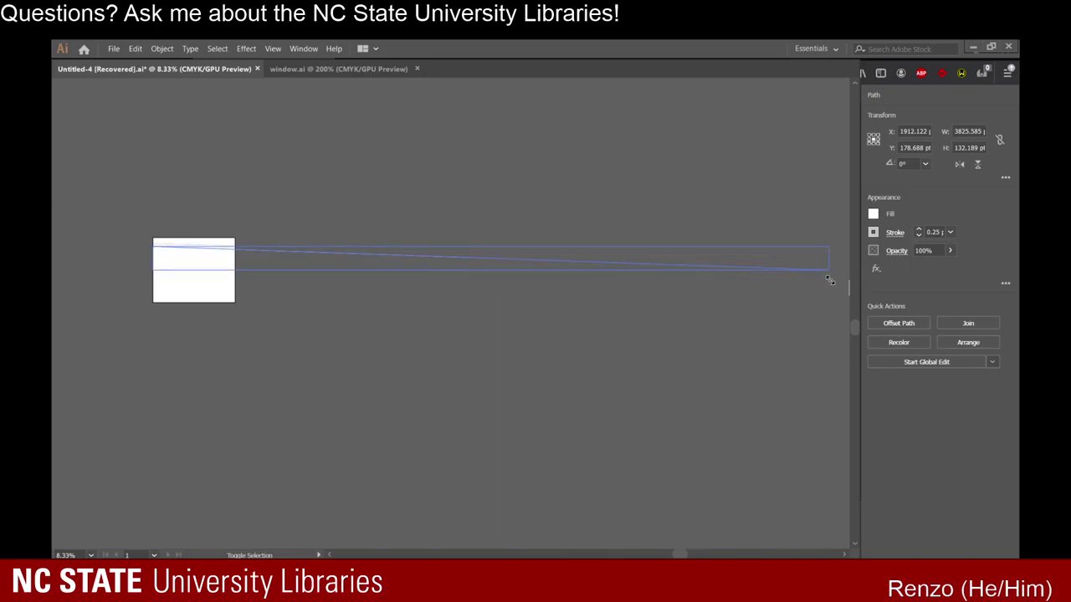
left_click(558, 343)
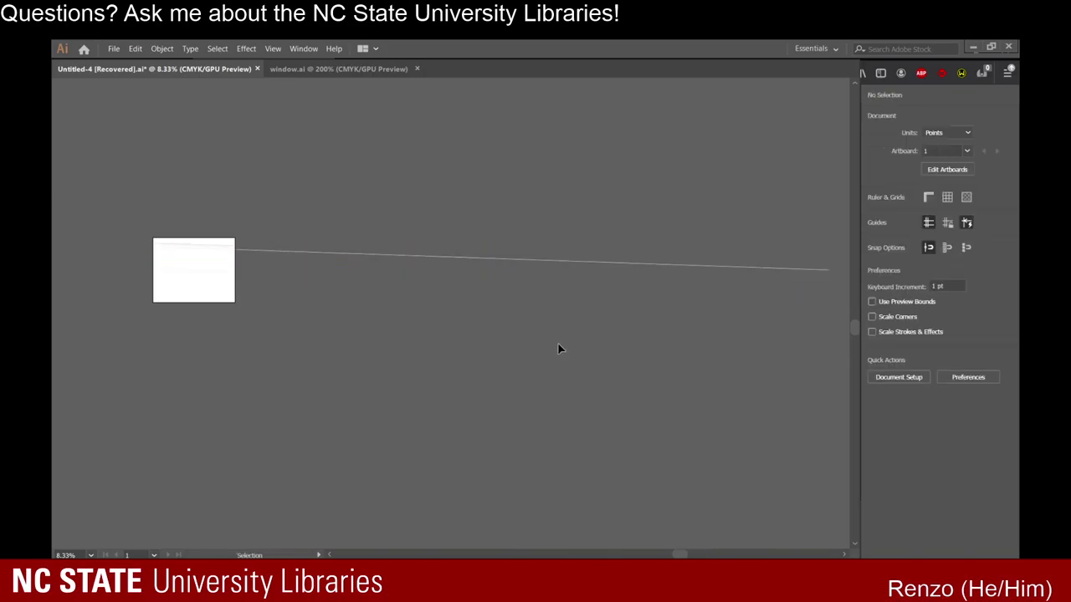
Extend the horizontal line's right end slightly beyond the end of the slanted line.
left_click(291, 270)
left_click_drag(430, 270, 835, 275)
left_click(781, 296)
Examine how the slanted and horizontal lines run across the artboard and beyond its right edge.
scroll(210, 248, "left", 2)
scroll(184, 252, "up", 2, "alt")
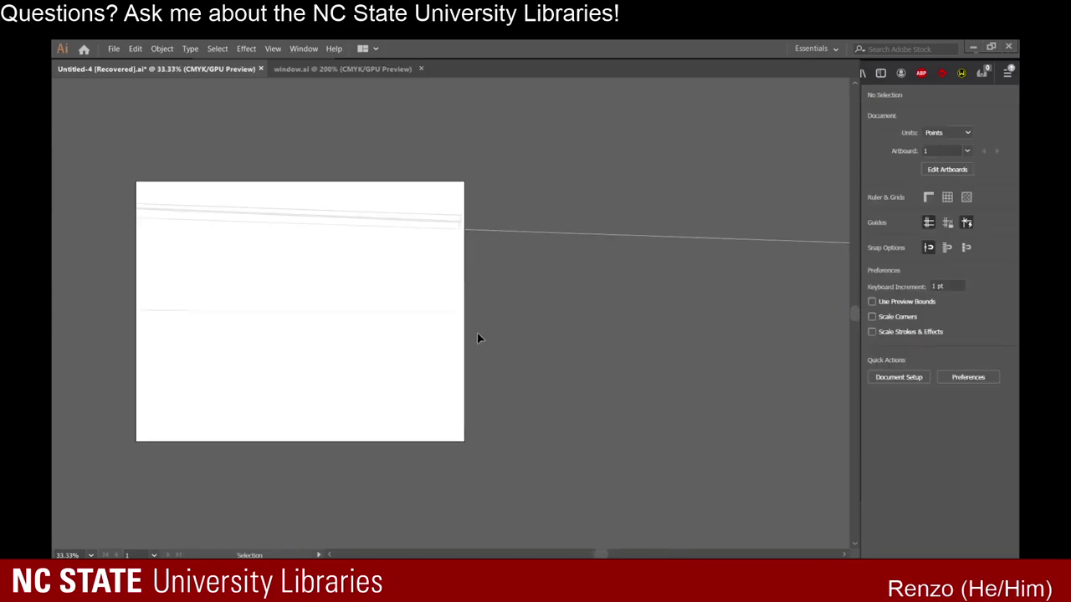
left_click(335, 312)
left_click(371, 286)
scroll(352, 335, "up", 2, "alt")
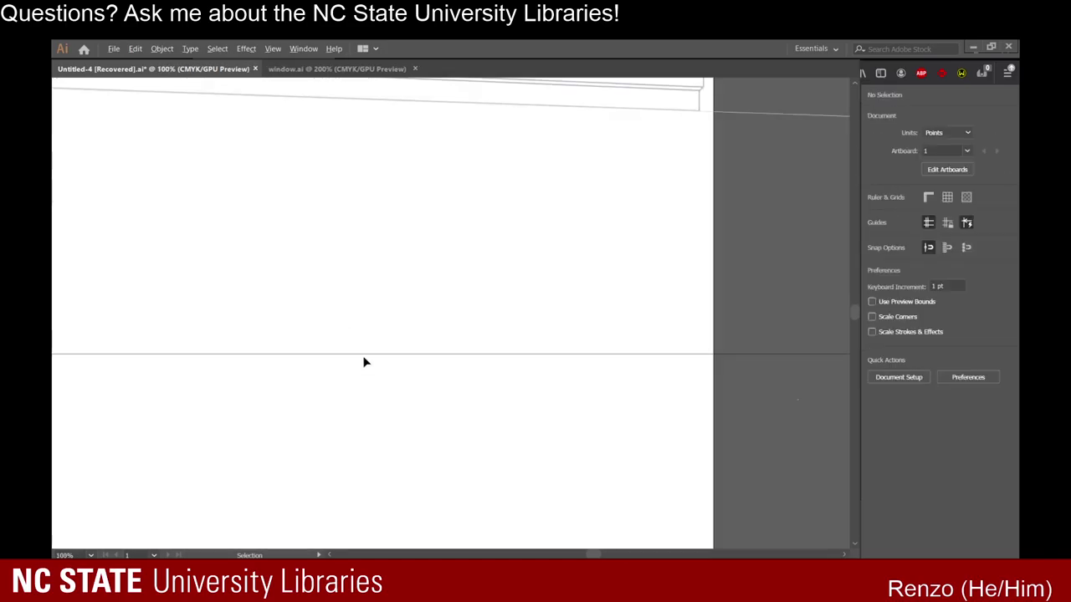
scroll(477, 325, "down", 5, "alt")
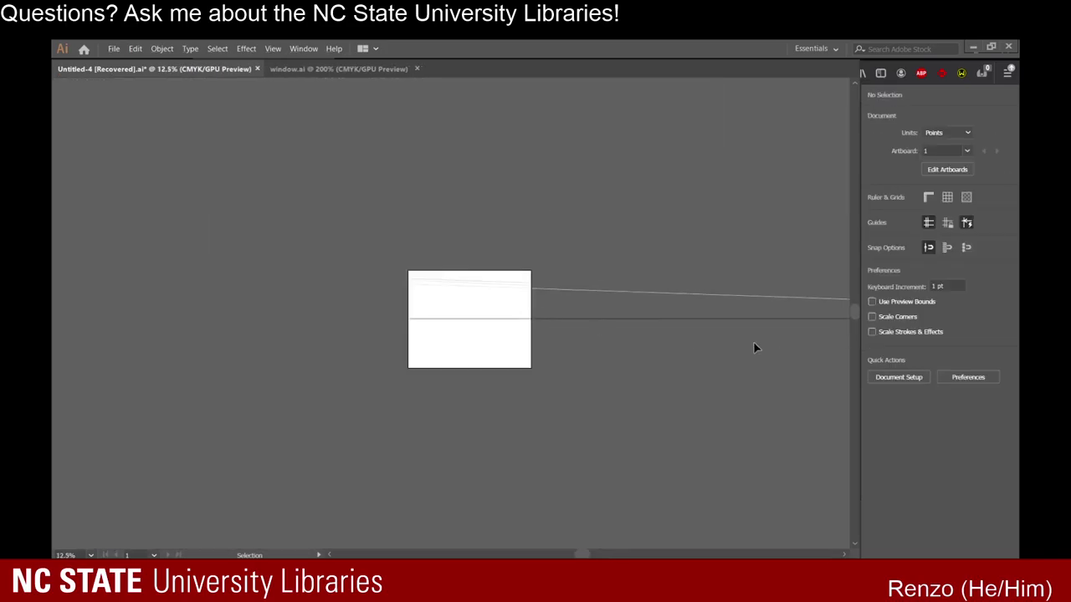
scroll(486, 294, "up", 4, "alt")
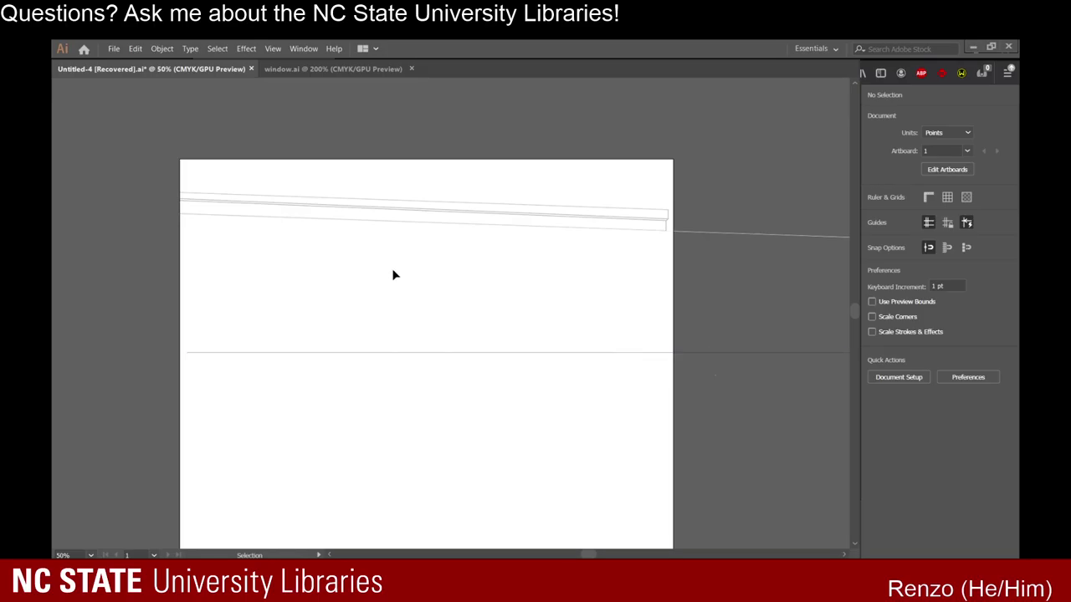
scroll(614, 318, "down", 1, "alt")
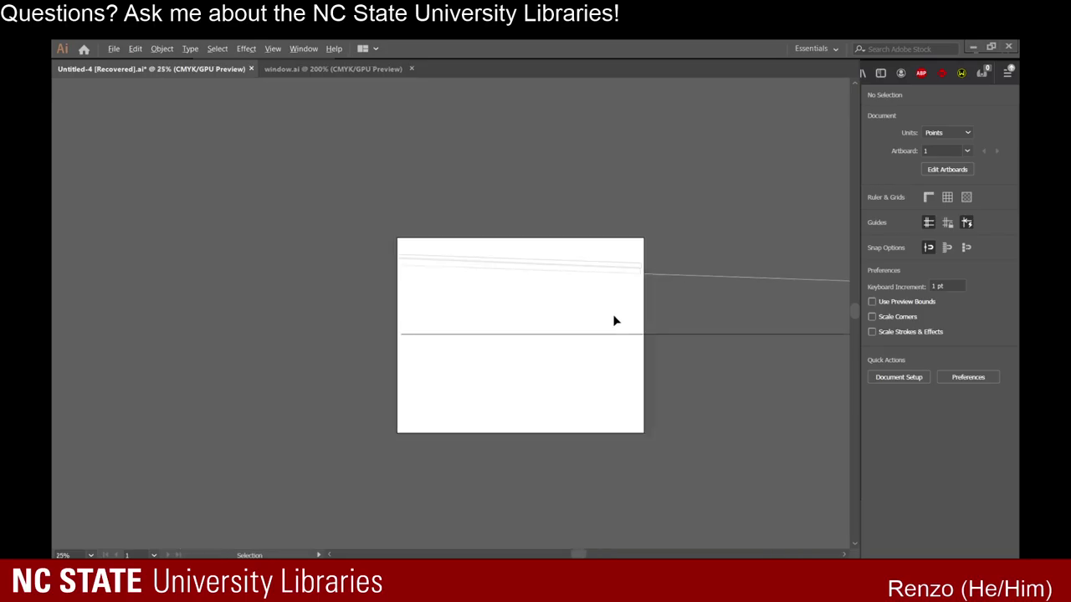
scroll(535, 371, "down", 1)
scroll(541, 363, "right", 1)
scroll(518, 341, "down", 2, "alt")
Shorten the slanted line at its angle so its right end lies exactly where it crosses the horizontal line.
scroll(533, 334, "right", 4)
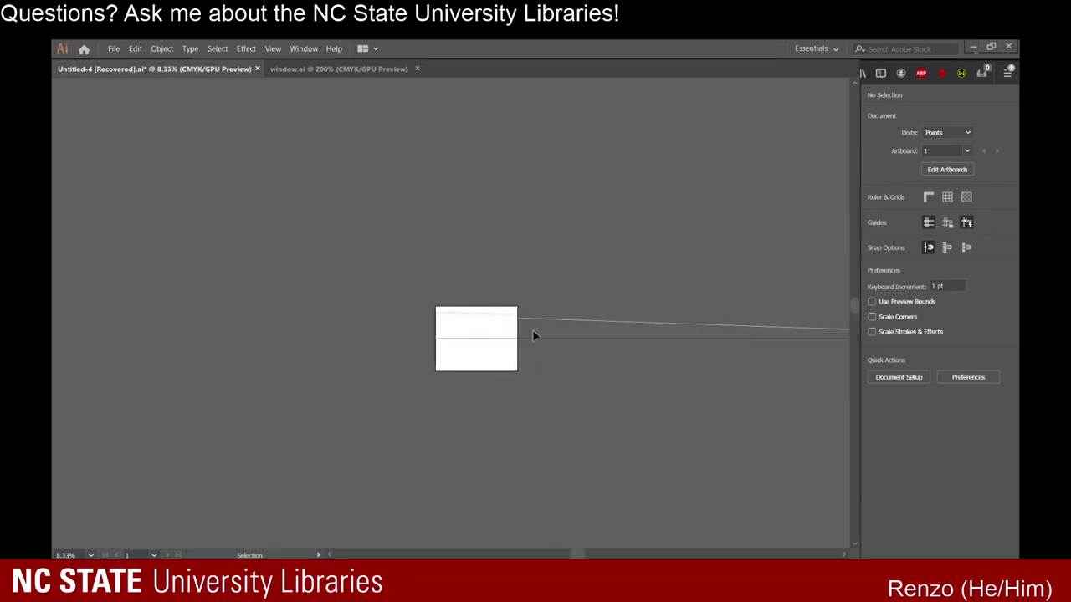
scroll(630, 380, "right", 5)
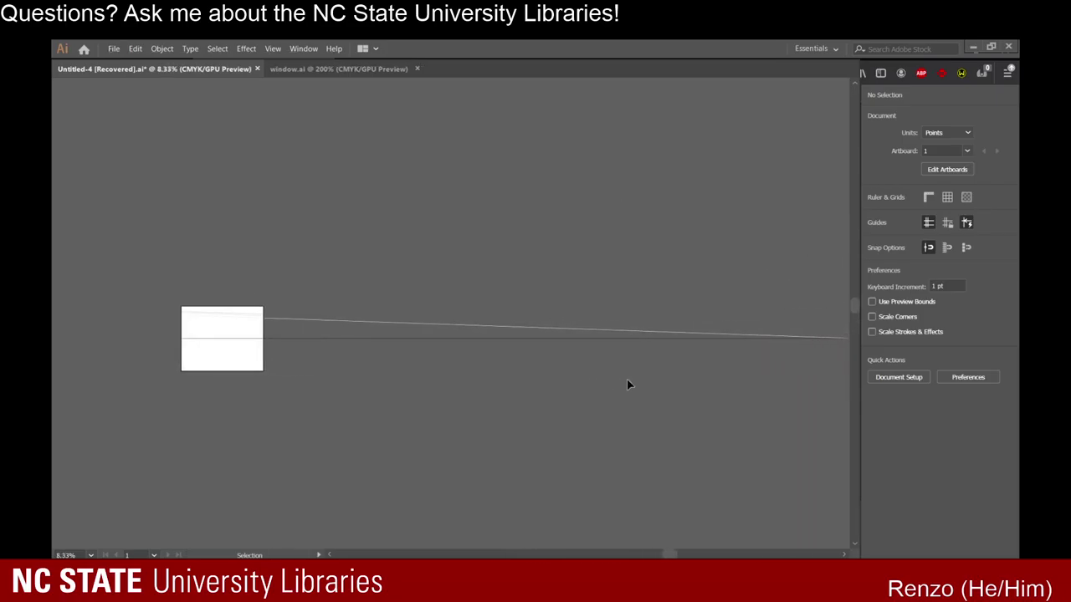
scroll(762, 343, "up", 3, "alt")
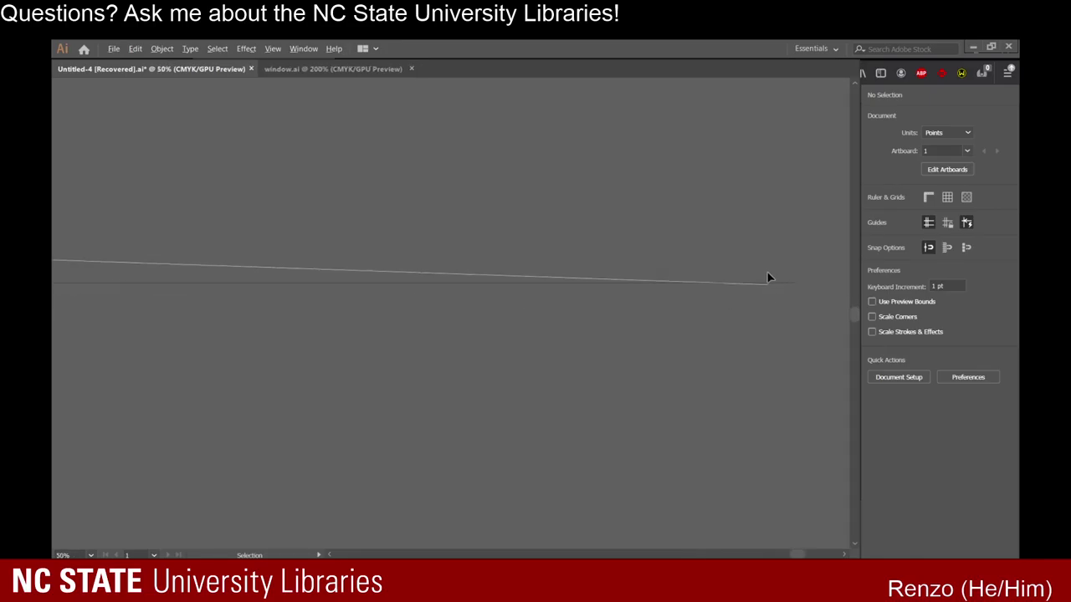
scroll(768, 278, "up", 3, "alt")
scroll(471, 310, "up", 2, "alt")
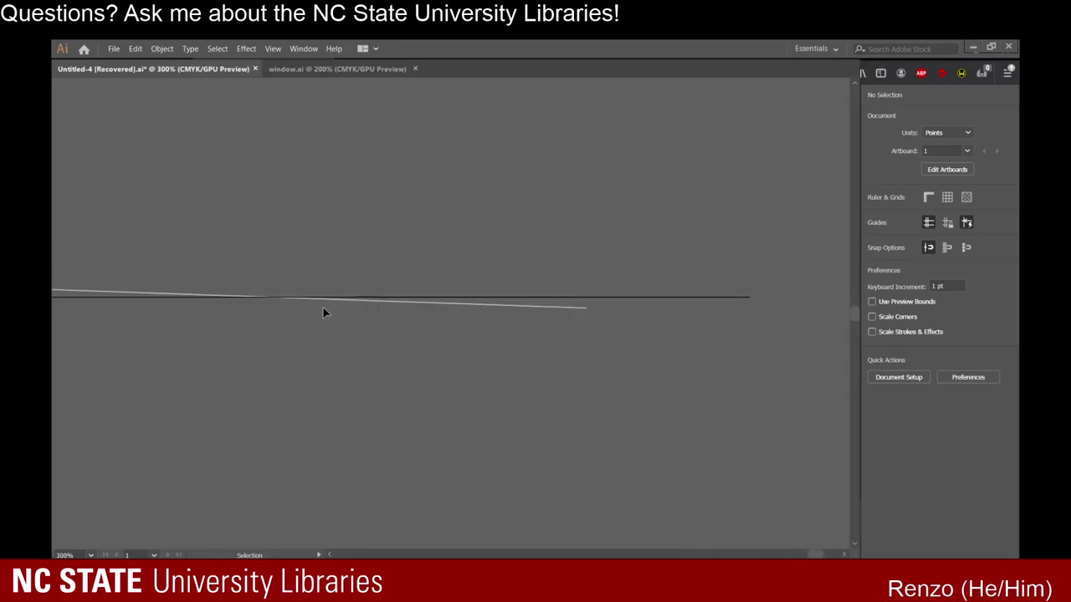
scroll(314, 312, "left", 1)
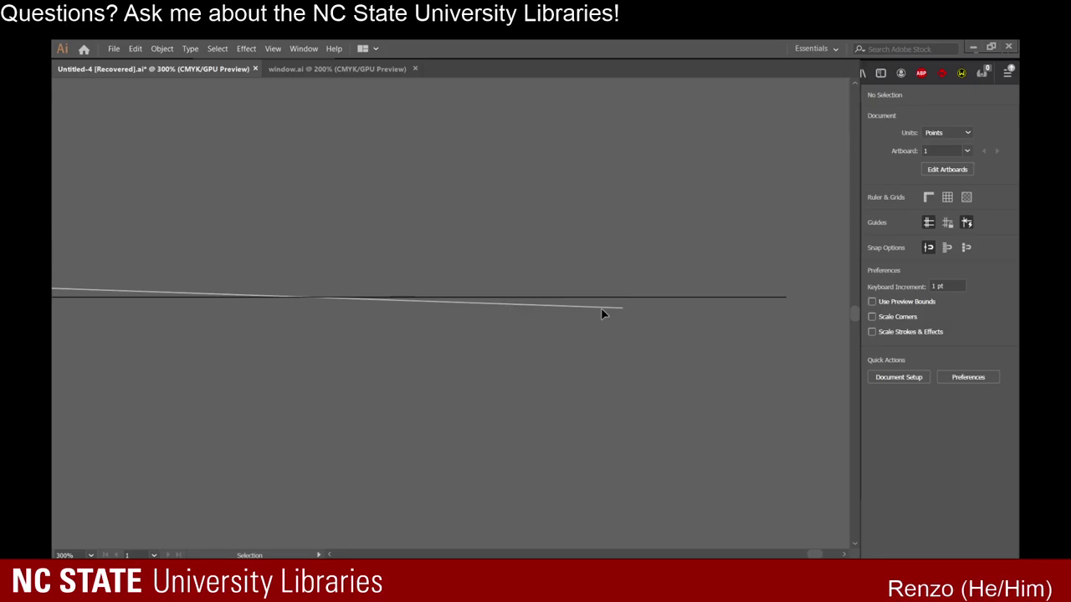
left_click_drag(605, 308, 307, 297)
left_click(379, 276)
scroll(192, 351, "down", 5)
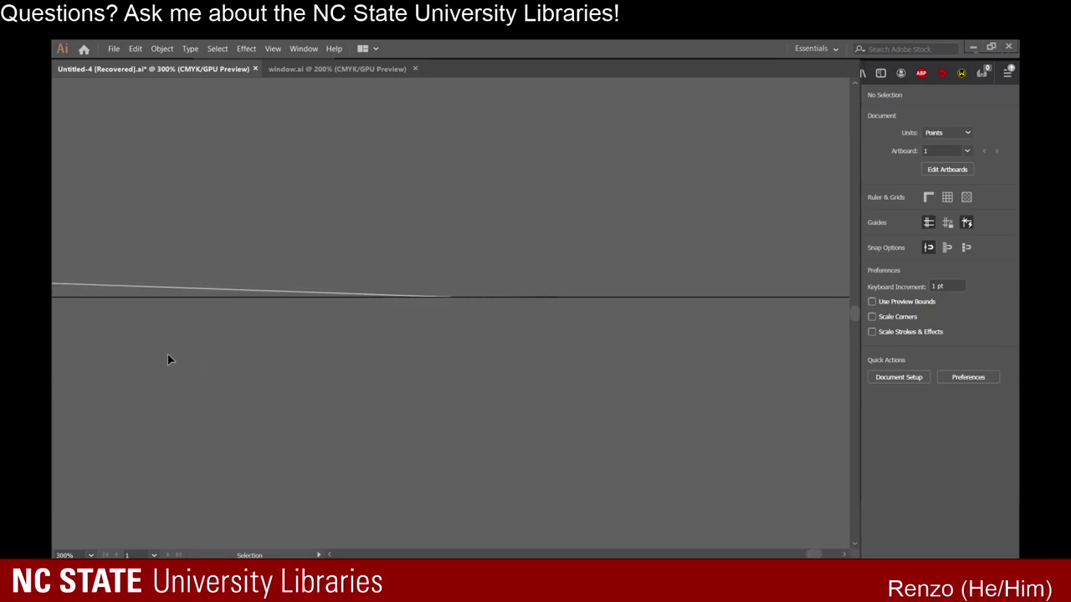
scroll(289, 388, "left", 11)
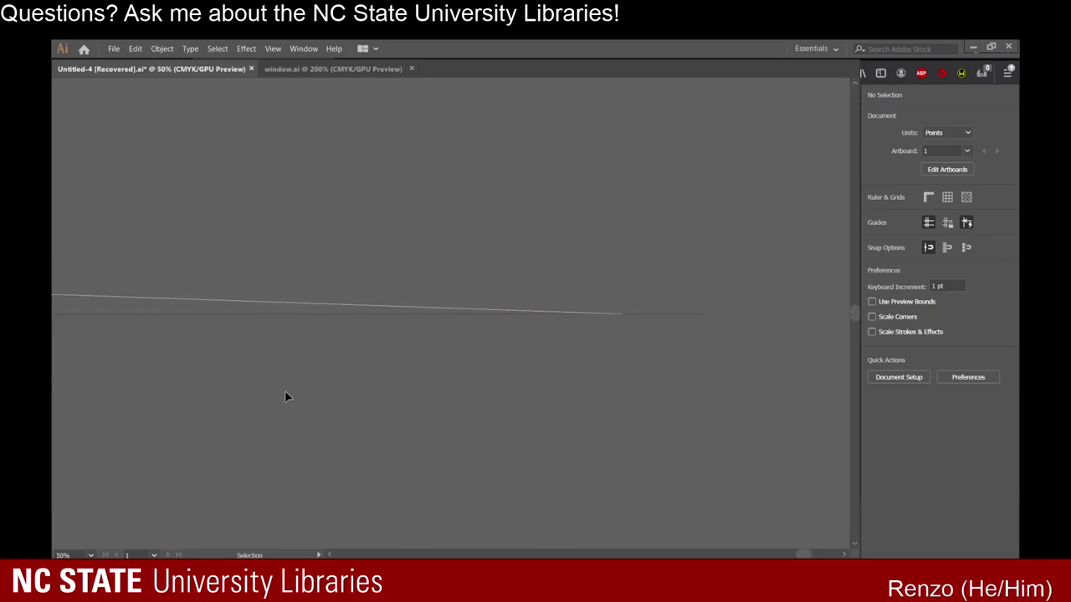
scroll(185, 303, "left", 5)
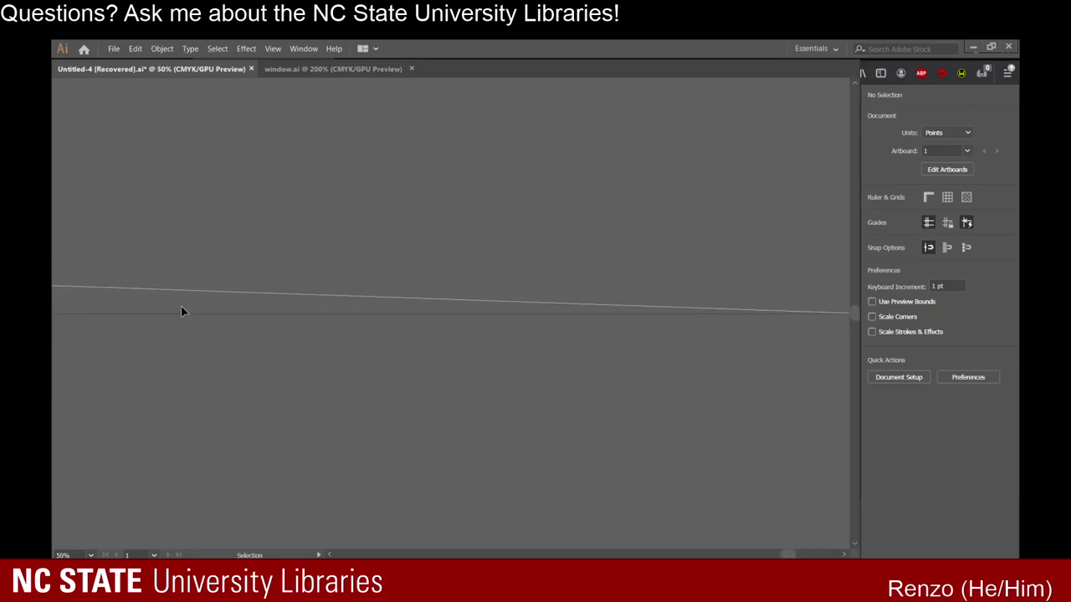
scroll(159, 317, "left", 5)
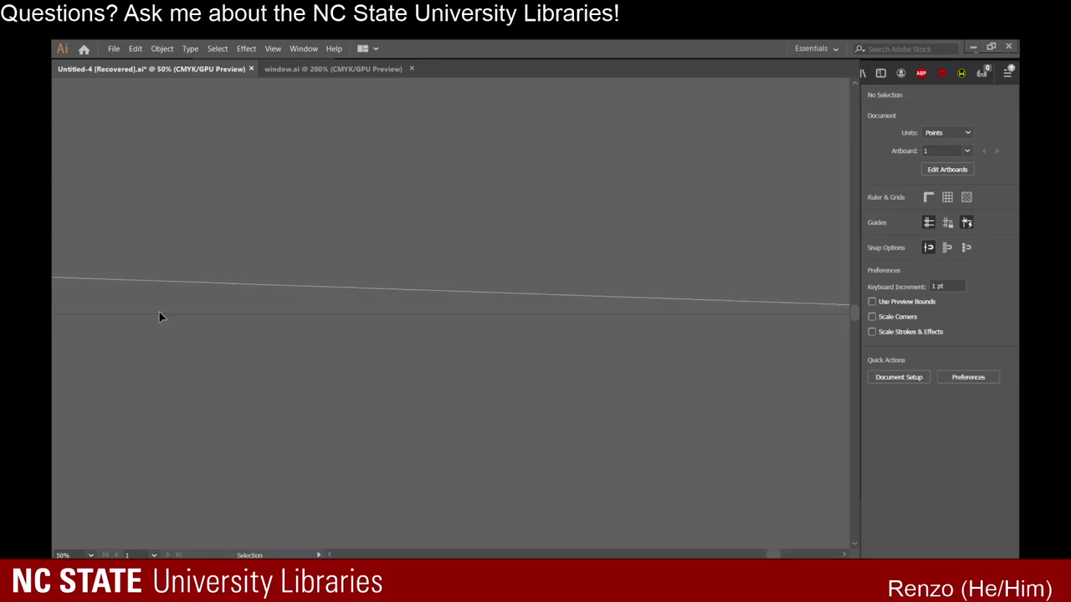
scroll(497, 394, "left", 2)
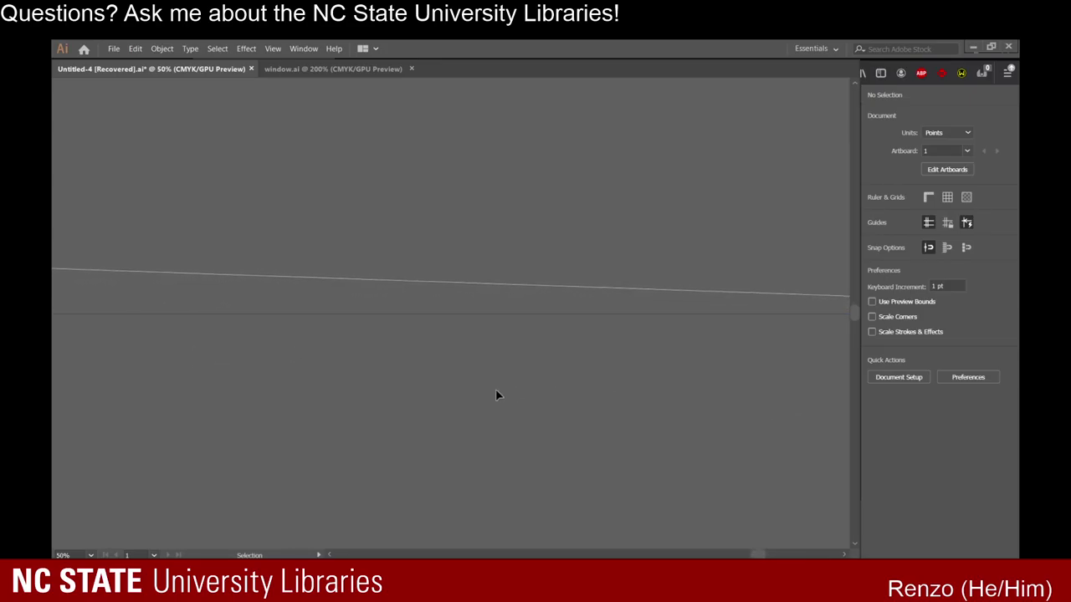
Examine how the slanted line converges with the horizontal line, from the artboard to their meeting point.
scroll(583, 469, "down", 3)
scroll(438, 444, "up", 3)
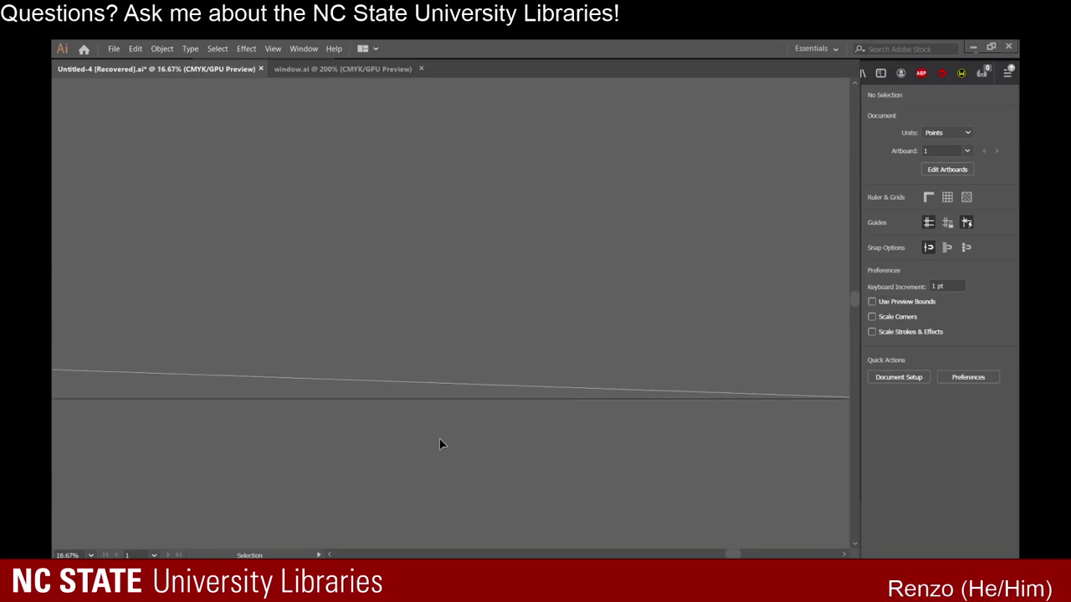
scroll(394, 314, "down", 6)
scroll(382, 290, "up", 8)
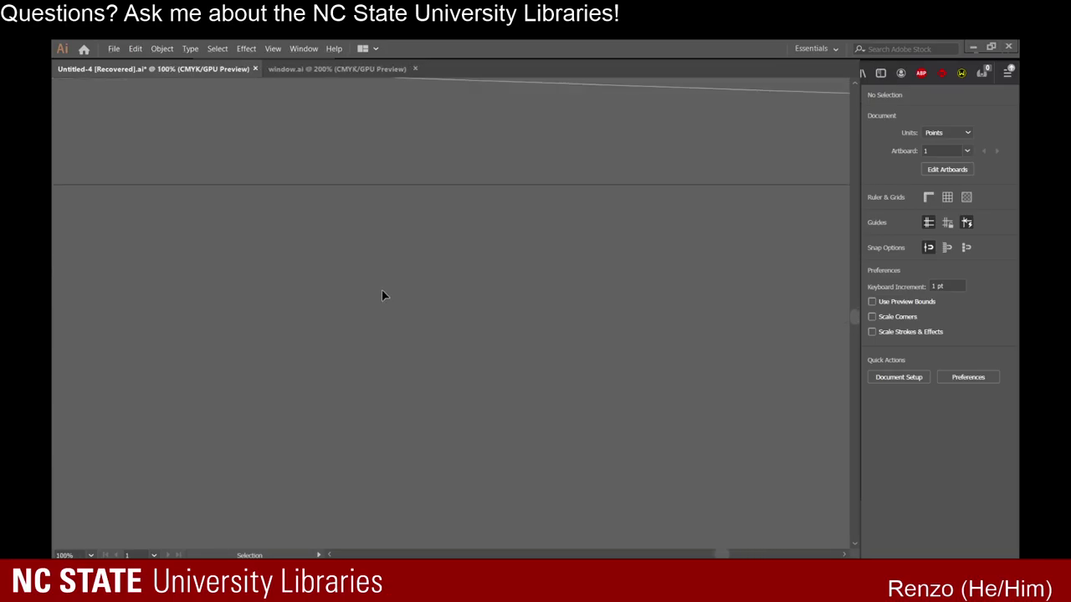
scroll(377, 308, "down", 10)
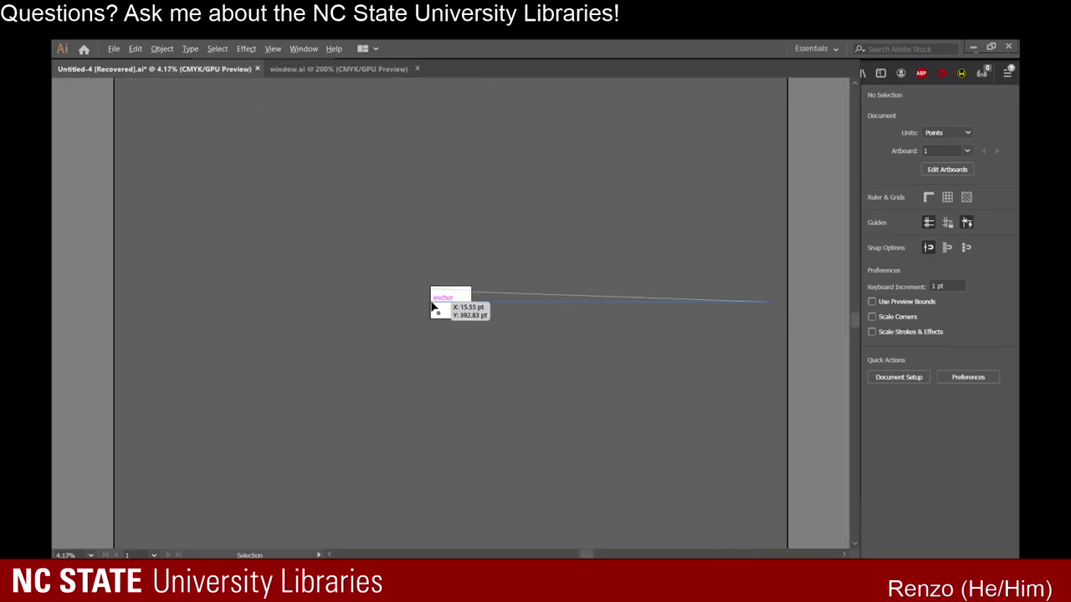
scroll(443, 308, "up", 7)
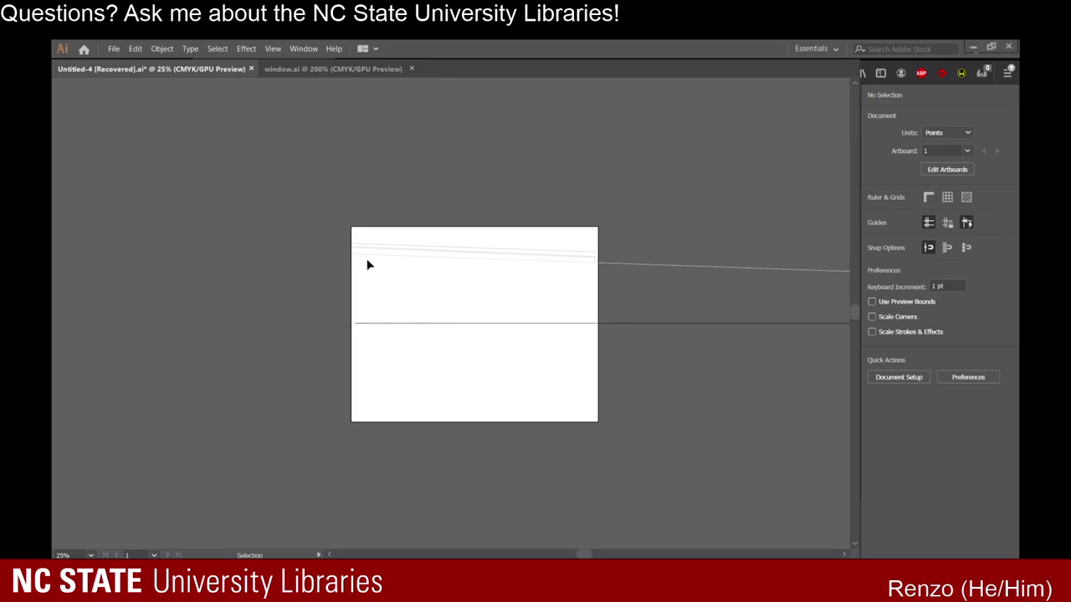
Compare the window drawing in window.ai with the roofline drawing in the untitled document.
left_click(334, 68)
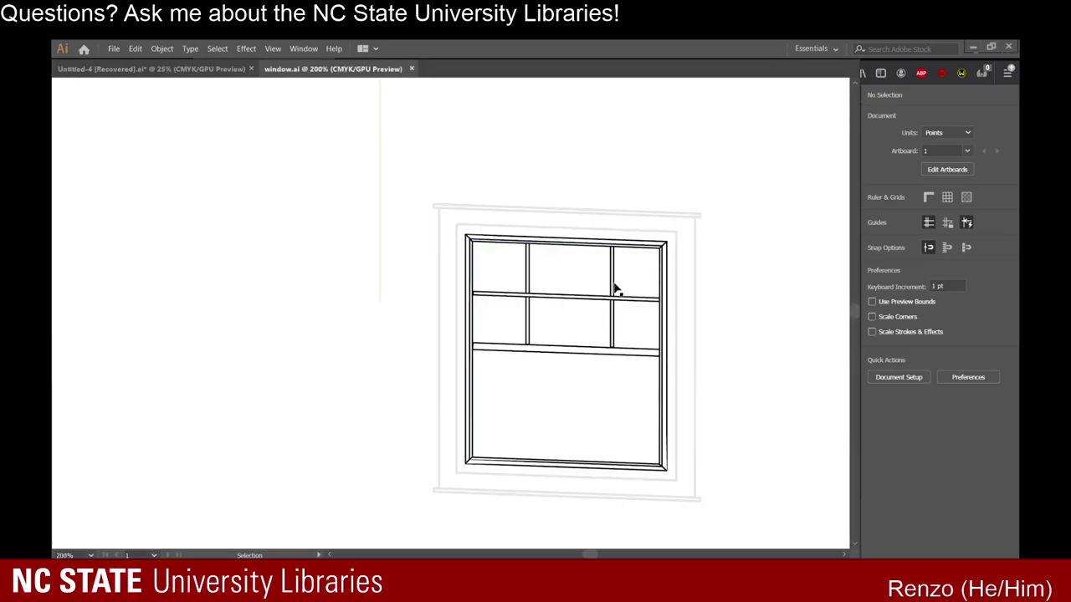
left_click(198, 70)
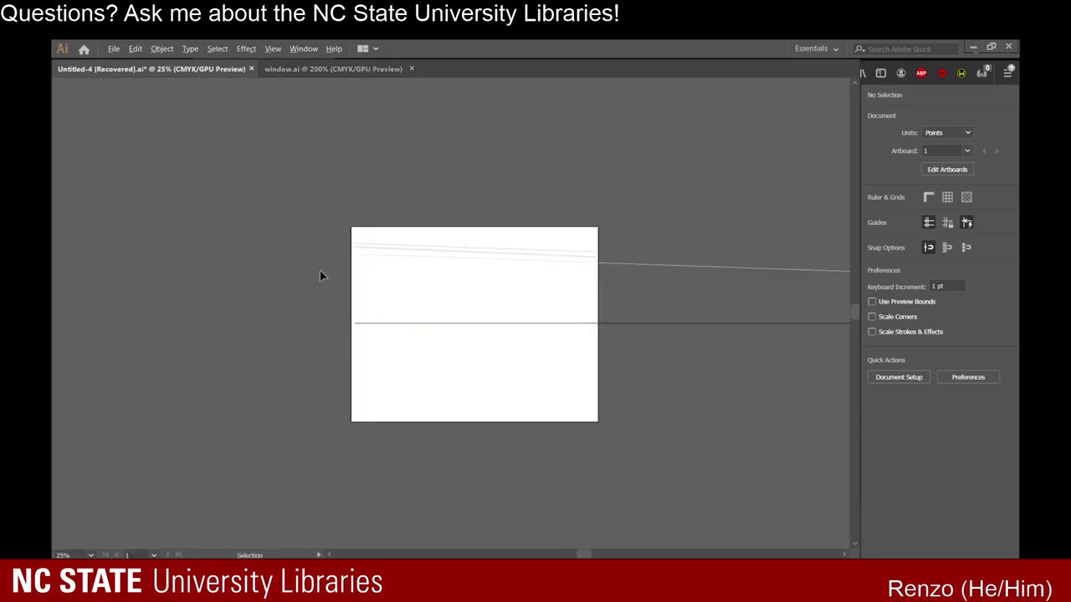
scroll(383, 285, "up", 2)
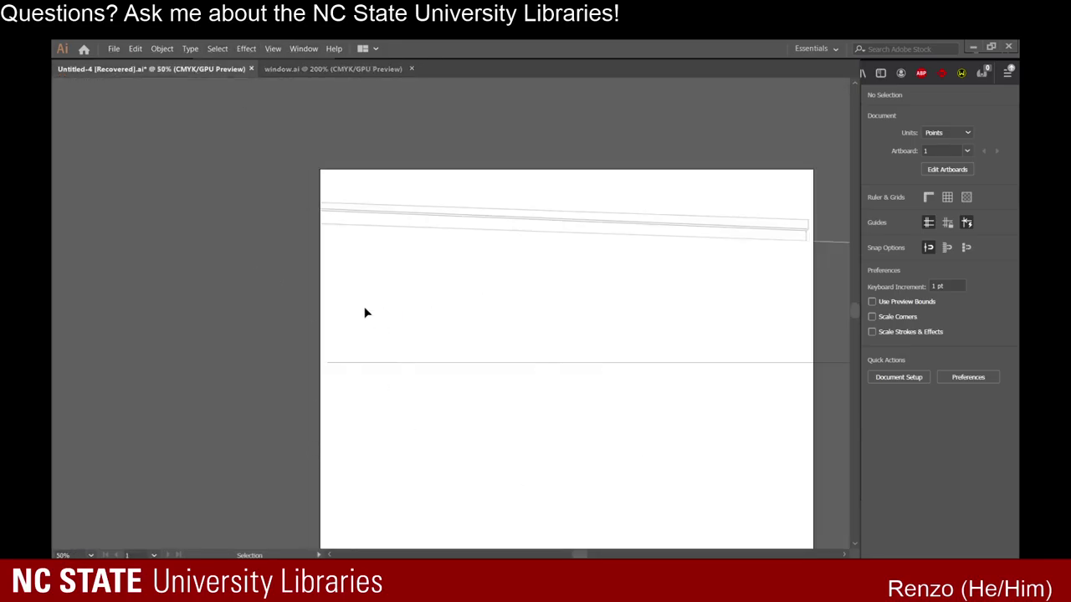
scroll(366, 312, "up", 1)
left_click(283, 69)
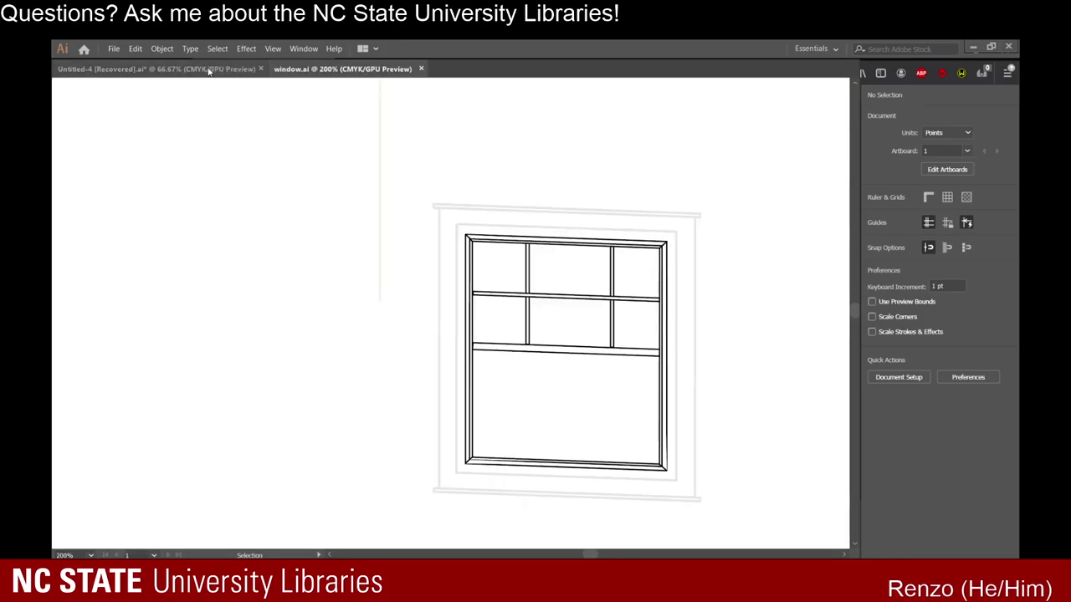
left_click(208, 68)
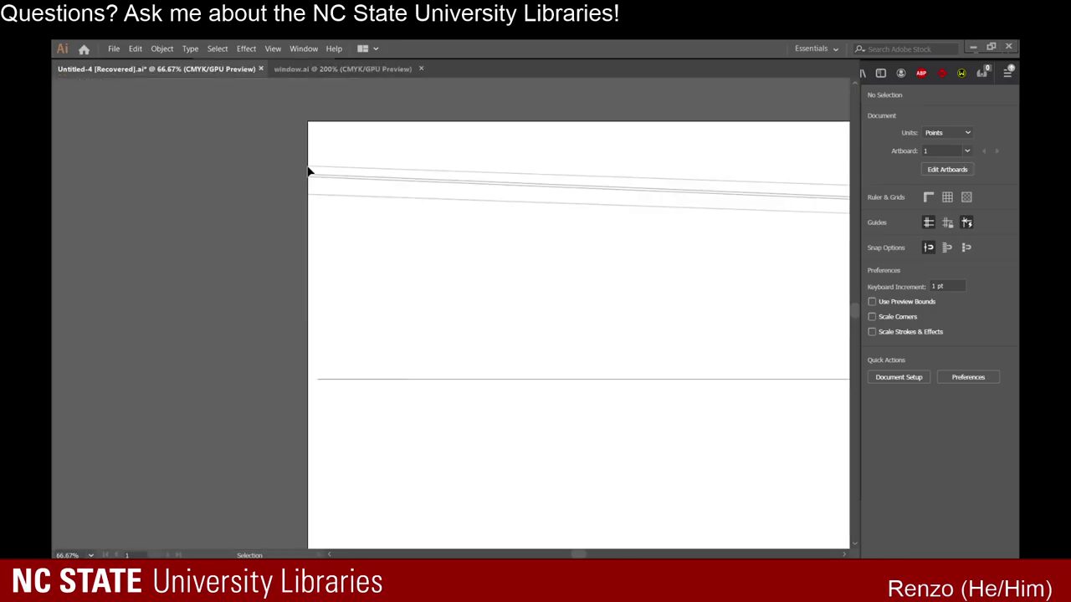
Copy the window's frame and panes from window.ai into the untitled drawing and place them below the roofline near the artboard's left edge.
left_click(334, 70)
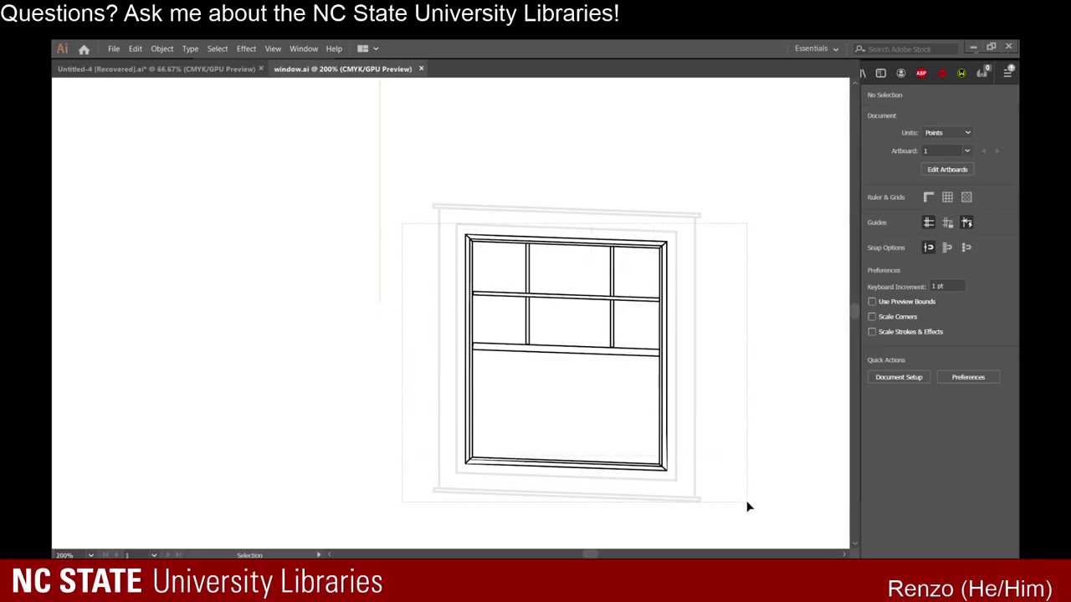
key("a")
key("ctrl+a")
key("ctrl+c")
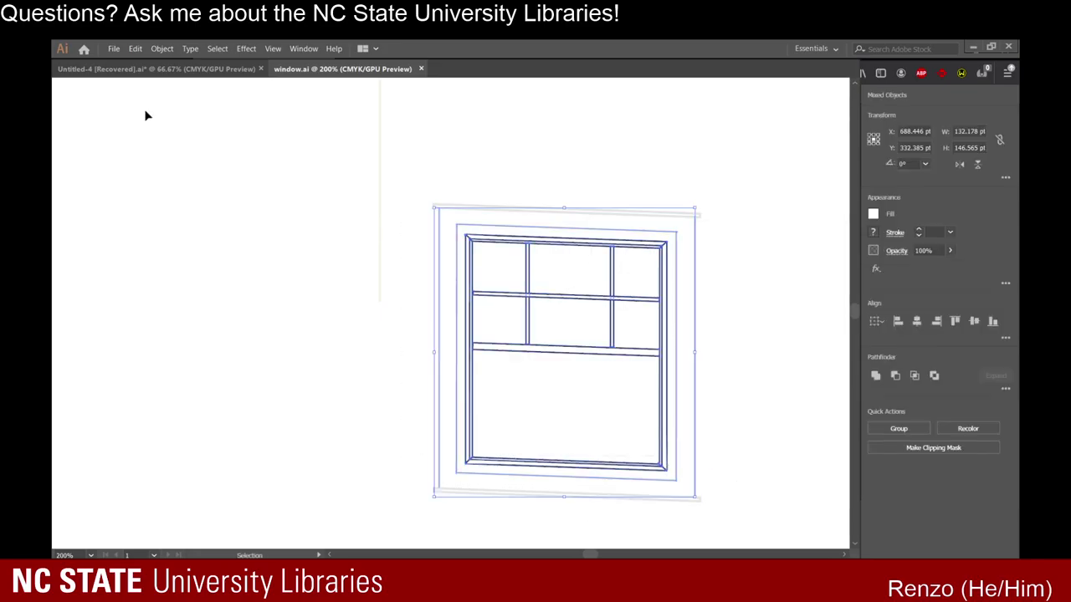
left_click(98, 69)
key("ctrl+v")
key("v")
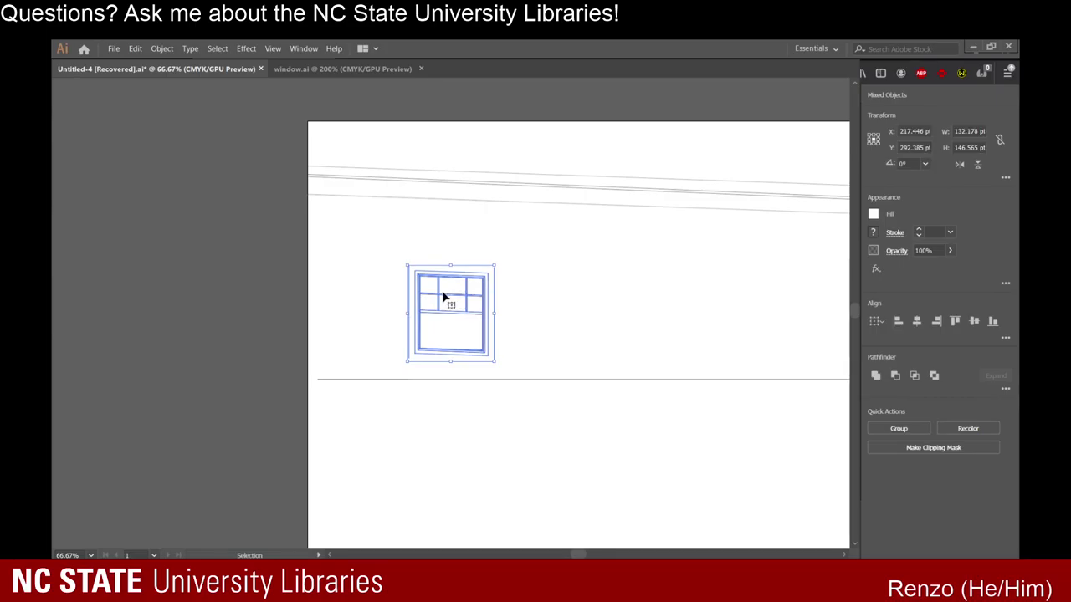
left_click_drag(443, 277, 406, 251)
left_click(472, 249)
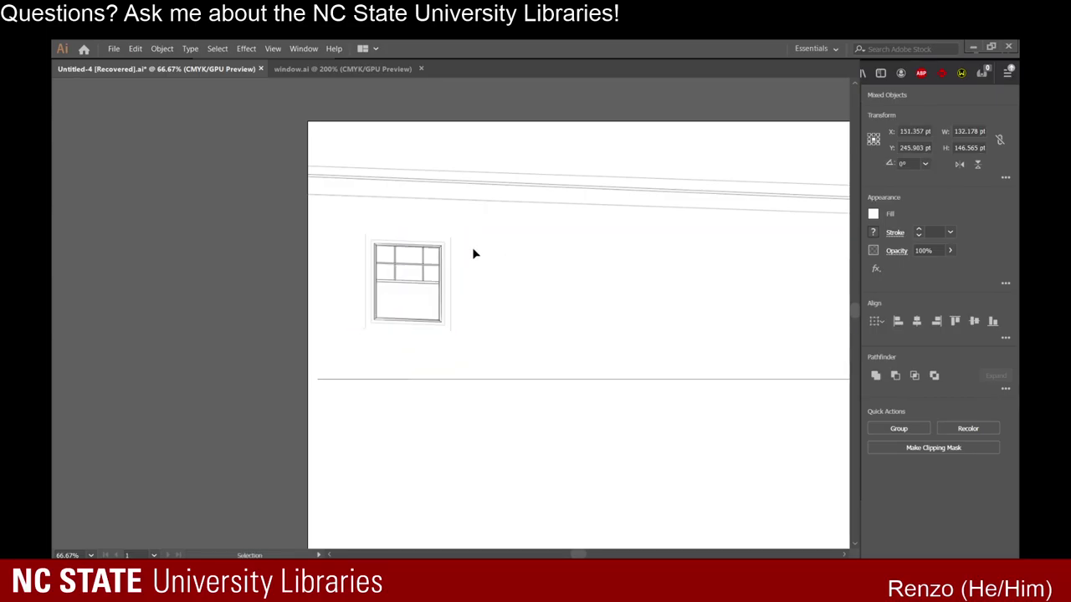
Stretch the upper edge line of the window's outer frame rightward along its slope to about 602 pt wide.
scroll(414, 253, "up", 2)
left_click(414, 251)
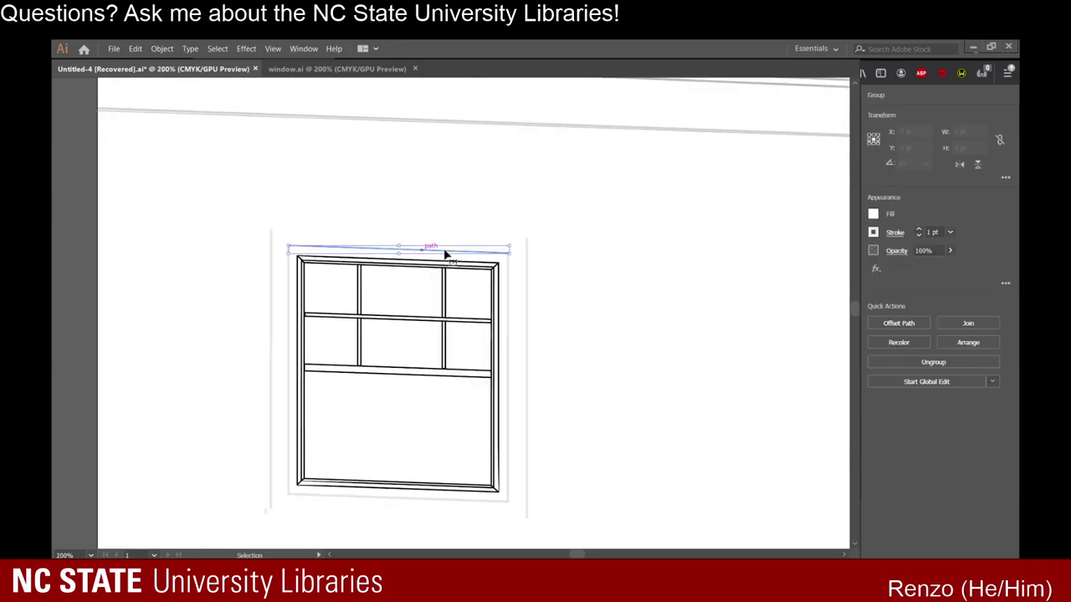
scroll(527, 272, "down", 2)
scroll(527, 272, "down", 3)
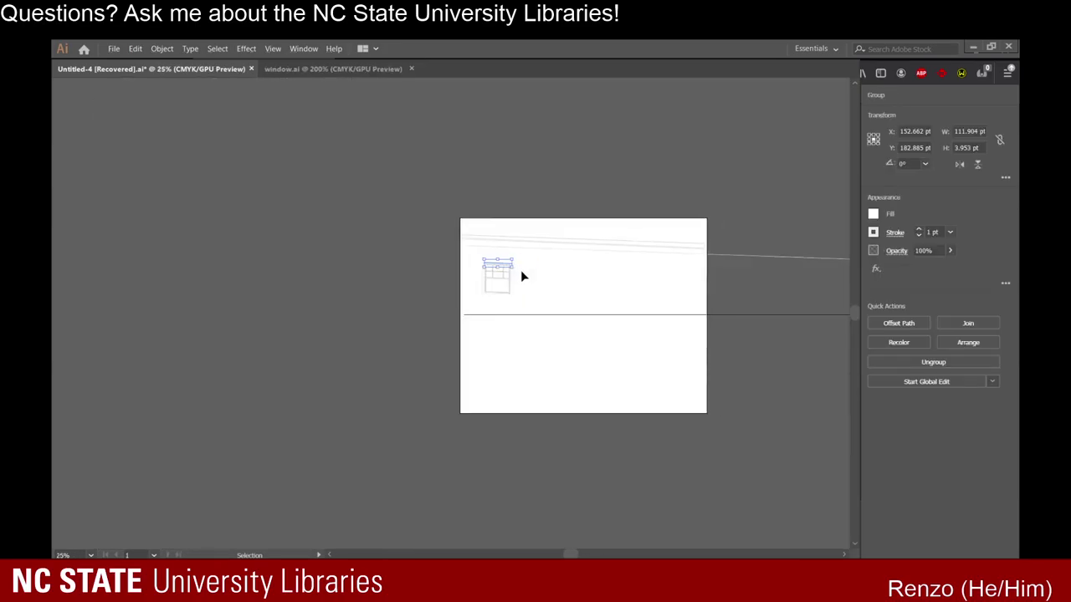
left_click_drag(493, 270, 728, 279)
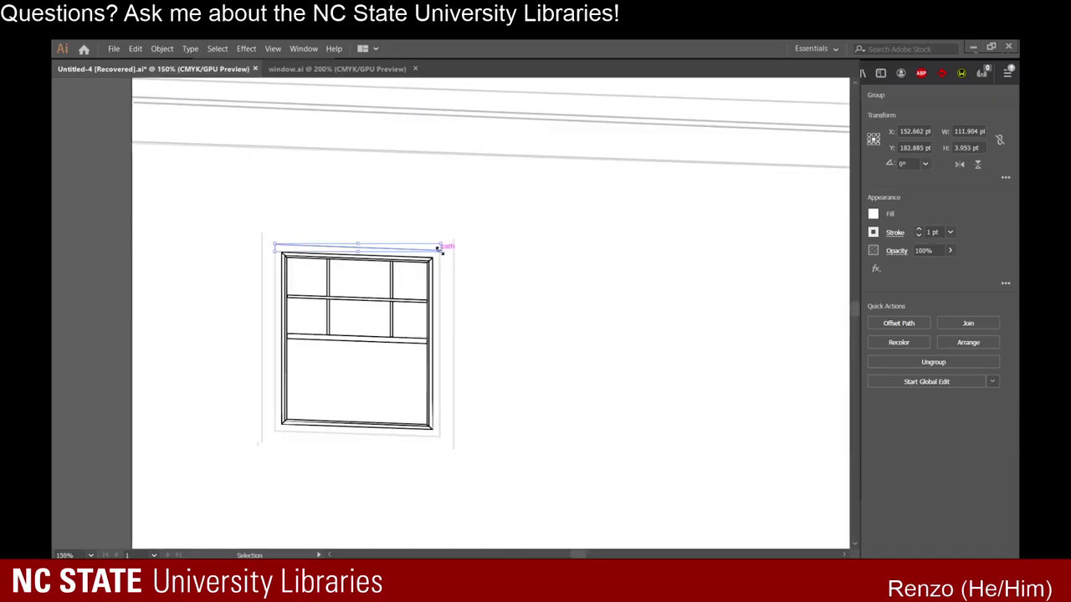
left_click_drag(448, 243, 839, 272)
scroll(784, 309, "down", 3)
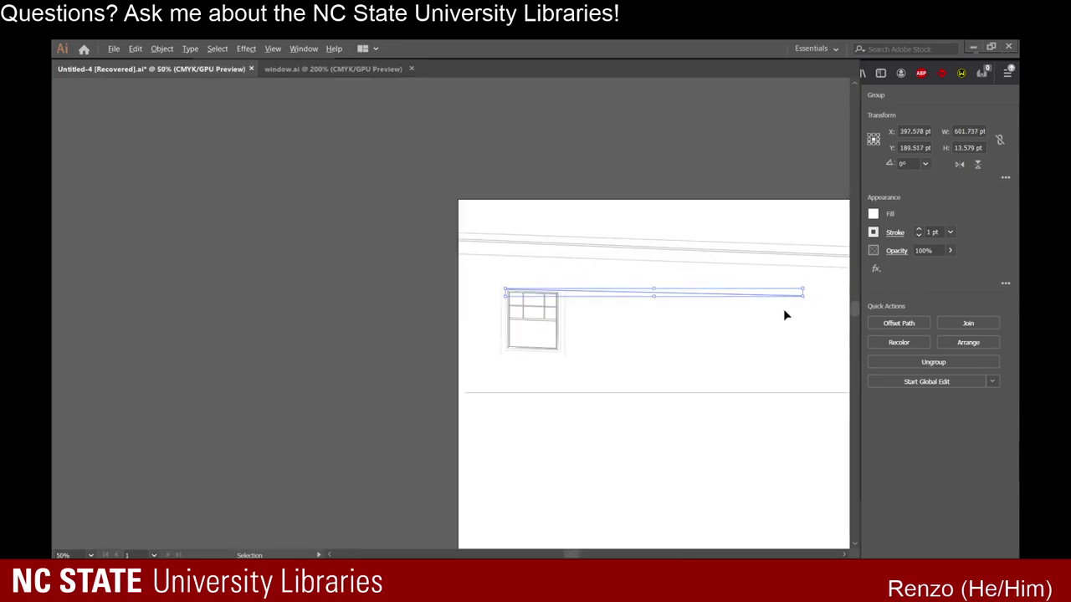
Stretch the window's upper edge line far beyond the artboard to about 8013 pt wide, towards the vanishing point on the horizontal line.
scroll(784, 309, "right", 1)
scroll(689, 322, "right", 5)
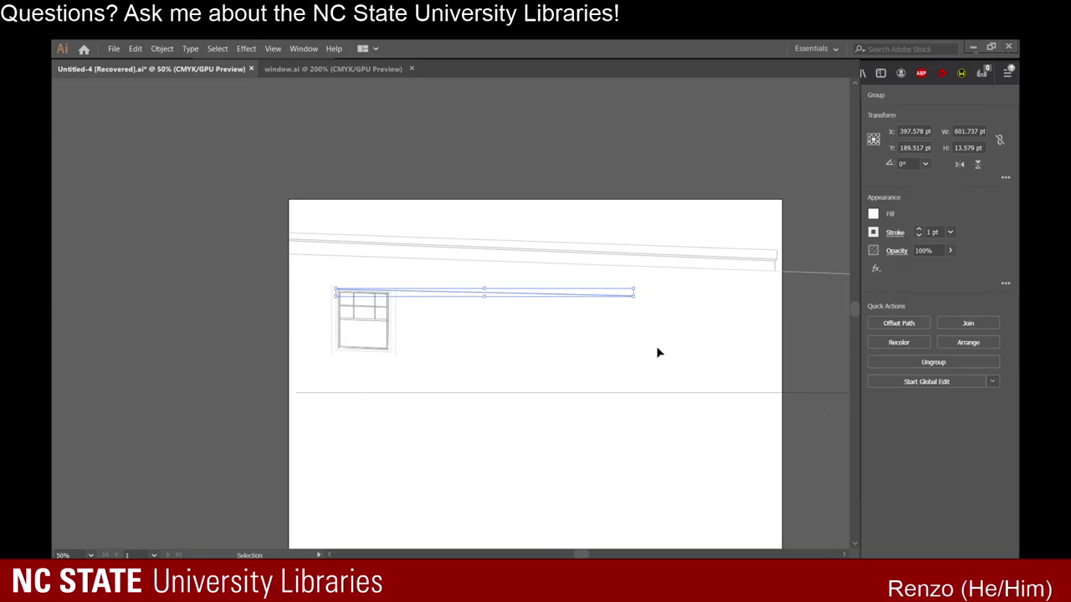
scroll(636, 371, "down", 5)
scroll(597, 359, "right", 3)
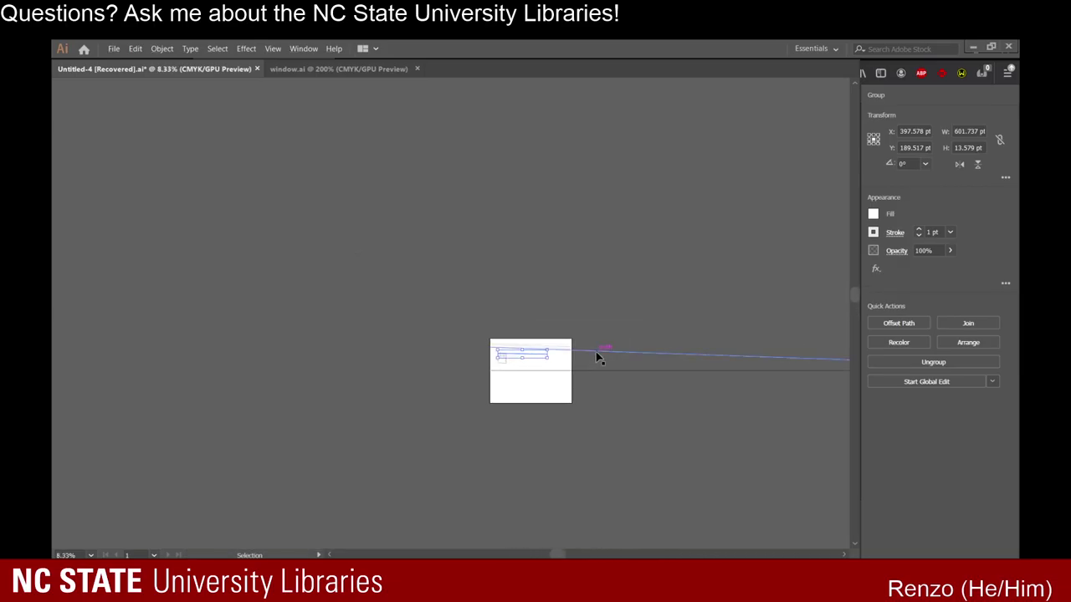
scroll(765, 385, "right", 5)
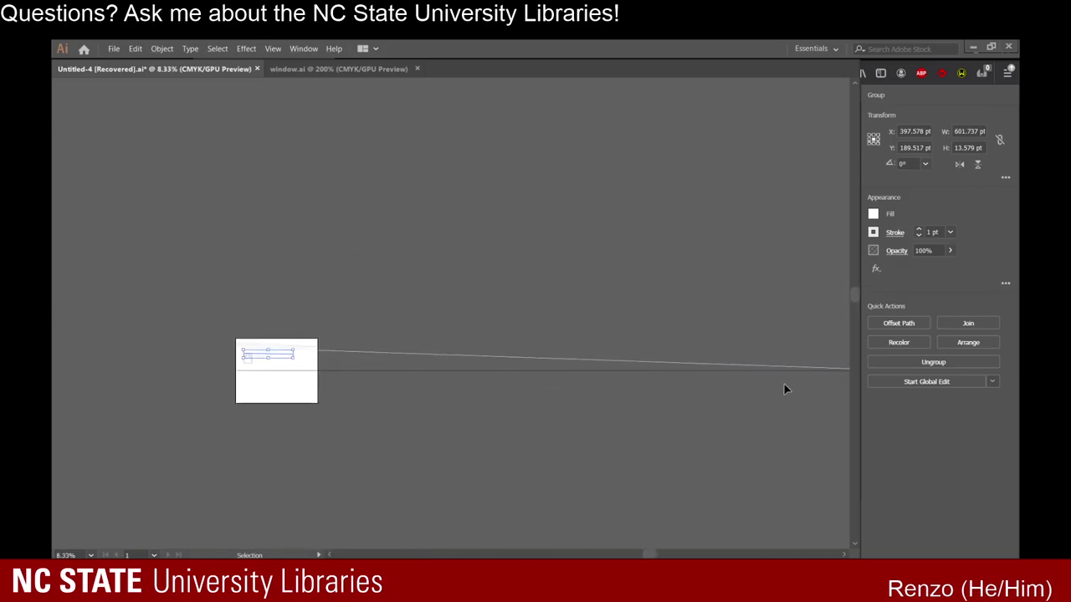
scroll(784, 384, "right", 1)
left_click_drag(223, 358, 830, 372)
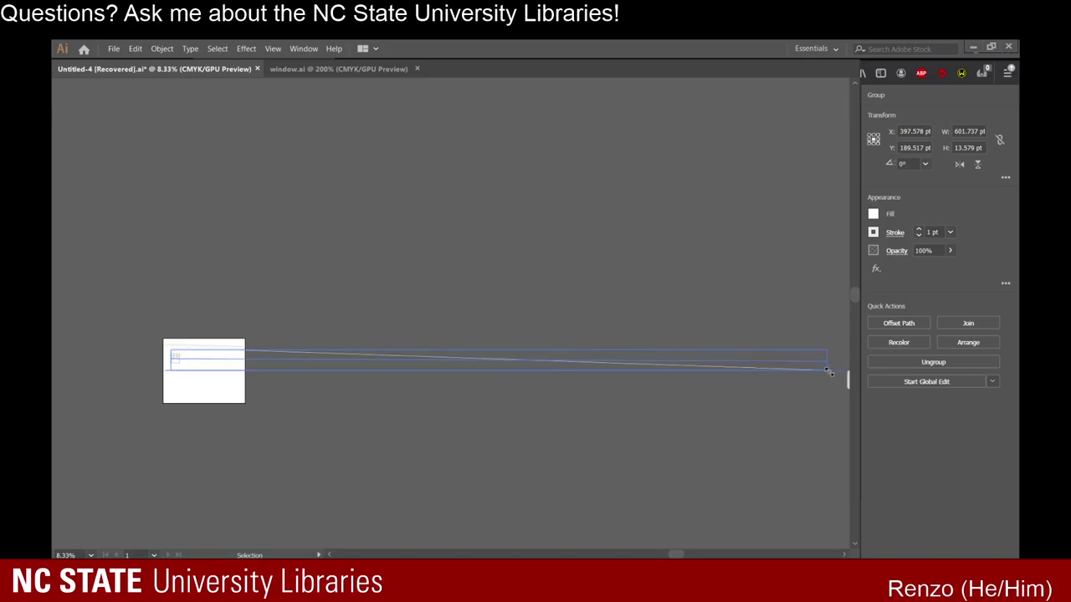
left_click_drag(829, 372, 830, 371)
Adjust the right end of the window's stretched edge line to land exactly on the vanishing point, about 8011 pt wide and 47 pt high.
scroll(829, 372, "up", 10)
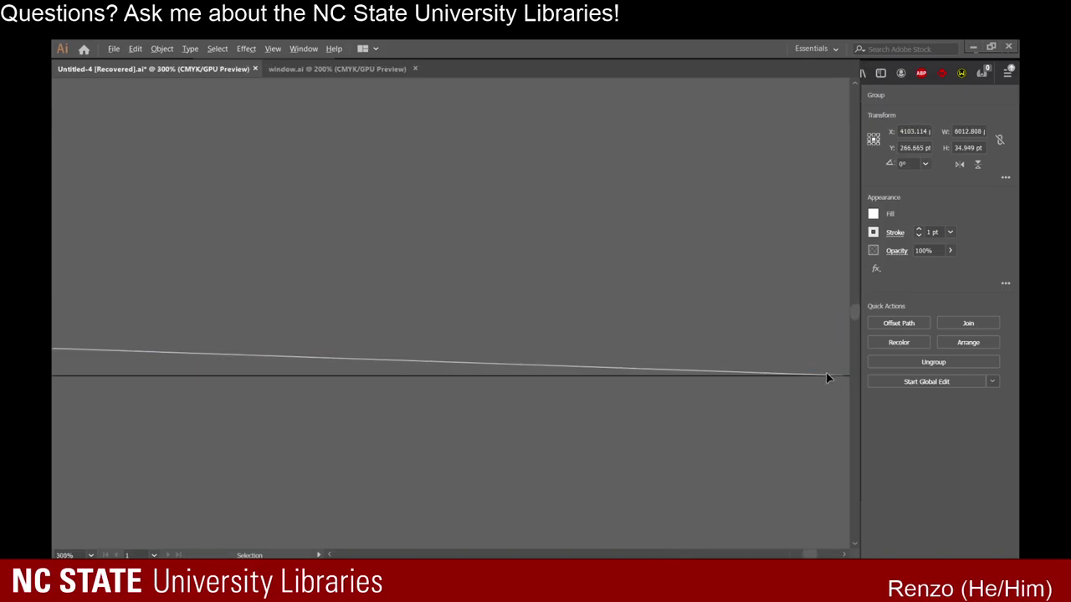
scroll(826, 373, "down", 9)
scroll(831, 354, "up", 7)
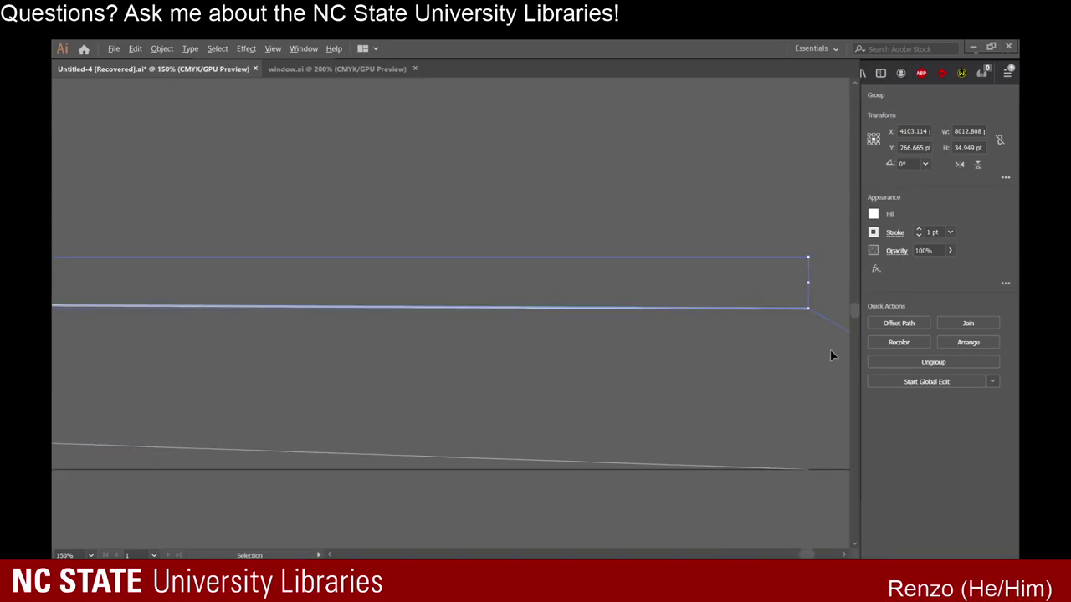
left_click_drag(806, 309, 840, 435)
scroll(802, 480, "up", 4)
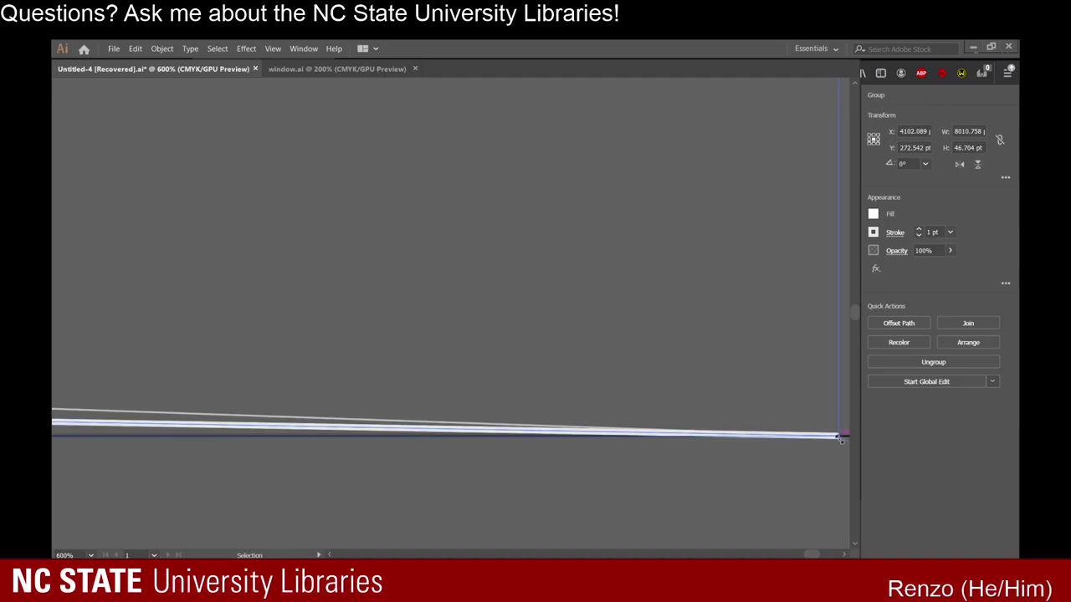
left_click(771, 376)
Raise the left end of the stretched line to the upper-left corner of the window's outer frame, keeping its right end at the vanishing point.
scroll(524, 377, "down", 5)
key("ctrl+minus")
key("ctrl+minus")
key("ctrl+minus")
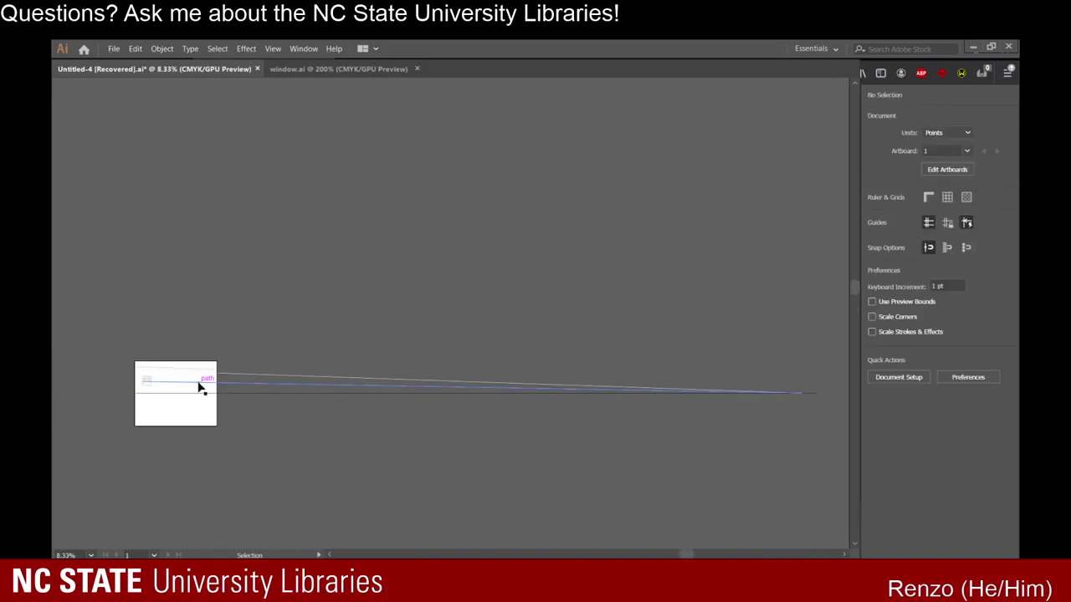
key("ctrl+1")
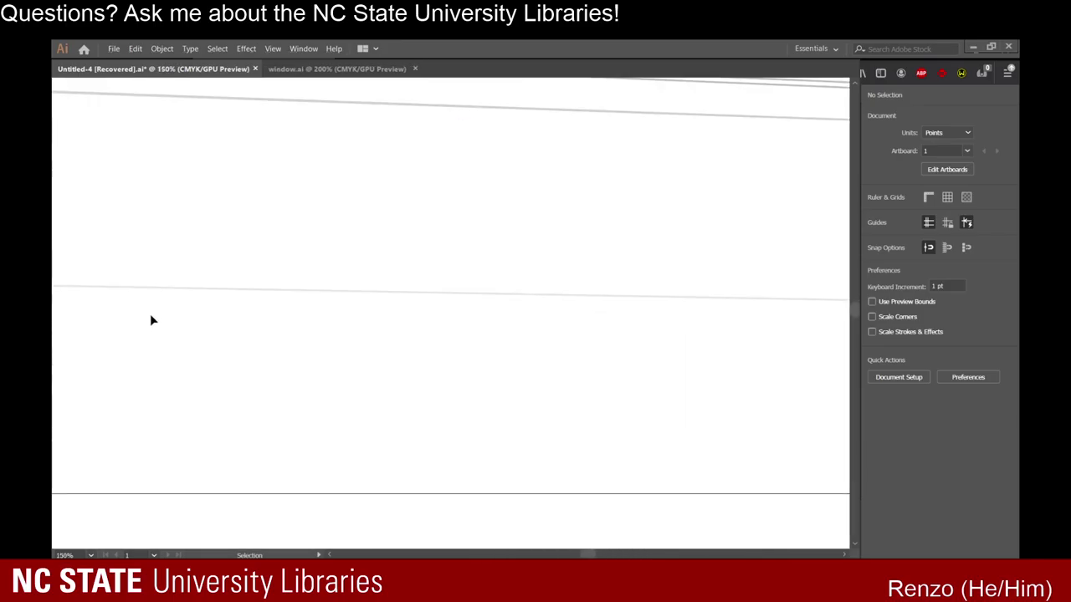
key("ctrl+minus")
key("ctrl+minus")
scroll(139, 318, "left", 4)
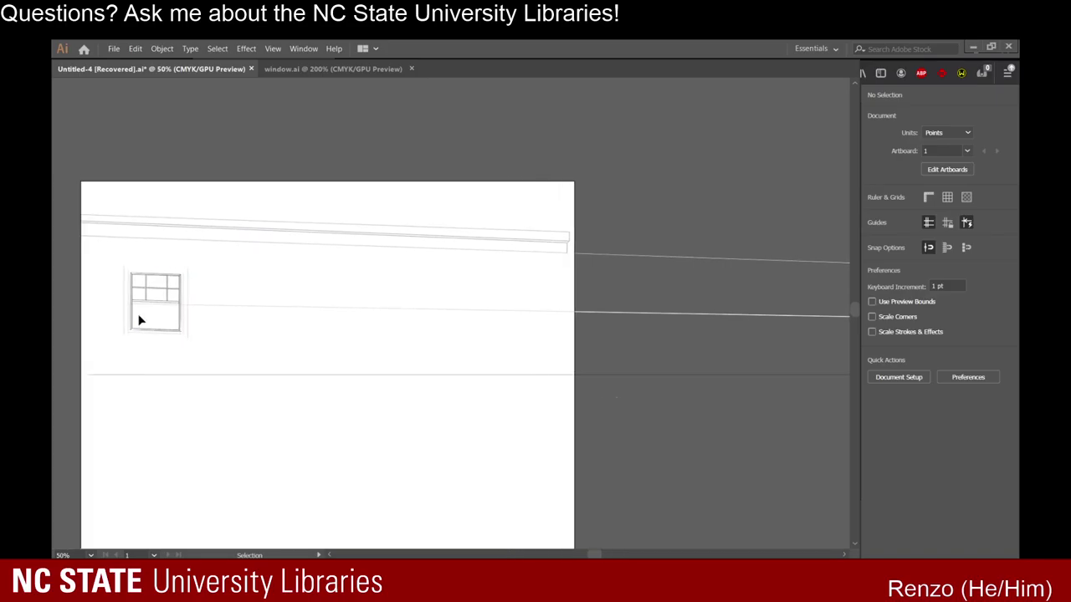
scroll(139, 318, "up", 4)
left_click(146, 273)
left_click_drag(141, 265, 143, 135)
left_click(210, 121)
Check that the roofline extension and the window's edge line both reach the vanishing point on the horizontal line.
scroll(530, 244, "down", 10)
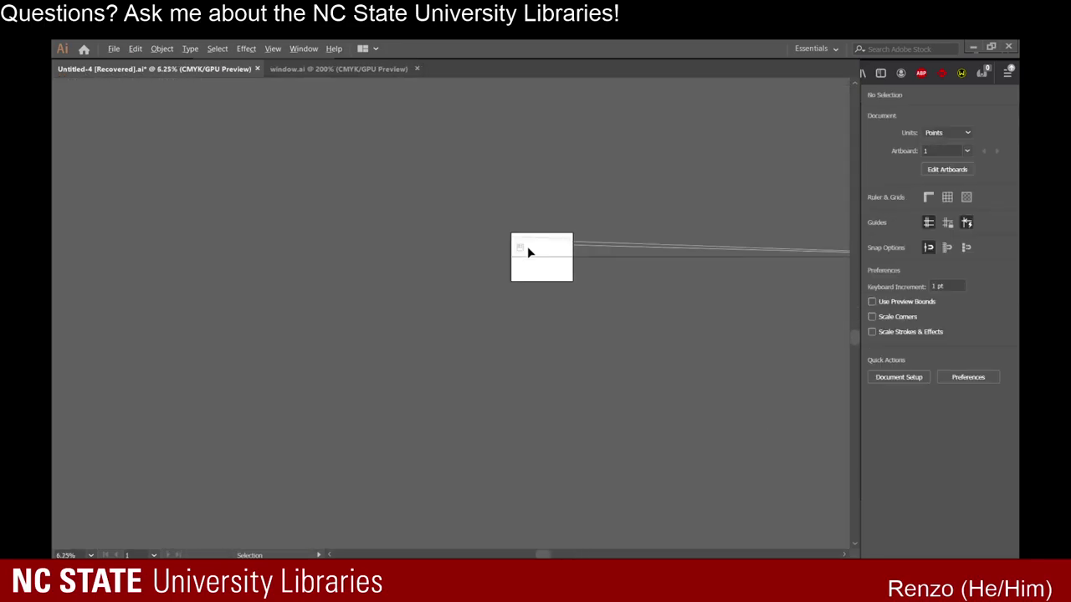
scroll(741, 235, "down", 2)
scroll(661, 310, "up", 5)
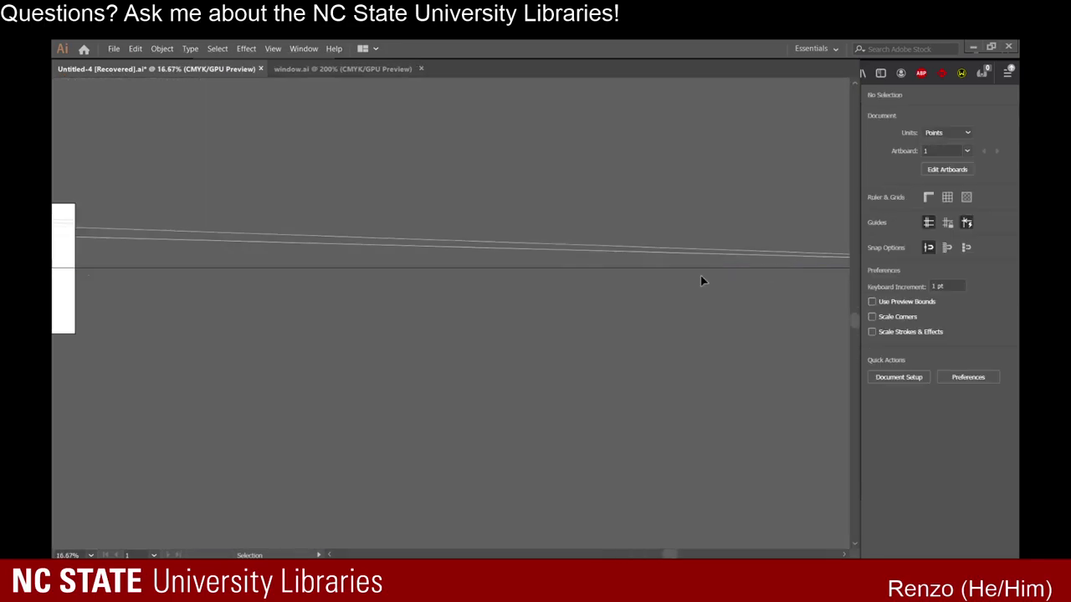
scroll(701, 281, "up", 5)
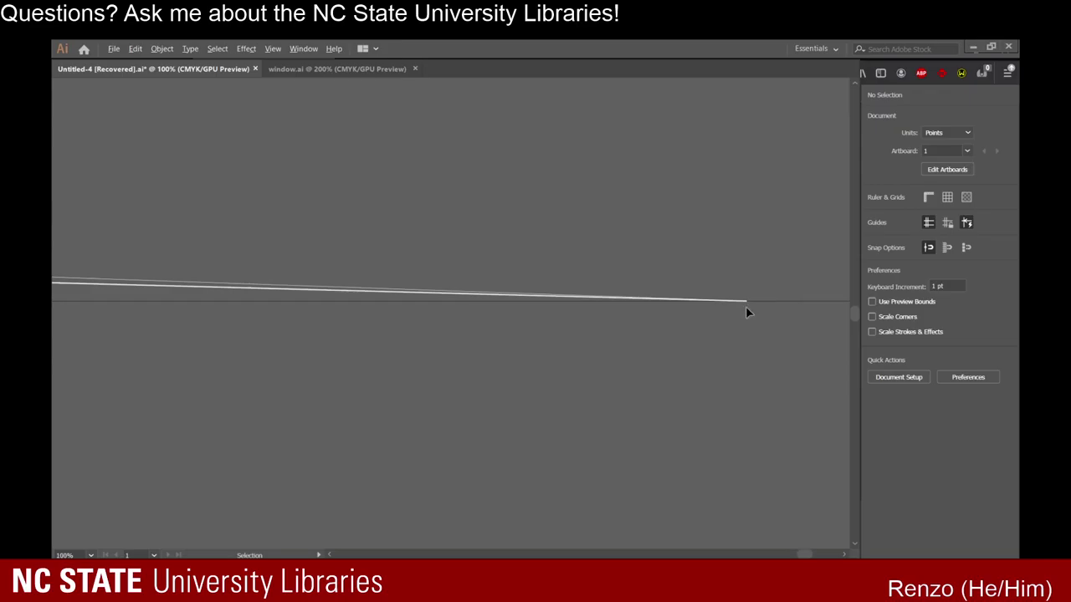
scroll(742, 306, "down", 5)
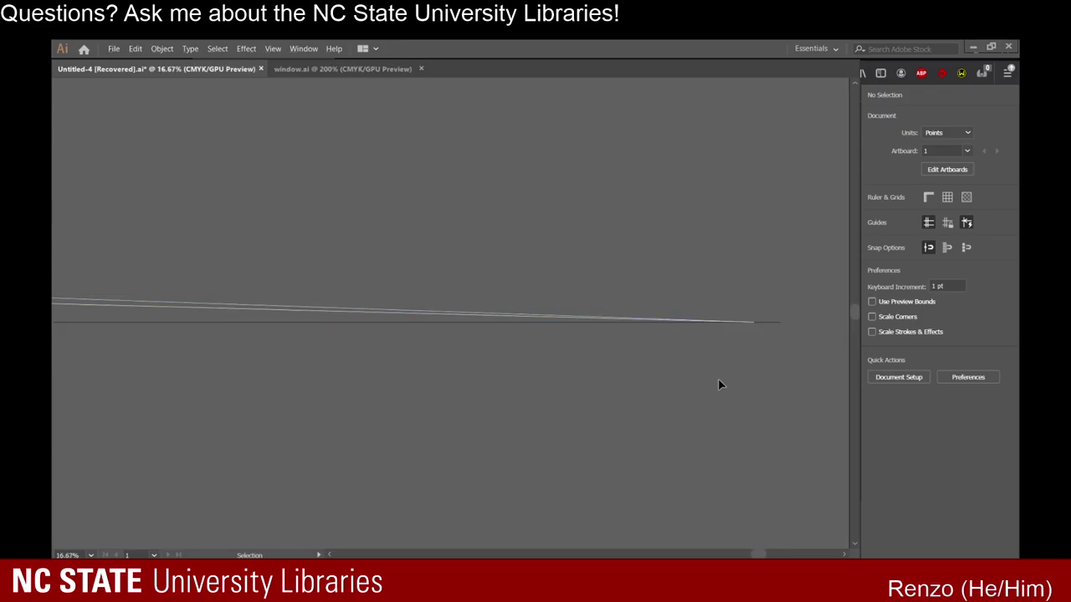
Move the window's upper outer edge line slightly down and right so its left end meets the frame's upper-left corner.
scroll(143, 351, "up", 7)
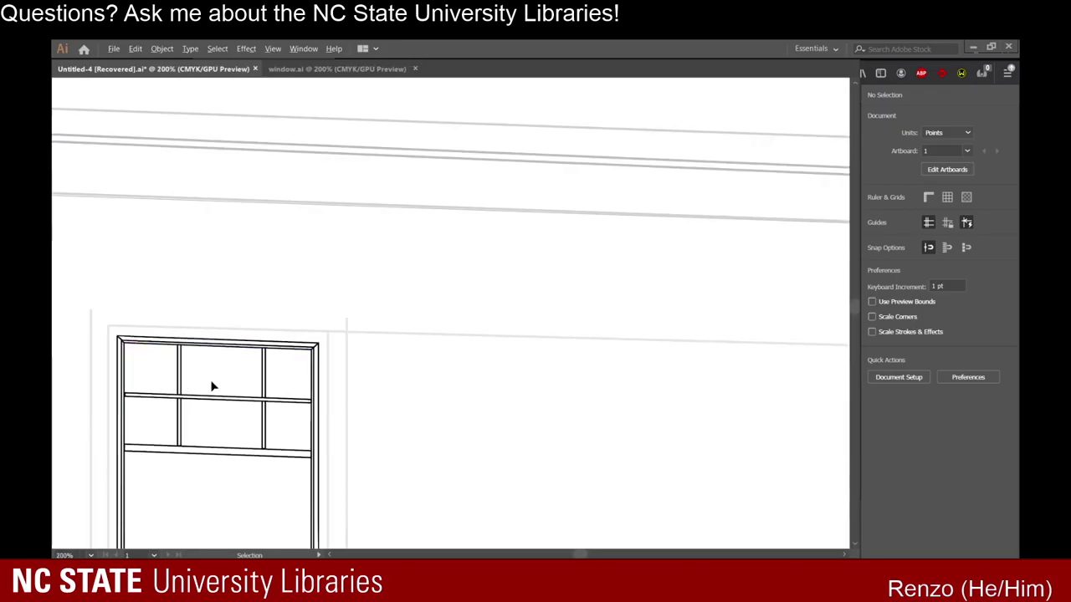
scroll(316, 359, "down", 3)
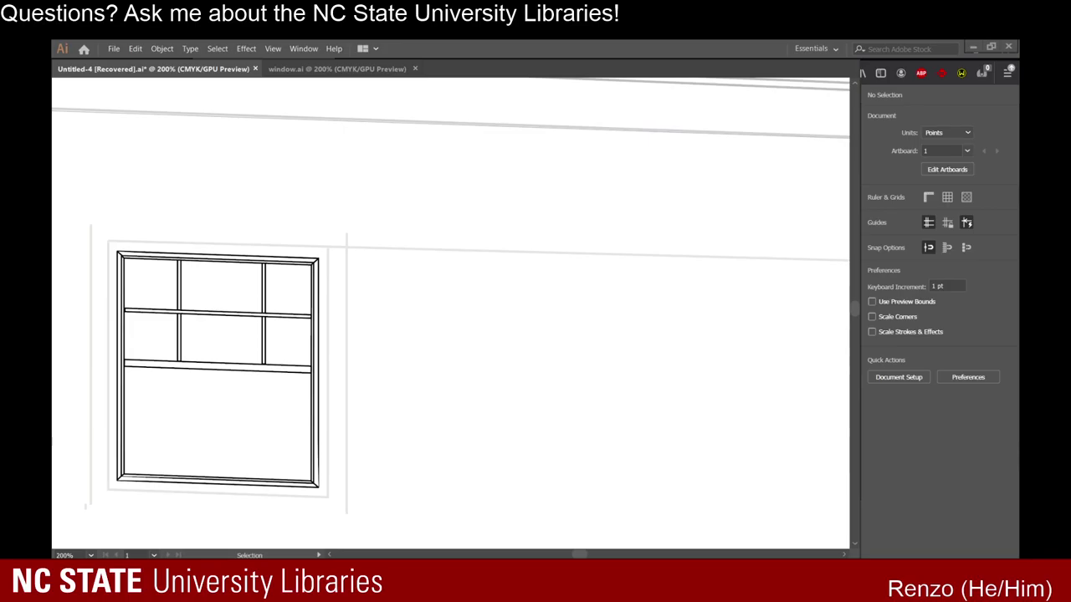
scroll(209, 386, "down", 1)
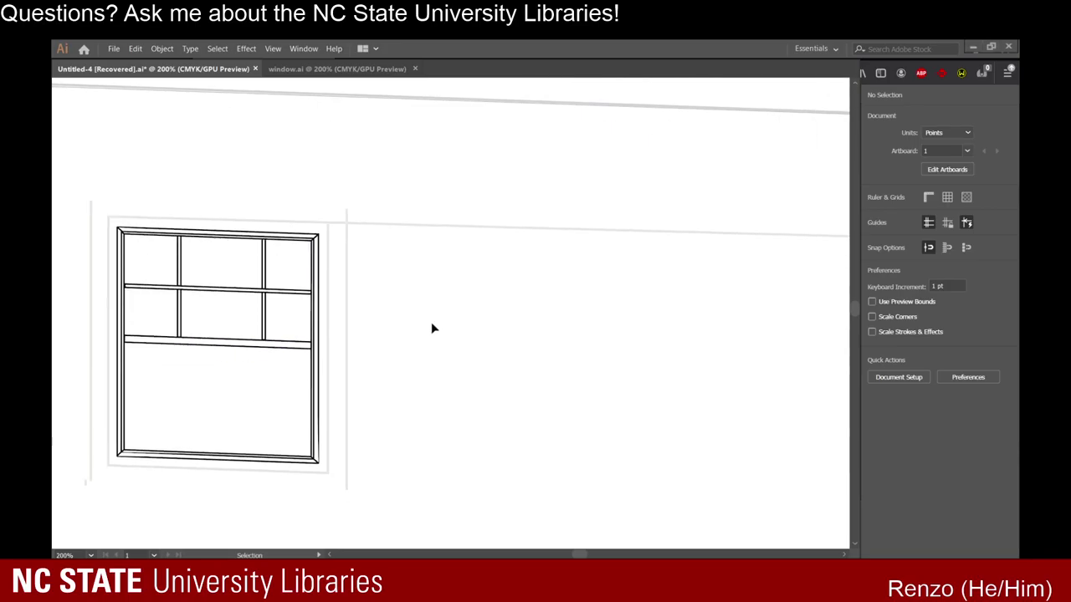
left_click(186, 235)
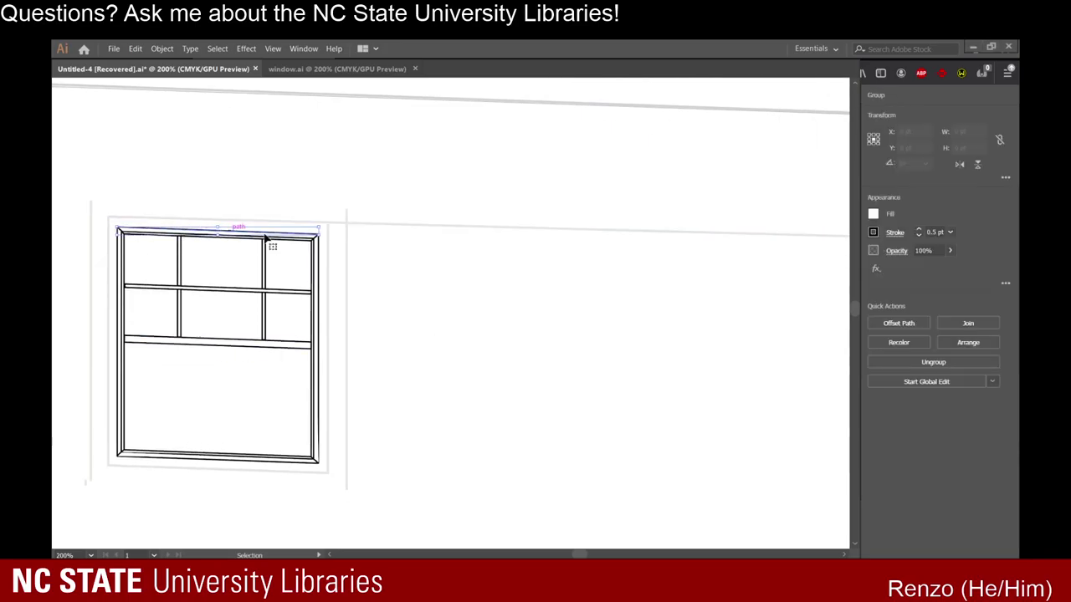
scroll(118, 235, "up", 5)
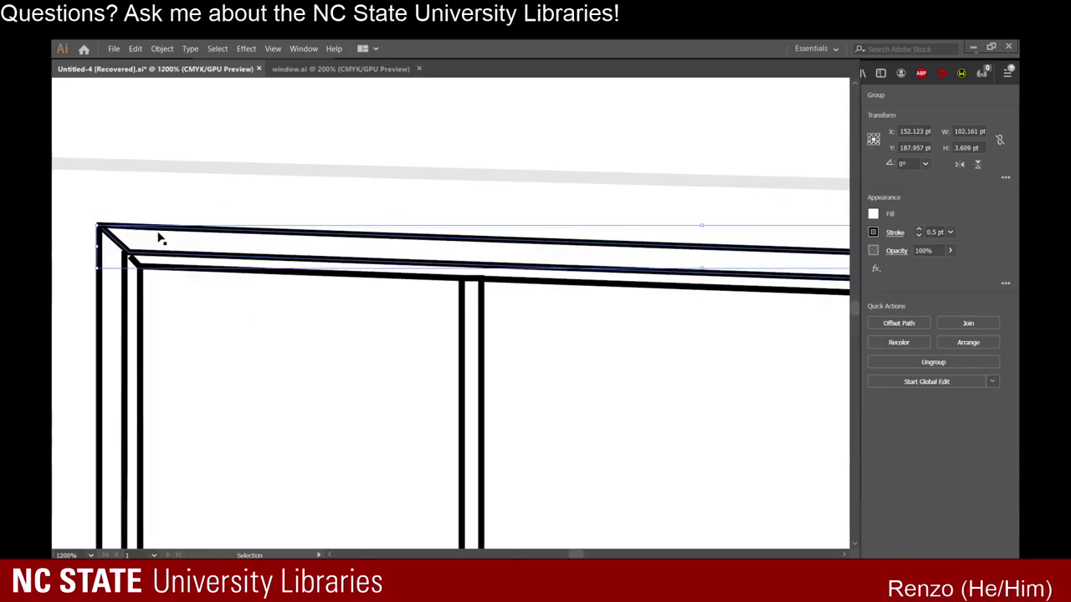
mouse_move(158, 234)
left_mouse_down()
mouse_move(179, 215)
mouse_move(161, 229)
left_mouse_up()
left_click(128, 196)
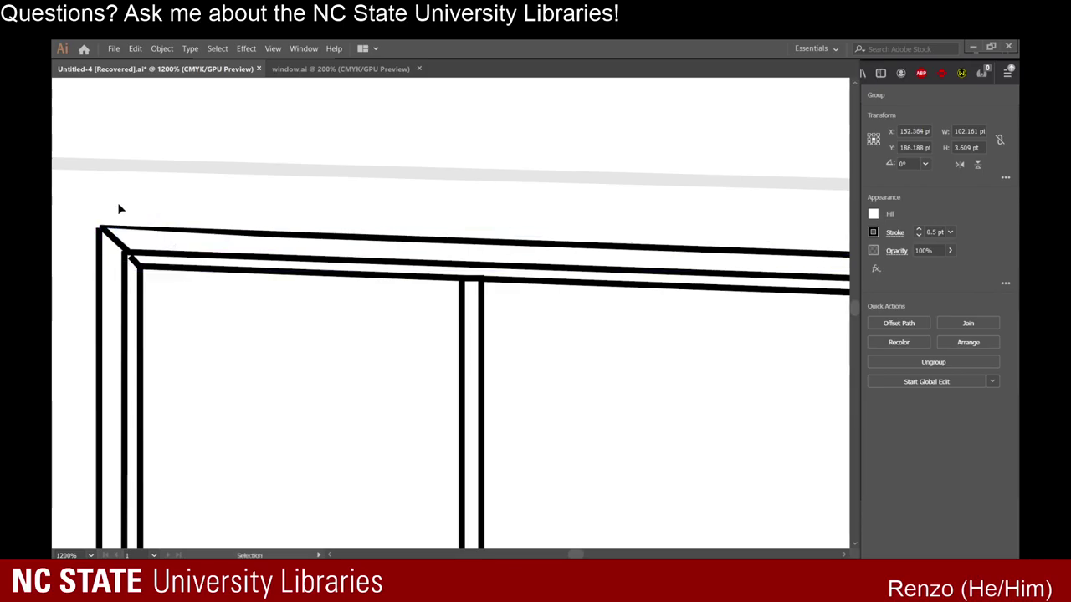
Shift the upper outer edge line slightly right and stretch its left end back to the outer vertical line, about 103 pt wide overall.
scroll(94, 234, "up", 1)
scroll(102, 230, "up", 3)
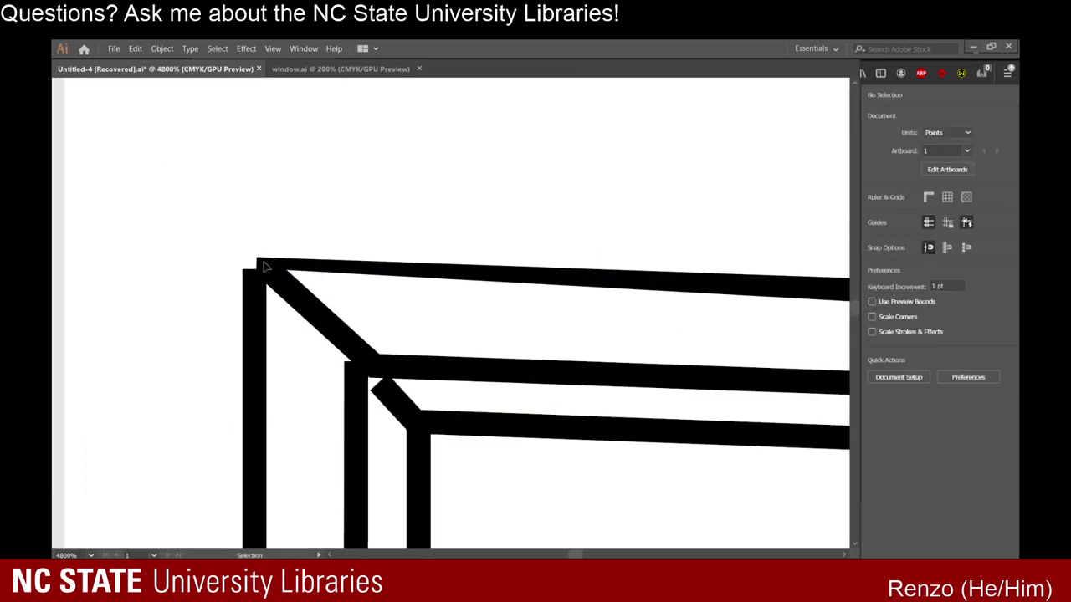
left_click(374, 277)
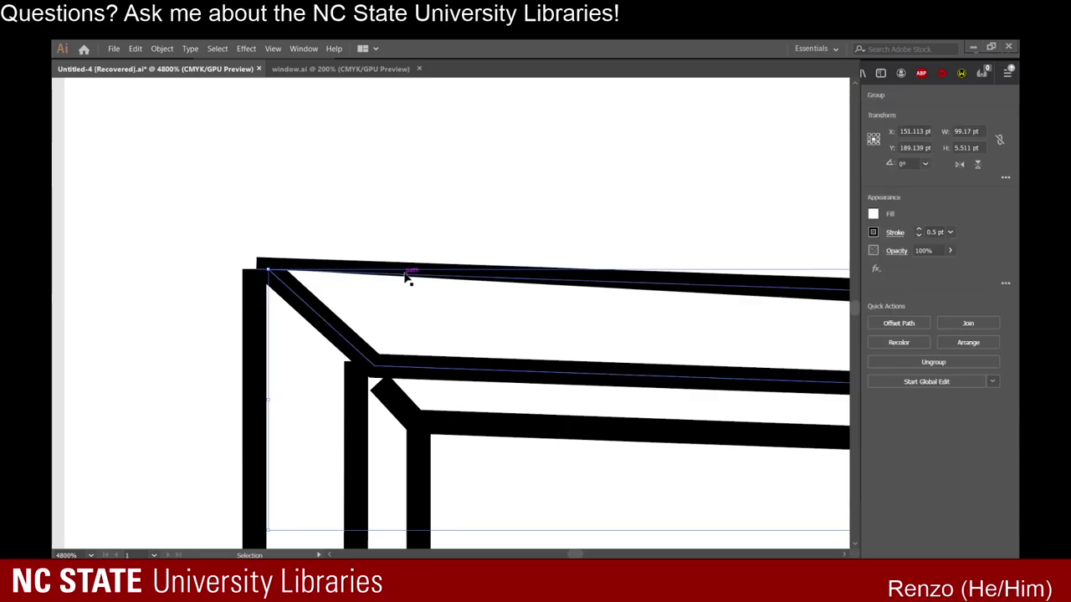
left_click(408, 273)
left_click(549, 284)
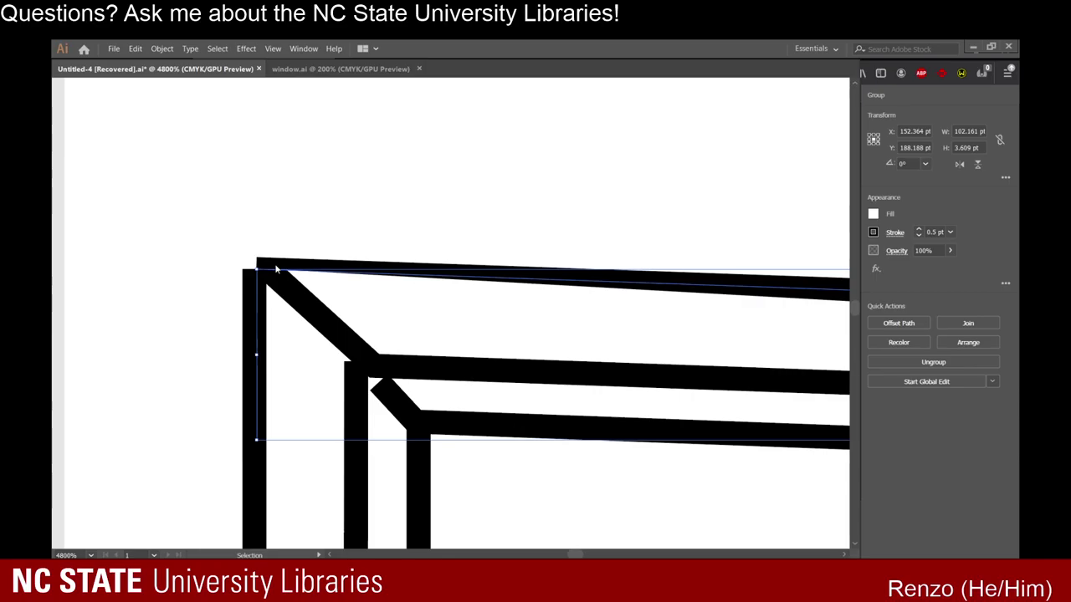
left_click(284, 219)
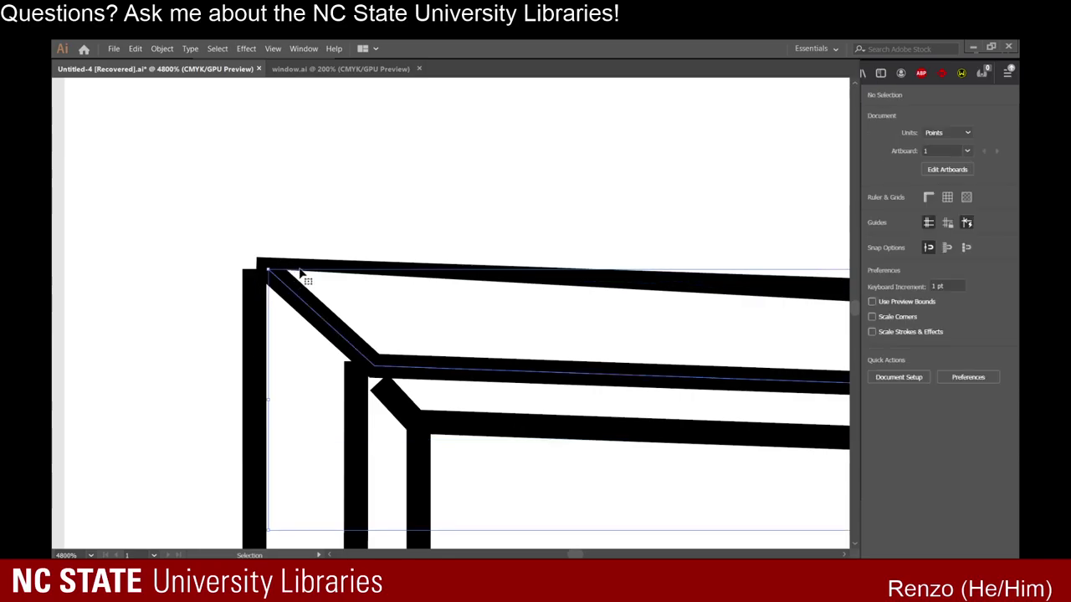
left_click_drag(340, 278, 381, 281)
left_click_drag(296, 270, 254, 270)
left_click(333, 258)
Stretch the right end of the window's upper outer edge line to the vanishing point on the horizon line.
scroll(279, 300, "down", 5)
scroll(439, 304, "down", 8)
scroll(491, 315, "up", 6)
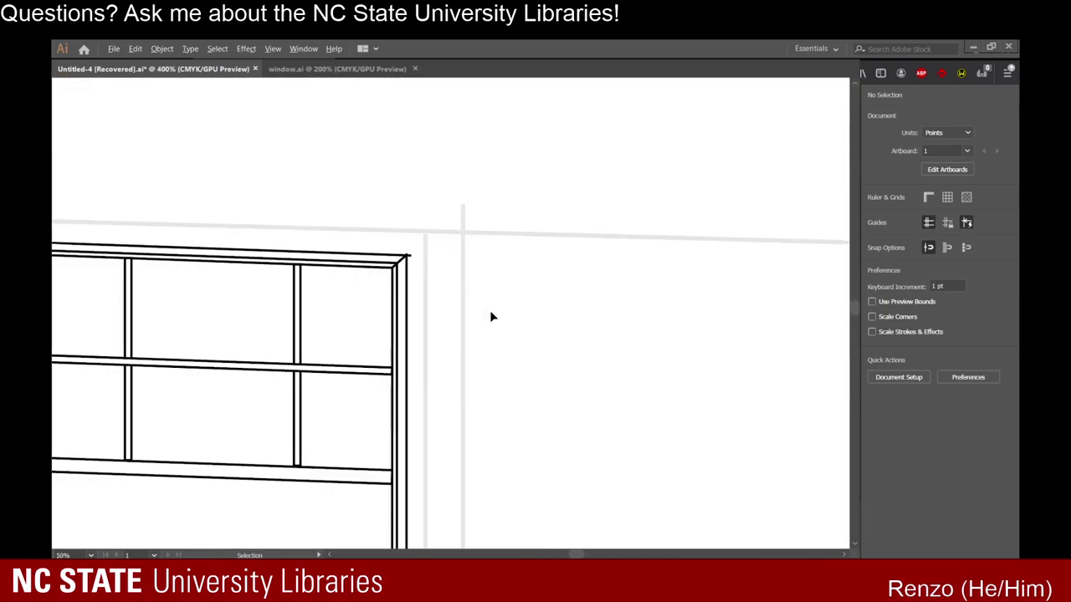
left_click(397, 259)
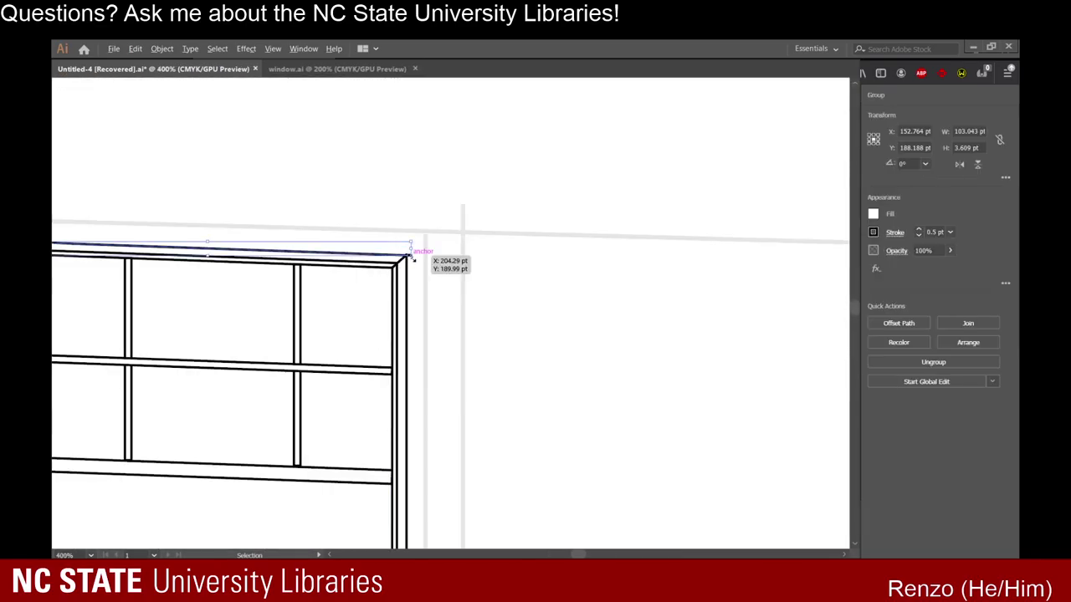
left_click_drag(411, 255, 752, 313)
scroll(542, 255, "down", 4)
key("ctrl+minus")
key("ctrl+minus")
key("ctrl+minus")
key("ctrl+minus")
key("ctrl+minus")
key("ctrl+minus")
key("ctrl+plus")
key("ctrl+plus")
key("ctrl+plus")
key("ctrl+minus")
key("ctrl+plus")
key("ctrl+plus")
key("ctrl+plus")
key("ctrl+plus")
key("ctrl+plus")
key("ctrl+plus")
key("ctrl+plus")
key("ctrl+plus")
key("ctrl+plus")
key("ctrl+plus")
left_click(740, 312)
Shift the middle slanted line of the window's top frame about 0.3 pt left so its bend meets the middle vertical line.
key("ctrl+minus")
key("ctrl+minus")
key("ctrl+minus")
key("ctrl+minus")
key("ctrl+minus")
key("ctrl+minus")
key("ctrl+minus")
key("ctrl+minus")
scroll(209, 342, "up", 6)
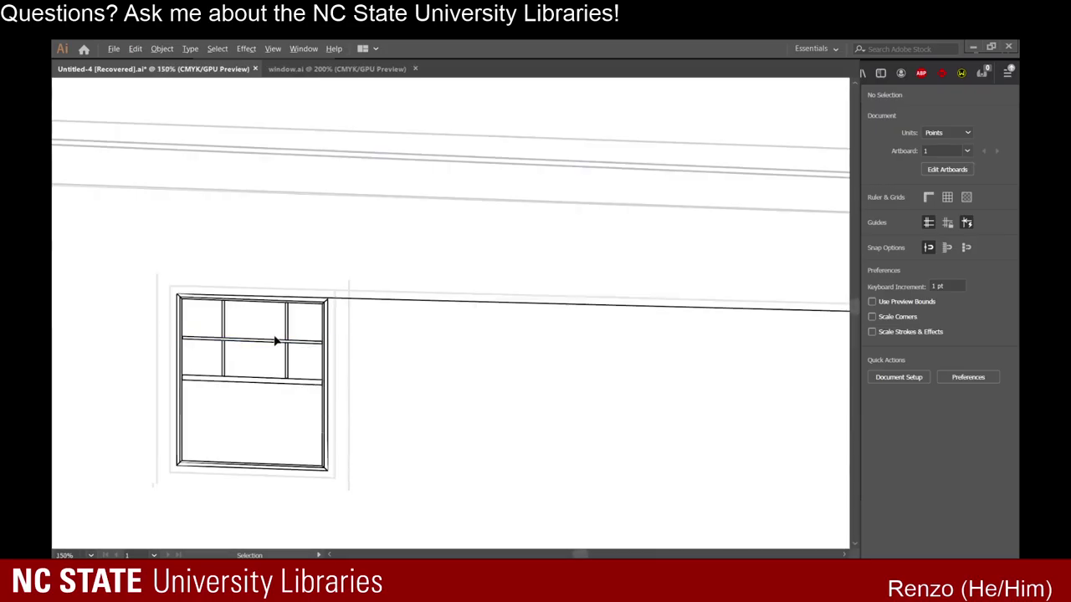
scroll(172, 300, "up", 10)
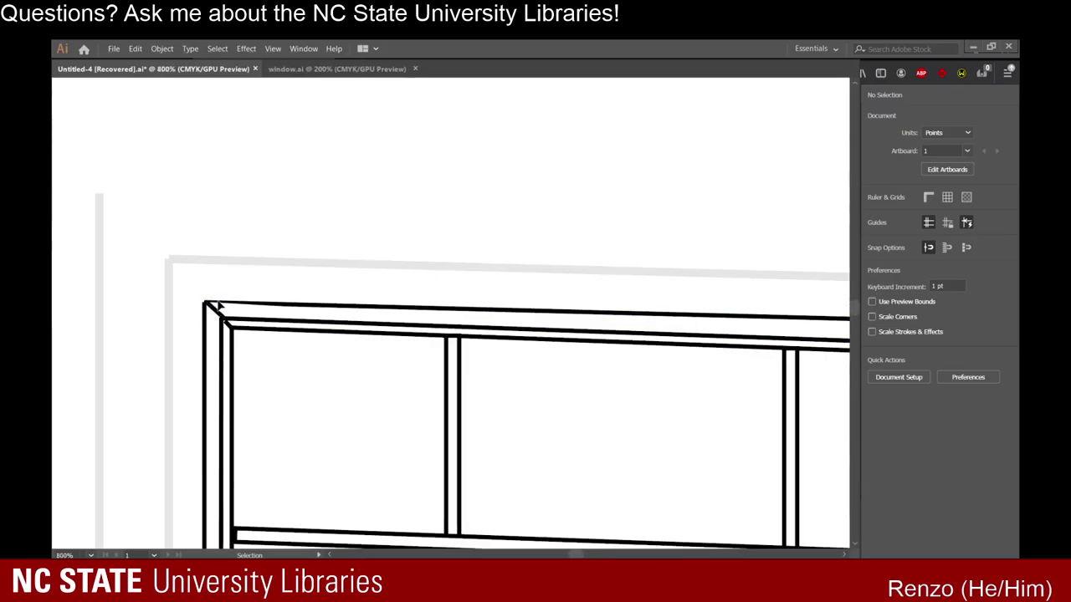
scroll(209, 403, "down", 6)
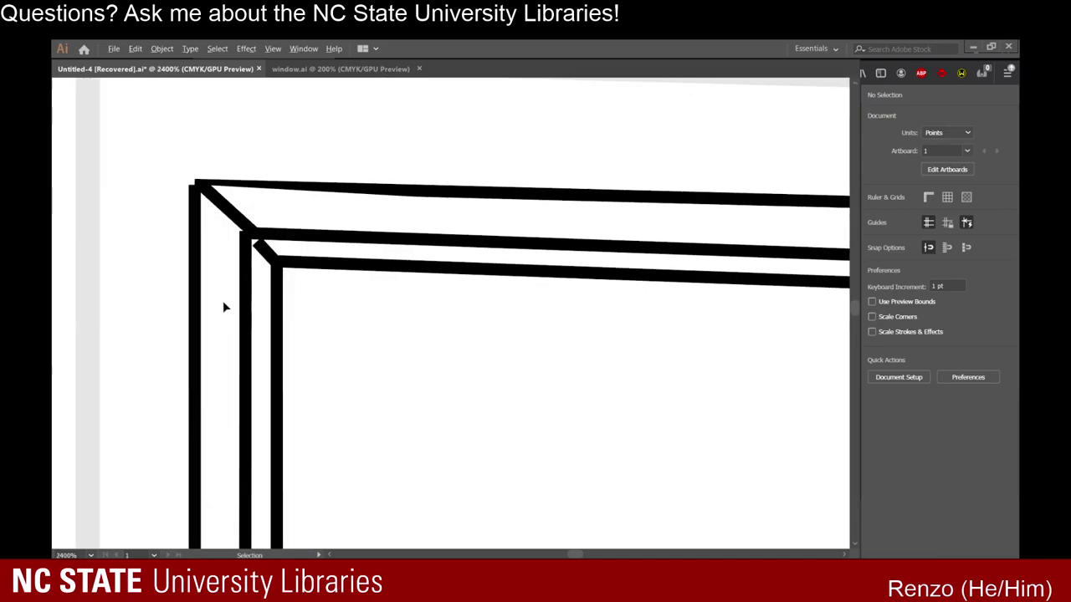
left_click(314, 283)
scroll(313, 283, "up", 5)
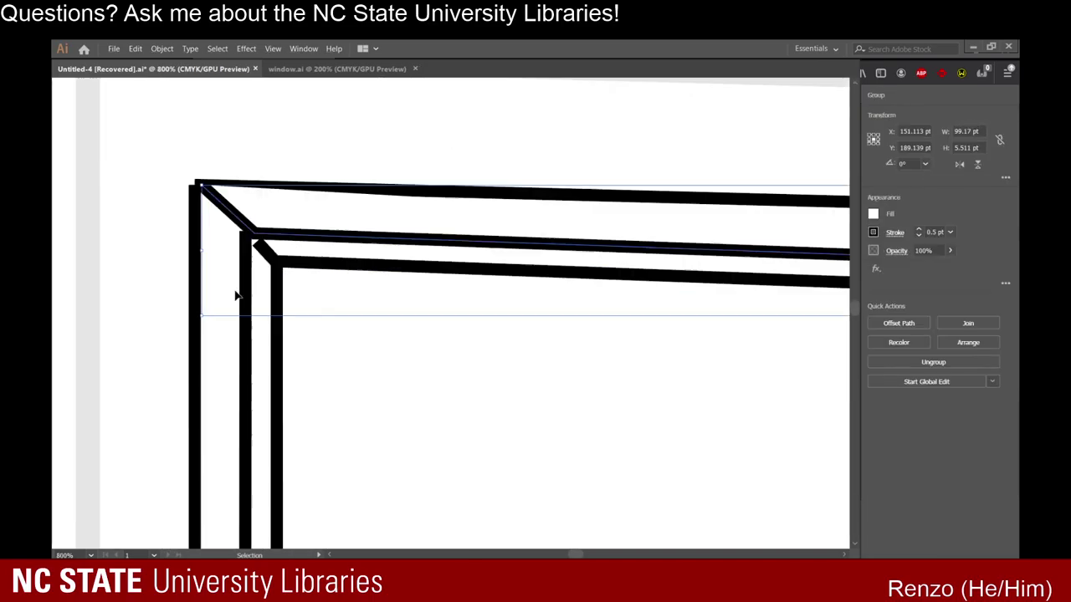
double_click(314, 200)
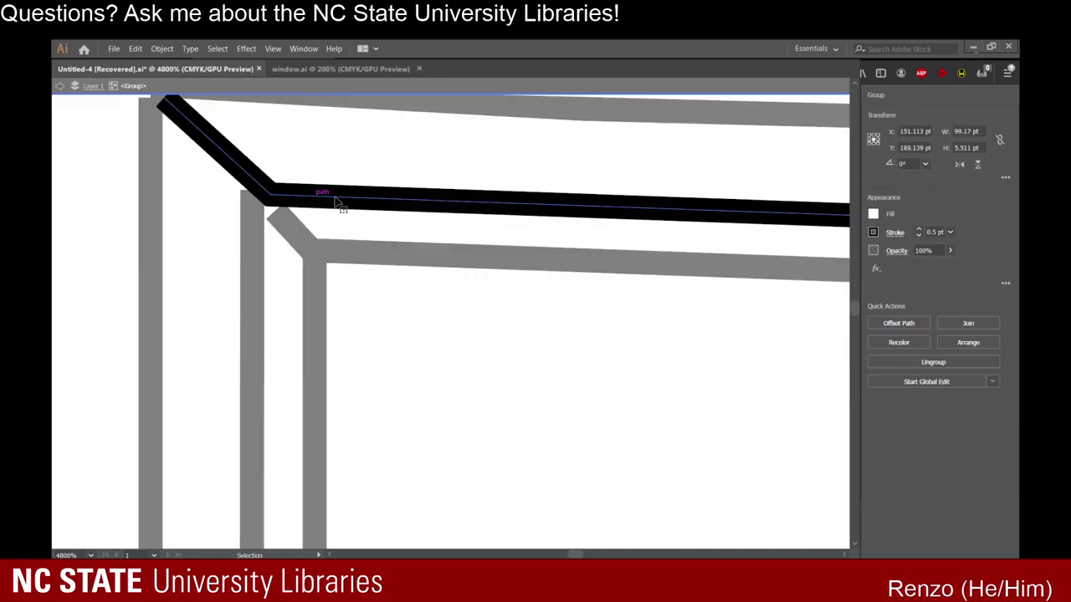
left_click_drag(342, 201, 319, 198)
double_click(308, 155)
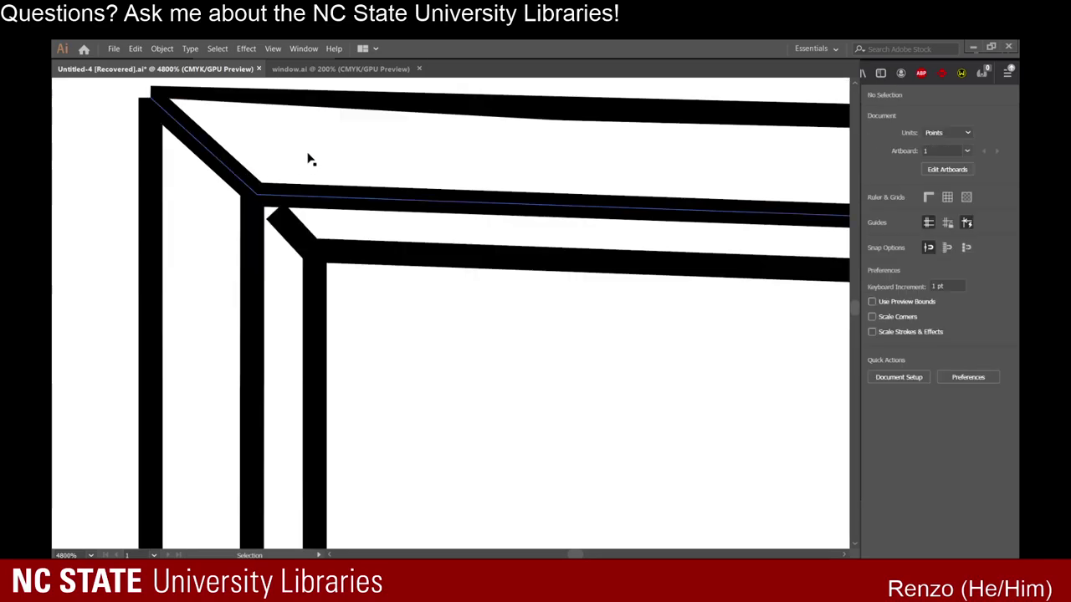
Delete the middle slanted line of the window's top frame together with its diagonal corner segment.
scroll(287, 185, "up", 3)
left_click(215, 297)
scroll(240, 262, "down", 2)
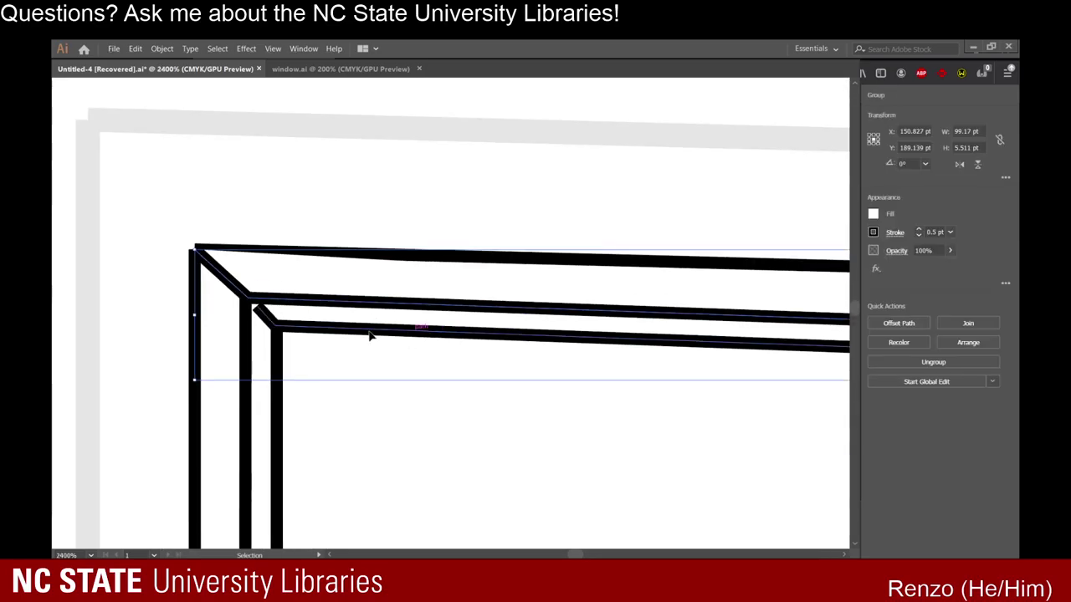
scroll(337, 287, "down", 1)
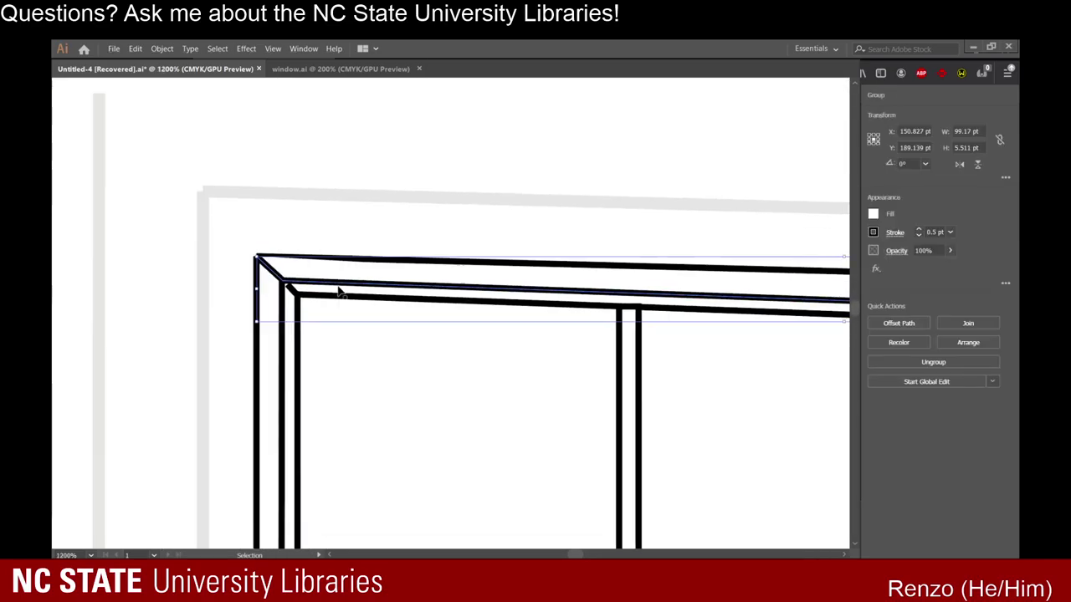
scroll(339, 293, "right", 5)
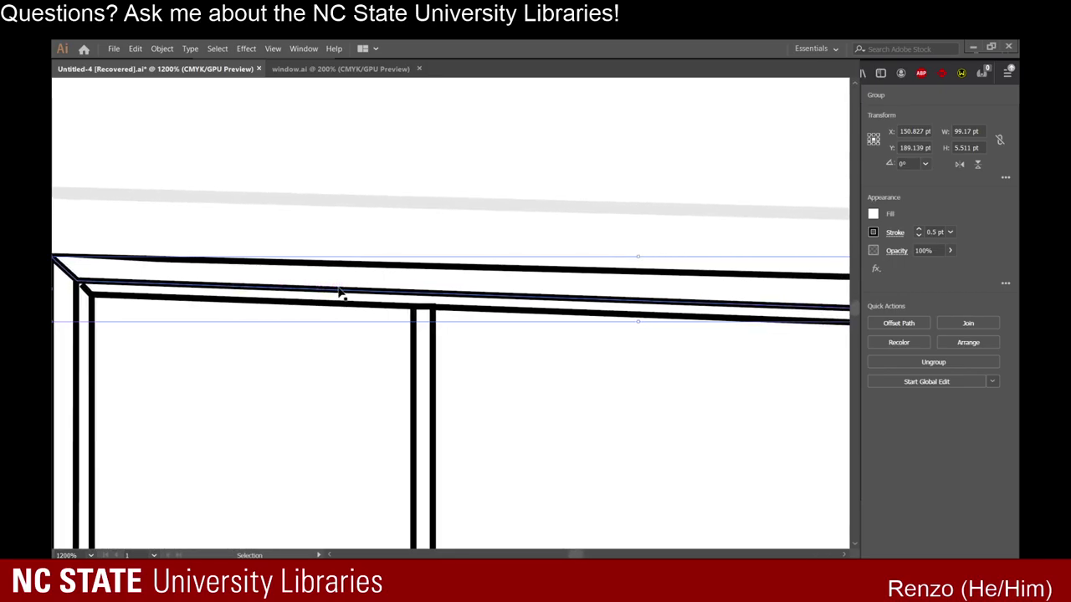
left_click(338, 289)
scroll(335, 292, "up", 2)
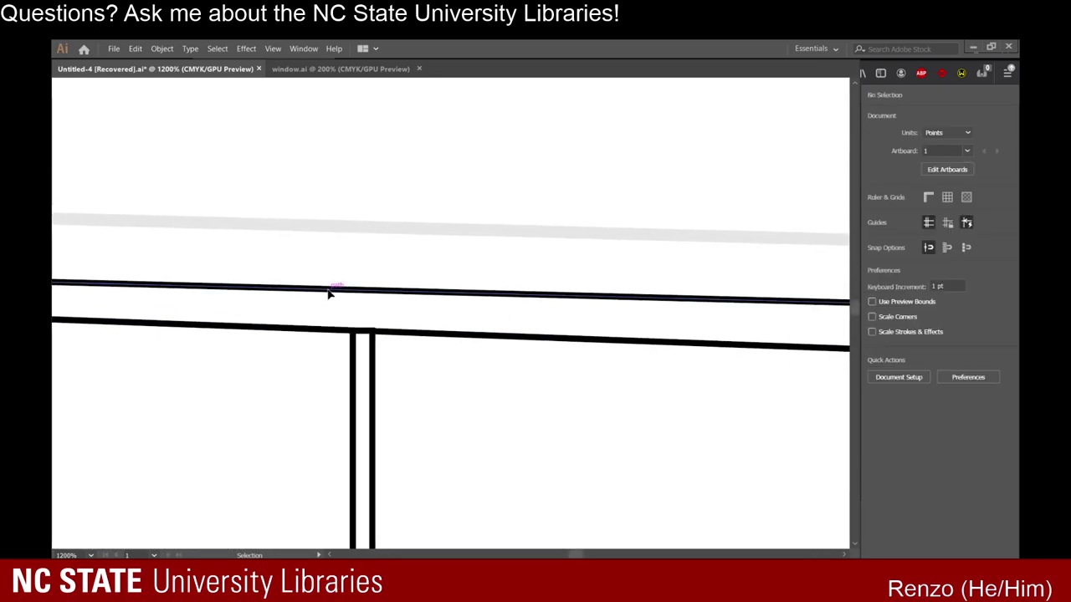
scroll(318, 297, "left", 1)
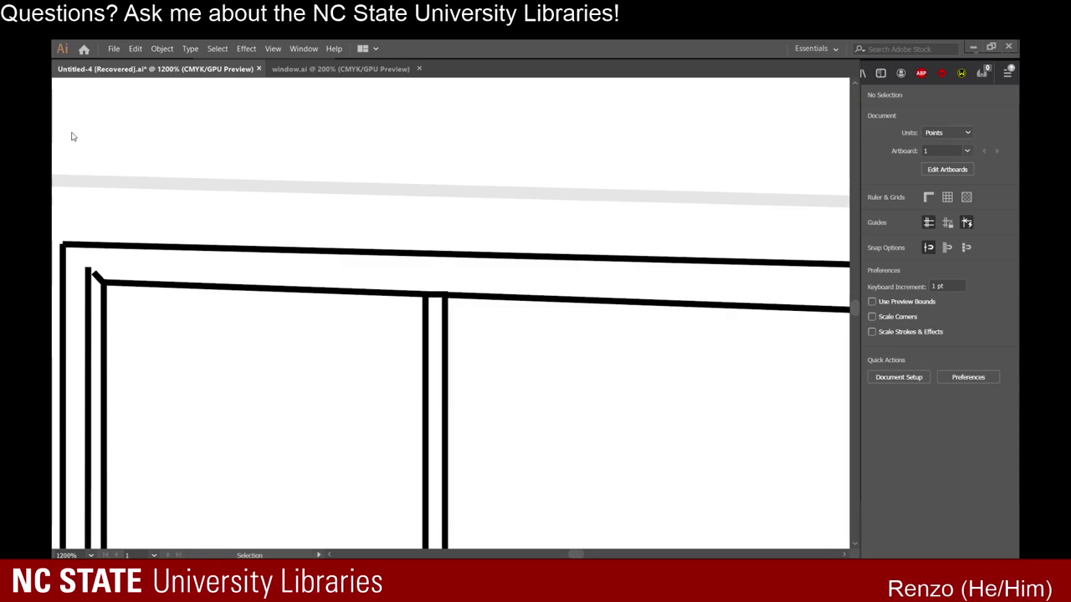
Draw a straight Pen line about 8009 pt long from the top of the window's middle left vertical line to the vanishing point.
key("p")
left_click(87, 268)
scroll(327, 282, "down", 1)
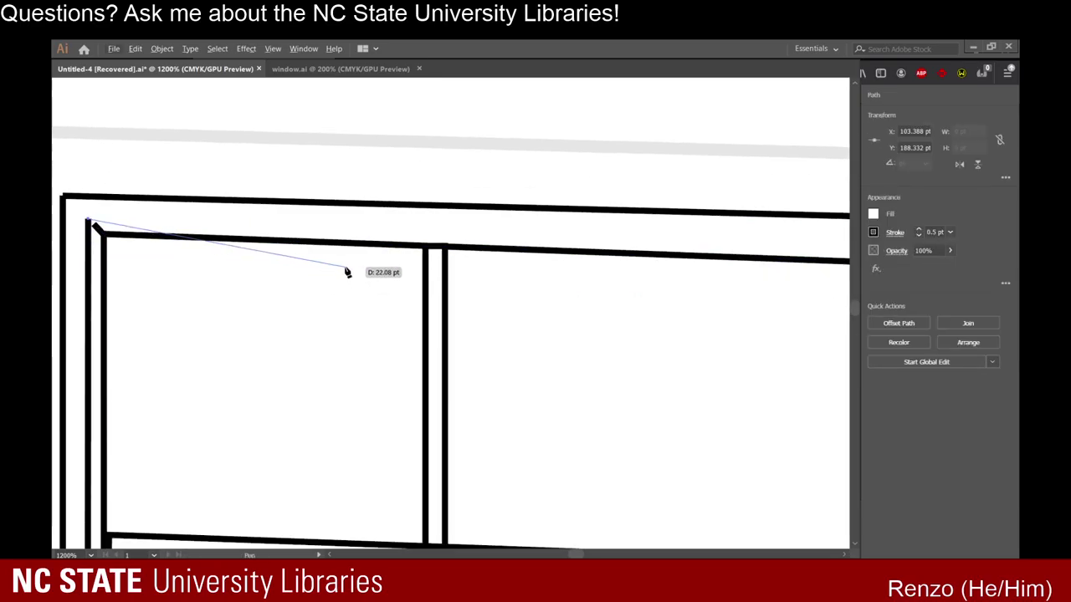
scroll(346, 275, "down", 6)
scroll(693, 299, "down", 3)
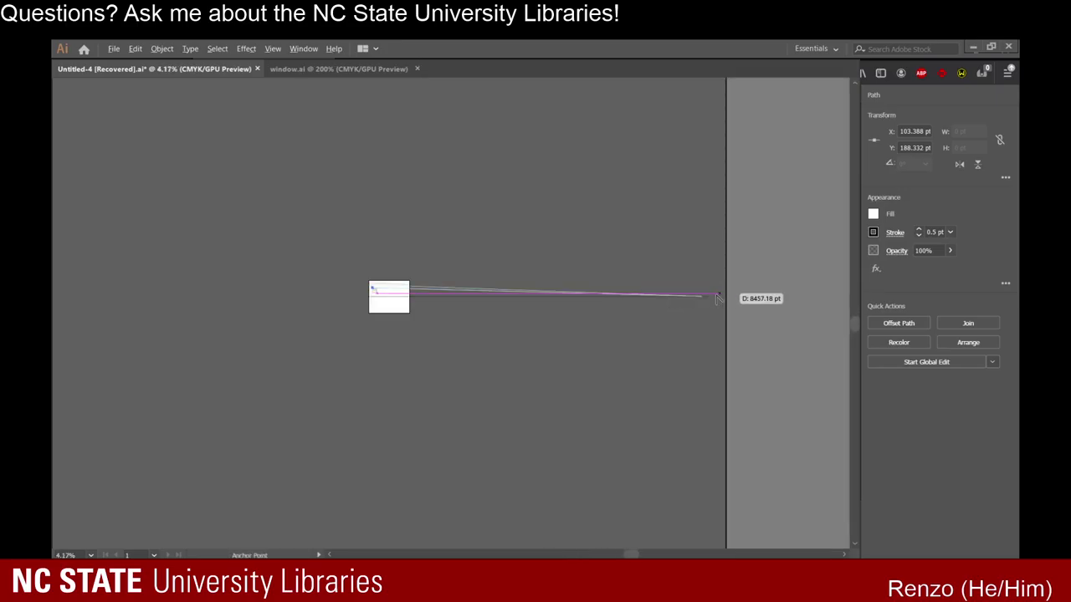
scroll(719, 297, "up", 3)
scroll(726, 293, "down", 2)
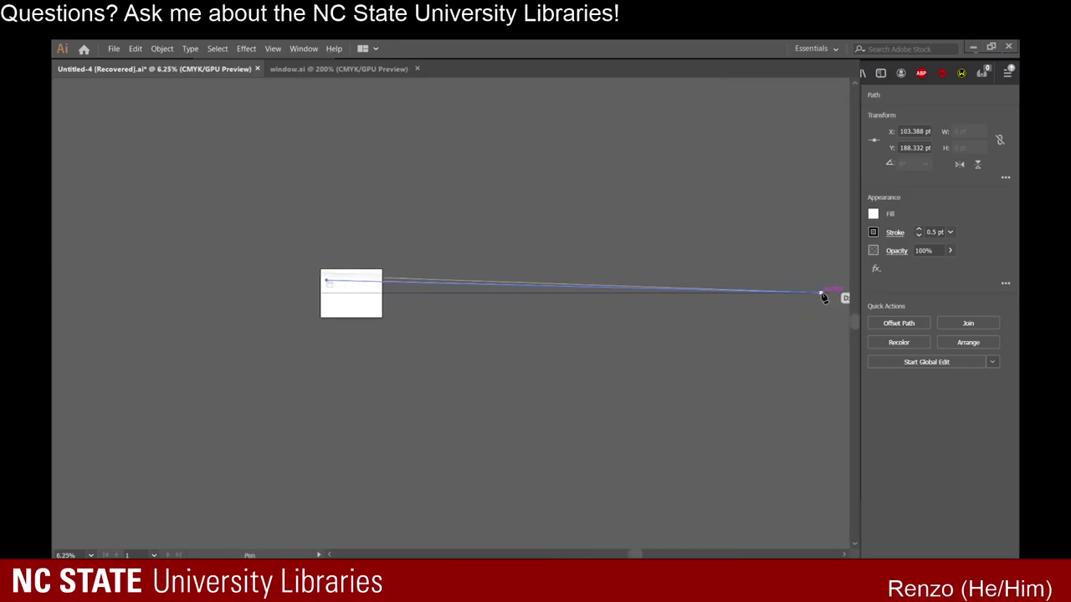
scroll(820, 298, "up", 5)
scroll(819, 309, "up", 8)
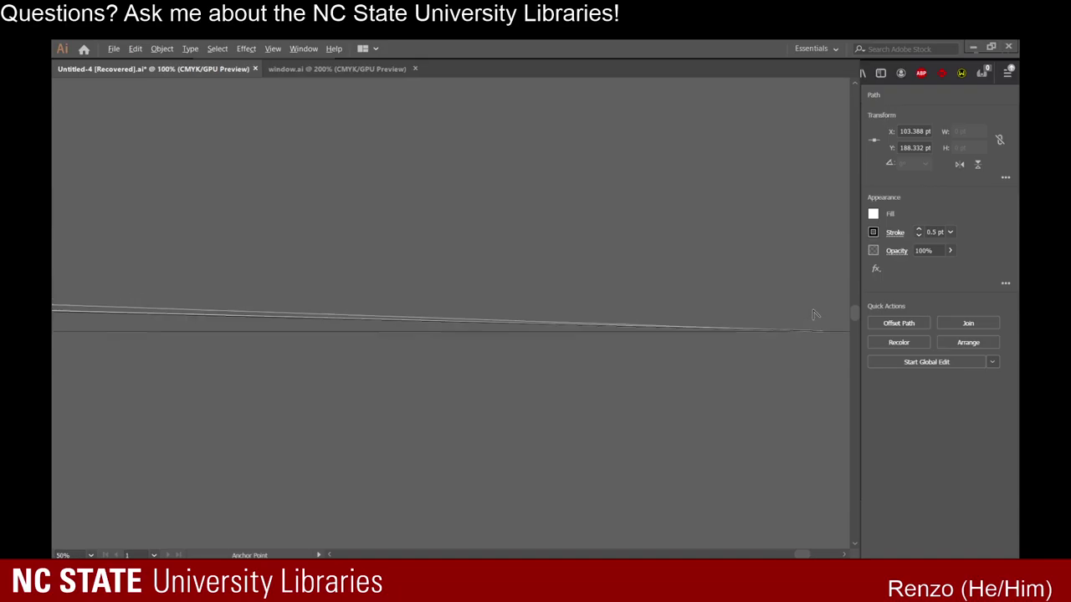
scroll(816, 326, "up", 6)
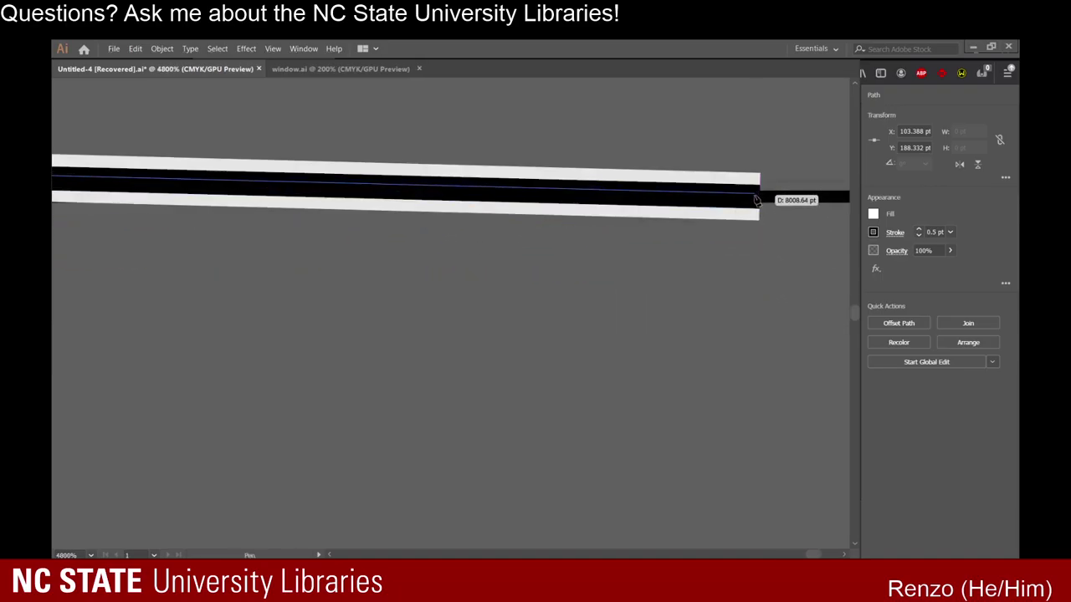
left_click(760, 201)
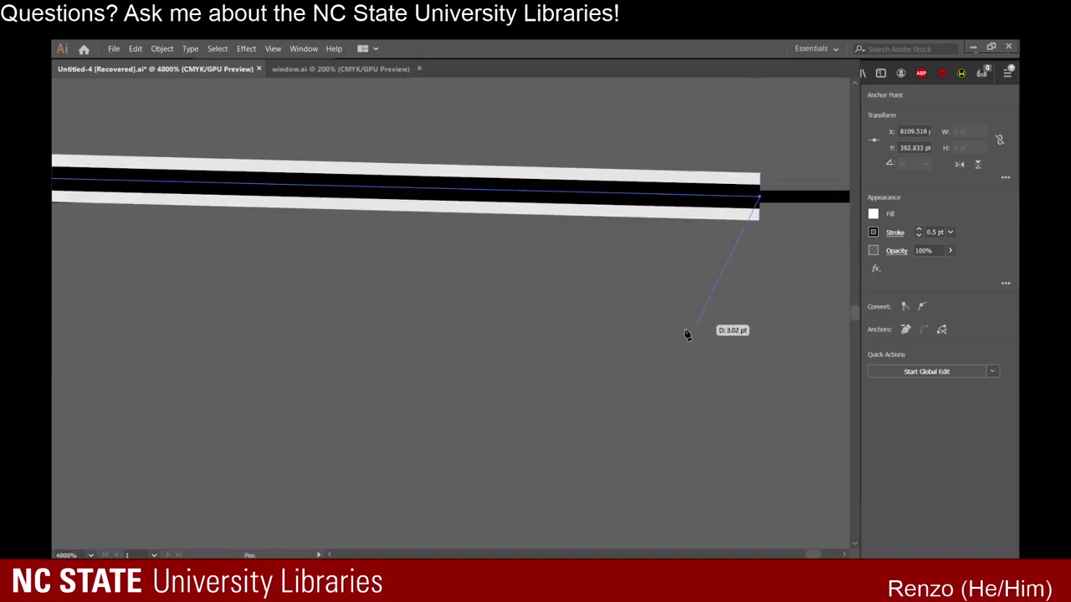
scroll(515, 311, "down", 8)
left_click(65, 111)
Follow the new perspective line from the vanishing point back to the window on the artboard.
scroll(452, 344, "left", 1)
scroll(452, 343, "left", 8)
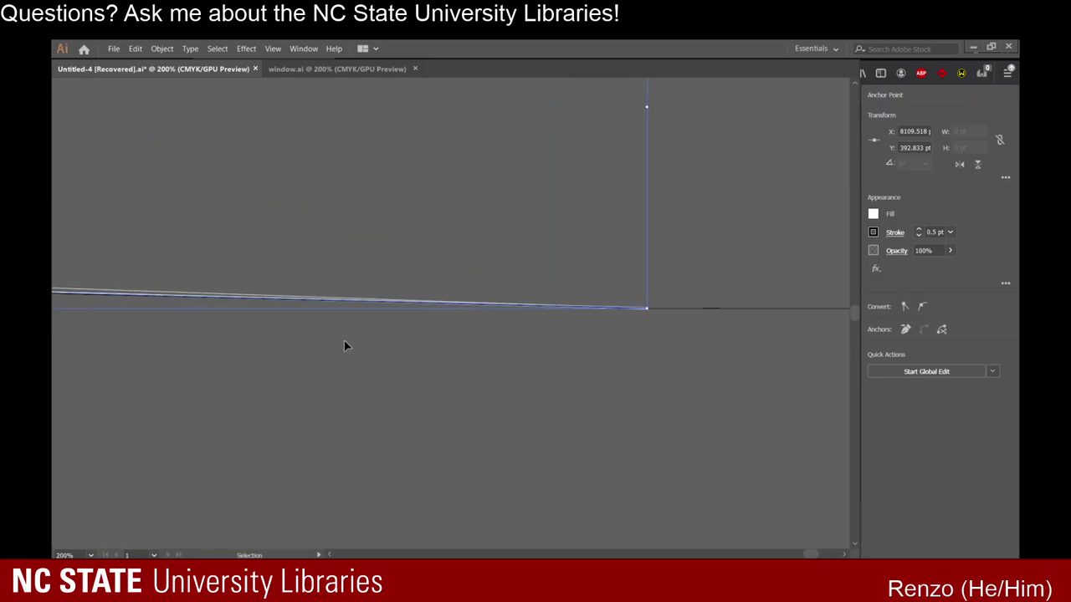
scroll(242, 308, "left", 10)
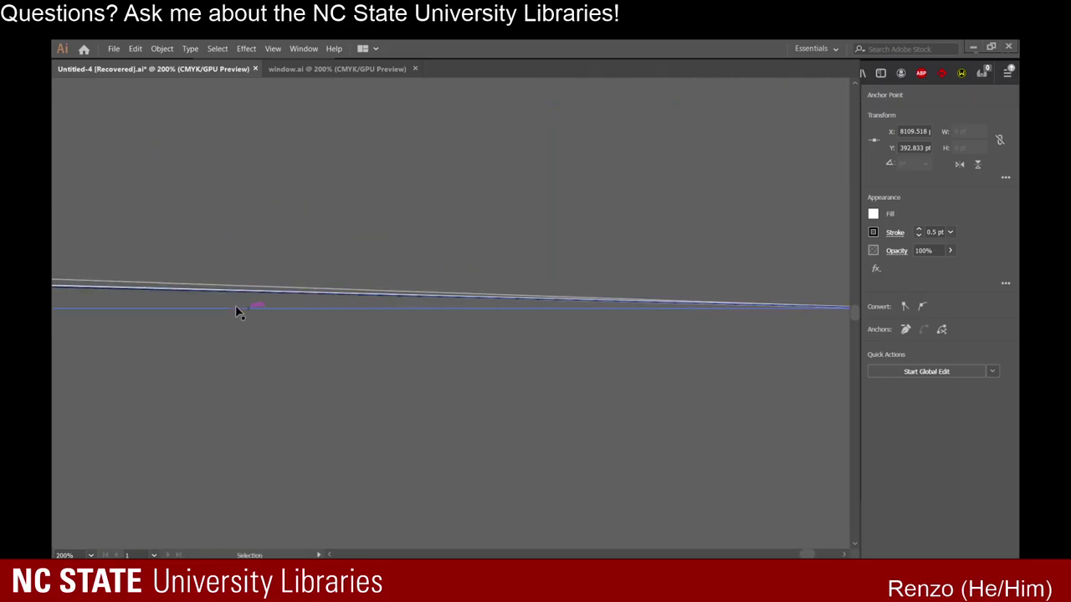
scroll(159, 295, "left", 10)
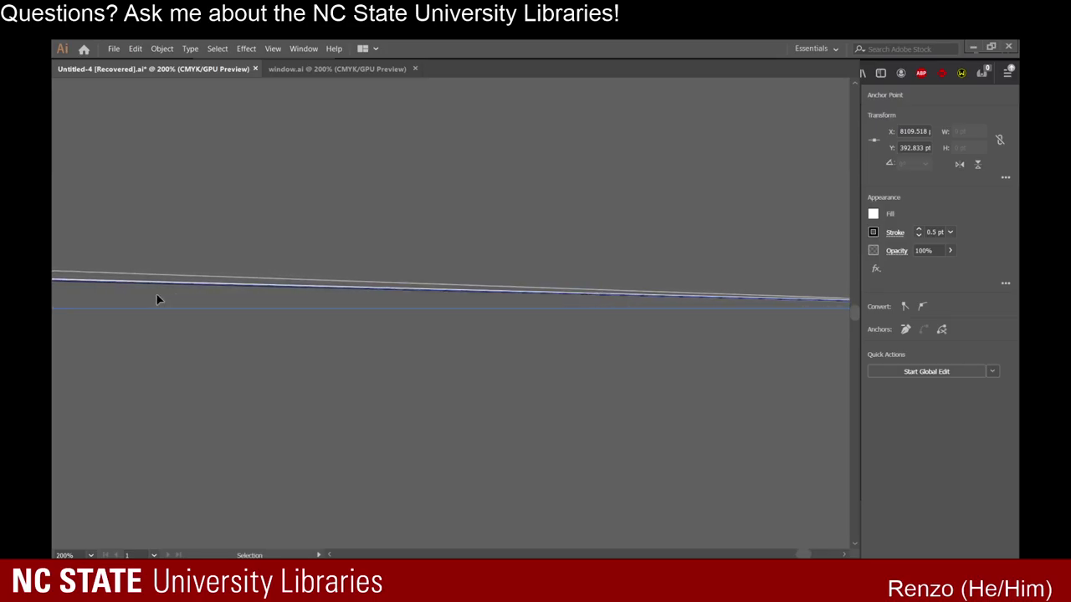
scroll(152, 303, "left", 10)
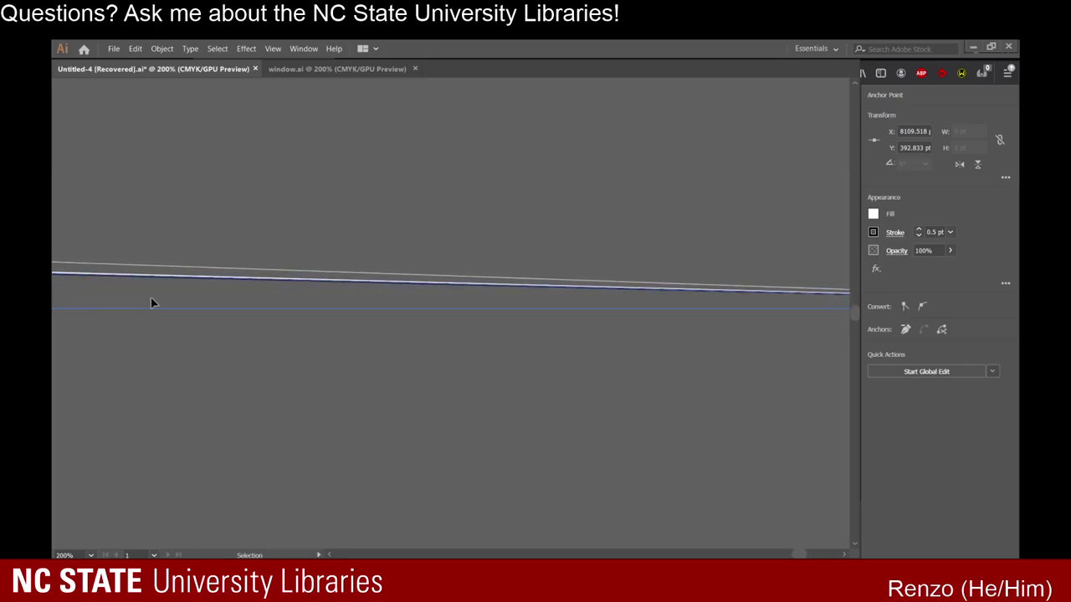
scroll(152, 297, "left", 7)
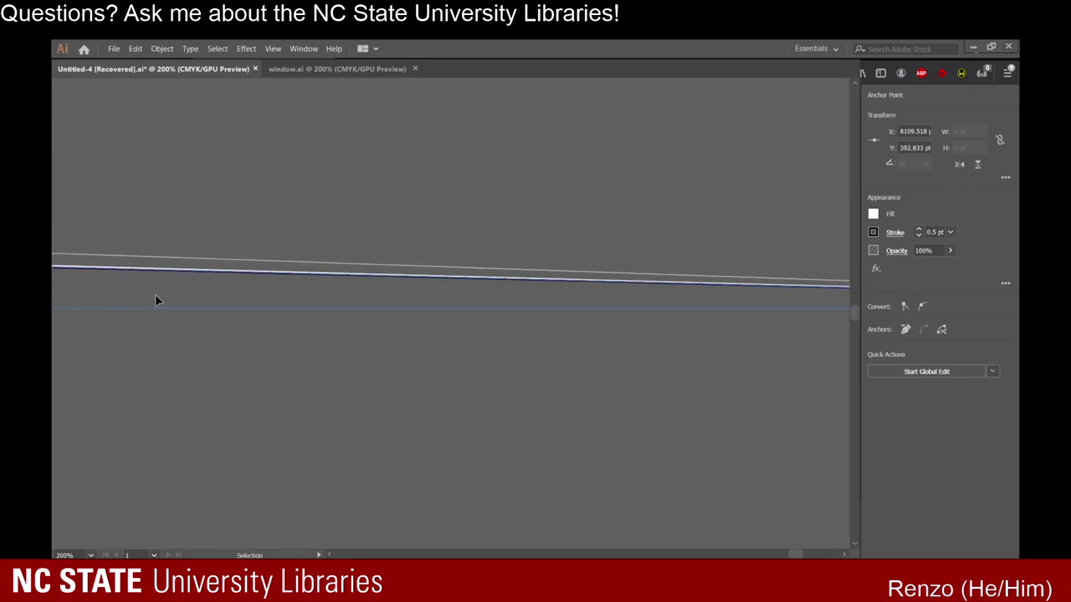
scroll(158, 290, "down", 1)
scroll(158, 290, "down", 8)
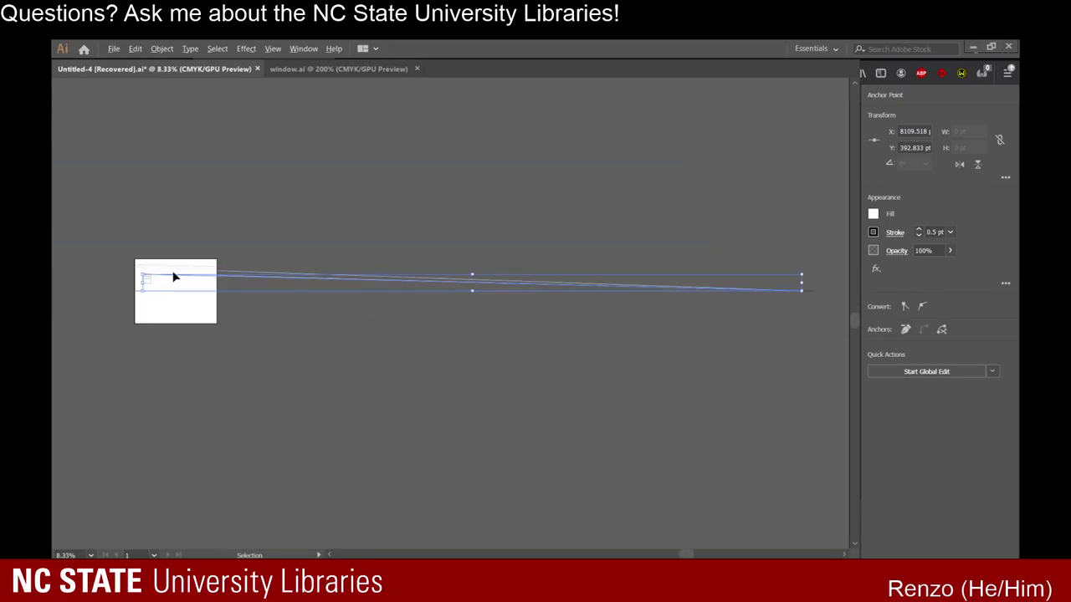
Delete the outer diagonal corner segment where the window frame's top and right sides meet.
scroll(136, 279, "up", 11)
scroll(325, 272, "down", 2)
left_click(439, 261)
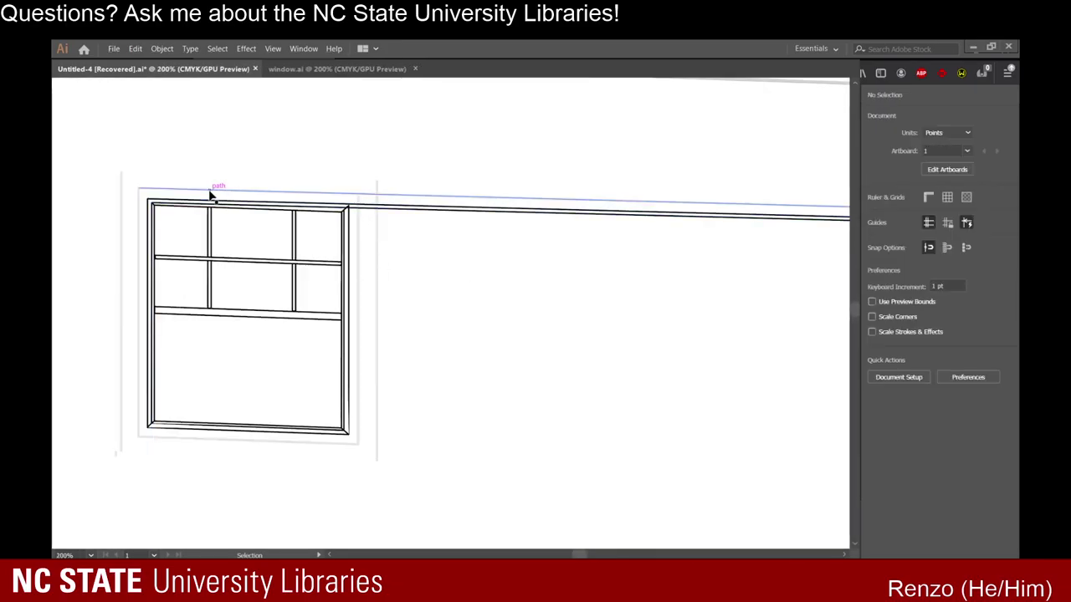
scroll(210, 197, "up", 2)
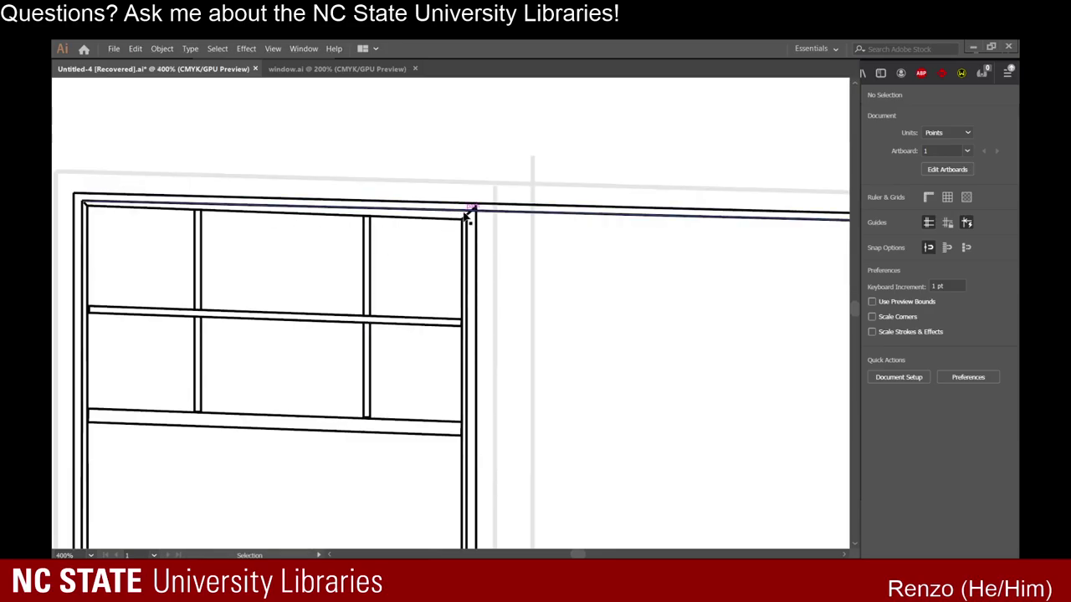
left_click(466, 213)
scroll(488, 220, "up", 4)
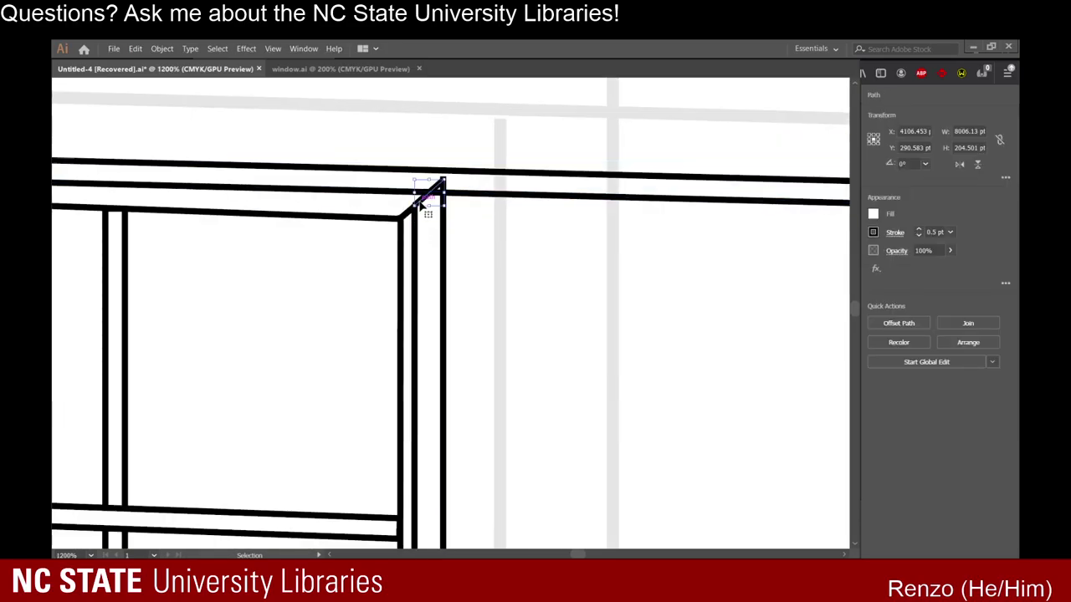
left_click_drag(424, 201, 535, 261)
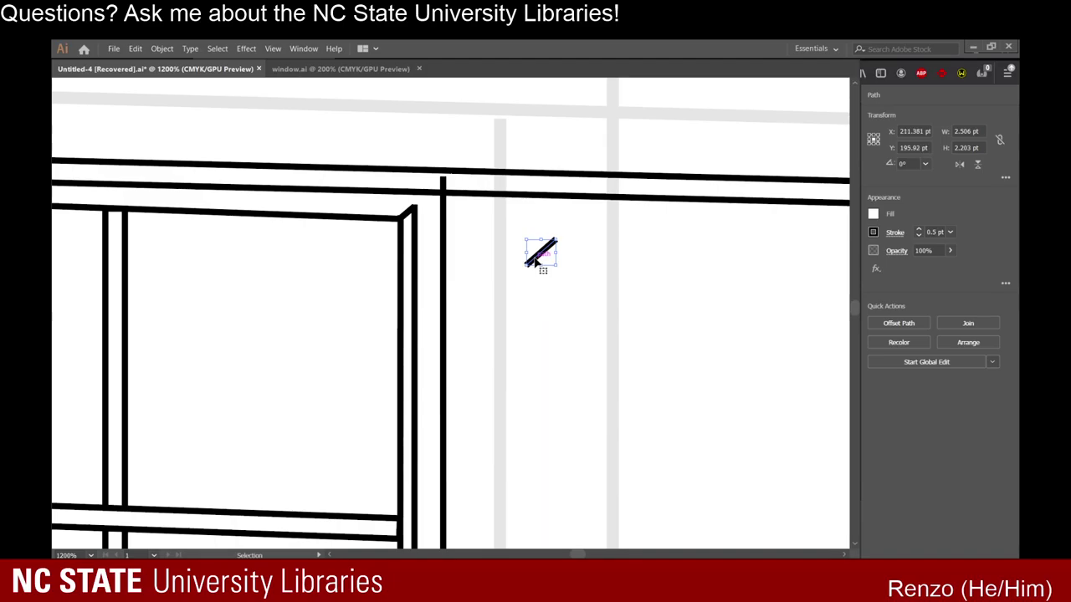
key("Delete")
Stretch the top end of the window frame's outer right vertical line up to the uppermost slanted line.
left_click(442, 213)
scroll(442, 179, "up", 4)
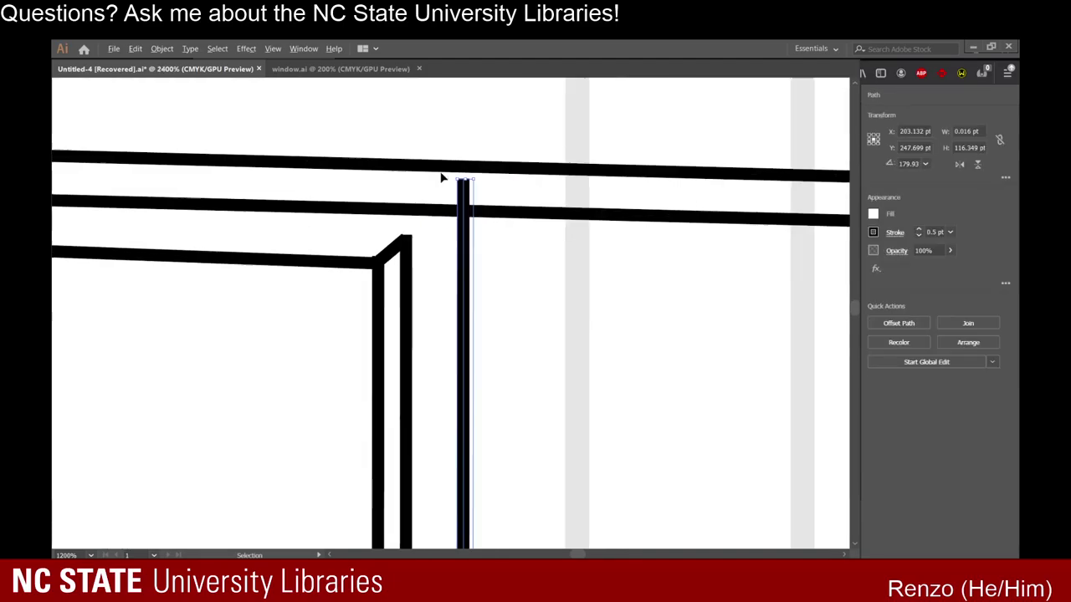
left_click_drag(469, 182, 470, 168)
left_click(479, 129)
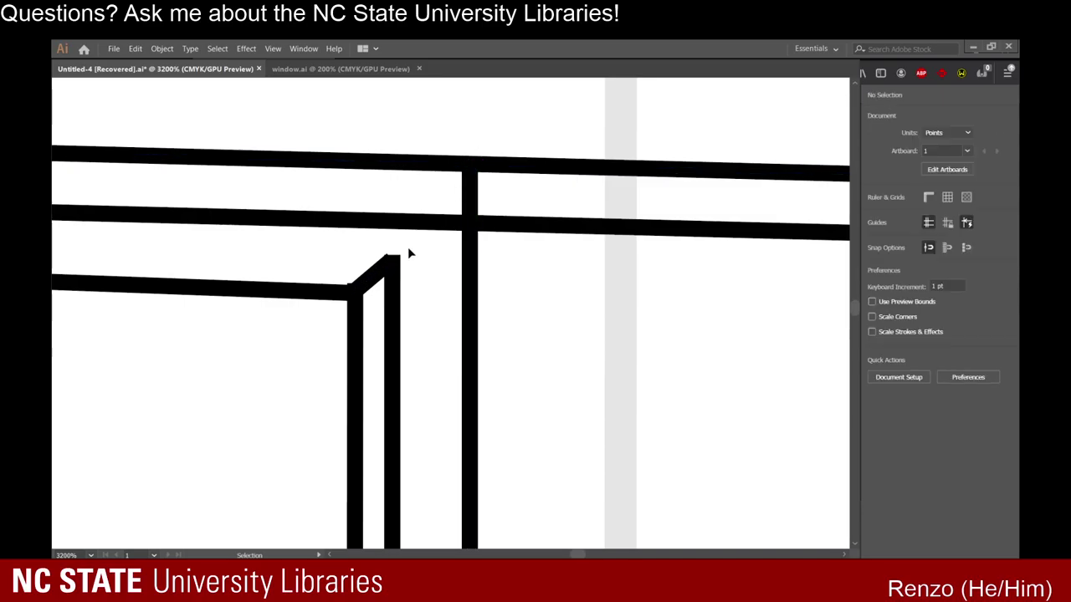
Try stretching the window frame's middle right vertical line up to the middle slanted perspective line.
left_click(394, 263)
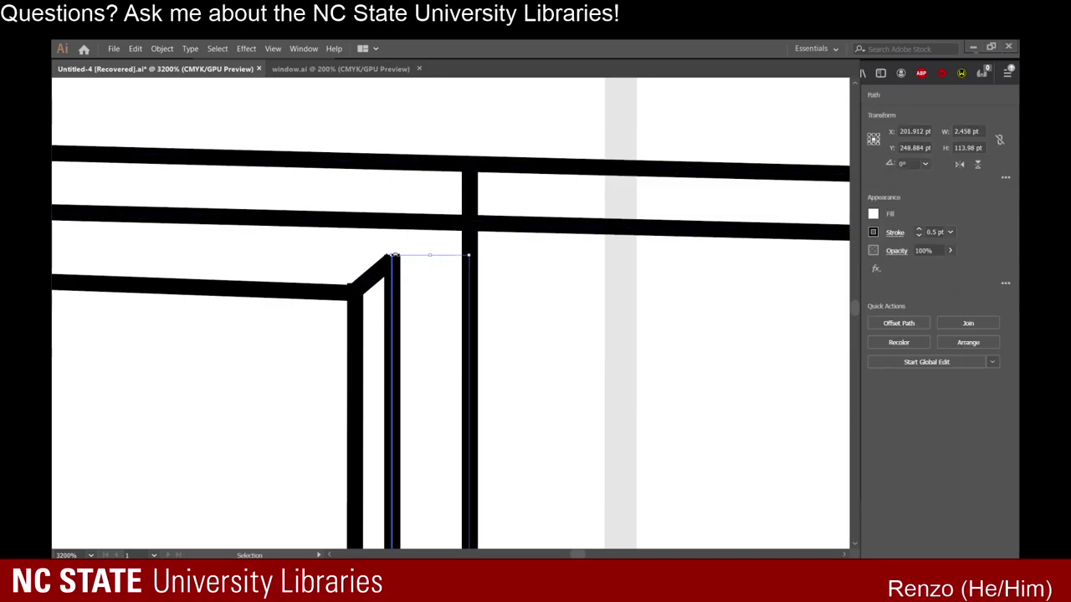
left_click_drag(394, 255, 391, 225)
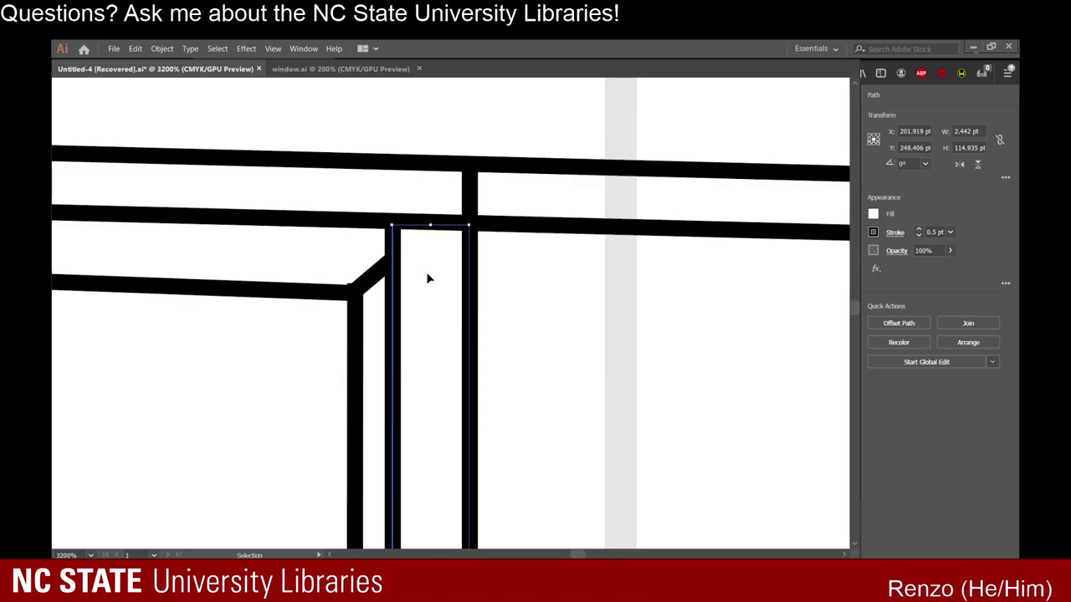
key("ctrl+z")
left_click(378, 267)
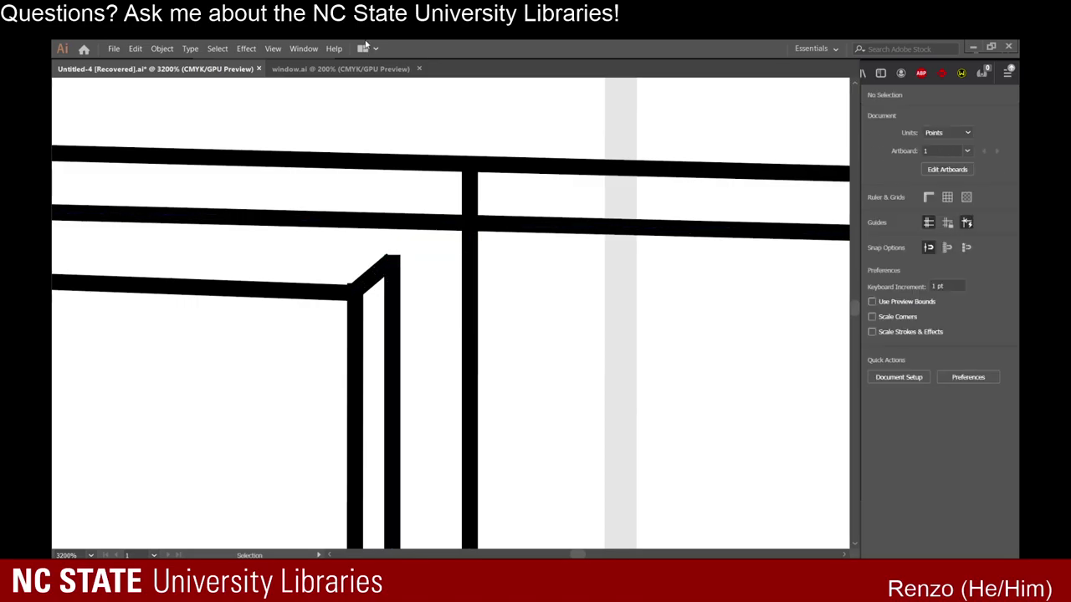
Examine the upper right frame corner in the window.ai reference document, clear its selection, and return to the building drawing.
left_click(341, 69)
scroll(647, 292, "up", 6)
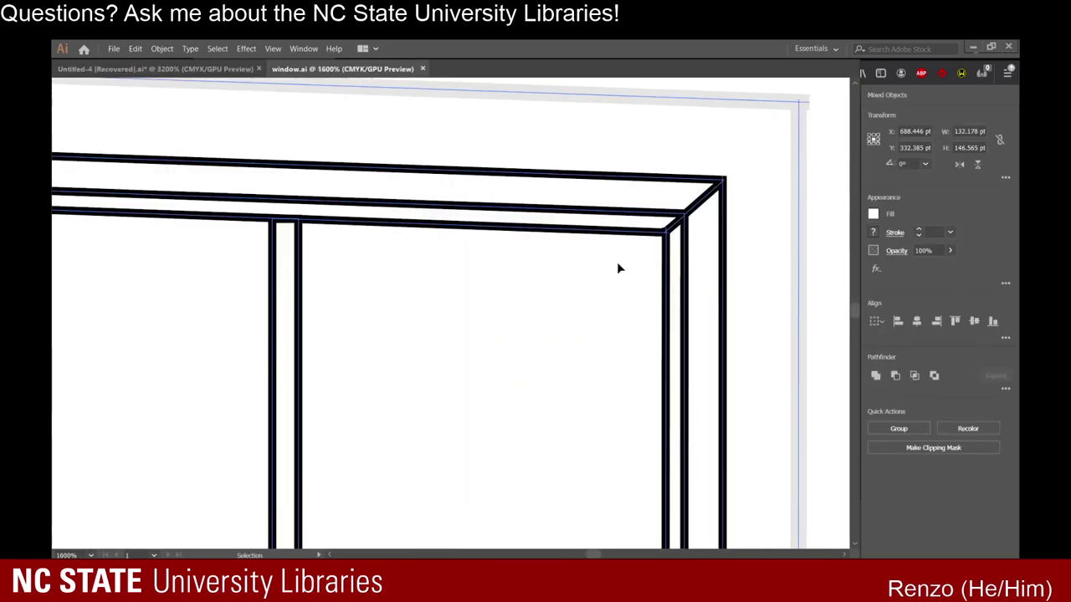
key("ctrl+shift+a")
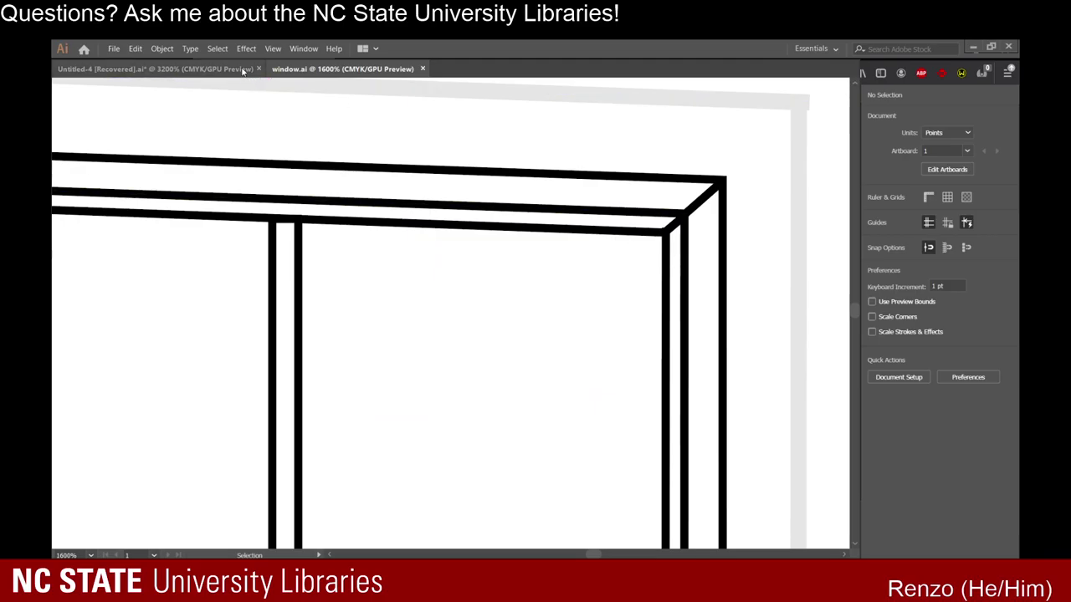
left_click(167, 68)
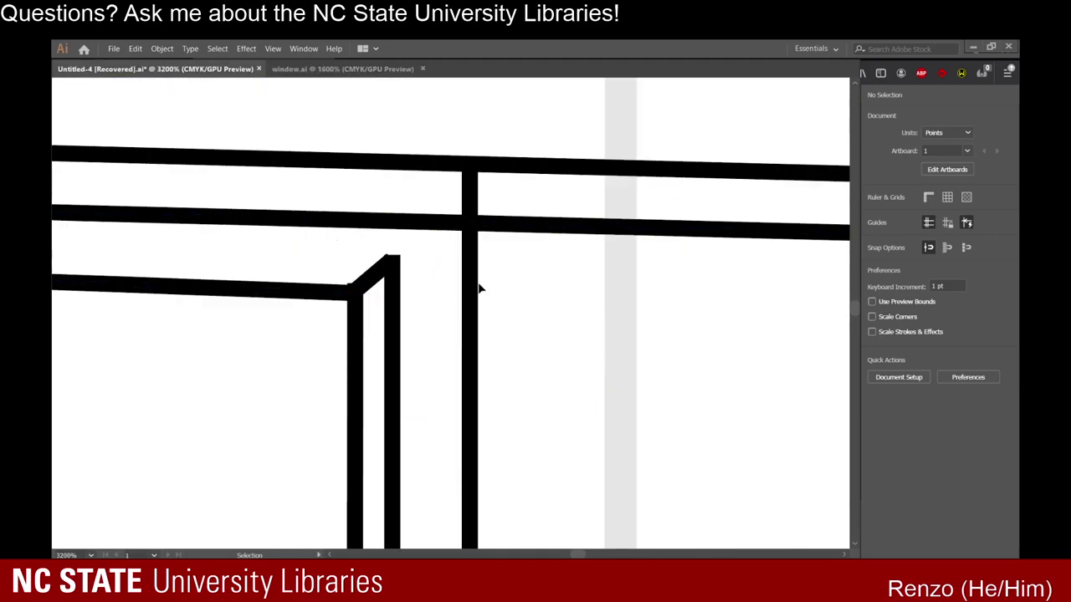
Delete the inner slanted line of the window's top frame together with its diagonal corner segment.
scroll(480, 289, "down", 5)
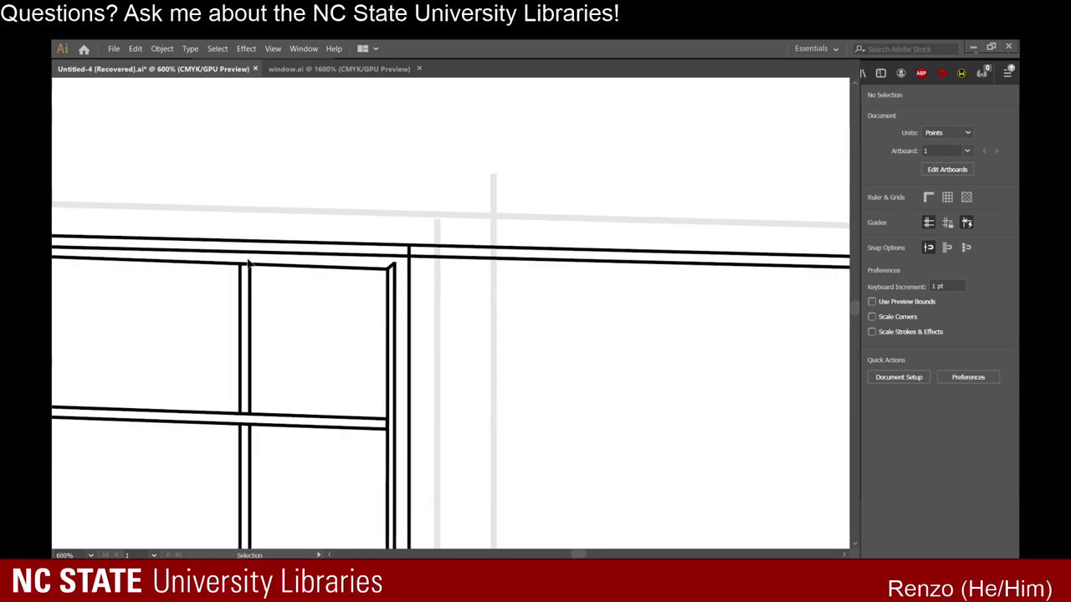
scroll(248, 264, "left", 10)
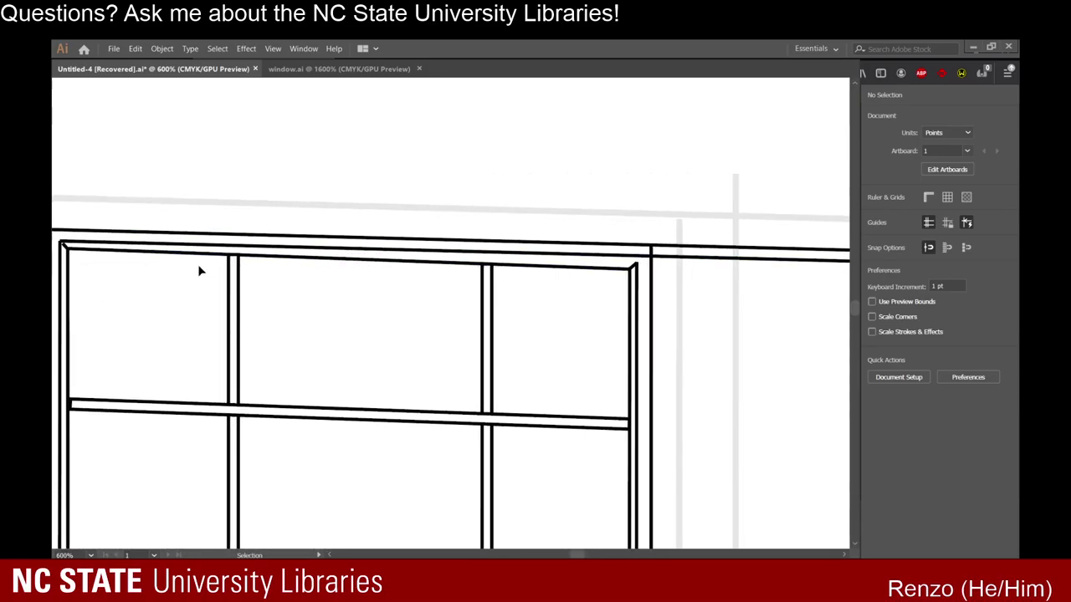
left_click(191, 256)
scroll(141, 278, "up", 1)
scroll(157, 269, "down", 2)
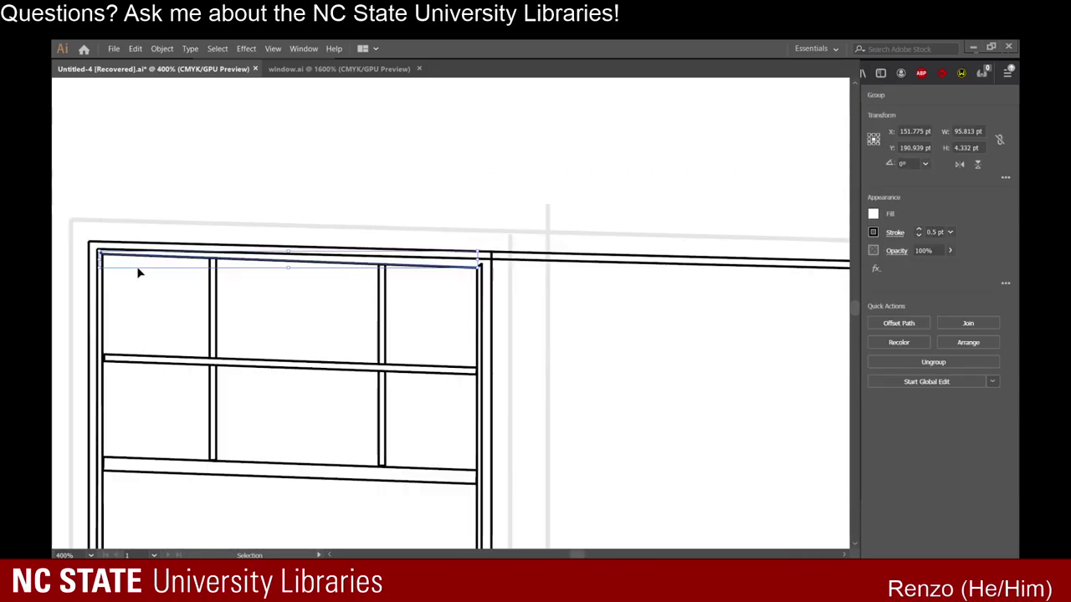
scroll(99, 251, "up", 2)
scroll(122, 283, "up", 2)
scroll(768, 318, "down", 1)
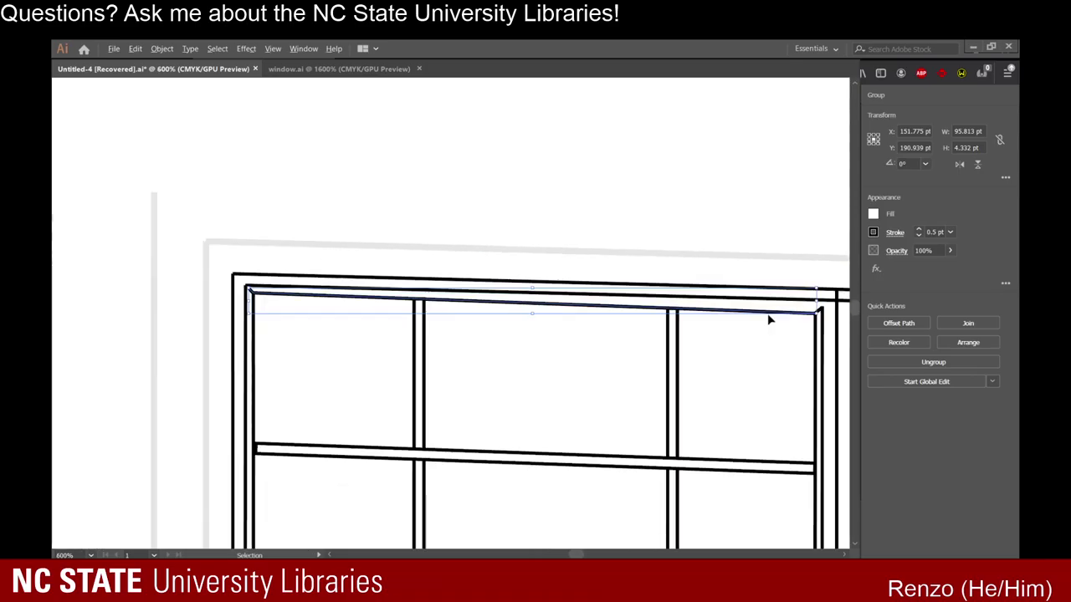
scroll(242, 281, "up", 4)
scroll(315, 343, "up", 2)
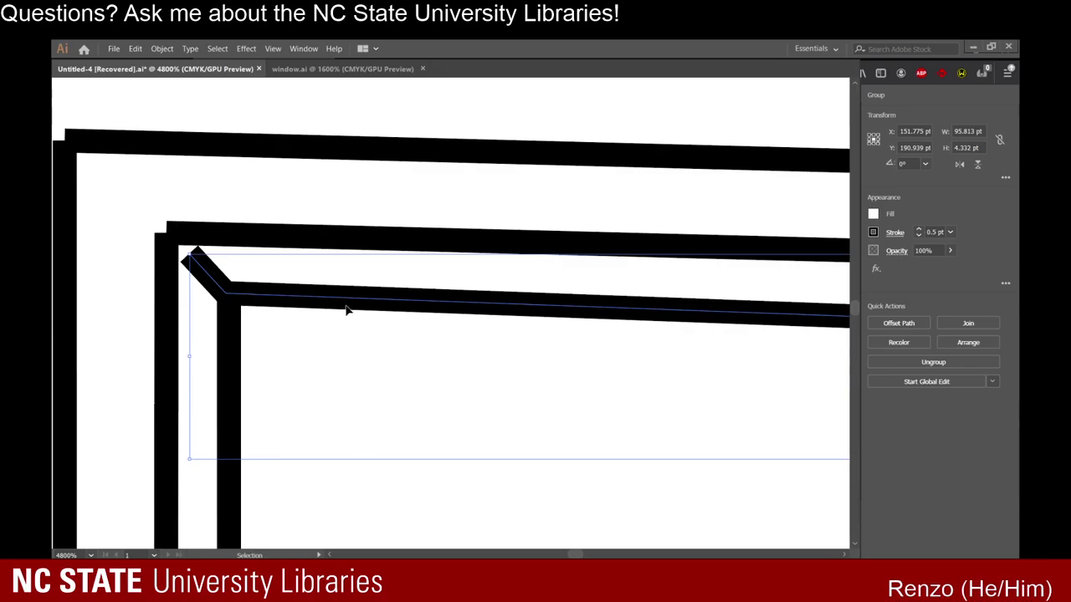
key("Delete")
Draw a straight Pen line from the top of the window's inner left vertical line to the vanishing point at about X 8109.5, Y 392.8 pt.
key("p")
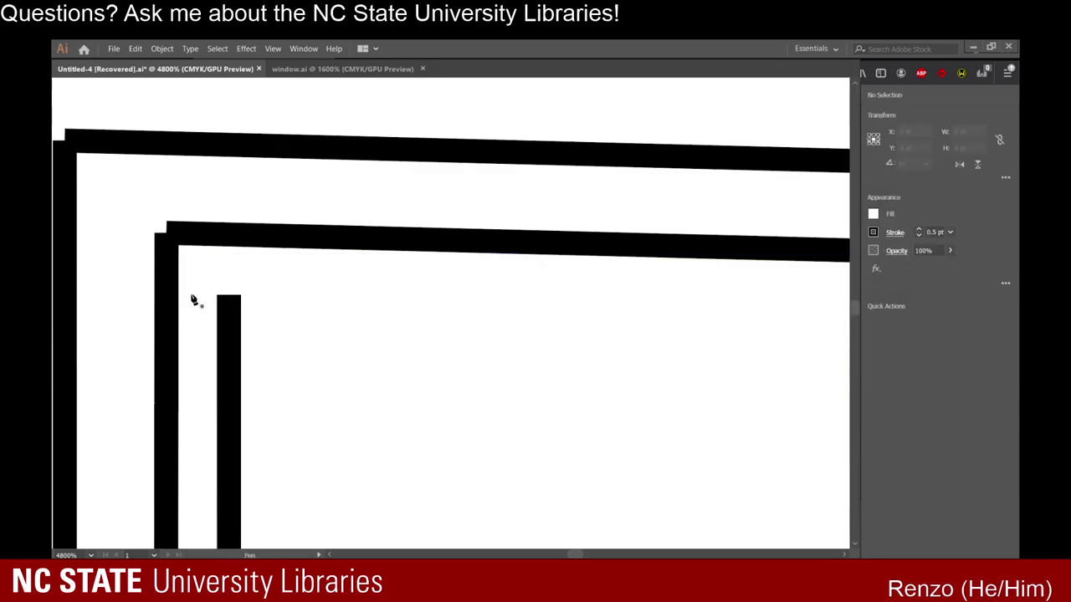
left_click(229, 296)
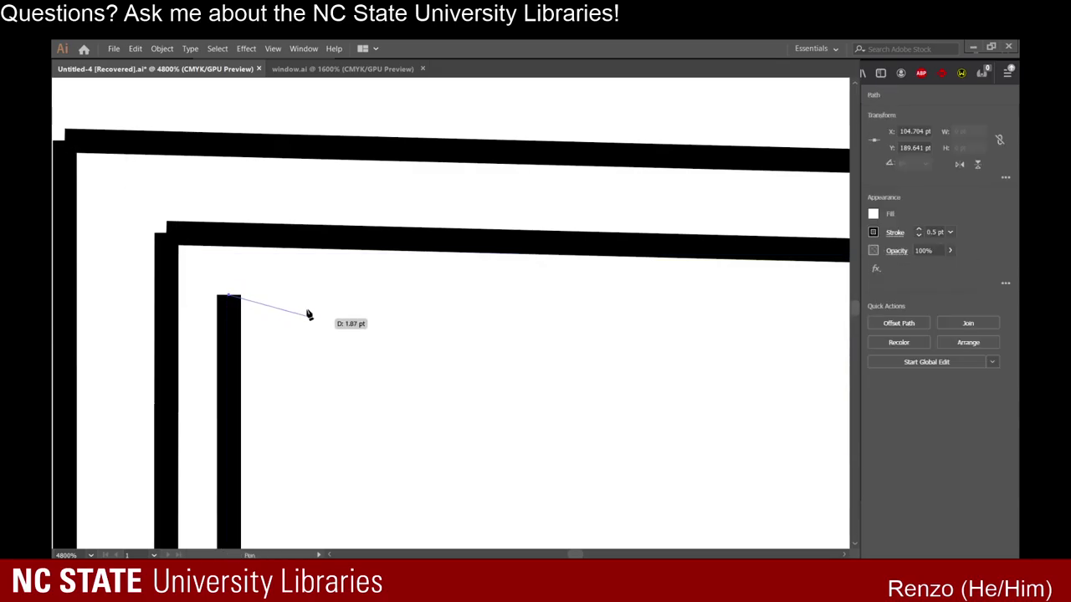
scroll(312, 308, "down", 19)
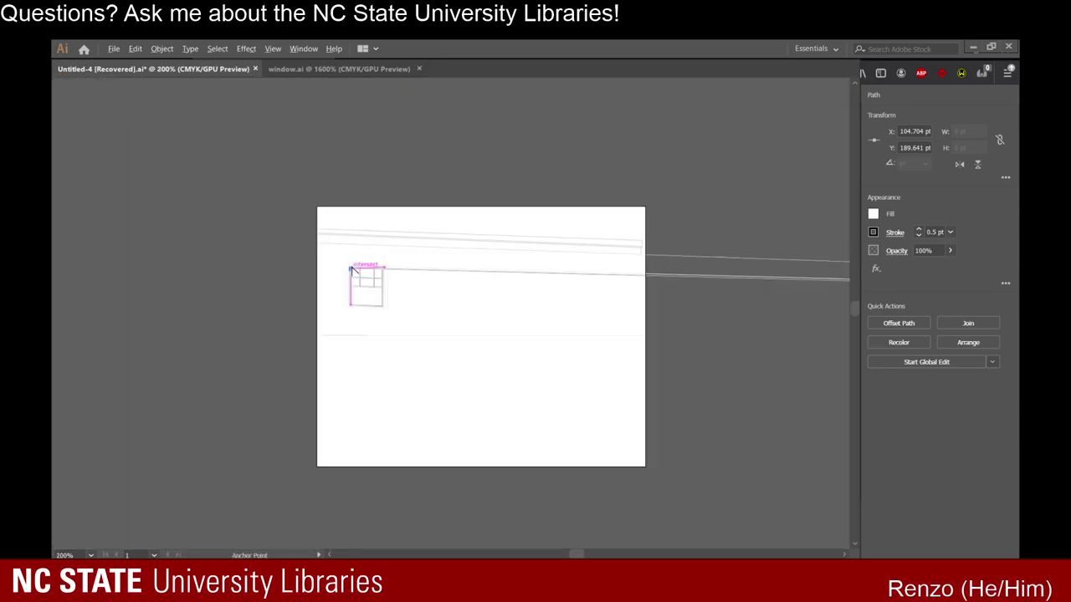
scroll(730, 318, "down", 2)
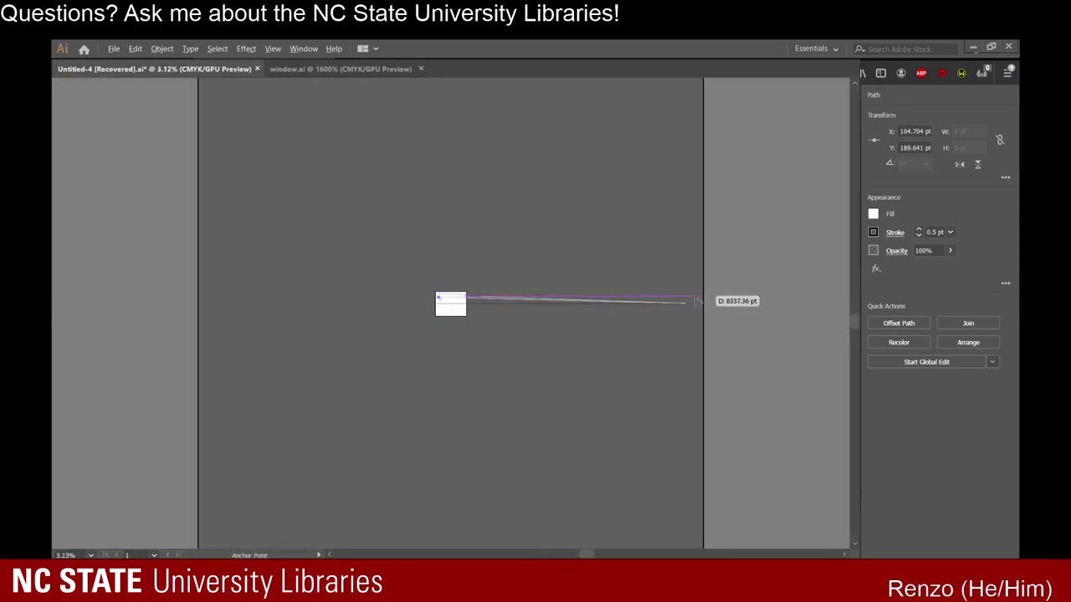
scroll(697, 303, "up", 6)
scroll(733, 343, "down", 3)
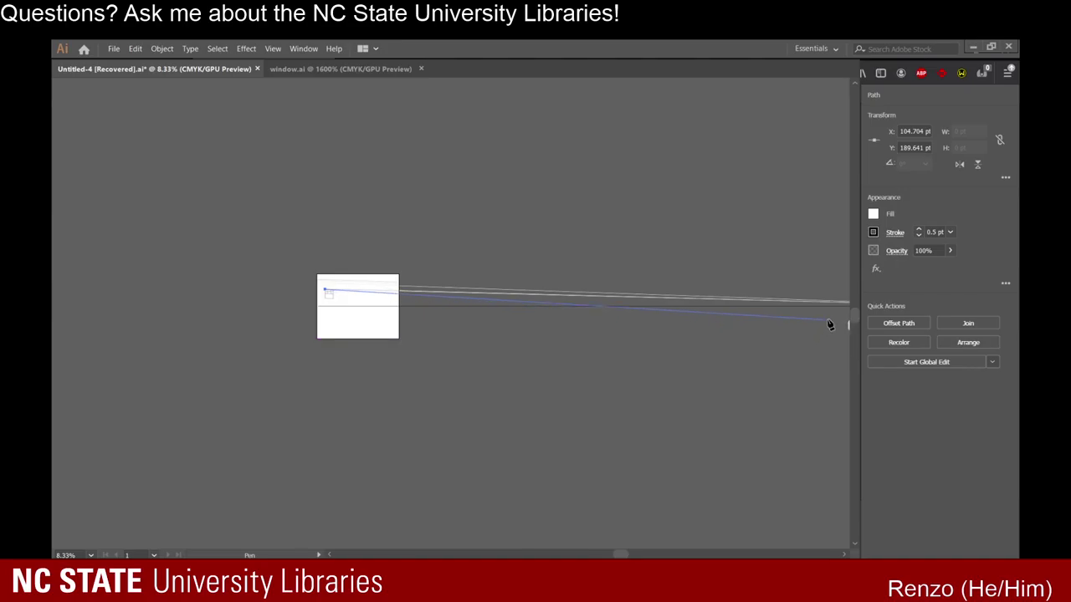
scroll(694, 298, "down", 3)
scroll(694, 301, "up", 2)
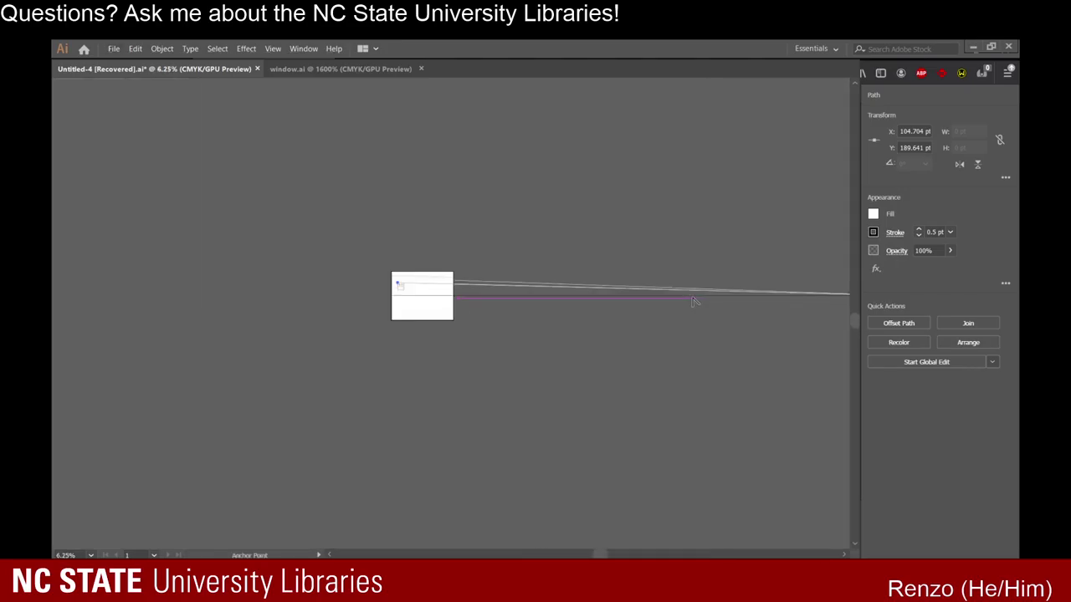
scroll(779, 303, "down", 1)
scroll(746, 294, "up", 1)
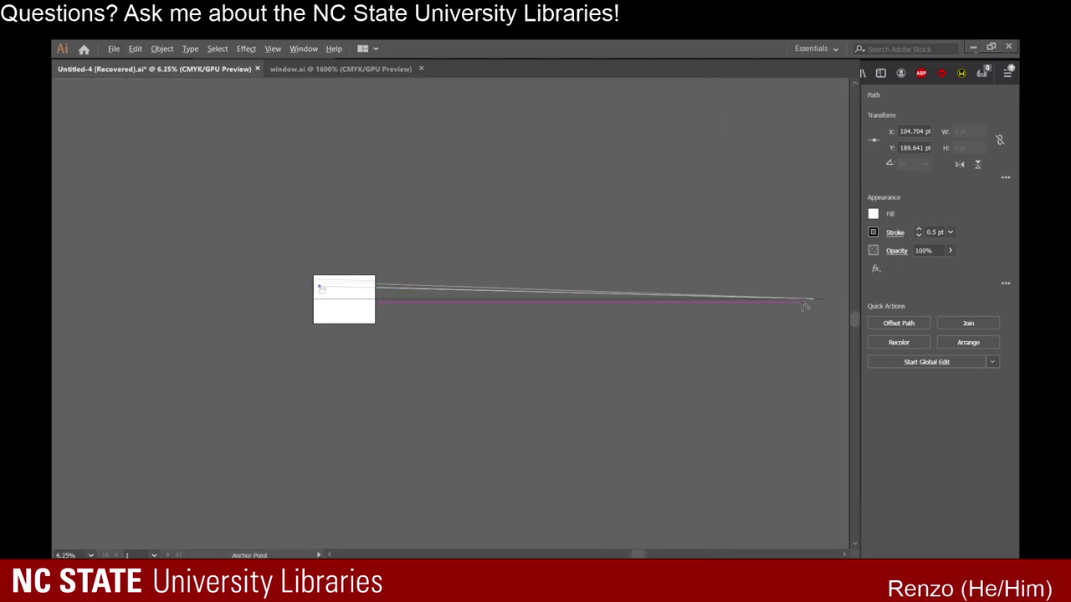
scroll(803, 305, "up", 12)
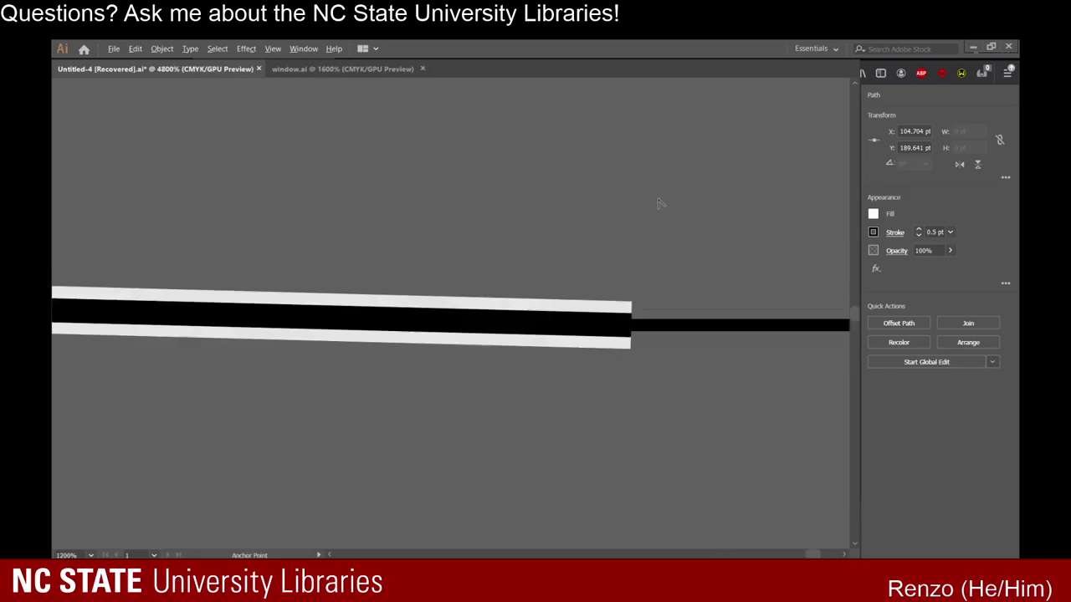
left_click(633, 322)
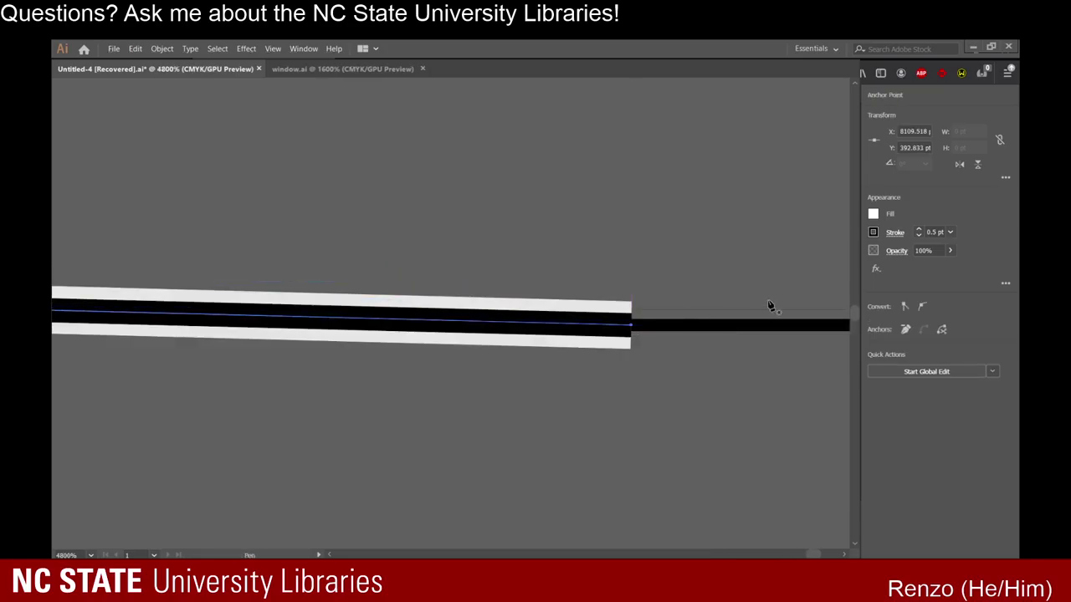
scroll(559, 295, "down", 7)
left_click(55, 101)
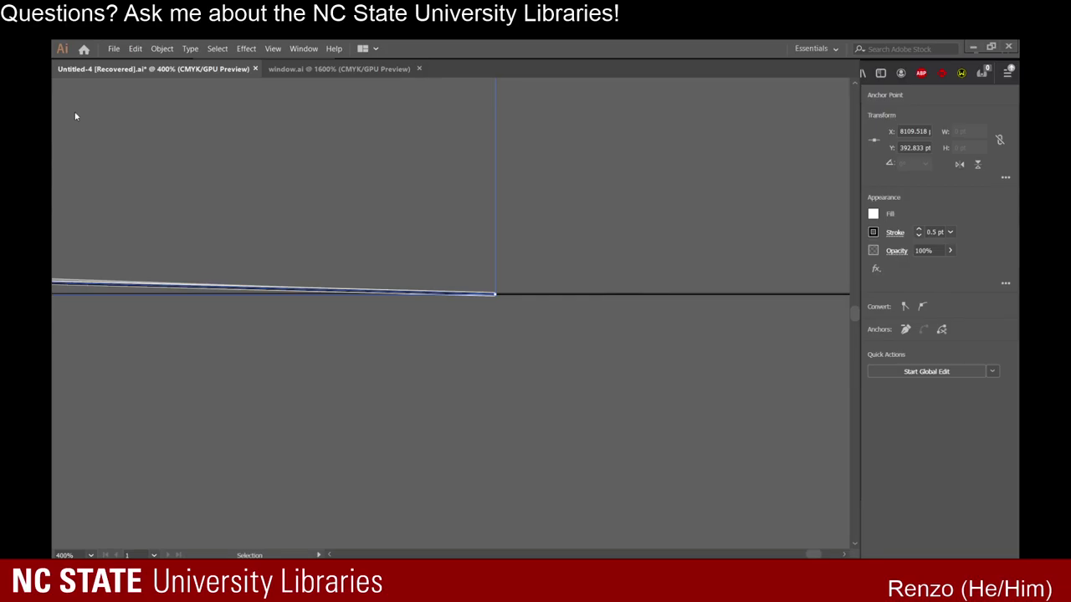
Delete the remaining short diagonal segment at the window frame's upper right corner.
scroll(492, 291, "down", 6)
scroll(313, 294, "down", 8)
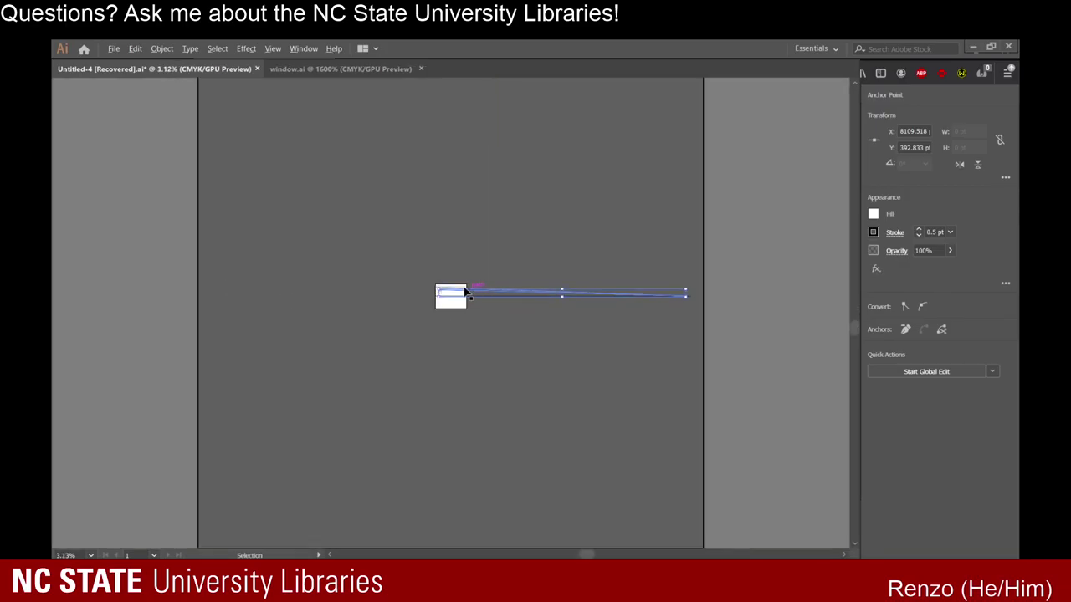
scroll(465, 292, "up", 11)
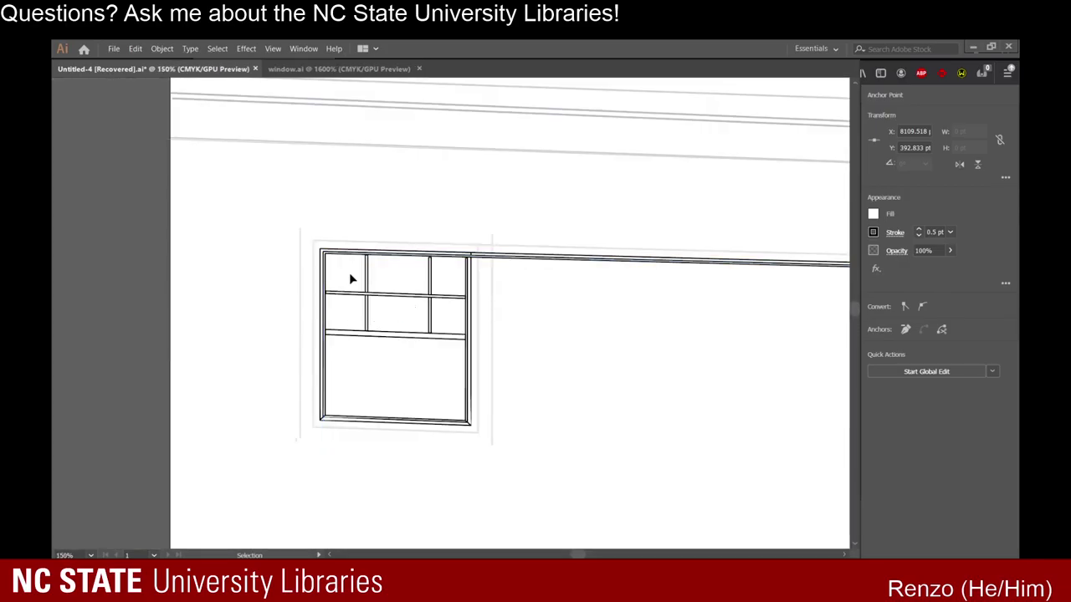
left_click(352, 279)
scroll(351, 278, "up", 6)
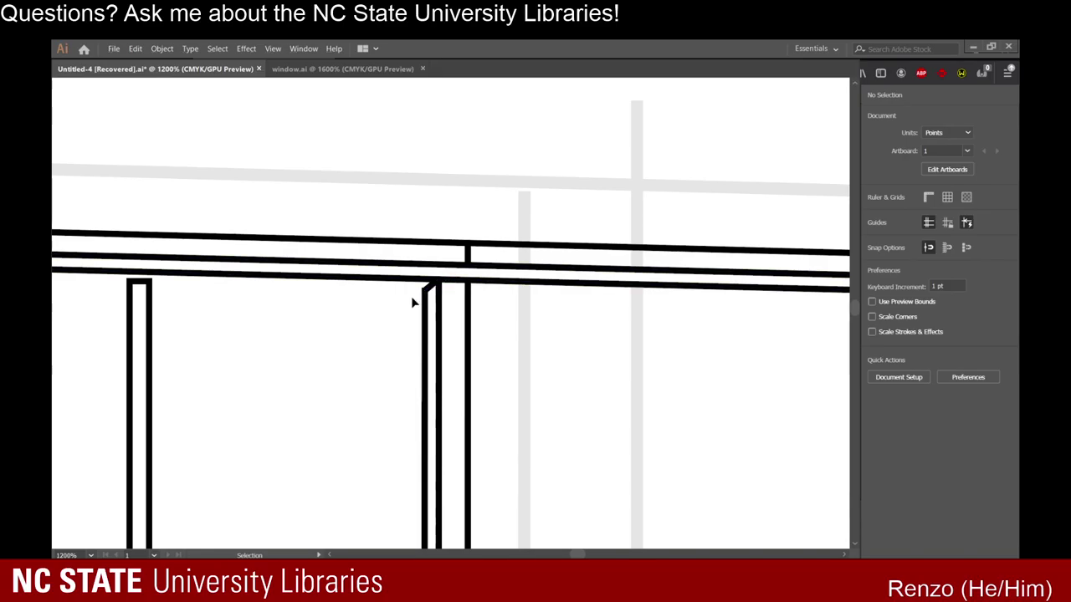
scroll(412, 302, "down", 1)
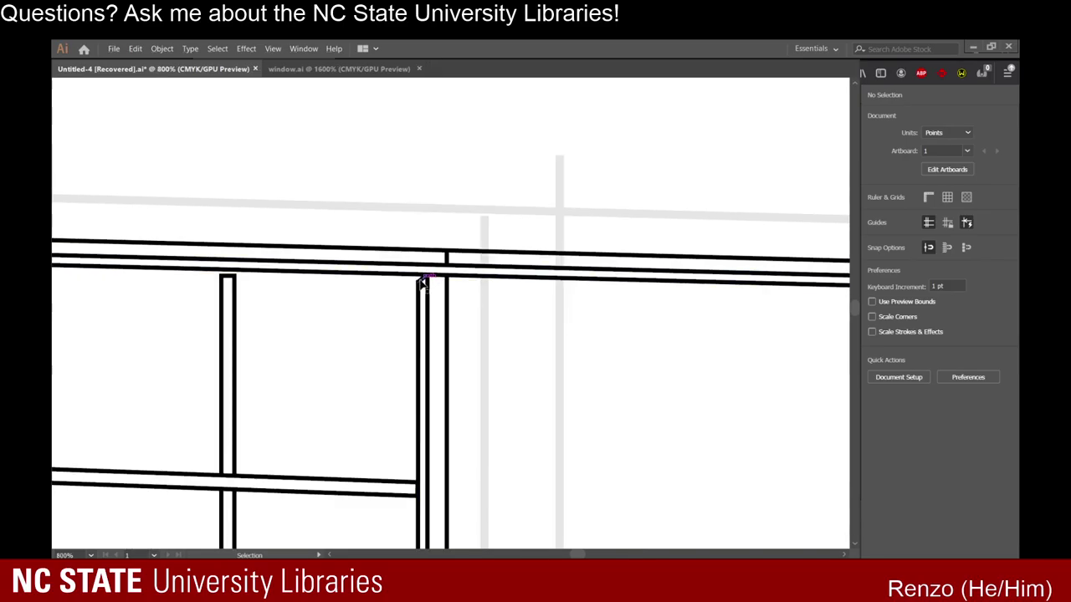
left_click(420, 280)
key("Delete")
Stretch the window frame's middle right vertical line up to the middle slanted line, making it about 115 pt high.
scroll(434, 286, "up", 3)
left_click(426, 250)
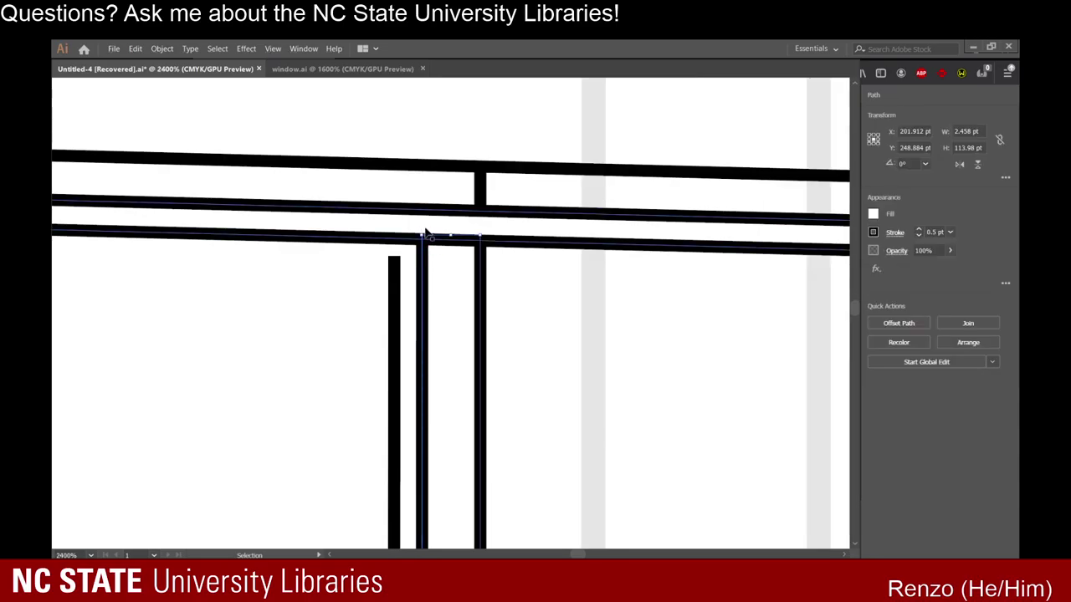
left_click_drag(421, 235, 423, 210)
left_click(414, 261)
double_click(424, 254)
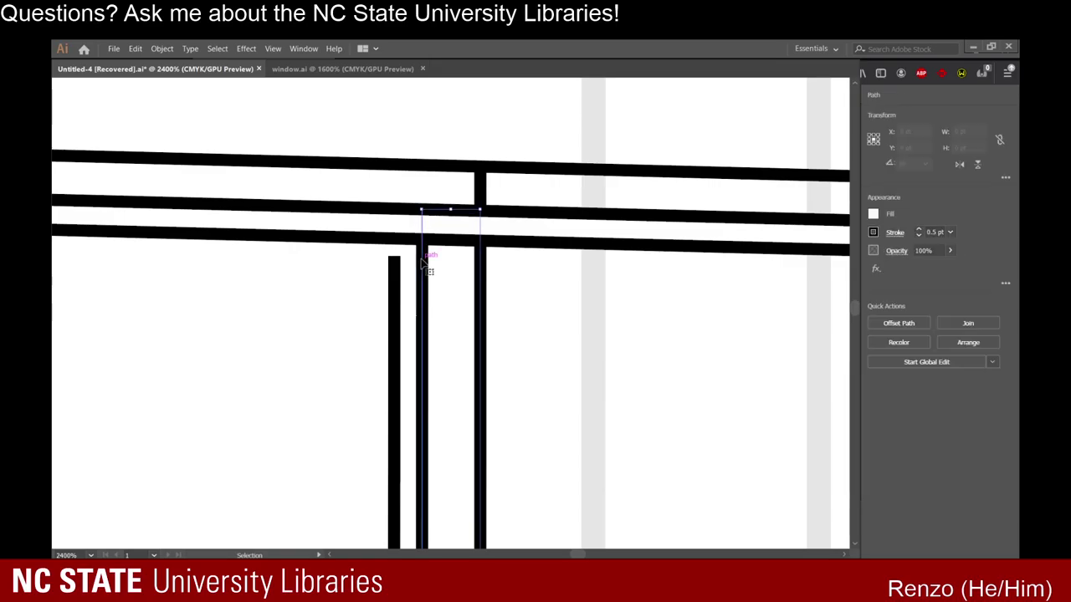
double_click(524, 323)
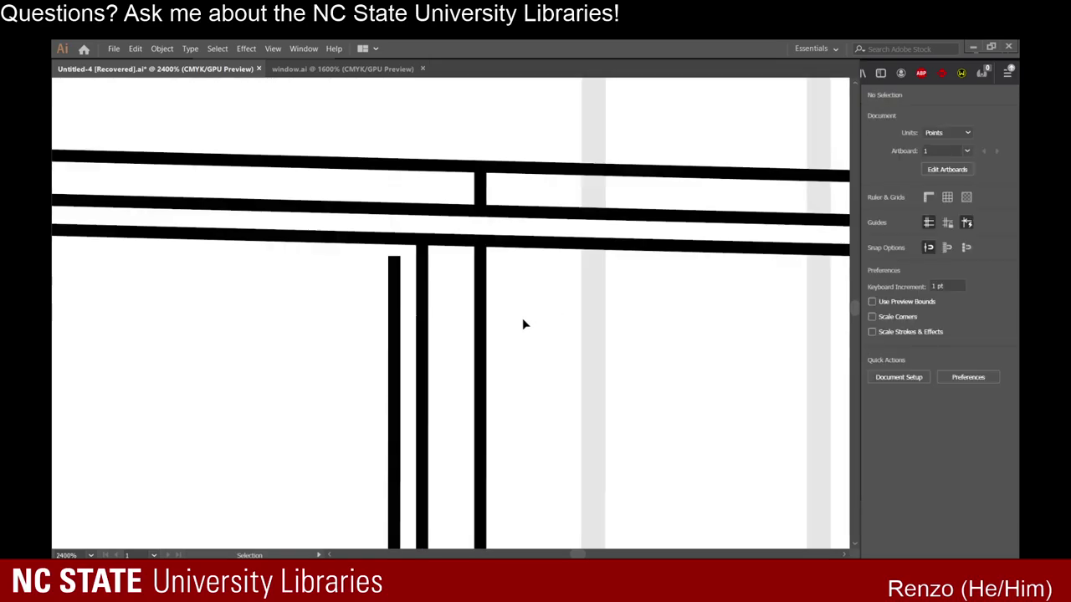
Isolate the window frame's middle right vertical line for editing.
left_click(429, 239)
left_click(426, 228)
left_click(422, 255)
double_click(424, 258)
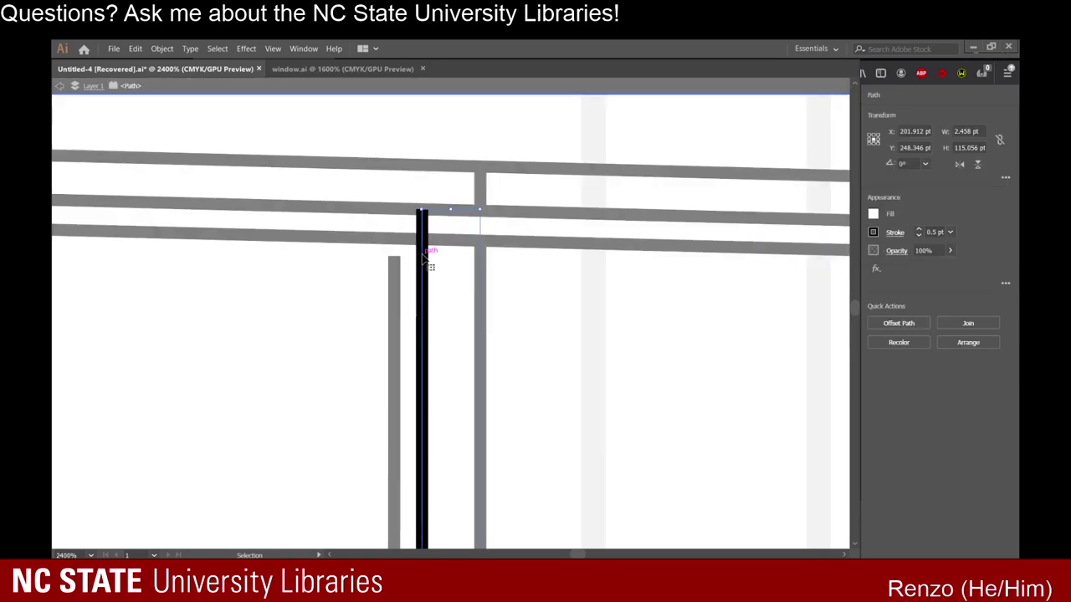
Stretch the window frame's middle right vertical line up past the top slanted line, making it about 118 pt high.
left_click_drag(422, 208, 423, 132)
double_click(604, 352)
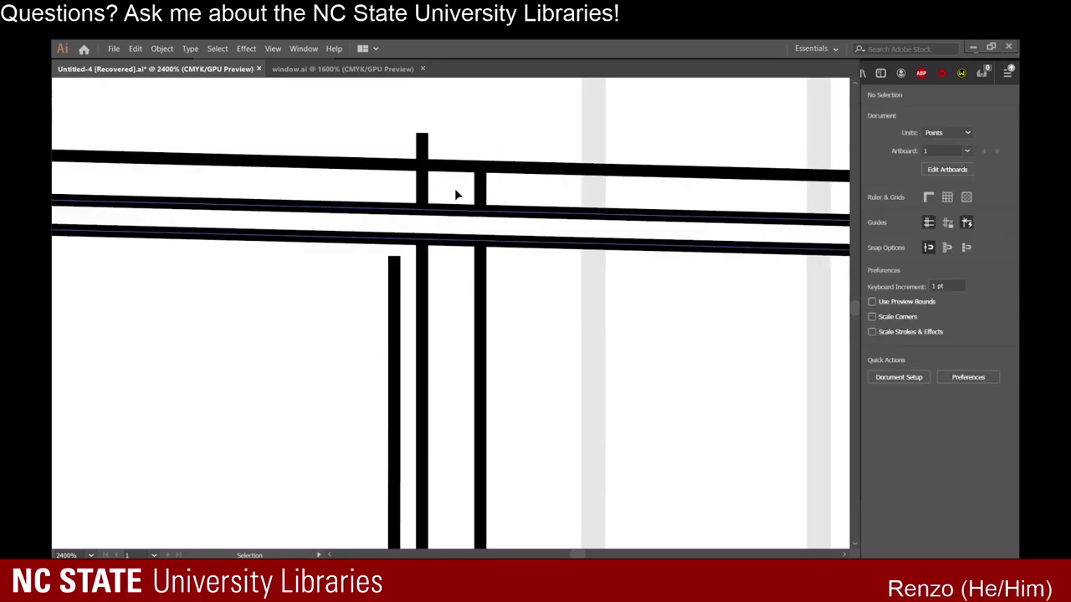
double_click(428, 232)
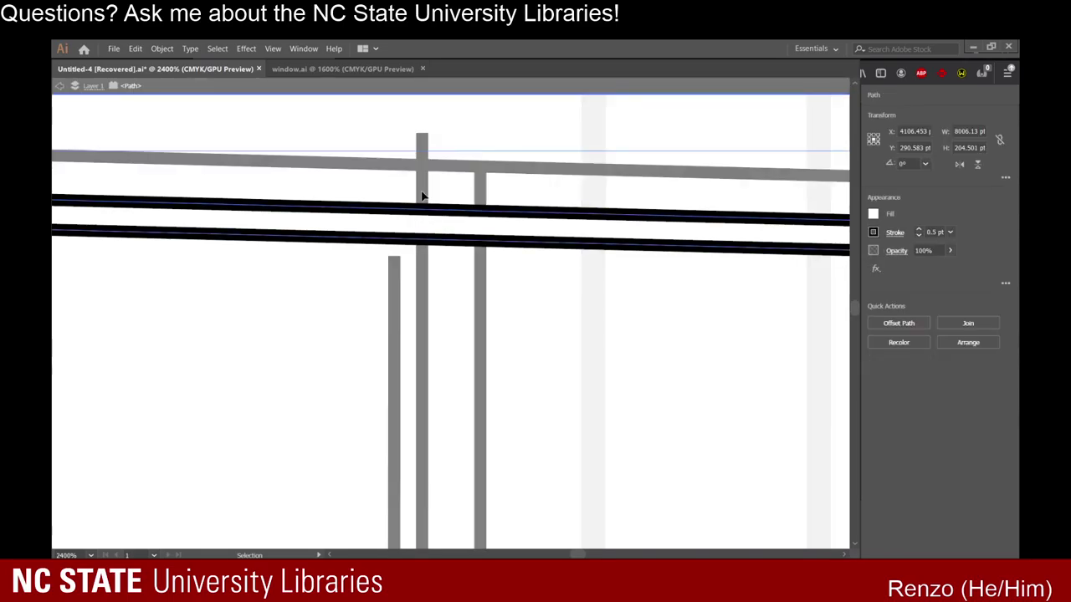
left_click(429, 189)
double_click(418, 183)
left_click(424, 146)
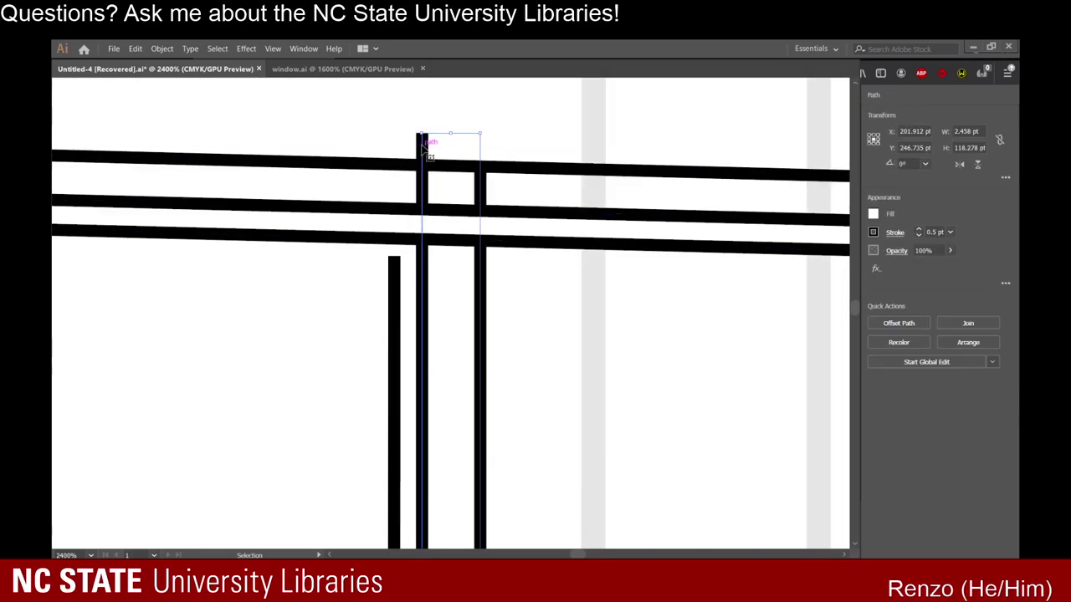
Shorten the window frame's middle right vertical line to end at the middle slanted line, about 115 pt high.
left_click_drag(422, 135, 423, 244)
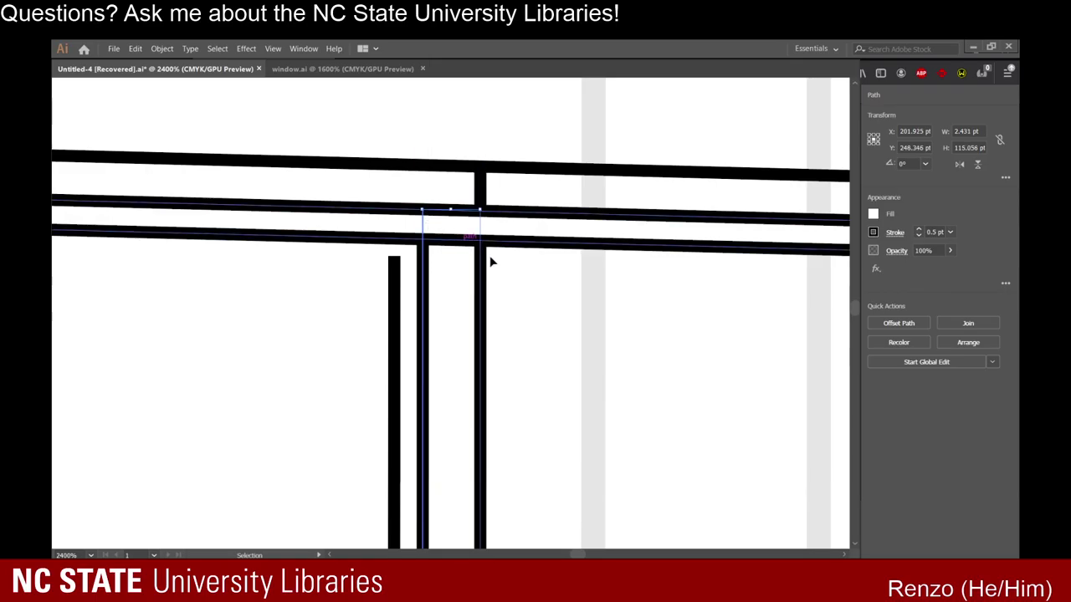
left_click(489, 258)
double_click(440, 216)
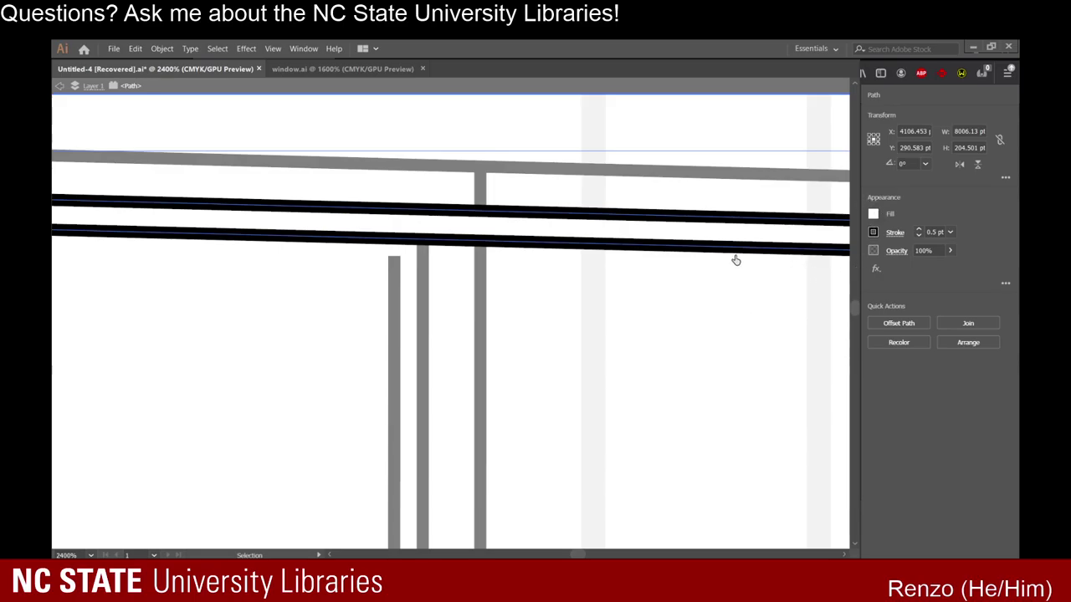
double_click(636, 341)
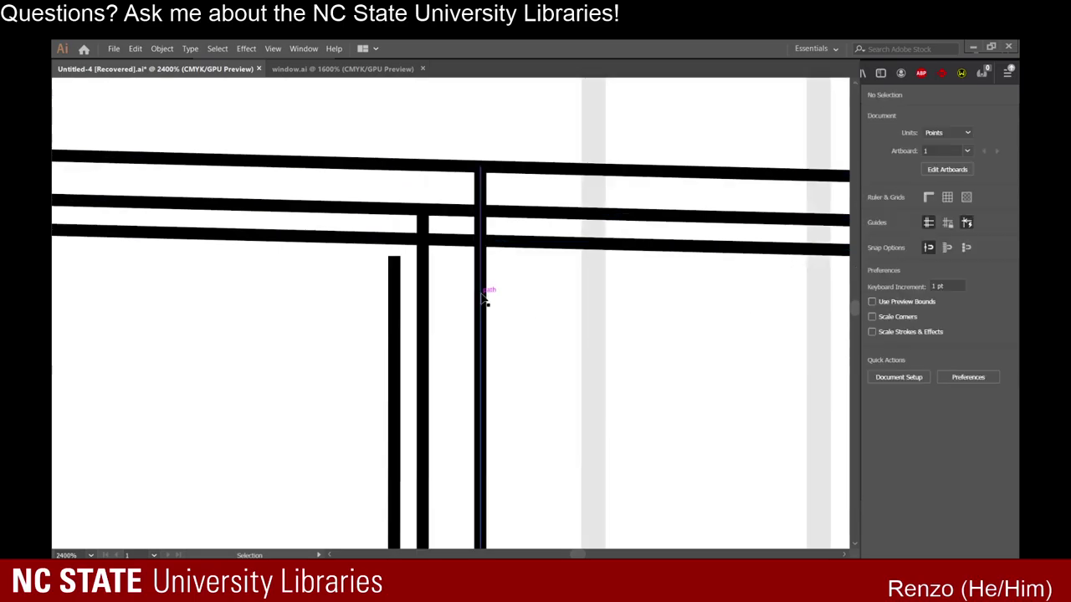
Stretch the window frame's inner right vertical line up to the lowest slanted line, making it about 111 pt high.
scroll(484, 297, "down", 1)
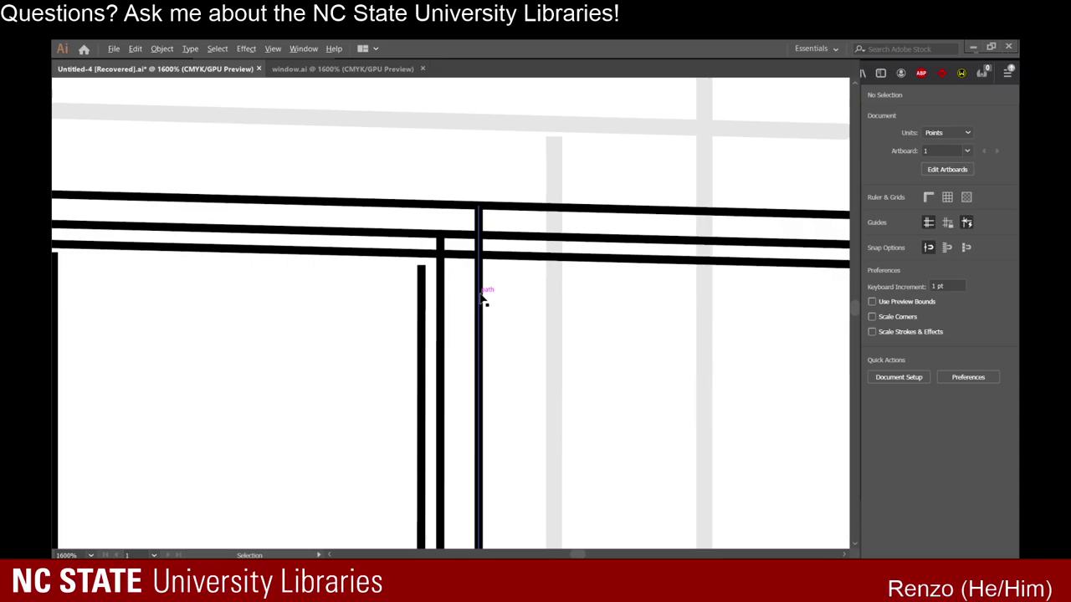
left_click(423, 278)
left_click_drag(423, 272, 423, 251)
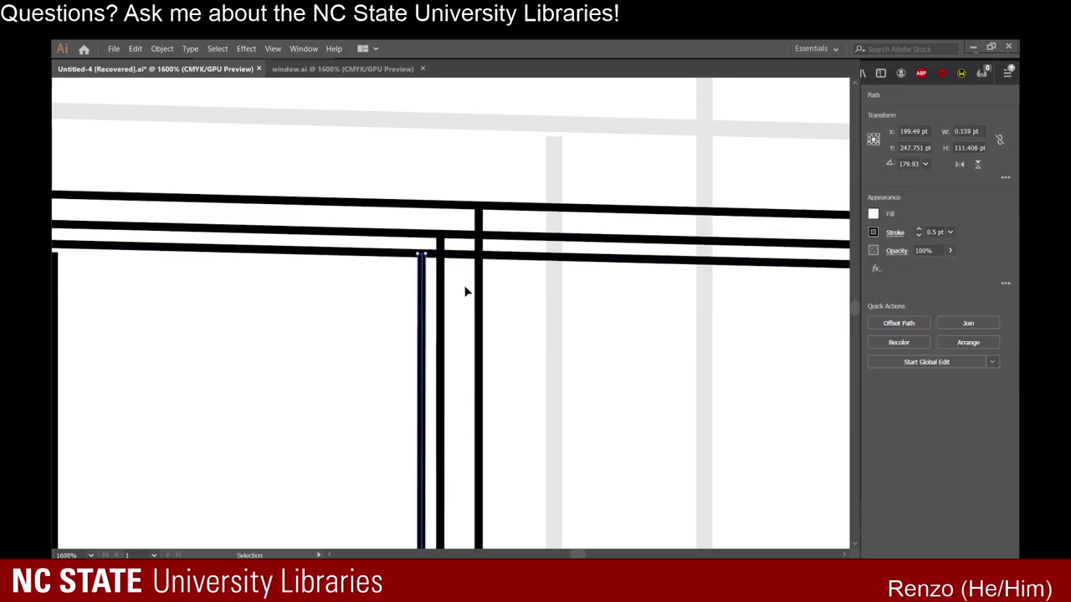
left_click(471, 296)
scroll(444, 246, "up", 1)
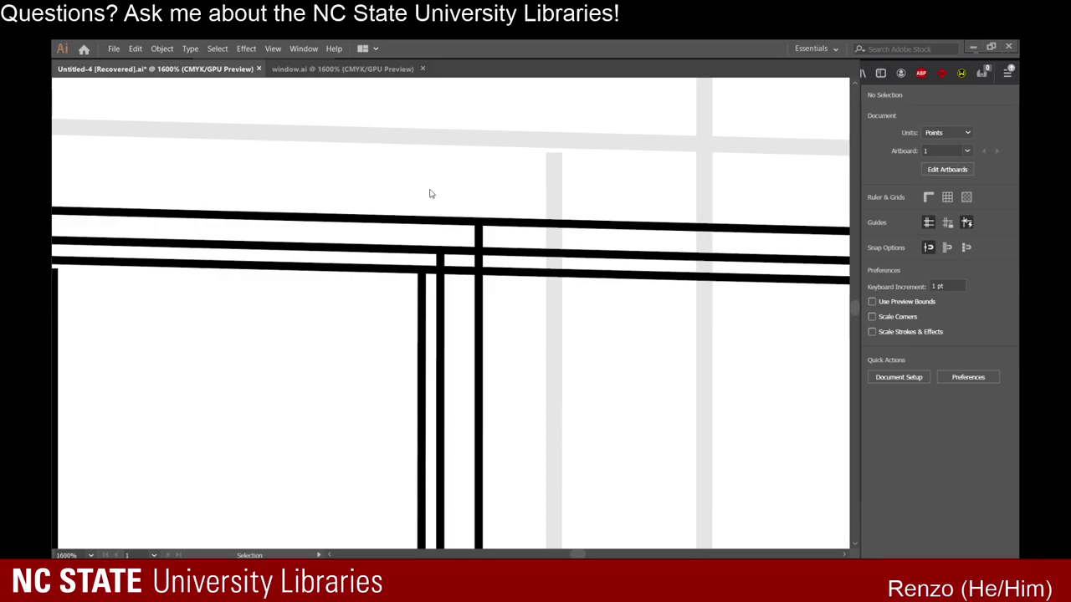
Draw a diagonal Pen path across the upper right corner through the tops of the inner, middle and outer vertical lines.
left_click(63, 127)
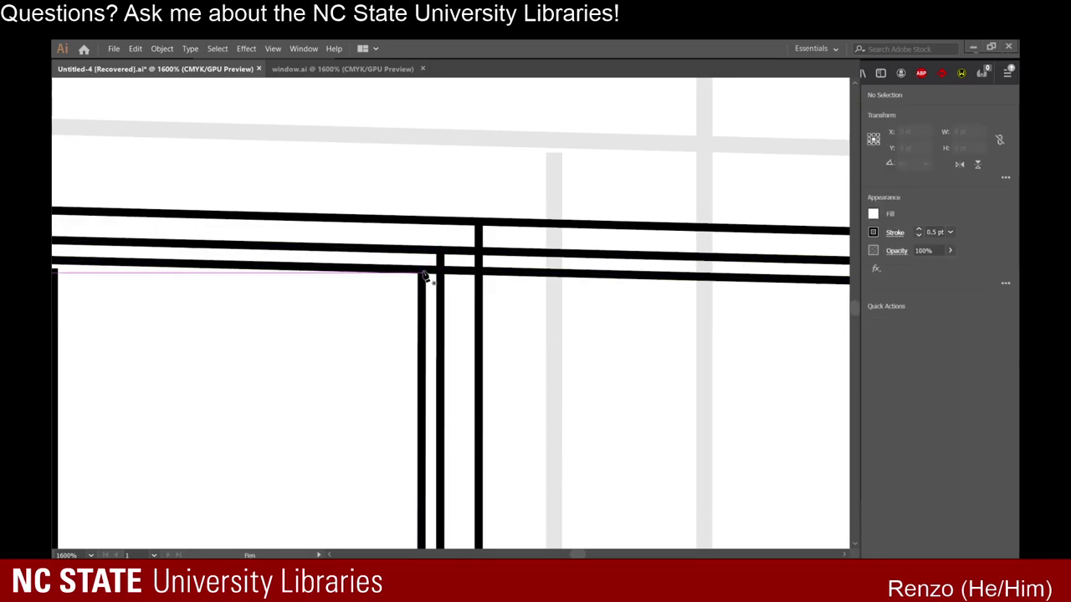
left_click(422, 270)
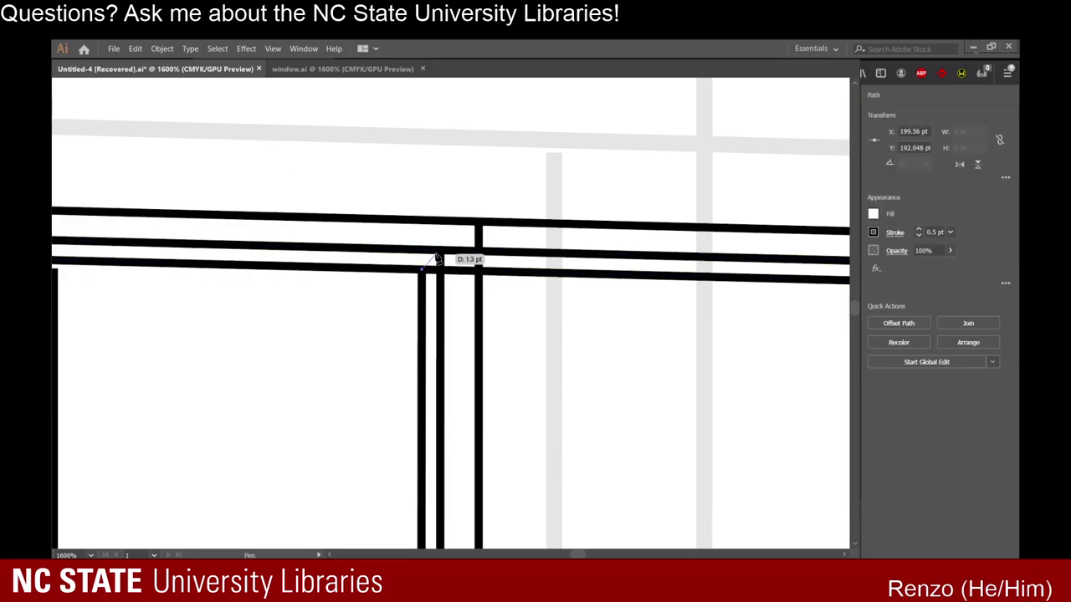
left_click(440, 250)
left_click_drag(450, 249, 480, 222)
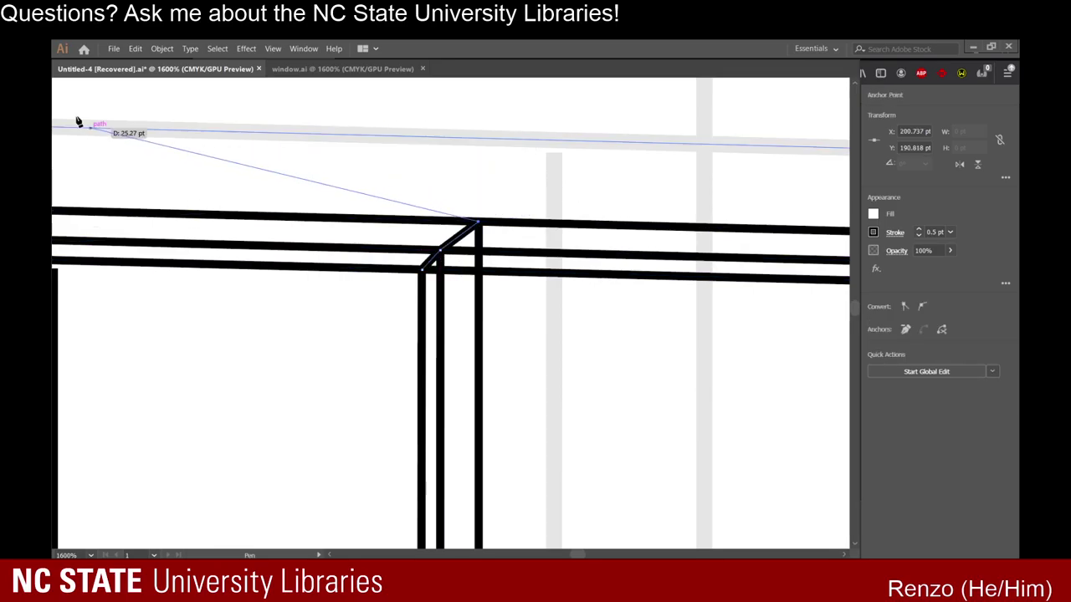
key("v")
left_click(629, 361)
scroll(629, 361, "down", 1)
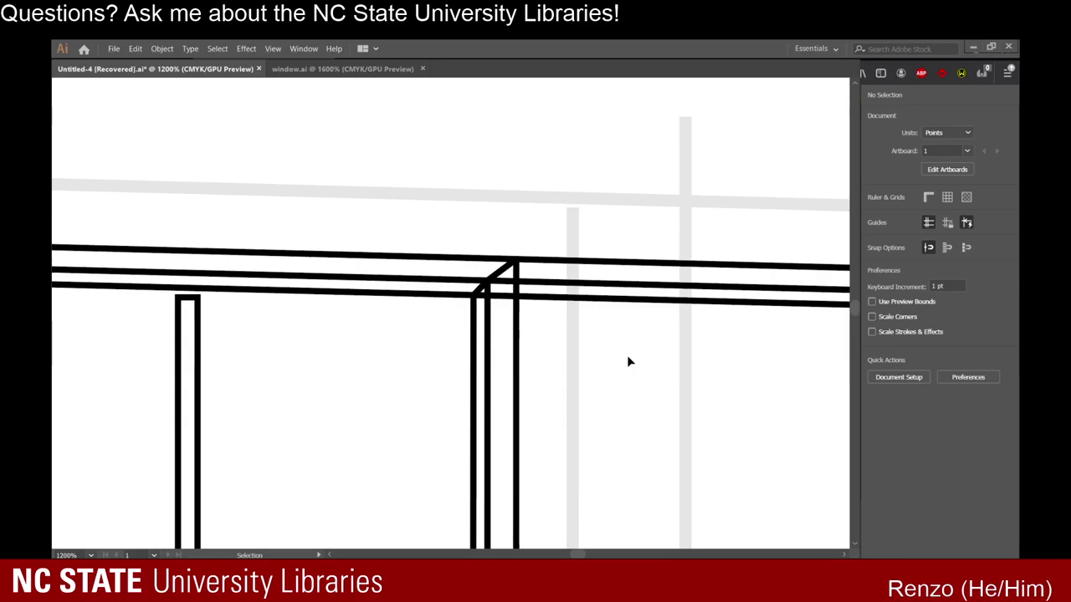
Try to erase the lowest slanted line between the middle and outer right vertical lines with the Eraser tool.
scroll(495, 303, "up", 5)
left_click(472, 308)
left_click(461, 359)
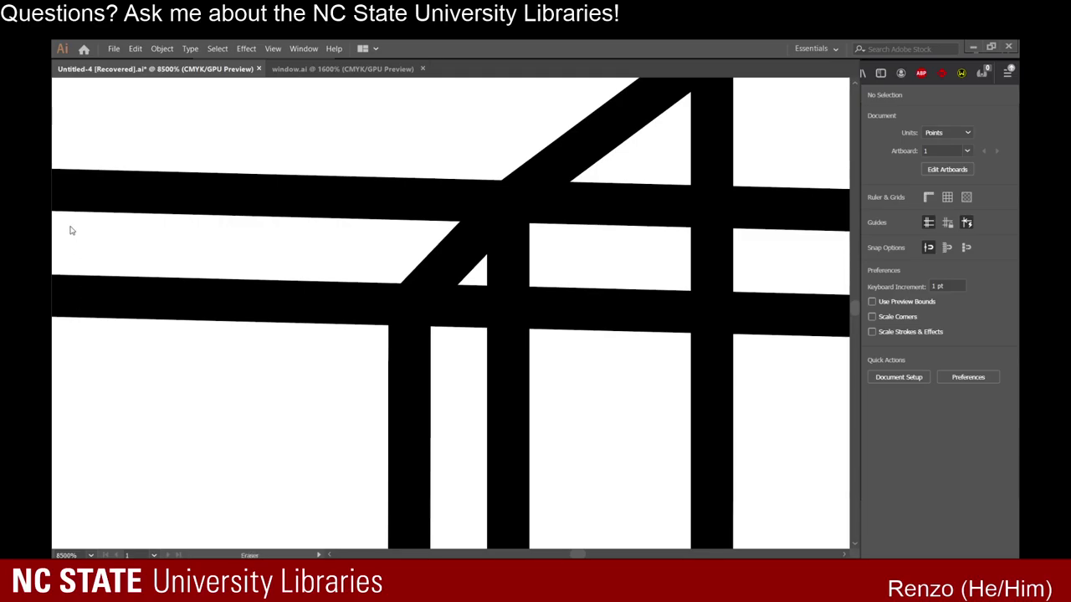
key("shift+e")
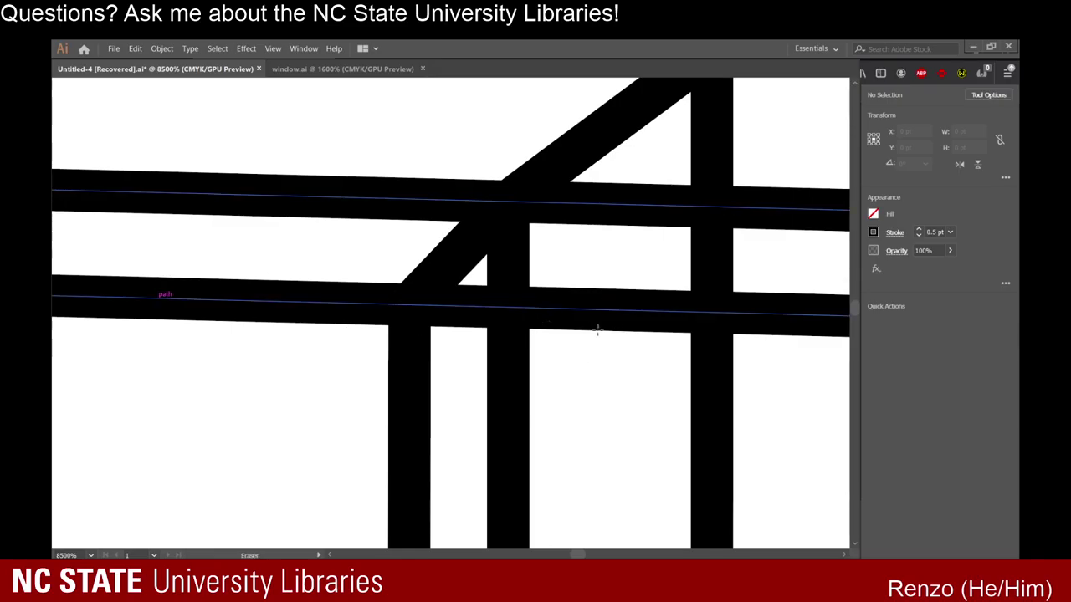
mouse_move(590, 280)
left_mouse_down()
mouse_move(591, 328)
mouse_move(589, 292)
mouse_move(540, 329)
left_mouse_up()
key("ctrl+z")
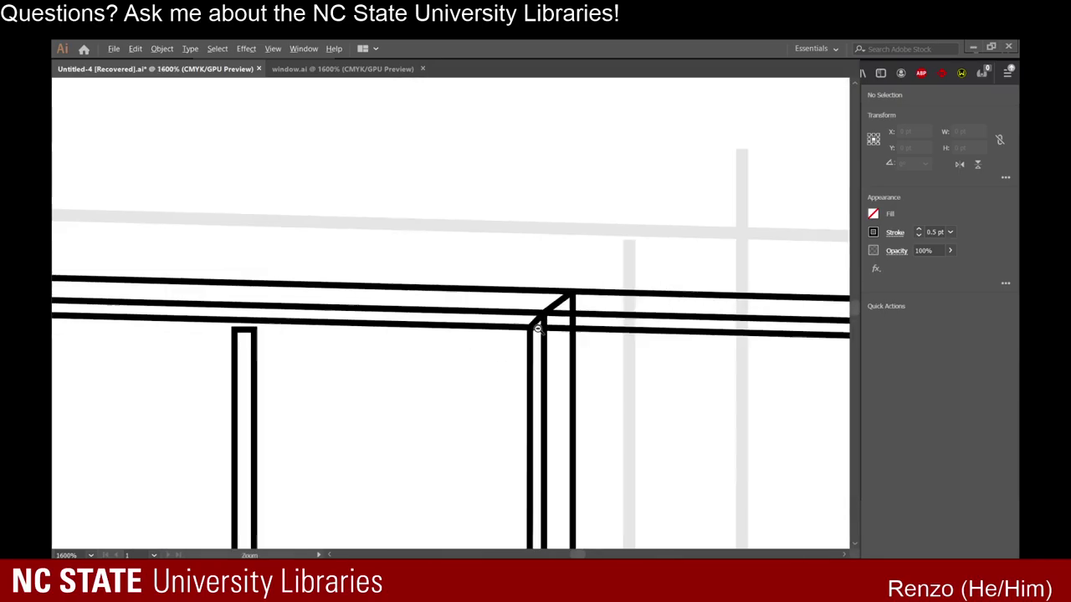
Set the stroke weight to 0.1 pt with the Eraser tool active and nothing selected.
left_click(557, 328)
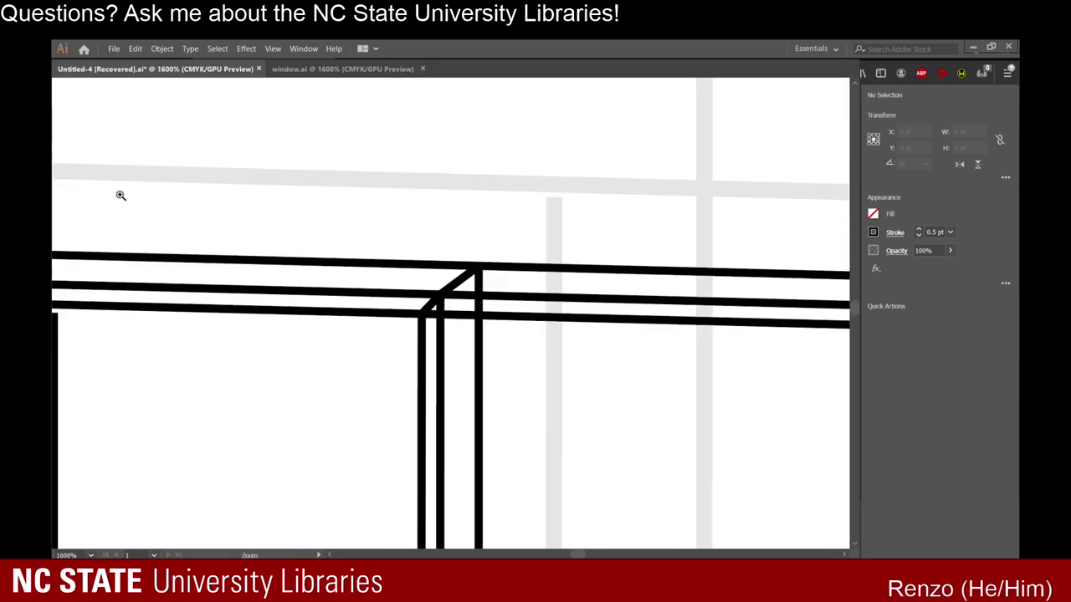
left_click(460, 318)
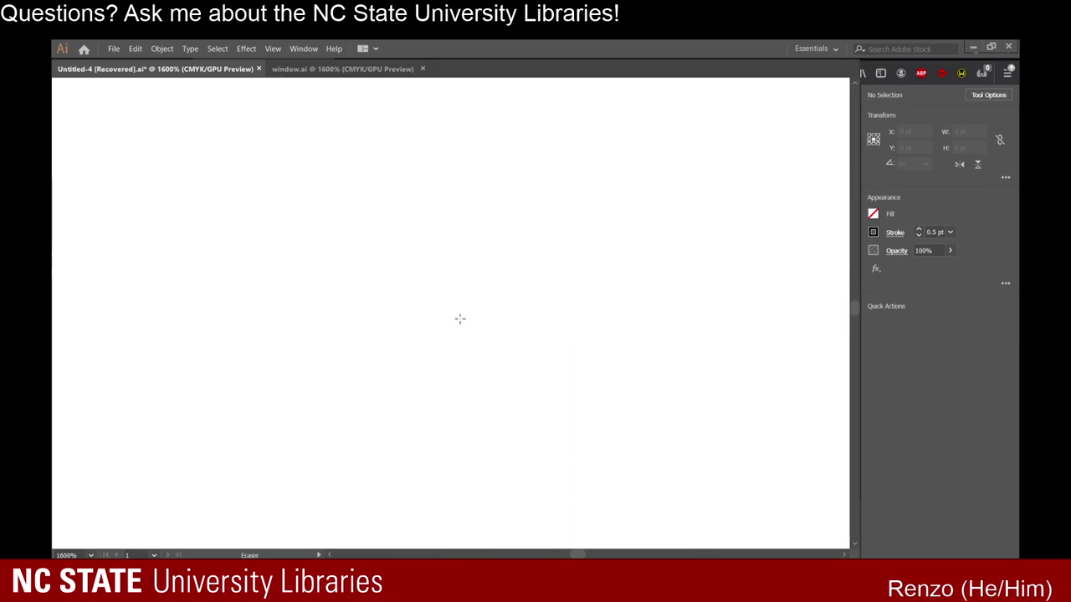
key("ctrl+minus")
key("ctrl+minus")
key("ctrl+minus")
key("ctrl+minus")
key("ctrl+minus")
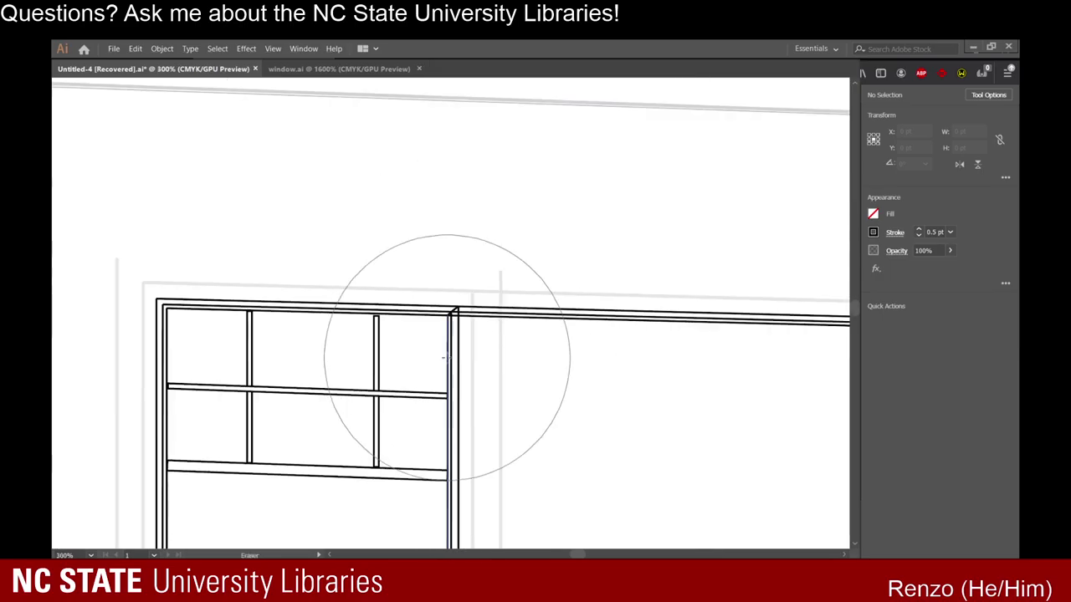
scroll(452, 314, "up", 4)
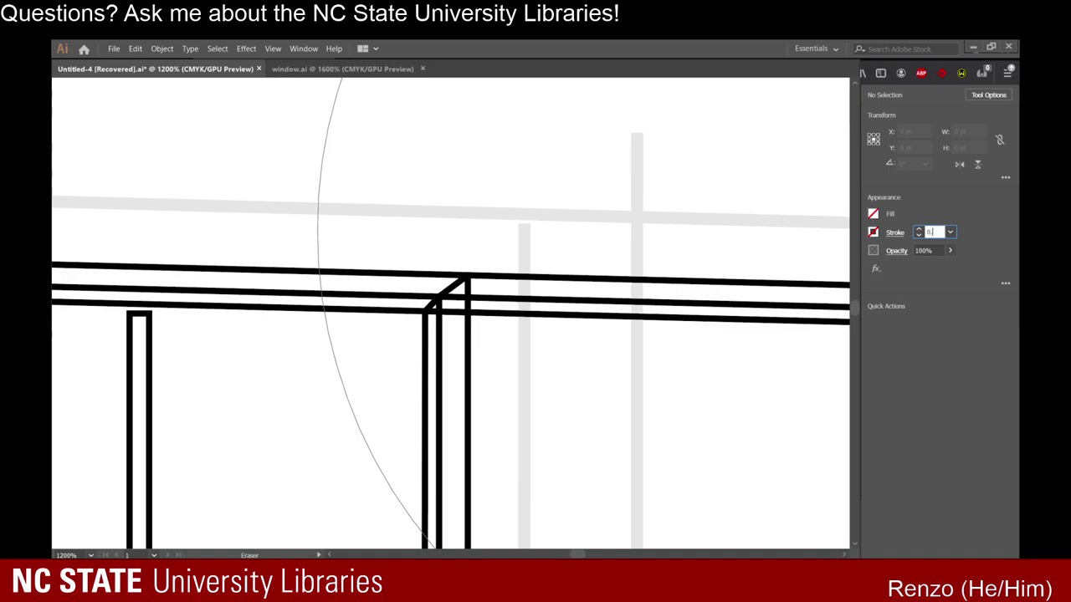
type("1")
key("Return")
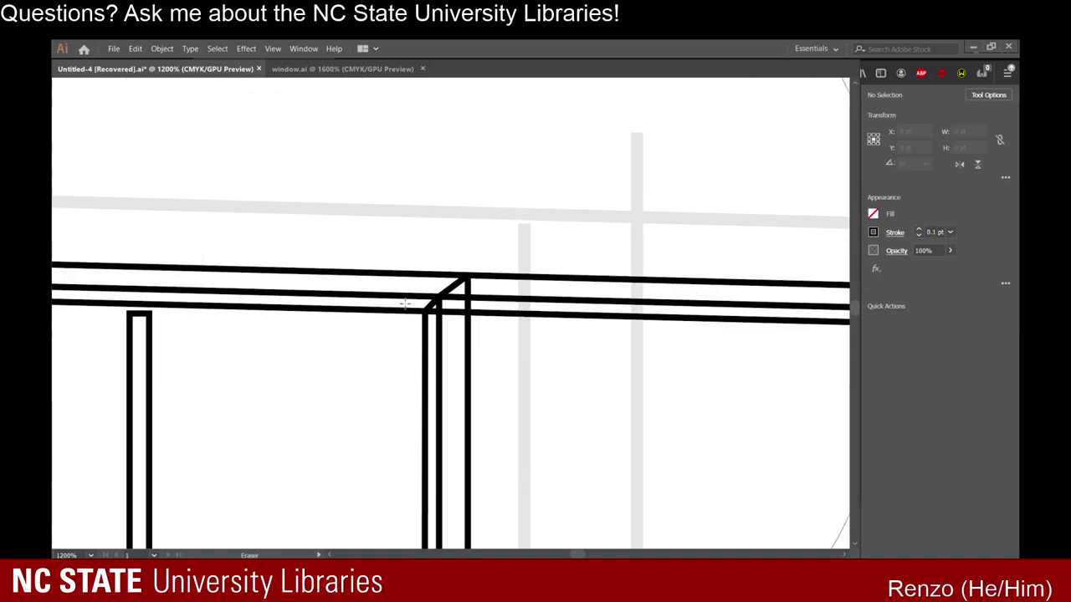
Erase the lowest slanted line's overrun between the inner and outer right vertical lines of the window frame.
scroll(405, 305, "down", 3)
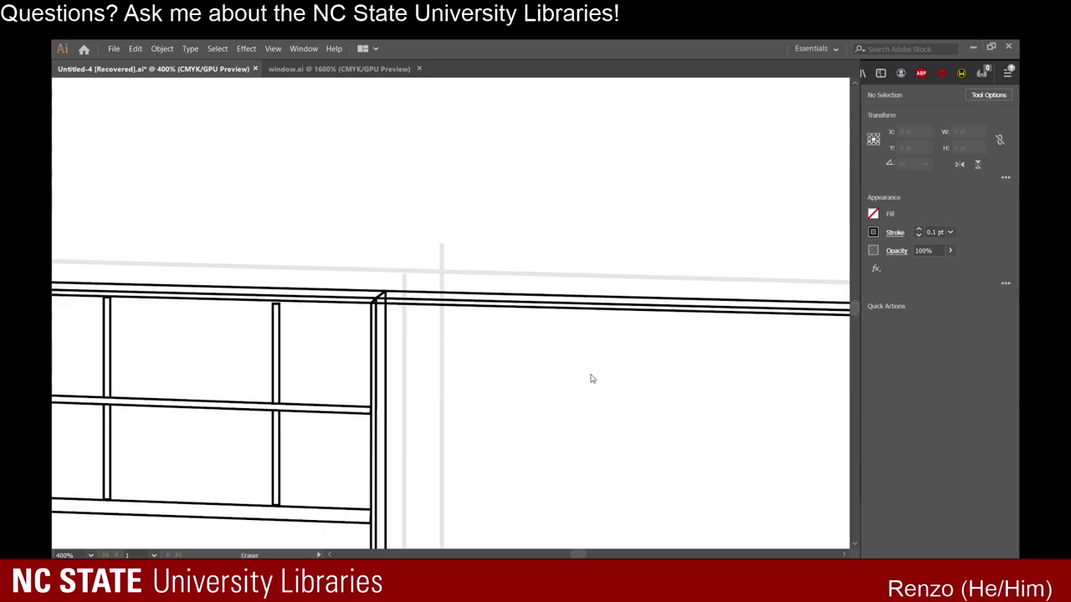
scroll(418, 299, "up", 5)
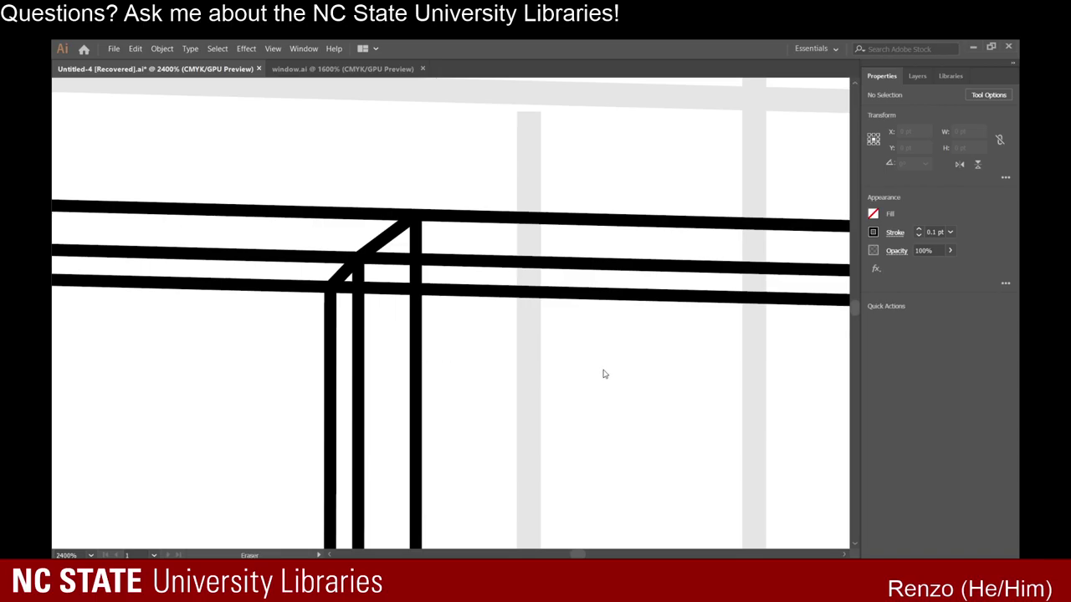
scroll(382, 297, "up", 3)
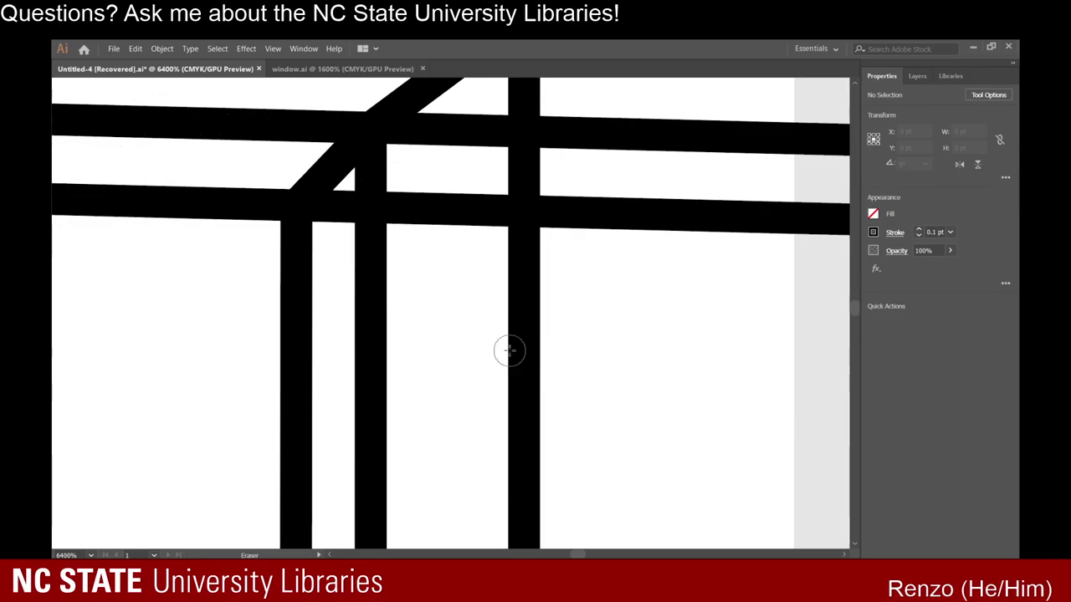
left_click_drag(408, 183, 407, 219)
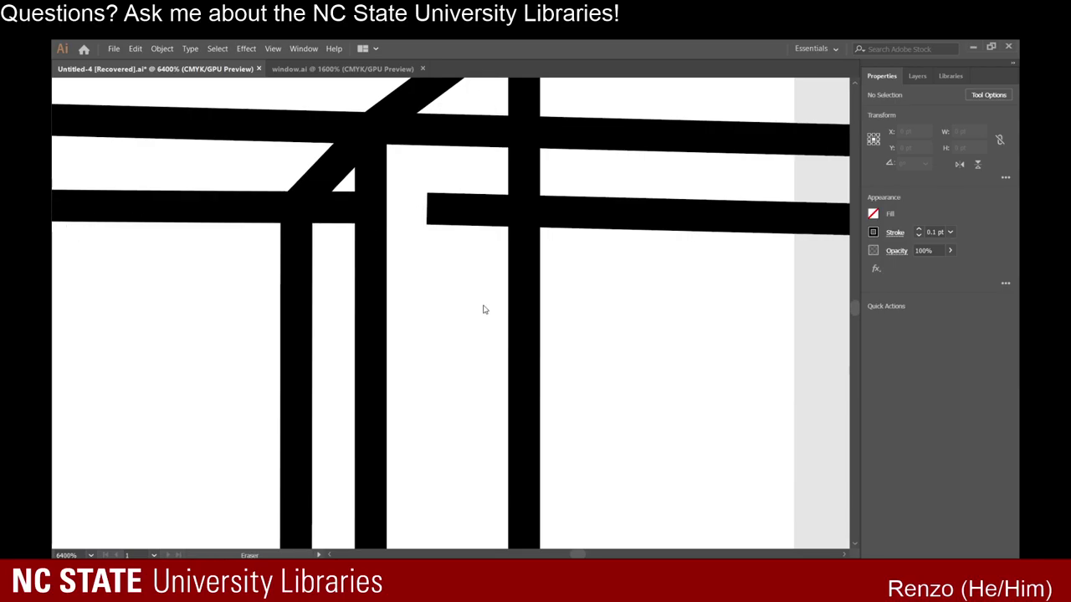
mouse_move(425, 182)
left_mouse_down()
mouse_move(425, 232)
mouse_move(477, 222)
mouse_move(490, 201)
mouse_move(490, 225)
left_mouse_up()
scroll(471, 232, "down", 1)
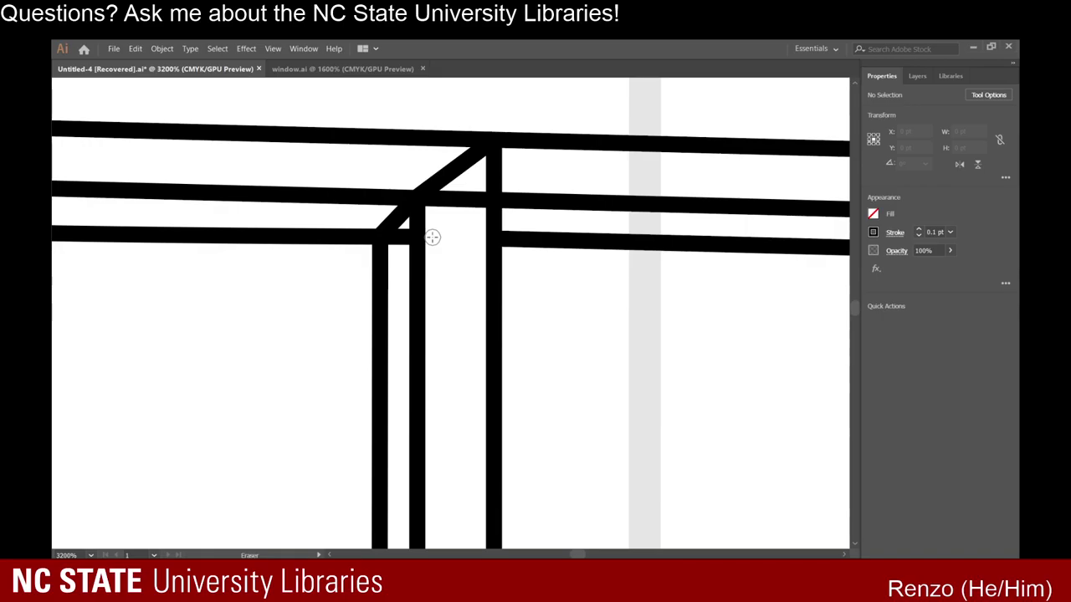
scroll(406, 240, "up", 2)
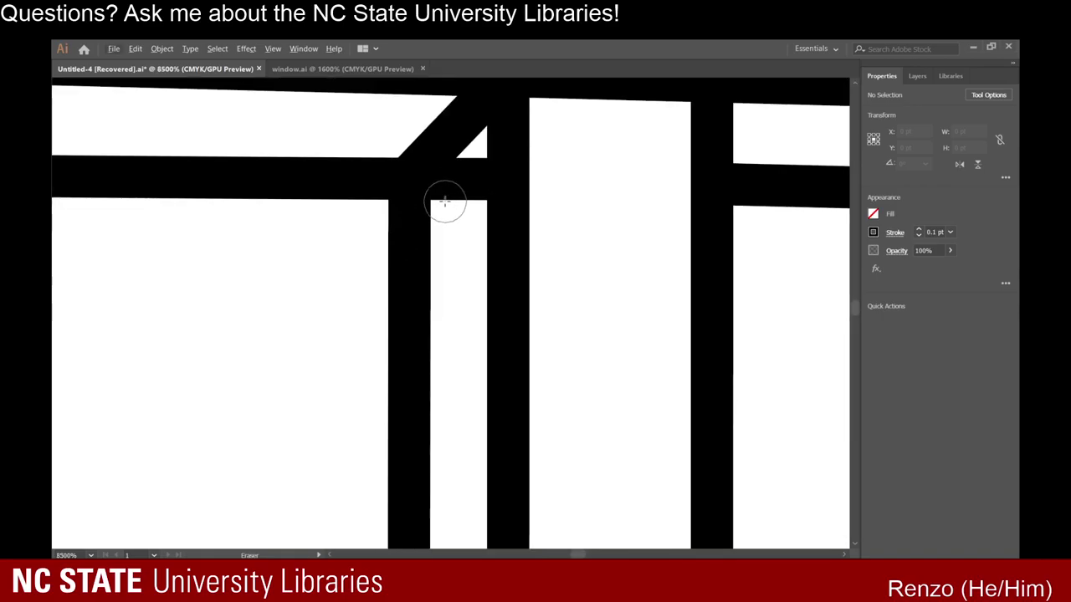
left_click_drag(463, 199, 459, 199)
scroll(486, 229, "down", 1)
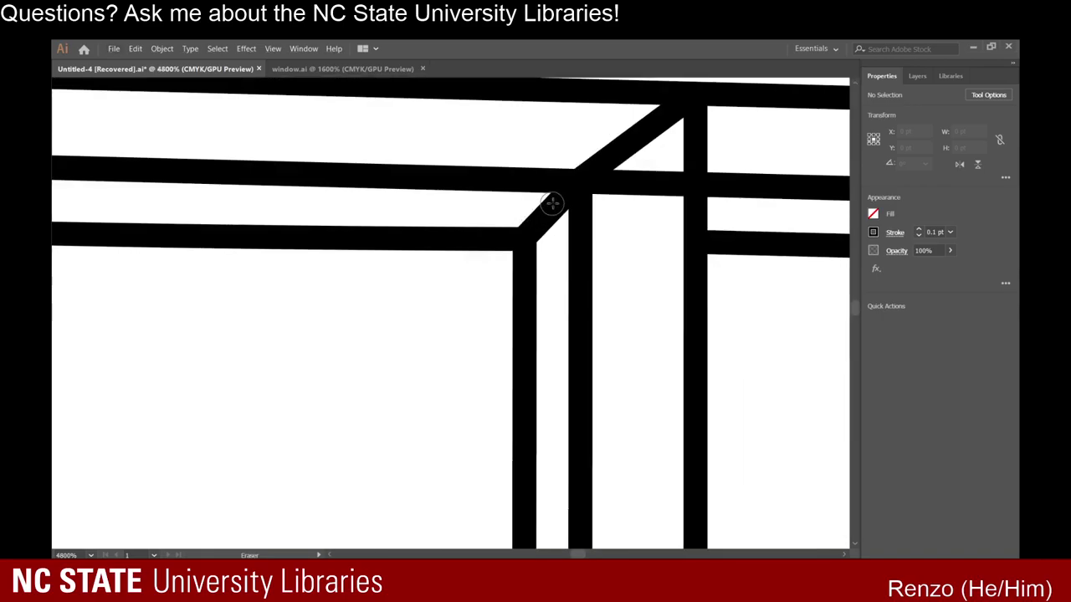
Erase the middle slanted line's overrun between the corner diagonal and the outer right vertical line.
left_click_drag(642, 170, 644, 181)
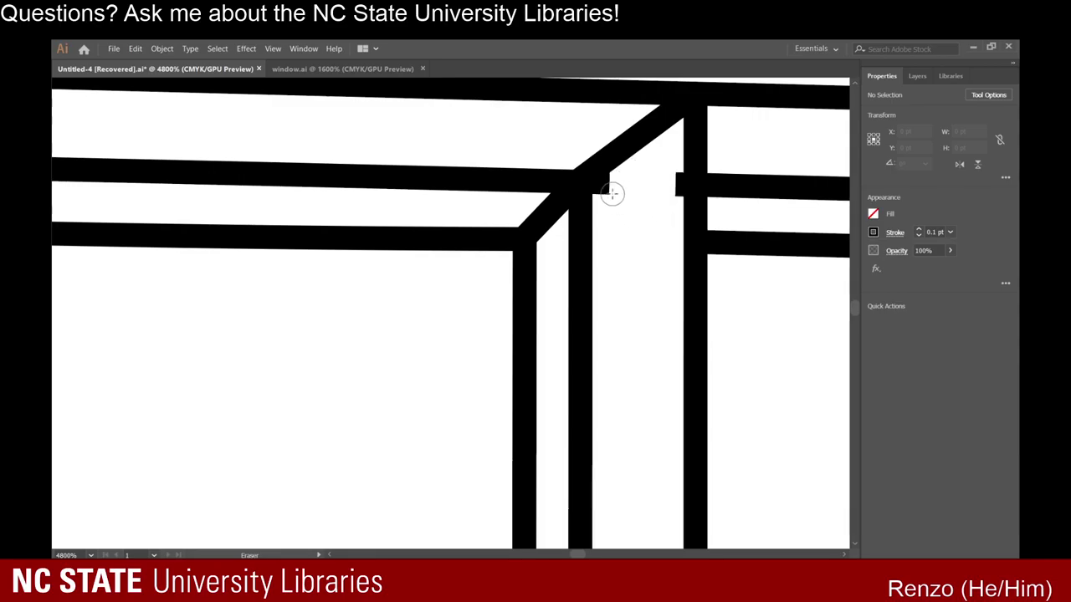
mouse_move(607, 193)
left_mouse_down()
mouse_move(624, 181)
mouse_move(668, 196)
left_mouse_up()
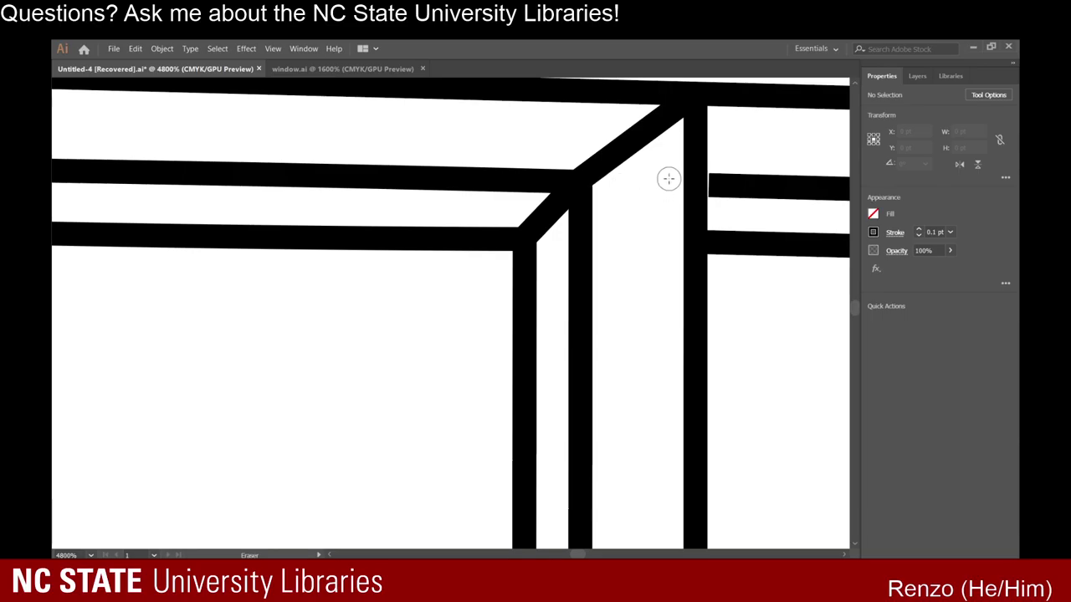
scroll(655, 197, "down", 1)
scroll(655, 197, "down", 5)
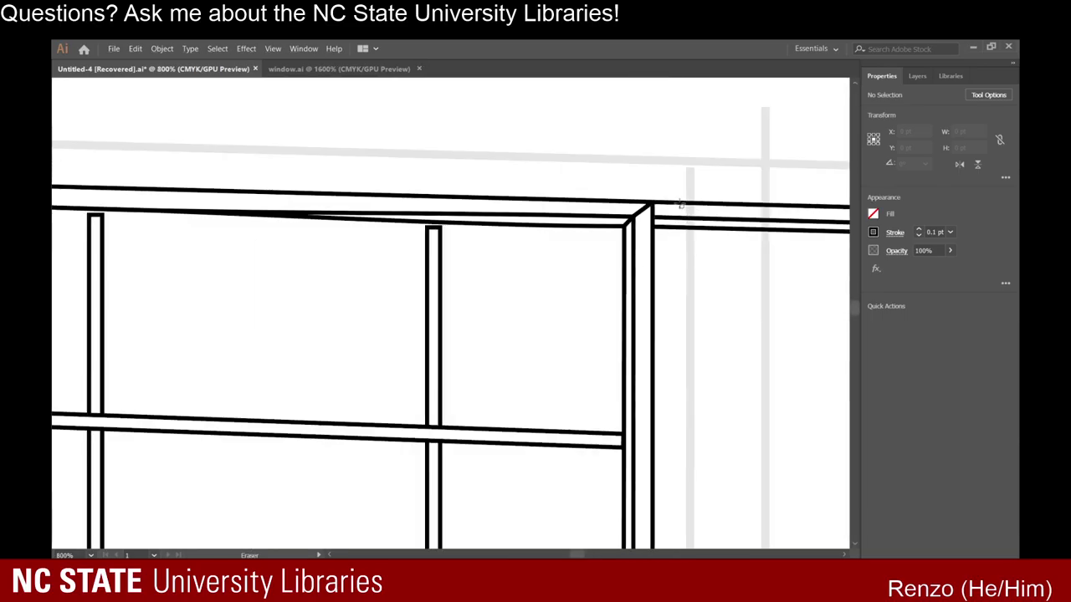
Try to erase a gap across all three slanted lines just outside the window frame's outer right vertical line.
scroll(682, 206, "up", 4)
left_click_drag(676, 203, 662, 351)
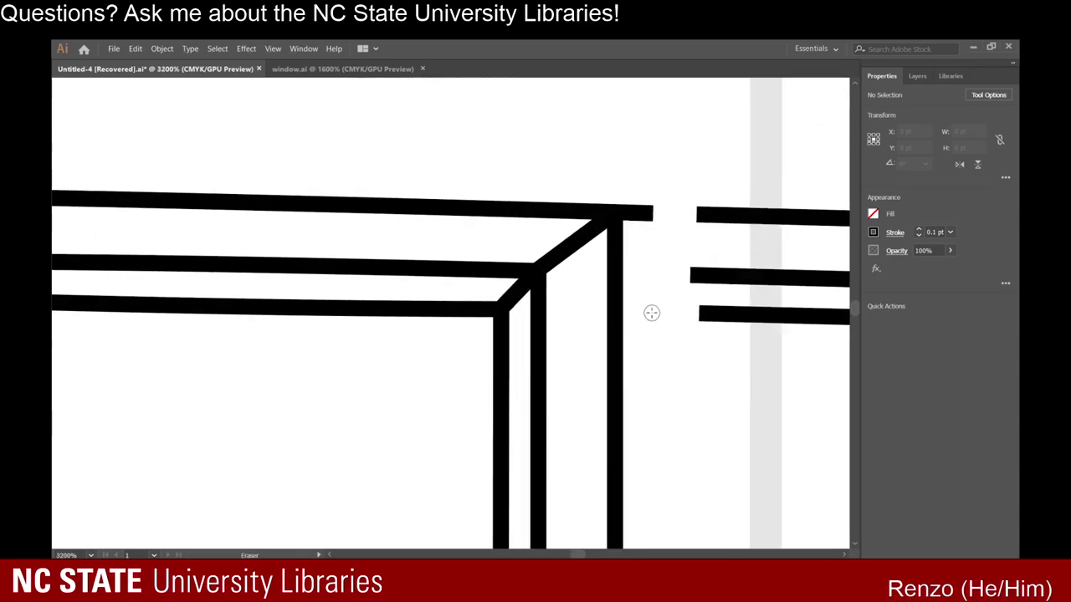
left_click_drag(641, 192, 641, 210)
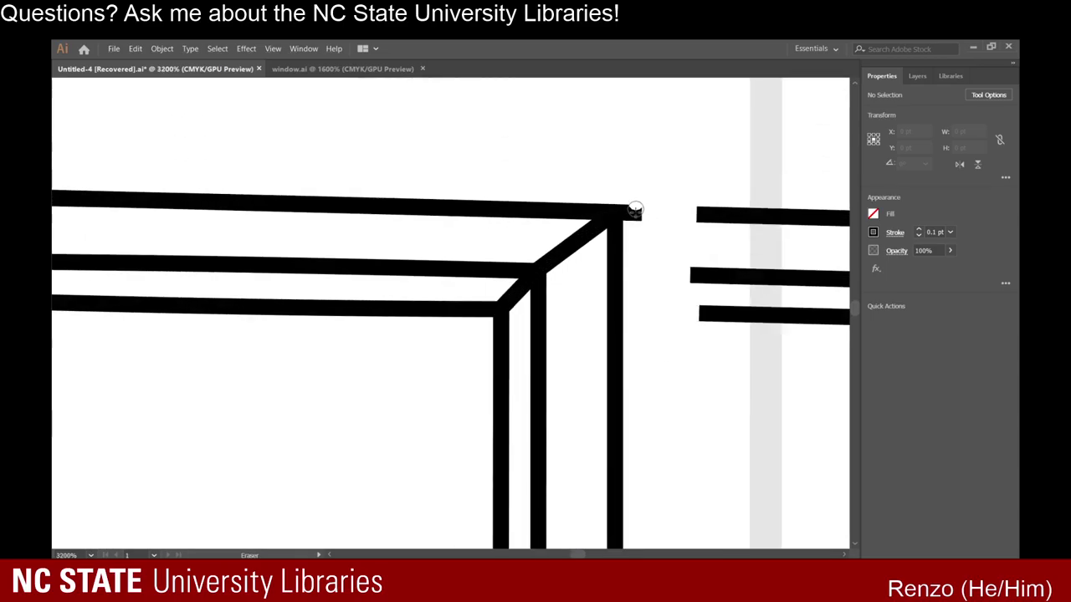
Try to trim the top slanted line's remaining stub flush with the outer right vertical line, undoing the eraser strokes.
scroll(641, 222, "up", 6)
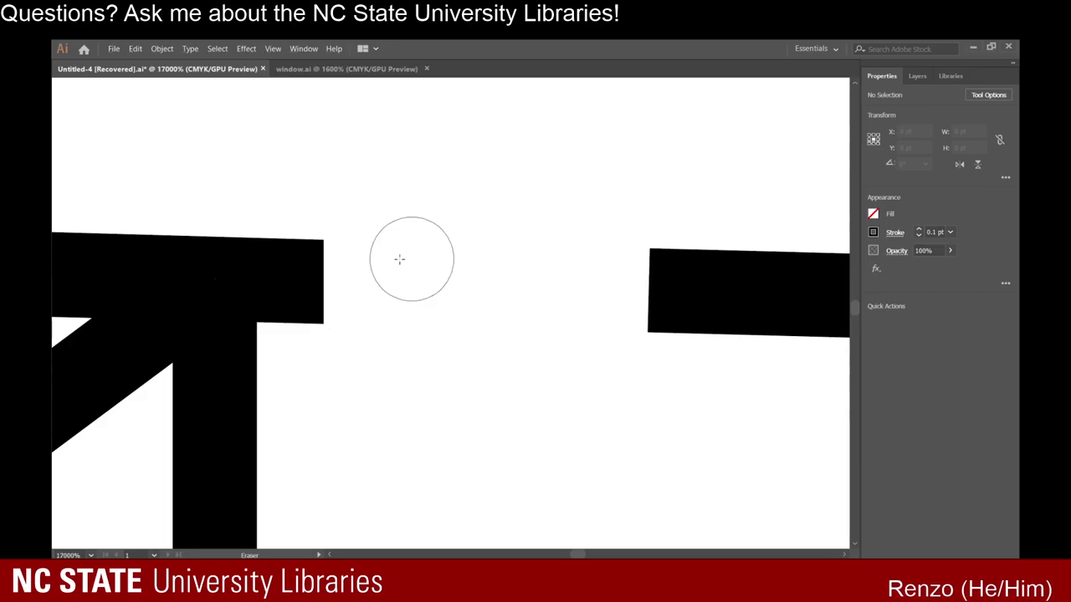
mouse_move(399, 260)
left_mouse_down()
mouse_move(318, 301)
mouse_move(310, 210)
mouse_move(318, 337)
mouse_move(299, 323)
mouse_move(296, 237)
mouse_move(299, 227)
mouse_move(304, 363)
left_mouse_up()
key("ctrl+z")
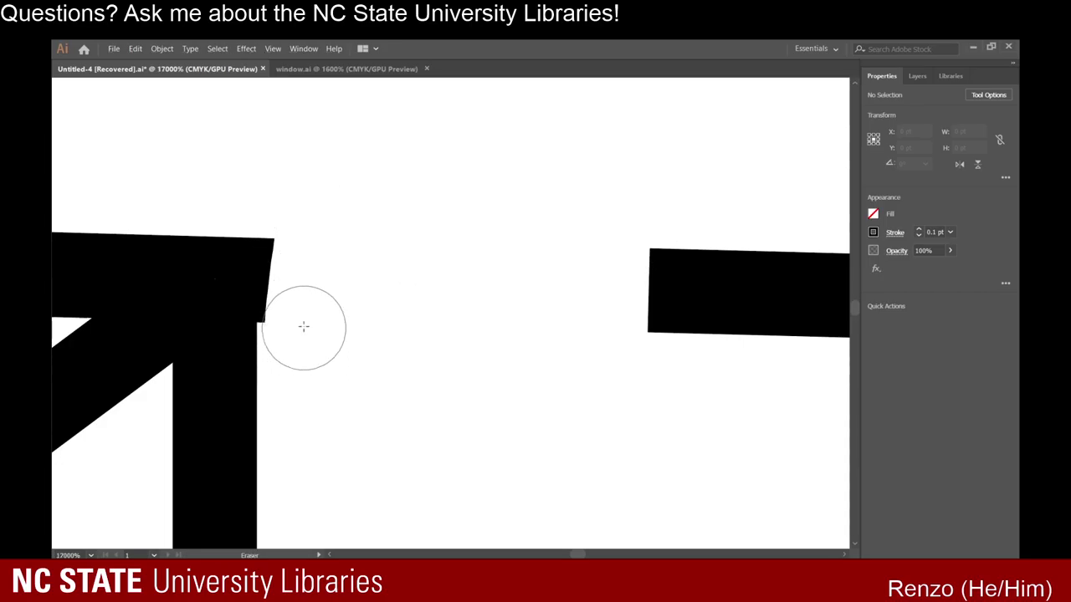
mouse_move(304, 326)
left_mouse_down()
mouse_move(296, 248)
mouse_move(298, 322)
left_mouse_up()
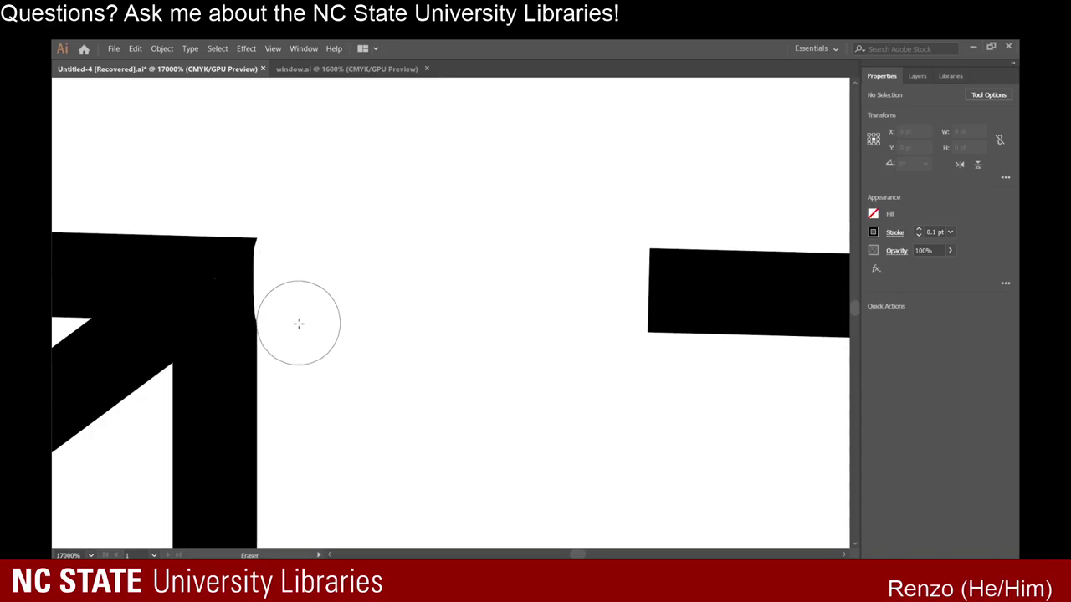
key("ctrl+z")
Delete the three detached slanted line pieces that run beyond the outer right vertical line toward the vanishing point.
scroll(266, 310, "down", 2)
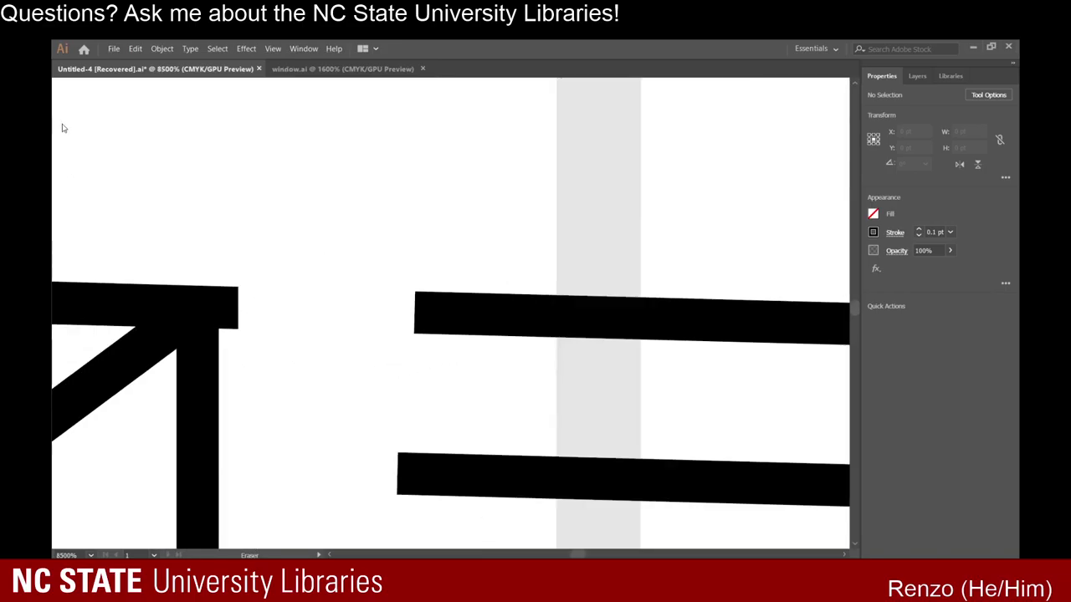
scroll(402, 267, "down", 3)
key("a")
left_click(504, 269)
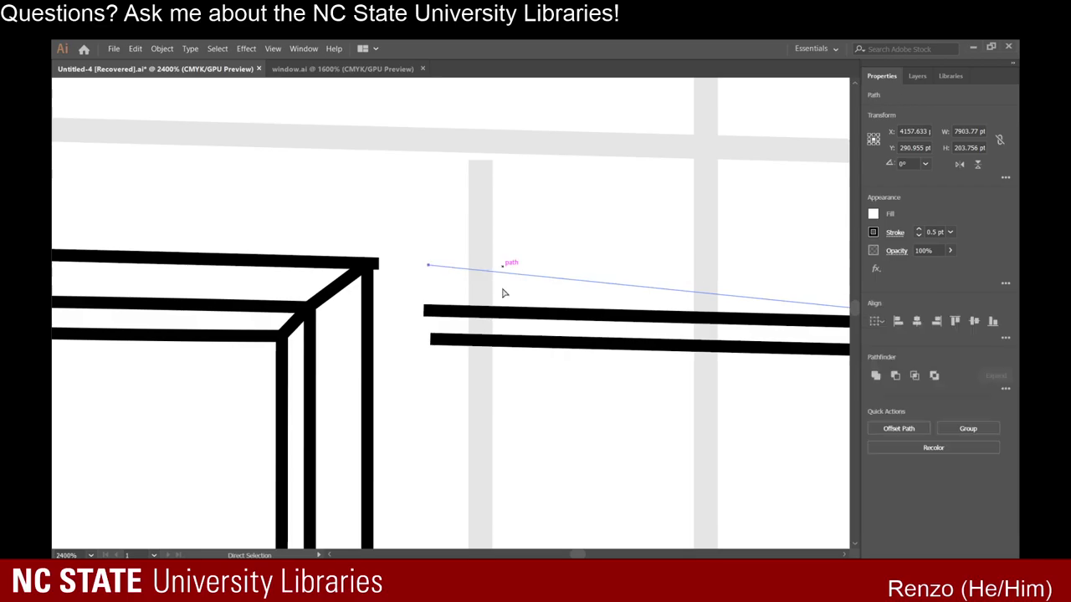
key("Delete")
left_click(494, 317)
key("Delete")
key("Delete")
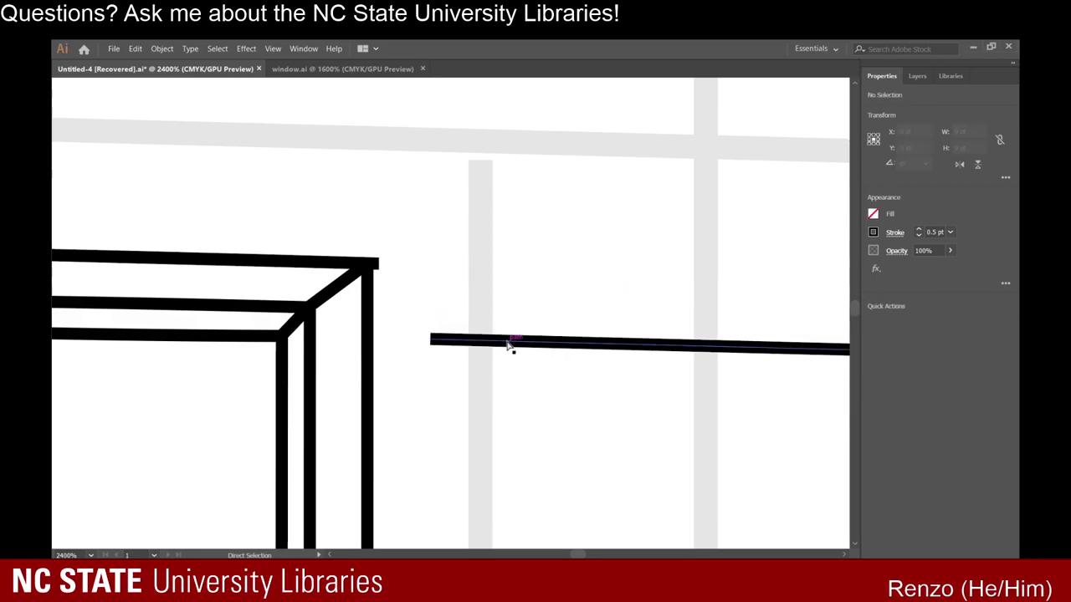
left_click(507, 343)
key("Delete")
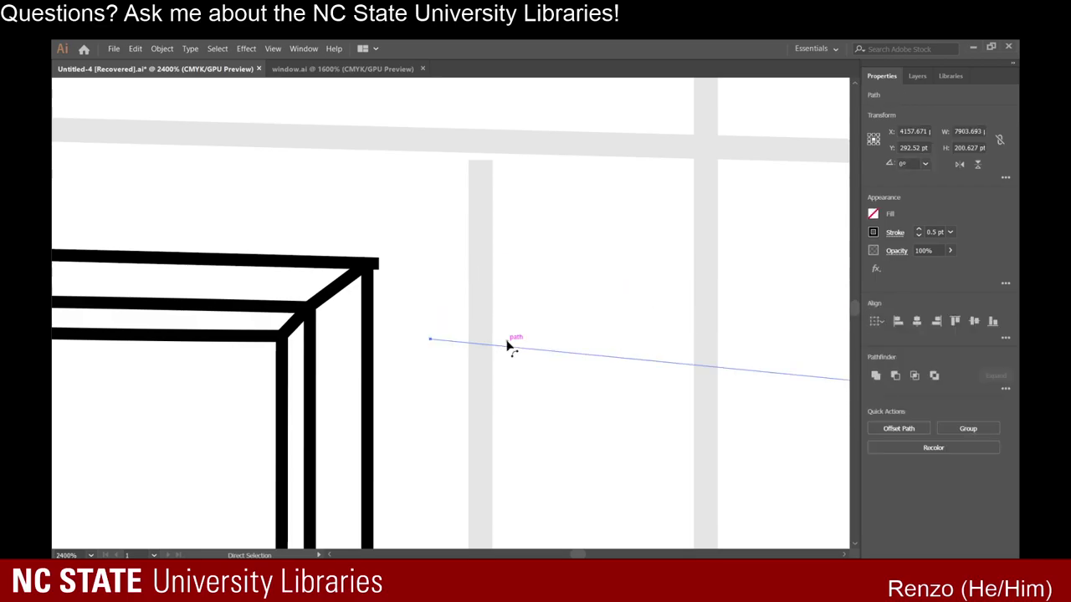
Check the slanted lines along the window's top for bending and undo the deletions and eraser cuts.
scroll(507, 343, "down", 3)
scroll(508, 342, "down", 2)
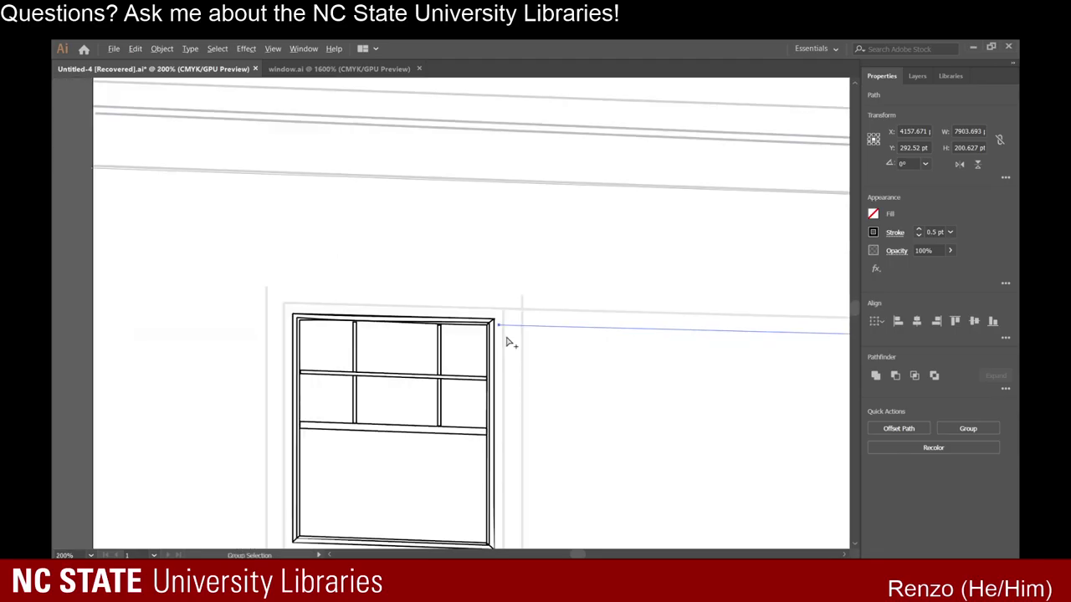
scroll(365, 343, "up", 1)
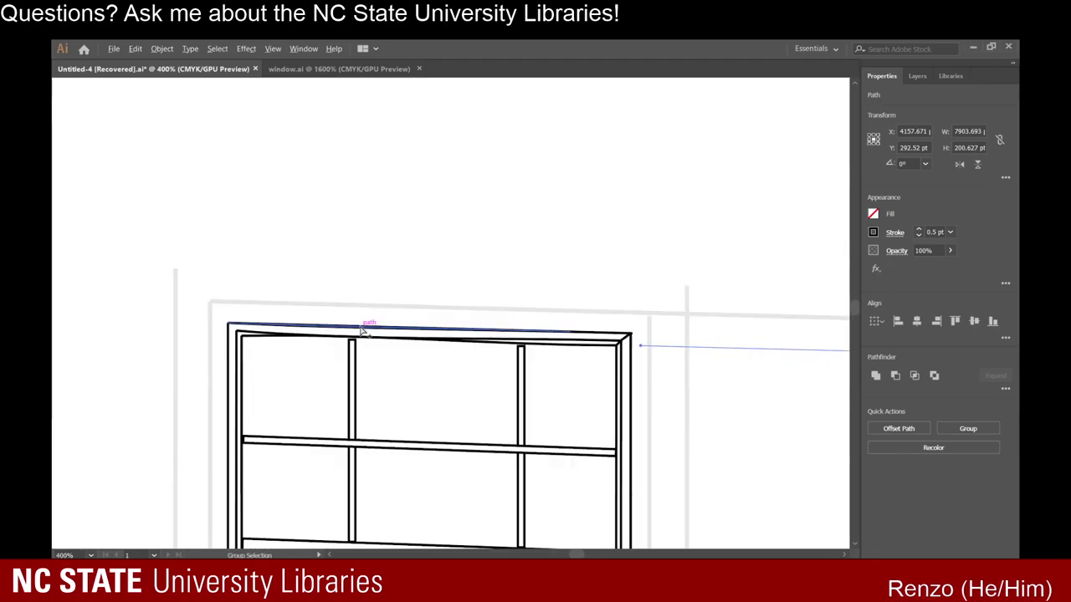
scroll(362, 330, "up", 1)
left_click(693, 355)
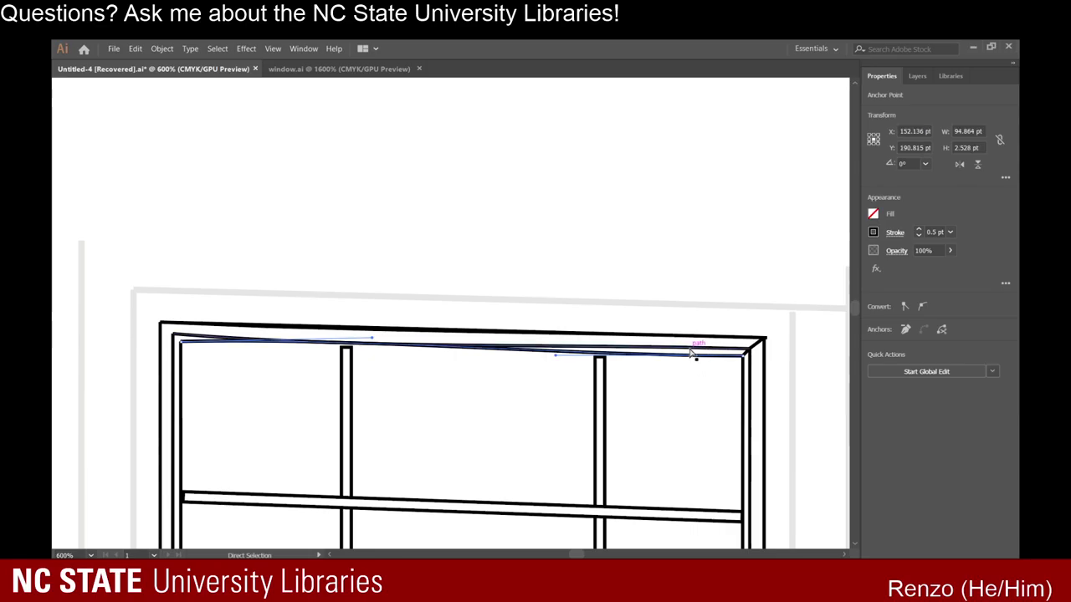
left_click(690, 350)
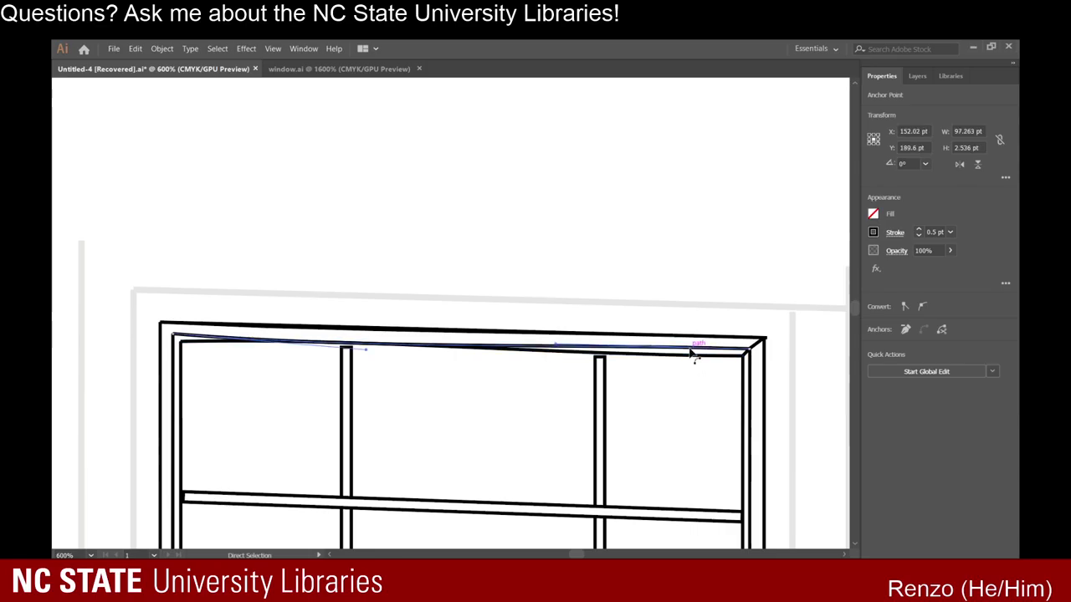
key("ctrl+z")
key("ctrl+z")
key("ctrl+z")
key("ctrl+z")
key("ctrl+z")
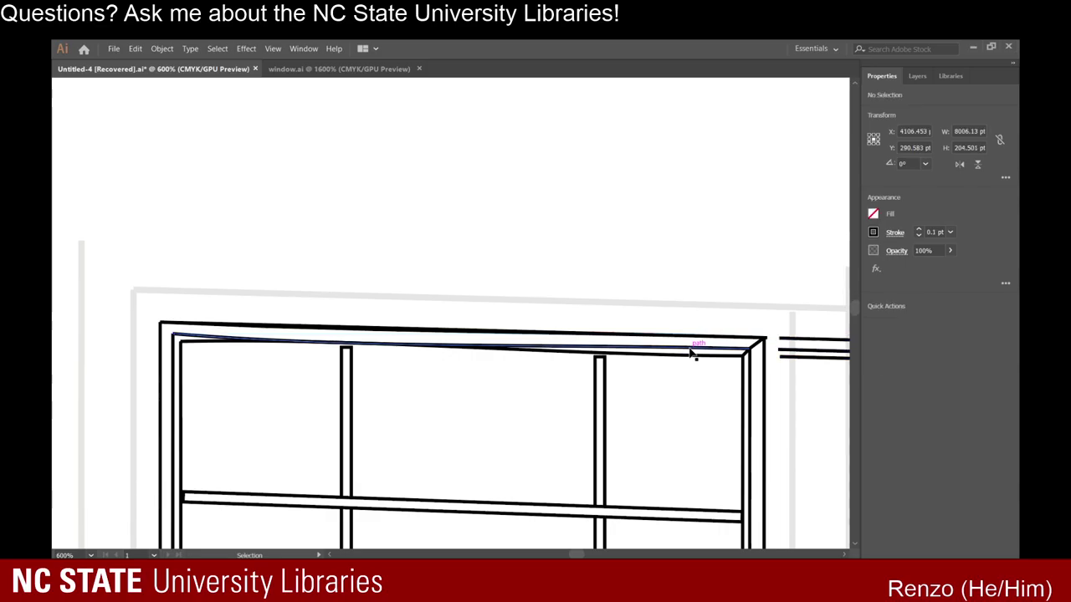
Try to erase the lowest slanted line's overrun between the inner and middle right vertical lines with the Eraser tool.
key("v")
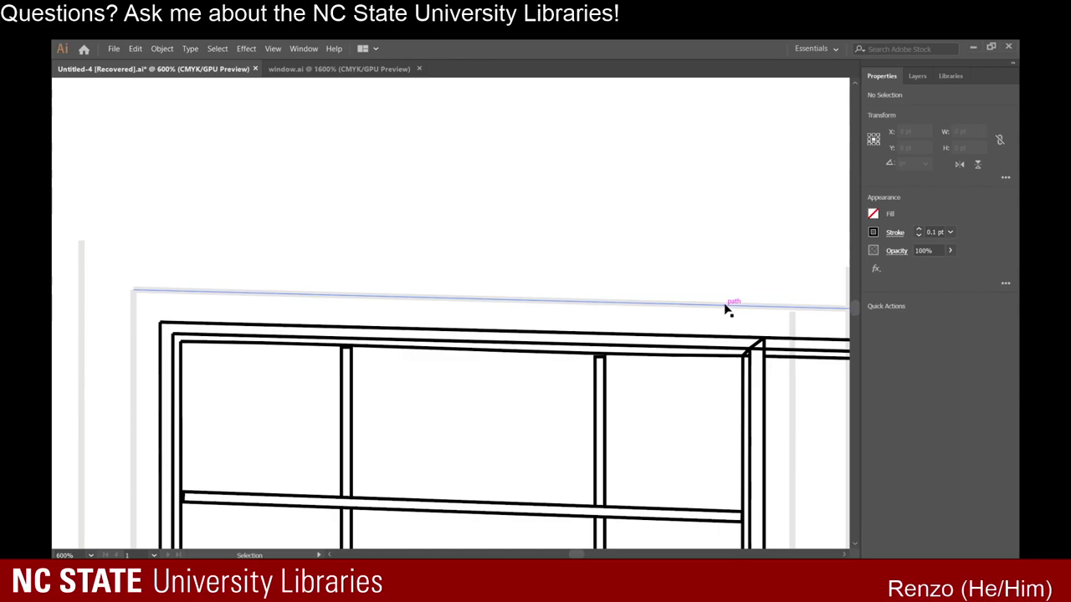
key("a")
scroll(726, 311, "up", 2)
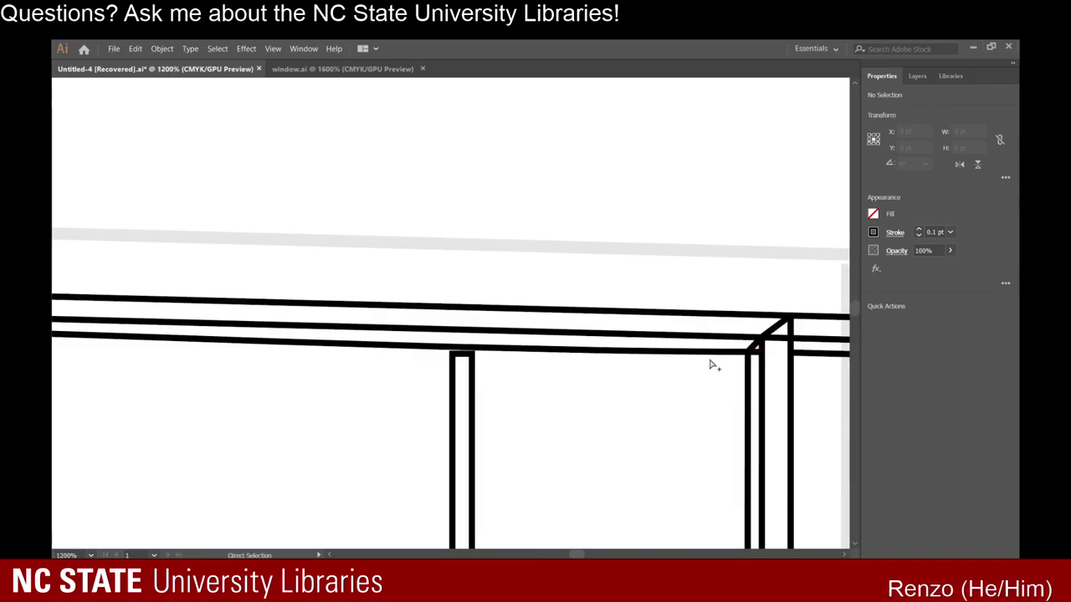
scroll(709, 364, "up", 2)
key("shift+e")
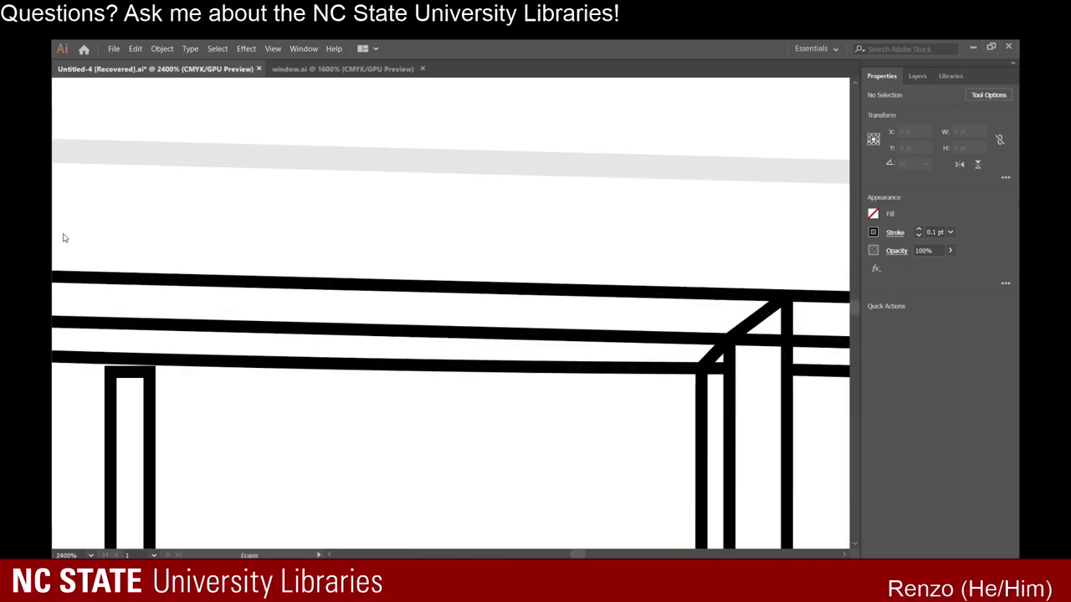
scroll(670, 383, "up", 1)
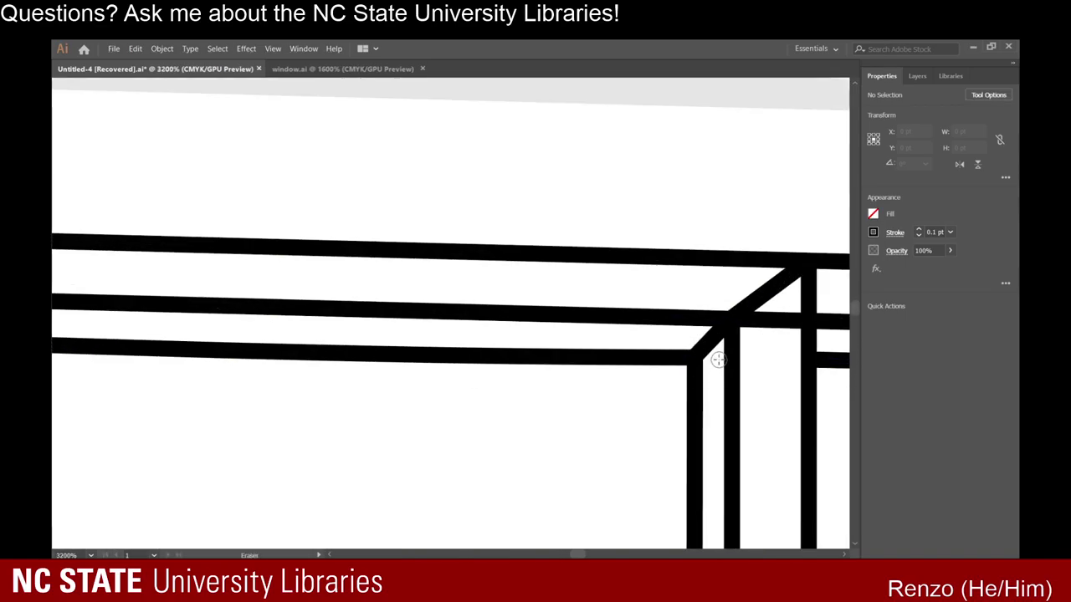
Inspect the lowest slanted line along the window's top for bending and undo the last erasure.
scroll(753, 335, "down", 6)
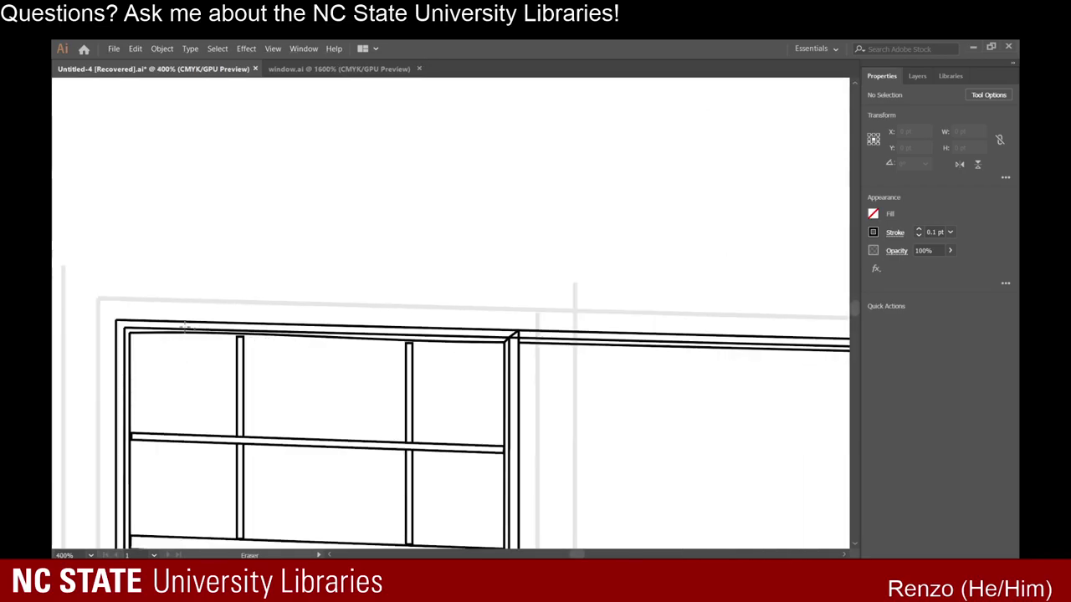
scroll(137, 333, "up", 4)
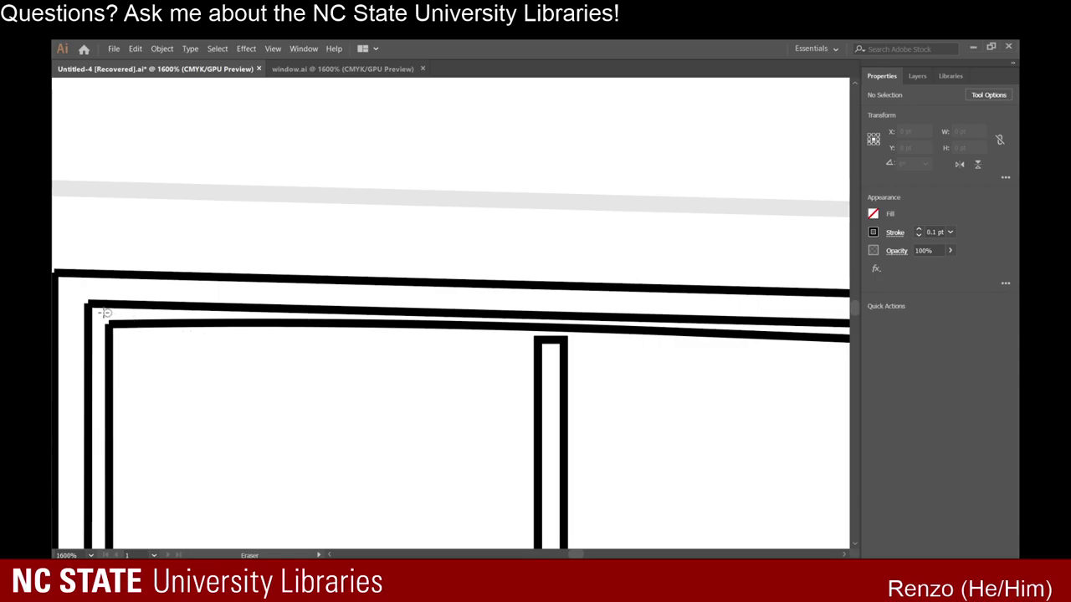
scroll(666, 397, "down", 1)
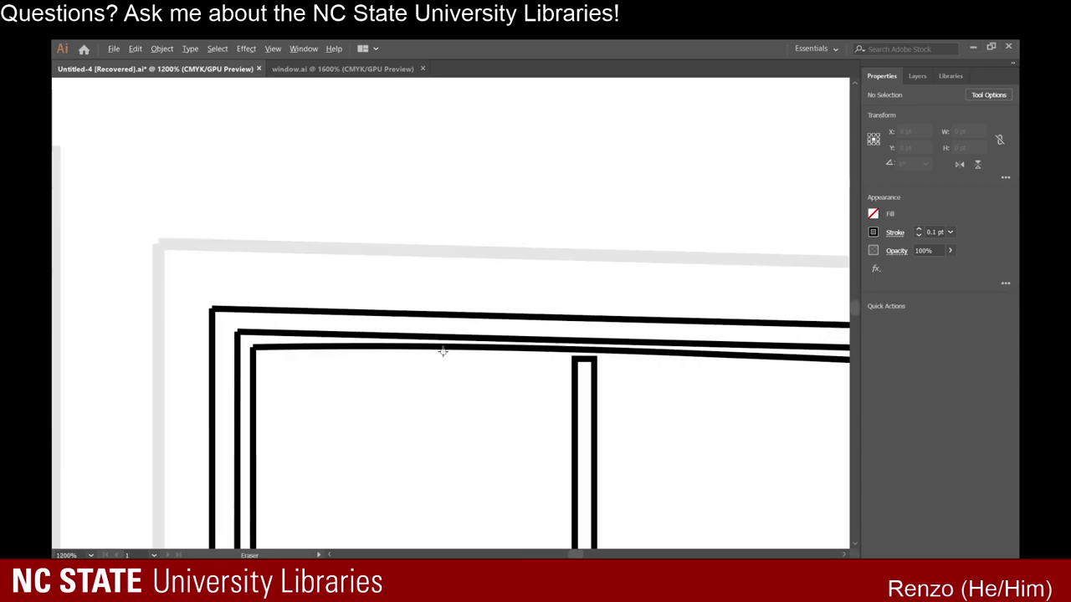
key("a")
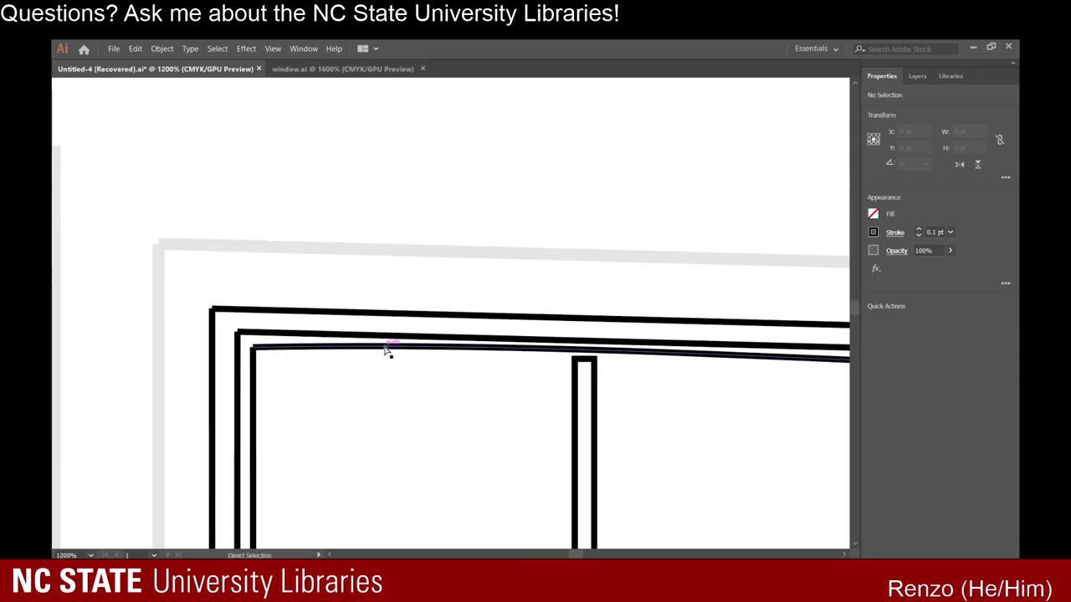
key("alt")
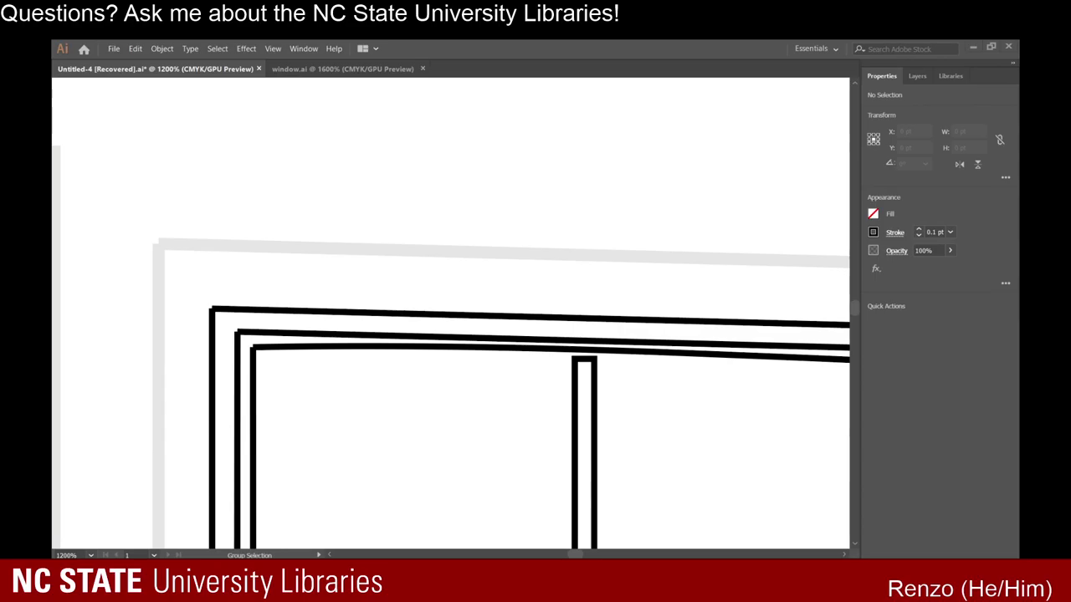
scroll(577, 364, "down", 4)
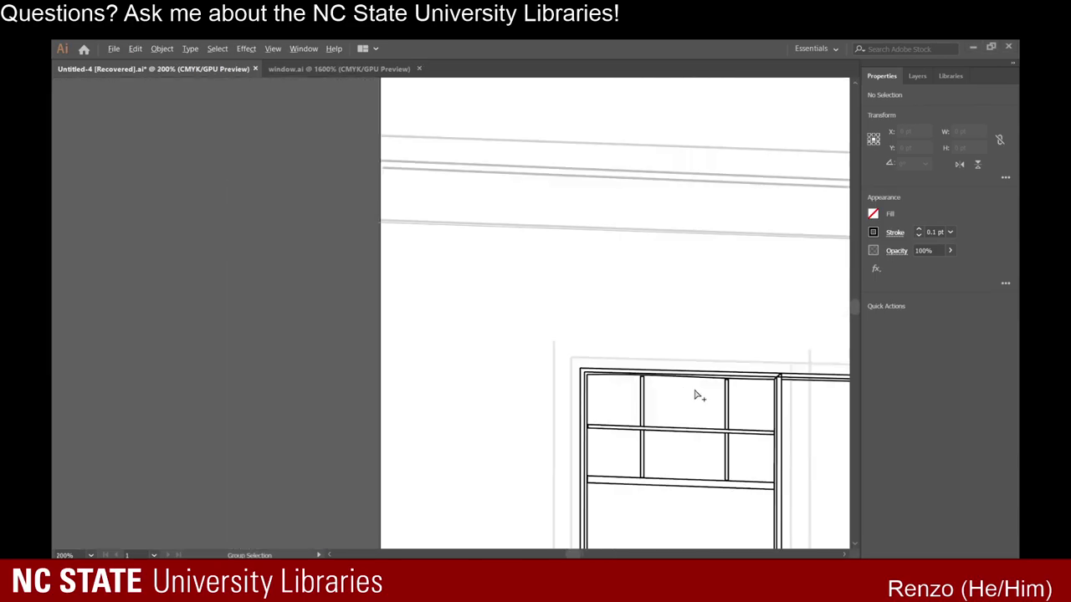
scroll(720, 393, "up", 2)
scroll(665, 355, "up", 3)
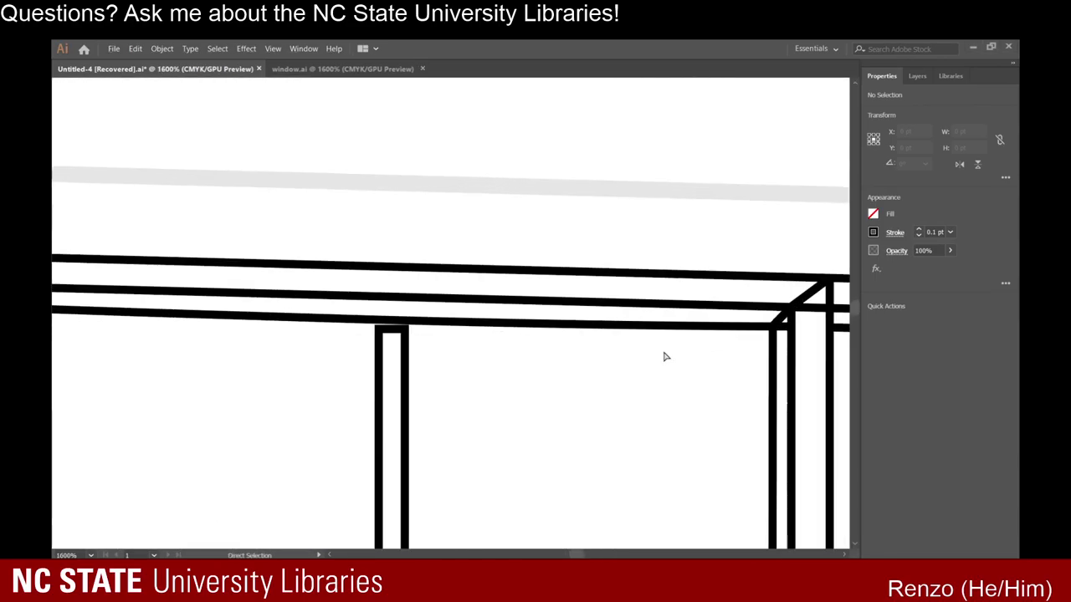
scroll(662, 356, "down", 3)
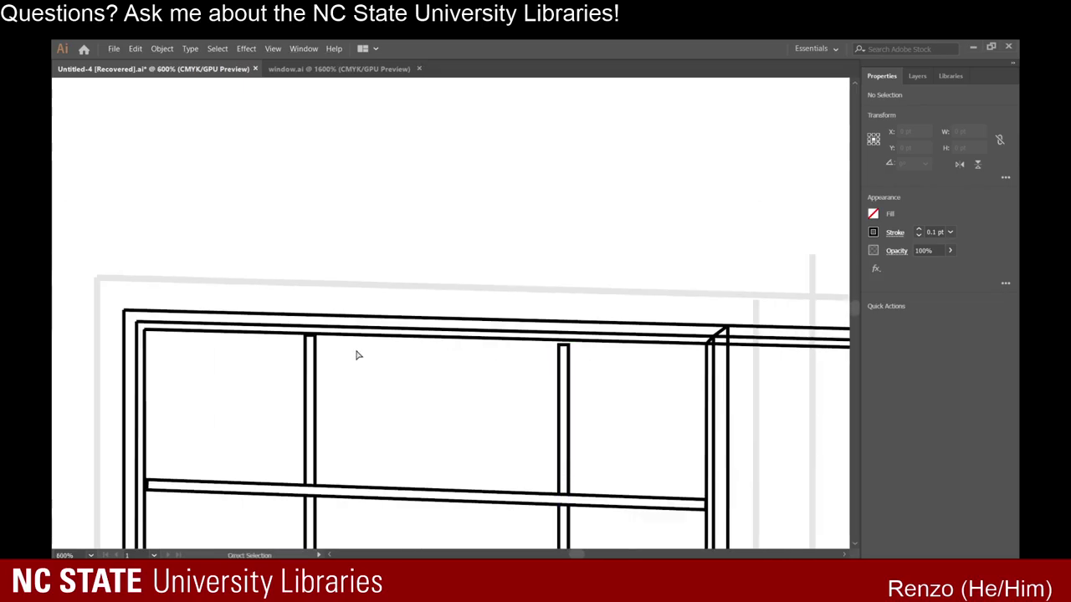
Examine the window's top frame lines, the left vertical mullion and the upper-left frame corners.
key("a")
scroll(598, 372, "down", 1)
scroll(674, 406, "down", 1)
scroll(662, 421, "up", 1)
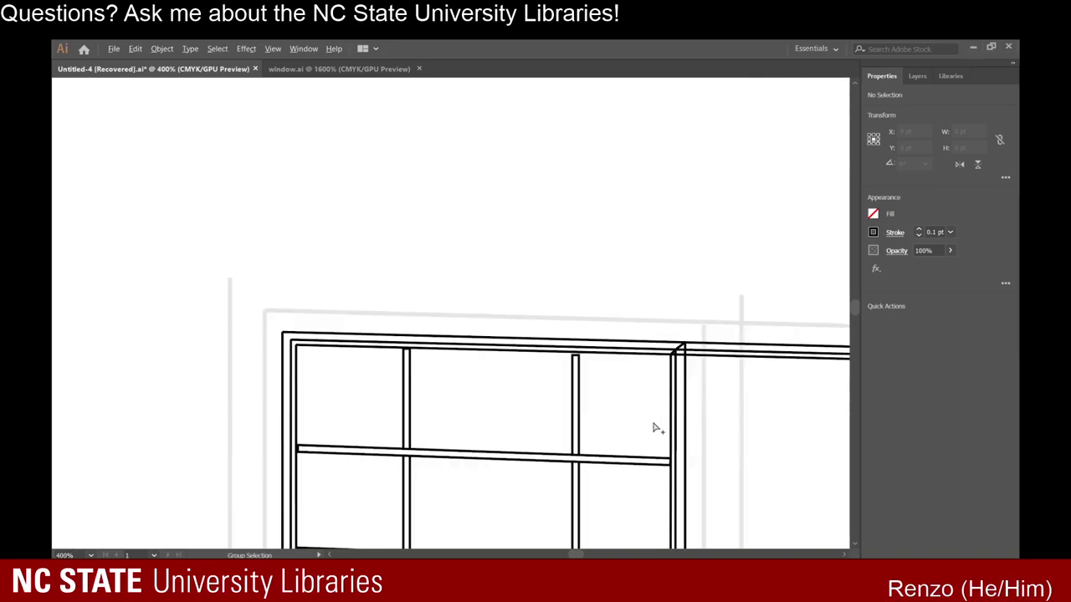
scroll(578, 406, "down", 2)
scroll(542, 426, "up", 3)
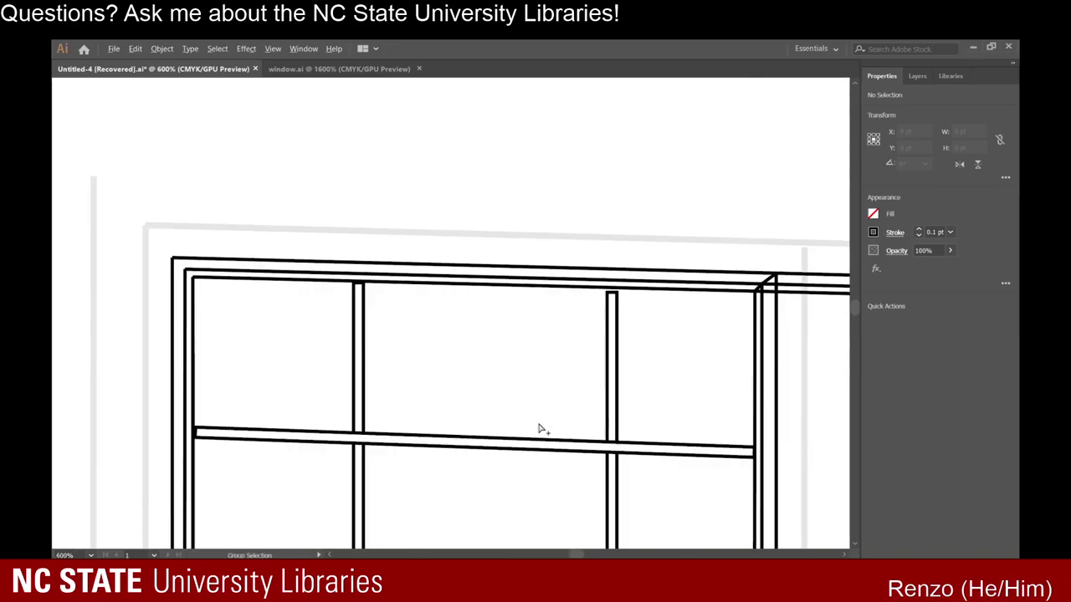
scroll(366, 296, "up", 1)
left_click(363, 306)
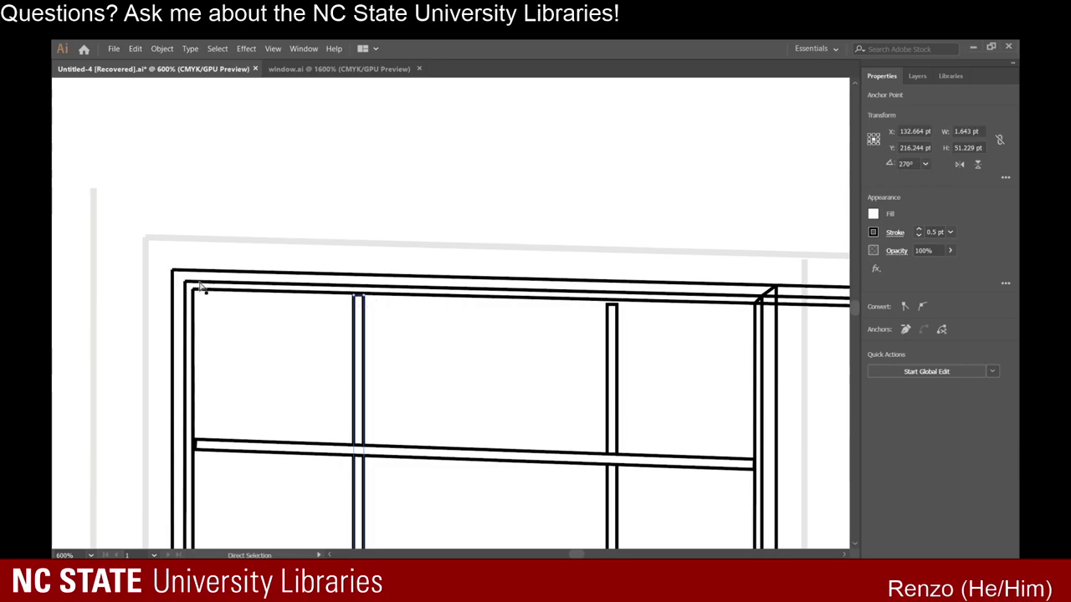
scroll(203, 292, "up", 3)
scroll(256, 369, "up", 1)
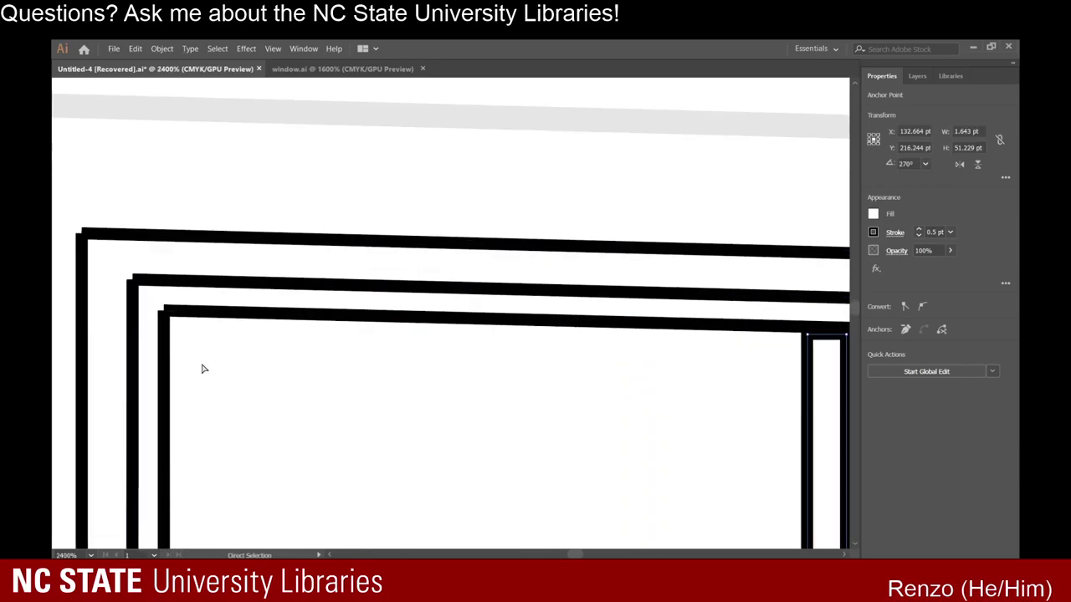
scroll(214, 364, "down", 3)
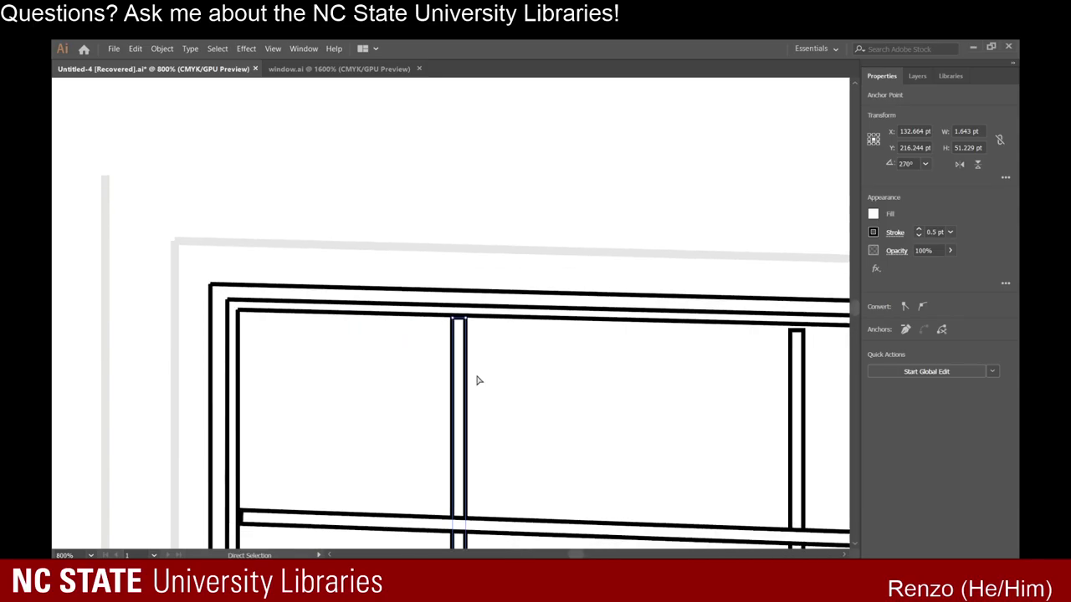
scroll(478, 381, "down", 1)
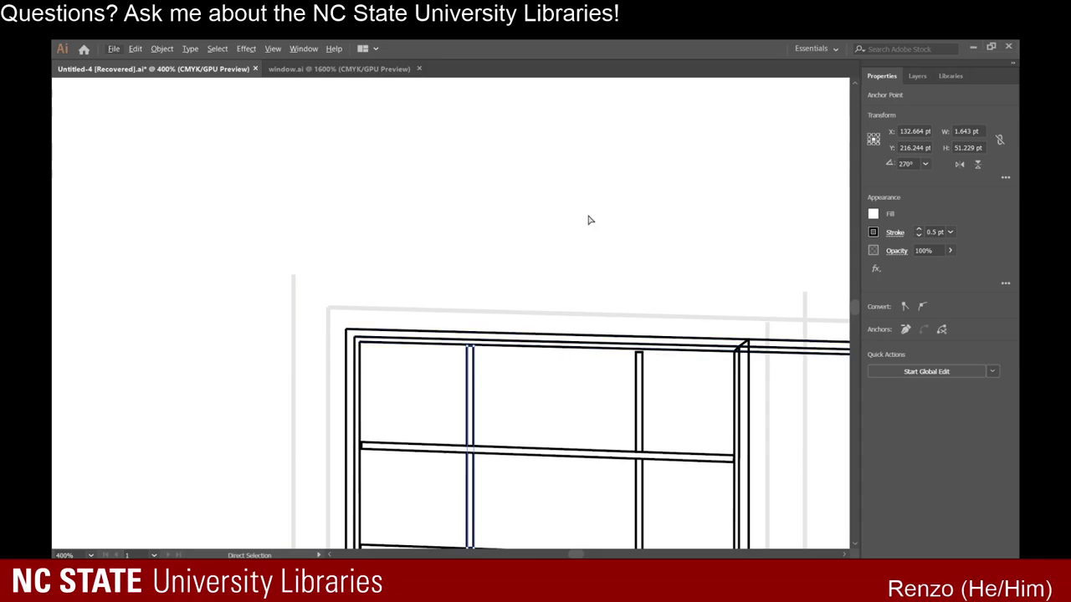
Try to join the inner and middle frame corners at the window's upper left with a Pen tool diagonal, and remove the attempt.
scroll(377, 331, "up", 5)
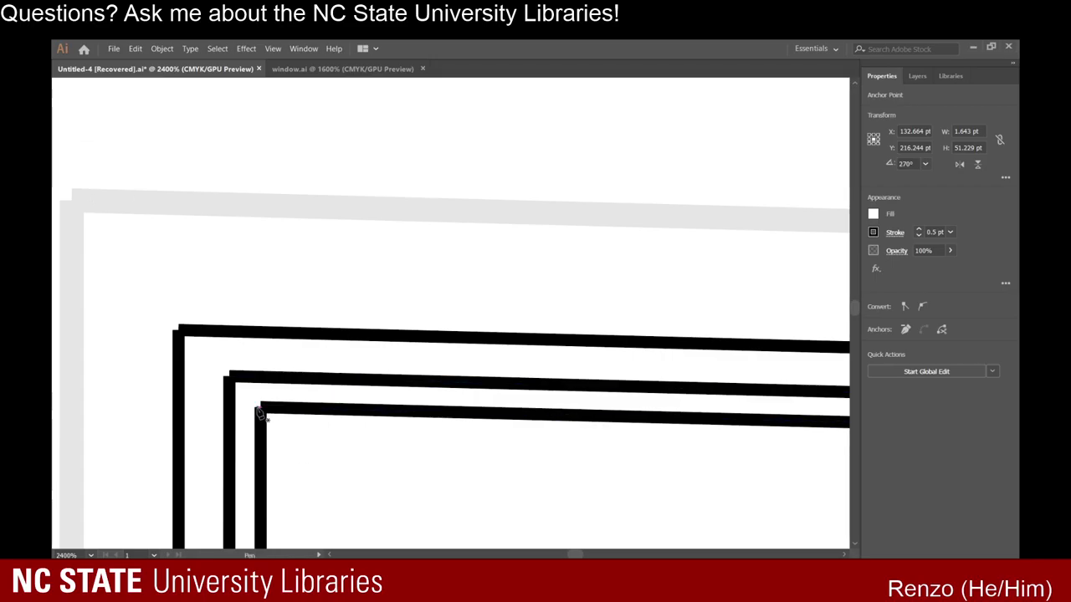
left_click(261, 407)
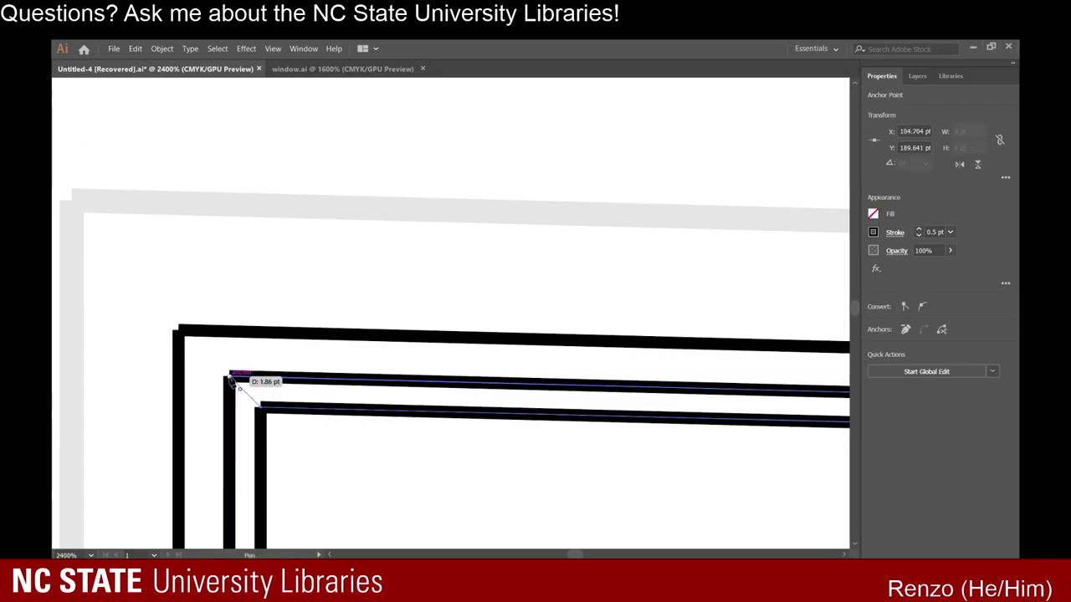
left_click(227, 378)
left_click(229, 377)
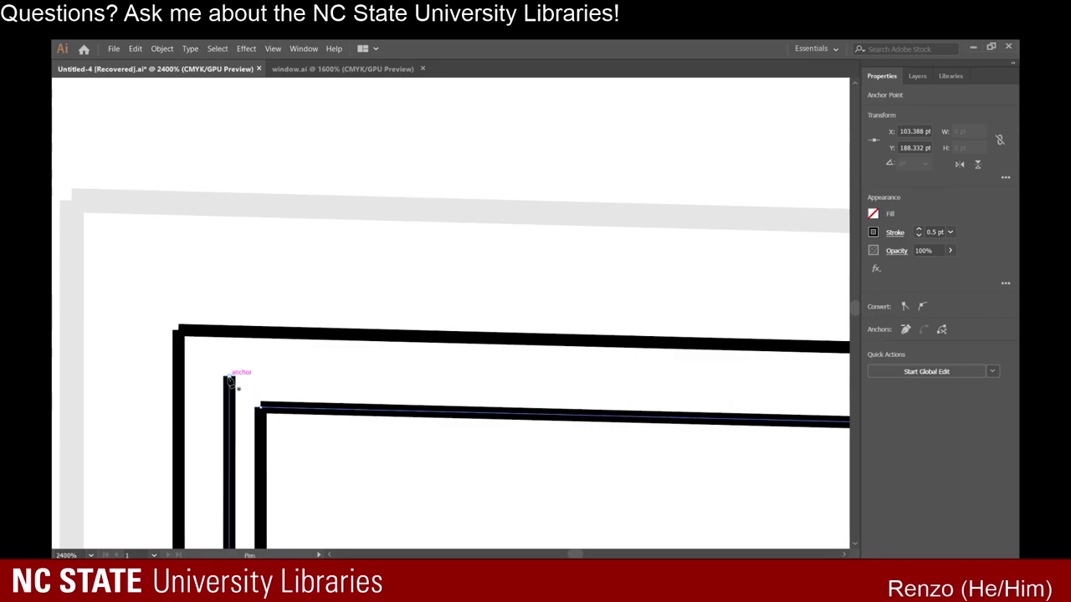
key("ctrl+z")
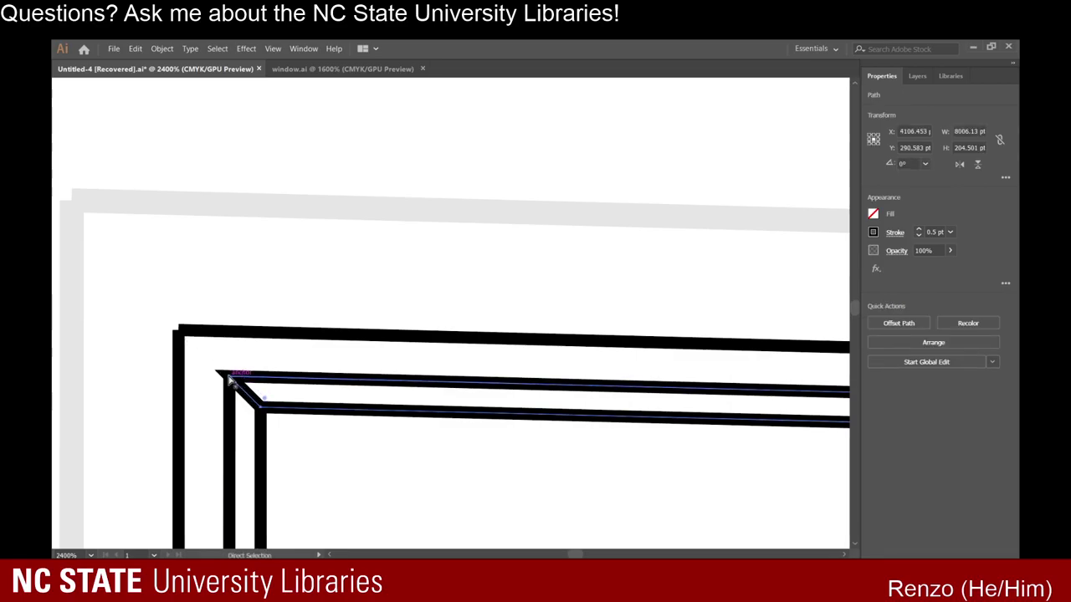
left_click(238, 384, "ctrl")
key("Delete")
scroll(266, 397, "down", 3)
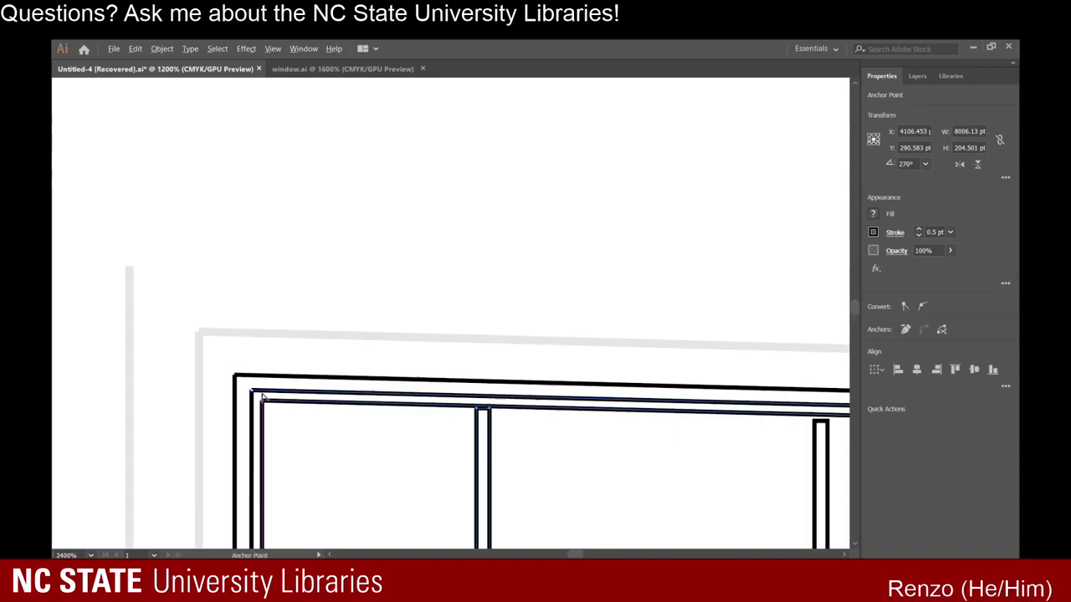
Try to draw a Pen diagonal from the inner upper-left frame corner through the middle corner to the outer one, and undo it.
scroll(261, 271, "right", 6)
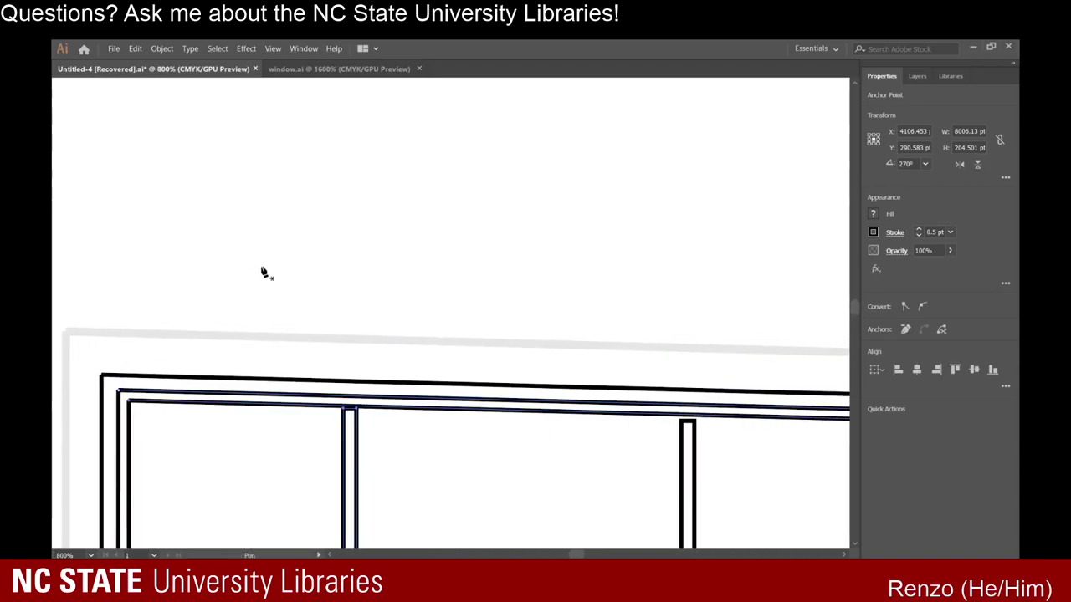
scroll(261, 272, "right", 1)
scroll(261, 272, "down", 2)
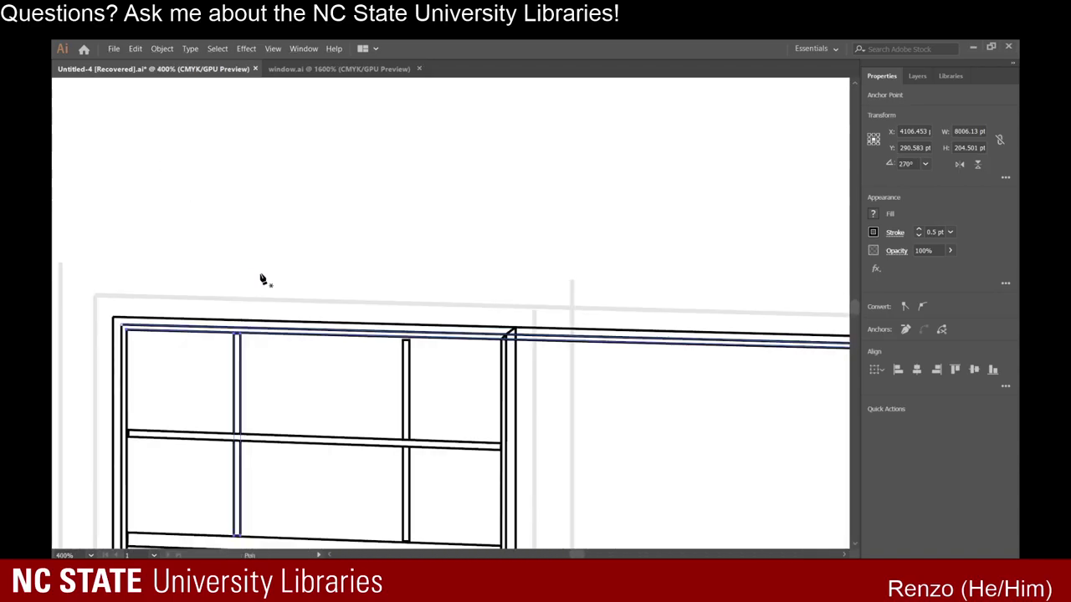
scroll(139, 330, "up", 3)
scroll(287, 337, "up", 2)
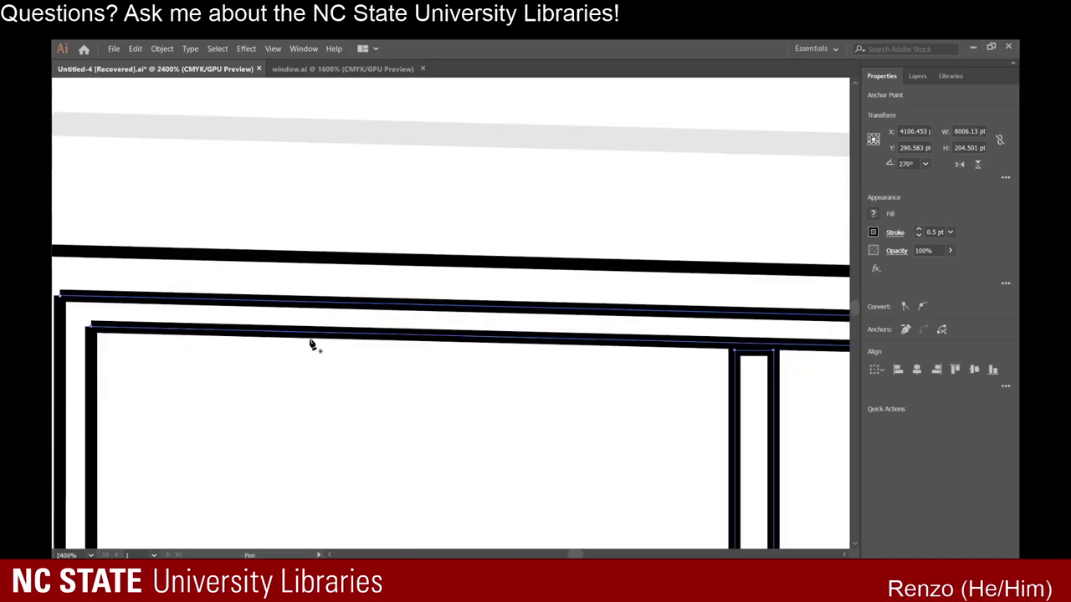
left_click(261, 333)
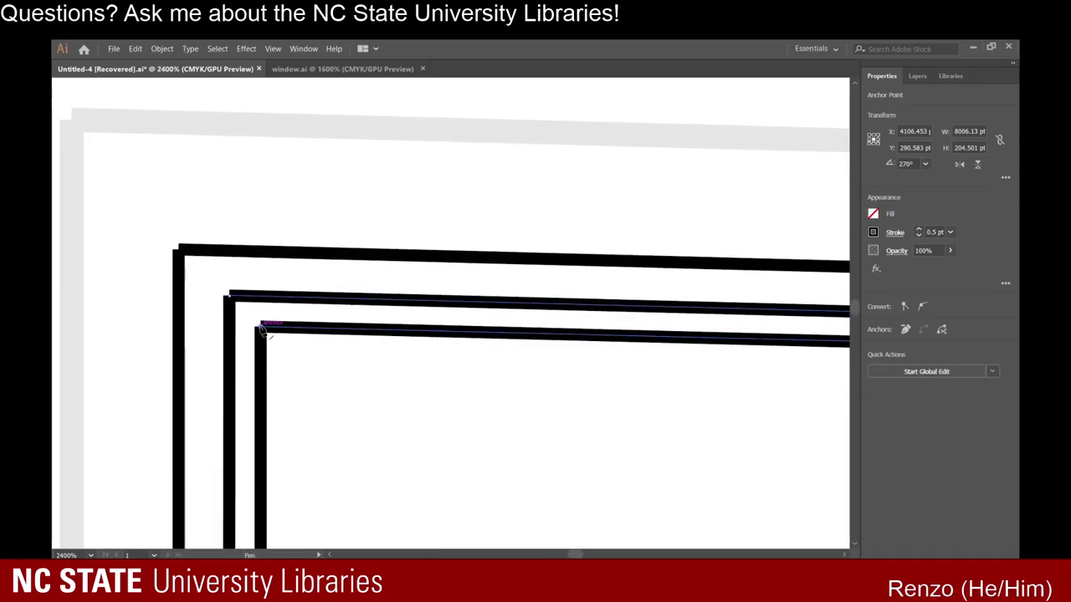
left_click(228, 294)
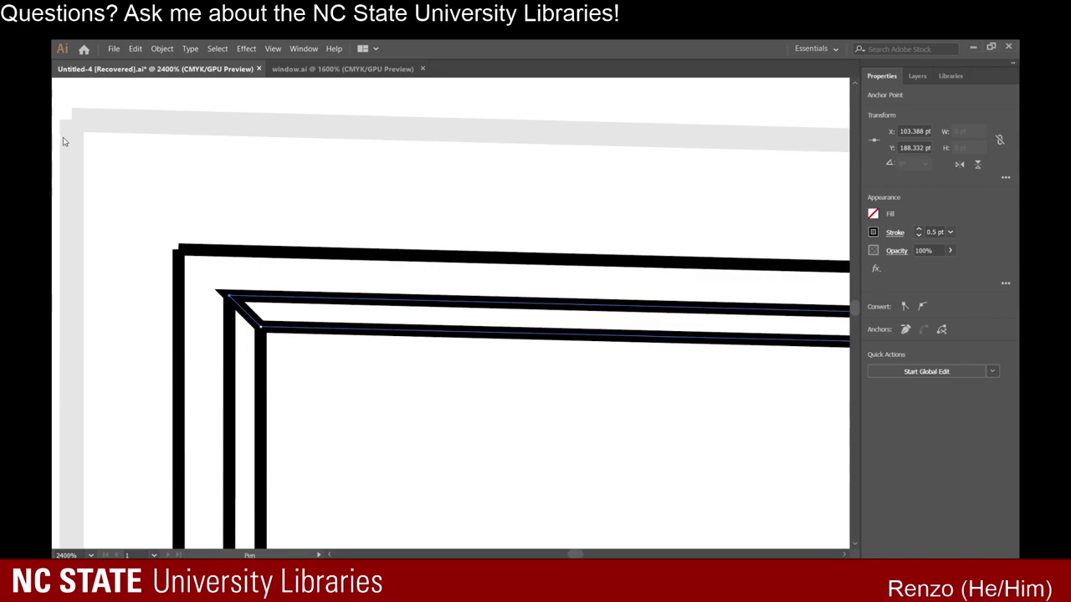
left_click(230, 295)
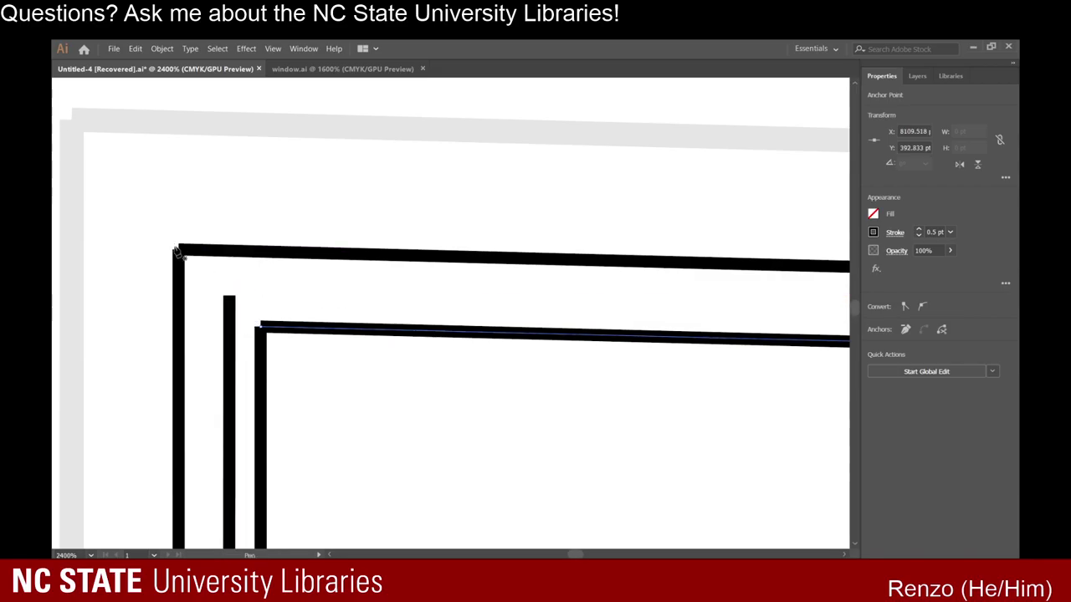
key("ctrl+z")
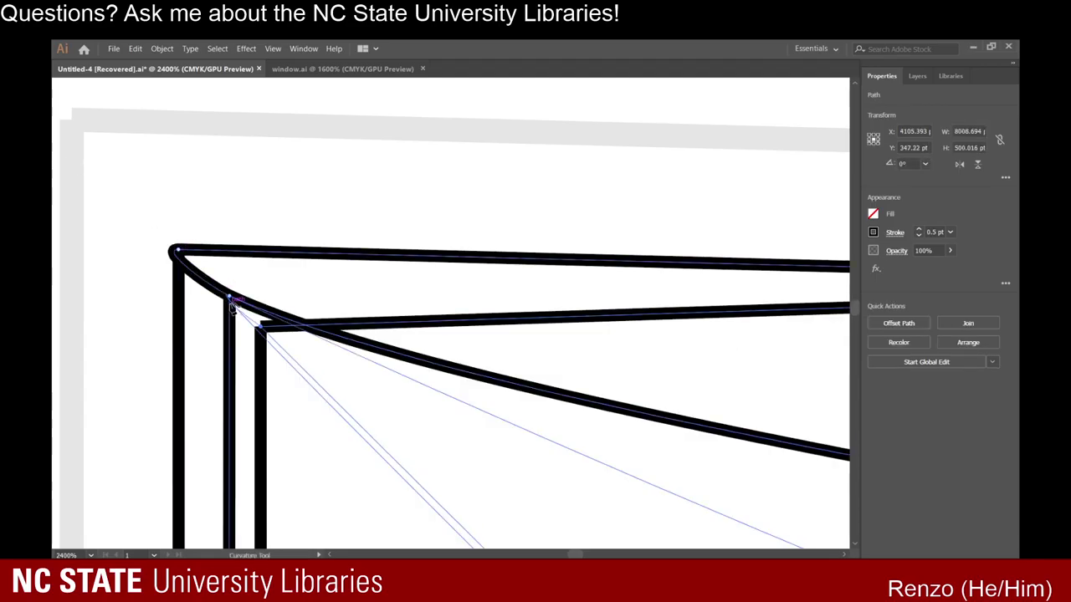
key("ctrl+z")
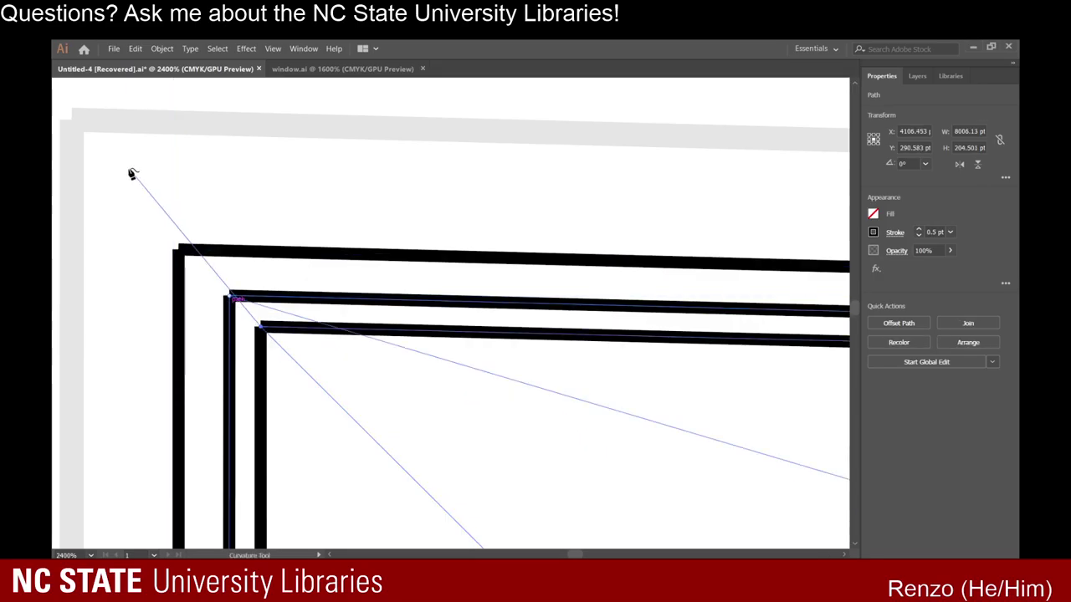
Connect the left ends of the window's inner and middle slanted top lines with a Pen tool diagonal.
scroll(282, 258, "down", 5)
scroll(275, 284, "up", 2)
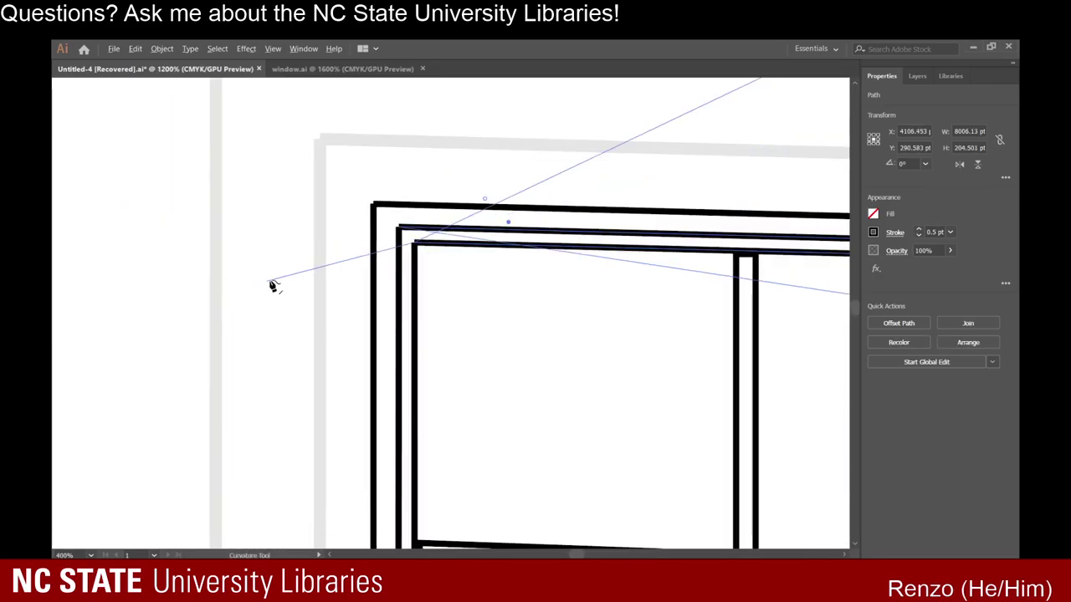
scroll(437, 254, "up", 2)
left_click(58, 146)
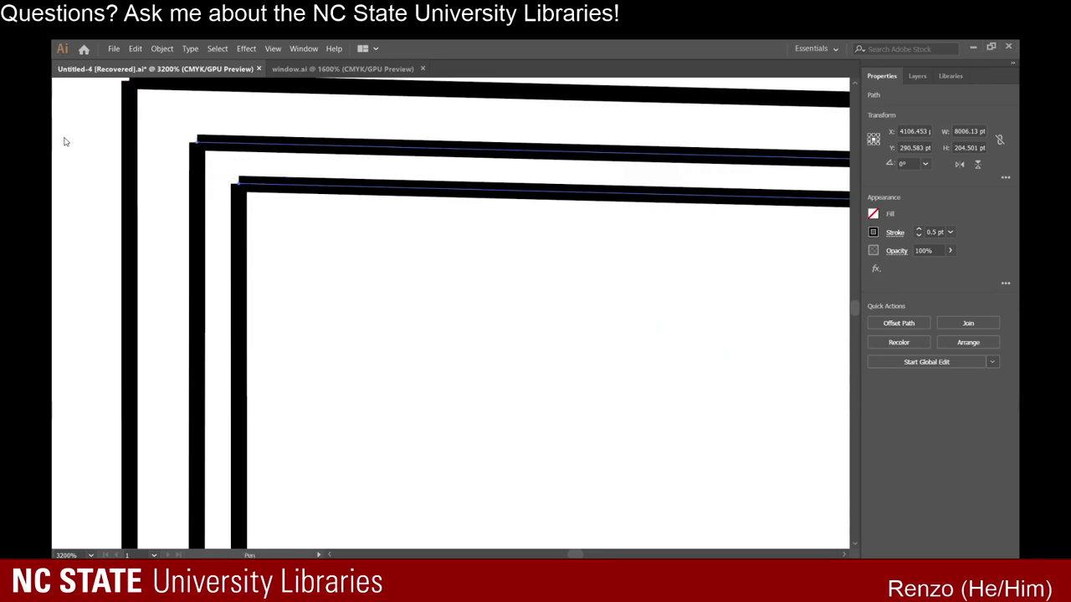
scroll(249, 189, "up", 2)
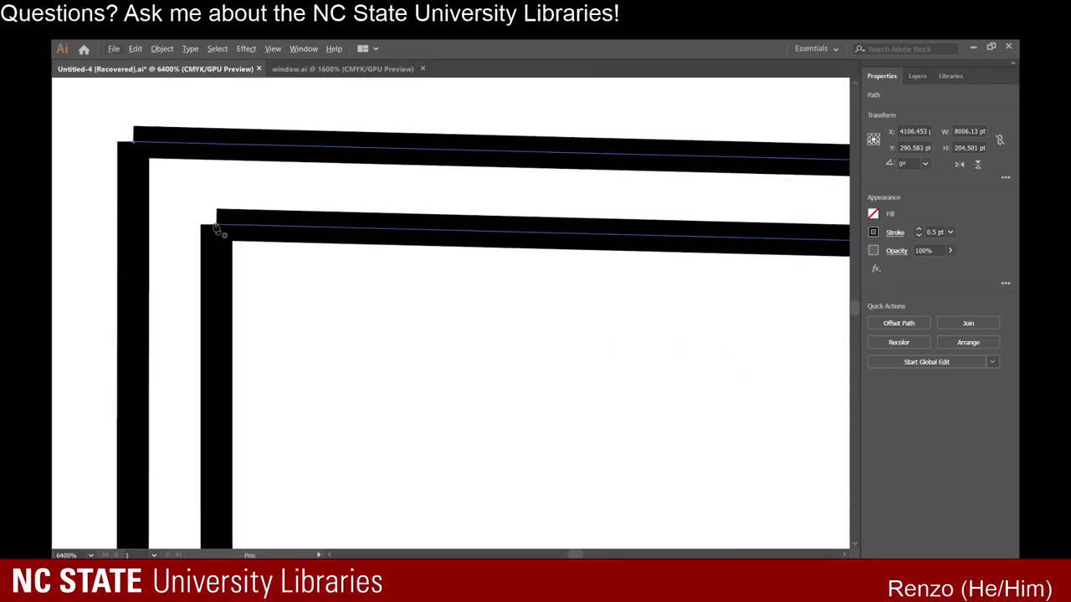
mouse_move(141, 157)
left_mouse_down()
mouse_move(171, 189)
mouse_move(136, 144)
mouse_move(297, 263)
mouse_move(119, 135)
mouse_move(136, 148)
left_mouse_up()
scroll(136, 148, "down", 6)
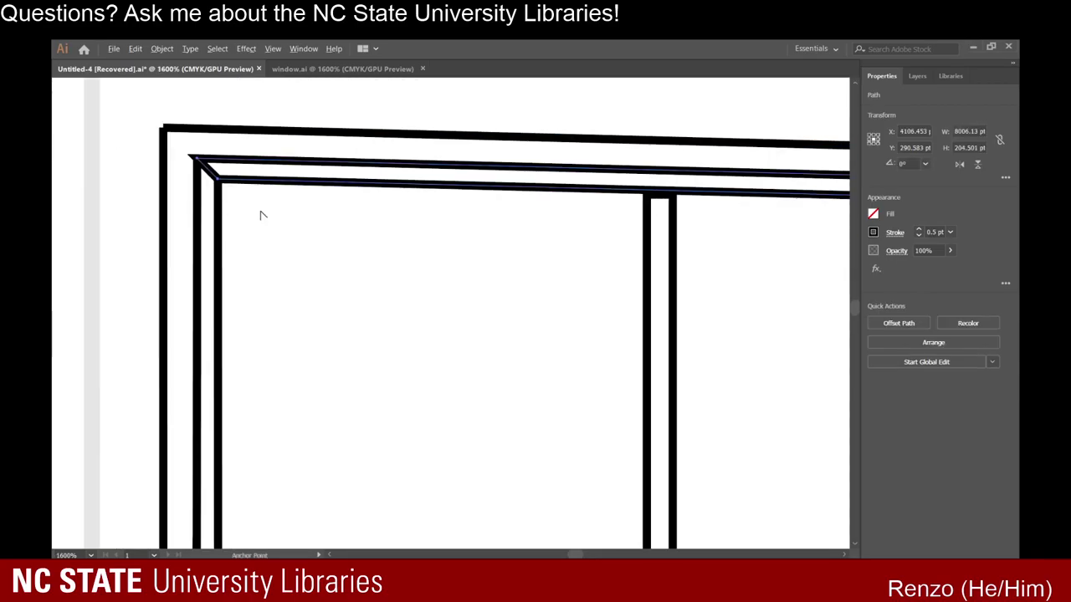
Try to draw a Pen diagonal from the outer upper-left frame corner to the middle corner.
scroll(291, 178, "up", 2)
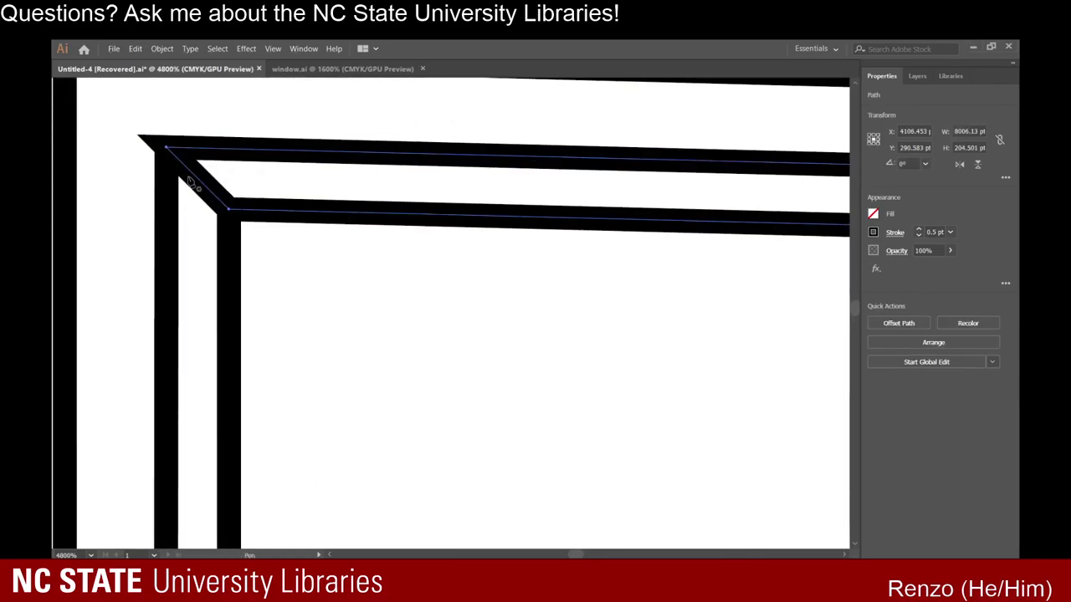
scroll(191, 182, "up", 3)
scroll(346, 275, "left", 4)
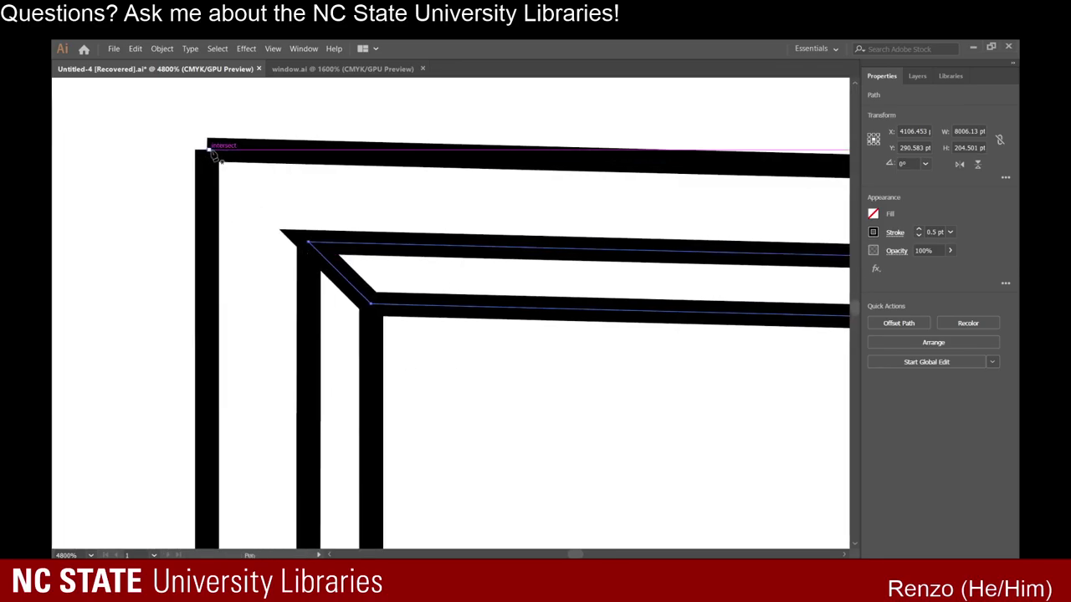
left_click(210, 150)
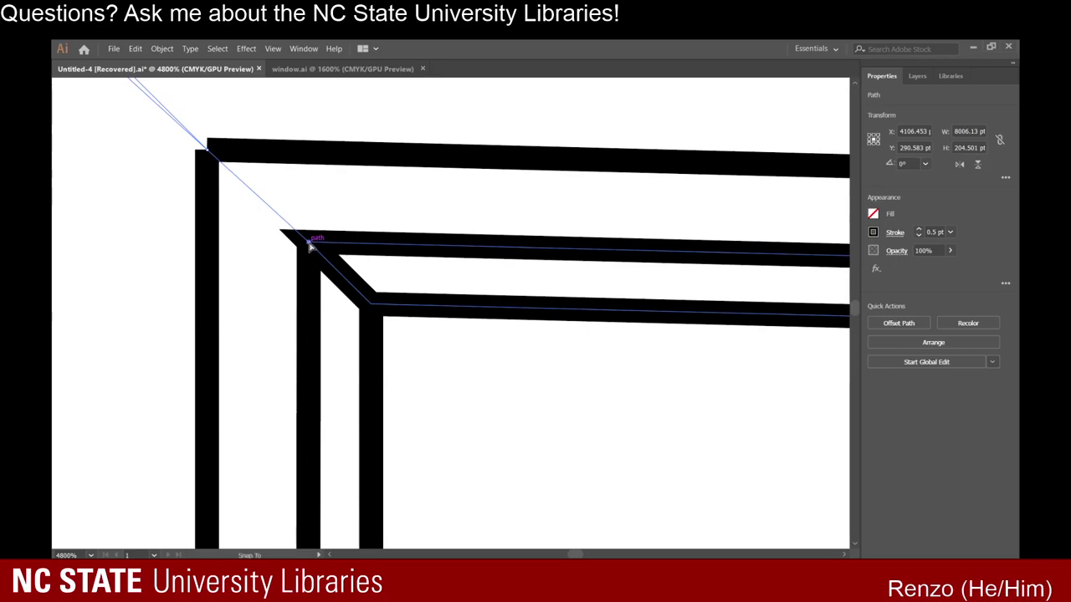
left_click_drag(309, 243, 312, 248)
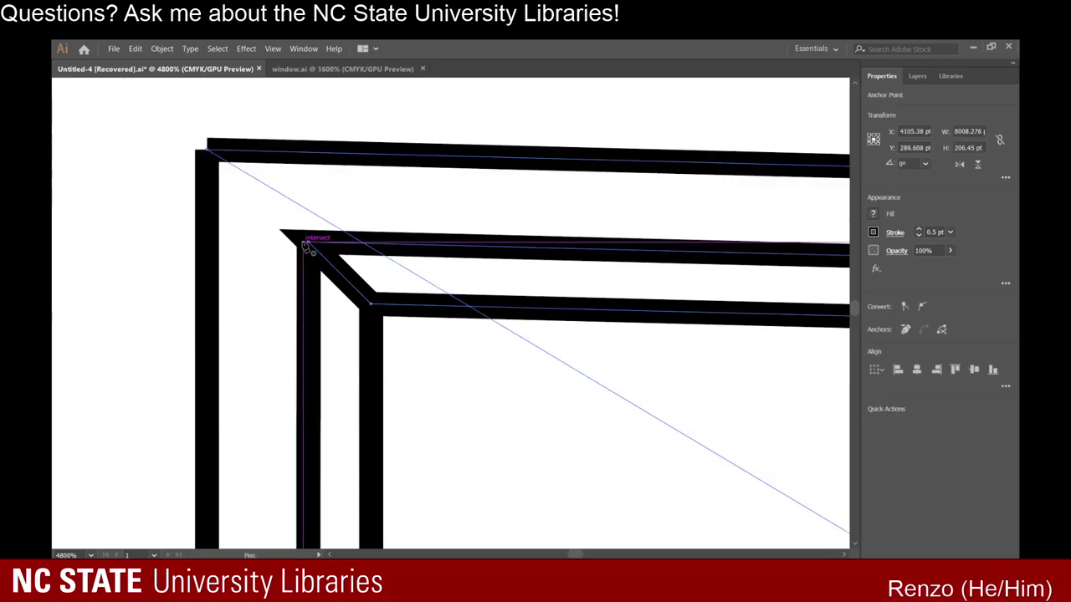
left_click_drag(206, 151, 280, 220)
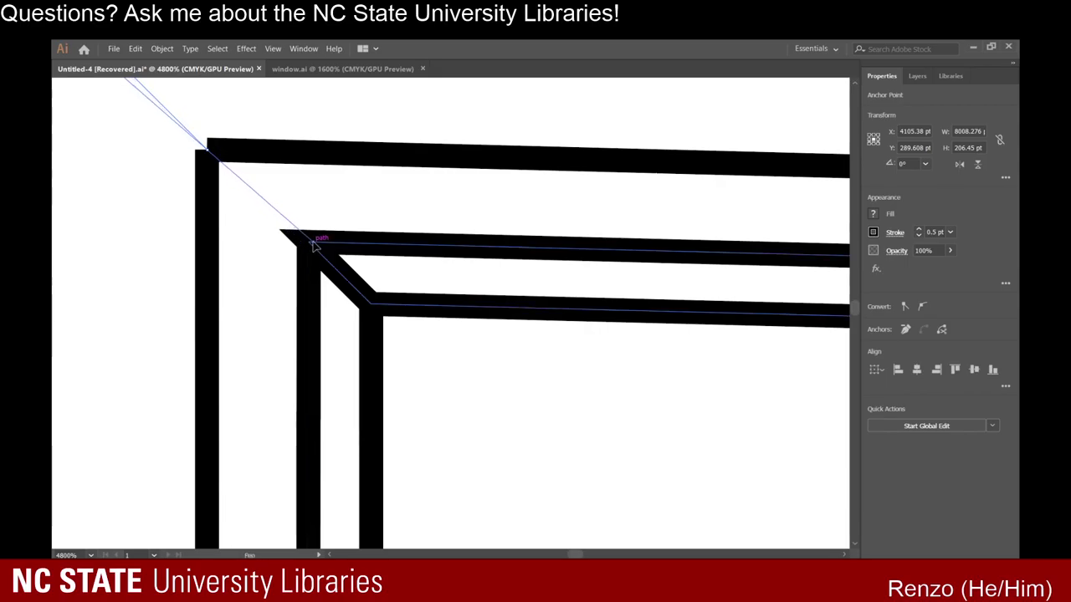
Retry the outer-to-middle corner diagonal with the Pen tool and undo the stray segments that displace the top frame line.
left_click_drag(320, 243, 292, 236)
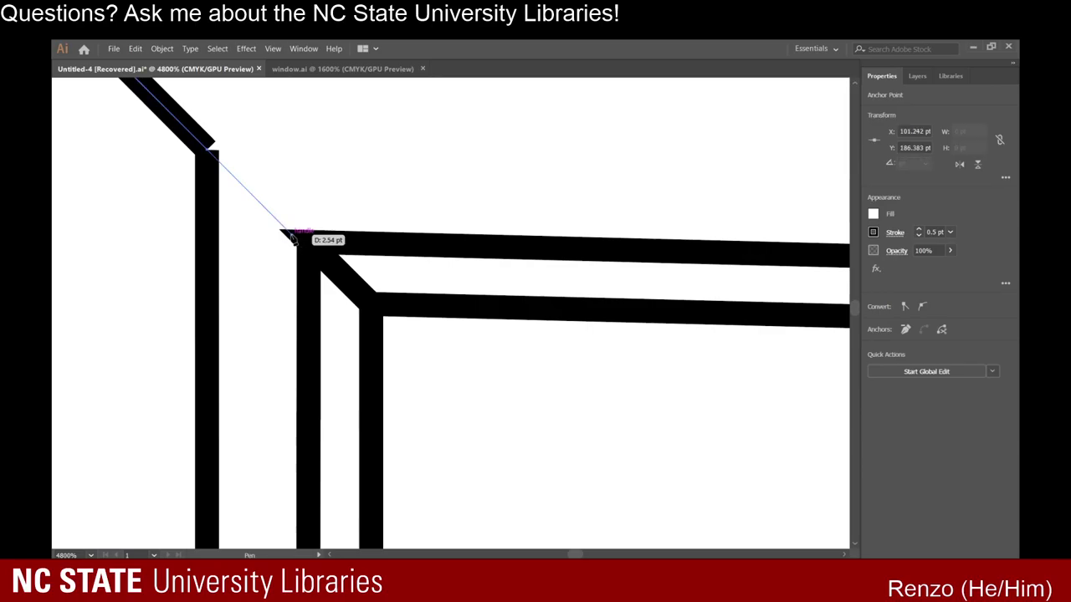
left_click(291, 235)
scroll(360, 215, "down", 10)
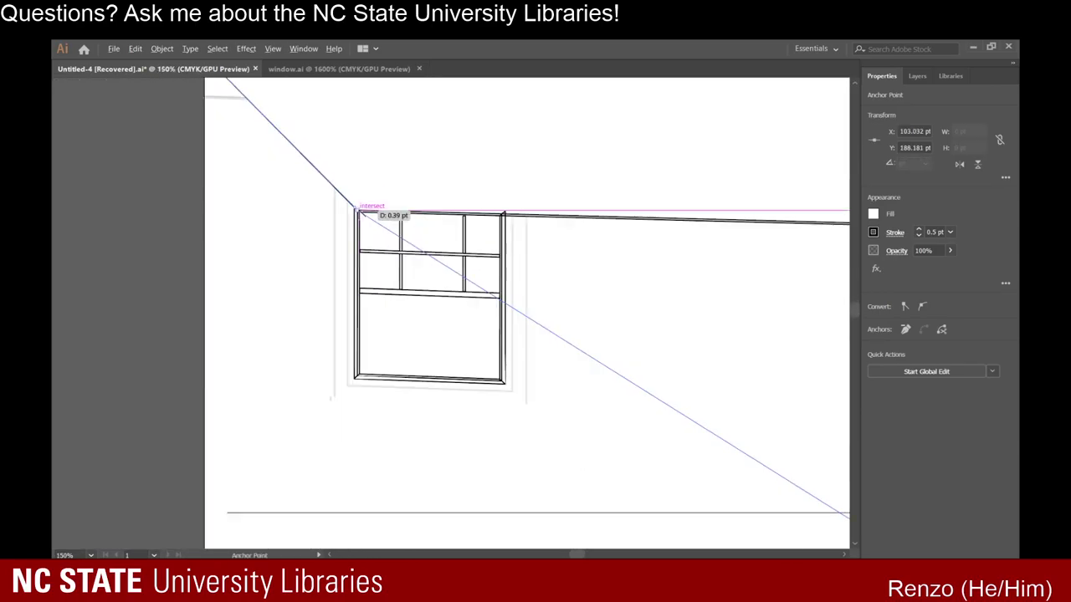
key("ctrl+z")
key("ctrl+z")
left_click(359, 213)
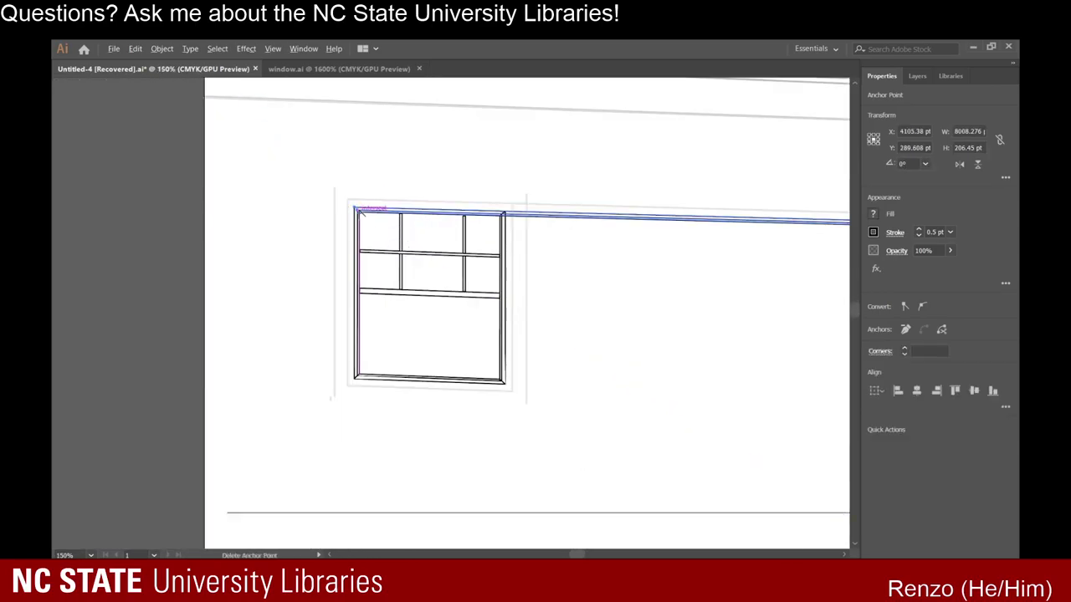
scroll(359, 215, "up", 7)
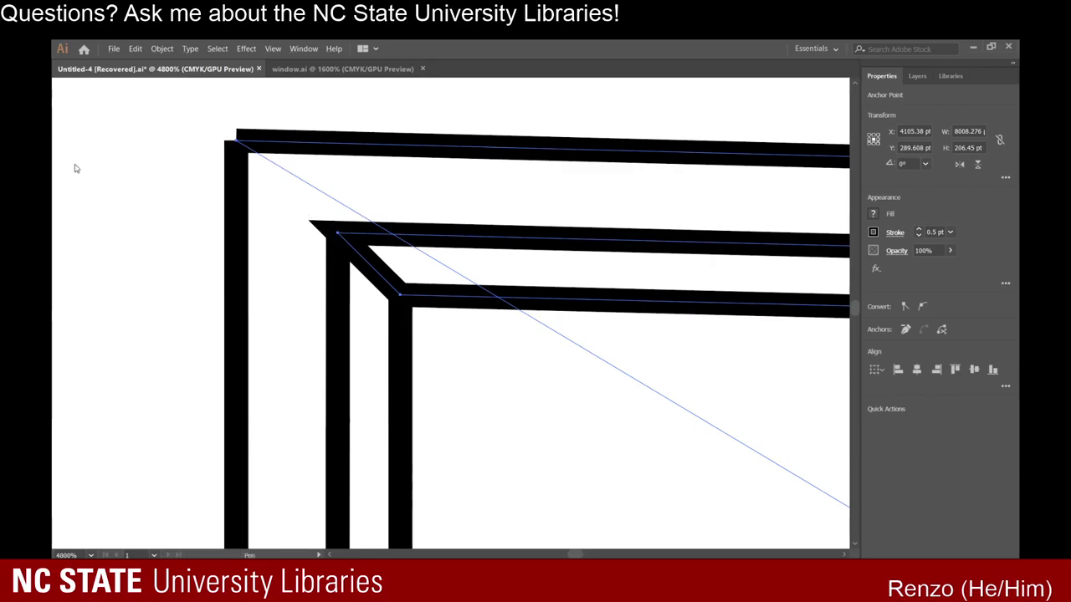
Undo the remaining Pen diagonal and join the outer, middle and inner upper-left frame corners with two Line Segment diagonals.
key("backslash")
left_click_drag(850, 506, 338, 232)
key("ctrl+z")
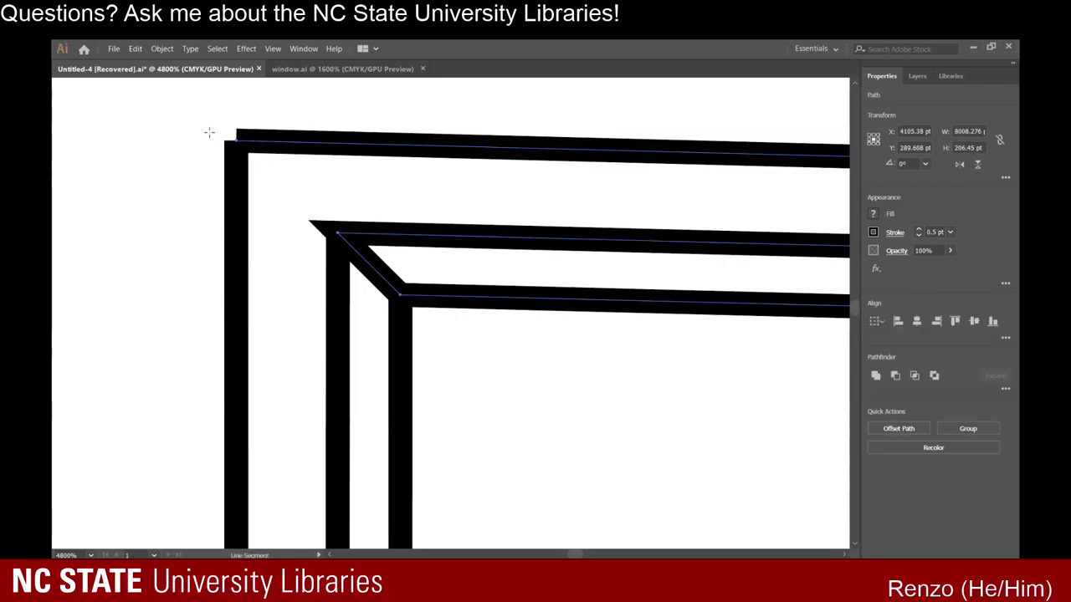
key("ctrl+z")
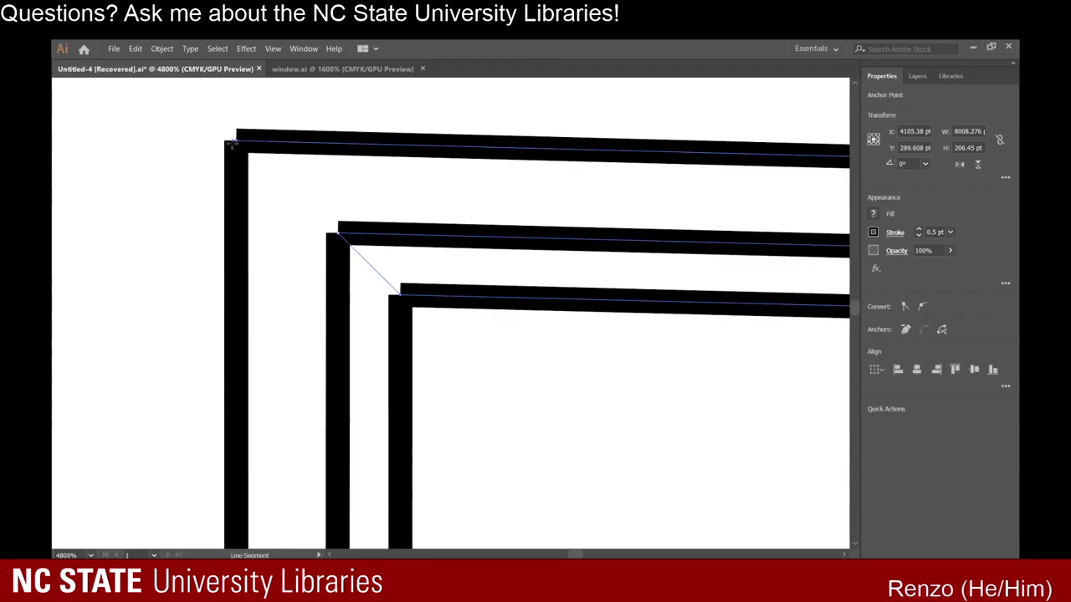
mouse_move(237, 138)
left_mouse_down()
mouse_move(358, 233)
mouse_move(339, 233)
left_mouse_up()
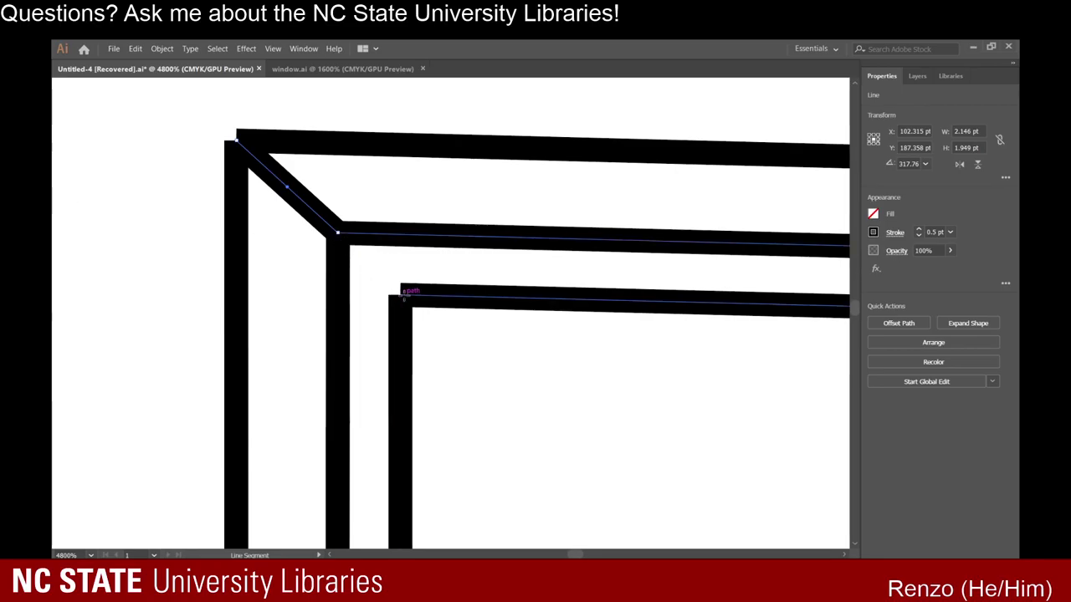
left_click_drag(399, 293, 337, 234)
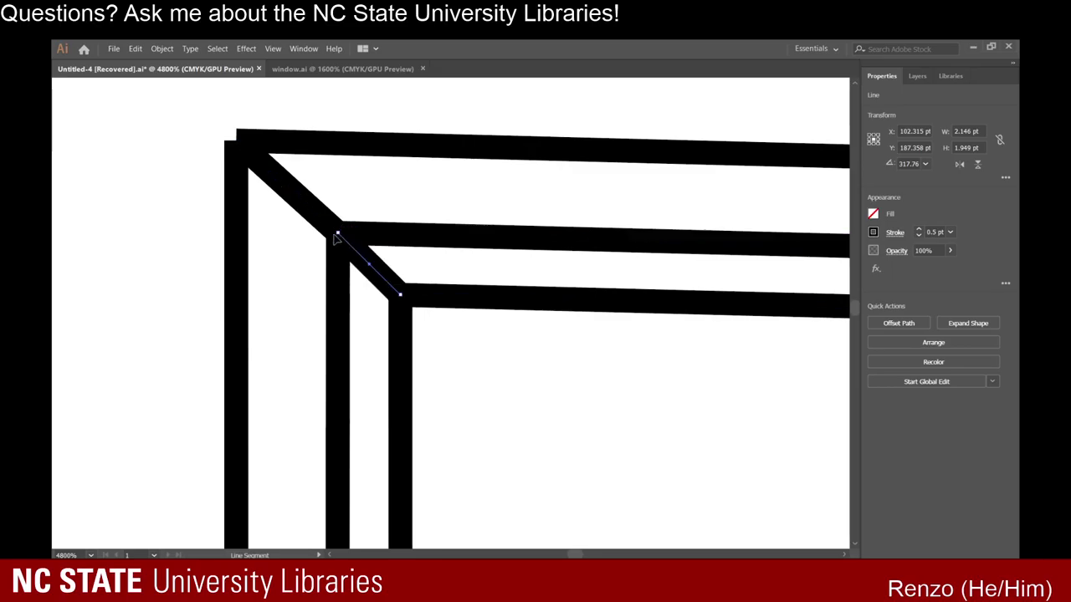
scroll(345, 203, "down", 4)
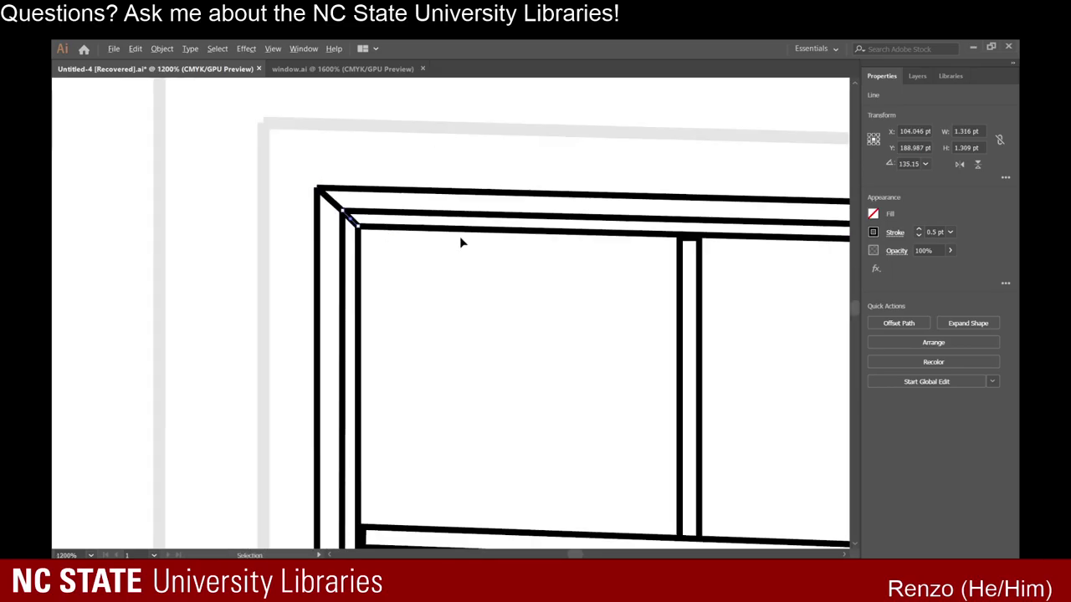
left_click(182, 242)
Delete the slanted horizontal bar that crosses the two vertical mullions in the window's upper sash.
scroll(433, 285, "down", 3)
scroll(498, 283, "down", 1)
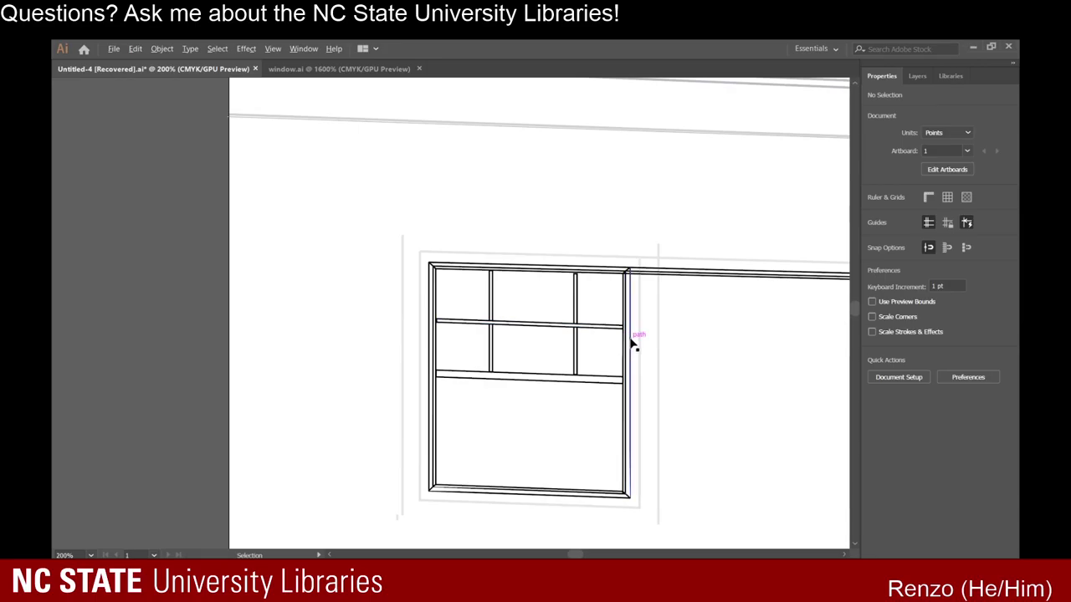
scroll(632, 343, "up", 1)
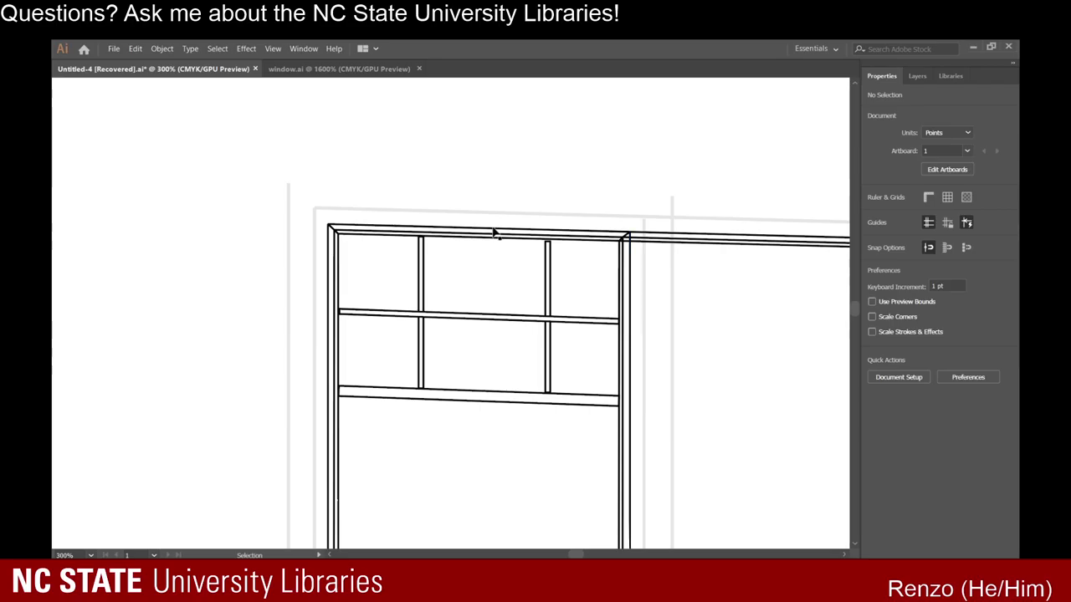
scroll(511, 216, "down", 3)
scroll(530, 263, "up", 3)
scroll(488, 205, "up", 2)
scroll(488, 206, "down", 3)
scroll(459, 139, "up", 3)
left_click(485, 151)
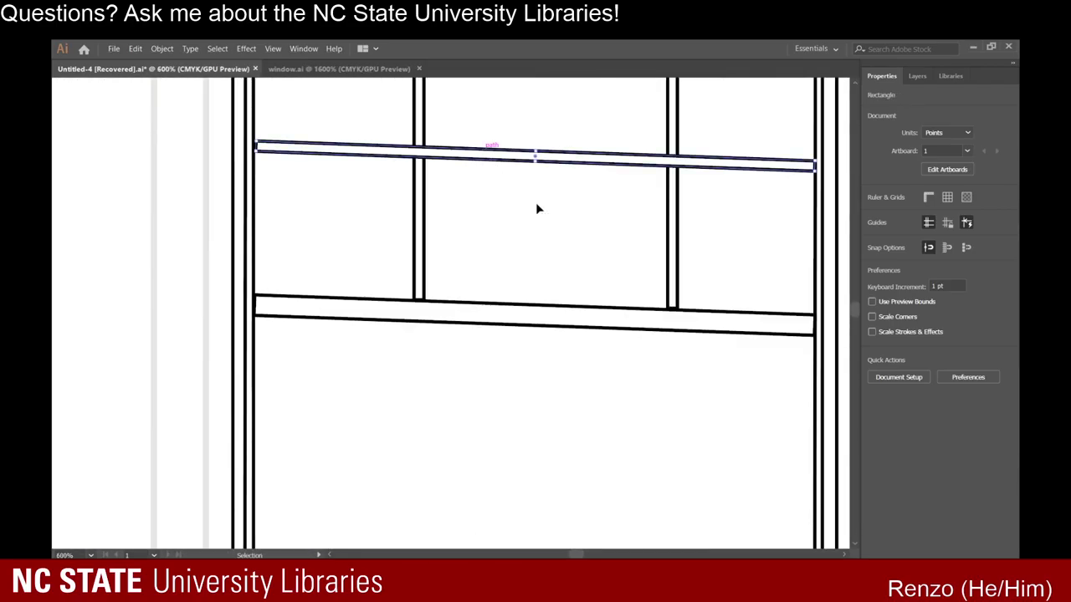
key("Delete")
scroll(557, 222, "up", 4)
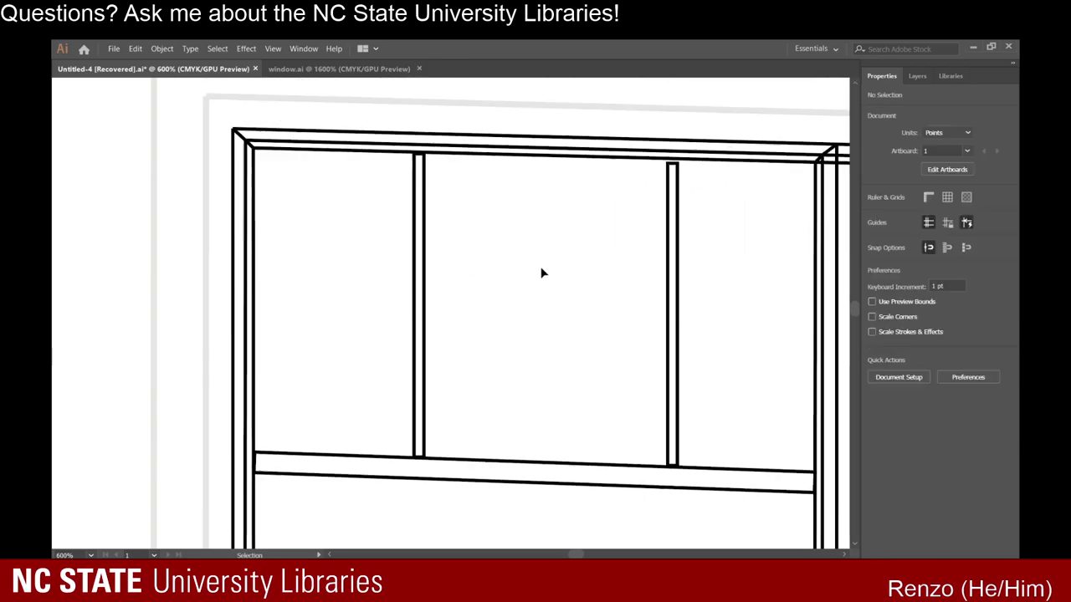
scroll(541, 272, "up", 1)
key("backslash")
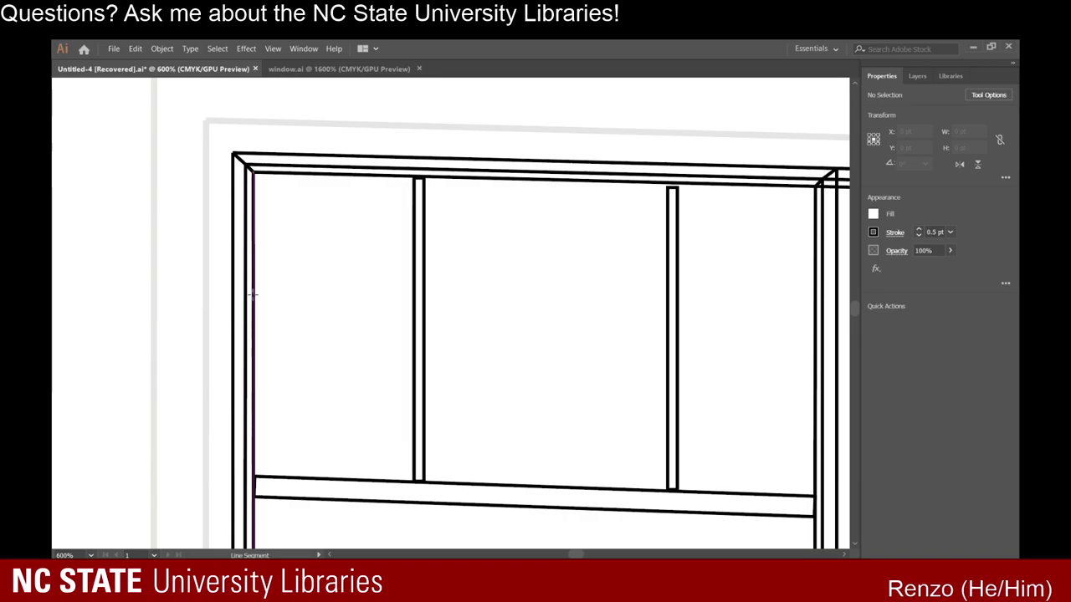
left_click_drag(252, 294, 720, 339)
scroll(445, 308, "down", 3)
scroll(797, 327, "down", 1)
key("ctrl+z")
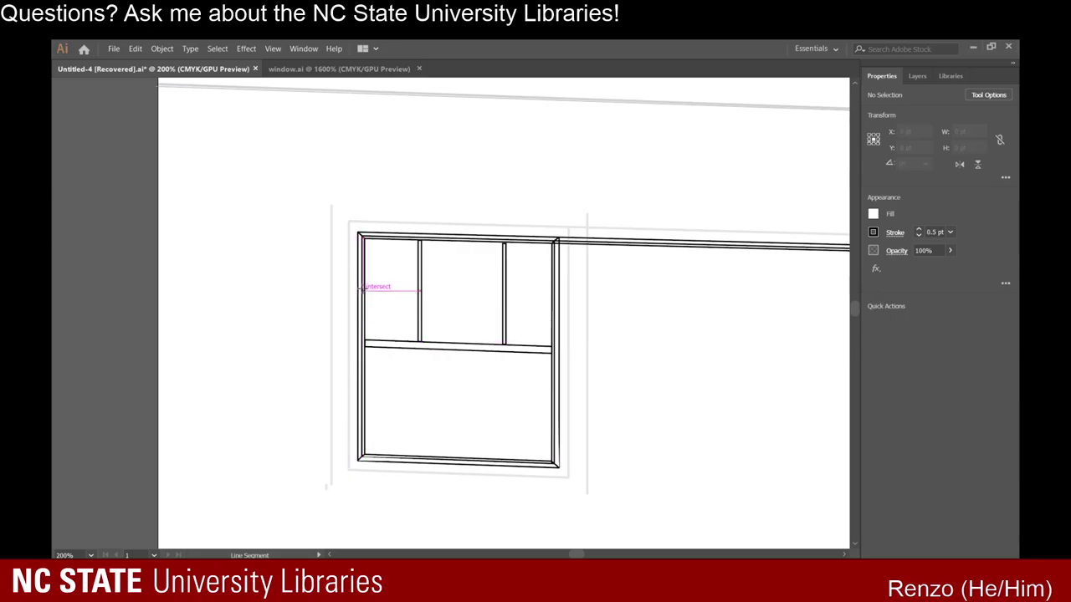
Draw a Line Segment from the inner left frame edge, about halfway down the mullions, to the vanishing point far beyond the artboard's right side.
left_click_drag(364, 286, 620, 351)
scroll(435, 314, "down", 4)
scroll(617, 313, "down", 3)
scroll(748, 311, "down", 1)
scroll(603, 349, "right", 10)
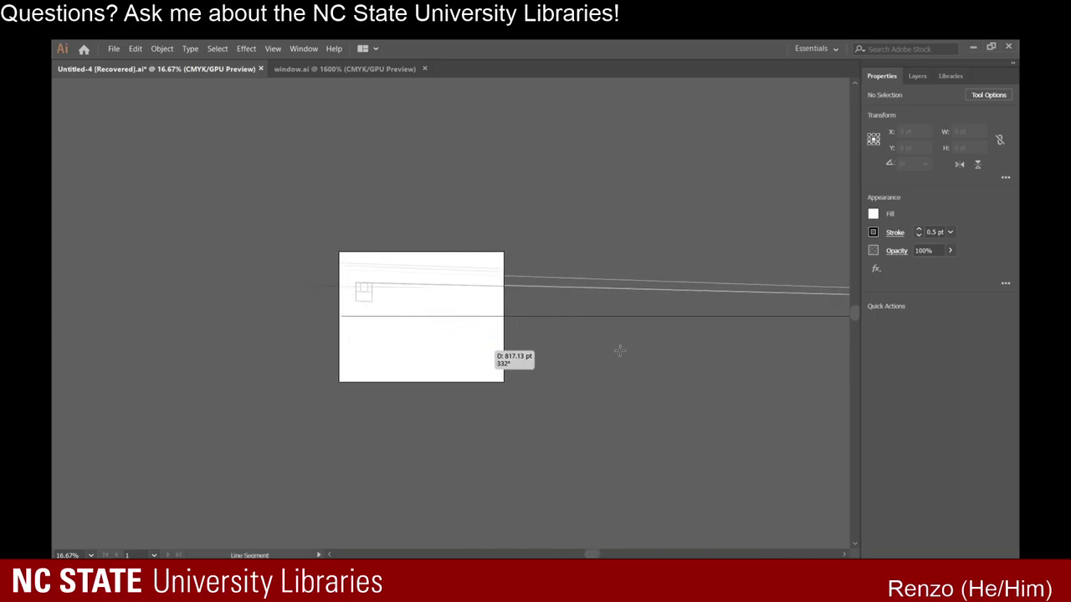
scroll(620, 351, "right", 14)
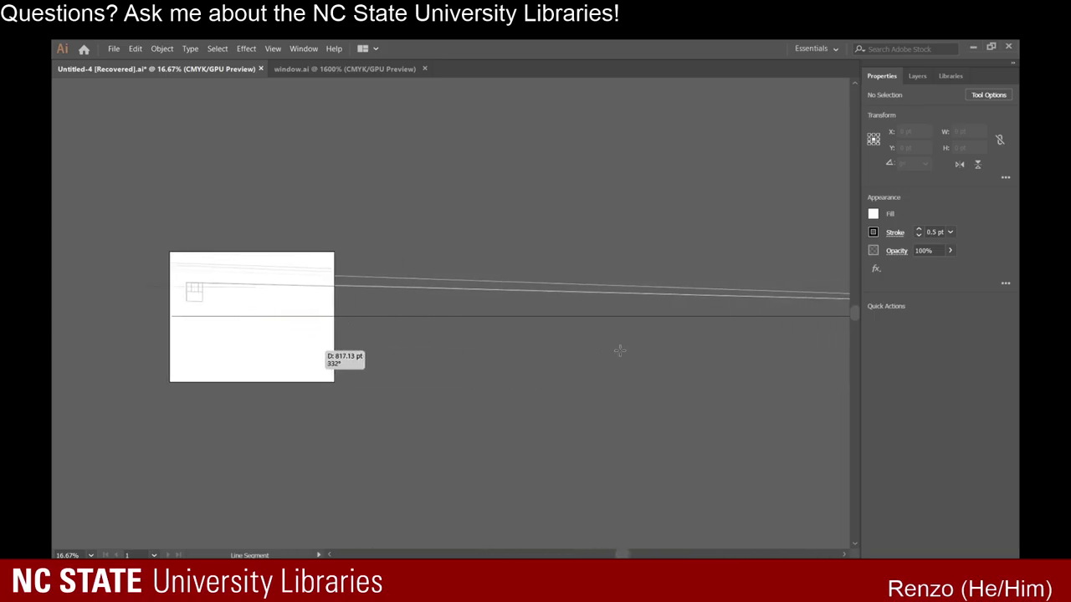
scroll(620, 350, "right", 20)
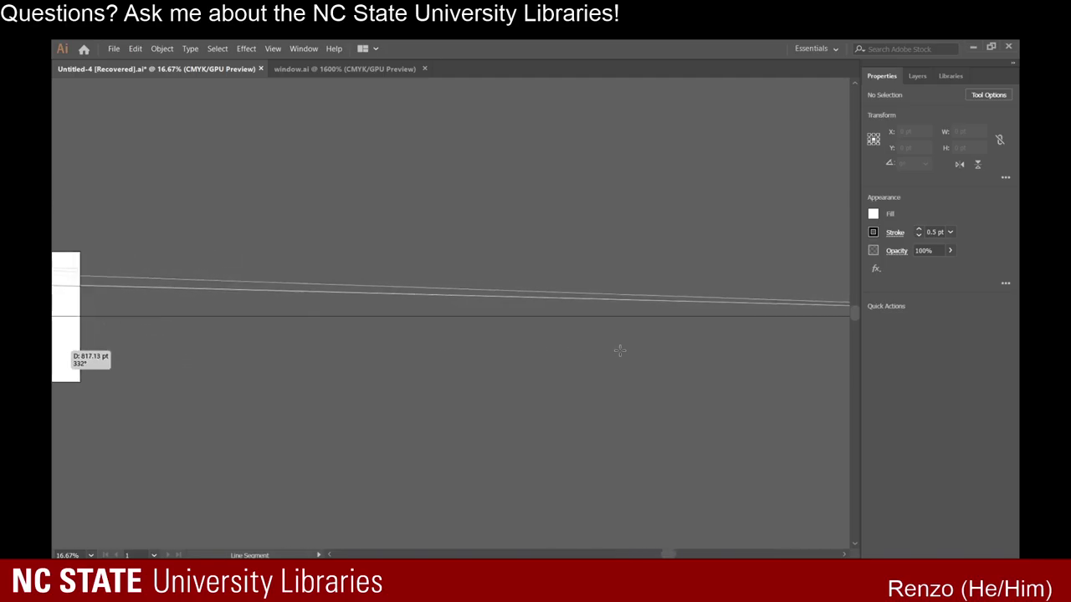
scroll(620, 351, "right", 10)
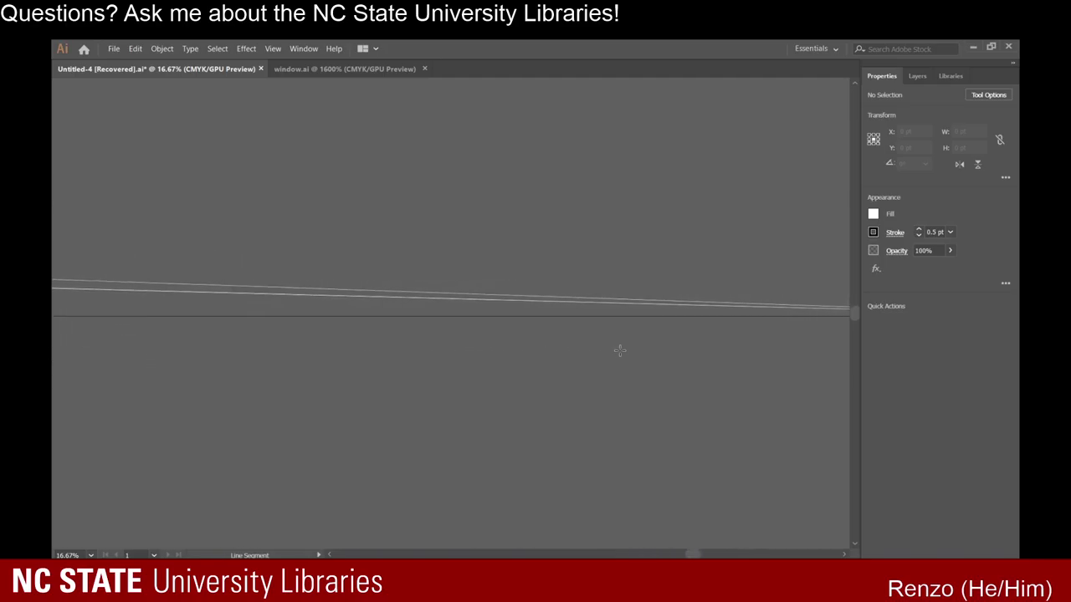
scroll(620, 351, "right", 19)
scroll(620, 351, "right", 16)
scroll(747, 344, "up", 1)
left_click_drag(620, 351, 764, 166)
scroll(748, 345, "up", 8)
scroll(667, 257, "up", 6)
scroll(478, 306, "down", 10)
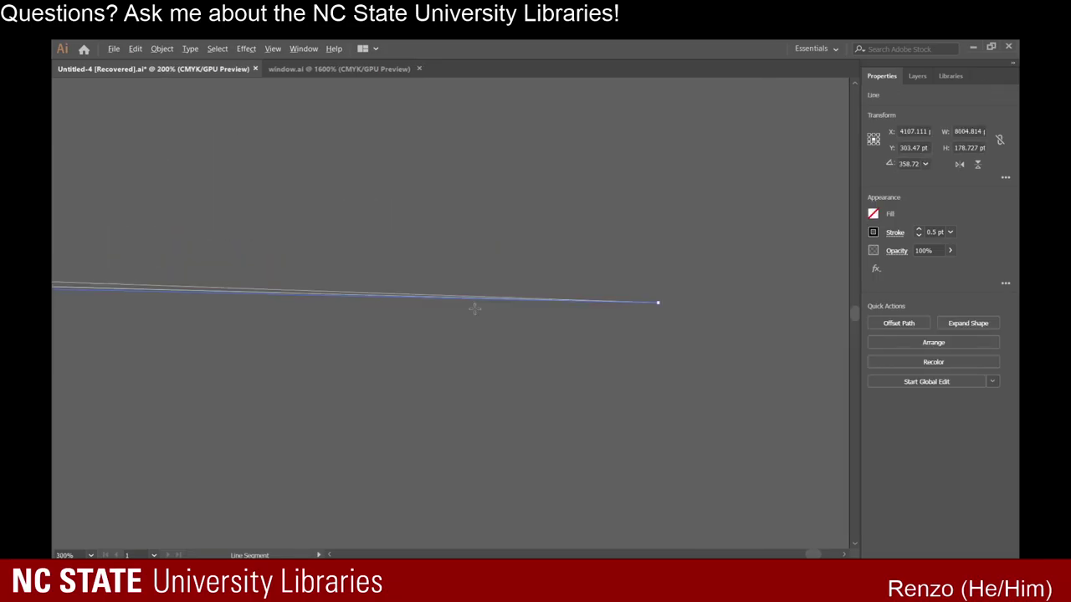
Draw a second Line Segment from the inner left frame edge, just below the first bar line, to the same vanishing point.
scroll(446, 305, "up", 14)
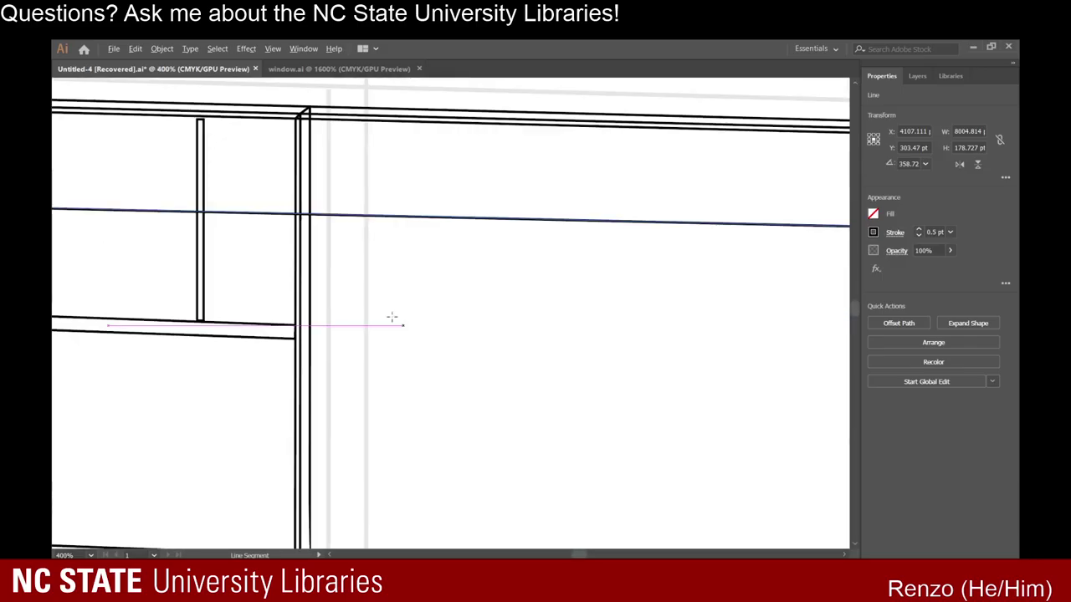
scroll(364, 304, "down", 4)
scroll(296, 297, "up", 3)
scroll(168, 252, "up", 3)
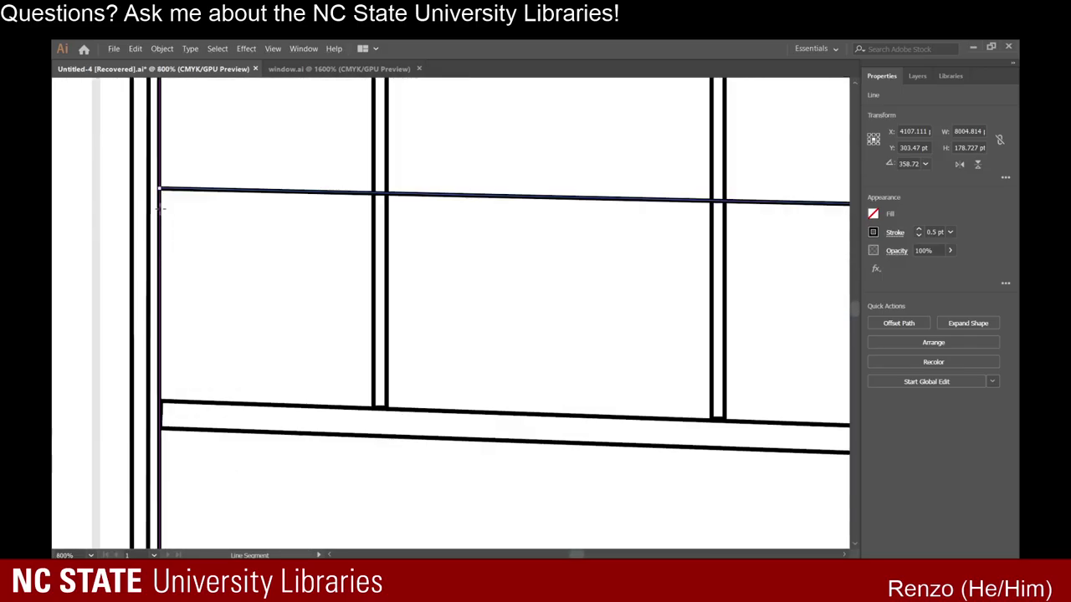
left_click_drag(159, 190, 701, 192)
scroll(375, 235, "down", 1)
scroll(399, 240, "down", 4)
scroll(698, 229, "down", 5)
scroll(706, 220, "up", 1)
scroll(707, 226, "down", 1)
scroll(707, 226, "right", 1)
scroll(711, 194, "up", 8)
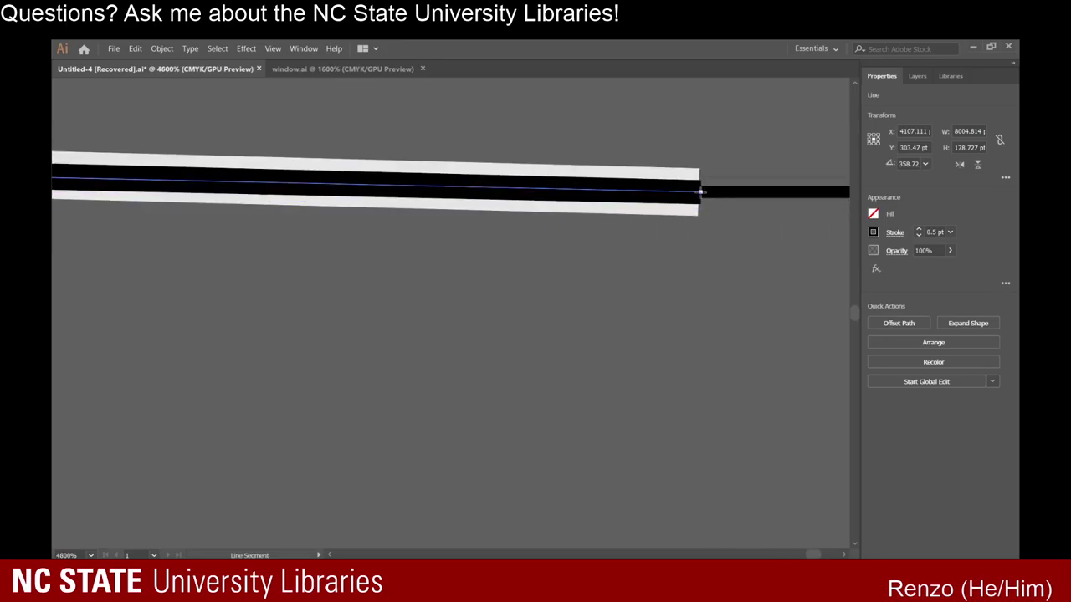
Delete the slanted rail rectangle at the lower ends of the two mullions.
scroll(629, 281, "down", 19)
scroll(343, 290, "up", 7)
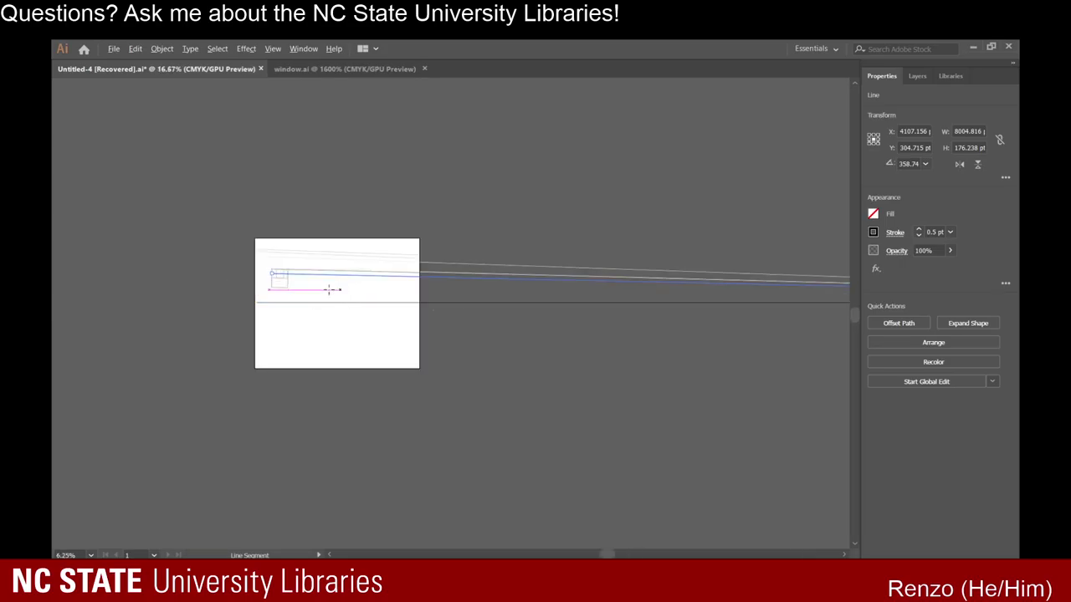
scroll(279, 279, "up", 2)
scroll(248, 230, "up", 2)
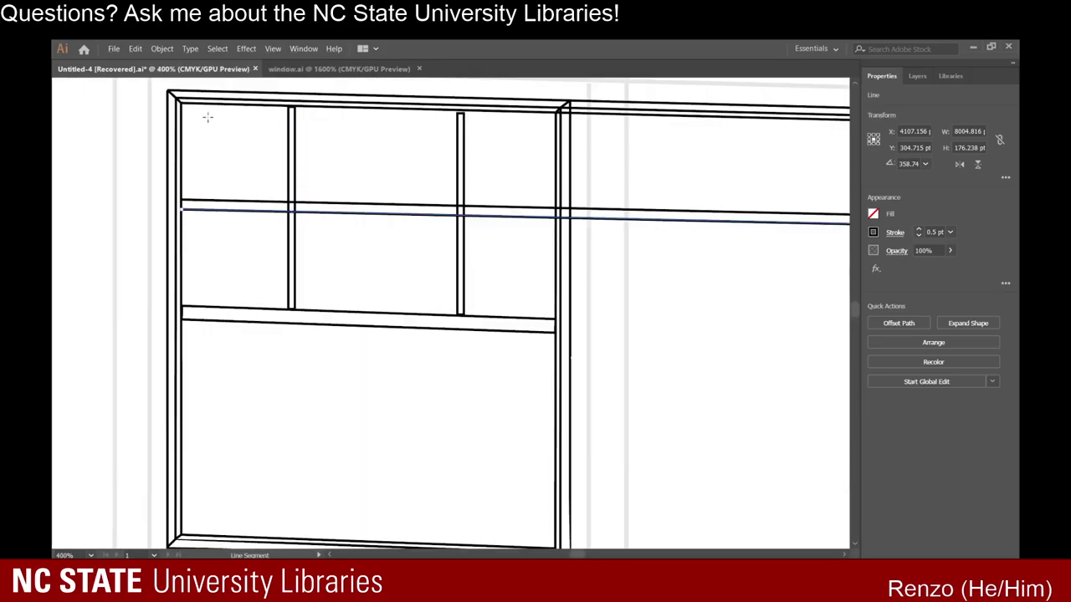
left_click(354, 327)
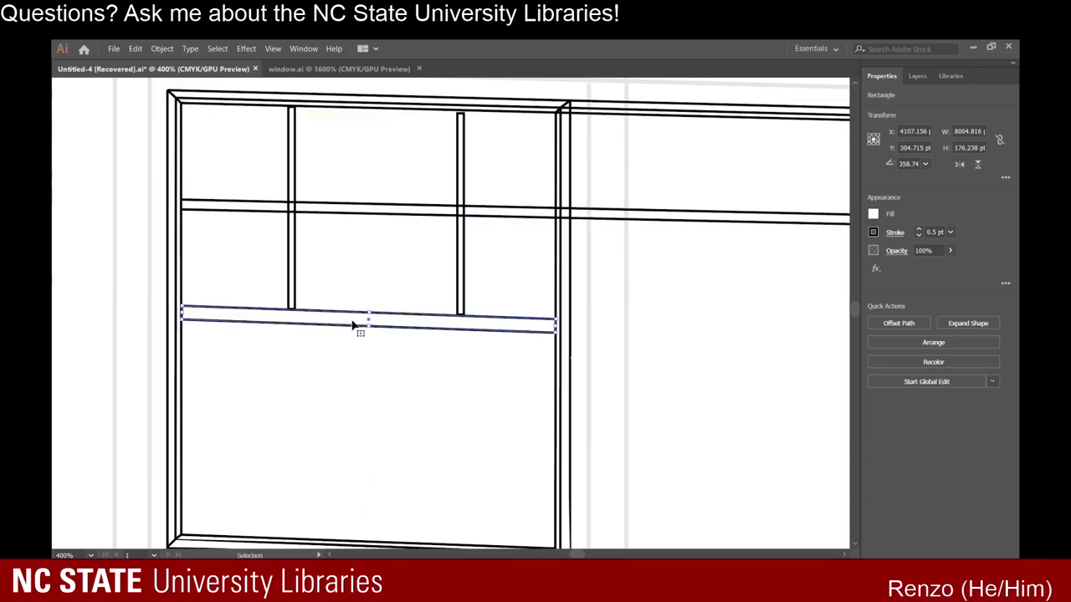
key("Delete")
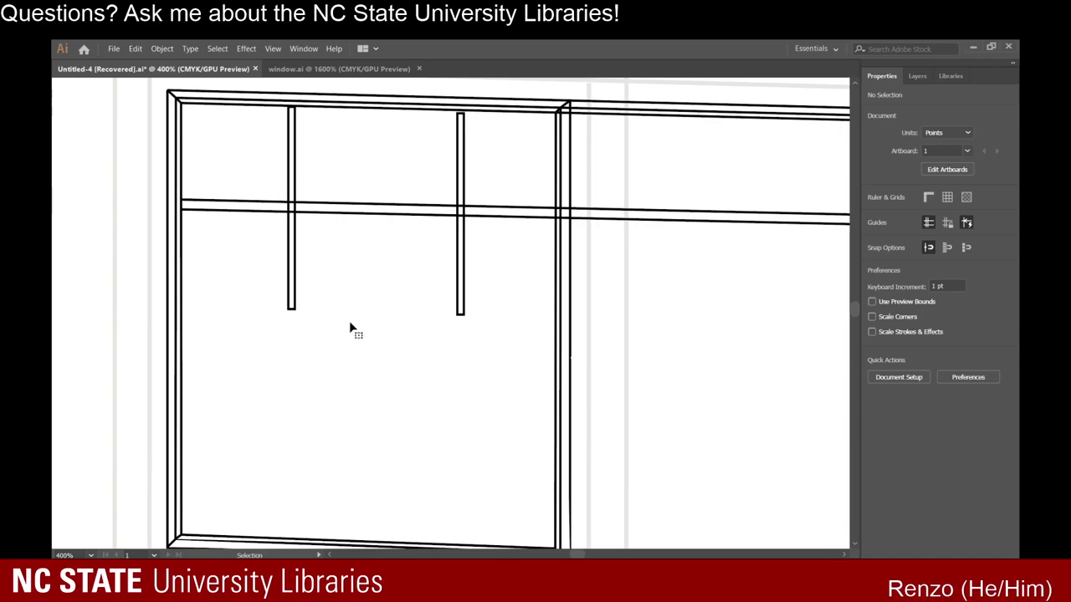
Draw a Line Segment from the inner left frame edge, level with the mullions' lower ends, to the right vanishing point.
left_click(82, 169)
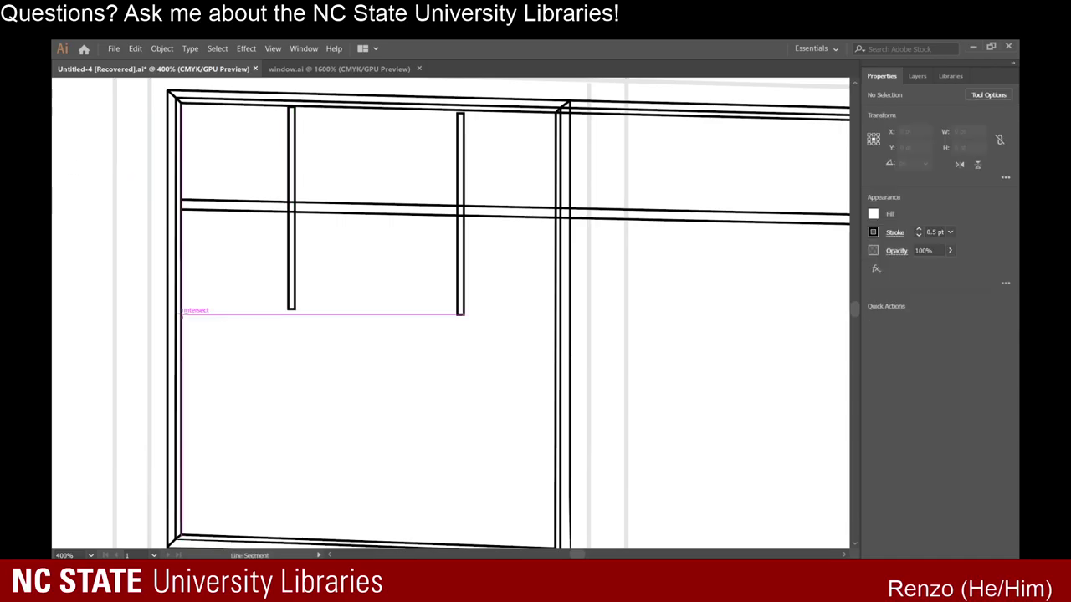
mouse_move(181, 315)
left_mouse_down()
mouse_move(313, 307)
mouse_move(545, 330)
mouse_move(402, 270)
mouse_move(662, 326)
mouse_move(566, 300)
mouse_move(670, 298)
mouse_move(719, 321)
mouse_move(834, 306)
mouse_move(841, 320)
mouse_move(845, 299)
mouse_move(764, 293)
mouse_move(646, 229)
mouse_move(649, 238)
left_mouse_up()
scroll(438, 328, "down", 3)
scroll(544, 330, "down", 3)
scroll(544, 330, "down", 3)
scroll(494, 304, "down", 3)
key("ctrl+minus")
key("ctrl+minus")
key("ctrl+minus")
key("ctrl+minus")
key("ctrl+minus")
key("ctrl+minus")
key("ctrl+minus")
scroll(808, 306, "down", 1)
scroll(828, 307, "up", 4)
key("ctrl+minus")
key("ctrl+plus")
key("ctrl+plus")
key("ctrl+plus")
key("ctrl+plus")
key("ctrl+plus")
key("ctrl+plus")
key("ctrl+plus")
key("ctrl+plus")
key("ctrl+plus")
key("ctrl+plus")
key("ctrl+plus")
key("ctrl+plus")
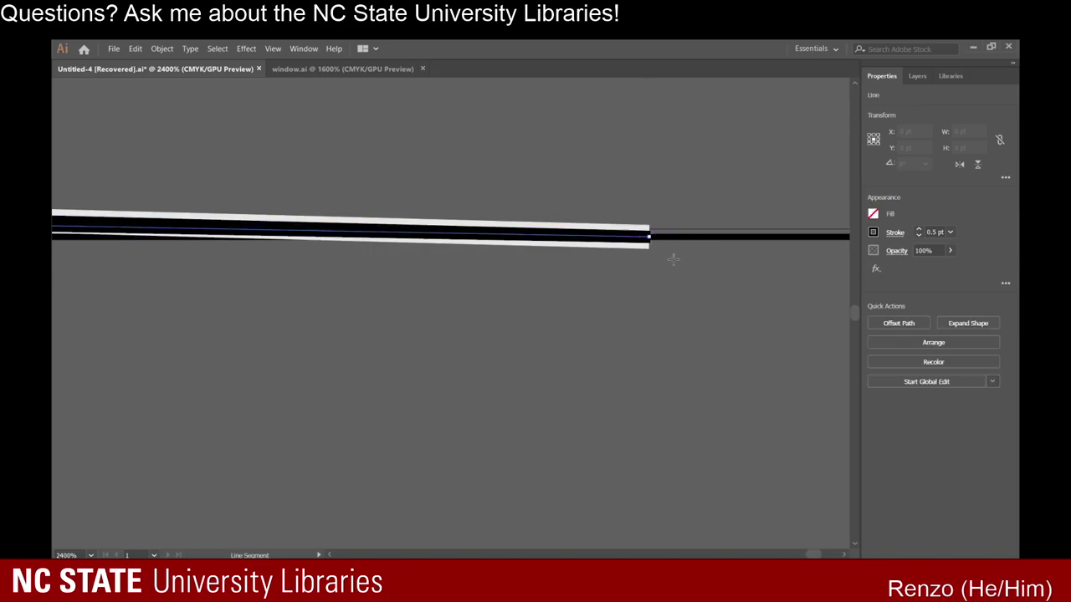
Cut the new line's overrun with the Eraser just outside the artboard's left edge and delete the detached outer pieces.
key("ctrl+minus")
key("ctrl+minus")
key("ctrl+minus")
key("ctrl+minus")
key("ctrl+minus")
key("ctrl+minus")
key("ctrl+minus")
key("ctrl+minus")
key("ctrl+minus")
key("ctrl+minus")
key("ctrl+minus")
key("ctrl+minus")
key("ctrl+minus")
key("ctrl+minus")
key("ctrl+minus")
key("ctrl+minus")
key("ctrl+minus")
key("ctrl+minus")
key("ctrl+minus")
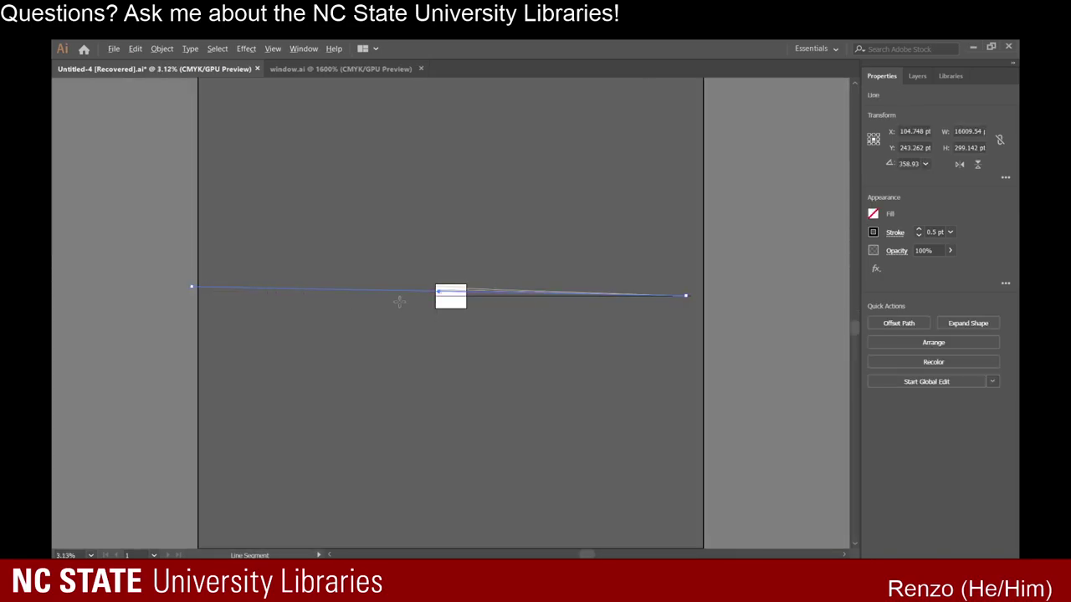
key("ctrl+plus")
key("ctrl+plus")
key("ctrl+plus")
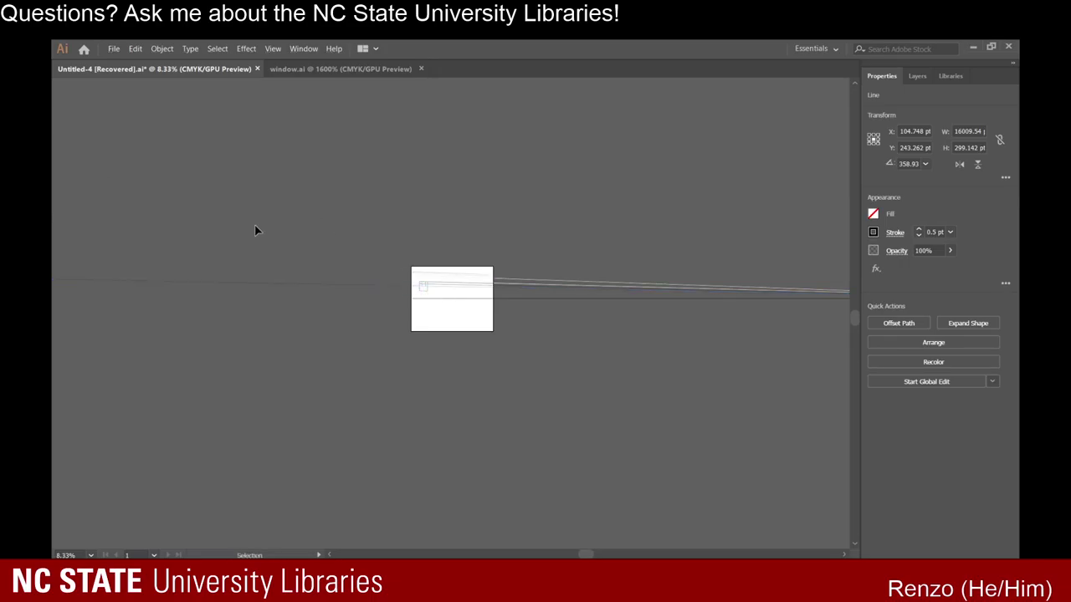
left_click(256, 230)
scroll(406, 291, "up", 5)
scroll(428, 266, "up", 2)
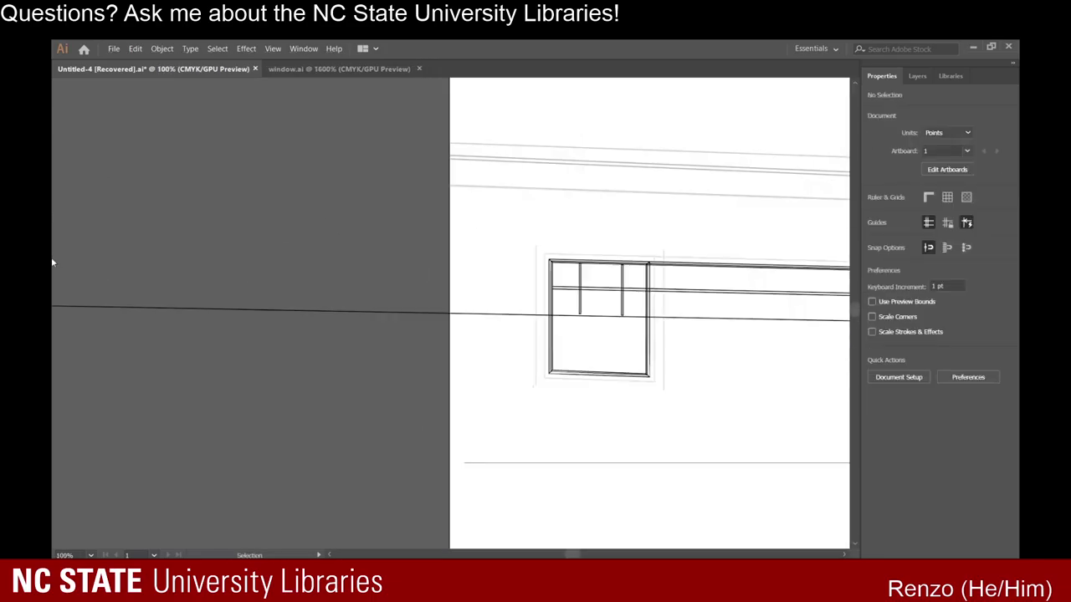
key("shift+e")
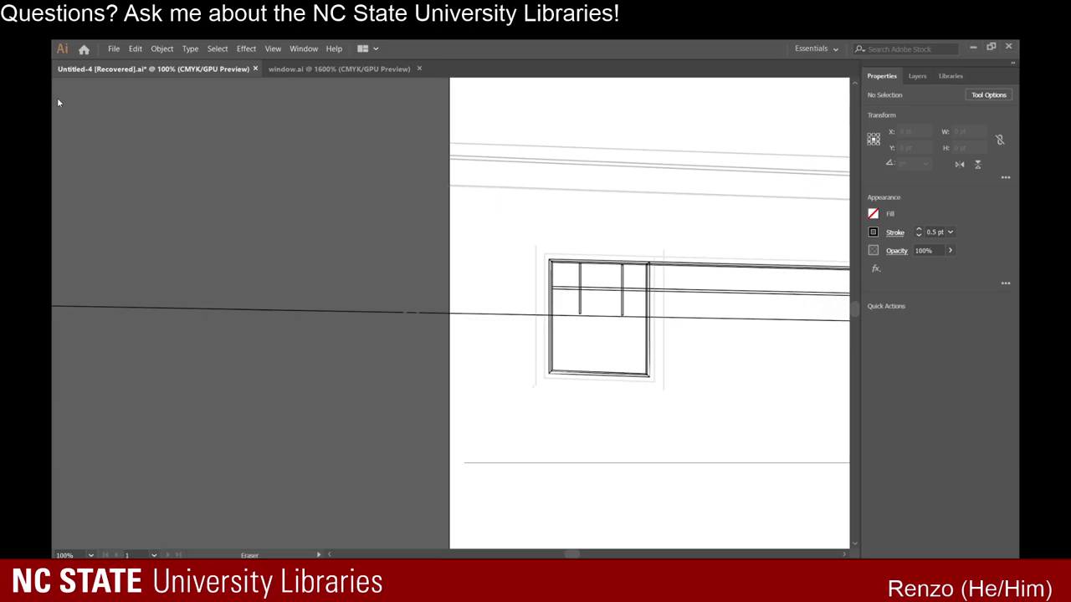
key("v")
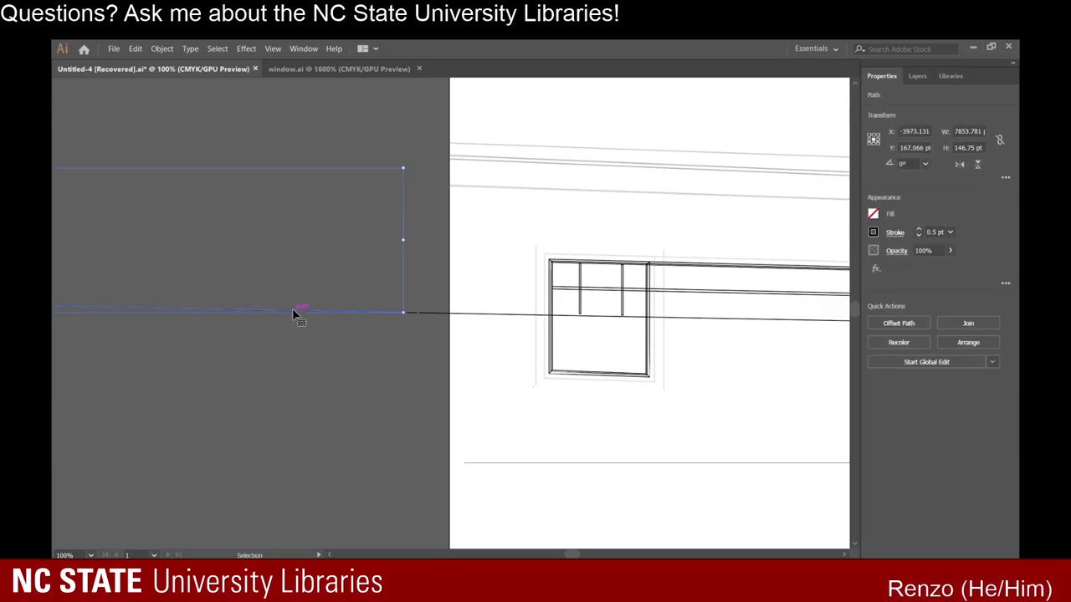
left_click(421, 314)
key("Delete")
left_click(525, 316)
key("Delete")
scroll(566, 328, "up", 1)
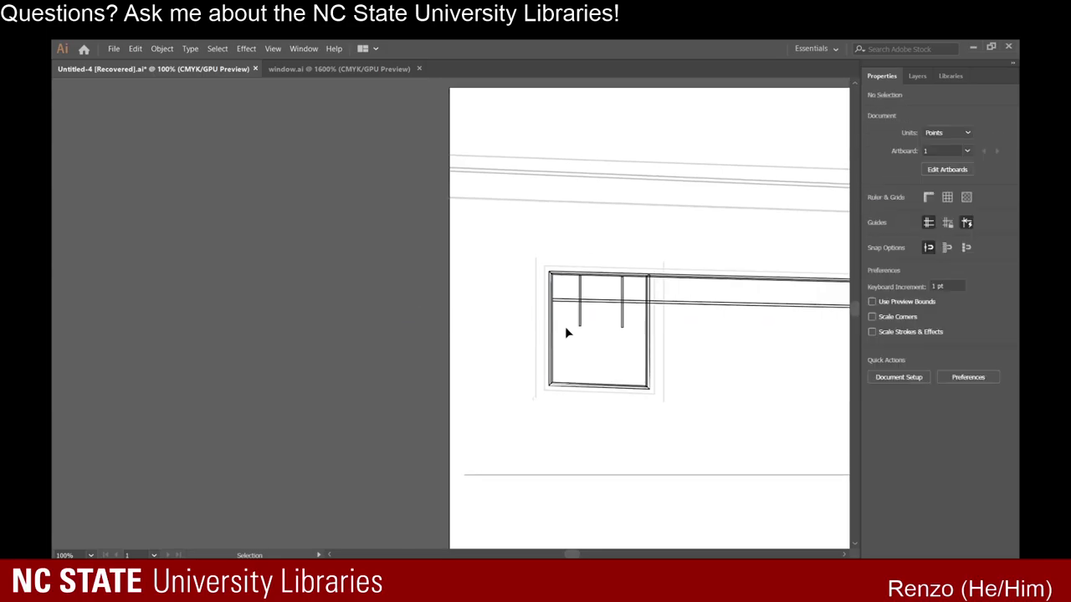
key("ctrl+z")
Erase the new line just outside the window's left frame edge and break its remaining left overrun into short pieces.
scroll(527, 346, "up", 3)
scroll(577, 283, "up", 1)
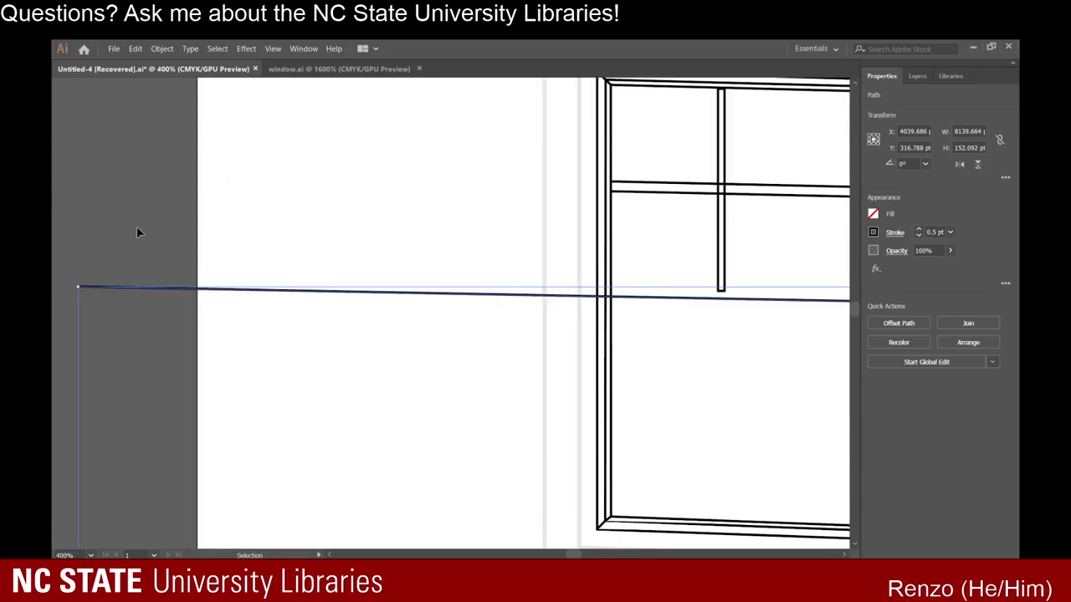
left_click(562, 292)
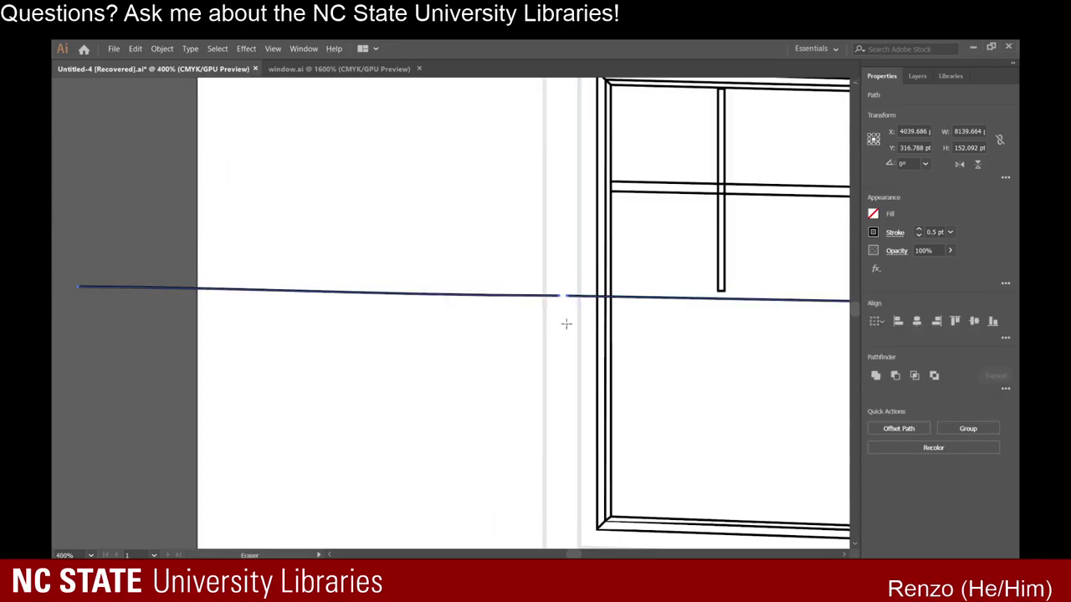
scroll(586, 299, "up", 4)
left_click(617, 275)
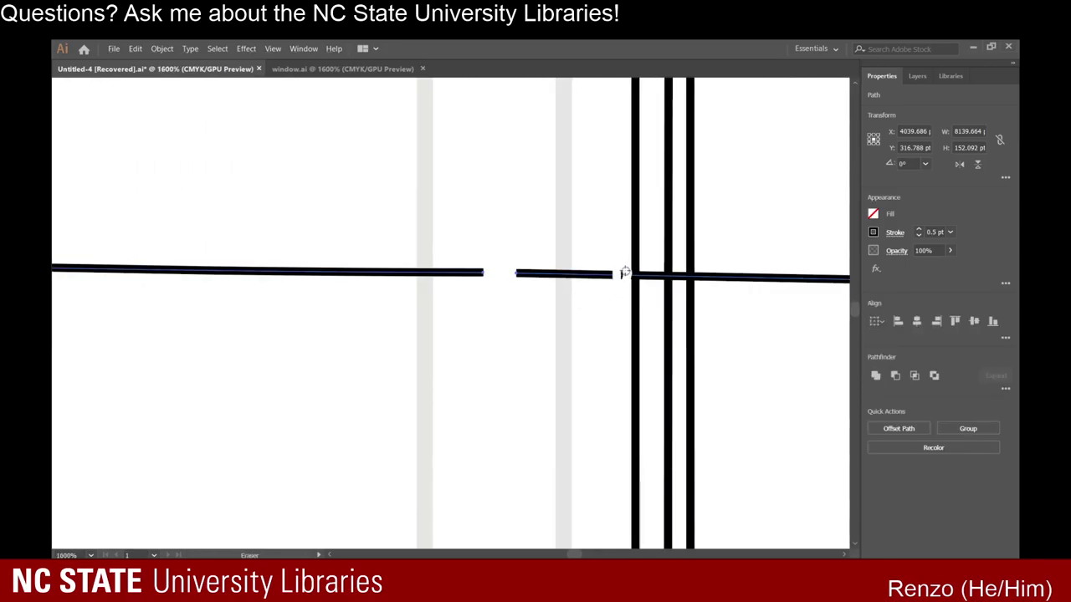
mouse_move(625, 272)
left_mouse_down()
mouse_move(588, 290)
mouse_move(597, 274)
left_mouse_up()
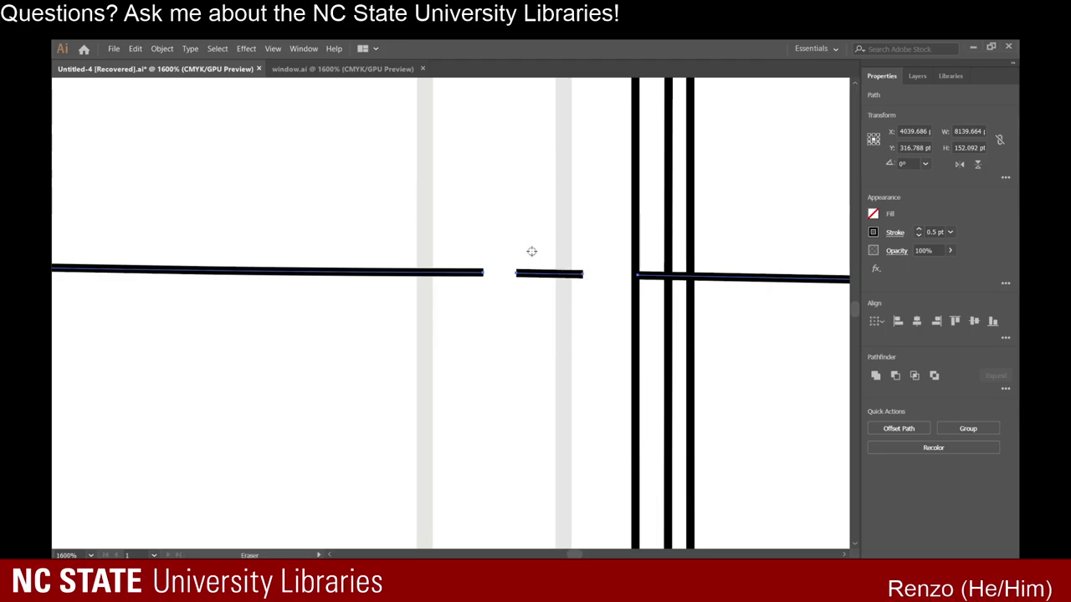
left_click_drag(533, 253, 525, 322)
left_click_drag(469, 251, 461, 336)
left_click_drag(276, 251, 280, 297)
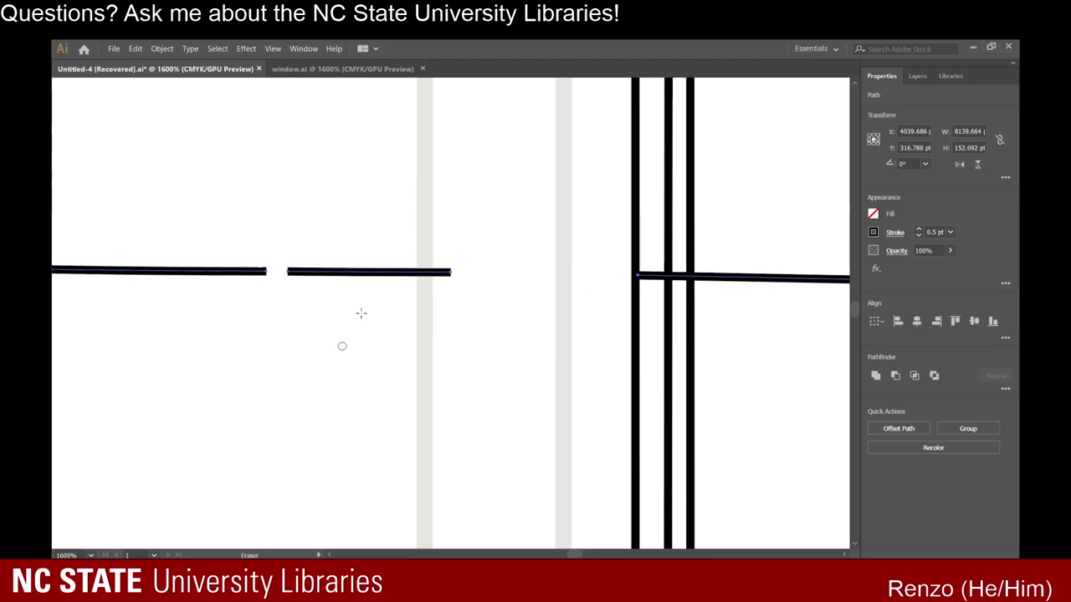
left_click_drag(368, 233, 390, 325)
left_click(451, 270)
Delete the leftover line pieces to the left of the window frame.
key("v")
left_click(365, 271)
left_click(390, 277)
key("Delete")
key("Delete")
left_click(240, 272)
key("Delete")
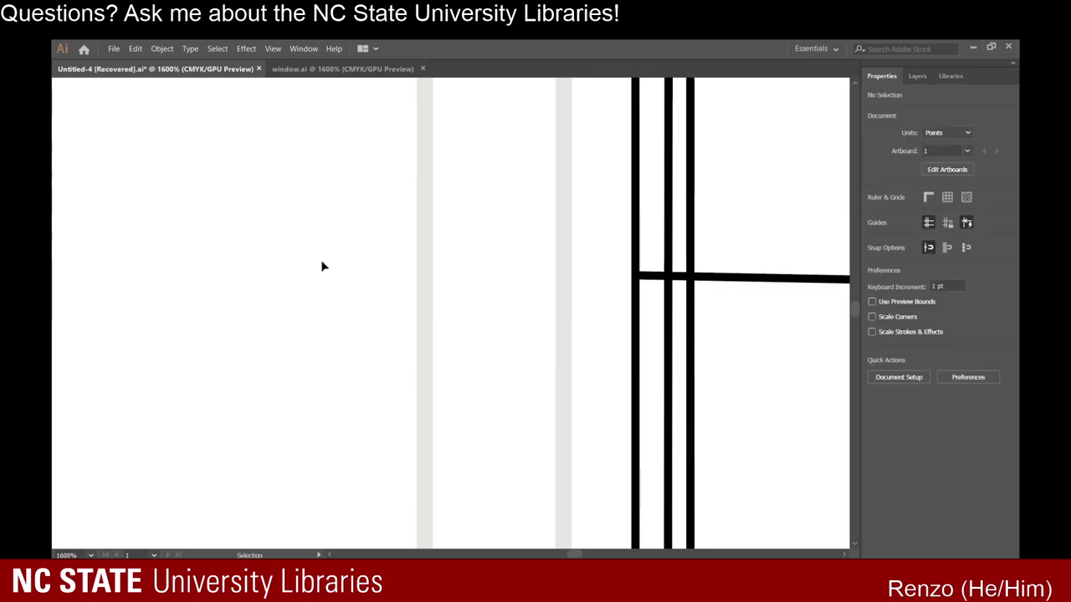
Stretch the left mullion's lower end down to meet the new rail line.
scroll(615, 362, "down", 7)
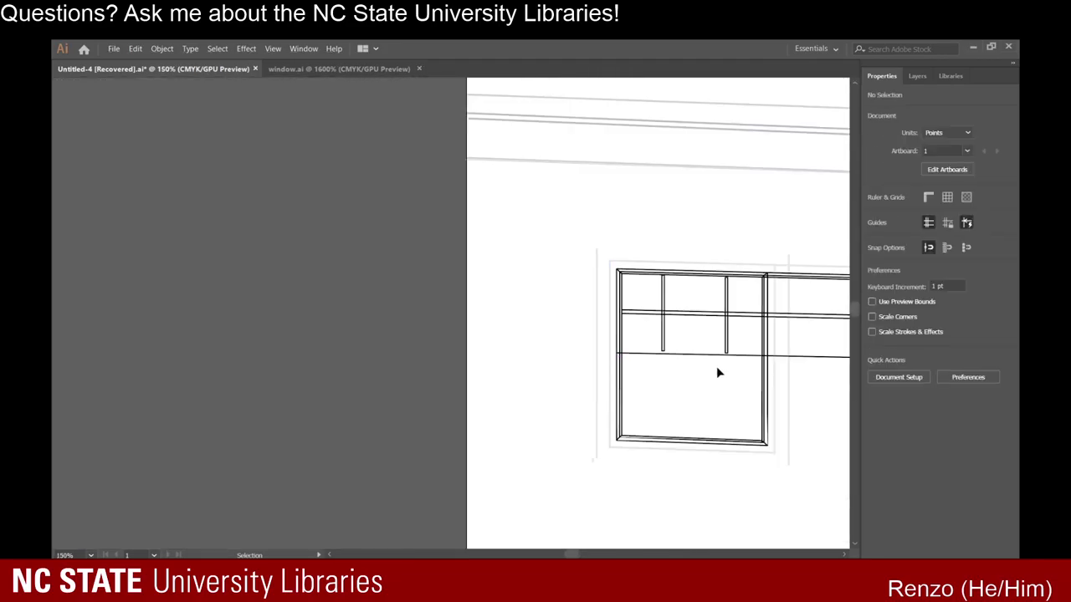
scroll(708, 368, "up", 1)
scroll(699, 386, "up", 1)
scroll(688, 405, "up", 1)
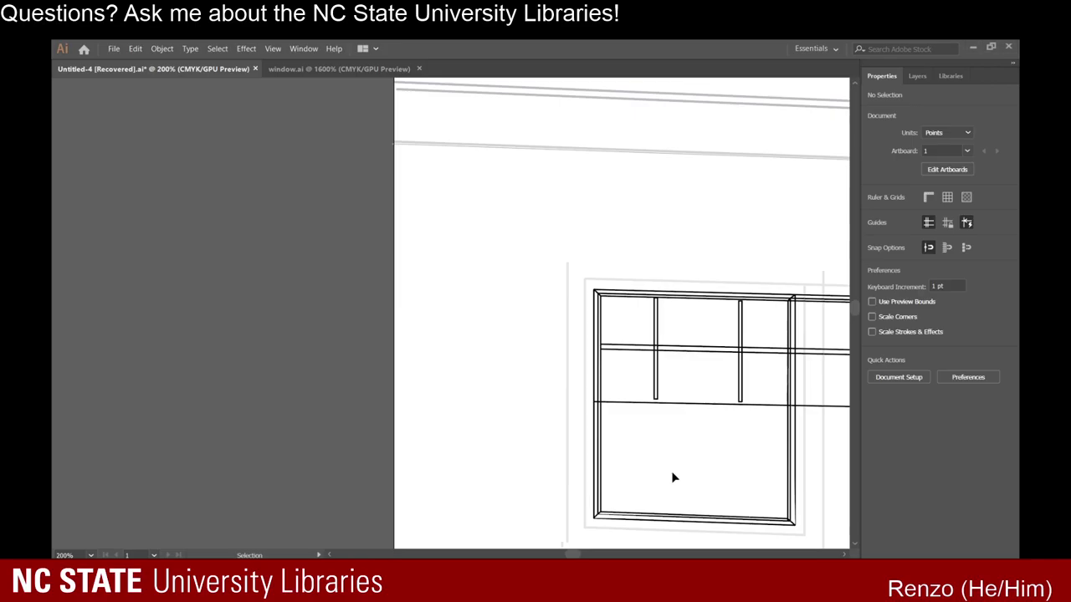
scroll(665, 395, "up", 3)
left_click(630, 400)
left_click_drag(629, 401, 630, 412)
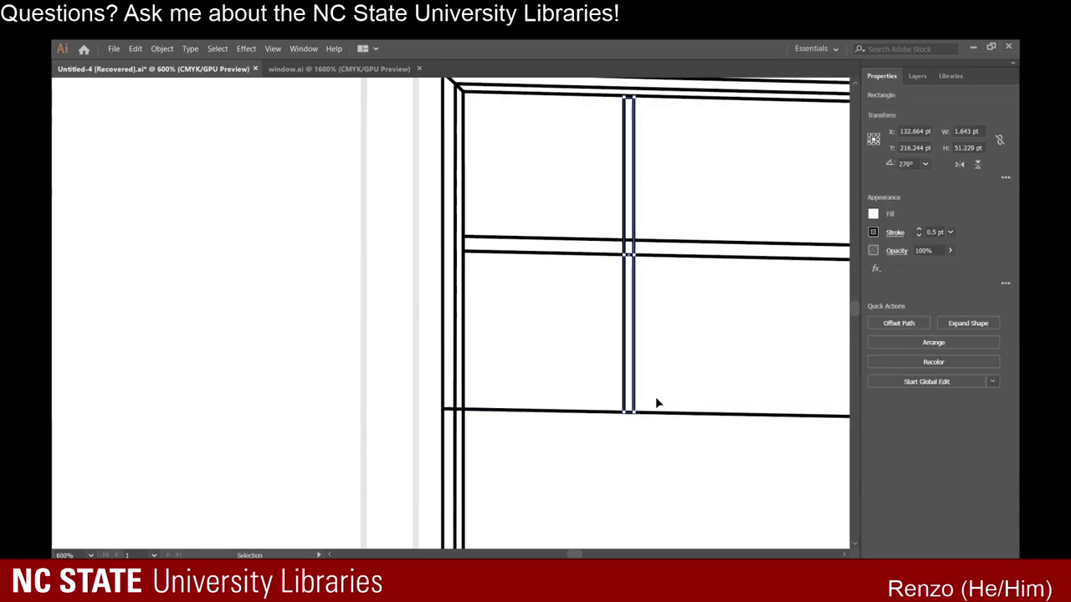
Extend the right mullion rectangle downward until its lower end meets the rail line, and deselect it.
left_click(710, 387)
scroll(696, 387, "down", 1)
scroll(696, 387, "right", 4)
scroll(696, 387, "up", 3)
left_click(687, 383)
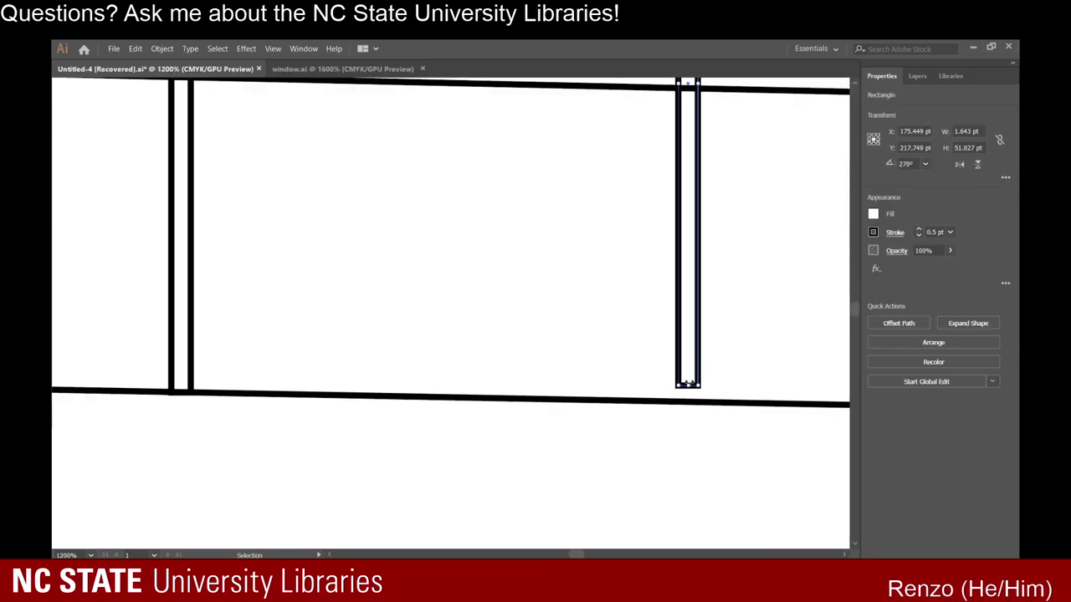
left_click_drag(688, 384, 689, 404)
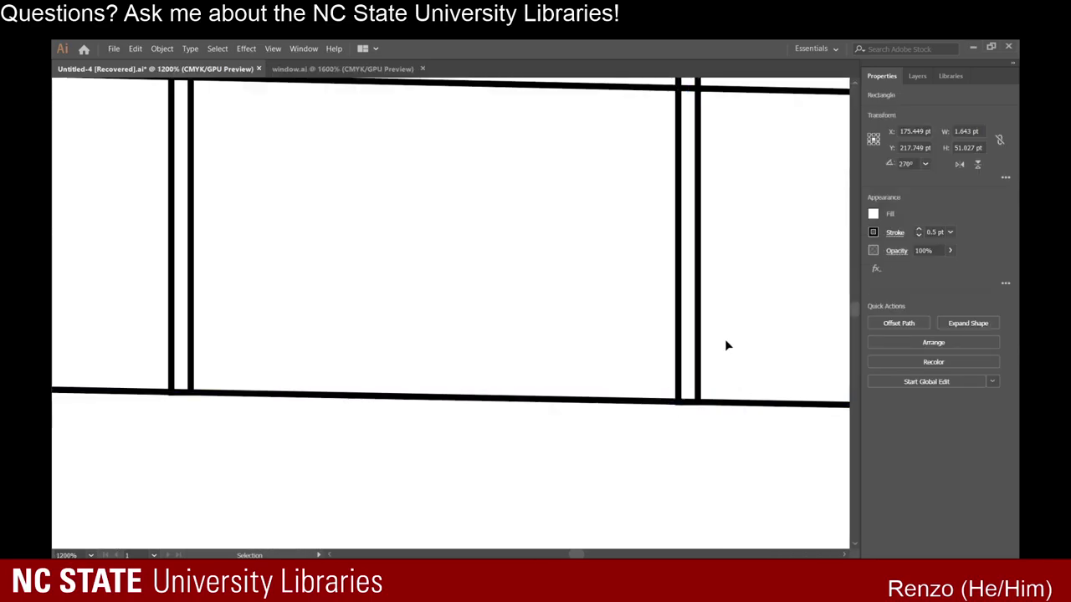
left_click(725, 341)
Draw a second rail line from the window's left frame edge, just below the existing rail line, to the vanishing point and deselect it.
scroll(726, 341, "down", 2)
scroll(240, 363, "down", 1)
scroll(236, 365, "down", 1)
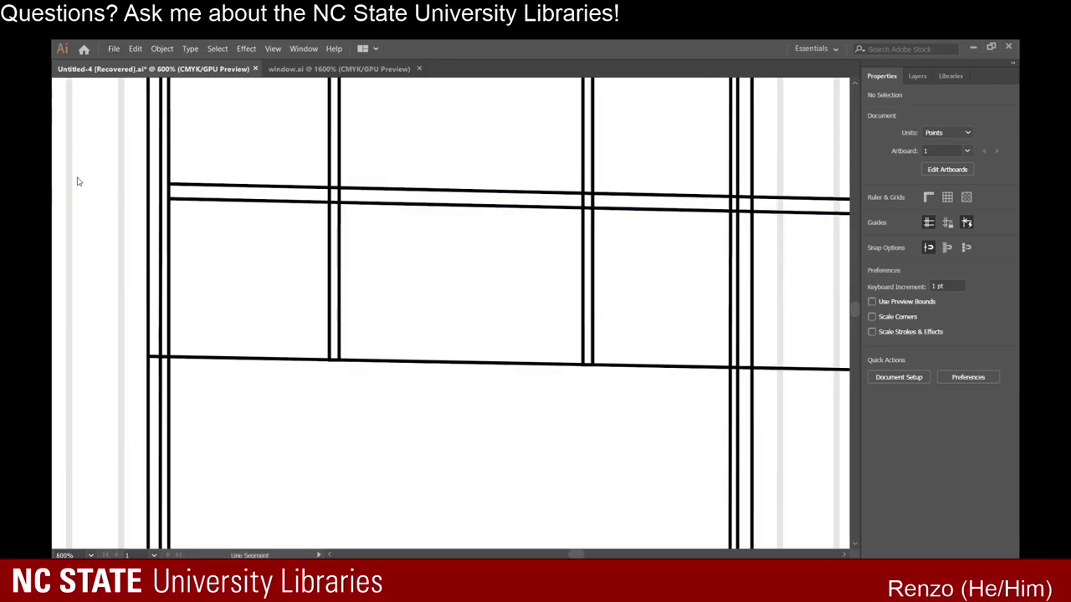
key("backslash")
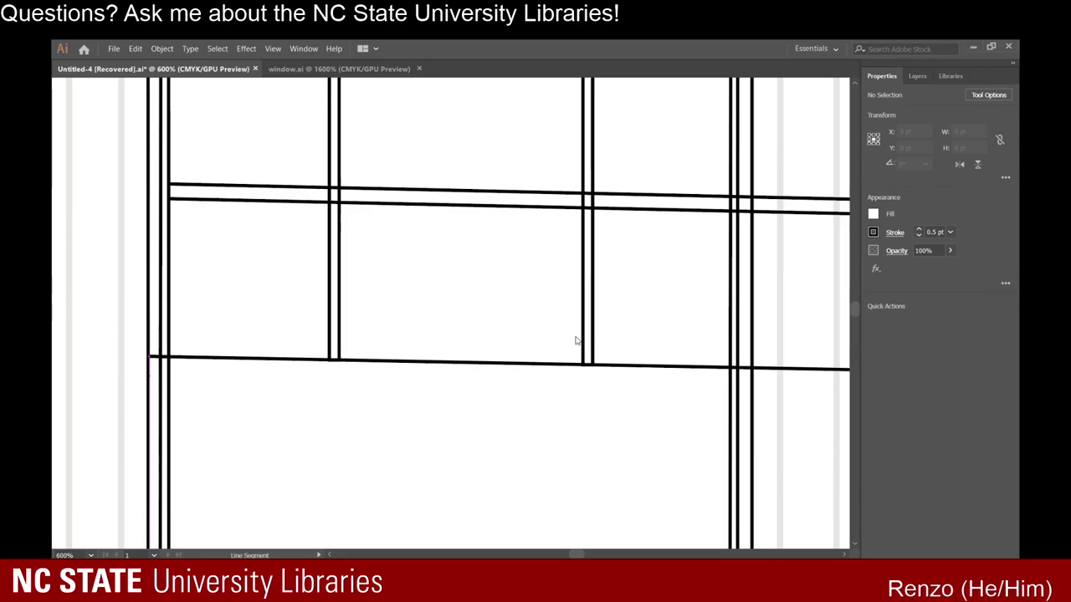
mouse_move(148, 374)
left_mouse_down()
mouse_move(464, 383)
mouse_move(291, 324)
mouse_move(728, 399)
mouse_move(772, 361)
mouse_move(709, 381)
mouse_move(725, 431)
mouse_move(765, 473)
mouse_move(836, 485)
mouse_move(818, 483)
mouse_move(817, 499)
mouse_move(786, 500)
mouse_move(811, 495)
mouse_move(804, 502)
mouse_move(774, 487)
mouse_move(744, 498)
mouse_move(761, 390)
left_mouse_up()
scroll(464, 384, "down", 8)
scroll(290, 325, "down", 4)
scroll(772, 361, "down", 2)
scroll(708, 381, "up", 2)
scroll(724, 431, "up", 2)
key("ctrl+plus")
key("ctrl+plus")
key("ctrl+plus")
key("ctrl+plus")
key("ctrl+plus")
key("ctrl+plus")
key("ctrl+plus")
key("ctrl+plus")
key("ctrl+plus")
key("ctrl+plus")
key("ctrl+plus")
key("ctrl+plus")
key("ctrl+plus")
key("ctrl+plus")
key("ctrl+plus")
key("ctrl+plus")
key("ctrl+plus")
key("ctrl+minus")
key("ctrl+minus")
key("ctrl+minus")
key("ctrl+minus")
key("ctrl+minus")
key("ctrl+minus")
key("ctrl+minus")
key("ctrl+minus")
key("ctrl+minus")
key("ctrl+minus")
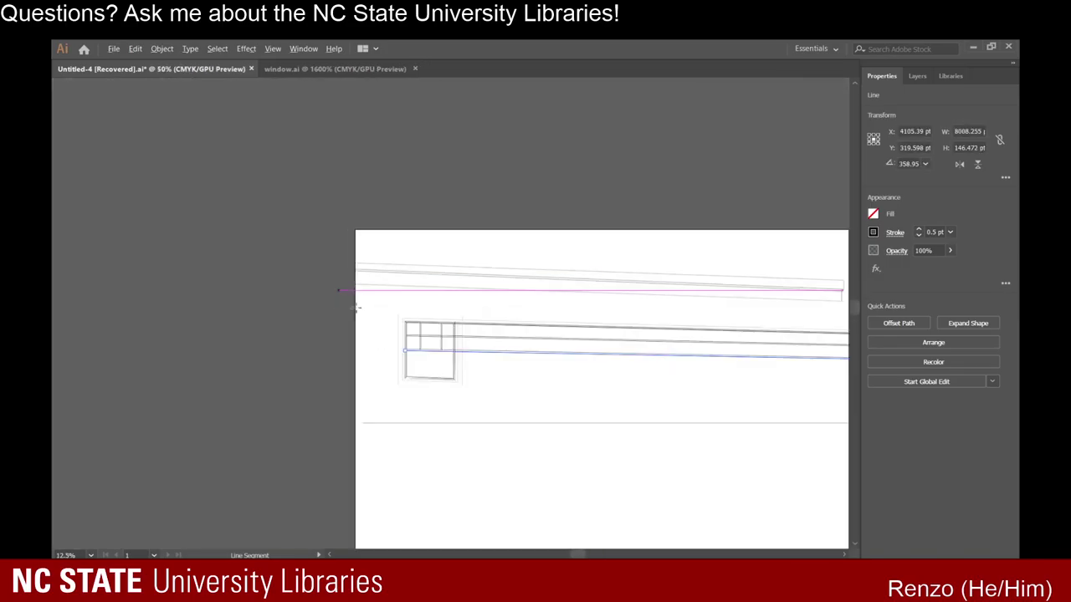
scroll(473, 355, "up", 3)
left_click(249, 296)
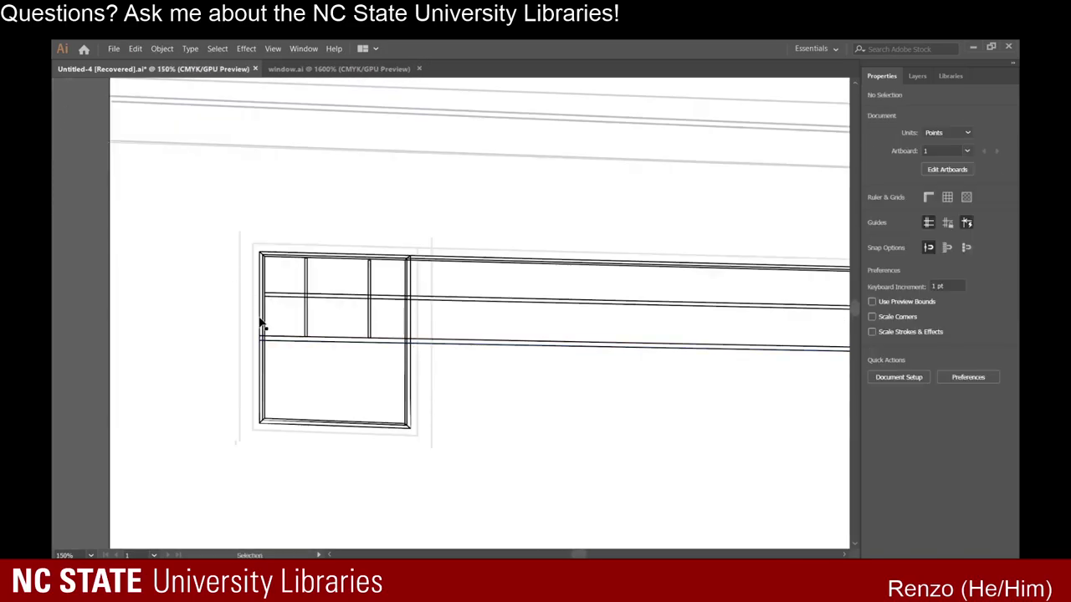
Erase the parts of both rail lines that cross the window's left frame, so the rail starts at the frame's inner edge.
scroll(251, 318, "up", 2)
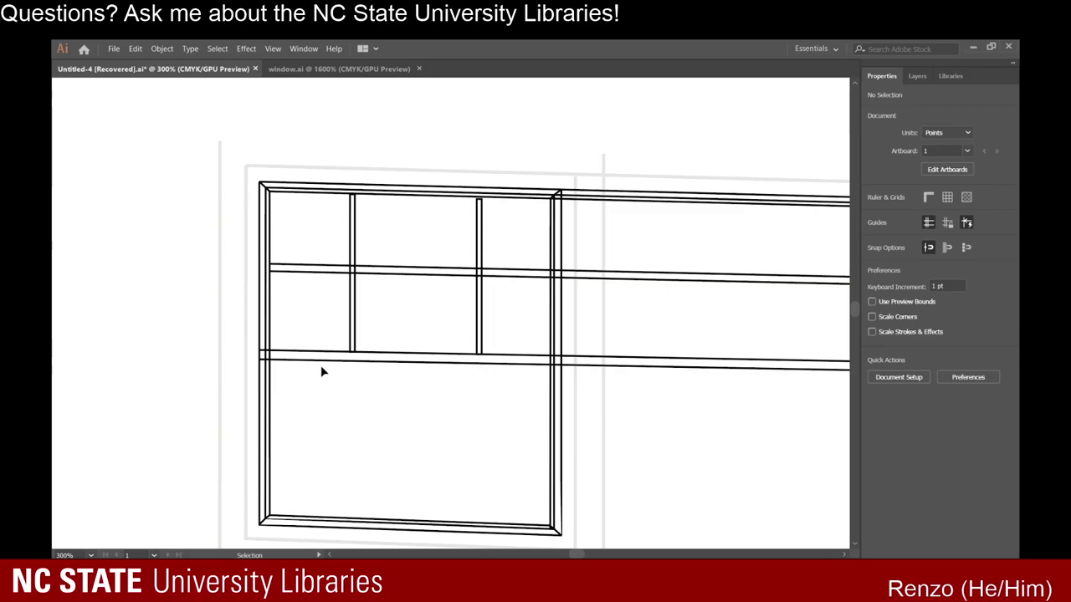
scroll(260, 364, "up", 2, "alt")
scroll(259, 364, "up", 5, "alt")
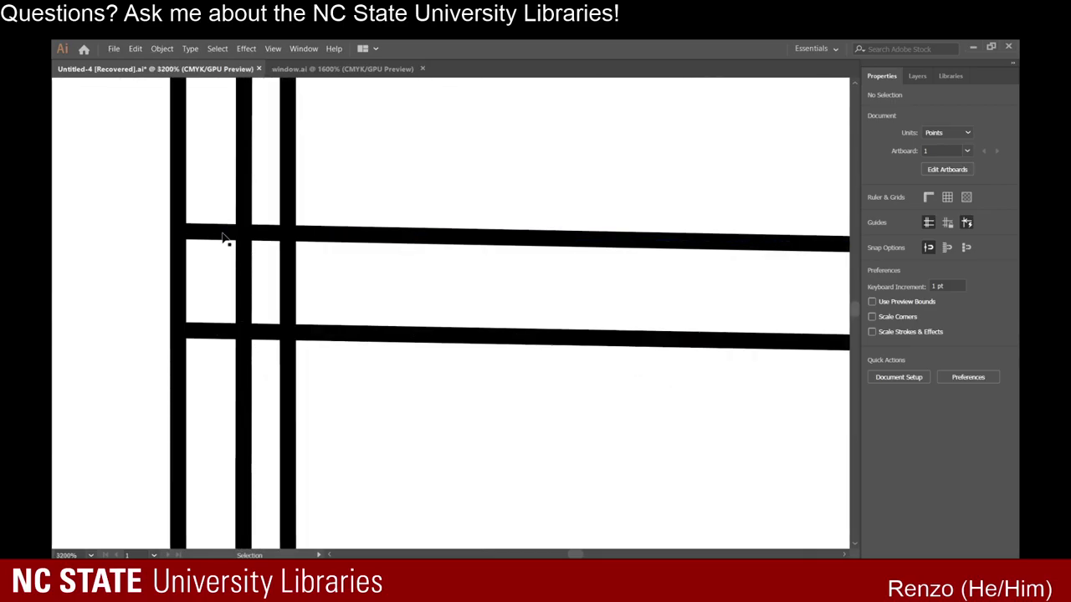
left_click_drag(228, 205, 212, 273)
key("ctrl+z")
mouse_move(207, 200)
left_mouse_down()
mouse_move(192, 300)
mouse_move(200, 400)
left_mouse_up()
left_click_drag(252, 195, 273, 261)
left_click_drag(260, 308, 265, 383)
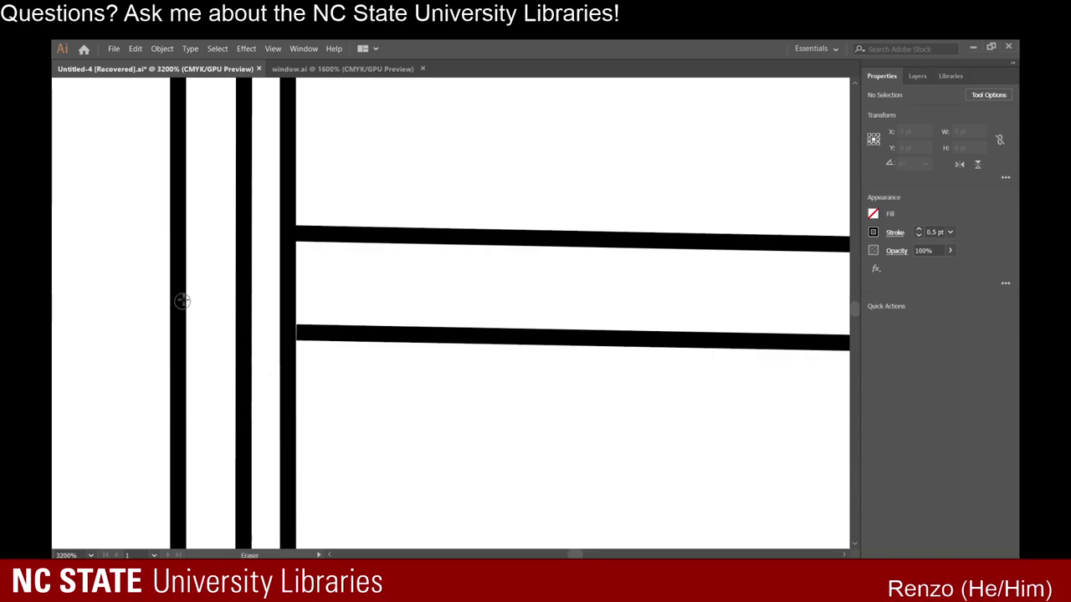
Delete the innermost bottom edge of the window frame.
scroll(308, 312, "up", 3)
scroll(309, 312, "down", 4)
scroll(308, 313, "down", 8)
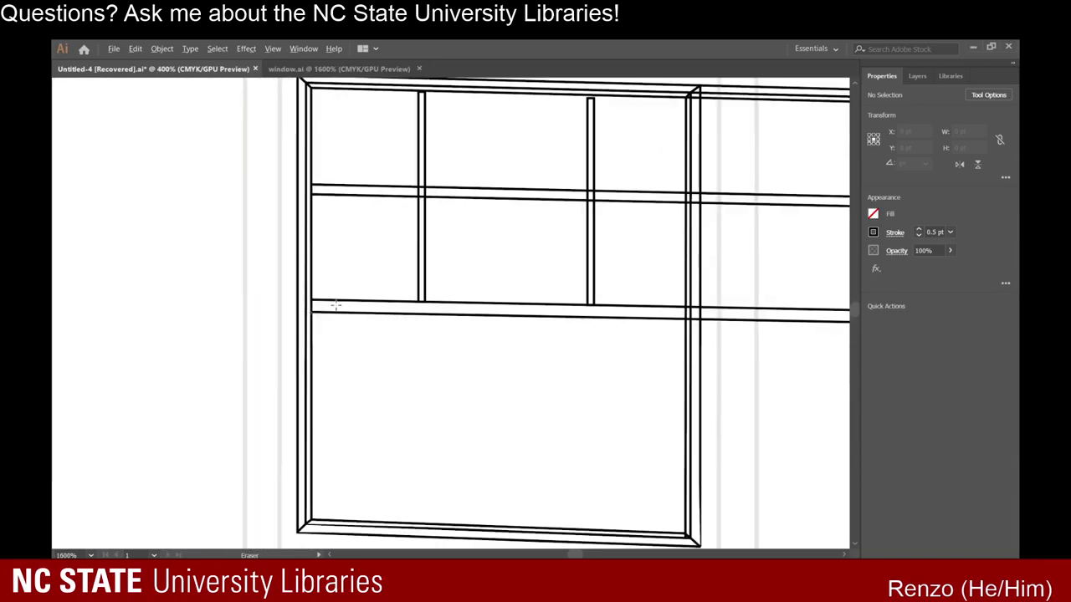
scroll(595, 323, "up", 3)
scroll(586, 326, "down", 5)
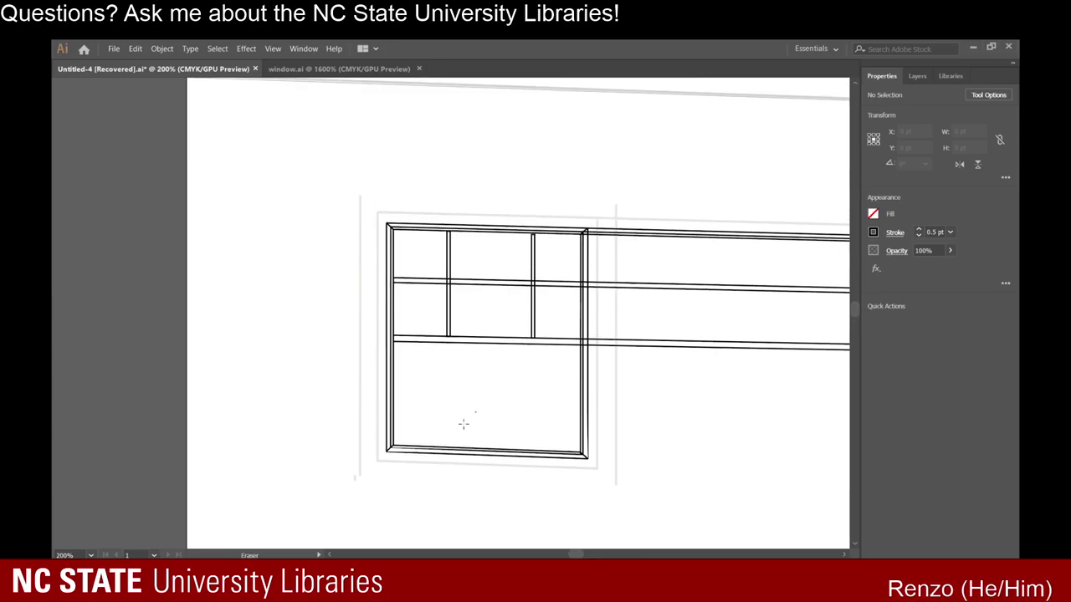
scroll(476, 411, "up", 5)
key("a")
left_click(204, 458)
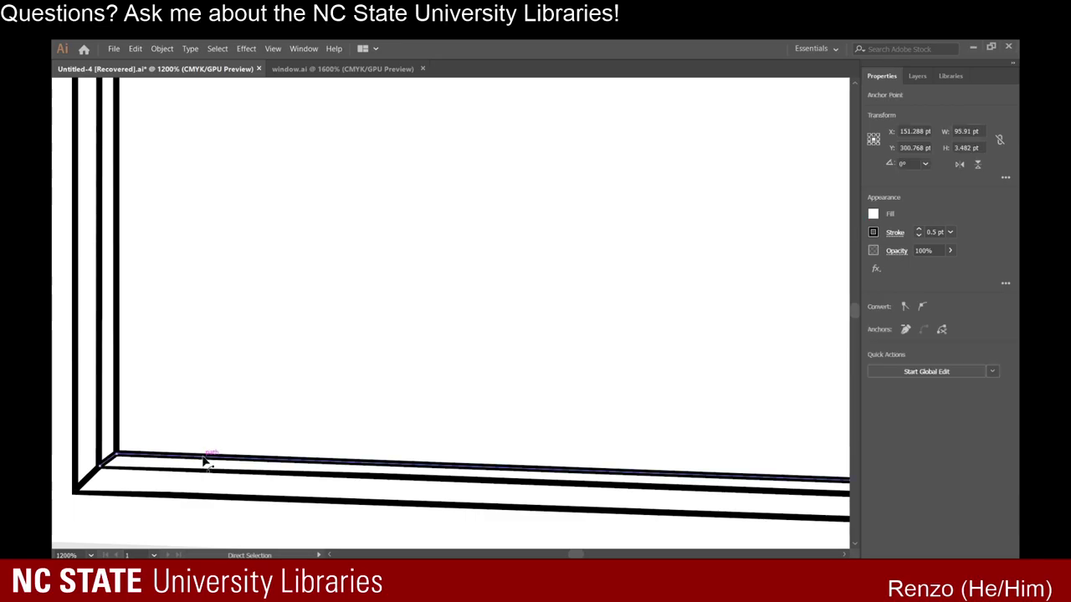
key("Delete")
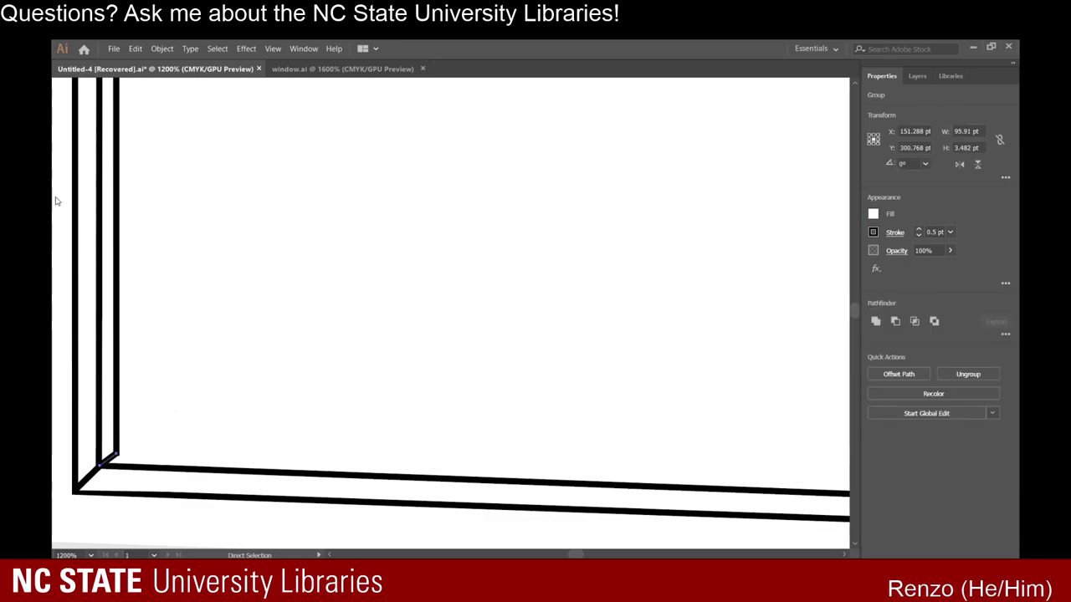
Draw a line from the frame's innermost lower-left corner to the vanishing point as the new inner bottom edge.
key("backslash")
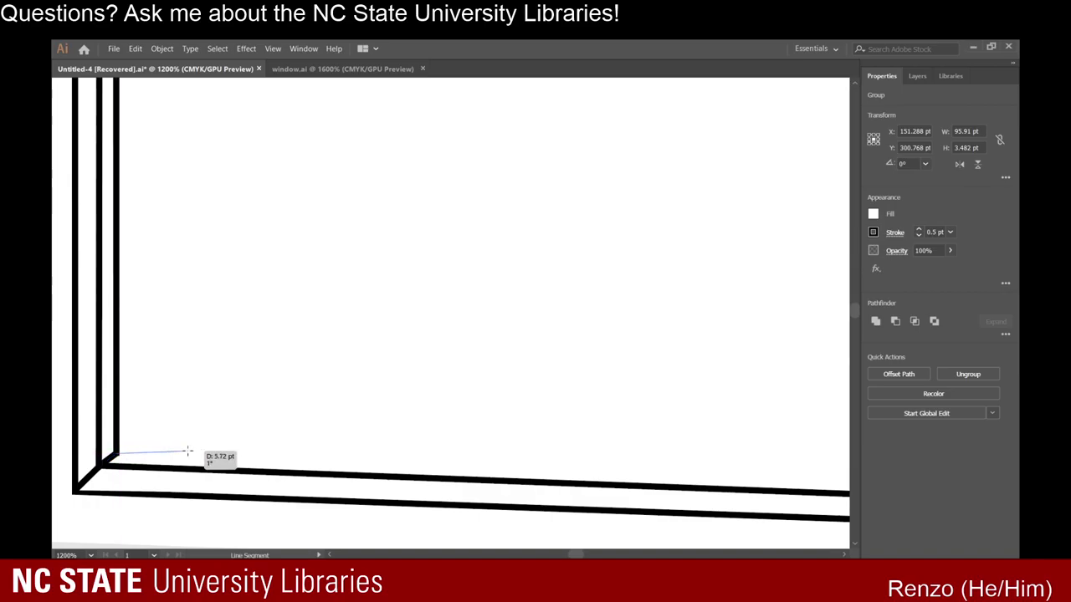
left_click_drag(115, 453, 466, 425)
key("ctrl+z")
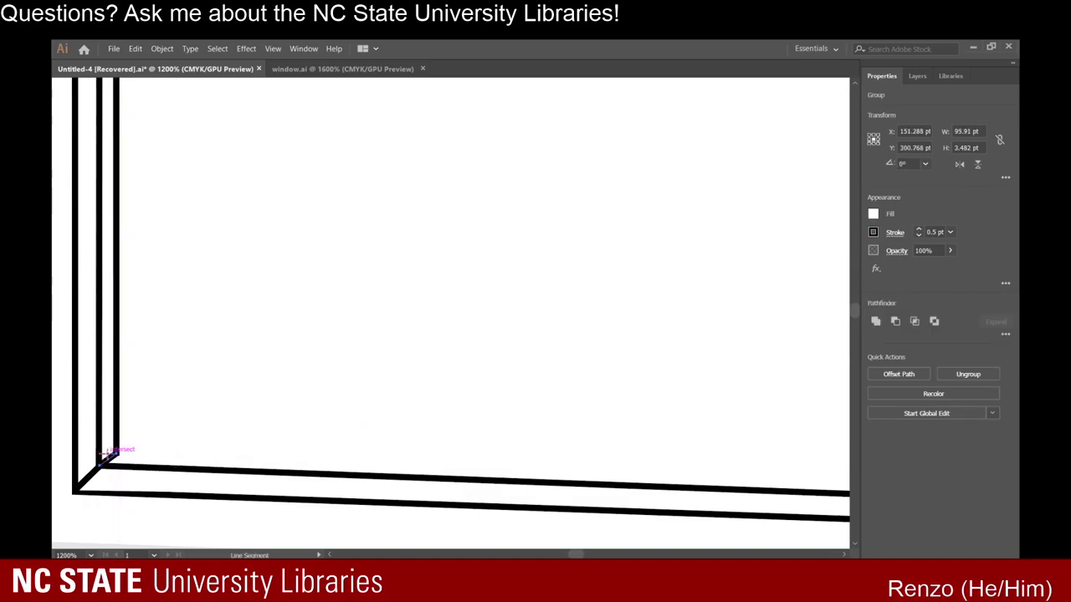
mouse_move(115, 452)
left_mouse_down()
mouse_move(461, 442)
mouse_move(540, 426)
mouse_move(478, 417)
mouse_move(701, 459)
mouse_move(756, 430)
mouse_move(725, 421)
mouse_move(750, 409)
left_mouse_up()
scroll(521, 430, "down", 8)
scroll(702, 458, "right", 8)
scroll(749, 409, "right", 1)
scroll(749, 410, "right", 8)
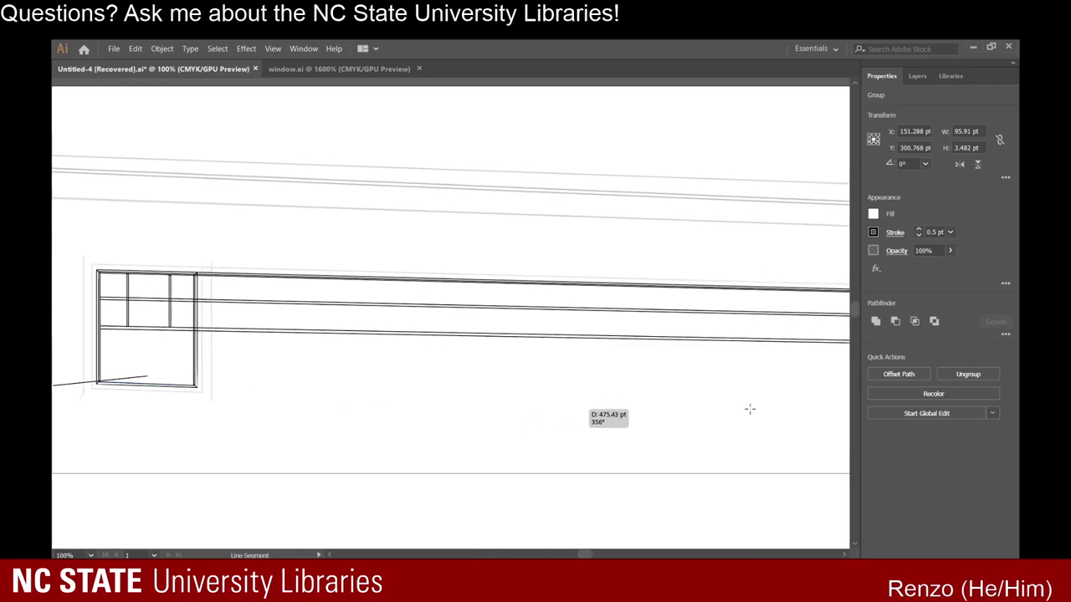
scroll(750, 409, "right", 3)
scroll(749, 409, "down", 10)
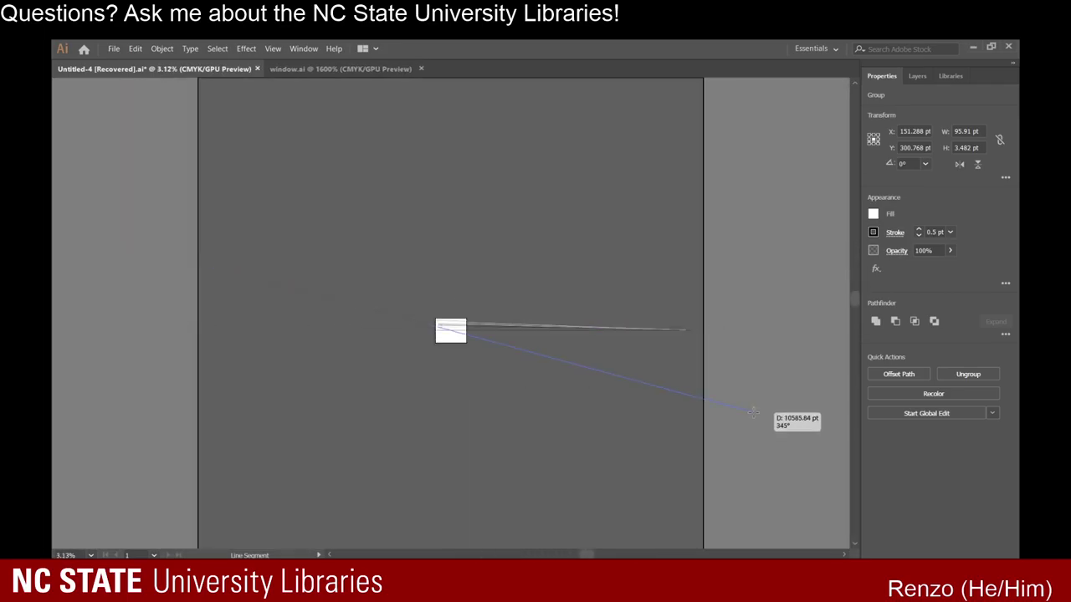
scroll(684, 347, "up", 1)
scroll(684, 347, "left", 4)
left_click_drag(750, 409, 668, 452)
scroll(685, 348, "up", 1)
scroll(726, 346, "down", 2)
scroll(689, 337, "up", 1)
scroll(688, 336, "up", 1)
scroll(703, 347, "down", 1)
scroll(705, 349, "up", 1)
scroll(828, 377, "up", 3)
scroll(808, 354, "up", 3)
scroll(808, 354, "up", 2)
scroll(689, 363, "up", 3)
scroll(646, 385, "up", 7)
scroll(285, 326, "down", 14)
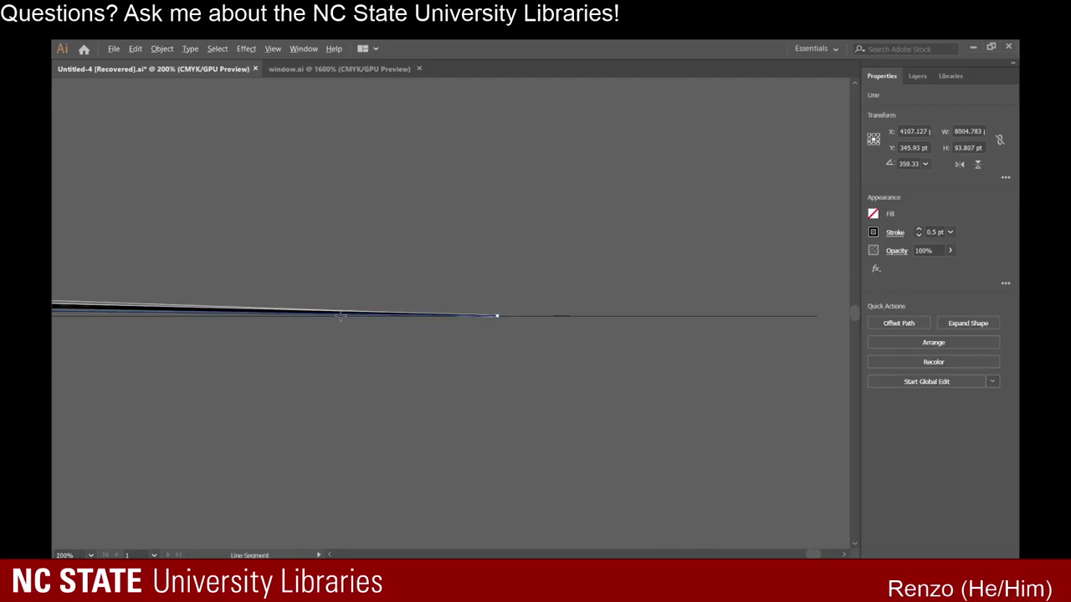
scroll(285, 325, "down", 5)
scroll(511, 323, "up", 10)
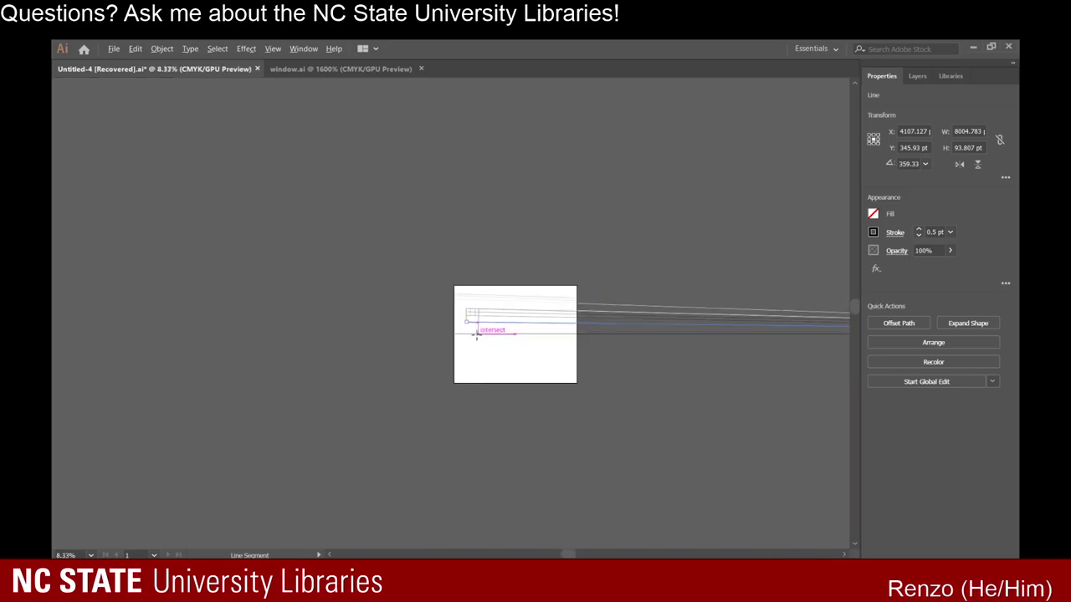
scroll(456, 287, "up", 5)
scroll(481, 411, "up", 4)
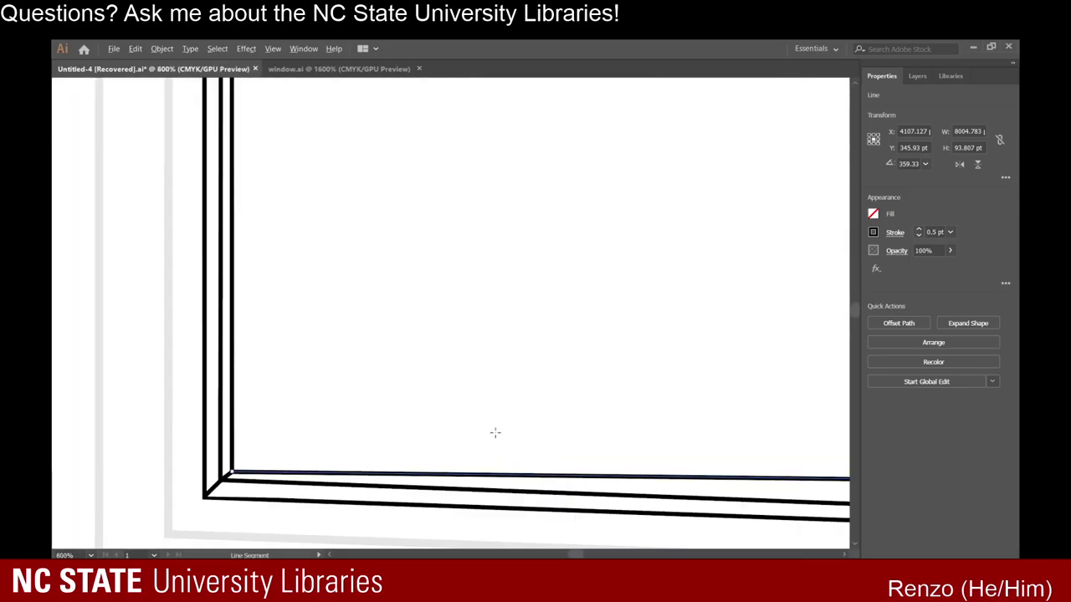
Delete the middle bottom edge of the window frame, just below the new inner line.
key("a")
scroll(598, 352, "down", 3)
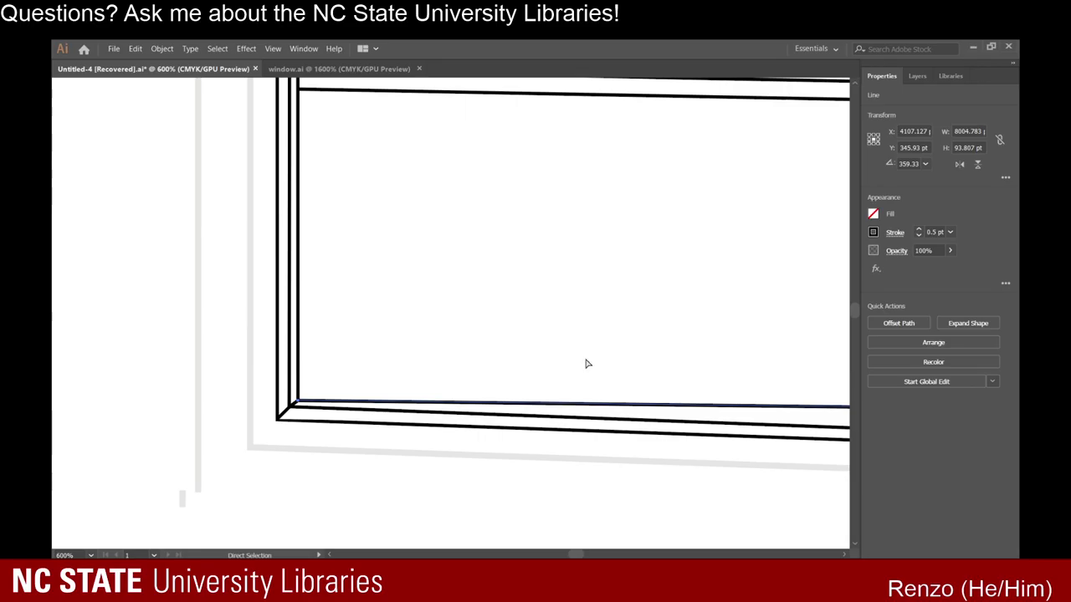
scroll(479, 420, "down", 1)
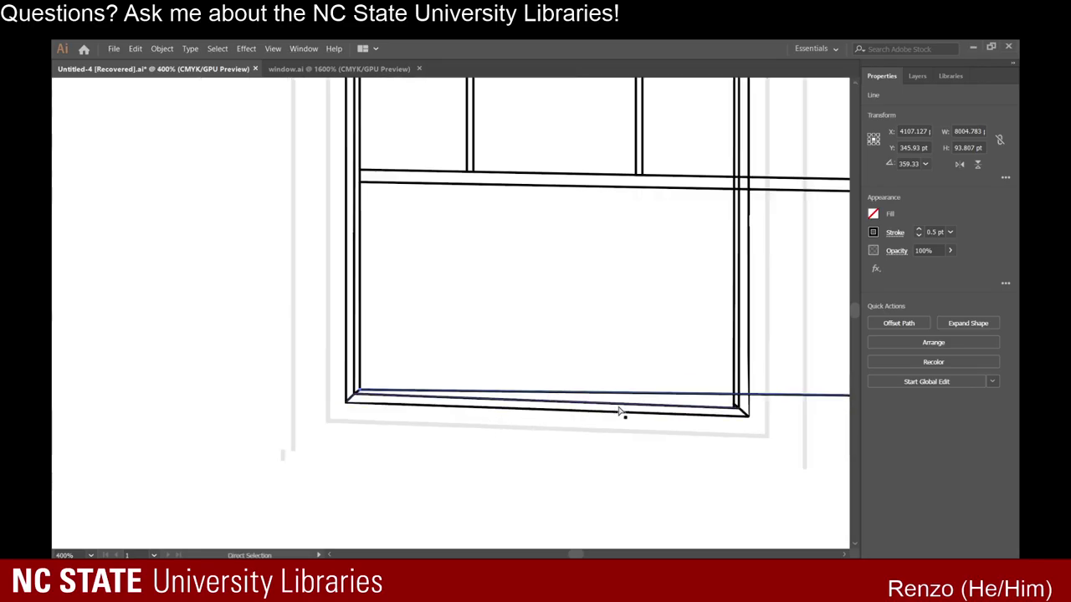
scroll(632, 408, "up", 2)
left_click(659, 404)
left_click(662, 404)
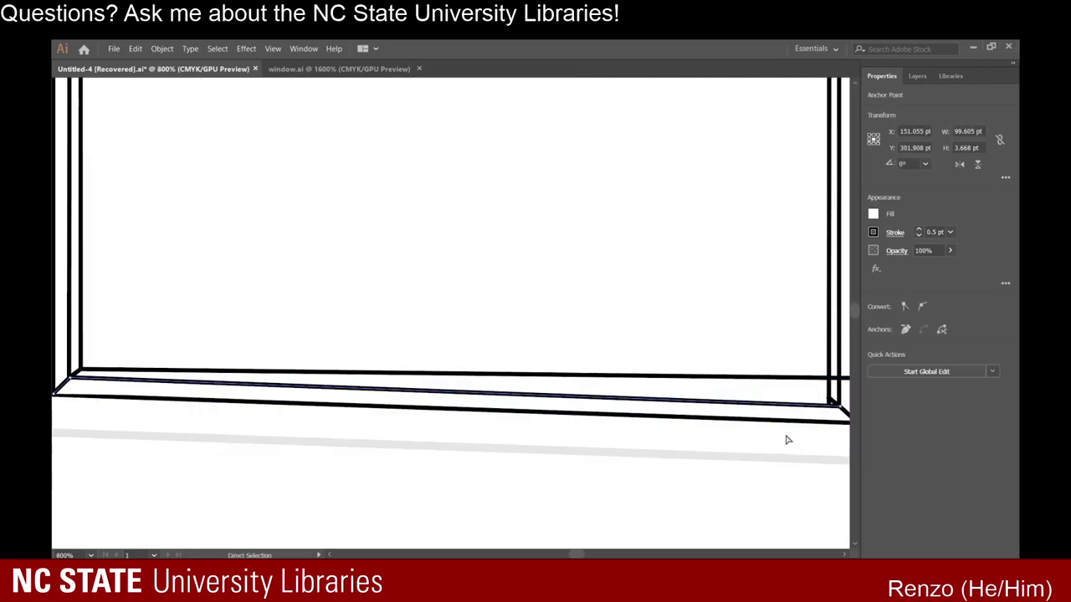
key("Delete")
Draw a line from the frame's middle lower-left corner to the vanishing point as the new middle bottom edge.
scroll(263, 420, "left", 4)
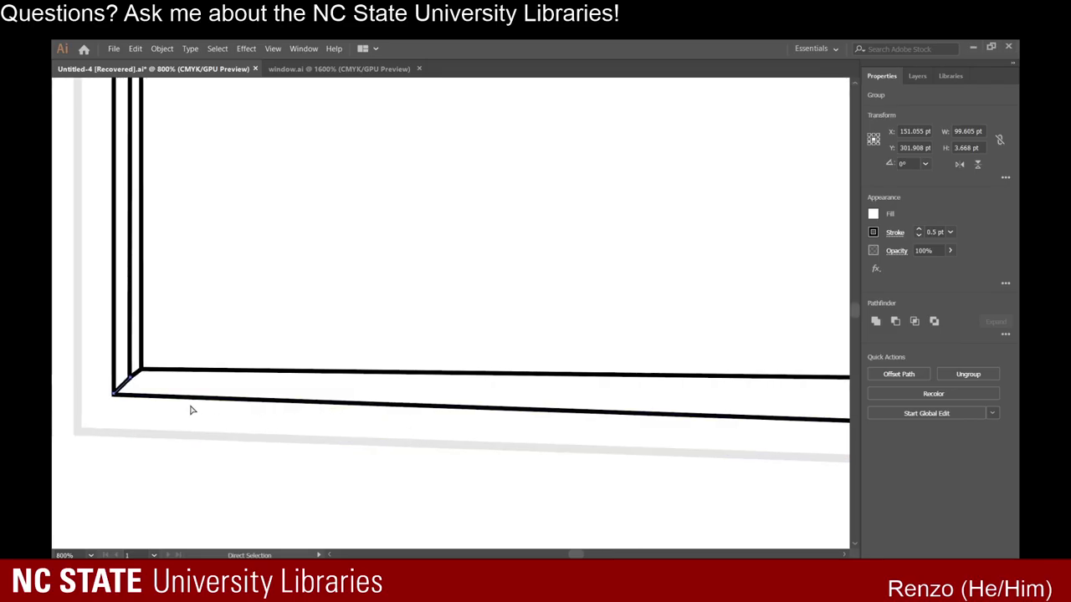
key("backslash")
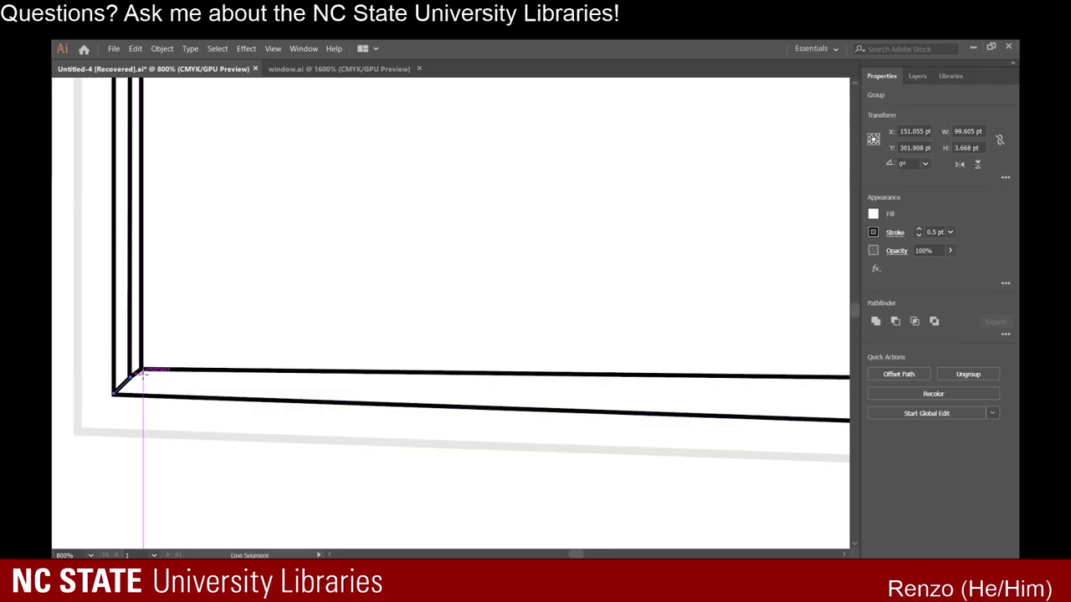
left_click_drag(130, 377, 765, 384)
scroll(440, 382, "down", 10)
scroll(439, 383, "down", 5)
scroll(796, 392, "up", 7)
scroll(777, 442, "up", 8)
scroll(365, 380, "down", 4)
scroll(339, 374, "down", 6)
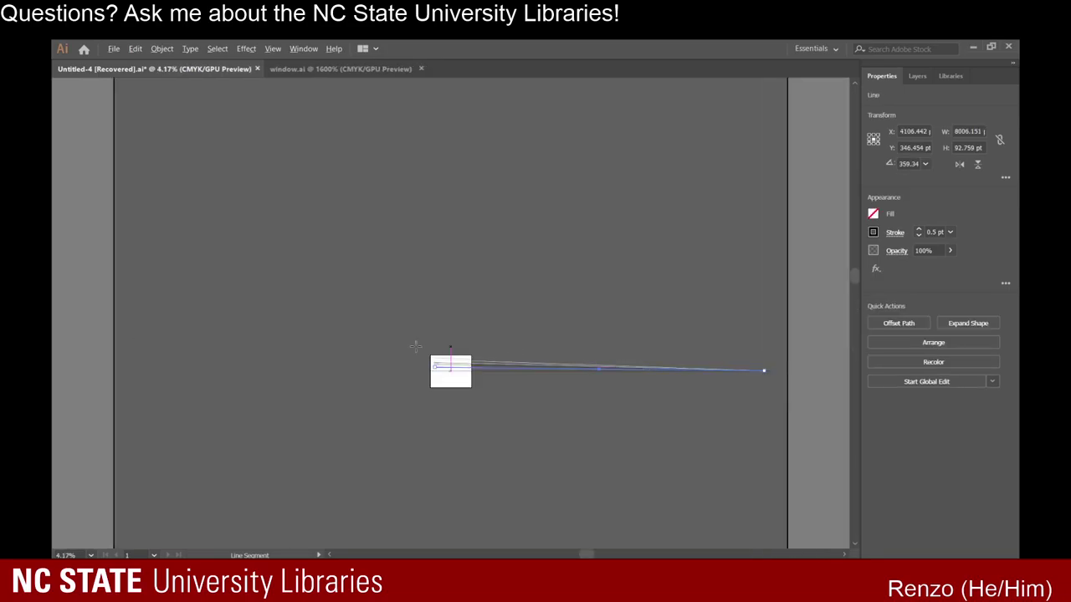
scroll(253, 196, "up", 2)
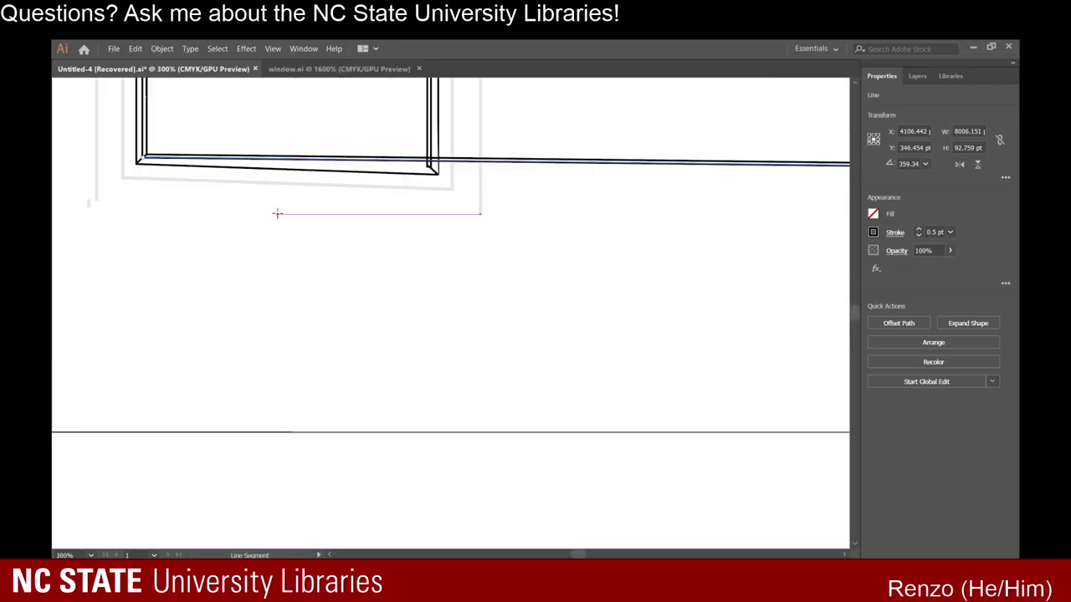
scroll(280, 215, "up", 1)
scroll(321, 281, "up", 1)
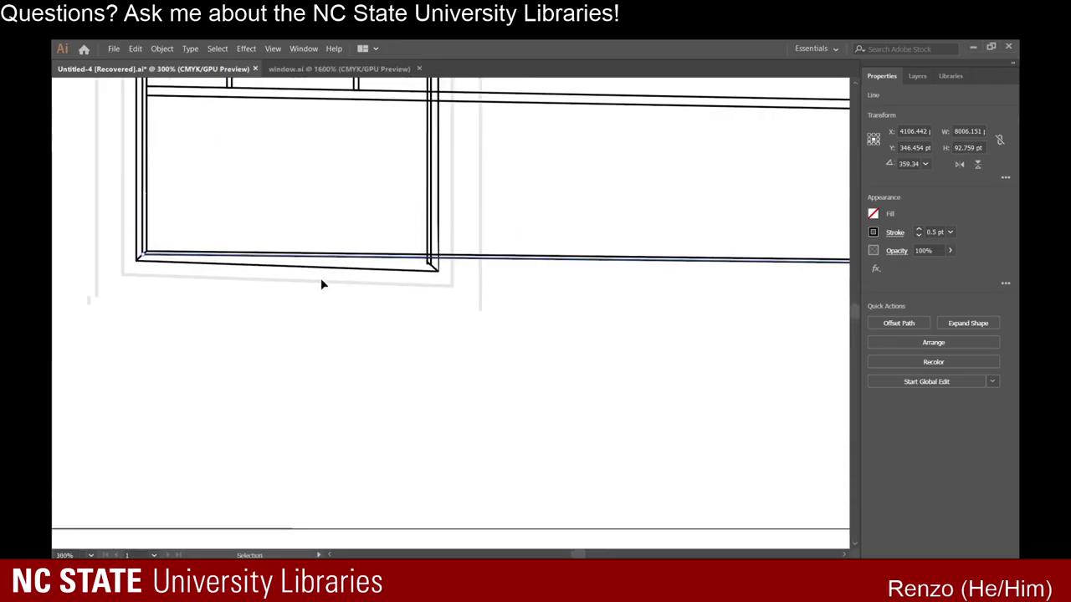
Delete the outermost bottom edge of the window frame.
left_click(340, 293)
scroll(334, 293, "up", 1)
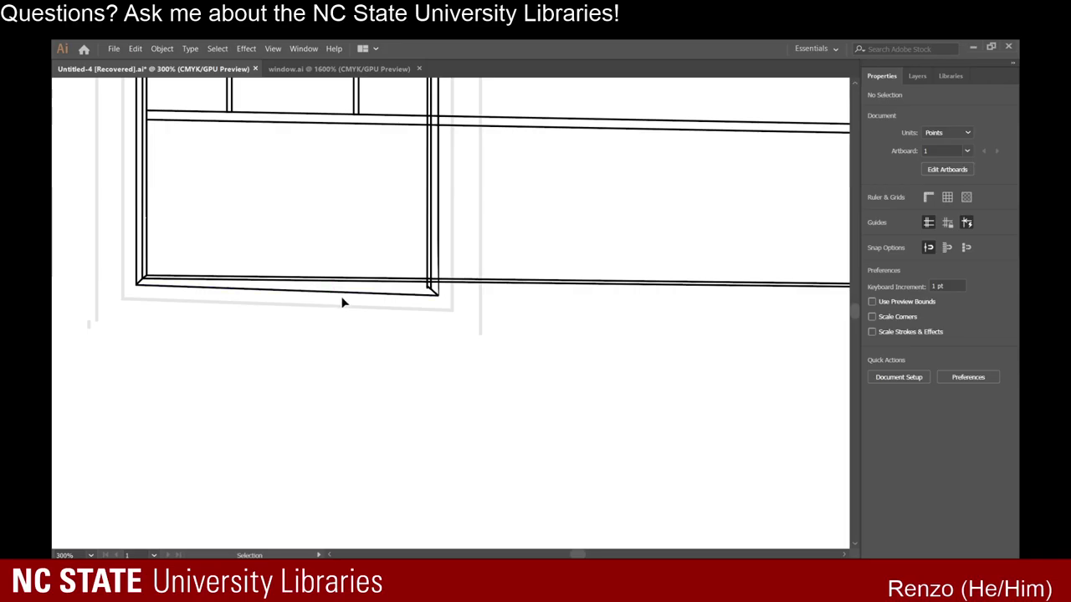
left_click(343, 295)
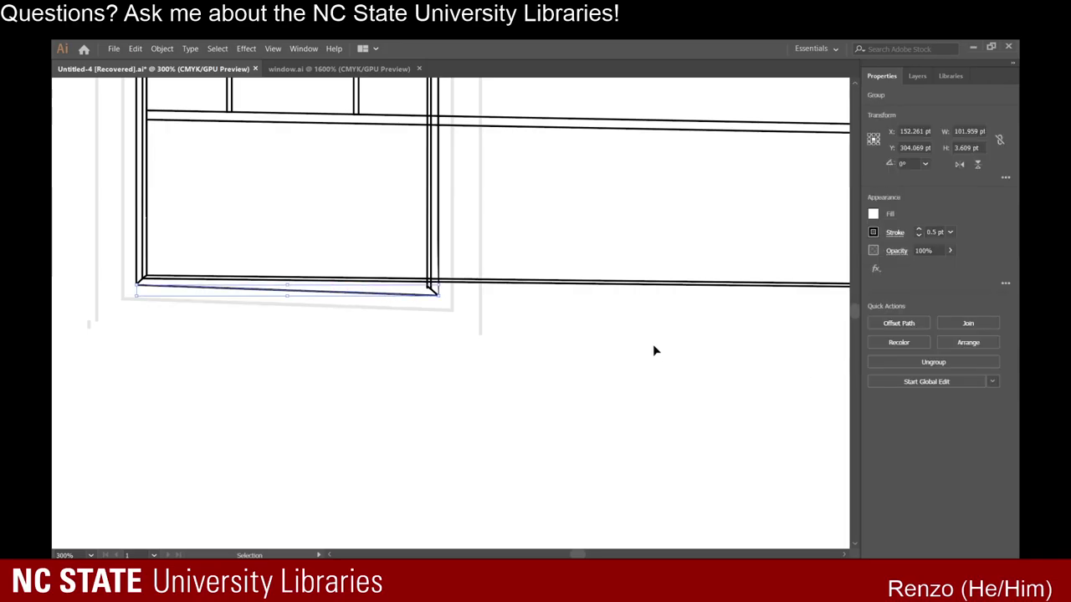
scroll(475, 304, "up", 1)
left_click(456, 326)
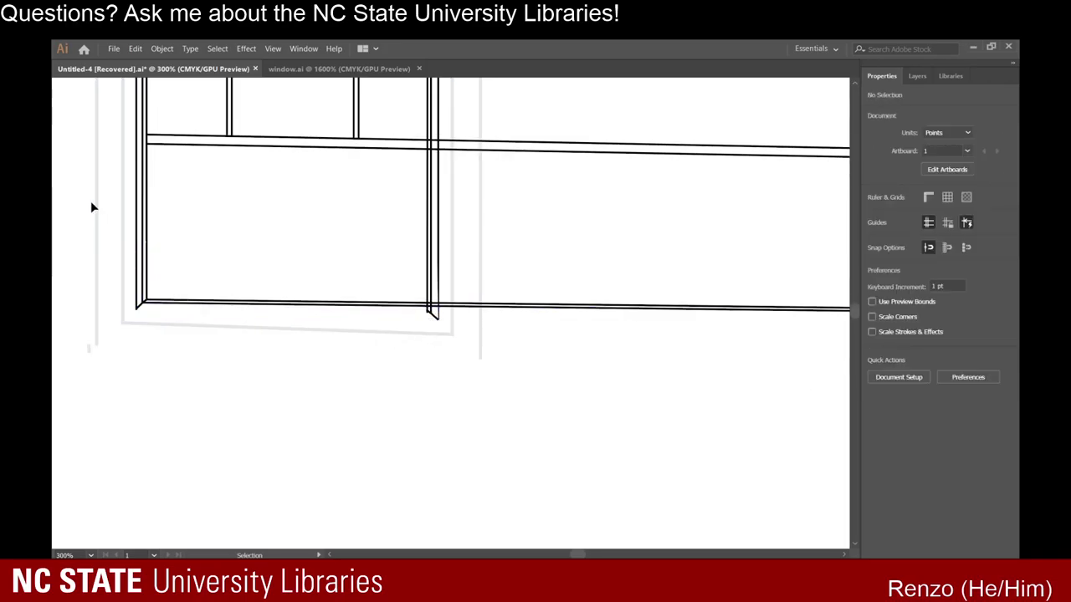
Draw a line through the frame's outermost lower-left corner to the vanishing point as the new outer bottom edge, and deselect it.
key("backslash")
left_click_drag(138, 306, 831, 326)
scroll(570, 308, "down", 12)
scroll(704, 338, "up", 3)
scroll(765, 323, "down", 2)
scroll(712, 325, "up", 2)
scroll(832, 327, "down", 1)
scroll(846, 320, "down", 1)
left_click_drag(845, 319, 522, 287)
scroll(717, 325, "up", 2)
scroll(826, 319, "up", 3)
scroll(839, 321, "up", 3)
scroll(532, 288, "up", 2)
key("ctrl+equal")
key("ctrl+equal")
key("ctrl+equal")
key("ctrl+equal")
key("ctrl+equal")
key("ctrl+equal")
key("ctrl+equal")
key("ctrl+equal")
key("ctrl+equal")
key("ctrl+minus")
key("ctrl+minus")
key("ctrl+minus")
key("ctrl+minus")
key("ctrl+minus")
key("ctrl+minus")
key("ctrl+minus")
key("ctrl+minus")
key("ctrl+minus")
key("ctrl+minus")
key("ctrl+minus")
key("ctrl+minus")
key("ctrl+minus")
key("ctrl+minus")
key("ctrl+minus")
key("ctrl+minus")
key("ctrl+minus")
key("ctrl+minus")
key("ctrl+minus")
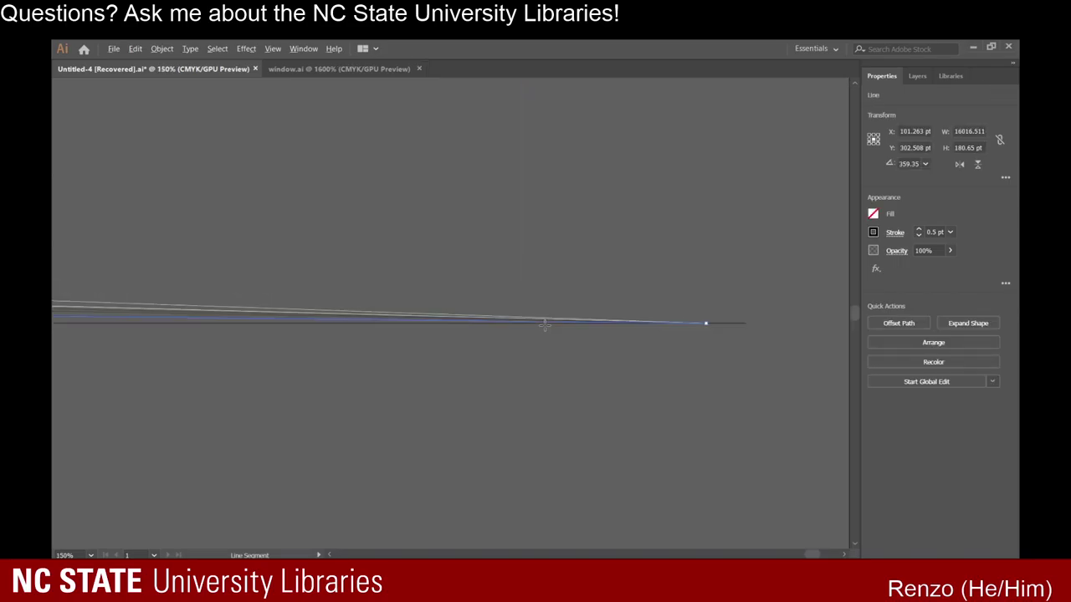
scroll(462, 340, "up", 6)
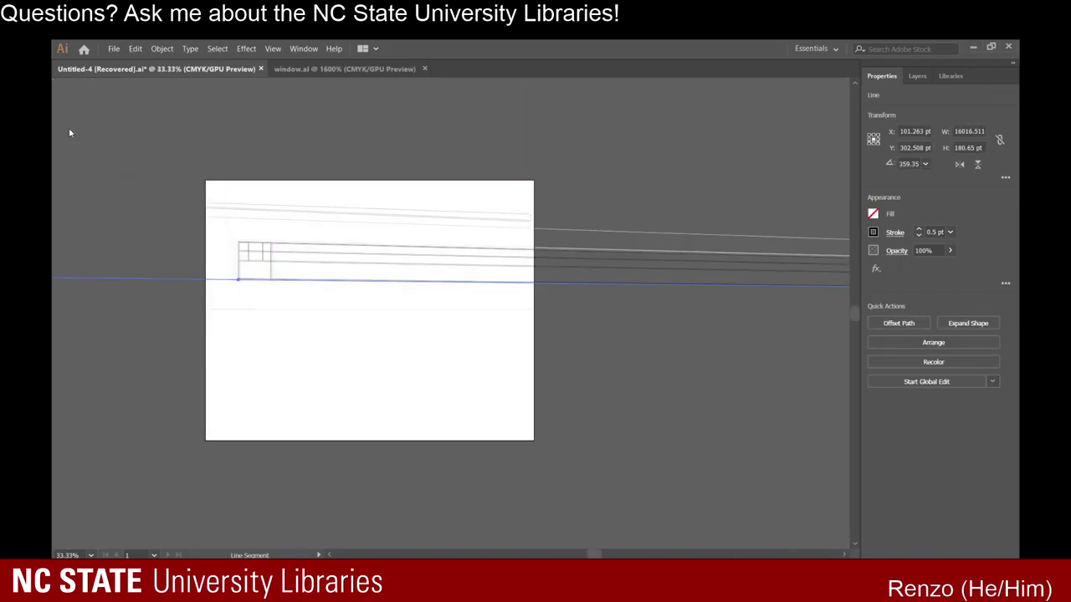
left_click(125, 171)
Erase a gap in the outer bottom line's left overrun and delete the long piece beyond it.
scroll(163, 290, "up", 6)
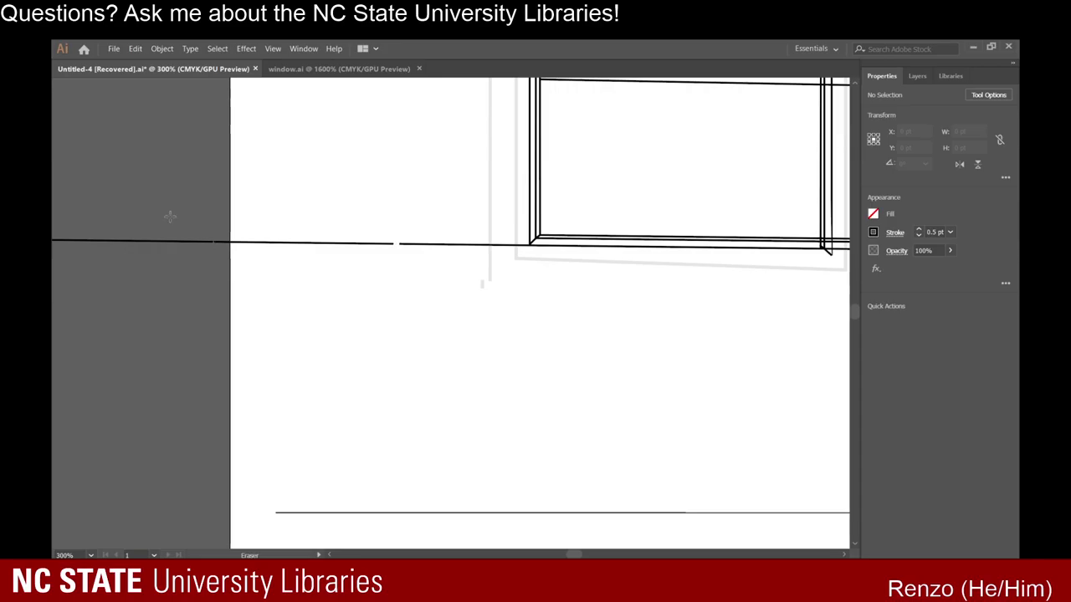
key("v")
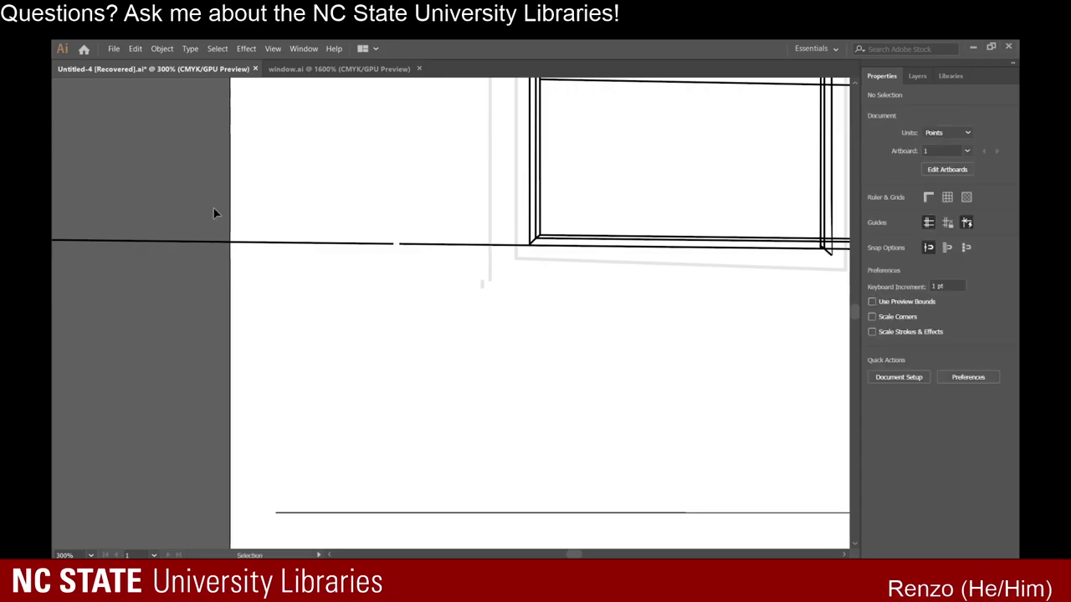
left_click(288, 245)
key("Delete")
Erase gaps along the outer bottom line's left overrun, cutting it back to the frame's lower-left corner.
scroll(456, 249, "up", 4)
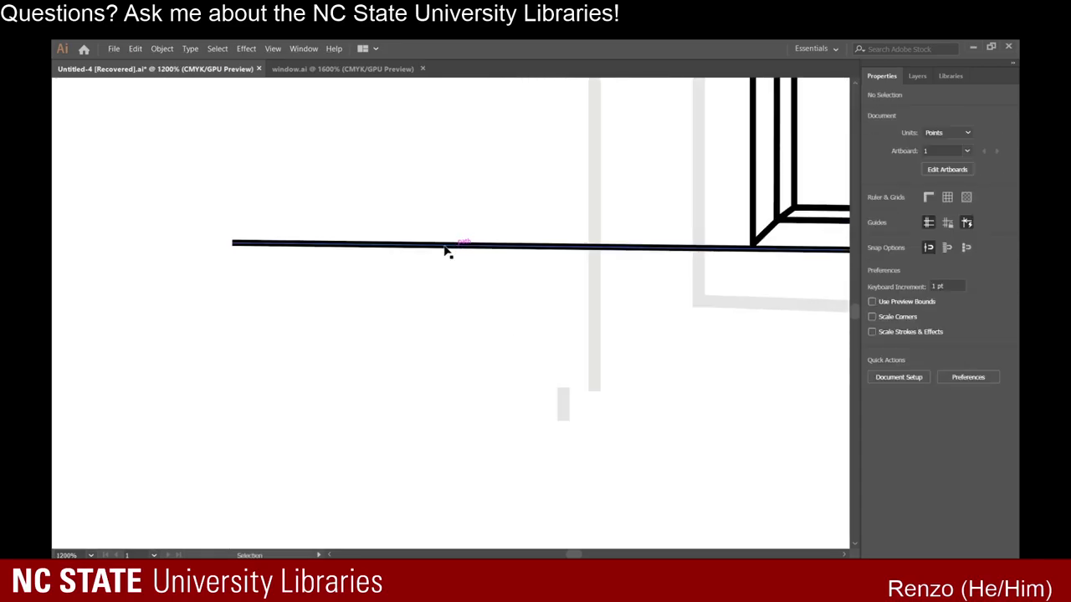
key("shift+e")
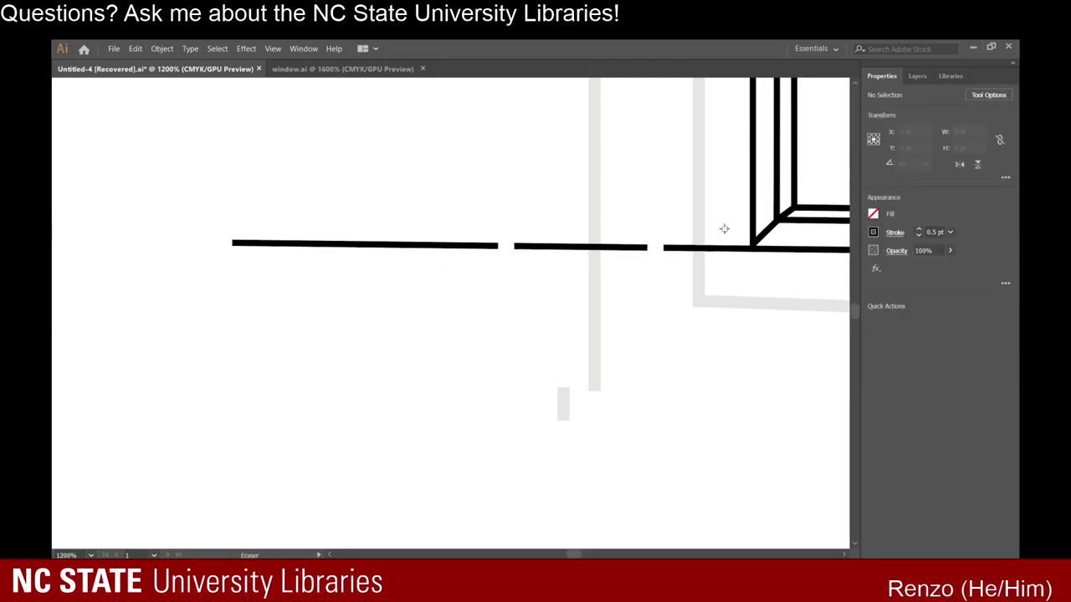
scroll(740, 257, "up", 1)
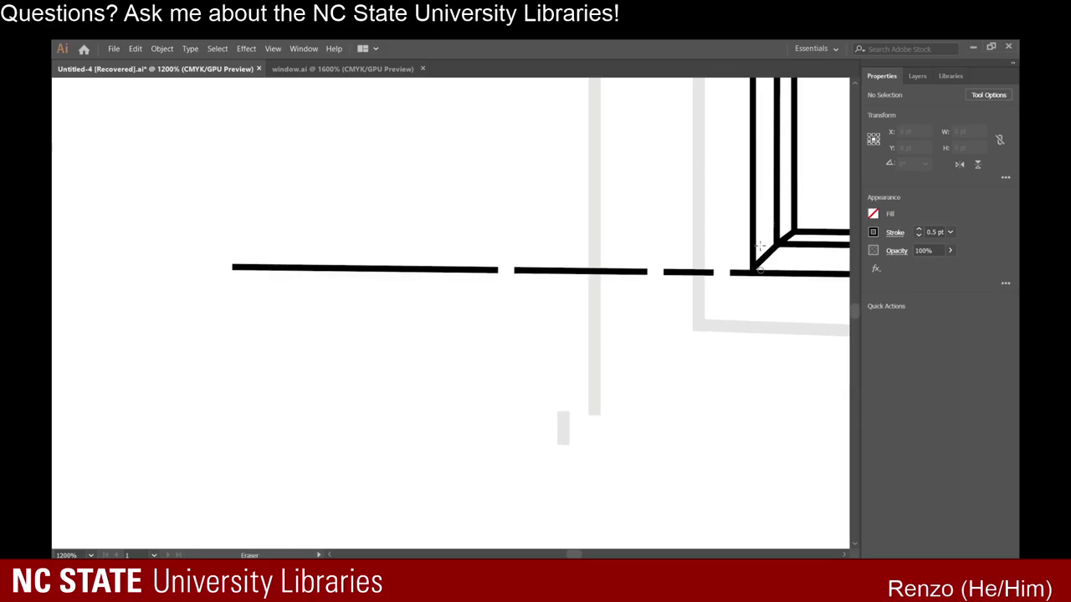
scroll(744, 261, "up", 4)
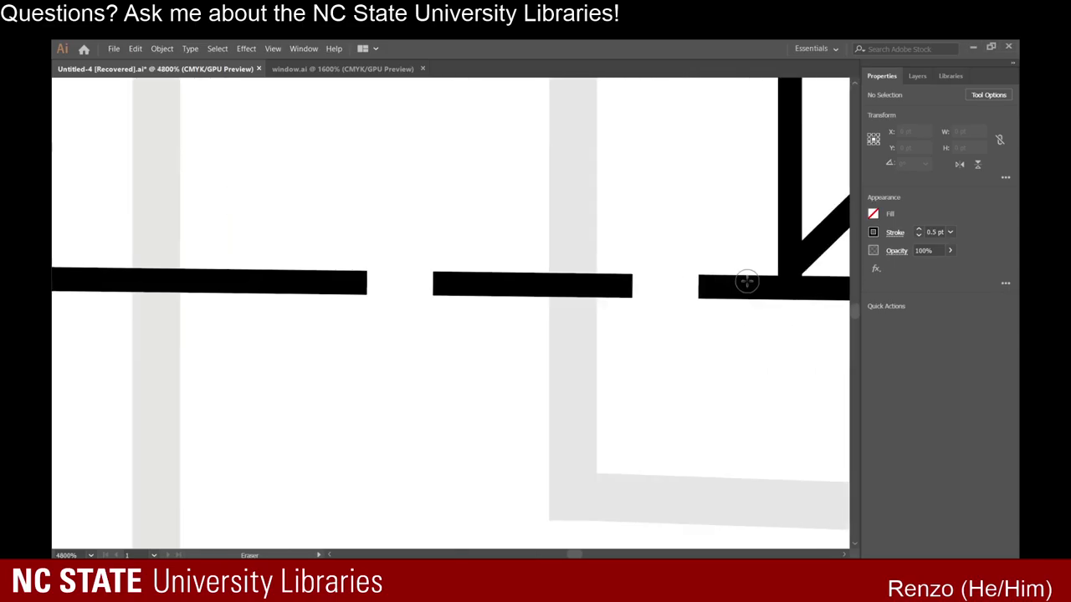
mouse_move(758, 268)
left_mouse_down()
mouse_move(759, 296)
mouse_move(737, 301)
left_mouse_up()
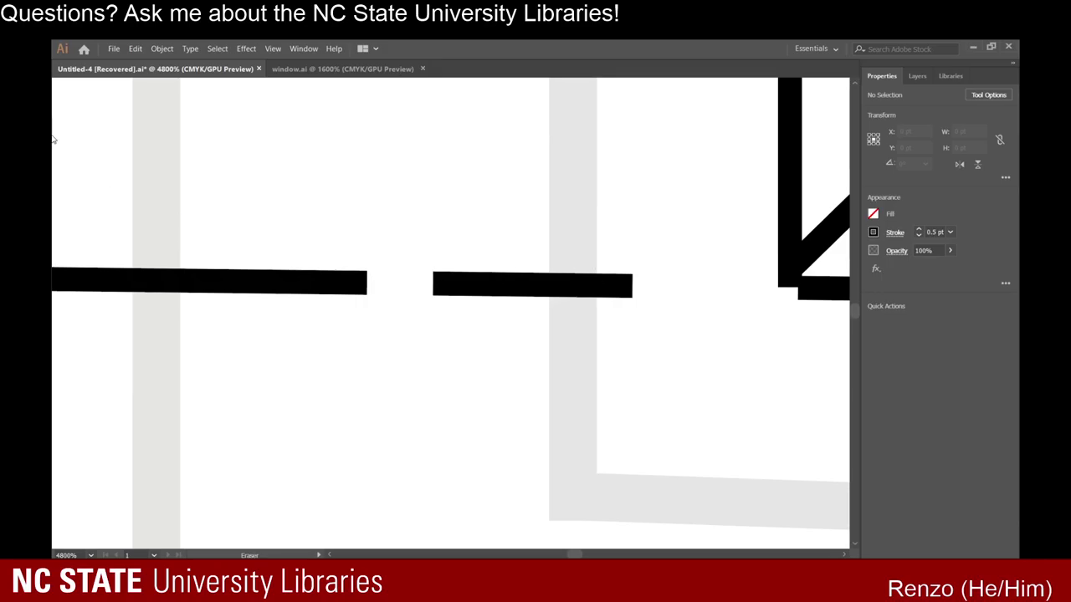
Delete the leftover pieces of the outer bottom line outside the frame's lower-left corner.
left_click(489, 291)
left_click(288, 282)
key("Delete")
scroll(286, 288, "down", 6)
scroll(286, 288, "up", 5)
scroll(285, 291, "down", 3)
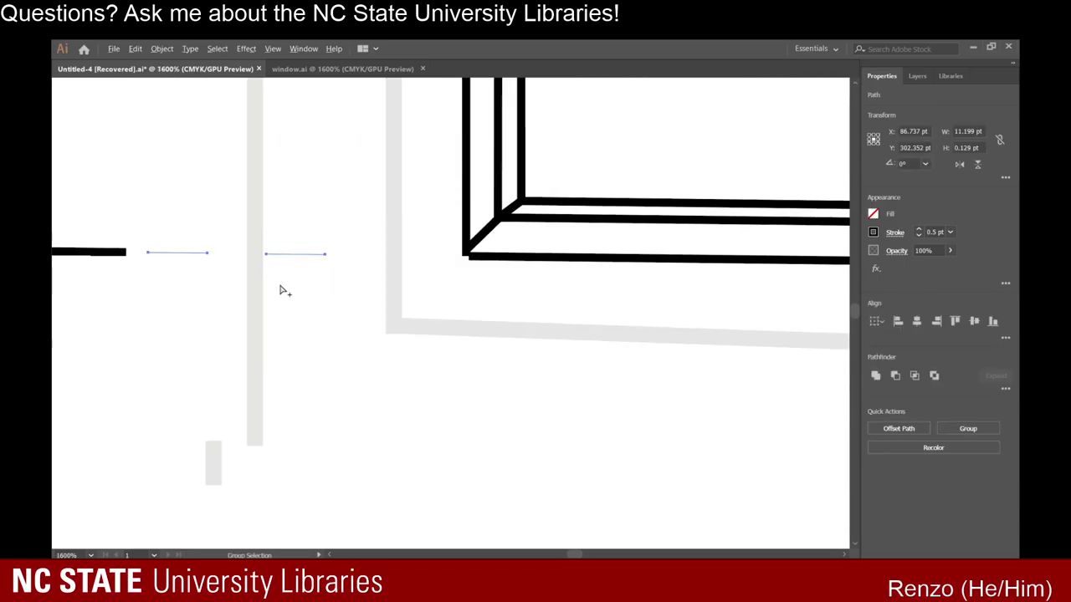
left_click(120, 255)
scroll(296, 309, "down", 5)
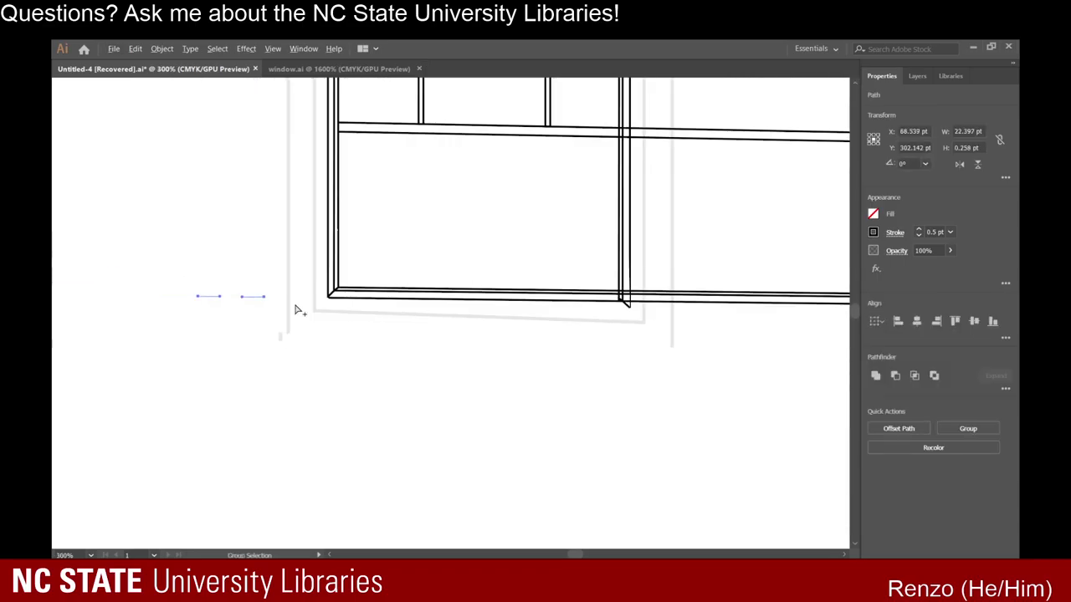
left_click(353, 376)
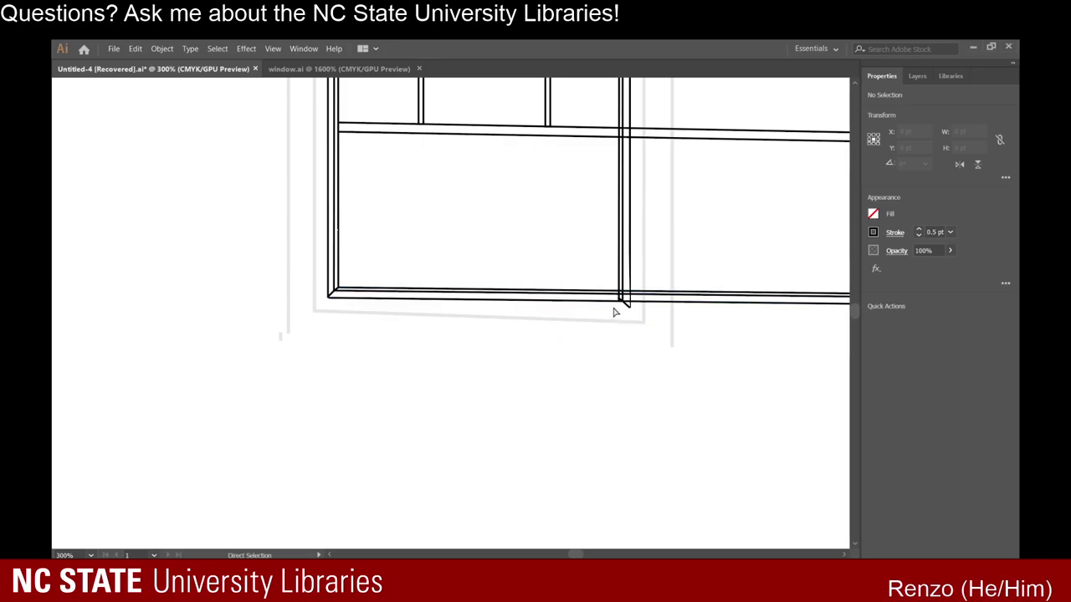
Delete the two old diagonal segments at the frame's lower-right corner.
scroll(615, 312, "up", 6)
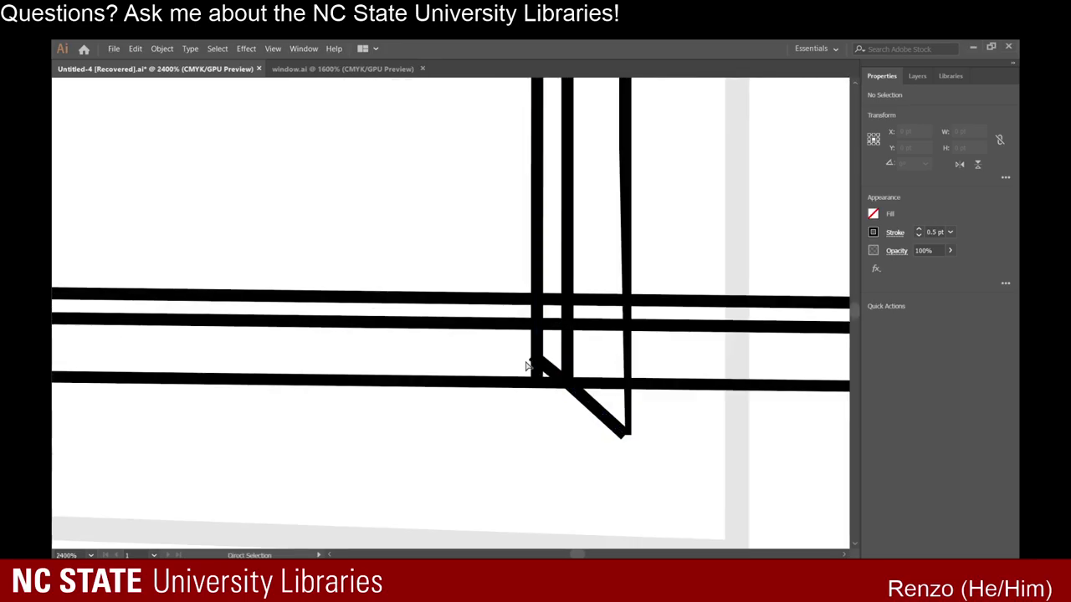
left_click(552, 376)
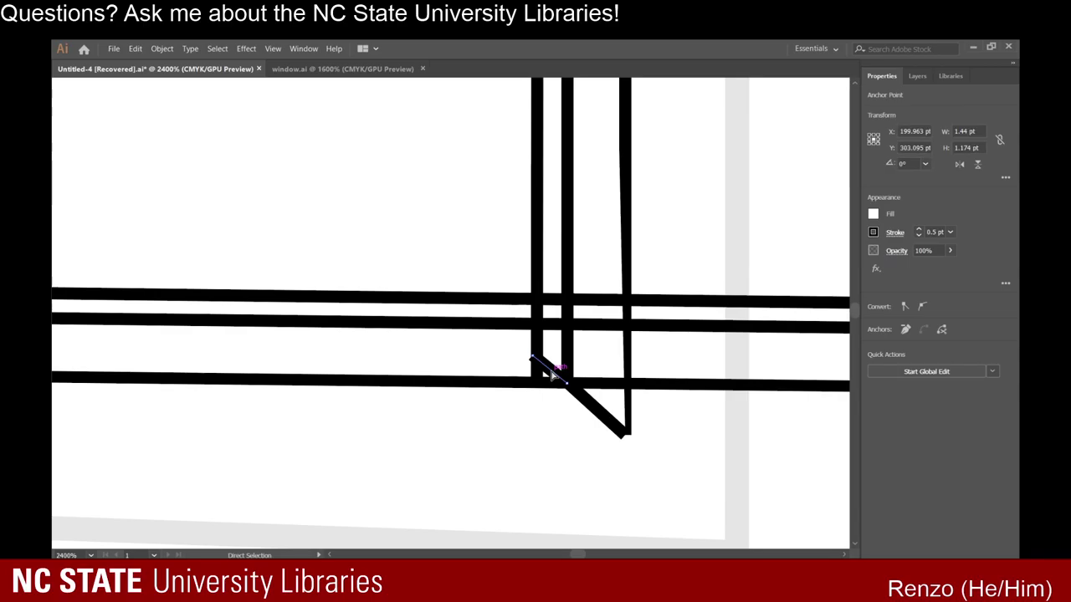
key("Delete")
left_click(595, 406)
key("Delete")
Shorten the overlapping outermost right vertical lines so their lower ends meet the new outer bottom edge.
left_click(632, 368)
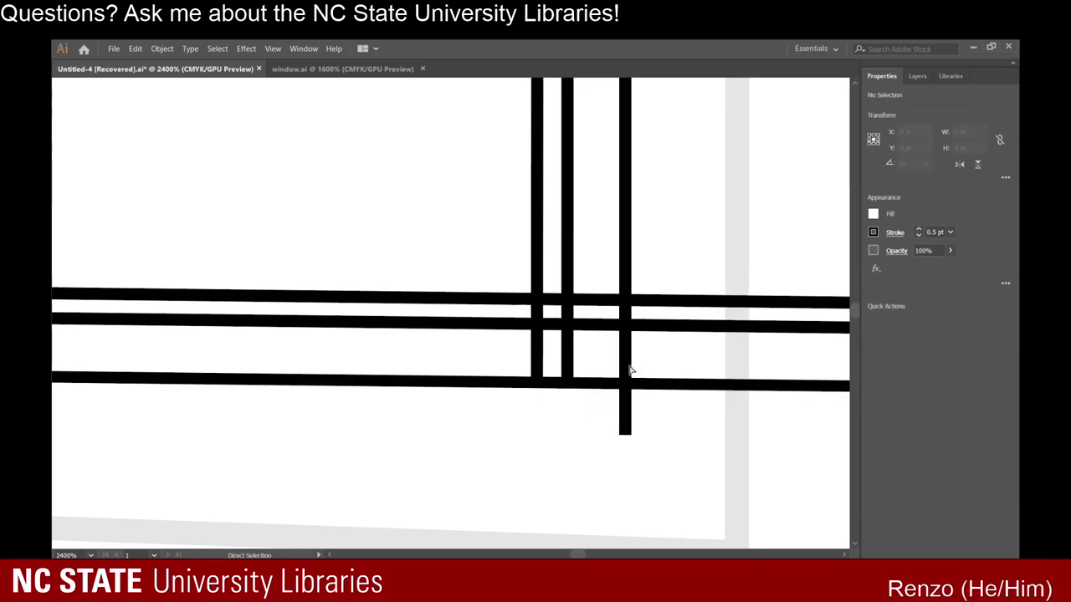
left_click(628, 371)
left_click_drag(632, 436, 626, 384)
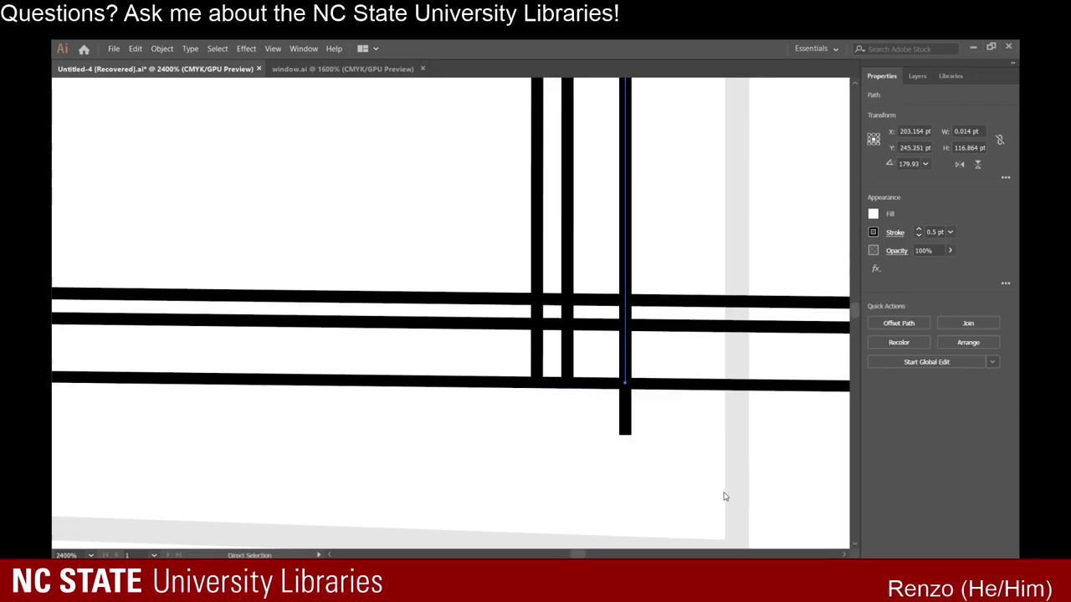
left_click_drag(625, 435, 627, 382)
left_click(617, 438)
scroll(561, 406, "down", 3)
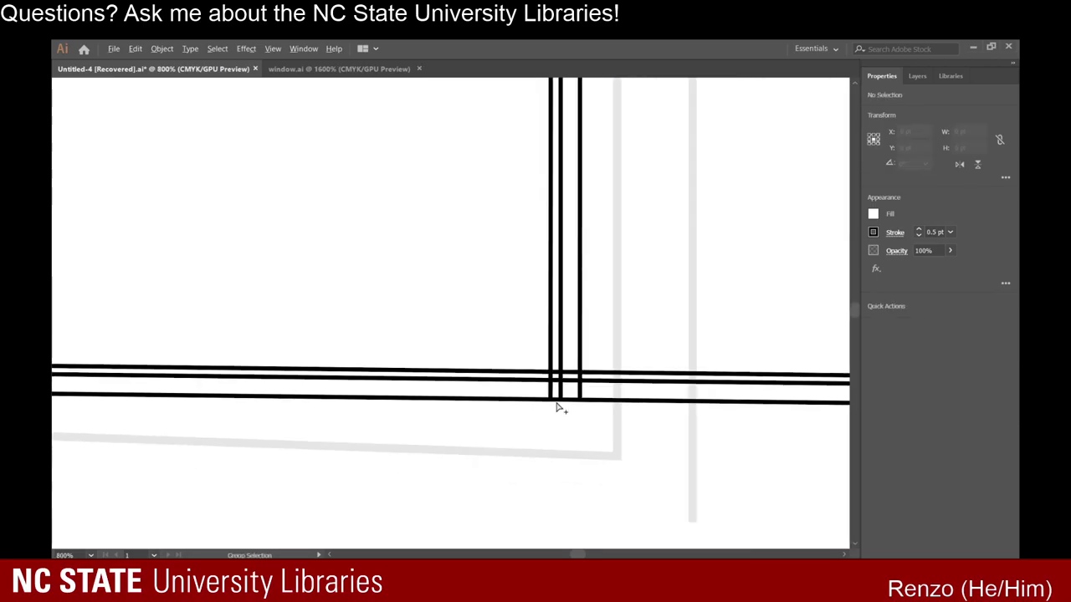
Draw diagonal lines joining the outer, middle and inner intersections at the frame's lower-right corner, and deselect them.
scroll(479, 413, "left", 5)
scroll(465, 427, "up", 1)
scroll(464, 427, "left", 10)
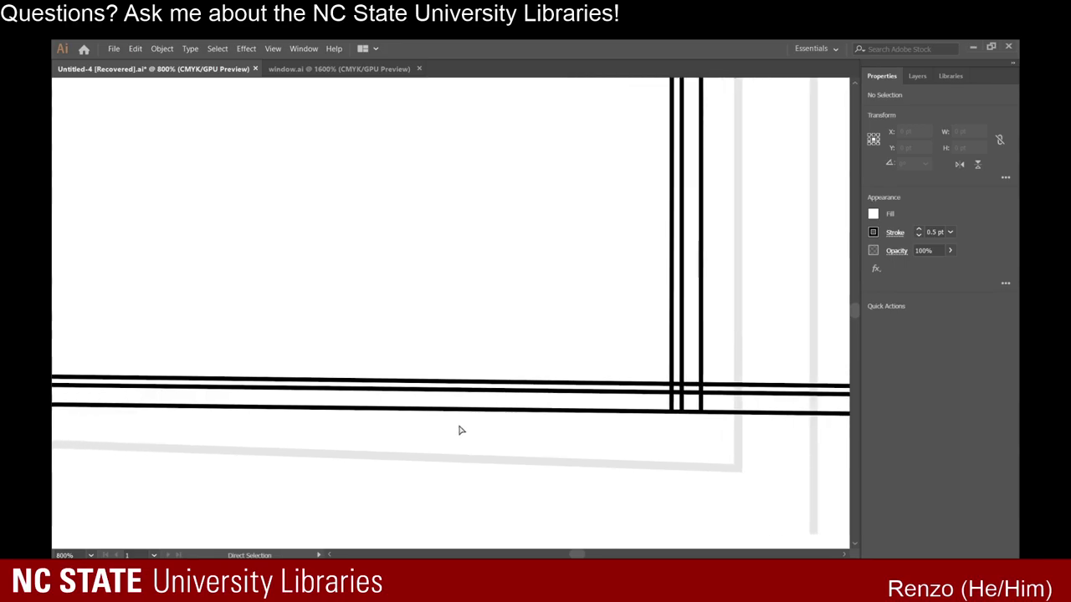
scroll(452, 431, "right", 10)
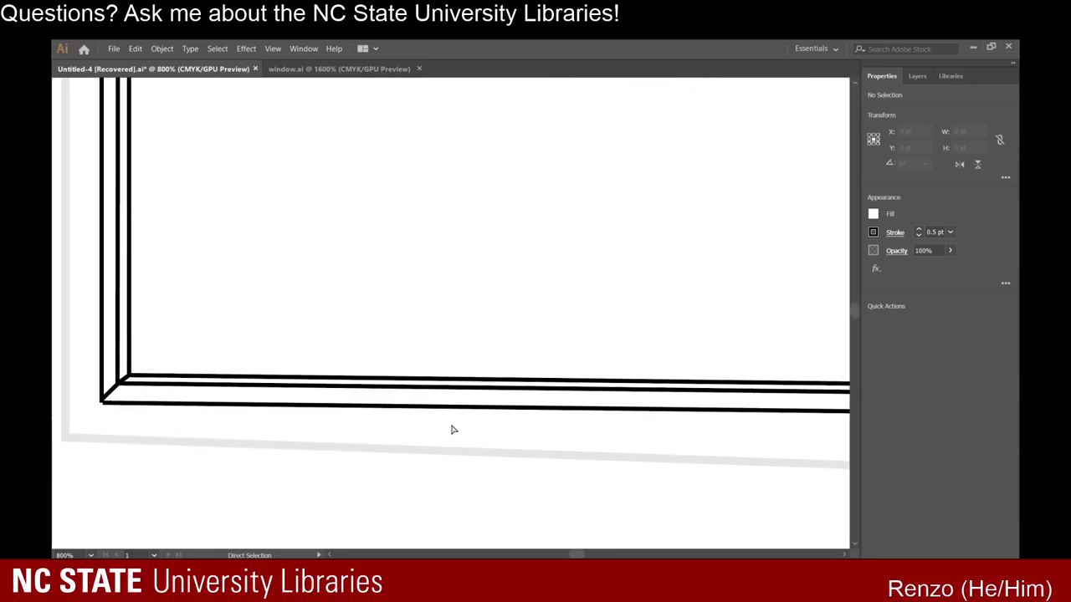
scroll(502, 434, "right", 3)
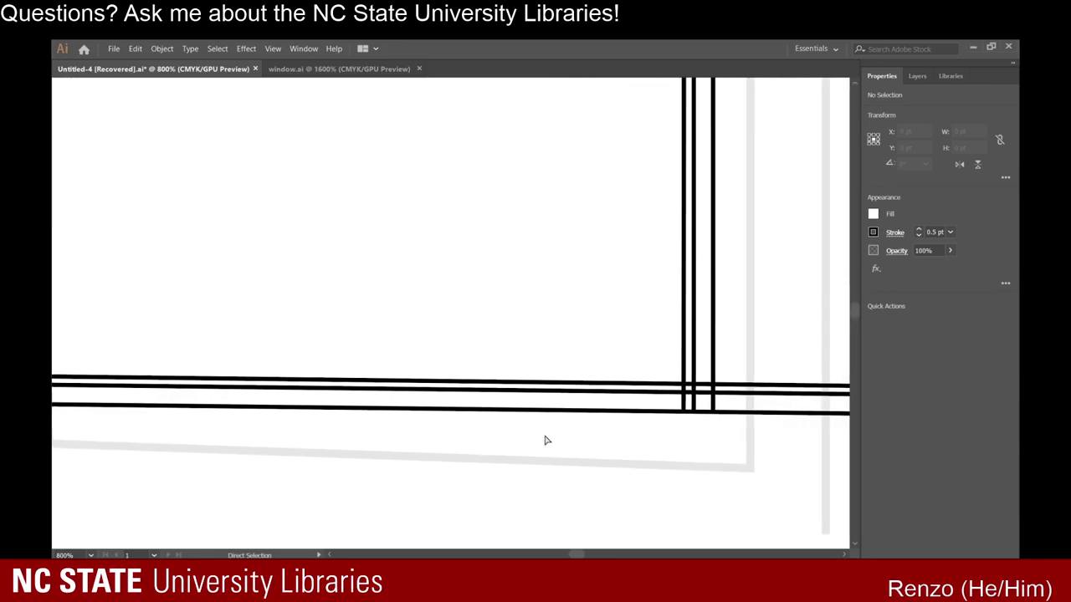
scroll(707, 410, "up", 3)
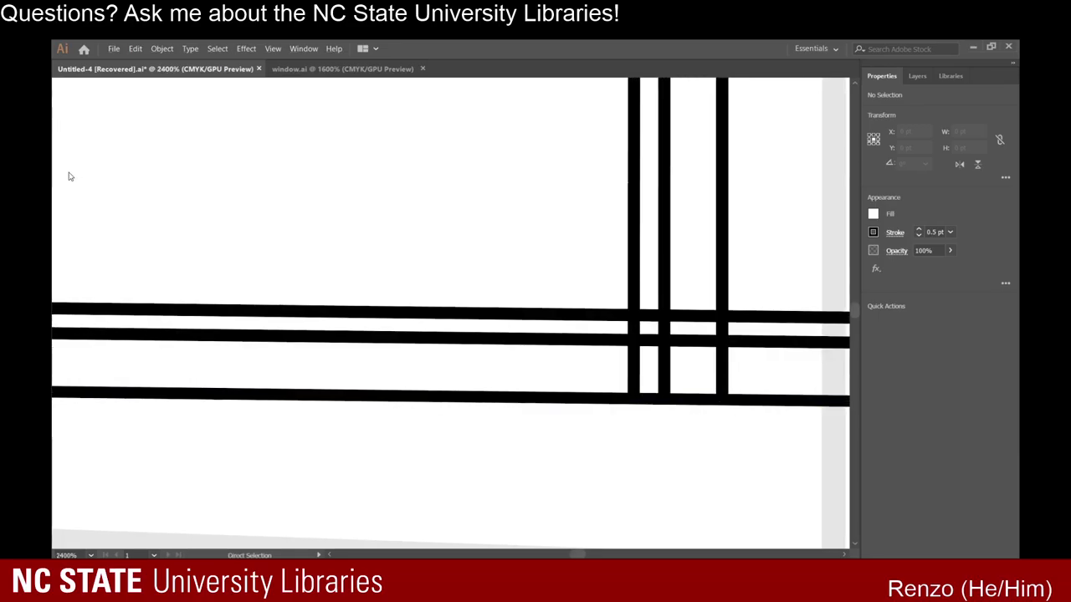
mouse_move(721, 399)
left_mouse_down()
mouse_move(703, 358)
mouse_move(666, 341)
left_mouse_up()
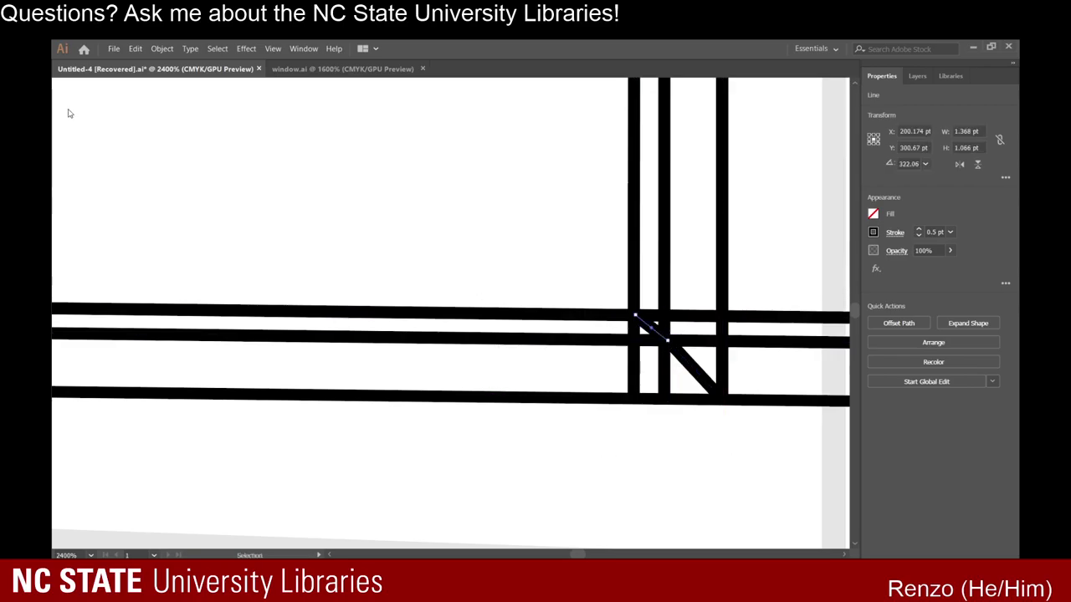
left_click(526, 448)
Try to erase the lower ends of the inner and middle right vertical lines below the bottom edges.
scroll(526, 448, "down", 2, "alt")
scroll(299, 445, "left", 5)
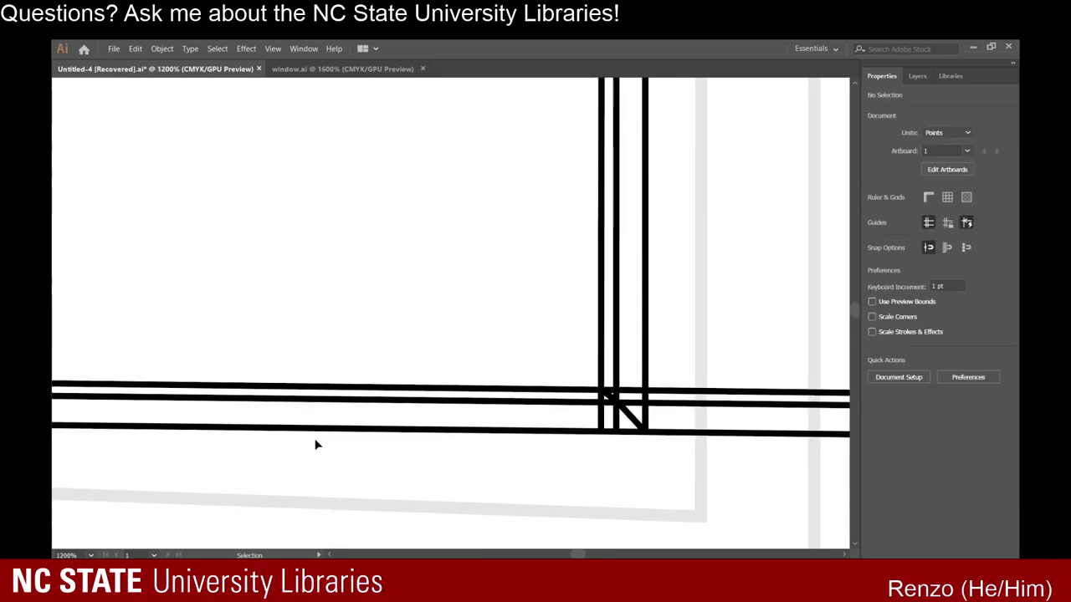
scroll(136, 427, "left", 3)
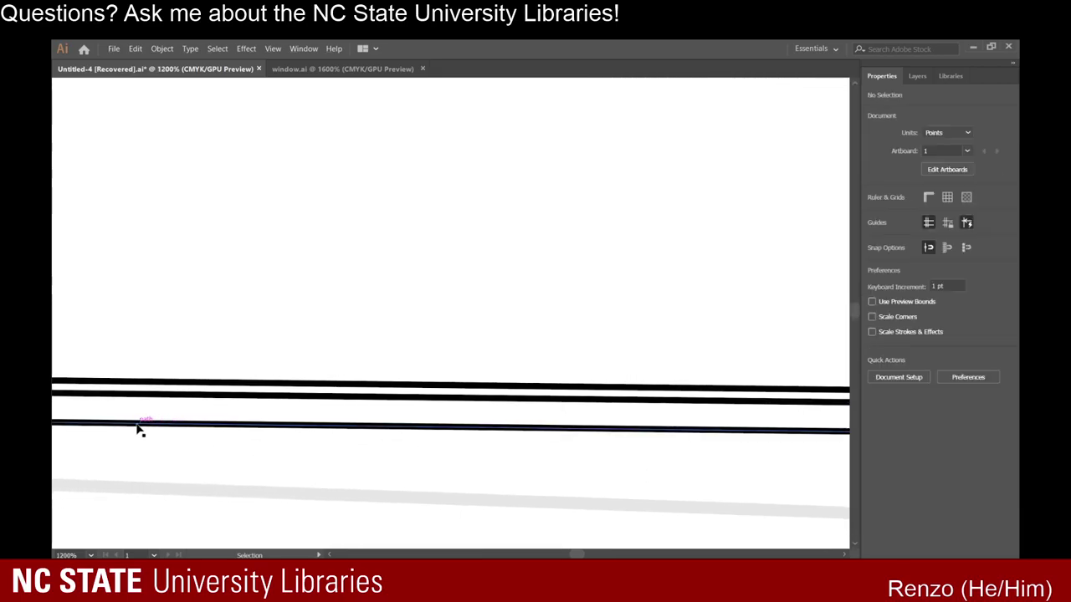
scroll(109, 416, "down", 5, "alt")
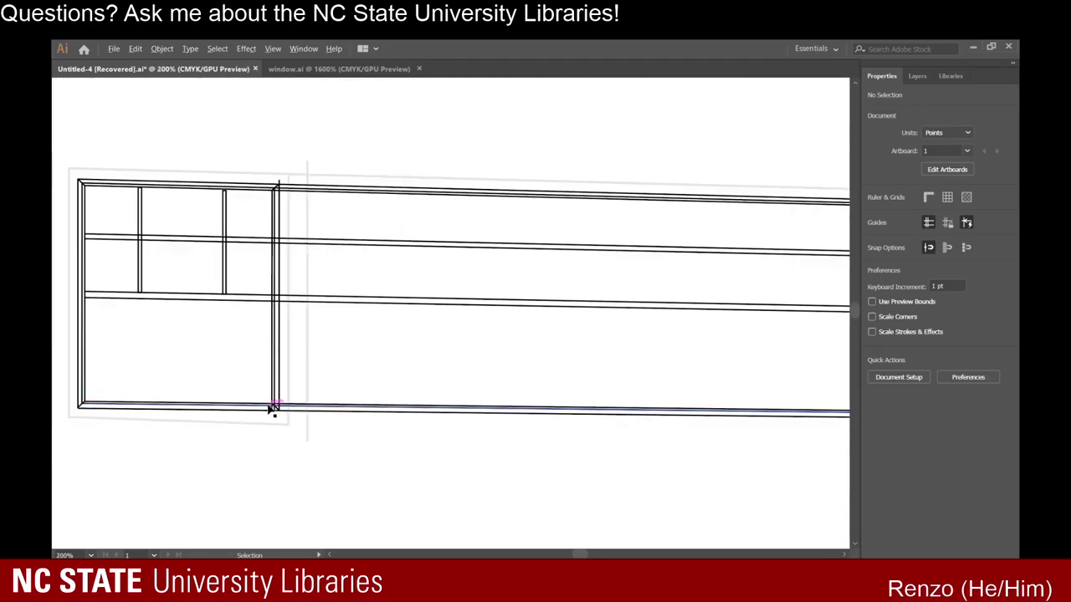
scroll(275, 408, "up", 6, "alt")
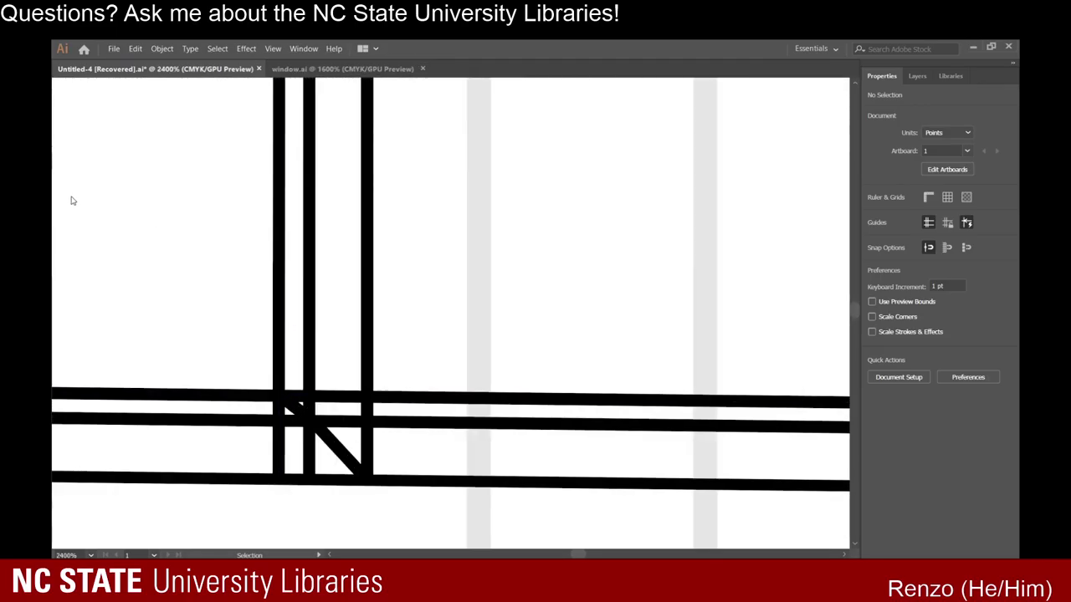
key("shift+e")
scroll(376, 438, "up", 3, "alt")
scroll(318, 247, "down", 2, "alt")
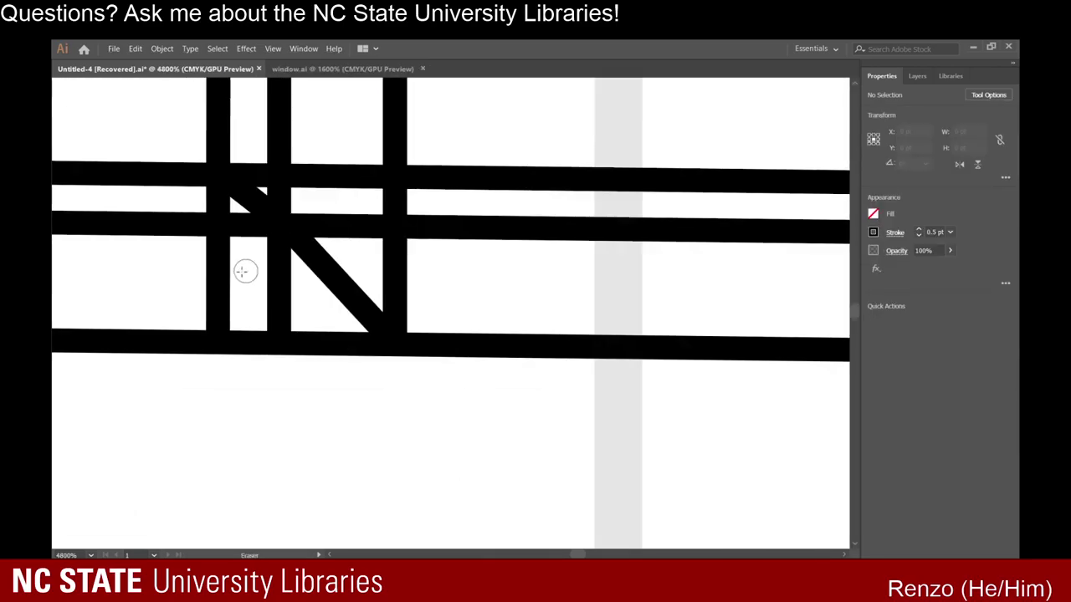
left_click_drag(213, 289, 306, 305)
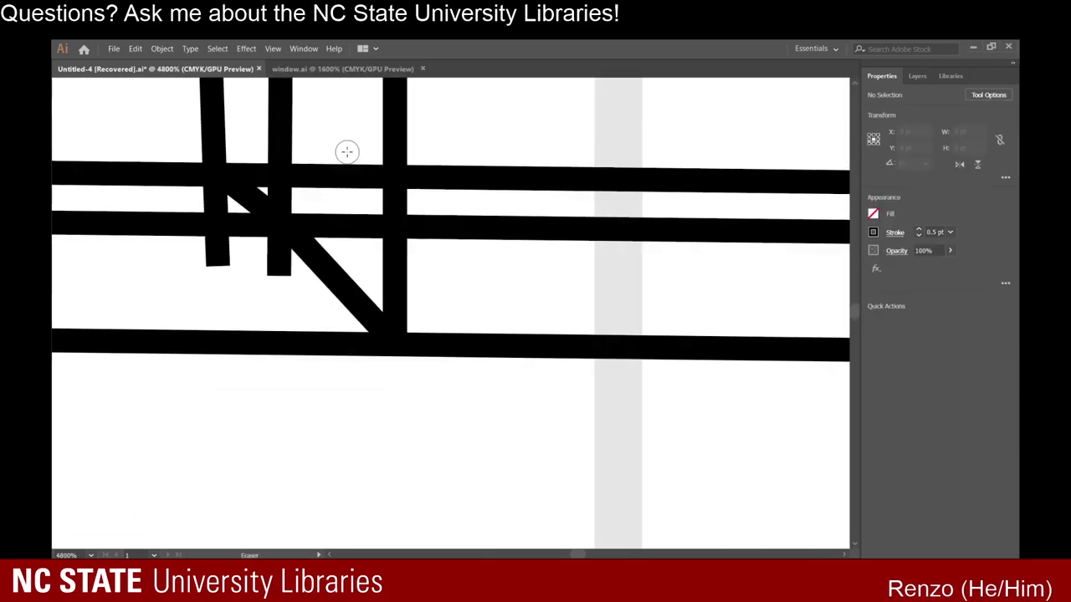
key("ctrl+z")
Delete the innermost vertical edge on the frame's right side.
scroll(335, 184, "down", 2, "alt")
scroll(287, 263, "up", 3)
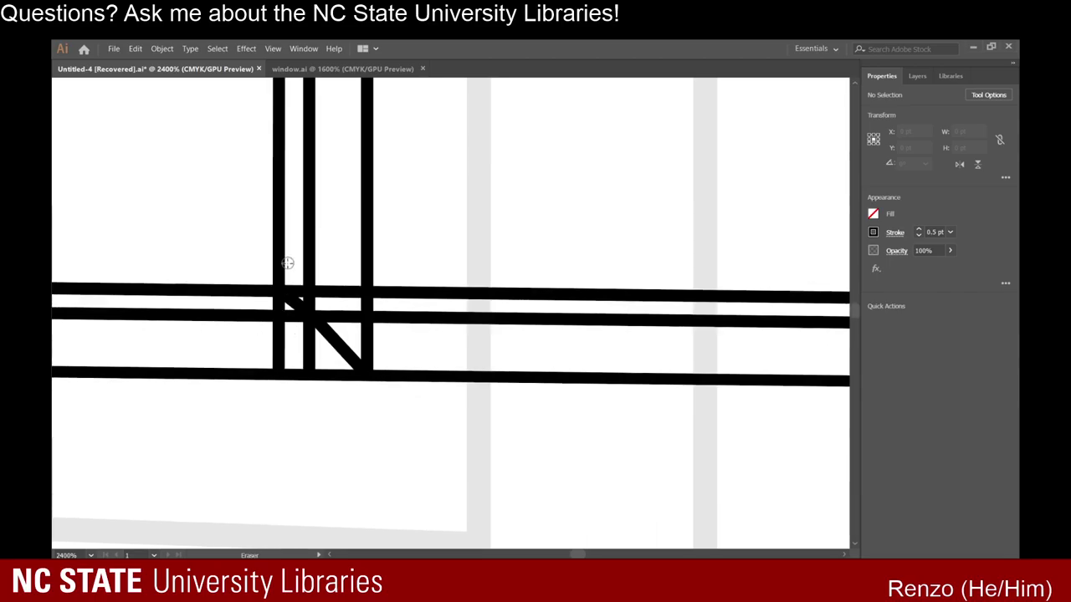
scroll(287, 263, "up", 2)
scroll(284, 310, "down", 1)
key("v")
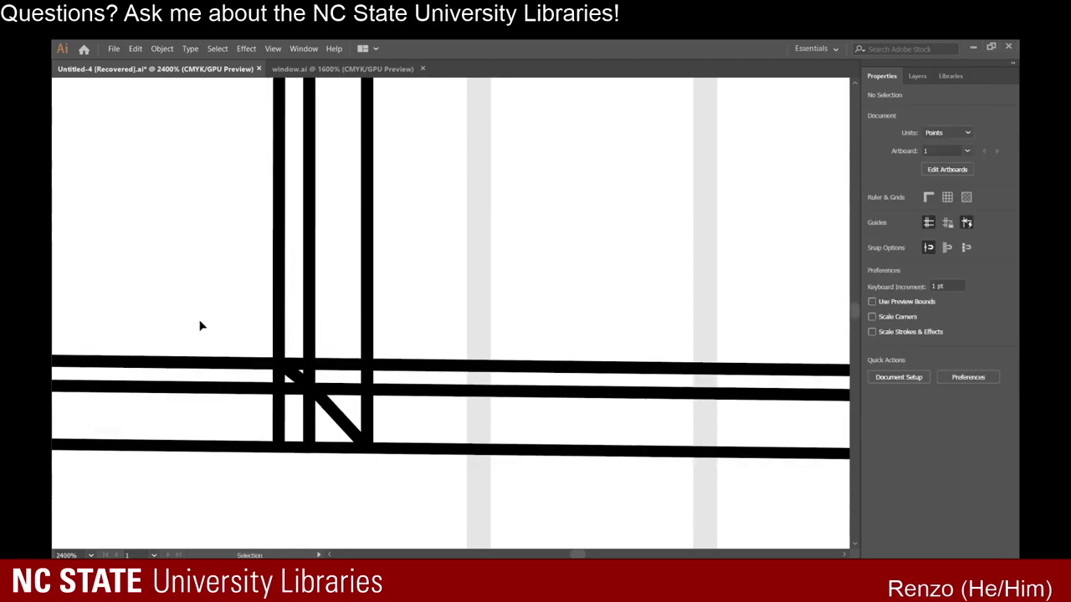
left_click(280, 316)
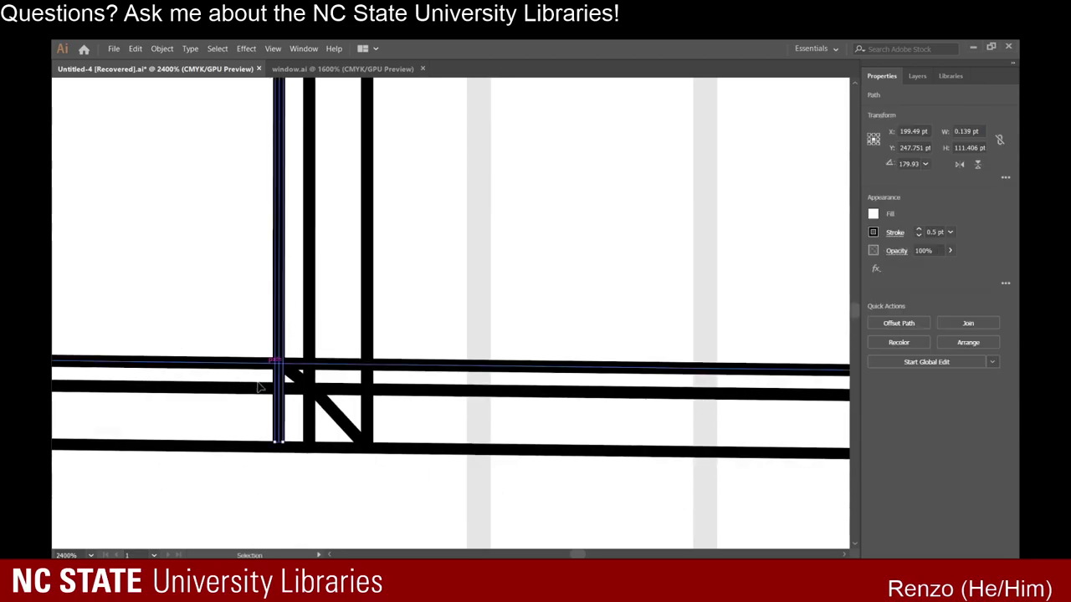
scroll(209, 389, "down", 4)
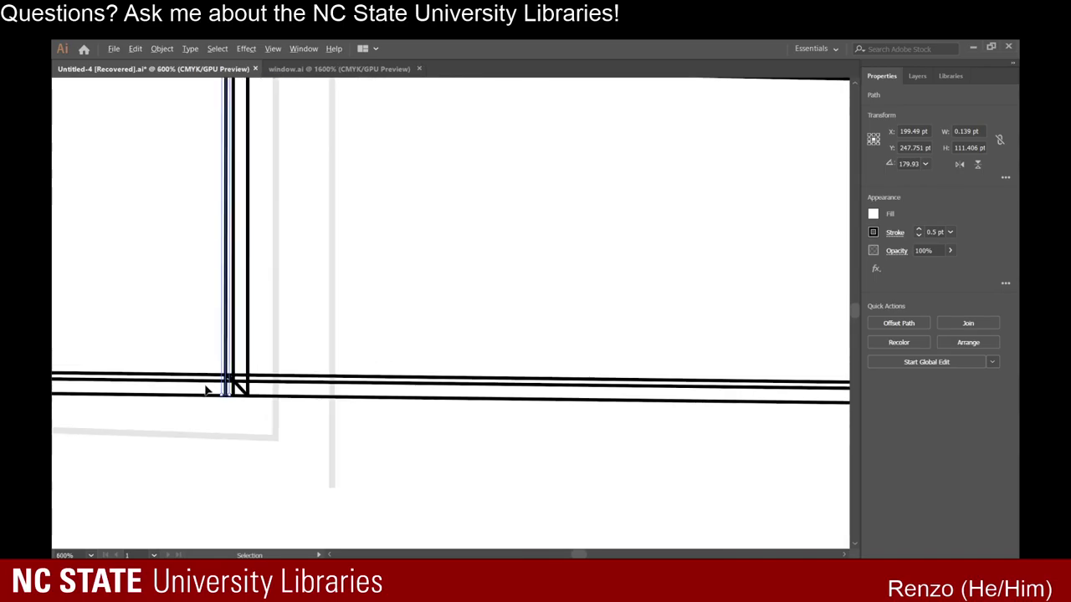
scroll(190, 333, "up", 3)
scroll(192, 334, "down", 1)
scroll(188, 335, "up", 1)
scroll(183, 336, "left", 5)
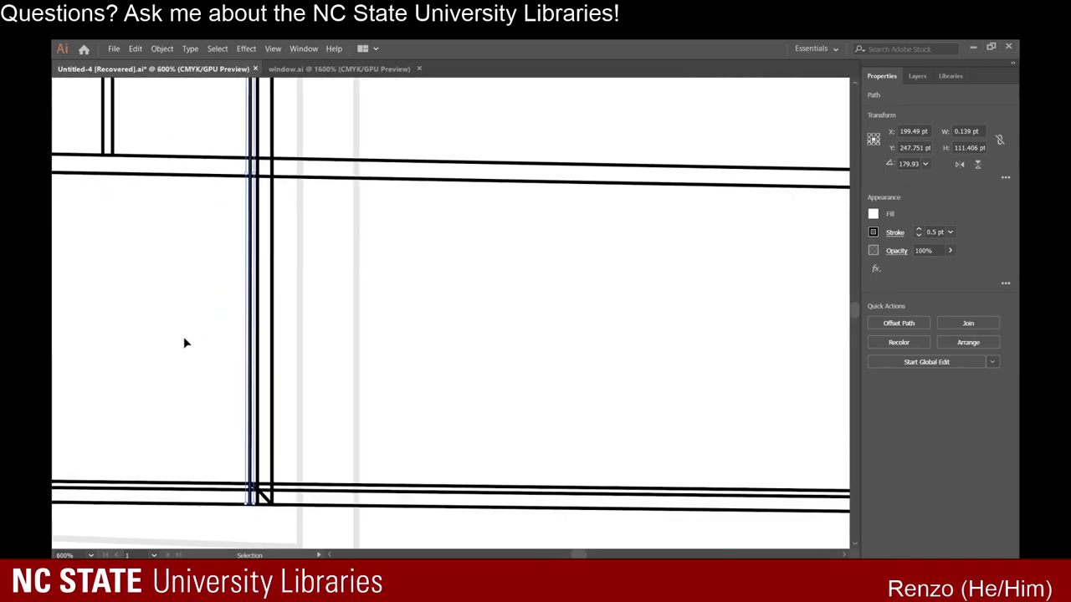
scroll(213, 330, "up", 1)
scroll(213, 329, "up", 4)
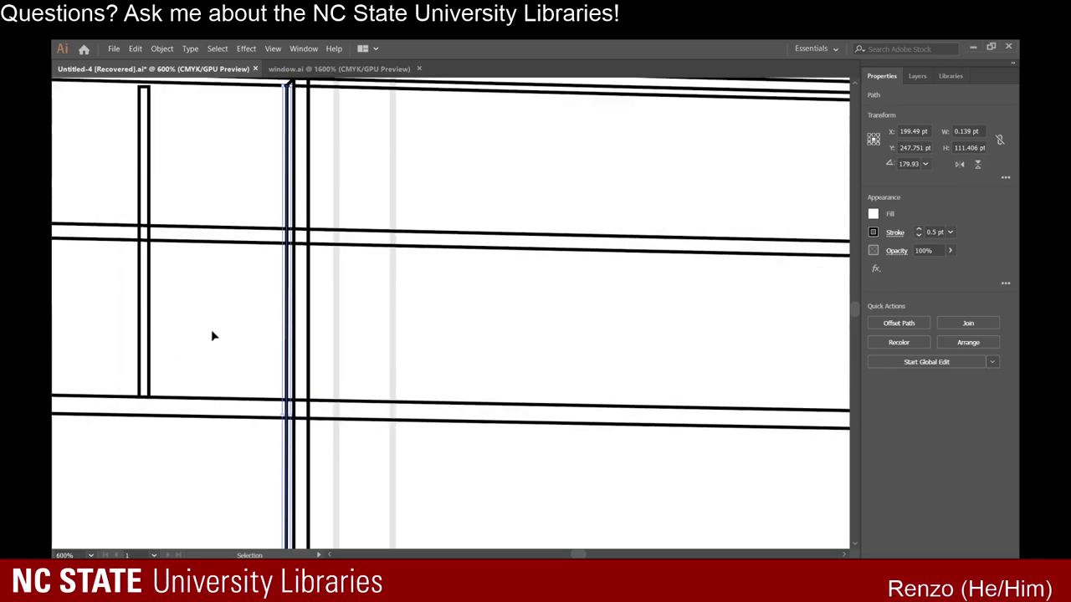
left_click(211, 330)
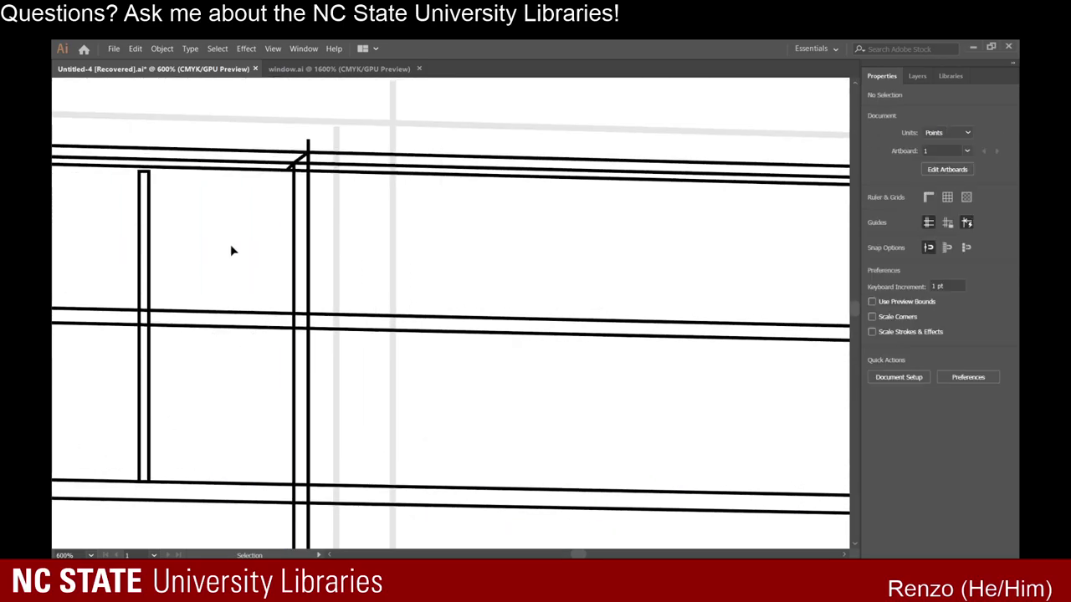
Draw a vertical line about 108 pt long from the frame's upper-right inner corner down to its lower-right inner corner.
key("backslash")
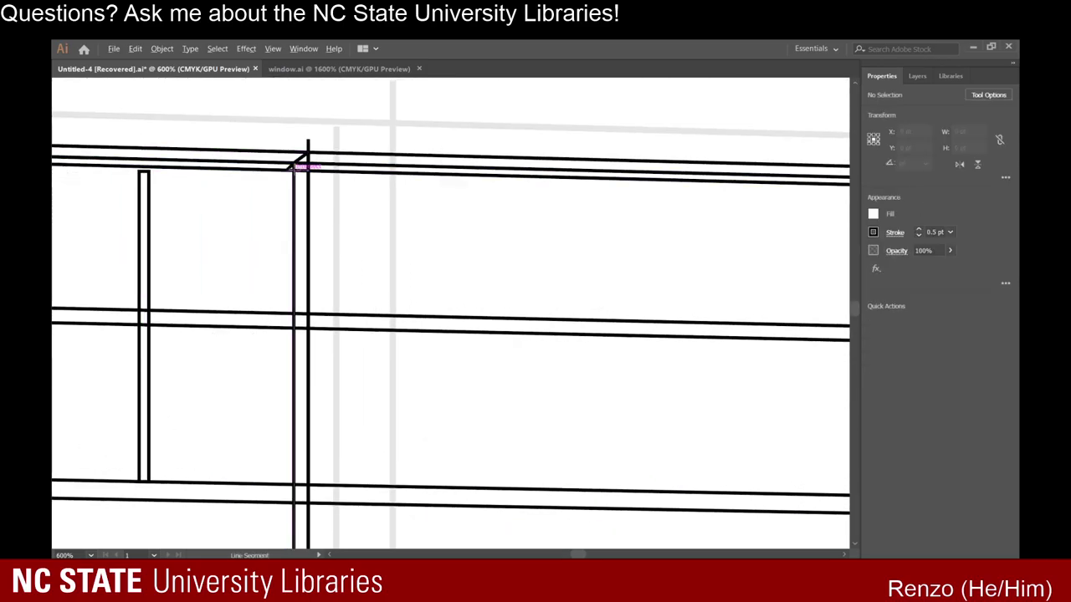
scroll(299, 162, "up", 8)
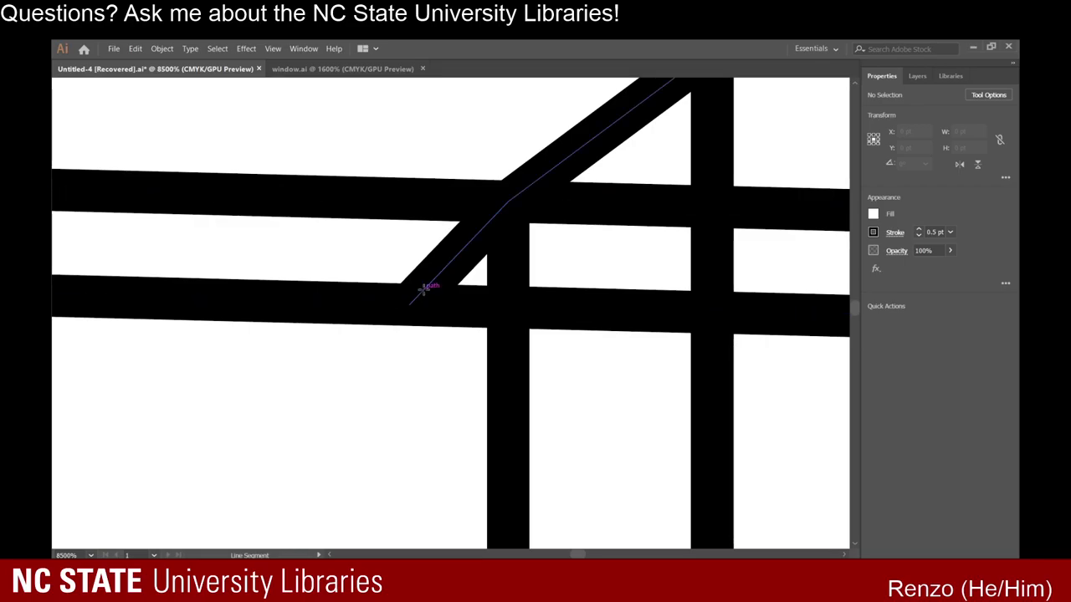
left_click_drag(410, 304, 384, 424)
scroll(405, 414, "down", 2)
scroll(382, 468, "down", 5)
scroll(382, 416, "down", 6)
scroll(384, 424, "down", 7)
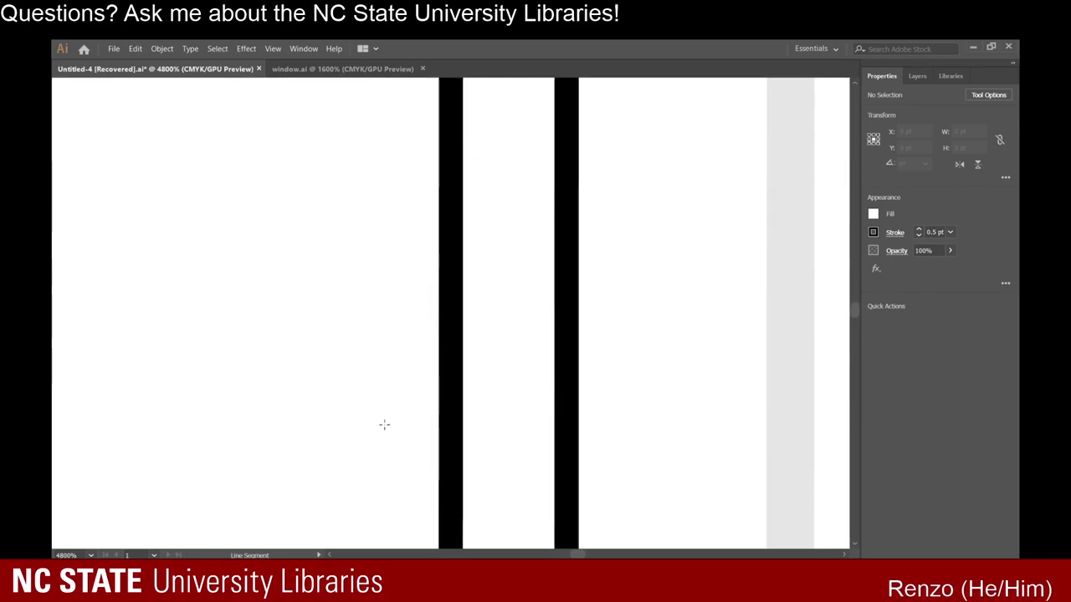
scroll(384, 424, "down", 5)
scroll(383, 425, "down", 3)
mouse_move(383, 425)
left_mouse_down()
mouse_move(360, 444)
mouse_move(371, 472)
mouse_move(421, 450)
mouse_move(427, 476)
left_mouse_up()
scroll(373, 455, "up", 8)
scroll(372, 462, "down", 5)
scroll(370, 462, "down", 5)
scroll(367, 467, "up", 3)
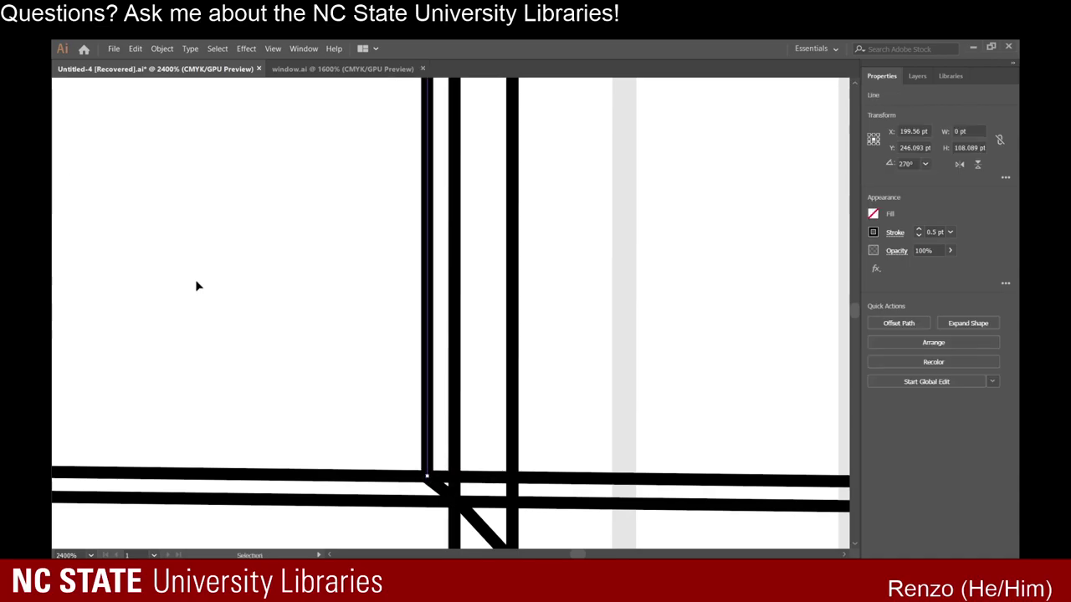
Deselect the new inner vertical and delete the old middle vertical line on the frame's right side.
scroll(197, 282, "down", 2)
left_click(334, 334)
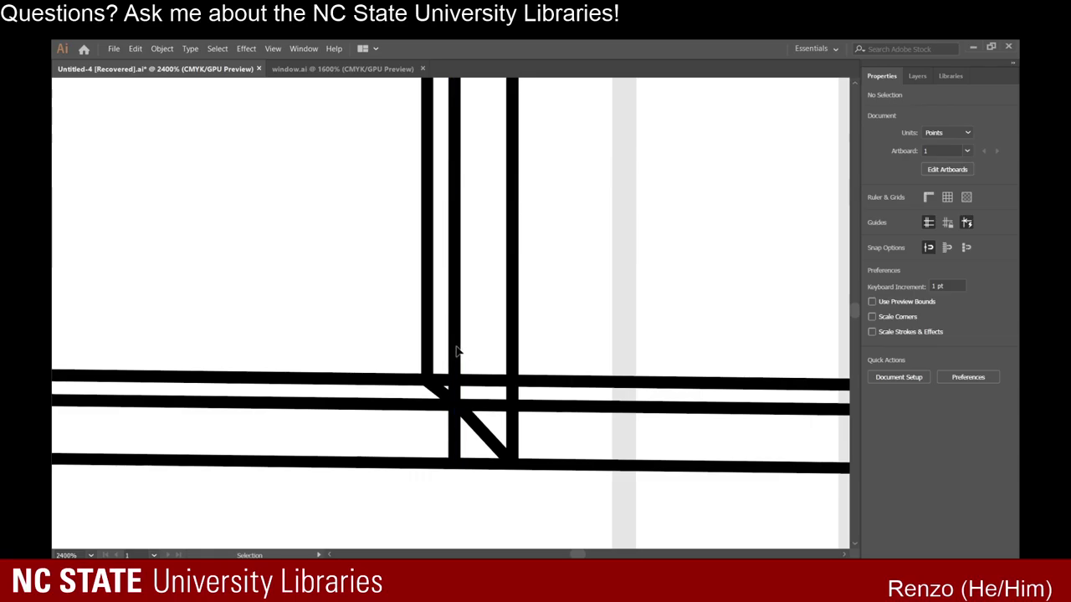
left_click(456, 351)
key("Delete")
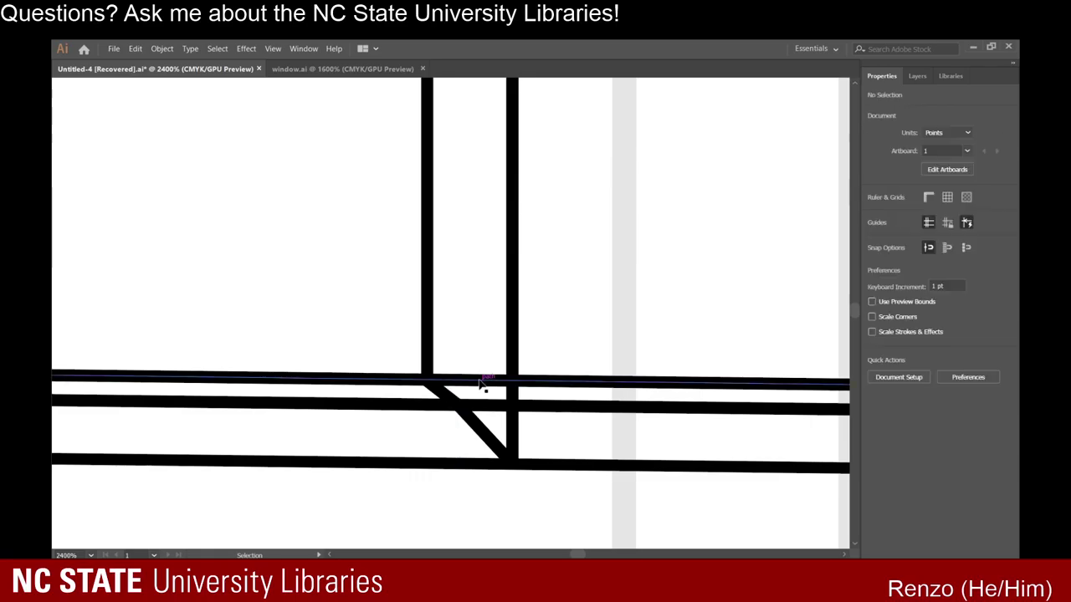
Draw a vertical line from the frame's upper-right middle corner down to its lower-right middle corner, and deselect it.
scroll(481, 384, "down", 3)
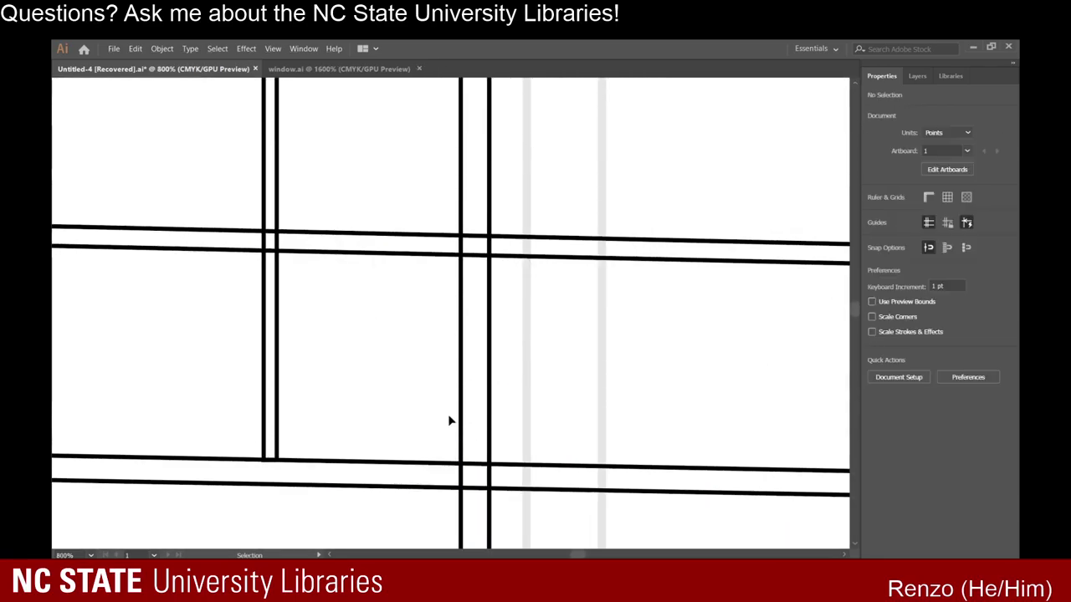
scroll(449, 421, "up", 3)
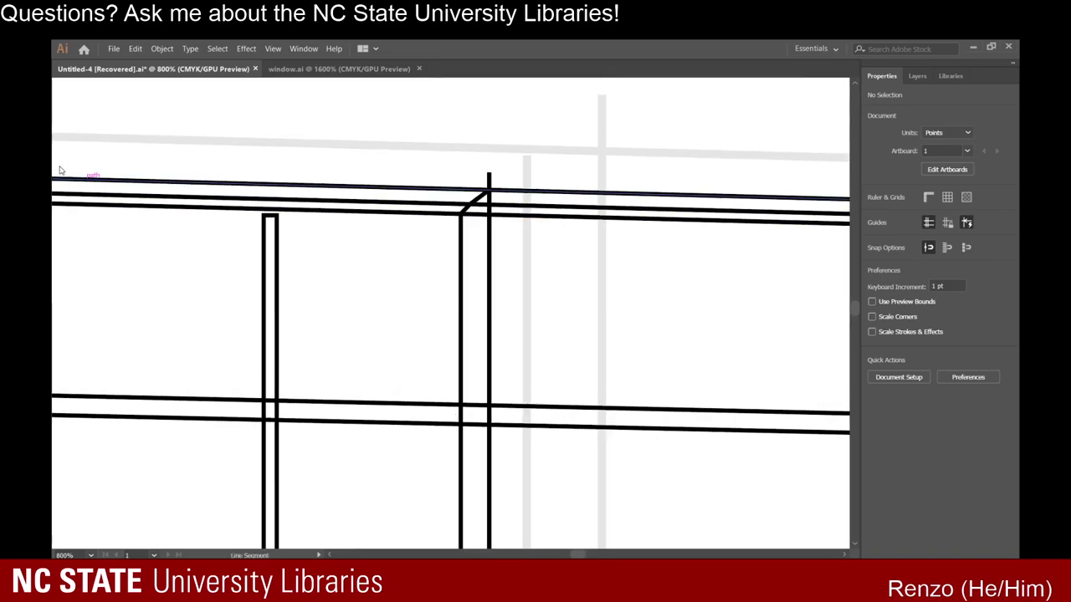
scroll(462, 228, "up", 4)
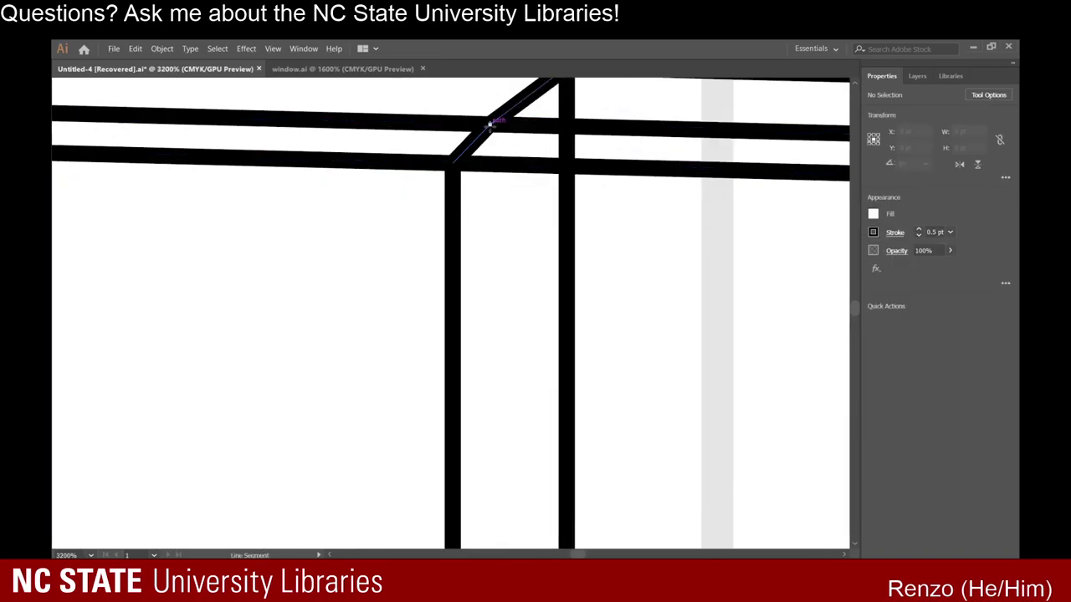
left_click_drag(490, 125, 490, 221)
key("ctrl+z")
left_click_drag(489, 122, 491, 432)
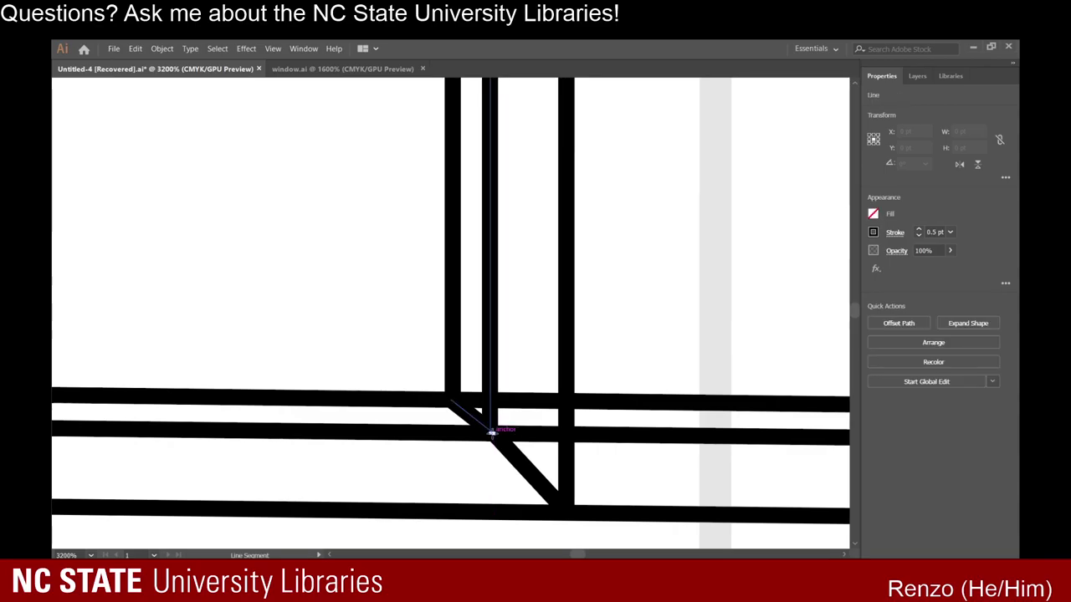
left_click(240, 236)
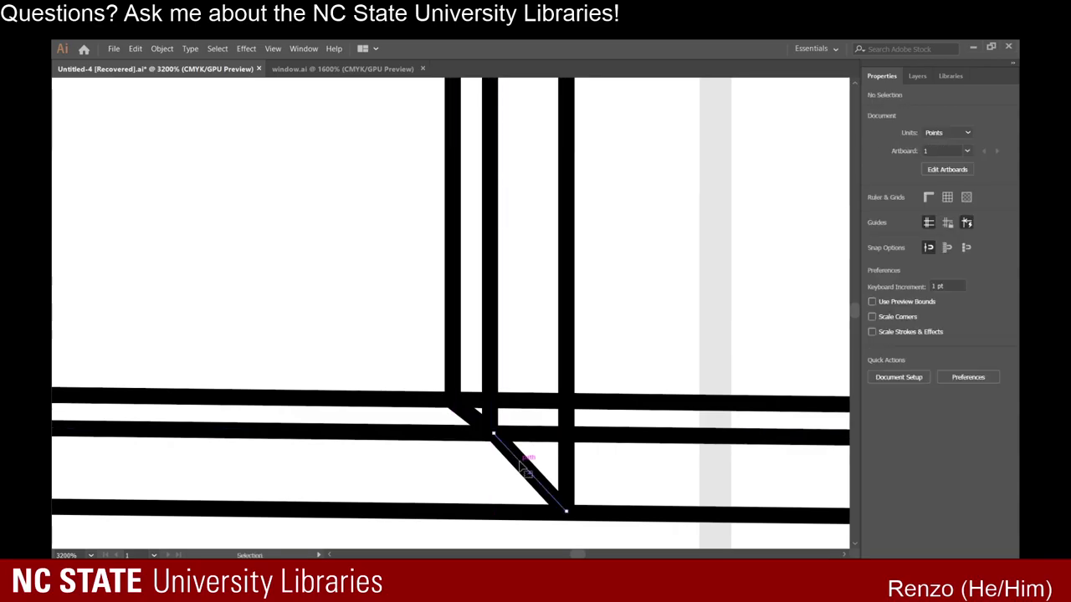
Replace the lower-right outer diagonal with a new line about 2.3 pt wide and 2.5 pt high, from the middle corner to the outer corner.
left_click(523, 469)
key("Delete")
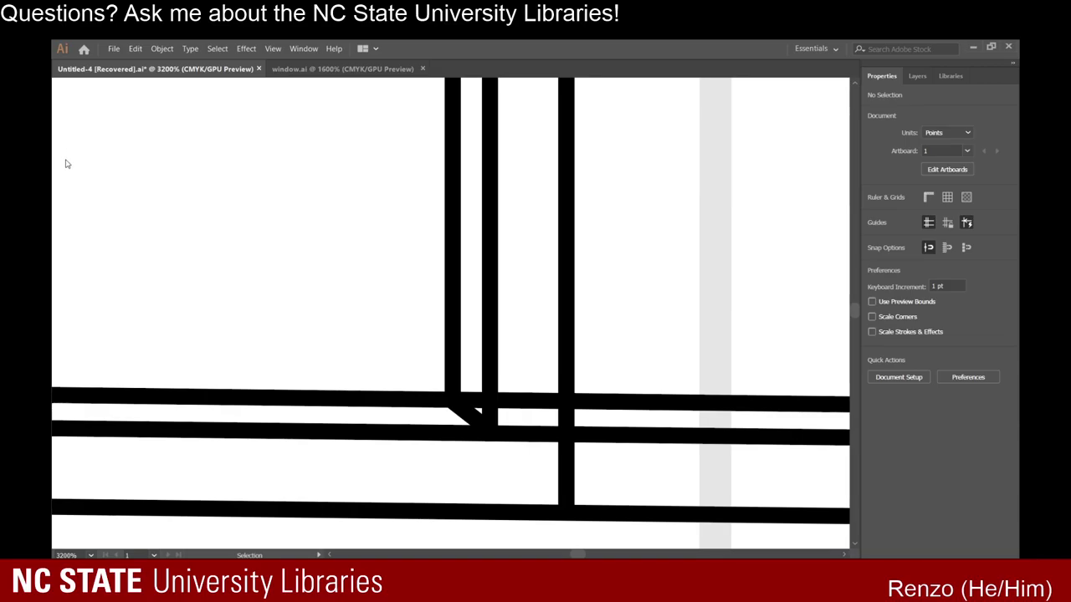
key("backslash")
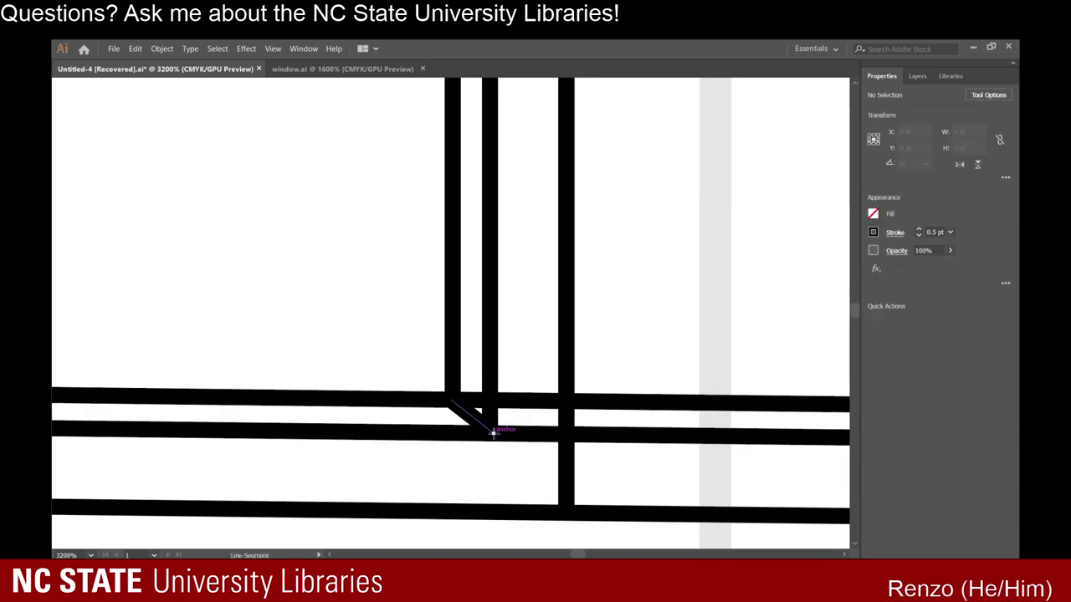
left_click_drag(493, 433, 567, 510)
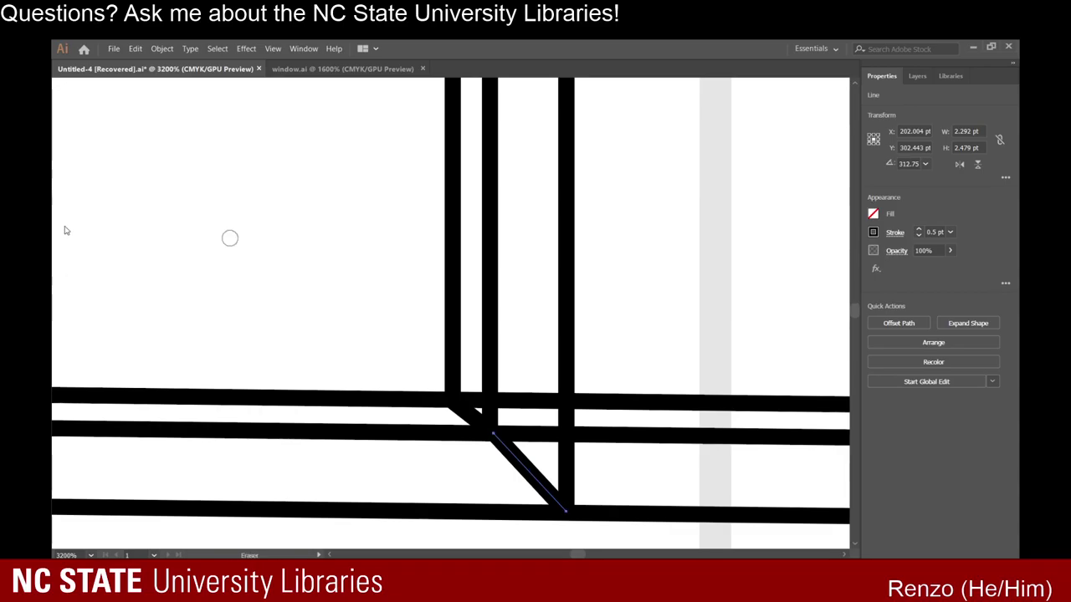
Try to erase the uppermost bottom edge's overrun between the middle and outer right verticals, undo the stroke, and deselect the diagonal.
left_click_drag(530, 374, 529, 419)
key("ctrl+z")
left_click(813, 223)
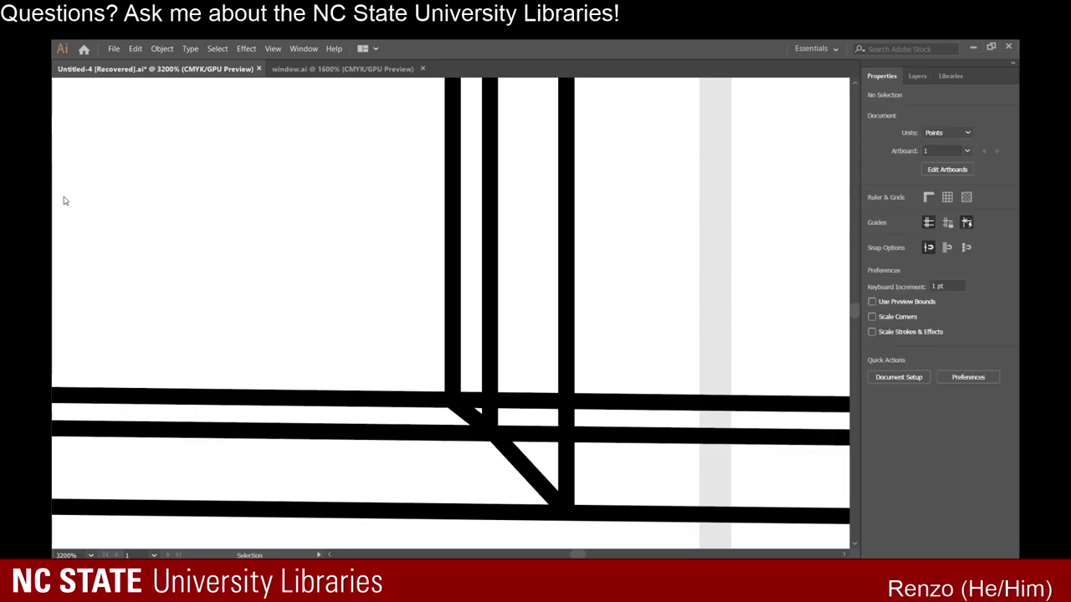
Try to erase part of the overrunning inner horizontal line near the window frame's lower-right corner, and undo the eraser strokes.
key("shift+e")
left_click_drag(677, 385, 634, 453)
key("ctrl+z")
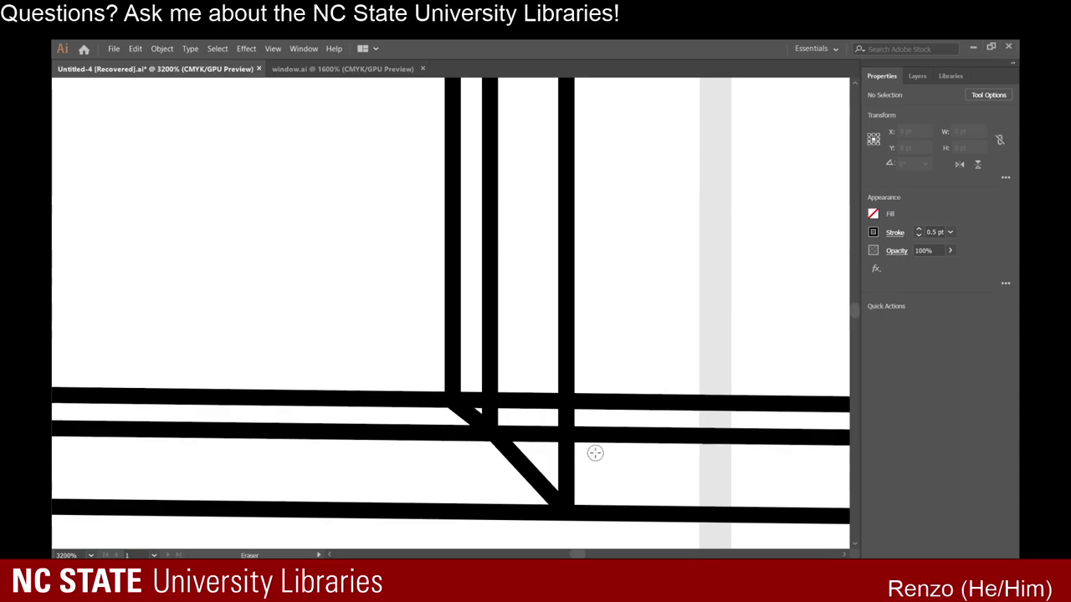
scroll(453, 399, "up", 3)
scroll(454, 417, "down", 2)
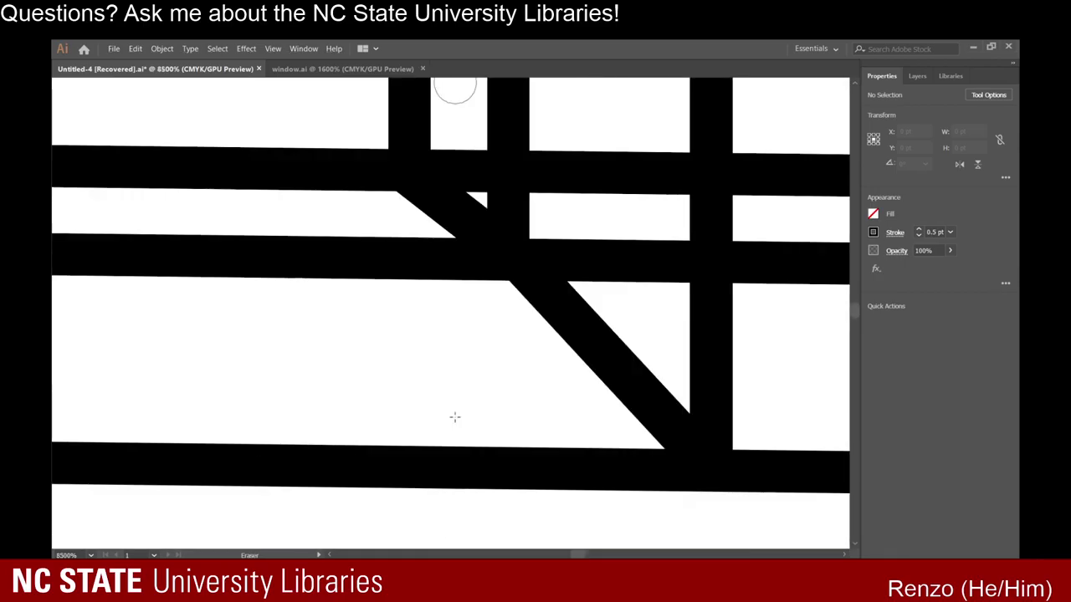
scroll(458, 341, "up", 1)
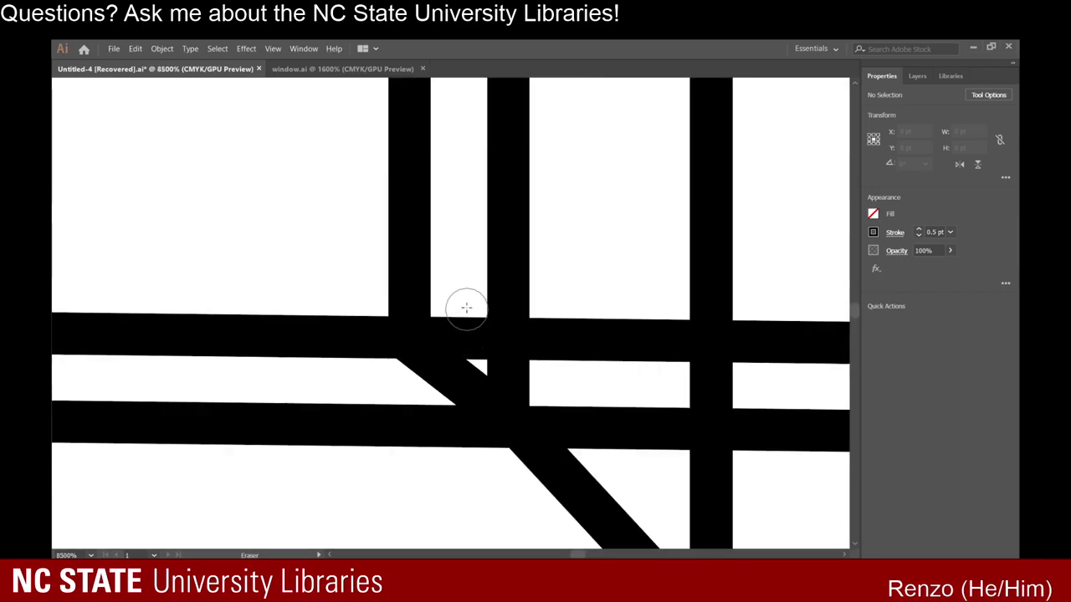
left_click(468, 321)
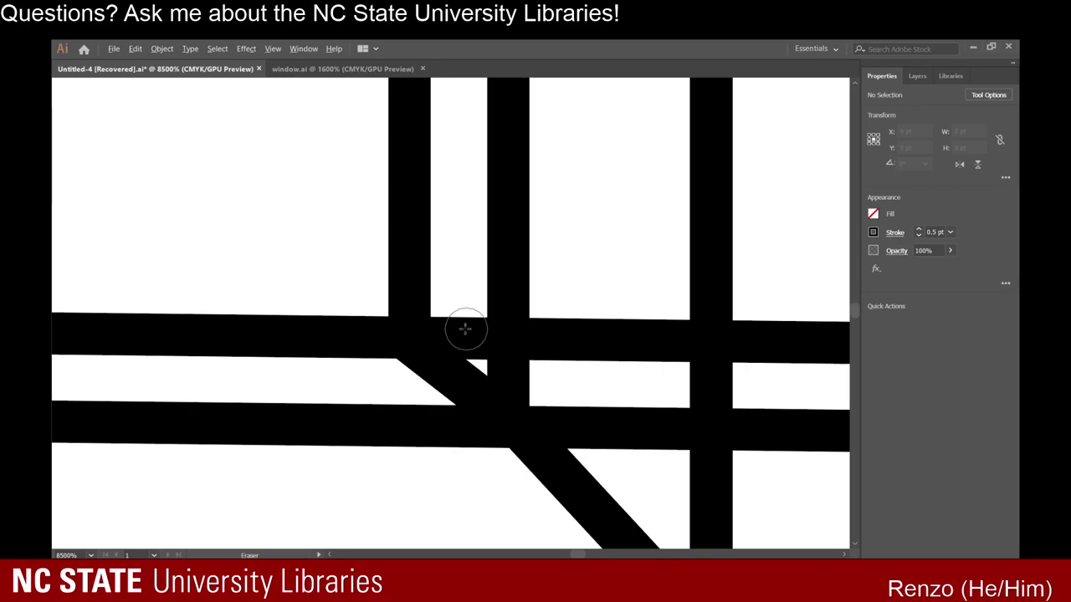
scroll(456, 334, "up", 2)
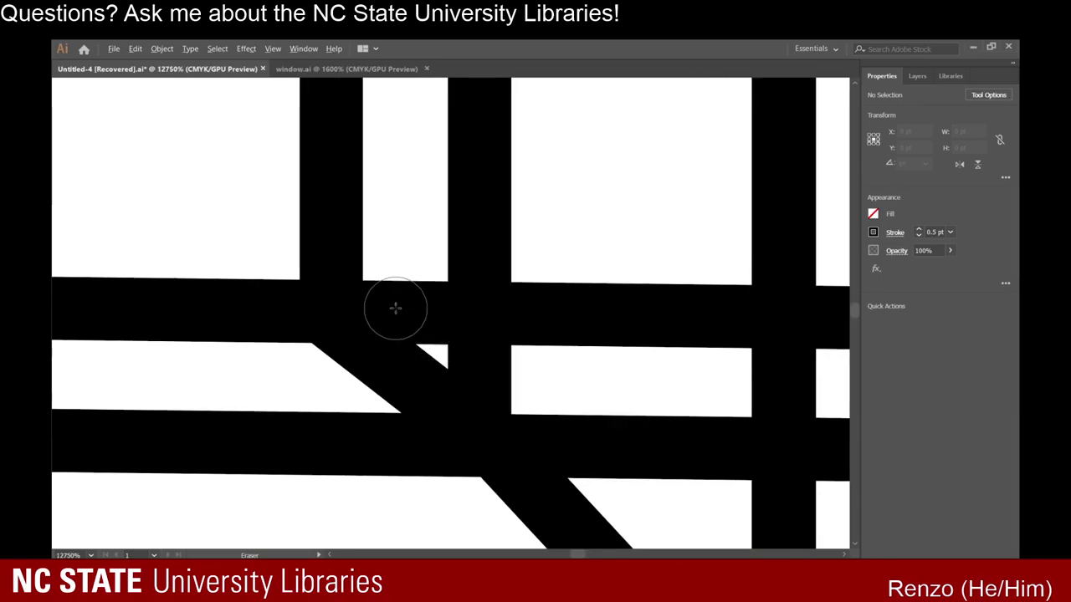
scroll(396, 309, "down", 4)
scroll(445, 298, "up", 3)
left_click_drag(453, 291, 455, 326)
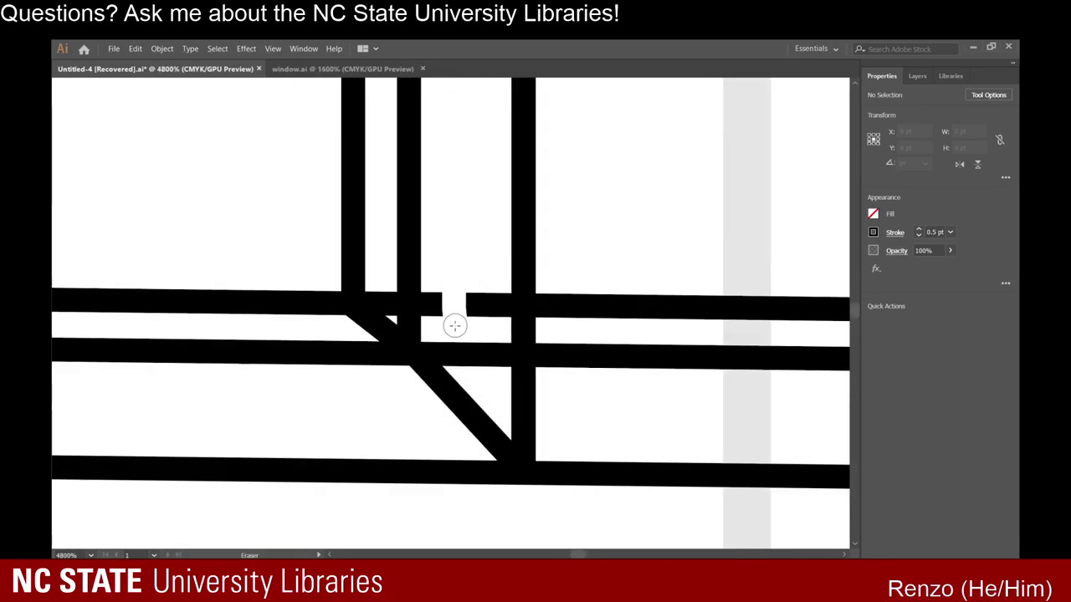
key("ctrl+z")
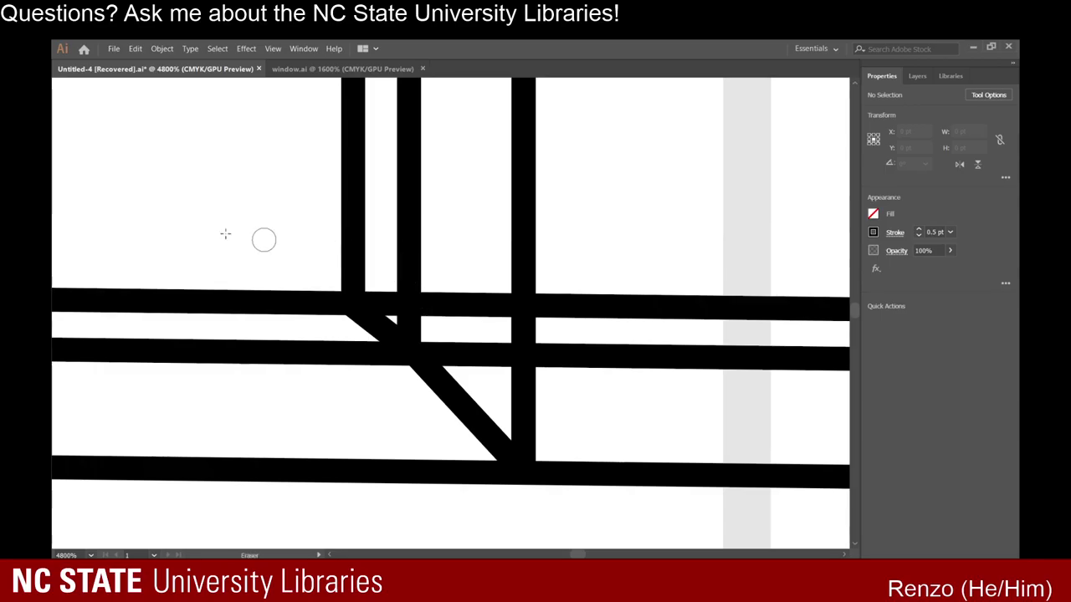
Set the stroke weight of the inner horizontal line along the window frame's bottom edge to 0.25 pt.
key("v")
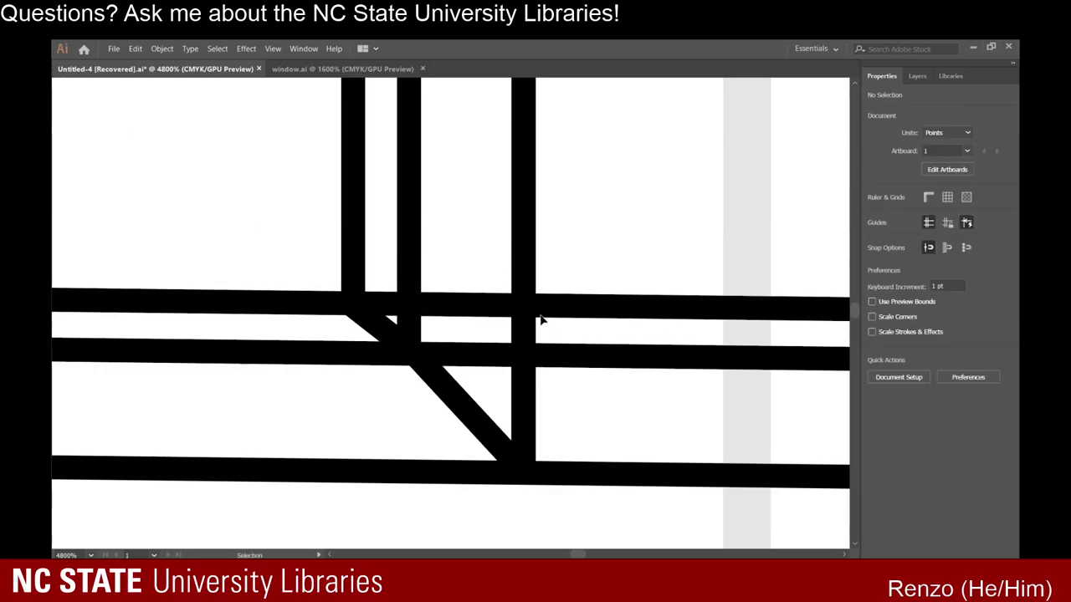
left_click(527, 308)
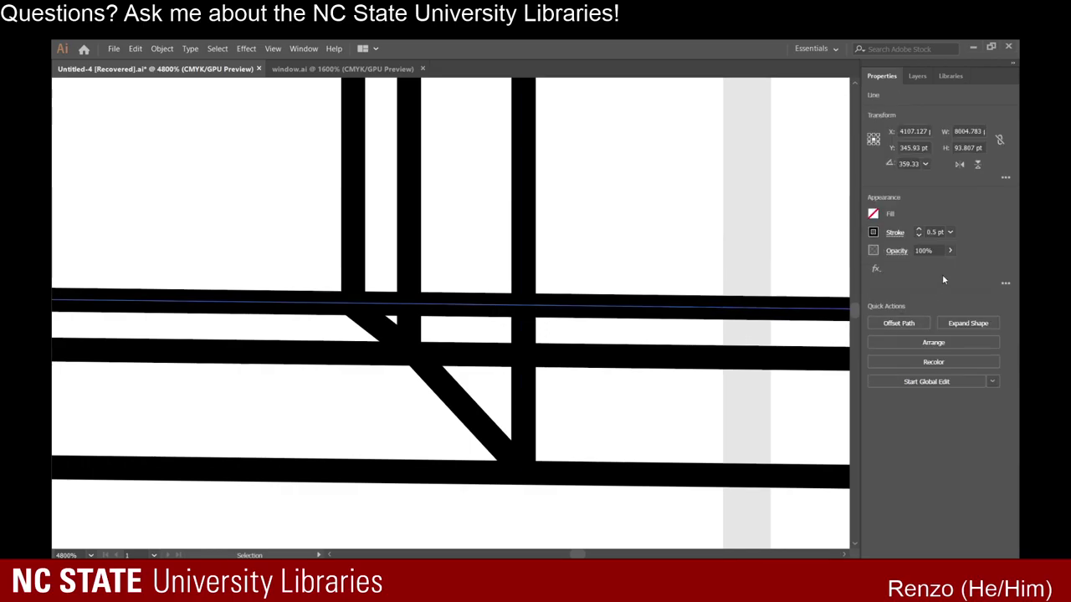
left_click(920, 236)
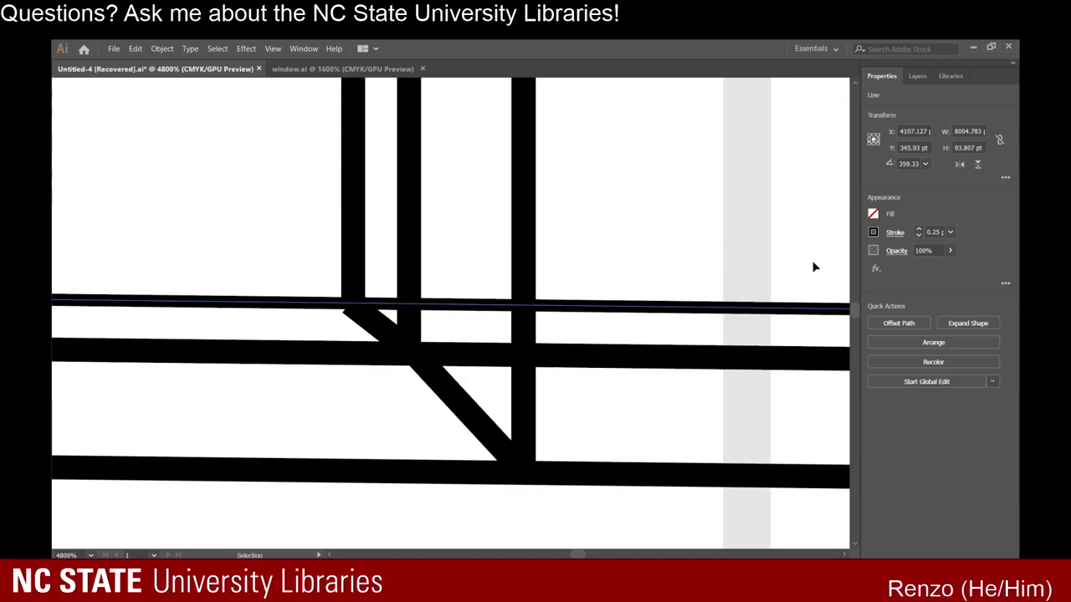
left_click(753, 274)
Try stroke weights of 2 pt and 0.5 pt on the same horizontal line, and restore it to 0.25 pt.
left_click(469, 326)
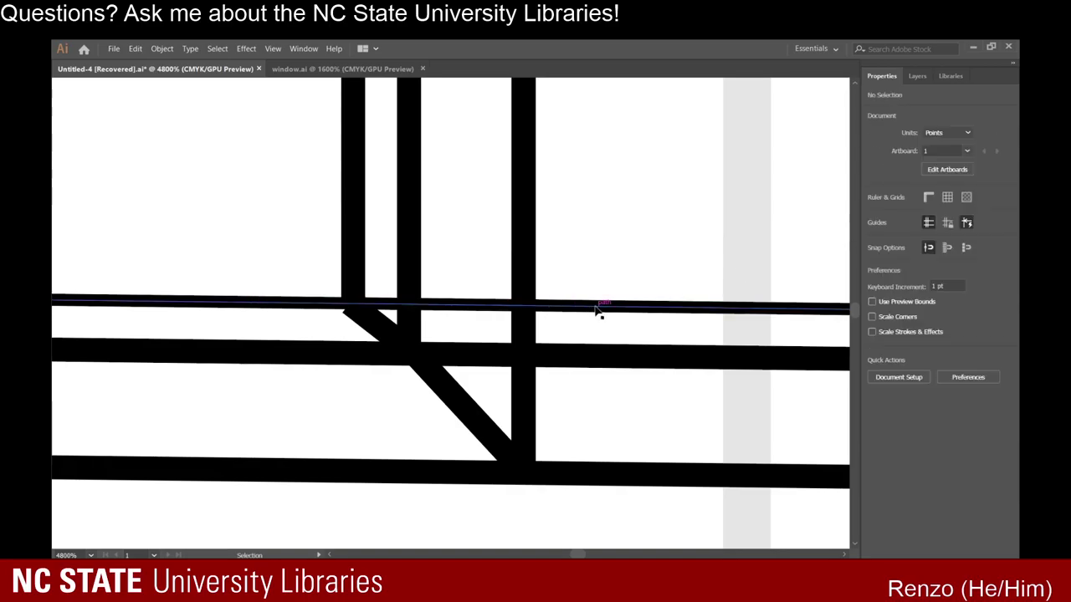
left_click(598, 311)
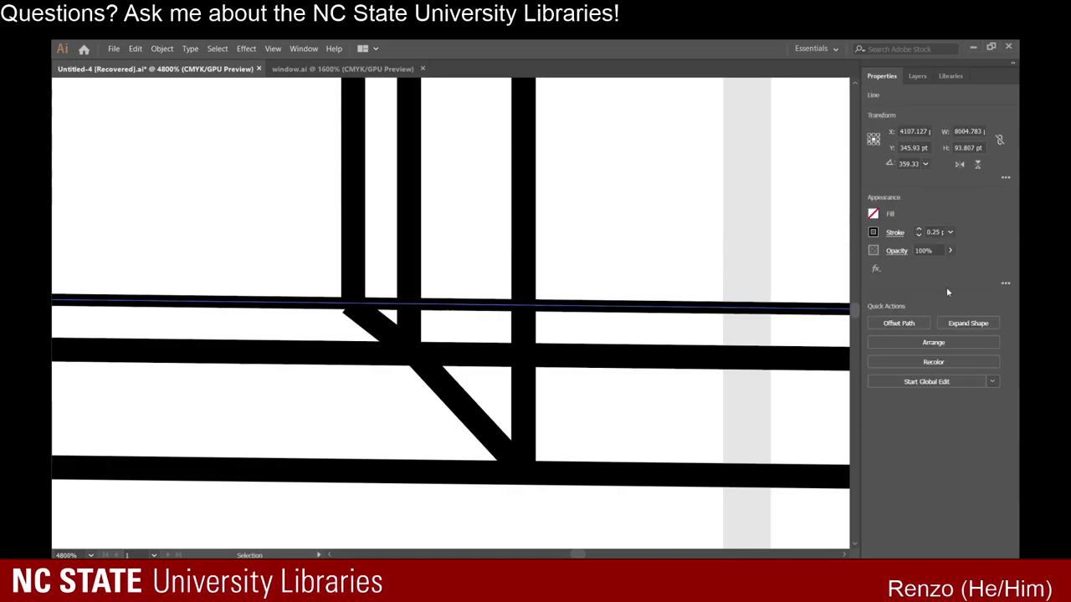
left_click(918, 232)
left_click(918, 230)
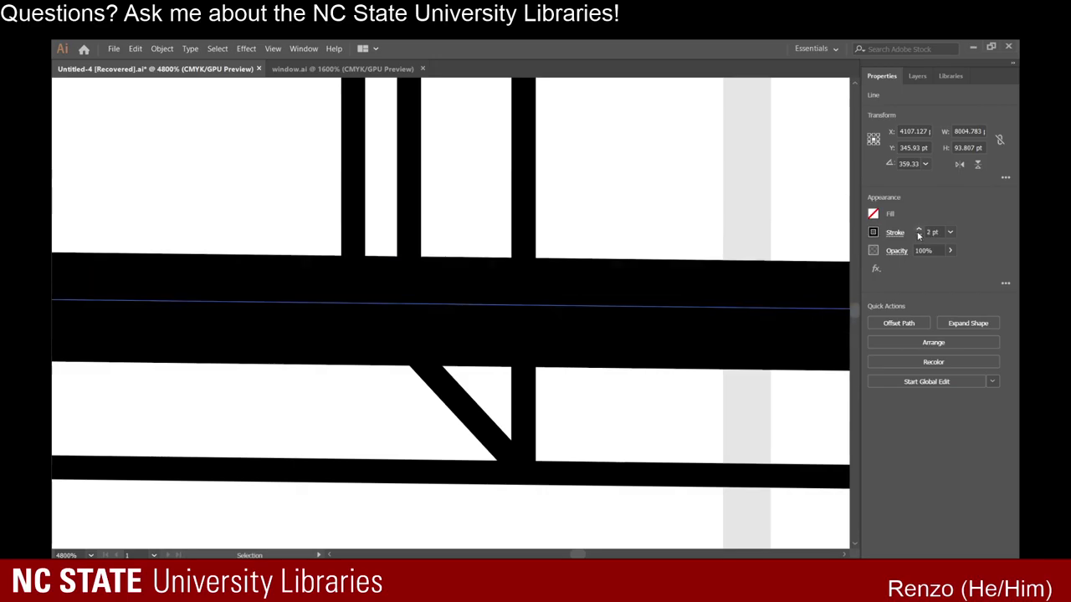
left_click(919, 236)
left_click(919, 235)
left_click(918, 236)
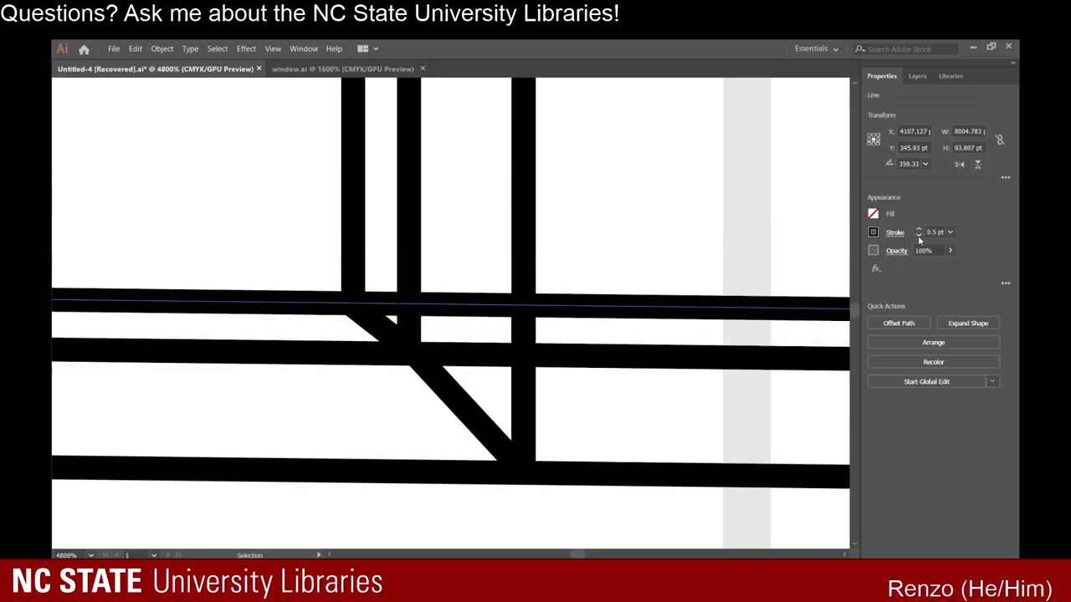
left_click(935, 231)
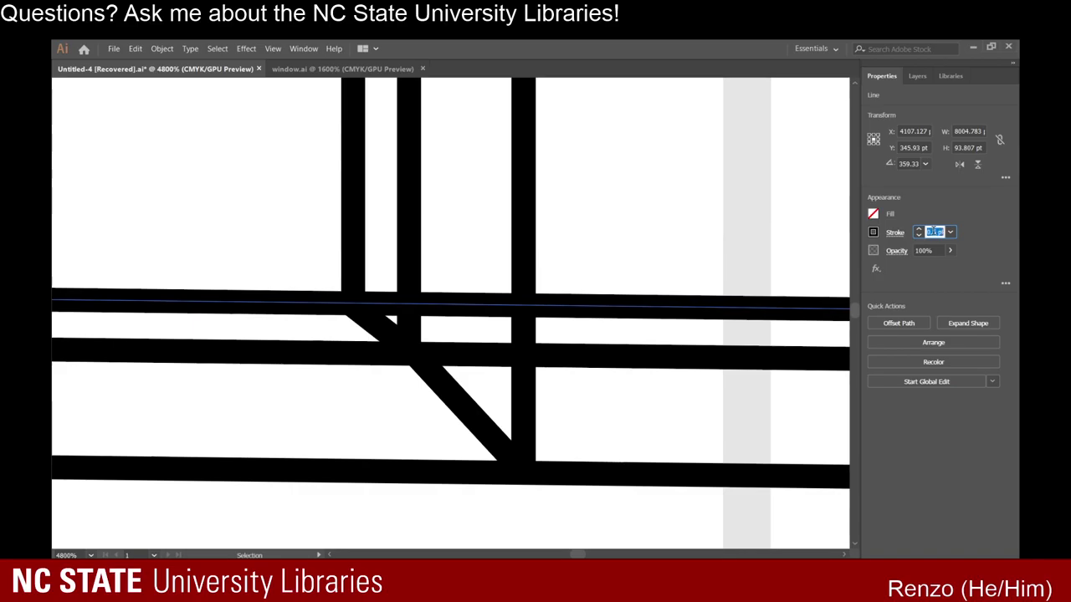
type("0.25")
key("Return")
left_click(815, 248)
Draw a line about 95 pt long over the thin line, from the frame's lower-left inner corner to its lower-right inner corner.
left_click_drag(335, 321, 382, 368)
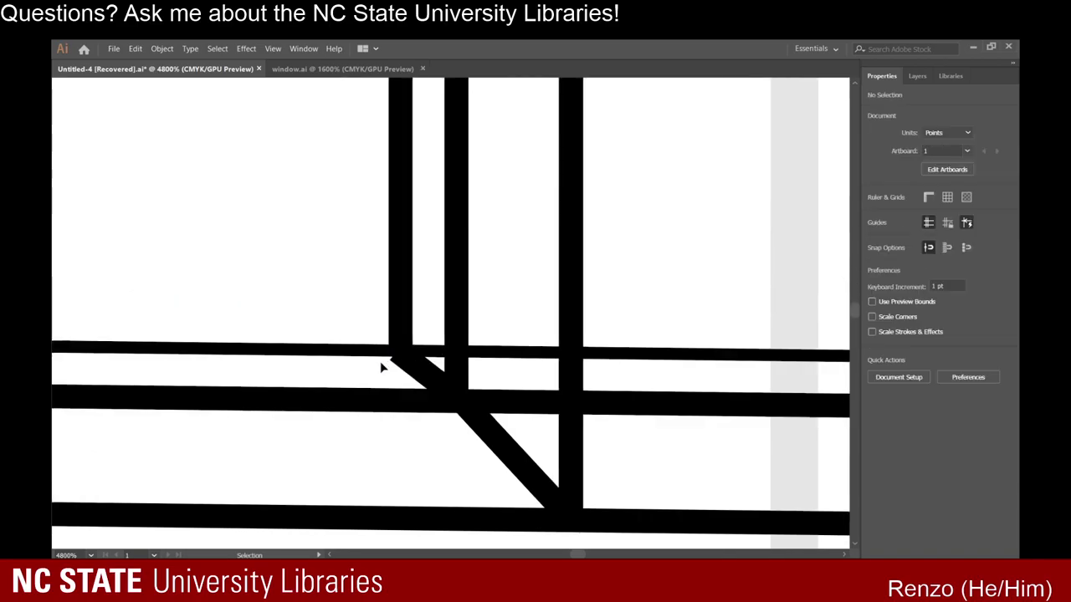
scroll(380, 367, "left", 10)
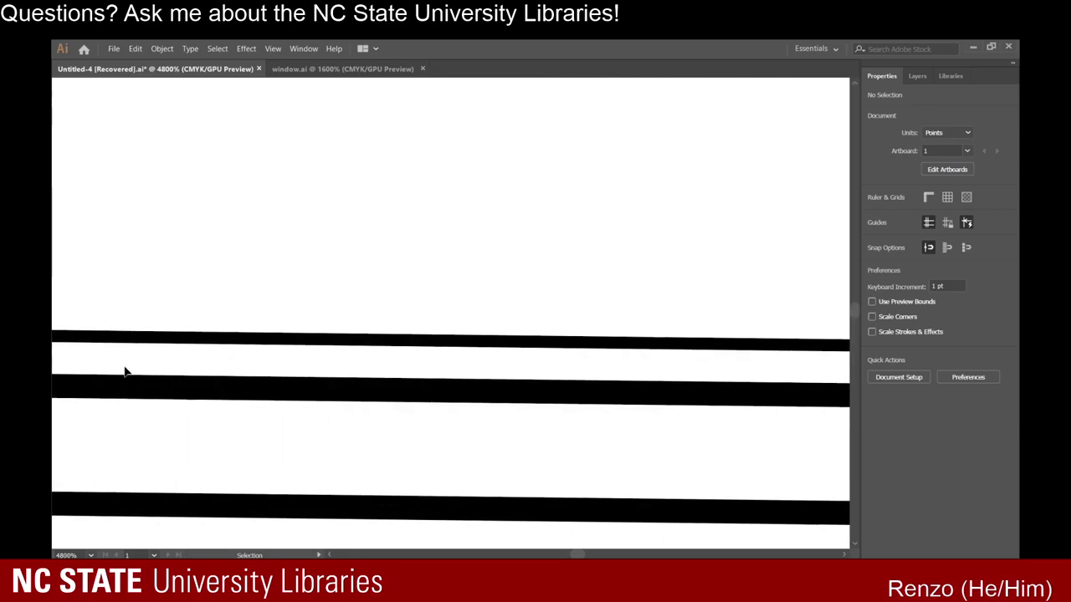
scroll(124, 371, "down", 4)
scroll(352, 379, "left", 3)
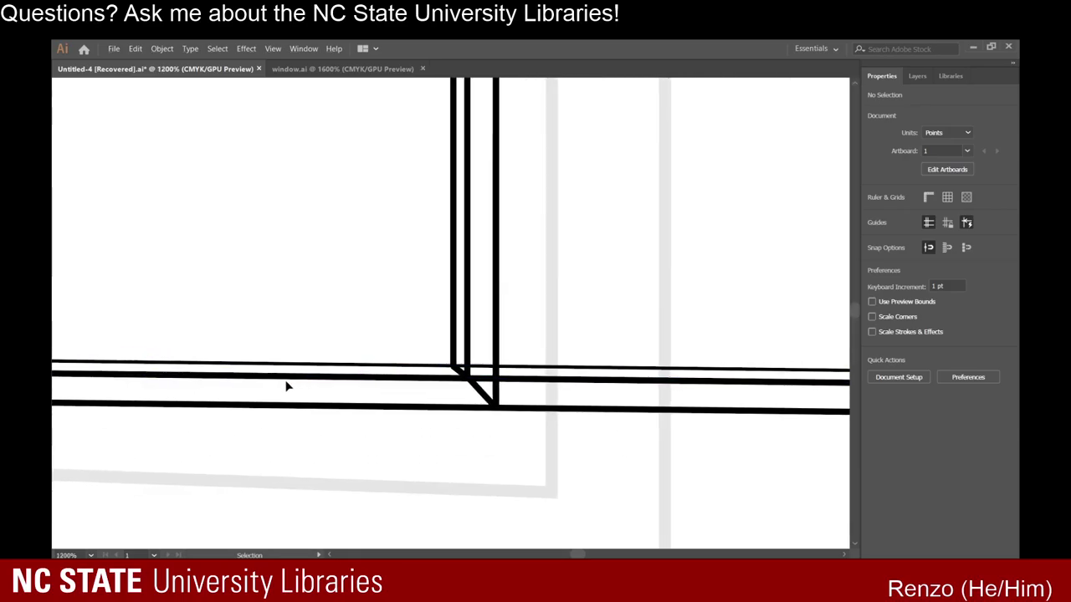
scroll(286, 386, "left", 8)
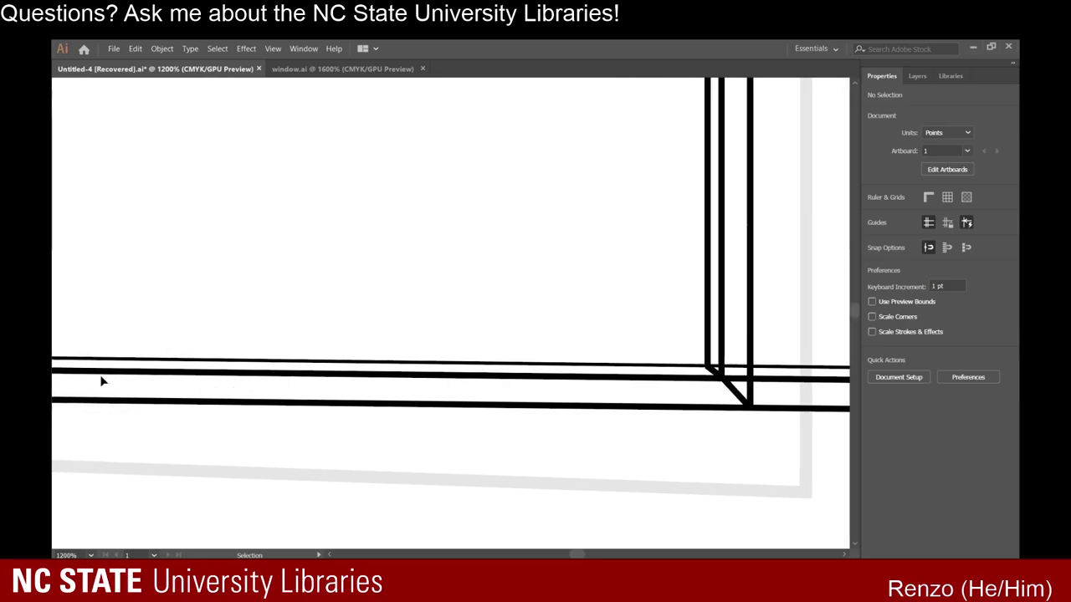
scroll(101, 381, "left", 8)
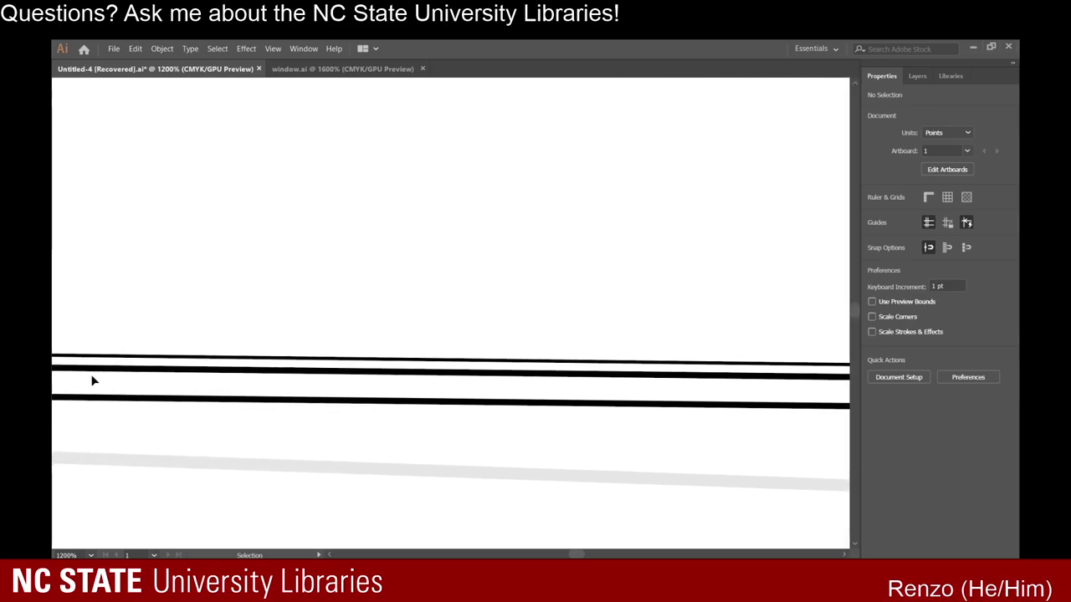
scroll(232, 366, "down", 2)
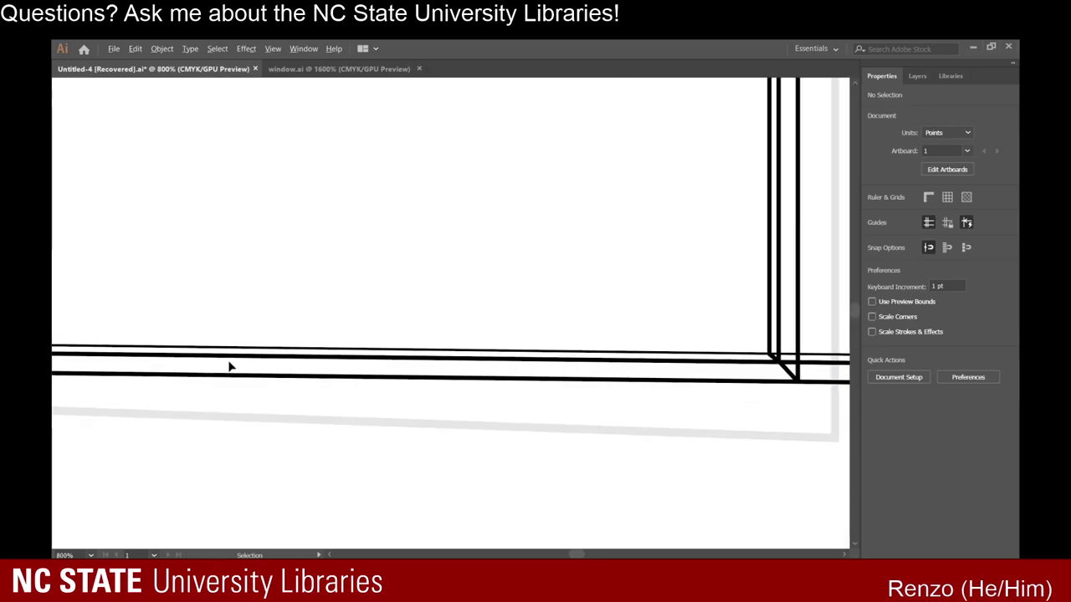
scroll(139, 351, "down", 2)
scroll(134, 350, "up", 5)
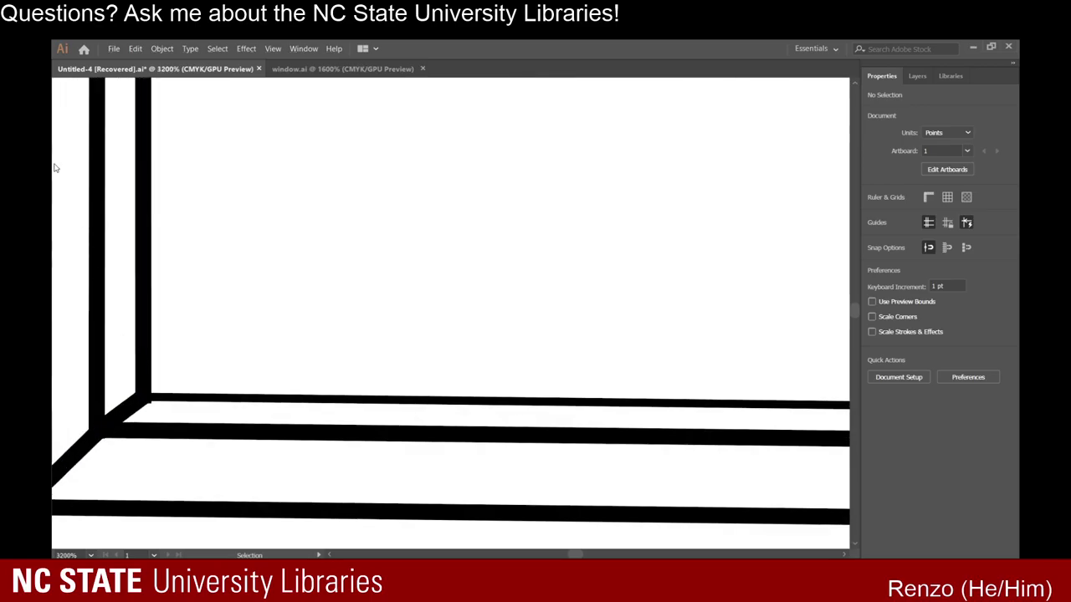
key("backslash")
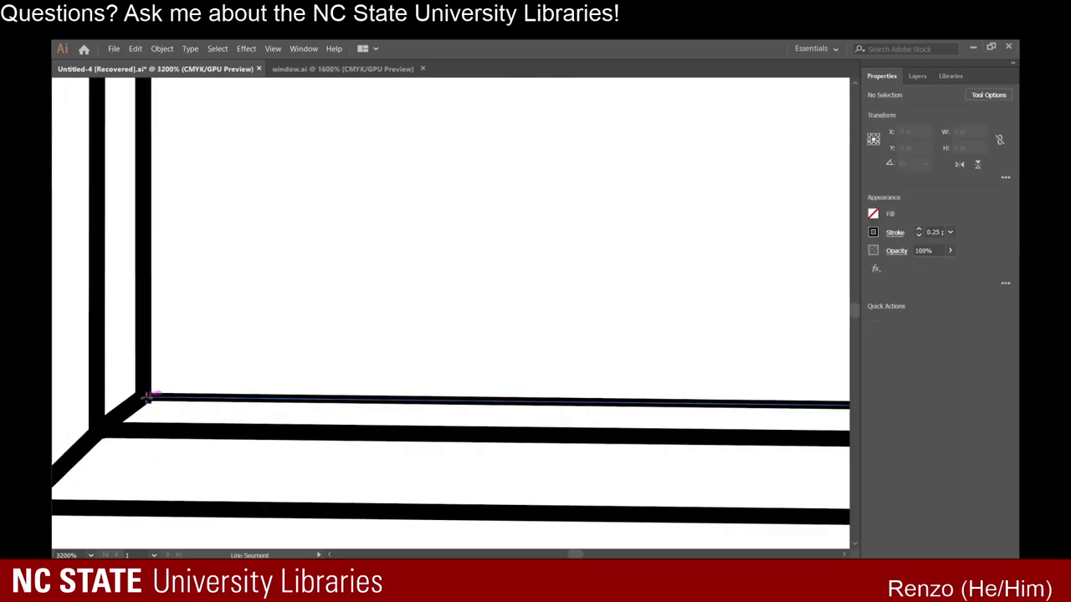
mouse_move(147, 397)
left_mouse_down()
mouse_move(710, 431)
mouse_move(631, 385)
mouse_move(555, 402)
mouse_move(637, 401)
mouse_move(527, 360)
mouse_move(662, 401)
mouse_move(600, 401)
mouse_move(706, 422)
mouse_move(690, 401)
mouse_move(683, 410)
mouse_move(557, 411)
mouse_move(597, 455)
left_mouse_up()
scroll(710, 431, "down", 1)
scroll(555, 402, "down", 6)
scroll(611, 386, "right", 3)
scroll(662, 401, "right", 3)
scroll(691, 401, "up", 6)
scroll(557, 411, "up", 1)
scroll(562, 417, "down", 1)
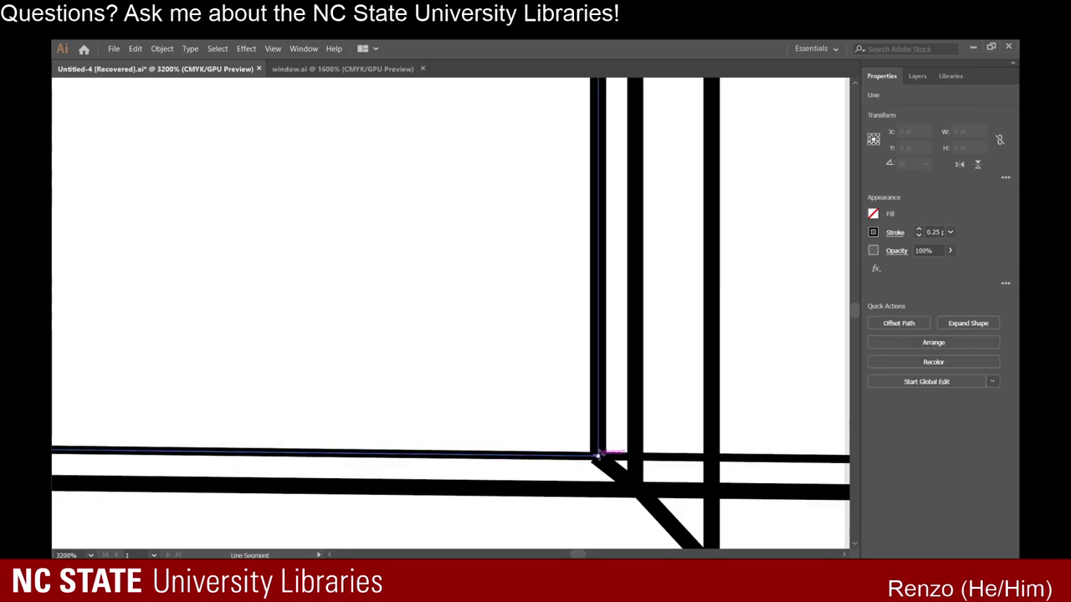
Set the new line segment's stroke weight to 0.75 pt.
left_click(919, 230)
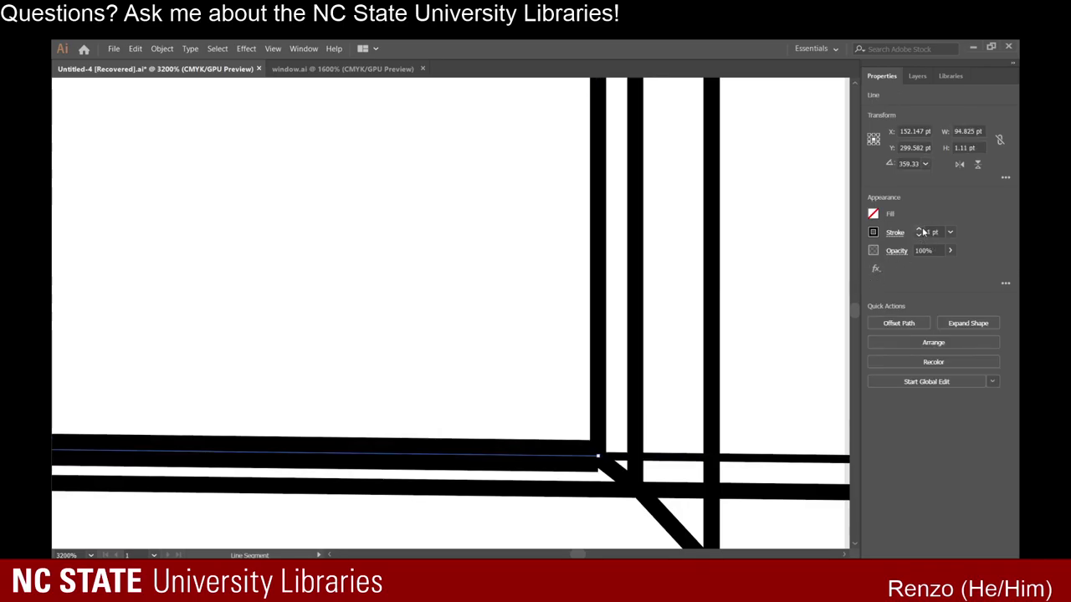
left_click(919, 236)
left_click(920, 236)
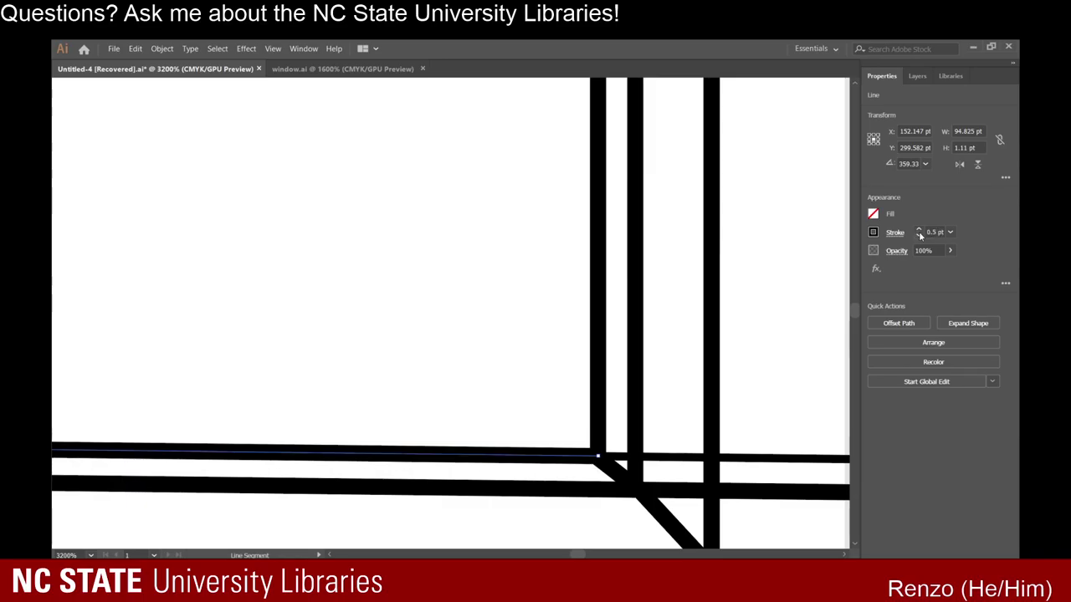
left_click(919, 230)
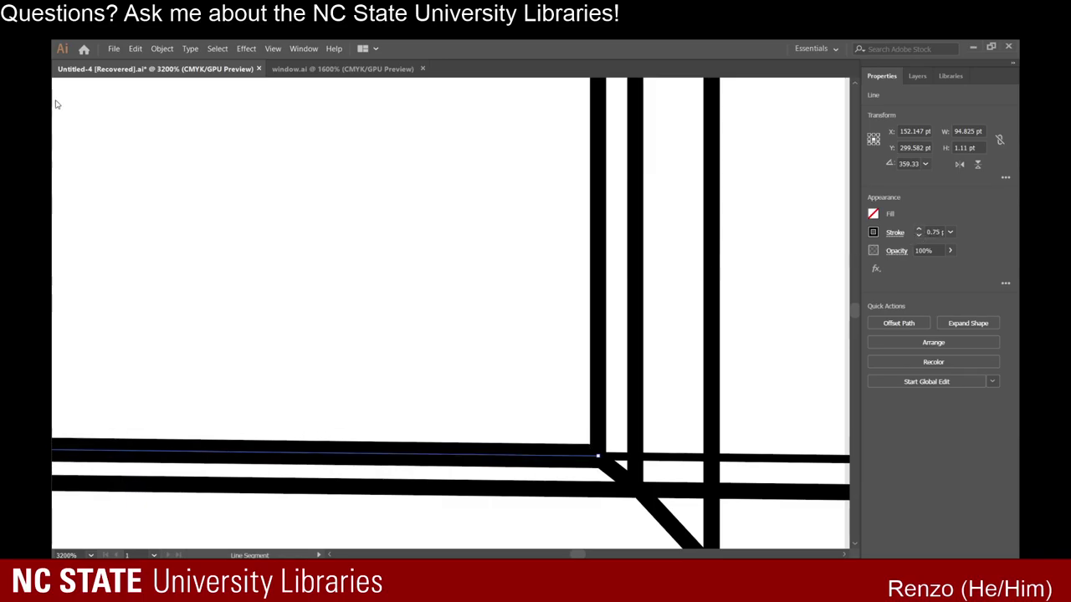
Delete the original thin line that overruns the frame's lower-right inner corner.
key("shift+e")
left_click(58, 108)
left_click(772, 449)
left_click(770, 460)
key("Delete")
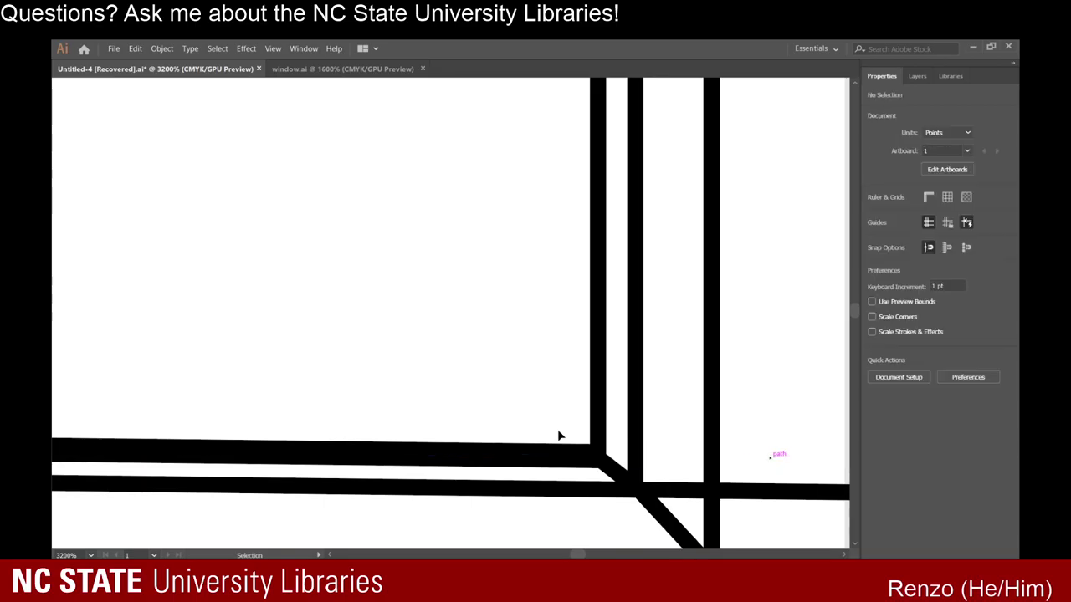
Set the stroke weight of the replacement line along the frame's bottom inner edge to 0.5 pt and deselect it.
scroll(426, 446, "down", 4)
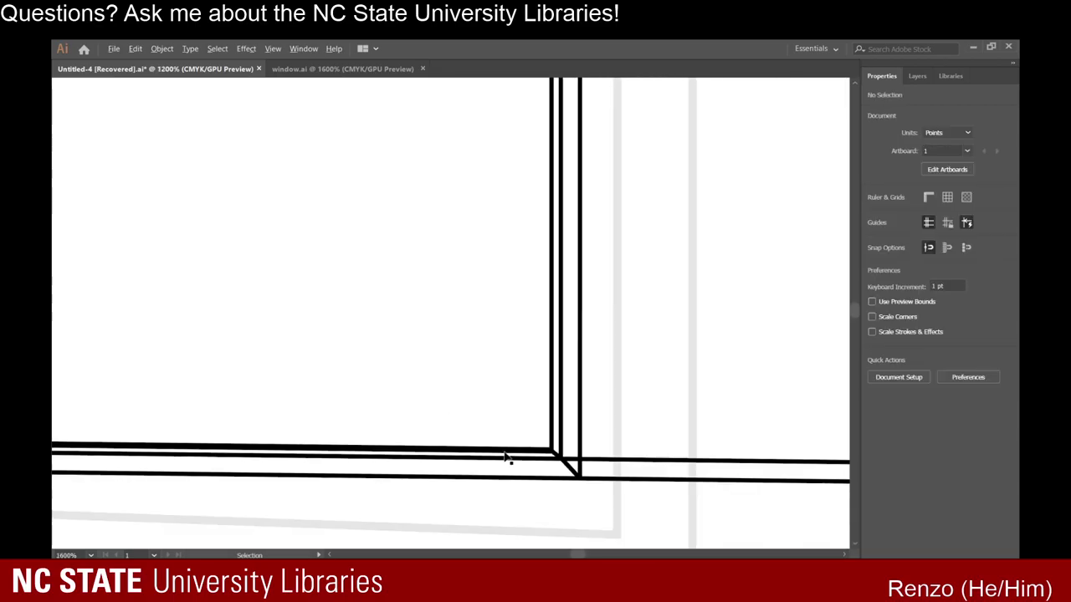
scroll(484, 459, "up", 1)
left_click(521, 460)
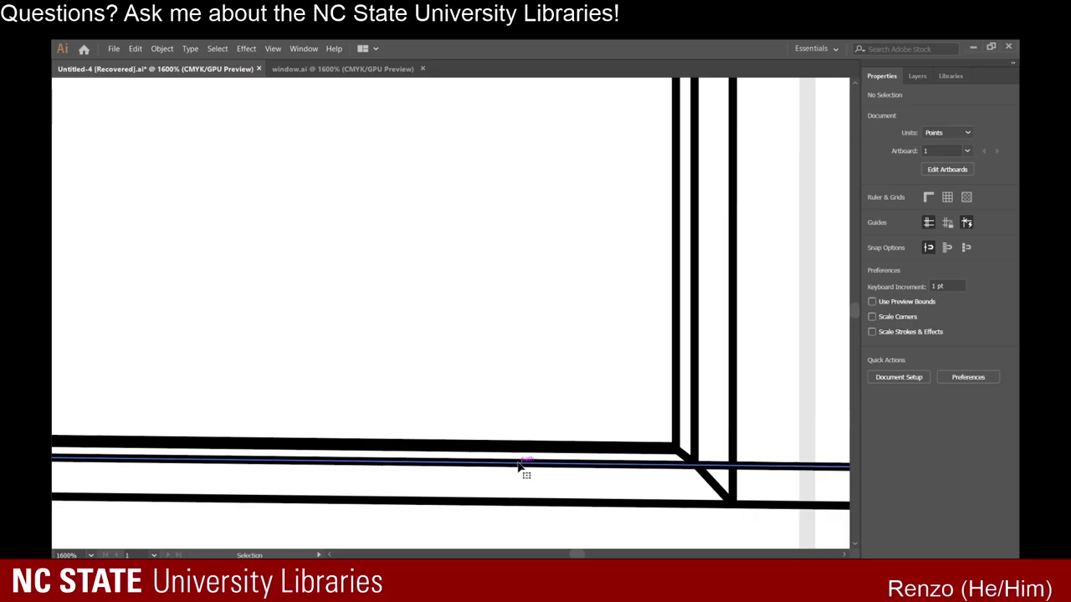
left_click(520, 445)
left_click(917, 237)
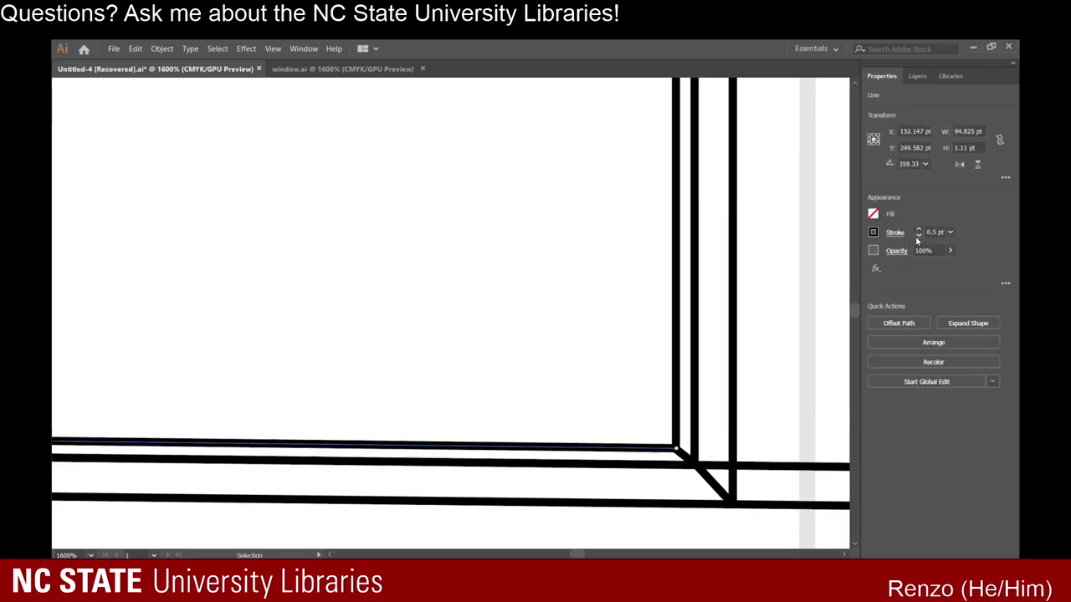
left_click(536, 354)
scroll(635, 433, "down", 2)
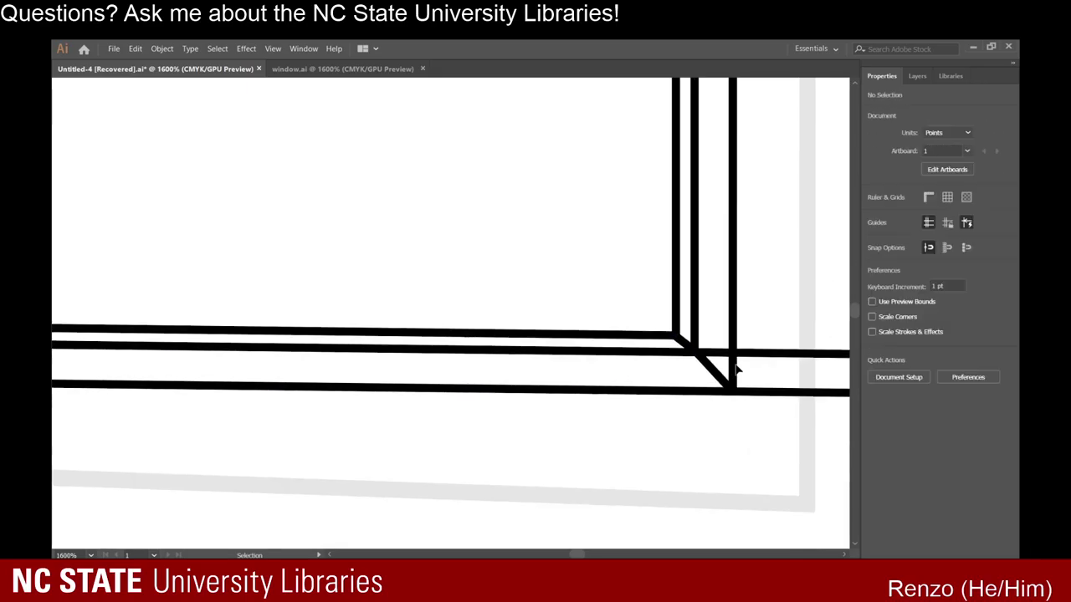
scroll(567, 406, "down", 3)
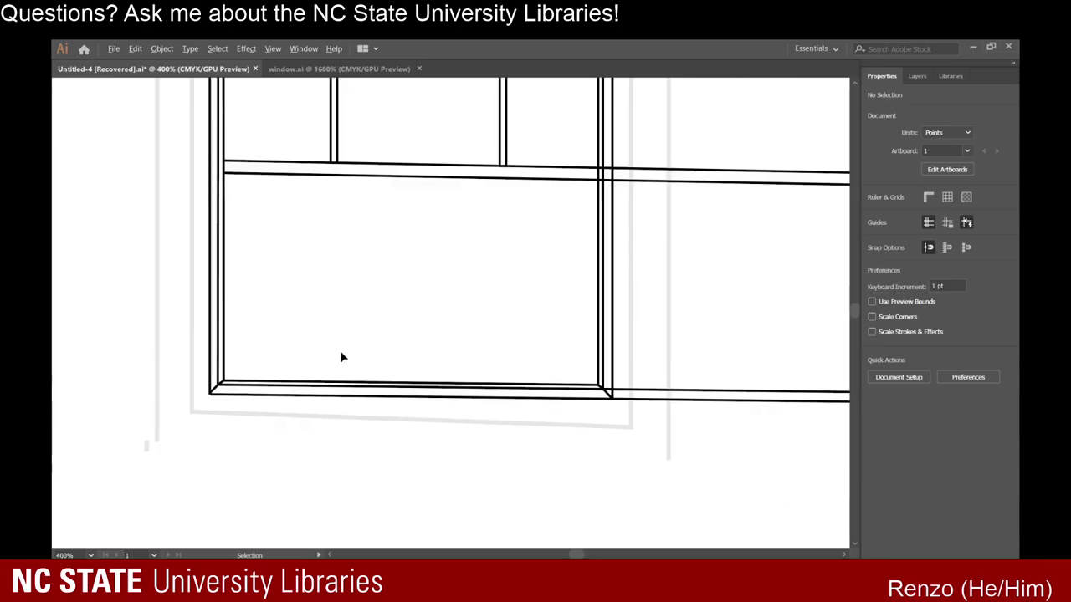
scroll(316, 382, "up", 2)
scroll(298, 390, "down", 3)
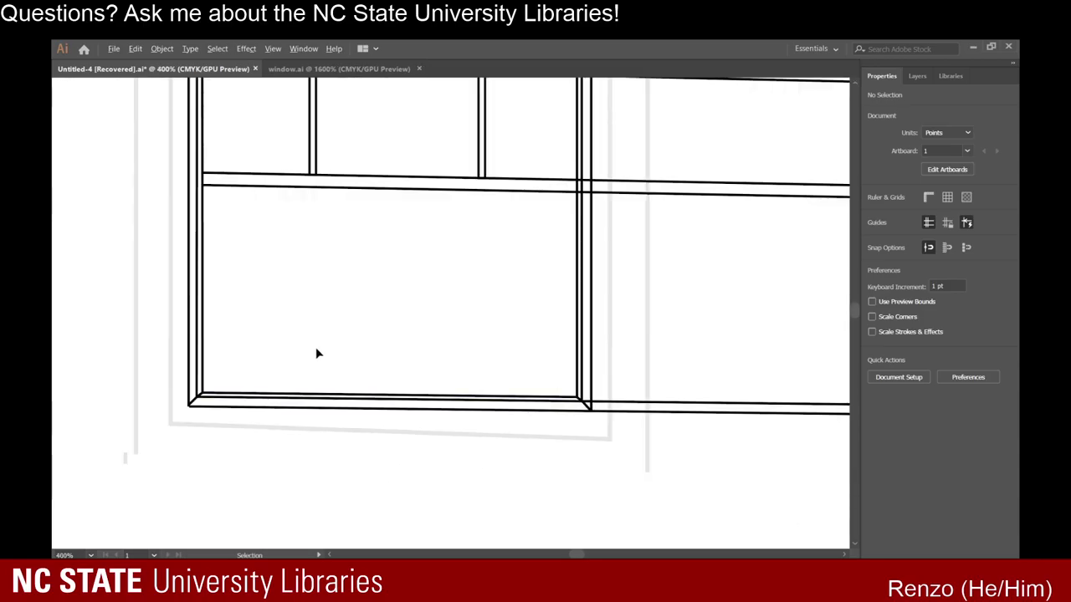
scroll(287, 313, "up", 2)
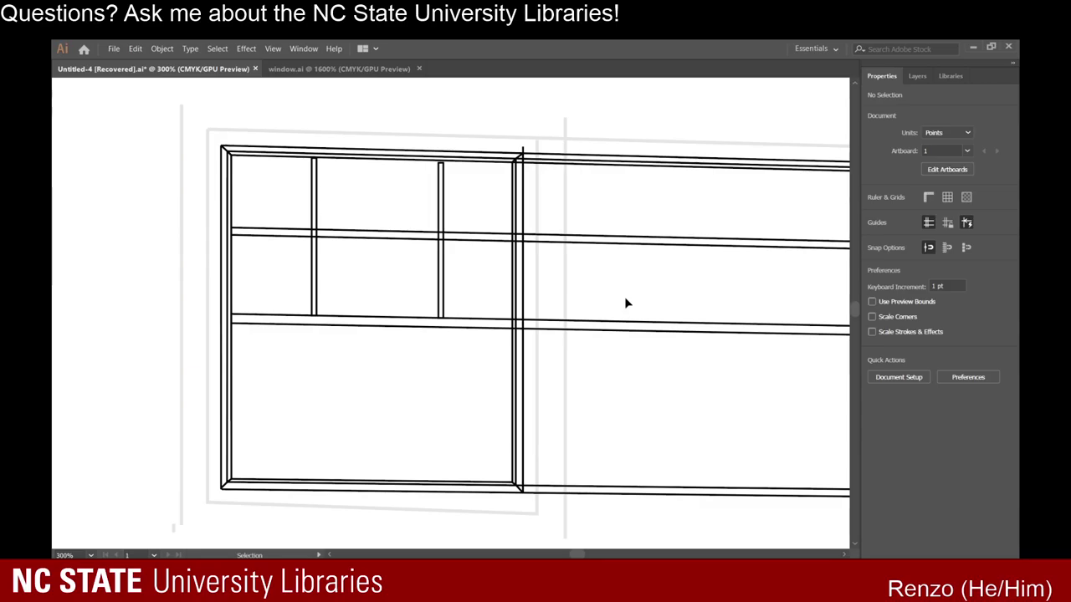
Set the stroke weight of the two lower overrunning lines along the window frame's bottom to 0.25 pt.
scroll(493, 523, "up", 3)
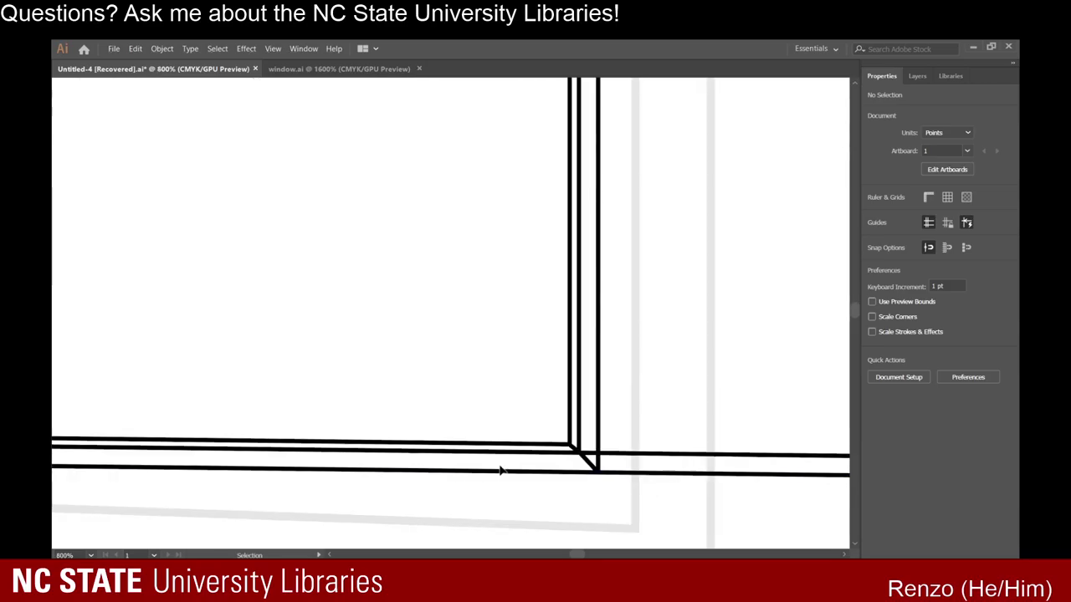
scroll(426, 473, "down", 2)
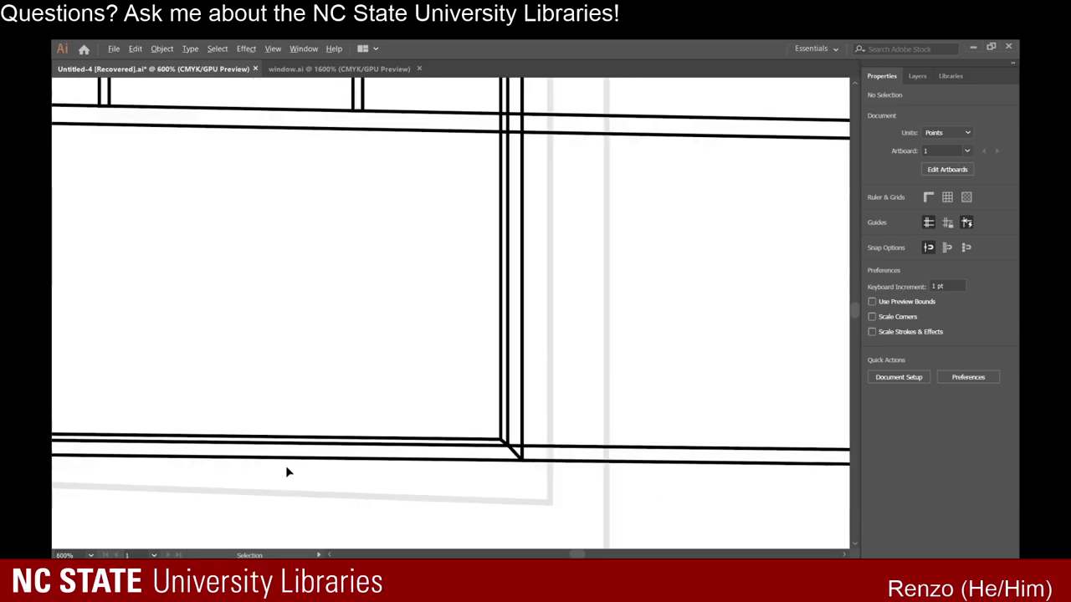
left_click(290, 460)
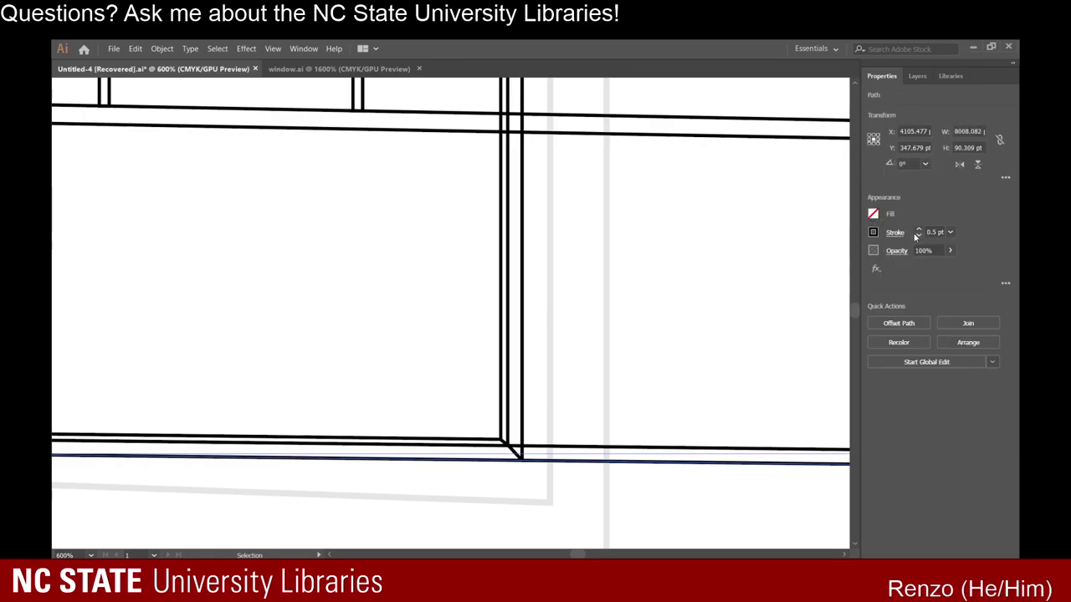
left_click(631, 443)
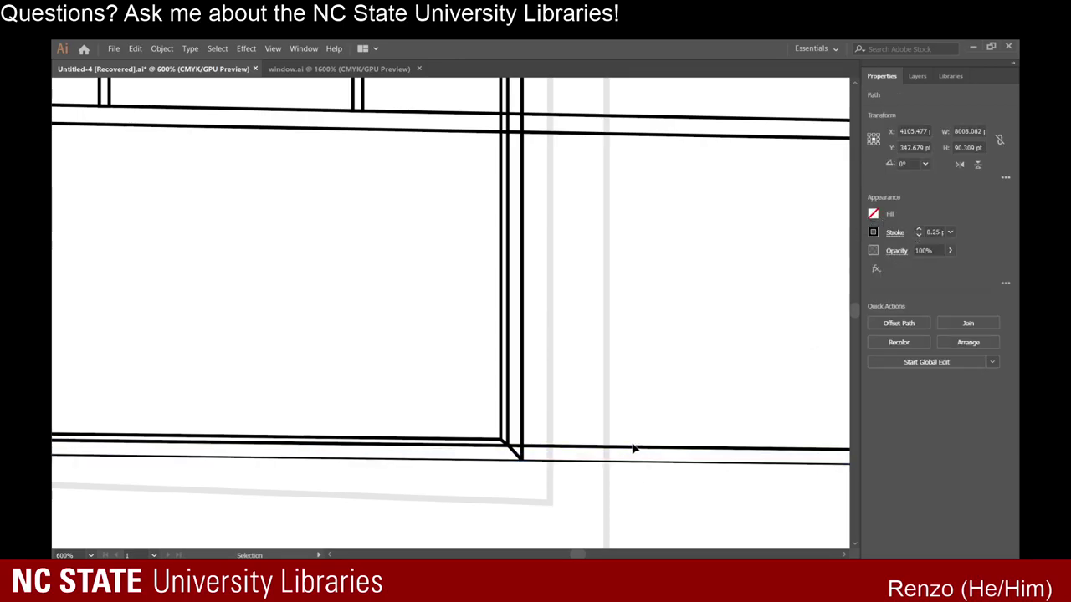
left_click(632, 450)
left_click(919, 237)
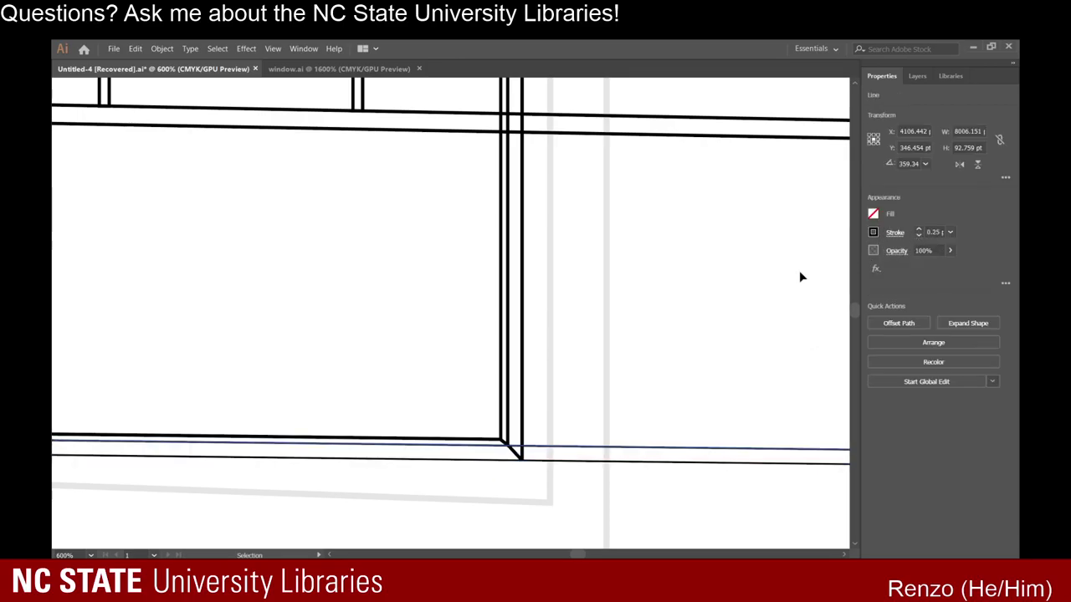
left_click(798, 269)
Set the stroke weight of both lines of the window's lower horizontal bar to 0.25 pt.
scroll(586, 231, "up", 1)
left_click(578, 171)
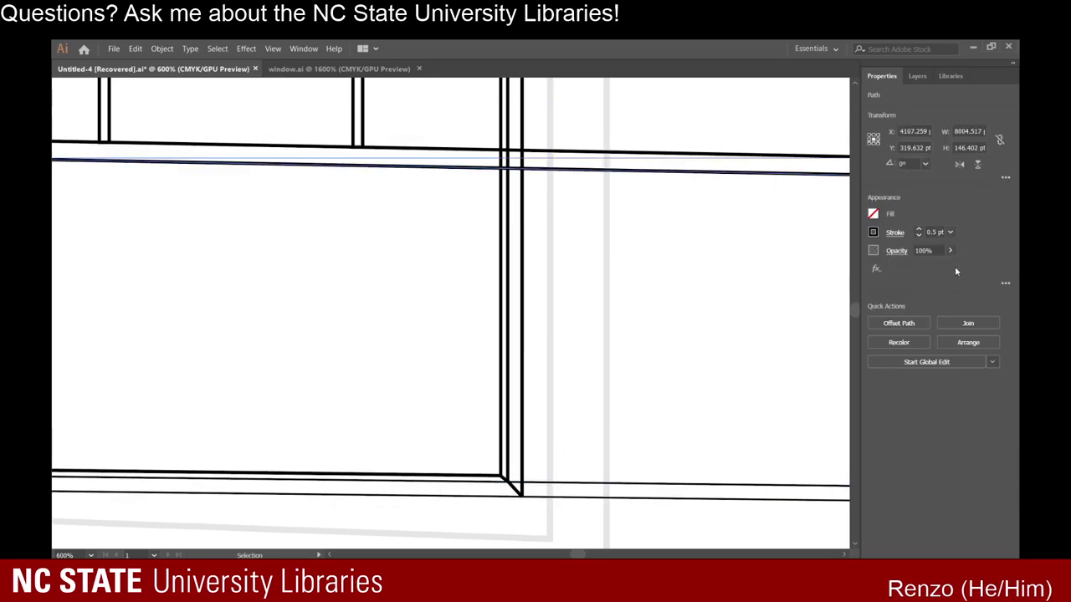
left_click(713, 154)
left_click(918, 235)
Set the stroke weight of both lines of the window's upper horizontal bar to 0.25 pt.
scroll(719, 239, "up", 5)
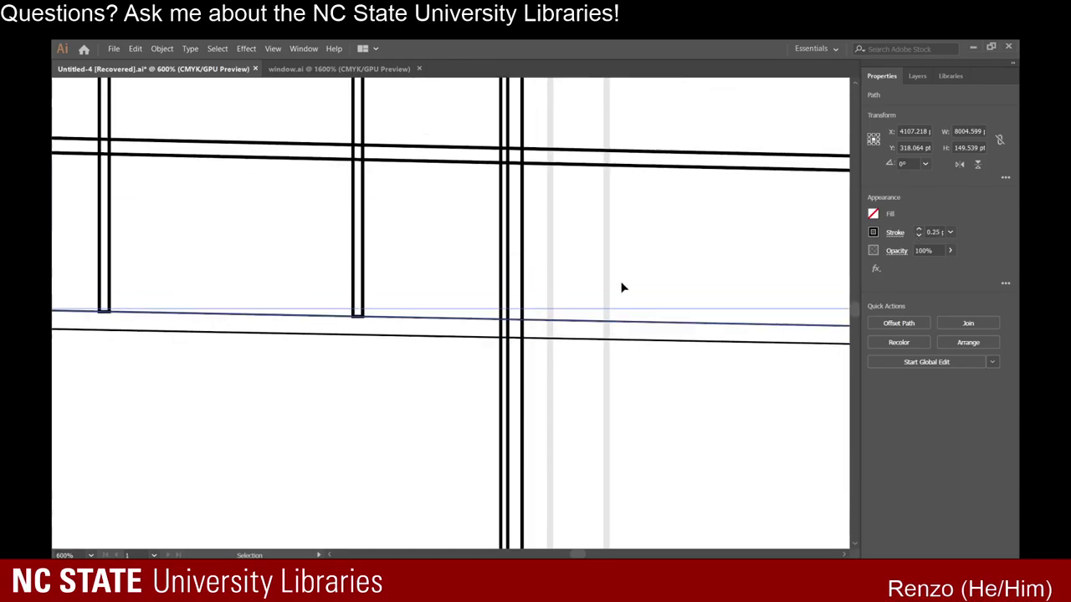
left_click(544, 234)
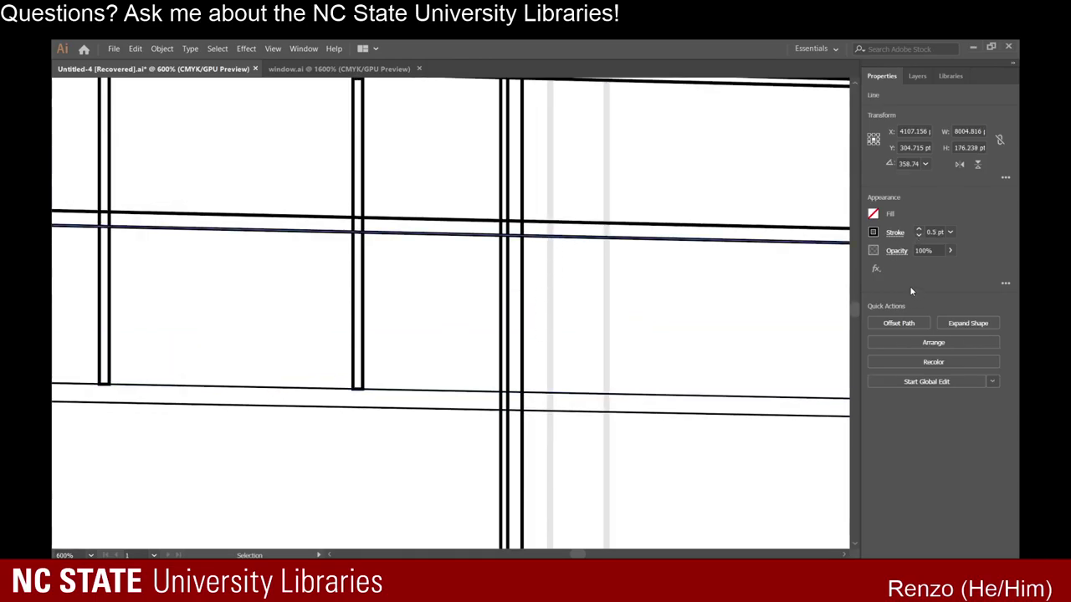
left_click(919, 236)
left_click(770, 225)
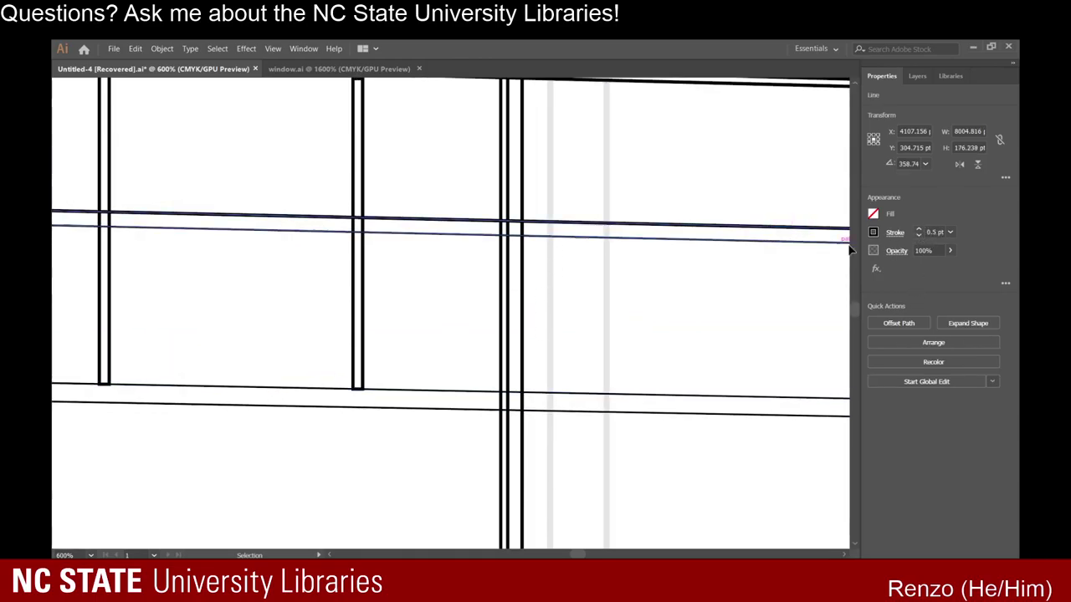
left_click(918, 235)
Undo the stroke weight changes made to the horizontal bar lines and the frame's bottom lines.
scroll(629, 346, "up", 5)
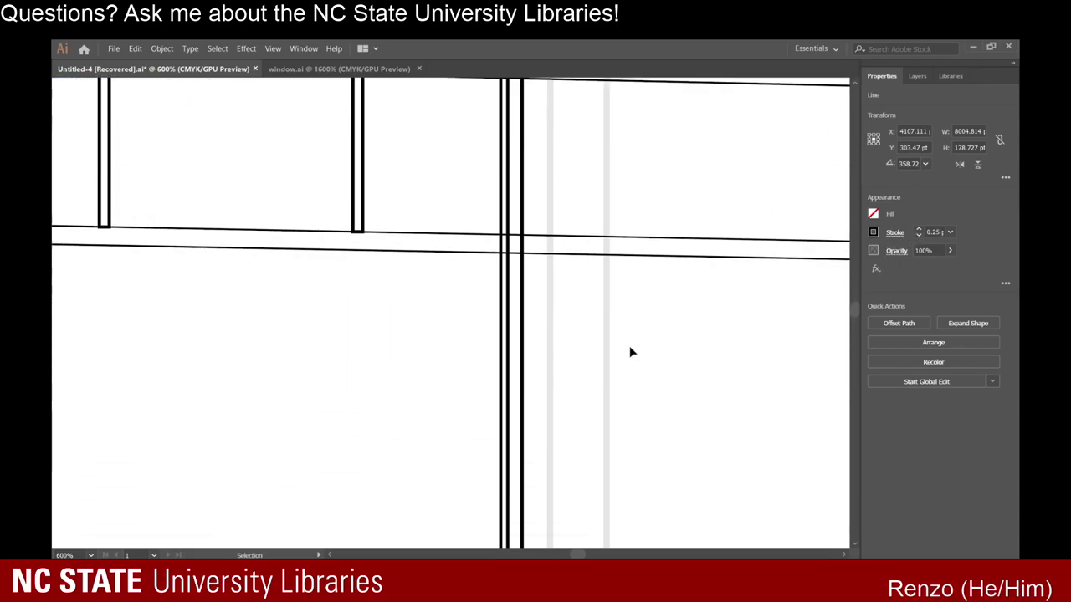
key("a")
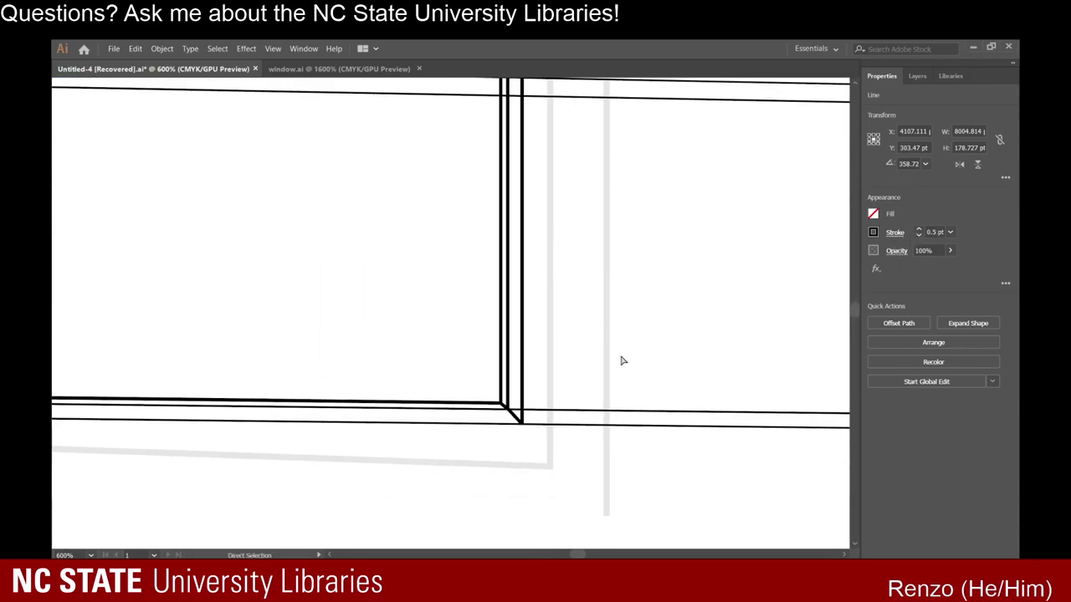
left_click(499, 407)
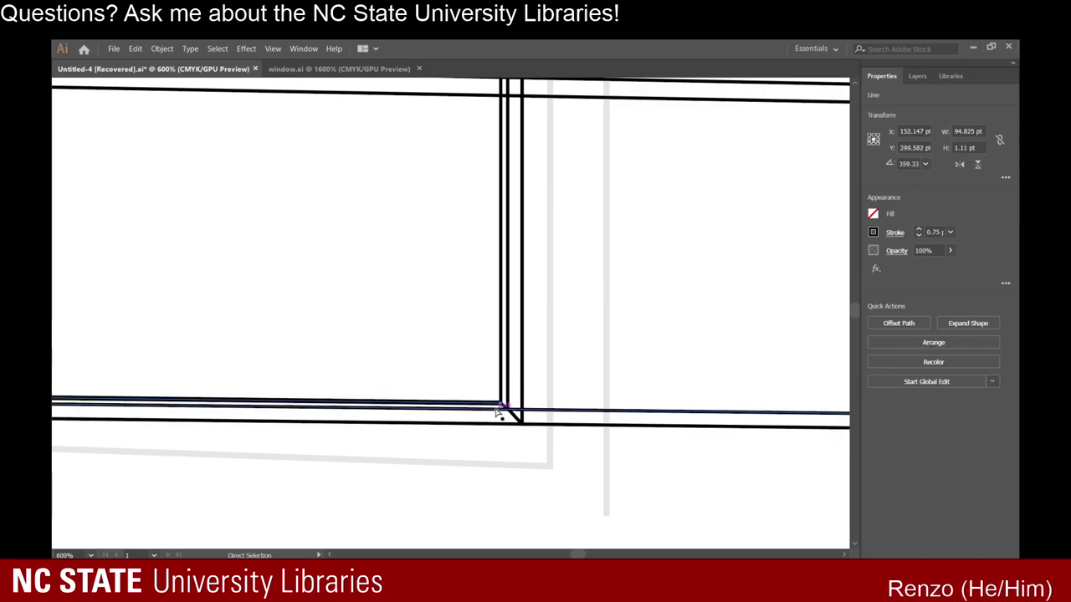
key("ctrl+z")
Color all the lines along the frame's bottom grey and set the two lower overrunning ones to a 0.25 pt stroke.
key("v")
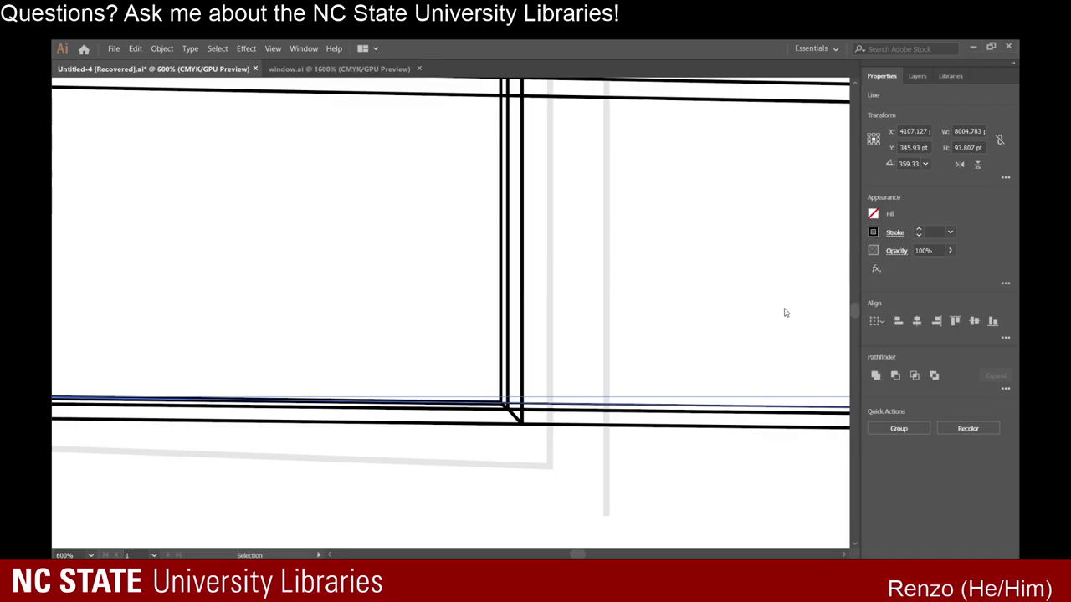
key("period")
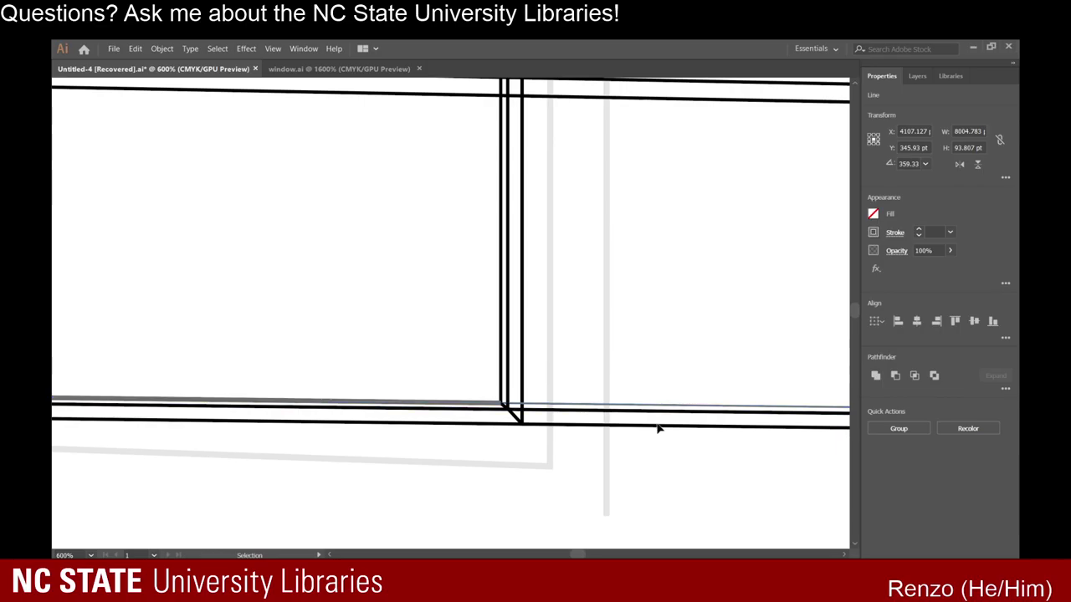
left_click(653, 417)
left_click(662, 410)
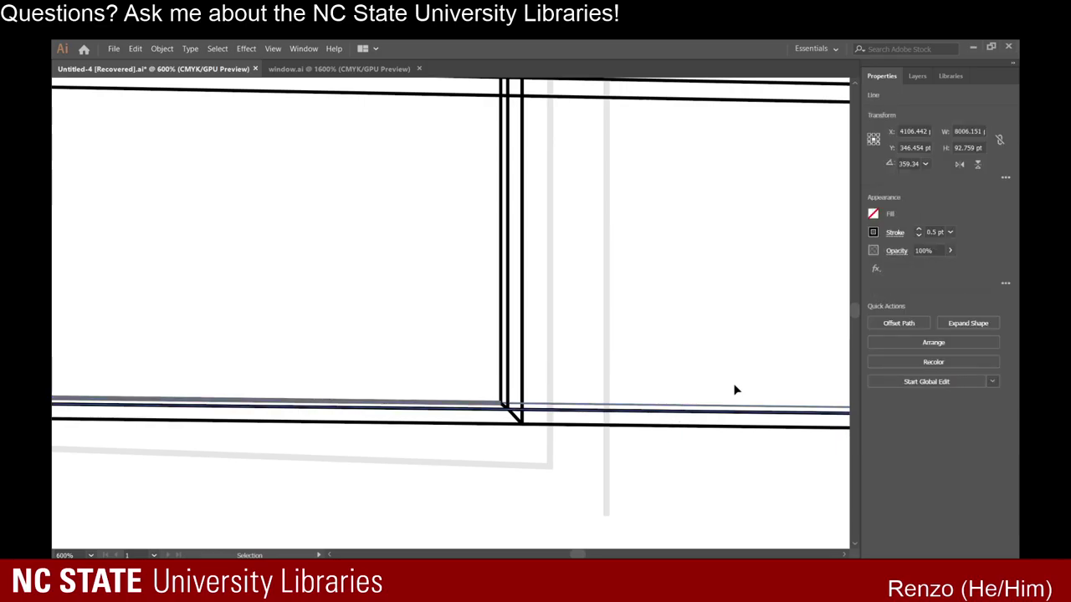
left_click(919, 236)
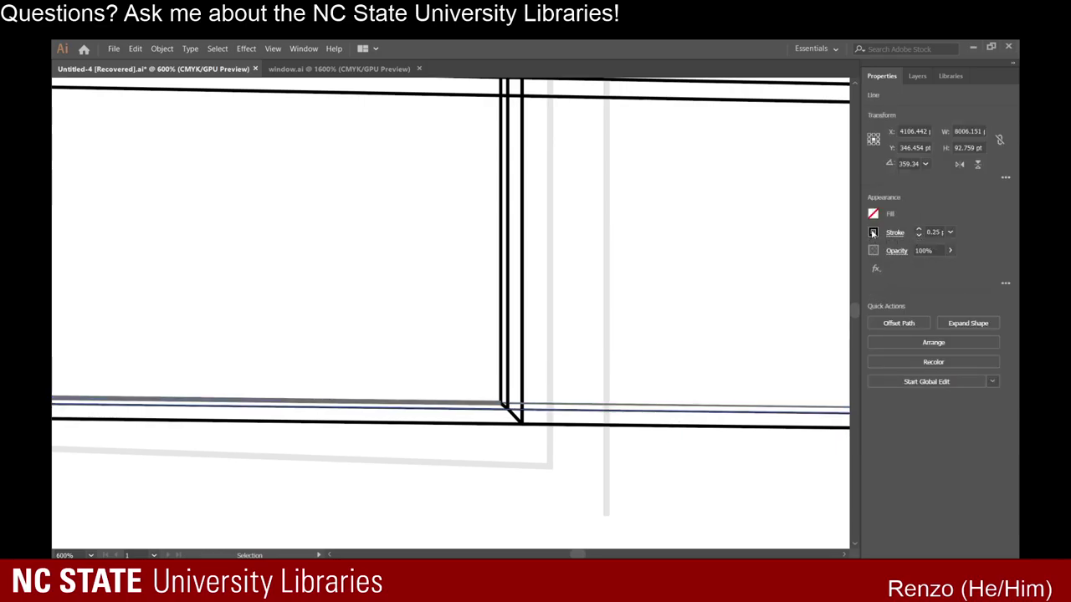
left_click(714, 435)
left_click(708, 428)
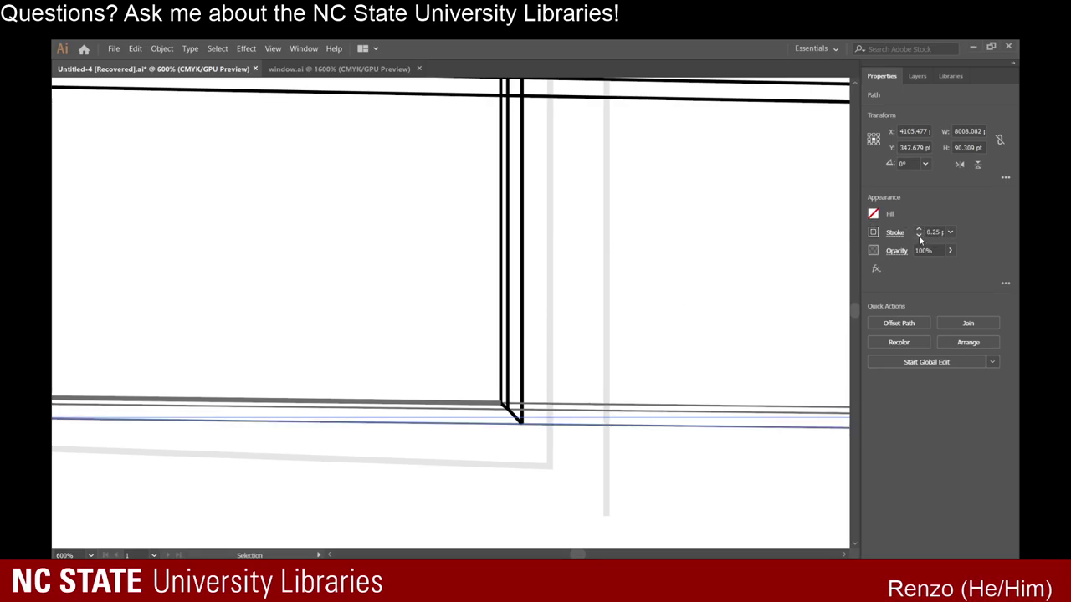
Change the 0.75 pt segment along the frame's bottom inner edge back to a black stroke and deselect it.
scroll(694, 287, "up", 1)
left_click(435, 431)
left_click(437, 431)
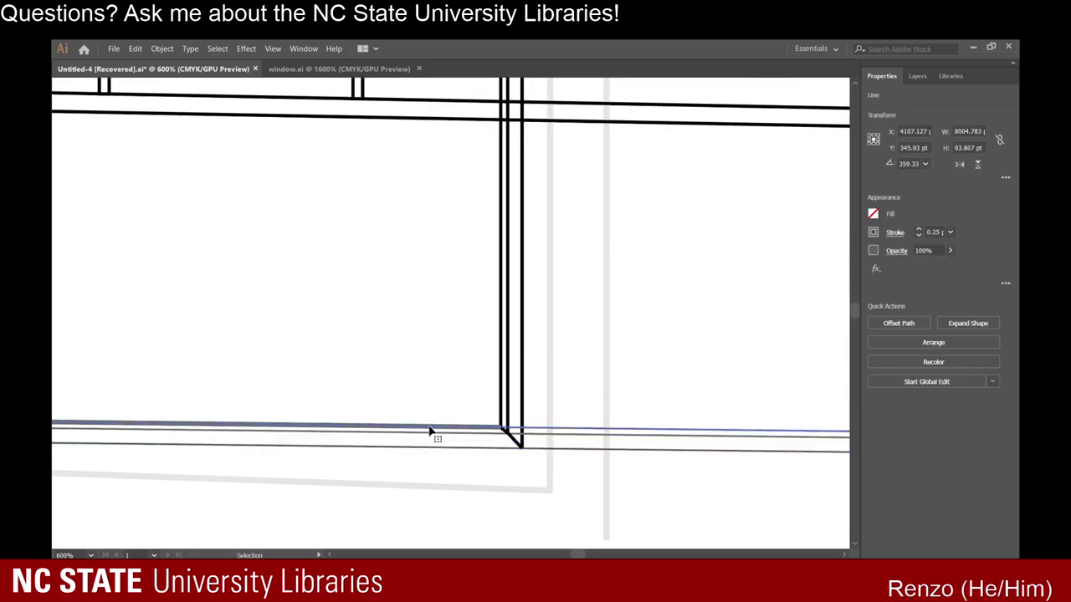
scroll(418, 432, "up", 5)
left_click(503, 386)
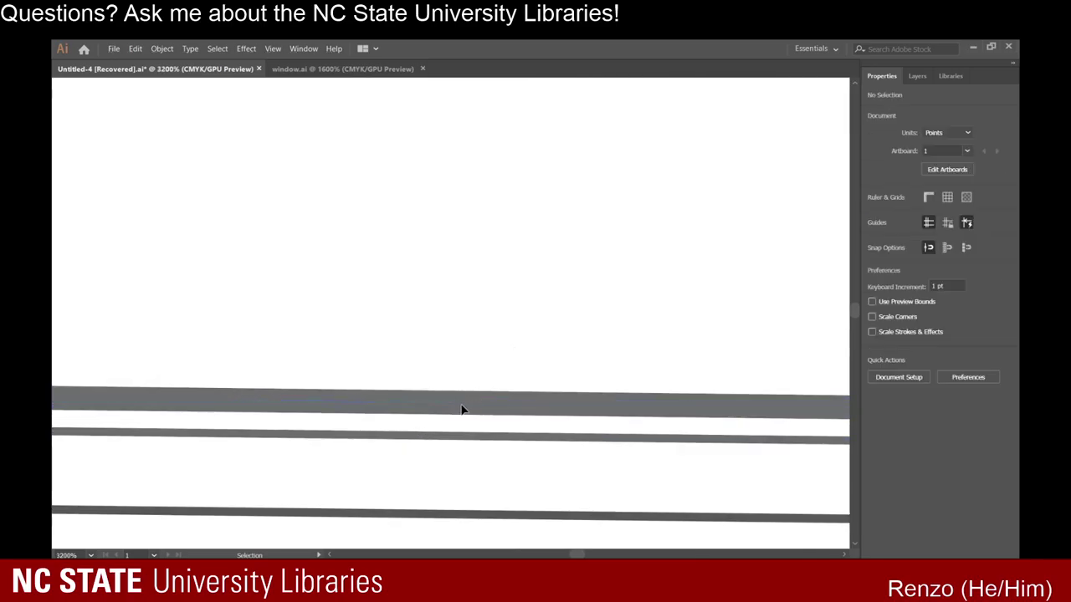
left_click(463, 409)
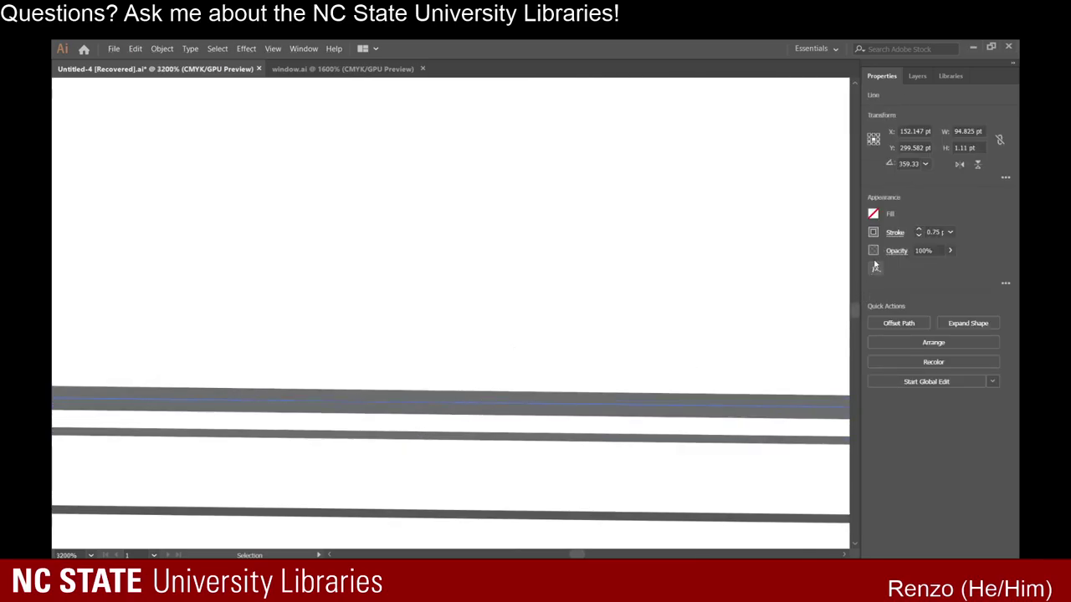
left_click(759, 278)
left_click_drag(614, 385, 611, 257)
scroll(618, 293, "down", 1)
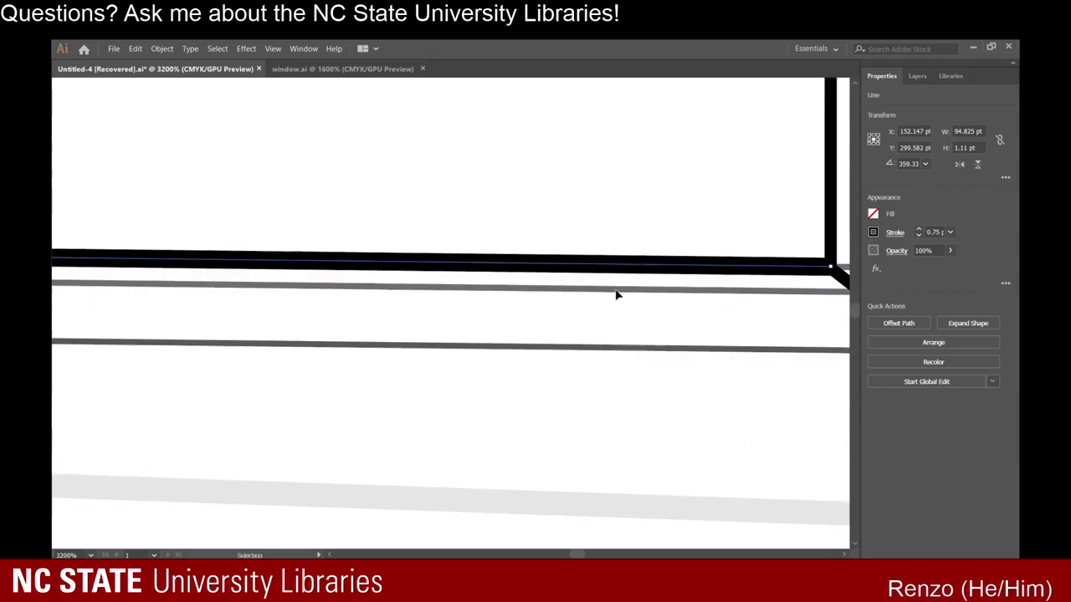
scroll(616, 295, "down", 4)
scroll(691, 323, "up", 3)
left_click(808, 253)
Give both lines of the window's lower horizontal bar a grey 0.25 pt stroke.
scroll(784, 280, "up", 10)
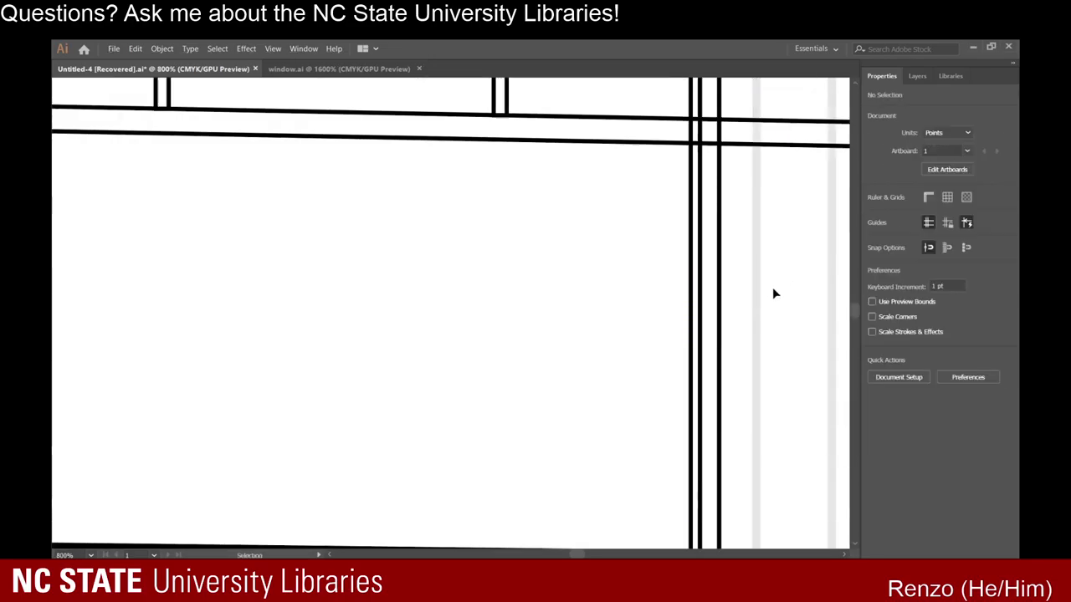
scroll(774, 293, "up", 3)
left_click(742, 268)
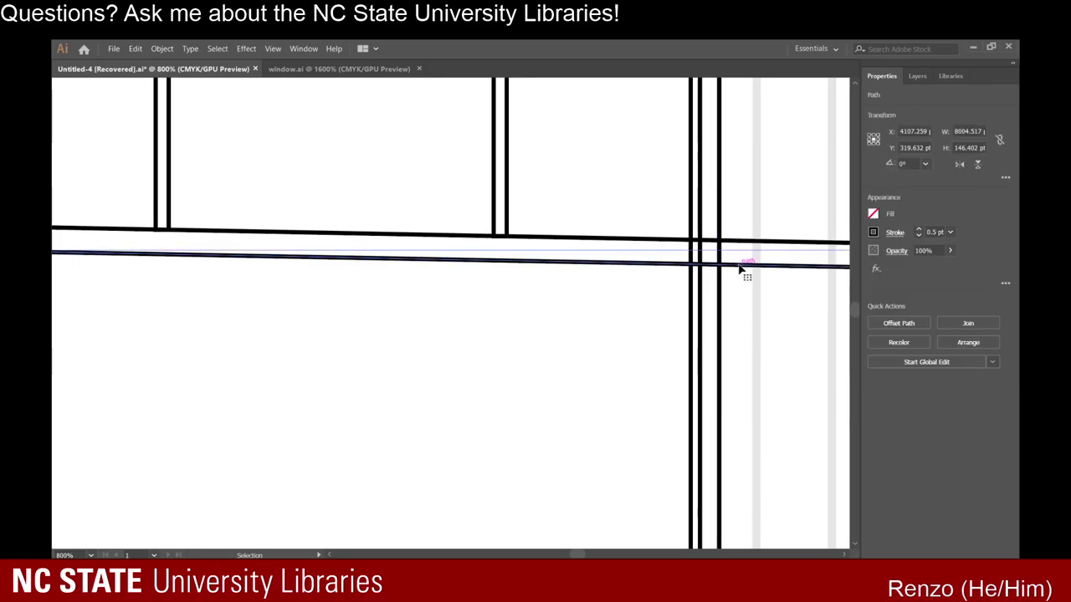
left_click(741, 242)
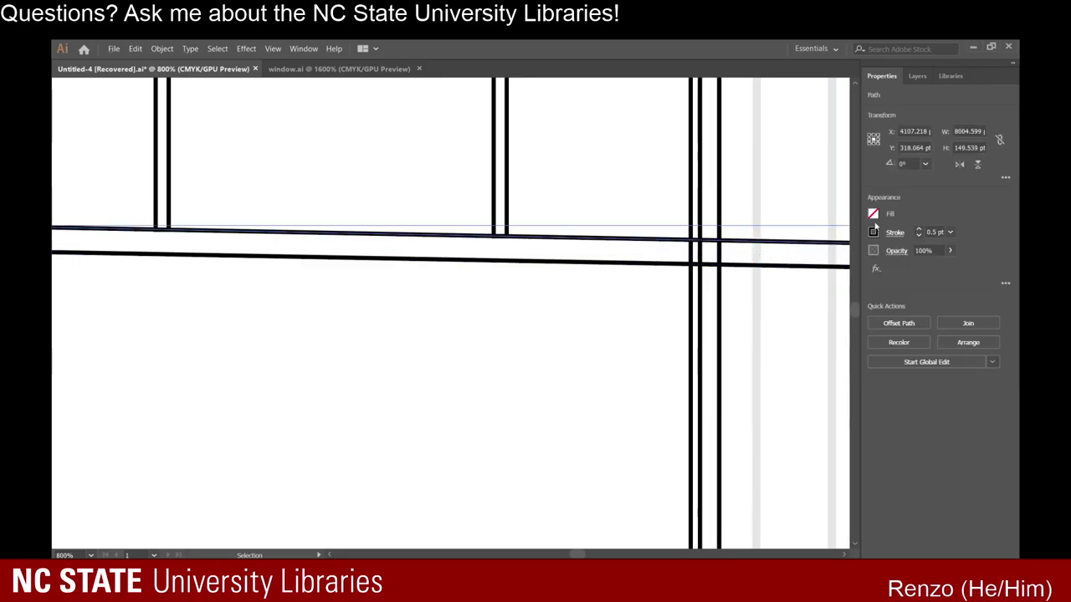
left_click(919, 236)
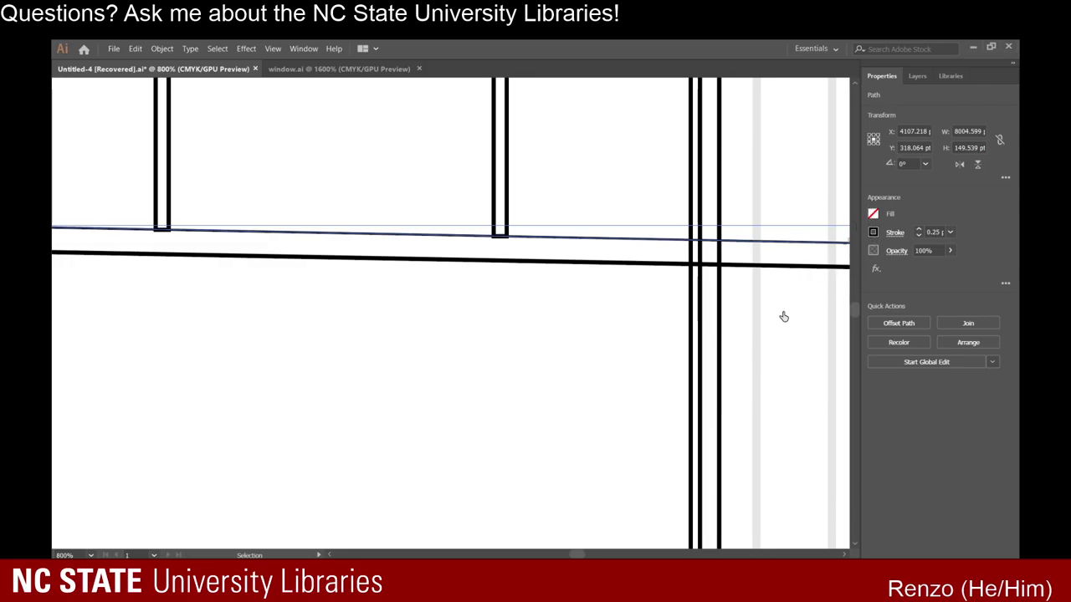
left_click(657, 264)
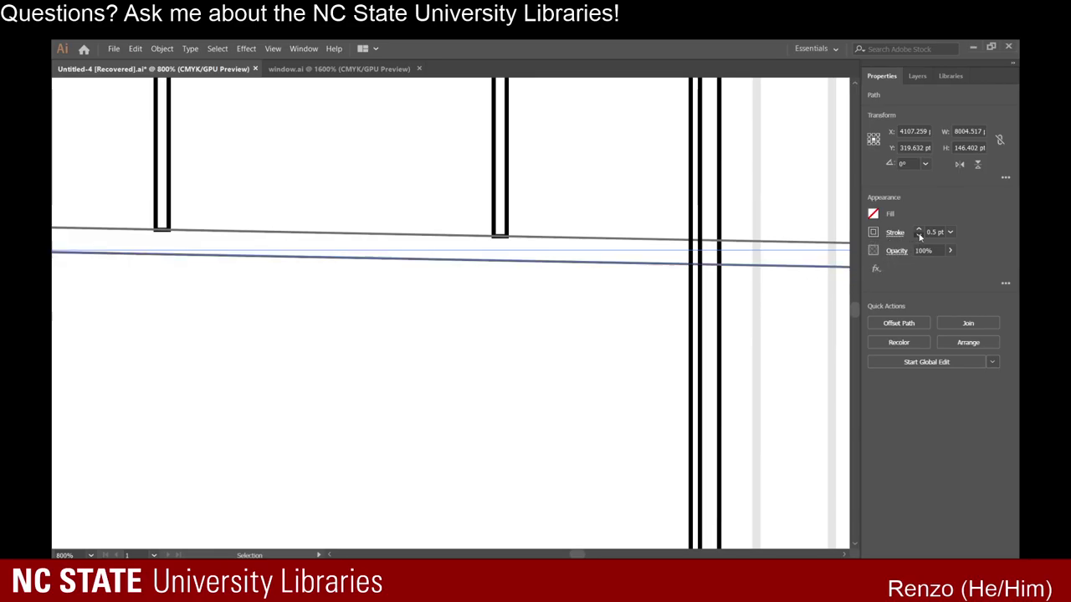
Give both lines of the window's upper horizontal bar a grey 0.25 pt stroke.
scroll(816, 280, "up", 5)
left_click(578, 260)
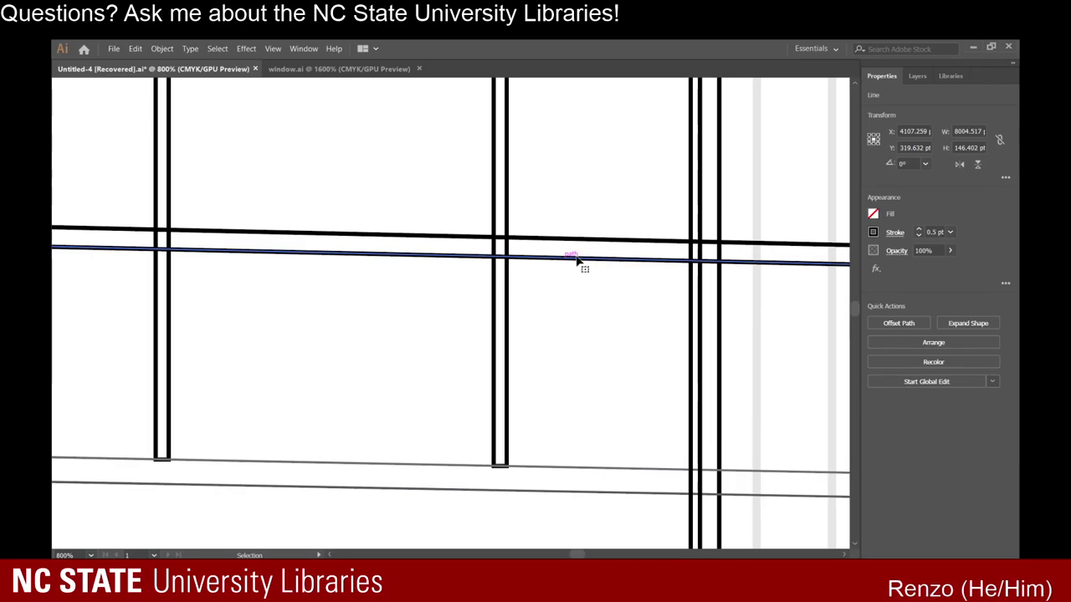
left_click(918, 236)
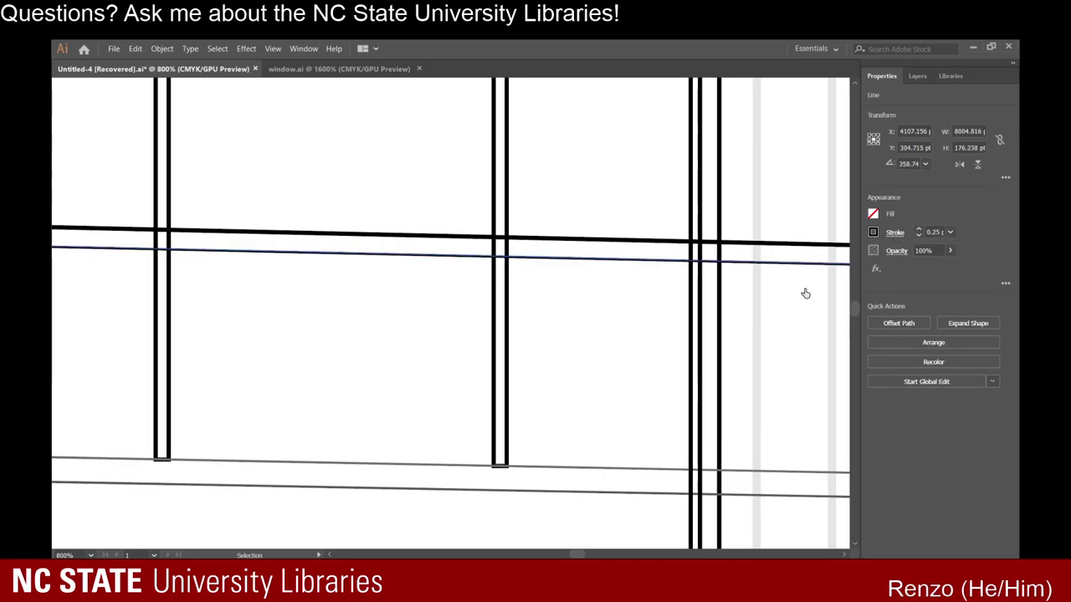
left_click(657, 244)
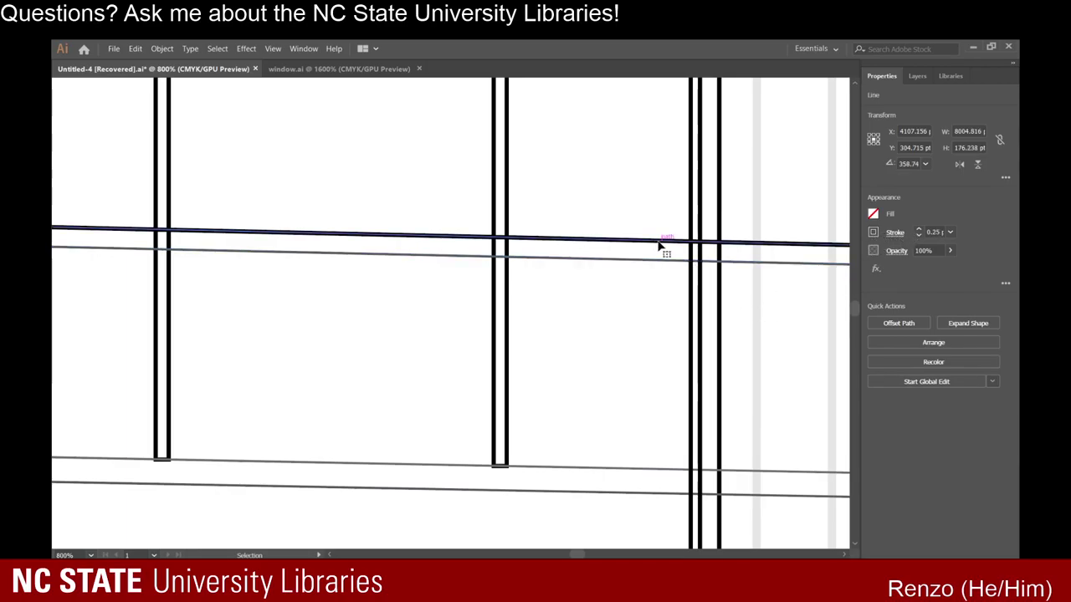
left_click(783, 315)
left_click(791, 246)
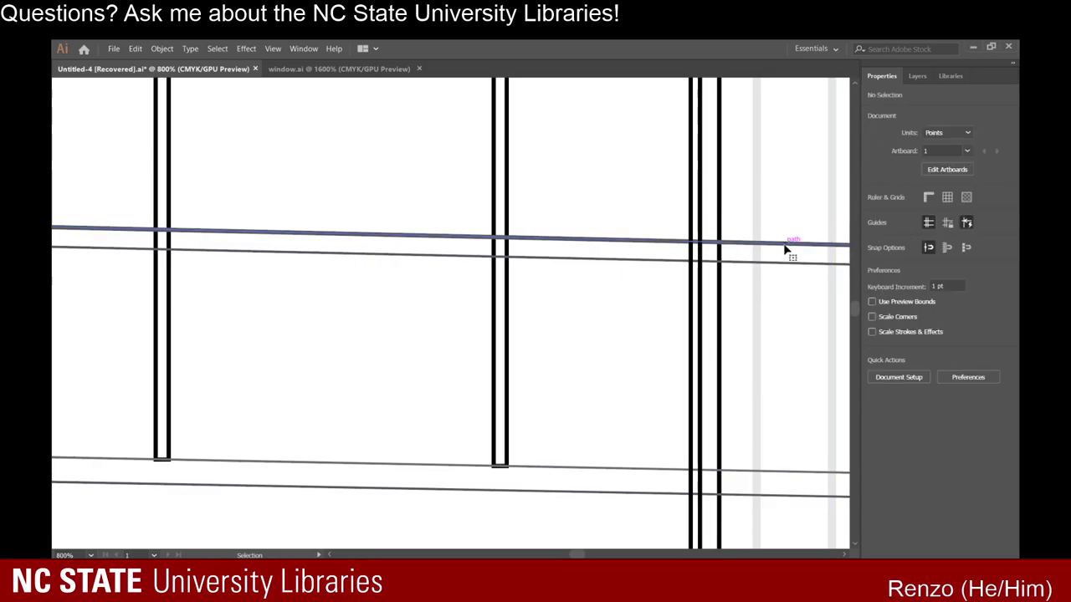
Give the three overrunning lines along the frame's top a grey 0.25 pt stroke and deselect them.
scroll(789, 268, "up", 4)
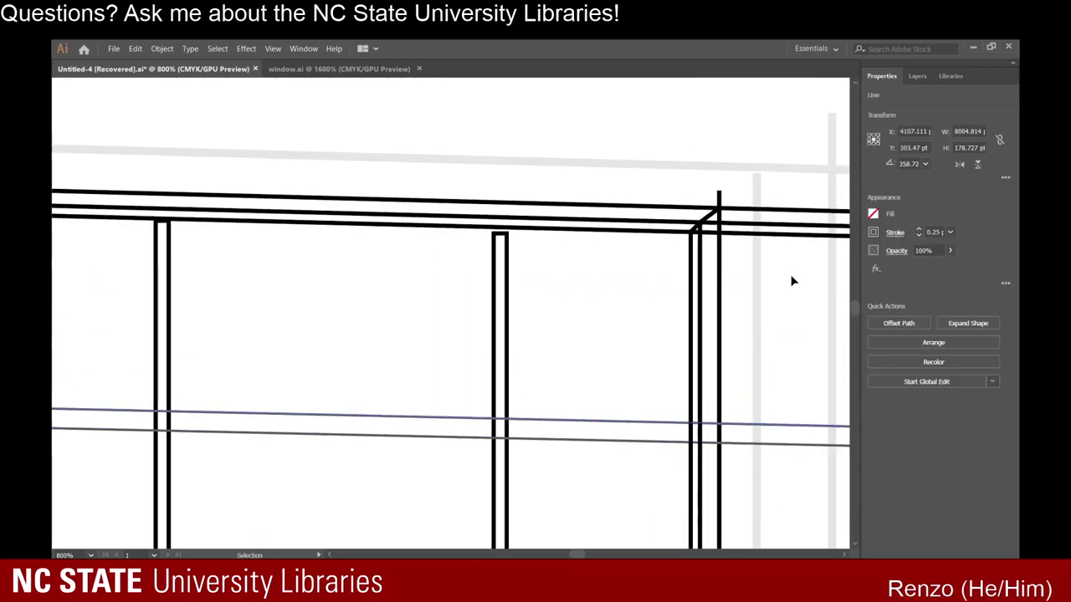
left_click(781, 231)
left_click(780, 239)
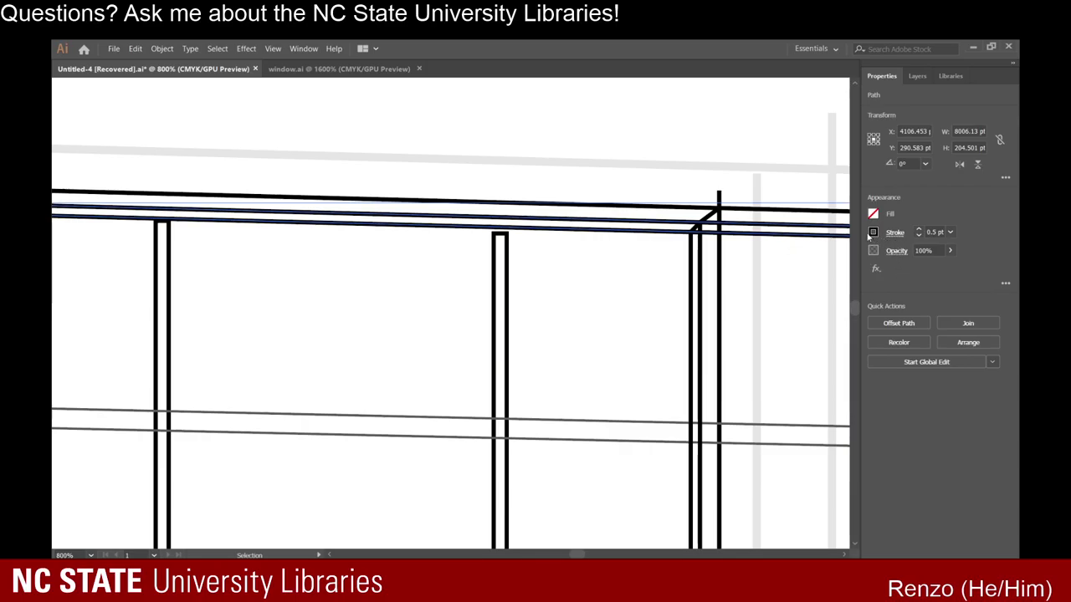
left_click(918, 235)
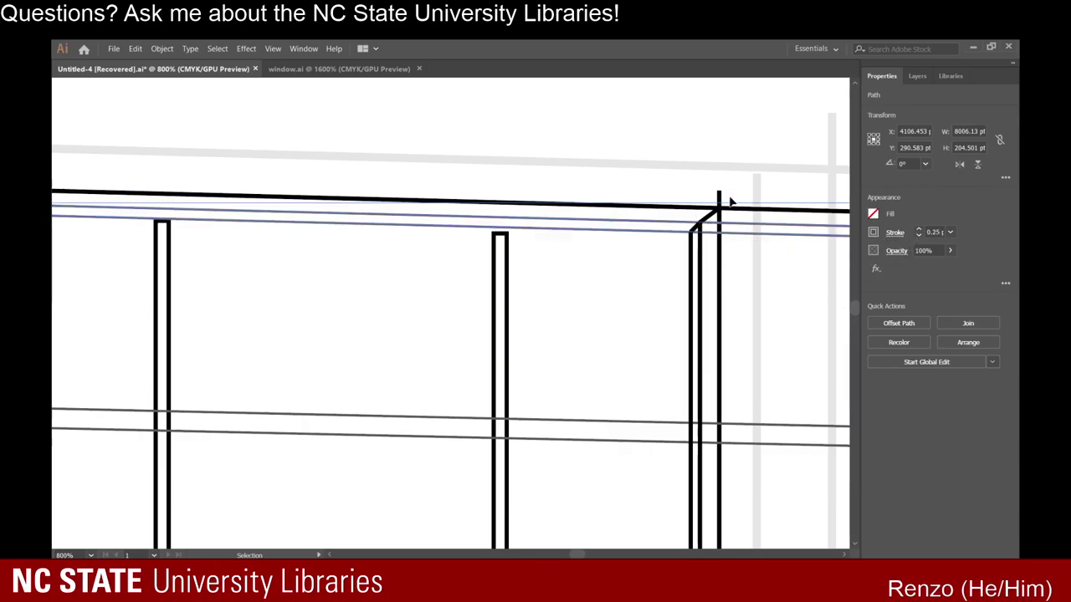
left_click(798, 236)
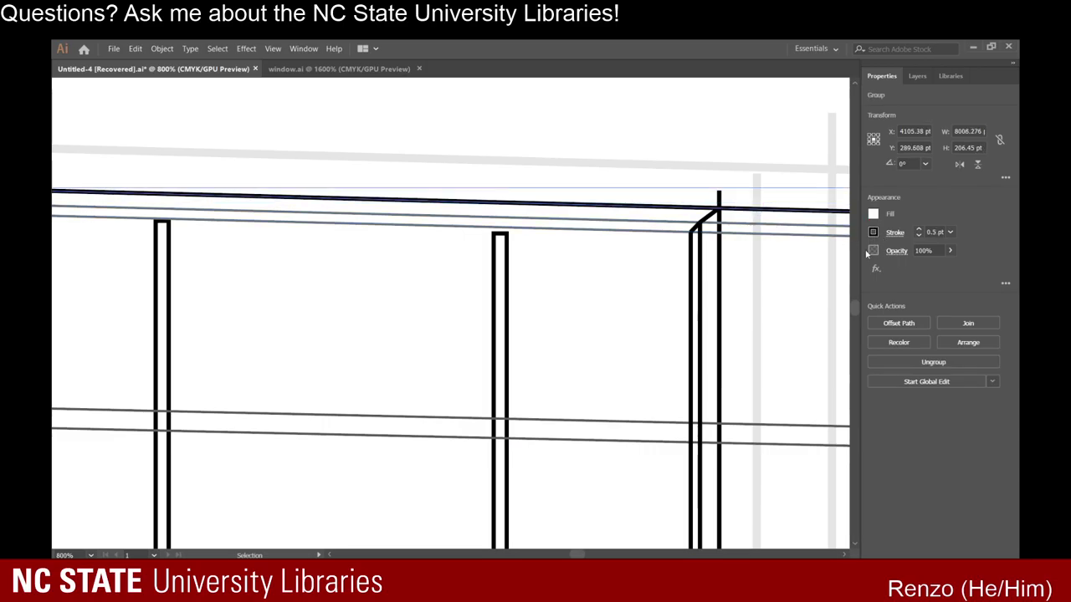
left_click(918, 237)
left_click(763, 289)
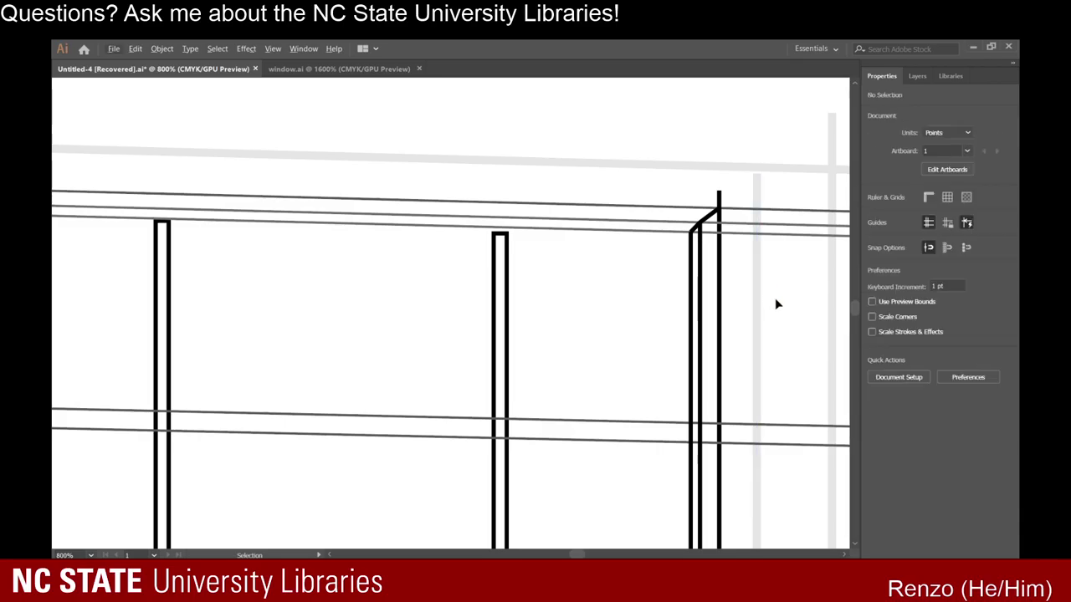
Draw a line segment about 97.4 pt wide along the middle line of the frame's bottom edge, from left corner to right corner.
scroll(775, 298, "down", 2)
scroll(751, 306, "down", 5)
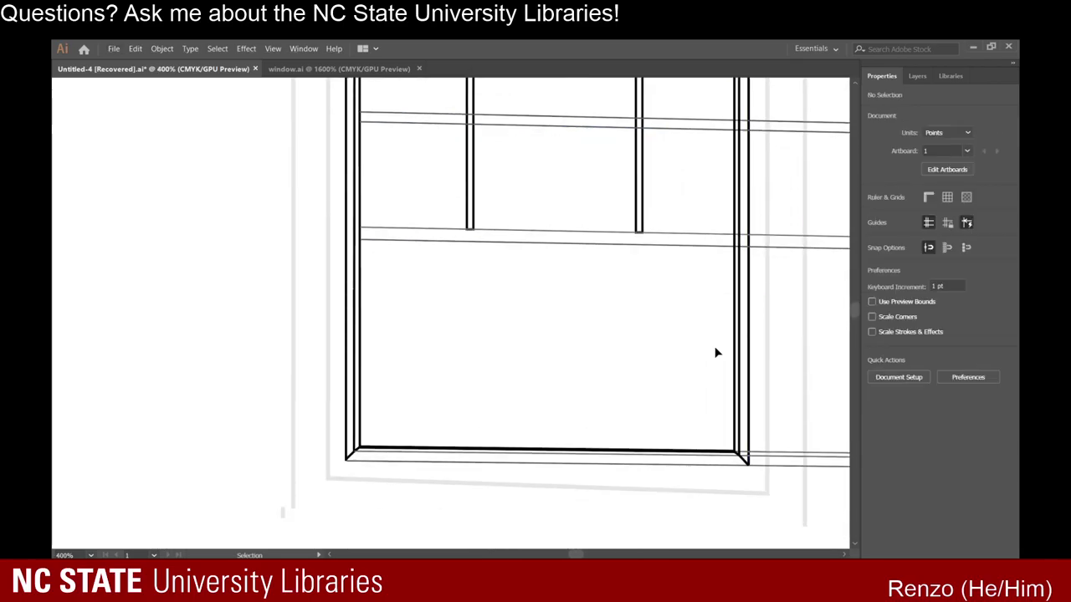
scroll(571, 455, "up", 1)
scroll(394, 455, "up", 1)
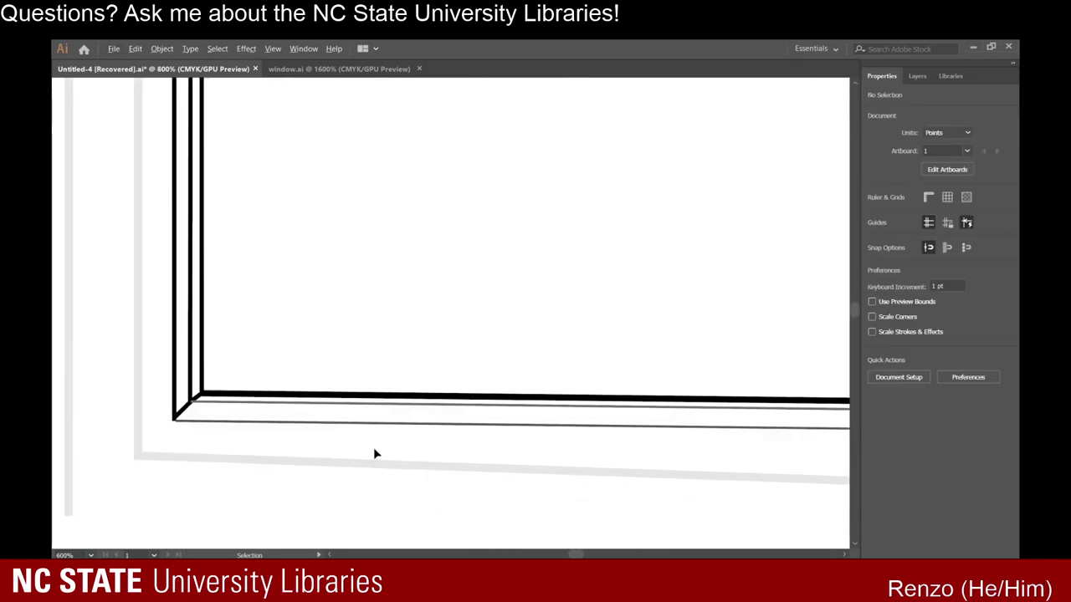
key("backslash")
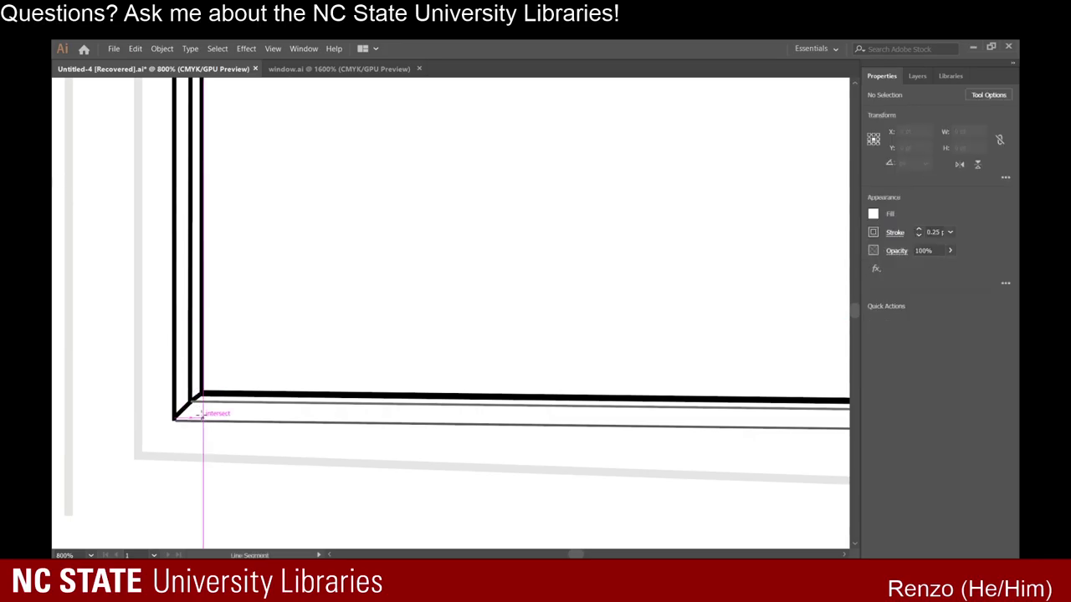
left_click_drag(192, 402, 713, 277)
scroll(149, 373, "down", 10)
key("ctrl+minus")
key("ctrl+minus")
key("ctrl+plus")
key("ctrl+plus")
key("ctrl+plus")
key("ctrl+plus")
key("ctrl+plus")
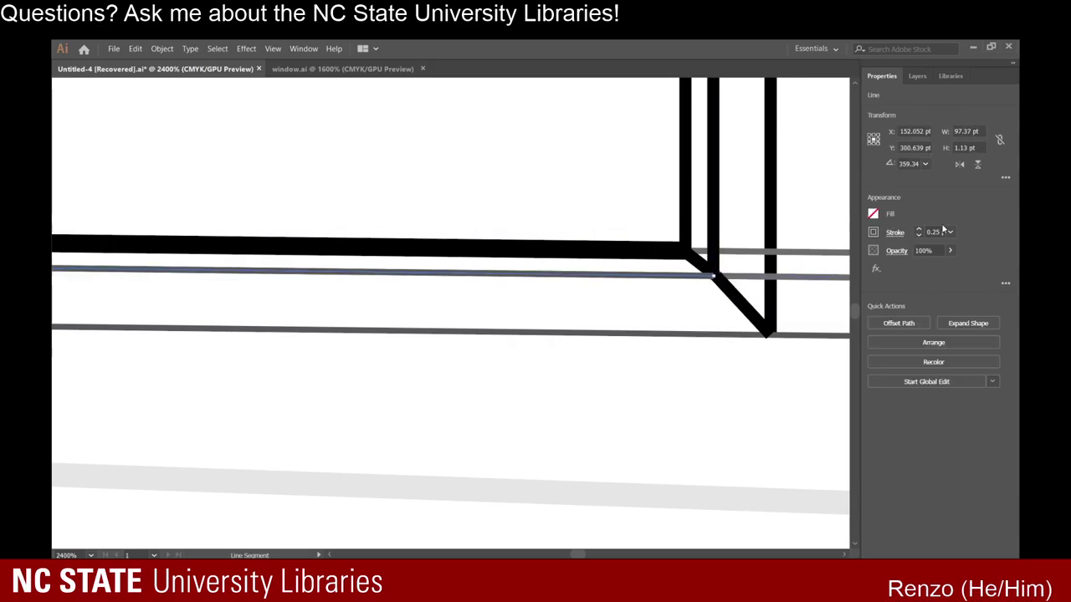
Give the segment along the bottom edge's middle line a black 0.5 pt stroke.
left_click(917, 232)
left_click(918, 236)
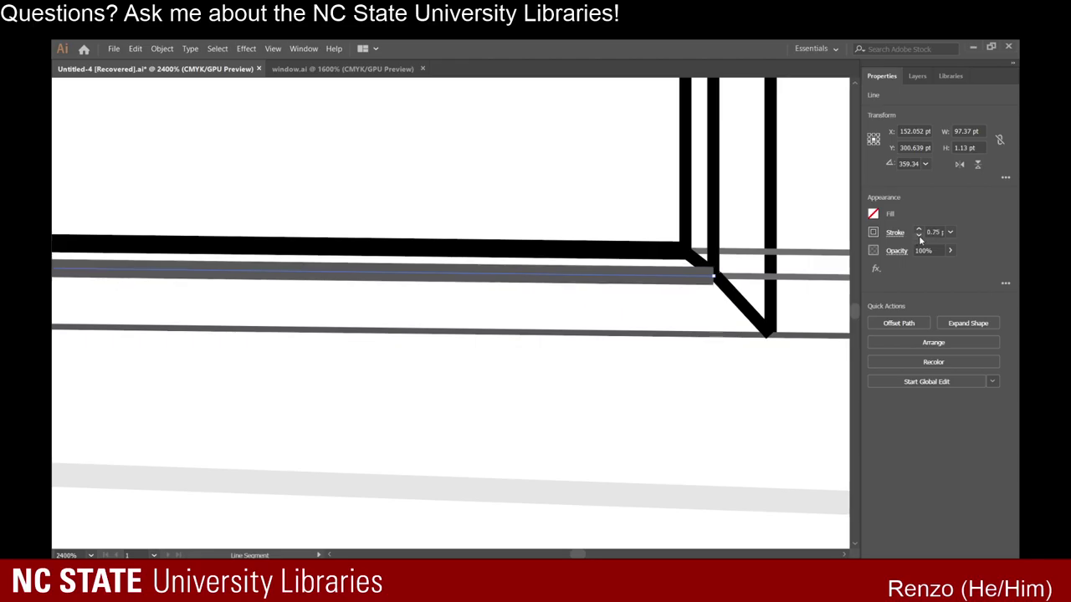
left_click(918, 237)
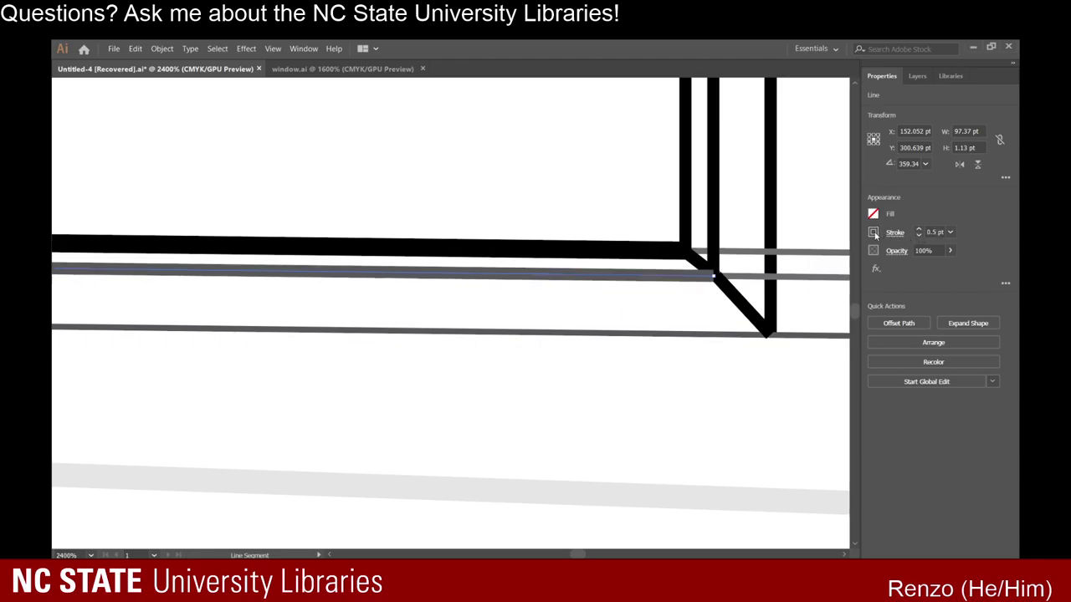
left_click(761, 281)
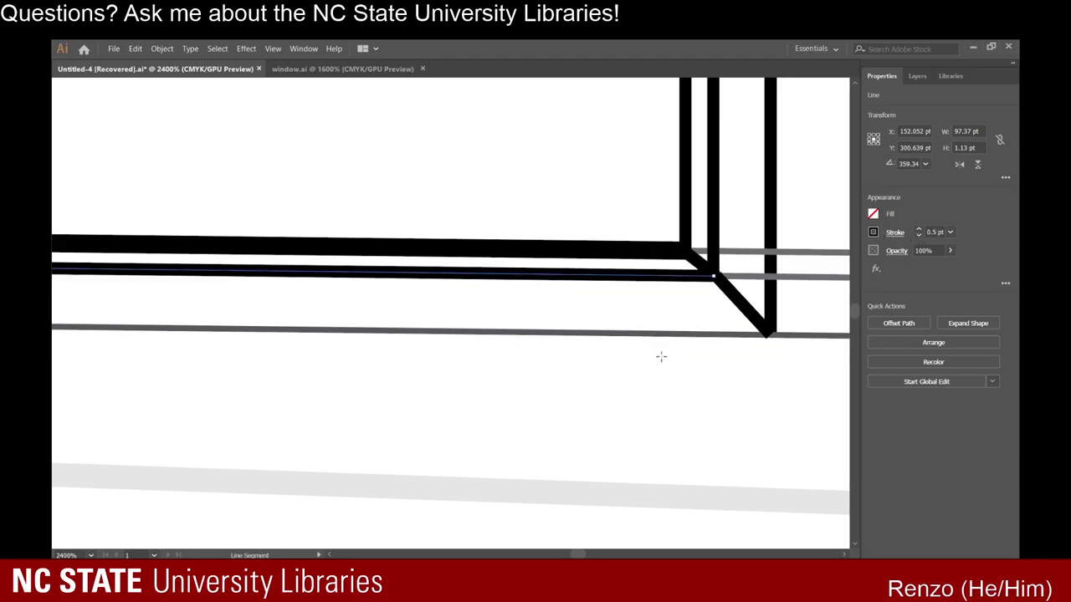
Draw a line segment about 101.9 pt wide along the frame's bottom outer edge between its outer corners and deselect it.
scroll(424, 289, "left", 10)
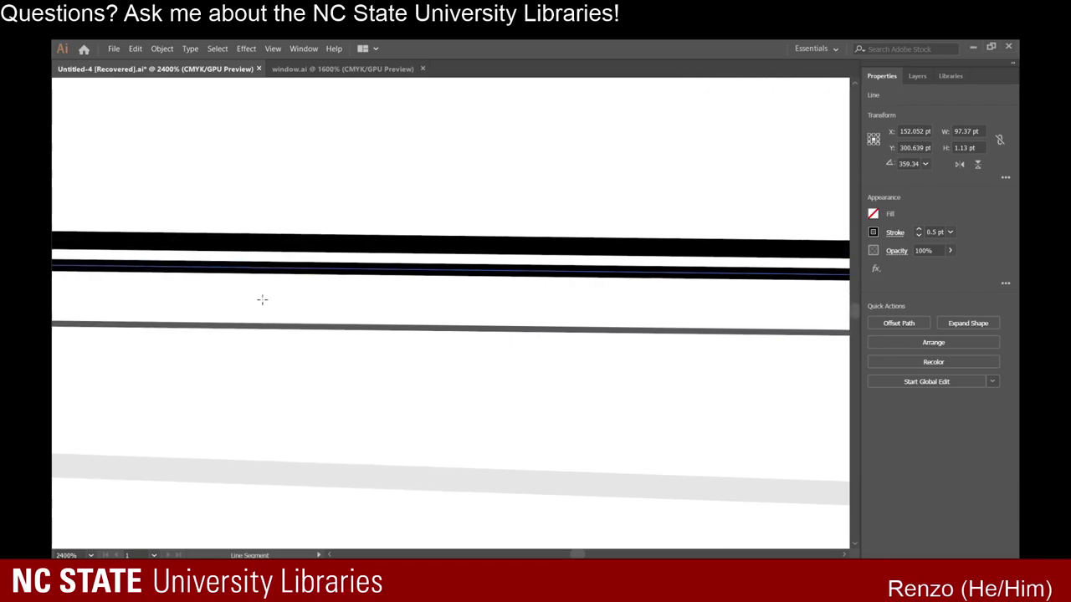
scroll(251, 297, "left", 10)
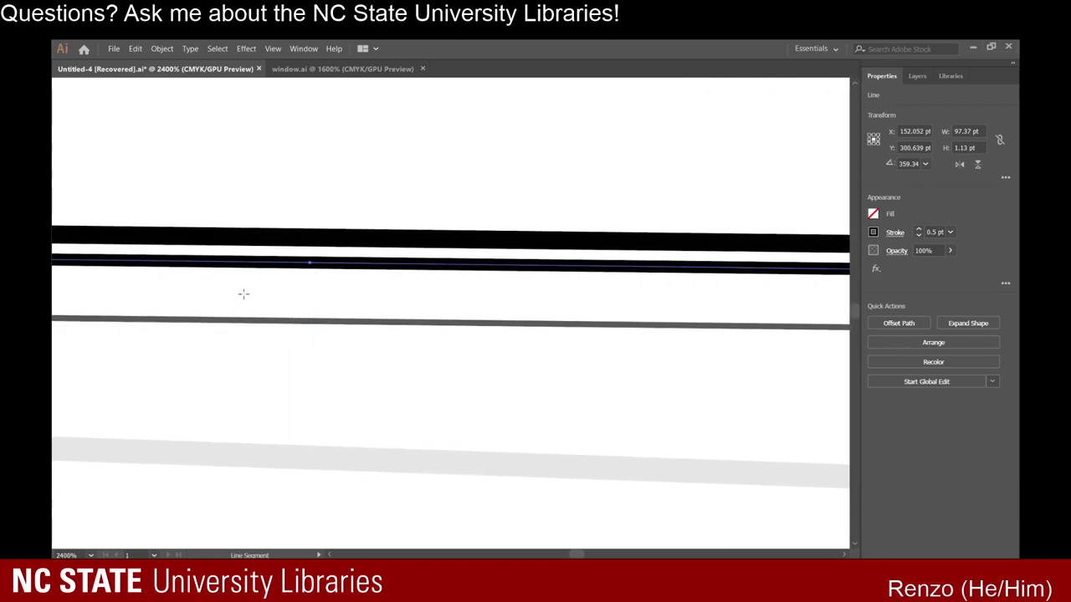
scroll(239, 295, "down", 6)
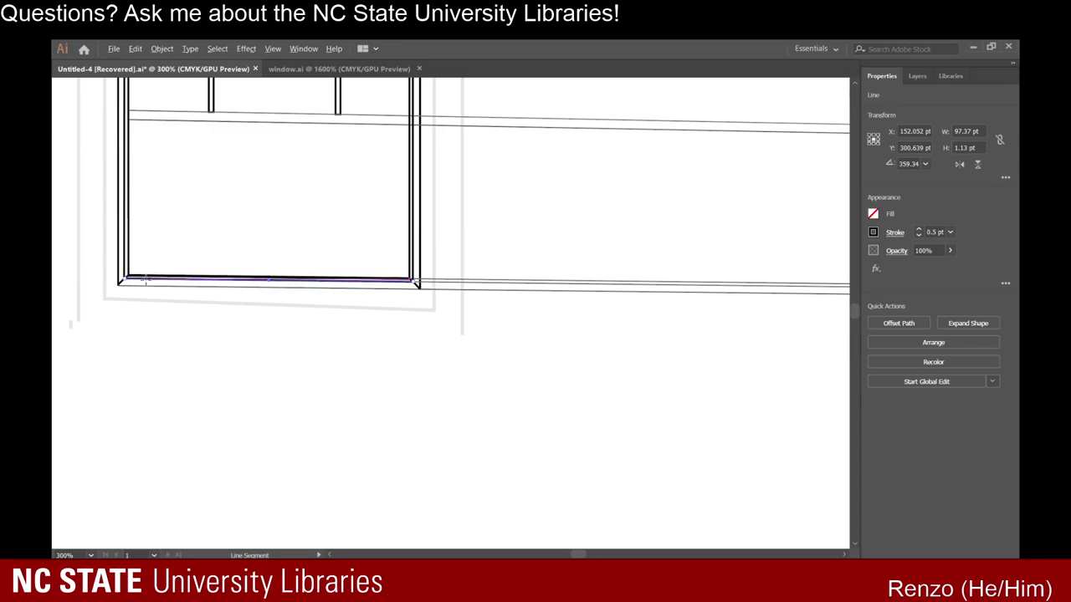
scroll(116, 291, "up", 2)
scroll(101, 273, "up", 2)
scroll(92, 272, "up", 1)
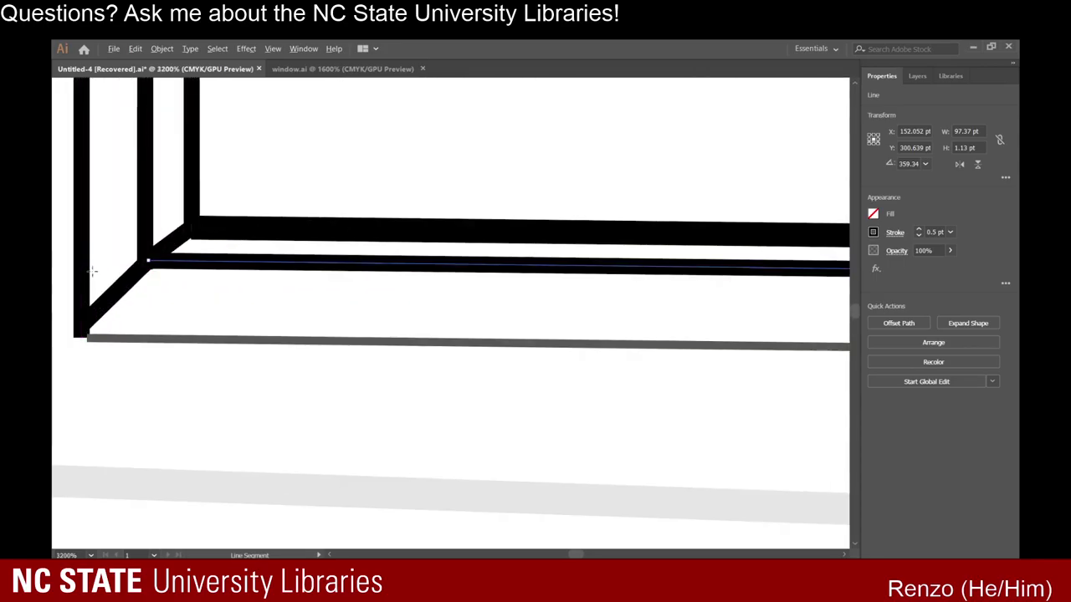
scroll(275, 289, "up", 2)
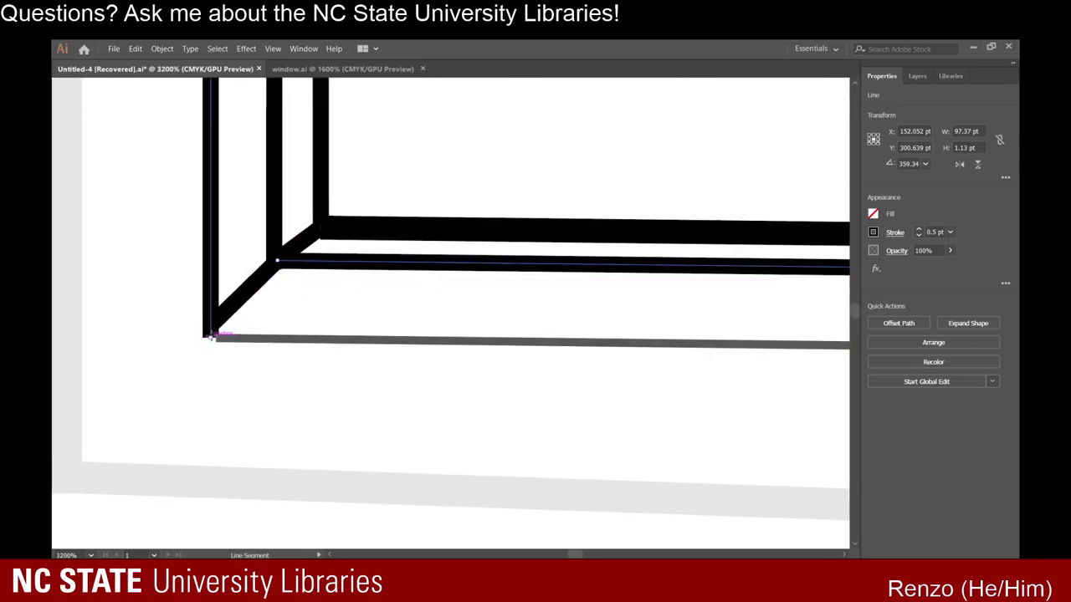
mouse_move(211, 335)
left_mouse_down()
mouse_move(504, 343)
mouse_move(295, 352)
mouse_move(368, 307)
mouse_move(687, 301)
mouse_move(306, 262)
mouse_move(373, 324)
mouse_move(388, 312)
mouse_move(373, 278)
left_mouse_up()
scroll(295, 352, "down", 6)
scroll(372, 324, "up", 6)
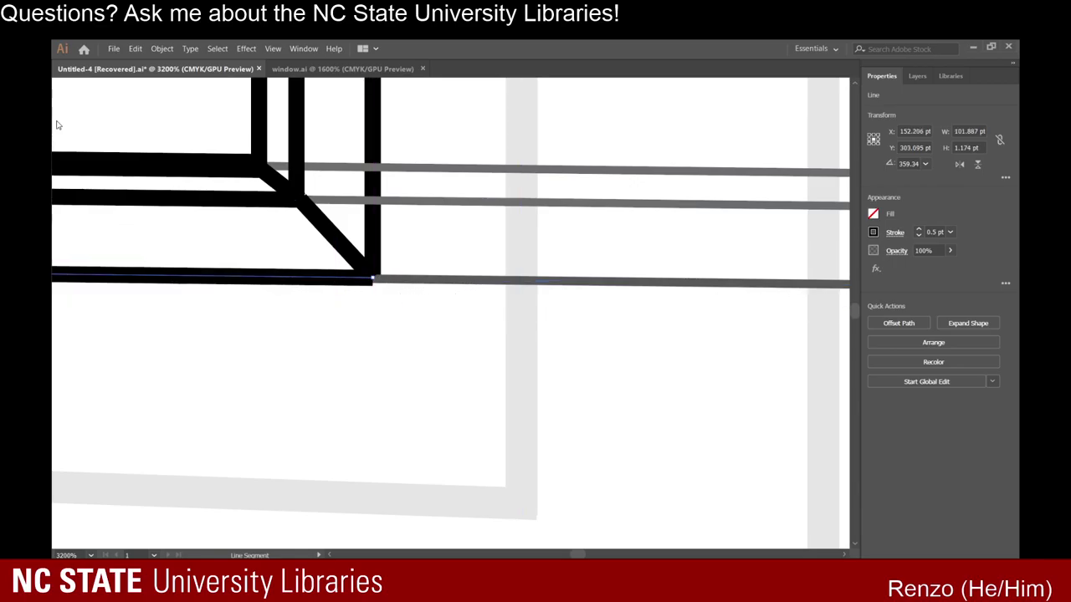
left_click(585, 382)
Thin the stroke of the segment along the frame's bottom inner edge to match the other frame lines and deselect it.
scroll(586, 380, "down", 8)
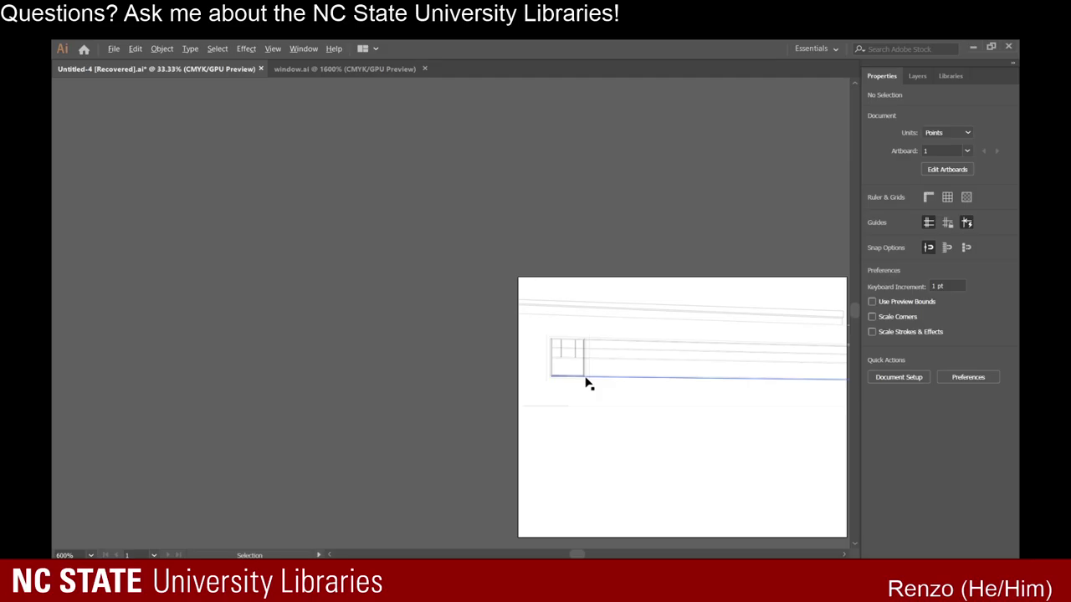
scroll(581, 347, "up", 4)
scroll(598, 488, "down", 4)
scroll(581, 528, "up", 4)
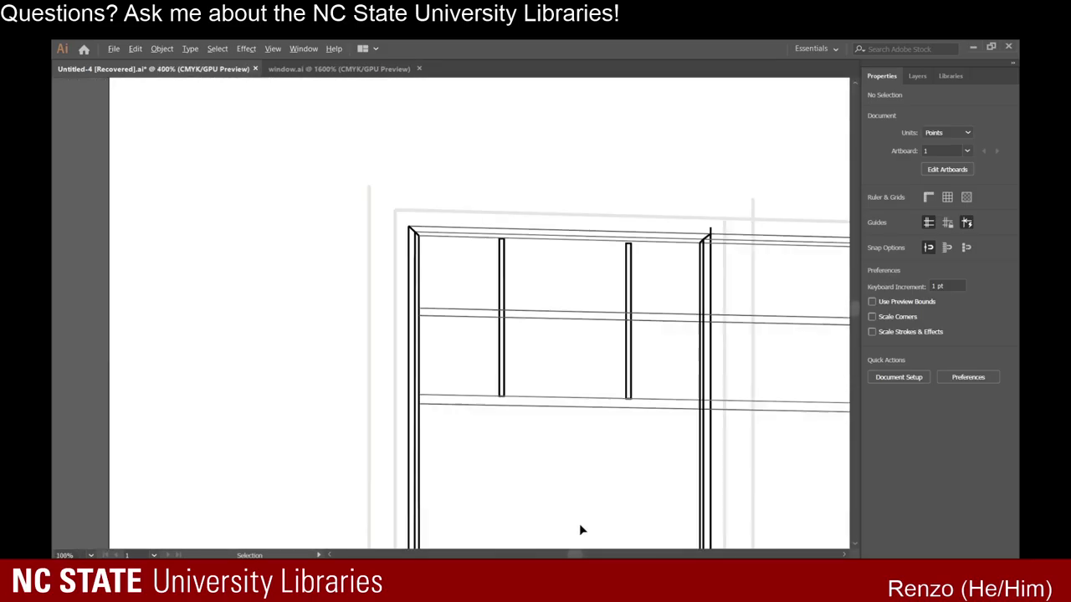
scroll(560, 543, "down", 4)
scroll(560, 545, "up", 5)
scroll(560, 545, "up", 3)
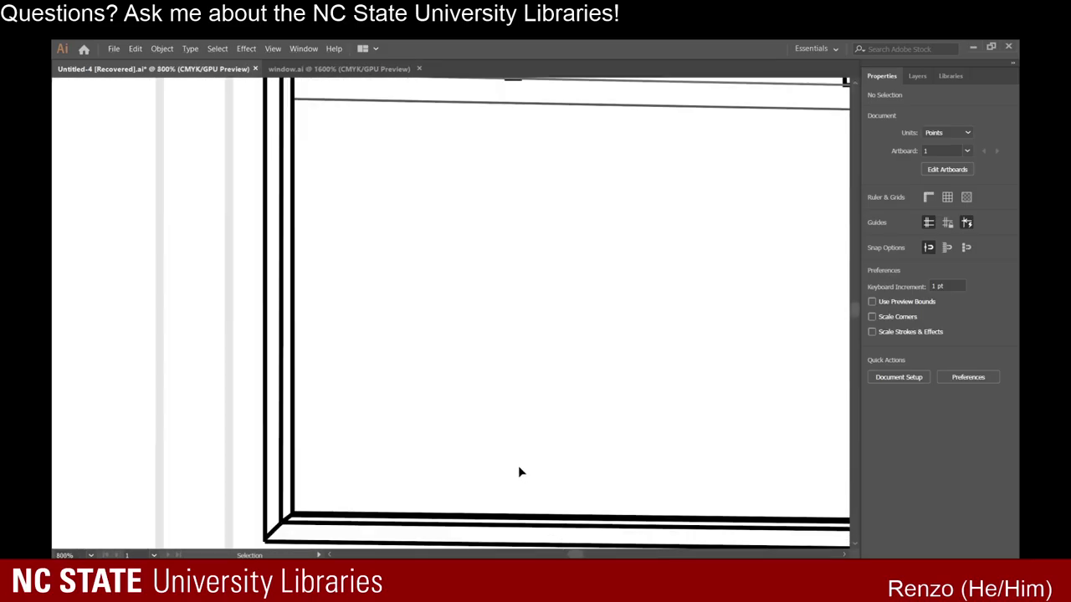
left_click(394, 495)
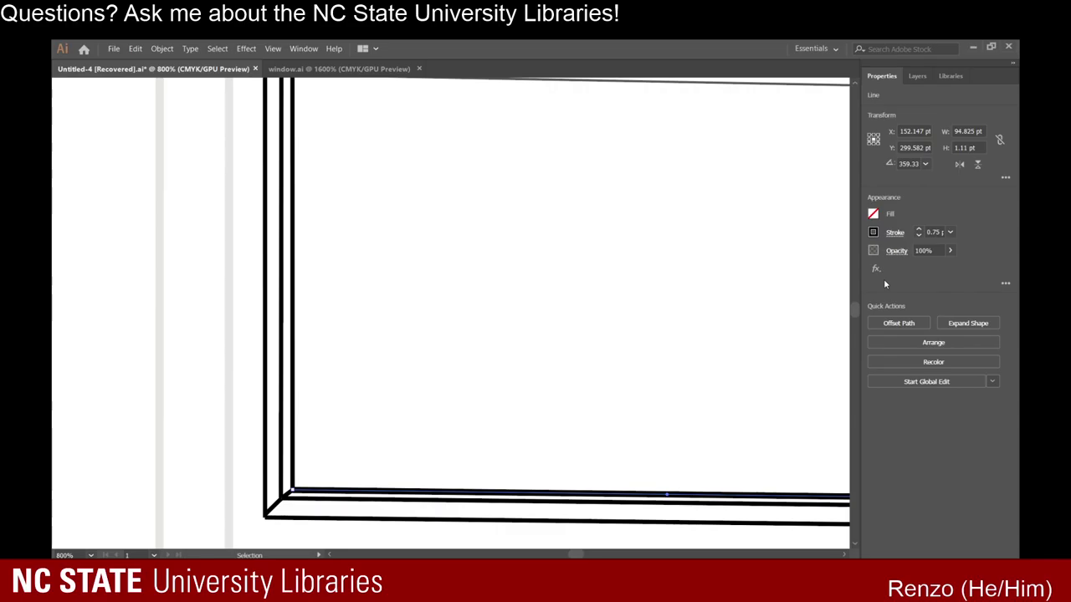
left_click(694, 361)
scroll(360, 471, "down", 1)
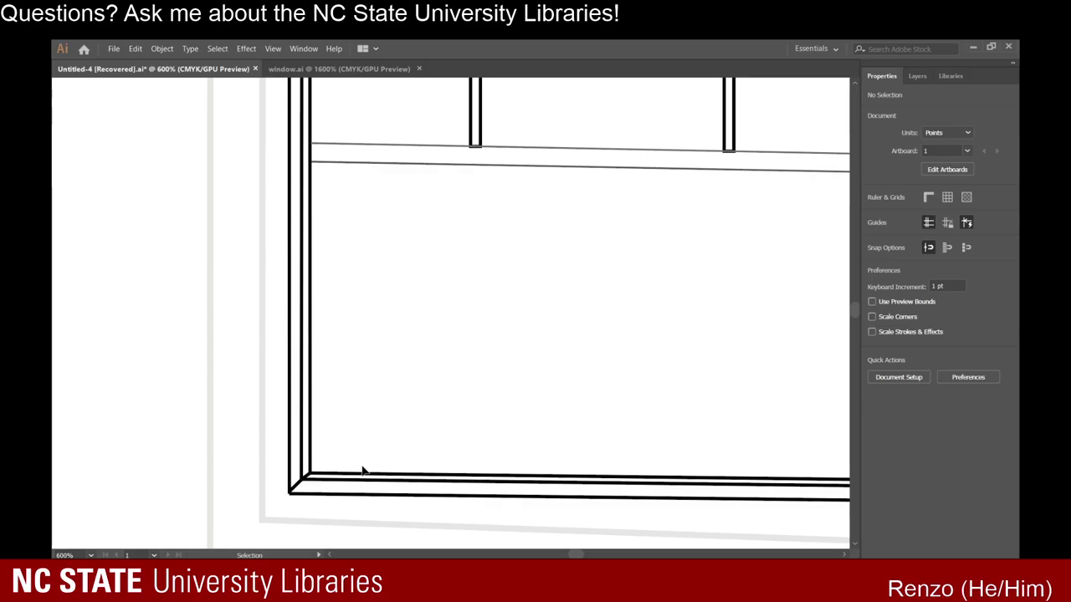
Draw a black 0.5 pt segment about 94.5 pt wide over the lower horizontal bar's bottom line, between the frame's inner edges.
scroll(362, 470, "up", 5)
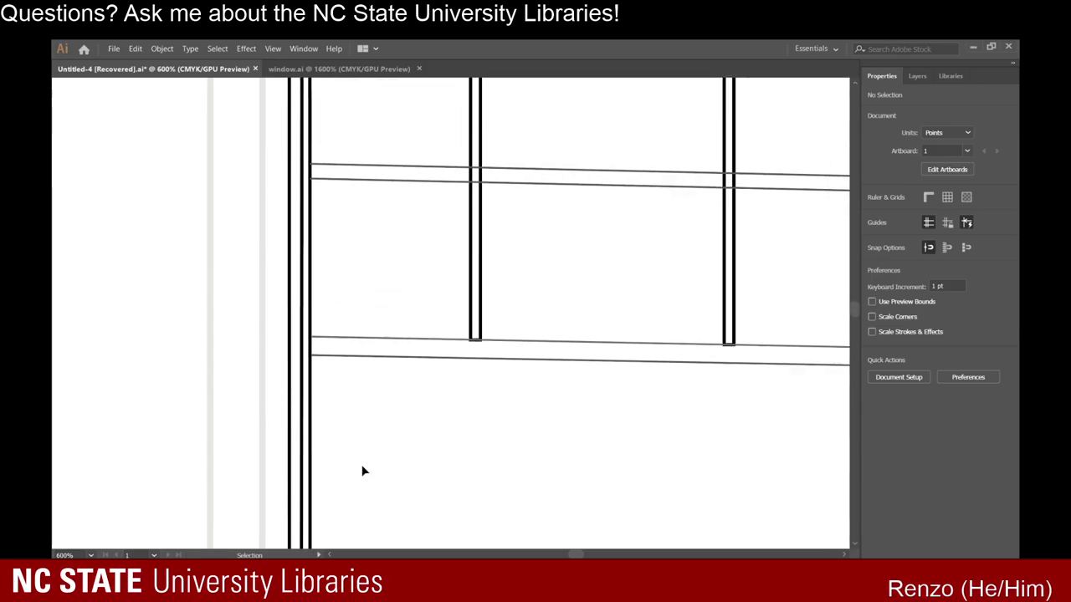
scroll(370, 473, "right", 2)
scroll(378, 484, "right", 4)
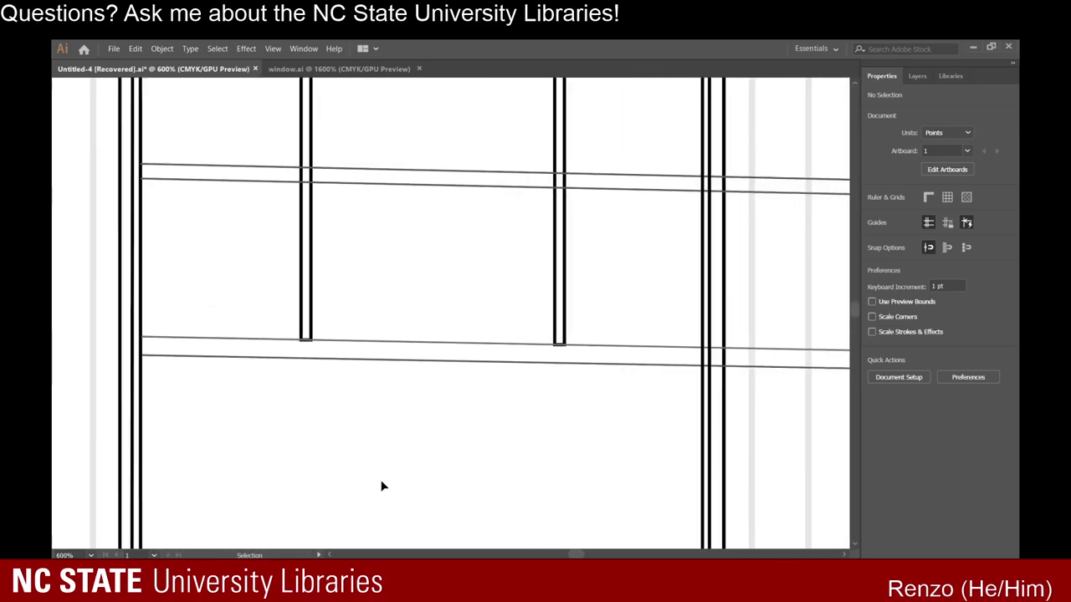
key("backslash")
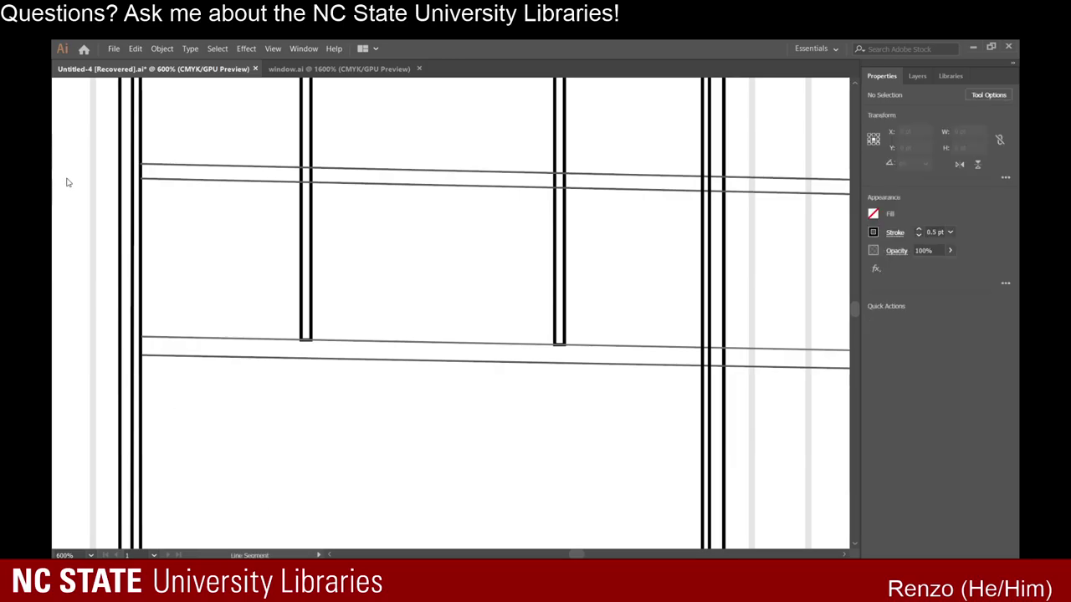
scroll(144, 338, "up", 3)
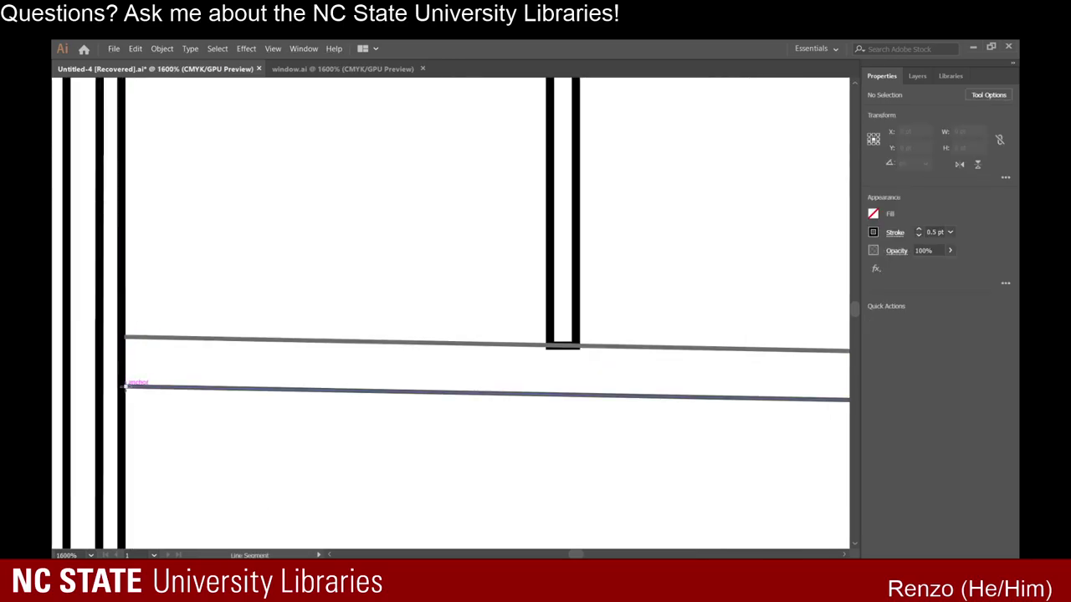
left_click_drag(125, 387, 645, 389)
scroll(333, 374, "down", 1)
scroll(192, 344, "down", 5)
scroll(587, 410, "up", 4)
scroll(644, 414, "up", 3)
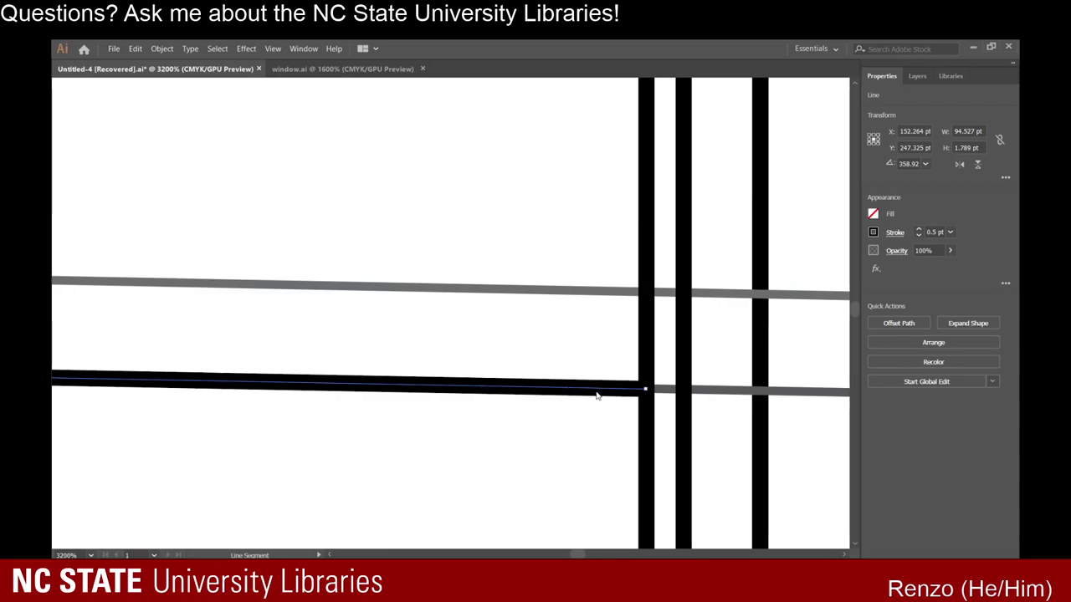
key("ctrl+v")
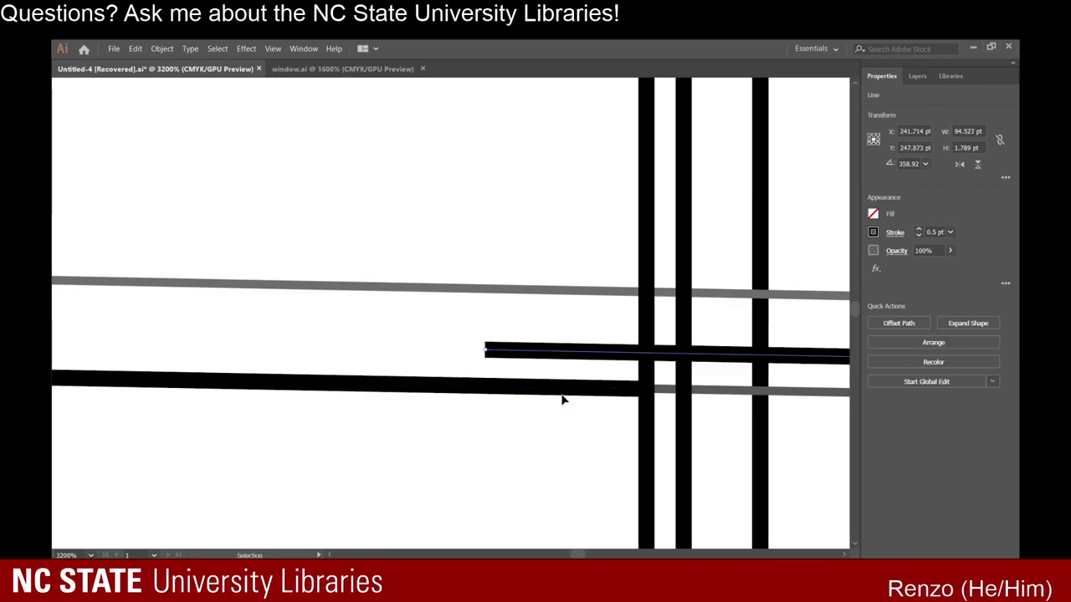
key("ctrl+z")
key("backslash")
Draw a black 0.5 pt segment about 94.6 pt wide over the lower horizontal bar's top line, between the frame's inner edges.
scroll(495, 313, "left", 10)
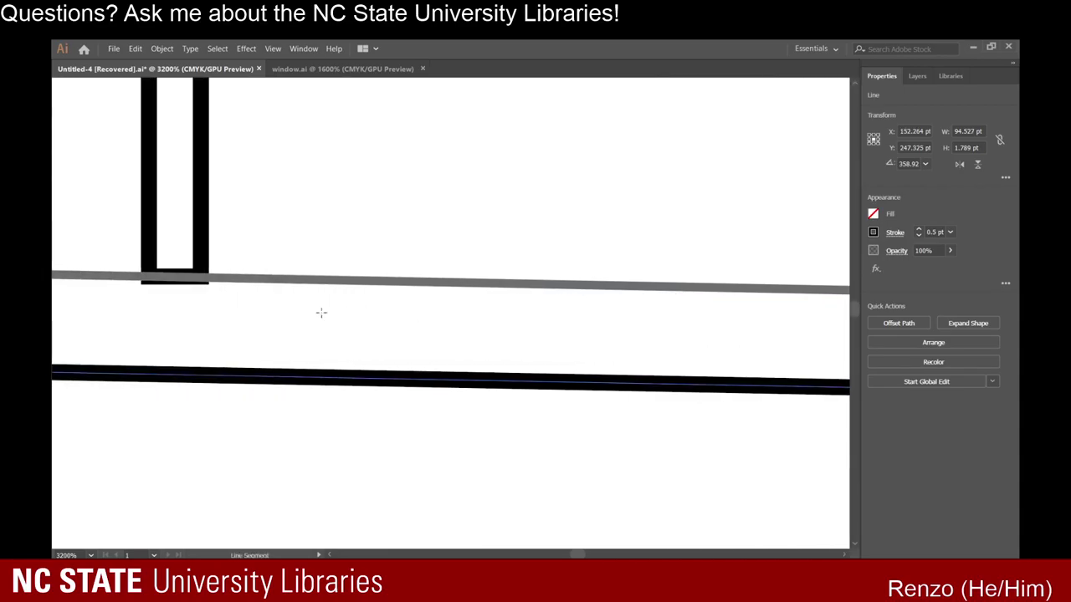
scroll(222, 309, "left", 8)
scroll(210, 310, "down", 3)
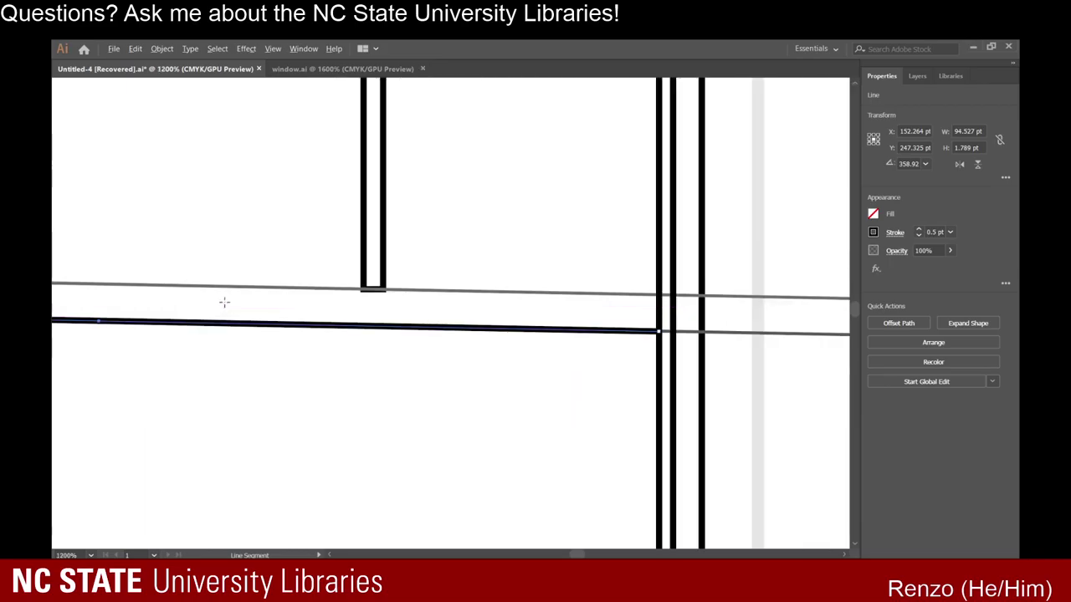
scroll(224, 303, "down", 4)
scroll(224, 305, "left", 8)
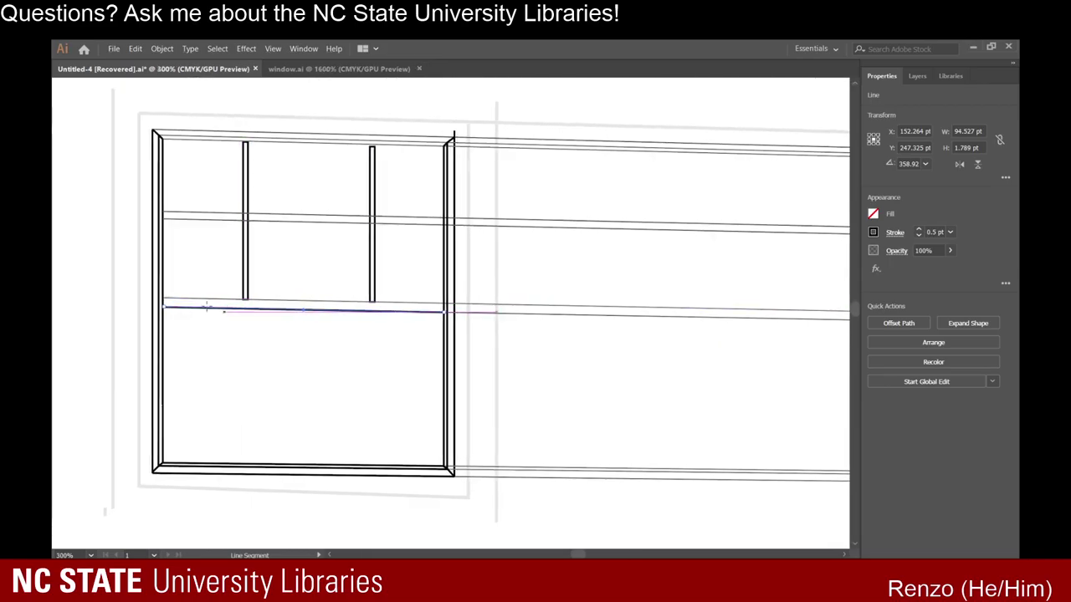
scroll(193, 306, "up", 6)
scroll(112, 340, "down", 2)
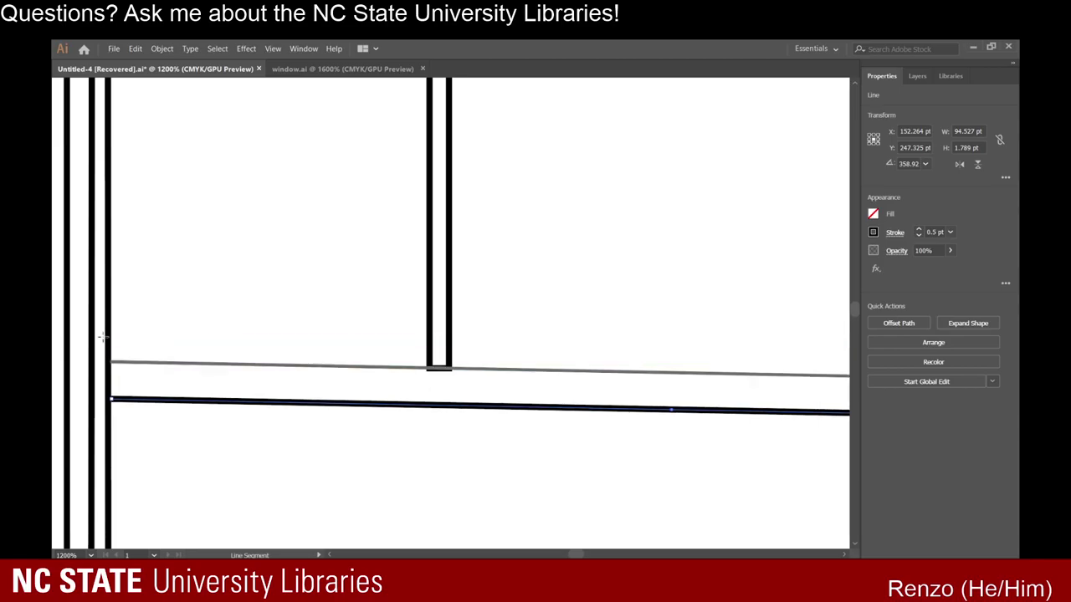
scroll(103, 339, "up", 2)
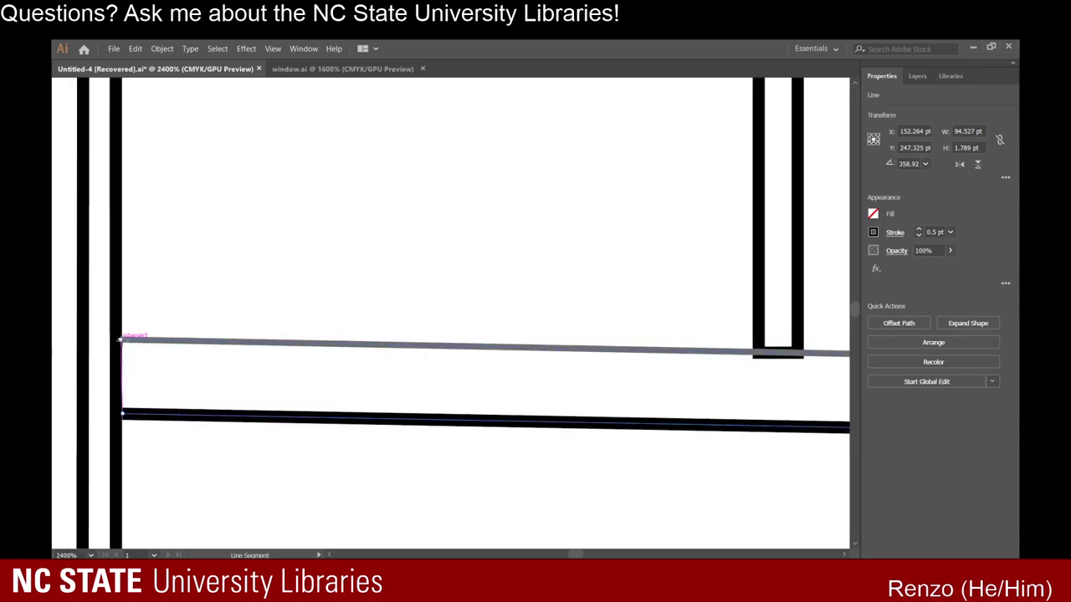
left_click_drag(120, 340, 734, 329)
scroll(253, 312, "down", 3)
scroll(535, 335, "down", 2)
scroll(736, 335, "up", 1)
scroll(736, 333, "up", 1)
scroll(555, 340, "down", 3)
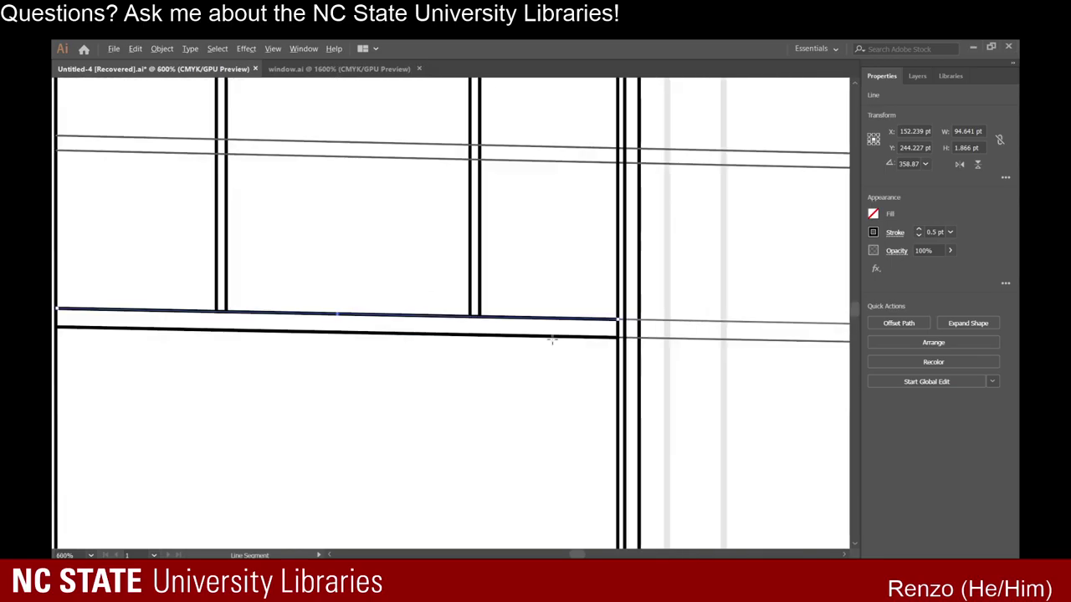
Draw a black 0.5 pt segment about 94.8 pt wide over the upper horizontal bar's bottom line, between the frame's inner edges.
scroll(552, 338, "up", 1)
scroll(552, 339, "up", 3)
scroll(521, 340, "left", 3)
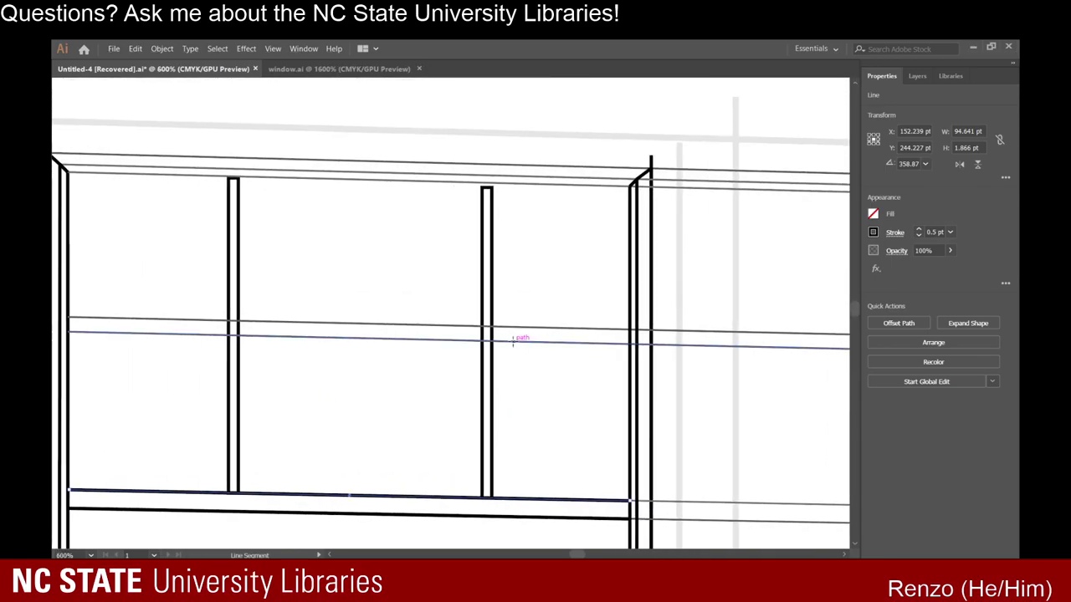
scroll(237, 341, "up", 5)
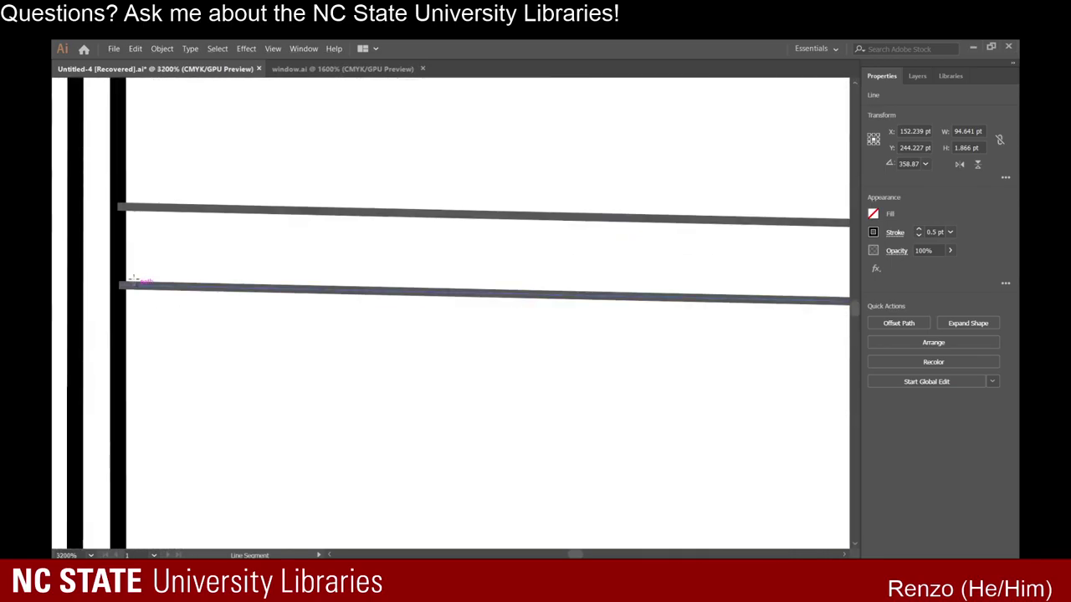
mouse_move(119, 285)
left_mouse_down()
mouse_move(565, 325)
mouse_move(416, 264)
mouse_move(756, 252)
mouse_move(583, 224)
mouse_move(593, 253)
mouse_move(774, 249)
mouse_move(801, 223)
mouse_move(771, 240)
mouse_move(788, 206)
left_mouse_up()
scroll(519, 321, "down", 3)
scroll(410, 264, "down", 4)
scroll(583, 224, "down", 1)
scroll(590, 236, "down", 1)
scroll(596, 252, "right", 1)
scroll(793, 240, "right", 4)
scroll(792, 240, "right", 1)
scroll(801, 224, "up", 5)
scroll(661, 308, "up", 5)
scroll(661, 308, "left", 10)
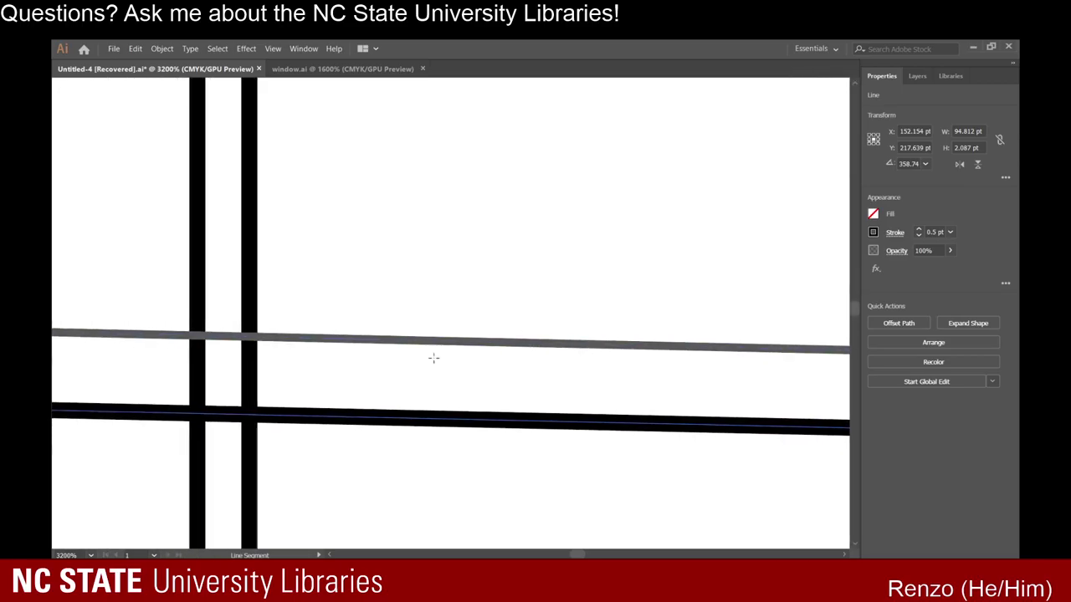
scroll(393, 366, "left", 6)
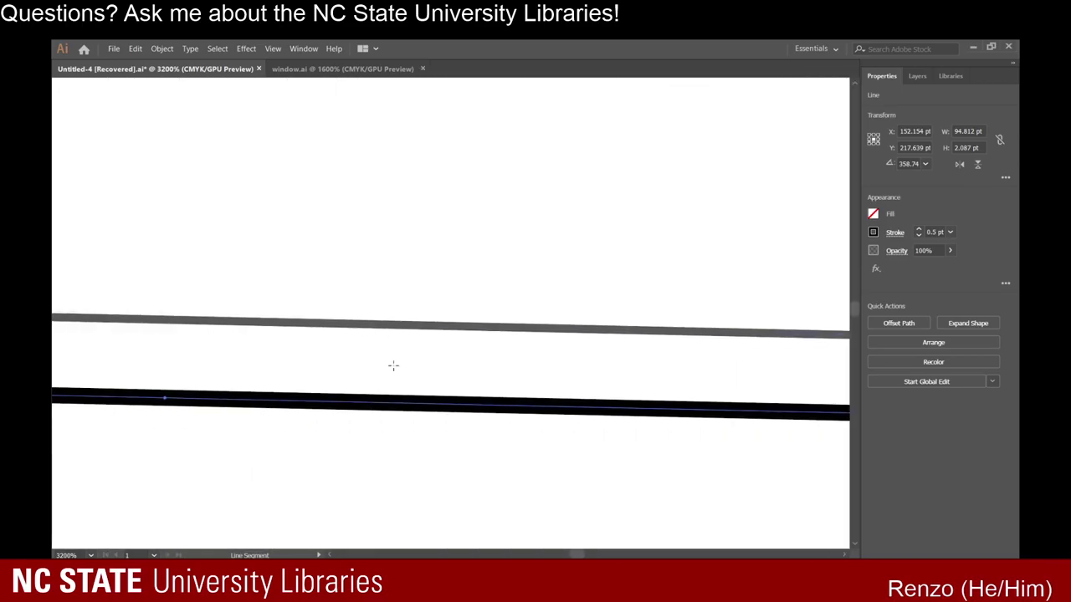
scroll(394, 366, "down", 4)
scroll(242, 360, "down", 2)
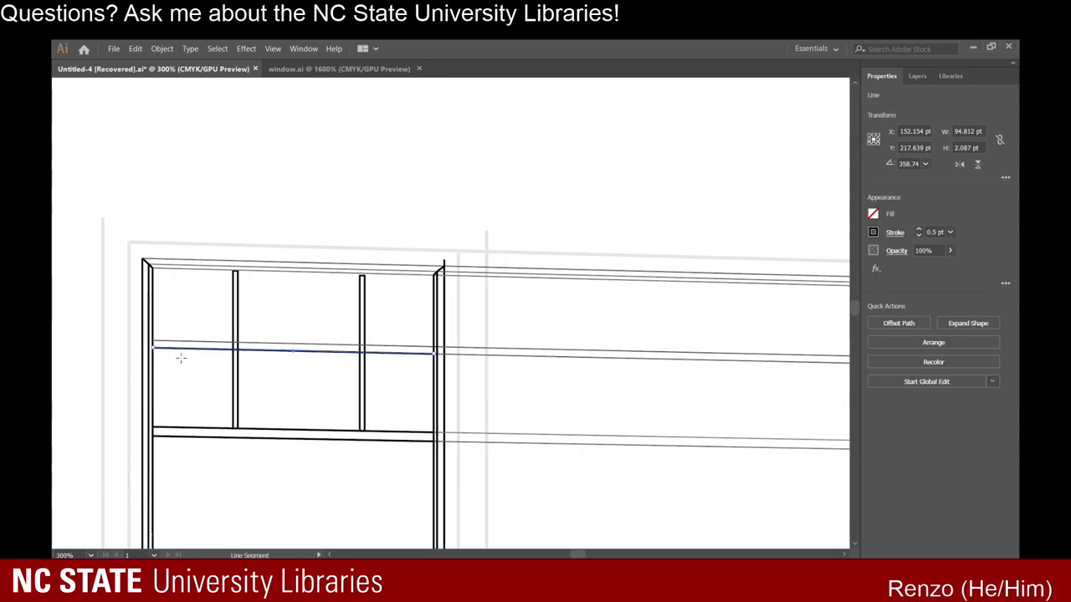
Draw a black 0.5 pt segment about 94.9 pt wide over the upper horizontal bar's top line, between the frame's inner edges.
scroll(179, 359, "up", 5)
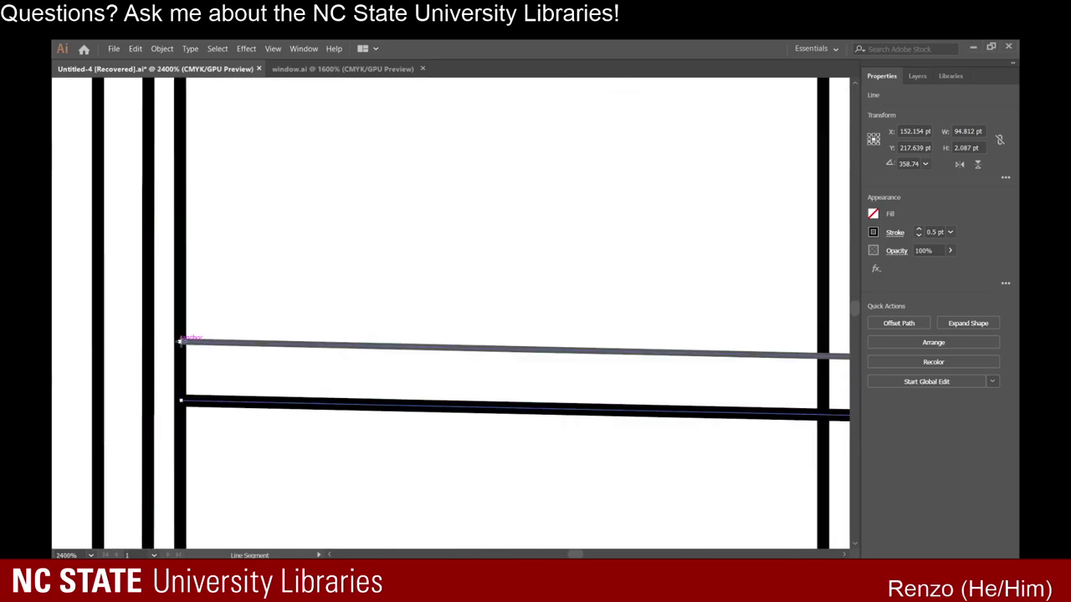
left_click_drag(181, 341, 742, 393)
scroll(443, 355, "down", 4)
scroll(679, 338, "right", 1)
scroll(681, 340, "right", 5)
scroll(764, 430, "up", 2)
scroll(763, 430, "up", 1)
scroll(638, 409, "down", 3)
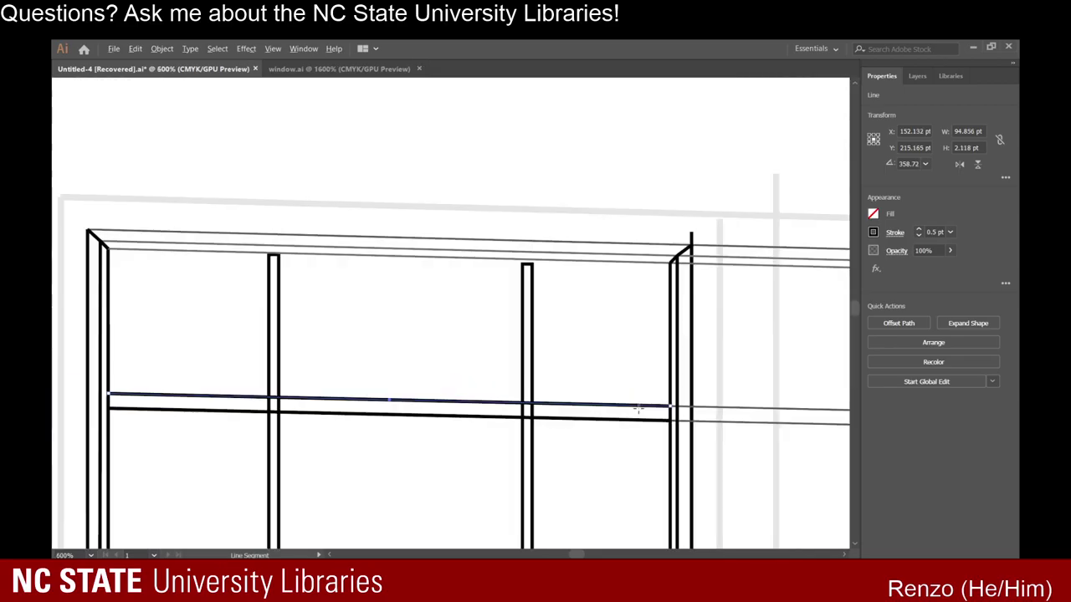
Draw a black 0.5 pt segment about 94.9 pt wide over the lowest of the frame's three top lines, joining its innermost corners.
scroll(146, 270, "up", 4)
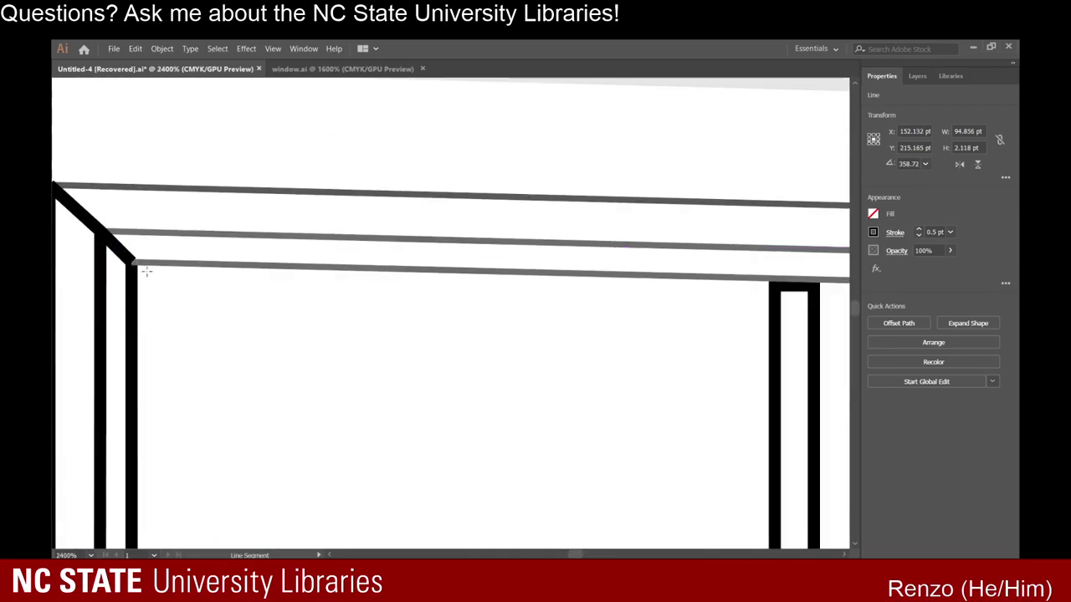
left_click_drag(131, 262, 785, 278)
scroll(360, 268, "down", 3)
scroll(736, 279, "right", 7)
scroll(746, 276, "up", 2)
scroll(722, 329, "up", 3)
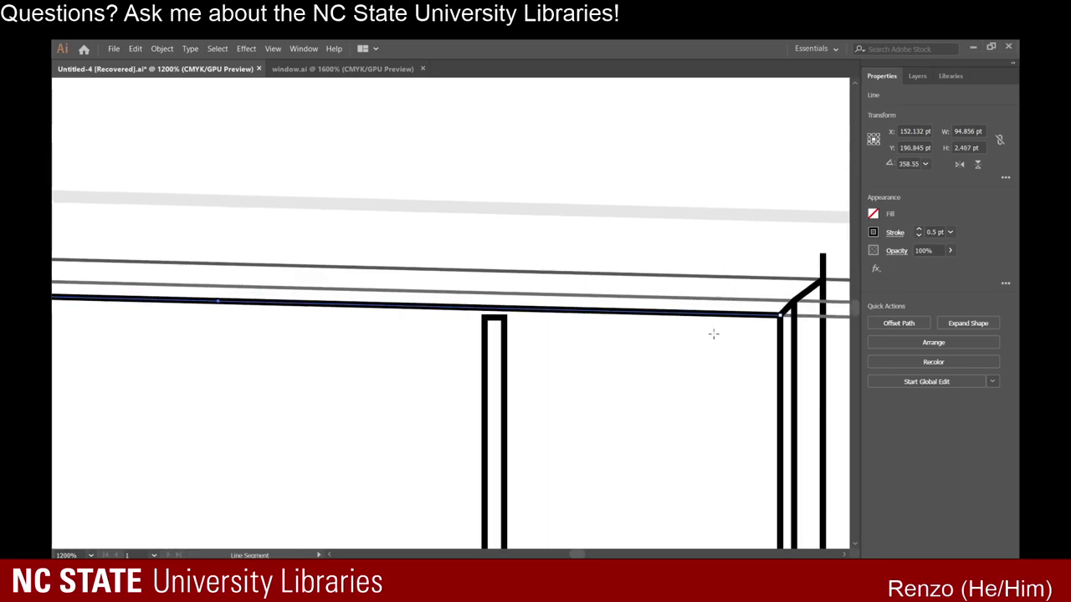
Draw a black 0.5 pt segment about 97.3 pt wide over the middle line of the frame's top edge, between the diagonal corner joints.
scroll(695, 333, "down", 1)
scroll(600, 332, "left", 8)
scroll(396, 305, "left", 8)
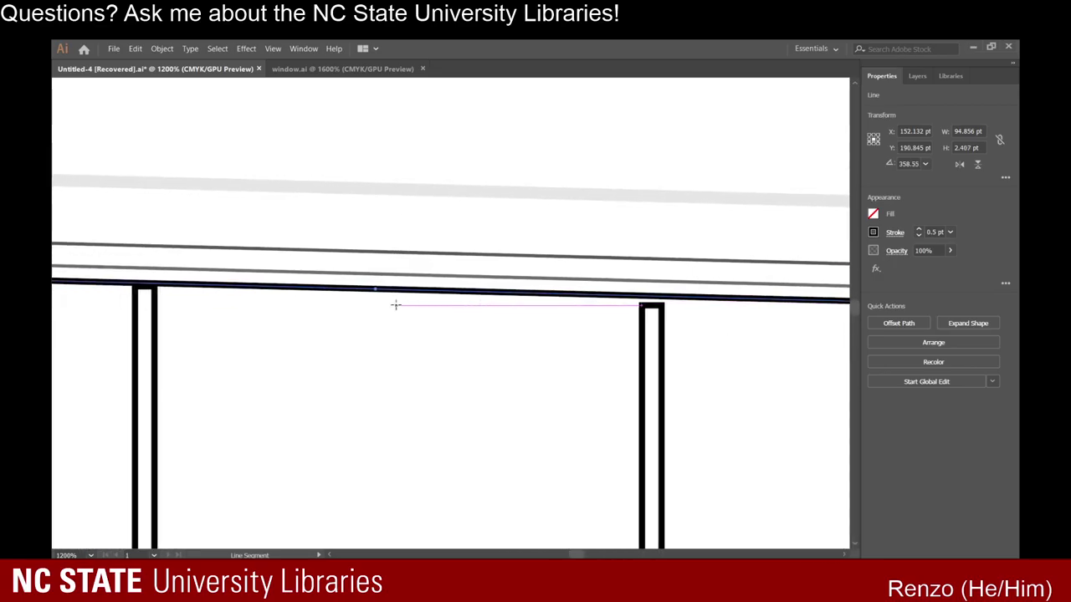
scroll(221, 325, "left", 5)
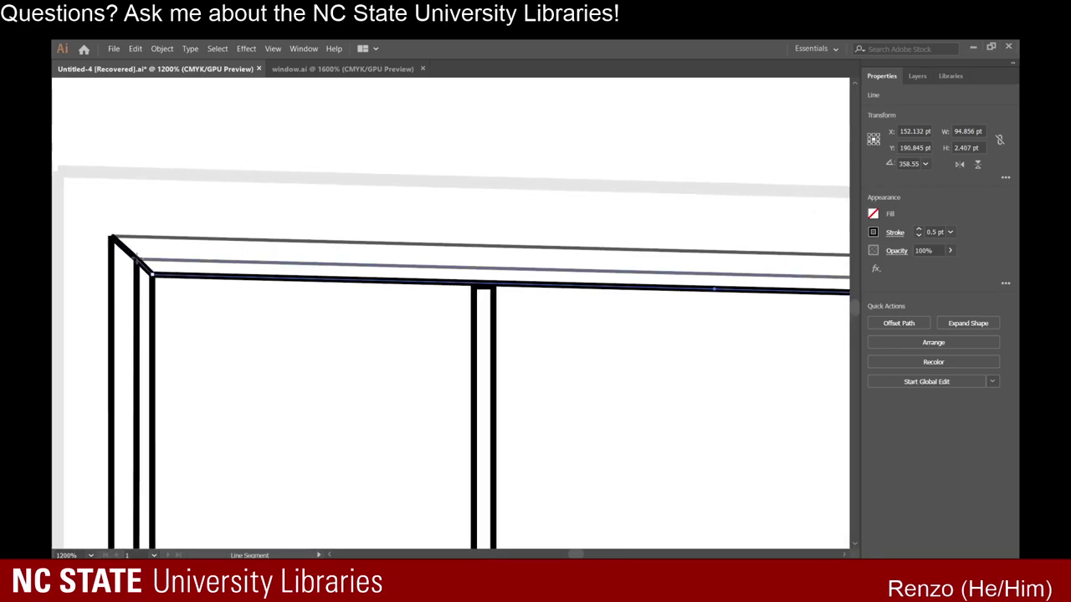
scroll(138, 261, "up", 5)
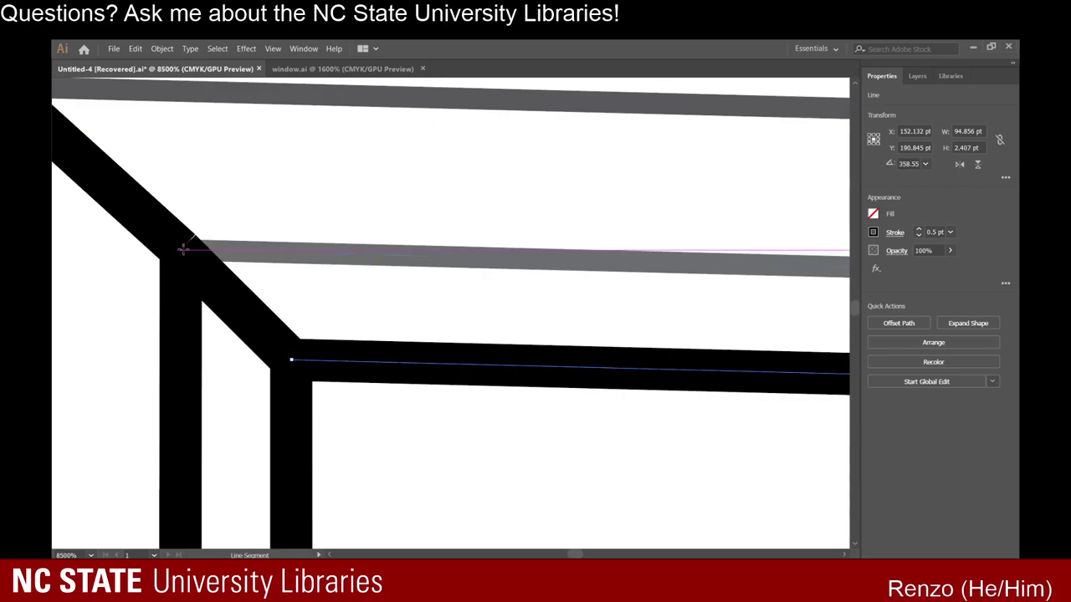
left_click_drag(181, 249, 794, 264)
scroll(335, 243, "down", 5)
scroll(742, 236, "down", 1)
scroll(742, 236, "right", 10)
scroll(741, 236, "right", 10)
scroll(741, 236, "right", 10)
scroll(771, 262, "up", 3)
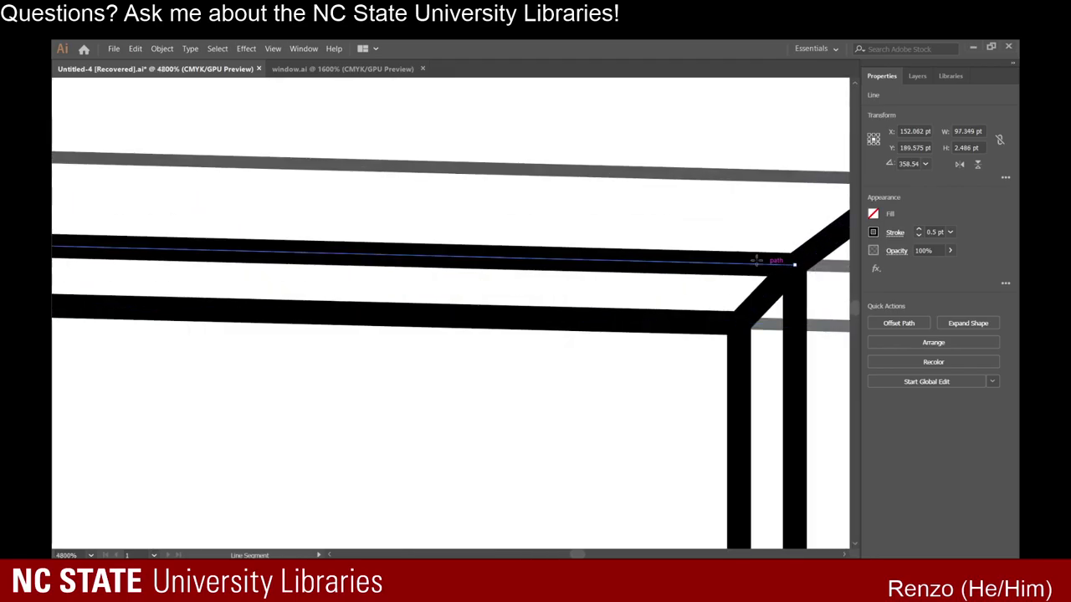
Draw a black 0.5 pt segment about 101.9 pt wide over the frame's outermost top line, from the left to the right outer corner.
scroll(552, 294, "down", 6)
scroll(545, 295, "down", 3)
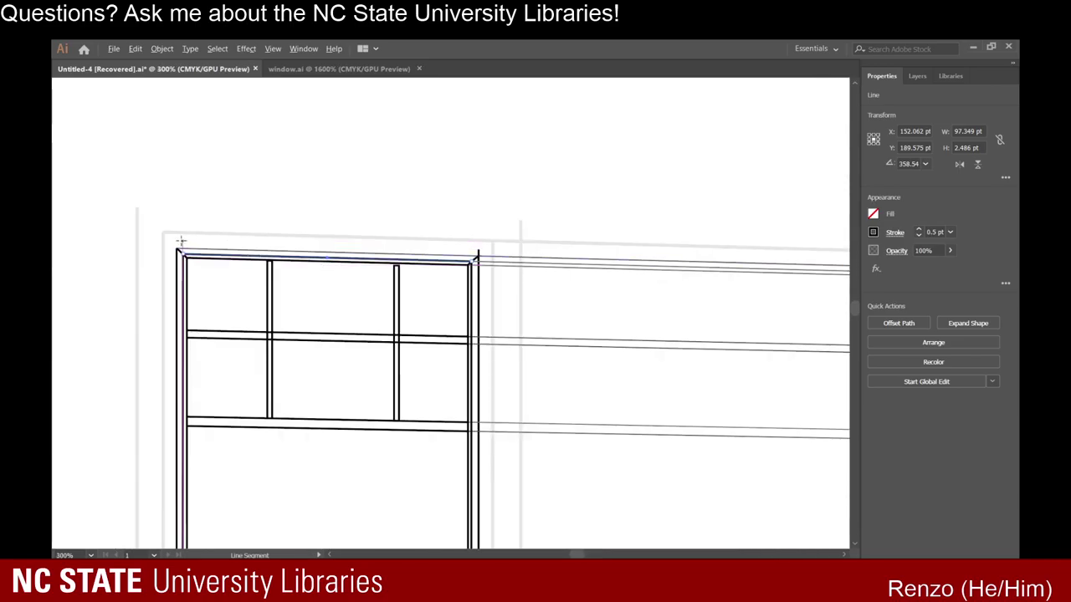
scroll(110, 251, "up", 8)
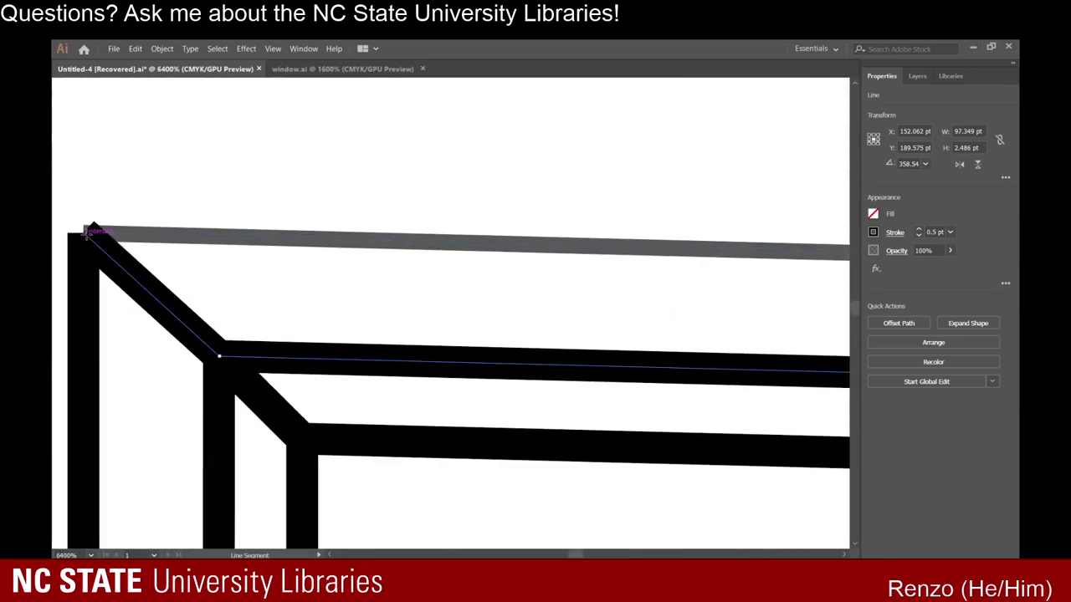
scroll(89, 235, "left", 1)
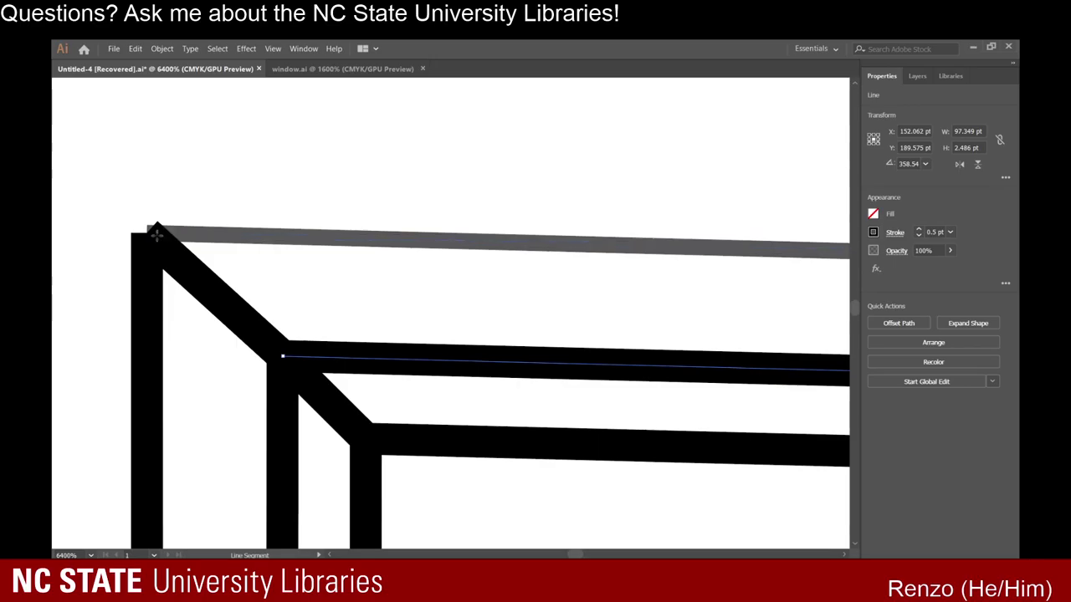
left_click_drag(147, 234, 661, 229)
scroll(380, 225, "down", 5)
scroll(661, 227, "right", 6)
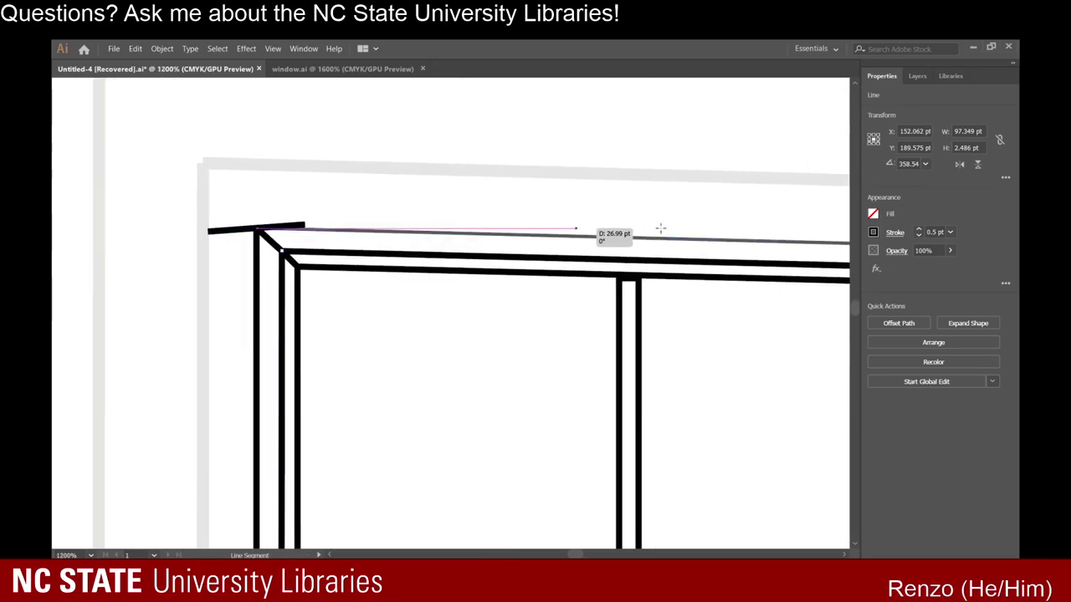
scroll(661, 227, "right", 6)
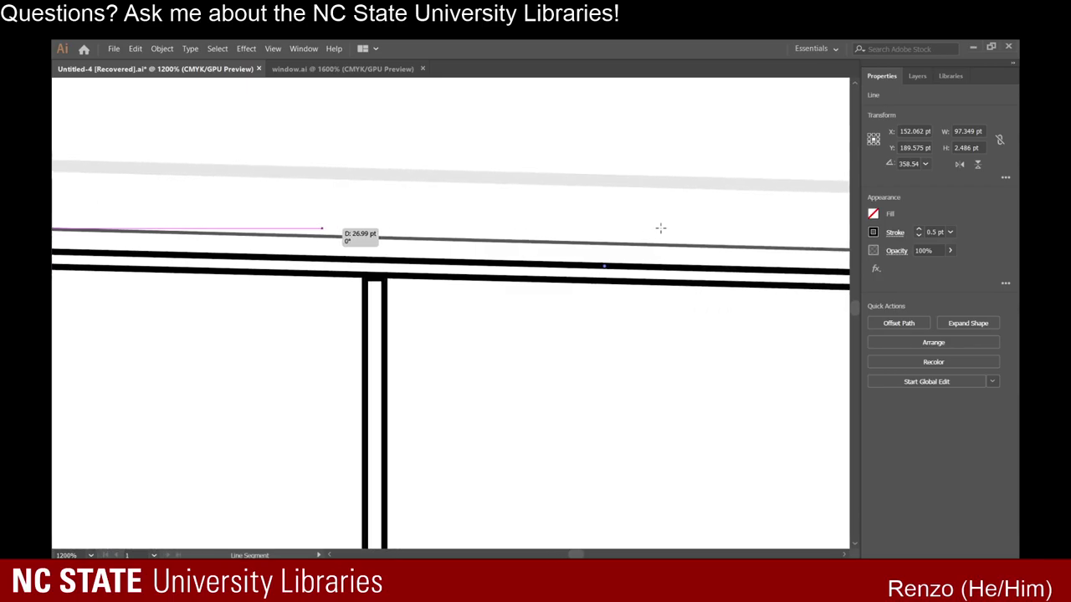
scroll(661, 228, "right", 7)
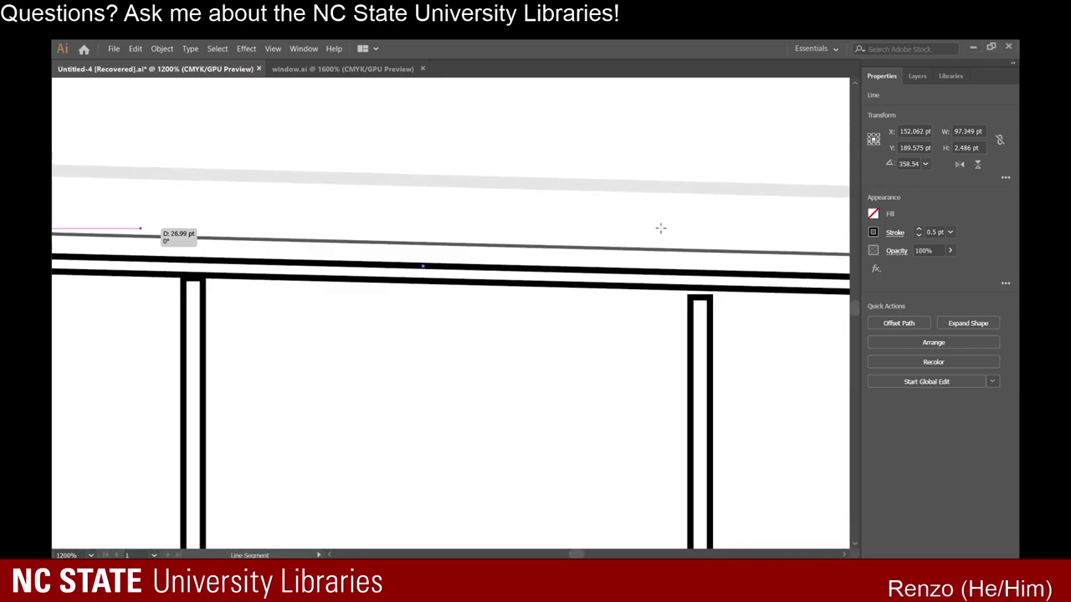
scroll(661, 228, "right", 4)
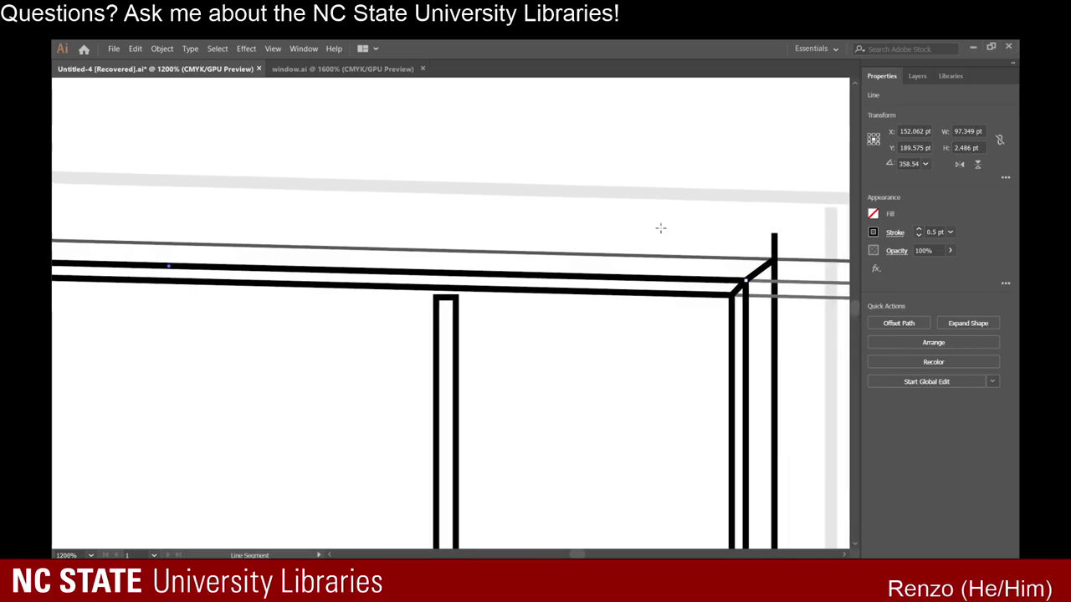
left_click_drag(661, 228, 787, 265)
scroll(745, 266, "up", 2)
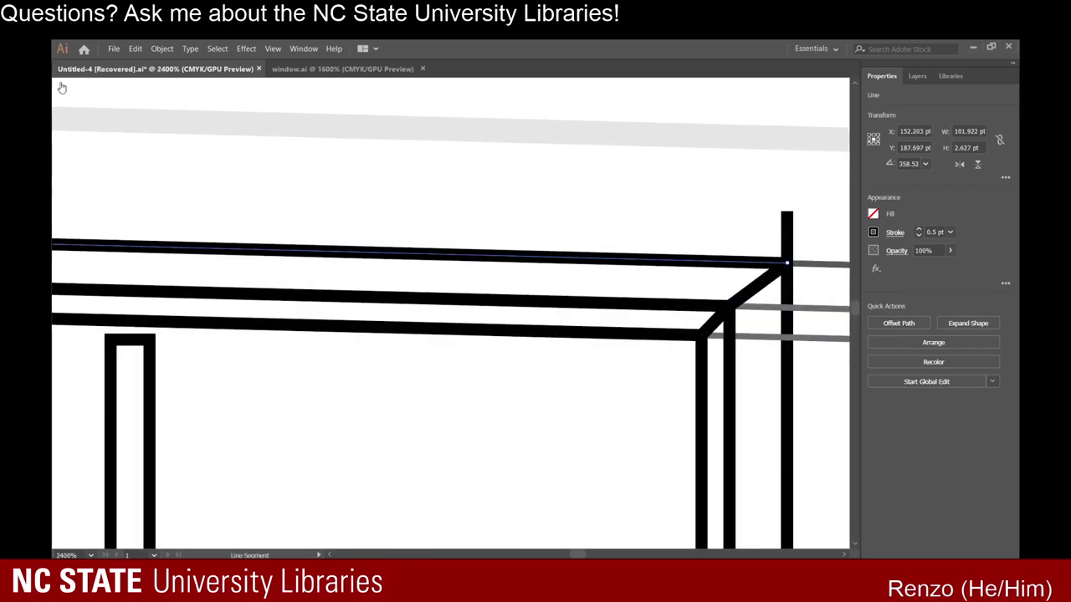
Shorten the frame's right outer vertical line so its upper end meets the top outer corner.
key("v")
left_click(521, 240)
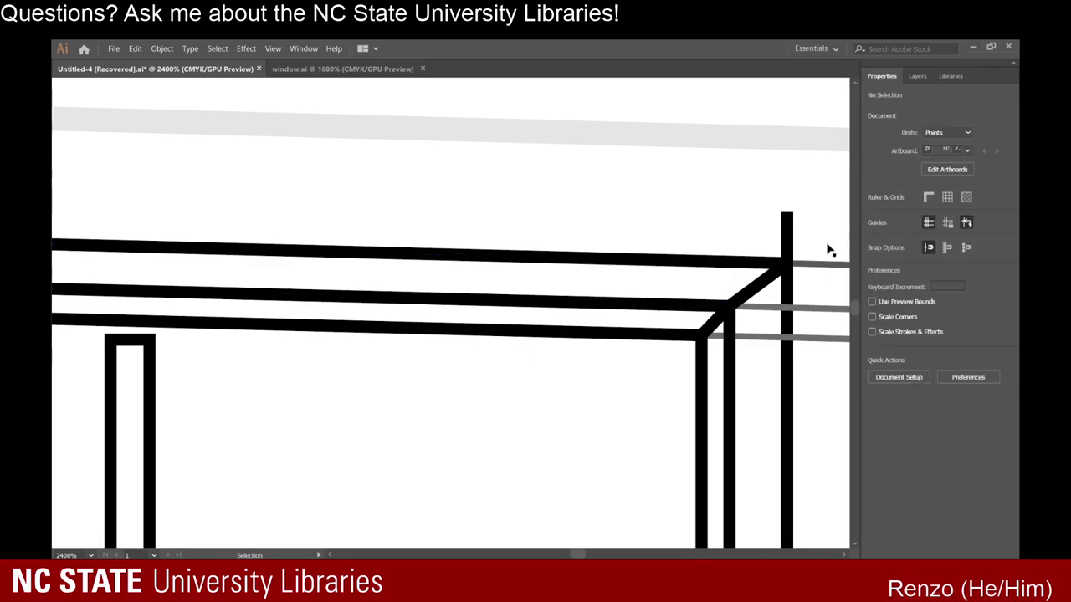
left_click(787, 215)
left_click_drag(786, 216, 787, 266)
left_click(744, 220)
scroll(688, 251, "down", 3)
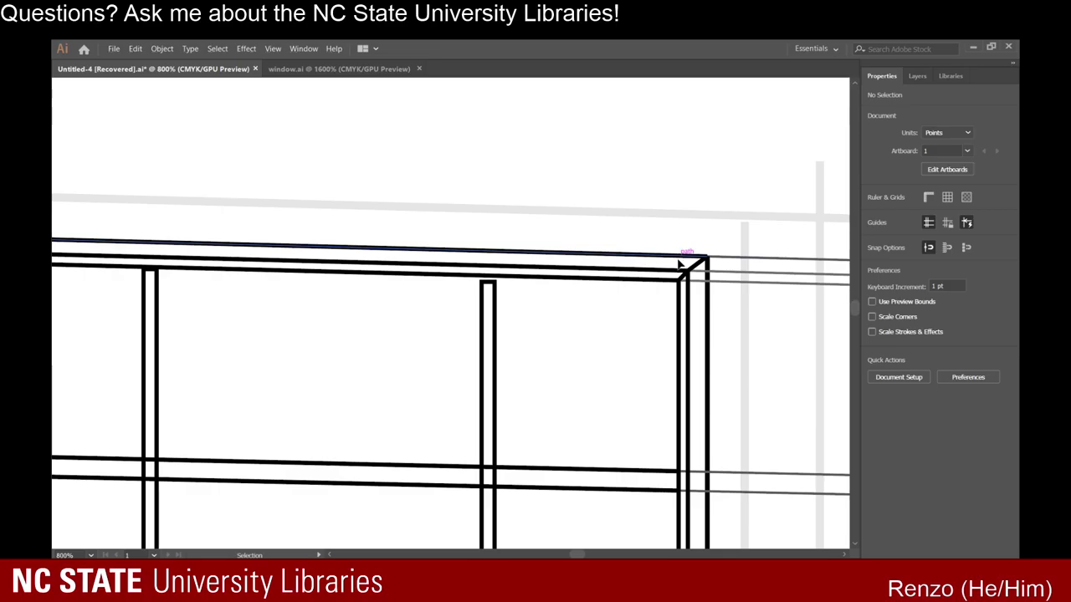
Extend the right vertical mullion rectangle up to the frame's innermost top line and deselect it.
left_click(495, 283)
scroll(489, 268, "up", 5)
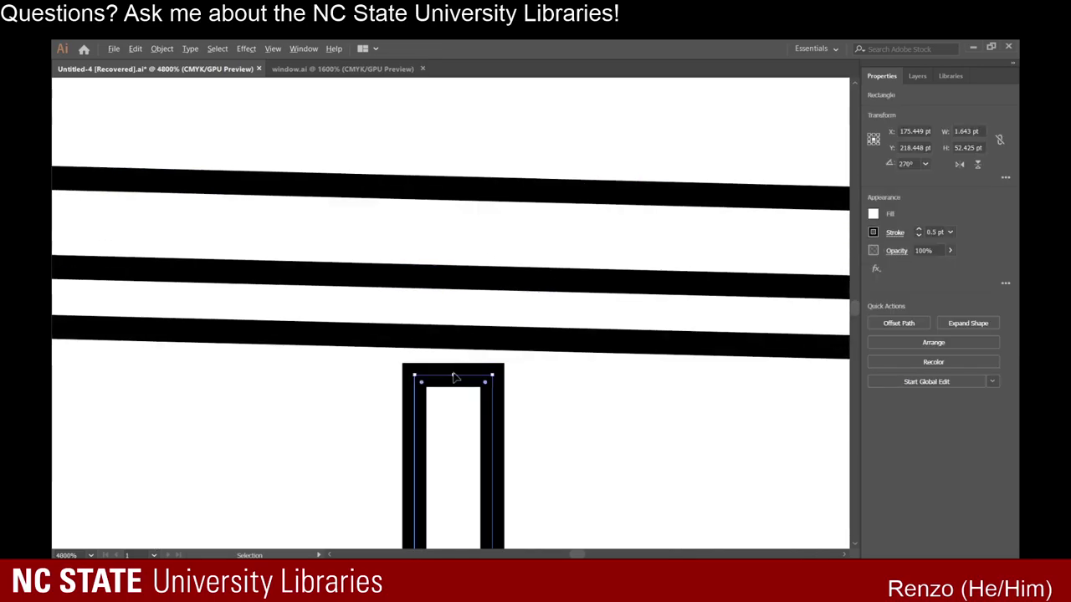
left_click_drag(453, 378, 452, 340)
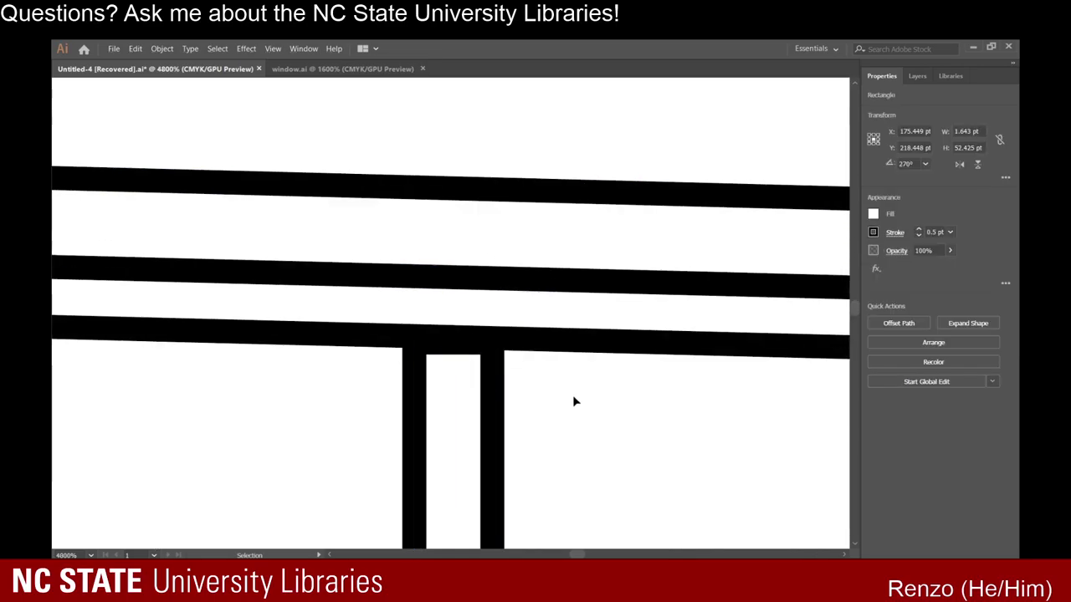
left_click(574, 401)
scroll(574, 402, "down", 6)
scroll(574, 402, "down", 3)
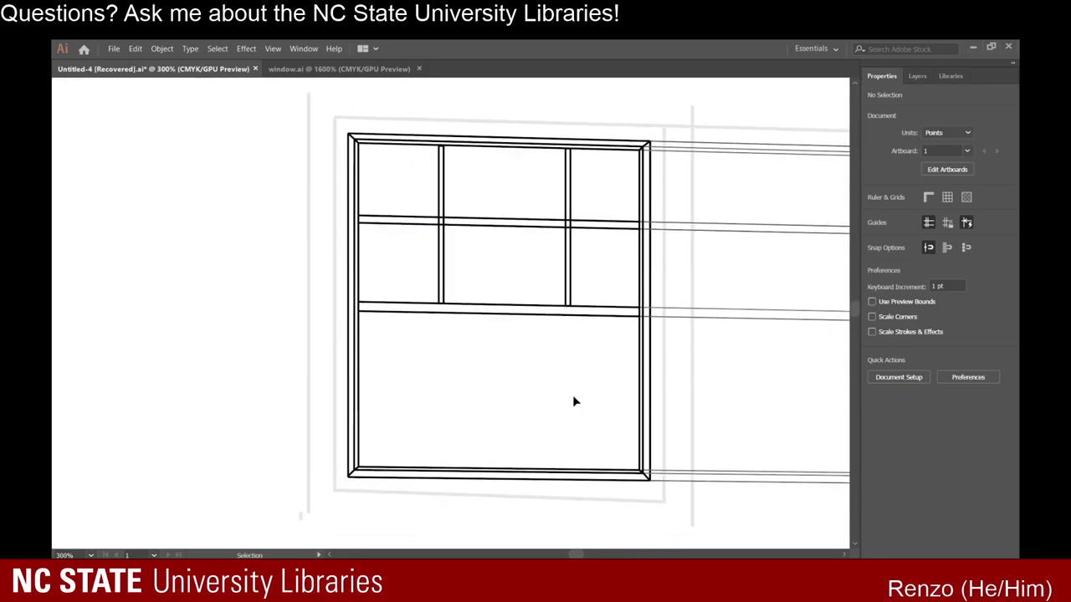
Examine the redrawn window frame, its bars and the grey guide lines running to the right across the artboard.
scroll(724, 351, "down", 4)
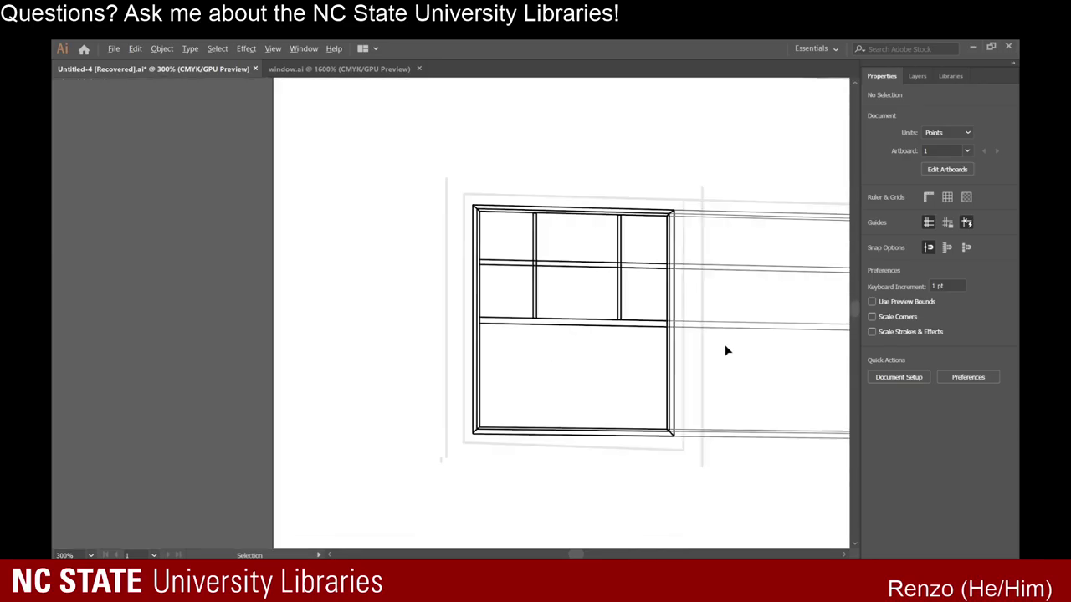
scroll(735, 348, "right", 5)
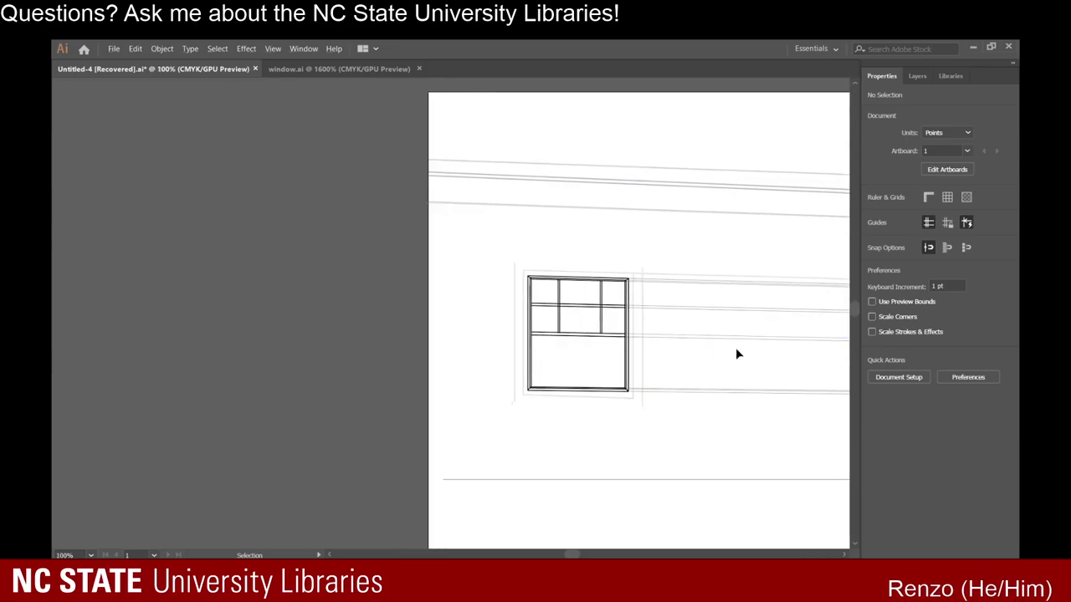
scroll(658, 377, "up", 3)
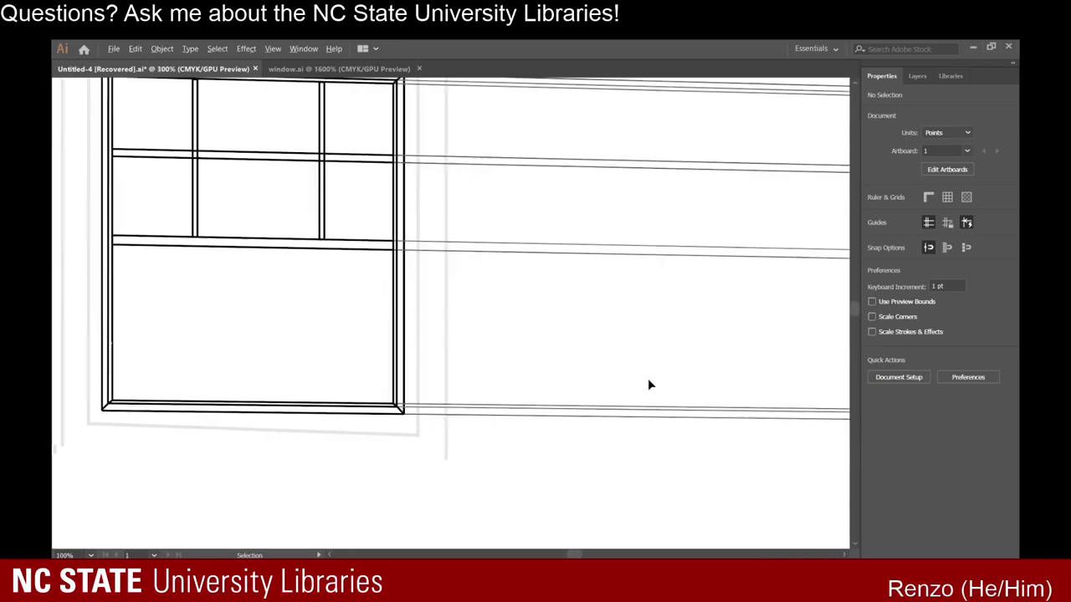
scroll(323, 323, "up", 2)
scroll(318, 343, "left", 1)
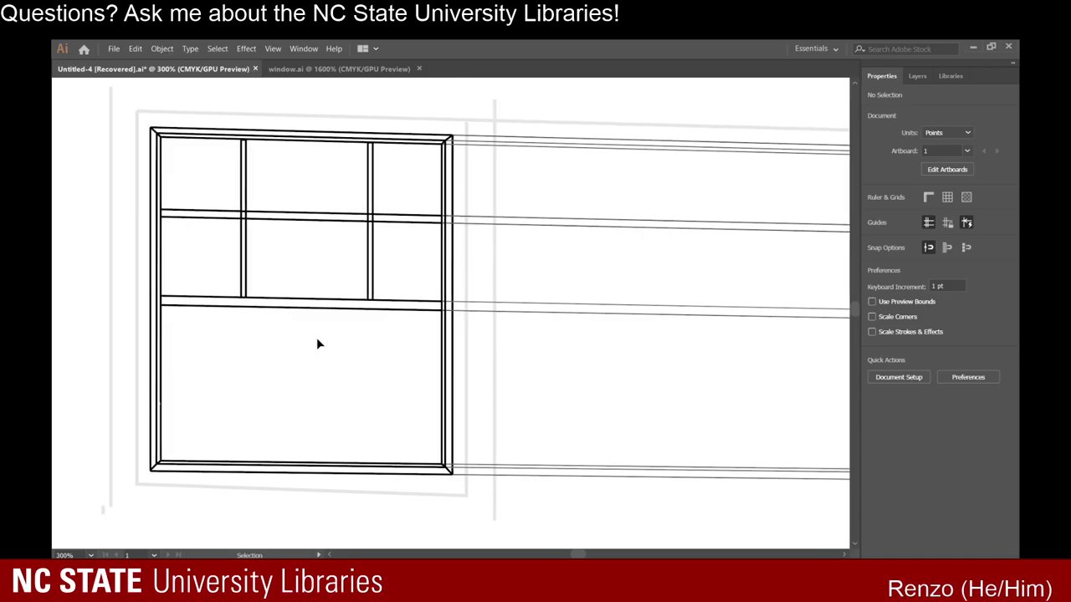
scroll(318, 343, "down", 4)
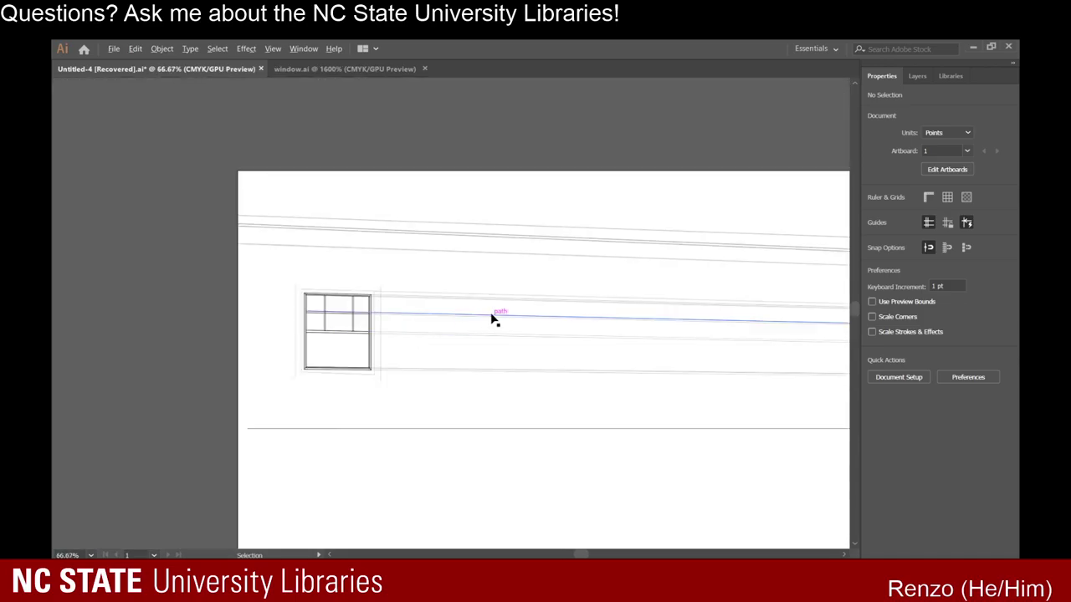
scroll(495, 318, "down", 5)
scroll(461, 393, "up", 4)
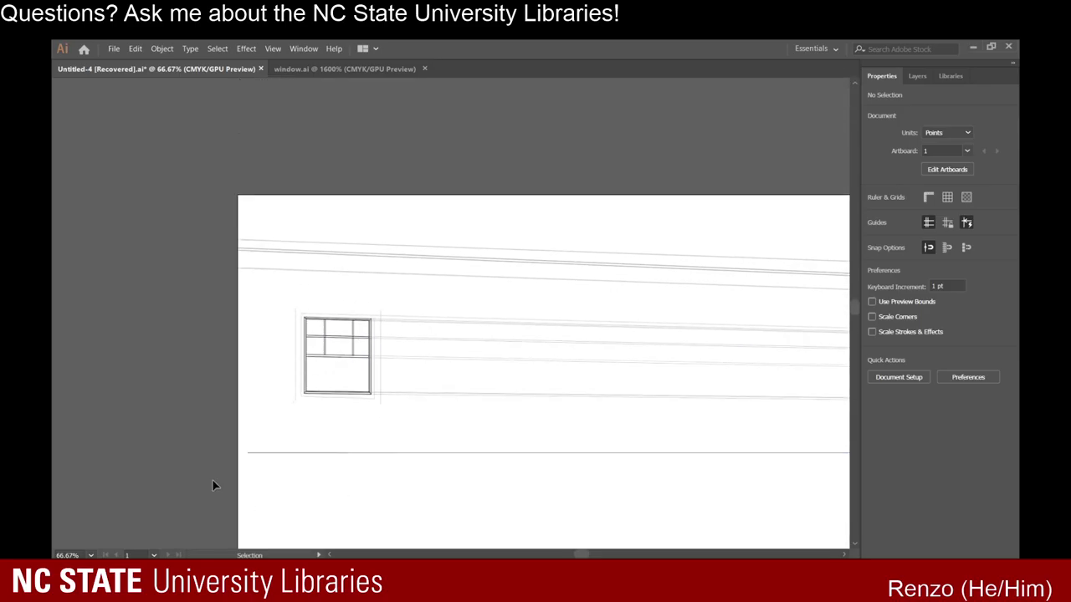
scroll(335, 351, "up", 5)
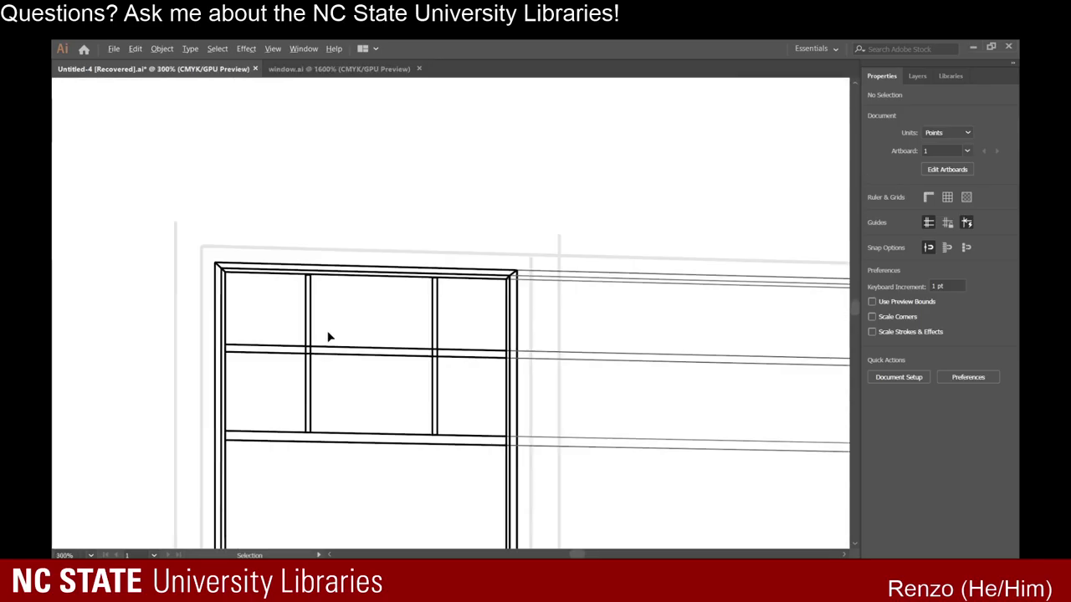
scroll(343, 368, "down", 2)
scroll(347, 399, "down", 2)
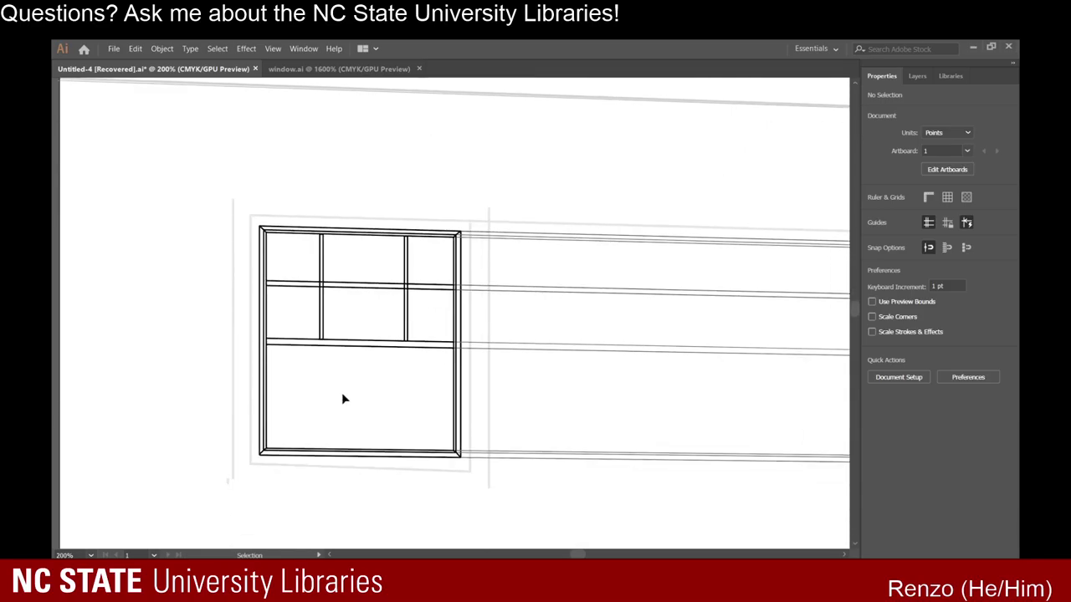
Select the light grey group just below the window frame and set its stroke to 0.25 pt.
left_click(256, 466)
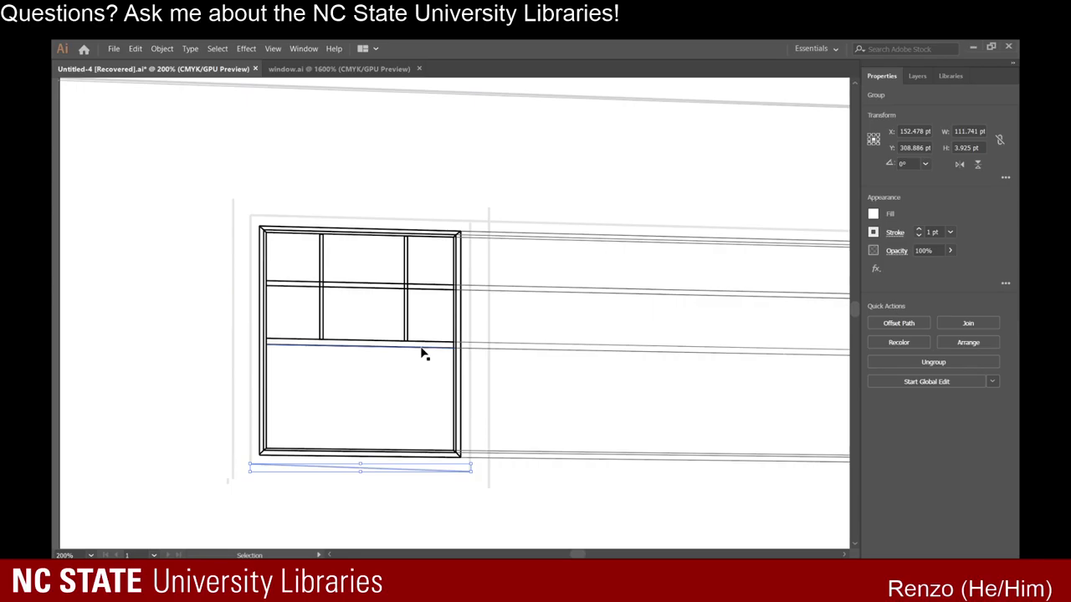
scroll(313, 210, "up", 3)
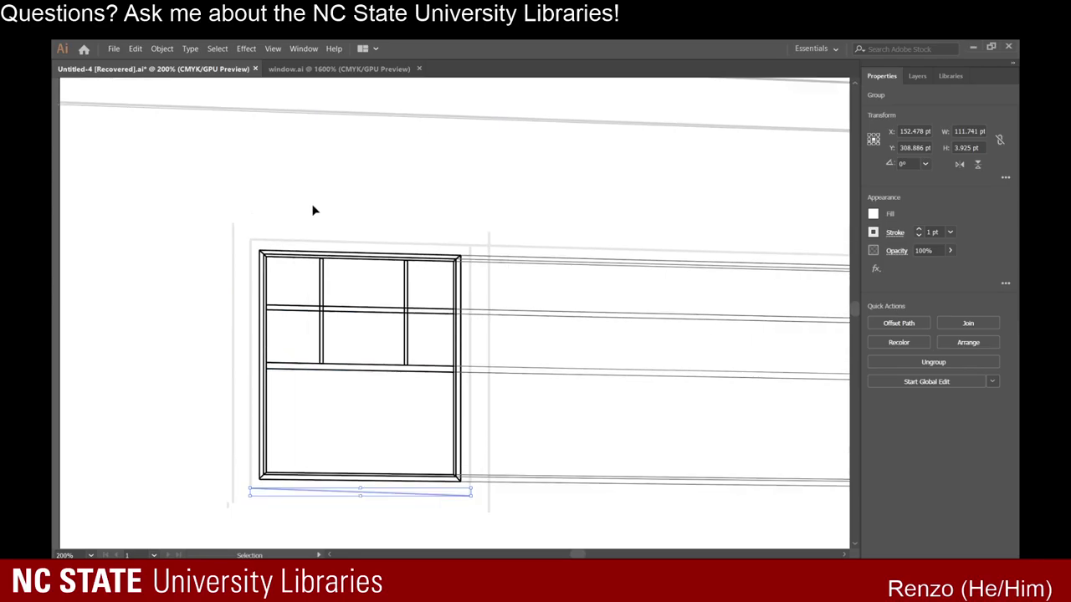
scroll(264, 275, "up", 3)
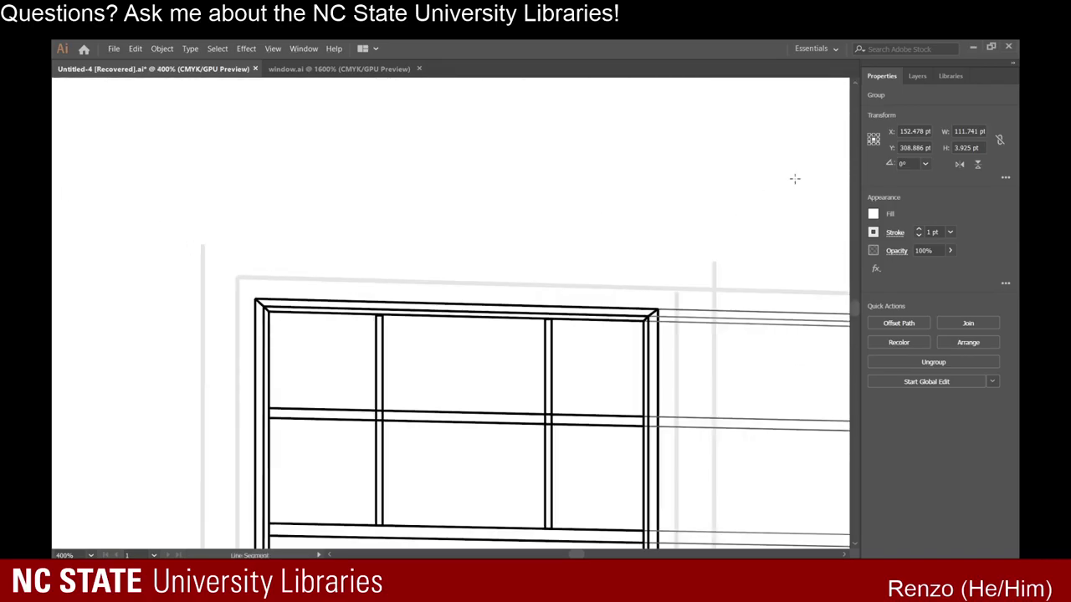
left_click(917, 237)
Draw a 0.25 pt light grey perspective guide from the upper end of the left outer vertical line to the vanishing point on the horizon.
mouse_move(202, 244)
left_mouse_down()
mouse_move(628, 251)
mouse_move(618, 249)
left_mouse_up()
scroll(627, 251, "down", 7)
scroll(619, 249, "right", 14)
scroll(618, 250, "right", 8)
scroll(619, 250, "right", 10)
scroll(618, 249, "right", 10)
scroll(619, 249, "right", 10)
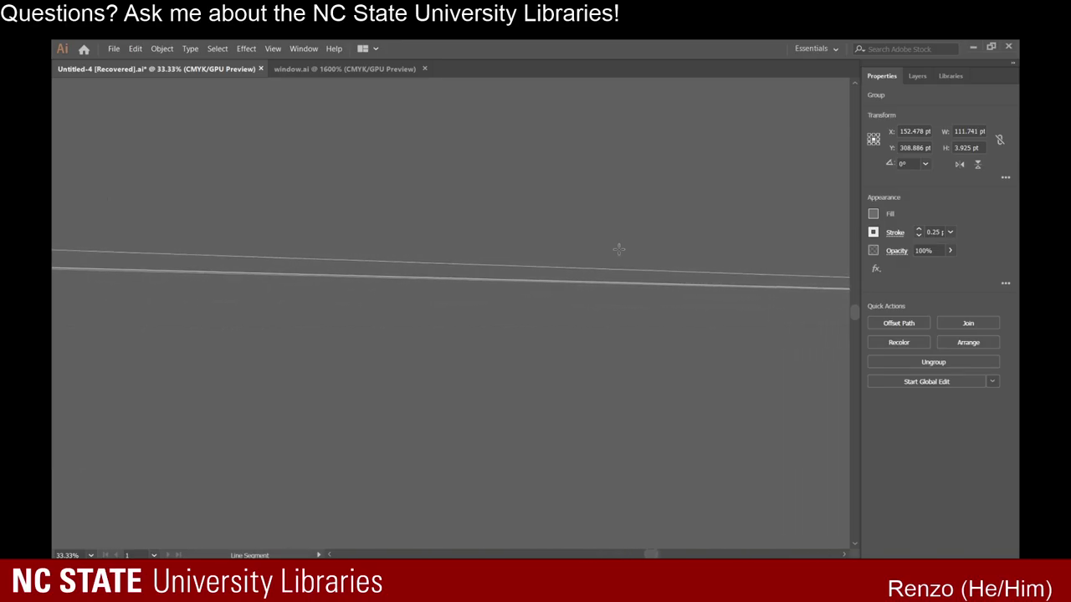
scroll(620, 250, "right", 10)
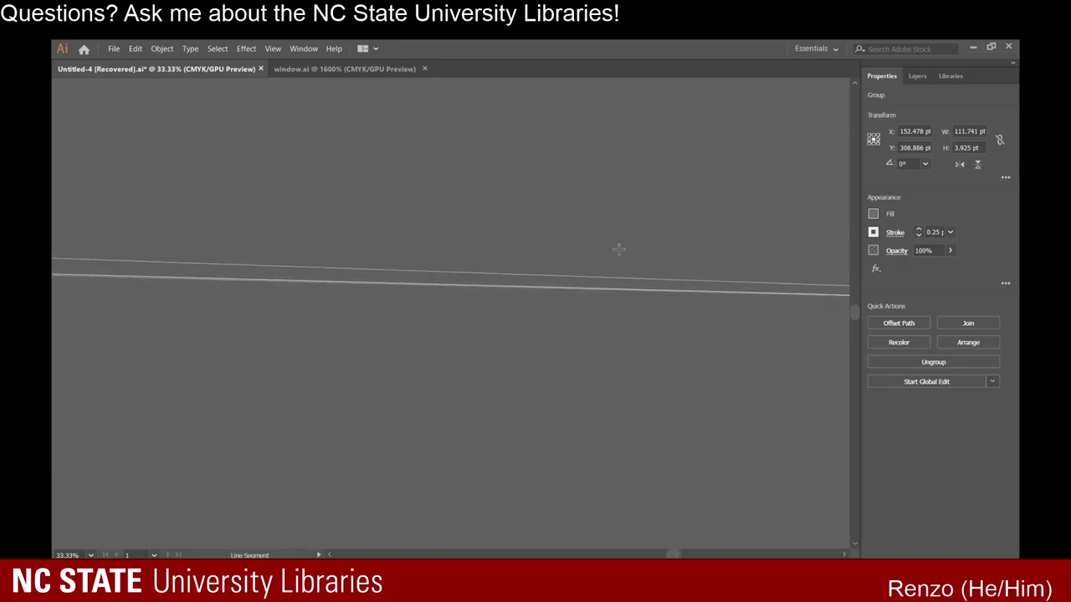
scroll(619, 250, "right", 10)
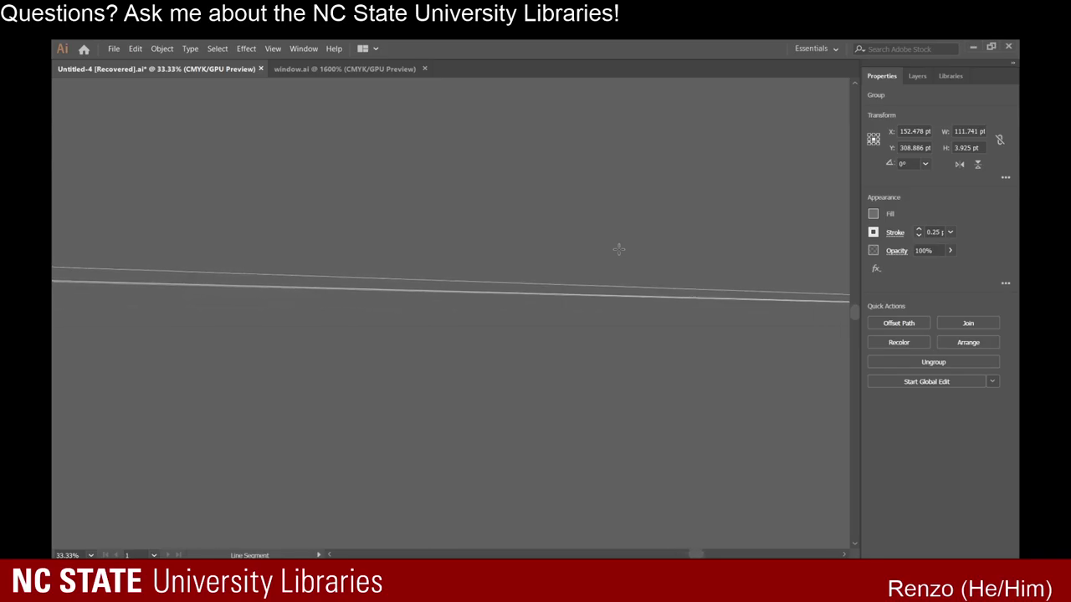
scroll(619, 249, "right", 10)
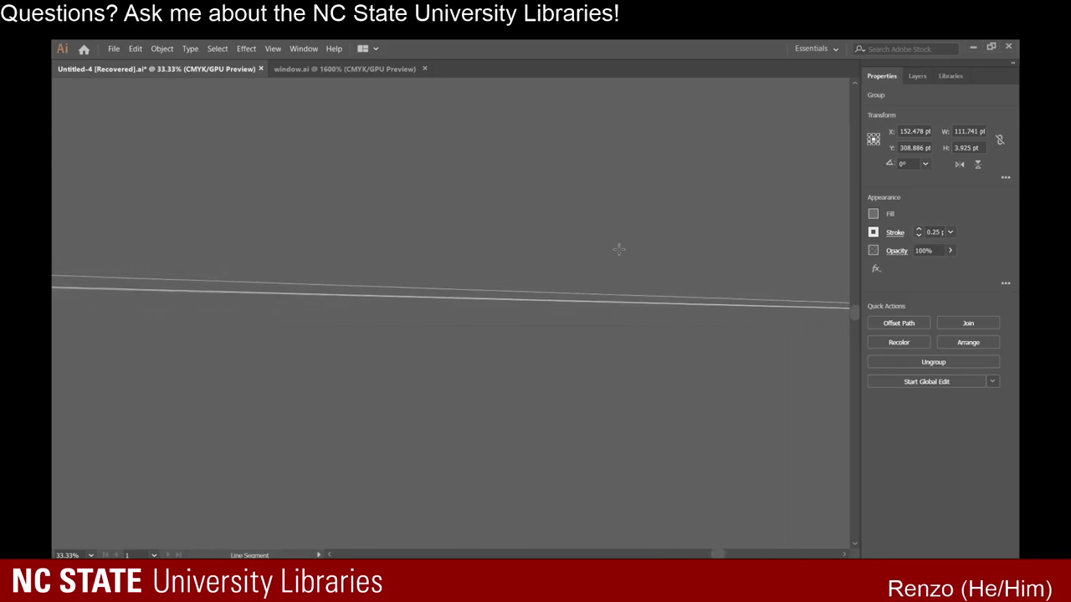
scroll(619, 249, "right", 10)
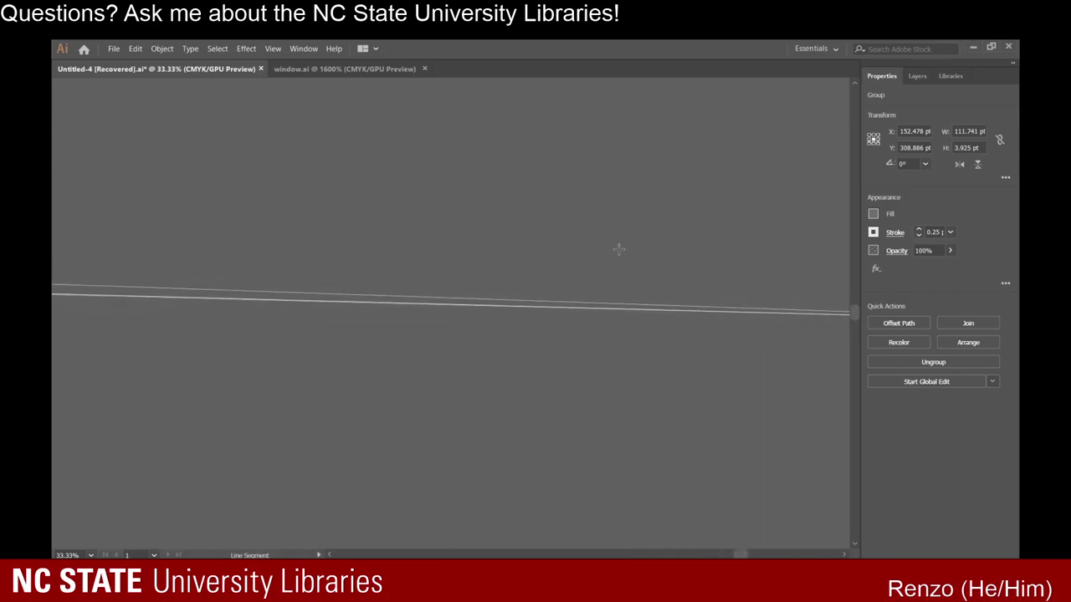
scroll(619, 249, "right", 5)
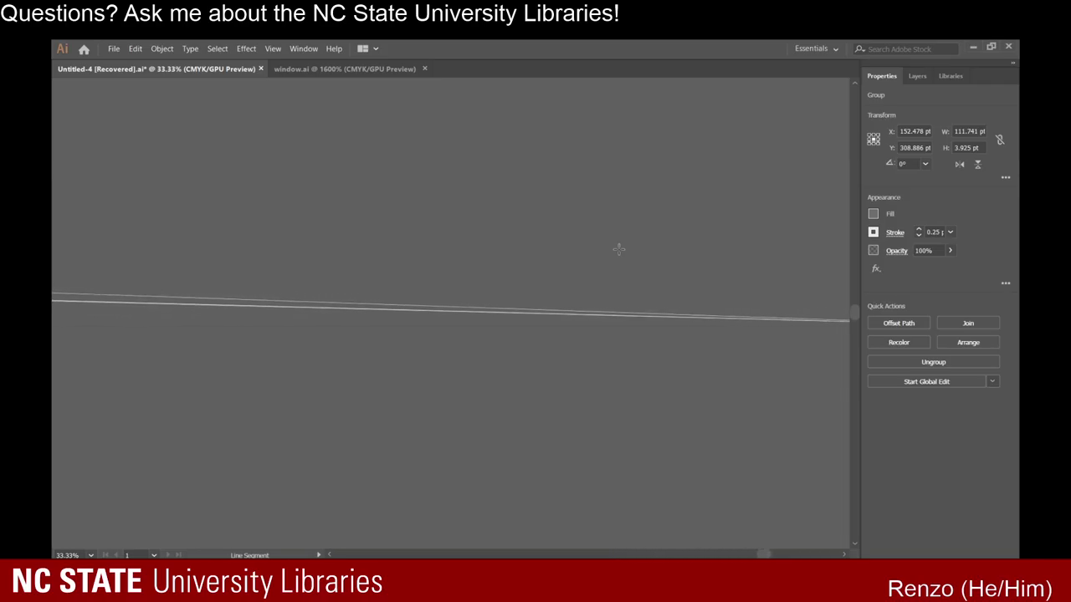
scroll(619, 249, "right", 8)
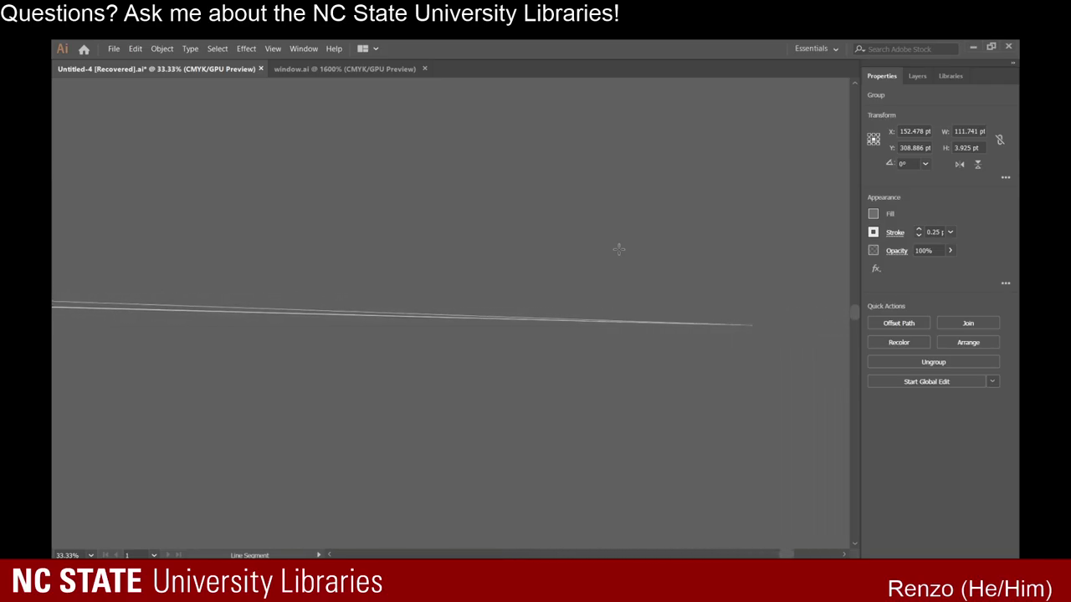
left_click_drag(619, 249, 714, 375)
scroll(669, 334, "up", 10)
scroll(461, 253, "down", 12)
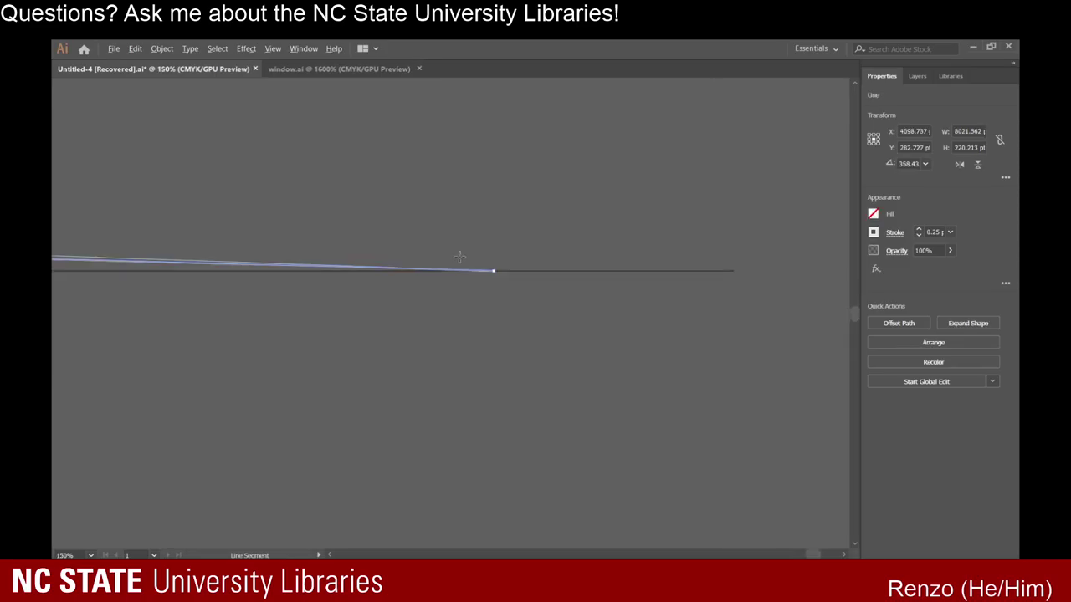
Draw a 0.5 pt dark grey segment about 129 pt long over the new guide, from the left to the right outer vertical line.
scroll(531, 287, "left", 10)
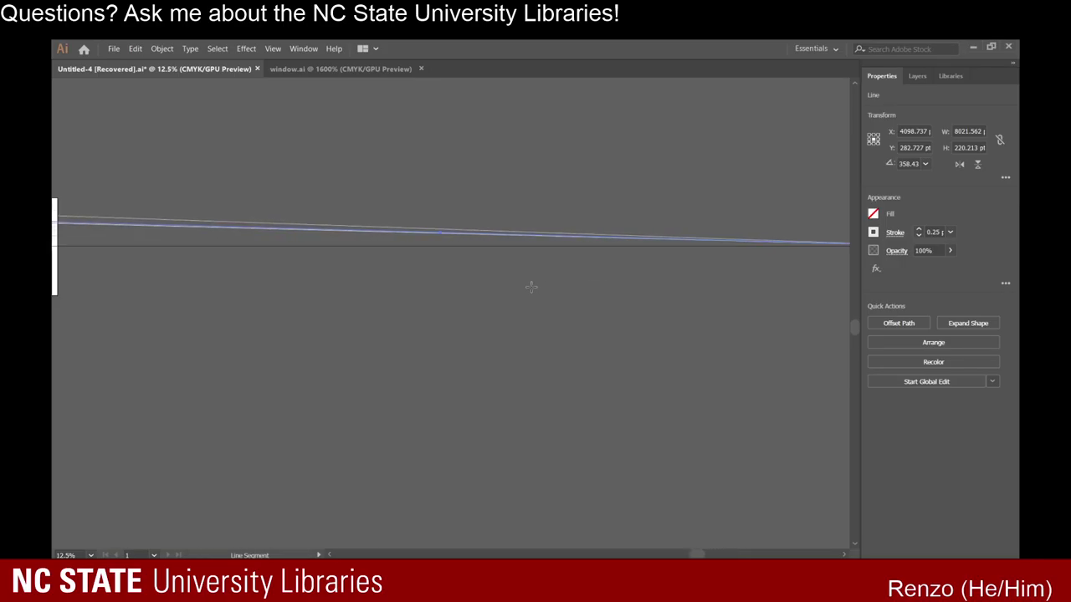
scroll(519, 288, "left", 6)
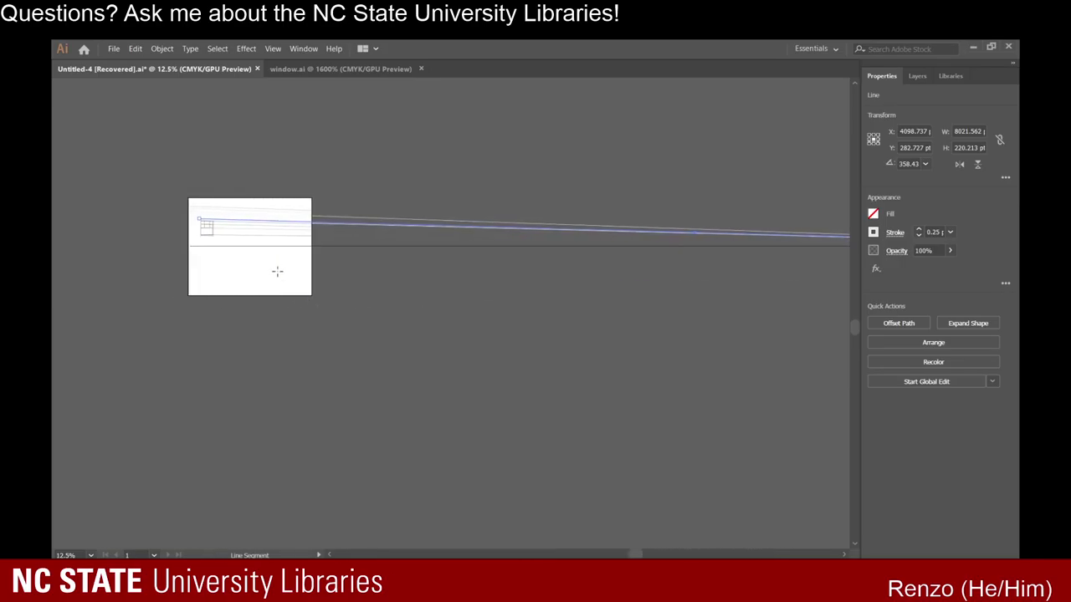
scroll(201, 221, "up", 6)
scroll(194, 226, "up", 4)
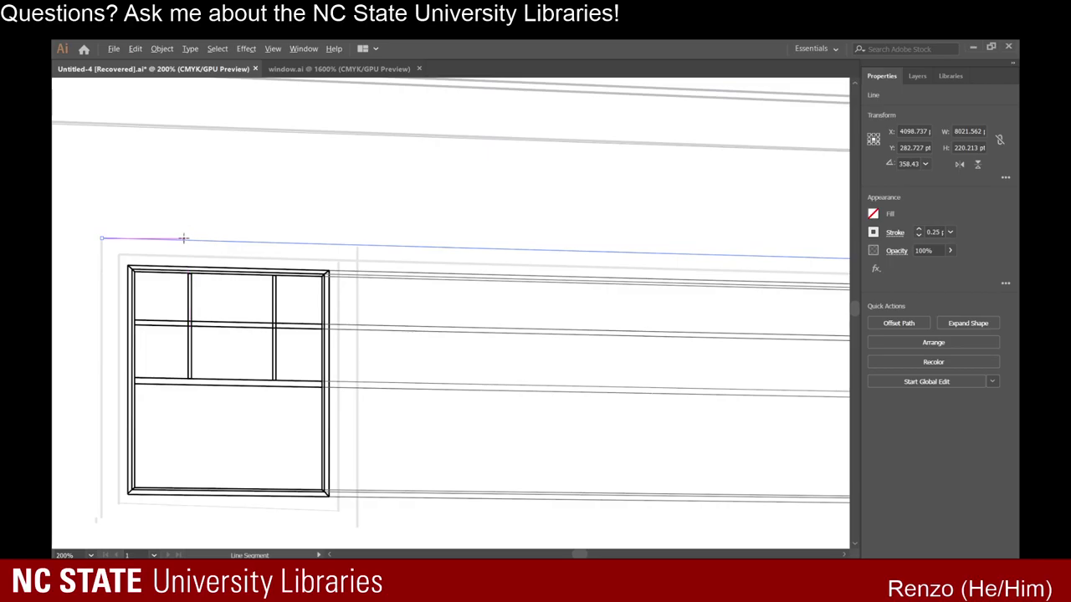
scroll(184, 237, "left", 3)
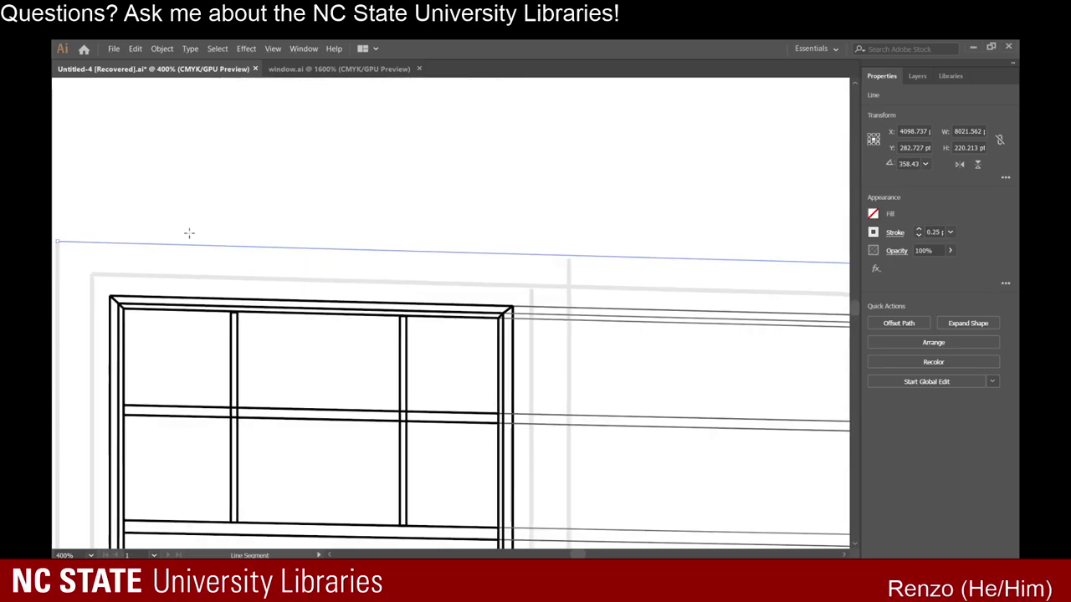
key("a")
left_click(154, 155)
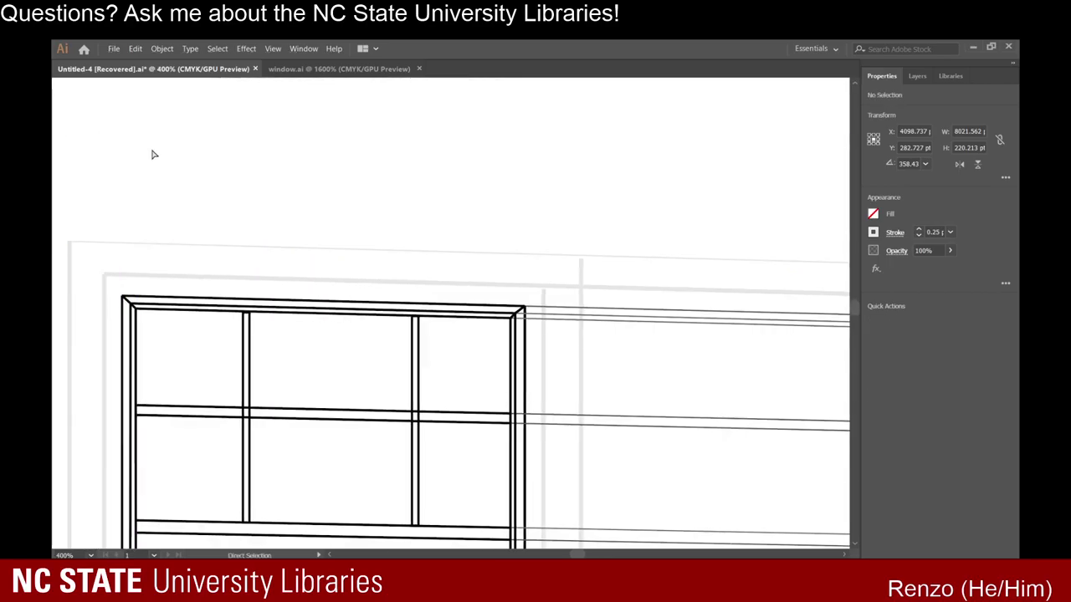
scroll(184, 222, "left", 3)
scroll(171, 223, "left", 2)
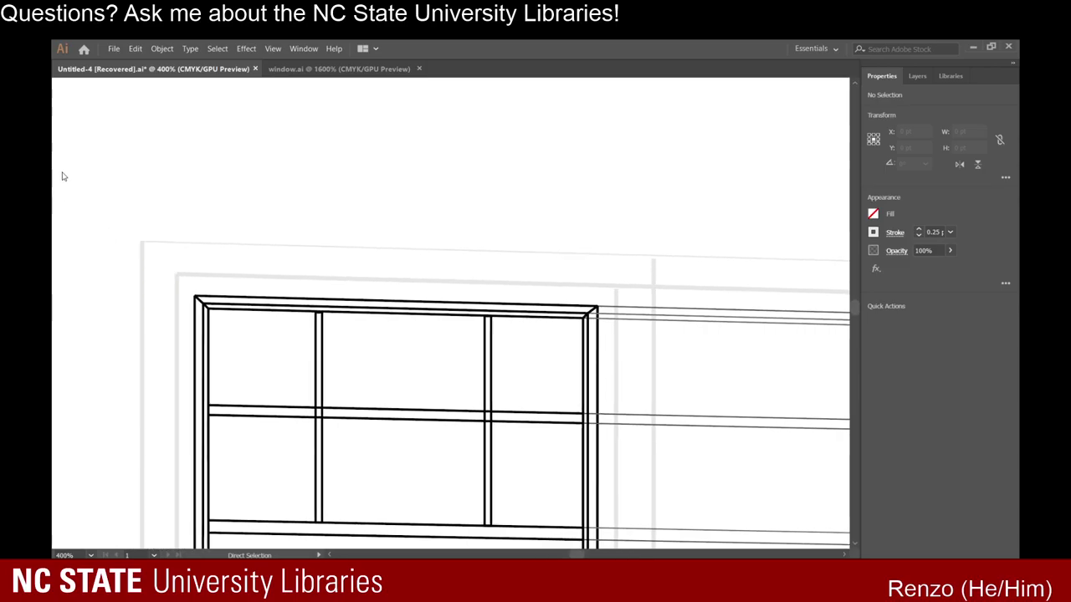
key("backslash")
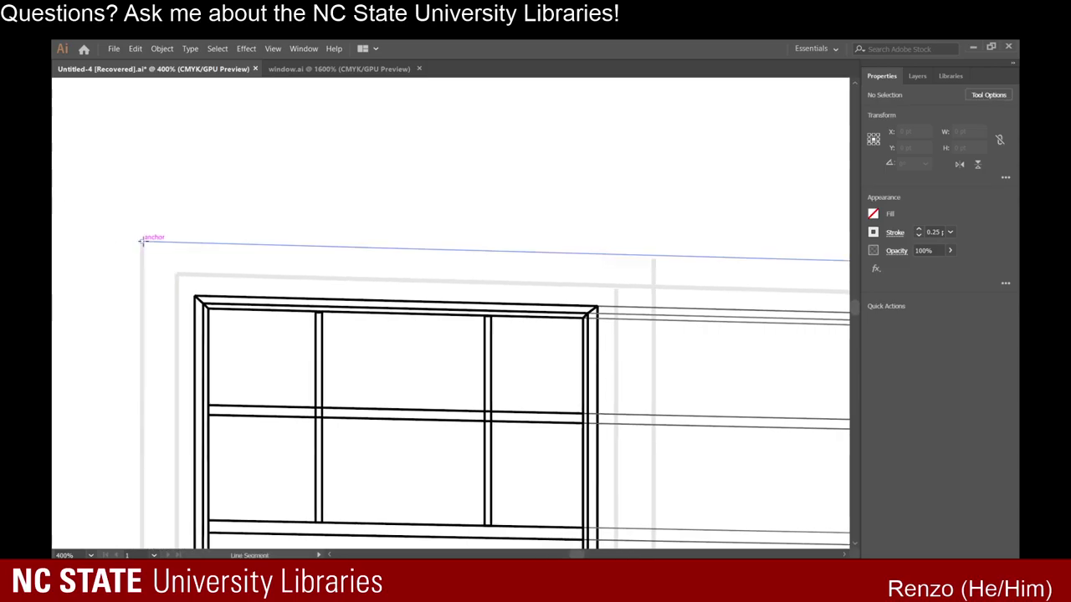
mouse_move(140, 242)
left_mouse_down()
mouse_move(617, 238)
mouse_move(653, 255)
left_mouse_up()
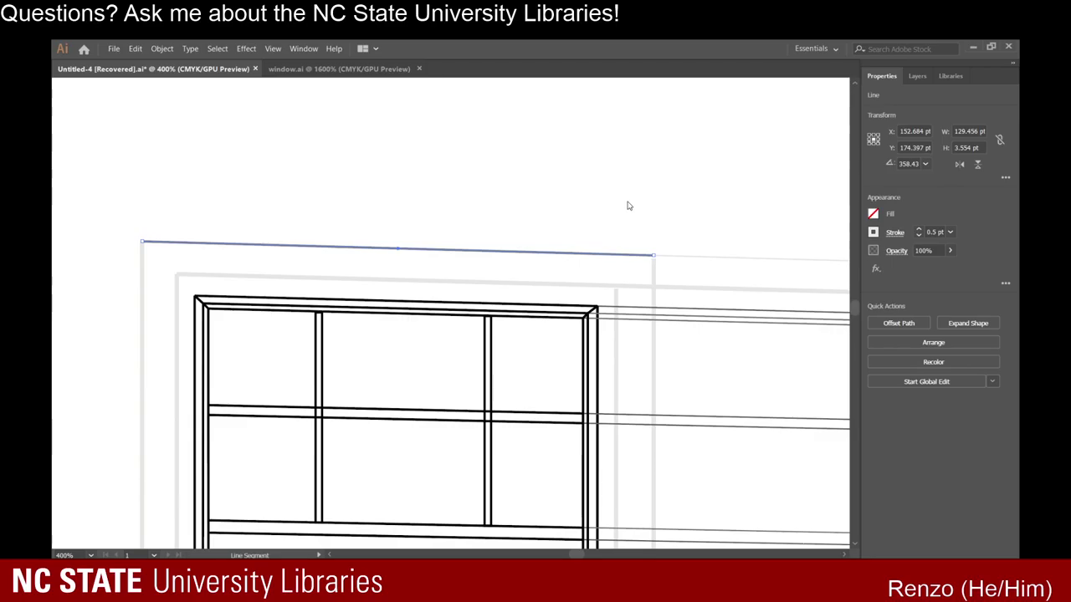
left_click(70, 107)
left_click(665, 126)
Extend the right outer vertical trim line up to the end of the outer top segment and deselect it.
scroll(648, 266, "up", 6)
left_click(656, 214)
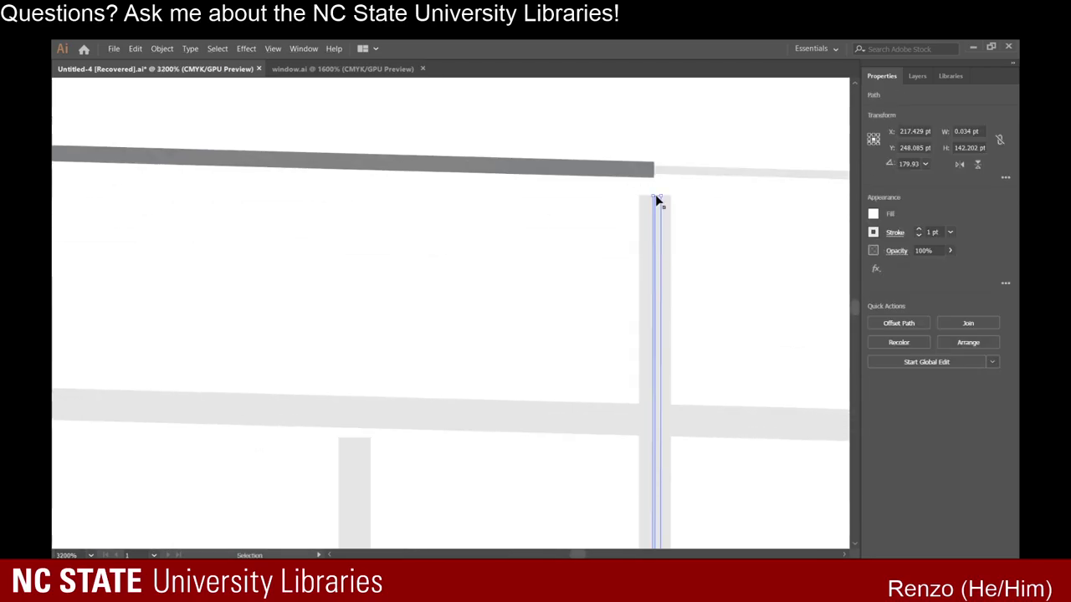
left_click_drag(654, 196, 656, 171)
key("ctrl+z")
left_click(691, 224)
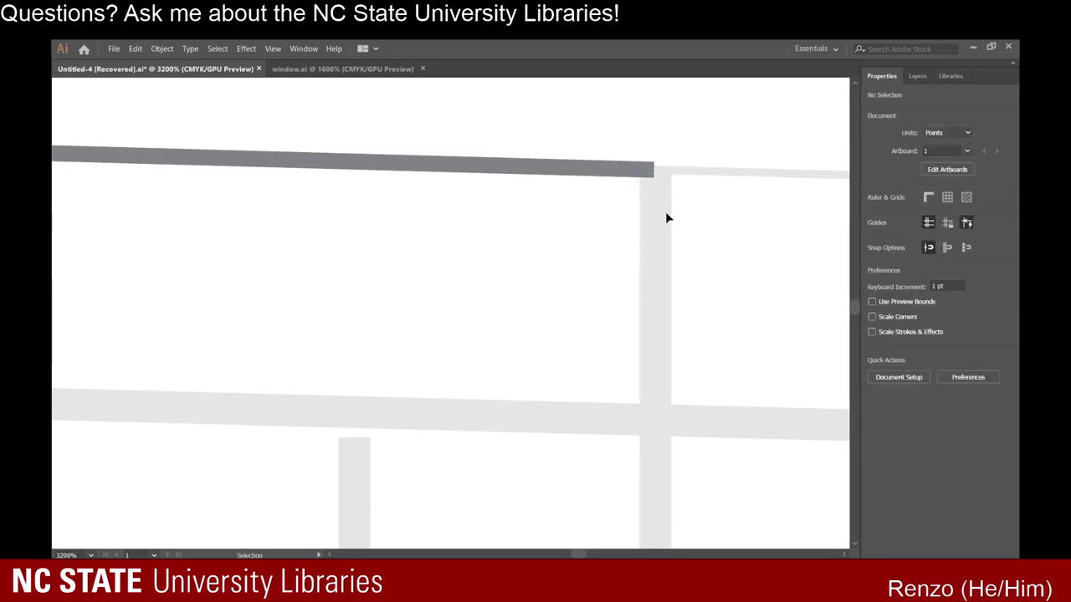
Change the stroke colour of the right outer vertical trim line to a darker grey.
left_click(660, 211)
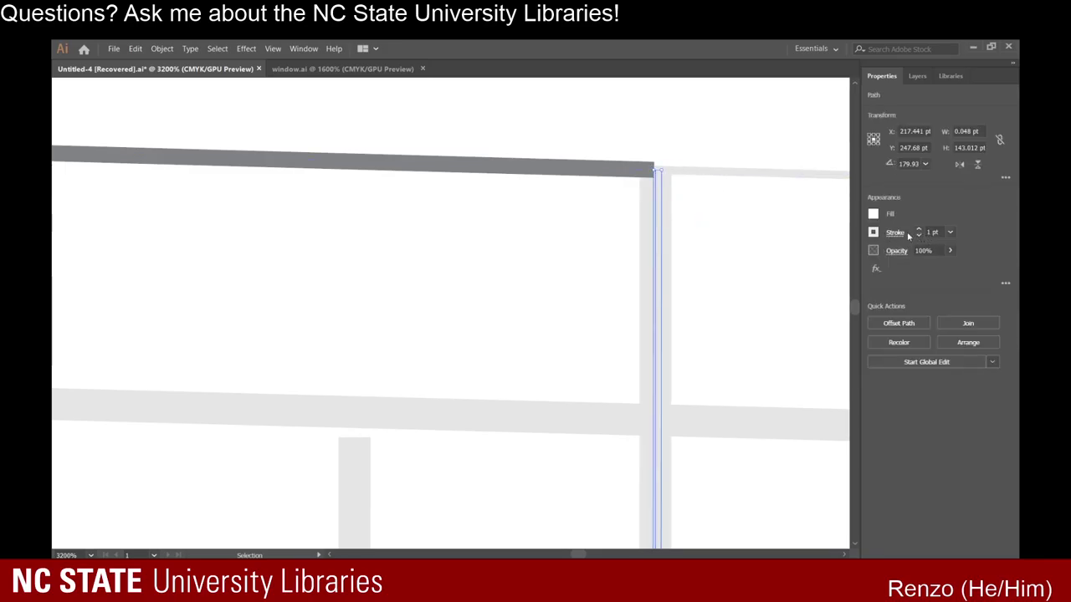
left_click(789, 316)
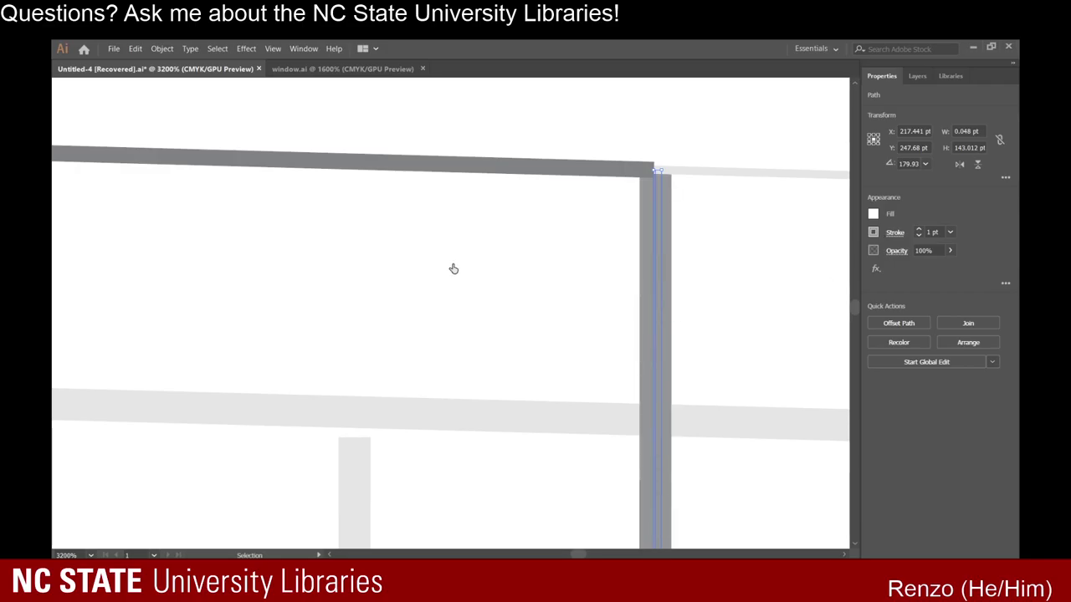
left_click(454, 267)
Set the stroke weight of the outer top trim segment to 1 pt.
left_click(498, 171)
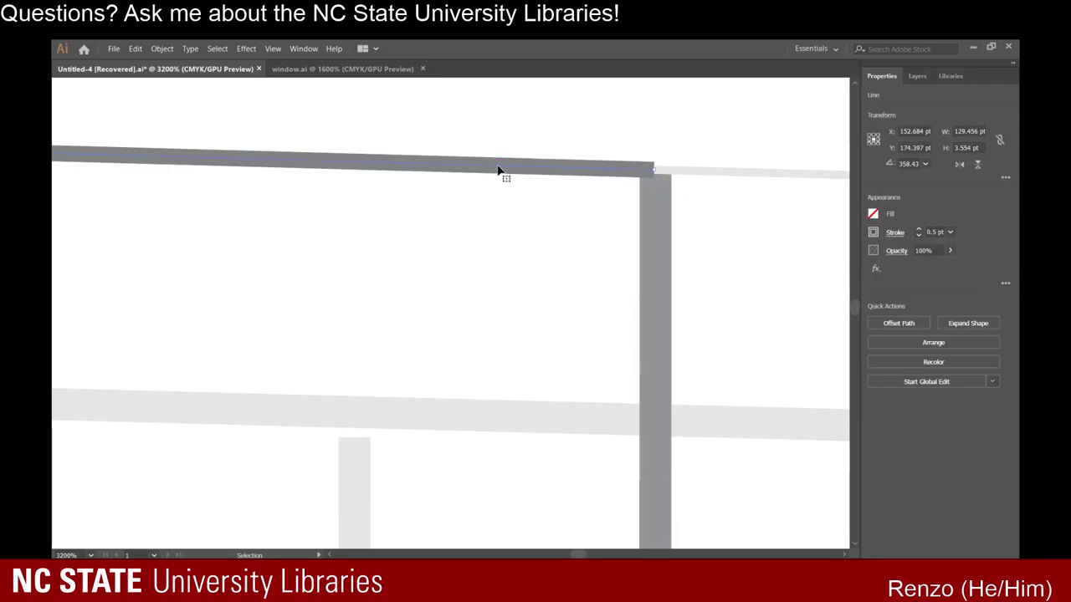
left_click(920, 232)
left_click(920, 232)
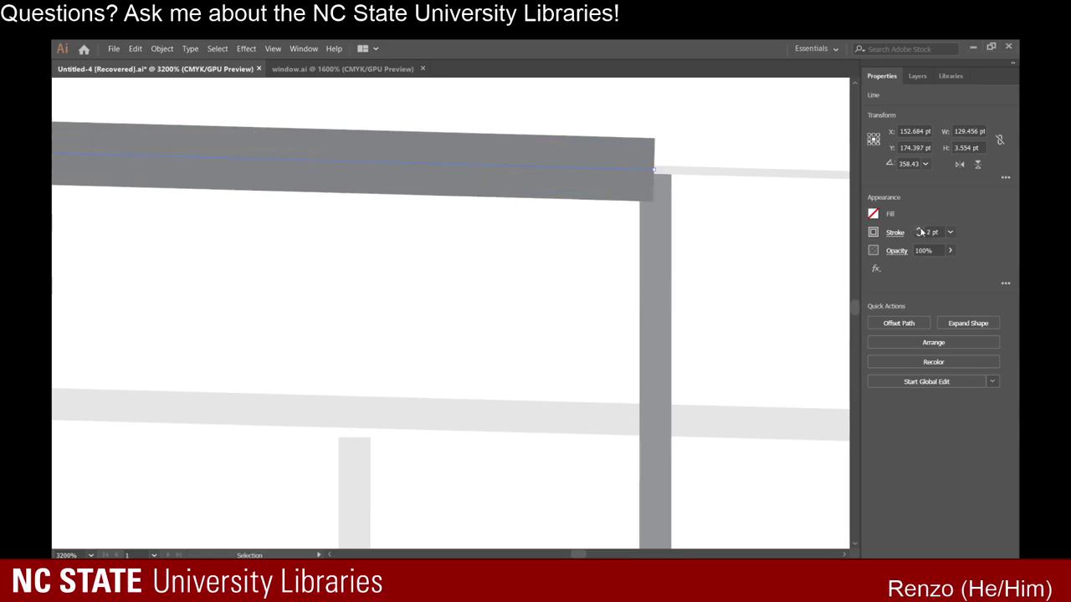
left_click(919, 235)
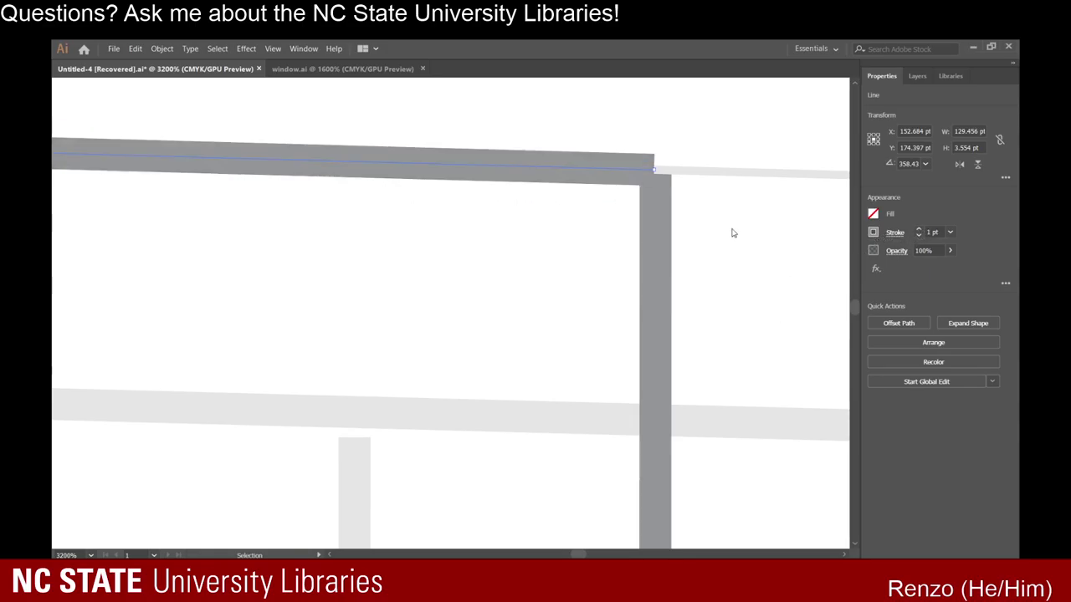
Select the light grey inner trim guide group just above the window frame, set its stroke to 0.25 pt and deselect it.
scroll(667, 272, "down", 3)
scroll(590, 294, "down", 3)
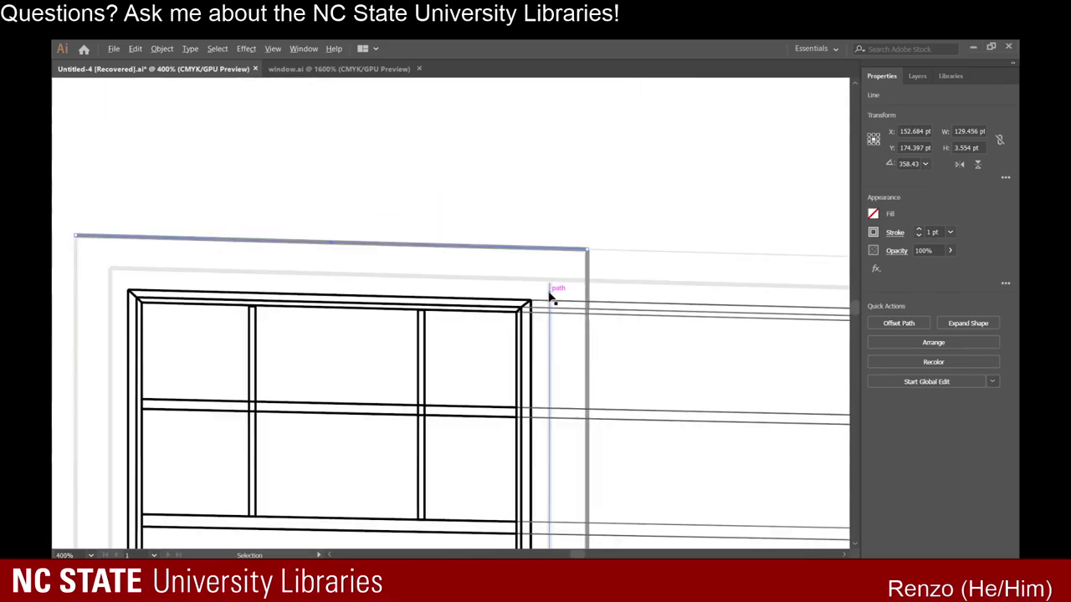
left_click(238, 269)
scroll(226, 261, "down", 2)
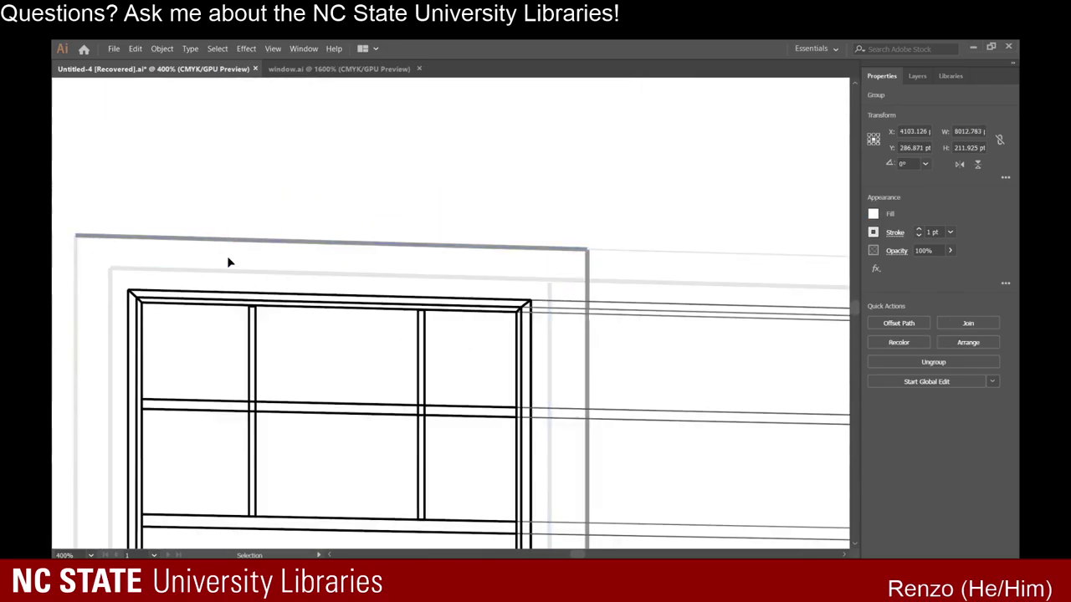
left_click(227, 258)
scroll(228, 259, "down", 4)
scroll(234, 260, "up", 1)
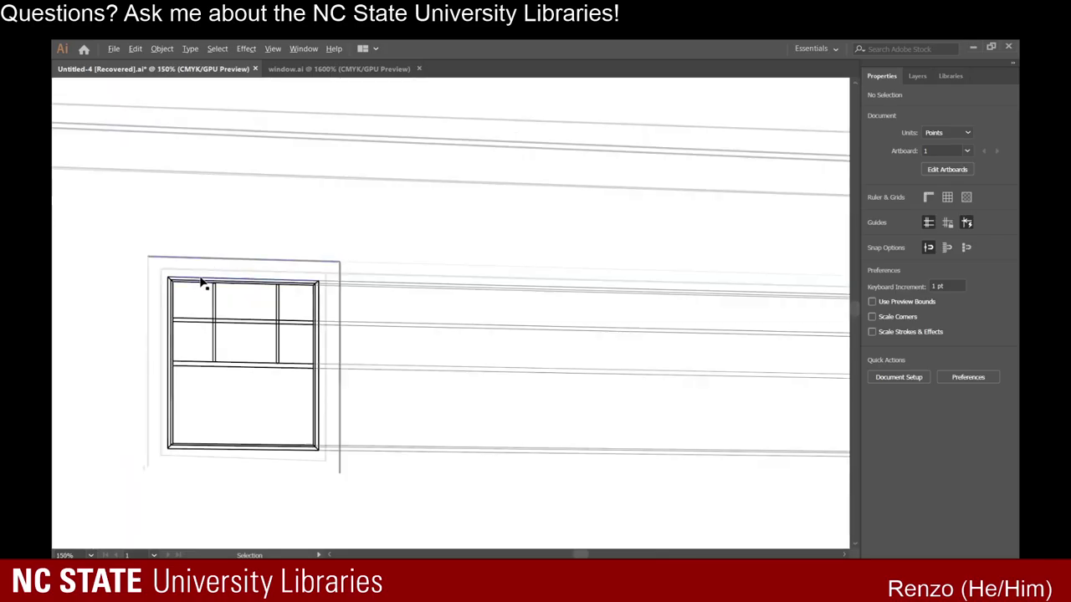
scroll(201, 278, "up", 4)
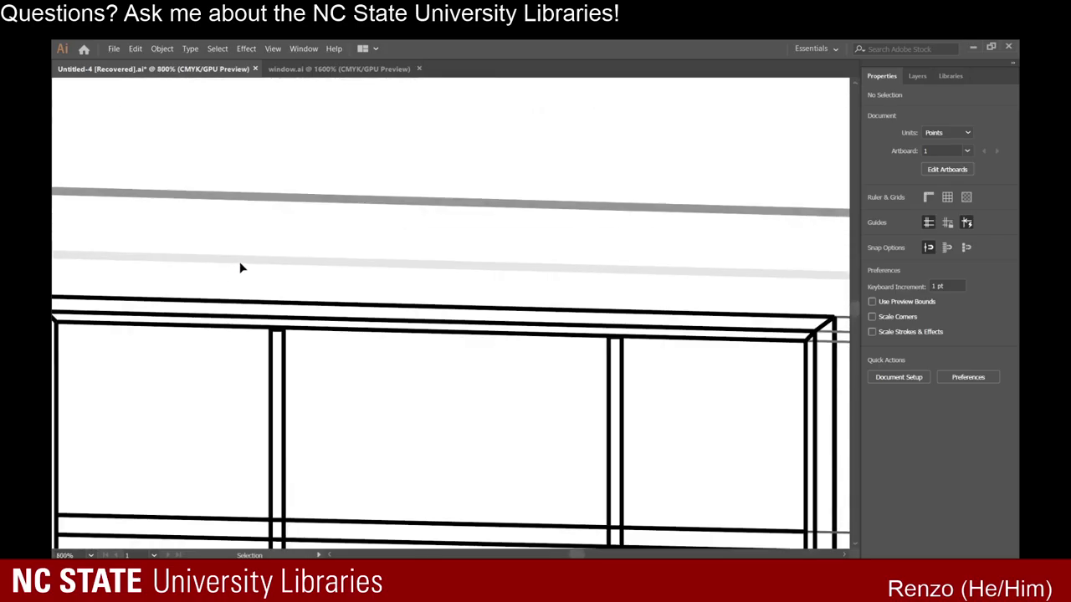
scroll(240, 268, "left", 4)
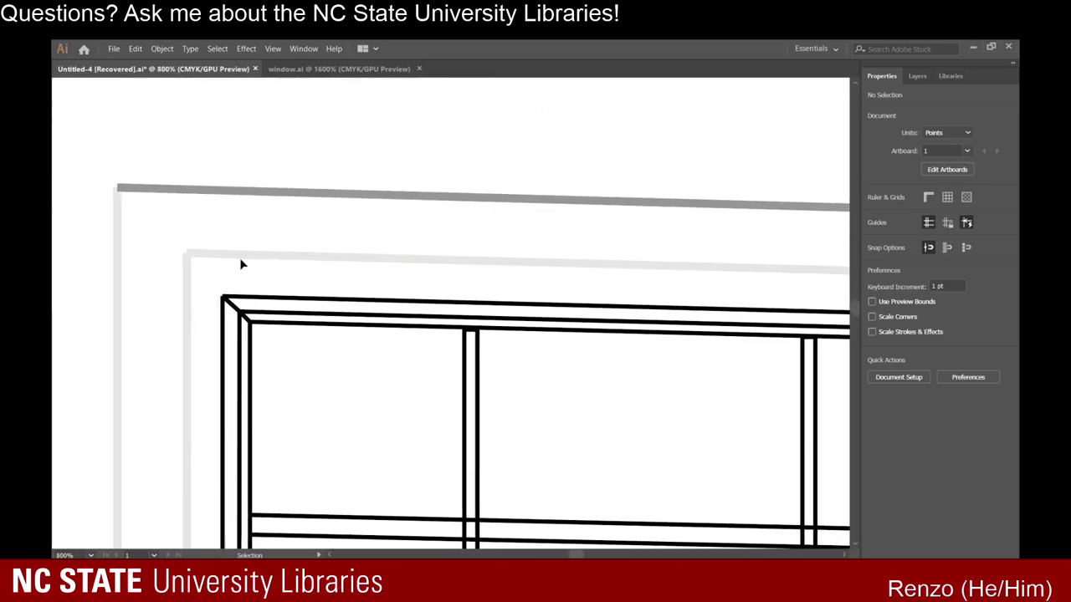
left_click(242, 256)
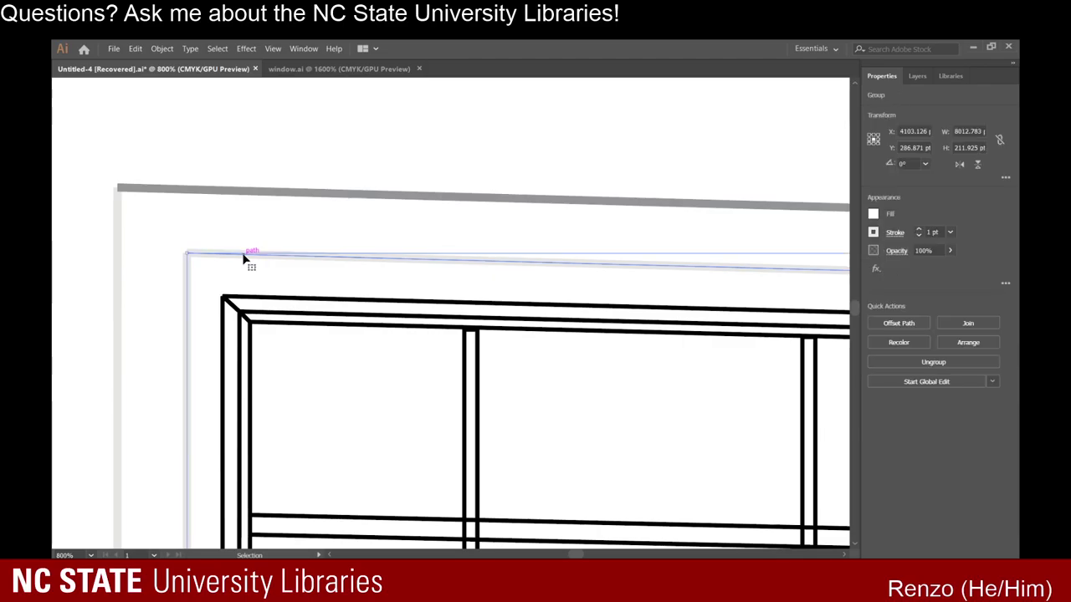
left_click(920, 238)
left_click(921, 238)
left_click(921, 239)
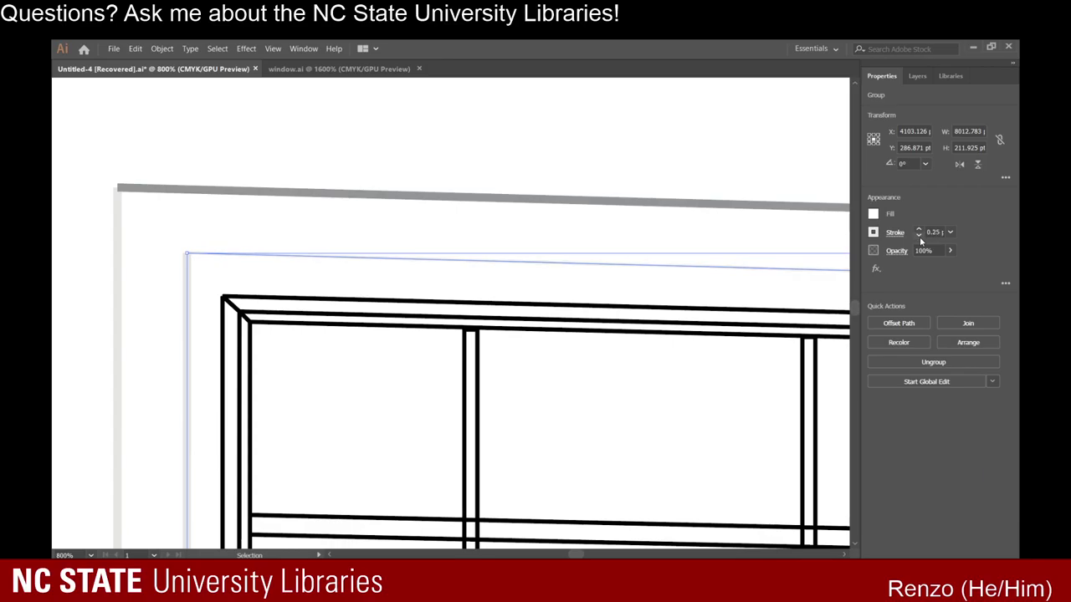
left_click(501, 227)
Draw a line about 108 pt long over the inner top guide from its left corner, and give it a 1 pt grey stroke.
scroll(182, 261, "up", 4)
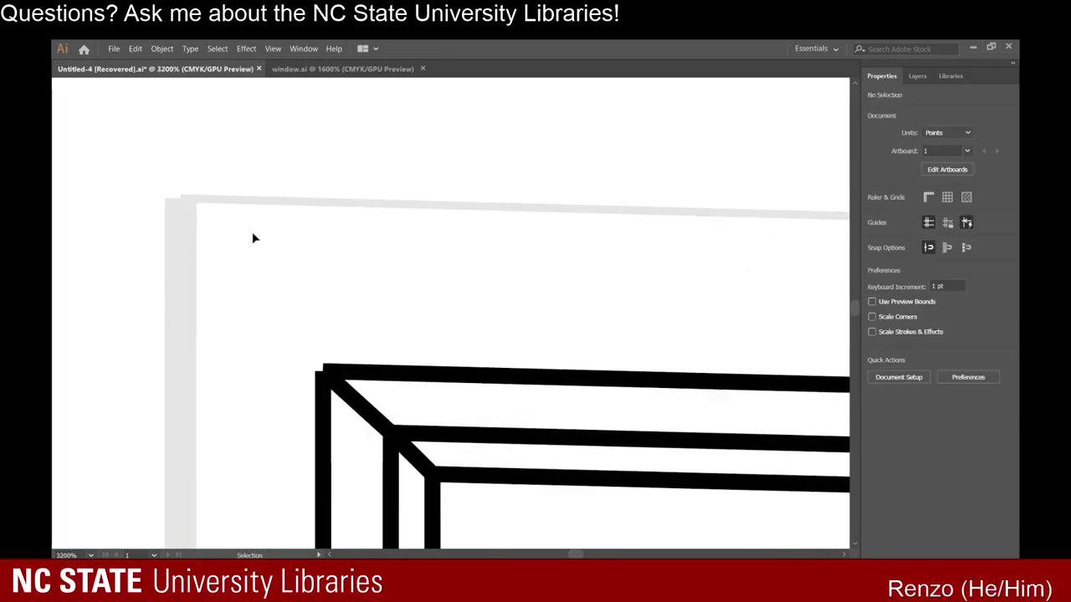
scroll(147, 139, "down", 1)
key("backslash")
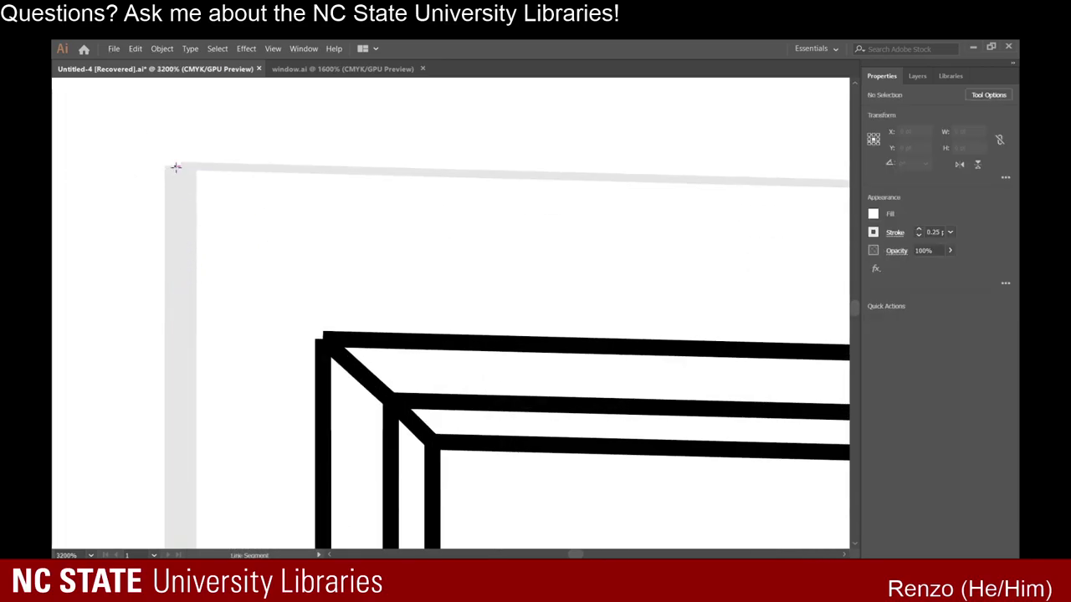
left_click_drag(180, 166, 589, 148)
scroll(317, 170, "down", 7)
scroll(586, 180, "up", 3)
scroll(590, 148, "up", 4)
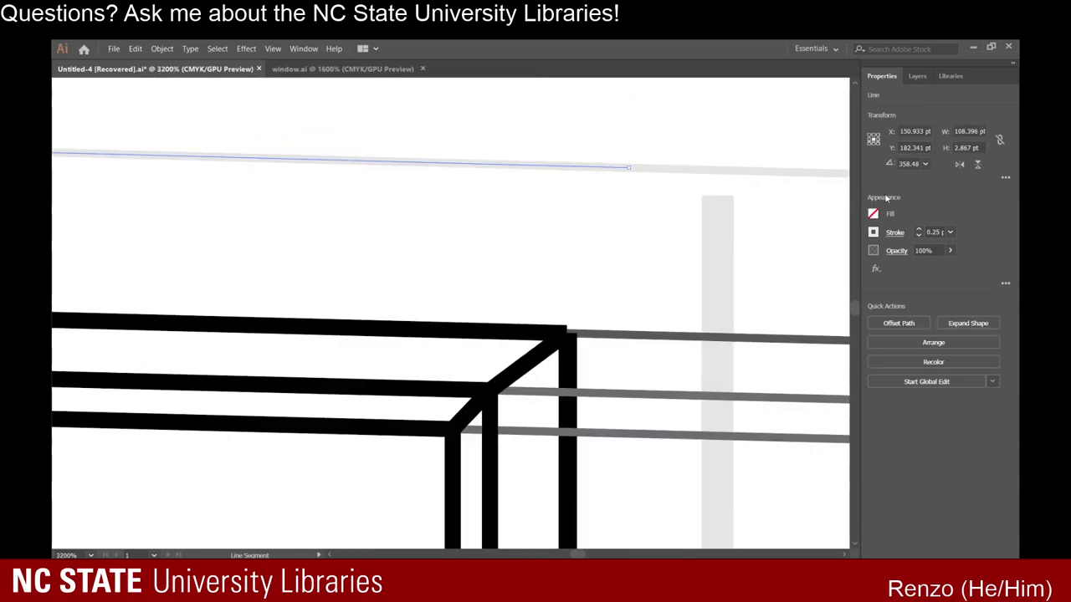
left_click(919, 230)
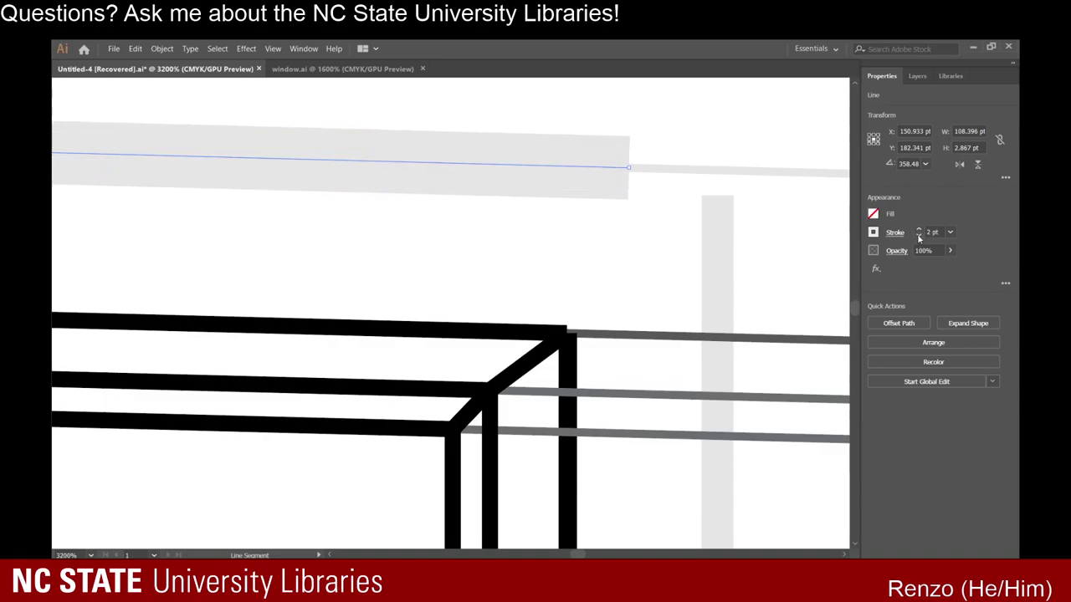
left_click(919, 236)
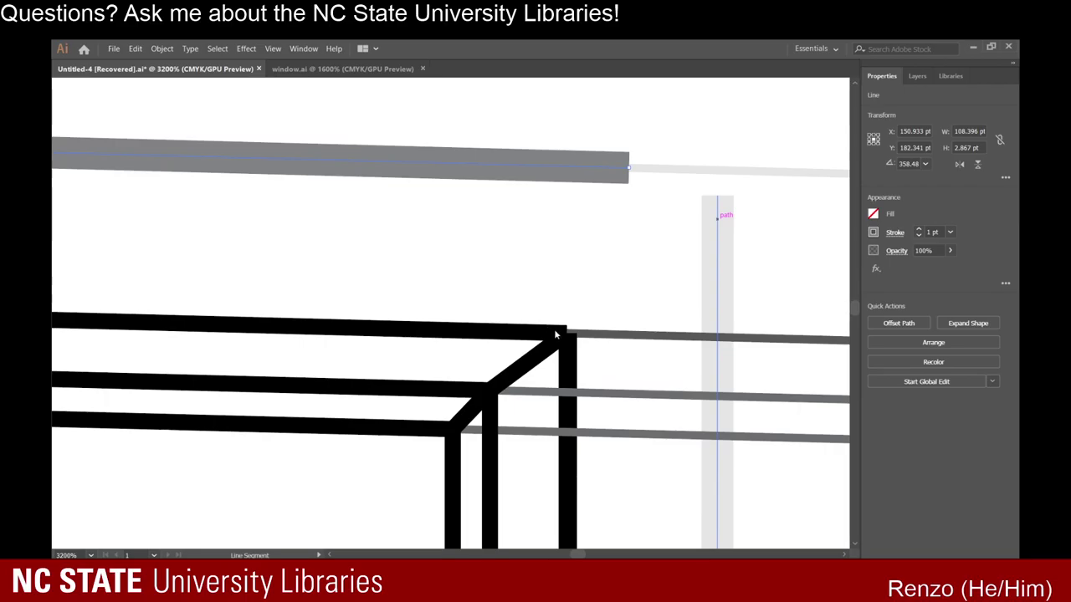
Extend the inner right vertical trim line up to the light grey inner top guide and deselect it.
key("v")
left_click(717, 208)
left_click_drag(717, 197, 713, 169)
key("ctrl+z")
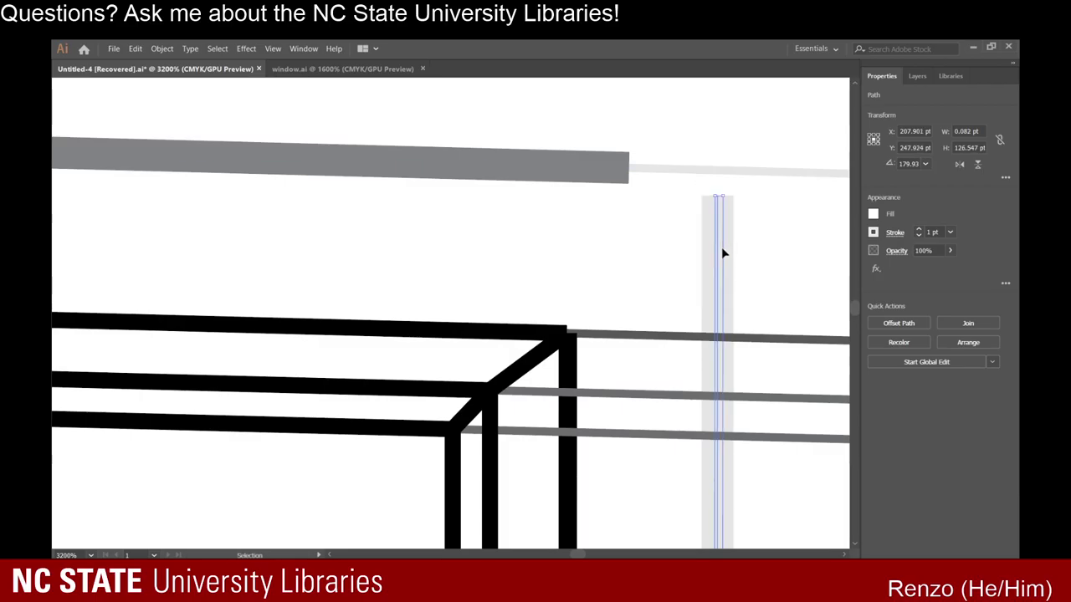
left_click_drag(717, 206, 715, 169)
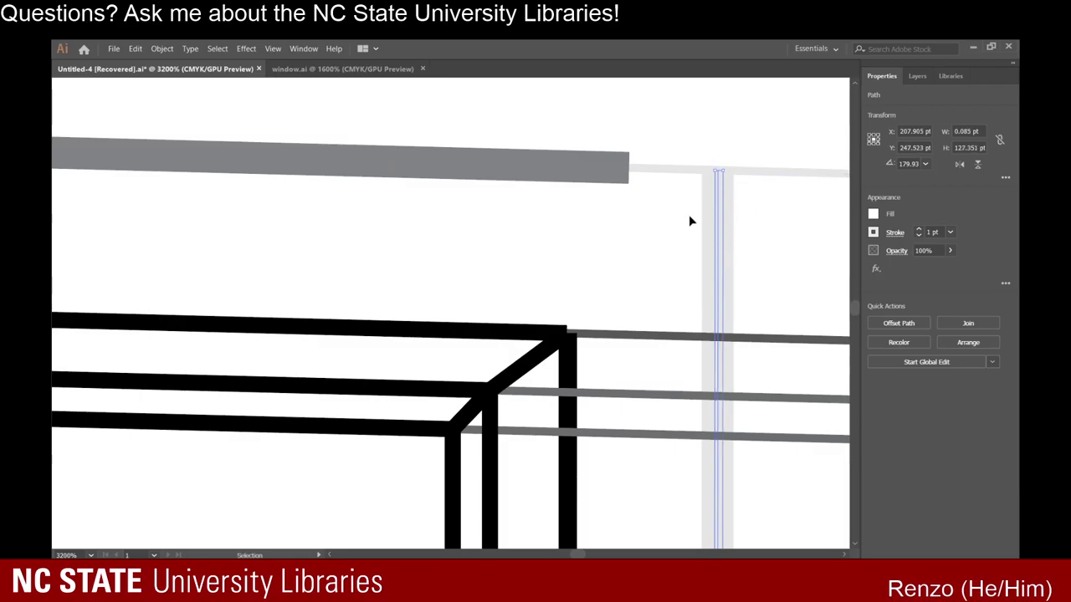
left_click(705, 201)
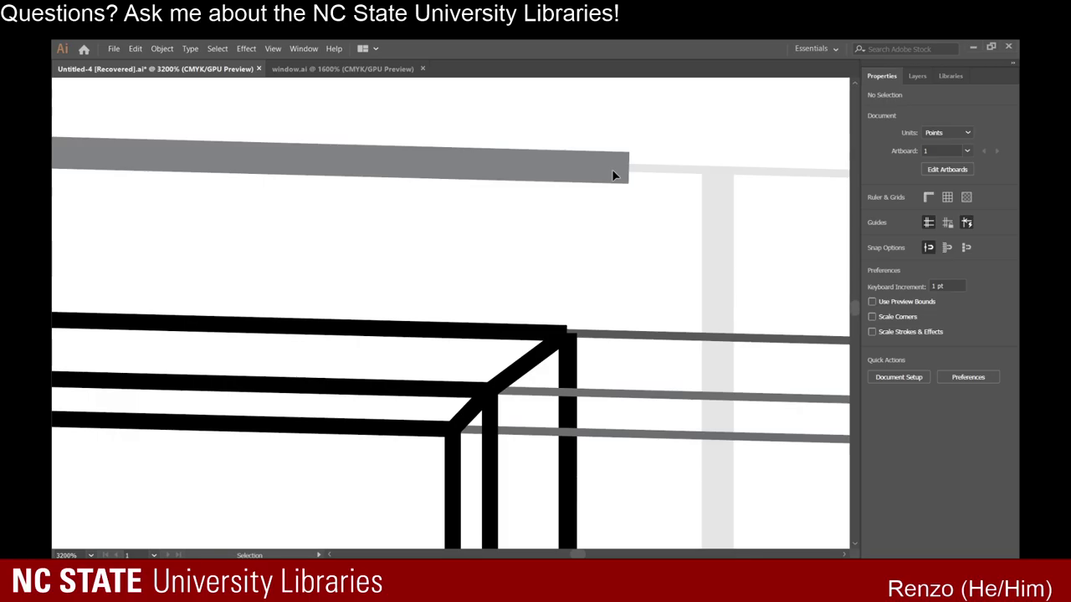
Lengthen the inner top trim segment along its guide until it meets the inner right vertical trim line.
left_click_drag(628, 172, 718, 169)
key("ctrl+z")
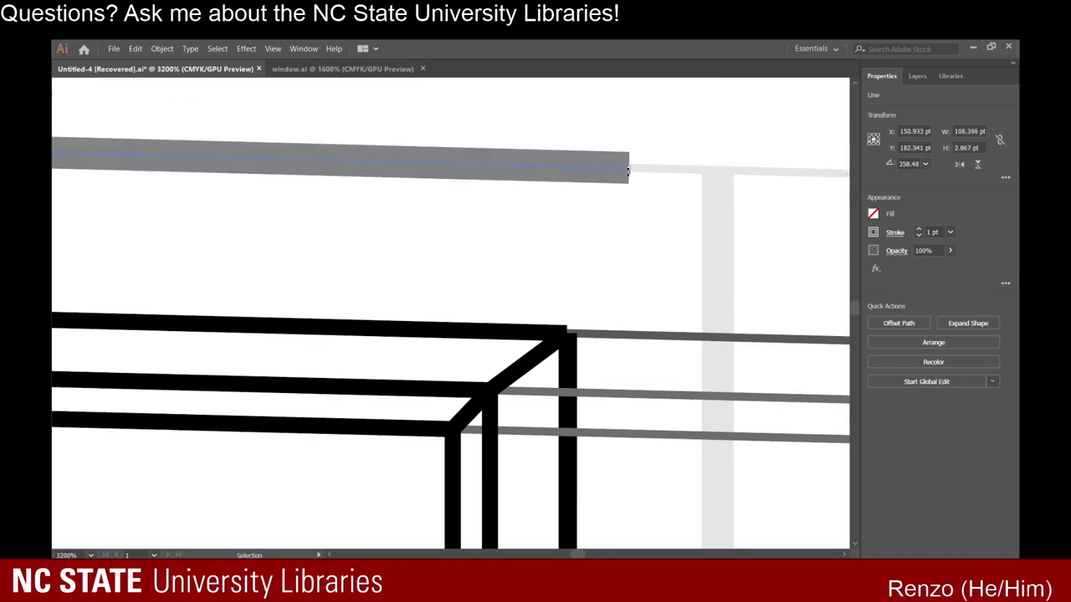
left_click_drag(630, 173, 718, 170)
Change the stroke colour of the inner right vertical trim line to a dark grey.
left_click(718, 192)
left_click(717, 209)
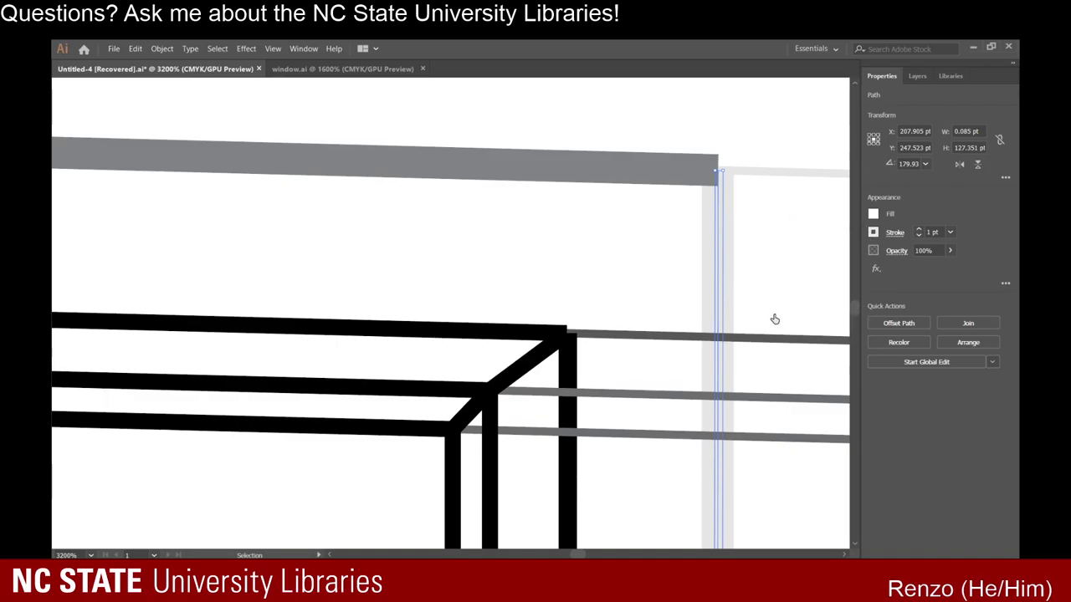
scroll(747, 201, "up", 3)
scroll(748, 260, "up", 1)
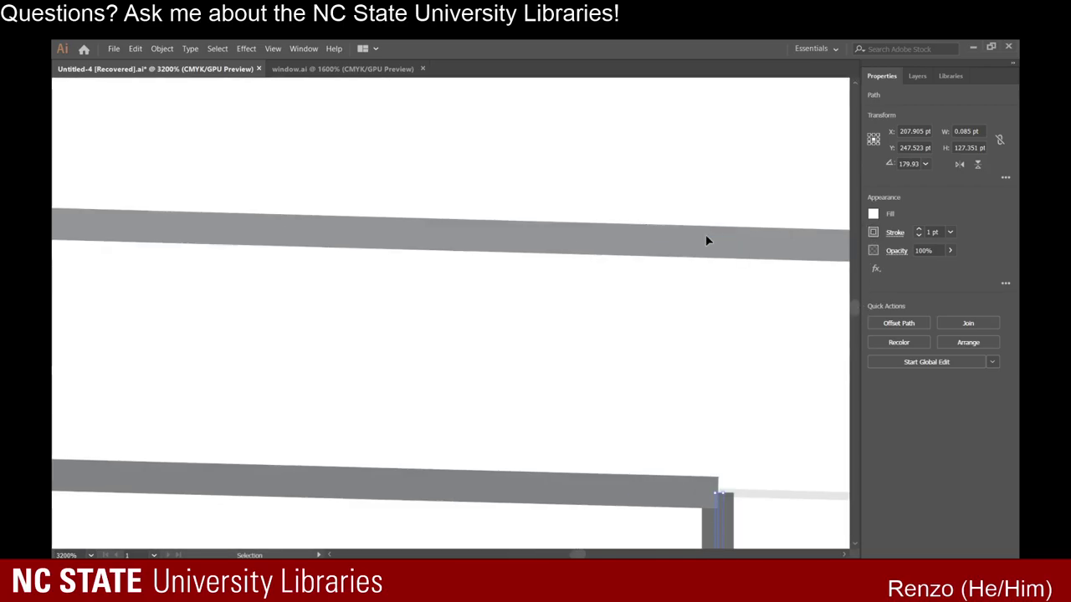
Recolour the inner top segment and inner right vertical trim line with the medium grey stroke of the outer top segment.
left_click(699, 248)
left_click(694, 247)
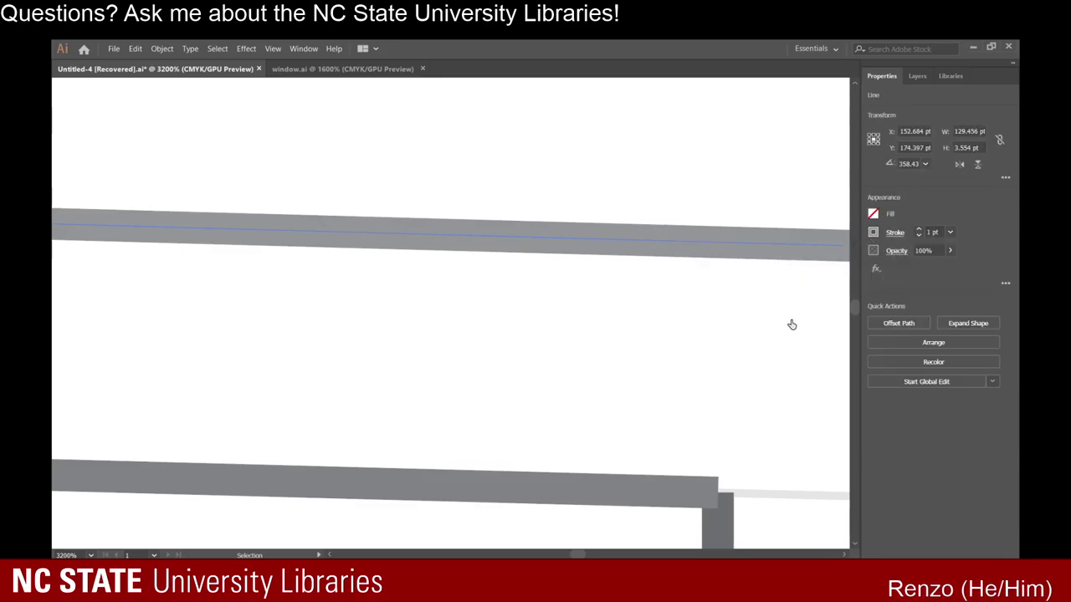
scroll(668, 332, "down", 2)
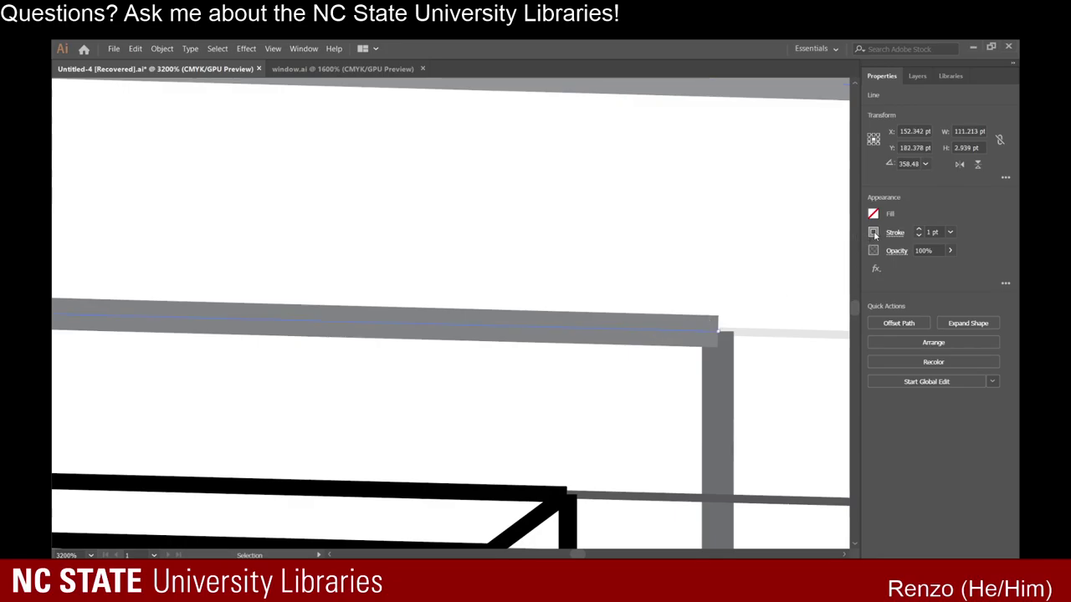
left_click(722, 410)
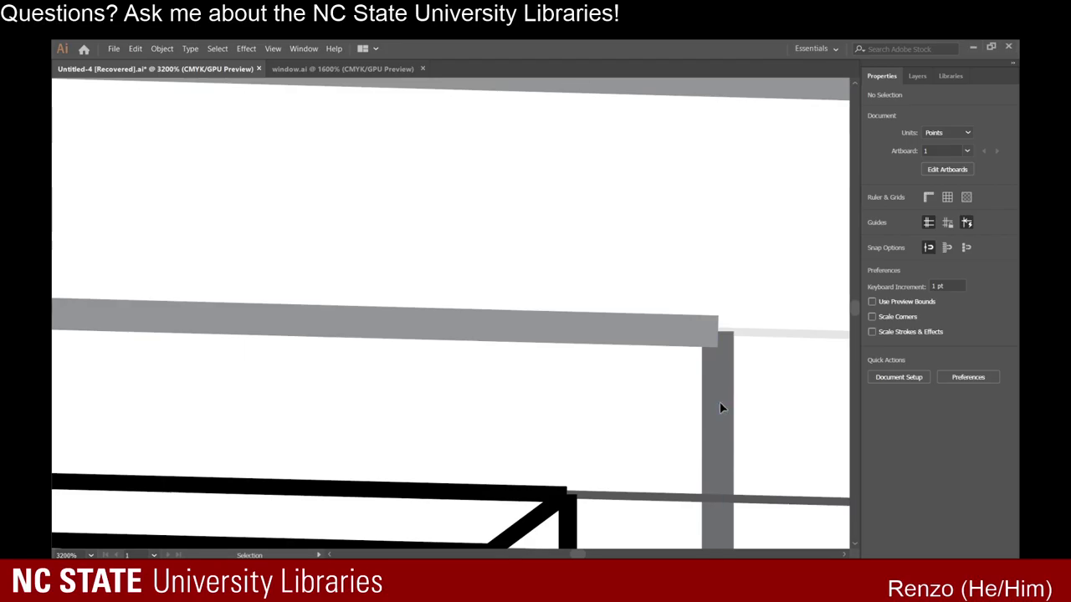
left_click(717, 409)
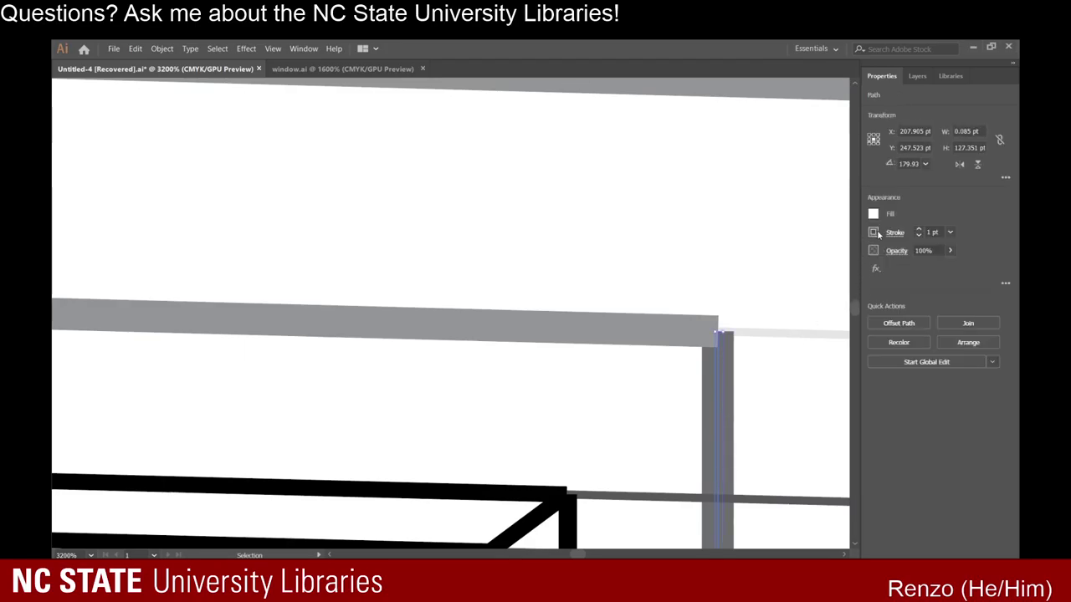
left_click(636, 222)
Examine the trim lines around the whole window, from the upper corners down to the open bottom edge.
scroll(672, 382, "down", 5)
scroll(672, 383, "down", 5, "alt")
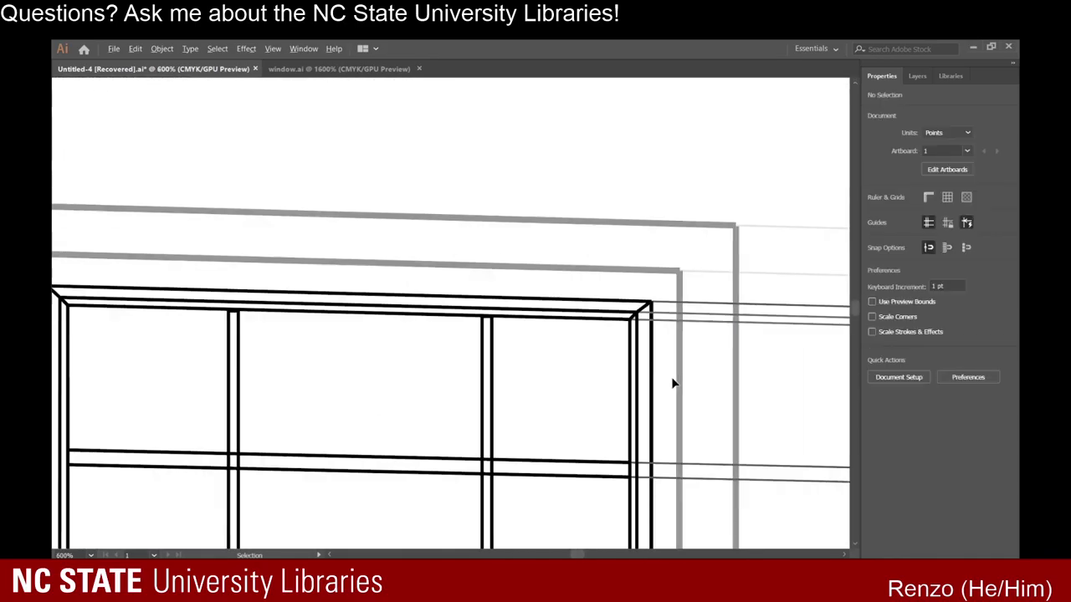
scroll(456, 335, "down", 3)
scroll(456, 338, "up", 5)
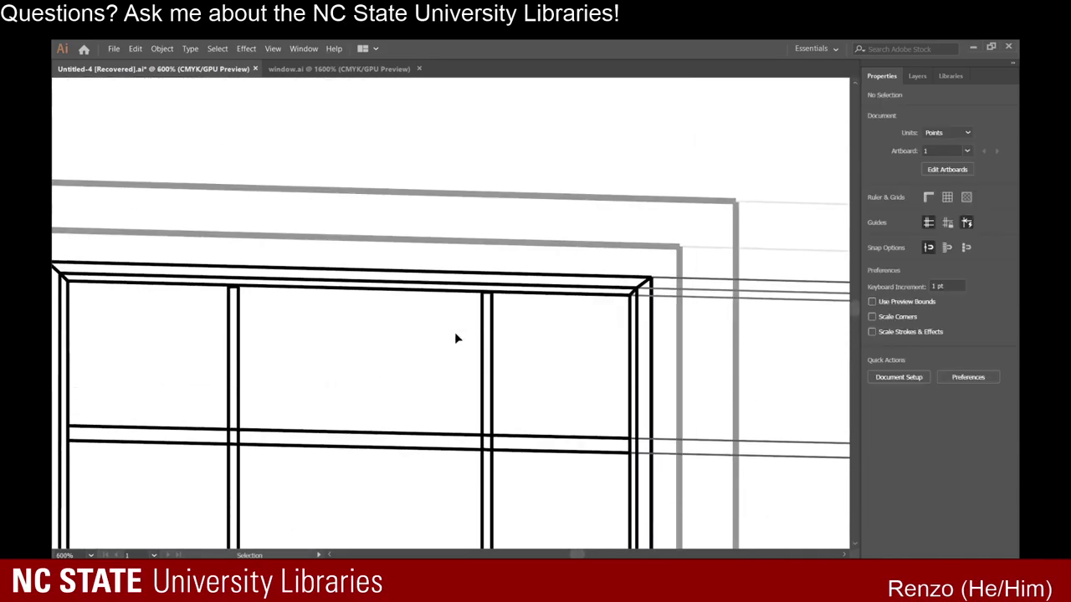
scroll(462, 329, "down", 3, "alt")
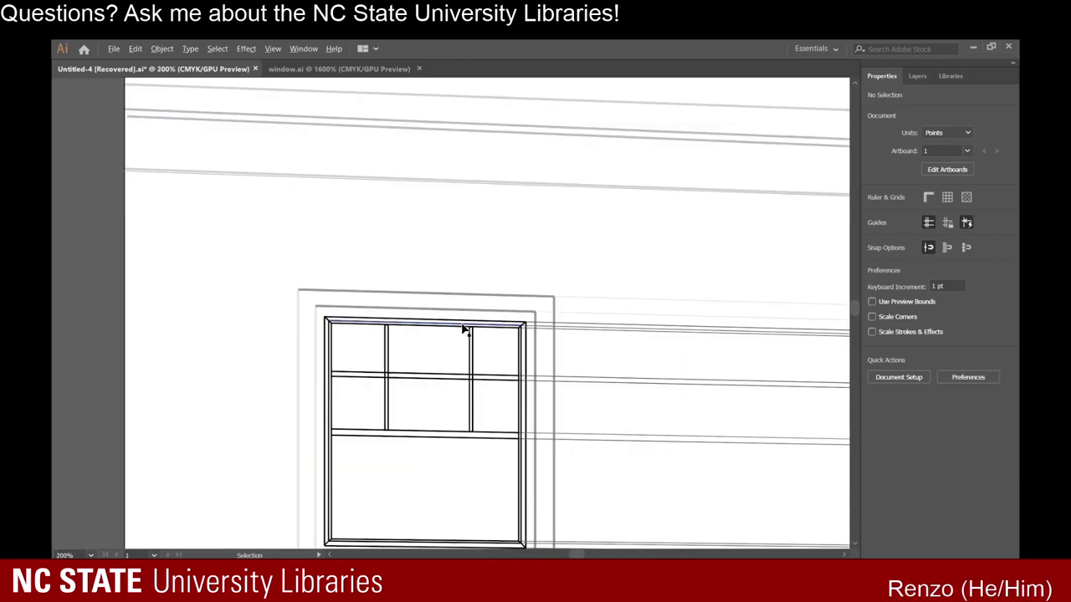
scroll(346, 385, "down", 2)
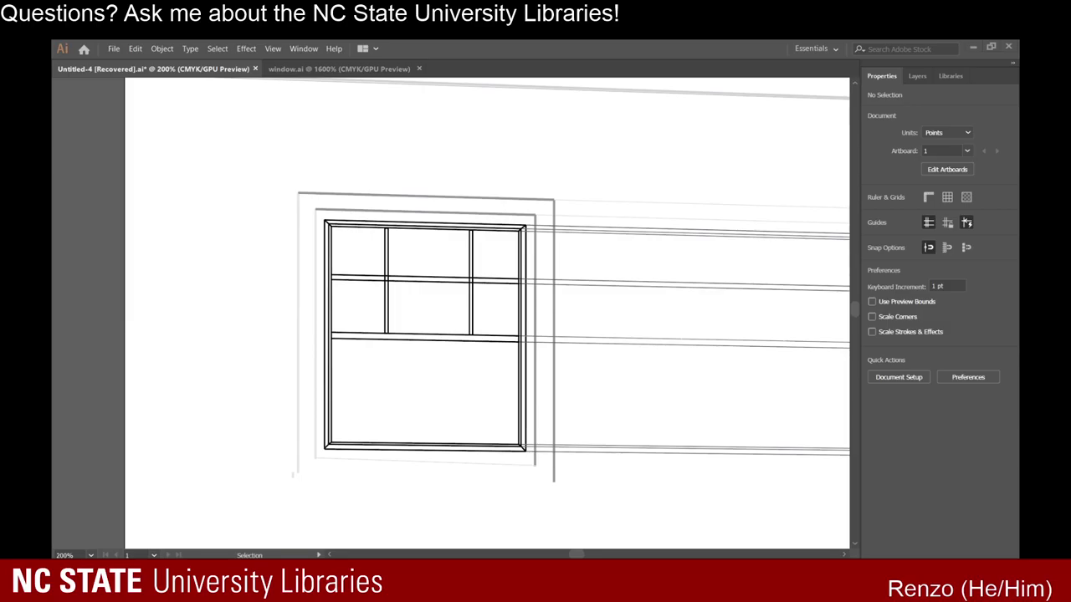
scroll(444, 304, "down", 1)
scroll(444, 301, "up", 3)
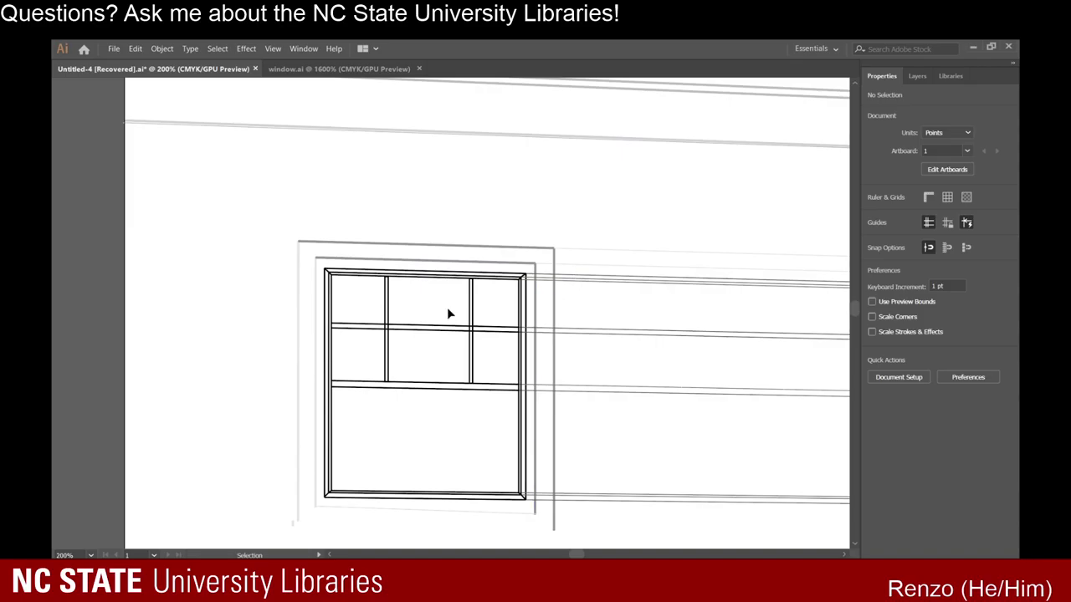
Change the stroke colour of the outer and inner left vertical trim lines to the same medium grey.
scroll(319, 296, "up", 2)
left_click(276, 225)
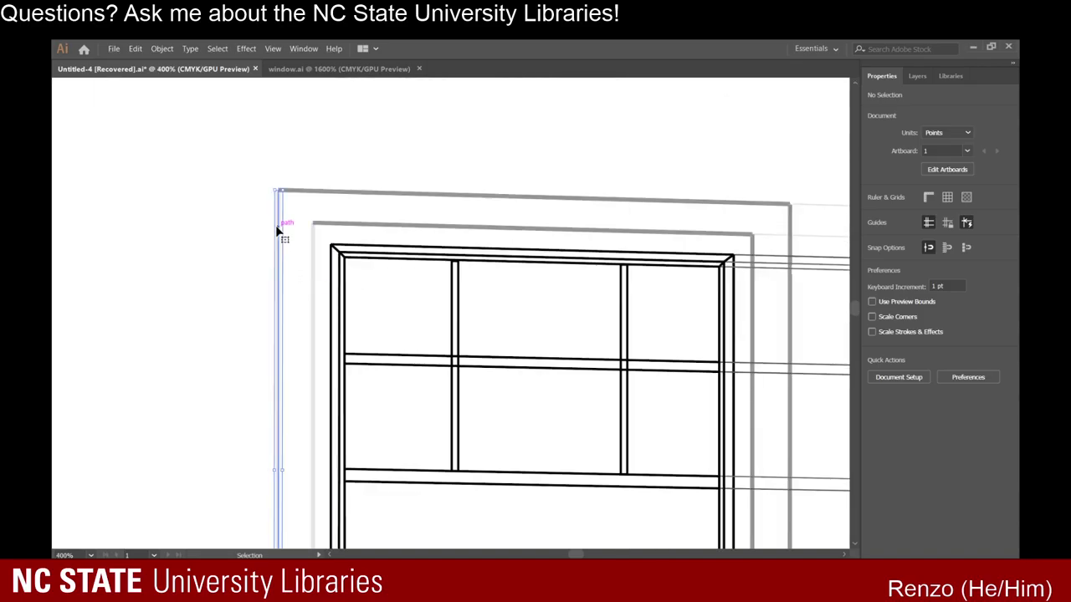
left_click(873, 233)
left_click(793, 315)
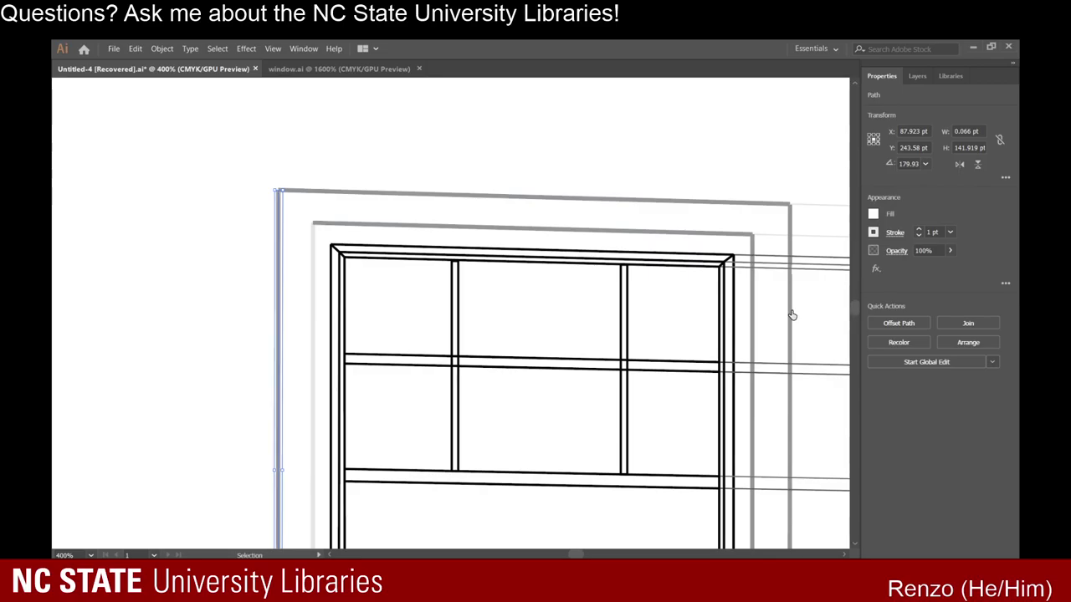
left_click(317, 261)
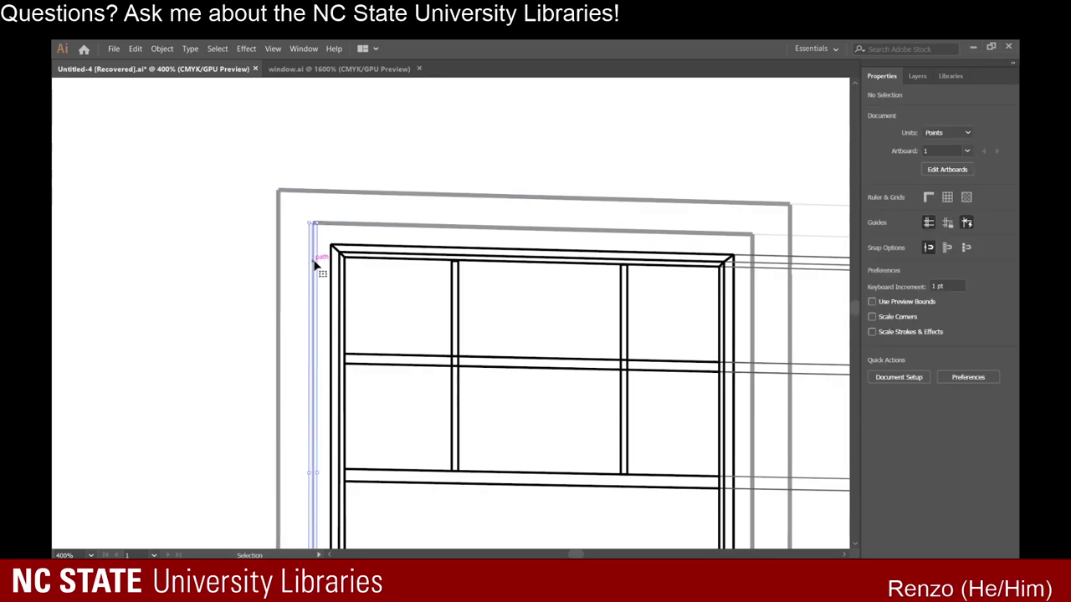
left_click(312, 260)
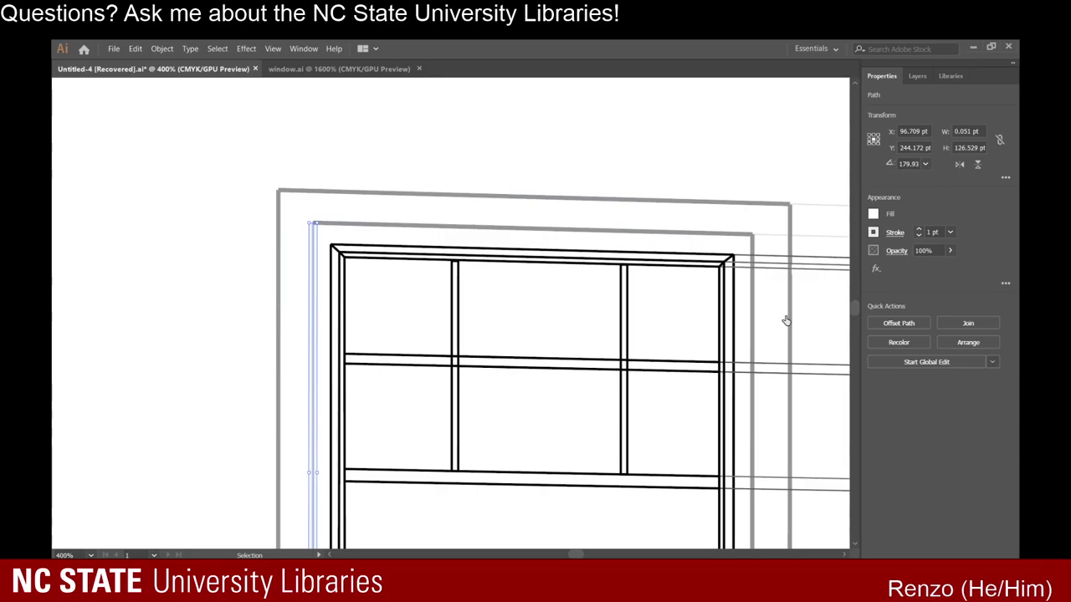
left_click(226, 246)
Delete the light grey line below the window frame and the stray light grey mark beside the outer left trim line.
scroll(227, 246, "down", 5)
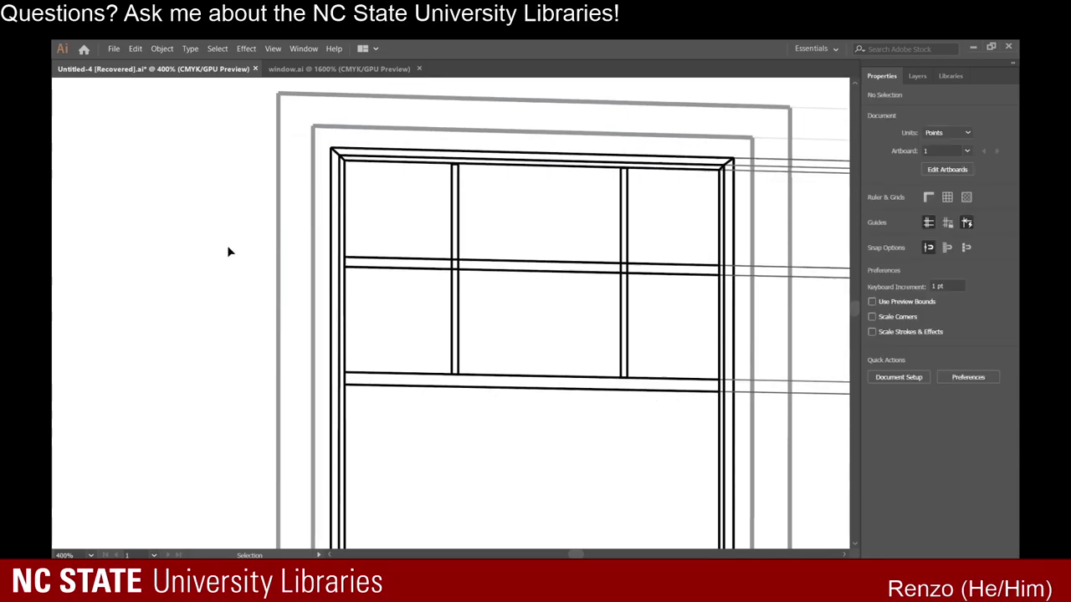
scroll(227, 245, "down", 3)
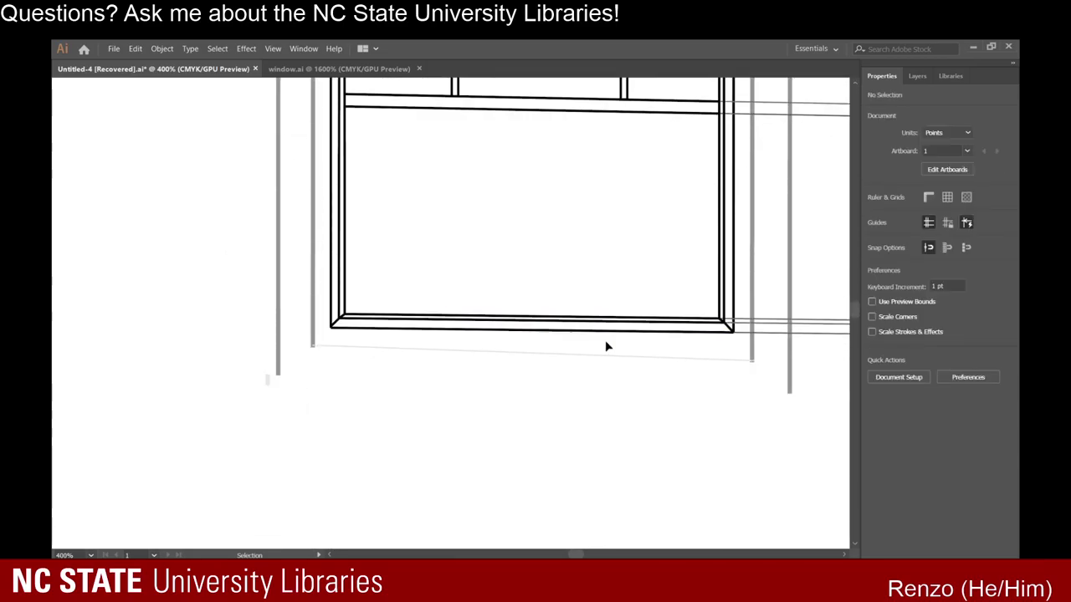
left_click(669, 360)
key("Delete")
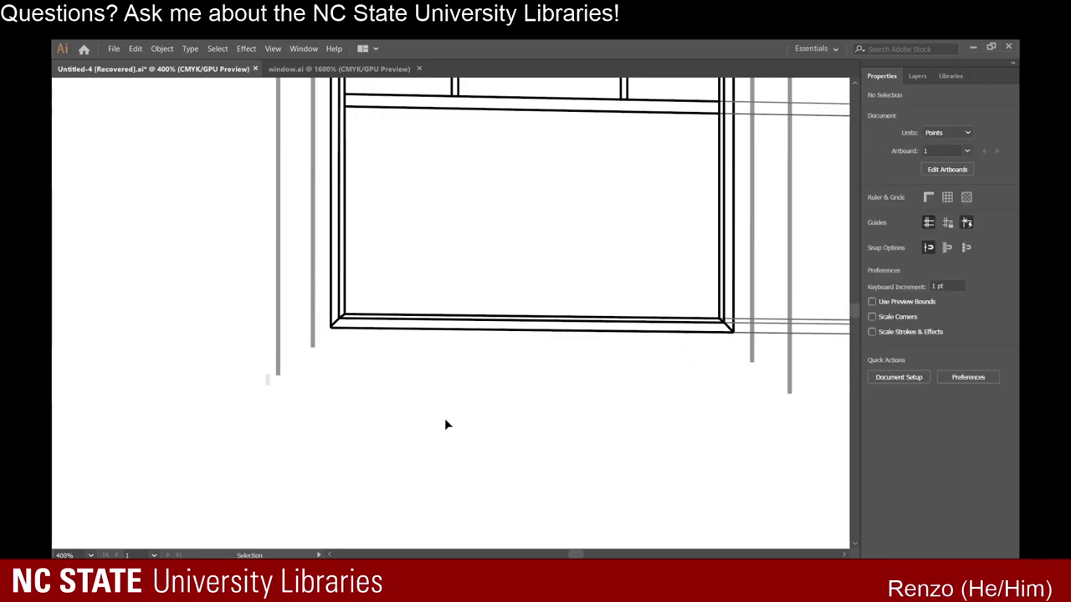
left_click(271, 383)
key("Delete")
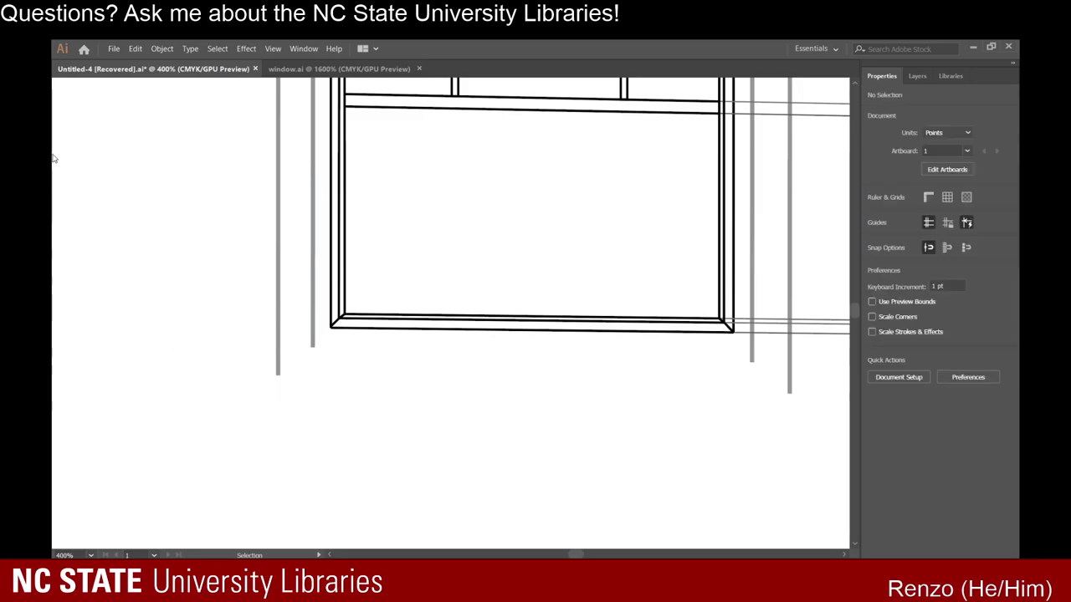
Draw a light grey guide about 8013 pt wide from the inner left trim line's lower end to the vanishing point, with a 0.25 pt stroke.
key("backslash")
left_click_drag(311, 344, 780, 335)
scroll(658, 387, "down", 7)
left_click(920, 240)
left_click(921, 240)
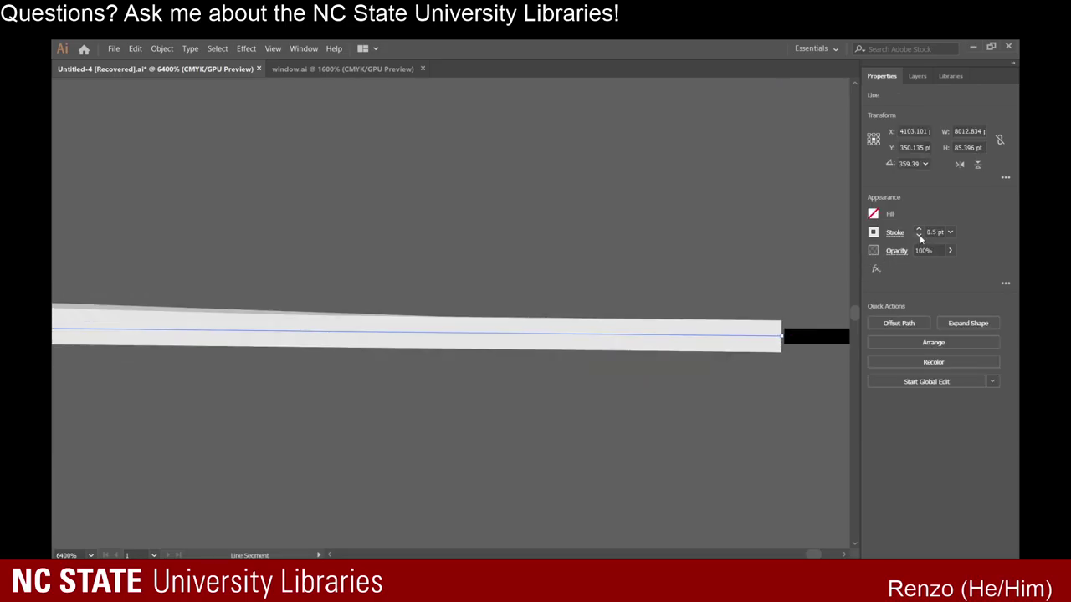
left_click(921, 240)
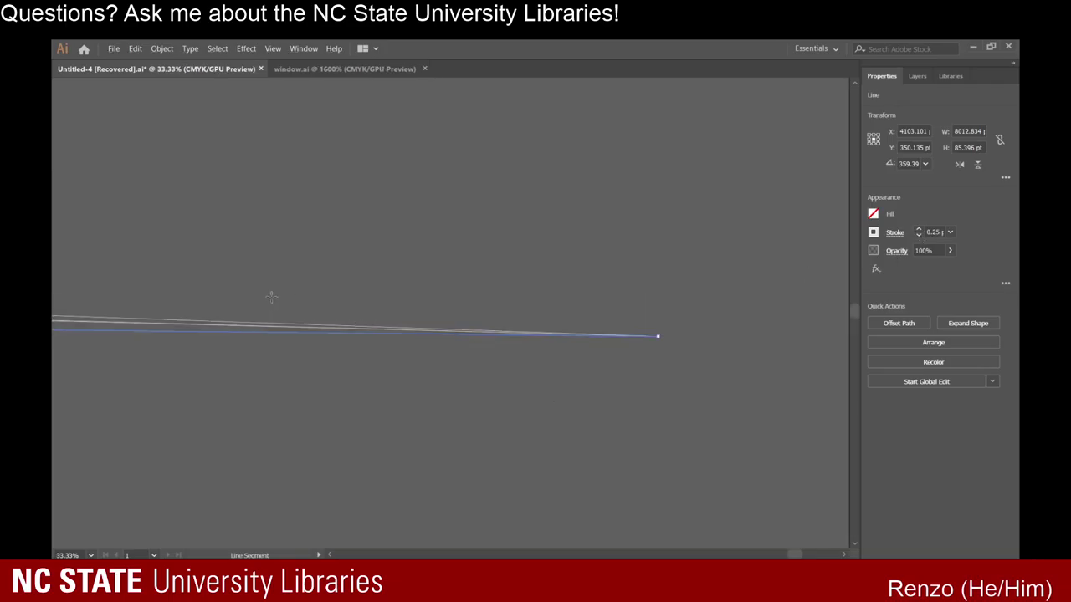
scroll(453, 337, "down", 1)
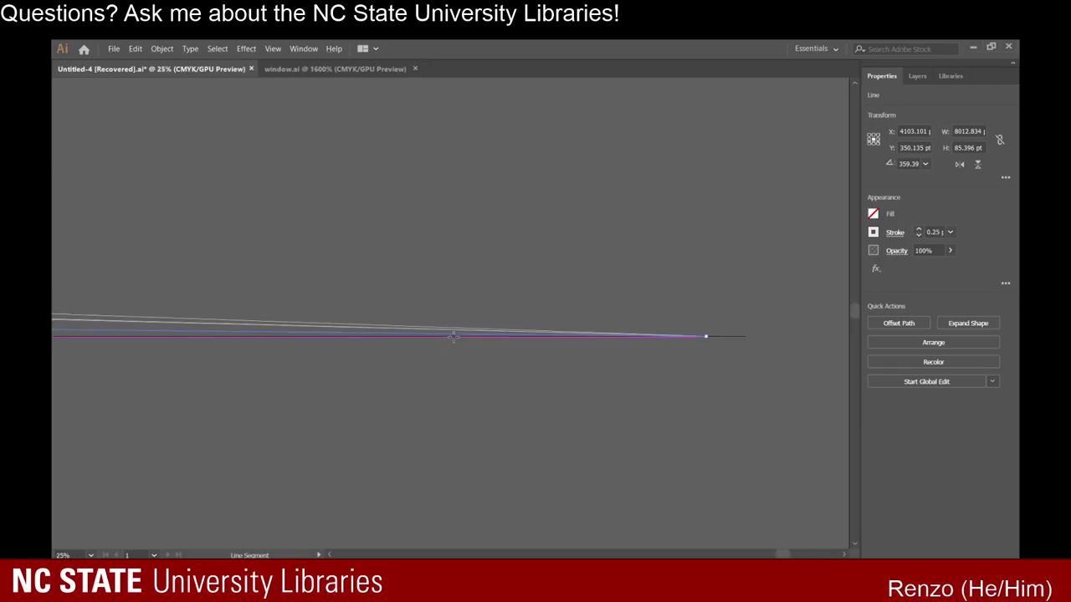
scroll(454, 337, "down", 4)
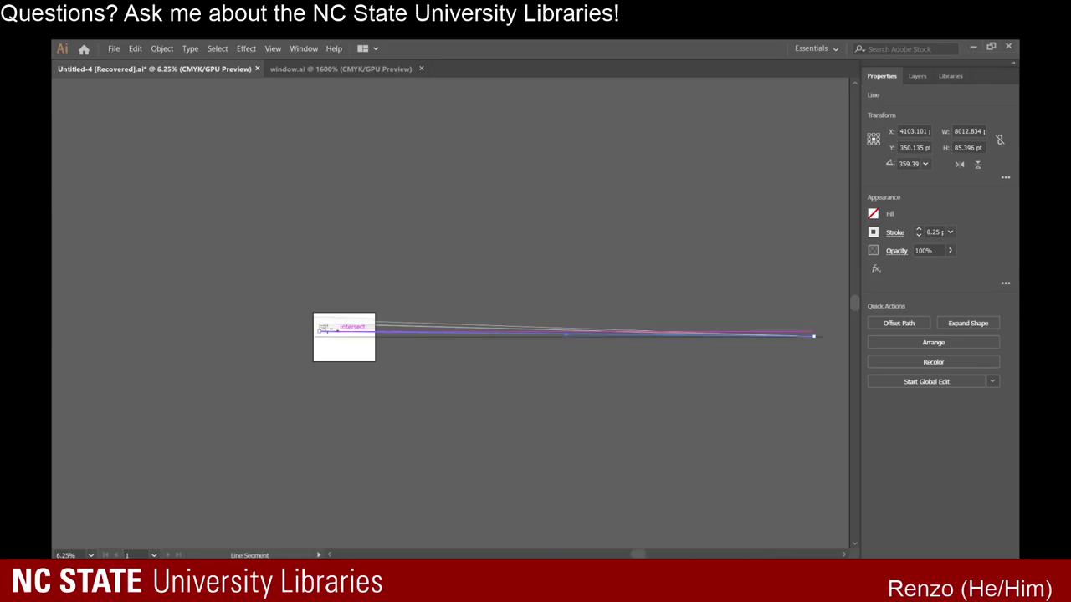
scroll(321, 327, "up", 9)
key("ctrl+plus")
key("ctrl+plus")
key("ctrl+plus")
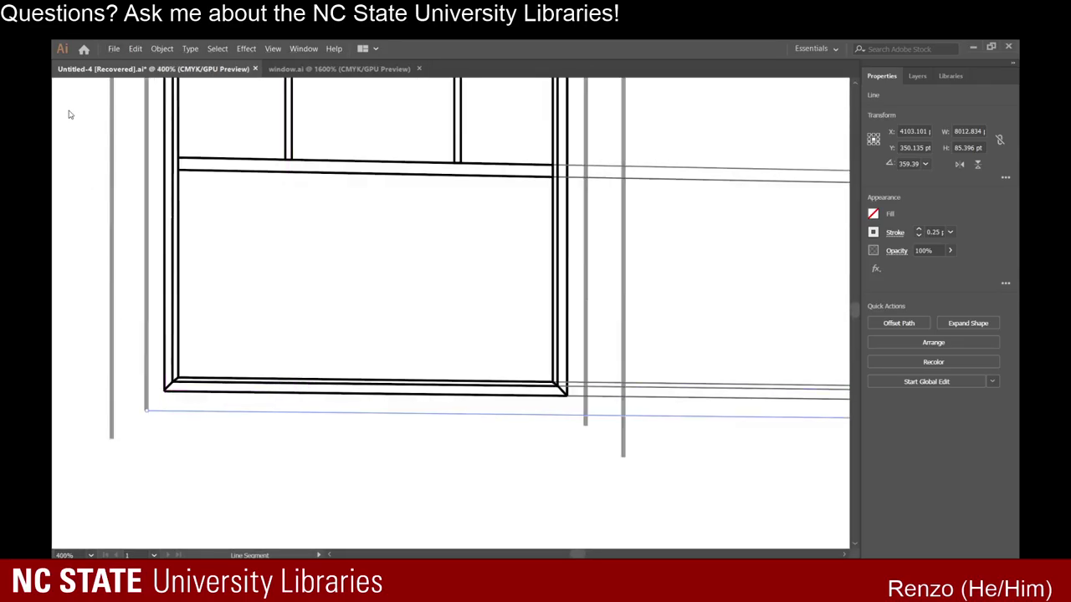
key("v")
left_click(210, 467)
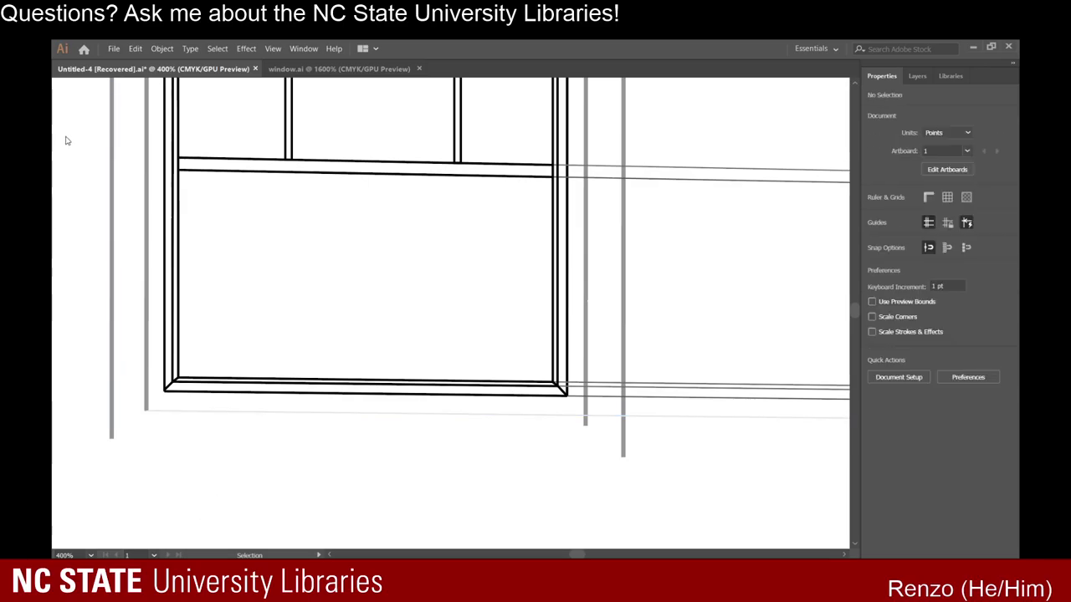
Draw an inner bottom trim segment about 111 pt long over the guide between the inner verticals, with a 1 pt medium grey stroke.
key("backslash")
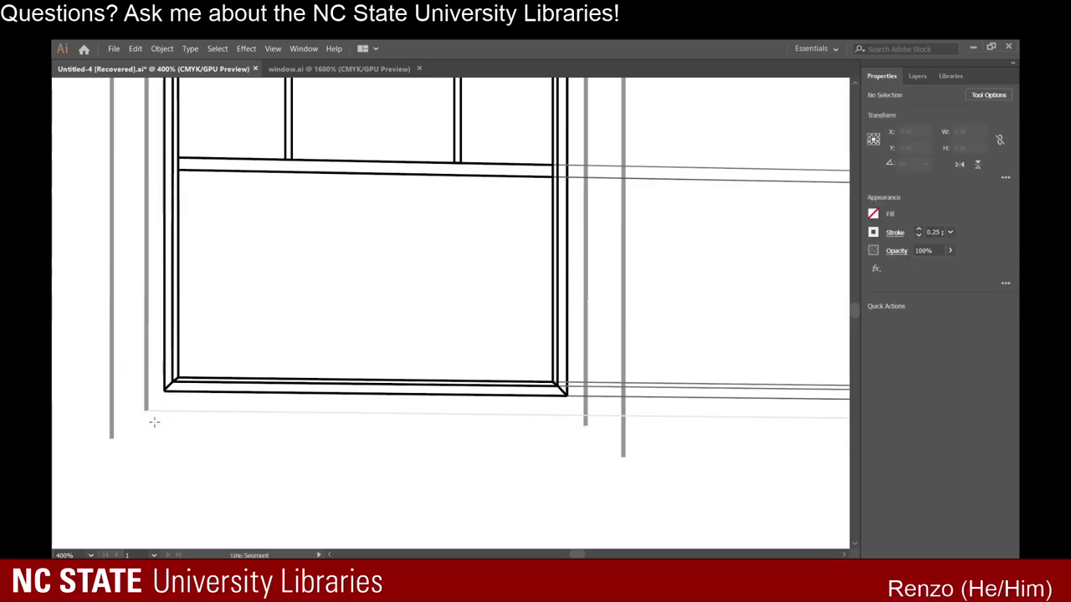
left_click_drag(146, 409, 586, 415)
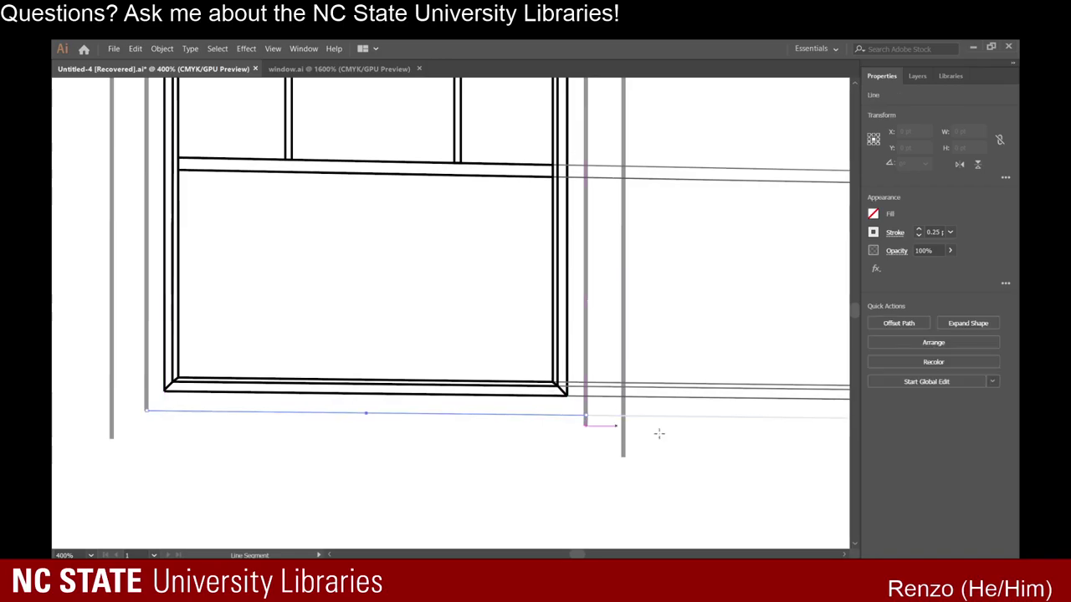
left_click(918, 229)
left_click(918, 230)
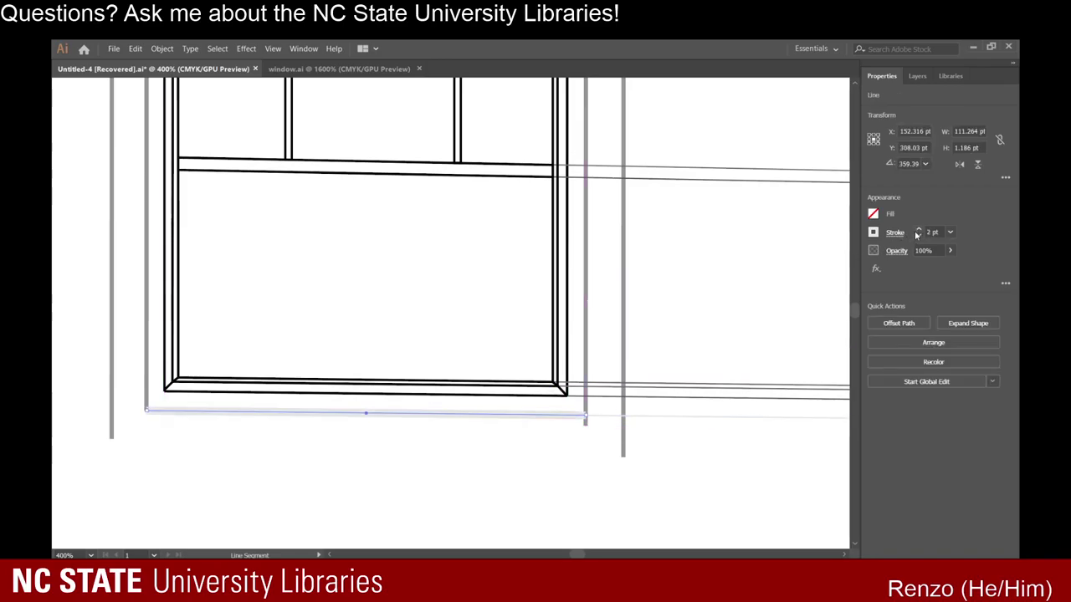
left_click(918, 229)
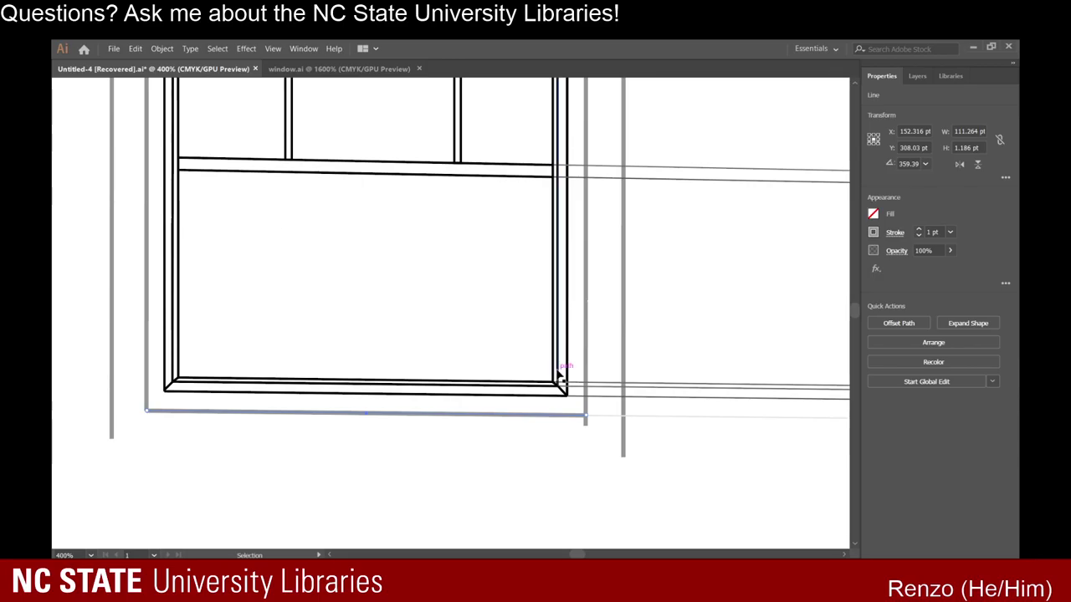
Shorten the inner right vertical trim line so its lower end meets the inner bottom trim segment, and deselect it.
scroll(558, 368, "up", 2)
left_click(622, 447)
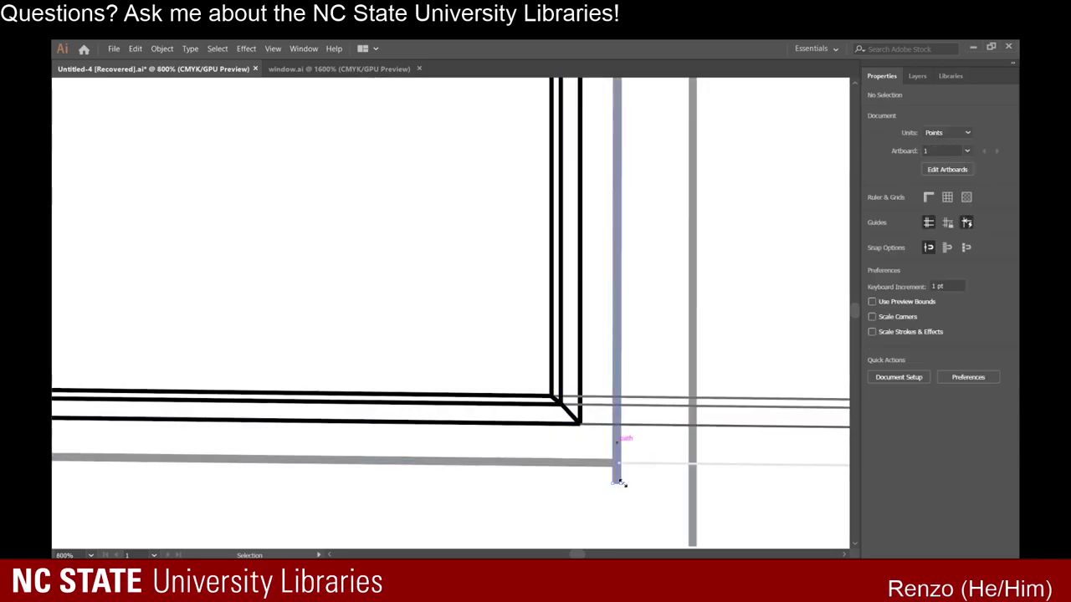
left_click(620, 480)
left_click_drag(616, 484, 616, 462)
left_click(595, 497)
scroll(560, 507, "down", 6)
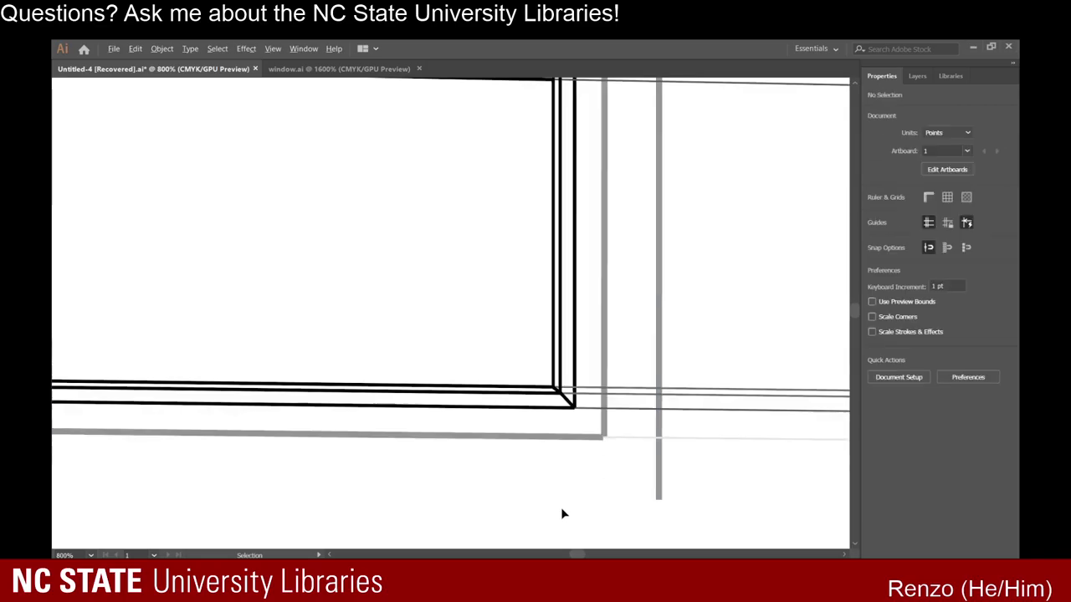
Draw a medium grey guide about 8022 pt wide from the outer left trim line's lower end to the vanishing point, with a 0.25 pt stroke.
scroll(476, 519, "down", 3)
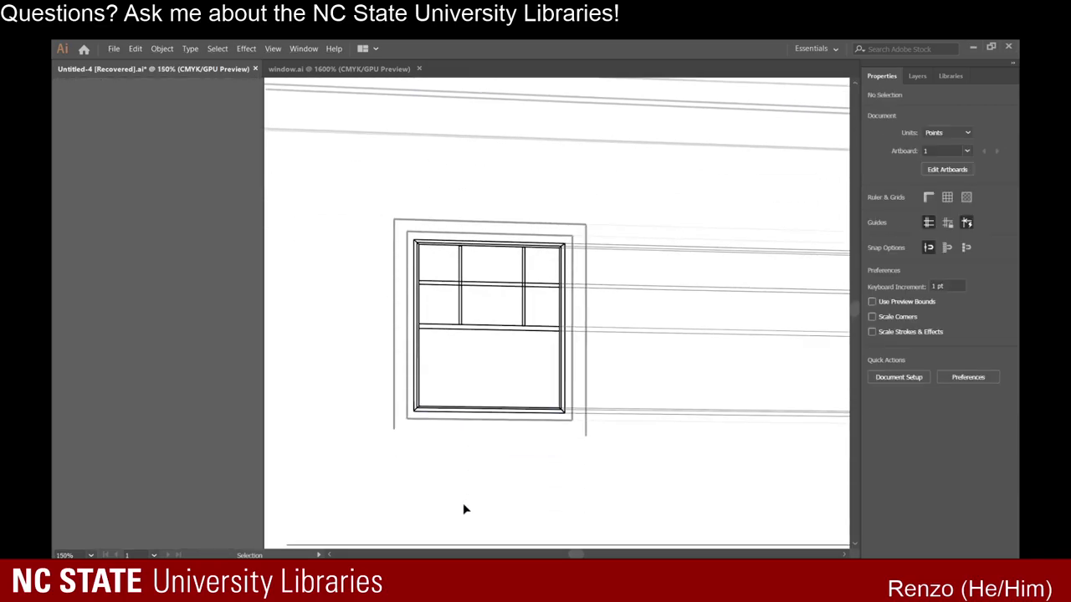
scroll(463, 508, "up", 2)
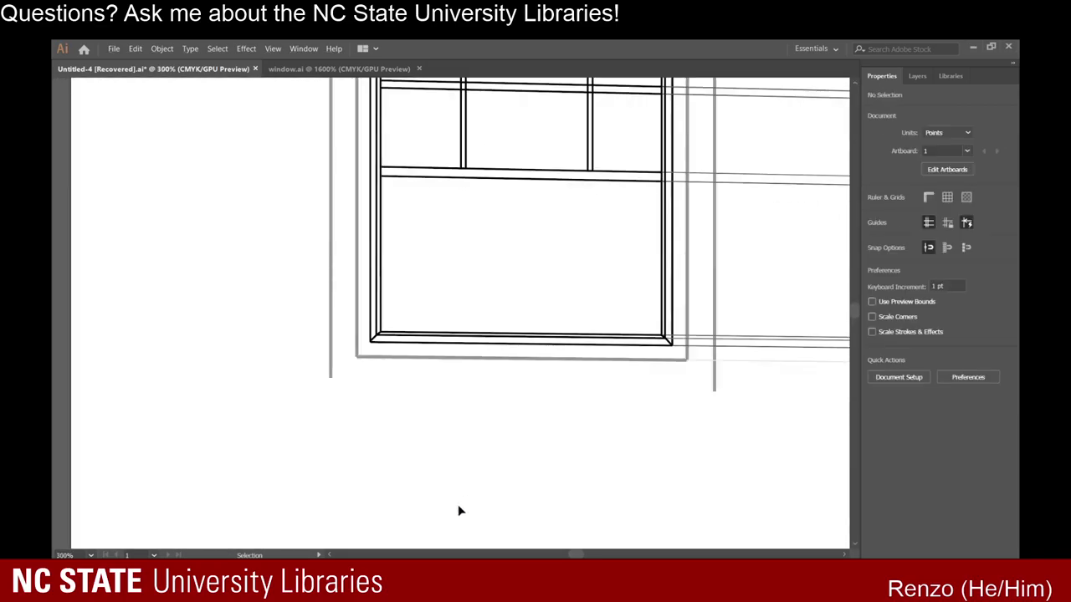
left_click(62, 172)
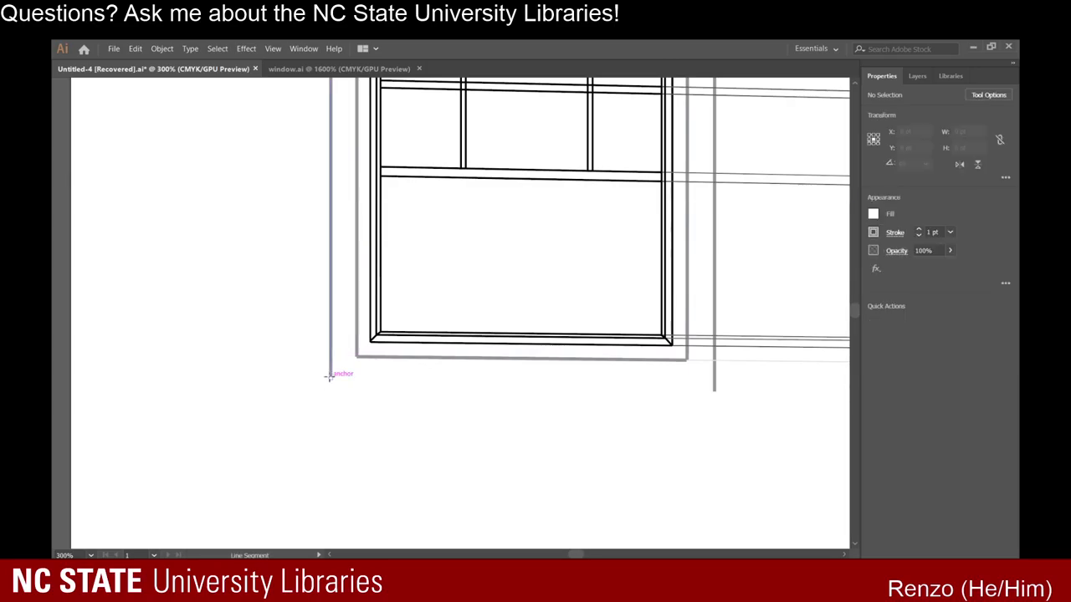
mouse_move(330, 377)
left_mouse_down()
mouse_move(588, 409)
mouse_move(509, 352)
mouse_move(643, 372)
mouse_move(809, 342)
mouse_move(801, 378)
mouse_move(771, 315)
left_mouse_up()
scroll(535, 371, "down", 12)
scroll(681, 368, "up", 4)
scroll(694, 361, "down", 3)
scroll(808, 343, "up", 2)
scroll(815, 352, "up", 10)
scroll(787, 367, "up", 3)
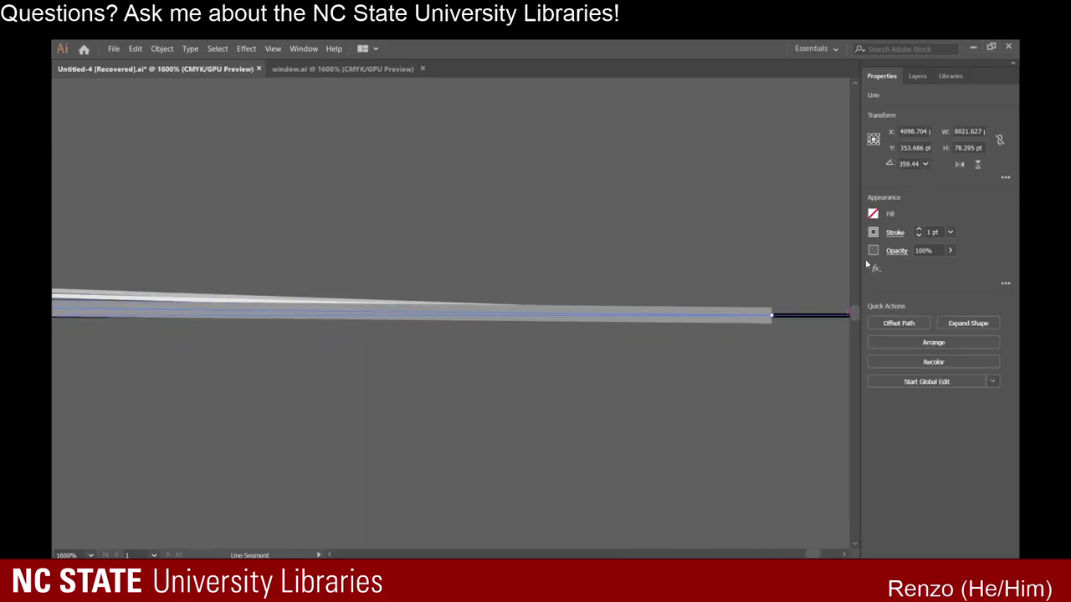
left_click(918, 235)
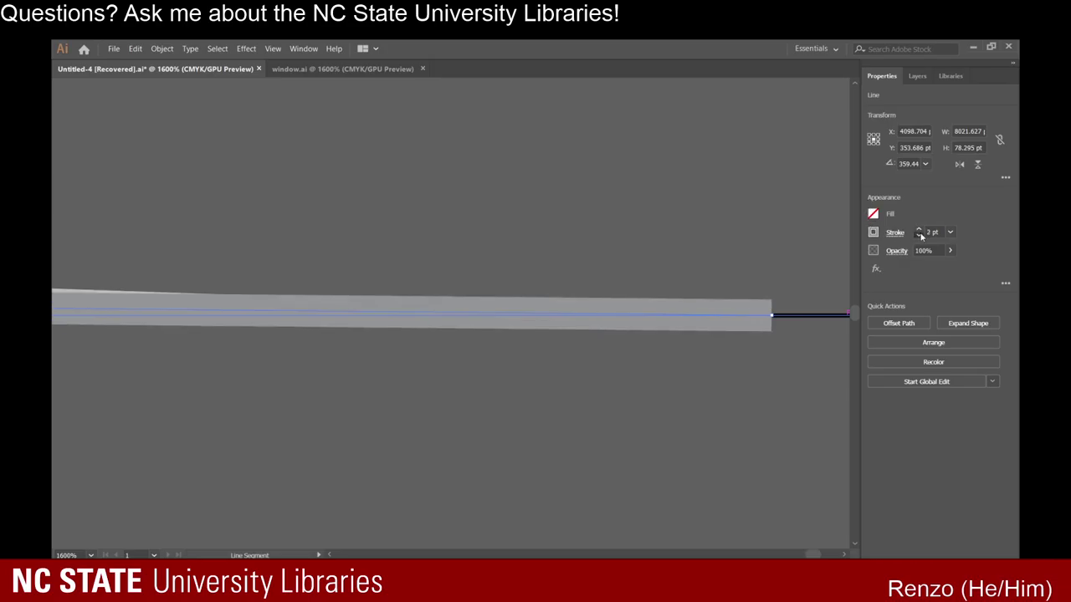
left_click(917, 236)
left_click(917, 236)
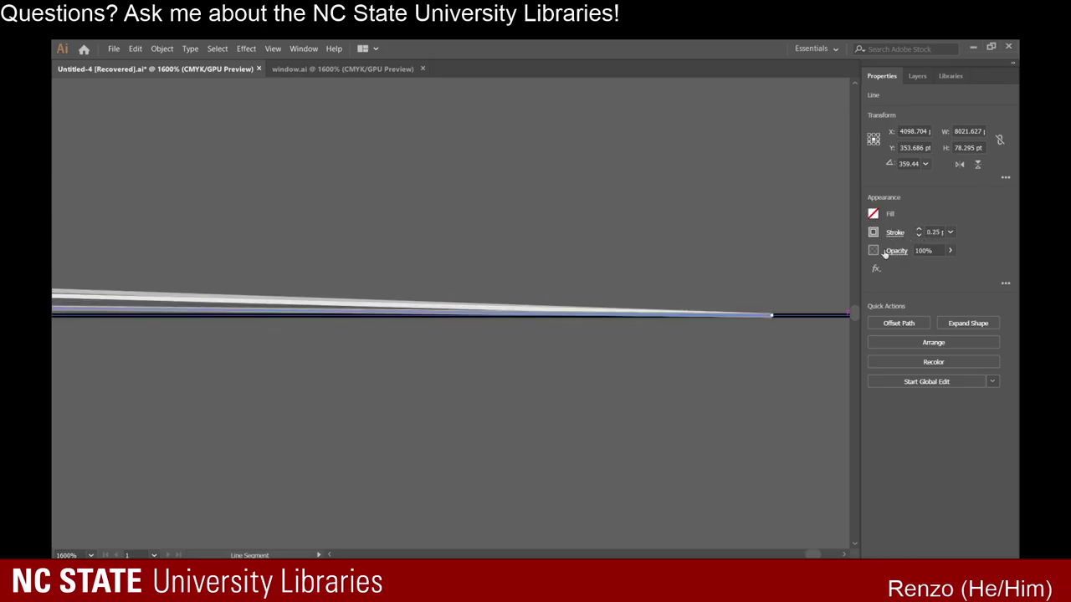
scroll(634, 385, "down", 18)
scroll(450, 314, "up", 12)
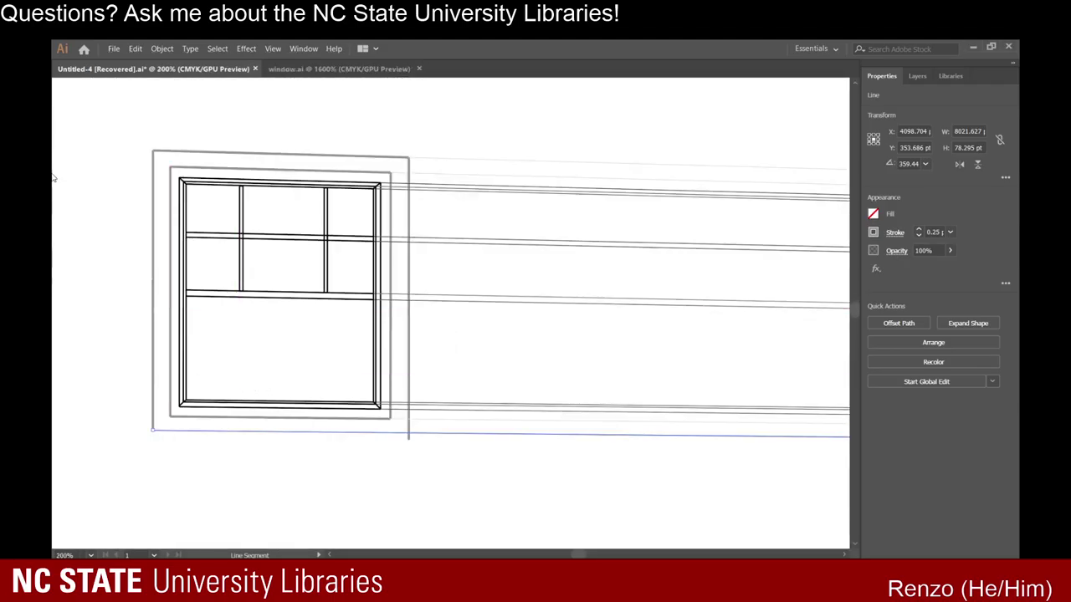
left_click(60, 108)
left_click(106, 163)
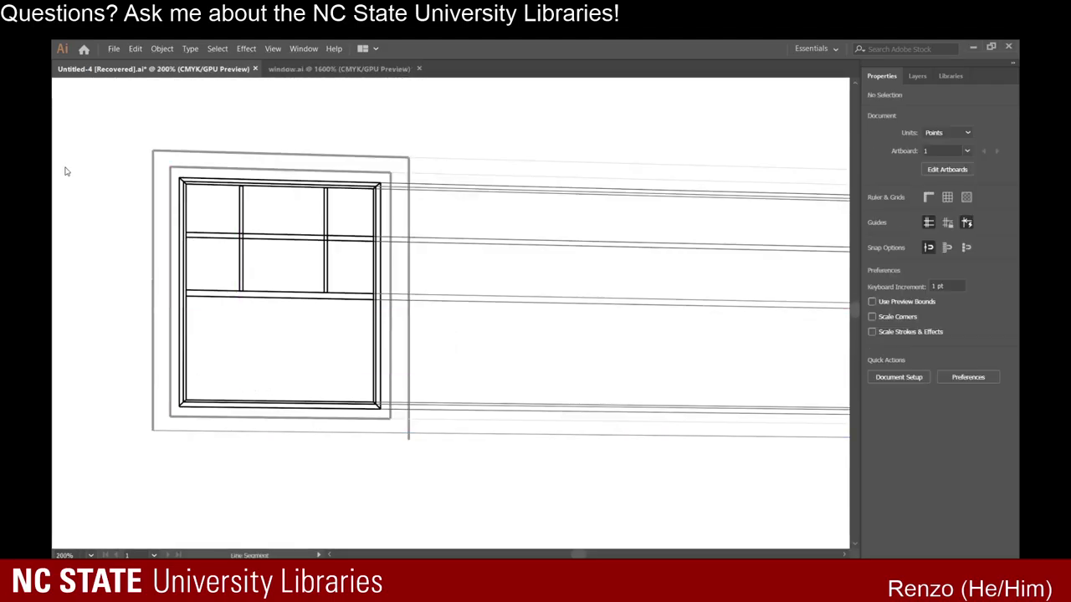
Draw an outer bottom trim segment about 130 pt long over the guide between the outer verticals, with a 1 pt stroke, and deselect it.
left_click(66, 168)
scroll(149, 439, "up", 2)
scroll(148, 440, "up", 2)
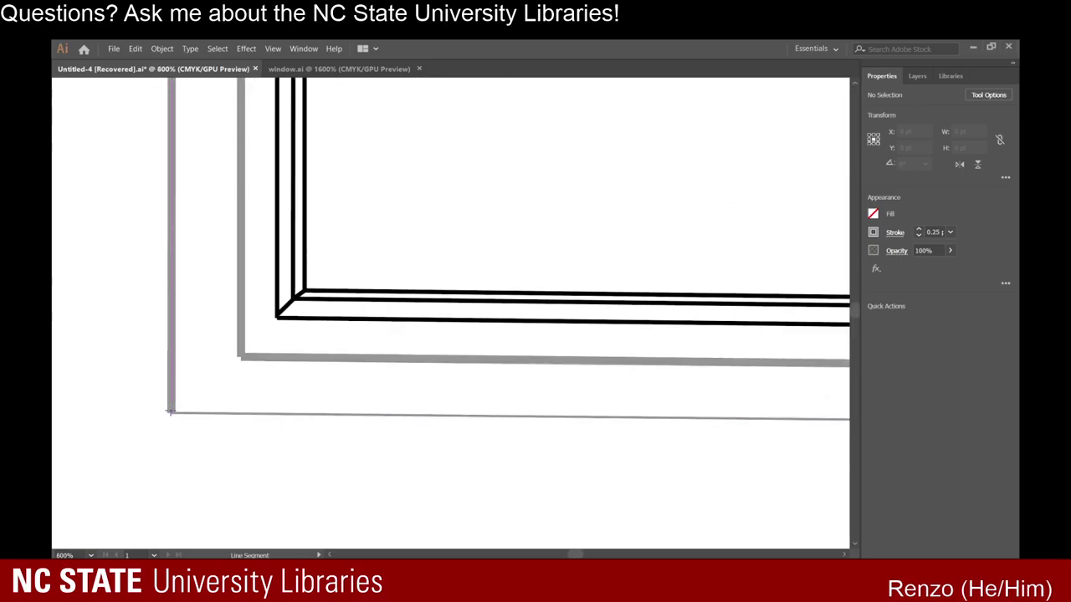
left_click_drag(169, 412, 613, 376)
scroll(406, 383, "down", 4)
scroll(569, 402, "up", 4)
left_click(918, 231)
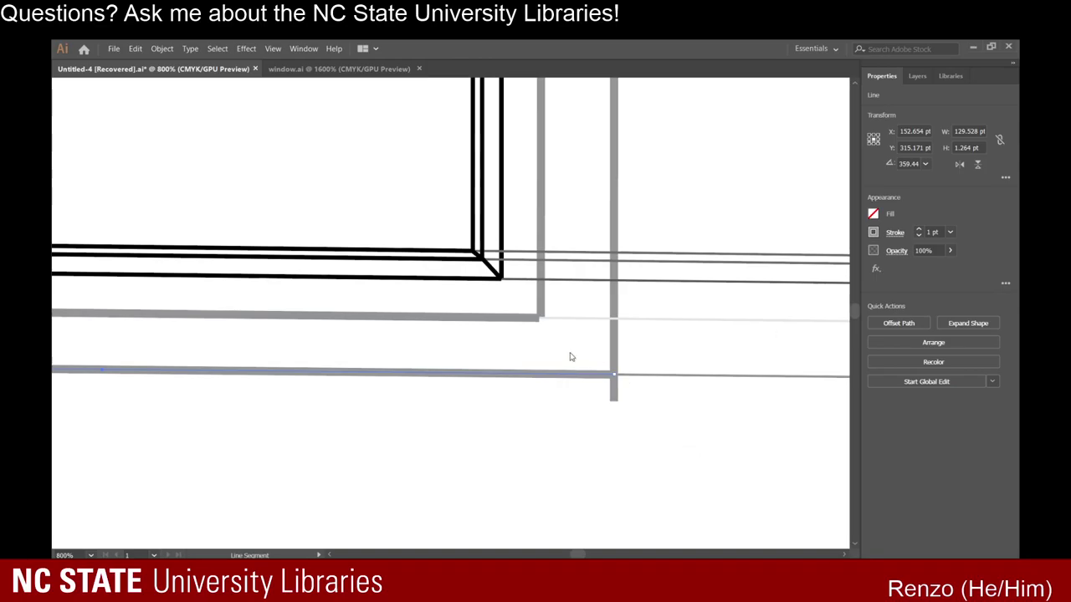
scroll(666, 392, "down", 2)
left_click(51, 102)
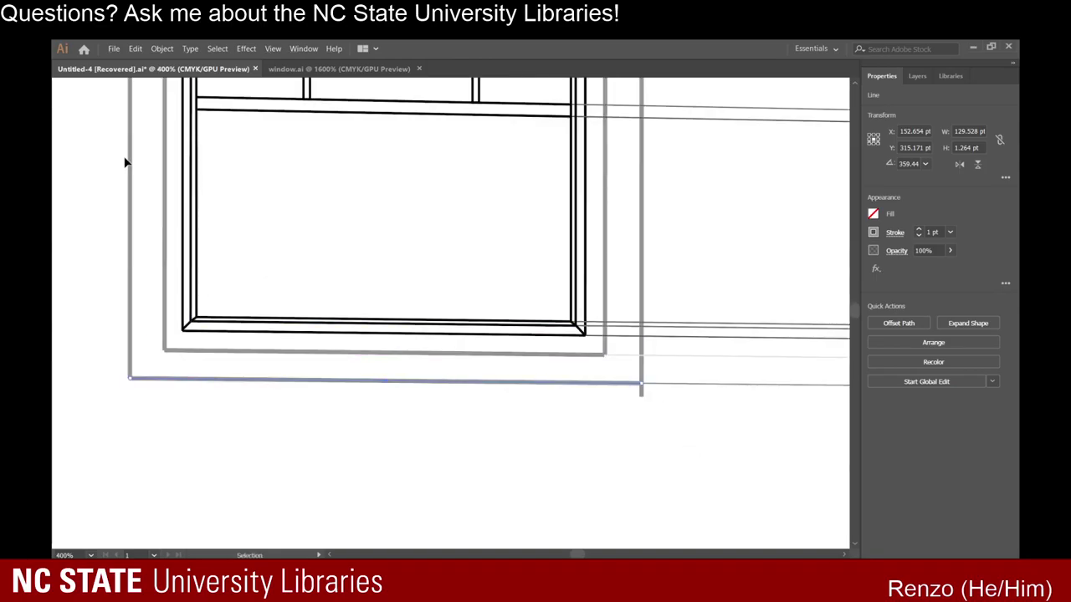
scroll(593, 410, "down", 4)
left_click(658, 380)
Try to erase the overlapping line pieces where the window's left vertical muntin crosses the upper horizontal muntin.
scroll(657, 381, "up", 1)
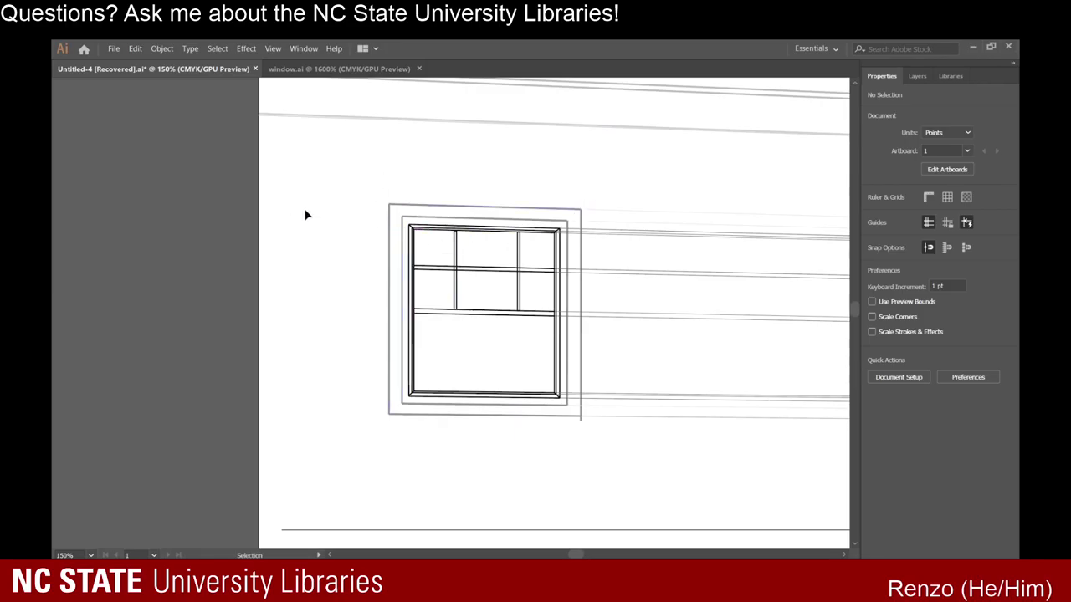
scroll(282, 320, "up", 2)
scroll(454, 313, "up", 4)
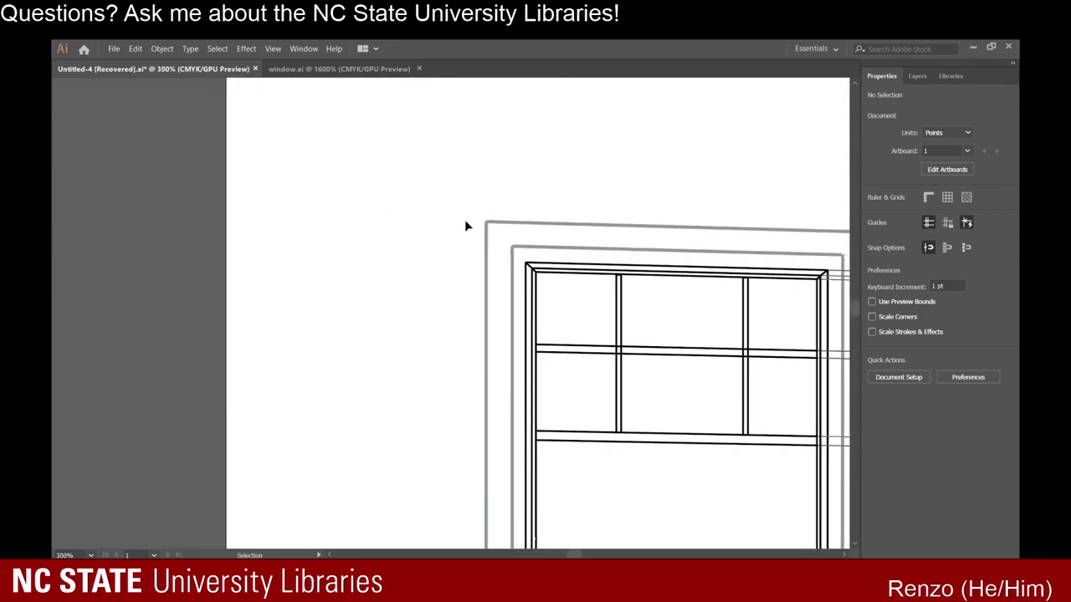
scroll(465, 221, "up", 1)
scroll(466, 221, "down", 2)
scroll(536, 258, "right", 8)
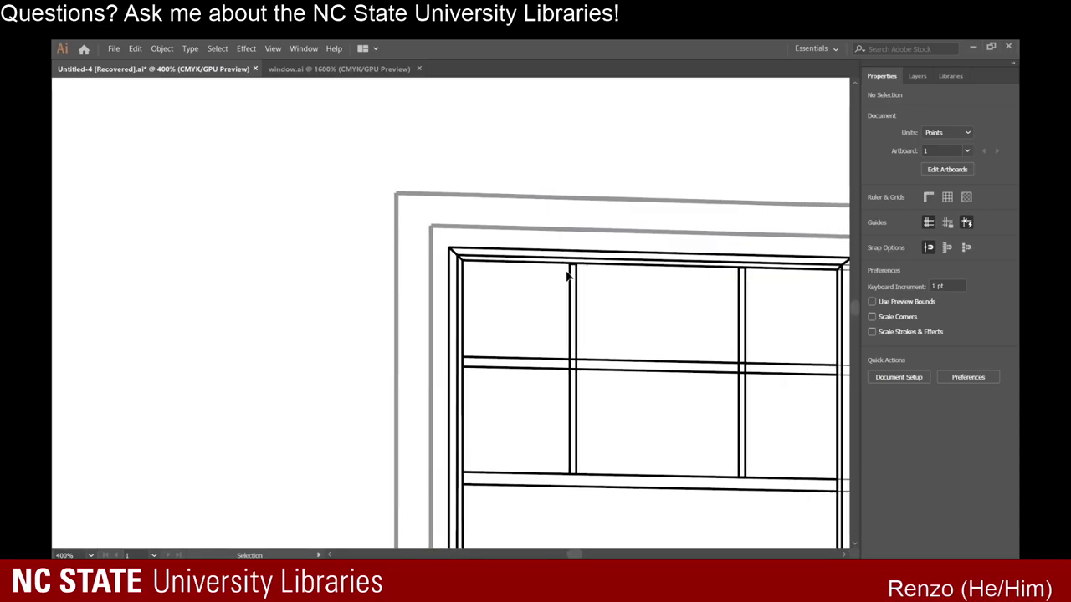
scroll(567, 276, "right", 3)
scroll(502, 402, "up", 3)
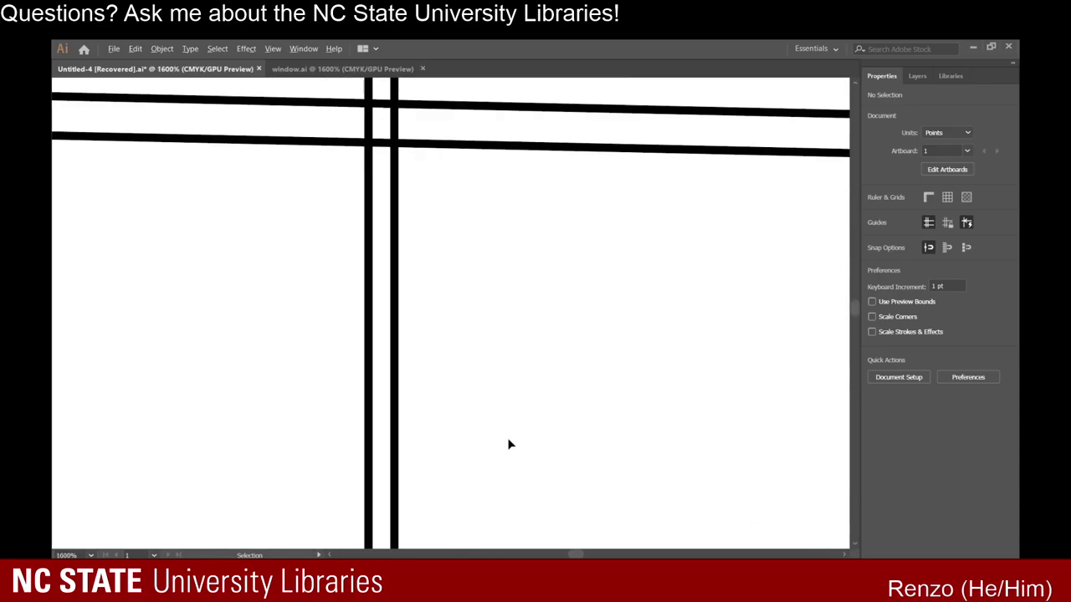
scroll(443, 284, "up", 1)
scroll(376, 159, "up", 1)
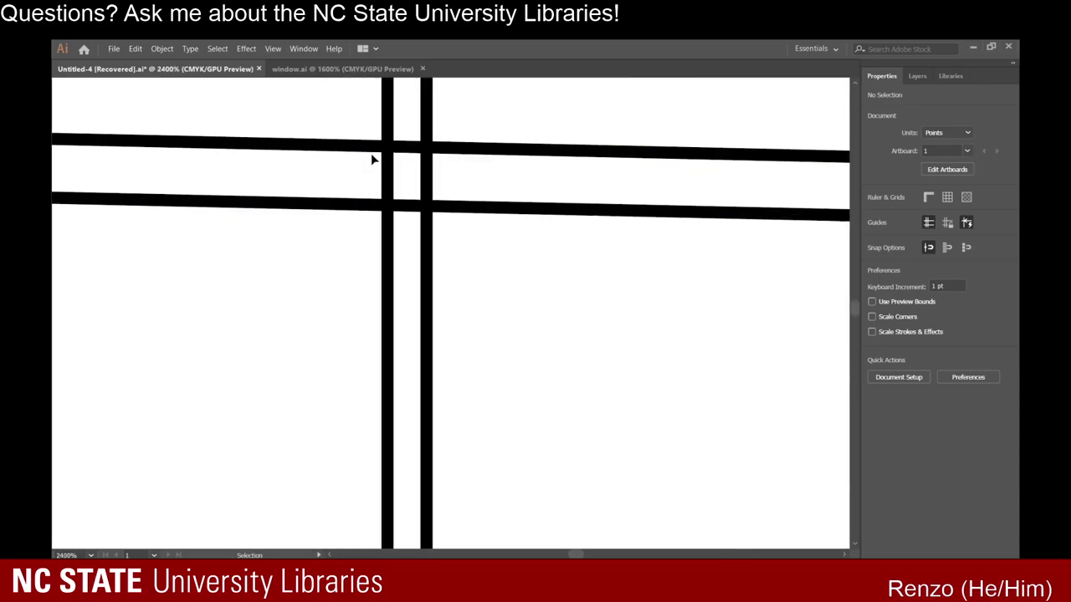
key("shift+e")
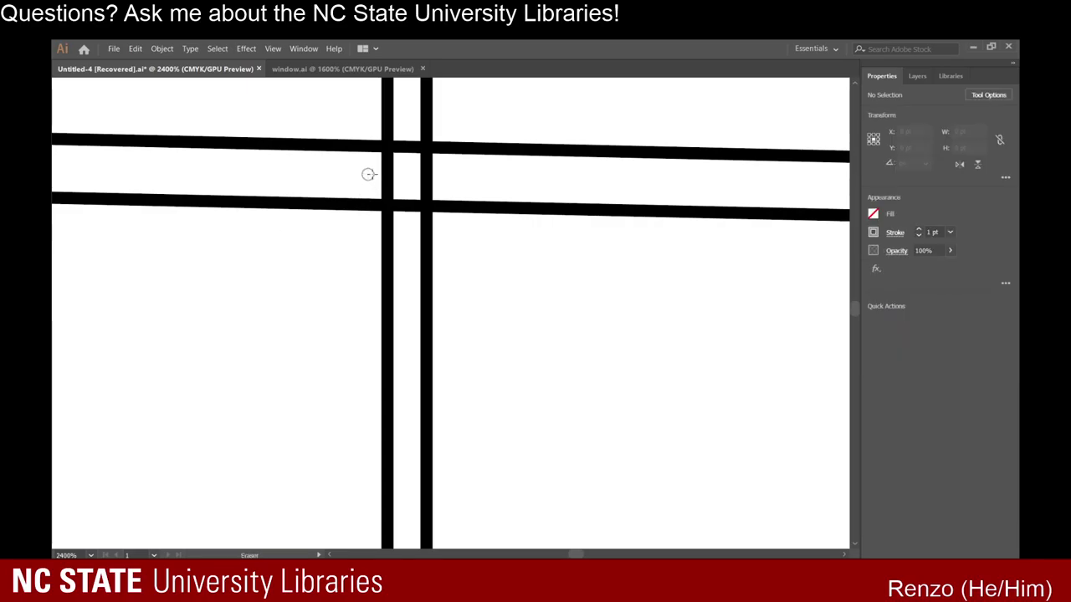
mouse_move(368, 174)
left_mouse_down()
mouse_move(441, 170)
mouse_move(438, 183)
mouse_move(385, 183)
mouse_move(384, 167)
mouse_move(411, 166)
mouse_move(434, 175)
mouse_move(433, 188)
mouse_move(387, 179)
mouse_move(428, 169)
mouse_move(383, 163)
mouse_move(415, 159)
mouse_move(402, 132)
mouse_move(397, 193)
mouse_move(402, 217)
mouse_move(410, 184)
mouse_move(409, 217)
mouse_move(407, 134)
left_mouse_up()
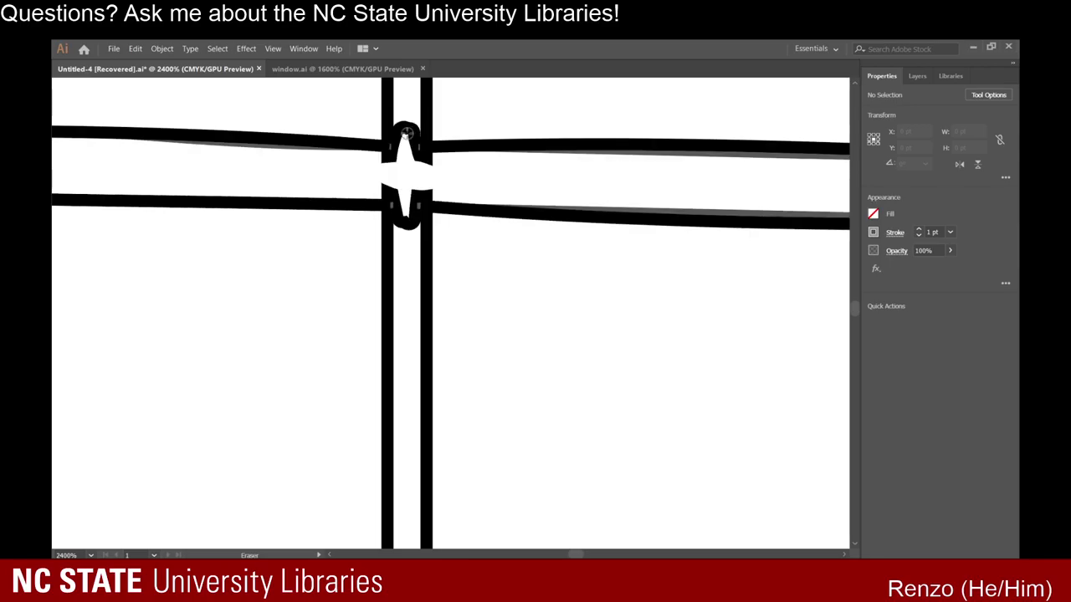
key("v")
scroll(488, 165, "down", 8)
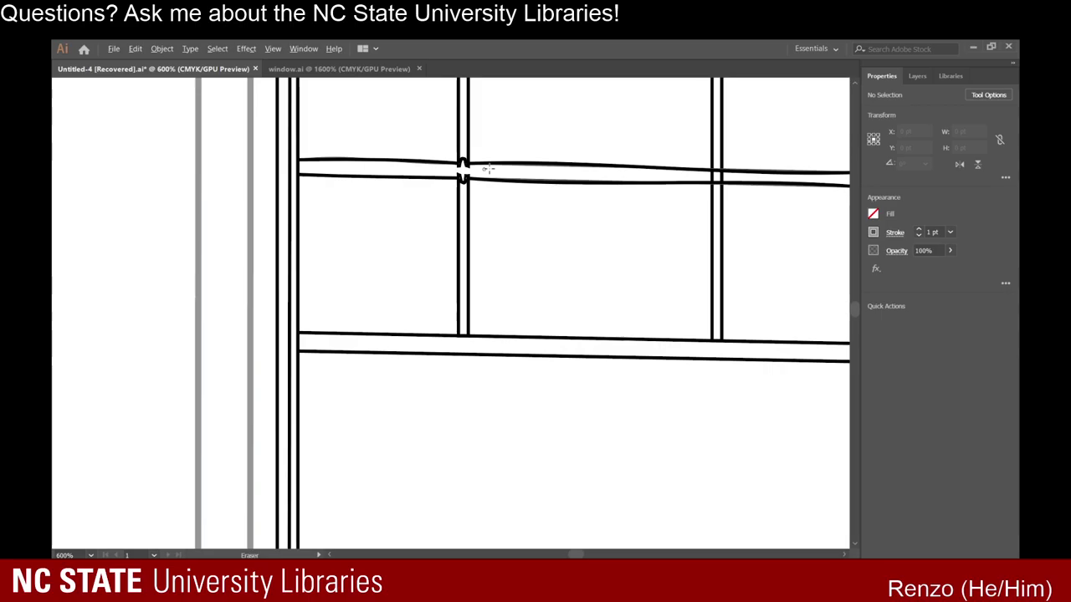
scroll(487, 166, "up", 4)
Undo the eraser strokes at the muntin crossing and clear the selection.
key("ctrl+z")
key("shift+e")
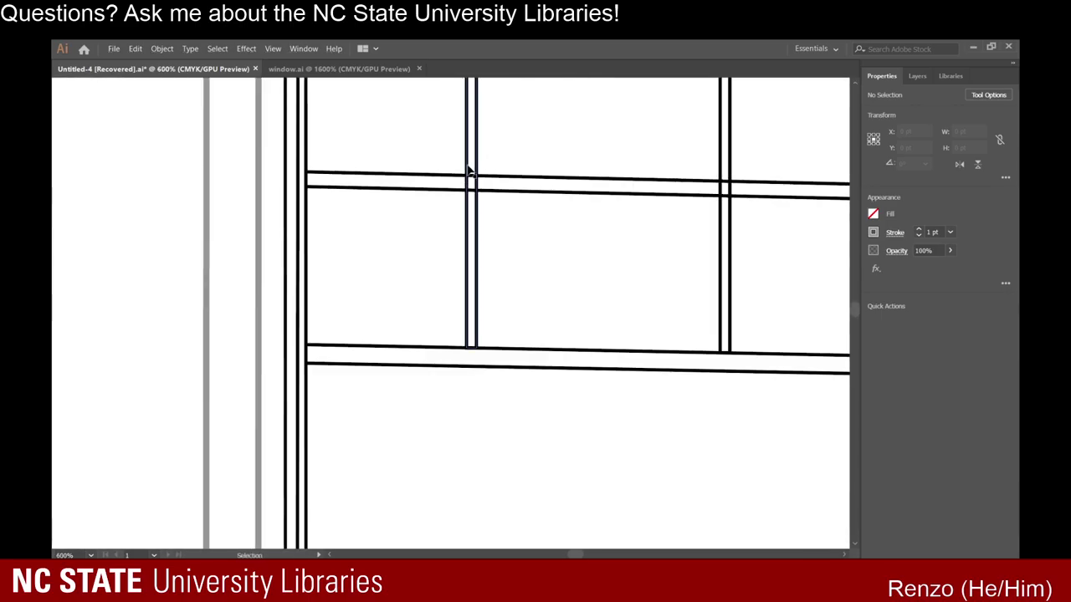
key("ctrl+z")
key("ctrl+z")
scroll(454, 182, "down", 4)
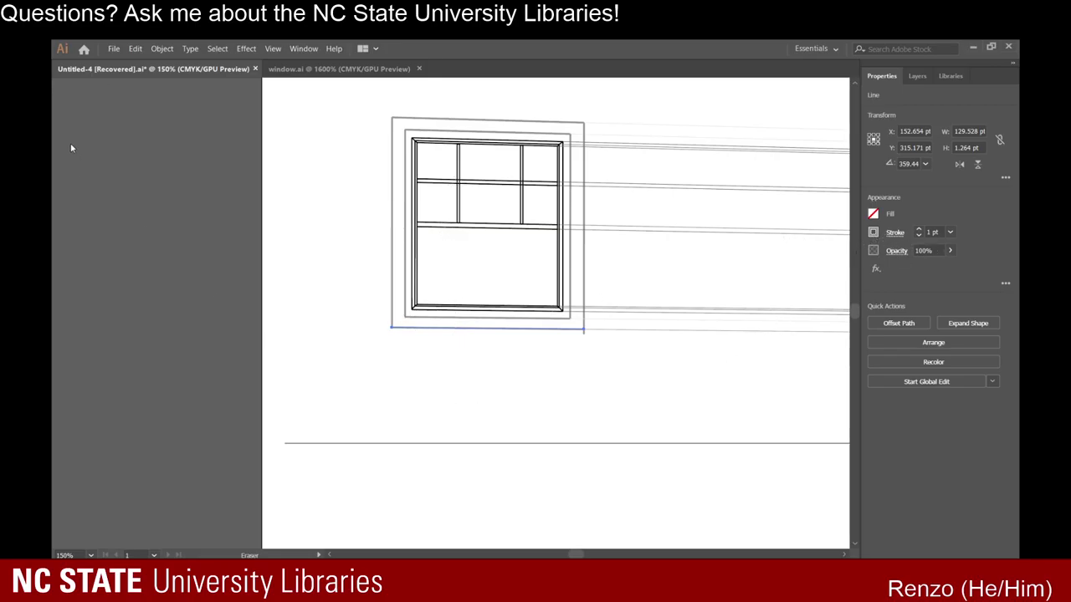
key("v")
left_click(354, 326)
Extend the outer top trim line beyond the outer left vertical, keeping its perspective angle.
scroll(466, 285, "up", 1)
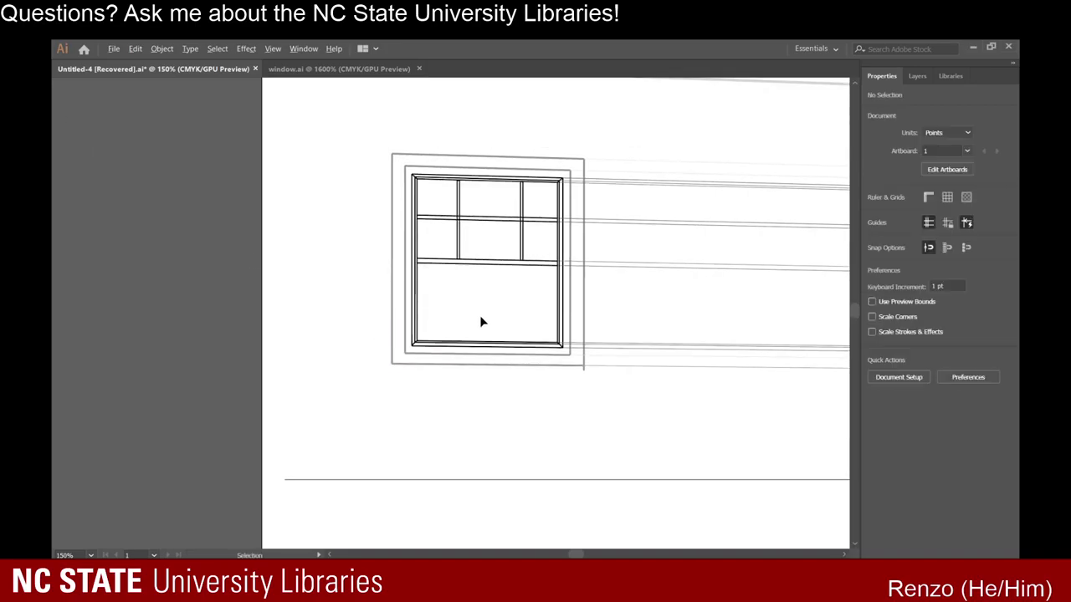
scroll(481, 323, "up", 2)
scroll(674, 411, "up", 3)
scroll(676, 411, "down", 4)
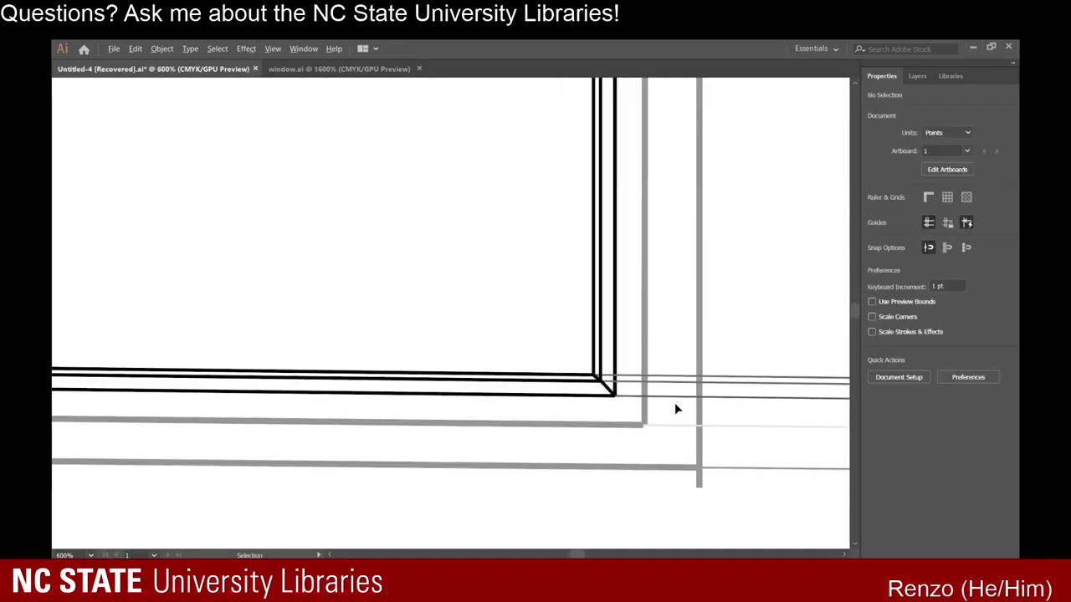
scroll(480, 135, "up", 1)
scroll(479, 136, "up", 2)
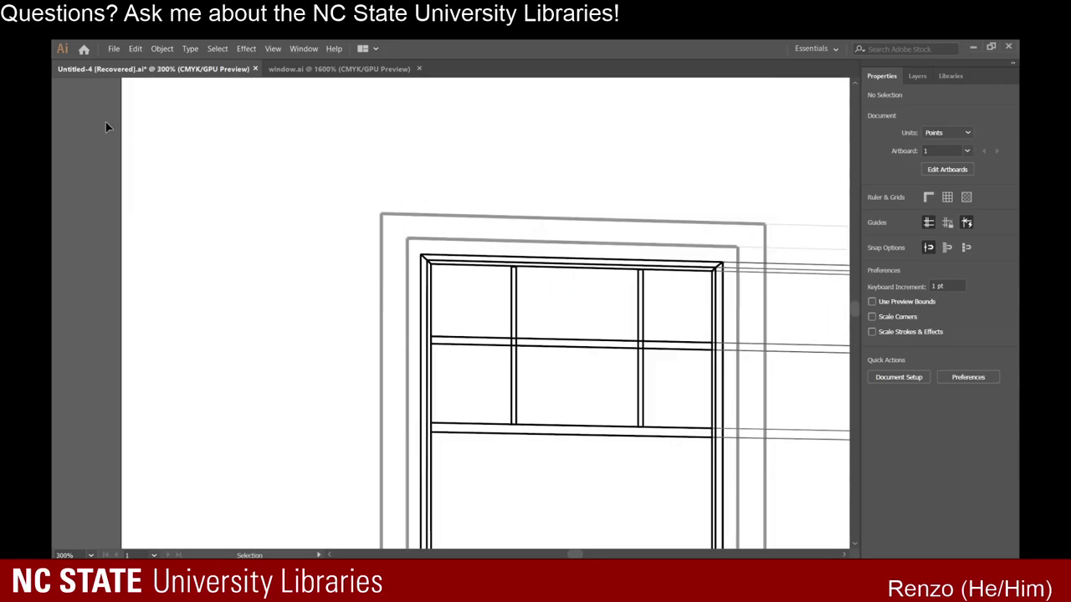
left_click(69, 164)
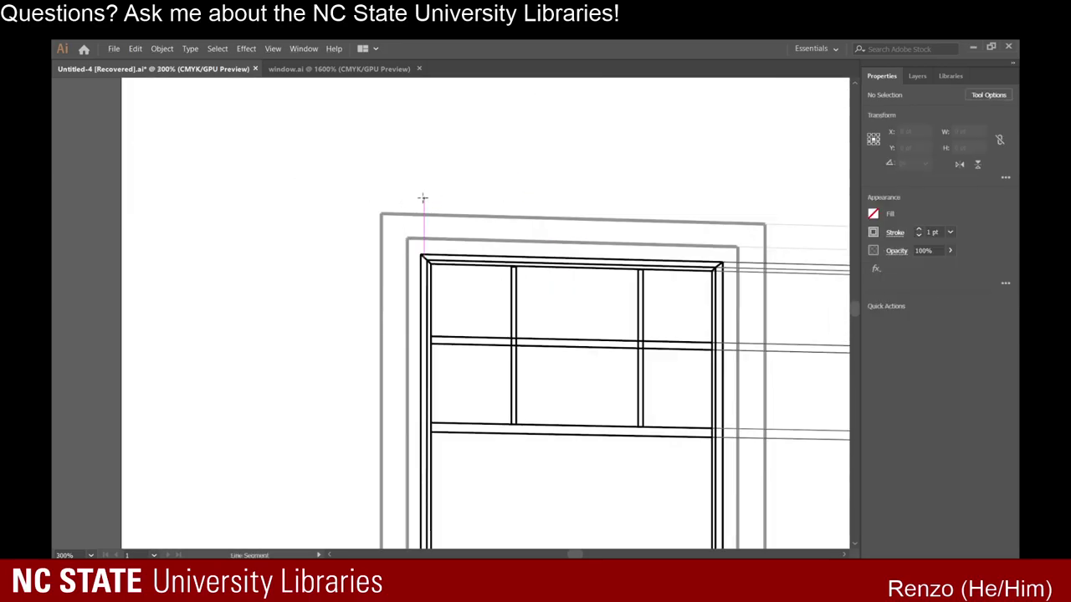
key("v")
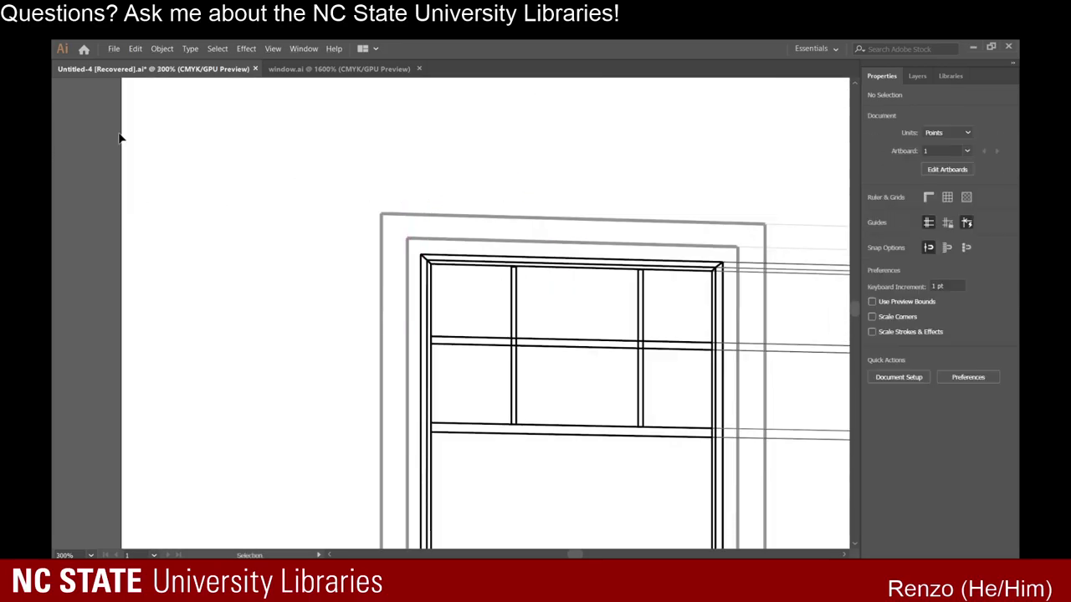
left_click(390, 214)
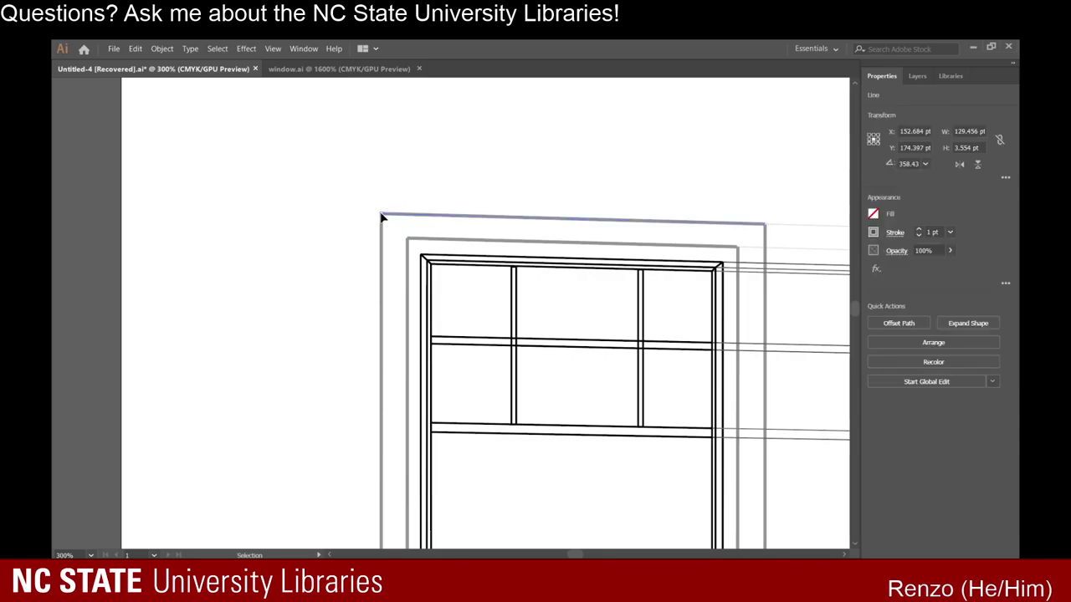
left_click_drag(382, 214, 352, 213)
Extend the other end of the outer top trim line beyond the outer right vertical along its guide, and deselect it.
left_click(757, 227)
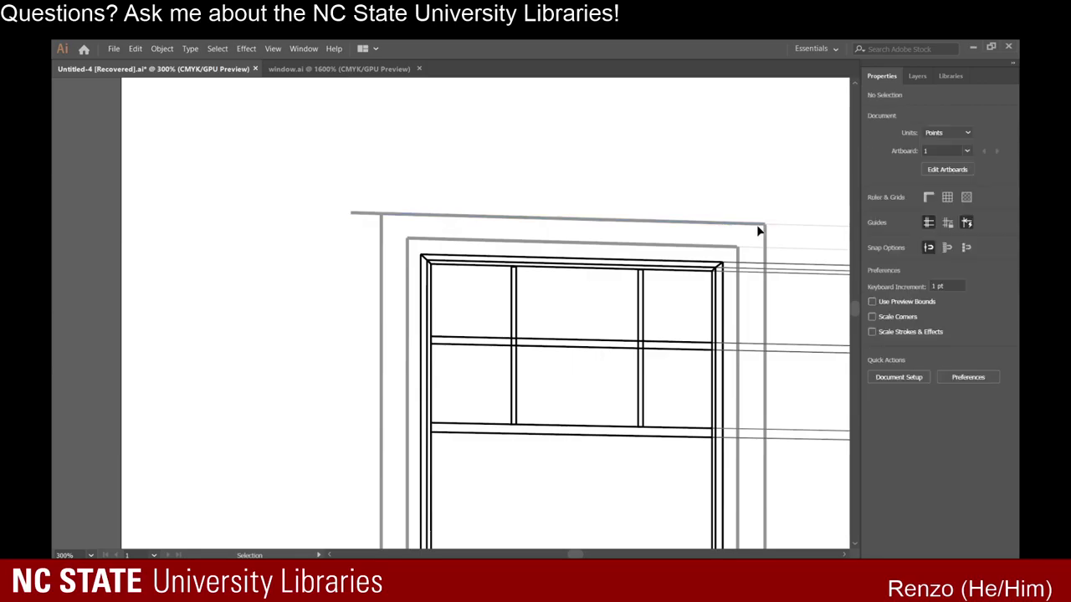
left_click_drag(760, 226, 791, 224)
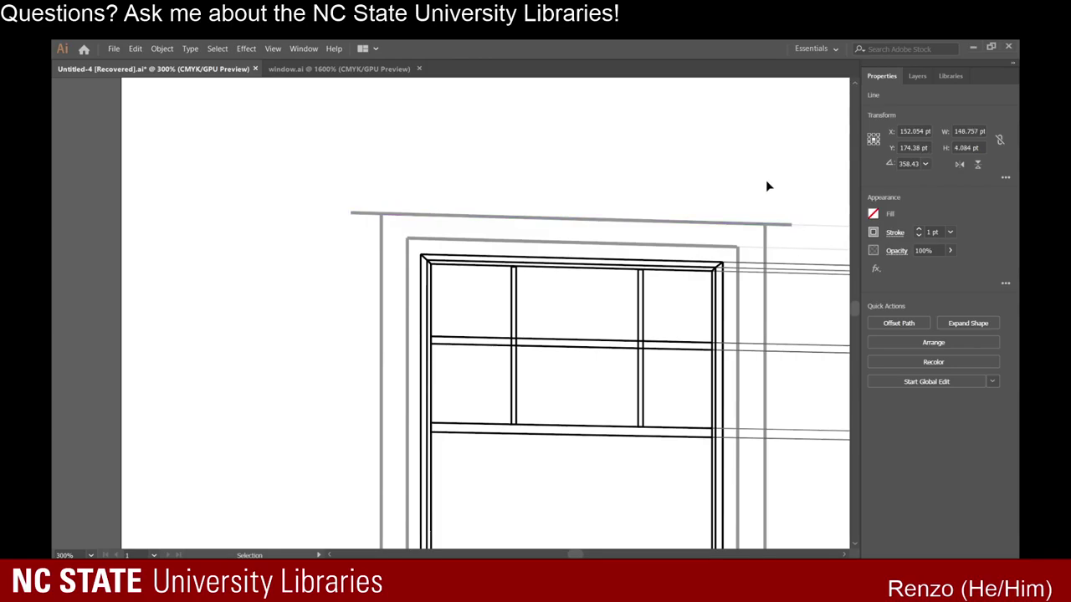
left_click(765, 185)
left_click(789, 227)
left_click_drag(792, 225, 798, 224)
left_click(789, 198)
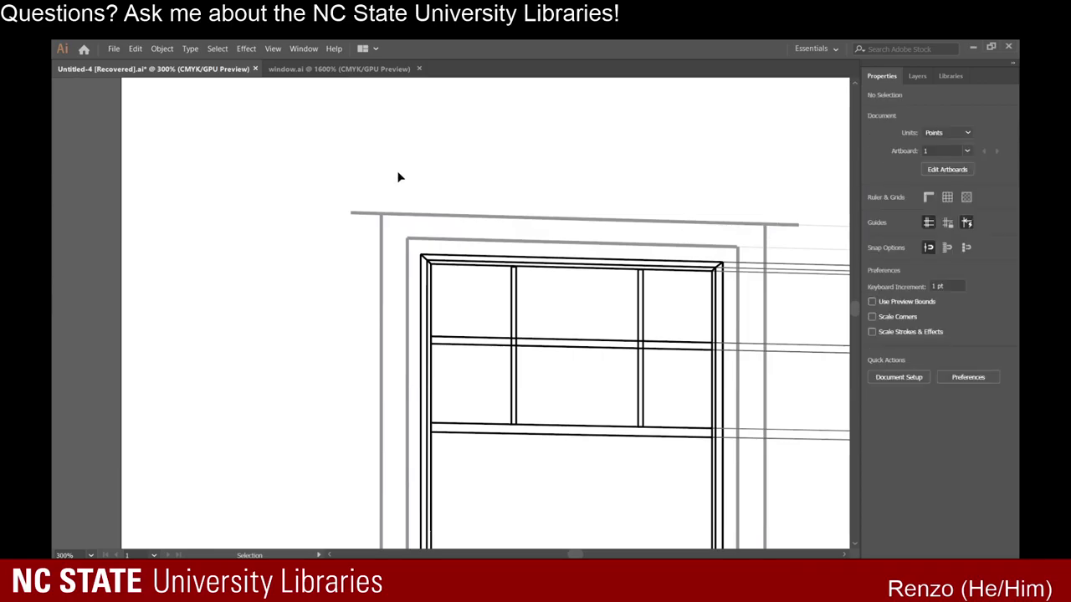
Draw a vertical line about 5.8 pt high upward from the extended top trim line's left end, with a 1 pt grey stroke.
scroll(480, 226, "up", 1)
scroll(428, 222, "up", 1)
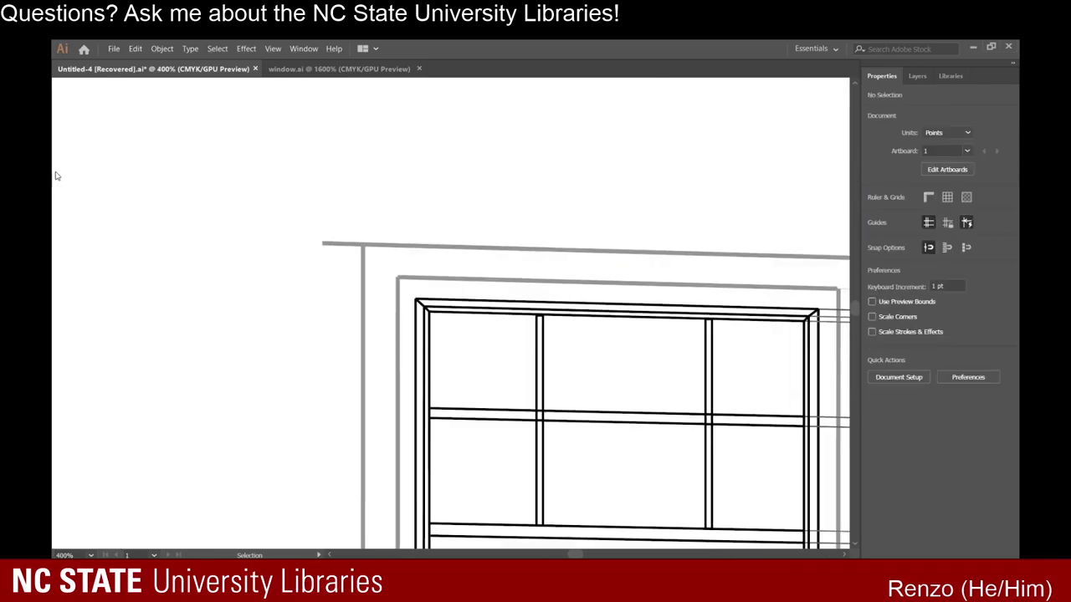
key("backslash")
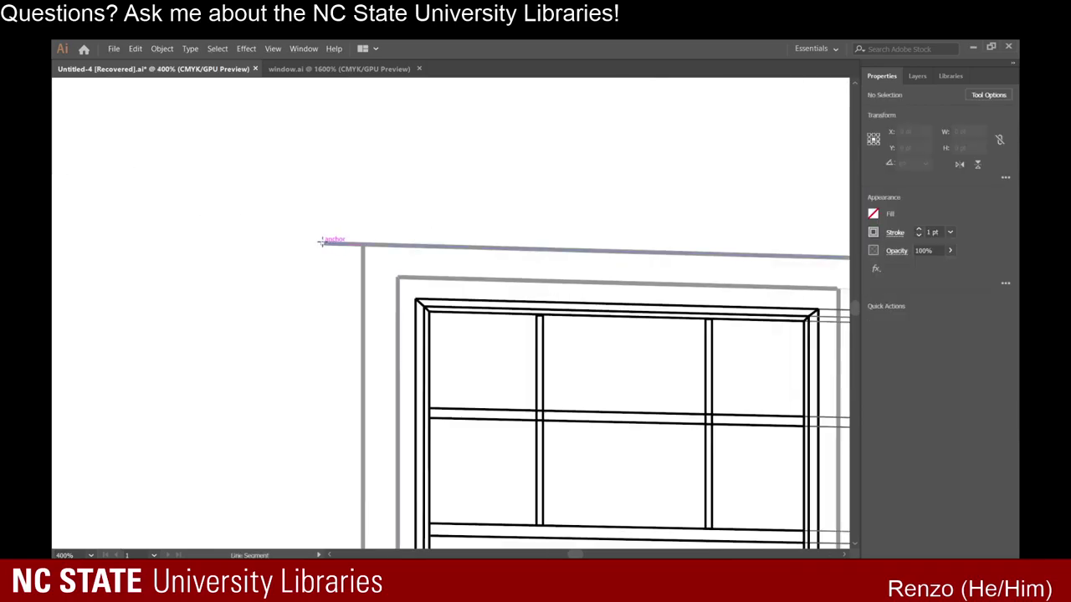
left_click_drag(320, 242, 322, 220)
key("v")
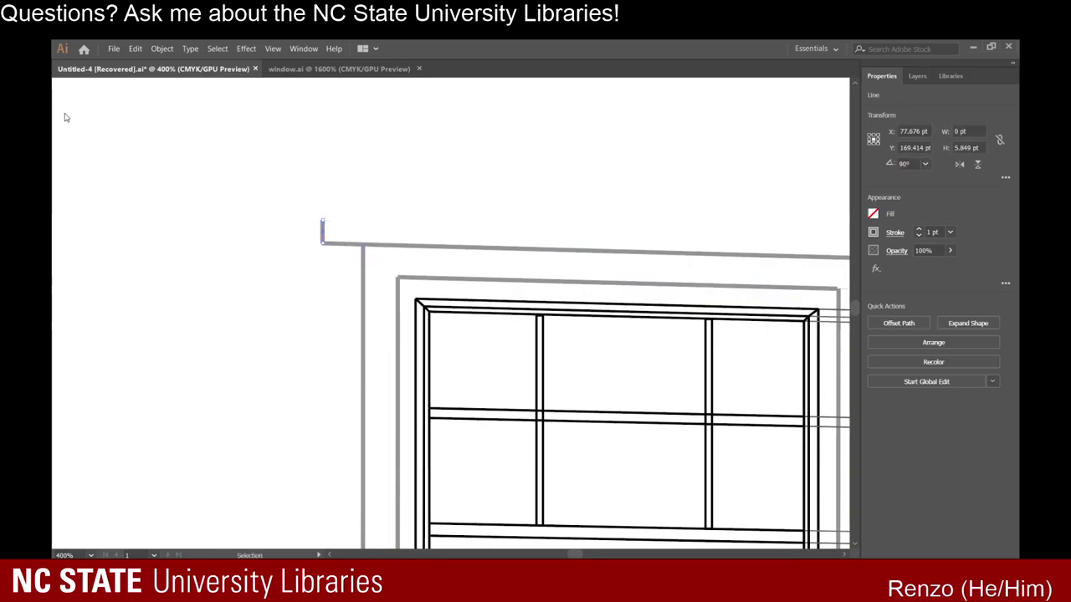
Duplicate the short vertical line standing at the extended top trim line's left end.
key("ctrl+c")
key("ctrl+v")
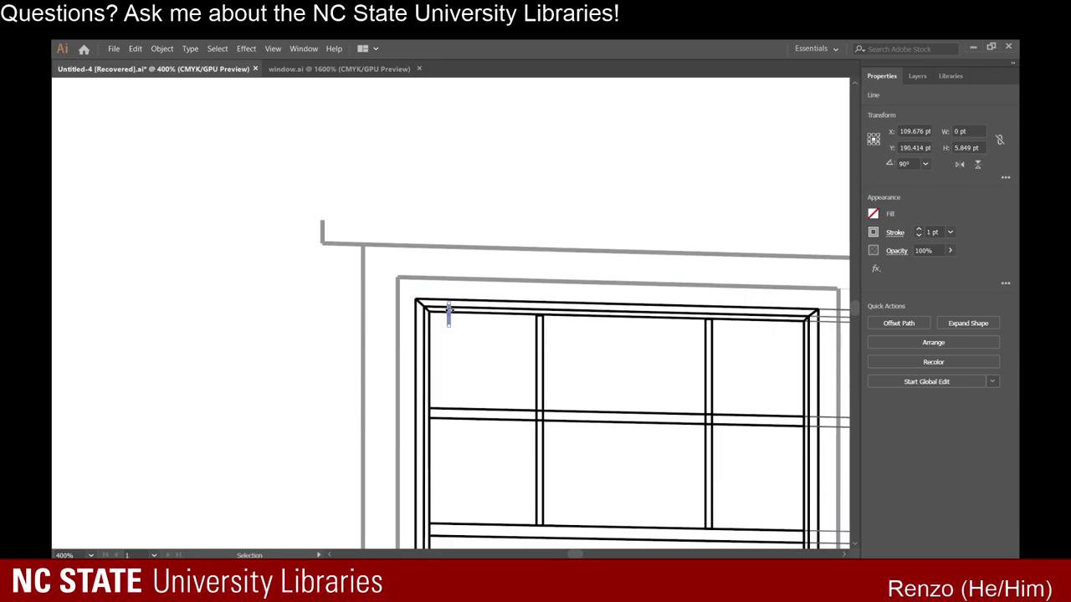
left_click_drag(449, 306, 702, 230)
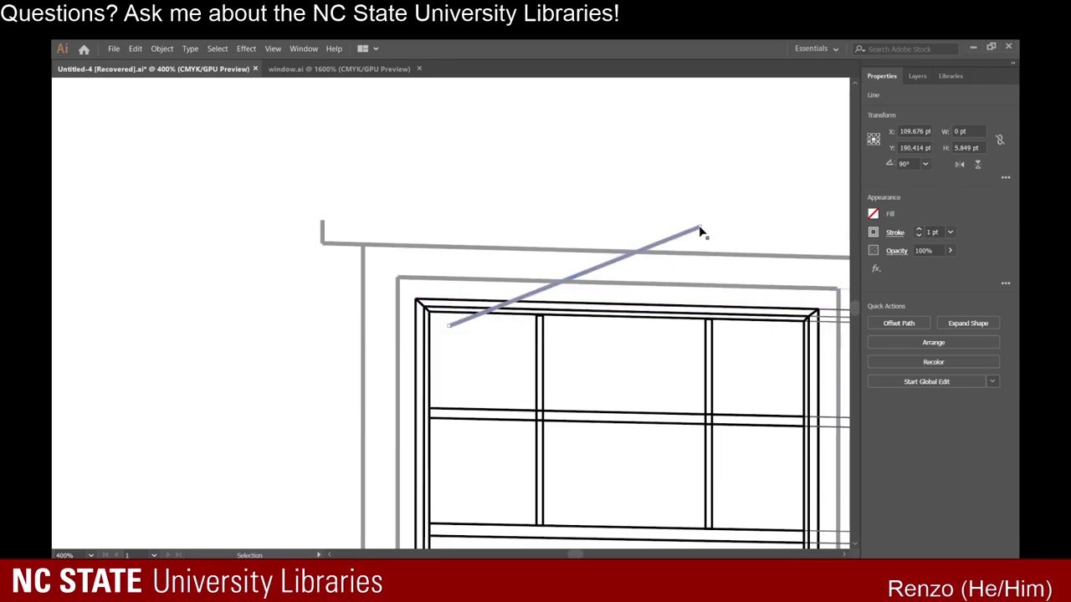
key("ctrl+z")
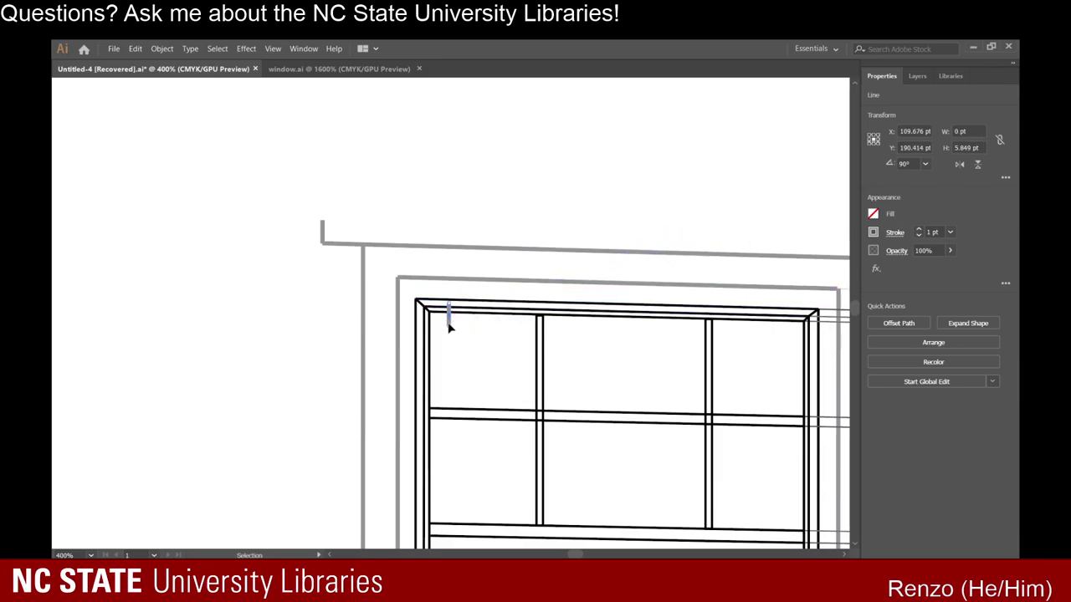
left_click_drag(449, 326, 656, 194)
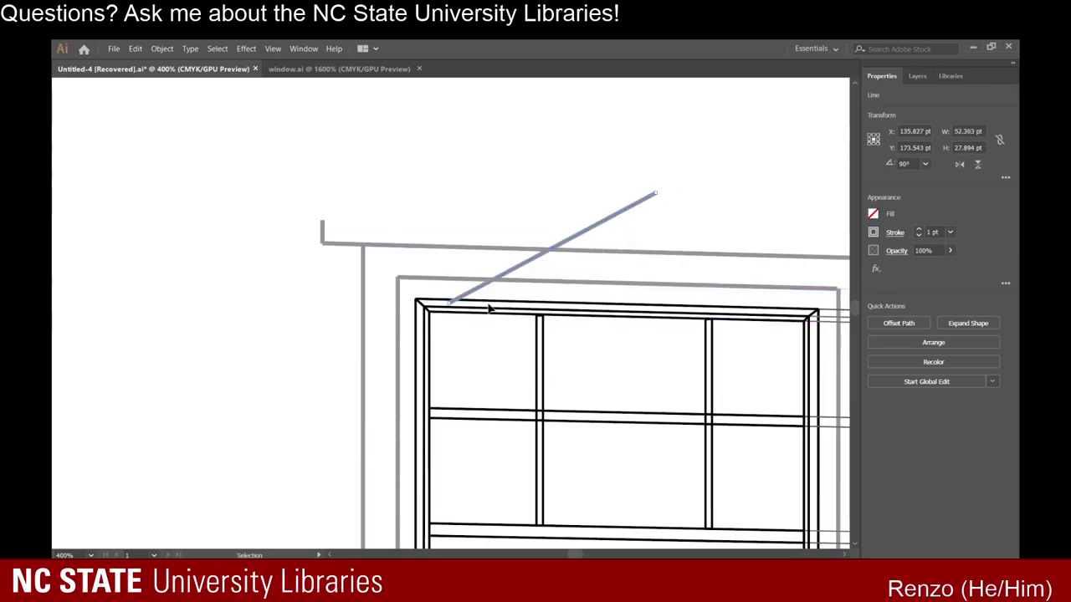
key("ctrl+z")
Move the duplicated short vertical off the window frame to the empty area above the top trim line, keeping it upright.
scroll(437, 331, "up", 3)
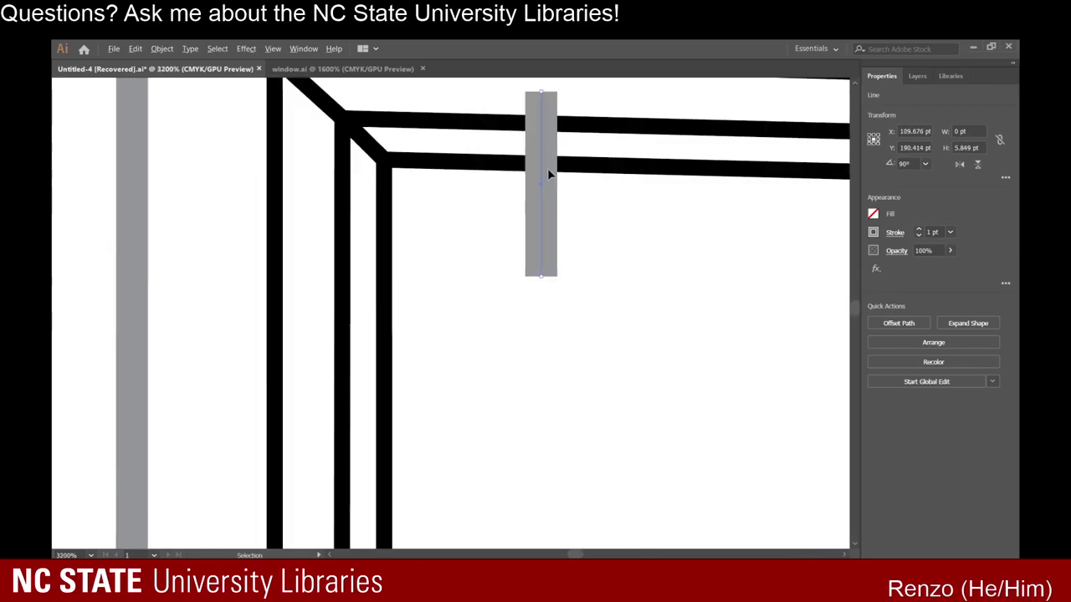
left_click_drag(541, 144, 676, 72)
scroll(674, 215, "up", 5)
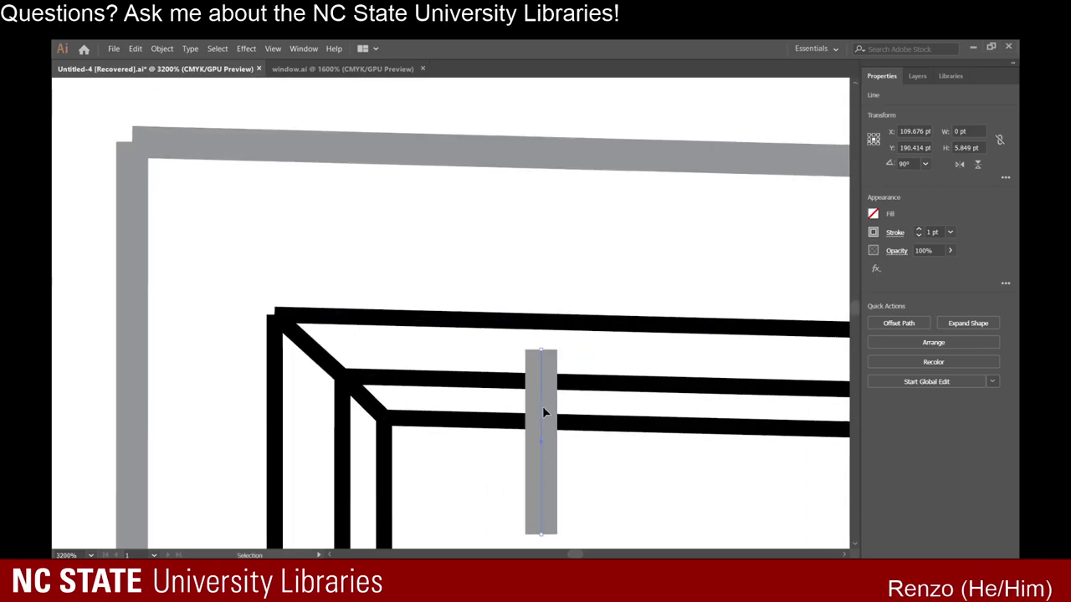
left_click_drag(540, 406, 539, 163)
scroll(552, 201, "up", 4)
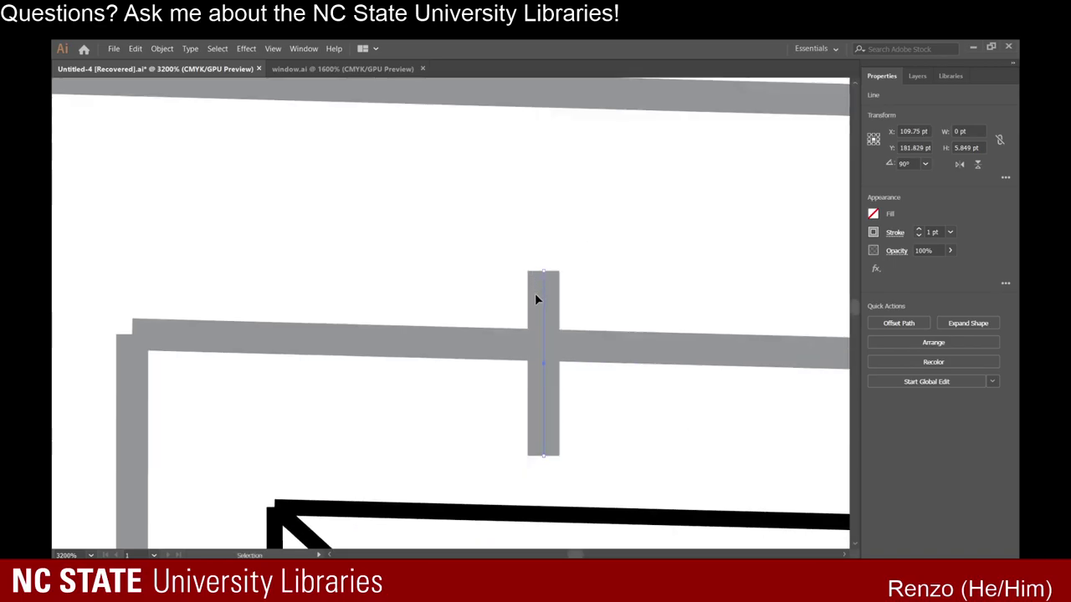
left_click_drag(544, 300, 758, 186)
scroll(688, 259, "down", 5)
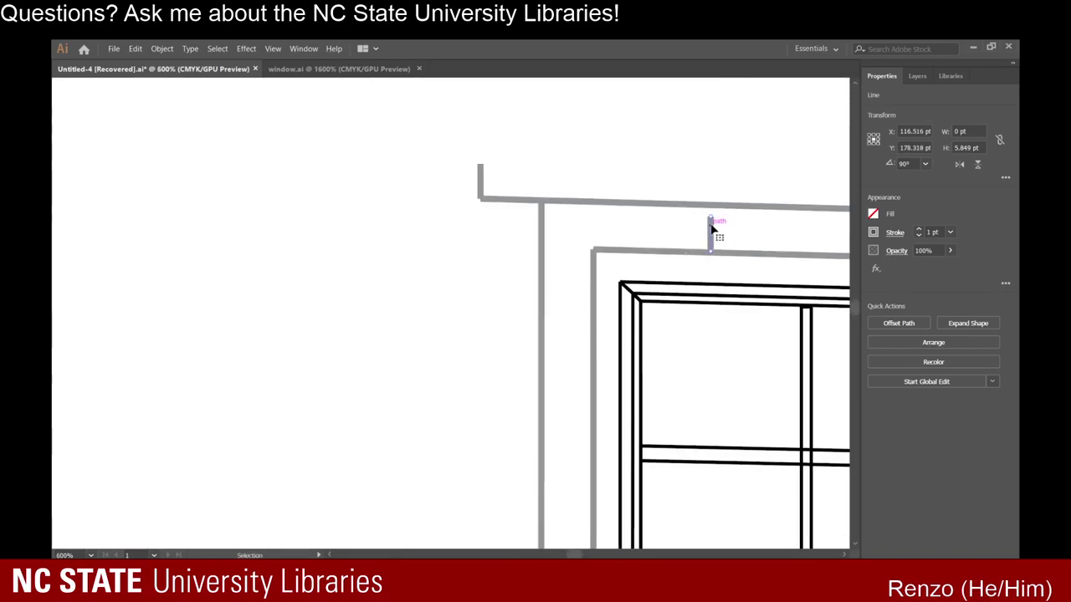
left_click_drag(713, 231, 784, 153)
scroll(689, 206, "right", 3)
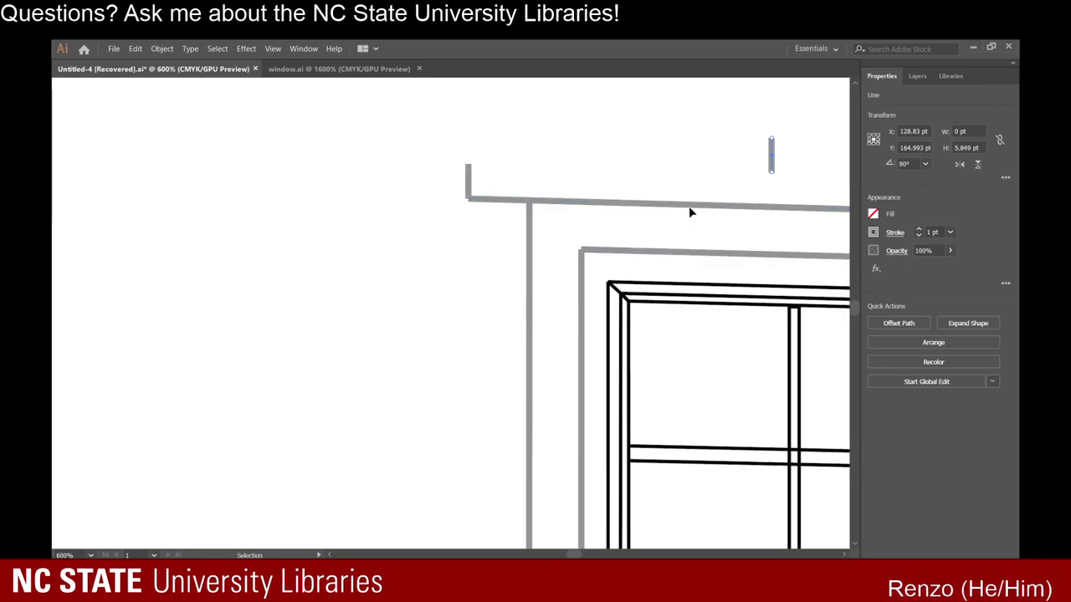
Place the duplicated short vertical on the right end of the extended top trim line and deselect it.
scroll(691, 214, "right", 10)
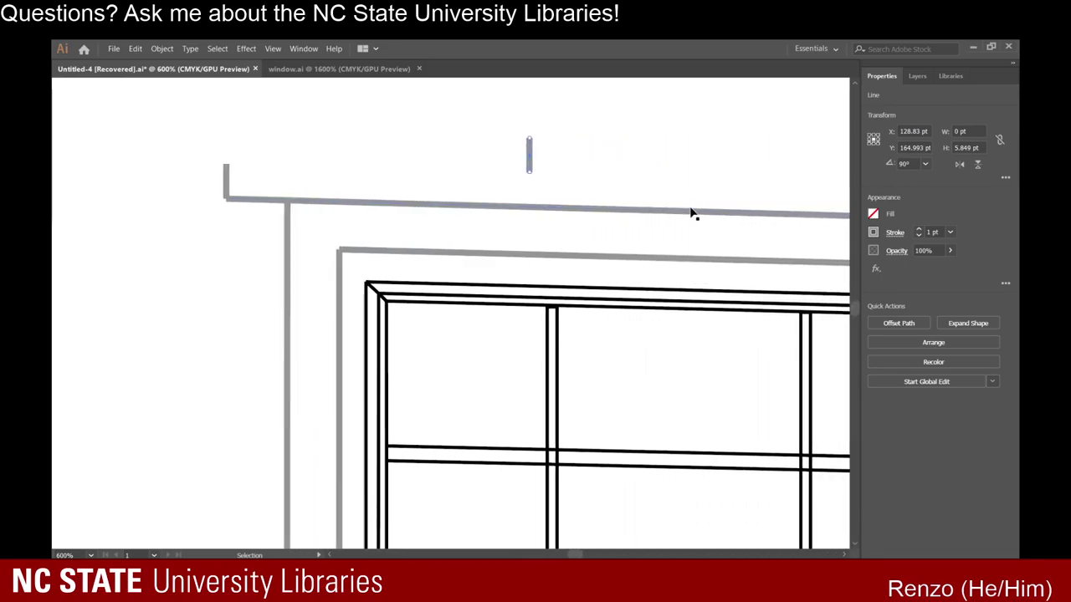
scroll(691, 214, "right", 10)
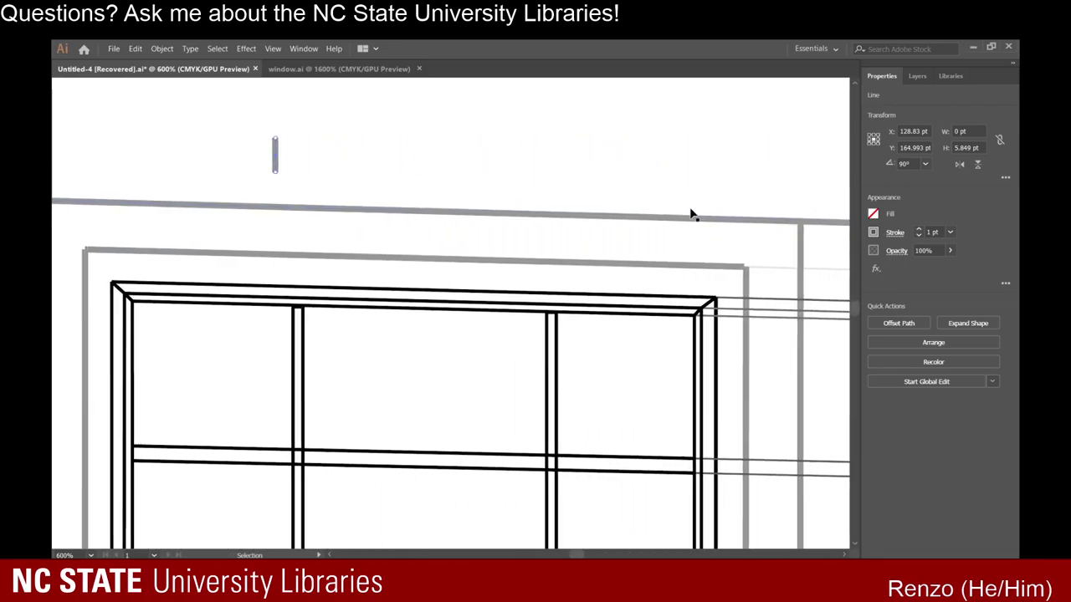
scroll(687, 219, "right", 2)
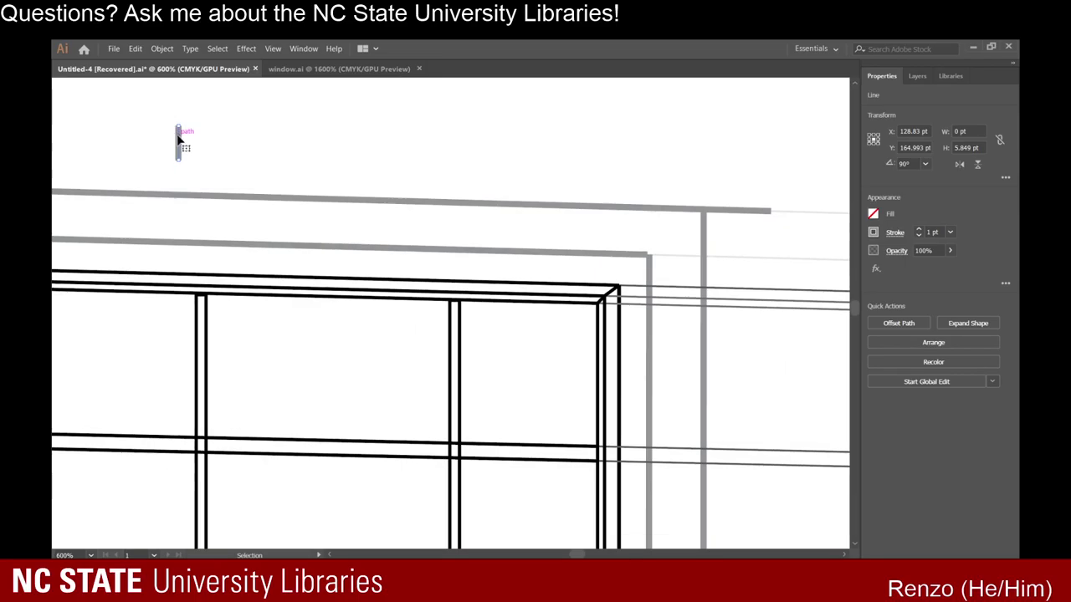
left_click_drag(178, 141, 769, 228)
scroll(777, 184, "up", 5)
left_click(731, 232)
scroll(611, 237, "down", 6)
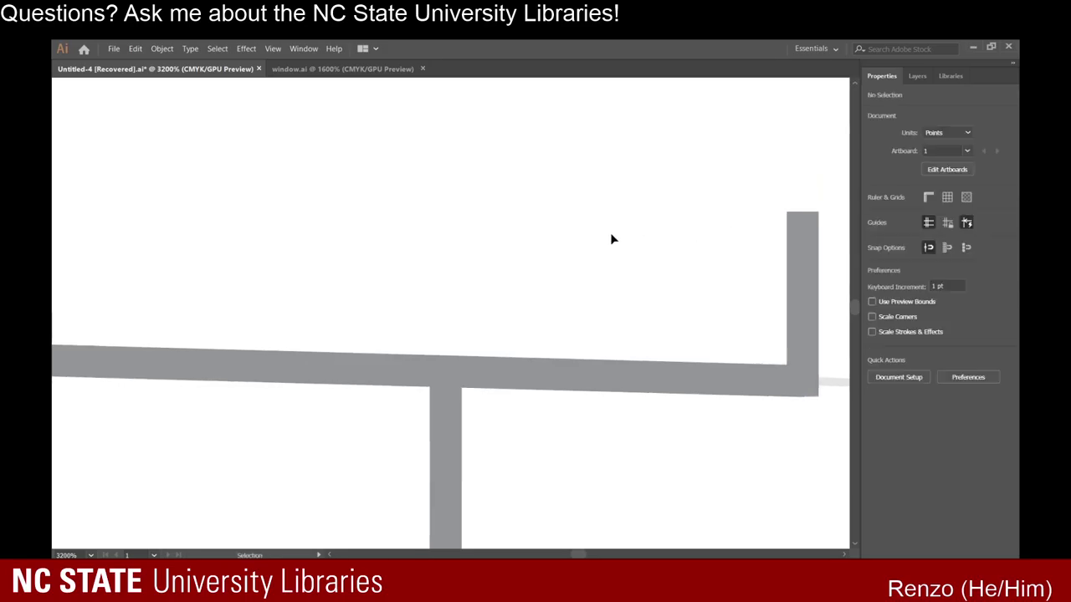
Shorten the top trim line's left overhang so it ends just outside the outer left vertical, keeping its perspective angle.
scroll(385, 176, "down", 1)
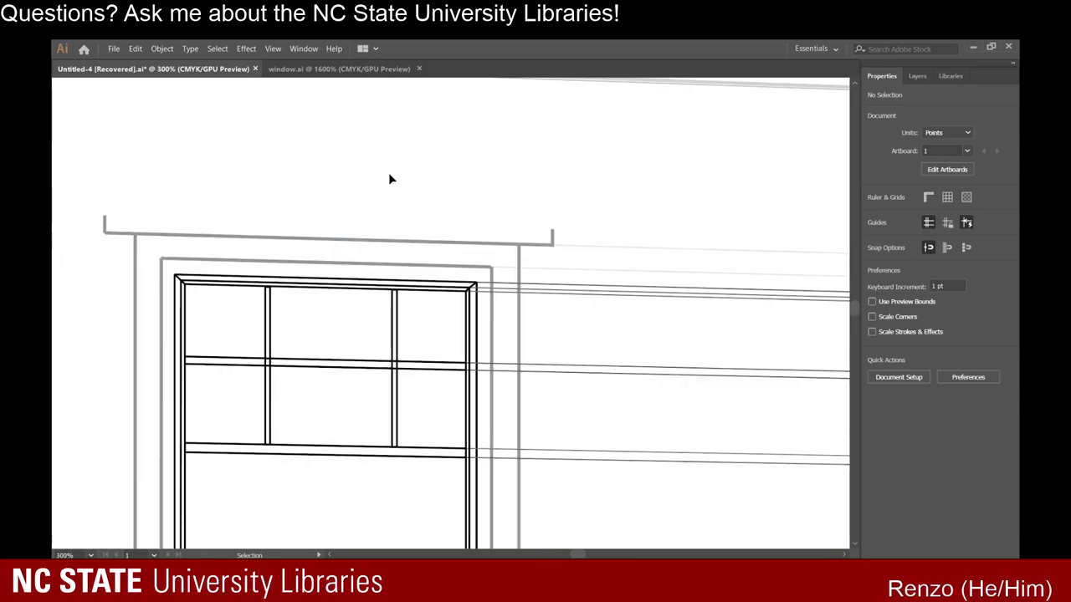
scroll(310, 181, "down", 1)
scroll(275, 199, "down", 1)
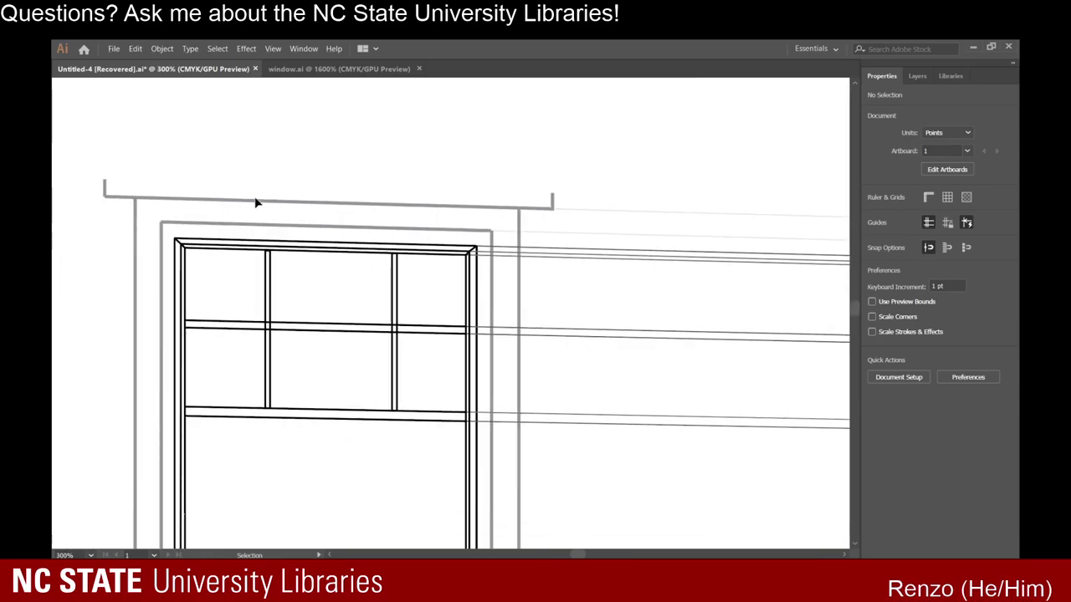
scroll(256, 199, "up", 3)
scroll(328, 236, "left", 4)
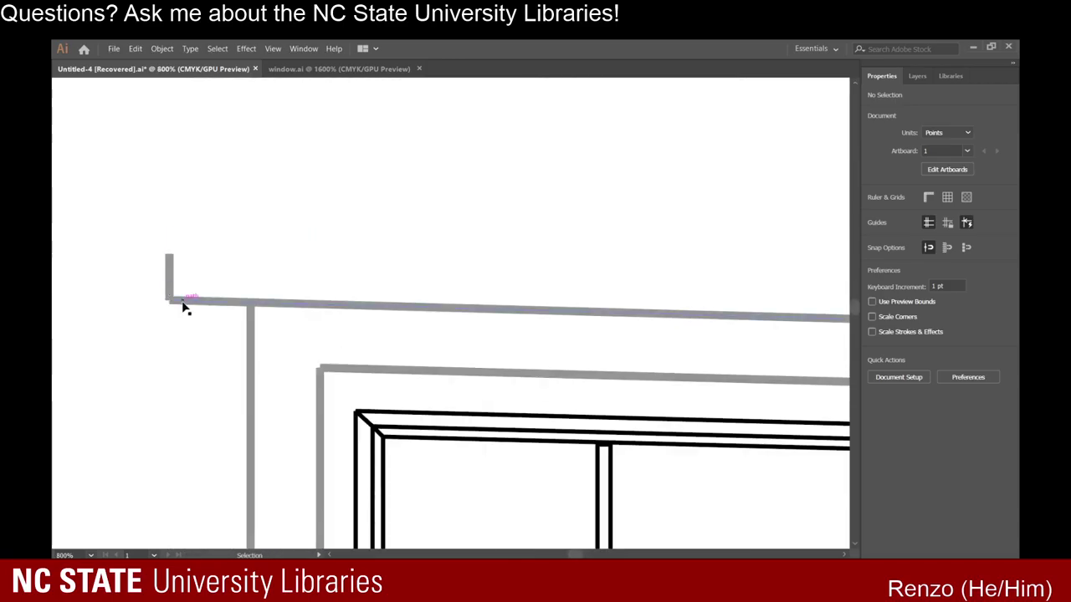
left_click(170, 304)
left_click_drag(170, 304, 239, 308)
Move the left short vertical onto the shortened left end of the top trim line, align their corners, and deselect it.
left_click(173, 284)
left_click(170, 276)
left_click_drag(170, 276, 239, 271)
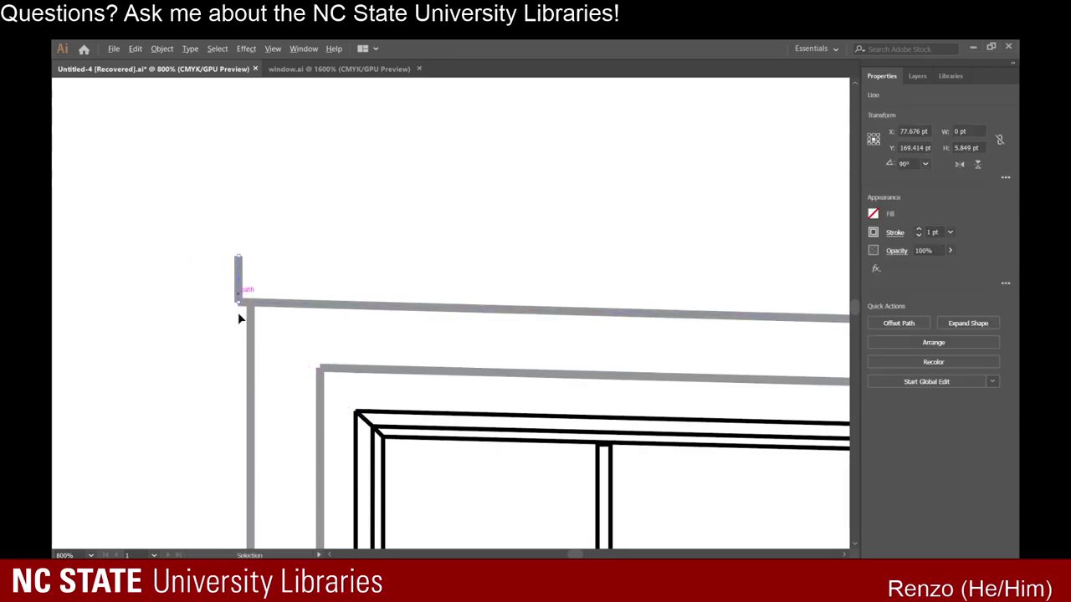
scroll(241, 316, "up", 4)
scroll(235, 142, "up", 3)
left_click_drag(217, 188, 217, 206)
key("ctrl+shift+a")
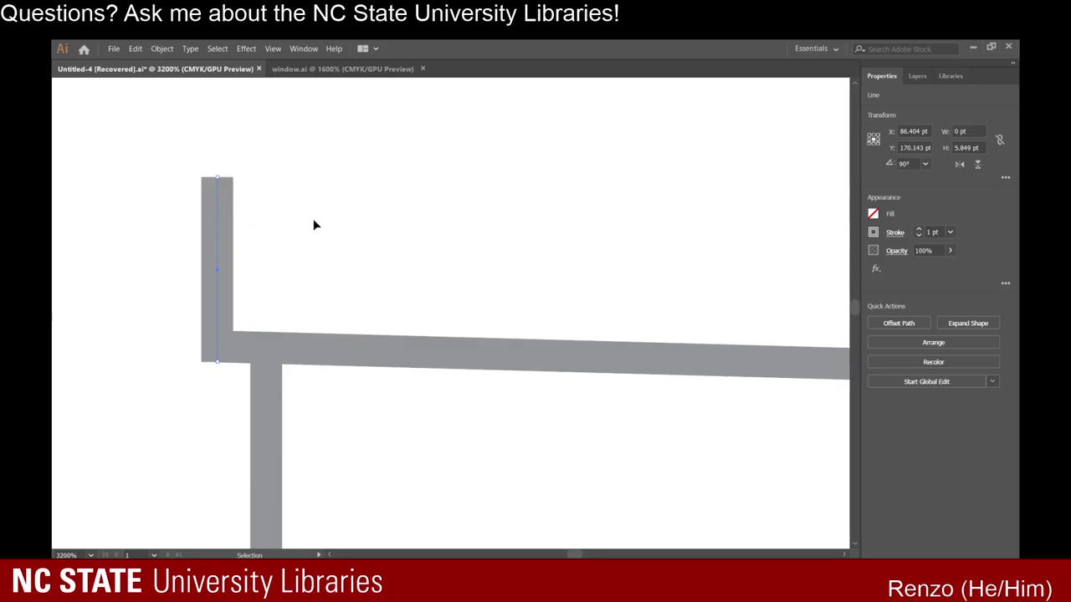
key("ctrl+shift+a")
Shorten the top trim line's right overhang along its guide so it ends just outside the outer right vertical.
scroll(315, 224, "down", 7)
scroll(750, 256, "up", 5)
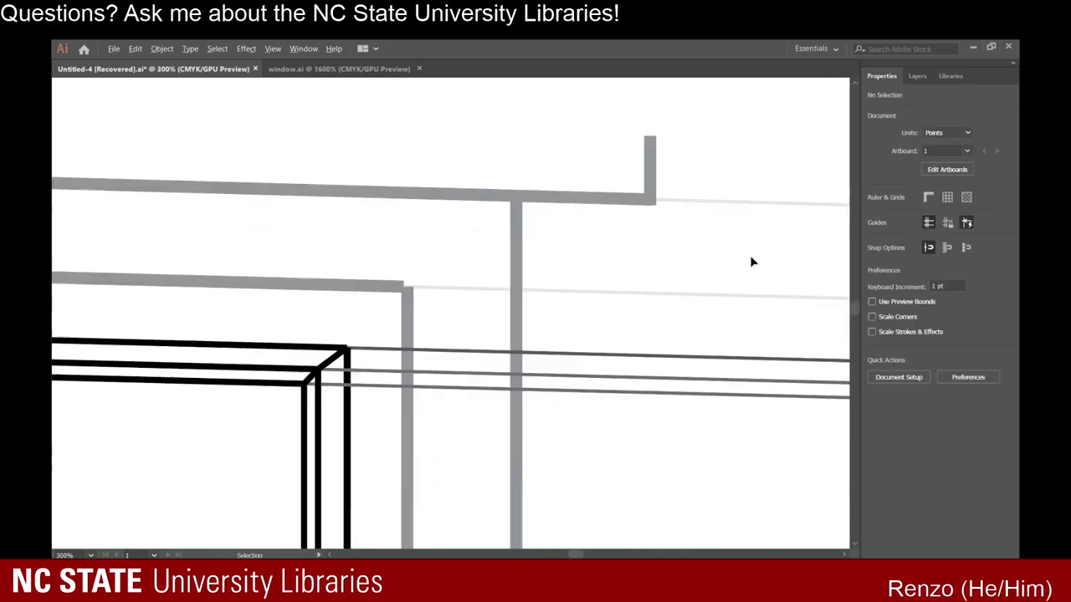
left_click(581, 178)
scroll(632, 256, "up", 1)
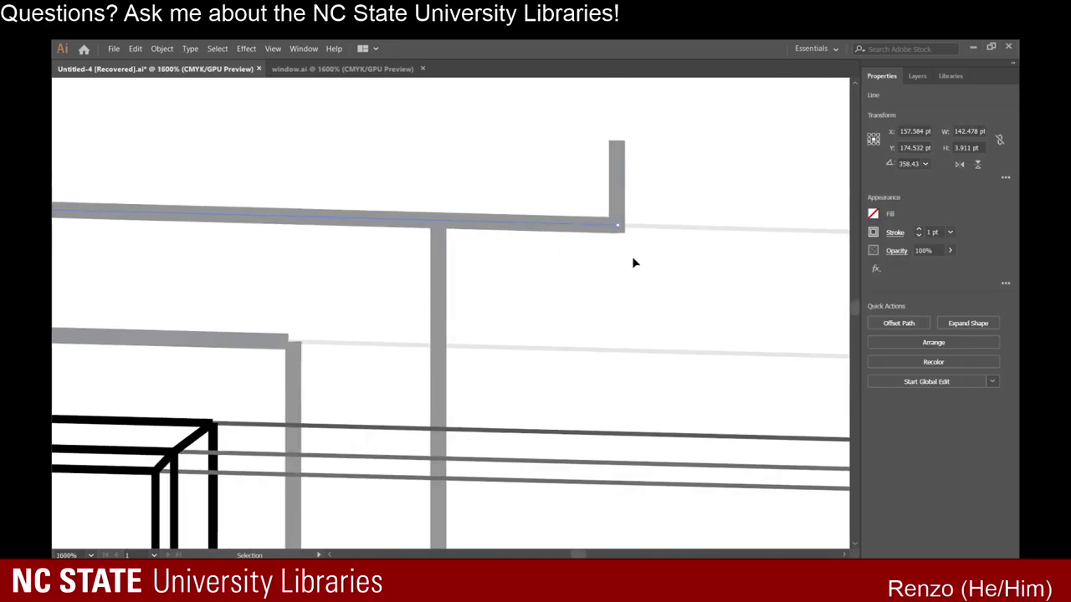
left_click_drag(617, 228, 456, 224)
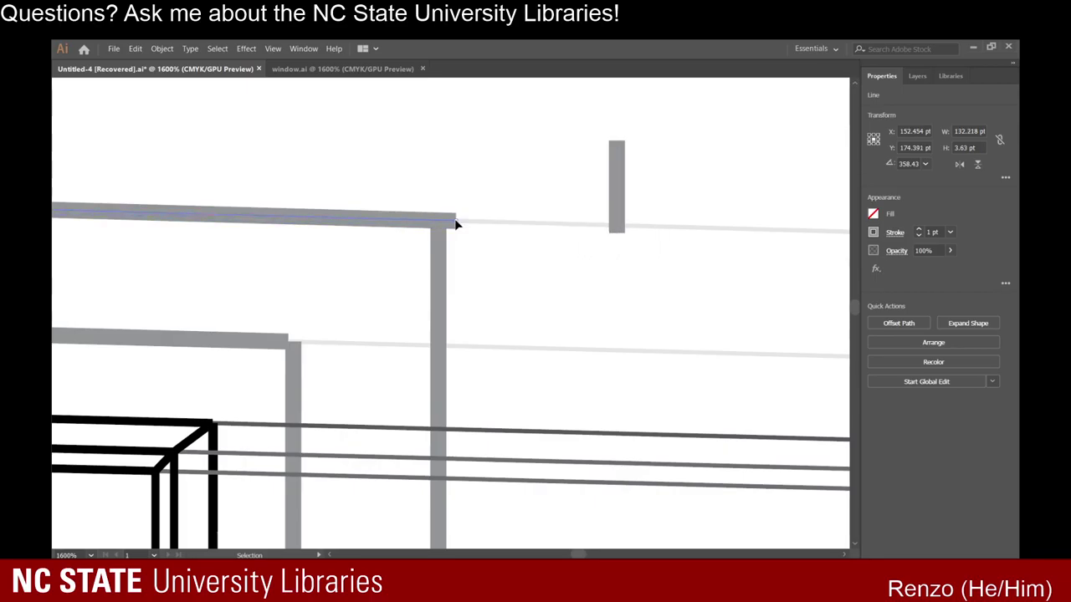
left_click(582, 193)
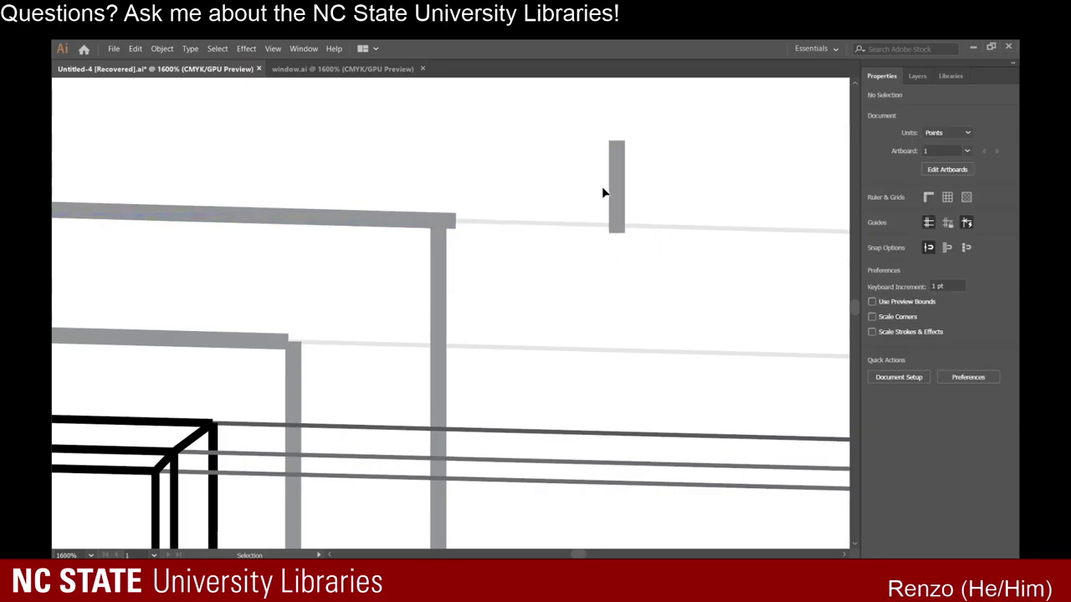
left_click(437, 223)
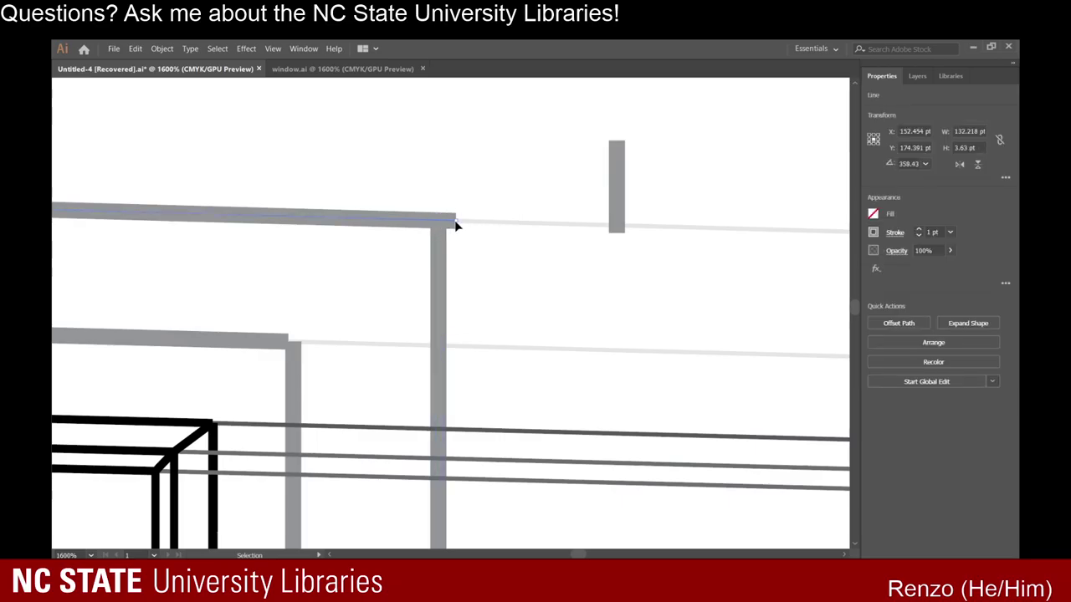
left_click_drag(457, 226, 462, 222)
left_click(605, 186)
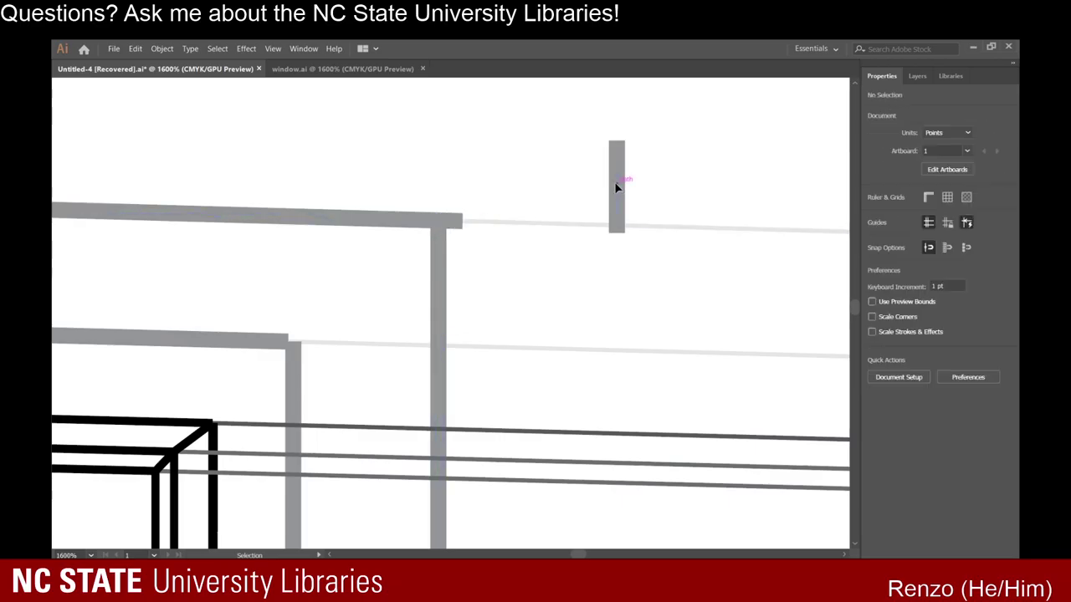
Move the right short vertical onto the shortened right end of the top trim line and deselect it.
left_click_drag(615, 187, 463, 179)
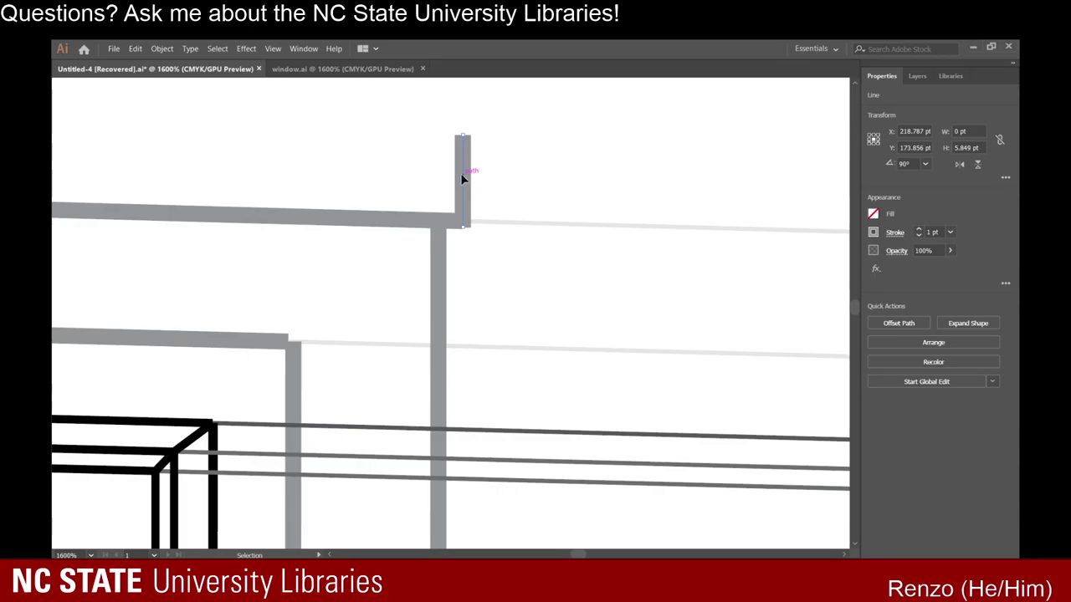
left_click(461, 174)
key("ctrl+shift+a")
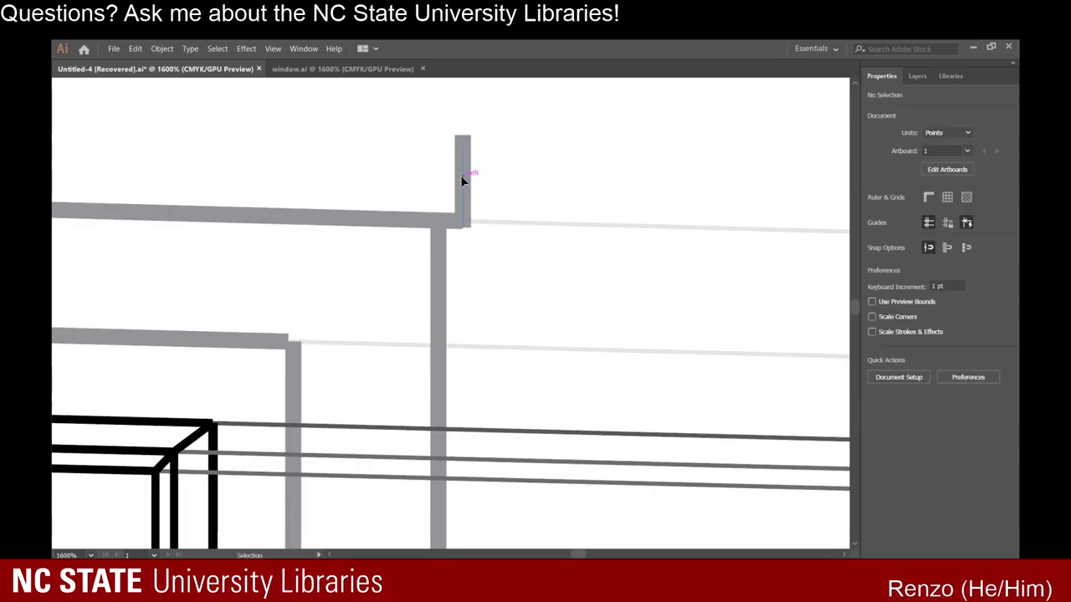
left_click(462, 179)
left_click(511, 169)
Draw a line about 8023 pt wide from the top of the left short vertical to the right vanishing point on the horizon.
scroll(511, 169, "down", 7)
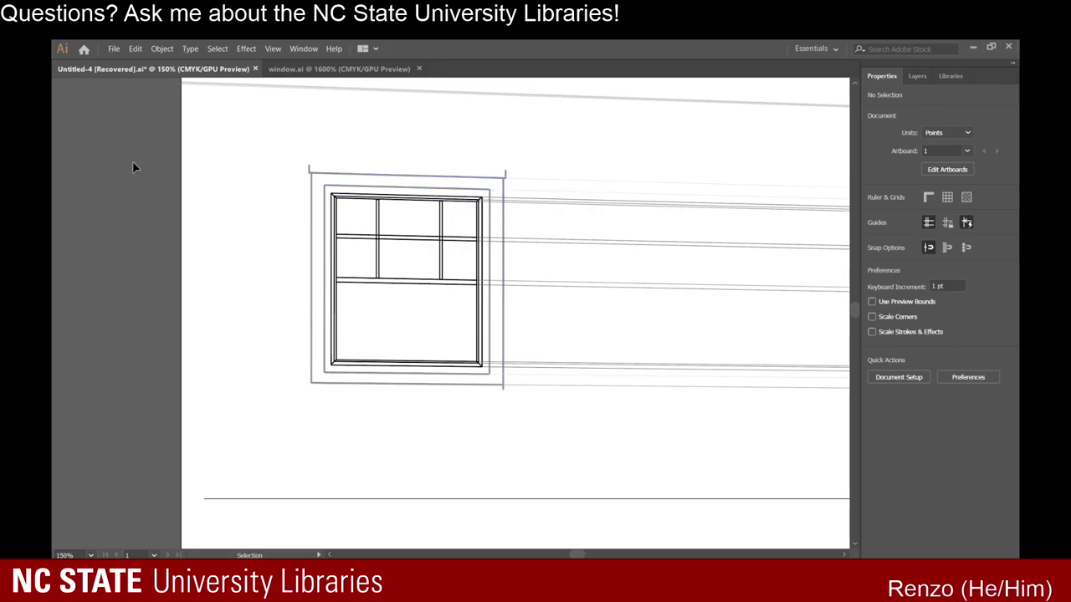
key("backslash")
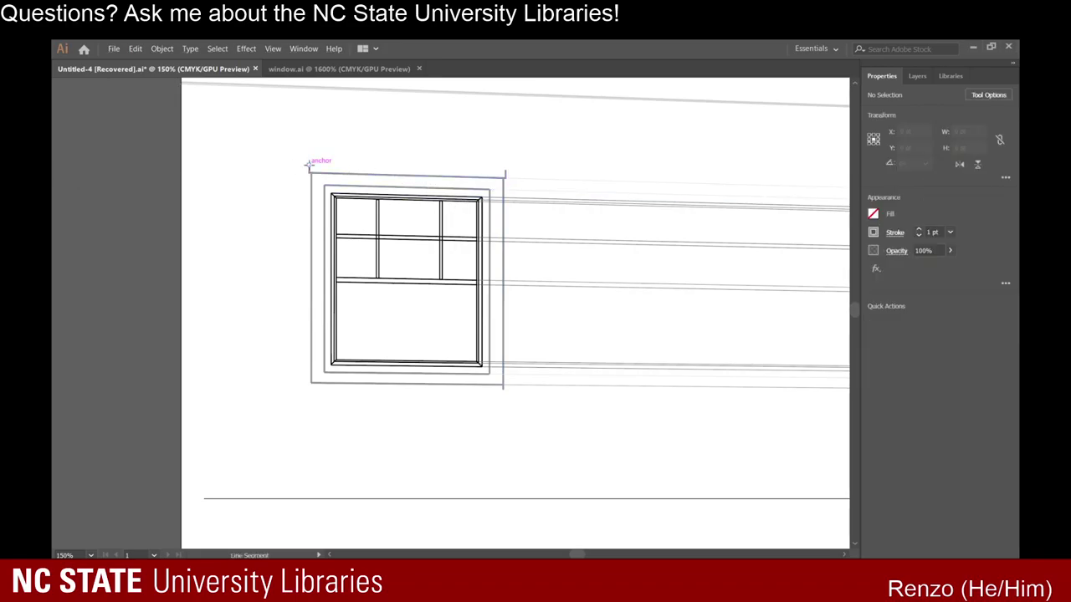
scroll(309, 164, "up", 6)
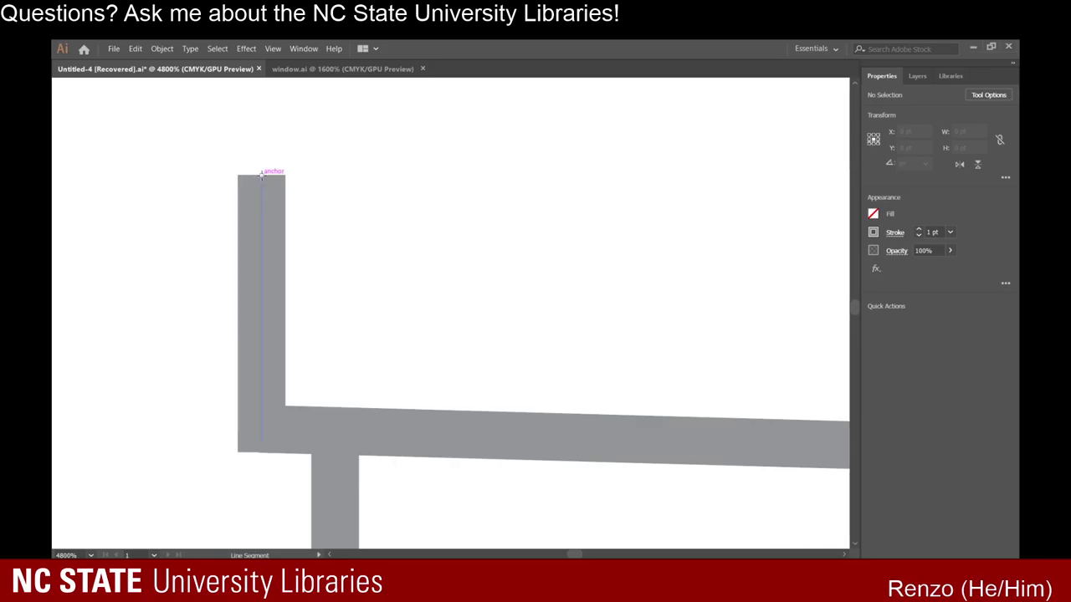
scroll(583, 232, "down", 17)
left_click_drag(261, 175, 329, 457)
scroll(715, 308, "down", 2)
scroll(715, 306, "up", 1)
scroll(760, 319, "up", 1)
scroll(824, 311, "up", 2)
scroll(809, 352, "up", 2)
scroll(823, 323, "down", 3)
scroll(706, 393, "up", 12)
scroll(306, 518, "up", 5)
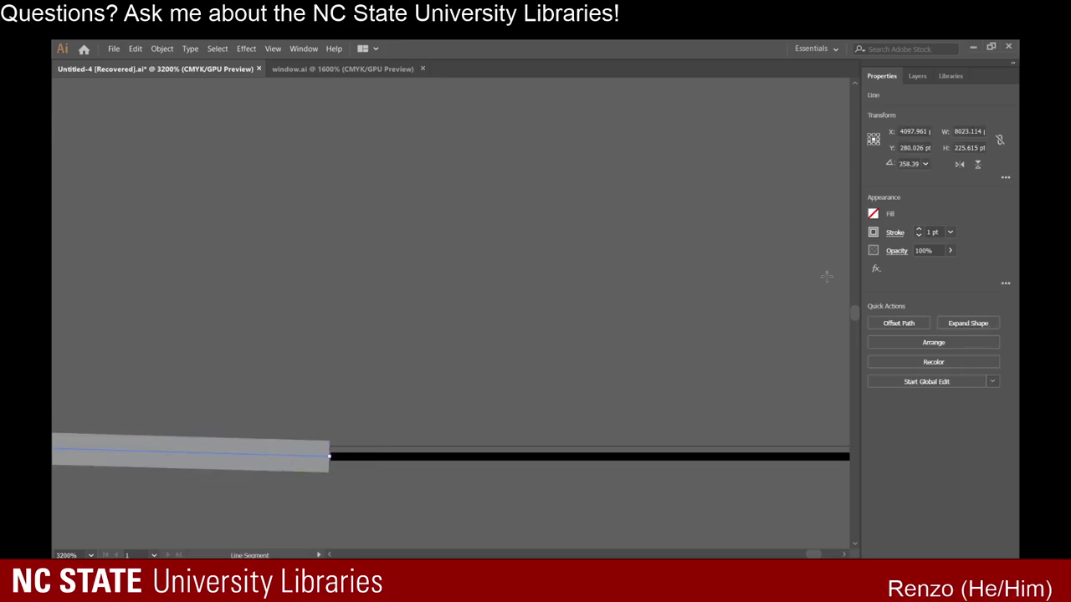
Set the new vanishing-point guide's stroke to 0.25 pt and deselect it.
left_click(918, 236)
left_click(918, 236)
left_click(919, 236)
scroll(435, 329, "down", 8)
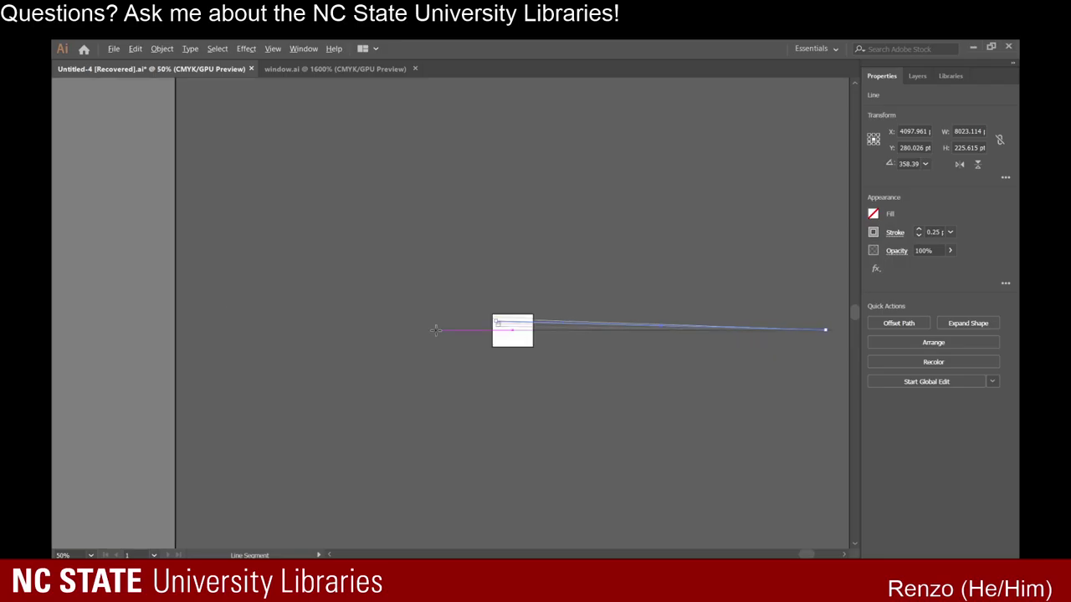
scroll(436, 330, "up", 6)
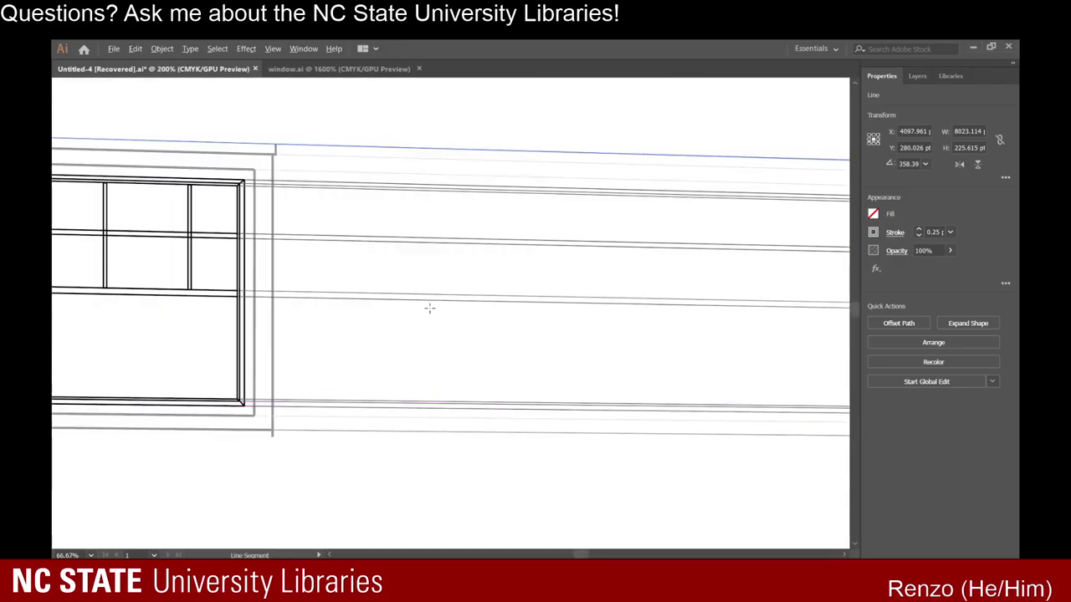
scroll(148, 220, "up", 3)
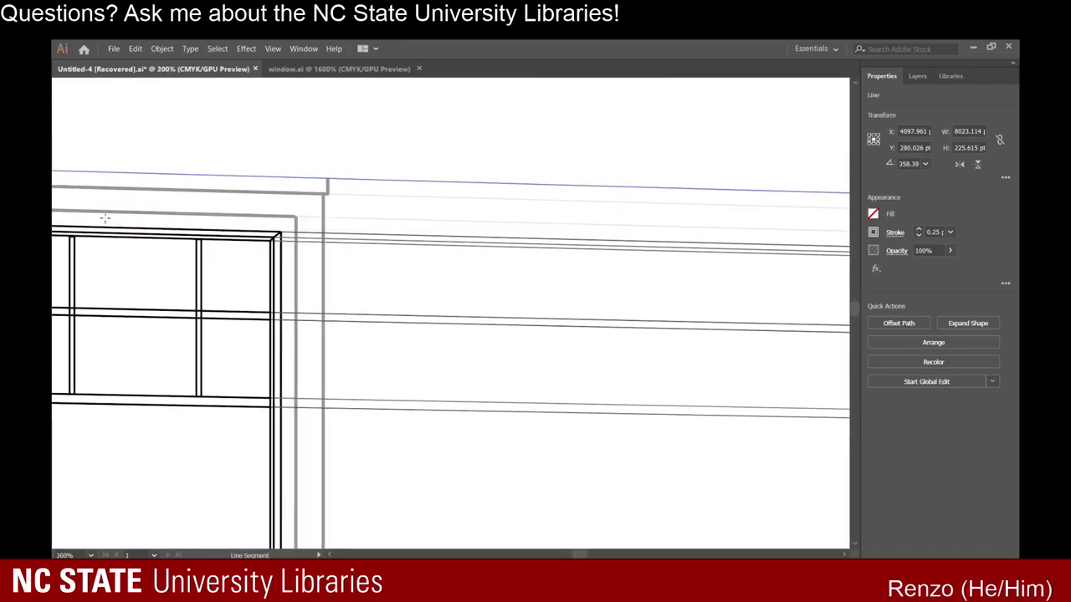
left_click(261, 152)
scroll(235, 151, "left", 5)
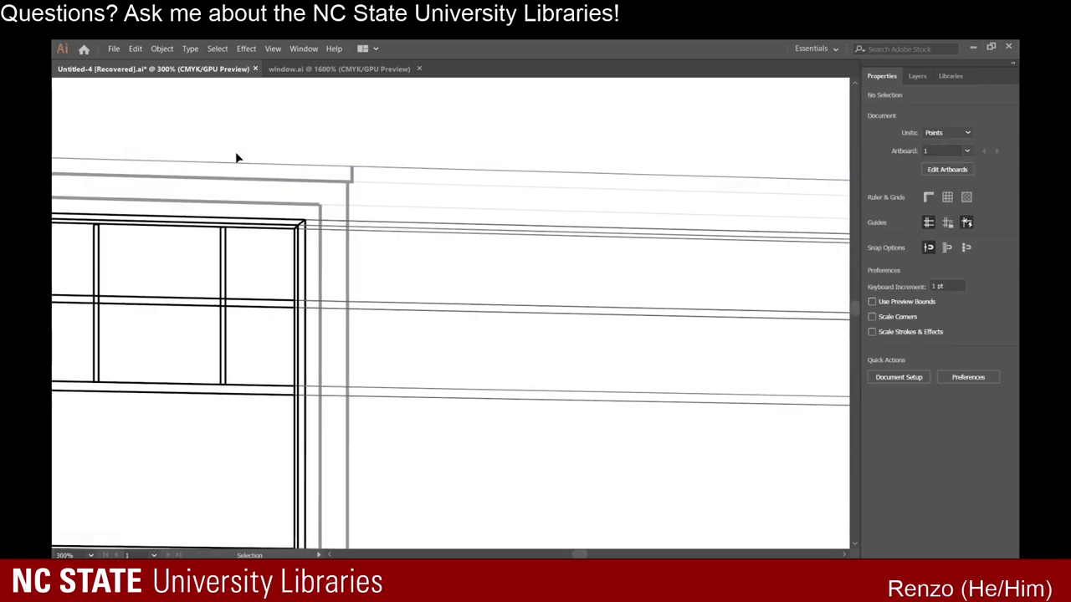
scroll(92, 159, "left", 3)
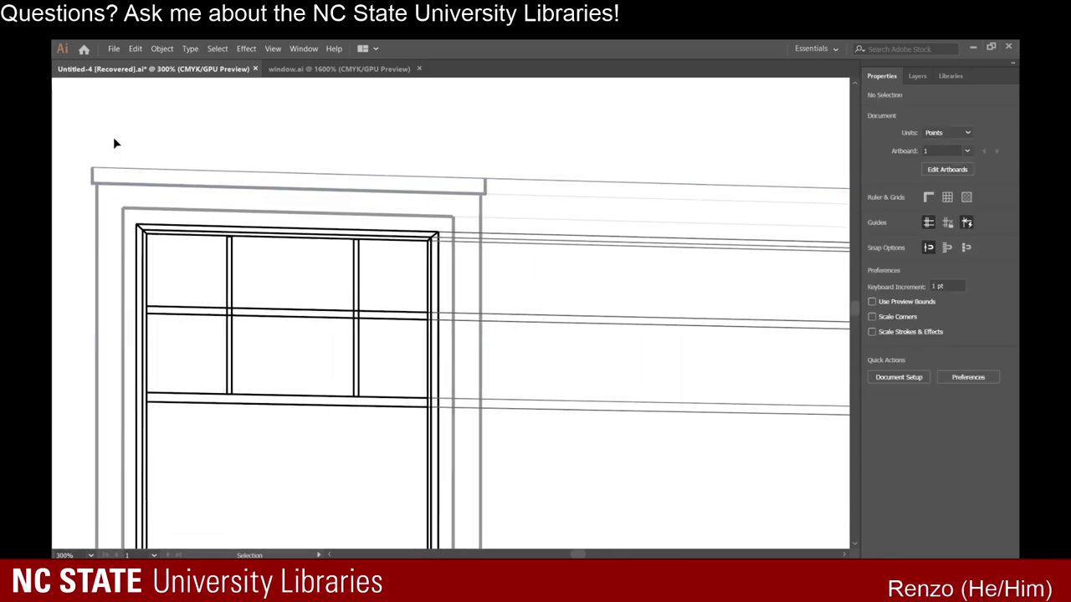
Draw the cap's top edge about 133 pt wide along the guide between its two short verticals and give it a 1 pt stroke.
key("backslash")
scroll(138, 168, "up", 4)
scroll(163, 218, "up", 2)
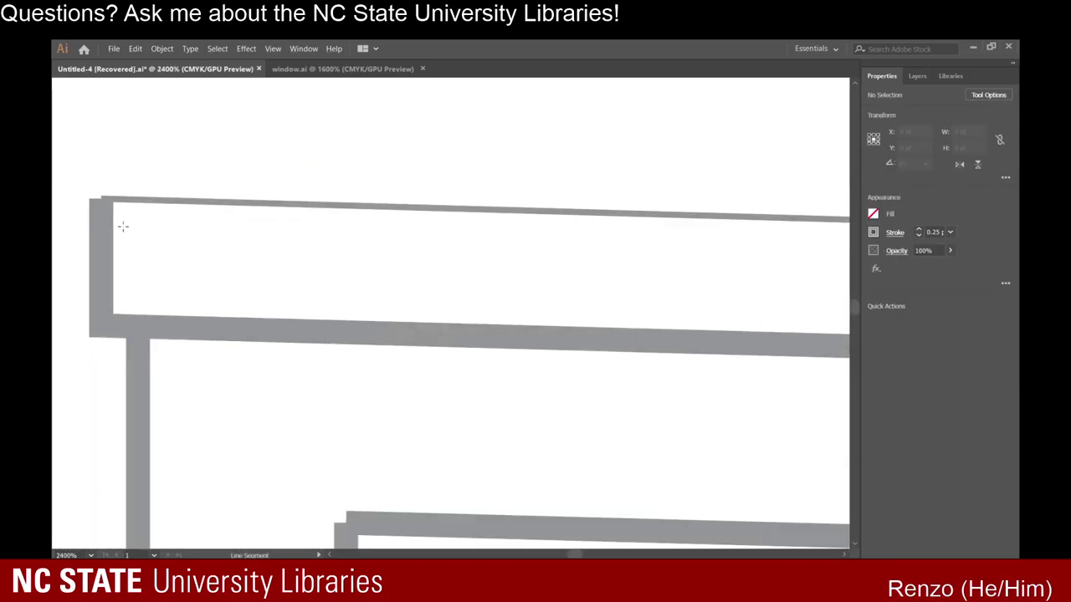
left_click_drag(103, 198, 801, 287)
scroll(410, 236, "down", 5)
scroll(694, 287, "down", 2)
scroll(786, 273, "up", 1)
scroll(782, 303, "up", 3)
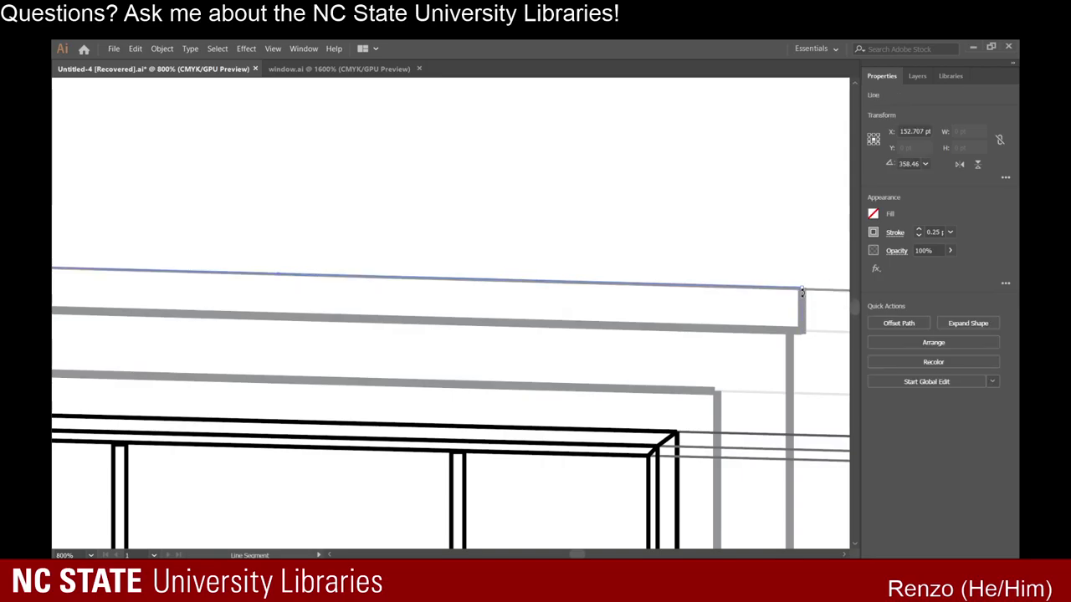
left_click(921, 230)
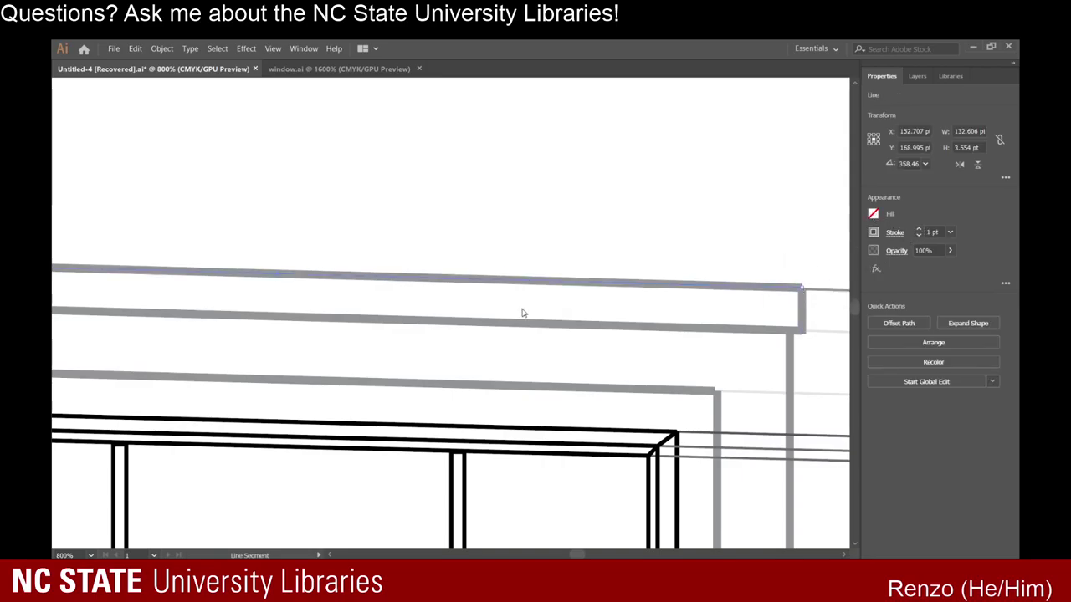
left_click(100, 128)
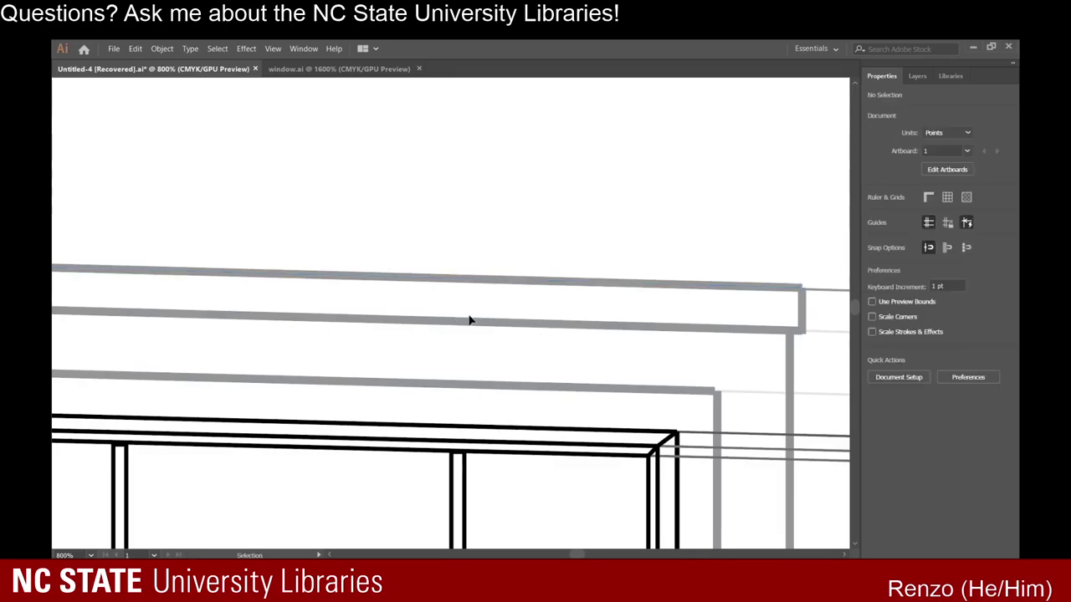
Shorten the outer right vertical's lower end to the bottom trim line and deselect it.
scroll(478, 320, "down", 4)
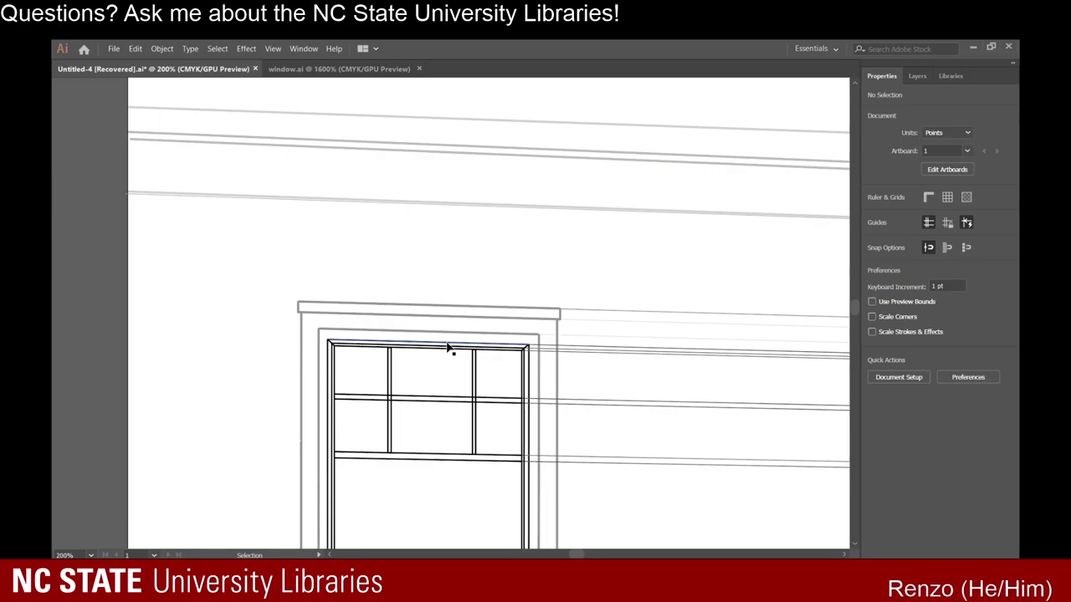
scroll(447, 348, "down", 5)
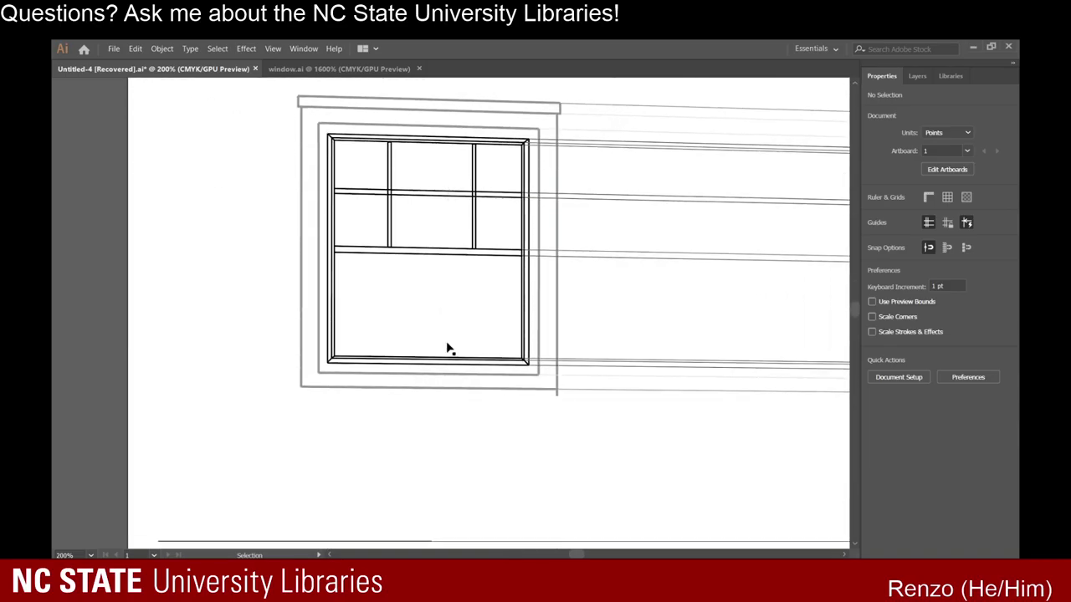
scroll(533, 343, "up", 5)
scroll(684, 411, "down", 2)
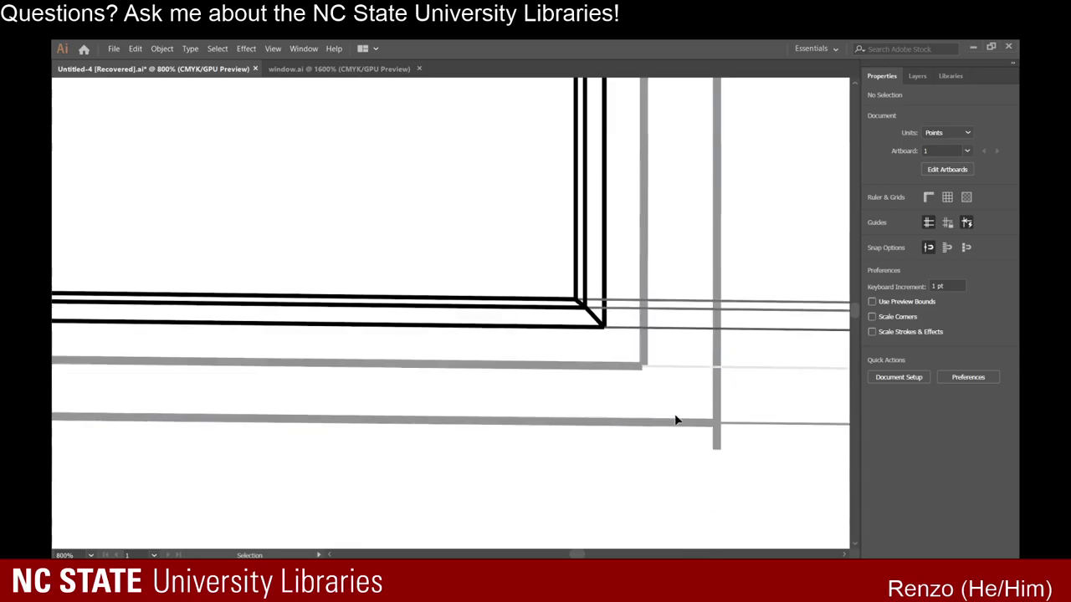
left_click(718, 445)
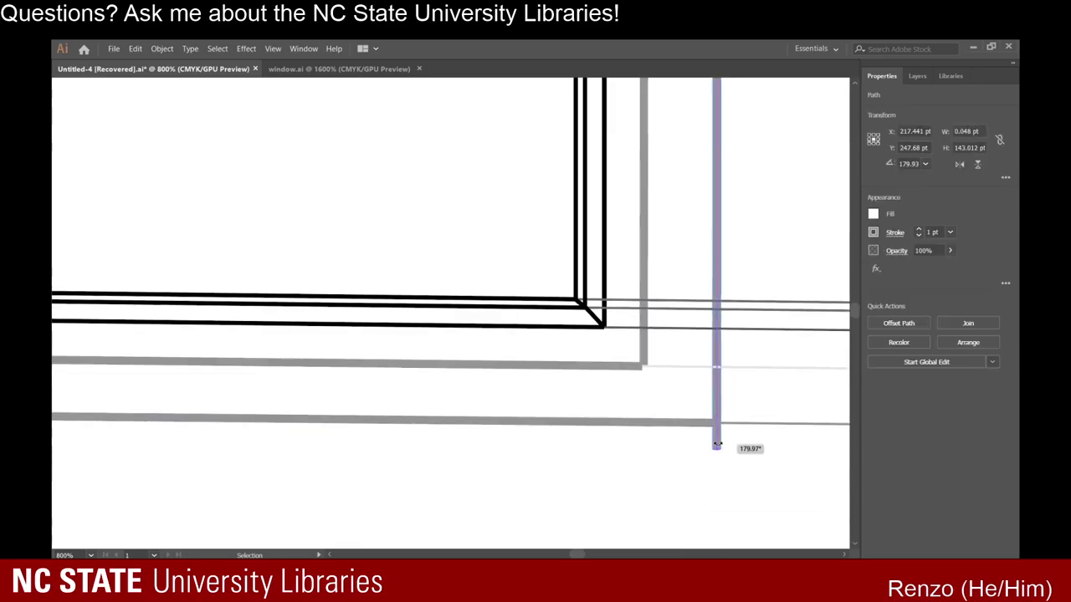
left_click_drag(717, 443, 716, 422)
left_click(709, 456)
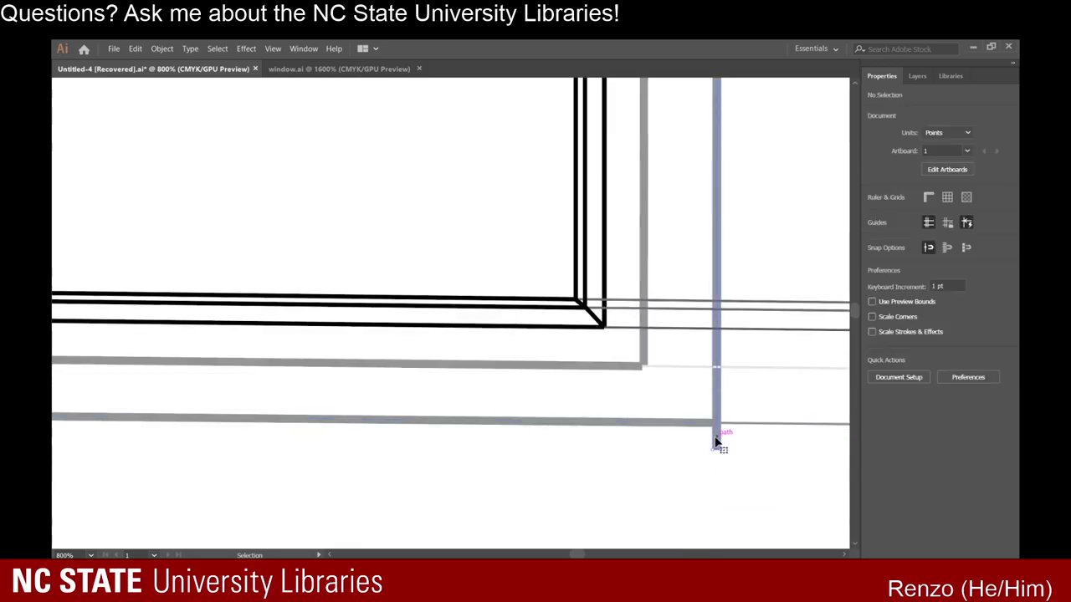
left_click(716, 440)
left_click_drag(718, 450, 717, 424)
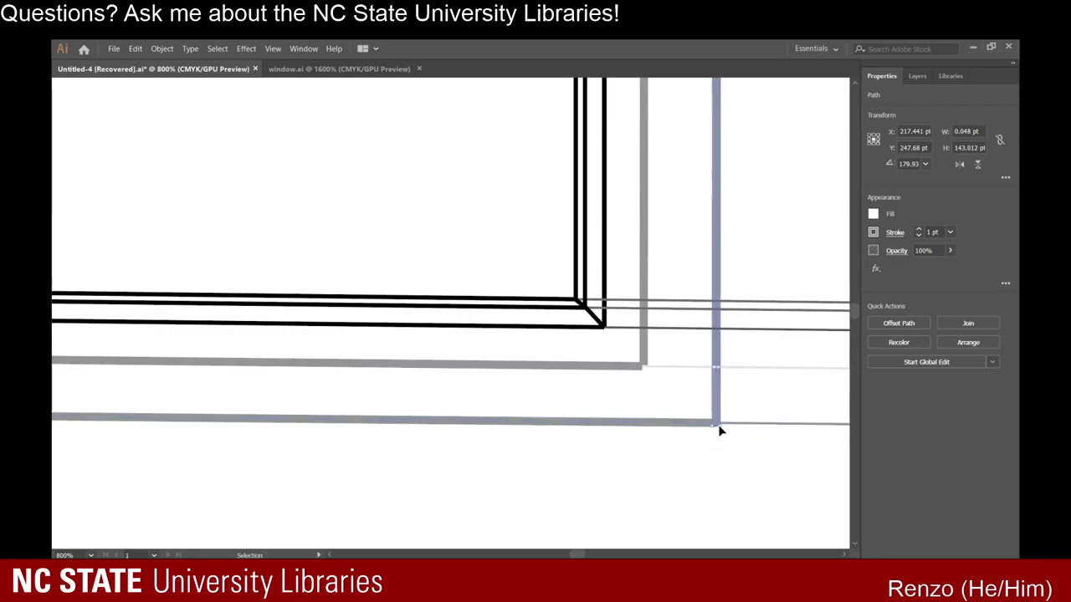
left_click(768, 400)
scroll(704, 436, "down", 5)
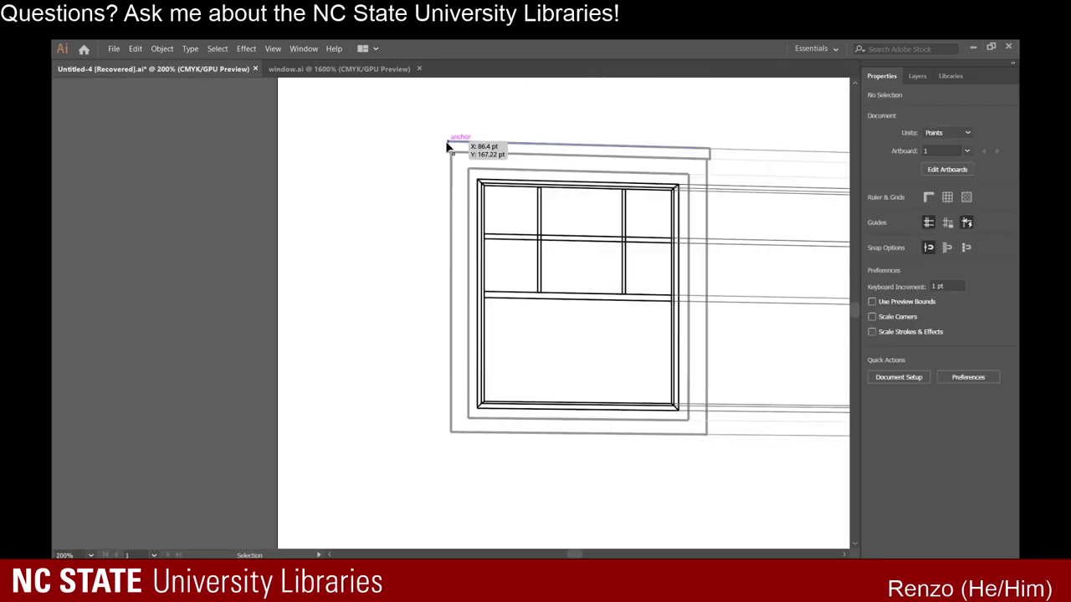
left_click(447, 147)
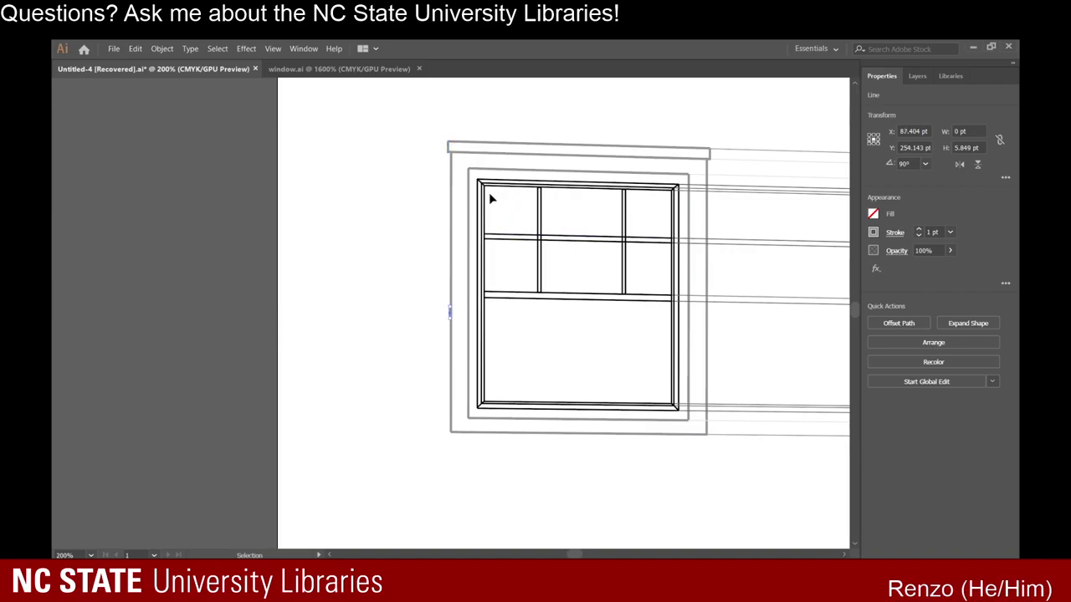
left_click_drag(449, 317, 425, 425)
key("ctrl+z")
left_click(406, 373)
key("ctrl+z")
left_click(181, 148)
Draw a vertical construction line about 149 pt tall from the cap's lower left corner to below the bottom trim line.
key("backslash")
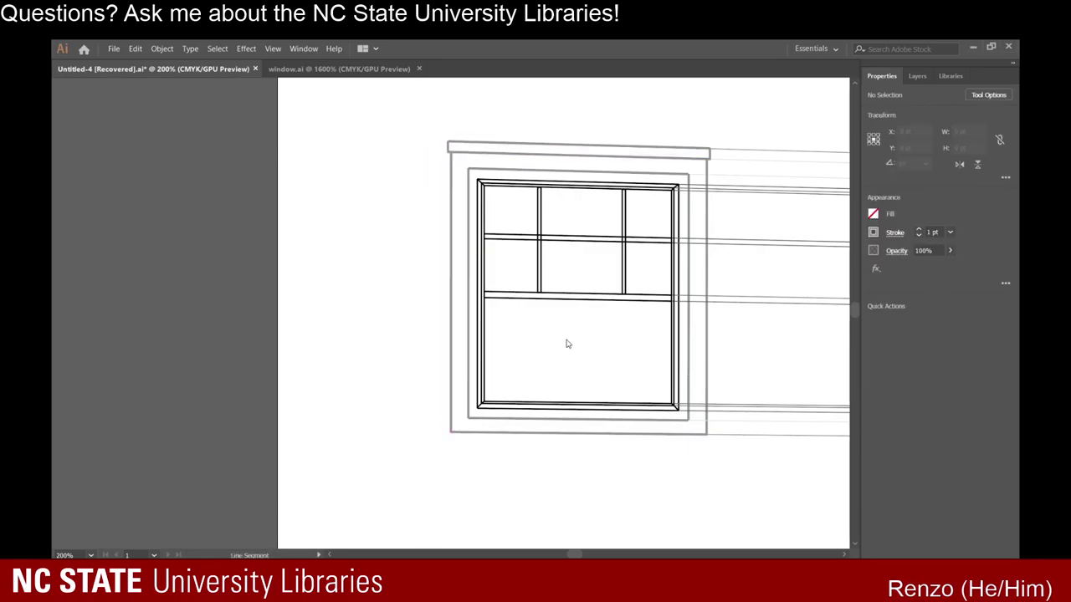
scroll(431, 166, "up", 5)
scroll(527, 91, "up", 2)
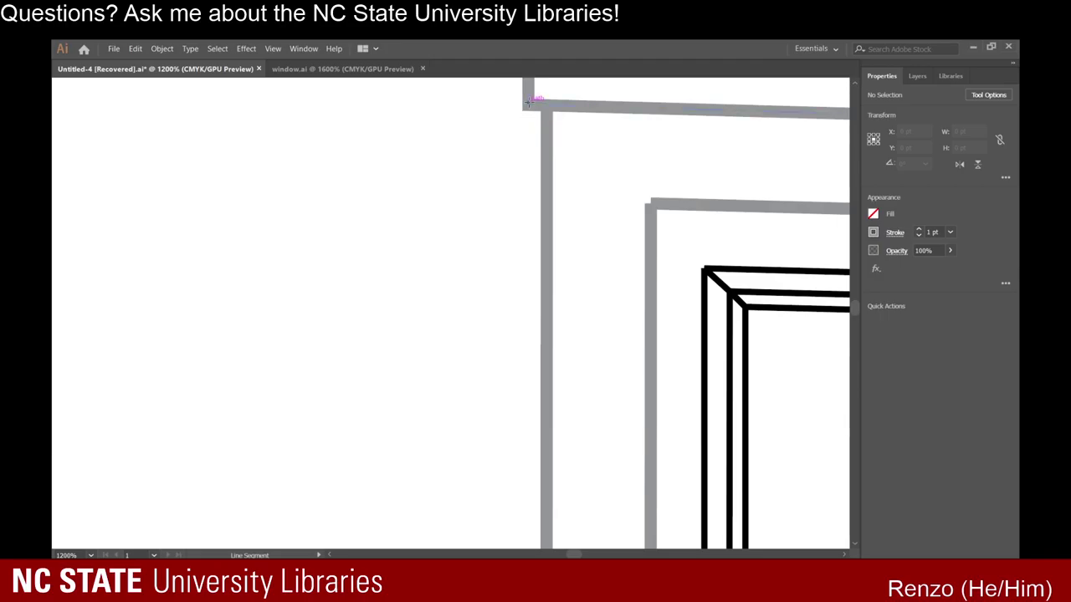
left_click_drag(526, 109, 533, 508)
scroll(509, 468, "down", 5)
scroll(520, 529, "up", 4)
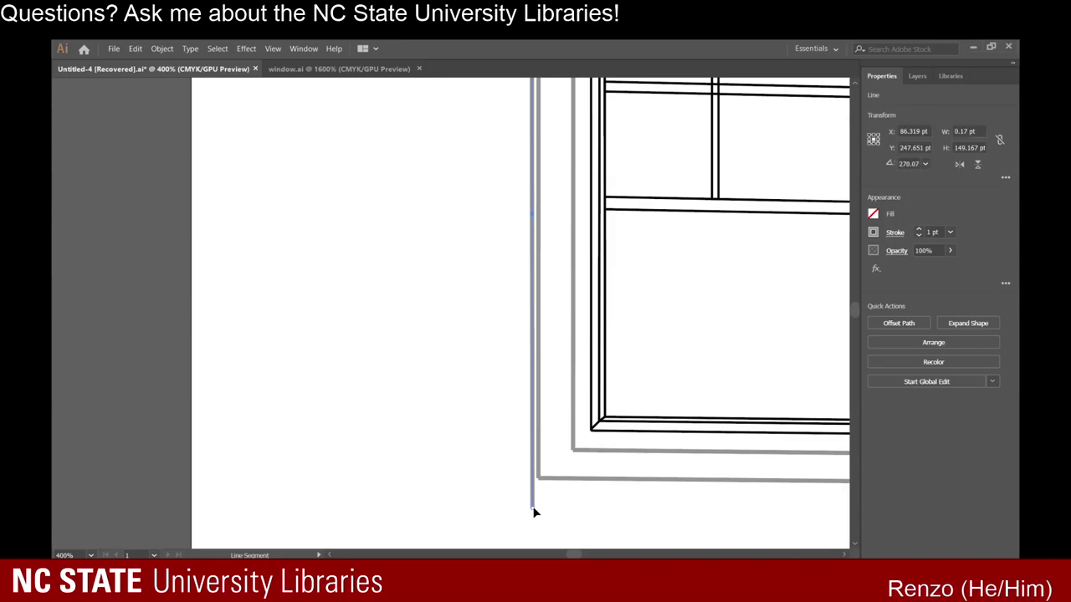
scroll(532, 507, "up", 2)
scroll(533, 507, "down", 8)
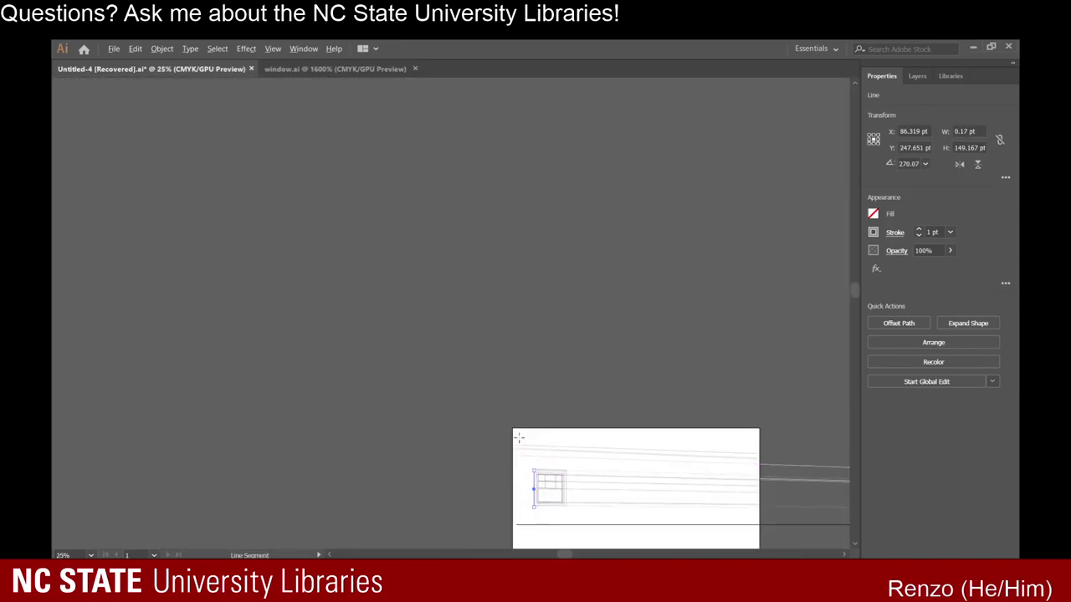
Draw a matching vertical construction line about 147 pt tall from the cap's right end to below the bottom trim line.
scroll(580, 475, "up", 4)
scroll(221, 388, "up", 4)
scroll(220, 387, "down", 1)
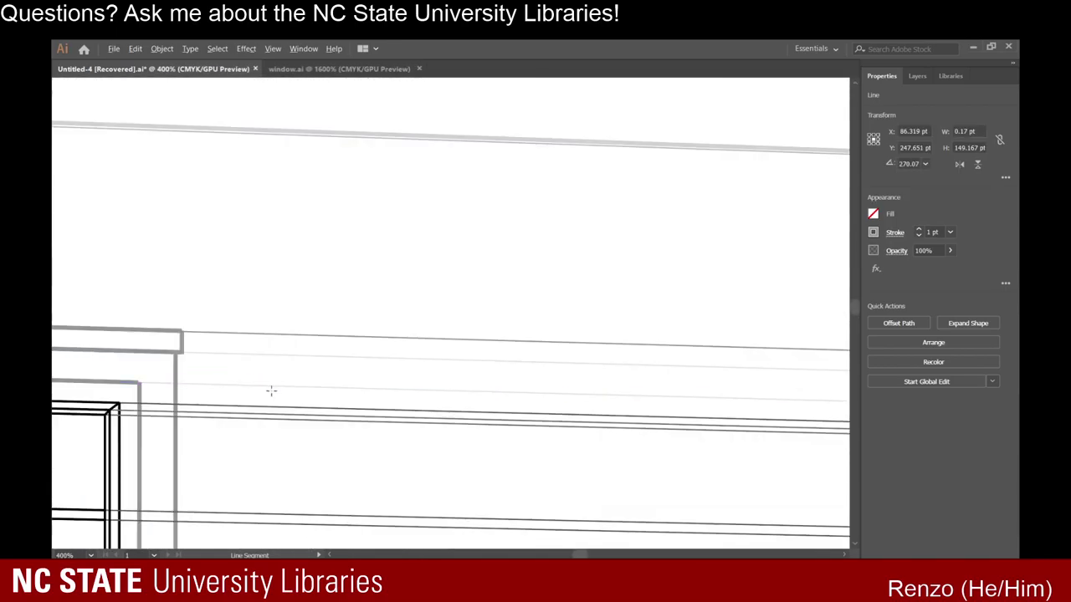
scroll(196, 396, "down", 5)
scroll(168, 413, "up", 5)
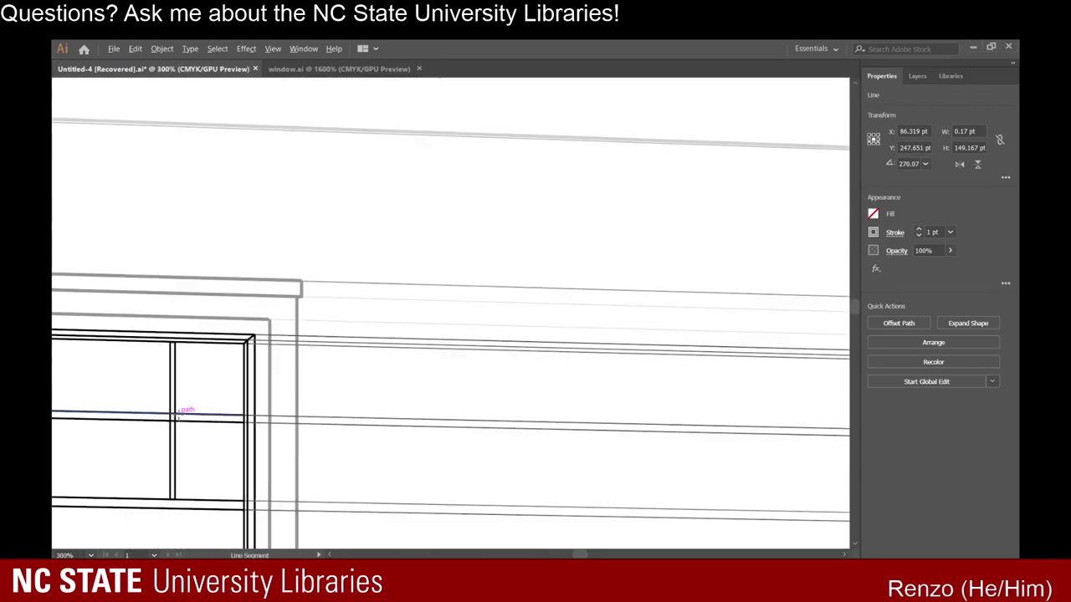
left_click_drag(339, 258, 338, 450)
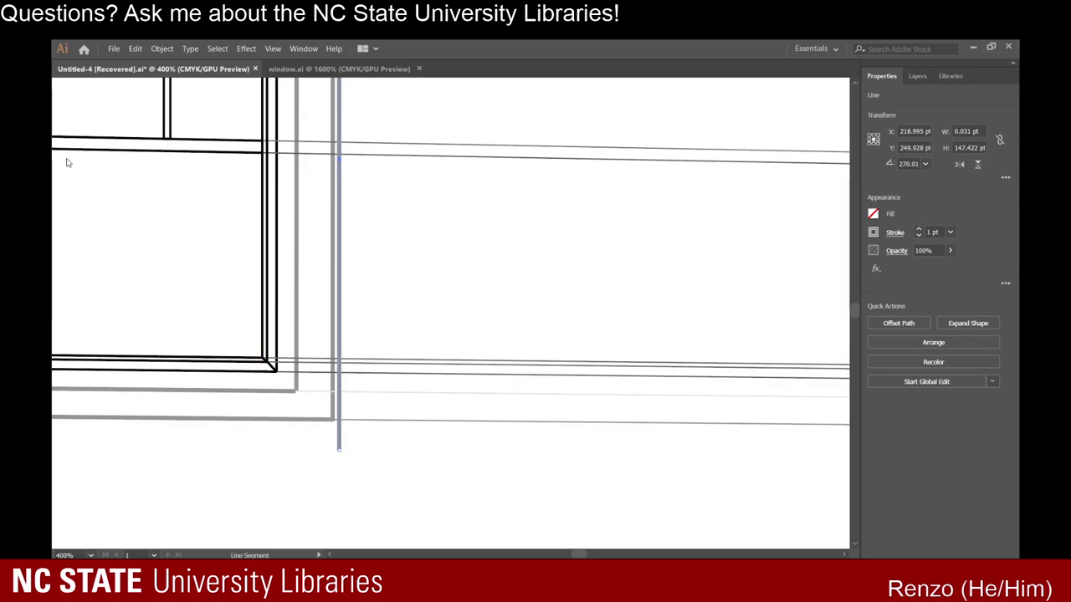
Draw a line about 133 pt wide over the bottom trim line between the left and right vertical construction lines.
scroll(399, 292, "left", 5)
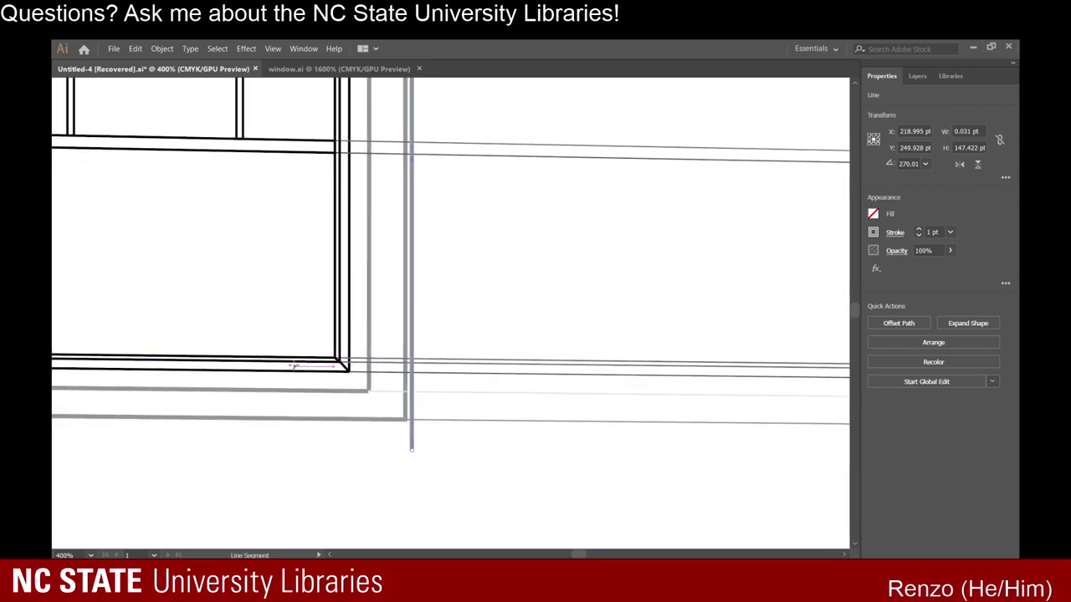
scroll(222, 421, "left", 2)
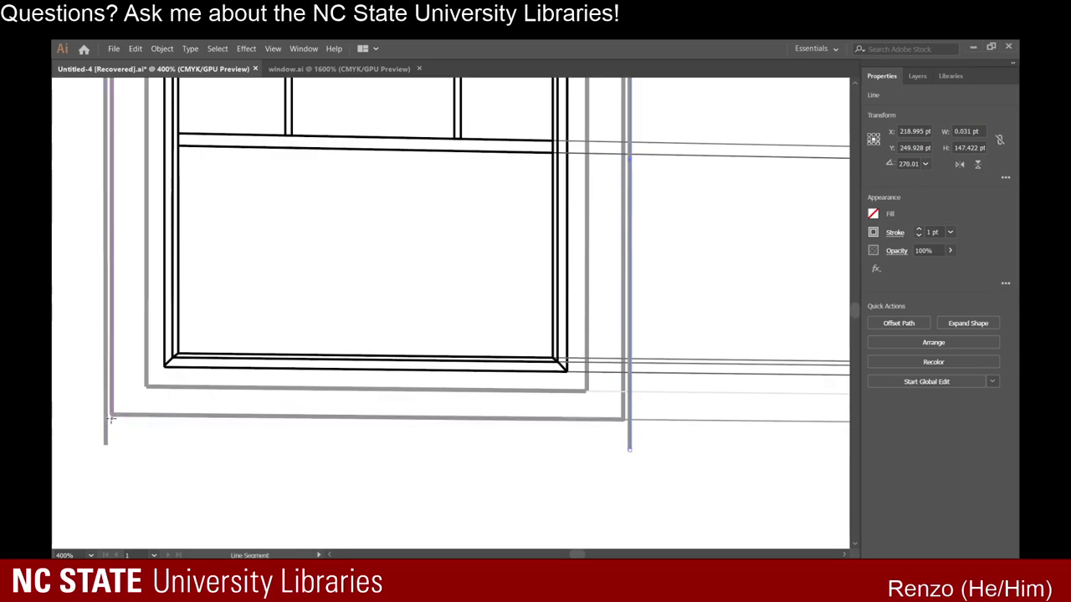
left_click_drag(110, 416, 147, 414)
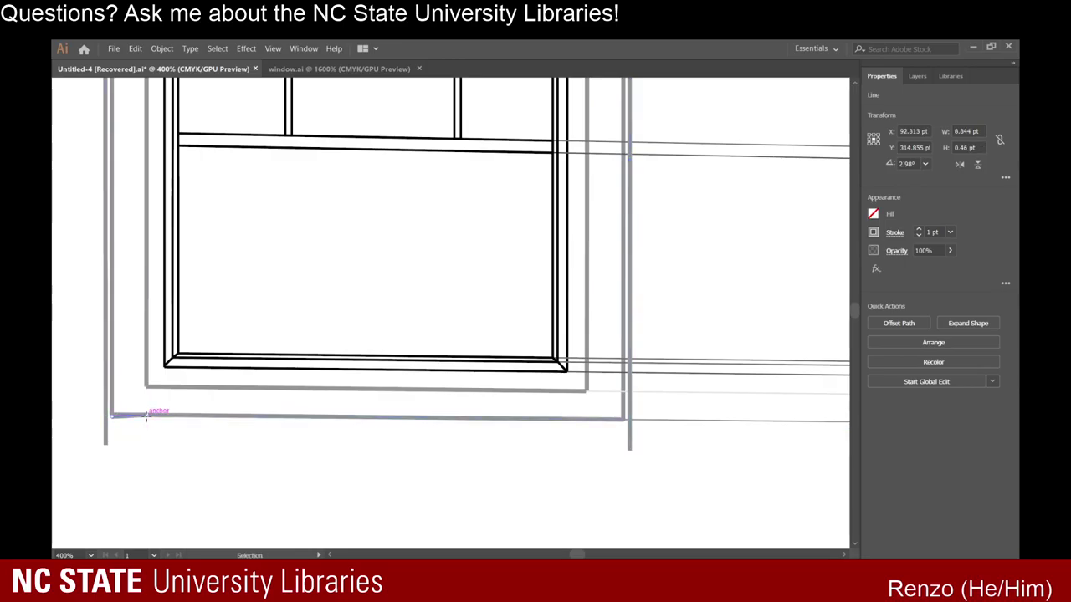
key("ctrl+z")
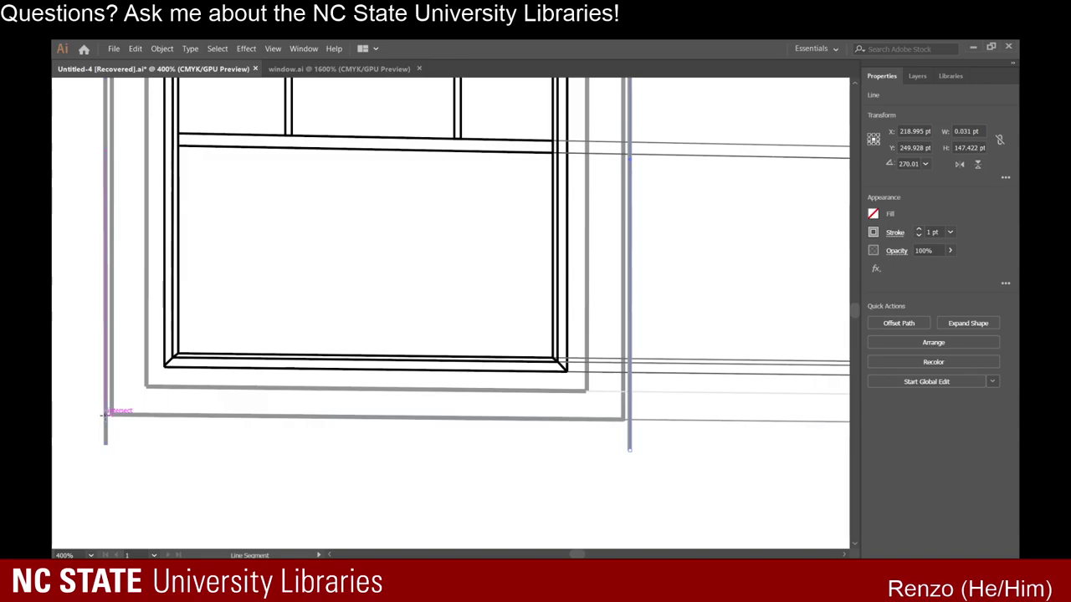
left_click_drag(105, 414, 631, 421)
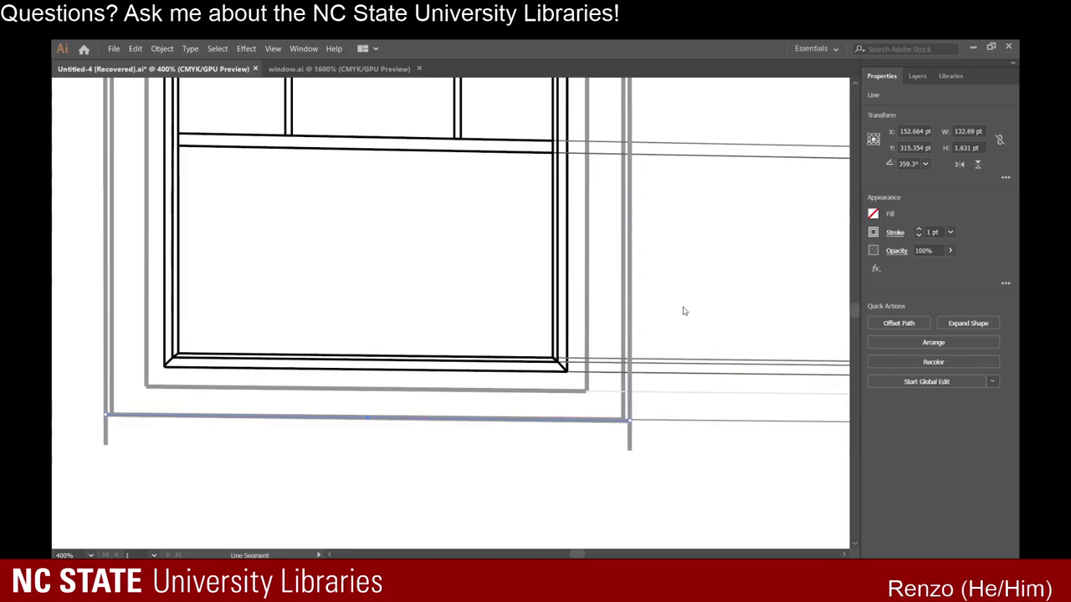
Delete the right and left vertical construction lines that run down from the cap's ends.
scroll(629, 444, "up", 3)
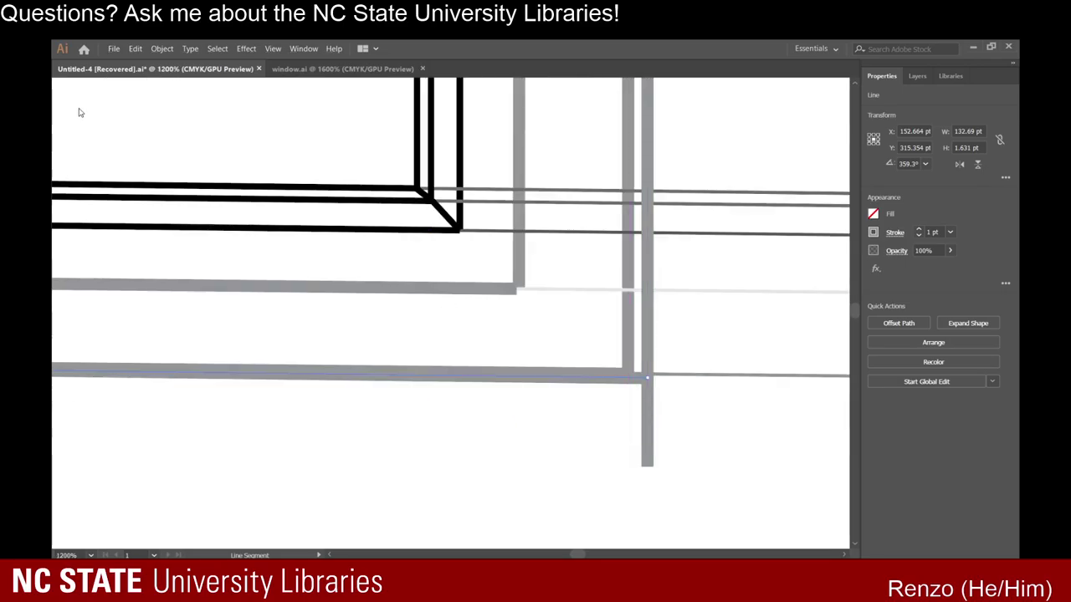
key("v")
left_click(651, 324)
key("Delete")
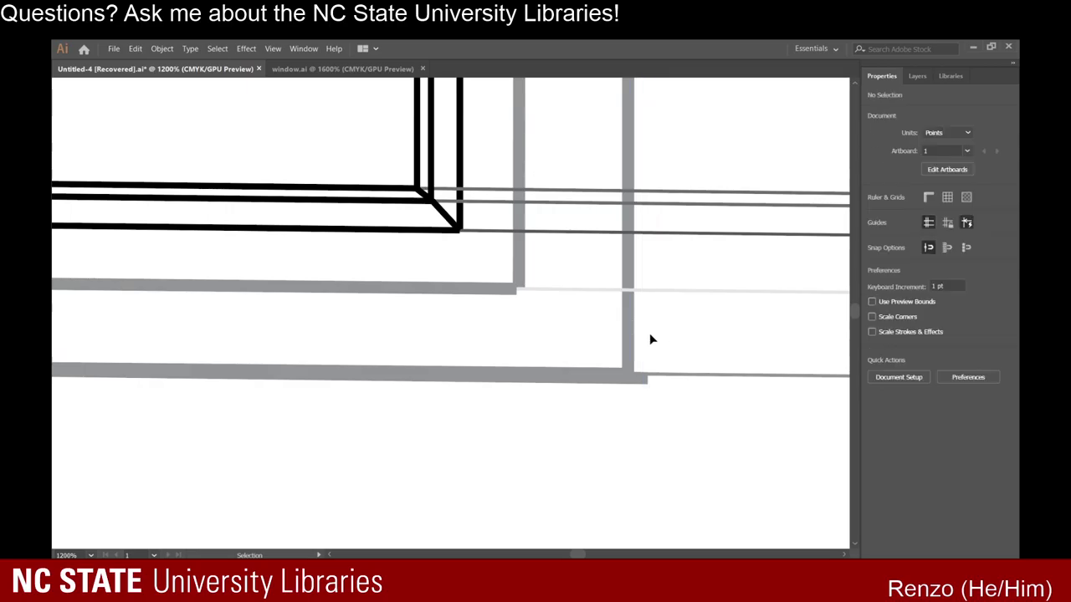
scroll(648, 333, "down", 4)
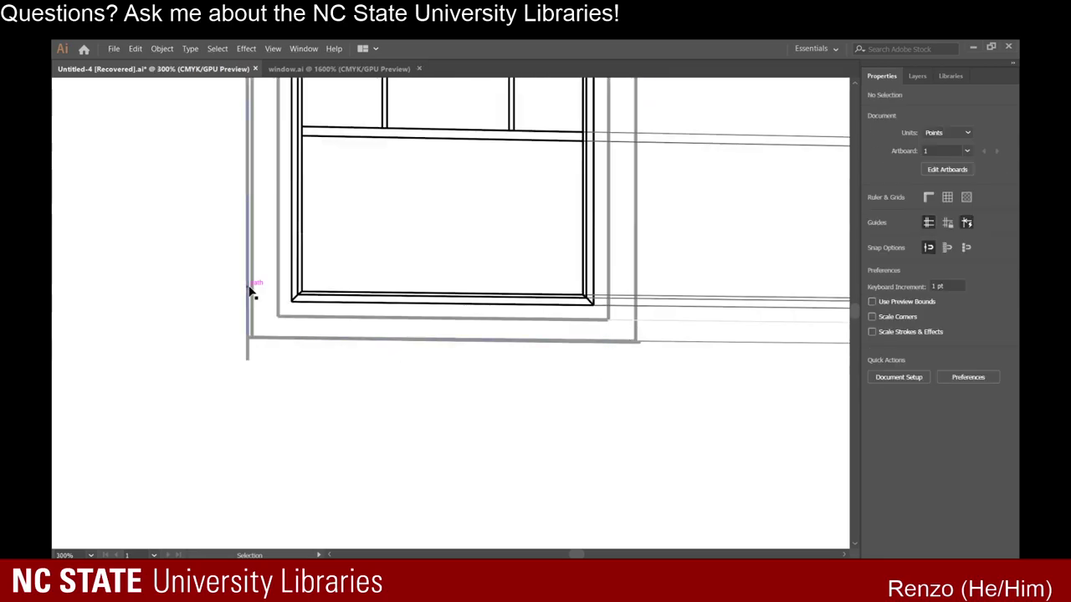
left_click(250, 291)
left_click(464, 242)
Copy the cap's left short vertical and place the copy hanging from the left end of the extended bottom line.
scroll(411, 287, "up", 5)
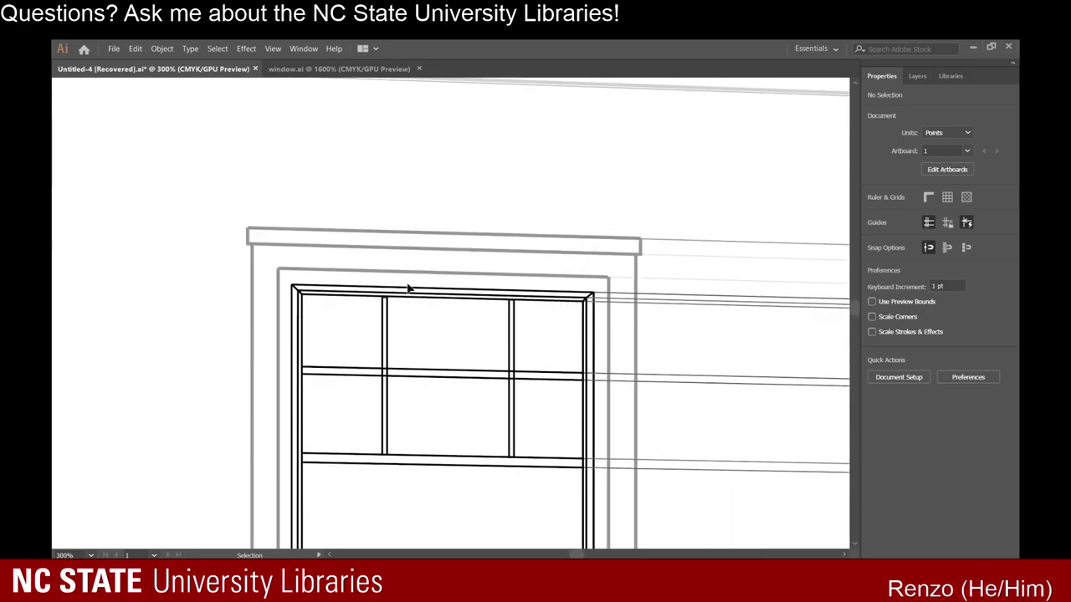
key("a")
left_click(249, 240)
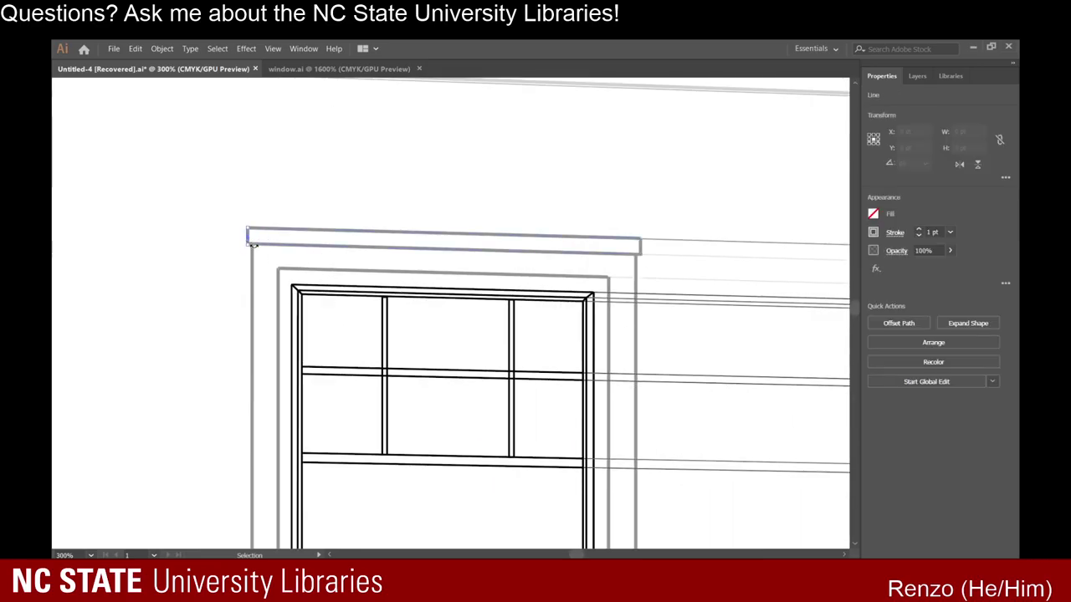
scroll(274, 257, "down", 6)
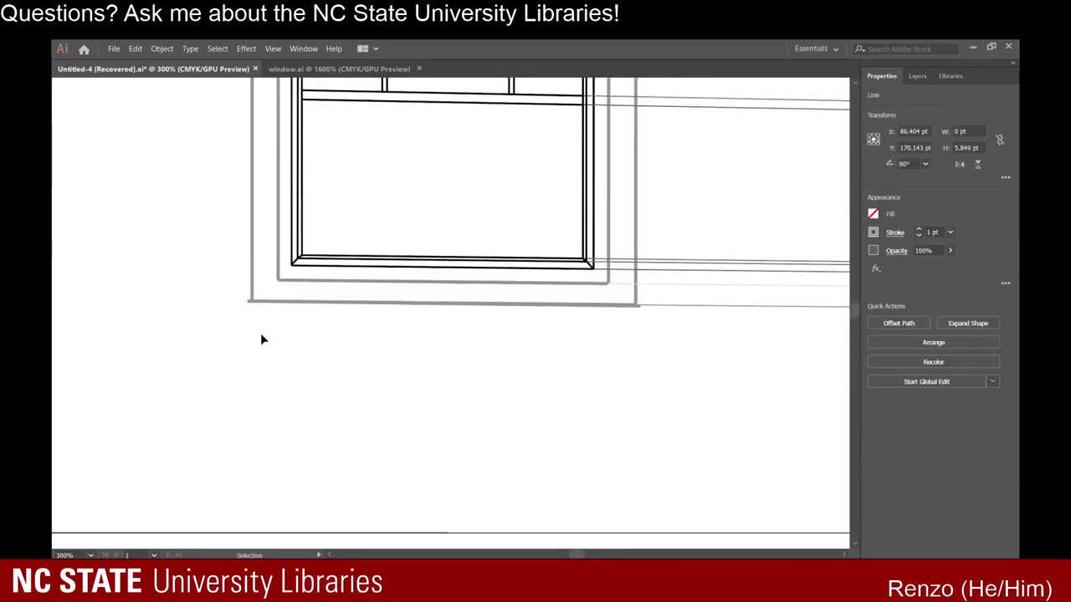
key("ctrl+v")
scroll(353, 323, "up", 2)
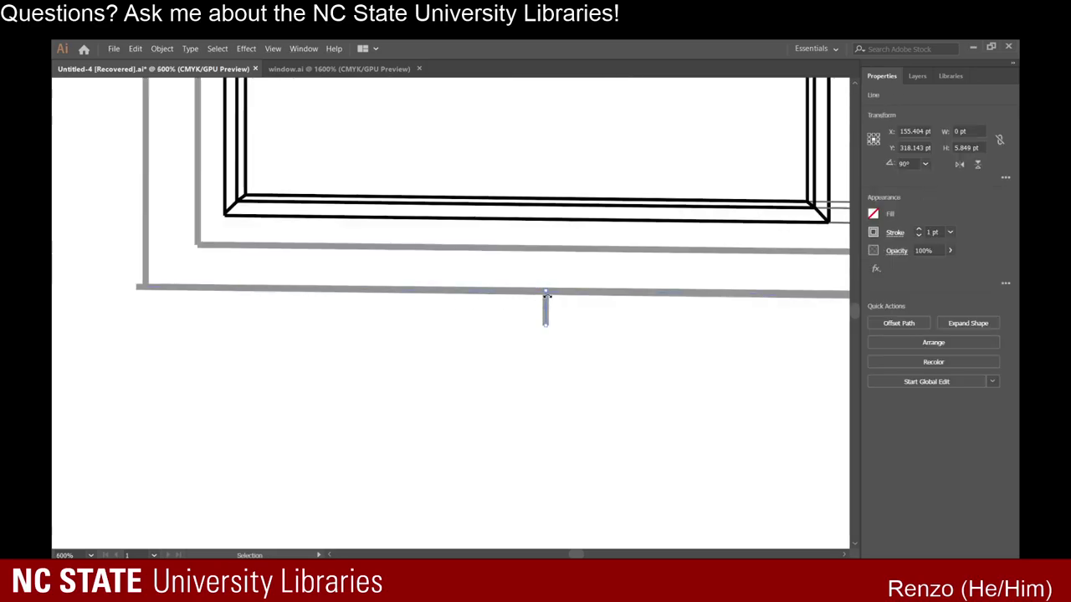
left_click_drag(546, 302, 130, 228)
scroll(136, 303, "up", 1)
scroll(137, 303, "up", 5)
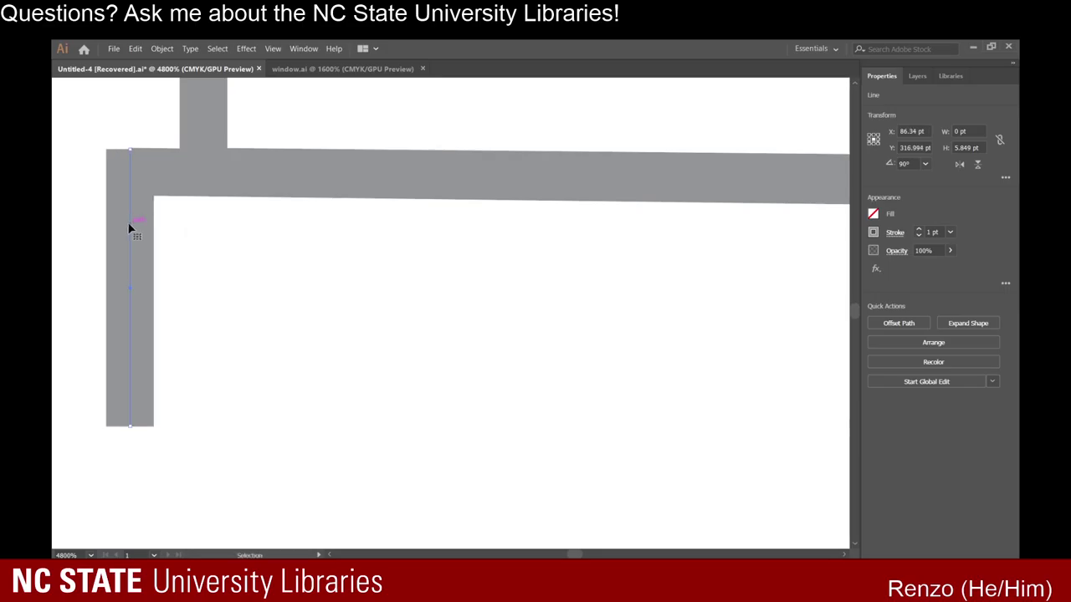
scroll(318, 288, "down", 8)
left_click(319, 289)
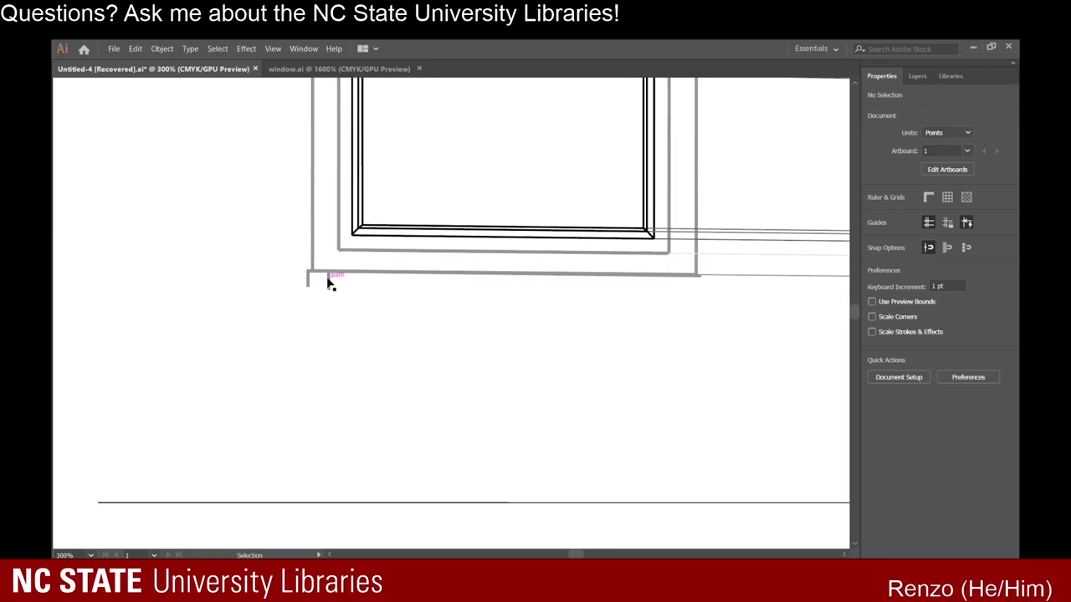
Copy the short vertical from the bottom line's left end and hang the copy from the line's right end.
left_click_drag(329, 284, 699, 288)
scroll(700, 288, "up", 5)
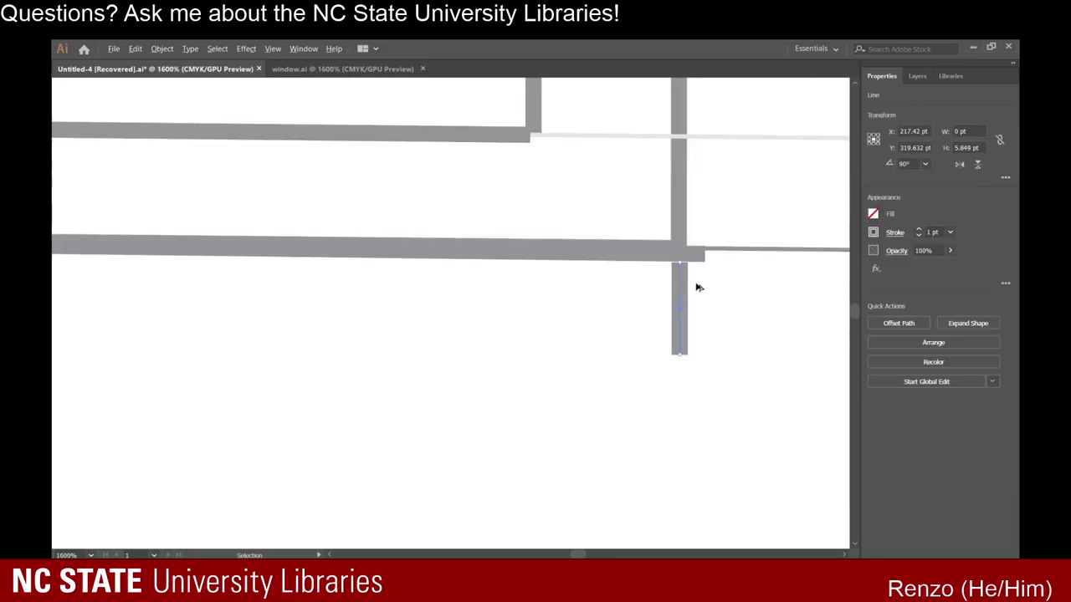
scroll(699, 286, "up", 3)
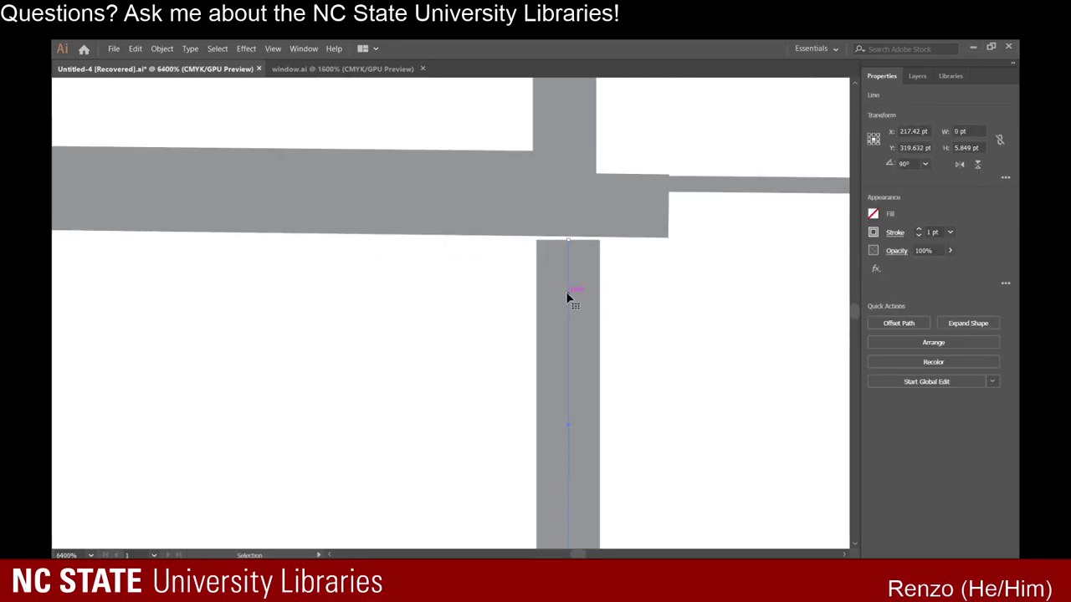
left_click_drag(566, 299, 662, 246)
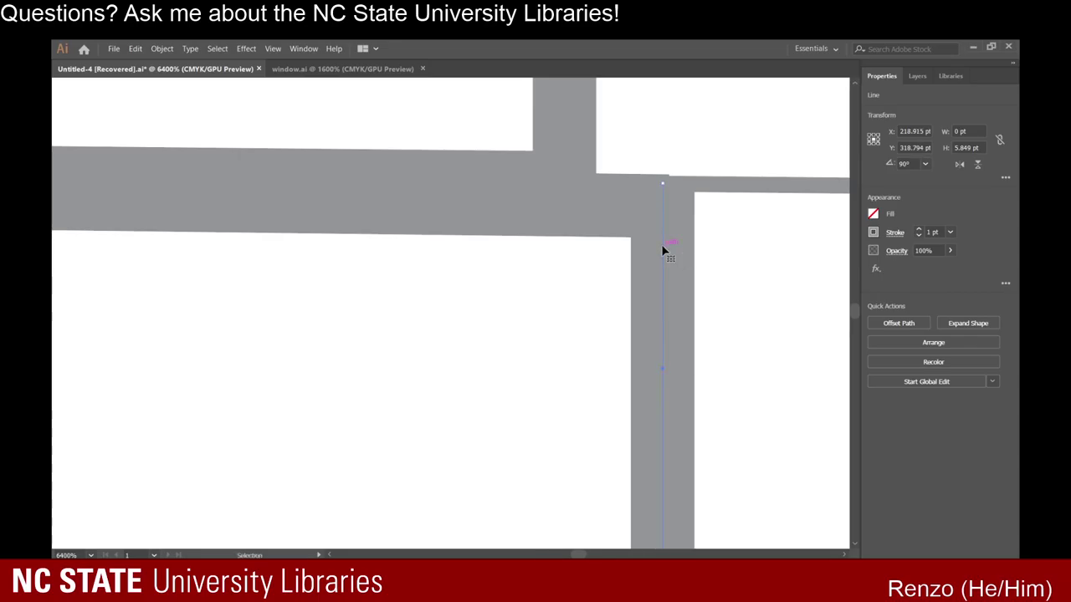
left_click(658, 246)
scroll(656, 257, "down", 10)
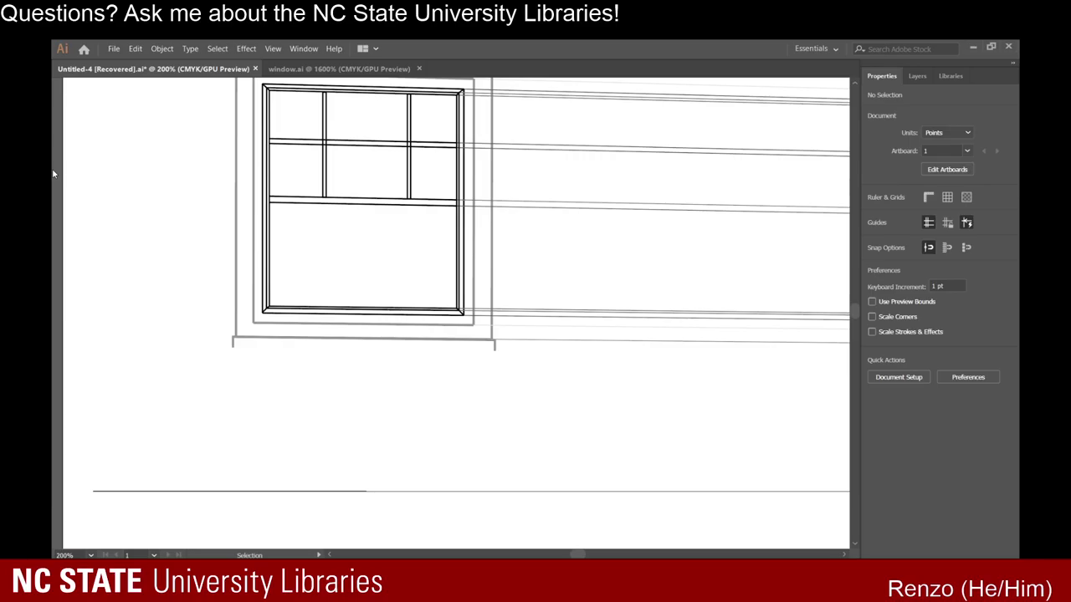
Draw a construction line from the lower end of the left short vertical to the distant right vanishing point.
key("backslash")
scroll(190, 338, "up", 6)
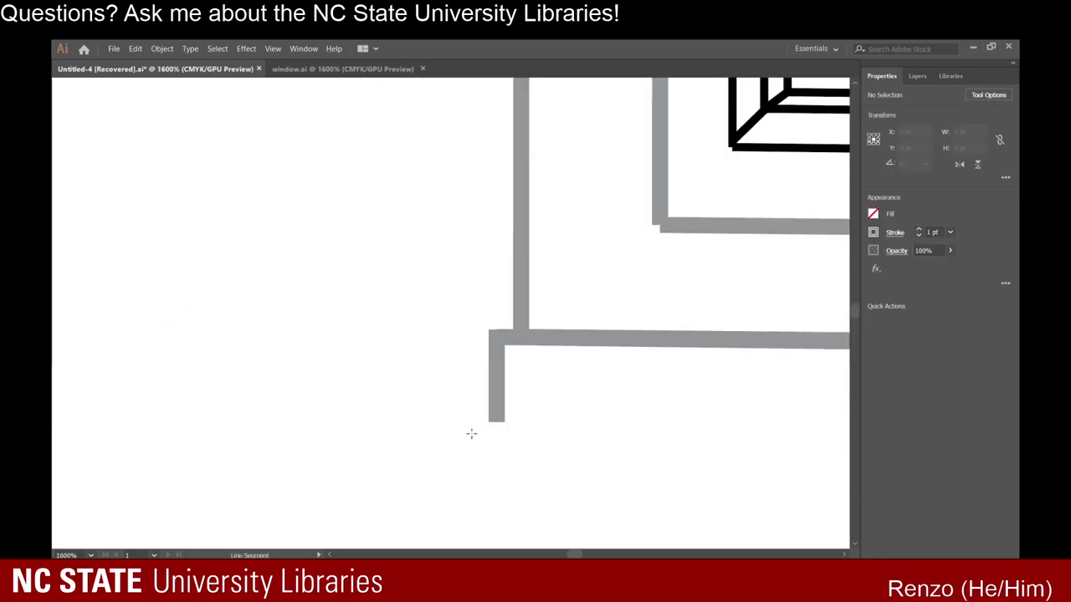
scroll(459, 382, "down", 9)
left_click_drag(497, 420, 547, 360)
scroll(695, 357, "down", 6)
scroll(541, 299, "down", 8)
scroll(664, 301, "up", 2)
scroll(712, 407, "down", 3)
scroll(690, 335, "up", 3)
scroll(711, 343, "down", 3)
scroll(711, 348, "up", 3)
scroll(841, 289, "up", 3)
scroll(755, 294, "up", 8)
scroll(544, 358, "up", 5)
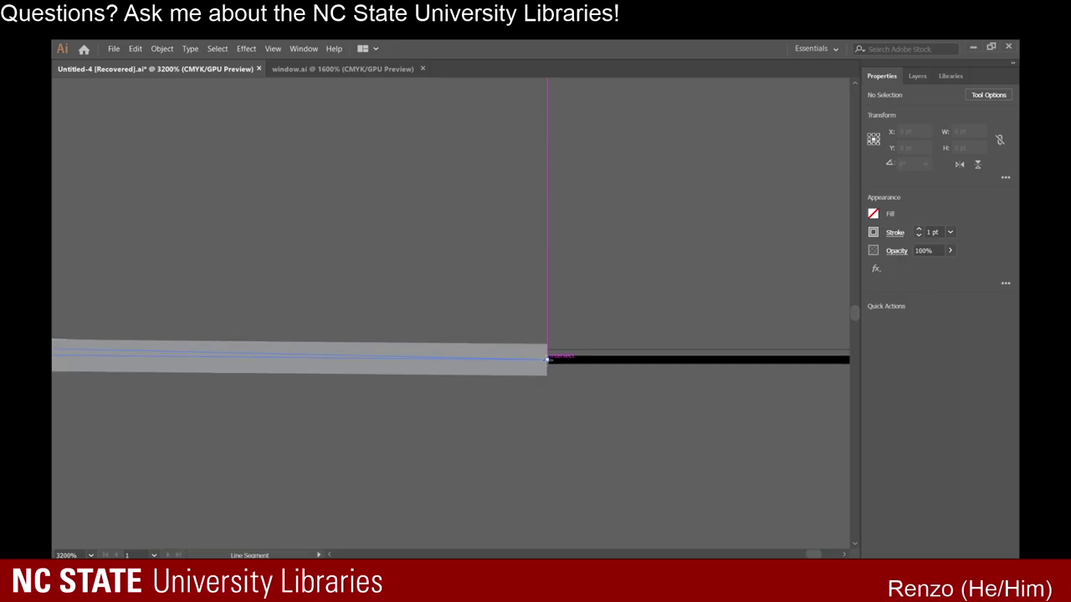
Set the sill construction line's stroke weight to 0.25 pt.
left_click(918, 236)
left_click(919, 236)
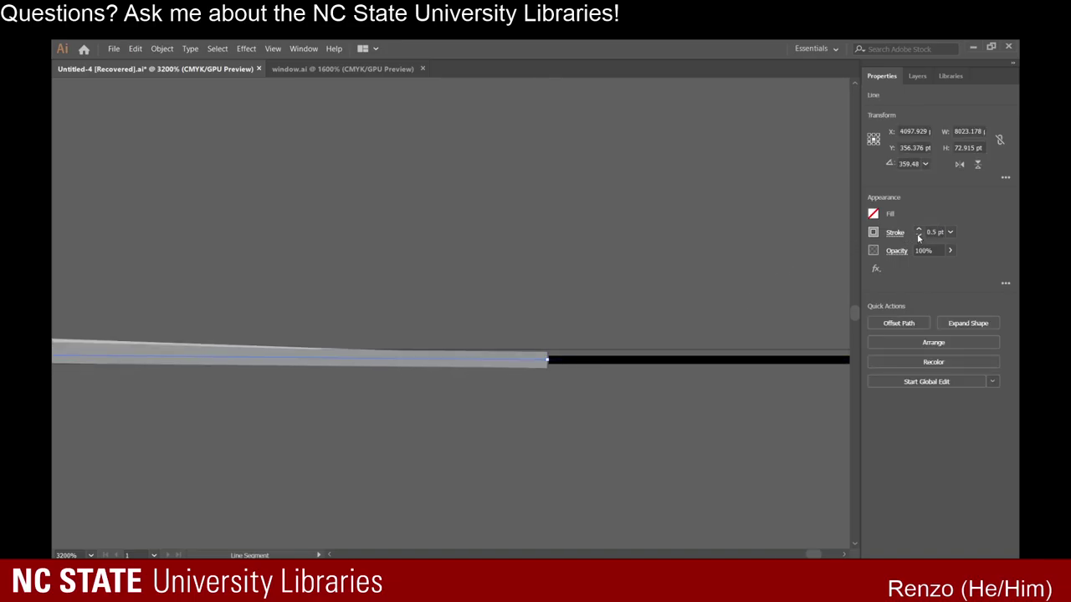
left_click(918, 235)
Draw the sill's bottom edge, about 133 pt wide, over the construction line between the lower ends of the two short verticals.
scroll(688, 330, "down", 8)
scroll(632, 333, "down", 10)
scroll(476, 354, "up", 5)
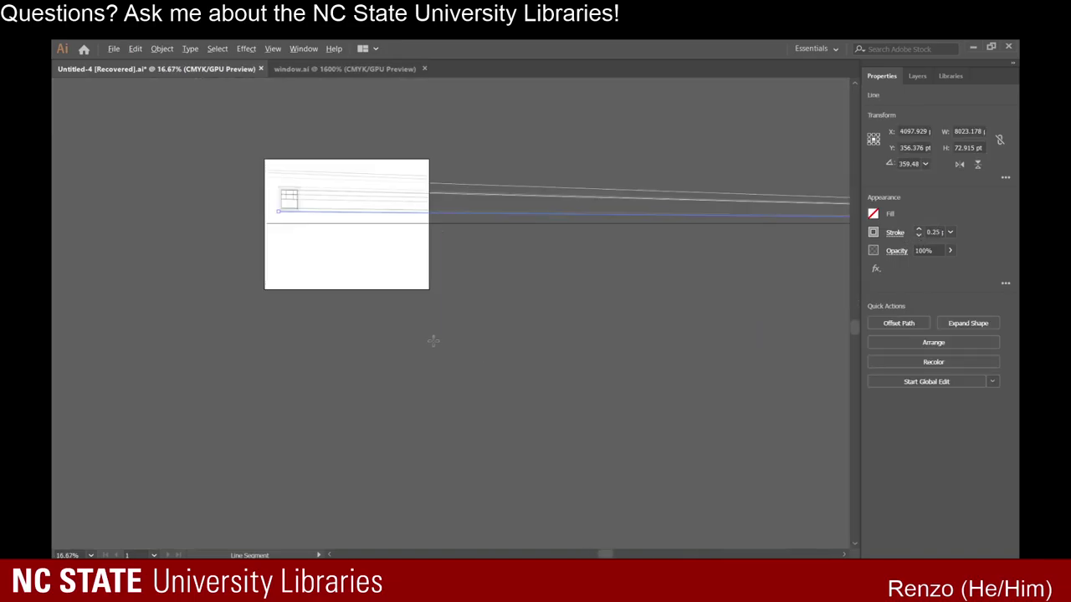
scroll(302, 188, "up", 5)
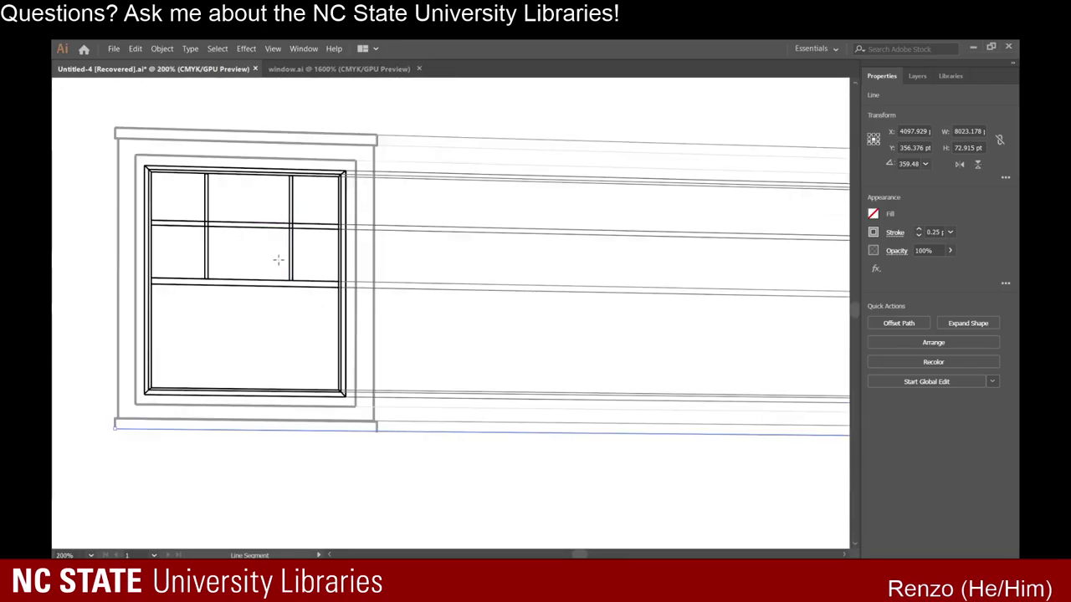
scroll(179, 318, "up", 2)
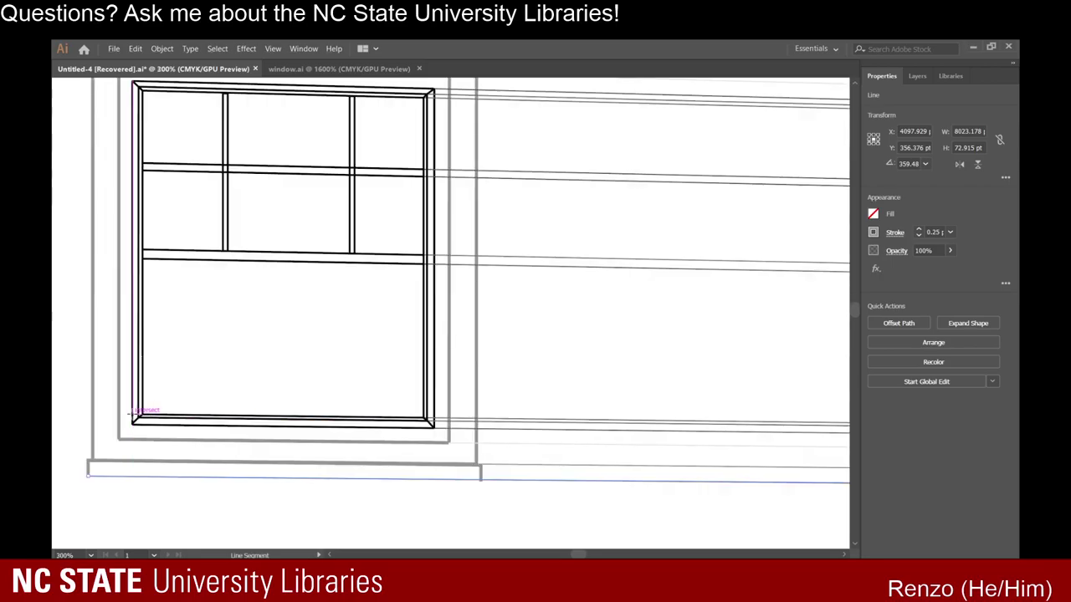
scroll(142, 377, "down", 1)
scroll(108, 433, "up", 2)
left_click(67, 105)
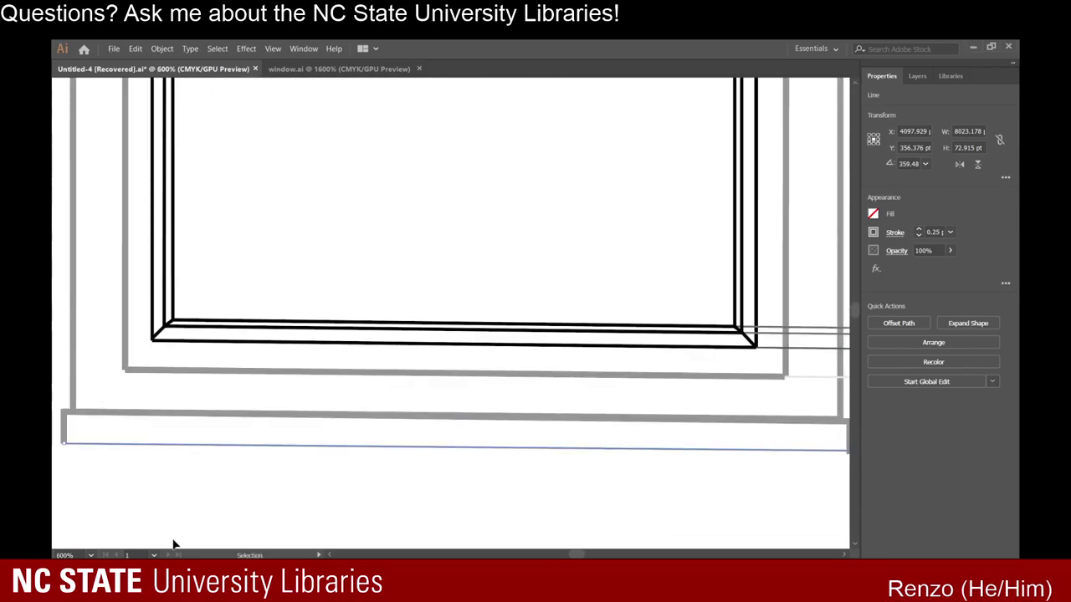
left_click(174, 540)
left_click(65, 165)
scroll(261, 428, "down", 1)
scroll(274, 443, "left", 6)
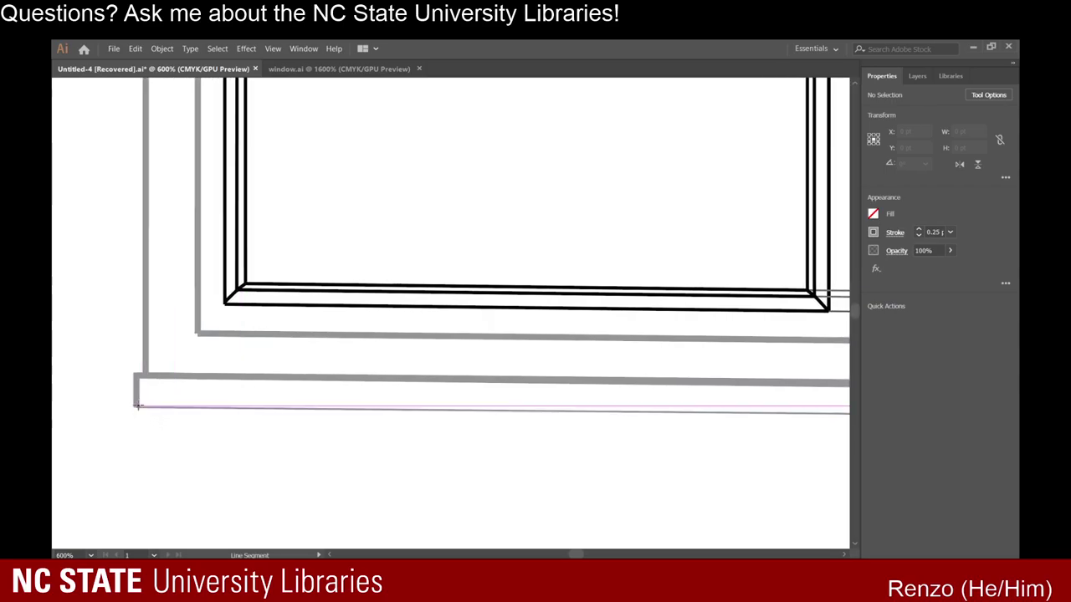
left_click_drag(136, 406, 583, 399)
scroll(321, 396, "down", 1)
scroll(321, 396, "down", 3)
scroll(441, 377, "up", 3)
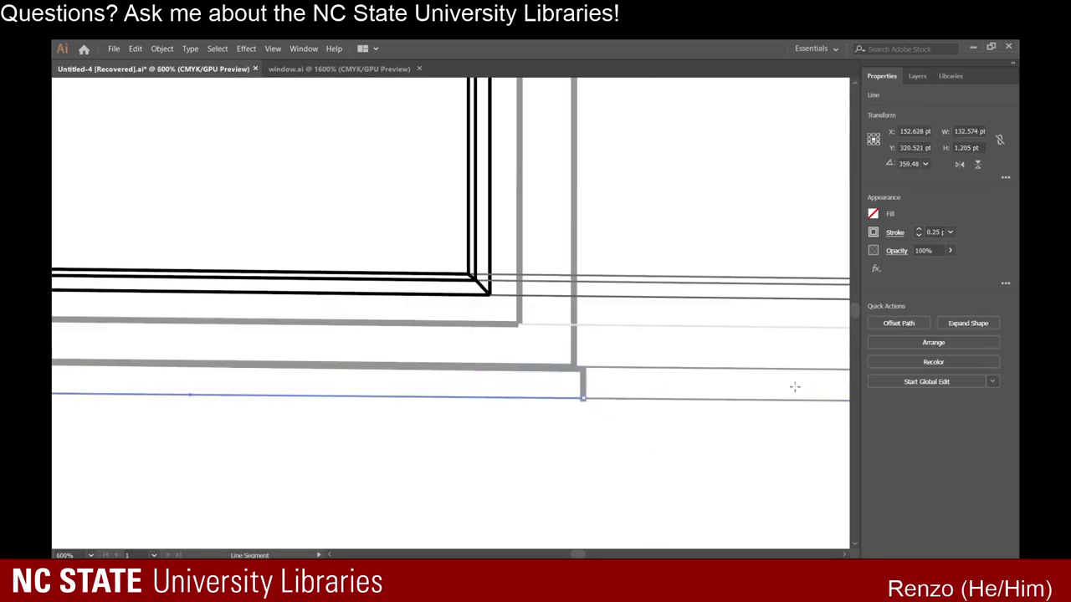
Set the sill's bottom edge stroke weight to 1 pt and deselect it.
left_click(919, 231)
left_click(919, 230)
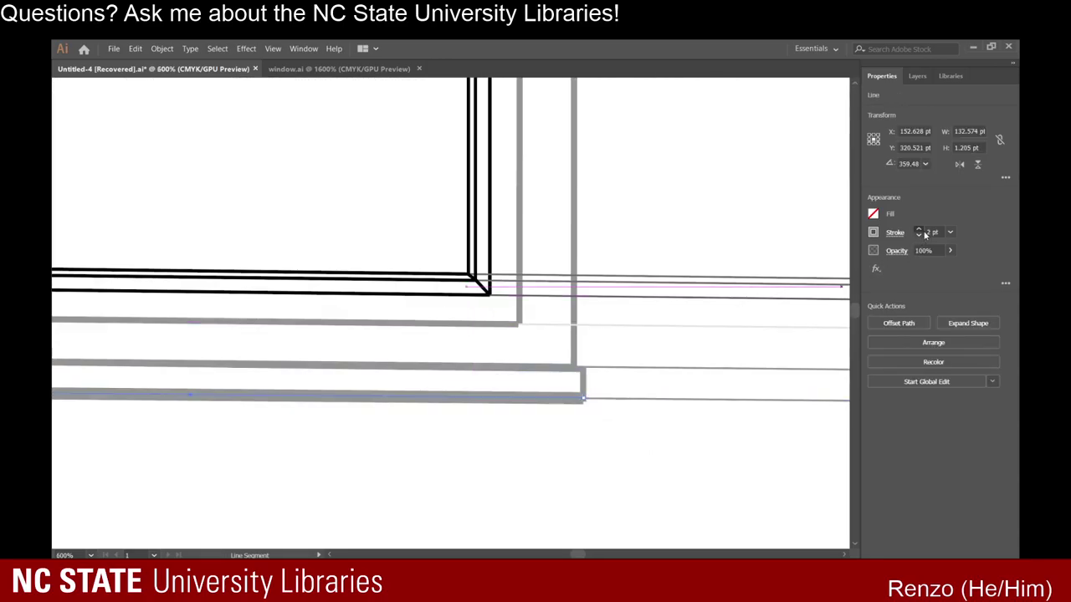
left_click(919, 231)
left_click(919, 233)
left_click(919, 235)
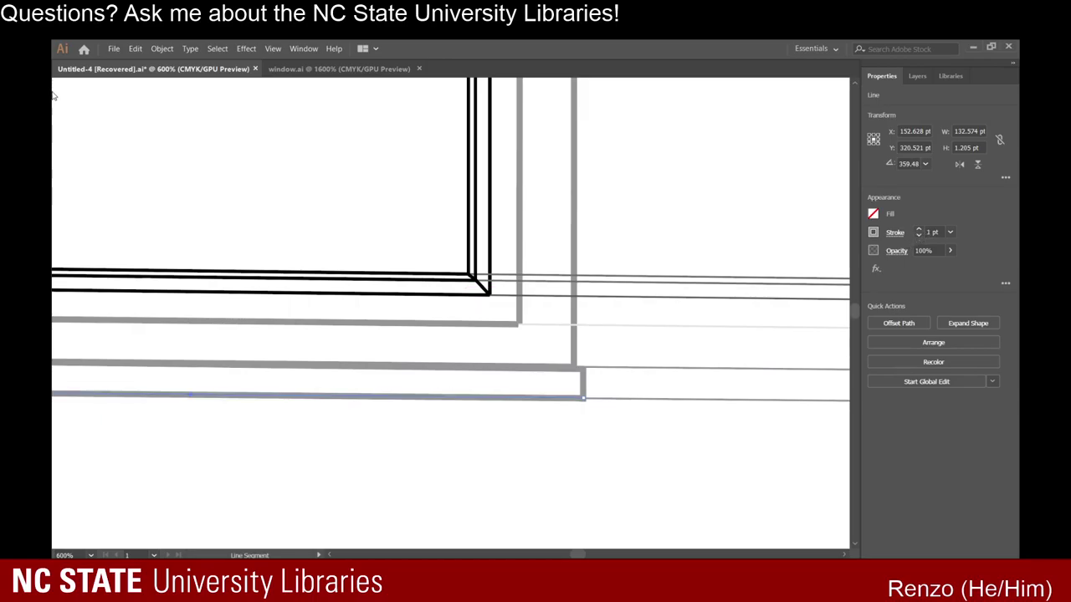
left_click(586, 221)
Draw two circles on the wall right of the window, about 110 pt and about 100 pt in diameter.
scroll(594, 285, "down", 6)
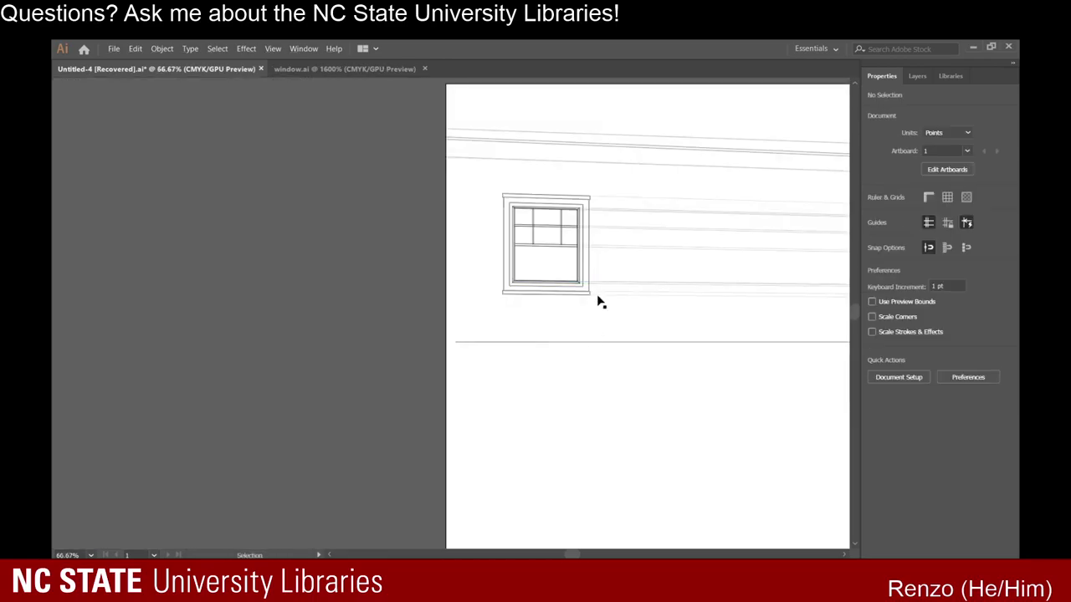
scroll(597, 296, "up", 2)
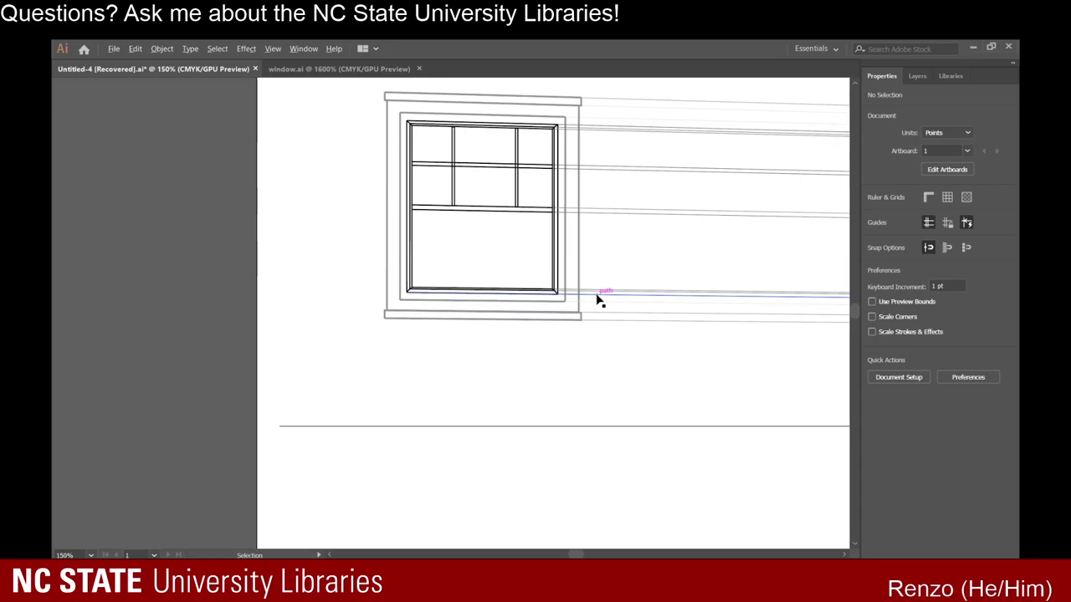
scroll(597, 300, "down", 6)
scroll(603, 322, "up", 2)
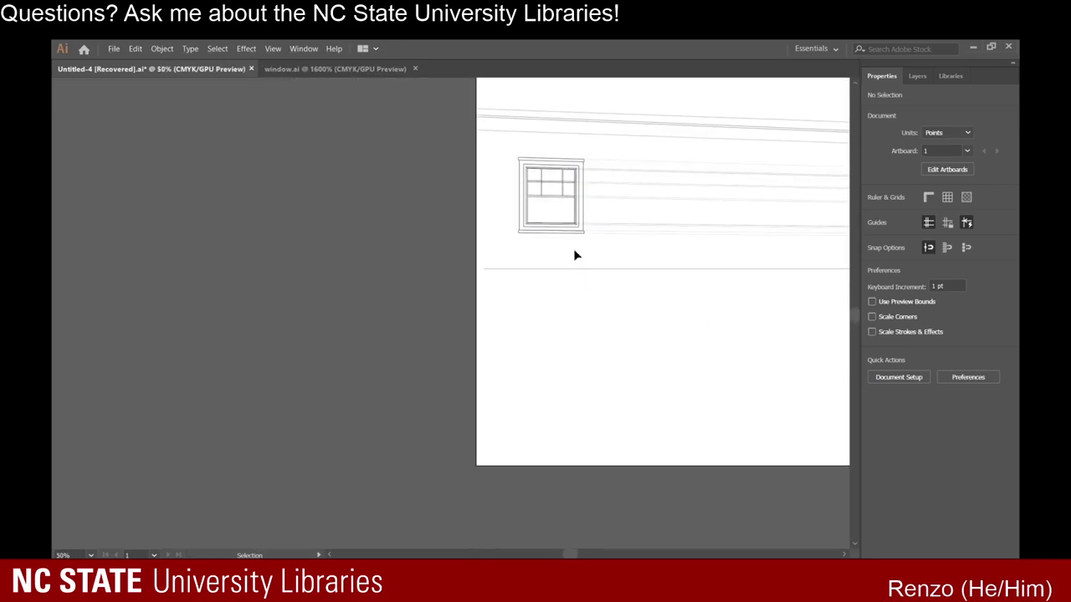
scroll(584, 265, "right", 5)
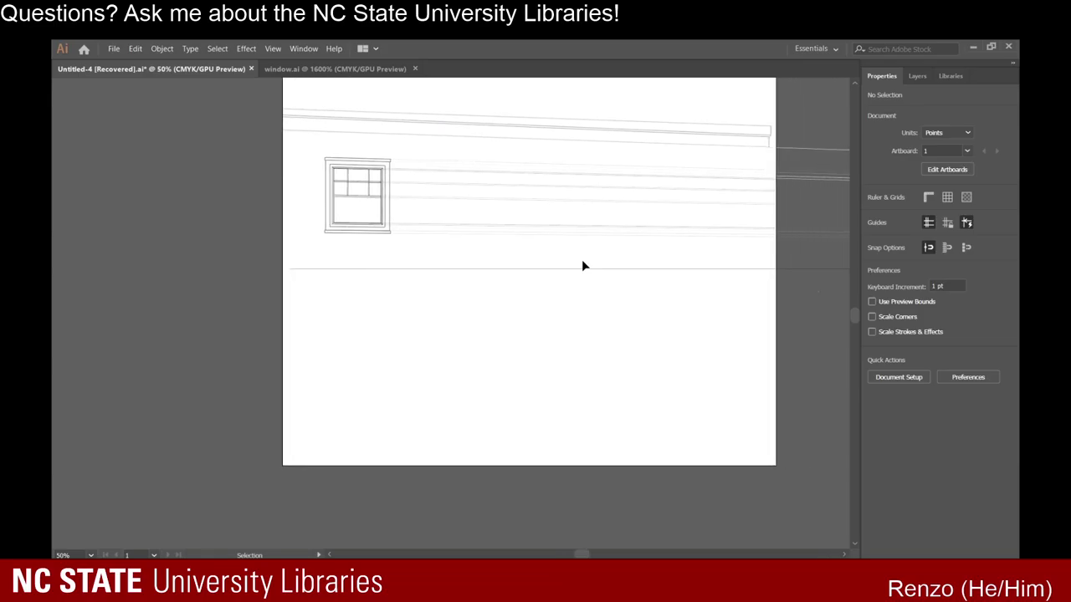
scroll(583, 265, "right", 2)
scroll(338, 226, "up", 1)
scroll(338, 227, "up", 1)
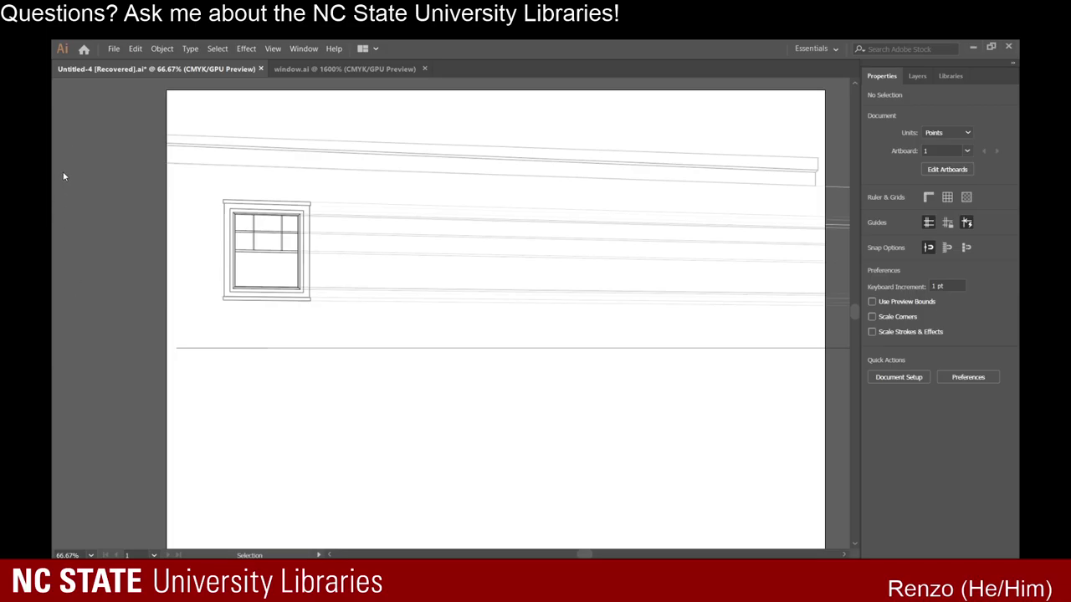
key("l")
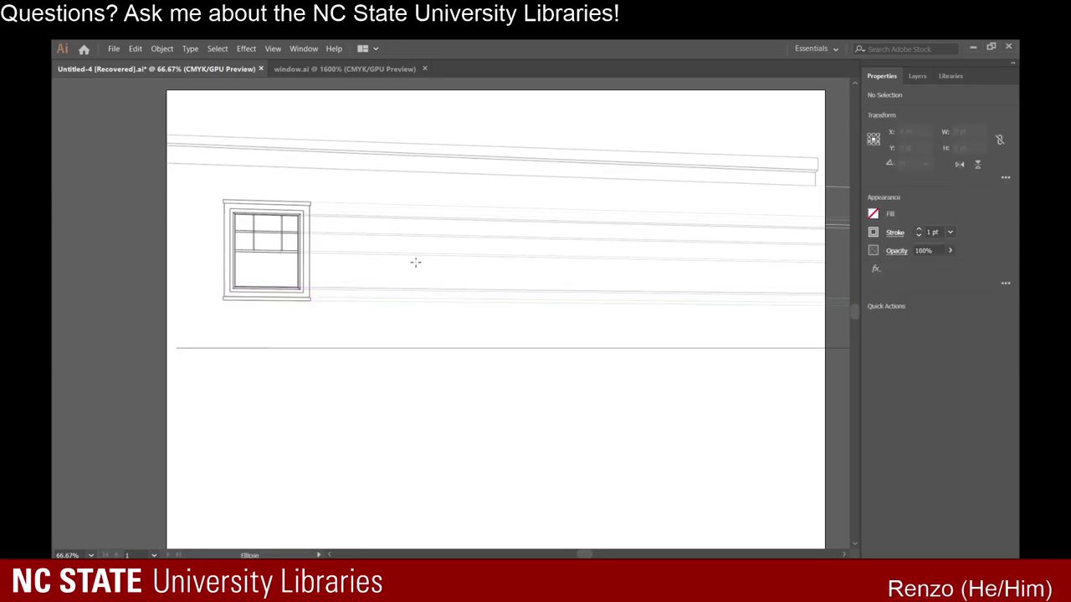
left_click_drag(379, 268, 455, 304)
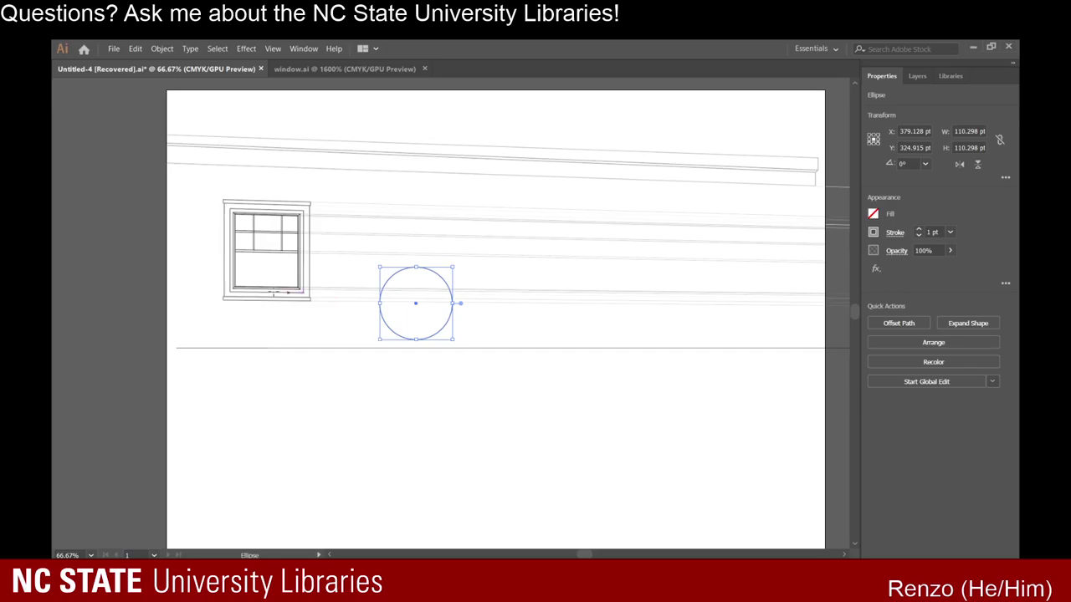
left_click_drag(377, 196, 533, 281)
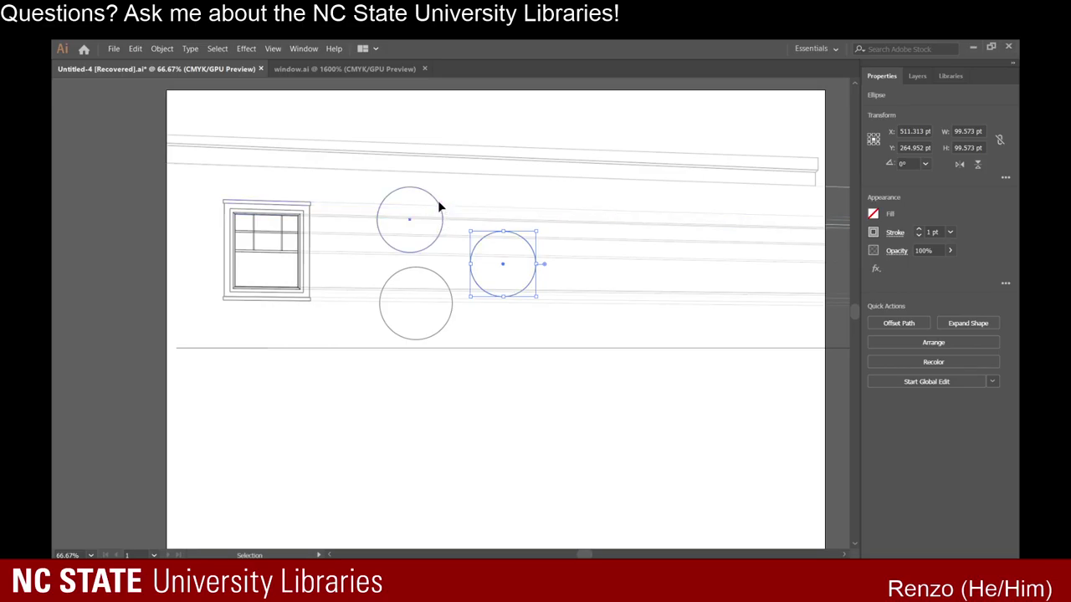
Undo the duplicating and moving of the smaller circle.
double_click(438, 205)
key("Escape")
key("ctrl+z")
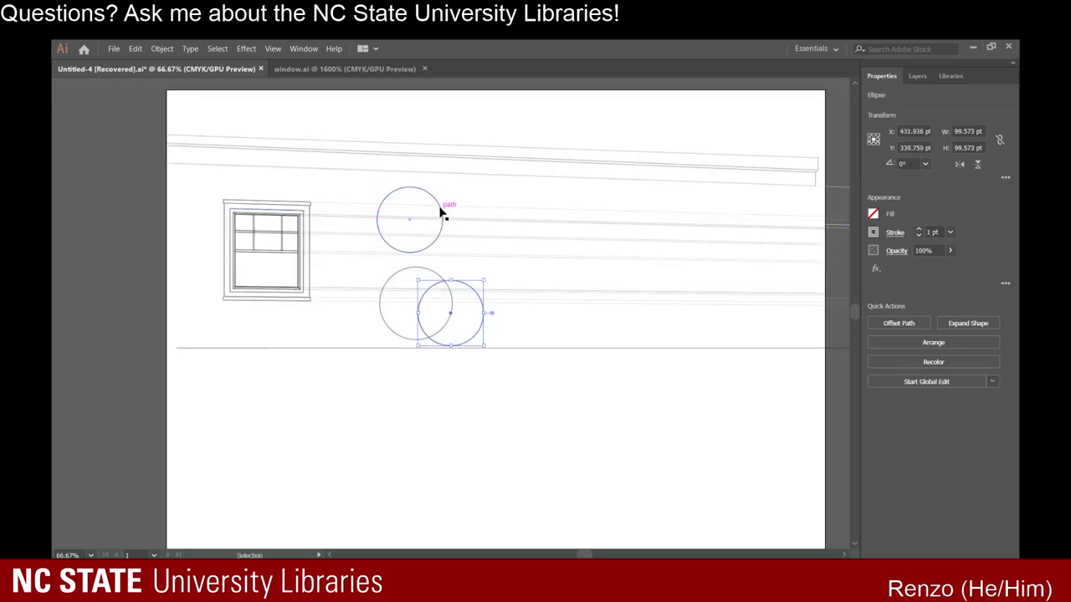
key("ctrl+z")
key("ctrl+z")
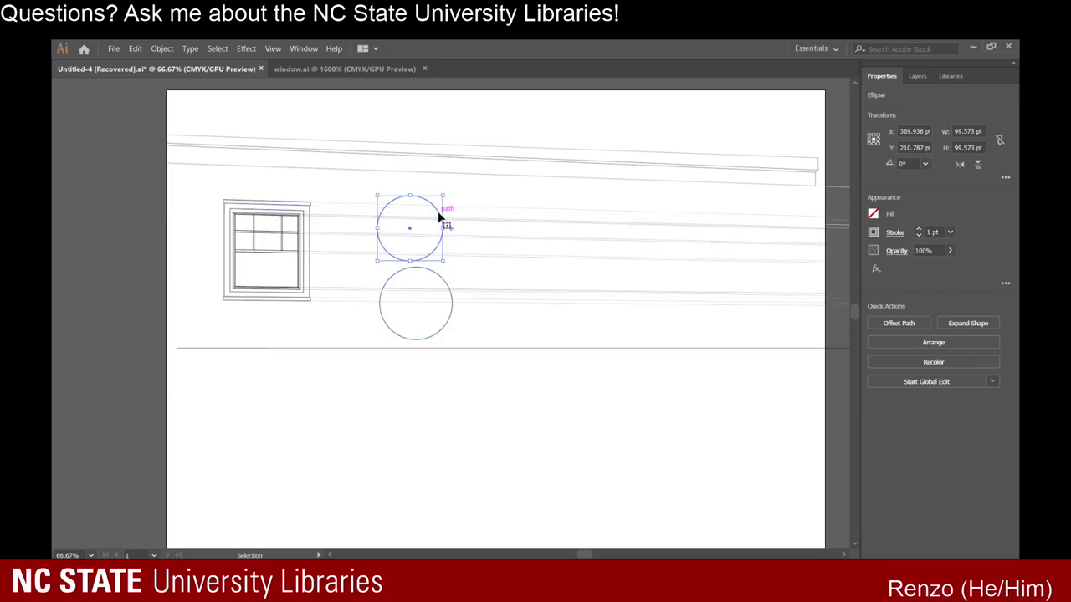
Arrange the two circles diagonally down from the window and place a copy of the larger one as the third in the row.
left_click_drag(439, 213, 405, 214)
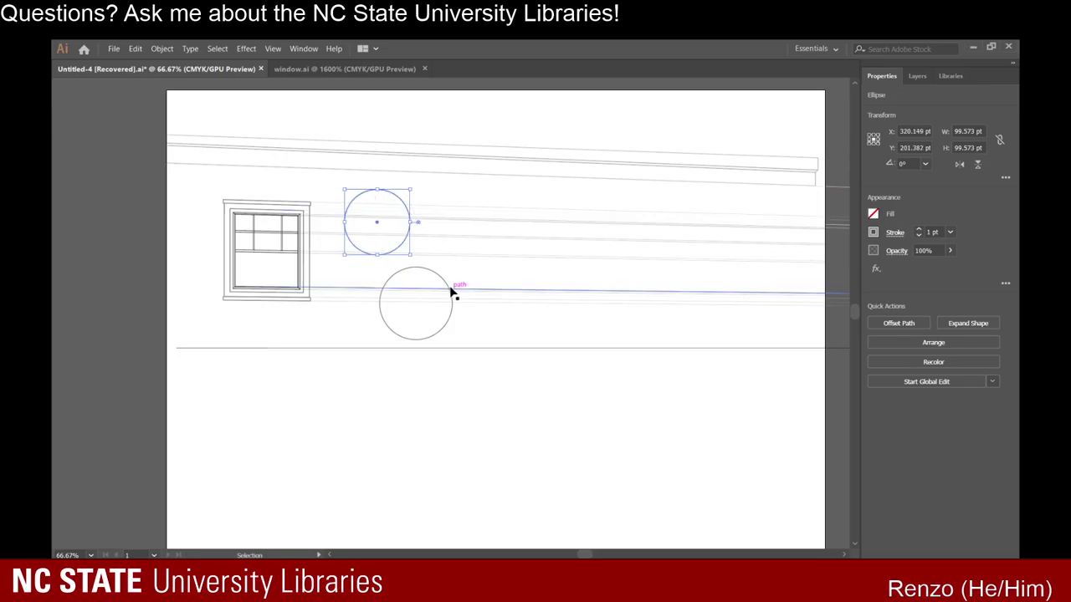
left_click_drag(447, 286, 483, 248)
key("ctrl+c")
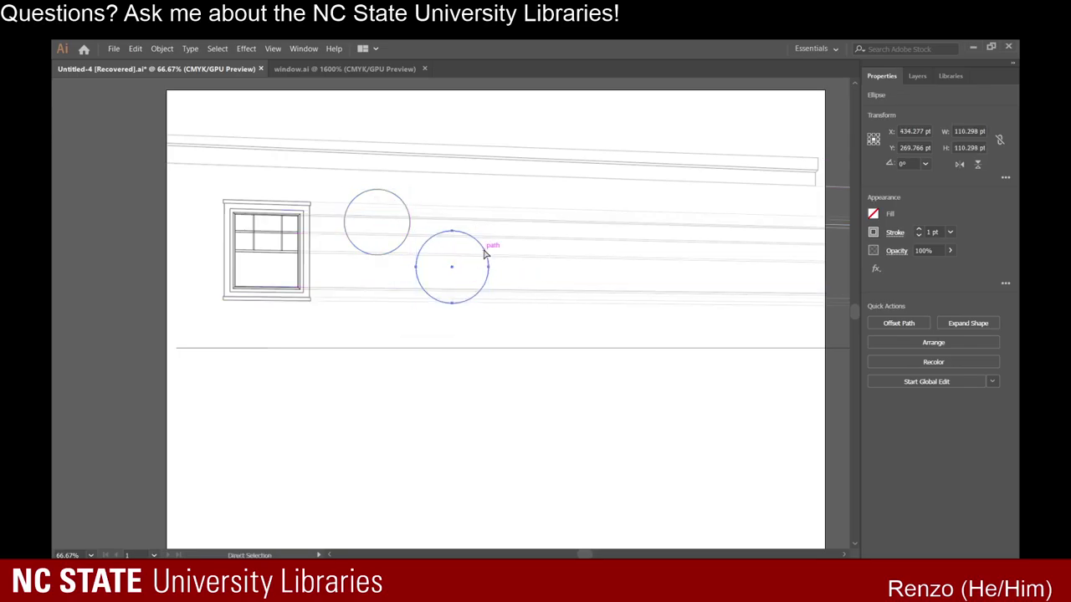
key("ctrl+v")
left_click_drag(487, 309, 573, 305)
left_click(562, 431)
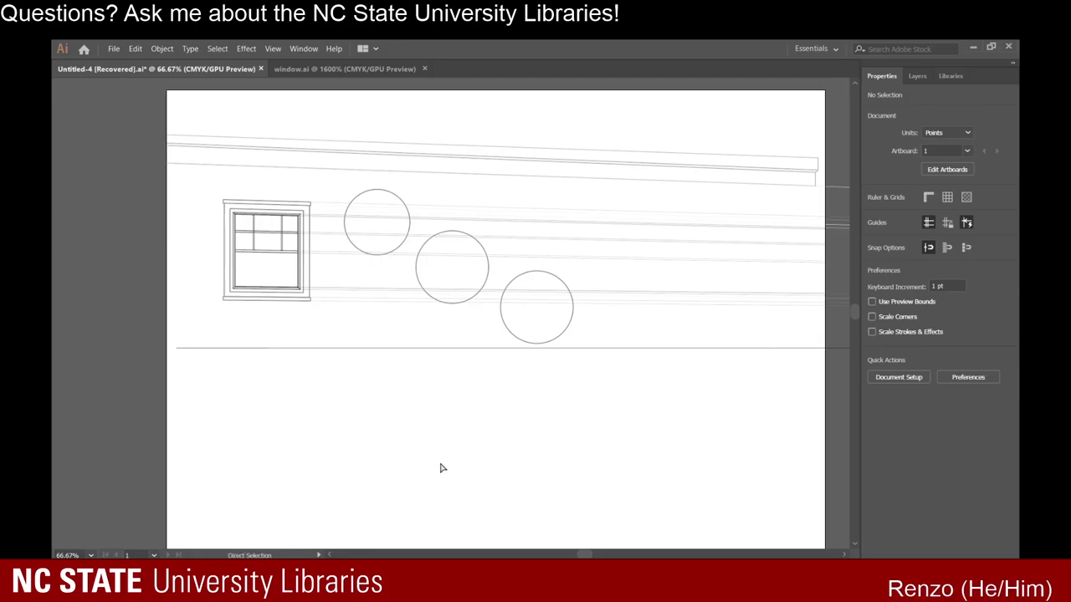
Paste the round window photo below the ground line, scale it to about 148 by 107 pt and examine the frame closely.
key("ctrl+v")
left_click_drag(492, 360, 508, 489)
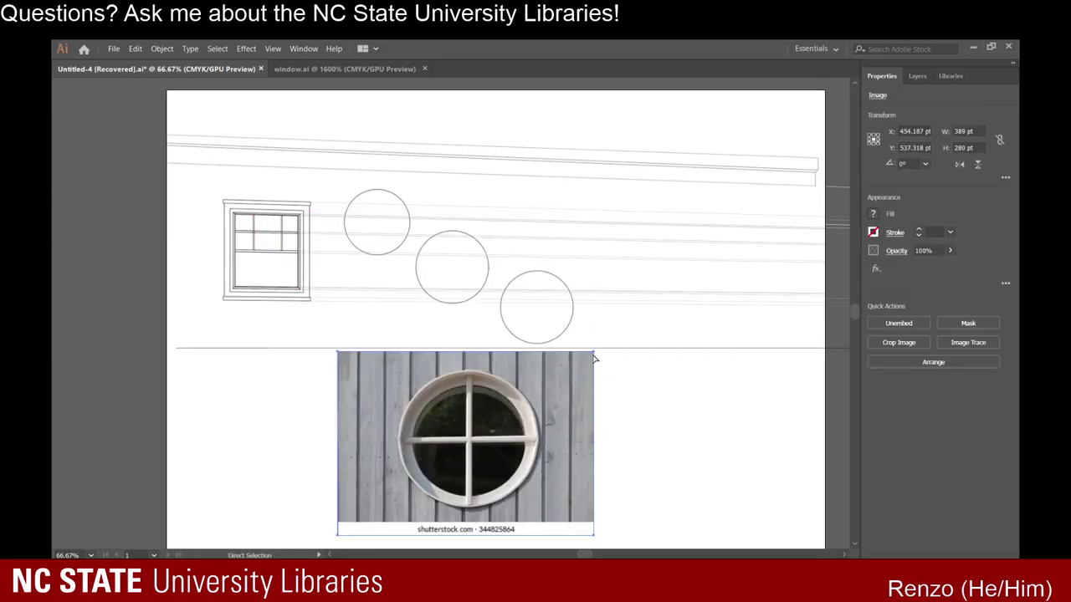
left_click_drag(593, 352, 439, 468)
left_click_drag(404, 507, 477, 470)
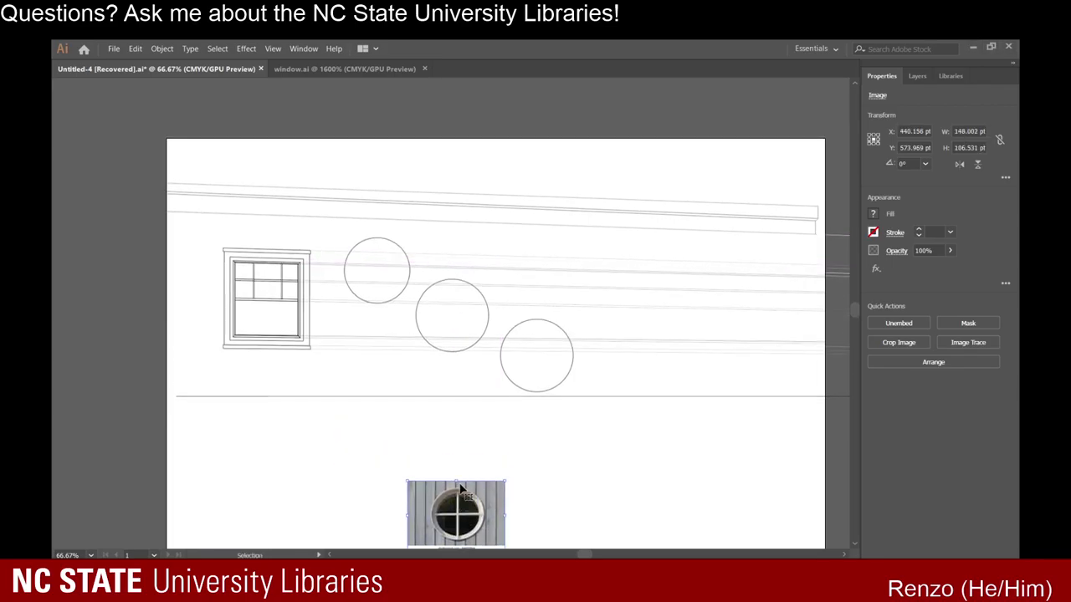
scroll(463, 484, "up", 4, "alt")
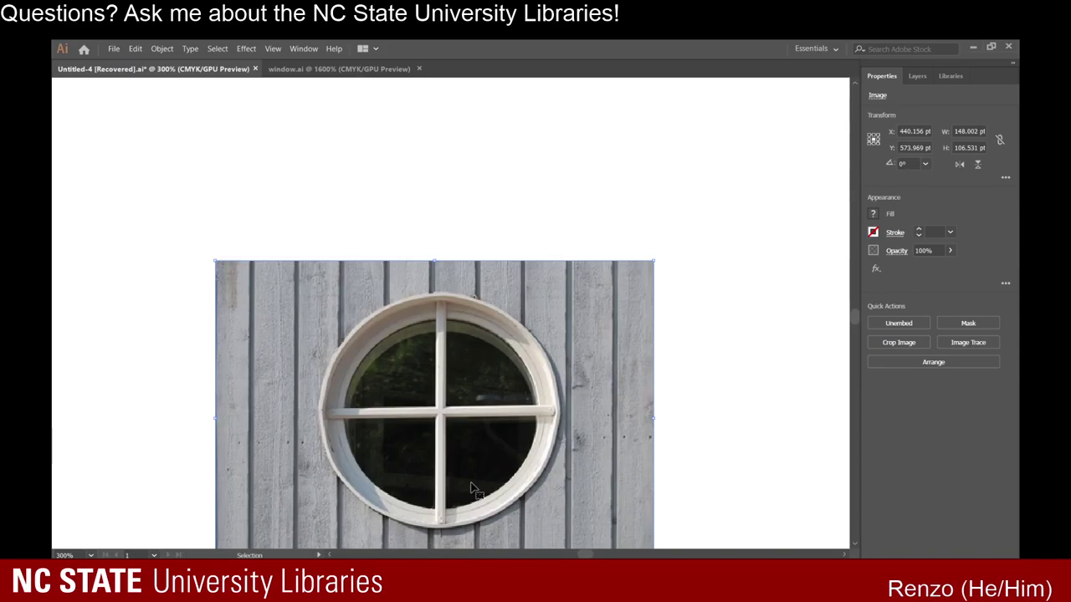
Delete the round window reference photo.
key("Delete")
scroll(494, 439, "up", 8)
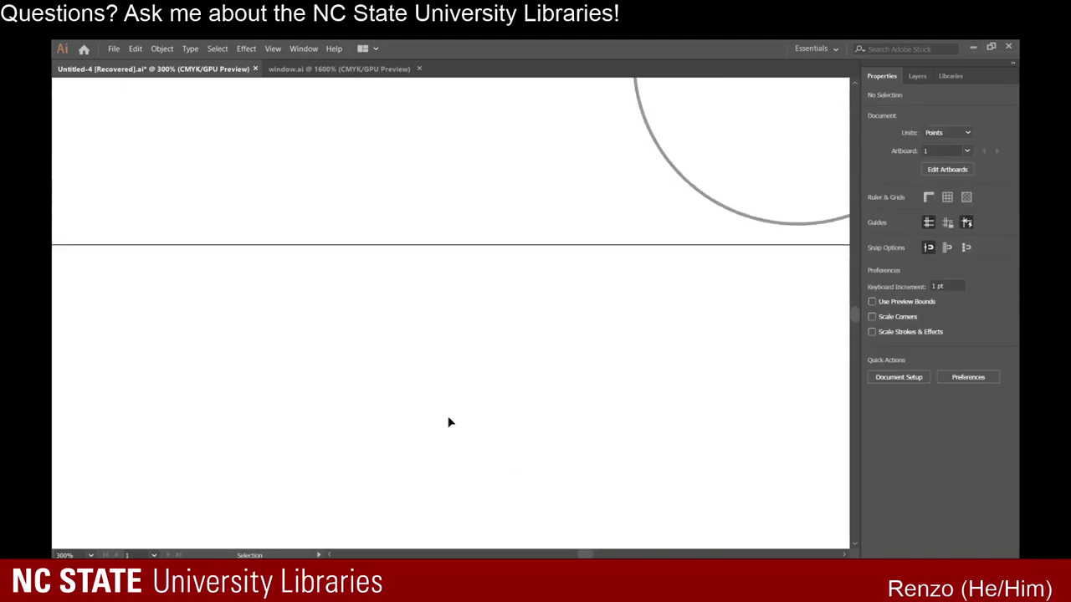
scroll(502, 330, "down", 2)
scroll(502, 326, "down", 4)
scroll(444, 243, "up", 1)
scroll(435, 228, "up", 1)
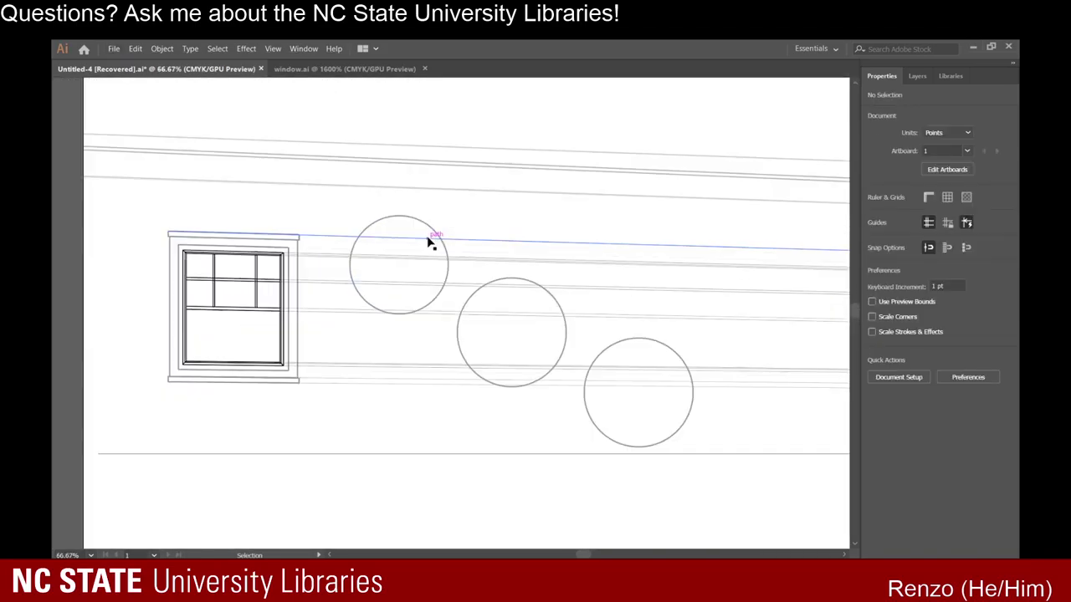
Try to duplicate the middle circle and reposition the copy.
left_click(558, 307)
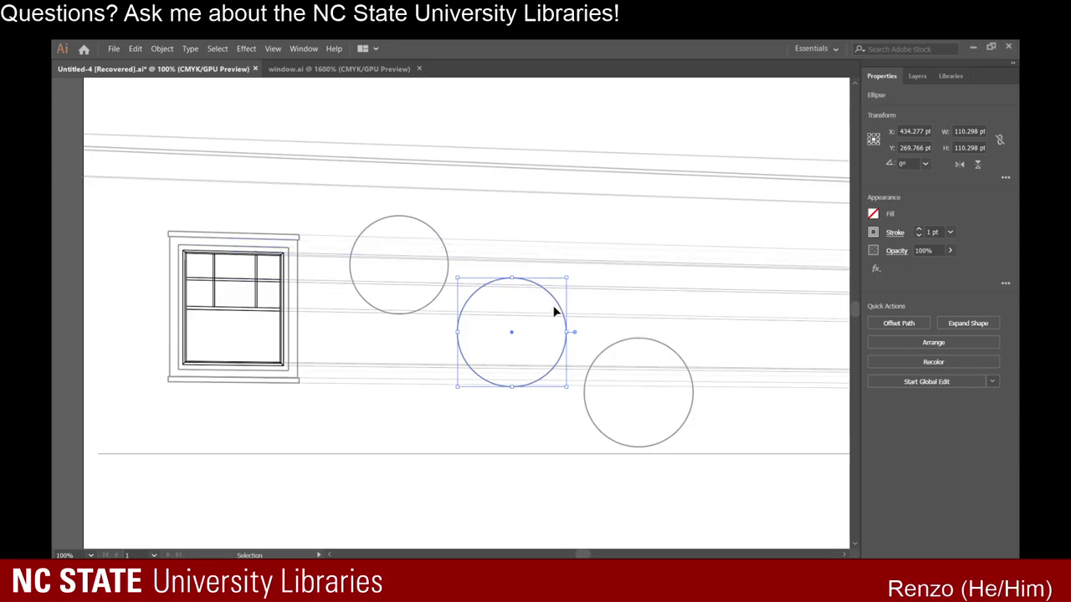
left_click_drag(563, 347, 502, 329)
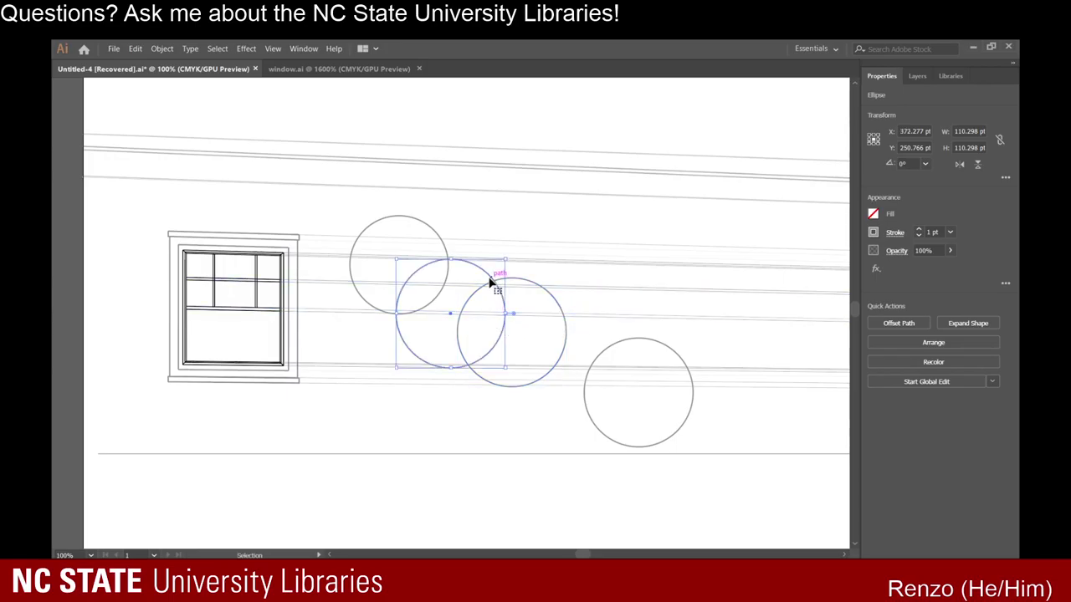
left_click_drag(497, 285, 553, 301)
key("ctrl+shift+a")
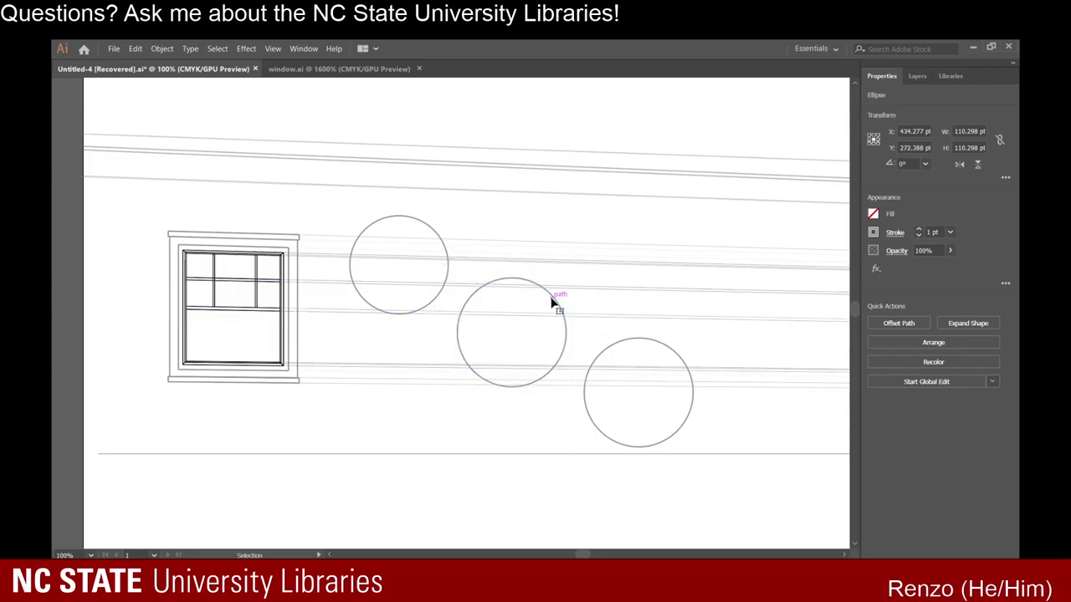
Start a new ellipse for the middle circle with the Ellipse tool.
key("l")
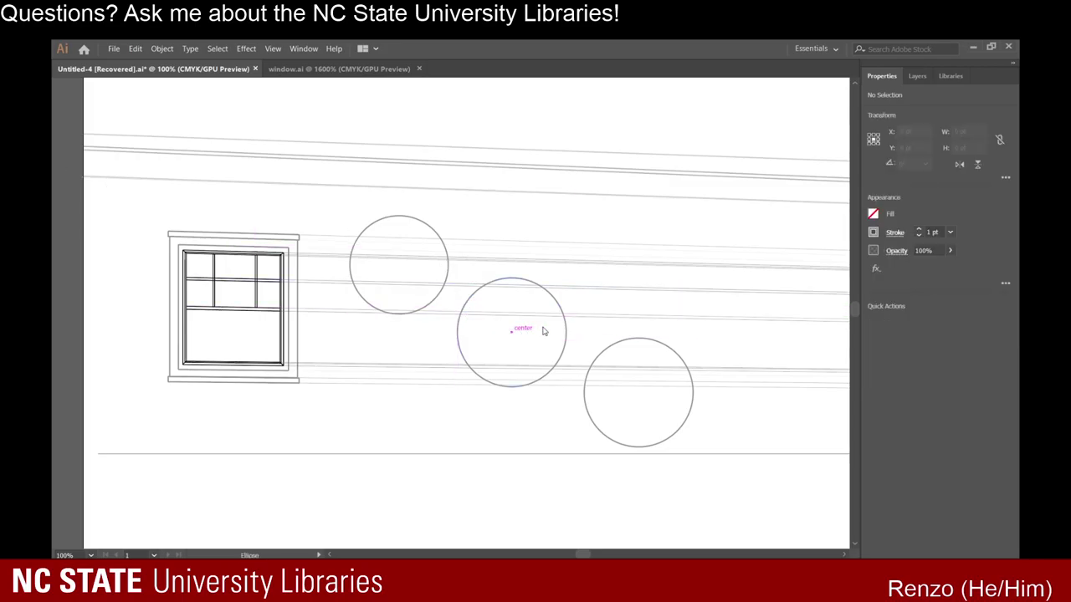
Draw a circle about 93 pt wide, centre it inside the middle circle and enlarge it slightly.
left_click_drag(513, 333, 605, 240)
key("ctrl+z")
key("v")
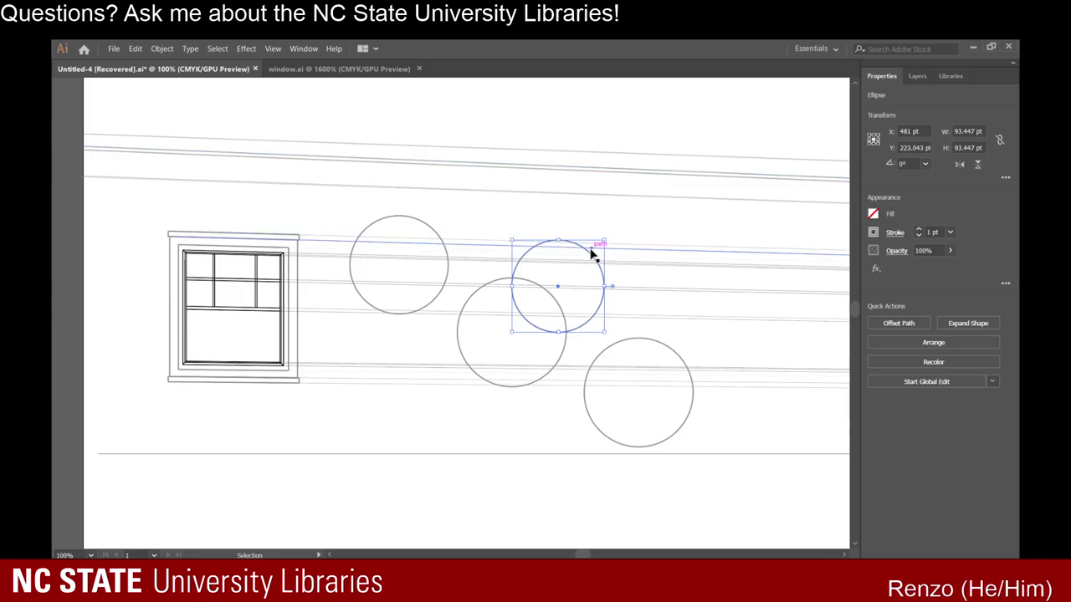
left_click_drag(591, 262, 567, 286)
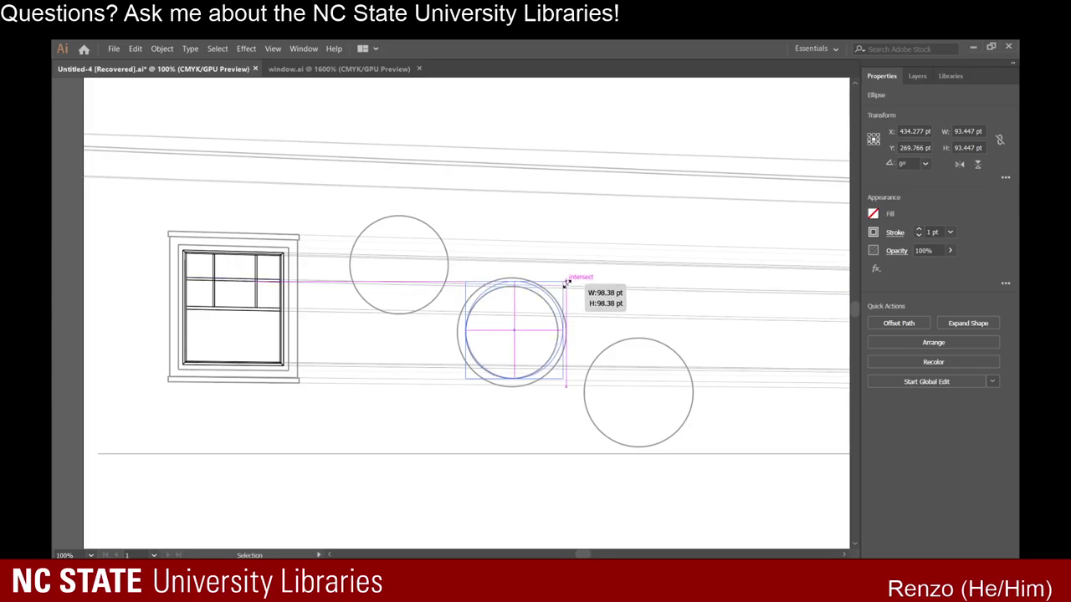
left_click_drag(567, 284, 550, 304)
left_click(511, 225)
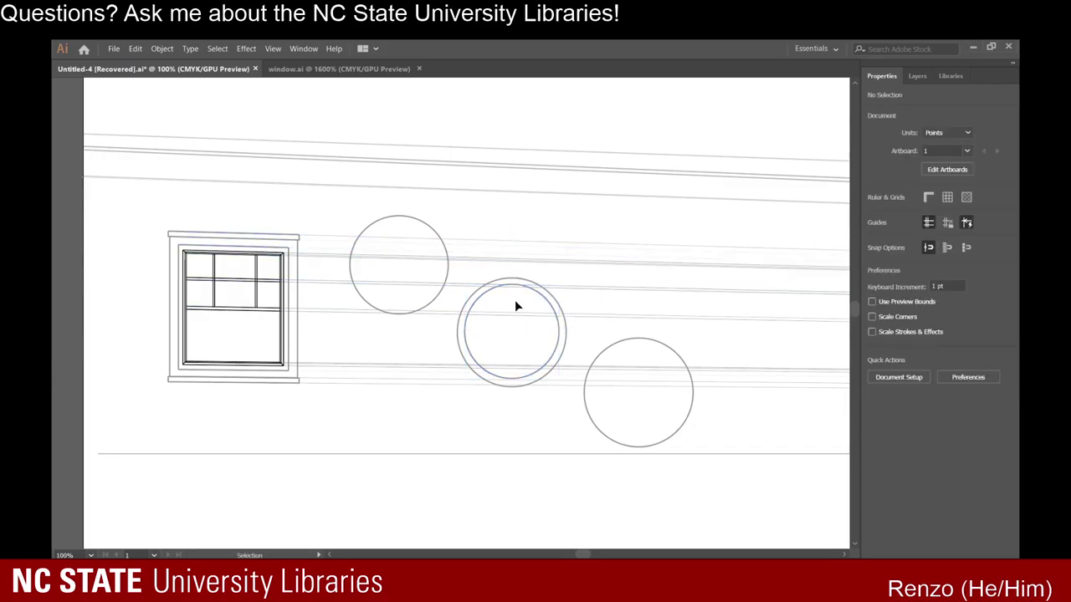
Duplicate the middle circle, enlarge the copy to about 114.5 pt and centre it around the original.
scroll(516, 320, "up", 2)
scroll(510, 320, "down", 1)
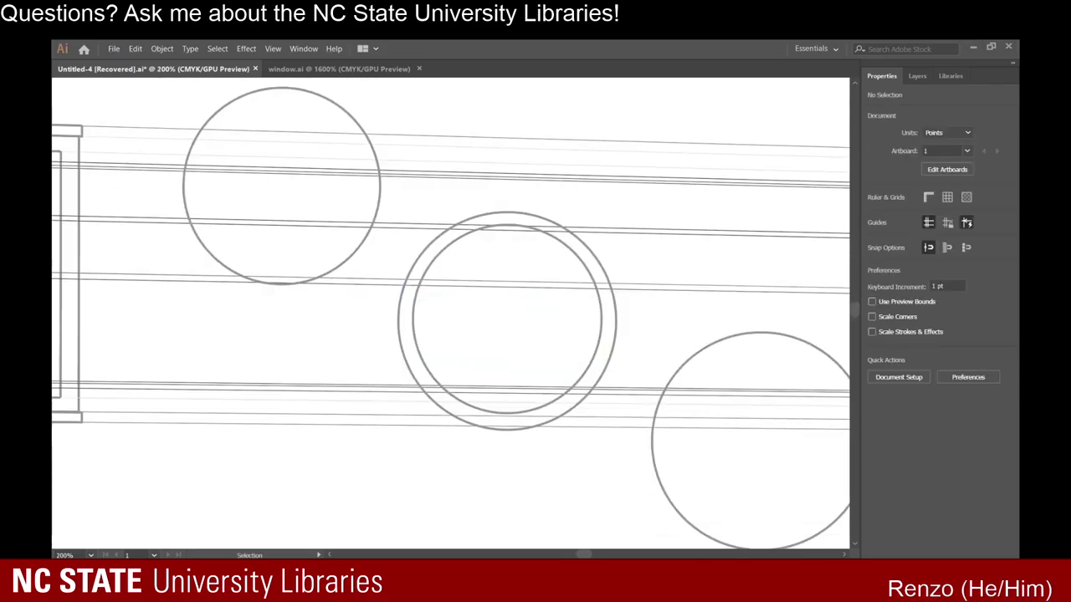
left_click(551, 221)
key("ctrl+c")
key("ctrl+v")
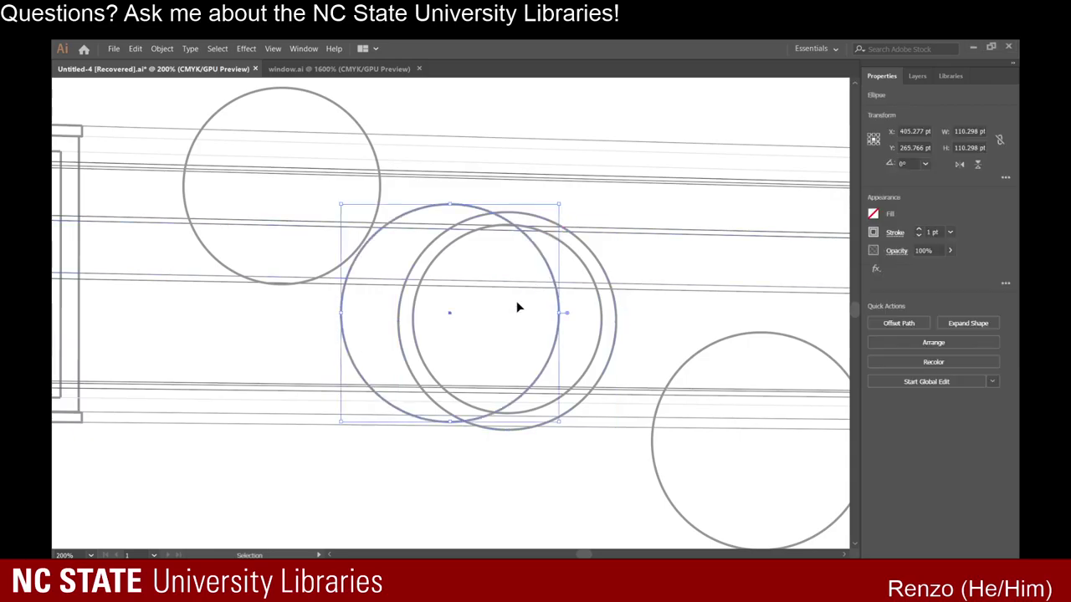
left_click_drag(550, 282, 618, 275)
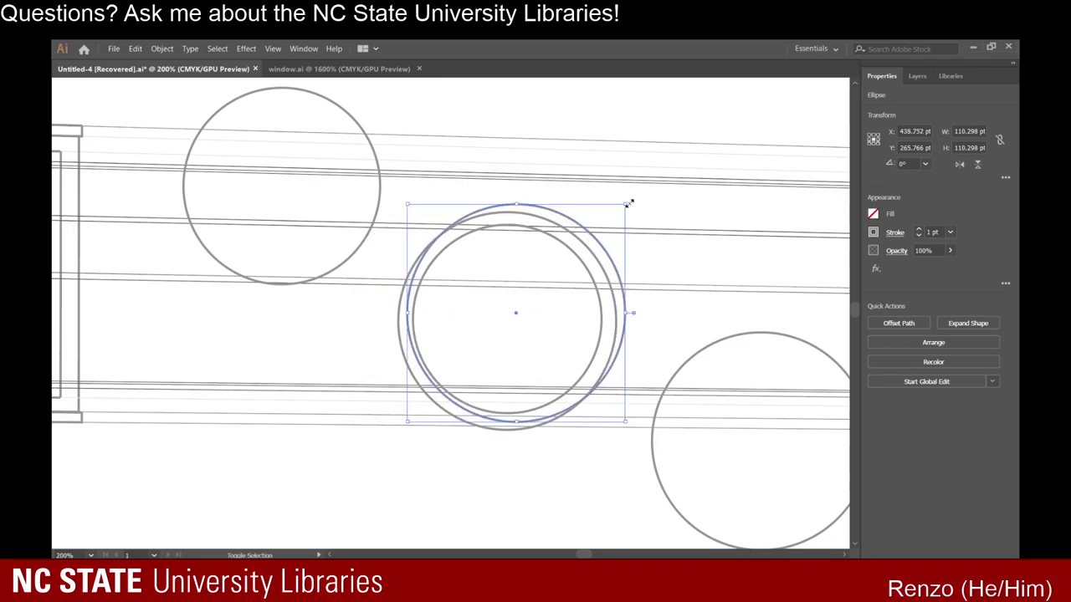
mouse_move(627, 204)
left_mouse_down()
mouse_move(633, 196)
mouse_move(575, 236)
left_mouse_up()
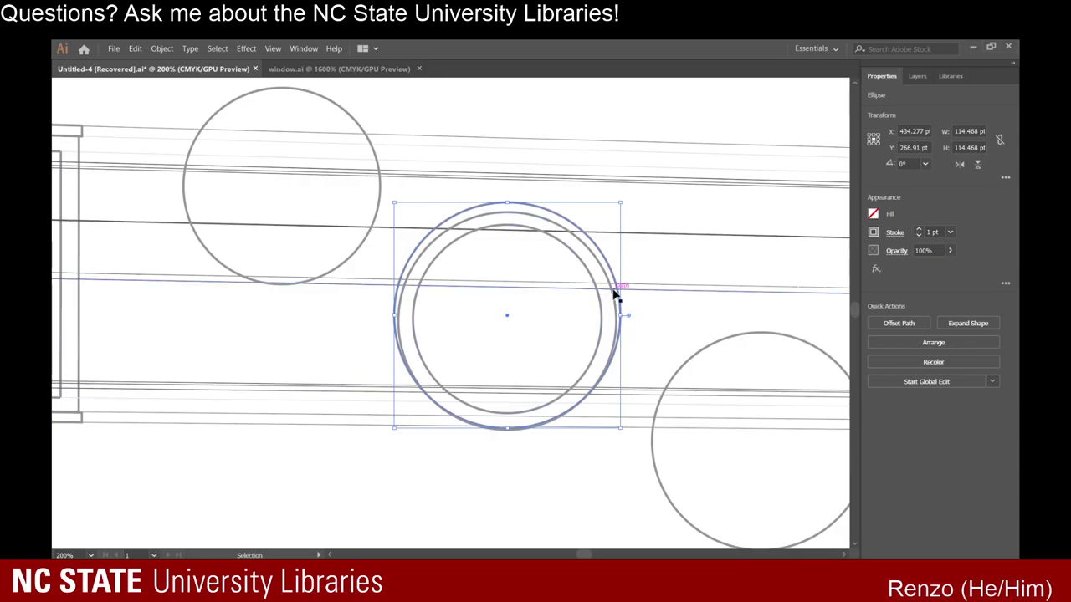
left_click_drag(617, 286, 617, 292)
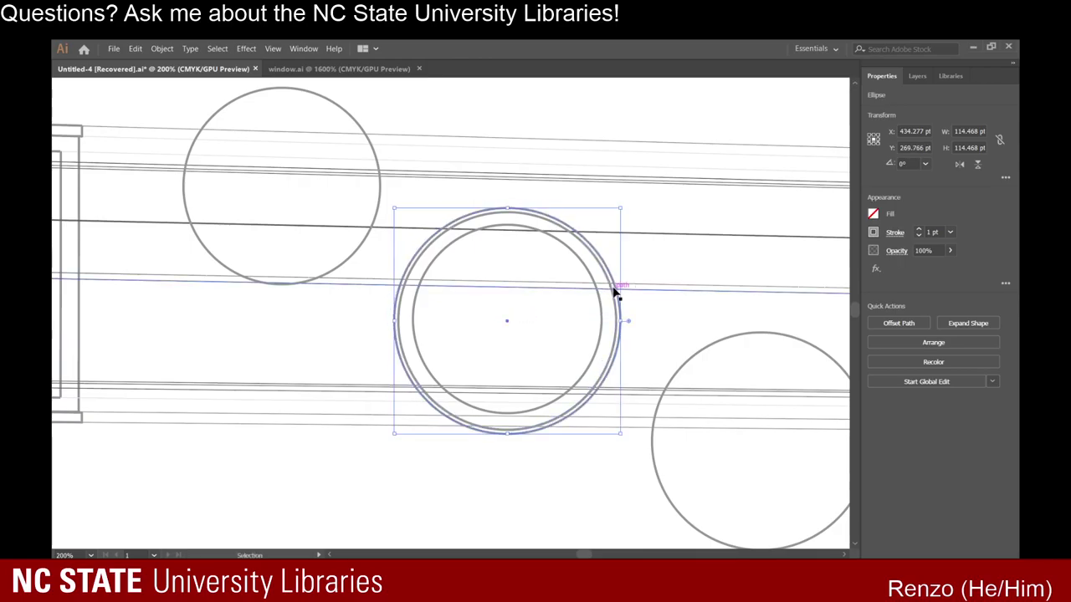
left_click(585, 468)
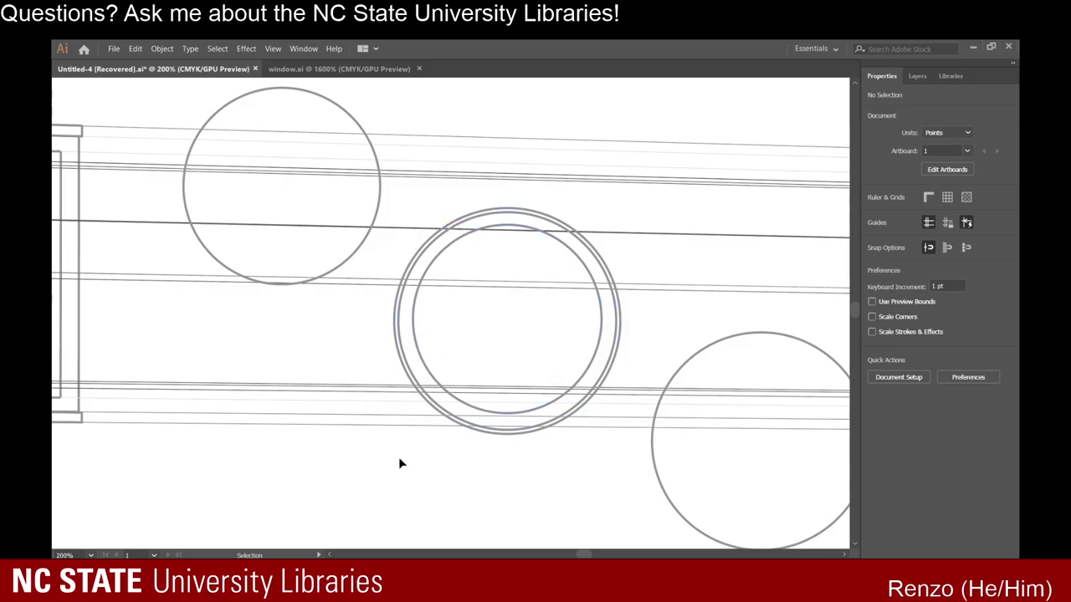
Delete the two inner circles of the concentric set, keeping only the outermost one.
left_click_drag(402, 488, 638, 180)
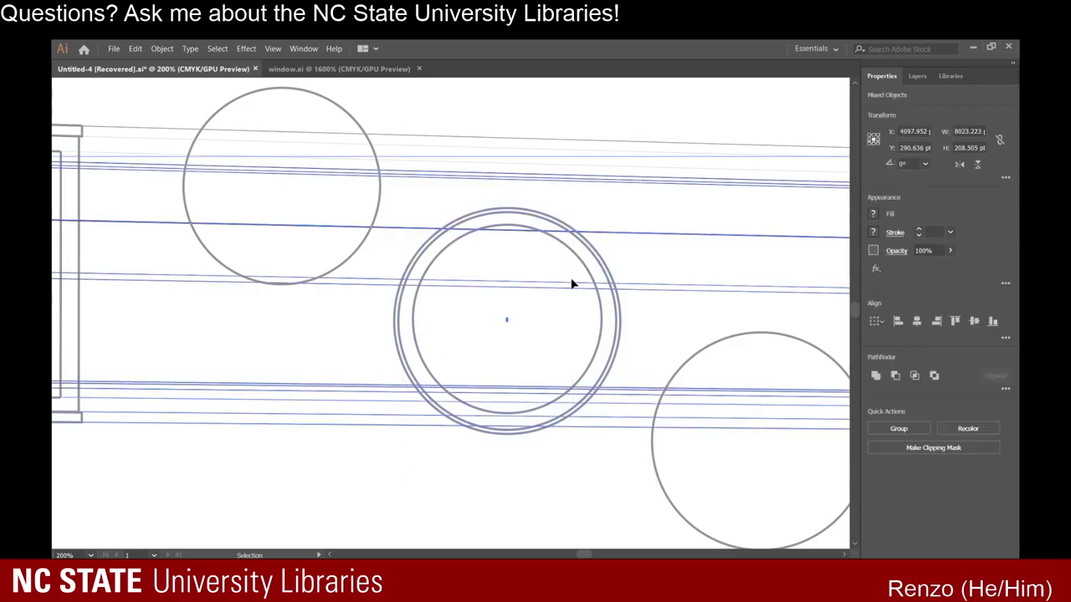
left_click(460, 467)
left_click(402, 336)
left_click(377, 337)
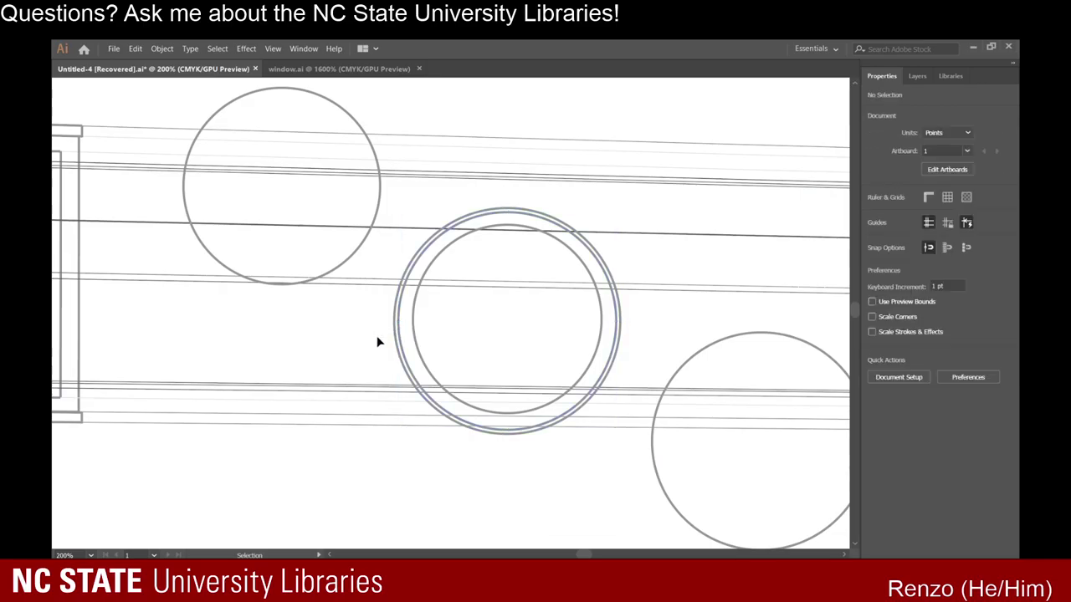
left_click(399, 335)
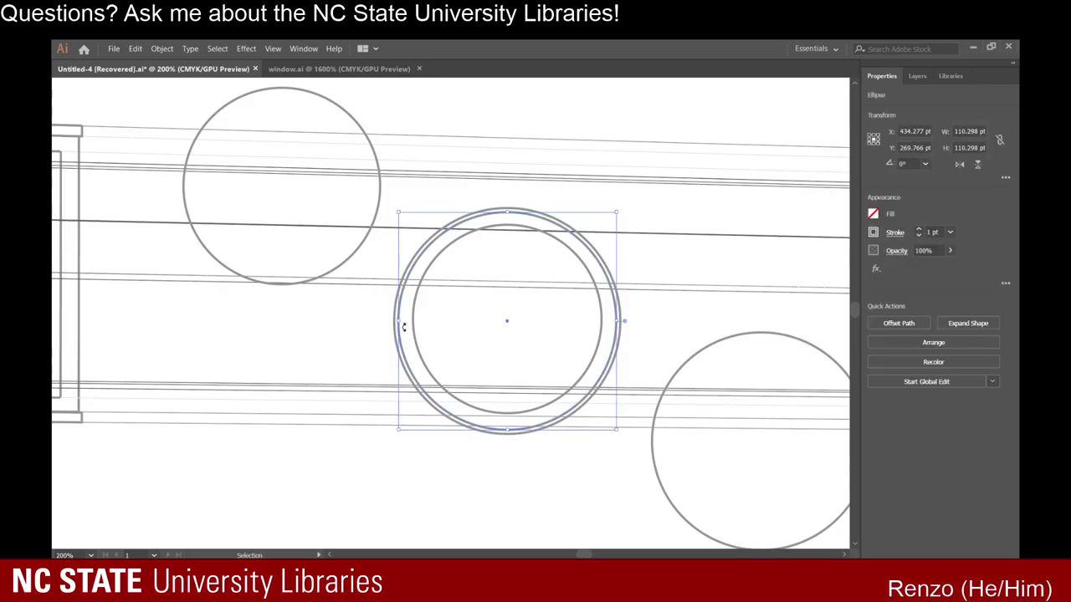
left_click(421, 334)
left_click(413, 333)
key("Delete")
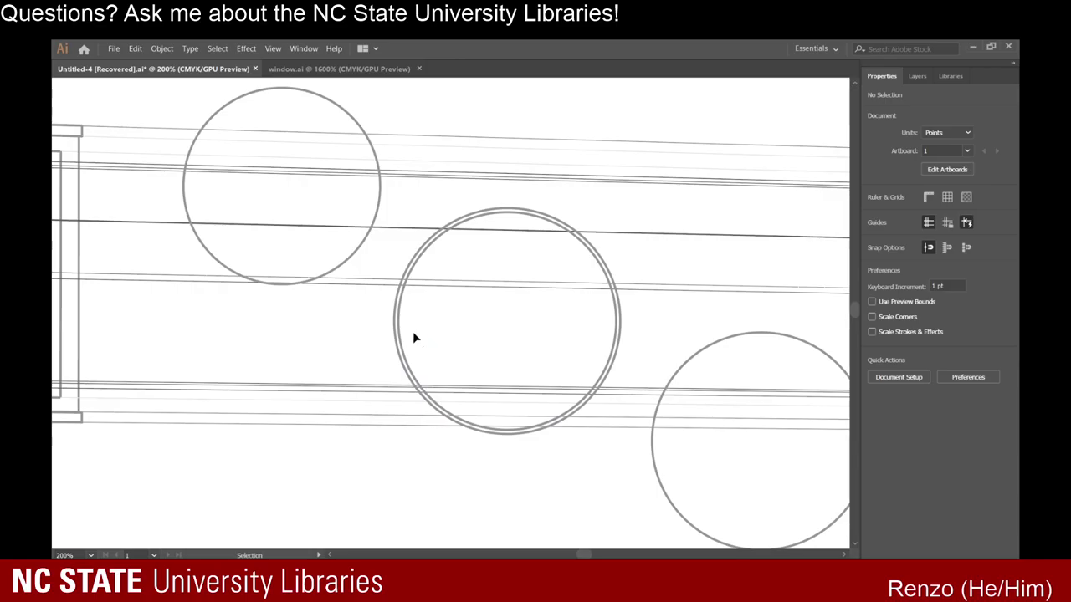
left_click(399, 333)
Isolate the remaining middle circle and move it to the empty area below the ground line.
double_click(400, 335)
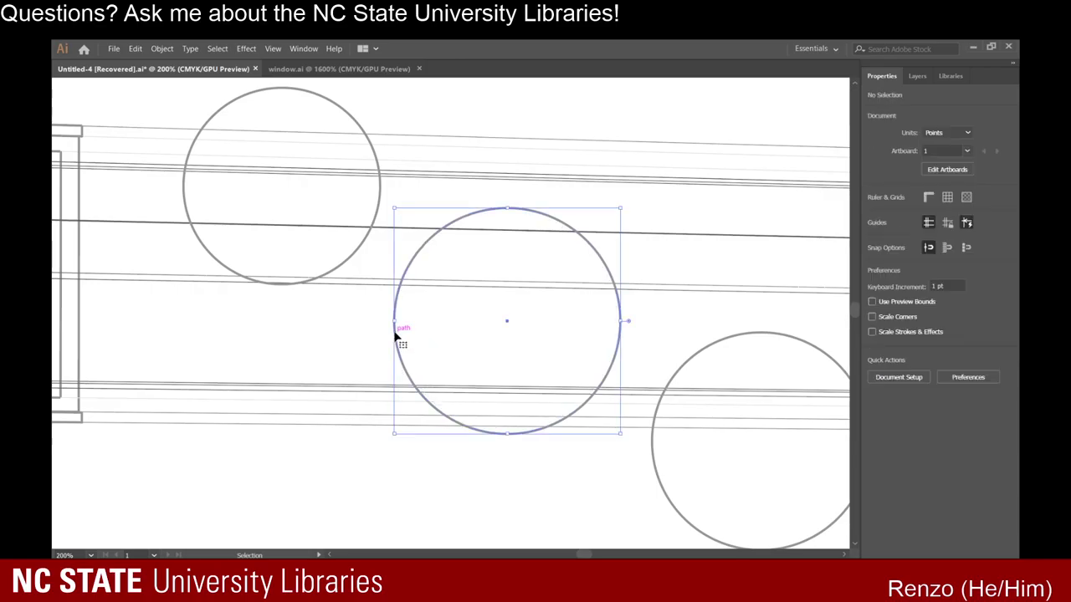
scroll(355, 459, "down", 2)
scroll(448, 439, "down", 1)
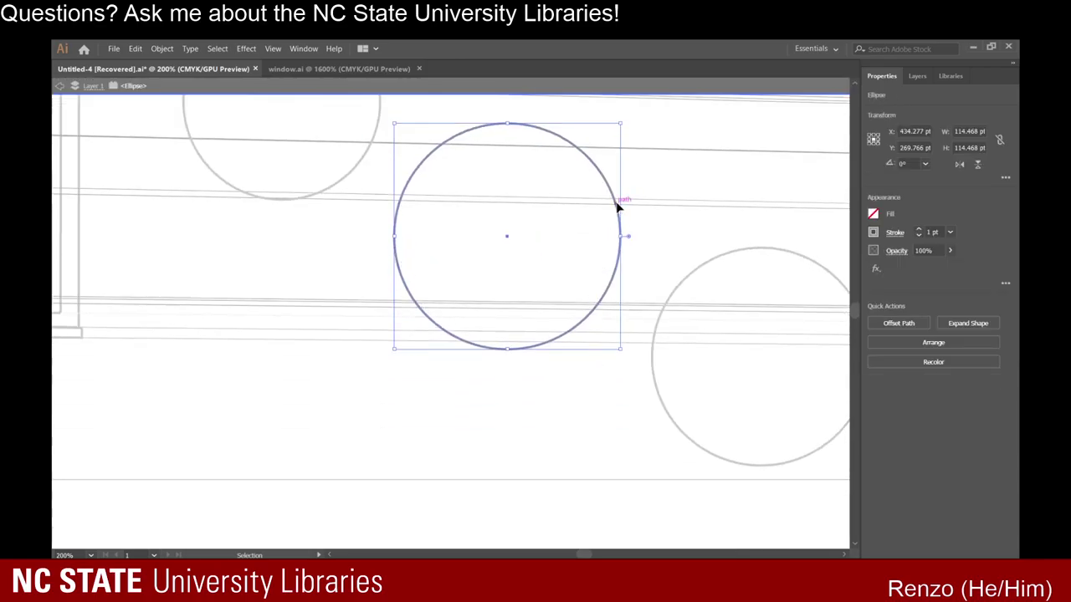
left_click_drag(615, 204, 506, 492)
scroll(527, 423, "down", 4)
scroll(507, 402, "down", 5)
scroll(504, 396, "down", 6)
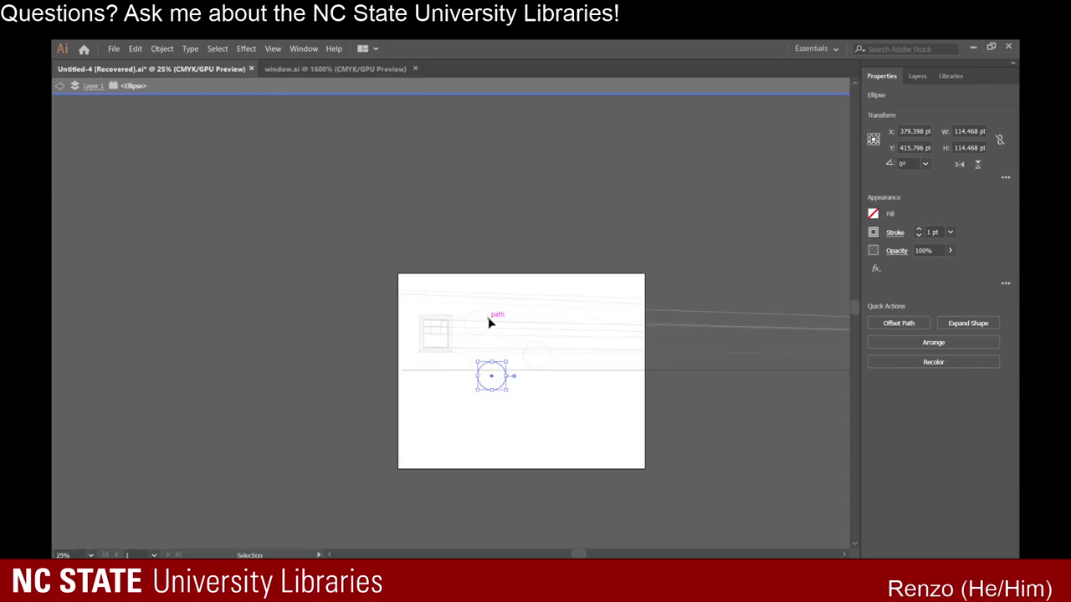
scroll(485, 397, "up", 4)
left_click_drag(534, 360, 549, 424)
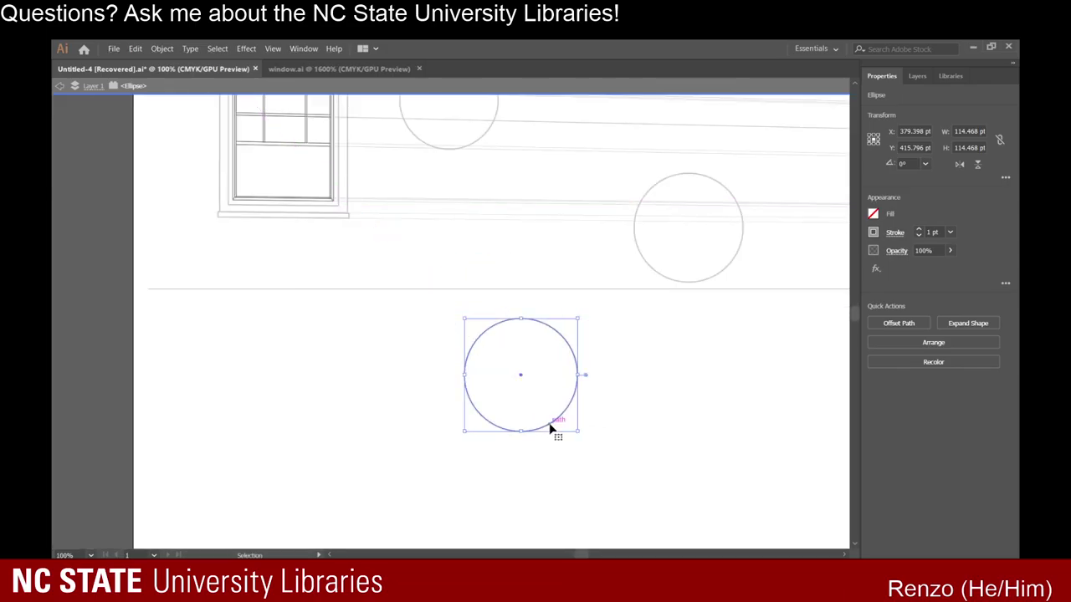
scroll(550, 424, "up", 4)
left_click(692, 421)
Draw a concentric circle about 107 pt wide just inside the isolated circle.
scroll(634, 405, "up", 1)
scroll(598, 393, "down", 4)
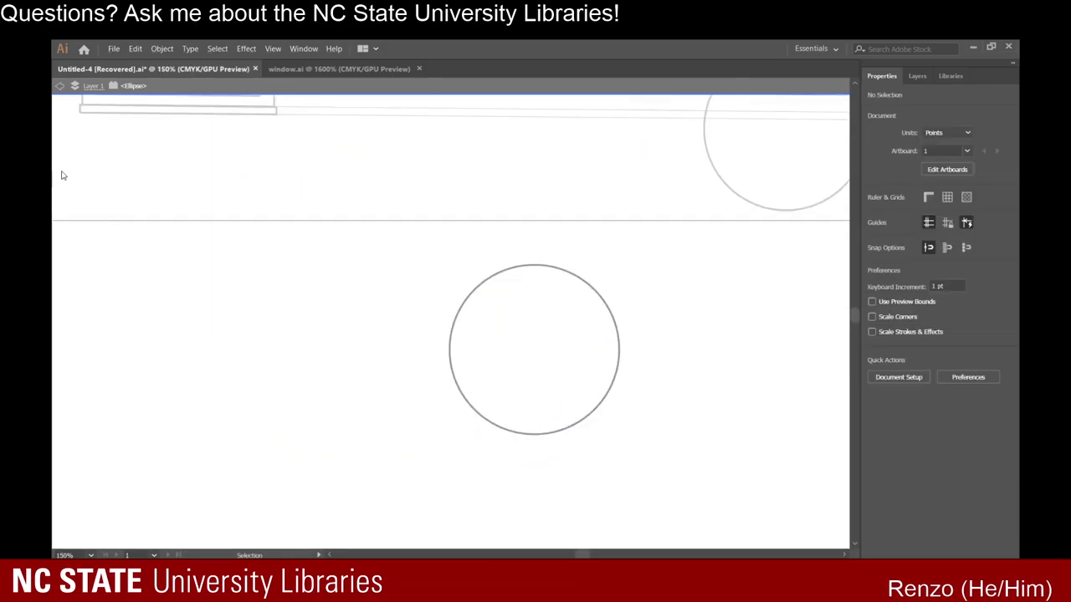
left_click(117, 193)
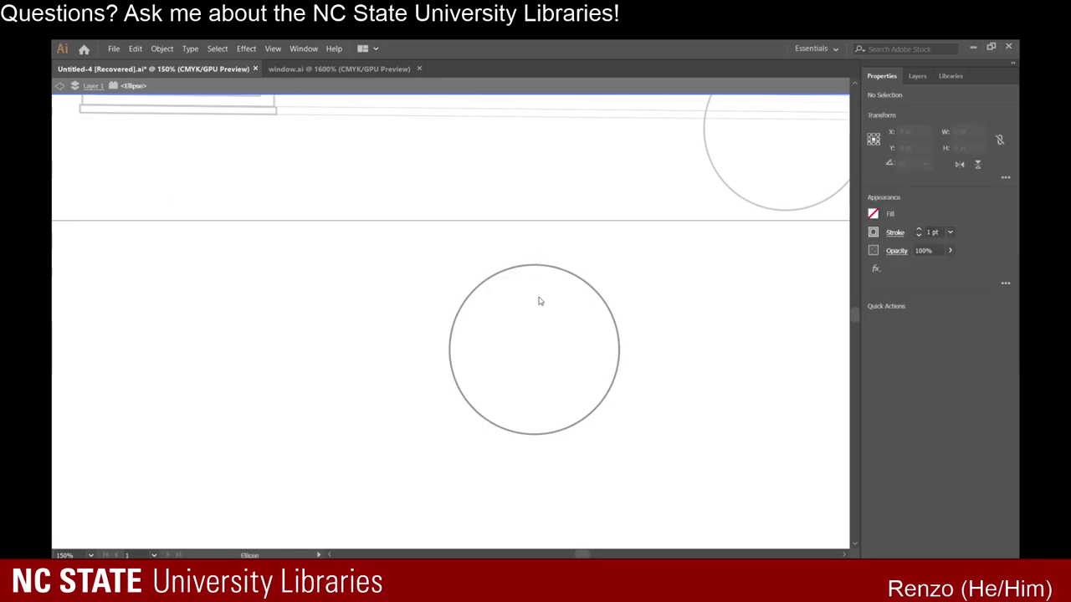
left_click_drag(533, 349, 596, 307)
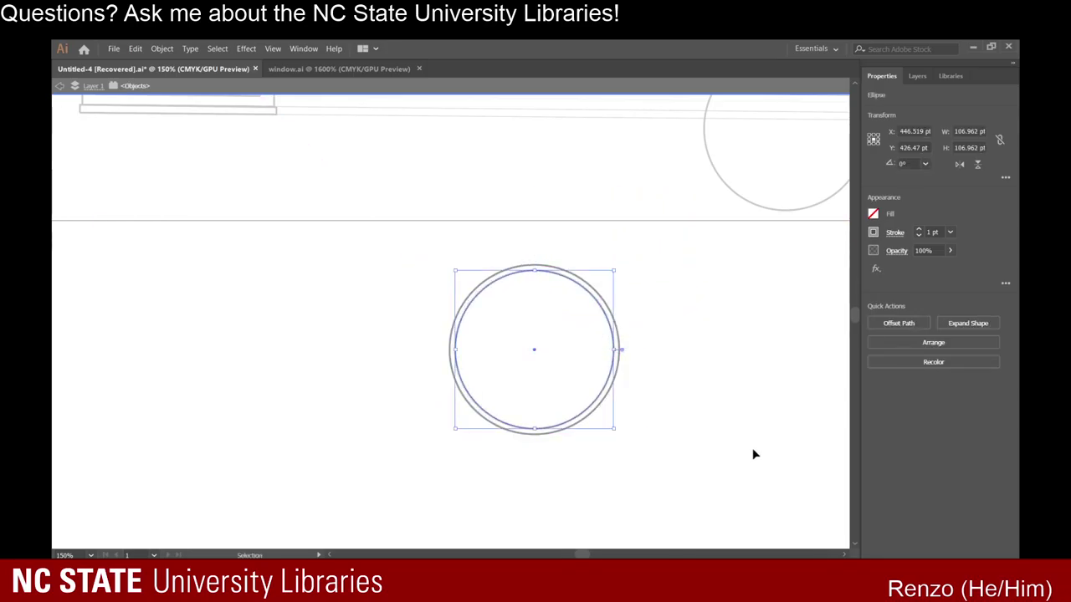
left_click(633, 432)
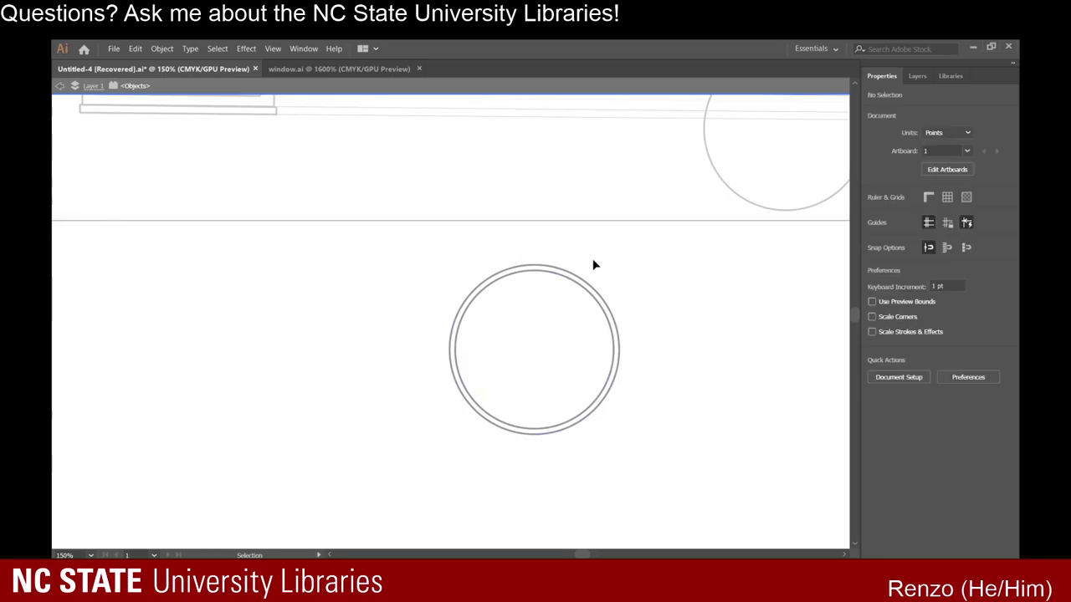
Draw a third circle about 73 pt wide, centre it inside the two rings and enlarge it slightly.
key("l")
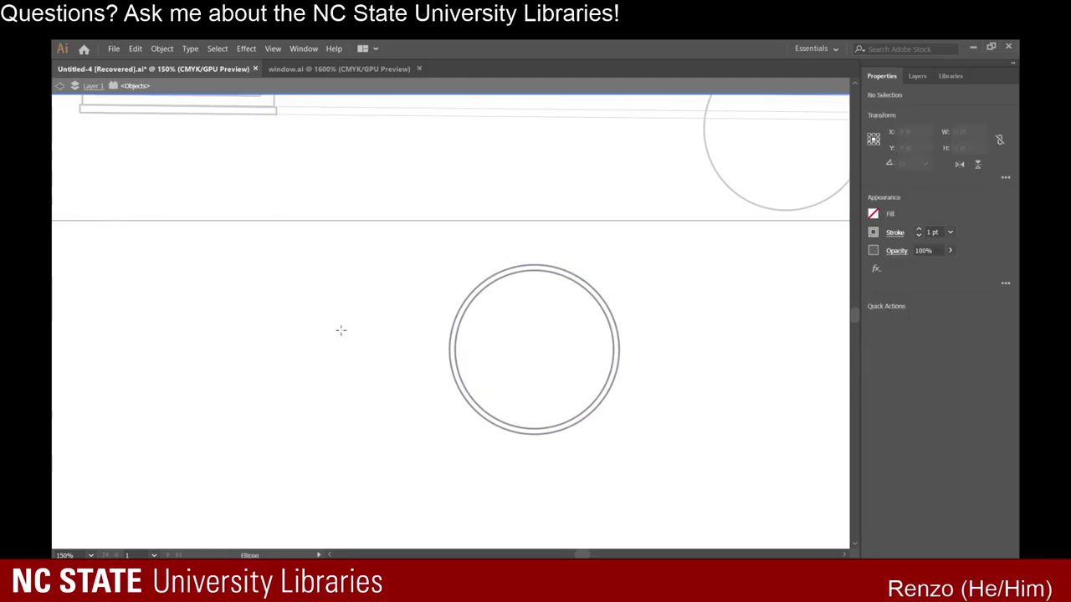
left_click_drag(273, 316, 384, 424)
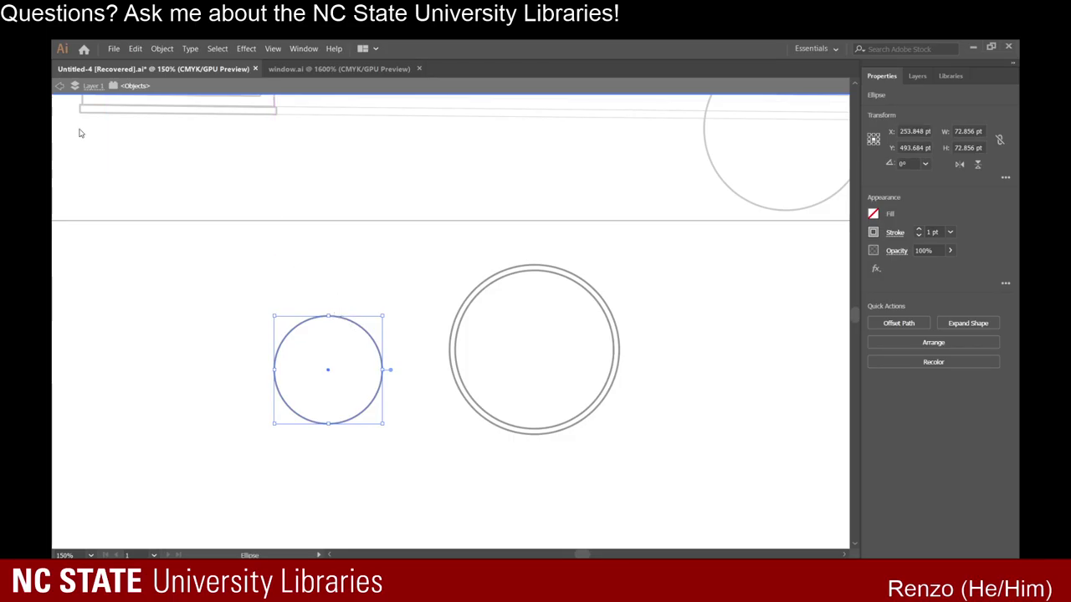
left_click_drag(372, 333, 577, 308)
left_click(669, 338)
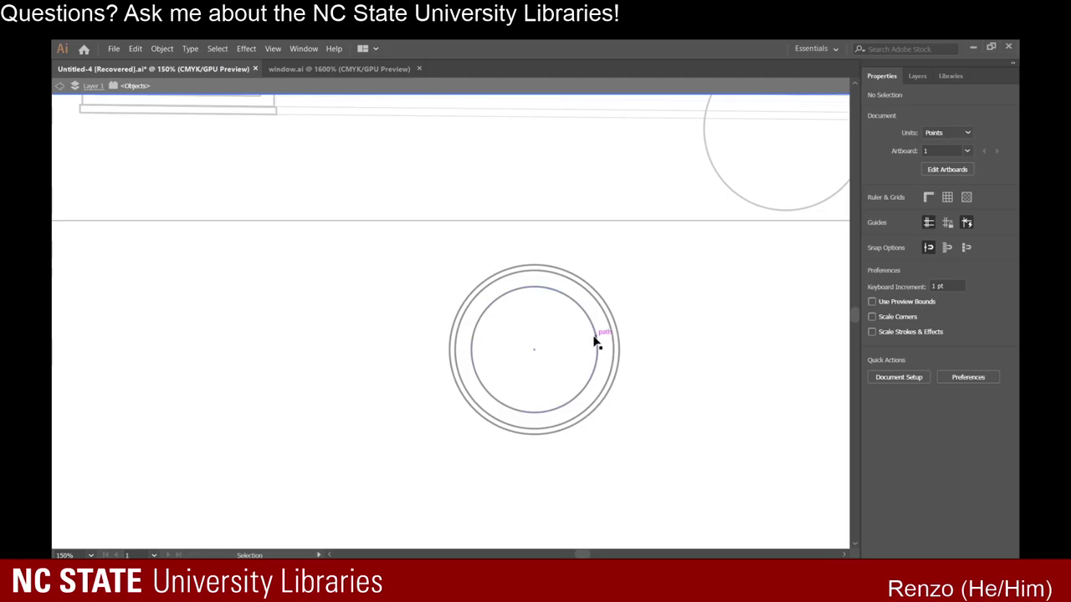
left_click(597, 342)
left_click_drag(598, 289, 586, 309)
left_click(655, 331)
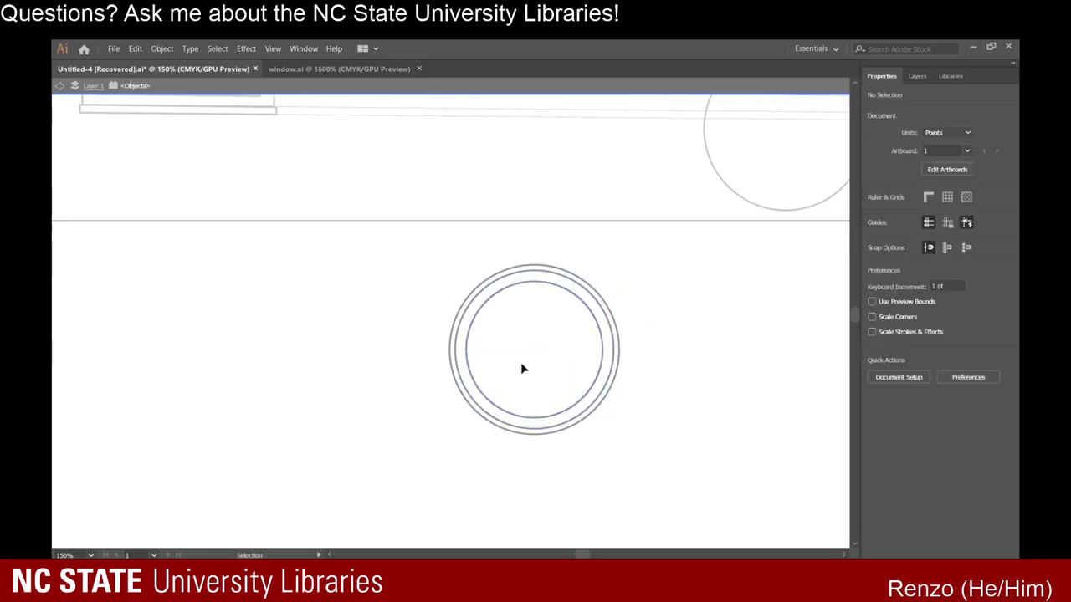
Select the three concentric circles and exit isolation mode.
scroll(520, 363, "up", 2)
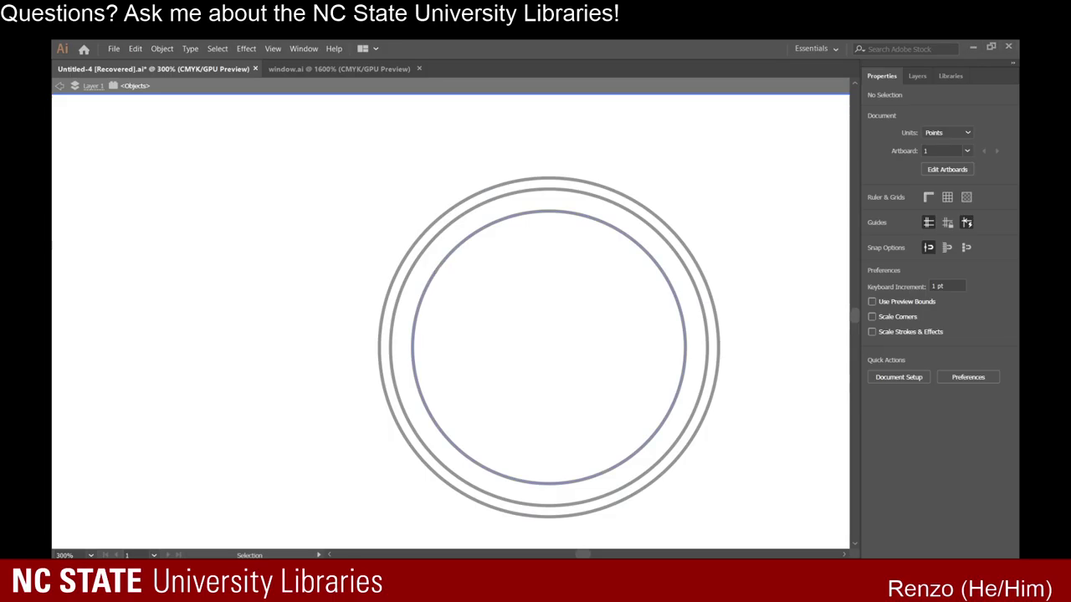
scroll(308, 218, "down", 3)
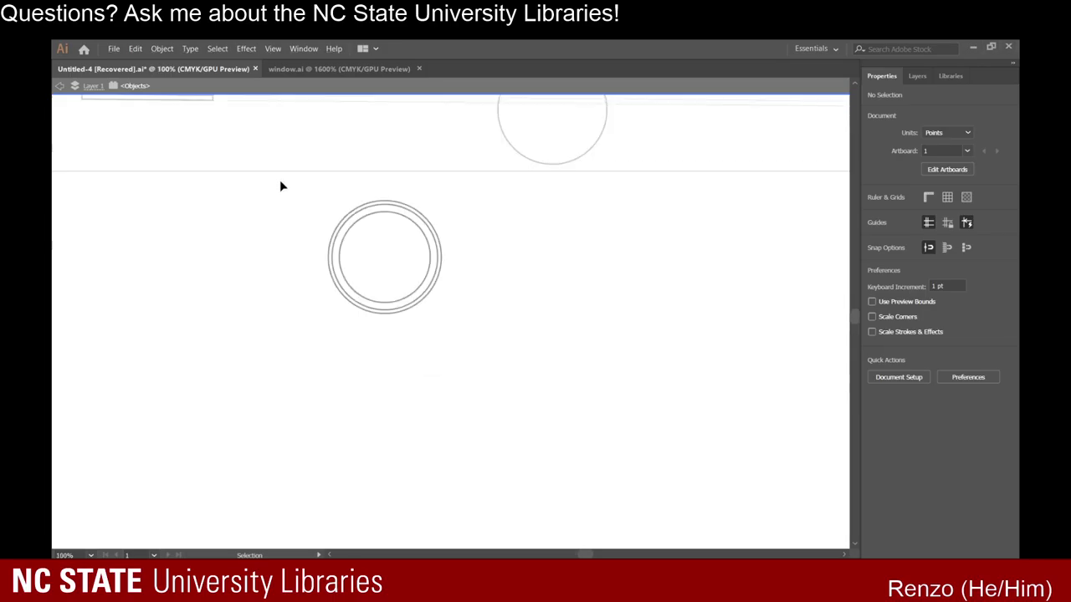
left_click_drag(279, 182, 590, 371)
scroll(530, 376, "up", 5)
left_click(337, 136)
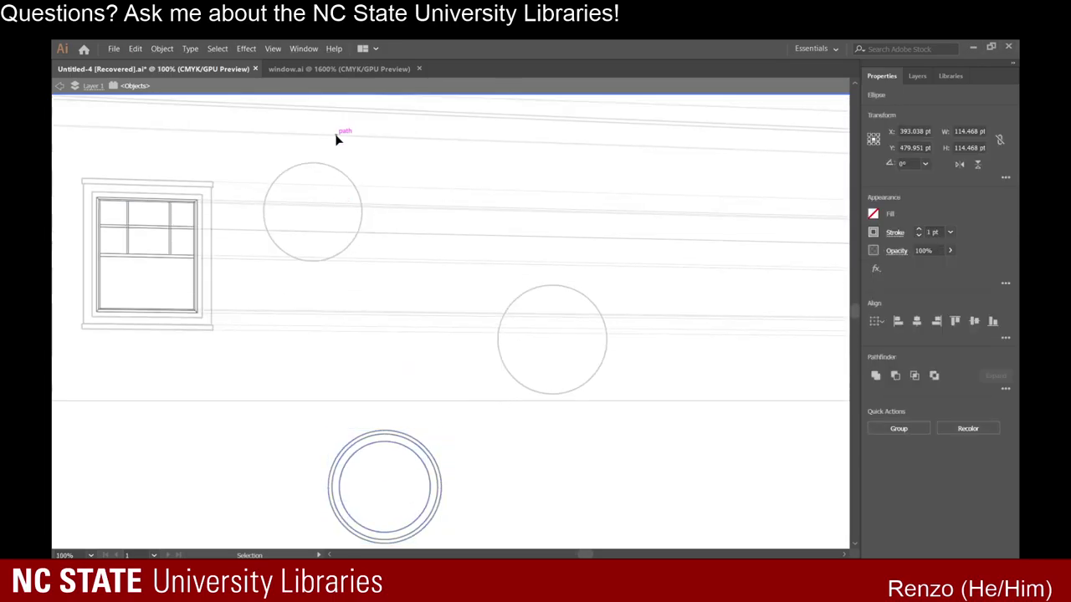
double_click(348, 360)
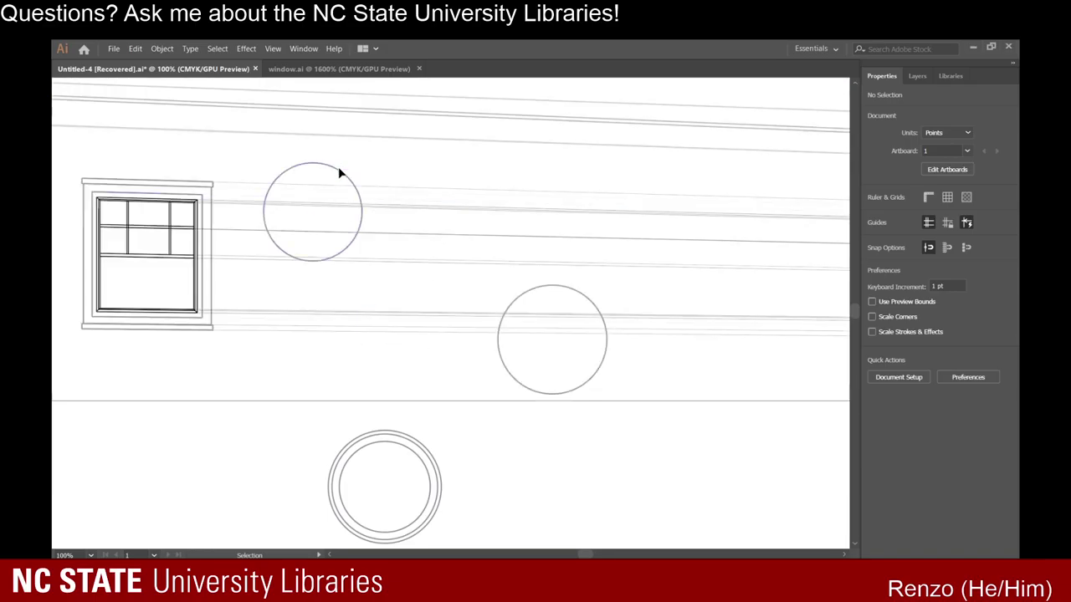
Delete the two leftover single circles on the facade.
left_click(341, 176)
key("Delete")
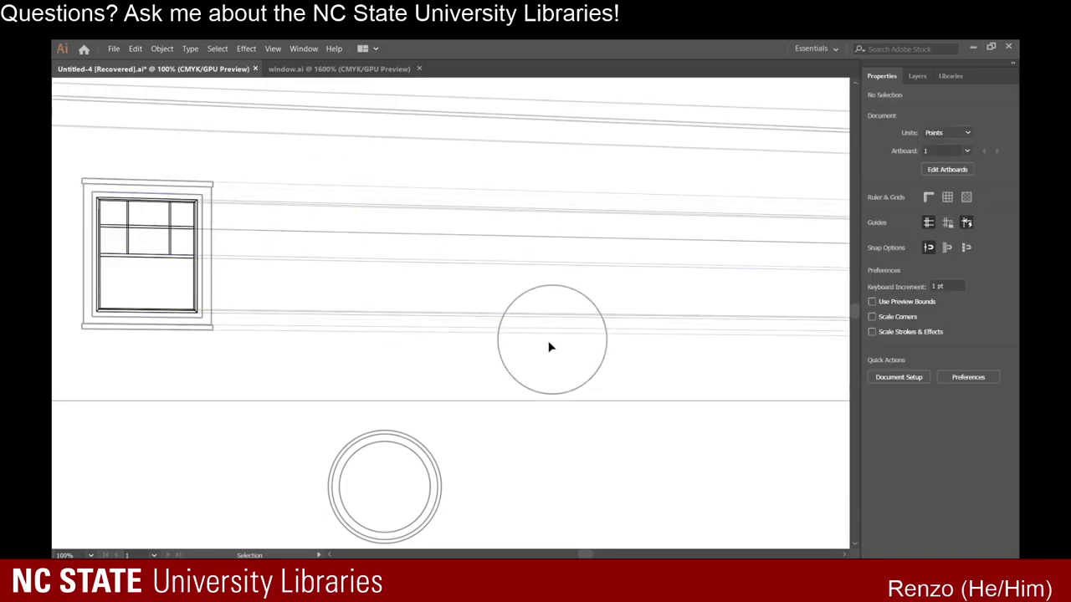
left_click(607, 360)
key("Delete")
Move the group of three concentric circles up onto the facade, beside the upper part of the rectangular window.
scroll(383, 441, "down", 3)
left_click_drag(308, 436, 533, 289)
scroll(481, 372, "up", 1)
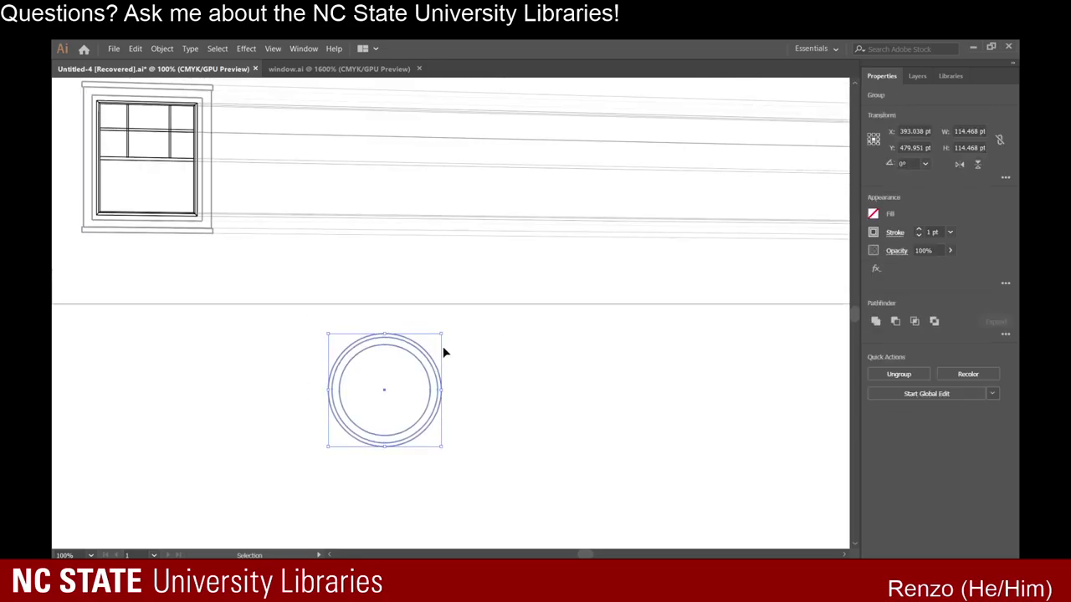
left_click_drag(425, 359, 451, 211)
scroll(461, 323, "up", 2)
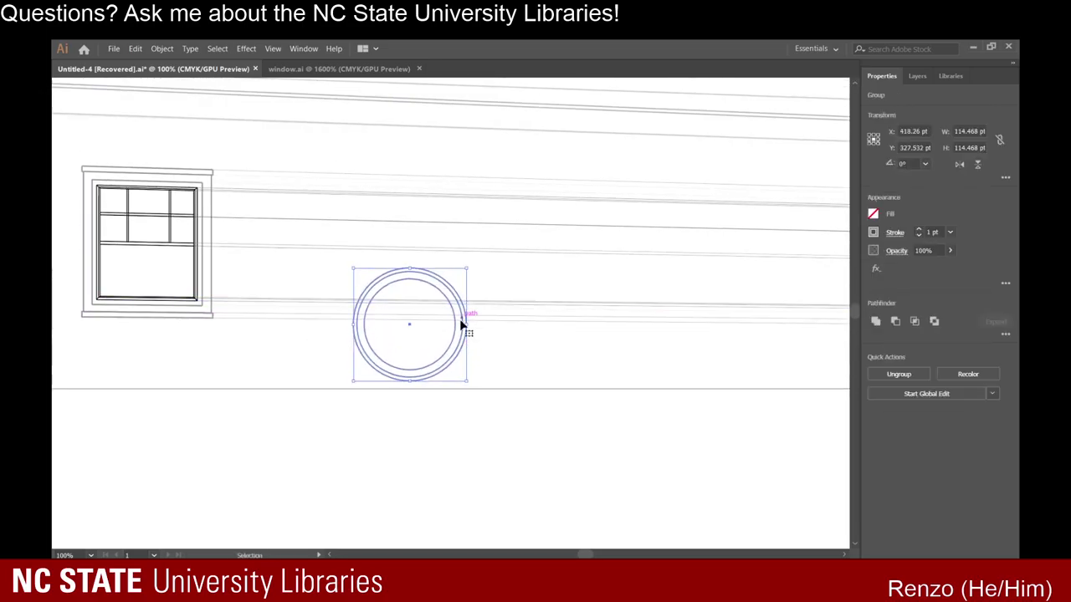
scroll(463, 325, "up", 2)
left_click_drag(449, 361, 365, 236)
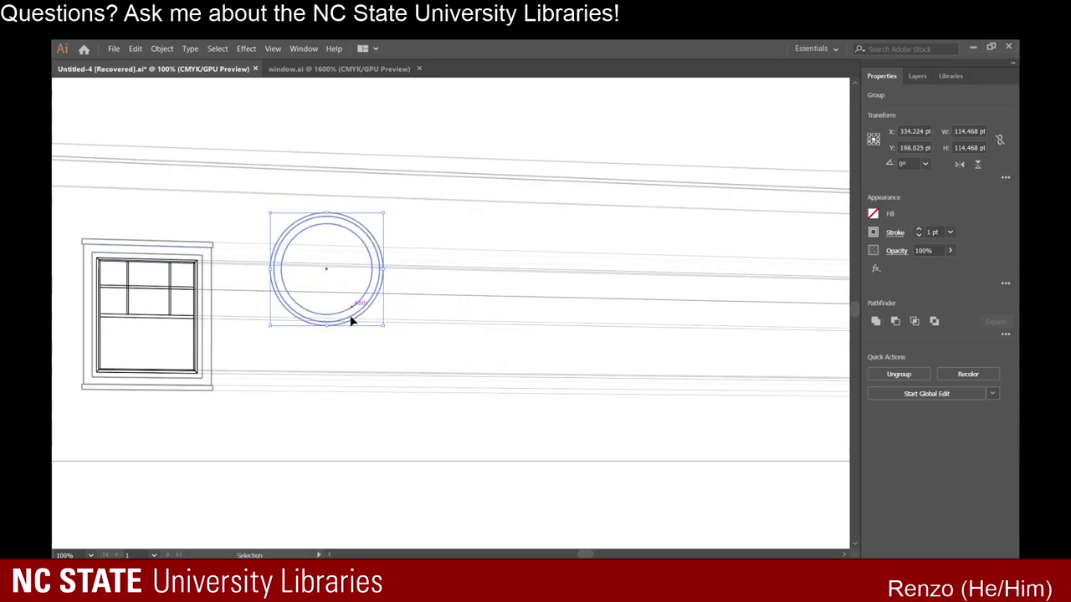
left_click(344, 354)
scroll(341, 268, "up", 2)
scroll(343, 275, "up", 1)
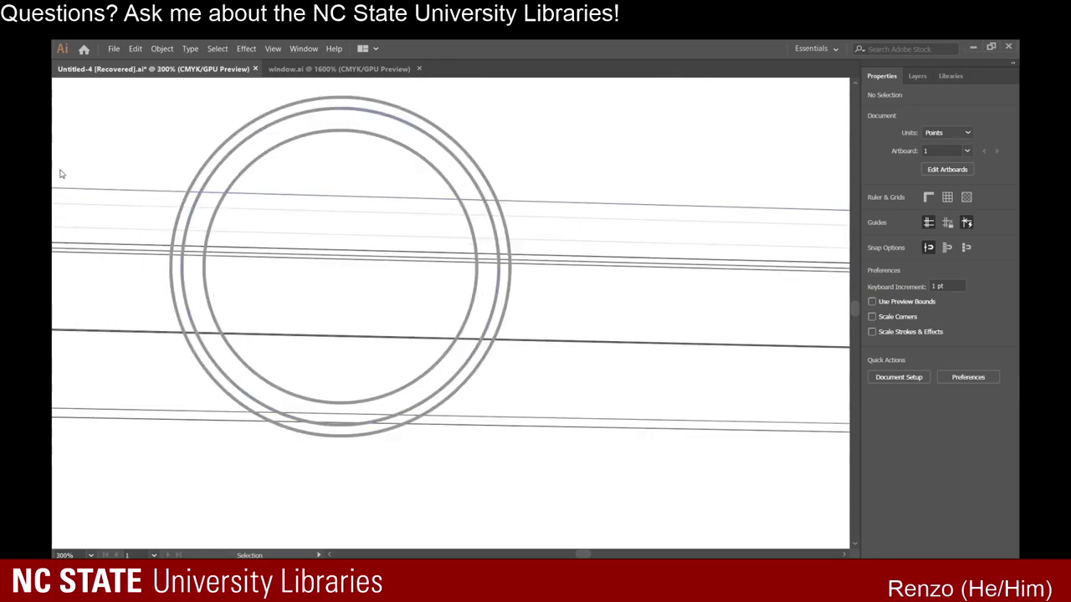
key("backslash")
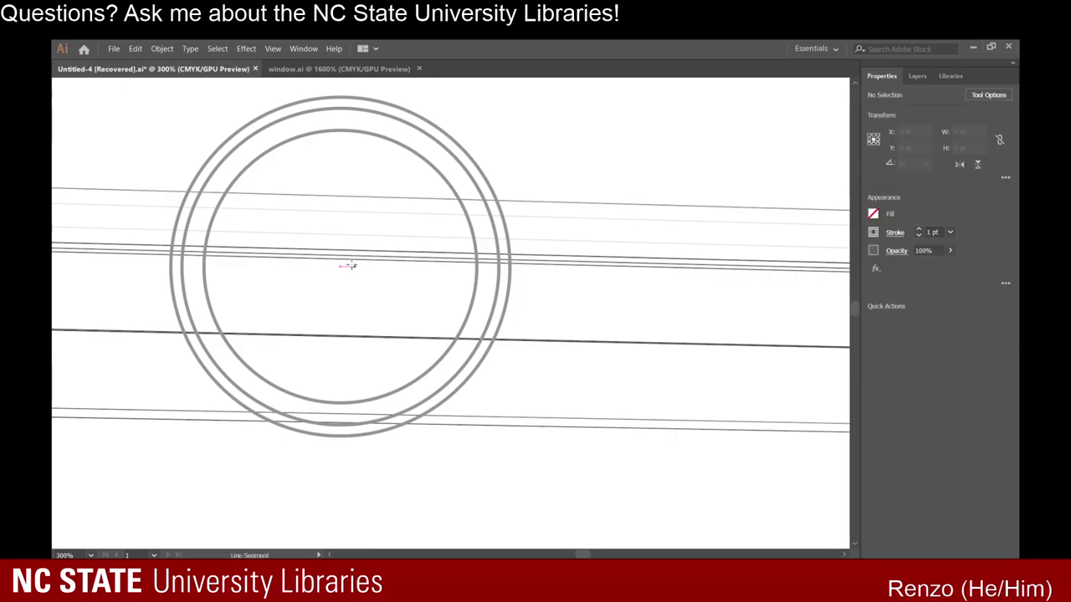
left_click(74, 113)
scroll(344, 244, "down", 6)
scroll(323, 263, "up", 4)
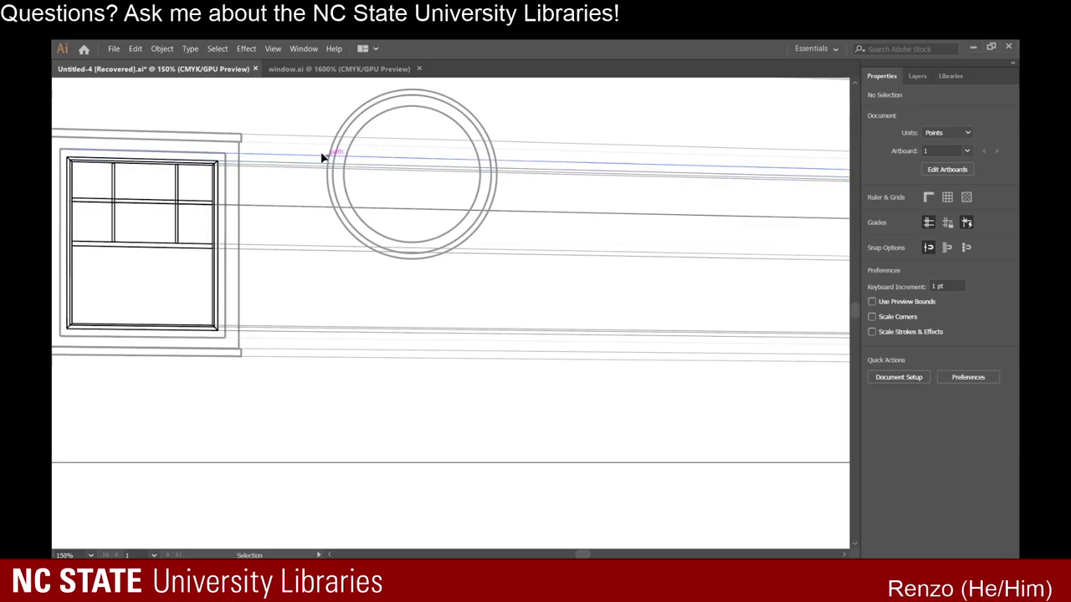
Use the Eraser to cut gaps through the perspective guide lines between the rectangular window and the round window.
scroll(376, 162, "up", 1)
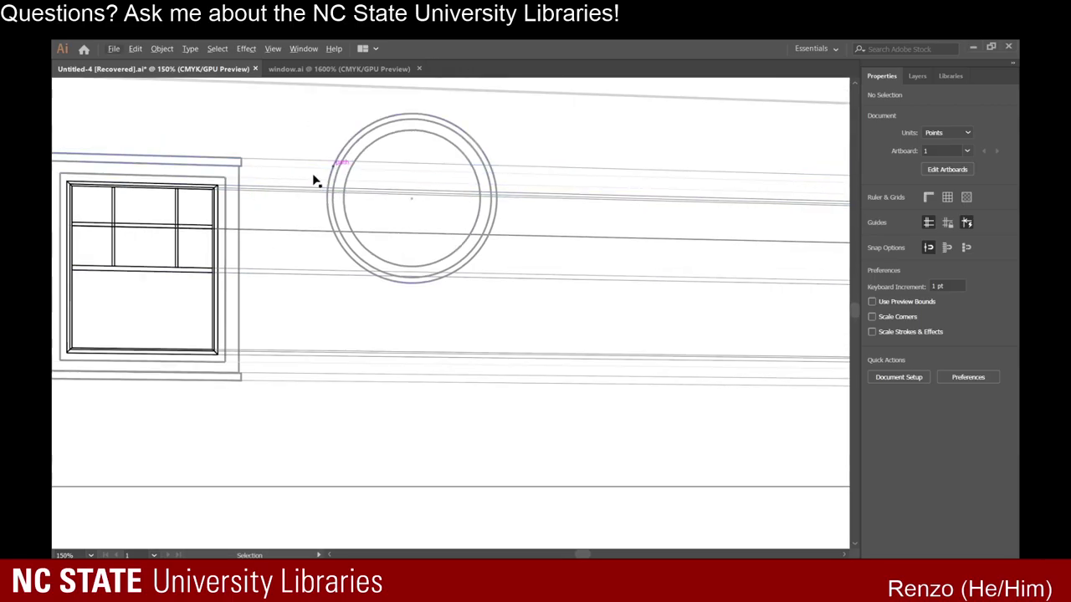
scroll(440, 251, "up", 3)
scroll(316, 223, "down", 2)
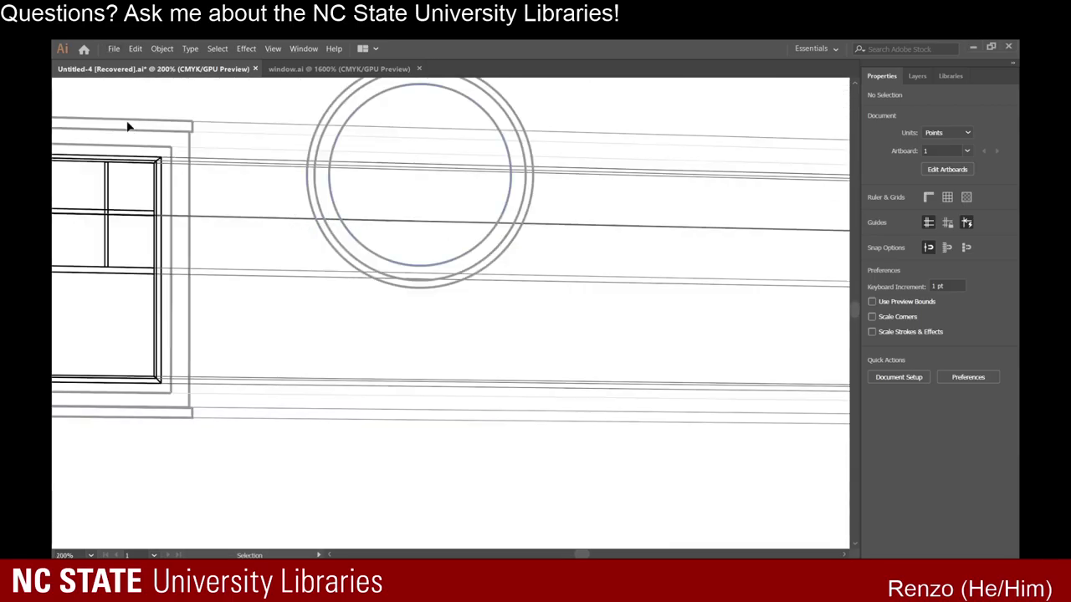
key("shift+e")
scroll(242, 167, "up", 1)
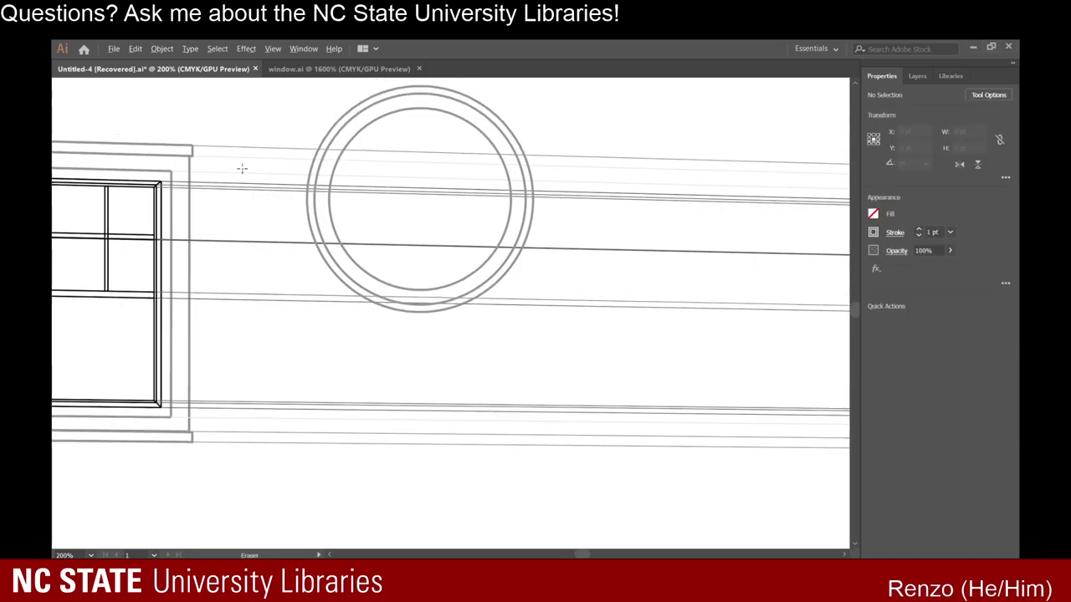
scroll(226, 194, "up", 3)
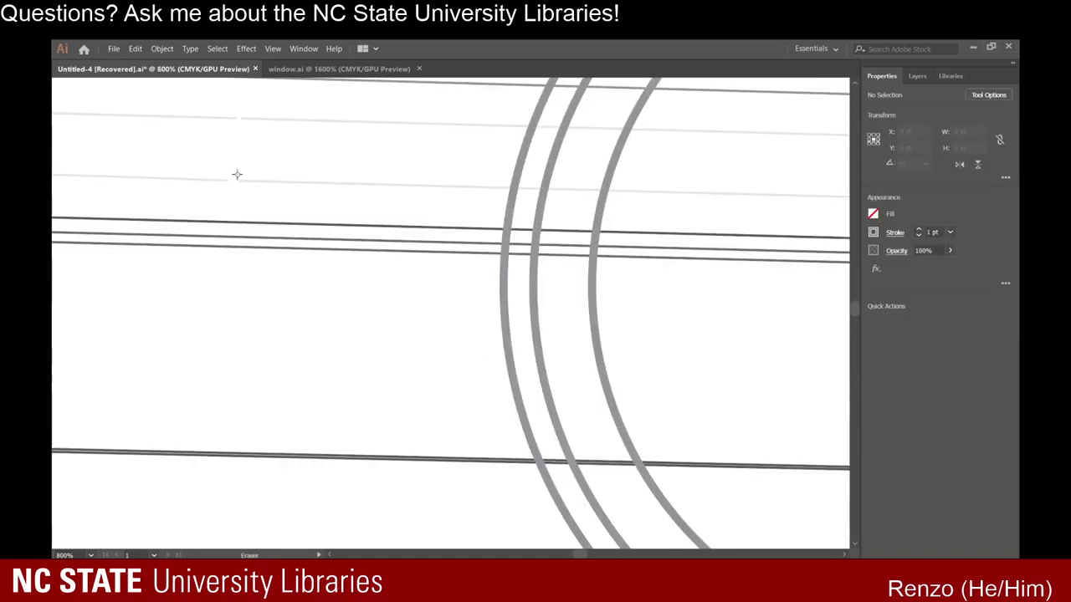
scroll(238, 280, "down", 2)
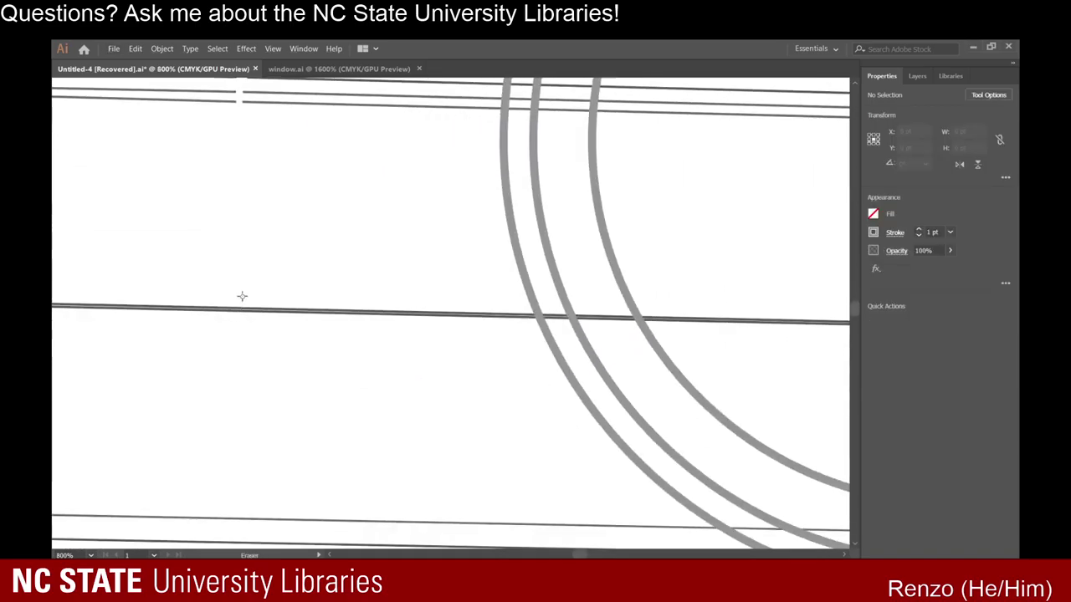
scroll(242, 296, "down", 3)
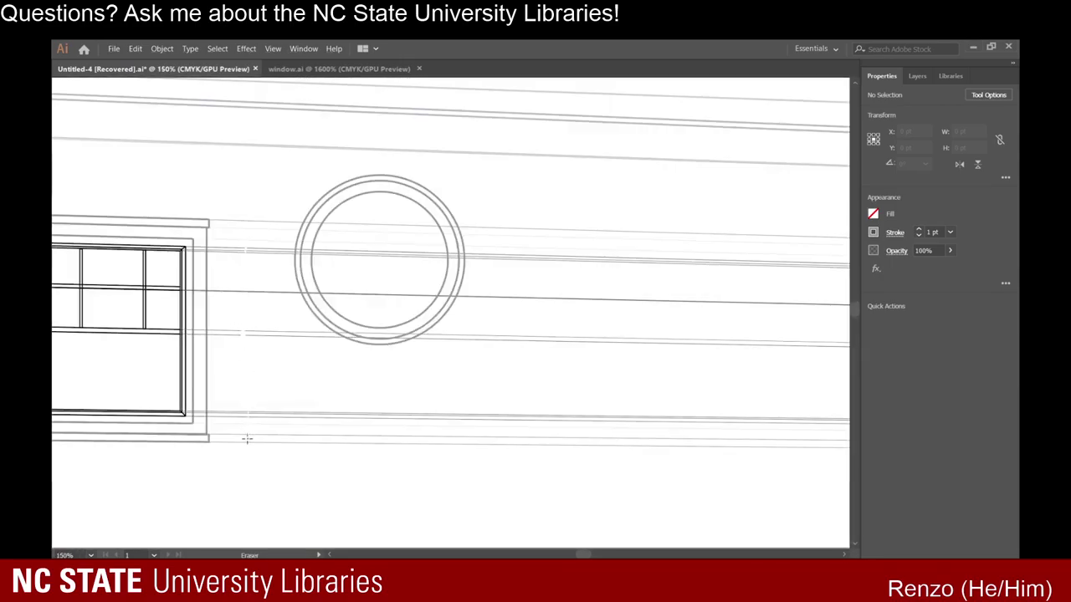
scroll(237, 317, "up", 3)
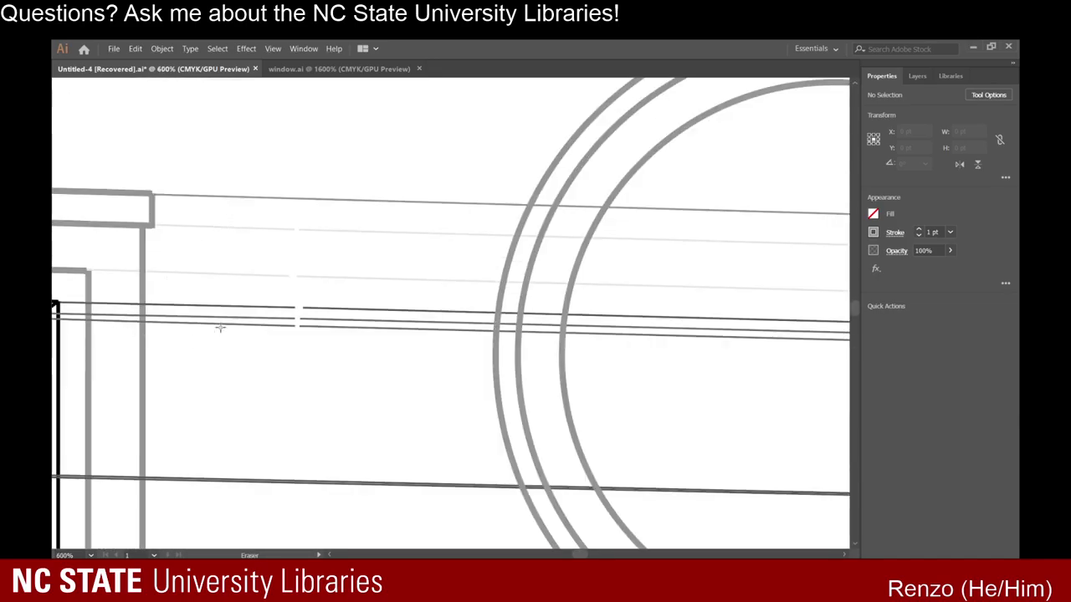
scroll(216, 331, "left", 5)
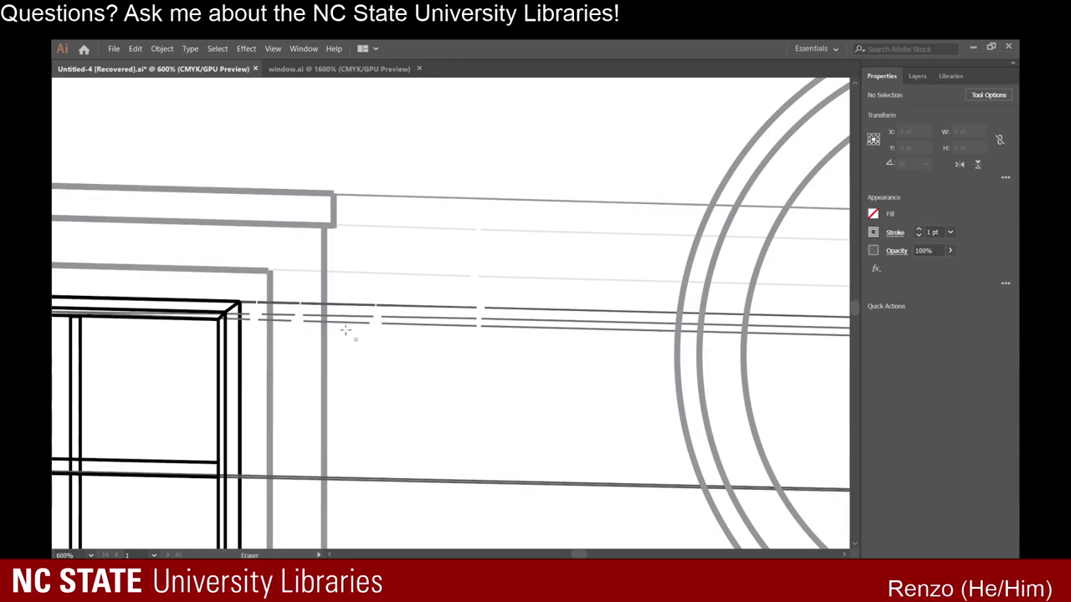
Delete the short dark guide-line pieces that extend from the upper corner of the rectangular window's sash.
key("v")
scroll(242, 298, "up", 2)
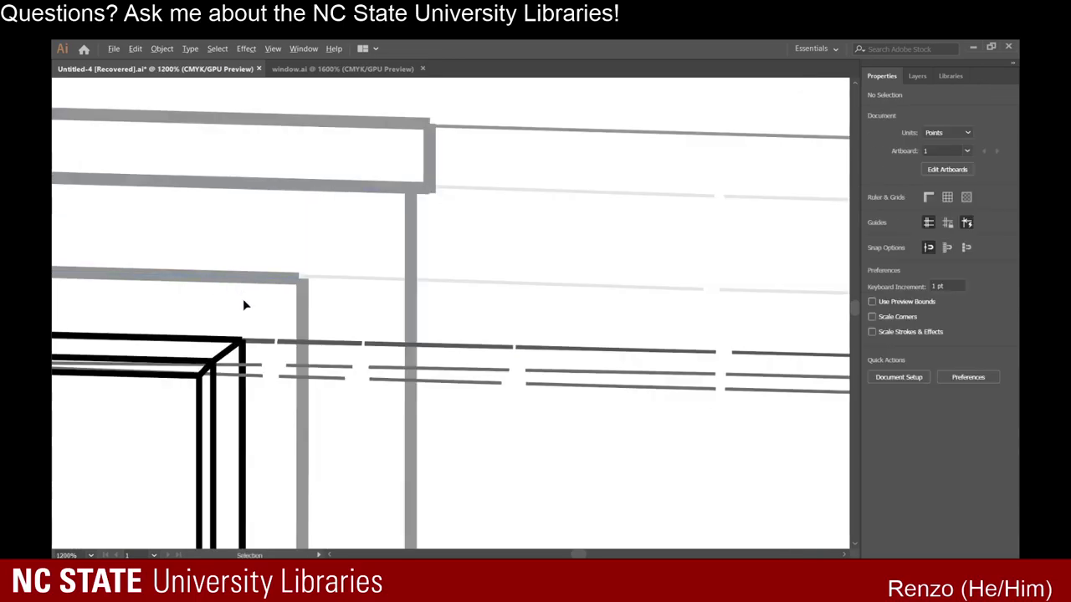
left_click(265, 343)
key("Delete")
left_click(257, 366)
key("Delete")
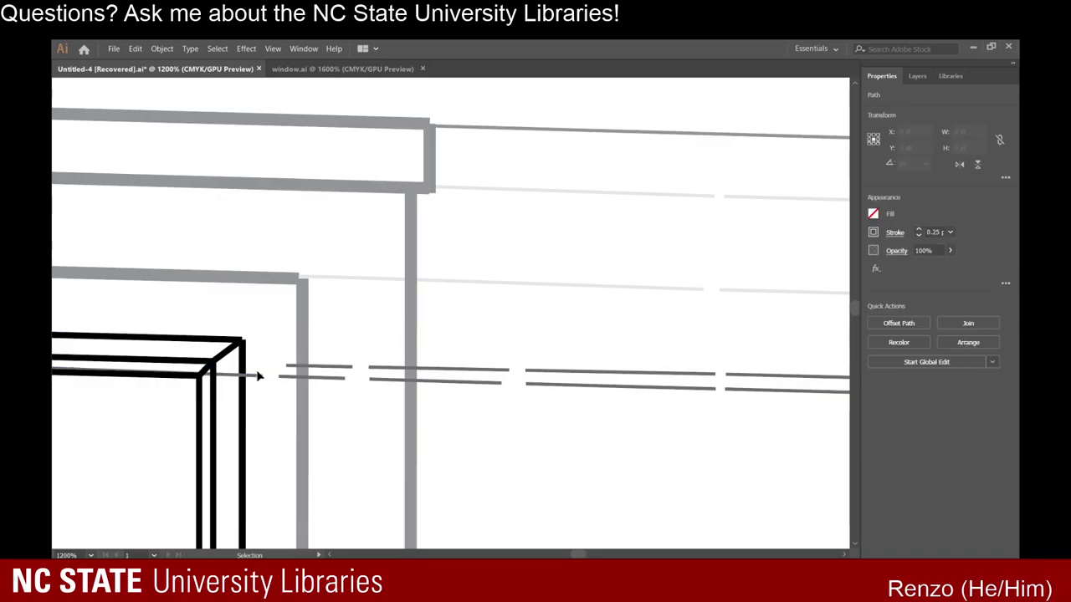
left_click(257, 376)
left_click(338, 373)
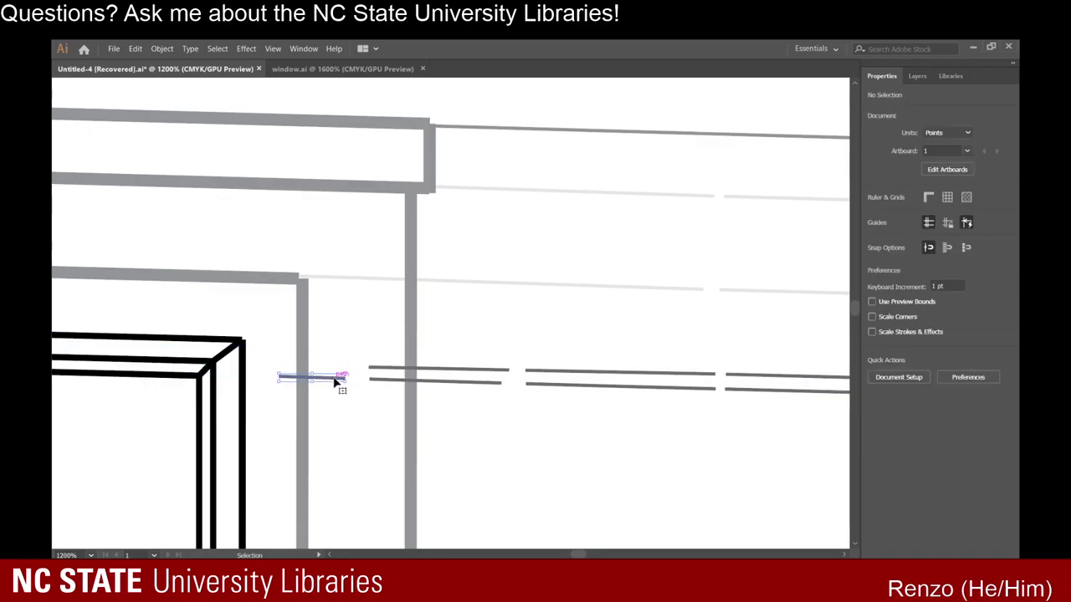
key("Delete")
Delete the remaining dark guide-line pieces at the sash's top level that run outward past the window frame.
left_click(382, 369)
key("Delete")
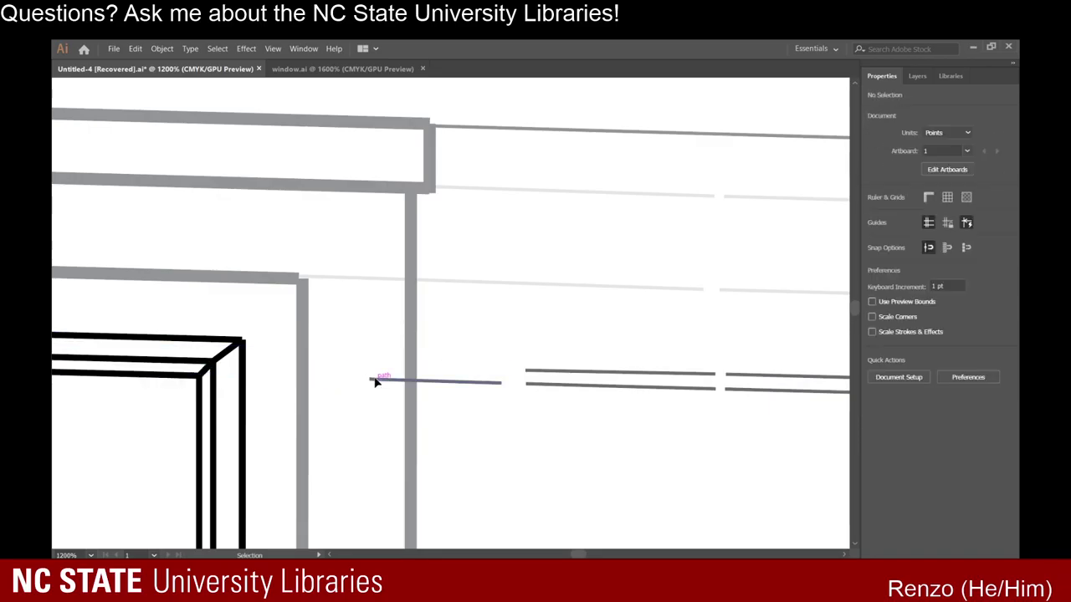
left_click(375, 382)
key("Delete")
left_click_drag(435, 332, 719, 408)
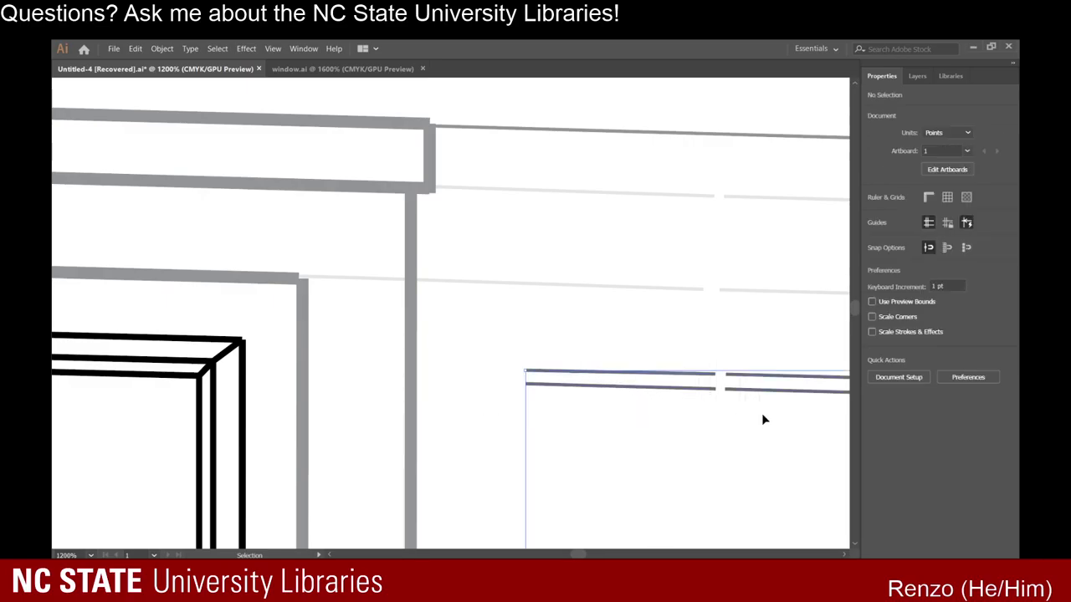
key("Delete")
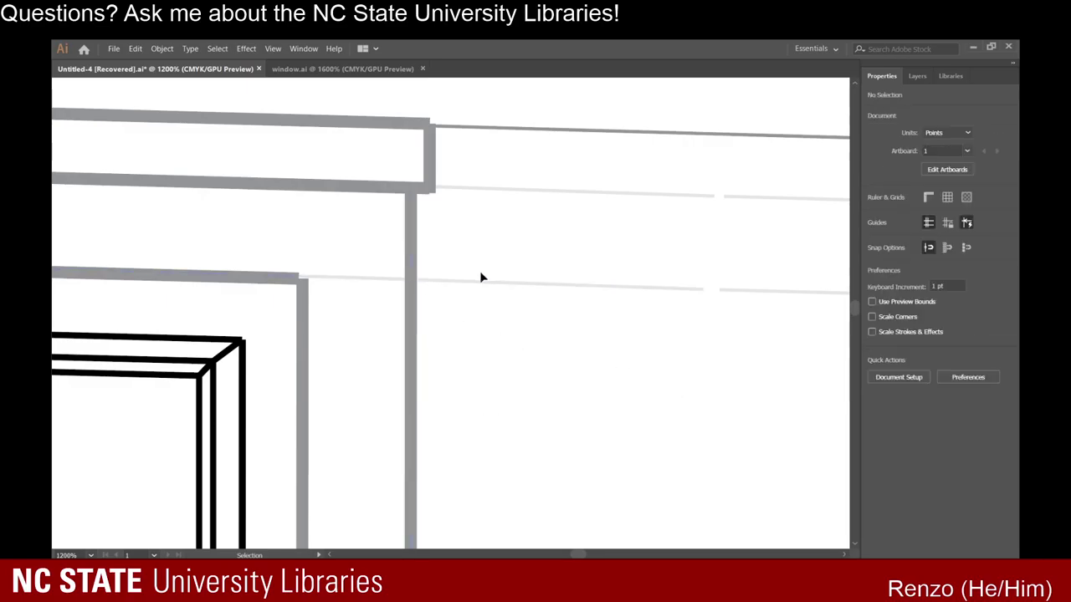
Delete the light guide-line pieces that extend from the rectangular window's upper trim and inner frame.
left_click(681, 287)
key("Delete")
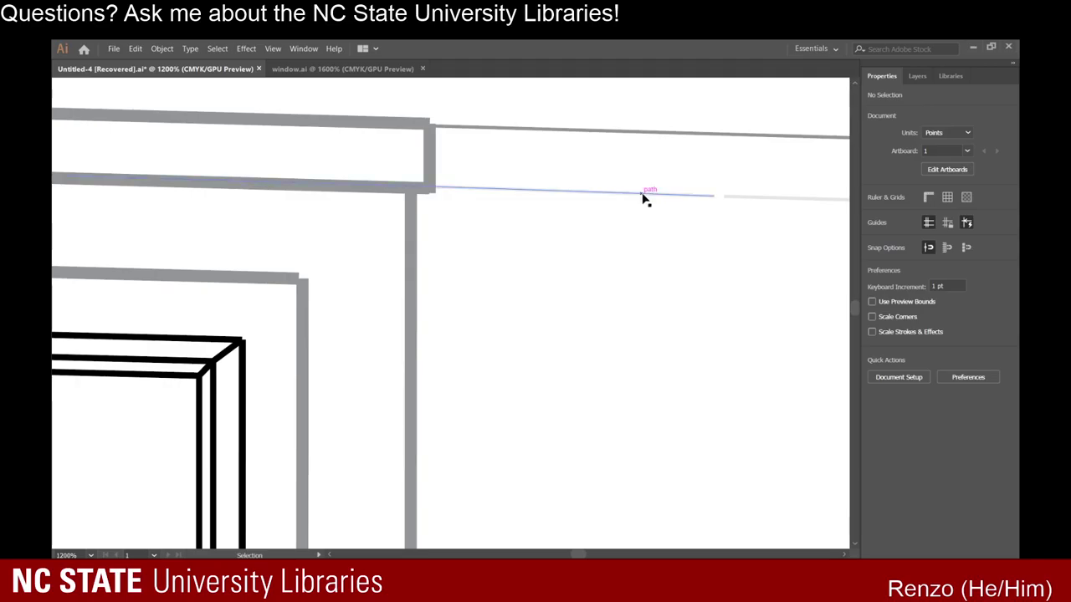
left_click(645, 198)
key("Delete")
scroll(725, 175, "down", 1)
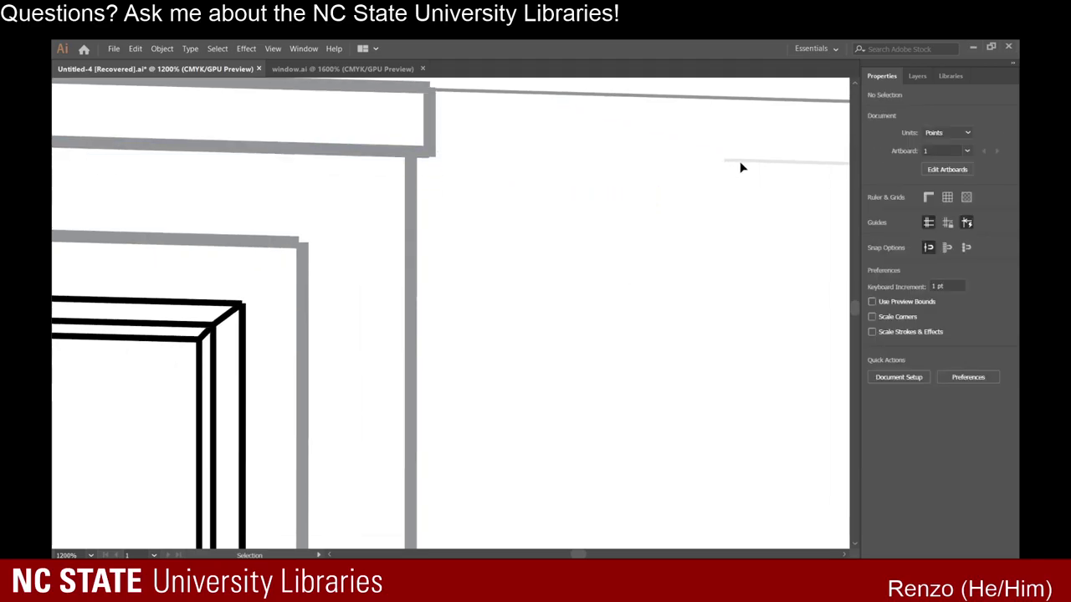
left_click(728, 164)
key("Delete")
Delete the two closely spaced guide lines that extend from the upper horizontal muntin of the rectangular window.
scroll(533, 461, "down", 6)
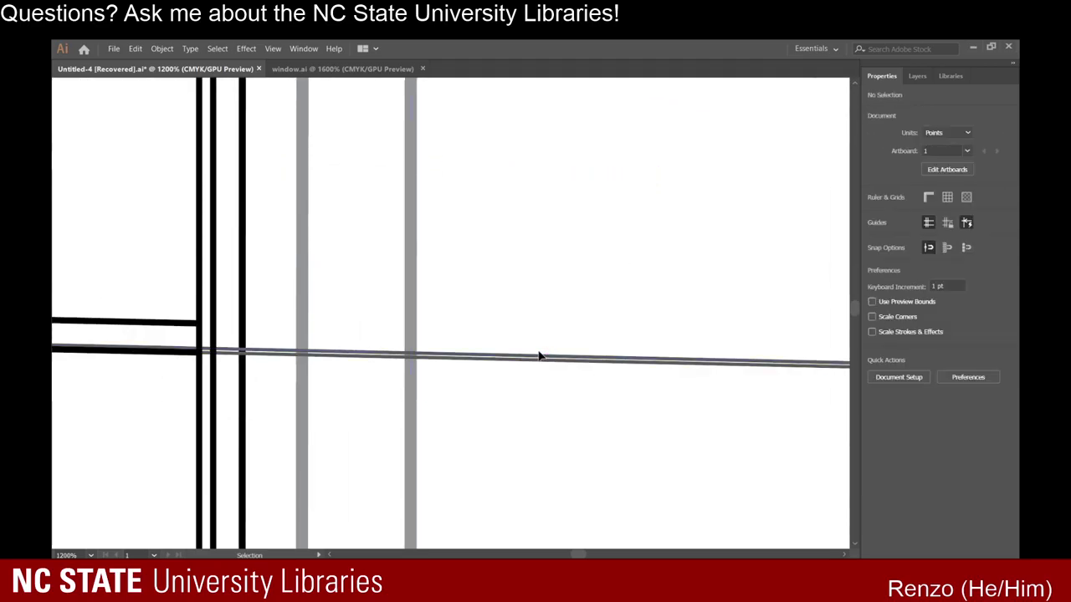
left_click(540, 356)
key("Delete")
left_click(541, 361)
key("Delete")
Delete the guide-line pieces that extend from the rectangular window's middle rail, on both sides of the erased gap.
scroll(538, 362, "down", 2)
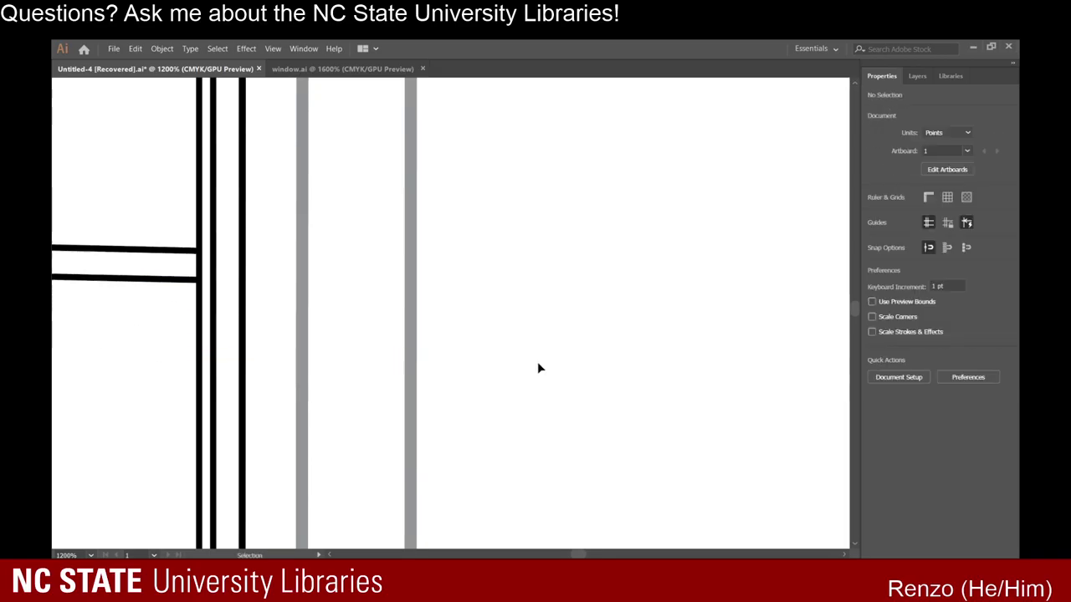
scroll(539, 369, "down", 4)
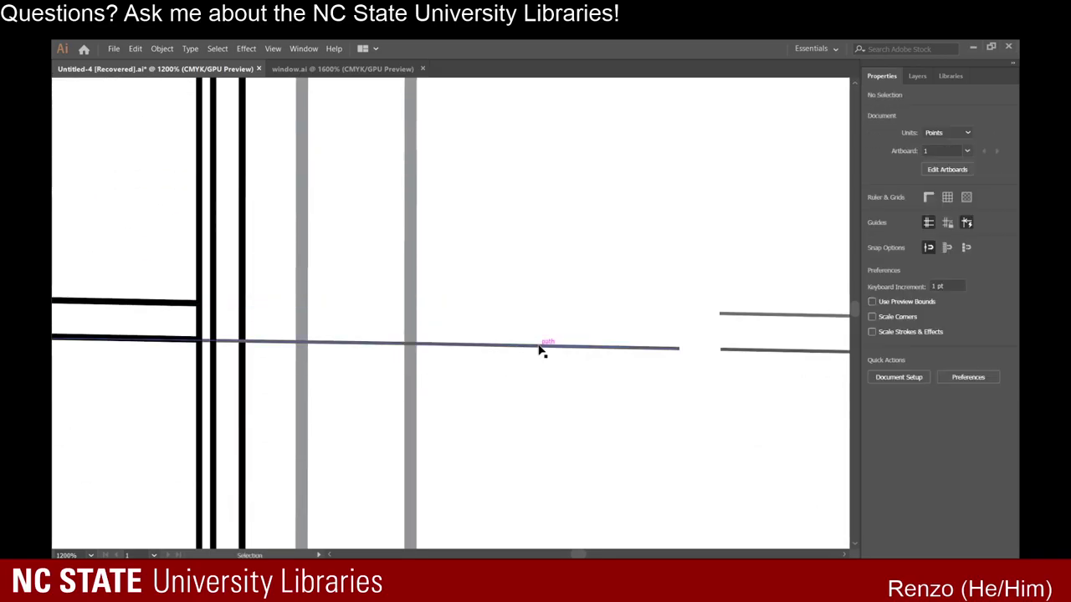
left_click(539, 349)
key("Delete")
left_click(744, 314)
key("Delete")
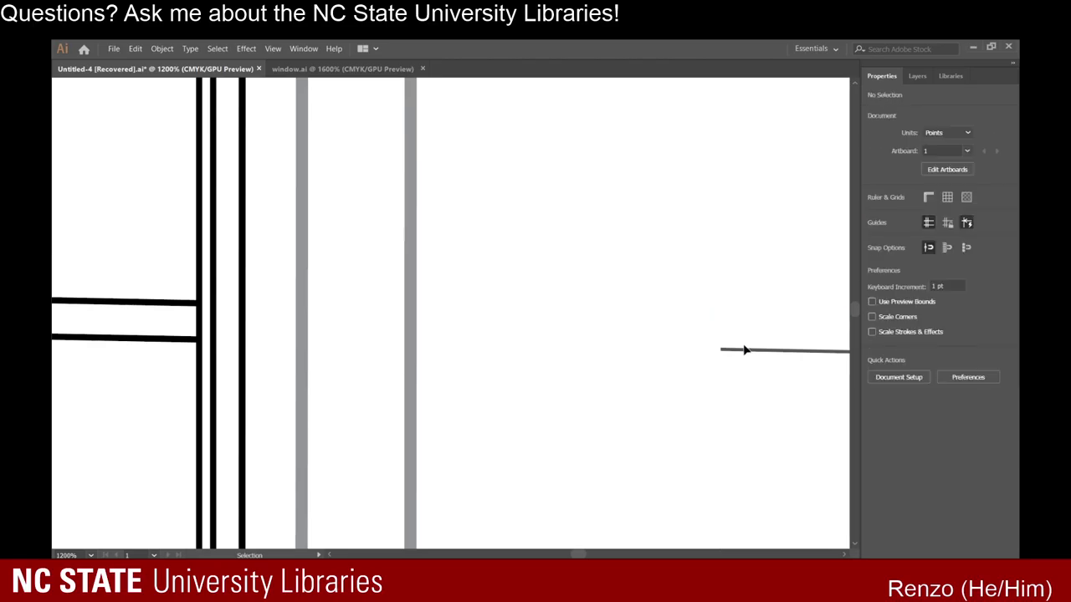
left_click(748, 349)
key("Delete")
Delete the five guide-line pieces between the rectangular window's lower edges and the erased gap, keeping the sill's lowest guide line.
scroll(591, 340, "down", 2)
scroll(517, 322, "down", 5)
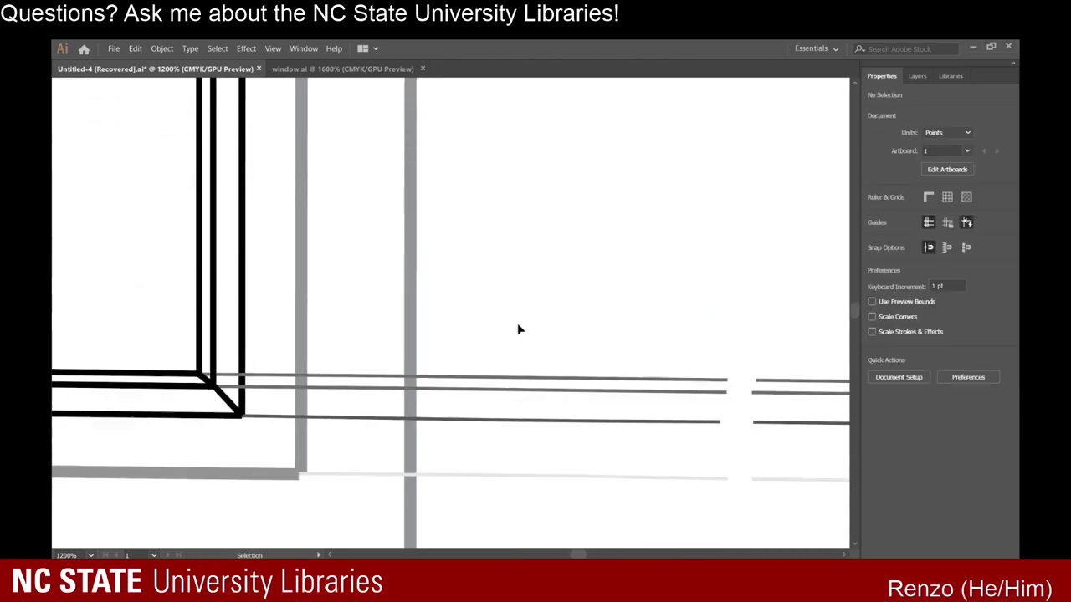
left_click(516, 284)
key("Delete")
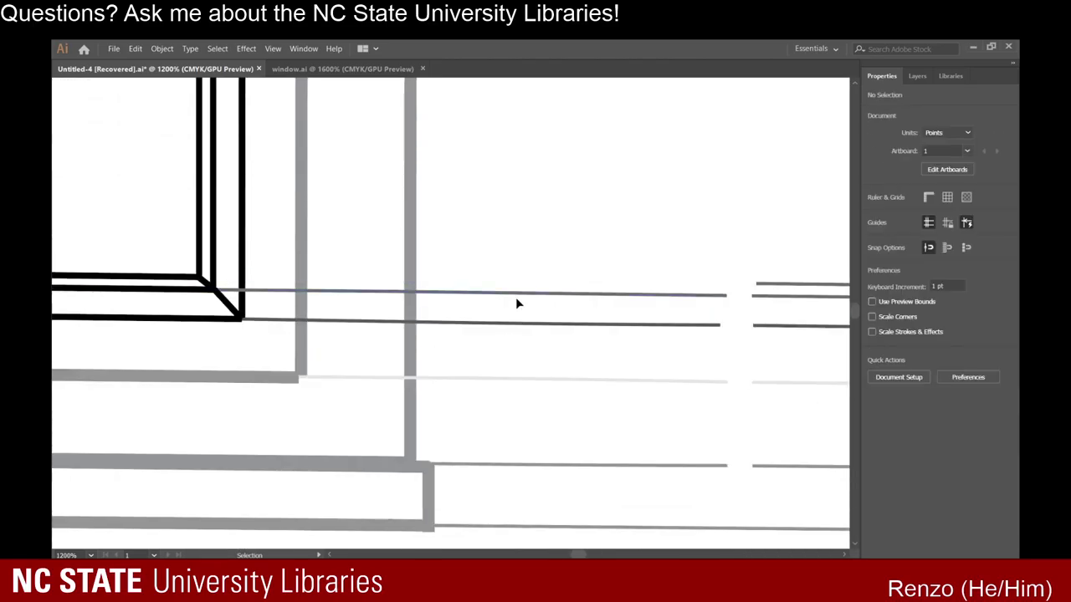
left_click(520, 293)
key("Delete")
left_click(526, 325)
key("Delete")
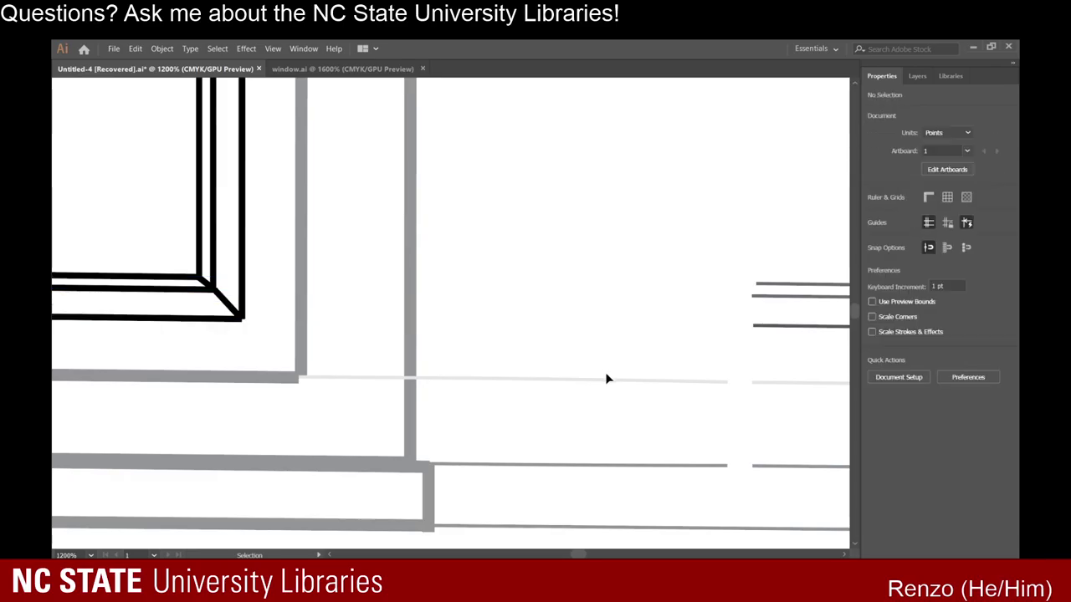
left_click(613, 382)
key("Delete")
left_click(630, 465)
key("Delete")
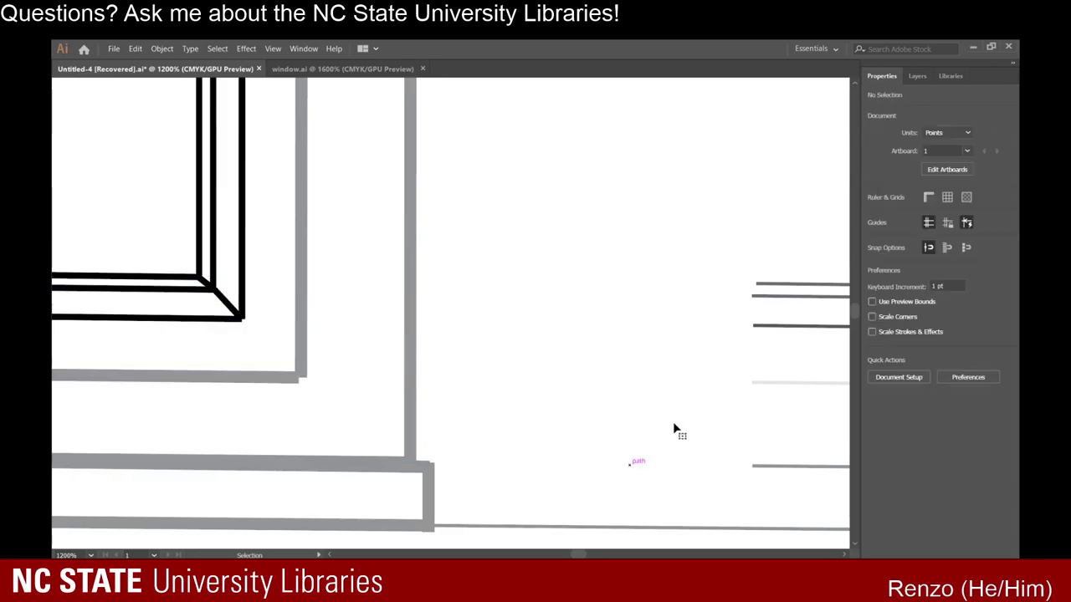
Delete the five matching guide-line pieces beyond the erased gap at the level of the window's lower edges.
left_click(765, 285)
key("Delete")
left_click(761, 296)
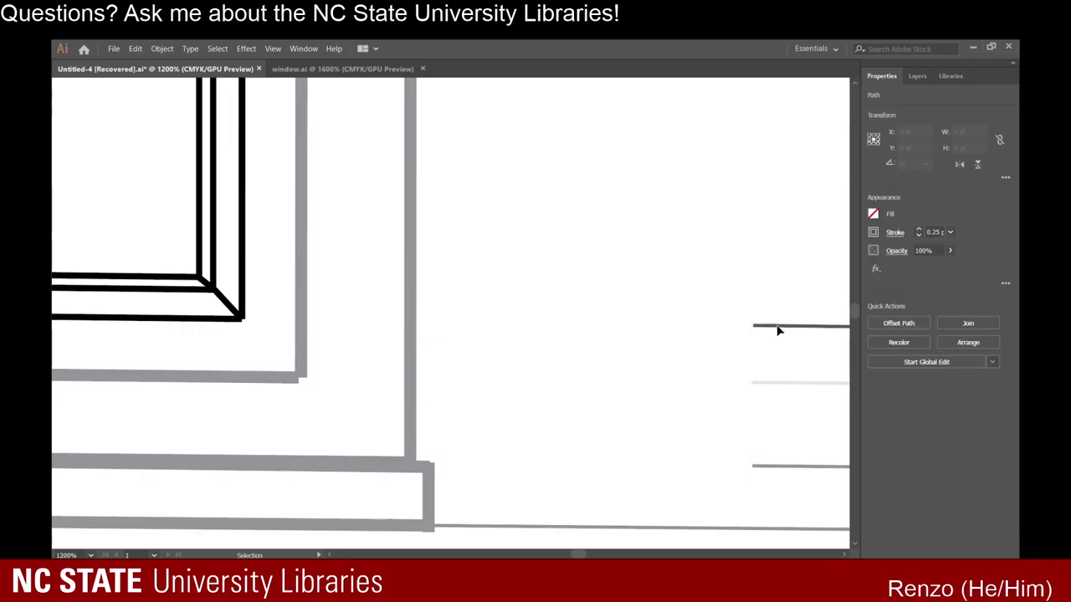
key("Delete")
left_click(775, 325)
key("Delete")
left_click(780, 382)
key("Delete")
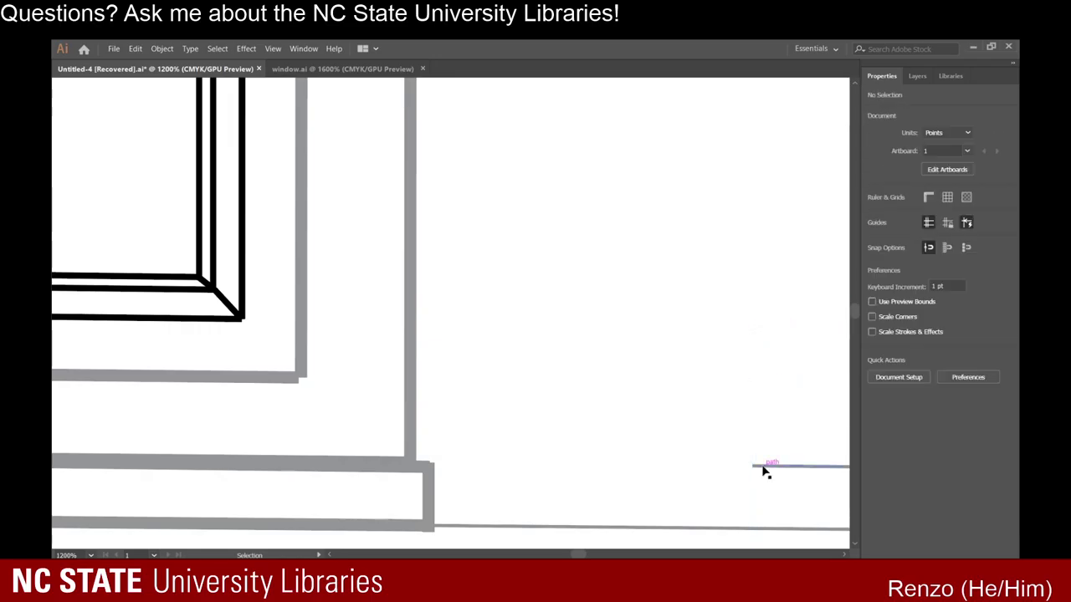
left_click(761, 467)
key("Delete")
Draw a 0.25 pt guide line from the round window's centre to the vanishing point on the horizon line.
scroll(528, 331, "down", 4)
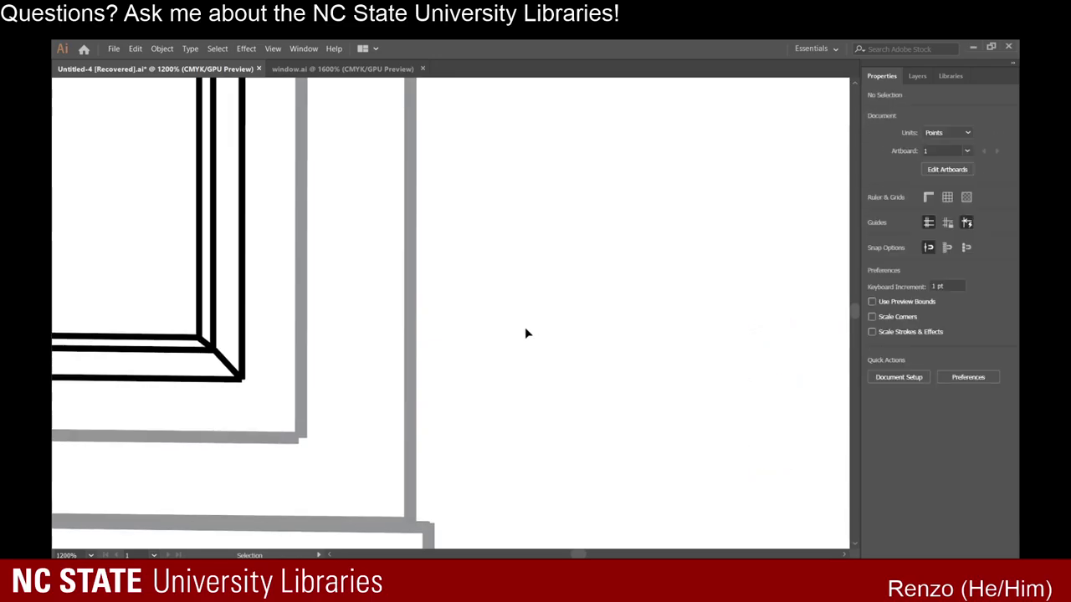
scroll(529, 329, "up", 2)
scroll(523, 332, "down", 5)
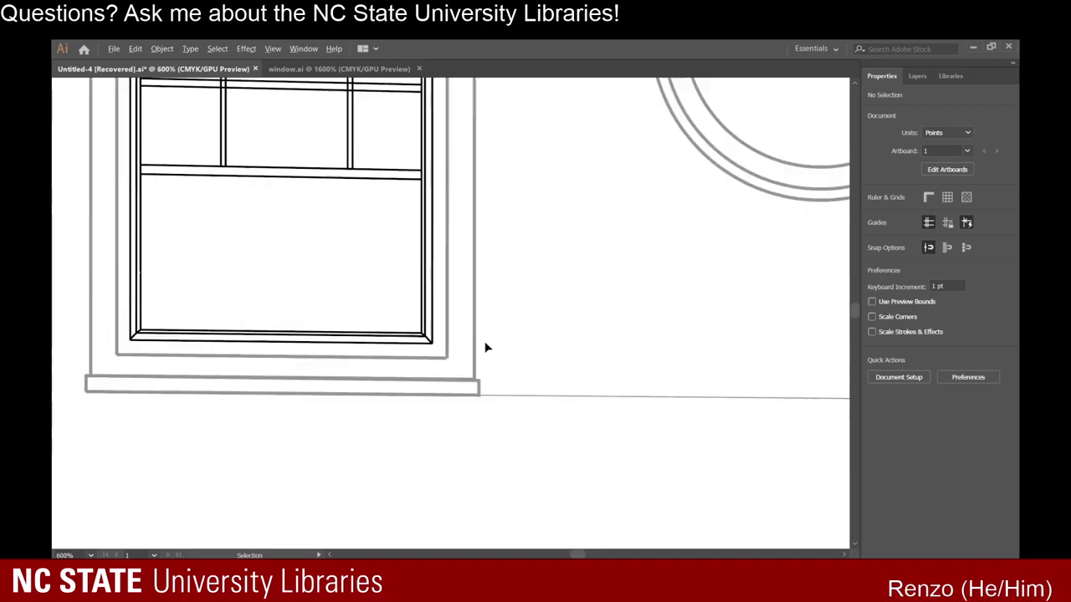
scroll(573, 293, "right", 5)
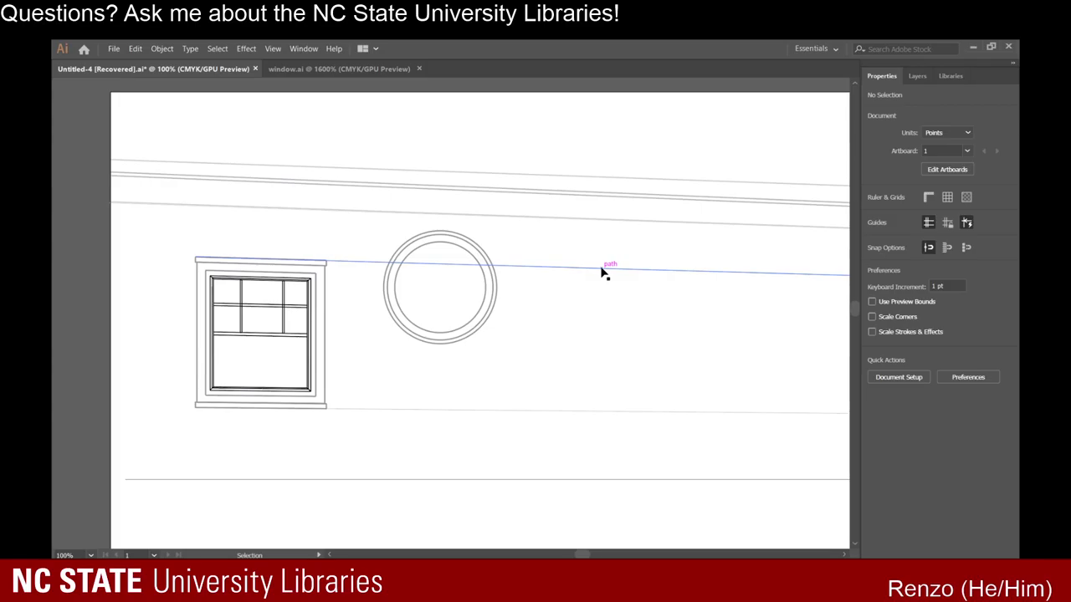
scroll(462, 251, "up", 2)
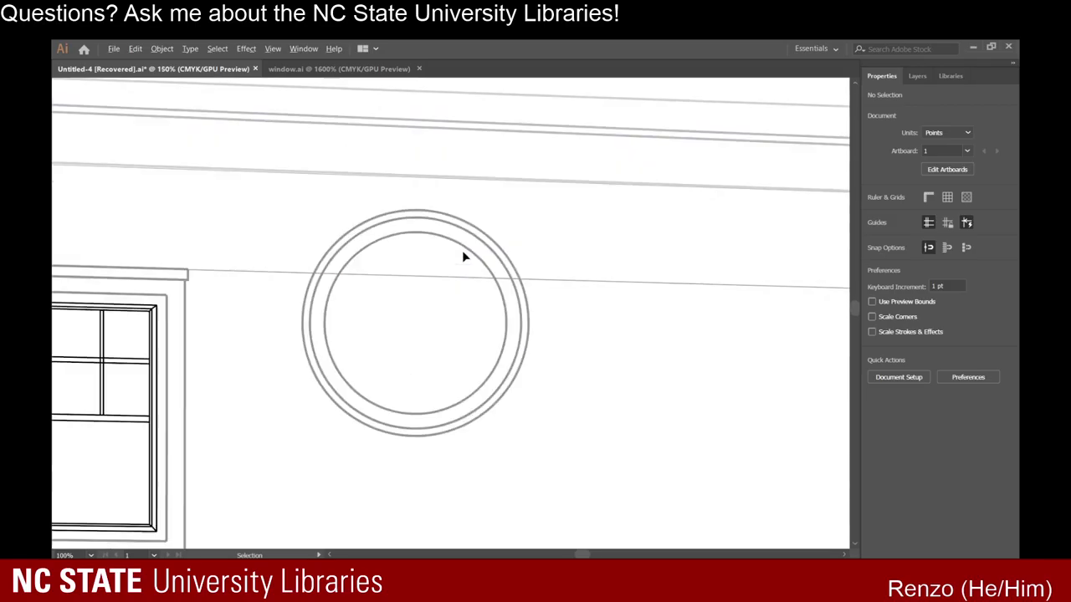
left_click(64, 171)
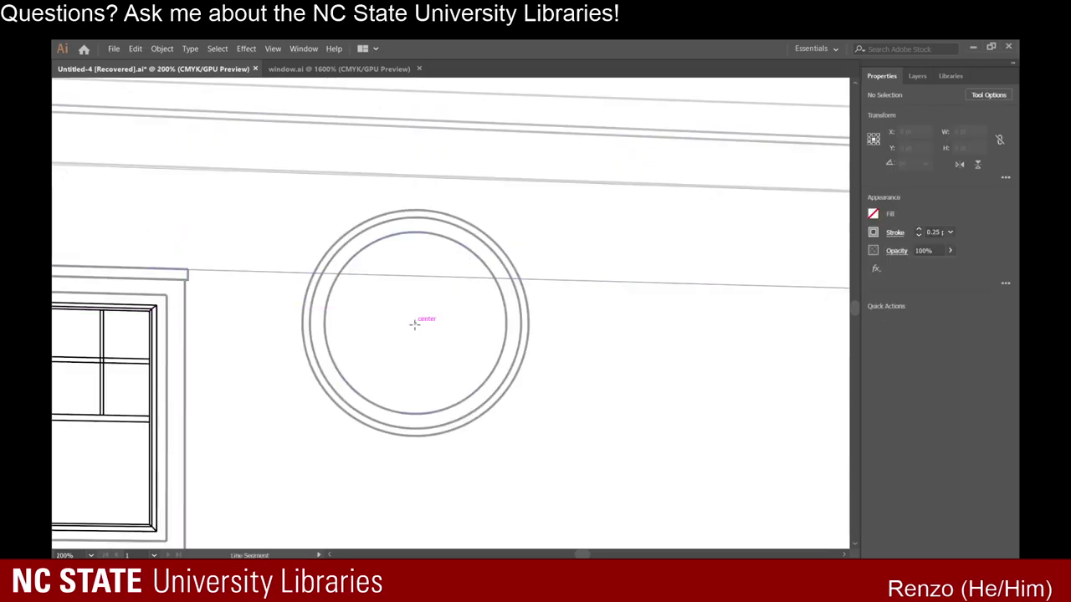
left_click_drag(414, 322, 325, 322)
left_click_drag(416, 323, 779, 381)
key("ctrl+minus")
key("ctrl+minus")
key("ctrl+minus")
key("ctrl+minus")
key("ctrl+minus")
key("ctrl+minus")
key("ctrl+minus")
scroll(779, 381, "right", 12)
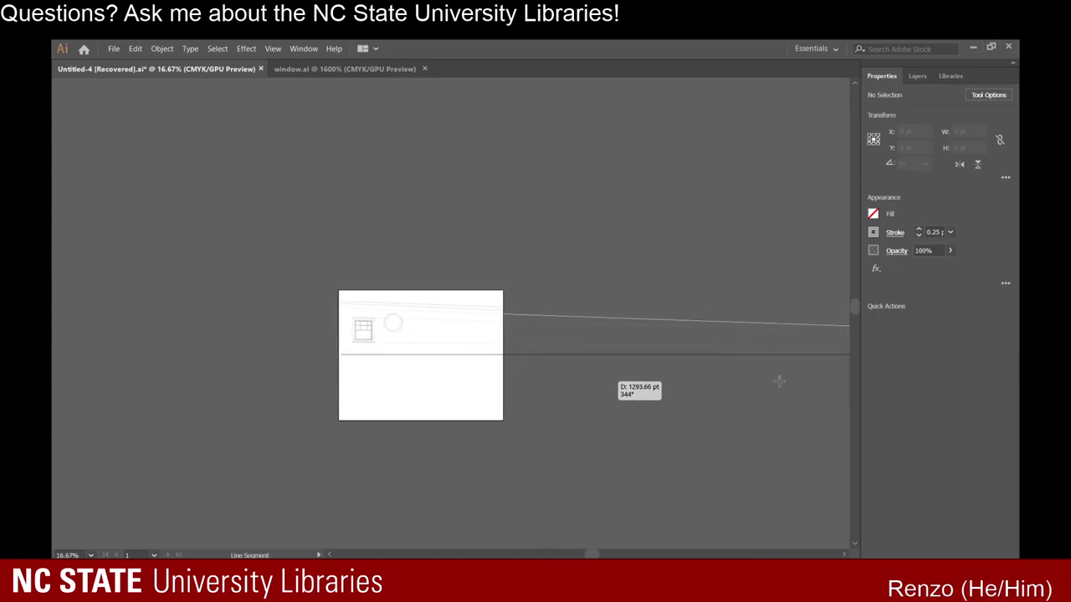
scroll(779, 381, "right", 7)
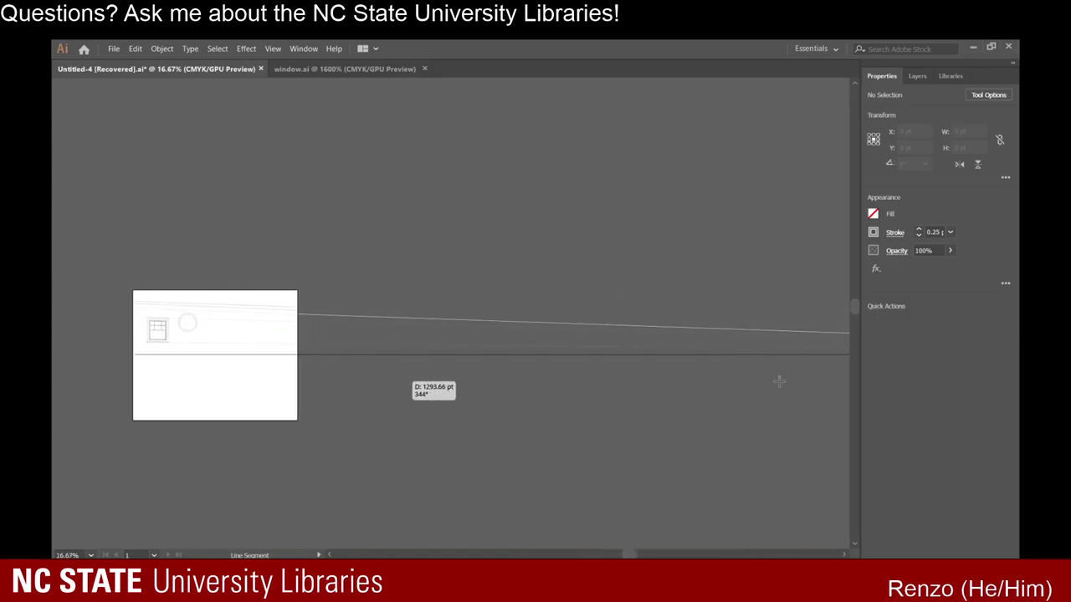
scroll(779, 381, "right", 6)
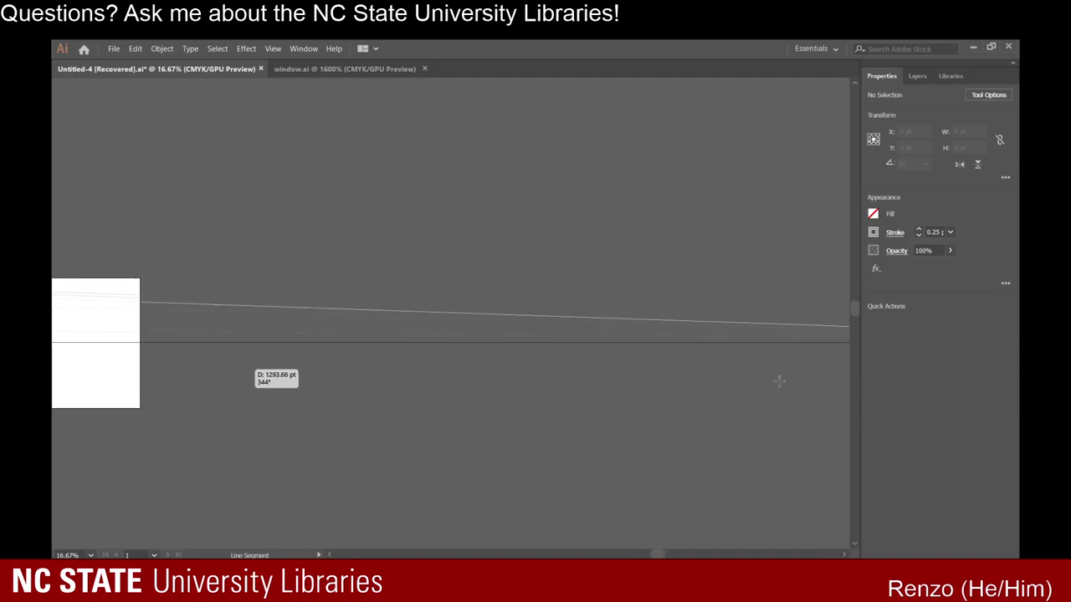
scroll(778, 382, "right", 8)
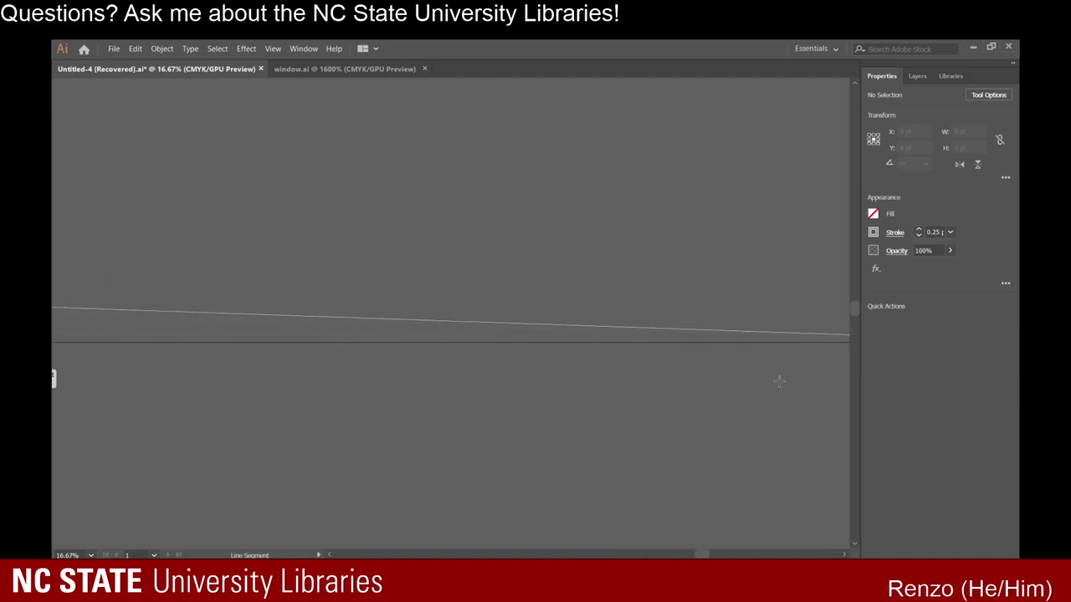
scroll(779, 381, "right", 8)
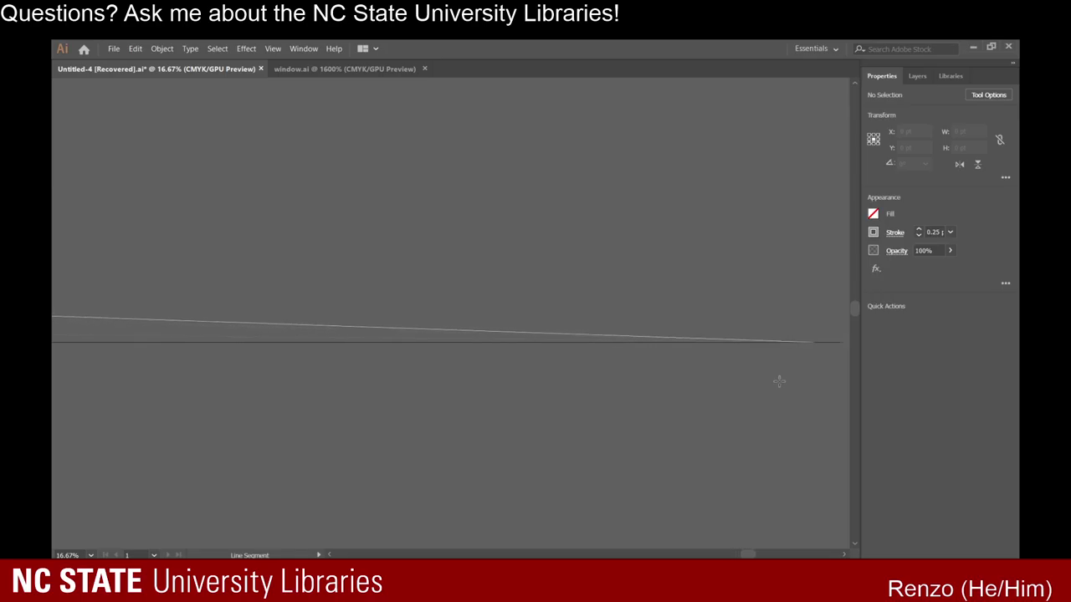
mouse_move(779, 381)
left_mouse_down()
mouse_move(775, 345)
mouse_move(738, 349)
mouse_move(639, 323)
mouse_move(554, 269)
mouse_move(621, 216)
mouse_move(650, 220)
left_mouse_up()
scroll(774, 345, "up", 6)
scroll(586, 287, "up", 10)
scroll(586, 349, "down", 13)
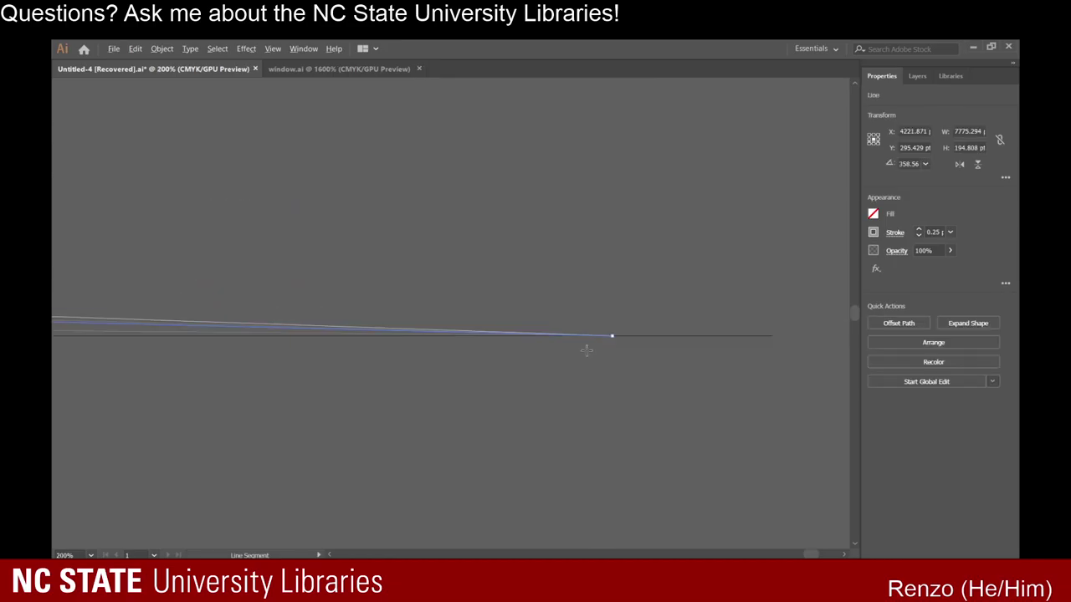
Extend the near end of the centre guide line across to the far left edge of the innermost circle.
scroll(369, 362, "up", 5)
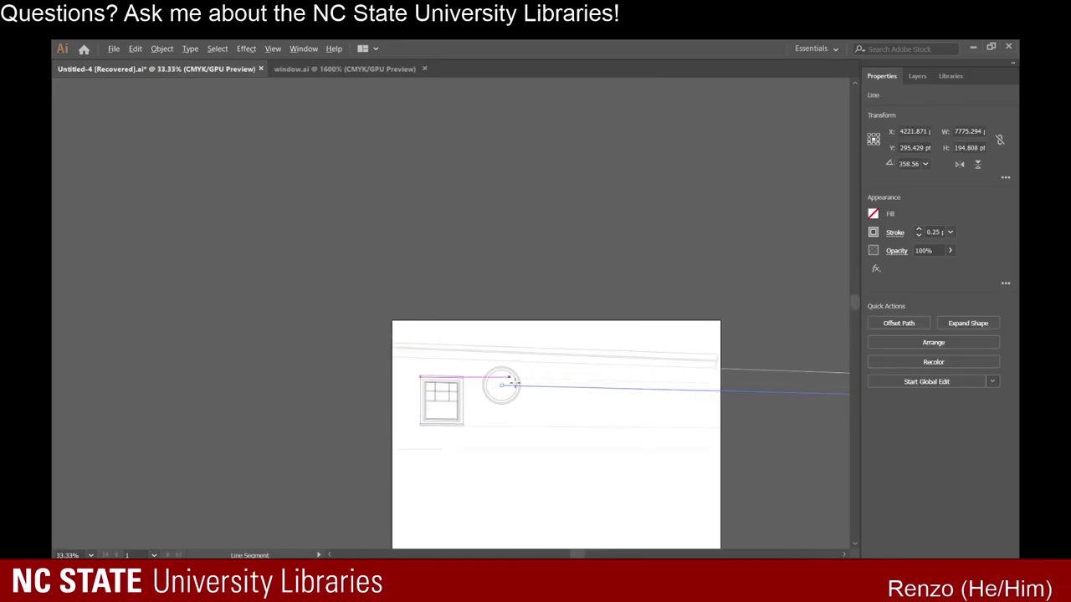
scroll(371, 239, "up", 5)
scroll(371, 239, "down", 6)
scroll(364, 218, "up", 6)
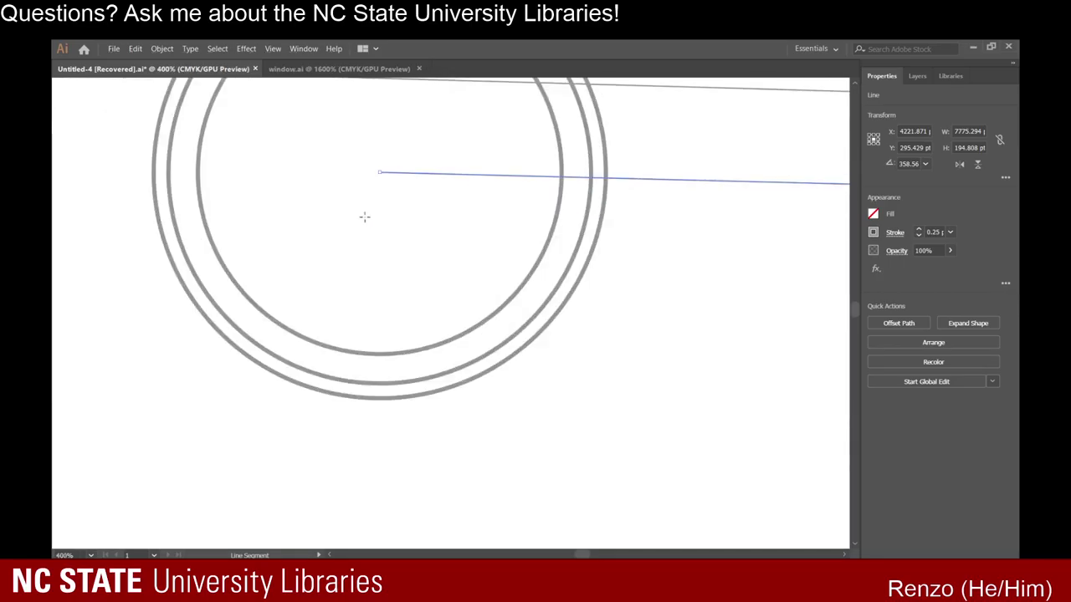
scroll(369, 227, "up", 2)
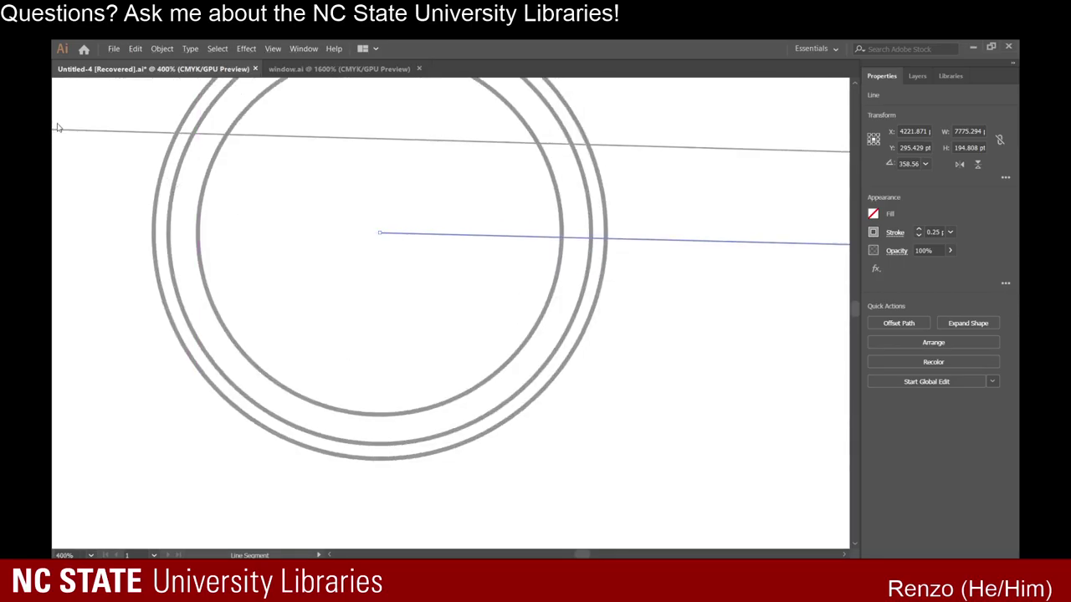
key("v")
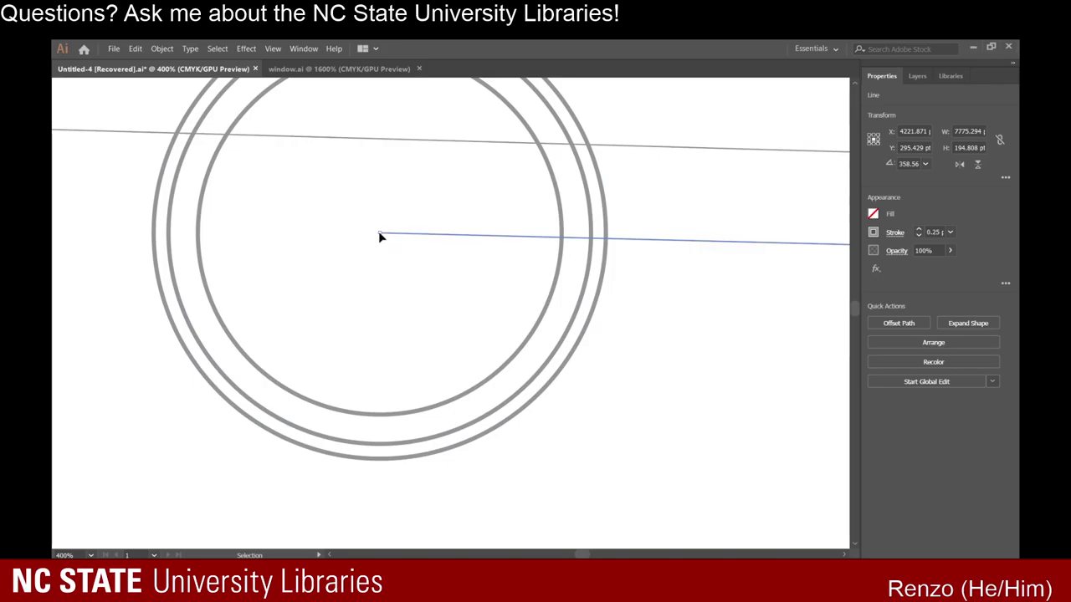
left_click_drag(380, 232, 201, 230)
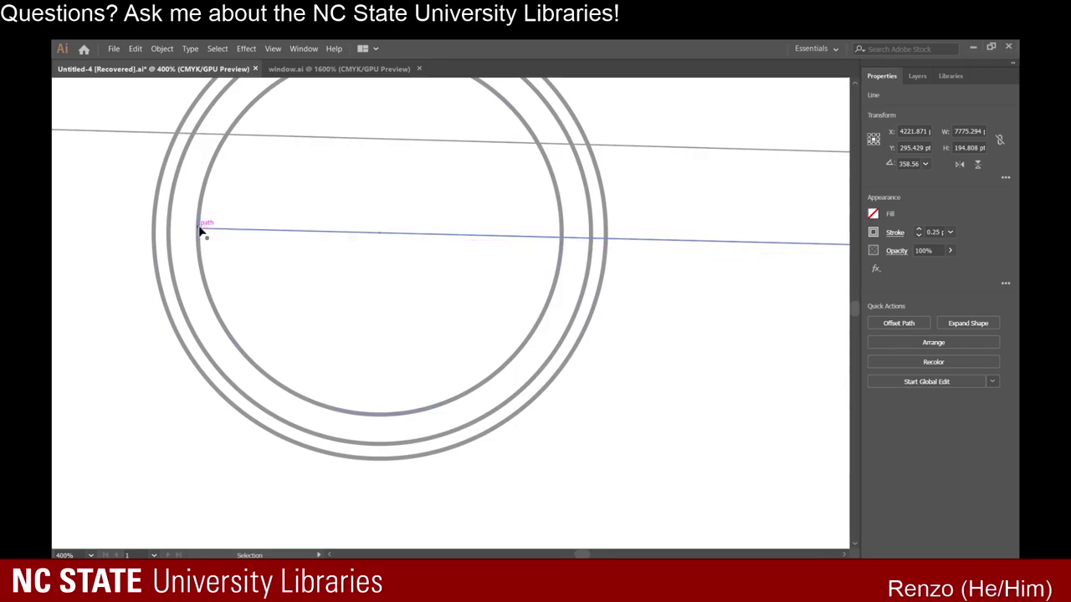
left_click(256, 249)
scroll(376, 276, "up", 1)
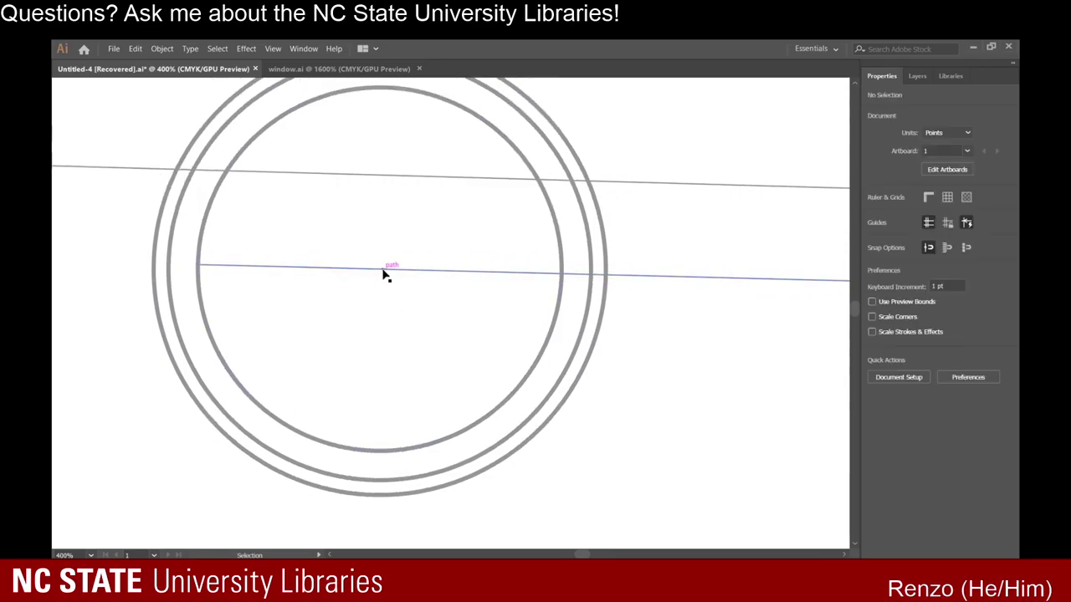
Draw two vertical guide lines, each about 46 pt long, from the round window's centre to the top and bottom of the innermost circle.
key("backslash")
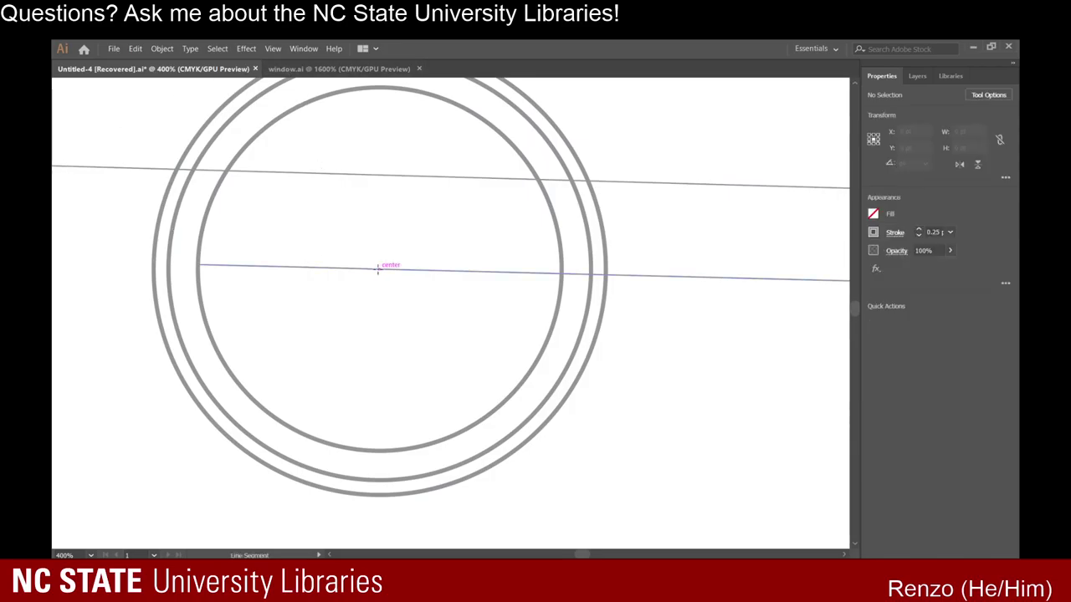
left_click_drag(379, 269, 379, 85)
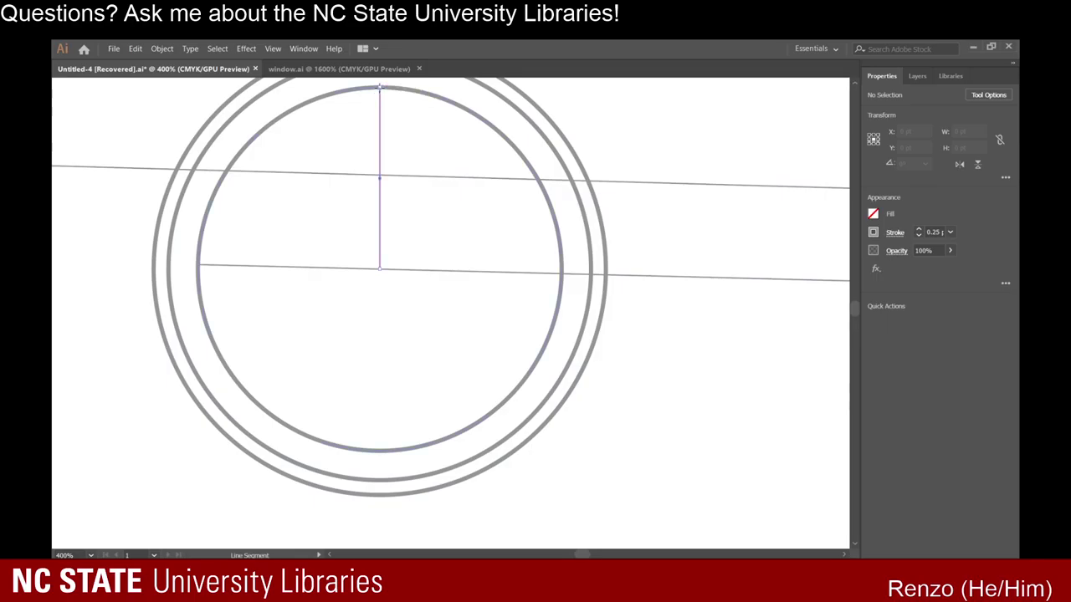
left_click(55, 119)
left_click(354, 293)
left_click(64, 166)
left_click_drag(380, 268, 379, 450)
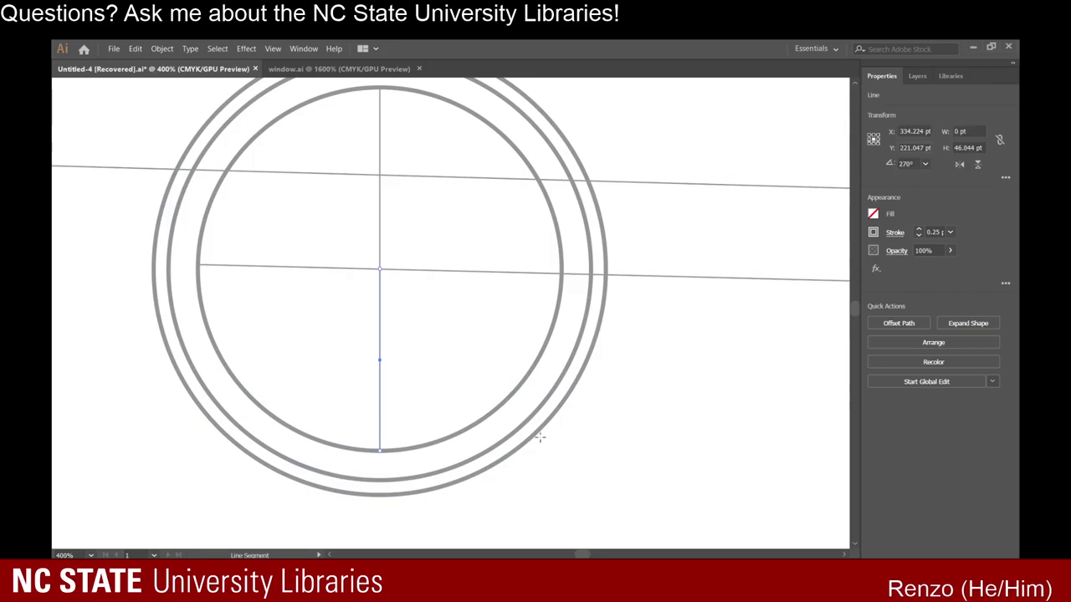
key("v")
left_click(637, 372)
scroll(482, 368, "up", 1)
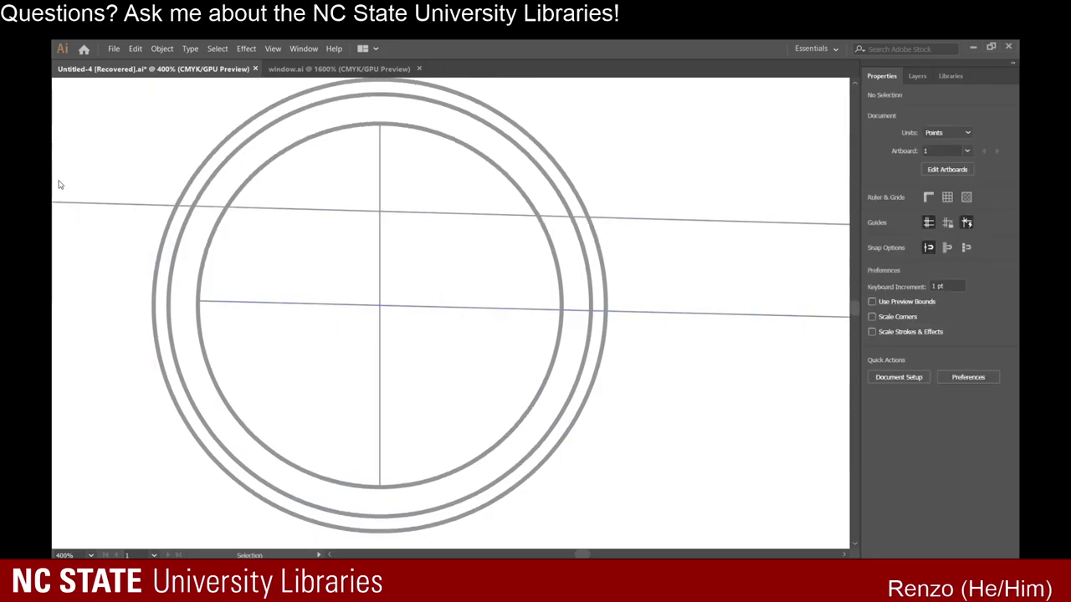
Draw a crossbar about 92 pt wide along the centre guide, spanning the innermost circle, and set its stroke to 1 pt.
key("backslash")
scroll(220, 318, "up", 1)
scroll(213, 312, "up", 1)
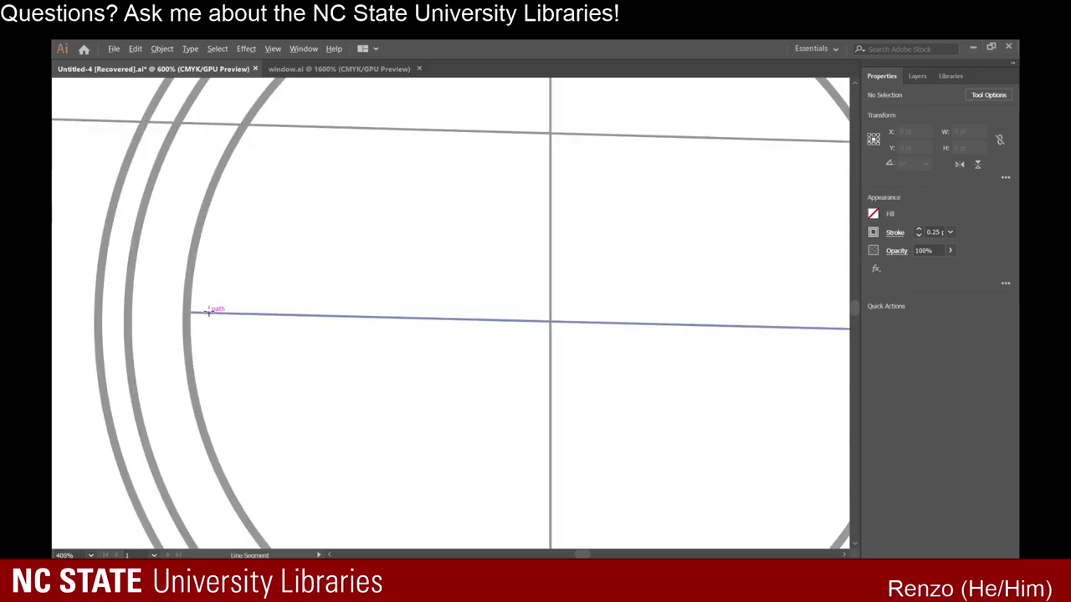
scroll(183, 311, "up", 1)
left_click_drag(191, 313, 717, 226)
scroll(504, 299, "down", 7)
scroll(516, 257, "down", 1)
scroll(516, 257, "up", 3)
scroll(511, 296, "down", 2)
left_click(919, 230)
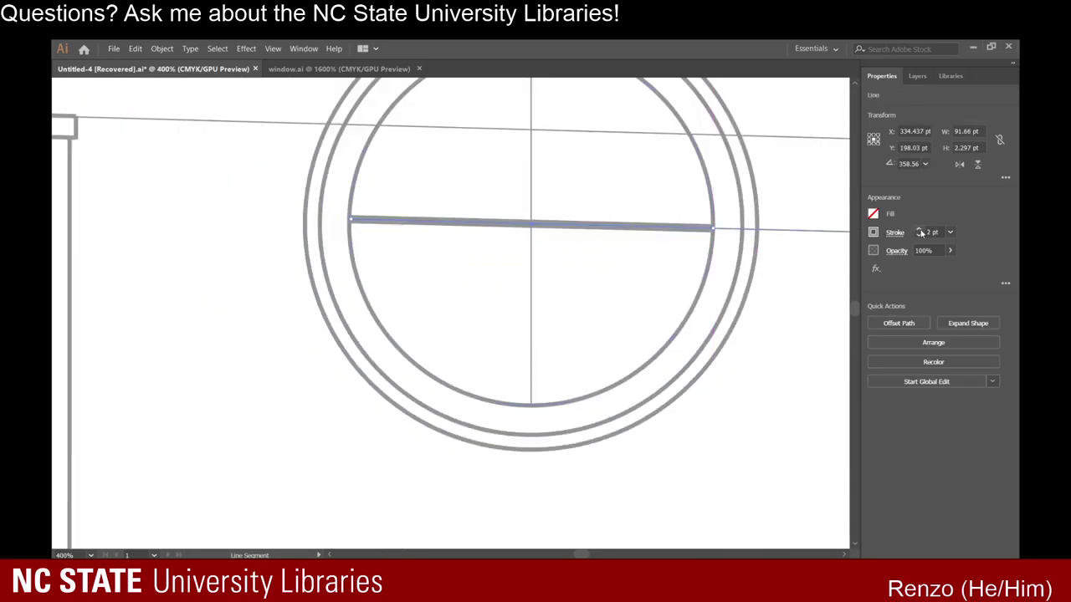
scroll(496, 228, "up", 2)
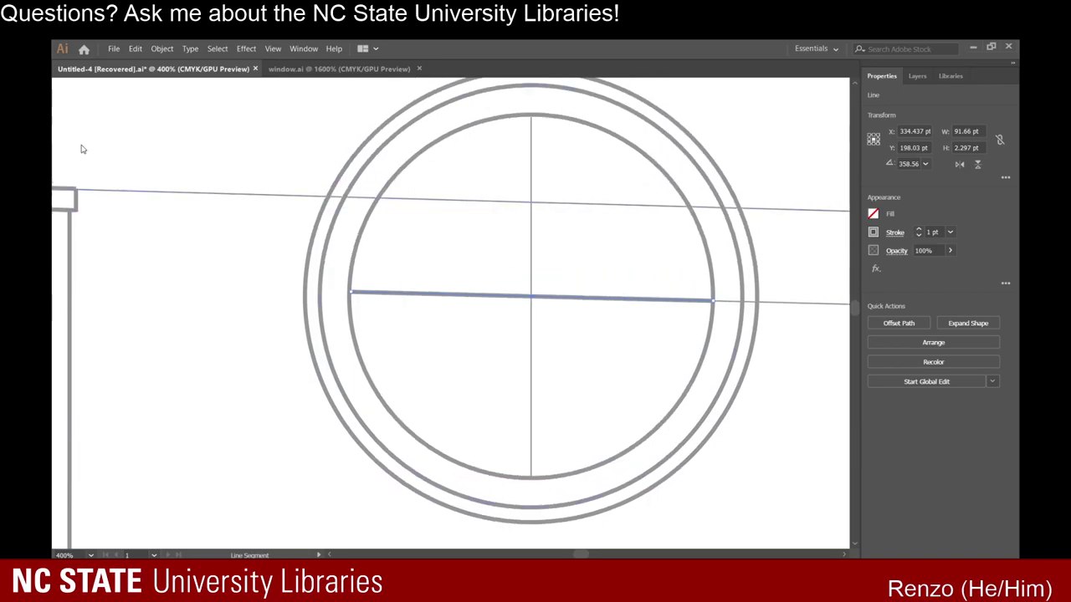
Draw a vertical 1 pt bar about 92 pt long from the top to the bottom of the innermost circle.
left_click(64, 111)
left_click(132, 280)
left_click(70, 166)
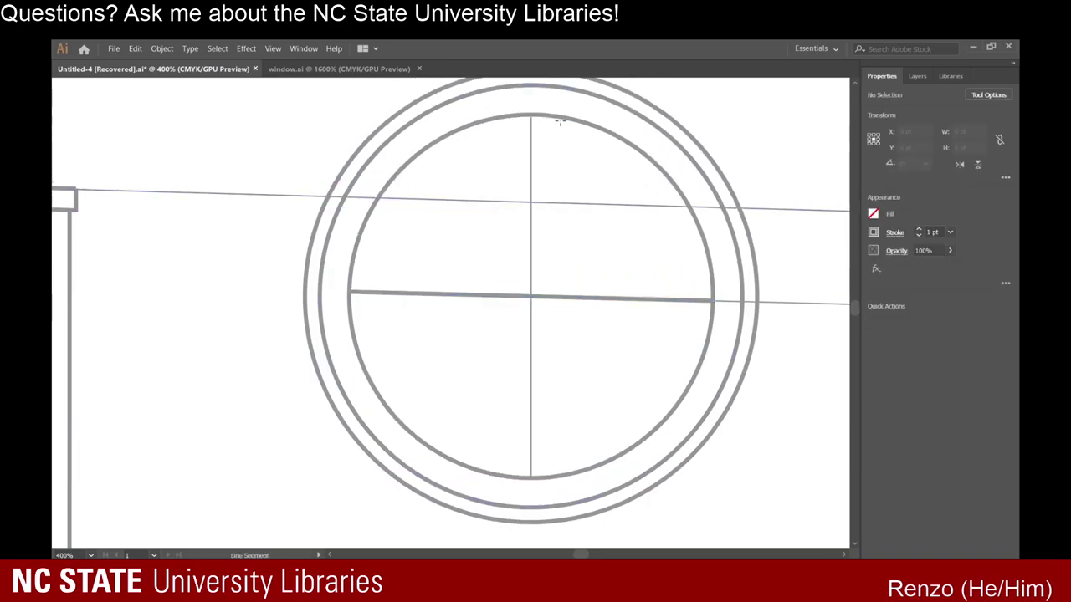
left_click_drag(531, 114, 530, 203)
left_click(117, 191, "ctrl")
left_click_drag(530, 114, 530, 478)
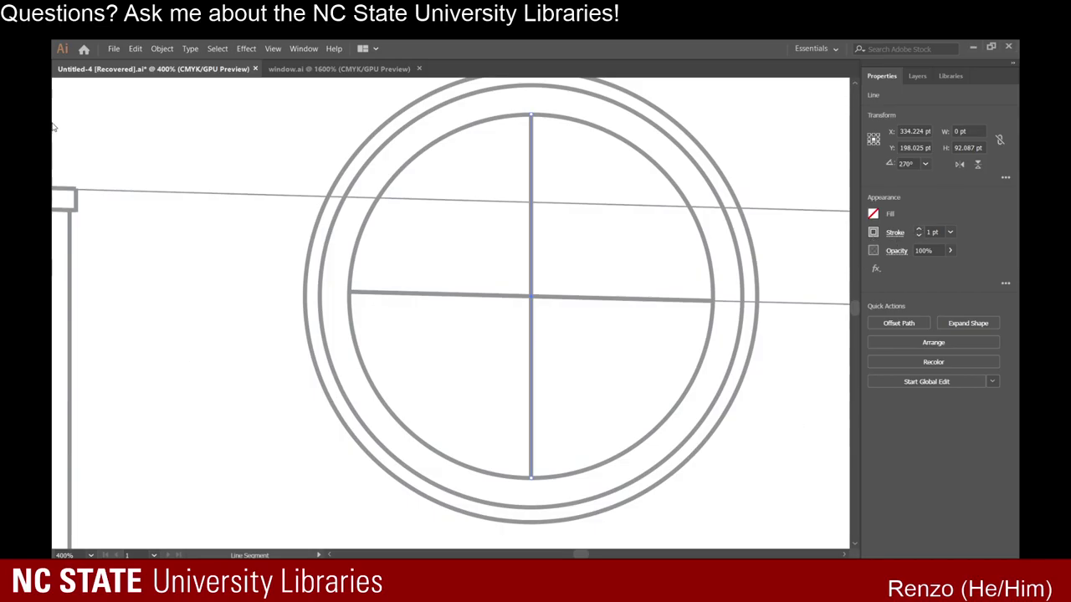
Delete the thin guide line that runs from the round window's centre bar to the vanishing point.
key("v")
left_click(804, 307)
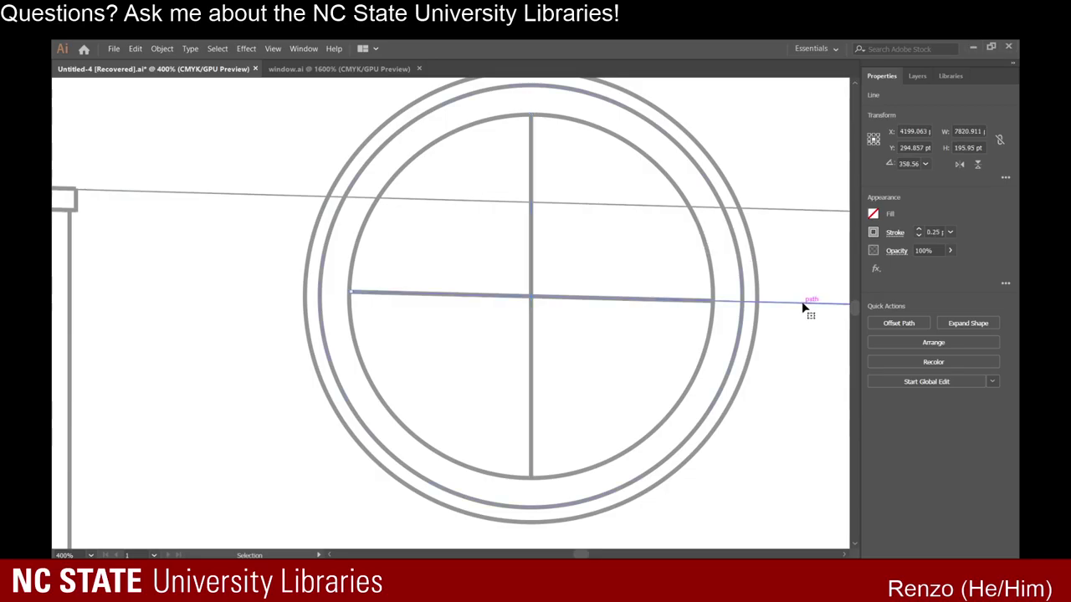
key("Delete")
scroll(674, 419, "down", 4)
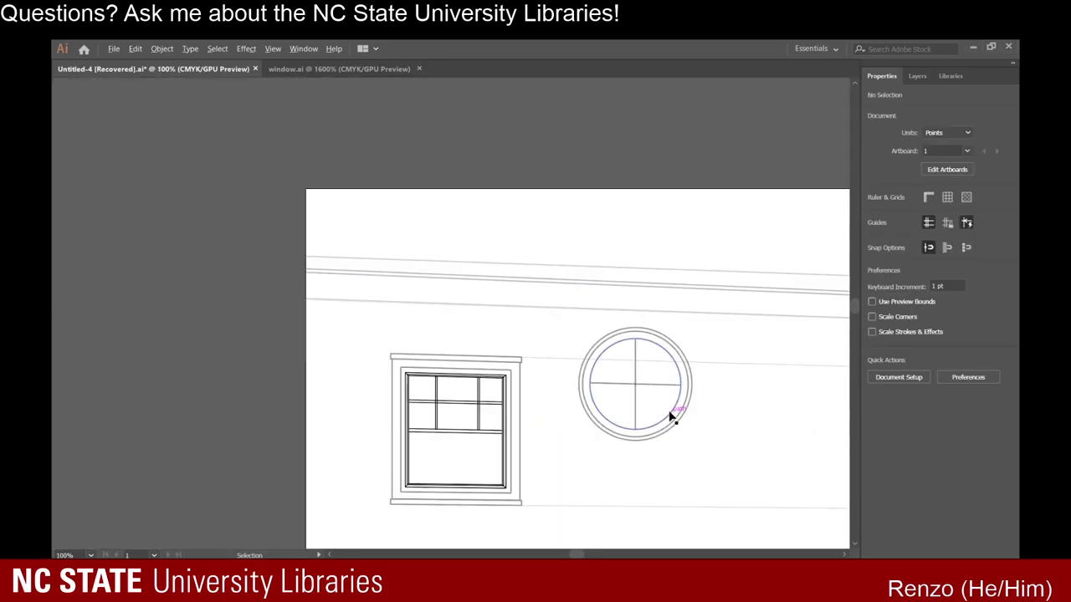
scroll(658, 439, "down", 3)
scroll(609, 386, "down", 1)
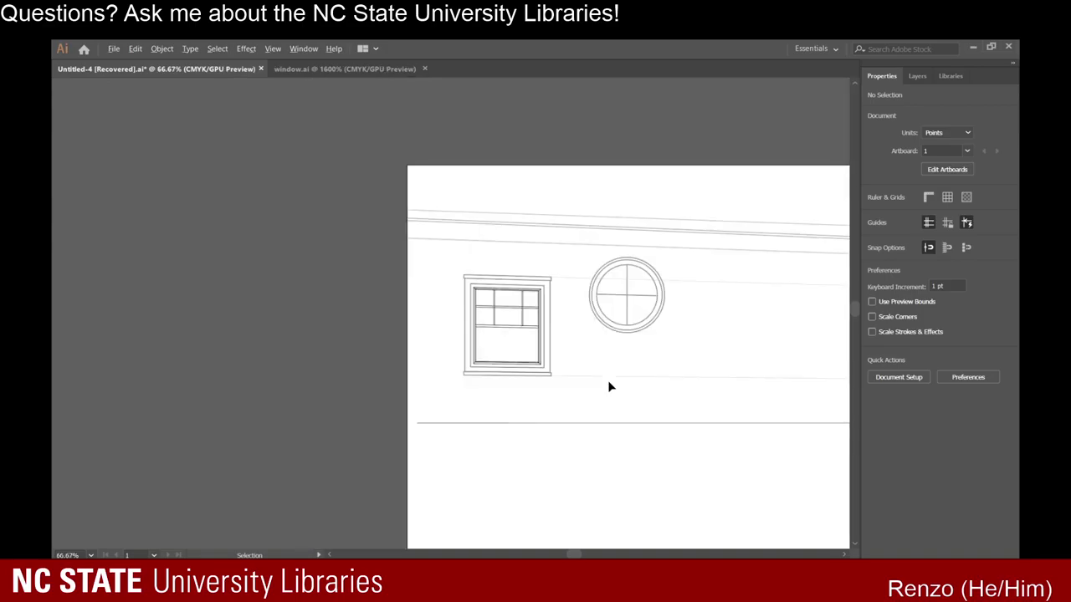
scroll(610, 387, "down", 2)
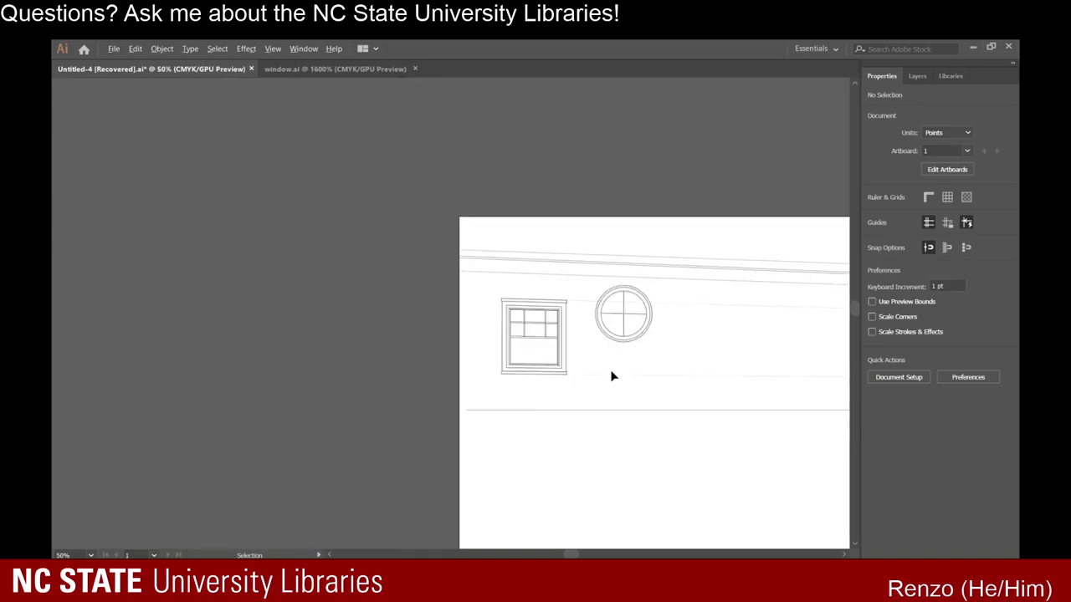
scroll(611, 383, "right", 1)
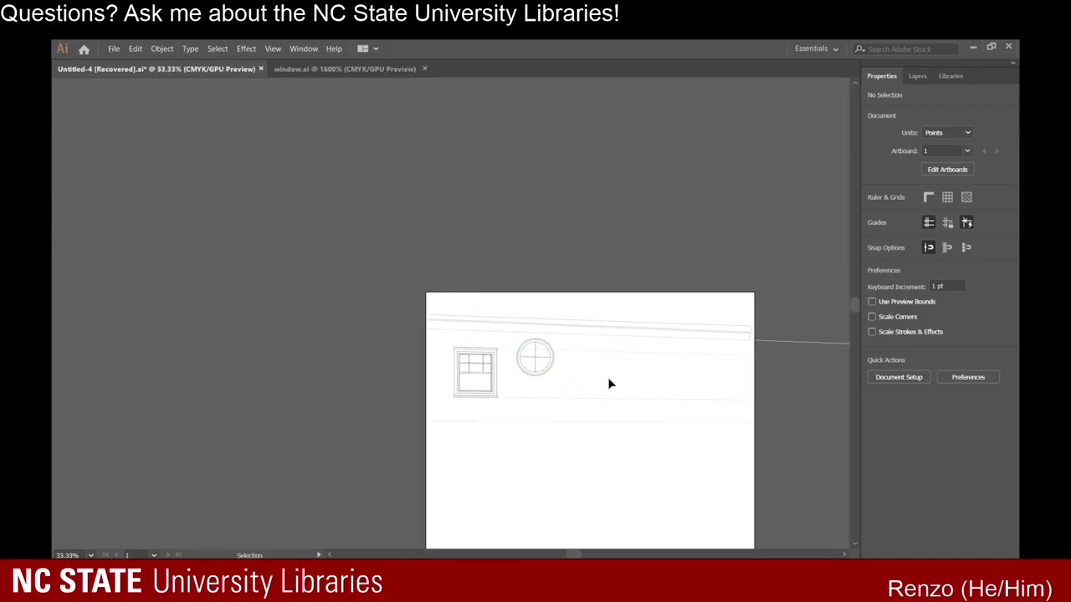
Try to select the round window's circles and cross bars together with an area selection.
scroll(607, 382, "up", 3)
key("a")
left_click_drag(269, 265, 492, 391)
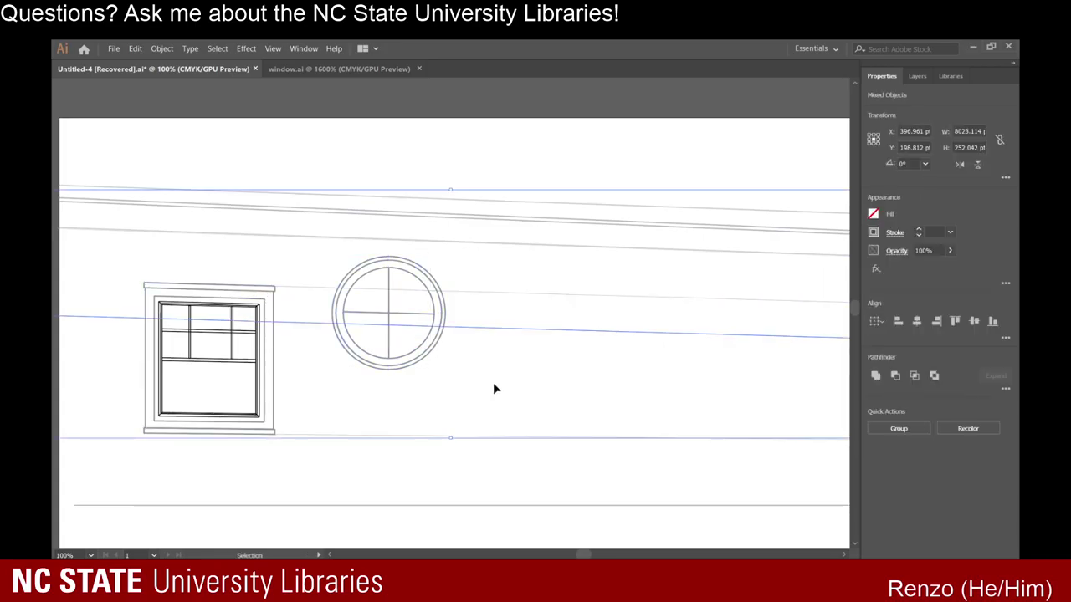
key("v")
scroll(494, 385, "down", 1)
left_click(494, 388)
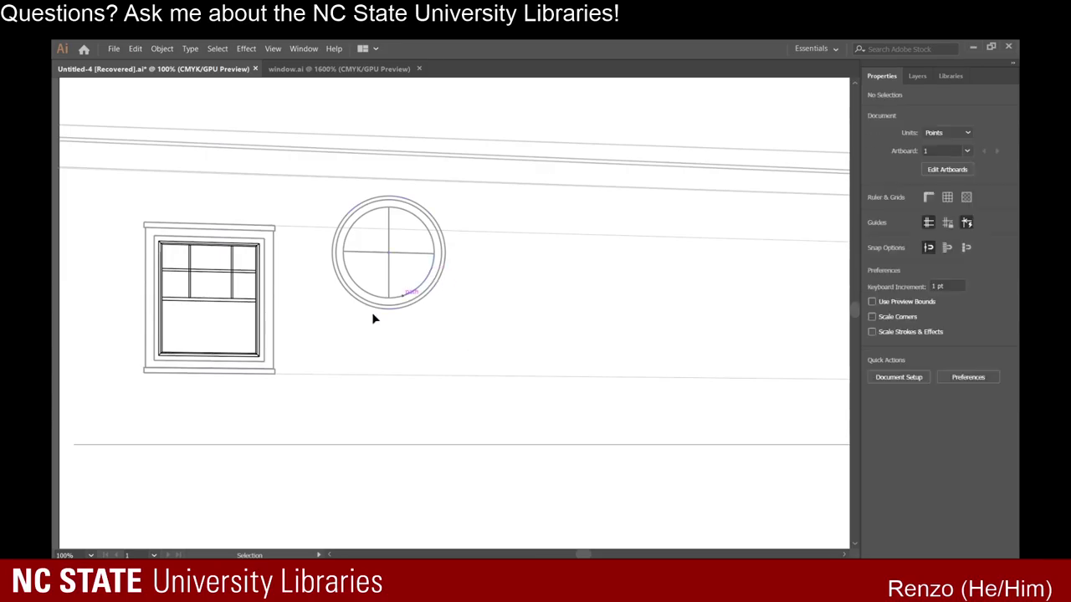
left_click_drag(401, 237, 458, 196)
key("a")
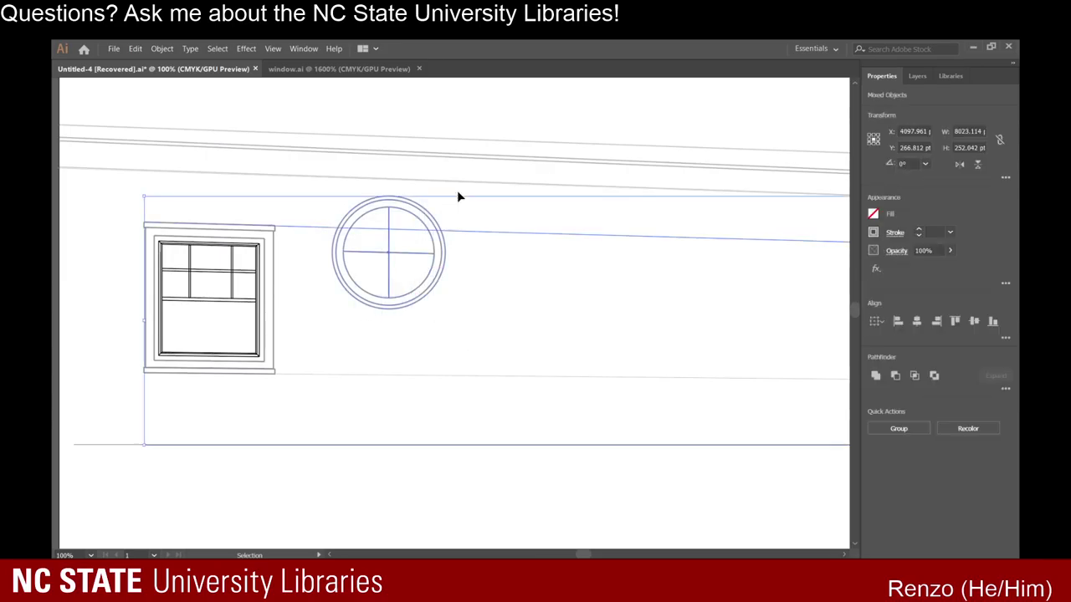
key("ctrl+c")
key("v")
left_click(466, 407)
scroll(426, 432, "down", 1)
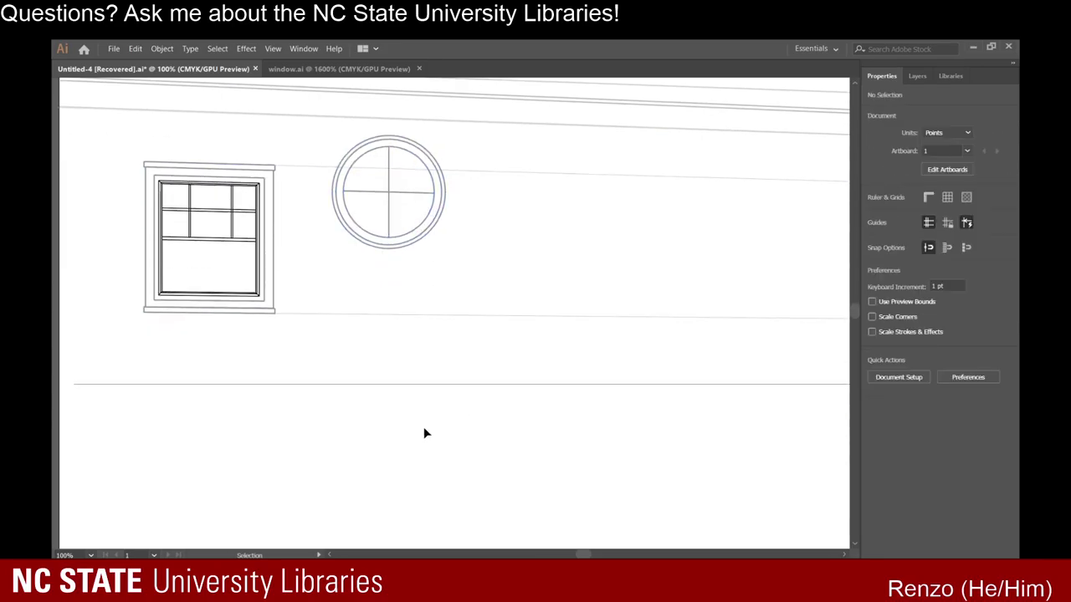
Paste a copy of the round window with its guide line and move it below and to the right of the original round window.
key("ctrl+v")
scroll(424, 431, "down", 5, "alt")
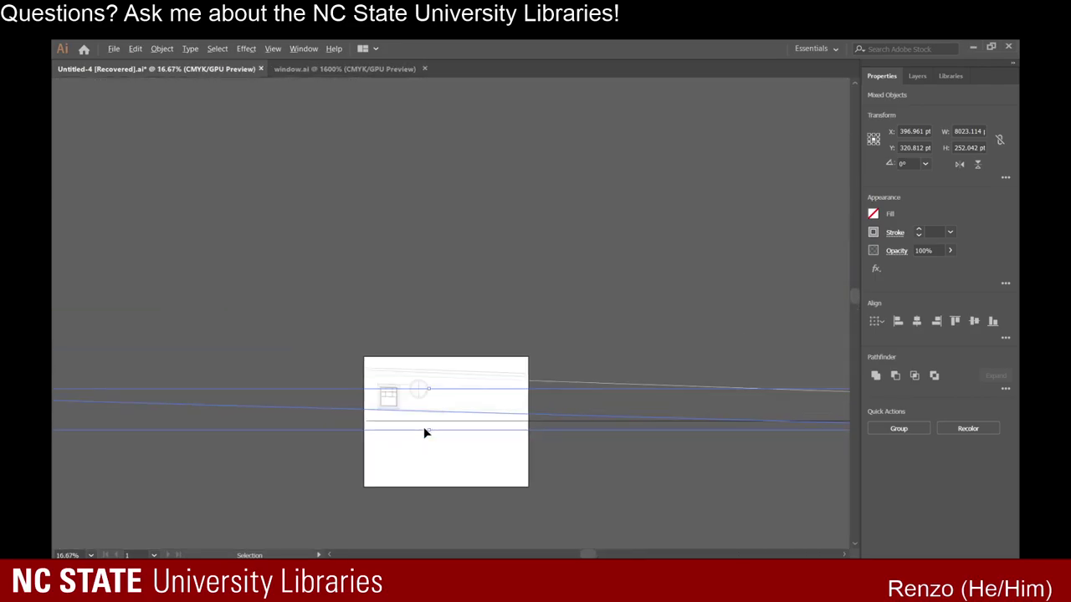
scroll(424, 430, "down", 3, "alt")
scroll(211, 424, "up", 2, "alt")
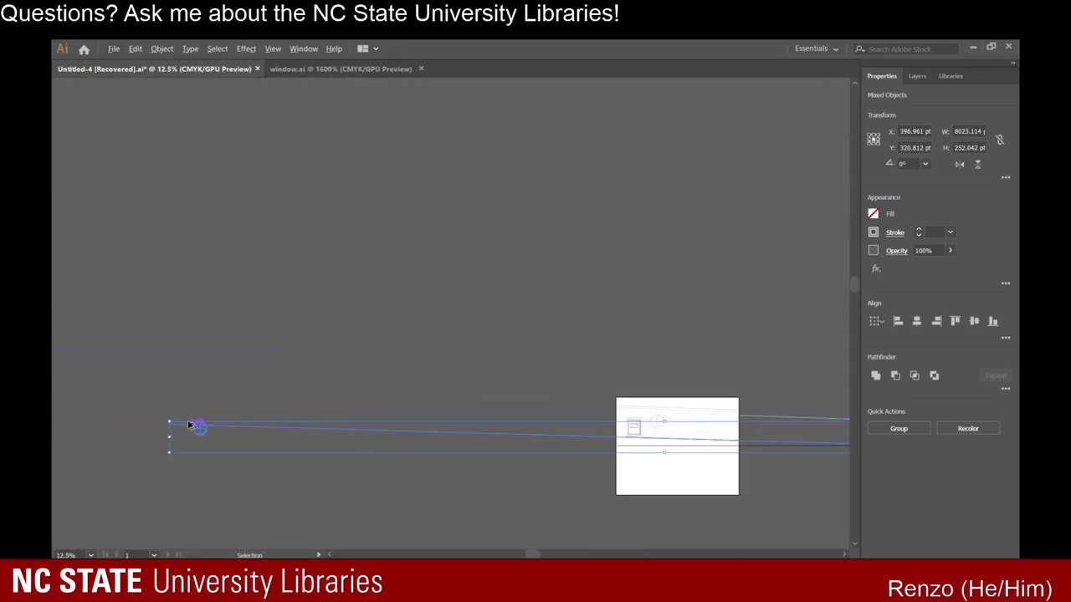
scroll(190, 426, "up", 9, "alt")
left_click_drag(245, 419, 793, 340)
scroll(589, 355, "down", 9, "alt")
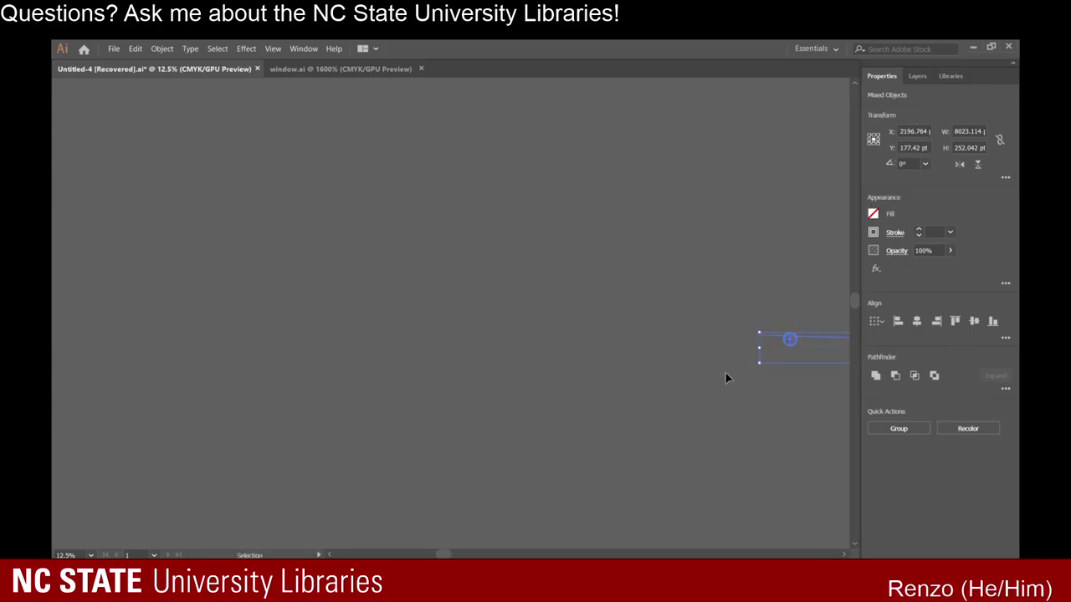
scroll(645, 394, "right", 2)
scroll(651, 403, "right", 6)
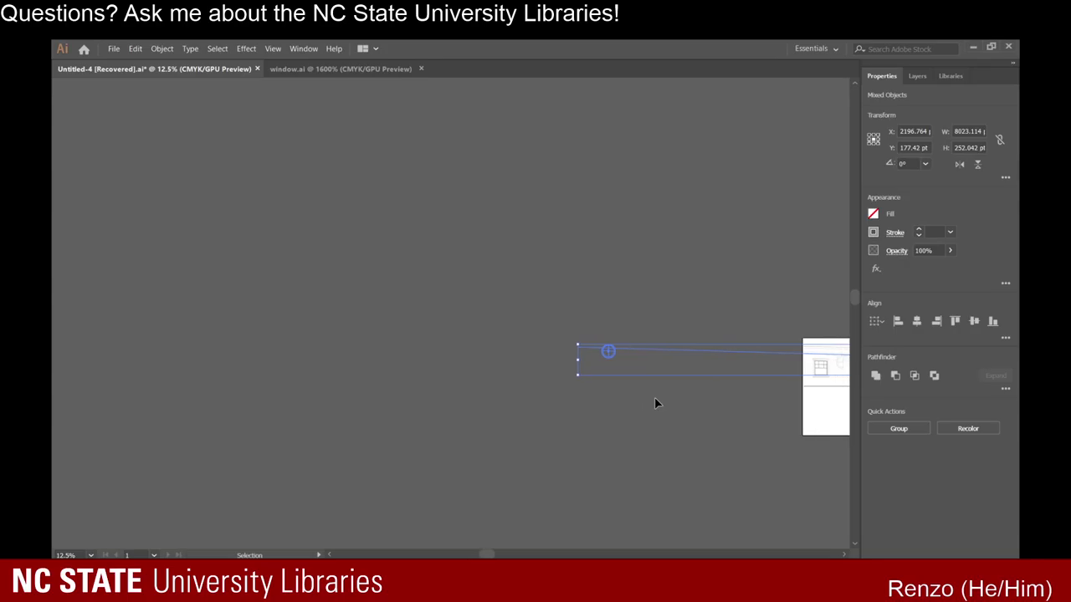
scroll(655, 404, "right", 5)
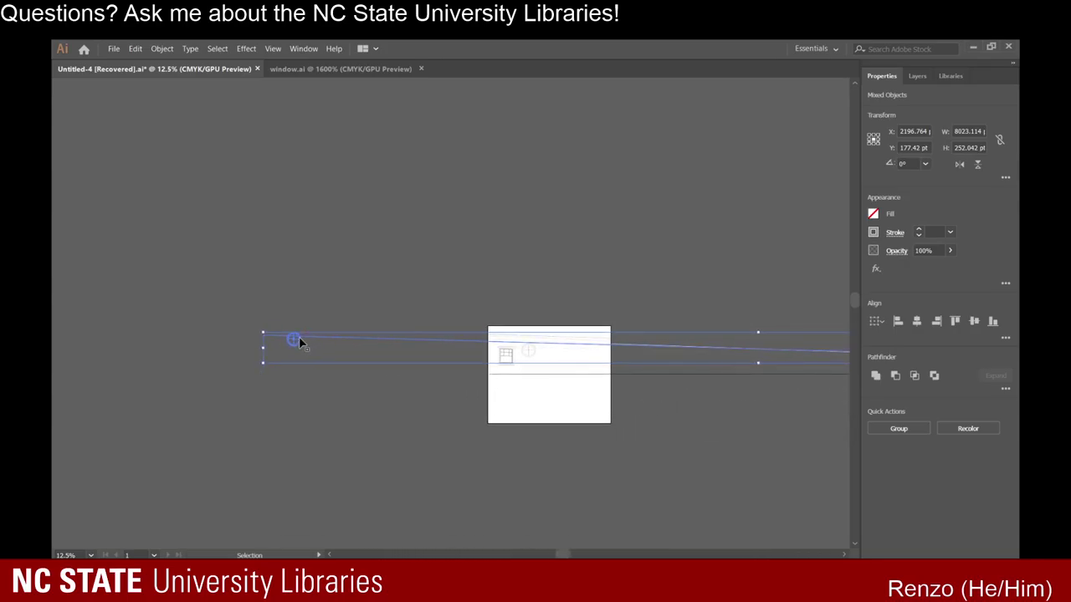
left_click_drag(299, 337, 545, 368)
scroll(544, 370, "up", 8)
scroll(544, 374, "down", 1)
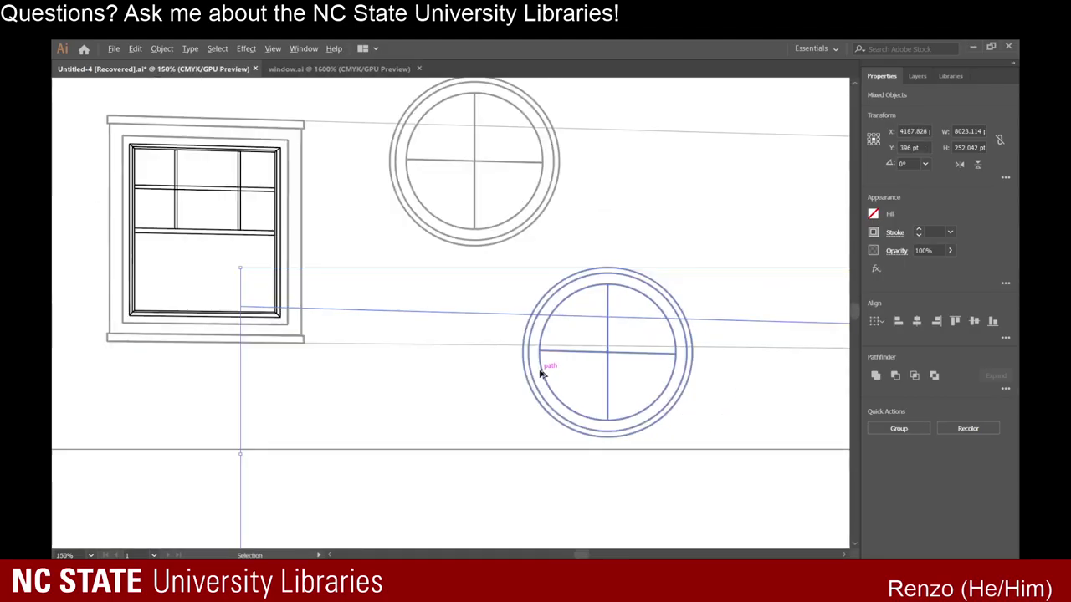
Delete the pasted slanted guide line that crosses the upper half of the copied round window.
left_click(491, 410)
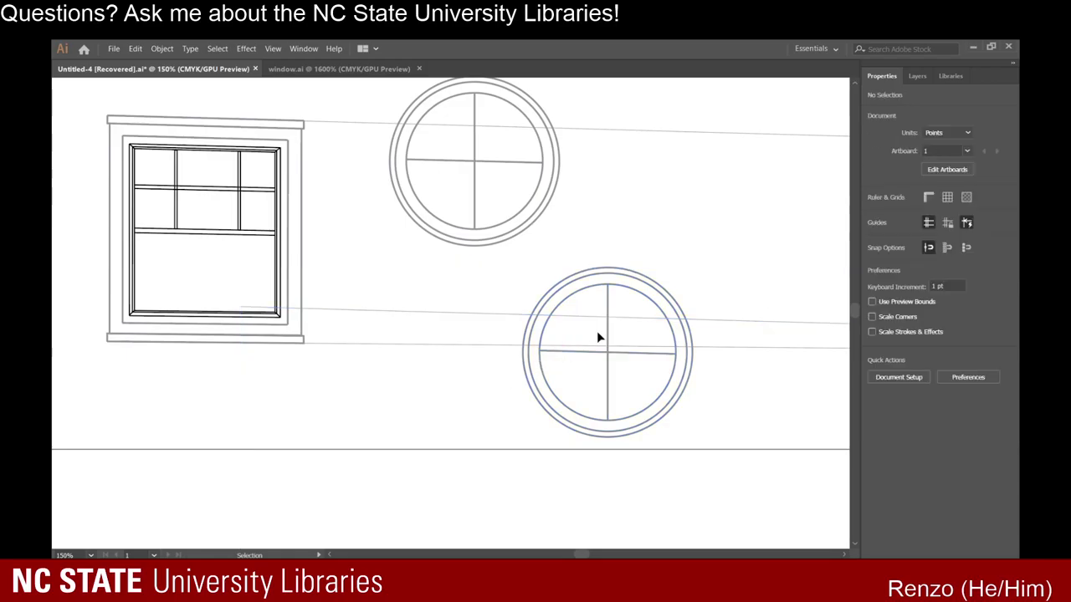
left_click(513, 315)
left_click(693, 412)
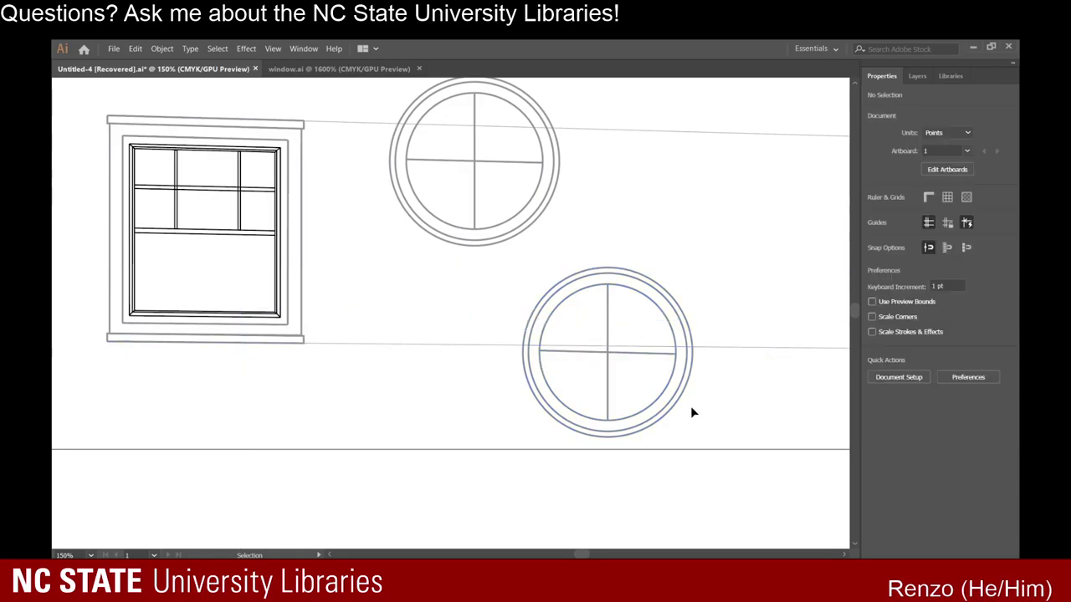
Examine how the copied round window sits relative to the horizon line and the rectangular window's lower guide line.
scroll(603, 386, "down", 2)
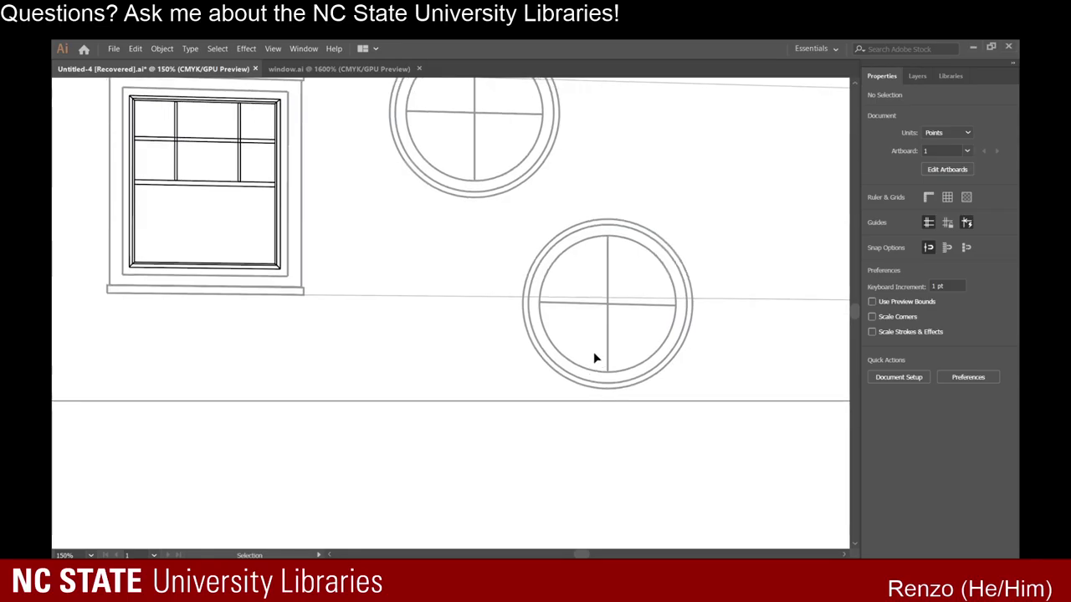
scroll(477, 352, "down", 1)
left_click(435, 390)
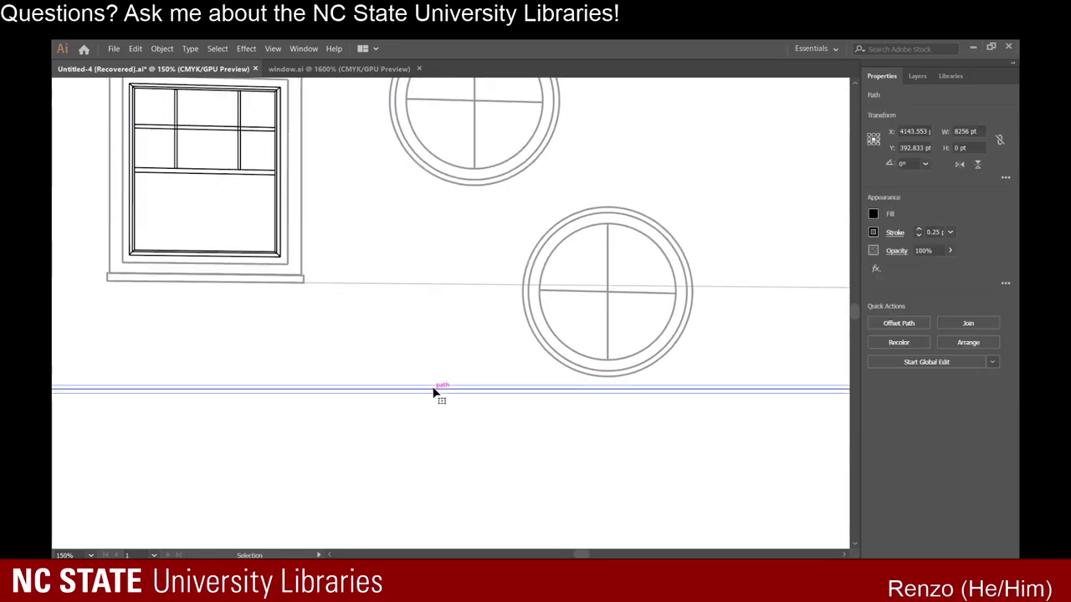
scroll(435, 395, "down", 6)
left_click(444, 411)
scroll(443, 412, "up", 3)
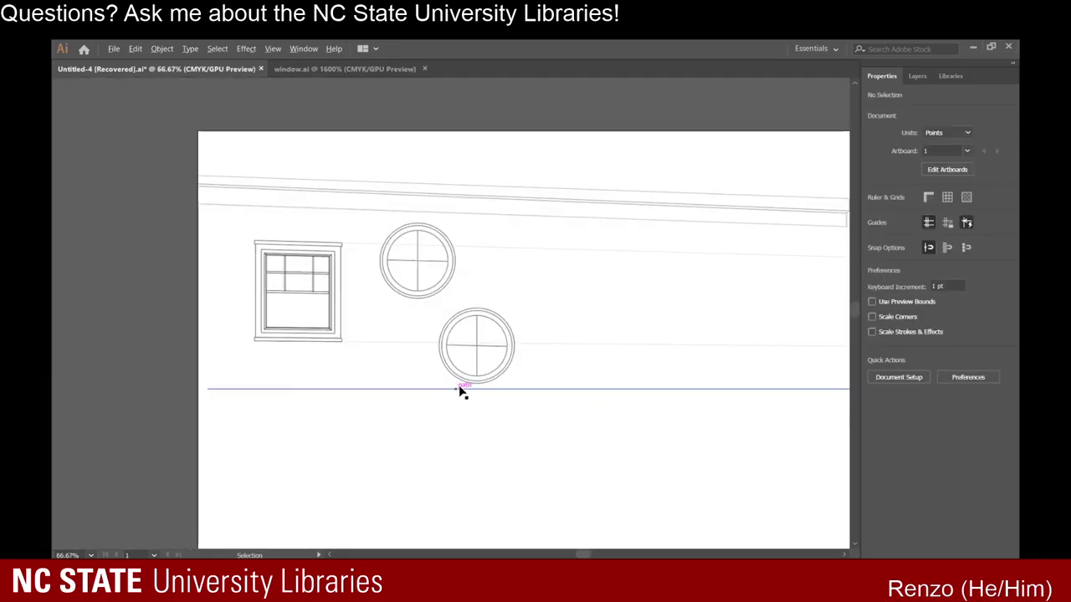
left_click(534, 346)
left_click(569, 326)
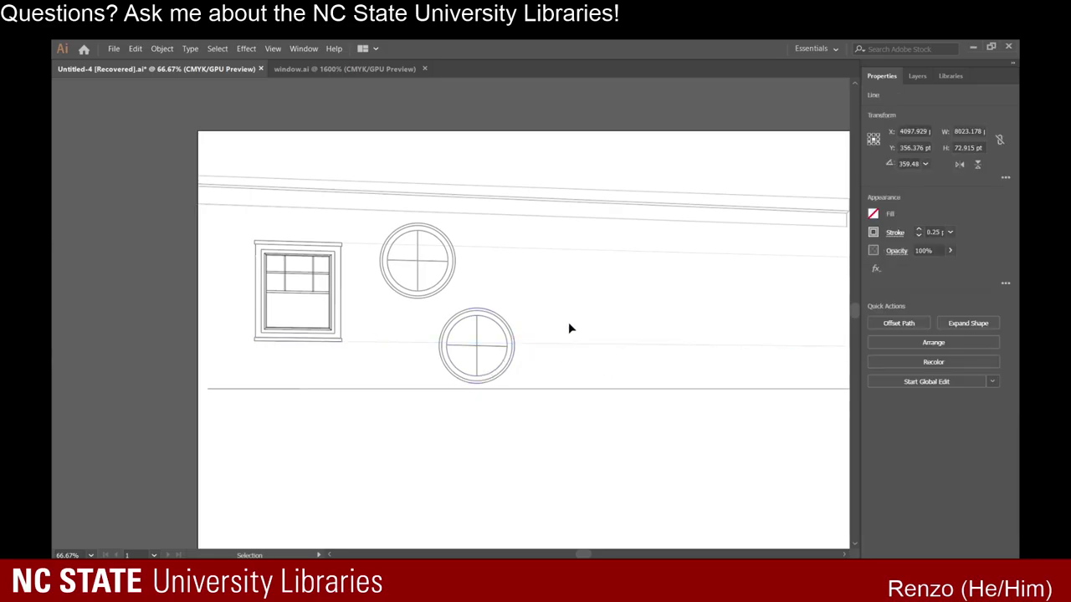
Delete the horizontal crossbar of the copied round window.
left_click(500, 348)
left_click_drag(510, 351, 559, 360)
key("Delete")
Draw a guide line about 7685 pt wide from the copied window's centre to the vanishing point and set its stroke to 0.25 pt.
scroll(467, 345, "up", 5)
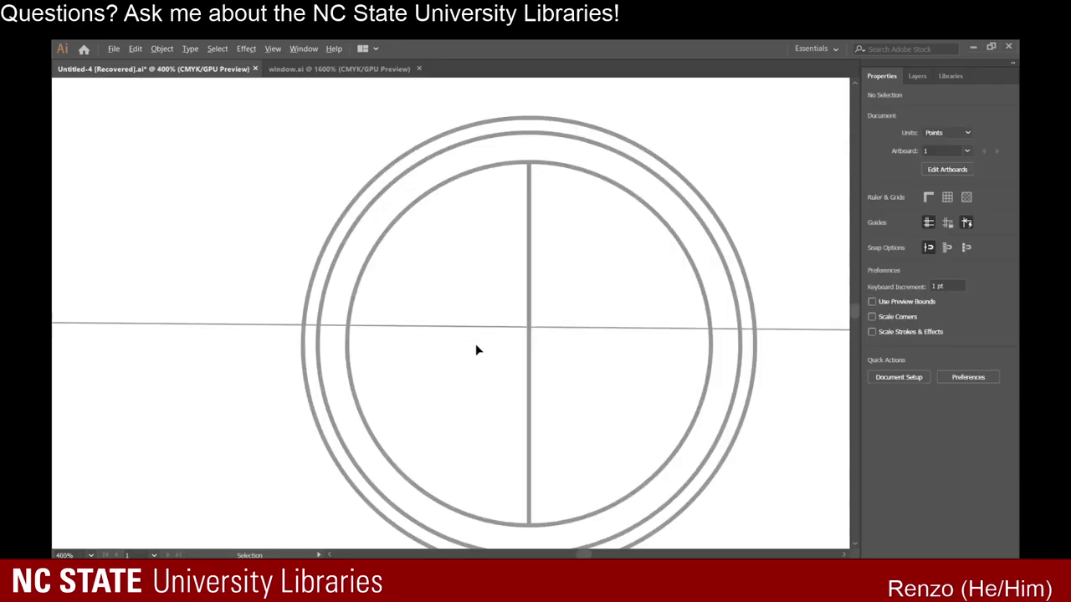
key("backslash")
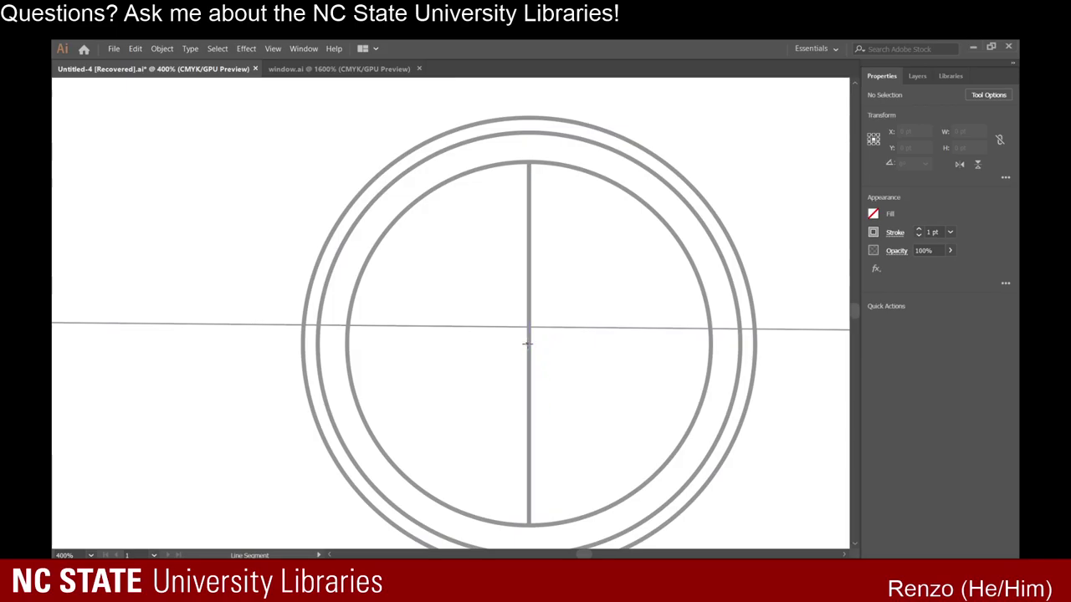
mouse_move(529, 343)
left_mouse_down()
mouse_move(648, 337)
mouse_move(475, 339)
mouse_move(588, 352)
mouse_move(774, 342)
mouse_move(771, 353)
mouse_move(799, 347)
mouse_move(794, 335)
mouse_move(739, 343)
mouse_move(808, 336)
mouse_move(765, 363)
mouse_move(667, 325)
mouse_move(670, 335)
mouse_move(626, 231)
left_mouse_up()
scroll(647, 337, "down", 10)
scroll(475, 339, "down", 3)
scroll(774, 341, "up", 3)
scroll(809, 336, "up", 3)
scroll(668, 325, "up", 10)
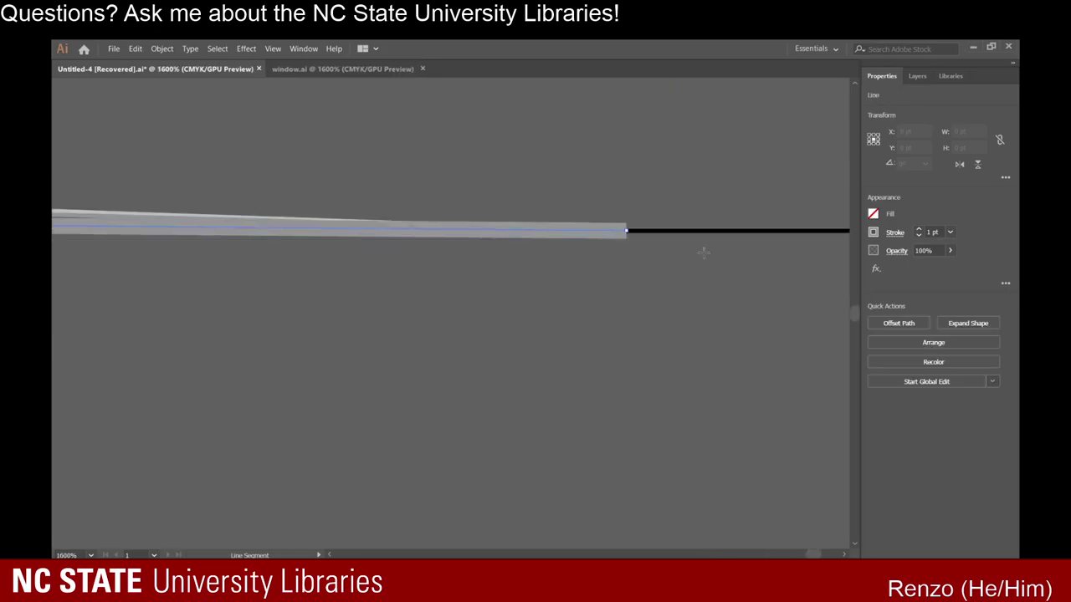
left_click(918, 237)
left_click(918, 237)
left_click(918, 237)
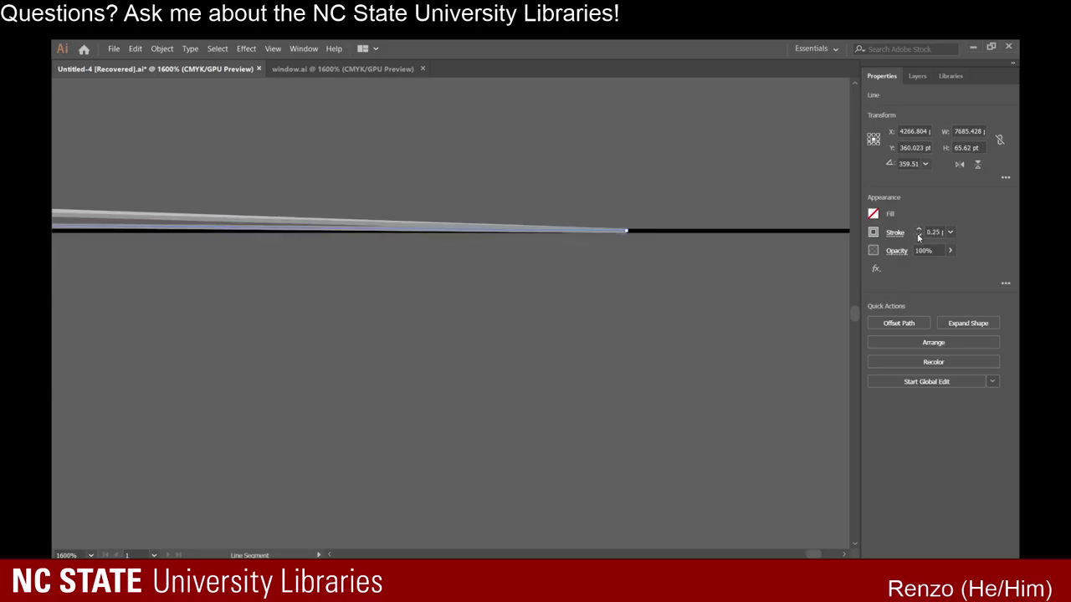
Try to draw a horizontal line about 45 pt long from the copied window's centre towards the innermost circle's left edge.
scroll(444, 376, "down", 10)
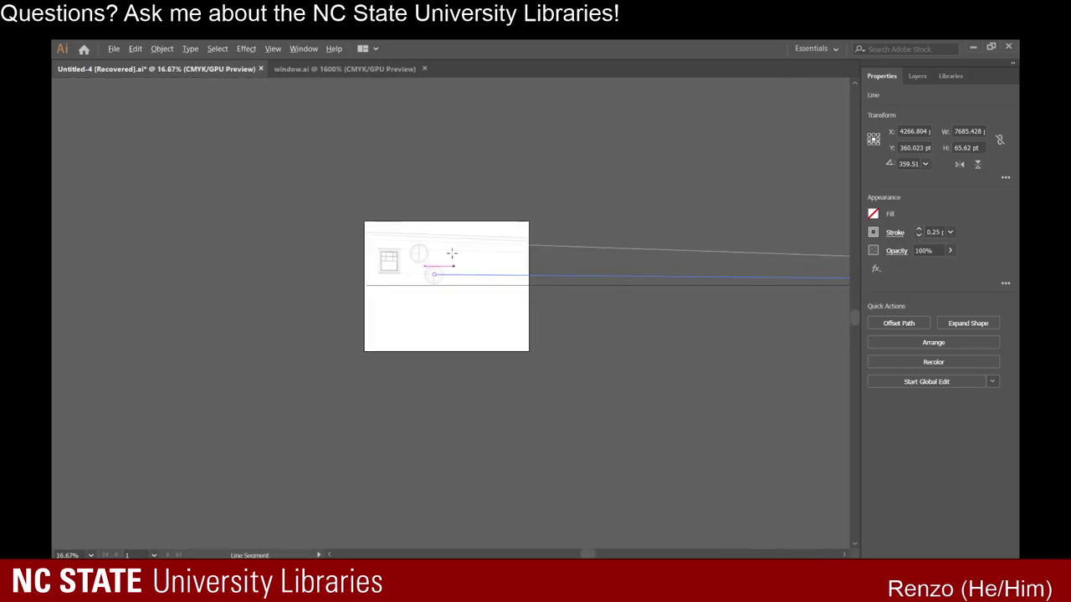
scroll(452, 254, "up", 8)
scroll(645, 292, "down", 2)
scroll(743, 288, "up", 2)
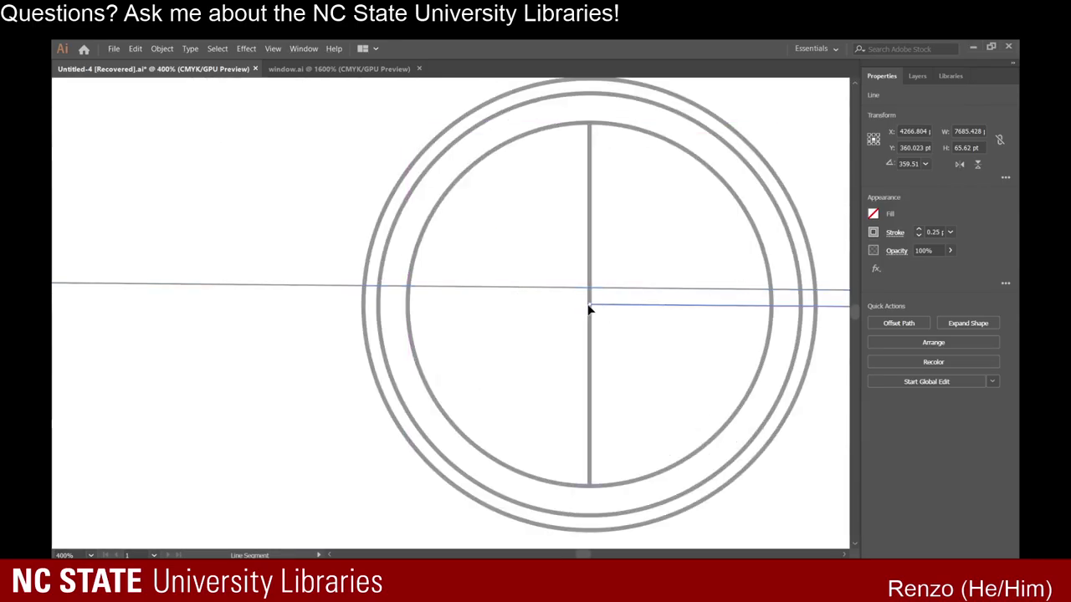
left_click(156, 203)
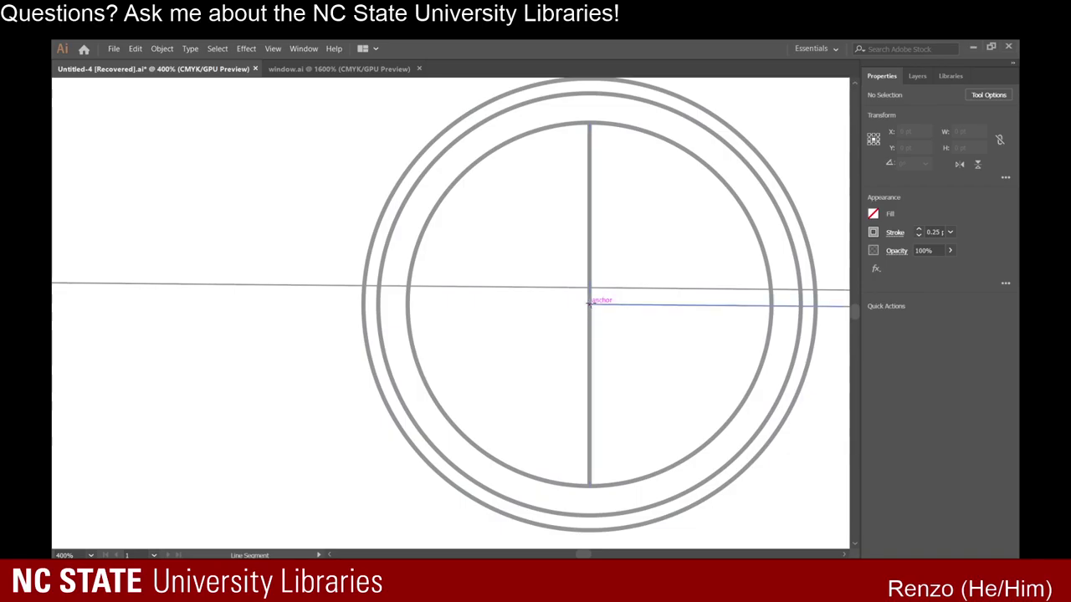
left_click_drag(589, 303, 460, 304)
left_click_drag(411, 305, 410, 305)
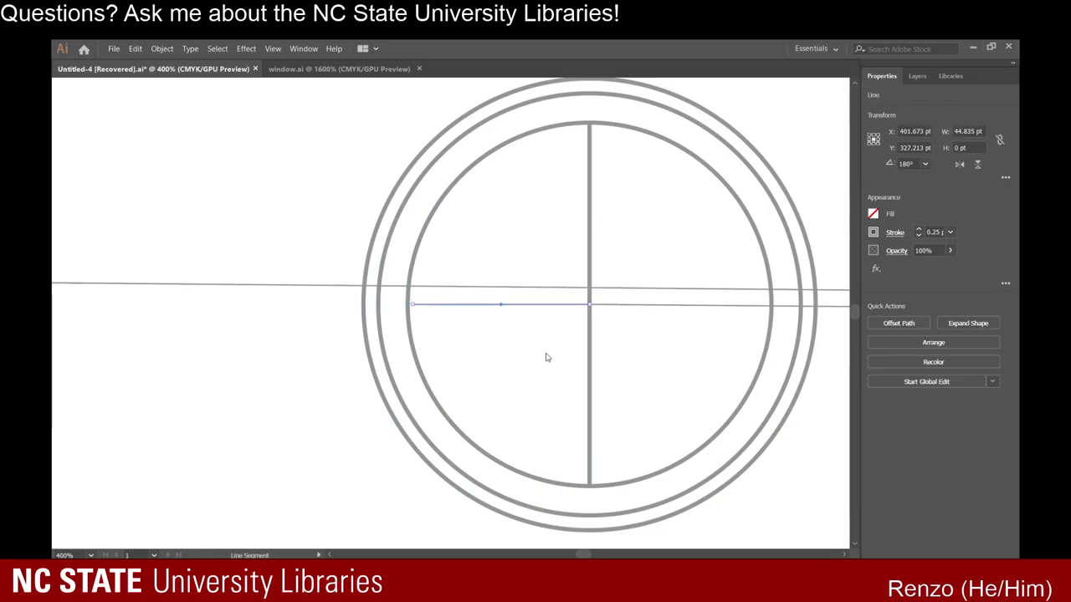
key("ctrl+z")
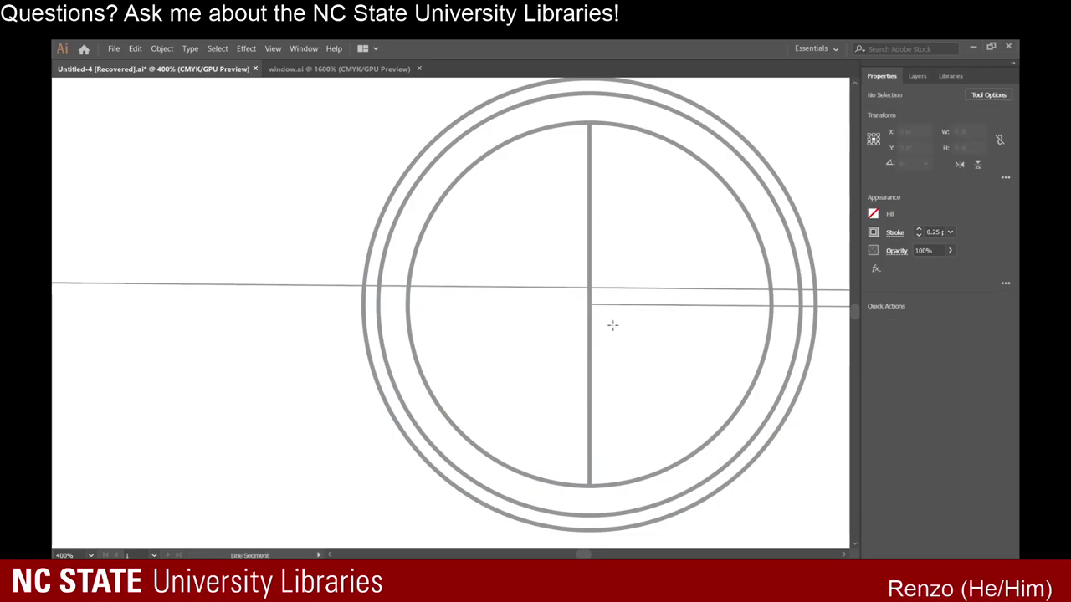
Draw a 0.25 pt line from the new guide line to the left edge of the copied window's innermost circle.
left_click_drag(675, 306, 406, 304)
key("v")
left_click(87, 125)
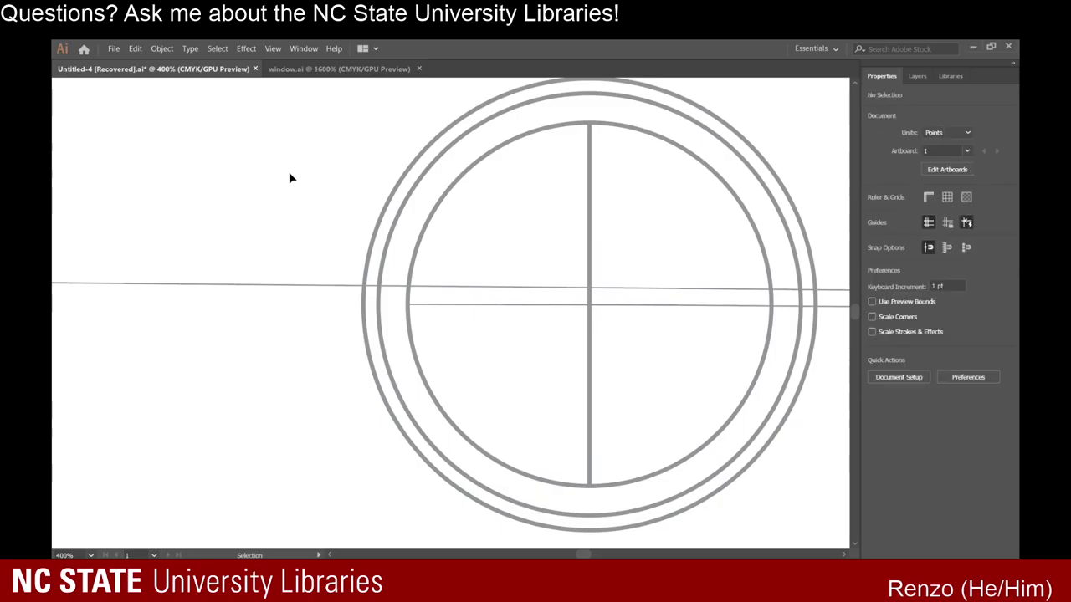
Try a perfectly horizontal line about 92 pt long across the copied window's innermost circle.
key("backslash")
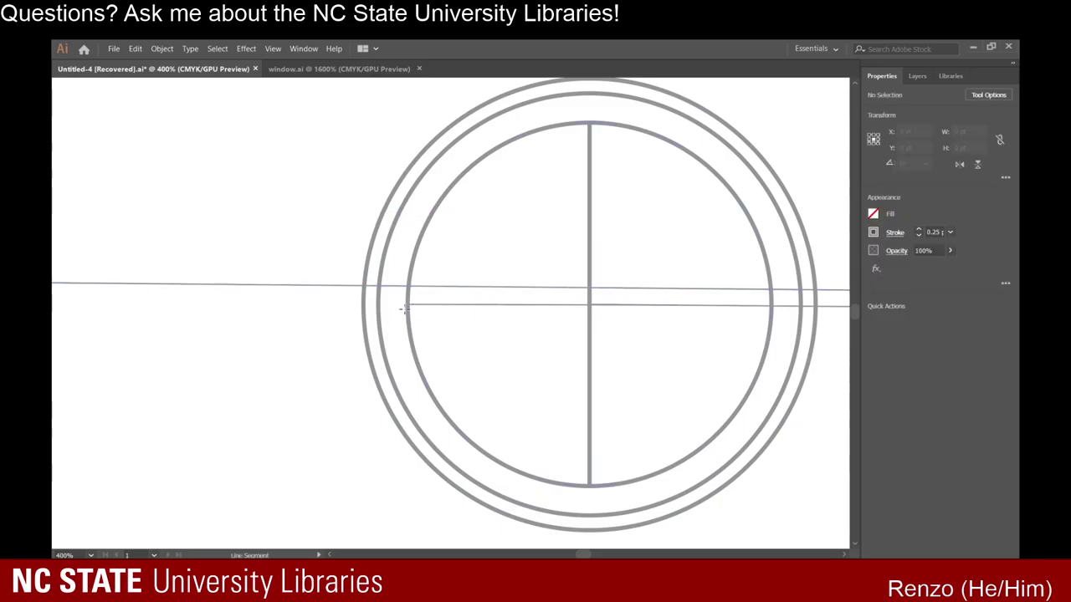
left_click_drag(407, 304, 772, 305)
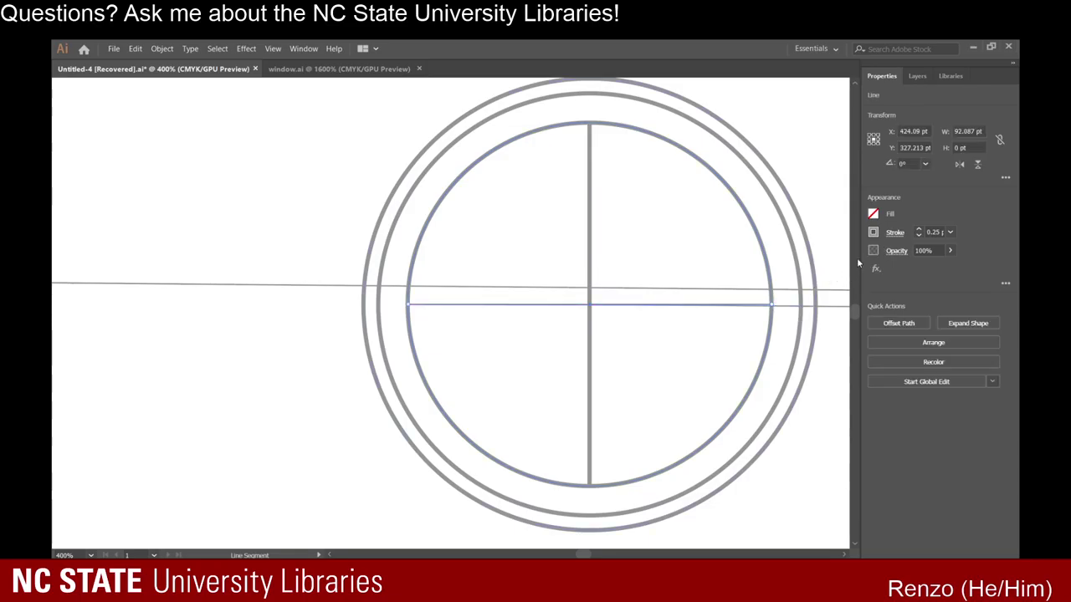
key("ctrl+shift+a")
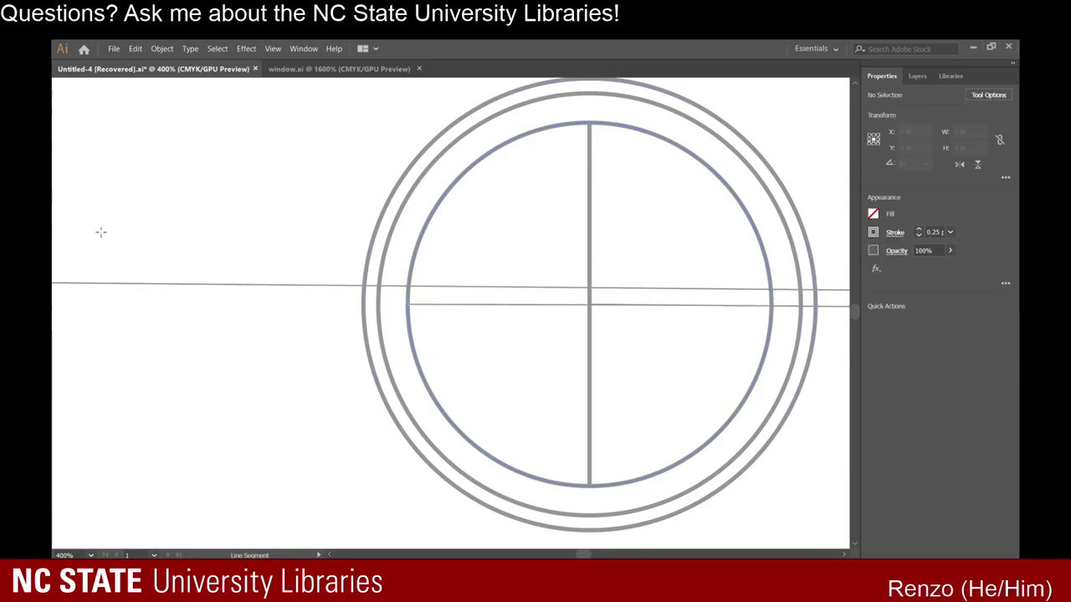
Draw a slightly sloped crossbar about 92 pt long along the guide across the innermost circle and set its stroke to 1 pt.
mouse_move(406, 304)
left_mouse_down()
mouse_move(785, 305)
mouse_move(771, 303)
mouse_move(775, 313)
left_mouse_up()
scroll(775, 304, "up", 1)
scroll(772, 306, "up", 2)
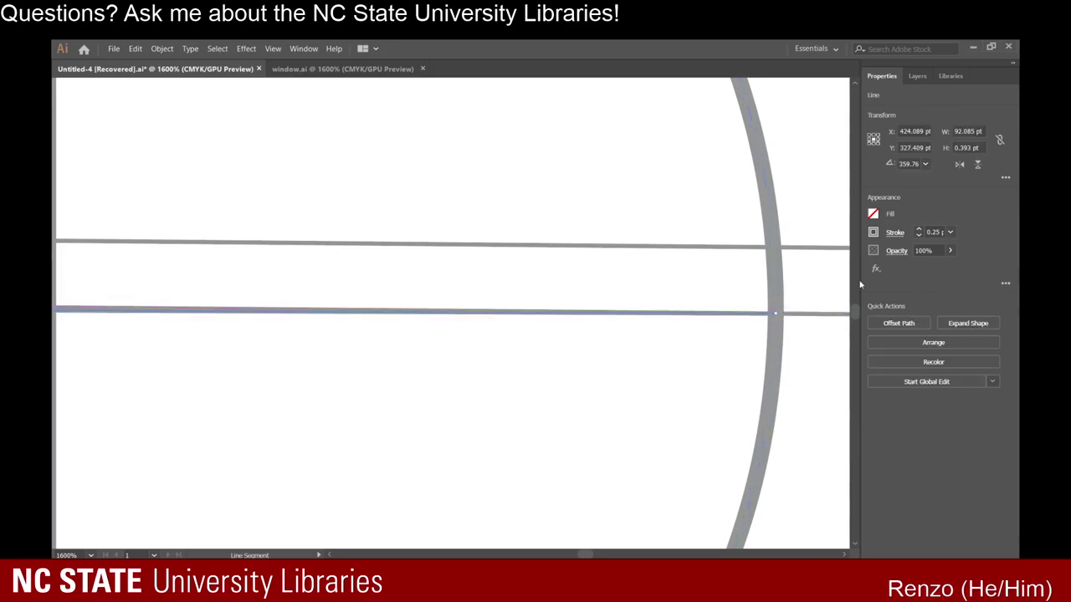
left_click(918, 229)
scroll(708, 387, "down", 3)
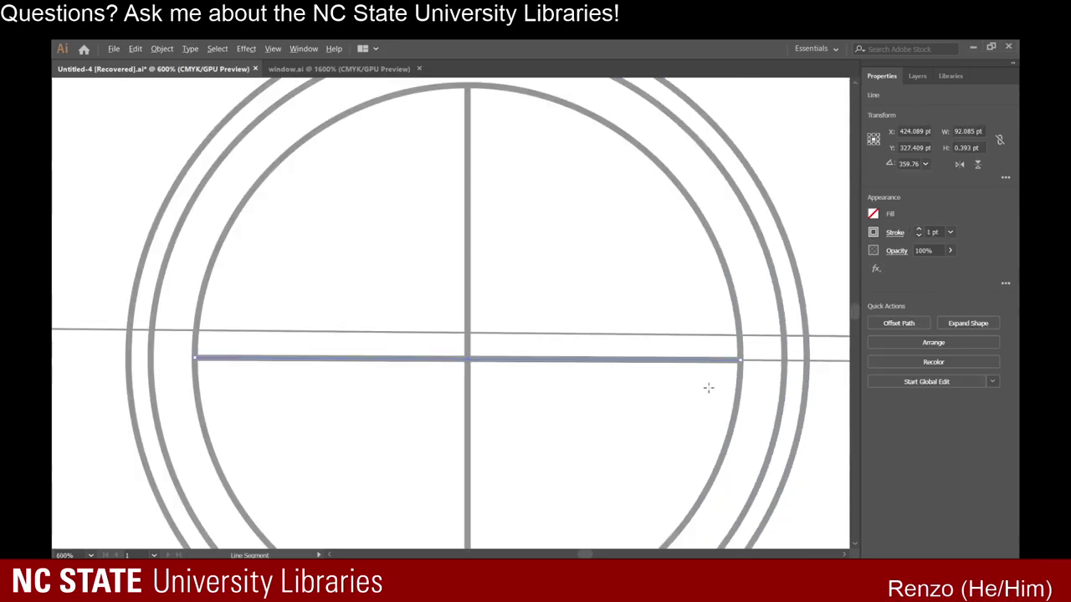
Delete the thin guide line that runs from the copied round window's crossbar to the vanishing point.
left_click(62, 127)
left_click(763, 360)
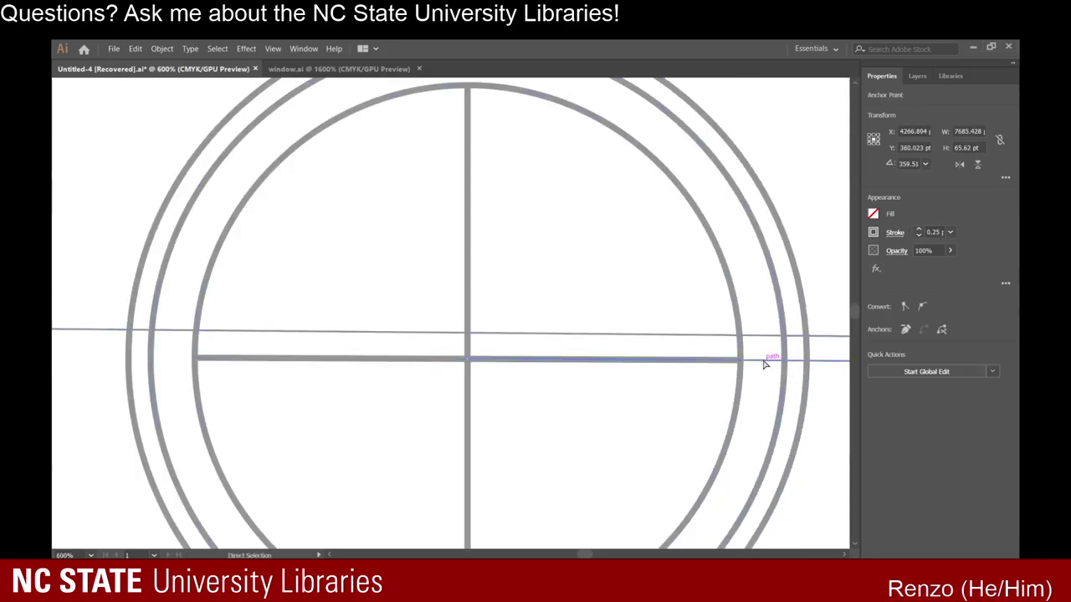
key("Delete")
scroll(591, 435, "down", 4)
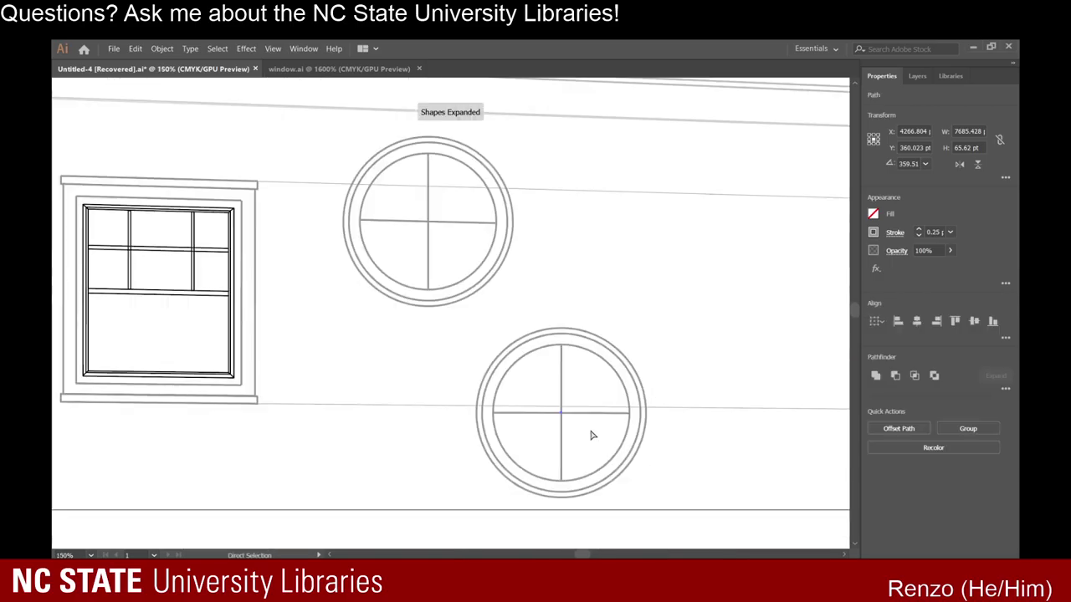
scroll(619, 443, "up", 2)
scroll(680, 406, "down", 5)
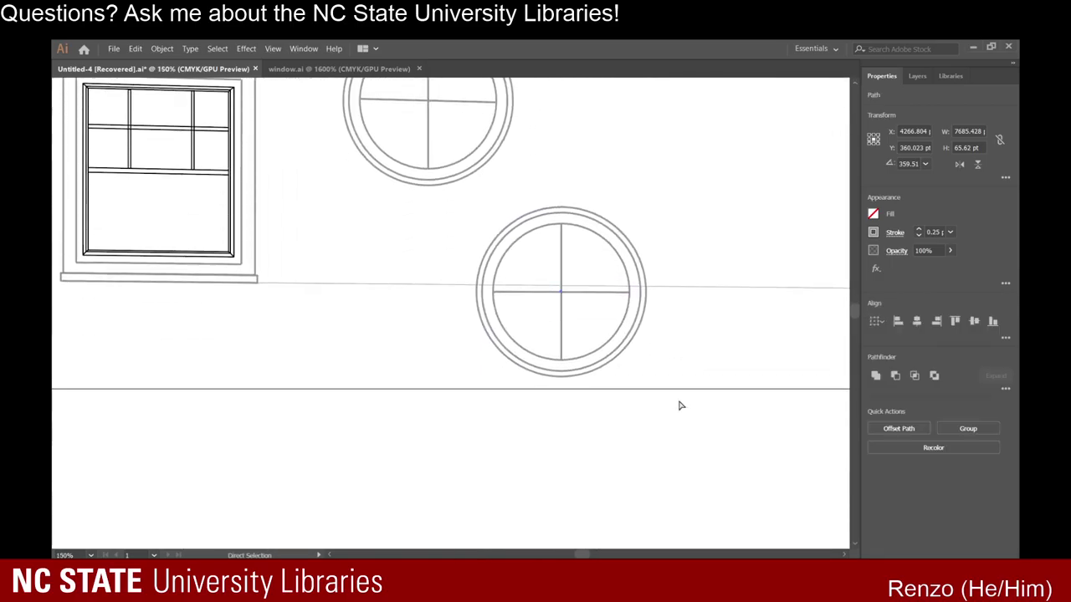
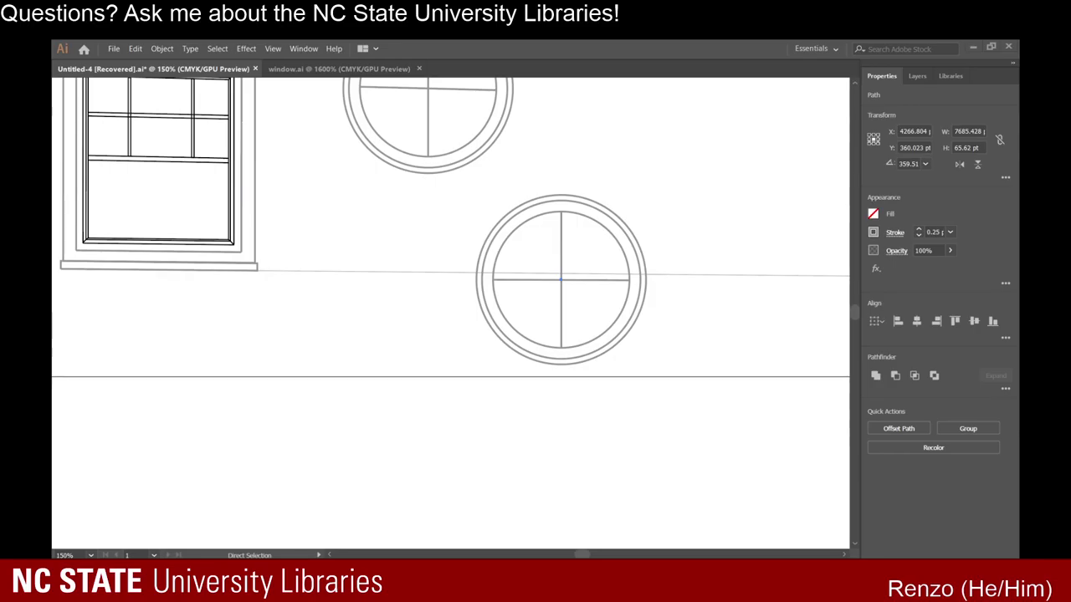
Select the rectangular window with an area selection that includes its guide lines and the horizon line, and copy the selection.
scroll(478, 442, "down", 5)
scroll(478, 424, "up", 3)
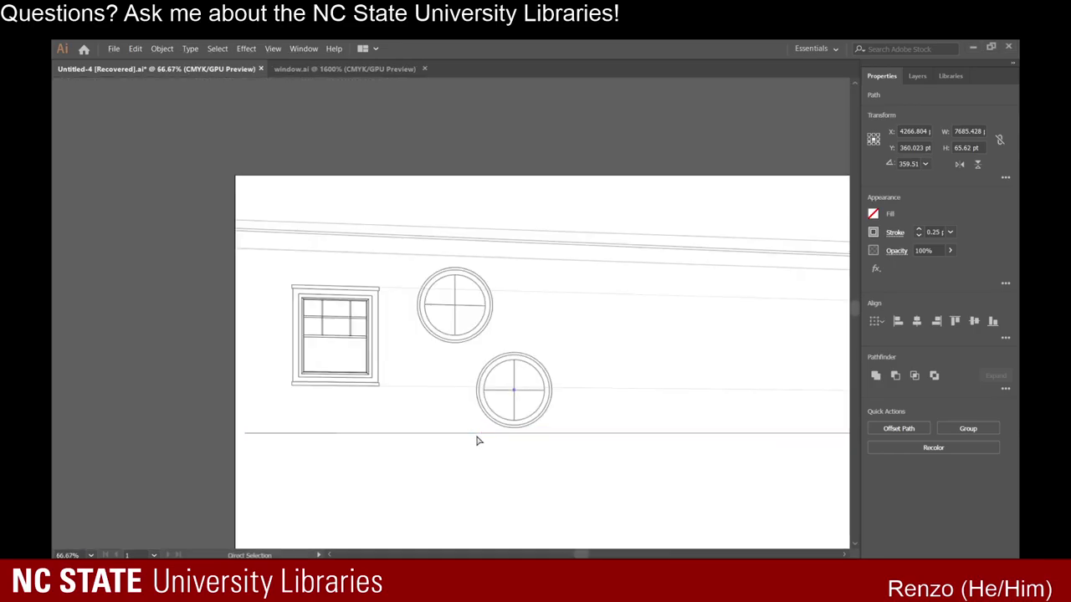
scroll(421, 382, "up", 1)
scroll(553, 386, "up", 1)
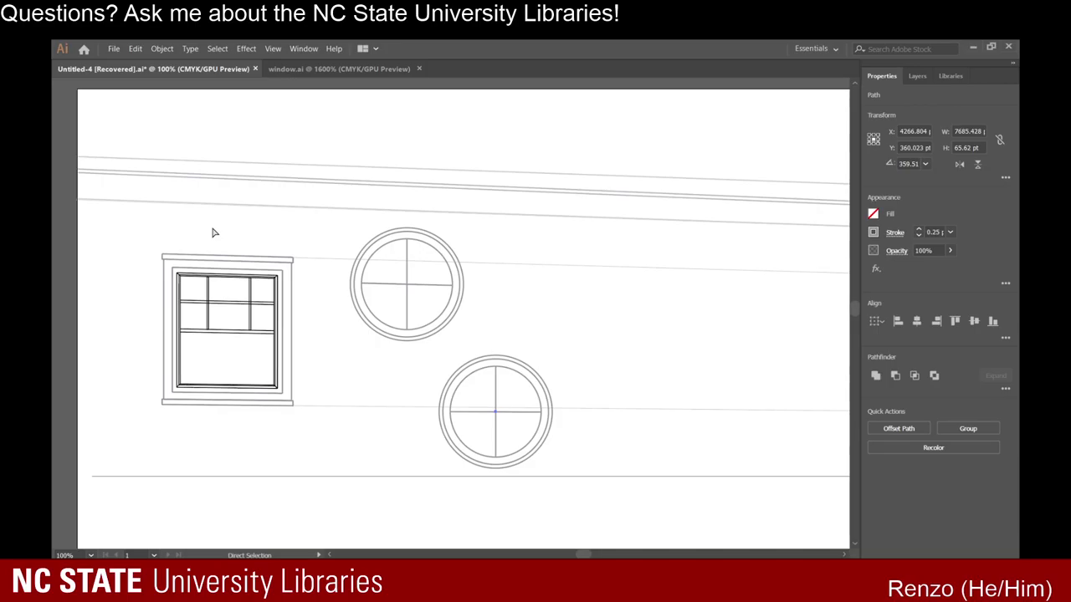
scroll(193, 239, "down", 1)
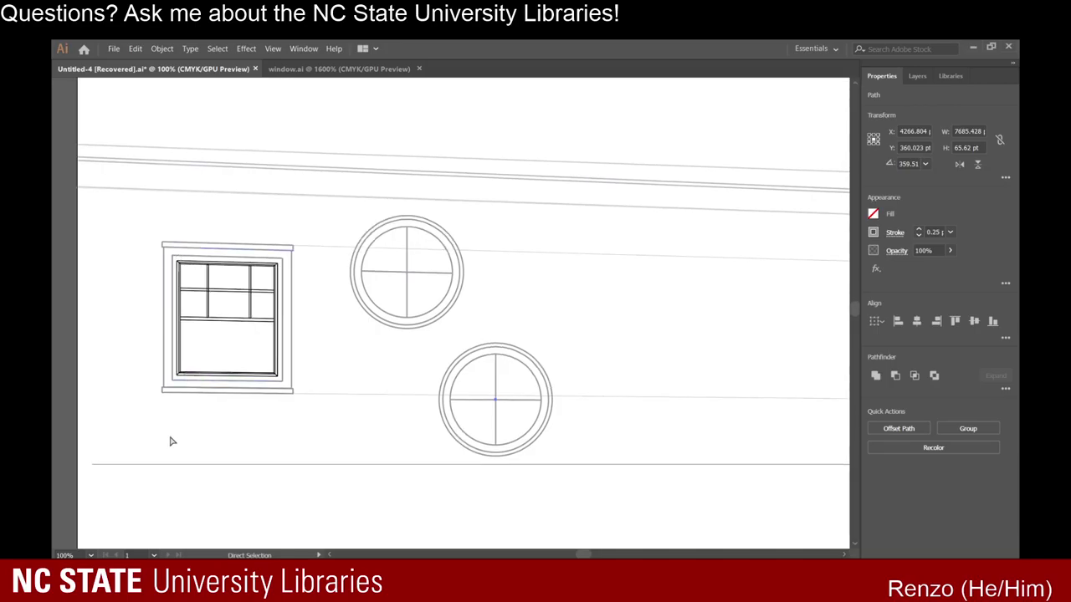
left_click(139, 435)
left_click_drag(137, 207, 327, 440)
key("ctrl+c")
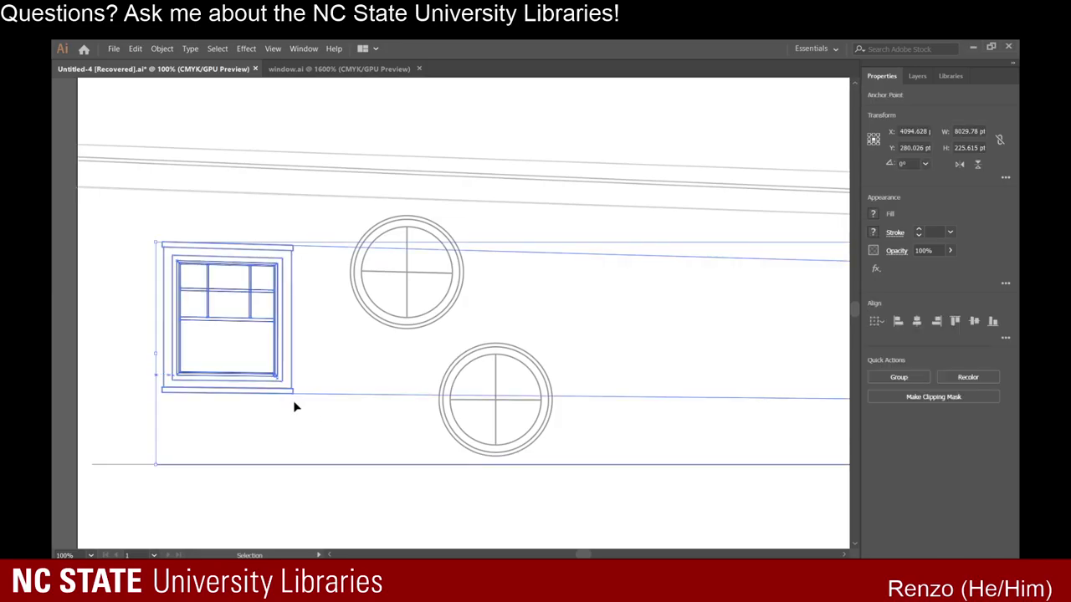
Paste the copied rectangular window with its guide lines and place it beyond the two round windows, with its head along the upper guide line.
key("ctrl+v")
scroll(224, 440, "down", 9)
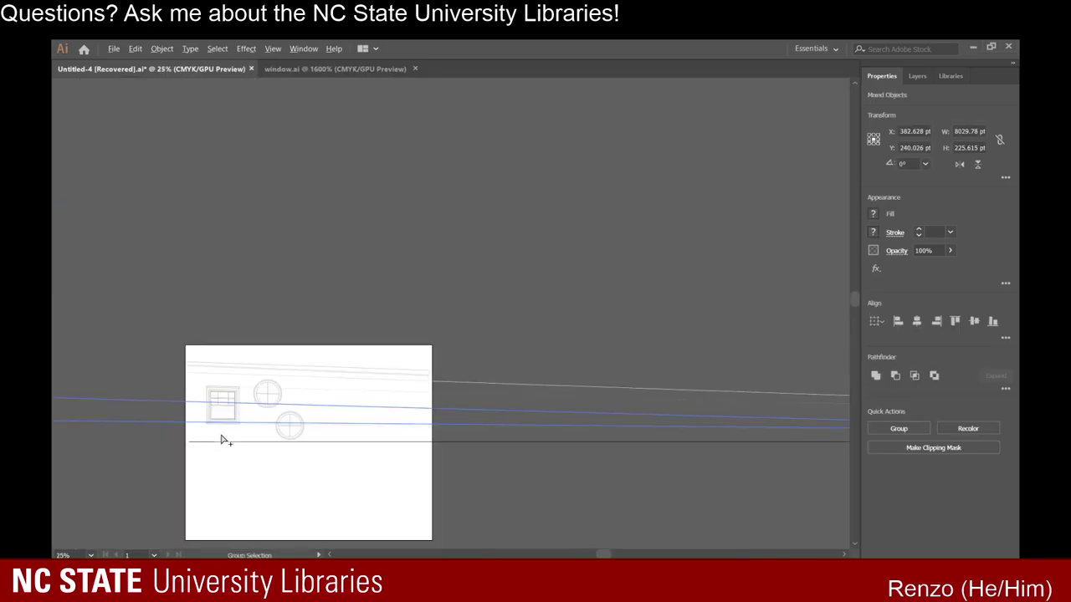
scroll(365, 428, "up", 3)
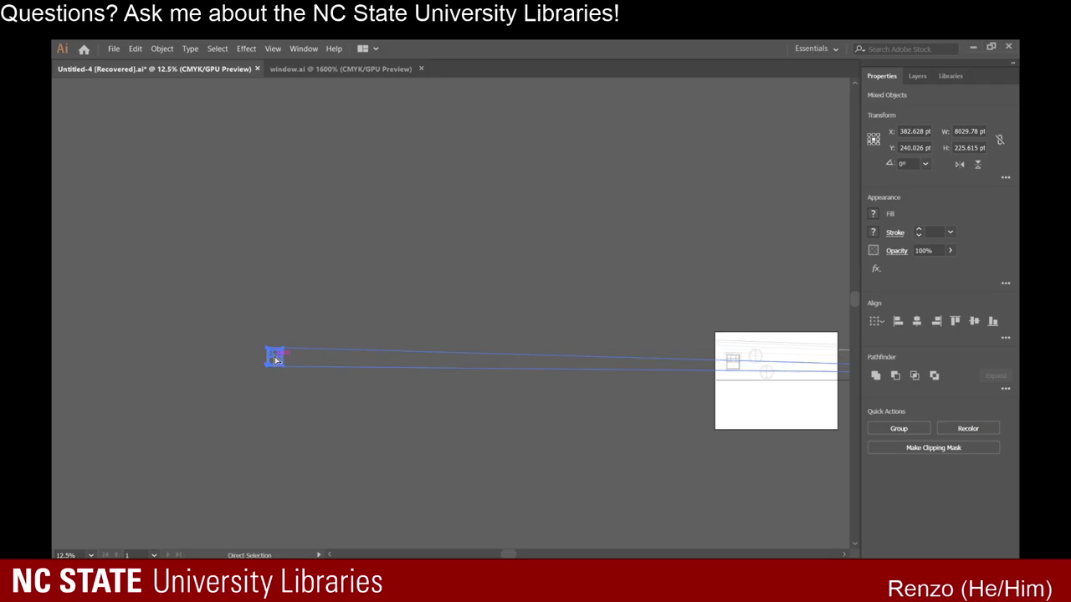
left_click_drag(275, 357, 791, 364)
scroll(791, 364, "up", 4)
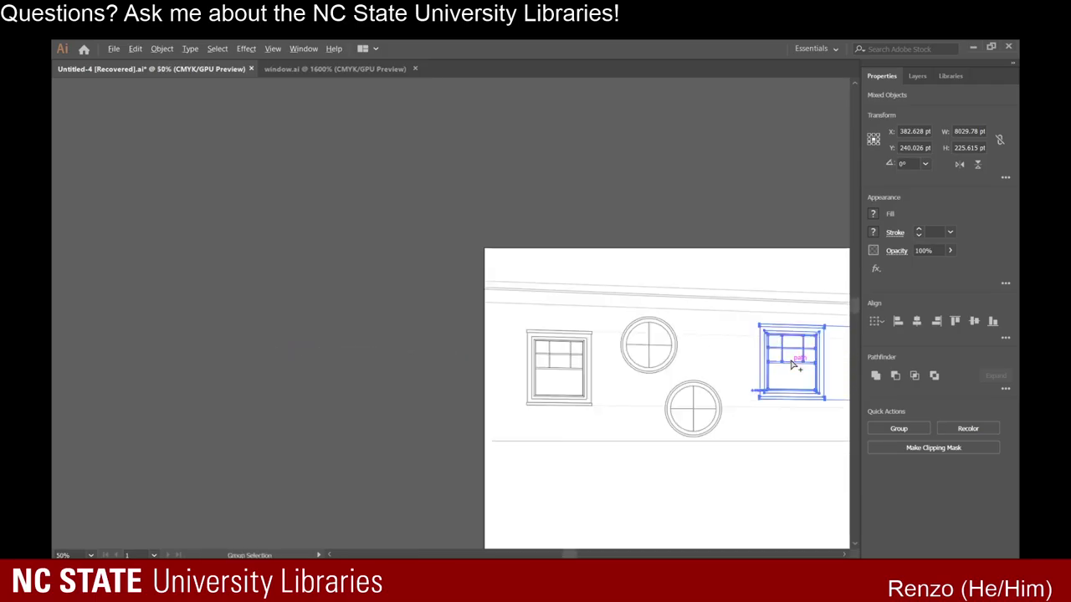
scroll(791, 364, "up", 3)
left_click_drag(723, 346, 722, 376)
scroll(641, 389, "down", 1)
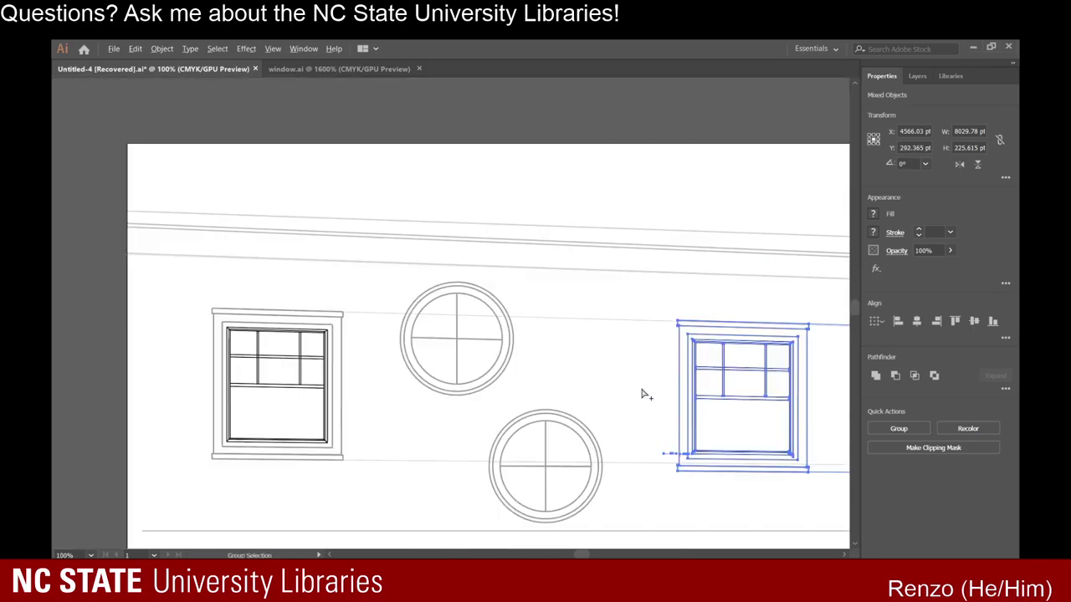
scroll(669, 351, "up", 2)
scroll(695, 387, "up", 3)
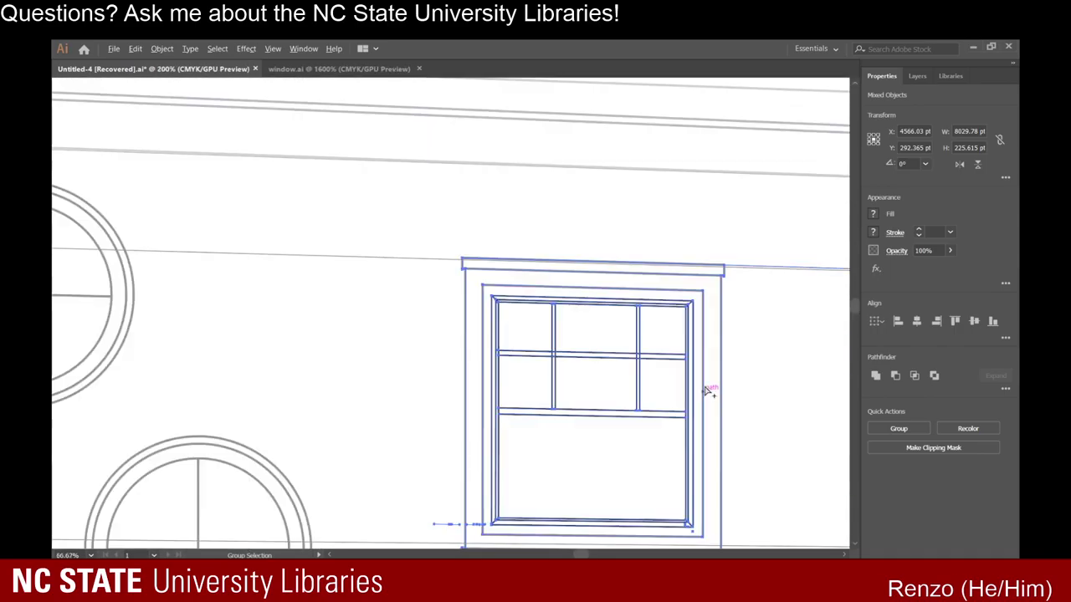
scroll(701, 336, "down", 2)
left_click(786, 347)
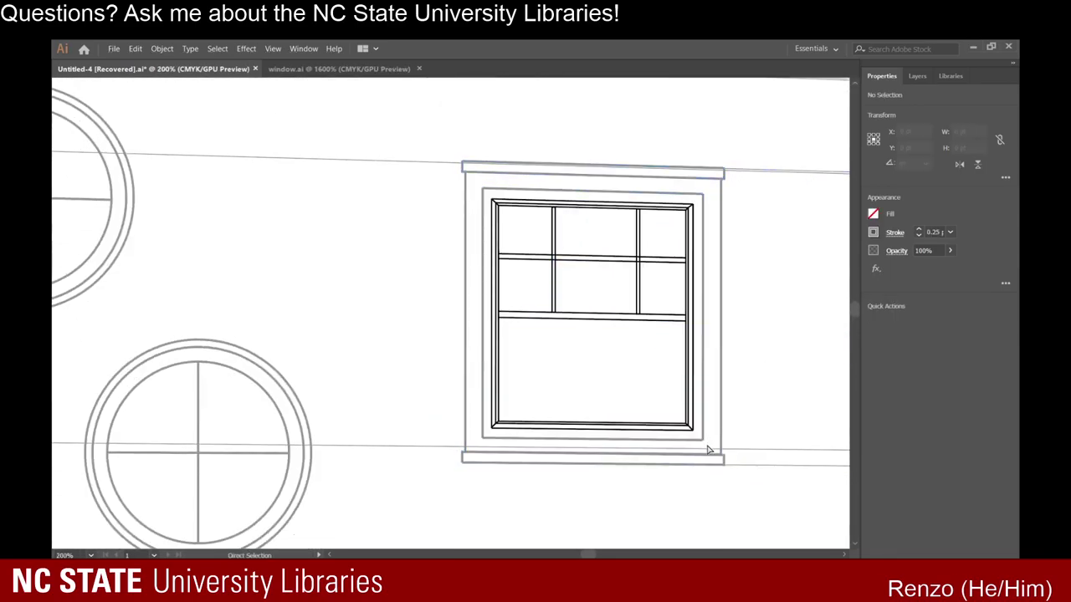
Examine how the copied rectangular window's head and sill line up with the perspective guide lines.
scroll(562, 478, "down", 2)
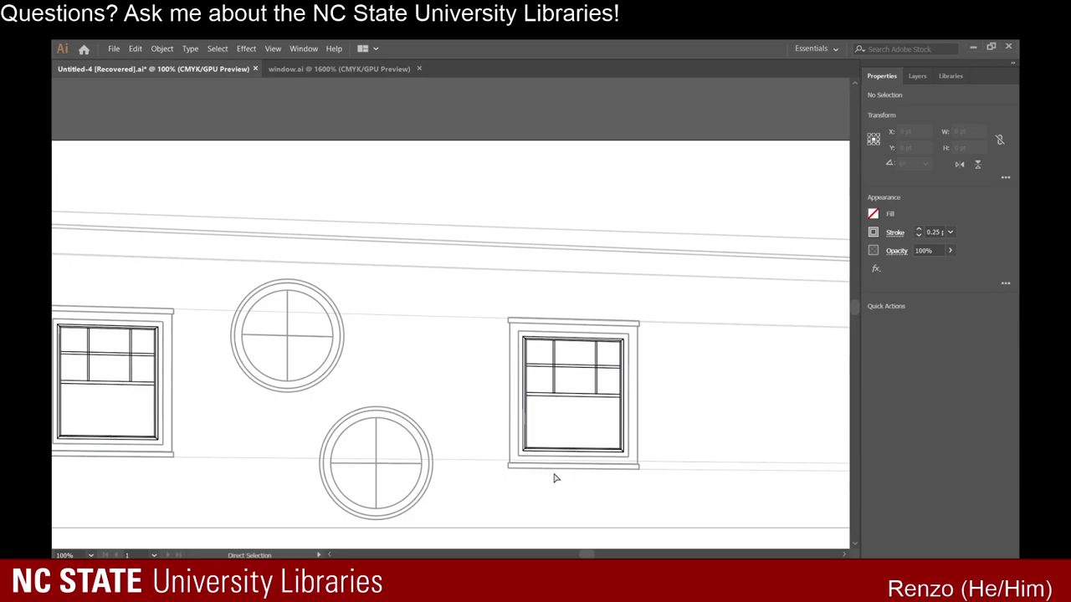
scroll(553, 478, "down", 2)
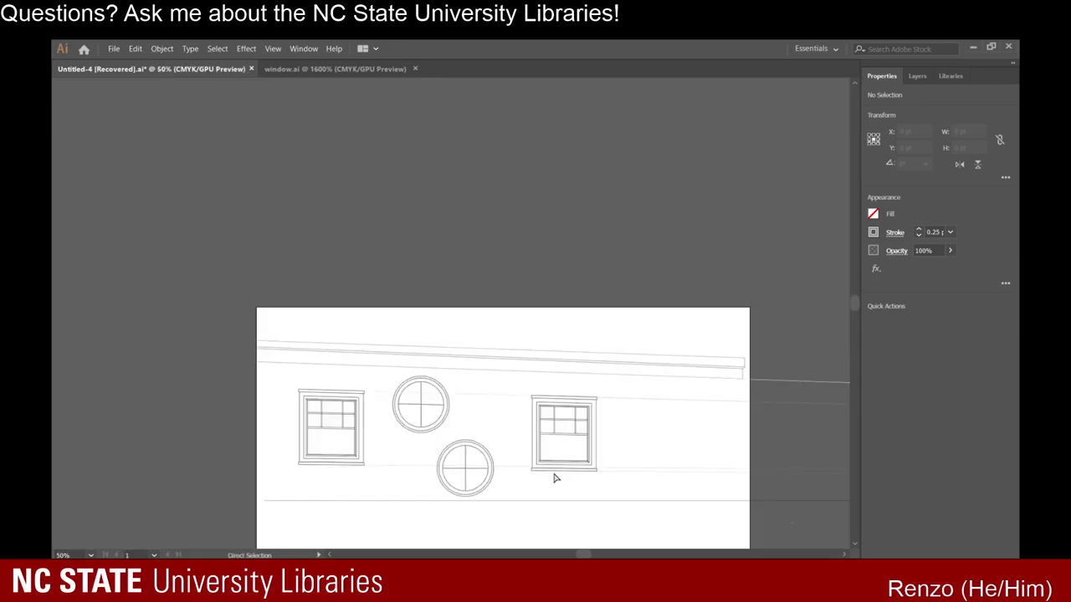
scroll(553, 477, "down", 5)
scroll(540, 416, "up", 2)
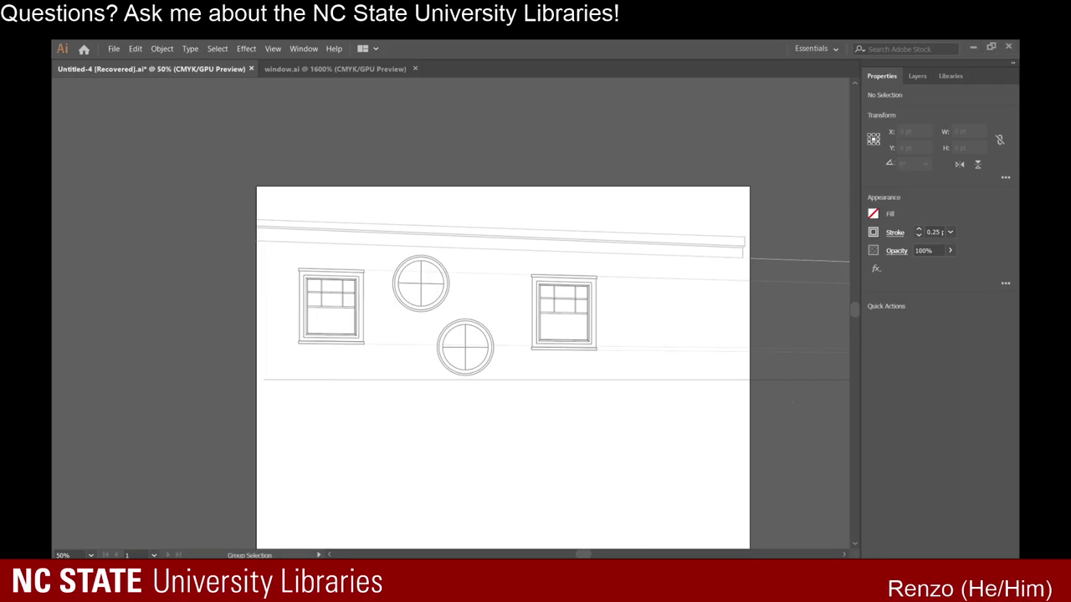
key("a")
scroll(545, 363, "up", 4)
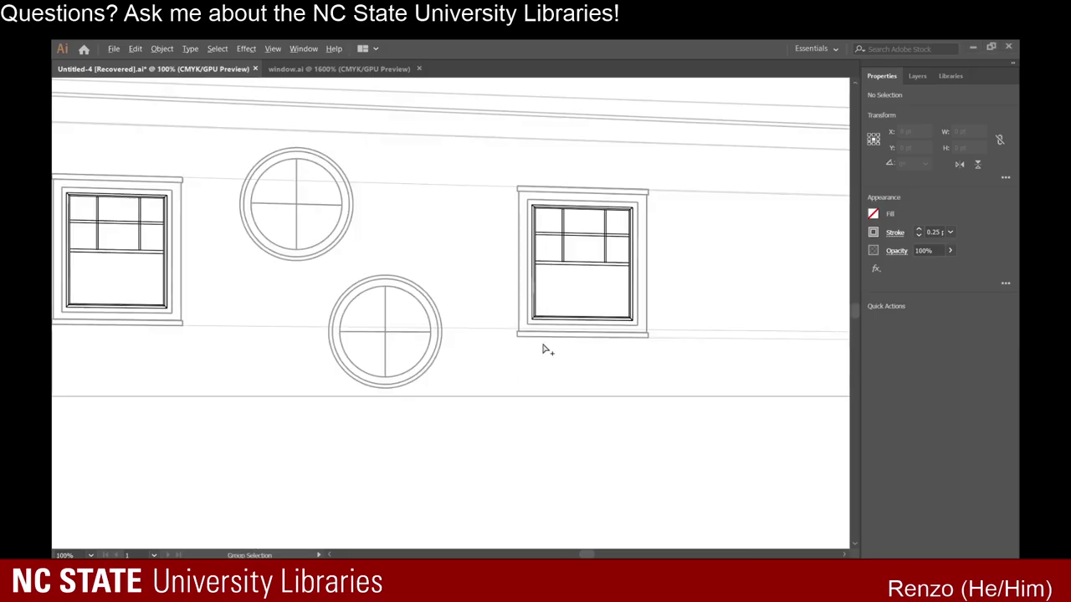
scroll(569, 344, "up", 1)
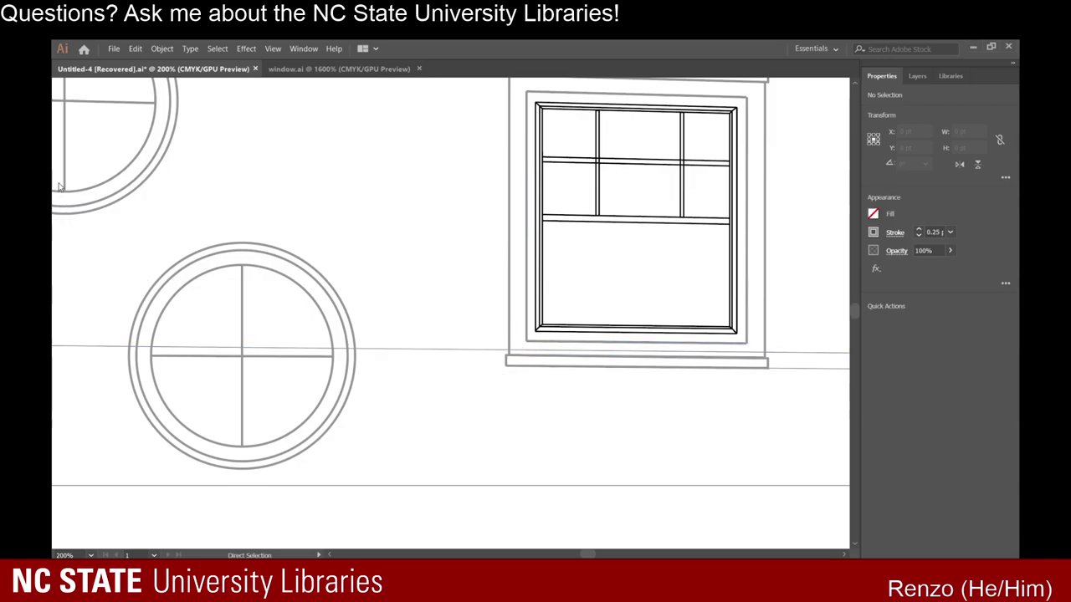
scroll(586, 387, "right", 4)
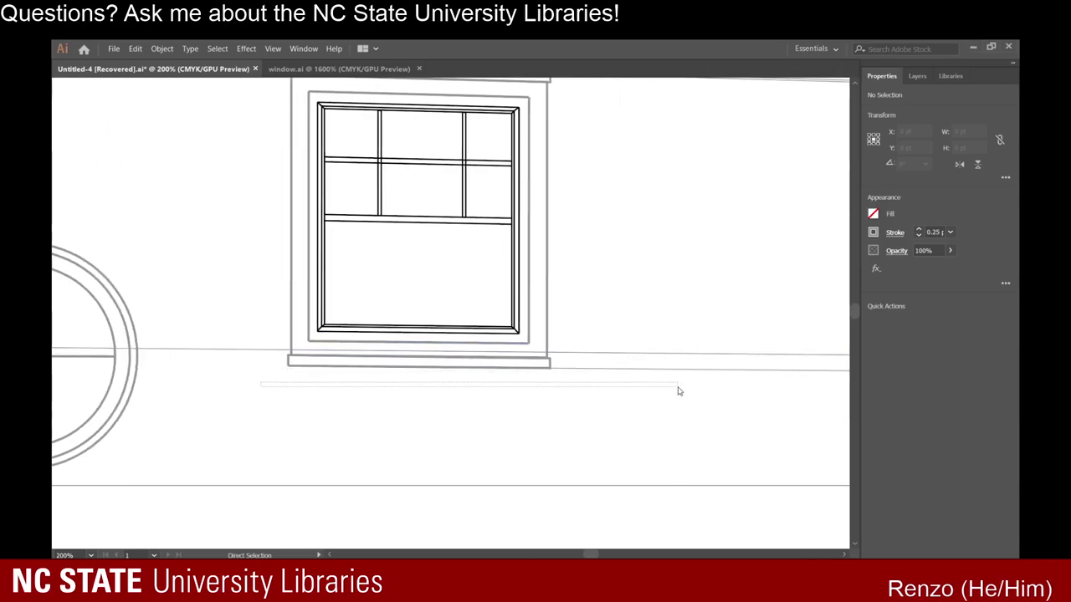
scroll(581, 399, "down", 4)
scroll(586, 366, "up", 1)
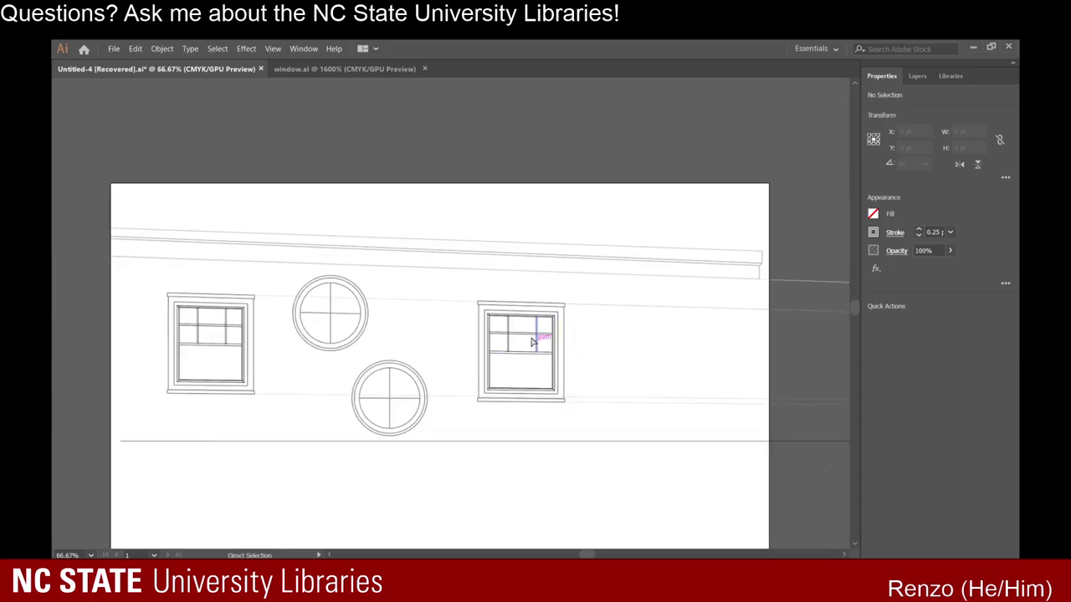
scroll(567, 334, "up", 1)
scroll(481, 456, "up", 1)
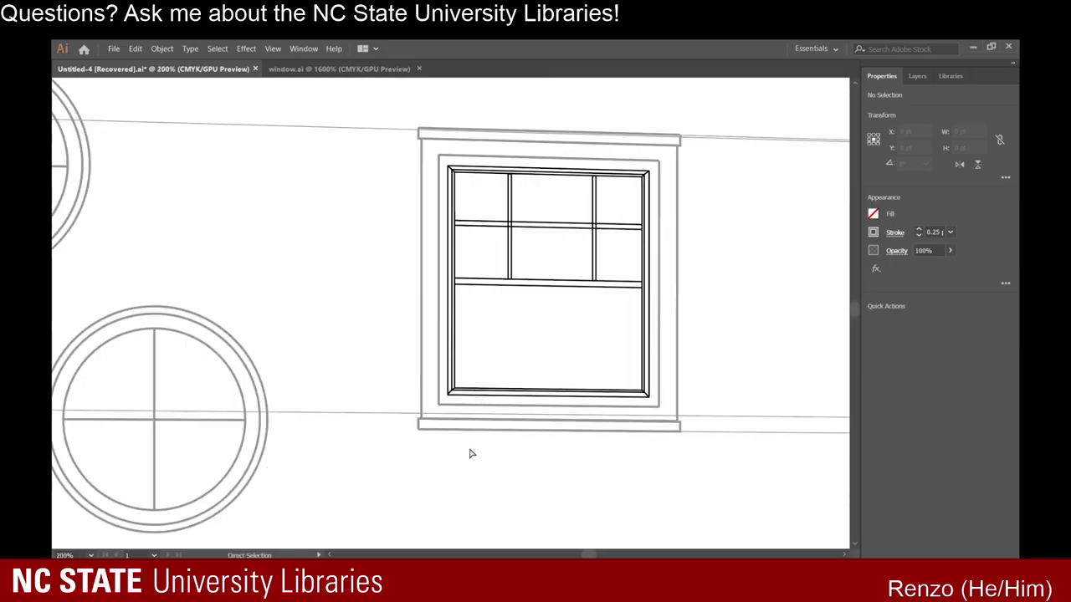
Try deleting the copied window's bottom sill with a small area selection at its corner, and undo the deletion.
left_click(440, 432)
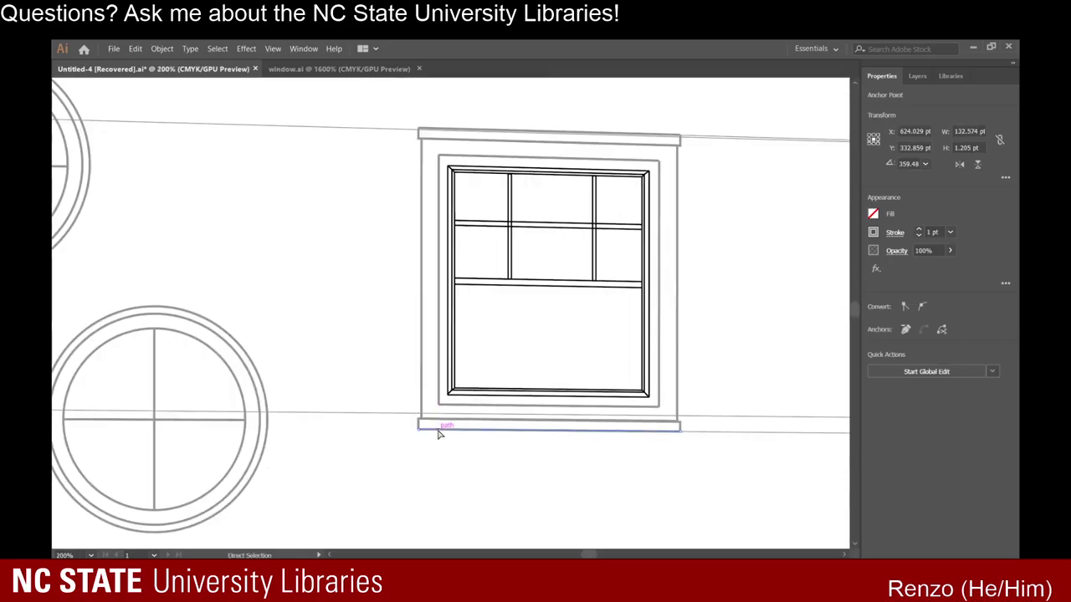
left_click(408, 441)
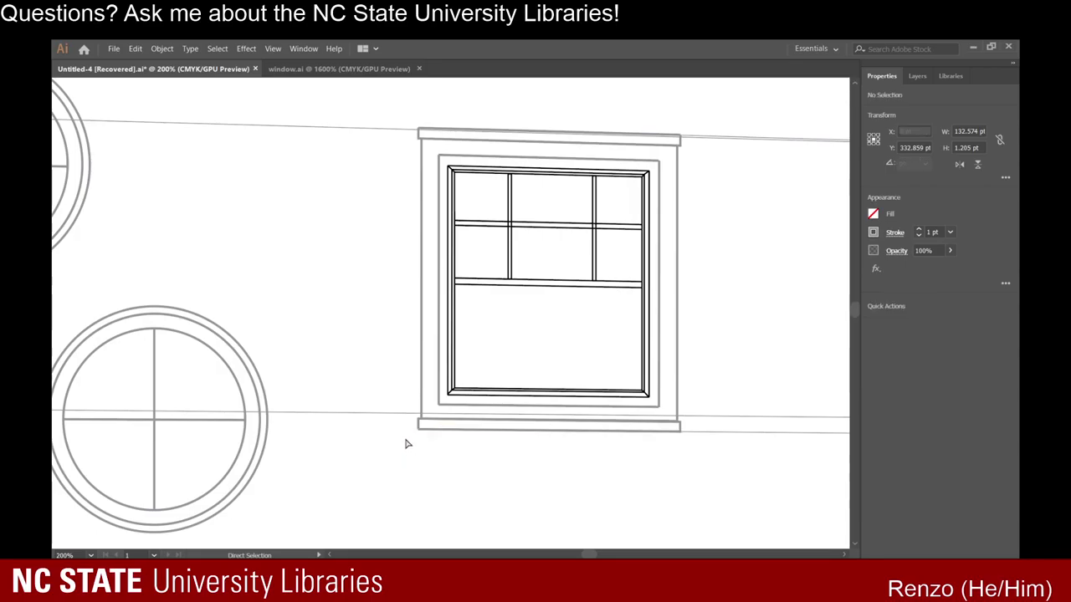
left_click_drag(729, 432, 707, 421)
key("v")
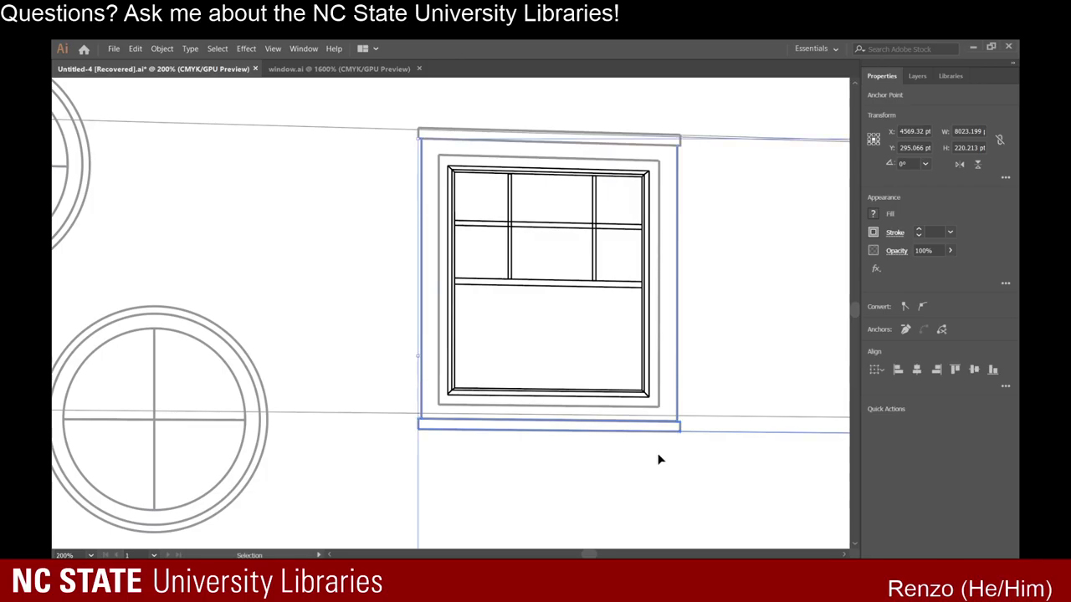
key("Delete")
key("ctrl+z")
left_click(632, 465)
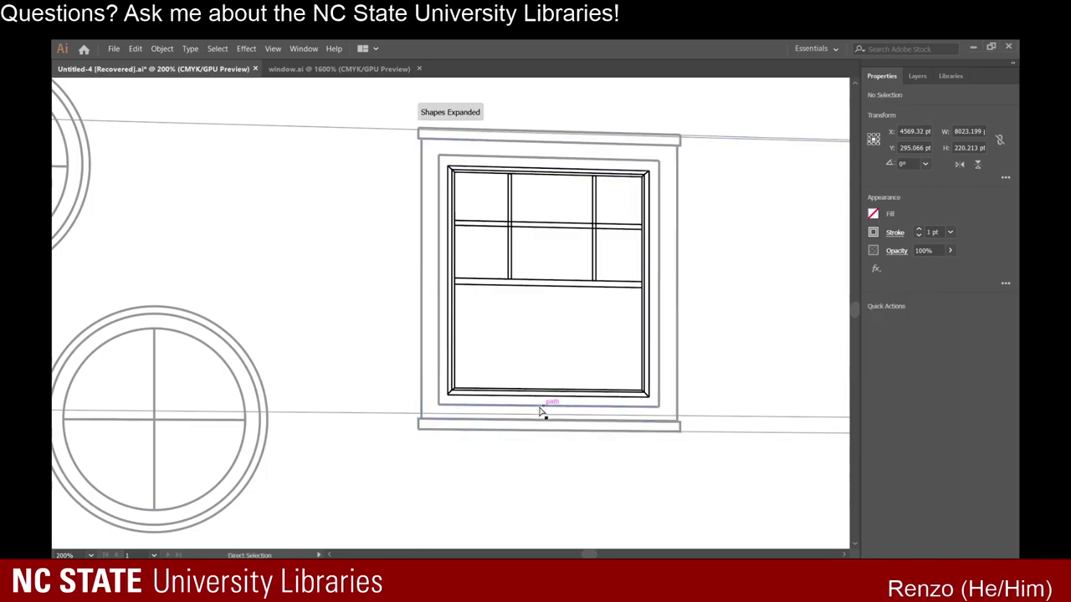
Try deleting the copied window's bottom sill with an area selection across its full width, and undo the deletion.
key("a")
left_click(618, 430)
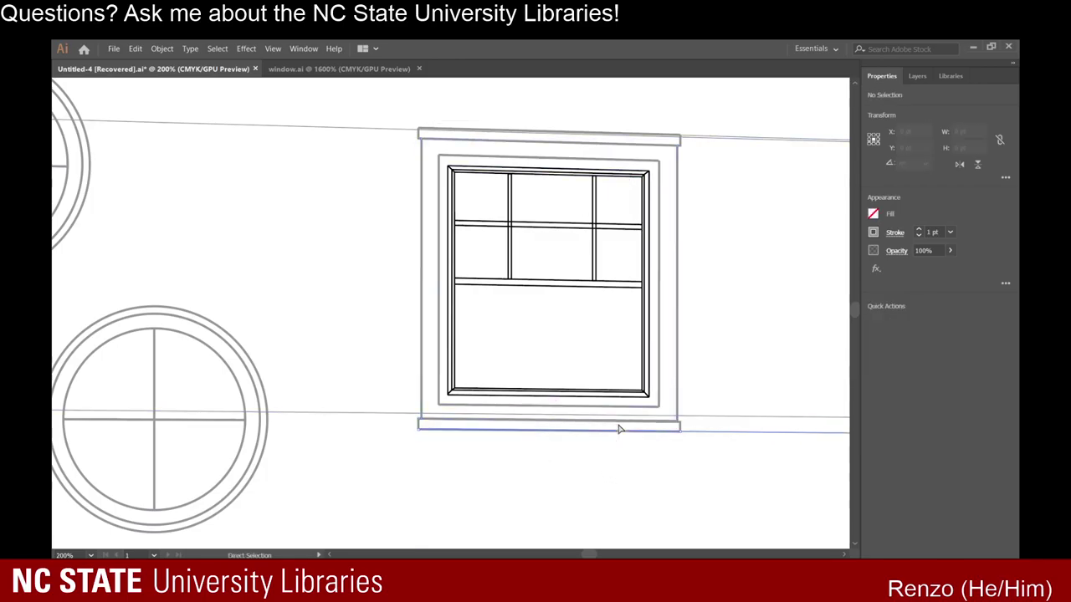
left_click(552, 470)
left_click_drag(389, 450, 682, 422)
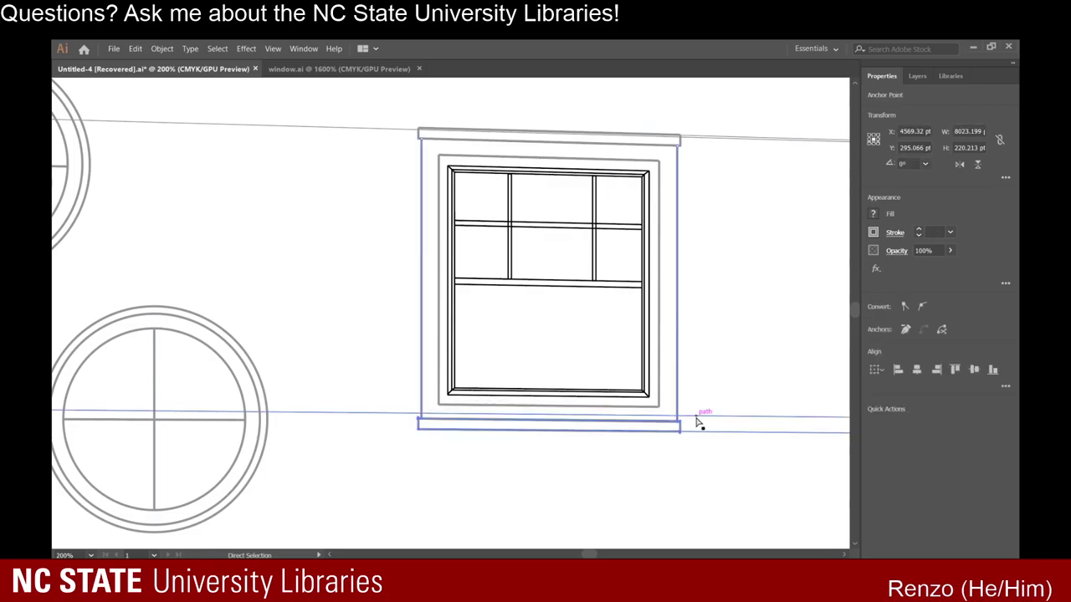
key("Delete")
key("ctrl+z")
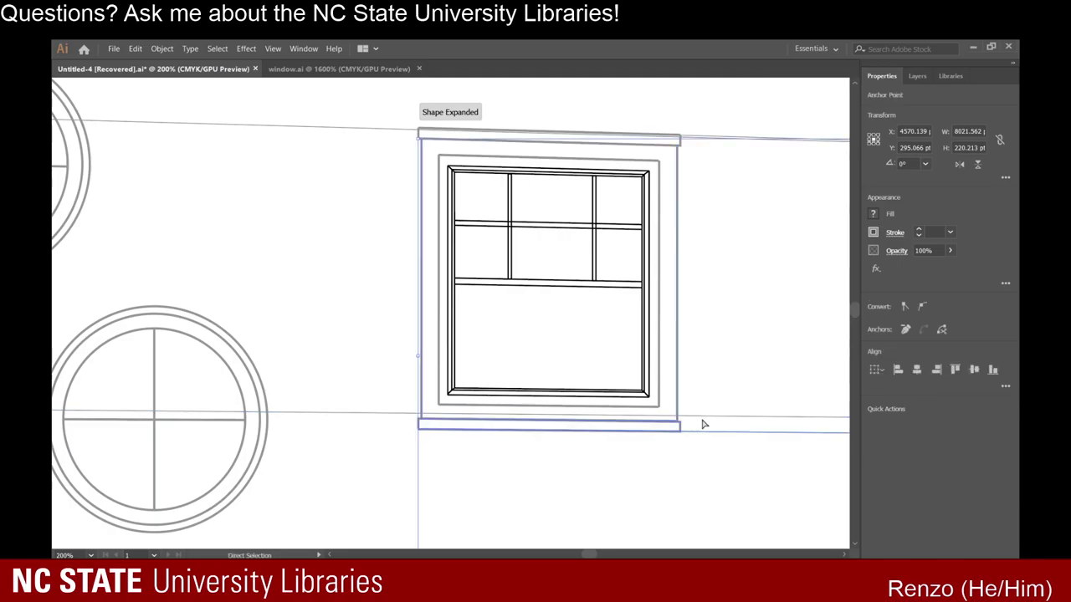
left_click(616, 478)
left_click(597, 449)
Delete the copied window's long upper and lower sill lines one by one, including the thin guide line beneath the lower edge.
scroll(598, 450, "up", 3)
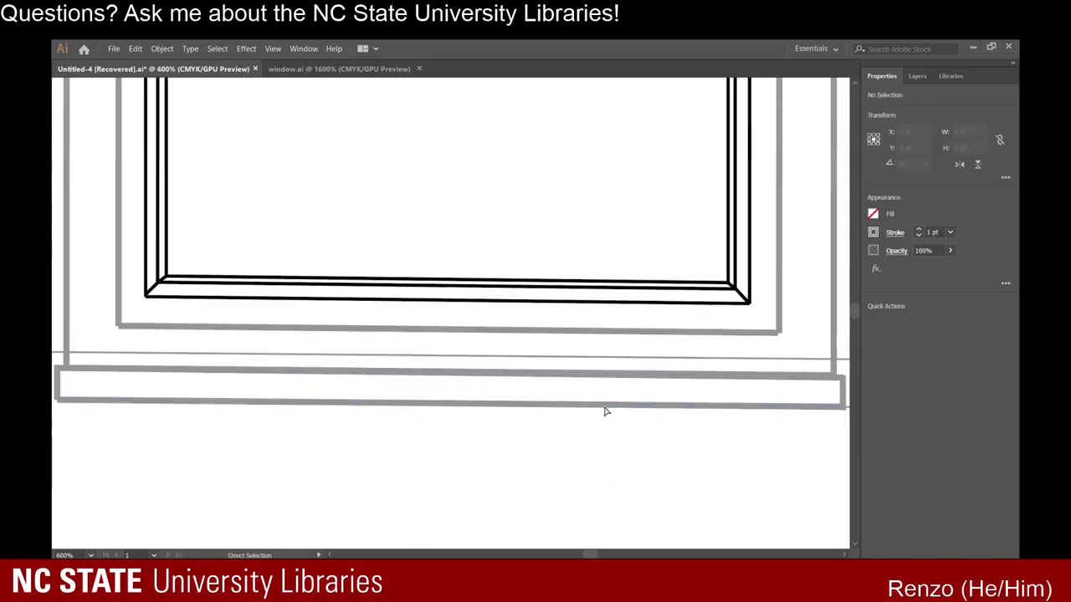
left_click(604, 408)
key("Delete")
left_click(600, 374)
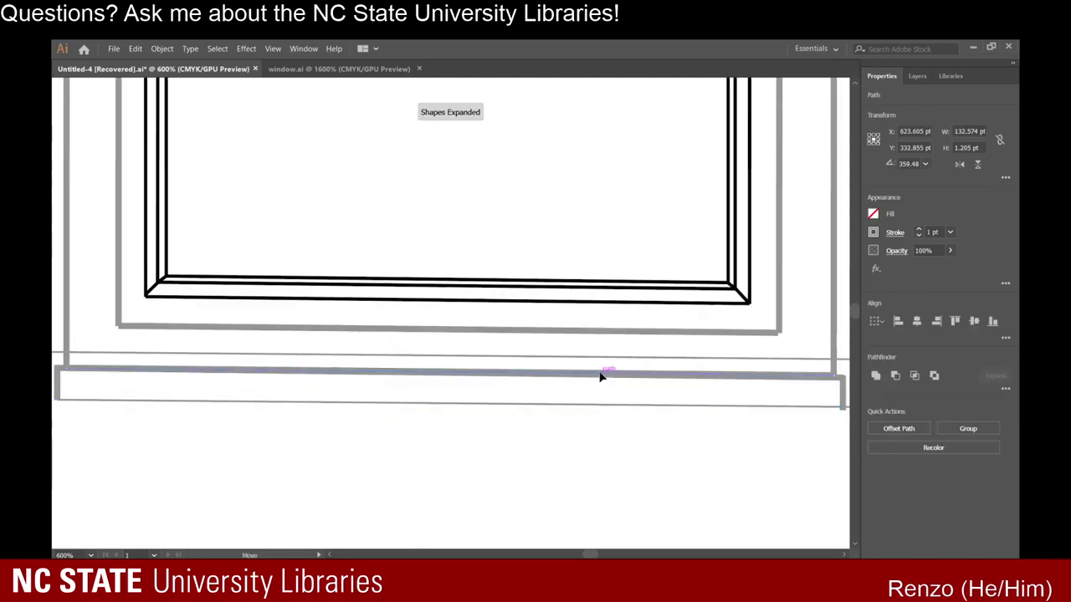
key("Delete")
left_click(602, 405)
key("Delete")
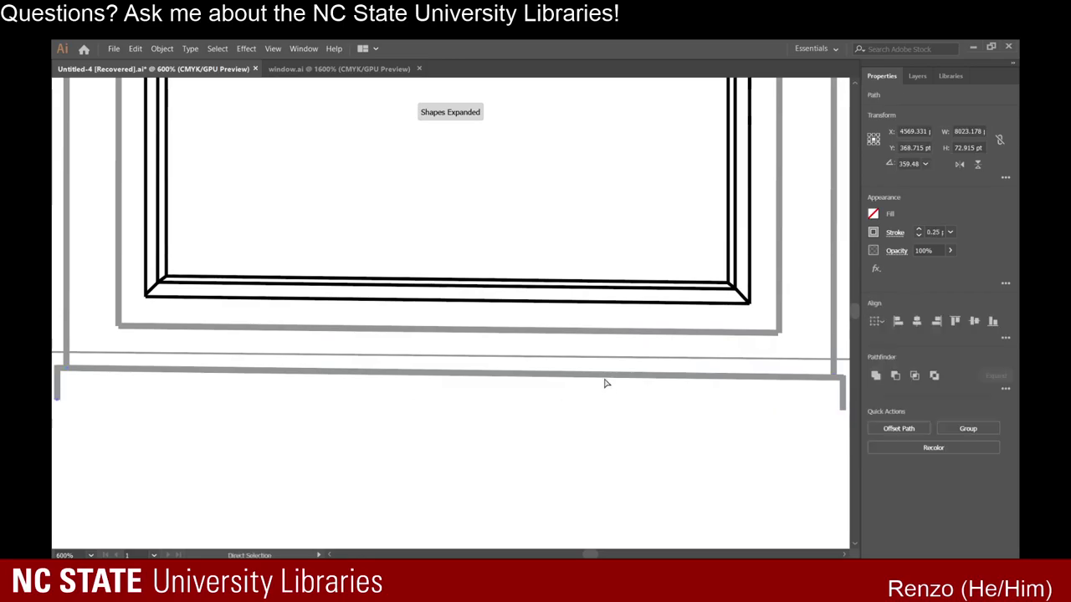
left_click(612, 376)
key("Delete")
Delete the two short vertical end lines of the copied window's bottom sill.
left_click(842, 384)
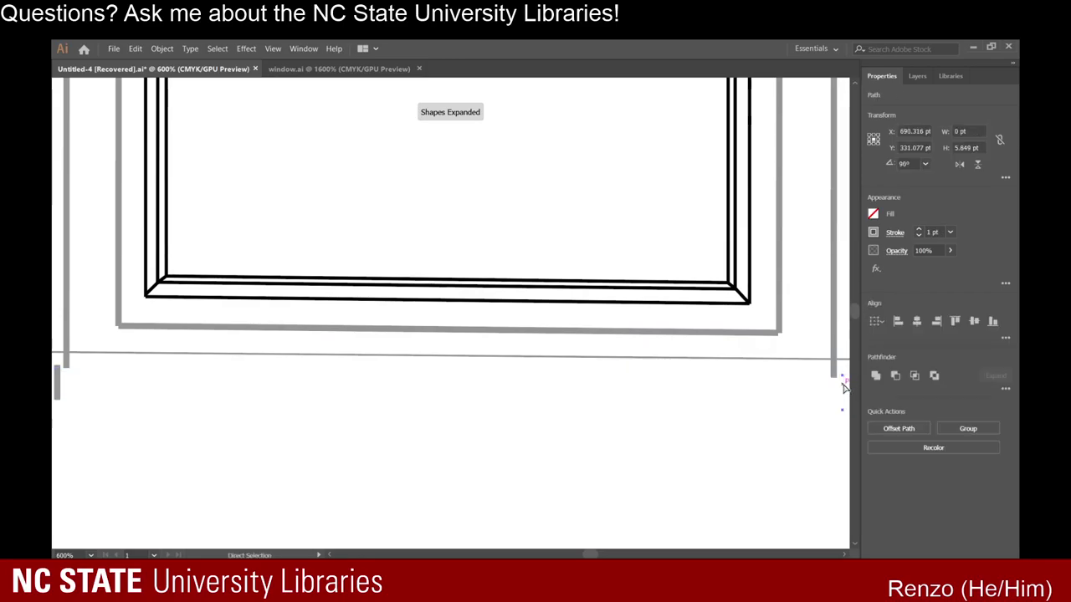
scroll(411, 449, "down", 2)
scroll(390, 415, "left", 5)
scroll(258, 410, "up", 1)
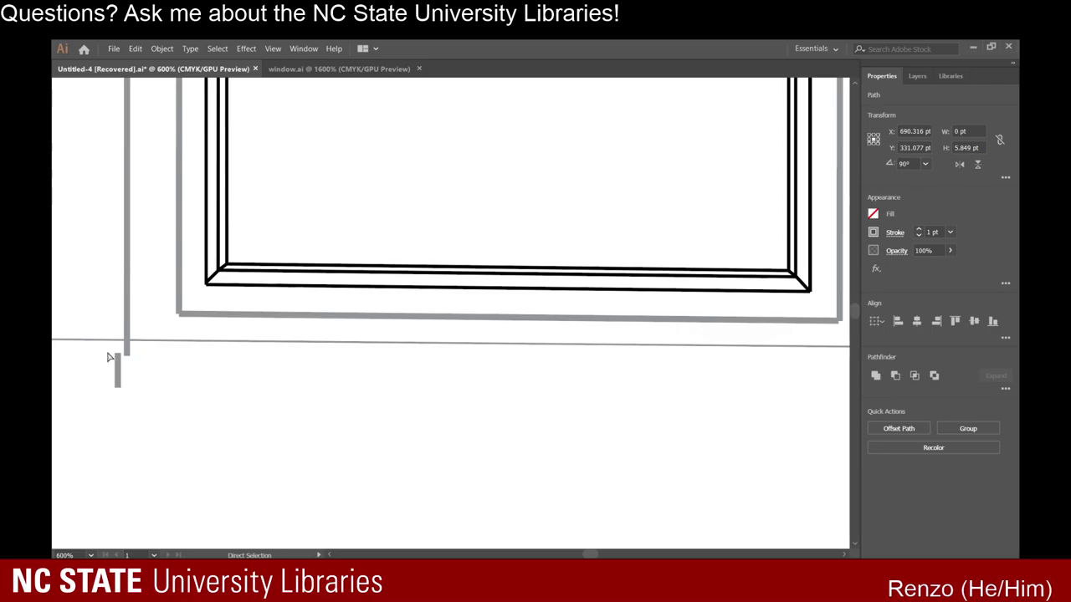
left_click(118, 365)
key("Delete")
Try deleting the thin lower guide line crossing the copied window's base, area-select the window, and undo the deletion.
scroll(256, 382, "up", 2)
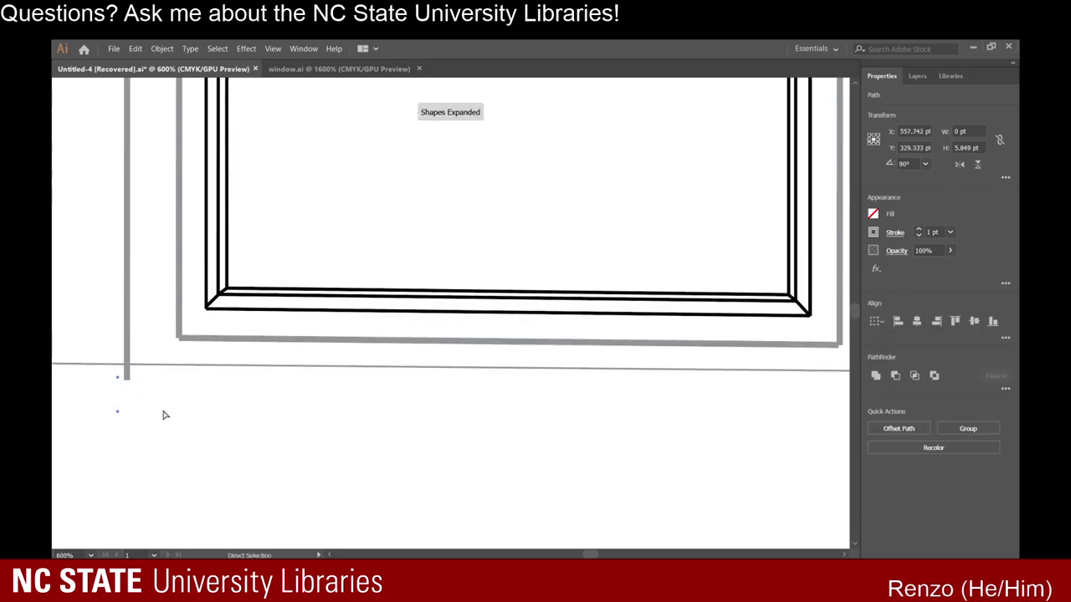
scroll(142, 346, "down", 3)
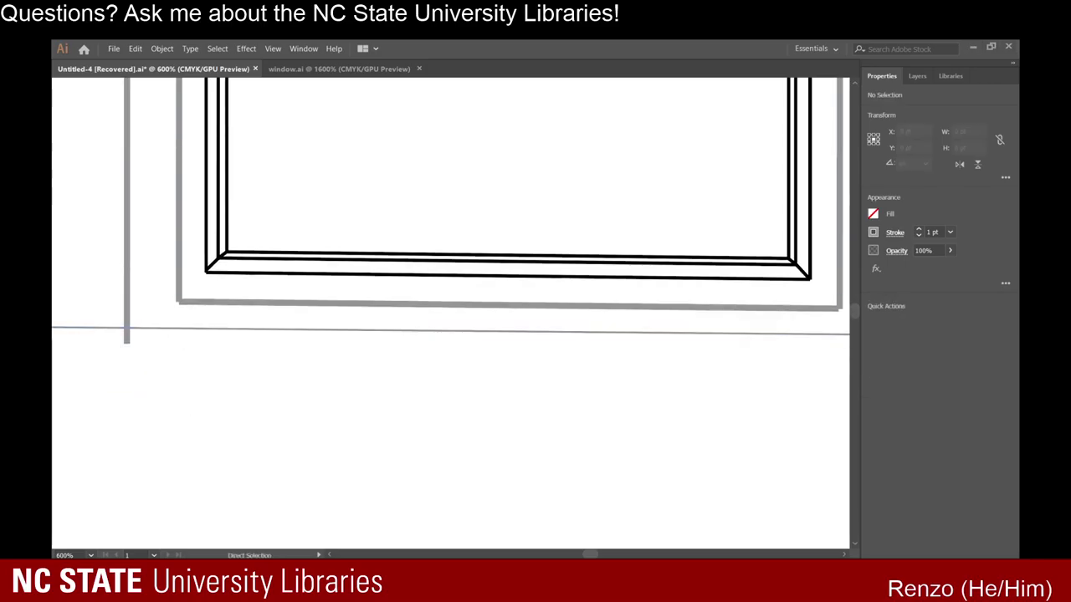
scroll(367, 390, "down", 7)
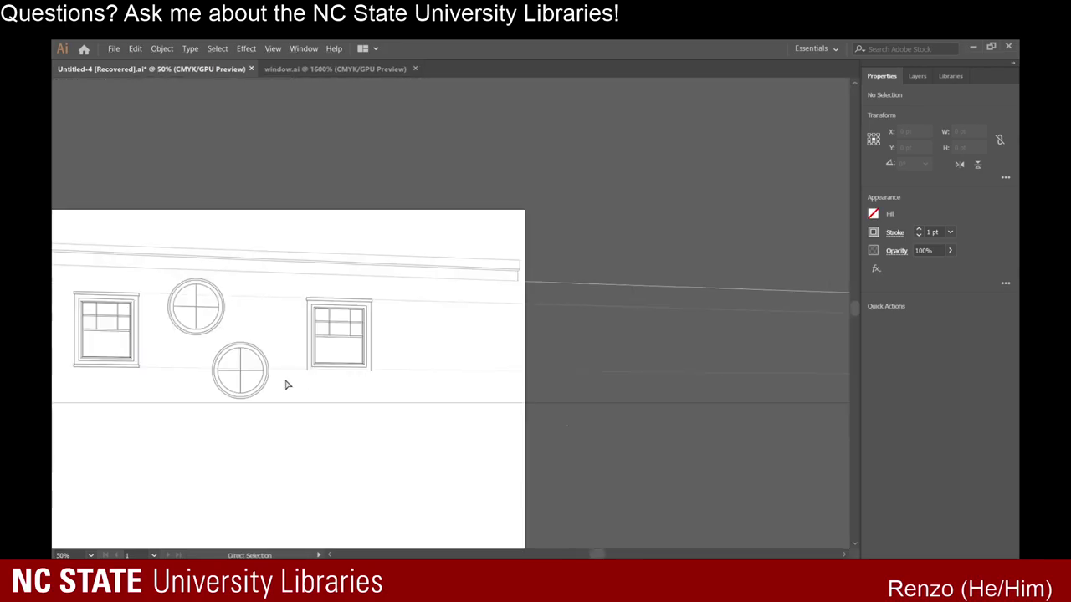
scroll(288, 384, "up", 2)
left_click(301, 360)
key("Delete")
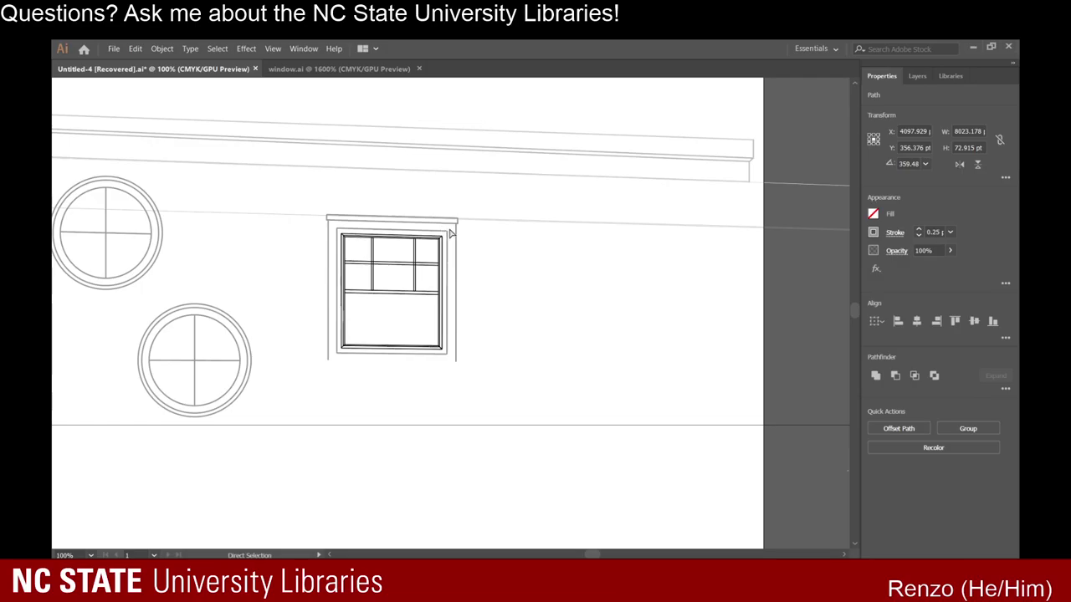
scroll(450, 240, "up", 2)
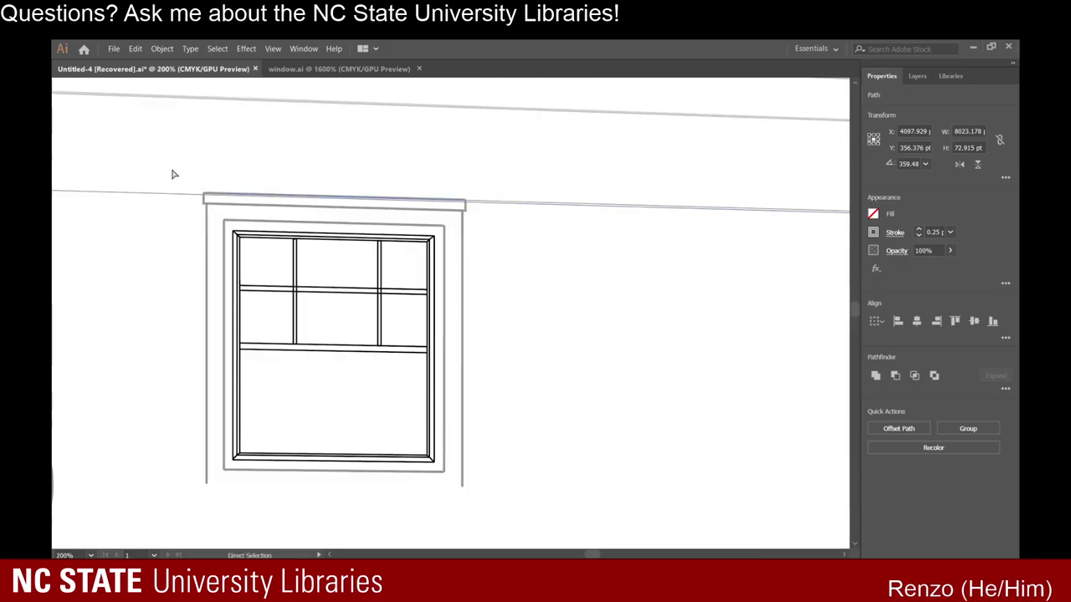
left_click_drag(172, 174, 522, 470)
left_click(522, 469)
key("ctrl+z")
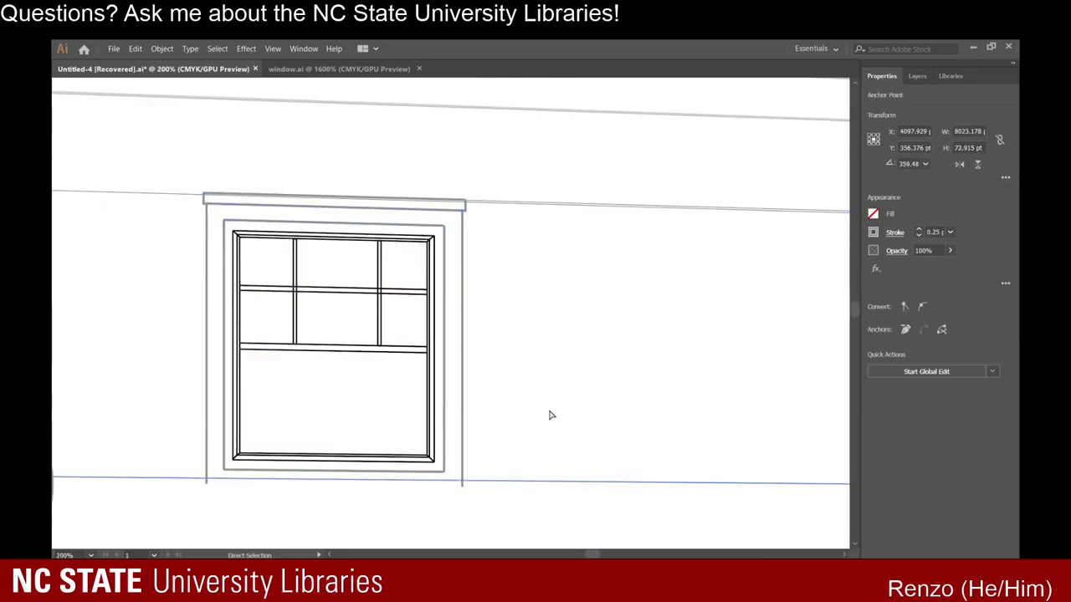
Delete the thin 0.25 pt guide line that crosses the base of the copied rectangular window.
left_click(343, 505)
left_click(347, 481)
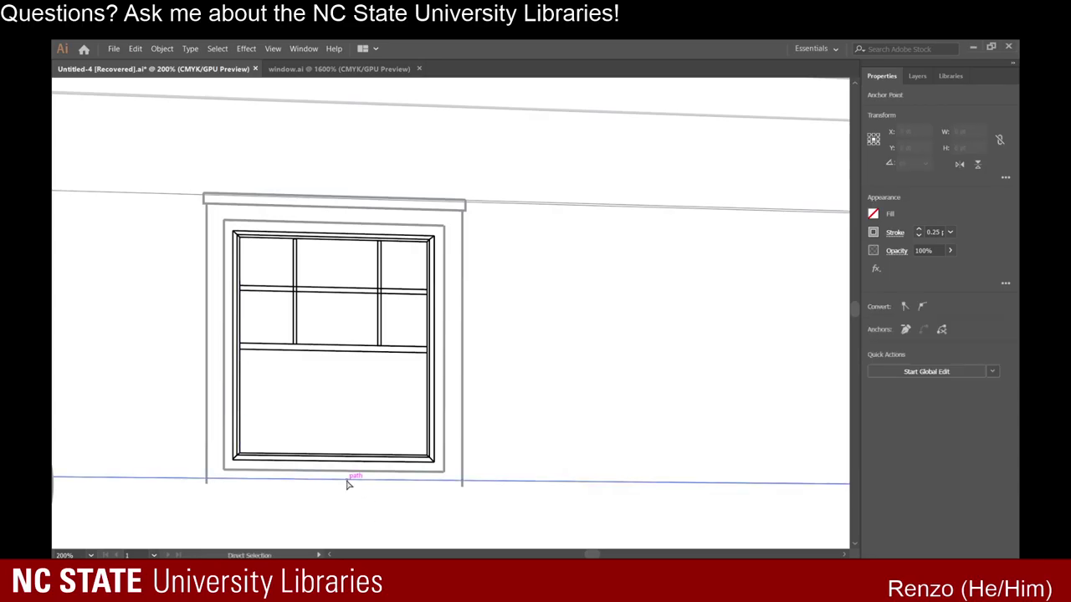
key("Delete")
left_click(86, 111)
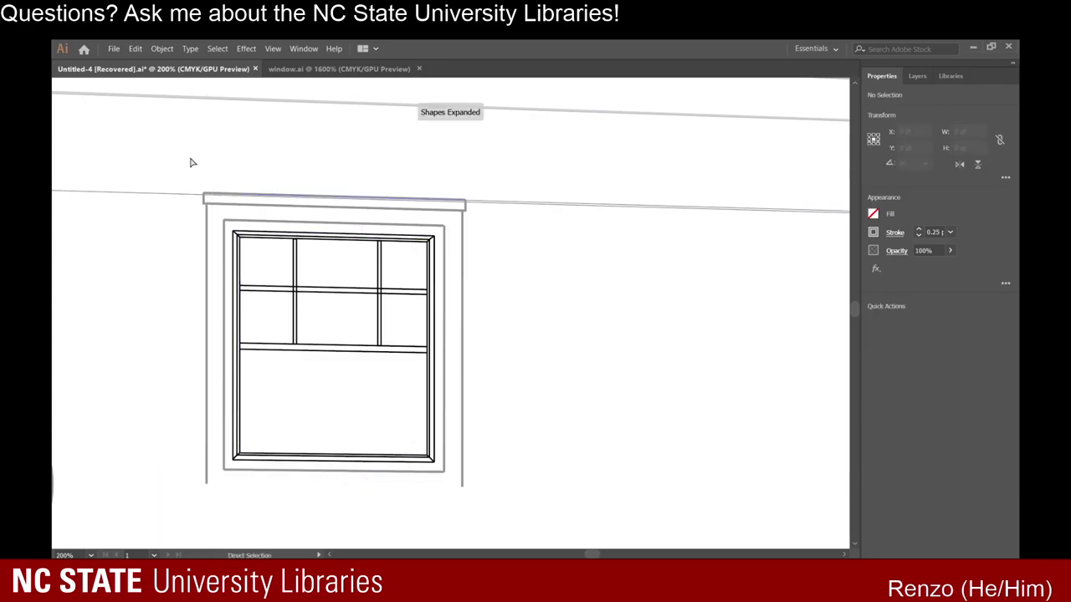
left_click_drag(191, 162, 492, 506)
scroll(443, 388, "down", 3, "alt")
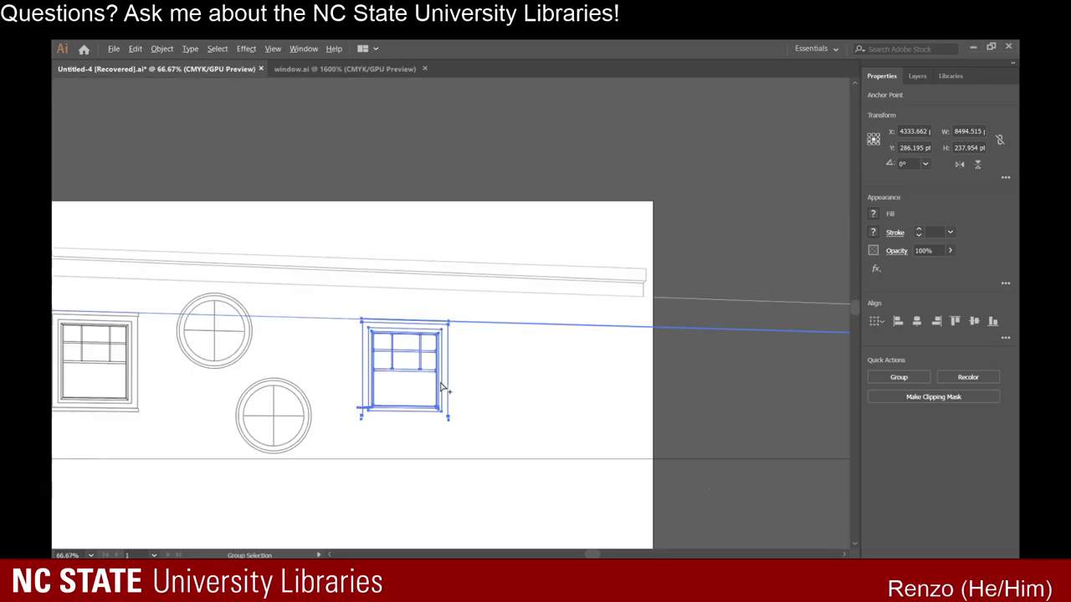
scroll(332, 343, "up", 2, "alt")
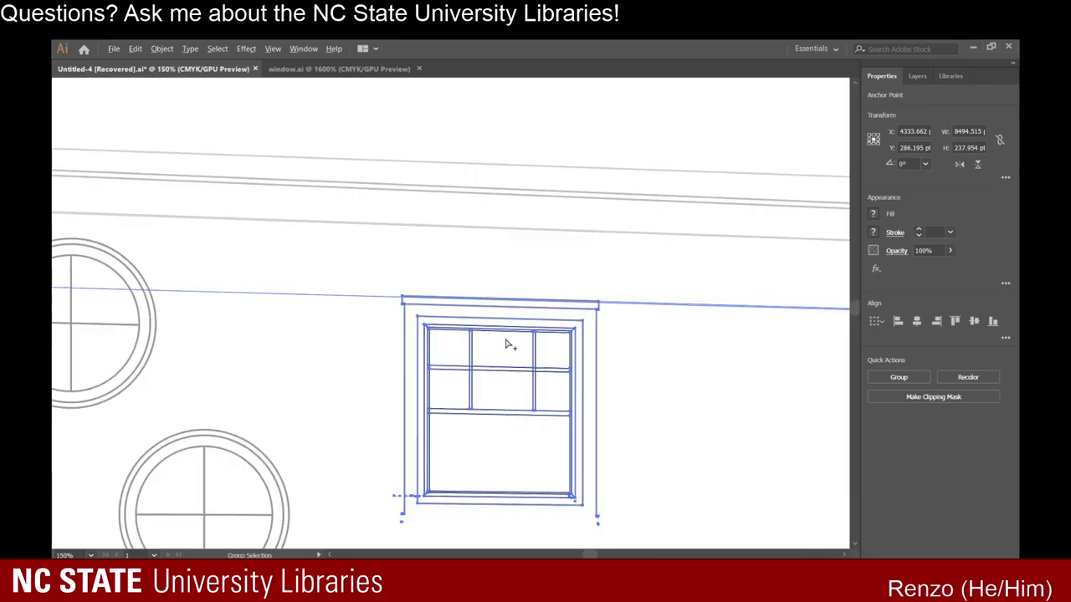
scroll(509, 344, "up", 2, "alt")
left_click(654, 328)
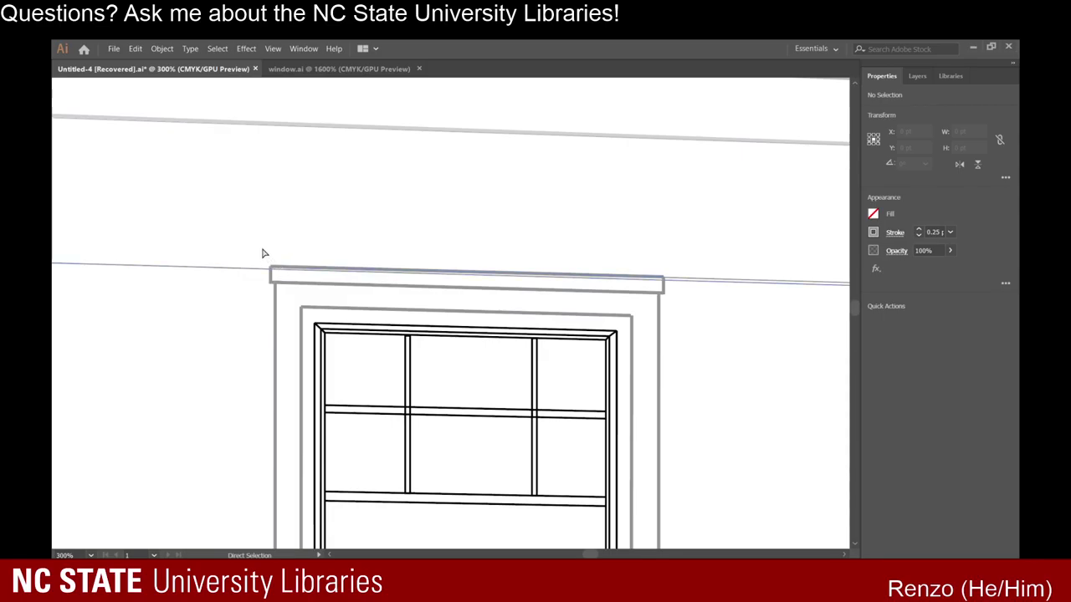
mouse_move(263, 249)
left_mouse_down()
mouse_move(606, 369)
mouse_move(691, 379)
left_mouse_up()
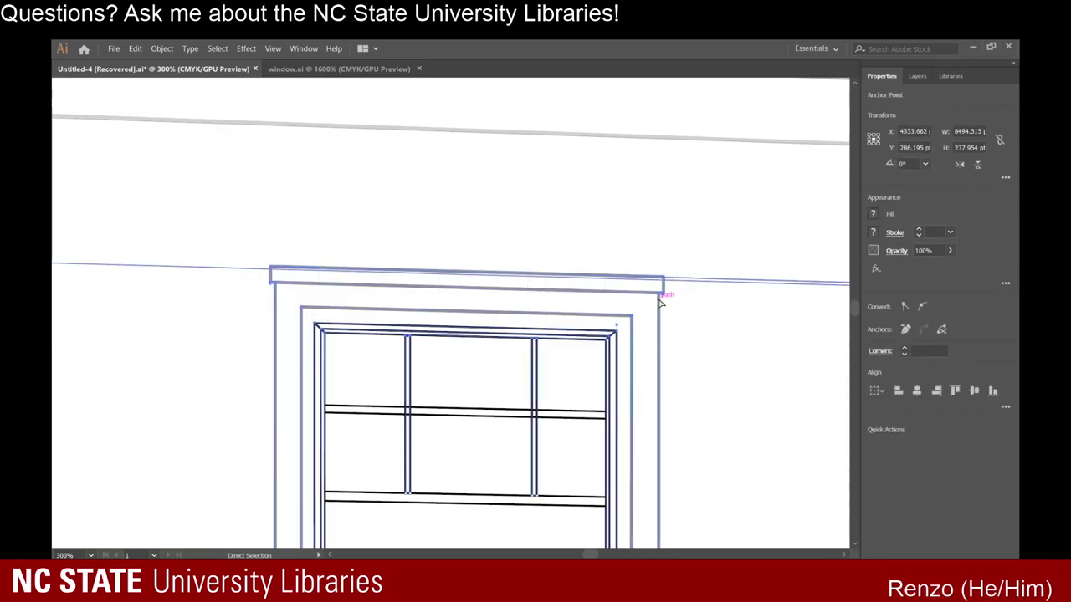
left_click_drag(659, 300, 662, 310)
key("ctrl+z")
left_click(694, 353)
scroll(696, 354, "down", 1)
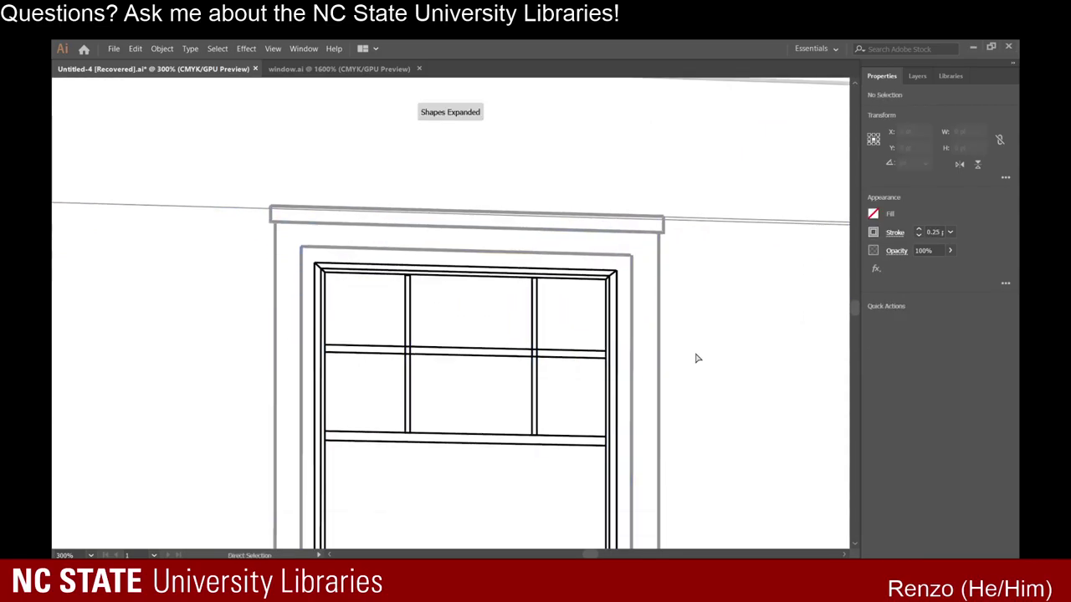
Extend the copied window's two gray outermost vertical frame lines downward to about Y 350 pt.
scroll(695, 360, "down", 4)
scroll(672, 365, "up", 4)
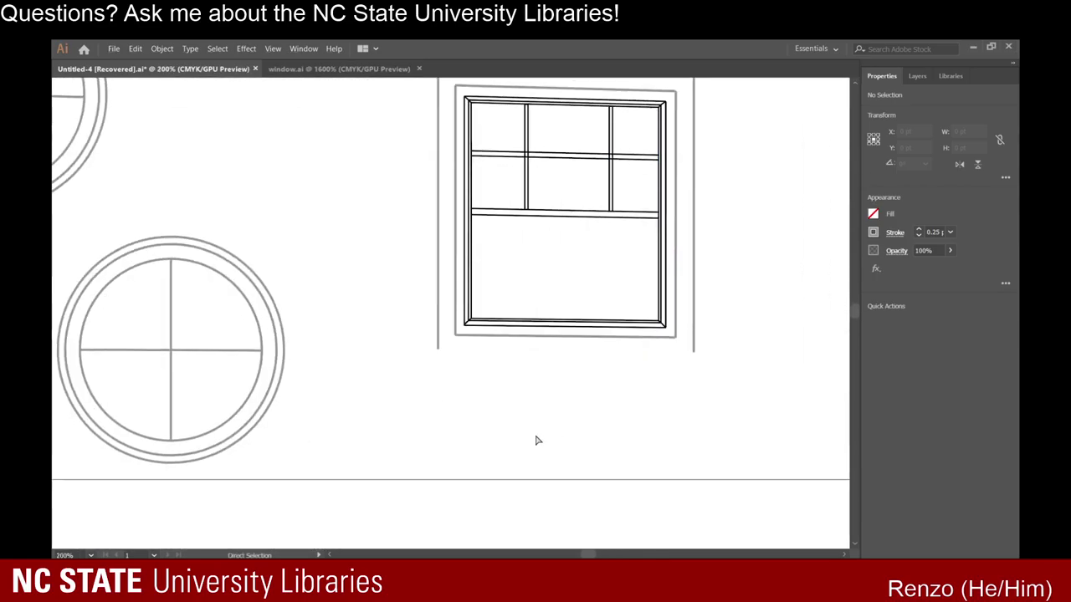
left_click(437, 329)
left_click(441, 351)
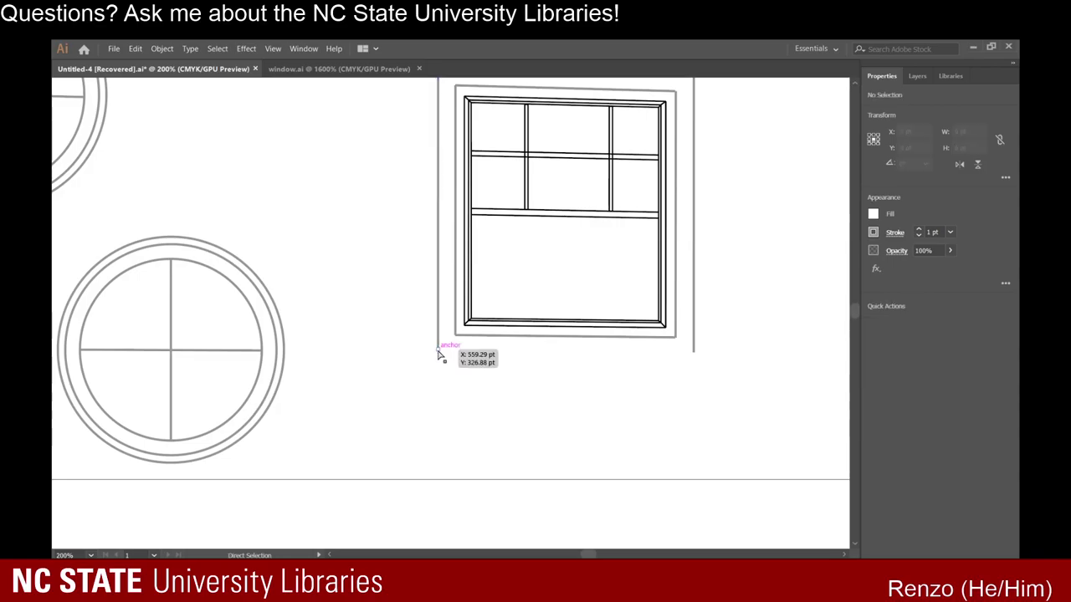
left_click(438, 353)
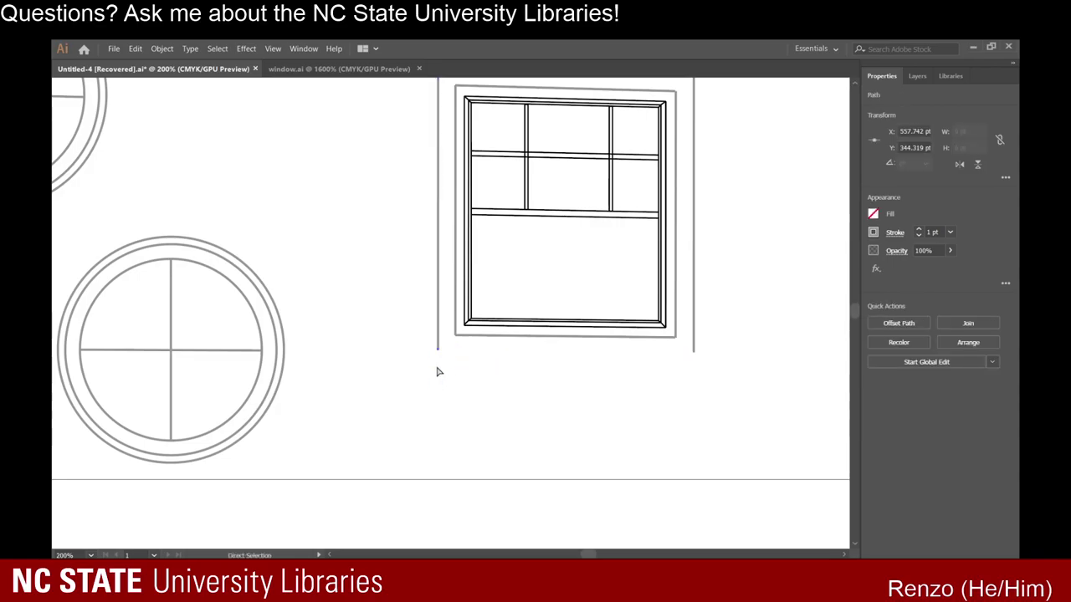
left_click(437, 351)
left_click_drag(437, 352, 437, 391)
left_click(696, 343)
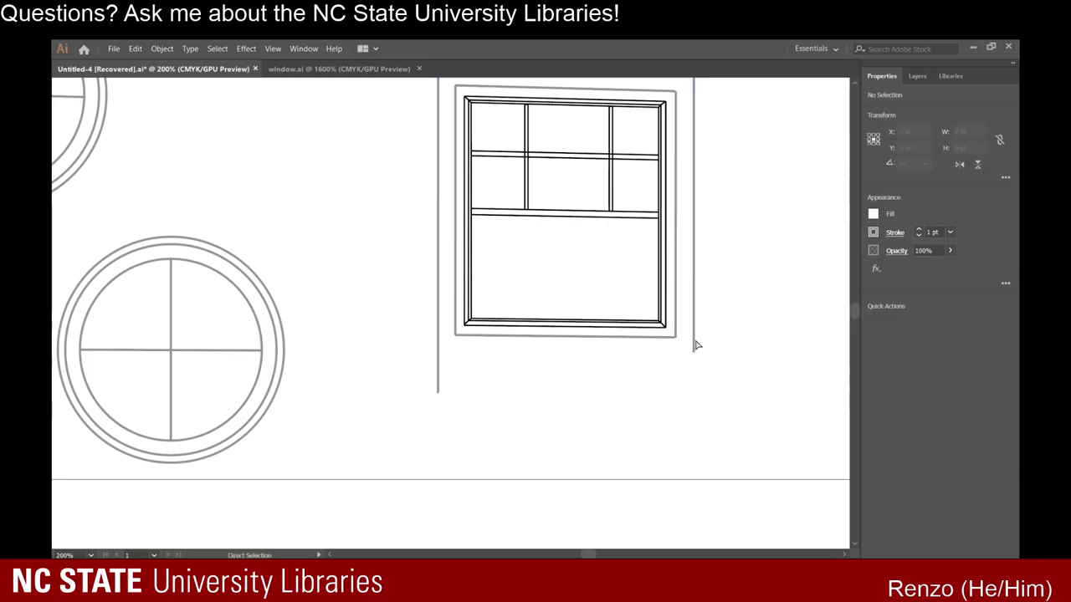
left_click(694, 351)
left_click_drag(693, 352, 693, 394)
scroll(604, 414, "up", 1)
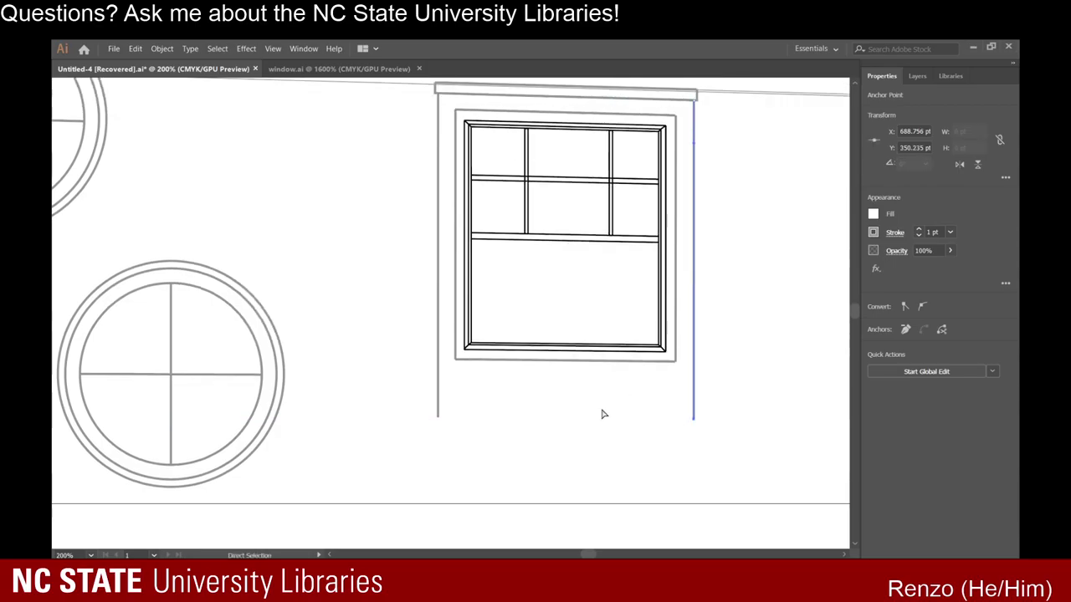
Delete the copied window's gray bottom frame line and the black horizontal lines along the base of its sash.
left_click(604, 414)
left_click(513, 361)
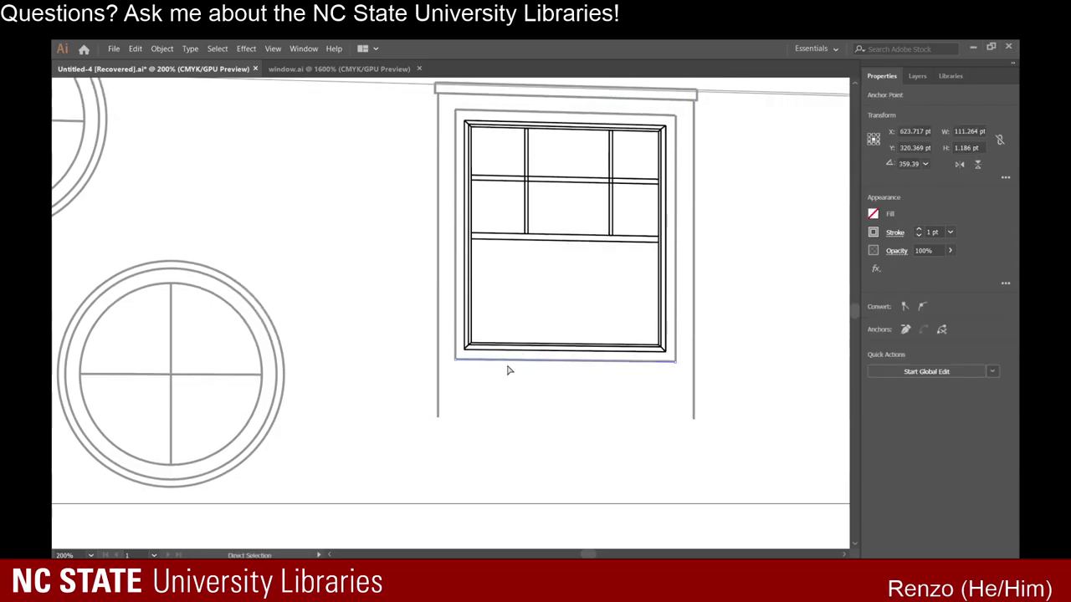
key("Delete")
left_click_drag(513, 324, 513, 355)
key("Delete")
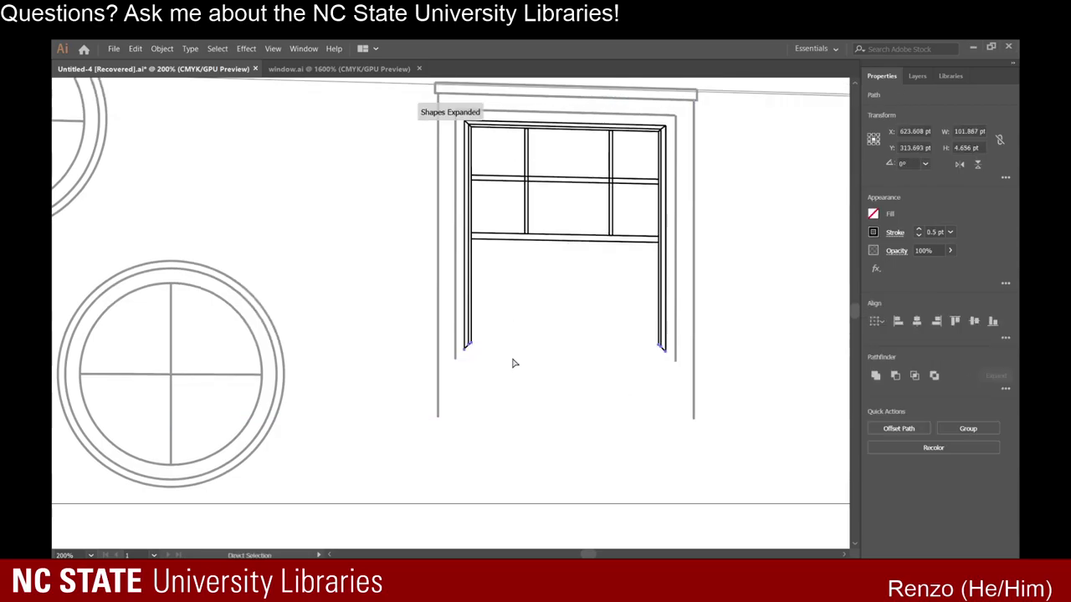
Delete the short diagonal miter lines at both bottom corners of the copied window's black sash.
left_click(473, 351)
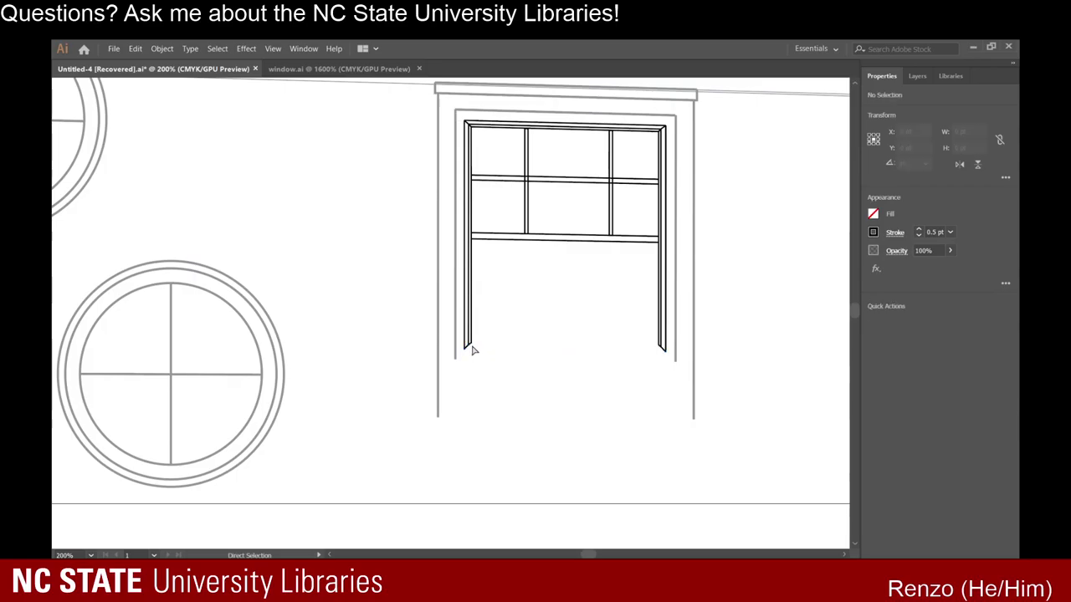
scroll(473, 362, "up", 3)
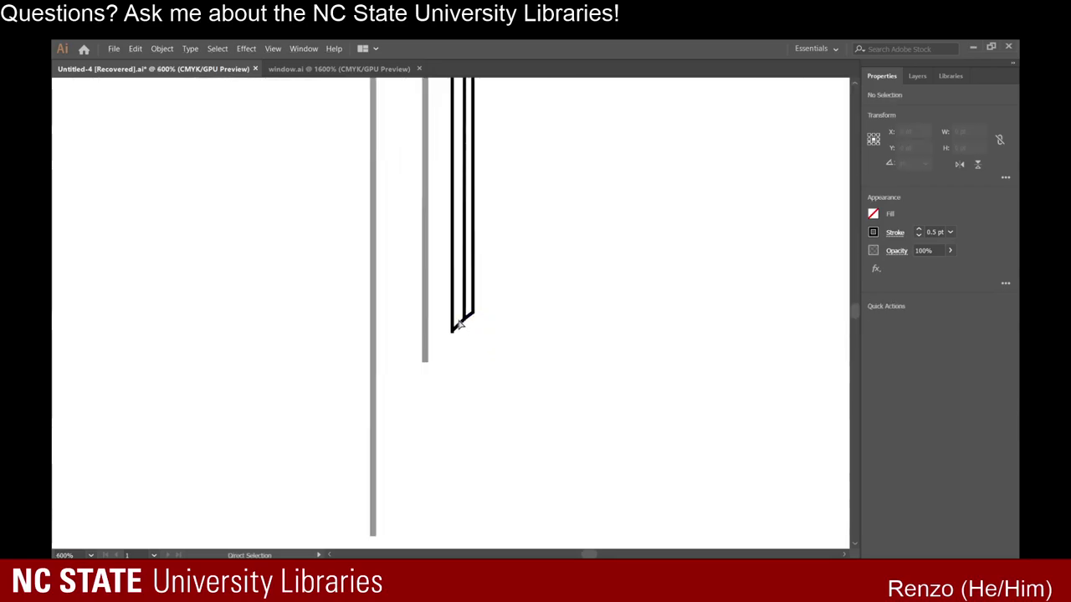
left_click(459, 330)
key("Delete")
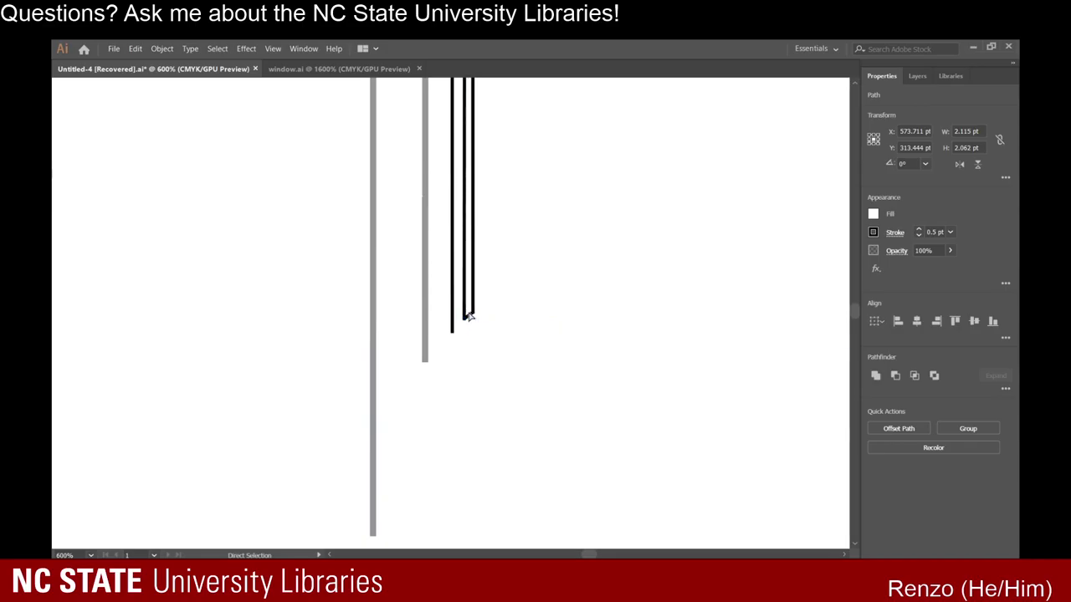
left_click(470, 317)
key("Delete")
scroll(492, 347, "down", 3)
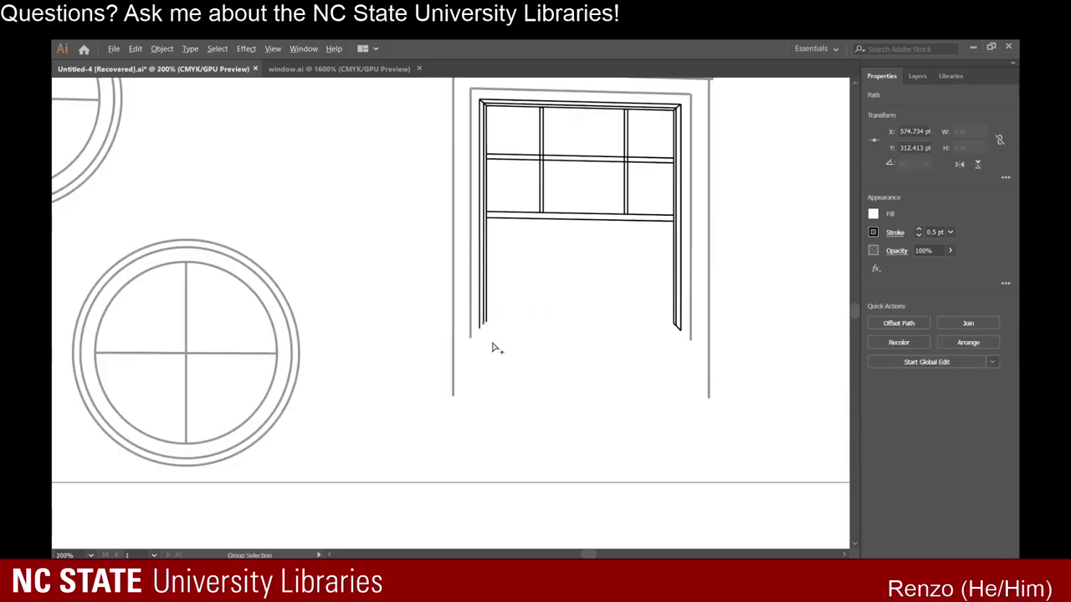
scroll(636, 323, "up", 3)
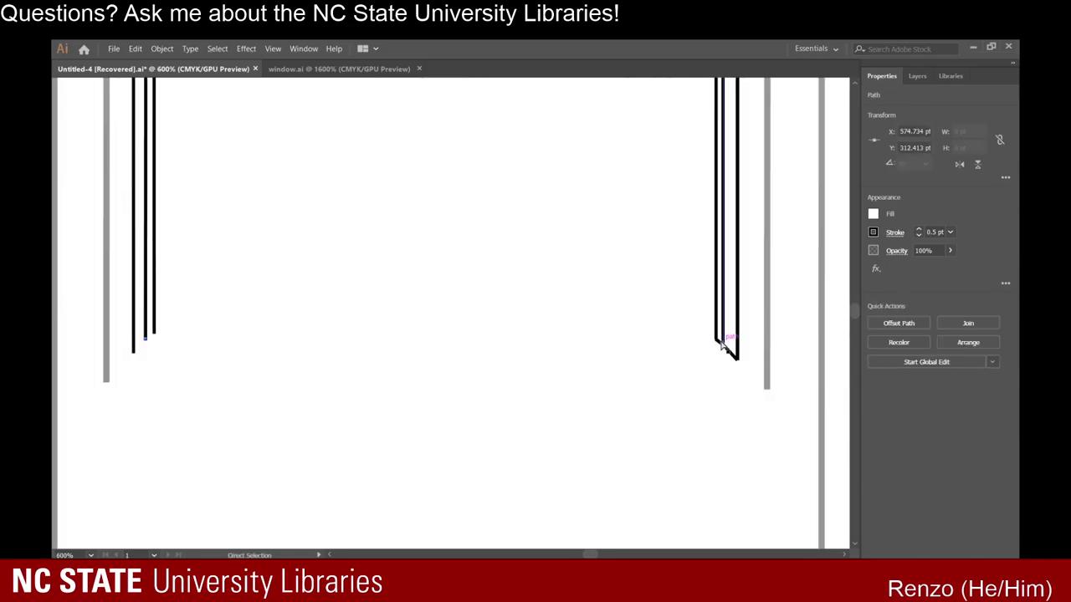
left_click(721, 343)
key("Delete")
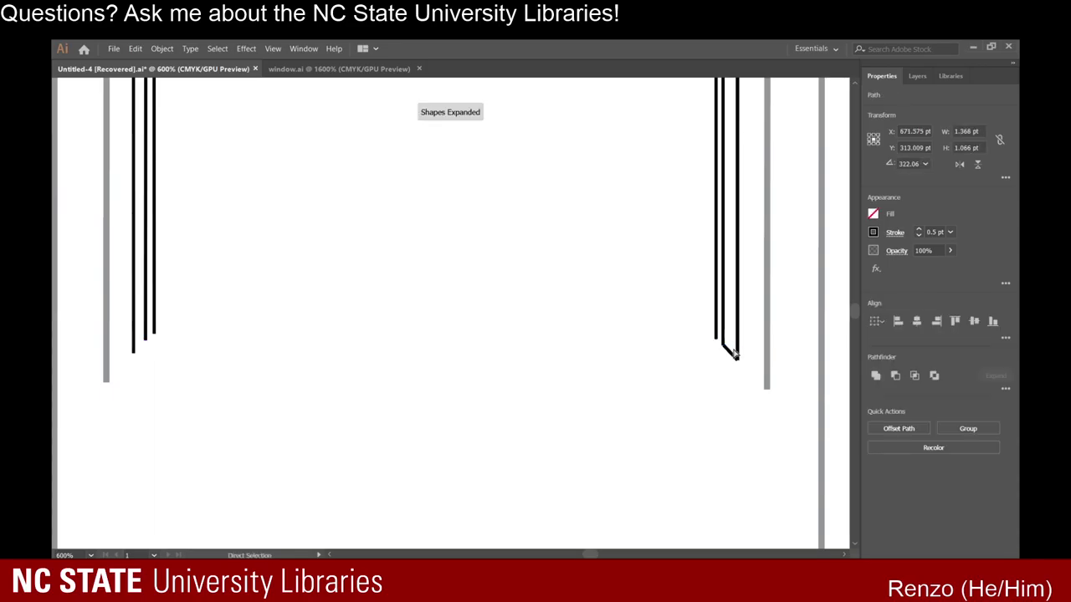
left_click(564, 418)
scroll(564, 419, "down", 2)
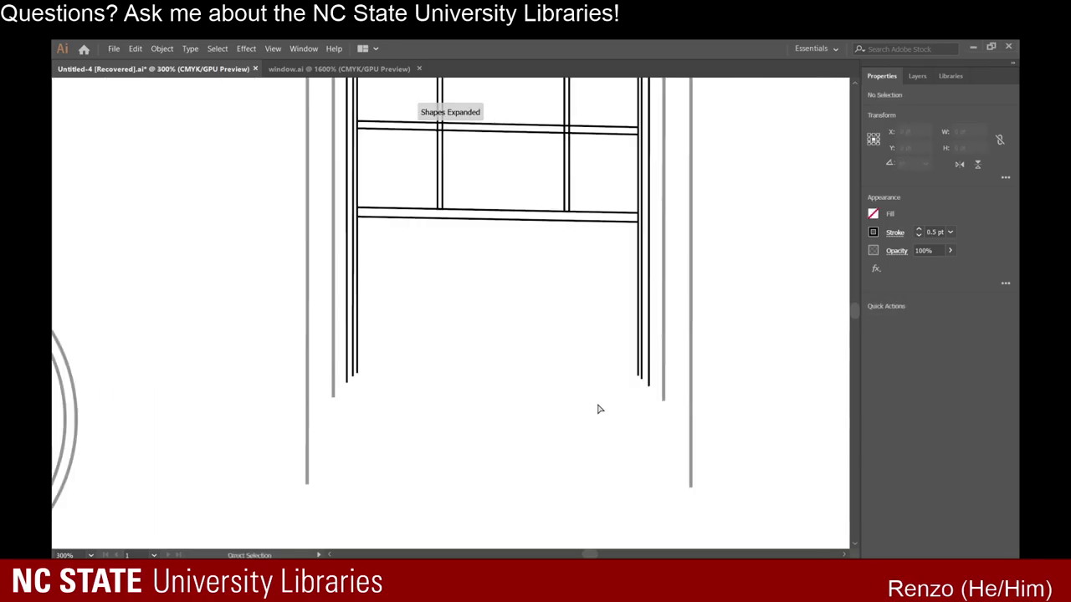
Delete the pair of horizontal rail lines crossing the copied window at the lower ends of its vertical muntins.
scroll(519, 426, "up", 4)
left_click_drag(447, 437, 492, 355)
key("ctrl+j")
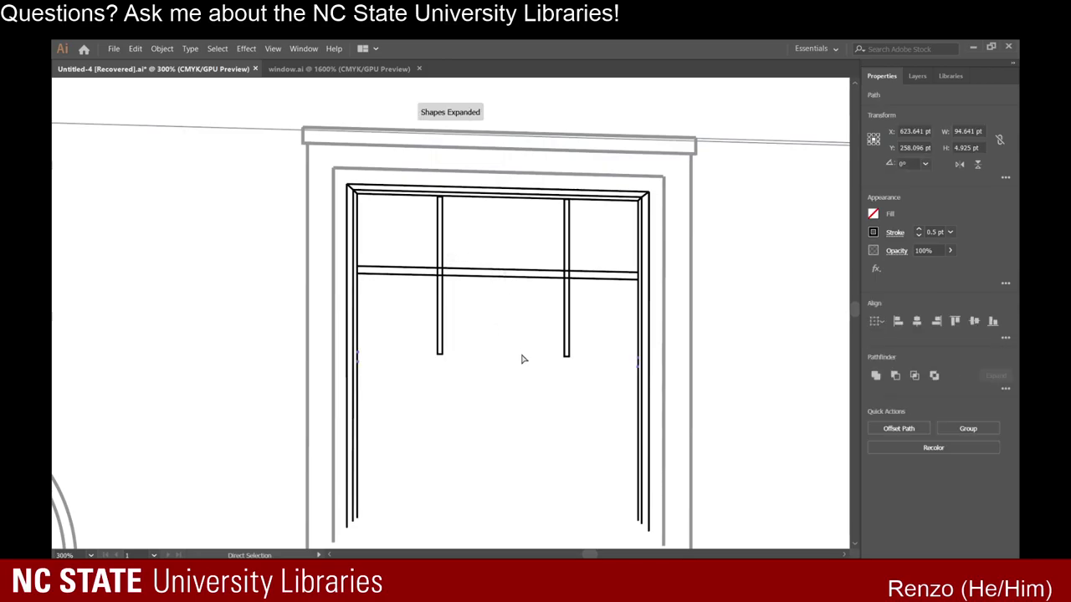
left_click(522, 359)
Extend the three black vertical sash lines on the copied window's left side downward to about Y 356 pt.
scroll(469, 332, "down", 4)
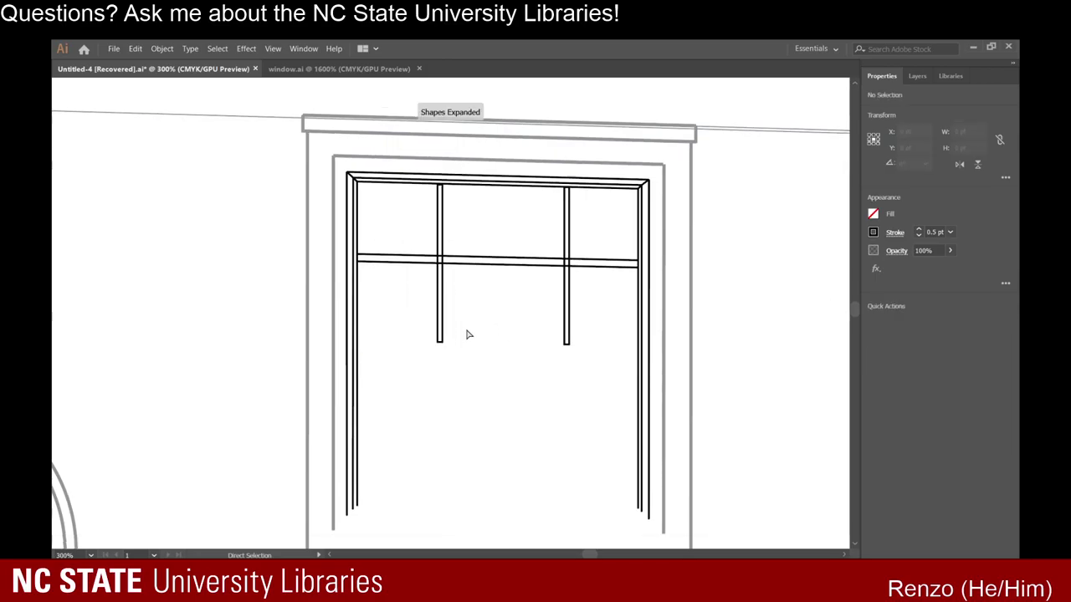
left_click(349, 370)
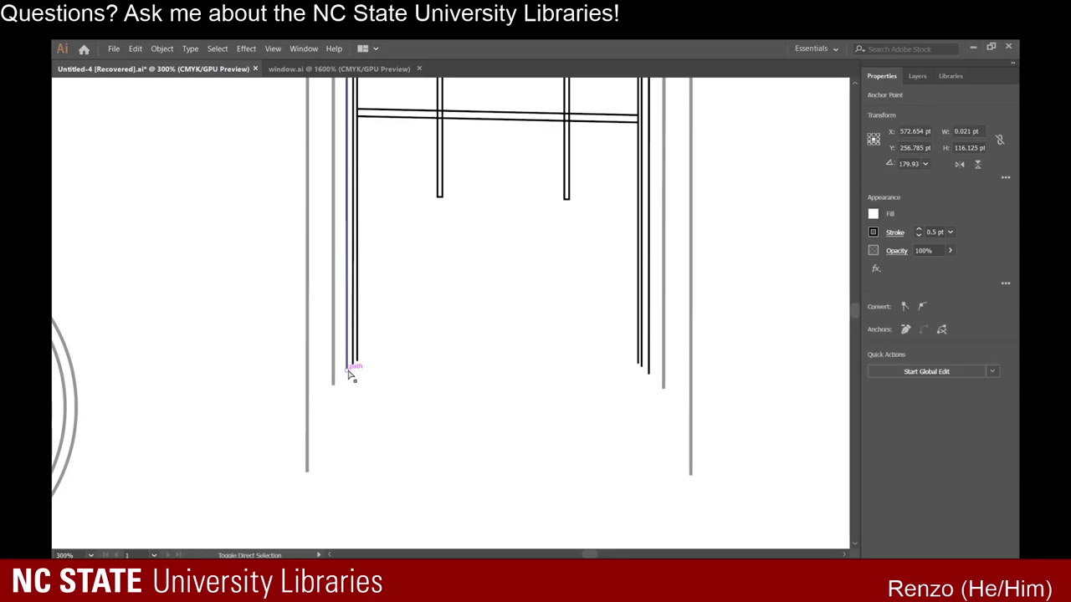
left_click_drag(351, 376, 354, 477)
left_click(355, 362)
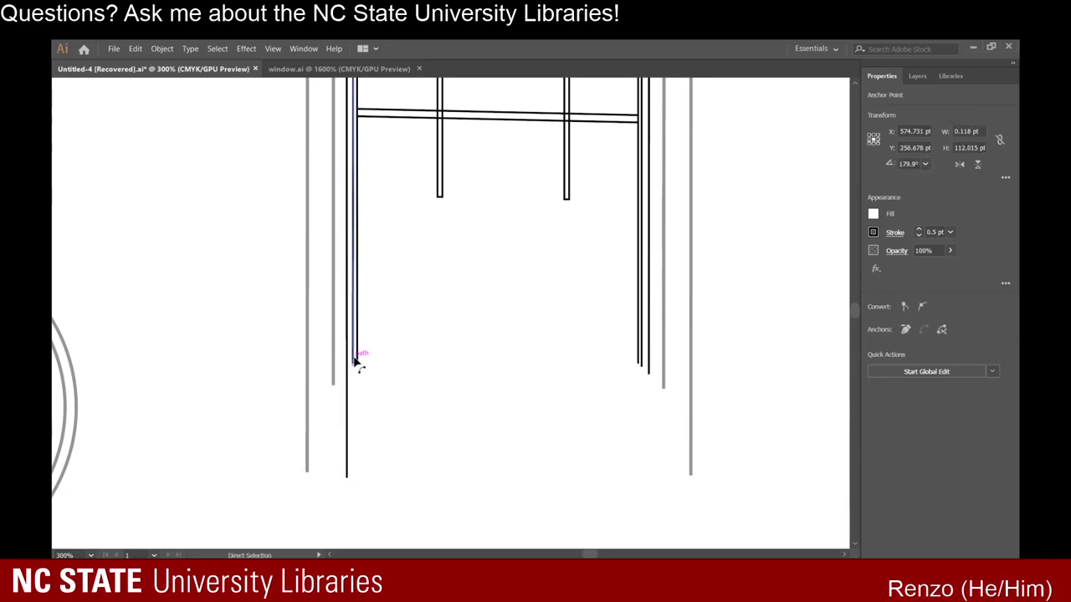
left_click_drag(356, 368, 352, 478)
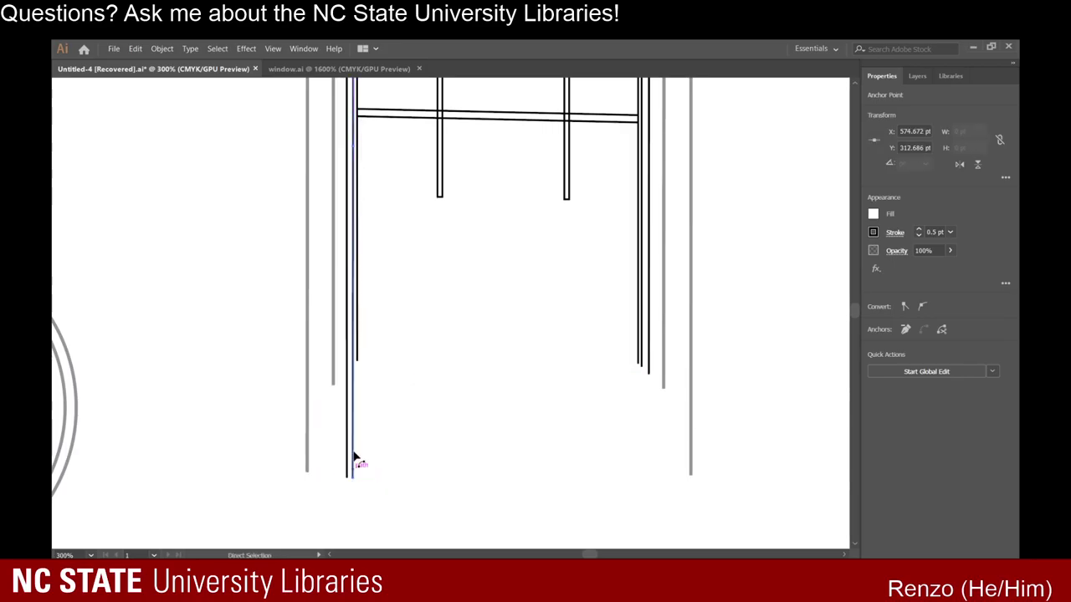
left_click(361, 358)
left_click_drag(360, 362, 356, 475)
Extend the three black vertical sash lines on the copied window's right side downward, about level with the left ones.
left_click(666, 358)
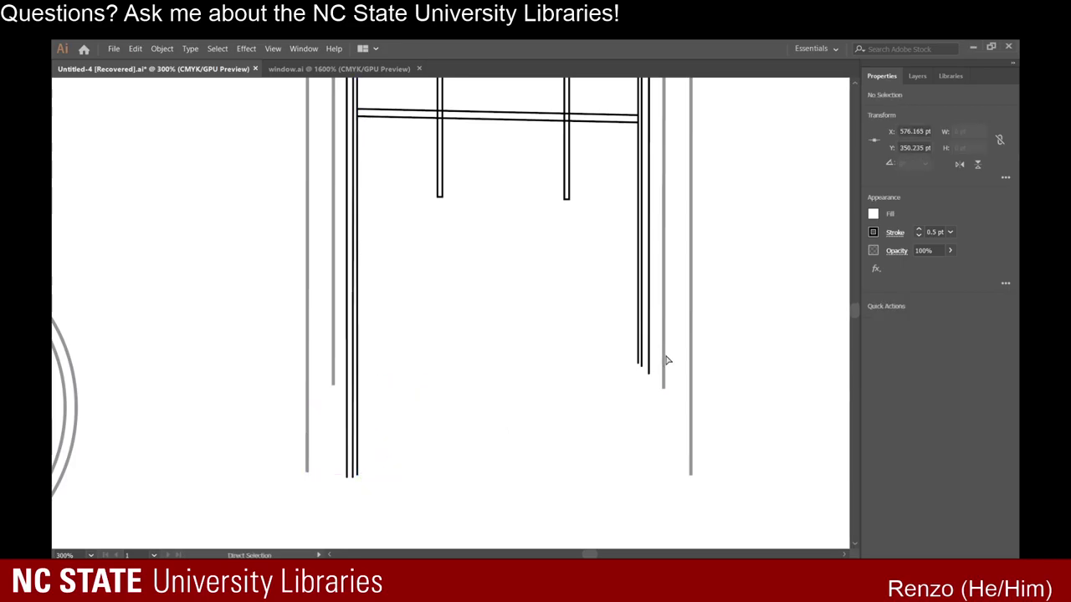
left_click_drag(651, 365, 655, 490)
left_click_drag(655, 481, 653, 479)
left_click(643, 367)
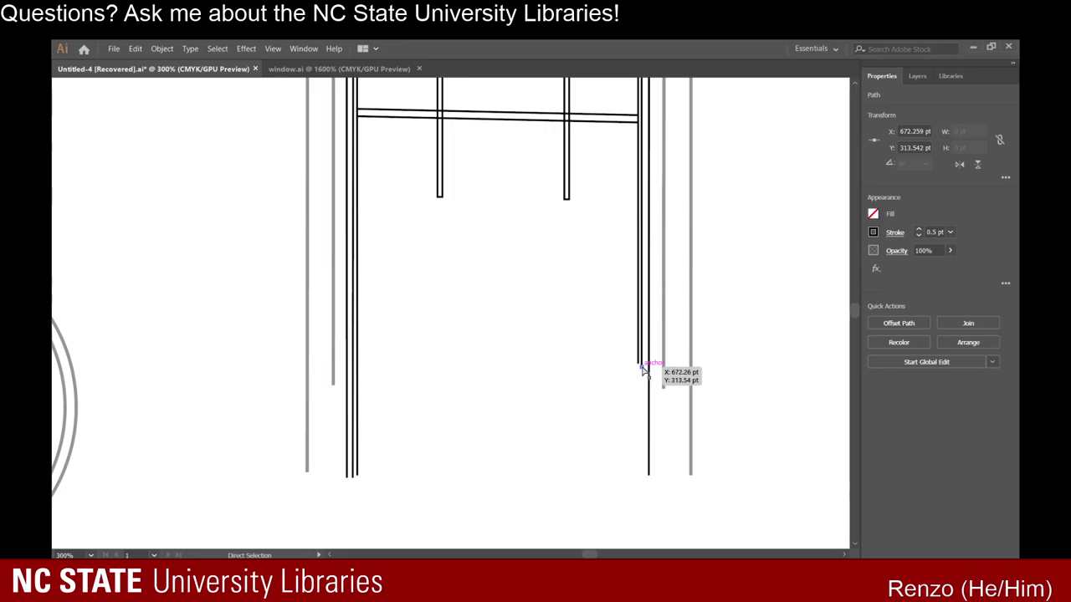
left_click(642, 365)
left_click_drag(642, 368, 639, 445)
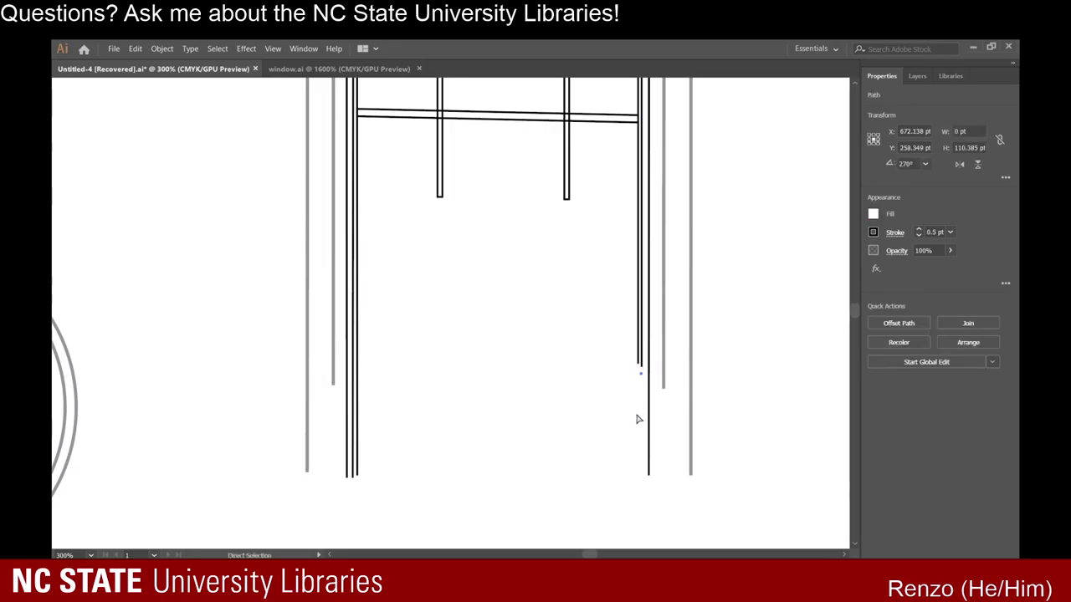
left_click(643, 365)
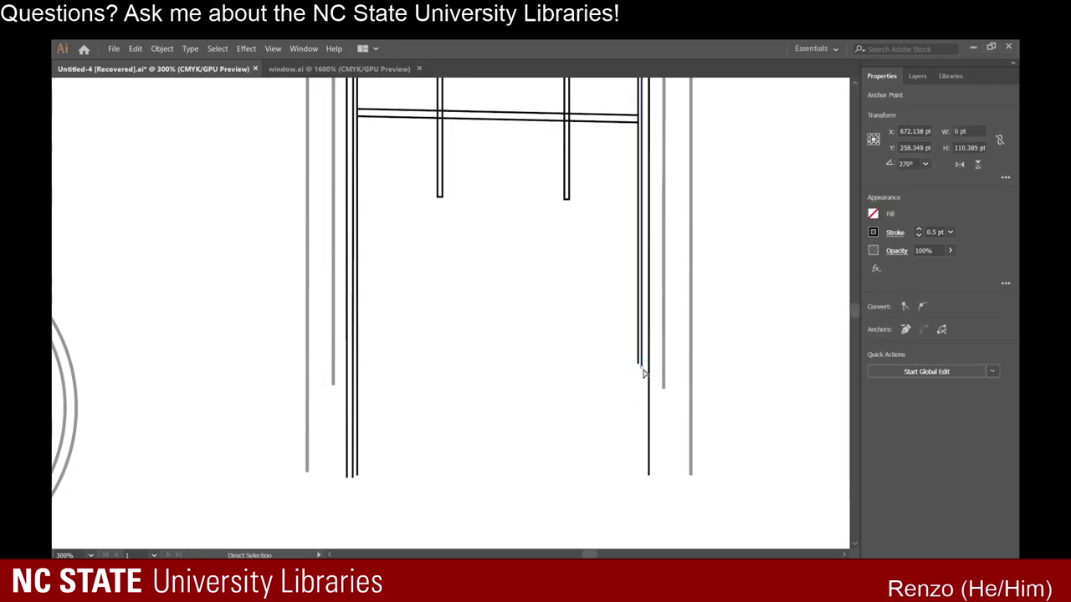
left_click_drag(643, 367, 646, 477)
left_click(640, 366)
left_click_drag(640, 365, 636, 482)
left_click(603, 448)
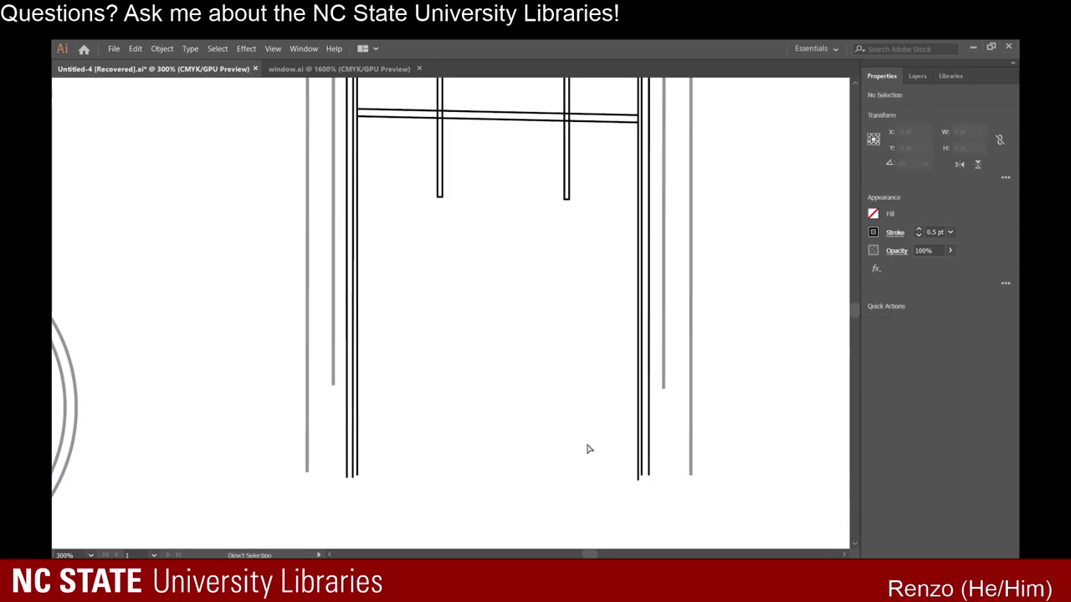
Measure along the copied window's inner left sash edge down to the upper line of the horizontal muntin.
scroll(586, 447, "up", 2)
scroll(526, 376, "down", 2)
scroll(528, 375, "up", 3)
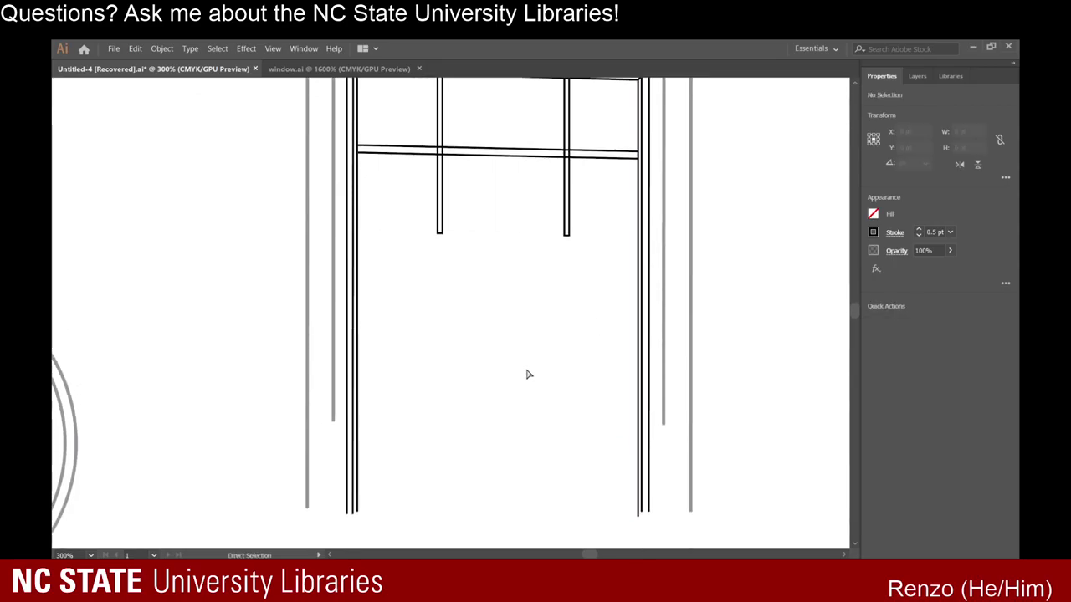
left_click(410, 249)
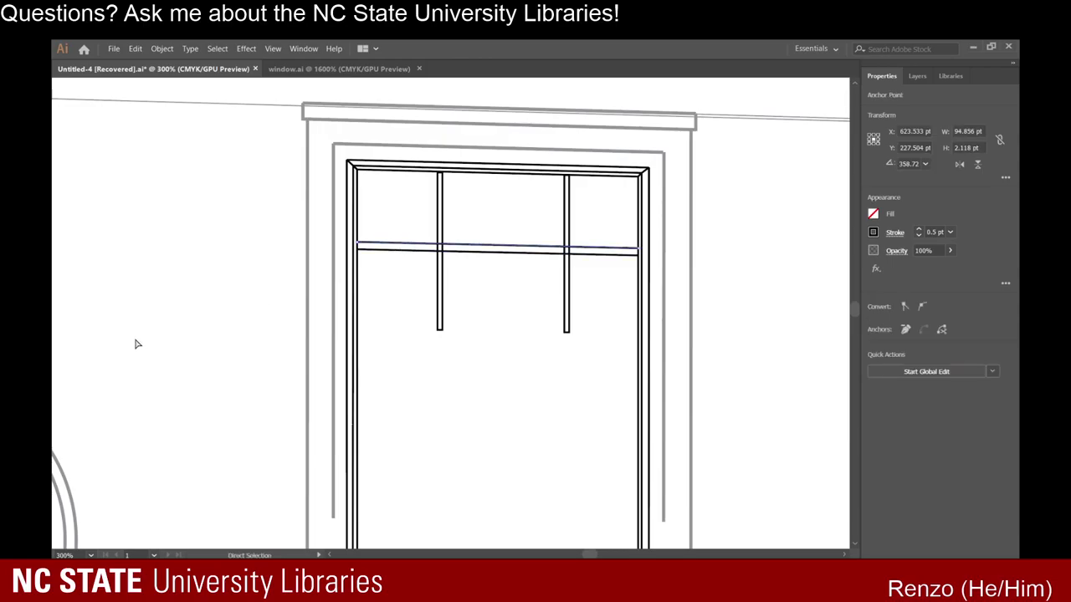
key("alt+Tab")
key("a")
key("alt")
left_click(65, 343)
left_click(335, 261)
scroll(367, 191, "up", 3)
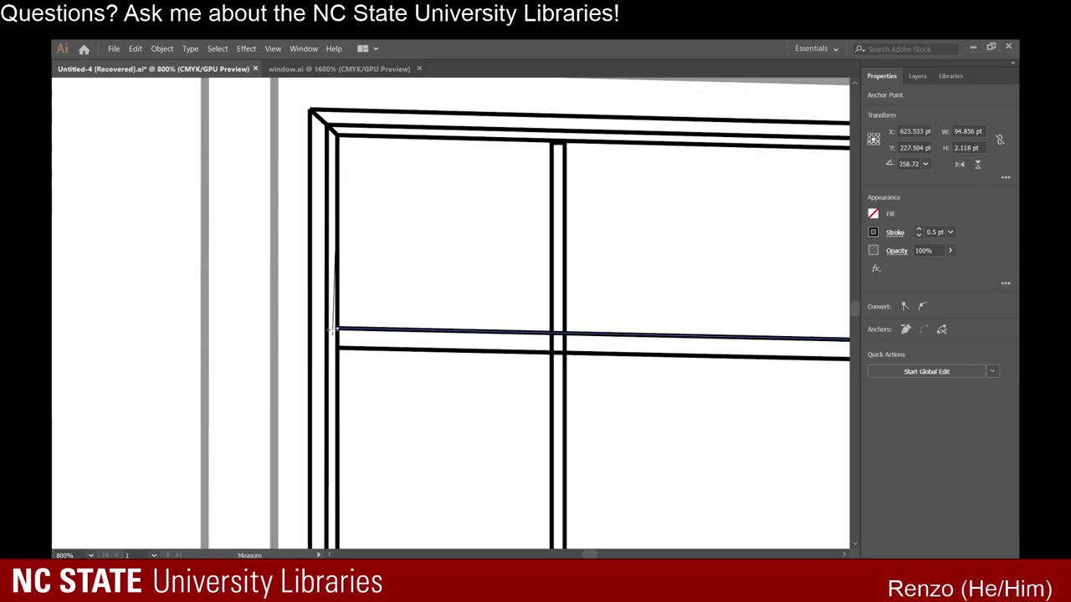
left_click_drag(333, 330, 337, 331)
left_click(70, 105)
left_click(131, 143)
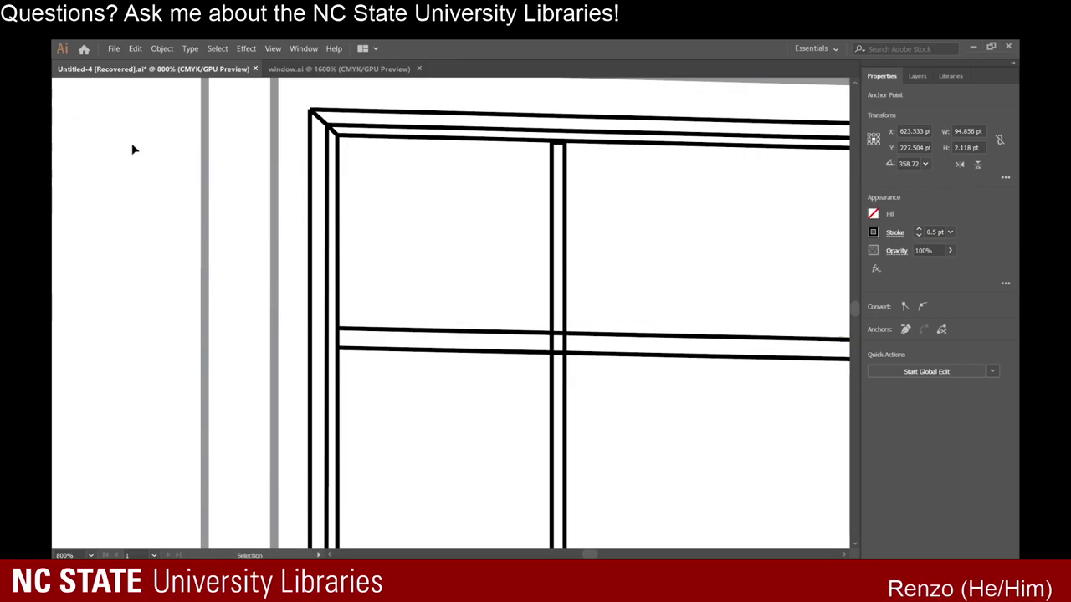
left_click(407, 331)
left_click(385, 383)
scroll(378, 378, "down", 5)
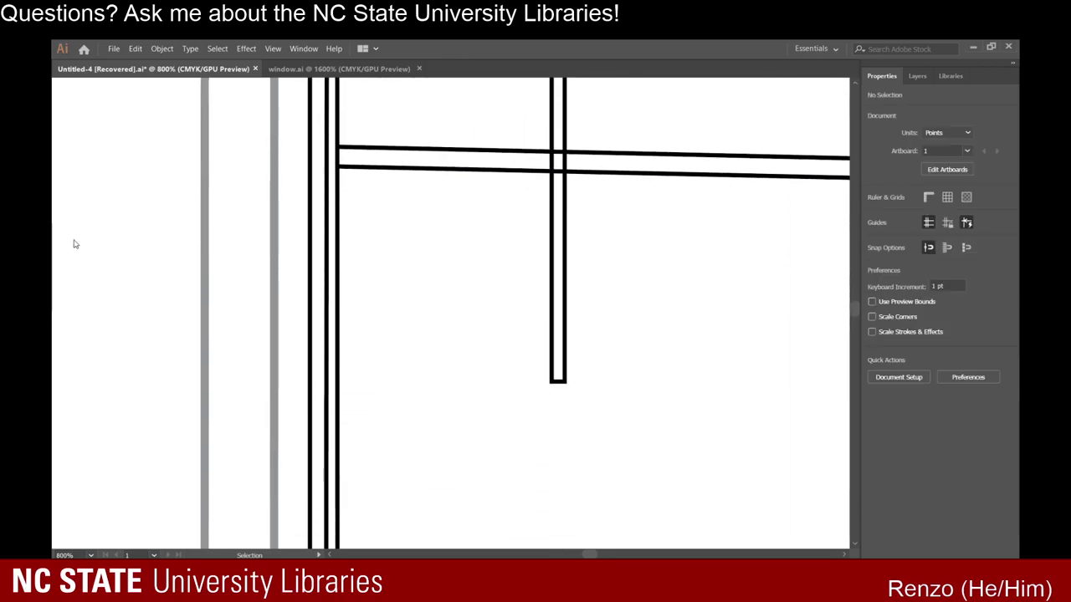
Draw a sloping line about 15 pt long from the copied window's inner left sash edge, below the horizontal muntin.
left_click(61, 359)
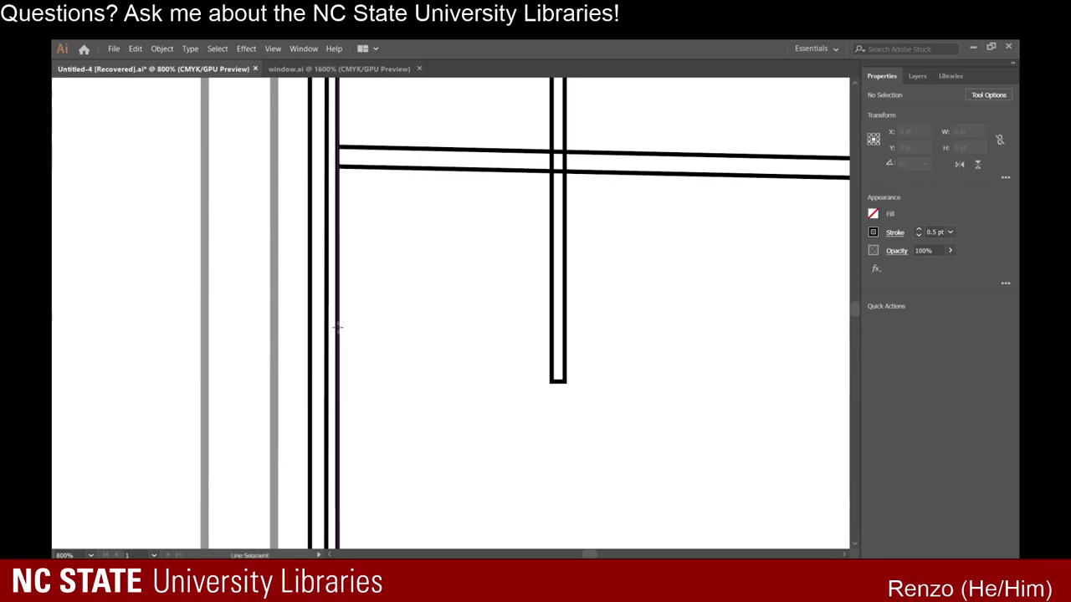
left_click_drag(339, 345, 460, 355)
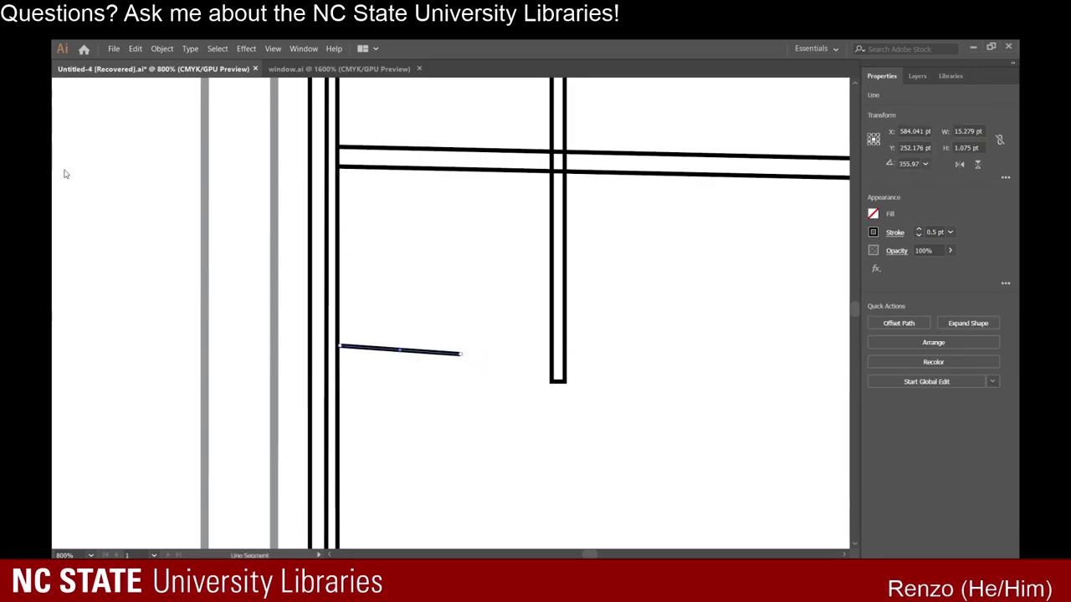
key("v")
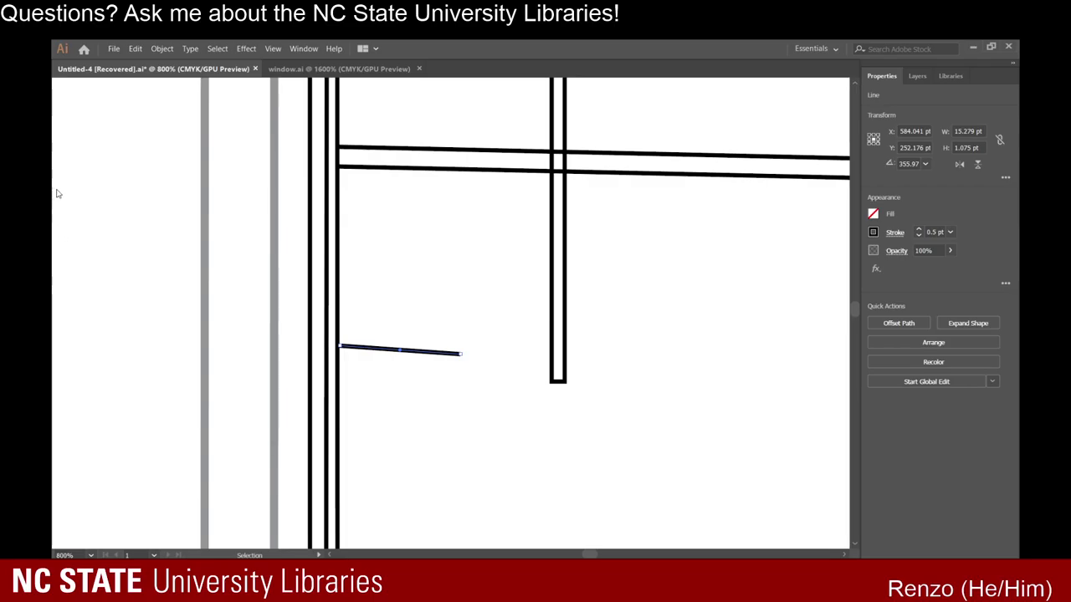
Measure down the inner left sash edge from the muntin and lower the short line to about Y 255 pt.
left_click(62, 348)
left_click_drag(335, 166, 340, 368)
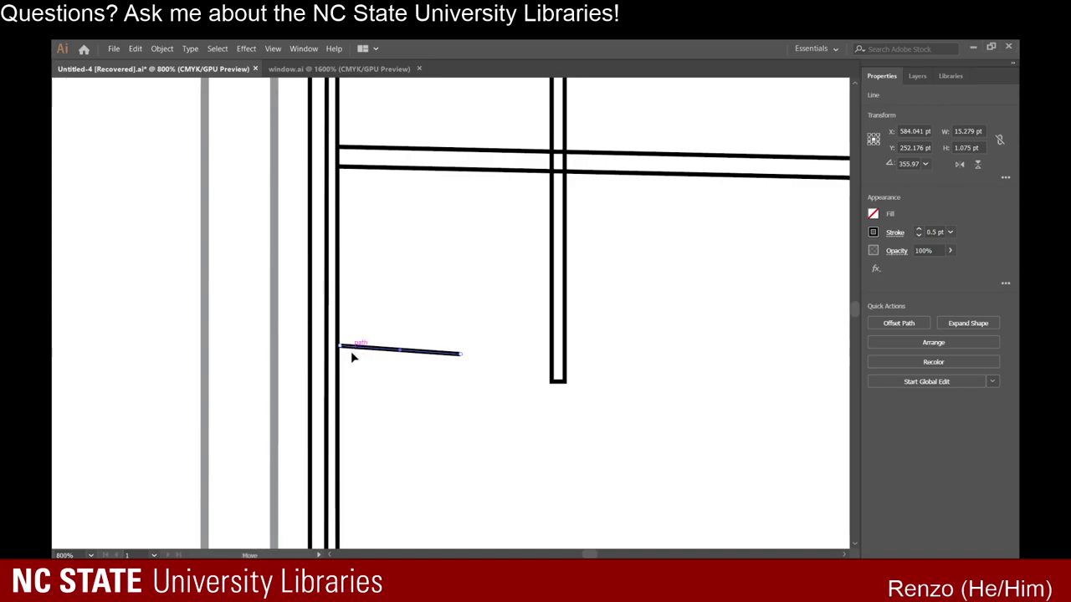
left_click_drag(350, 350, 352, 375)
left_click(228, 246)
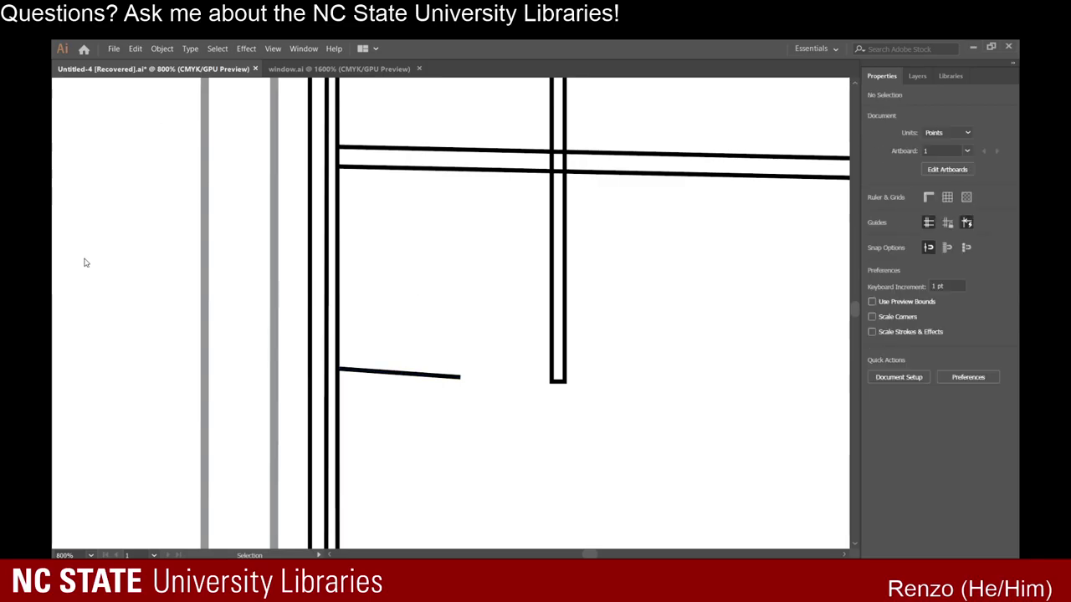
left_click(89, 345)
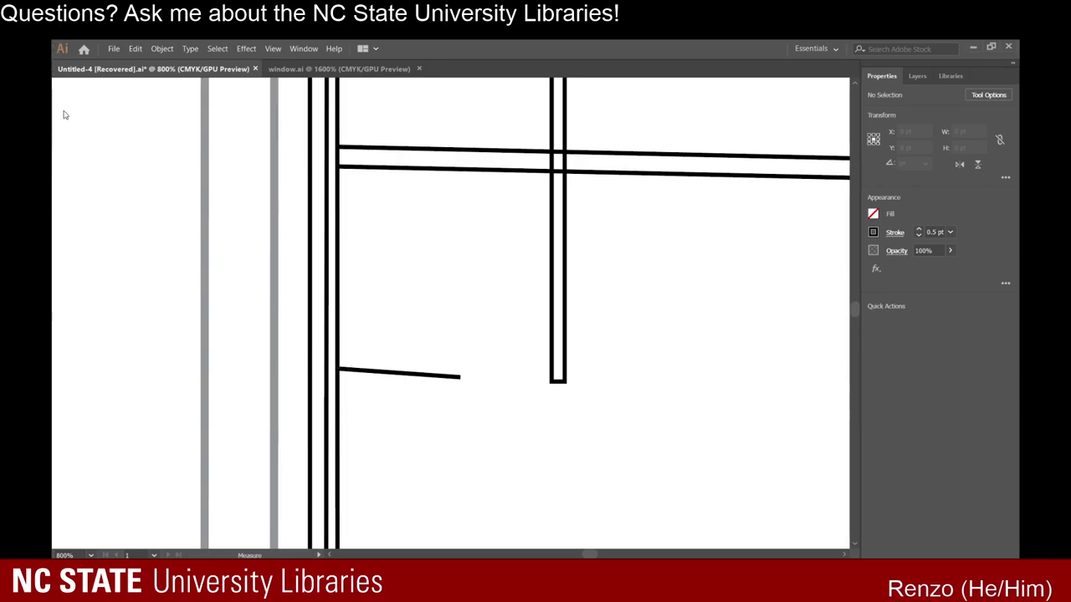
key("v")
Extend the short line's right end across the opening and past the artboard, to about 1330 pt wide.
left_click(376, 374)
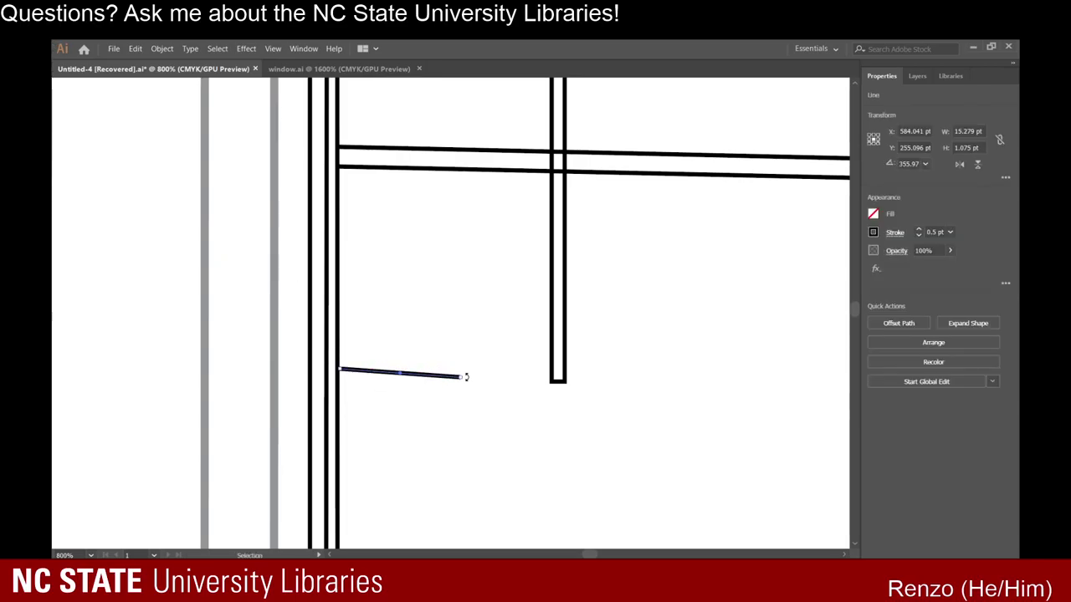
left_click_drag(460, 381, 606, 385)
scroll(607, 390, "down", 7)
scroll(566, 369, "down", 6)
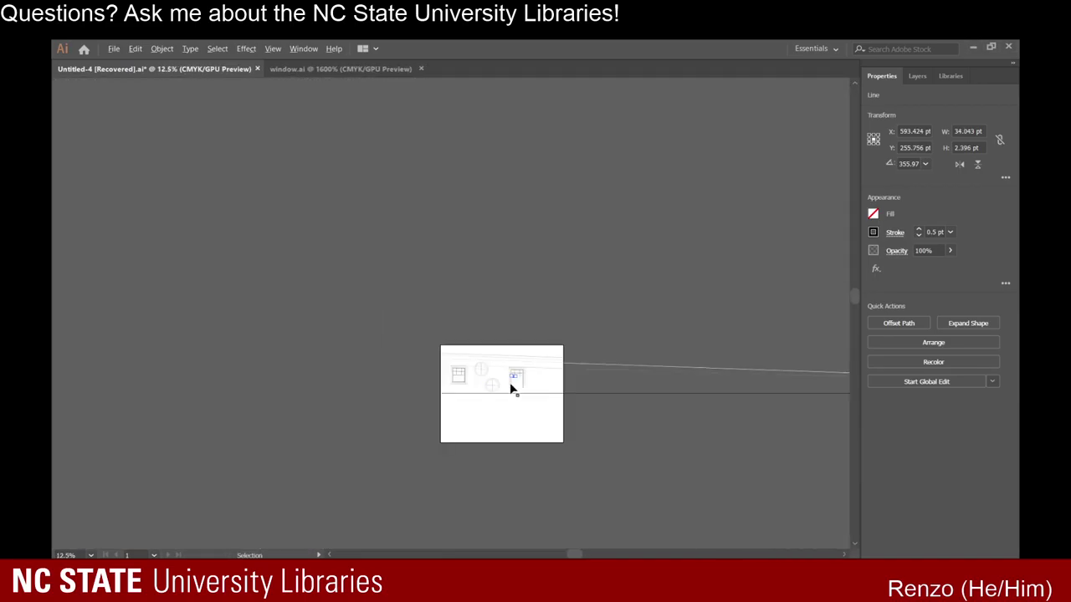
scroll(693, 341, "up", 1)
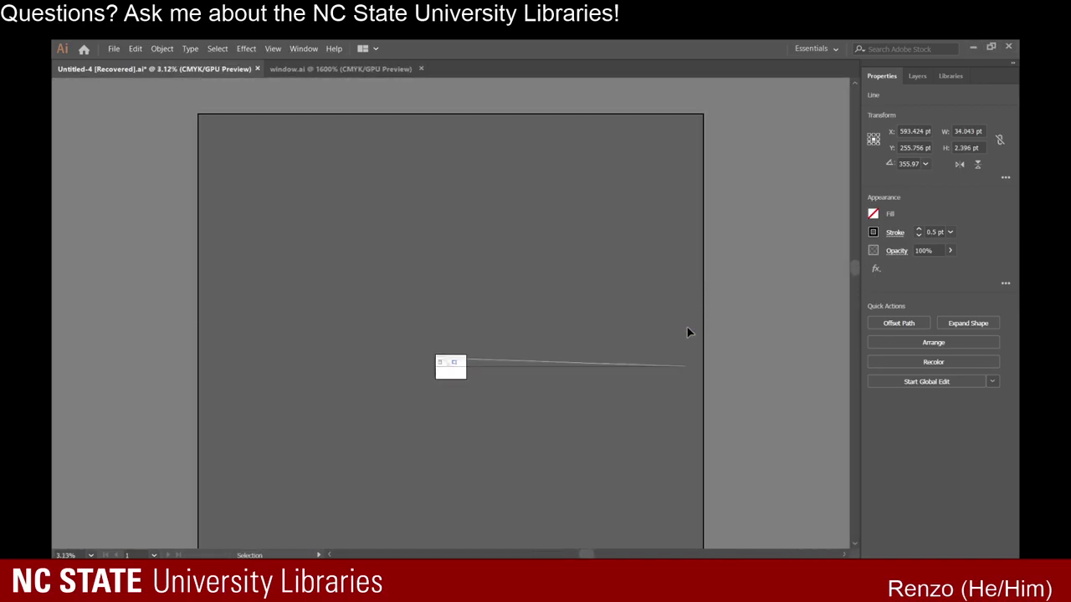
scroll(456, 365, "up", 8)
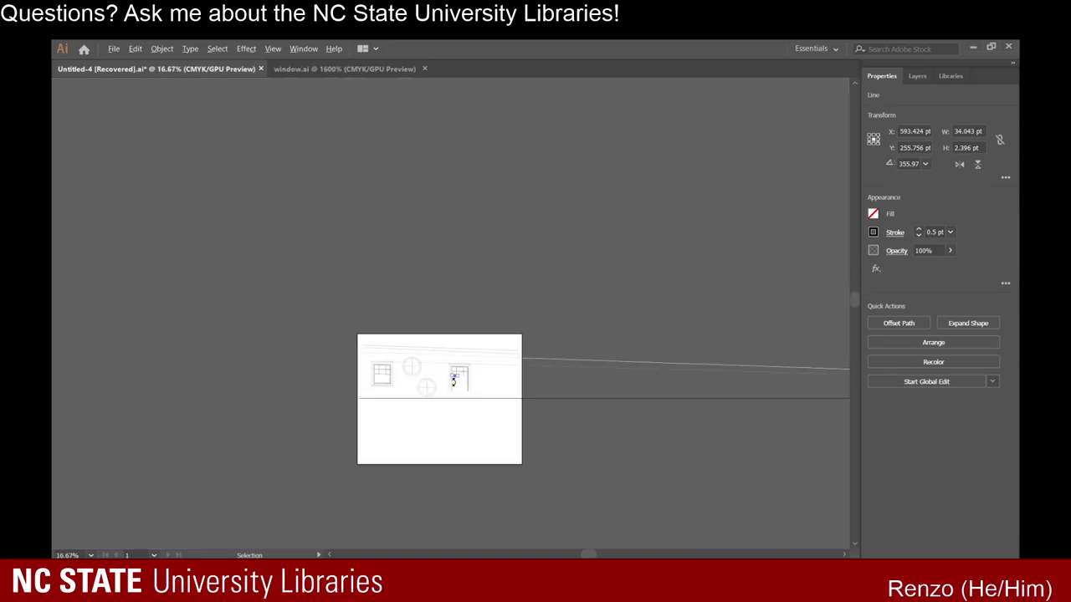
mouse_move(480, 334)
left_mouse_down()
mouse_move(677, 360)
mouse_move(626, 370)
mouse_move(624, 354)
mouse_move(641, 342)
mouse_move(810, 359)
mouse_move(640, 341)
mouse_move(795, 376)
mouse_move(710, 370)
mouse_move(865, 353)
mouse_move(797, 360)
mouse_move(942, 376)
mouse_move(553, 373)
mouse_move(607, 339)
left_mouse_up()
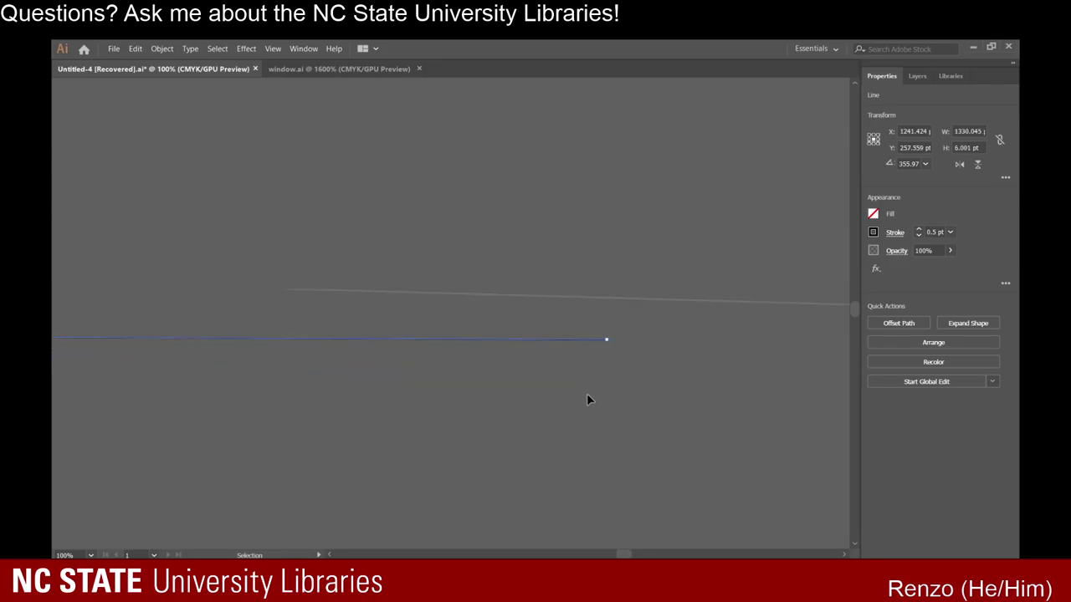
Extend the line's right end farther along the horizon until it sits above the vanishing point, about 7533 pt wide.
scroll(587, 398, "down", 6)
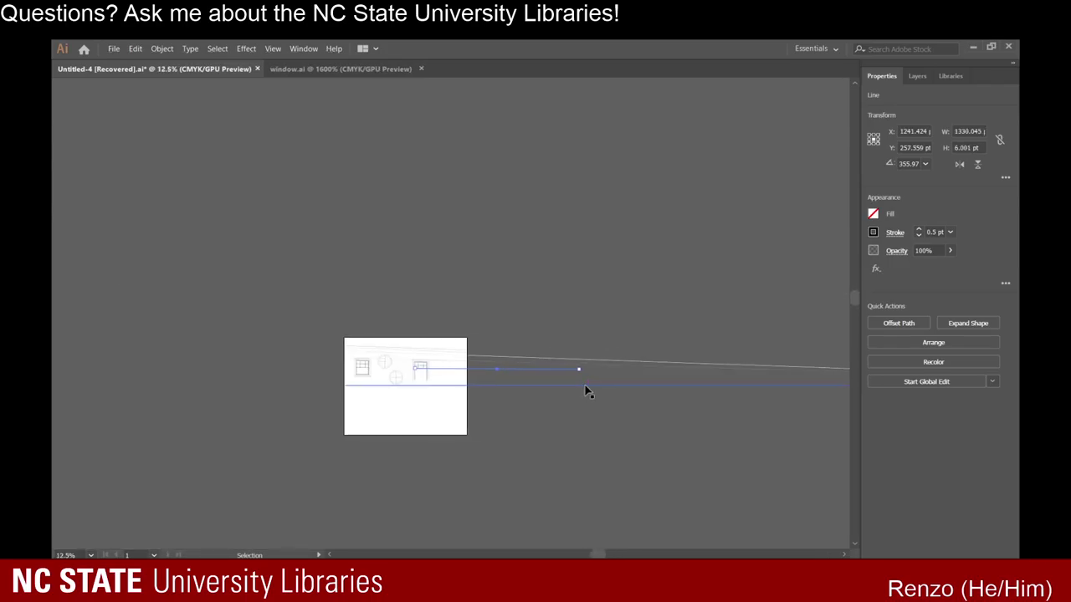
scroll(586, 390, "right", 8)
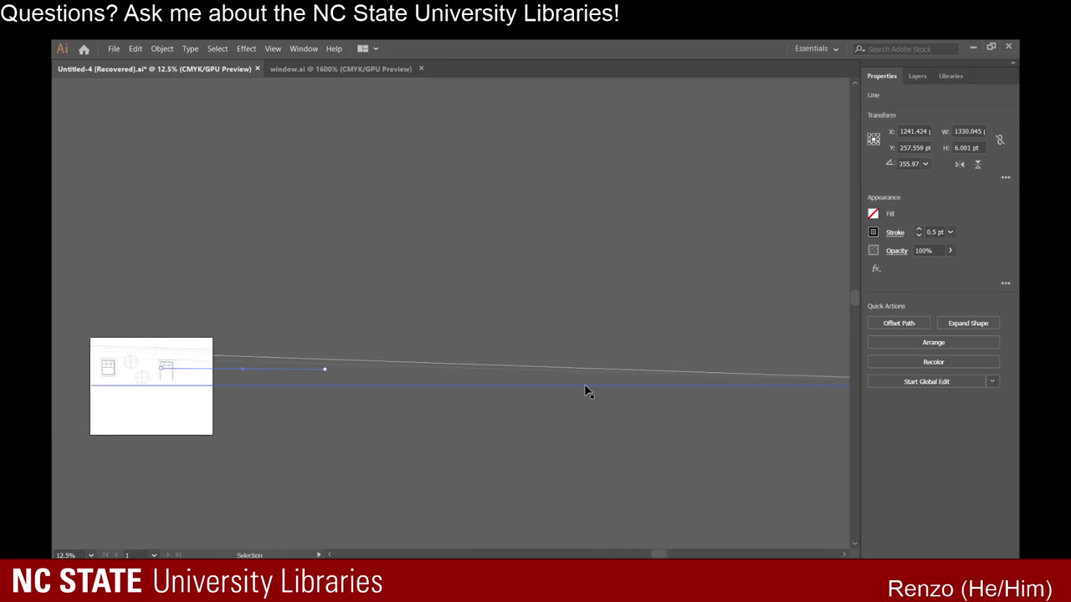
scroll(586, 390, "right", 6)
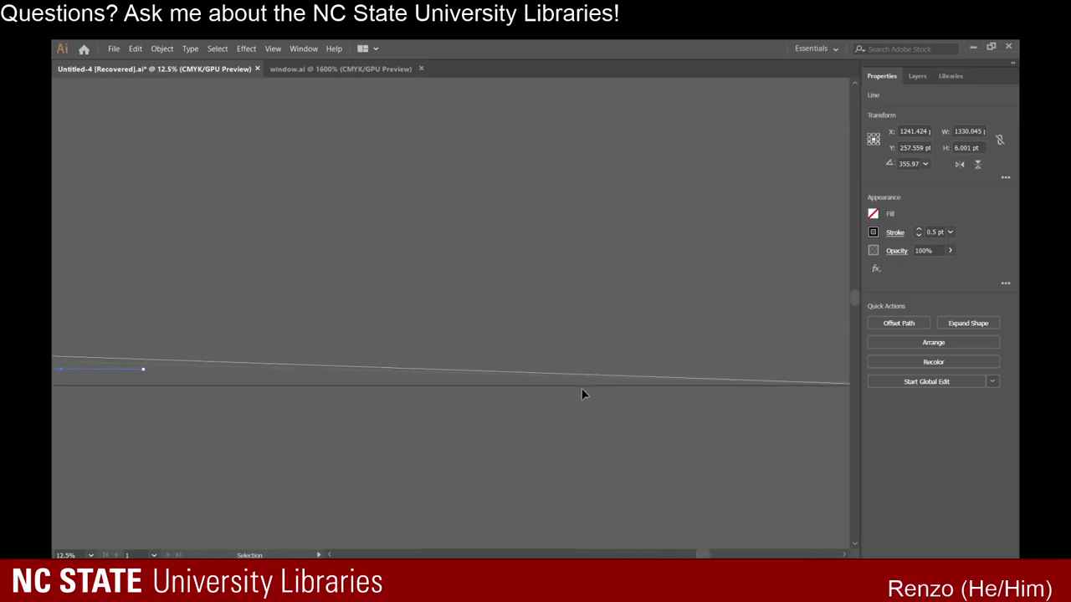
scroll(583, 394, "right", 1)
mouse_move(120, 369)
left_mouse_down()
mouse_move(787, 370)
mouse_move(835, 383)
left_mouse_up()
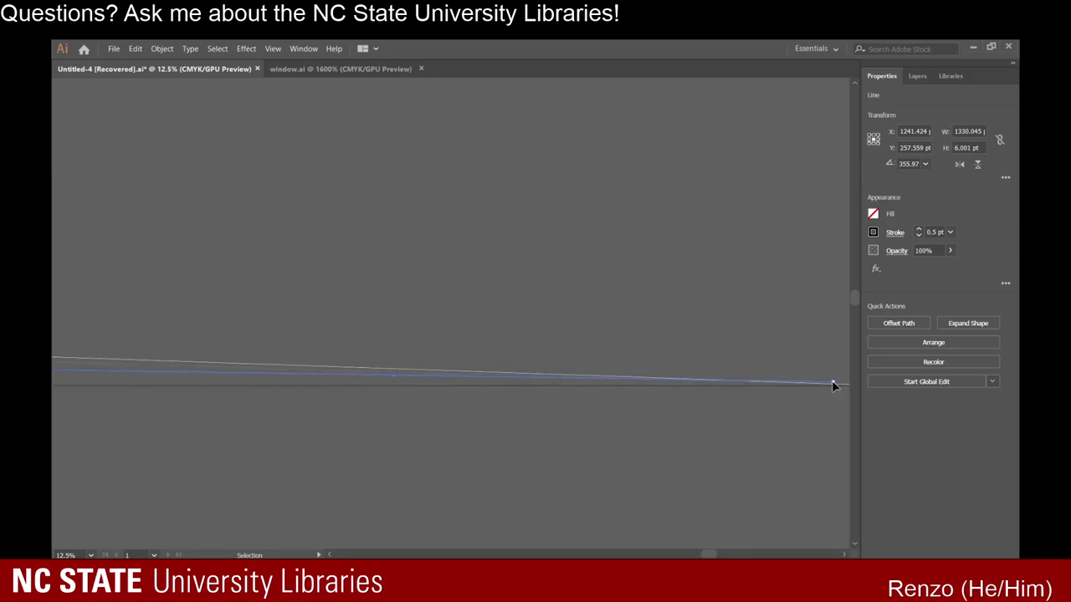
scroll(834, 383, "up", 6)
scroll(815, 390, "right", 6)
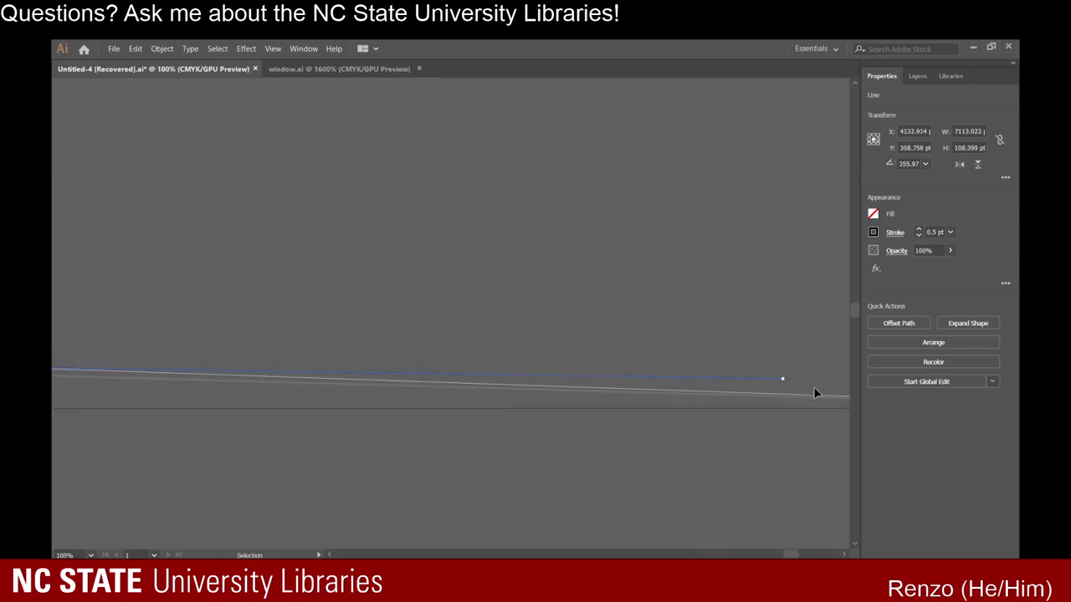
scroll(815, 394, "right", 8)
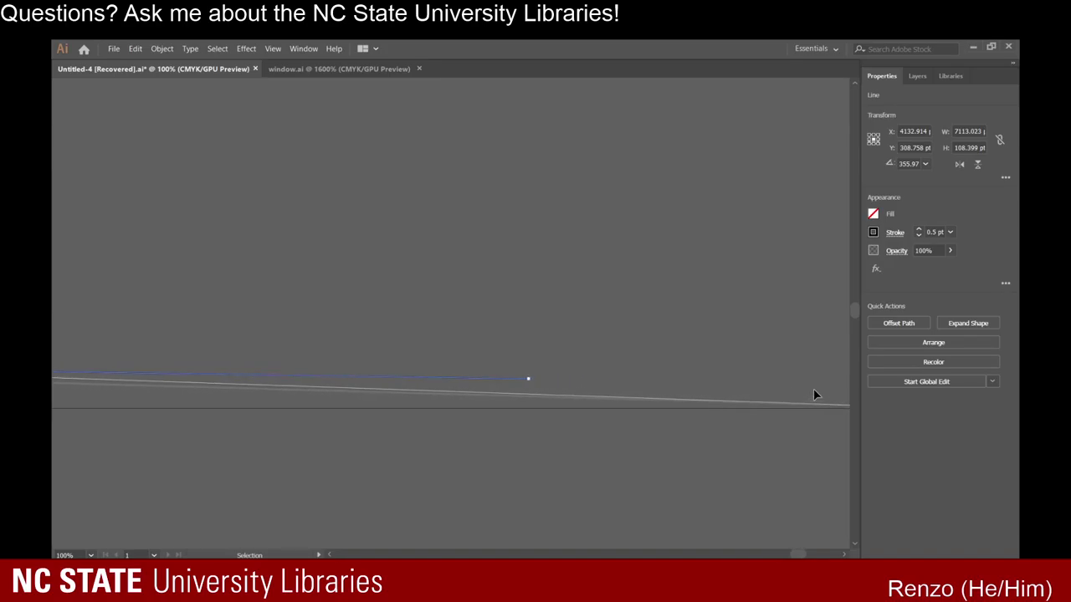
scroll(815, 395, "right", 3)
scroll(810, 396, "up", 1)
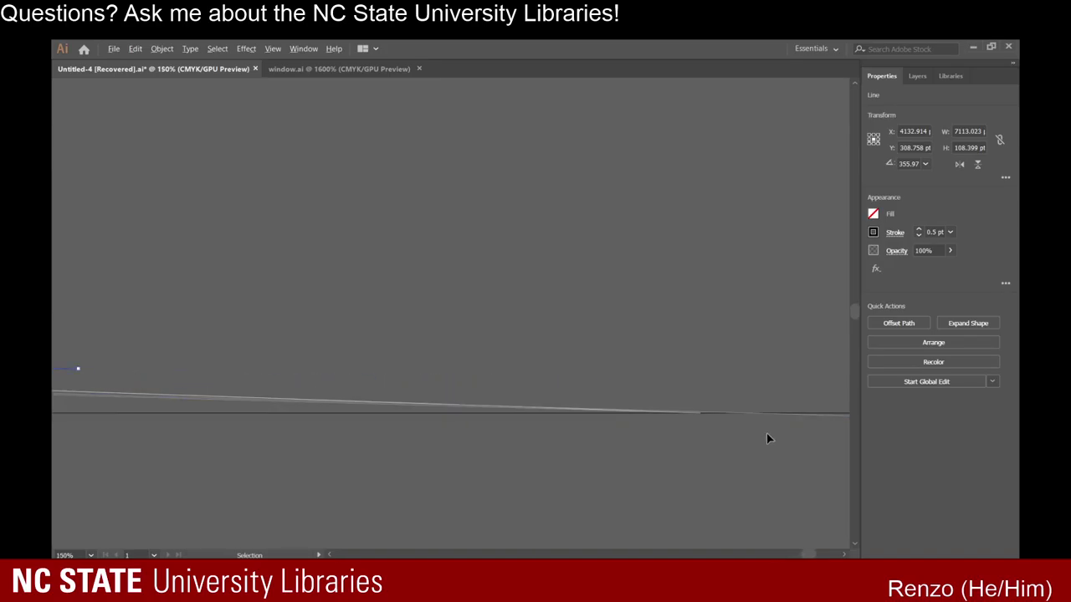
scroll(297, 400, "down", 1)
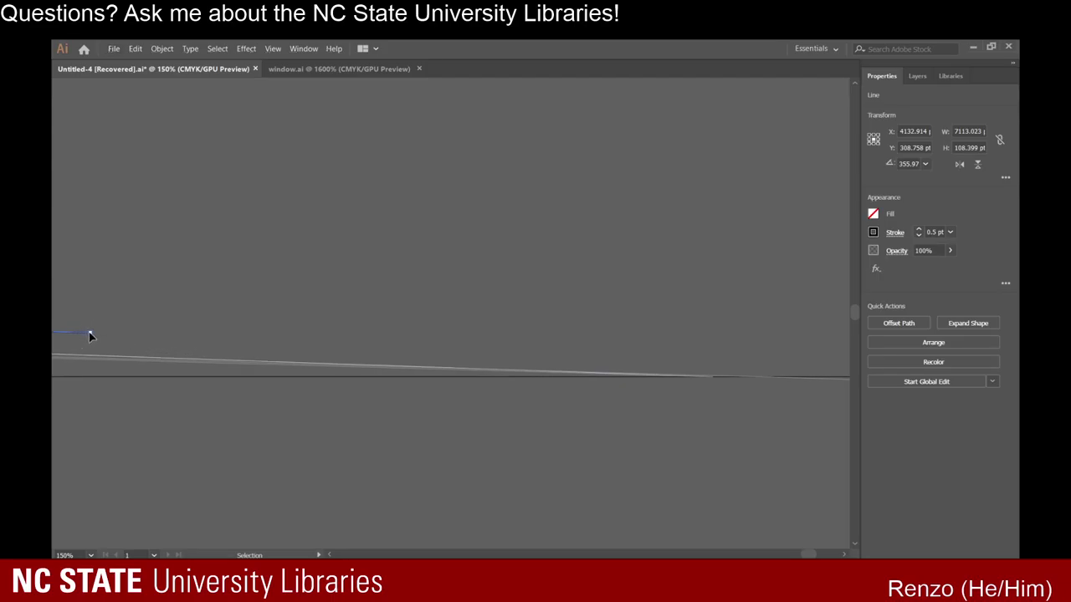
left_click_drag(90, 336, 713, 367)
Snap the line's right end down onto the vanishing point where the grey perspective lines meet the horizon line.
scroll(728, 386, "up", 4)
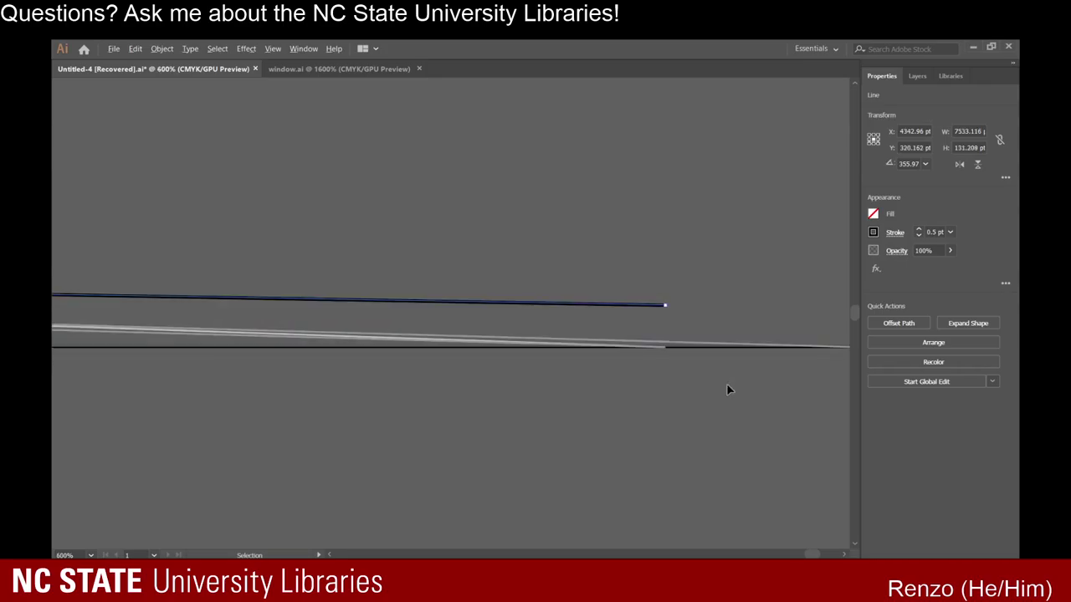
scroll(642, 312, "up", 2)
scroll(667, 358, "right", 2)
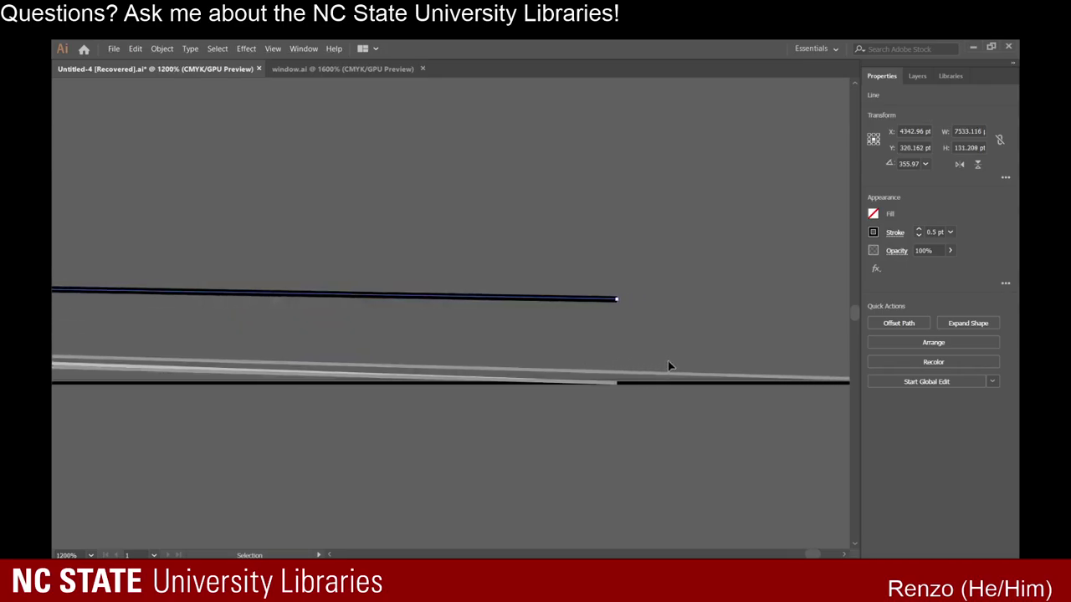
scroll(669, 361, "right", 5)
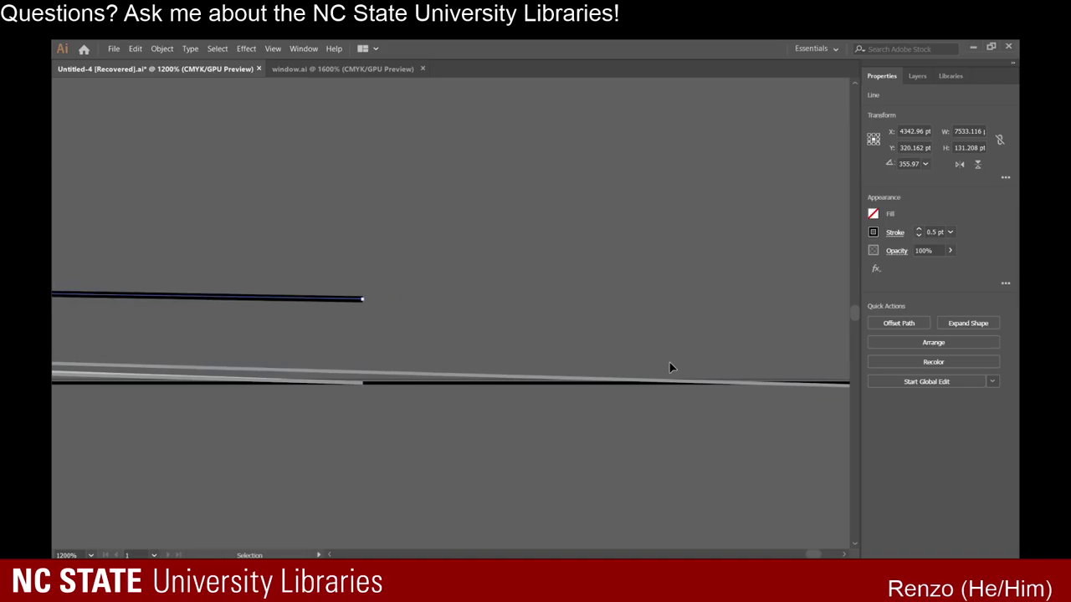
scroll(669, 363, "right", 1)
scroll(669, 363, "down", 7)
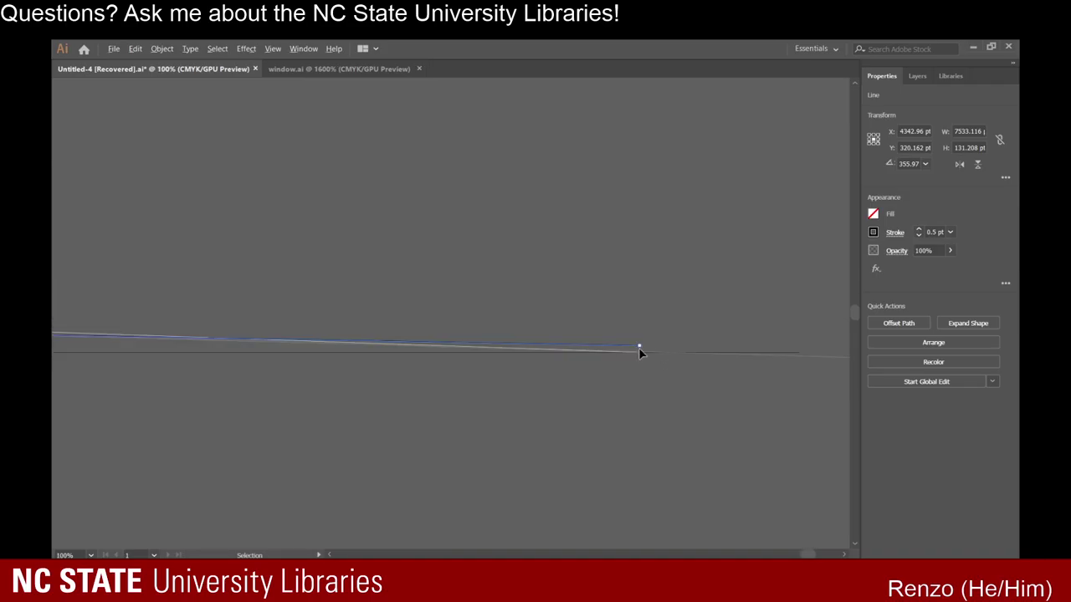
scroll(638, 352, "up", 5)
scroll(788, 358, "up", 2)
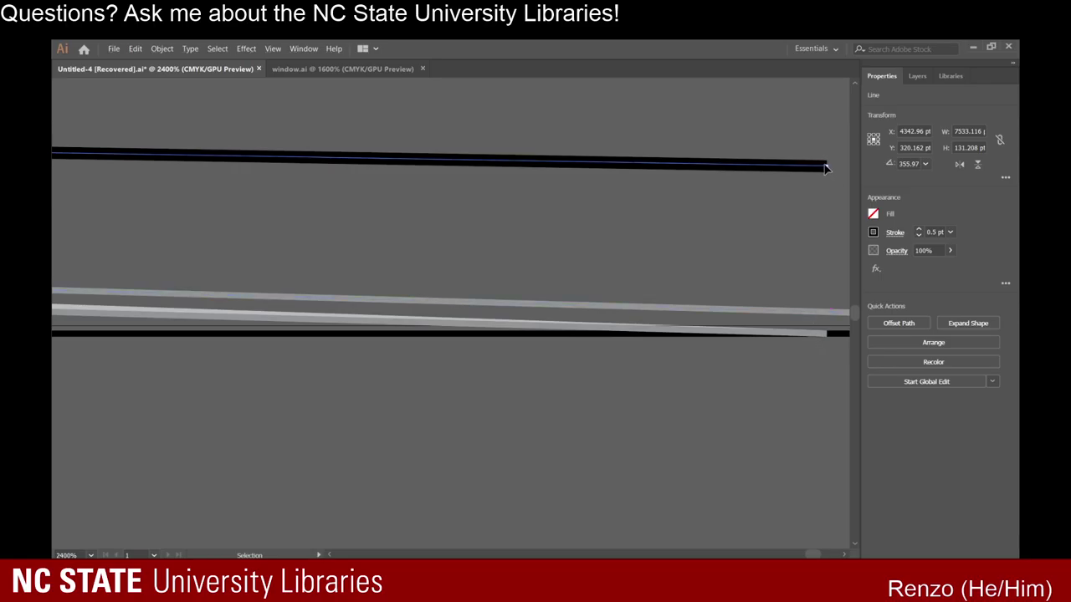
left_click_drag(825, 168, 827, 333)
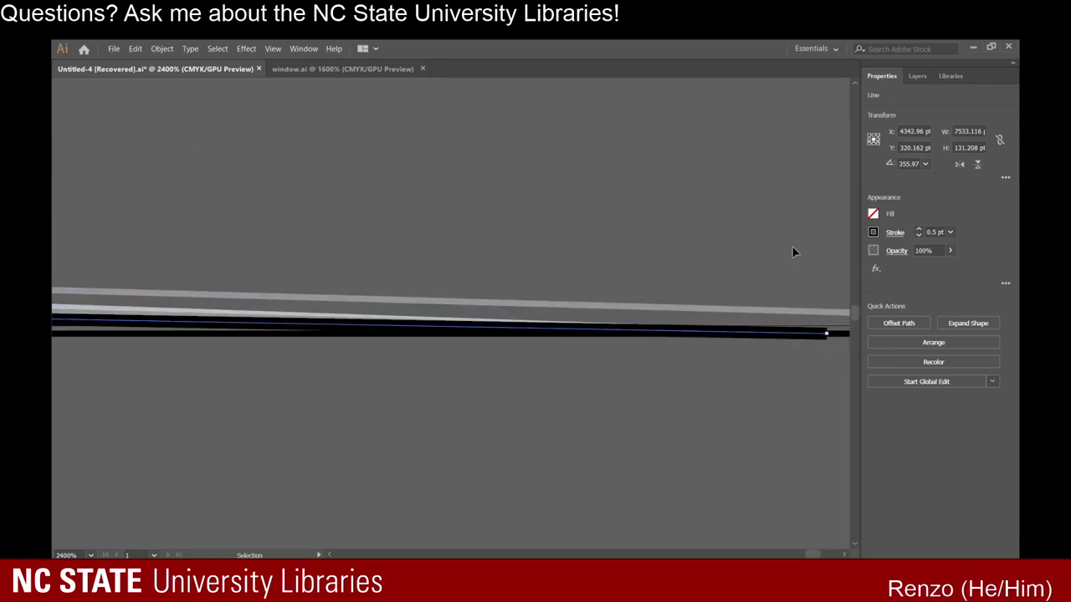
Set the new perspective line's stroke weight to 0.25 pt.
left_click(794, 251)
left_click(770, 333)
left_click(918, 235)
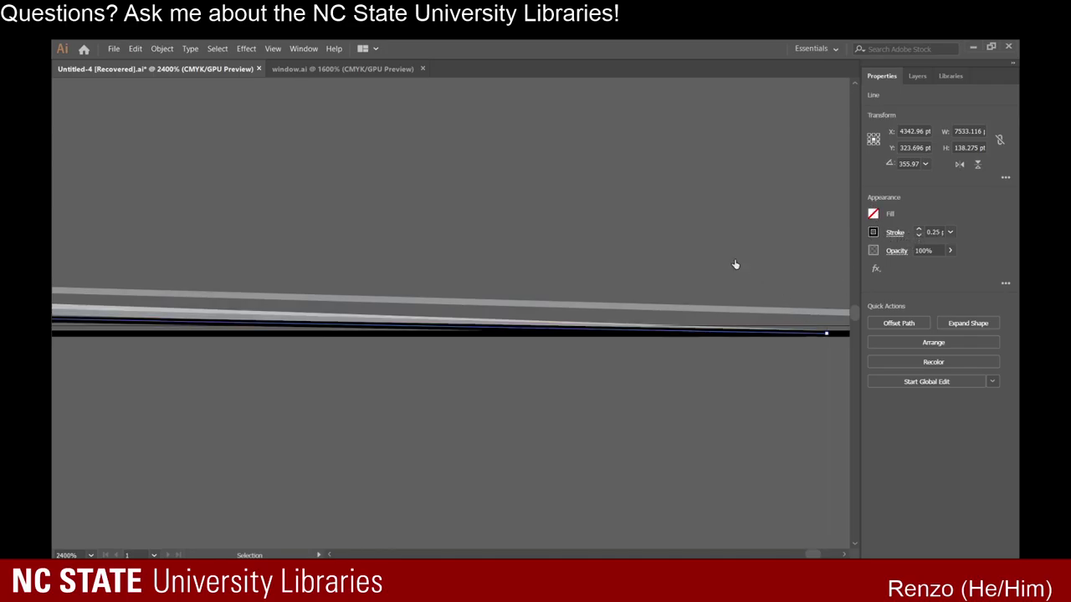
Delete the stray grey perspective line that runs past the vanishing point.
left_click(789, 296)
left_click(690, 311)
key("Delete")
Measure the spacing between the upper rail's two lines at the window's left inner jamb, for reuse below the new perspective line.
scroll(566, 396, "down", 5)
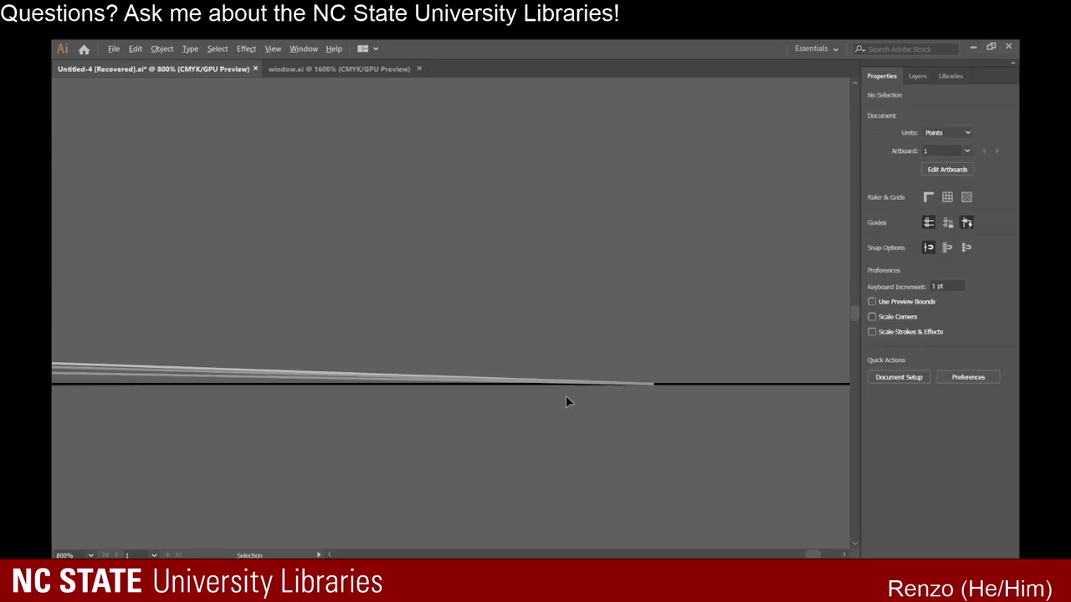
scroll(134, 403, "up", 5)
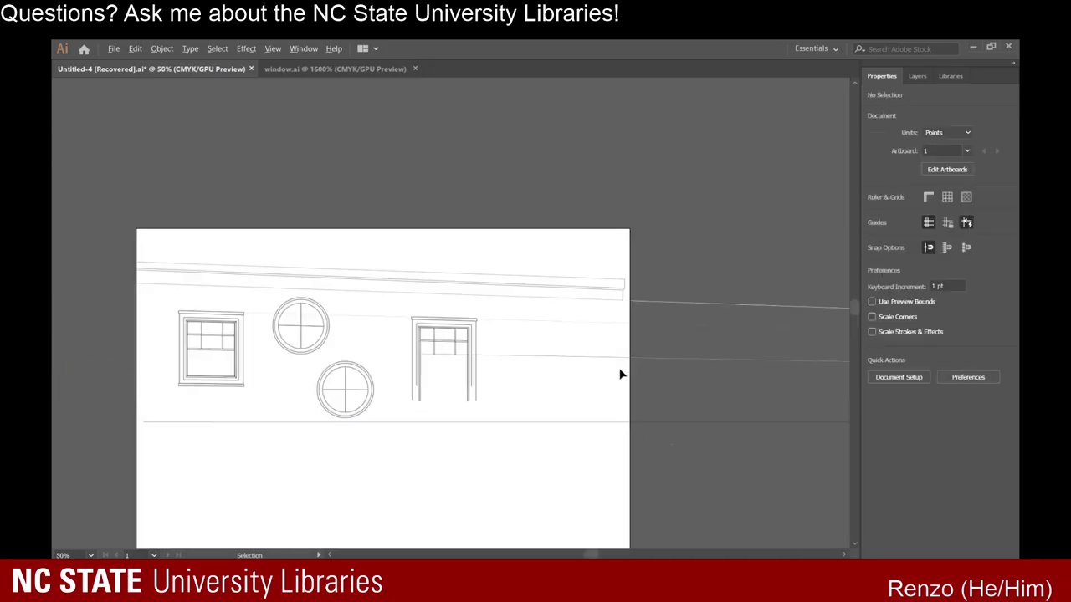
scroll(109, 352, "left", 5)
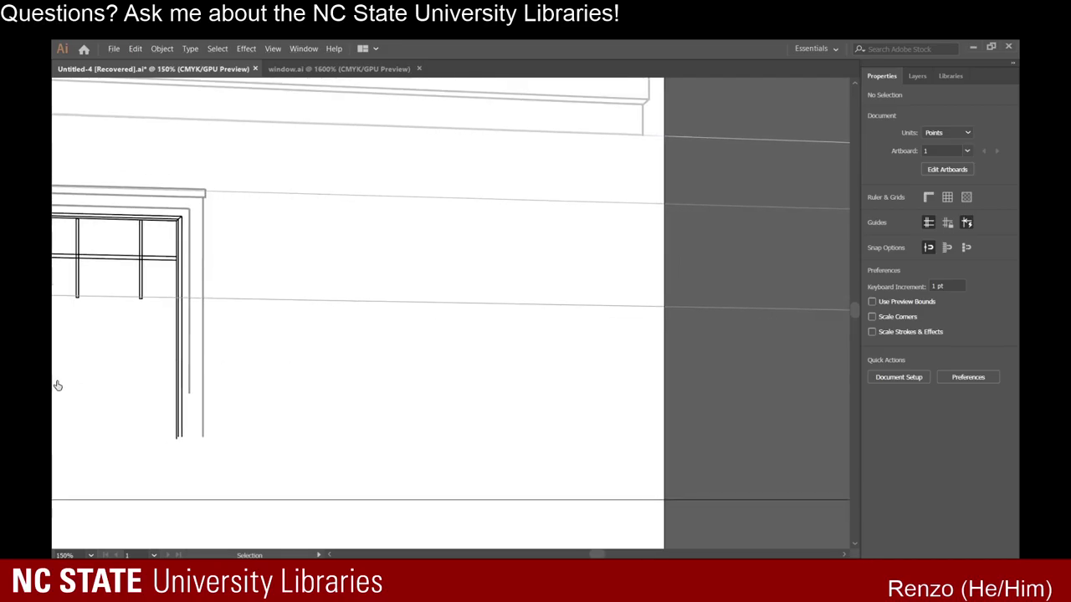
scroll(193, 378, "down", 2)
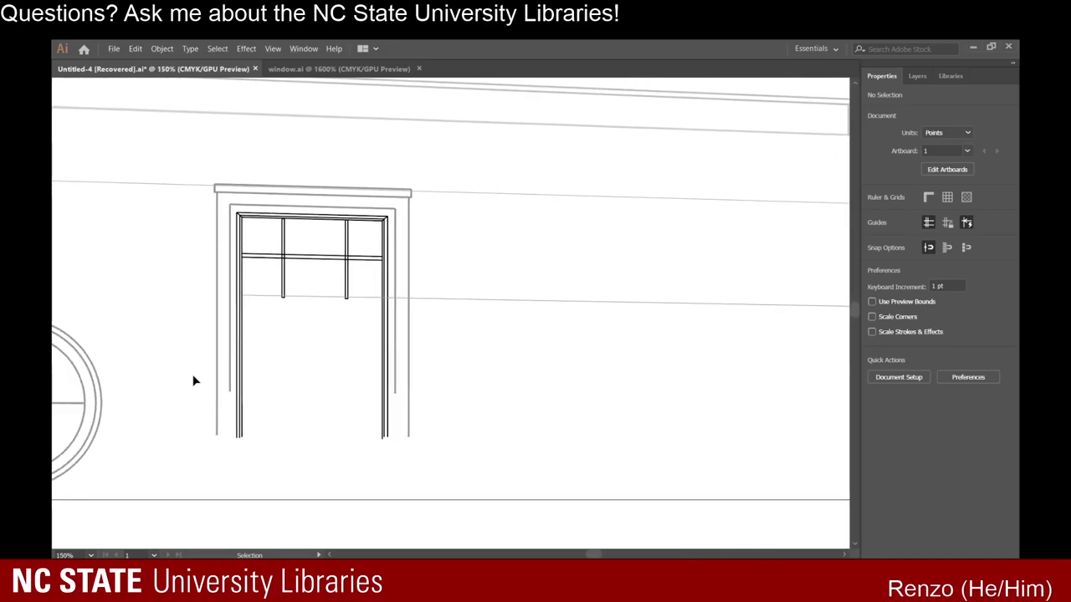
scroll(292, 318, "up", 4)
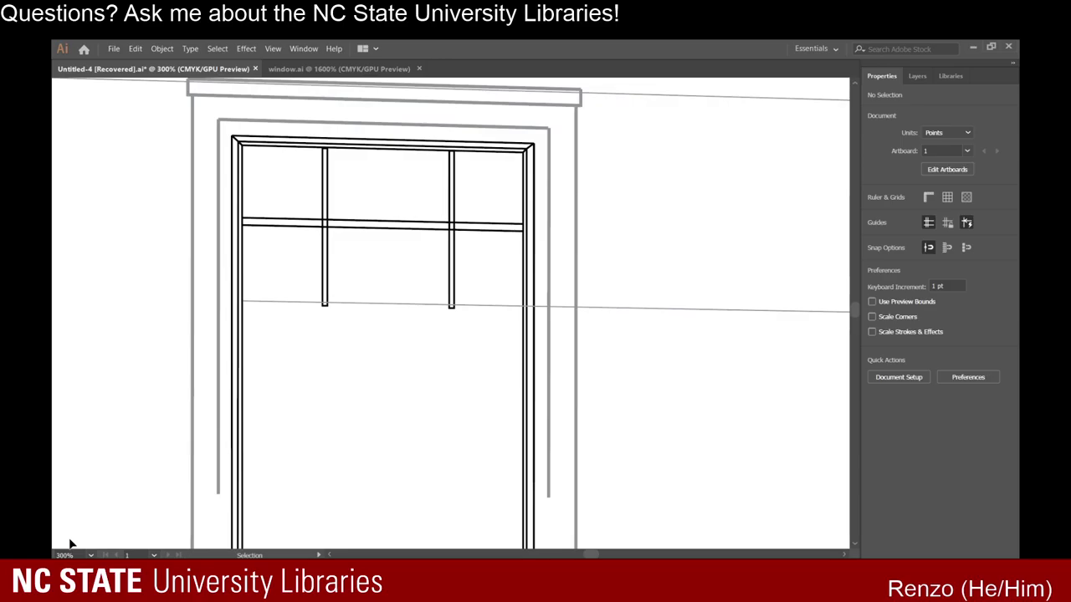
scroll(176, 201, "up", 2)
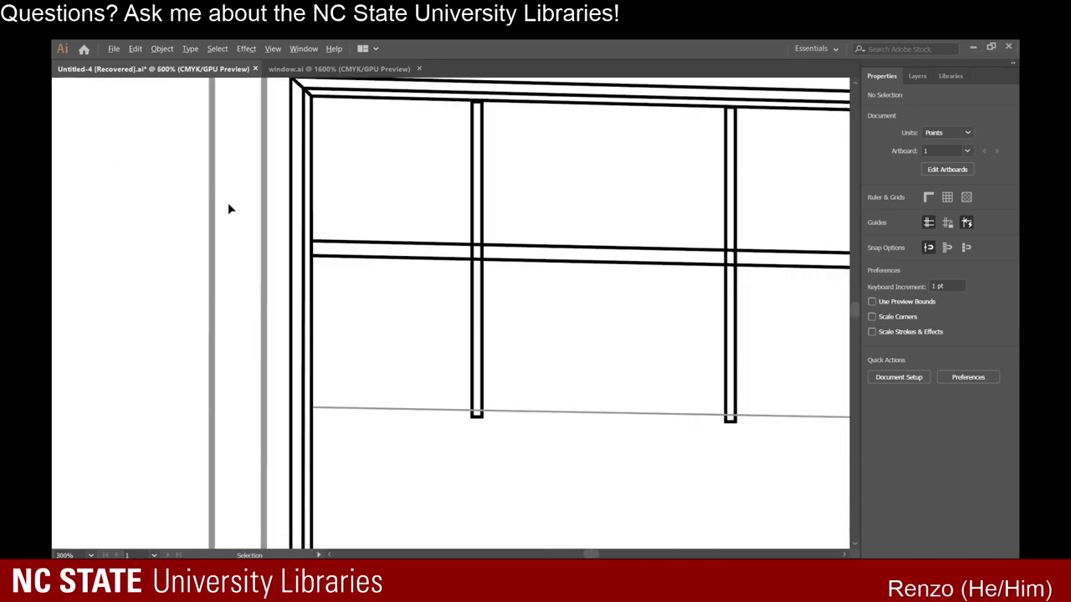
scroll(323, 233, "up", 1)
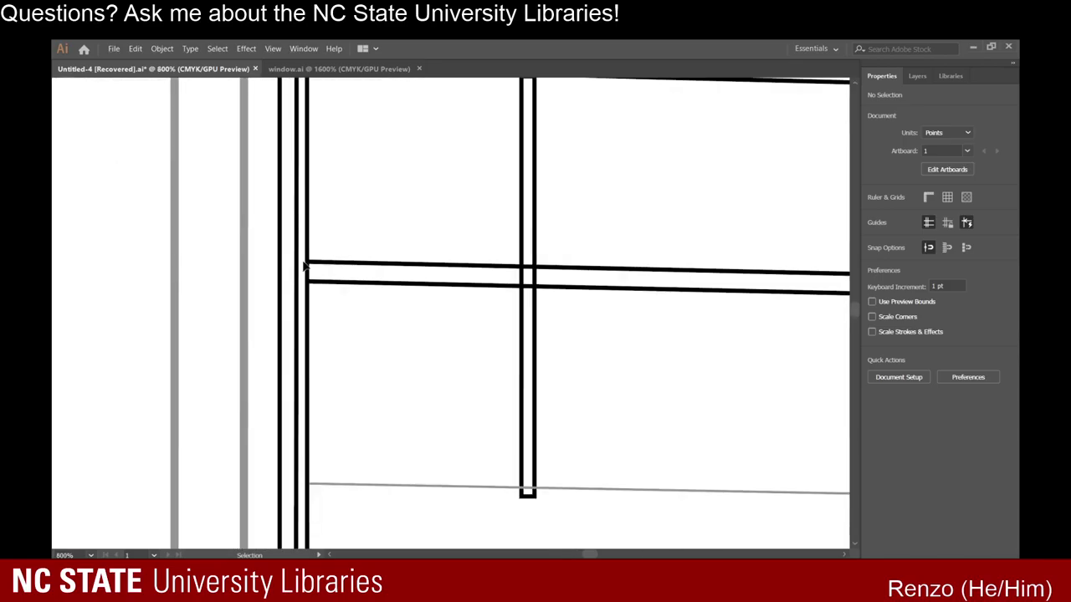
left_click_drag(308, 262, 310, 289)
key("ctrl+z")
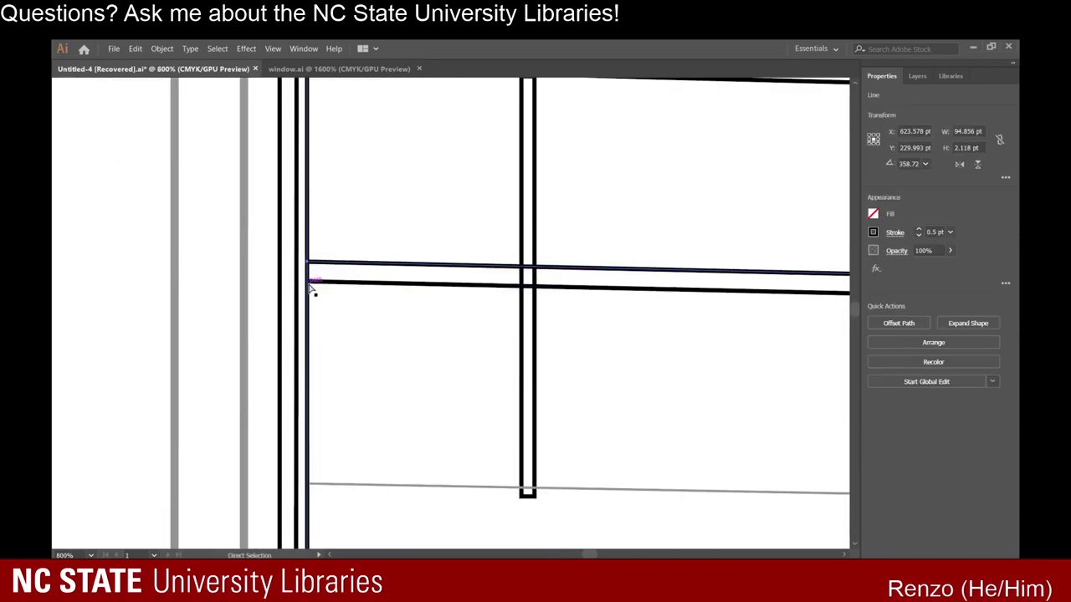
left_click(82, 223)
left_click(68, 356)
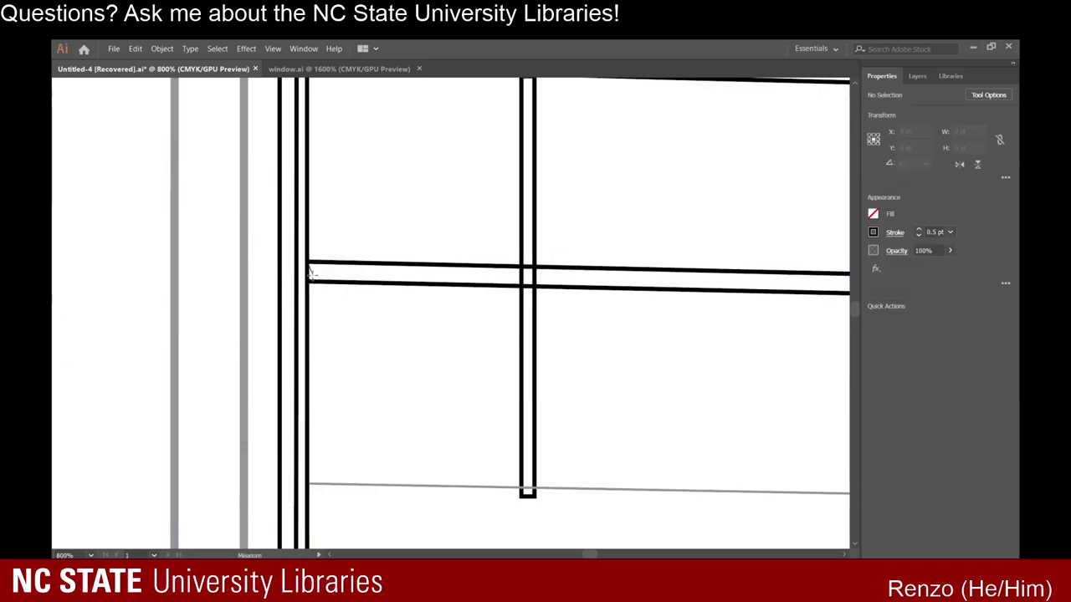
scroll(309, 276, "down", 5)
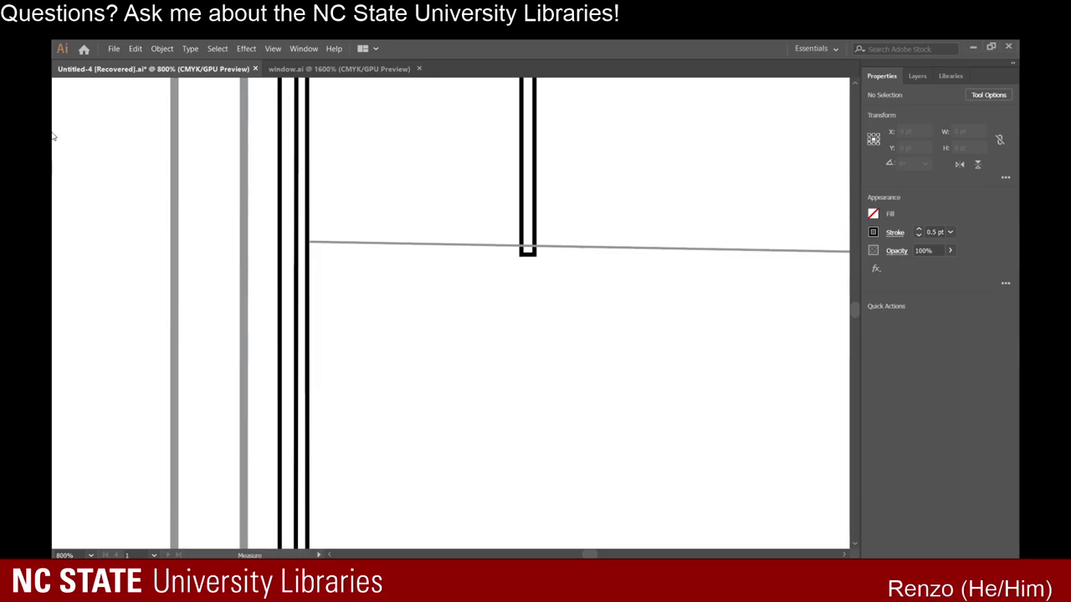
Draw a second perspective line just below the first, from the left inner jamb to the vanishing point, about 7533 pt wide and 135 pt high.
key("backslash")
left_click_drag(308, 264, 667, 285)
scroll(332, 261, "down", 8)
key("ctrl+minus")
key("ctrl+minus")
key("ctrl+minus")
key("ctrl+minus")
key("ctrl+minus")
scroll(801, 291, "up", 3)
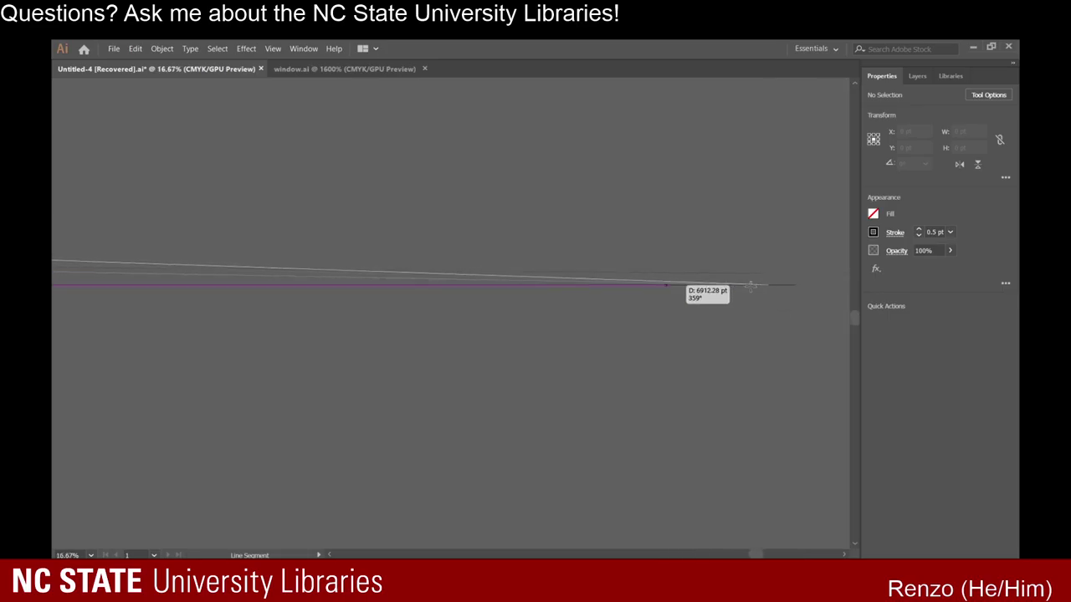
left_click_drag(751, 286, 374, 140)
key("ctrl+plus")
key("ctrl+plus")
key("ctrl+plus")
key("ctrl+plus")
key("ctrl+plus")
key("ctrl+plus")
key("ctrl+plus")
key("ctrl+plus")
key("ctrl+plus")
key("ctrl+plus")
key("ctrl+plus")
key("ctrl+plus")
key("ctrl+plus")
key("ctrl+plus")
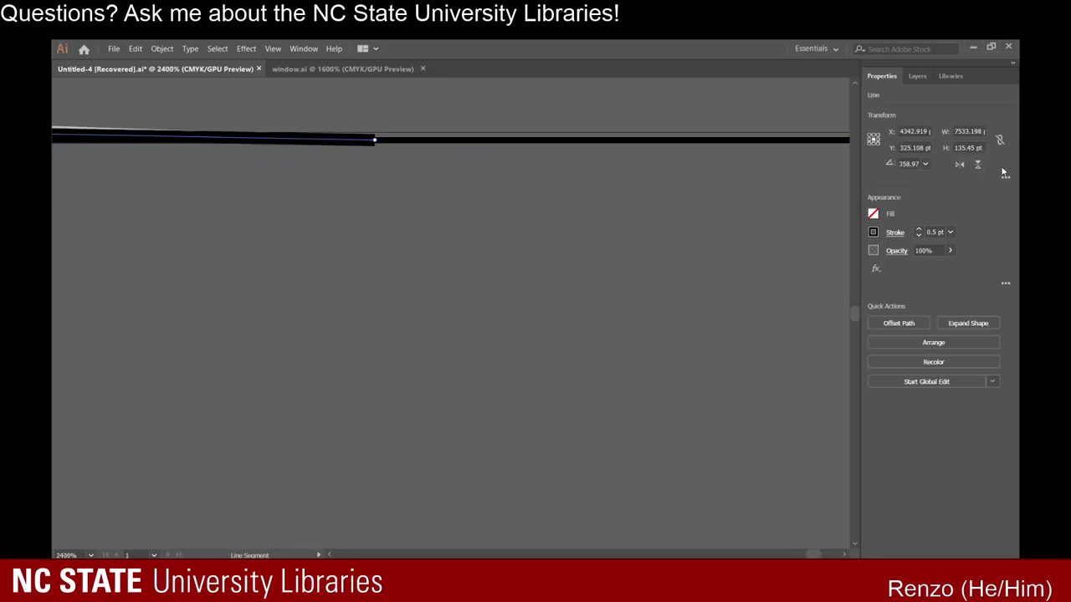
Set the second perspective line's stroke weight to 0.25 pt and its stroke color to grey.
left_click(919, 236)
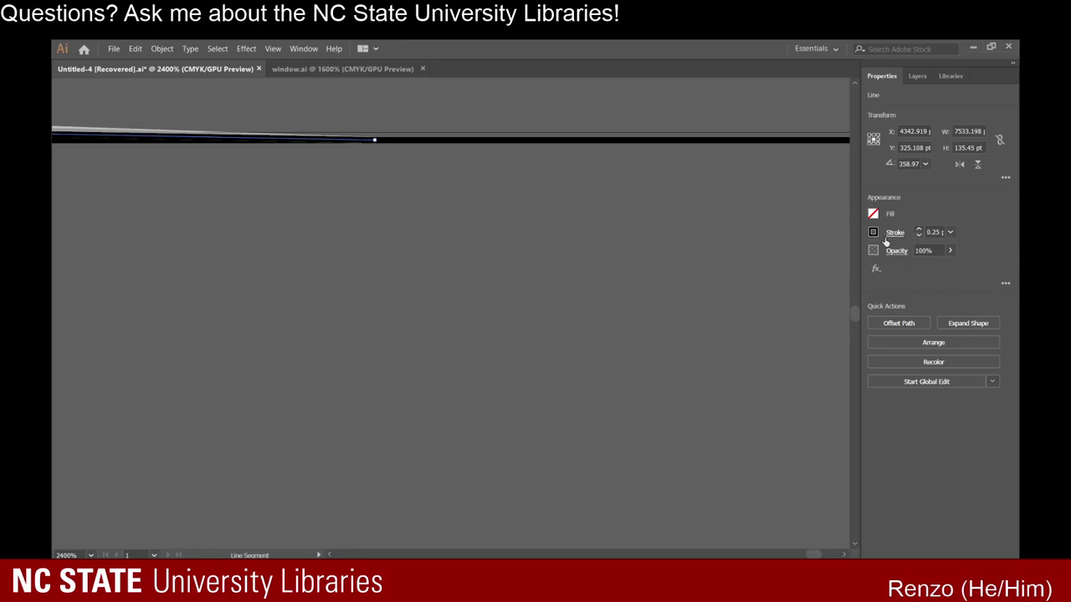
left_click(788, 316)
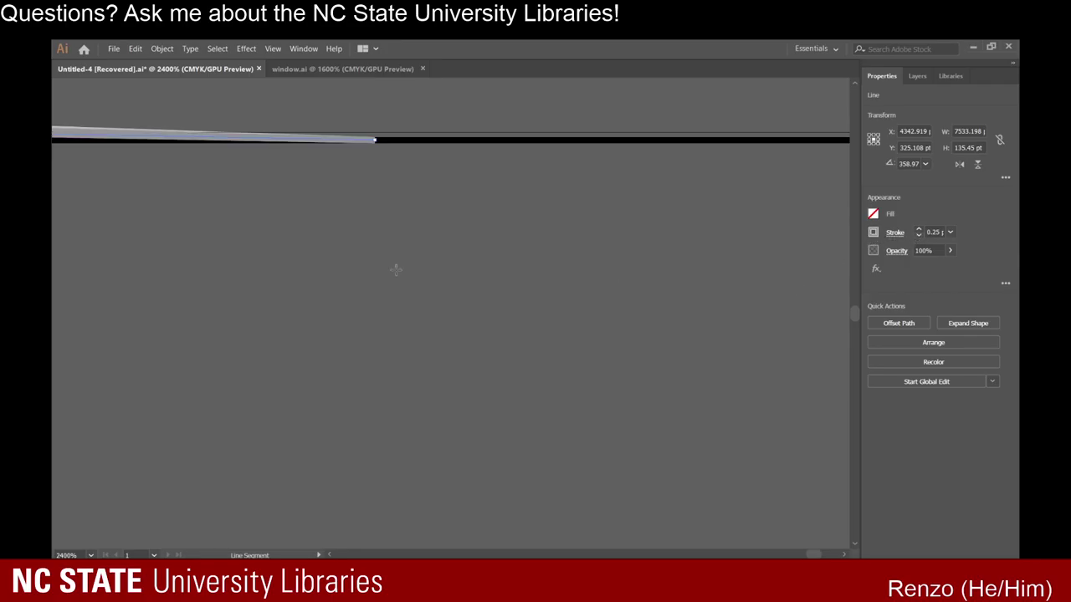
Deselect the line and measure the pane spacing down the left inner jamb below the new rail lines.
scroll(393, 272, "down", 15)
scroll(482, 285, "up", 9)
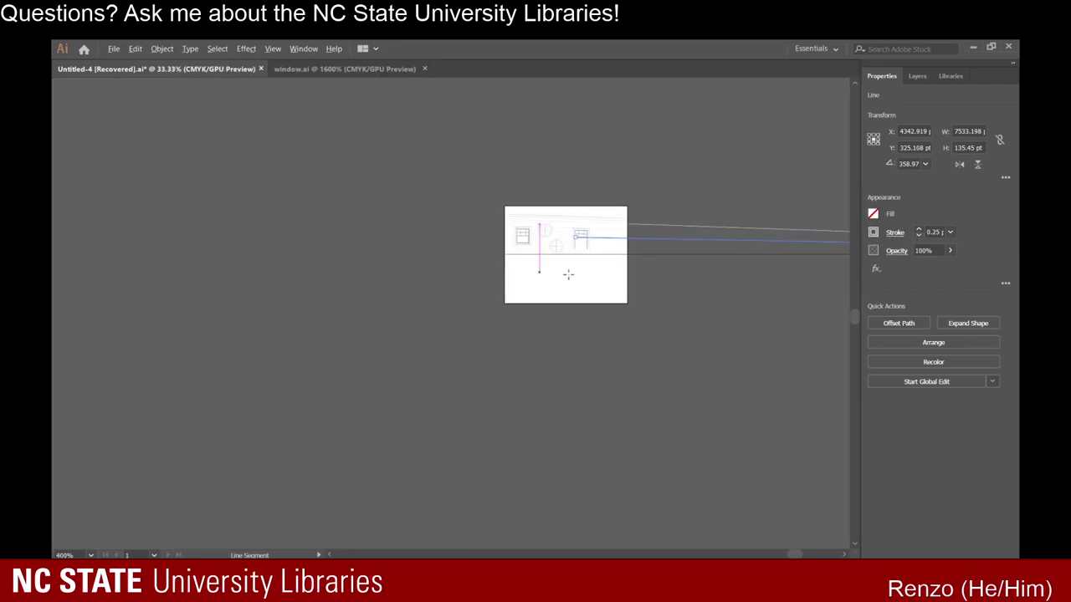
scroll(682, 221, "up", 3)
scroll(671, 234, "up", 3)
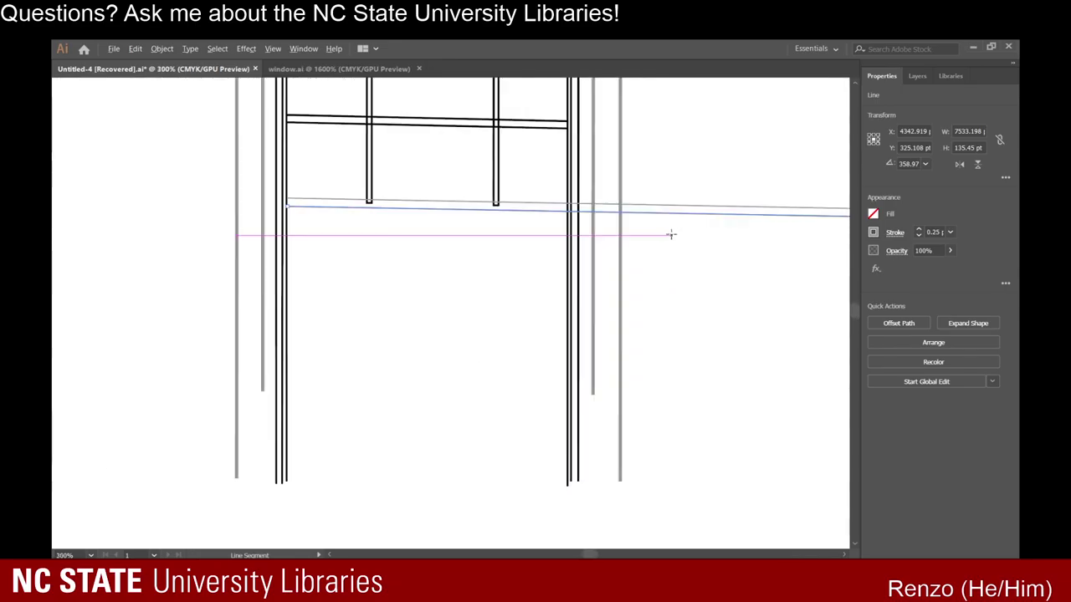
key("v")
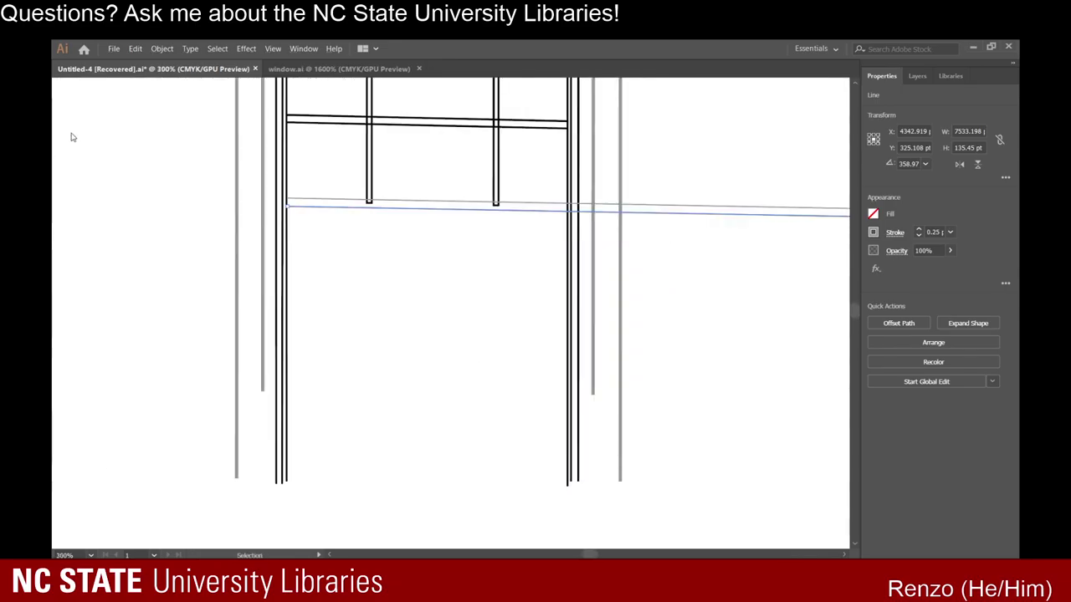
left_click(58, 350)
key("v")
left_click(101, 202)
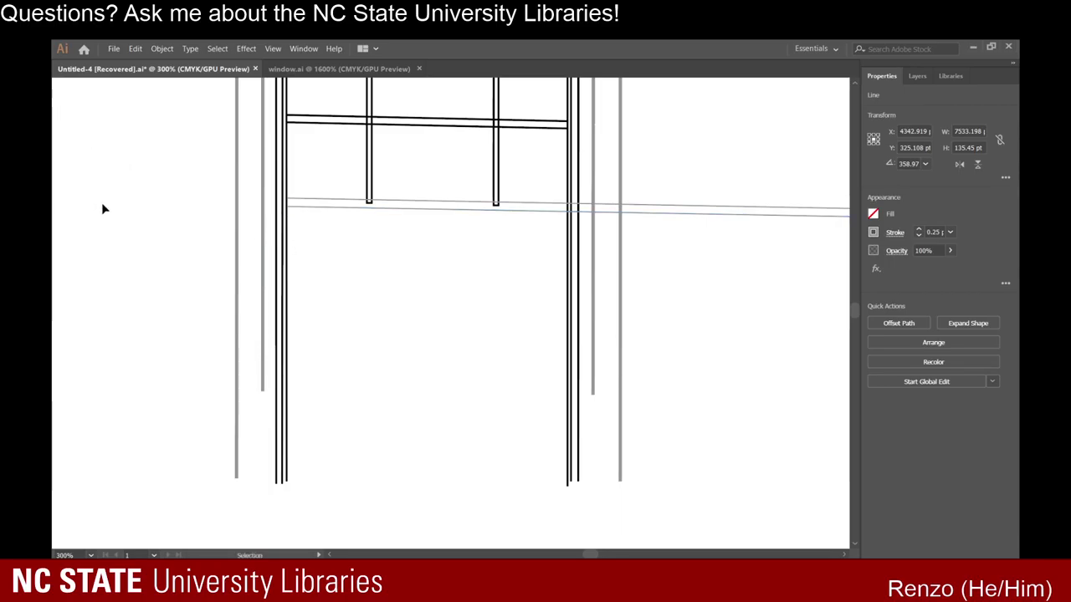
key("i")
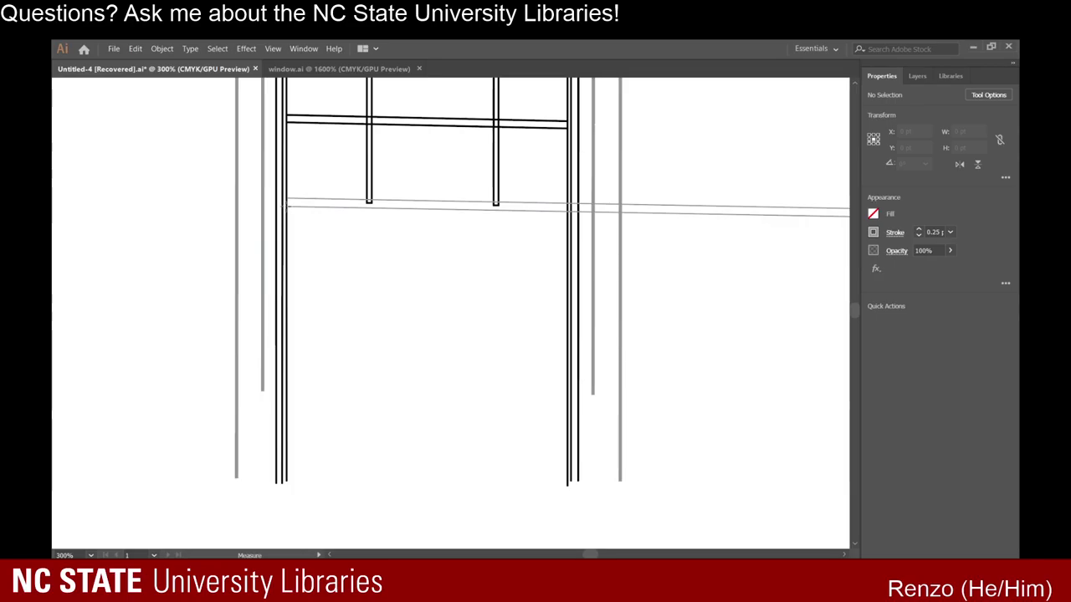
left_click_drag(288, 249, 288, 276)
Draw a lower perspective line from the left inner jamb to the vanishing point, about 7533 pt wide and 109 pt high.
key("backslash")
left_click_drag(287, 283, 246, 326)
scroll(453, 282, "down", 5)
scroll(609, 185, "down", 5)
scroll(623, 250, "up", 3)
scroll(841, 342, "up", 3)
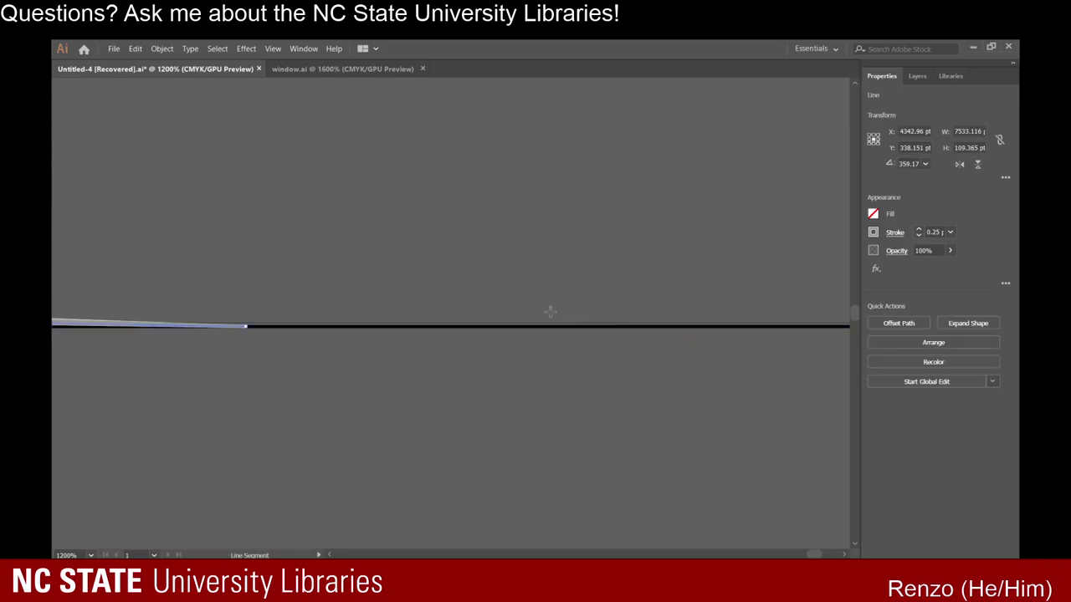
Measure the rail thickness down the left inner jamb, starting at the lower perspective line.
scroll(333, 288, "down", 15)
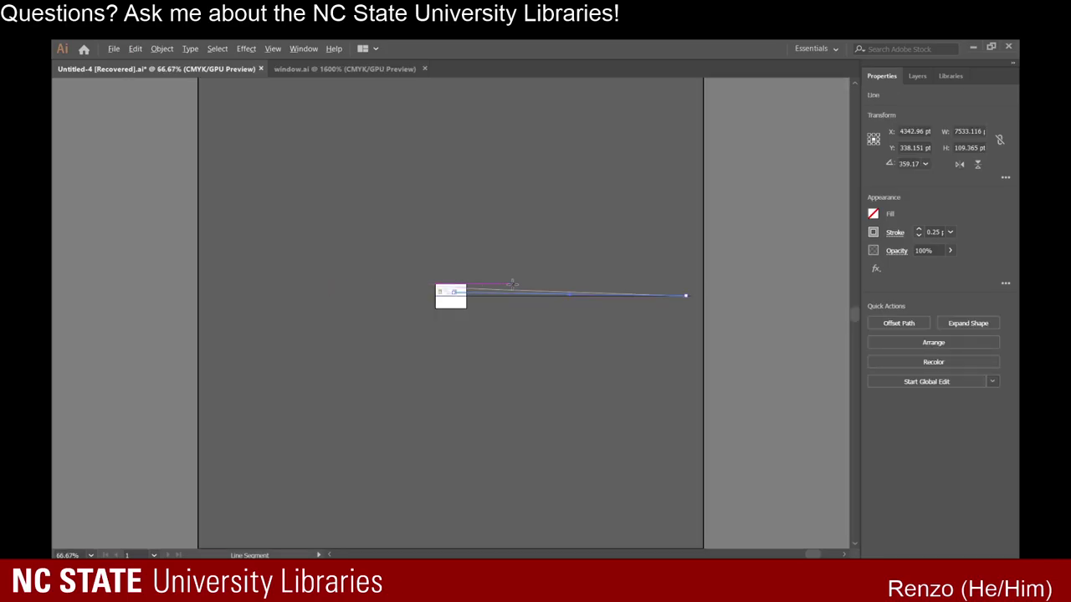
scroll(440, 302, "up", 1)
scroll(439, 303, "up", 10)
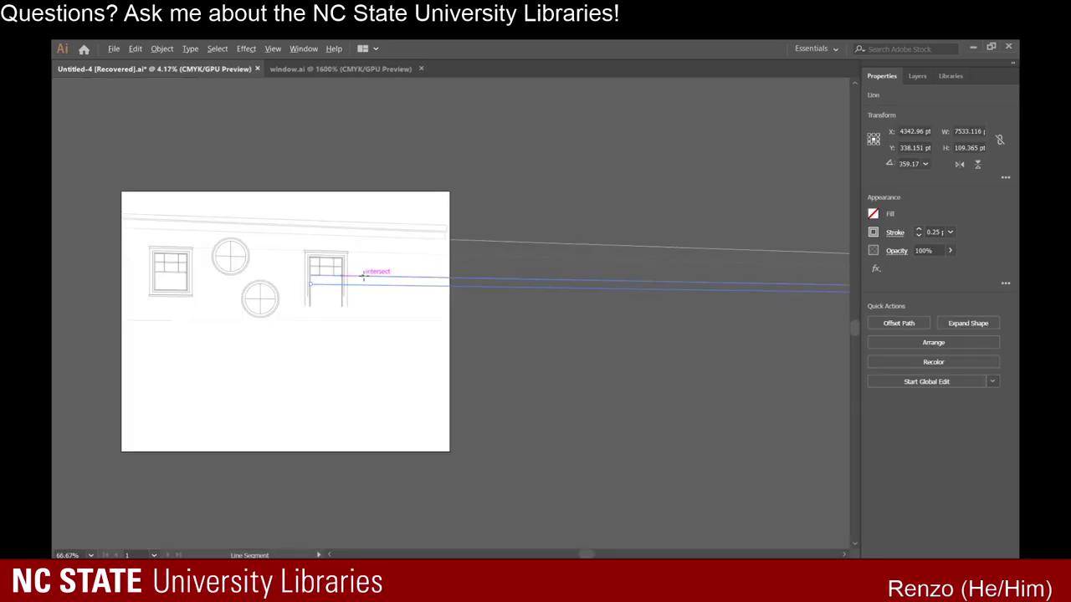
scroll(268, 286, "down", 3)
scroll(220, 318, "up", 4)
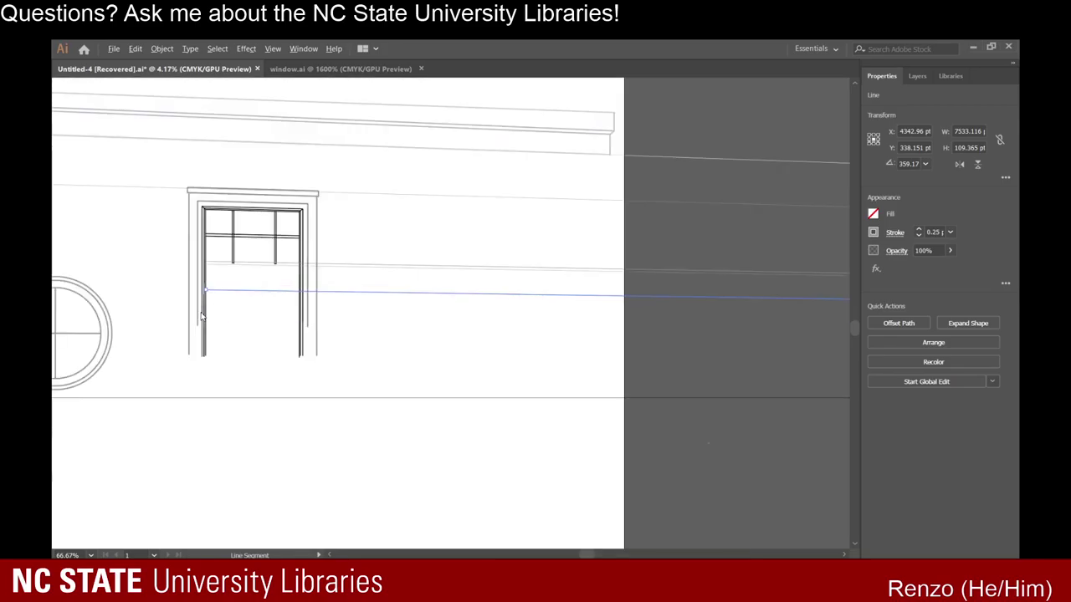
scroll(362, 304, "down", 2)
scroll(316, 307, "up", 4)
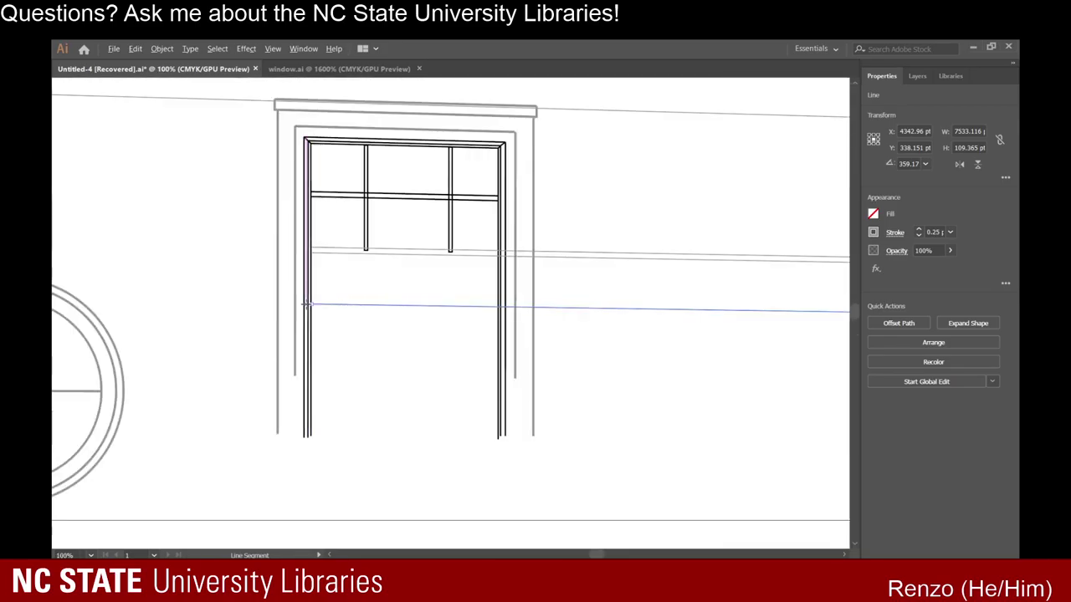
scroll(315, 307, "up", 2)
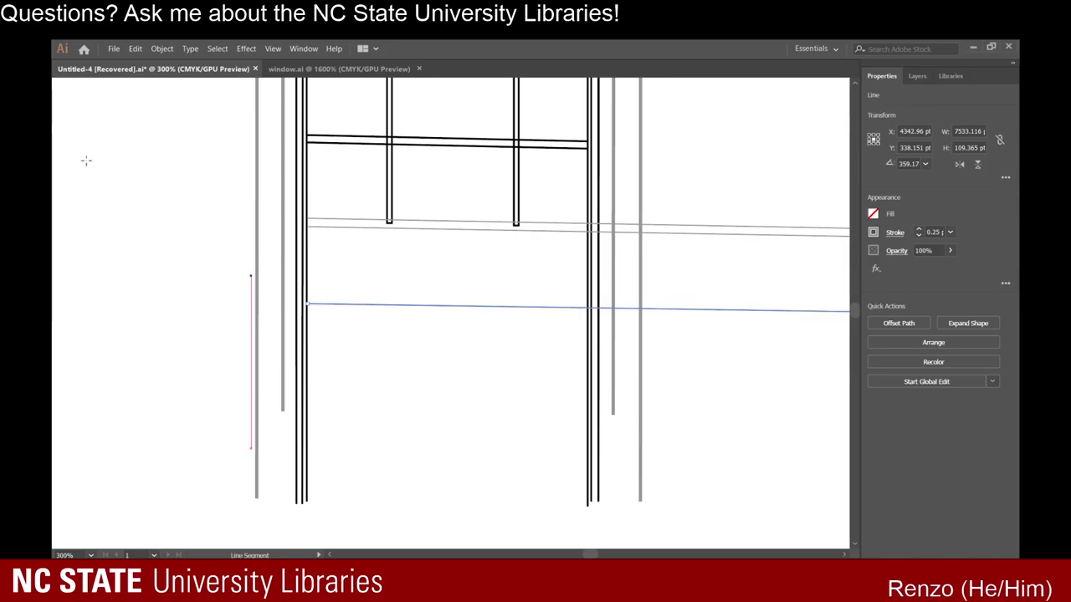
left_click(68, 350)
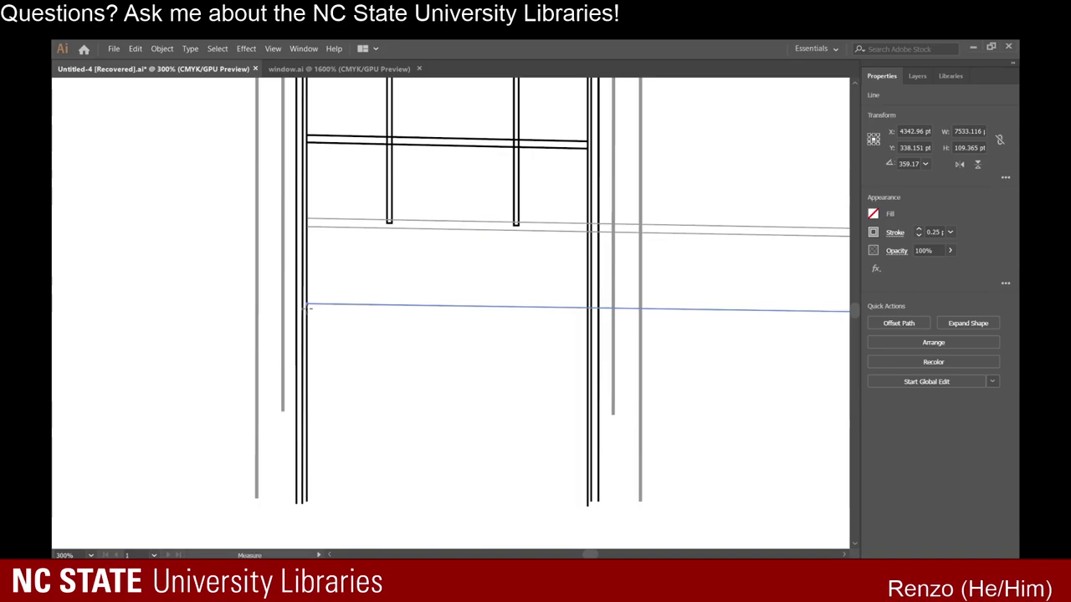
scroll(307, 312, "up", 2)
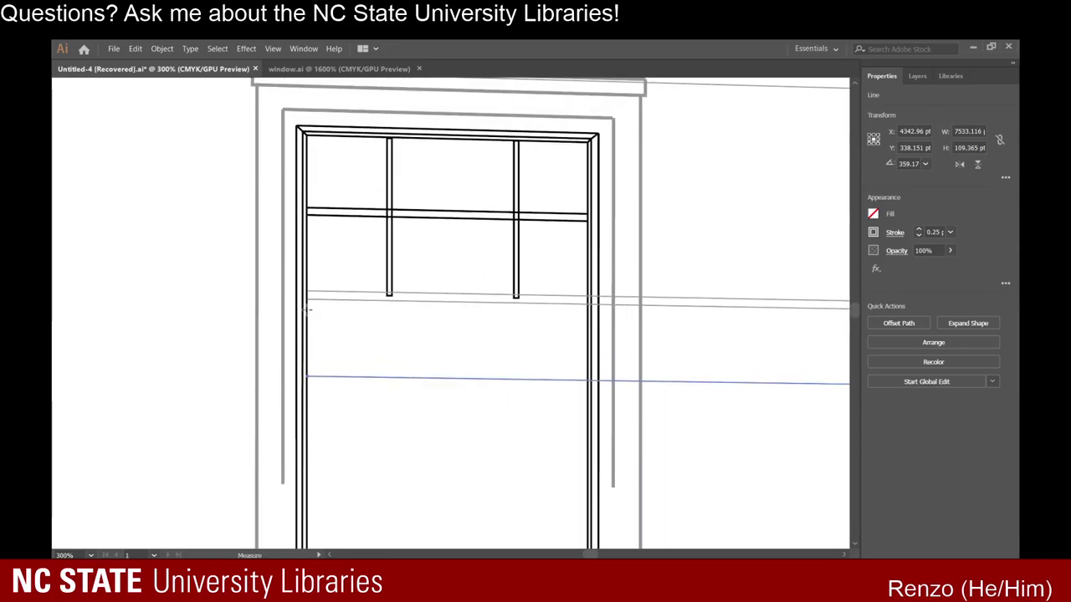
scroll(307, 318, "down", 1)
scroll(303, 328, "up", 1)
scroll(303, 328, "up", 4)
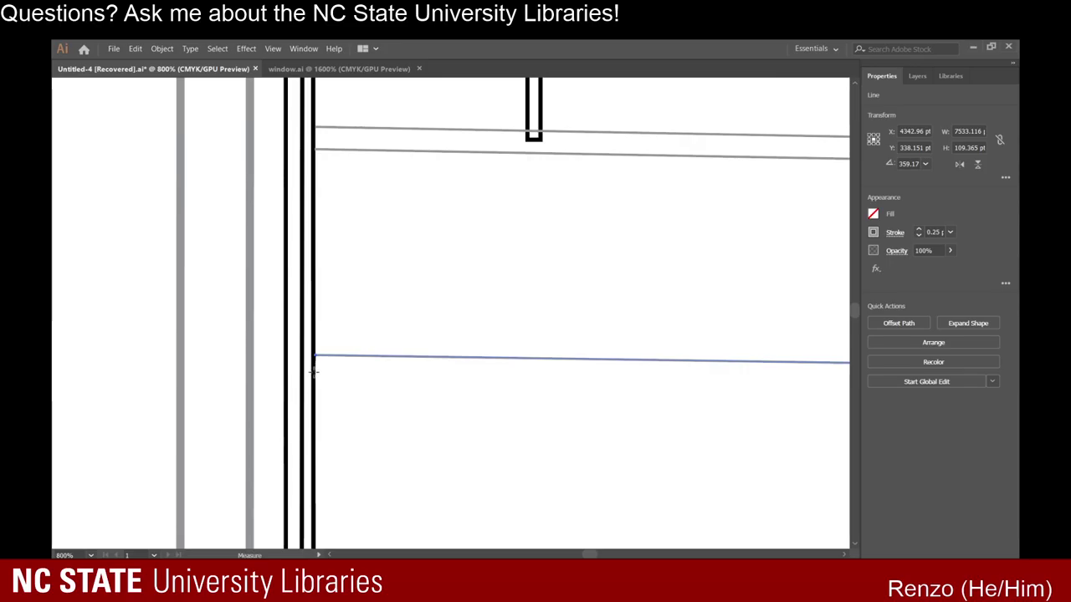
Draw the lower rail's bottom edge from the left inner jamb to the vanishing point, about 7533 pt wide and 107 pt high.
key("backslash")
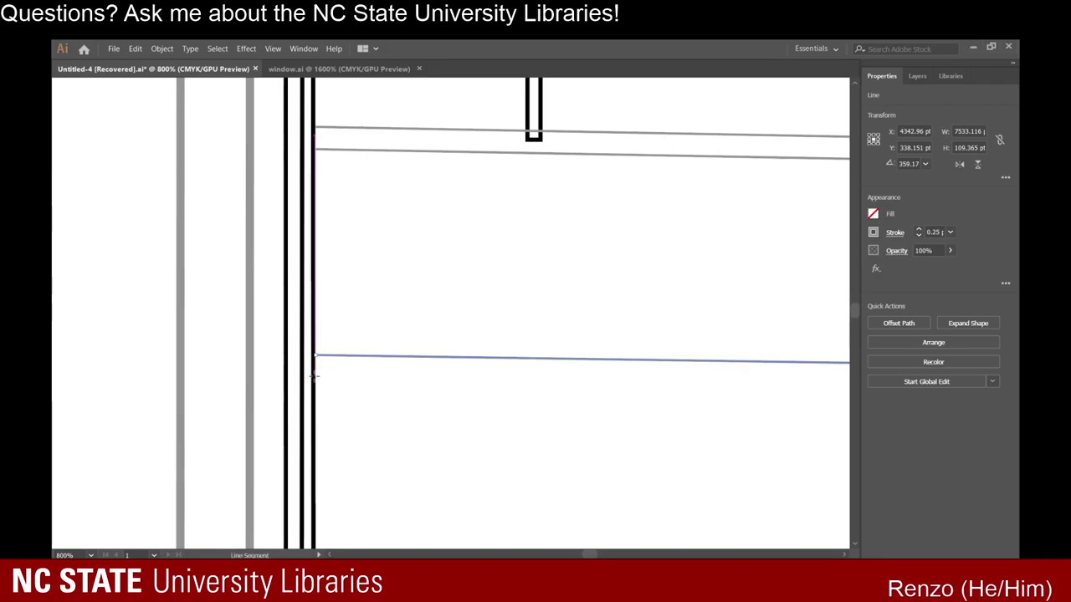
left_click_drag(315, 377, 564, 430)
scroll(369, 374, "down", 11)
scroll(358, 381, "down", 3)
scroll(846, 390, "up", 8)
scroll(781, 461, "up", 8)
Measure the pane spacing down the left inner jamb, starting at the second rail's bottom edge.
scroll(467, 361, "down", 6)
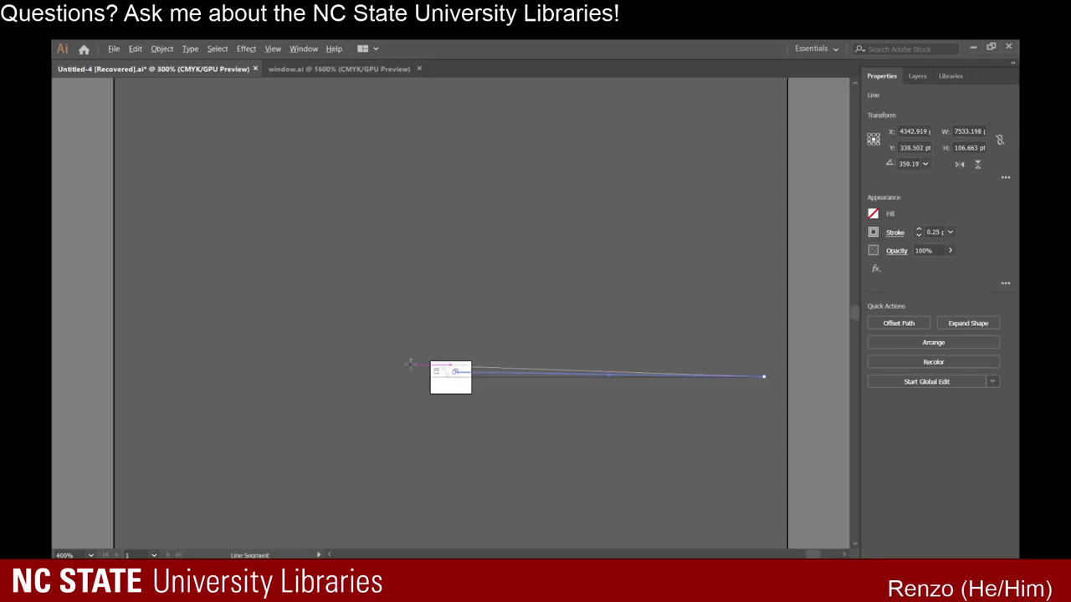
scroll(411, 365, "down", 1)
scroll(461, 316, "up", 10)
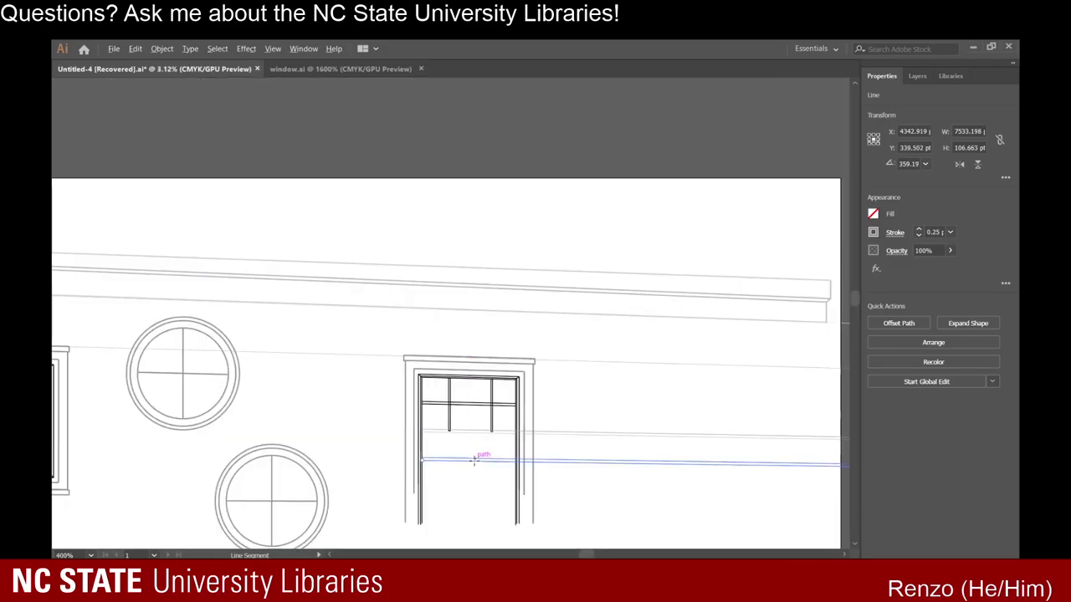
scroll(473, 459, "up", 3)
scroll(478, 401, "down", 2)
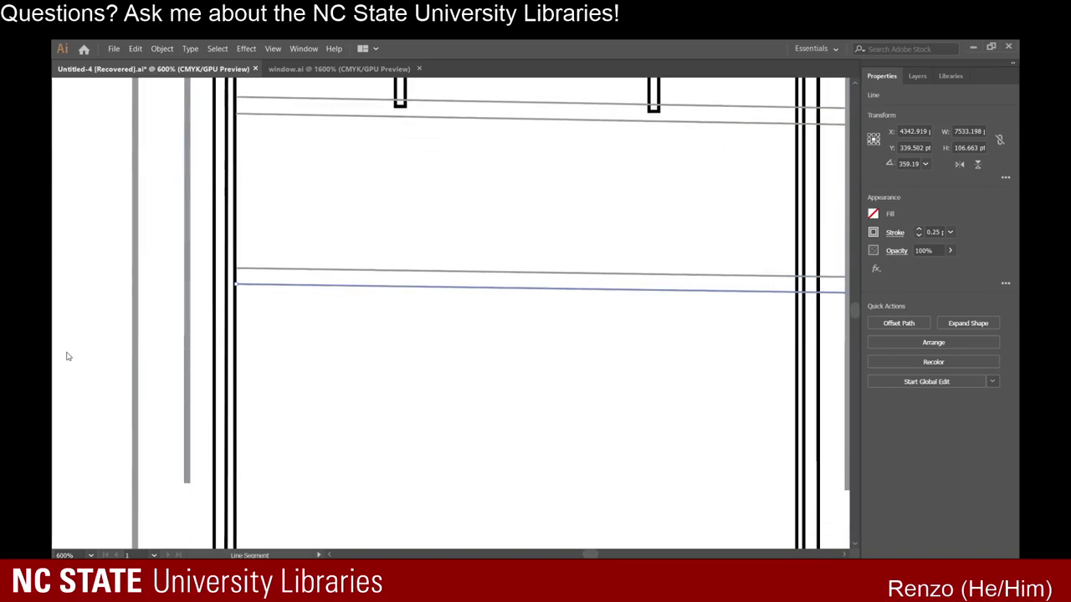
scroll(328, 345, "down", 2)
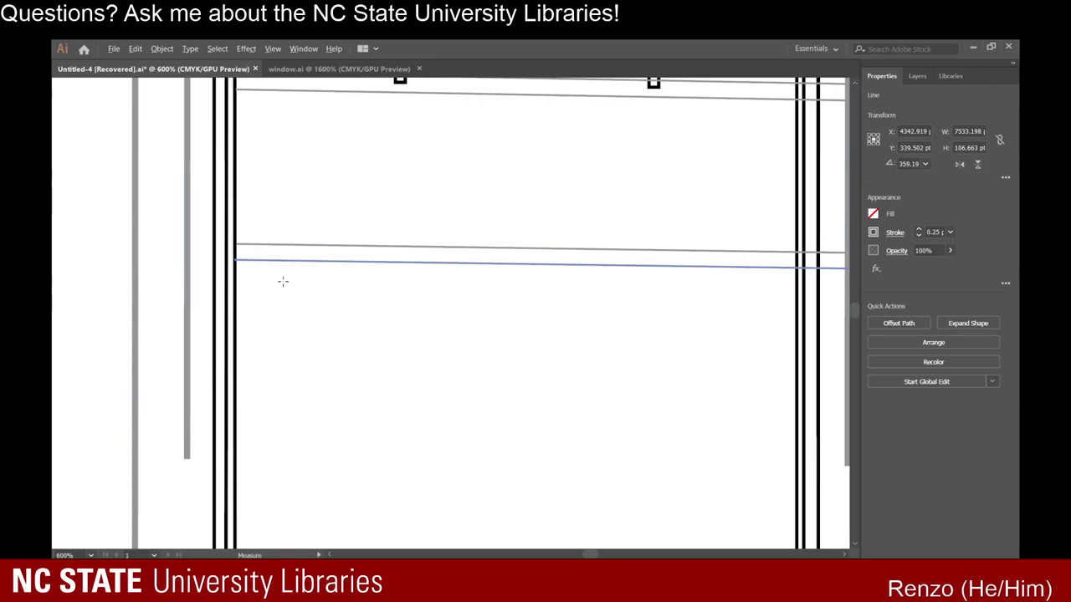
scroll(271, 282, "down", 2)
scroll(249, 274, "up", 3)
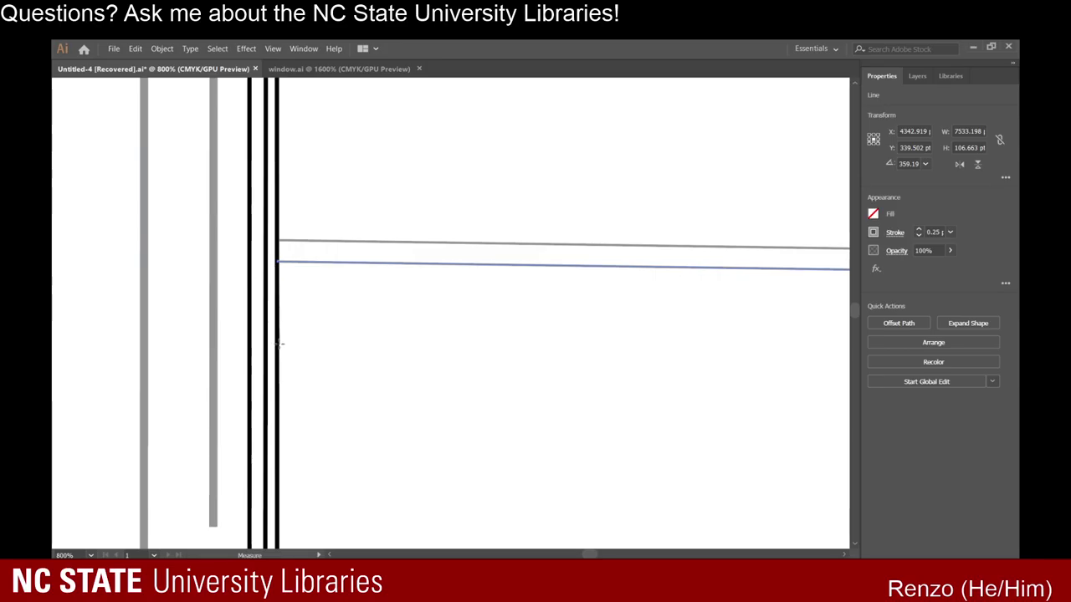
scroll(279, 361, "down", 3)
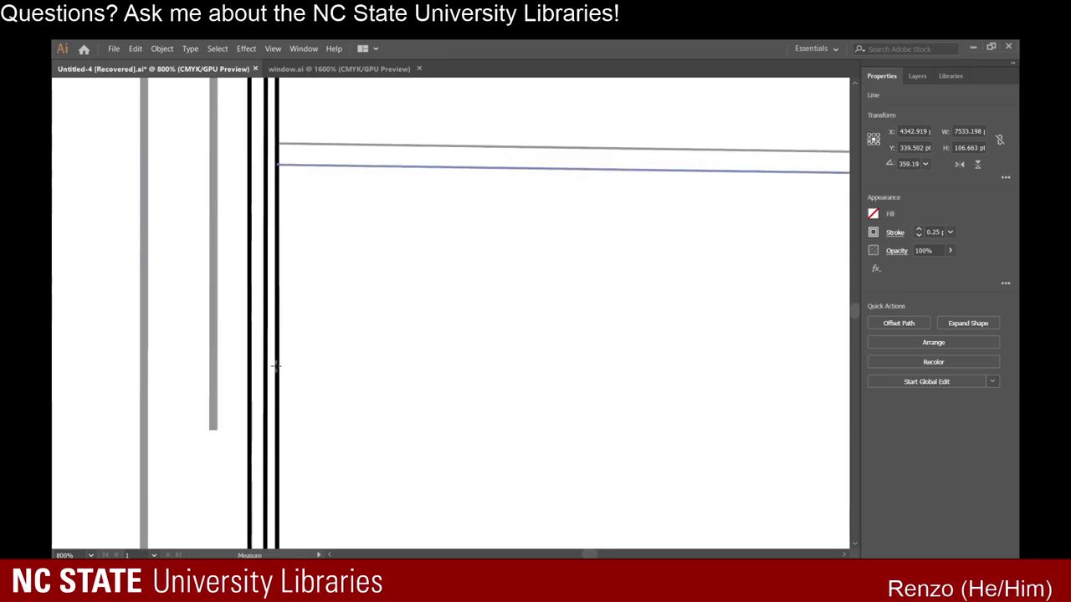
left_click_drag(281, 341, 280, 358)
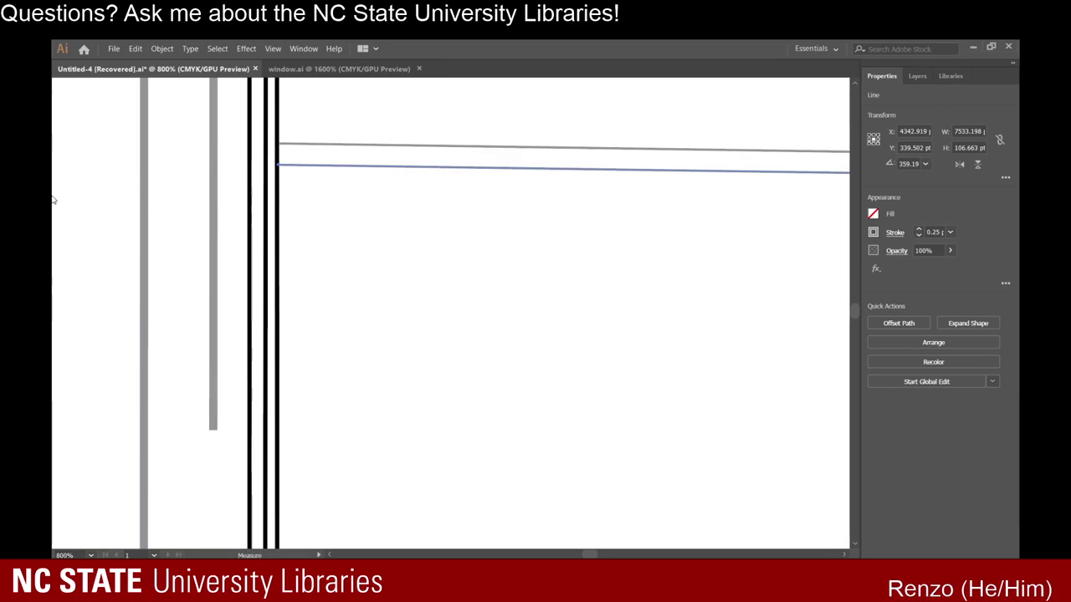
Draw the third rail's top edge from the left inner jamb to the vanishing point, about 7533 pt wide and 81 pt high, and deselect it.
key("backslash")
left_click_drag(279, 373, 556, 342)
scroll(404, 372, "down", 6)
scroll(405, 364, "down", 6)
scroll(557, 341, "right", 14)
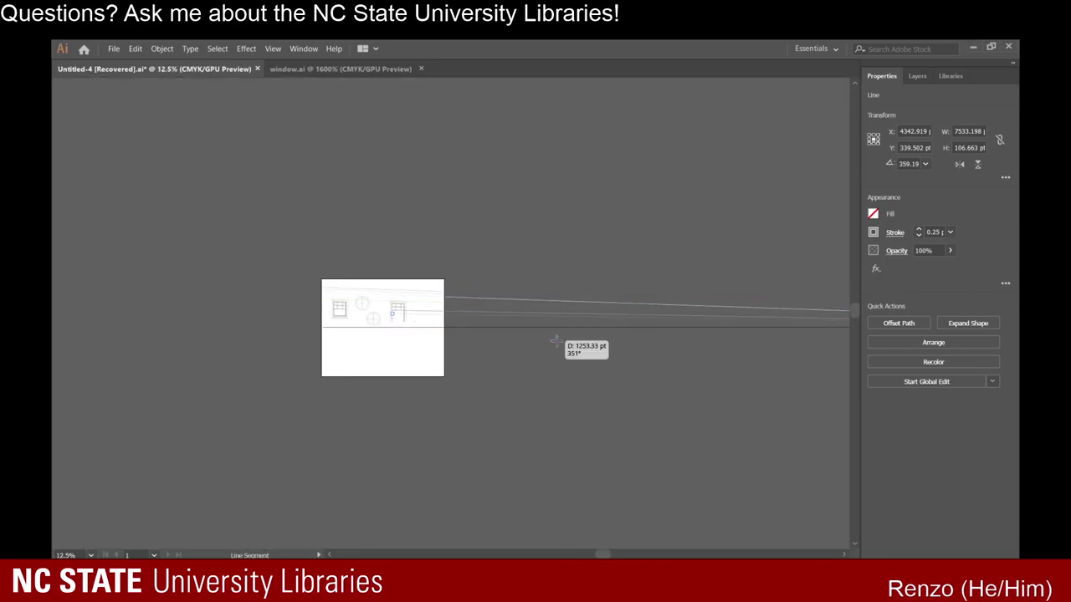
left_click_drag(557, 342, 654, 530)
scroll(556, 341, "right", 1)
scroll(738, 344, "up", 1)
scroll(770, 356, "up", 2)
scroll(770, 357, "up", 2)
scroll(774, 426, "up", 5)
key("ctrl+plus")
key("ctrl+plus")
key("ctrl+plus")
key("ctrl+plus")
key("ctrl+plus")
key("ctrl+plus")
key("ctrl+plus")
key("ctrl+plus")
key("ctrl+plus")
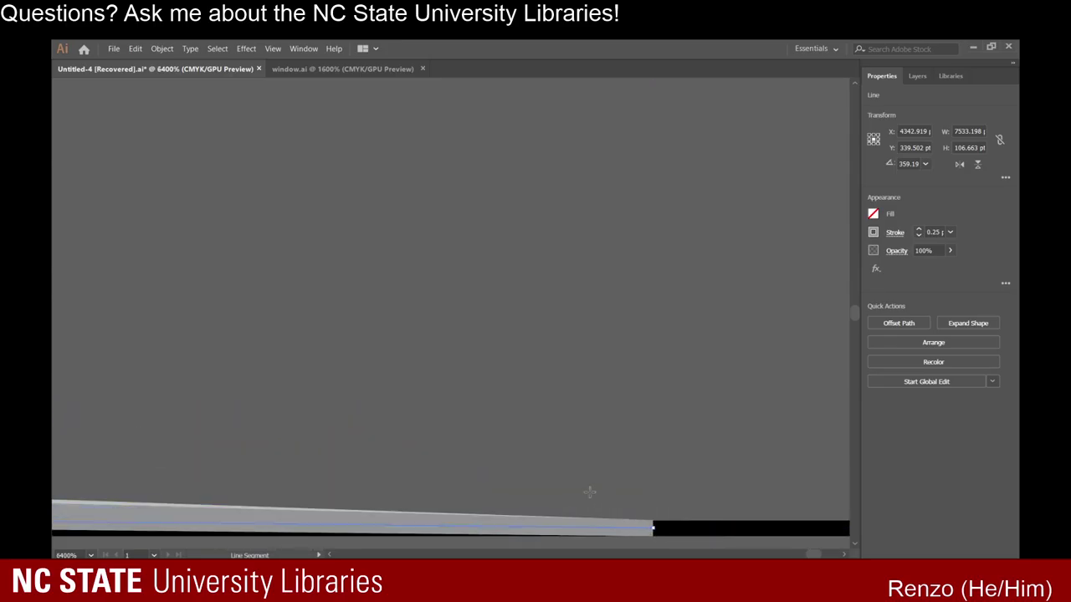
scroll(562, 502, "down", 4)
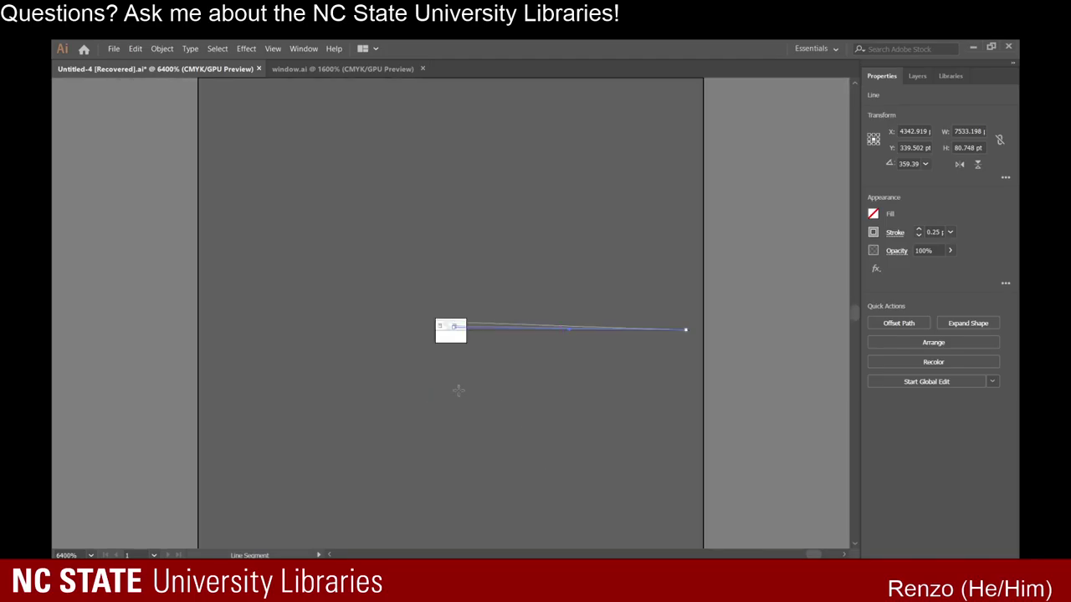
scroll(443, 330, "up", 9)
scroll(595, 302, "up", 4)
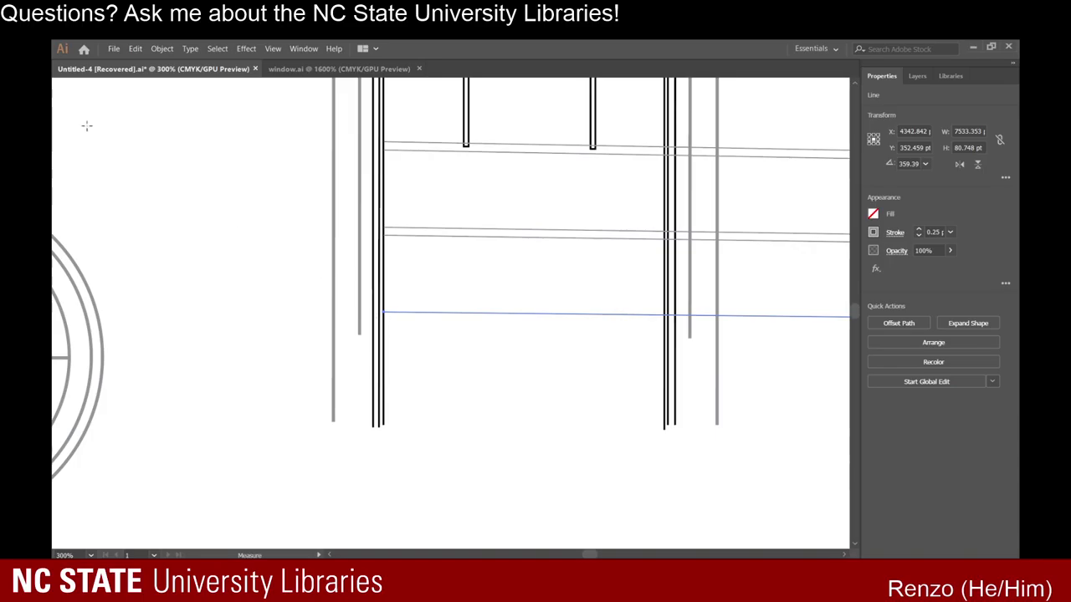
left_click(502, 325)
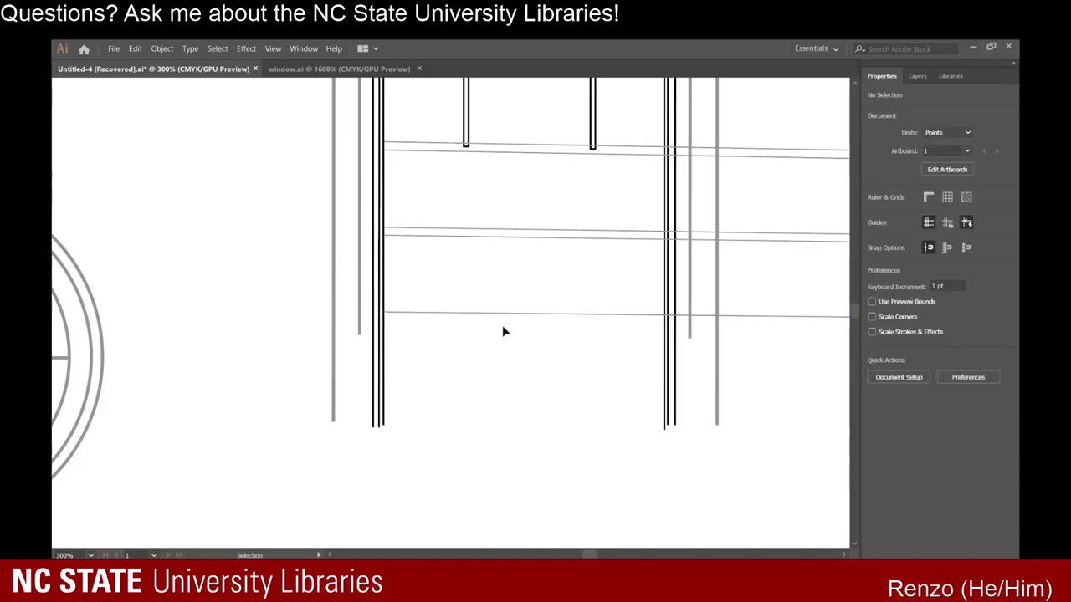
Draw the third rail's bottom edge from the left inner jamb to the vanishing point, about 7533 pt wide and 78 pt high, and deselect it.
key("ctrl+plus")
scroll(401, 328, "up", 3)
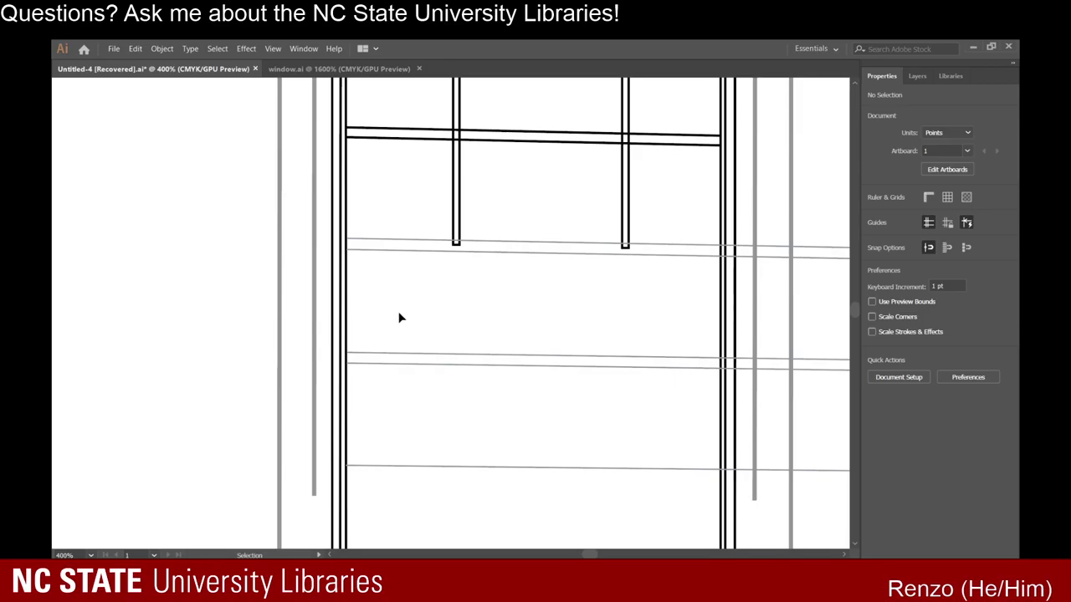
scroll(393, 384, "down", 2)
scroll(383, 408, "up", 3, "alt")
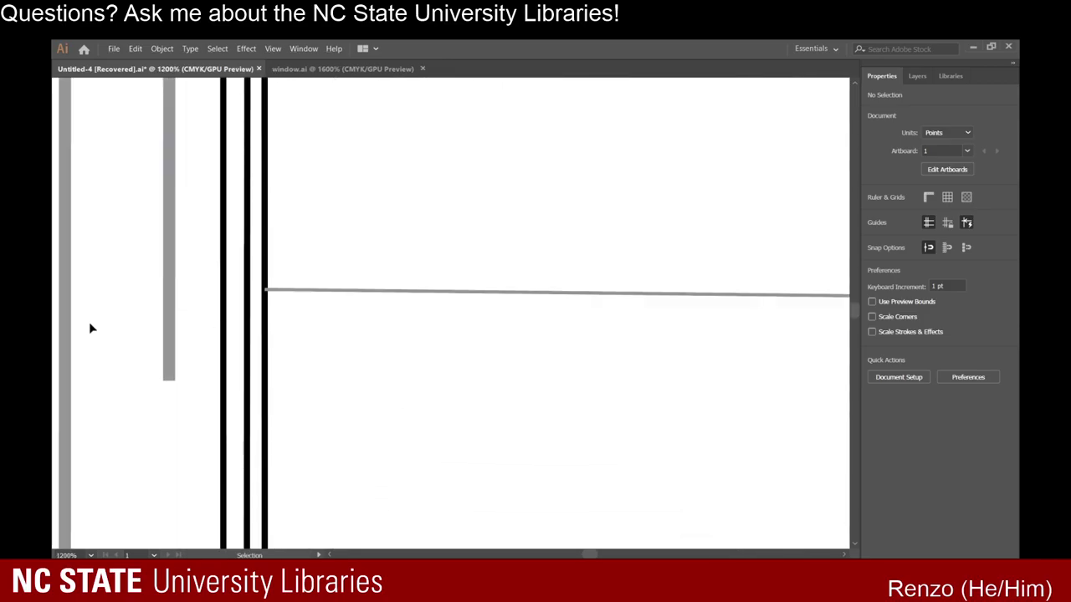
left_click(71, 361)
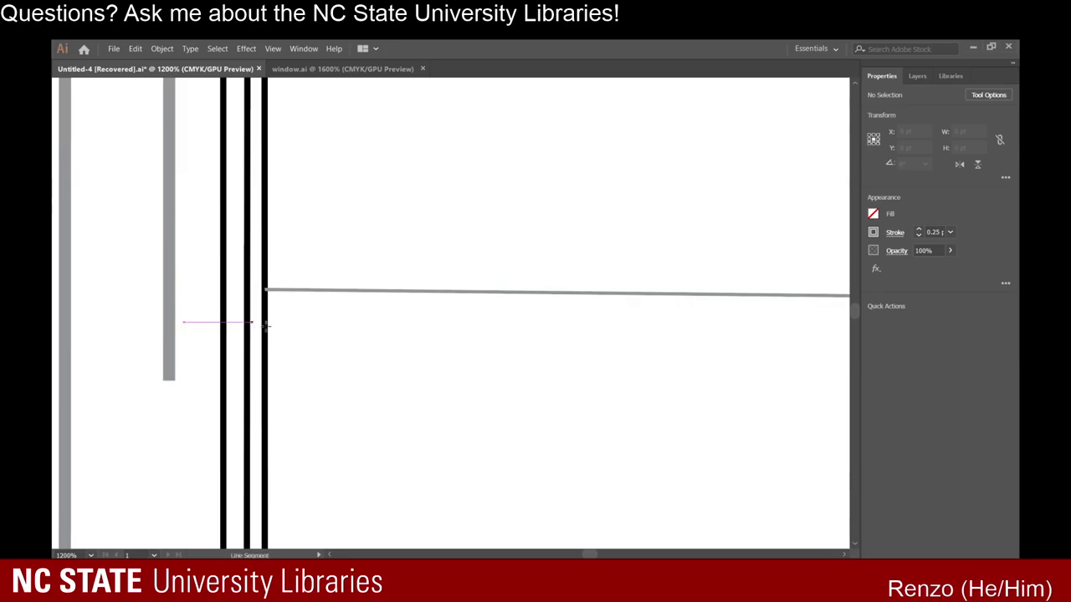
left_click_drag(266, 324, 659, 295)
scroll(341, 339, "down", 10)
scroll(532, 312, "down", 4)
scroll(658, 295, "right", 5)
scroll(660, 295, "right", 8)
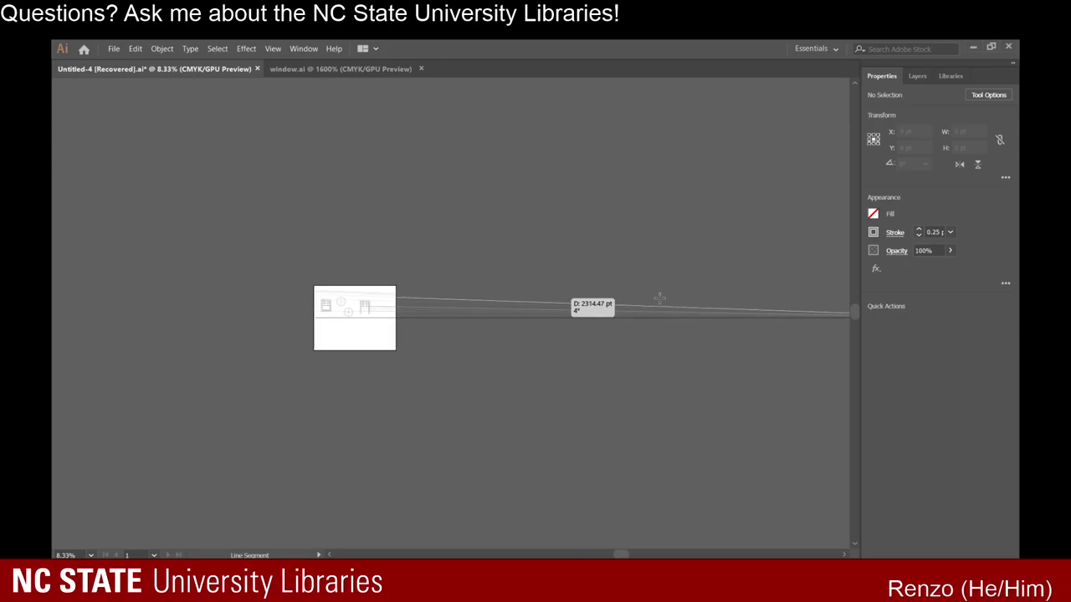
scroll(659, 297, "right", 3)
left_click_drag(660, 299, 740, 264)
scroll(744, 325, "up", 3)
scroll(815, 304, "up", 5)
scroll(756, 291, "up", 9)
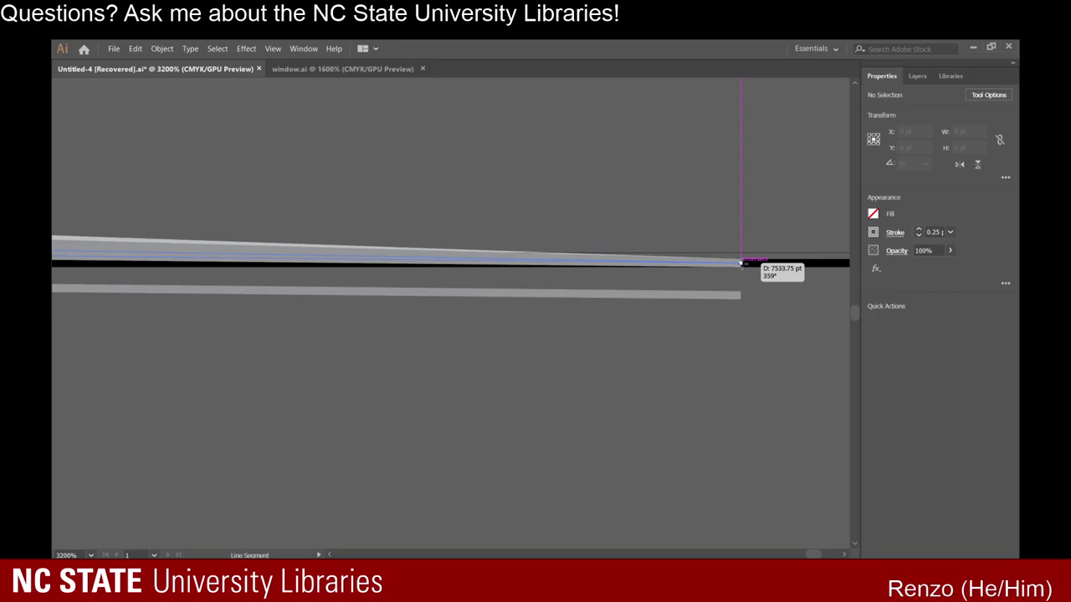
left_click_drag(740, 263, 740, 264)
scroll(698, 297, "down", 12)
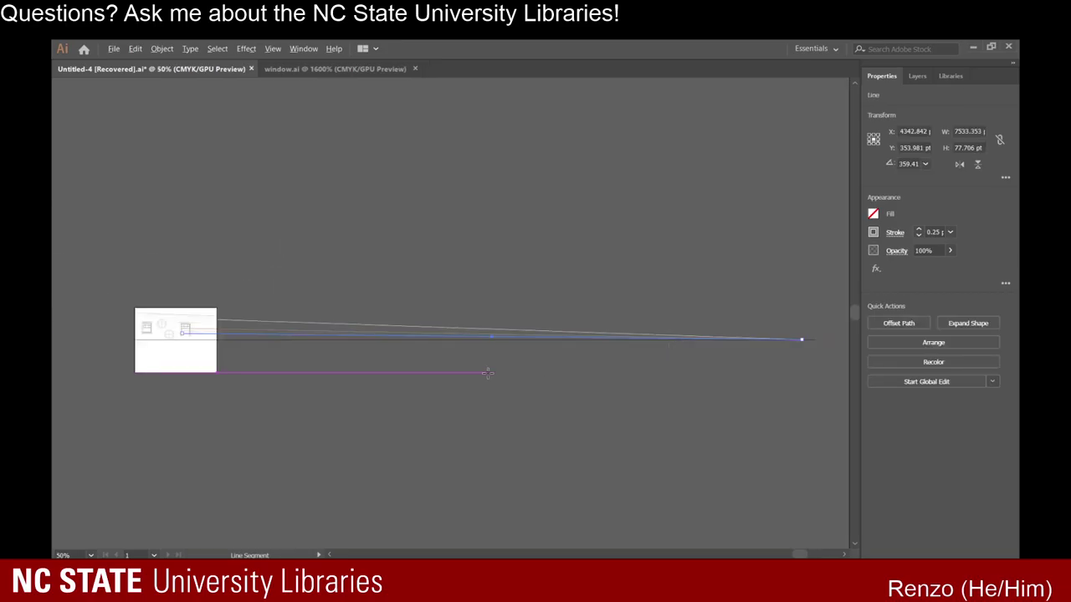
scroll(162, 345, "up", 6)
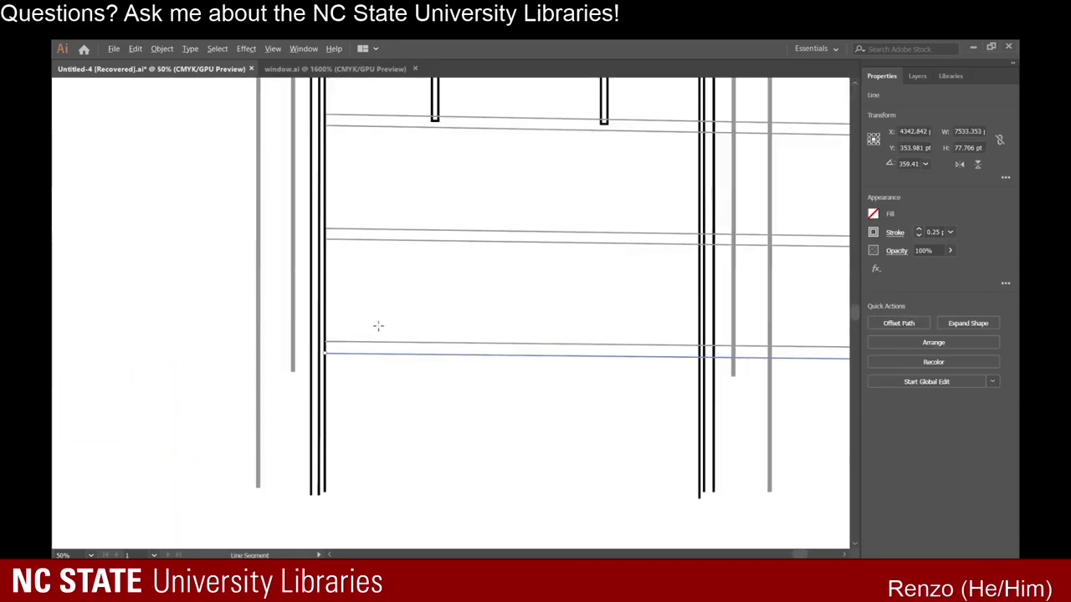
left_click(404, 308)
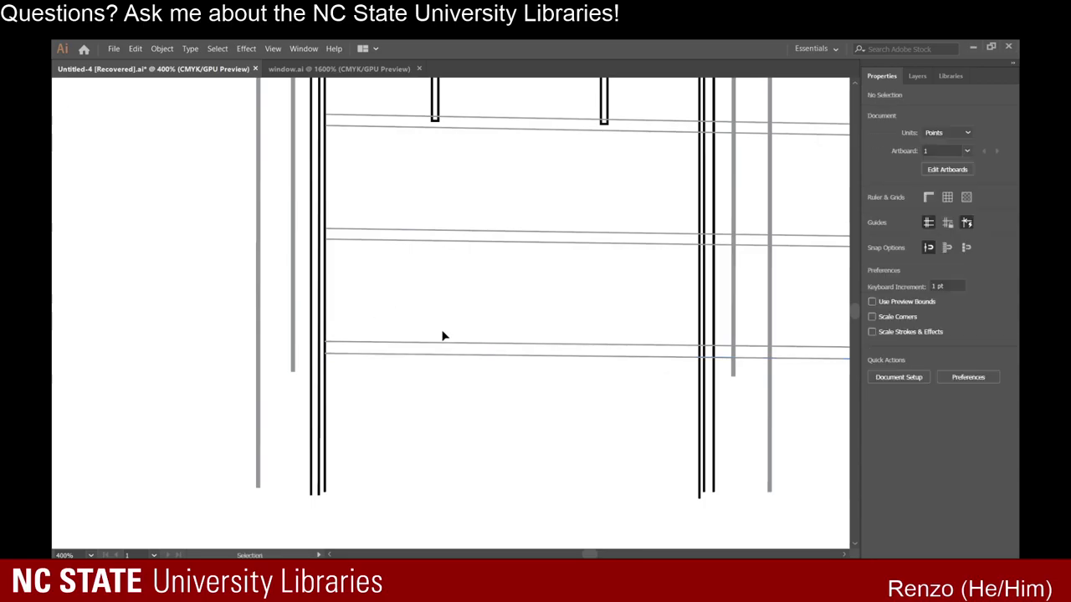
Measure the pane spacing down the left inner jamb, starting at the third rail's bottom edge.
scroll(442, 334, "down", 1)
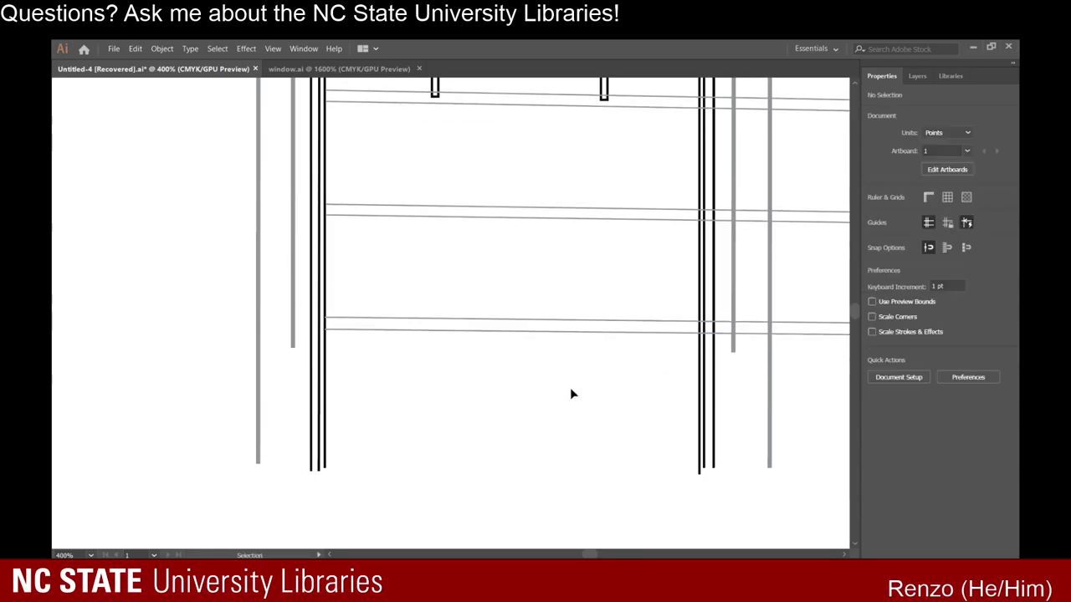
scroll(585, 390, "up", 6)
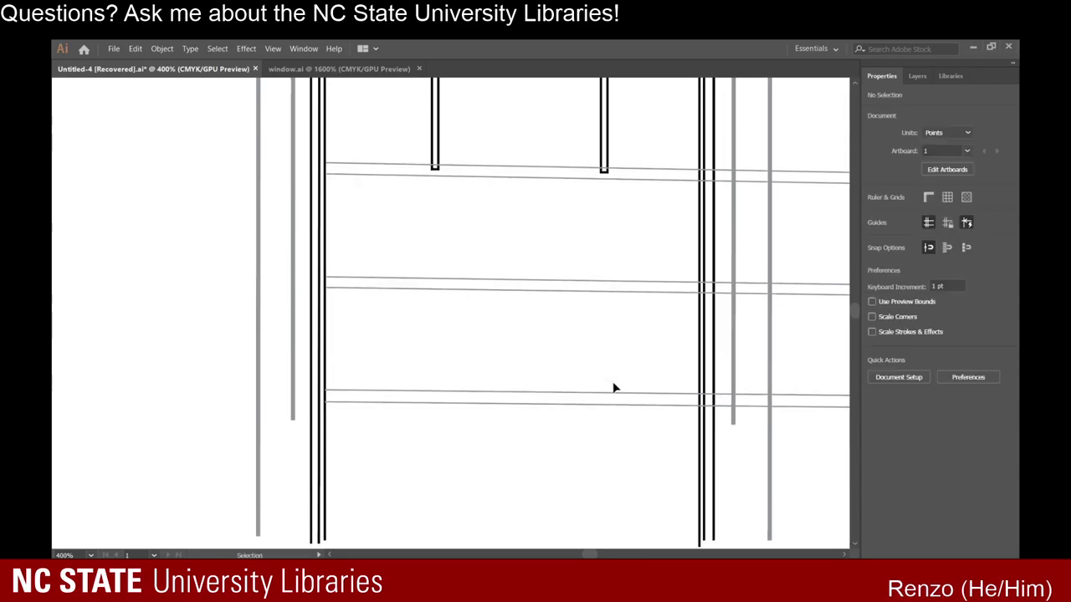
scroll(429, 326, "down", 4)
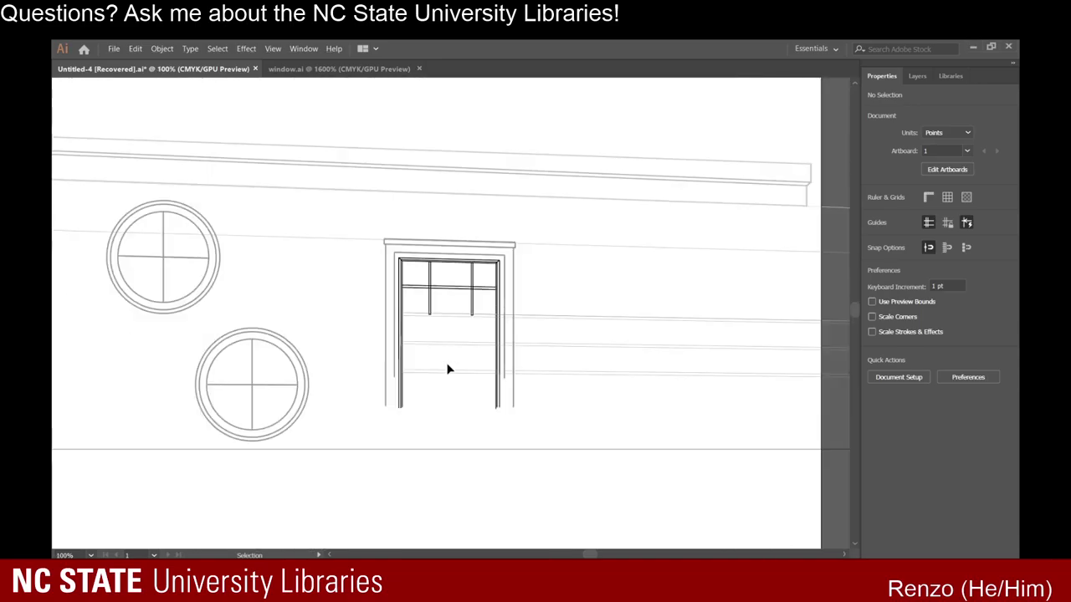
scroll(447, 368, "down", 3)
scroll(452, 316, "up", 4)
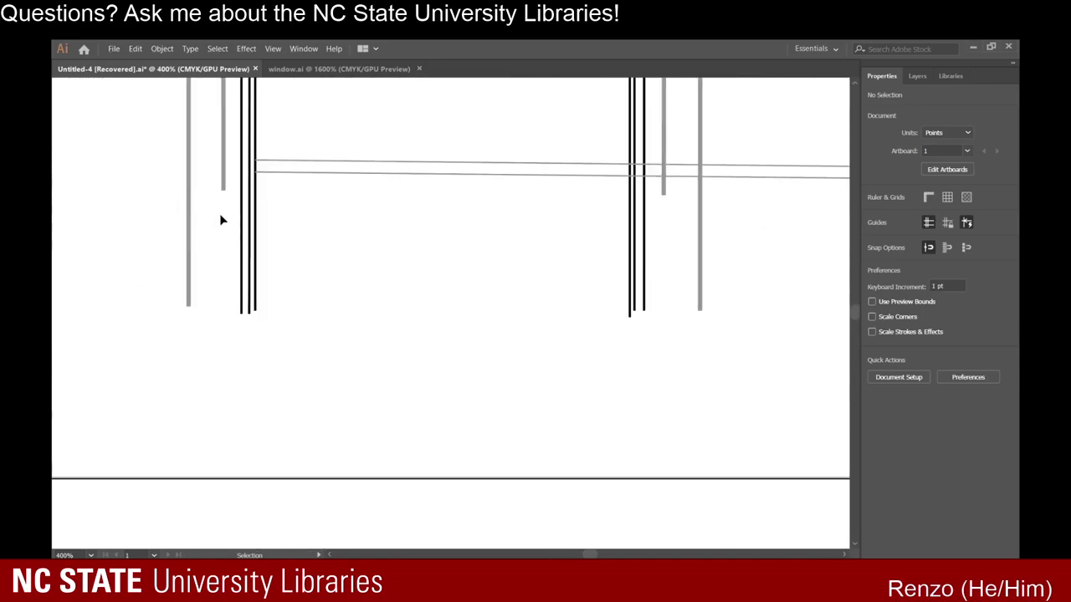
left_click(59, 353)
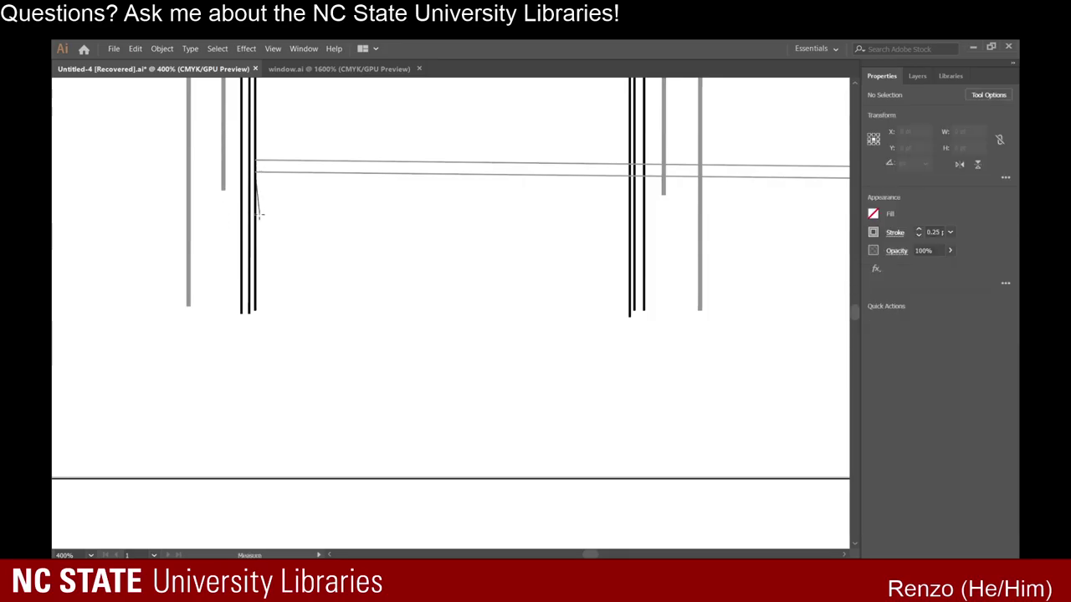
scroll(260, 215, "up", 2)
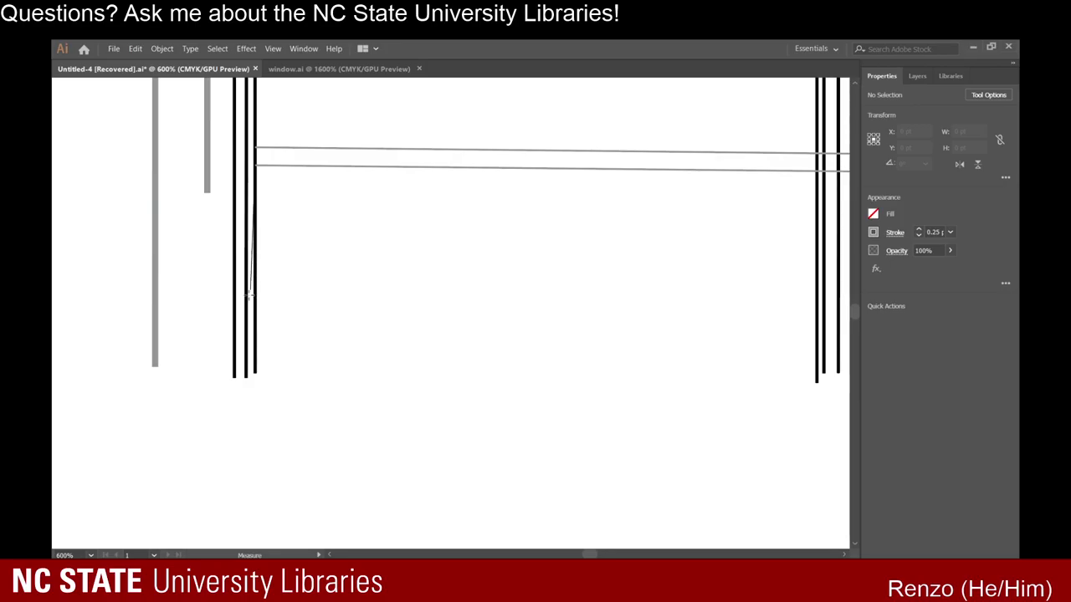
left_click_drag(248, 296, 259, 312)
Draw the fourth rail's top edge from the left inner jamb to the vanishing point, about 7533 pt wide and 52 pt high.
left_click_drag(258, 319, 681, 383)
scroll(357, 306, "down", 4)
scroll(356, 305, "down", 8)
scroll(669, 307, "down", 2)
scroll(758, 319, "up", 3)
scroll(834, 317, "up", 4)
scroll(804, 376, "up", 3)
scroll(803, 335, "up", 8)
scroll(469, 410, "down", 10)
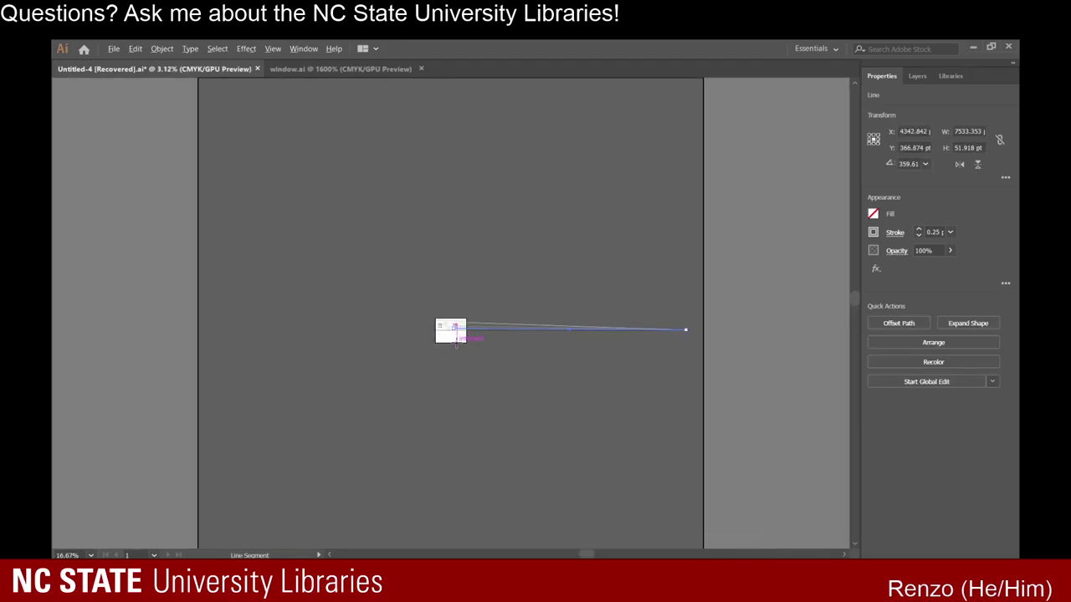
scroll(456, 329, "up", 5)
scroll(424, 162, "up", 5)
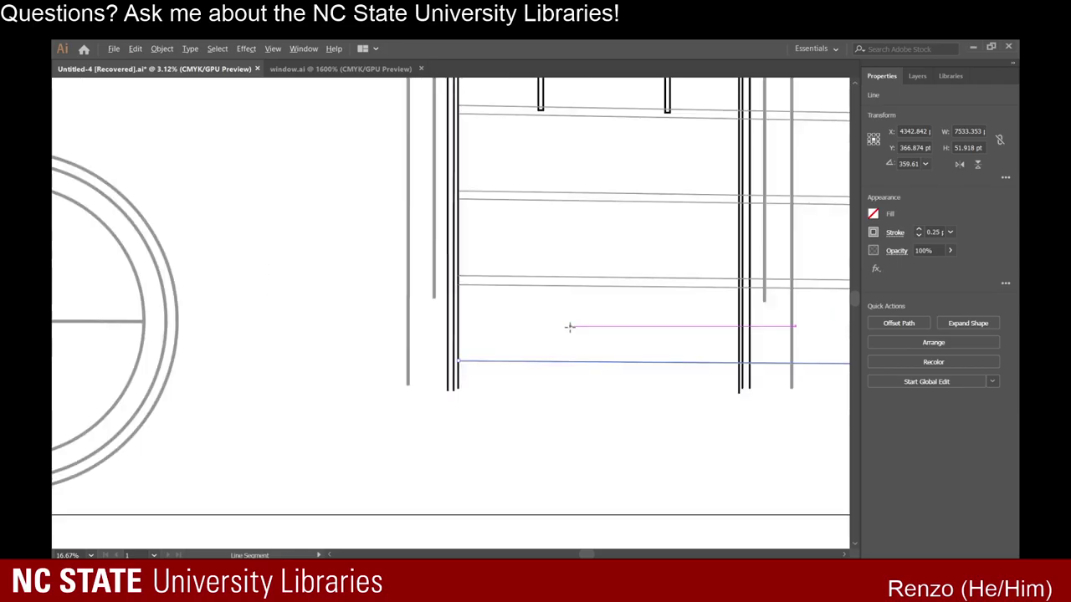
scroll(569, 327, "up", 1)
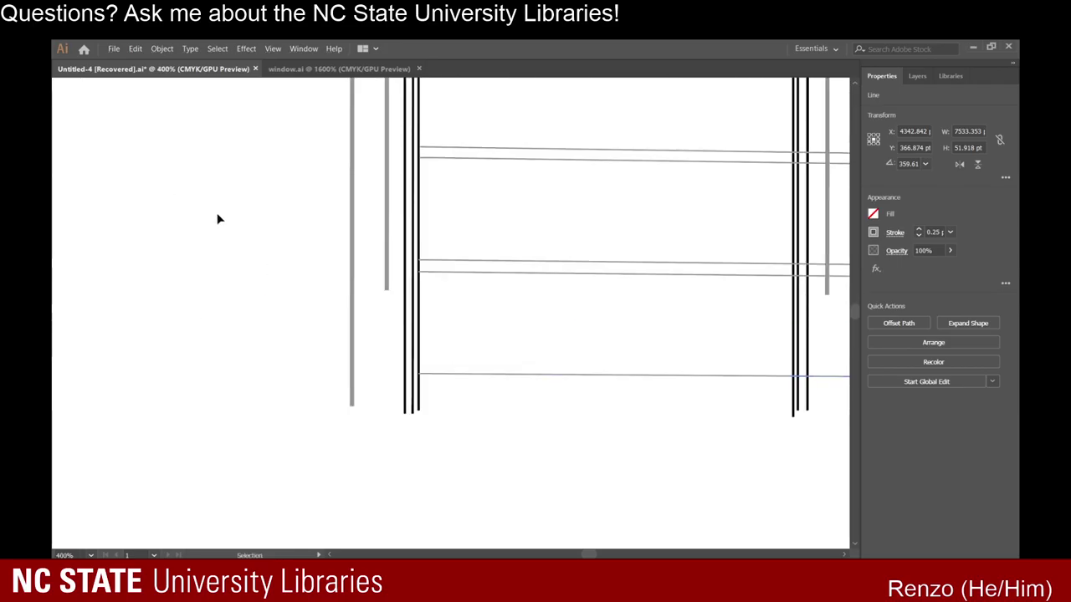
Draw the fourth rail's bottom edge from the left inner jamb to the vanishing point, about 7534 pt wide and 49 pt high, and deselect it.
left_click(69, 329)
key("backslash")
scroll(433, 397, "up", 2)
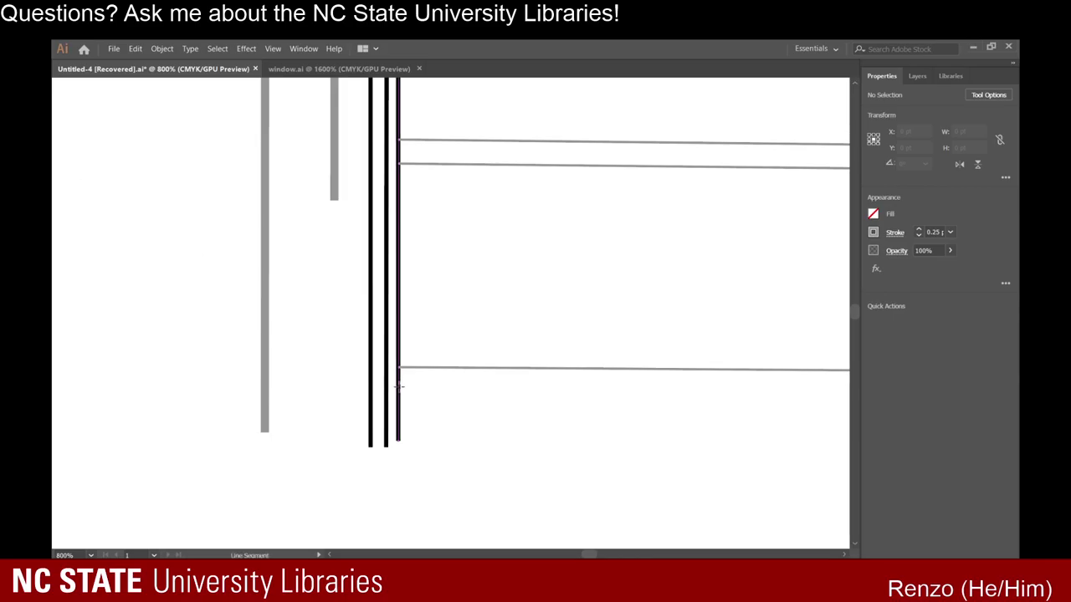
left_click_drag(399, 386, 625, 183)
scroll(530, 380, "down", 7)
scroll(363, 378, "down", 4)
scroll(561, 385, "down", 4)
scroll(676, 379, "up", 3)
scroll(742, 334, "down", 1)
scroll(703, 337, "down", 1)
scroll(777, 325, "up", 3)
scroll(808, 332, "down", 3)
scroll(805, 332, "up", 1)
scroll(818, 368, "up", 3)
scroll(792, 312, "up", 8)
scroll(790, 372, "up", 2)
scroll(697, 256, "up", 2)
key("ctrl+1")
scroll(607, 269, "down", 10)
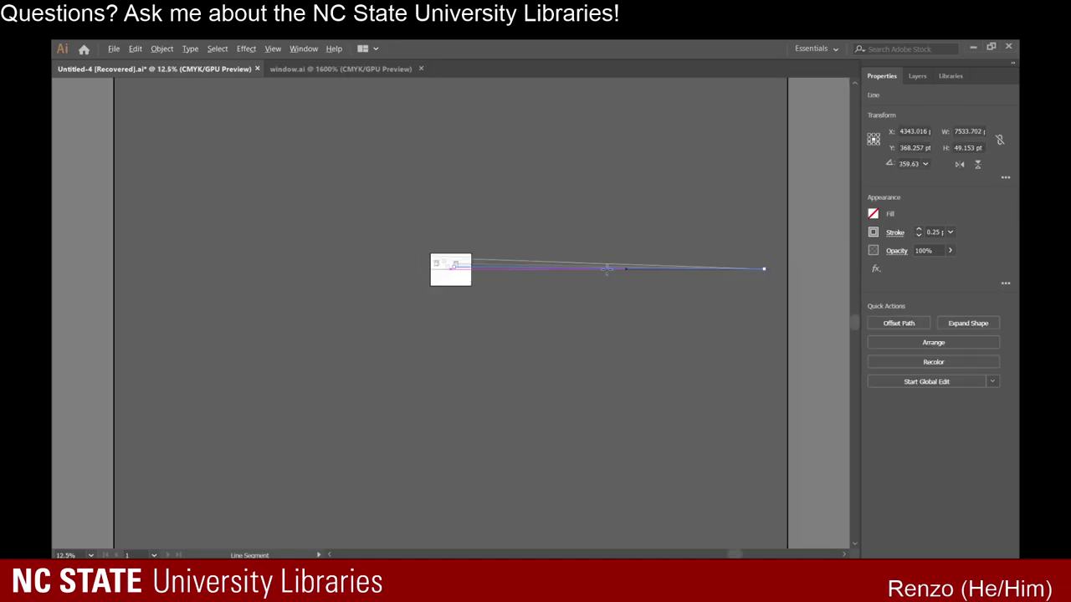
scroll(453, 297, "up", 5)
scroll(465, 294, "up", 11)
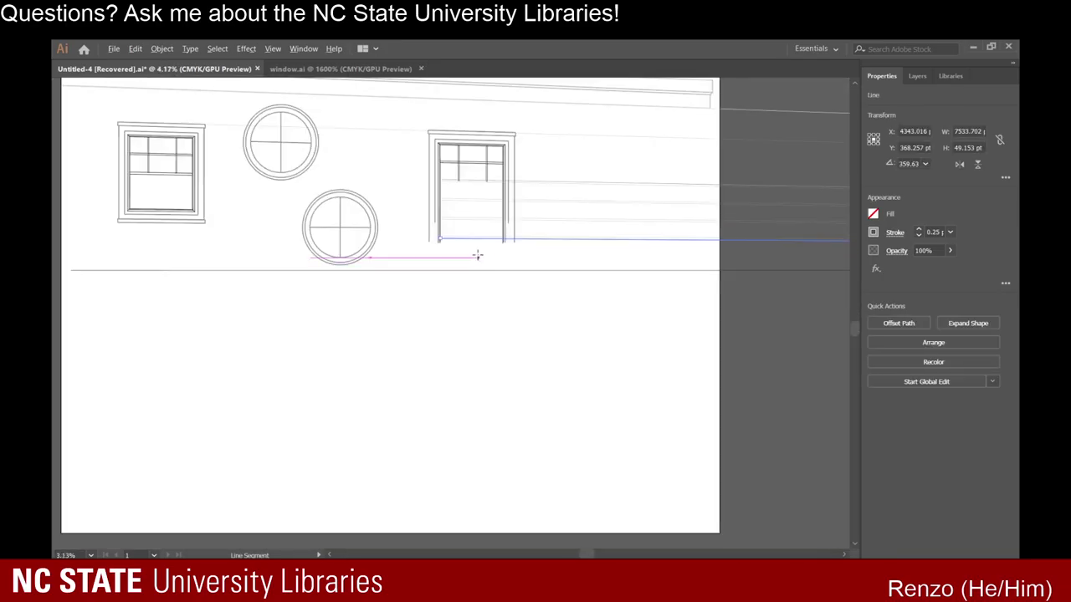
scroll(423, 270, "up", 1)
scroll(422, 271, "up", 1)
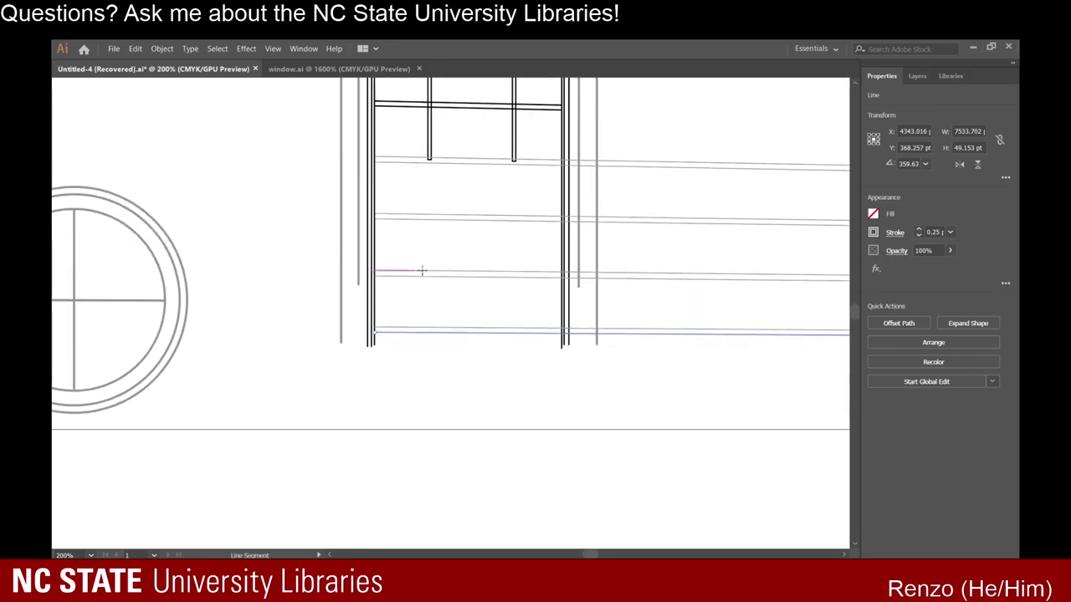
scroll(422, 270, "down", 1)
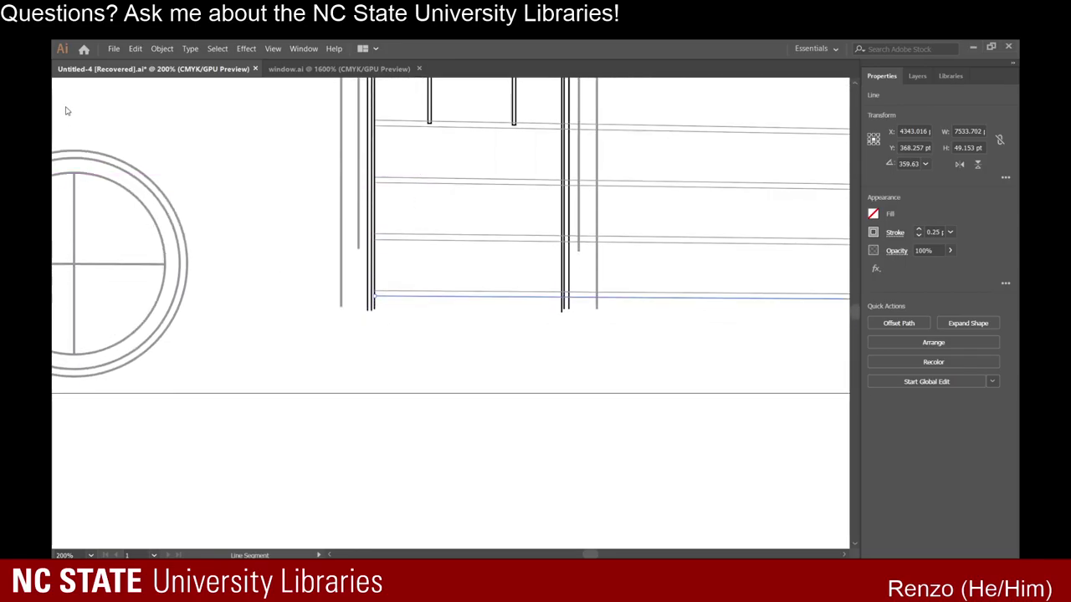
scroll(512, 262, "up", 1)
left_click(664, 151)
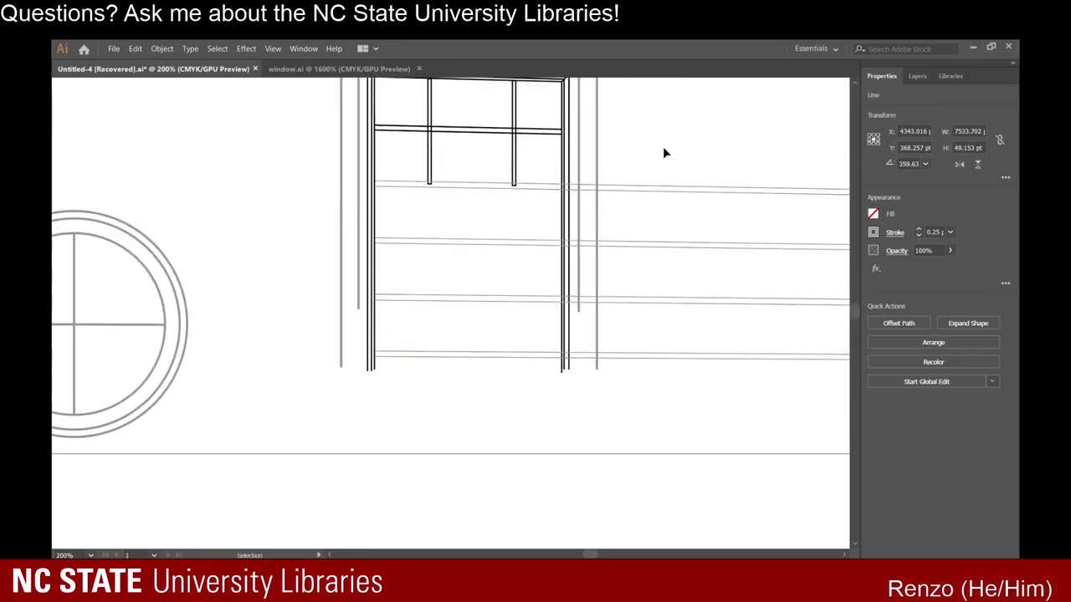
Try to stretch the left mullion down past the fourth rail.
left_click(429, 167)
left_click(507, 175)
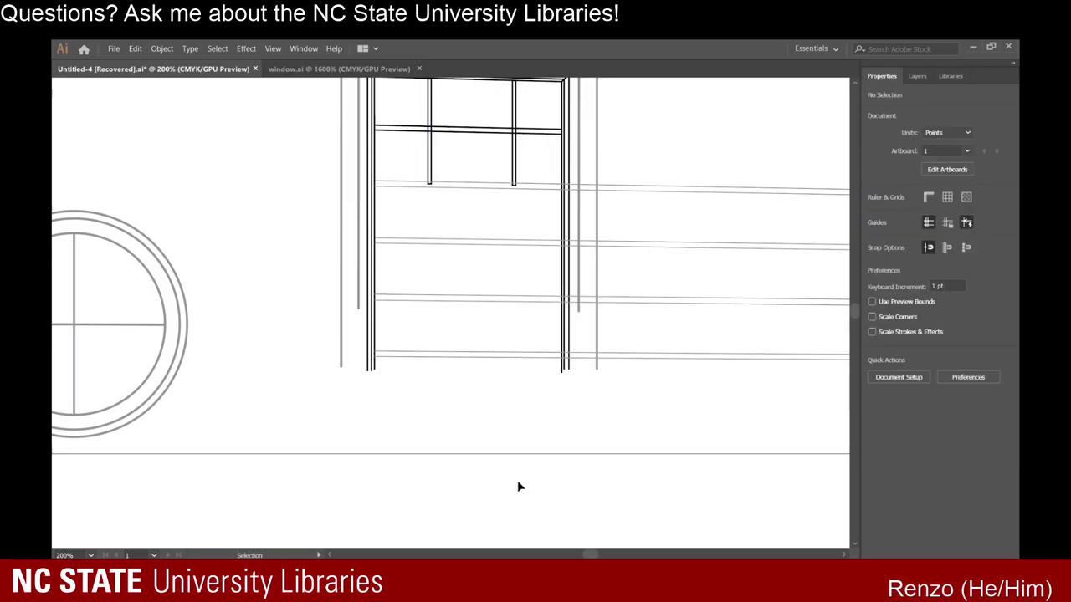
scroll(523, 467, "up", 1)
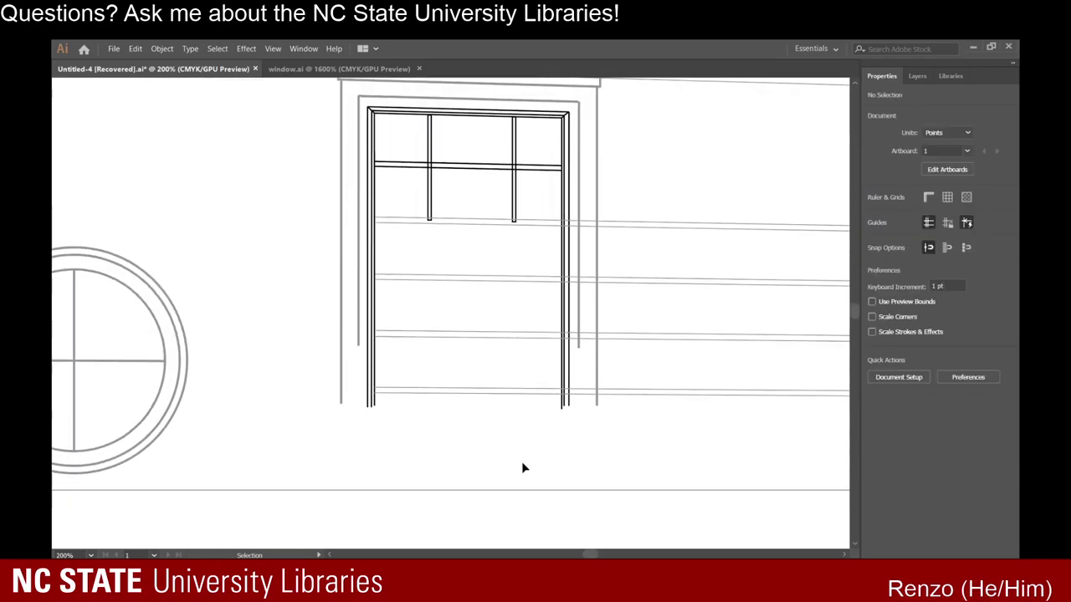
left_click(431, 216)
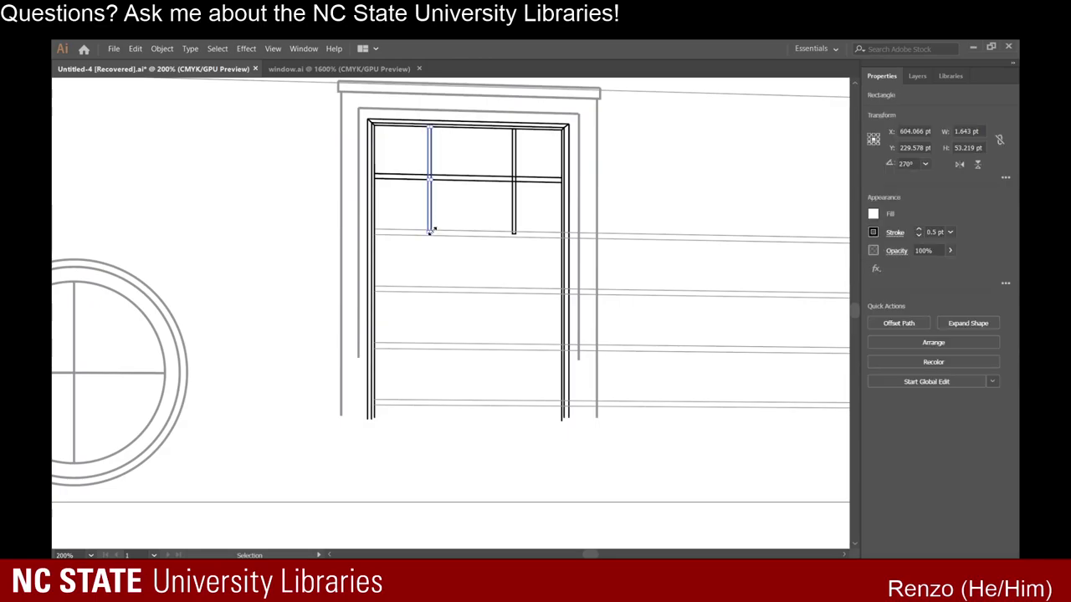
left_click_drag(431, 232, 432, 425)
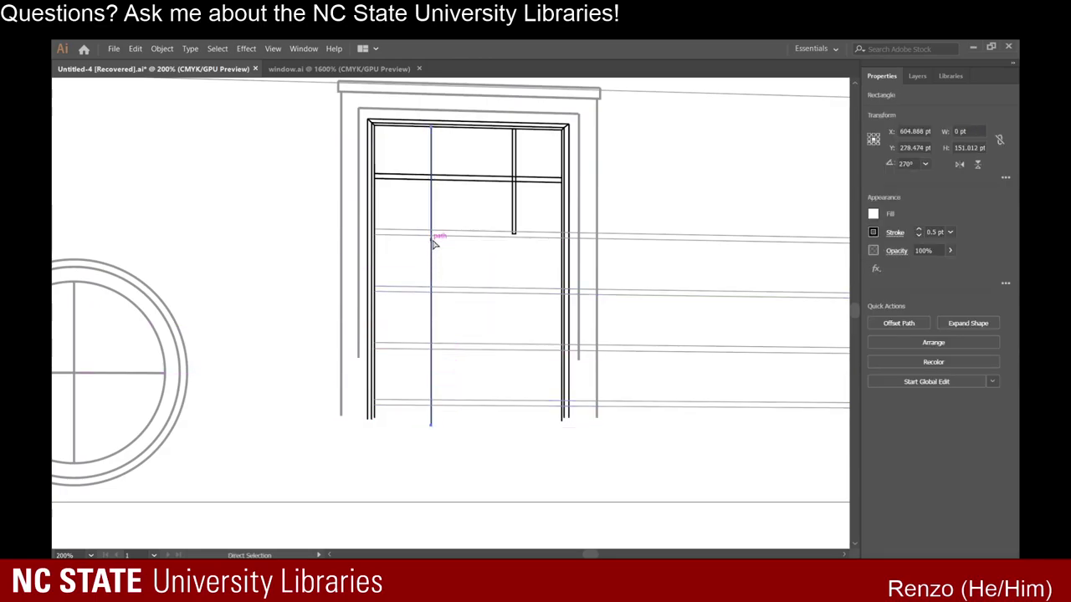
key("ctrl+z")
Lengthen the left mullion down past the fourth rail, to about 155 pt, keeping its width, and deselect it.
scroll(429, 222, "up", 4)
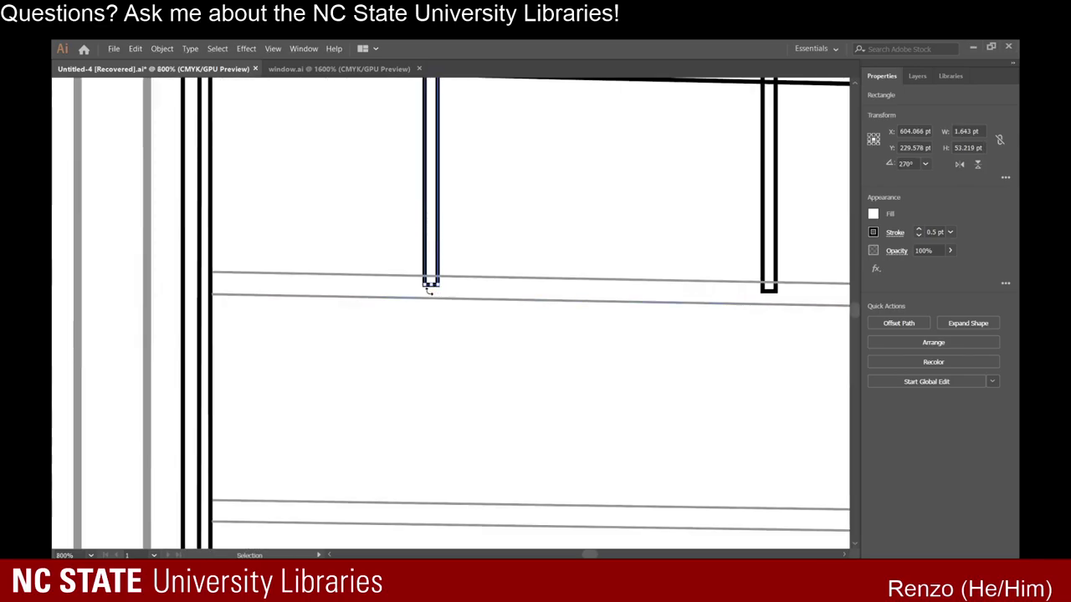
left_click_drag(432, 288, 433, 426)
scroll(433, 385, "down", 4)
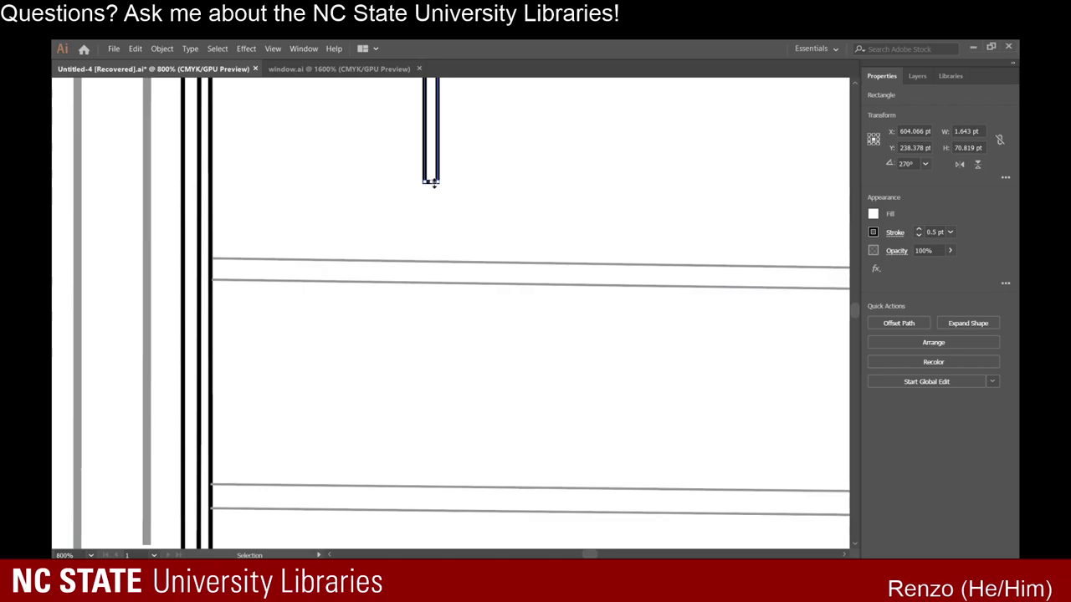
left_click_drag(433, 182, 433, 475)
scroll(405, 387, "down", 4)
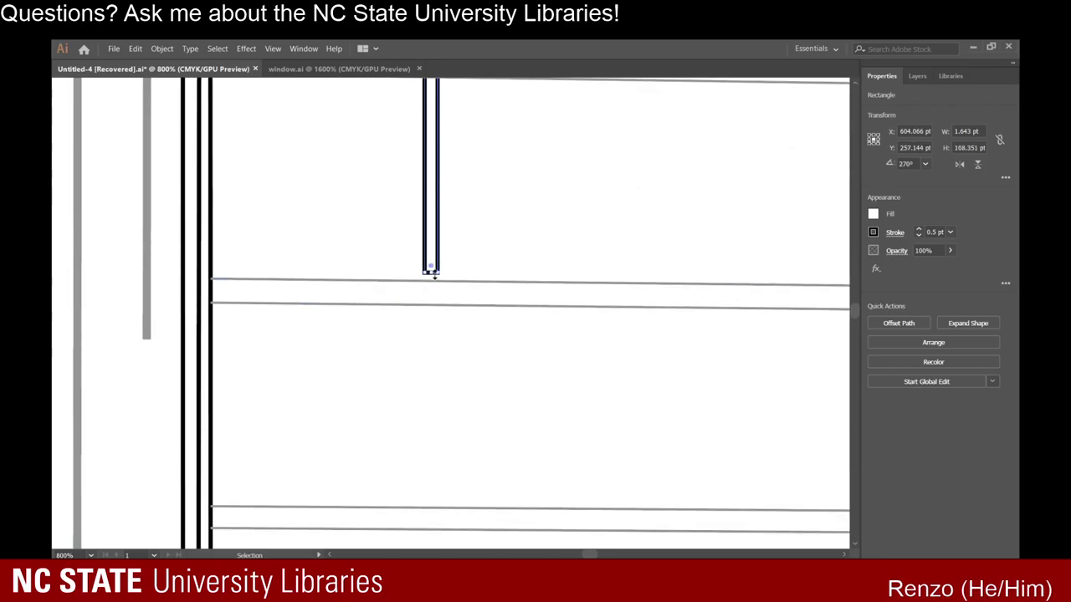
left_click_drag(431, 272, 432, 477)
scroll(452, 402, "down", 3)
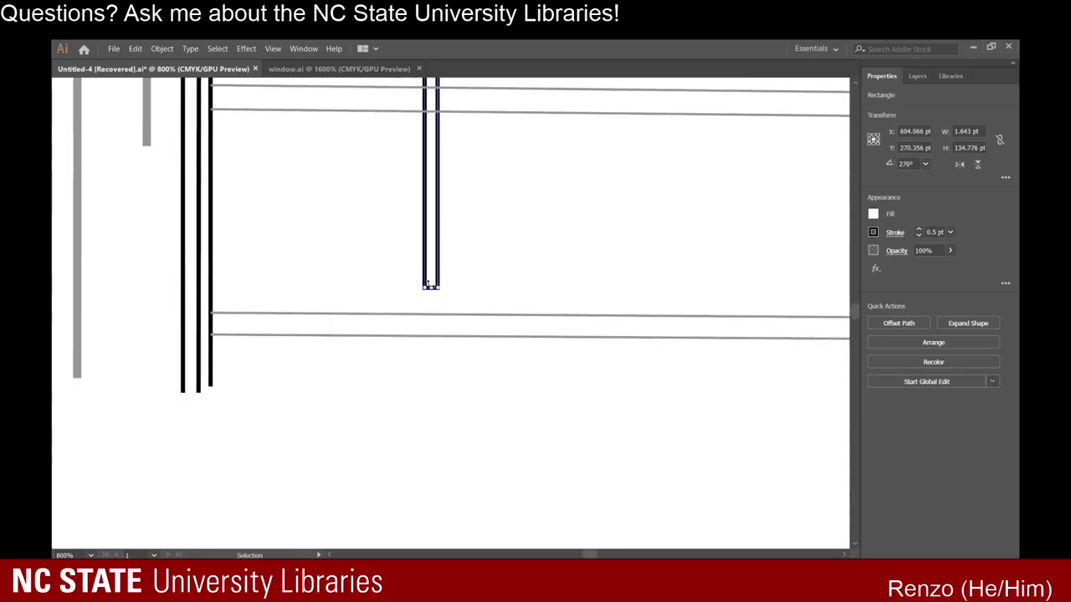
left_click_drag(434, 289, 440, 446)
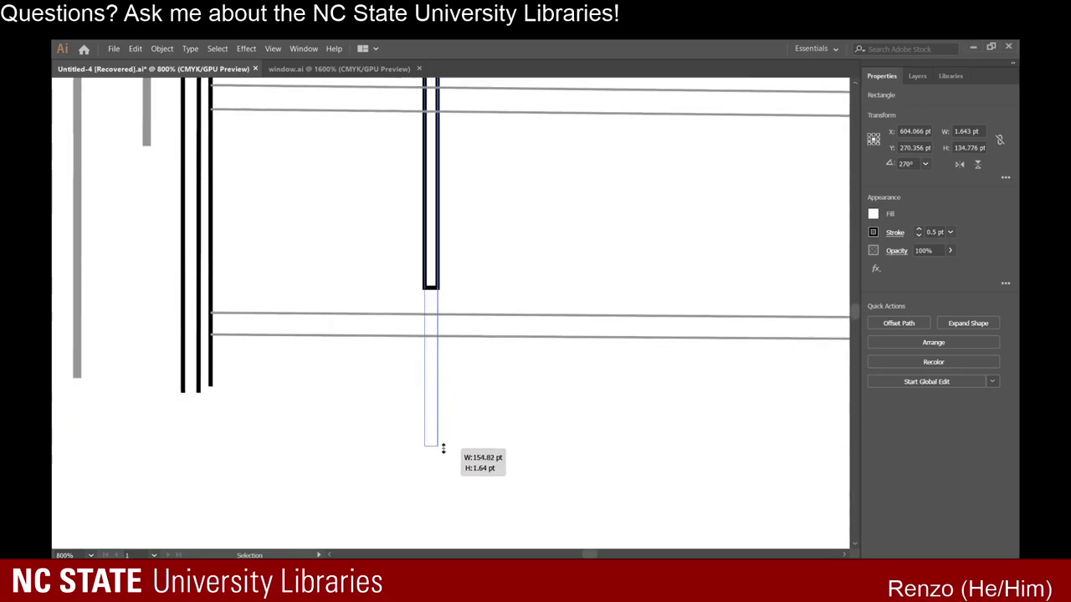
scroll(502, 371, "down", 6)
left_click(540, 281)
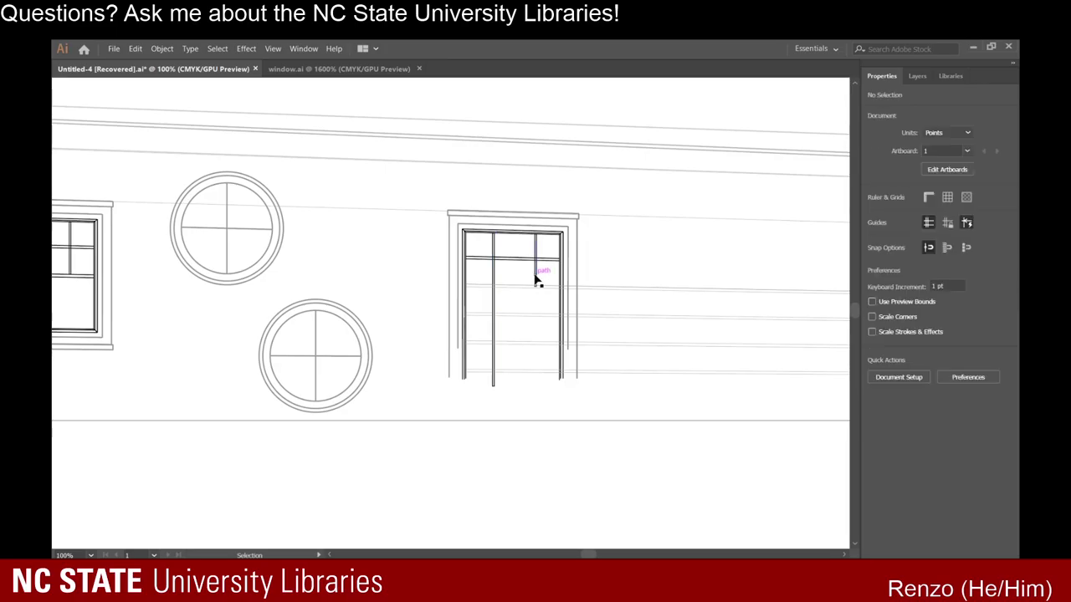
Lengthen the right mullion down past the third rail, to about 119 pt, keeping its width.
left_click(538, 280)
scroll(544, 283, "up", 2)
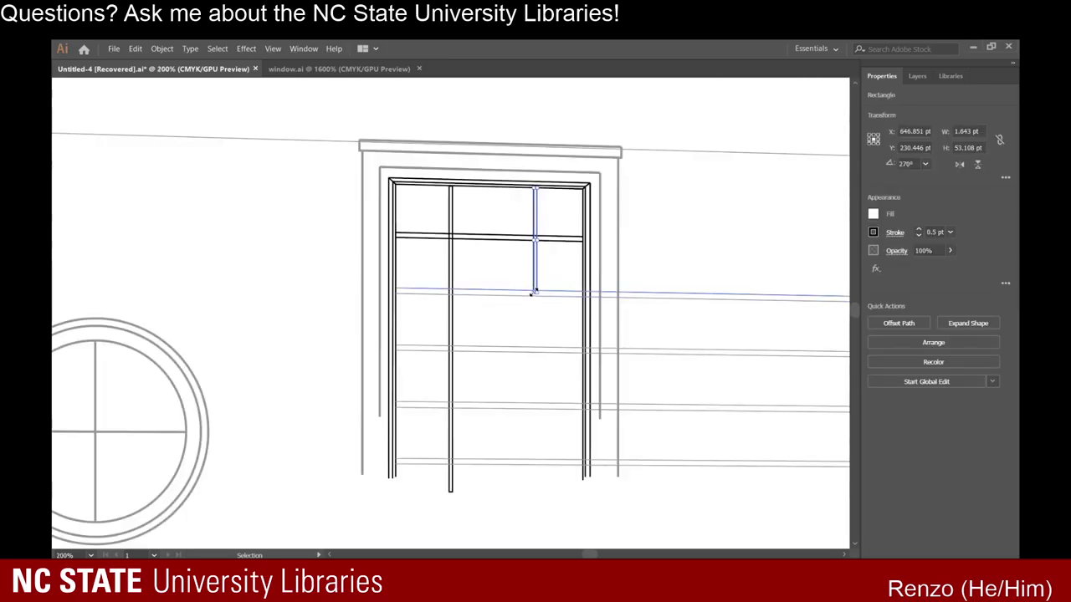
scroll(533, 293, "up", 5)
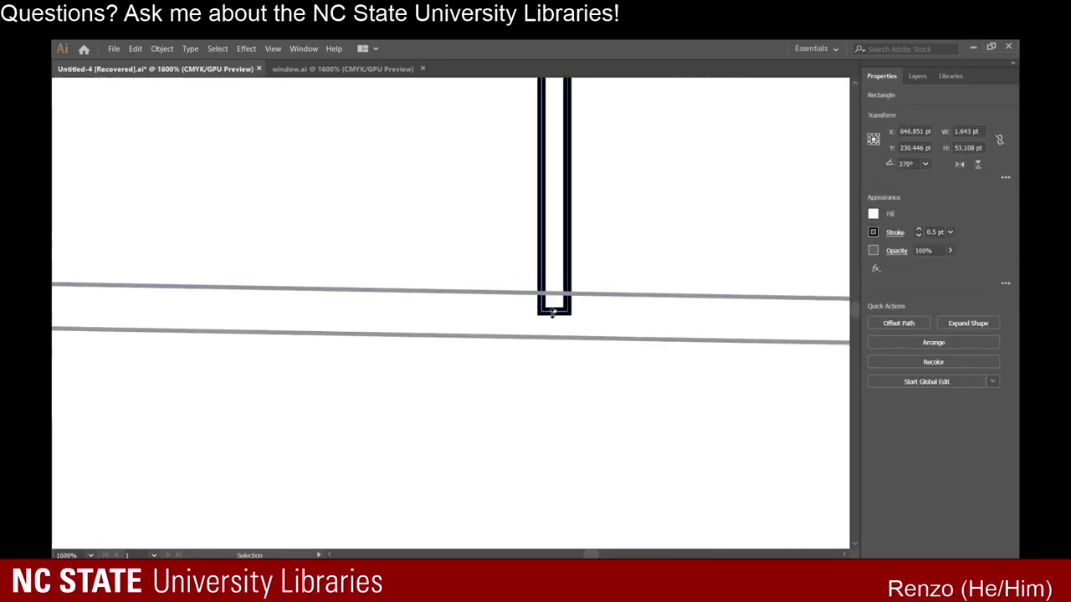
left_click_drag(552, 312, 554, 523)
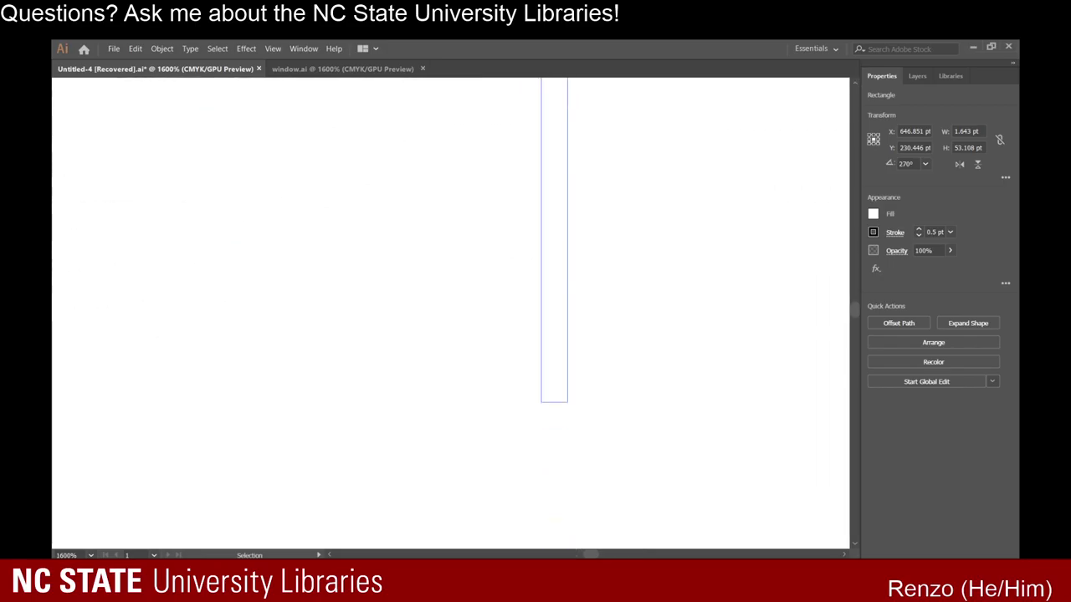
mouse_move(554, 270)
left_mouse_down()
mouse_move(554, 75)
mouse_move(572, 427)
left_mouse_up()
scroll(572, 427, "down", 7)
scroll(588, 432, "up", 2)
scroll(588, 432, "down", 4)
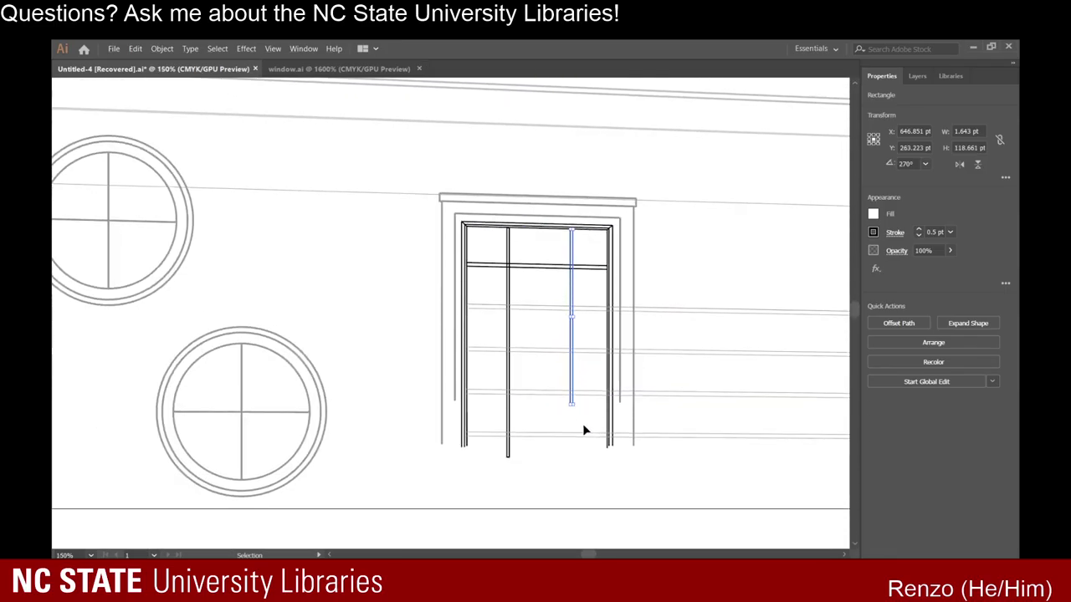
Try to stretch the right mullion down to the fourth rail.
scroll(563, 381, "up", 1)
scroll(570, 370, "up", 2)
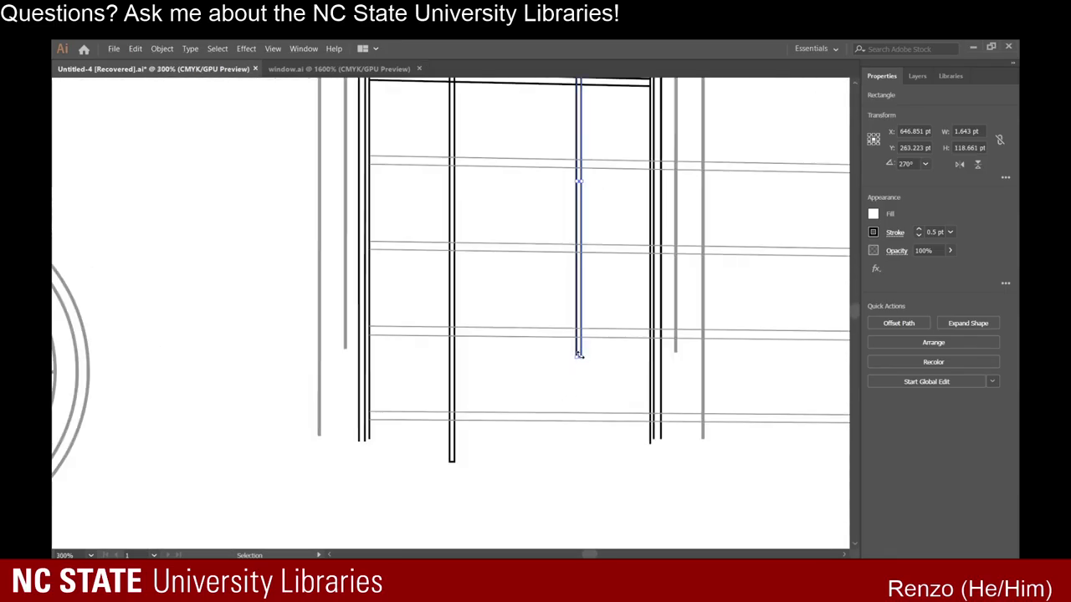
left_click_drag(580, 358, 586, 428)
key("ctrl+z")
Extend the right mullion straight down past the fourth rail, to about 149 pt long.
scroll(596, 369, "up", 2)
scroll(559, 346, "up", 4)
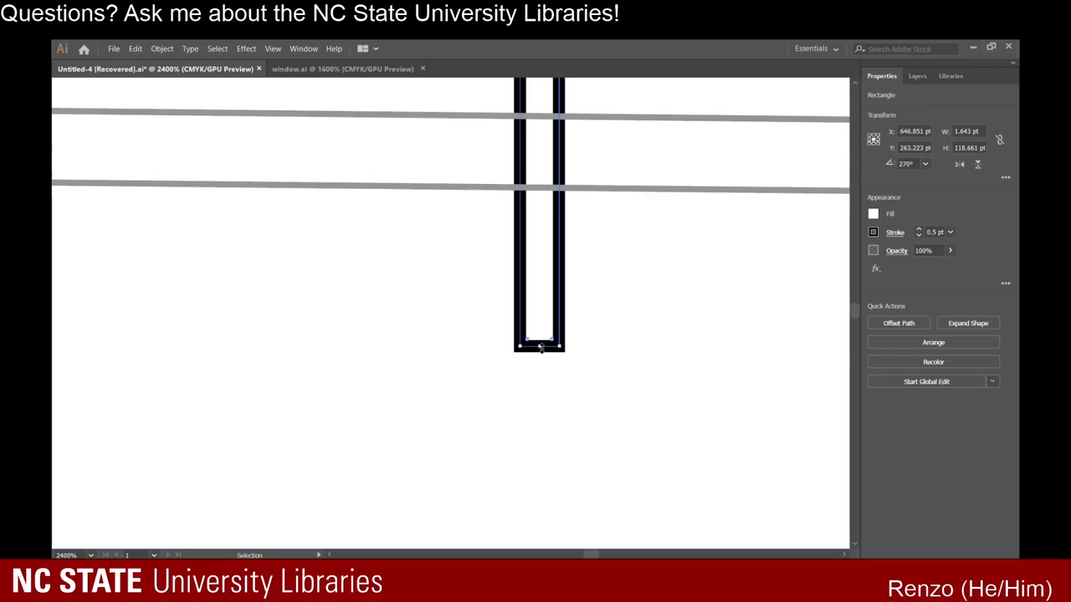
left_click_drag(536, 347, 540, 503)
scroll(496, 395, "down", 5)
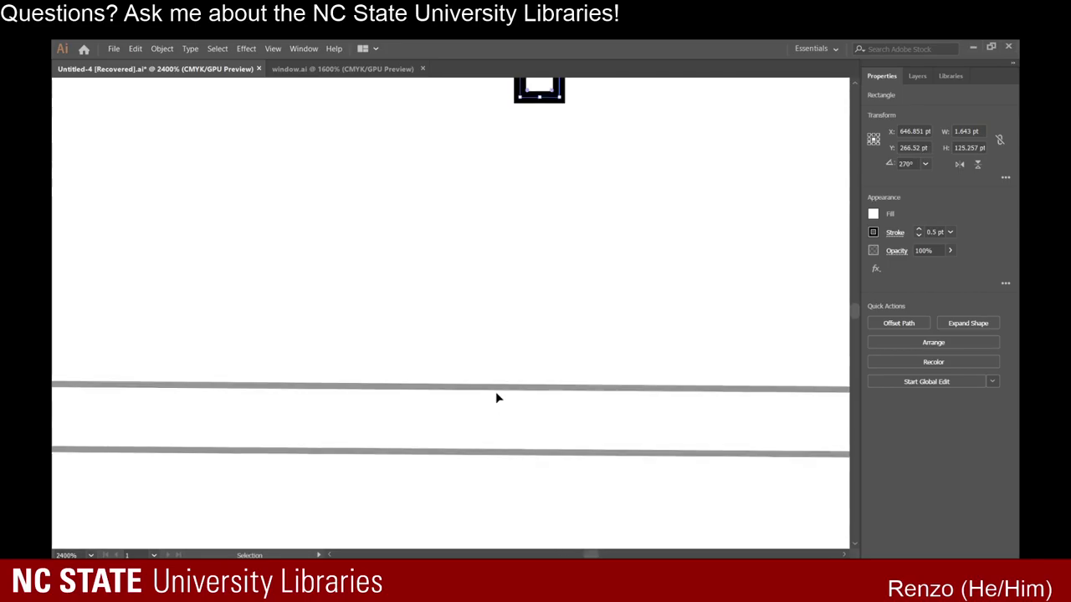
left_click_drag(540, 94, 540, 548)
scroll(540, 423, "down", 3)
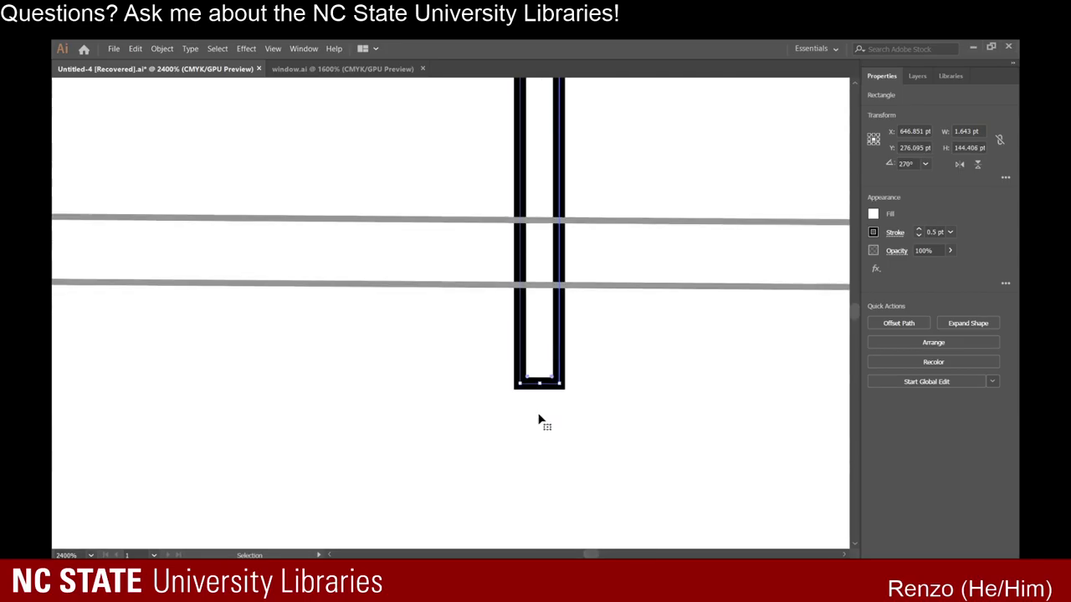
left_click_drag(540, 383, 550, 502)
scroll(553, 494, "down", 3)
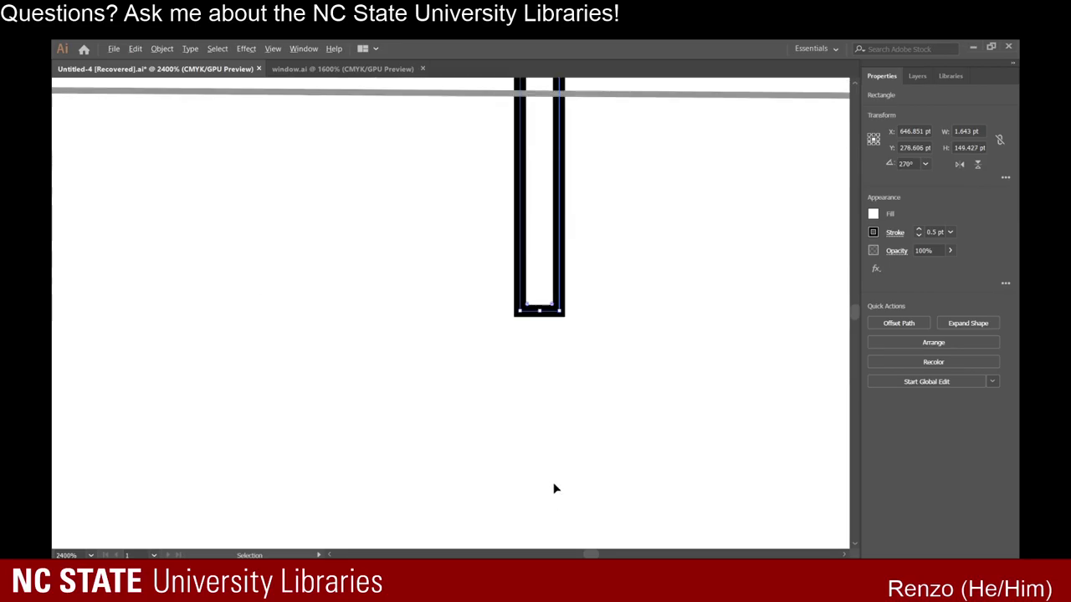
Extend the right mullion a little below the left mullion's end, to about 157 pt long, and deselect it.
scroll(555, 488, "down", 4)
scroll(551, 439, "up", 3)
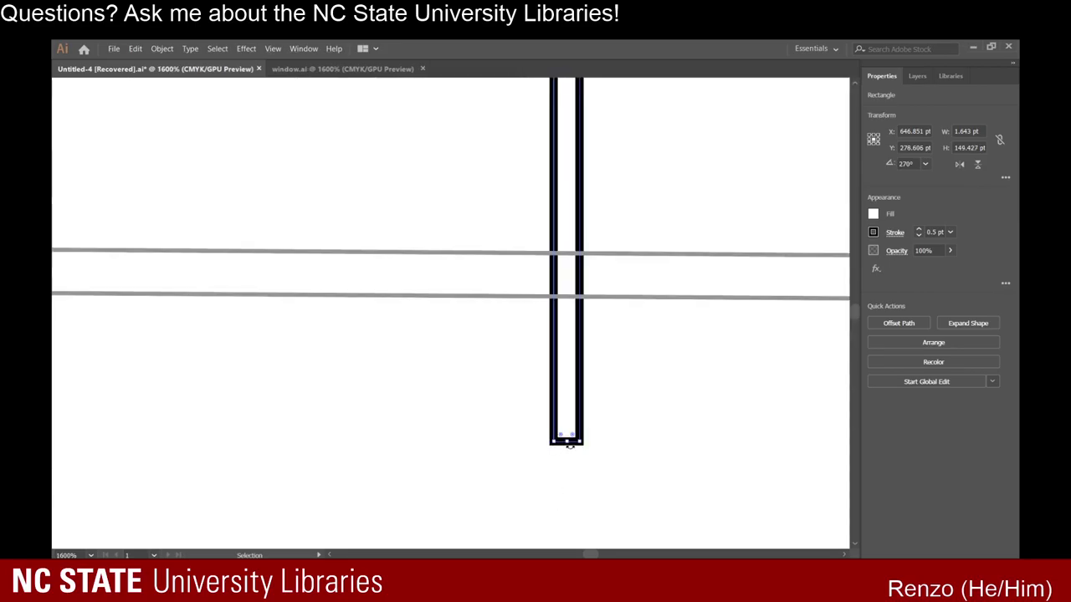
left_click_drag(569, 440, 574, 536)
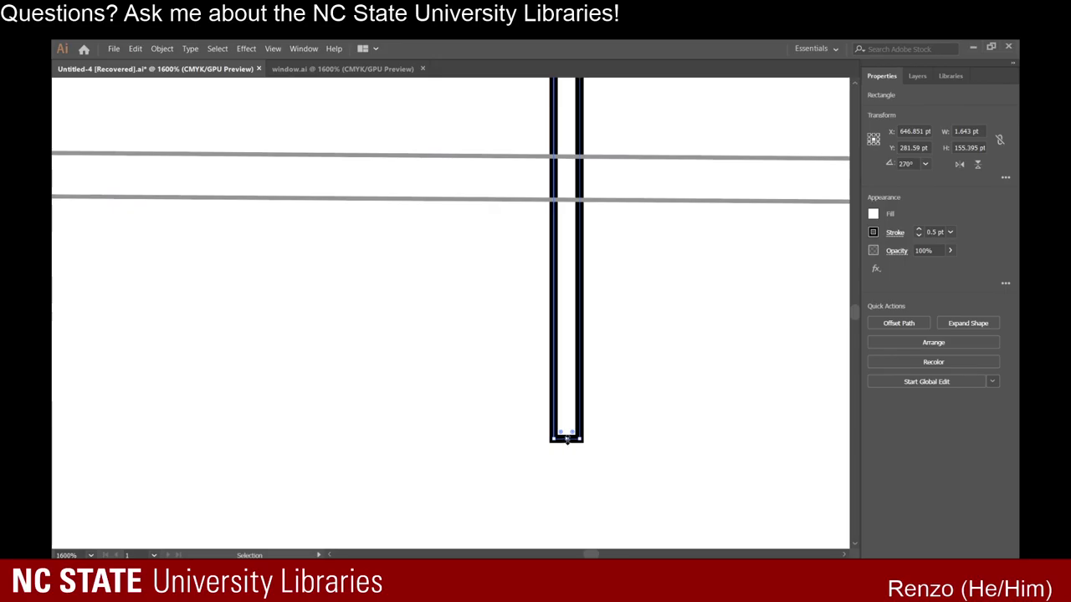
left_click_drag(567, 440, 566, 461)
key("ctrl+minus")
key("ctrl+minus")
key("ctrl+minus")
key("ctrl+minus")
left_click(378, 455)
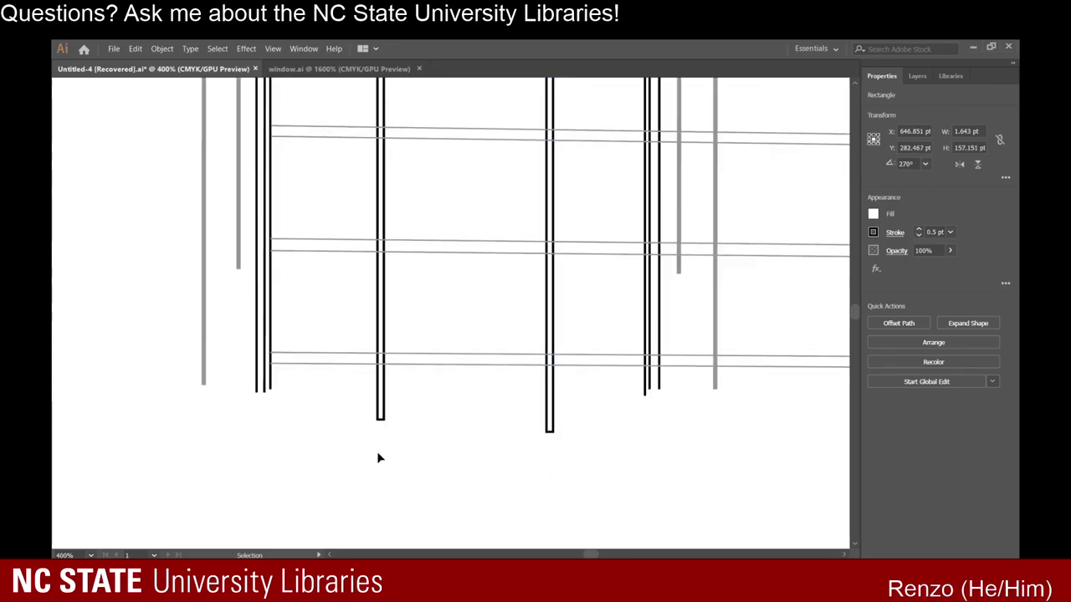
Measure the pane spacing down the left inner jamb, starting at the fourth rail's bottom edge.
scroll(312, 429, "down", 1)
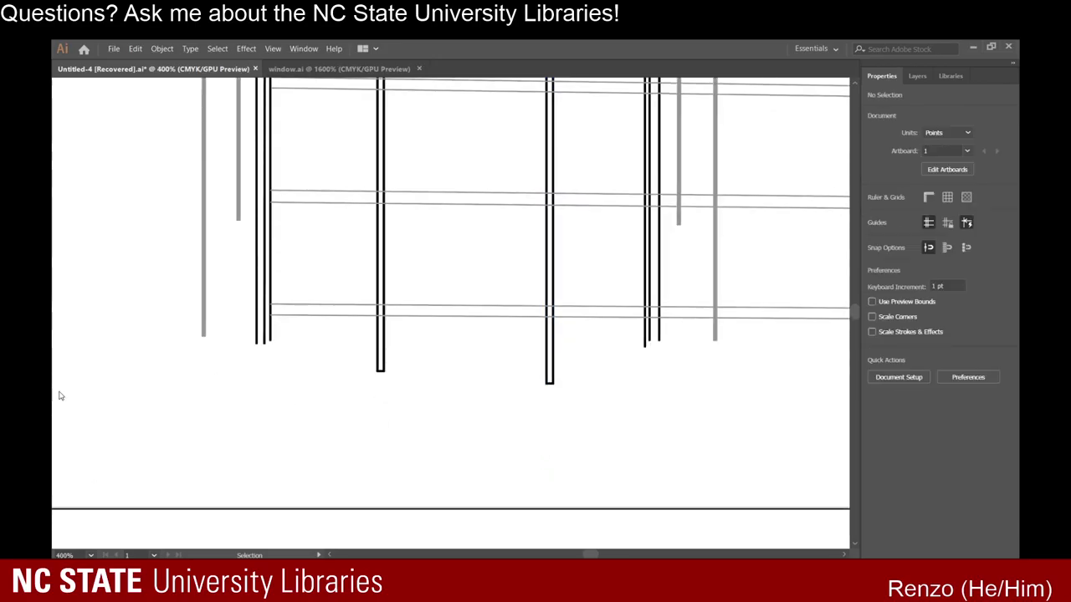
scroll(362, 294, "up", 3)
scroll(241, 395, "left", 5)
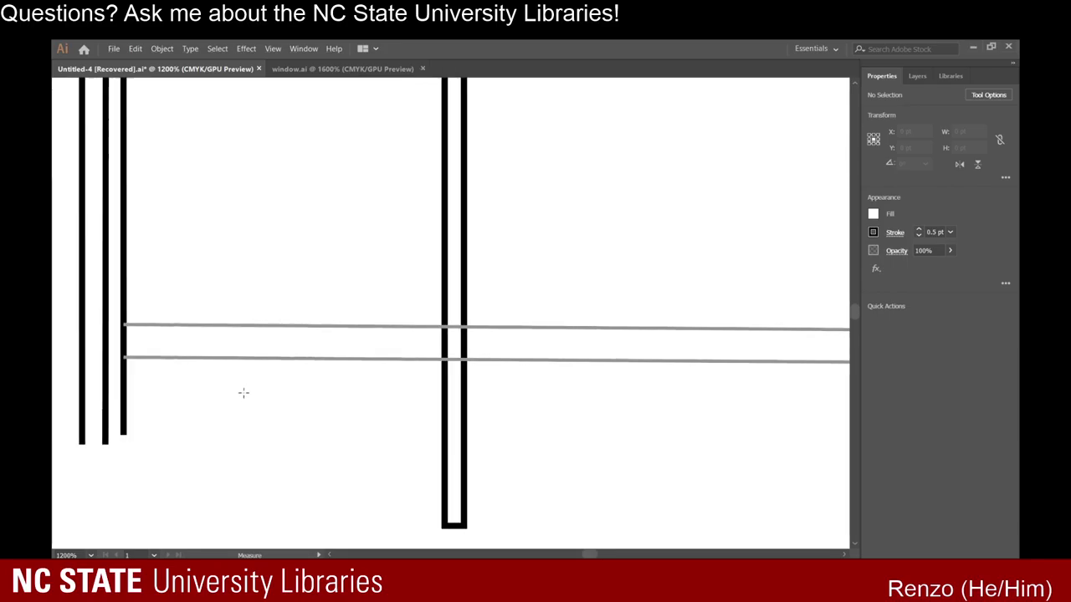
scroll(239, 395, "left", 1)
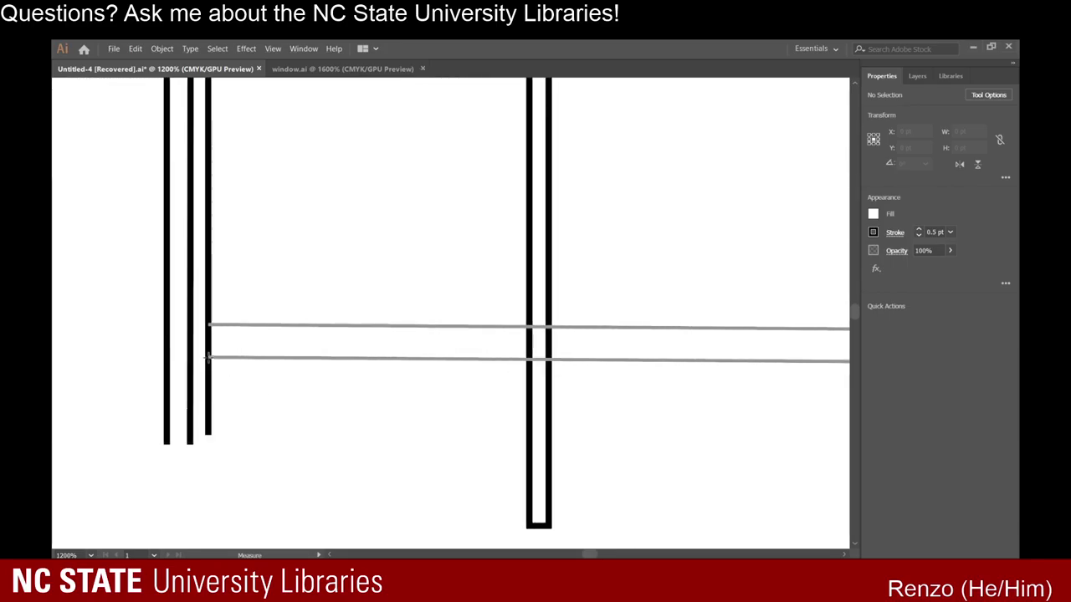
left_click_drag(203, 510, 206, 449)
scroll(210, 462, "down", 6)
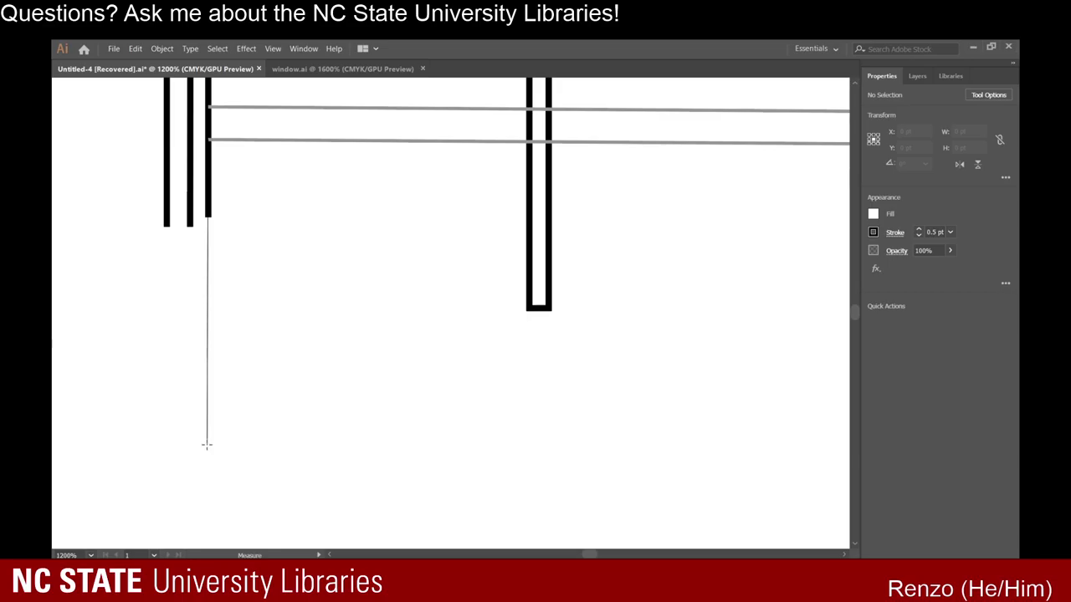
key("v")
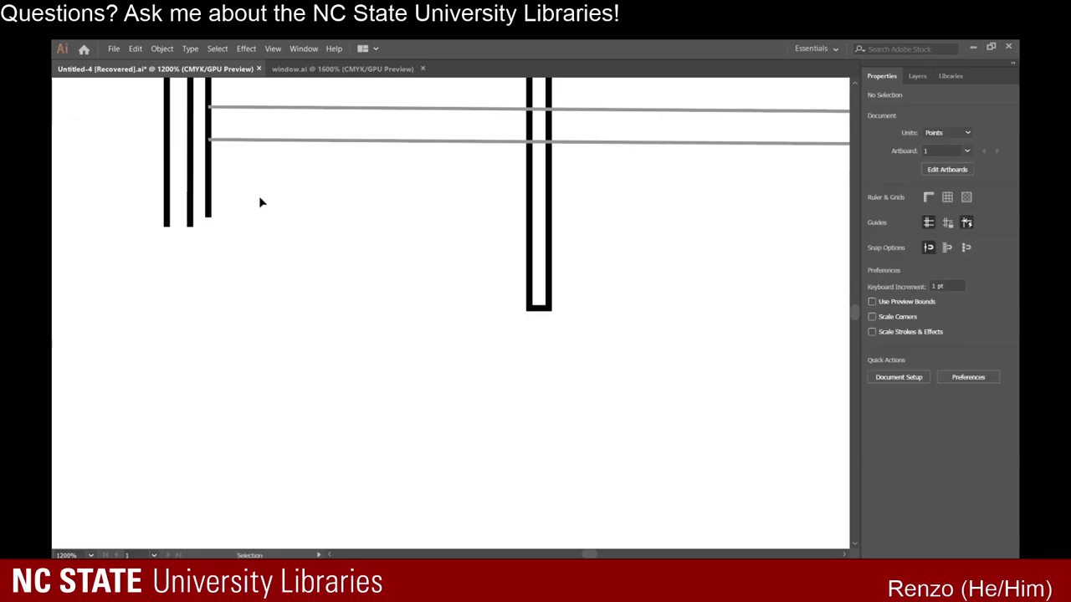
Lengthen the left inner jamb line straight down to the measured pane spacing below the fourth rail, and deselect it.
left_click(211, 200)
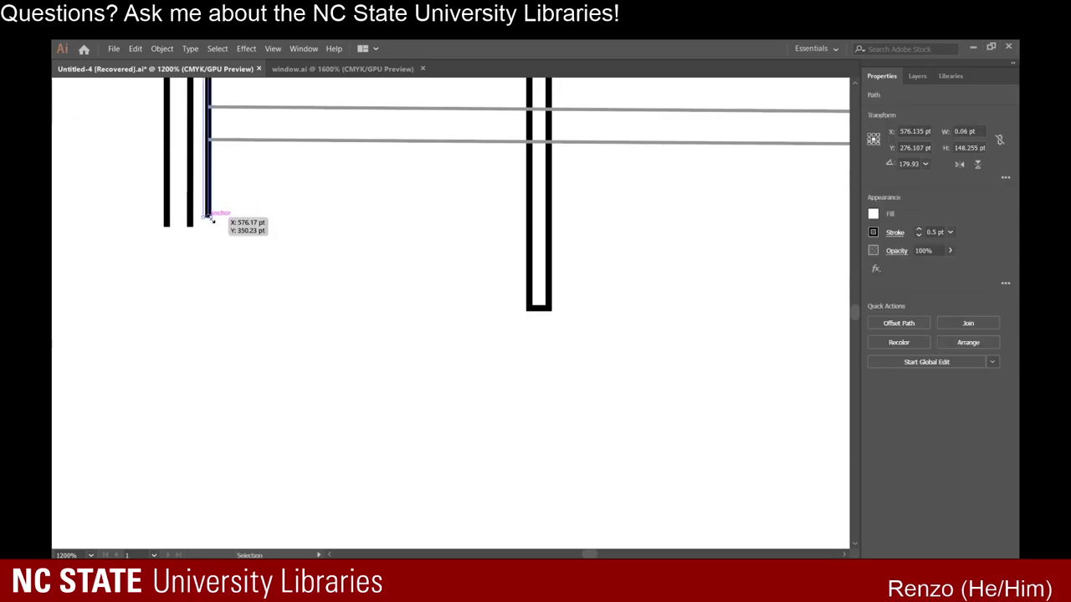
left_click_drag(211, 219, 212, 412)
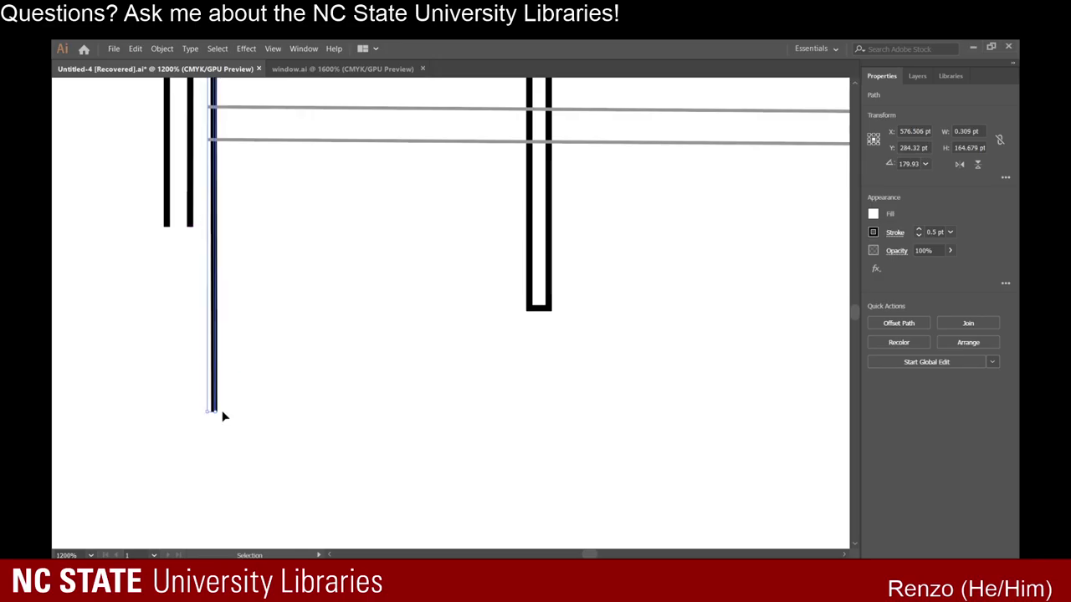
key("ctrl+z")
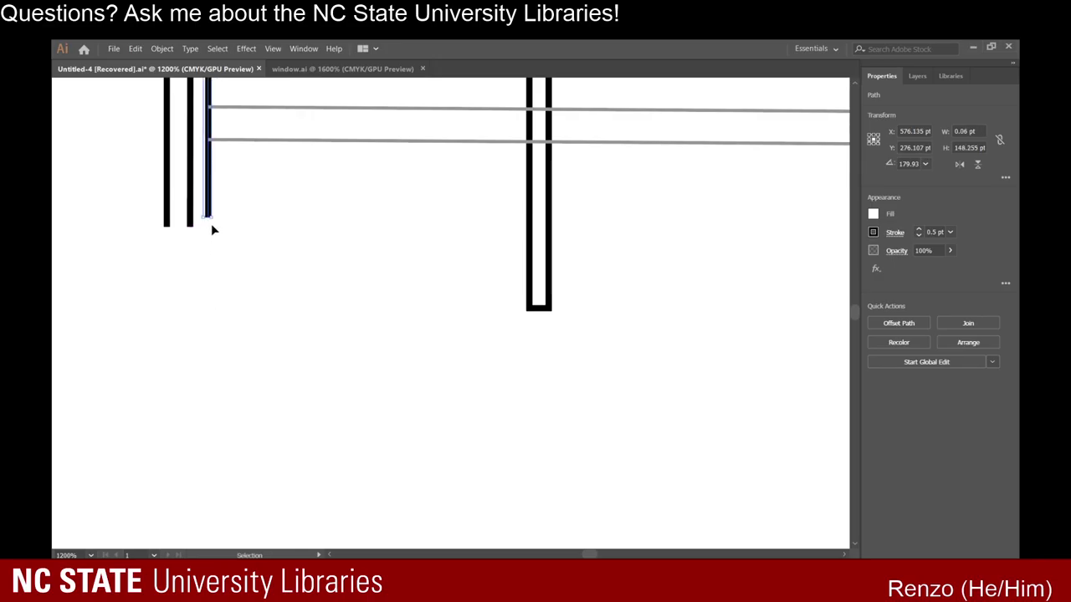
left_click_drag(207, 218, 209, 459)
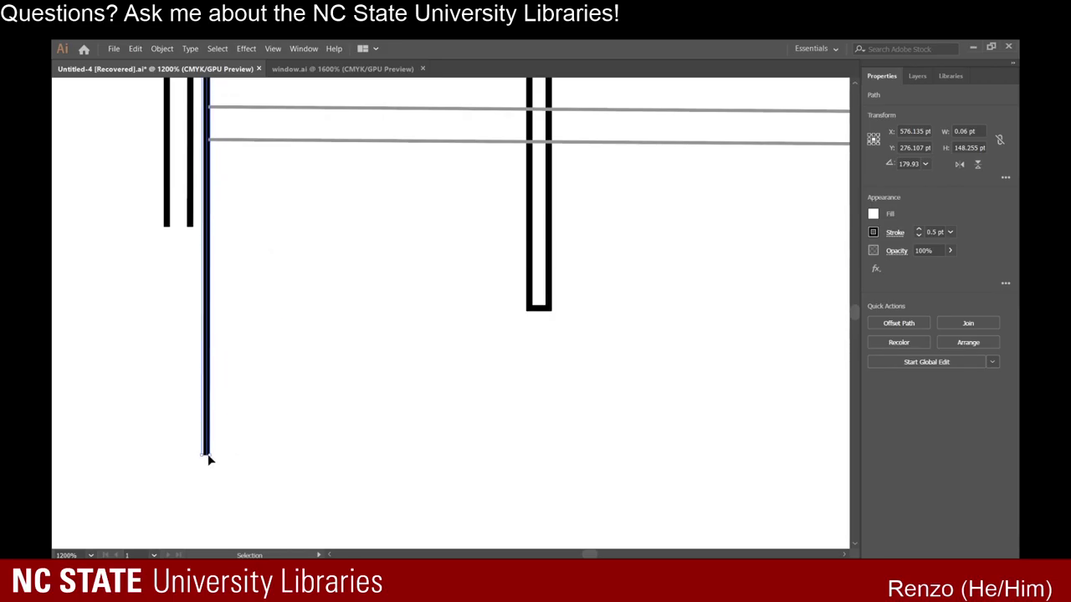
left_click(269, 405)
Lengthen the middle line of the left jamb downward, to about 170 pt high.
left_click(191, 211)
scroll(275, 325, "left", 5)
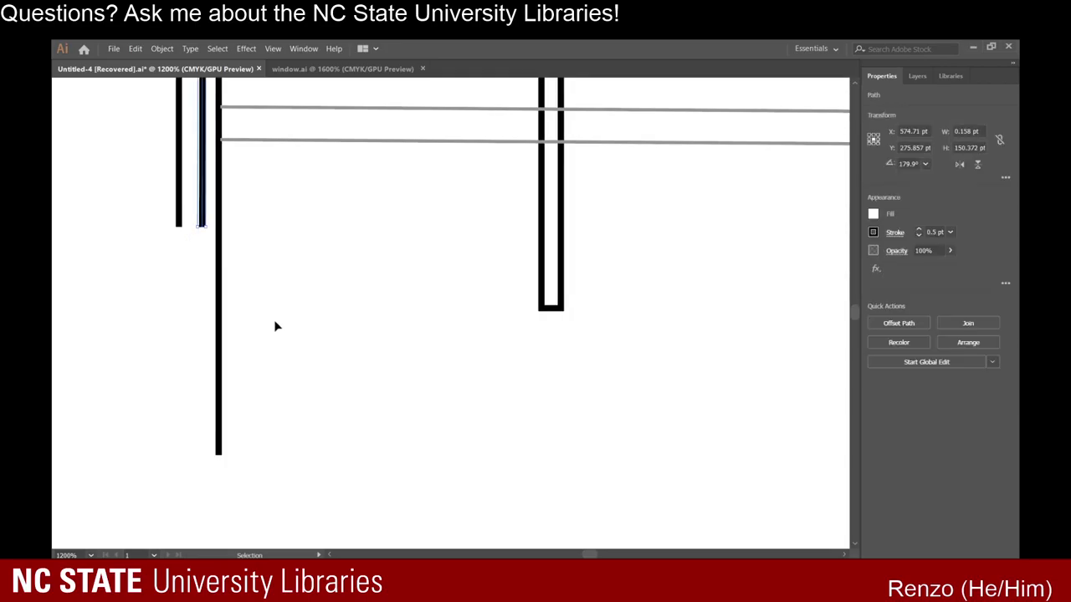
scroll(326, 266, "up", 3)
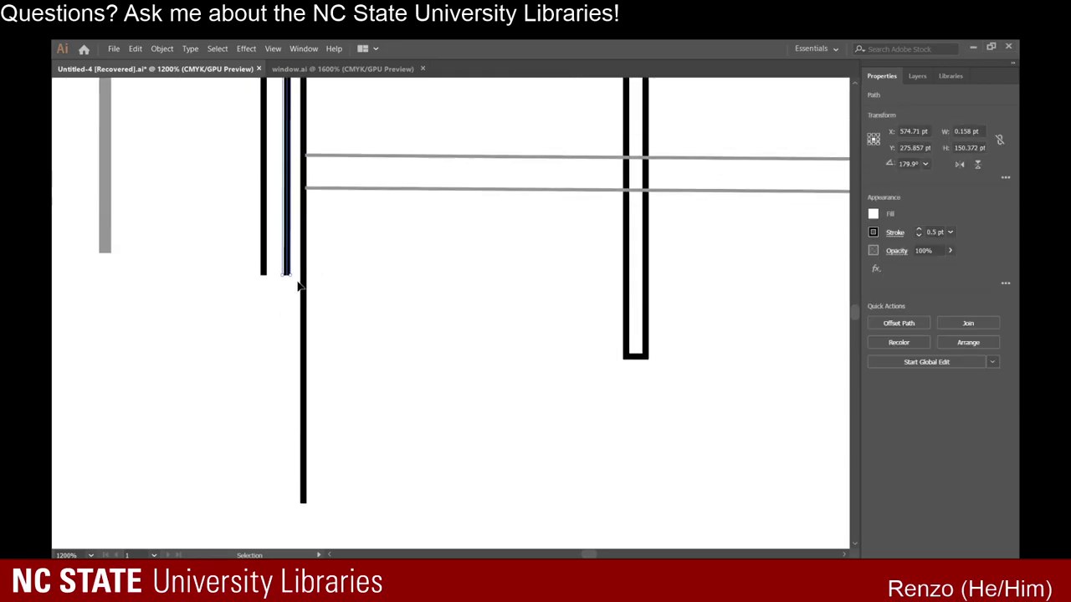
scroll(299, 286, "up", 3)
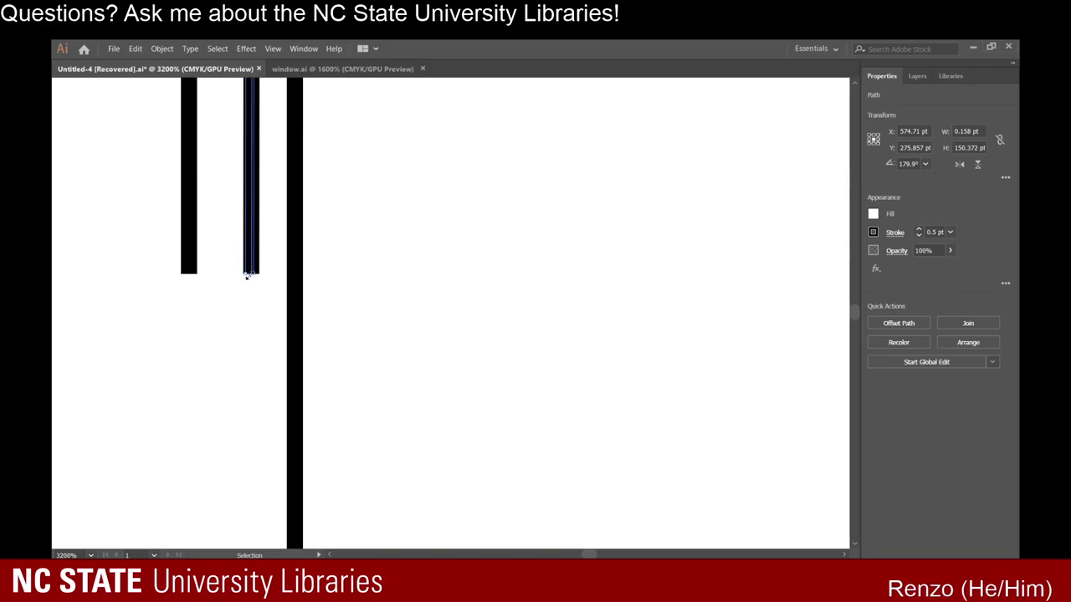
scroll(247, 276, "up", 3)
left_click_drag(386, 277, 438, 410)
scroll(407, 440, "down", 5)
scroll(526, 386, "up", 3)
scroll(526, 387, "up", 3)
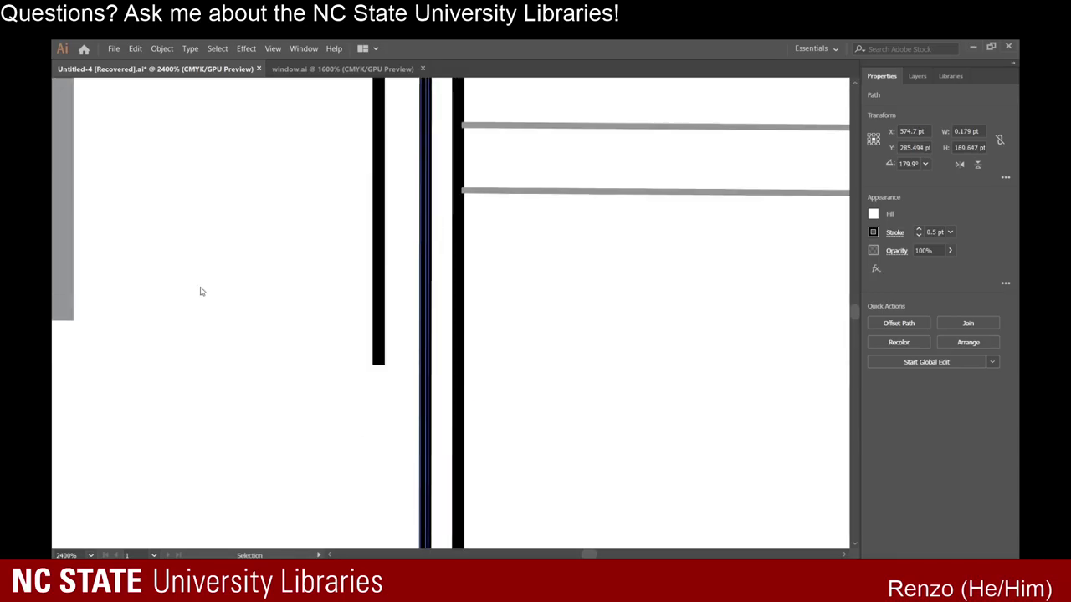
Lengthen the outer line of the left jamb straight down until it ends level with the other two jamb lines, and deselect it.
left_click(385, 290)
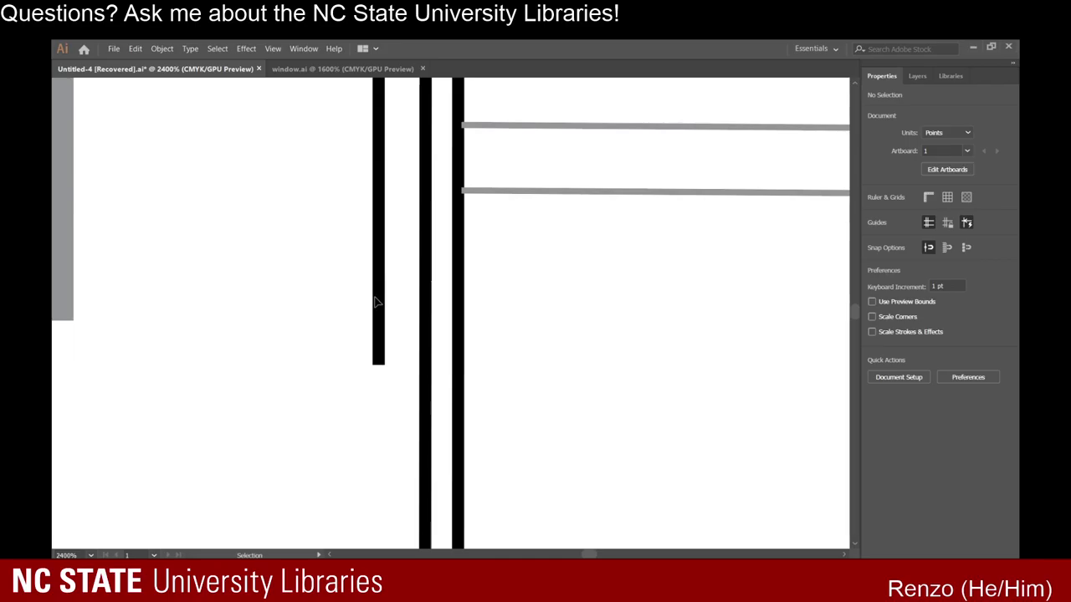
left_click(379, 303)
scroll(379, 303, "down", 2, "alt")
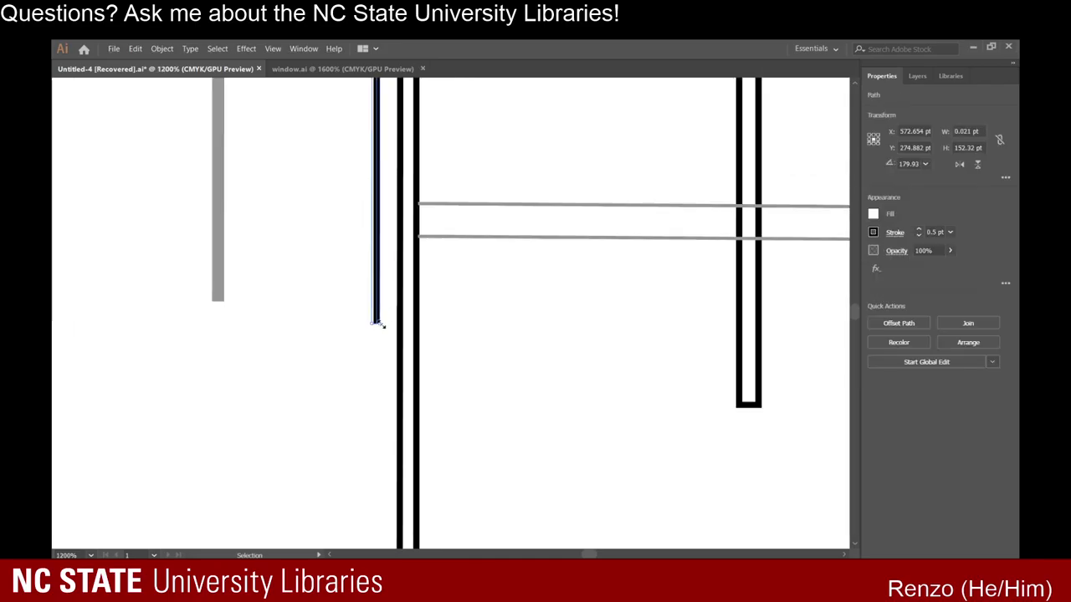
left_click_drag(377, 324, 374, 523)
scroll(372, 505, "down", 4)
left_click_drag(374, 366, 265, 406)
key("ctrl+z")
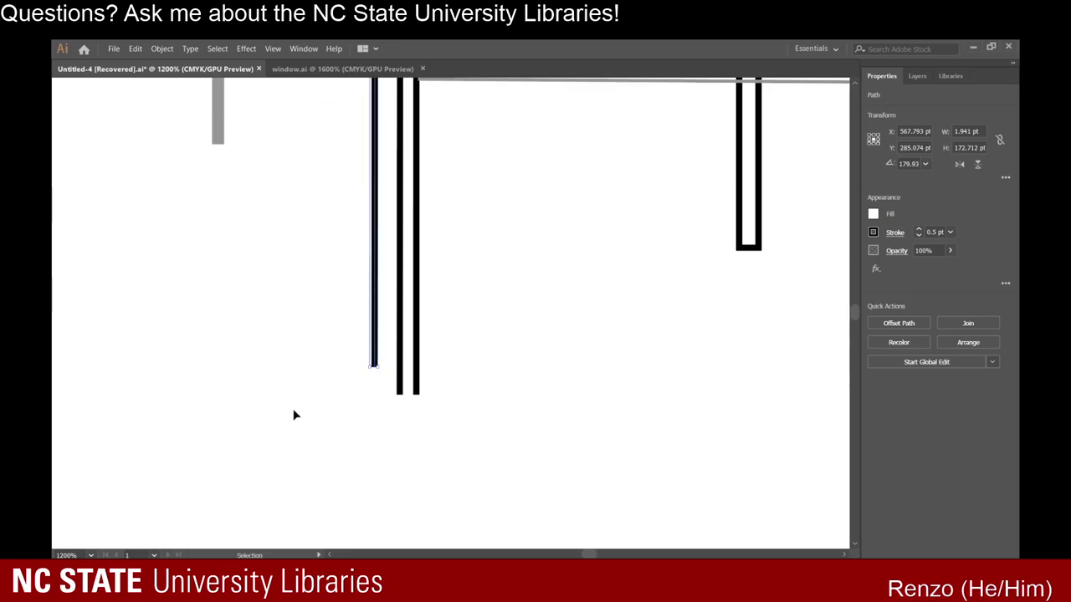
scroll(383, 371, "up", 3)
left_click_drag(380, 374, 394, 447)
left_click(574, 374)
scroll(574, 374, "down", 5)
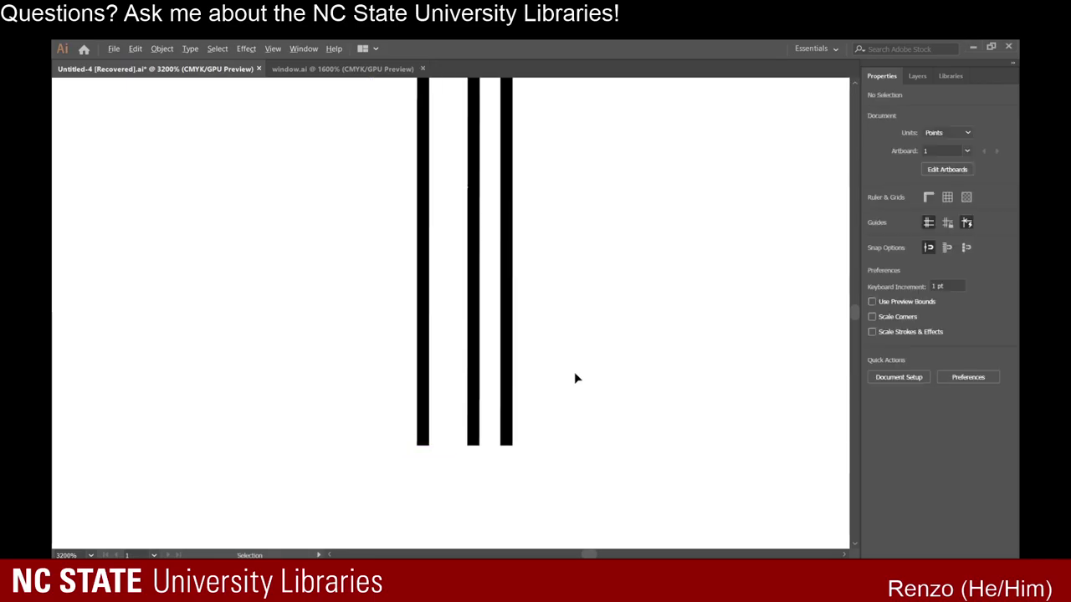
Extend the left mullion downward until its end is level with the ends of the left jamb lines.
scroll(599, 374, "up", 8)
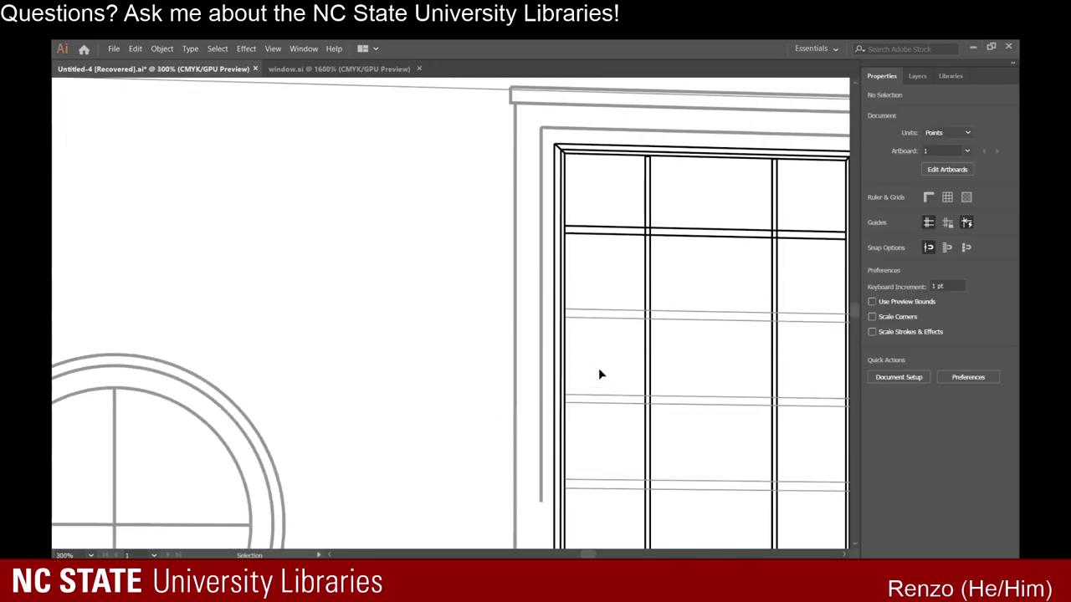
scroll(599, 374, "down", 3)
scroll(687, 407, "down", 2)
scroll(685, 407, "up", 5)
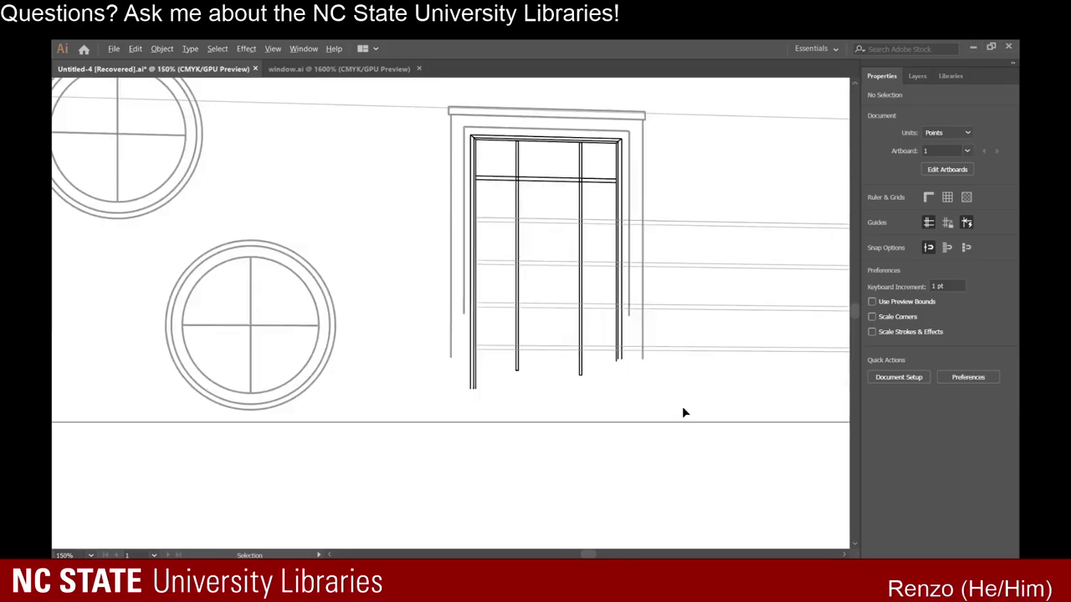
scroll(353, 333, "up", 2)
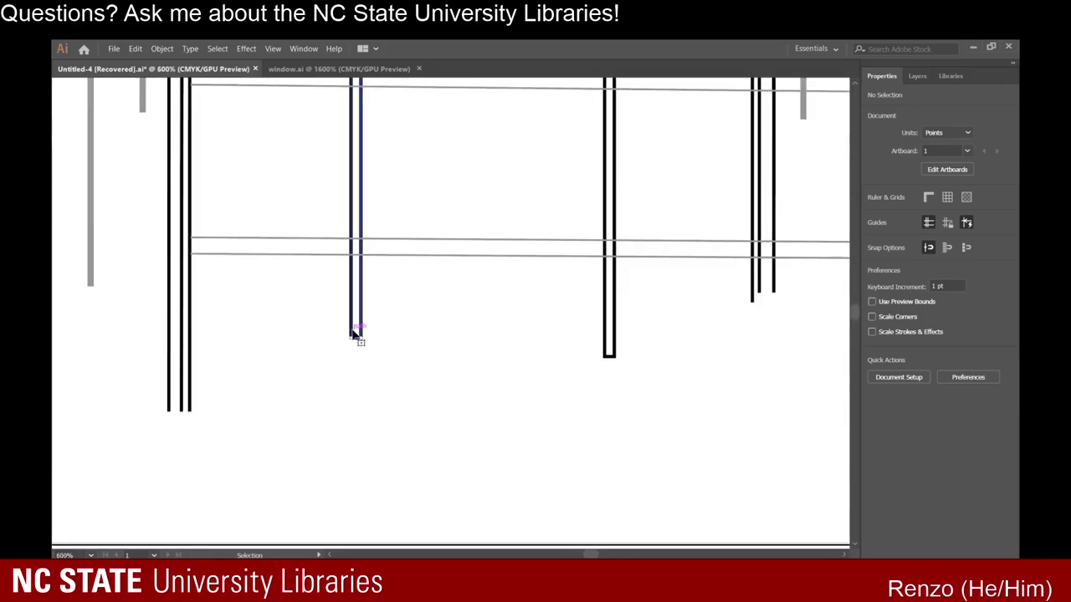
left_click(354, 335)
scroll(356, 337, "up", 4)
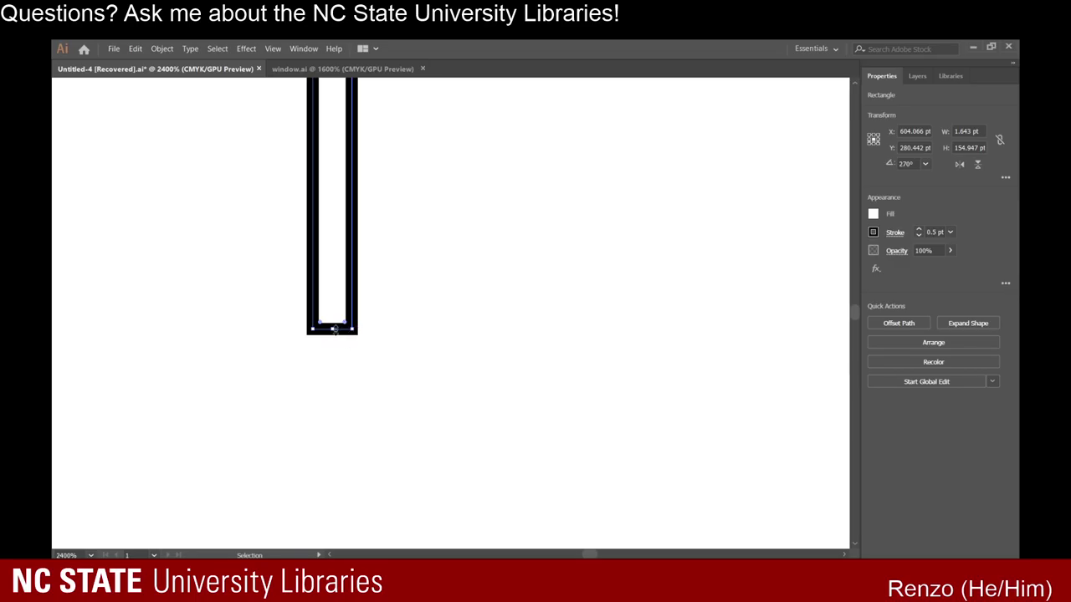
left_click_drag(334, 329, 339, 458)
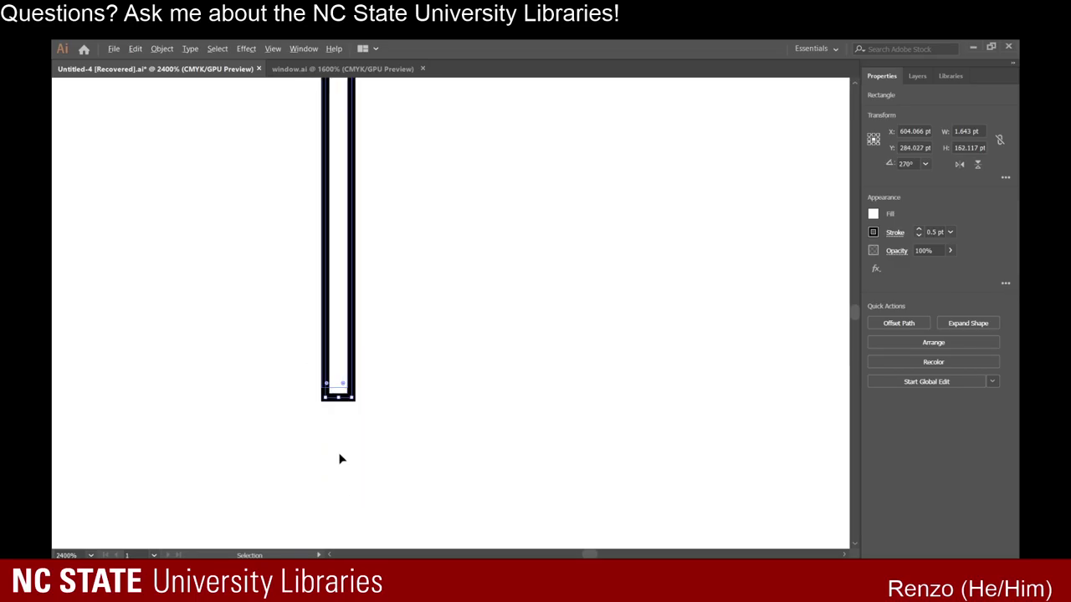
scroll(332, 435, "down", 3)
scroll(332, 476, "up", 2)
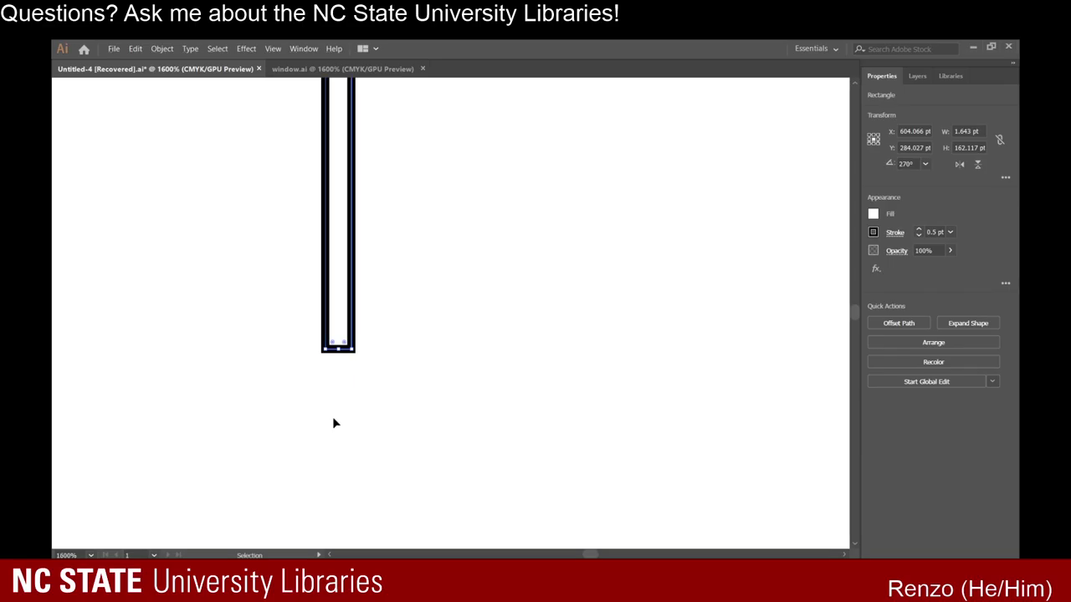
scroll(343, 354, "down", 1)
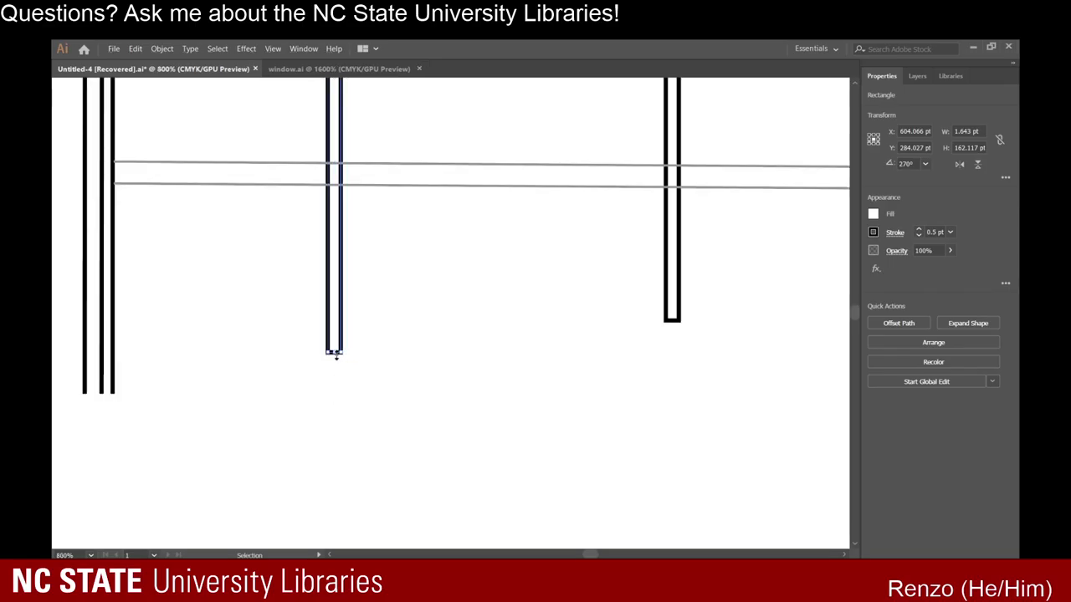
left_click_drag(335, 354, 338, 394)
Extend the right mullion downward to end slightly below the left mullion, and deselect it.
left_click(672, 321)
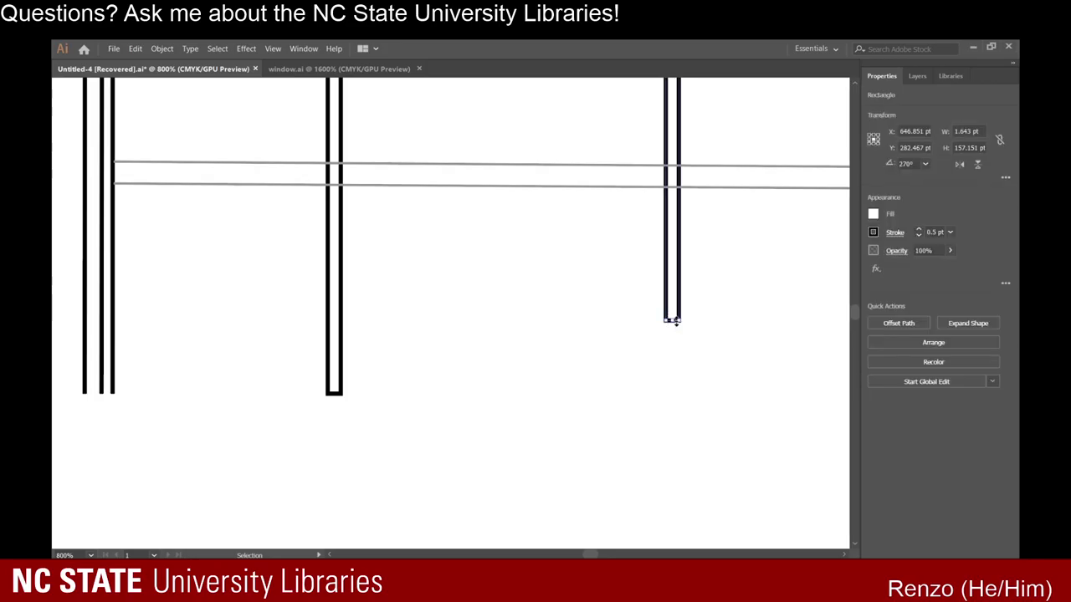
left_click_drag(671, 321, 670, 422)
left_click(715, 351)
Lengthen the right jamb's inner line down to about 172 pt and its middle line slightly below that, and deselect.
scroll(715, 351, "right", 3)
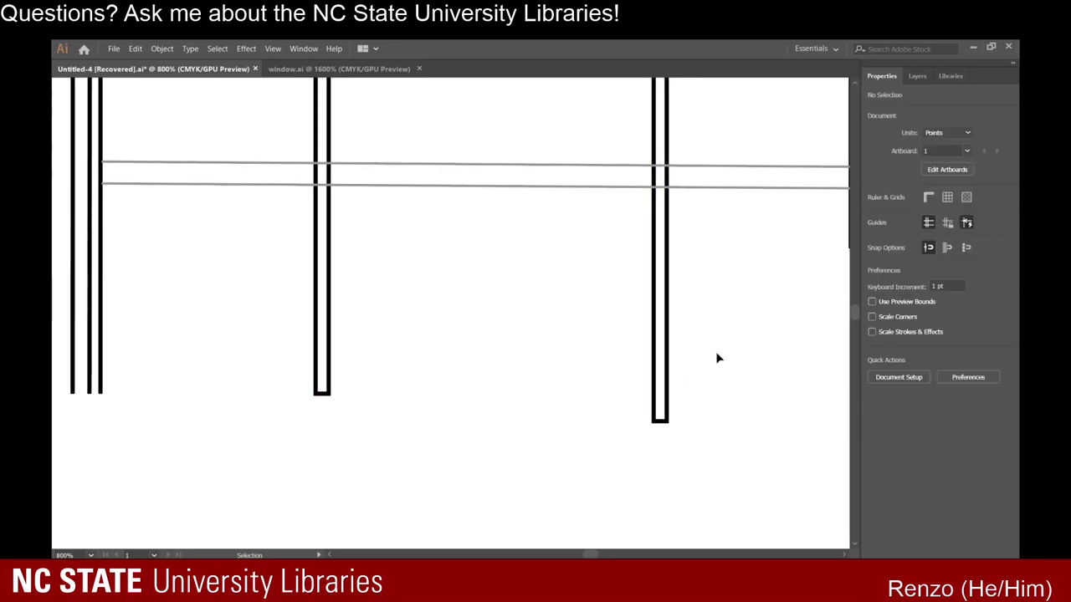
left_click(765, 234)
left_click_drag(766, 237, 765, 431)
left_click(778, 211)
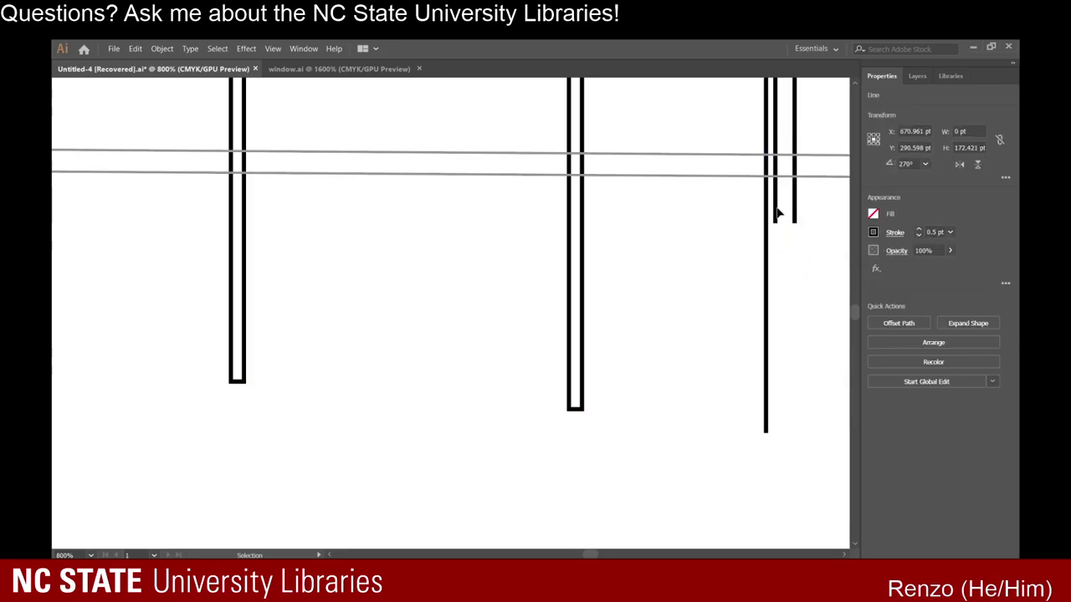
left_click(775, 223)
left_click_drag(775, 225, 775, 458)
left_click(797, 207)
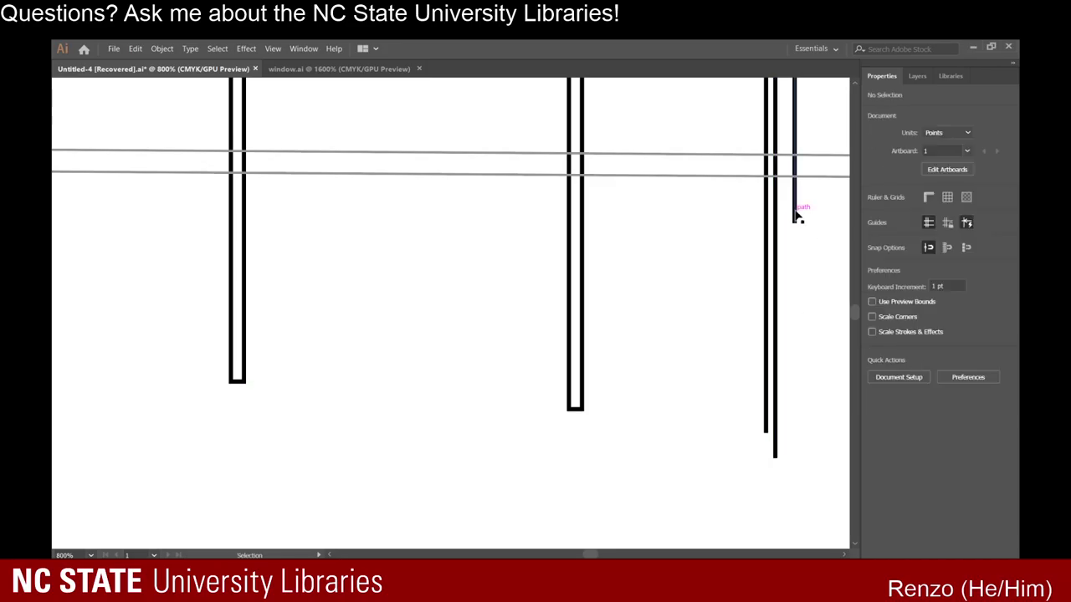
Lengthen the outer line of the right jamb straight down to end slightly below the middle line, and deselect it.
left_click(796, 216)
left_click_drag(795, 222, 796, 420)
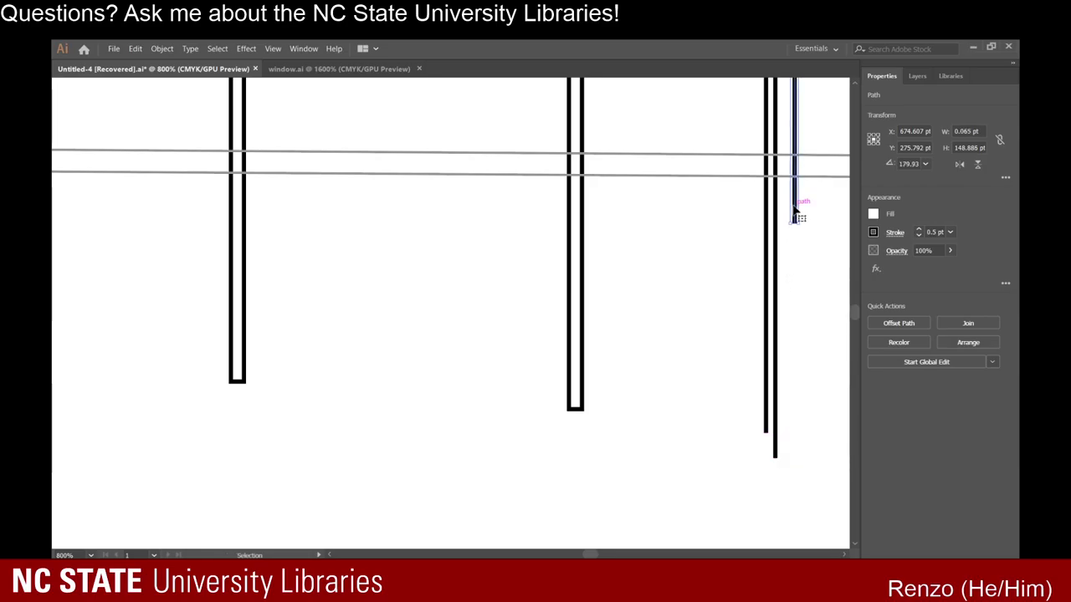
left_click_drag(793, 224, 800, 474)
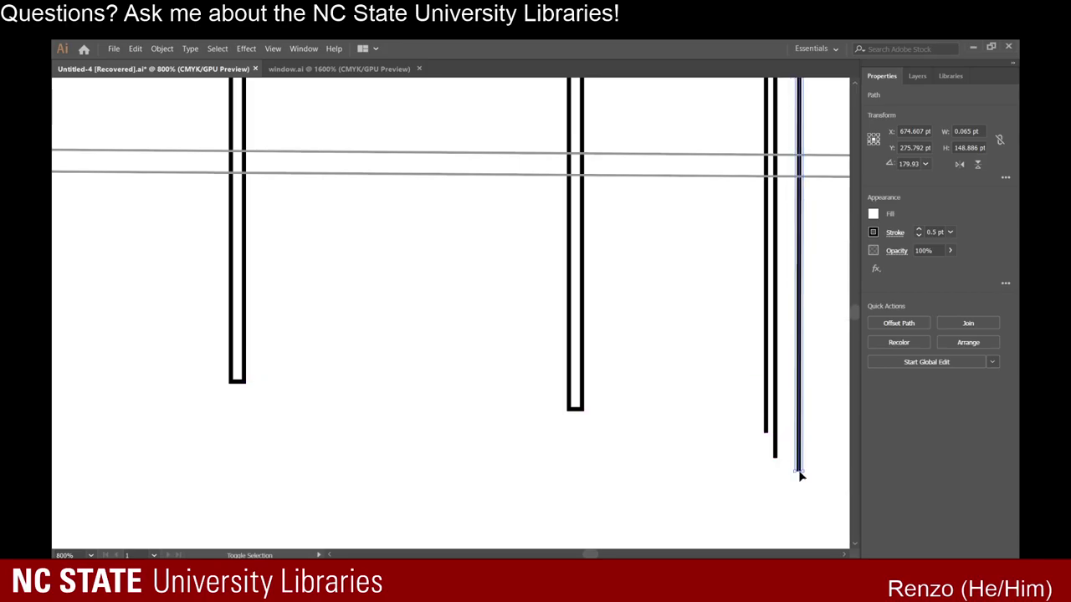
key("ctrl+z")
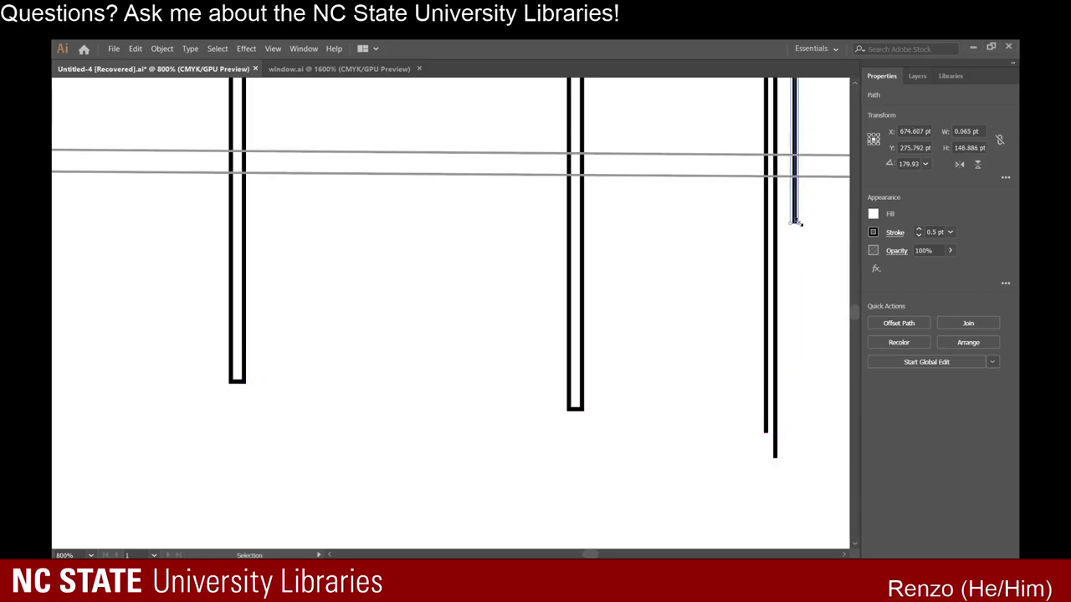
left_click_drag(797, 222, 802, 475)
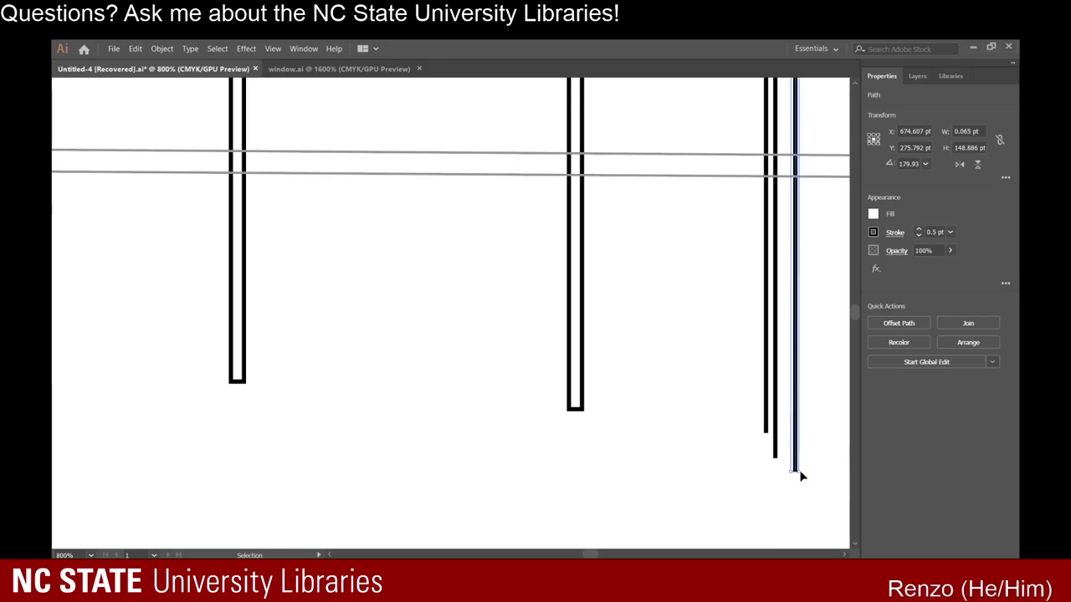
left_click(402, 278)
scroll(403, 278, "down", 2)
scroll(405, 272, "up", 3)
scroll(404, 273, "down", 3)
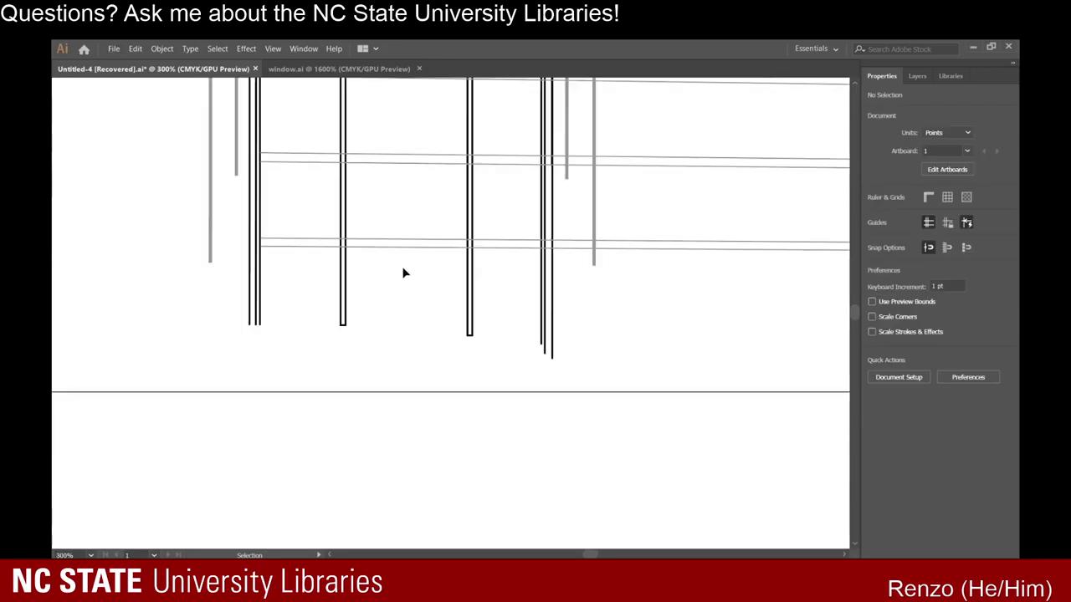
scroll(402, 273, "up", 5)
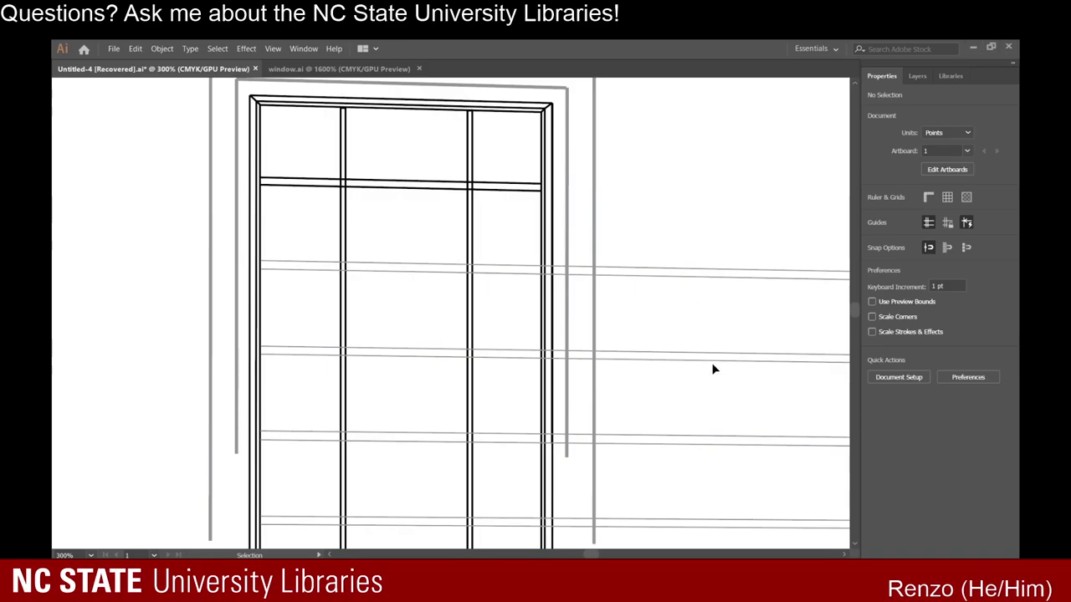
Trace the upper guideline of the door's second horizontal bar with a line about 95 pt long between the inner frame lines.
scroll(418, 323, "up", 2)
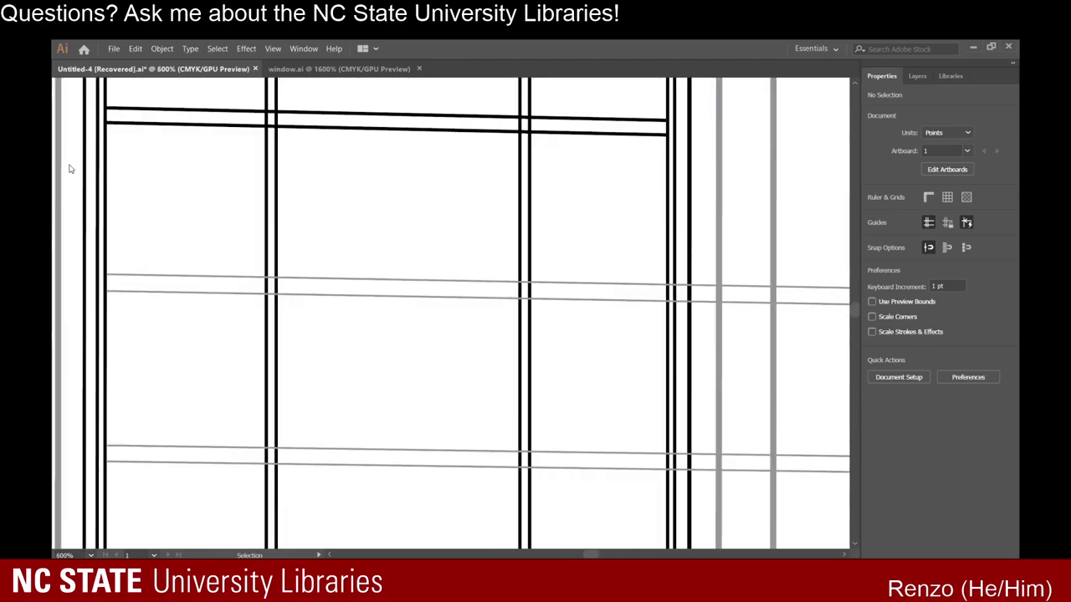
key("backslash")
scroll(502, 311, "left", 10)
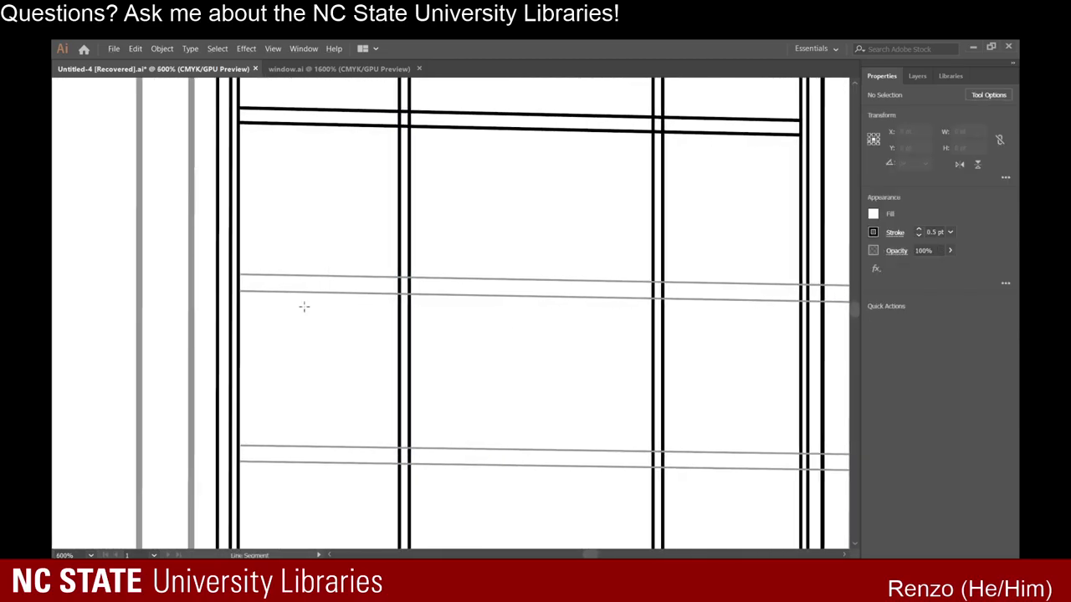
scroll(238, 275, "up", 4)
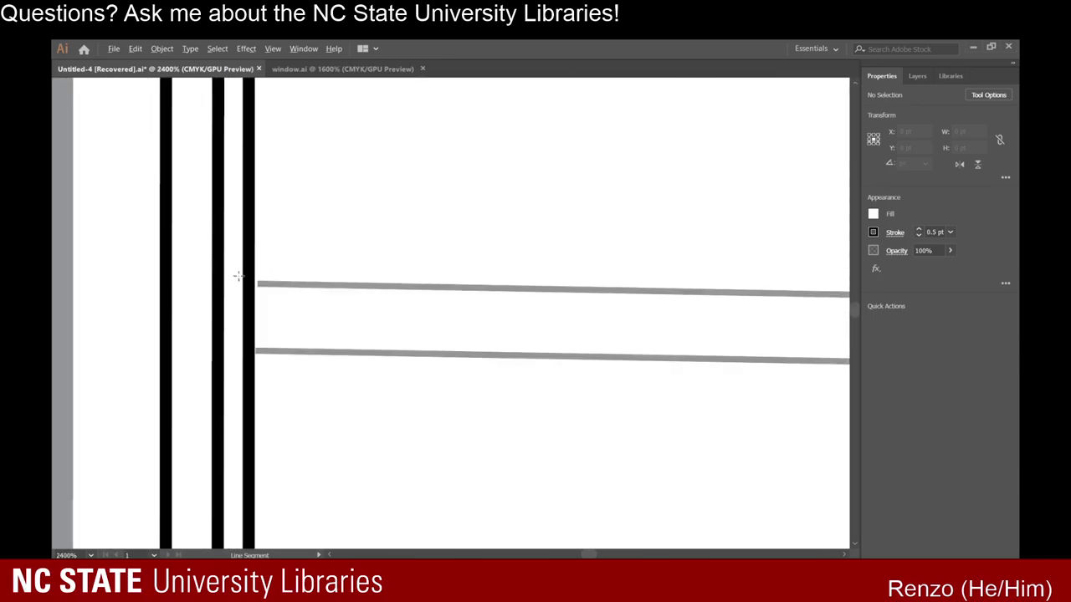
left_click_drag(255, 282, 724, 314)
scroll(382, 311, "down", 4)
scroll(675, 330, "right", 5)
scroll(819, 317, "up", 2)
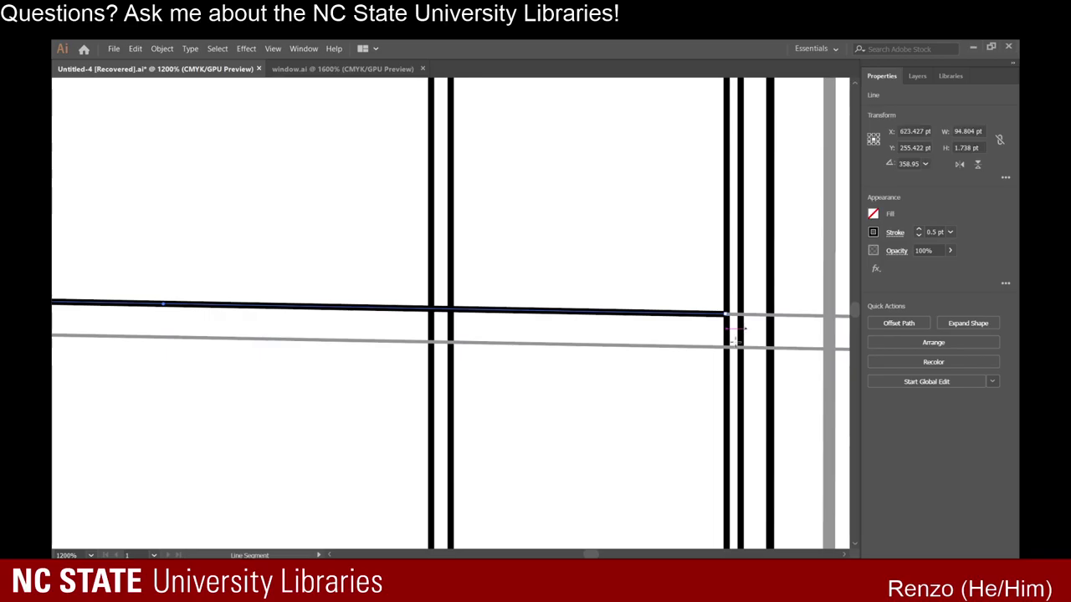
scroll(361, 357, "left", 5)
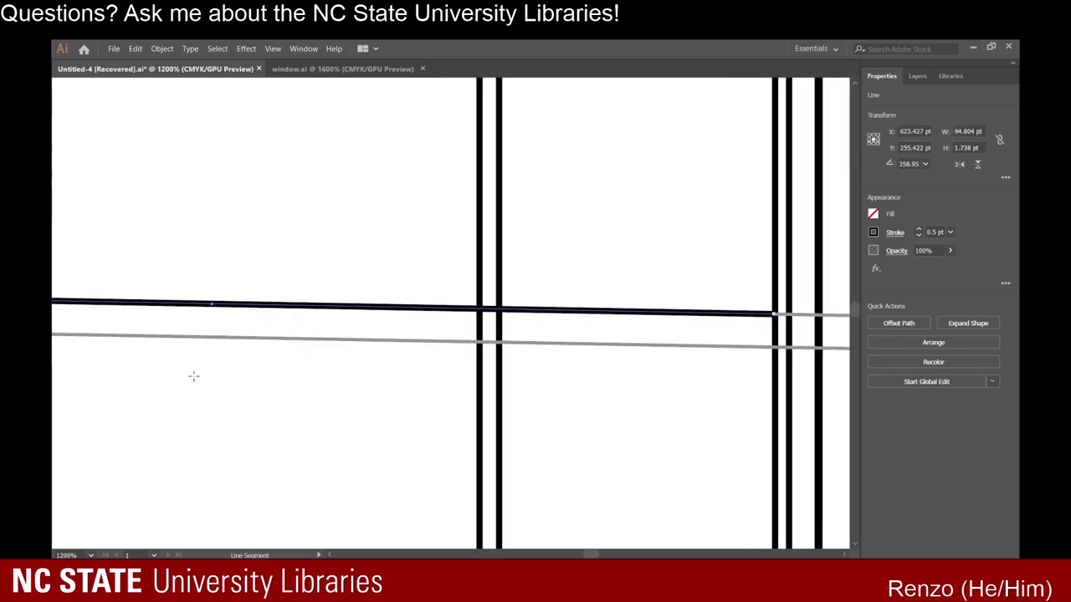
scroll(193, 376, "left", 3)
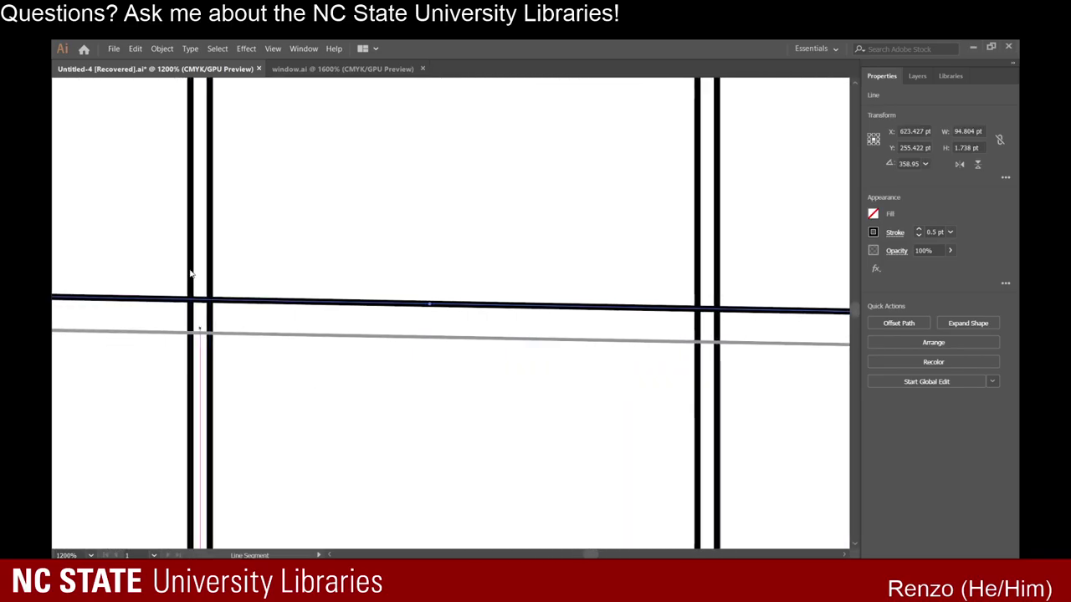
scroll(194, 368, "left", 3)
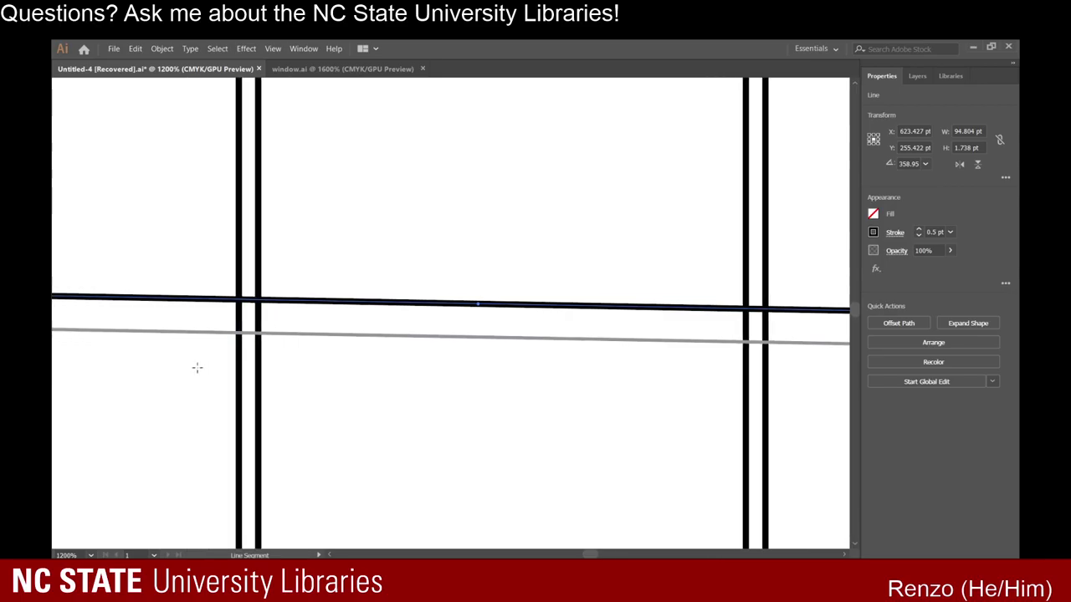
scroll(189, 369, "left", 4)
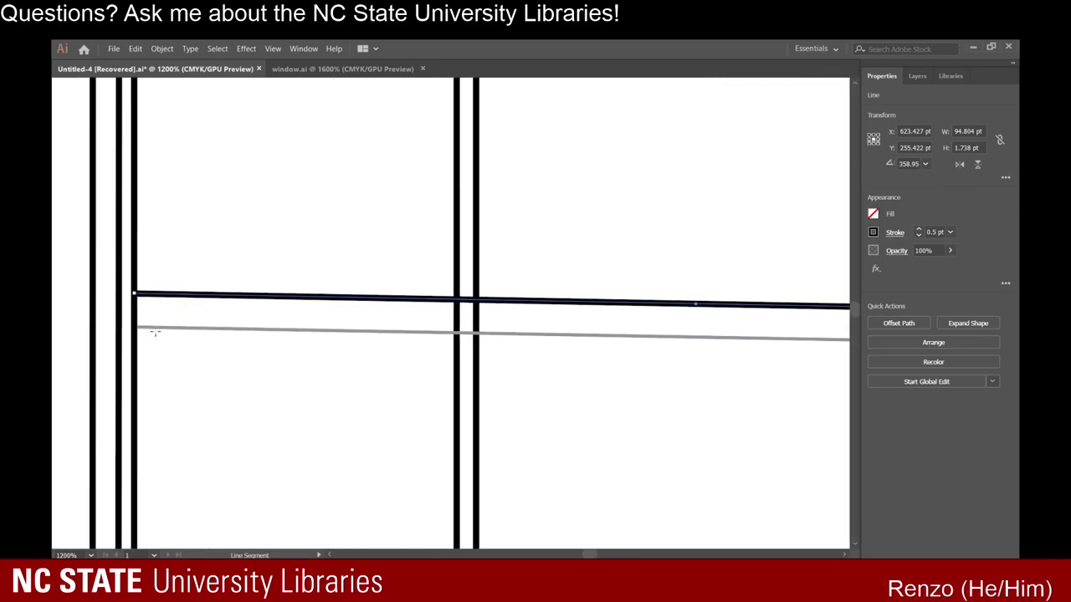
left_click_drag(135, 327, 715, 356)
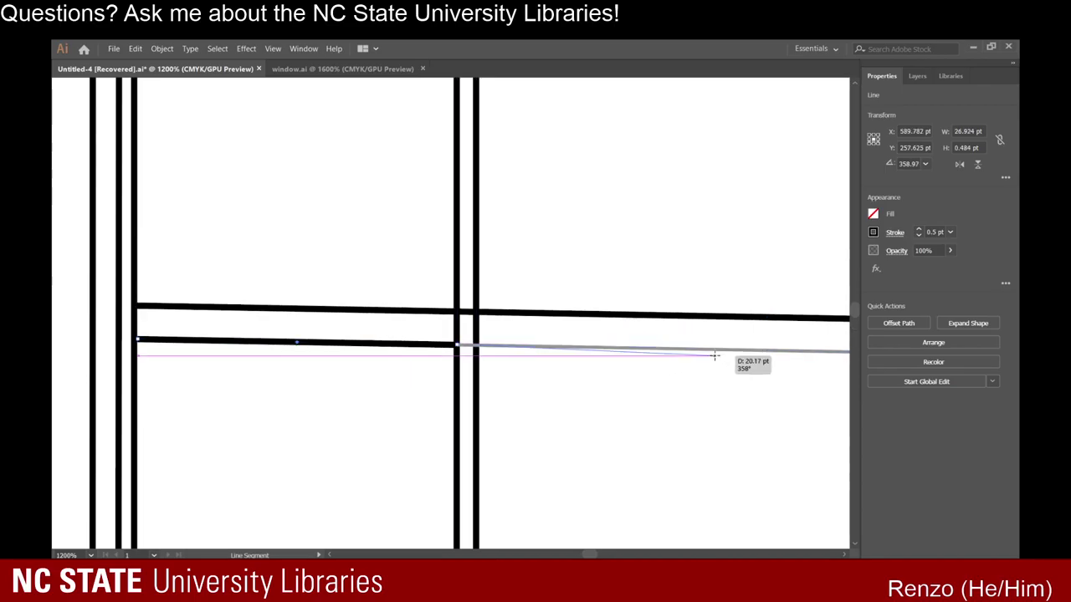
scroll(716, 355, "right", 14)
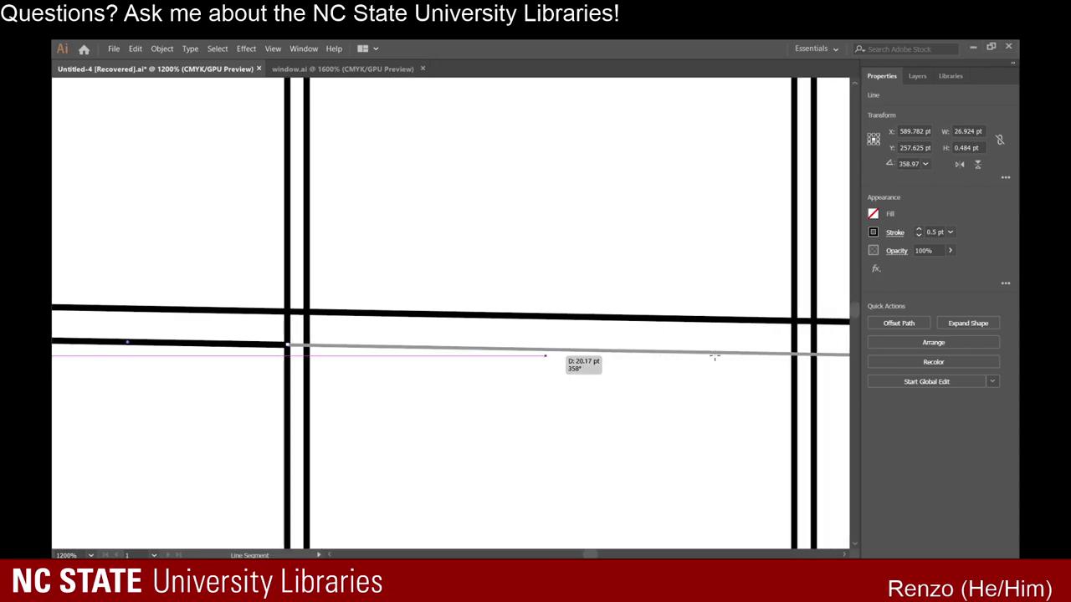
scroll(714, 356, "right", 3)
mouse_move(714, 355)
left_mouse_down()
mouse_move(682, 358)
mouse_move(837, 358)
mouse_move(825, 334)
mouse_move(841, 363)
mouse_move(823, 360)
left_mouse_up()
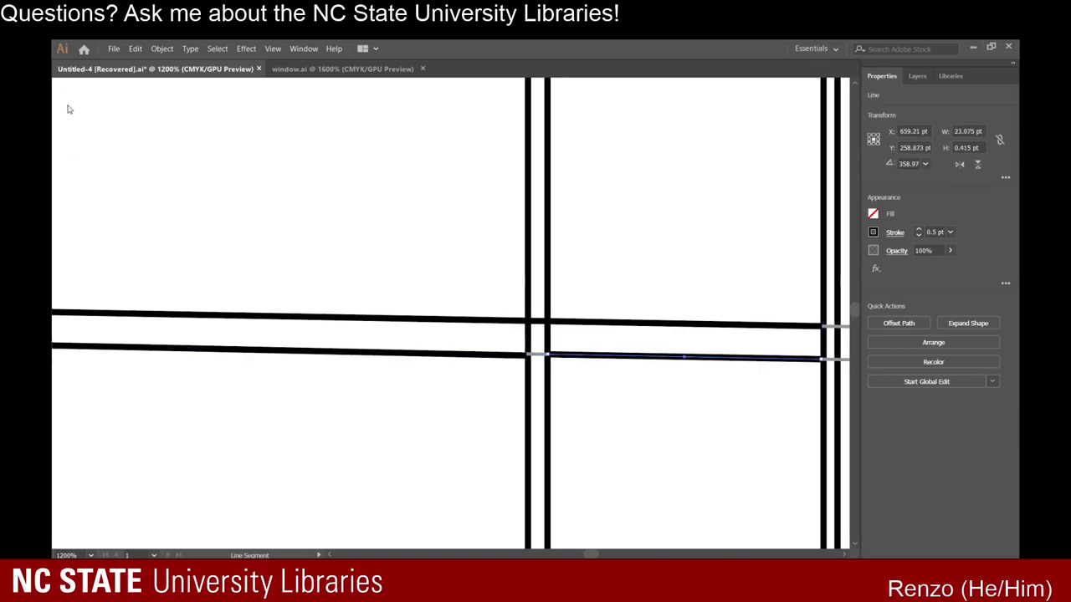
left_click(647, 374)
scroll(629, 383, "down", 2)
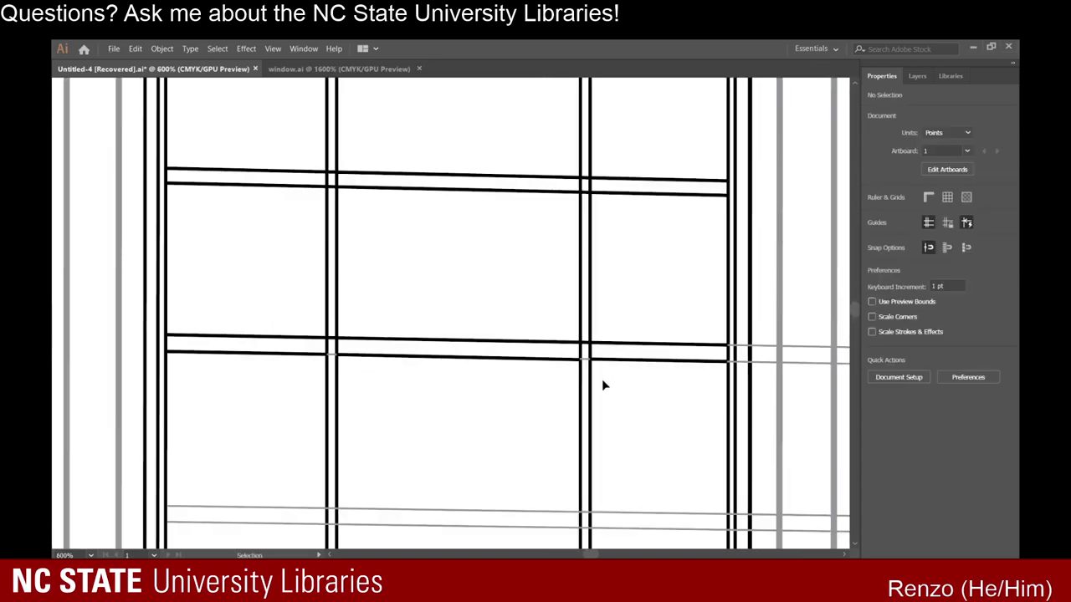
key("ctrl+z")
key("ctrl+z")
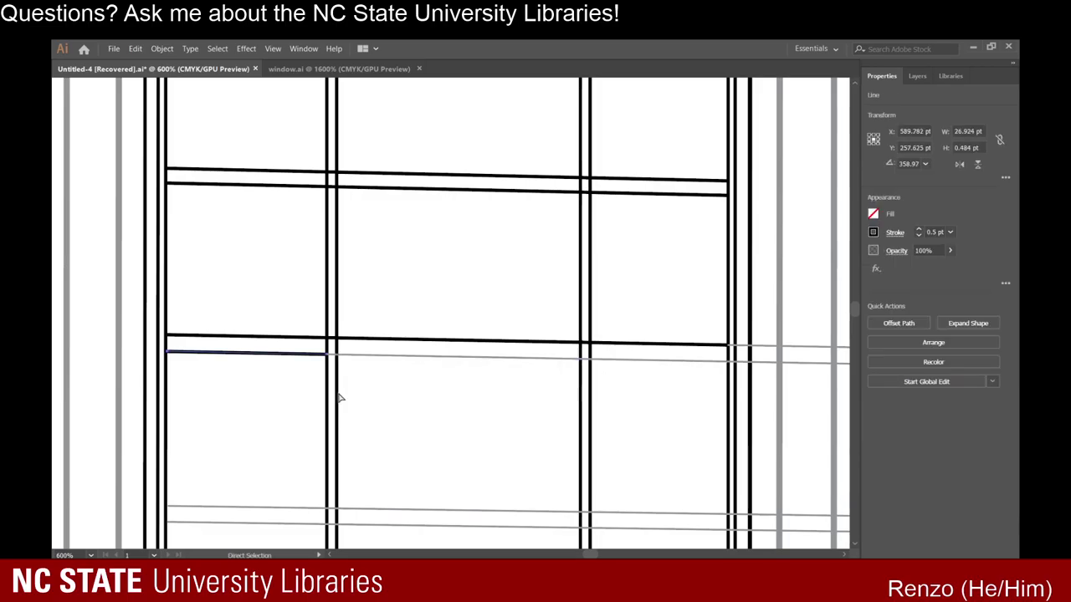
key("ctrl+z")
Trace the lower guideline of the second horizontal bar with one continuous line about 95 pt long between the inner frame lines.
scroll(197, 389, "up", 2)
key("backslash")
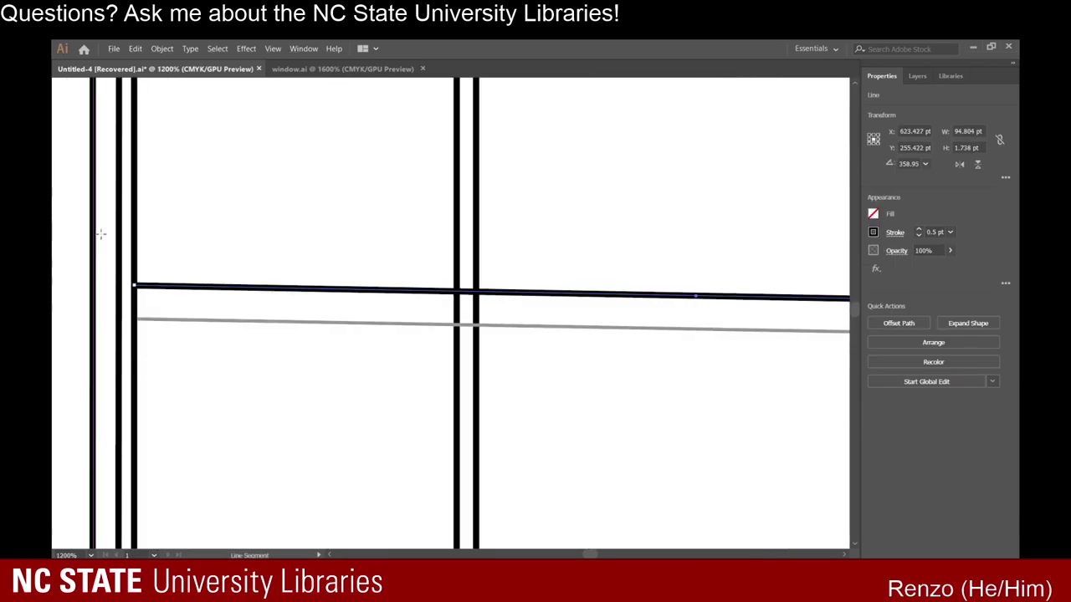
mouse_move(132, 318)
left_mouse_down()
mouse_move(258, 309)
mouse_move(463, 333)
mouse_move(594, 303)
mouse_move(665, 332)
mouse_move(699, 368)
mouse_move(673, 335)
mouse_move(707, 333)
left_mouse_up()
scroll(462, 333, "down", 3)
scroll(665, 331, "up", 3)
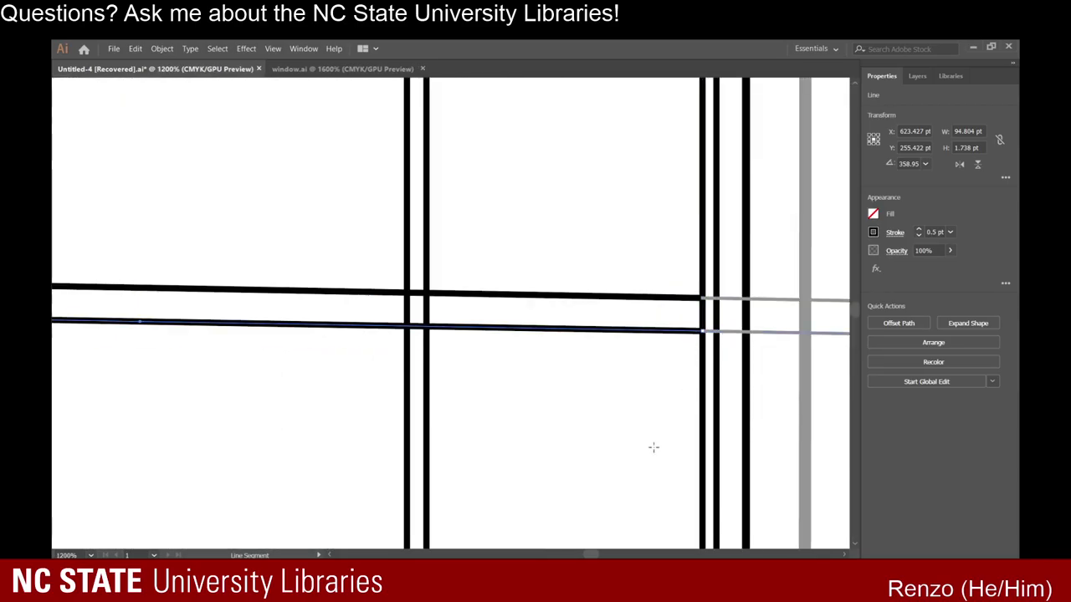
Draw a line about 95 pt long over the upper guideline of the third horizontal bar.
scroll(414, 424, "down", 3)
scroll(421, 421, "left", 2)
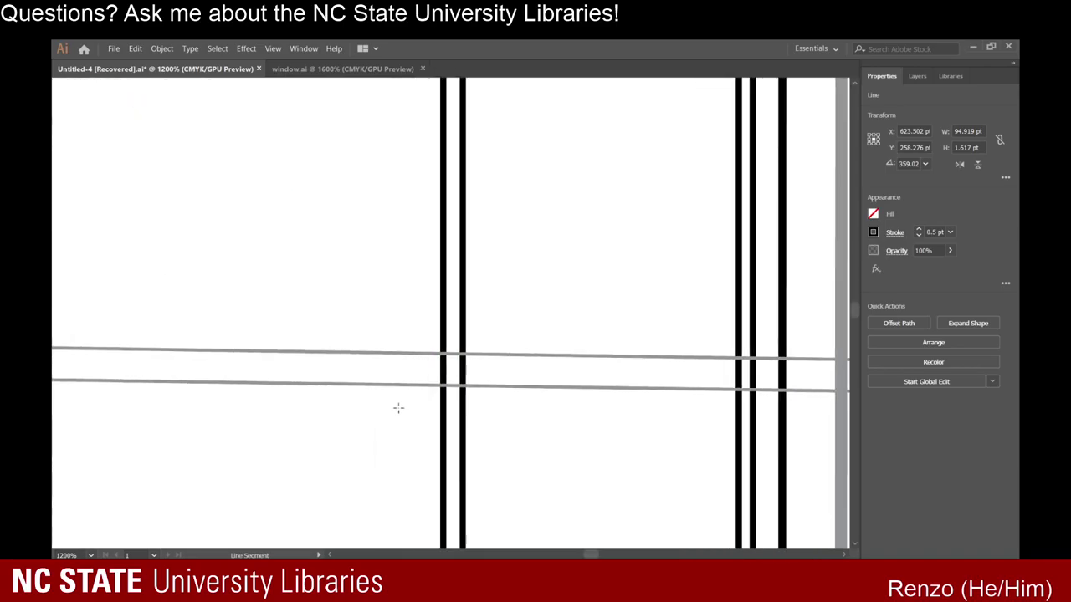
scroll(398, 407, "left", 2)
scroll(394, 409, "down", 2)
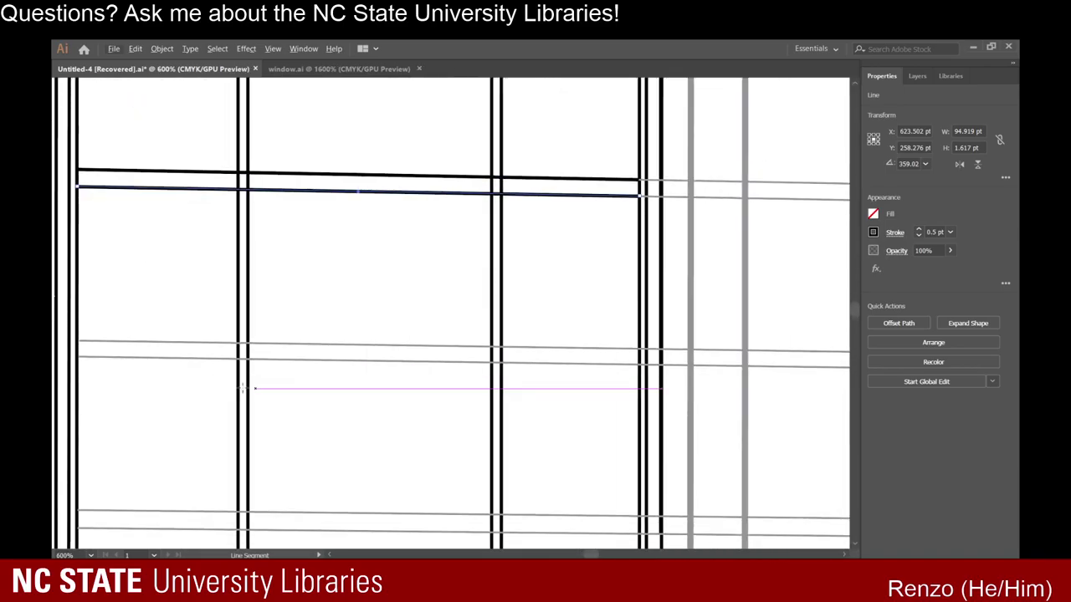
scroll(198, 383, "down", 2)
scroll(125, 326, "up", 4)
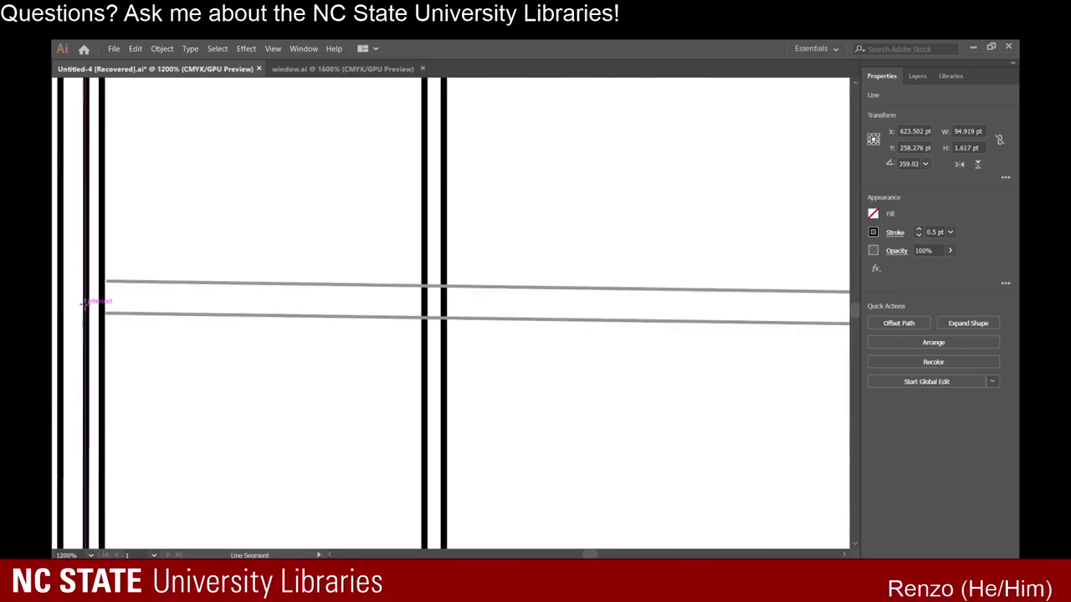
mouse_move(102, 282)
left_mouse_down()
mouse_move(443, 245)
mouse_move(718, 253)
mouse_move(694, 300)
left_mouse_up()
Draw a line about 95 pt long over the third horizontal bar's lower guideline, ending at the inner frame lines.
scroll(442, 246, "down", 2)
scroll(716, 253, "up", 1)
scroll(538, 396, "left", 3)
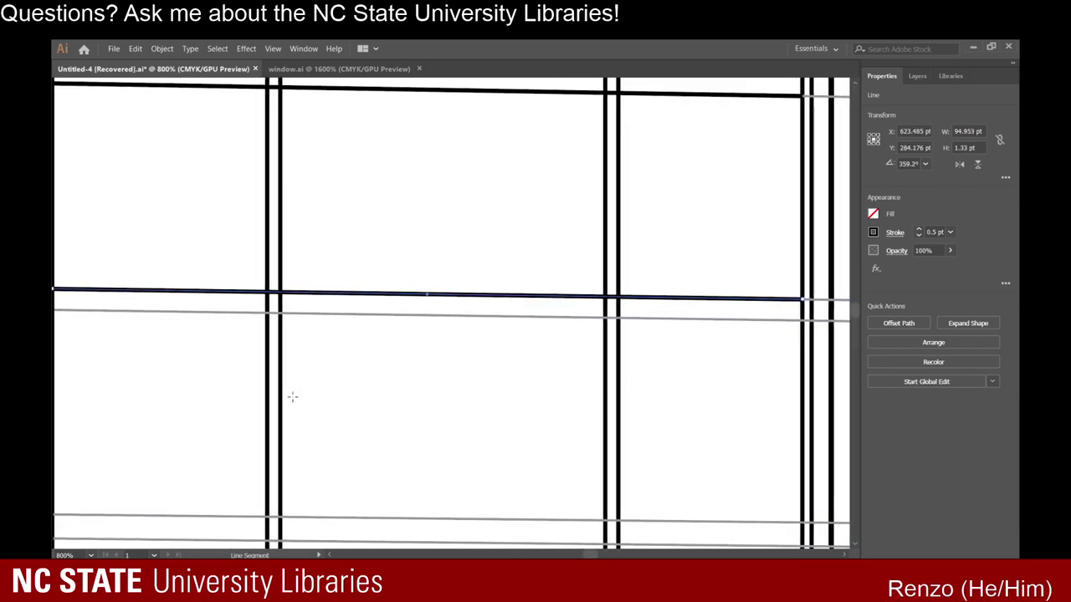
scroll(289, 397, "left", 3)
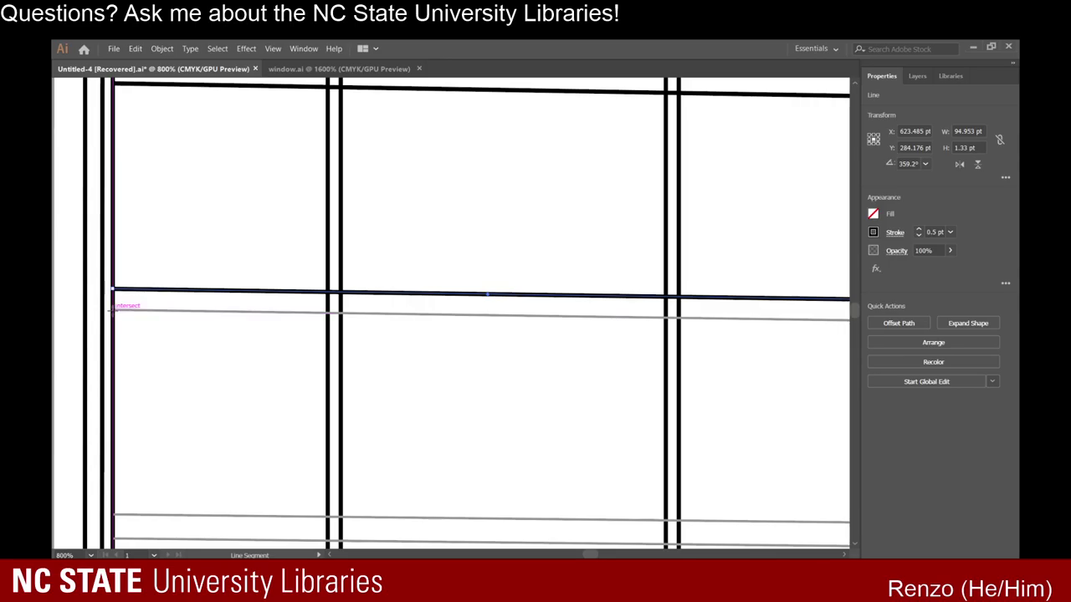
left_click_drag(112, 310, 658, 316)
scroll(763, 315, "up", 3)
mouse_move(748, 317)
left_mouse_down()
mouse_move(774, 330)
mouse_move(750, 321)
left_mouse_up()
Trace the upper guideline of the fourth horizontal bar with a line about 95 pt long across the door.
scroll(663, 452, "down", 4)
scroll(407, 449, "down", 2)
scroll(406, 450, "down", 2)
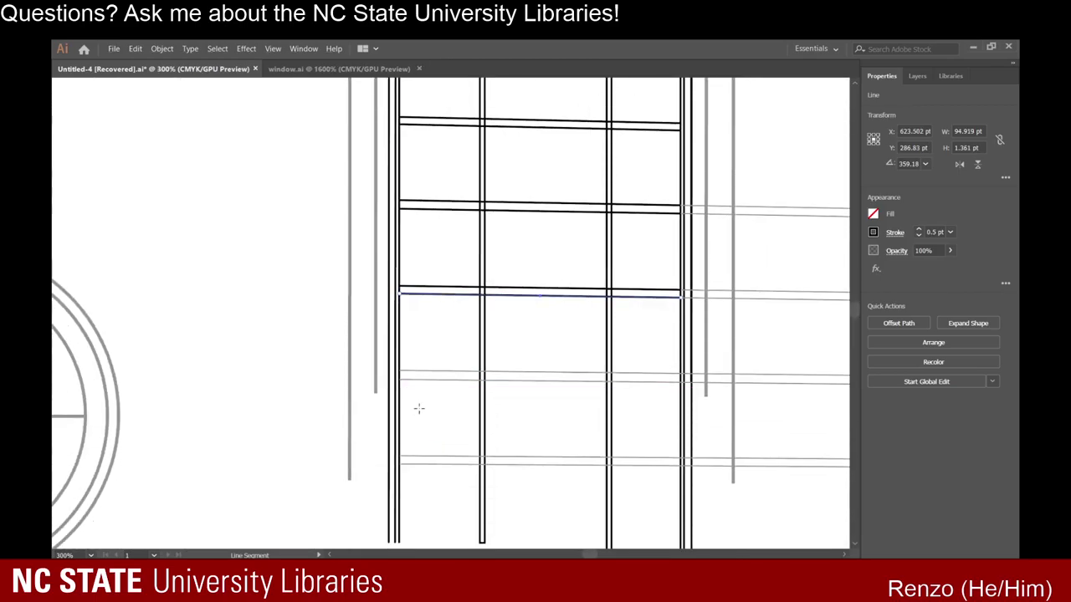
key("ctrl+plus")
key("ctrl+plus")
key("ctrl+plus")
left_click_drag(366, 308, 816, 301)
Trace the lower guideline of the fourth horizontal bar with a line about 94 pt long across the door.
key("ctrl+minus")
key("ctrl+minus")
key("ctrl+minus")
key("ctrl+plus")
key("ctrl+plus")
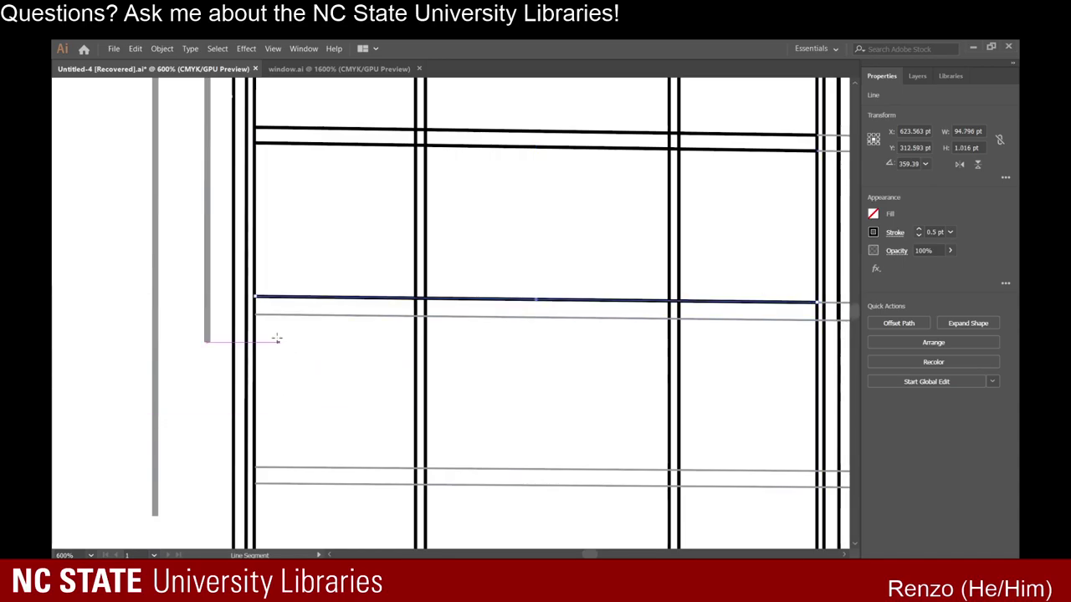
left_click_drag(256, 315, 816, 319)
Draw the upper and lower lines of the fifth horizontal bar, each about 95 pt wide, over their guidelines and deselect.
scroll(786, 371, "down", 2)
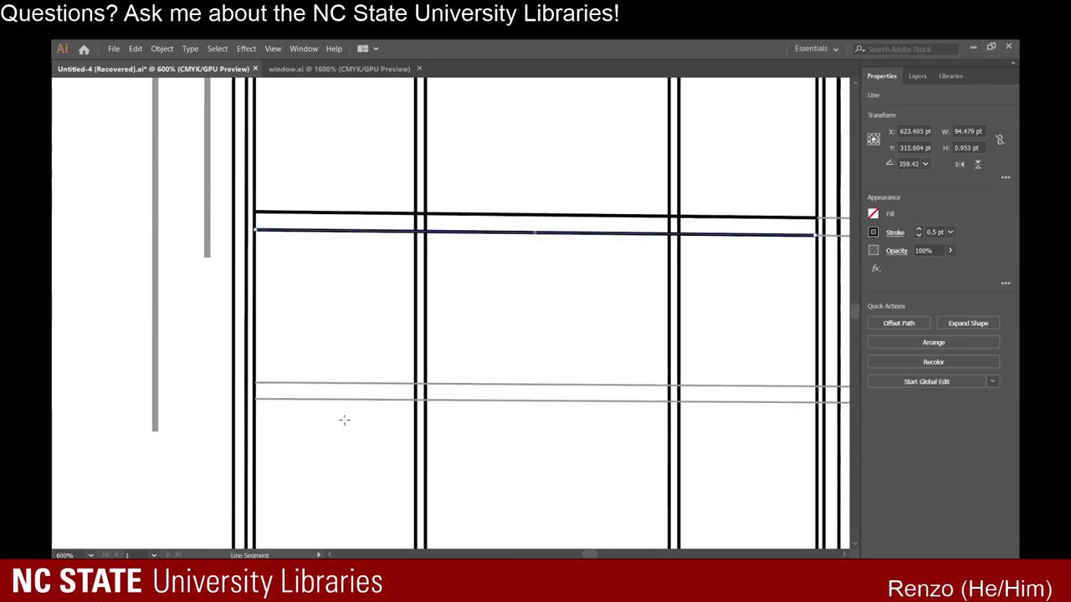
left_click_drag(256, 383, 816, 387)
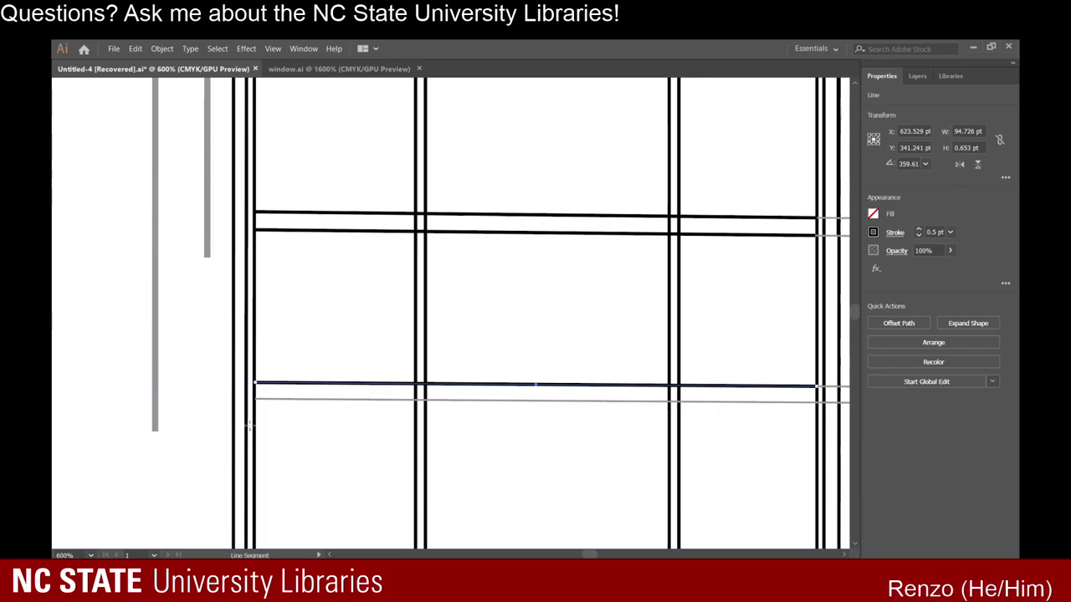
left_click_drag(254, 398, 818, 402)
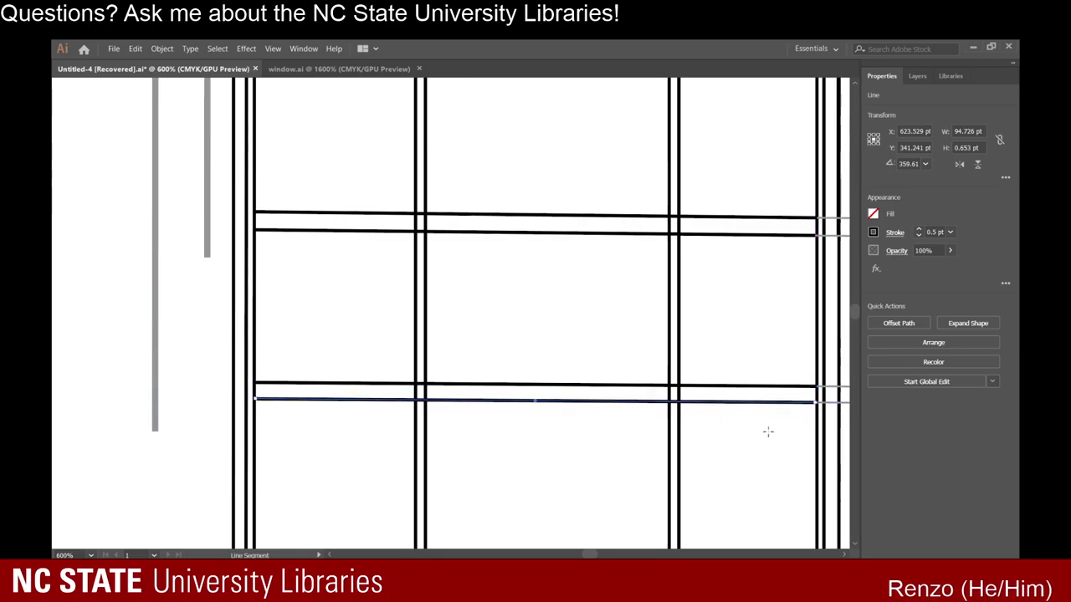
scroll(767, 432, "down", 3)
scroll(338, 433, "up", 4)
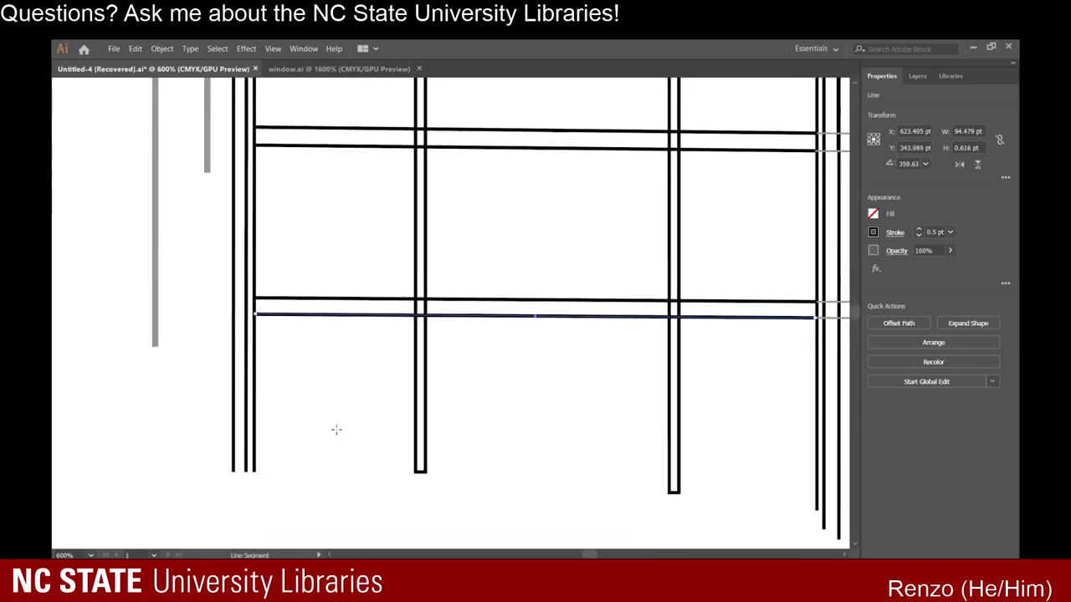
key("v")
left_click(334, 179)
Examine the whole facade and the open lower ends of the door's frame and vertical bars.
scroll(396, 240, "down", 3)
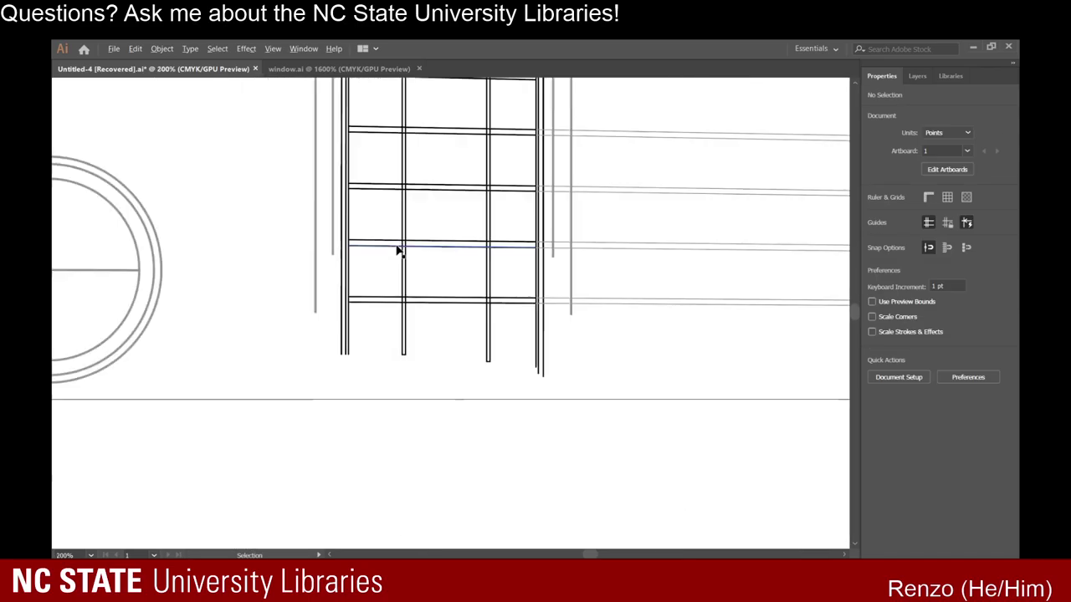
scroll(442, 269, "up", 5)
scroll(471, 416, "down", 4)
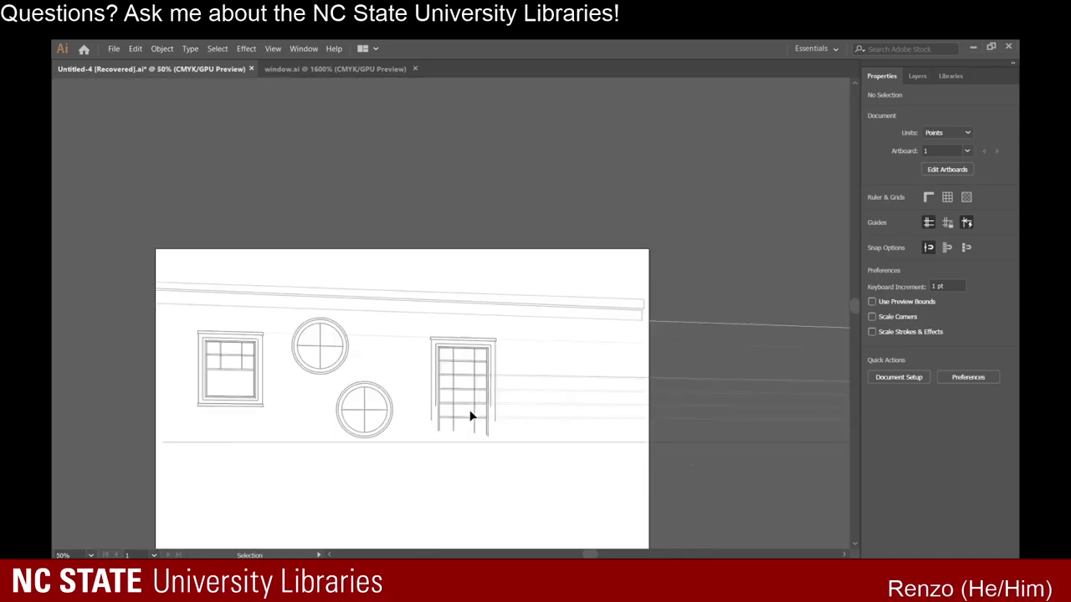
scroll(473, 423, "down", 2)
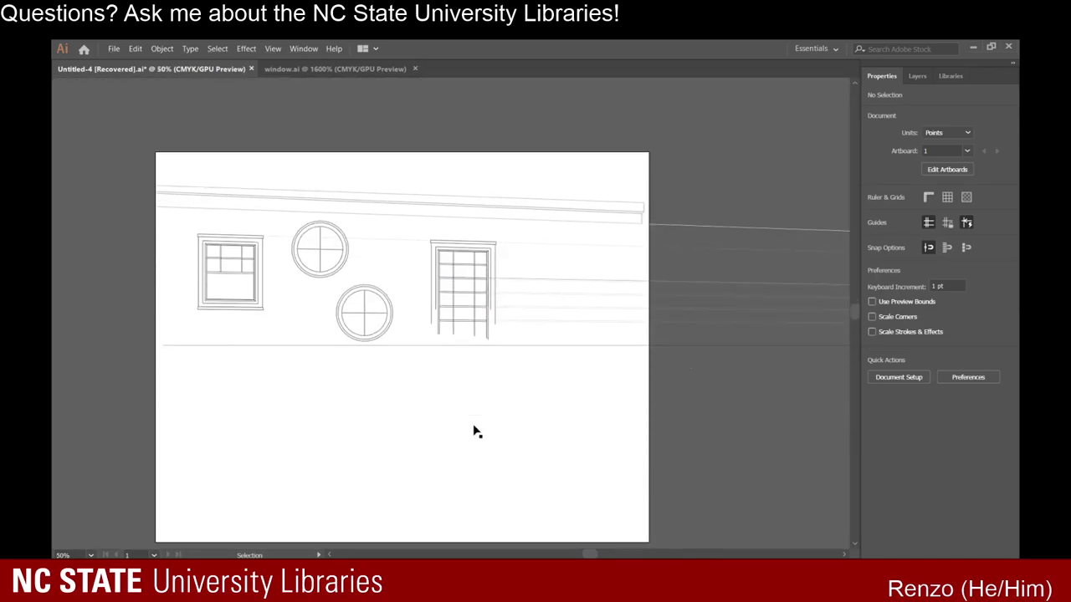
scroll(474, 430, "up", 5)
scroll(455, 279, "up", 8)
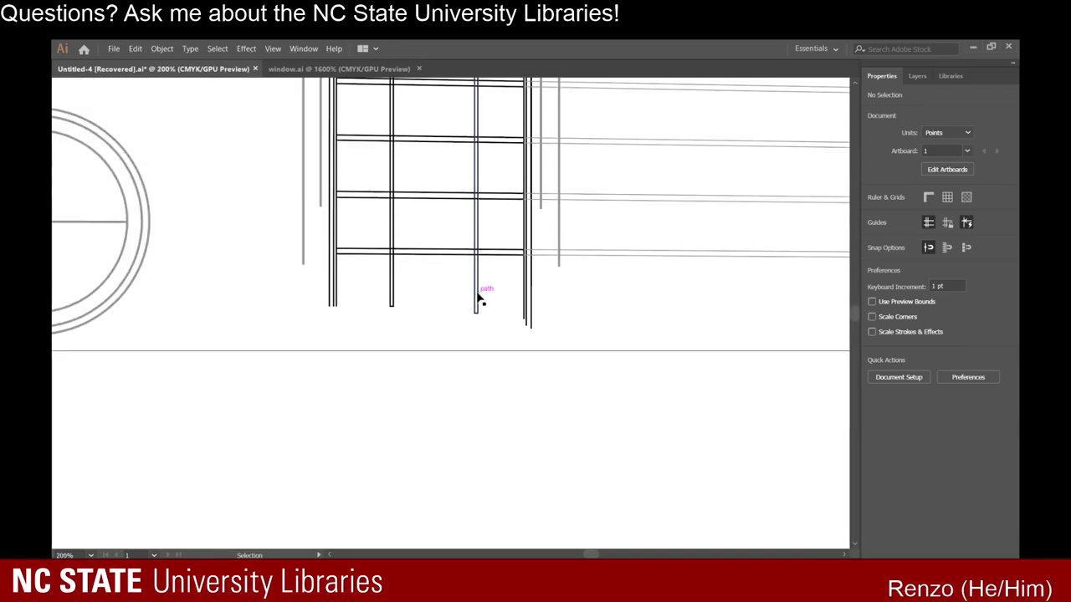
scroll(477, 293, "up", 1)
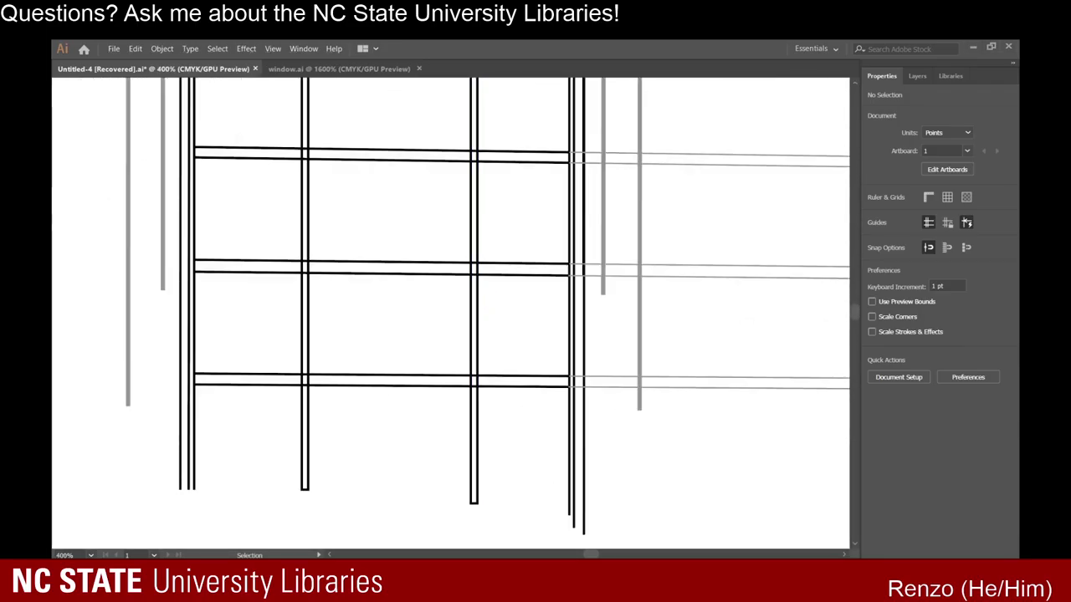
scroll(357, 305, "down", 2)
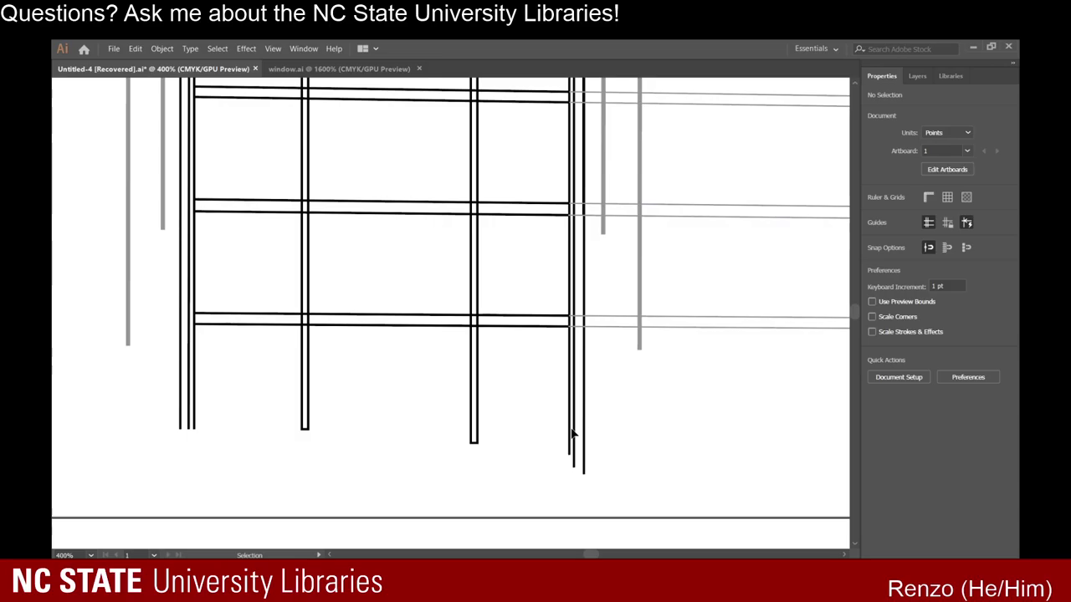
Draw a perspective line about 7537 pt wide from the lower end of the door frame's outer left vertical to the vanishing point on the horizon.
scroll(175, 443, "up", 3)
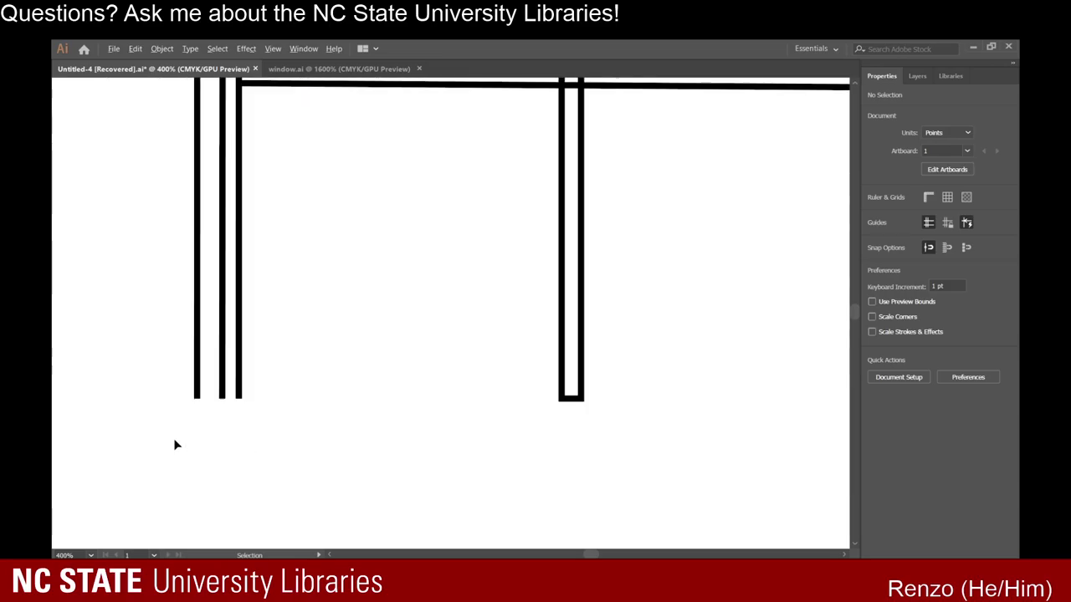
key("backslash")
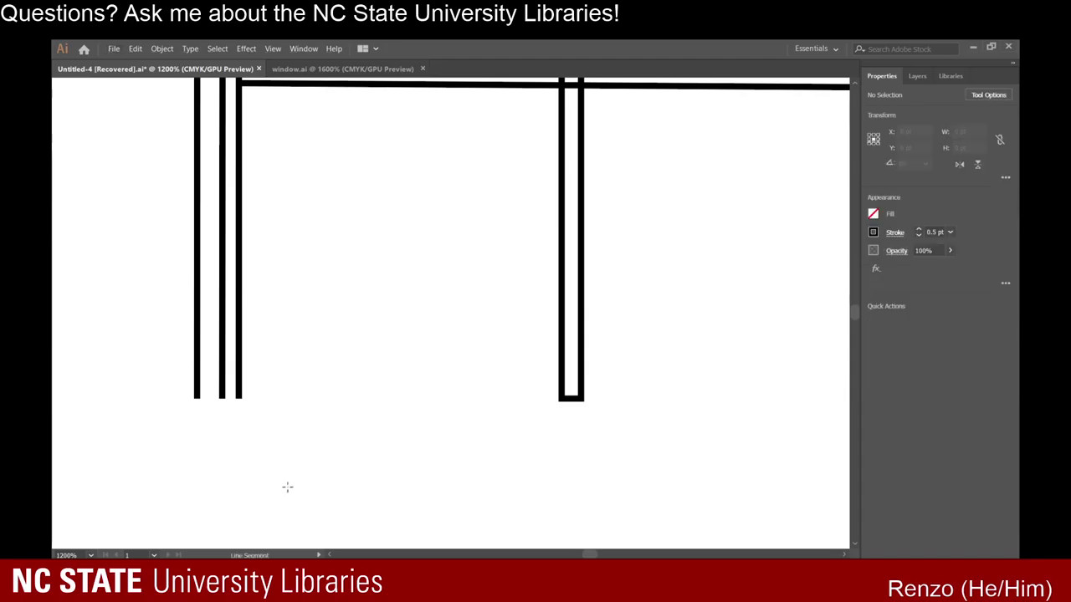
mouse_move(201, 394)
left_mouse_down()
mouse_move(447, 380)
mouse_move(425, 407)
mouse_move(600, 437)
mouse_move(634, 476)
left_mouse_up()
scroll(447, 382, "down", 3)
scroll(425, 407, "down", 1)
scroll(600, 438, "down", 1)
scroll(600, 437, "right", 1)
scroll(634, 476, "right", 5)
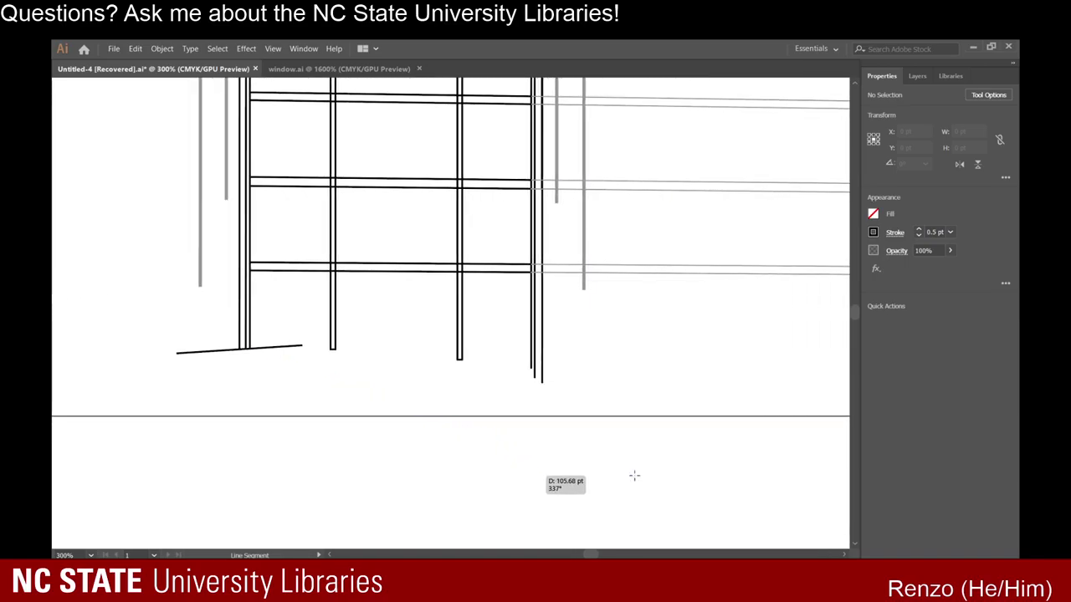
scroll(634, 477, "right", 5)
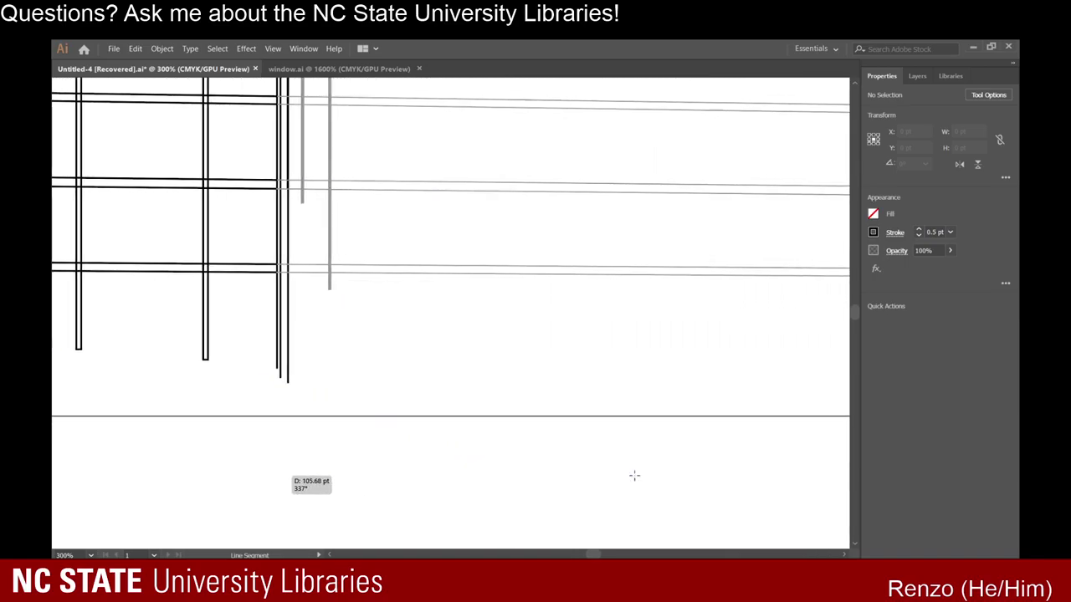
scroll(634, 476, "right", 5)
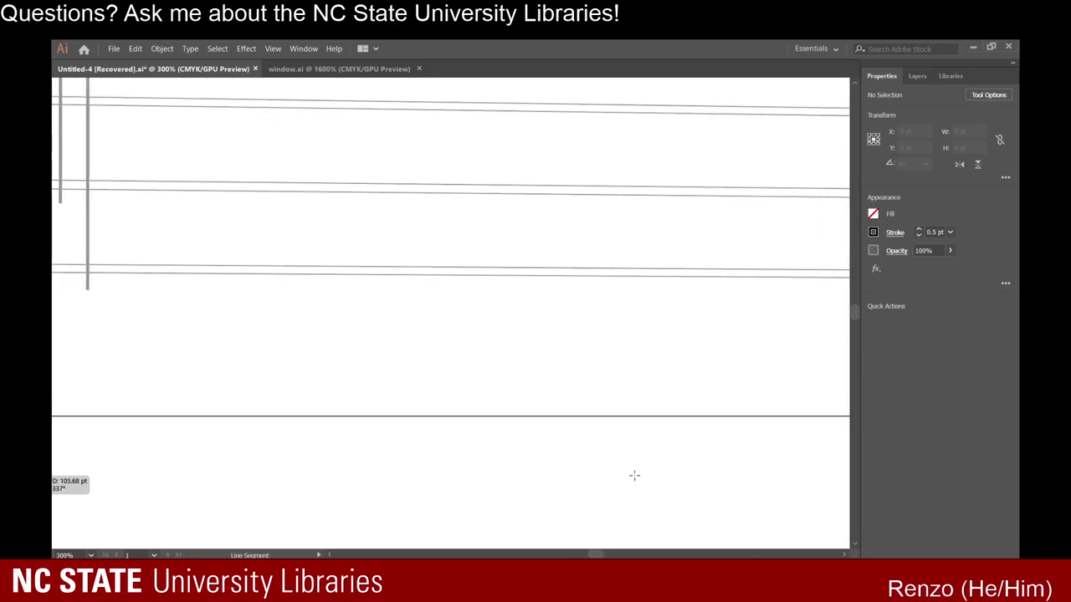
scroll(634, 476, "right", 1)
left_click_drag(635, 476, 672, 397)
scroll(672, 397, "down", 8)
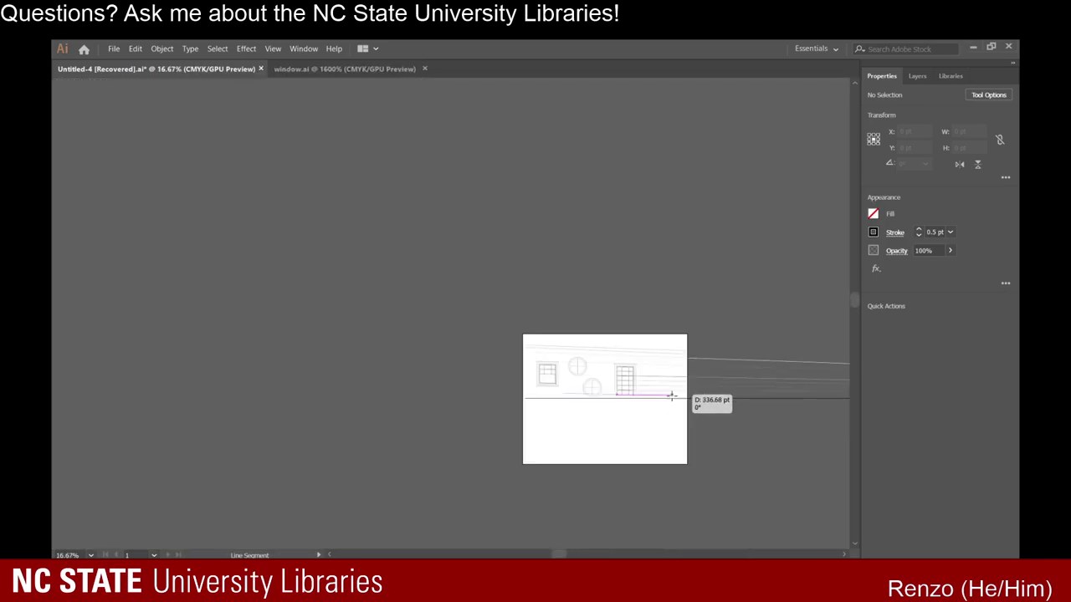
scroll(671, 397, "right", 4)
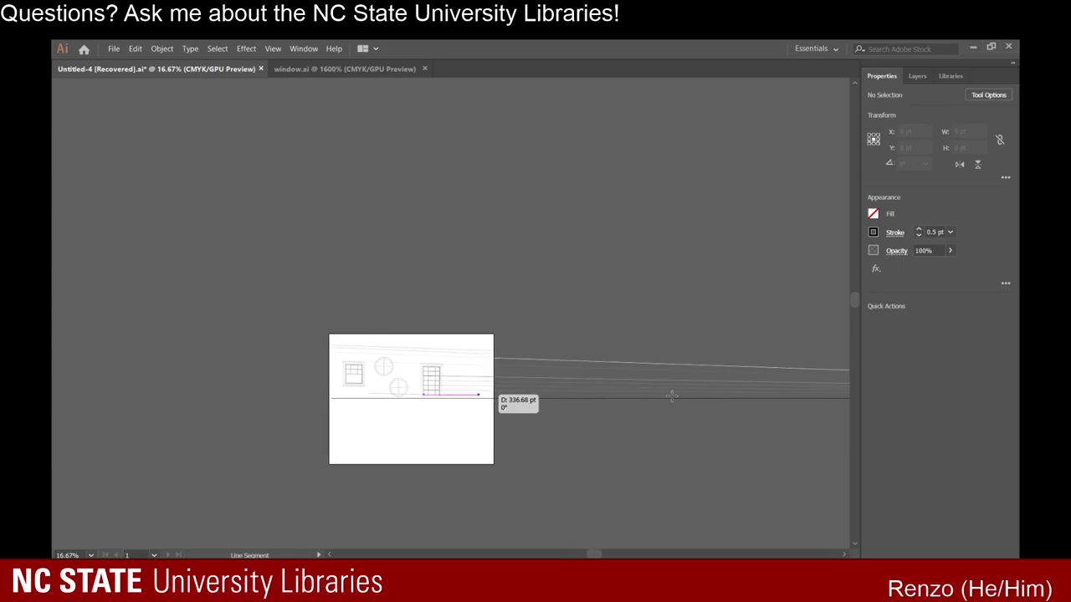
scroll(671, 397, "right", 5)
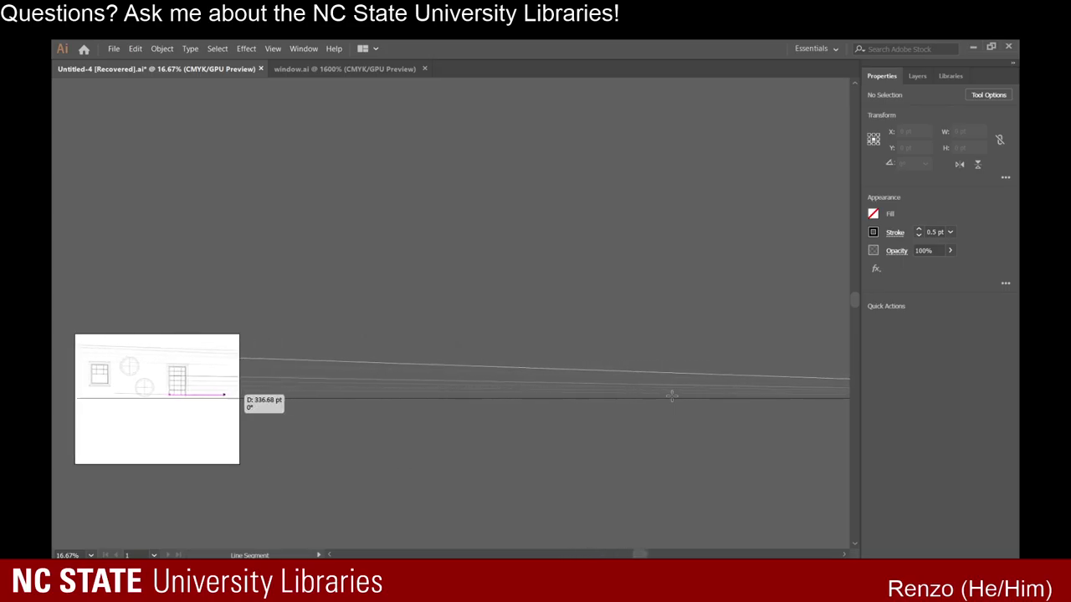
scroll(671, 397, "right", 5)
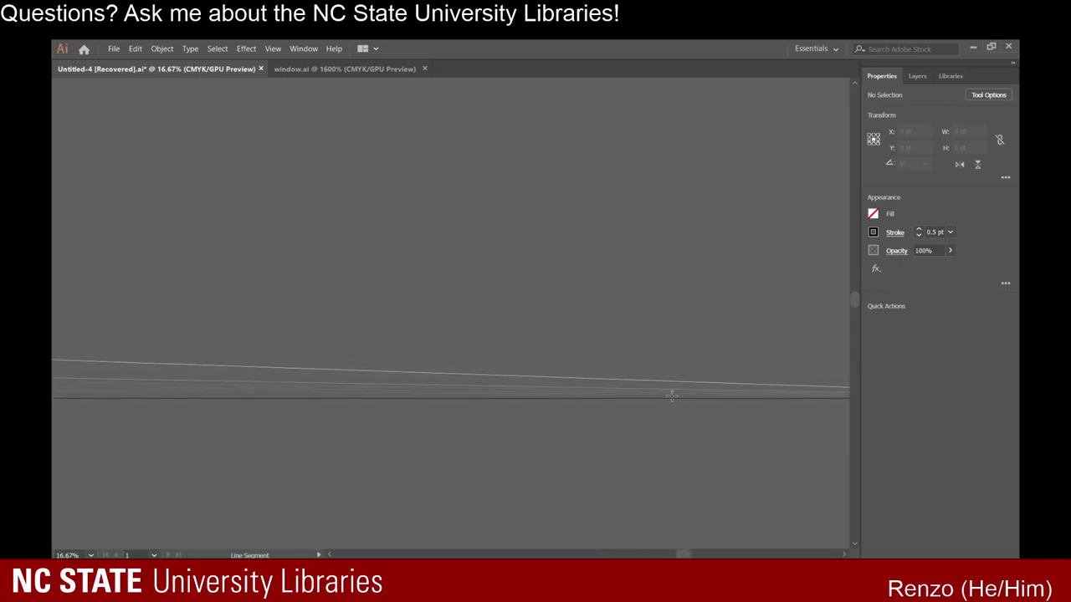
scroll(671, 397, "right", 5)
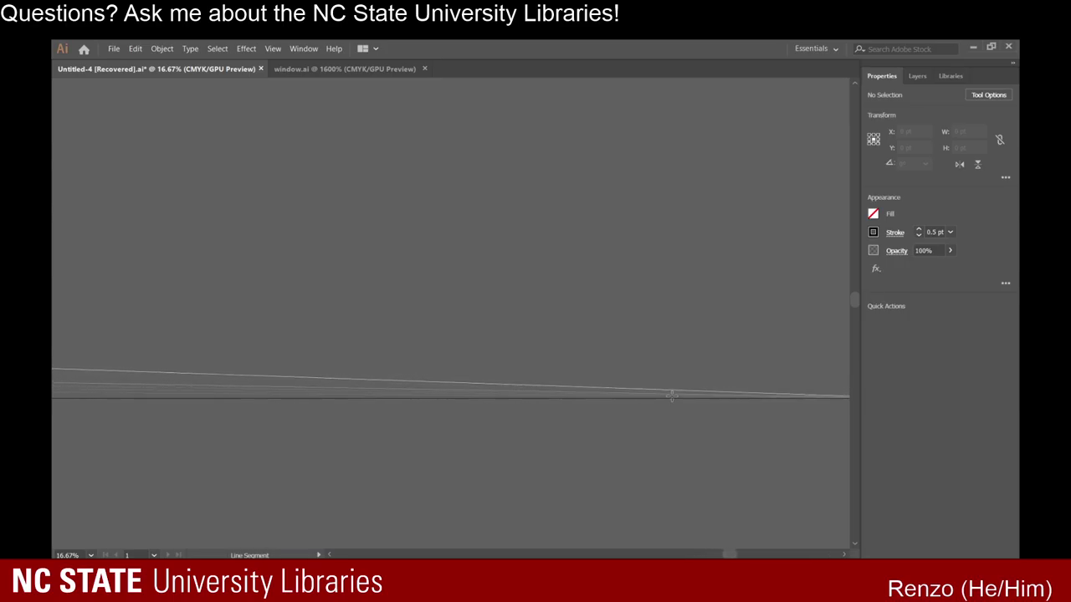
scroll(671, 397, "right", 5)
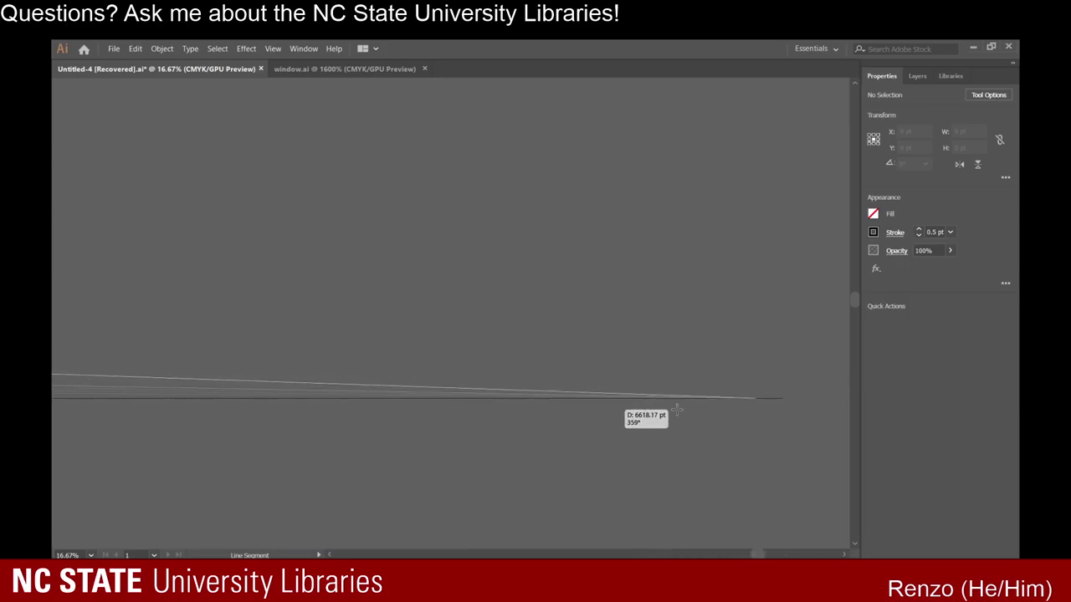
scroll(677, 410, "right", 1)
left_click_drag(677, 410, 678, 335)
scroll(741, 424, "up", 3)
scroll(758, 350, "up", 8)
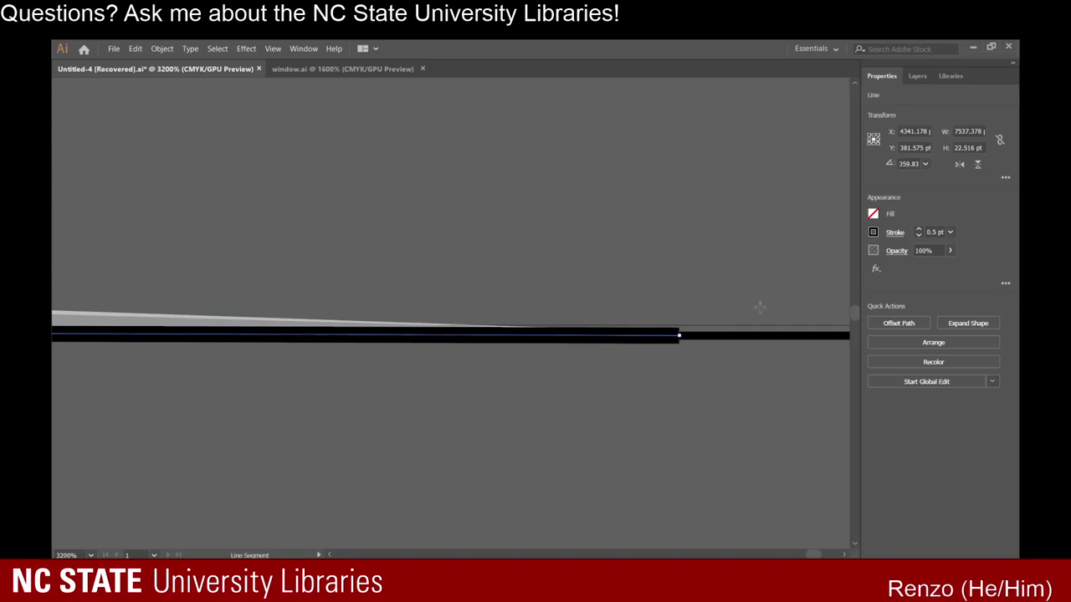
Set the new perspective line's stroke to 0.25 pt and match its grey colour to an existing guideline with the Eyedropper.
left_click(918, 235)
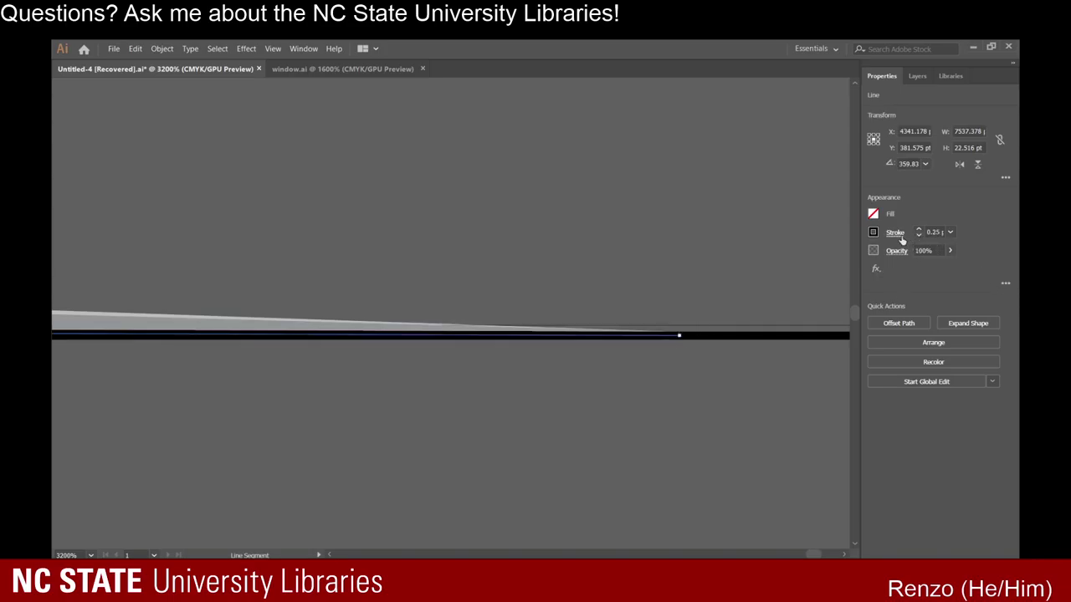
key("i")
left_click(786, 325)
key("backslash")
Examine the new guideline at the door's lower edge and the frame and lintel above the door, leaving nothing selected.
scroll(622, 411, "down", 13)
scroll(623, 414, "down", 5)
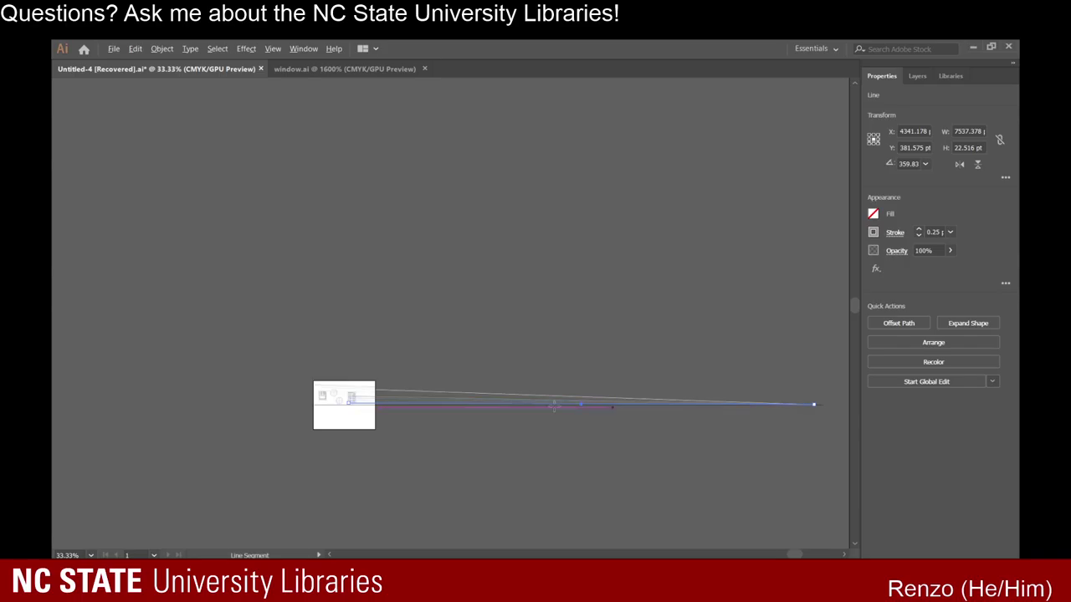
scroll(344, 448, "up", 6)
scroll(340, 160, "up", 2)
scroll(340, 161, "up", 5)
scroll(415, 269, "up", 3)
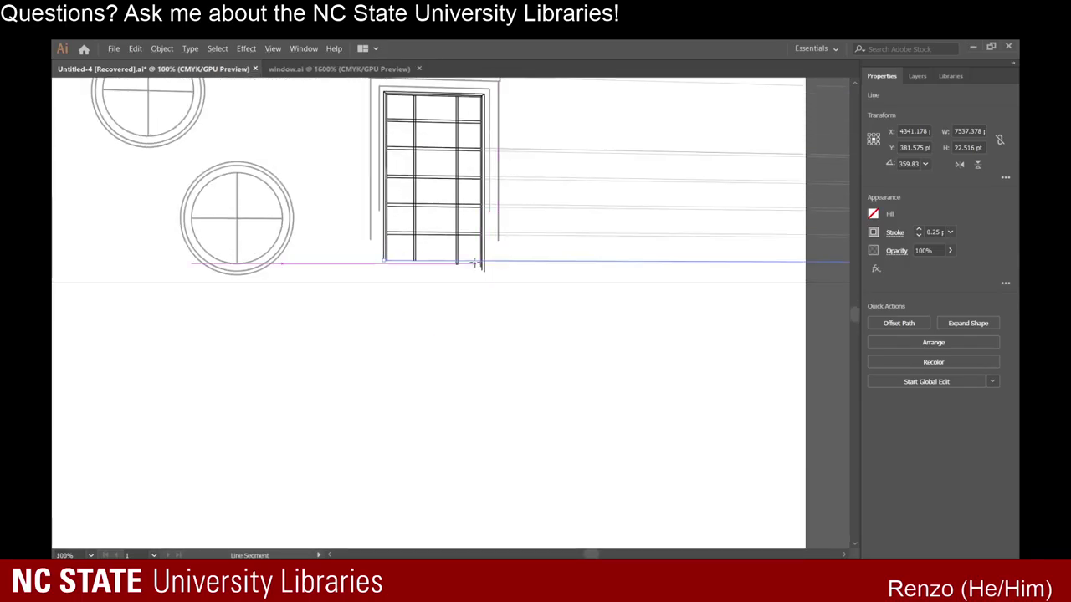
scroll(427, 264, "up", 3)
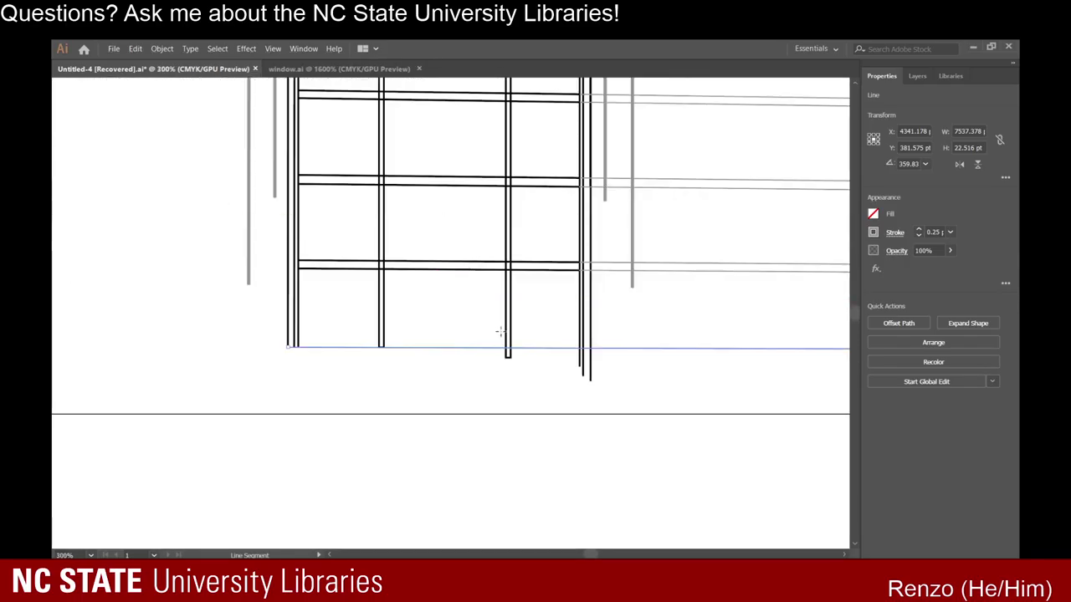
scroll(500, 333, "down", 4)
scroll(502, 330, "up", 5)
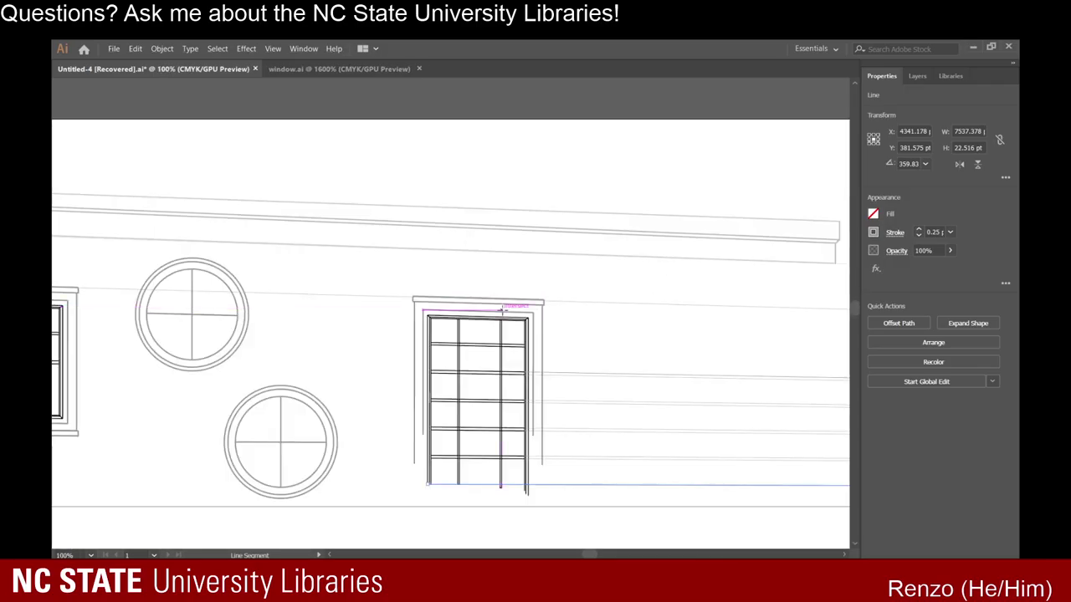
scroll(502, 311, "down", 3)
scroll(502, 311, "up", 2)
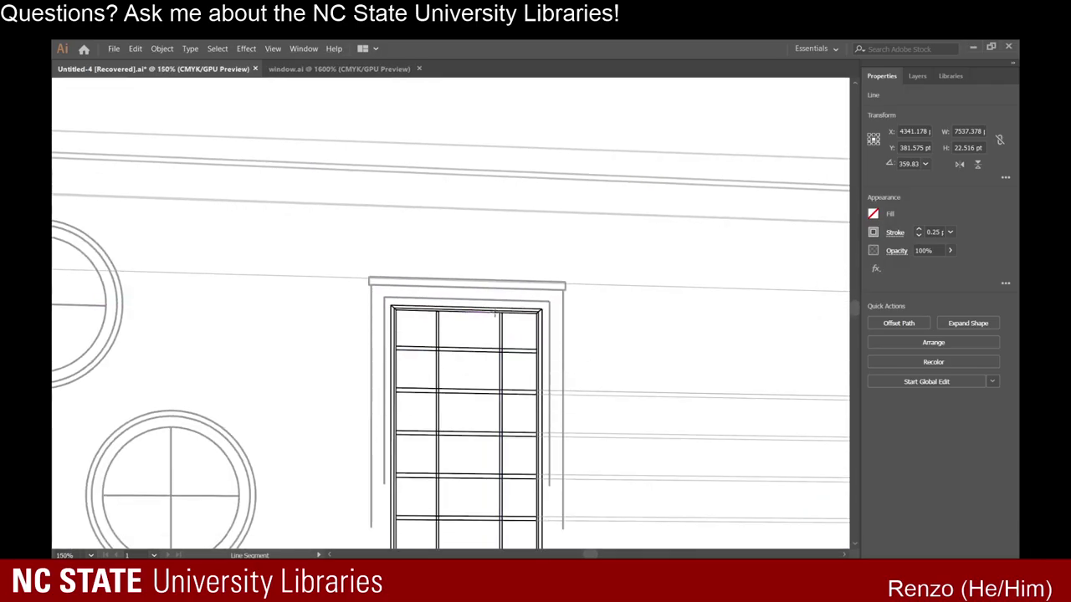
scroll(475, 338, "up", 2)
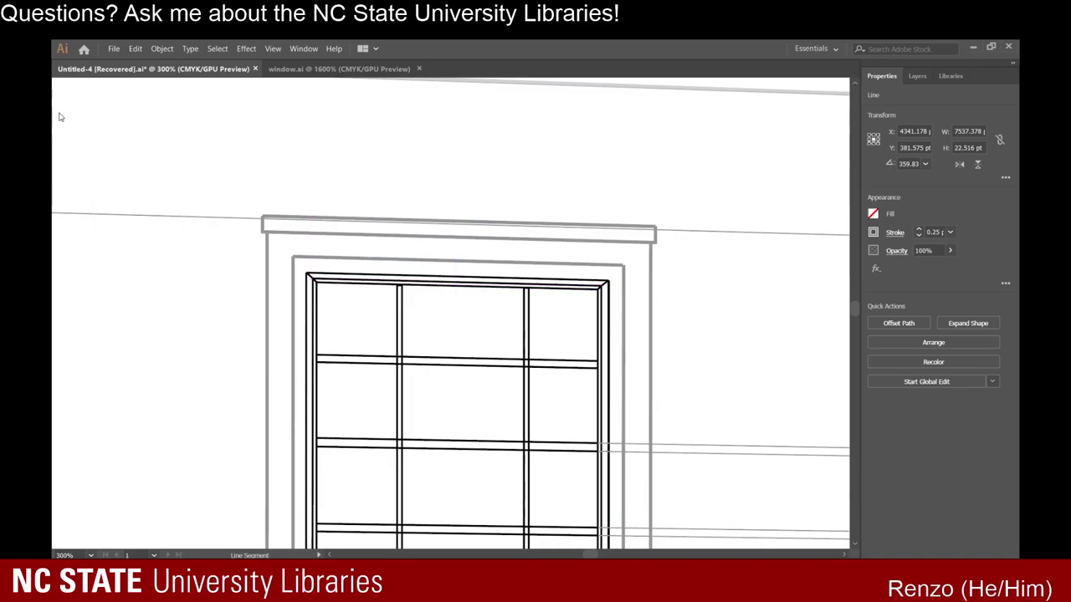
key("v")
left_click(375, 206)
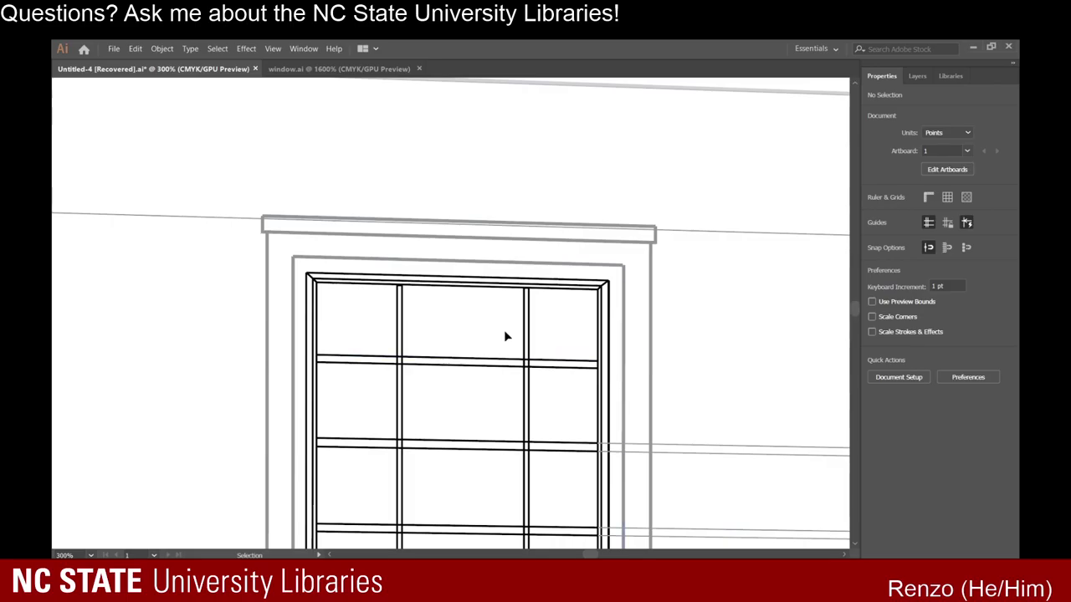
scroll(491, 287, "up", 2)
scroll(365, 306, "down", 1)
scroll(346, 292, "up", 2)
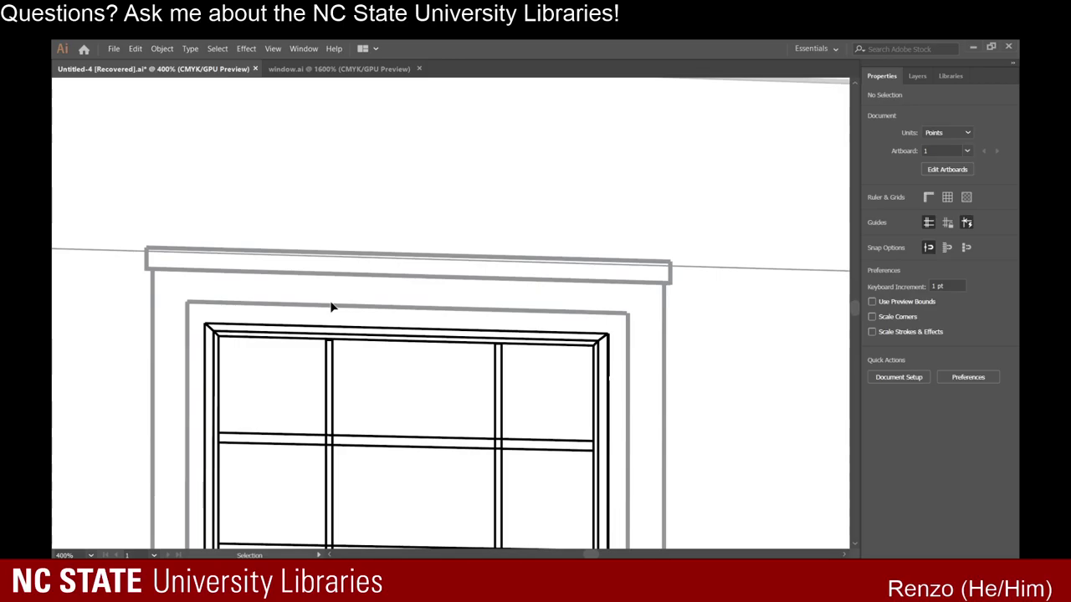
scroll(332, 307, "down", 3)
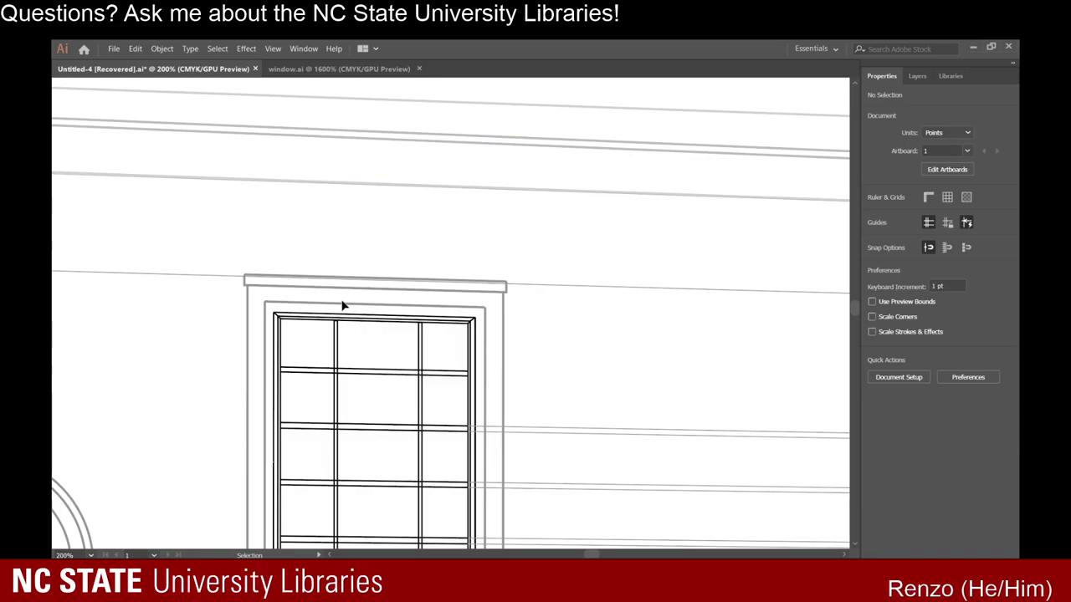
scroll(338, 306, "up", 2)
scroll(352, 311, "down", 1)
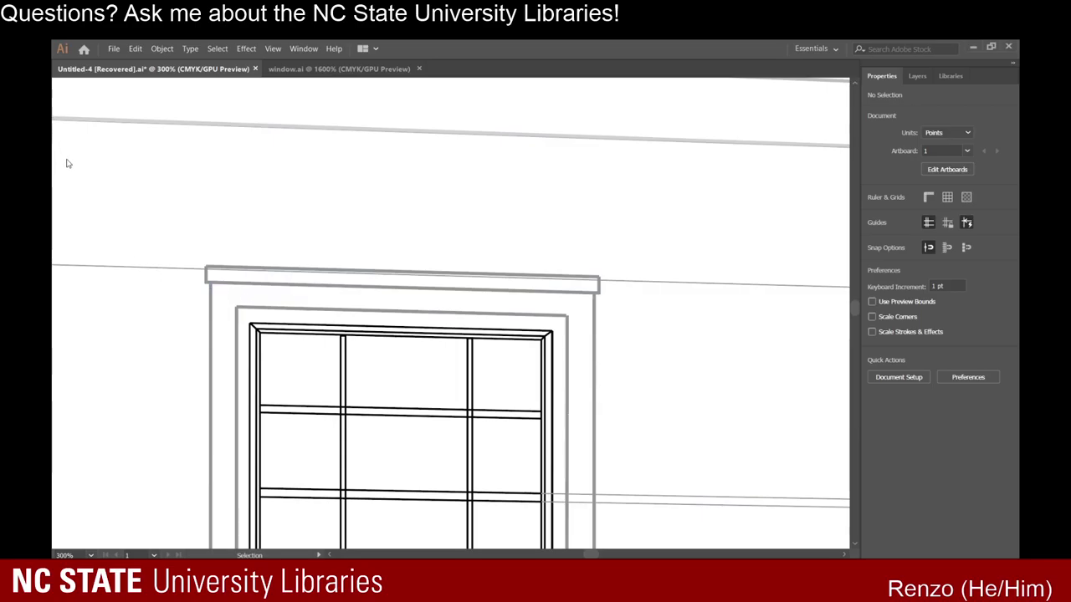
Draw a 0.25 pt perspective guideline about 7552 pt wide from the lower left corner of the door's lintel to the vanishing point.
key("backslash")
left_click_drag(210, 283, 712, 449)
scroll(574, 329, "down", 4)
scroll(729, 341, "right", 5)
scroll(729, 346, "down", 7)
scroll(791, 353, "up", 3)
key("ctrl+plus")
key("ctrl+plus")
key("ctrl+plus")
key("ctrl+plus")
key("ctrl+plus")
key("ctrl+plus")
key("ctrl+plus")
key("ctrl+plus")
key("ctrl+plus")
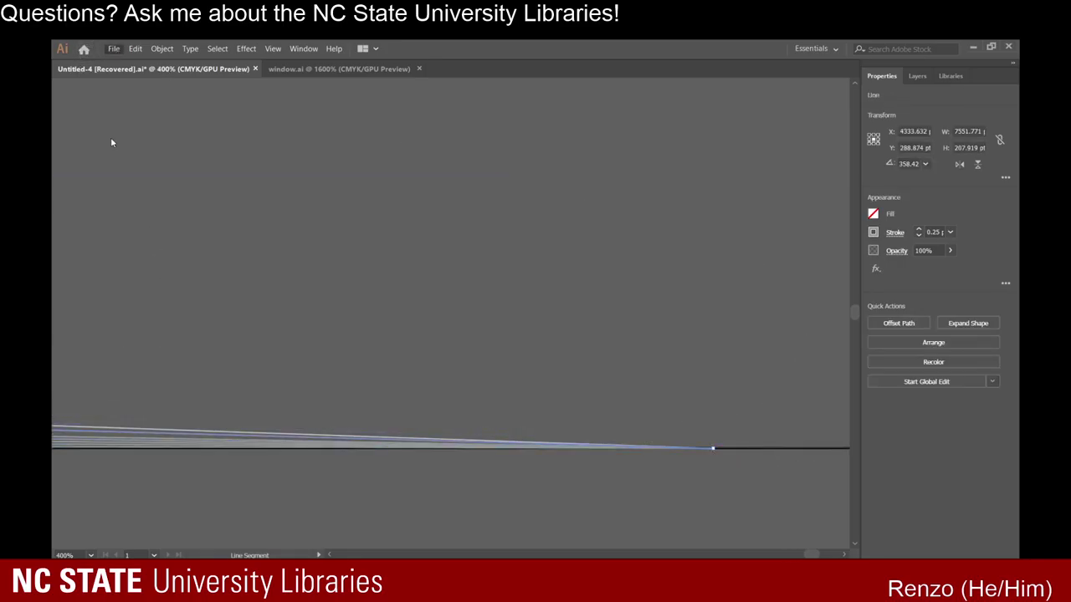
Save the document and deselect the lintel guideline.
key("ctrl+s")
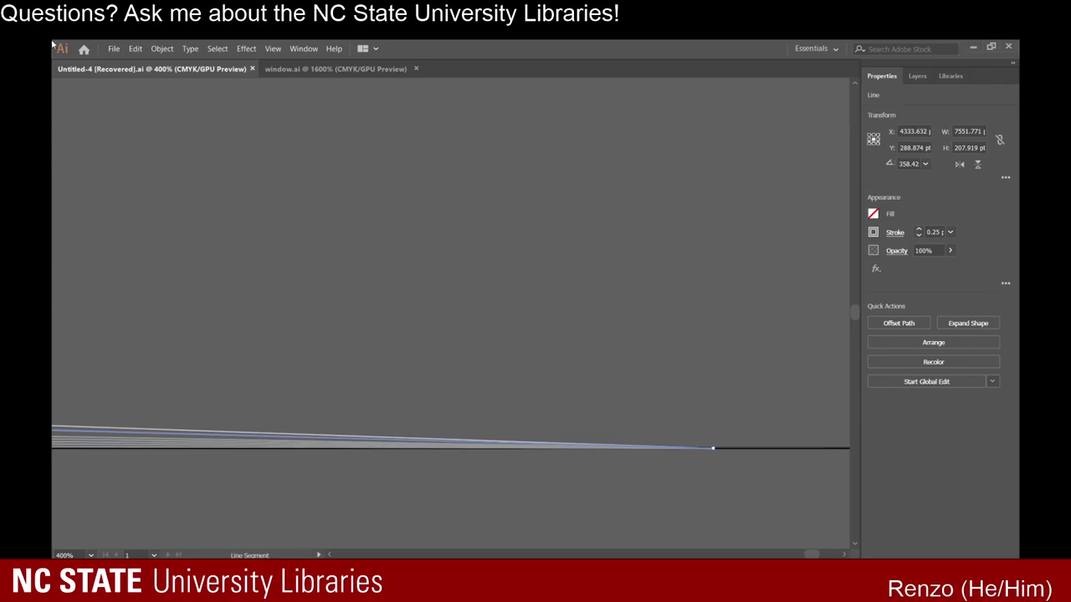
left_click(68, 109)
left_click(600, 325)
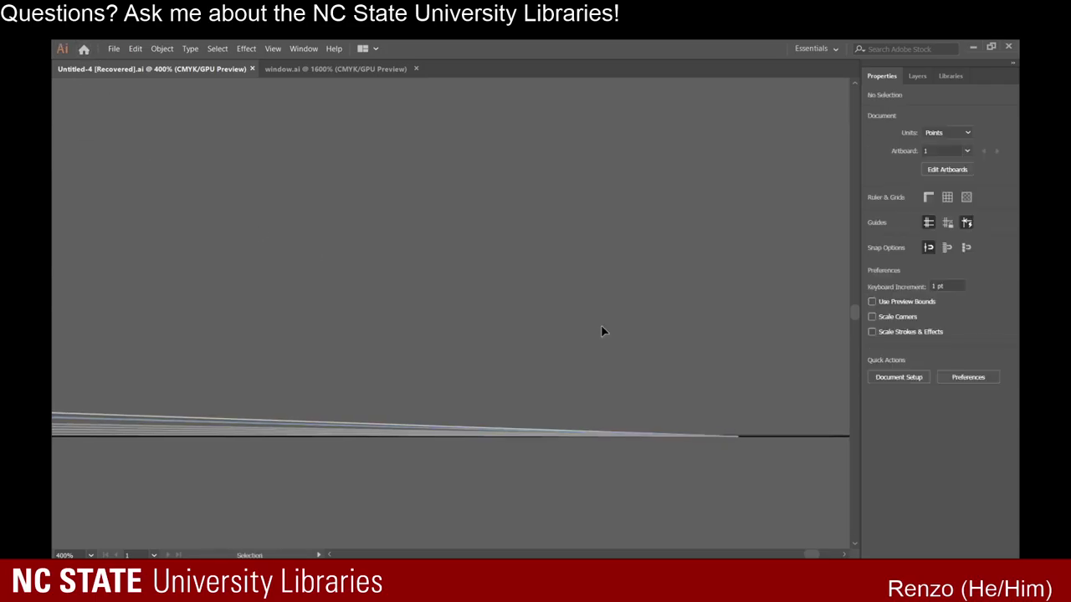
Examine the guidelines converging on the vanishing point, the whole facade and the door's lintel.
scroll(493, 442, "down", 6)
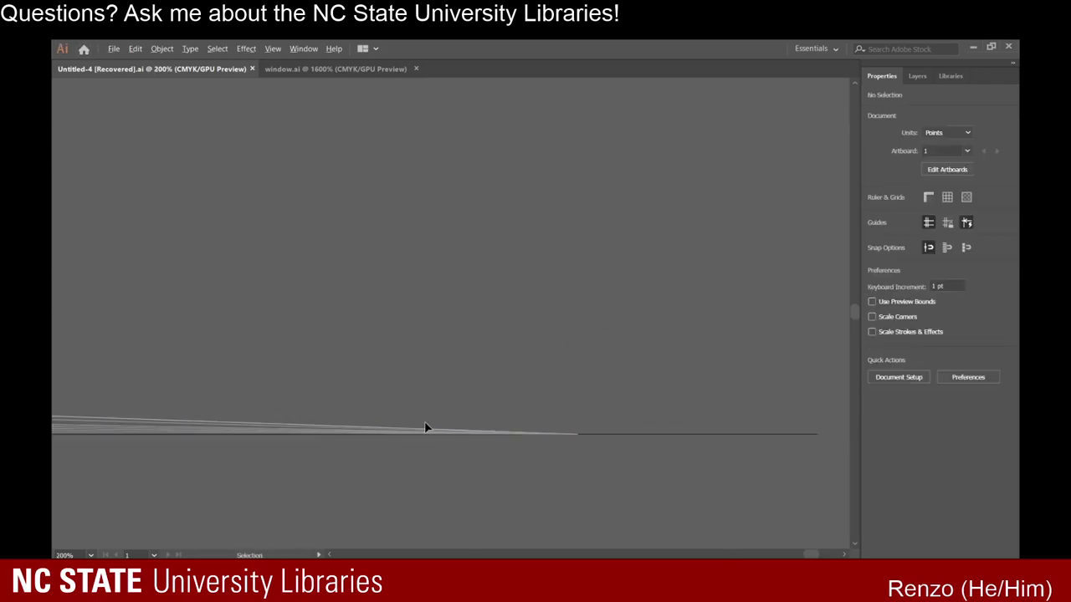
scroll(370, 428, "left", 10)
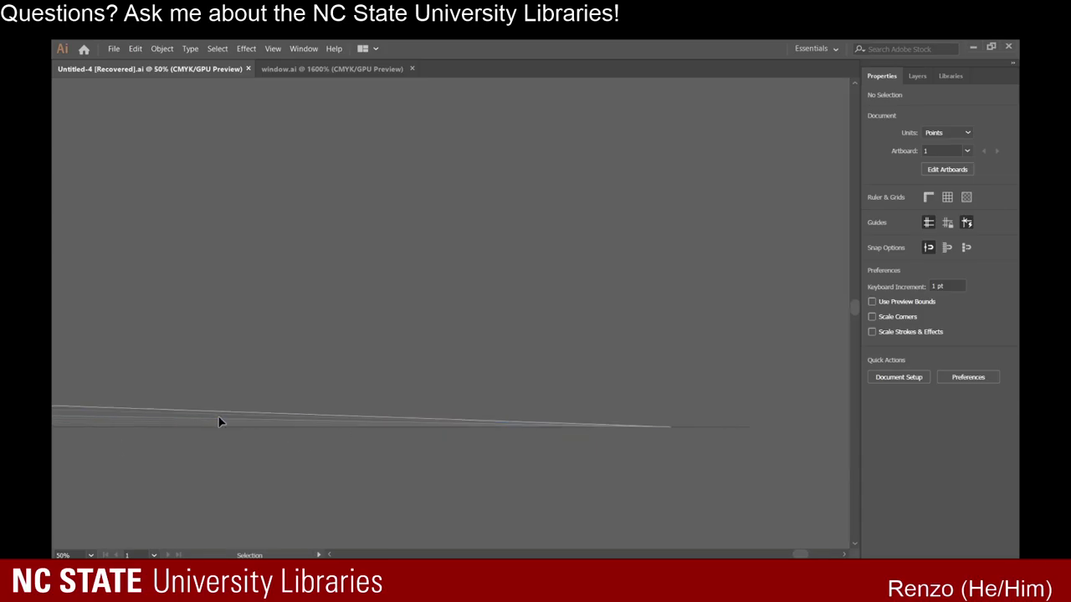
scroll(156, 424, "left", 5)
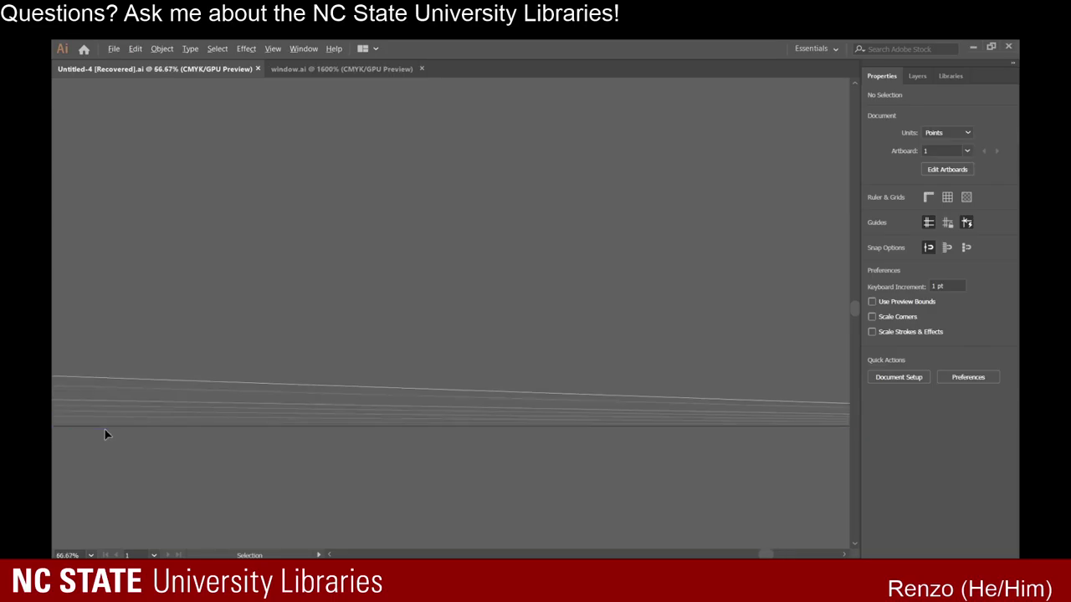
scroll(280, 394, "down", 4)
scroll(368, 394, "down", 4)
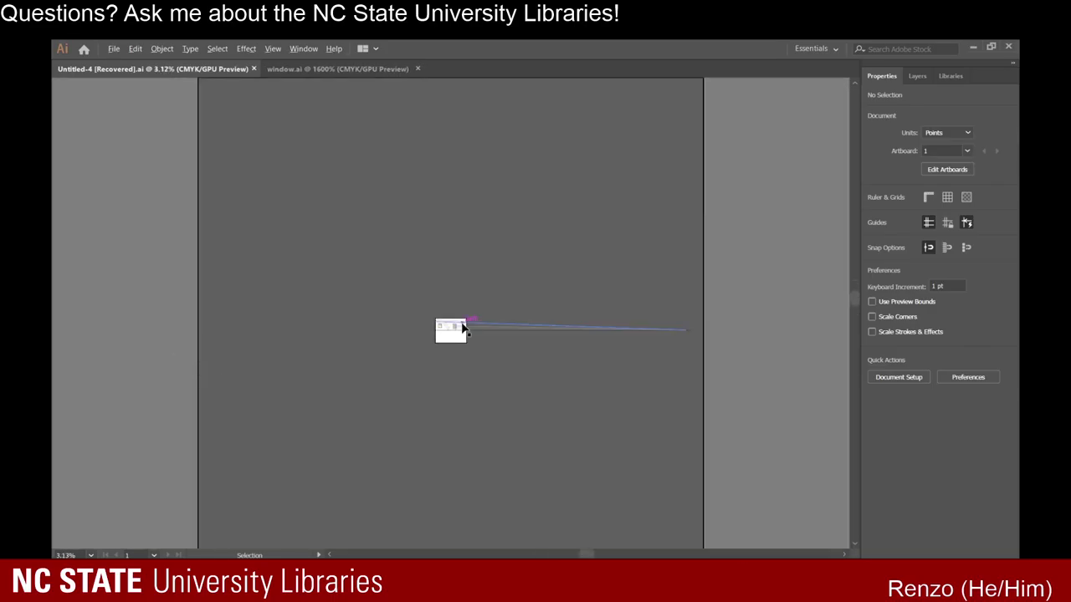
scroll(461, 327, "up", 8)
scroll(458, 313, "up", 1)
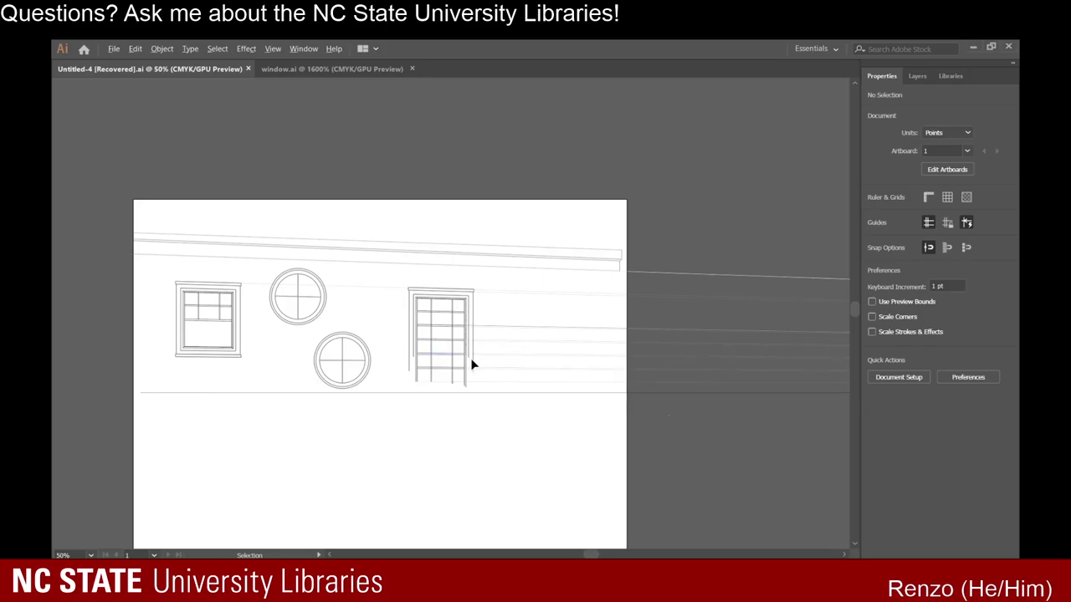
scroll(470, 359, "up", 4)
scroll(453, 253, "up", 2)
scroll(385, 234, "up", 1)
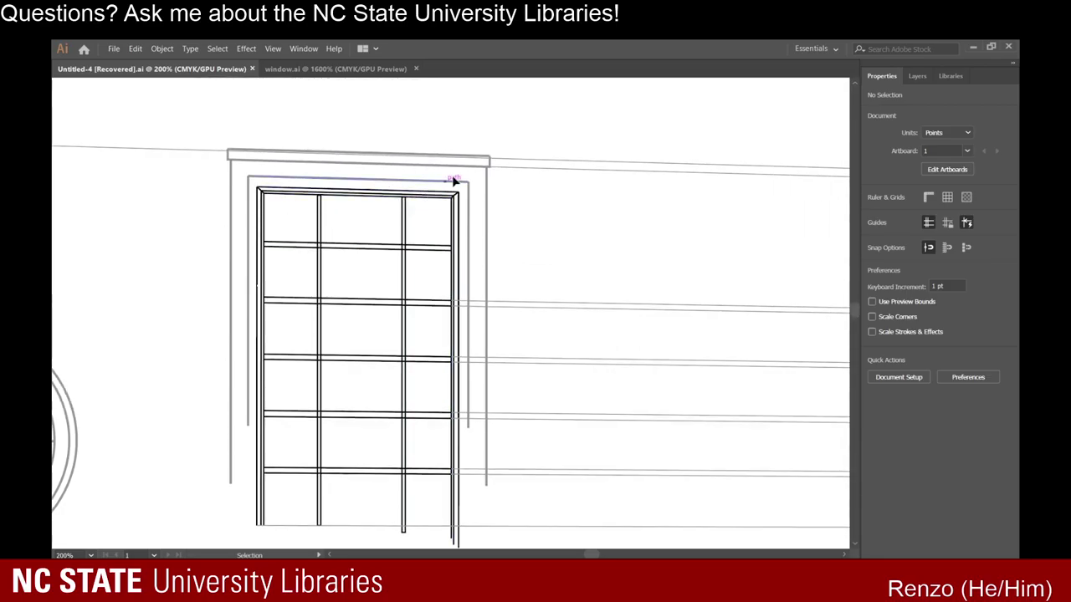
Delete the perspective guideline running along the lower edge of the door's lintel.
left_click(533, 168)
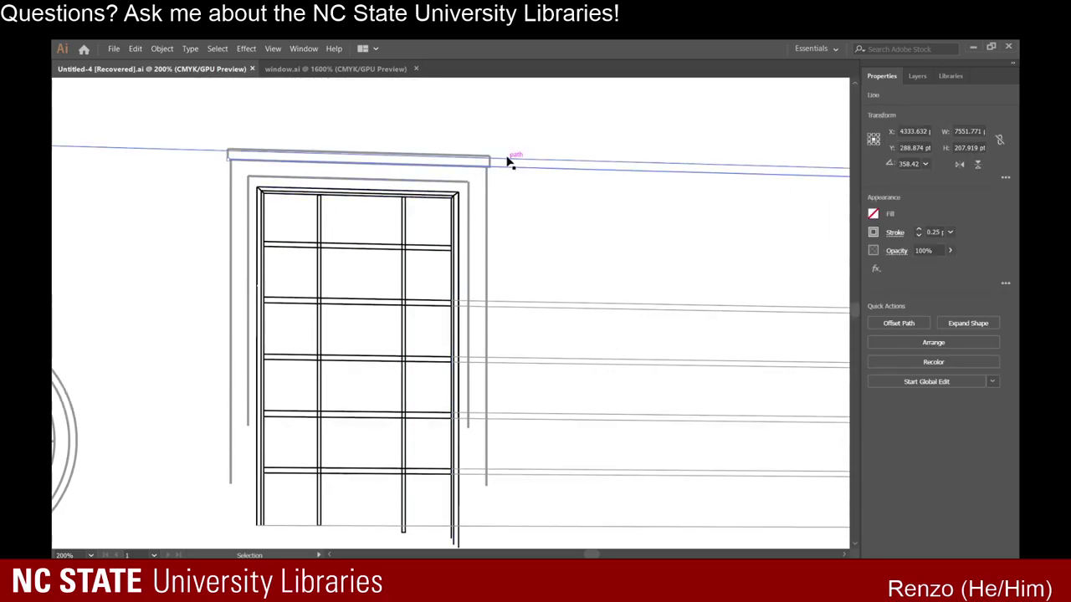
left_click(505, 163)
scroll(445, 166, "up", 1)
left_click(535, 169)
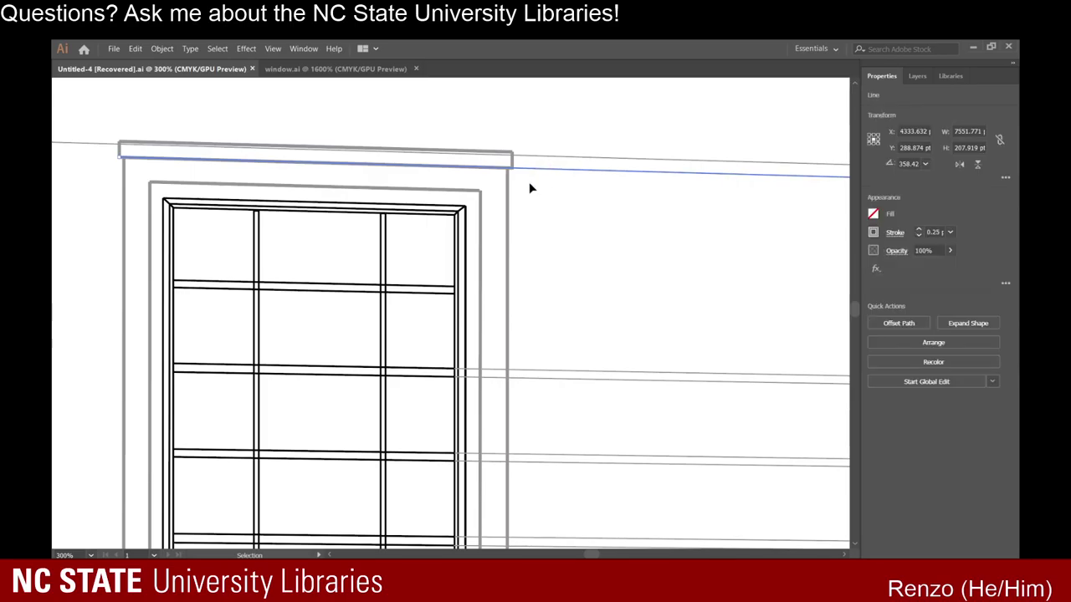
key("Delete")
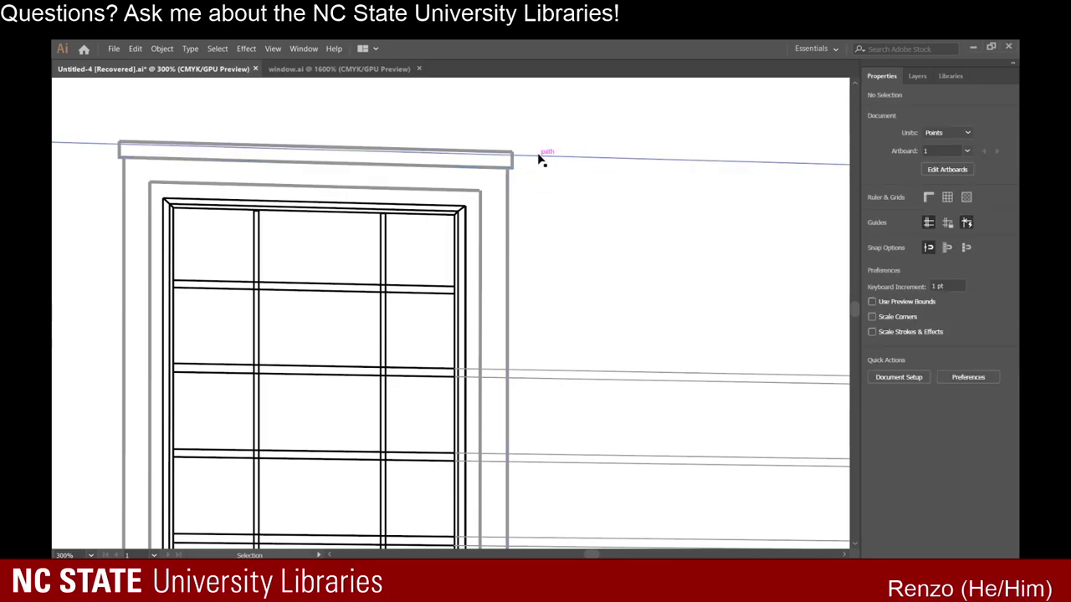
Delete the perspective guideline running along the upper edge of the door's lintel.
left_click(541, 160)
scroll(552, 170, "down", 2)
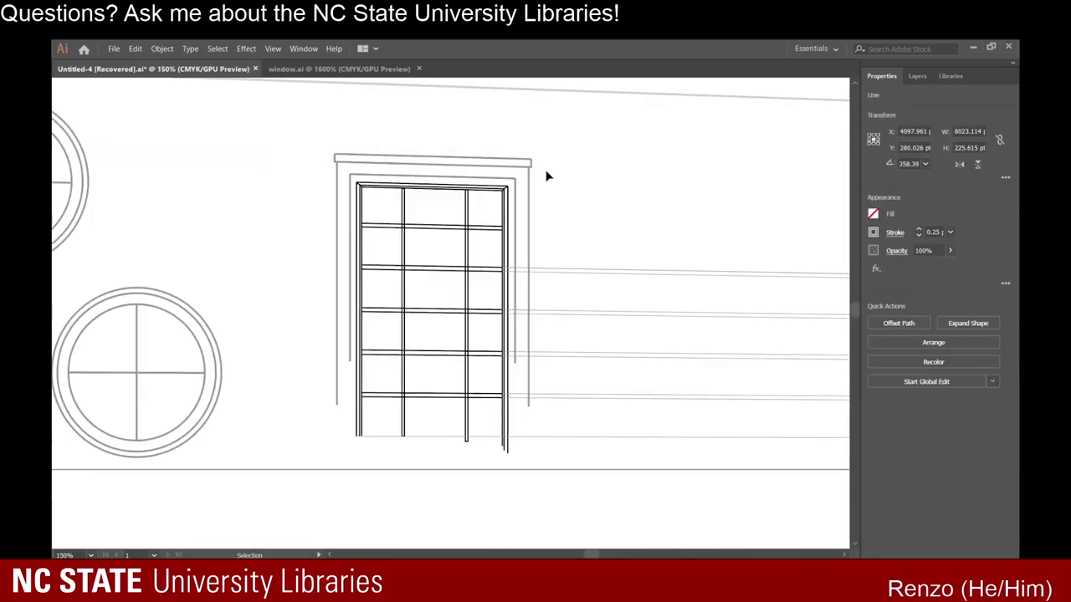
left_click(548, 176)
Examine the door's top frame, its grid and where the vertical bars end relative to the bottom guideline.
scroll(441, 388, "up", 3)
scroll(468, 368, "up", 1)
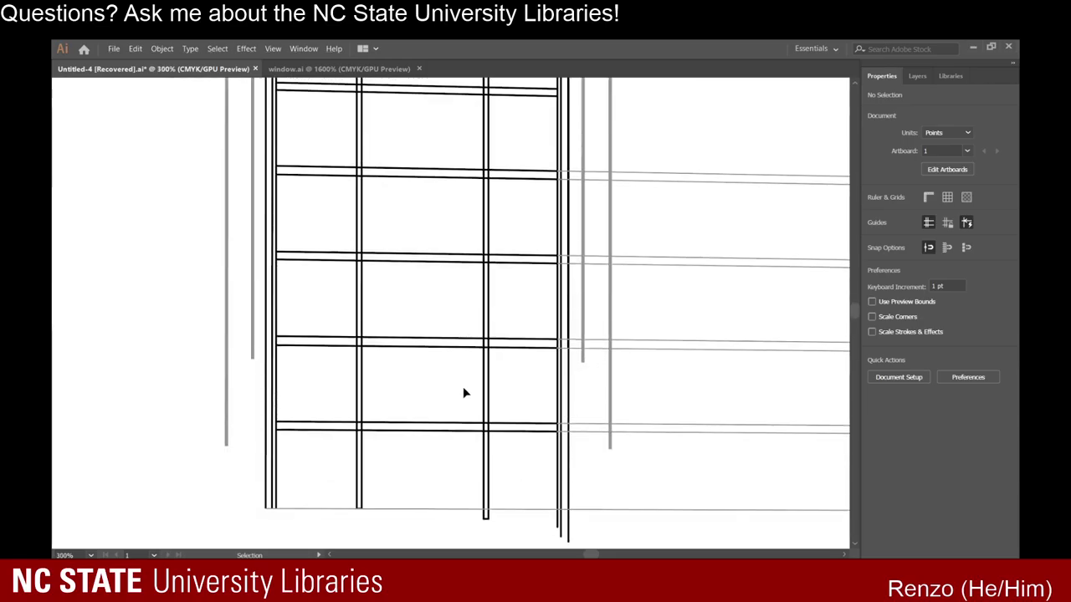
scroll(462, 390, "up", 3)
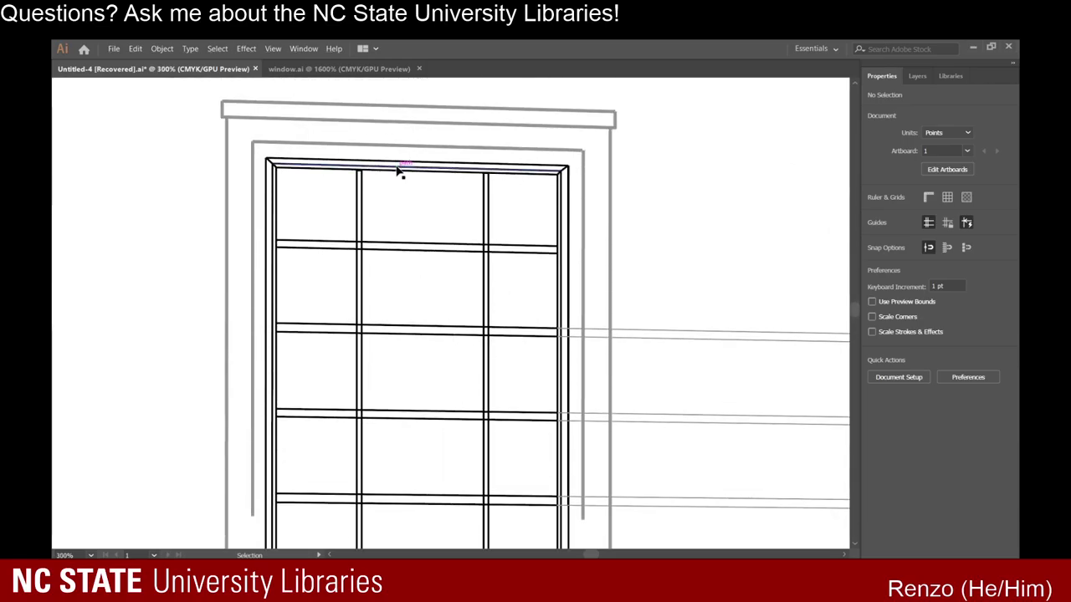
scroll(397, 173, "down", 2)
scroll(478, 210, "up", 3)
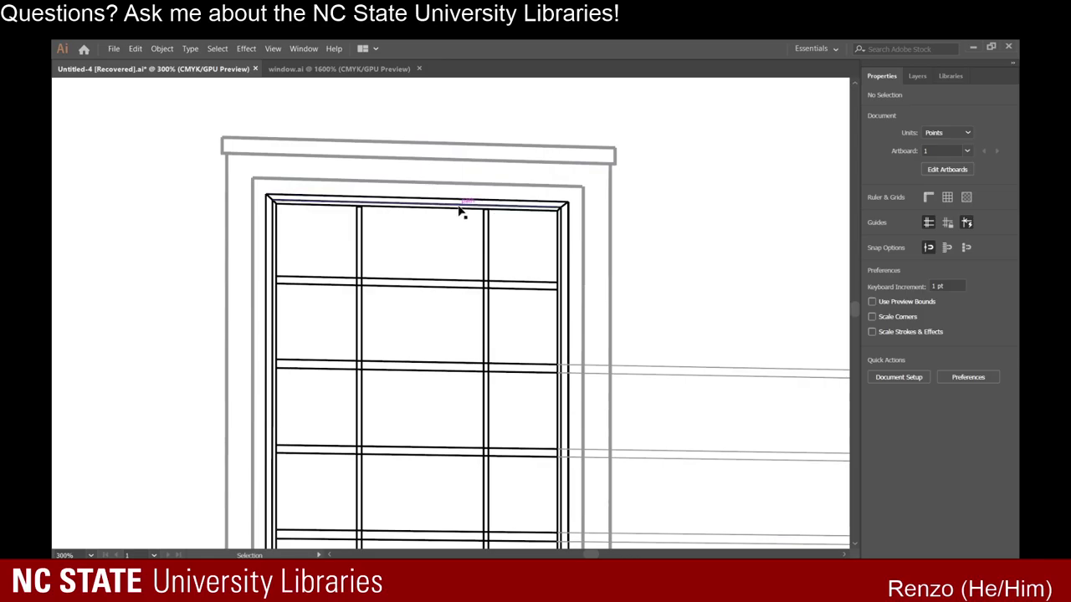
scroll(461, 212, "down", 5)
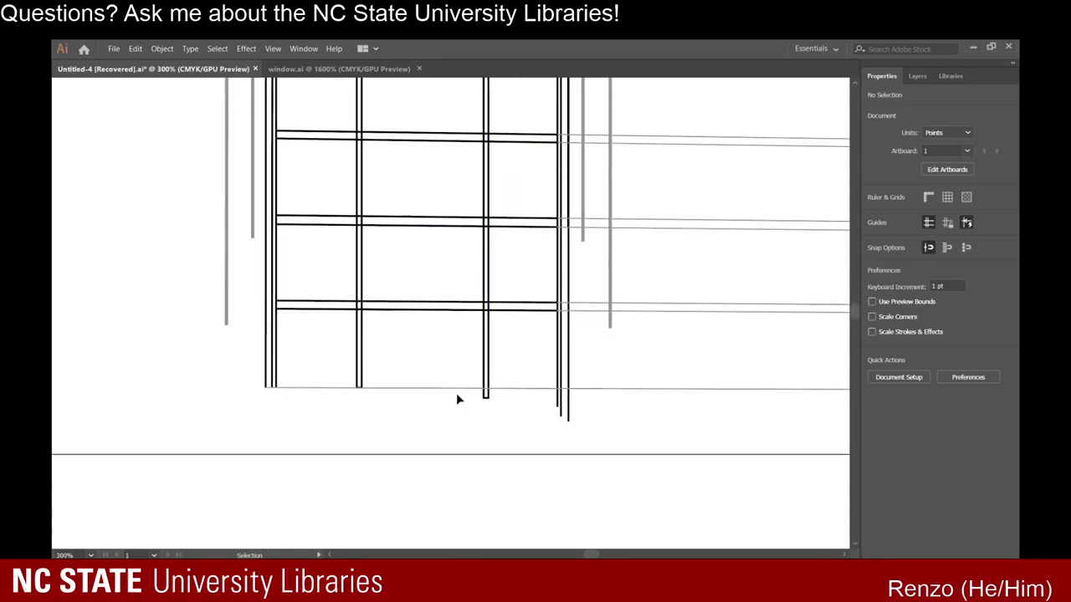
scroll(308, 382, "up", 1)
scroll(527, 387, "up", 1)
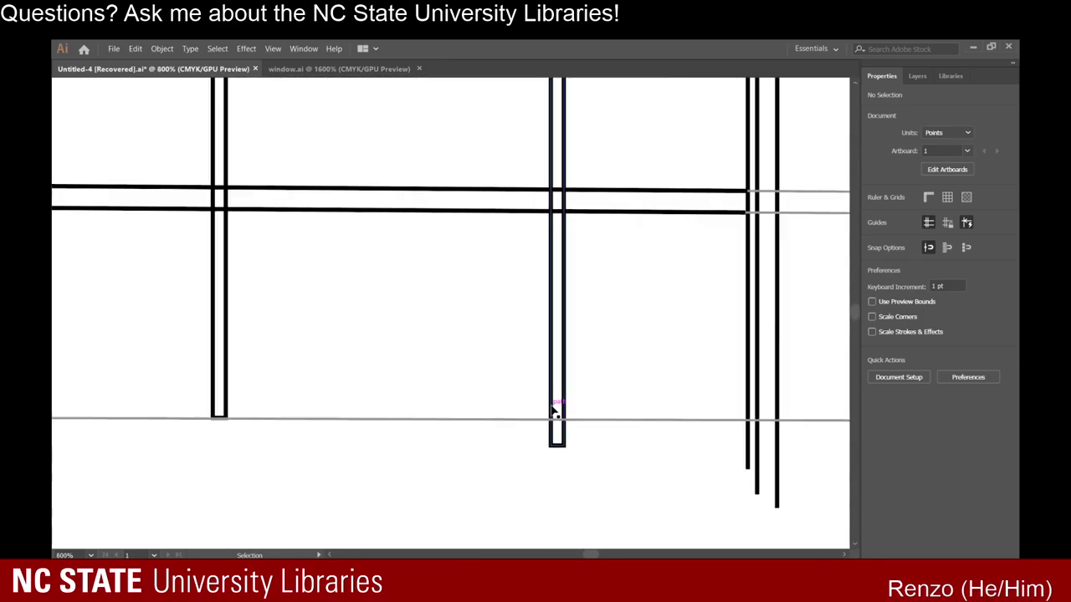
left_click(554, 410)
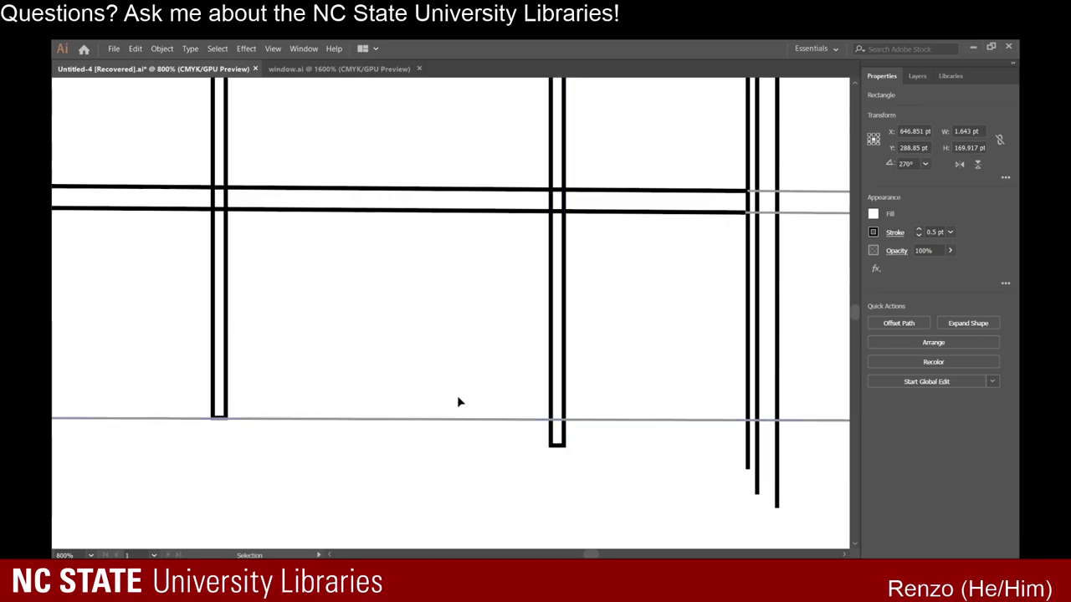
left_click(457, 402)
scroll(441, 409, "down", 6)
scroll(436, 386, "up", 2)
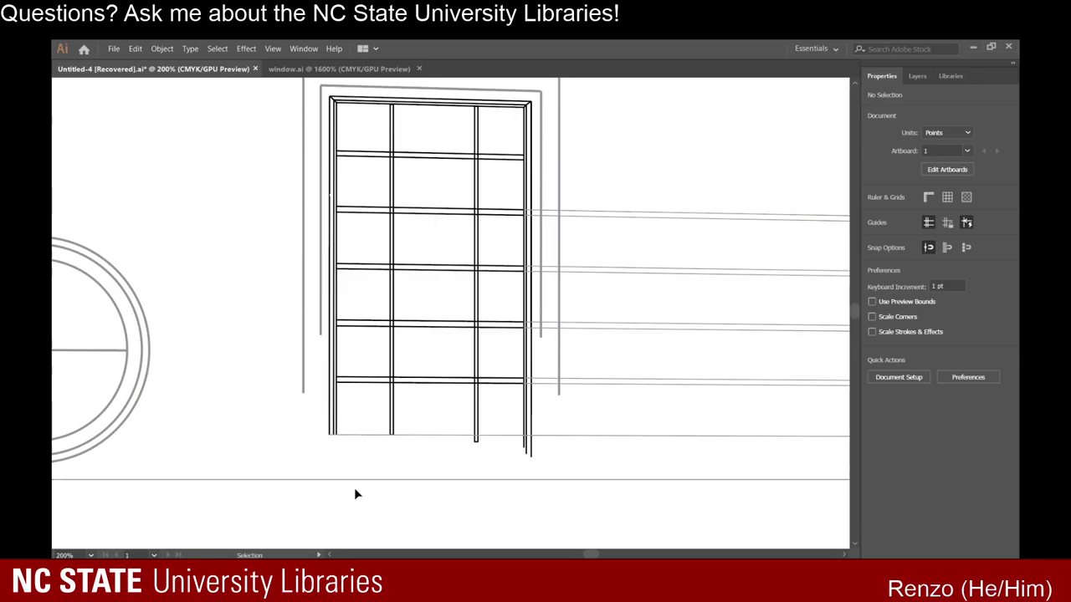
Draw a 0.5 pt line about 95 pt wide along the bottom guideline, between the inner left and inner right frame lines.
scroll(344, 459, "up", 5)
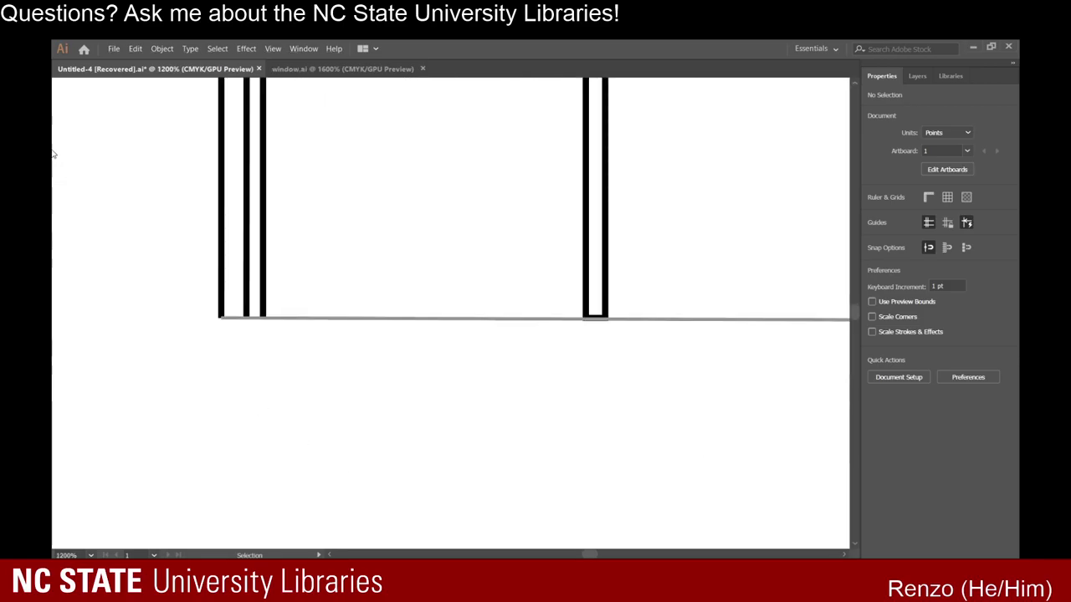
key("backslash")
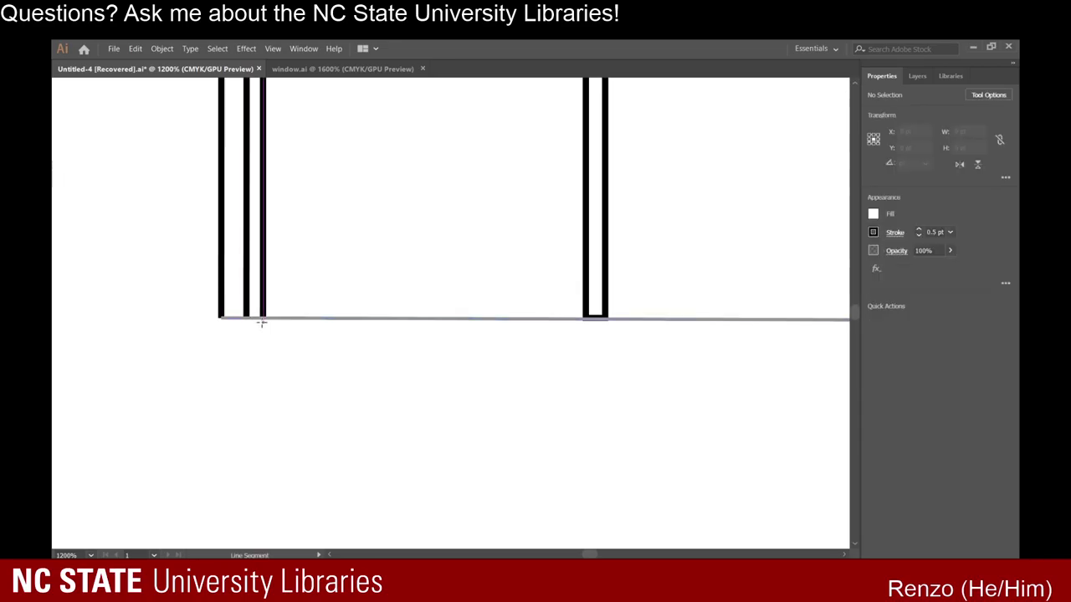
left_click_drag(262, 318, 829, 340)
scroll(552, 349, "down", 3)
scroll(806, 252, "up", 1)
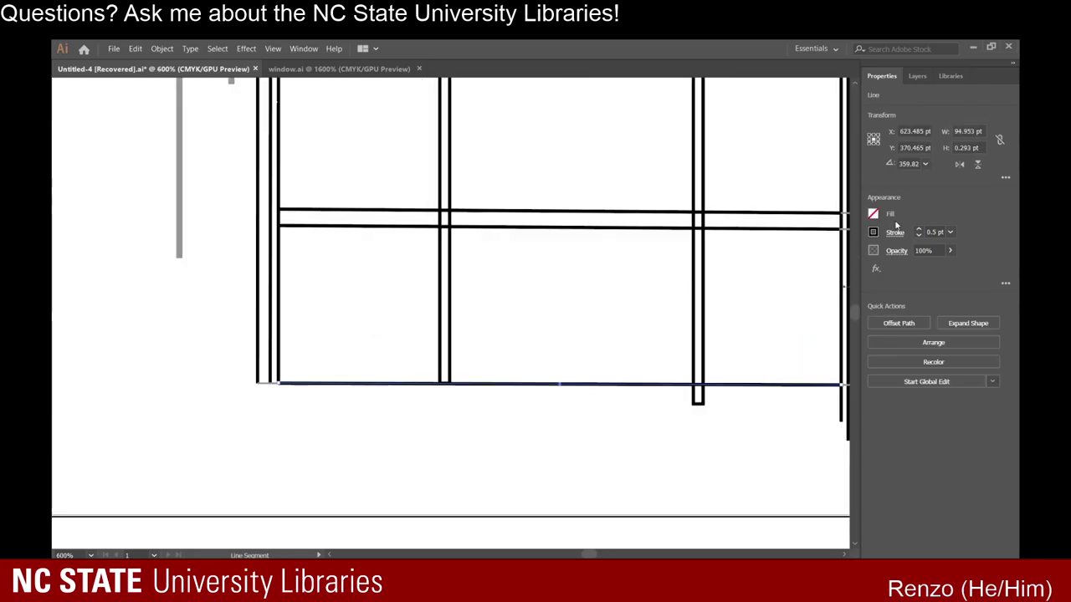
key("v")
left_click(294, 208)
left_click(370, 335)
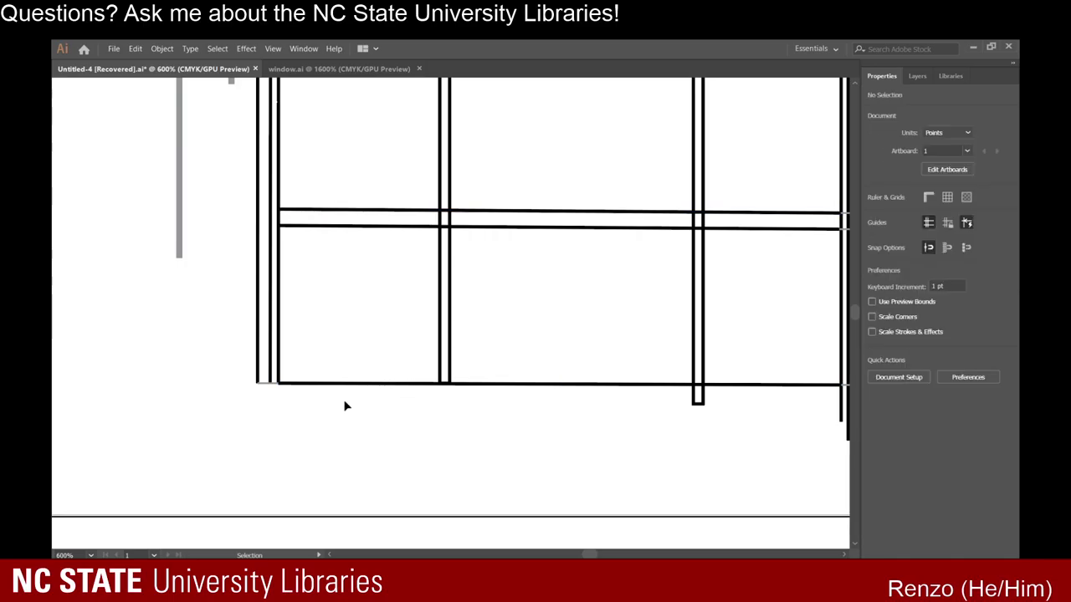
Delete the perspective guideline running along the door's lower edge.
scroll(289, 394, "down", 1)
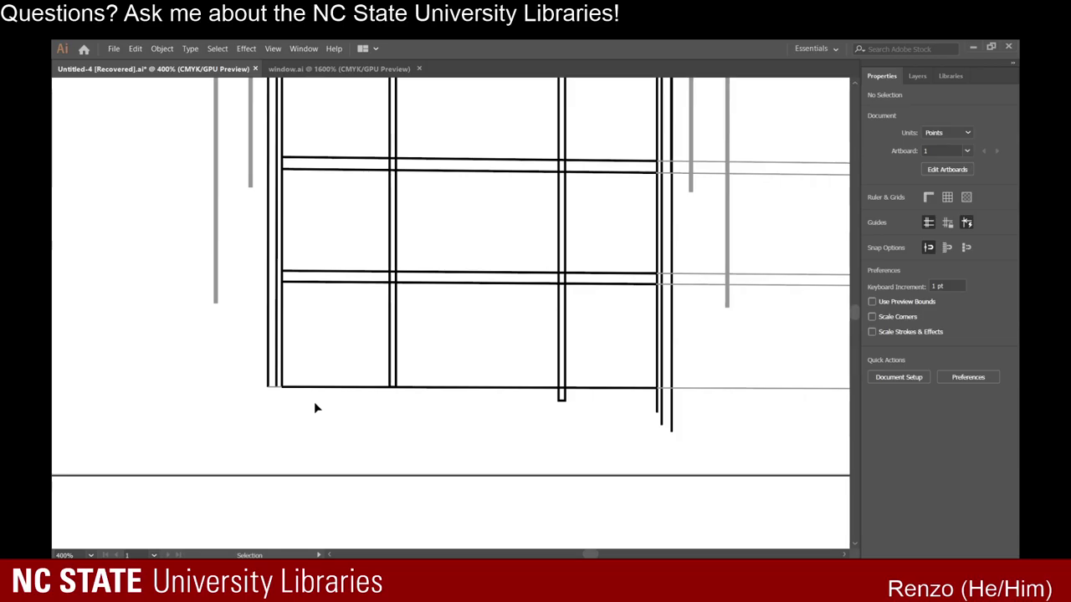
scroll(316, 407, "up", 2)
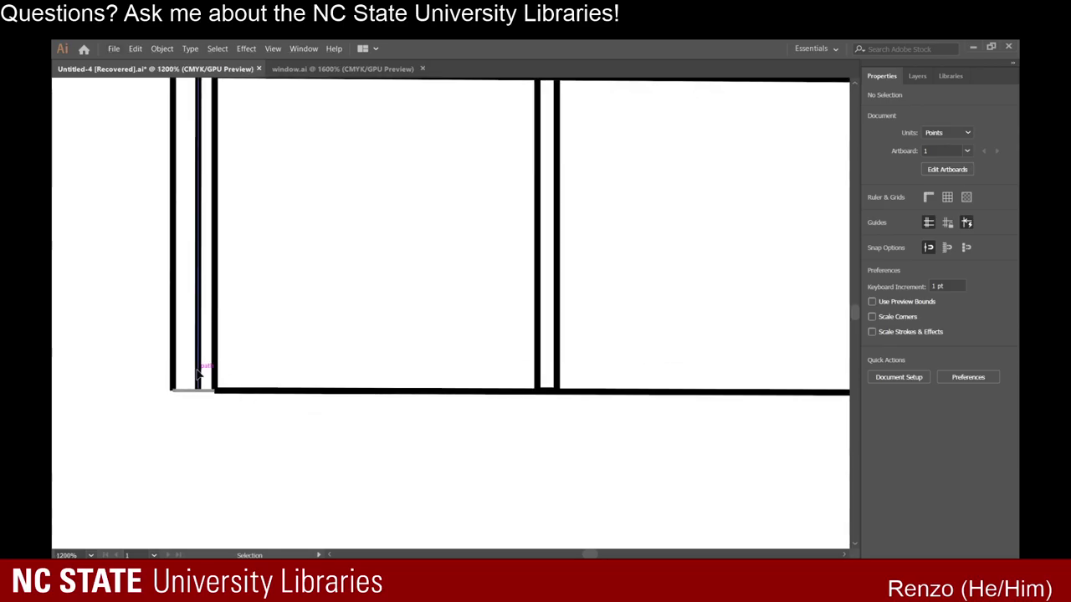
left_click(198, 381)
left_click(180, 391)
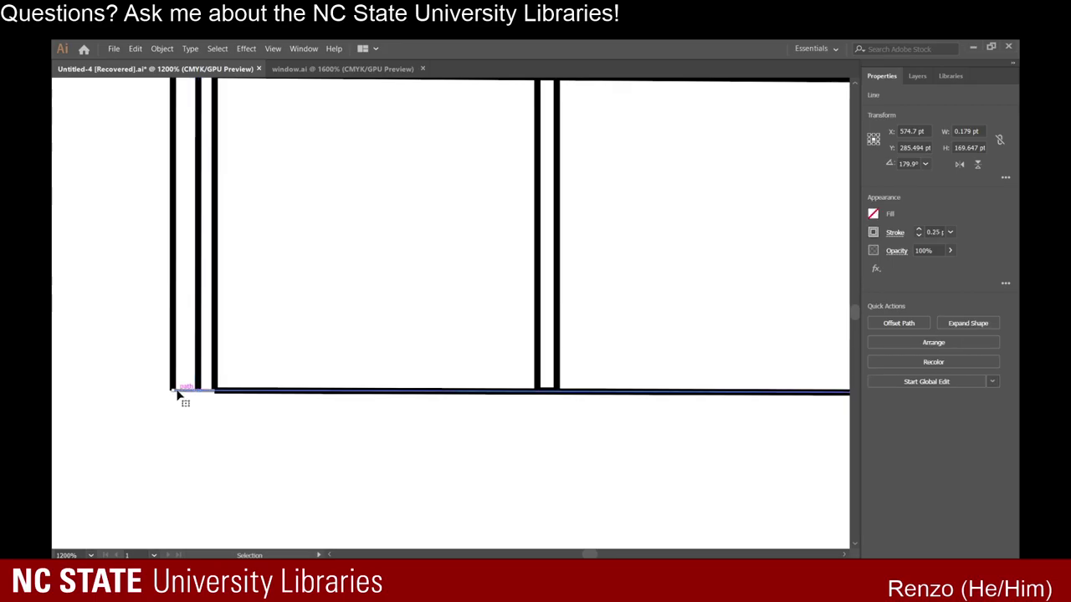
key("Delete")
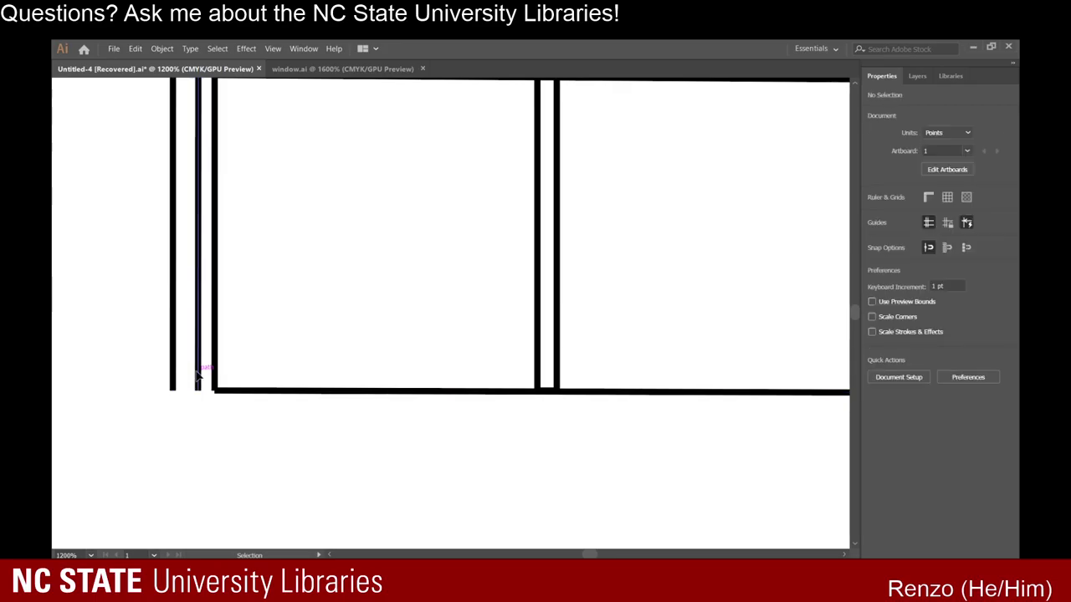
Move the middle line of the door's left frame down so it runs past the bottom line.
left_click(197, 383)
left_click_drag(198, 391, 198, 450)
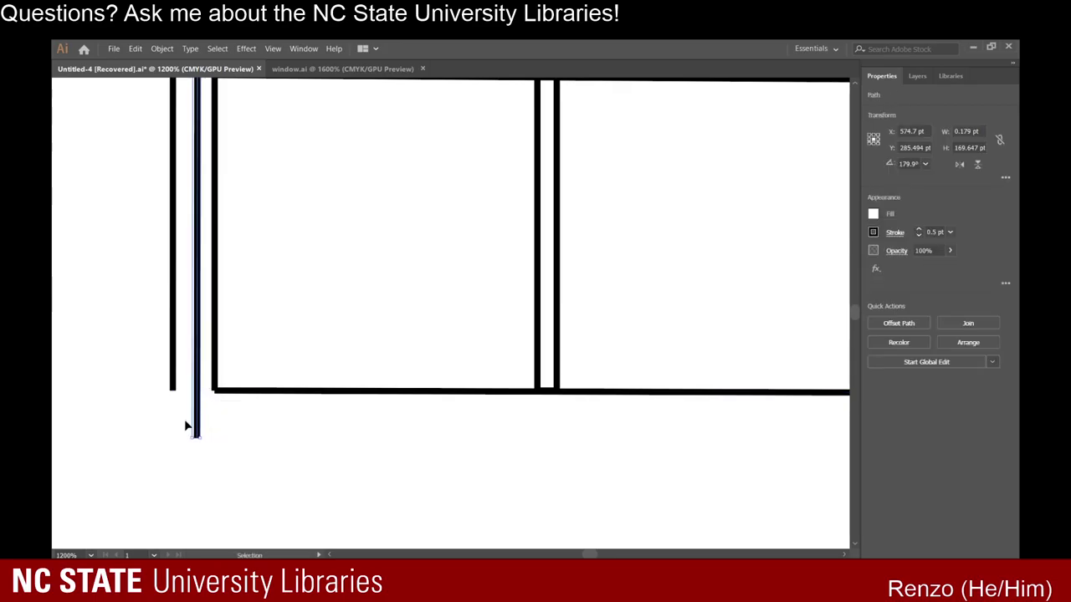
left_click(187, 426)
Stretch the outermost line of the door's left frame down past the lower end of the middle frame line.
left_click_drag(174, 382, 170, 492)
left_click(301, 464)
key("ctrl+z")
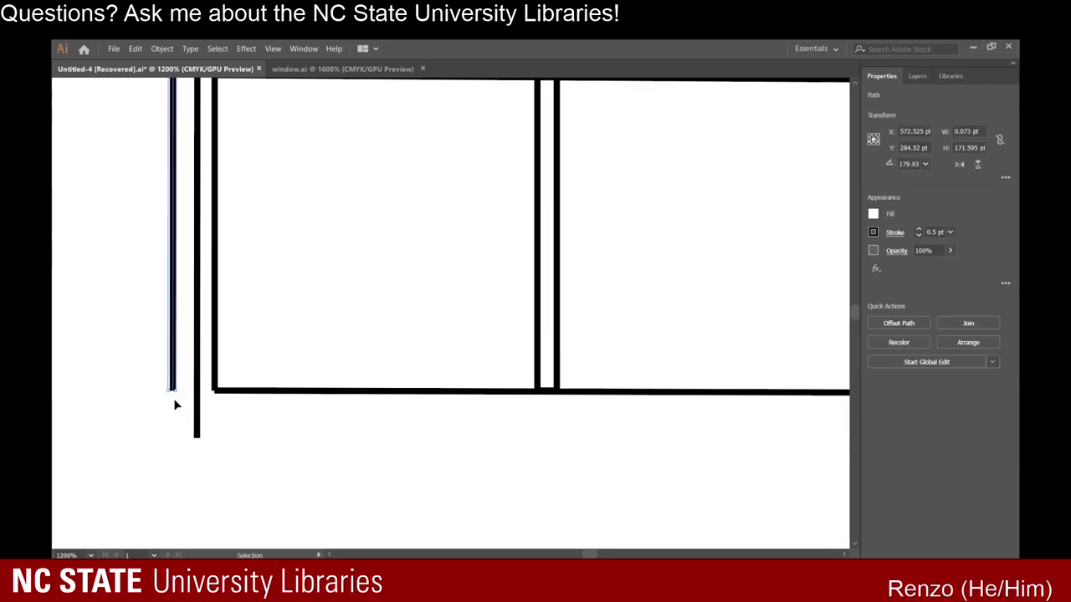
left_click_drag(173, 391, 173, 463)
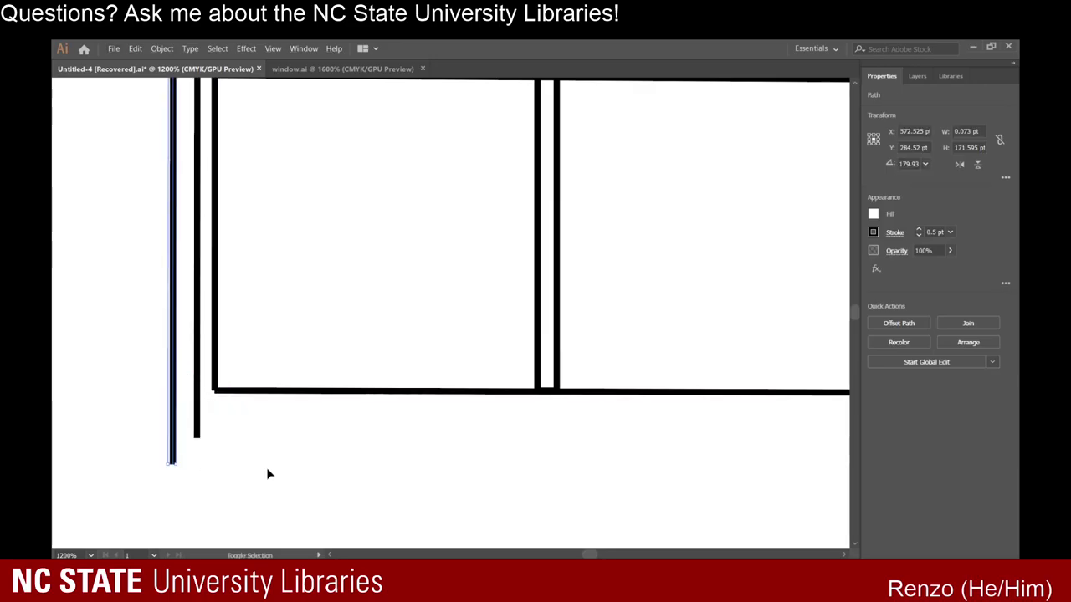
left_click(279, 461)
Shorten the right vertical grid bar so its lower end meets the door's bottom line.
scroll(279, 458, "down", 2)
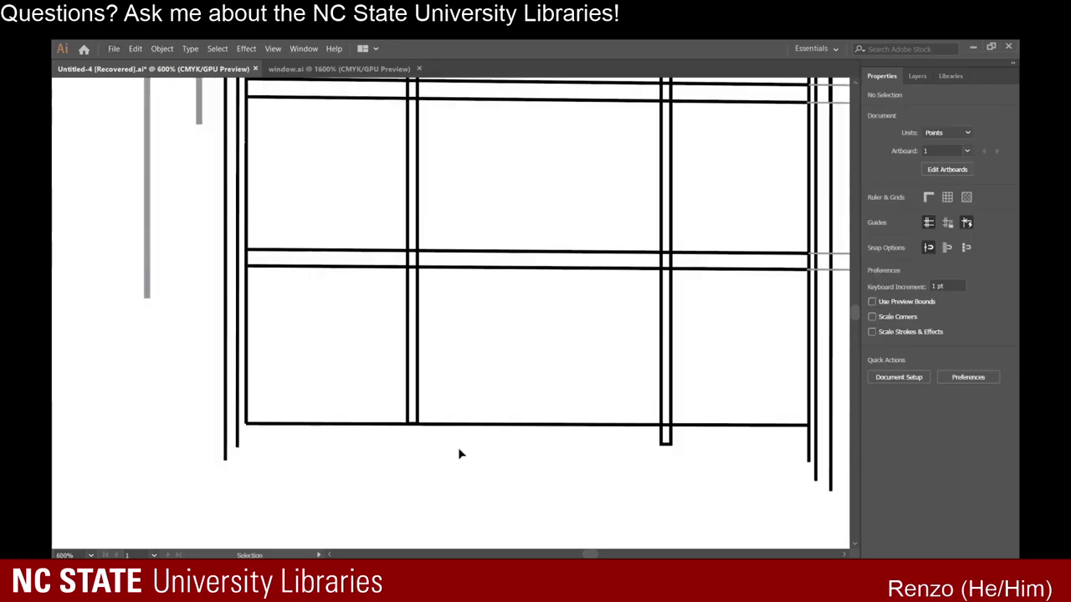
left_click(666, 414)
scroll(667, 422, "up", 2)
scroll(659, 471, "up", 5)
scroll(659, 471, "down", 5)
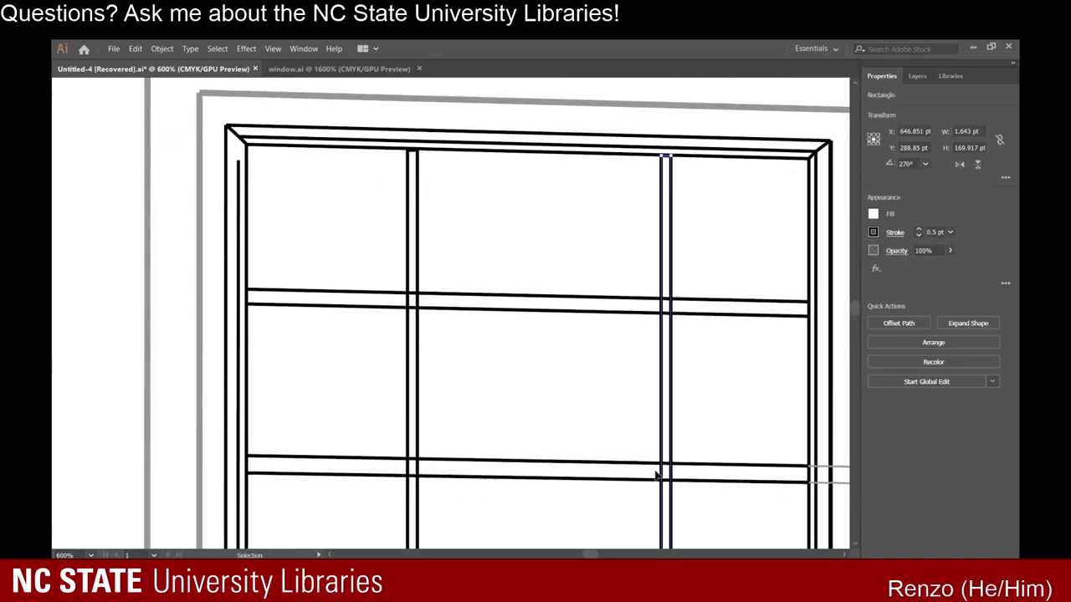
scroll(659, 471, "down", 1)
scroll(663, 477, "up", 1)
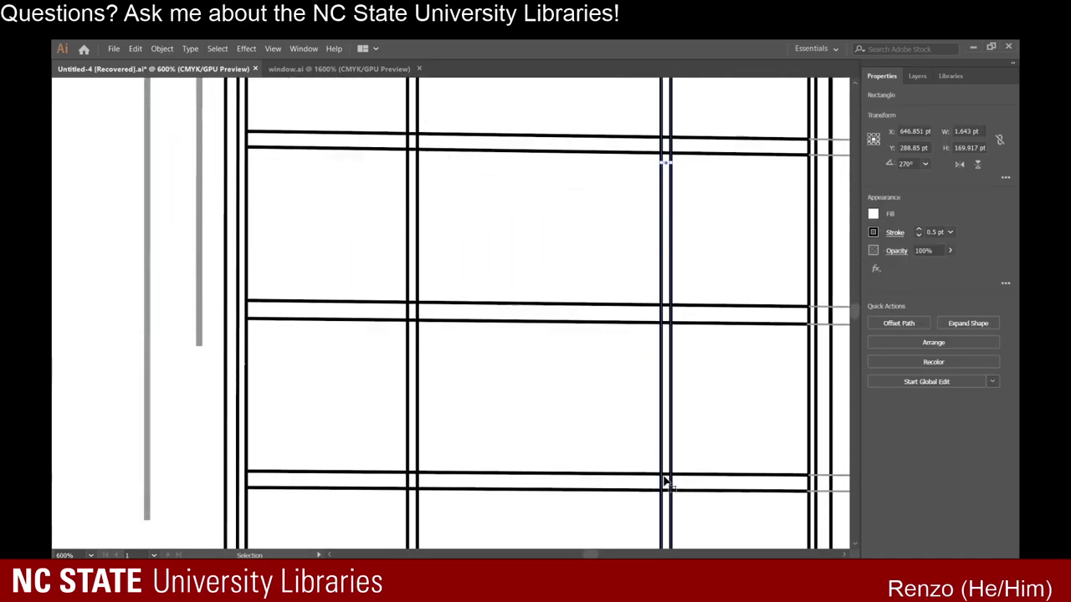
scroll(664, 478, "down", 4)
scroll(666, 468, "up", 3)
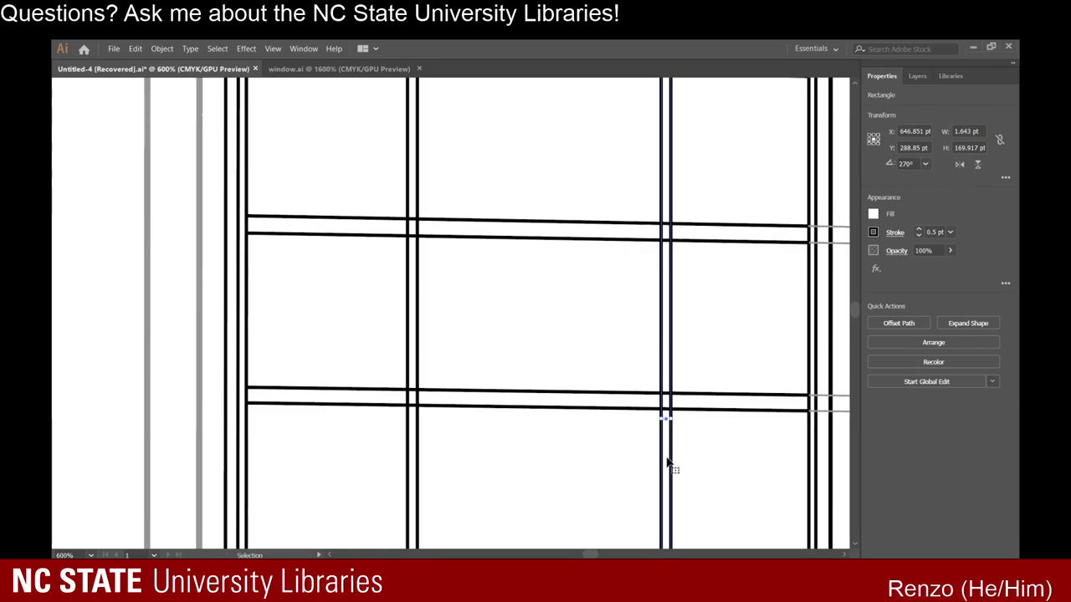
scroll(667, 463, "down", 3)
scroll(667, 455, "up", 2)
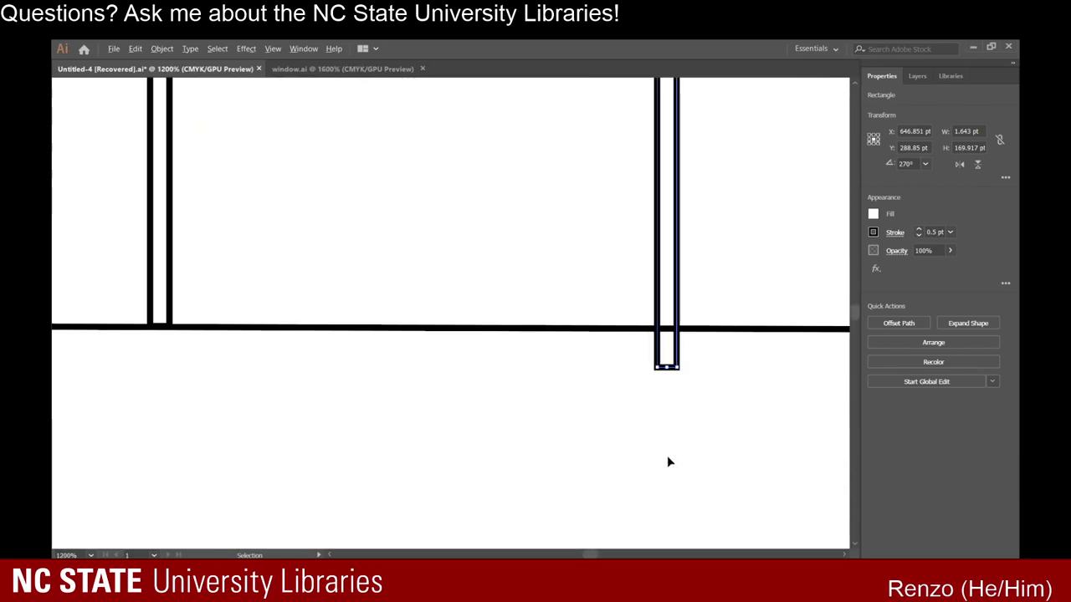
left_click_drag(667, 368, 666, 330)
left_click(624, 405)
Stretch the upper end of the middle left frame line up to the mitred corner of the door frame.
scroll(626, 406, "down", 5)
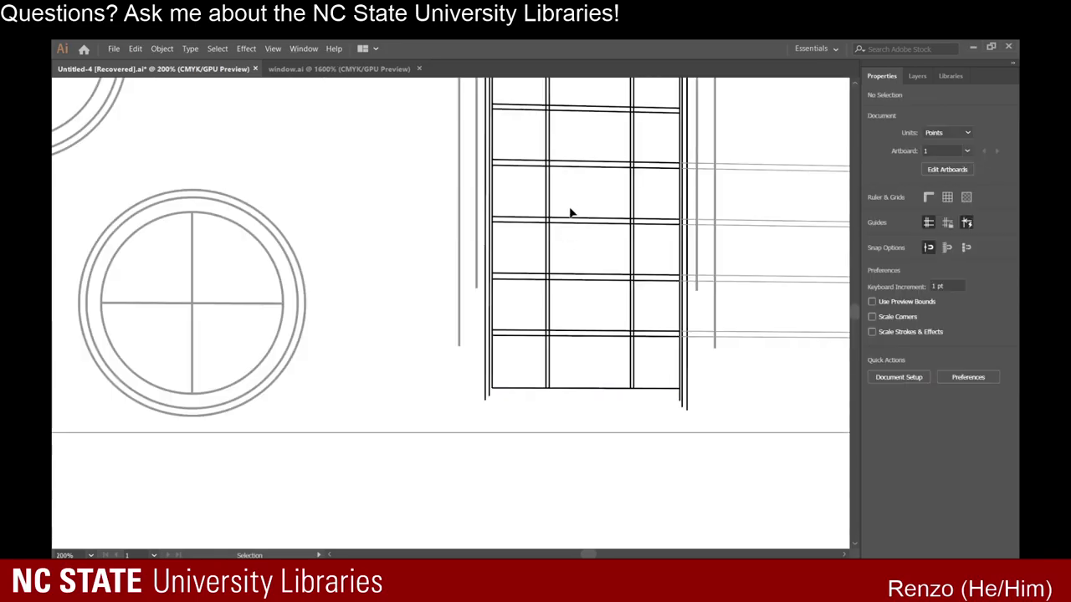
left_click(546, 198)
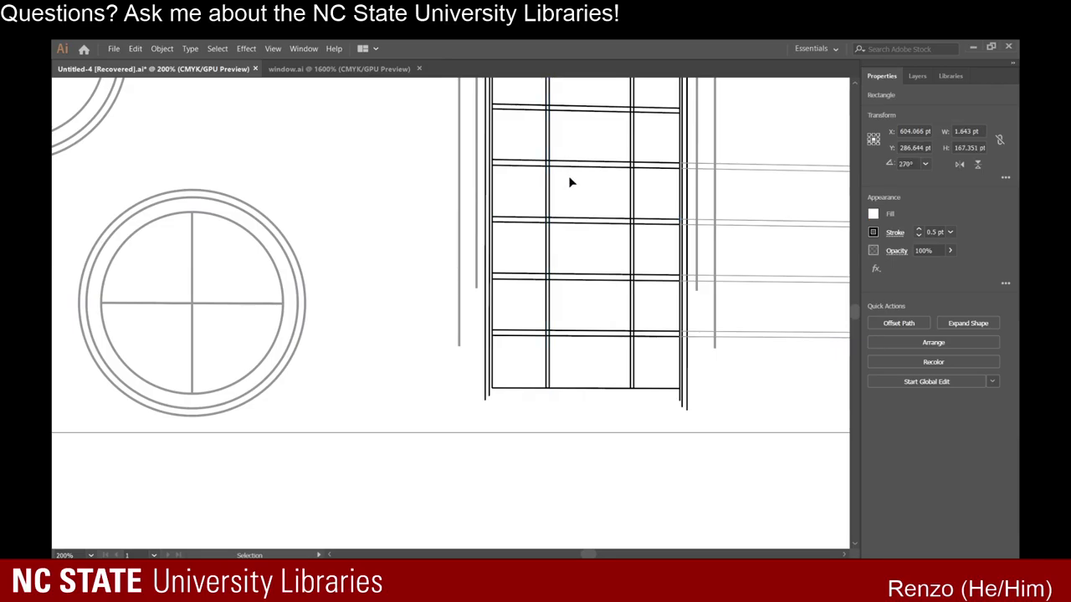
left_click(569, 179)
scroll(595, 220, "up", 2)
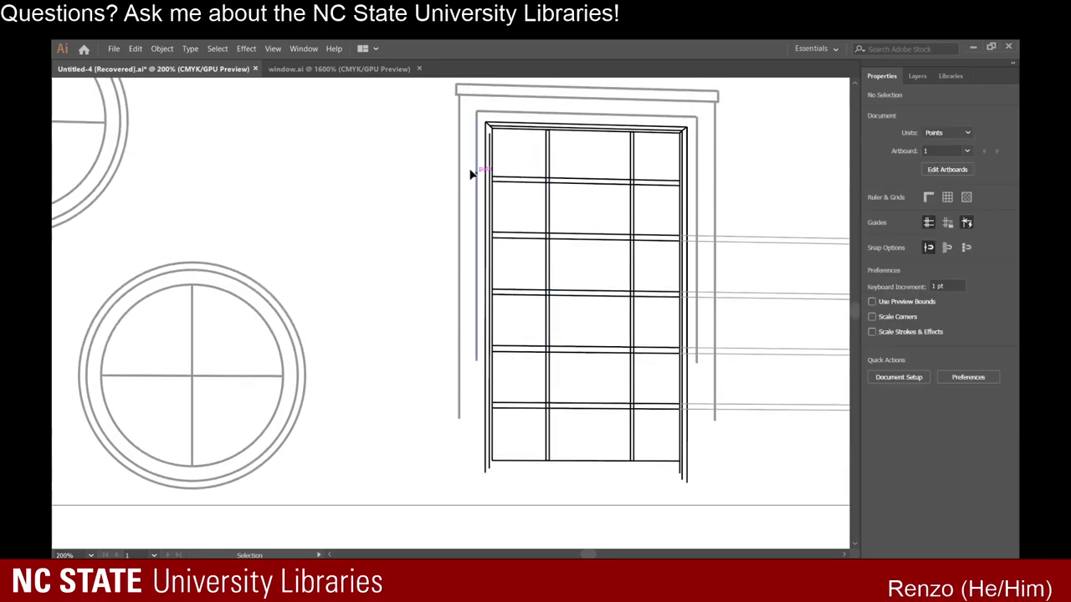
left_click(489, 159)
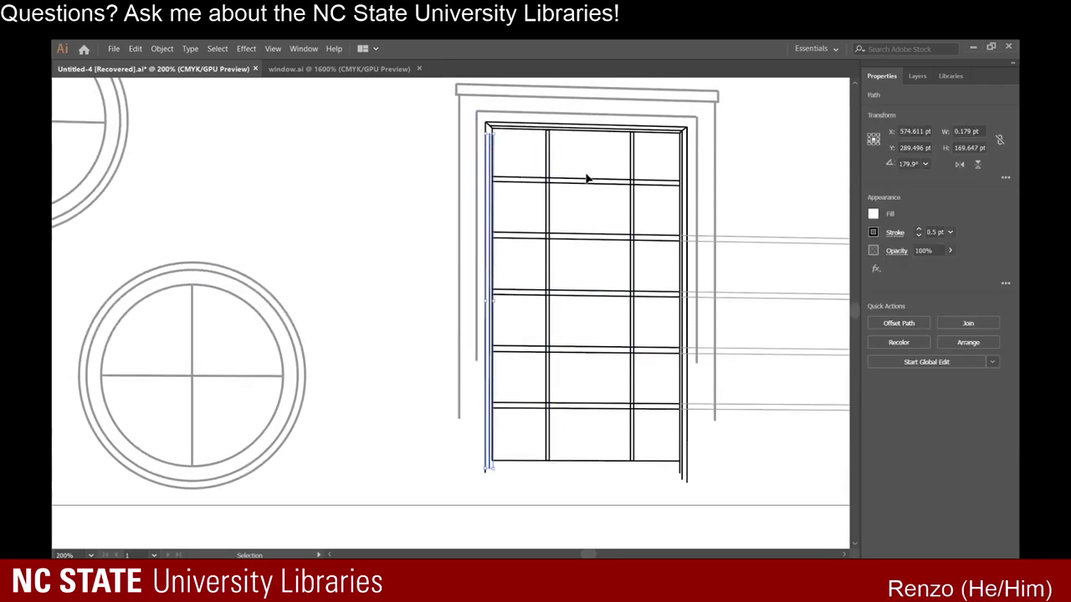
left_click(588, 177)
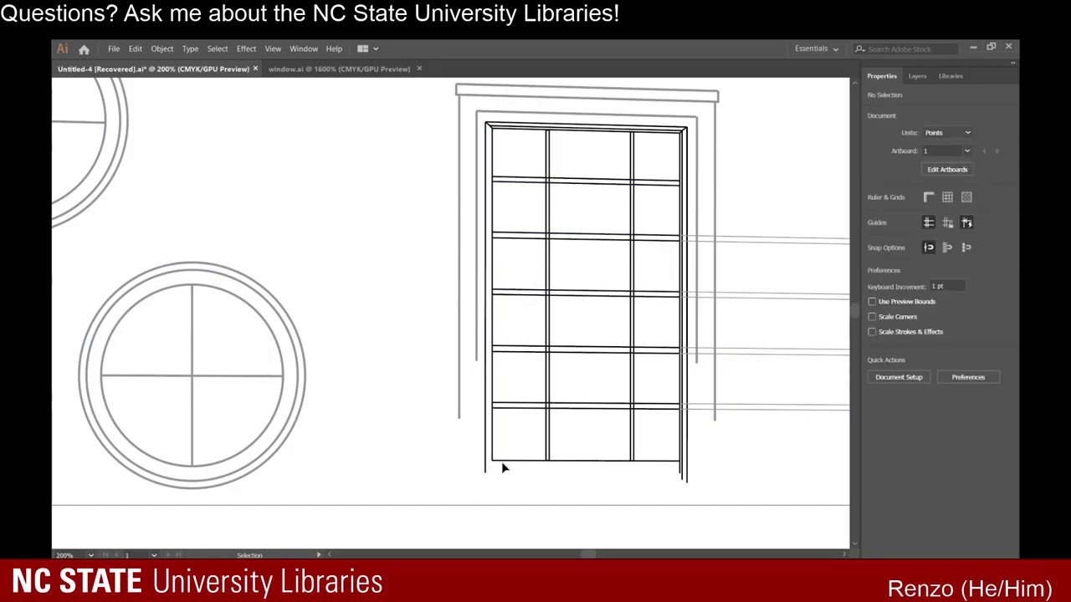
key("ctrl+z")
scroll(507, 158, "up", 4)
scroll(437, 220, "up", 2)
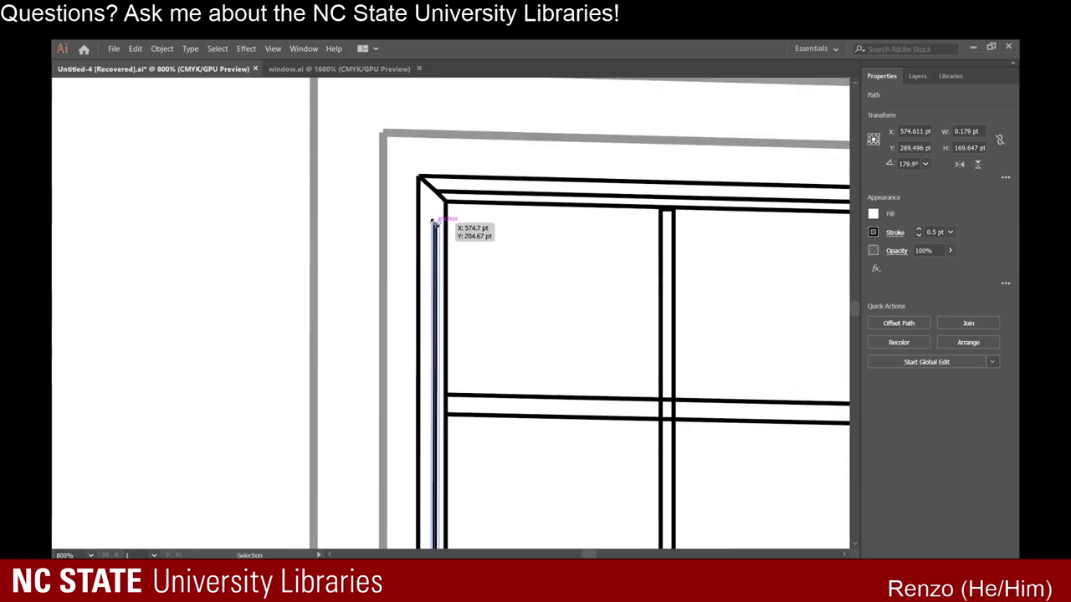
left_click_drag(436, 224, 438, 192)
left_click(476, 229)
Draw a 0.25 pt perspective guide from near the lower end of the middle left frame line to the facade's vanishing point.
scroll(514, 344, "down", 2)
scroll(514, 346, "down", 15)
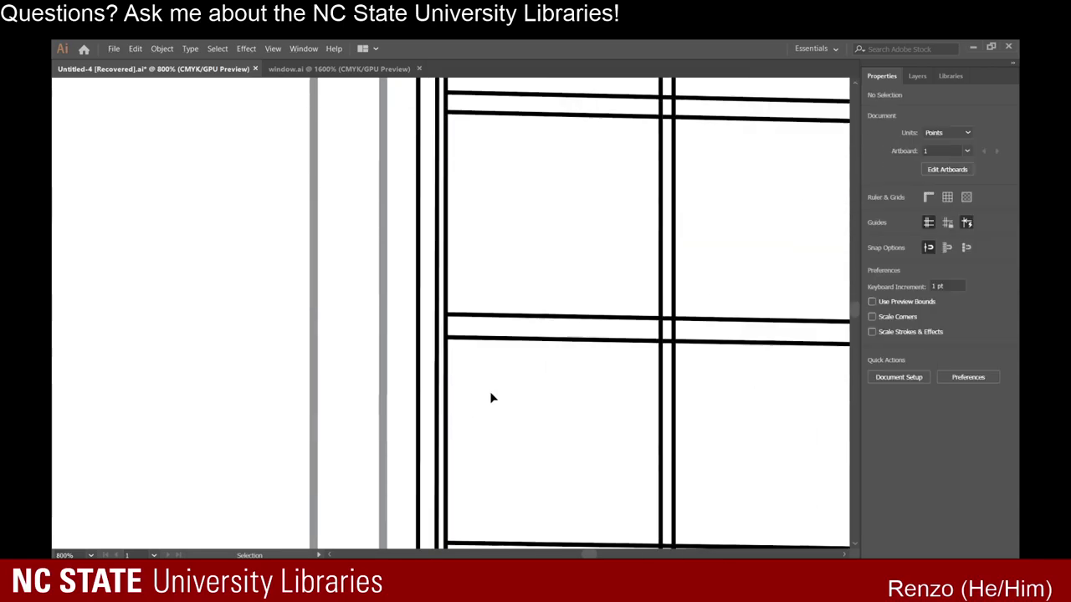
scroll(498, 450, "down", 10)
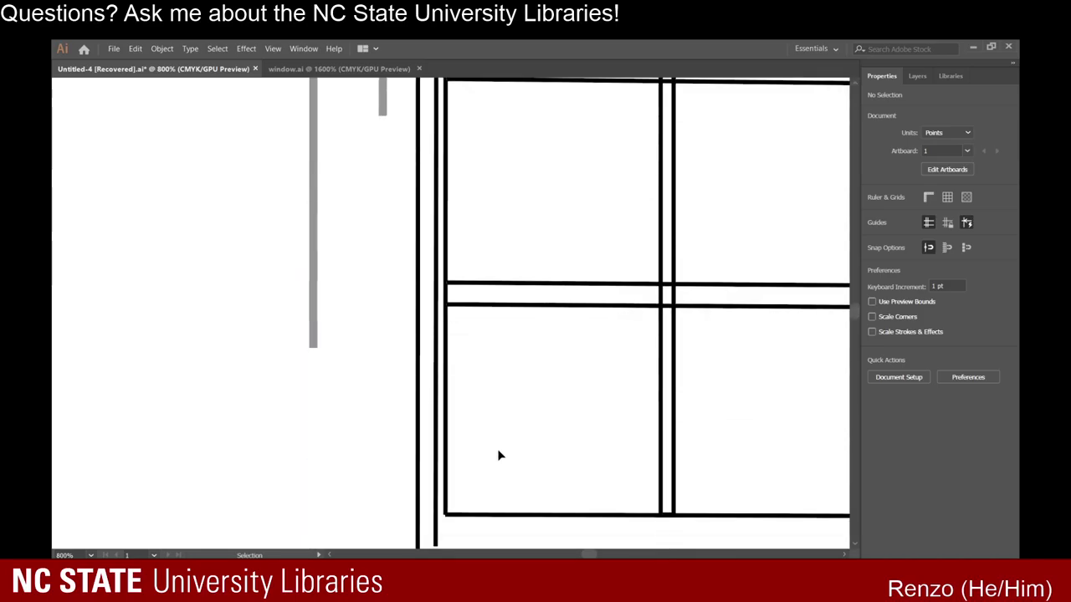
scroll(485, 441, "right", 1)
scroll(486, 448, "right", 6)
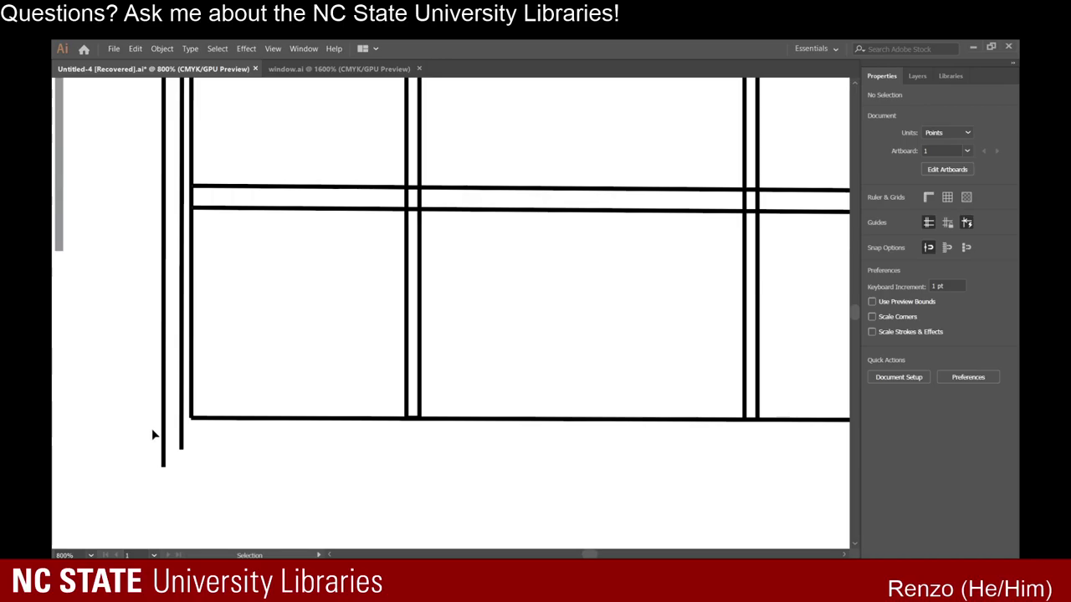
scroll(329, 467, "down", 1)
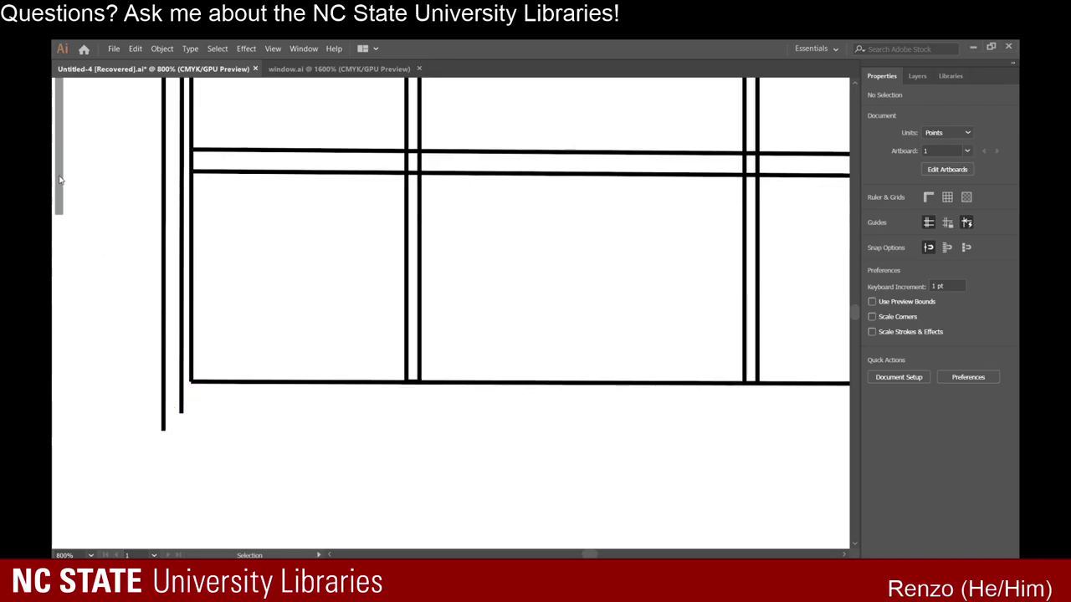
key("backslash")
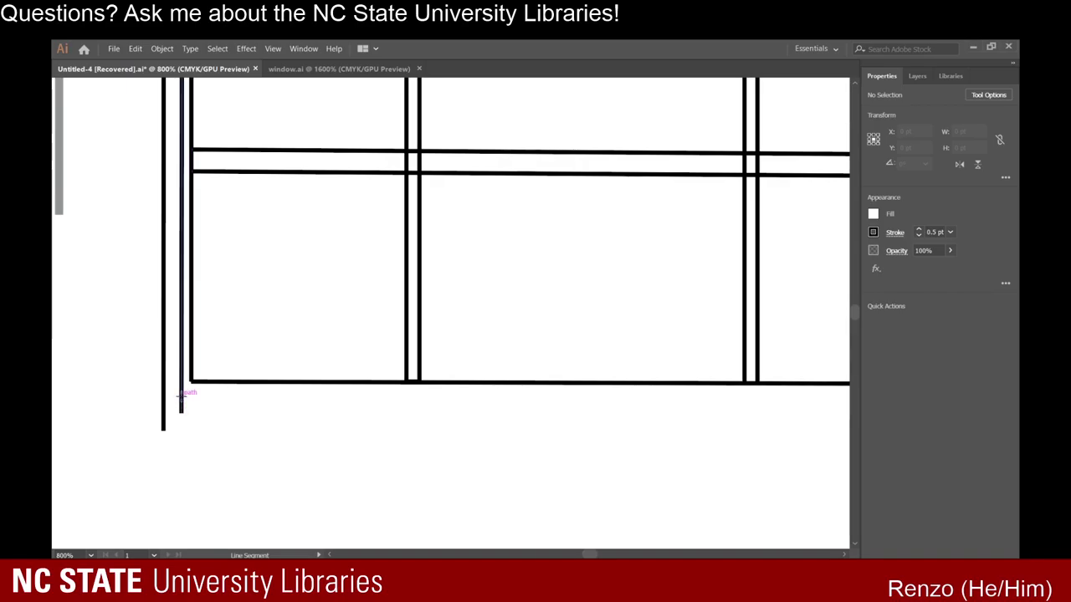
left_click_drag(181, 396, 582, 287)
scroll(359, 385, "down", 6)
scroll(679, 369, "down", 1)
scroll(679, 370, "down", 8)
scroll(494, 380, "down", 3)
scroll(671, 376, "up", 1)
scroll(848, 310, "up", 10)
scroll(707, 272, "up", 7)
left_click(919, 235)
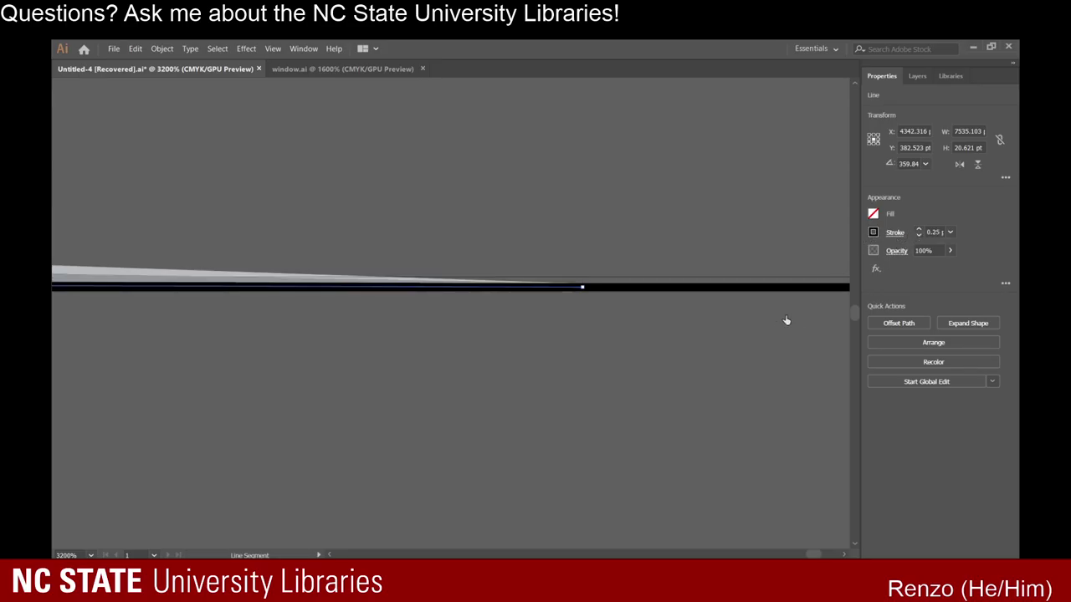
Trace the guide with a 0.5 pt line between the middle left and middle right lines of the door frame.
scroll(589, 368, "down", 15)
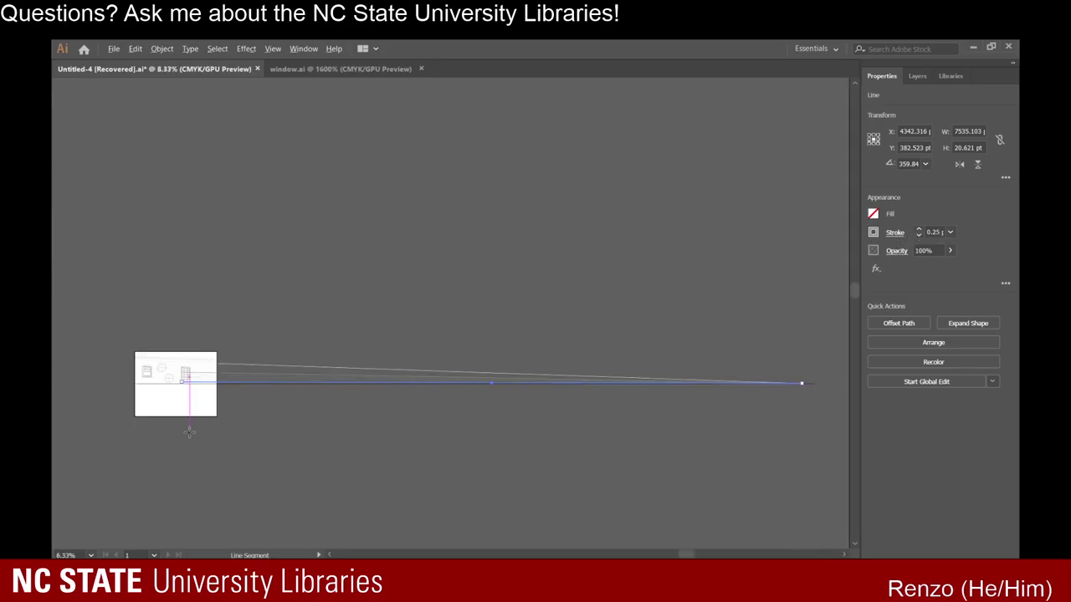
scroll(188, 431, "up", 9)
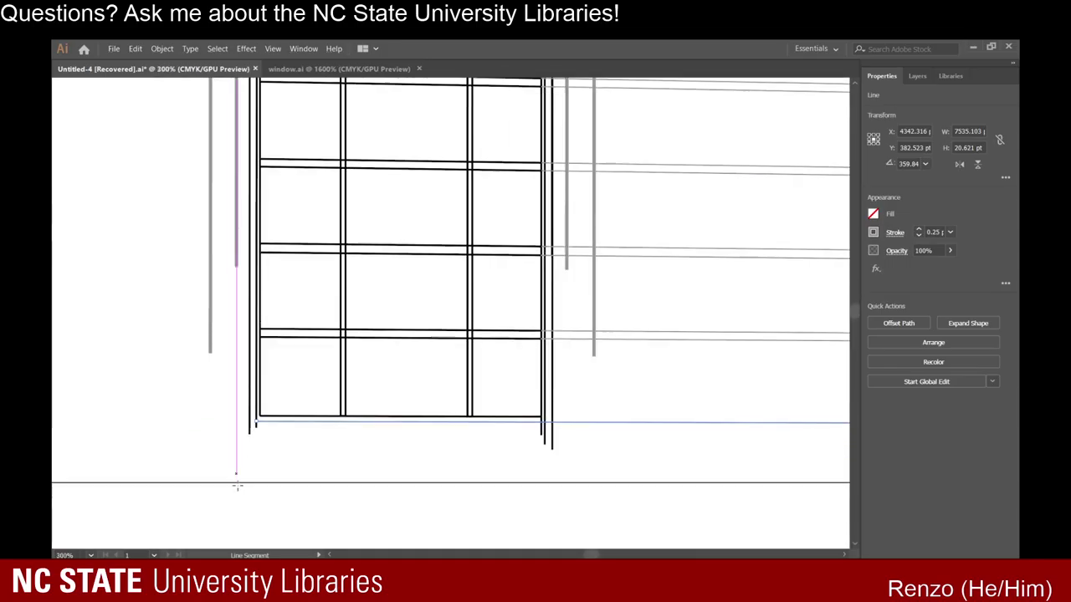
scroll(327, 435, "up", 2)
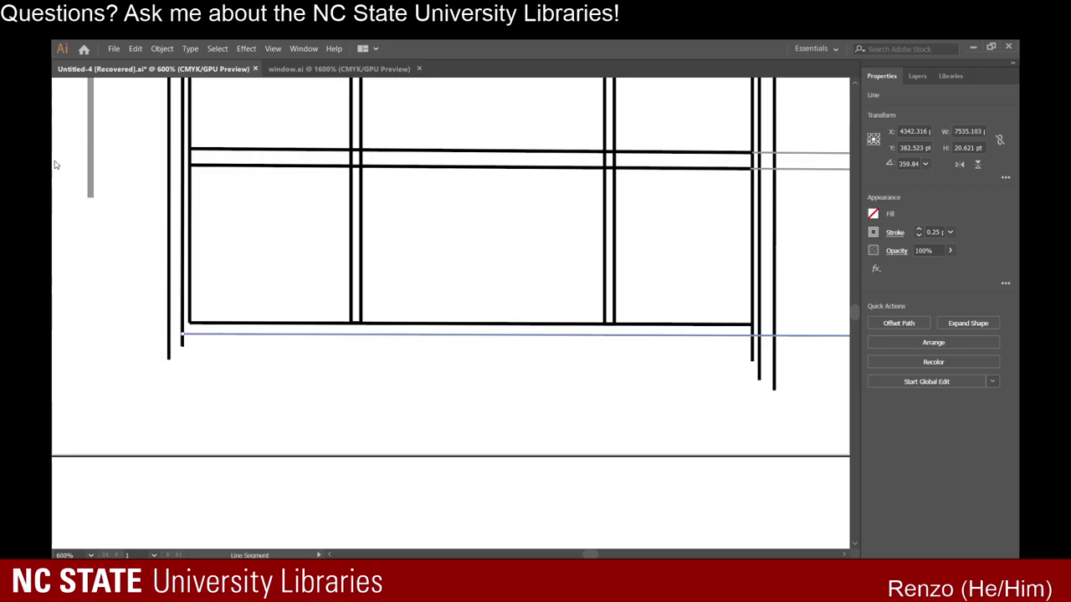
left_click(78, 181)
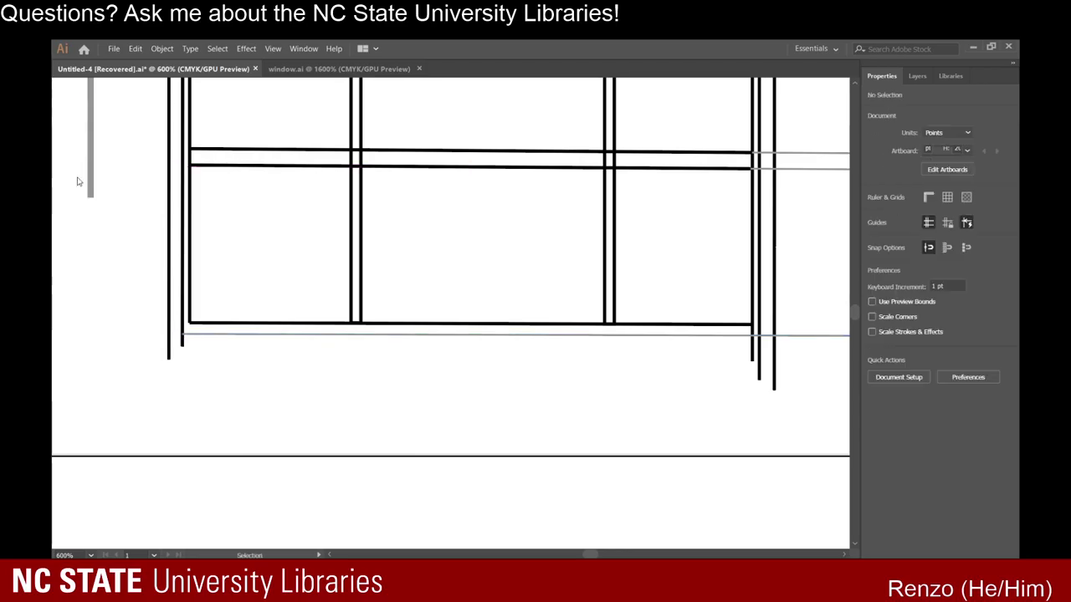
key("backslash")
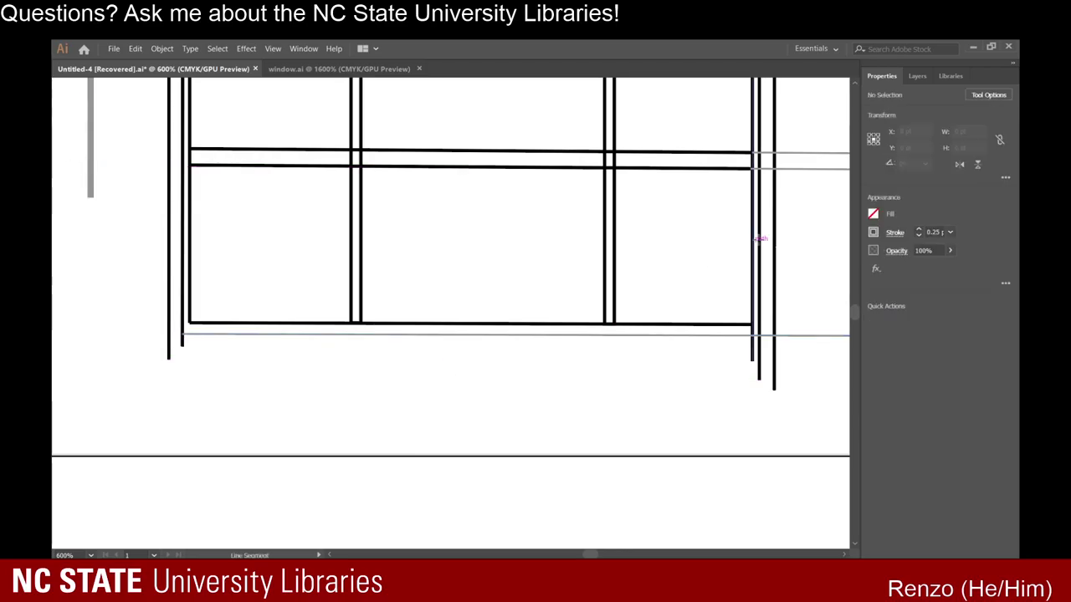
left_click(920, 234)
left_click(922, 236)
left_click_drag(181, 336, 758, 334)
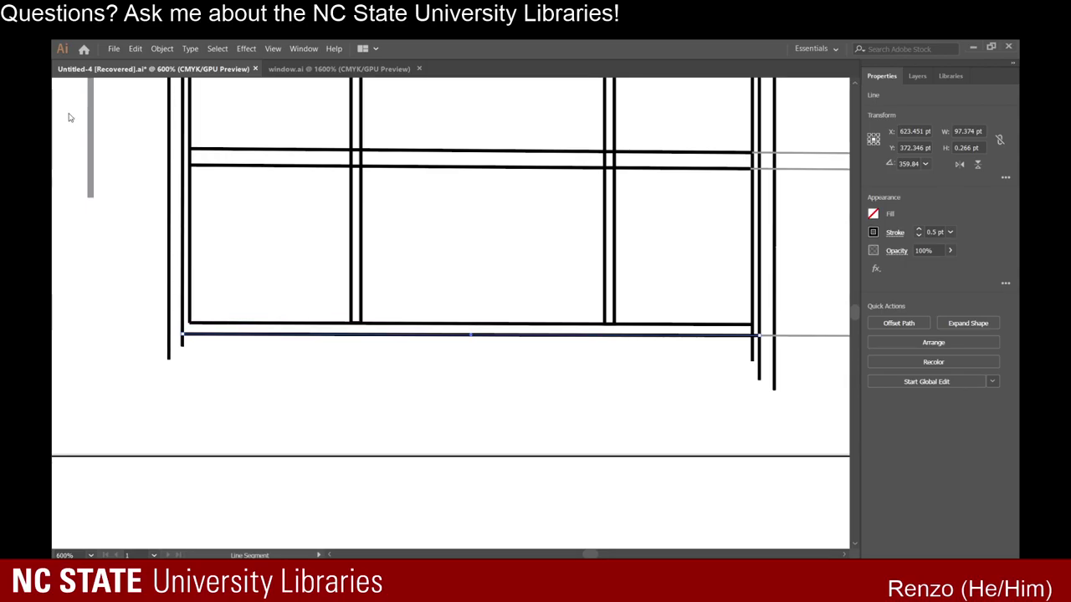
Delete the thin perspective guide beneath the new middle bottom frame line.
left_click(789, 339)
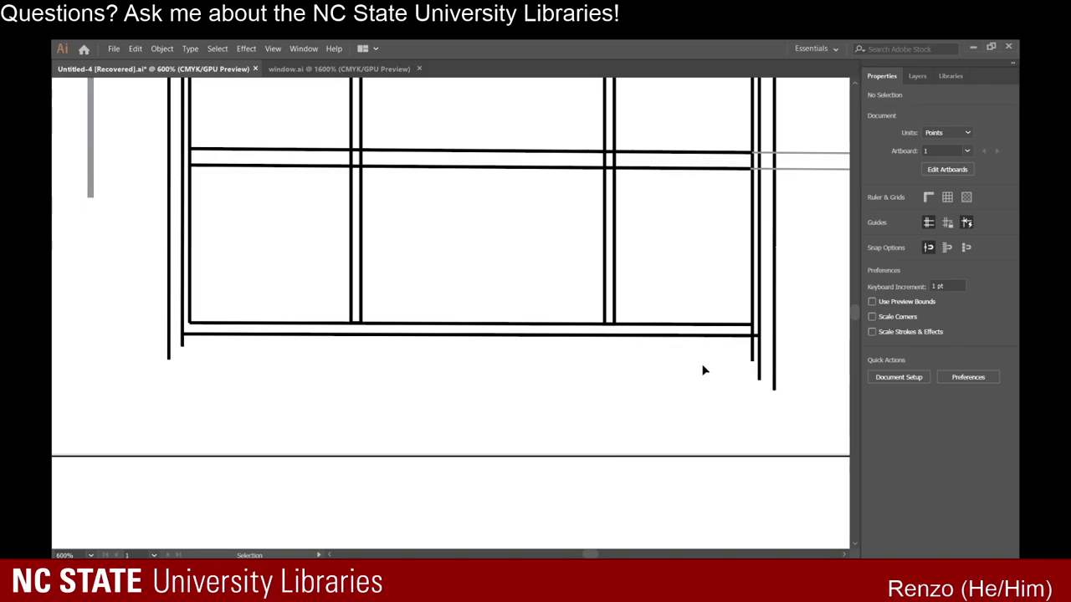
left_click(753, 349)
key("Delete")
Draw a 0.25 pt perspective guide from the lower end of the outermost left frame line to the vanishing point.
scroll(672, 418, "up", 2)
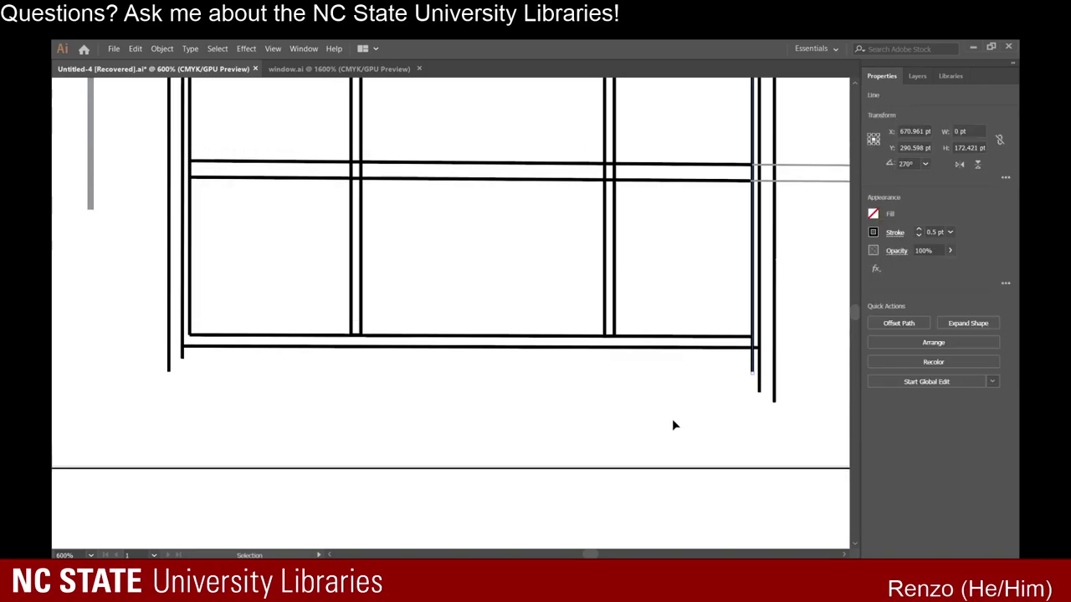
scroll(648, 445, "down", 3)
scroll(643, 452, "up", 4)
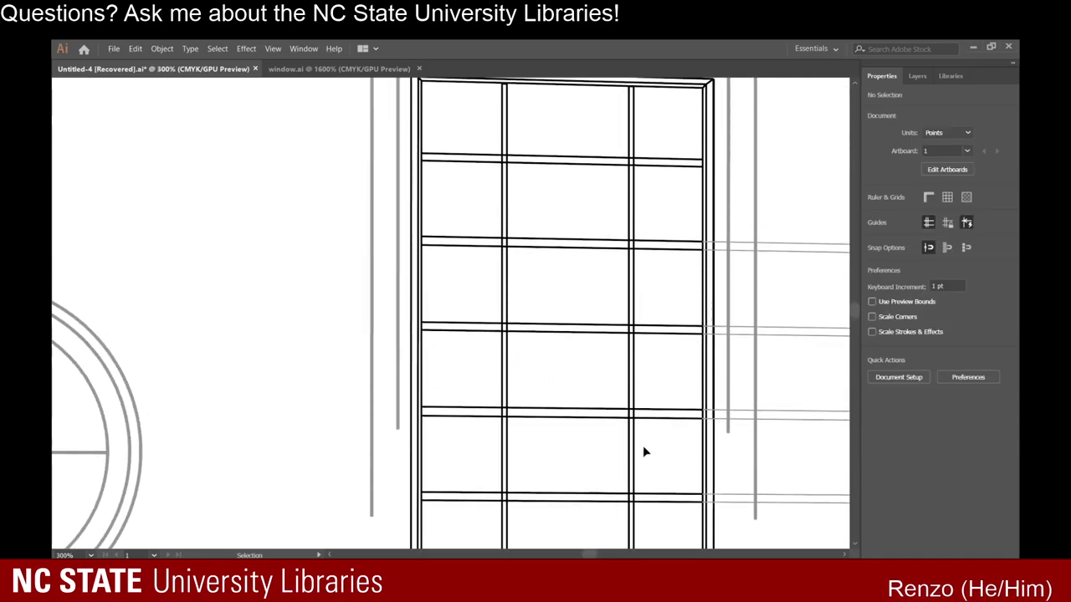
scroll(636, 343, "down", 5)
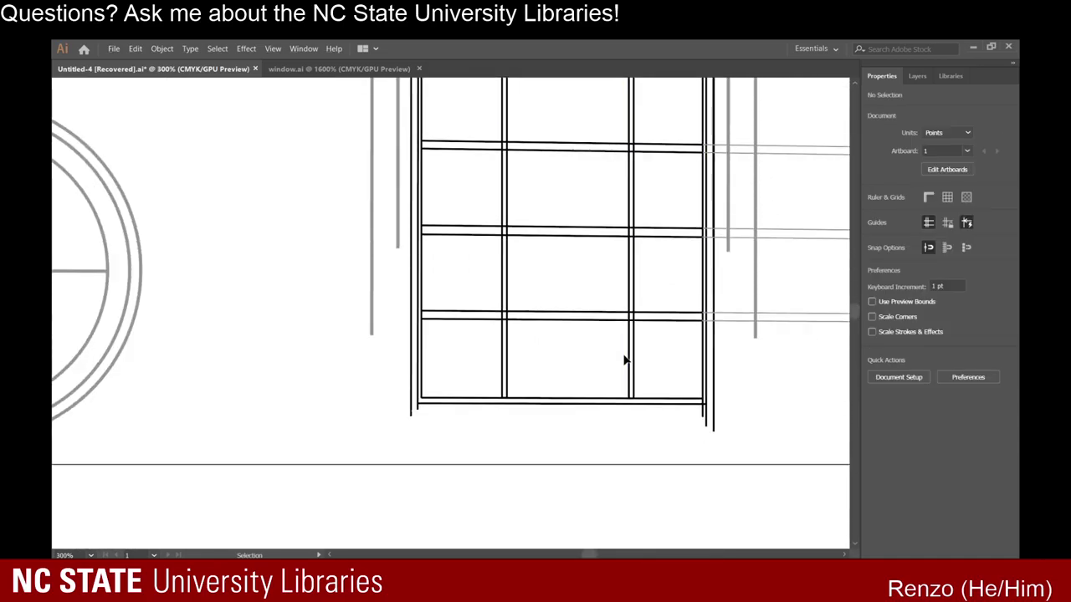
scroll(474, 323, "up", 2)
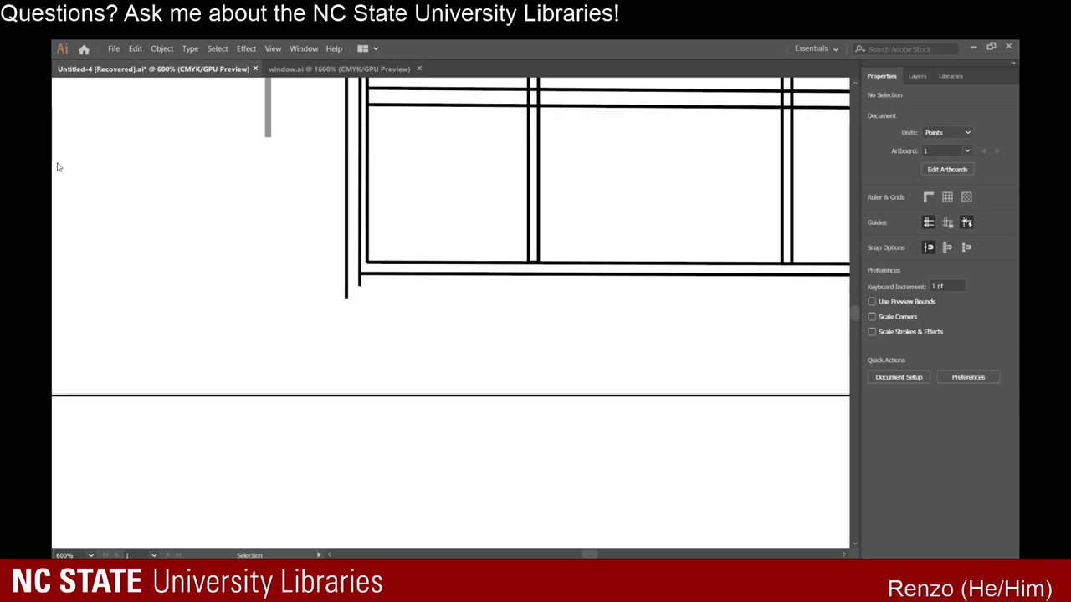
key("backslash")
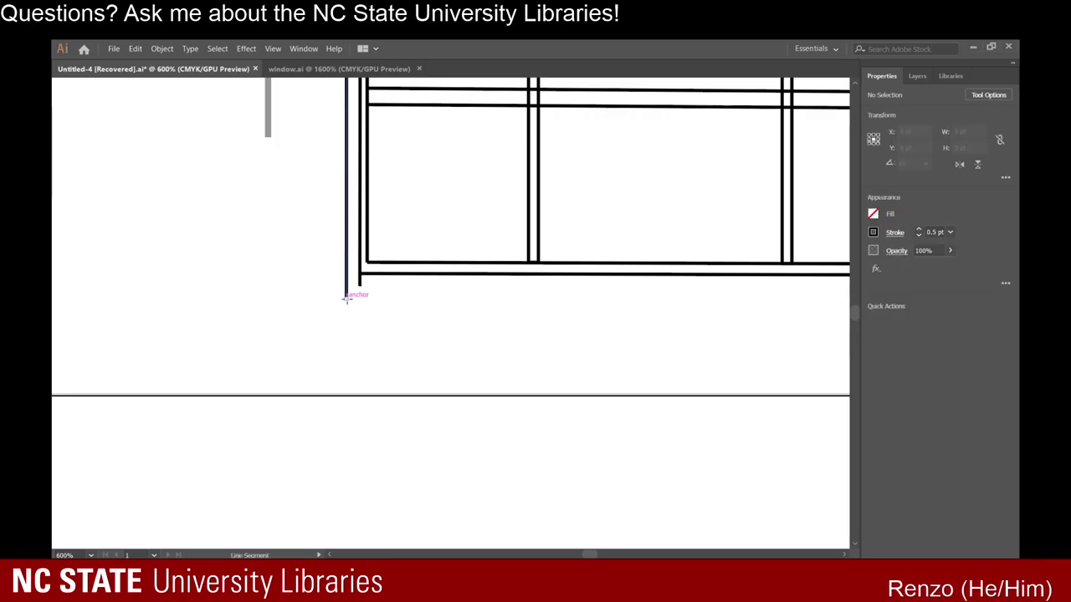
left_click_drag(346, 293, 758, 322)
scroll(583, 304, "down", 9)
scroll(401, 323, "down", 2)
key("ctrl+minus")
key("ctrl+minus")
key("ctrl+minus")
scroll(759, 322, "right", 13)
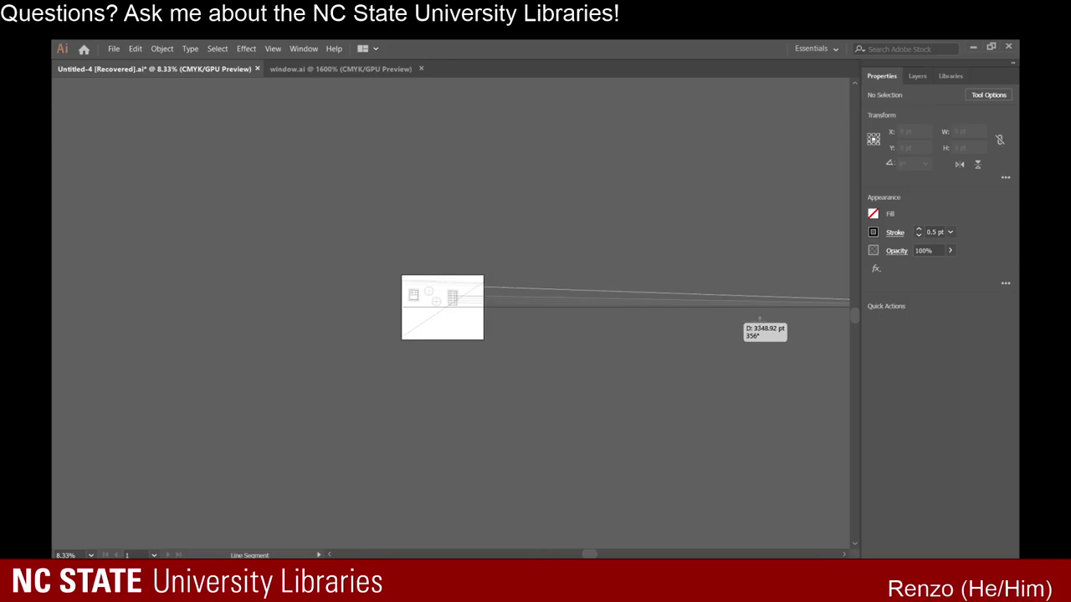
scroll(760, 322, "right", 15)
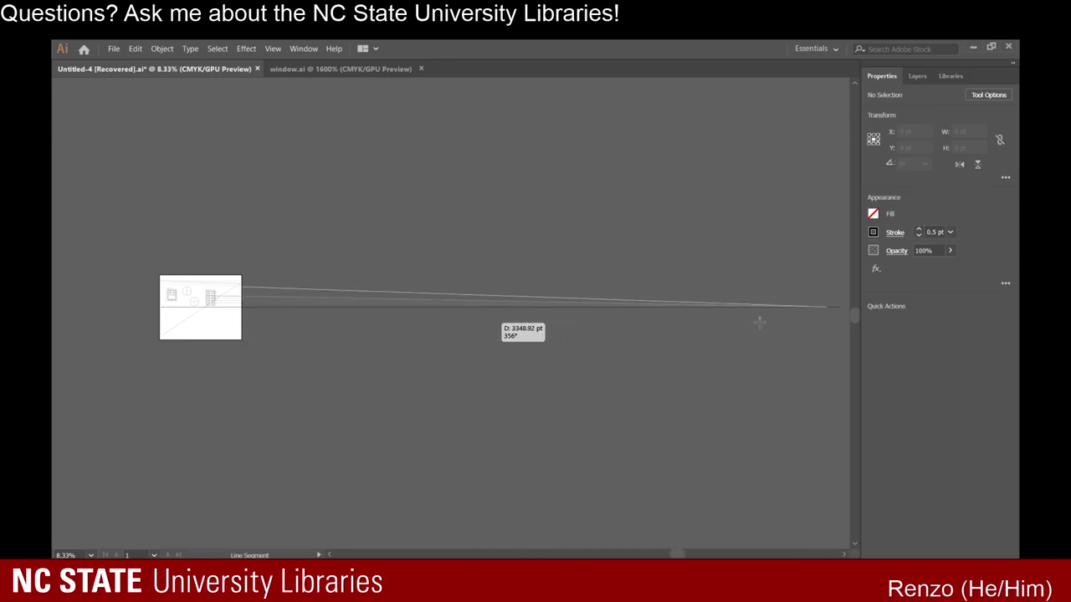
scroll(763, 316, "up", 3)
left_click_drag(760, 322, 802, 345)
scroll(792, 290, "up", 8)
scroll(801, 345, "down", 10)
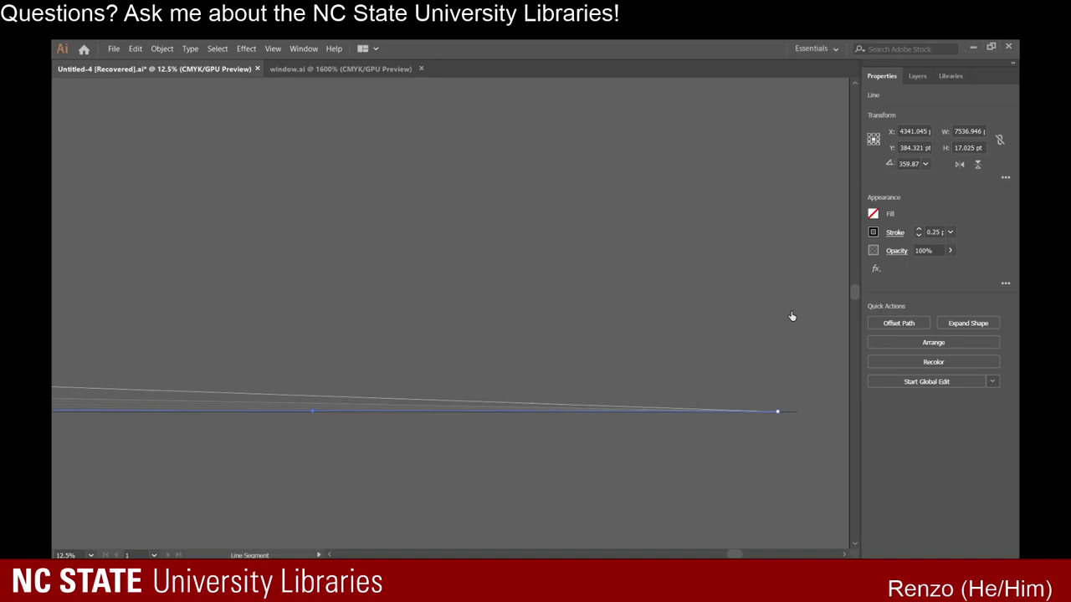
Trace the lower guide from the outermost left frame line to the middle right frame line, about 100 pt long, with a 0.5 pt stroke.
left_click(425, 340)
scroll(402, 345, "down", 1)
scroll(314, 347, "left", 7)
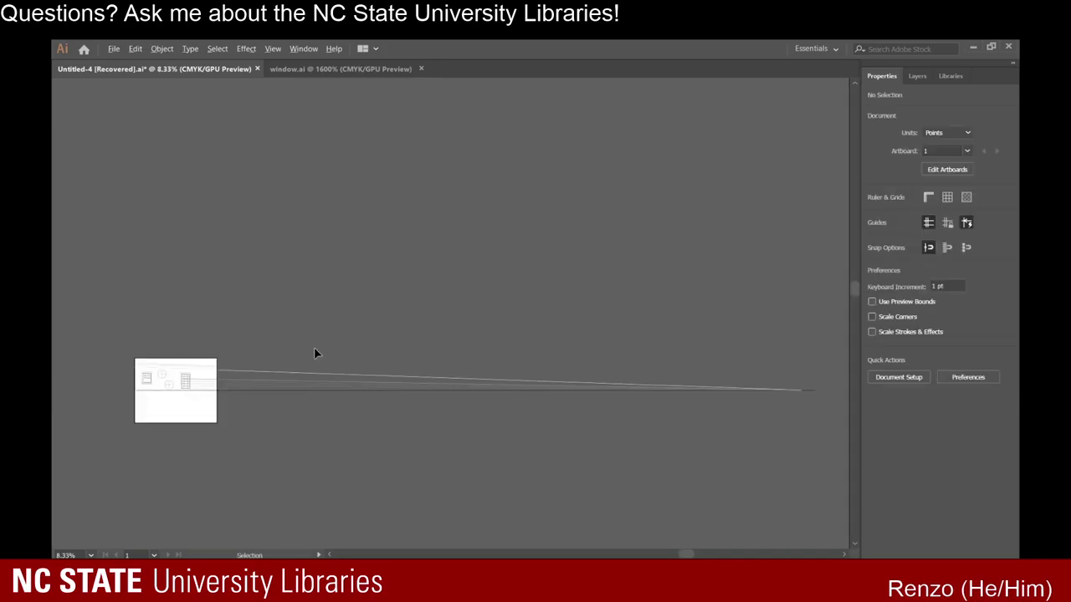
scroll(188, 413, "up", 4)
scroll(244, 287, "up", 3)
scroll(320, 362, "up", 5)
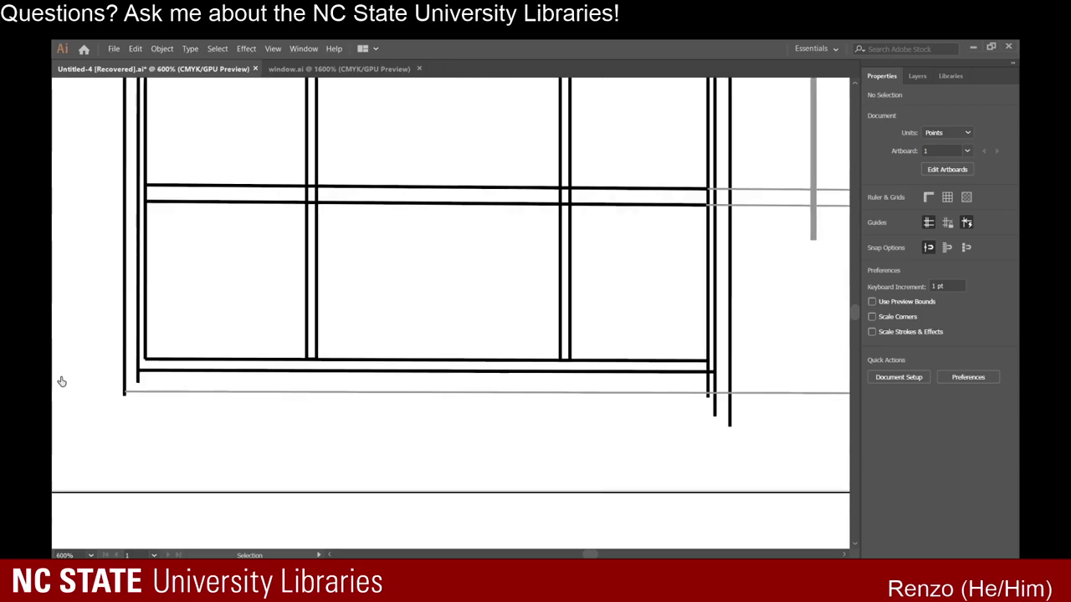
left_click(66, 177)
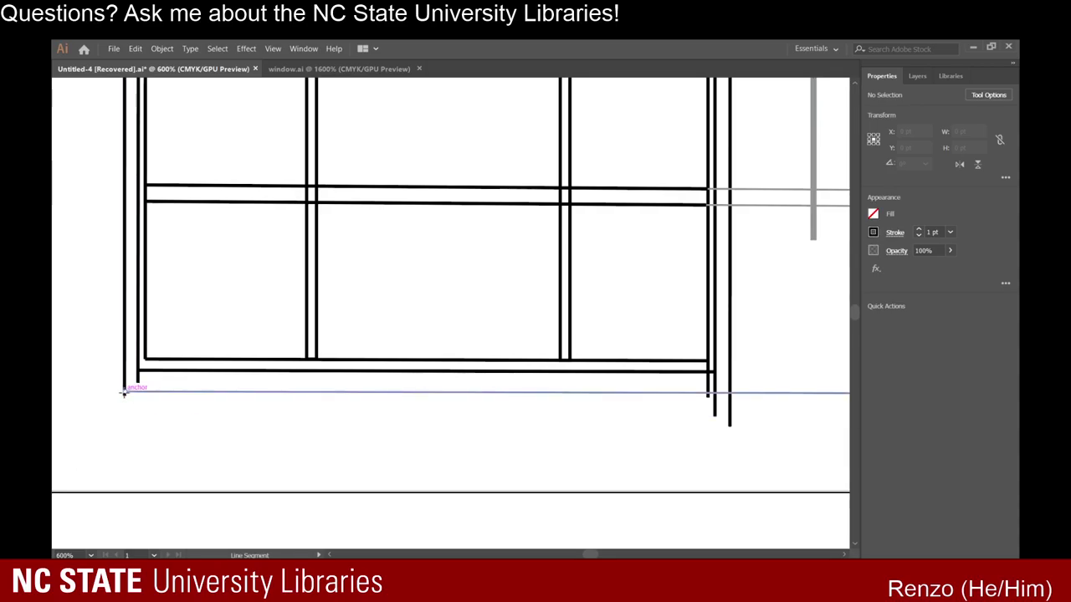
left_click_drag(124, 392, 718, 392)
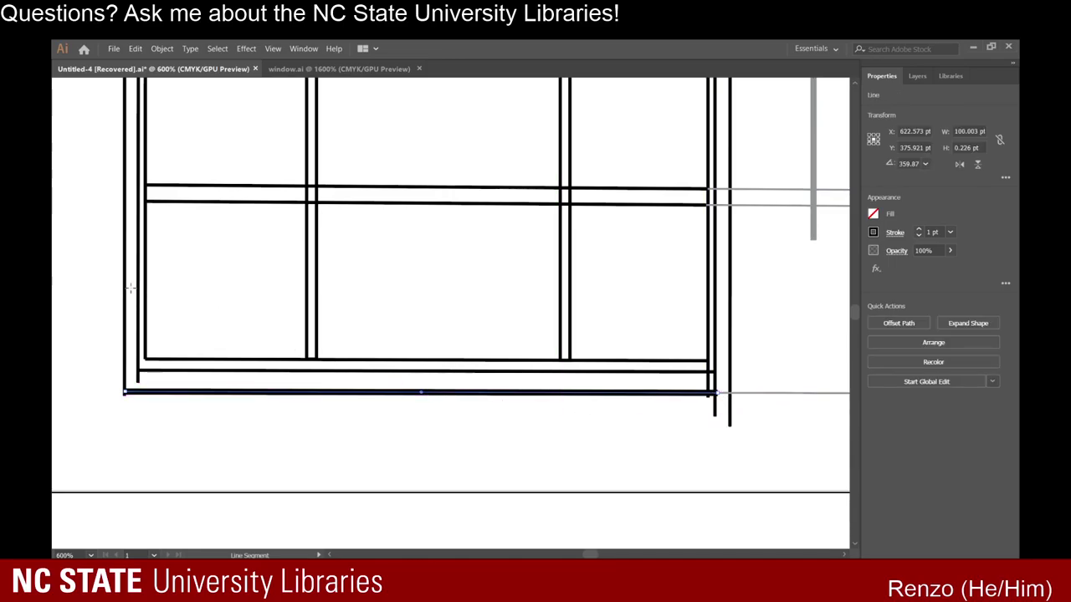
left_click(919, 235)
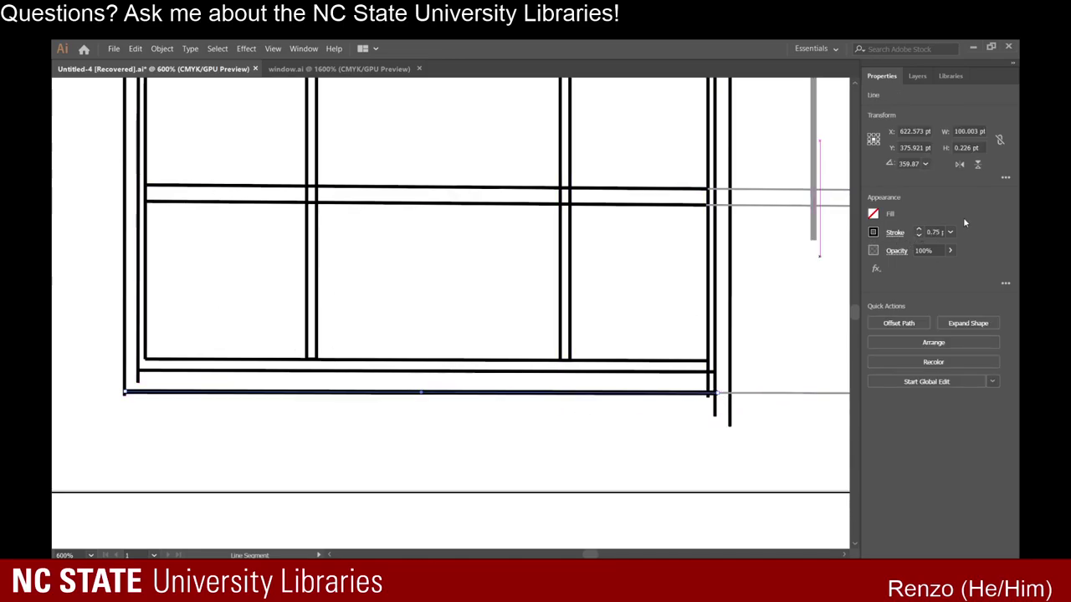
left_click(919, 235)
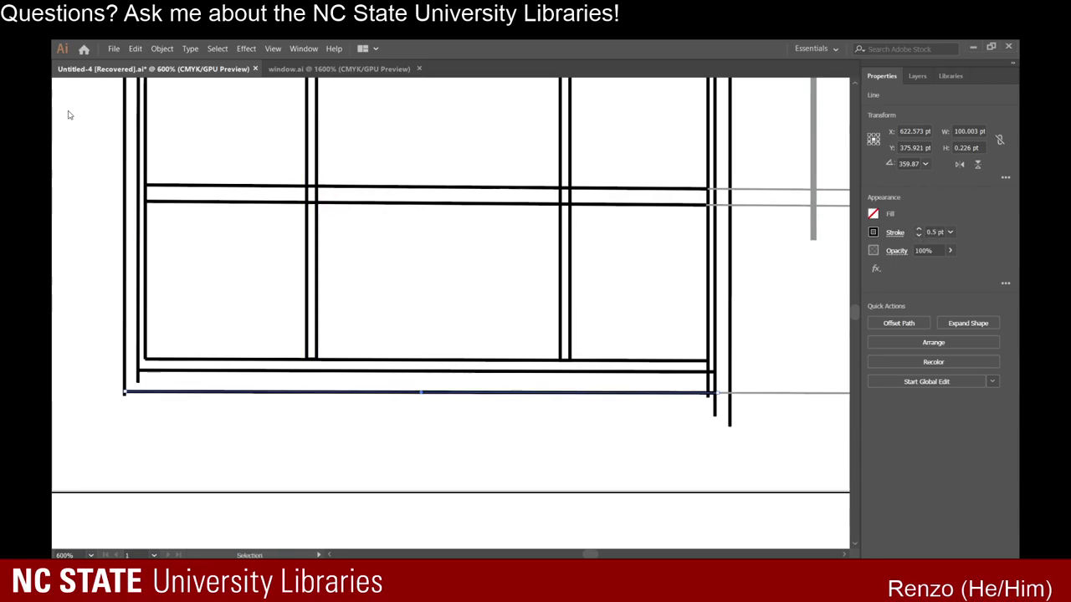
Extend the outer bottom line to the outermost right frame line and delete its thin perspective guide.
left_click(605, 418)
left_click(759, 394)
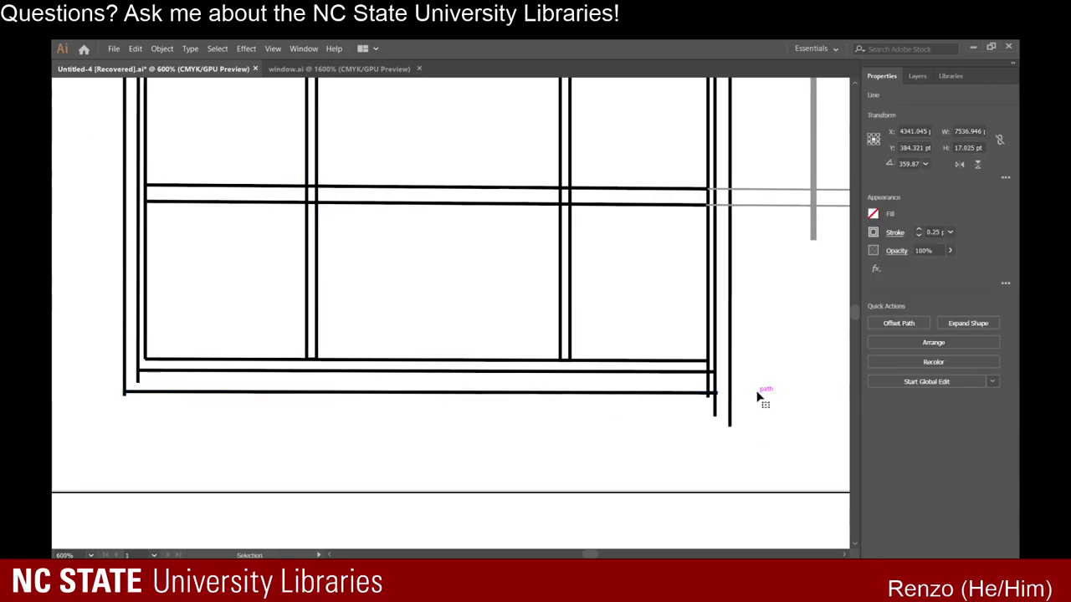
left_click(753, 396)
left_click(717, 399)
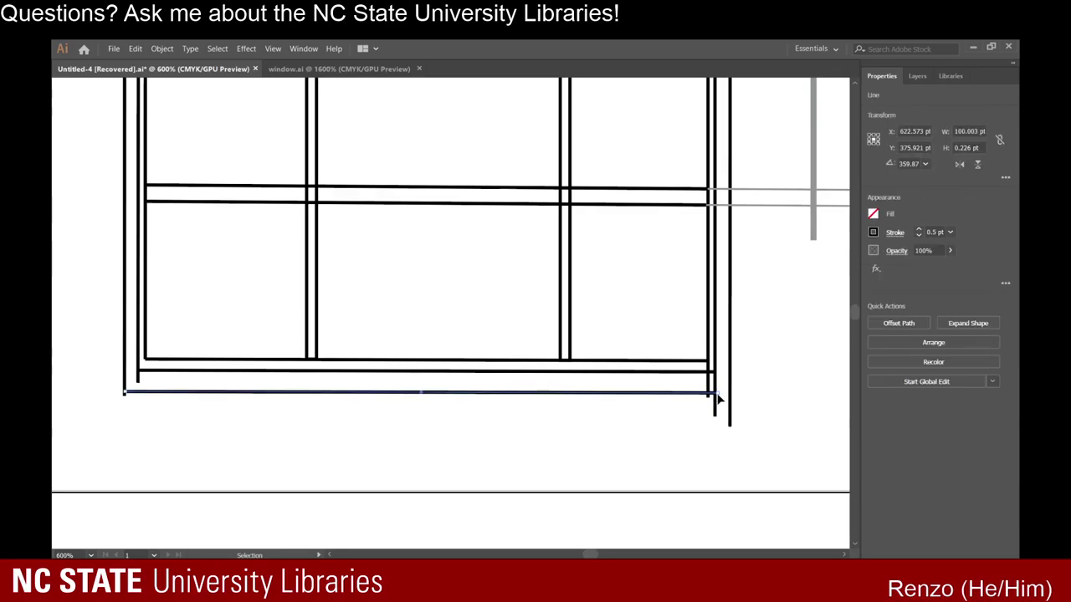
left_click_drag(717, 399, 729, 394)
left_click(793, 394)
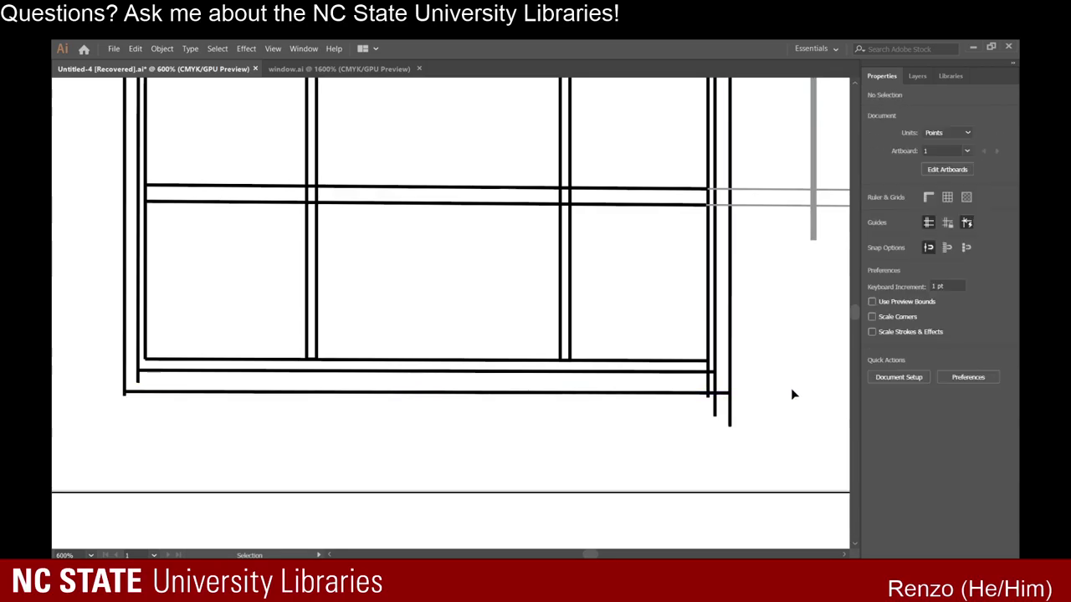
Erase the overhanging lower ends of the middle and outermost left frame lines below their bottom lines.
scroll(128, 408, "up", 4)
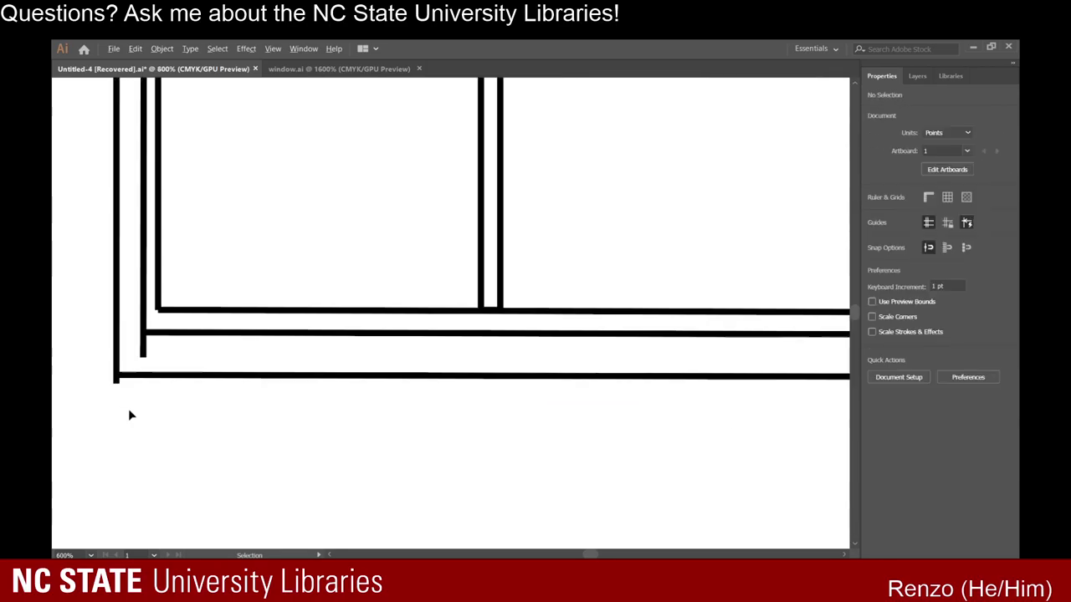
scroll(119, 322, "left", 2)
scroll(119, 322, "up", 1)
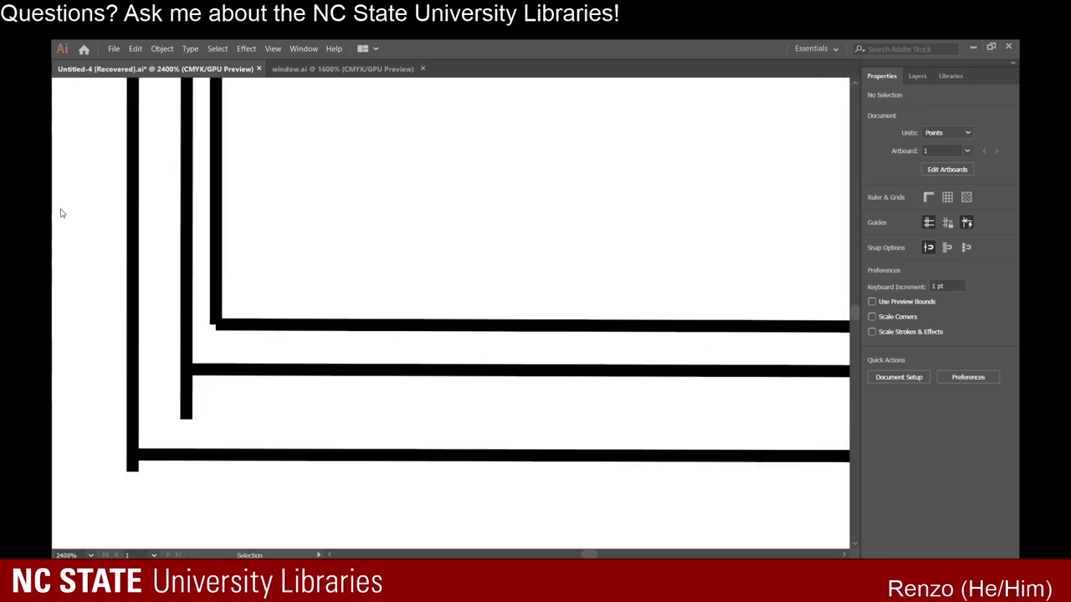
left_click(185, 400)
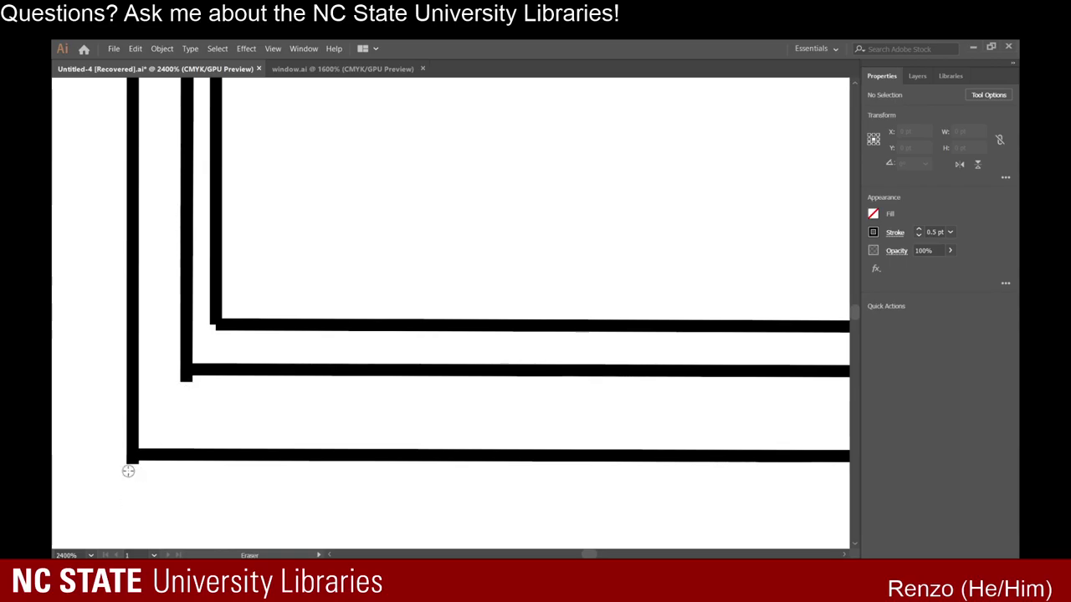
scroll(188, 415, "up", 3)
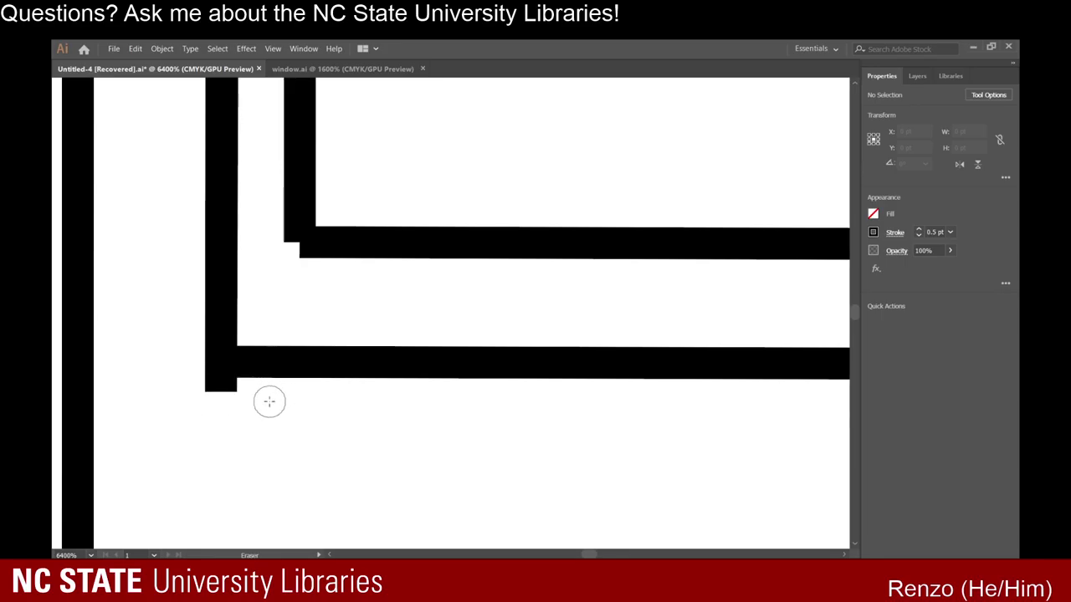
scroll(341, 447, "down", 4)
scroll(373, 444, "down", 3)
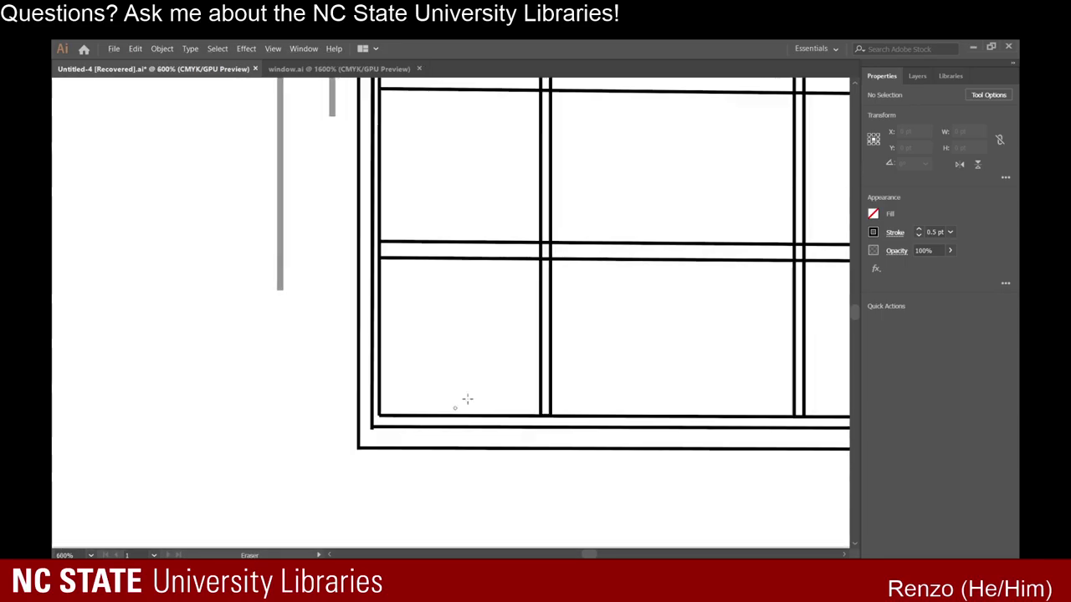
Erase the overhanging lower ends of the inner, middle and outermost right frame lines below their bottom lines.
scroll(467, 401, "right", 4)
scroll(783, 383, "up", 3)
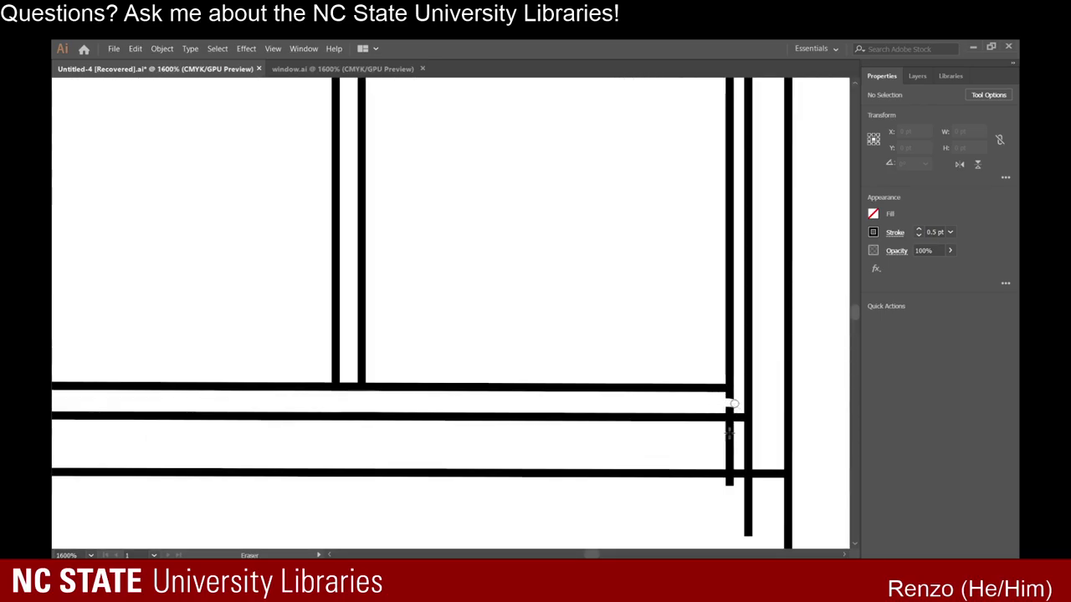
mouse_move(734, 404)
left_mouse_down()
mouse_move(723, 442)
mouse_move(772, 446)
mouse_move(759, 471)
mouse_move(742, 456)
mouse_move(774, 465)
mouse_move(803, 448)
left_mouse_up()
scroll(760, 470, "down", 1)
scroll(780, 444, "up", 4)
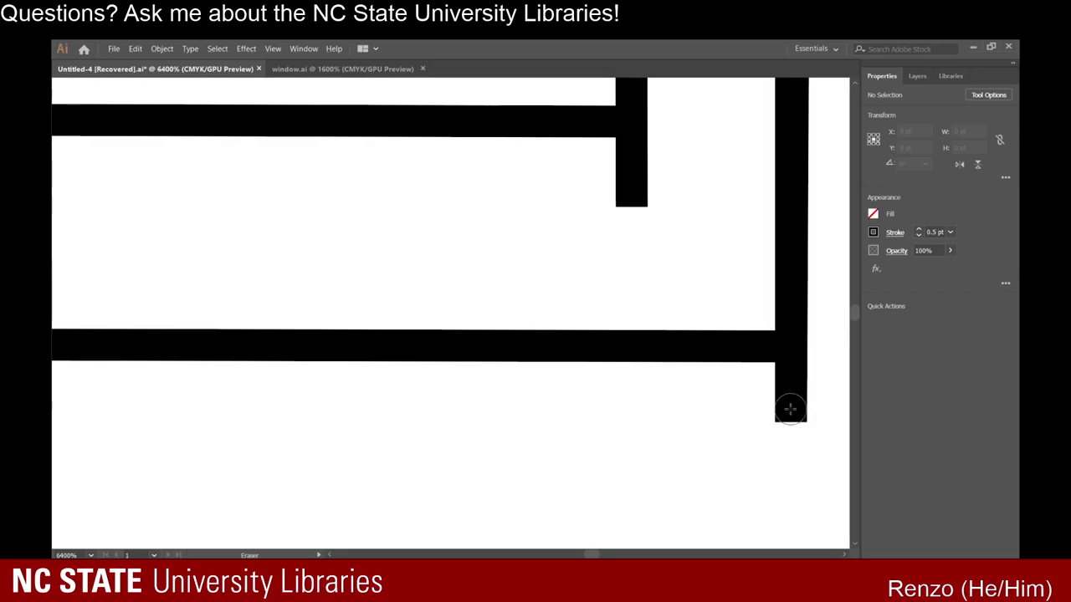
mouse_move(765, 382)
left_mouse_down()
mouse_move(804, 382)
mouse_move(805, 420)
mouse_move(787, 379)
left_mouse_up()
scroll(661, 301, "up", 3)
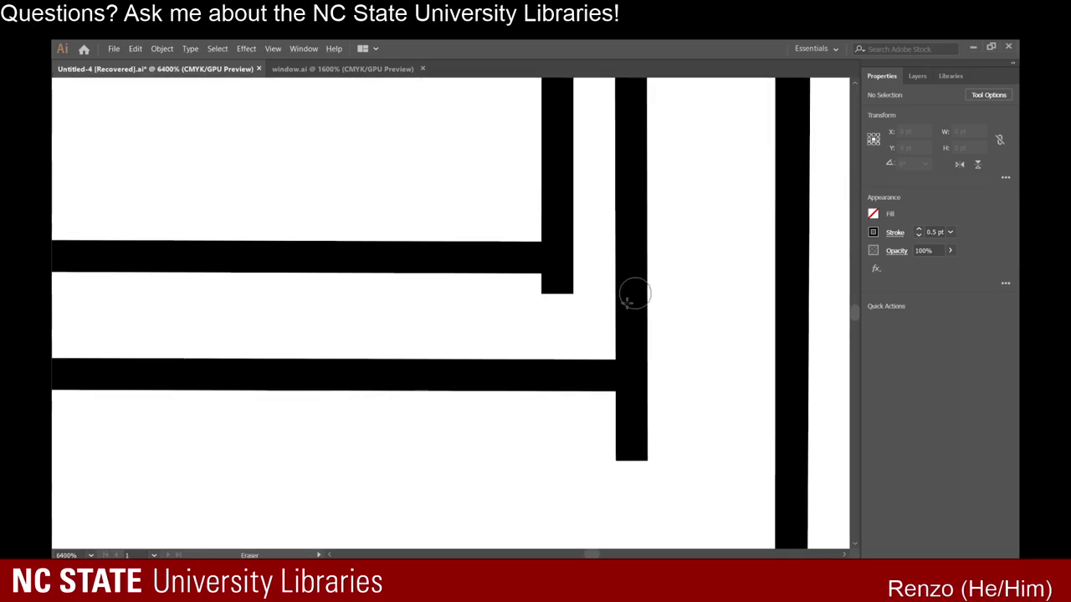
mouse_move(603, 447)
left_mouse_down()
mouse_move(639, 451)
mouse_move(616, 432)
mouse_move(651, 423)
mouse_move(617, 416)
mouse_move(644, 411)
left_mouse_up()
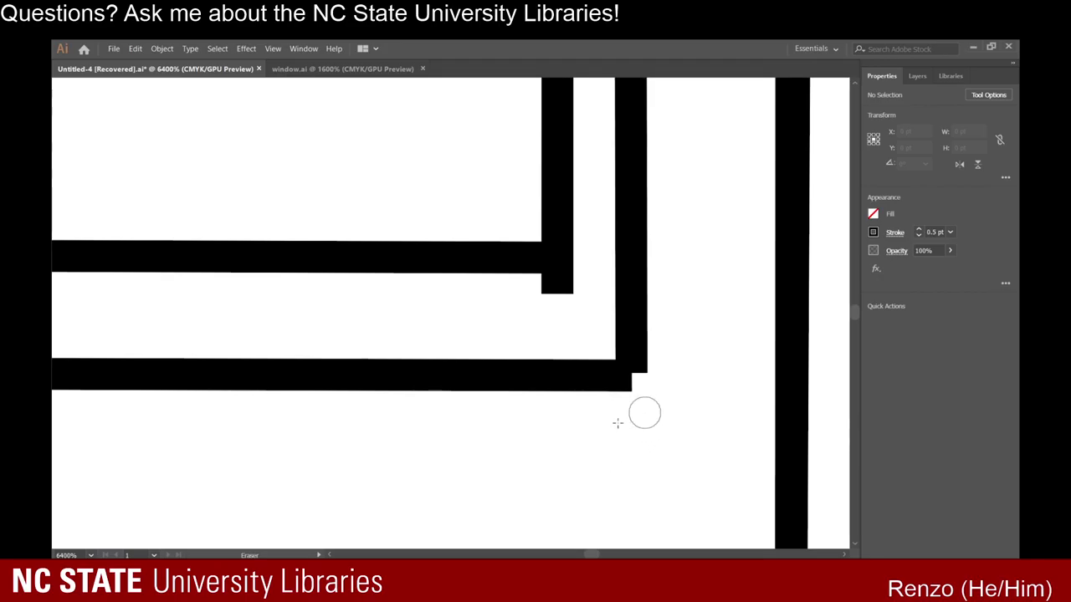
left_click_drag(548, 297, 577, 296)
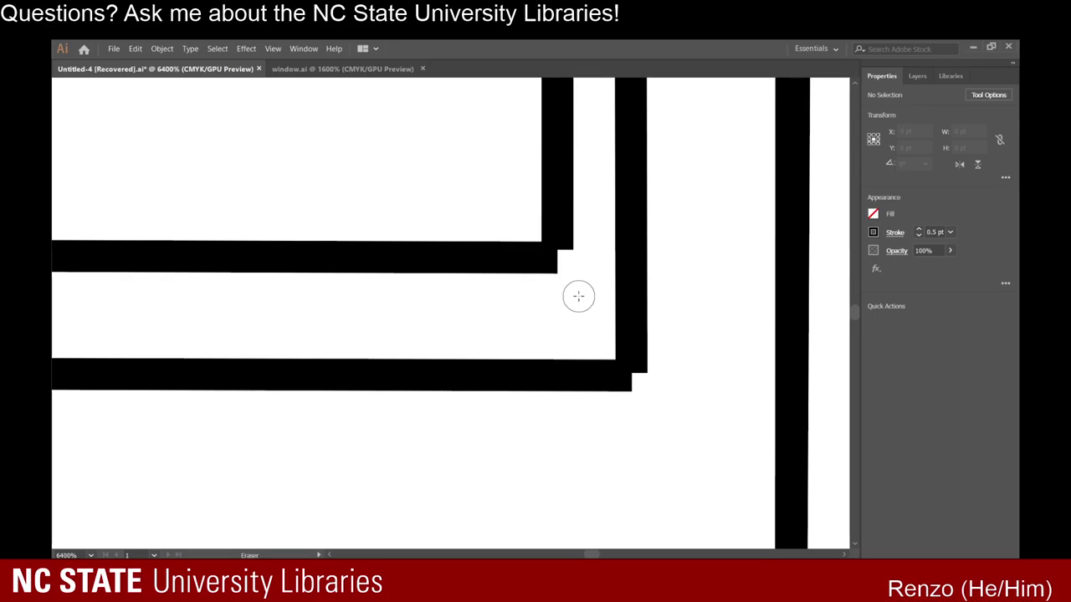
Draw two 0.5 pt diagonal lines joining the inner, middle and outer corners at the frame's lower right.
scroll(563, 318, "down", 2)
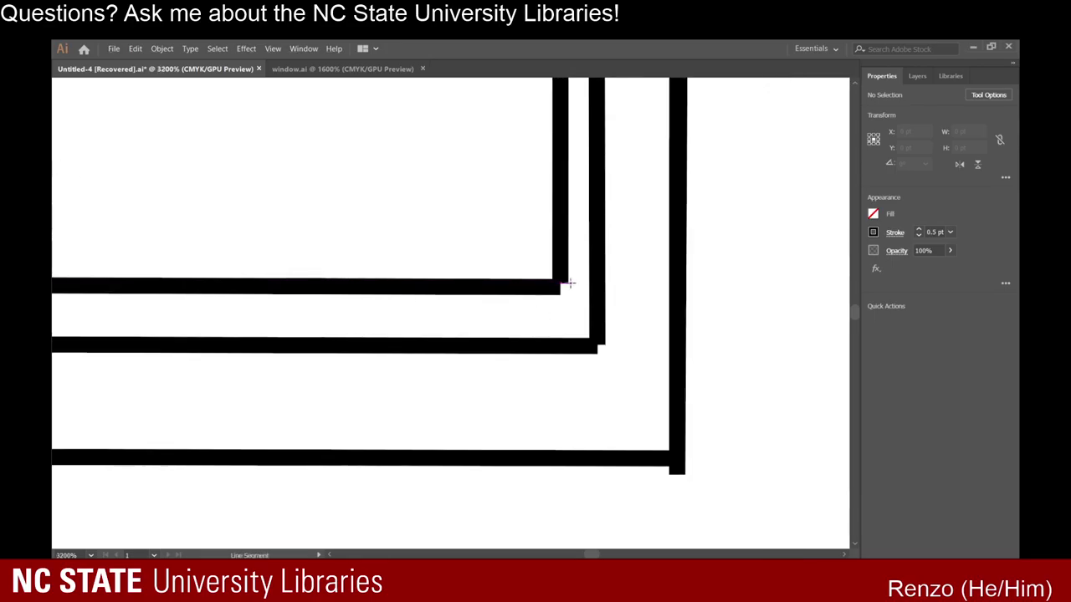
left_click_drag(562, 284, 599, 344)
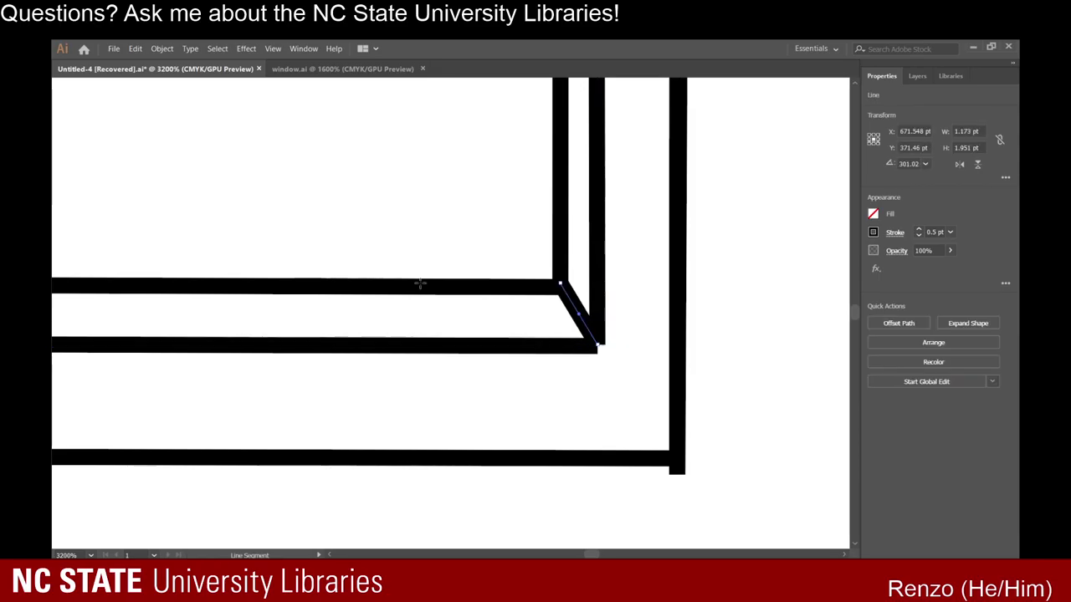
left_click(113, 166, "ctrl")
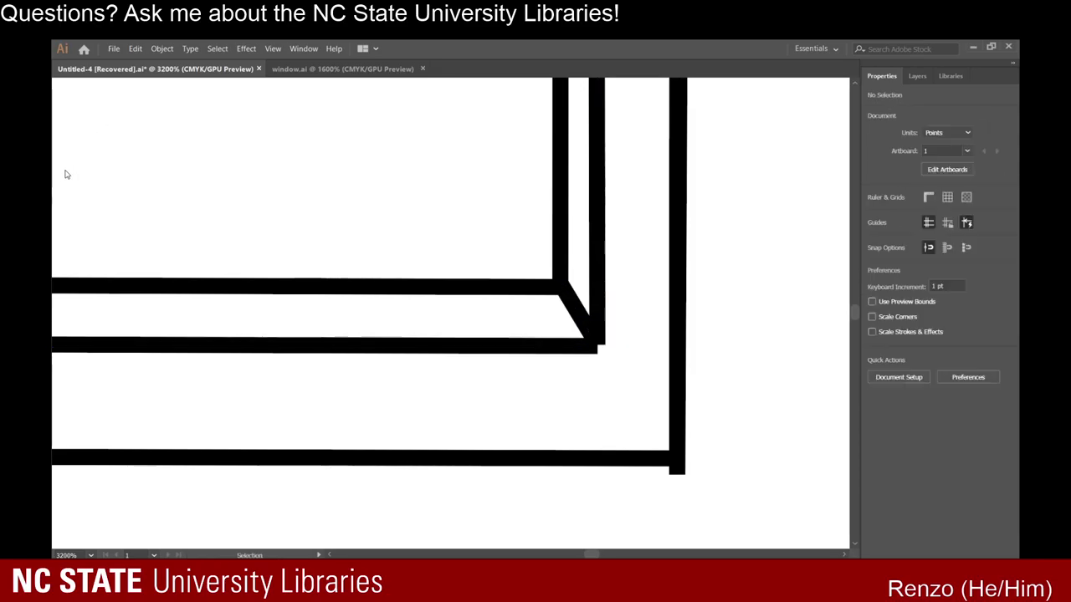
left_click_drag(597, 344, 677, 461)
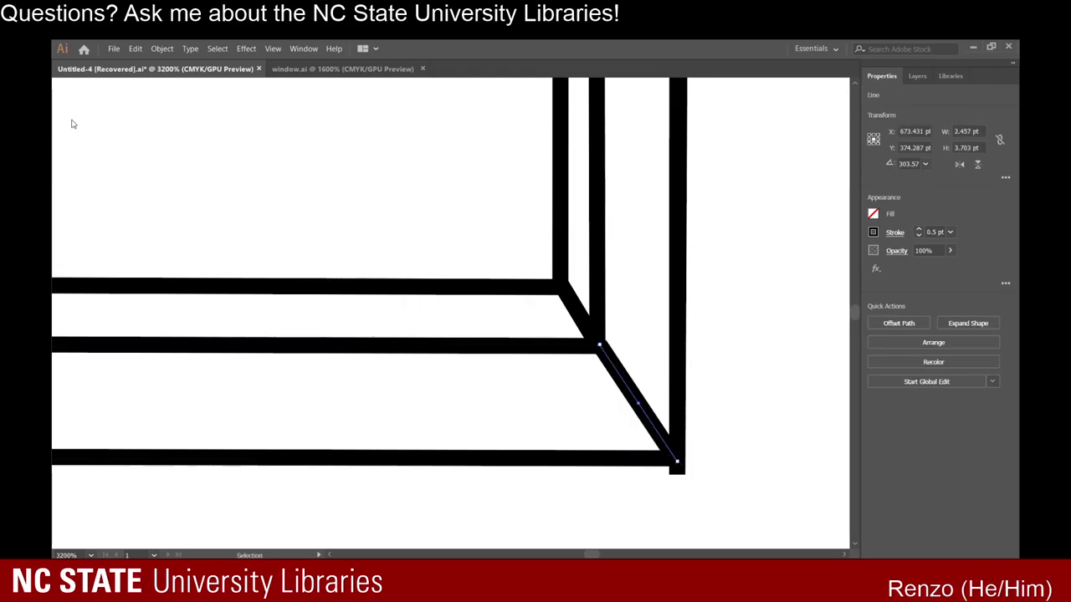
left_click(350, 217, "ctrl")
Draw two 0.5 pt diagonal lines joining the inner, middle and outer corners at the frame's lower left.
scroll(362, 391, "left", 10)
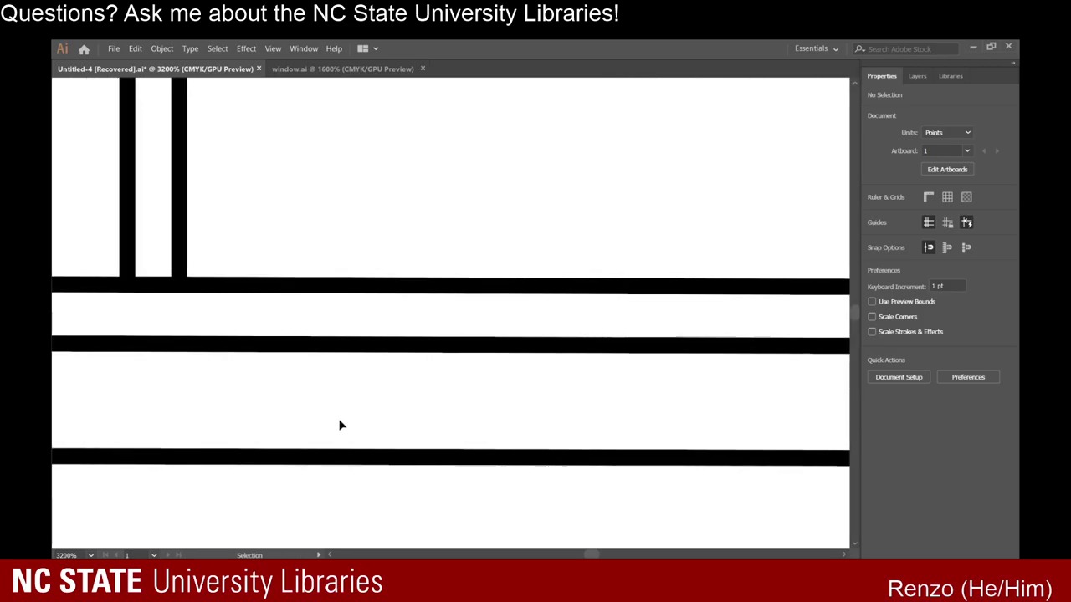
scroll(330, 427, "left", 15)
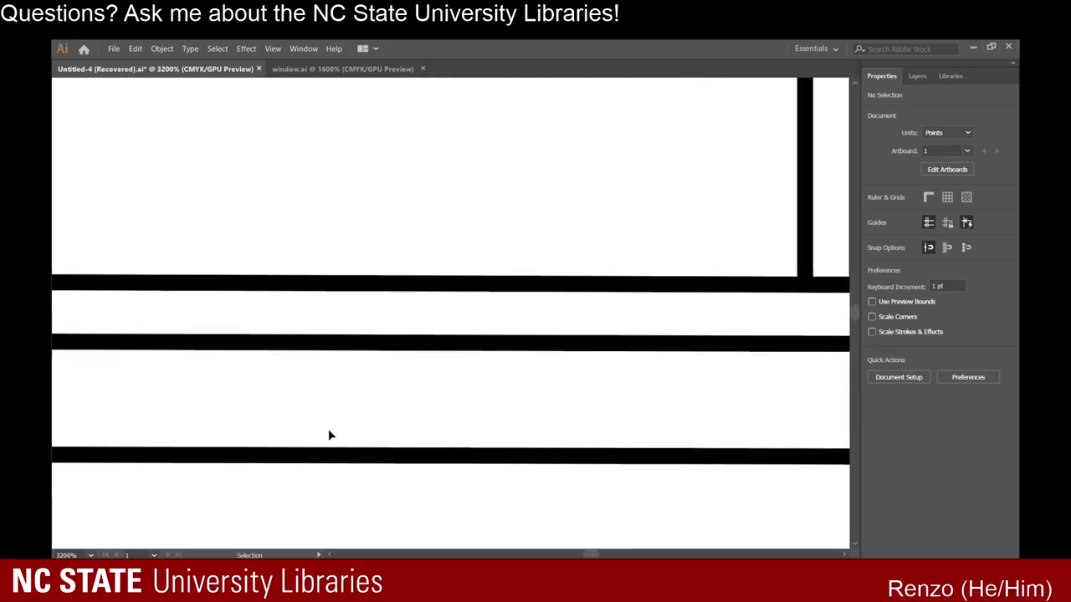
scroll(328, 428, "left", 10)
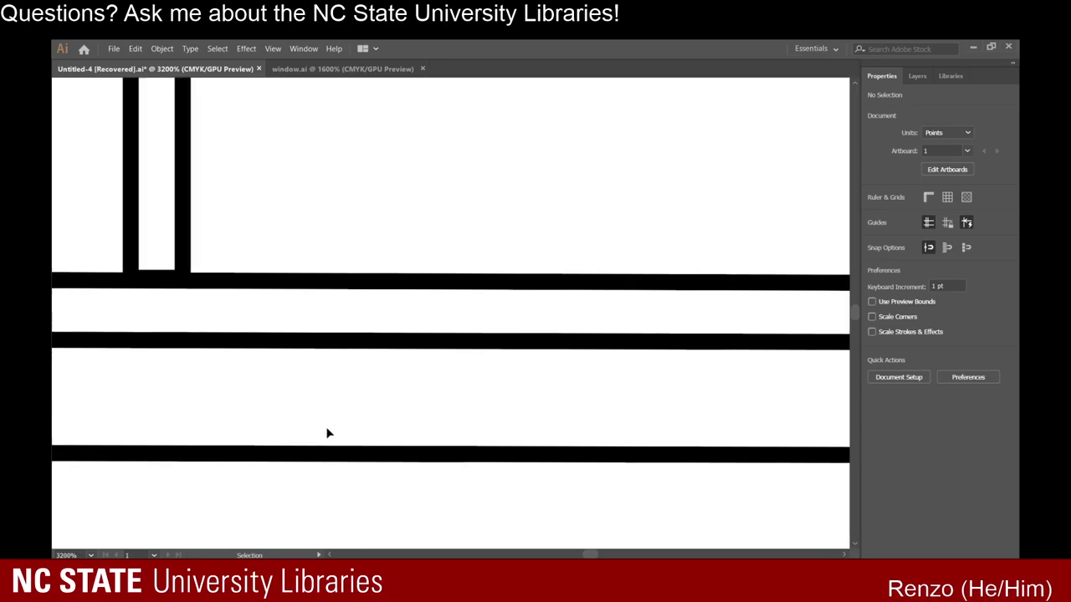
scroll(319, 428, "left", 15)
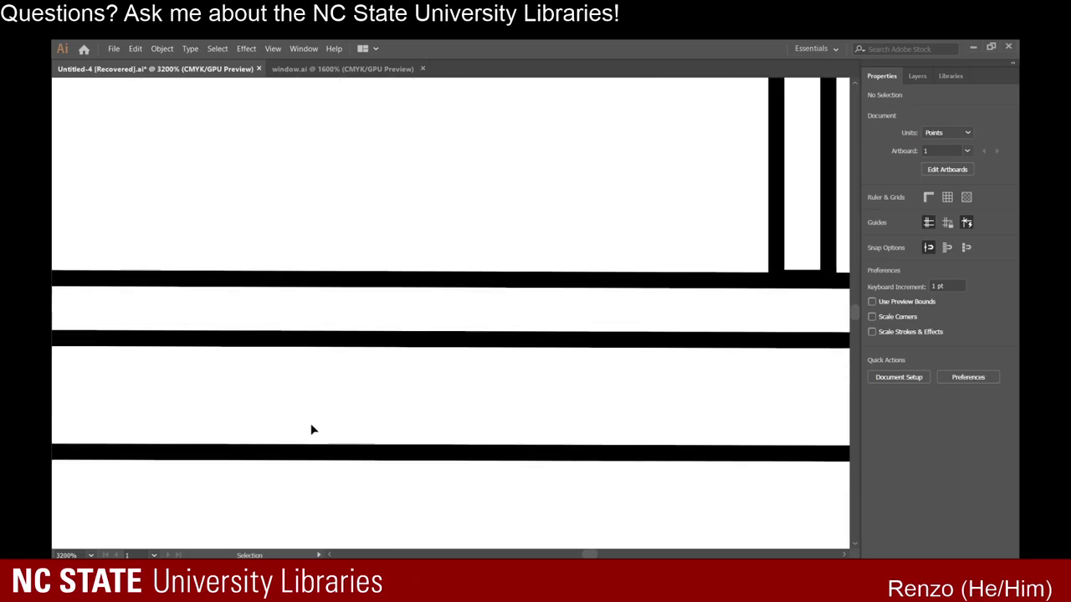
scroll(305, 426, "left", 5)
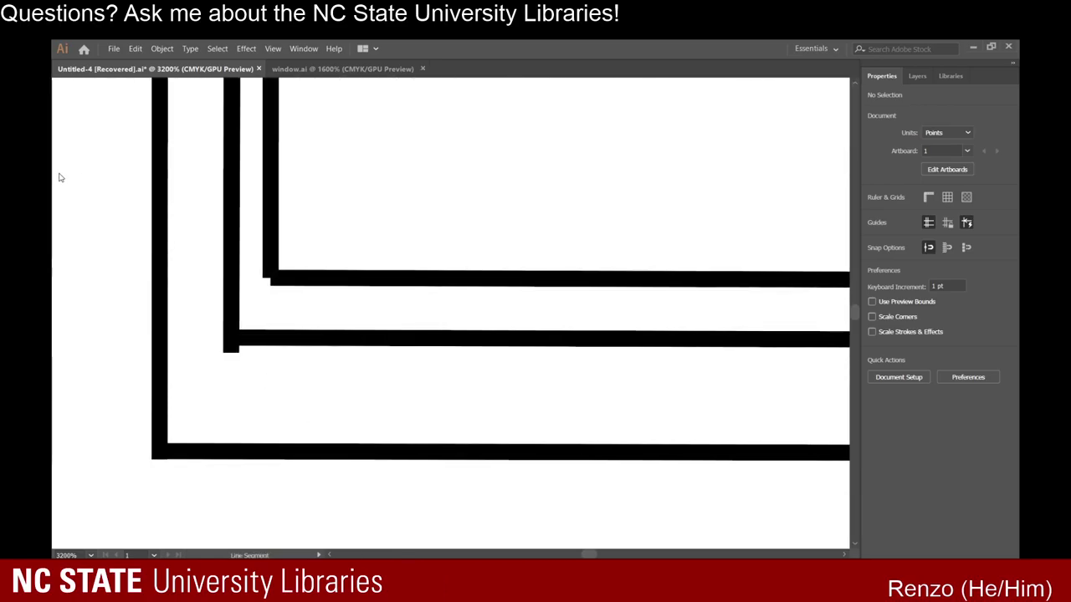
left_click_drag(269, 283, 231, 346)
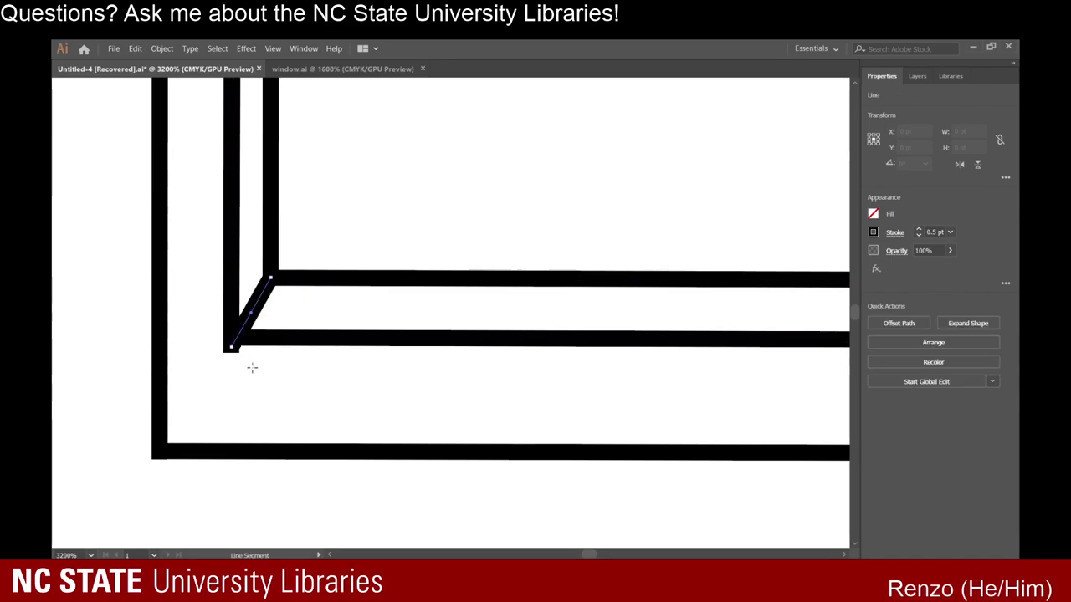
left_click(117, 196, "ctrl")
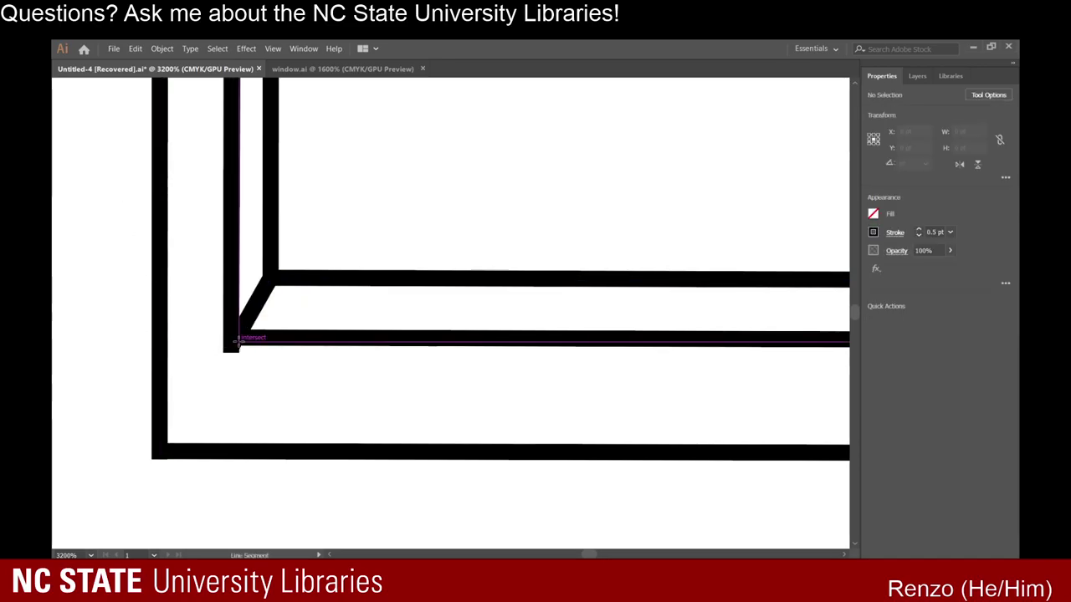
left_click_drag(233, 347, 162, 449)
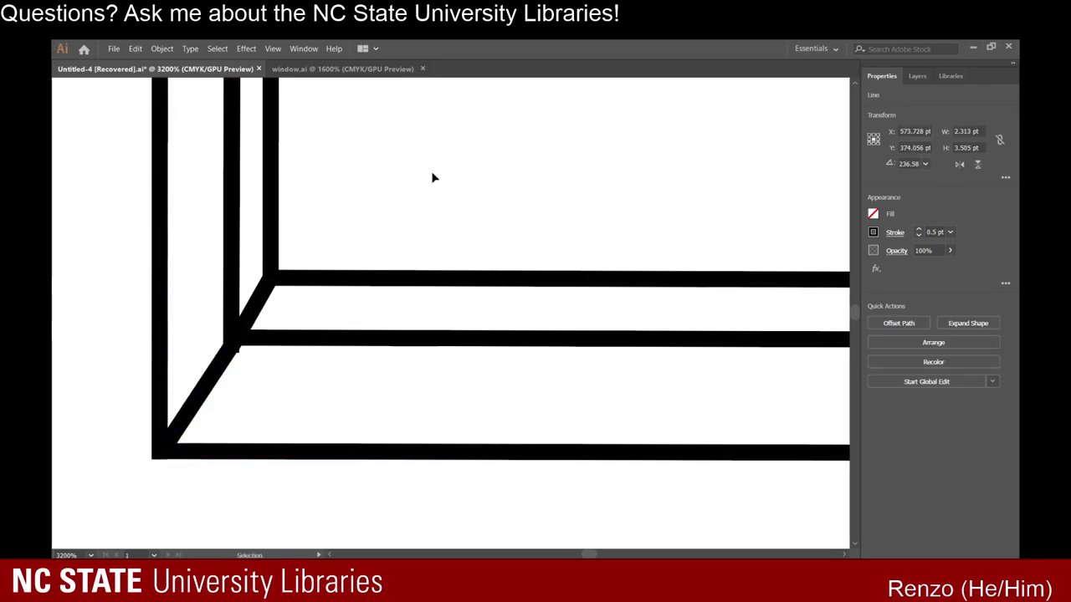
left_click(432, 173)
Delete the thin perspective guides that run from the door's horizontal bars toward the vanishing point.
scroll(433, 173, "down", 6)
scroll(495, 242, "up", 3)
scroll(487, 338, "down", 3)
scroll(569, 360, "up", 2)
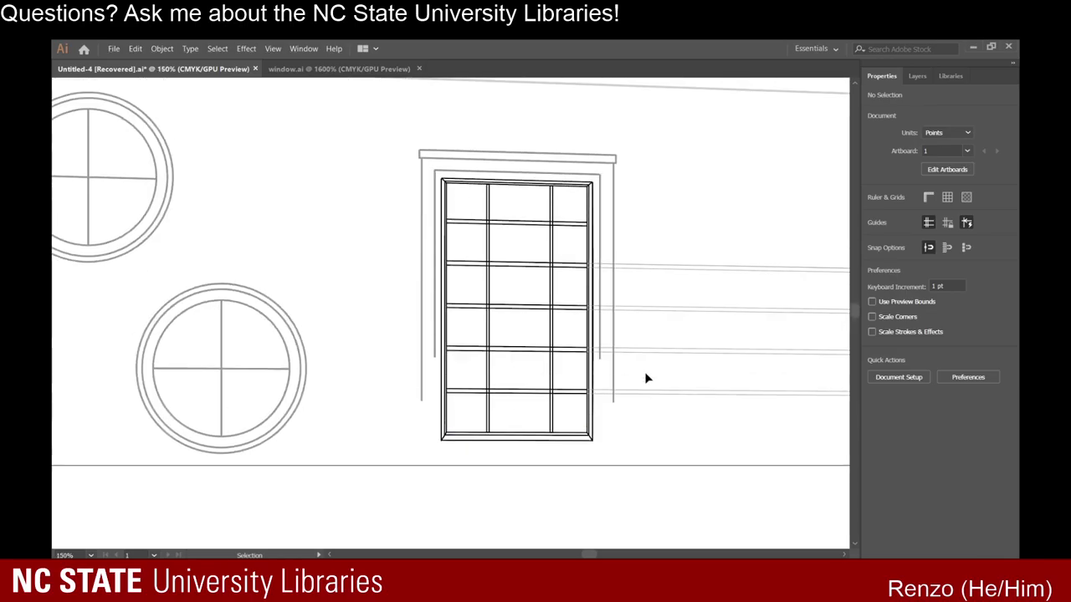
scroll(646, 378, "down", 3)
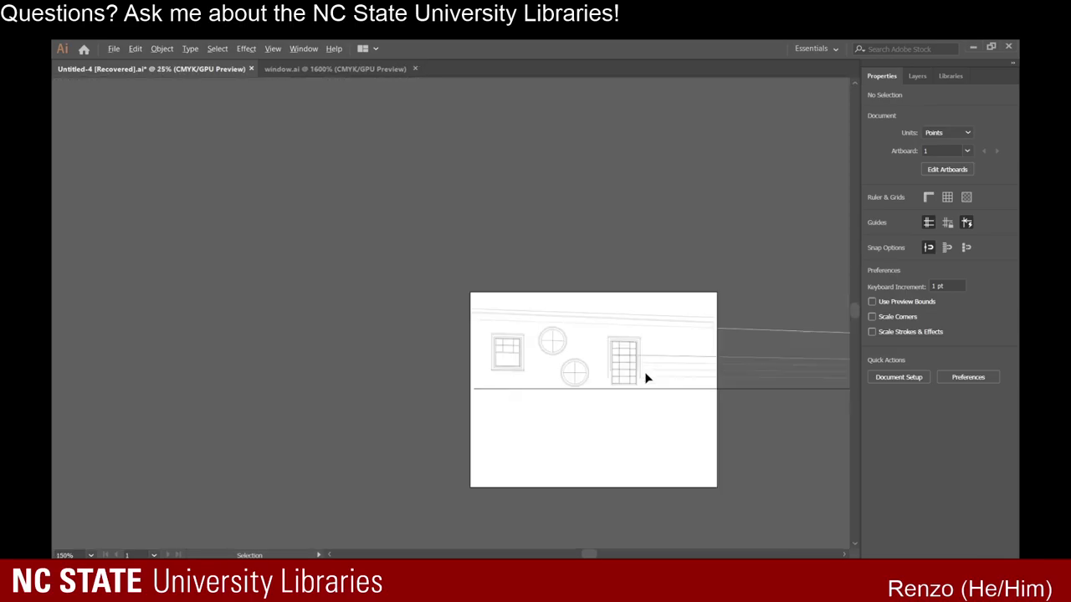
scroll(652, 395, "up", 2)
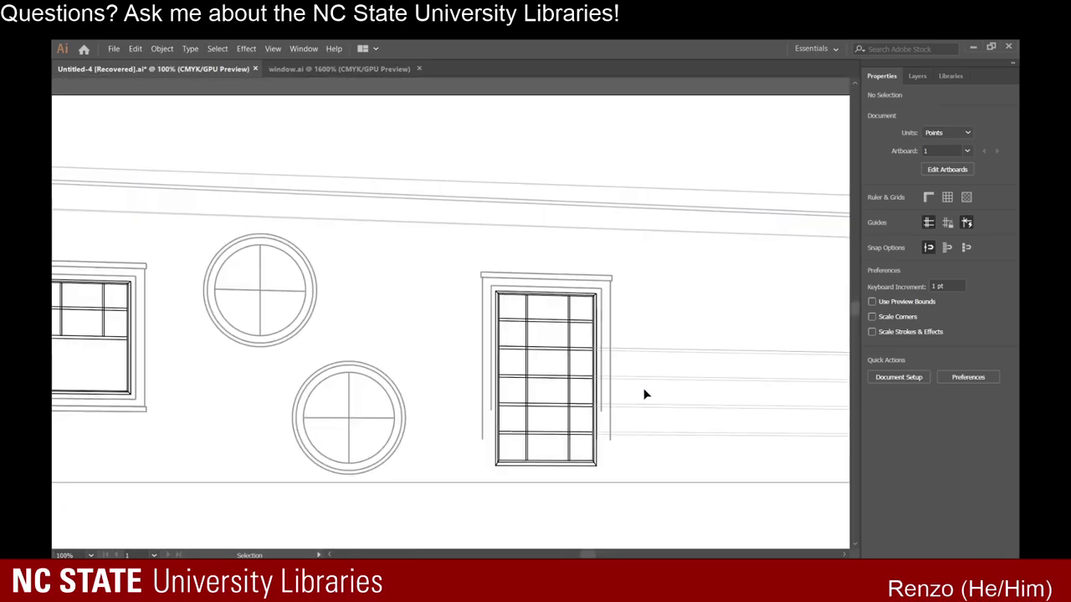
scroll(638, 377, "down", 1)
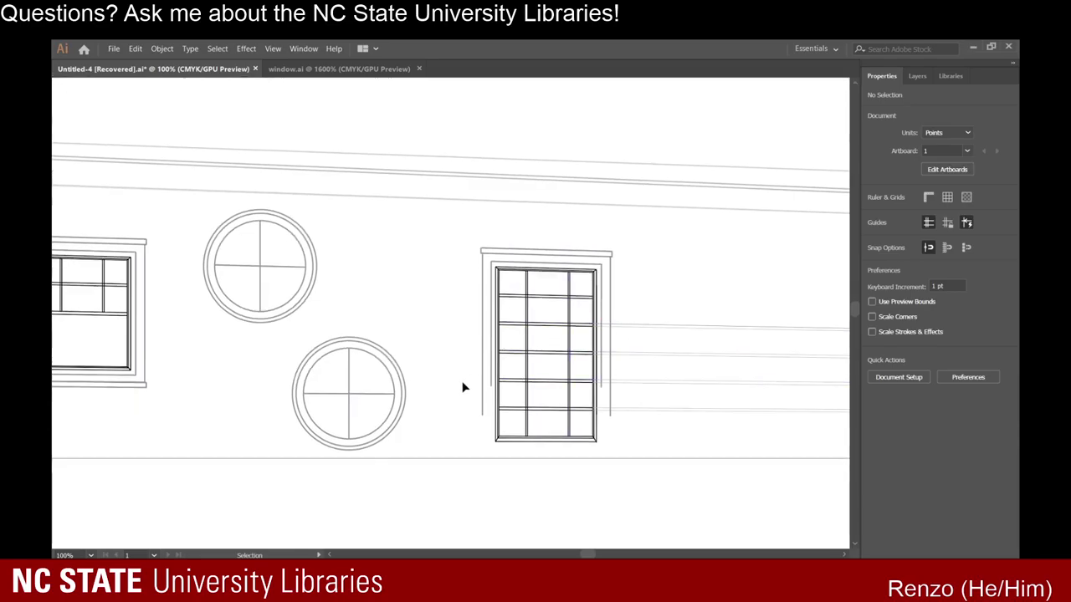
left_click(646, 326)
key("Delete")
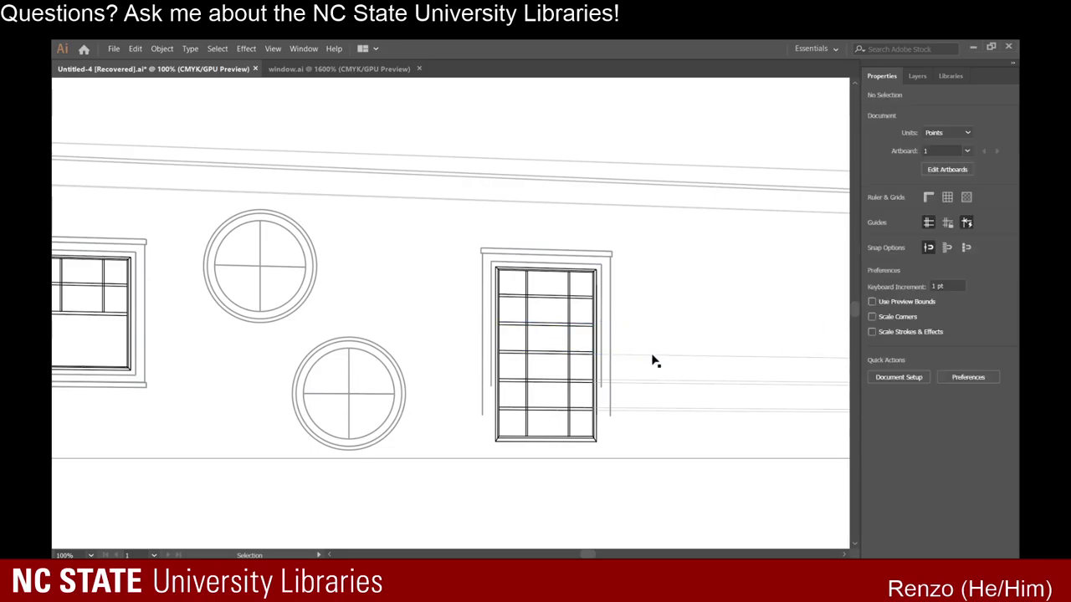
left_click(655, 385)
left_click(653, 390)
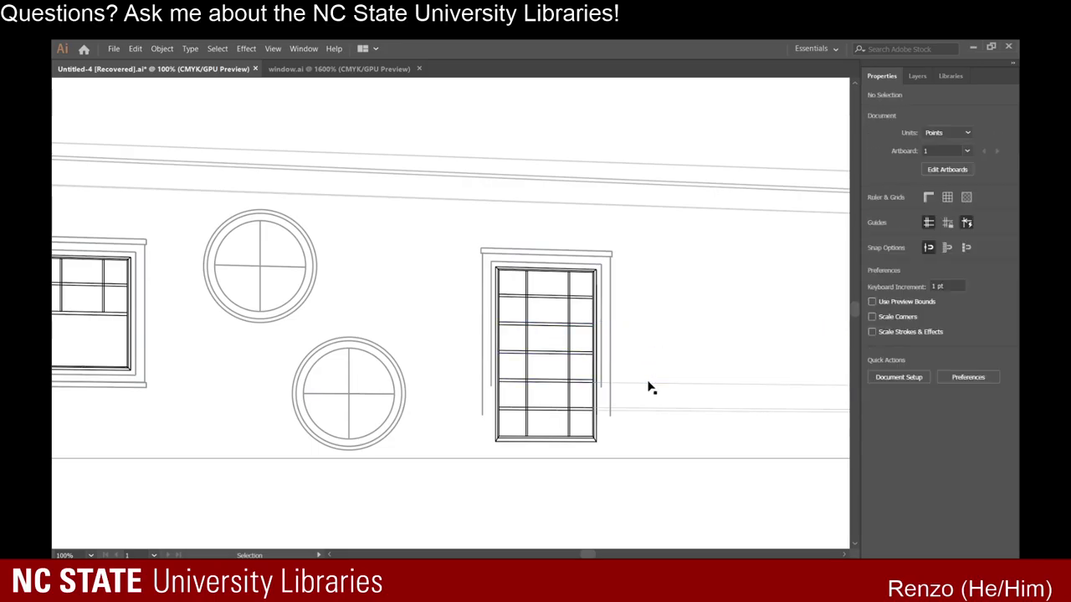
left_click_drag(647, 383, 639, 412)
key("Delete")
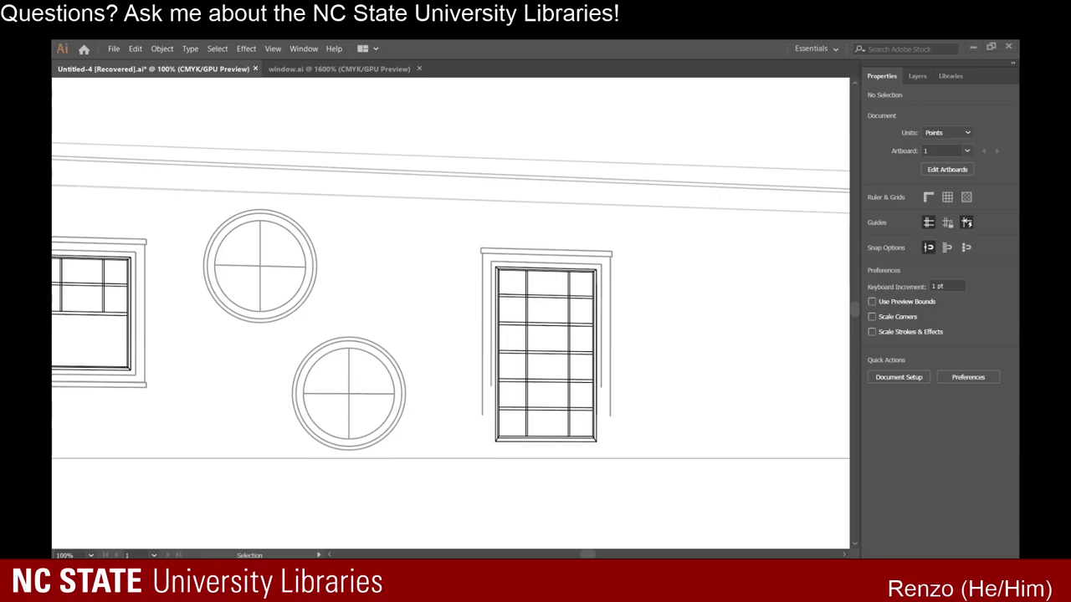
scroll(616, 371, "down", 1)
scroll(611, 390, "up", 2)
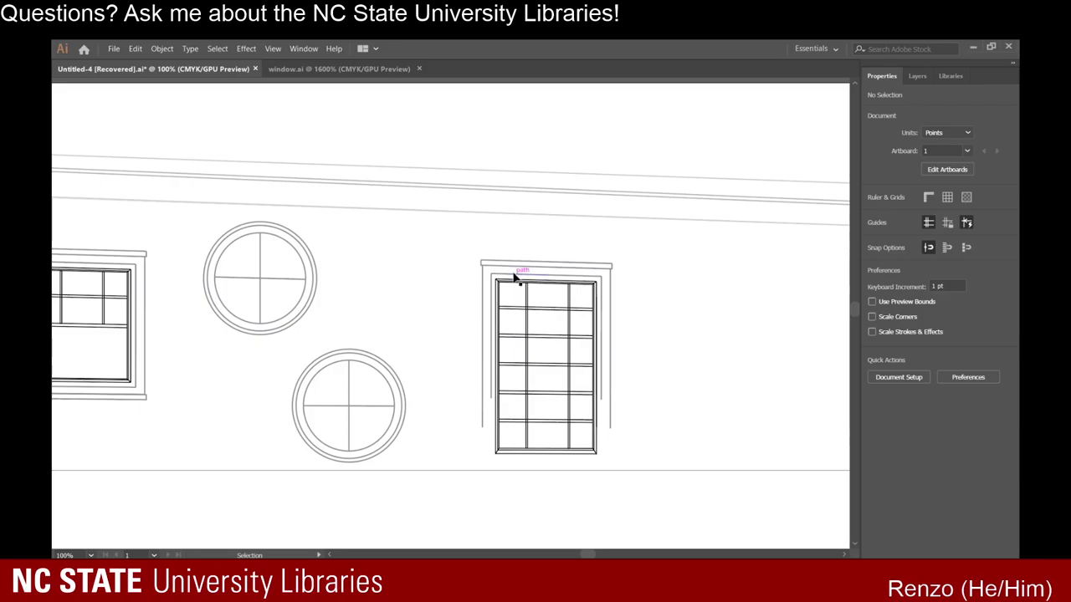
scroll(515, 265, "down", 2)
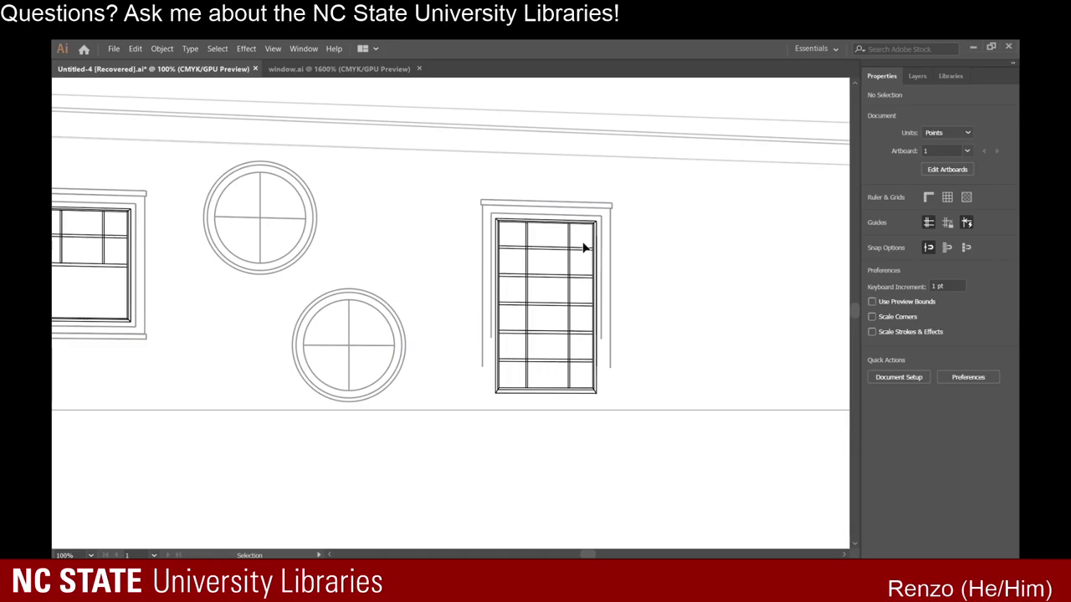
scroll(538, 413, "up", 1)
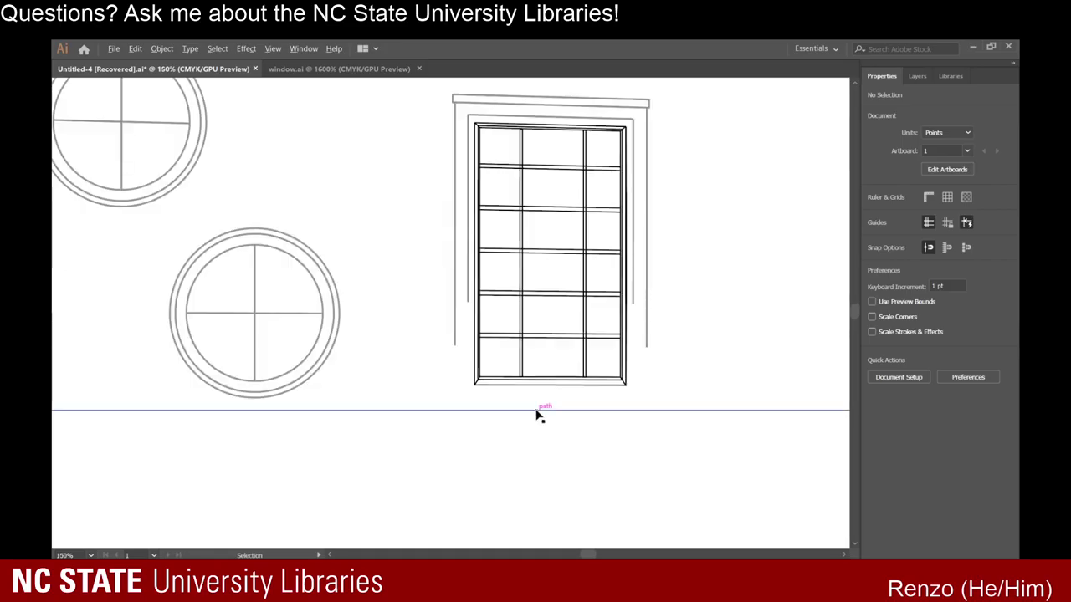
left_click(468, 238)
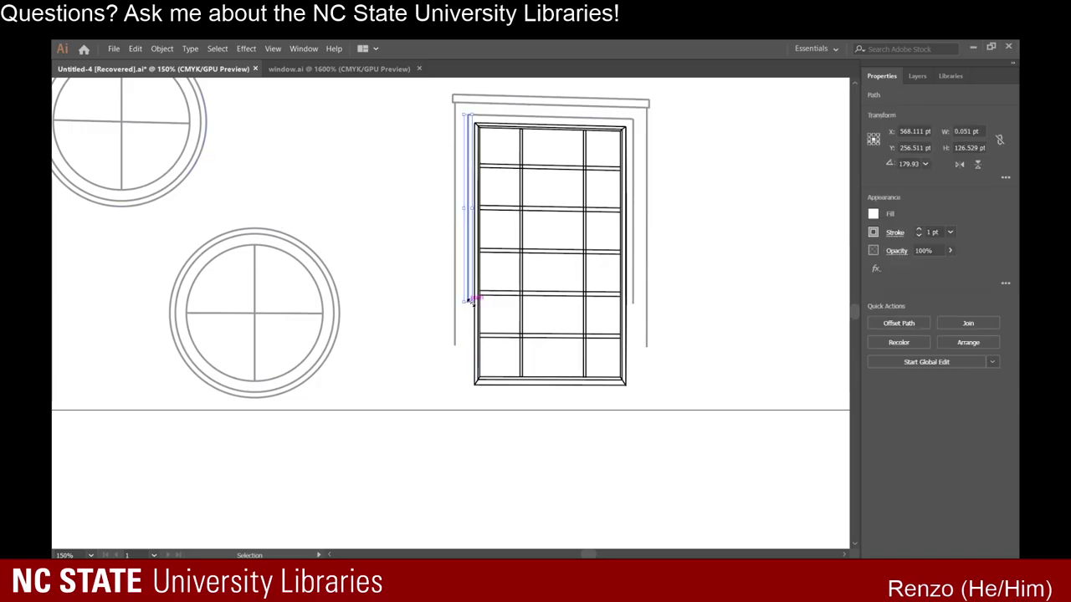
left_click_drag(471, 301, 469, 400)
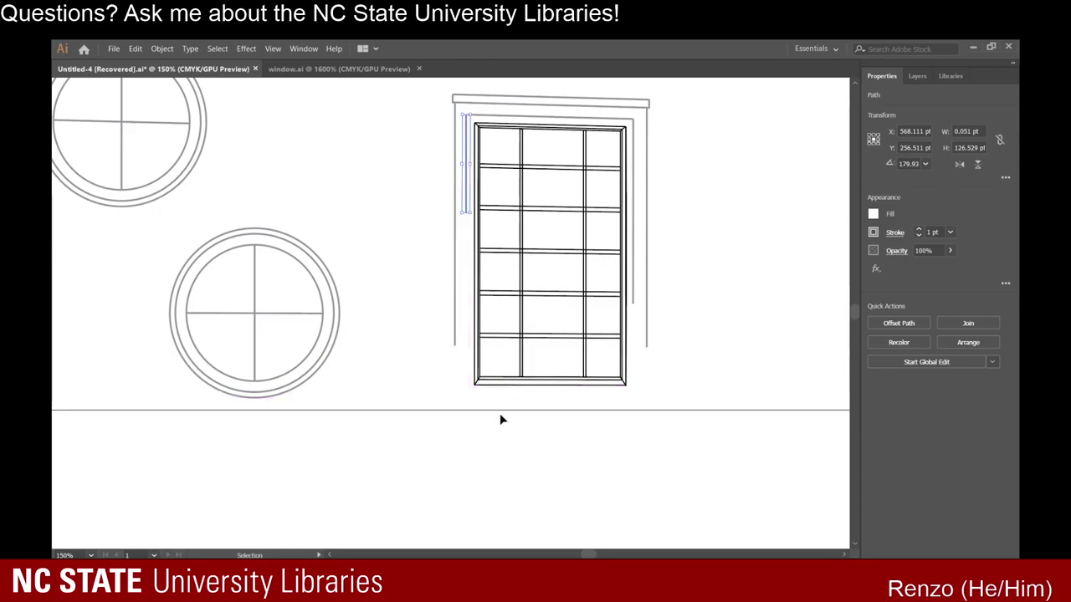
key("ctrl+shift+z")
key("ctrl+shift+z")
Extend the grey inner left casing line straight down to slightly below the door frame's bottom edge.
scroll(460, 299, "up", 3)
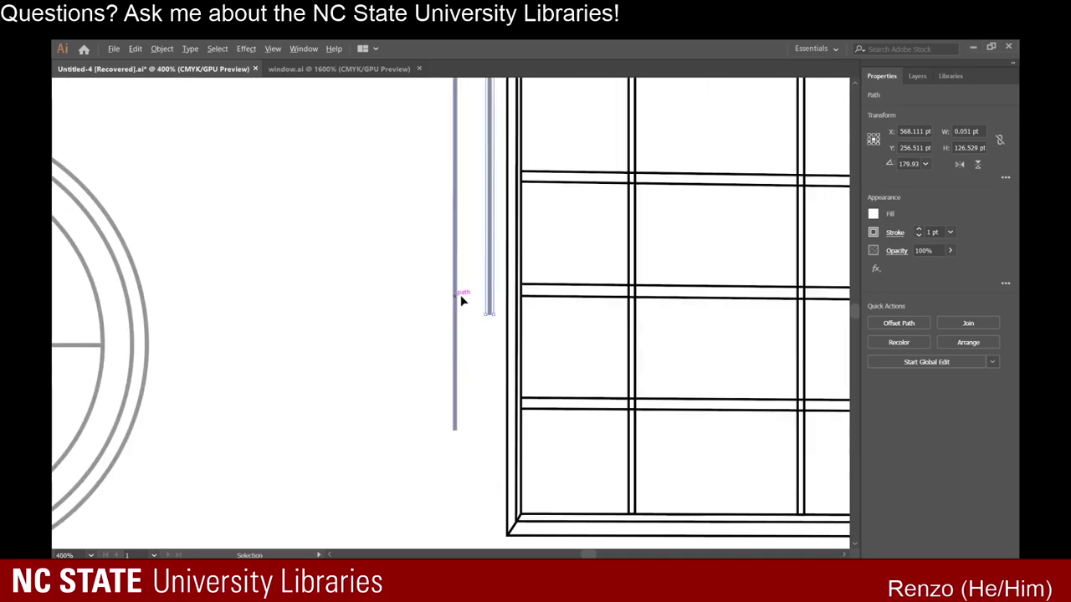
scroll(488, 315, "up", 7)
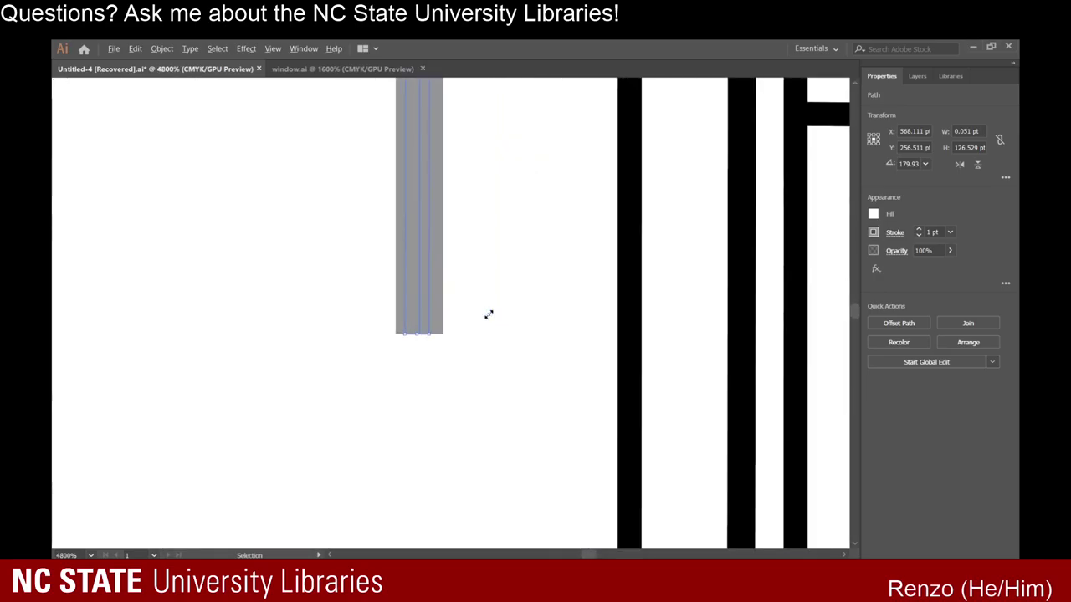
left_click(385, 327)
left_click(421, 315)
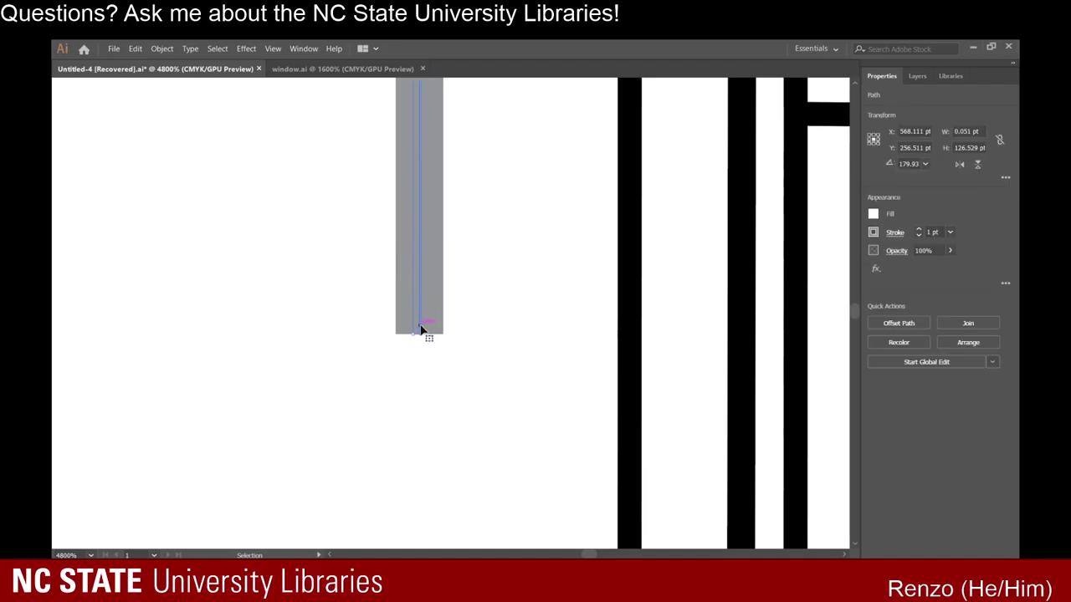
left_click_drag(419, 334, 430, 533)
scroll(428, 466, "down", 8)
scroll(436, 470, "down", 2)
left_click(396, 457)
Extend the grey outer left casing line straight down to just above the ground line, about 204 pt long.
scroll(396, 457, "down", 3)
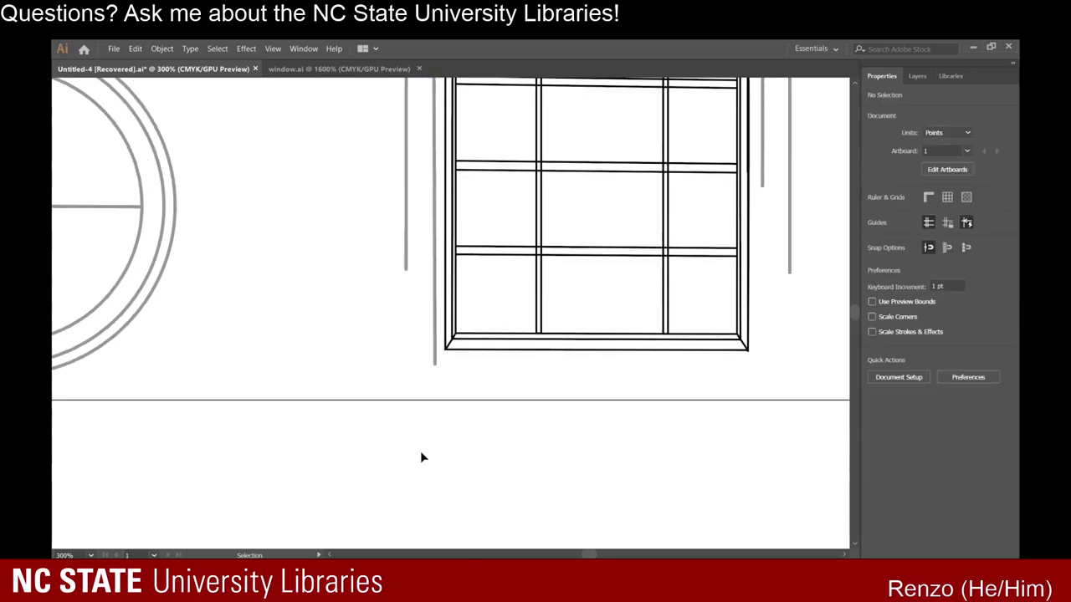
left_click(405, 242)
left_click_drag(408, 267, 406, 391)
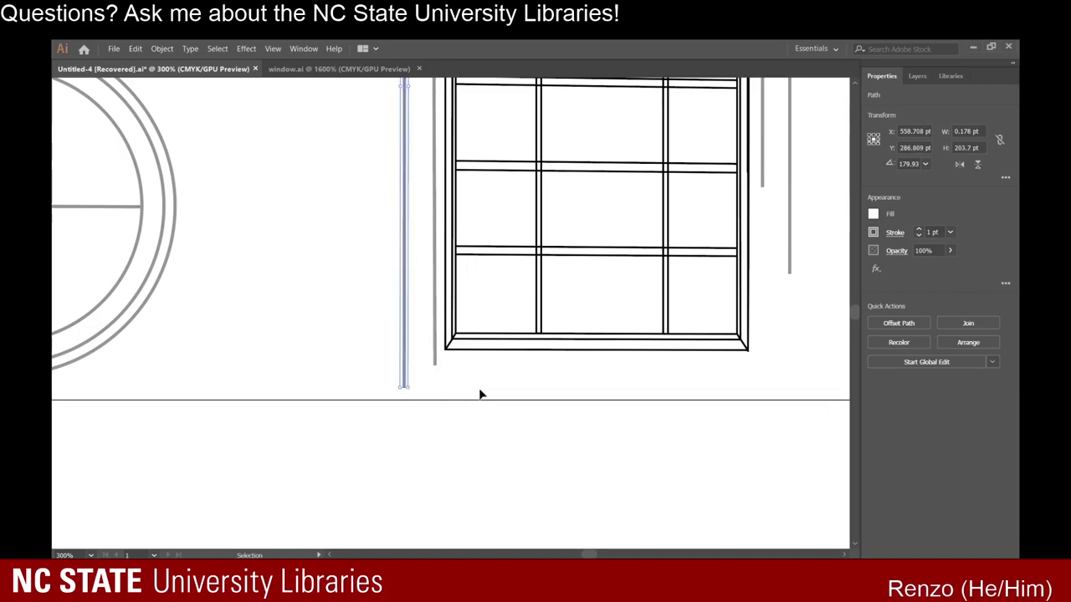
left_click(481, 392)
scroll(480, 392, "up", 1)
scroll(480, 393, "up", 3)
scroll(608, 415, "down", 3)
scroll(671, 453, "up", 1)
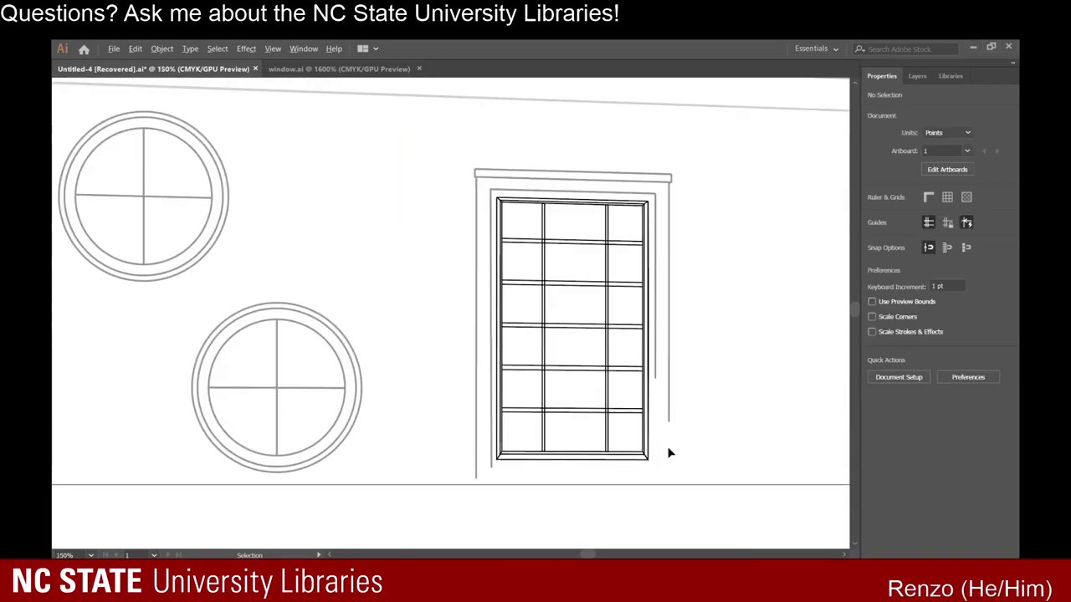
Extend the grey inner right casing line straight down to just above the ground line, about 192 pt long.
left_click(657, 372)
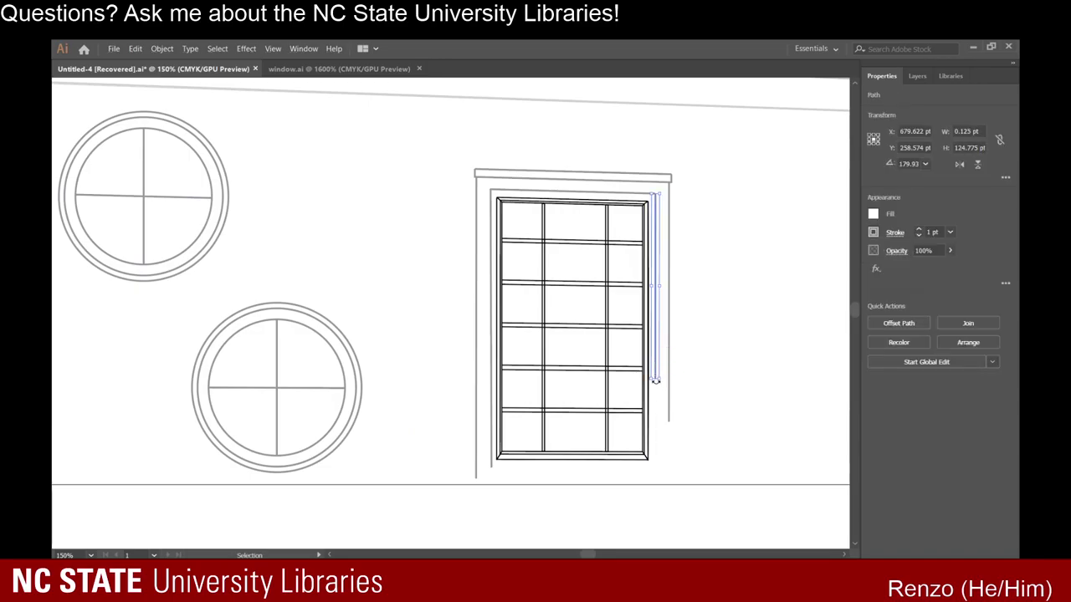
left_click_drag(656, 376, 657, 481)
left_click(676, 385)
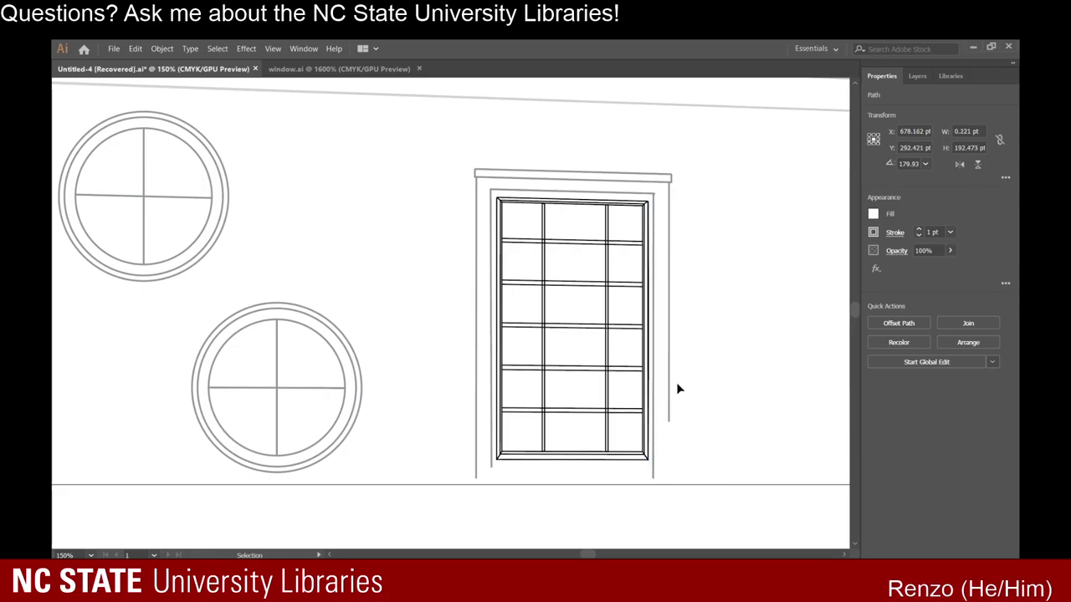
Extend the grey outer right casing line straight down to just above the ground line.
left_click(669, 391)
left_click(672, 399)
left_click(669, 401)
left_click_drag(674, 424, 670, 482)
left_click(706, 435)
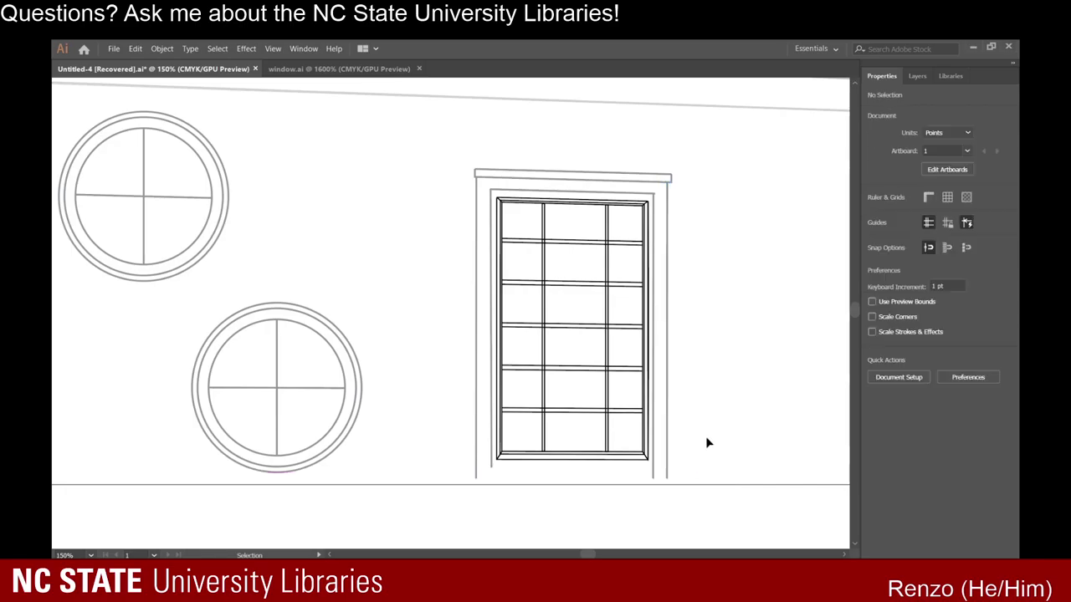
Try to clear the overlapping line segments where the door's grid bars cross with the Eraser tool.
scroll(706, 435, "down", 1)
scroll(706, 436, "up", 1)
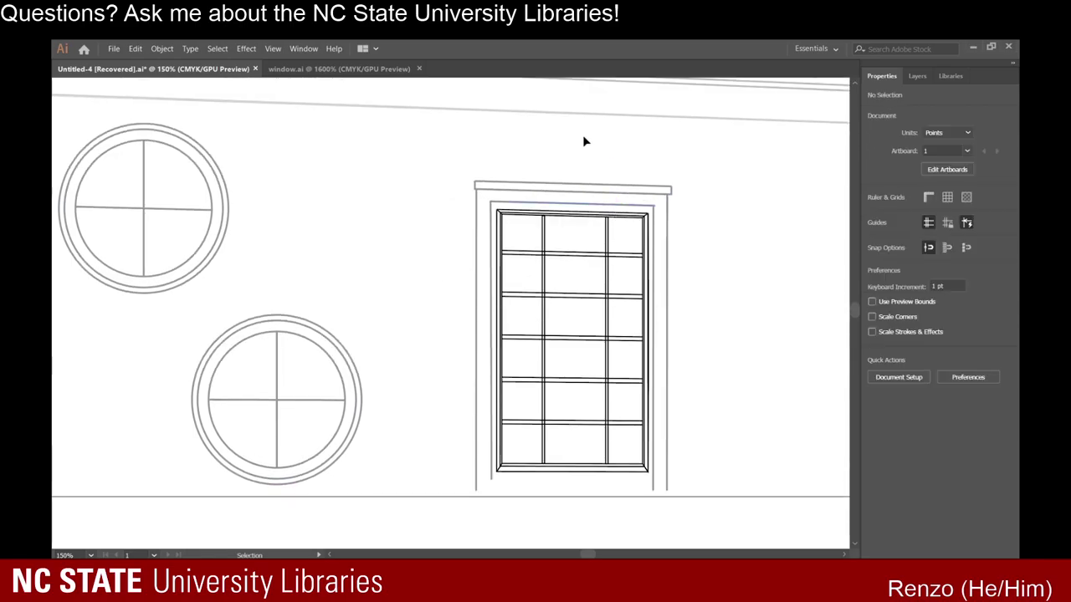
scroll(586, 210, "up", 1)
scroll(591, 286, "up", 6)
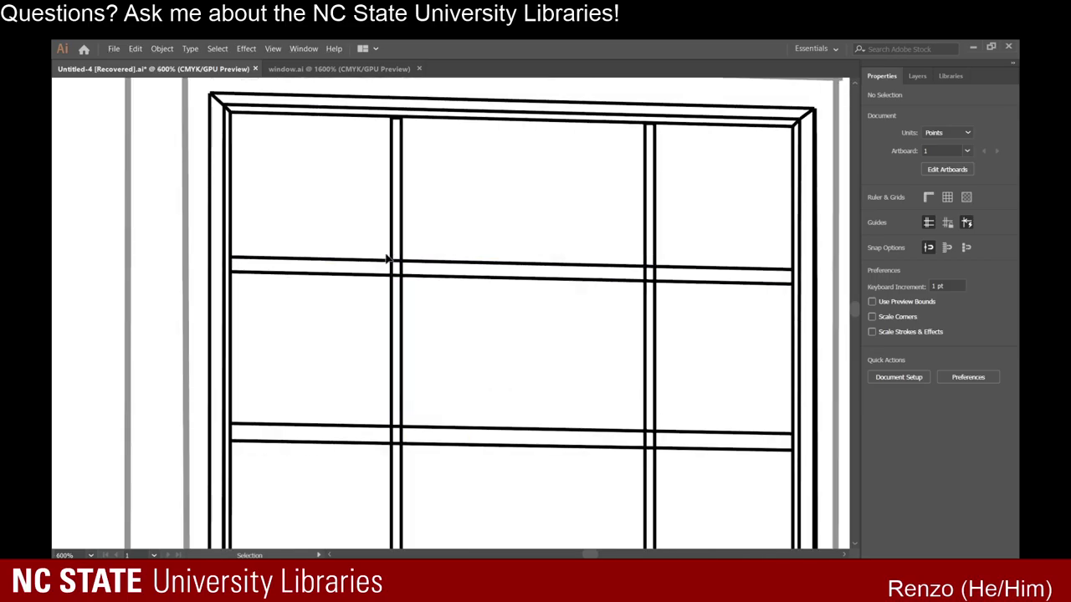
key("shift+e")
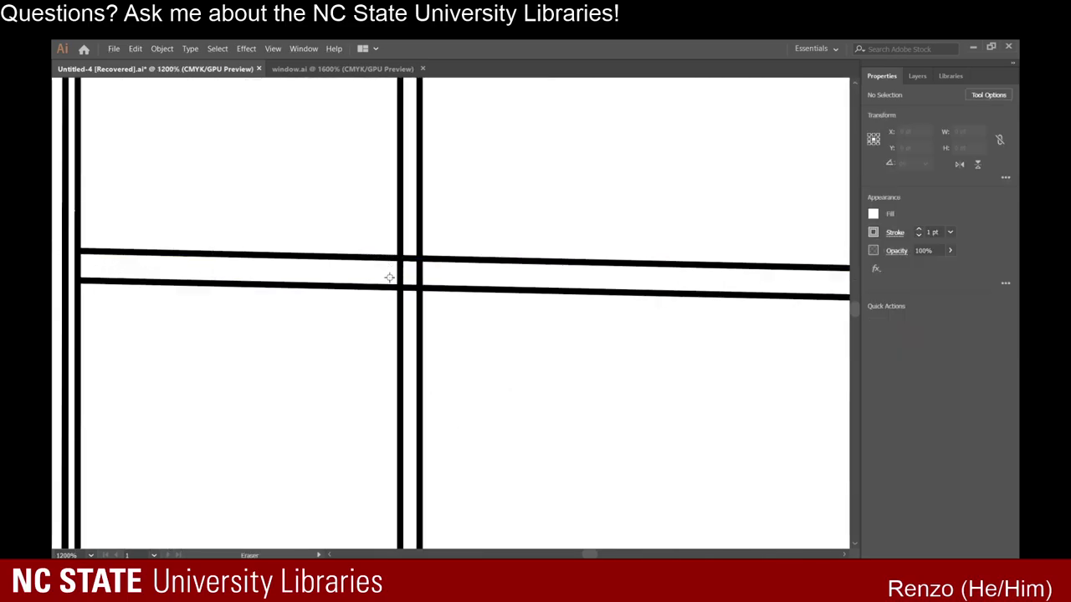
left_click_drag(404, 272, 434, 270)
scroll(411, 304, "up", 3)
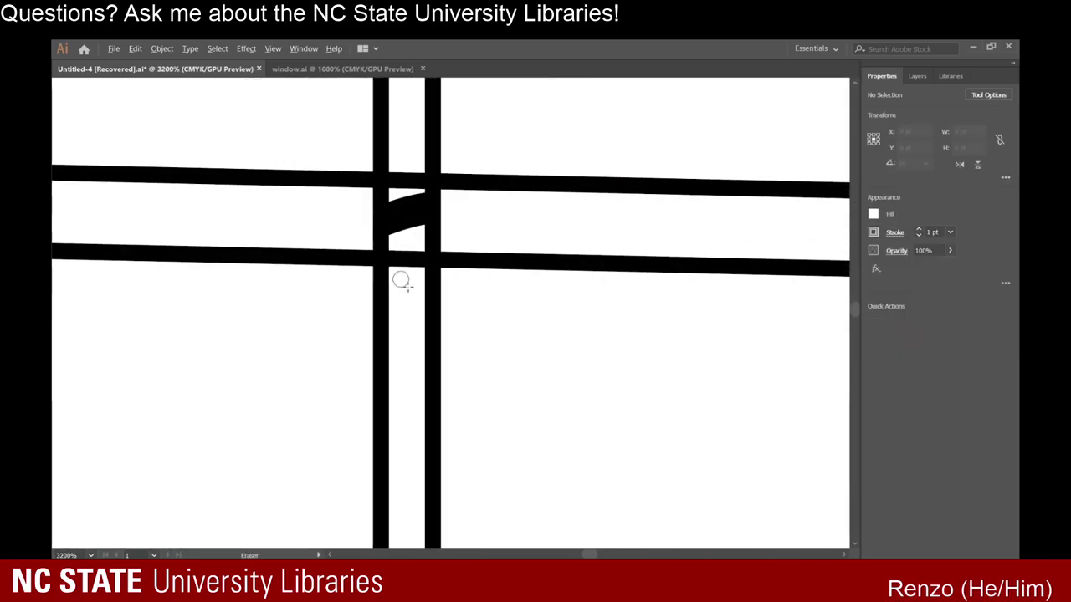
mouse_move(354, 215)
left_mouse_down()
mouse_move(460, 236)
mouse_move(423, 216)
mouse_move(355, 211)
mouse_move(359, 230)
mouse_move(431, 236)
mouse_move(442, 227)
mouse_move(443, 206)
mouse_move(363, 204)
mouse_move(443, 208)
mouse_move(411, 204)
mouse_move(407, 156)
mouse_move(411, 280)
mouse_move(408, 140)
mouse_move(409, 312)
mouse_move(401, 197)
mouse_move(371, 210)
mouse_move(470, 210)
mouse_move(447, 233)
mouse_move(415, 219)
mouse_move(370, 228)
mouse_move(423, 195)
mouse_move(415, 106)
left_mouse_up()
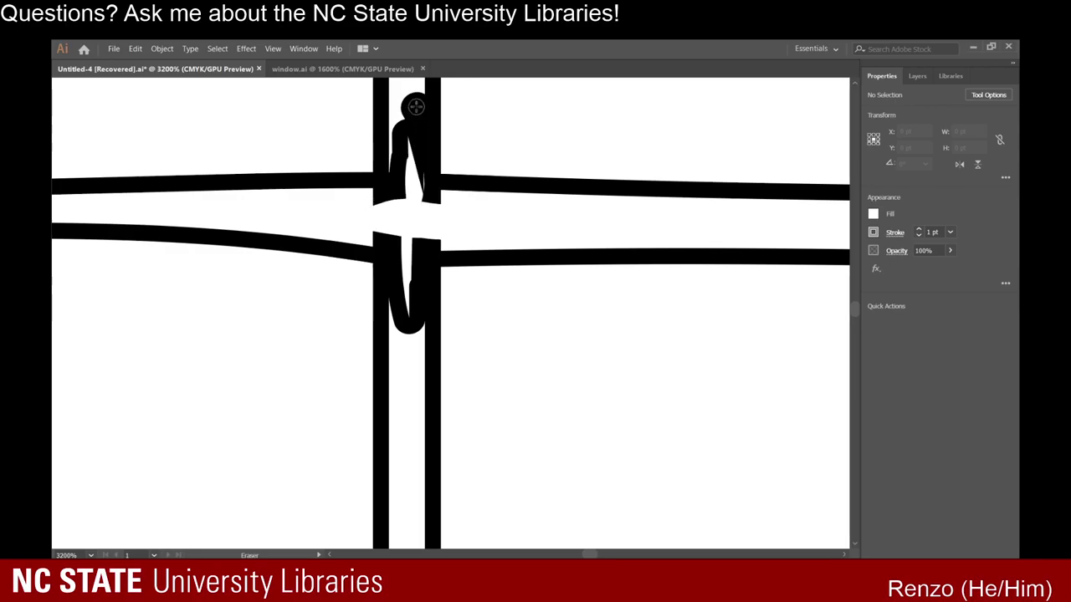
Undo the eraser strokes at the bar crossing and the extension of the outer right casing line.
key("ctrl+z")
key("ctrl+z")
key("ctrl+z")
key("ctrl+z")
key("ctrl+z")
key("ctrl+z")
key("ctrl+z")
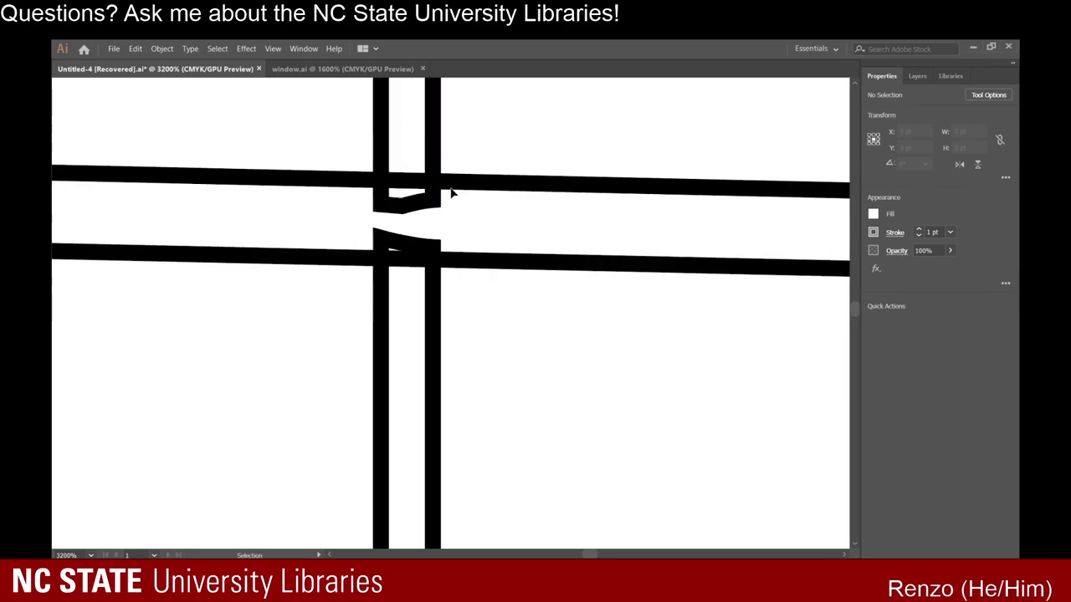
key("ctrl+z")
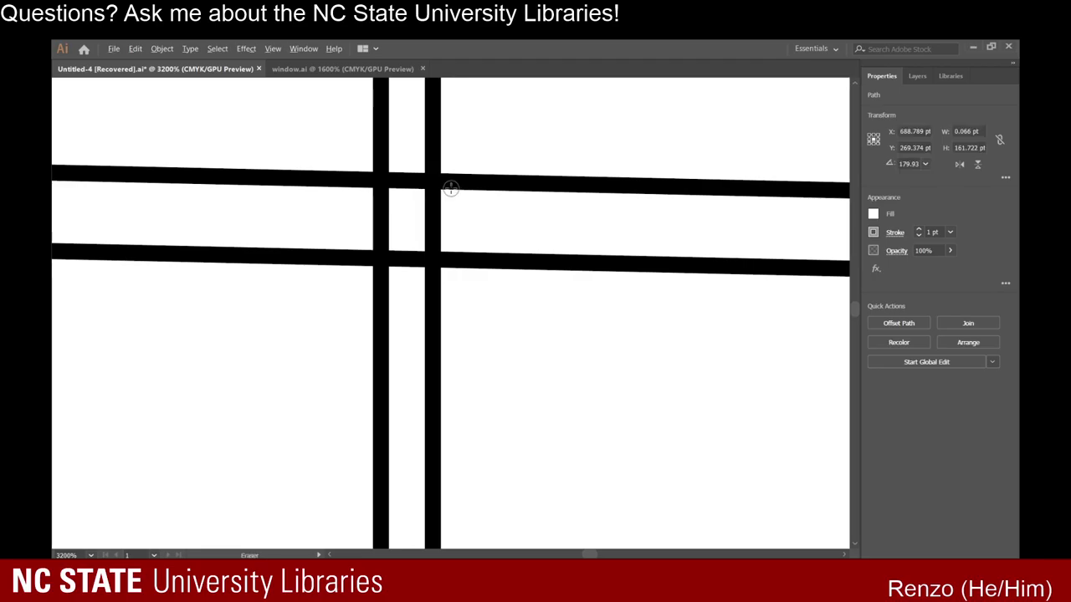
scroll(444, 260, "down", 6)
scroll(437, 368, "down", 3)
scroll(436, 370, "down", 3)
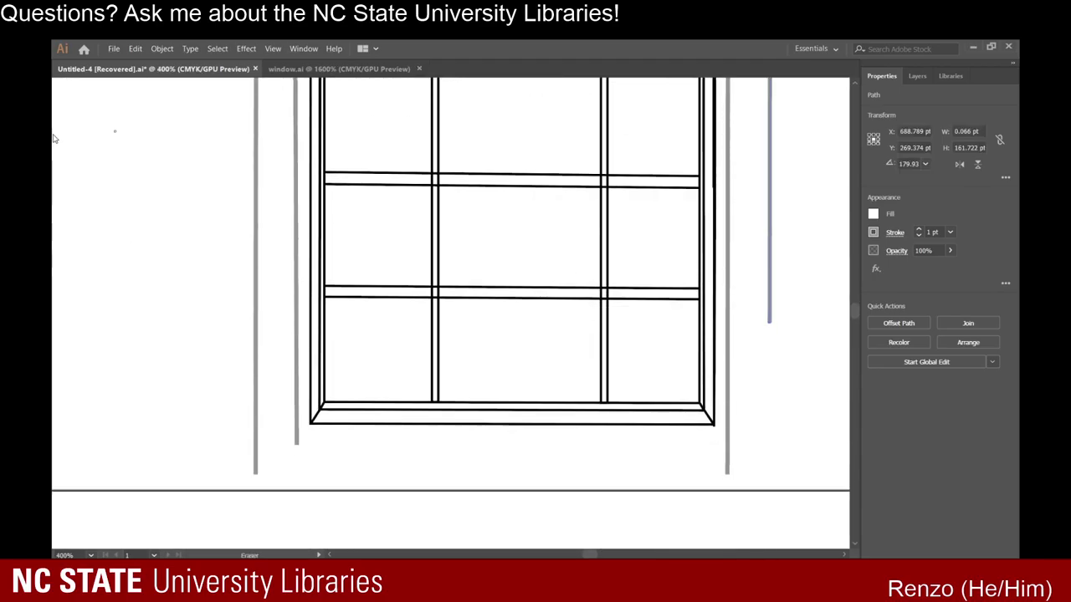
key("v")
left_click(121, 167)
Extend the grey inner left casing line farther down, close to the ground line, about 193 pt long.
scroll(409, 202, "down", 3)
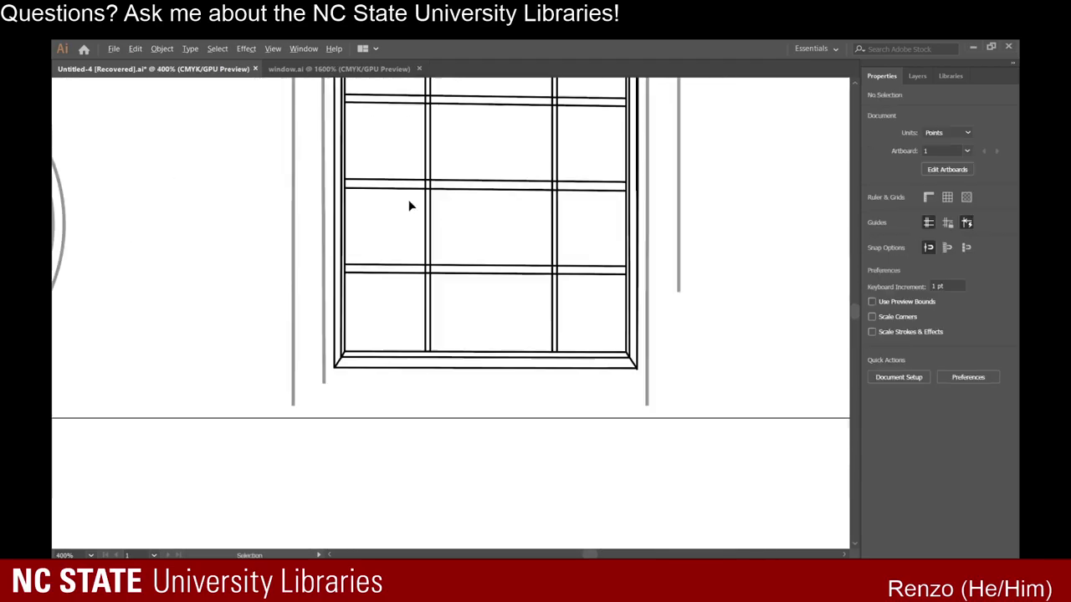
scroll(600, 238, "up", 3)
scroll(588, 270, "up", 1)
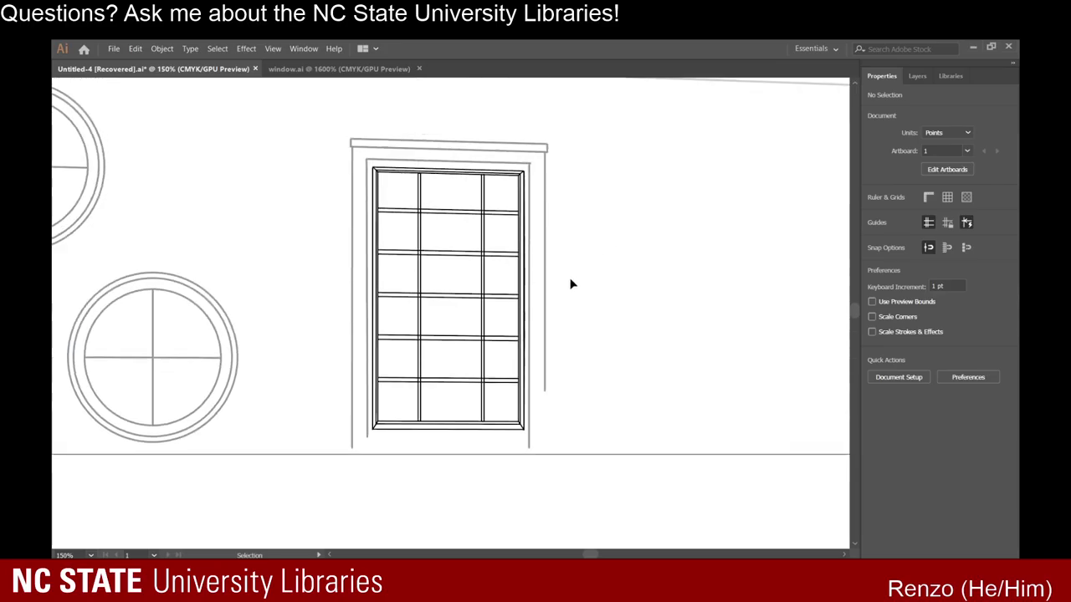
left_click(545, 353)
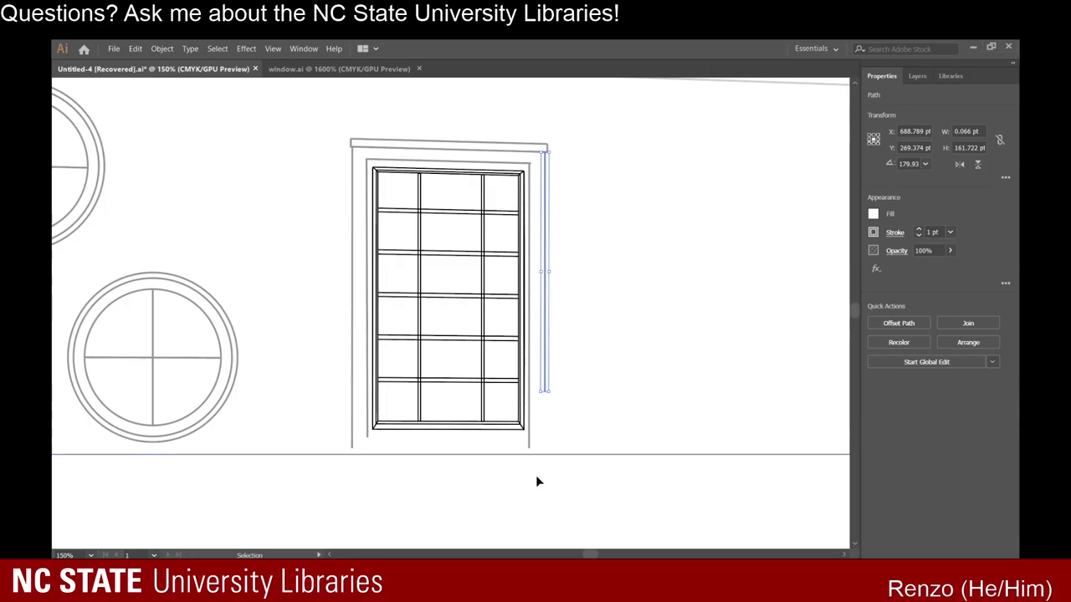
left_click(365, 433)
left_click_drag(368, 432, 372, 450)
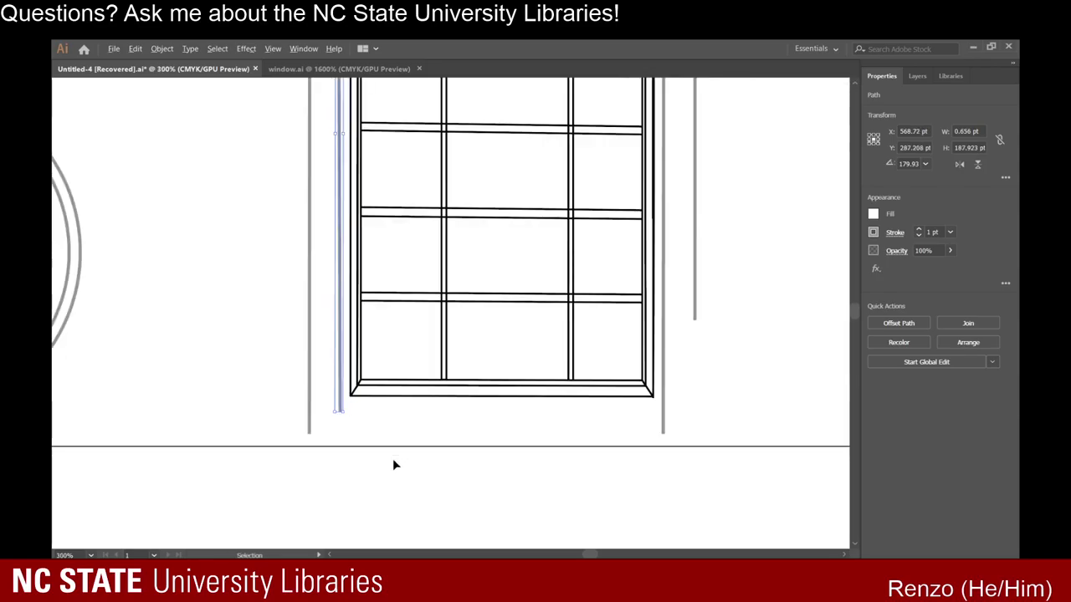
scroll(392, 459, "up", 2)
left_click_drag(339, 412, 339, 427)
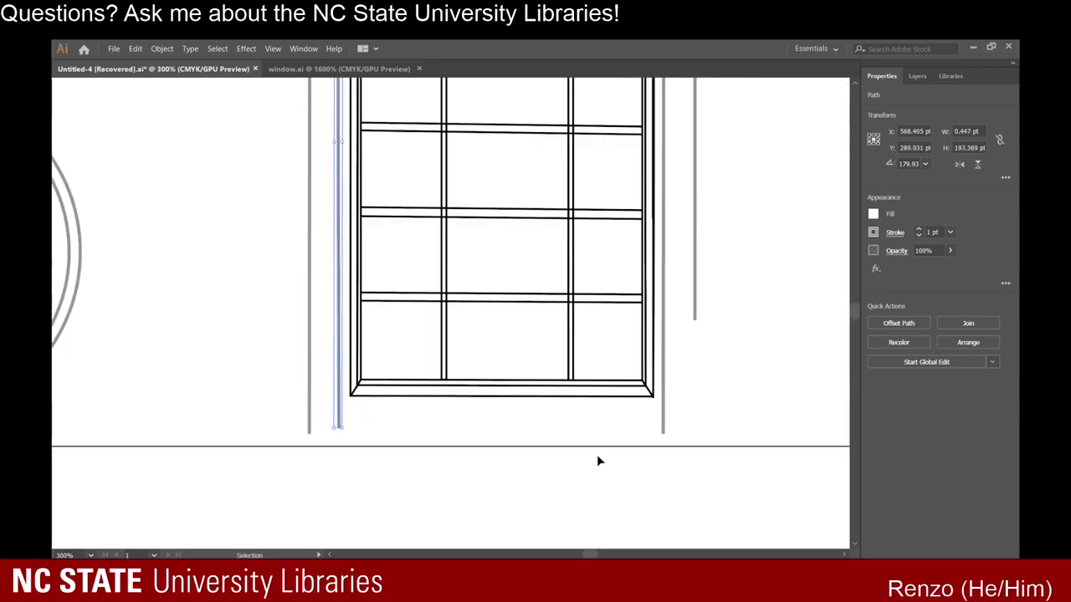
Shorten the grey inner right casing line slightly at its lower end, to about 191 pt long.
left_click(597, 454)
left_click(664, 432)
left_click_drag(662, 435, 665, 432)
left_click(679, 446)
scroll(679, 447, "up", 5)
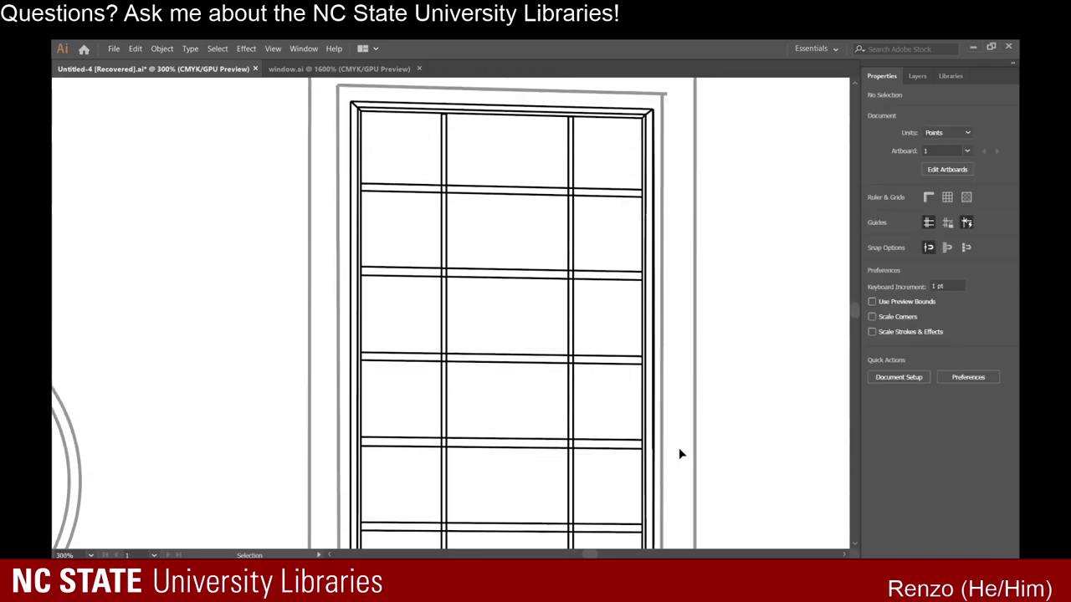
Draw a perspective guide about 7541 pt long from the inner left casing line's lower end to the vanishing point.
scroll(566, 474, "down", 8)
key("backslash")
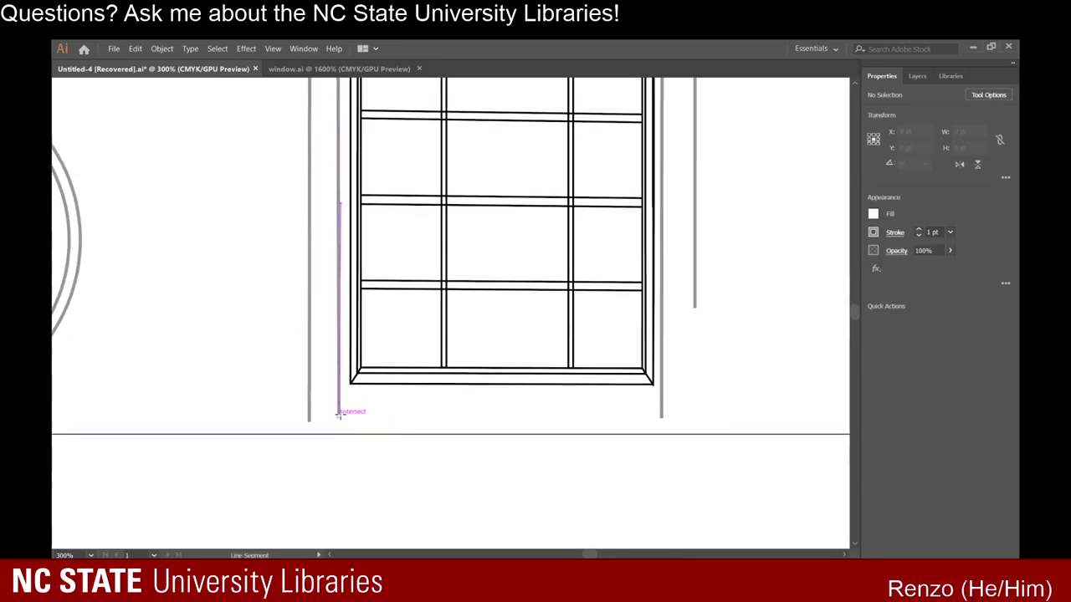
left_click_drag(340, 415, 708, 431)
scroll(569, 396, "down", 10)
scroll(703, 392, "down", 5)
mouse_move(711, 421)
left_mouse_down()
mouse_move(817, 417)
mouse_move(817, 493)
mouse_move(686, 502)
left_mouse_up()
scroll(819, 427, "up", 3)
key("ctrl+equal")
key("ctrl+equal")
key("ctrl+equal")
key("ctrl+equal")
key("ctrl+equal")
key("ctrl+equal")
key("ctrl+equal")
key("ctrl+equal")
key("ctrl+equal")
key("ctrl+equal")
key("ctrl+equal")
key("ctrl+equal")
key("ctrl+equal")
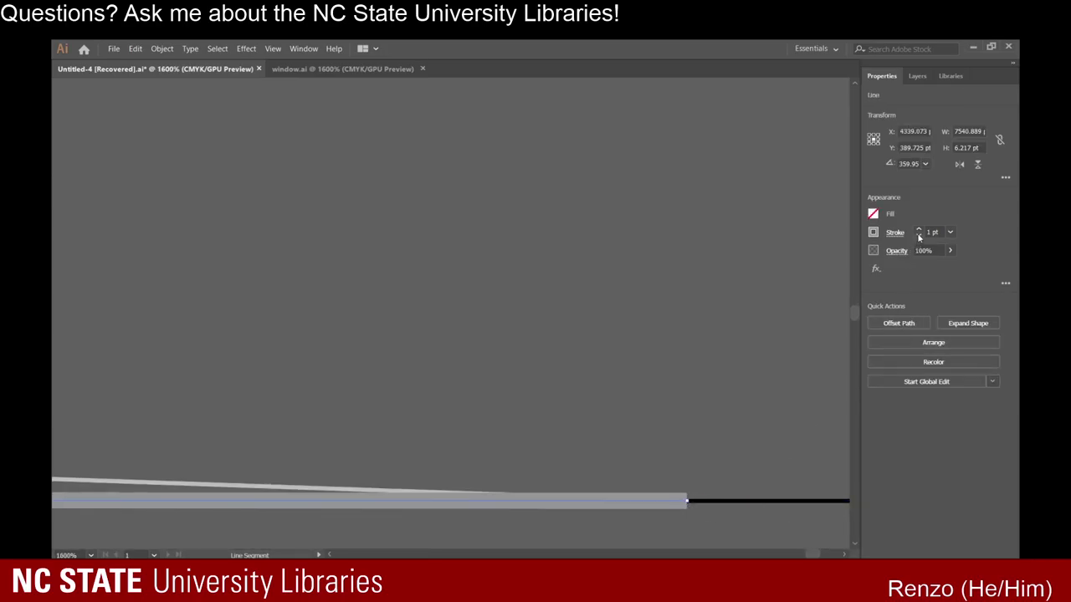
Set the new perspective guide's stroke weight to 0.25 pt.
left_click(919, 236)
left_click(919, 235)
left_click(919, 235)
Trim the lower end of the grey inner right casing line to meet the perspective guide below the door.
scroll(563, 420, "down", 6)
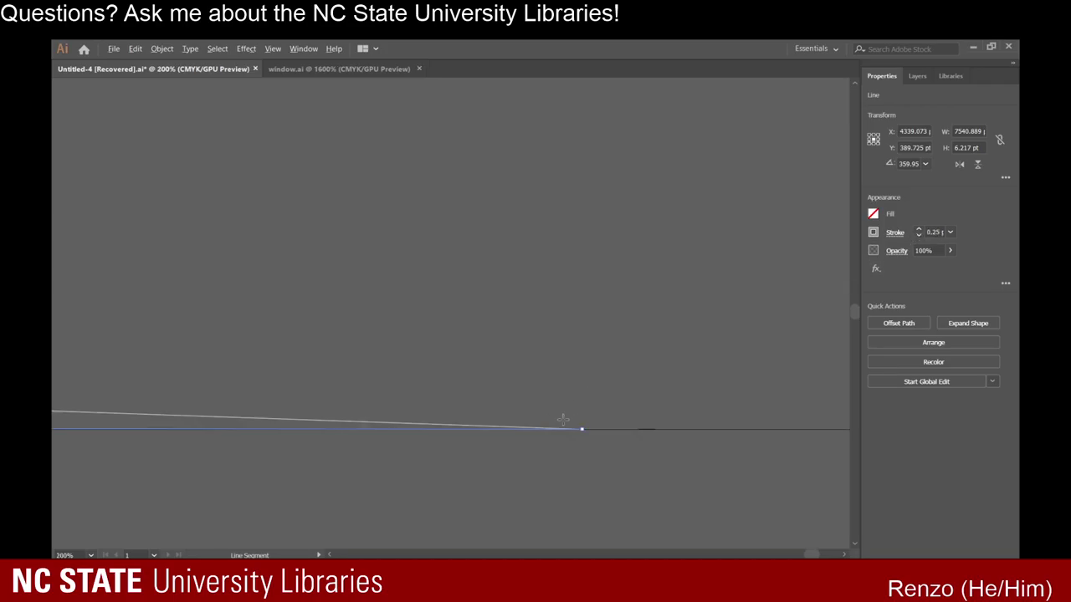
scroll(563, 420, "down", 5)
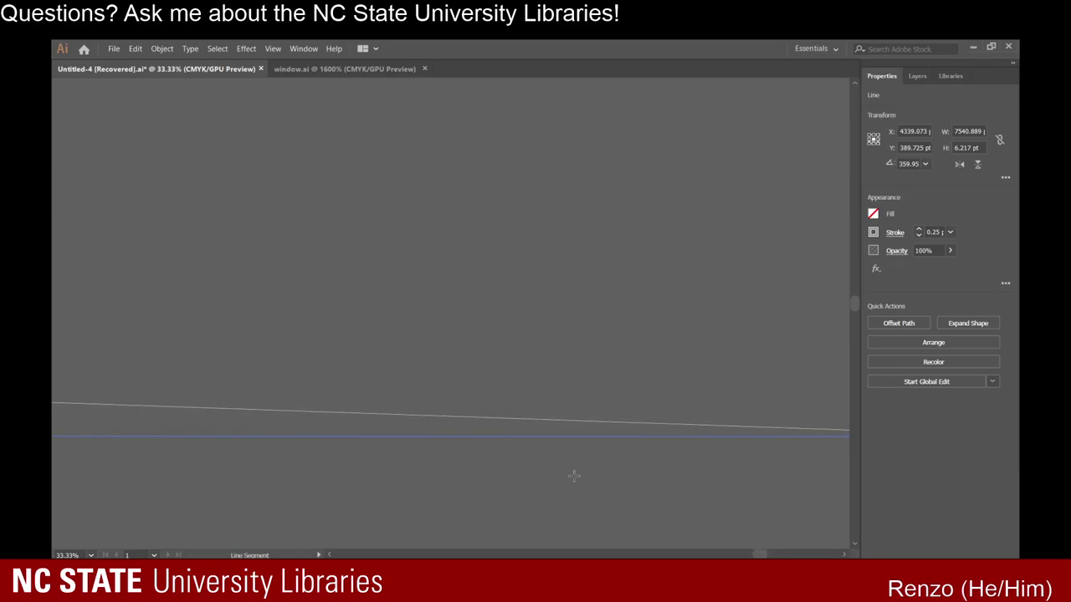
scroll(574, 476, "left", 5)
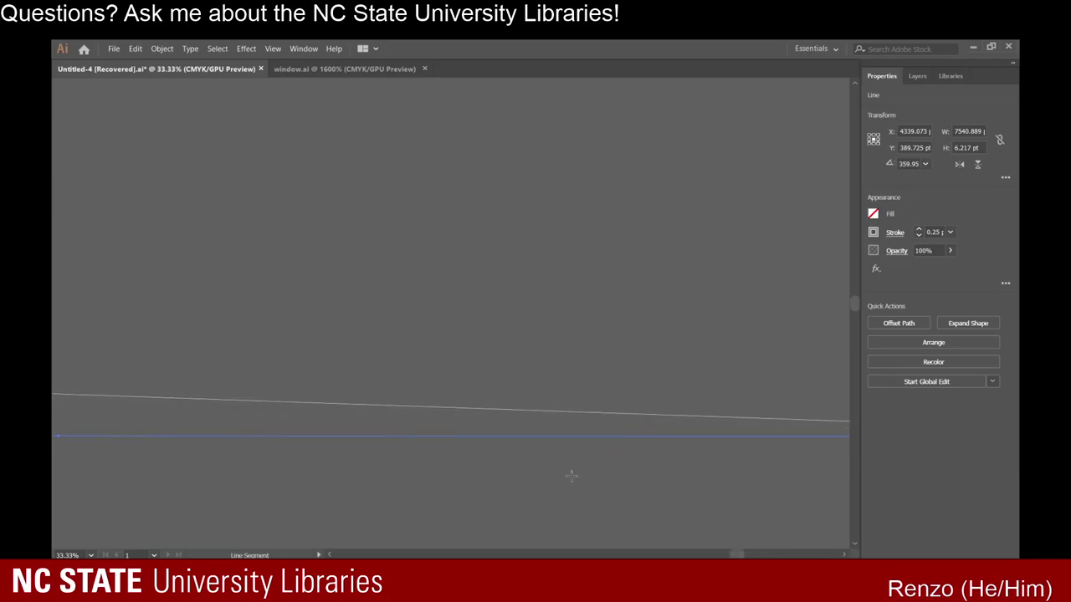
scroll(571, 476, "down", 5)
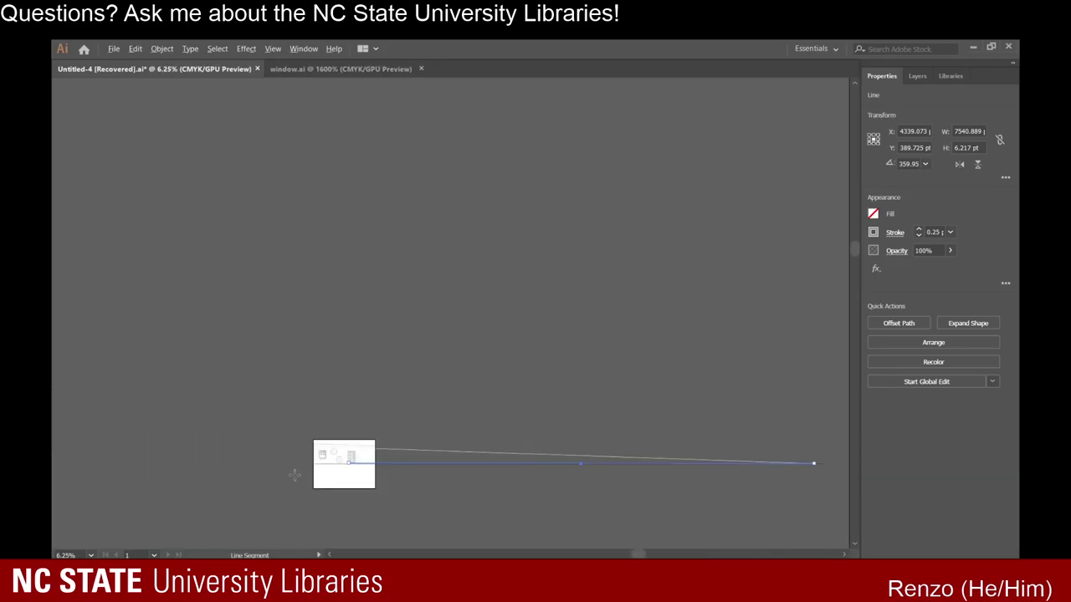
scroll(346, 461, "up", 8)
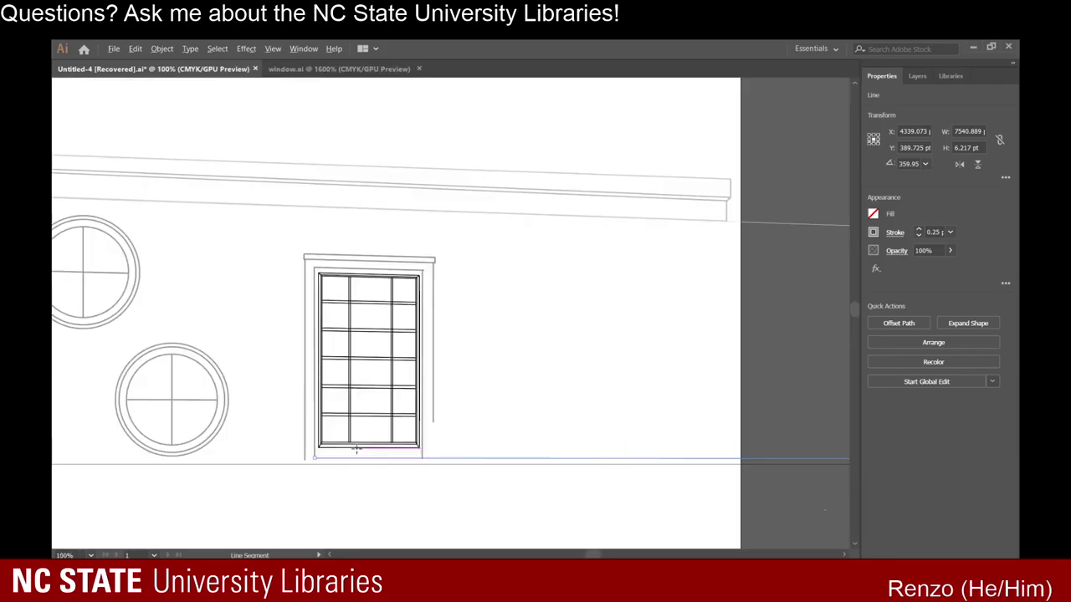
scroll(356, 449, "up", 4)
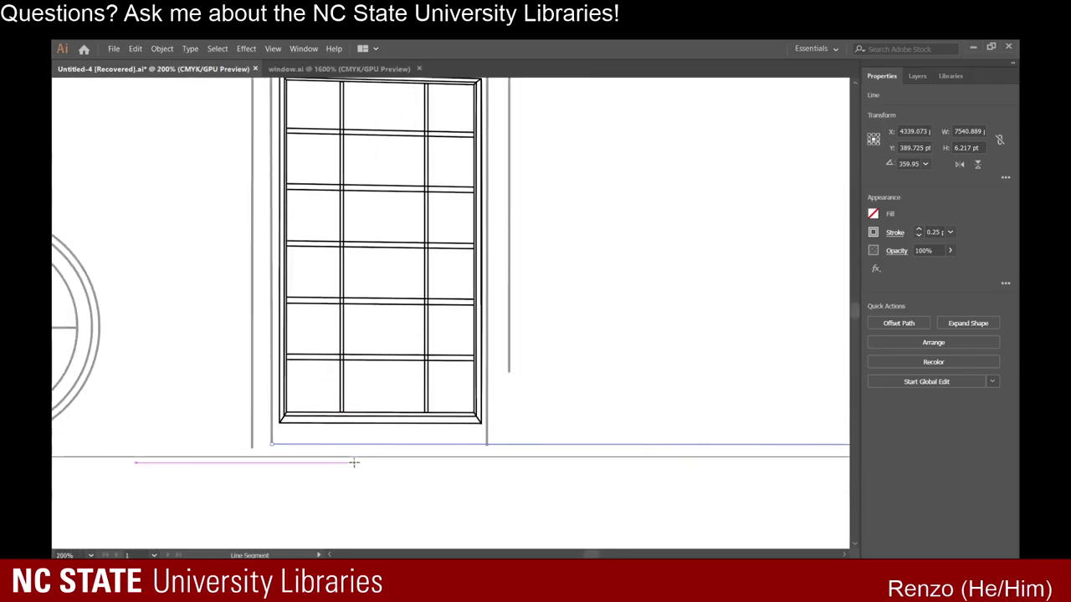
scroll(354, 463, "up", 1)
scroll(354, 462, "up", 1)
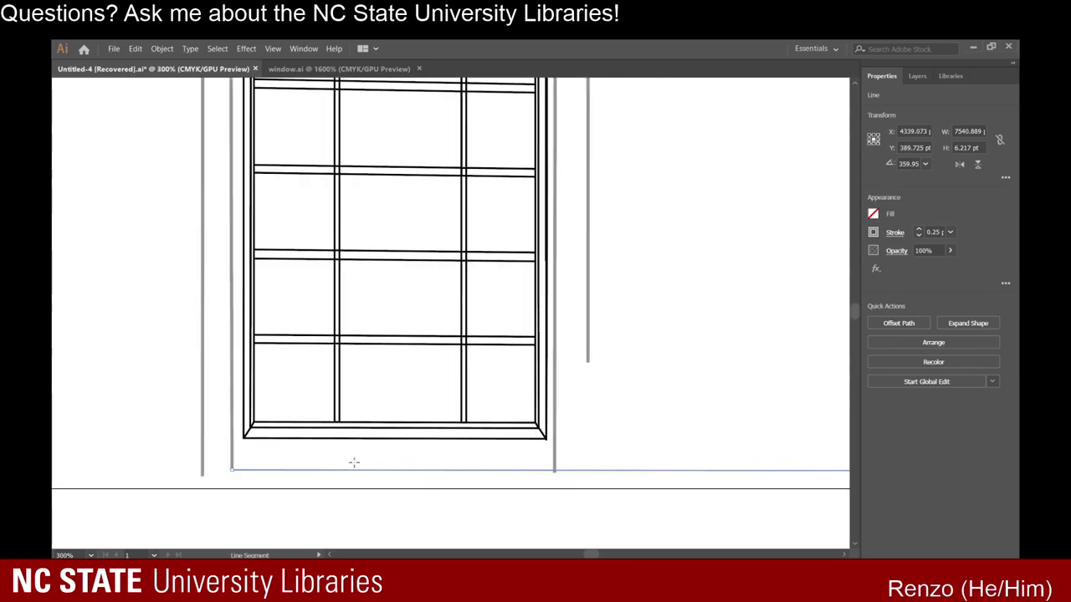
scroll(354, 463, "up", 1)
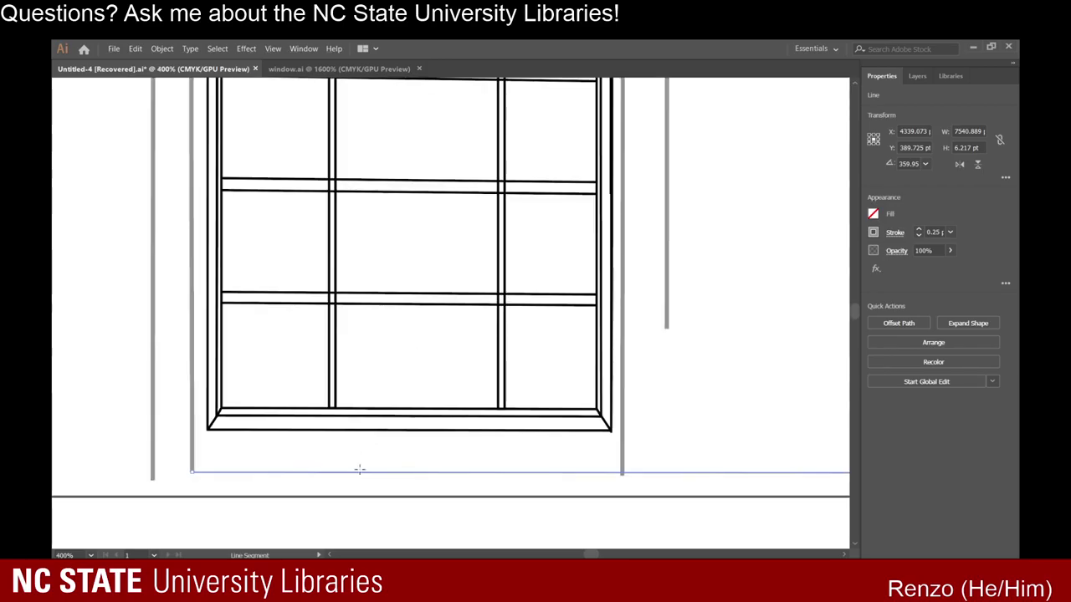
scroll(354, 470, "up", 1)
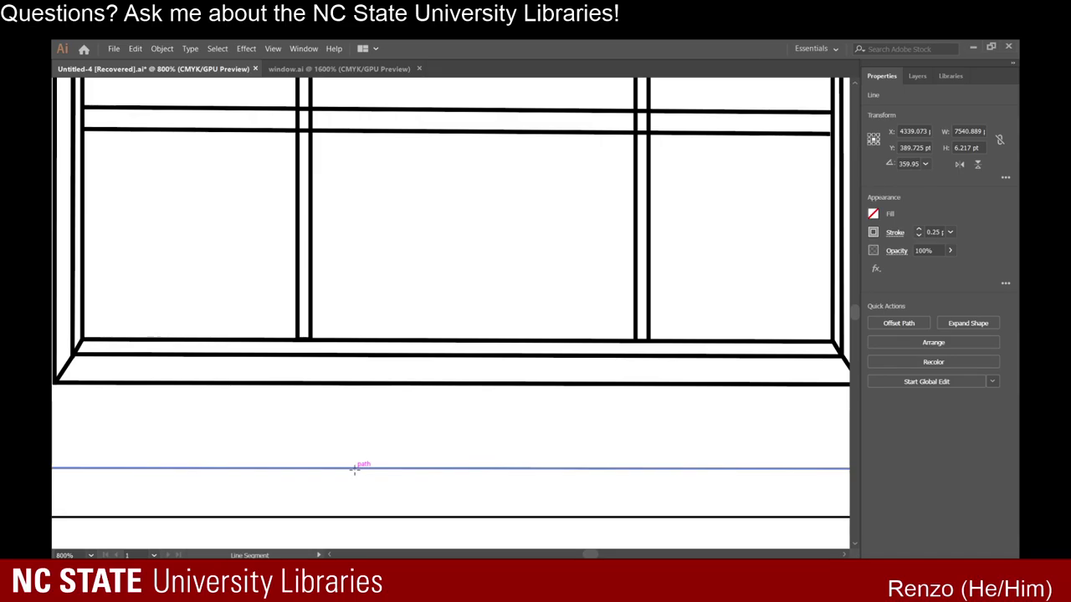
scroll(335, 490, "down", 1)
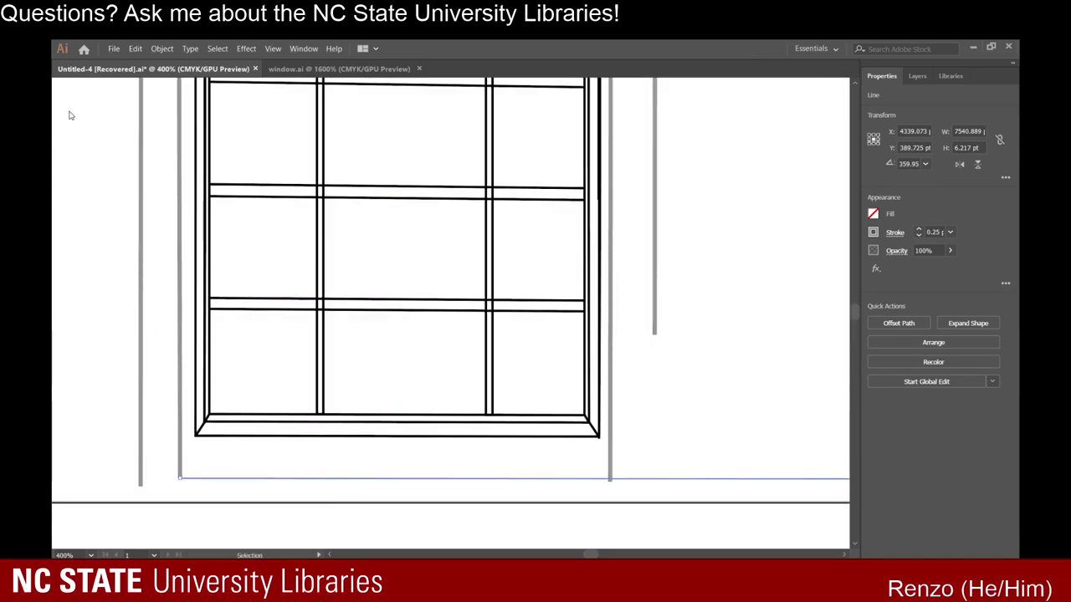
left_click(727, 439)
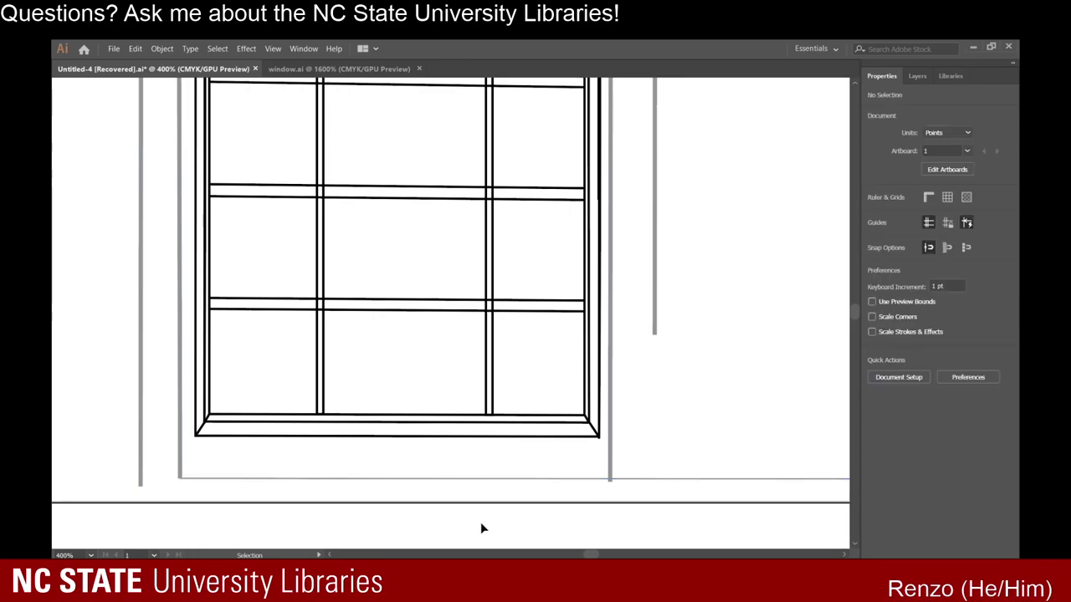
left_click(608, 456)
scroll(614, 506, "up", 3)
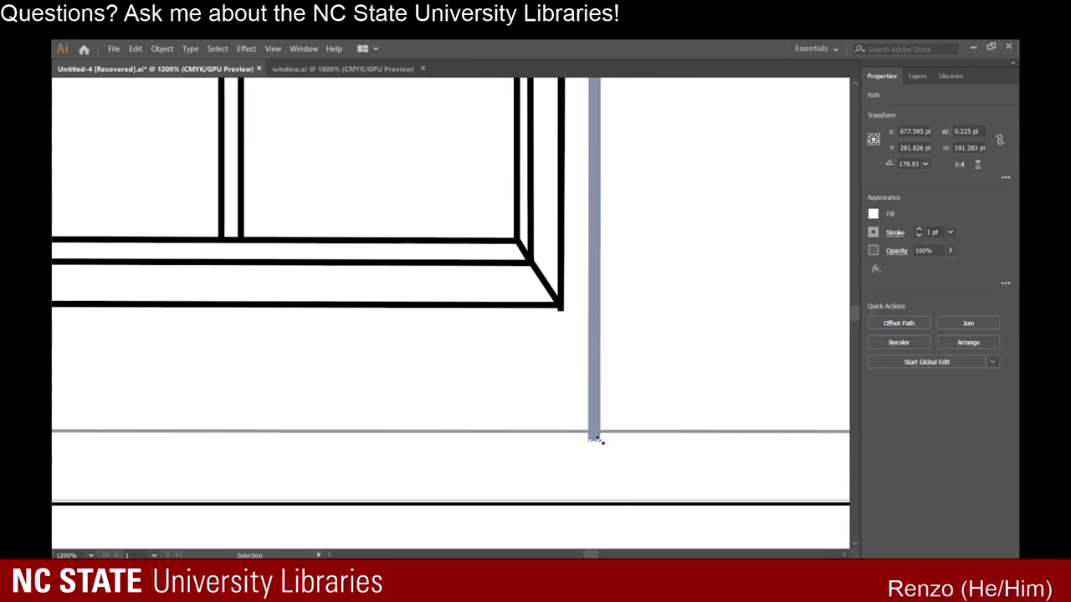
left_click(657, 354)
Draw a 1 pt line about 109 pt long along the guide, joining the lower ends of the inner casing lines.
scroll(595, 435, "down", 2)
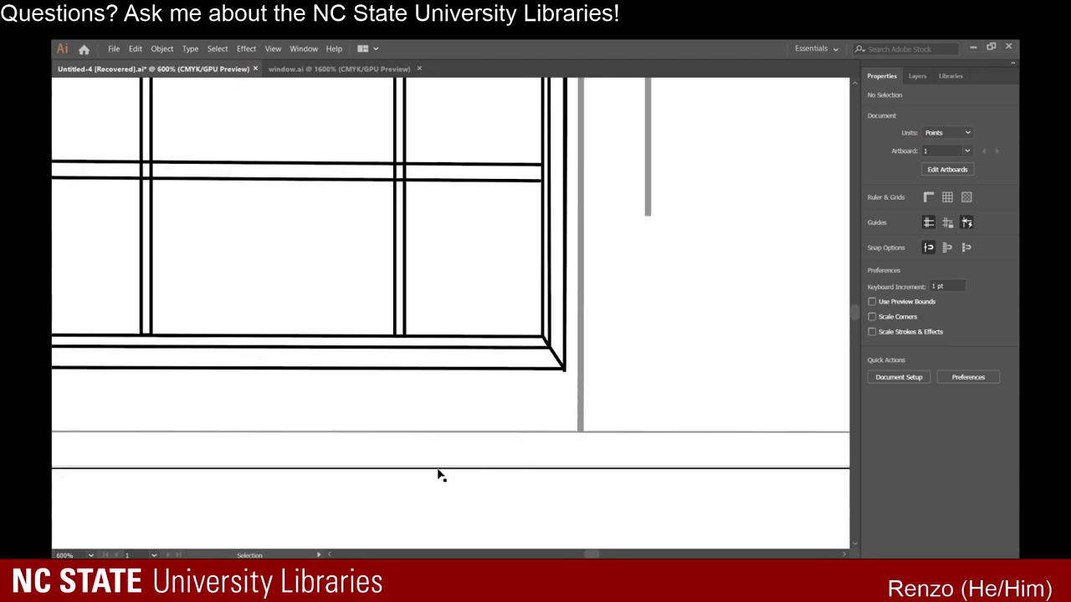
key("backslash")
scroll(223, 444, "left", 5)
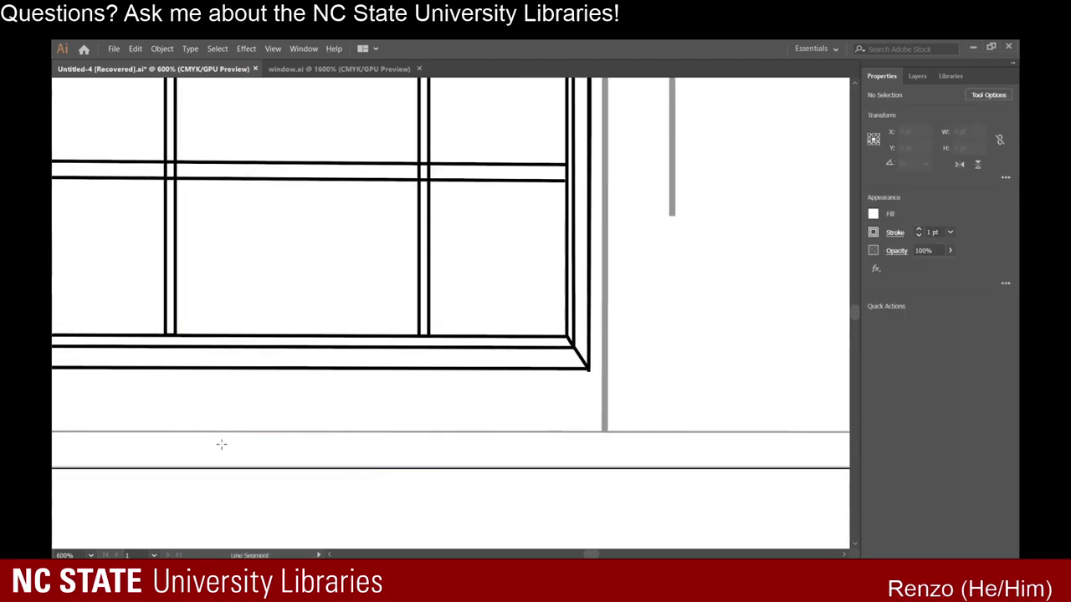
scroll(151, 450, "left", 1)
scroll(109, 430, "up", 2)
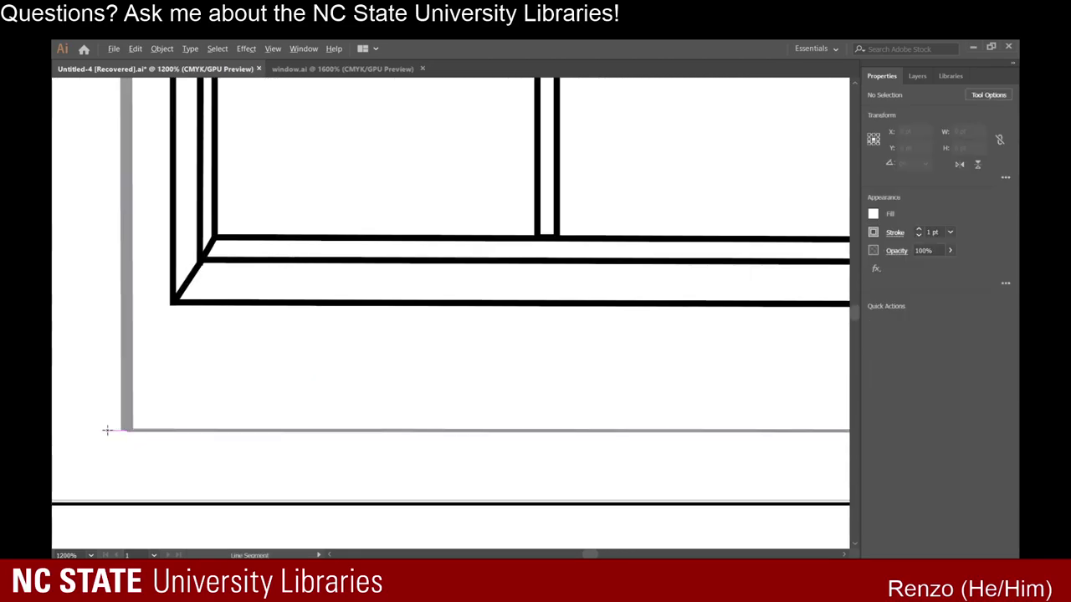
left_click_drag(126, 429, 618, 449)
scroll(220, 457, "down", 3)
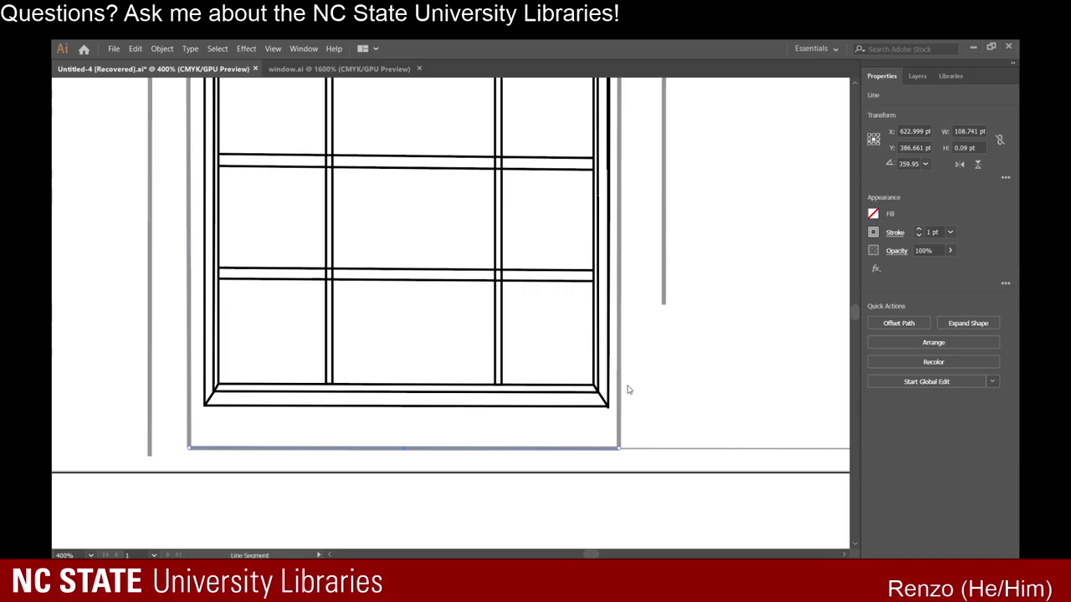
Move the grey line closing the casing's bottom up slightly, off the perspective guide.
left_click(65, 122)
left_click(772, 361)
scroll(563, 476, "down", 4)
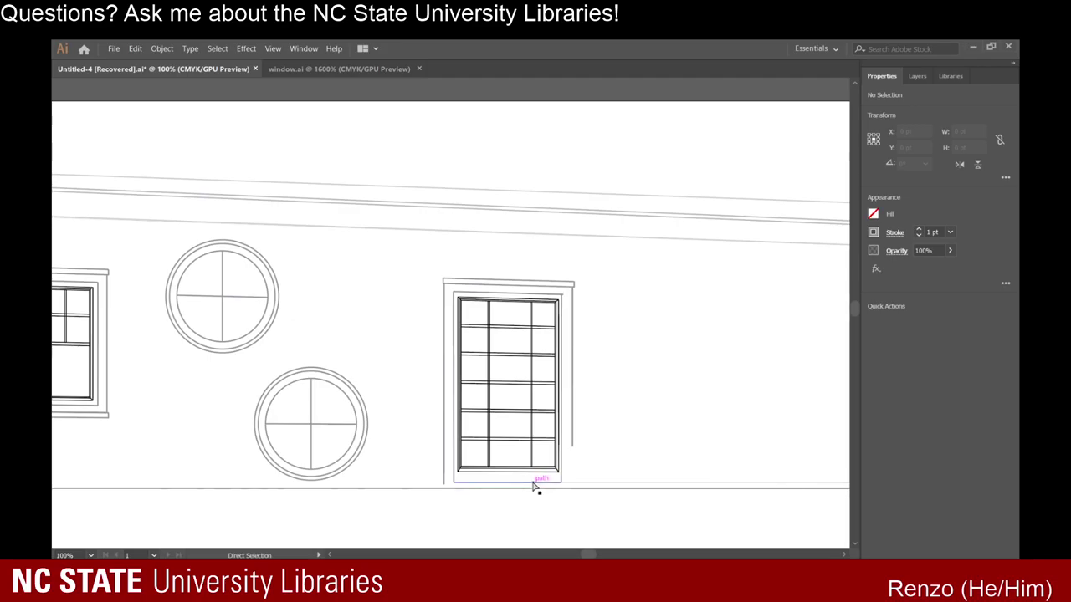
left_click(536, 484)
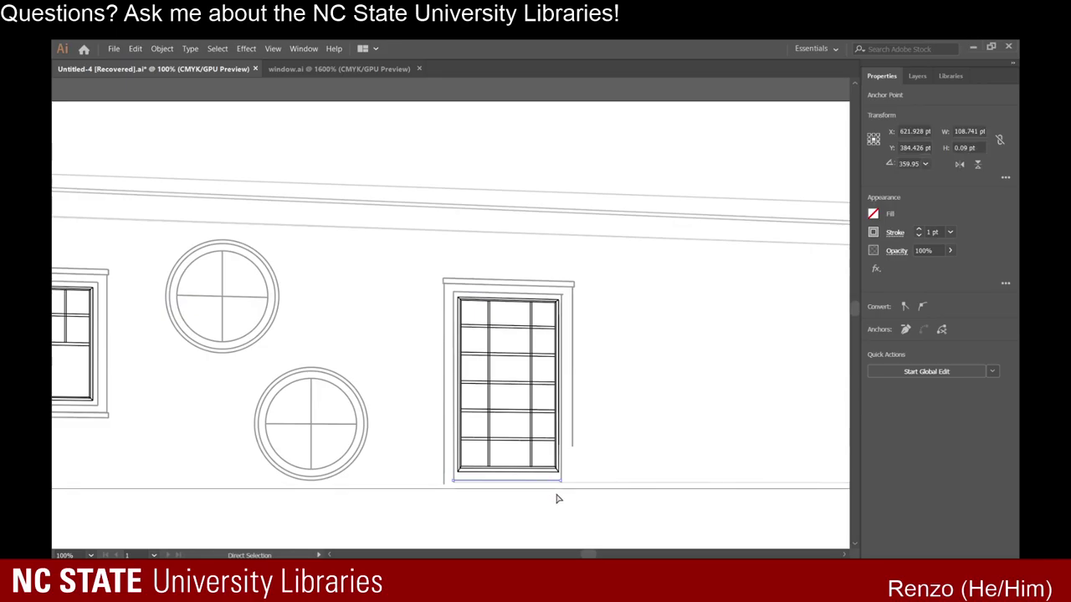
Draw a 1 pt vertical spacing line about 4.8 pt long, matching the gap between the door frame's top and the grey inner casing line.
scroll(558, 499, "up", 1)
scroll(571, 190, "up", 5)
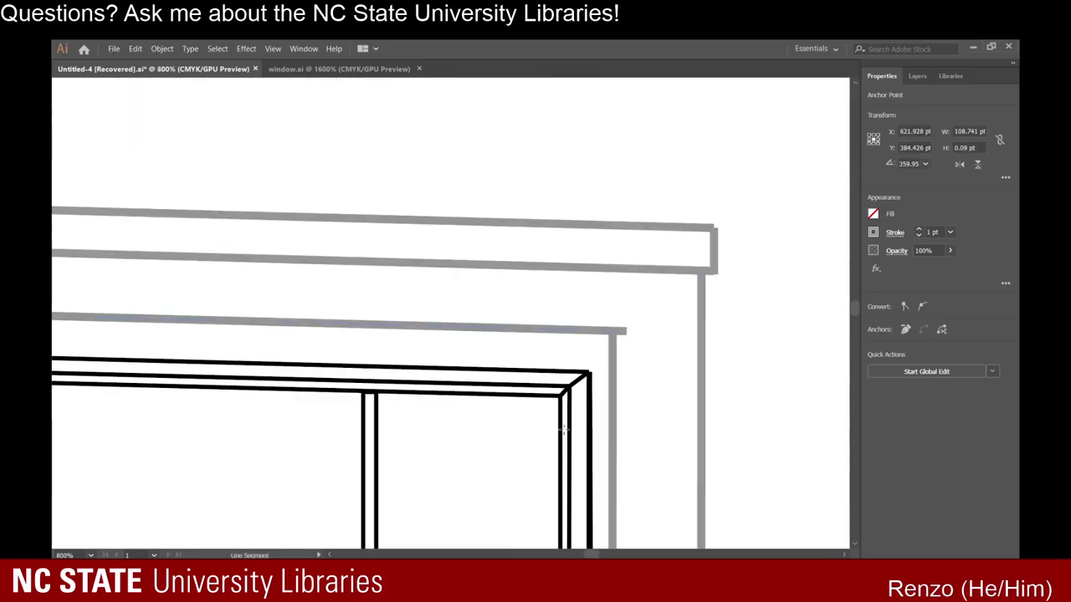
left_click_drag(491, 366, 502, 483)
scroll(502, 483, "down", 2)
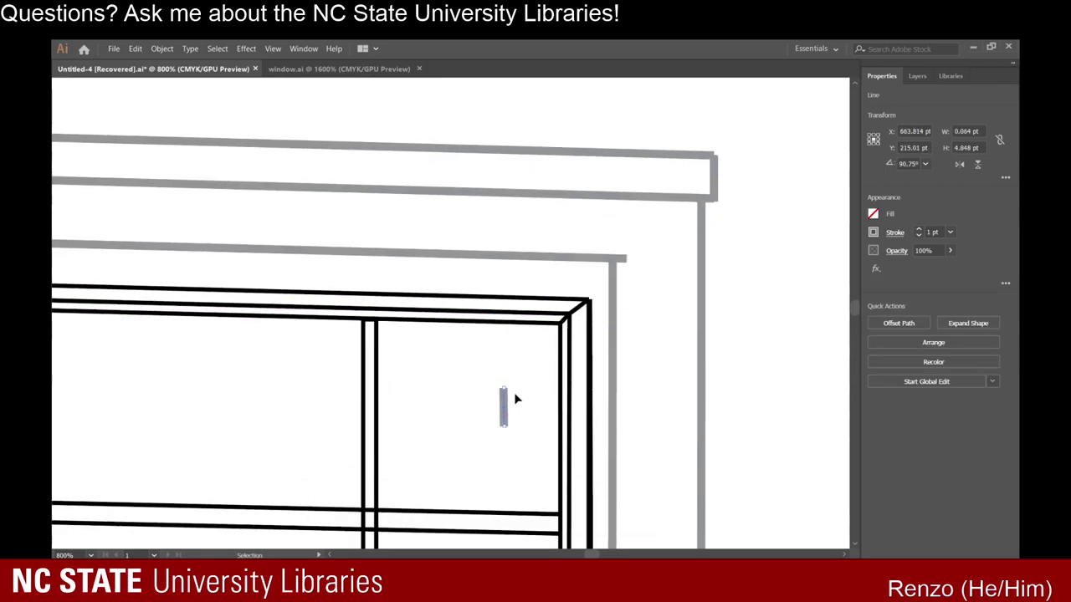
Move the short spacing line out of the door grid into the gap between the right inner and outer casing lines.
left_click_drag(623, 405, 624, 405)
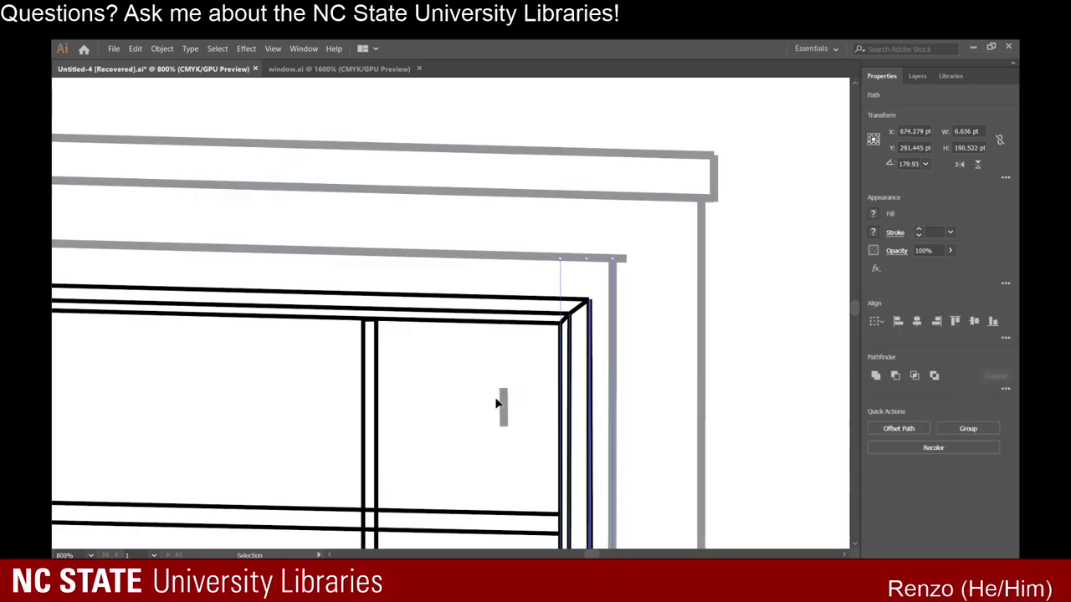
double_click(502, 407)
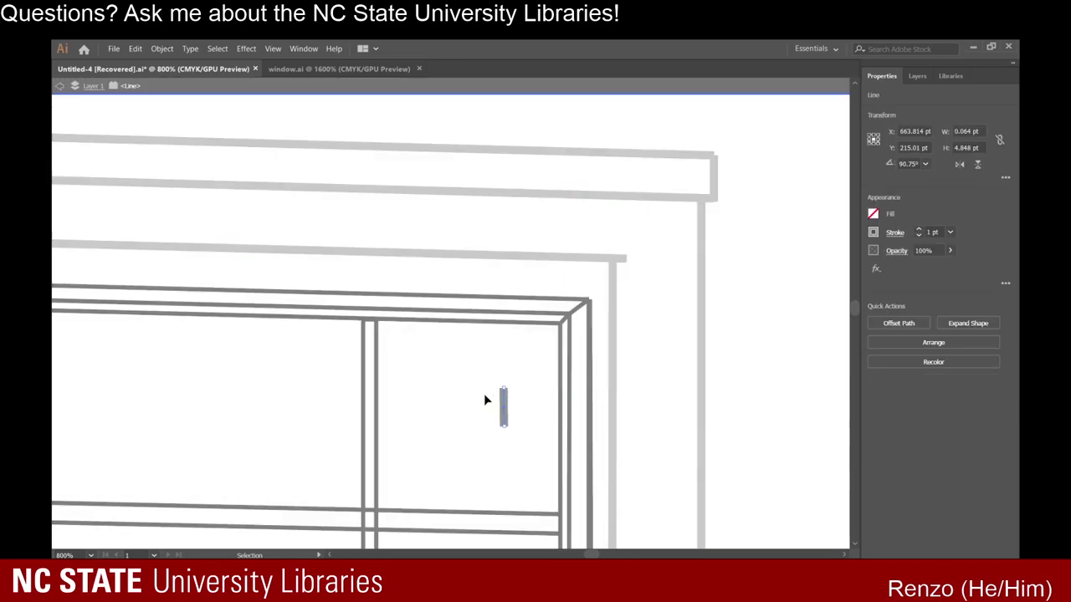
key("Escape")
left_click_drag(502, 407, 666, 504)
scroll(667, 504, "down", 5)
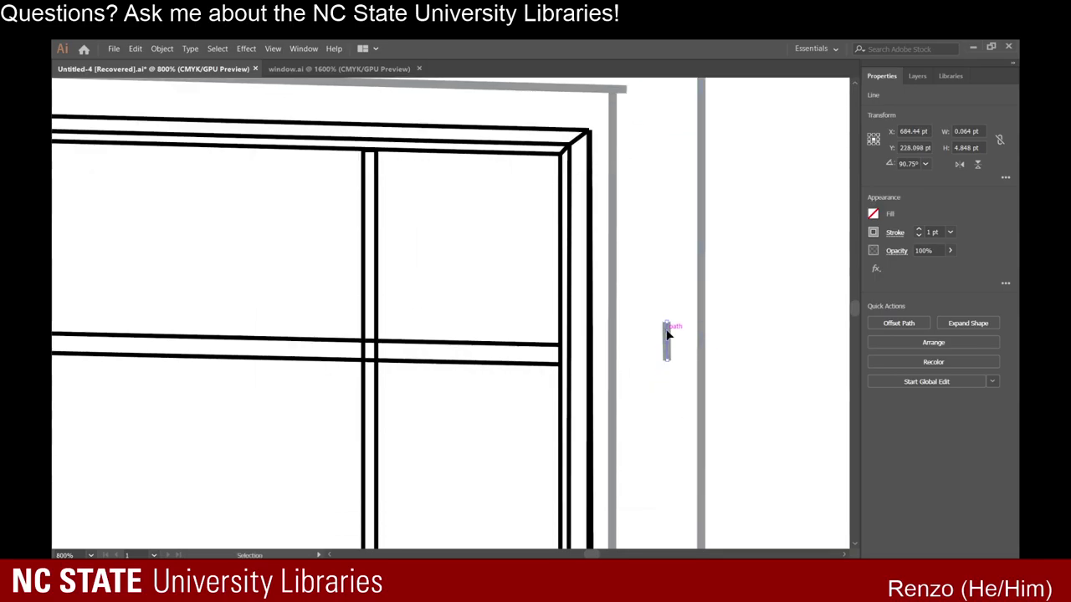
left_click_drag(667, 335, 664, 427)
scroll(656, 502, "down", 5)
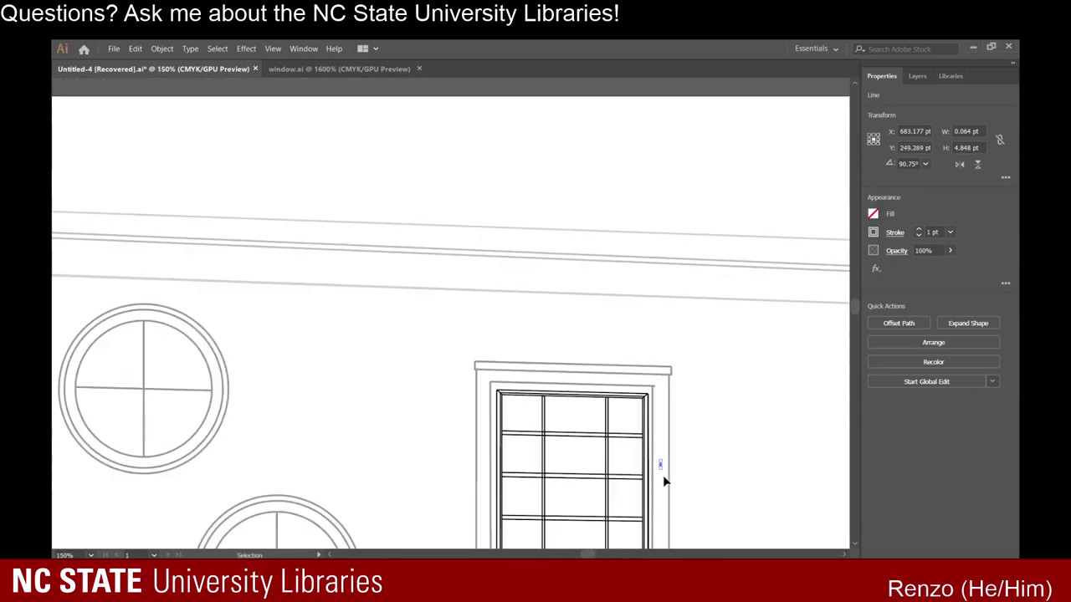
Move the spacing line further down the door, just outside the grey outer right casing line.
scroll(663, 475, "down", 4)
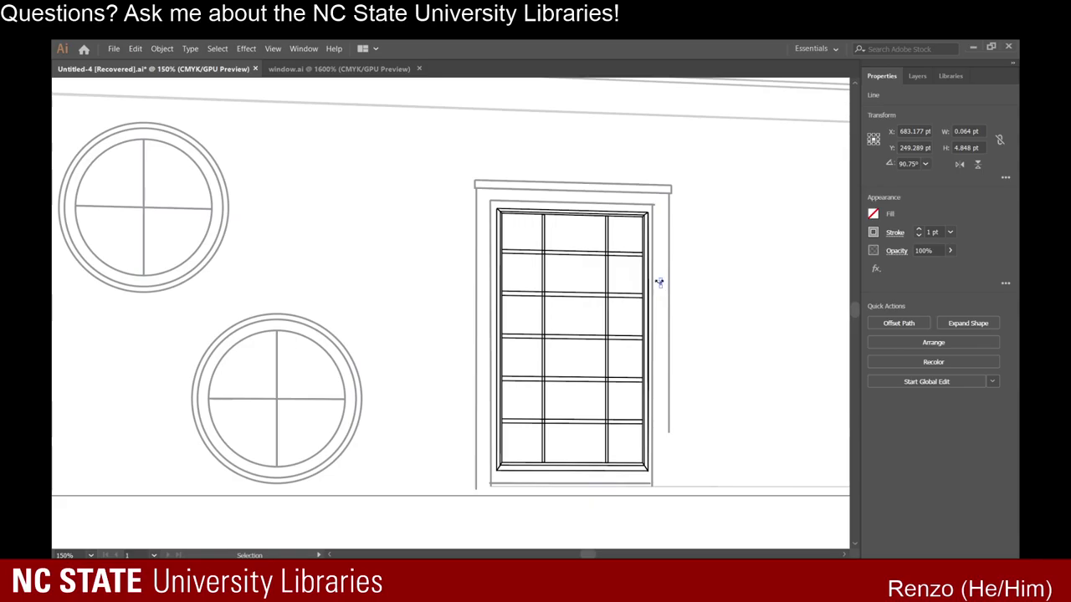
left_click_drag(661, 288, 675, 431)
key("z")
scroll(669, 282, "up", 3)
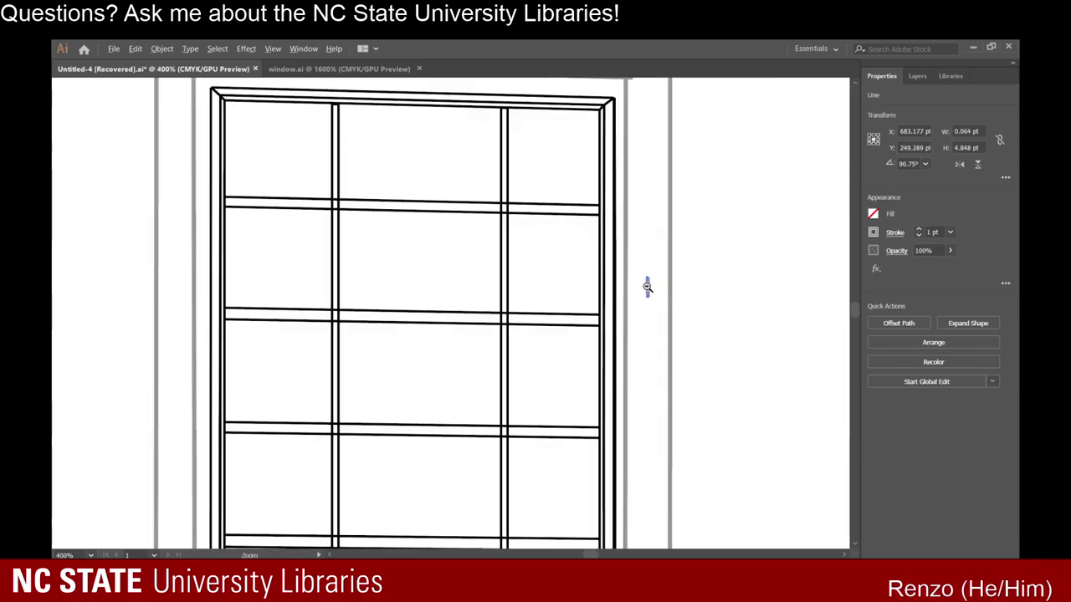
left_click(703, 278)
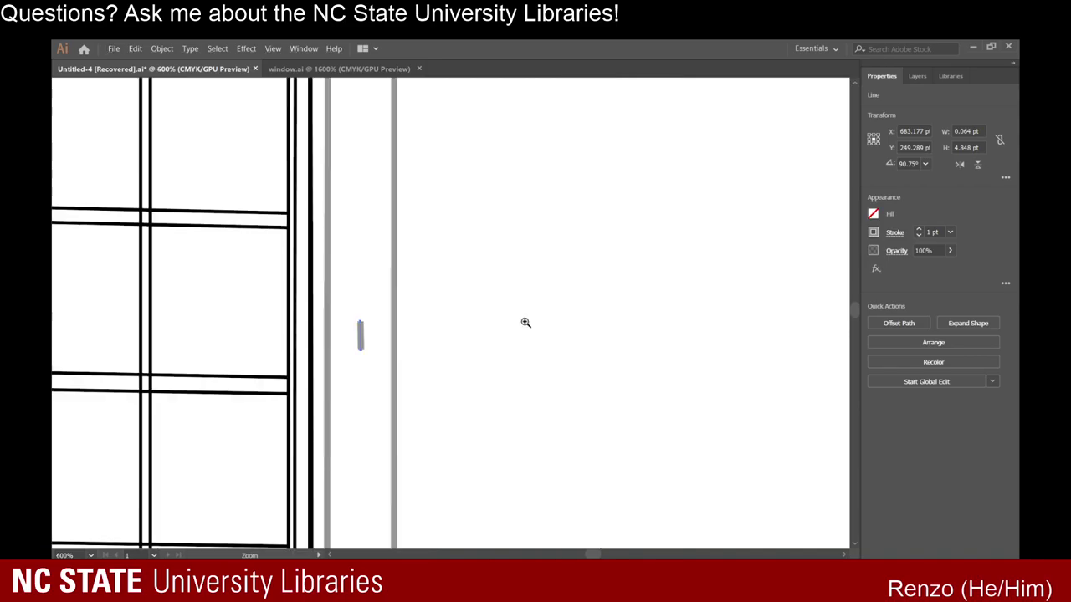
left_click(68, 108)
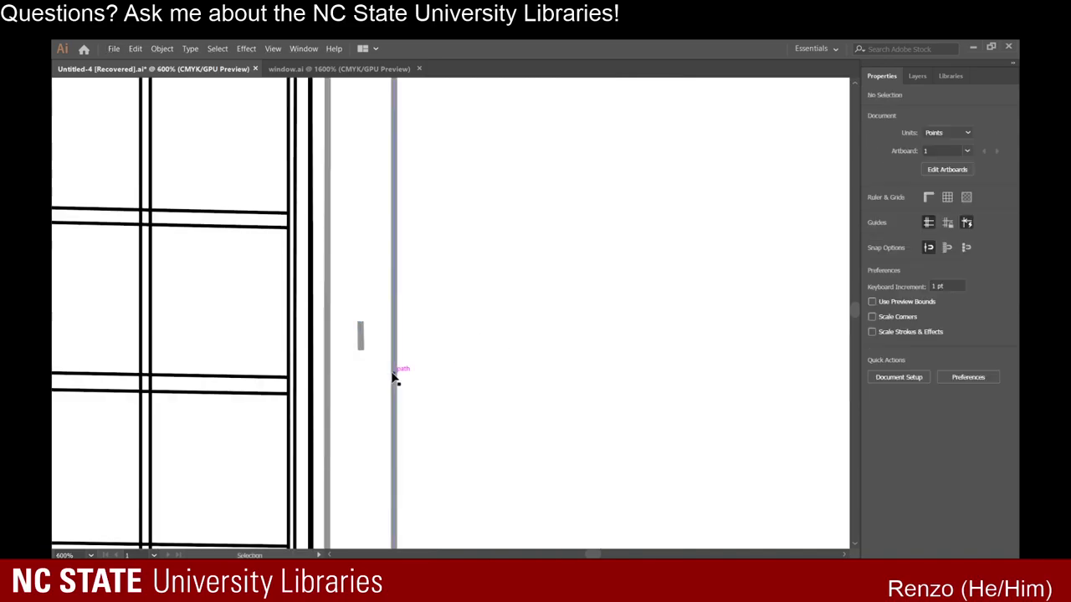
double_click(362, 334)
left_click(369, 330)
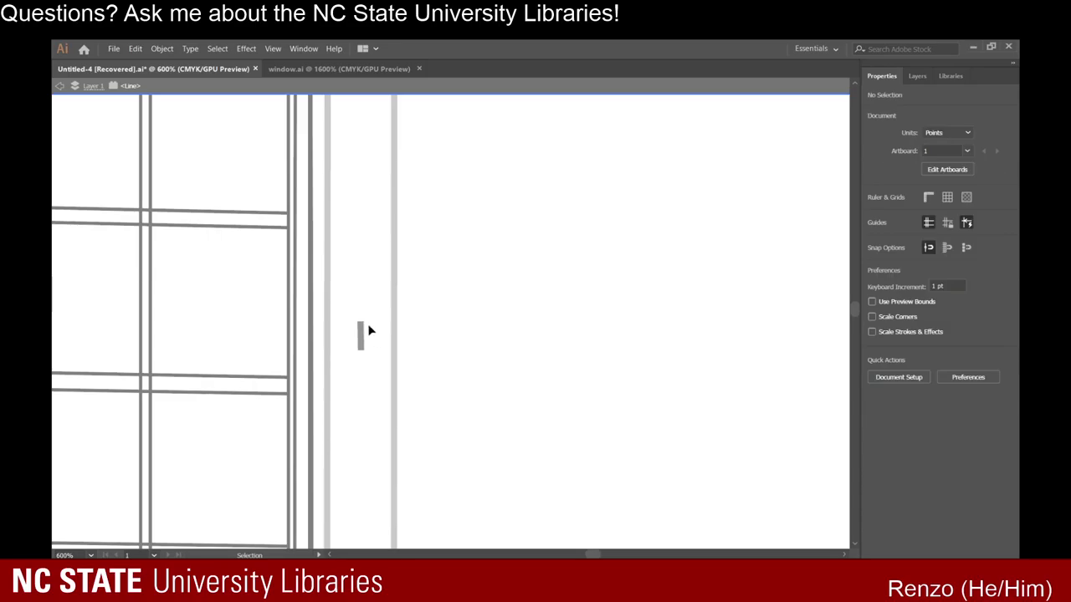
double_click(473, 289)
left_click_drag(362, 334, 443, 543)
scroll(444, 539, "down", 5)
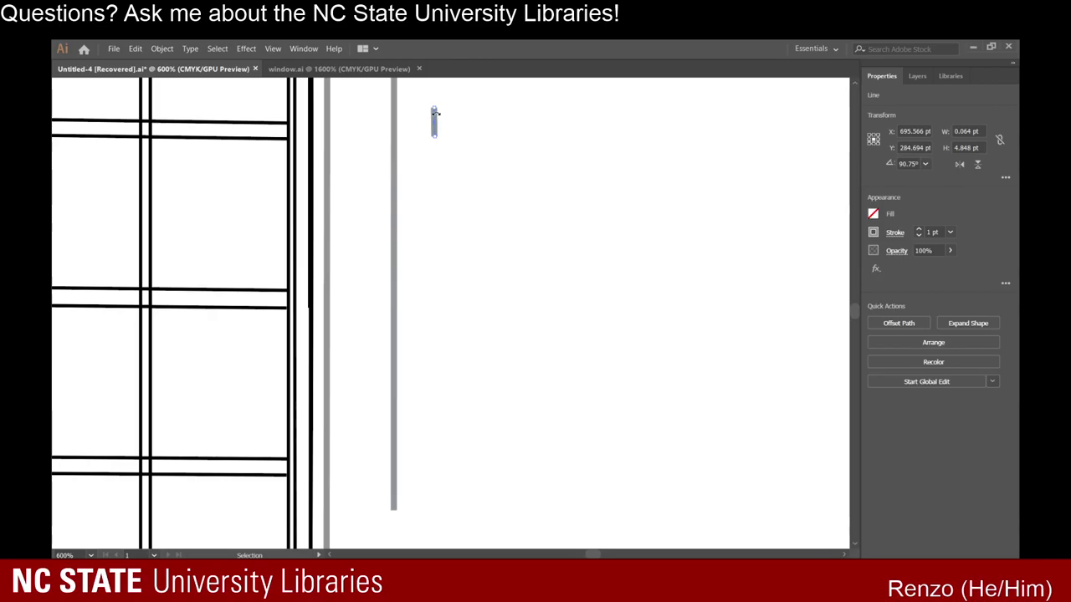
Place the spacing line directly beneath the door frame's bottom edge, near its lower right corner.
left_click_drag(434, 122, 411, 502)
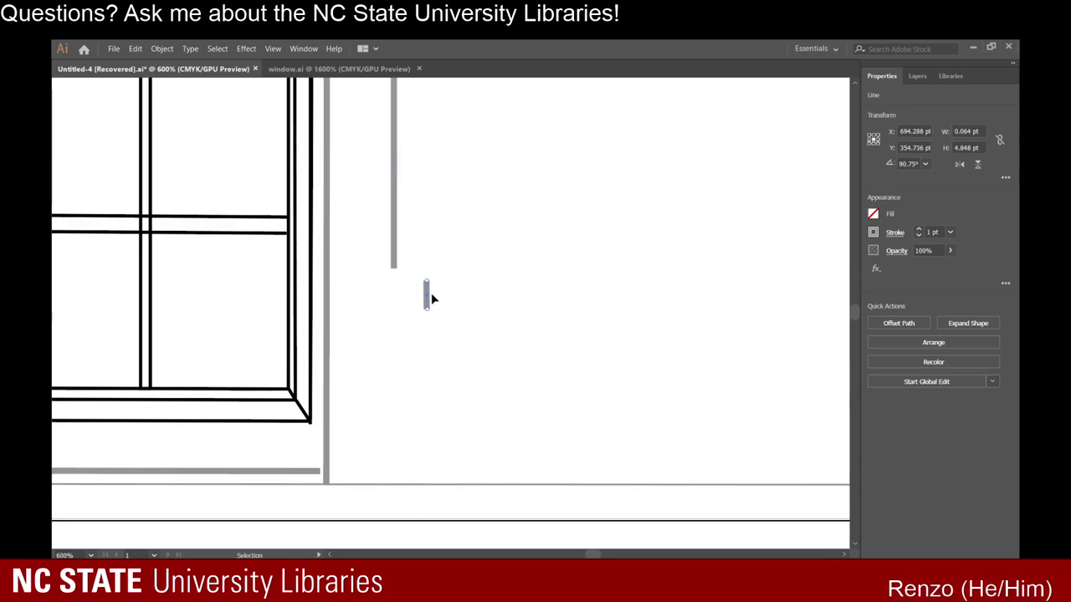
left_click_drag(426, 291, 292, 431)
scroll(351, 485, "down", 1)
scroll(290, 499, "left", 4)
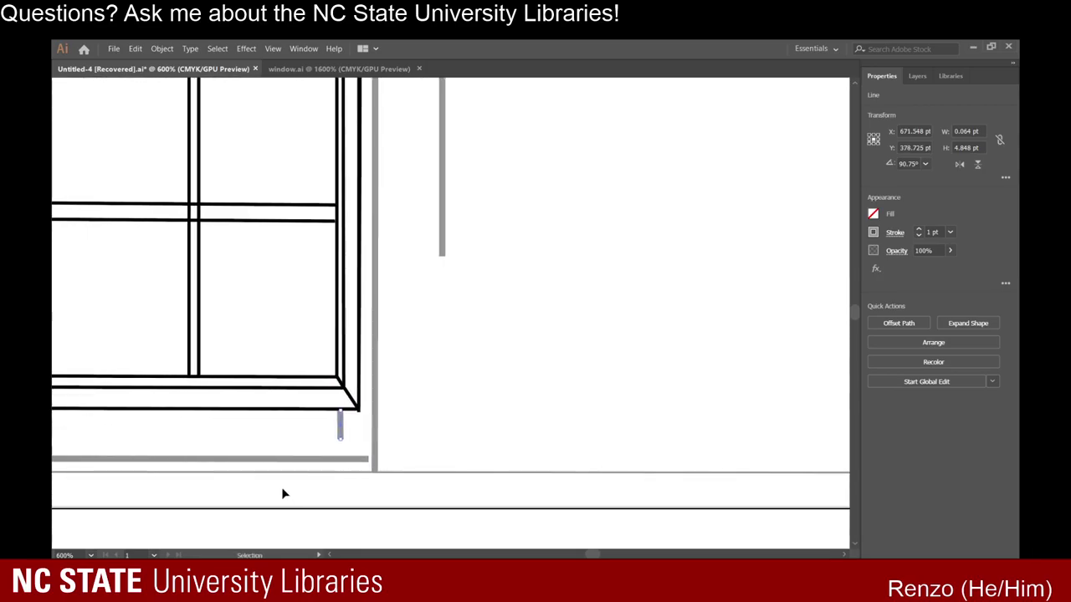
scroll(284, 485, "left", 10)
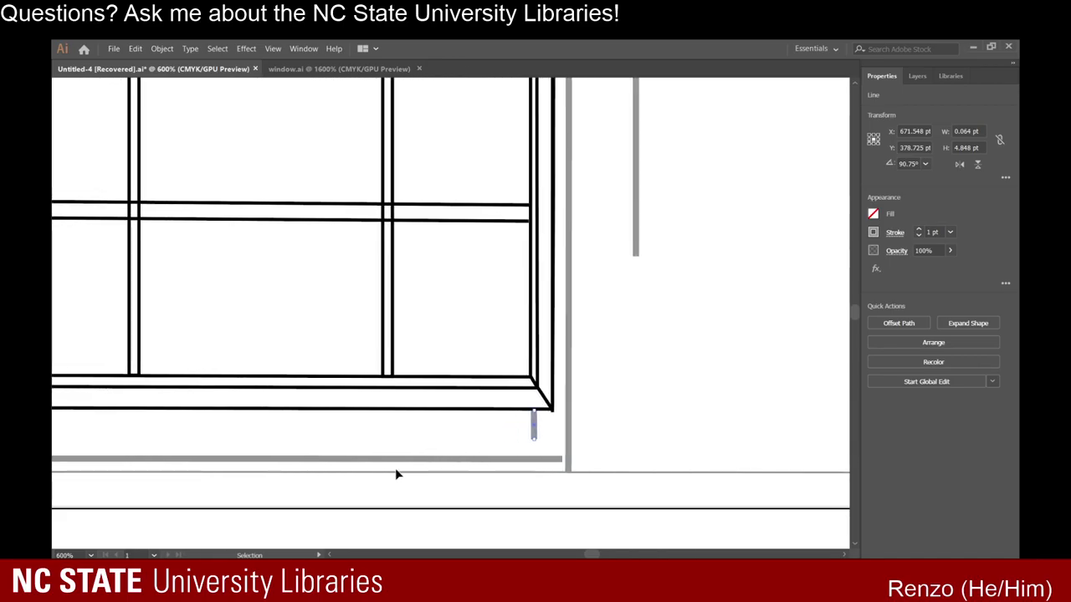
Raise the casing's bottom line to the spacing line's lower end and bring its right end to the inner right casing line.
left_click_drag(375, 460, 376, 443)
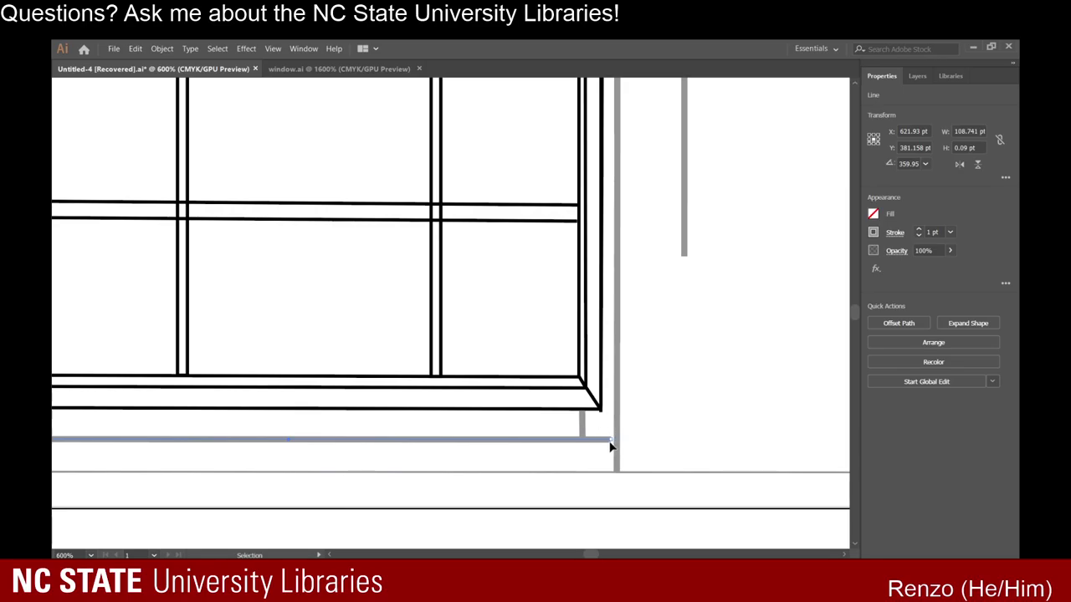
left_click_drag(611, 444, 621, 441)
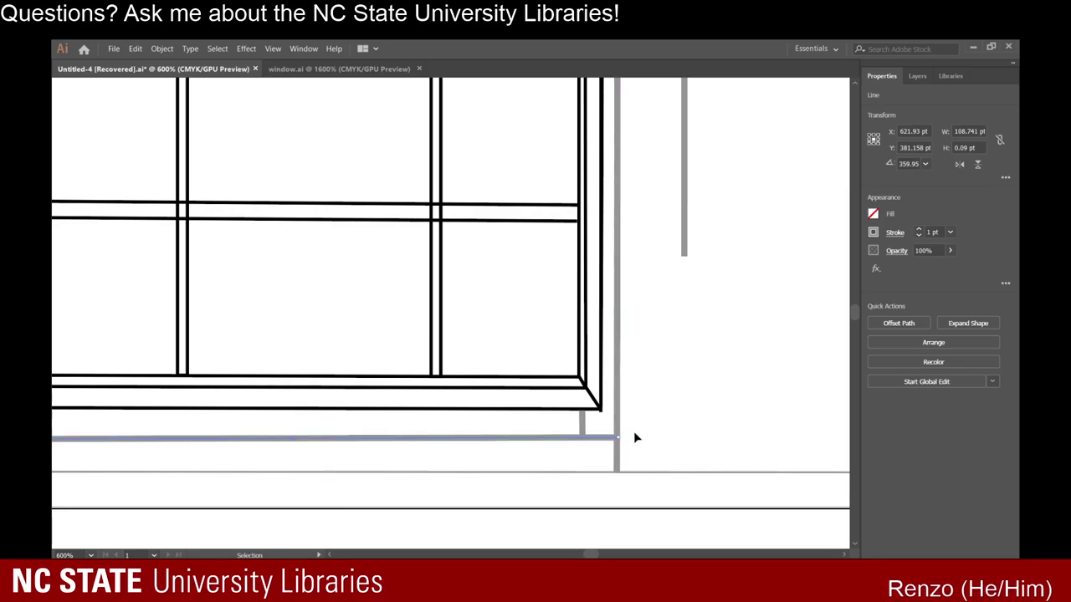
left_click(657, 438)
scroll(654, 440, "down", 4)
scroll(654, 440, "up", 4)
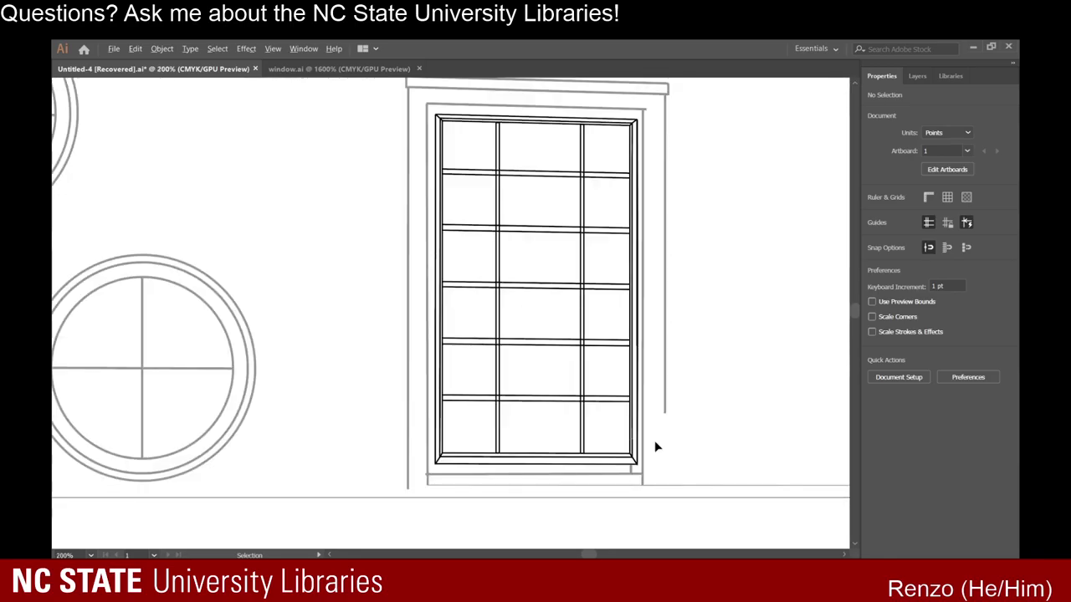
Shift the casing's bottom line slightly right so its left end meets the inner left casing line.
scroll(291, 518, "up", 1)
left_click(290, 517)
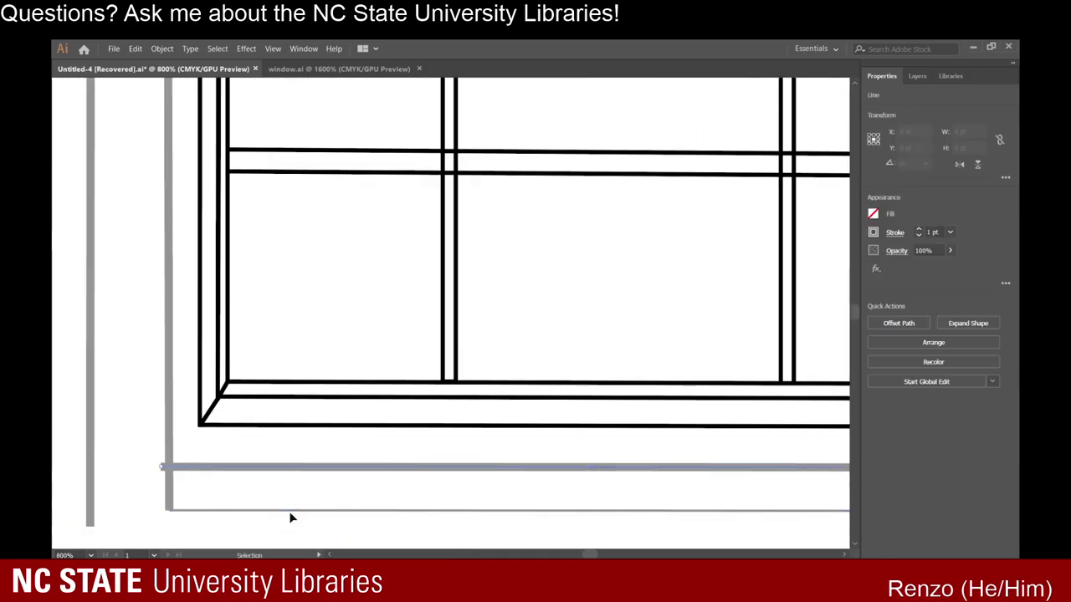
left_click_drag(239, 471, 247, 472)
left_click(265, 508)
scroll(268, 513, "right", 4)
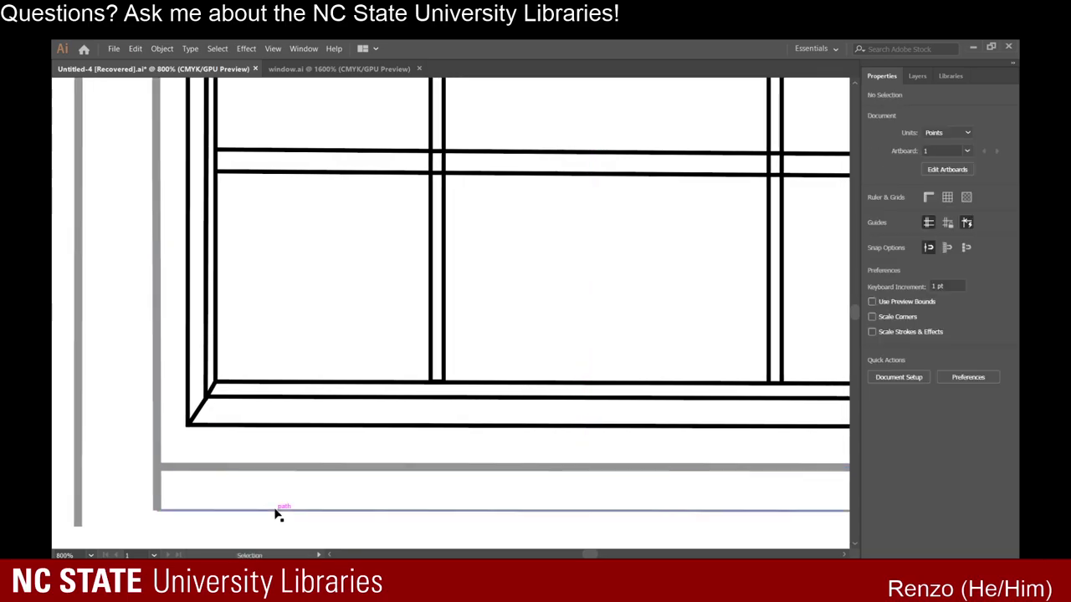
Delete the short spacing line under the door frame and the long perspective guide below the casing.
scroll(279, 515, "right", 3)
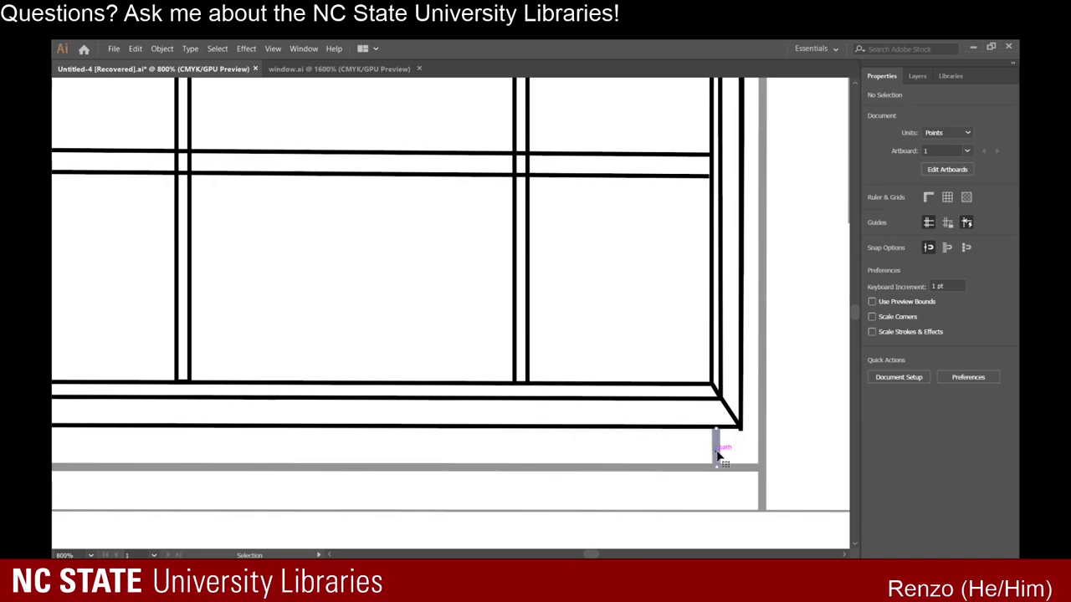
left_click(717, 454)
key("Delete")
scroll(695, 475, "down", 5)
scroll(687, 474, "down", 3)
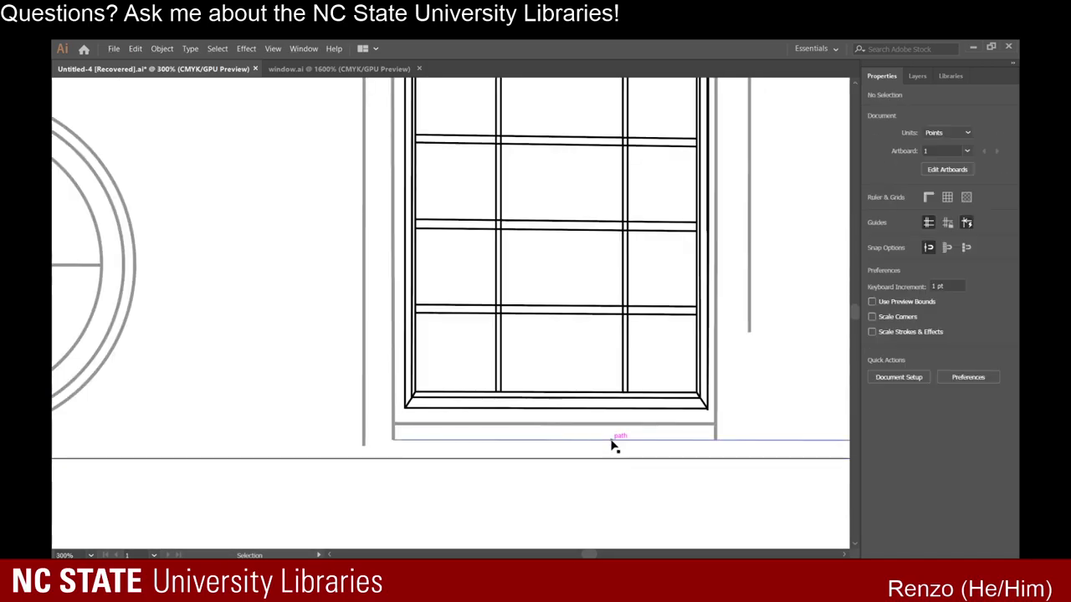
left_click(612, 441)
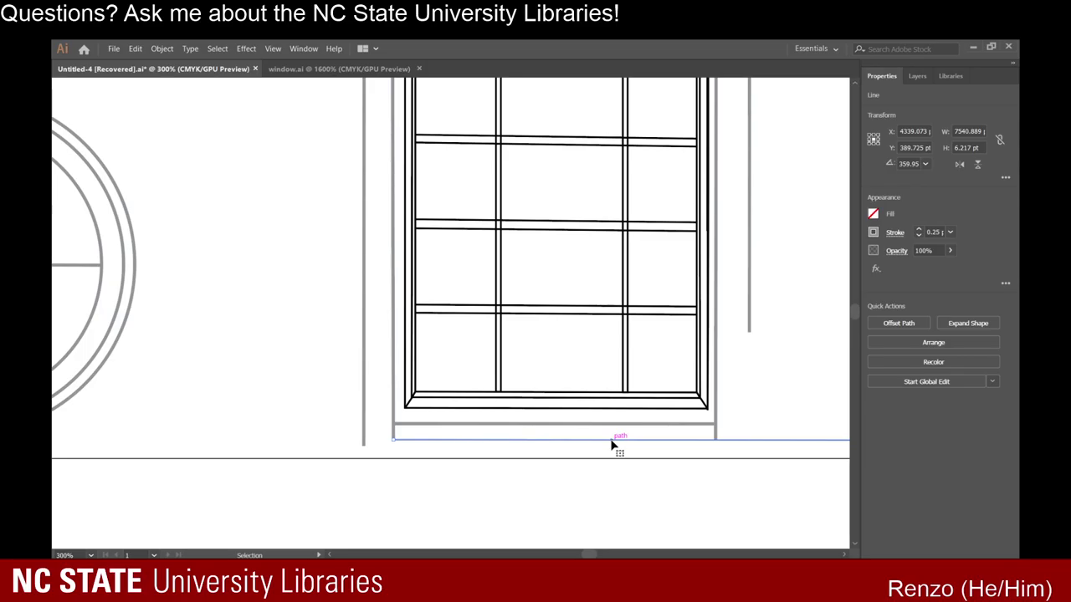
key("Delete")
Draw a 0.25 pt vertical spacing line about 7.9 pt long between the inner casing's top line and the casing head's lower line.
scroll(612, 445, "up", 7)
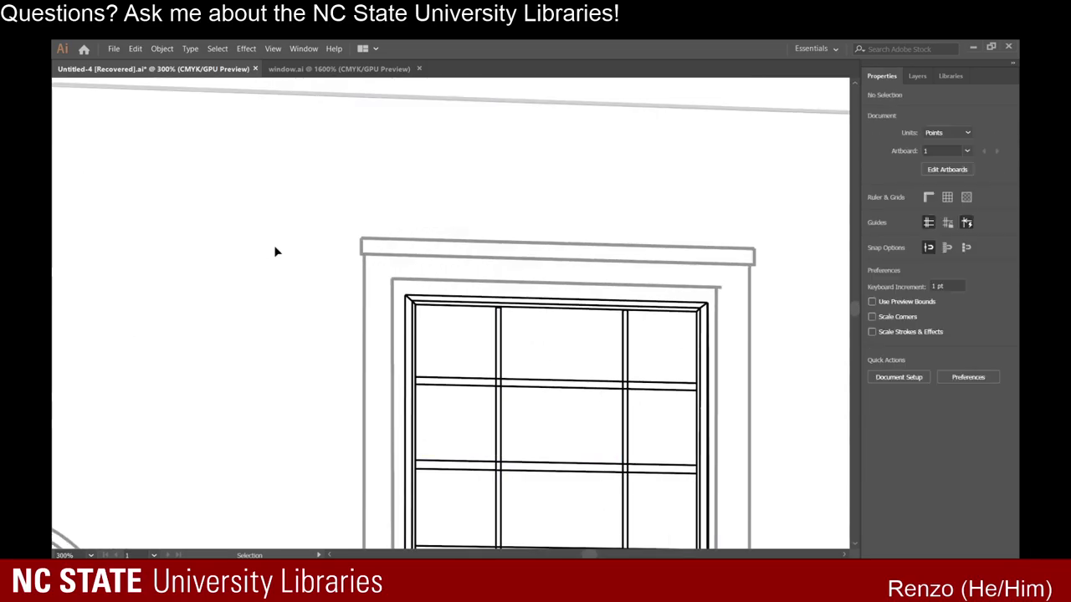
key("backslash")
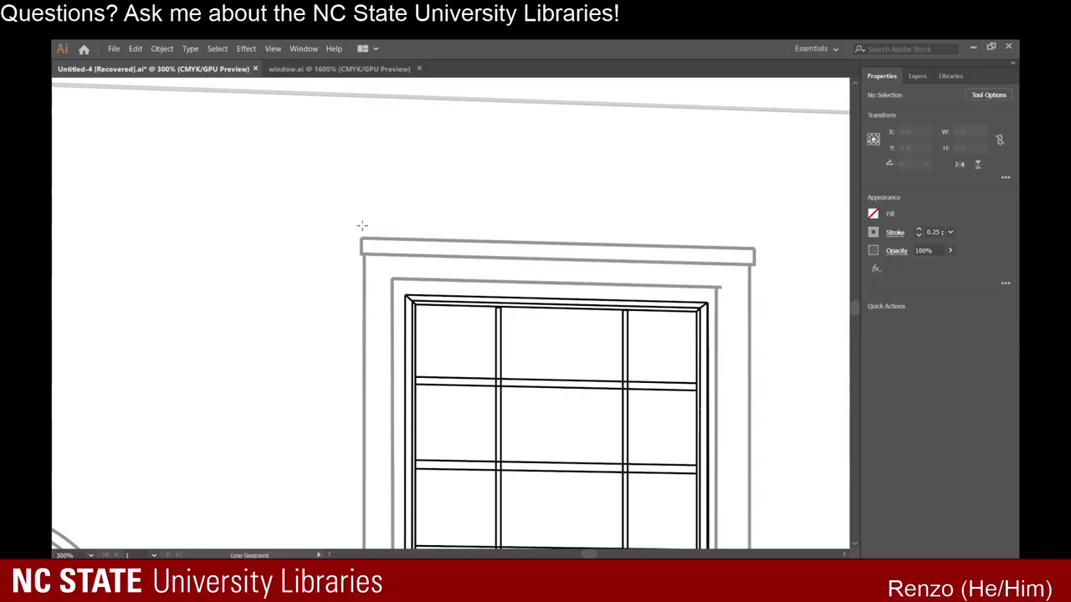
left_click_drag(400, 277, 400, 255)
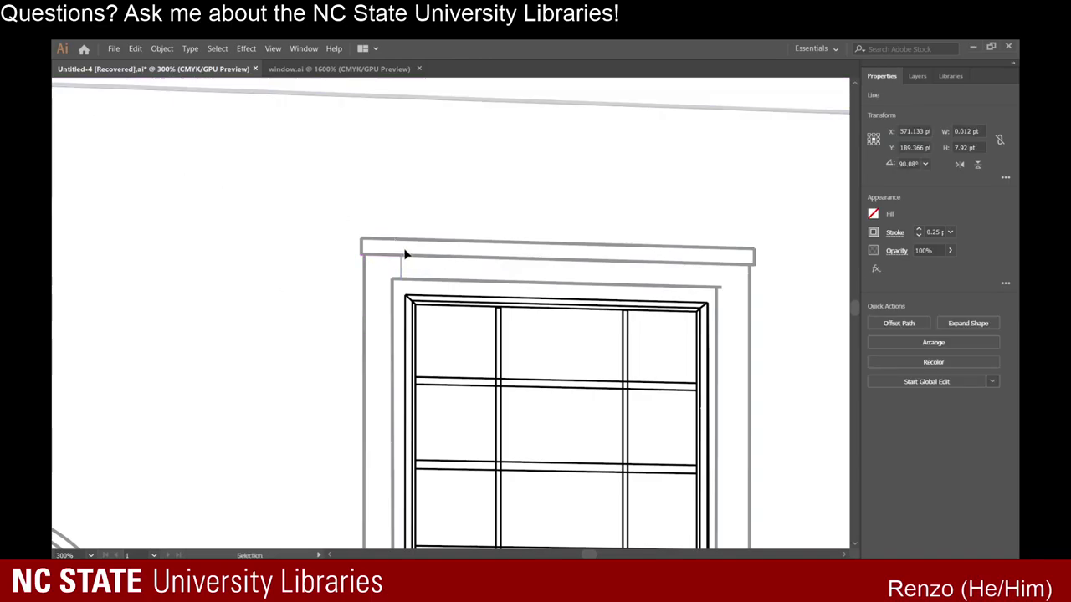
Move the thin spacing line from the casing head down to the ground line, just left of the outer left casing line.
left_click(405, 254)
double_click(400, 264)
left_click(308, 367)
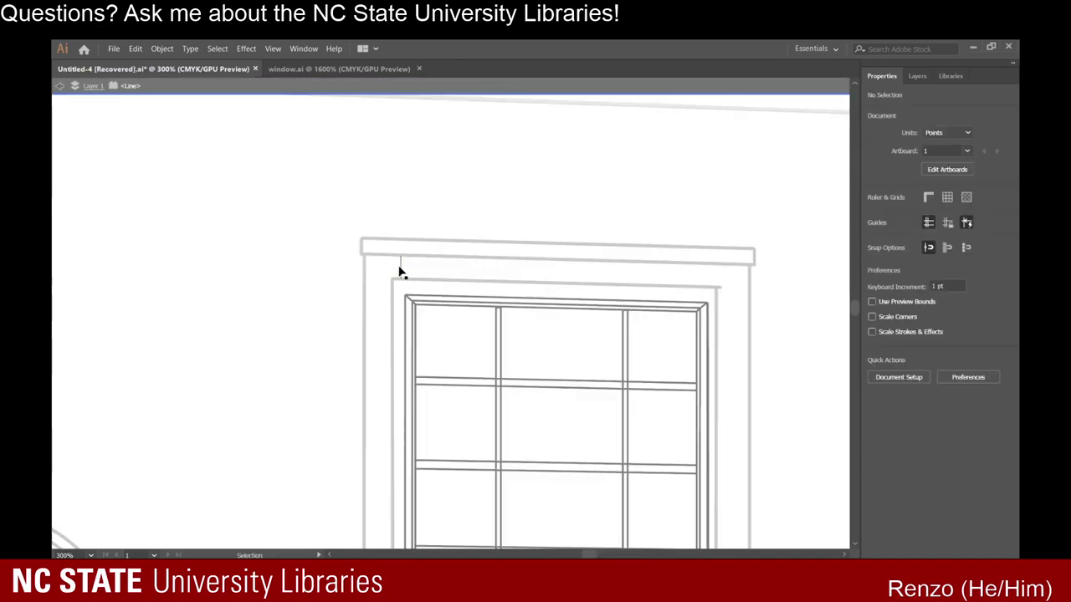
double_click(448, 187)
left_click_drag(401, 265, 320, 524)
scroll(311, 500, "down", 4)
scroll(314, 466, "down", 3)
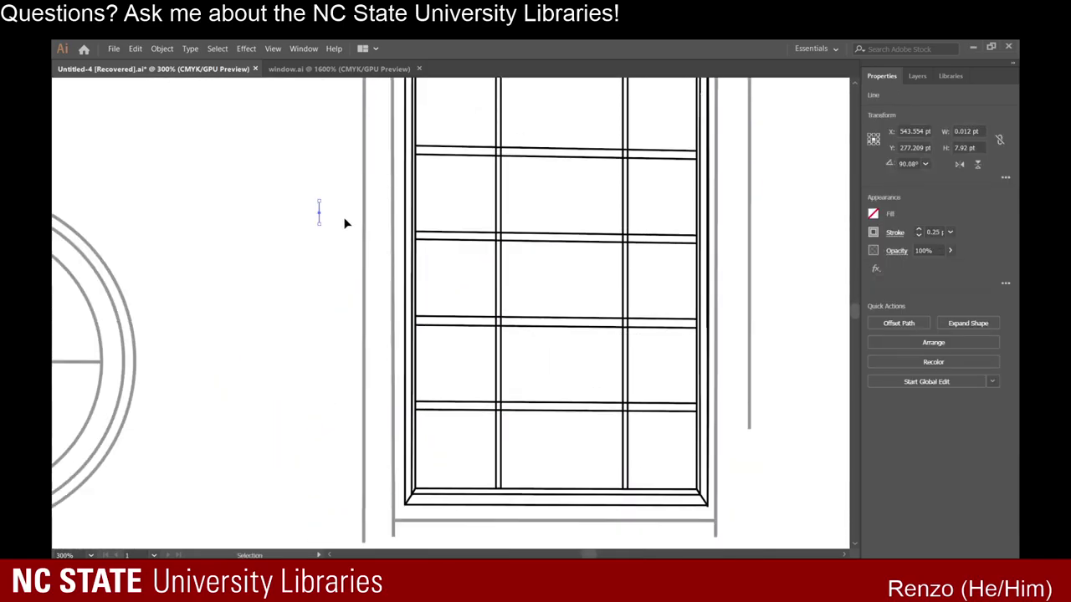
left_click_drag(328, 239, 346, 410)
key("ctrl+z")
left_click_drag(320, 210, 327, 464)
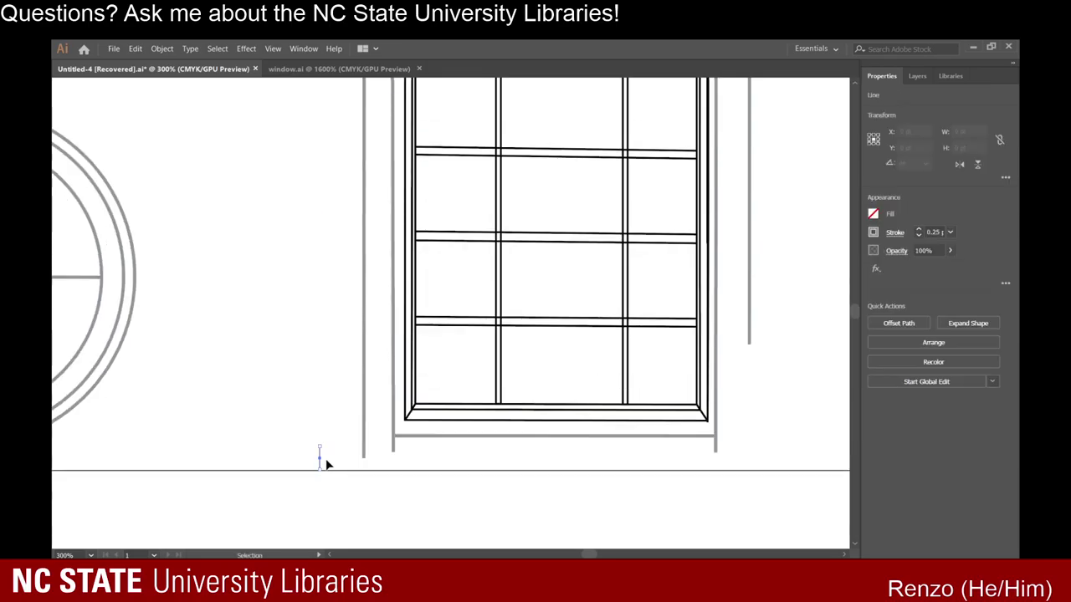
scroll(333, 426, "down", 3)
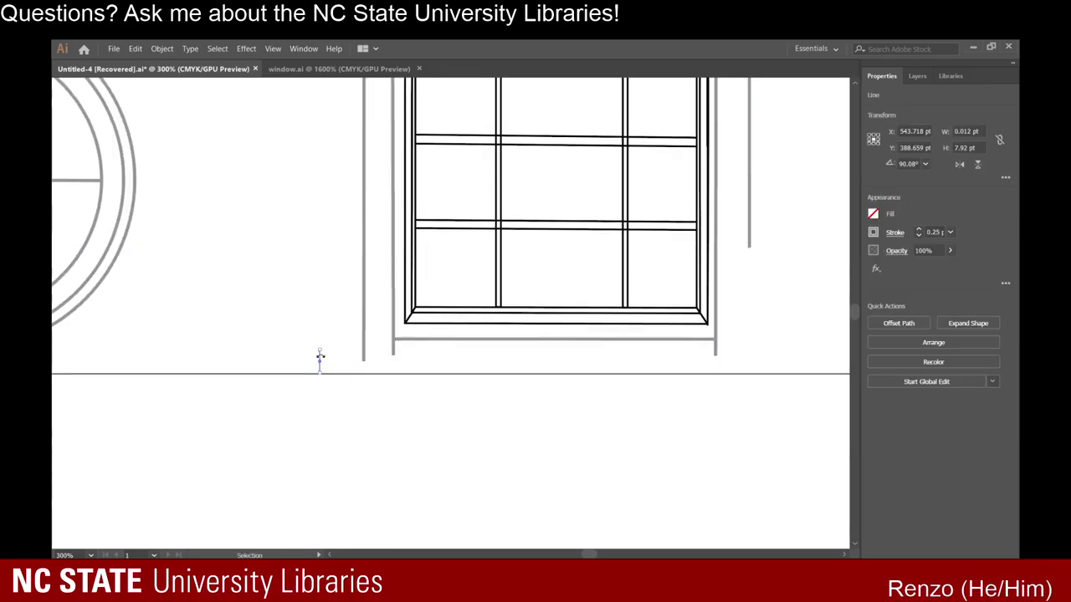
Place the thin spacing line directly beneath the casing's bottom line, near the inner left casing line.
left_click(326, 359)
left_click(319, 357)
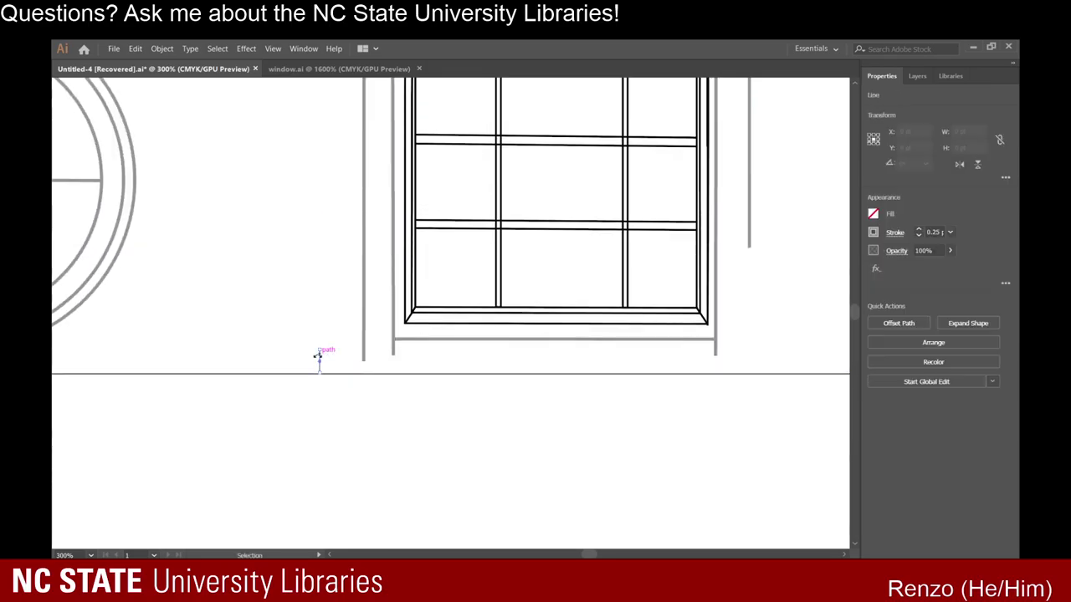
left_click_drag(333, 361, 422, 351)
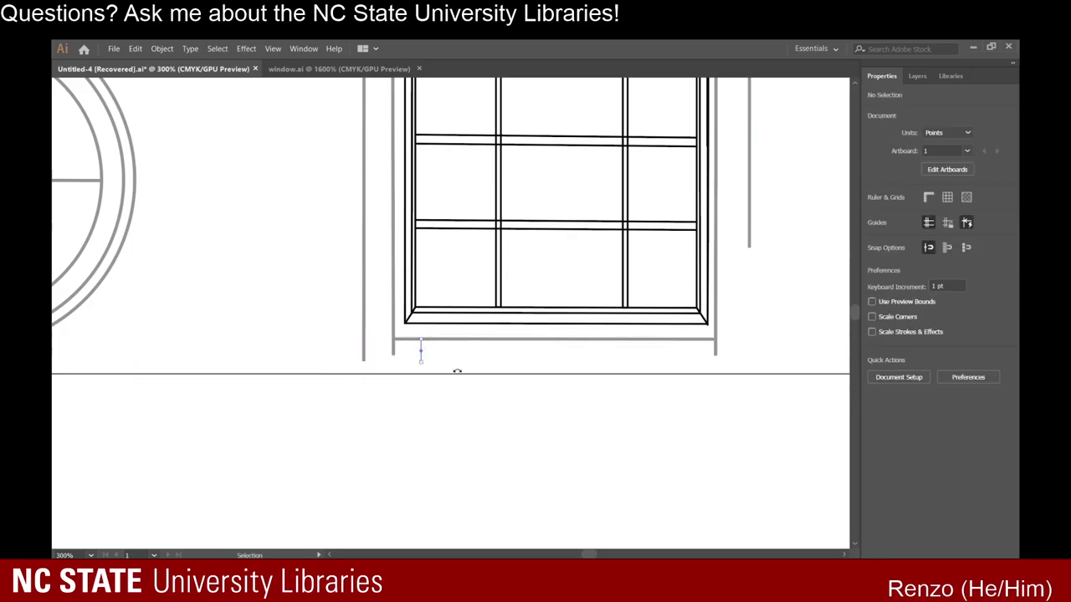
scroll(438, 376, "up", 2)
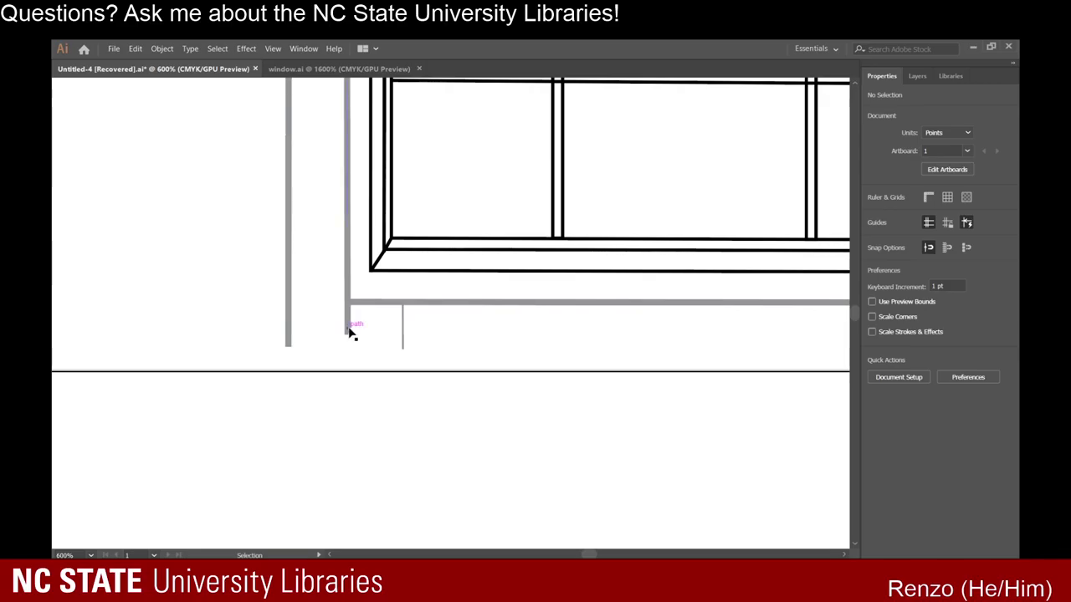
Extend the inner left casing line below the spacing line and draw a 1 pt horizontal line about 112 pt long from its end.
left_click_drag(351, 333, 351, 351)
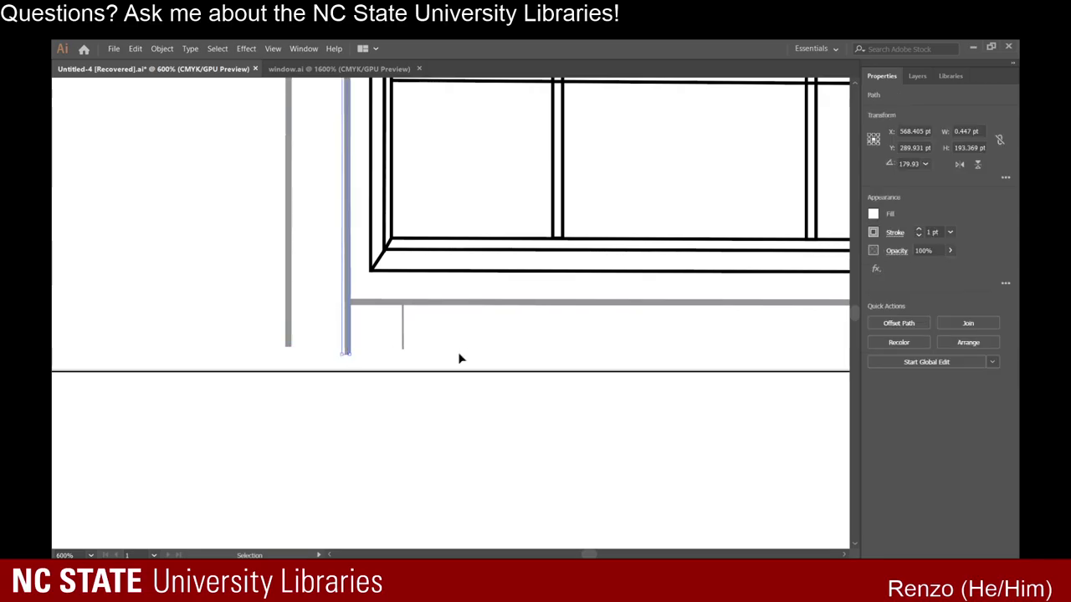
left_click(458, 358)
key("backslash")
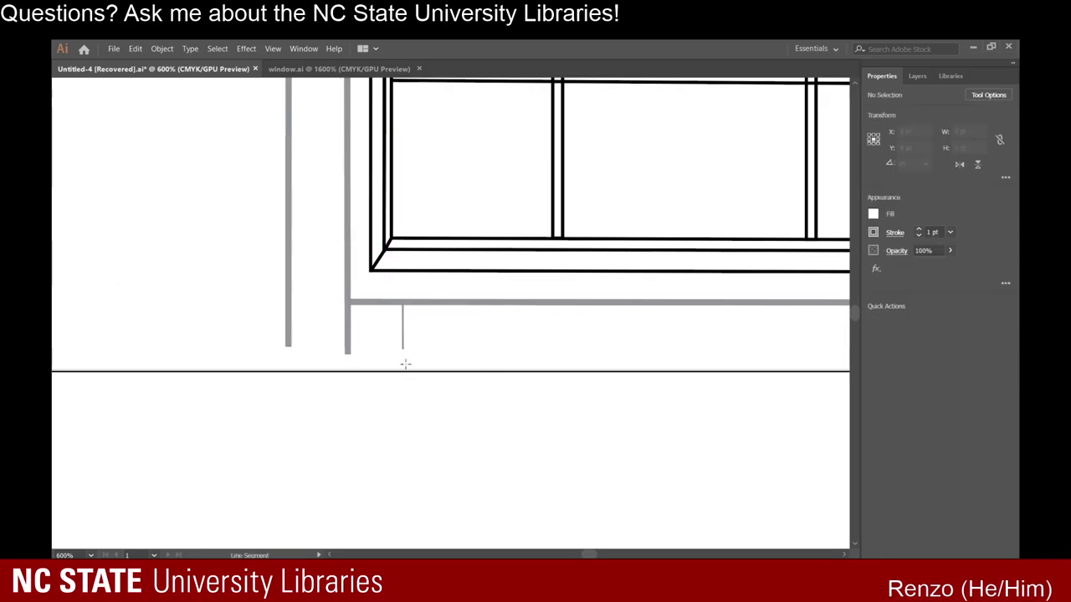
left_click_drag(348, 355, 746, 354)
scroll(443, 362, "right", 1)
scroll(442, 361, "right", 5)
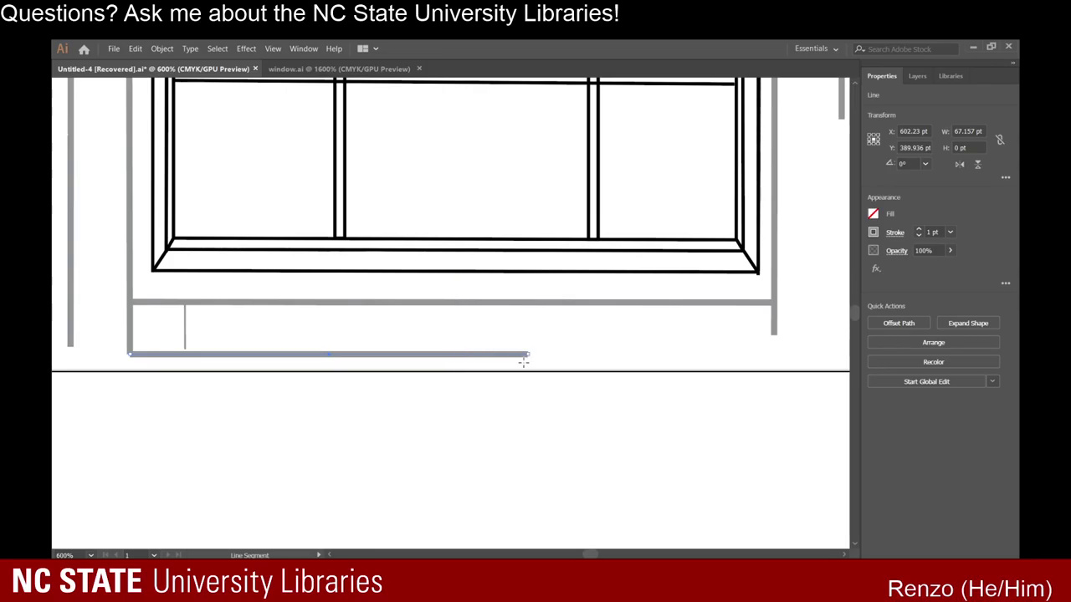
left_click_drag(528, 359, 797, 355)
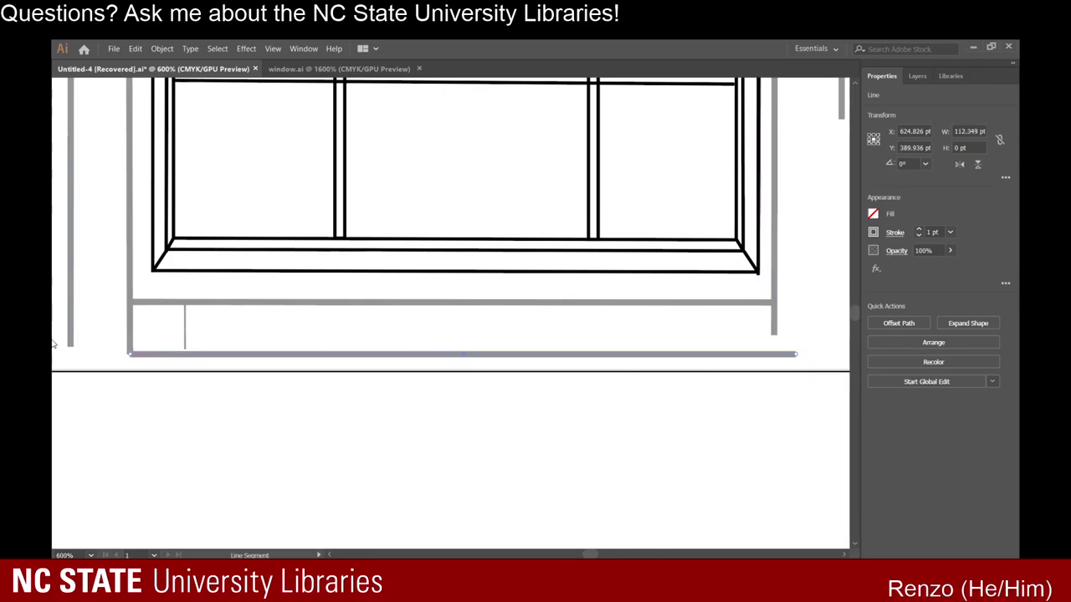
left_click(220, 360)
Move the new horizontal bottom line up to touch the lower end of the thin spacing line.
scroll(192, 361, "up", 3)
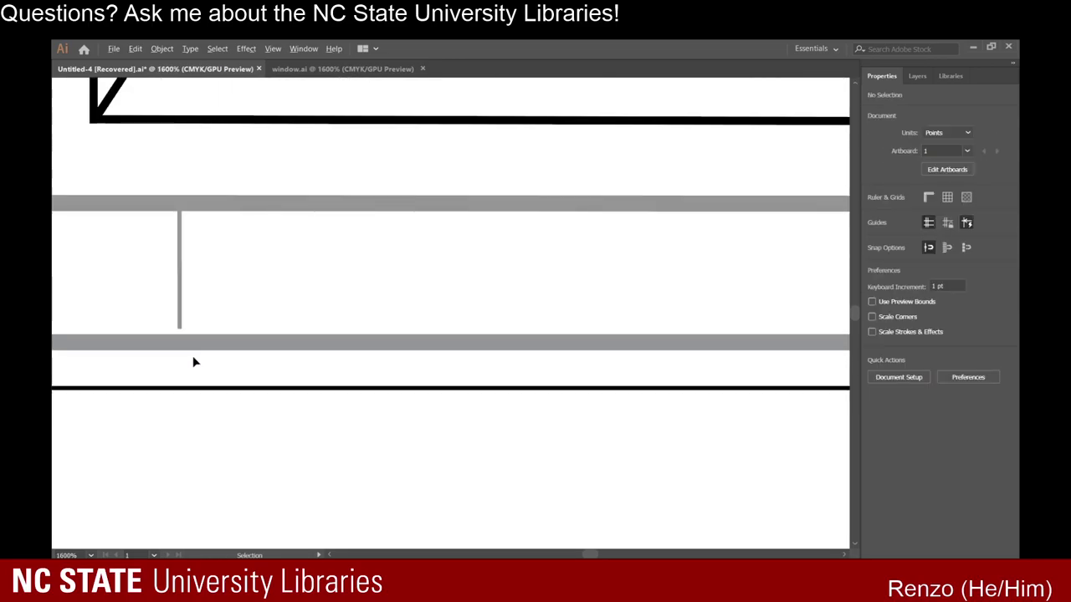
double_click(199, 343)
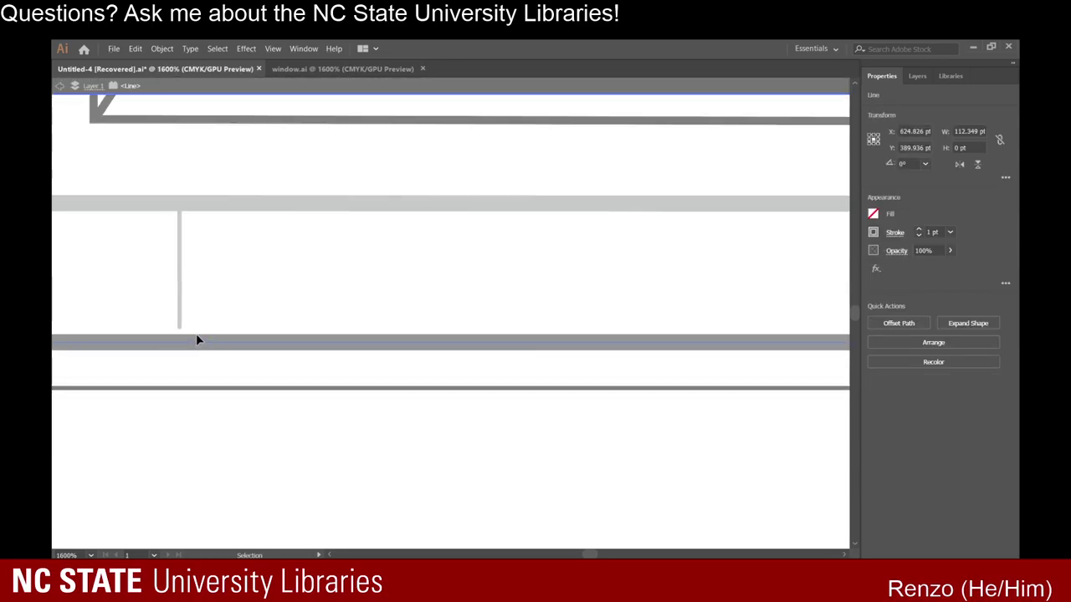
left_click(240, 305)
double_click(229, 372)
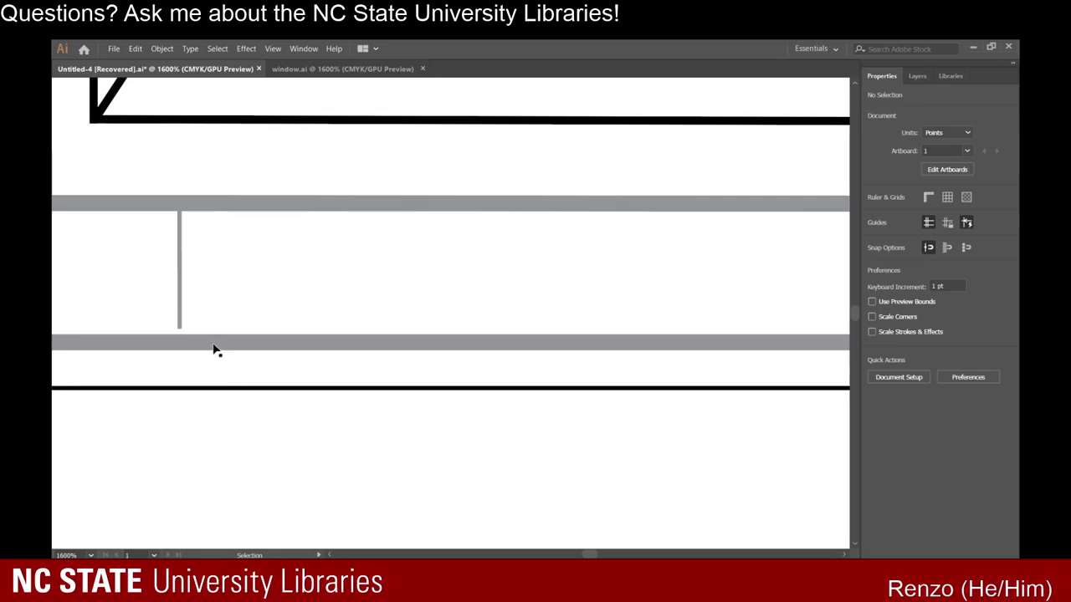
left_click(209, 343)
left_click_drag(209, 343, 210, 342)
left_click_drag(209, 338, 210, 336)
left_click(221, 312)
Delete the thin vertical spacing line between the two horizontal casing lines below the door.
scroll(221, 311, "down", 3)
left_click(214, 309)
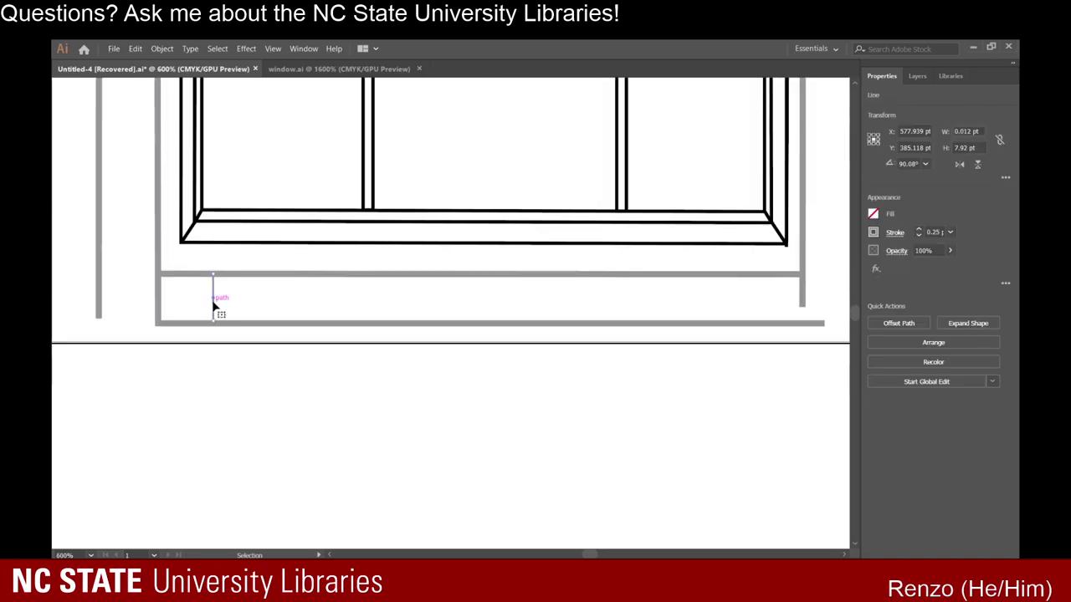
left_click(504, 370)
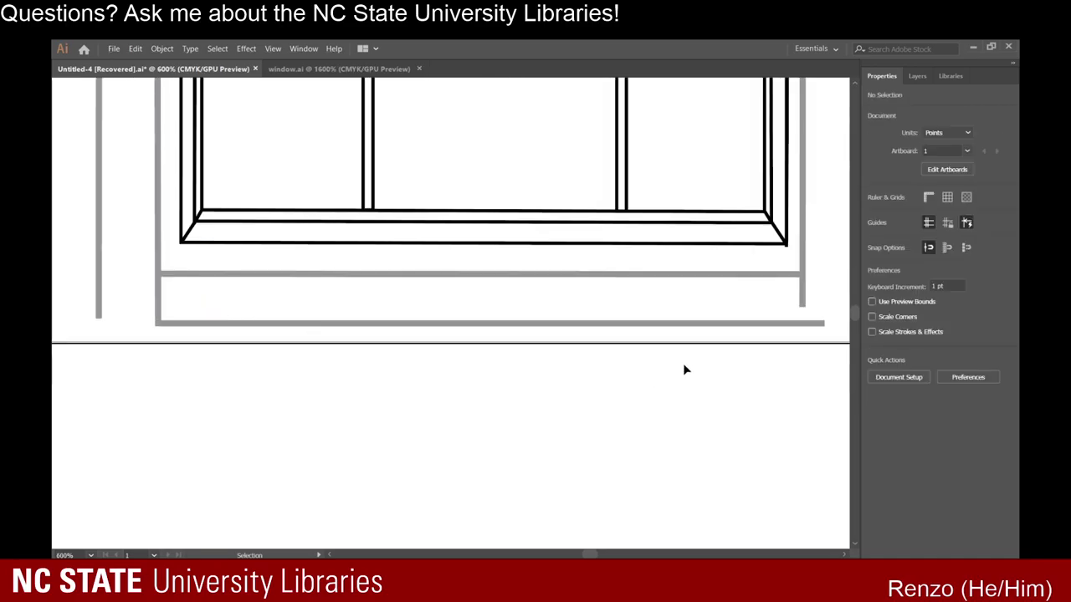
Extend the inner right casing line down to the lowest casing line and trim that line's overhang at the corner.
left_click(805, 290)
scroll(804, 292, "up", 1)
left_click_drag(806, 311, 807, 333)
left_click(752, 302)
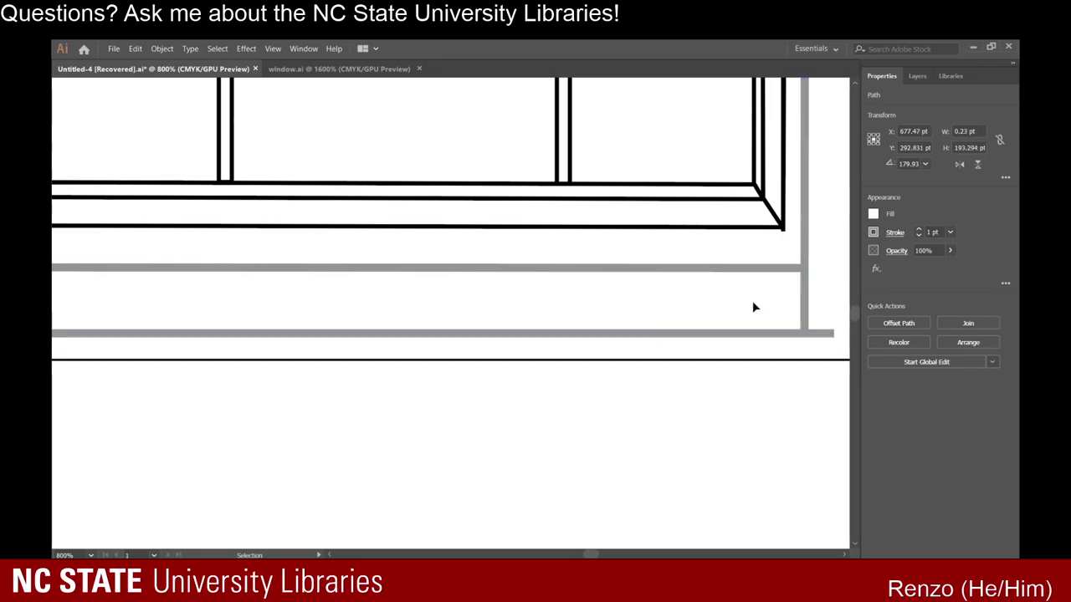
left_click(831, 335)
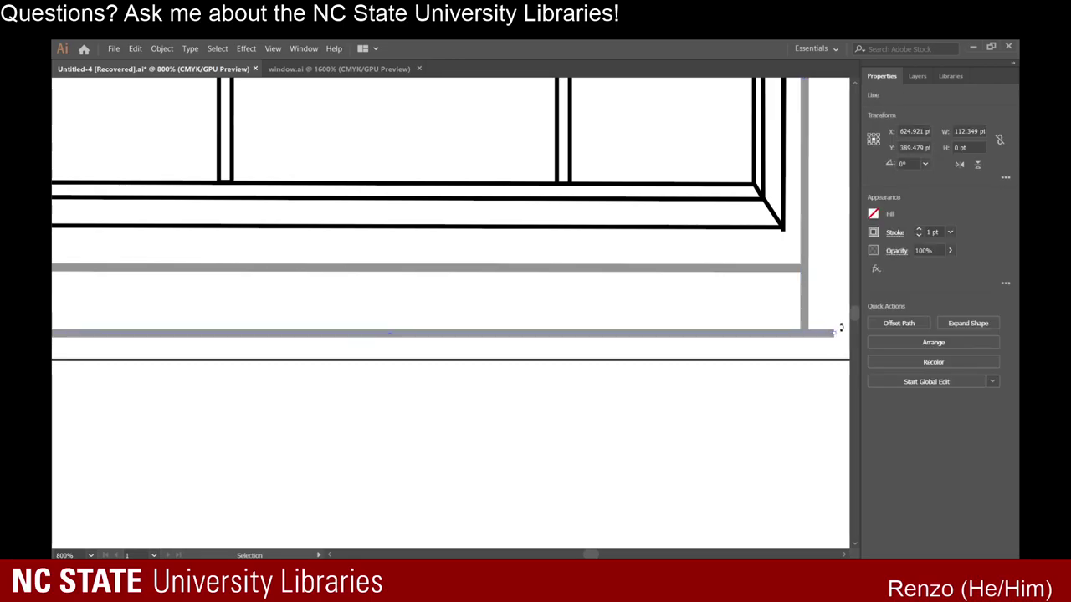
left_click_drag(836, 336, 806, 335)
left_click(802, 352)
Extend the lowest casing line's left end to sit under the outer left casing line.
scroll(801, 353, "down", 2)
scroll(557, 361, "up", 3)
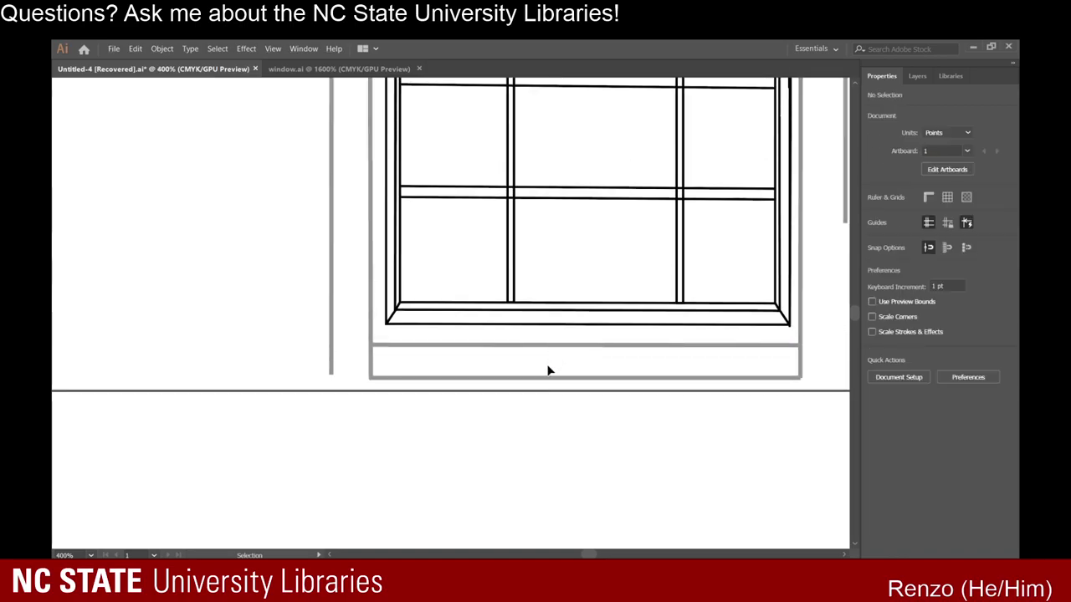
scroll(545, 370, "down", 5)
scroll(545, 375, "up", 2)
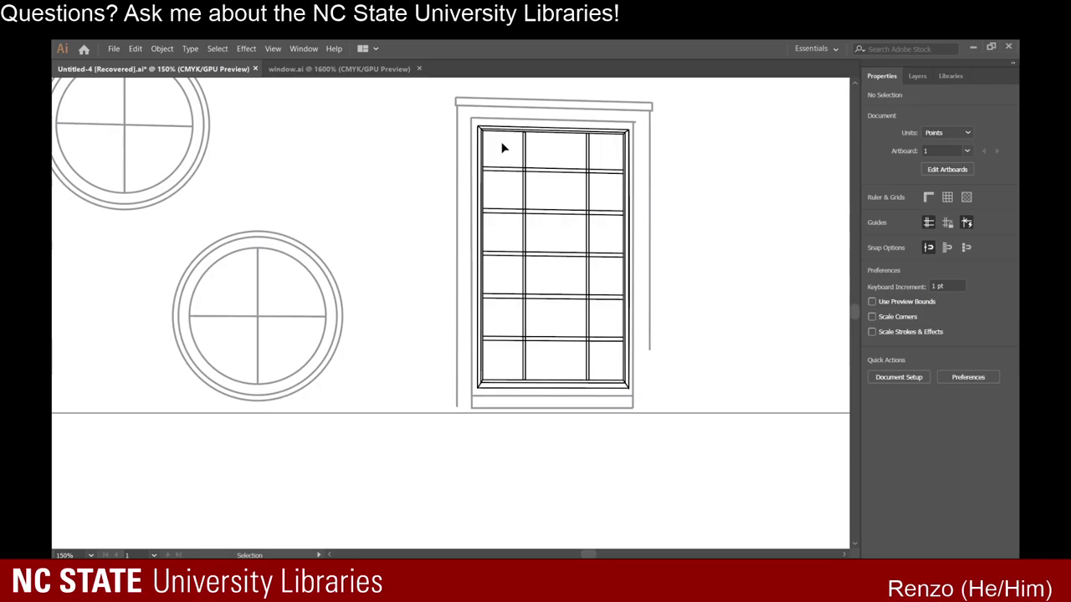
left_click(472, 409)
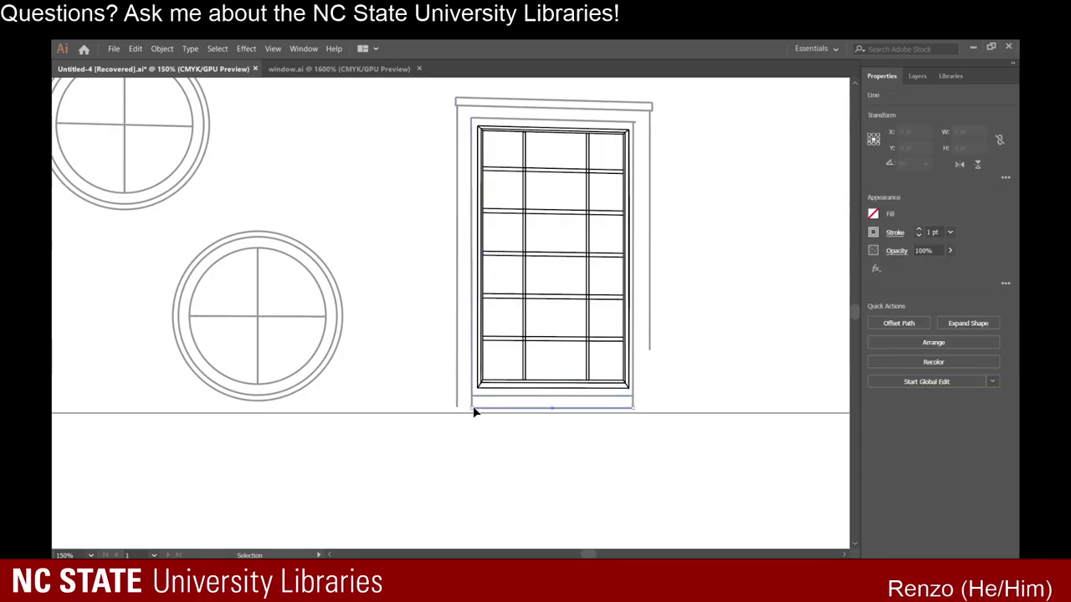
left_click_drag(471, 410, 458, 413)
scroll(457, 413, "up", 8)
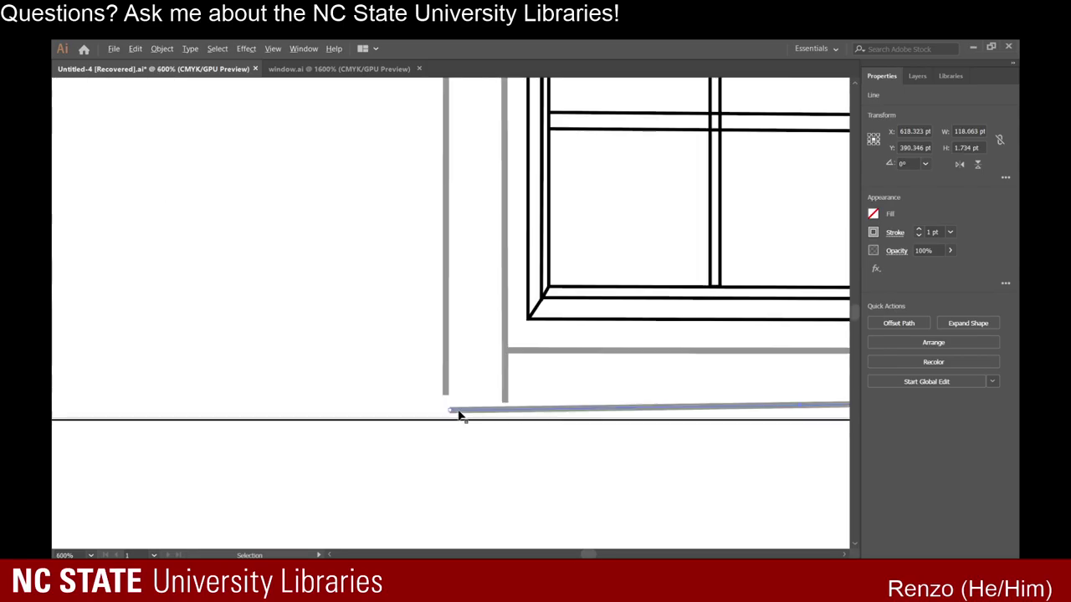
left_click_drag(339, 409, 317, 378)
Extend the outer left casing line down to meet the lowest casing line at the corner.
left_click(324, 362)
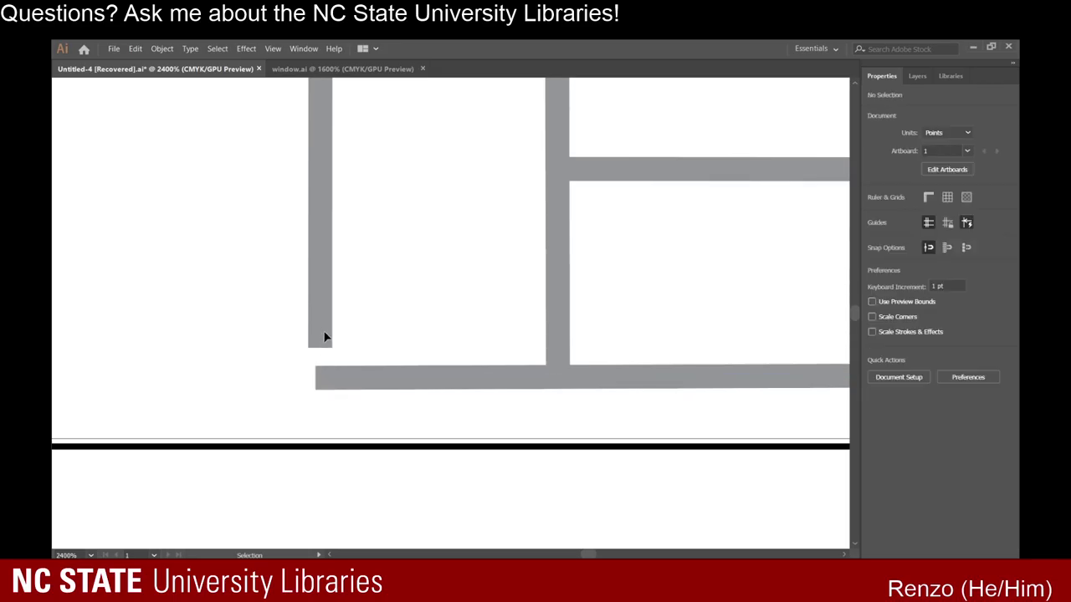
left_click(322, 293)
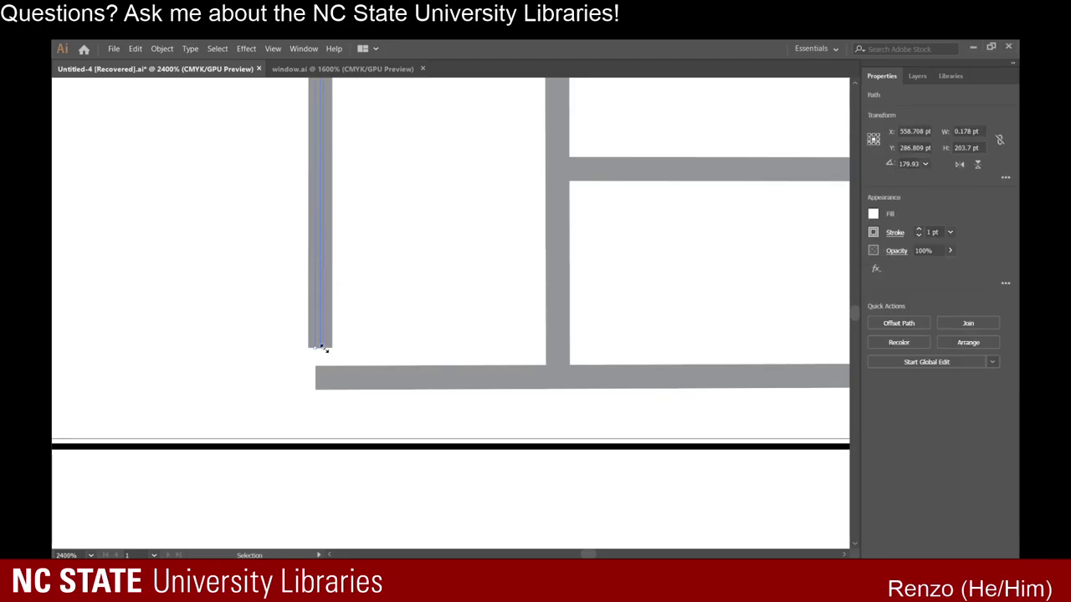
left_click_drag(324, 348, 324, 386)
left_click(427, 329)
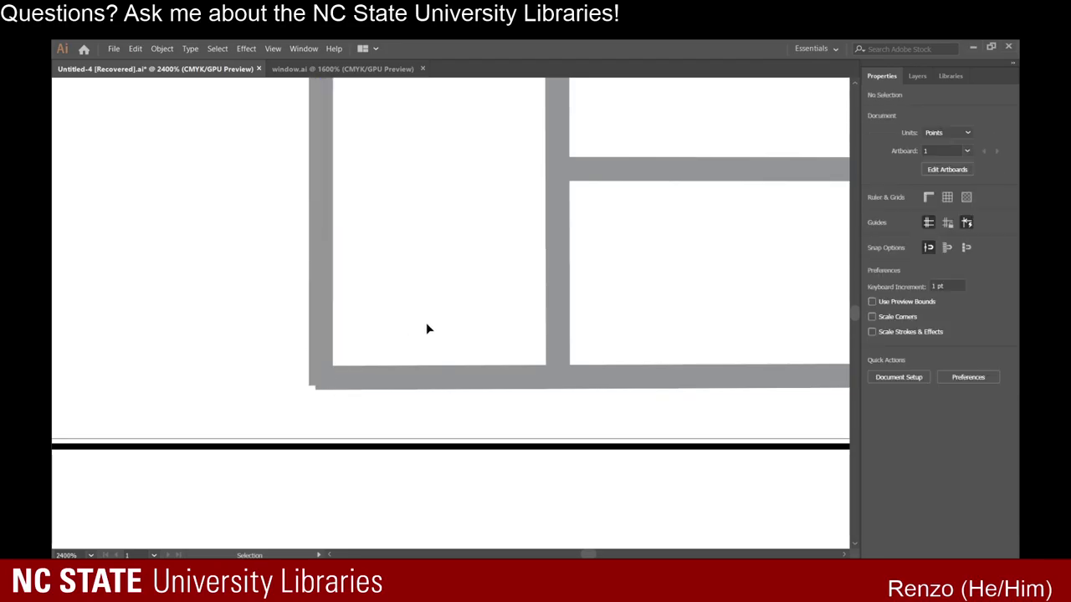
scroll(426, 329, "down", 6)
scroll(505, 395, "up", 3)
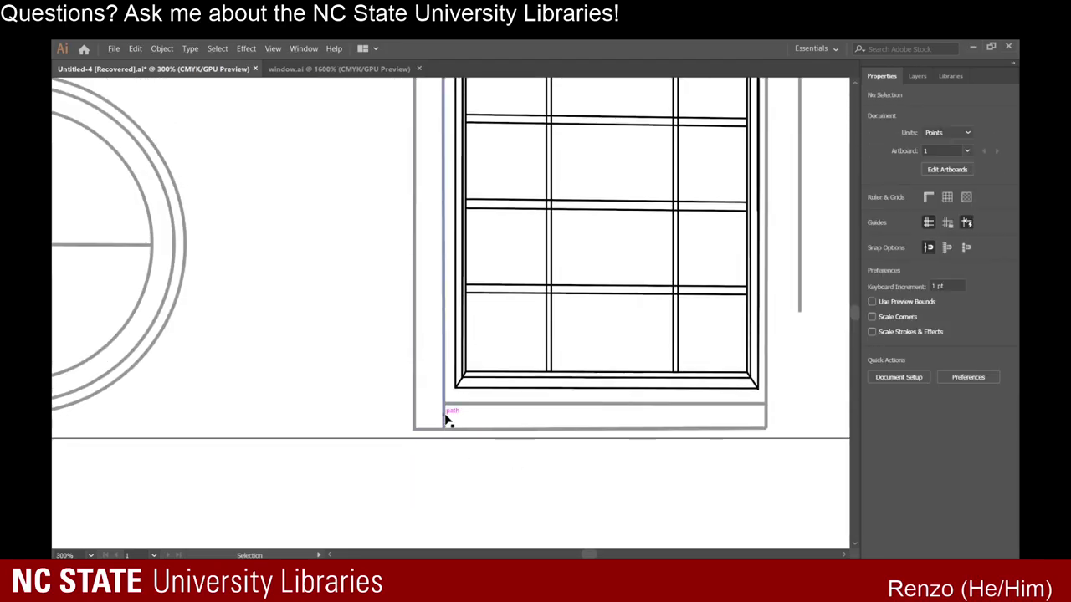
left_click(447, 421)
key("Delete")
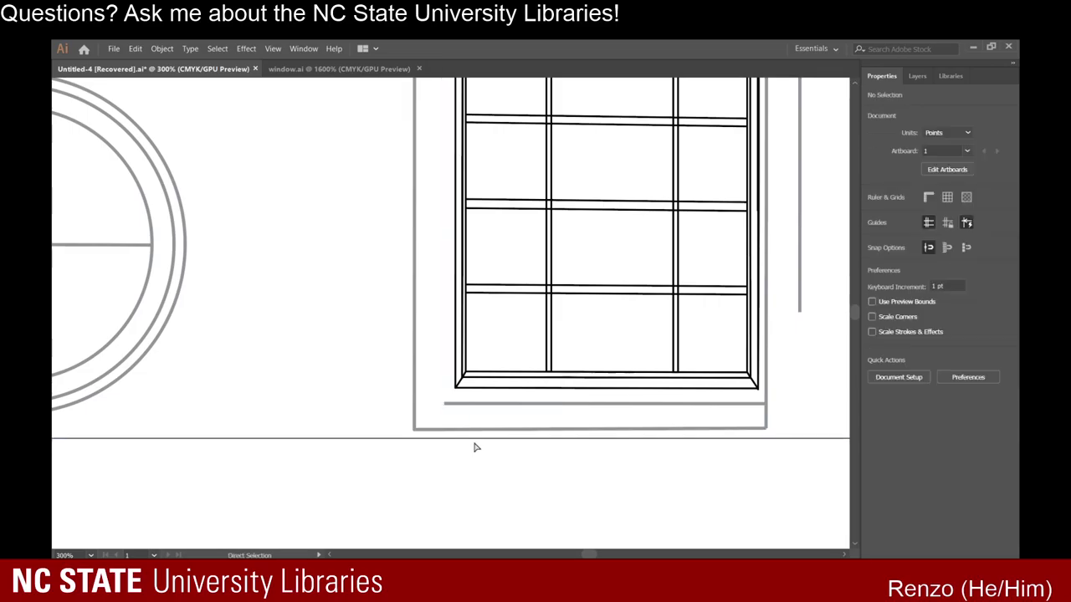
key("ctrl+z")
left_click(454, 423)
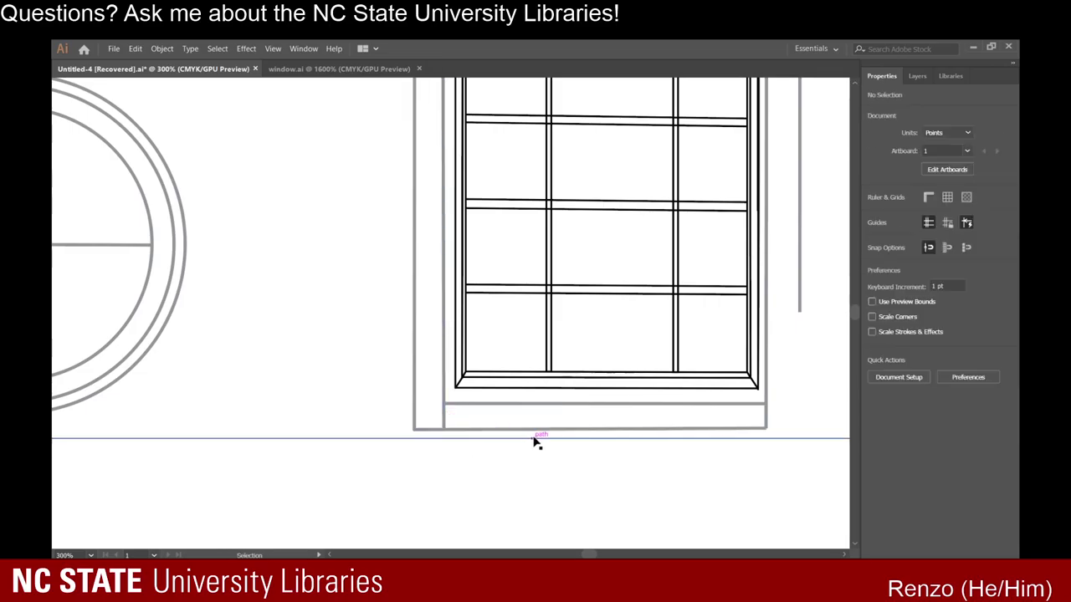
Extend the lowest casing line rightward past the outer right casing line, and extend that vertical line down to meet it.
left_click(590, 430)
scroll(629, 433, "right", 5)
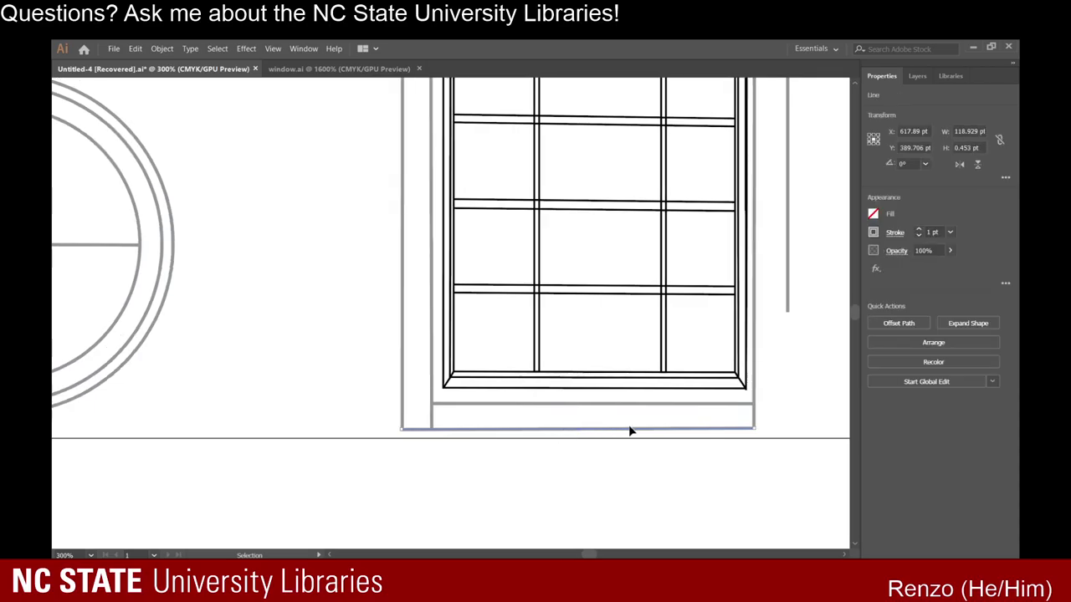
scroll(667, 372, "up", 2)
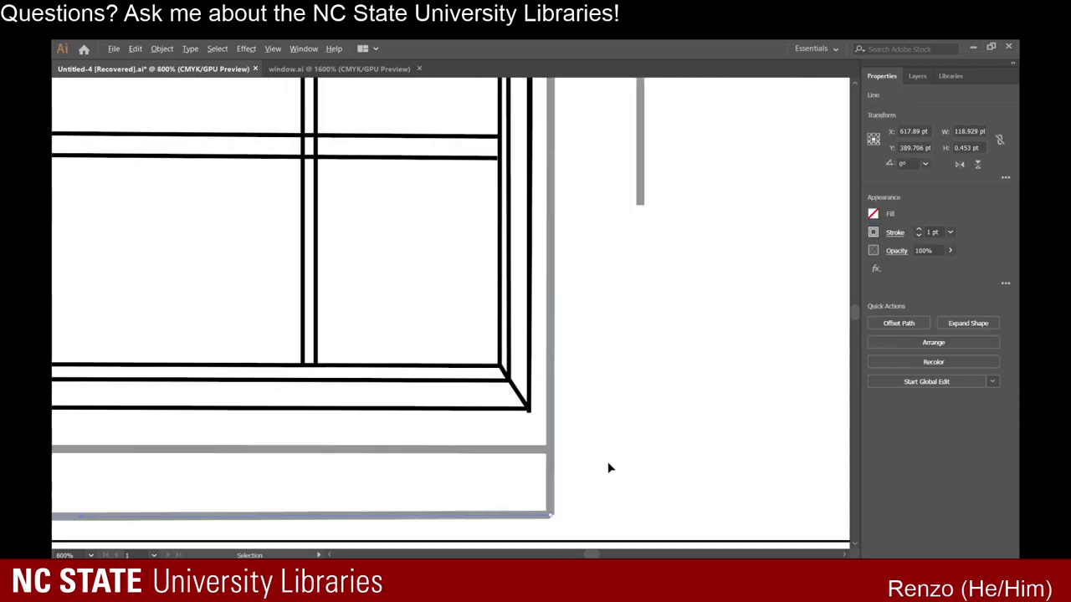
left_click_drag(550, 522, 799, 513)
left_click(638, 178)
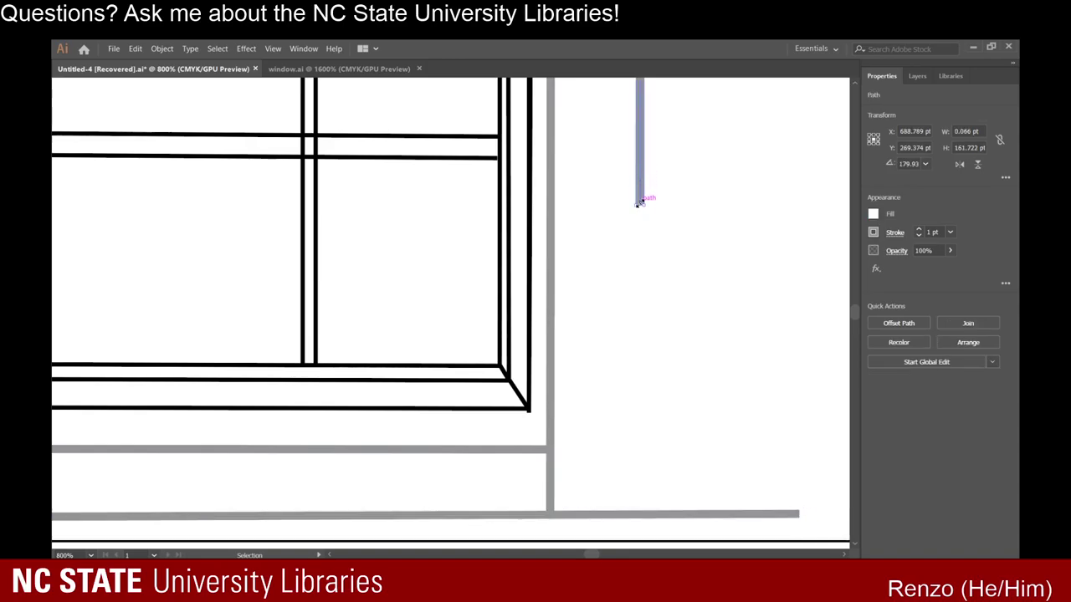
left_click_drag(641, 203, 640, 512)
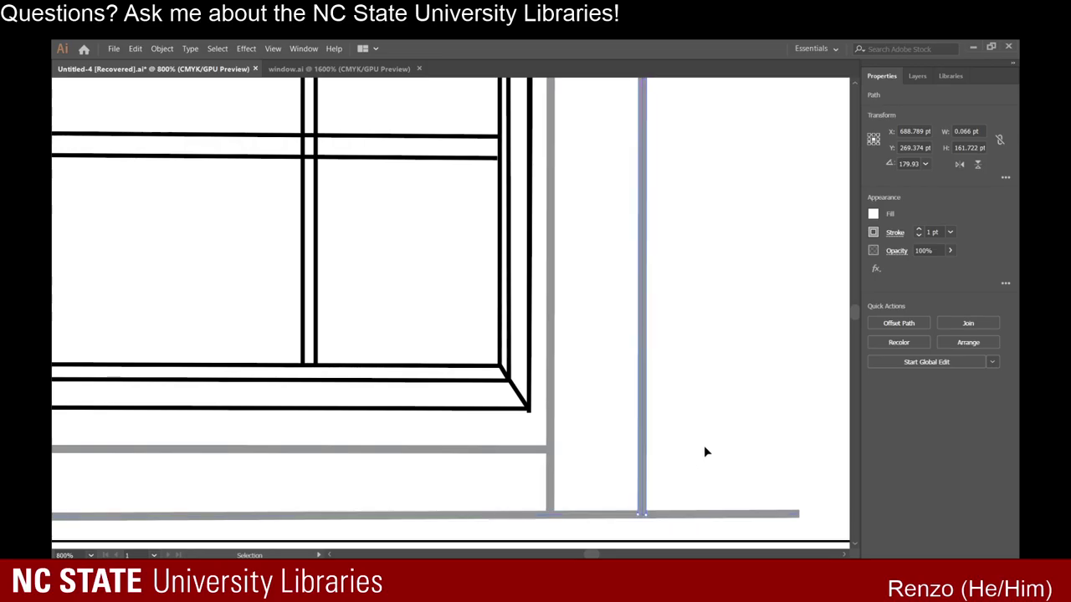
left_click(707, 456)
Trim the right end of the lowest casing line back to the outer right casing line.
left_click(786, 516)
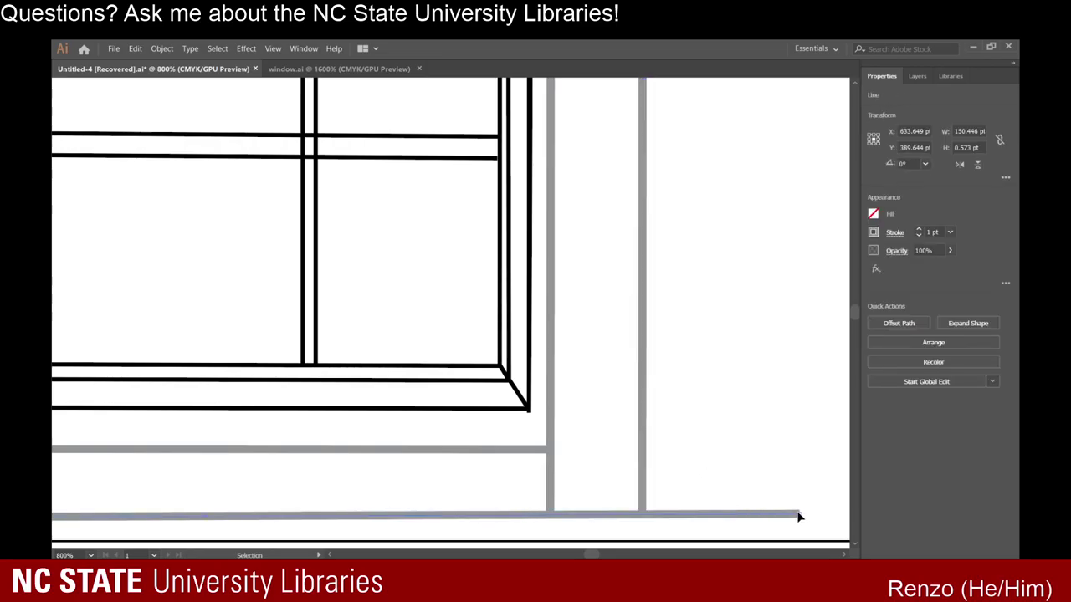
left_click_drag(799, 516, 643, 514)
left_click(701, 463)
Shorten the inner left casing line so it ends at the inner horizontal casing line below the door.
scroll(701, 463, "down", 4)
scroll(695, 500, "up", 5)
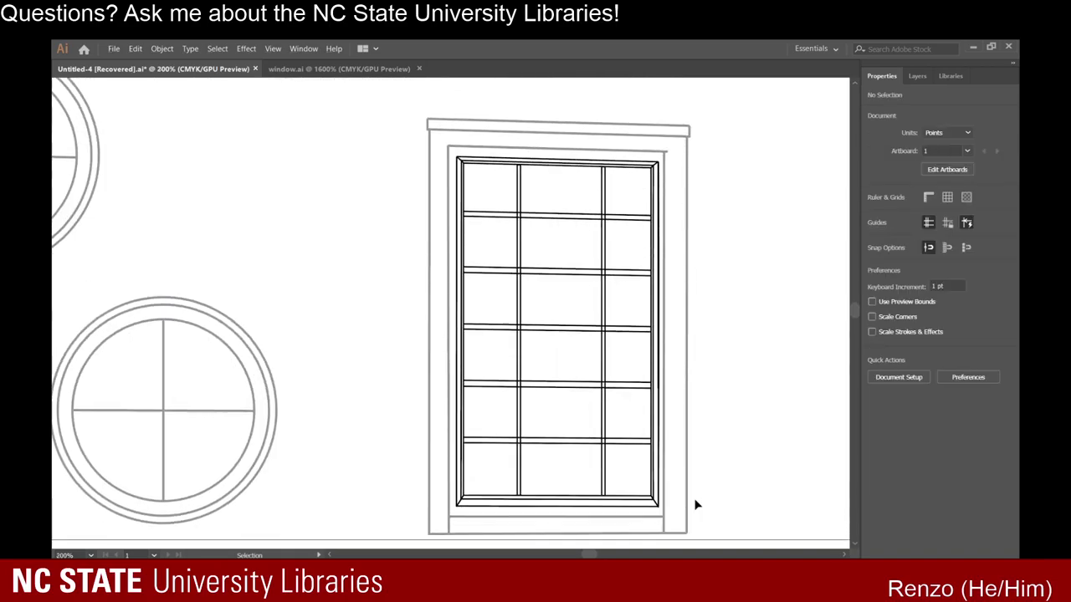
left_click(664, 528)
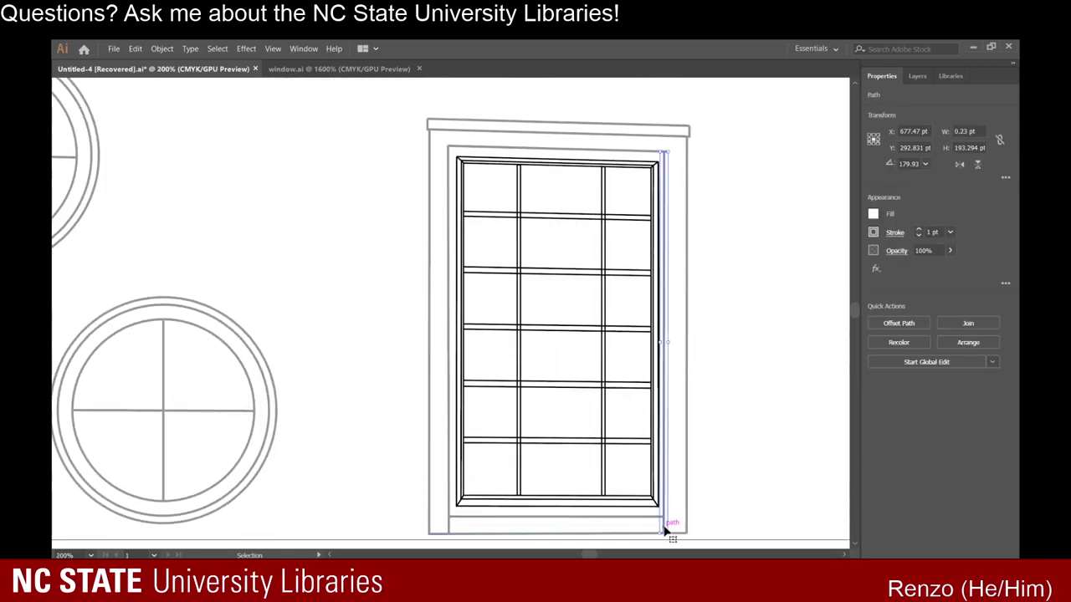
scroll(657, 507, "down", 3)
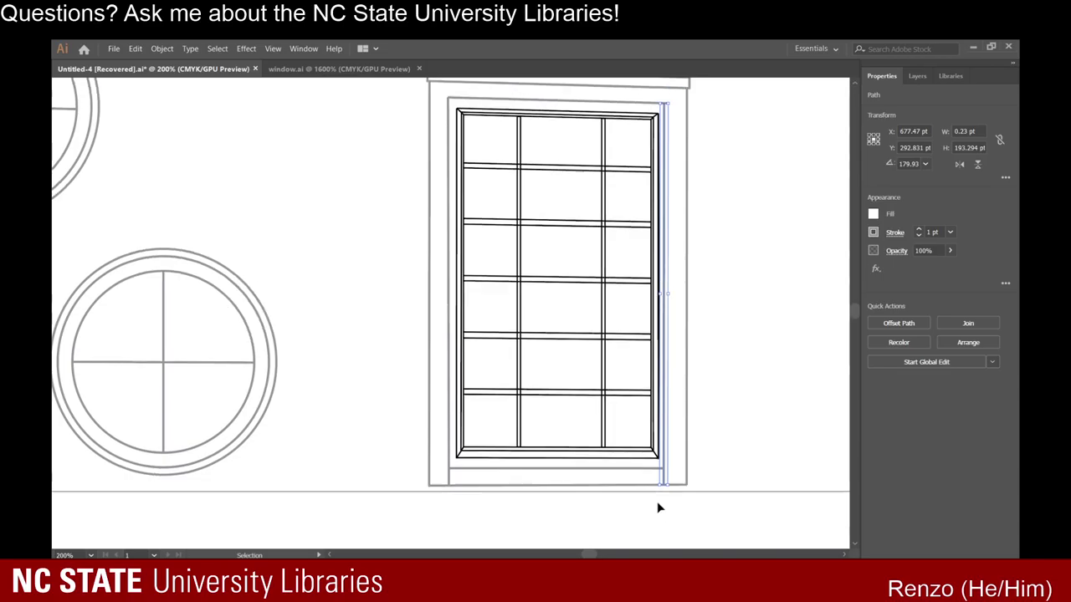
scroll(511, 494, "up", 1)
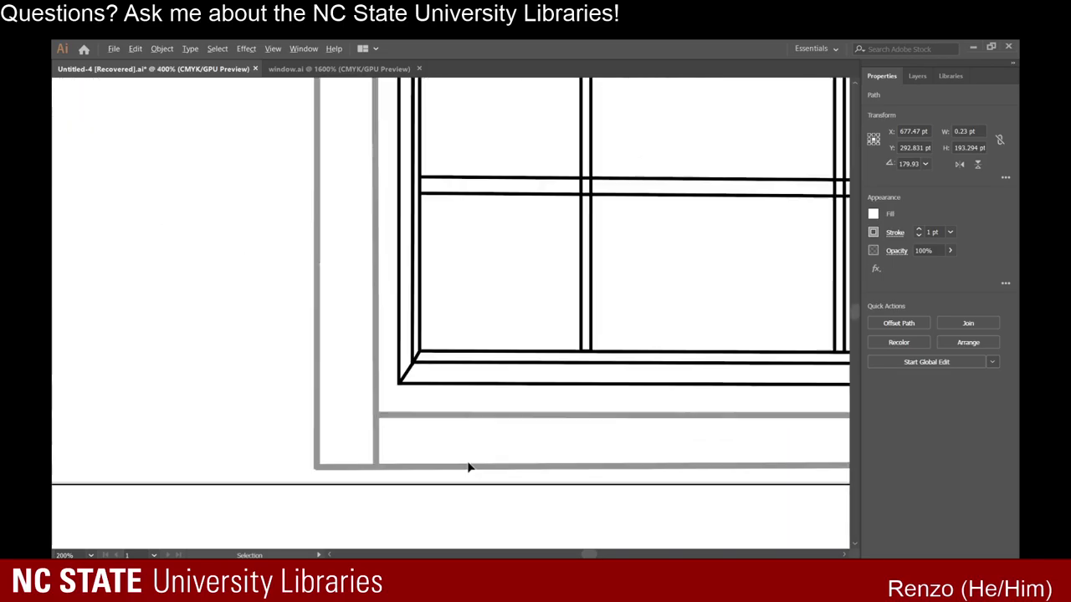
left_click(373, 465)
left_click_drag(374, 468, 377, 414)
left_click(420, 454)
Shorten the inner right casing line so it ends at the inner horizontal casing line below the door.
scroll(420, 454, "down", 1)
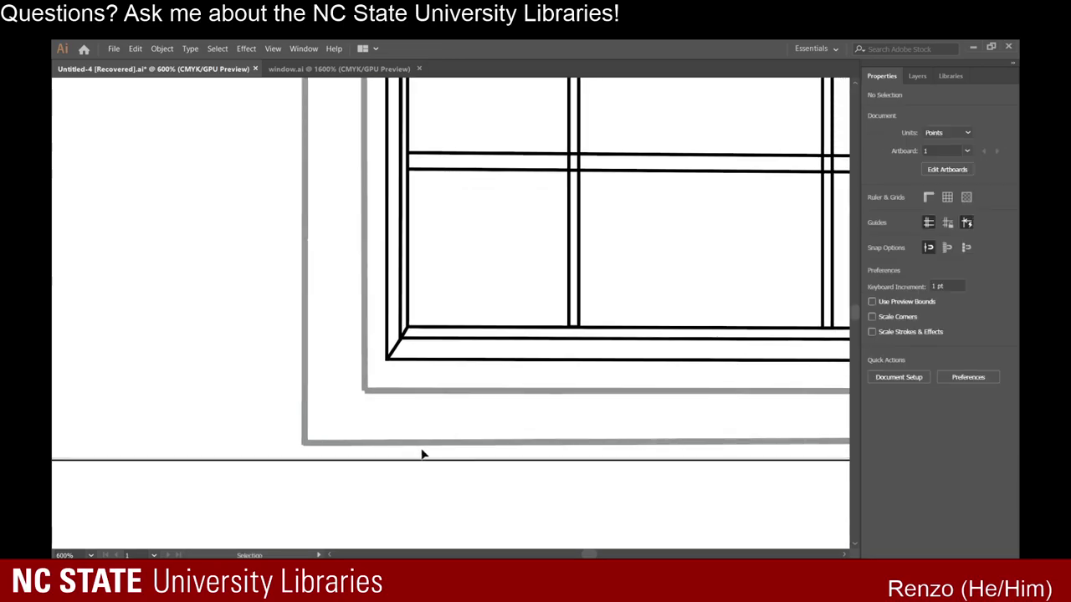
scroll(422, 454, "right", 5)
scroll(423, 453, "right", 5)
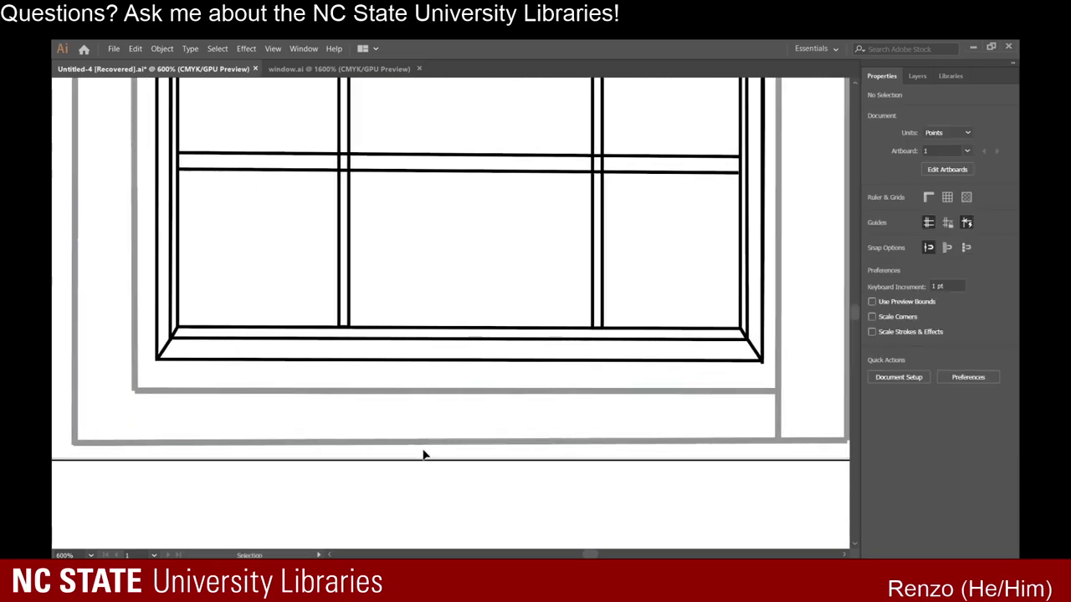
scroll(553, 445, "up", 4, "alt")
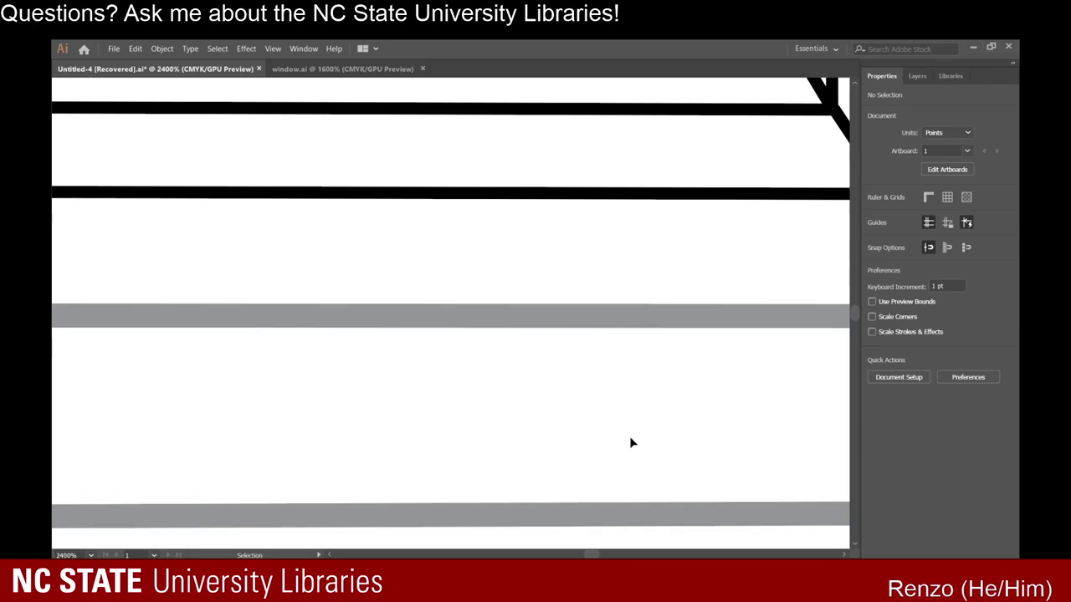
scroll(630, 442, "down", 1)
scroll(634, 446, "right", 5)
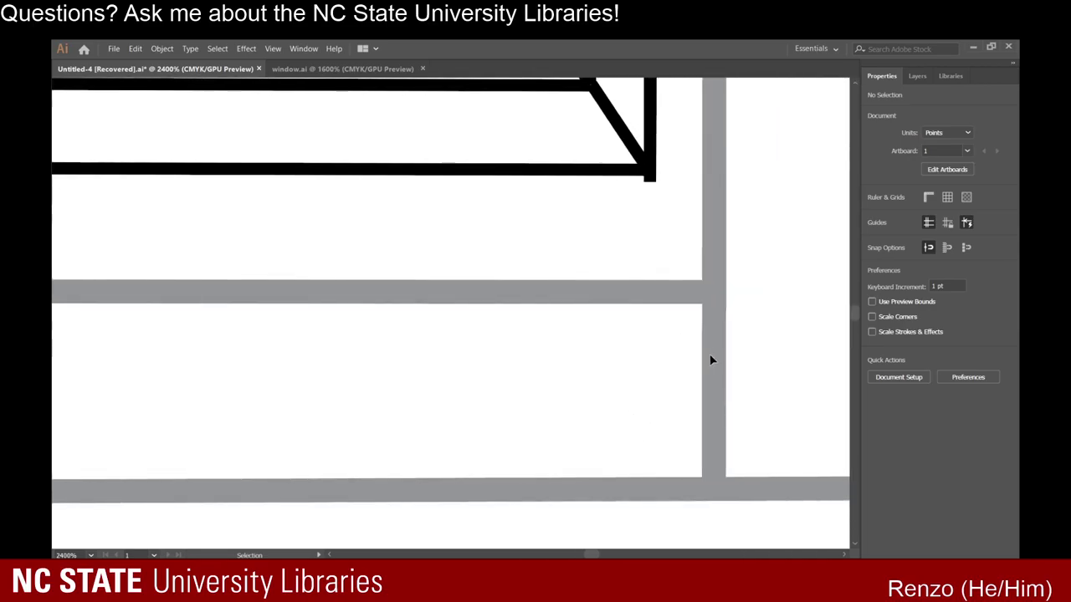
left_click(712, 362)
left_click_drag(714, 485, 714, 292)
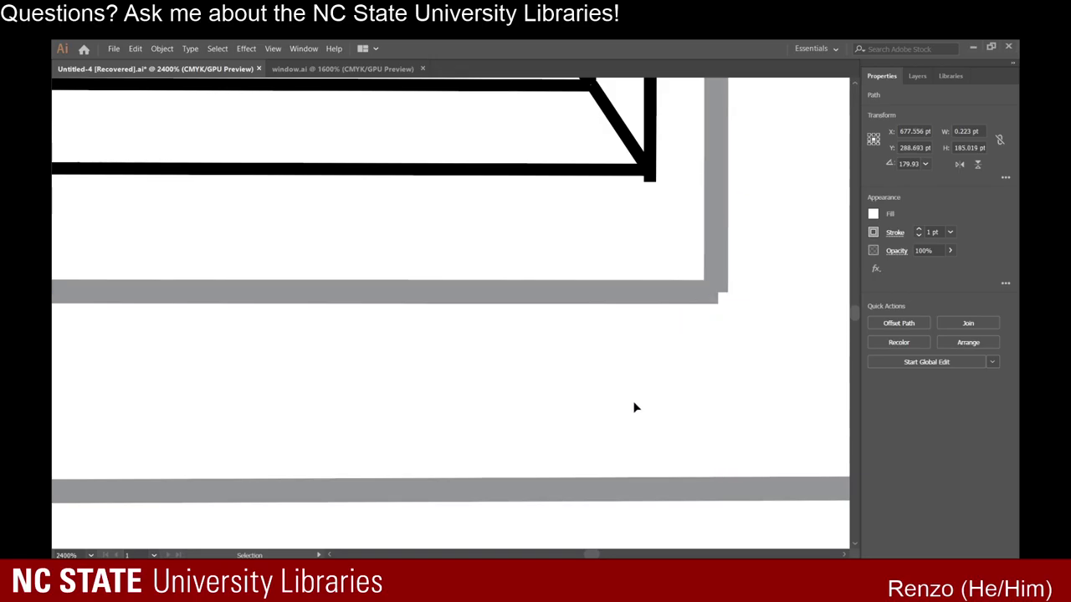
Shorten the upper end of the inner left casing line so it ends at the inner top casing line above the door.
left_click(633, 407)
scroll(634, 407, "down", 5)
scroll(633, 407, "down", 1)
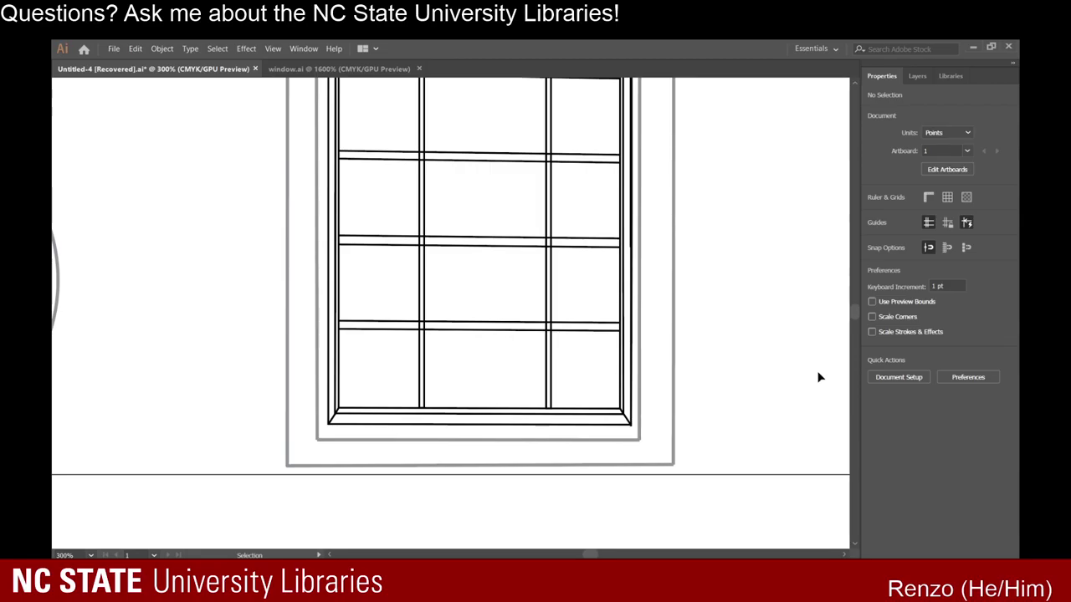
scroll(598, 379, "up", 1)
scroll(597, 379, "down", 2)
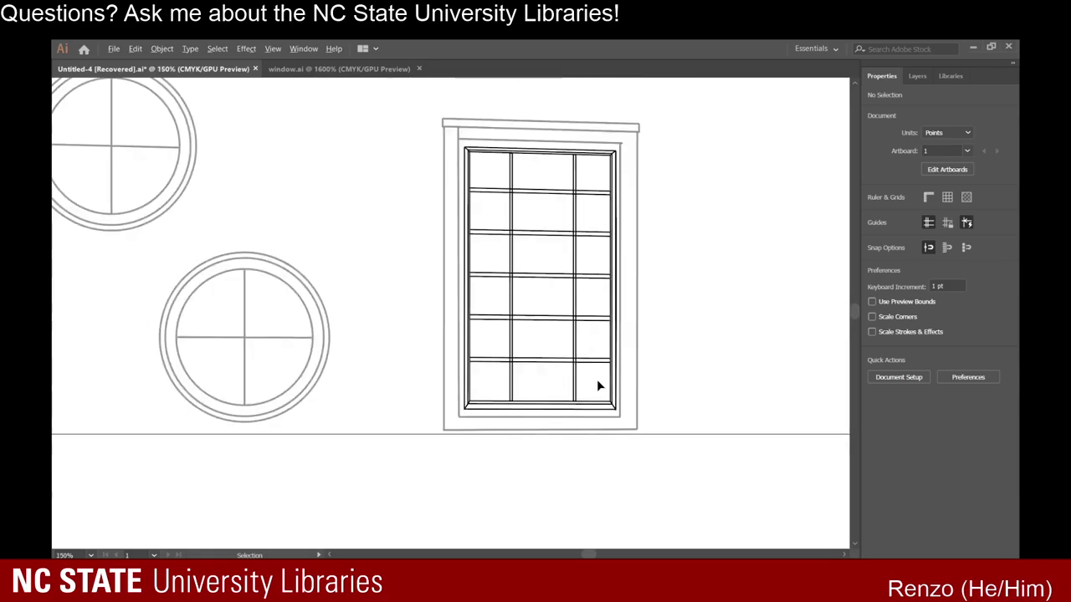
scroll(595, 376, "up", 1)
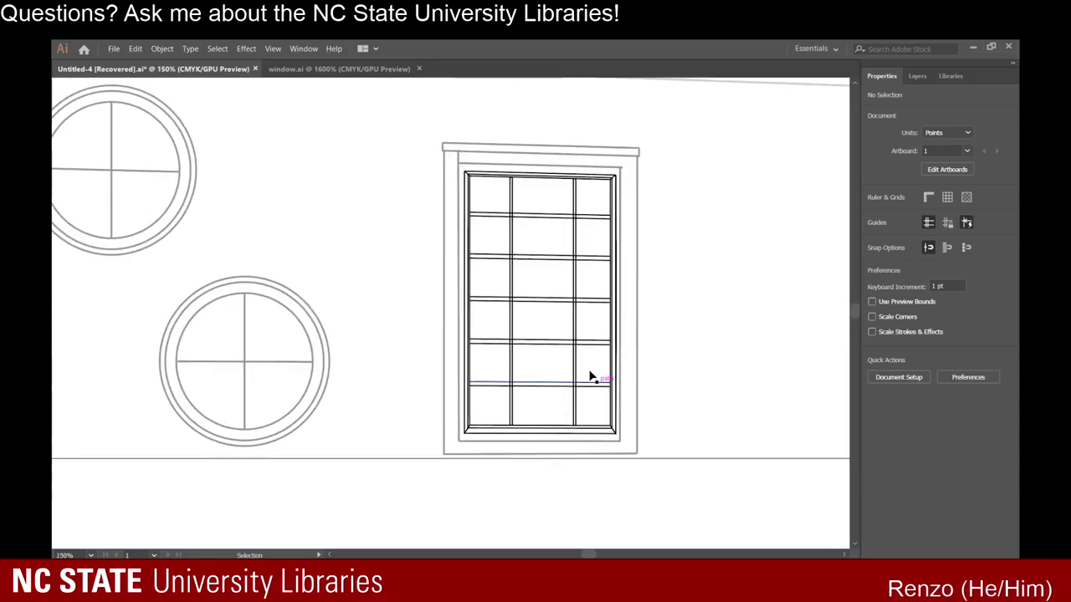
left_click(458, 160)
scroll(459, 160, "up", 2)
scroll(458, 159, "up", 1)
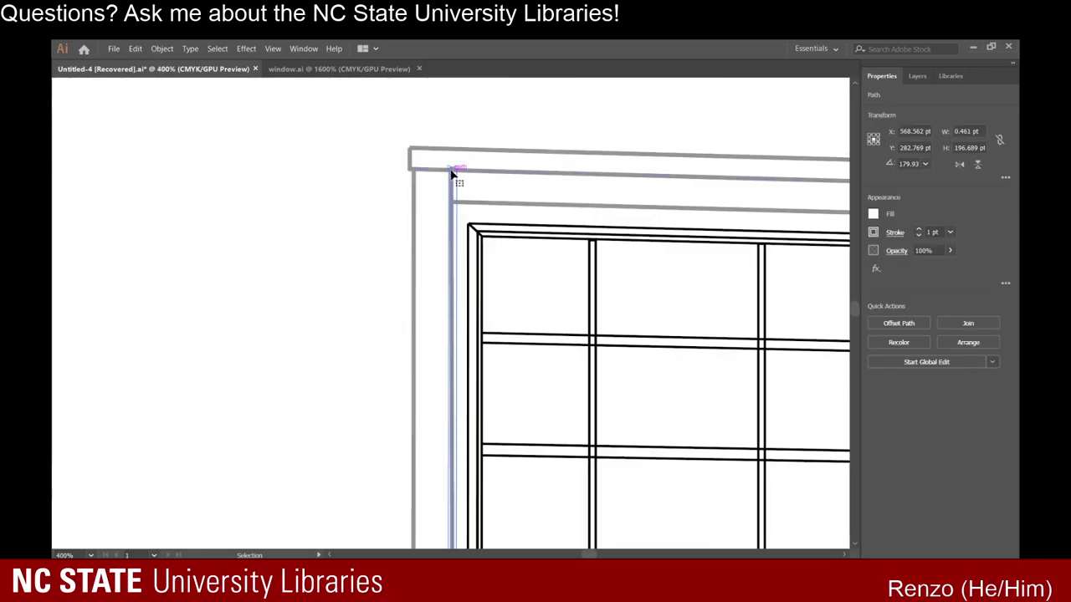
left_click_drag(451, 171, 396, 188)
left_click(408, 238)
scroll(461, 218, "up", 4)
left_click(396, 189)
scroll(349, 237, "down", 5)
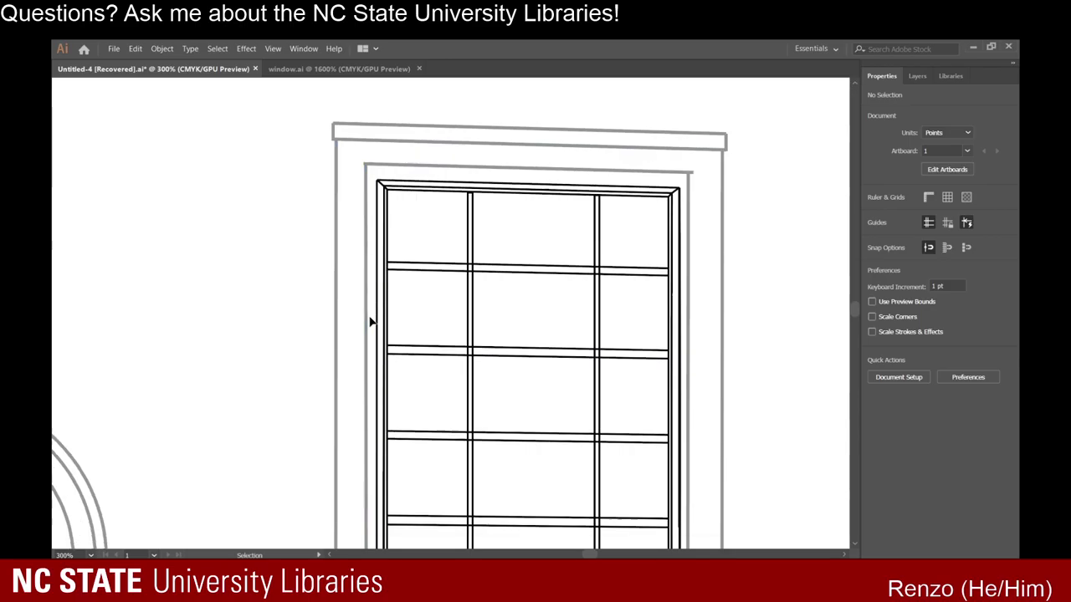
Delete the long 0.25 pt perspective guide that runs from beneath the eaves past the artboard's right edge.
scroll(357, 378, "down", 3)
scroll(360, 402, "down", 5)
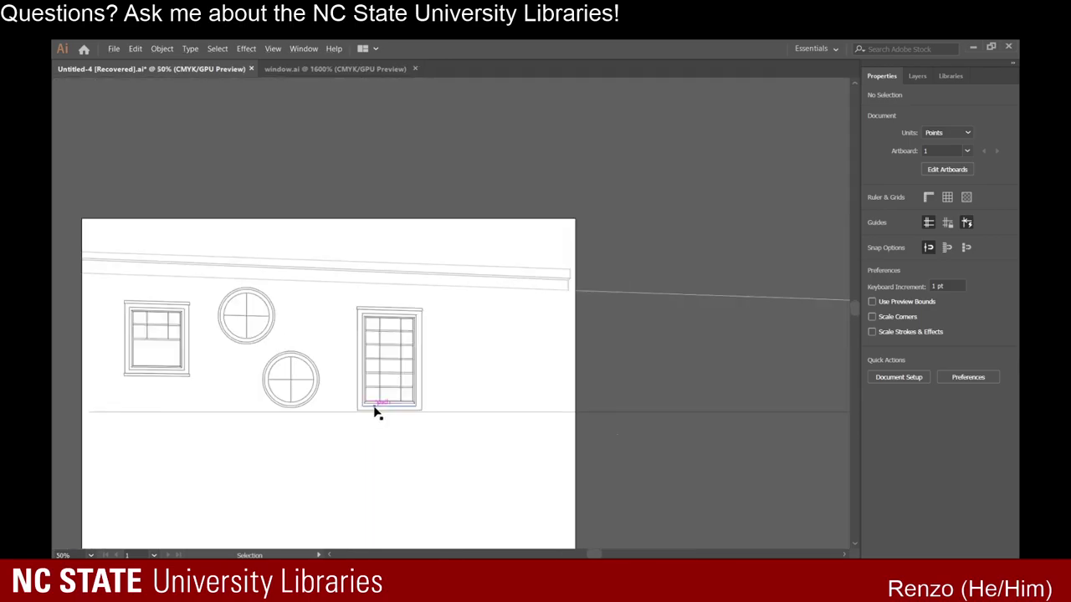
scroll(368, 414, "up", 1)
scroll(504, 342, "left", 2)
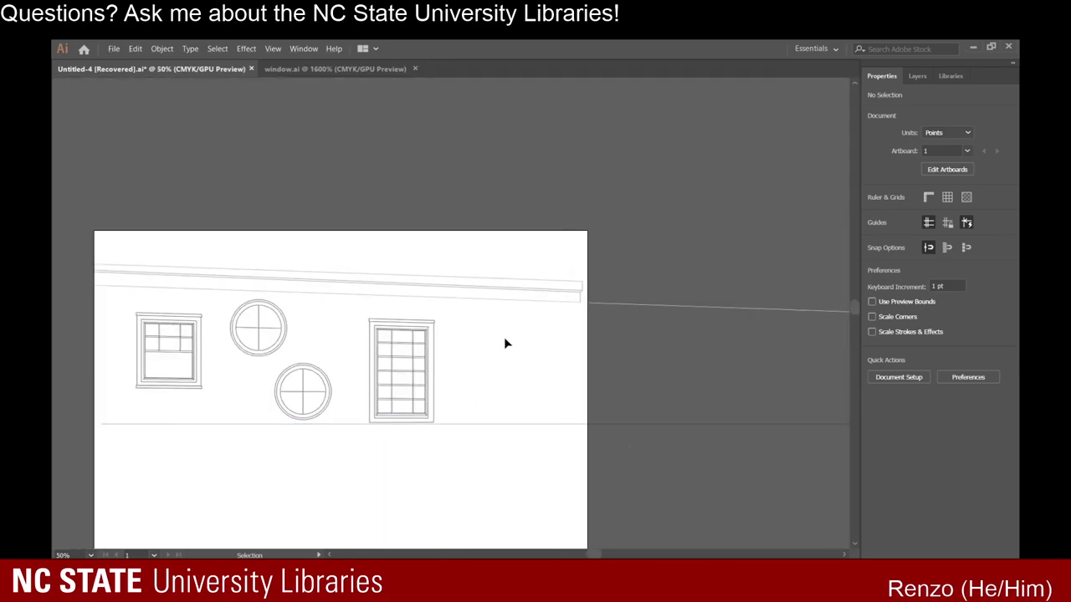
left_click(677, 308)
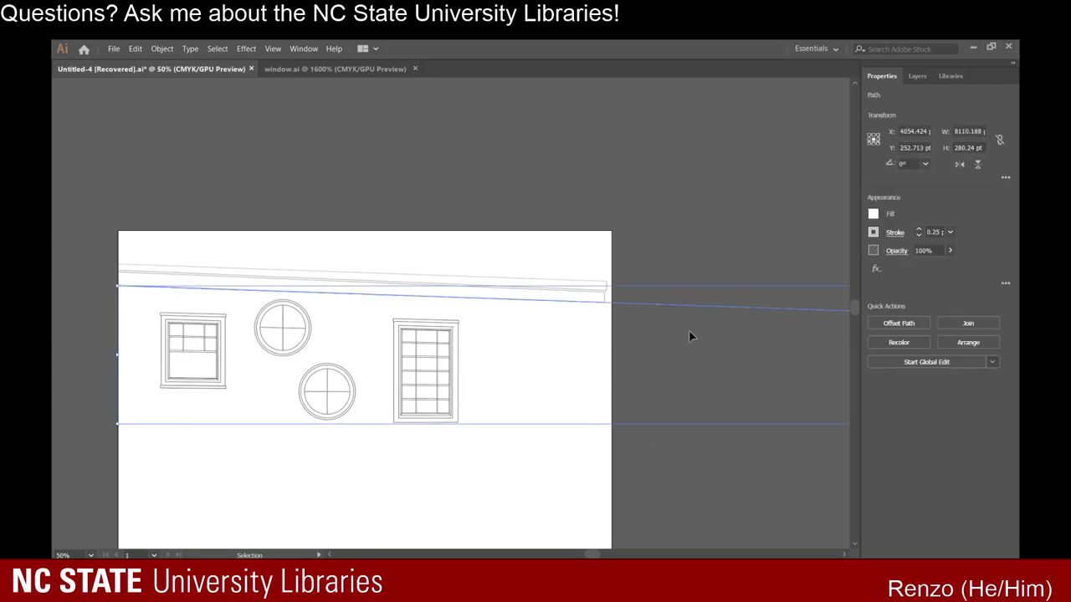
key("Delete")
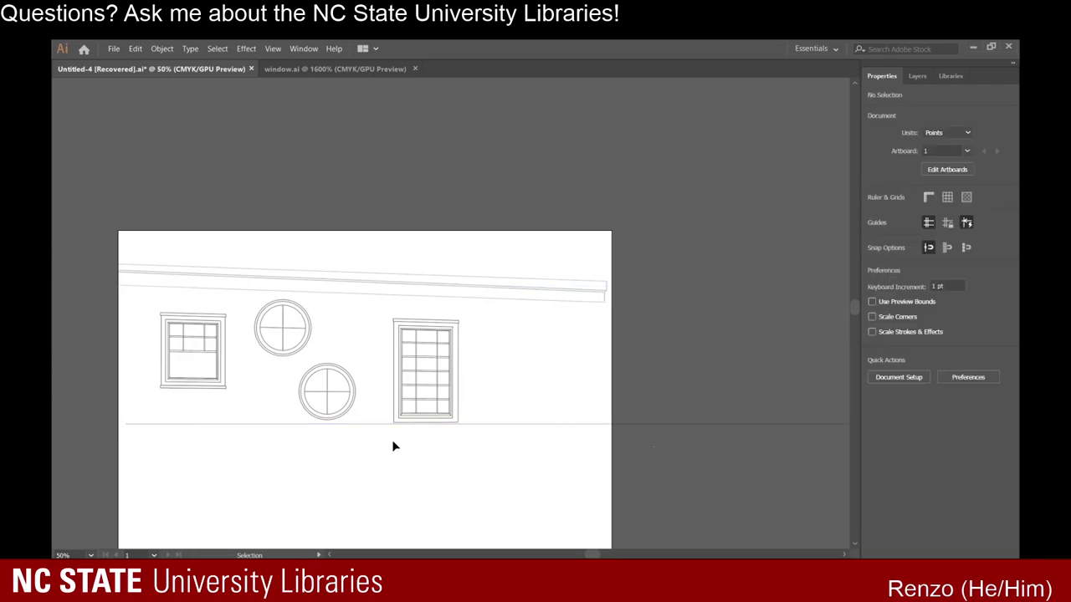
Copy the short vertical line closing the left end of the door's top trim and paste a duplicate.
scroll(374, 445, "down", 2)
scroll(374, 445, "up", 1)
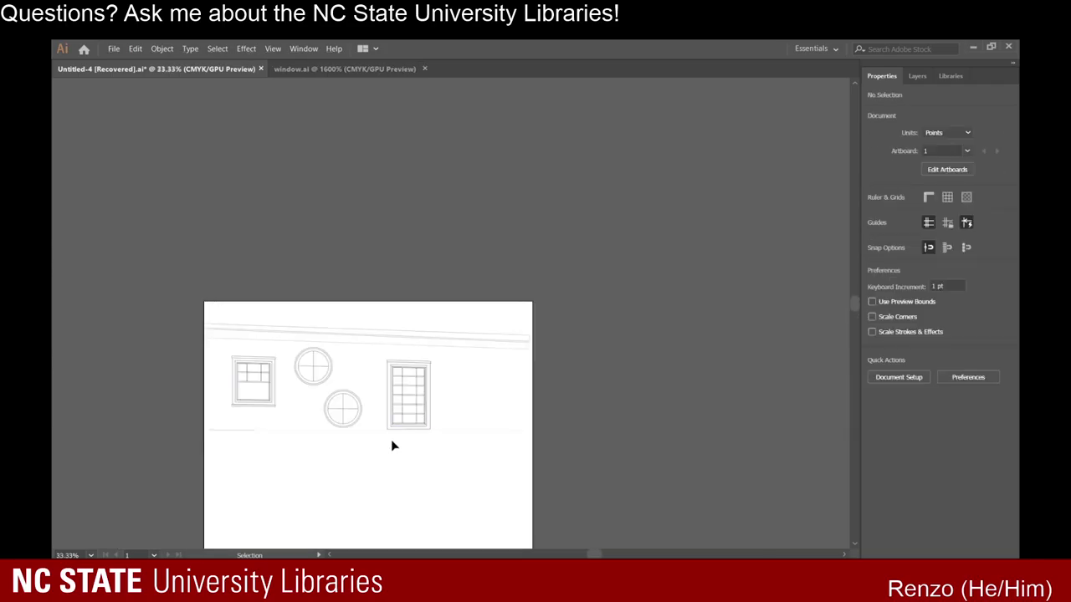
scroll(391, 446, "up", 3)
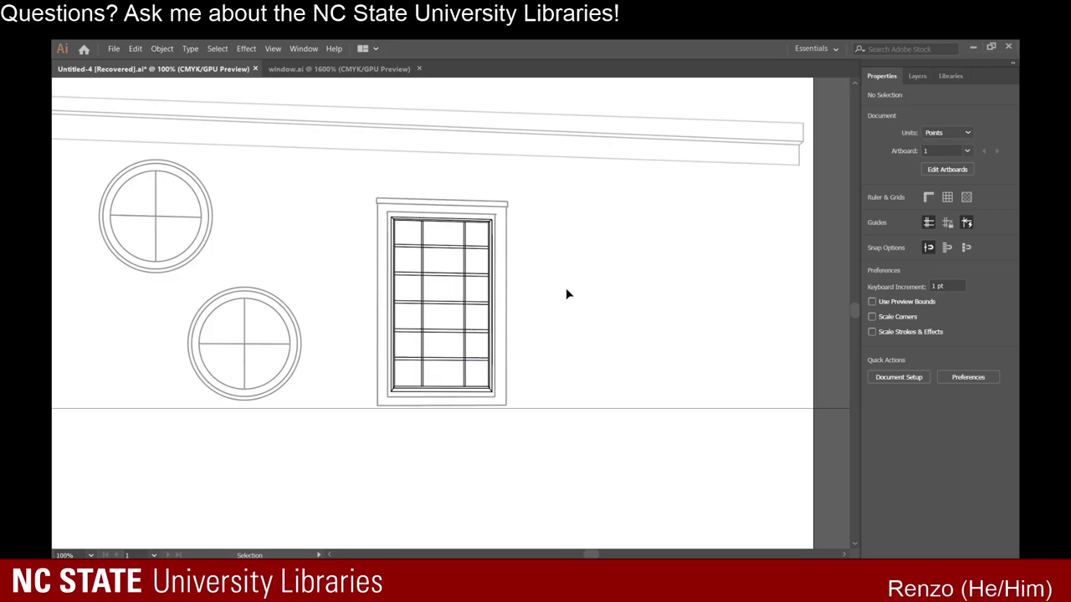
scroll(466, 209, "up", 4)
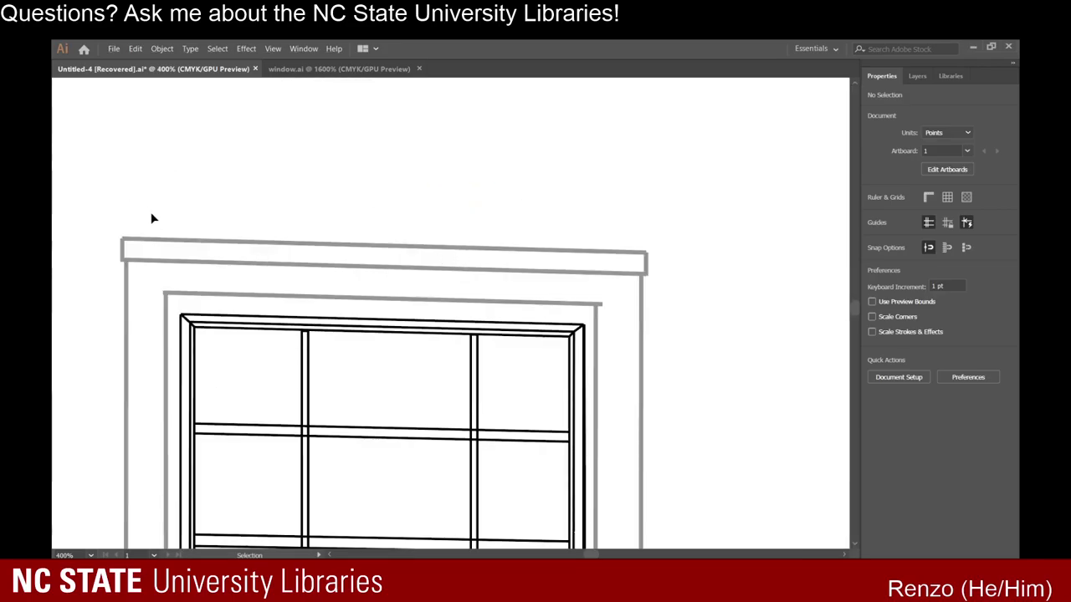
left_click(124, 251)
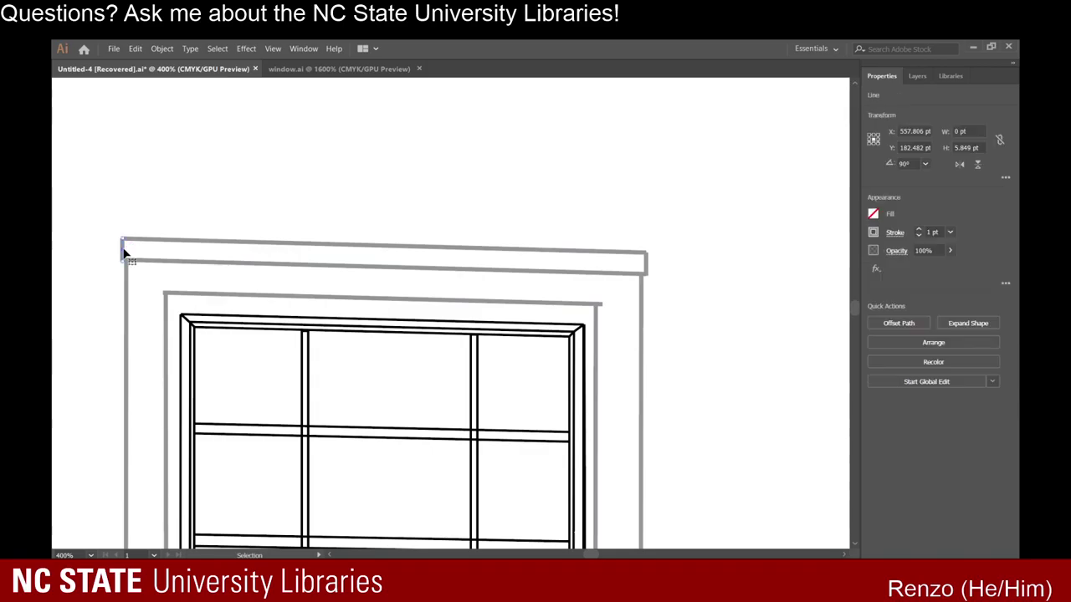
key("v")
left_click_drag(450, 302, 747, 436)
key("ctrl+z")
scroll(452, 311, "up", 4)
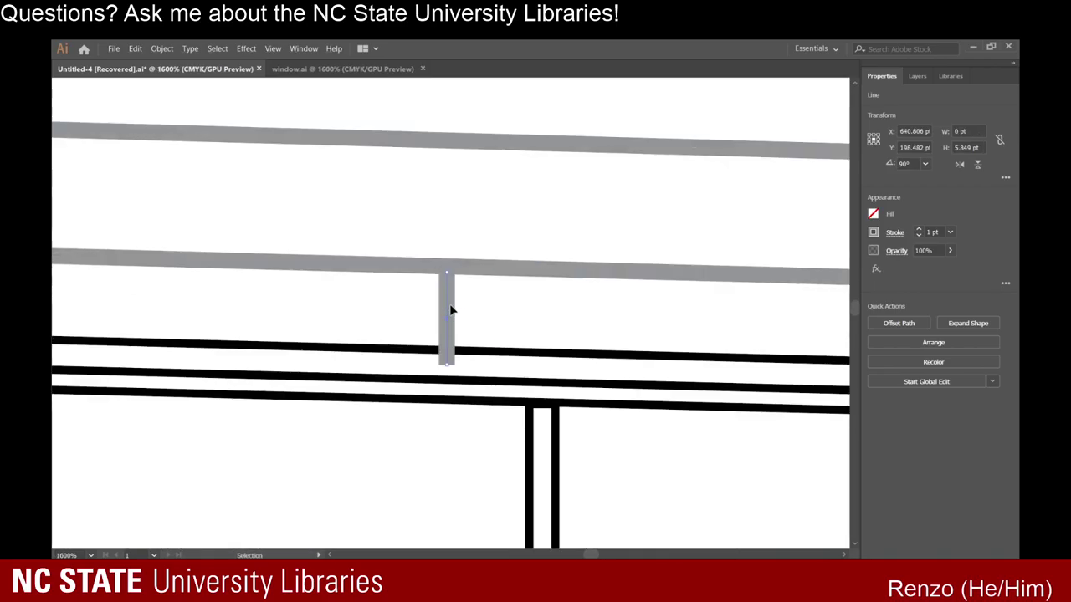
double_click(446, 303)
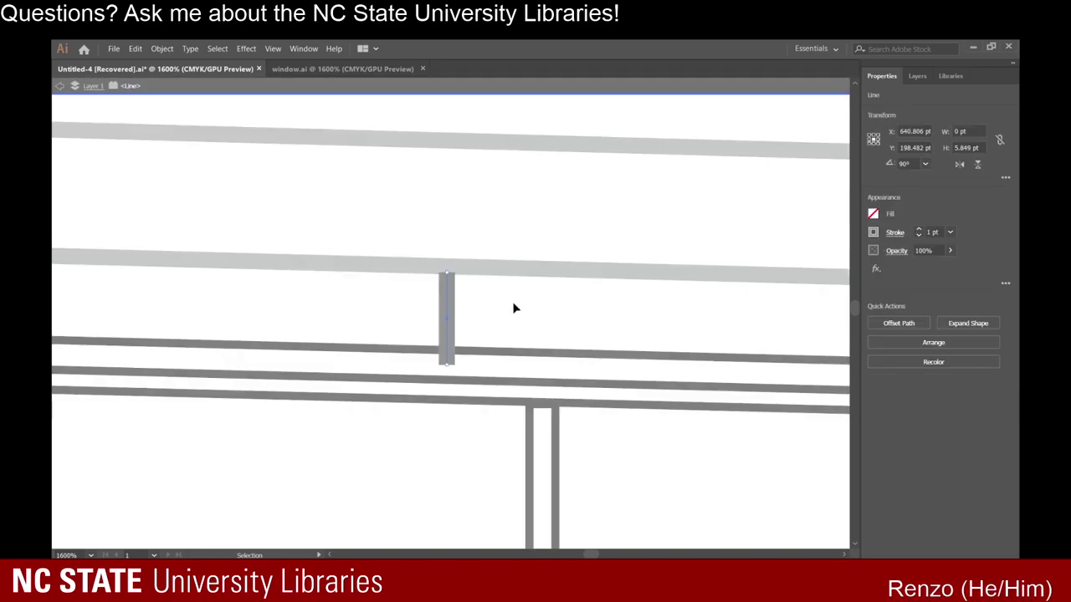
left_click(456, 308)
key("Escape")
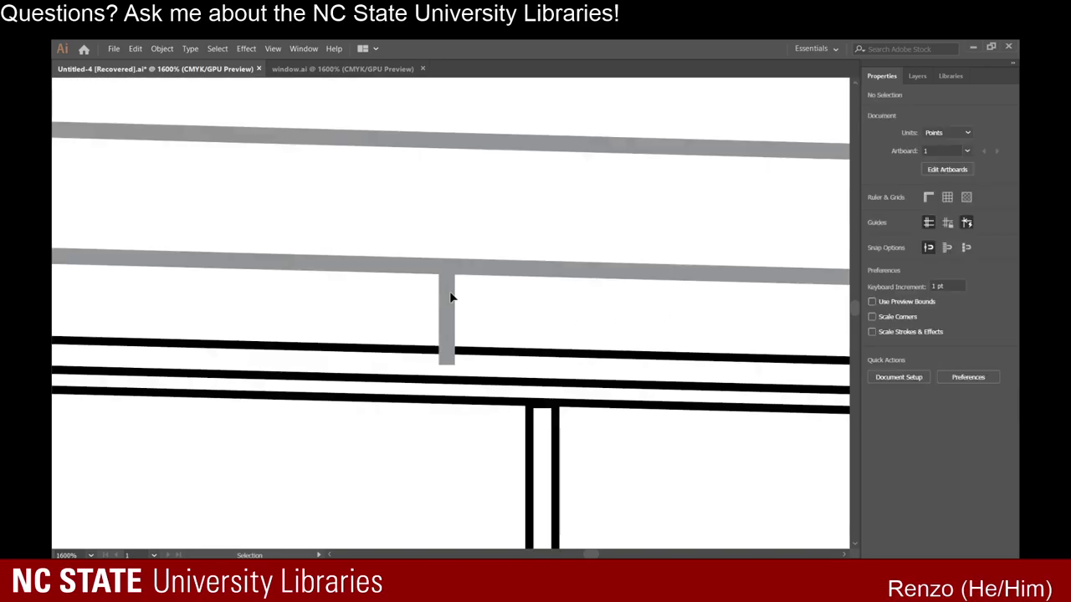
Move the pasted short vertical line down beside the door casing to just below its outer bottom-right corner.
left_click_drag(447, 293, 394, 506)
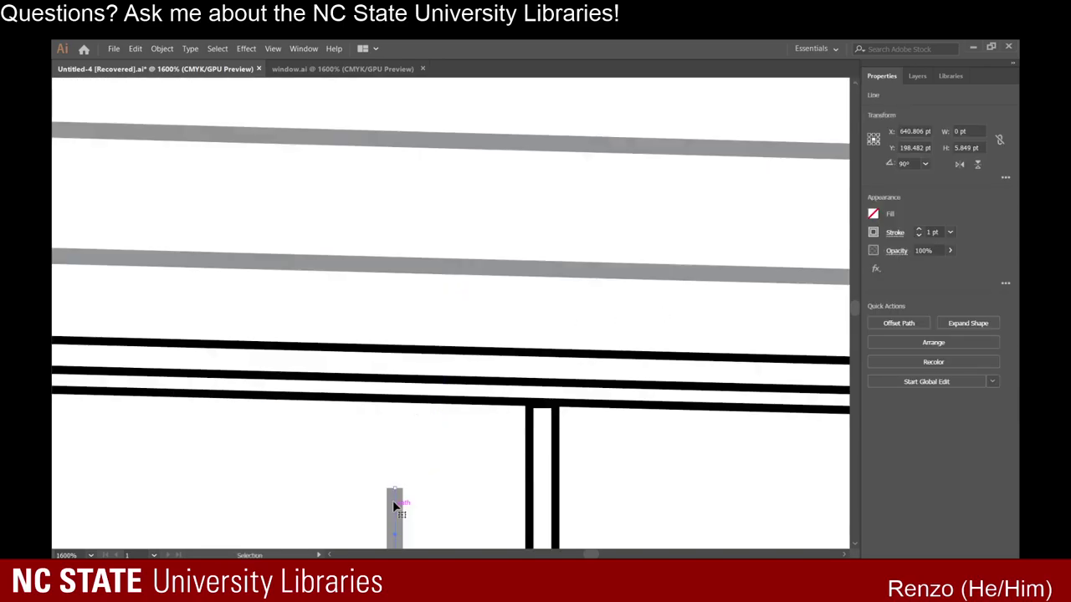
scroll(390, 445, "down", 3)
scroll(390, 452, "down", 6)
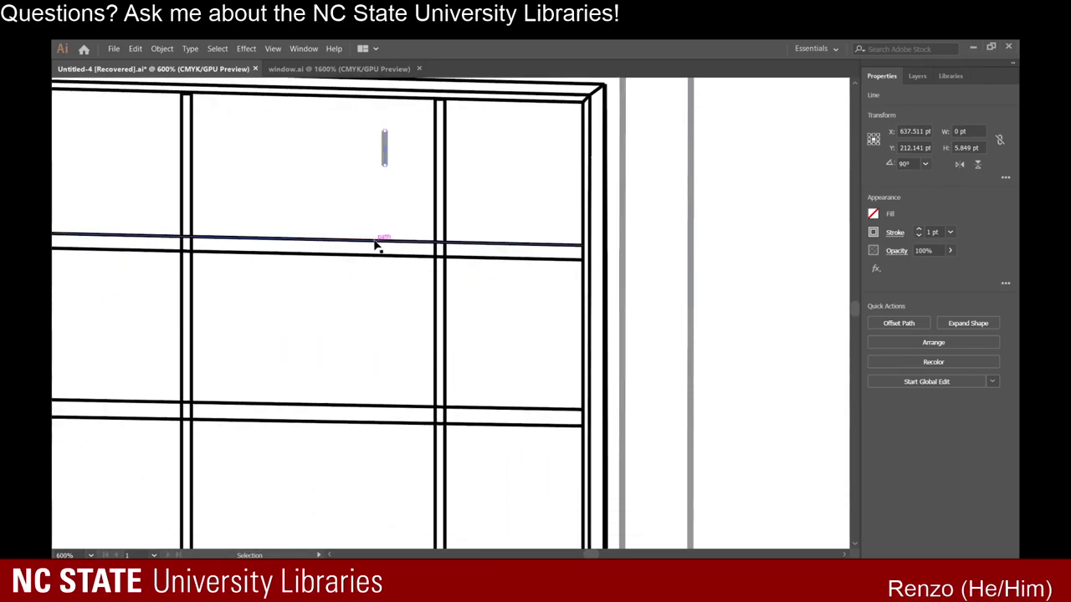
left_click_drag(384, 142, 733, 526)
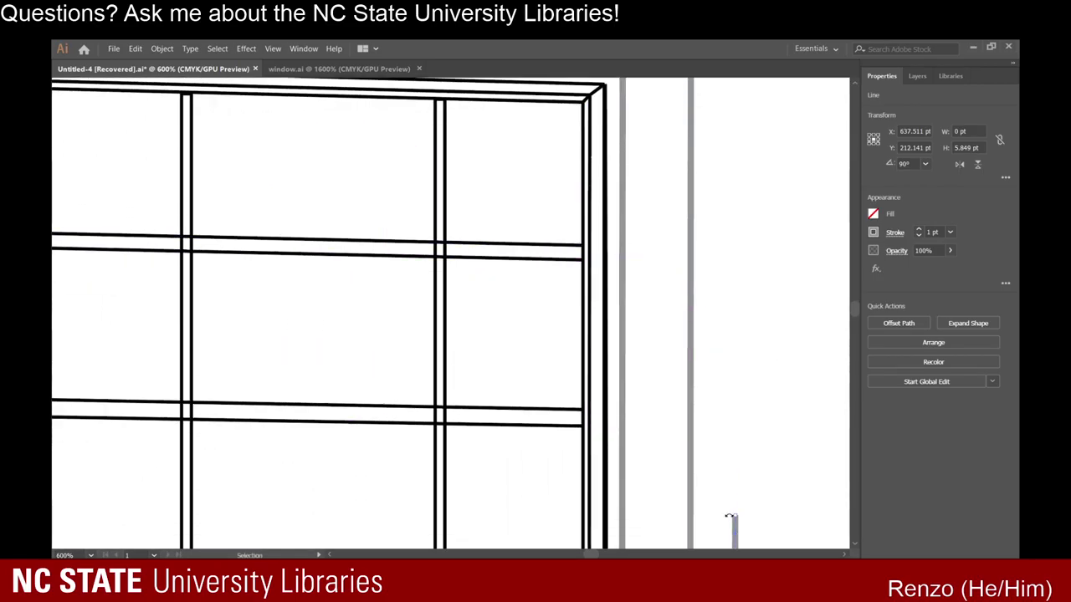
scroll(729, 502, "down", 4)
scroll(729, 505, "down", 3)
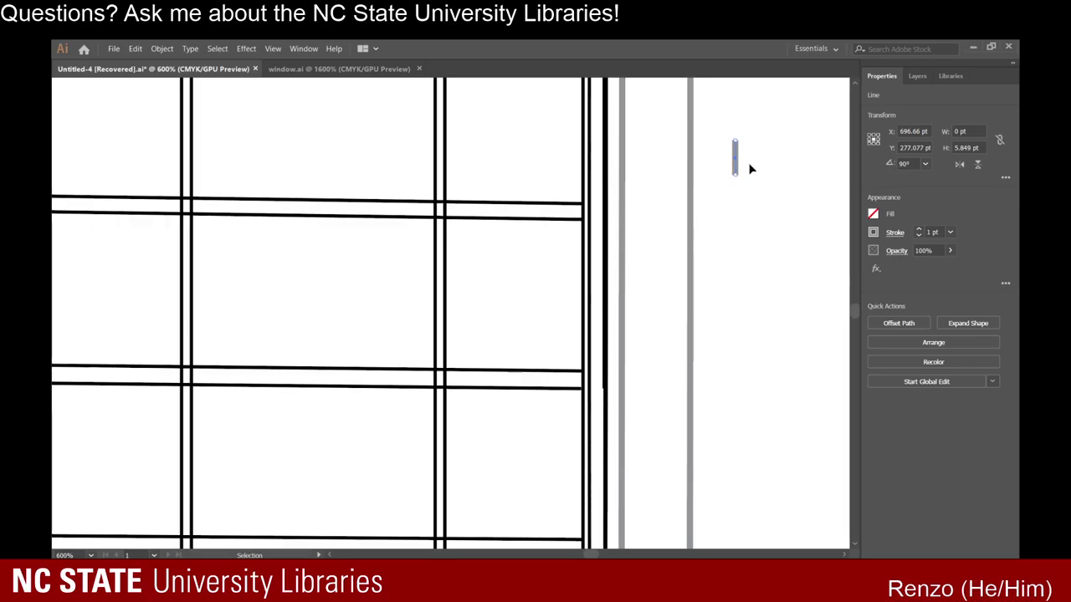
left_click_drag(735, 160, 725, 505)
scroll(725, 505, "down", 6)
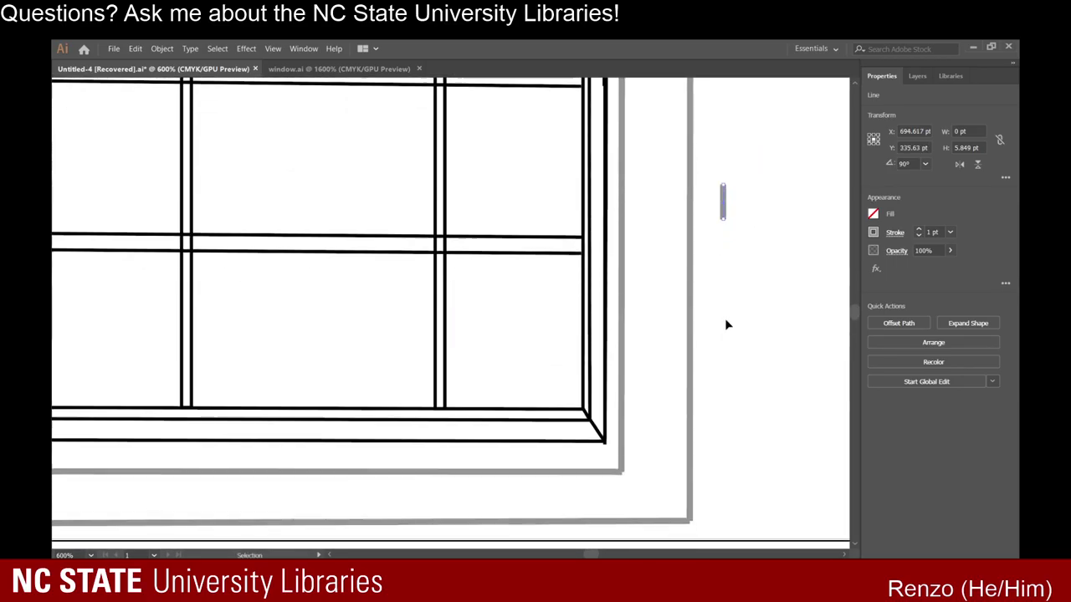
left_click_drag(726, 151, 728, 452)
scroll(728, 453, "down", 2)
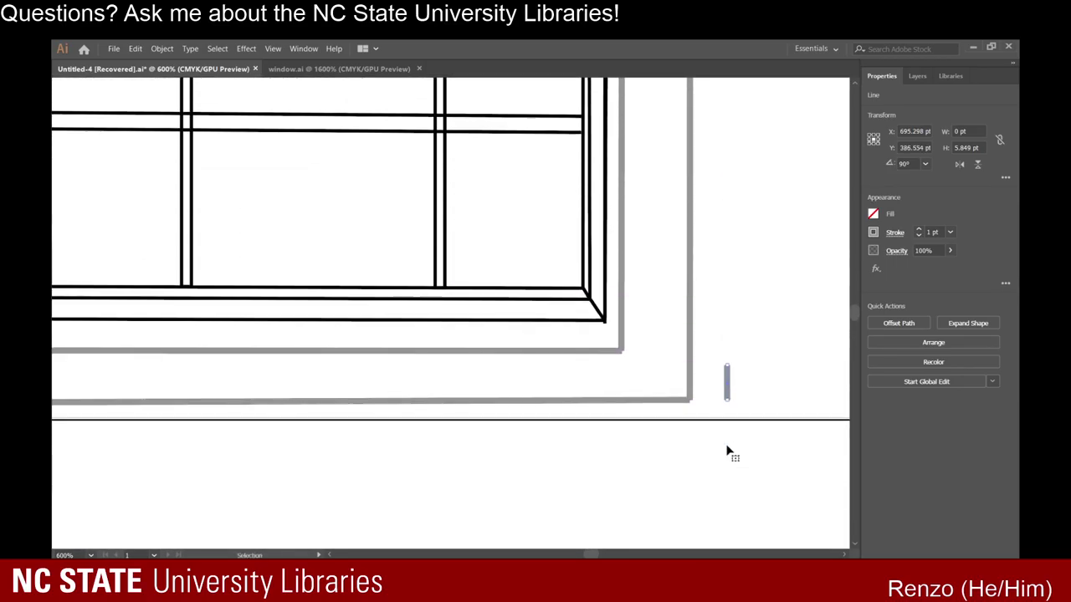
left_click_drag(727, 382, 707, 413)
scroll(741, 363, "down", 5)
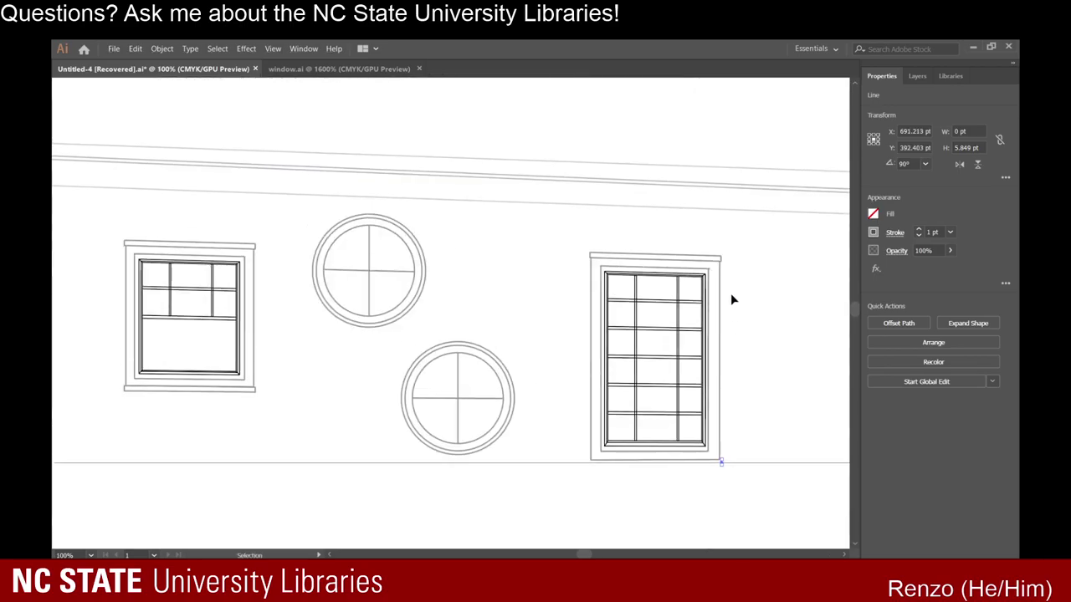
Draw a vertical guide line about 206 pt long from the top trim's right end down past the ground line.
scroll(729, 299, "up", 5)
left_click(124, 124)
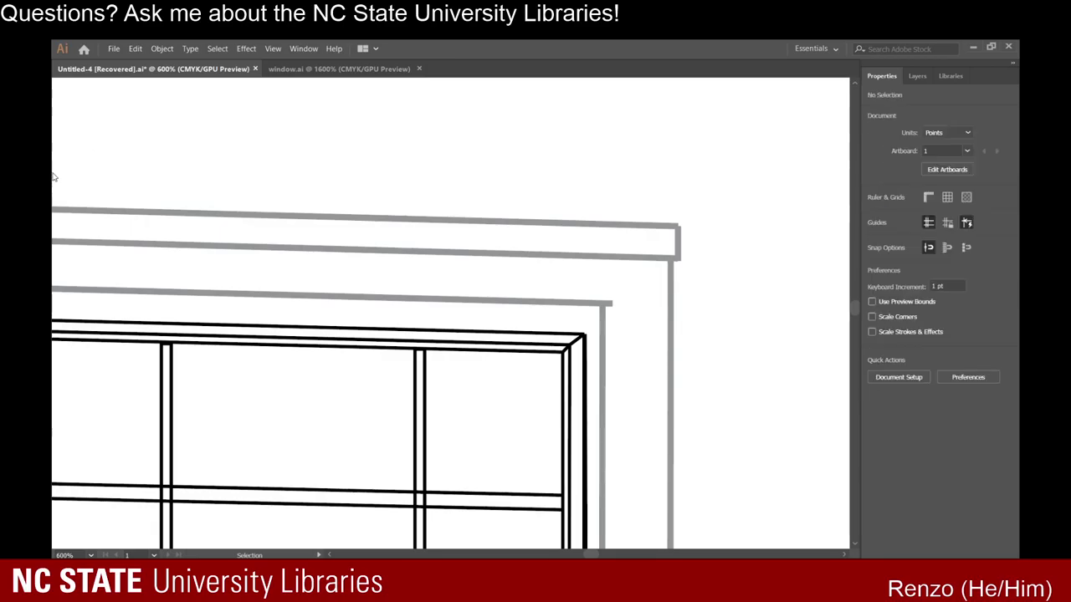
key("backslash")
left_click_drag(678, 260, 679, 469)
left_click(68, 118)
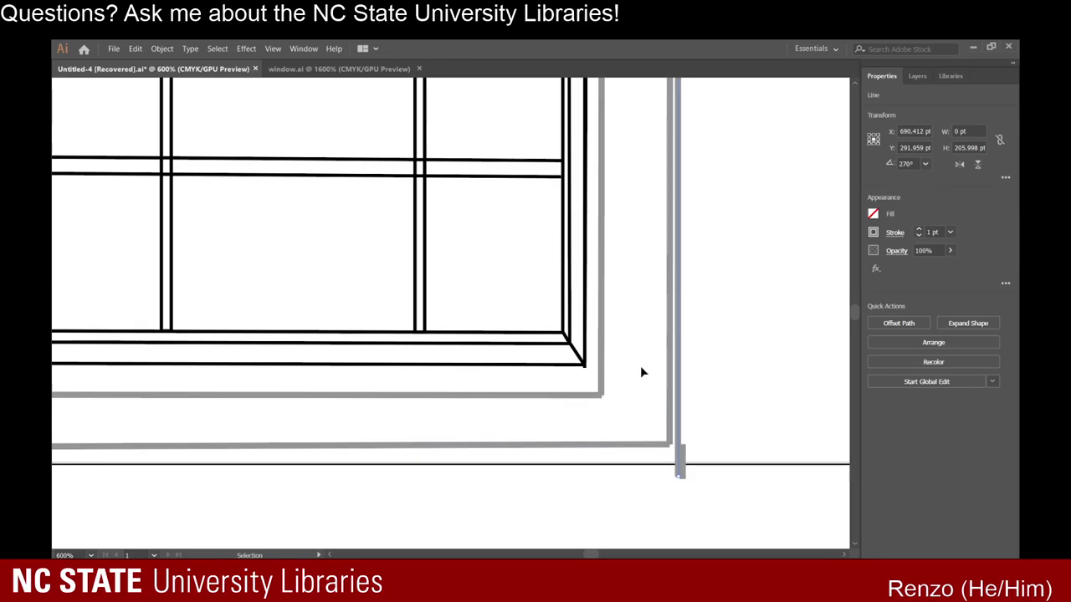
left_click(703, 450)
Align the short vertical line at the casing's bottom-right corner with the long vertical guide, and delete the guide.
scroll(684, 473, "up", 3)
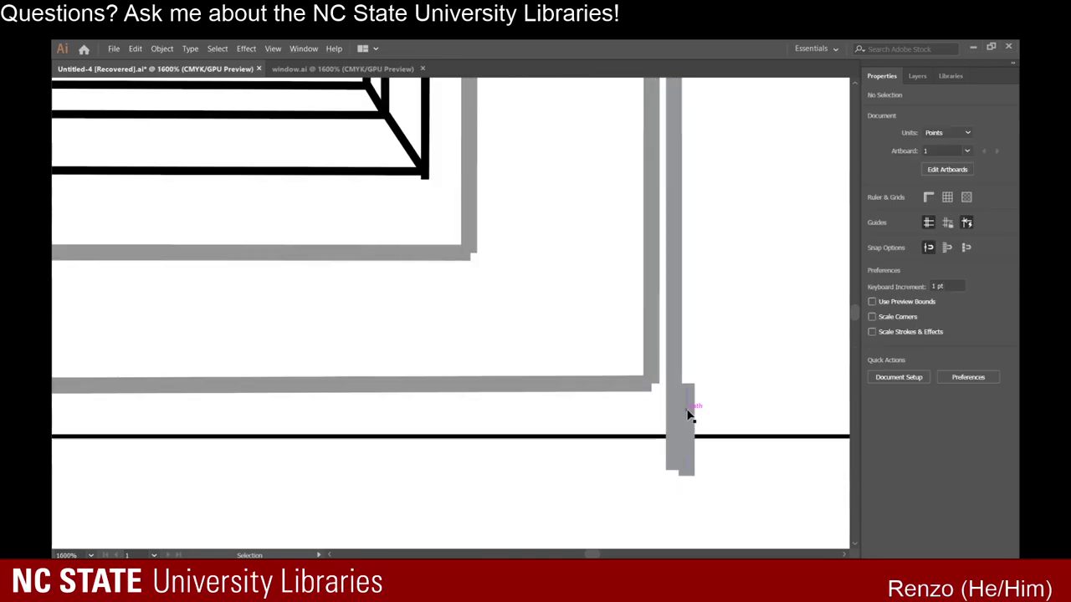
double_click(687, 411)
left_click(724, 401)
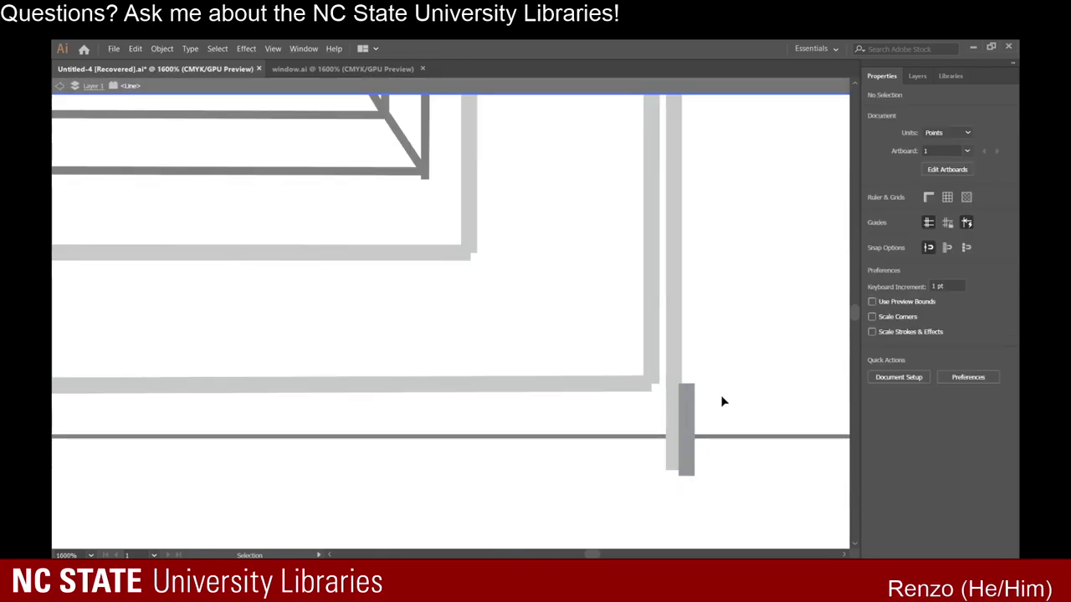
double_click(724, 401)
mouse_move(688, 402)
left_mouse_down()
mouse_move(700, 402)
mouse_move(674, 405)
left_mouse_up()
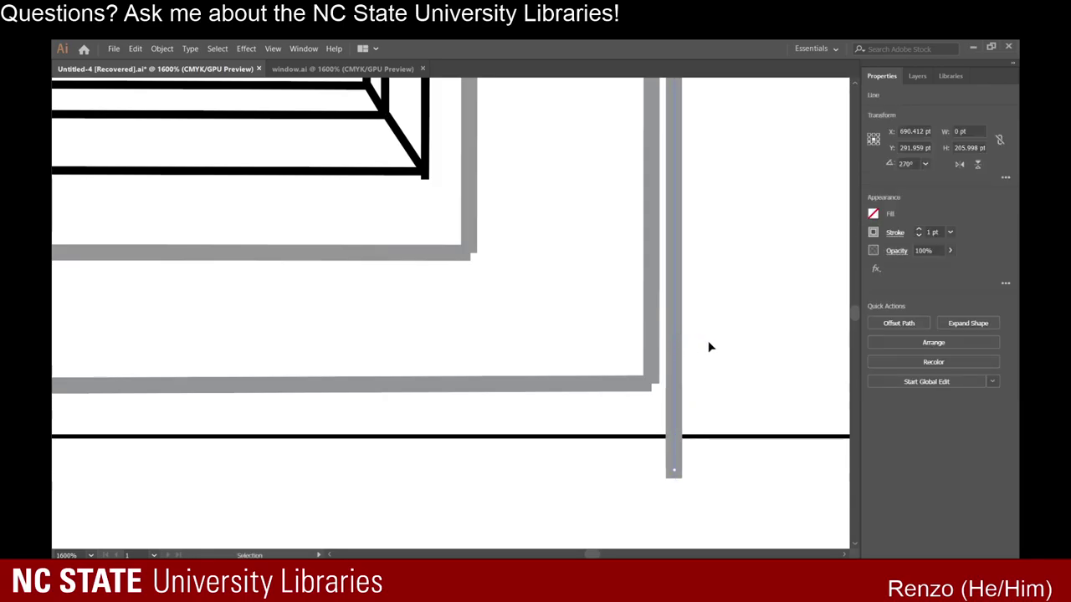
left_click(708, 341)
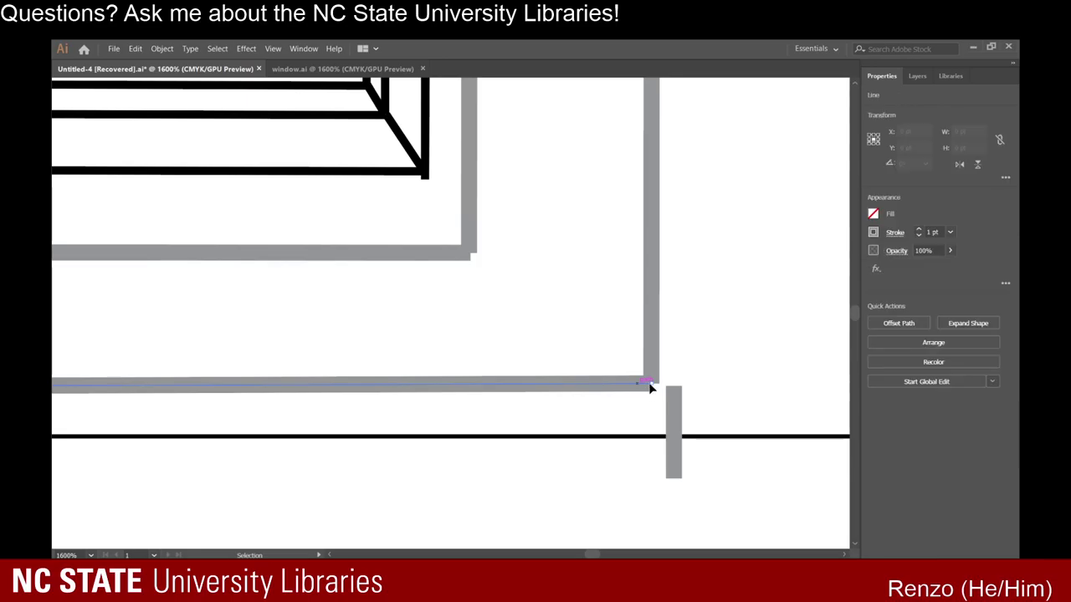
Extend the right end of the lowest casing line to the outer edge of the short vertical line.
left_click_drag(649, 386, 684, 385)
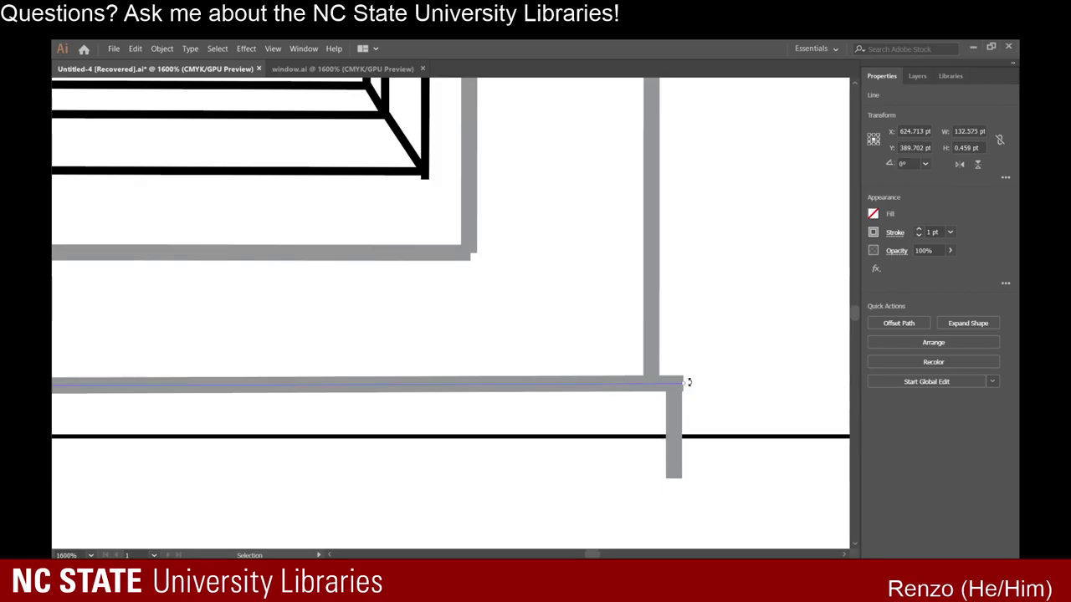
left_click(690, 391)
left_click(675, 412)
left_click(520, 490)
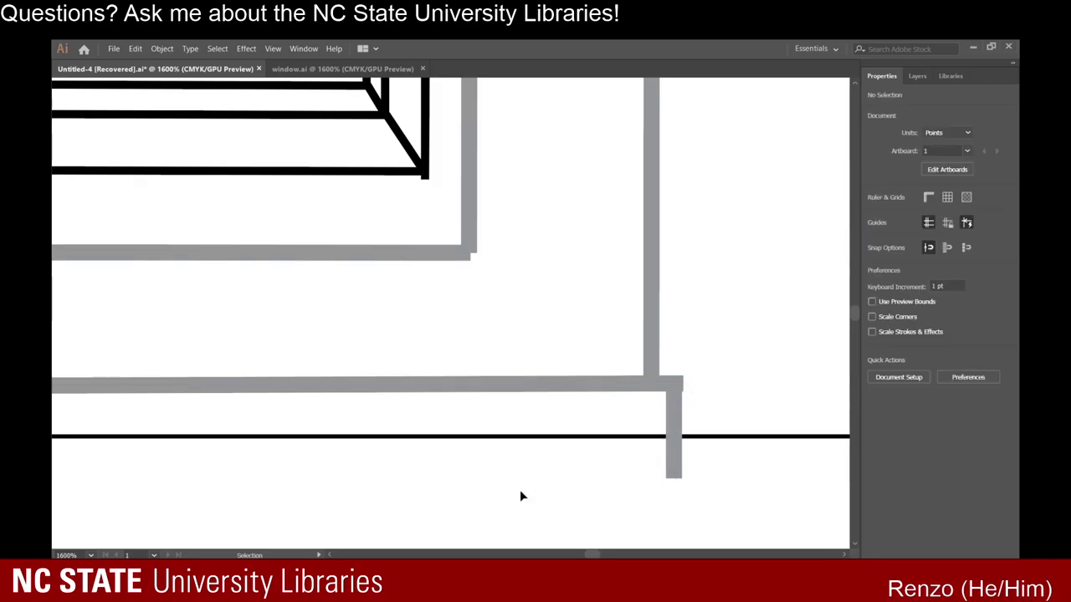
Paste another copy of the short vertical line and place it directly below the outer left casing line's bottom end.
scroll(360, 476, "left", 5)
scroll(293, 486, "left", 13)
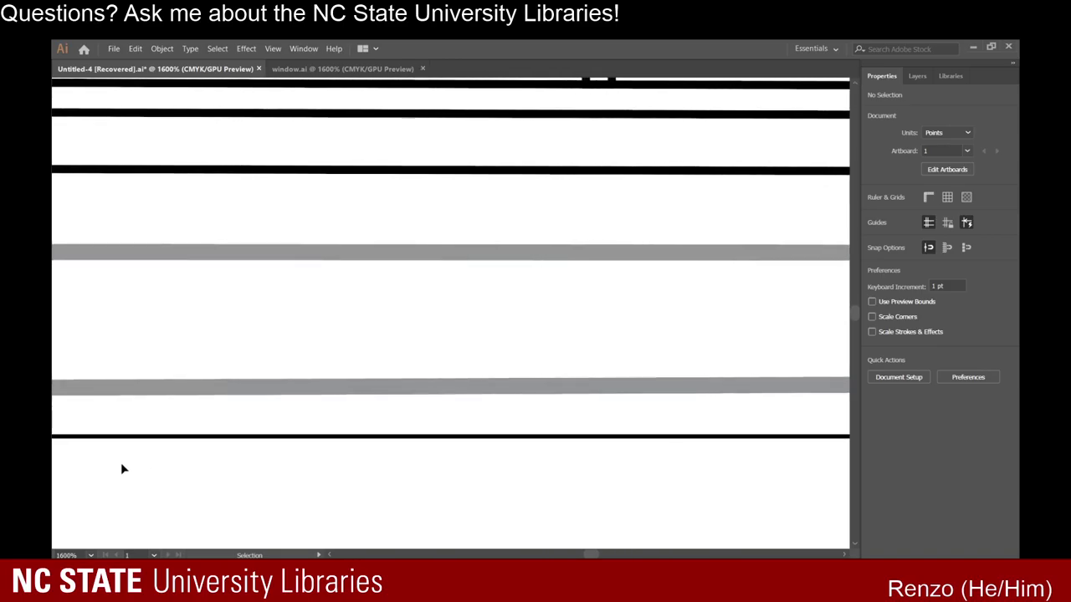
scroll(121, 469, "down", 3)
scroll(120, 470, "down", 5)
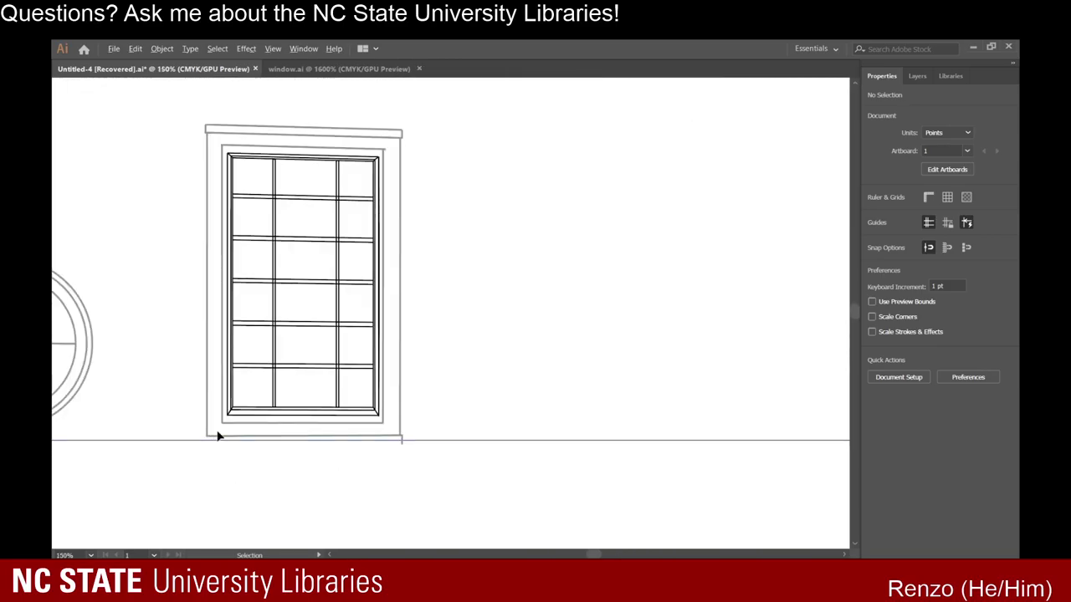
scroll(184, 470, "up", 5)
key("ctrl+v")
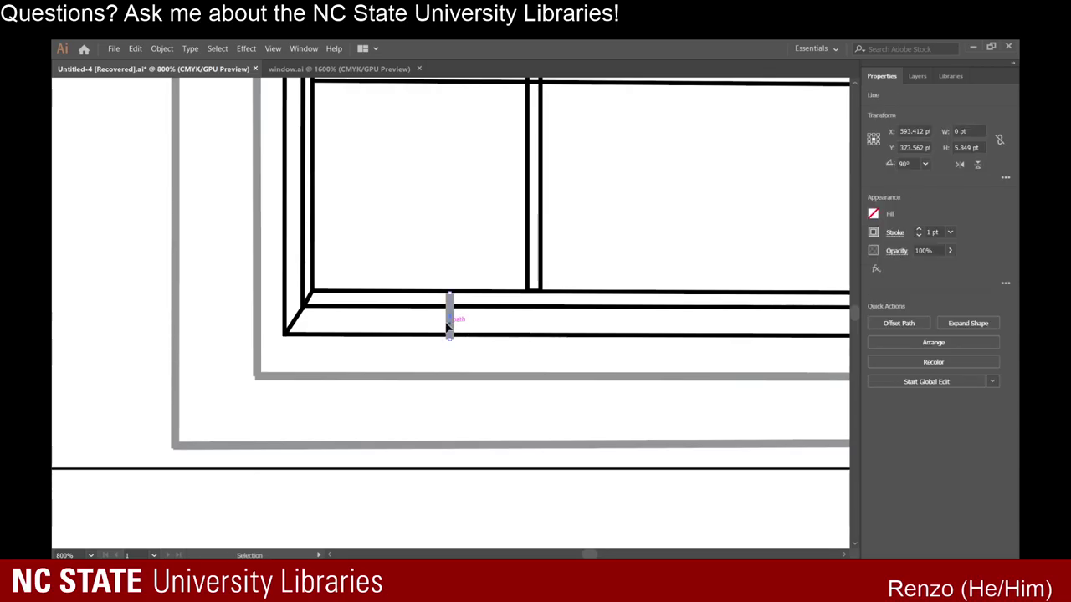
left_click_drag(449, 330, 174, 480)
left_click(205, 503)
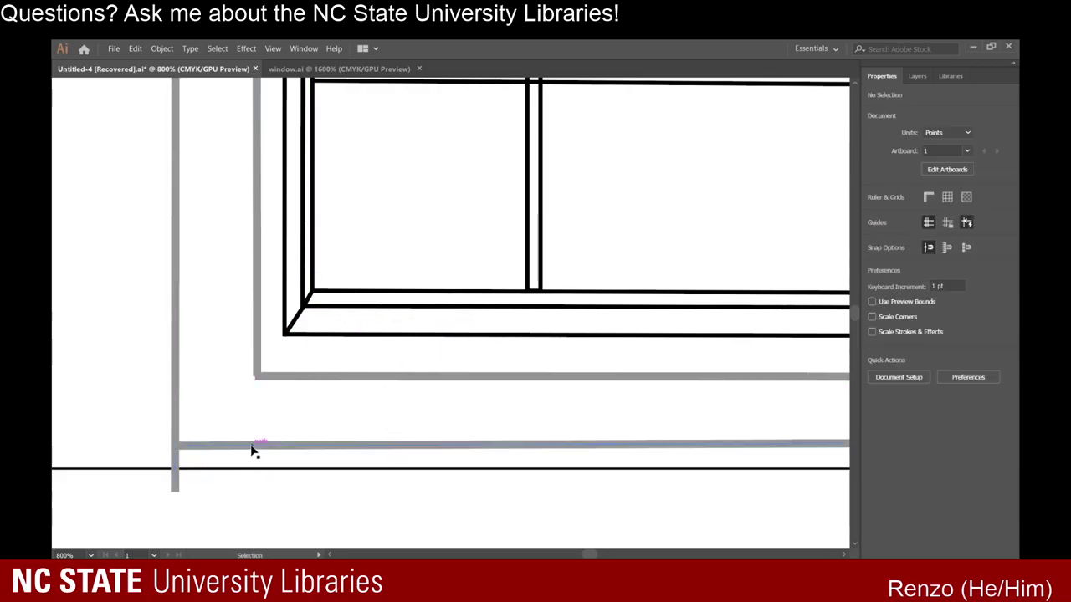
Cut and re-paste the short vertical line, placing it below the outer left casing line at the casing's bottom-left corner.
double_click(175, 458)
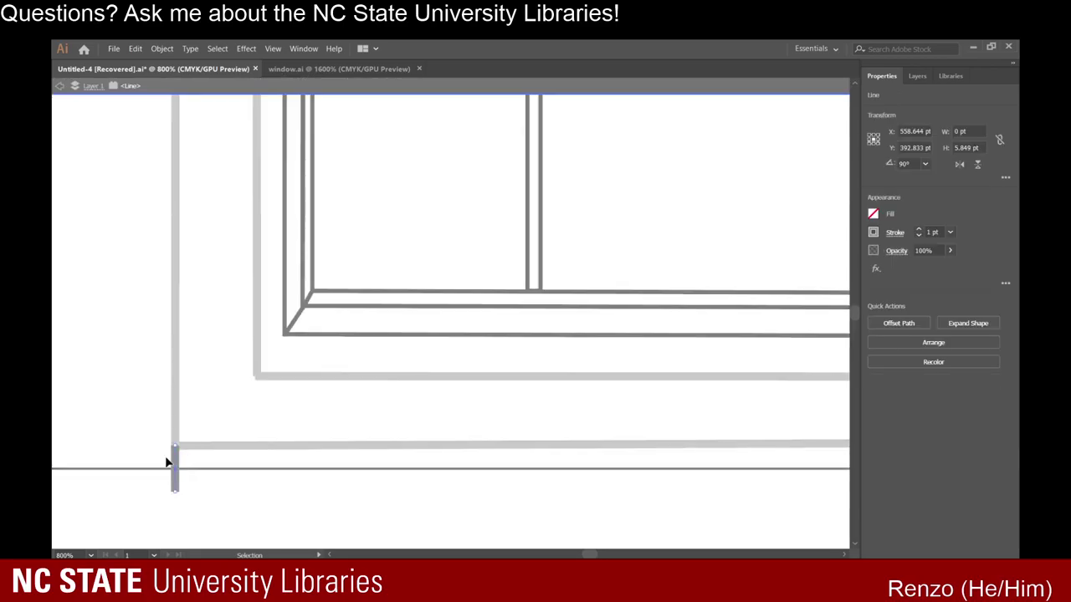
key("ctrl+x")
key("ctrl+v")
left_click_drag(454, 323, 160, 477)
left_click(151, 427)
Draw a vertical guide line from the door's top trim at its left end down to the casing's bottom-left corner.
scroll(146, 439, "up", 10)
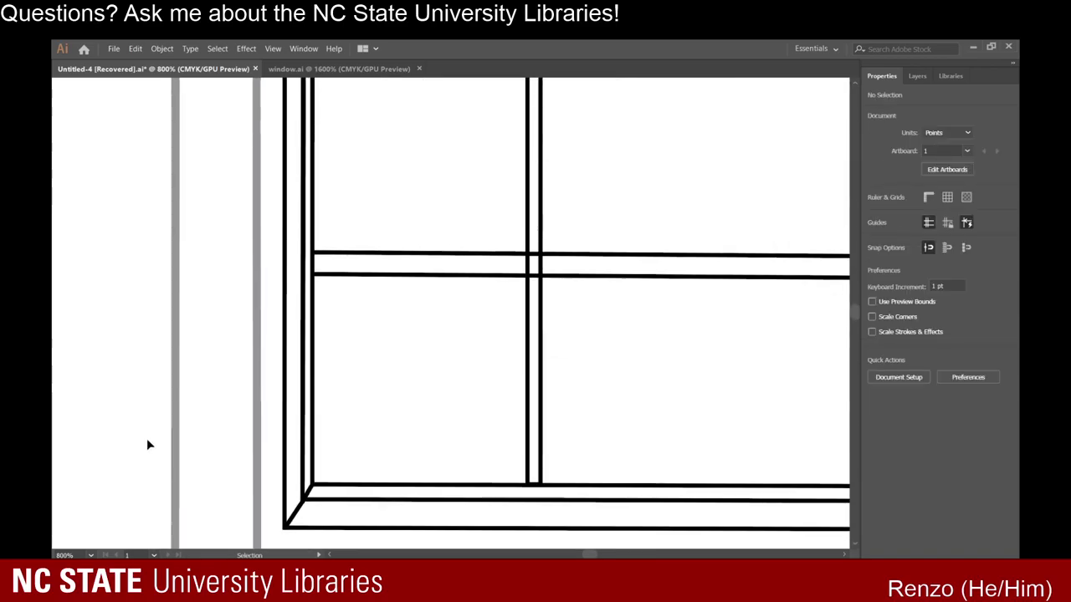
scroll(141, 467, "up", 10)
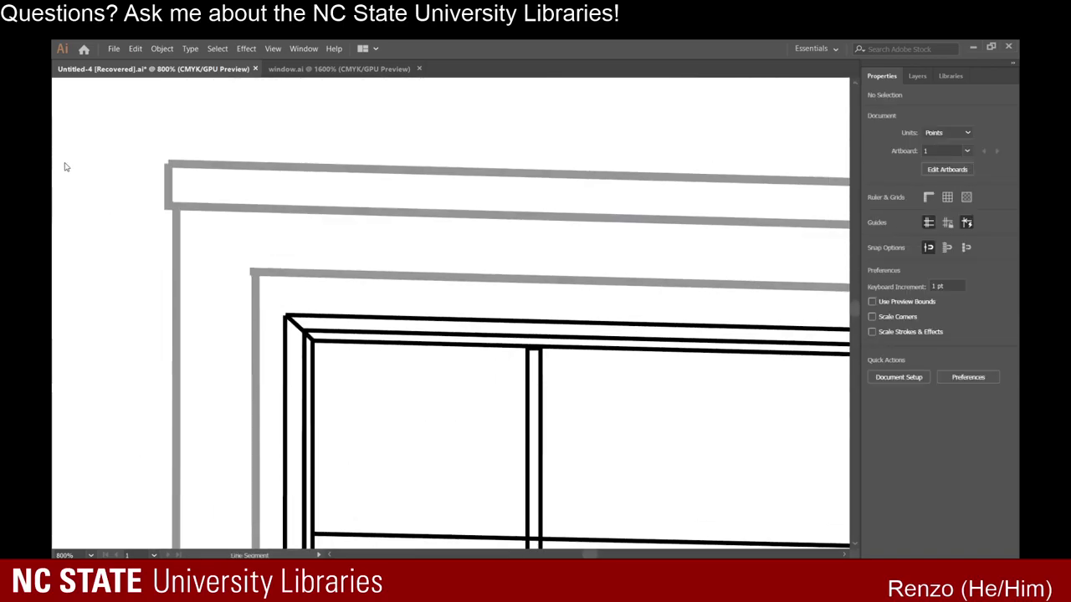
key("backslash")
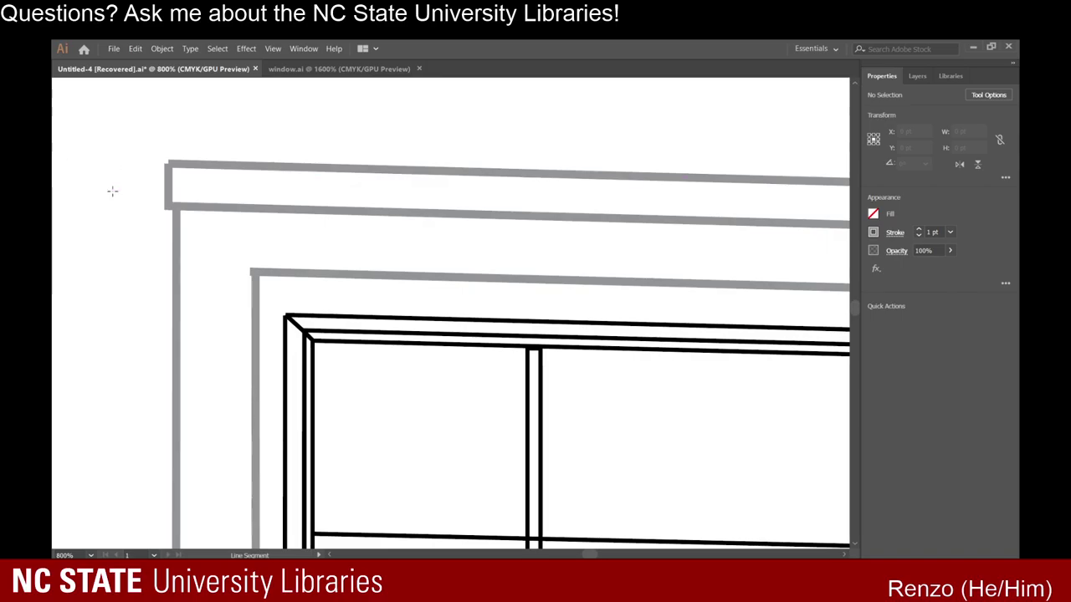
mouse_move(164, 213)
left_mouse_down()
mouse_move(154, 471)
mouse_move(162, 510)
mouse_move(169, 475)
left_mouse_up()
scroll(165, 382, "down", 10)
scroll(158, 437, "down", 5)
scroll(158, 502, "down", 6)
Align the short vertical line at the casing's bottom-left corner with the long vertical guide, and delete the guide.
key("v")
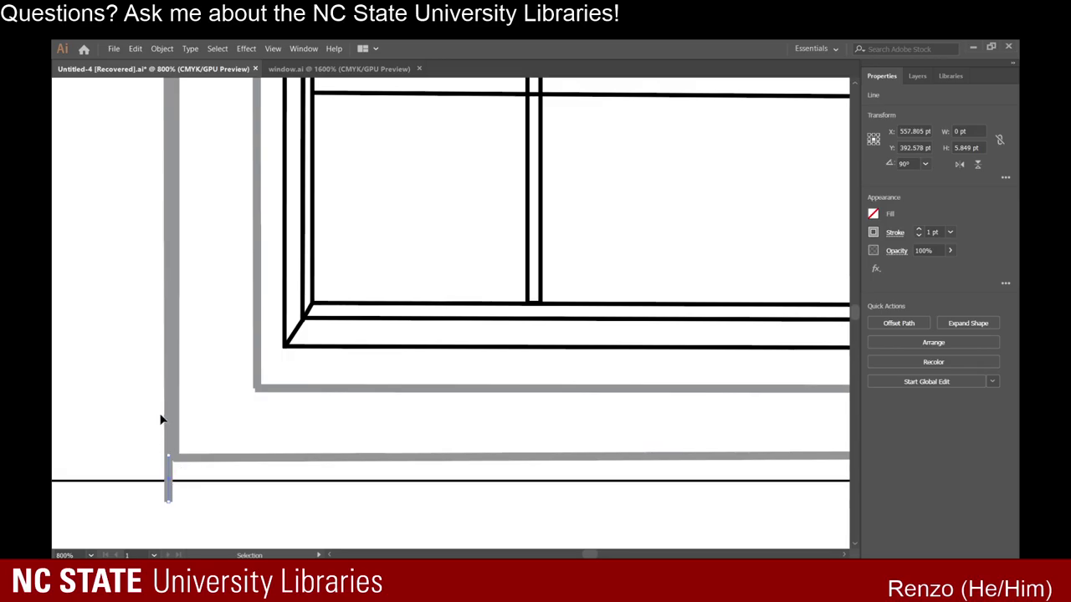
left_click(160, 416)
left_click(167, 415)
key("Delete")
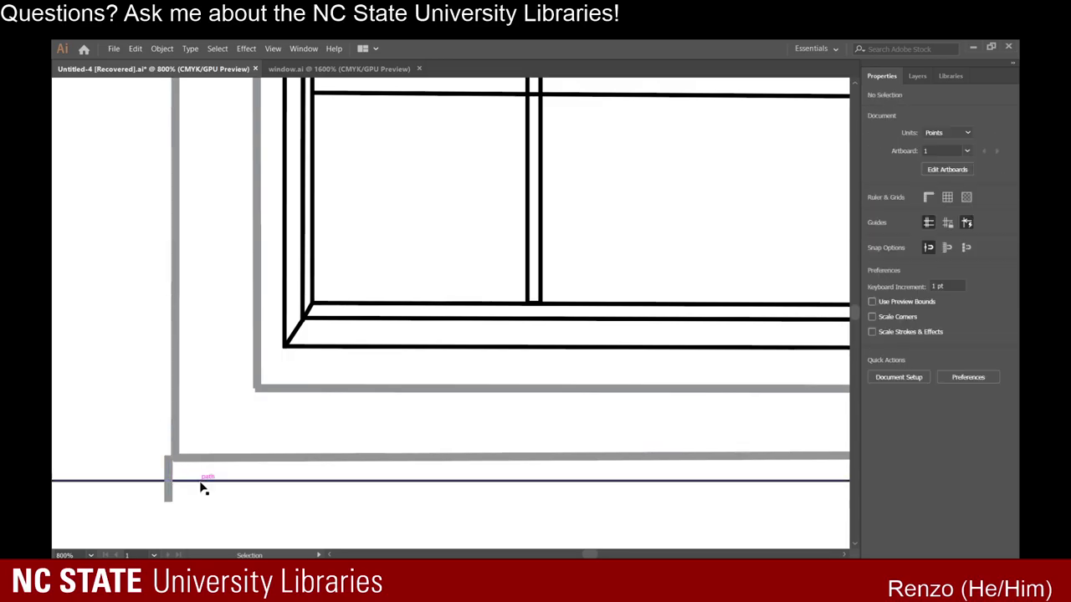
Shift the short vertical line slightly outward and down from the casing's bottom-left corner.
left_click(169, 458)
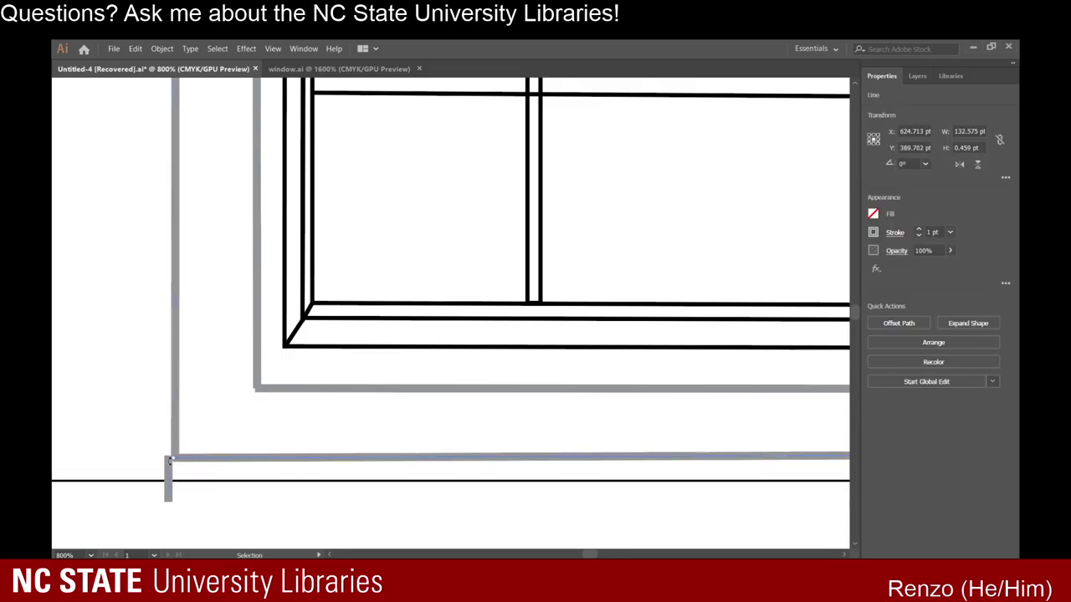
left_click(146, 412)
scroll(156, 493, "up", 1)
scroll(157, 494, "up", 3)
double_click(221, 443)
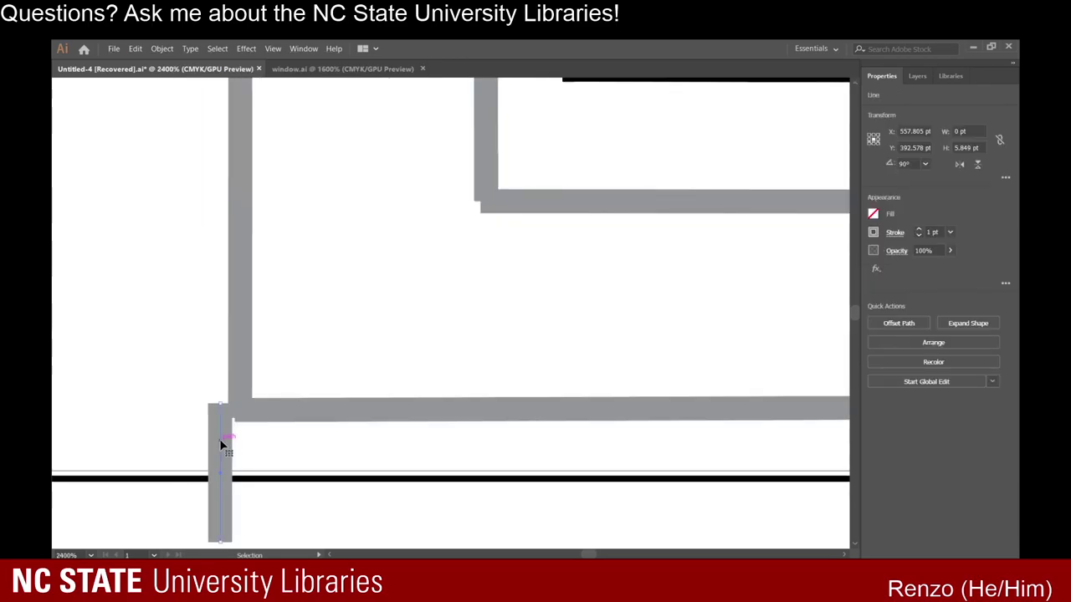
left_click_drag(218, 442, 210, 450)
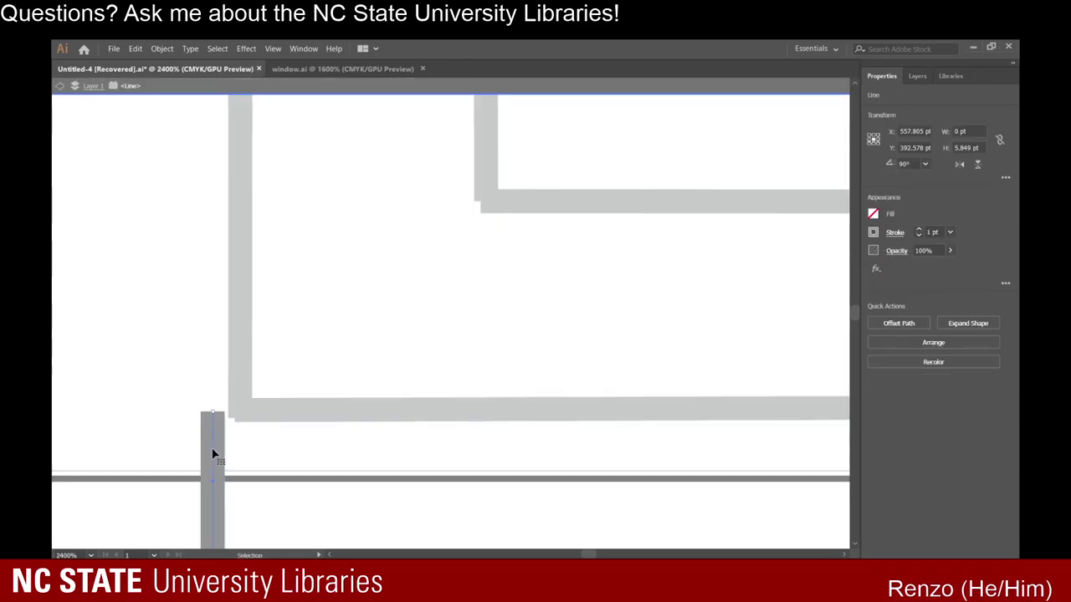
left_click(281, 436)
double_click(273, 425)
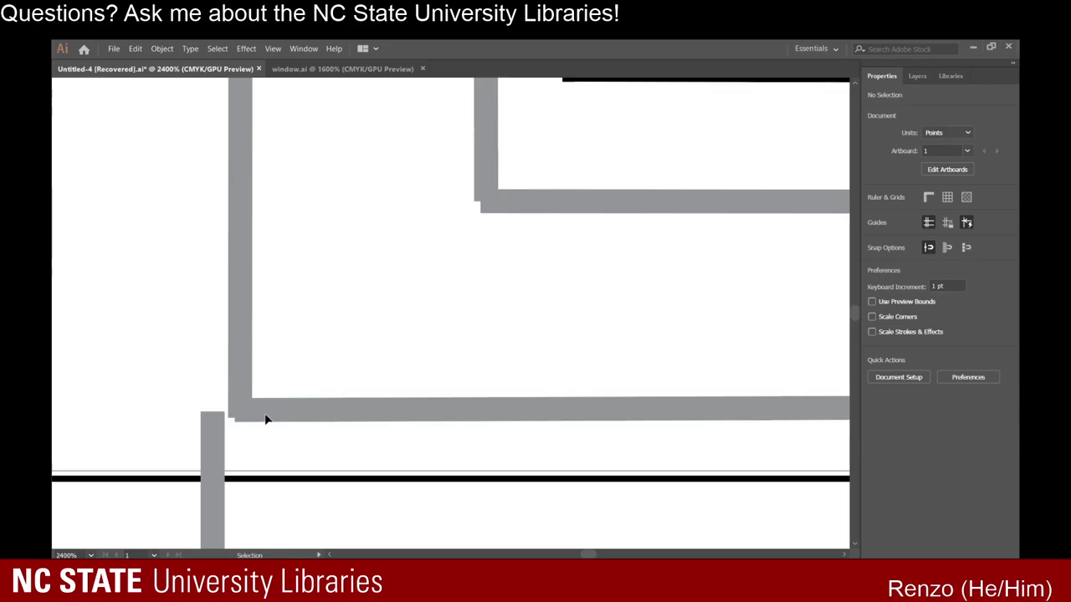
Extend the left end of the lowest casing line to the outer part of the short vertical line.
left_click(261, 412)
left_click_drag(234, 415, 205, 410)
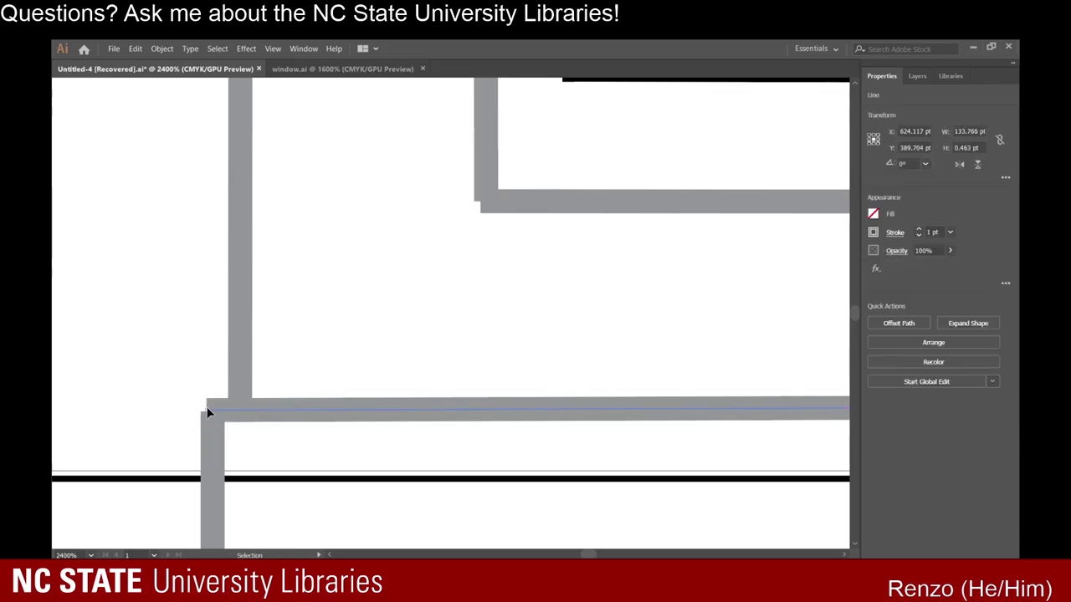
left_click(199, 422)
scroll(351, 309, "down", 3)
left_click(322, 250)
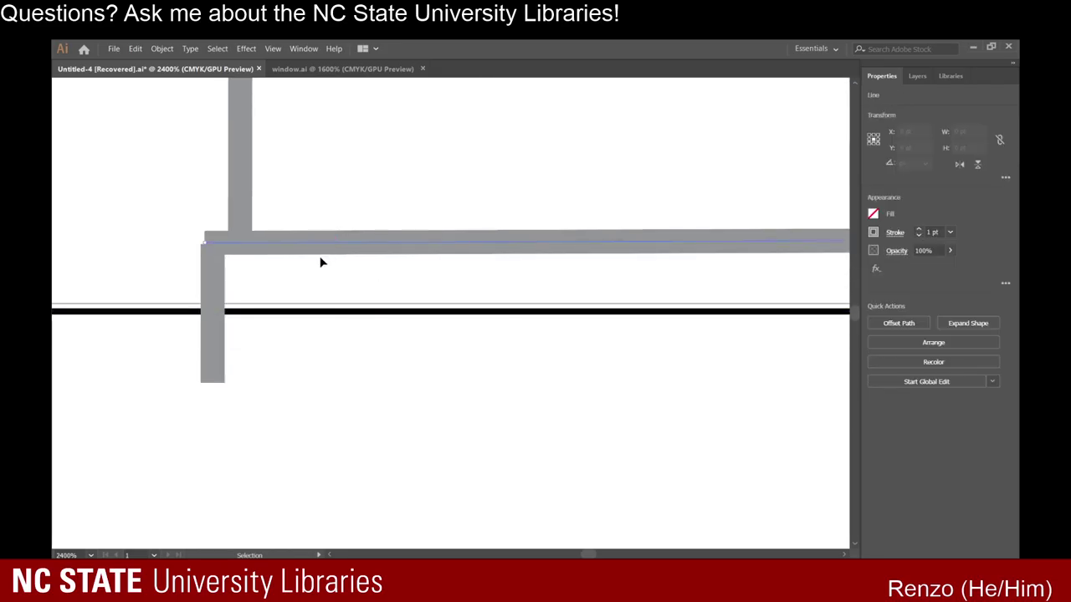
key("ctrl+c")
key("ctrl+v")
left_click_drag(335, 313, 572, 432)
key("ctrl+z")
key("ctrl+z")
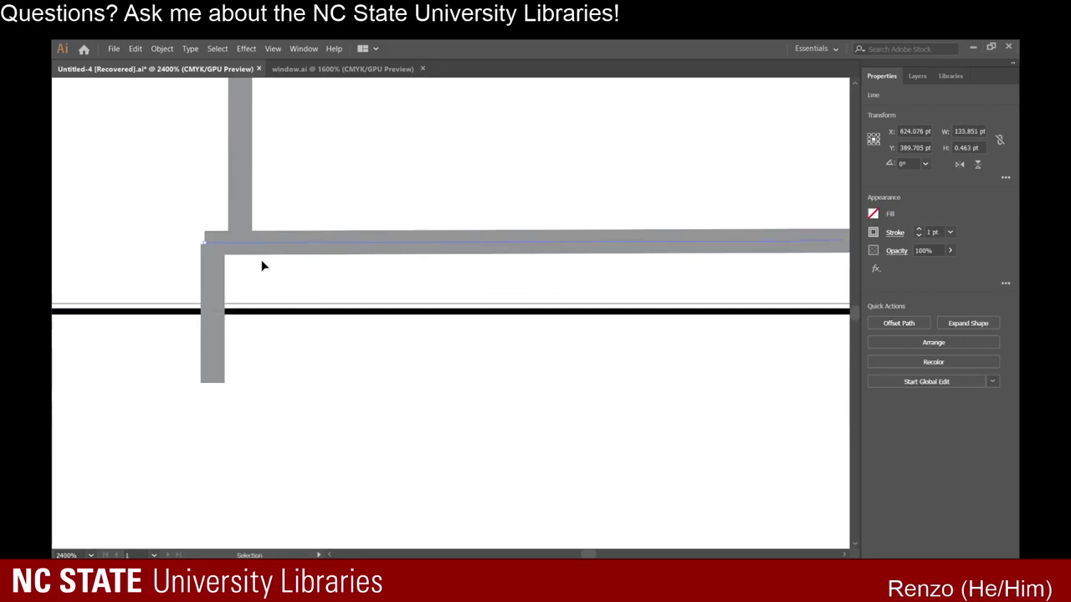
Draw the sill's bottom line, about 133 pt long, joining the lower ends of the two short vertical lines.
left_click(131, 184)
key("backslash")
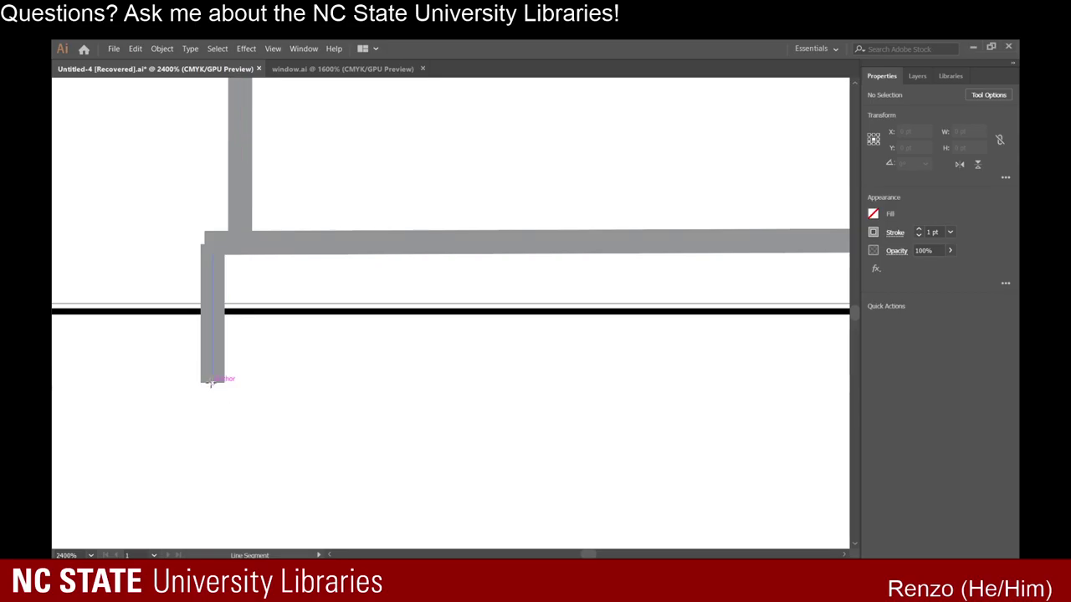
left_click_drag(213, 384, 825, 387)
scroll(315, 383, "down", 3)
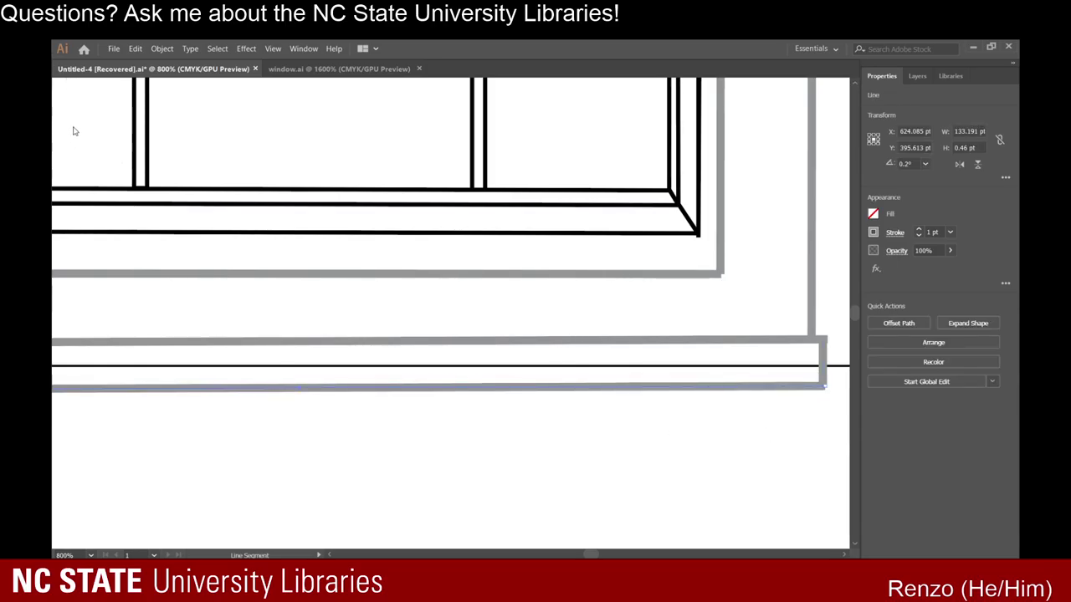
key("v")
left_click(319, 479)
Review the whole facade with the completed door, the round windows, the left window and the roof trim.
scroll(319, 478, "down", 6)
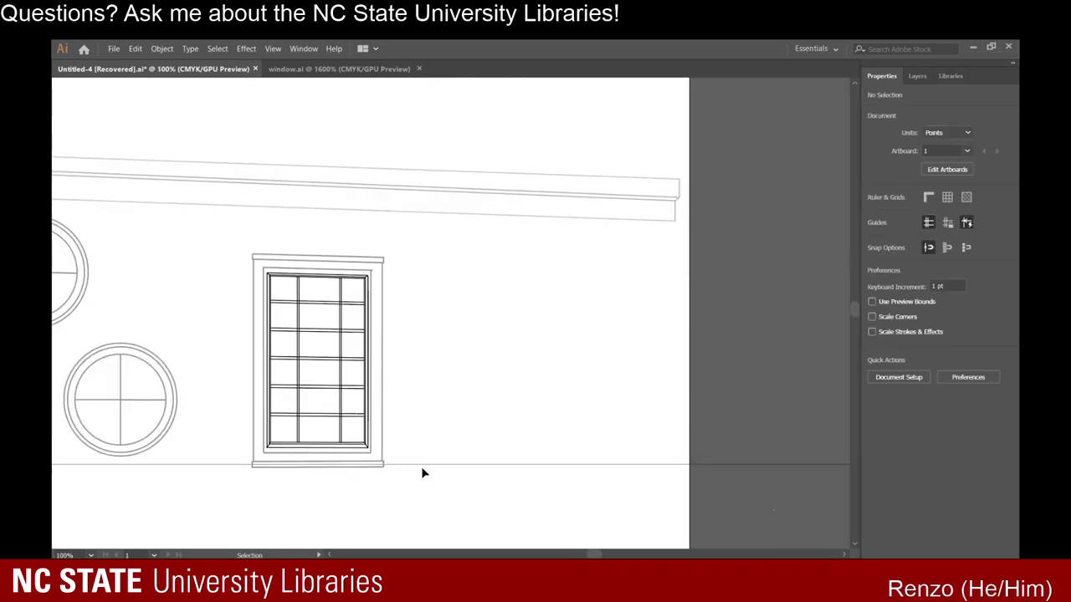
scroll(316, 489, "up", 2)
scroll(292, 493, "down", 2)
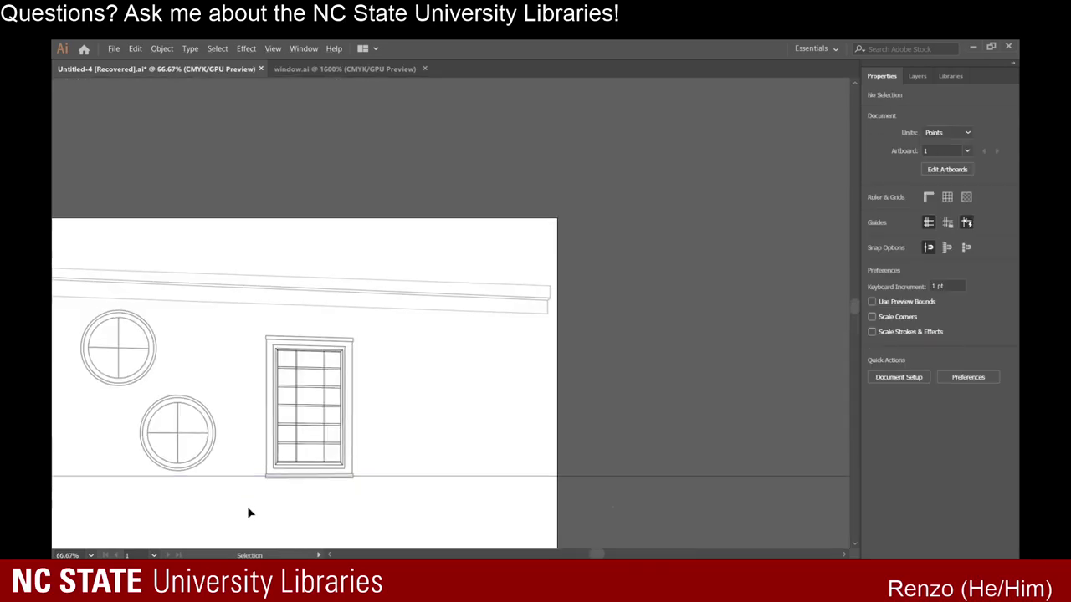
scroll(253, 502, "up", 1)
scroll(247, 464, "left", 3)
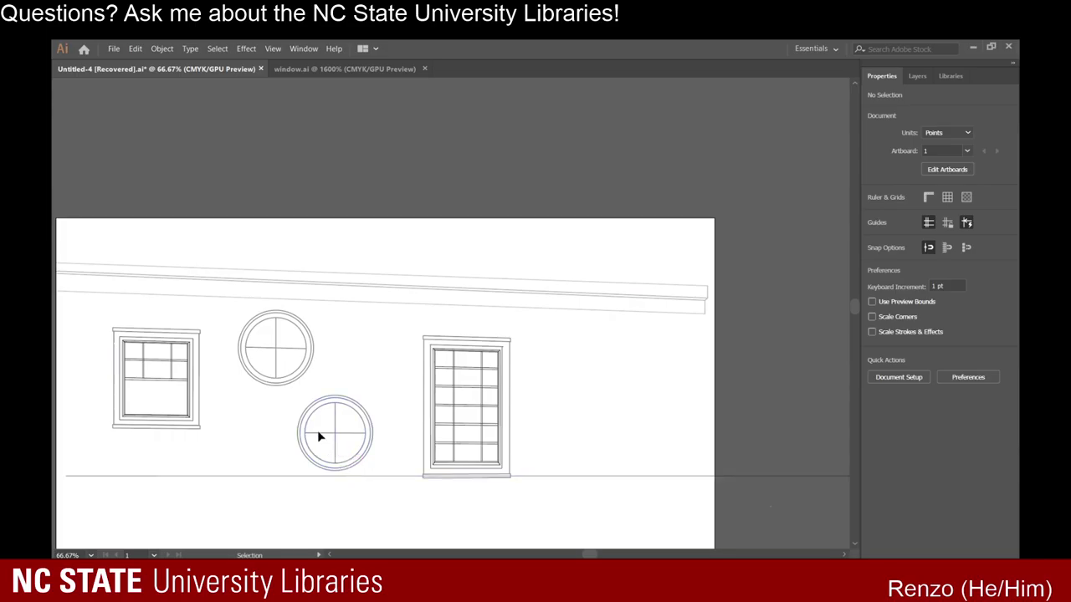
scroll(377, 504, "down", 5)
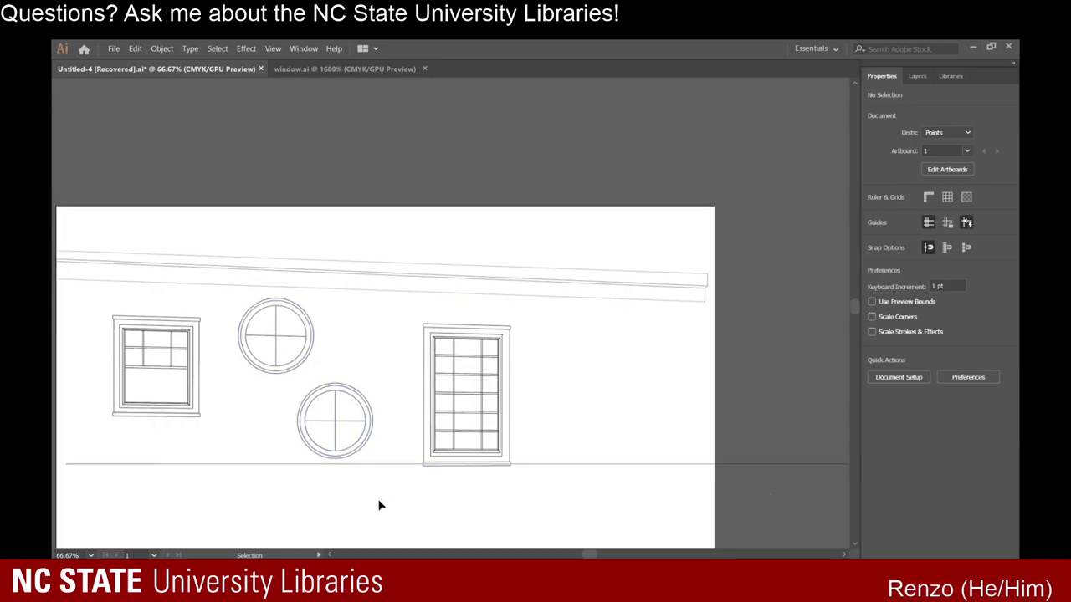
scroll(378, 504, "down", 2)
scroll(361, 454, "up", 3)
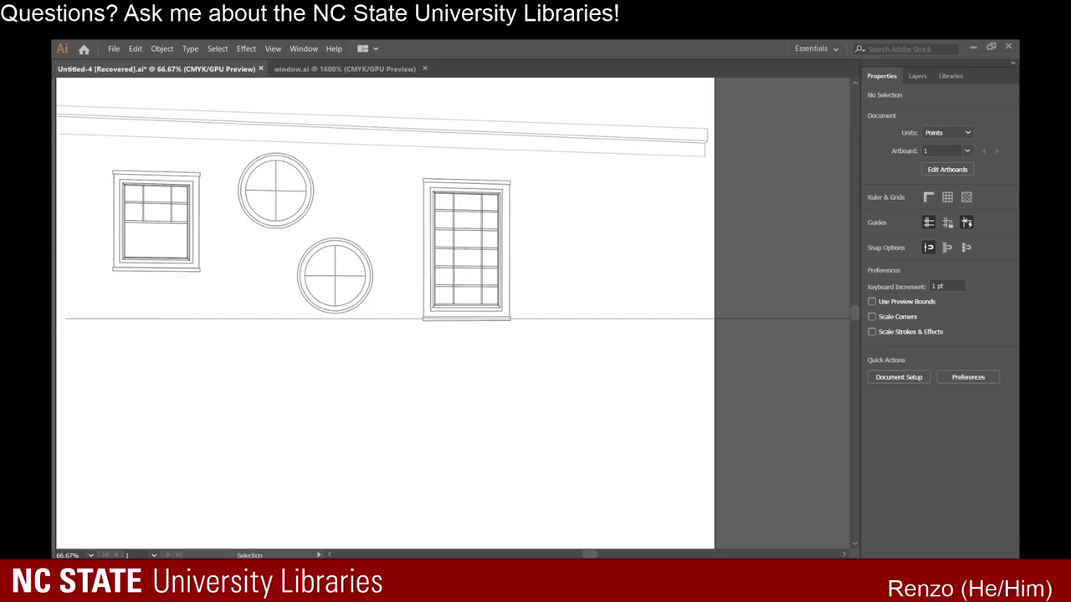
scroll(497, 406, "up", 1)
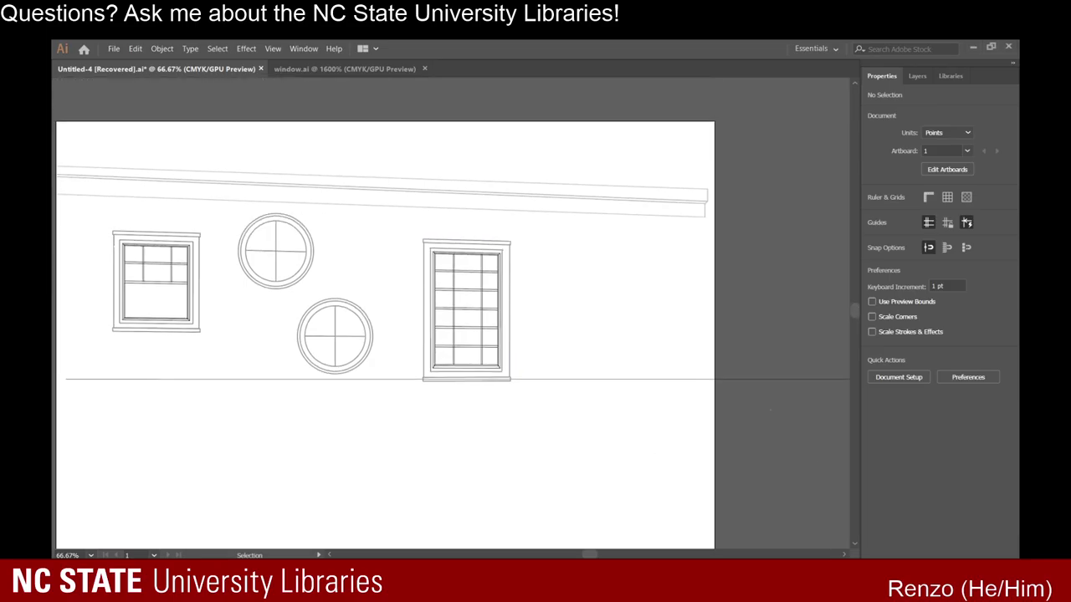
scroll(311, 431, "up", 1)
scroll(310, 431, "down", 2)
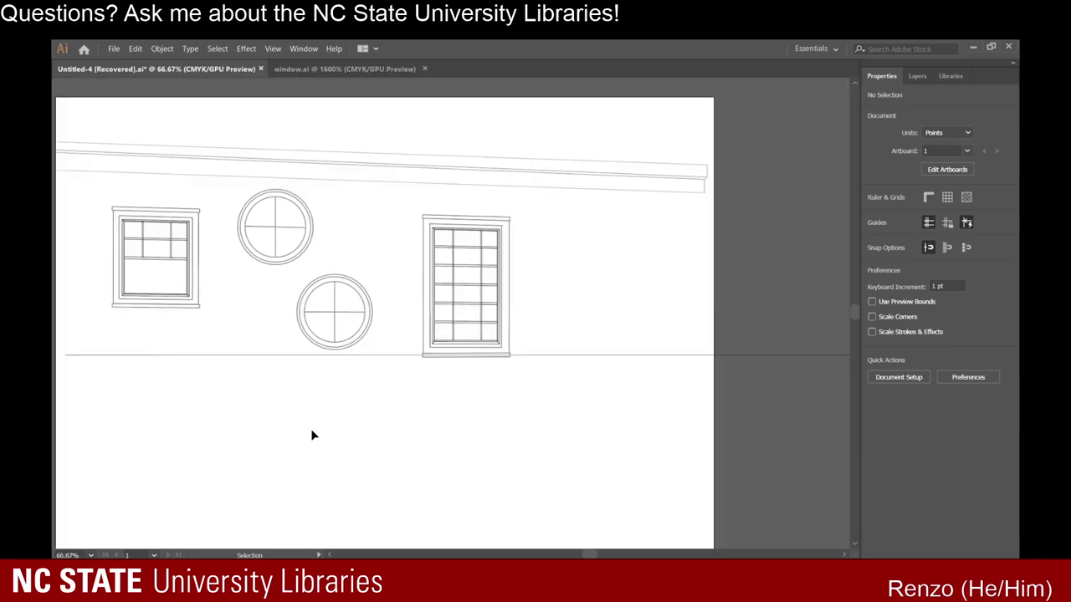
scroll(393, 416, "up", 1)
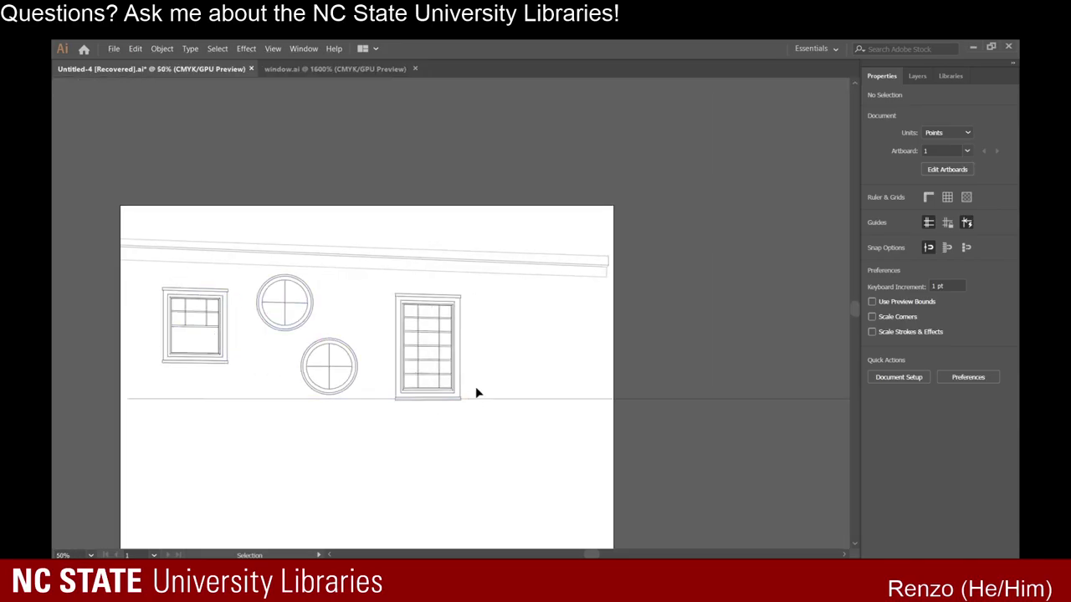
Draw a vertical wall edge about 646 pt long from the roof trim's lower right corner down past the ground line.
scroll(586, 317, "up", 1)
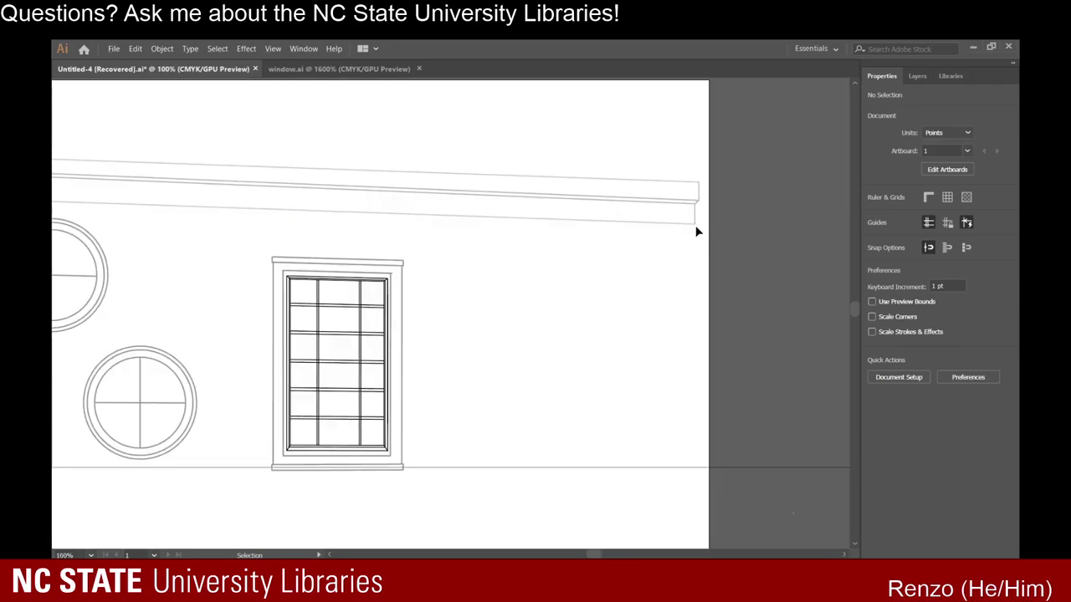
key("backslash")
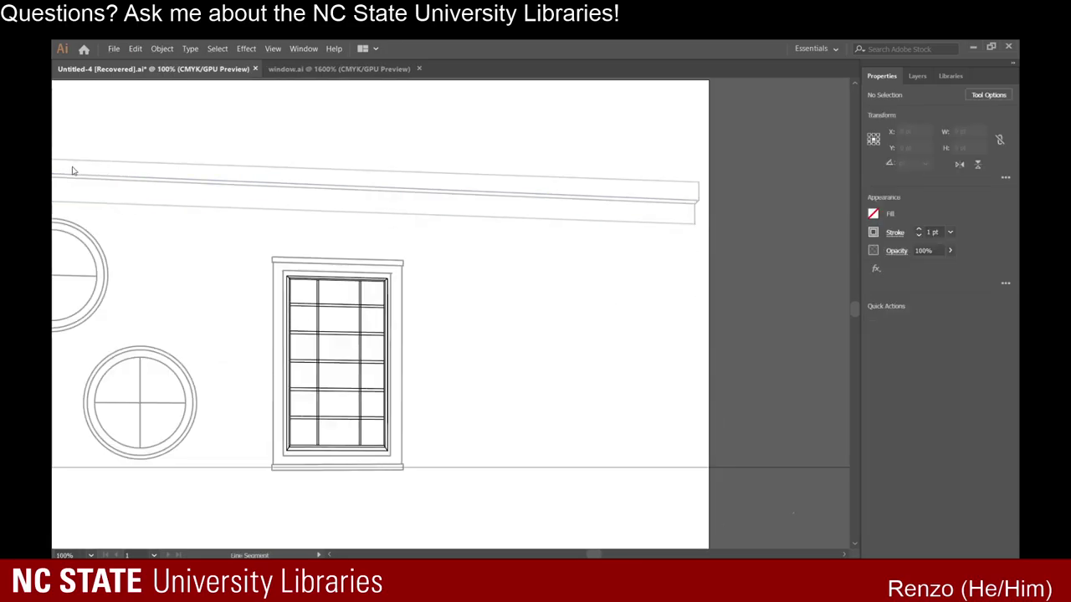
left_click_drag(63, 219, 680, 222)
scroll(691, 230, "up", 1)
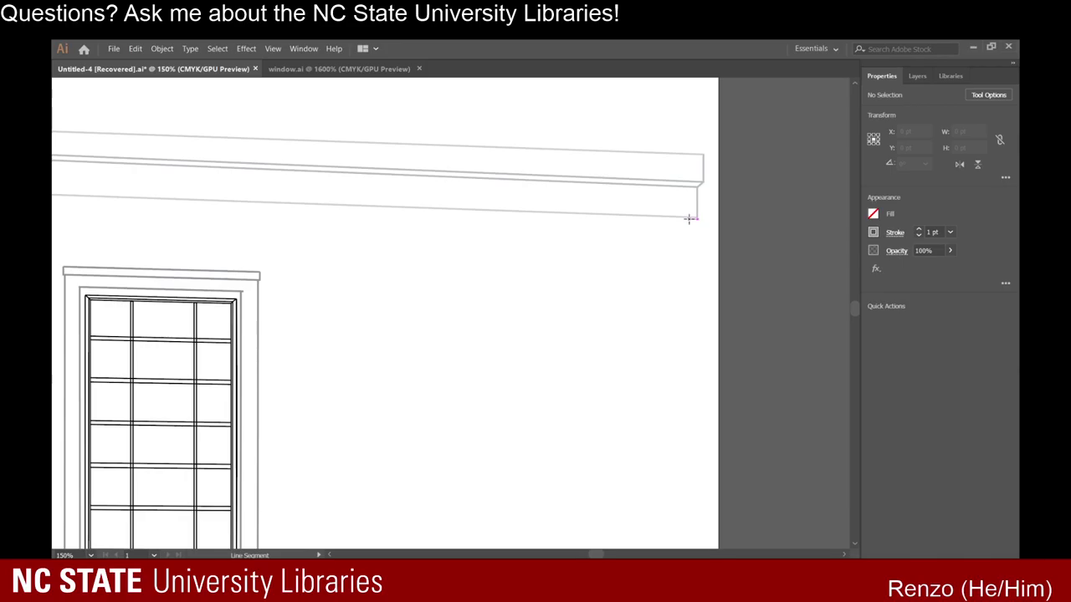
mouse_move(689, 217)
left_mouse_down()
mouse_move(694, 461)
mouse_move(679, 457)
mouse_move(679, 474)
mouse_move(693, 507)
left_mouse_up()
scroll(694, 362, "down", 3)
scroll(693, 353, "down", 9)
scroll(694, 461, "down", 2)
scroll(594, 327, "up", 12)
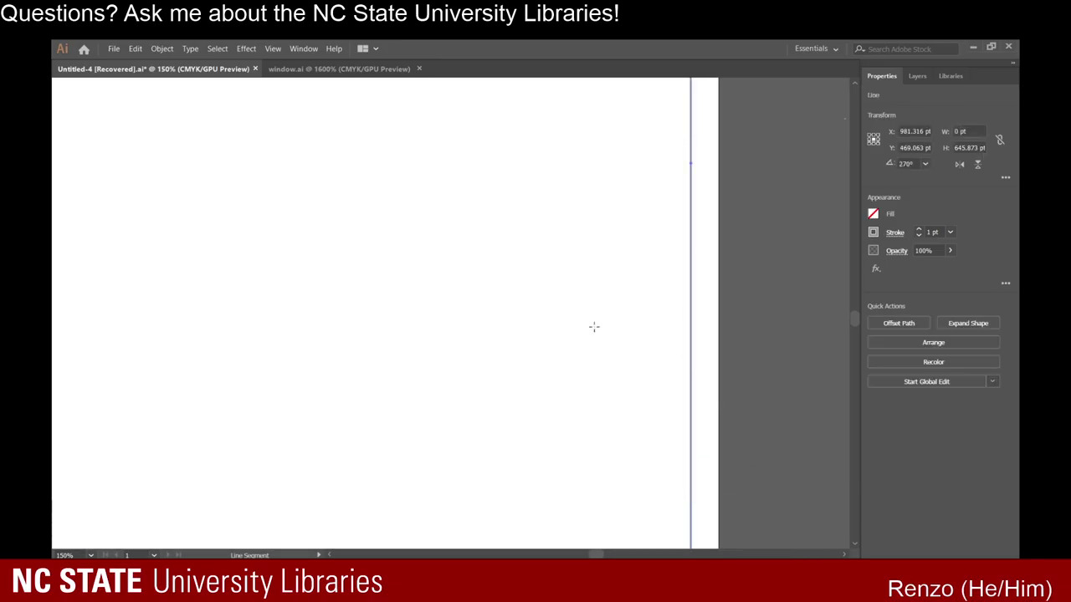
scroll(585, 378, "up", 1)
key("v")
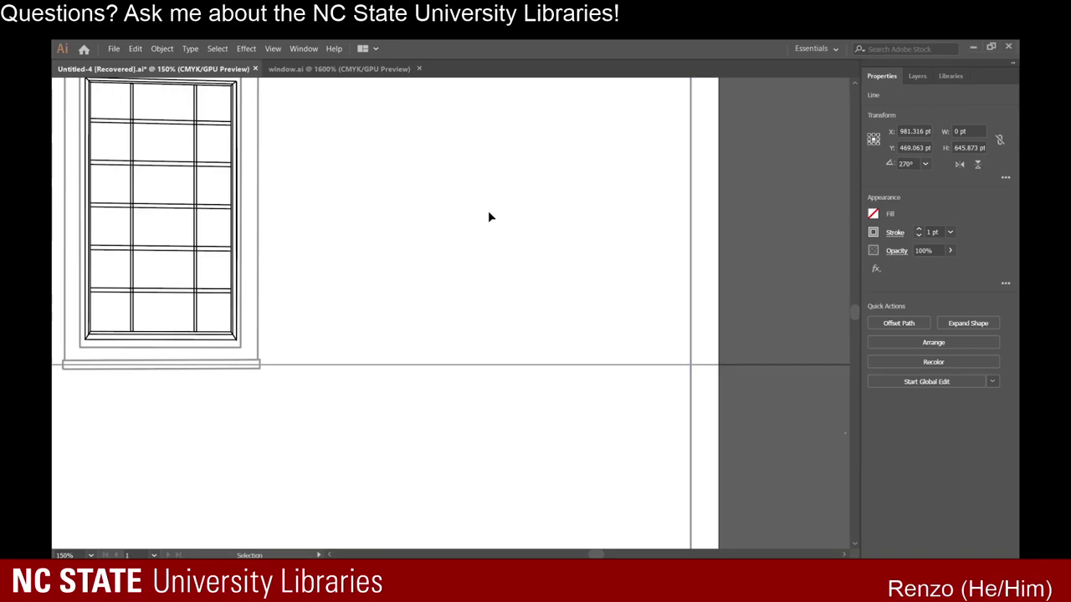
scroll(519, 327, "up", 4)
left_click(545, 329)
Draw a sloping guide about 2722 pt wide from the artboard's left edge across the upper round window's top and beyond the artboard.
scroll(546, 323, "down", 1)
scroll(661, 311, "up", 2)
scroll(501, 262, "left", 3)
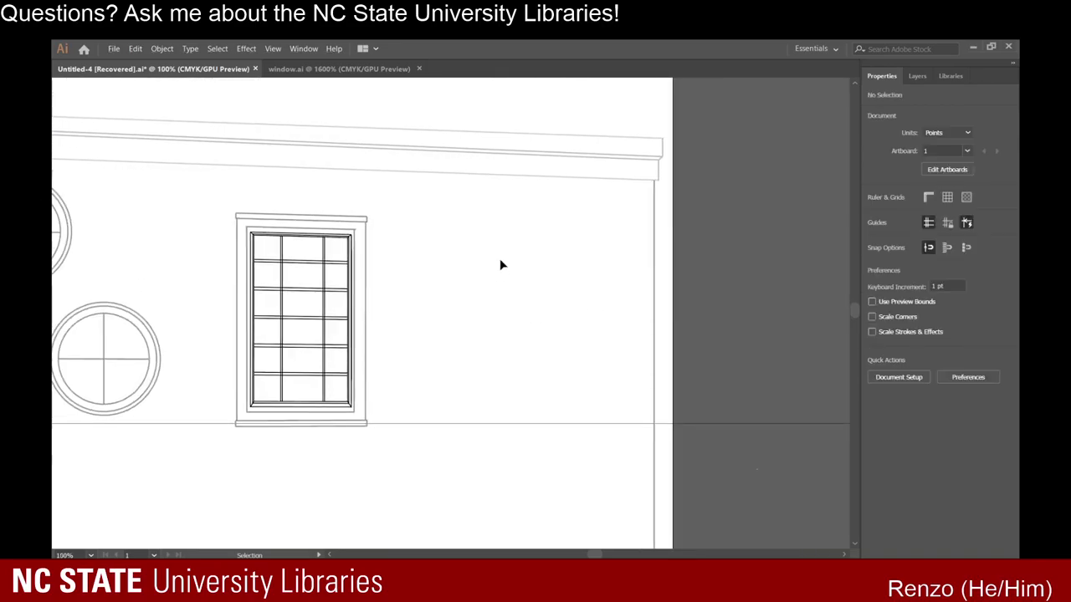
scroll(274, 247, "left", 2)
scroll(248, 247, "left", 6)
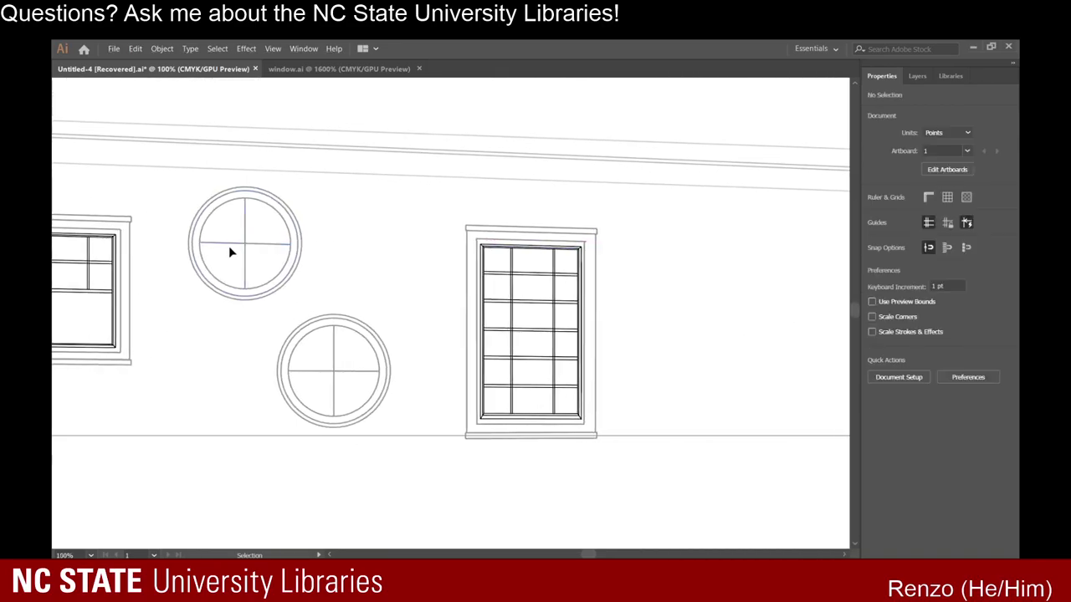
scroll(121, 218, "left", 1)
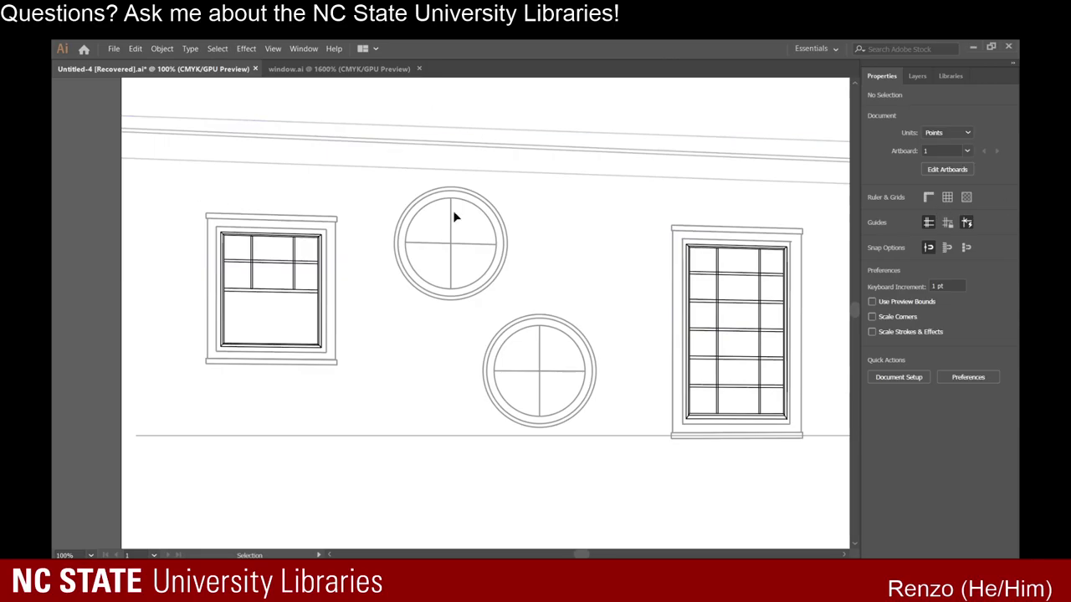
key("backslash")
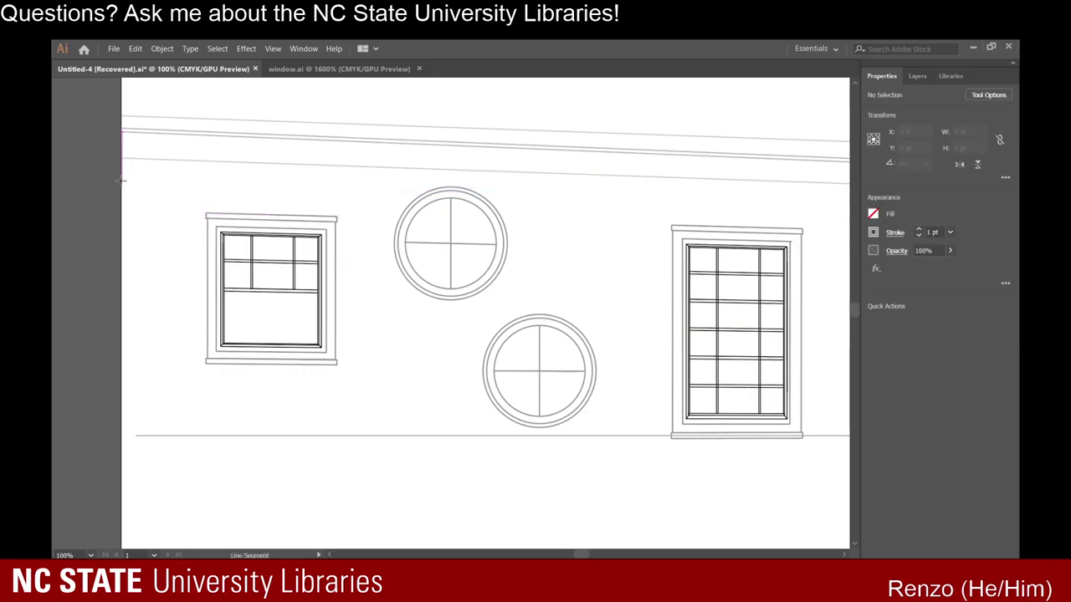
left_click_drag(121, 178, 596, 224)
scroll(453, 197, "down", 5)
scroll(586, 260, "up", 2)
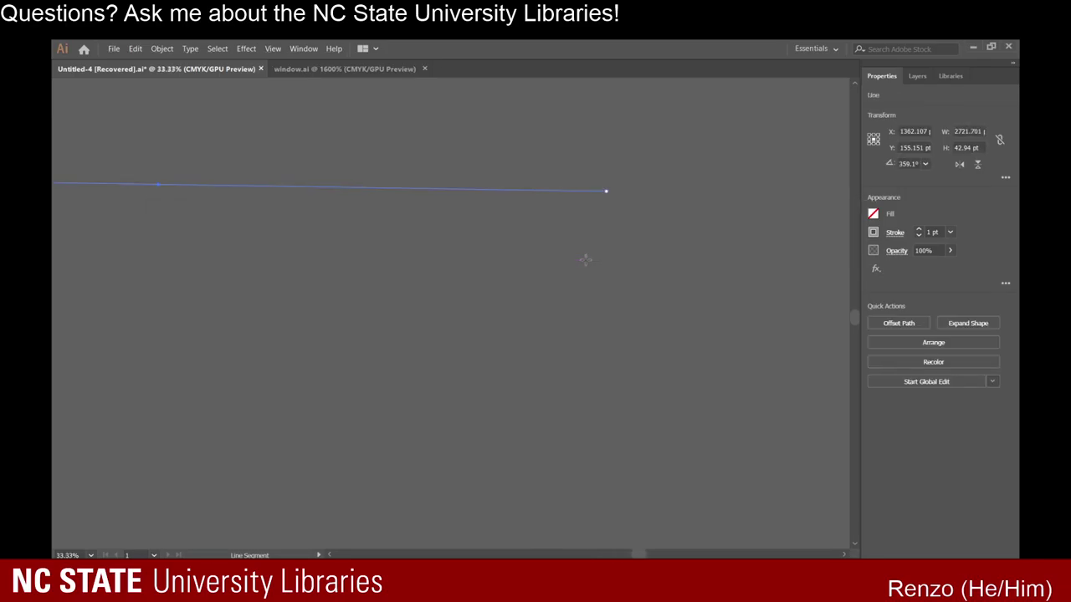
scroll(586, 260, "down", 4)
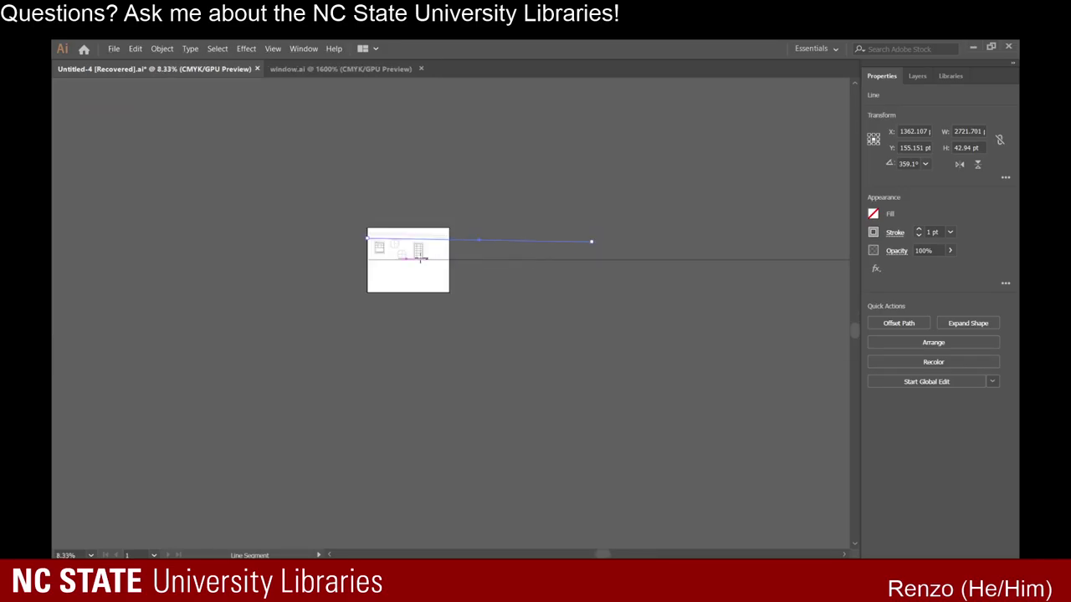
scroll(420, 260, "up", 4)
scroll(420, 260, "down", 4)
Draw a sloping guide about 7485 pt wide from the left window's top-left trim corner far past the artboard's right edge.
scroll(310, 248, "up", 3)
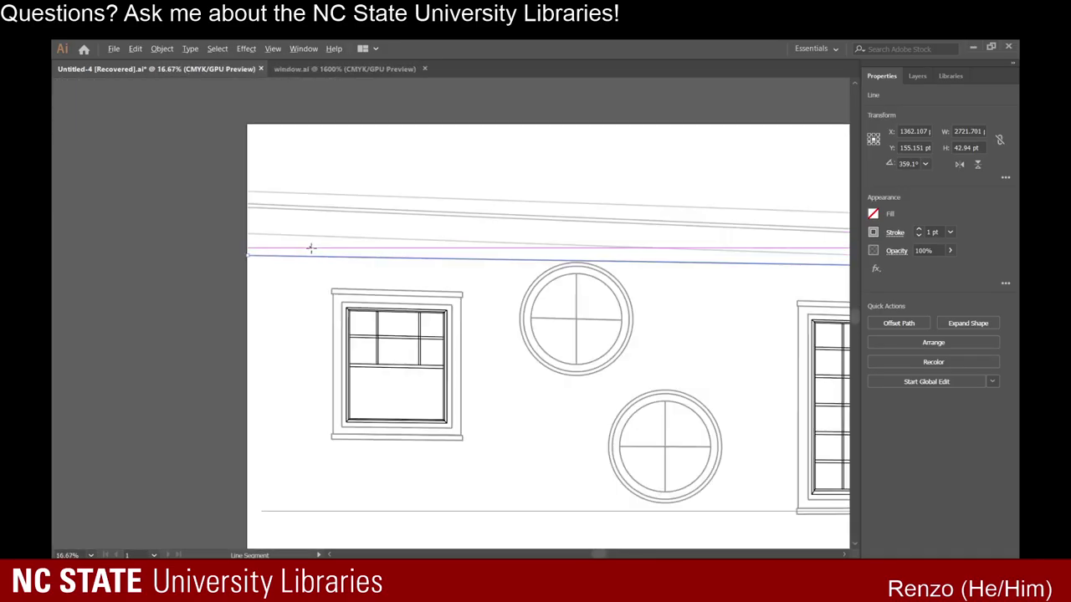
scroll(311, 247, "up", 5)
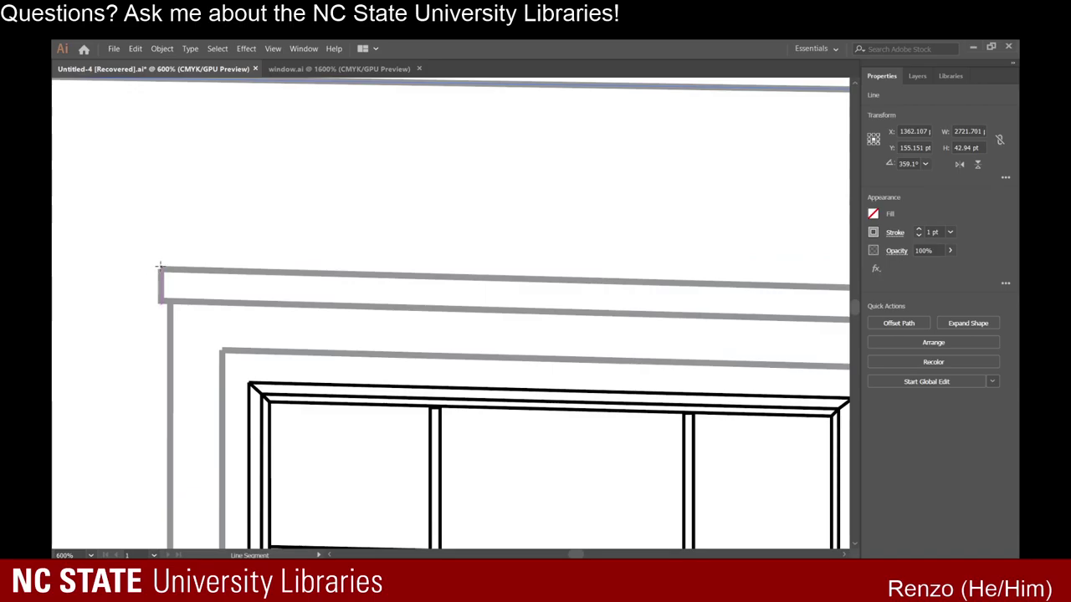
left_click_drag(160, 268, 741, 351)
scroll(344, 296, "down", 10)
scroll(555, 362, "down", 4)
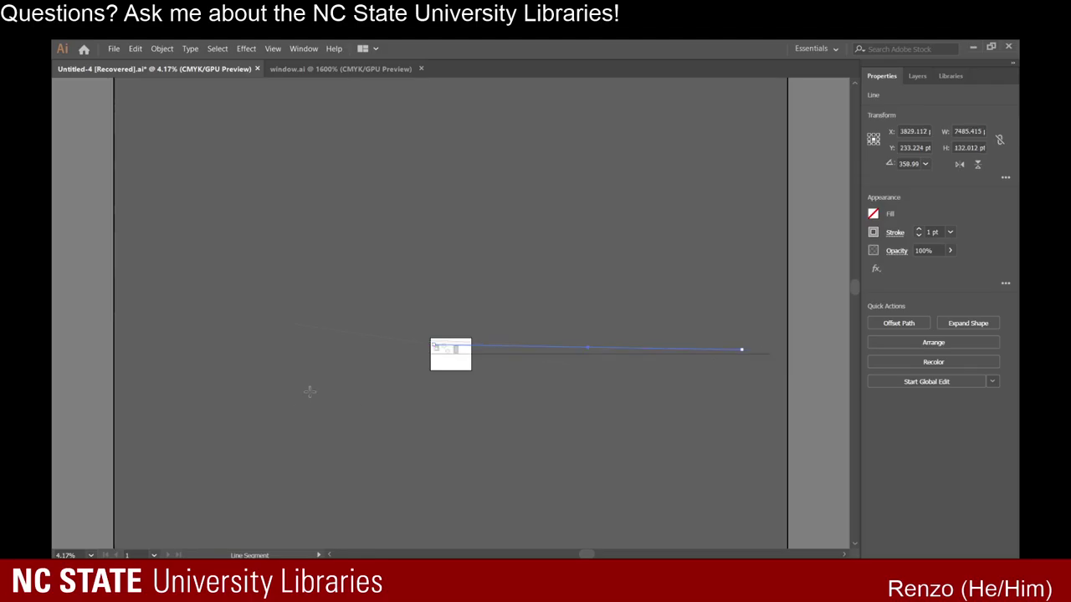
scroll(499, 399, "up", 5)
scroll(499, 399, "up", 5)
scroll(390, 254, "down", 9)
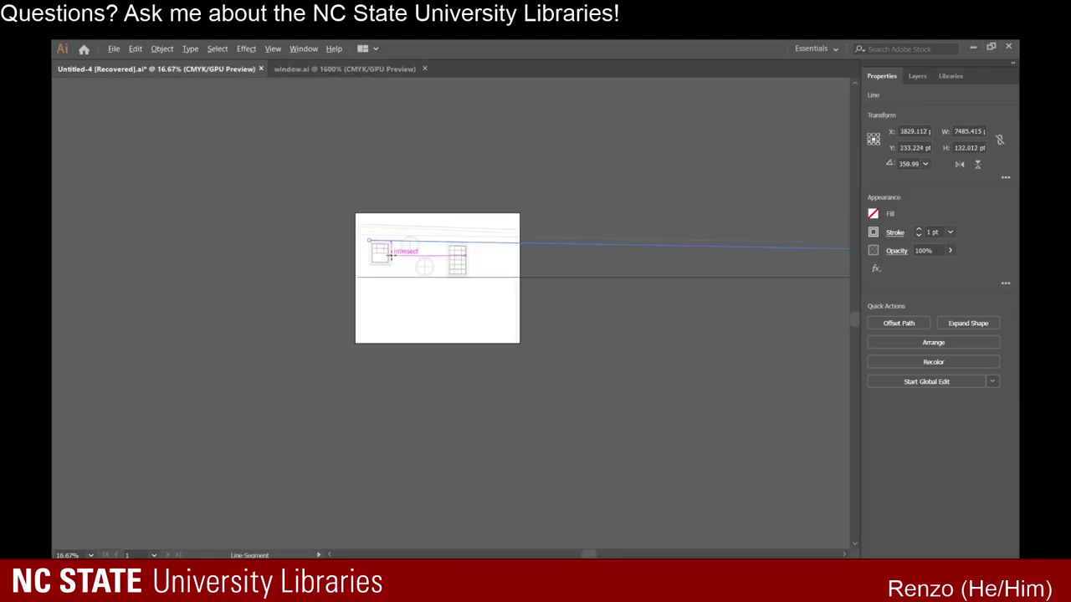
Extend the far end of the window-top guide line toward the horizon line, making it about 7877 pt wide.
scroll(732, 275, "up", 2)
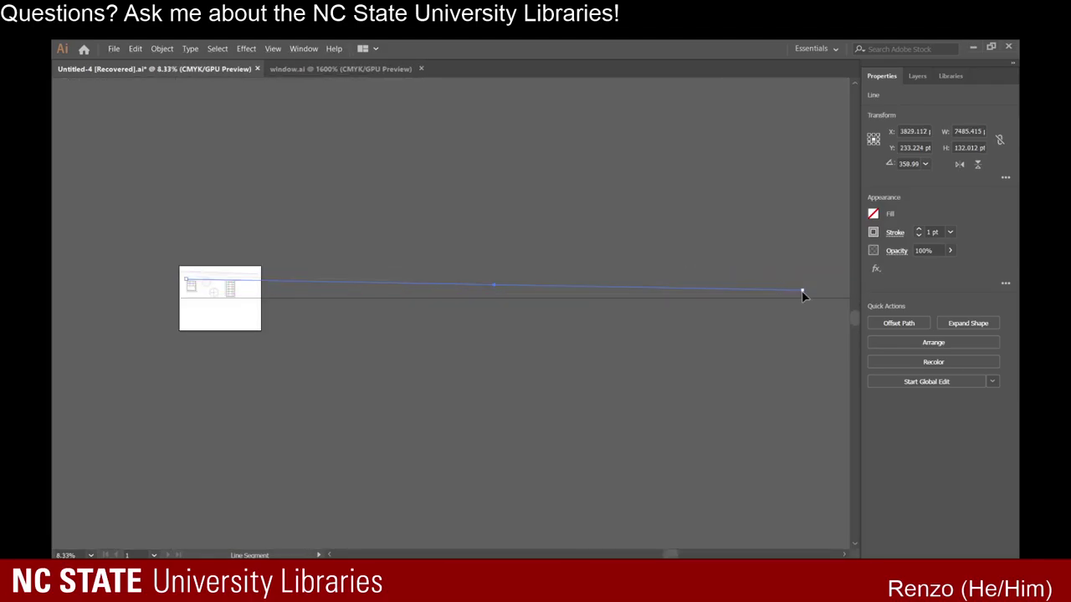
left_click_drag(802, 294, 834, 298)
scroll(160, 266, "up", 5)
scroll(311, 305, "up", 3)
scroll(522, 414, "up", 4)
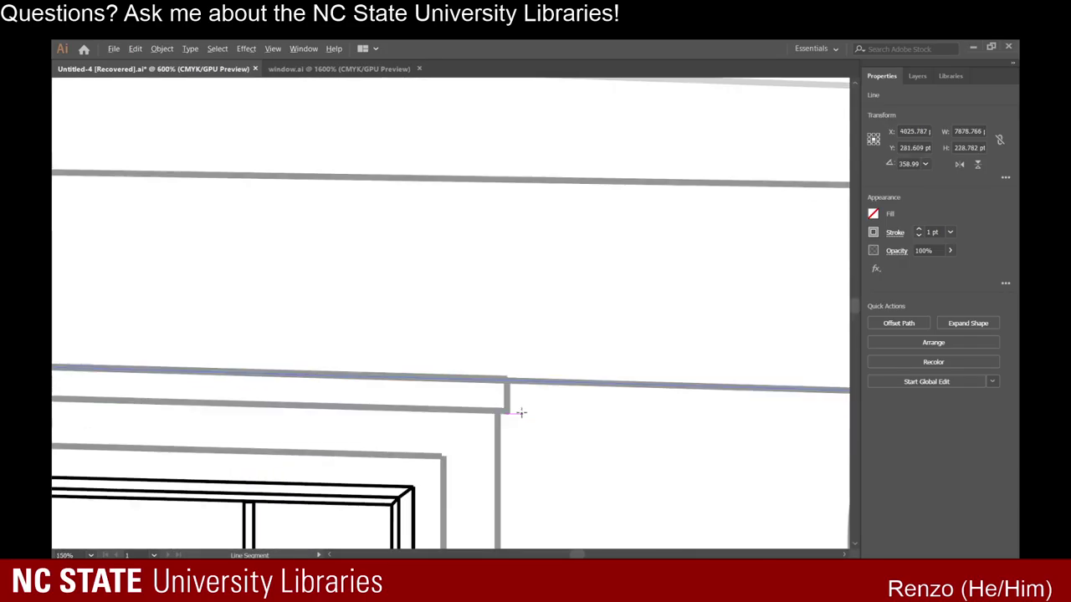
Pull the window-top guide line's far end slightly back along the horizon line, making the guide about 7828 pt wide.
scroll(520, 413, "down", 8)
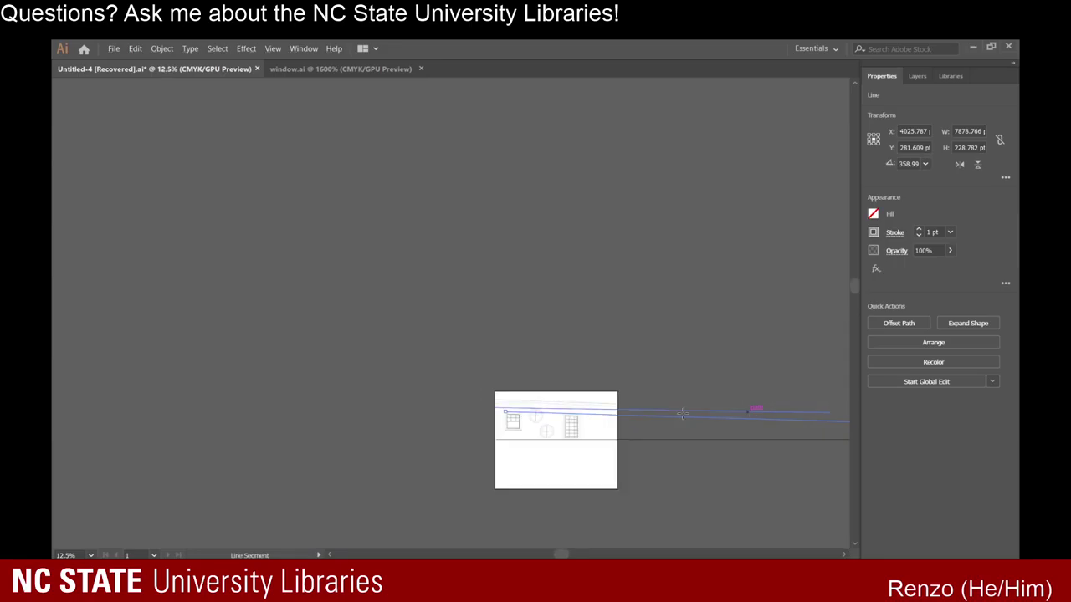
scroll(487, 427, "right", 10)
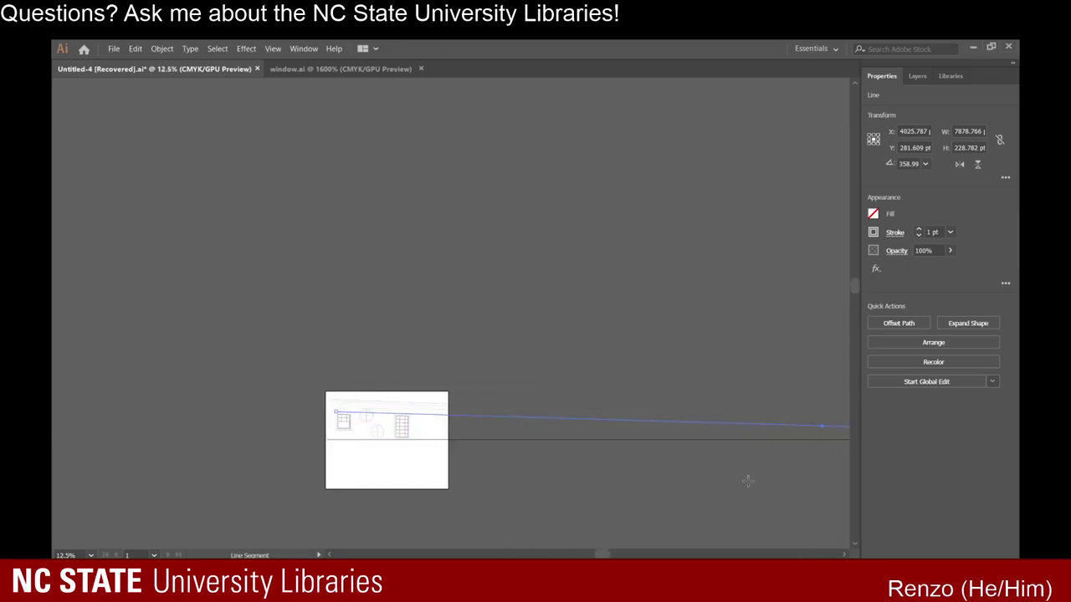
scroll(748, 481, "right", 9)
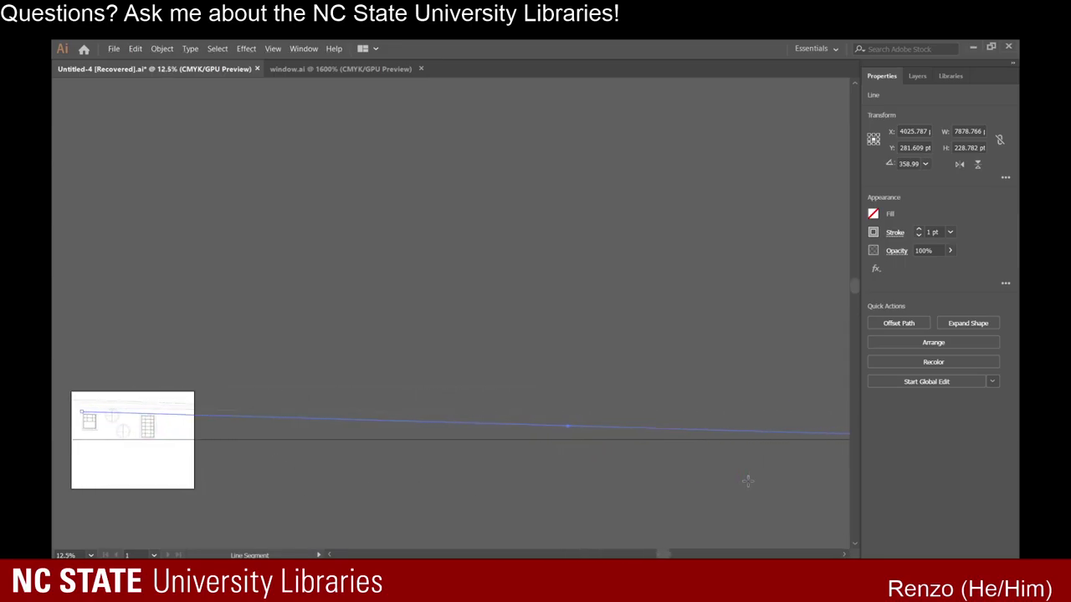
scroll(748, 481, "right", 10)
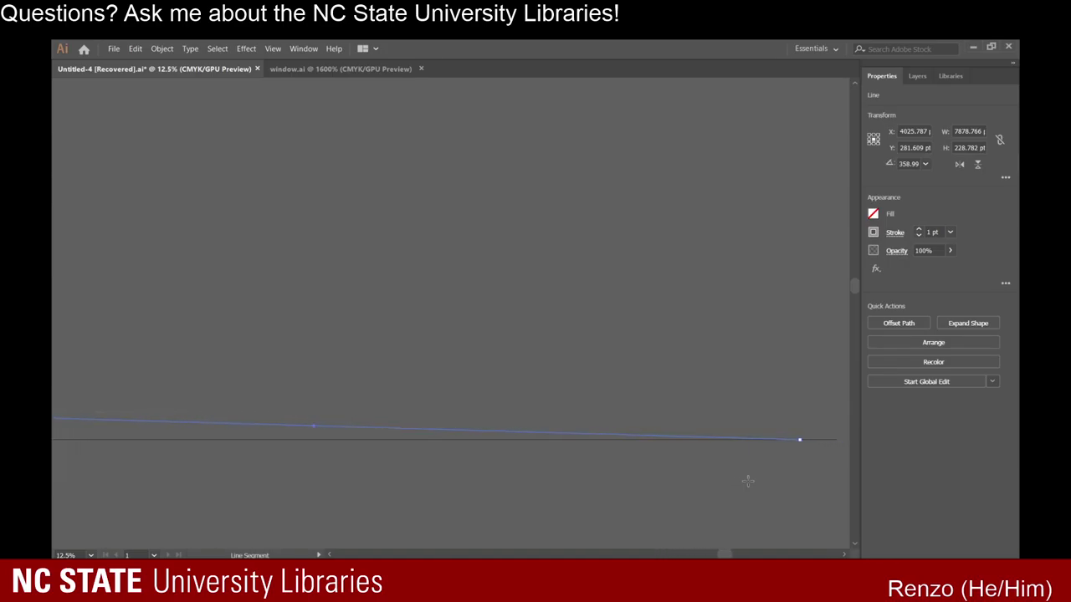
scroll(766, 456, "down", 1)
scroll(767, 456, "up", 2)
left_click_drag(760, 401, 747, 399)
Extend the far end of the wall line beneath the cornice toward the horizon line, making it about 7847 pt wide.
scroll(302, 406, "left", 5)
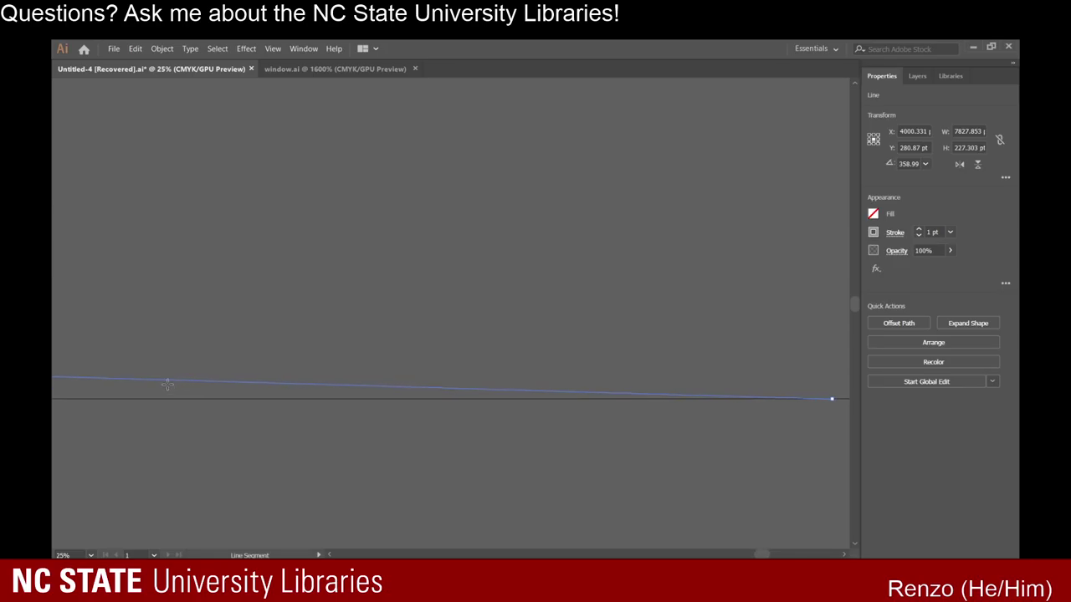
scroll(134, 345, "left", 4)
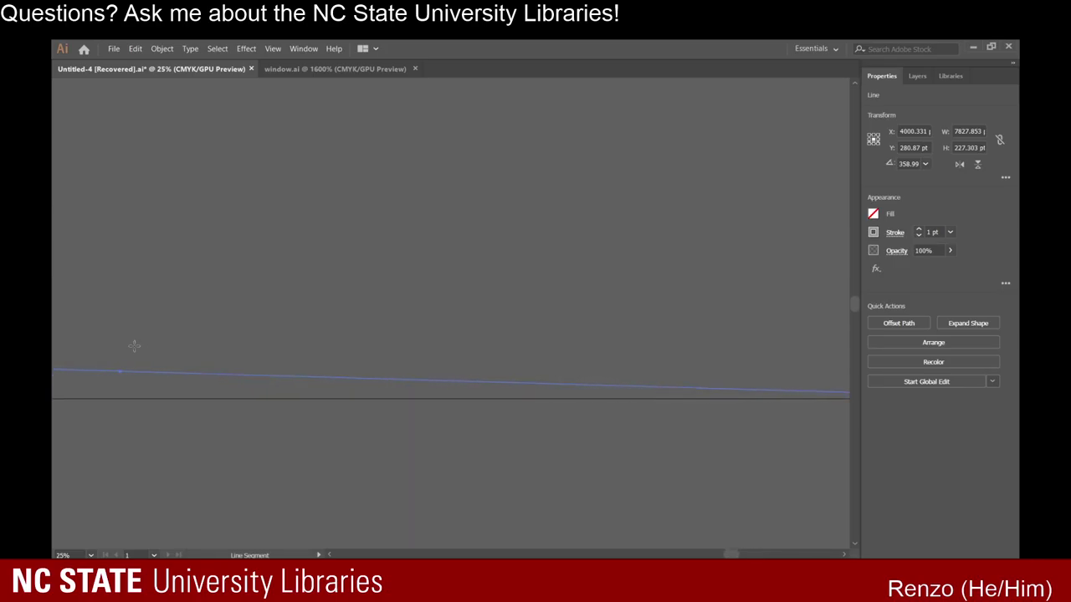
scroll(134, 345, "left", 5)
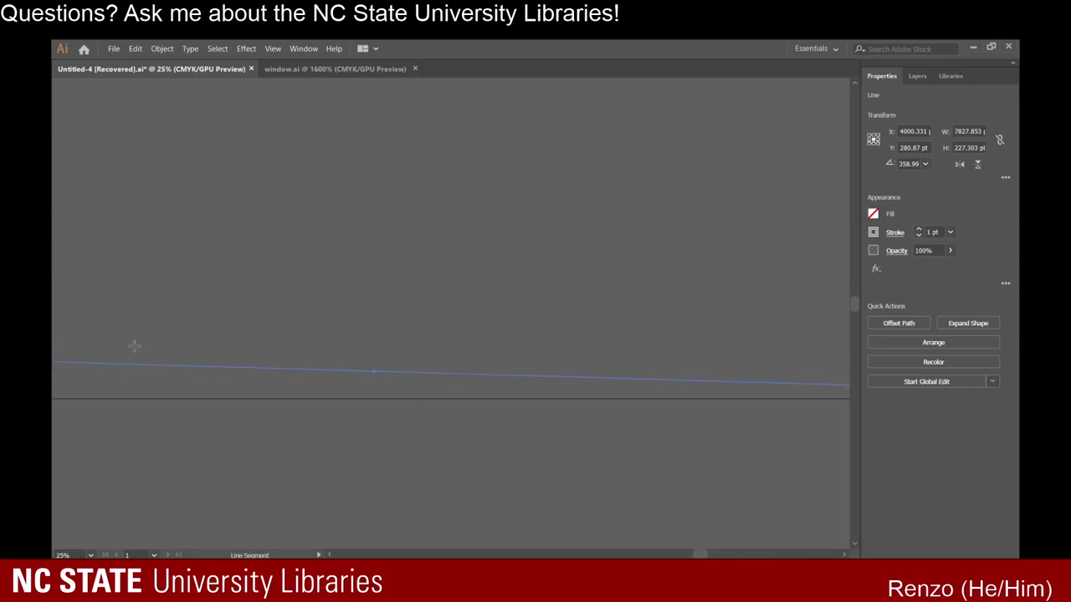
scroll(134, 345, "left", 5)
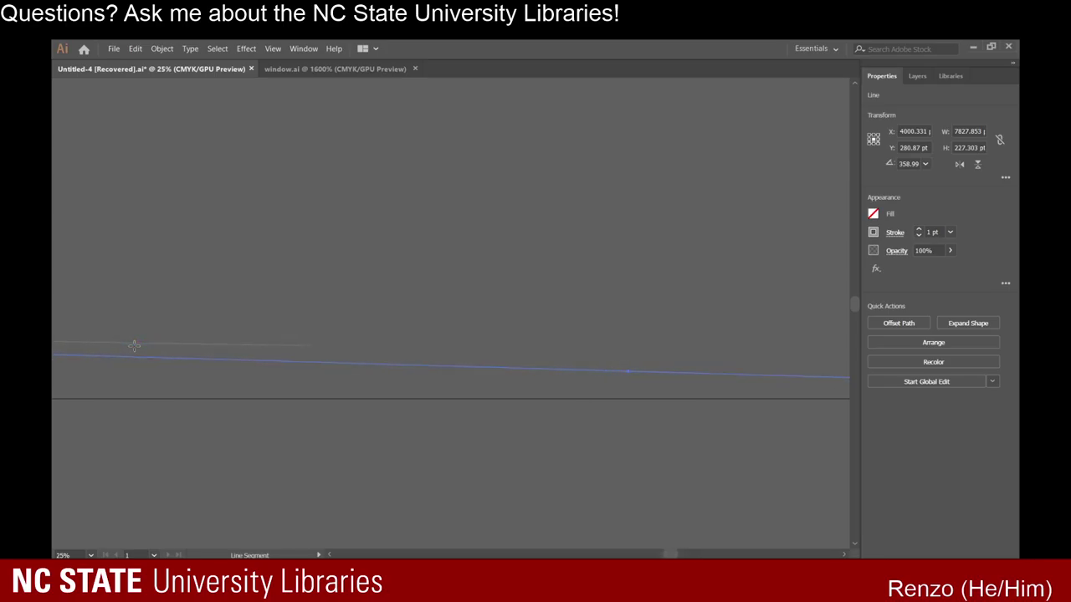
scroll(134, 346, "down", 6)
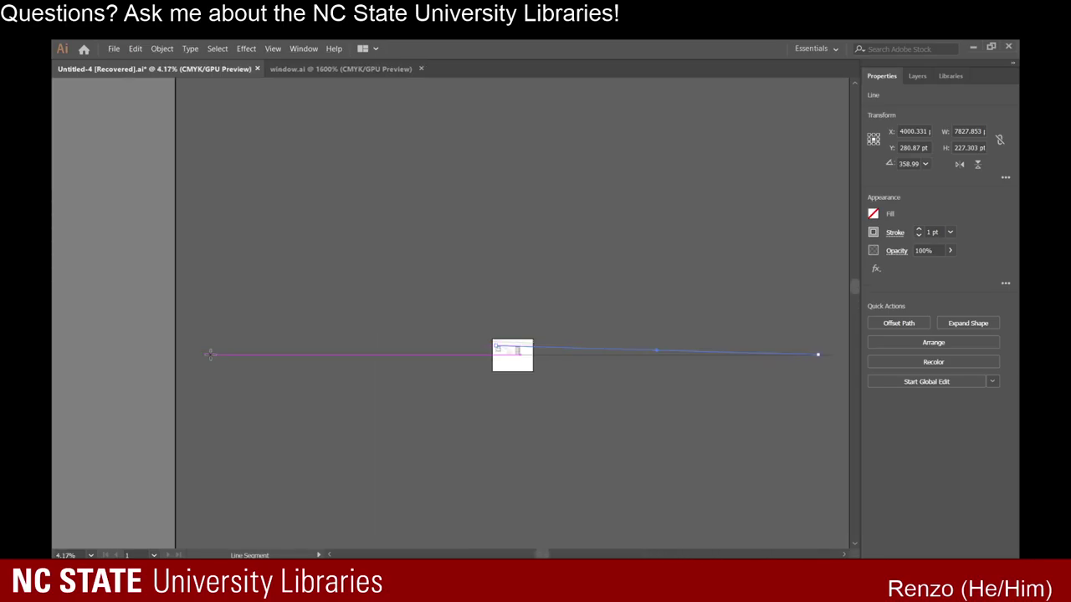
scroll(483, 346, "up", 8)
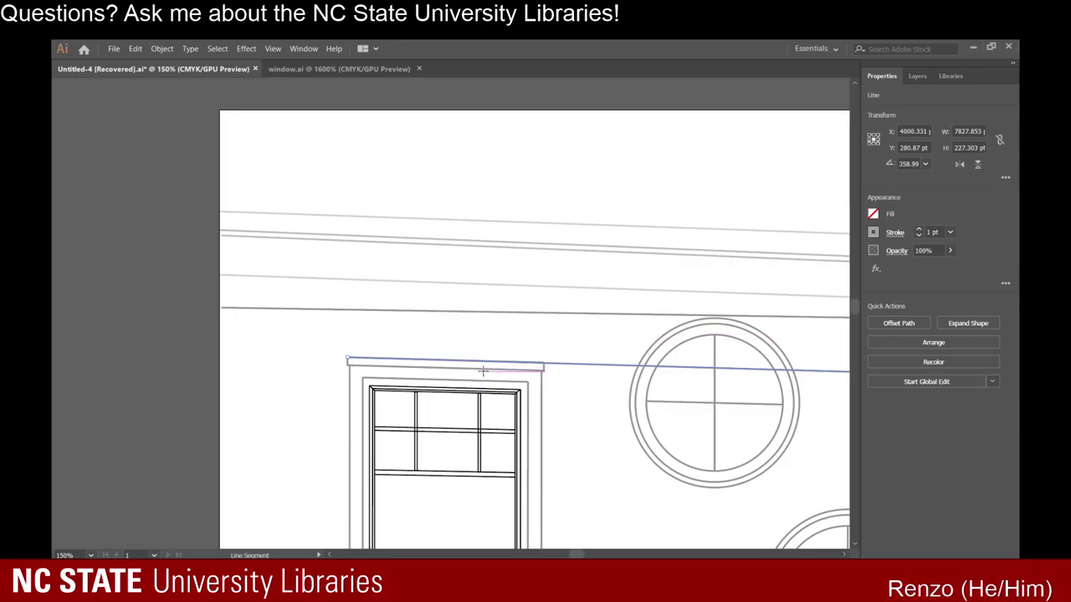
scroll(483, 371, "down", 6)
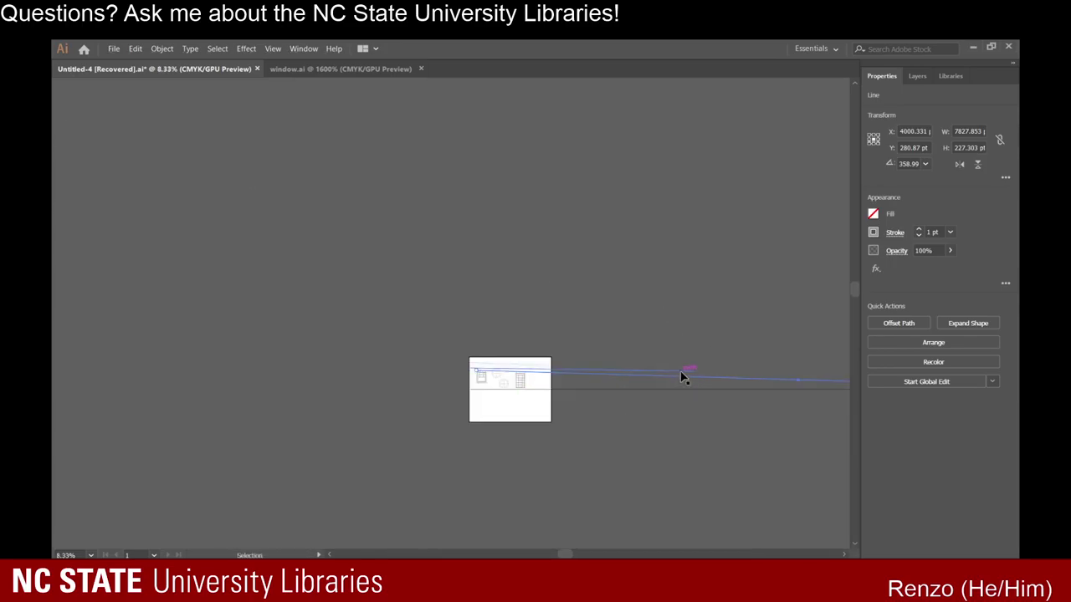
left_click_drag(694, 375, 626, 380)
scroll(641, 393, "up", 1)
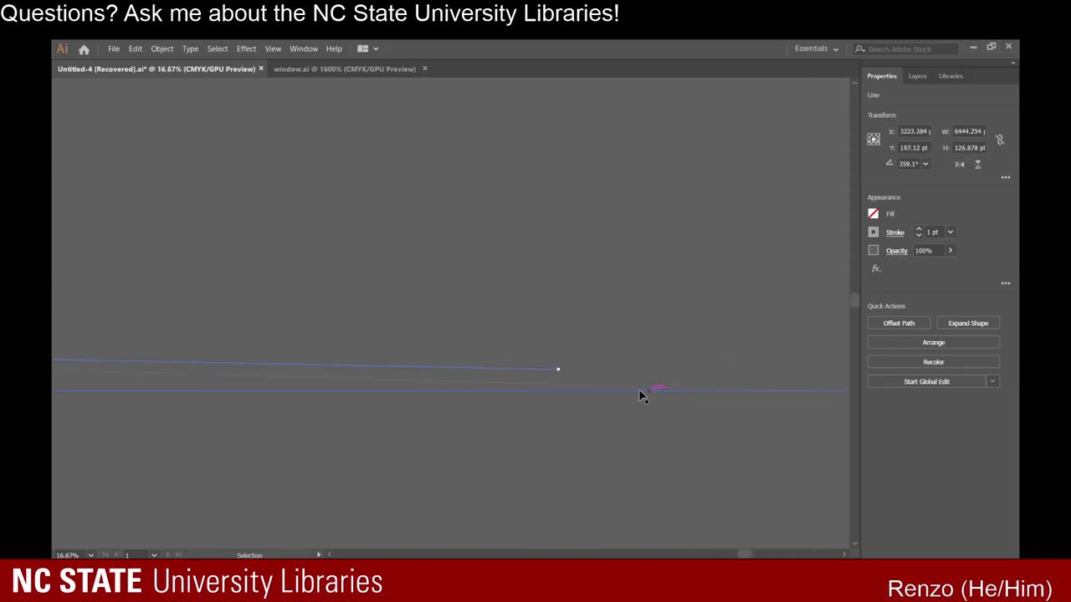
left_click_drag(557, 372, 789, 388)
scroll(808, 396, "up", 4)
scroll(745, 370, "up", 3)
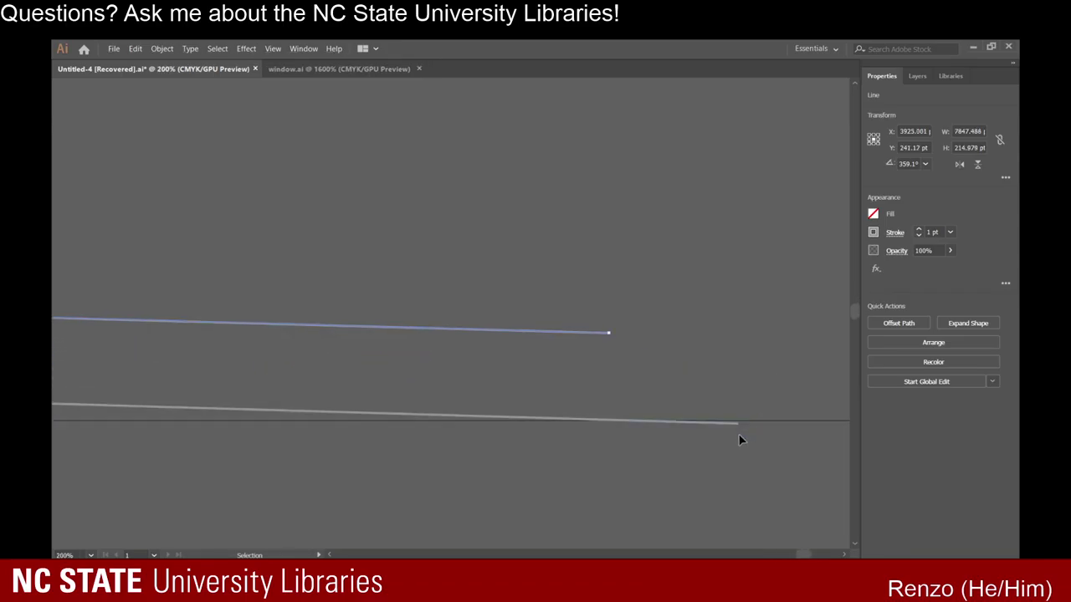
Shorten the window-top guide line so it ends exactly on the horizon line, about 7774 pt wide.
left_click(729, 424)
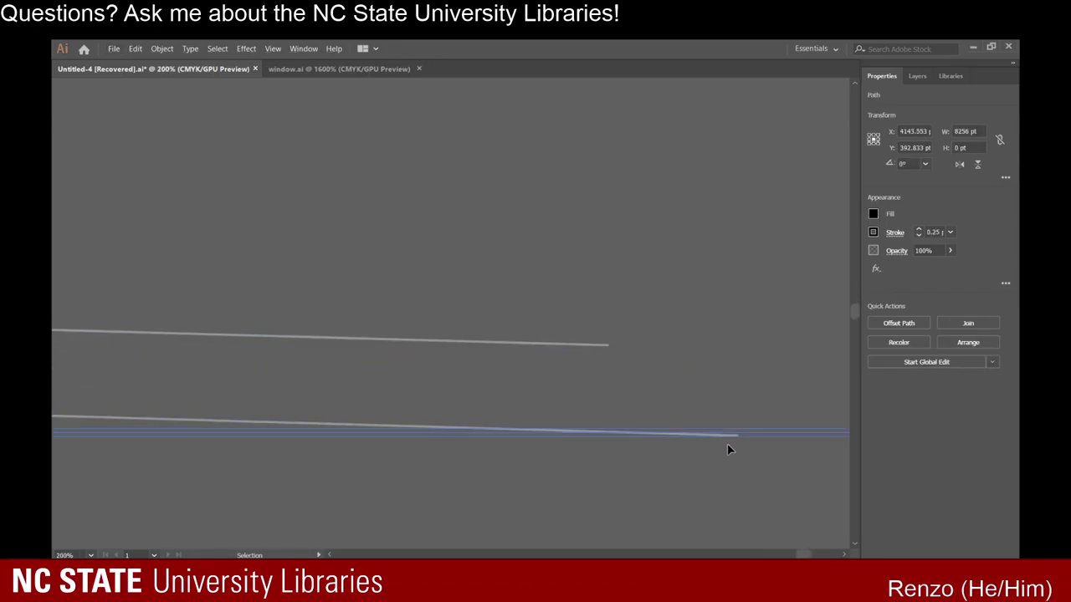
left_click(727, 444)
scroll(727, 443, "up", 3)
left_click(758, 407)
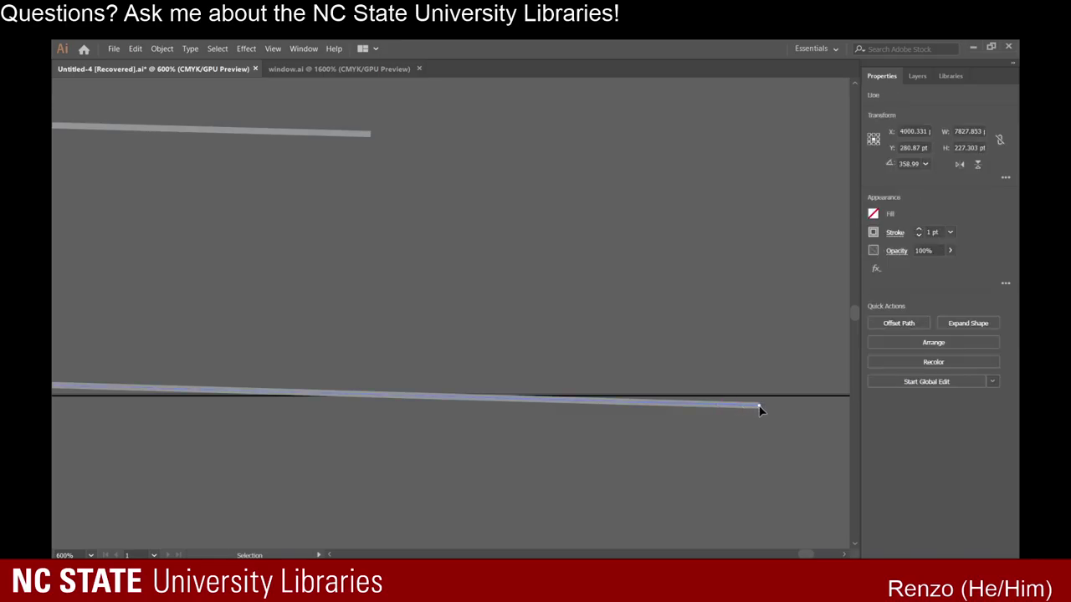
left_click_drag(758, 407, 438, 396)
Snap the far end of the line beneath the cornice to the window-top guide's endpoint on the horizon line.
left_click(338, 212)
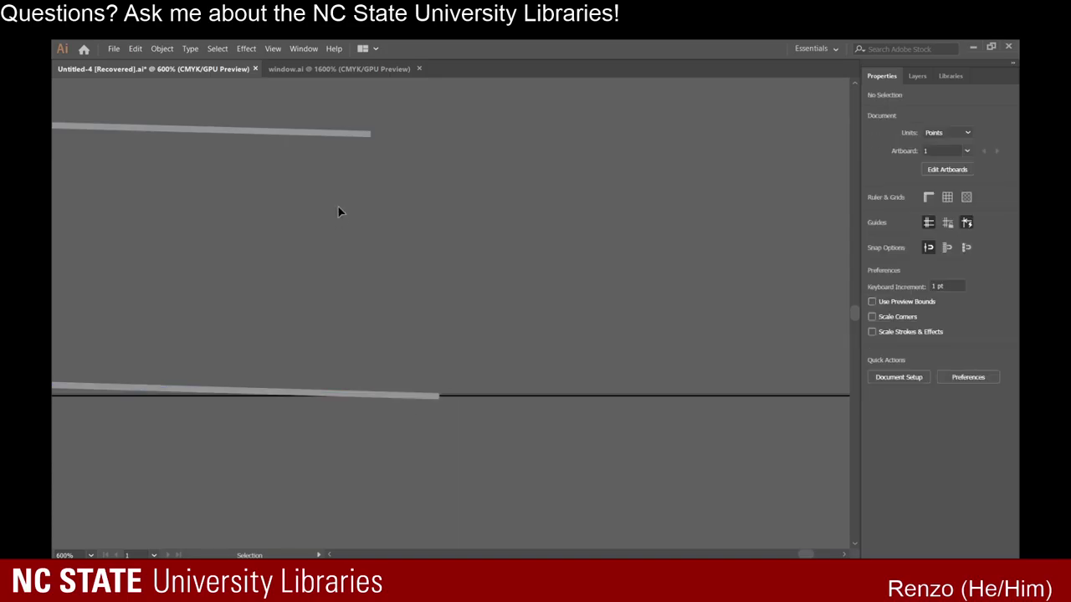
left_click(330, 135)
left_click_drag(373, 138, 439, 399)
left_click(475, 349)
scroll(437, 360, "down", 14)
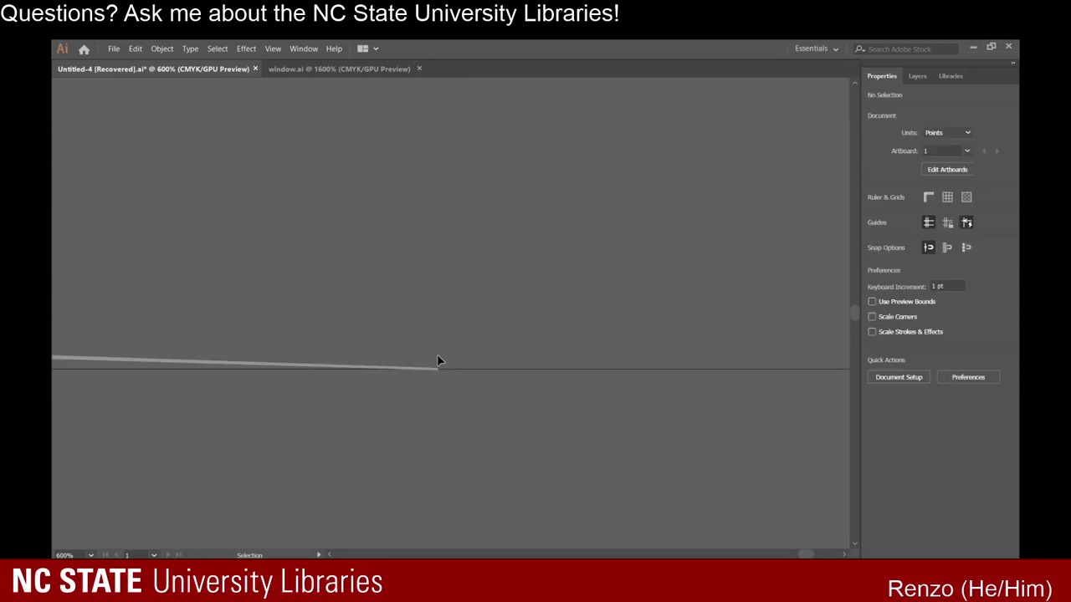
Duplicate the line beneath the cornice and place the copy lower on the facade, running across both windows.
scroll(486, 377, "up", 8)
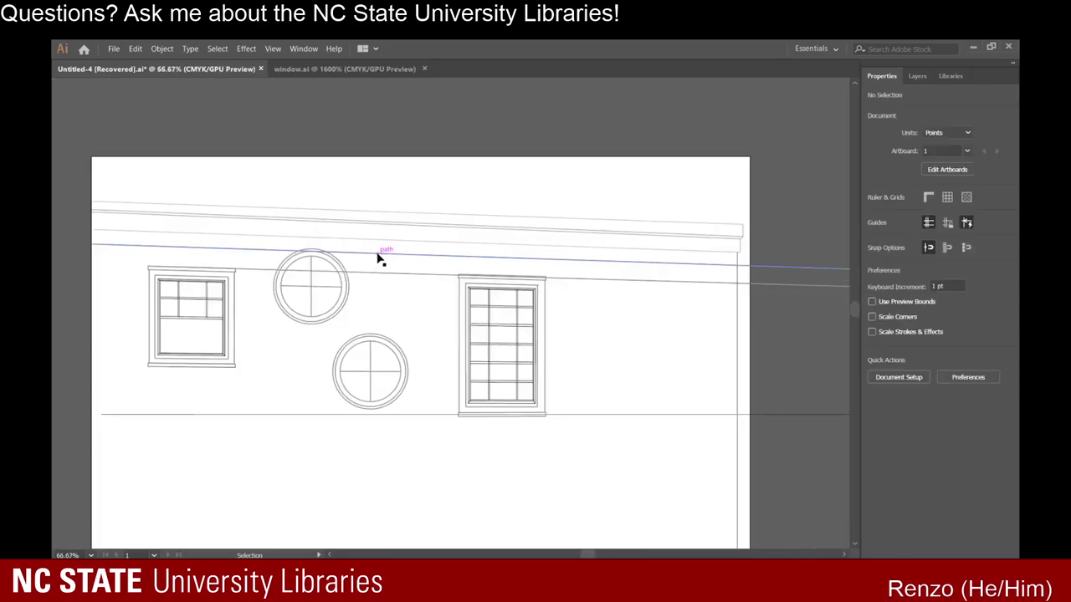
left_click(378, 259)
left_click_drag(378, 259, 748, 283)
key("ctrl+z")
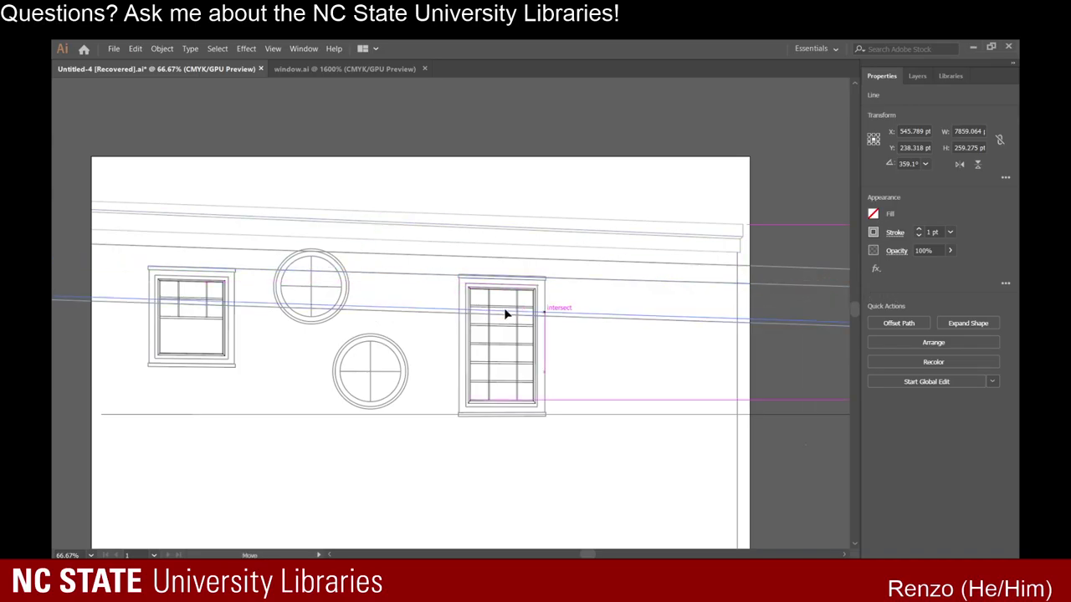
left_click_drag(508, 310, 736, 343)
left_click_drag(592, 337, 756, 334)
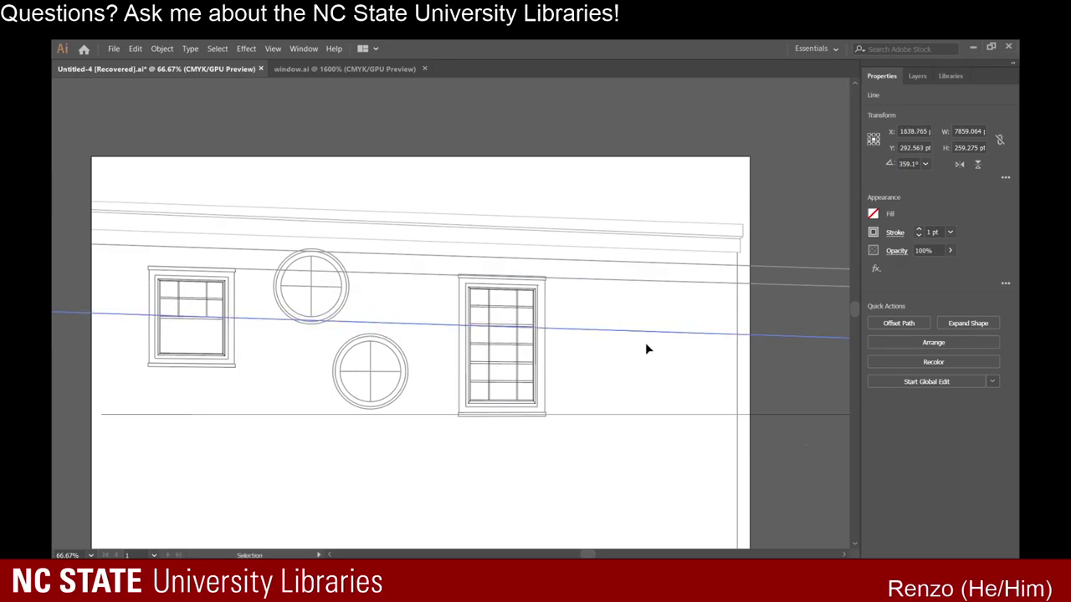
left_click_drag(645, 349, 742, 357)
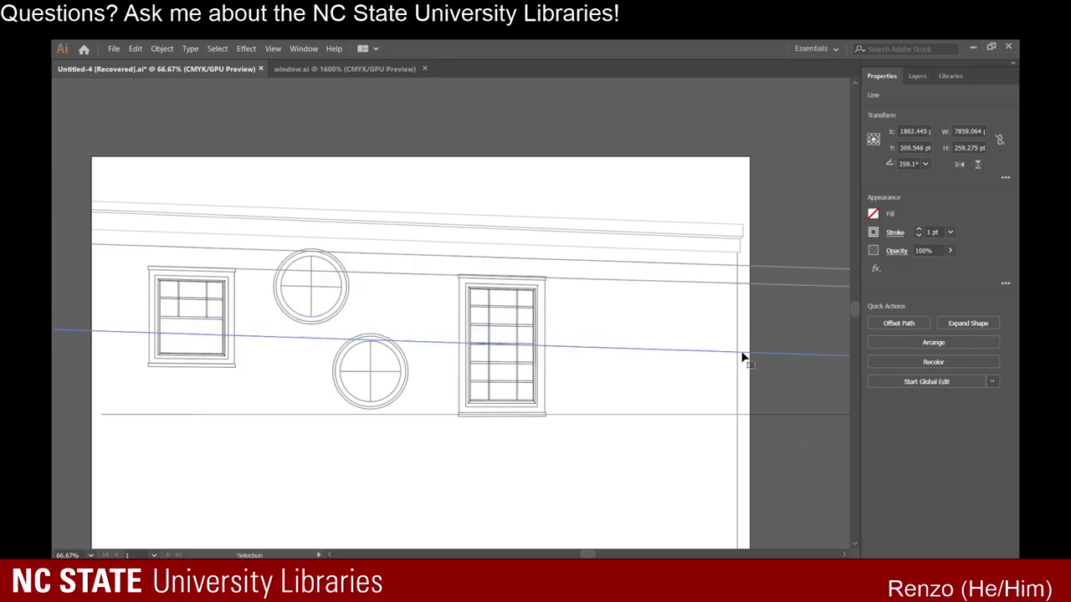
Move the copied line so it starts at the artboard's left edge just above the windows, centred about X 3930, Y 287 pt.
mouse_move(569, 350)
left_mouse_down()
mouse_move(733, 346)
mouse_move(571, 333)
left_mouse_up()
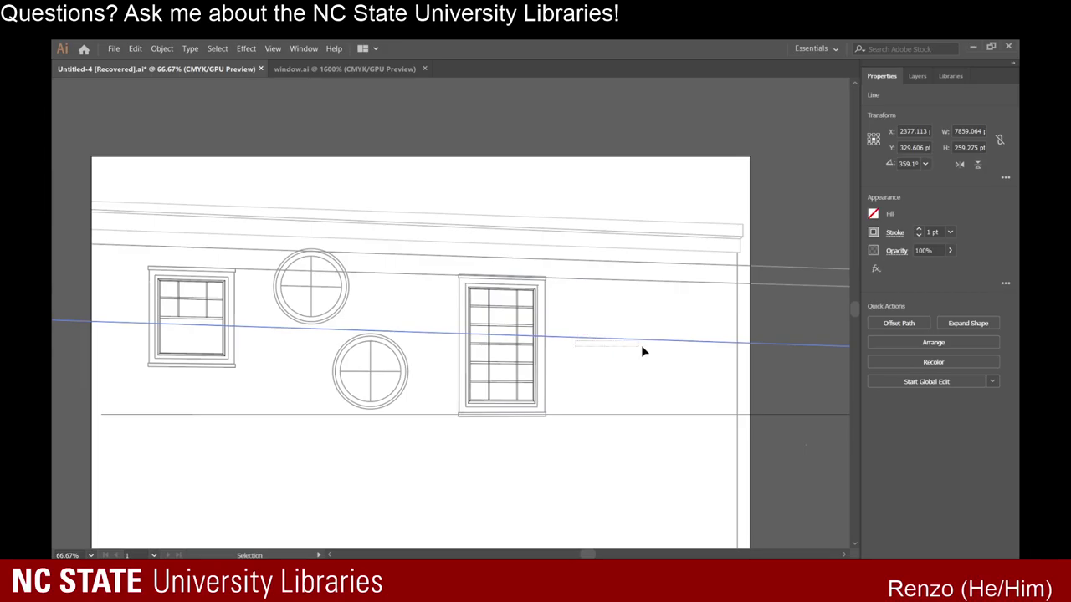
left_click(620, 350)
left_click(606, 343)
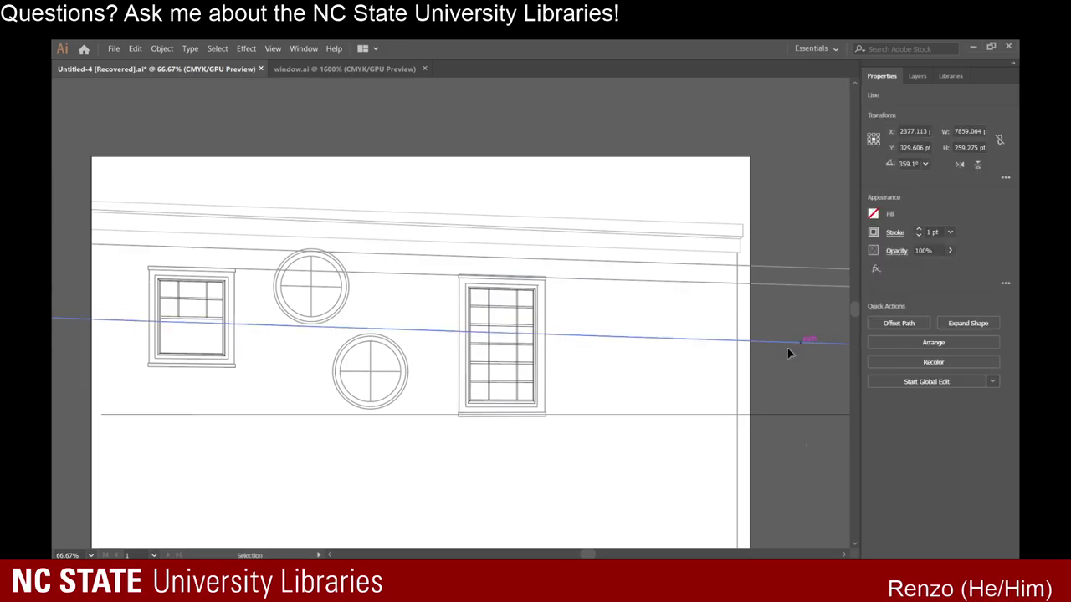
left_click_drag(569, 335, 739, 345)
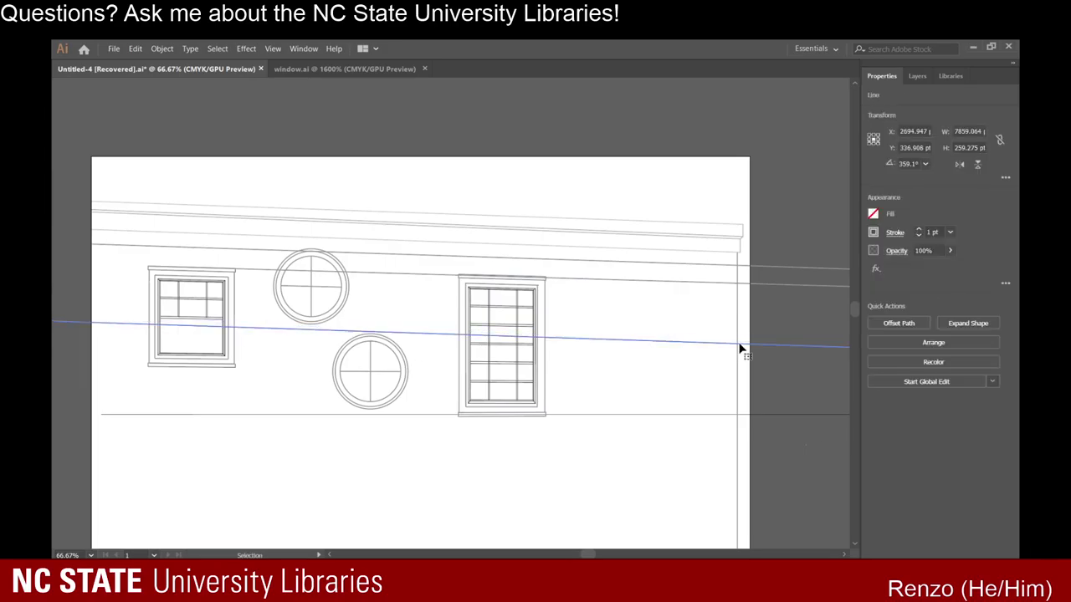
left_click(563, 341)
left_click_drag(563, 337, 730, 341)
left_click_drag(645, 340, 828, 346)
left_click_drag(477, 334, 704, 354)
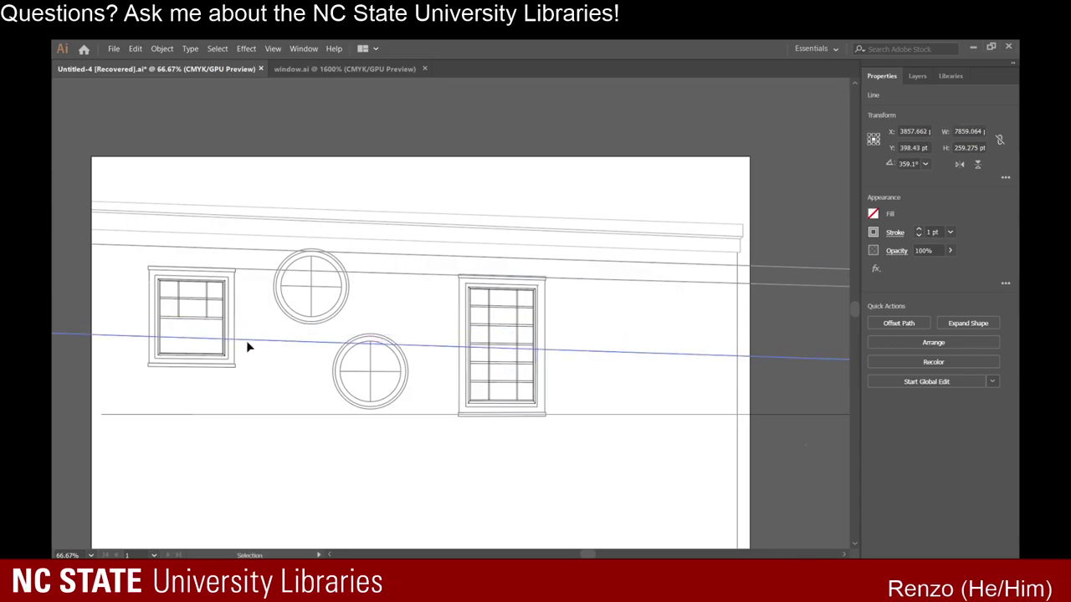
left_click_drag(248, 347, 341, 270)
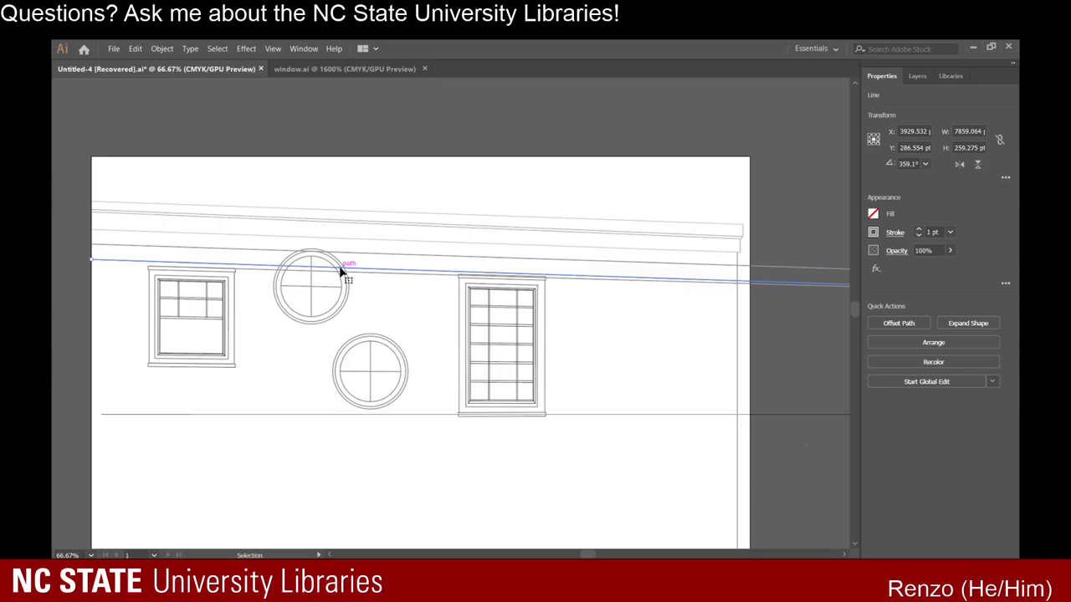
Compare the copied line with the window-top guide, both above the windows and where they meet the horizon line.
left_click(387, 292)
left_click(375, 272)
scroll(376, 276, "down", 9)
scroll(687, 334, "up", 2)
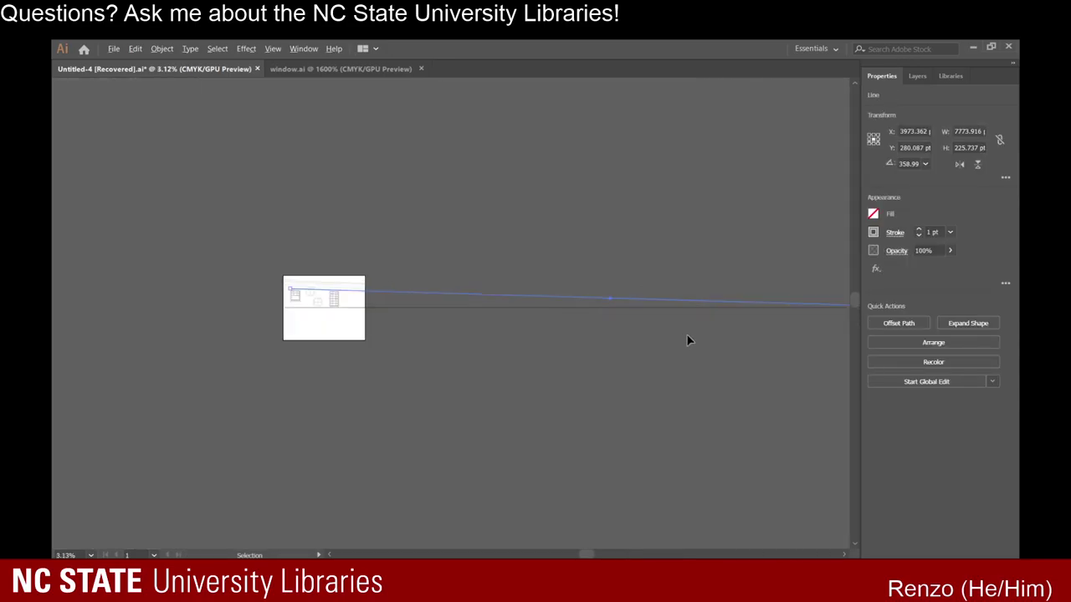
scroll(744, 313, "up", 1)
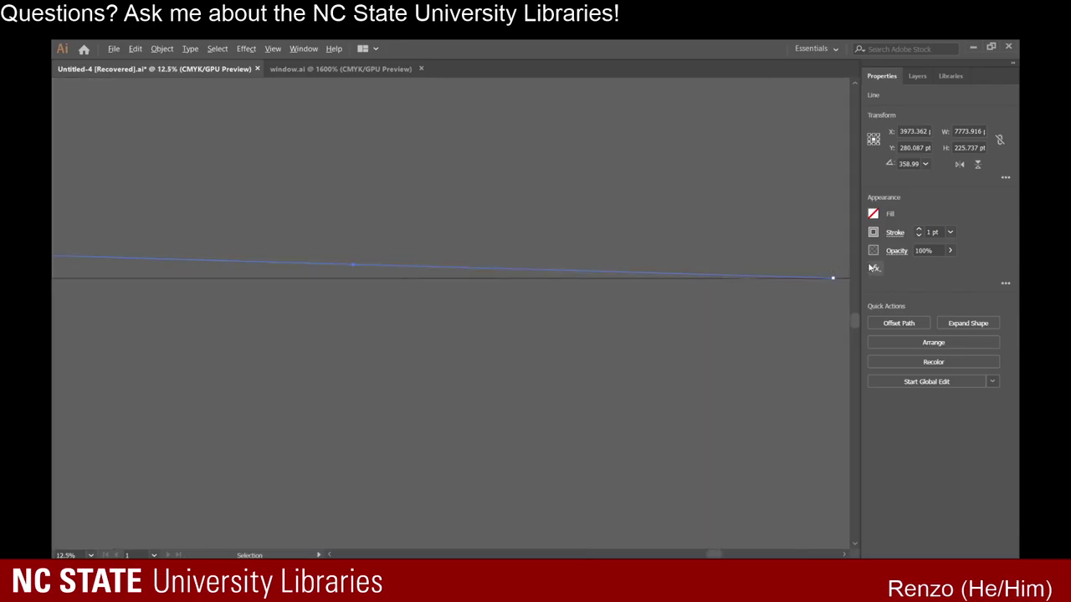
scroll(838, 281, "up", 6)
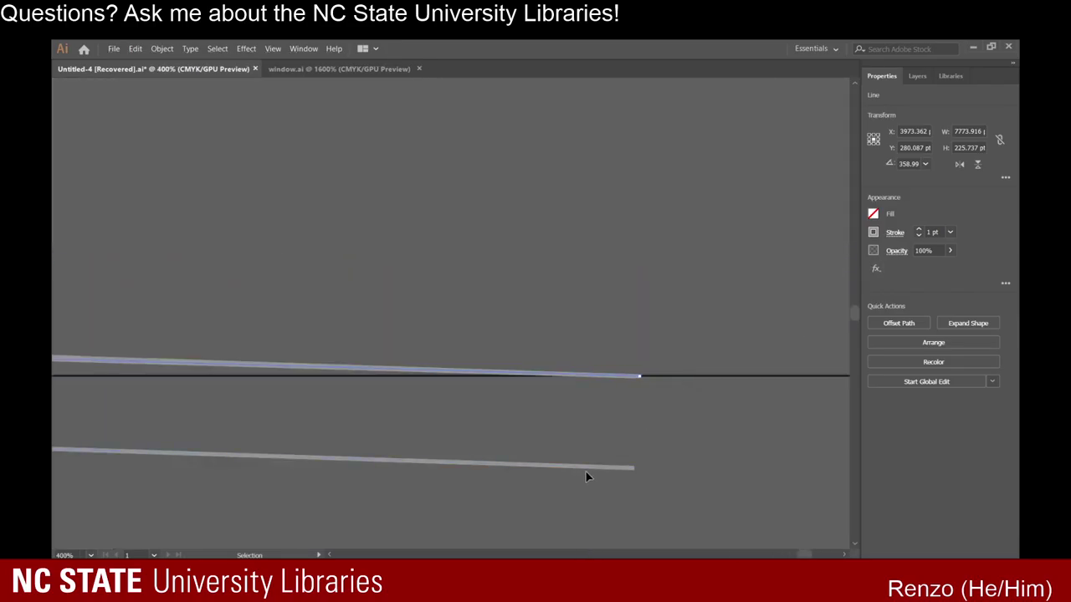
left_click(587, 477)
scroll(586, 471, "down", 4)
scroll(335, 394, "down", 6)
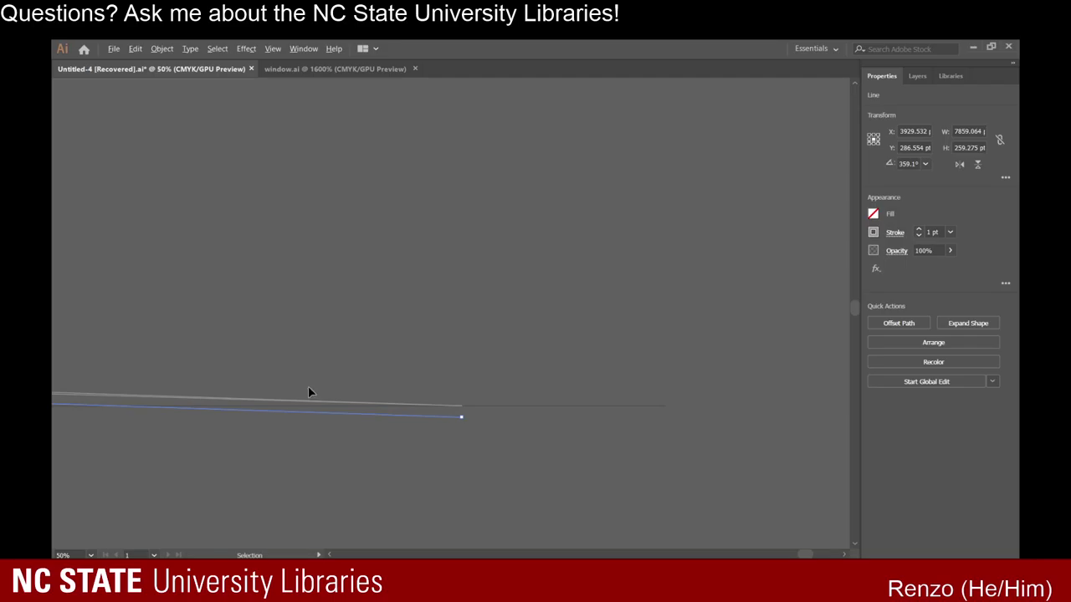
scroll(242, 366, "down", 5)
scroll(175, 377, "up", 4)
scroll(97, 377, "down", 2)
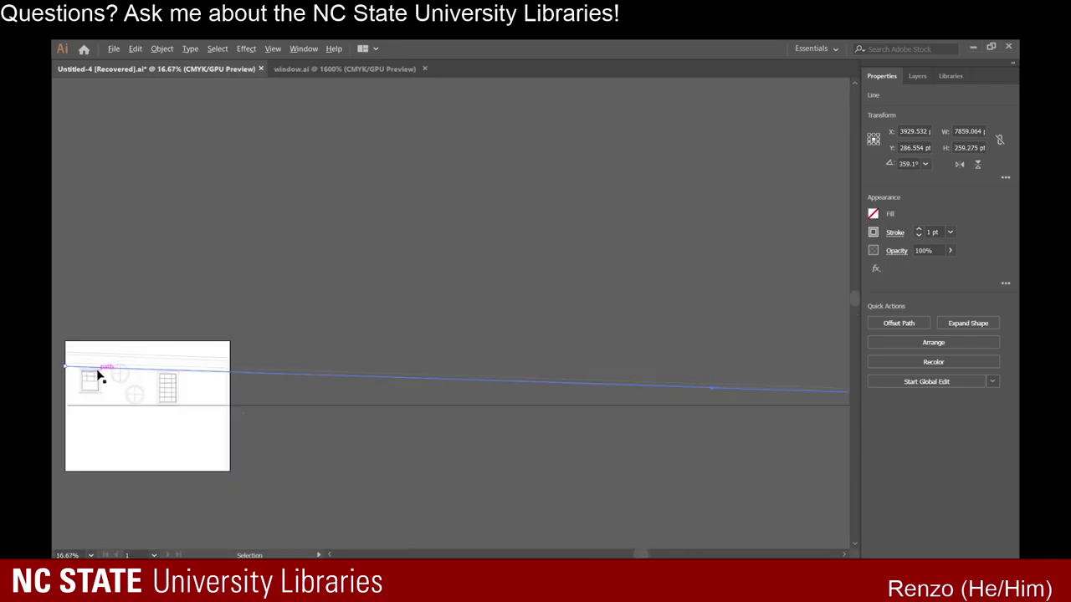
scroll(97, 376, "up", 5)
scroll(174, 380, "down", 8)
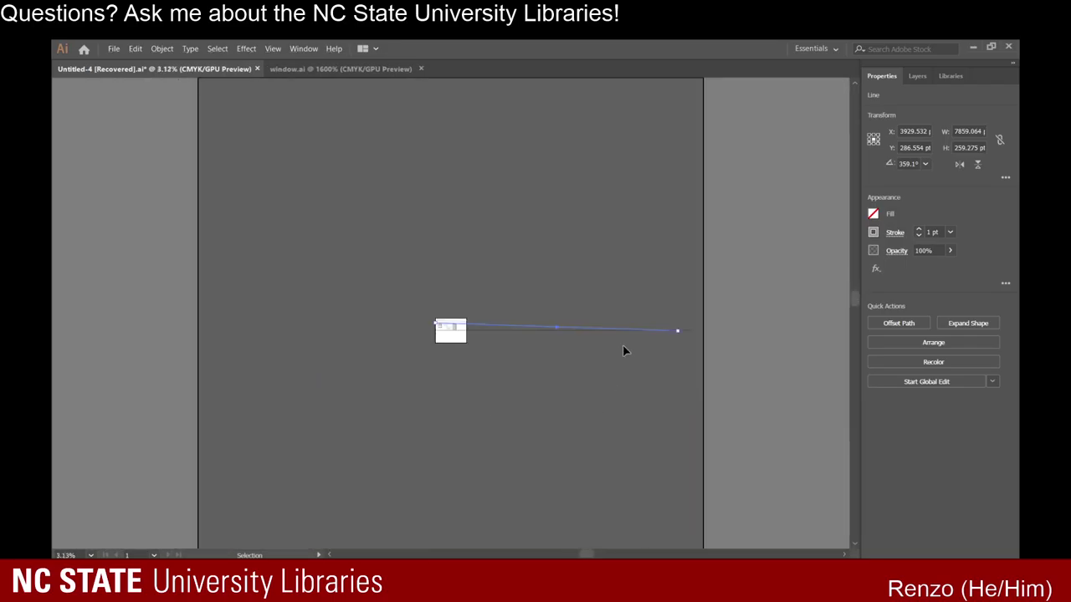
scroll(622, 350, "up", 5)
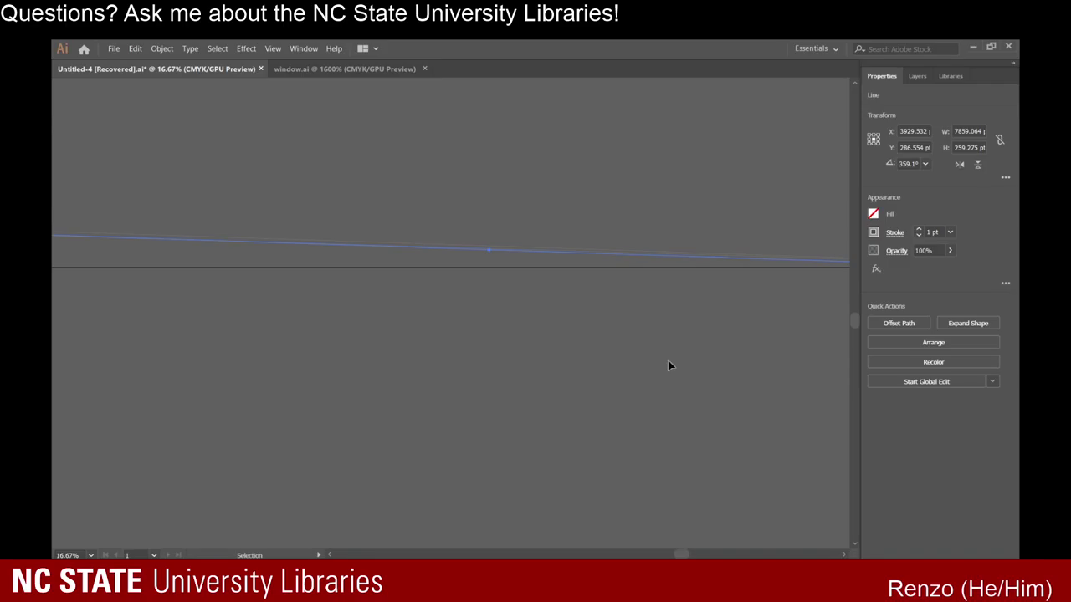
Draw a vertical marker line about 139 pt tall across the horizon and align it with the guides' shared endpoint.
left_click(669, 365)
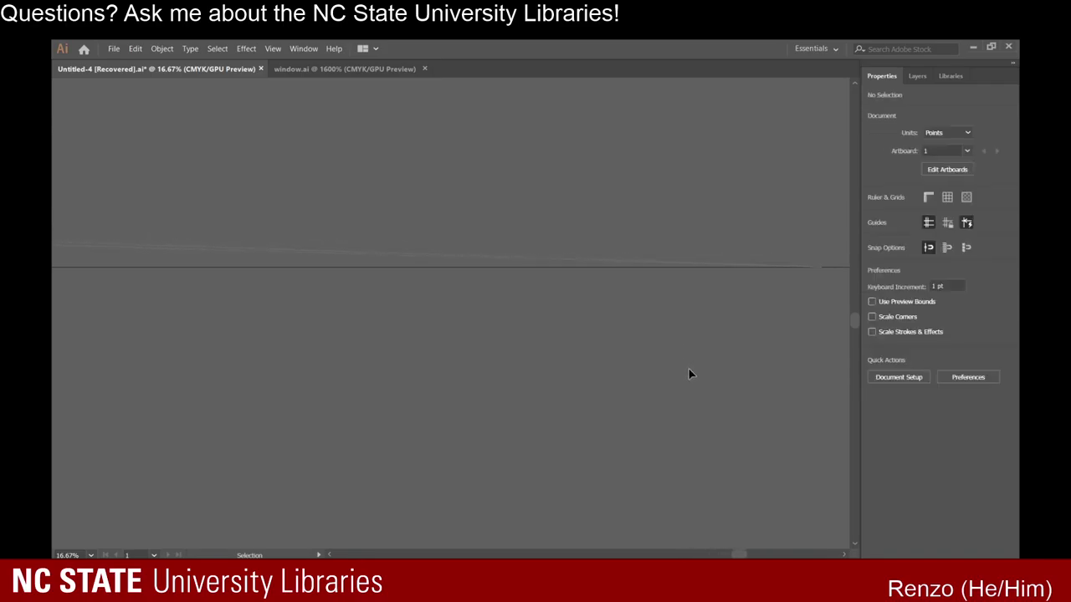
scroll(777, 246, "up", 8)
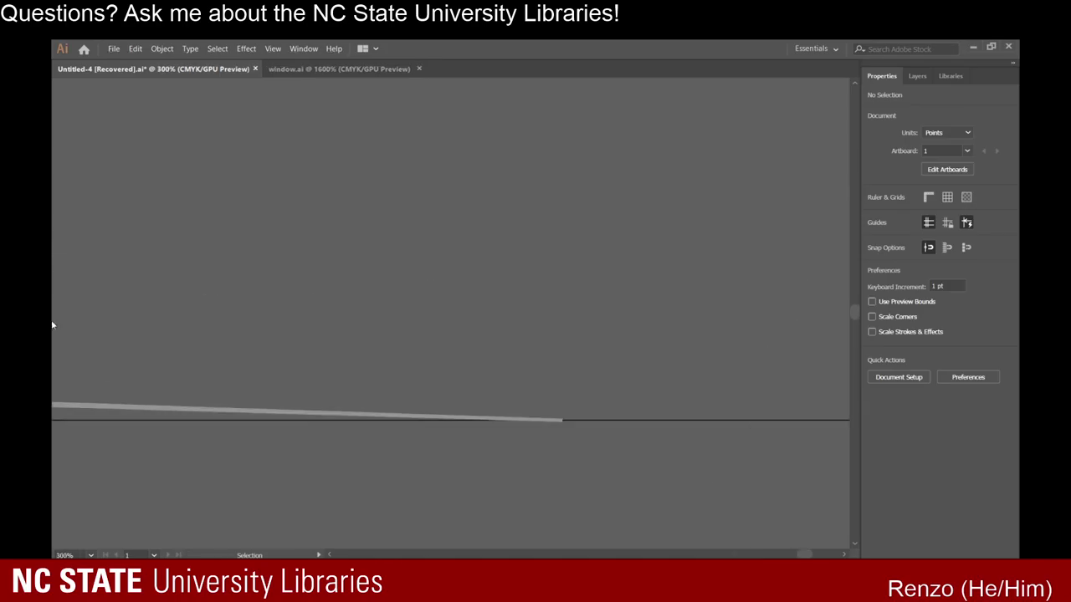
key("backslash")
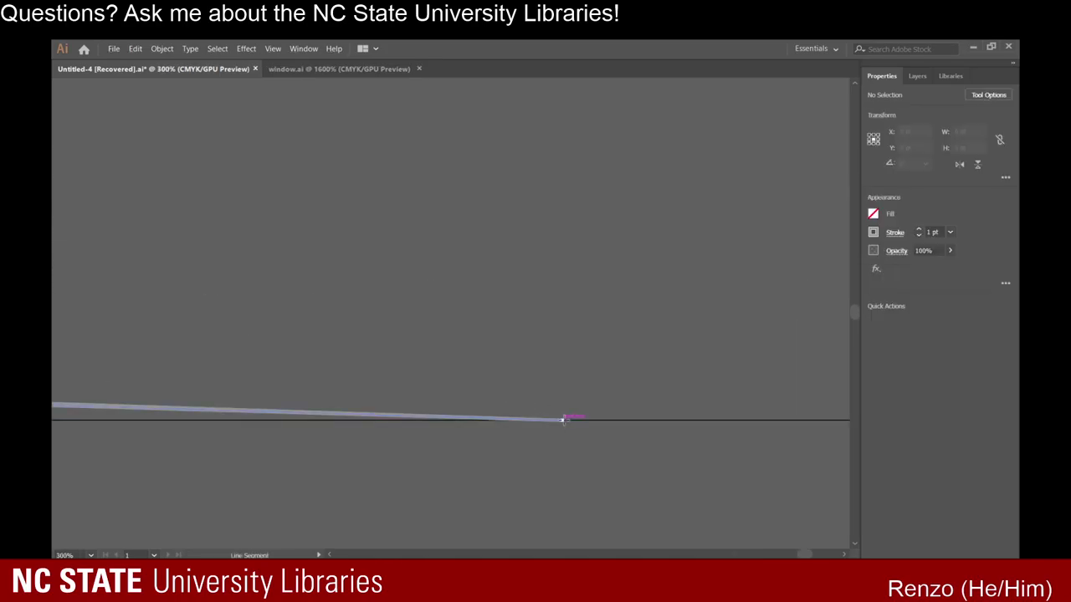
mouse_move(551, 192)
left_mouse_down()
mouse_move(584, 448)
mouse_move(575, 523)
mouse_move(554, 464)
left_mouse_up()
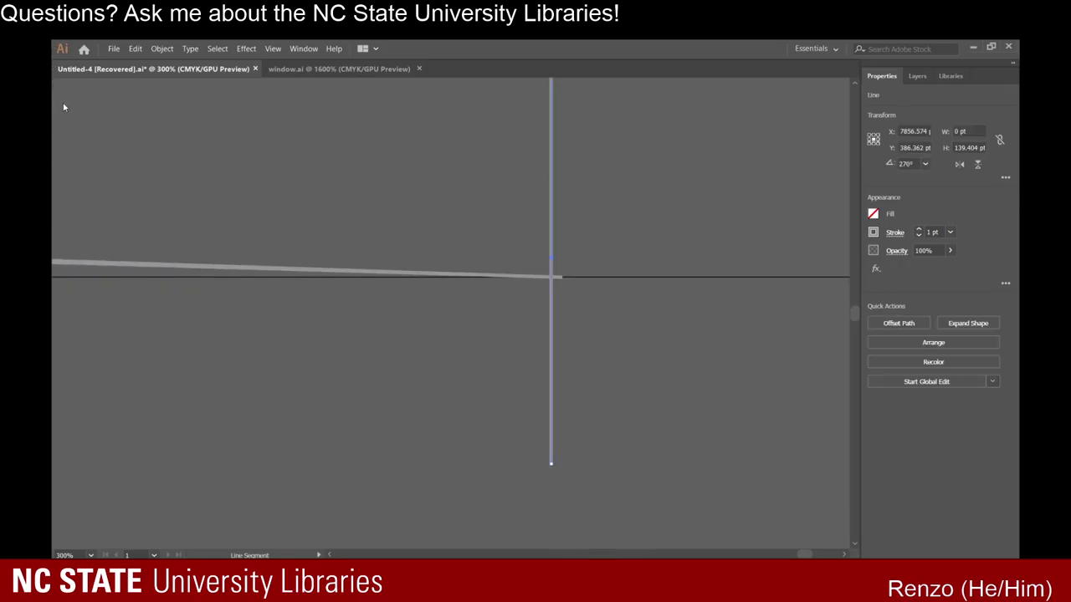
left_click_drag(548, 113, 560, 109)
left_click(586, 351)
scroll(579, 356, "down", 8)
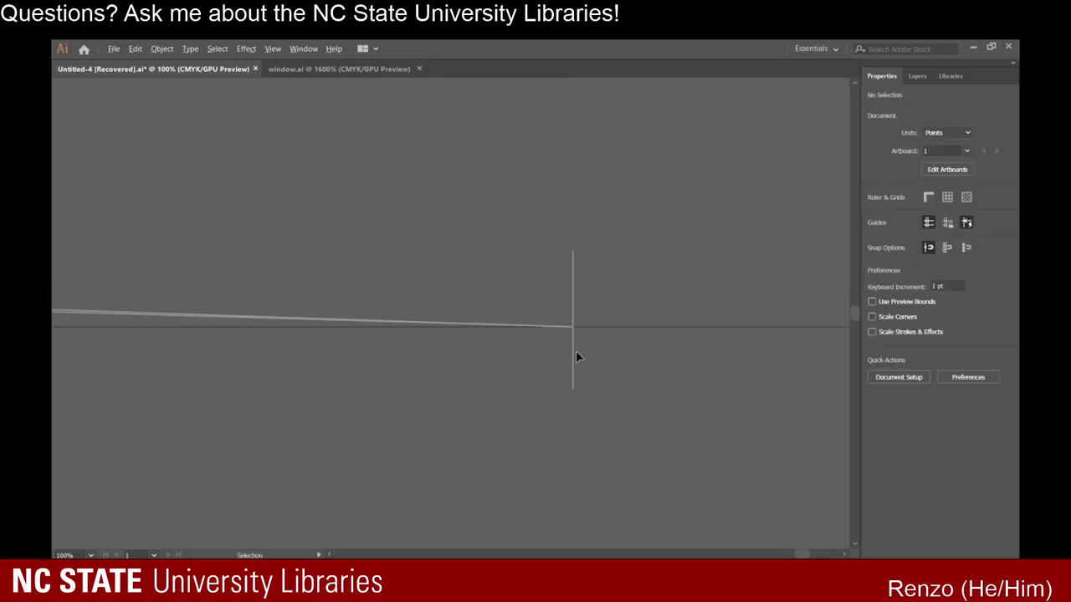
scroll(408, 330, "up", 4)
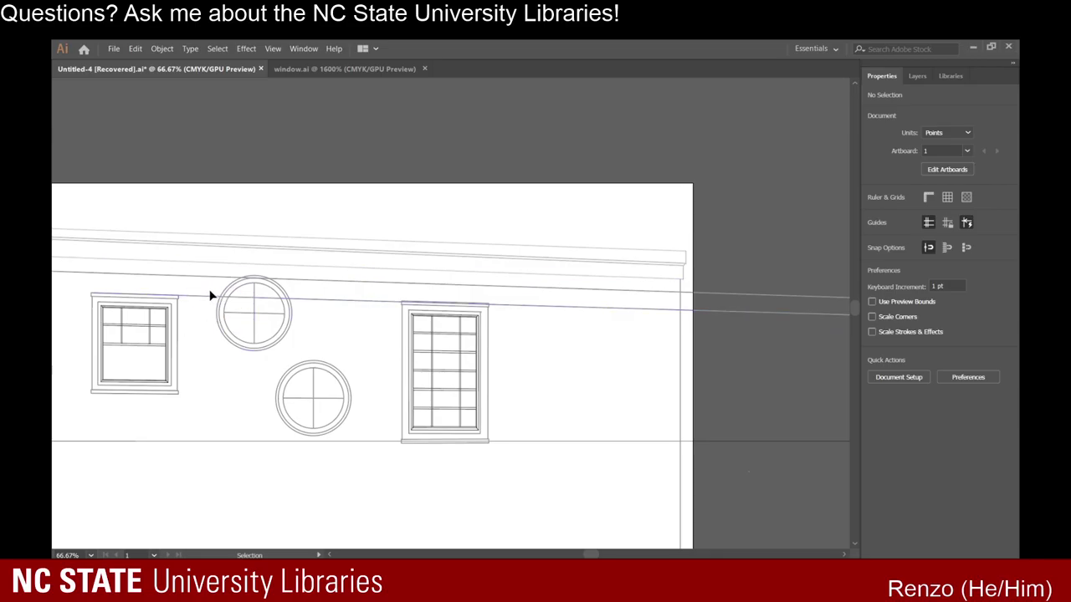
Delete the guide line running along the tops of the two rectangular windows.
left_click(202, 294)
key("Delete")
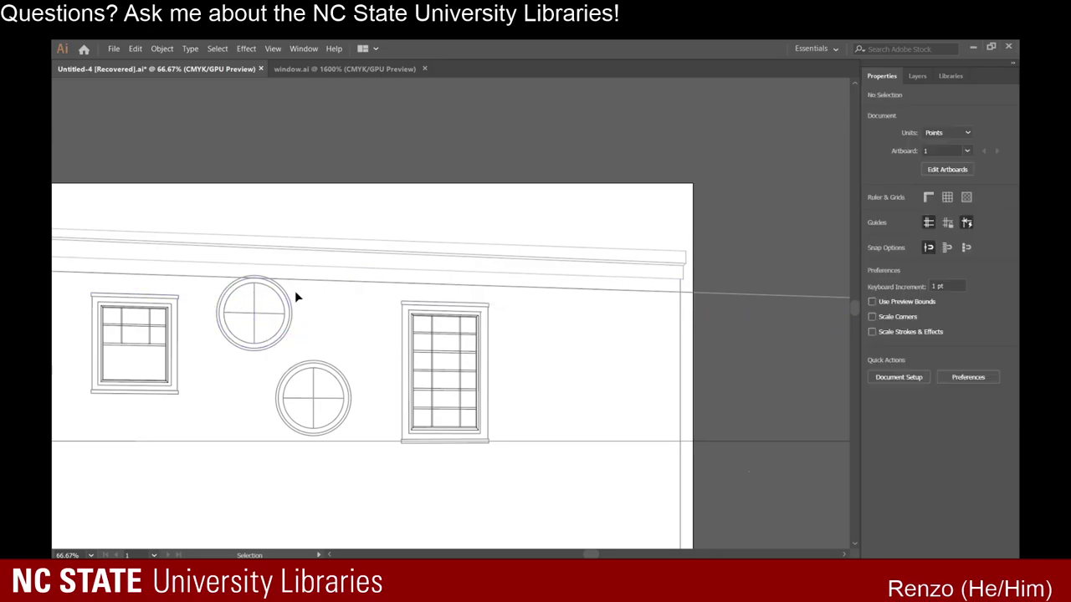
scroll(270, 313, "left", 4)
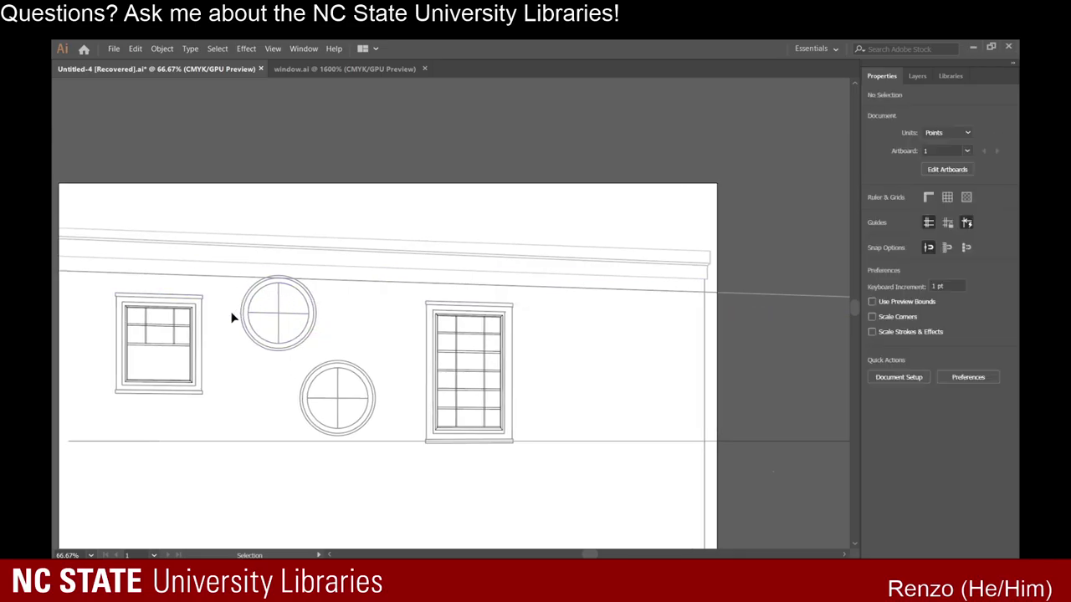
left_click(152, 279)
left_click(68, 182)
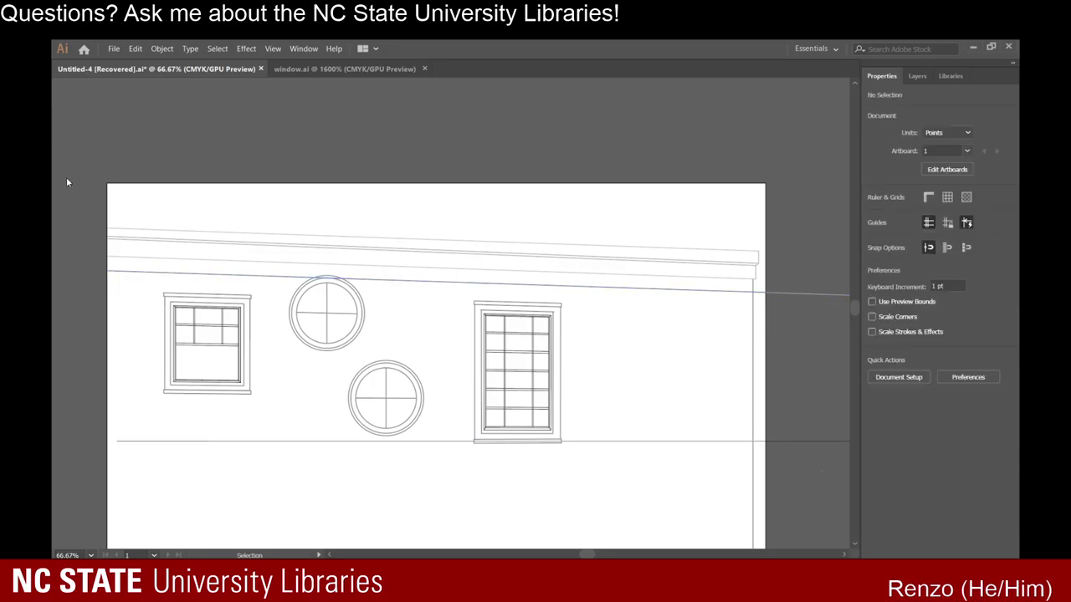
Draw a vertical spacer about 22 pt tall between the two lowest cornice lines and move it just outside the artboard's left edge.
key("backslash")
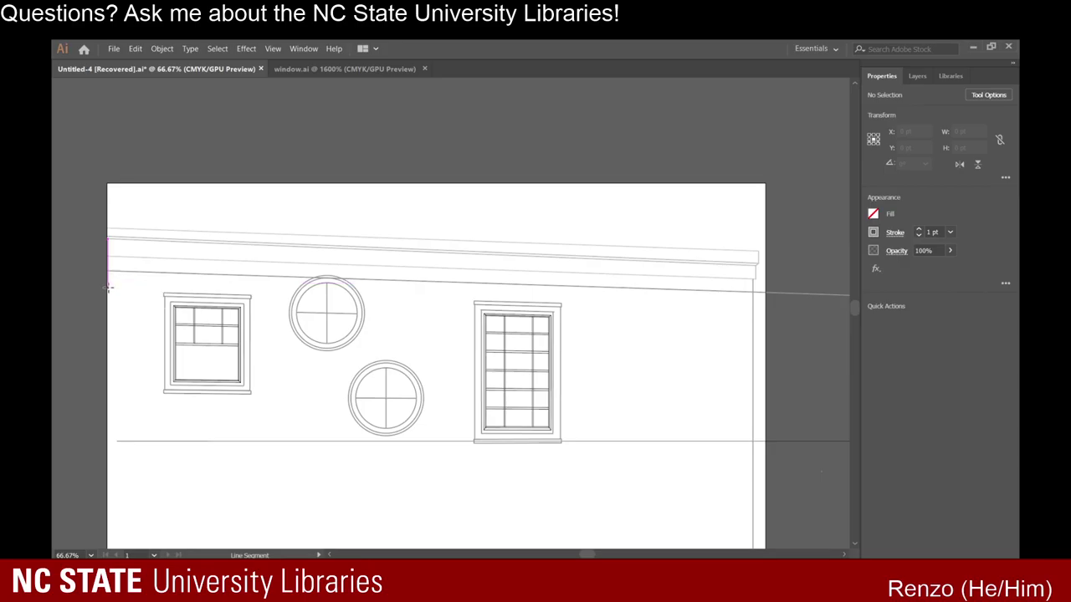
scroll(107, 287, "up", 2)
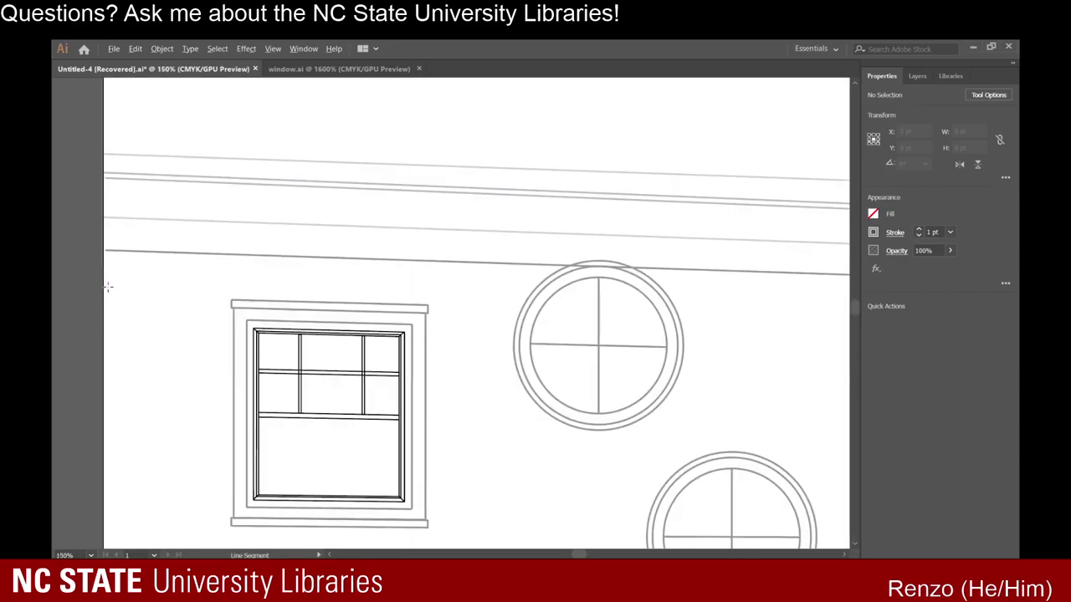
scroll(138, 289, "up", 1)
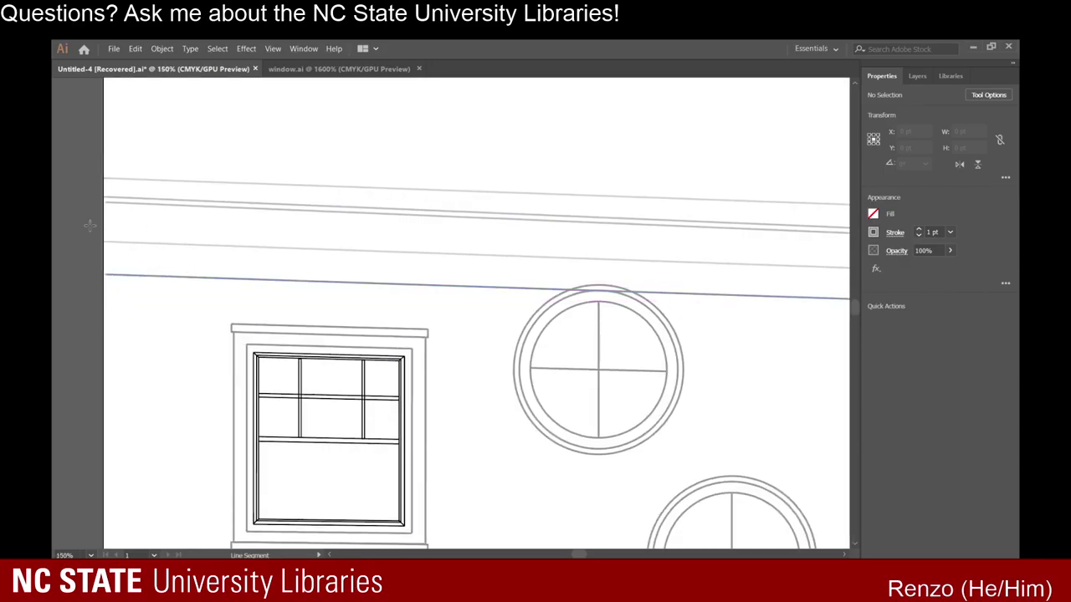
left_click_drag(112, 261, 112, 276)
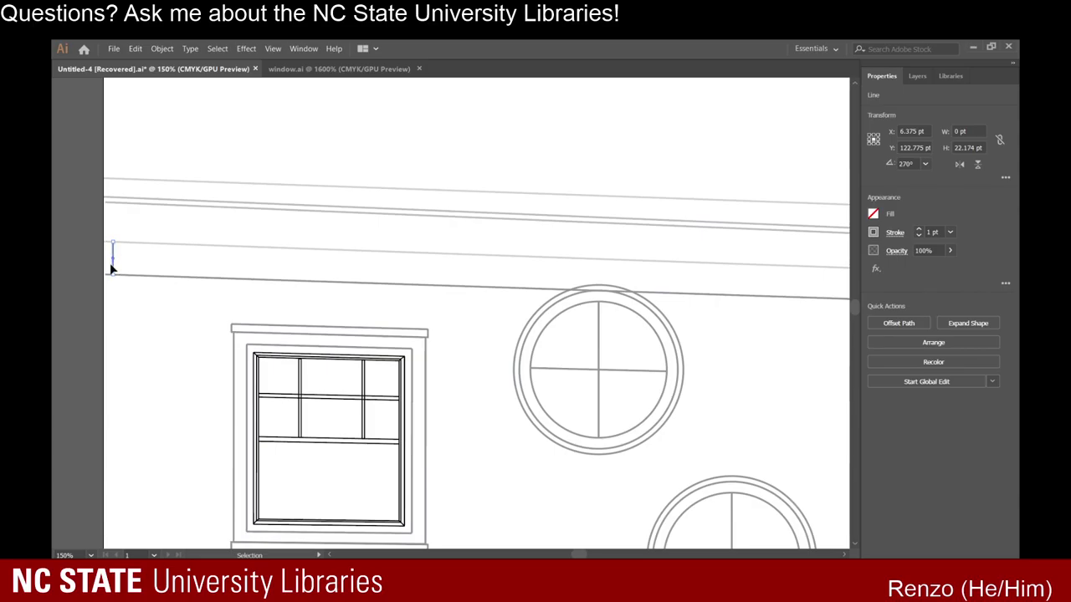
left_click_drag(113, 266, 99, 266)
left_click(161, 339)
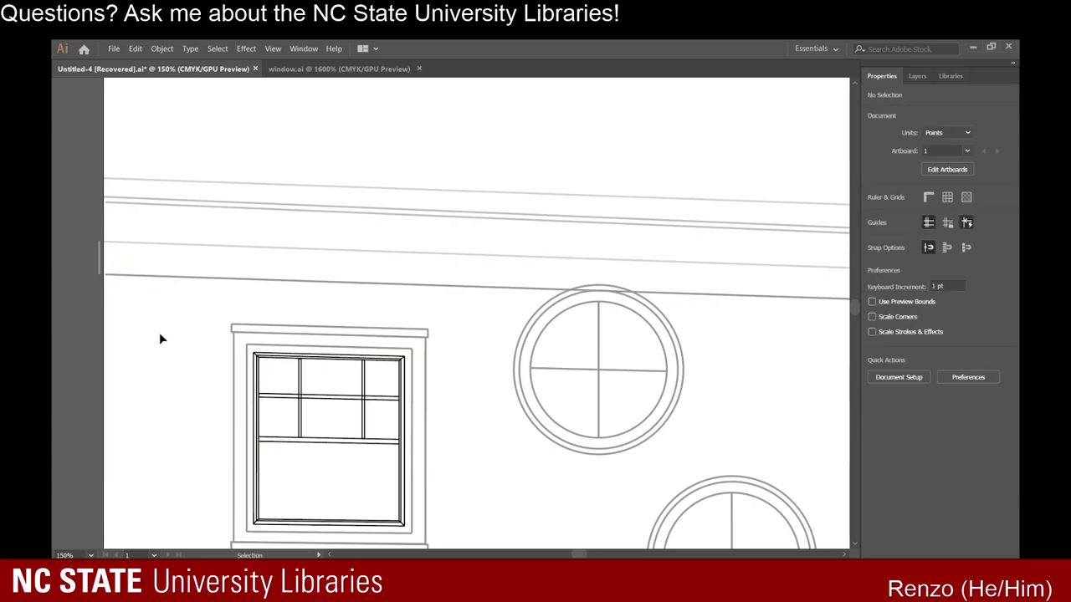
Duplicate the short vertical spacer and place the copy on the artboard's left edge, directly beneath the lowest cornice line.
left_click(101, 247)
key("ctrl+c")
key("ctrl+v")
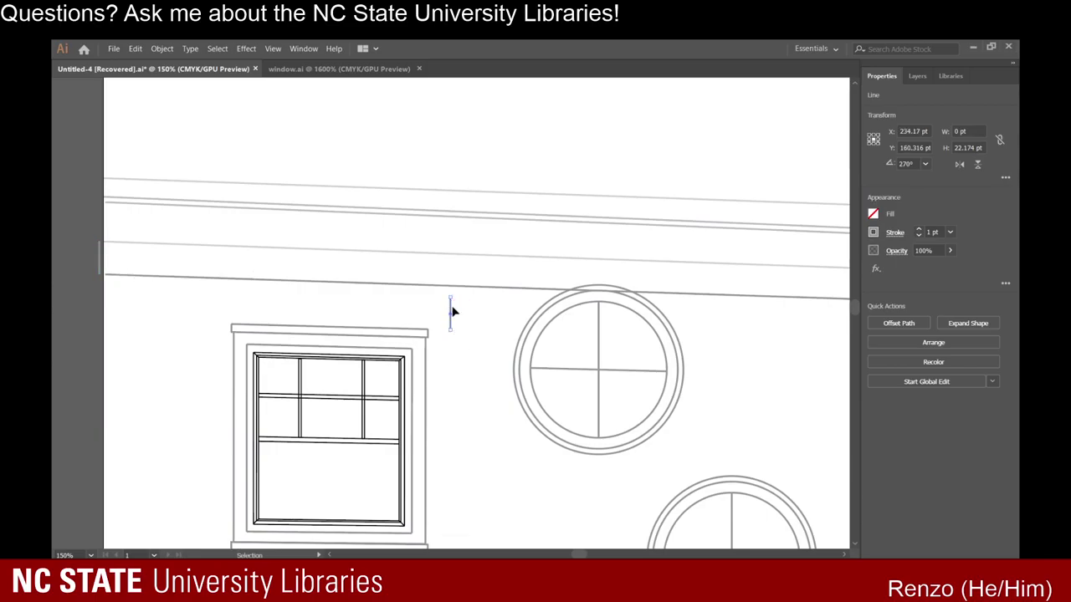
left_click_drag(452, 311, 103, 288)
left_click(104, 314)
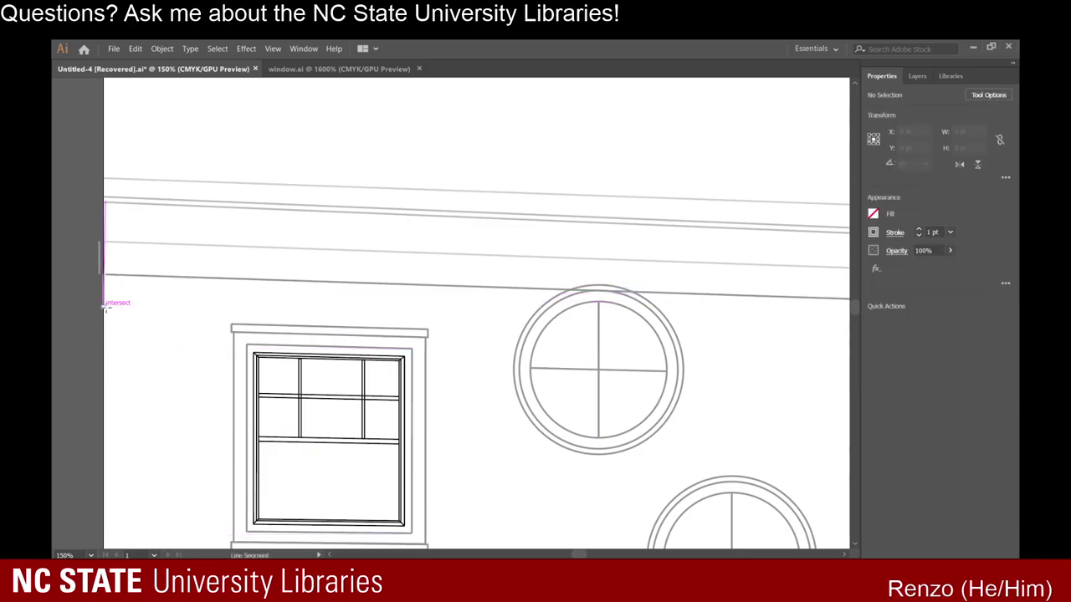
Draw a guide about 7860 pt wide and 237 pt high from the copied spacer's lower end to the vanishing point marker.
mouse_move(104, 307)
left_mouse_down()
mouse_move(369, 307)
mouse_move(398, 340)
mouse_move(219, 352)
mouse_move(574, 363)
mouse_move(760, 313)
mouse_move(825, 315)
mouse_move(728, 298)
left_mouse_up()
scroll(398, 340, "down", 1)
key("ctrl+minus")
key("ctrl+minus")
key("ctrl+minus")
key("ctrl+minus")
key("ctrl+minus")
key("ctrl+minus")
key("ctrl+minus")
key("ctrl+minus")
key("ctrl+minus")
key("ctrl+plus")
key("ctrl+plus")
key("ctrl+plus")
key("ctrl+plus")
key("ctrl+plus")
key("ctrl+plus")
key("ctrl+plus")
key("ctrl+plus")
key("ctrl+plus")
key("ctrl+plus")
key("ctrl+plus")
scroll(633, 348, "down", 6)
scroll(511, 344, "down", 3)
scroll(501, 312, "up", 5)
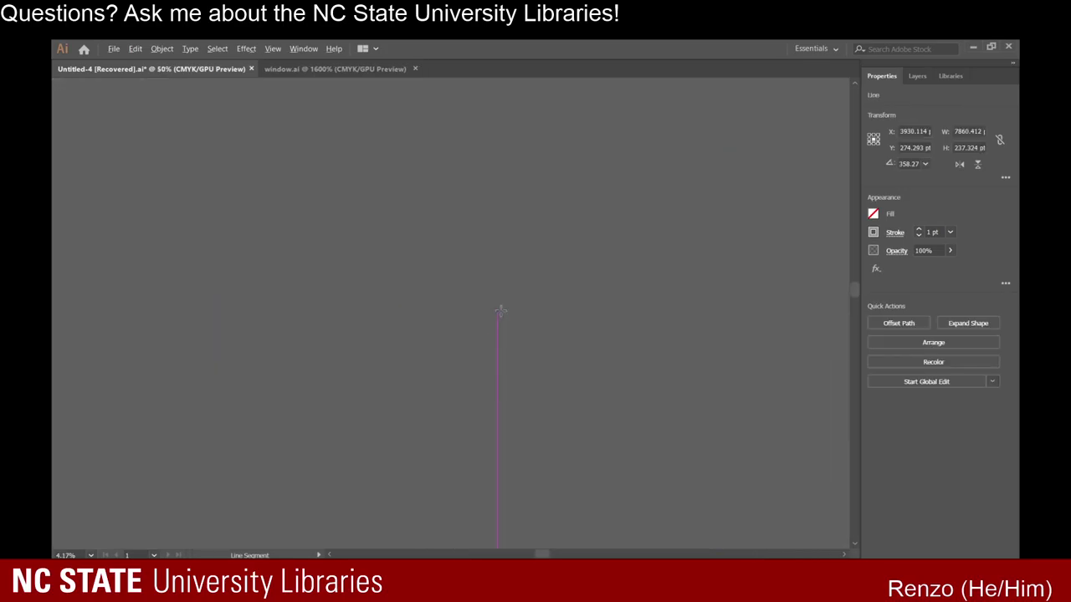
scroll(448, 433, "down", 4)
key("ctrl+plus")
key("ctrl+plus")
key("ctrl+plus")
key("ctrl+plus")
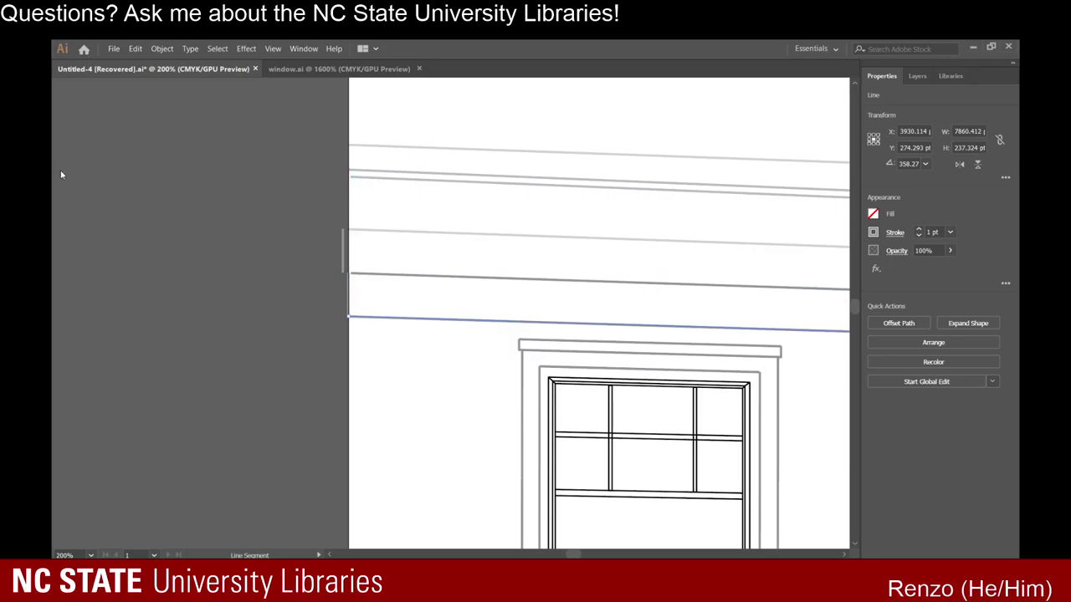
Move the copied spacer down along the artboard's left edge so that its top meets the new guide.
left_click(235, 219)
left_click_drag(348, 283, 350, 321)
key("ctrl+plus")
key("ctrl+plus")
left_click(62, 222)
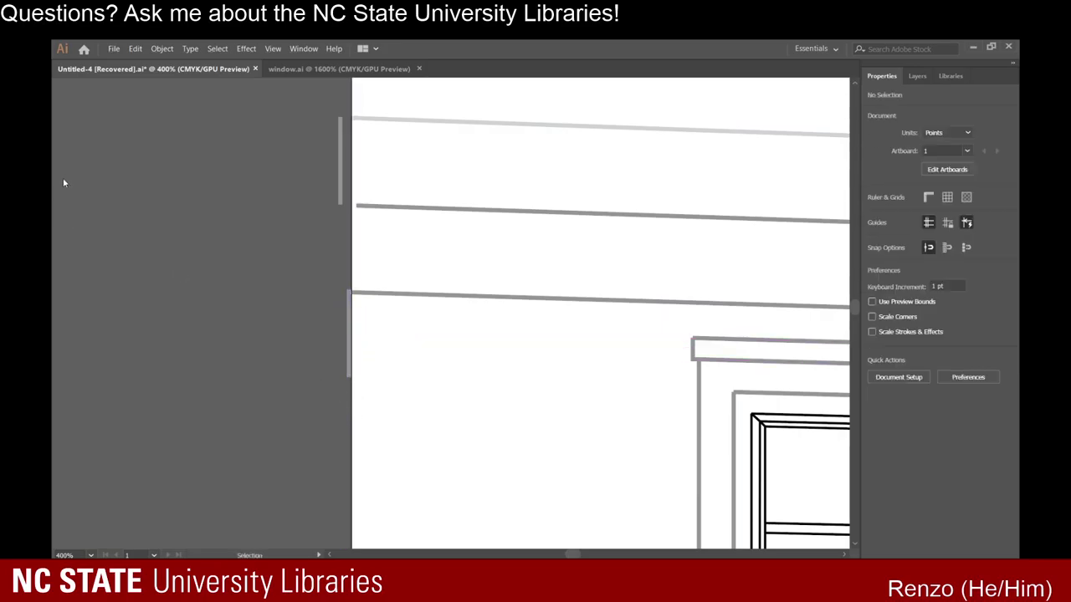
Draw another guide about 7859 pt wide and 216 pt high from the moved spacer's lower end to the vanishing point marker.
key("backslash")
left_click_drag(350, 376, 625, 359)
scroll(268, 386, "down", 12)
key("ctrl+plus")
key("ctrl+plus")
key("ctrl+plus")
key("ctrl+plus")
key("ctrl+plus")
key("ctrl+plus")
key("ctrl+plus")
key("ctrl+plus")
key("ctrl+plus")
key("ctrl+plus")
key("ctrl+plus")
key("ctrl+plus")
key("ctrl+plus")
key("ctrl+plus")
key("ctrl+minus")
key("ctrl+minus")
key("ctrl+minus")
key("ctrl+minus")
key("ctrl+minus")
key("ctrl+minus")
key("ctrl+minus")
key("ctrl+minus")
key("ctrl+minus")
key("ctrl+minus")
key("ctrl+minus")
key("ctrl+minus")
key("ctrl+minus")
key("ctrl+minus")
key("ctrl+minus")
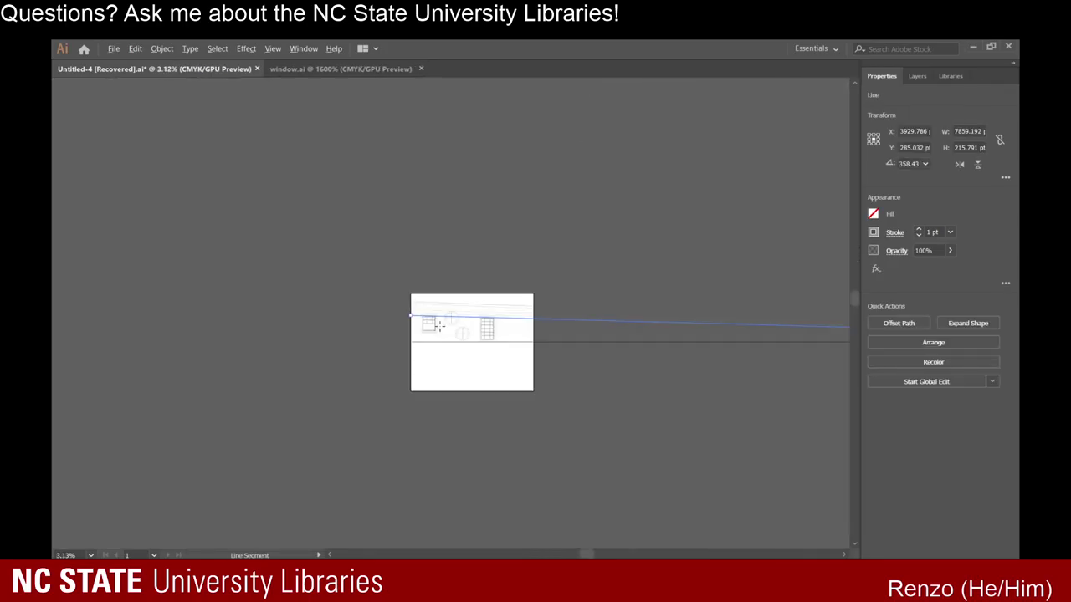
key("ctrl+plus")
key("ctrl+plus")
key("ctrl+plus")
key("ctrl+plus")
key("ctrl+plus")
key("ctrl+plus")
key("ctrl+plus")
key("ctrl+plus")
key("ctrl+plus")
key("ctrl+plus")
key("ctrl+plus")
key("ctrl+plus")
key("ctrl+plus")
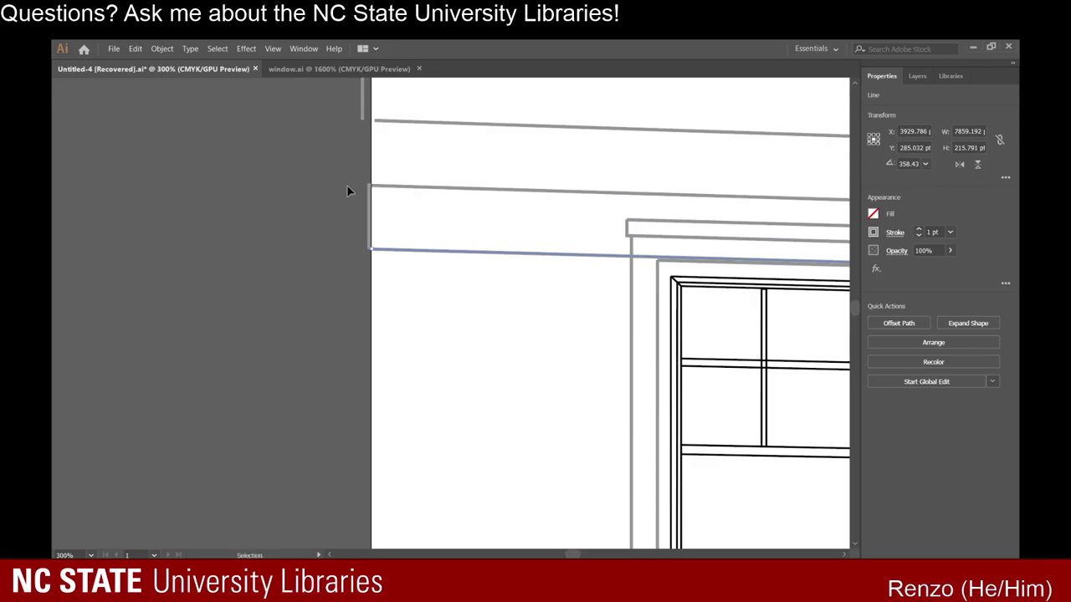
Duplicate the spacer between the two new guides and place the copy directly beneath the lower guide at the artboard's left edge.
left_click(373, 214)
key("ctrl+c")
key("ctrl+v")
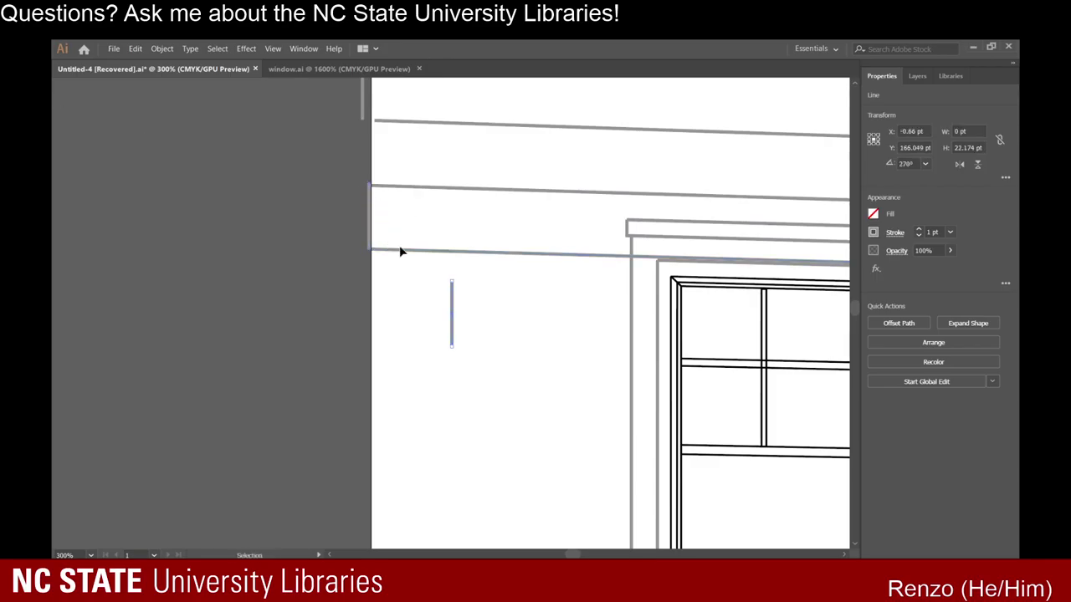
left_click_drag(452, 293, 369, 259)
Delete the two upper spacers, keeping only the one beneath the lowest guide.
key("Delete")
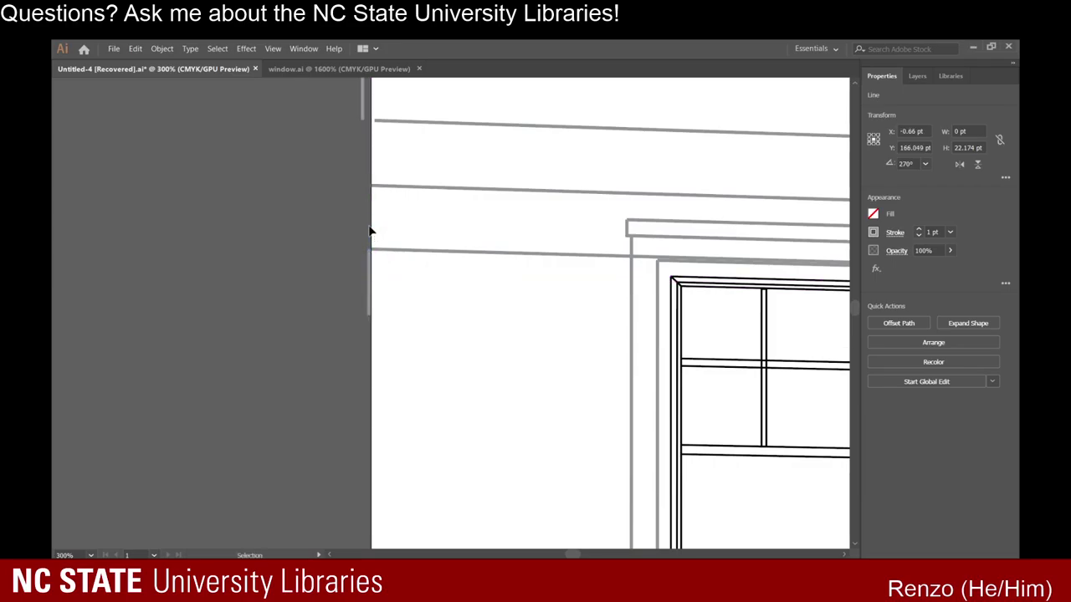
scroll(371, 228, "up", 2)
left_click(364, 142)
key("Delete")
scroll(452, 318, "down", 2)
scroll(463, 211, "down", 2)
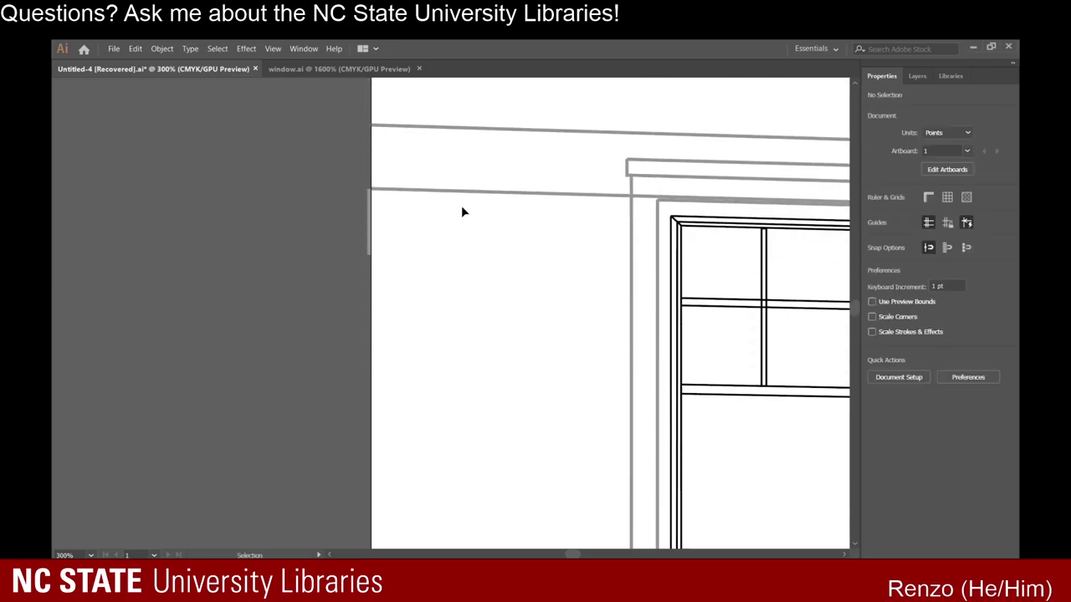
left_click(470, 194)
key("ctrl+c")
key("ctrl+v")
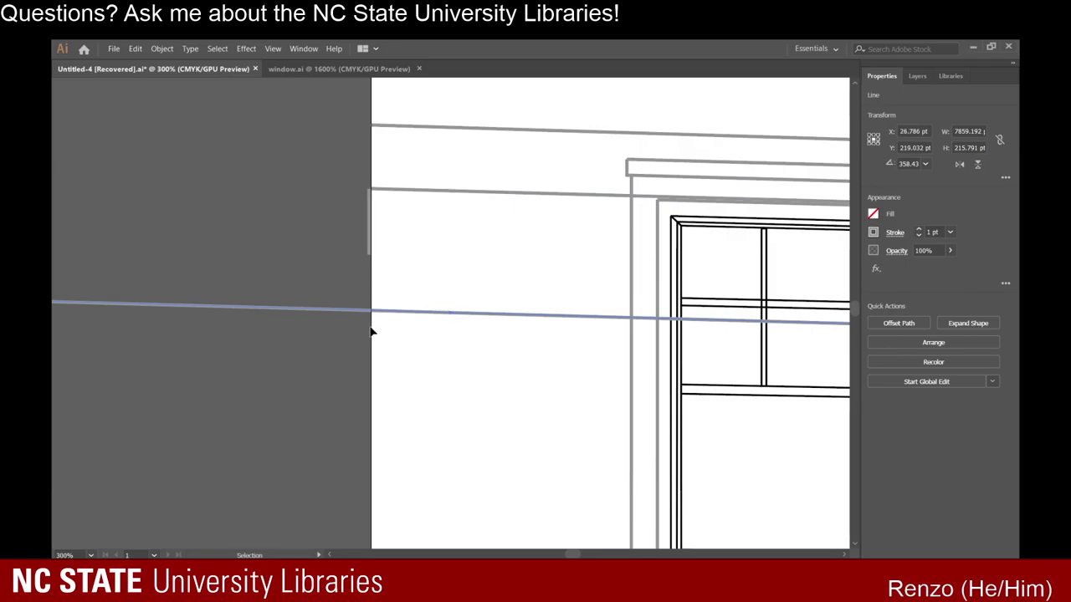
key("Delete")
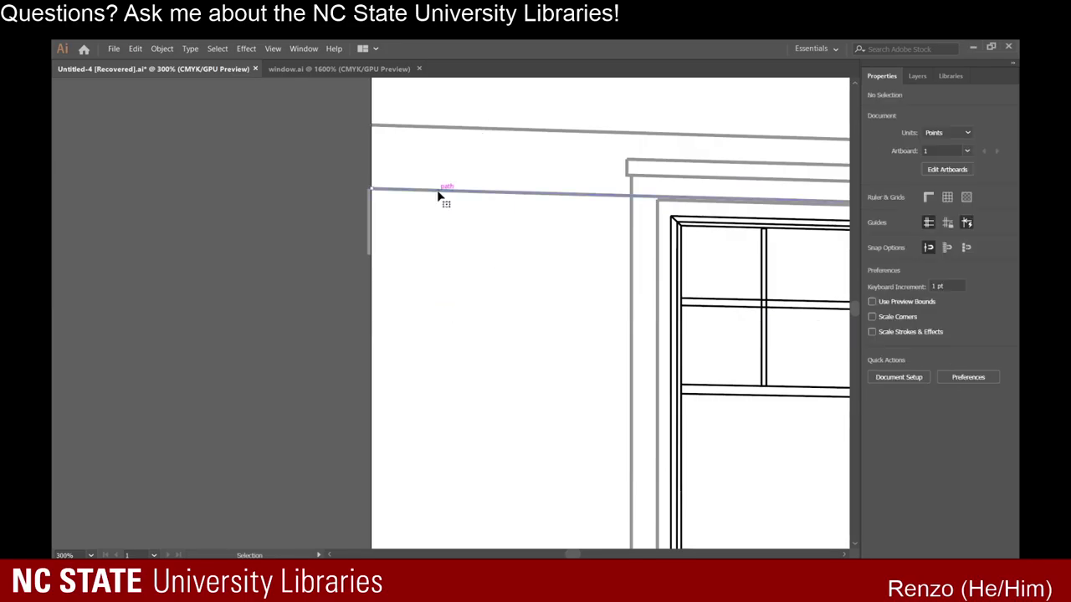
Inspect the transform values of the two new guides and the lowest cornice line in turn.
left_click(438, 194)
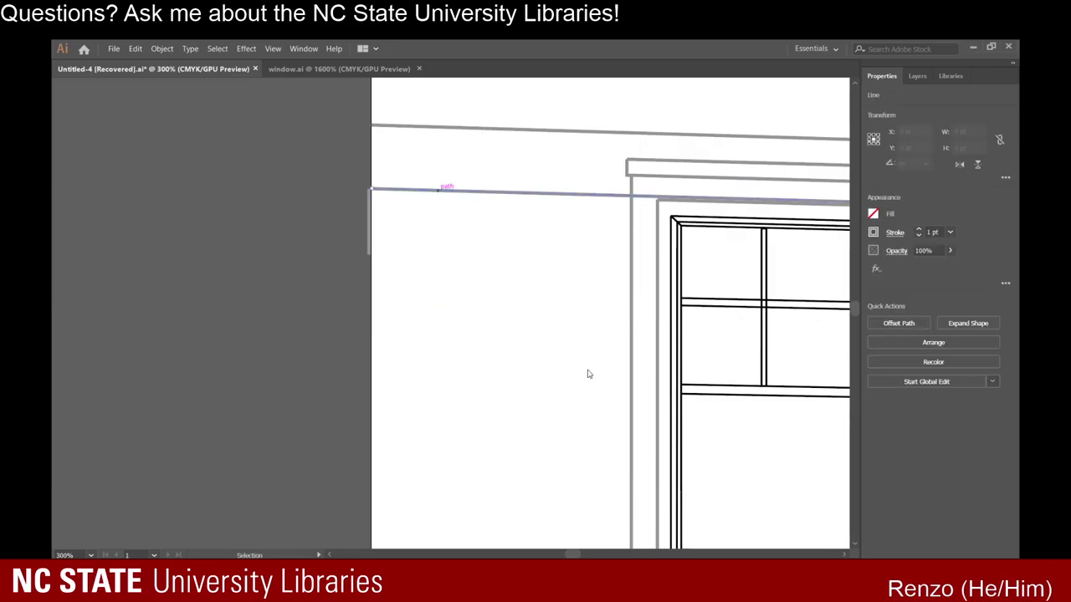
left_click(551, 189)
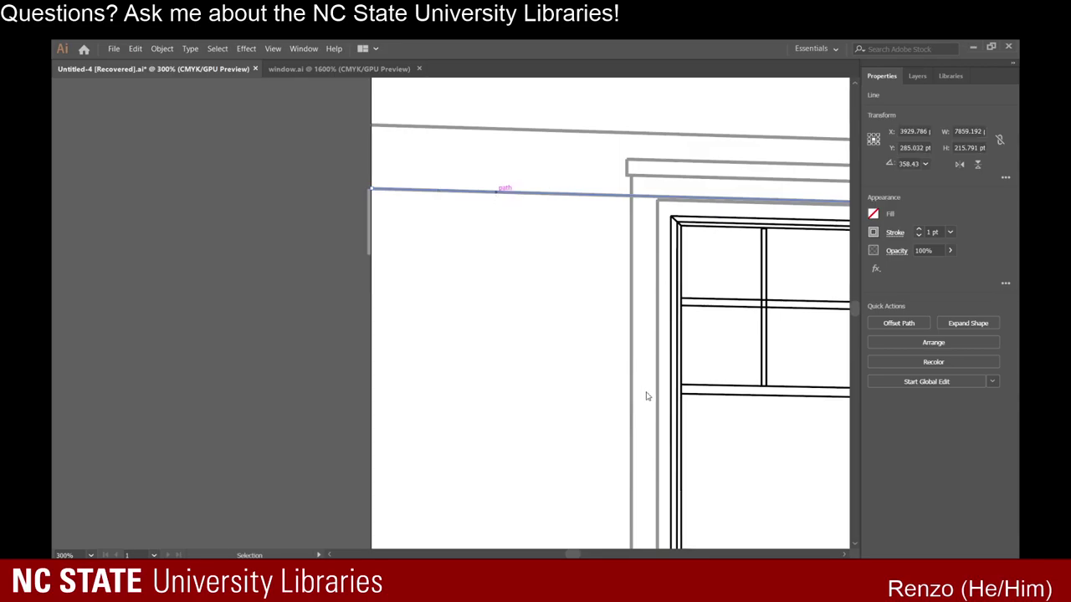
scroll(632, 399, "up", 2)
left_click(531, 274)
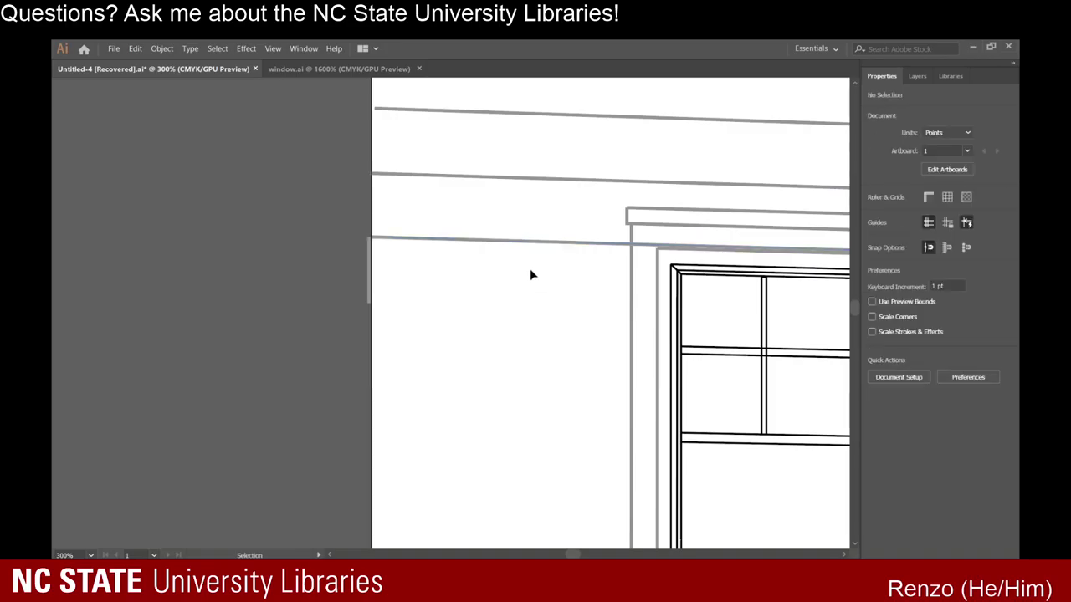
left_click(525, 178)
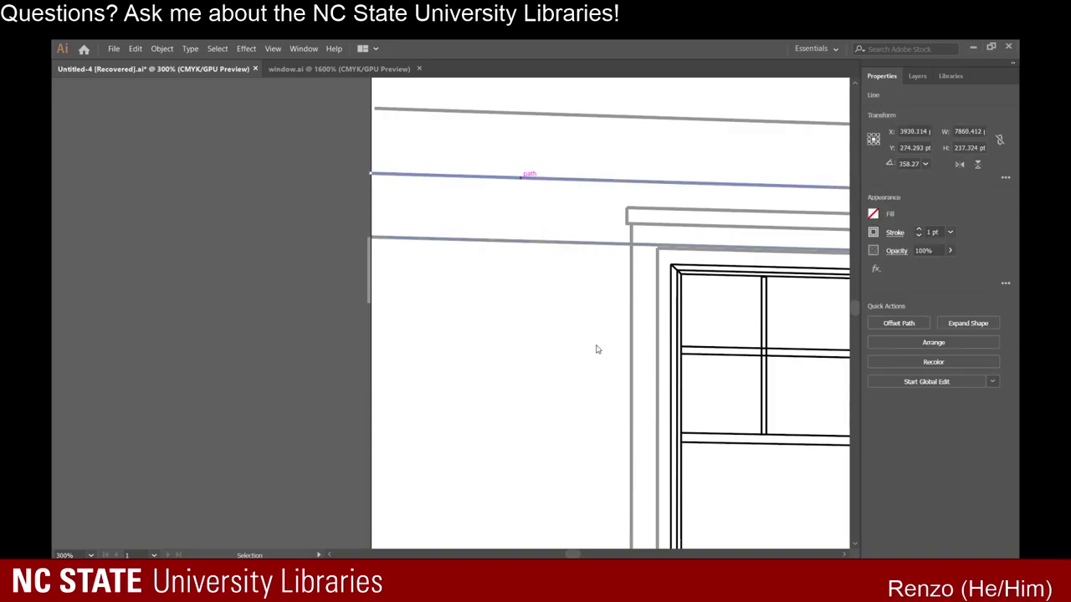
left_click(598, 200)
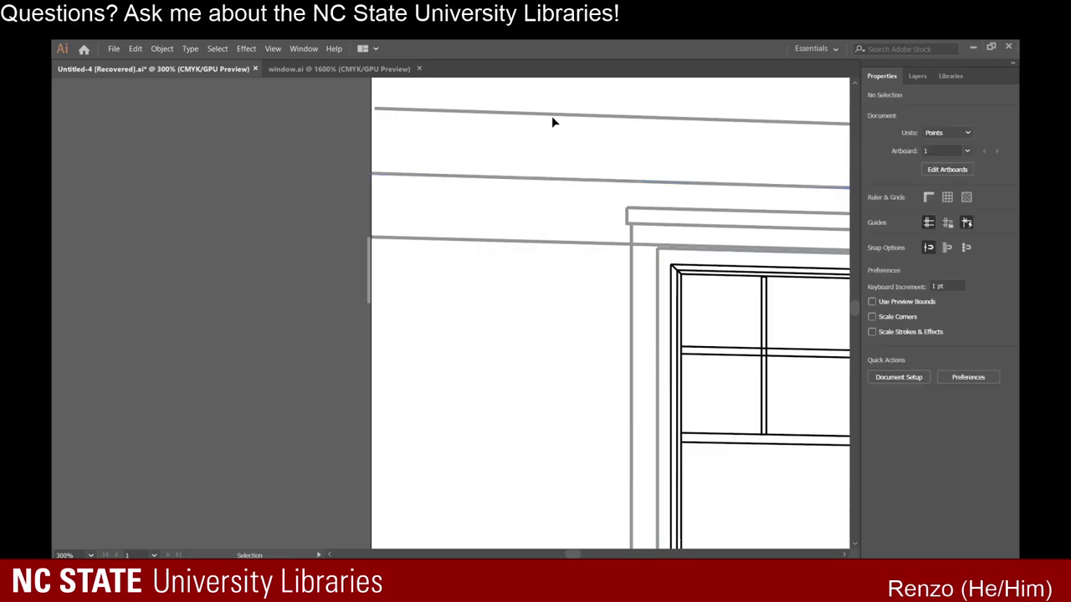
left_click(553, 117)
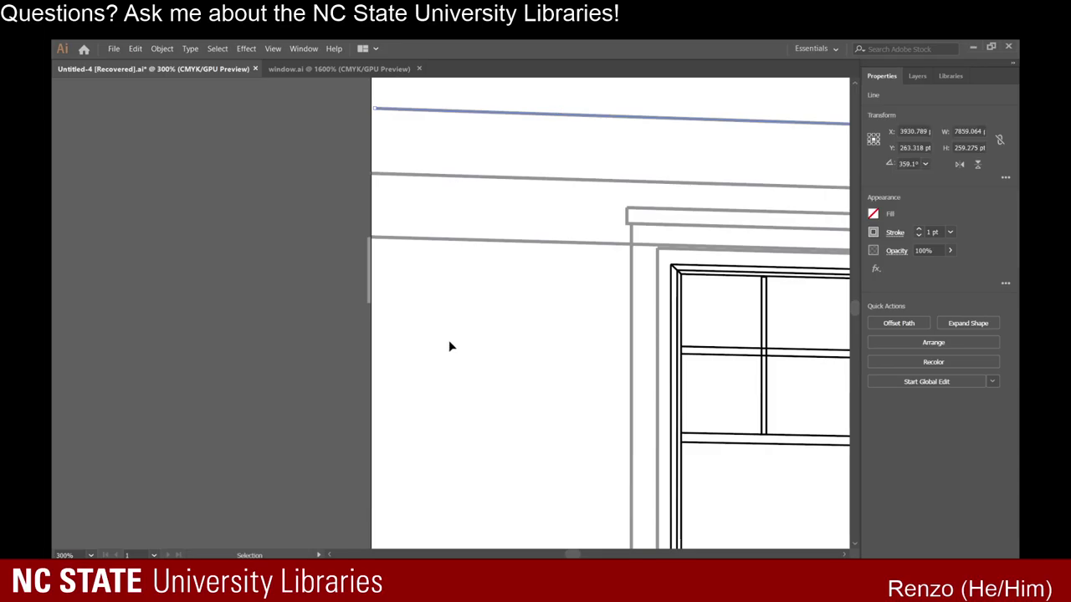
left_click(108, 214)
Draw a third guide about 7859 pt wide and 193 pt high from the remaining spacer's lower end to the vanishing point marker.
key("backslash")
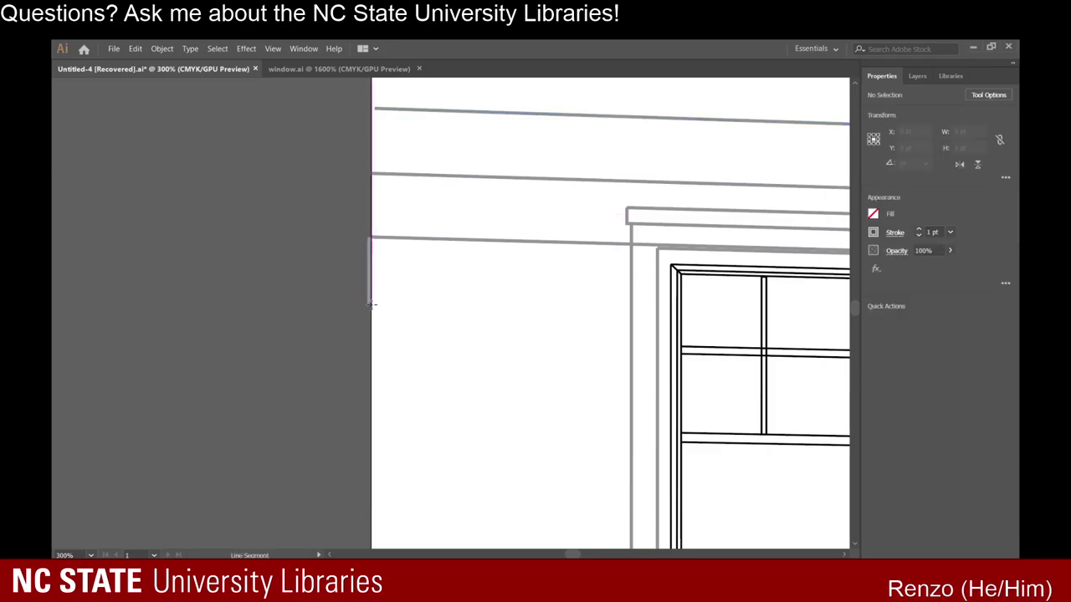
mouse_move(370, 306)
left_mouse_down()
mouse_move(648, 317)
mouse_move(413, 314)
mouse_move(492, 352)
mouse_move(781, 363)
mouse_move(759, 338)
mouse_move(795, 285)
mouse_move(785, 197)
mouse_move(764, 232)
mouse_move(790, 239)
mouse_move(818, 272)
mouse_move(812, 194)
mouse_move(691, 208)
mouse_move(717, 203)
left_mouse_up()
scroll(415, 316, "down", 8)
scroll(759, 337, "up", 3)
scroll(784, 198, "up", 2)
scroll(806, 261, "right", 3)
scroll(813, 194, "up", 8)
scroll(669, 251, "down", 8)
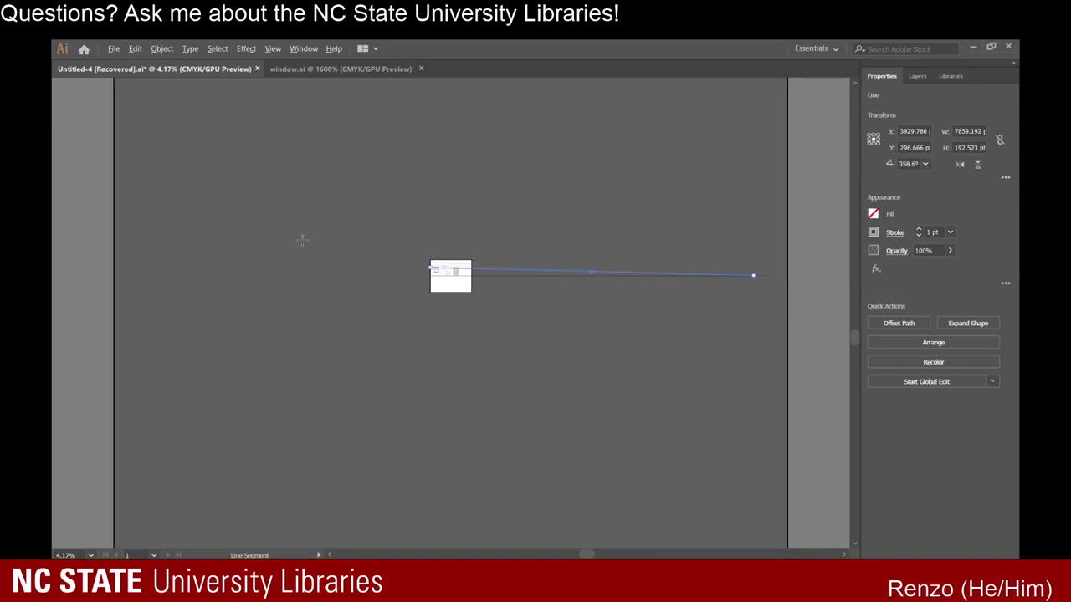
scroll(703, 251, "up", 4)
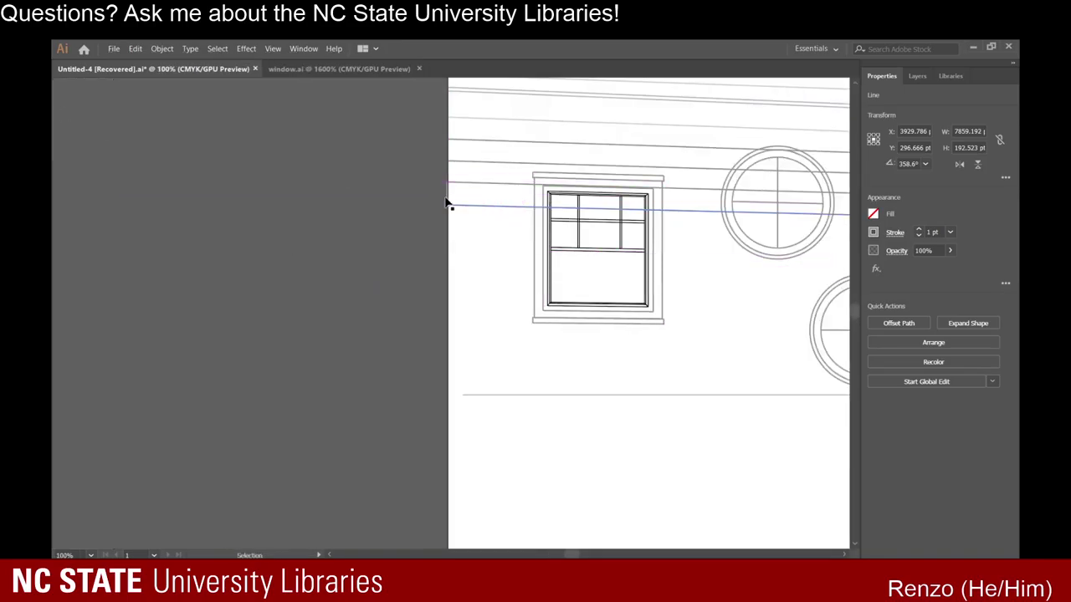
Duplicate the spacer above the lowest guide and move the copy to just below that guide at the artboard's left edge.
left_click(446, 196)
key("ctrl+c")
key("ctrl+v")
scroll(459, 254, "up", 2)
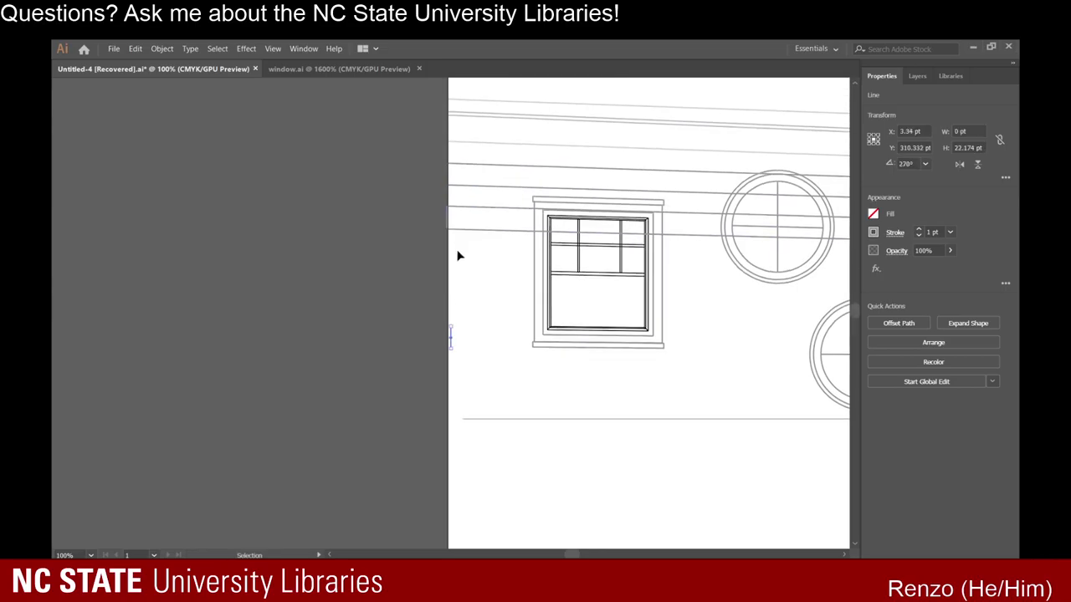
scroll(469, 358, "up", 2)
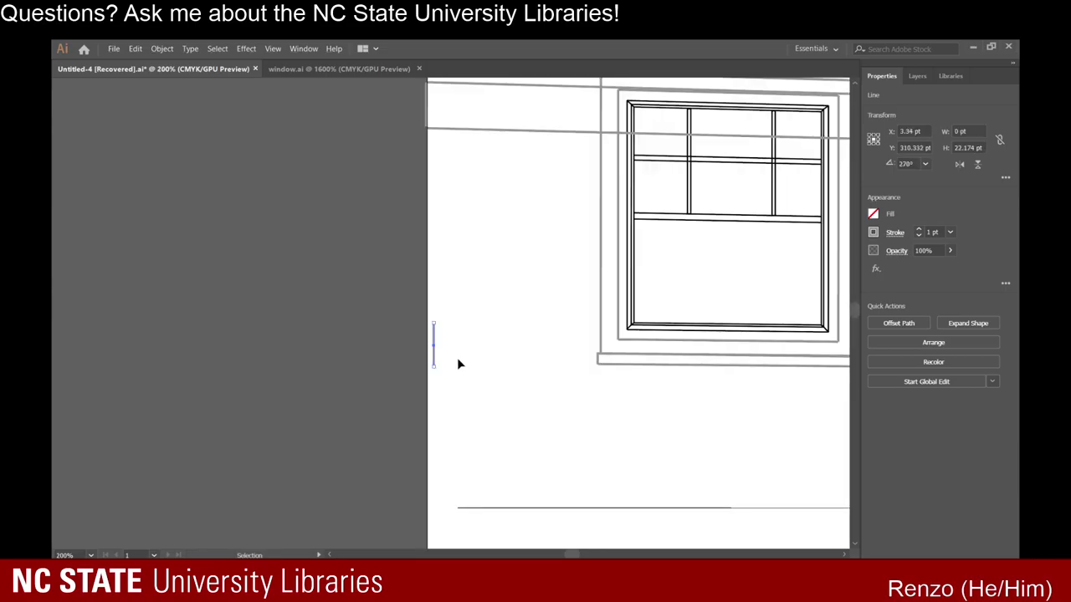
scroll(454, 375, "up", 2)
left_click(426, 391)
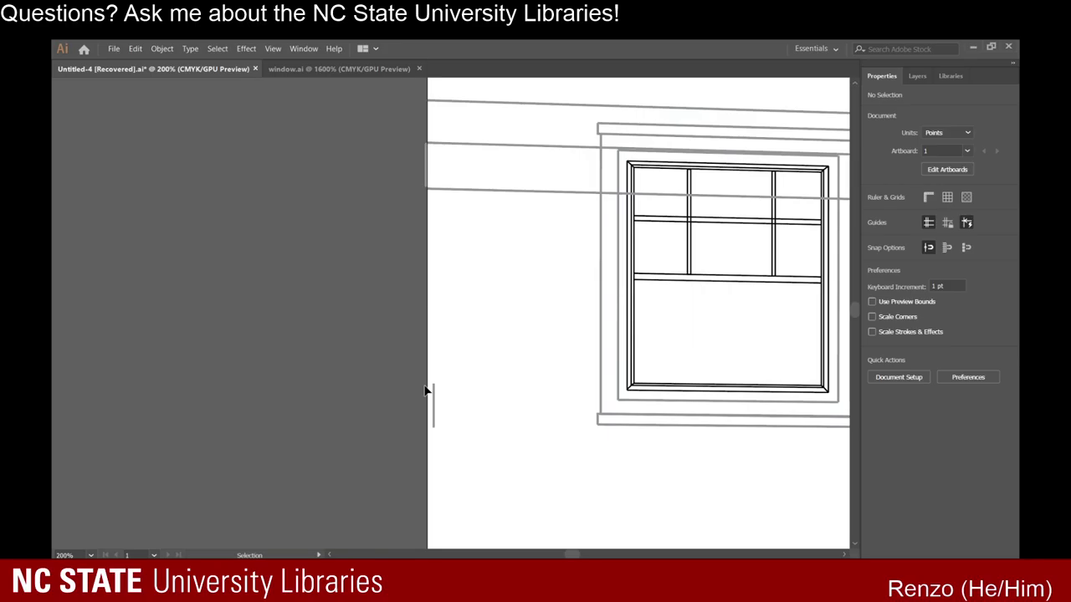
left_click_drag(433, 399, 420, 189)
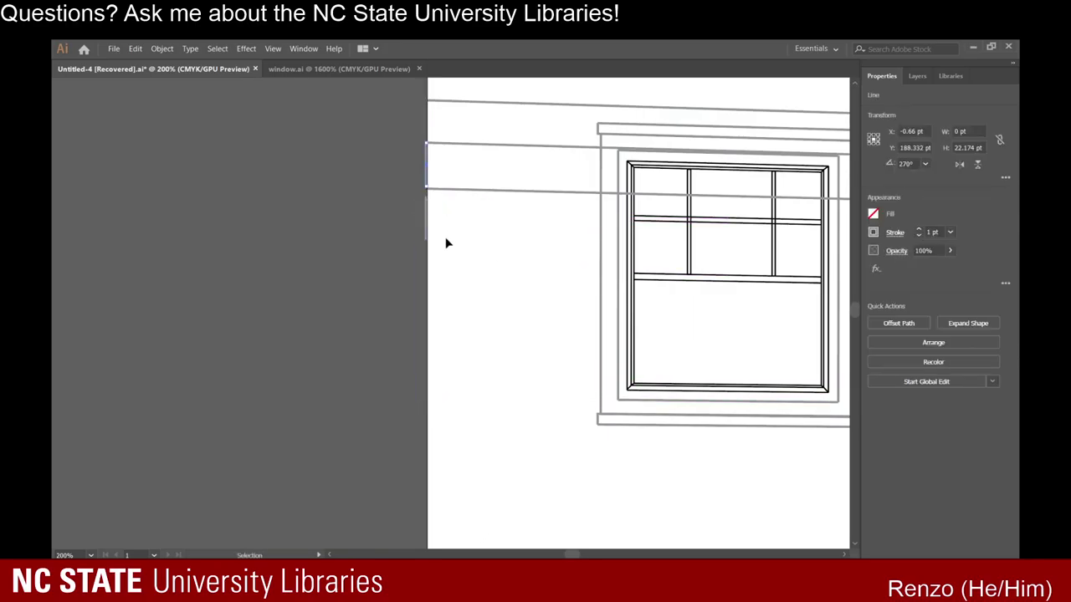
Remove the upper spacer and align the remaining one's upper end with the lowest guide at the artboard's left edge.
scroll(444, 270, "up", 2)
left_click(441, 292)
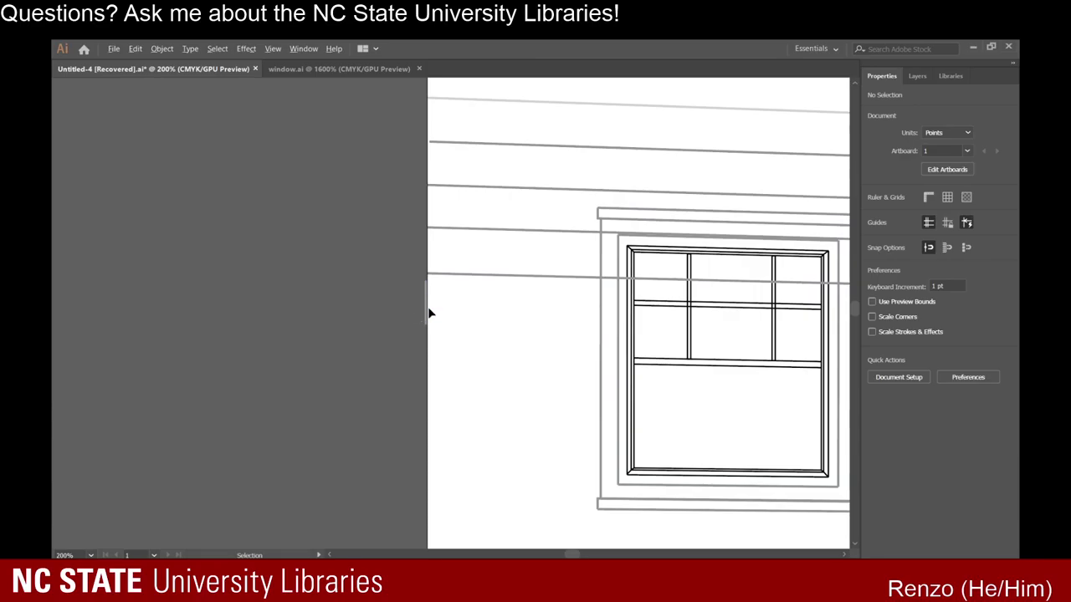
left_click_drag(425, 301, 432, 337)
scroll(425, 292, "up", 1)
scroll(425, 295, "up", 3)
scroll(443, 394, "down", 1)
left_click(493, 376)
Draw a horizontal tick about 12 pt long, extending outward from the artboard's left edge at the spacer's lower end.
scroll(493, 376, "down", 1)
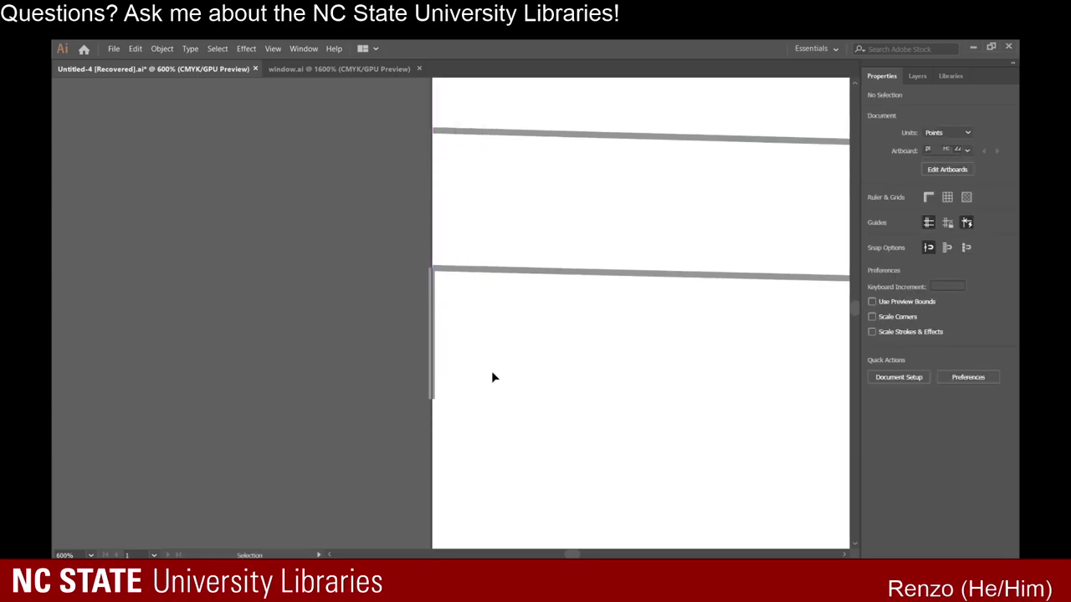
key("backslash")
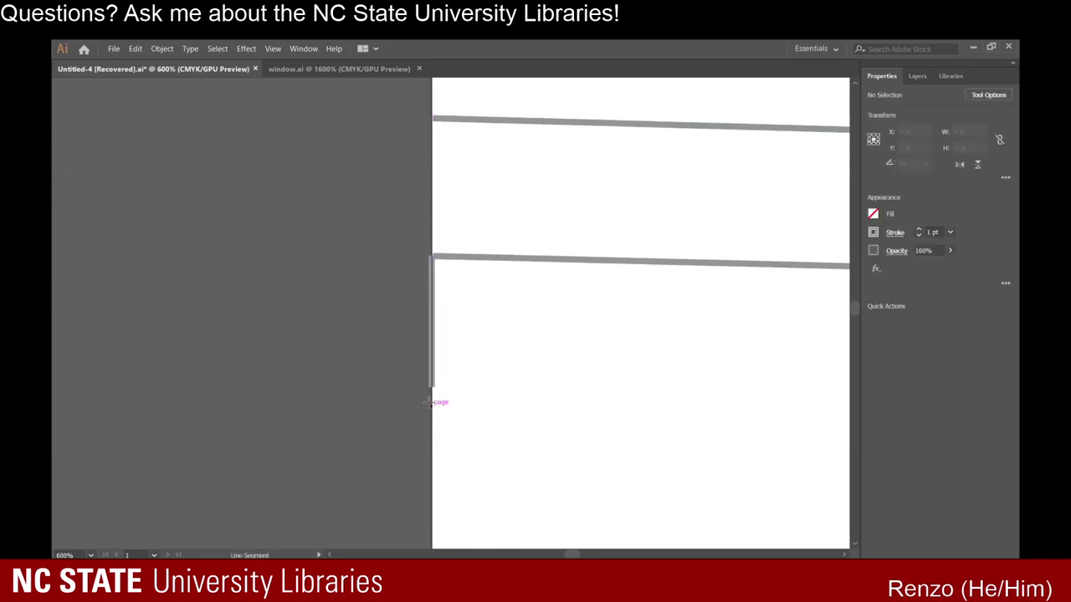
mouse_move(434, 387)
left_mouse_down()
mouse_move(376, 376)
mouse_move(357, 389)
left_mouse_up()
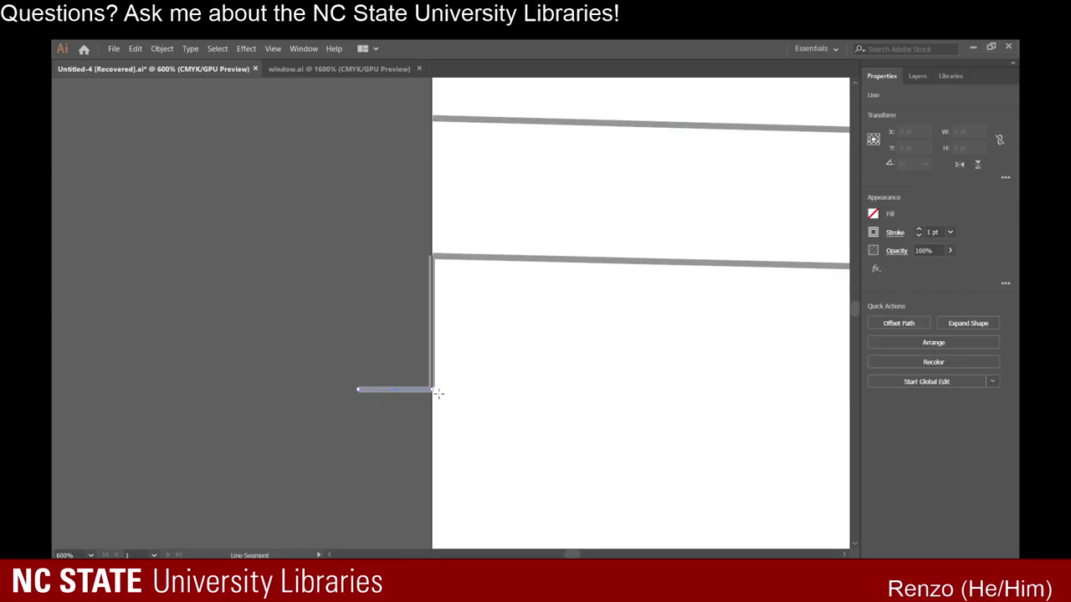
Move the spacer directly beneath the first tick and place a duplicate of the tick at the spacer's lower end.
scroll(451, 324, "down", 1)
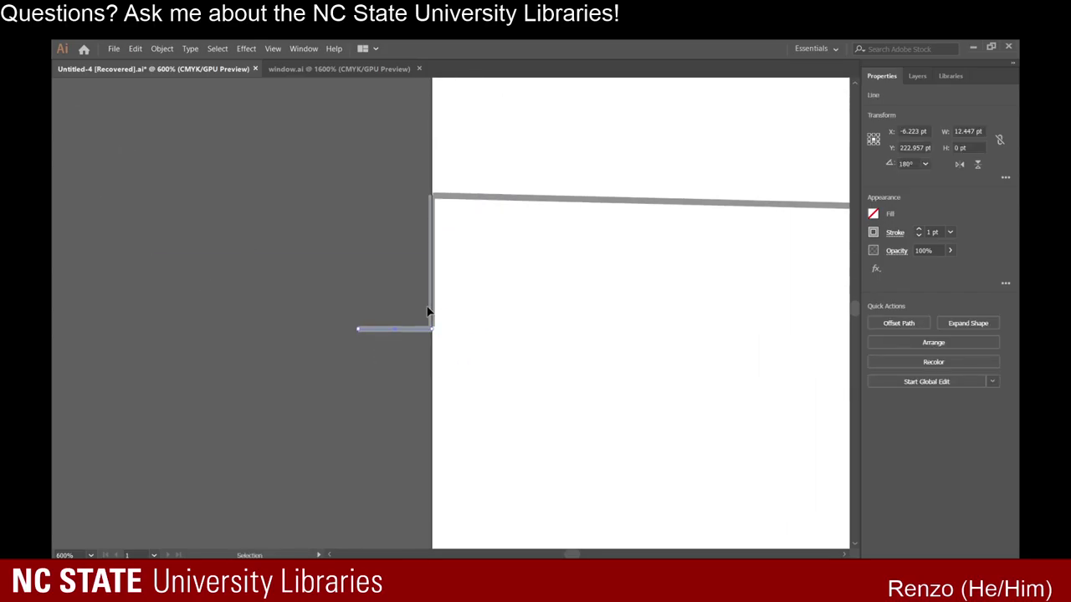
key("a")
left_click(432, 307)
left_click_drag(431, 309, 449, 368)
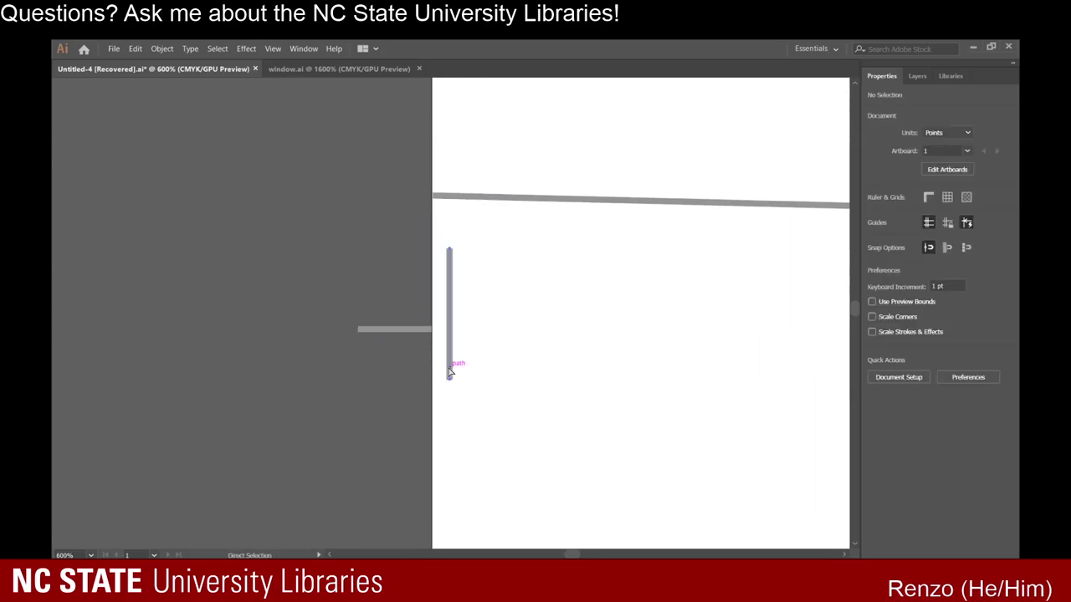
key("v")
left_click_drag(450, 306, 433, 382)
scroll(473, 392, "down", 1)
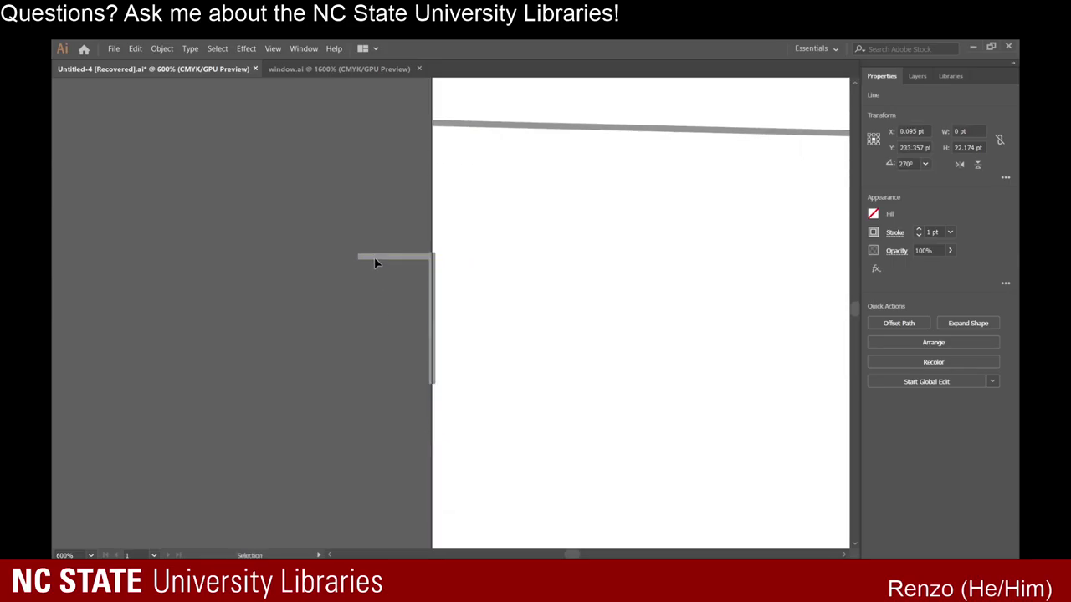
left_click_drag(375, 263, 415, 387)
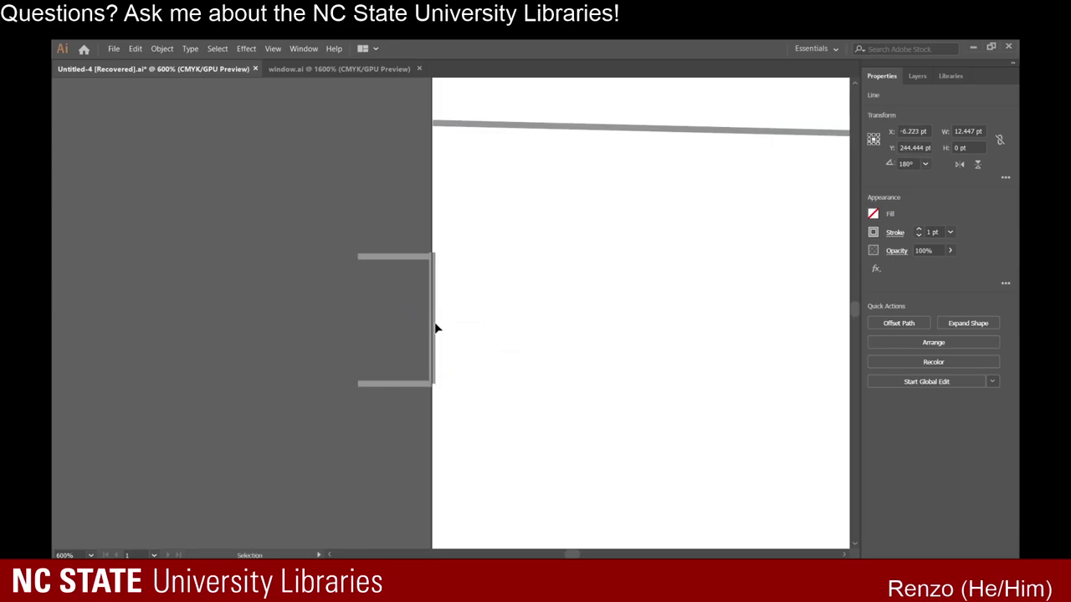
Move the spacer down the artboard's left edge so it starts at the second tick.
left_click(433, 327)
key("ctrl+x")
scroll(454, 339, "down", 3)
key("ctrl+v")
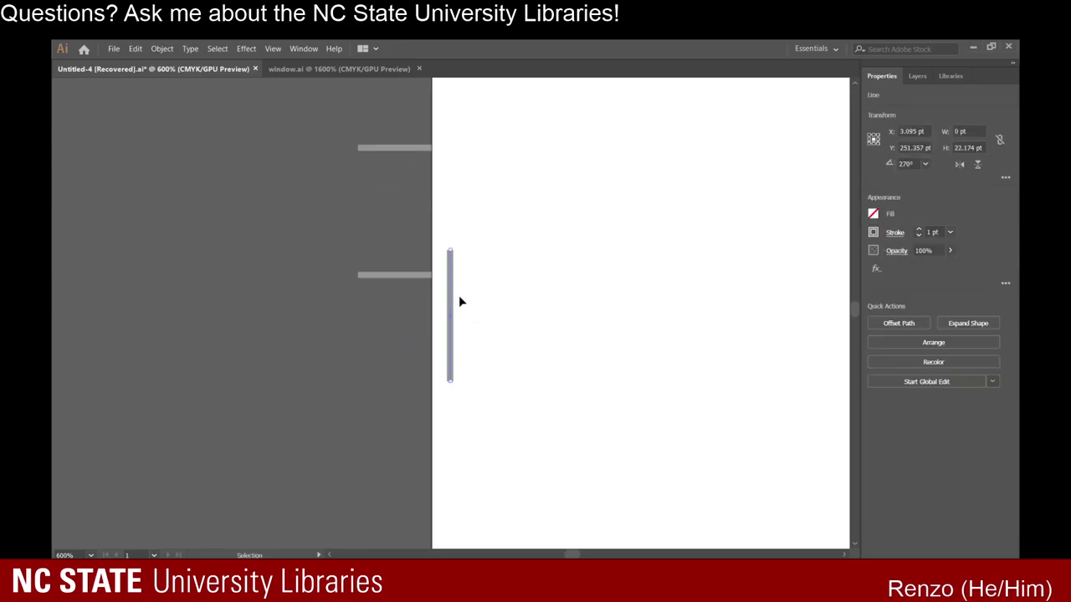
left_click_drag(454, 294, 433, 313)
Copy the second tick and place the third one at the spacer's lower end, ending at the artboard edge.
scroll(413, 224, "down", 2)
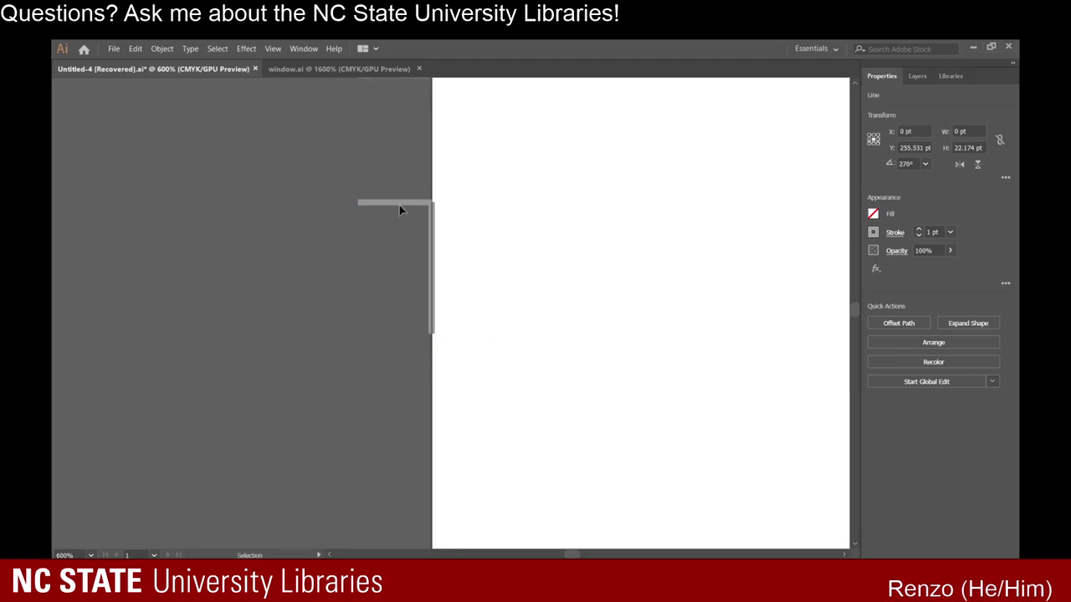
left_click(398, 209)
left_click(393, 208)
key("ctrl+c")
key("ctrl+v")
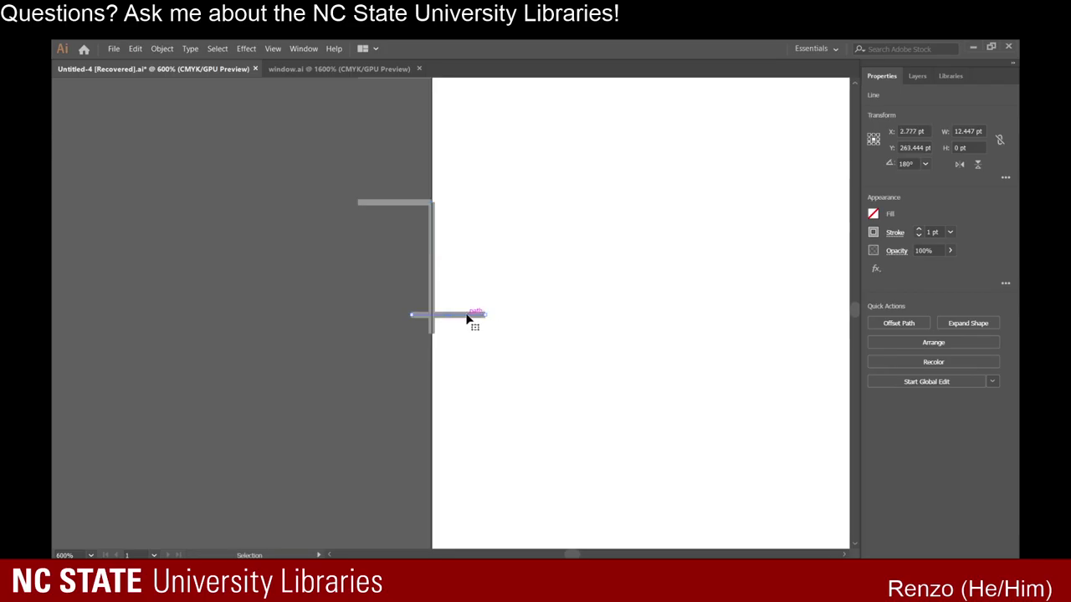
left_click_drag(473, 318, 414, 333)
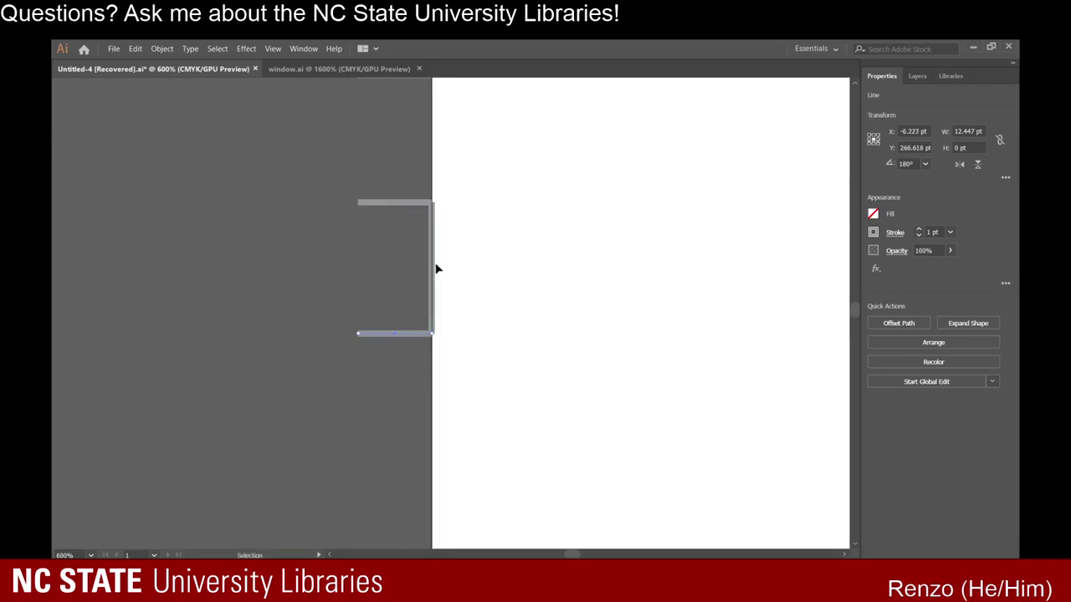
Move the spacer down the artboard's left edge so it starts at the third tick.
key("ctrl+shift+a")
left_click(435, 262)
key("ctrl+x")
scroll(464, 309, "down", 2)
key("ctrl+v")
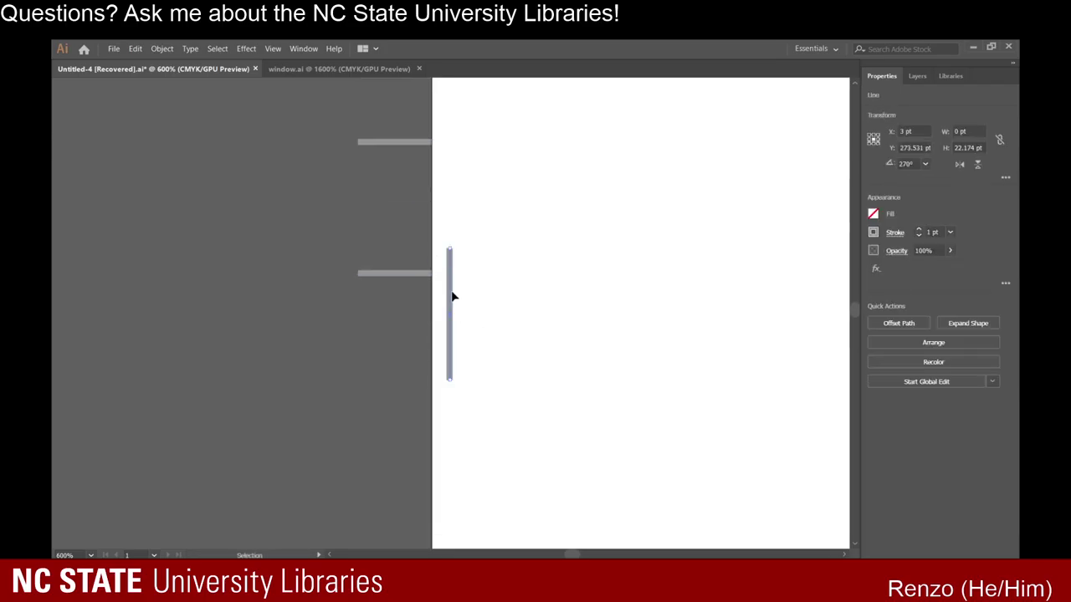
left_click_drag(447, 284, 414, 354)
Copy the third tick and place the fourth one at the spacer's lower end, ending at the artboard edge.
scroll(421, 265, "down", 2)
left_click(396, 227)
key("ctrl+c")
key("ctrl+v")
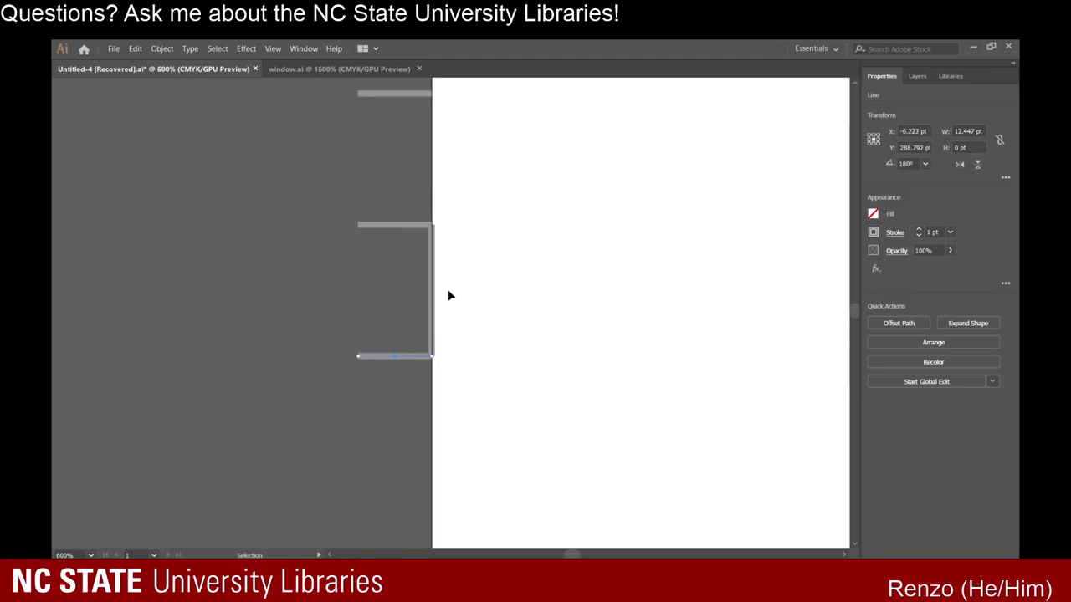
Move the spacer down the artboard's left edge so it starts at the fourth tick.
left_click(449, 295)
left_click(432, 290)
key("ctrl+x")
scroll(468, 322, "down", 3)
key("ctrl+v")
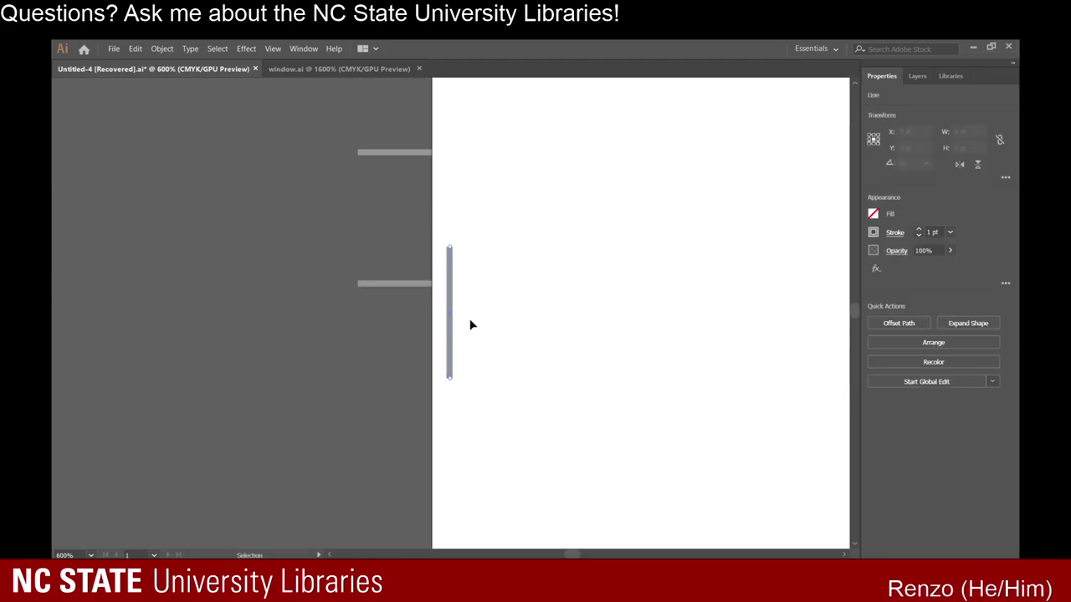
left_click_drag(450, 288, 430, 327)
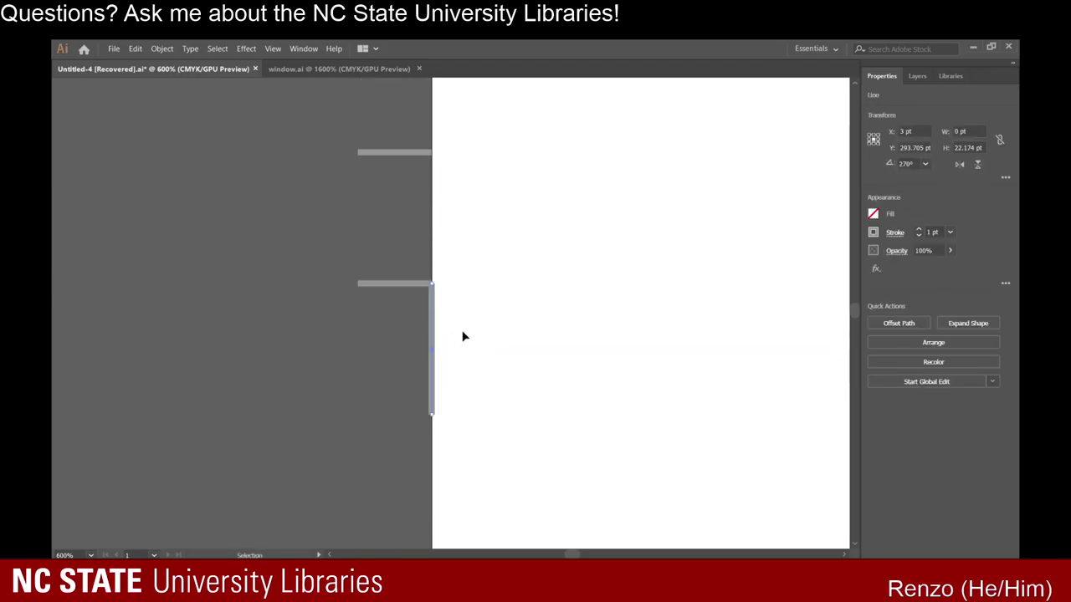
Copy the fourth tick and place the fifth one at the spacer's lower end, ending at the artboard edge.
scroll(492, 343, "down", 2)
left_click(492, 339)
left_click(392, 212)
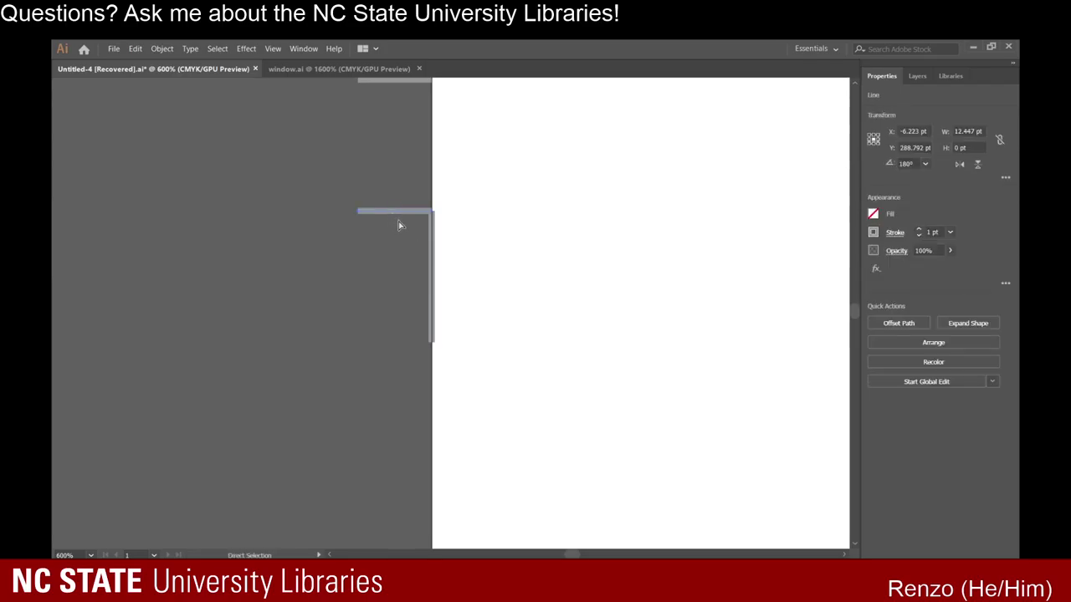
key("ctrl+v")
left_click_drag(471, 312, 415, 342)
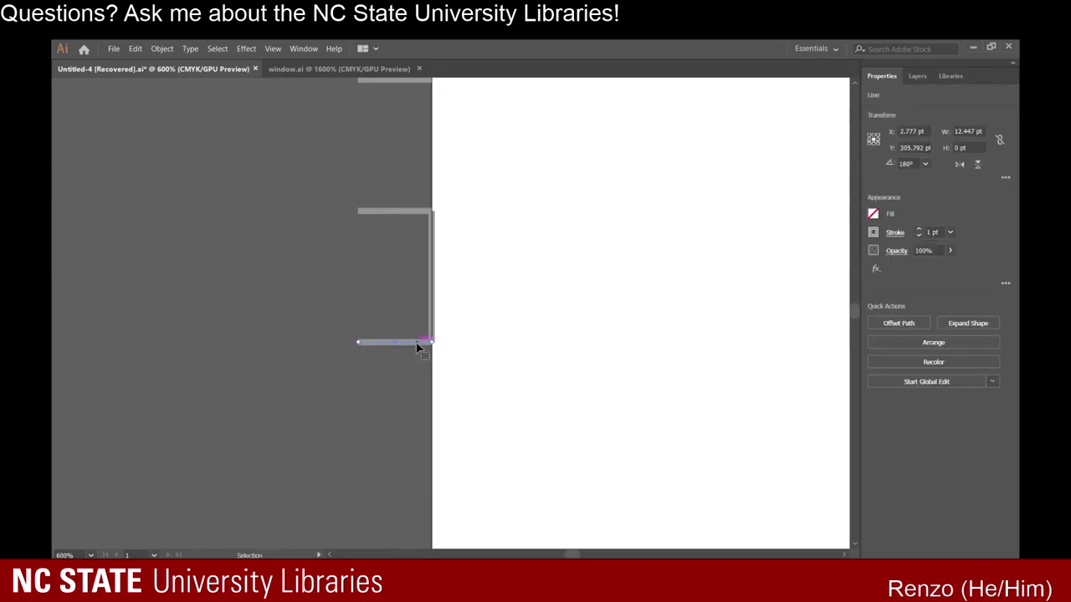
Move the spacer down the artboard's left edge so it starts at the fifth tick.
left_click(432, 276)
key("ctrl+x")
scroll(517, 325, "down", 2)
key("ctrl+v")
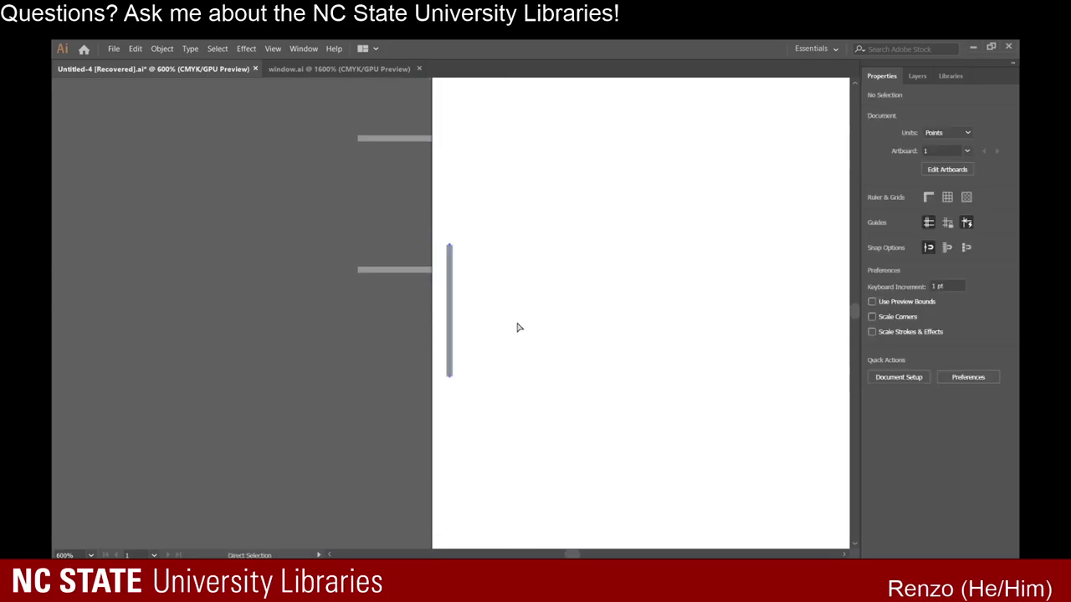
key("v")
left_click(447, 276)
left_click_drag(449, 276, 433, 299)
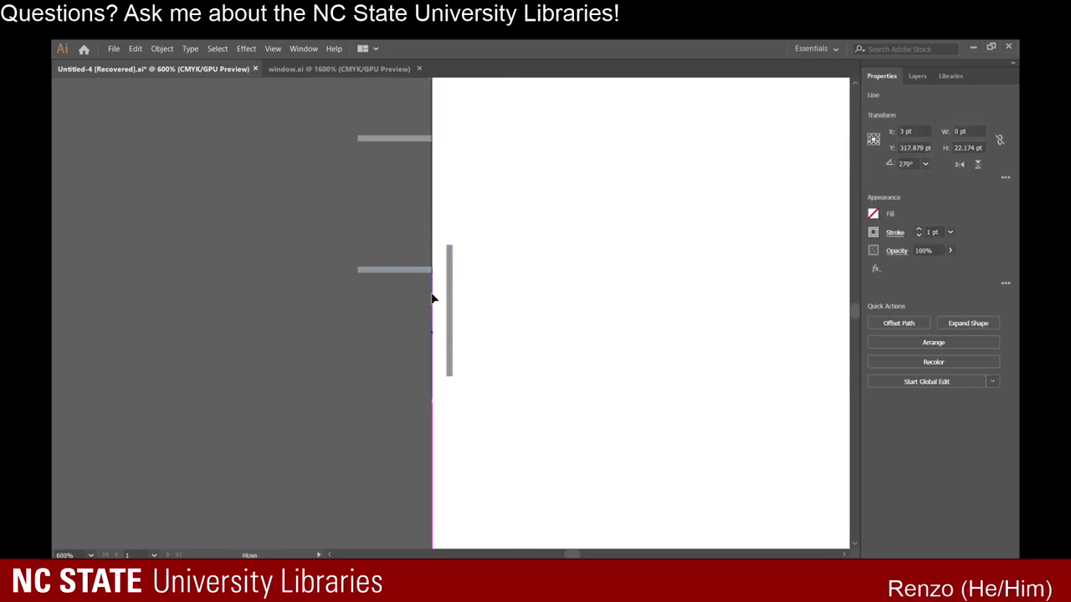
left_click(446, 304)
Copy the fifth tick and place the sixth one at the spacer's lower end, ending at the artboard edge.
scroll(439, 297, "down", 2)
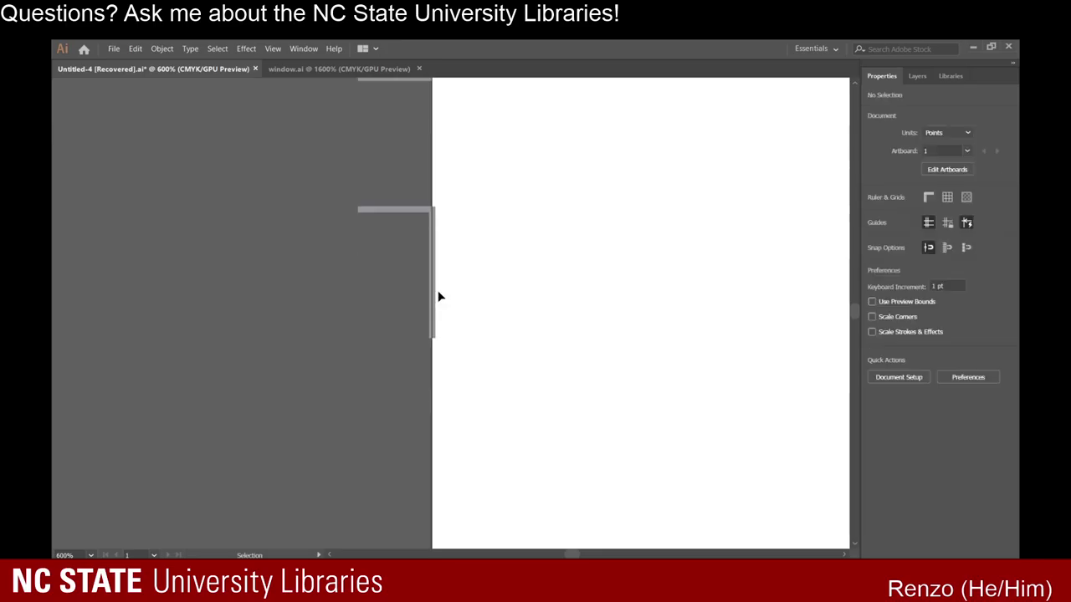
left_click(396, 210)
key("ctrl+c")
key("ctrl+v")
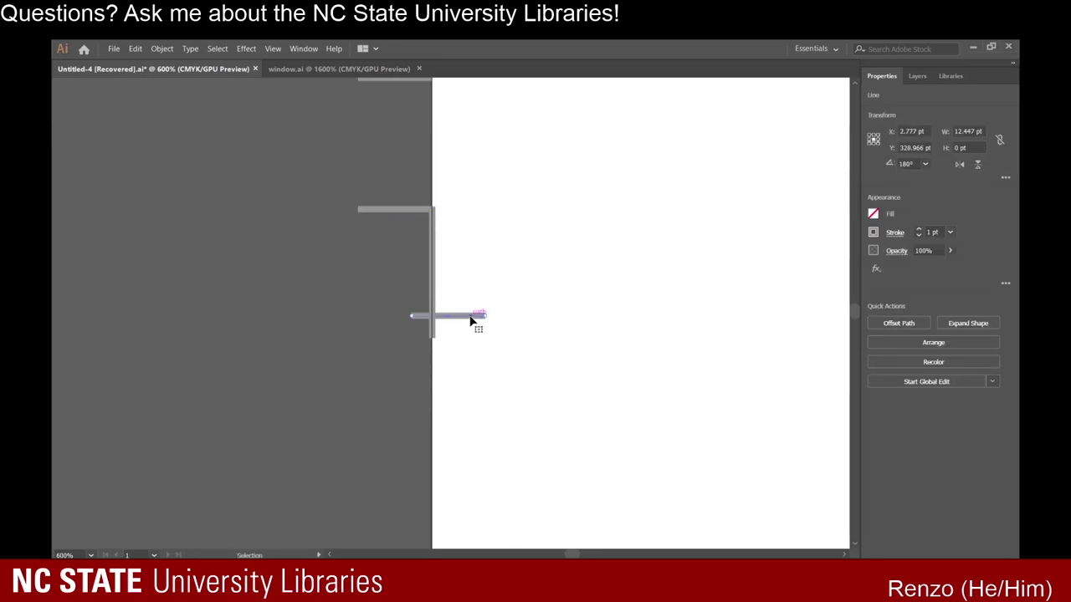
left_click_drag(471, 318, 411, 338)
left_click(564, 376)
Replace the spacer with a copy on the artboard's left edge that starts at the sixth tick.
scroll(456, 243, "down", 2)
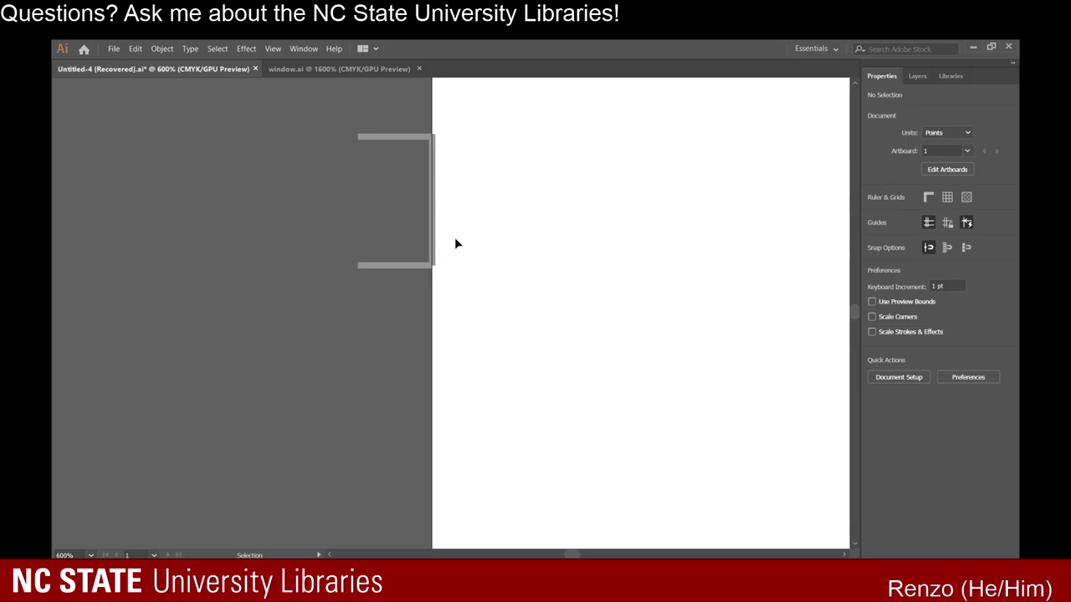
key("a")
left_click(434, 223)
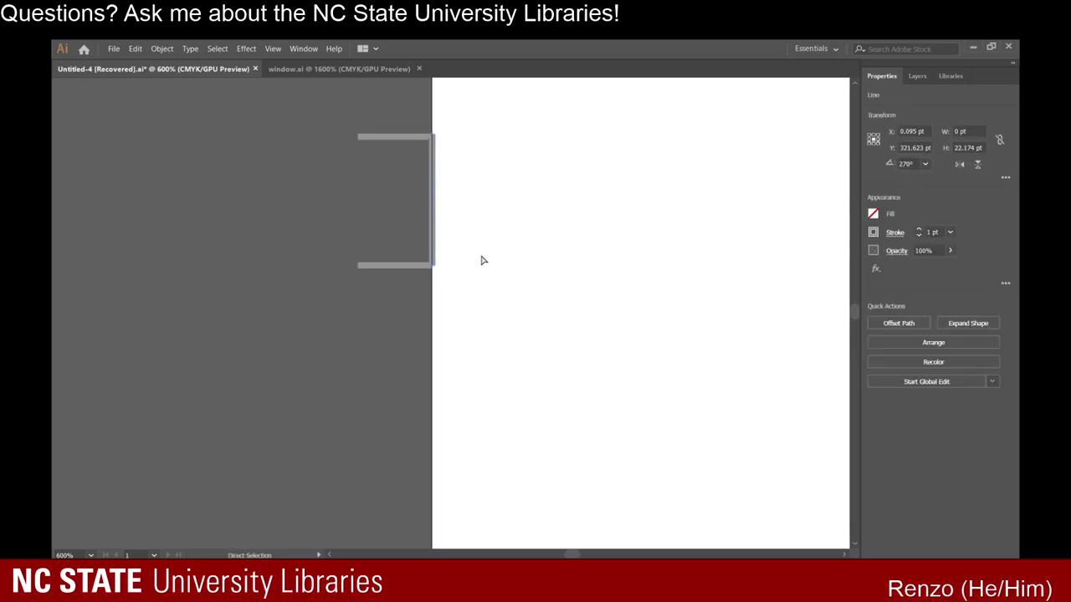
key("ctrl+c")
key("ctrl+v")
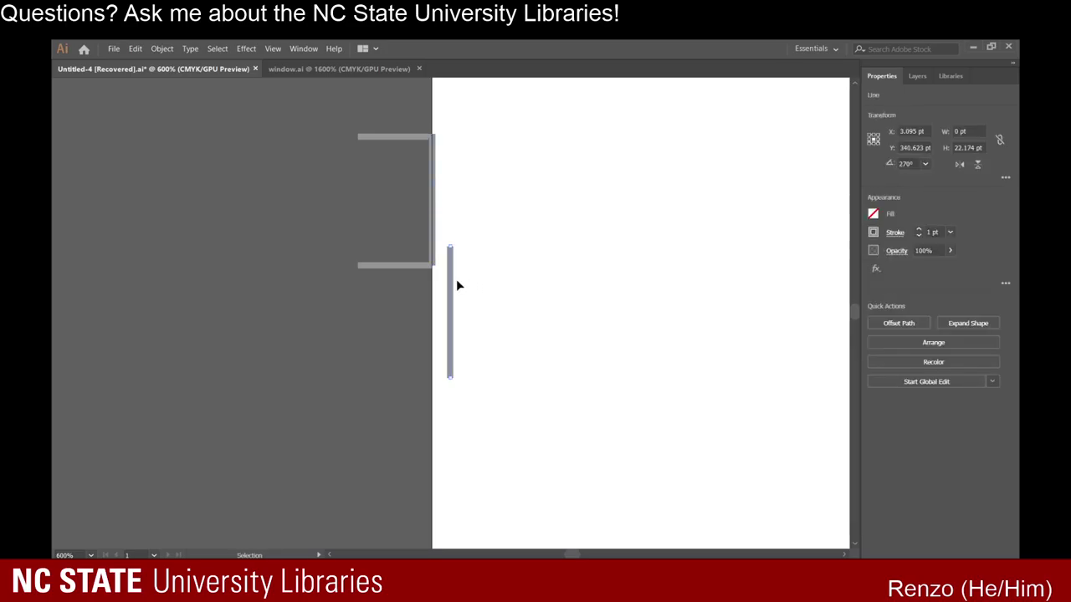
key("Delete")
key("a")
left_click(432, 207)
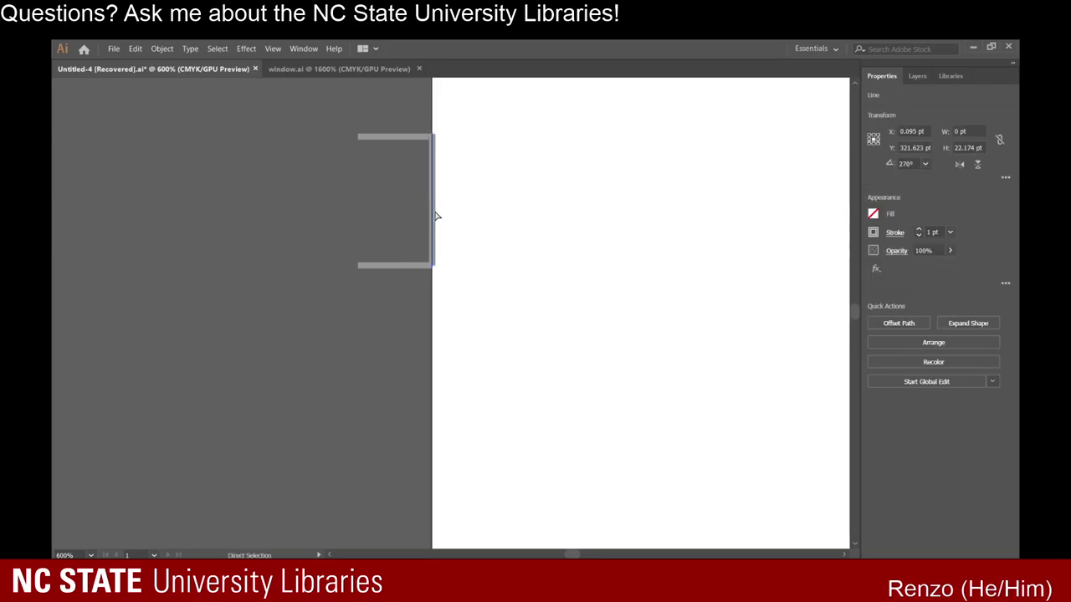
key("ctrl+z")
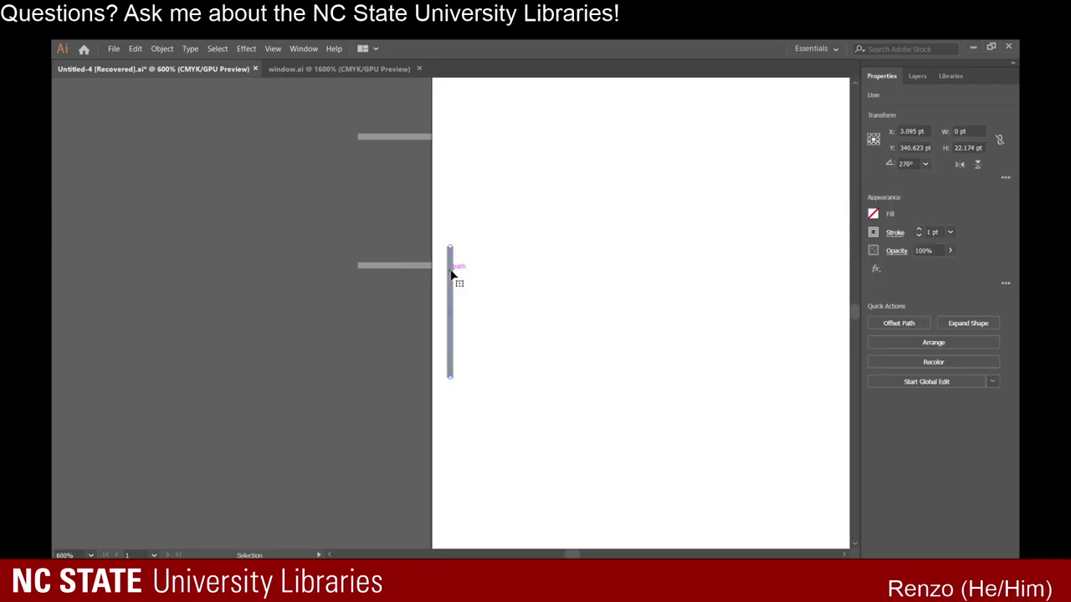
left_click_drag(451, 274, 432, 294)
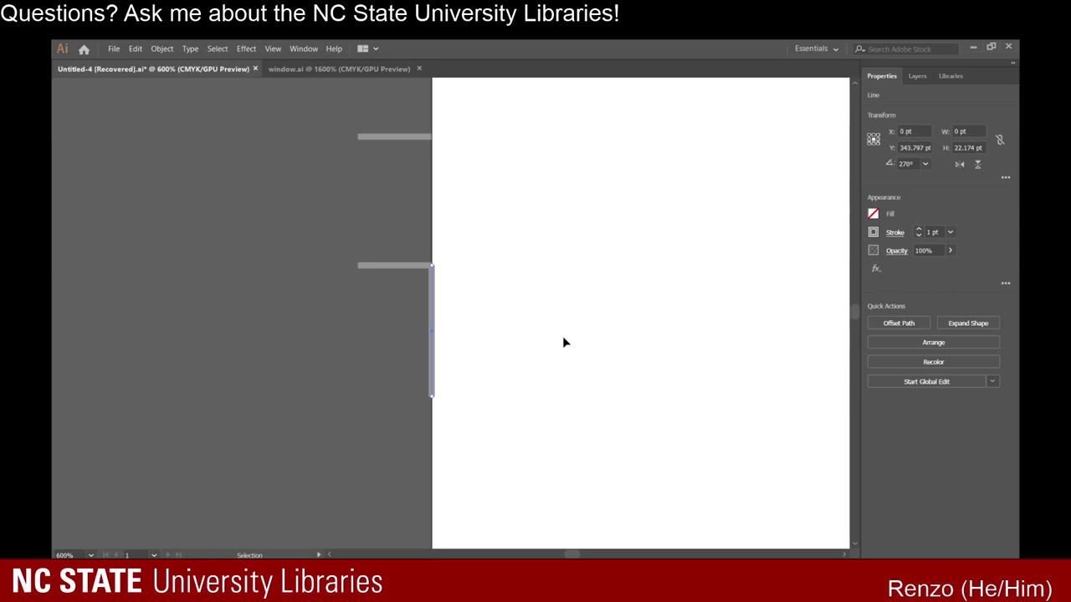
Copy the sixth tick and place the seventh one at the spacer's lower end.
scroll(563, 338, "down", 2)
left_click(559, 337)
left_click(407, 195)
key("ctrl+c")
key("ctrl+v")
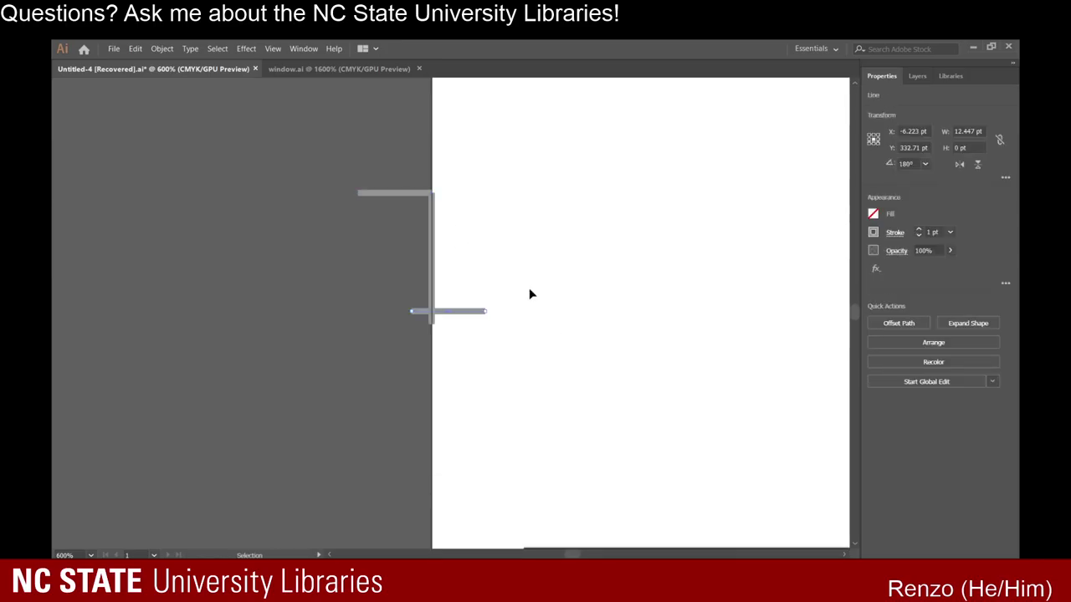
scroll(530, 292, "down", 2)
left_click_drag(463, 263, 416, 277)
left_click(488, 290)
Move the spacer down the artboard's left edge to start at the seventh tick, and align that tick's end with the edge.
left_click(432, 230)
key("a")
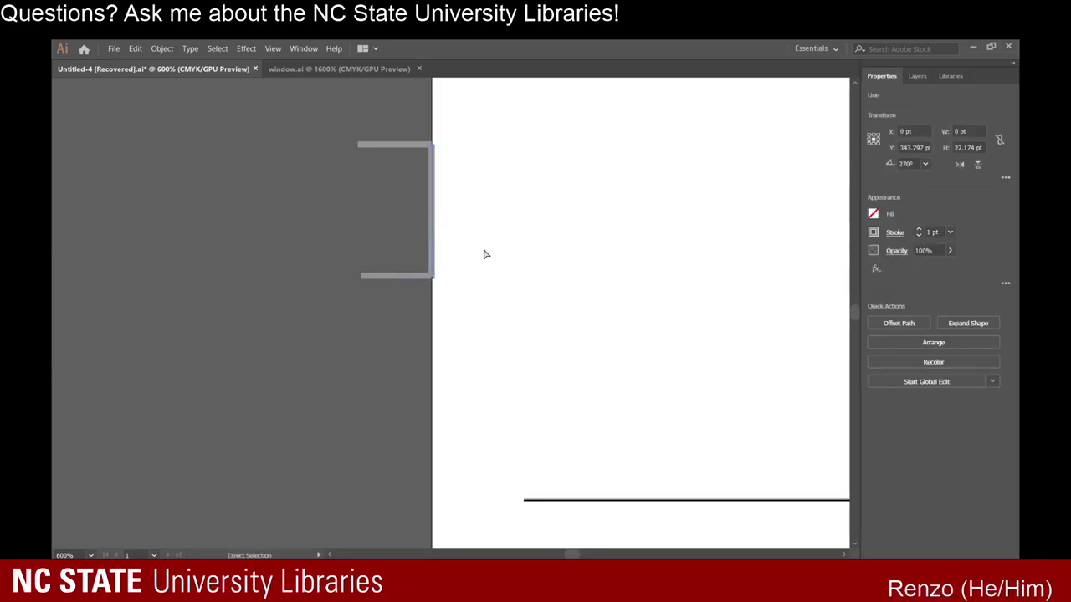
key("Delete")
left_click_drag(452, 290, 435, 327)
left_click(414, 278)
left_click_drag(414, 276, 413, 276)
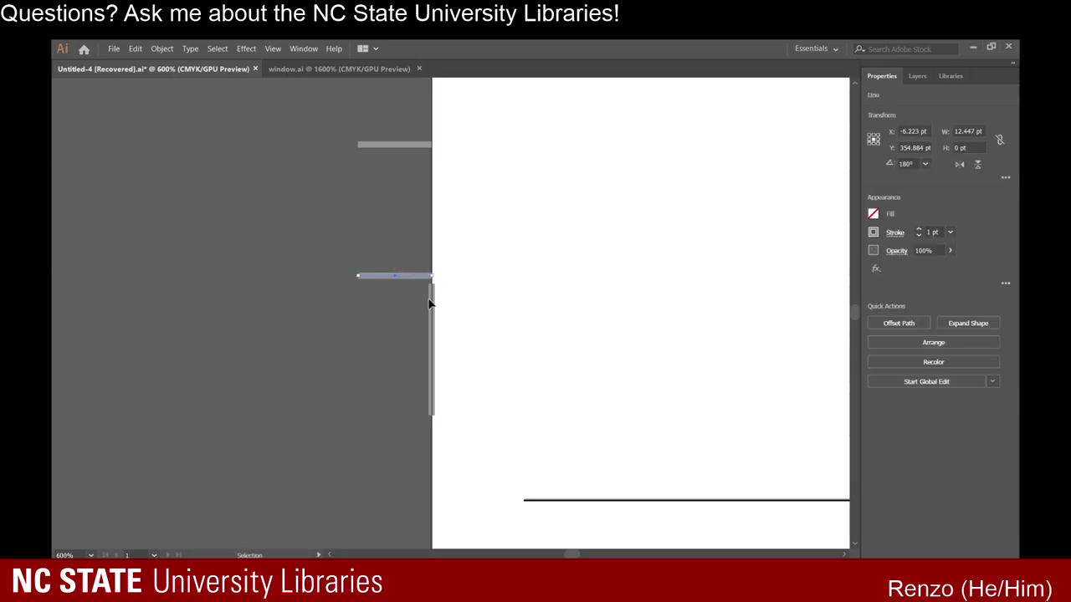
left_click(429, 304)
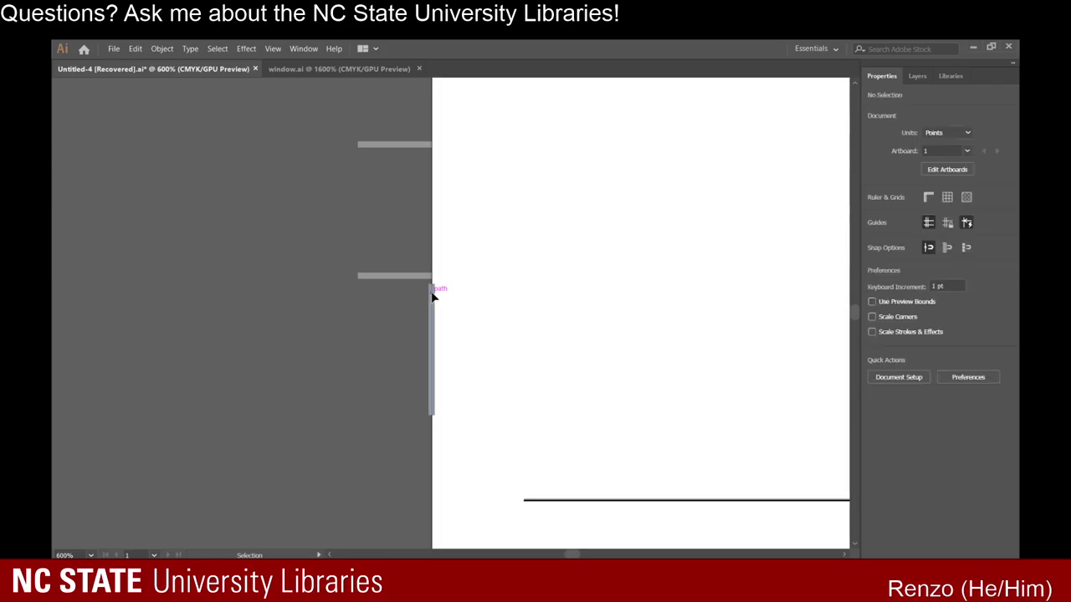
left_click_drag(433, 295, 433, 285)
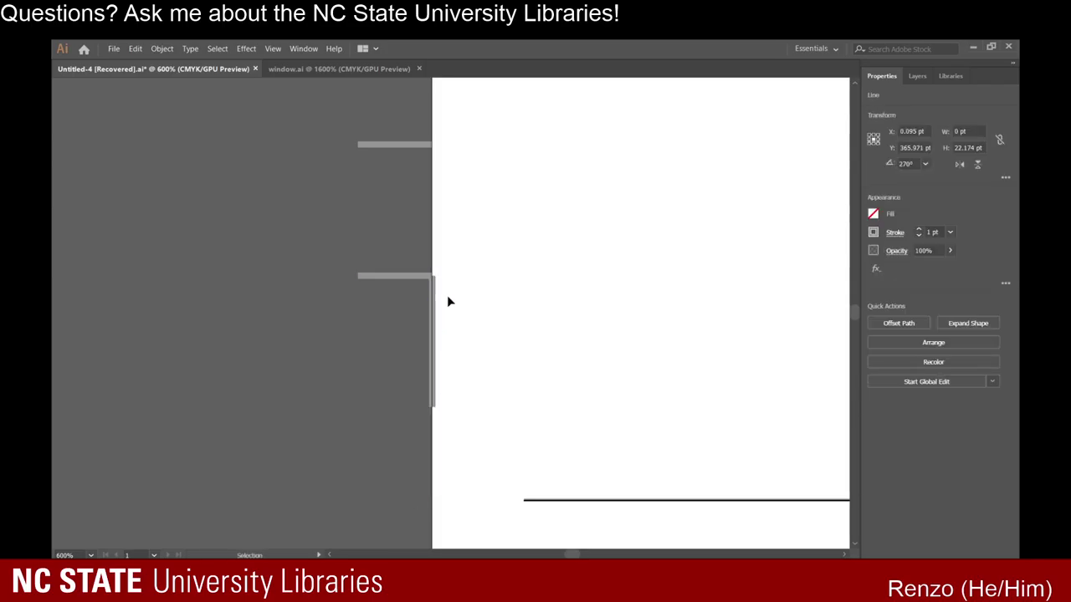
Copy the seventh tick and place the eighth one at the spacer's lower end, ending at the artboard edge.
left_click(449, 302)
left_click(416, 278)
key("a")
left_click(507, 347)
scroll(507, 348, "down", 1)
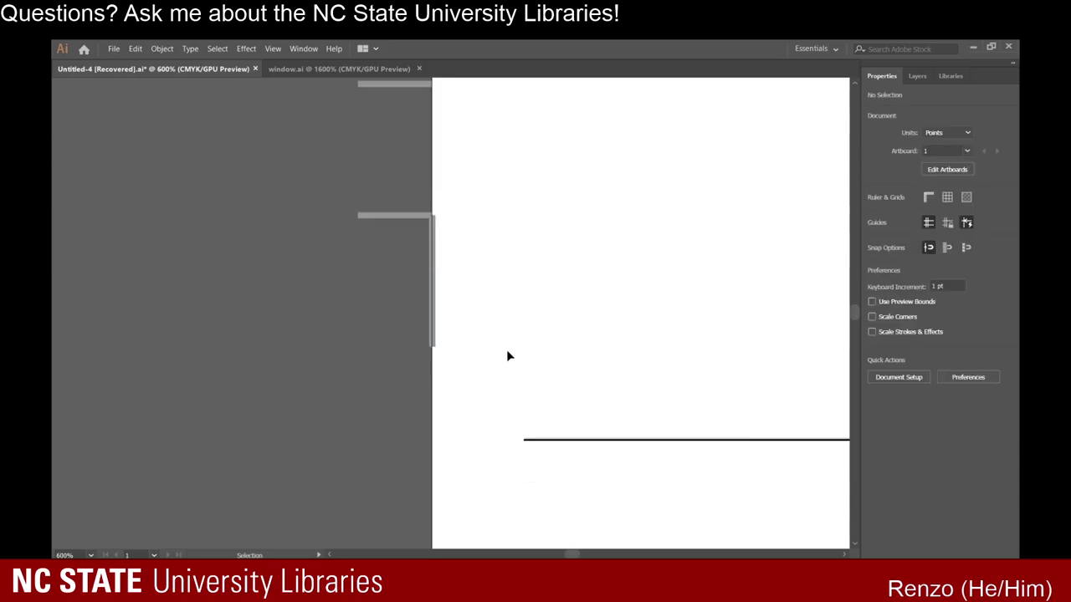
key("ctrl+v")
left_click_drag(470, 321, 415, 349)
left_click(488, 354)
scroll(435, 227, "down", 1)
Move the spacer down the artboard's left edge so it starts at the eighth tick.
left_click(433, 225)
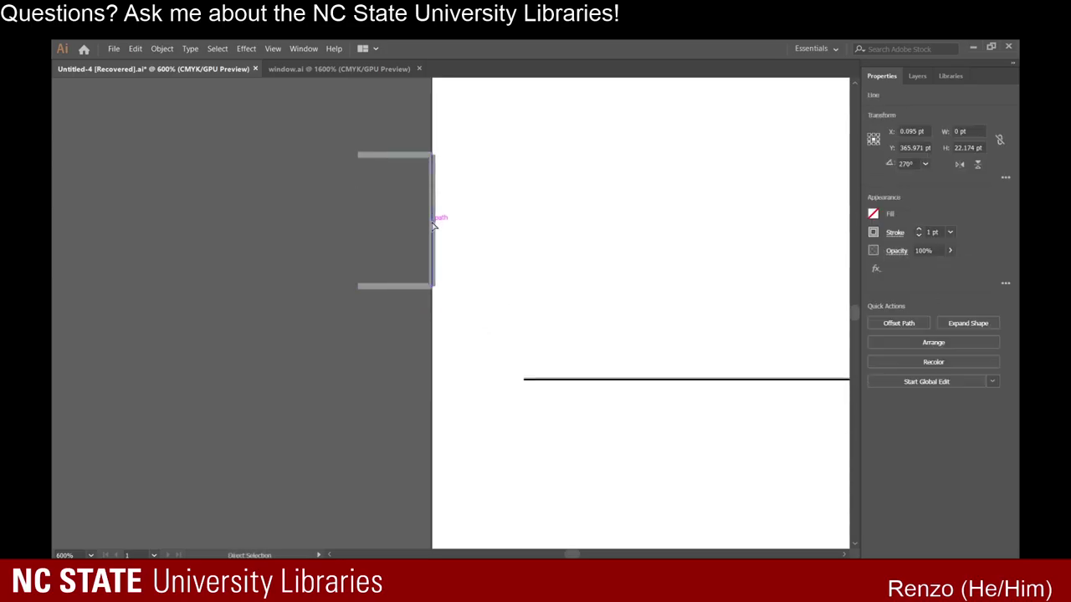
left_click_drag(434, 226, 434, 322)
scroll(442, 296, "down", 1)
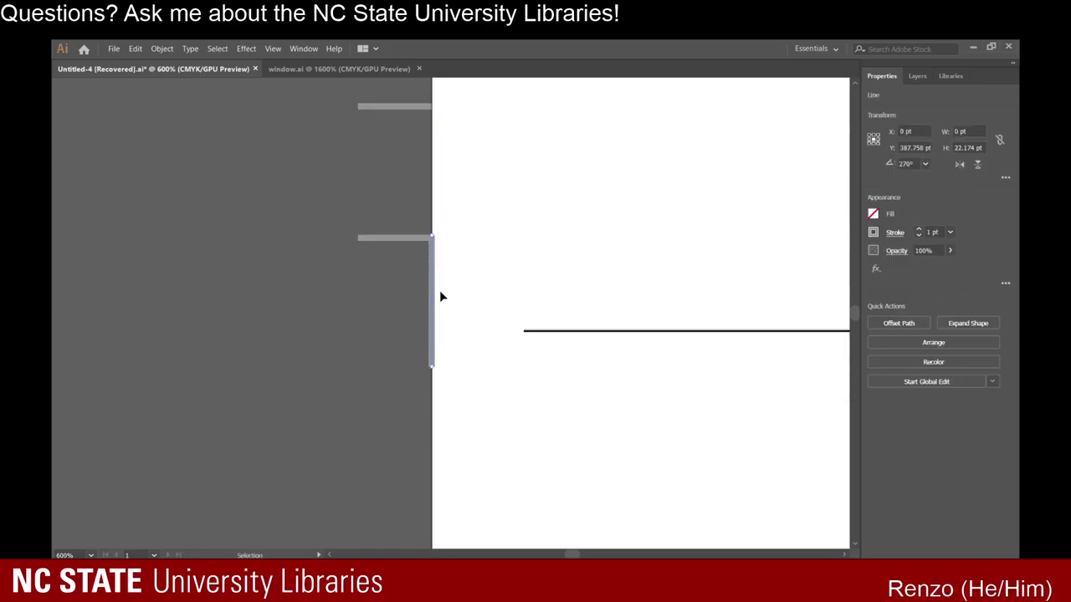
Copy the eighth tick and place the ninth one at the spacer's lower end, aligned with the artboard edge.
left_click(398, 236)
key("a")
left_click(398, 238)
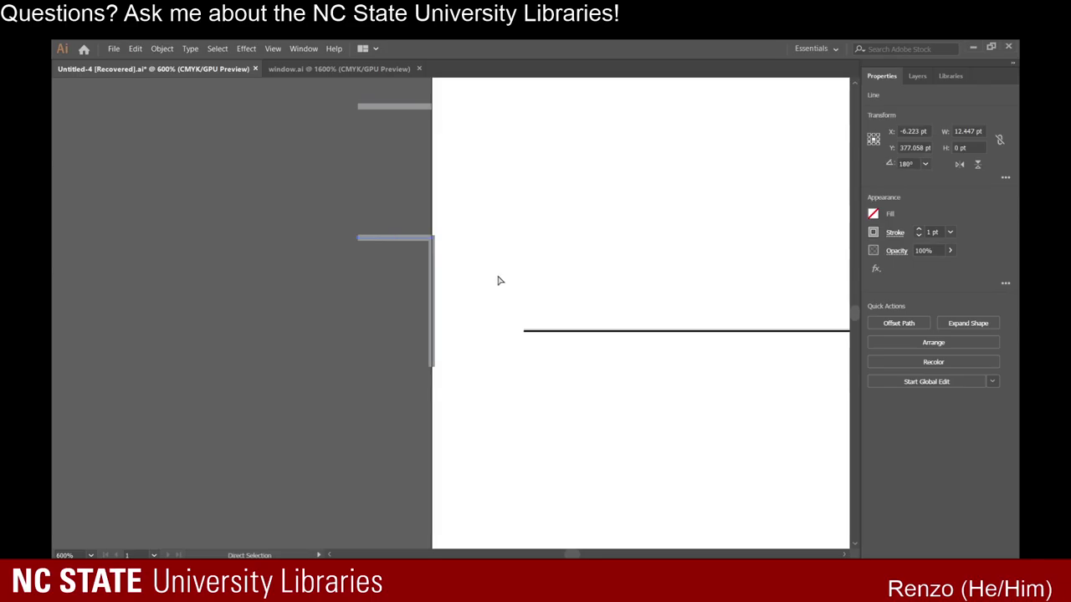
left_click_drag(466, 319, 408, 366)
left_click(470, 382)
scroll(471, 382, "down", 1)
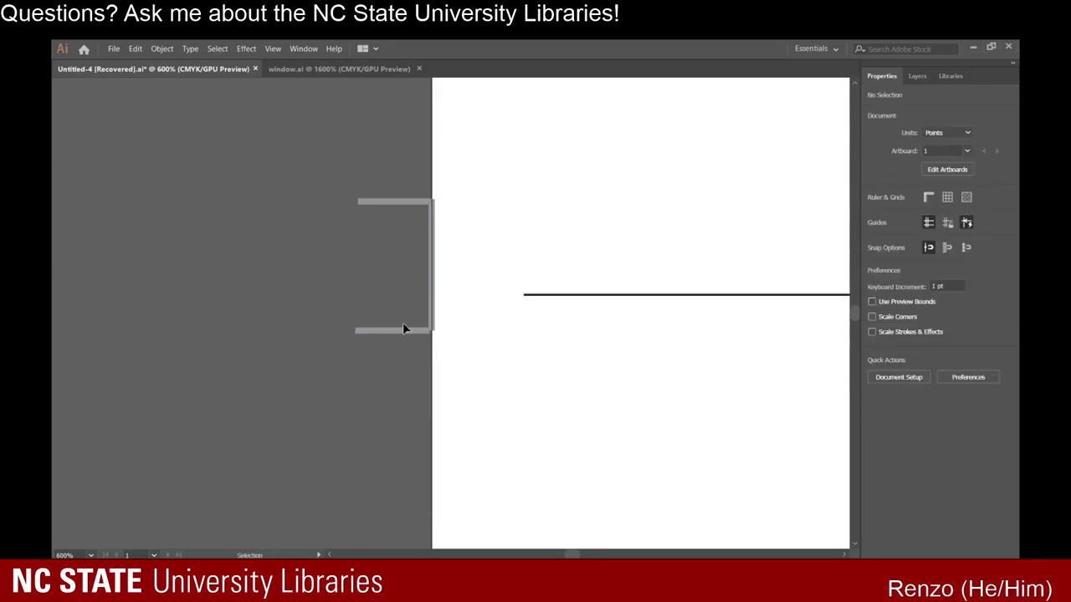
left_click_drag(415, 330, 414, 331)
left_click(472, 350)
Cut the spacer and paste it back on the artboard's left edge, starting at the ninth tick.
left_click(434, 279)
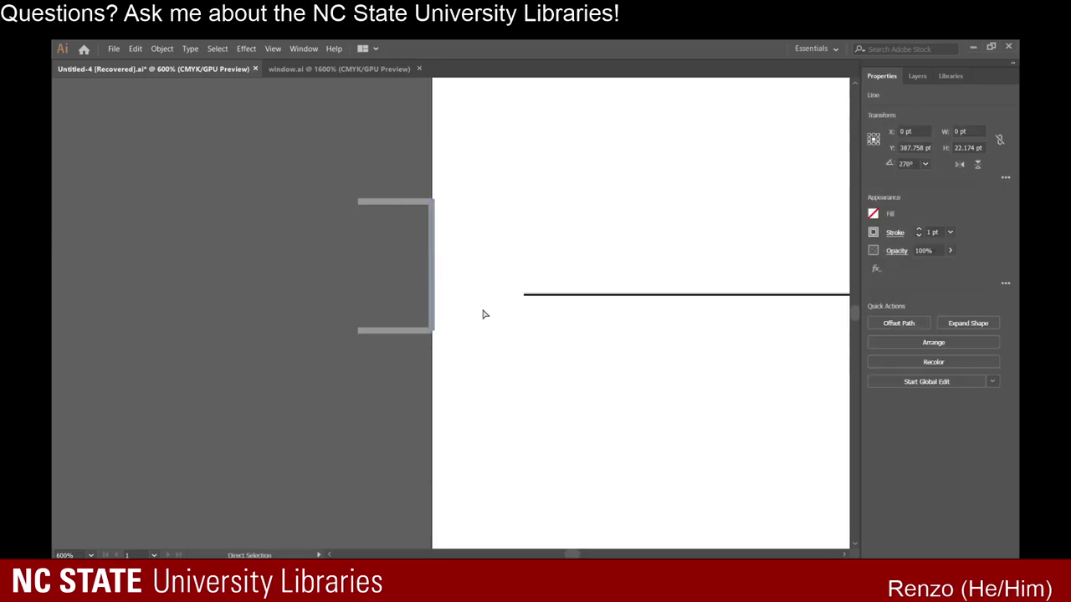
scroll(480, 318, "down", 2)
key("ctrl+x")
key("ctrl+v")
left_click_drag(448, 282, 430, 308)
scroll(397, 230, "down", 2)
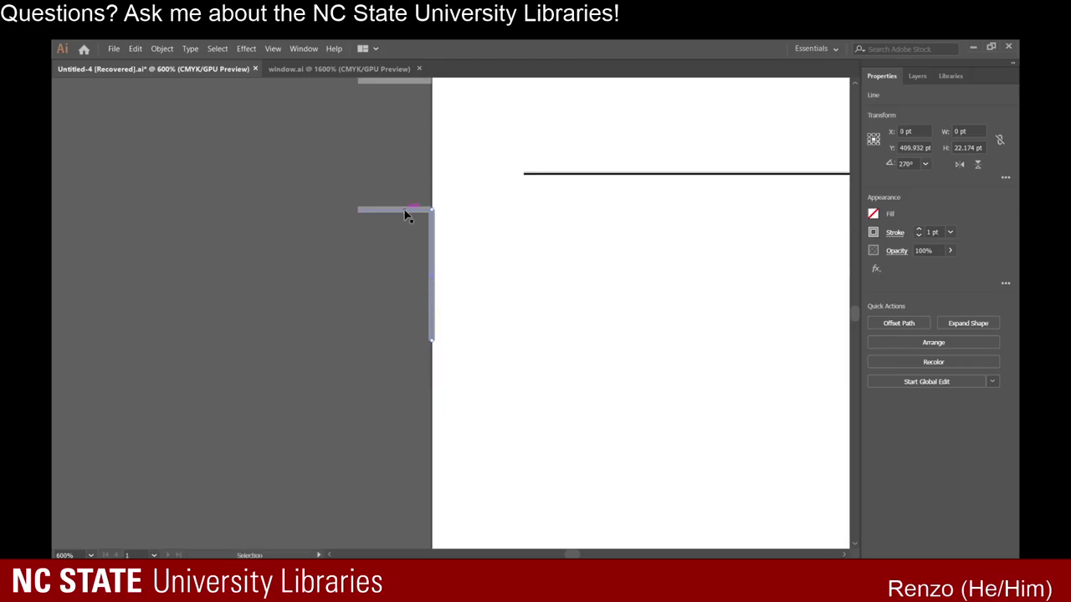
Copy the ninth tick and place the tenth one at the spacer's lower end.
key("ctrl+c")
key("ctrl+v")
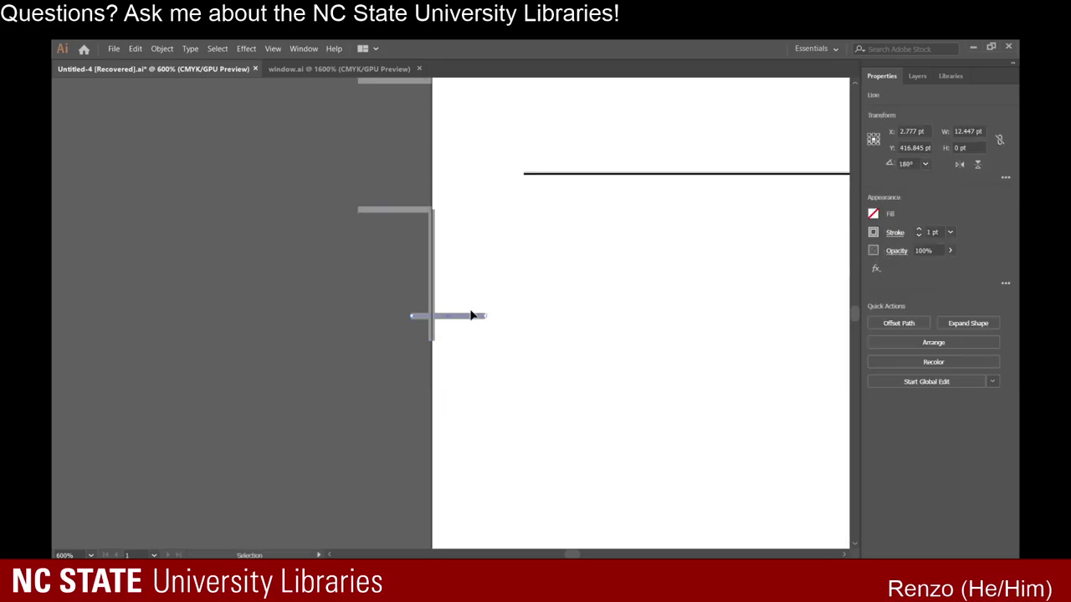
left_click_drag(470, 316, 418, 341)
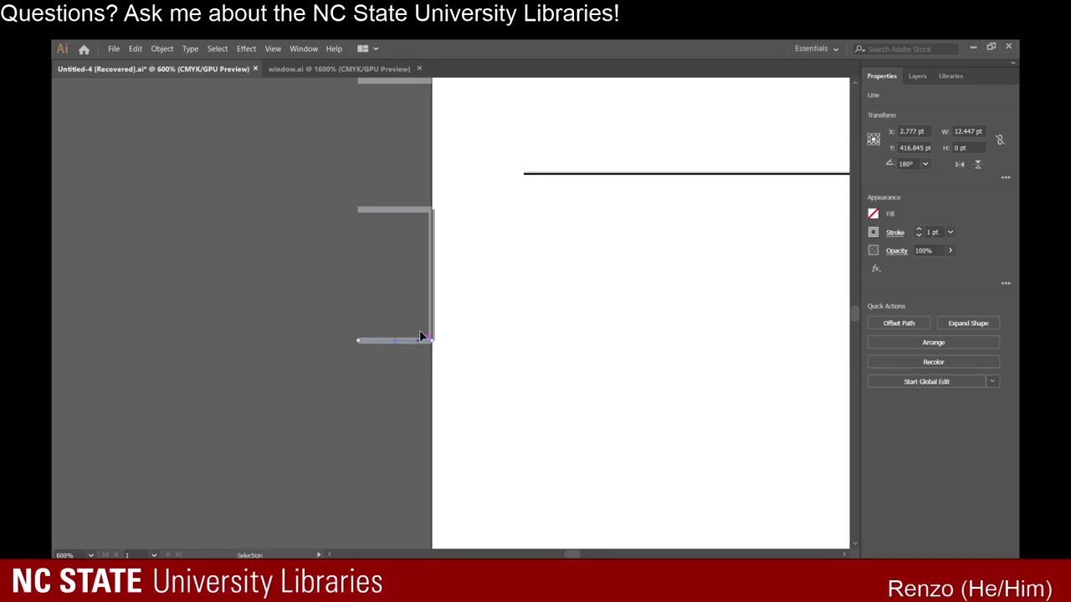
Cut the spacer and paste it back on the artboard's left edge, starting at the tenth tick.
left_click(438, 277)
left_click(431, 273)
key("ctrl+x")
scroll(507, 303, "down", 4)
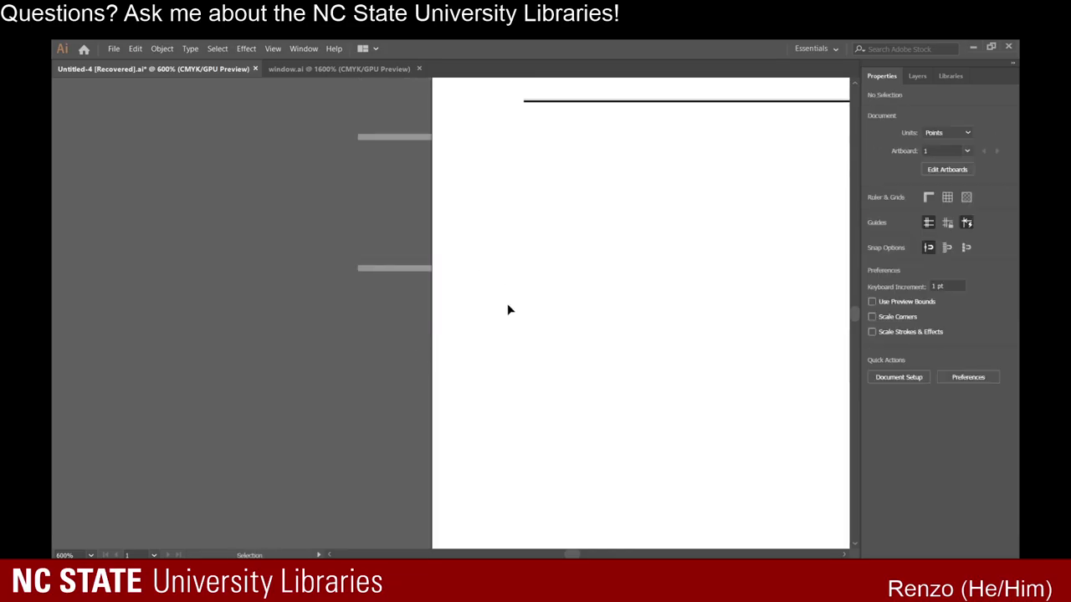
key("ctrl+v")
left_click_drag(450, 274, 432, 234)
left_click(436, 277)
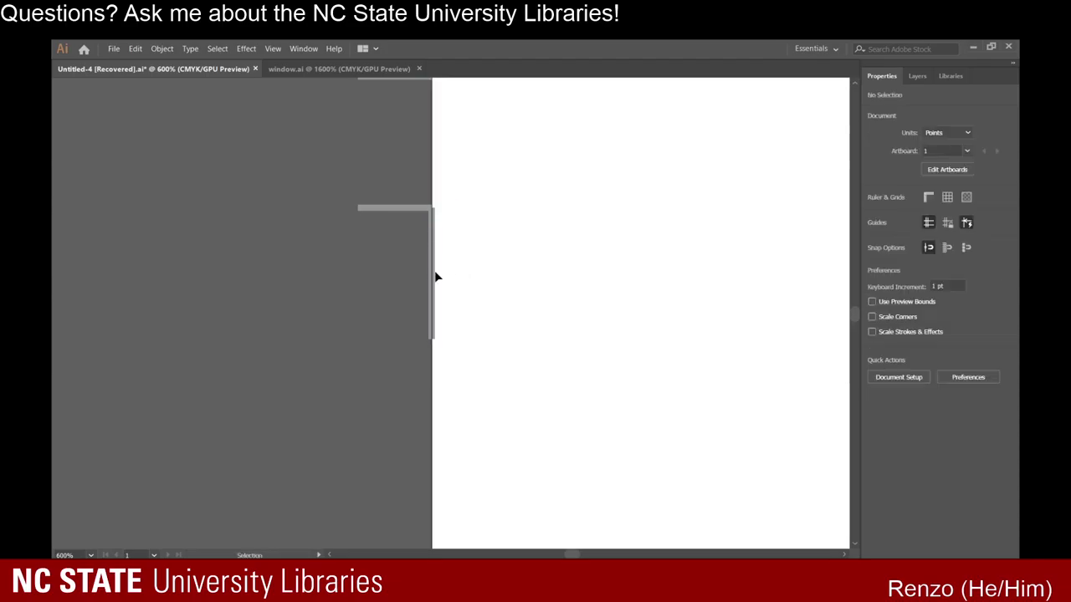
Copy the tenth tick and place the eleventh one at the spacer's lower end.
key("a")
left_click(393, 209)
key("ctrl+c")
key("ctrl+v")
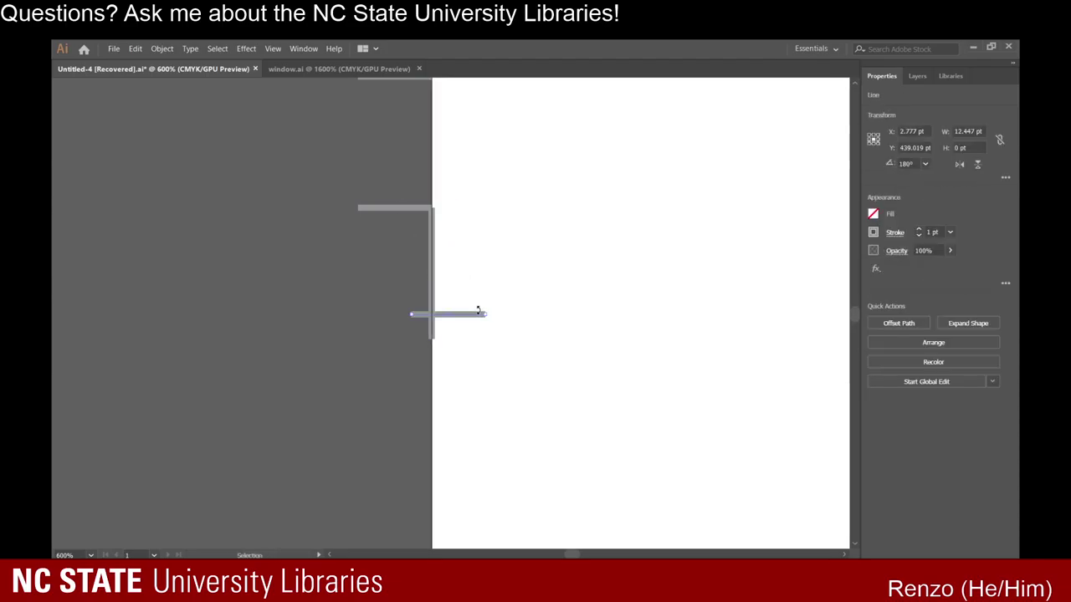
left_click_drag(474, 315, 422, 343)
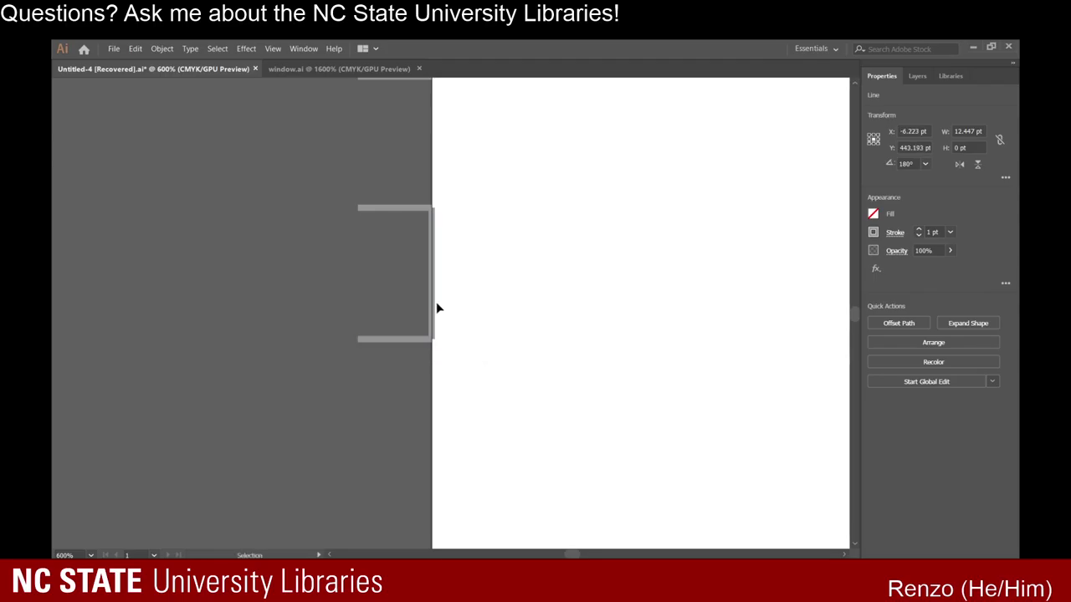
Move the spacer to start at the eleventh tick and place a copy of that tick at its lower end as the twelfth.
left_click(436, 307)
left_click(433, 307)
key("ctrl+x")
scroll(489, 303, "down", 6)
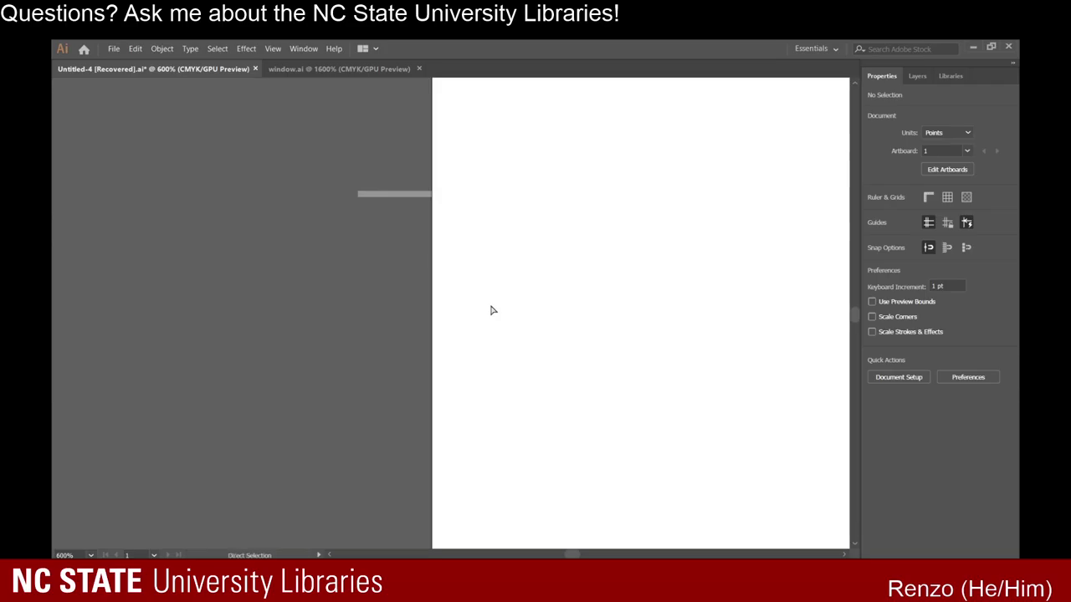
key("ctrl+z")
left_click_drag(449, 280, 431, 232)
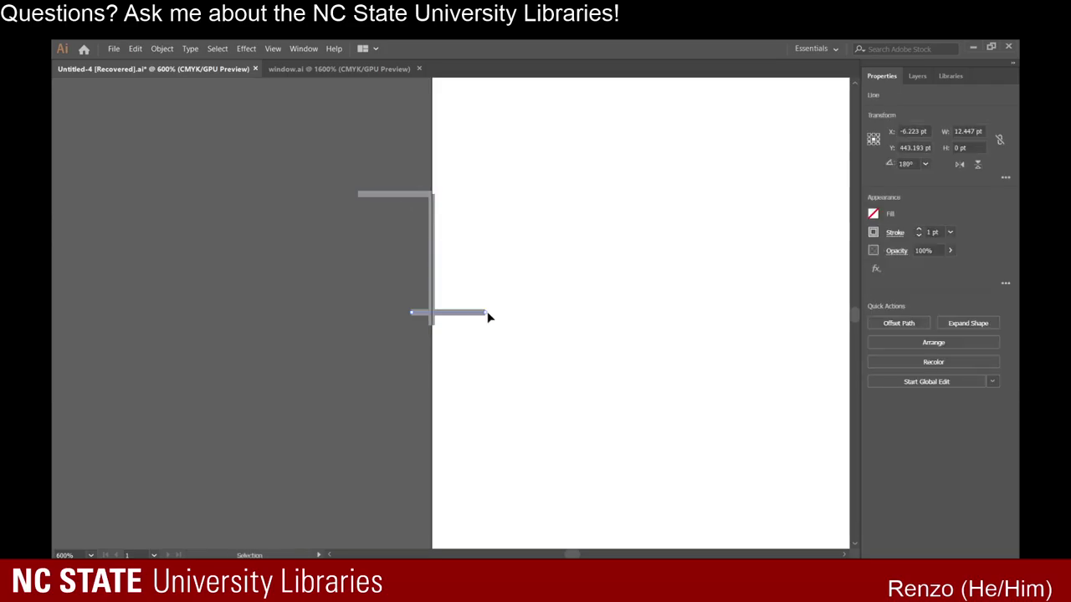
left_click_drag(469, 315, 414, 324)
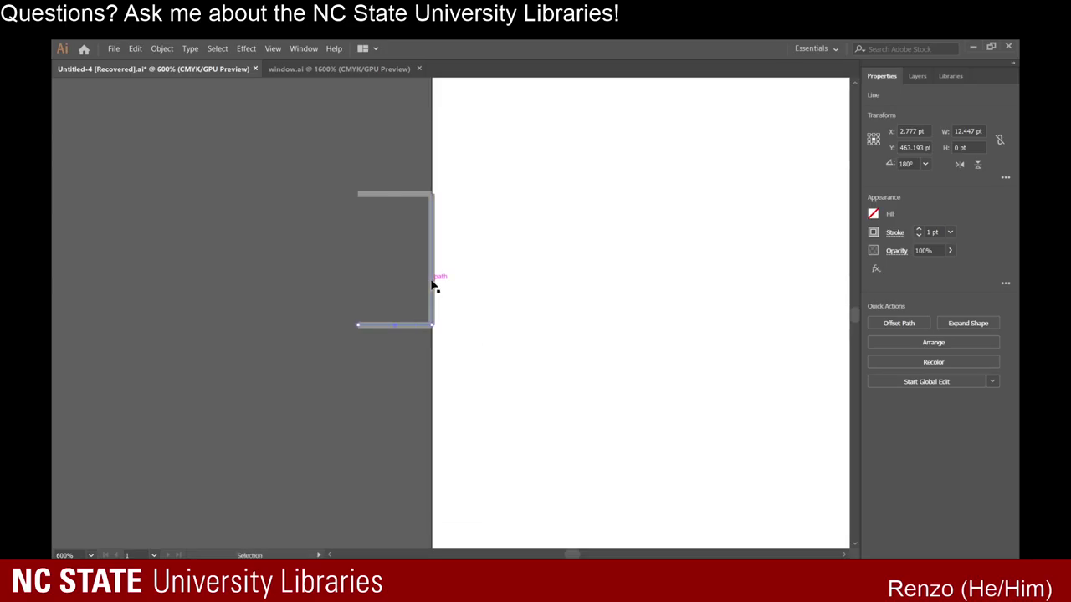
Cut the spacer and paste it back on the artboard's left edge, starting at the twelfth tick.
left_click(434, 283)
key("ctrl+x")
scroll(474, 323, "down", 1)
key("ctrl+v")
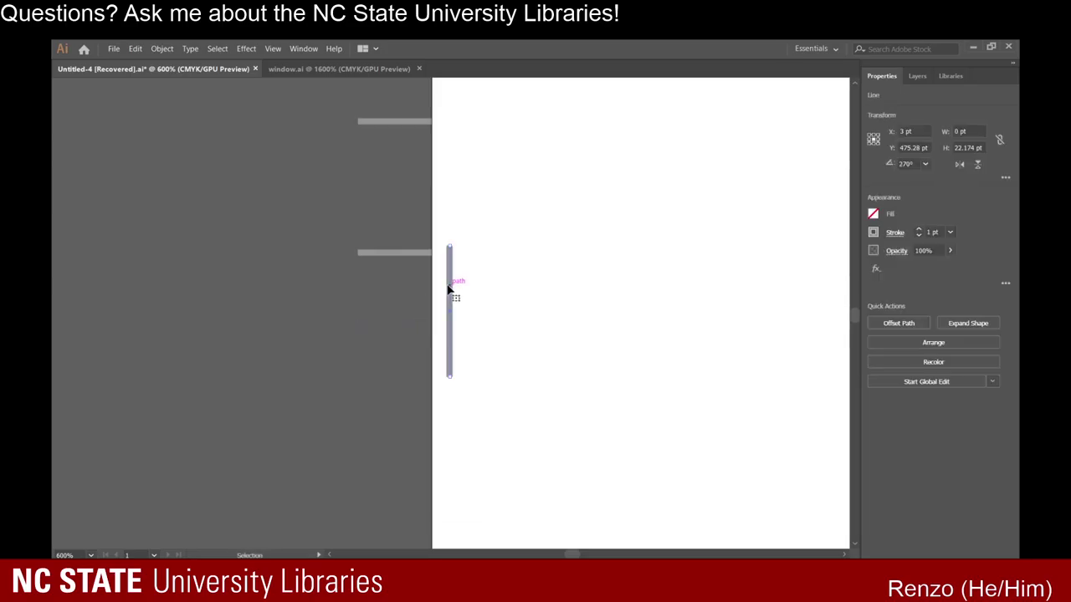
left_click_drag(449, 286, 432, 292)
Copy the twelfth tick and place the thirteenth one at the spacer's lower end.
left_click(404, 256)
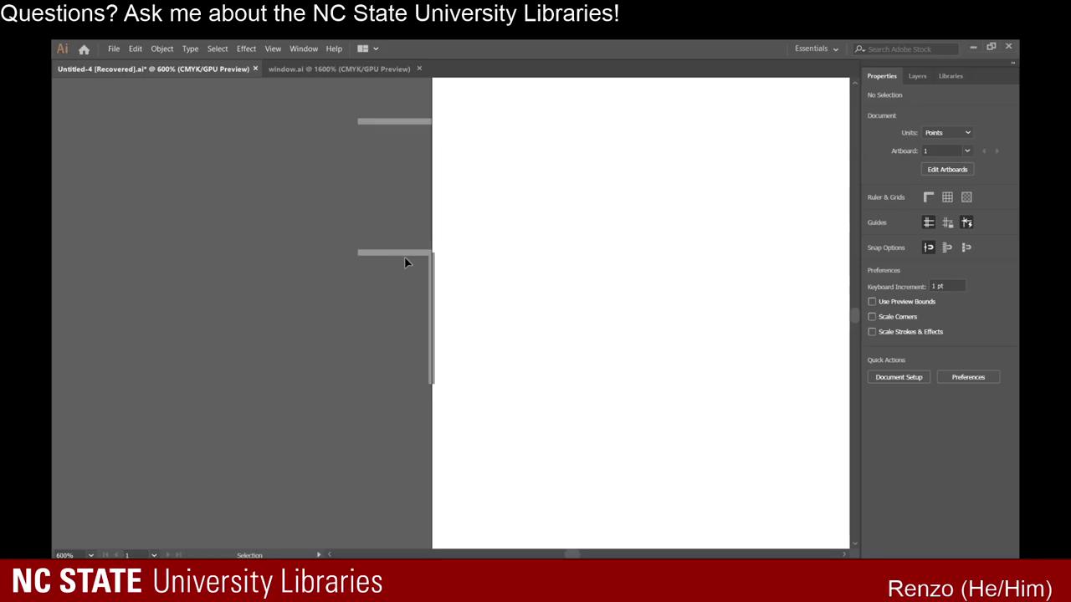
left_click(402, 253)
scroll(524, 297, "down", 1)
scroll(526, 304, "down", 3)
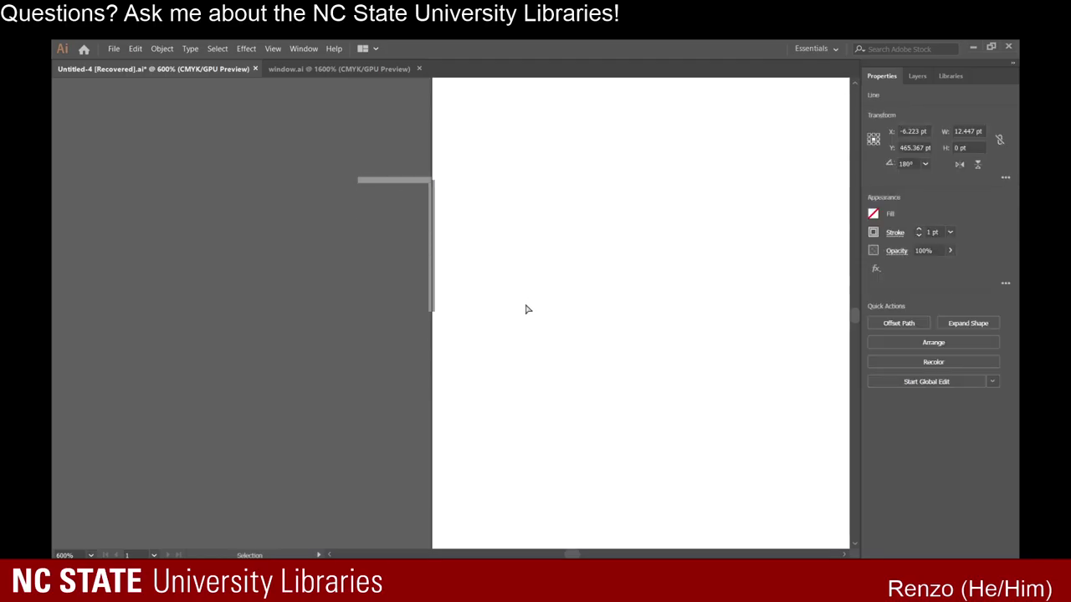
left_click_drag(471, 315, 410, 312)
Cut the spacer and paste it back on the artboard's left edge, starting at the thirteenth tick.
left_click(435, 270)
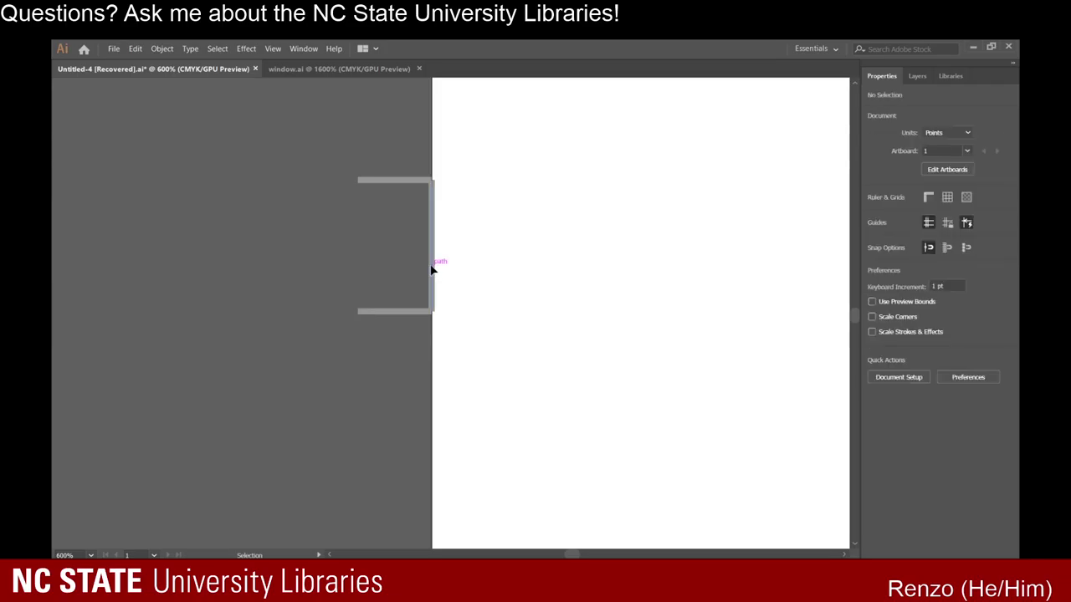
left_click(432, 271)
key("ctrl+x")
scroll(481, 277, "down", 3)
key("ctrl+v")
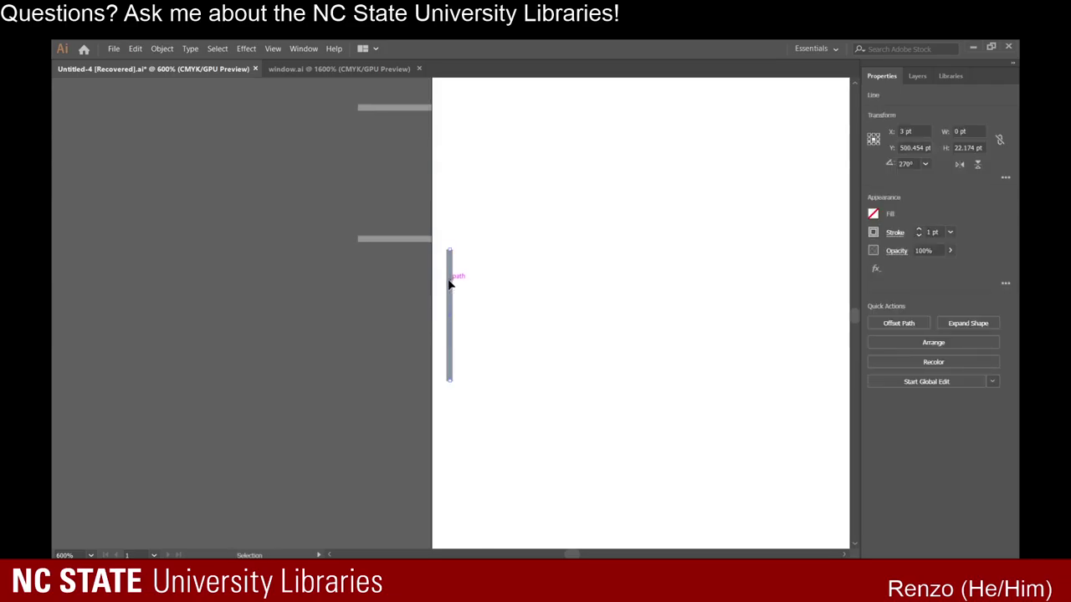
left_click_drag(450, 285, 432, 277)
left_click(515, 279)
Copy the thirteenth tick and place the fourteenth one at the spacer's lower end.
scroll(515, 279, "down", 3)
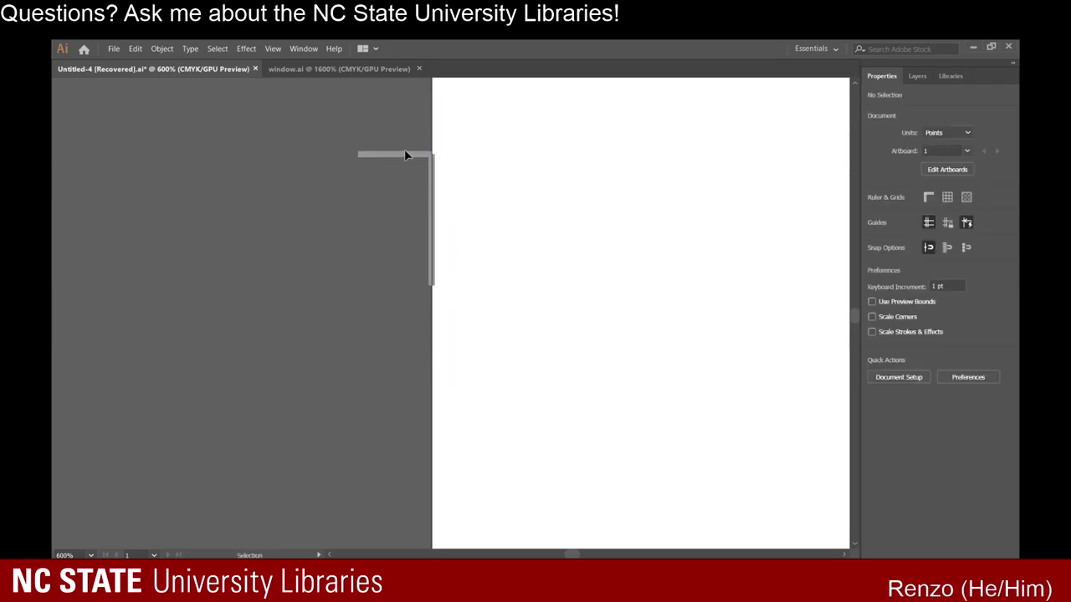
left_click(398, 154)
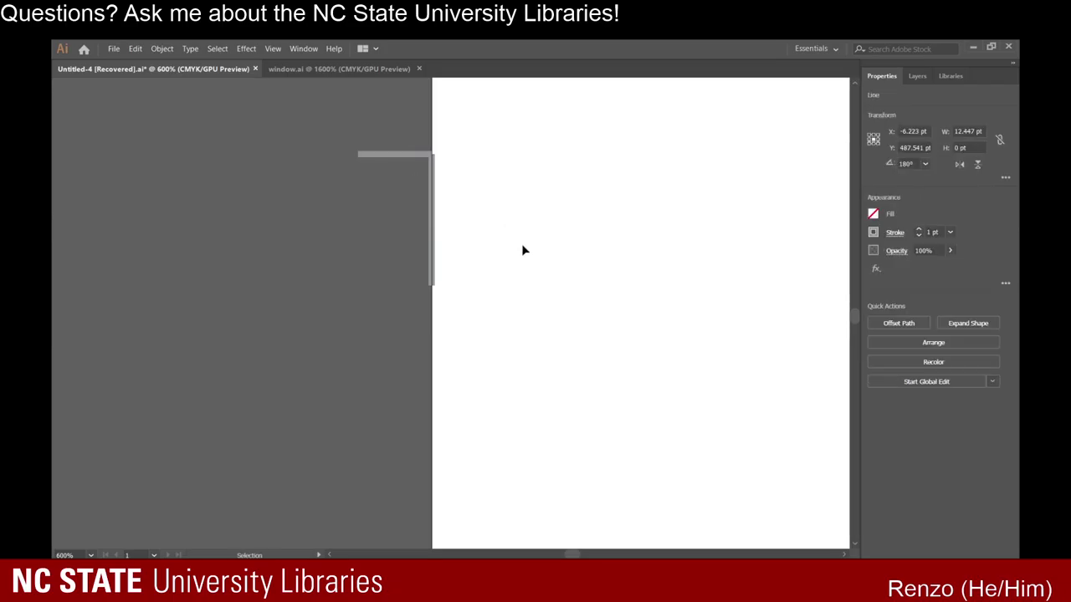
key("ctrl+v")
left_click_drag(430, 299, 422, 287)
Cut the spacer and paste it back on the artboard's left edge, starting at the fourteenth tick.
left_click(427, 258)
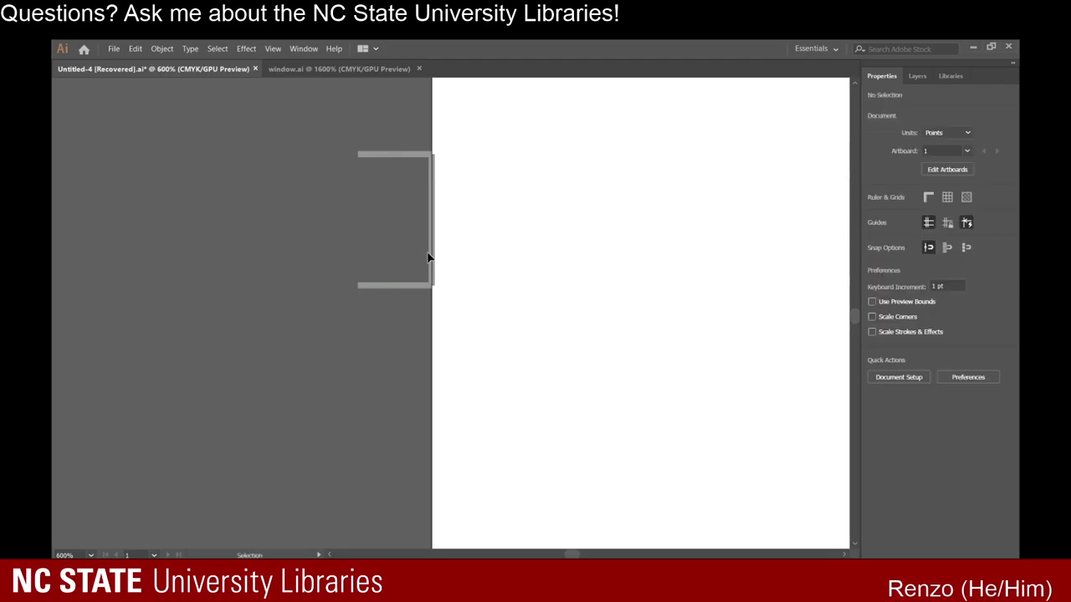
left_click(433, 259)
key("ctrl+x")
scroll(526, 299, "down", 2)
key("ctrl+v")
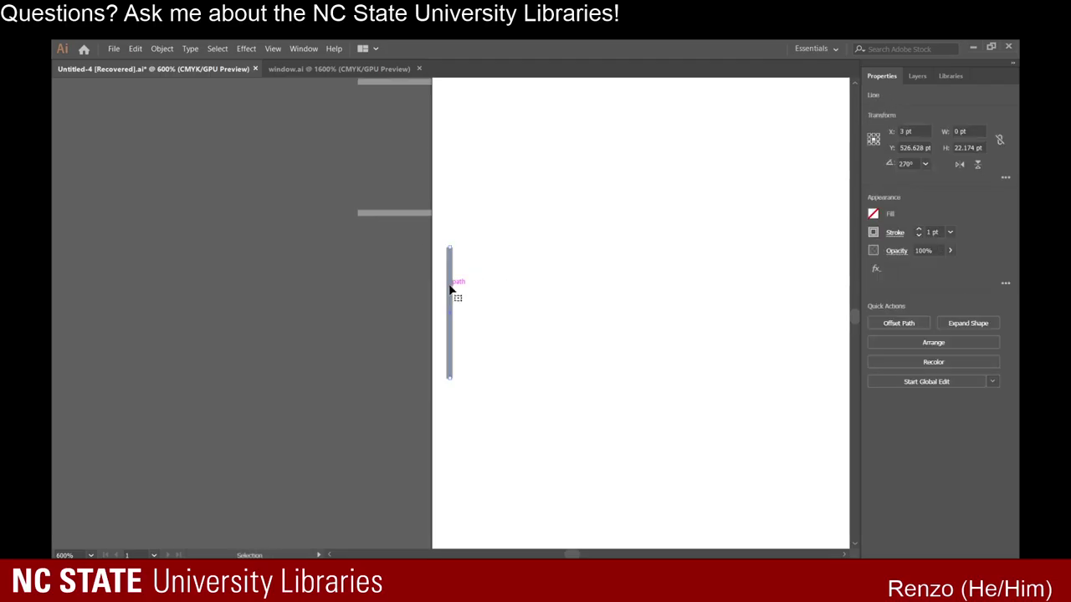
left_click_drag(449, 286, 431, 253)
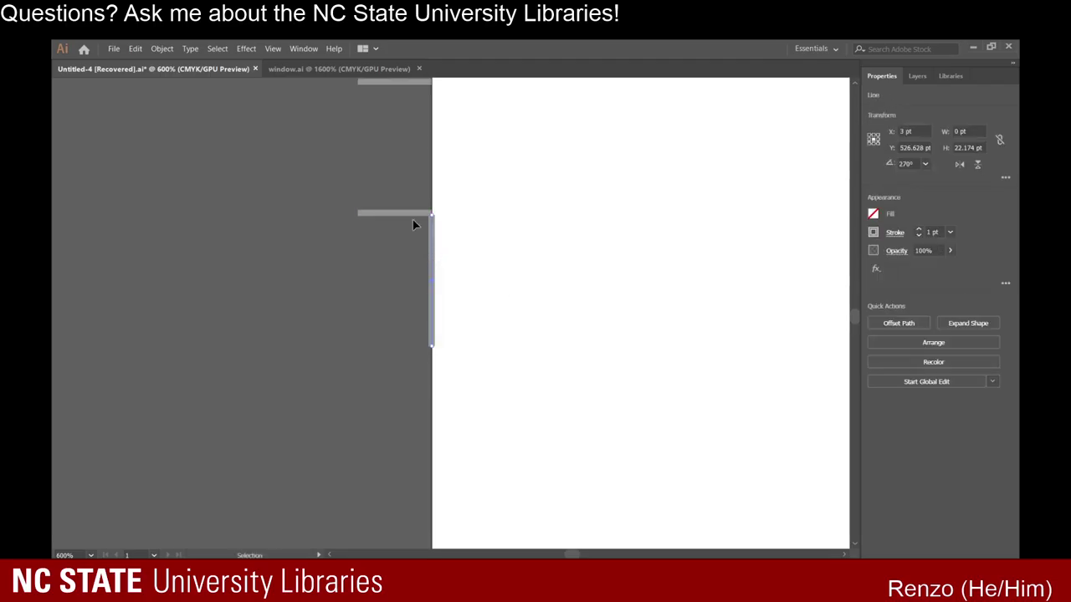
Copy the fourteenth tick and place the fifteenth one at the spacer's lower end.
left_click(408, 214)
key("ctrl+x")
key("ctrl+z")
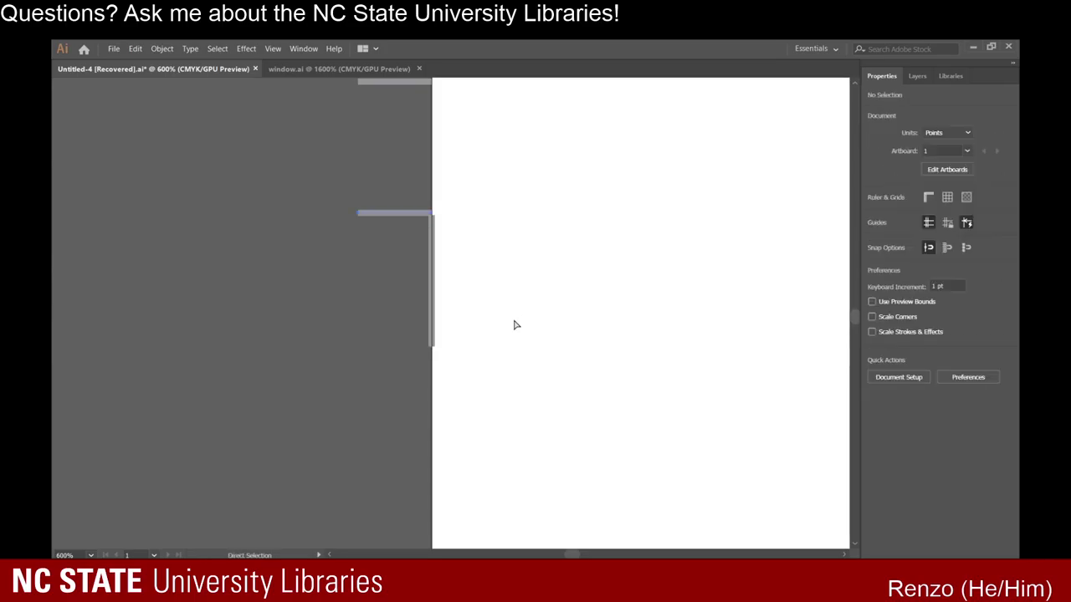
key("ctrl+v")
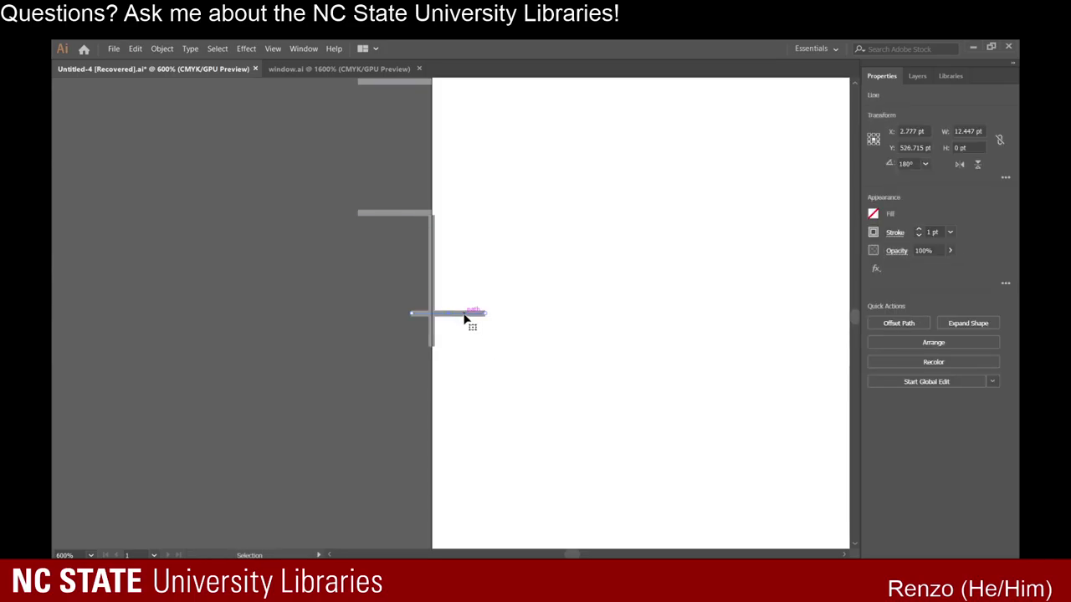
left_click_drag(465, 318, 409, 345)
left_click(555, 335)
scroll(555, 343, "down", 3)
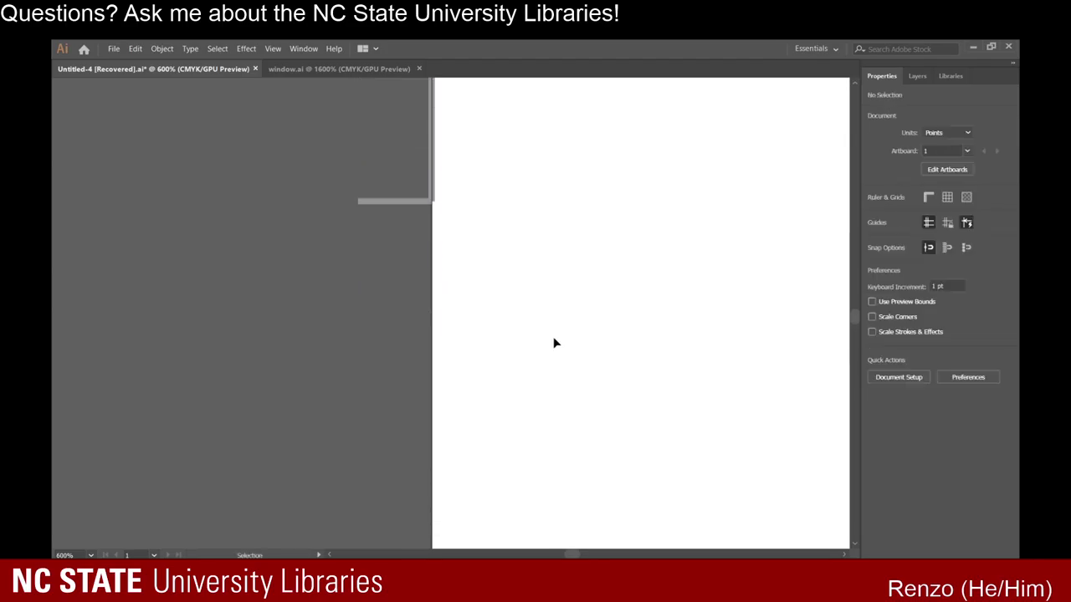
Examine the column of ticks along the artboard's left edge against the windows and the existing perspective guide lines.
scroll(554, 338, "down", 7)
scroll(567, 360, "up", 2)
scroll(570, 360, "down", 5)
scroll(599, 361, "up", 3)
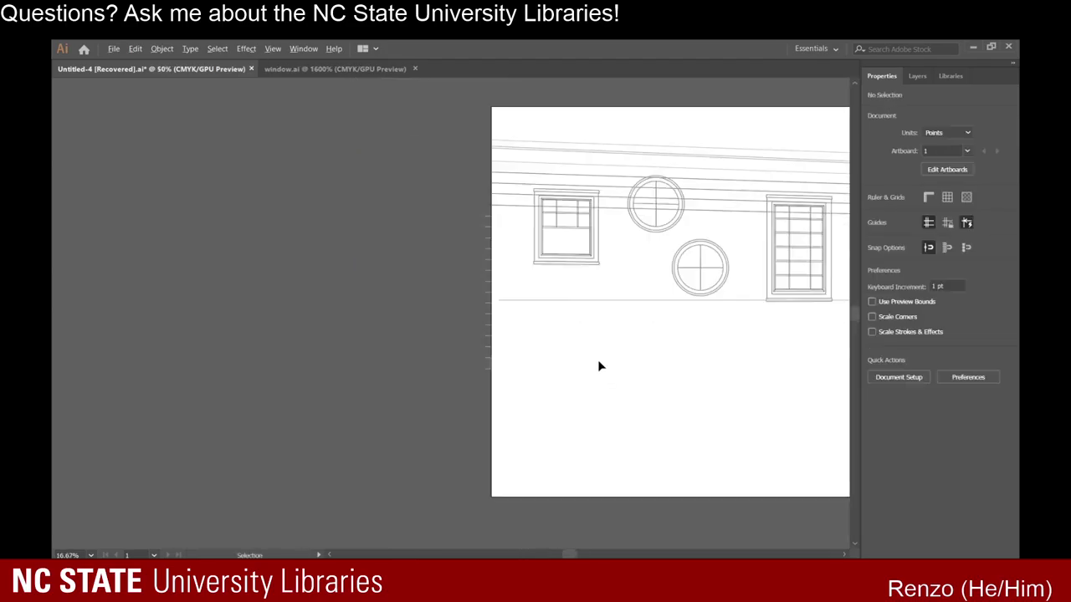
scroll(494, 317, "up", 3)
scroll(478, 315, "up", 2)
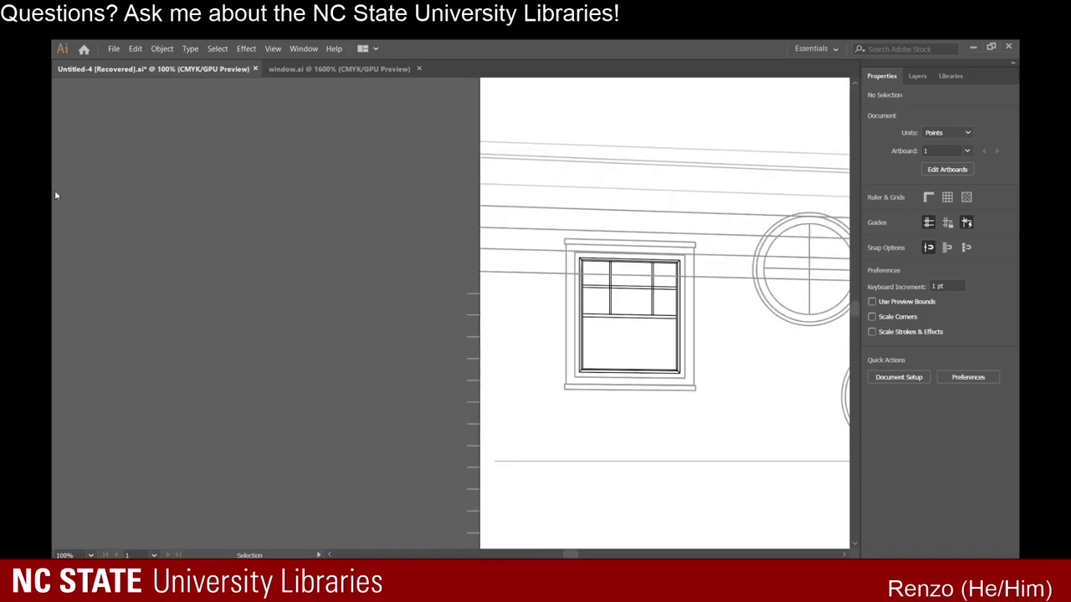
Draw a line from the first tick without a guide line to the vanishing point, about 7859 pt wide and 170 pt high.
key("backslash")
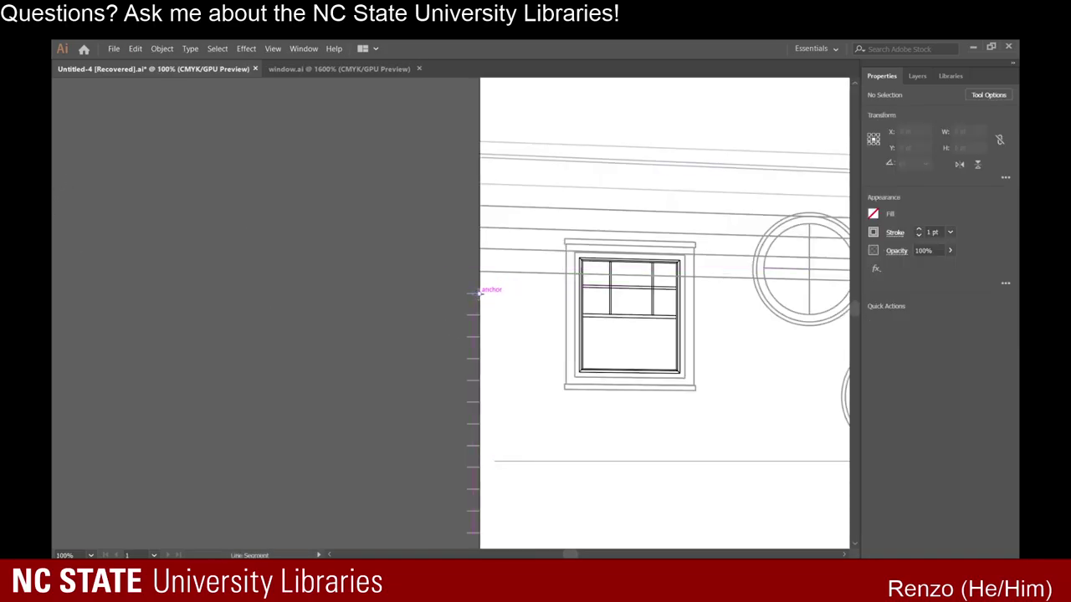
left_click_drag(479, 293, 802, 217)
scroll(436, 283, "down", 10)
scroll(691, 295, "up", 4)
scroll(808, 277, "up", 6)
scroll(713, 295, "down", 10)
scroll(431, 299, "up", 2)
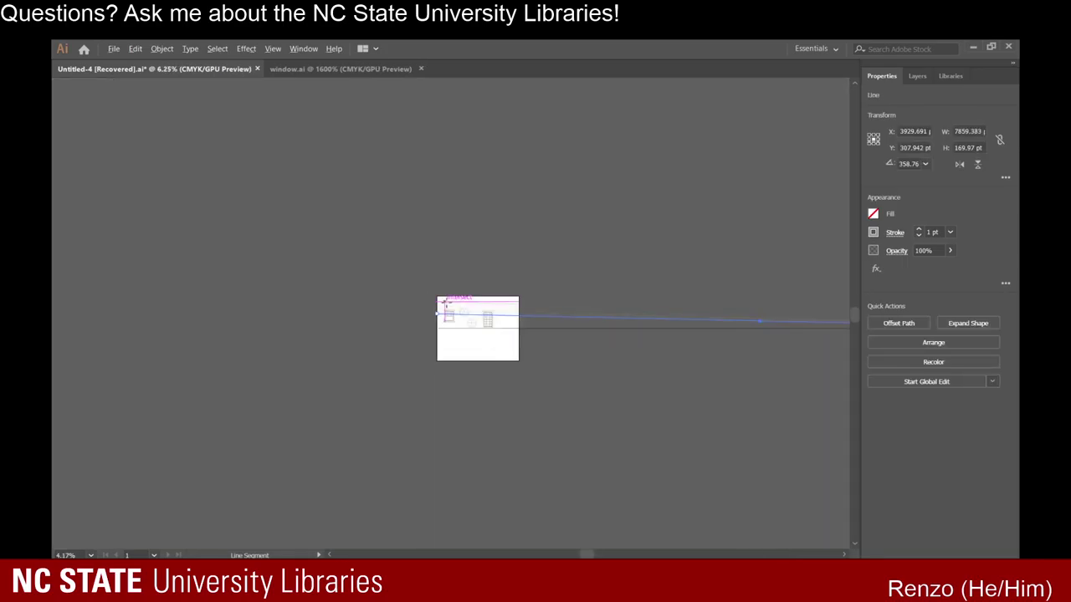
Draw the guide line from the following tick to the vanishing point, about 7859 pt wide and 148 pt high.
scroll(446, 310, "up", 7)
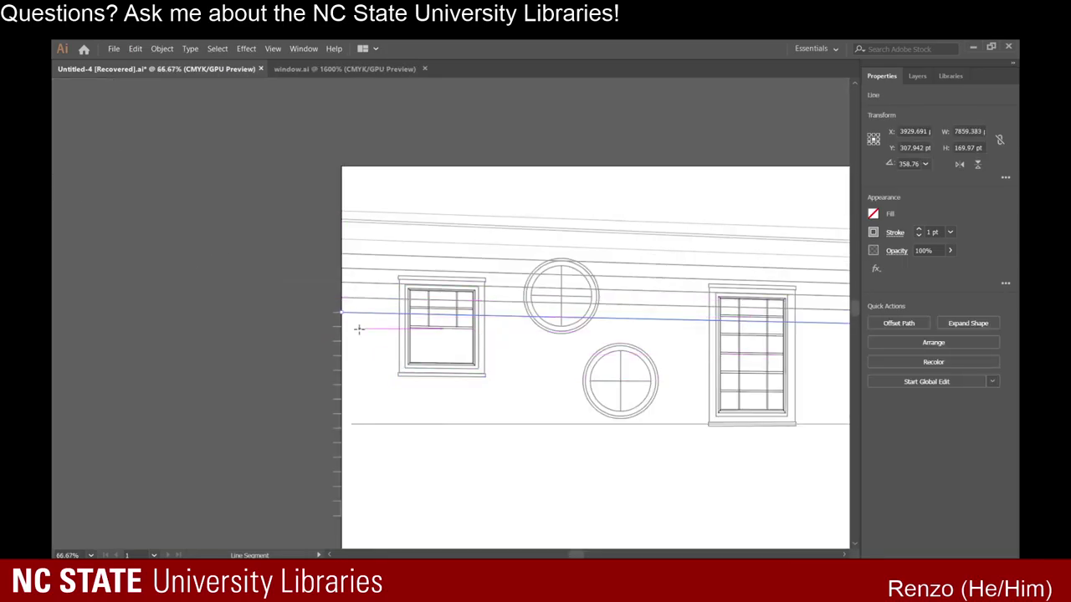
scroll(351, 327, "down", 5)
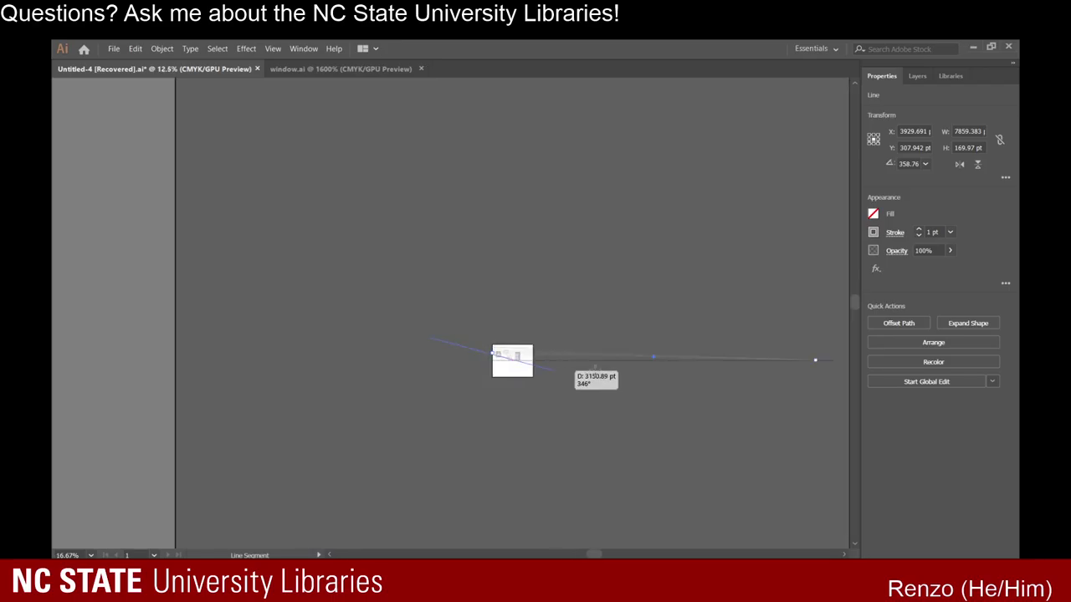
scroll(831, 366, "up", 8)
mouse_move(830, 366)
left_mouse_down()
mouse_move(619, 308)
mouse_move(549, 251)
mouse_move(532, 259)
left_mouse_up()
scroll(529, 377, "down", 10)
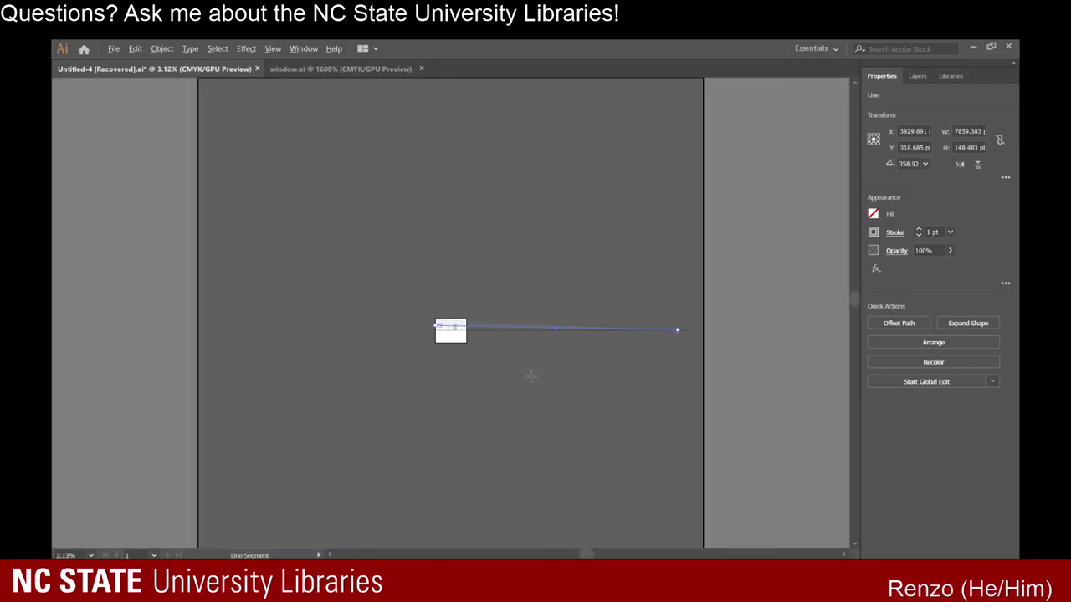
Draw the third new guide line through its tick to the vanishing point, about 15721 pt wide and 253 pt high.
scroll(419, 336, "up", 10)
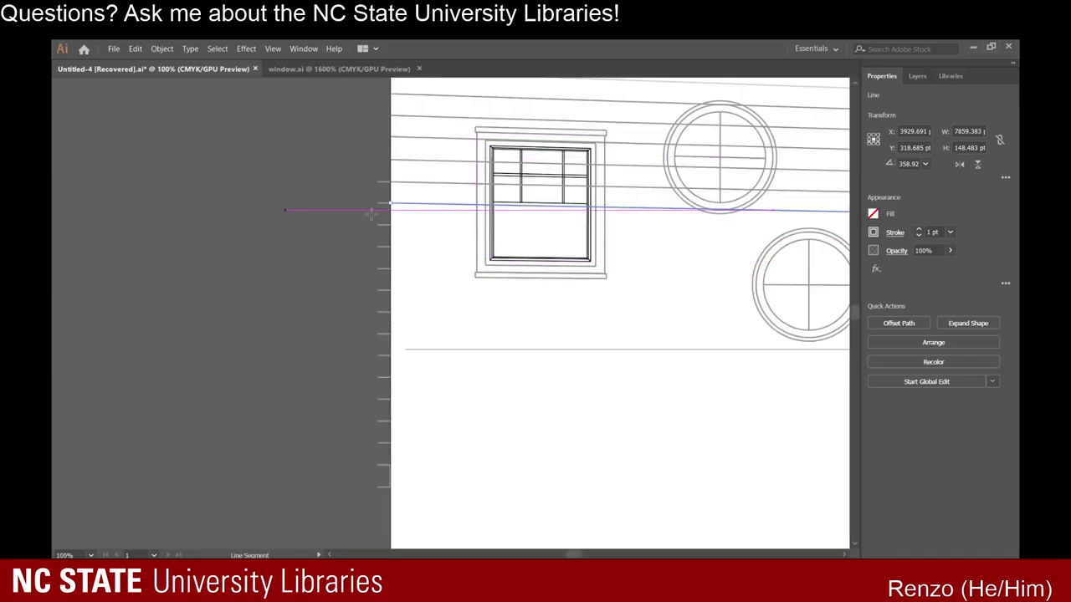
left_click_drag(390, 224, 796, 178)
scroll(404, 235, "down", 6)
scroll(791, 291, "down", 3)
scroll(640, 250, "up", 3)
scroll(792, 265, "down", 4)
scroll(806, 251, "up", 1)
scroll(795, 256, "up", 10)
scroll(528, 344, "down", 2)
scroll(574, 336, "down", 5)
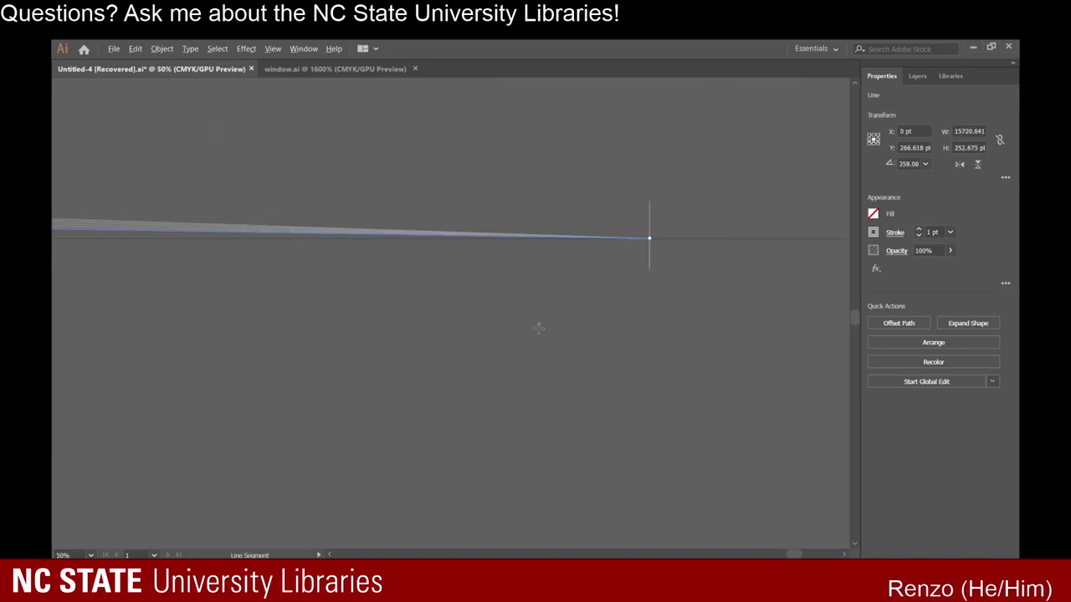
Draw the fourth new guide line from its tick to the vanishing point, about 7860 pt wide and 104 pt high.
scroll(306, 260, "up", 3)
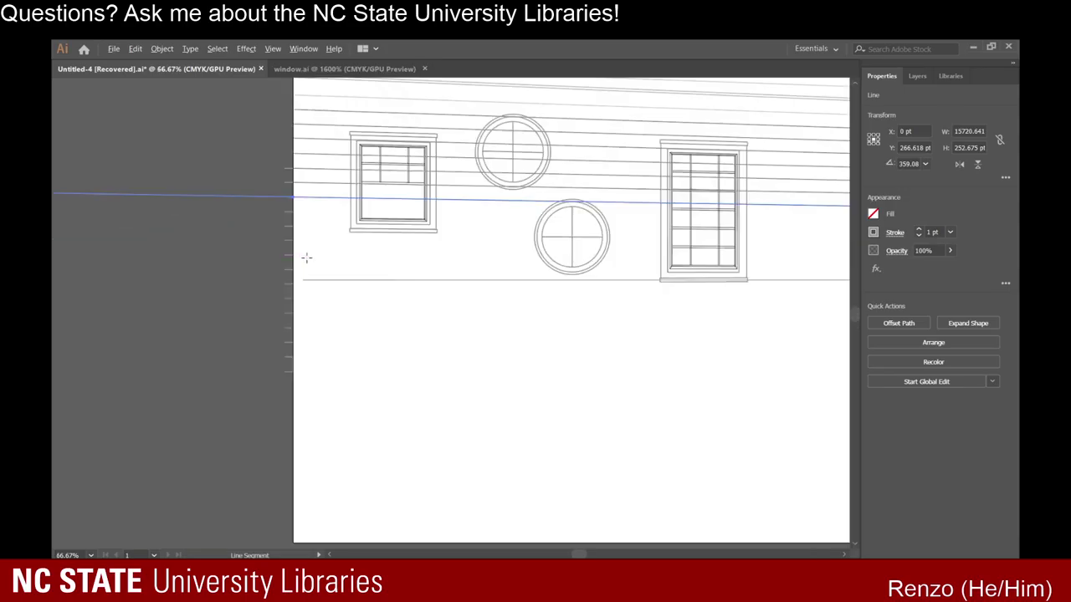
scroll(307, 257, "up", 1)
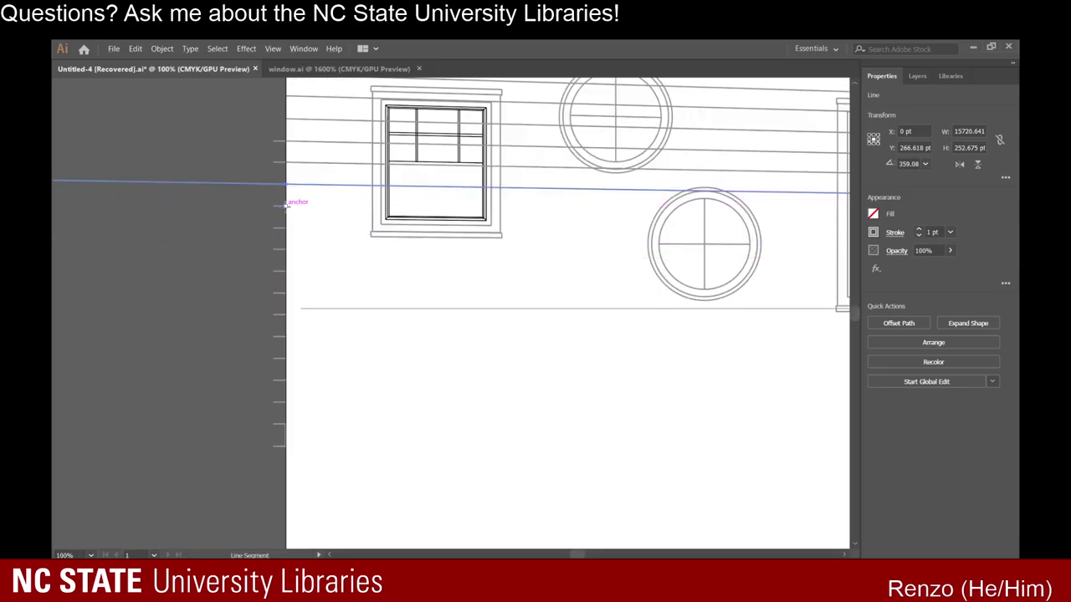
left_click_drag(287, 205, 571, 216)
scroll(293, 290, "down", 8)
scroll(824, 298, "up", 2)
scroll(816, 287, "up", 7)
scroll(571, 216, "down", 10)
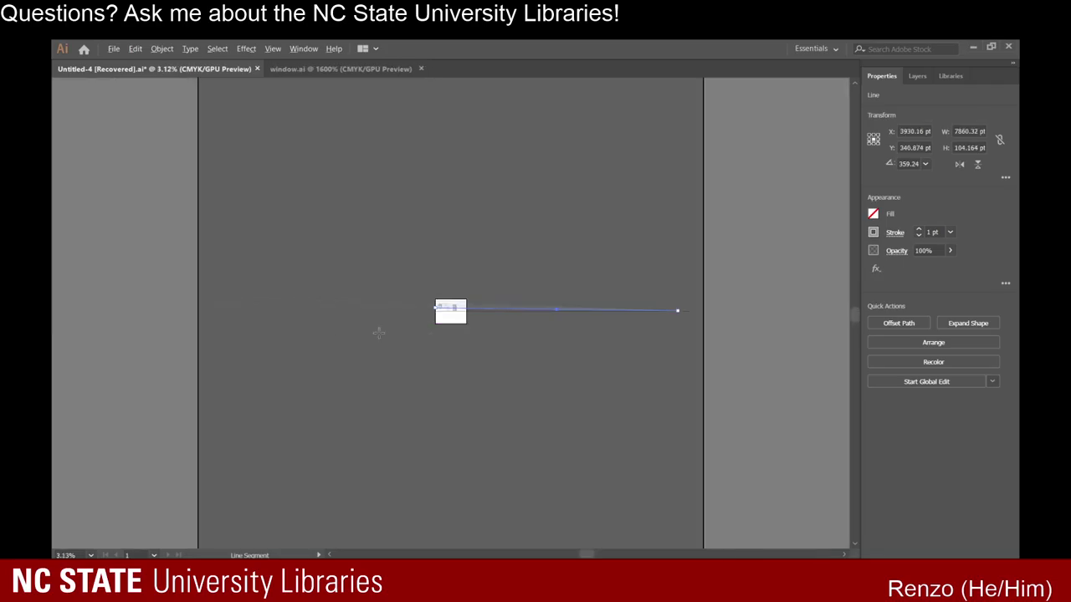
scroll(428, 311, "up", 10)
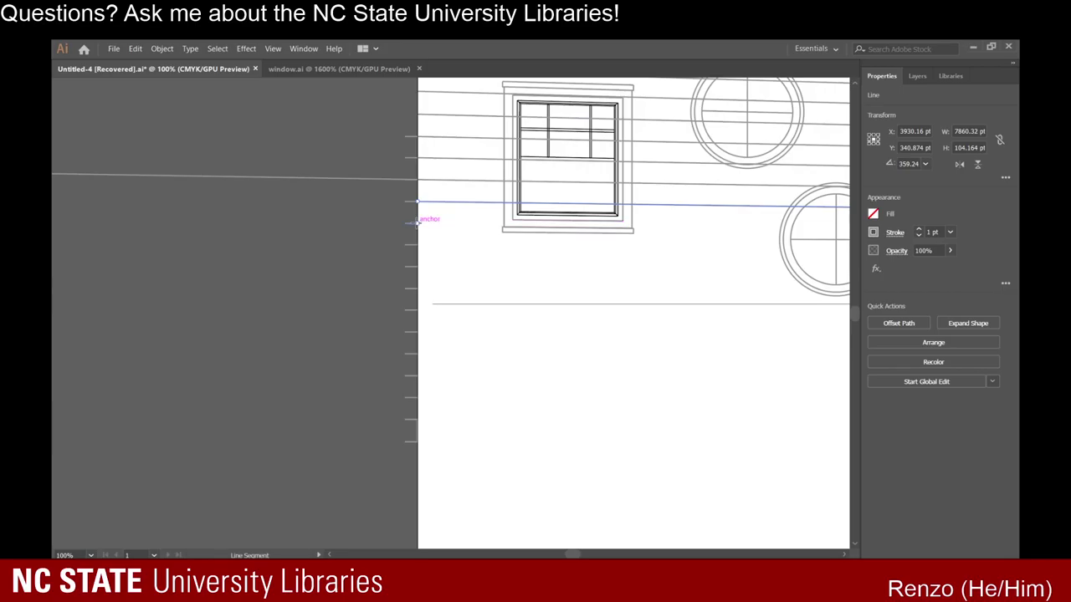
mouse_move(421, 223)
left_mouse_down()
mouse_move(602, 260)
mouse_move(597, 267)
left_mouse_up()
key("ctrl+z")
key("ctrl+z")
Draw the fifth new guide line from its tick to the vanishing point, about 7860 pt wide and 82 pt high.
left_click_drag(418, 224, 442, 290)
scroll(385, 290, "down", 9)
scroll(737, 306, "up", 4)
scroll(828, 268, "up", 3)
scroll(820, 277, "down", 3)
scroll(787, 291, "up", 4)
scroll(442, 290, "up", 1)
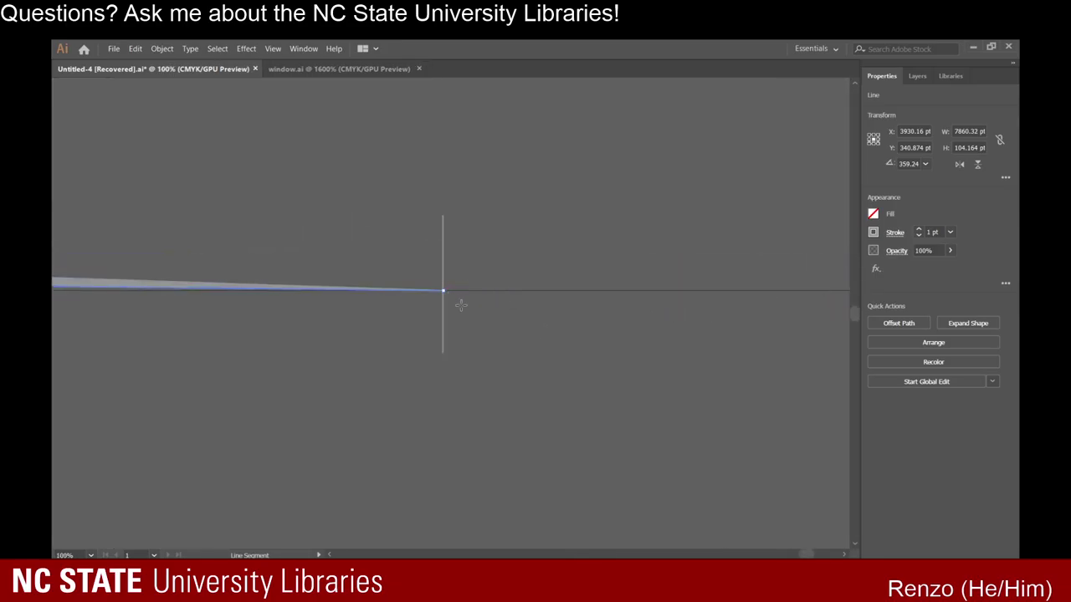
scroll(347, 340, "down", 5)
scroll(507, 334, "up", 7)
scroll(518, 385, "down", 4)
scroll(480, 410, "up", 3)
scroll(452, 410, "up", 3)
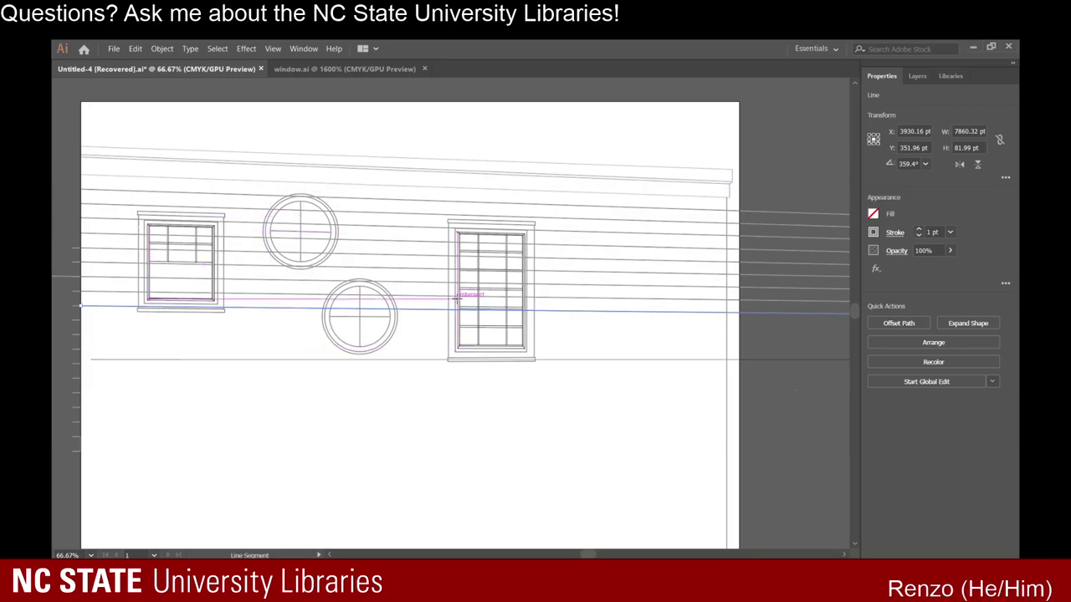
Draw the sixth new guide line from its tick to the vanishing point, about 7860 pt wide and 60 pt high.
scroll(261, 193, "down", 2)
scroll(193, 251, "down", 1)
scroll(195, 254, "up", 1)
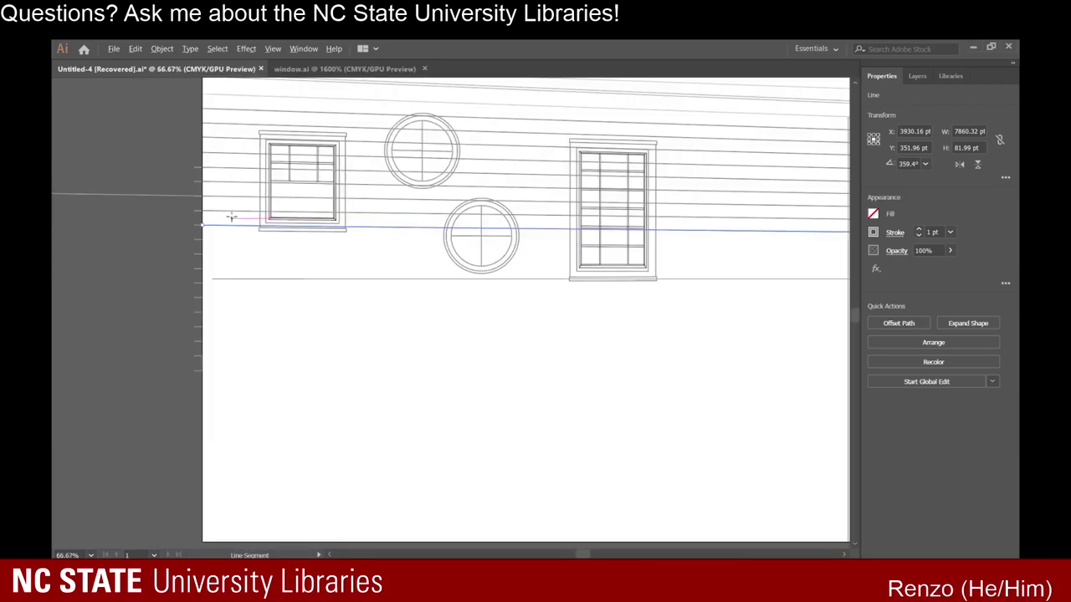
left_click_drag(203, 240, 823, 304)
scroll(260, 279, "down", 6)
scroll(732, 315, "down", 2)
scroll(728, 314, "up", 3)
scroll(786, 292, "down", 2)
scroll(823, 303, "up", 1)
scroll(823, 306, "up", 12)
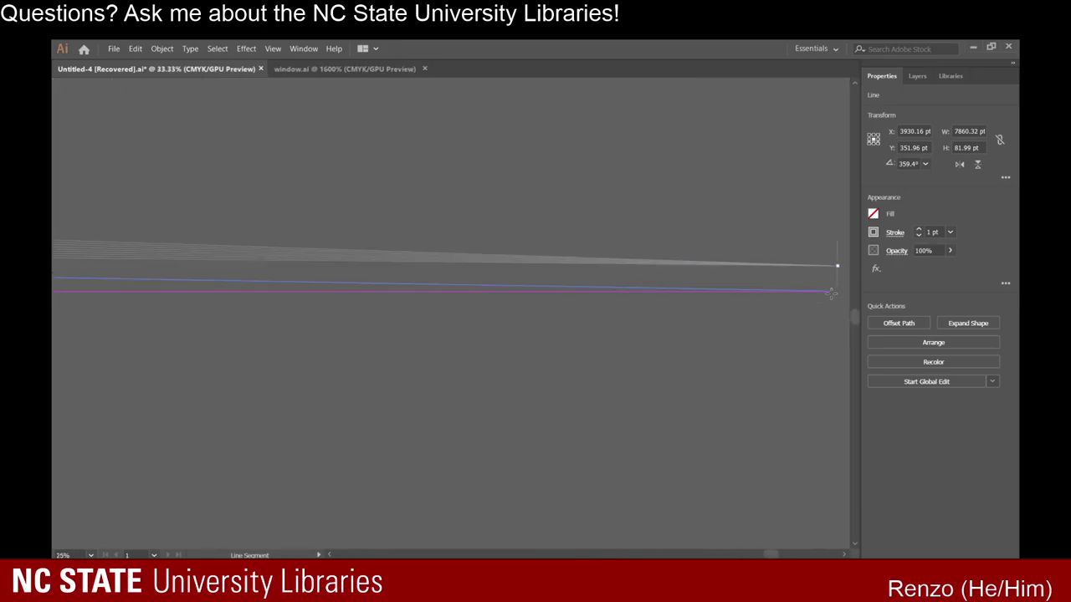
scroll(827, 243, "up", 1)
left_click_drag(828, 243, 660, 224)
scroll(633, 230, "down", 1)
scroll(633, 229, "down", 3)
scroll(552, 299, "down", 9)
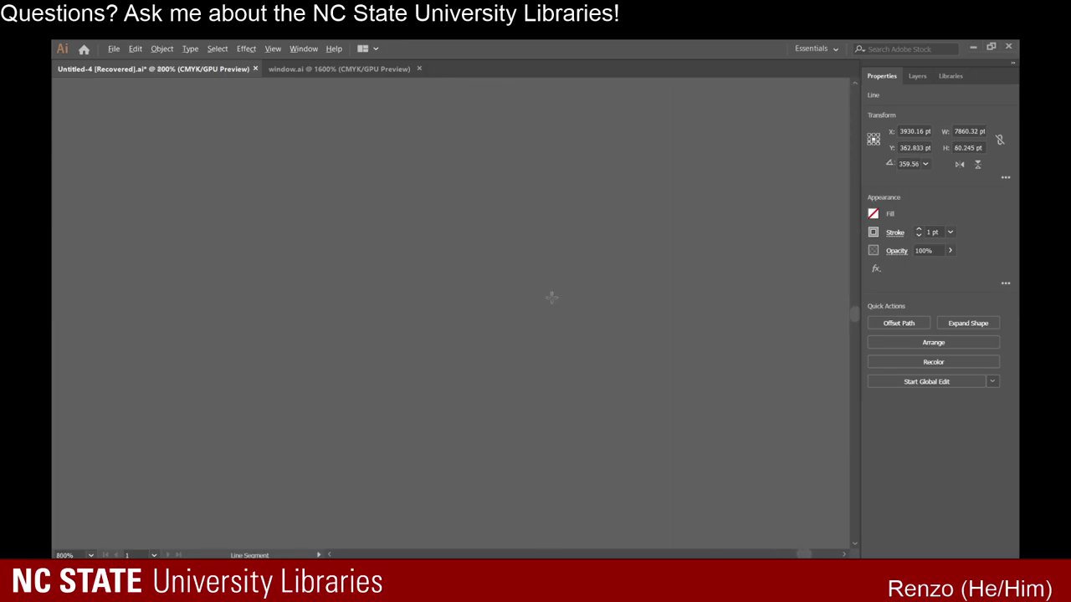
Run the Eraser down across the guide lines just outside the artboard's right edge and clear the selection.
scroll(160, 307, "up", 5)
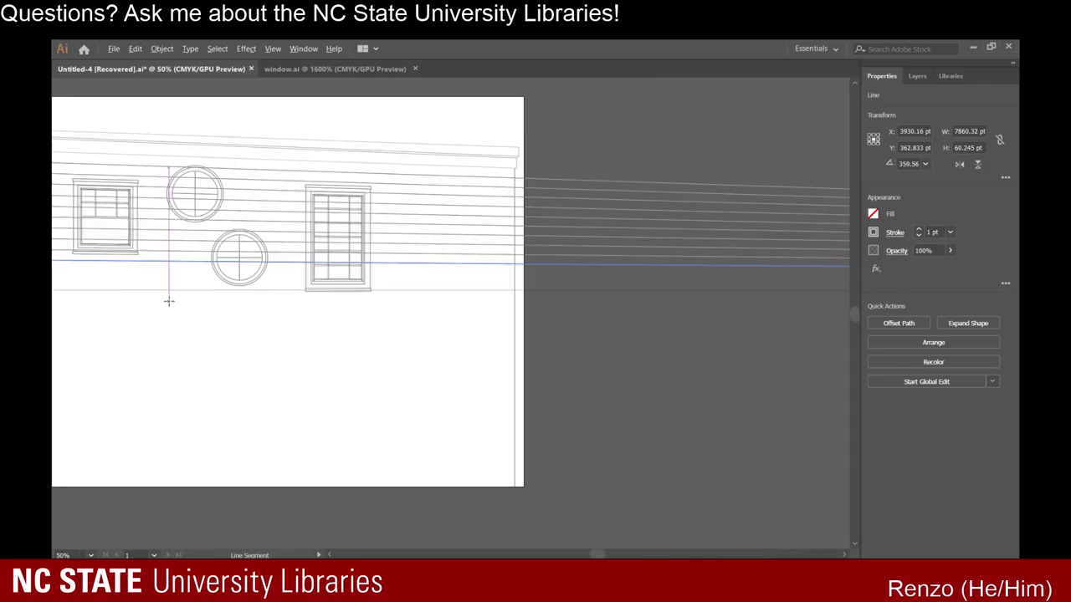
scroll(240, 306, "up", 2)
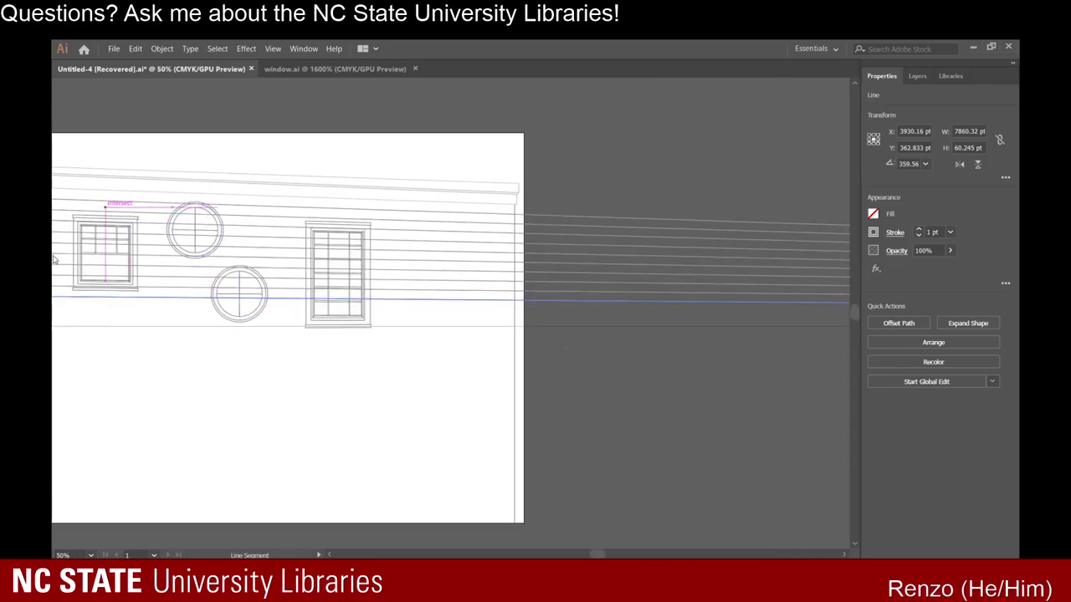
key("shift+e")
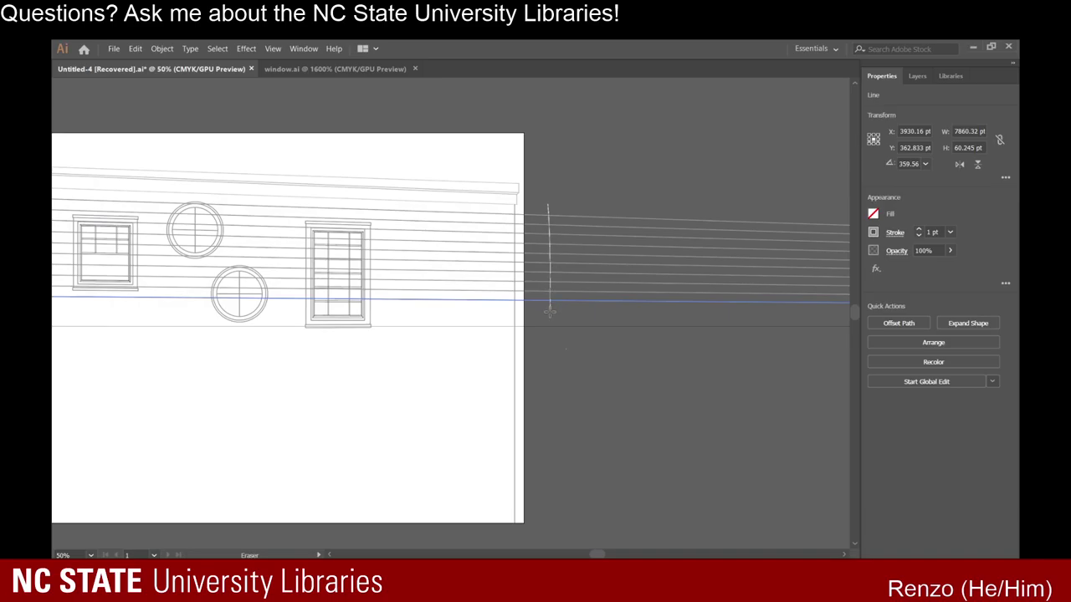
left_click_drag(550, 312, 549, 312)
left_click(62, 108)
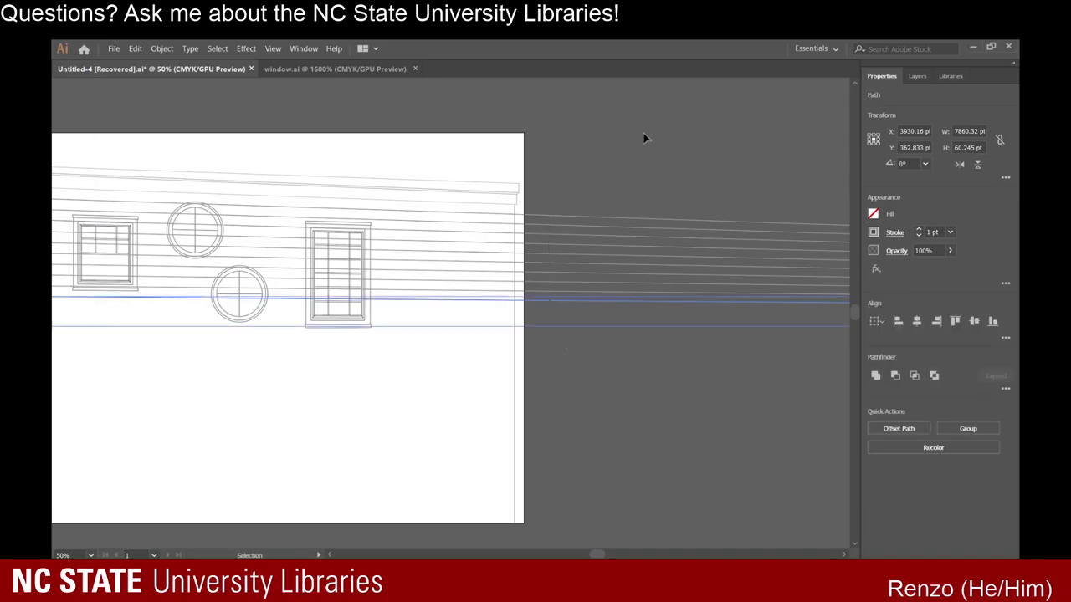
left_click(643, 135)
scroll(569, 217, "up", 5)
scroll(380, 290, "down", 5)
scroll(381, 293, "down", 2)
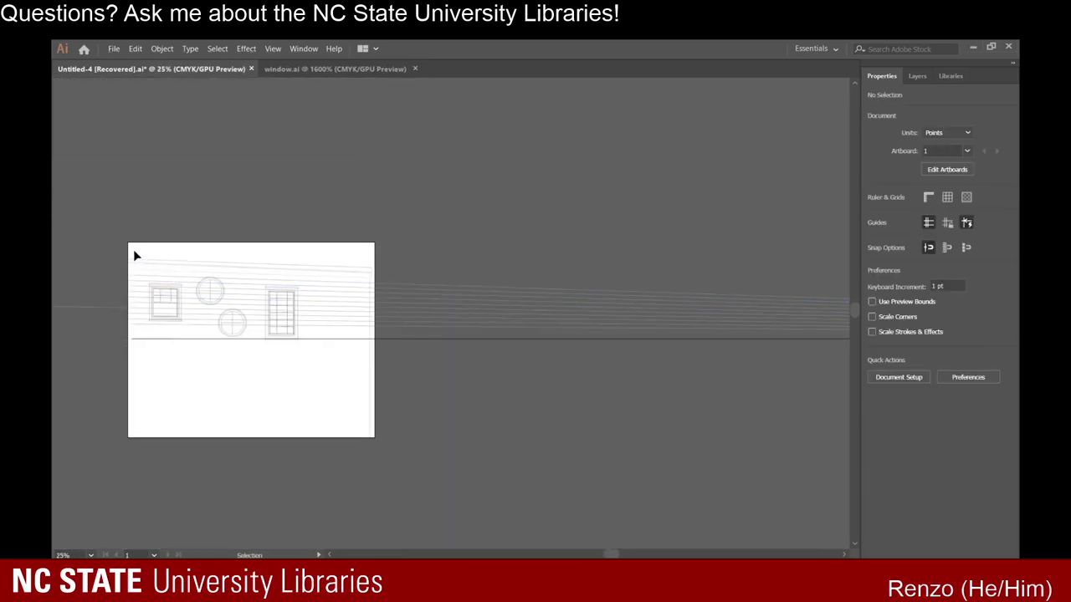
With nothing selected, erase a gap through all the guide lines a little outside the artboard's right edge.
key("shift+e")
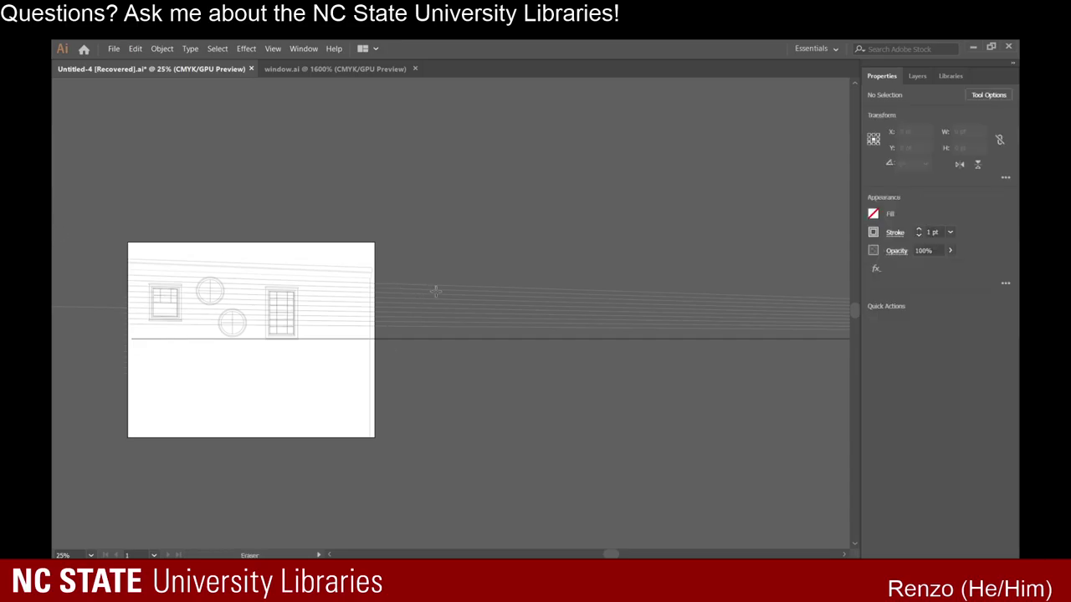
scroll(403, 320, "up", 3)
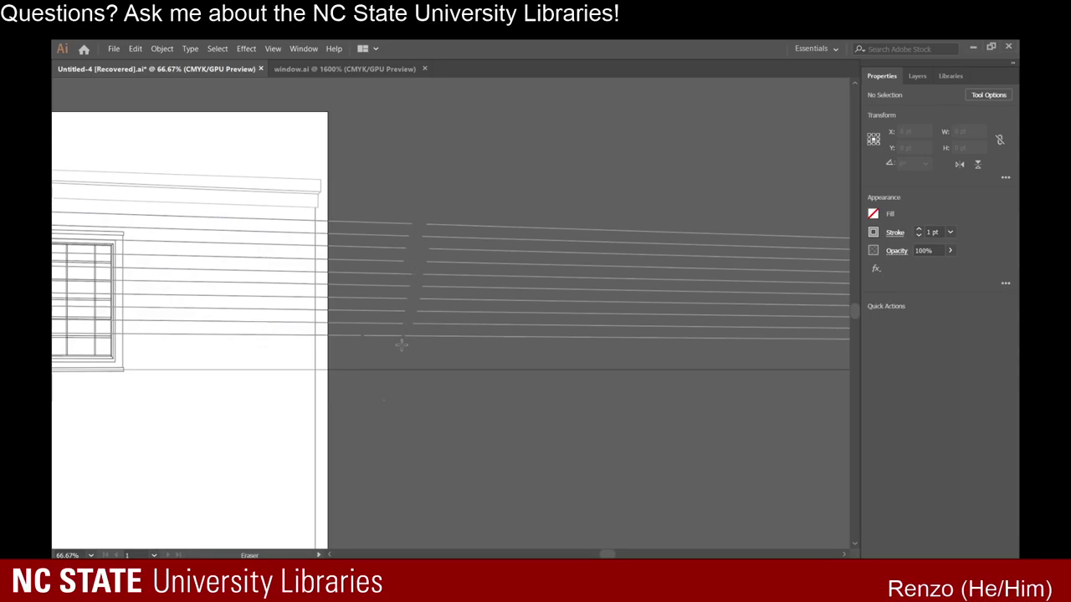
key("v")
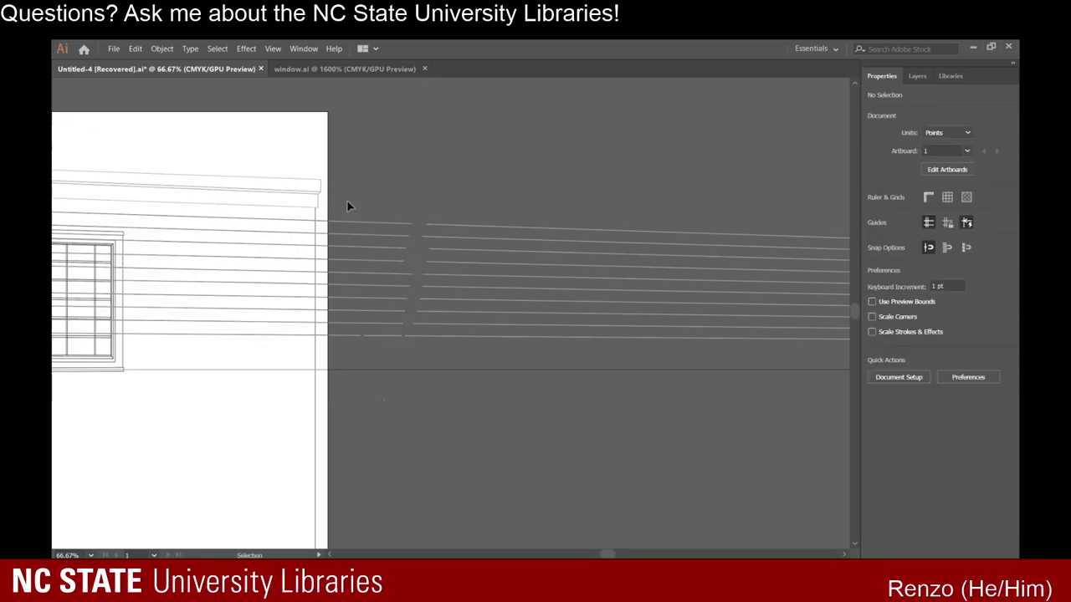
Delete the guide line parts running from the erased gap to the vanishing point, including the lowest line's leftover piece.
left_click(444, 226)
key("Delete")
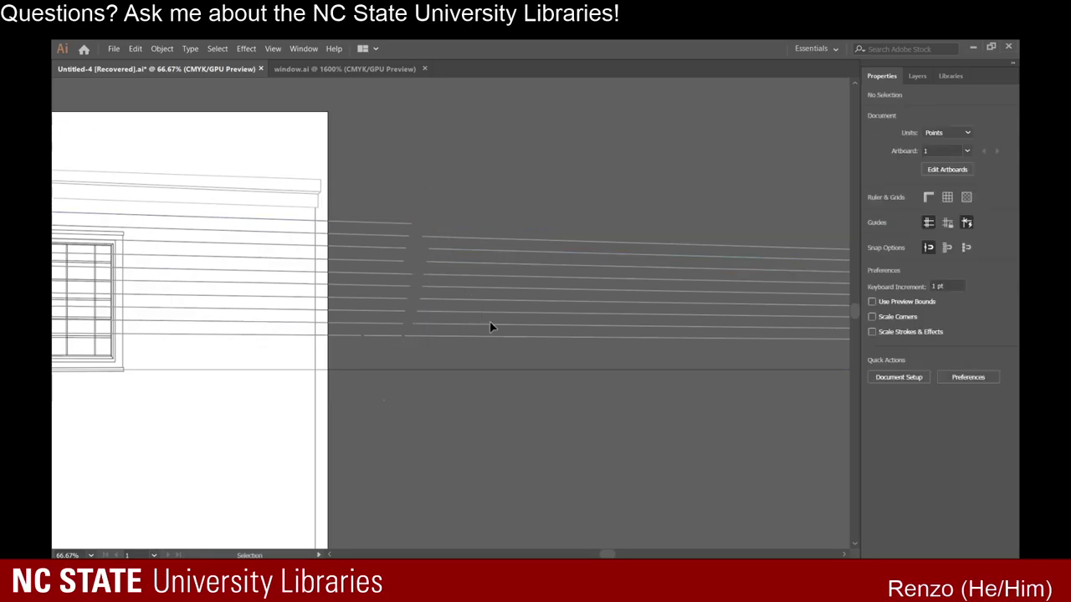
left_click_drag(532, 207, 533, 358)
left_click(525, 354)
left_click_drag(520, 218, 530, 332)
key("Delete")
left_click(507, 338)
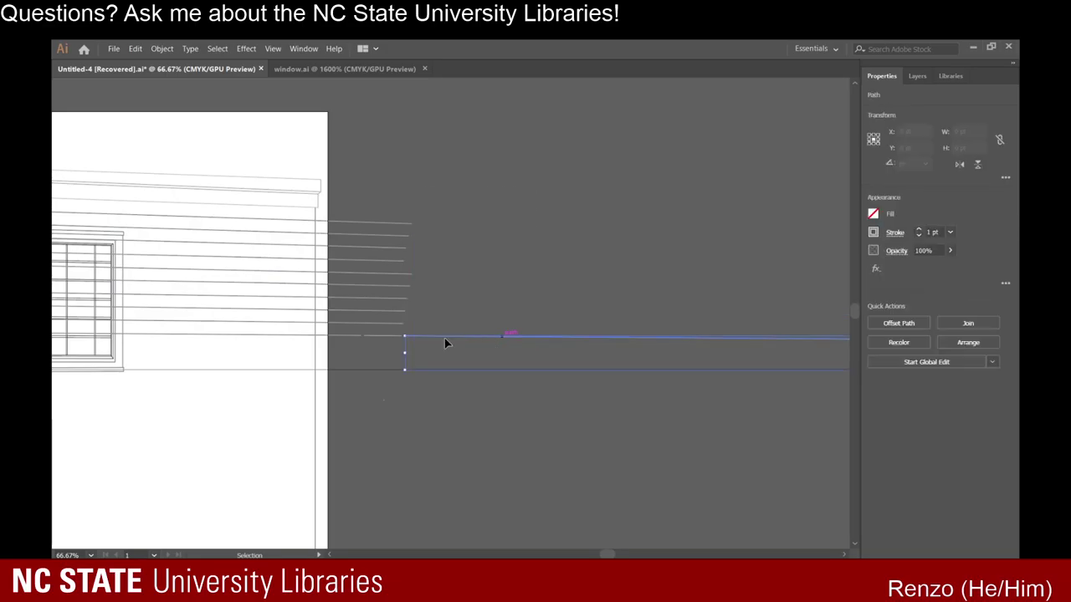
key("Delete")
left_click(385, 336)
key("Delete")
Erase gaps in the guide lines where they cross the left trim of the tall rectangular window.
scroll(554, 304, "left", 5)
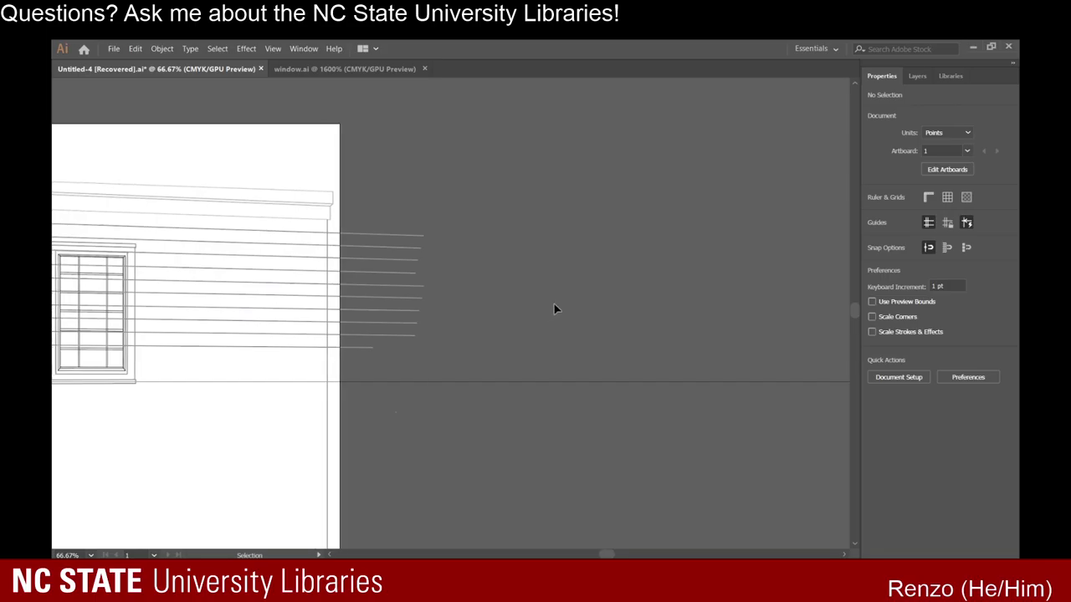
scroll(192, 359, "left", 5)
scroll(256, 258, "up", 3)
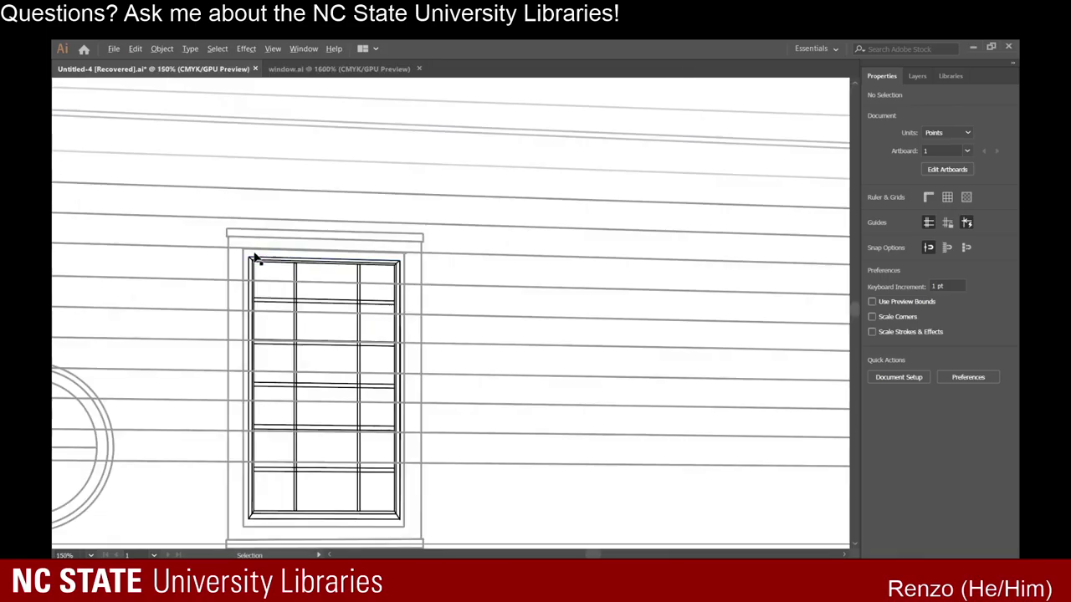
key("shift+e")
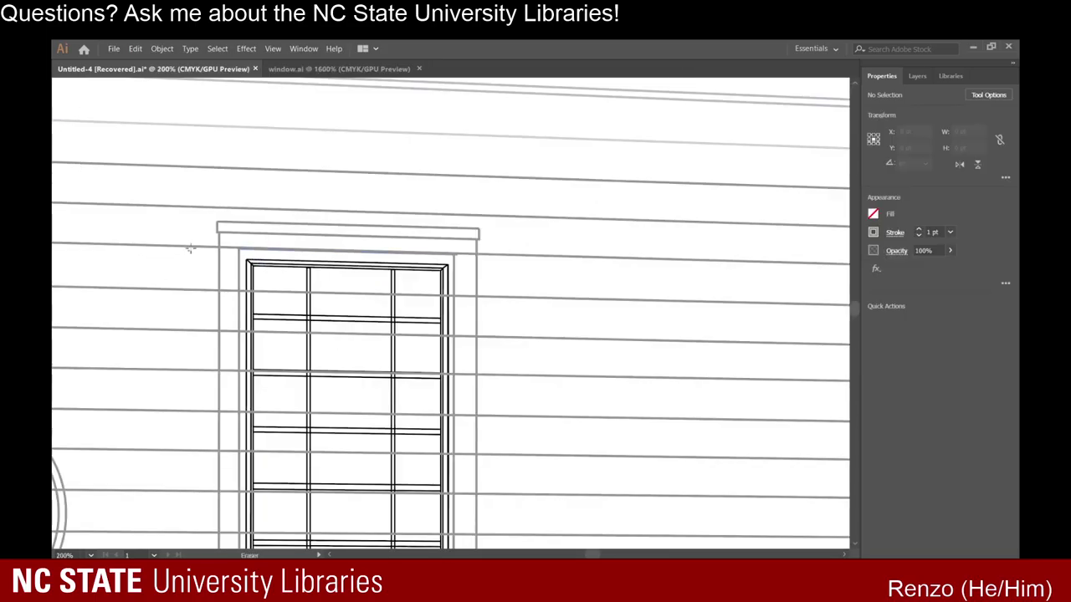
scroll(225, 311, "down", 3)
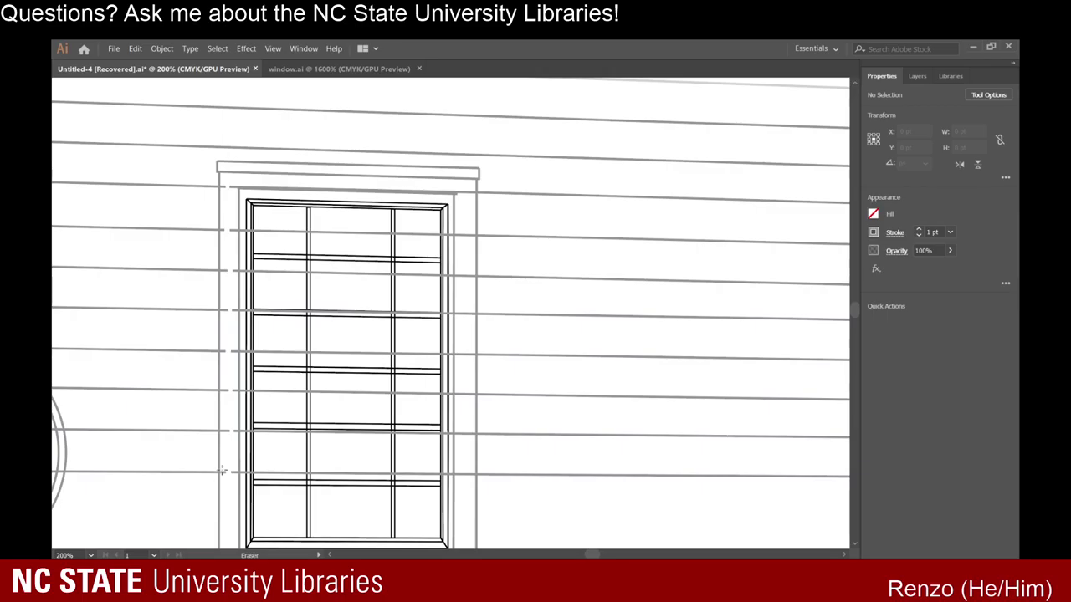
Erase gaps in two guide lines inside the tall window's left panes, including the one overlapping a horizontal muntin.
scroll(251, 446, "up", 1)
scroll(321, 169, "up", 2)
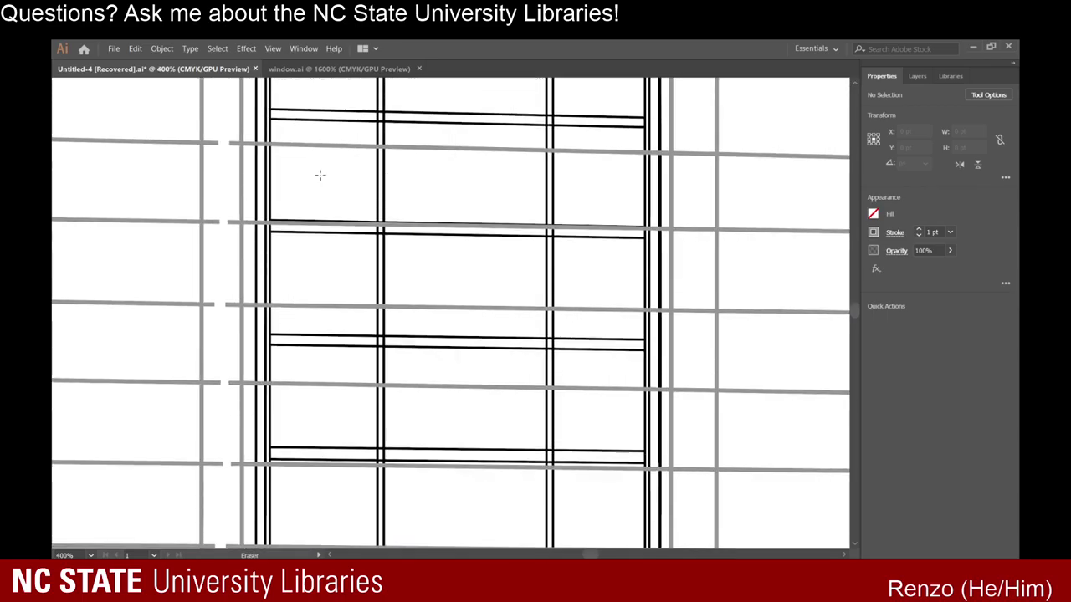
left_click_drag(310, 141, 313, 189)
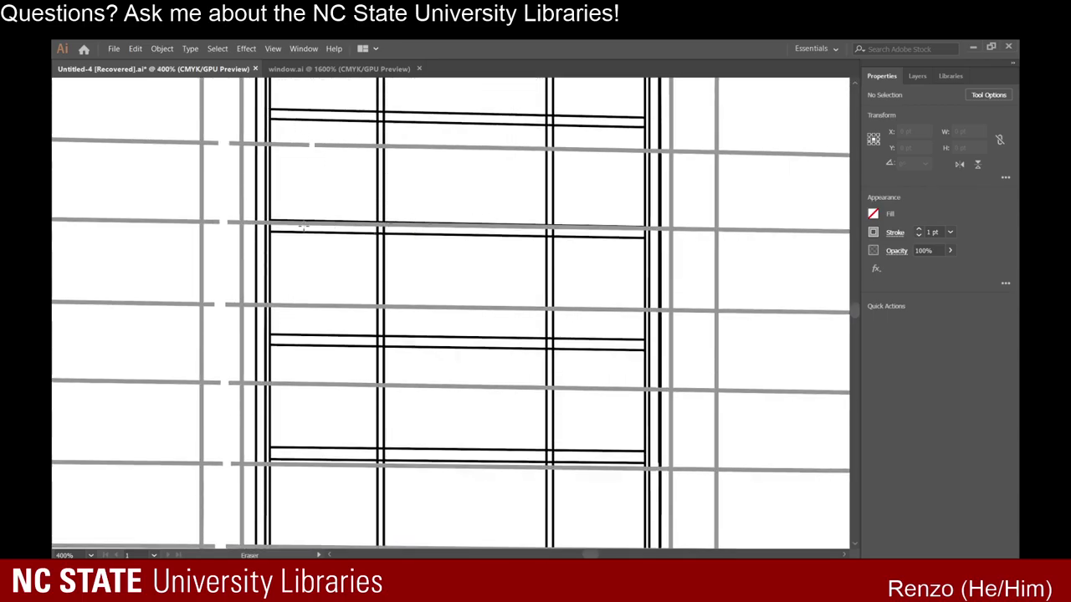
scroll(305, 225, "up", 7)
left_click_drag(267, 233, 265, 220)
scroll(265, 220, "down", 6)
scroll(292, 256, "up", 3)
scroll(321, 280, "down", 5)
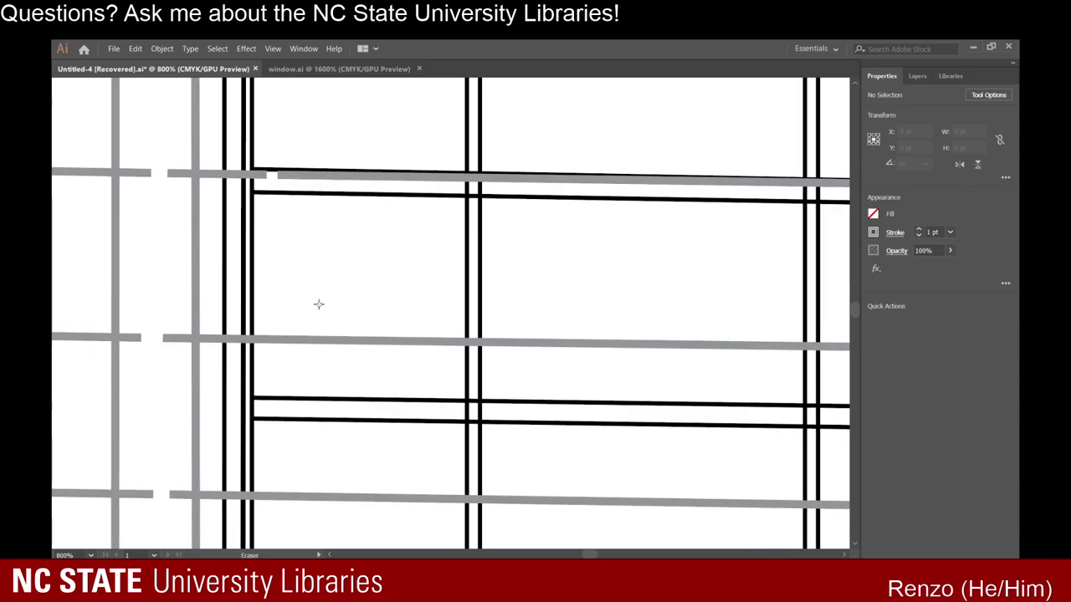
Erase gaps in the remaining lower guide lines inside the tall window's left panes, down to the lowest line.
scroll(318, 305, "down", 1)
left_click(313, 316)
scroll(313, 318, "down", 5)
mouse_move(313, 258)
left_mouse_down()
mouse_move(301, 344)
mouse_move(314, 353)
left_mouse_up()
scroll(311, 355, "down", 2)
scroll(313, 353, "down", 4)
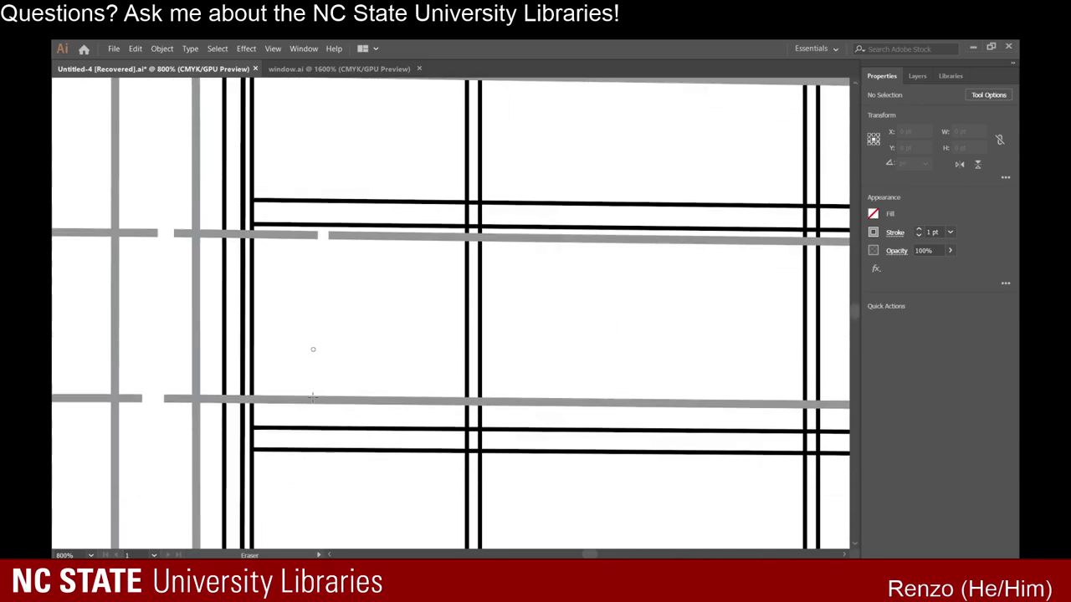
left_click_drag(325, 309, 322, 342)
scroll(322, 343, "down", 5)
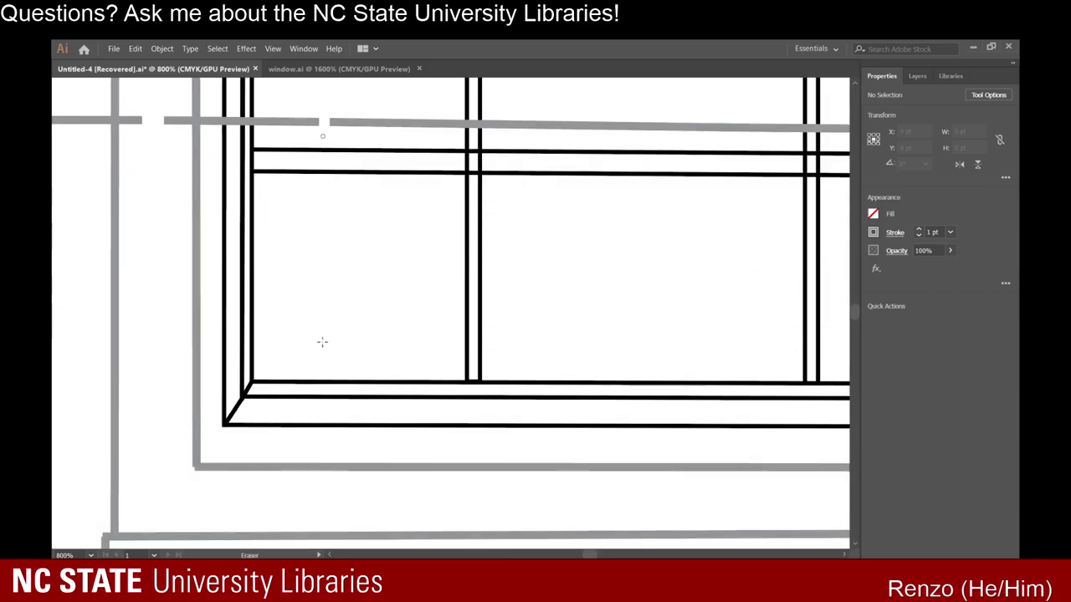
Delete the cut-off pieces of the lower four guide lines that cross the left trim of the tall rectangular window.
scroll(322, 341, "down", 3)
scroll(322, 341, "up", 2)
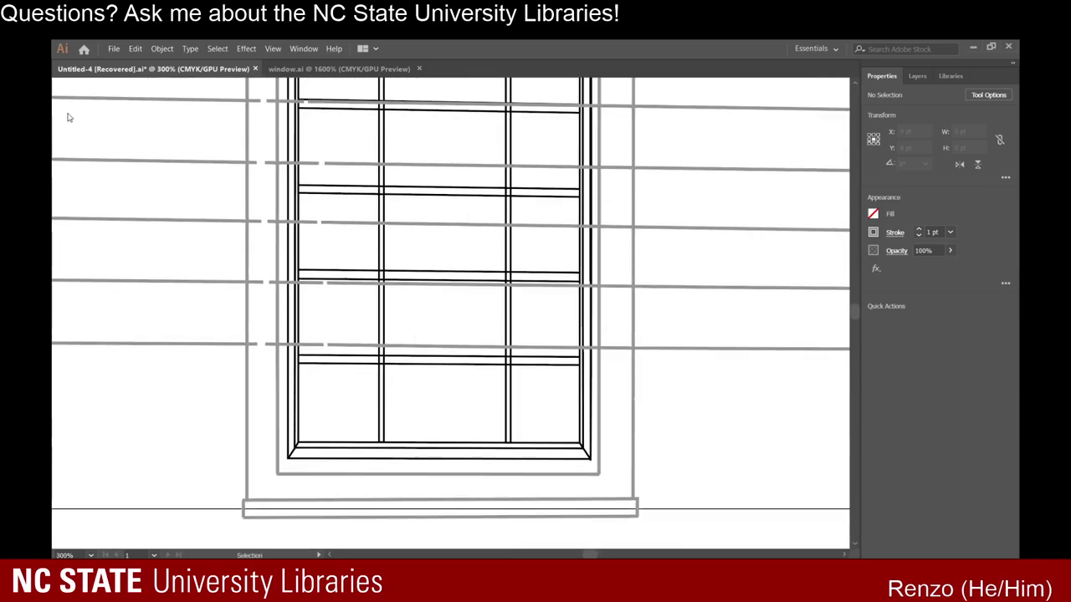
left_click(289, 344)
key("Delete")
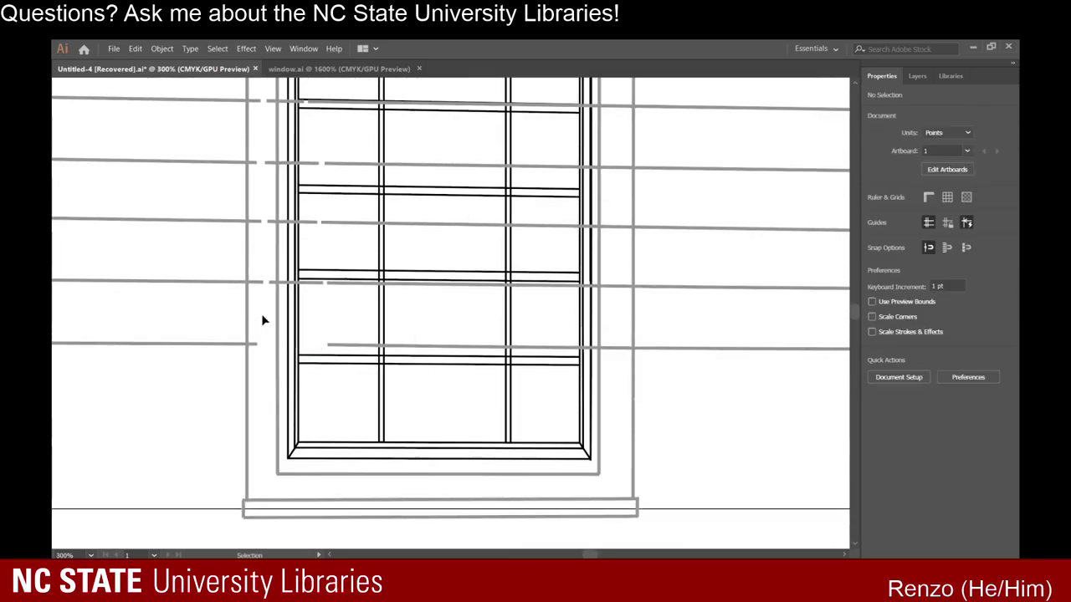
left_click(283, 282)
key("Delete")
left_click(287, 222)
key("Delete")
left_click(283, 164)
scroll(282, 168, "up", 3)
key("Delete")
scroll(526, 318, "up", 4)
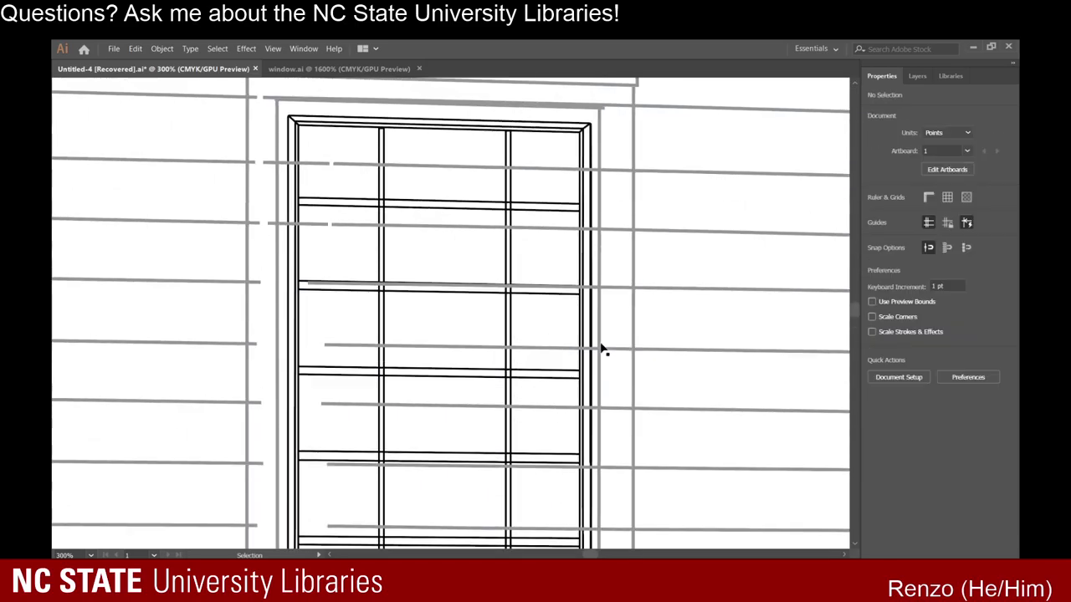
key("shift+e")
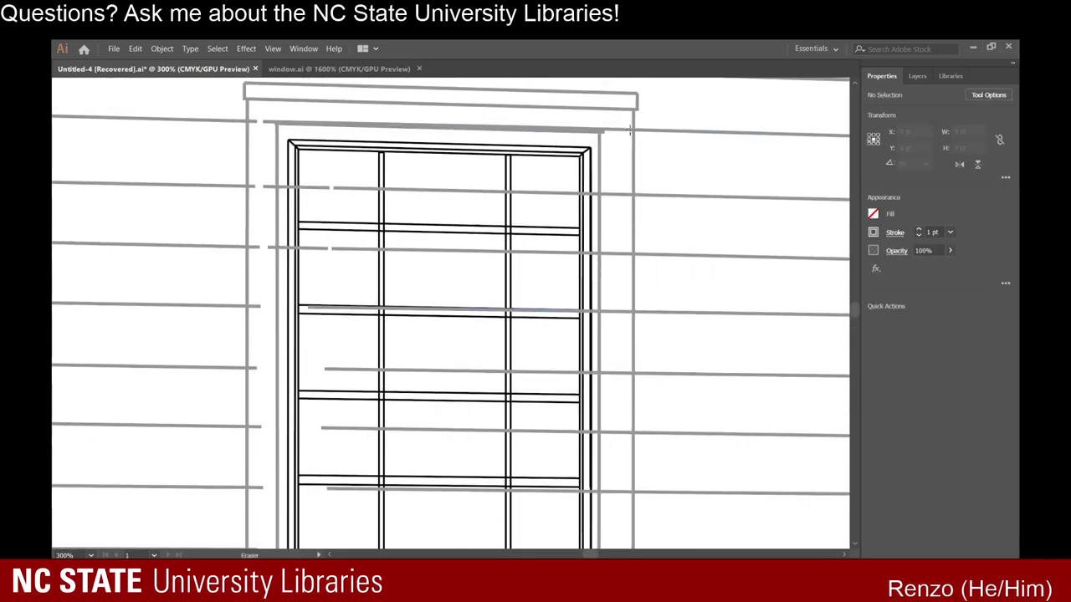
scroll(670, 407, "down", 10)
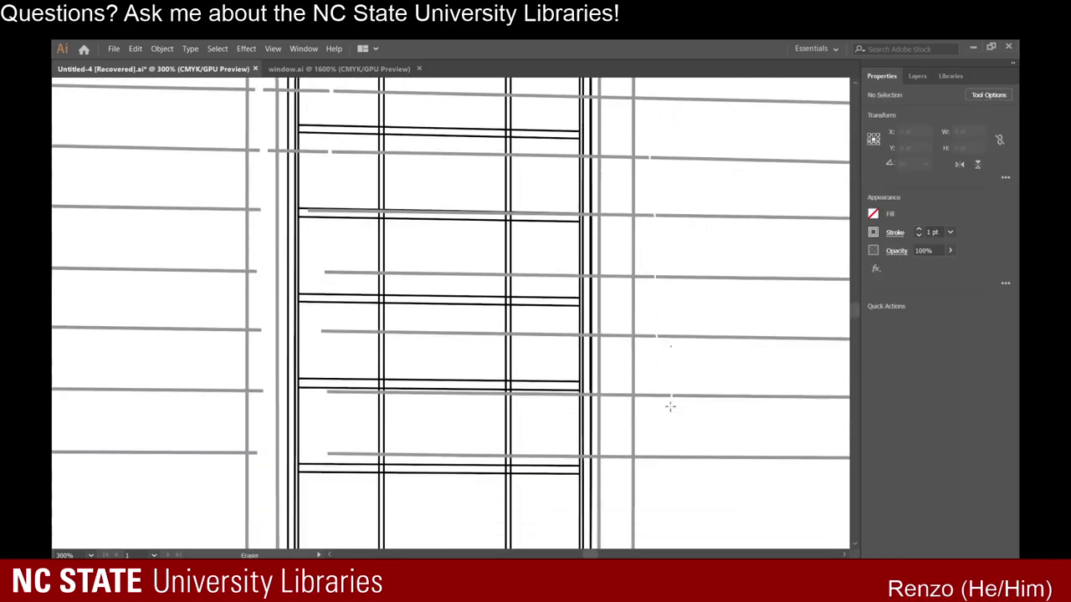
scroll(669, 407, "up", 5)
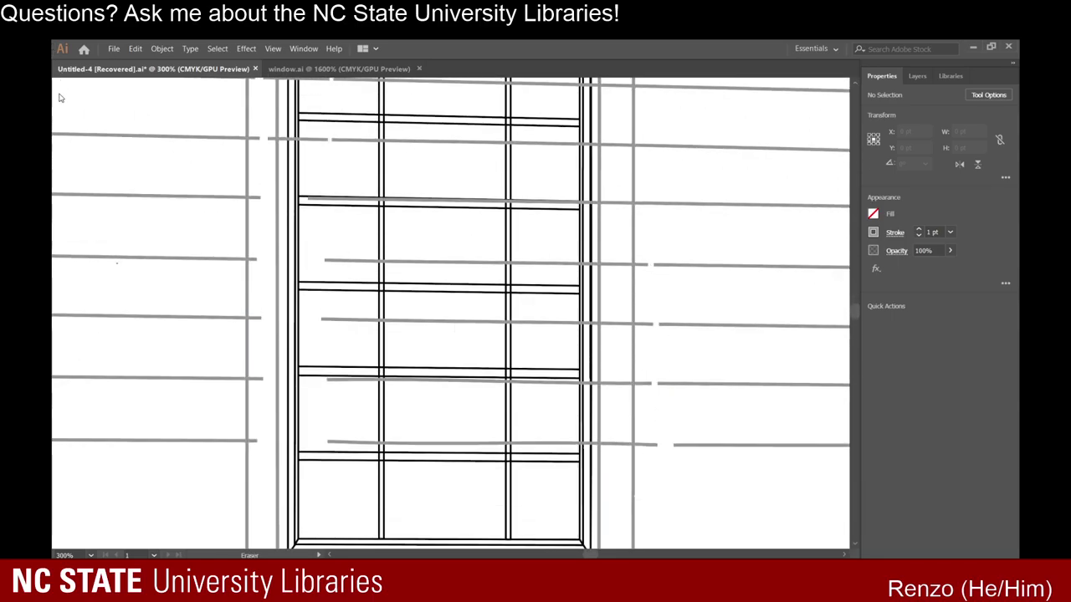
scroll(736, 213, "up", 2)
left_click(646, 301)
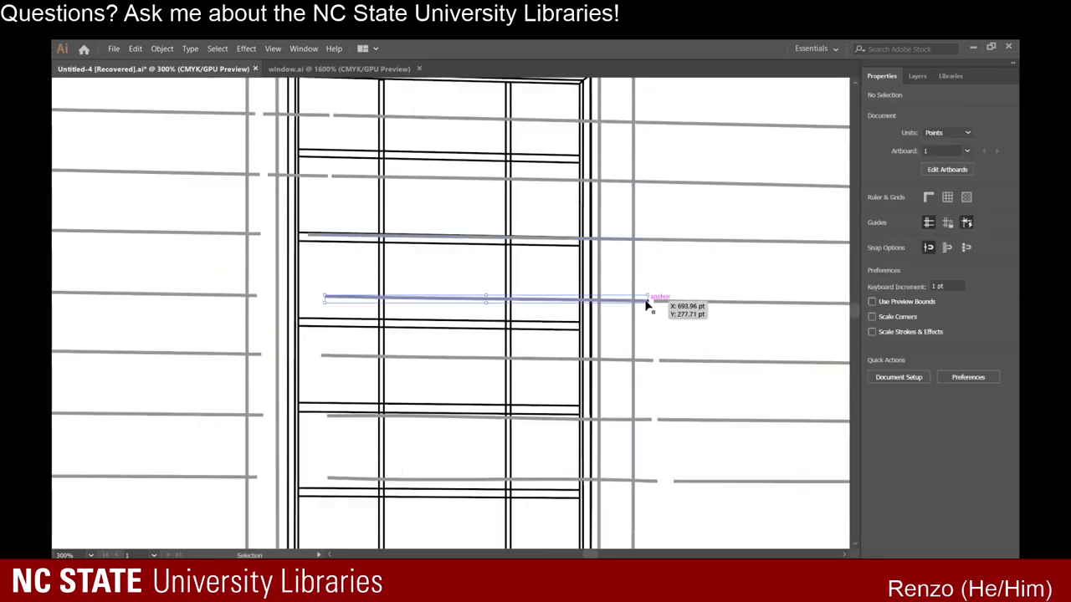
key("Delete")
left_click_drag(645, 366, 658, 485)
scroll(658, 485, "up", 7)
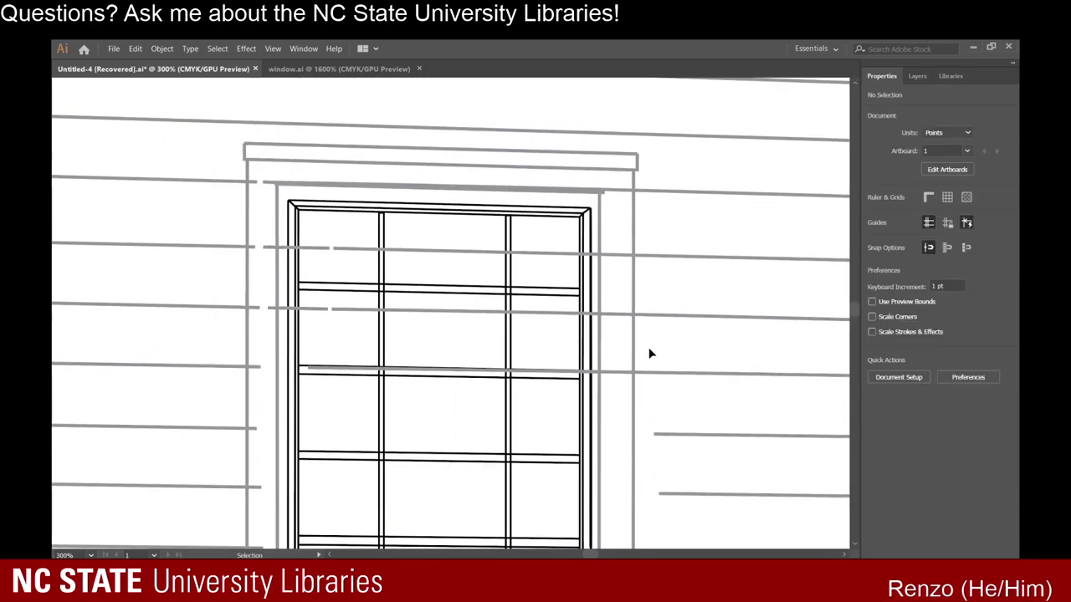
key("shift+e")
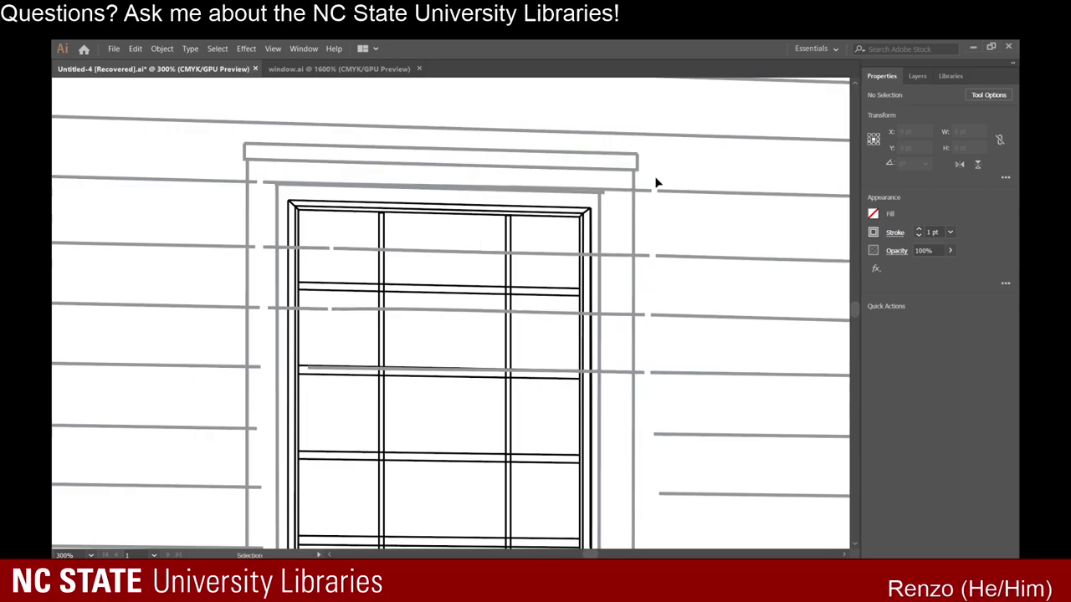
key("ctrl+z")
key("ctrl+z")
key("ctrl+z")
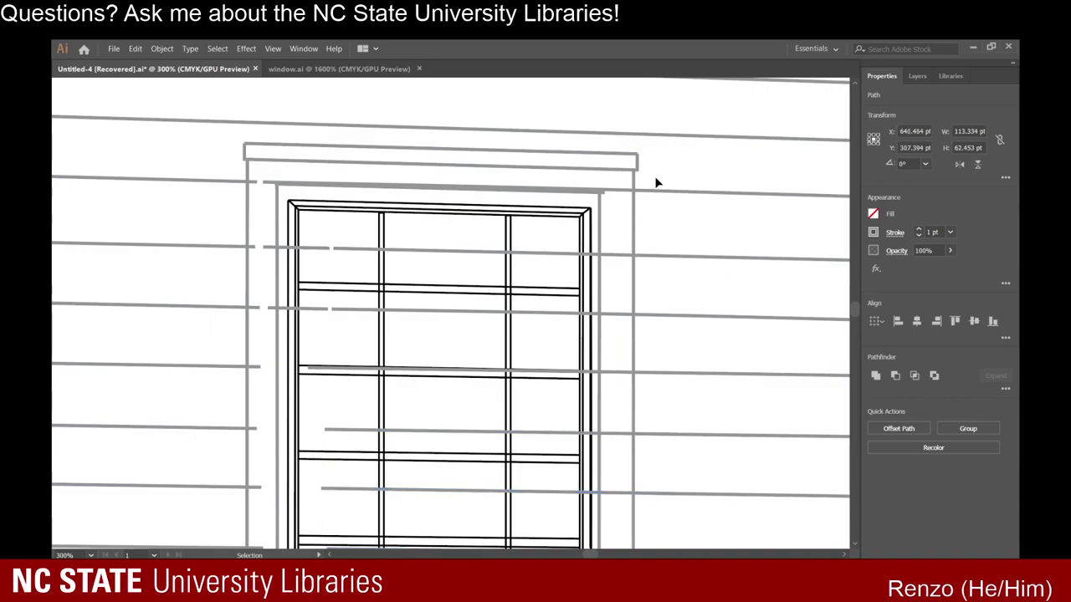
left_click(656, 183)
Erase gaps in all the guide lines where they cross the right trim of the tall window.
scroll(656, 177, "down", 5)
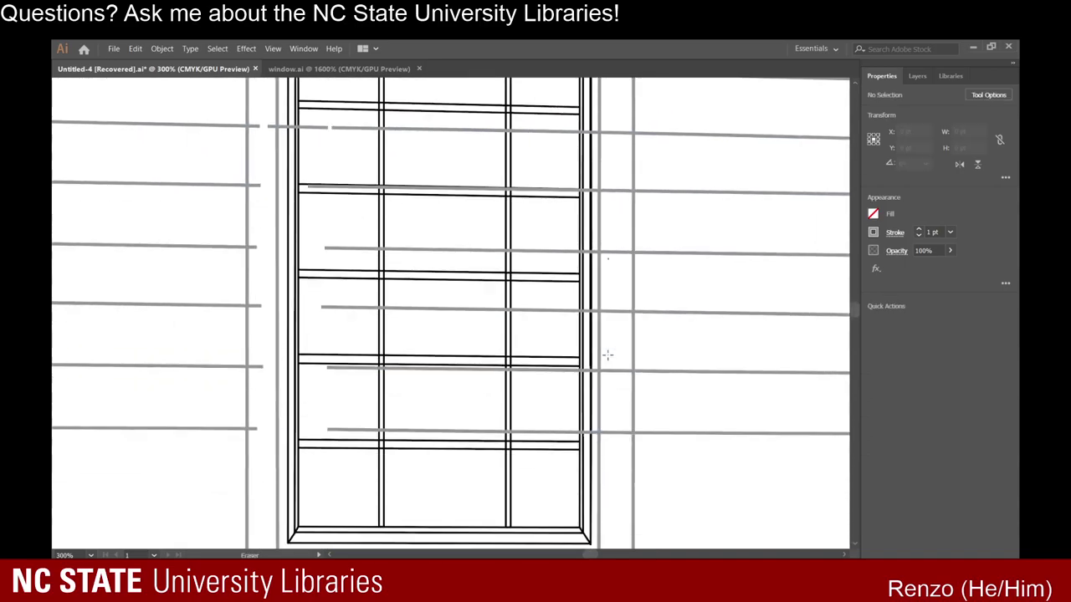
scroll(617, 358, "down", 1)
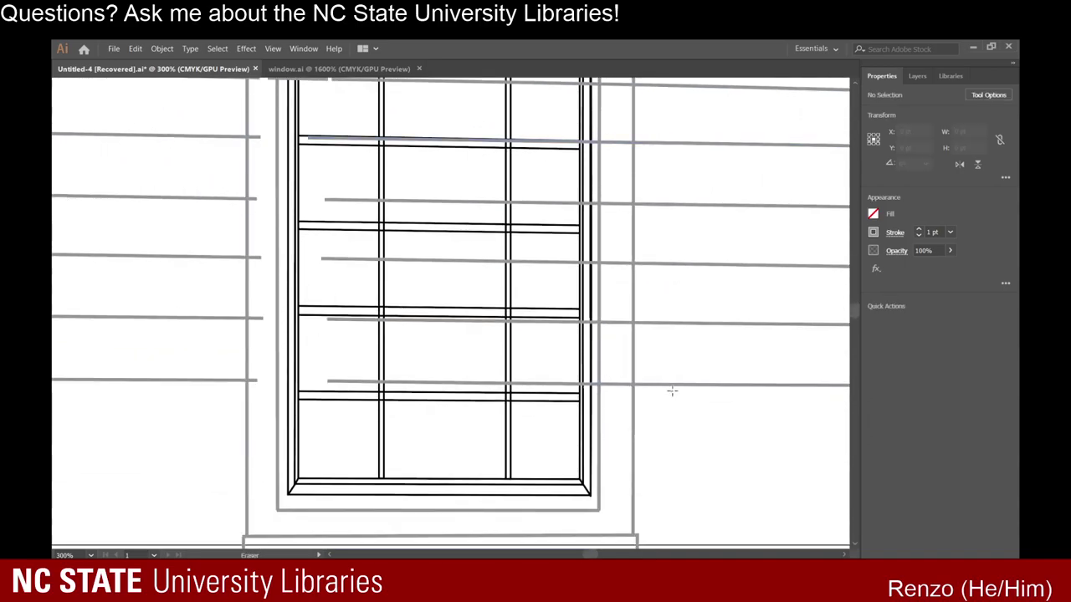
scroll(615, 267, "up", 4)
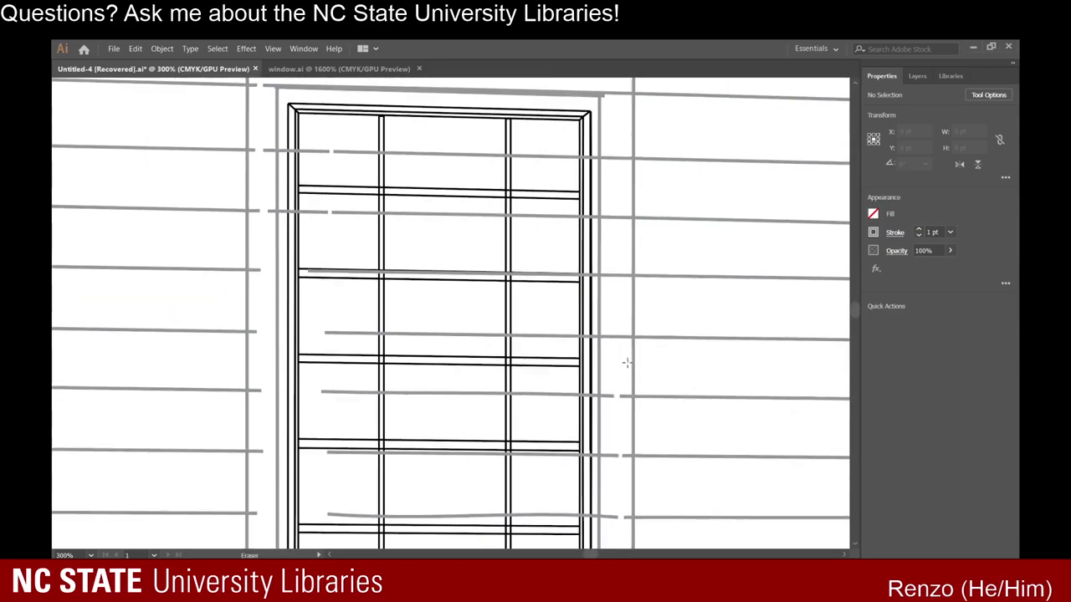
scroll(621, 199, "up", 2)
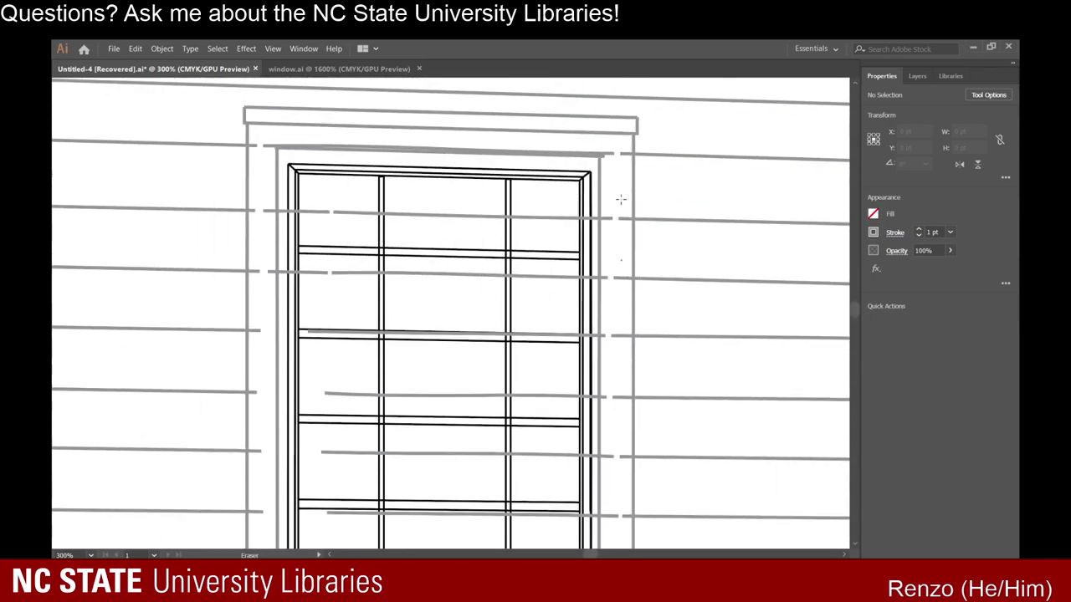
Delete the cut-off pieces of the upper three guide lines lying across the tall window.
key("v")
left_click(658, 158)
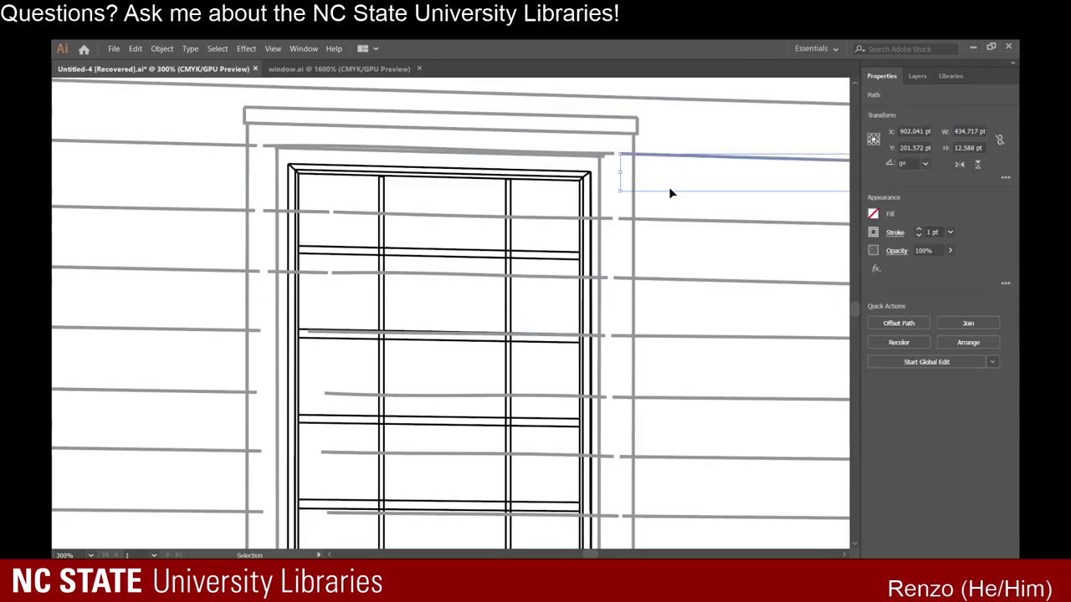
left_click(612, 155)
key("Delete")
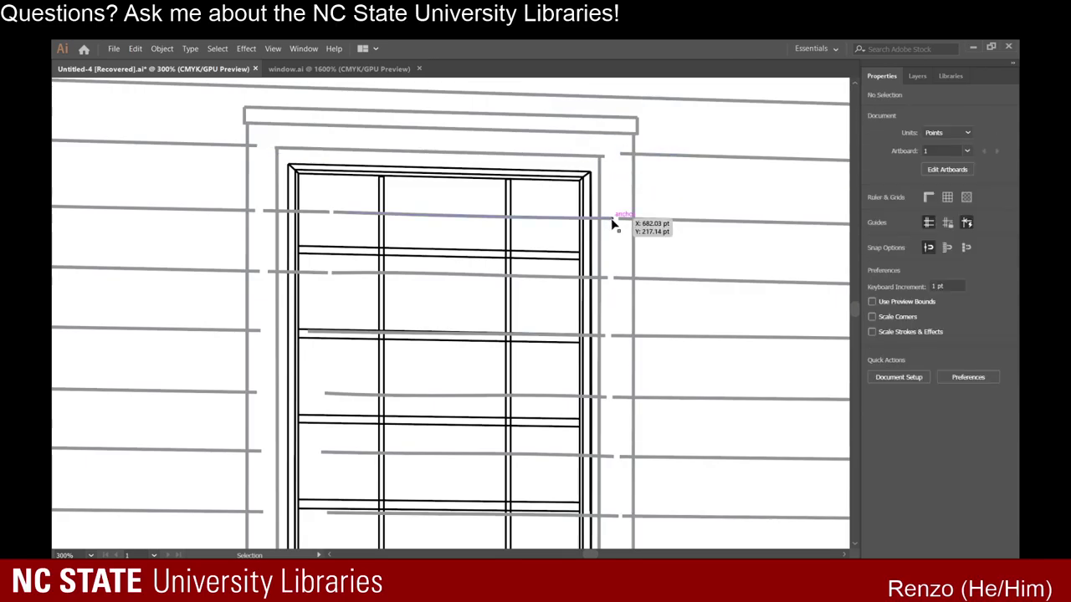
left_click(613, 219)
key("Delete")
scroll(607, 239, "down", 1)
left_click(325, 200)
key("Delete")
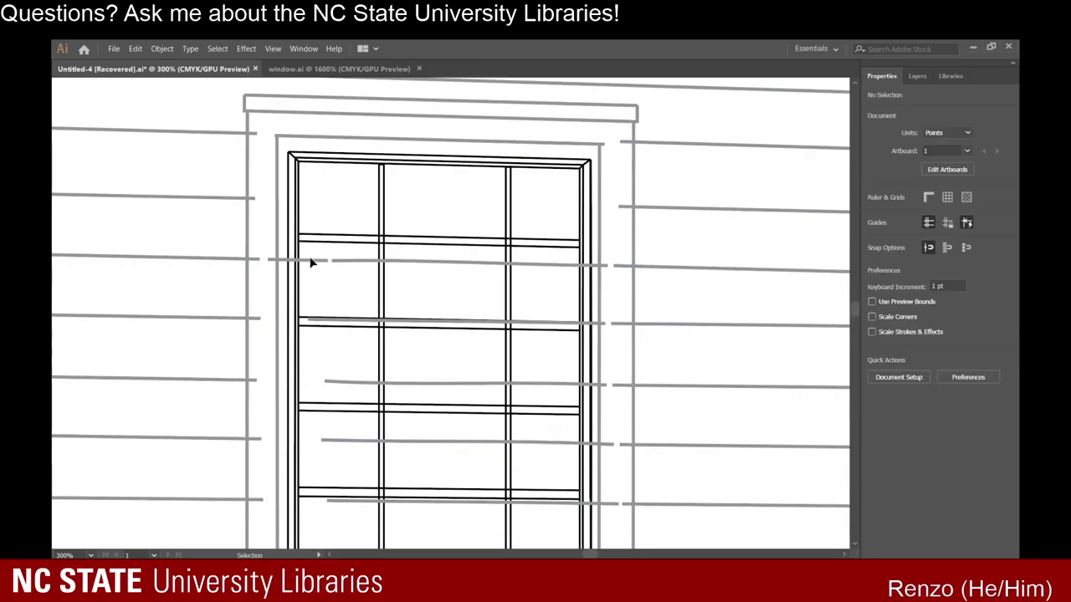
left_click(359, 263)
key("Delete")
Delete the remaining cut-off guide line pieces across the tall window, down to the lowest line.
left_click(368, 278)
scroll(368, 277, "down", 4)
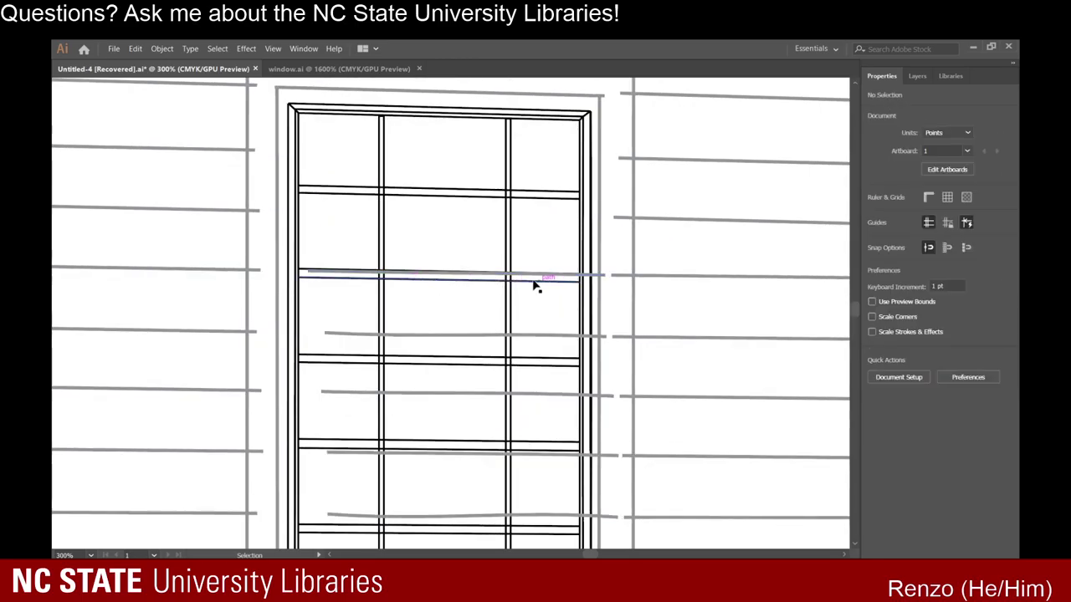
left_click(606, 274)
key("Delete")
left_click(609, 335)
key("Delete")
scroll(611, 339, "down", 4)
left_click(613, 348)
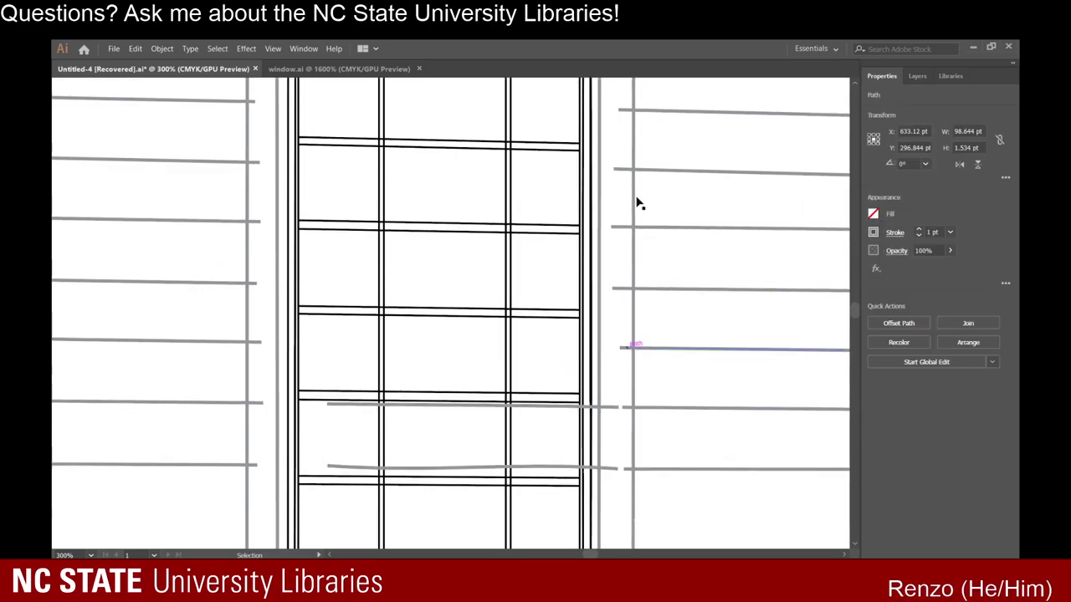
key("Delete")
scroll(623, 208, "down", 4)
left_click(615, 360)
key("Delete")
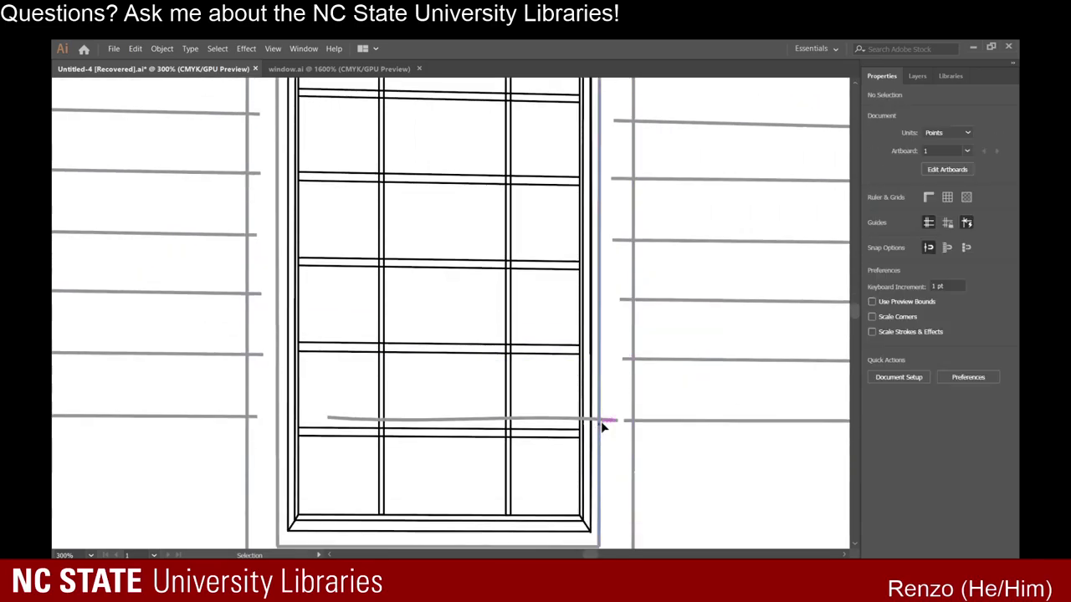
left_click(613, 420)
key("Delete")
scroll(602, 425, "down", 8)
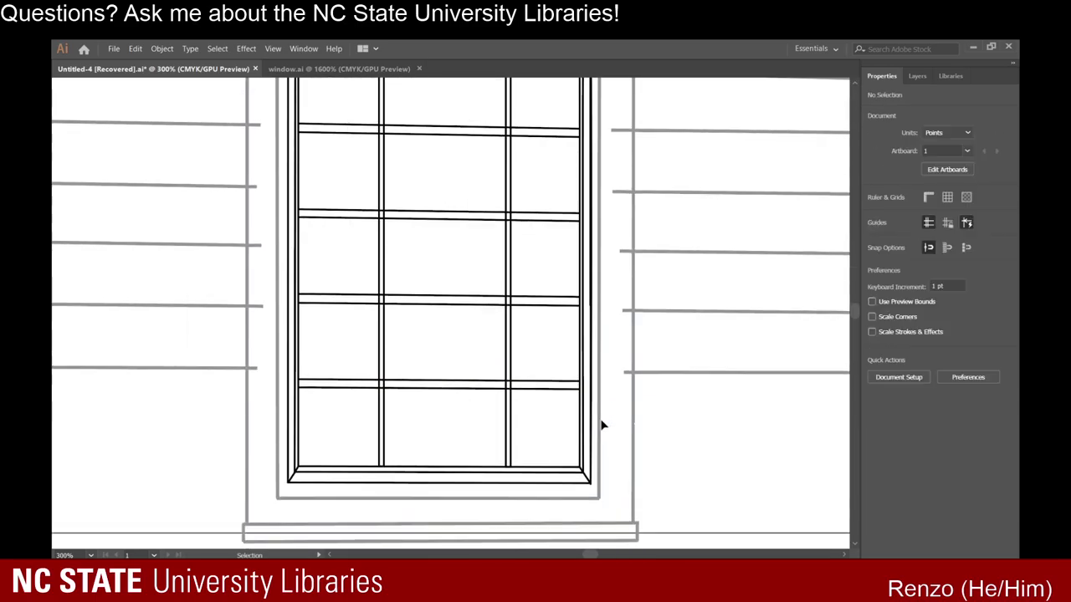
Draw a straight siding line from the first unused left-edge tick below the lowest line to the vanishing point.
scroll(605, 427, "down", 4)
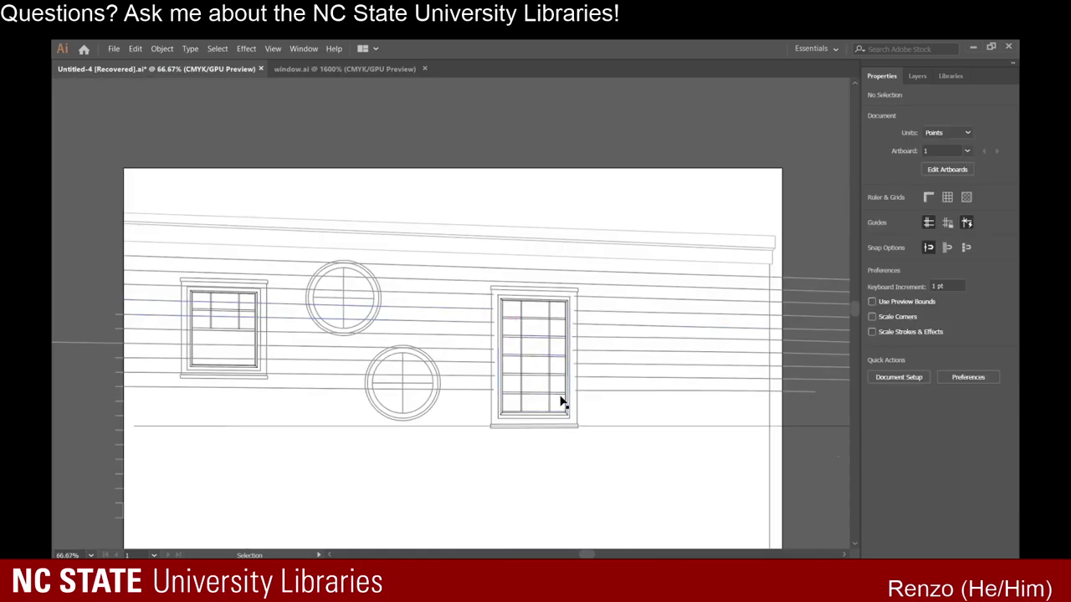
scroll(438, 432, "up", 3)
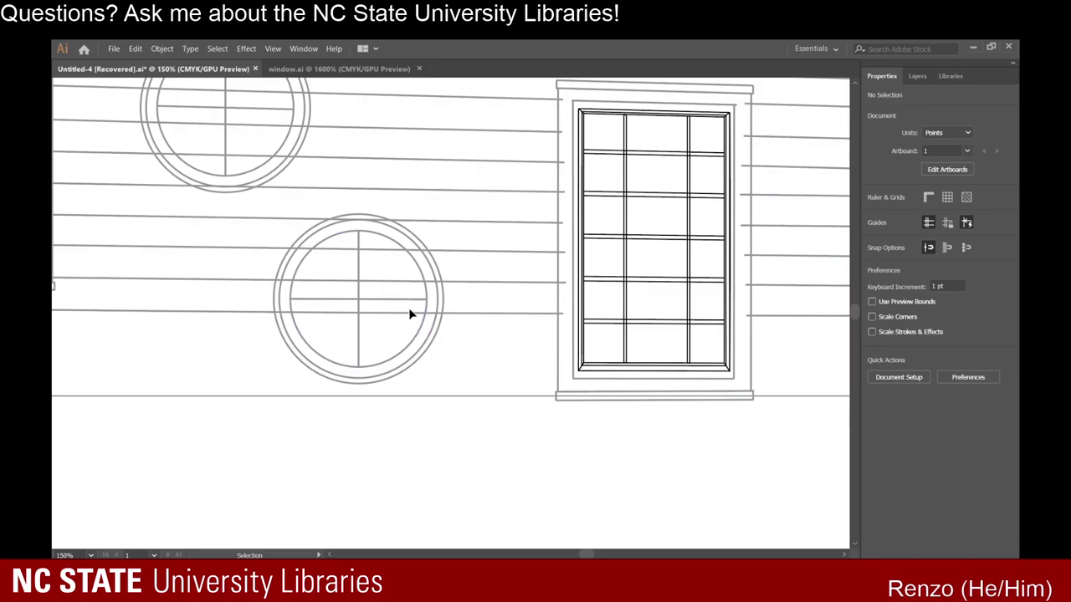
scroll(388, 330, "down", 4)
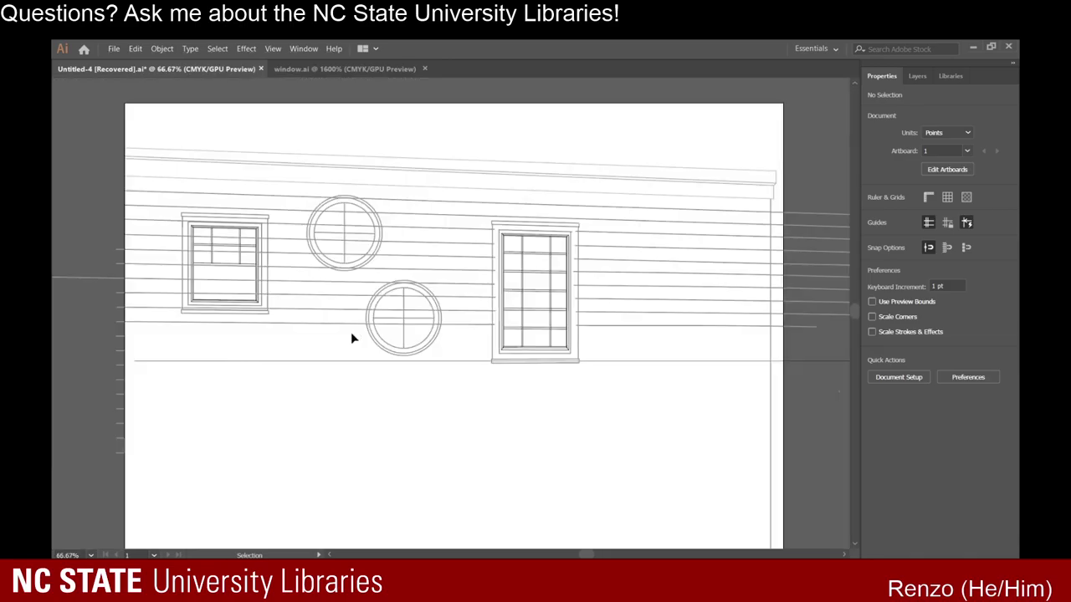
scroll(320, 352, "up", 1)
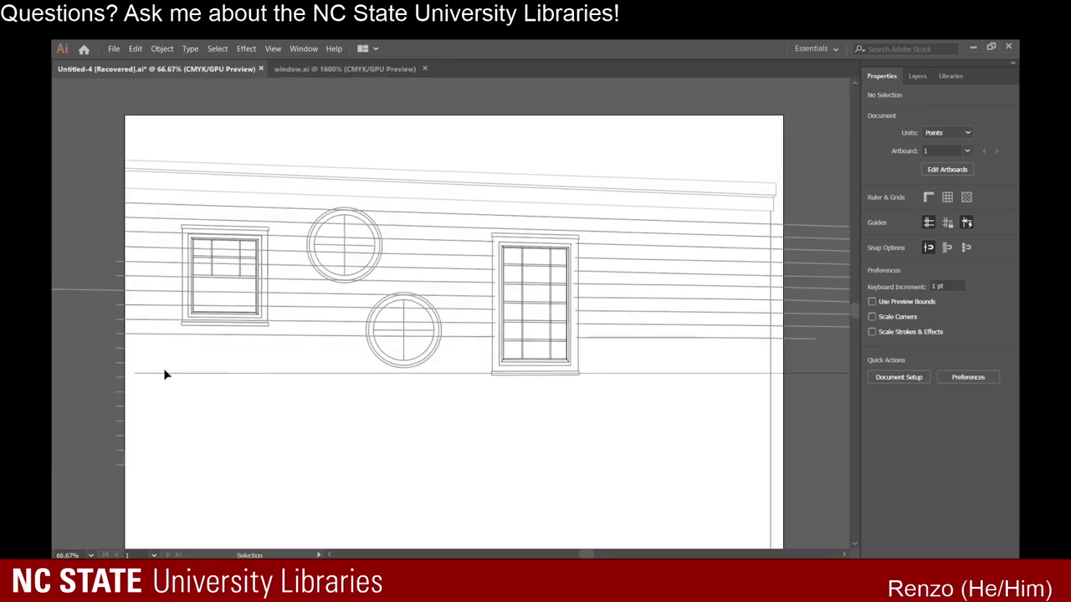
scroll(131, 376, "up", 1)
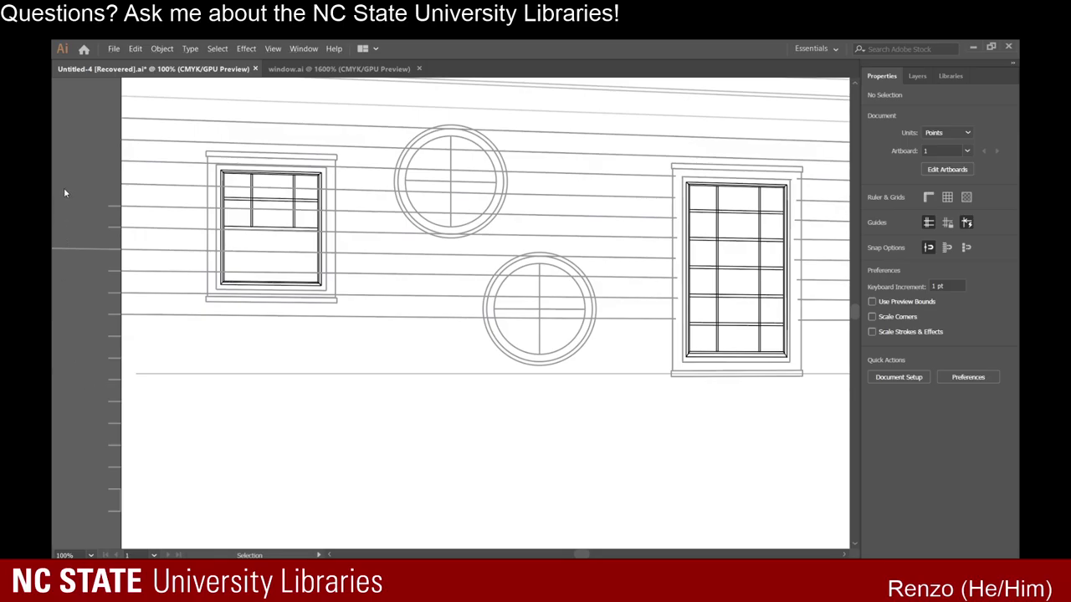
key("backslash")
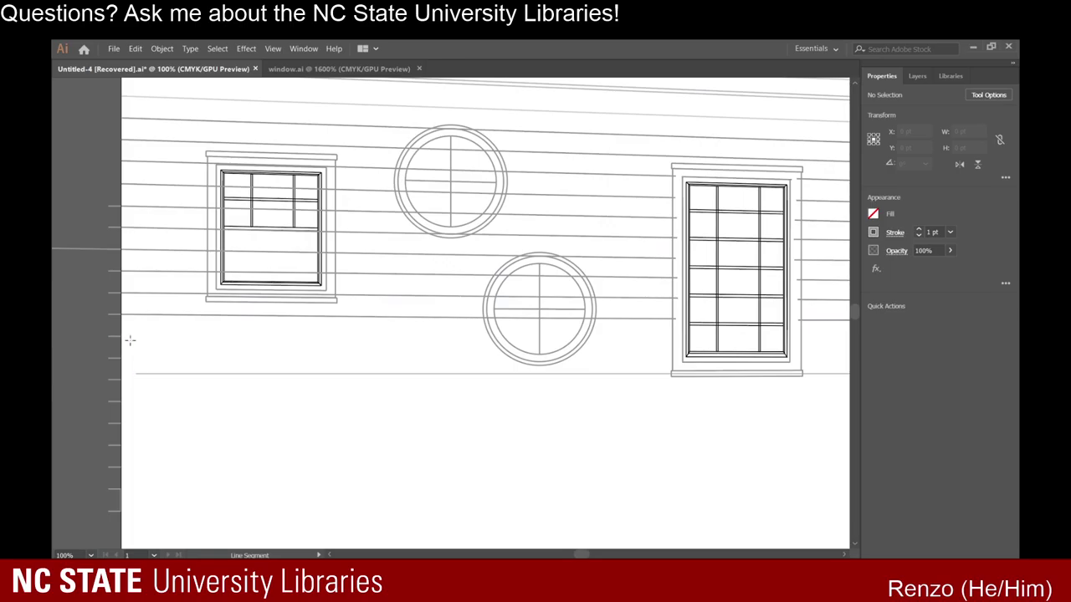
left_click_drag(121, 336, 643, 459)
scroll(188, 344, "down", 9)
scroll(847, 335, "up", 12)
scroll(650, 455, "up", 3)
scroll(644, 385, "down", 14)
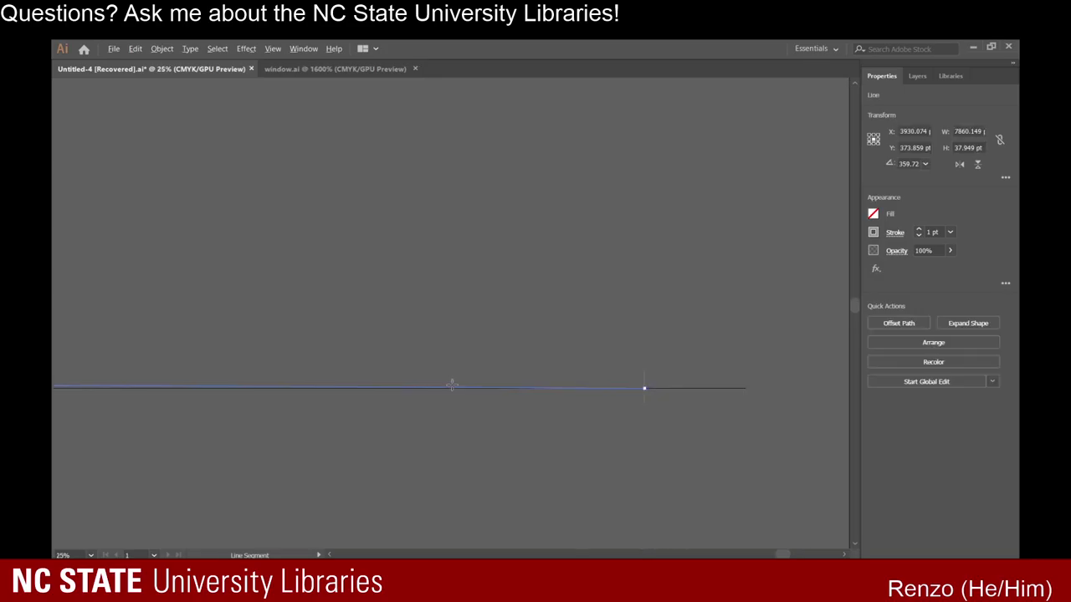
scroll(515, 401, "up", 8)
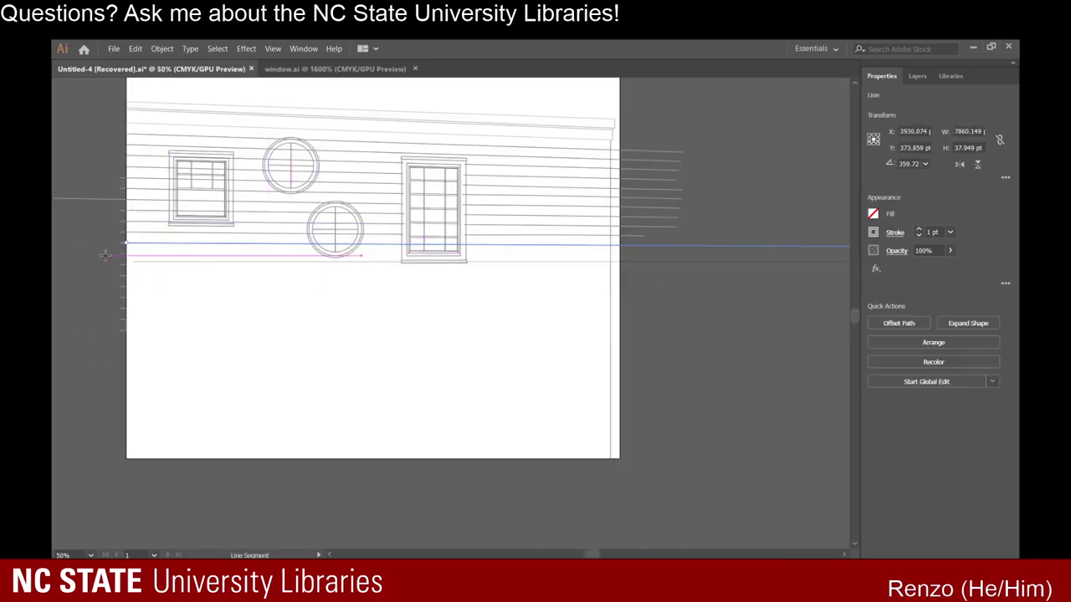
Delete the siding line that overshoots the artboard's left edge, including its continuation on the right side of the tall window.
scroll(105, 253, "up", 1)
key("v")
left_click_drag(95, 175, 98, 180)
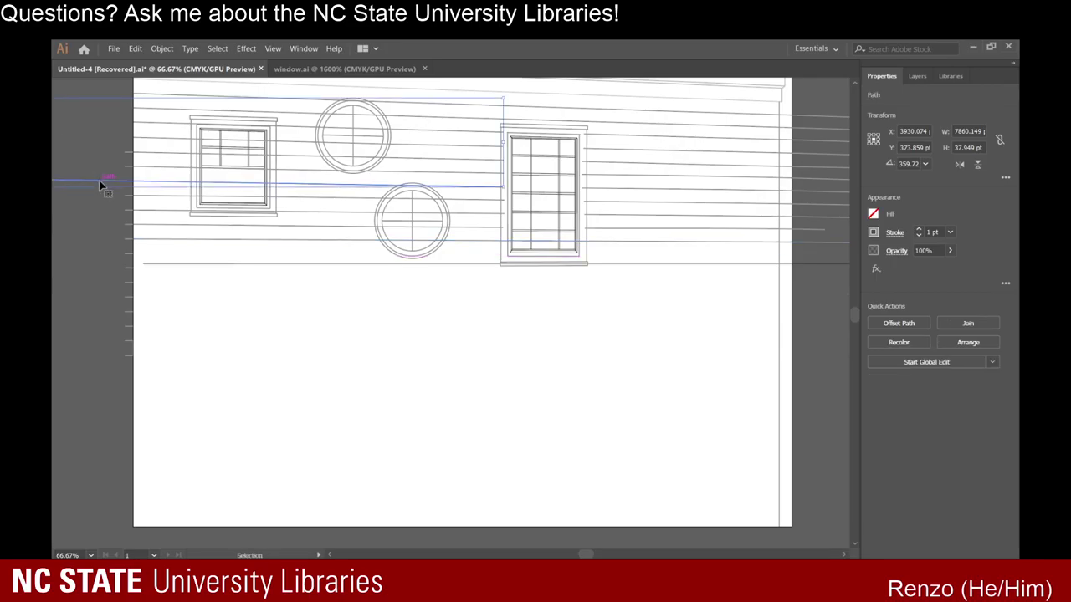
left_click(98, 180)
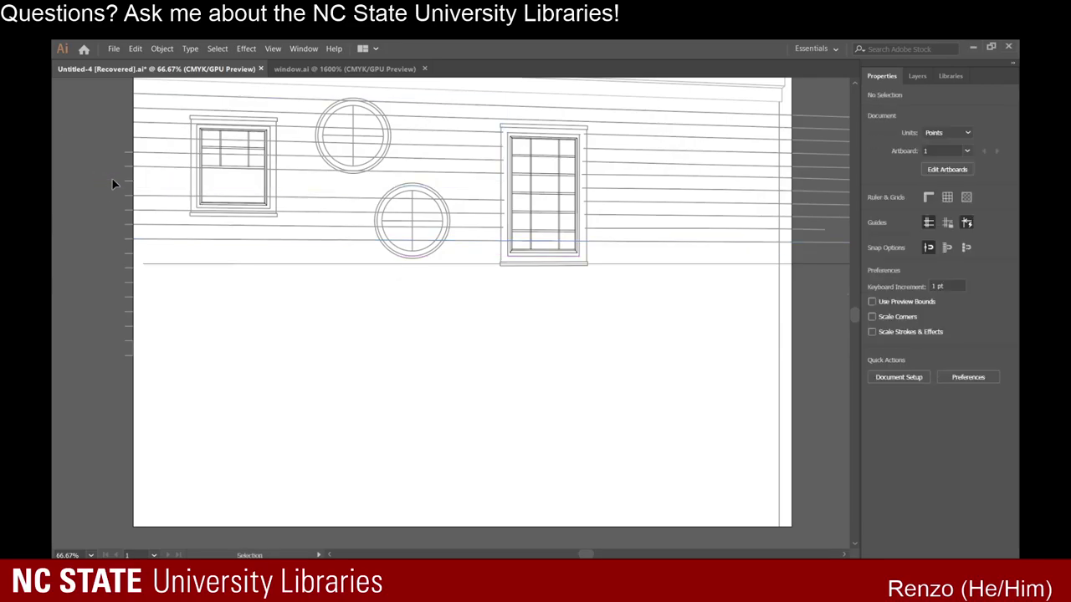
left_click(612, 189)
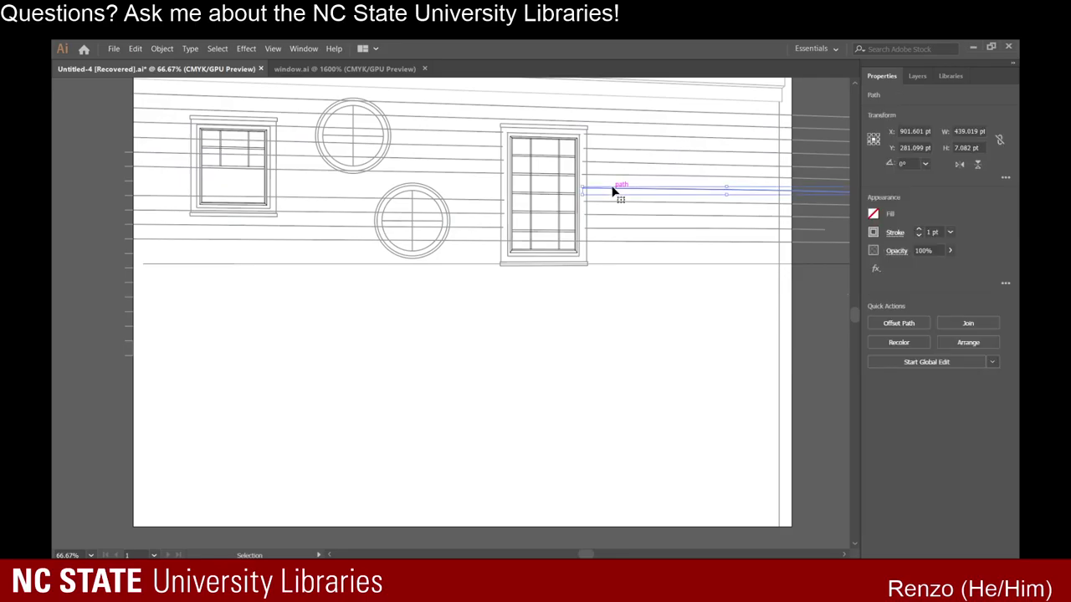
key("Delete")
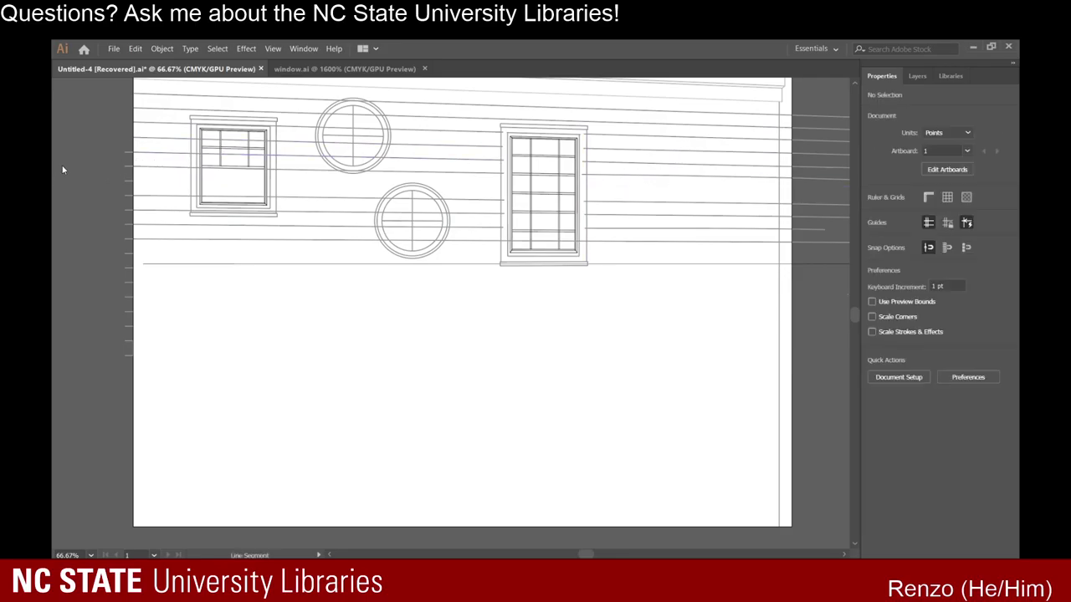
Draw a replacement siding line from the deleted line's left-edge tick to the vanishing point.
left_click(62, 168)
left_click_drag(132, 182, 719, 370)
scroll(270, 223, "down", 5)
scroll(612, 226, "down", 4)
scroll(700, 268, "up", 3)
scroll(835, 332, "down", 2)
scroll(738, 353, "up", 2)
scroll(820, 325, "up", 3)
scroll(827, 298, "up", 8)
scroll(429, 337, "down", 7)
scroll(428, 337, "down", 8)
scroll(439, 341, "up", 6)
scroll(427, 210, "up", 4)
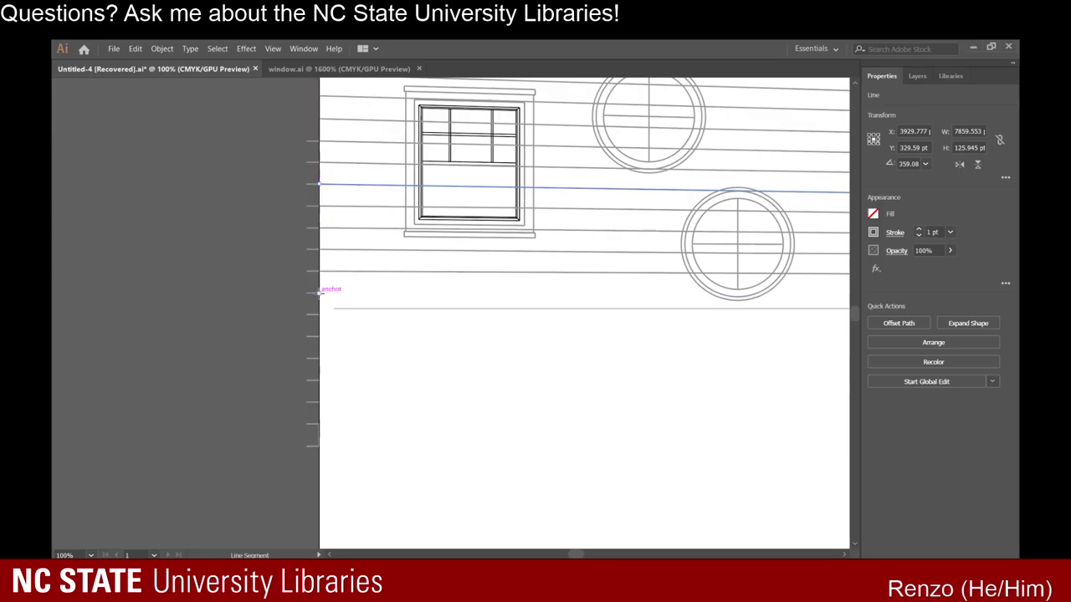
Draw another siding line to the vanishing point from the next free left-edge tick below the lowest siding line.
scroll(387, 306, "down", 6)
left_click_drag(320, 293, 818, 503)
scroll(816, 307, "up", 2)
scroll(806, 306, "up", 3)
scroll(815, 439, "up", 1)
scroll(819, 442, "down", 1)
scroll(770, 481, "up", 3)
scroll(794, 517, "up", 3)
scroll(812, 525, "up", 2)
key("ctrl+minus")
key("ctrl+minus")
key("ctrl+minus")
key("ctrl+minus")
key("ctrl+minus")
key("ctrl+minus")
key("ctrl+minus")
key("ctrl+minus")
key("ctrl+minus")
key("ctrl+minus")
key("ctrl+minus")
key("ctrl+minus")
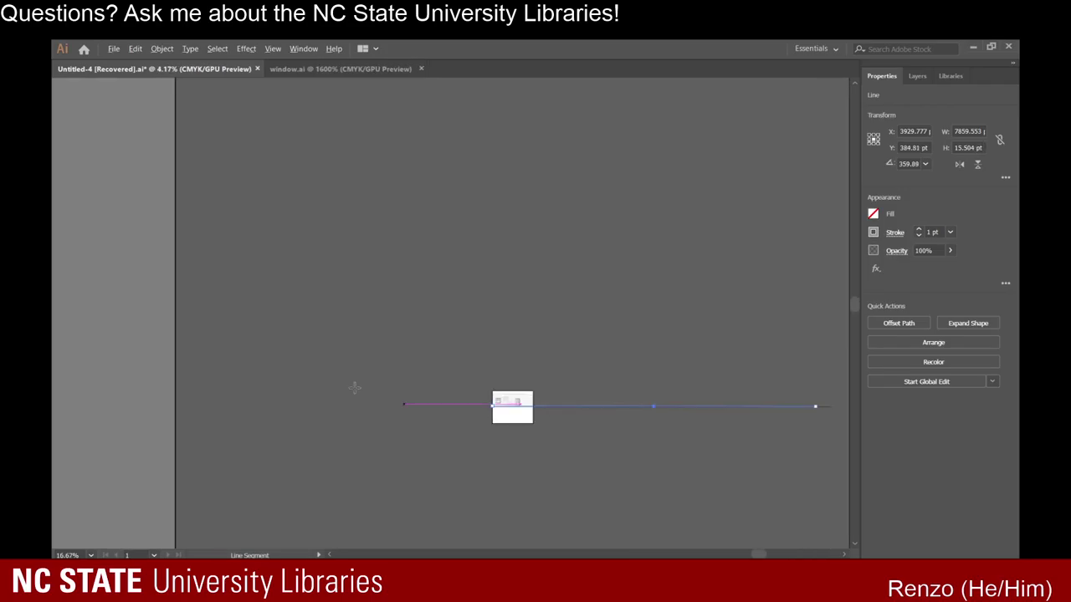
Draw a straight siding line from the left-edge tick just below the dark horizon line to the vanishing point.
key("ctrl+plus")
key("ctrl+plus")
key("ctrl+plus")
key("ctrl+plus")
key("ctrl+plus")
key("ctrl+plus")
key("ctrl+plus")
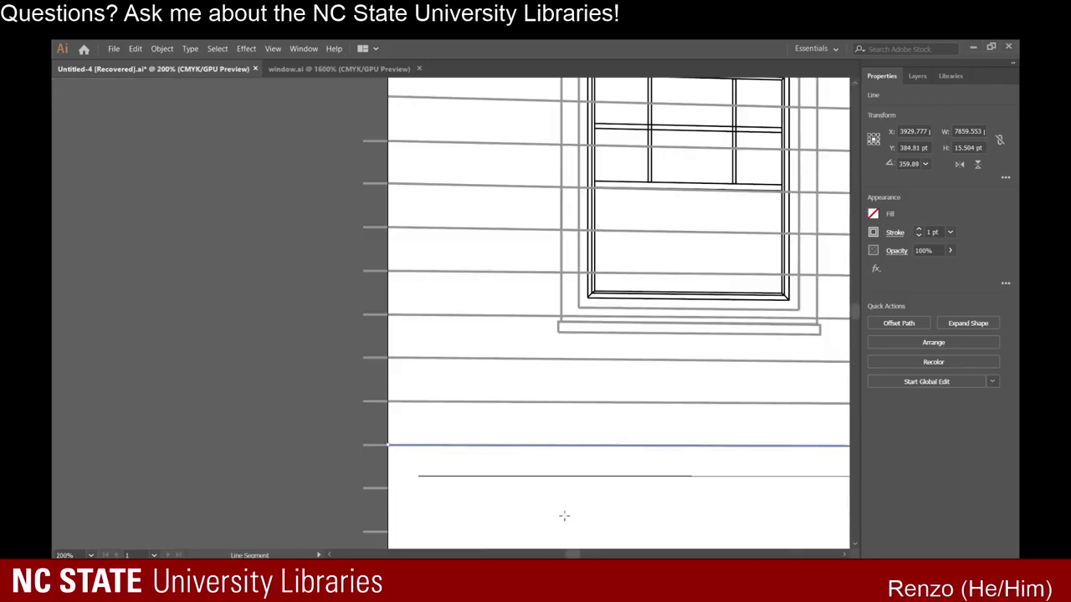
scroll(332, 418, "down", 2)
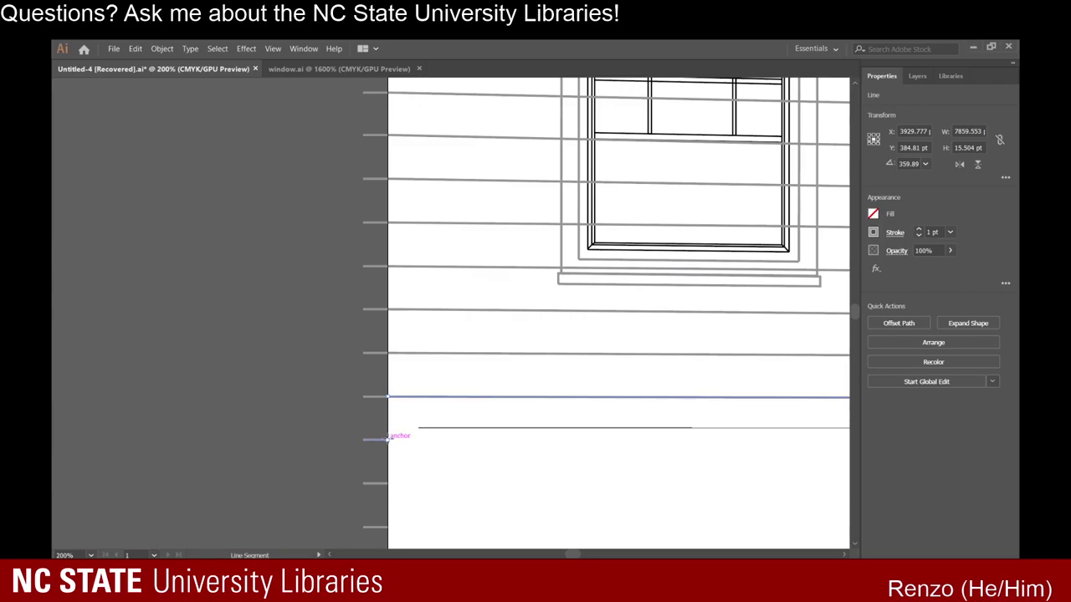
scroll(416, 436, "down", 5)
left_click_drag(388, 441, 421, 352)
scroll(742, 441, "up", 3)
scroll(548, 470, "down", 3)
scroll(535, 478, "down", 2)
scroll(727, 461, "up", 2)
scroll(820, 373, "down", 3)
scroll(753, 352, "up", 2)
key("ctrl+minus")
key("ctrl+plus")
key("ctrl+plus")
key("ctrl+plus")
key("ctrl+plus")
key("ctrl+plus")
key("ctrl+plus")
key("ctrl+0")
key("ctrl+plus")
key("ctrl+plus")
key("ctrl+plus")
key("ctrl+plus")
key("ctrl+plus")
key("ctrl+plus")
key("ctrl+plus")
key("ctrl+plus")
key("ctrl+plus")
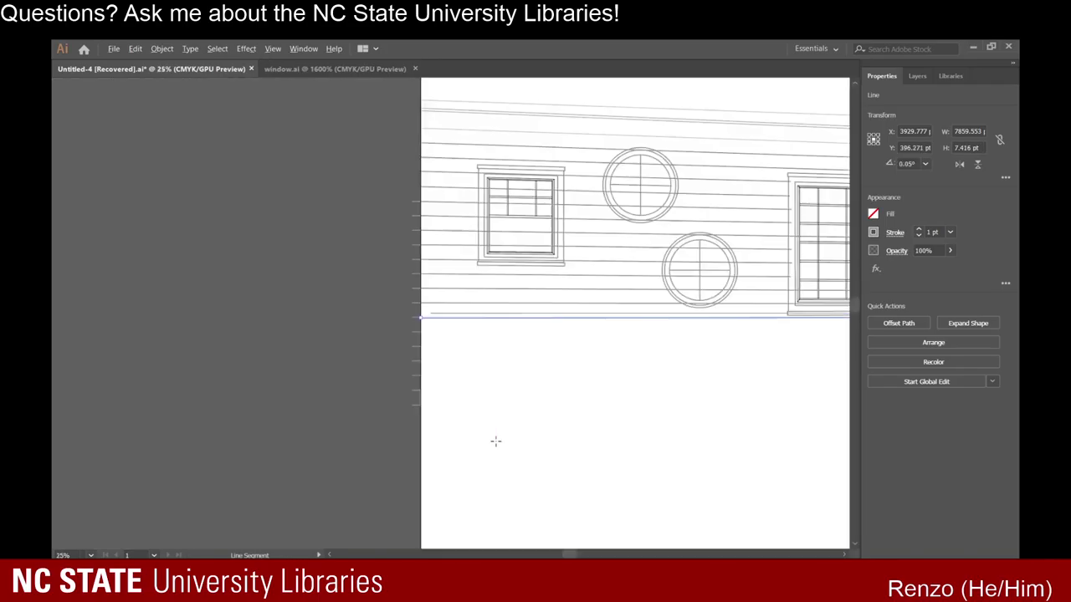
Draw a siding line from the second left-edge tick below the horizon line to the vanishing point.
mouse_move(419, 331)
left_mouse_down()
mouse_move(456, 328)
mouse_move(323, 360)
mouse_move(693, 360)
mouse_move(836, 382)
mouse_move(717, 444)
mouse_move(489, 416)
mouse_move(391, 348)
mouse_move(421, 342)
left_mouse_up()
key("ctrl+minus")
key("ctrl+minus")
key("ctrl+minus")
key("ctrl+minus")
key("ctrl+minus")
key("ctrl+minus")
key("ctrl+minus")
key("ctrl+minus")
key("ctrl+plus")
key("ctrl+plus")
key("ctrl+plus")
key("ctrl+plus")
key("ctrl+plus")
key("ctrl+plus")
key("ctrl+plus")
key("ctrl+plus")
key("ctrl+plus")
scroll(486, 415, "up", 3)
scroll(412, 407, "down", 13)
key("ctrl+plus")
key("ctrl+plus")
key("ctrl+plus")
key("ctrl+plus")
key("ctrl+plus")
key("ctrl+plus")
key("ctrl+plus")
key("ctrl+plus")
key("ctrl+plus")
key("ctrl+plus")
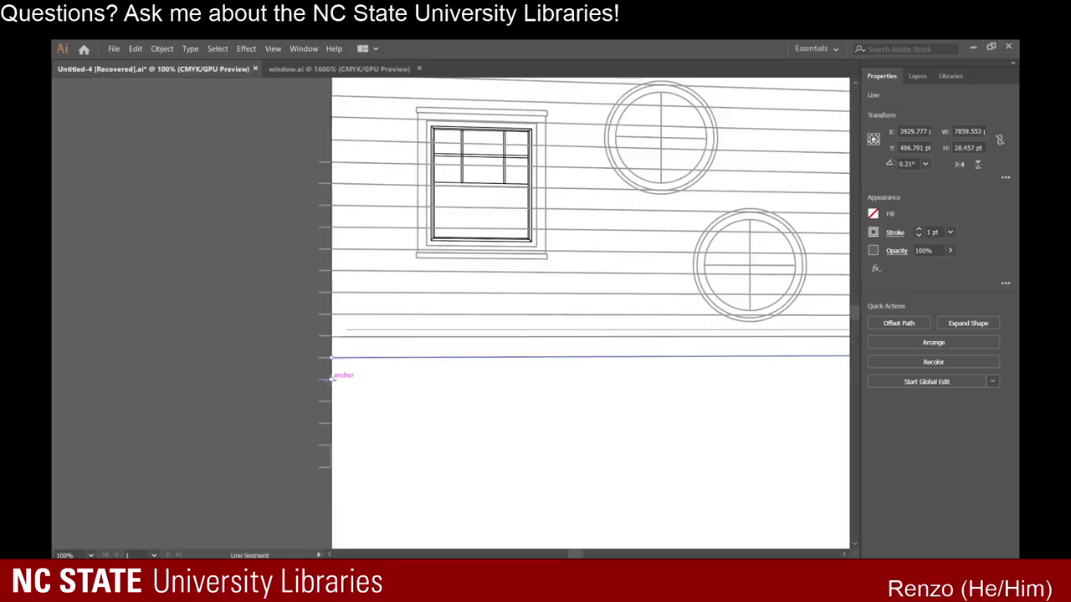
Draw a siding line through the third left-edge tick below the horizon line to the vanishing point.
left_click_drag(335, 376, 594, 252)
key("ctrl+minus")
key("ctrl+minus")
key("ctrl+minus")
key("ctrl+minus")
key("ctrl+minus")
key("ctrl+minus")
key("ctrl+minus")
key("ctrl+minus")
key("ctrl+minus")
key("ctrl+plus")
key("ctrl+plus")
key("ctrl+plus")
key("ctrl+plus")
key("ctrl+plus")
key("ctrl+plus")
key("ctrl+plus")
key("ctrl+plus")
key("ctrl+plus")
scroll(461, 268, "up", 4)
scroll(506, 296, "down", 2)
key("ctrl+minus")
key("ctrl+minus")
key("ctrl+minus")
key("ctrl+minus")
key("ctrl+minus")
key("ctrl+minus")
key("ctrl+minus")
key("ctrl+minus")
key("ctrl+minus")
key("ctrl+minus")
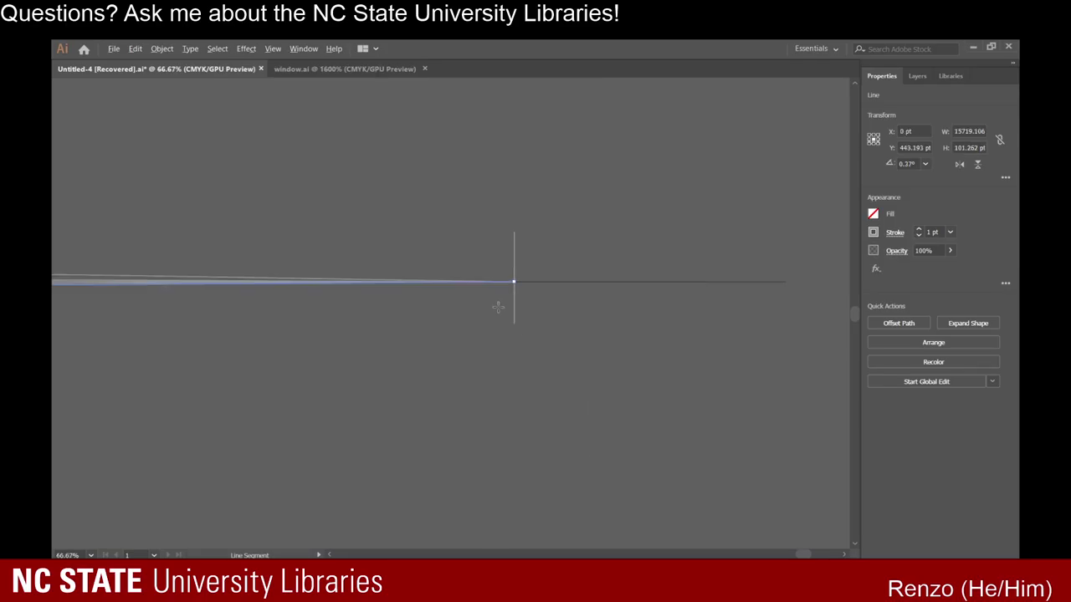
scroll(218, 345, "down", 2)
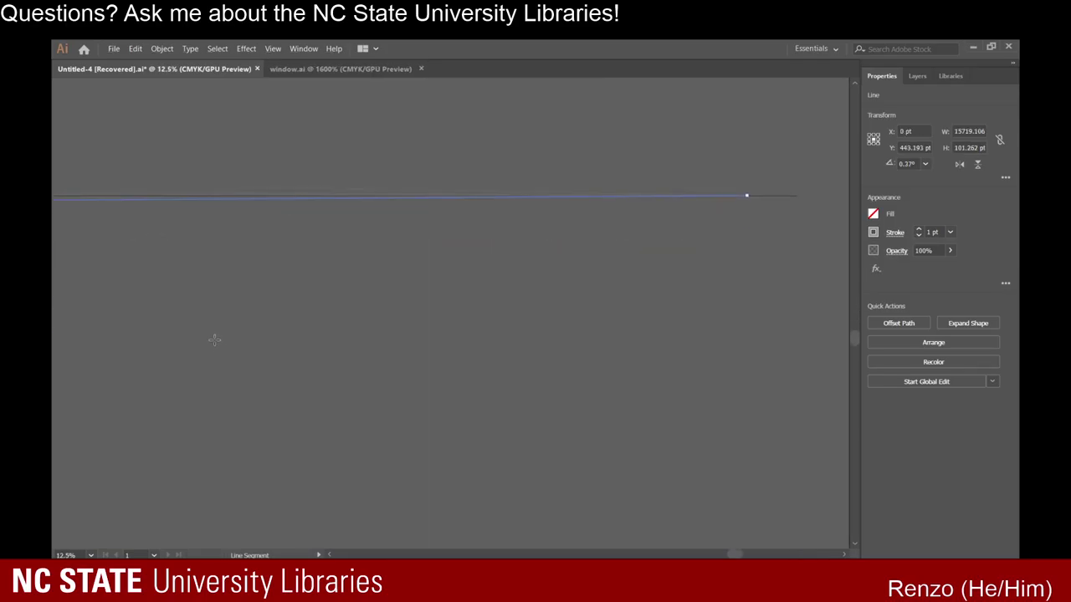
scroll(214, 340, "down", 4)
scroll(442, 311, "up", 8)
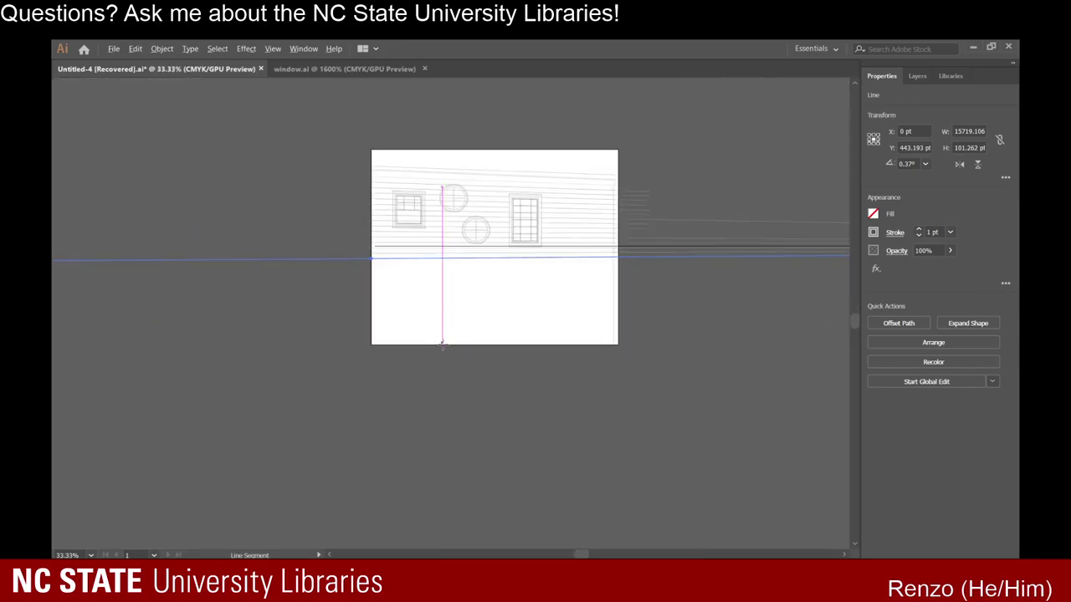
scroll(313, 177, "up", 3)
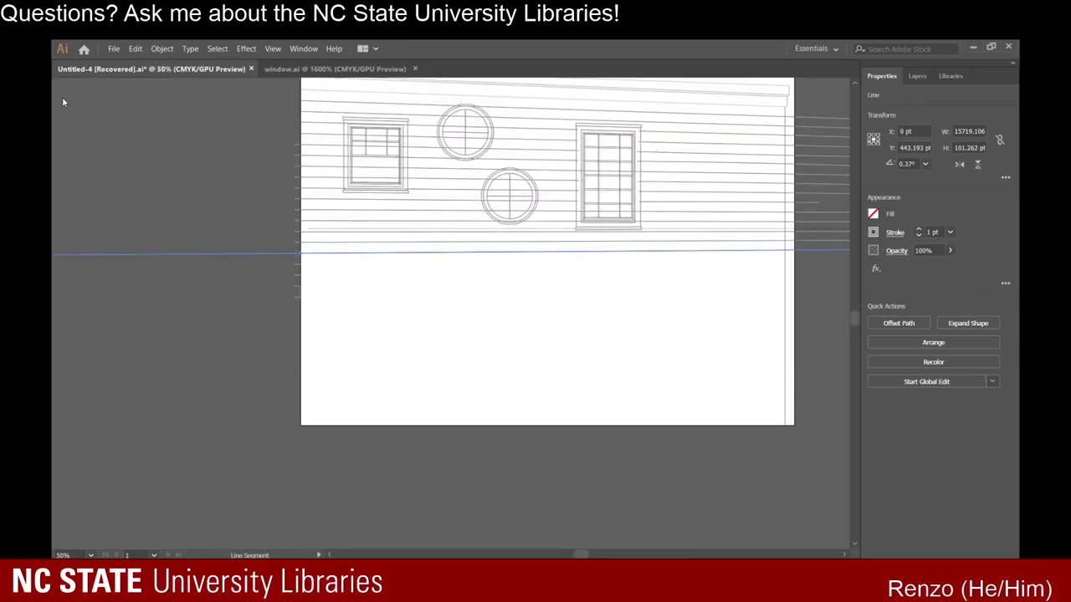
Cut the newest siding line with the Eraser beside the artboard's left edge and remove the part extending beyond it.
left_click(261, 242)
scroll(263, 241, "up", 4)
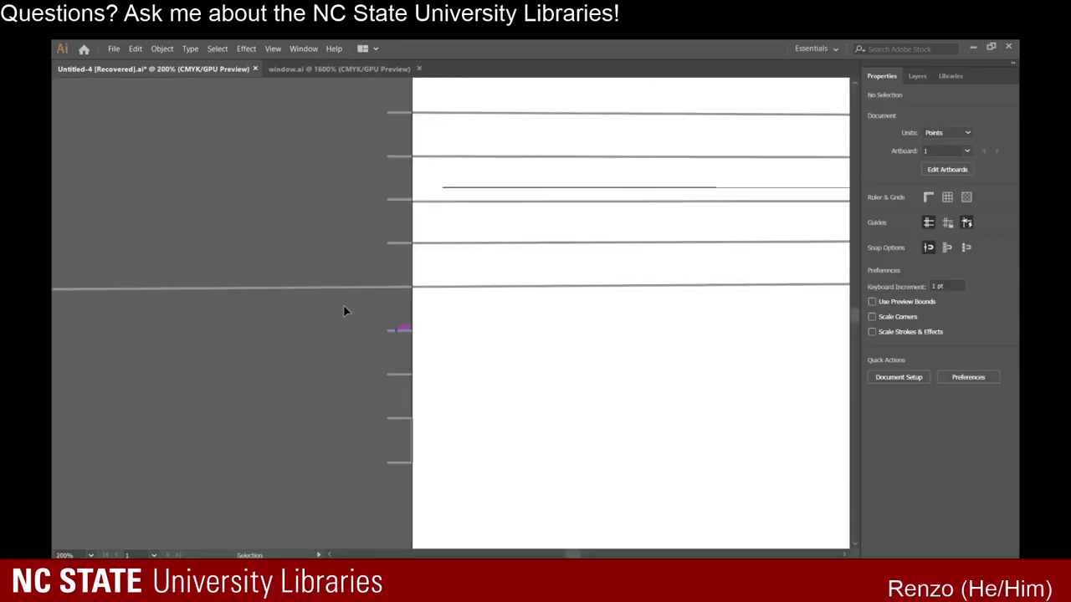
key("shift+e")
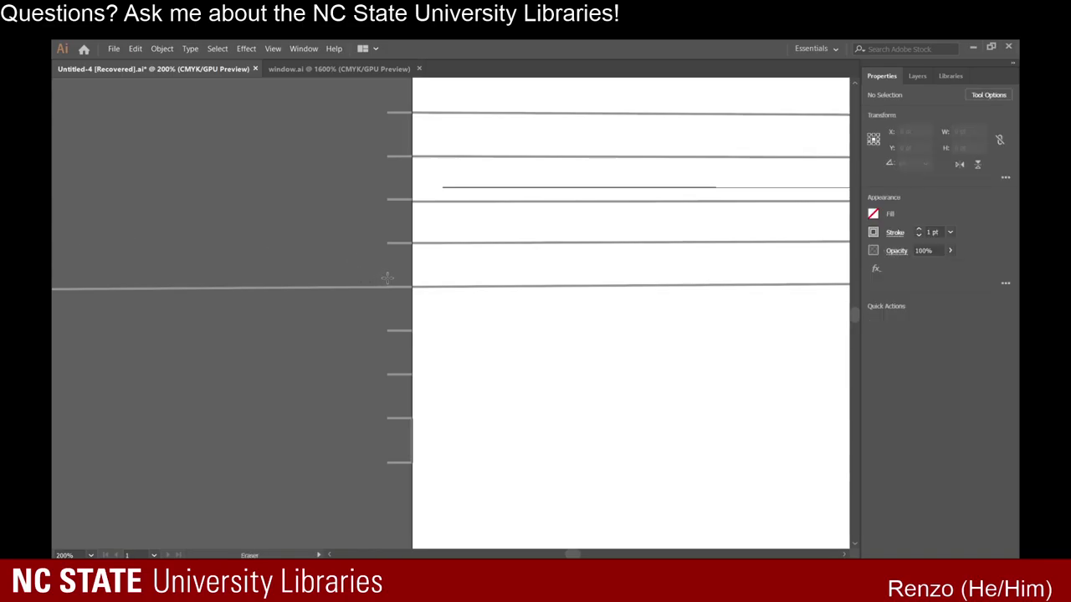
key("v")
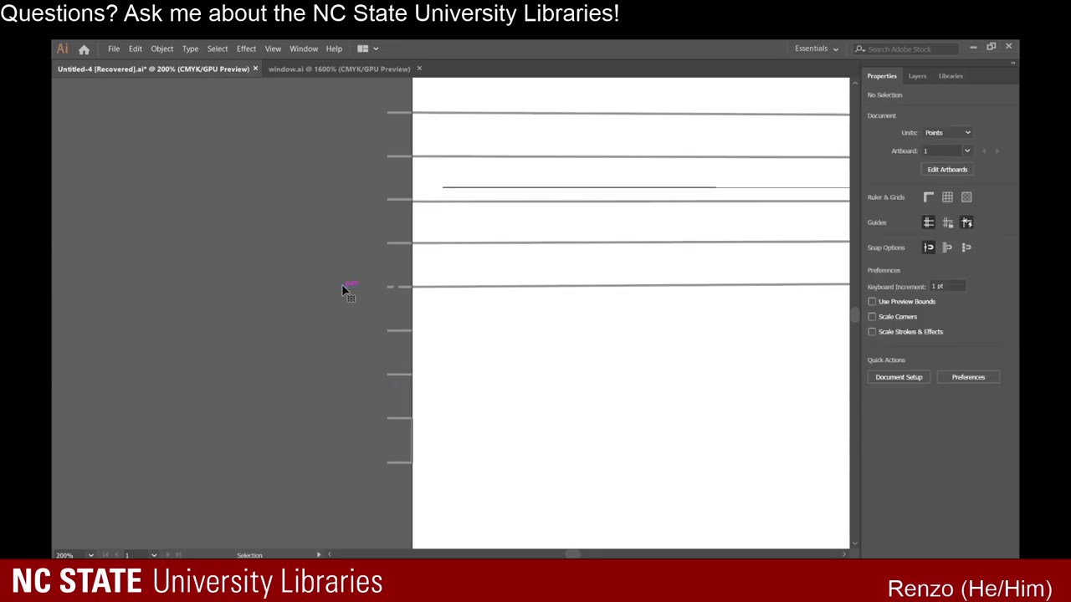
Draw a siding line from the fourth left-edge tick below the horizon line to the vanishing point.
key("backslash")
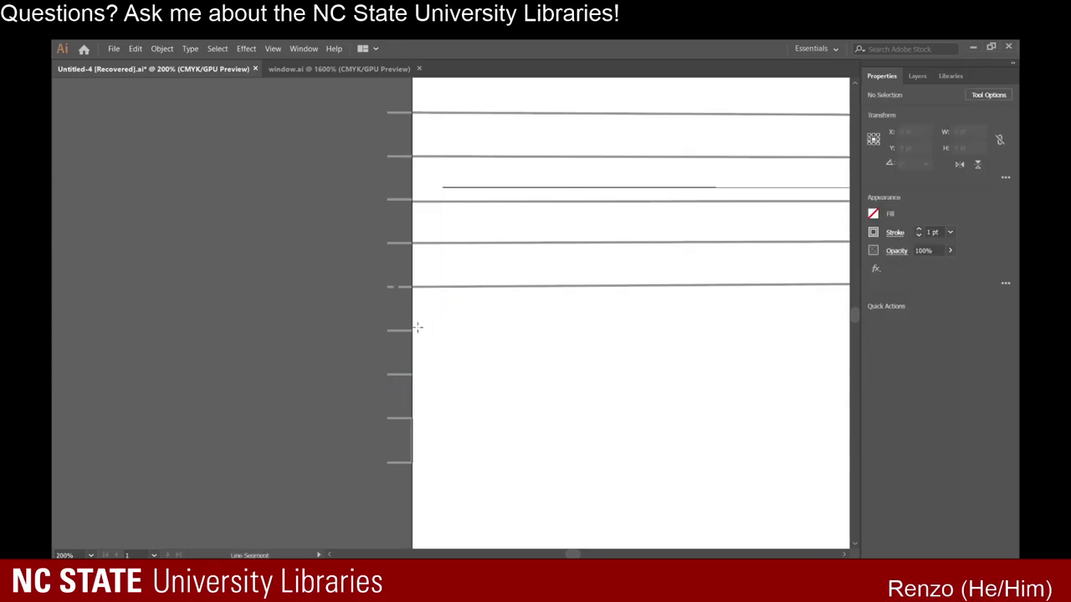
left_click_drag(411, 331, 282, 366)
scroll(314, 328, "down", 10)
scroll(845, 355, "up", 8)
scroll(359, 401, "down", 6)
scroll(385, 166, "up", 4)
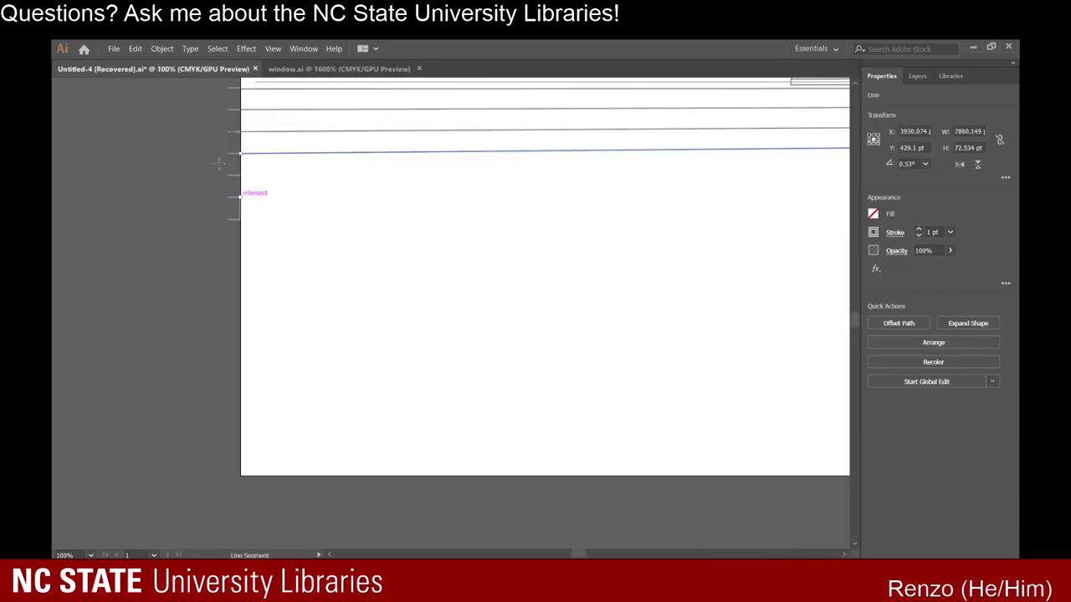
Draw a siding line through the fifth left-edge tick below the horizon line to the vanishing point.
left_click_drag(241, 154, 874, 299)
scroll(562, 255, "down", 5)
scroll(536, 324, "down", 2)
scroll(594, 330, "down", 2)
scroll(799, 320, "up", 3)
left_click_drag(797, 290, 683, 280)
scroll(684, 286, "up", 7)
scroll(555, 361, "down", 6)
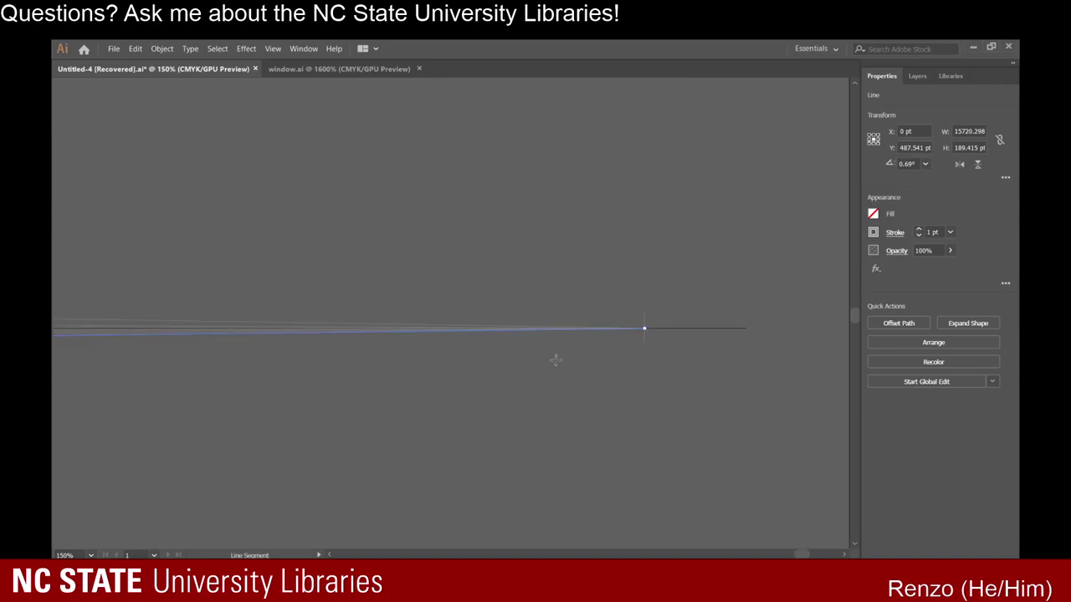
scroll(422, 293, "up", 10)
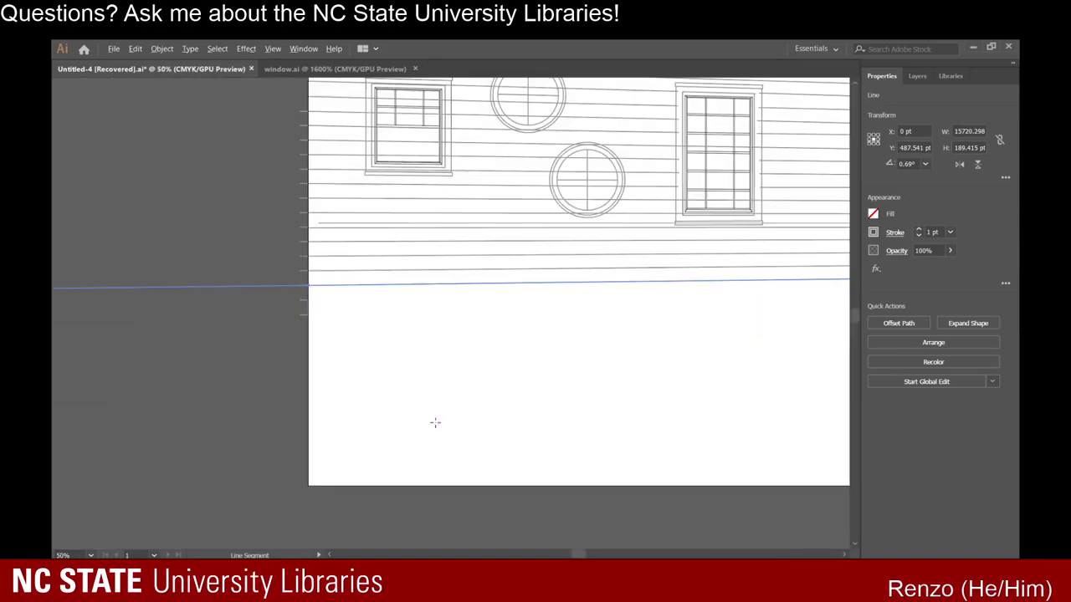
Draw a siding line through the second-to-last left-edge tick to the vanishing point.
left_click_drag(245, 240, 588, 224)
scroll(385, 280, "down", 10)
scroll(753, 294, "up", 4)
scroll(598, 304, "down", 9)
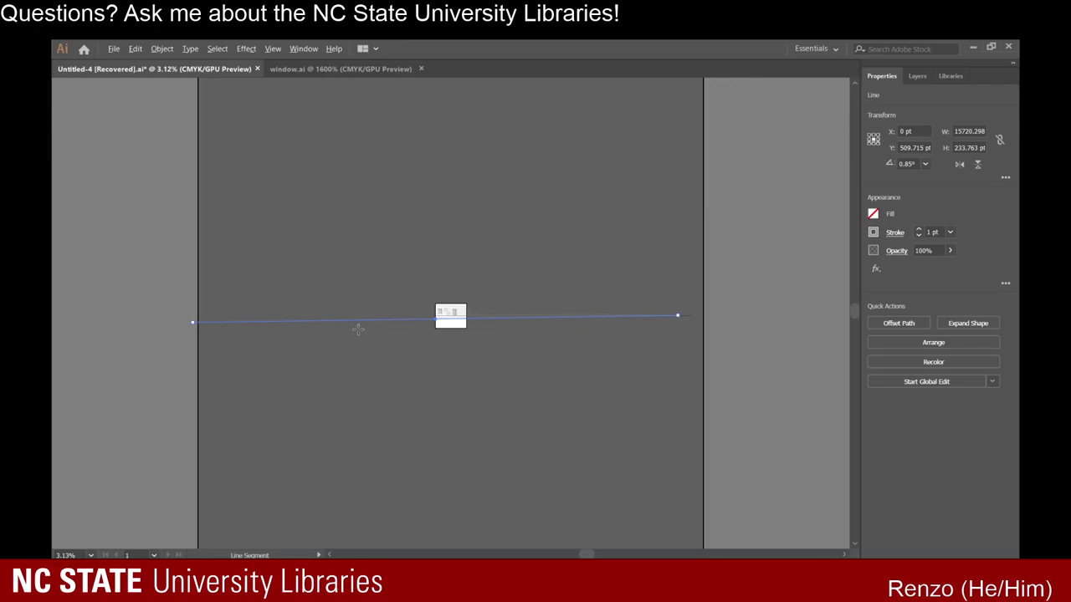
scroll(419, 331, "up", 6)
scroll(564, 239, "up", 5)
scroll(585, 256, "up", 6)
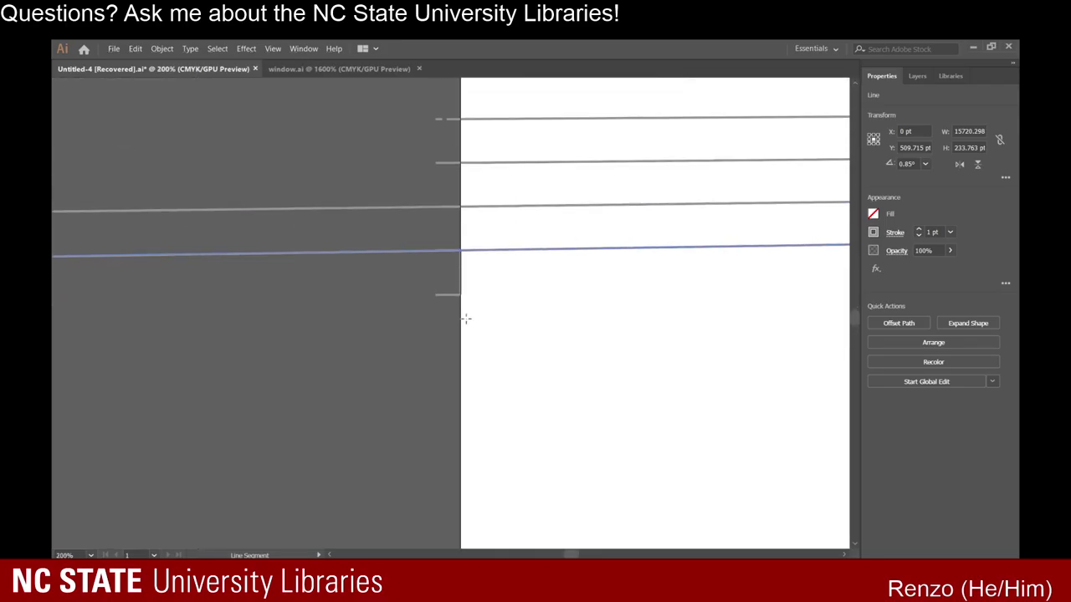
Draw a siding line from the last left-edge tick to the vanishing point.
scroll(567, 318, "down", 10)
left_click_drag(479, 288, 636, 299)
scroll(733, 355, "up", 5)
scroll(810, 275, "up", 8)
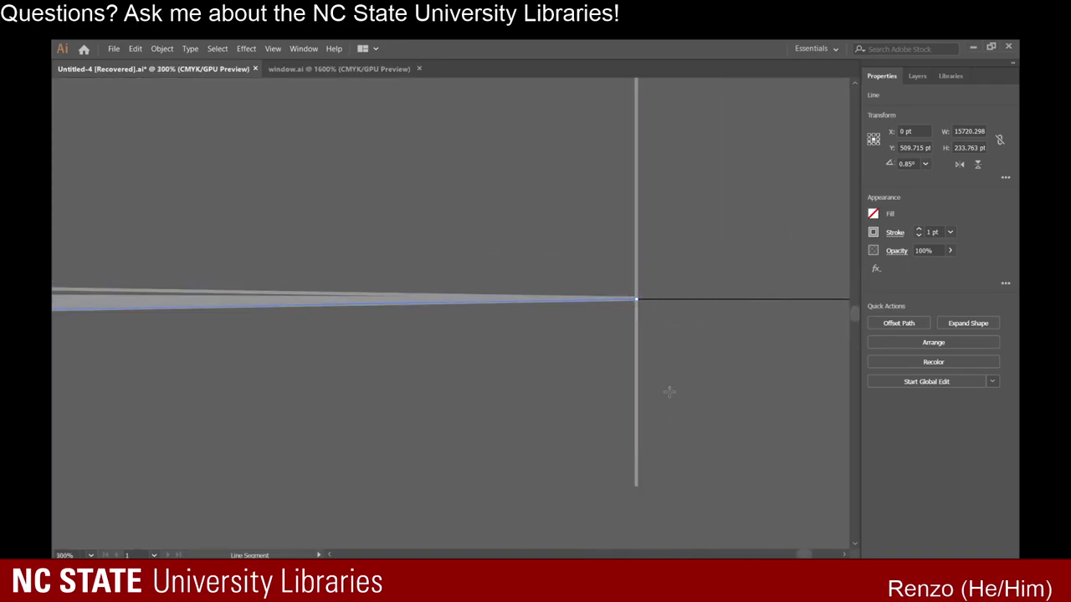
scroll(670, 394, "down", 13)
scroll(449, 342, "up", 10)
scroll(271, 256, "up", 5)
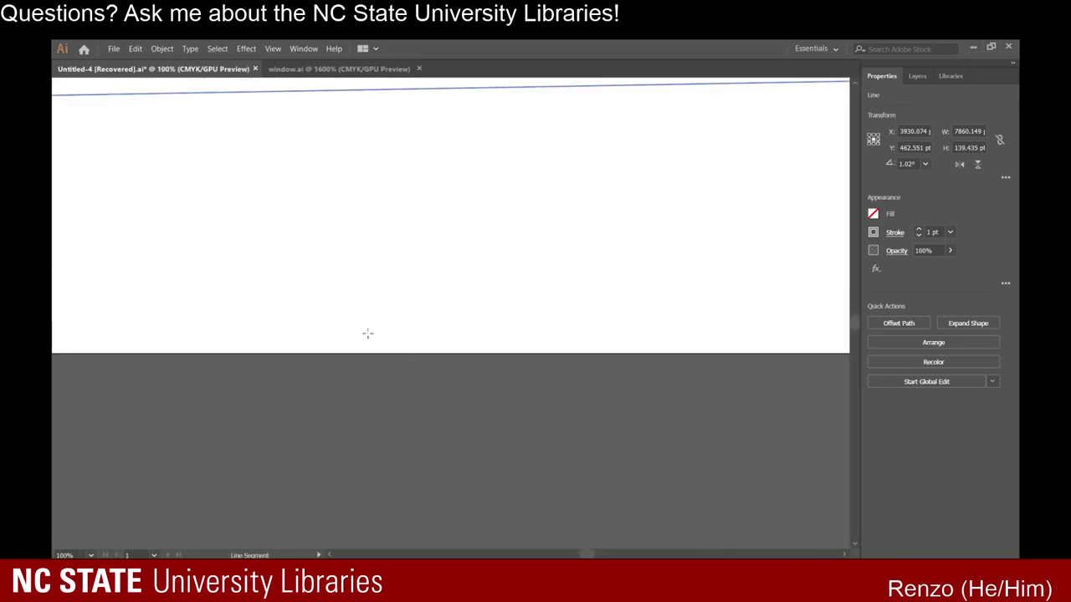
scroll(219, 188, "up", 5)
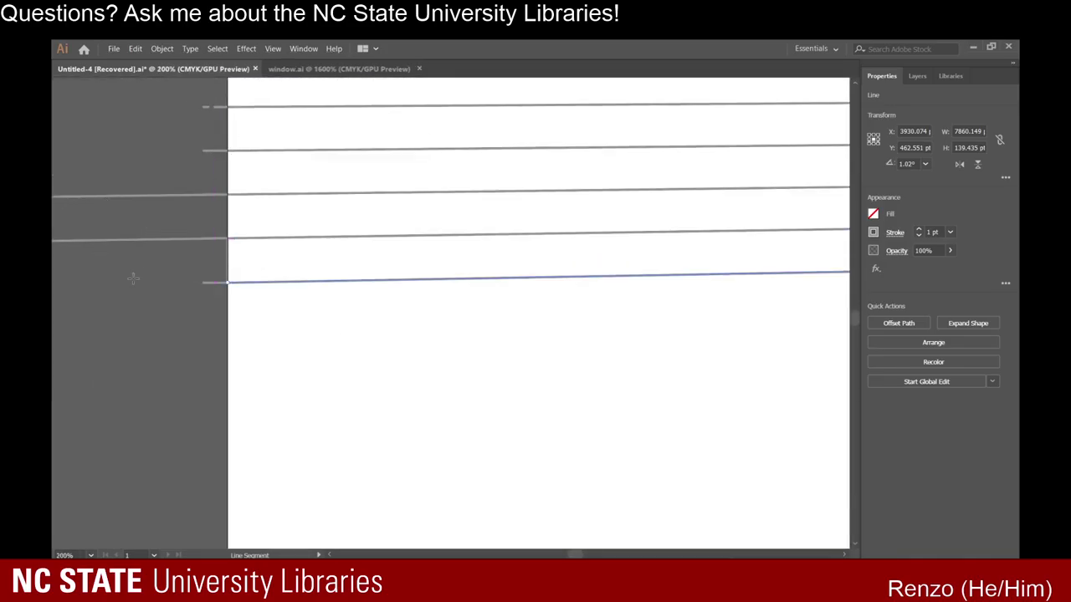
Move the short vertical spacing line down the artboard's left edge so its upper end meets the lowest tick.
scroll(146, 282, "up", 4)
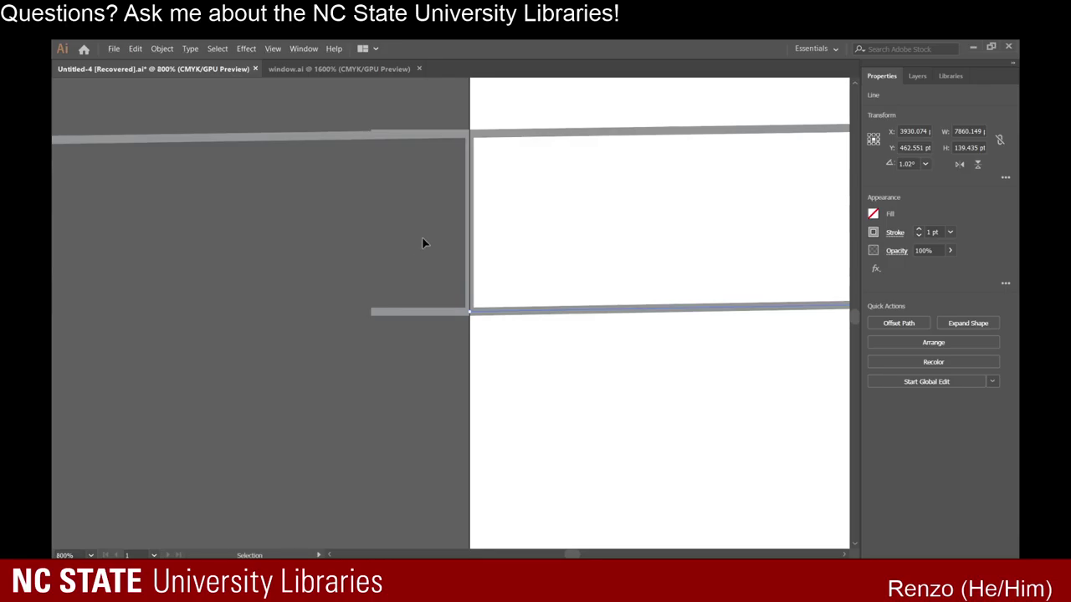
left_click(478, 204)
left_click(471, 208)
key("ctrl+x")
key("ctrl+v")
scroll(457, 352, "down", 1)
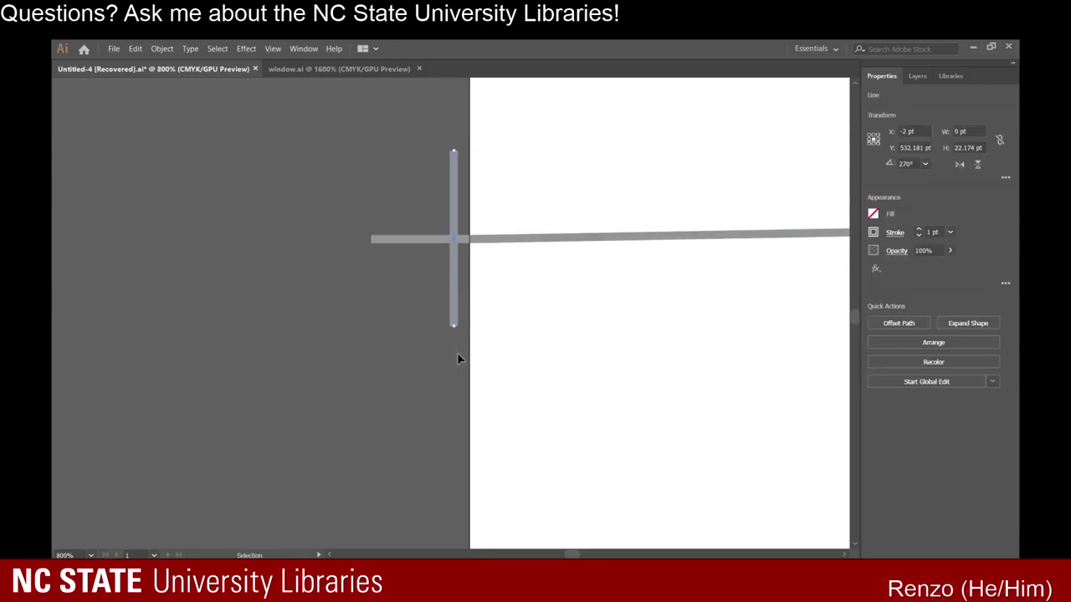
left_click_drag(454, 191, 470, 290)
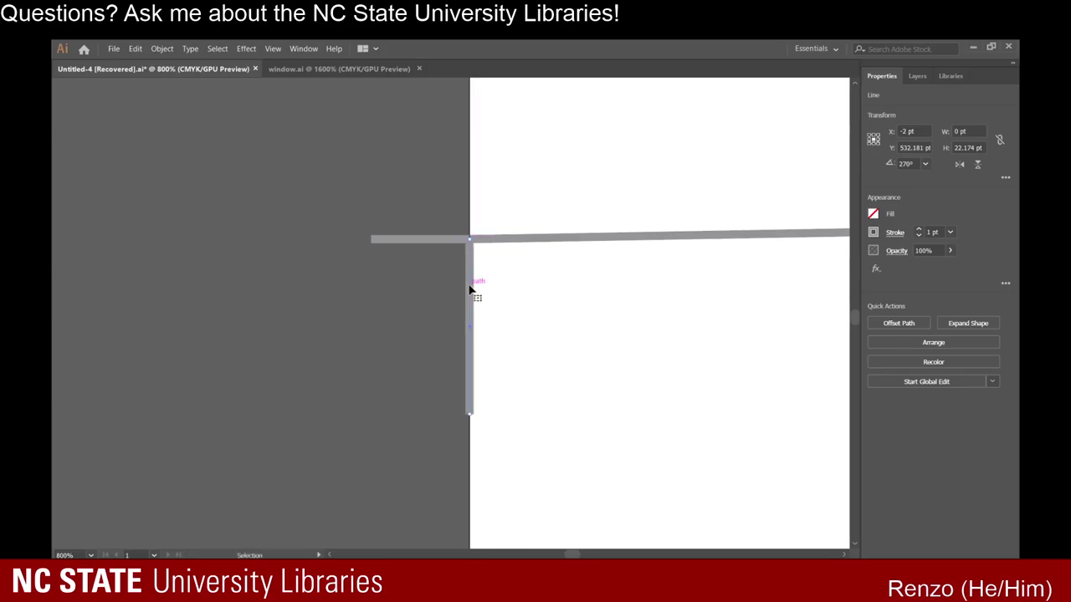
Copy the lowest tick and place the copy at the lower end of the vertical spacing line.
key("a")
left_click(413, 241)
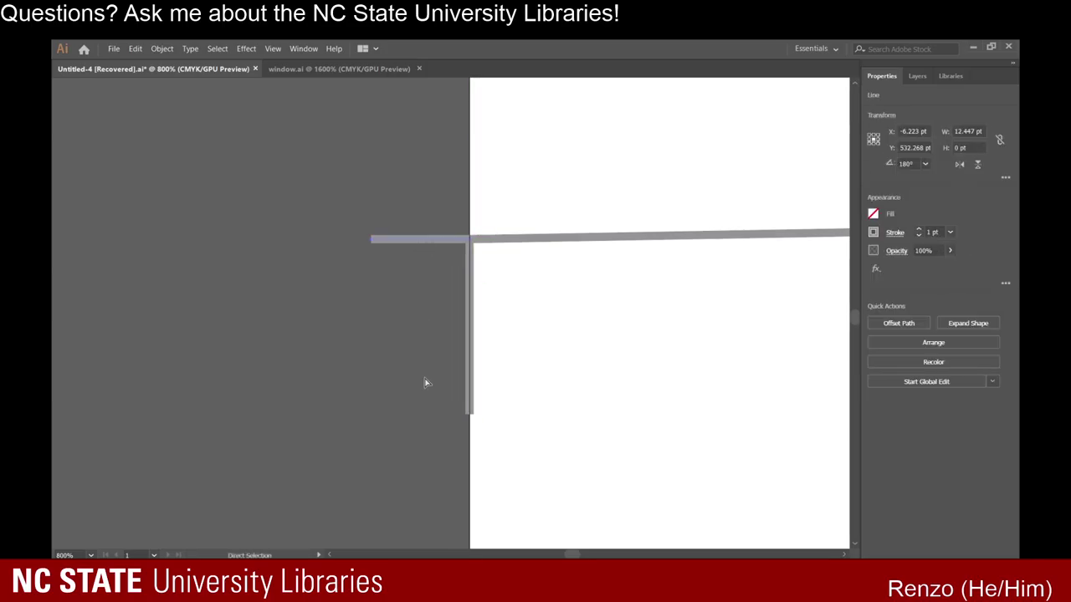
scroll(425, 382, "down", 2)
key("ctrl+v")
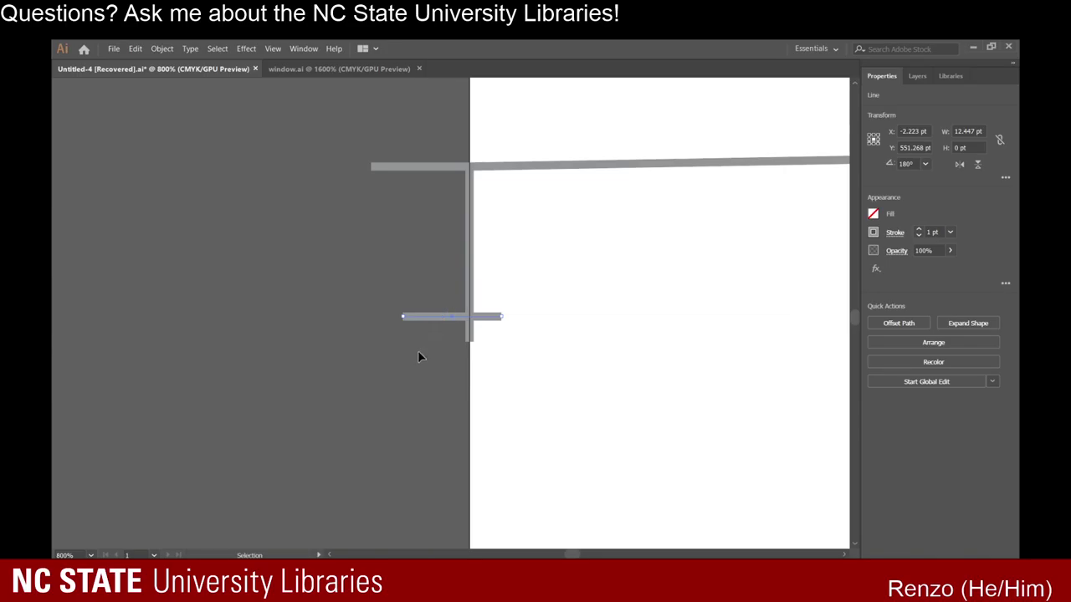
left_click_drag(458, 315, 438, 341)
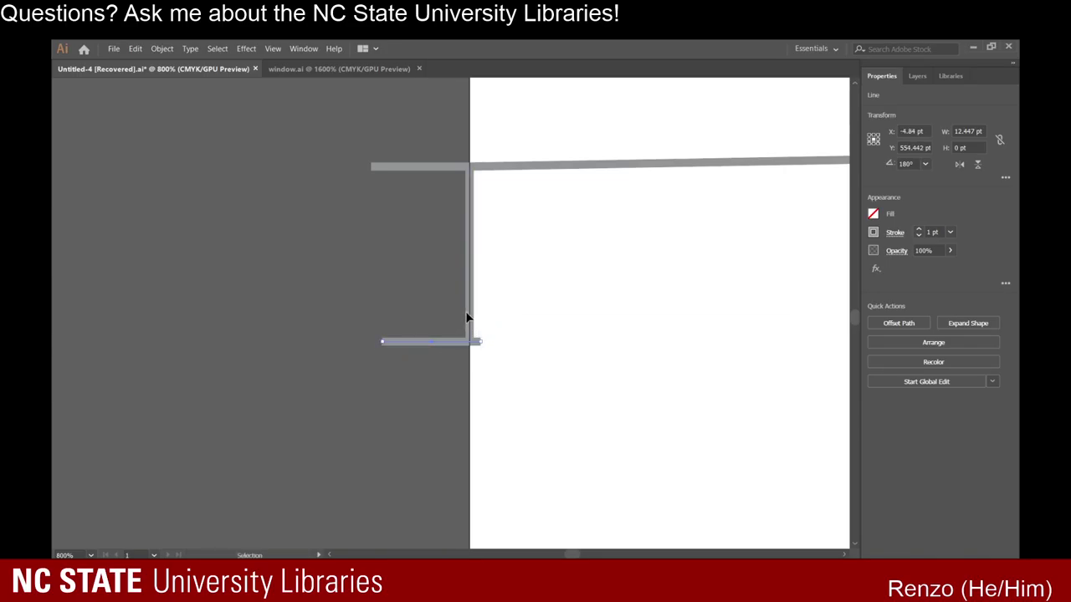
Move the vertical spacing line beneath the new tick, then delete it.
left_click(471, 312)
key("ctrl+x")
scroll(597, 343, "down", 4)
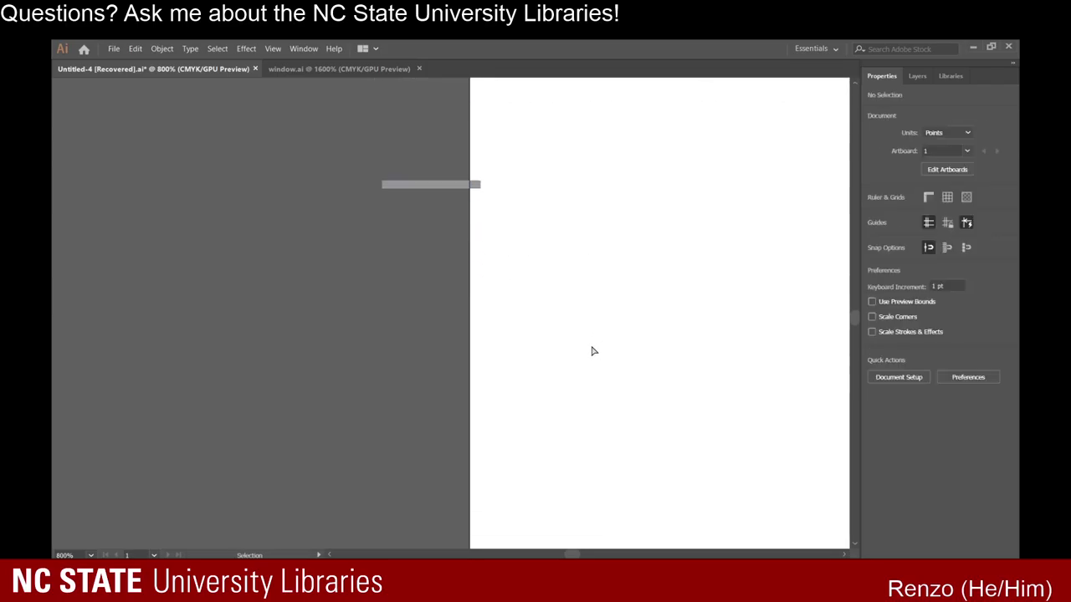
key("ctrl+v")
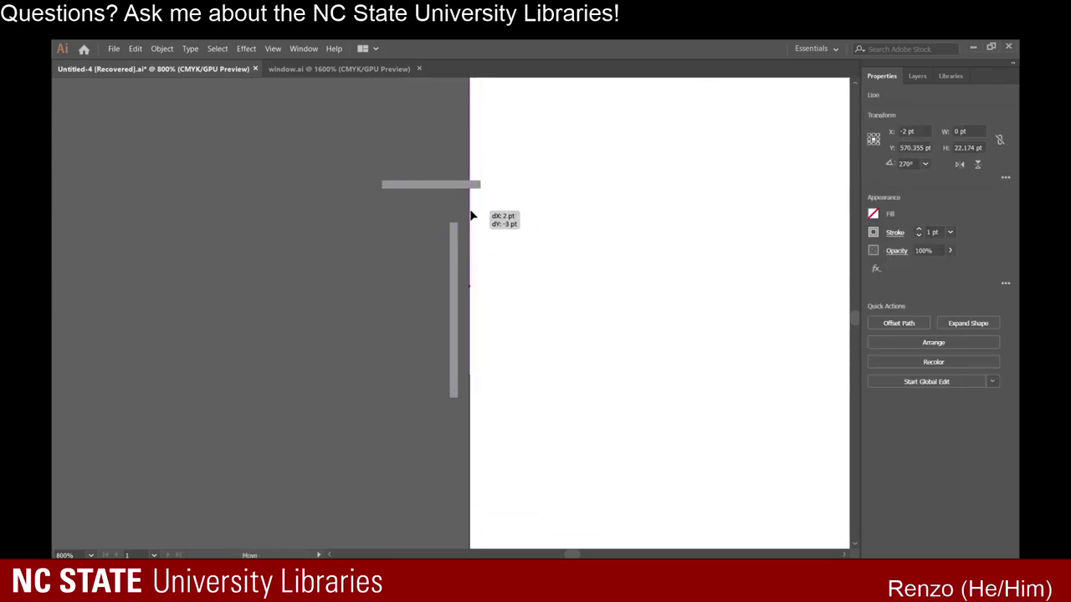
left_click_drag(471, 216, 474, 232)
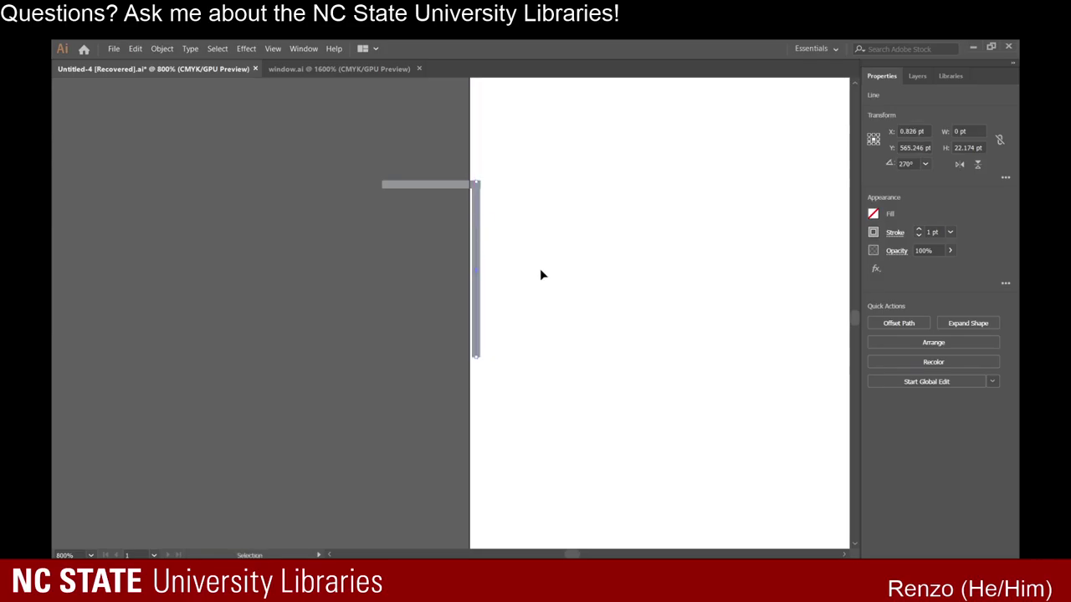
key("Delete")
Copy six evenly spaced left-edge ticks from beside the upper siding lines and paste them off the artboard near the lowest tick.
scroll(539, 268, "down", 4)
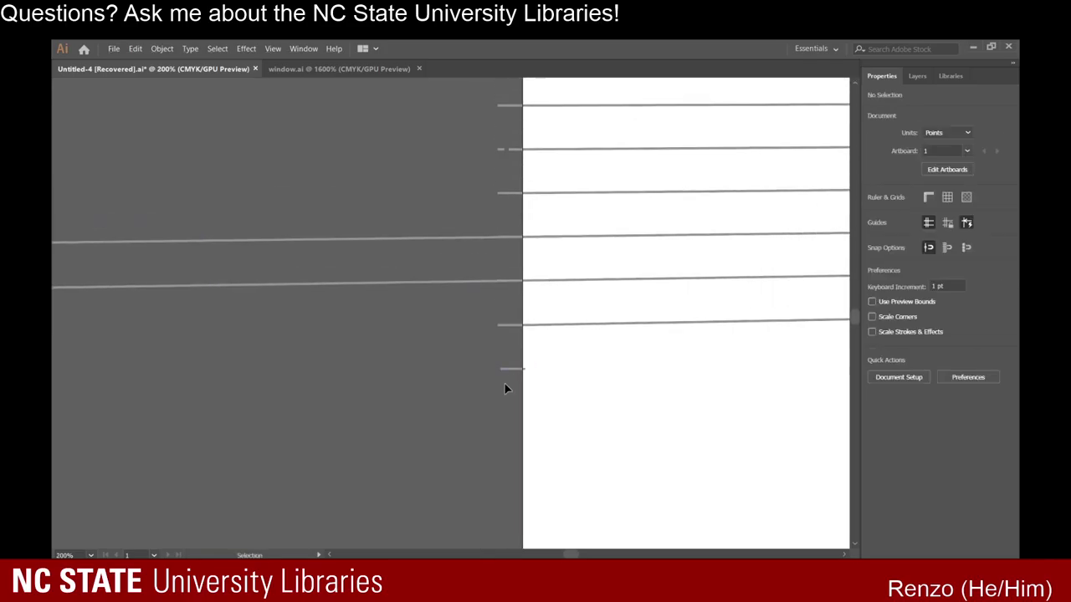
scroll(503, 385, "up", 5)
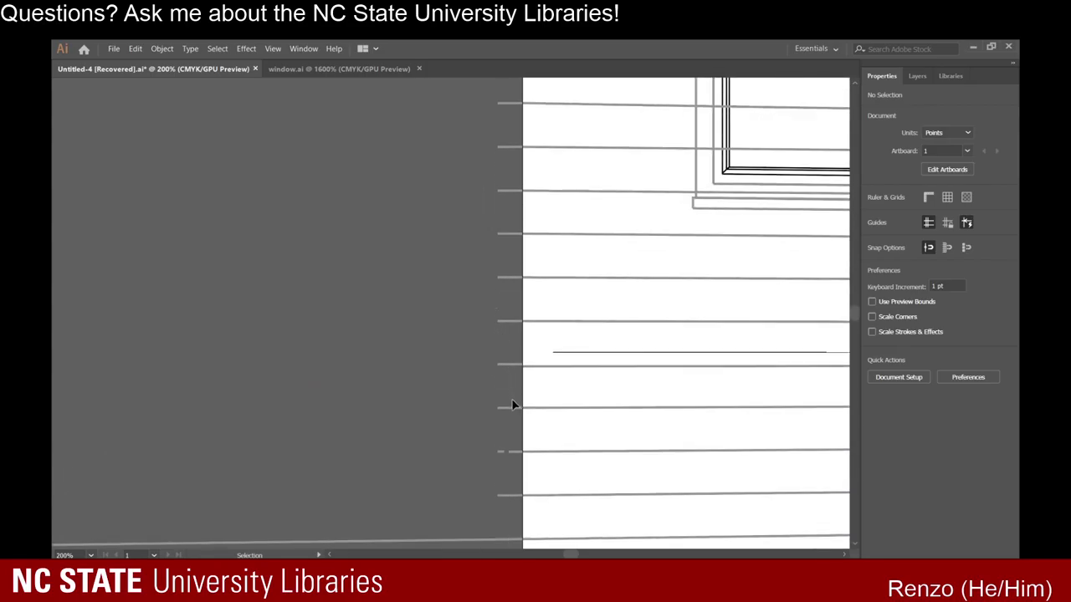
left_click_drag(516, 426, 517, 429)
key("v")
scroll(478, 413, "down", 3)
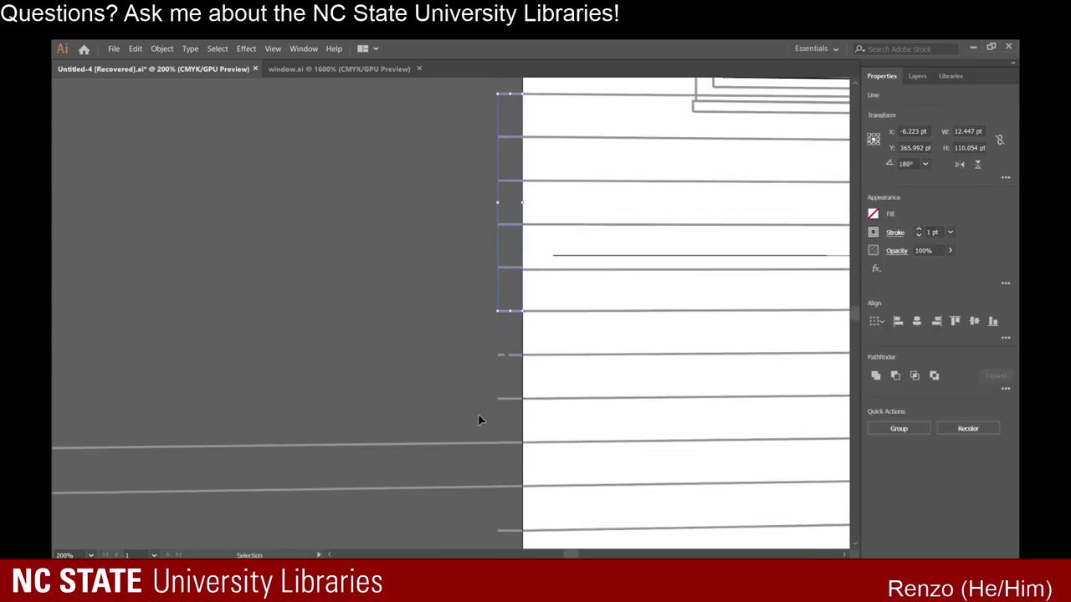
left_click(477, 414)
scroll(477, 415, "down", 2)
key("a")
key("ctrl+z")
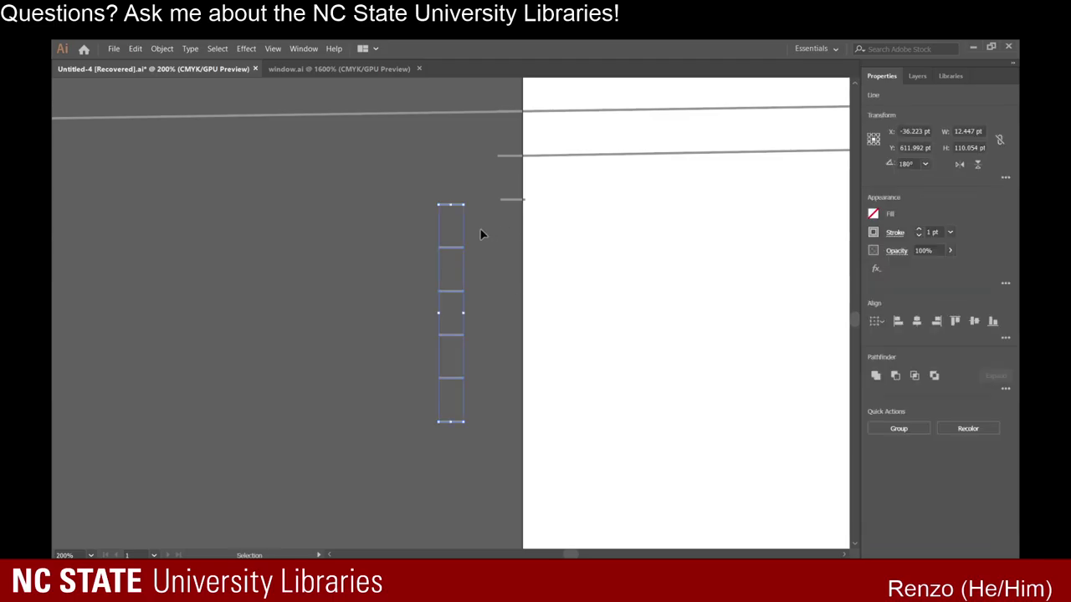
Move the six pasted ticks to the artboard's left edge so their uppermost tick overlays the lowest existing tick.
left_click(459, 213)
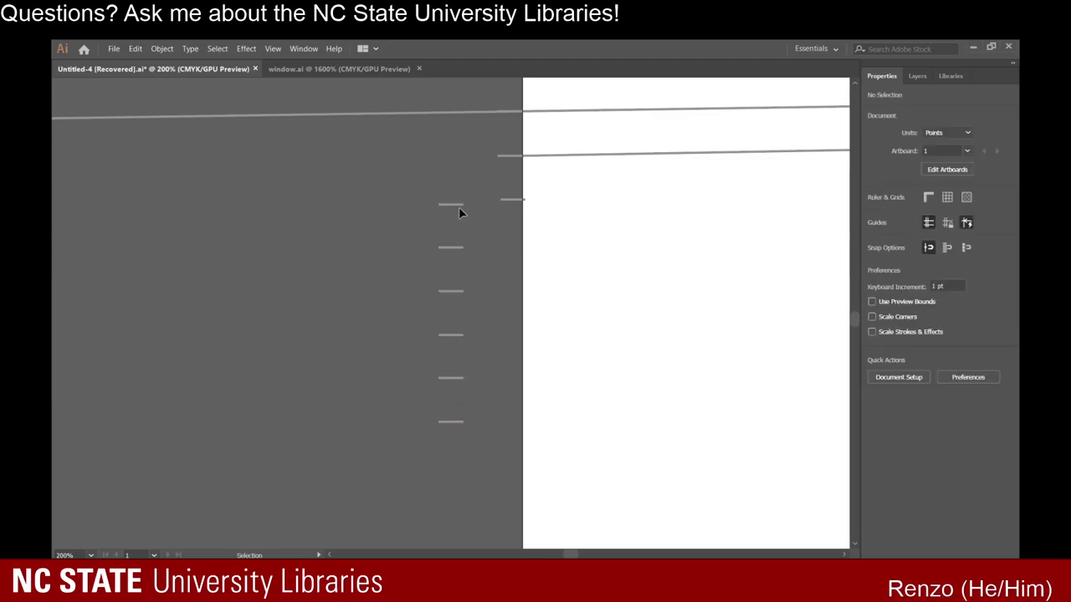
left_click_drag(471, 454, 458, 194)
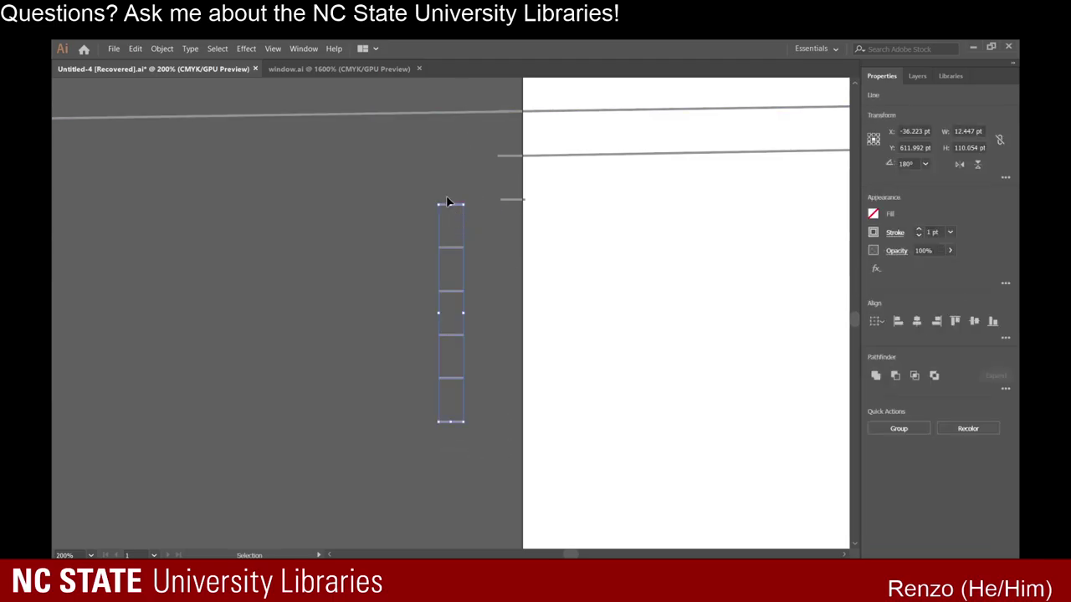
left_click_drag(456, 208, 515, 204)
Paste another set of six ticks and align its uppermost tick with the last one, extending the column toward the artboard's lower corner.
scroll(534, 393, "down", 3)
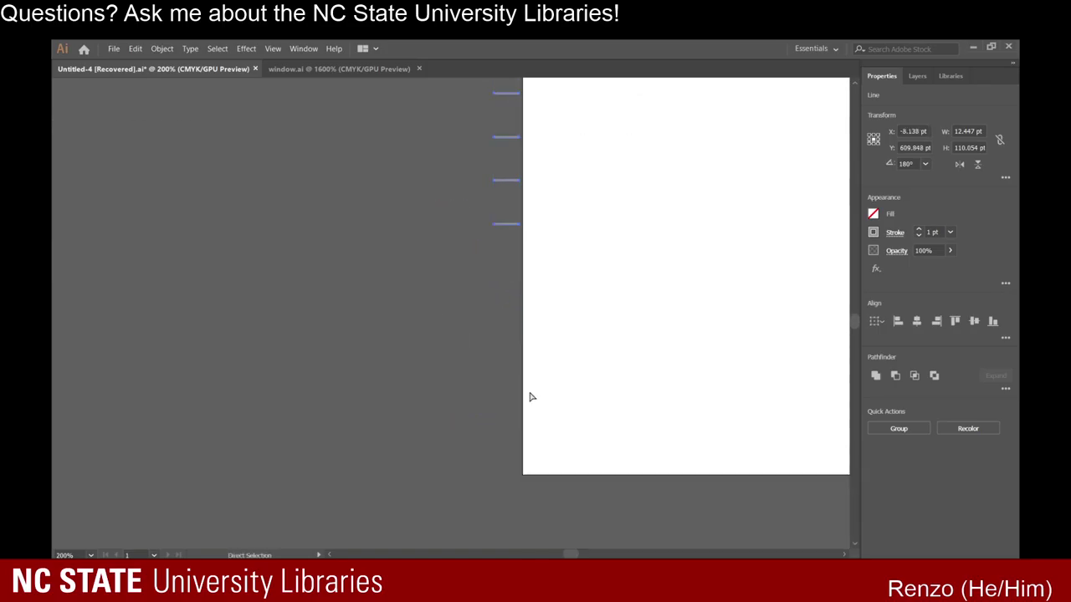
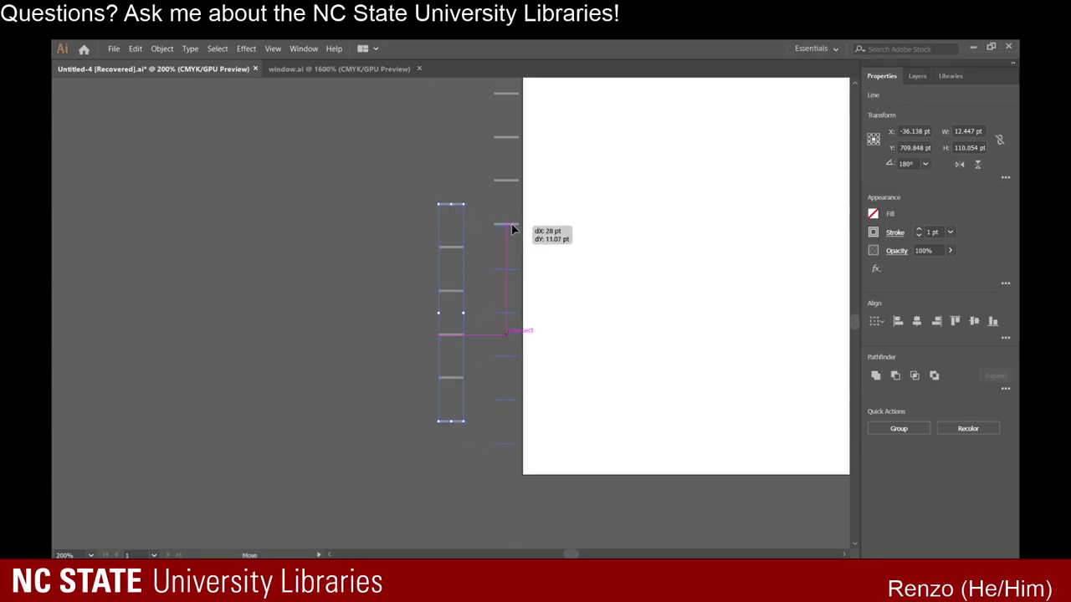
left_click_drag(513, 229, 516, 230)
left_click(435, 310)
scroll(445, 307, "down", 7)
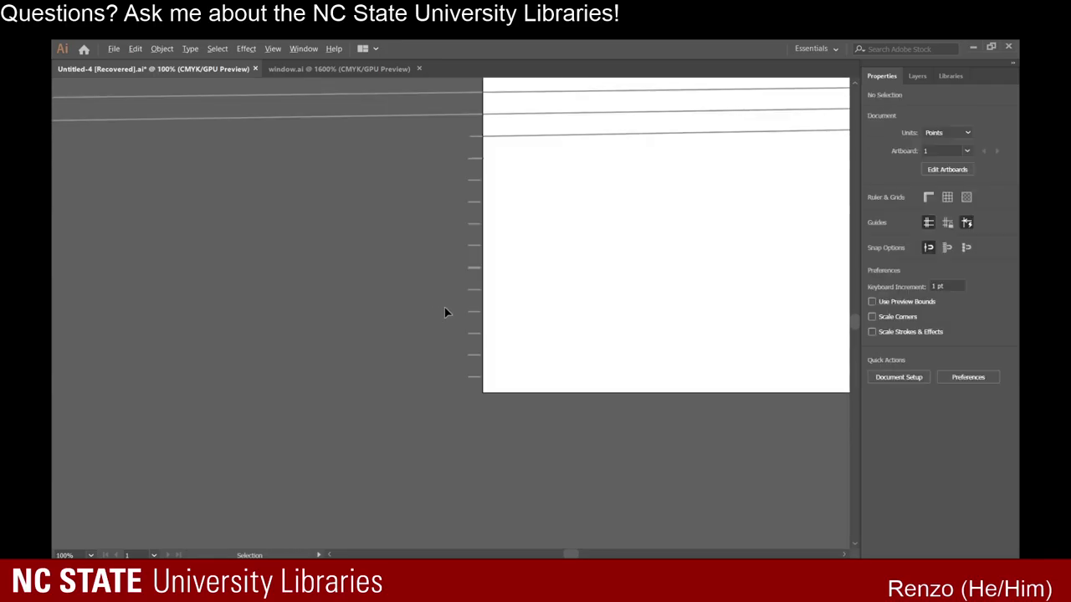
Draw a siding line at about 1.19° from the first tick without a line to the vanishing point.
scroll(475, 301, "up", 3)
scroll(525, 304, "up", 1)
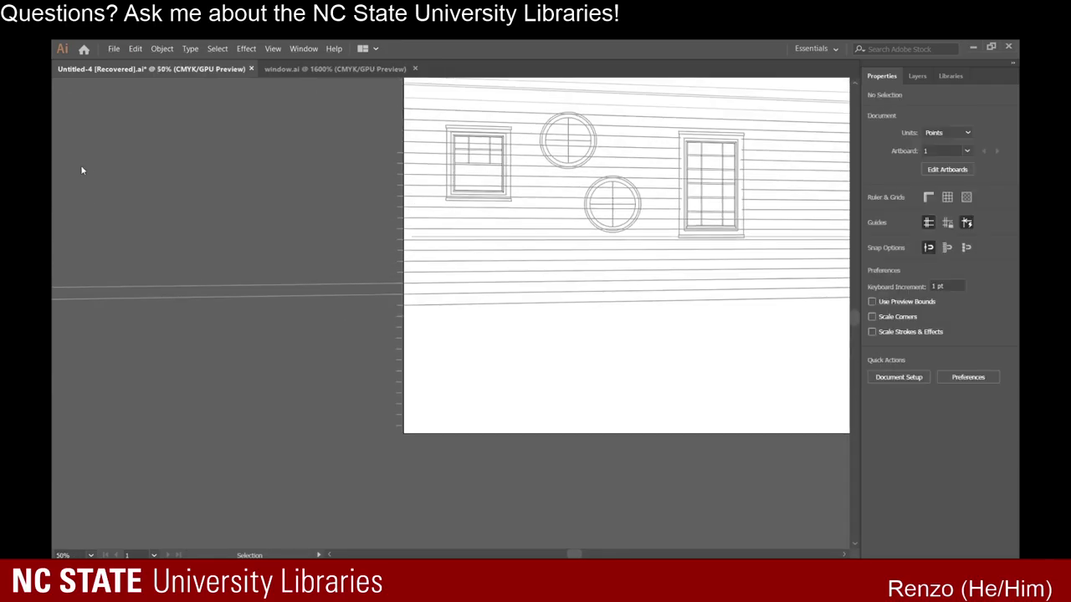
scroll(443, 333, "up", 2)
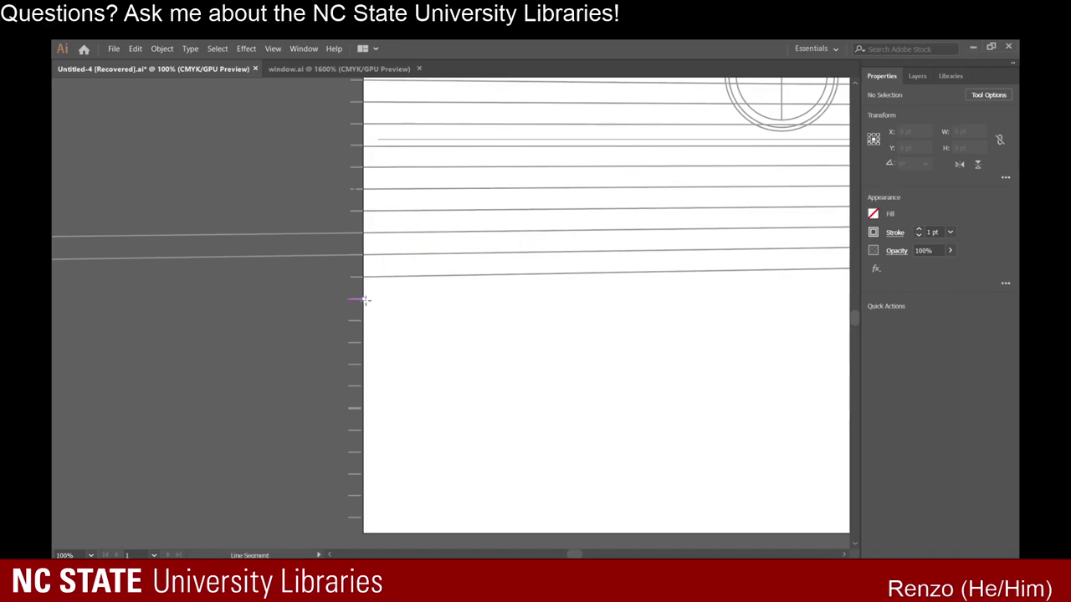
scroll(400, 296, "down", 10)
left_click_drag(400, 296, 668, 311)
scroll(759, 315, "up", 10)
scroll(469, 435, "down", 7)
scroll(142, 482, "up", 1)
scroll(142, 481, "up", 6)
Draw a siding line at about 1.34° from the next left-edge tick down to the vanishing point.
scroll(112, 296, "down", 5)
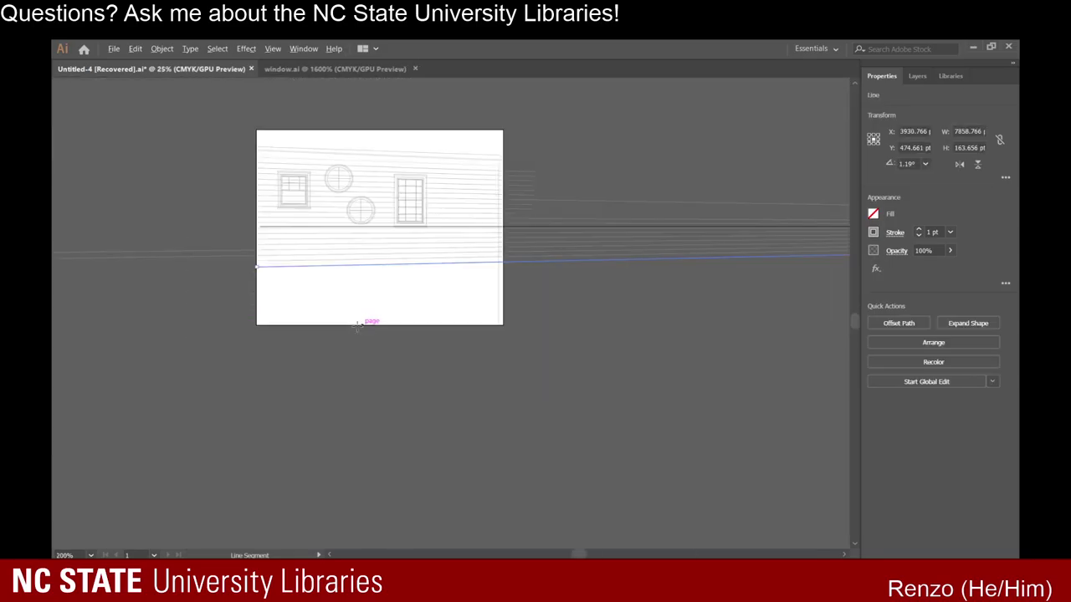
scroll(222, 251, "up", 5)
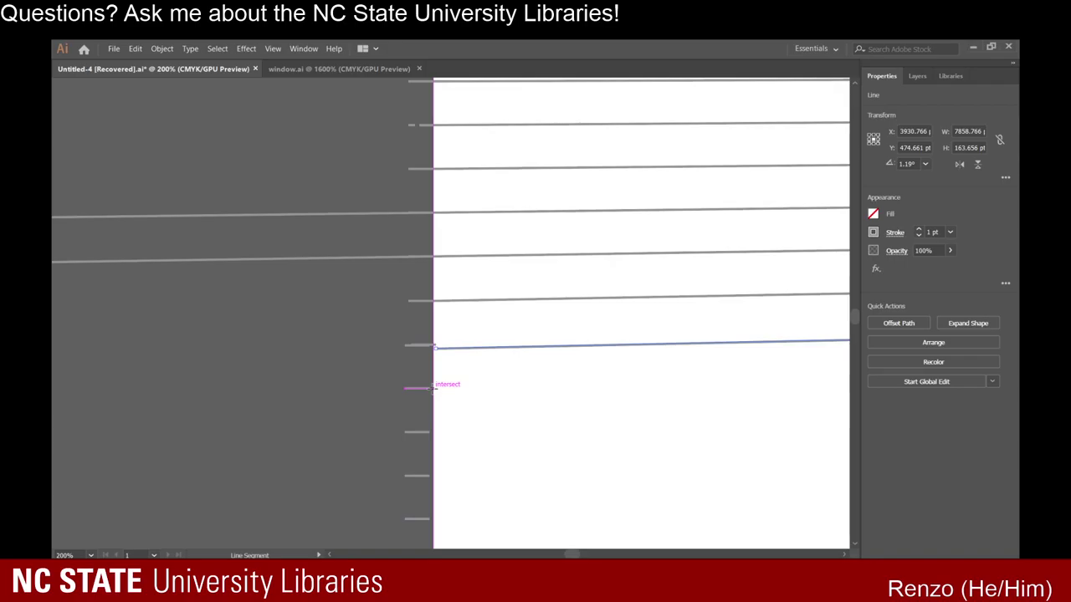
left_click_drag(434, 386, 604, 407)
scroll(352, 430, "down", 9)
scroll(832, 424, "up", 3)
scroll(831, 422, "down", 2)
scroll(752, 428, "up", 9)
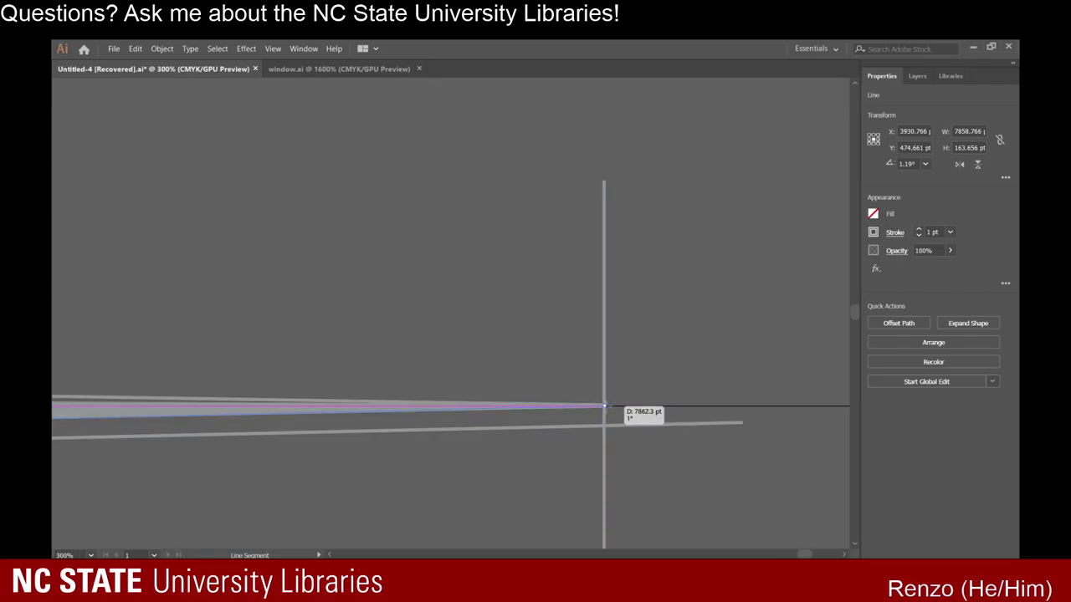
left_click_drag(605, 407, 604, 407)
Draw a siding line at about 1.5° from the following left-edge tick to the vanishing point.
scroll(633, 471, "down", 13)
scroll(450, 376, "up", 8)
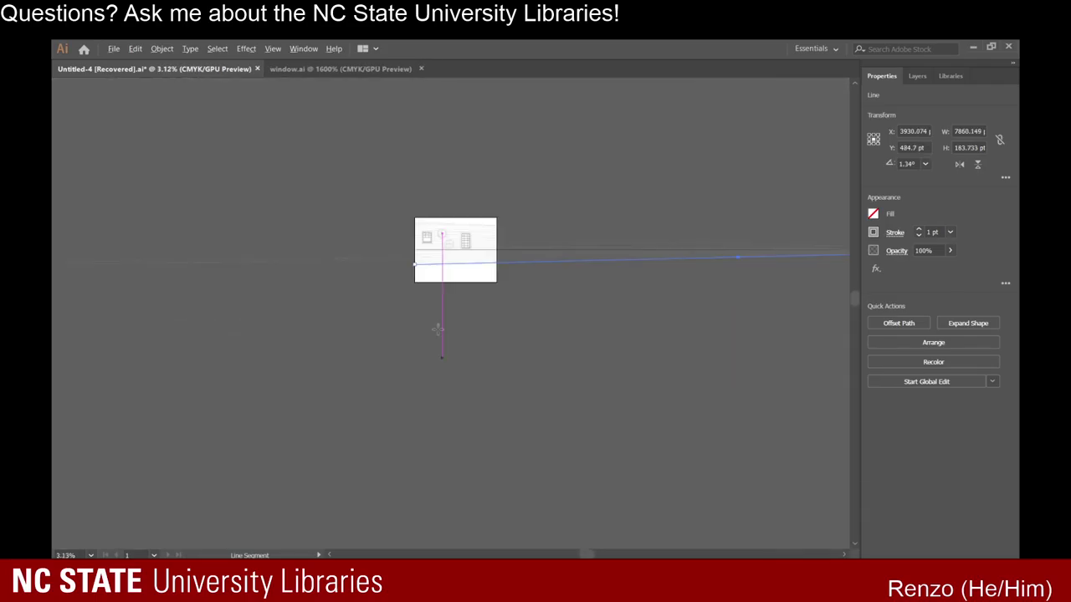
scroll(402, 284, "up", 3)
scroll(292, 279, "up", 1)
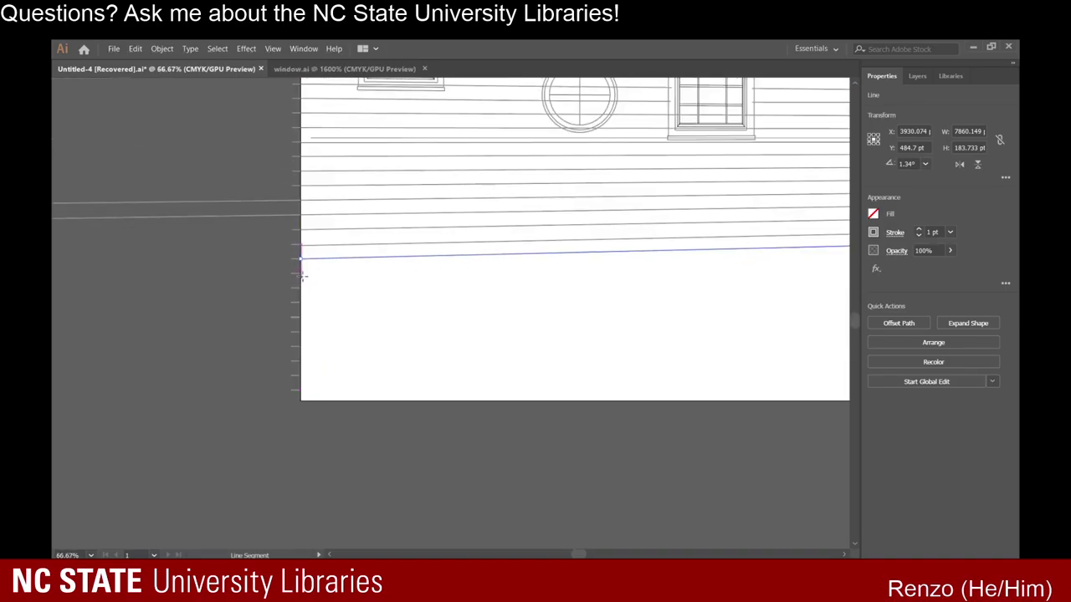
left_click_drag(301, 269, 816, 317)
scroll(418, 346, "down", 7)
scroll(543, 359, "down", 1)
scroll(669, 360, "up", 3)
scroll(818, 317, "up", 13)
Draw the next siding line below, at about 1.66°, from its left-edge tick to the vanishing point.
scroll(737, 381, "down", 14)
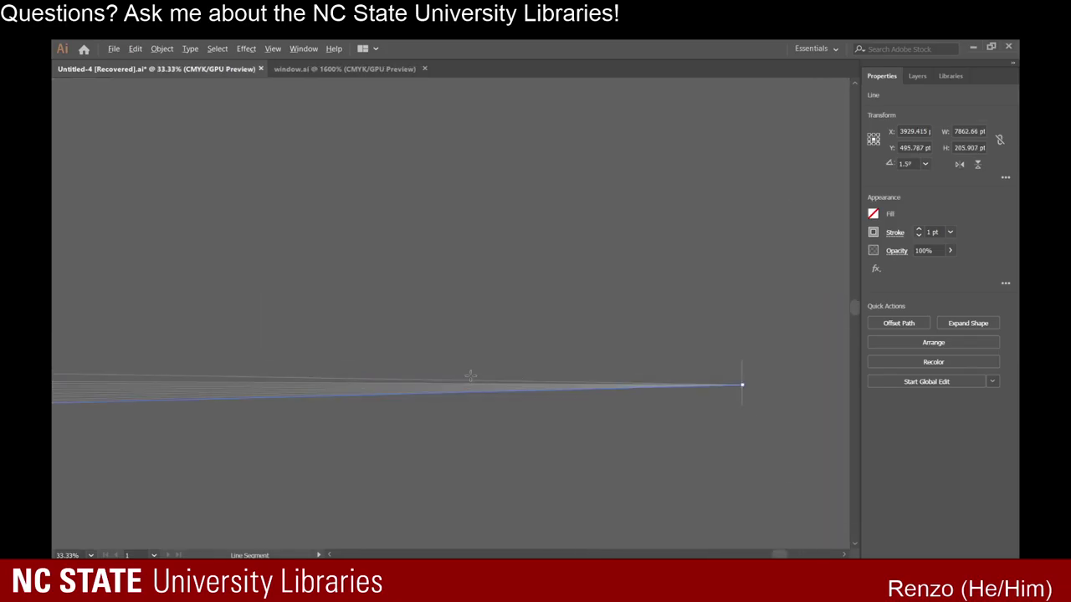
scroll(418, 334, "up", 5)
scroll(566, 330, "up", 3)
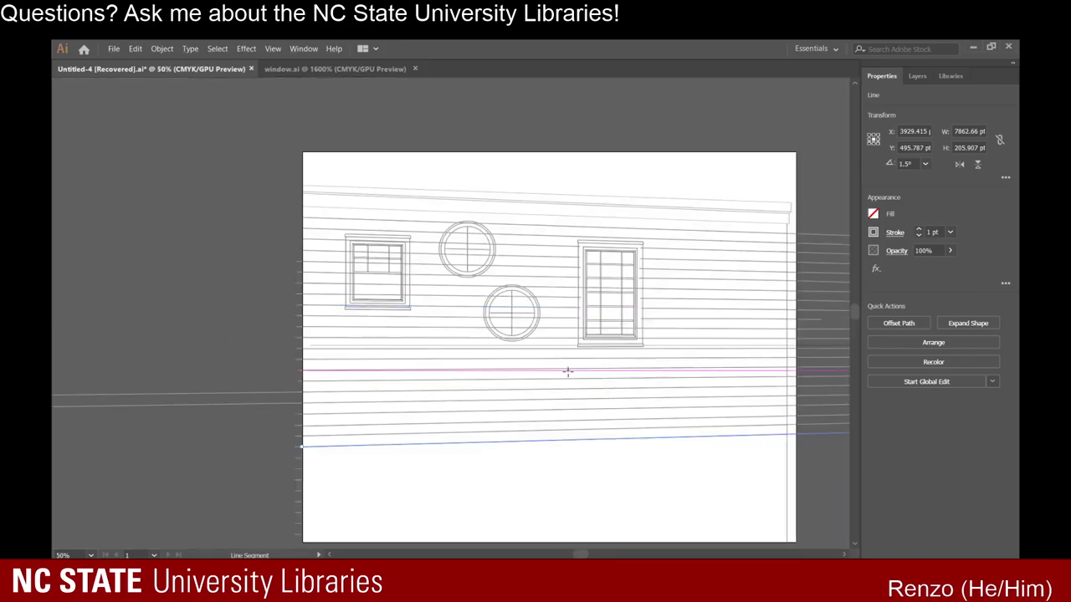
scroll(574, 370, "down", 2)
scroll(519, 410, "down", 2)
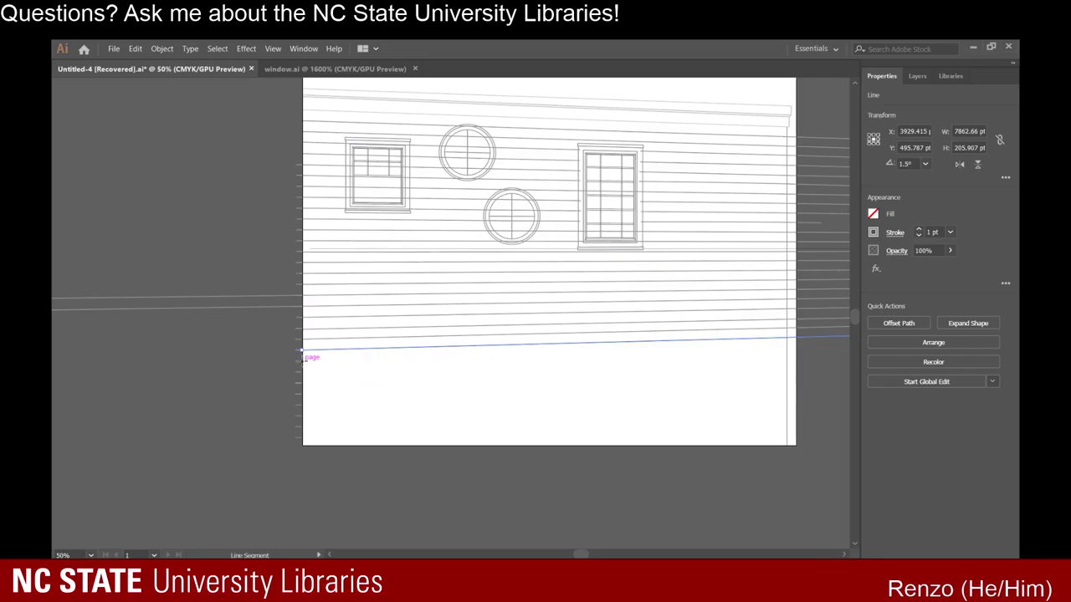
scroll(351, 376, "down", 6)
left_click_drag(336, 362, 160, 267)
scroll(745, 388, "down", 1)
scroll(677, 331, "up", 3)
scroll(792, 306, "down", 2)
scroll(798, 309, "up", 3)
scroll(746, 310, "up", 10)
Draw a siding line at about 1.82° from the next free left-edge tick to the vanishing point.
scroll(200, 299, "down", 15)
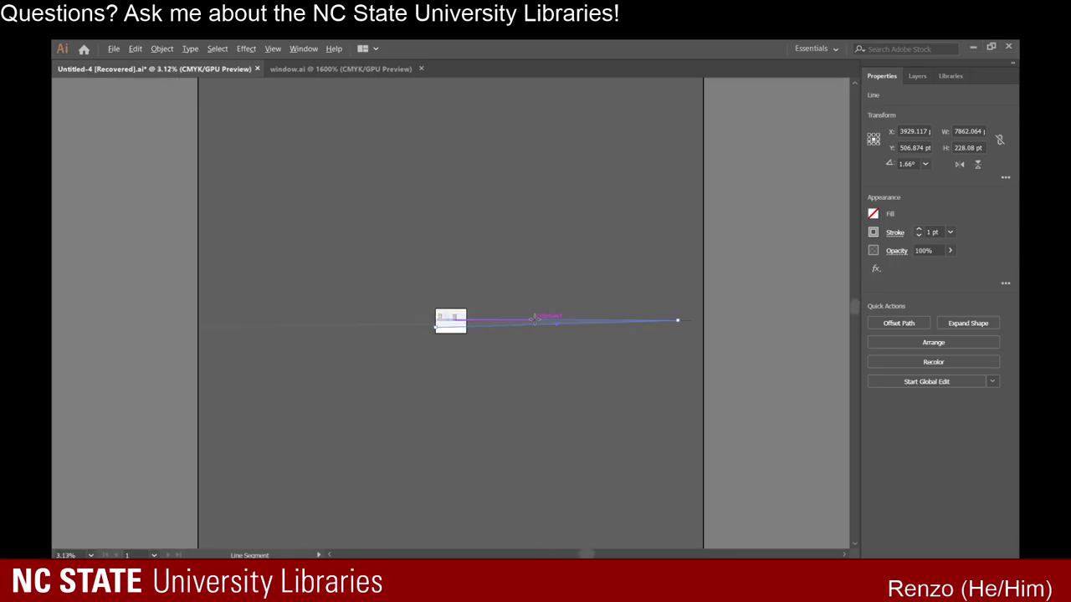
scroll(462, 321, "up", 4)
scroll(351, 378, "up", 5)
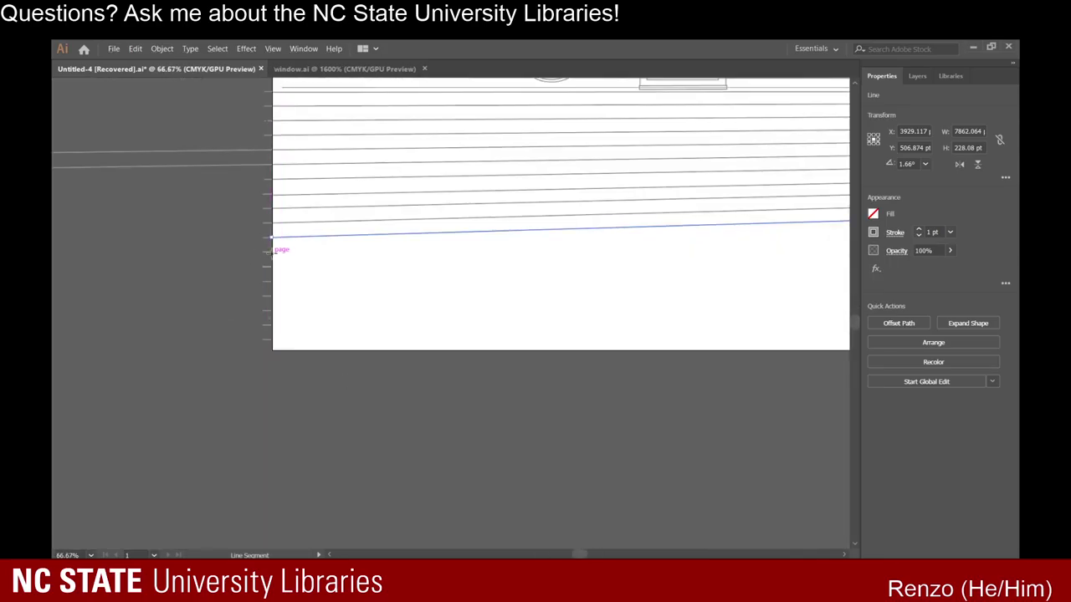
left_click_drag(272, 252, 420, 318)
scroll(413, 318, "down", 7)
scroll(794, 306, "up", 5)
scroll(443, 312, "up", 4)
Draw a siding line at about 1.98° from the sixth tick above the end of the column to the vanishing point.
scroll(433, 383, "down", 9)
scroll(442, 331, "up", 9)
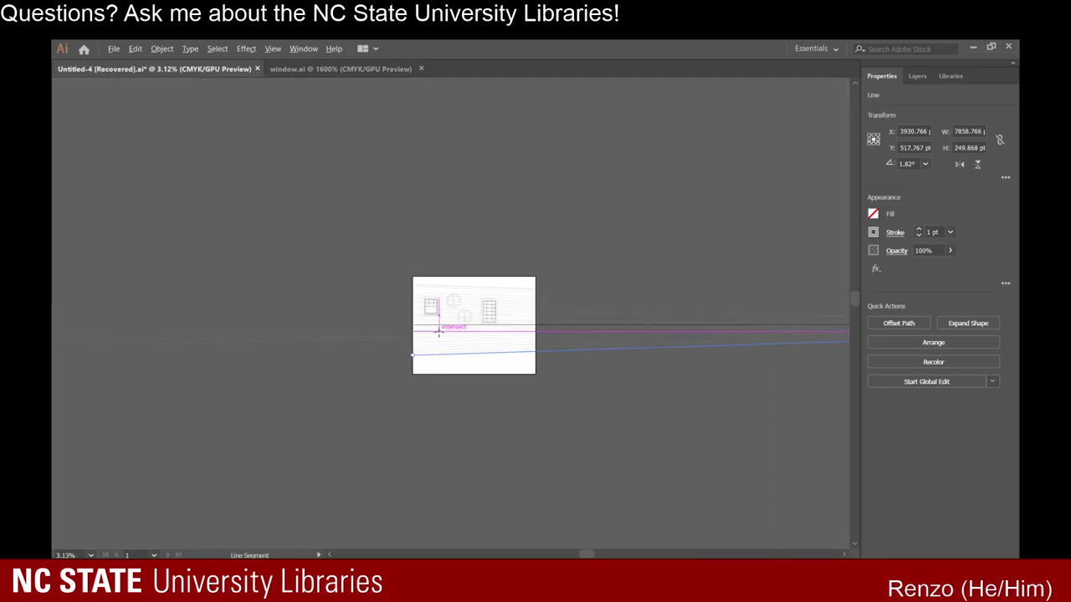
scroll(327, 439, "down", 2)
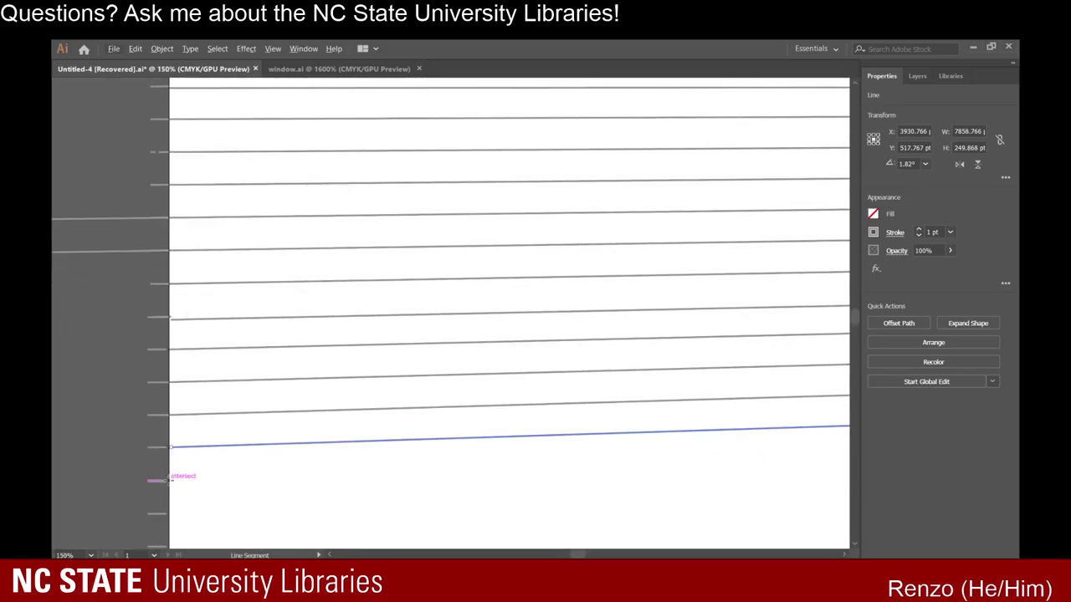
left_click_drag(167, 479, 716, 361)
scroll(292, 468, "down", 10)
scroll(777, 402, "up", 5)
scroll(809, 465, "up", 7)
Draw a siding line at about 2.15° from the fifth-lowest left-edge tick to the vanishing point.
scroll(717, 361, "down", 12)
scroll(357, 424, "up", 5)
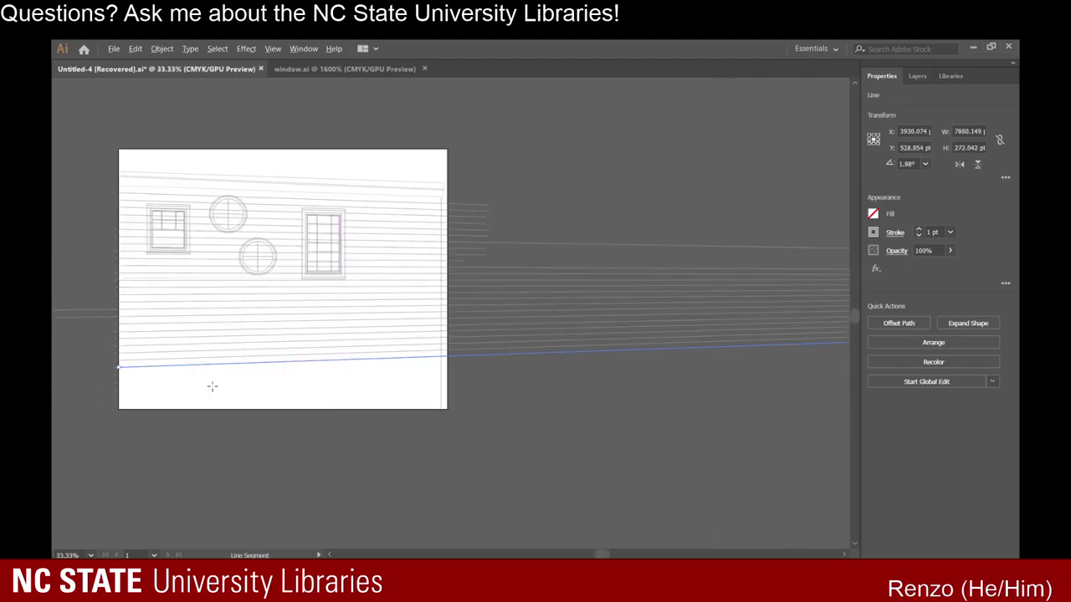
scroll(163, 402, "down", 3)
scroll(176, 389, "up", 6)
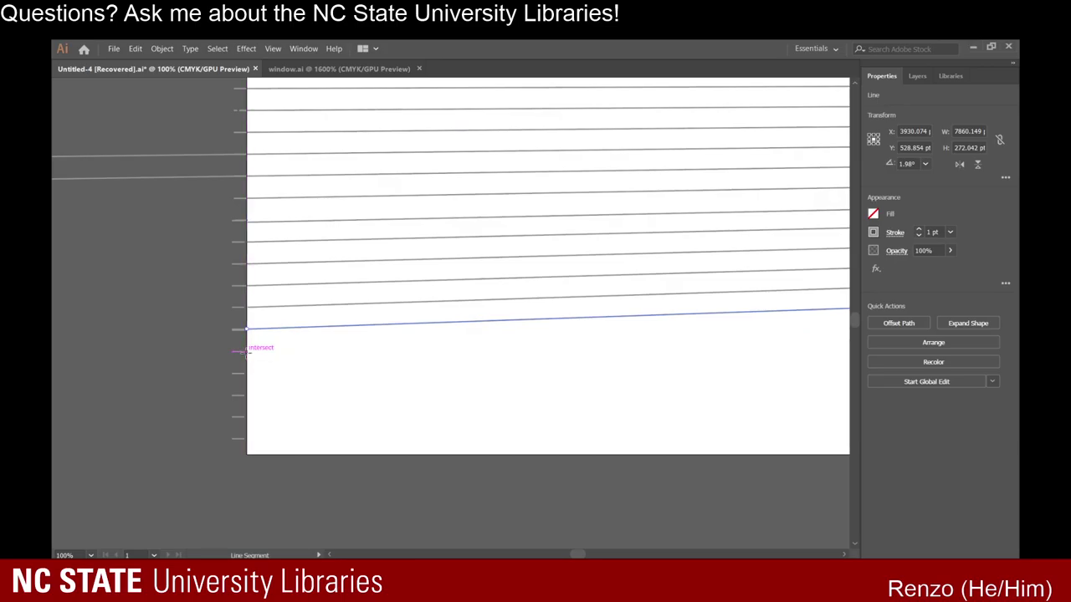
left_click_drag(247, 352, 460, 292)
scroll(332, 377, "down", 8)
scroll(824, 381, "up", 1)
scroll(667, 354, "up", 4)
scroll(578, 347, "up", 4)
Draw a siding line at about 2.31° from the fourth-lowest left-edge tick to the vanishing point.
scroll(555, 417, "down", 12)
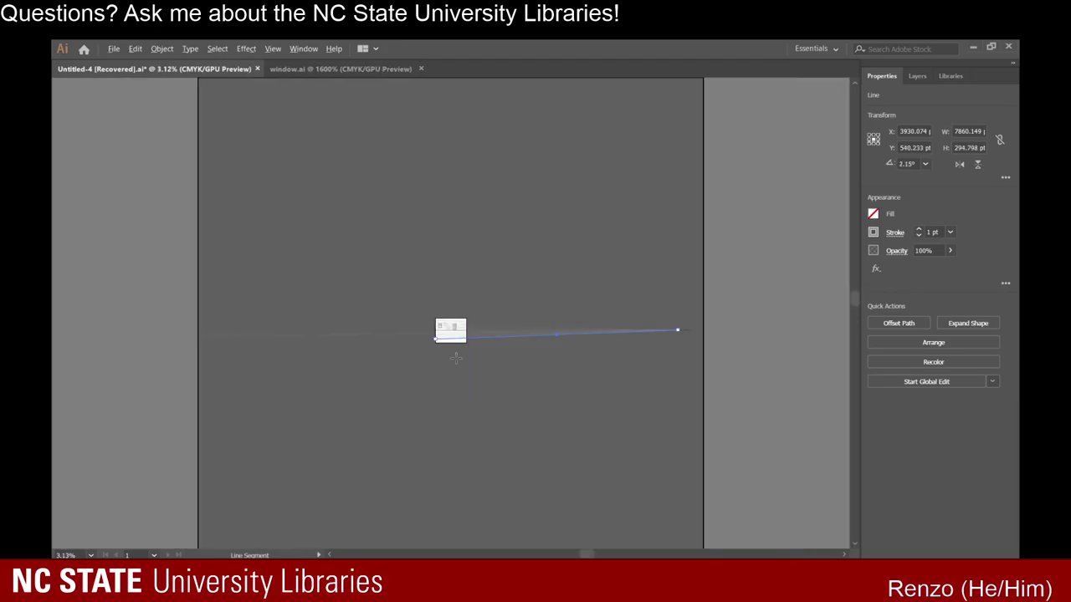
scroll(453, 357, "up", 4)
scroll(477, 266, "up", 8)
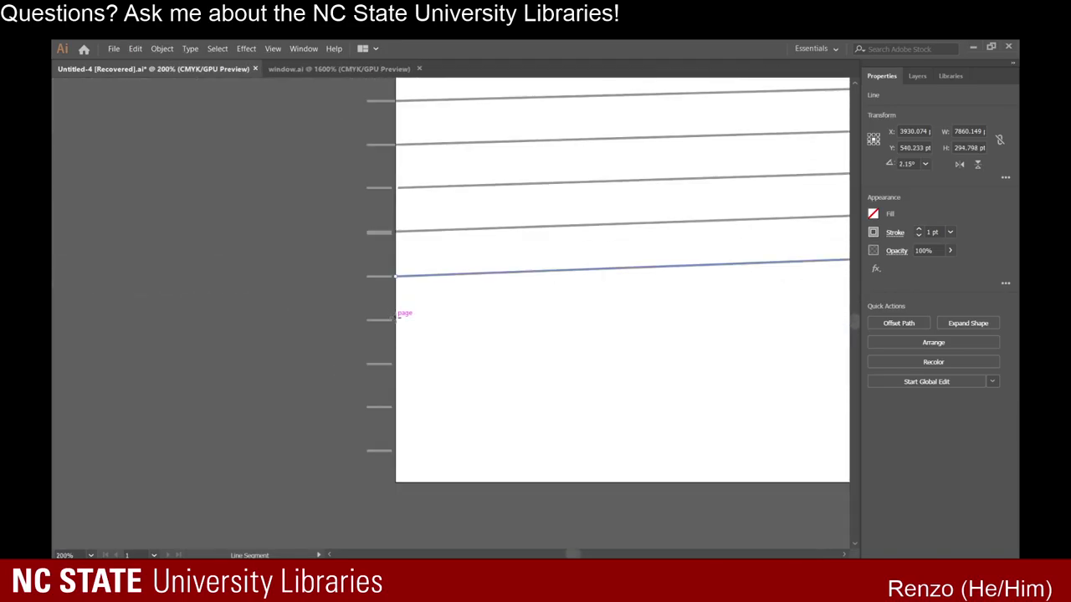
left_click_drag(398, 320, 425, 222)
scroll(581, 378, "down", 10)
scroll(755, 363, "up", 3)
scroll(816, 302, "up", 1)
scroll(825, 297, "down", 1)
scroll(844, 304, "down", 3)
scroll(811, 328, "up", 3)
scroll(800, 246, "up", 6)
scroll(552, 331, "up", 3)
Draw a siding line at about 2.47° from the third-lowest left-edge tick to the vanishing point.
scroll(828, 302, "down", 6)
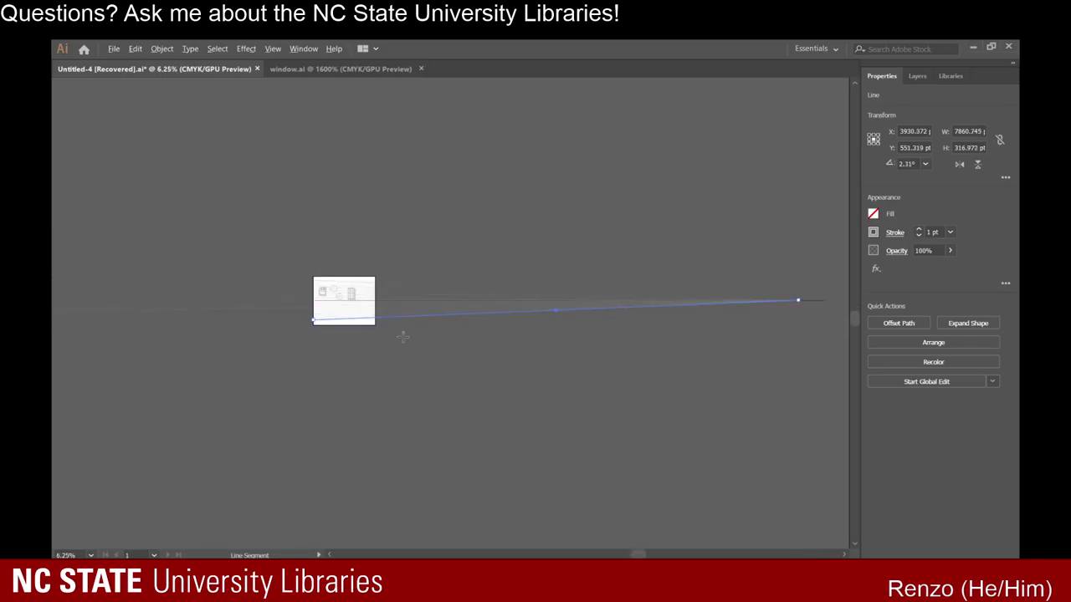
scroll(290, 309, "up", 4)
scroll(379, 348, "up", 3)
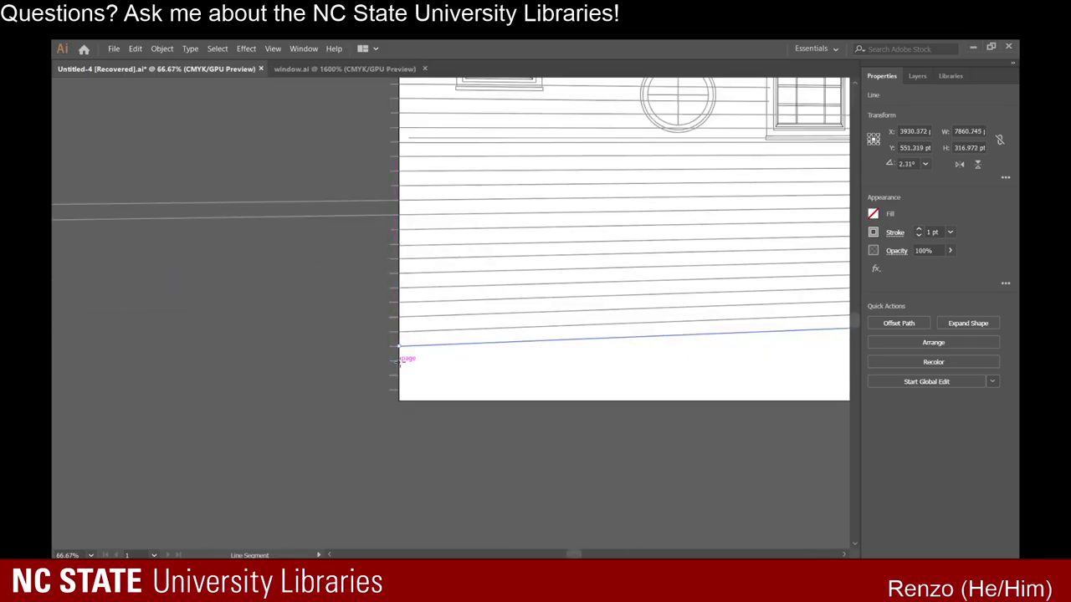
left_click_drag(398, 362, 466, 510)
scroll(434, 310, "down", 9)
scroll(755, 310, "up", 6)
scroll(814, 307, "down", 6)
scroll(790, 314, "up", 9)
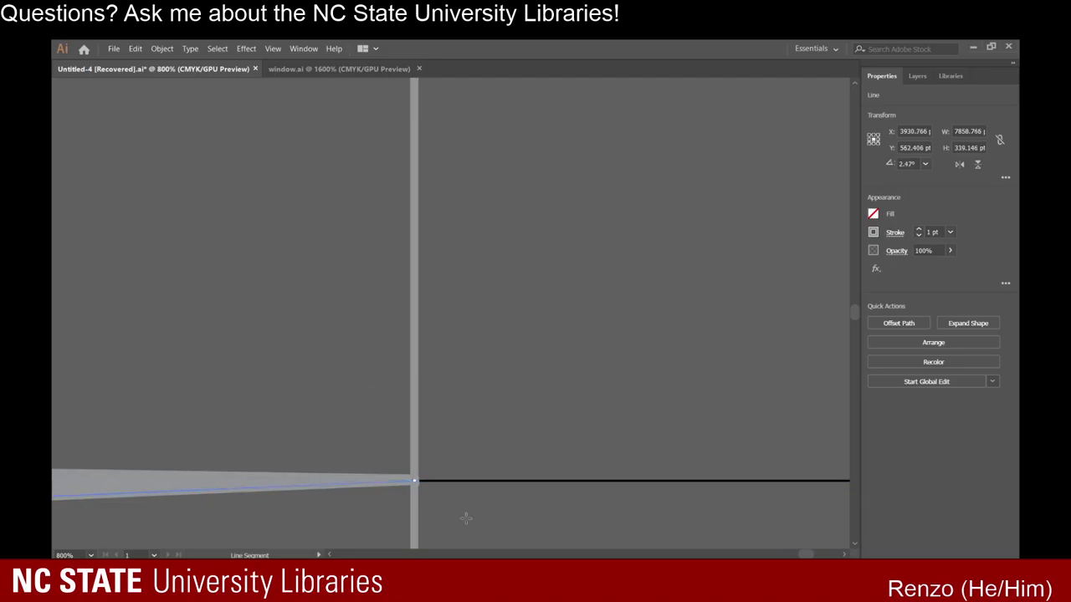
Draw a siding line at about 2.63° from the second-lowest left-edge tick to the vanishing point.
scroll(474, 512, "down", 7)
scroll(445, 463, "down", 1)
scroll(531, 410, "up", 9)
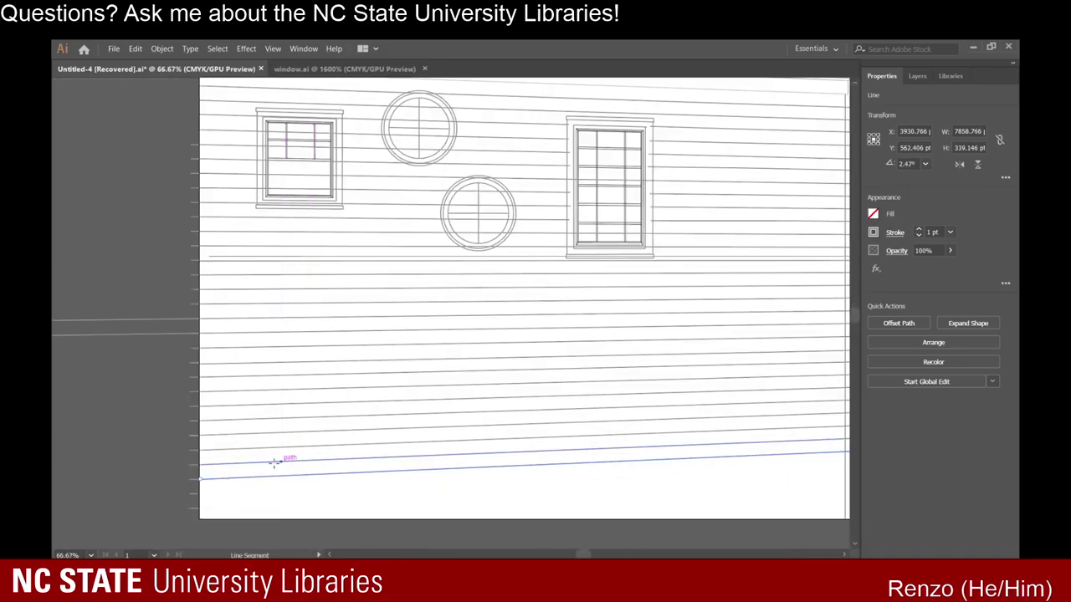
scroll(418, 447, "down", 8)
left_click_drag(201, 455, 294, 533)
scroll(845, 395, "down", 2)
scroll(837, 402, "up", 5)
scroll(676, 376, "up", 7)
Draw the final siding line at about 2.79° from the lowest left-edge tick to the vanishing point.
scroll(483, 464, "down", 11)
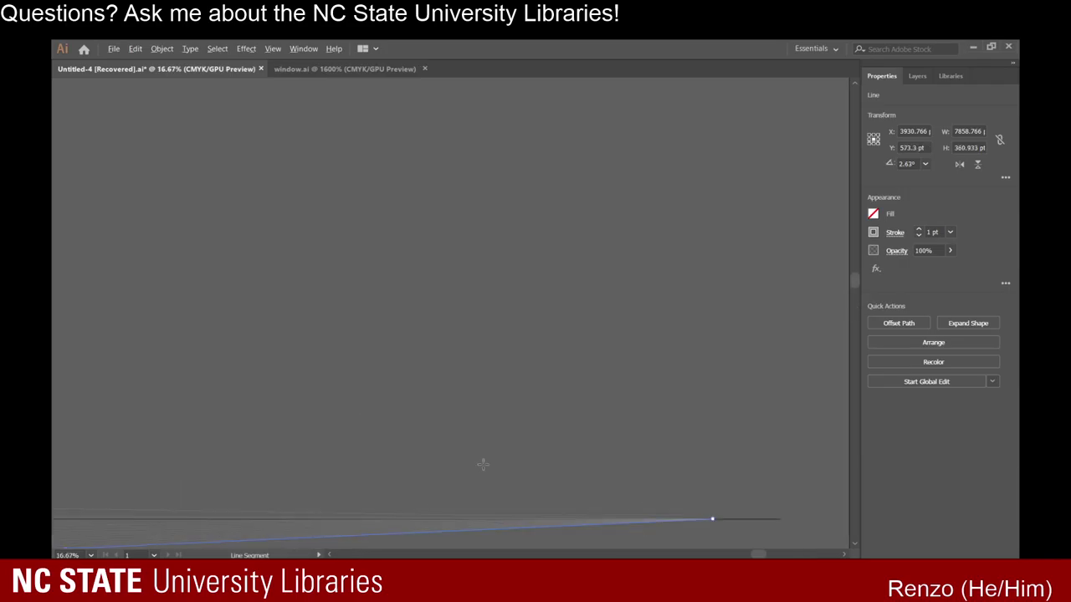
scroll(444, 334, "up", 8)
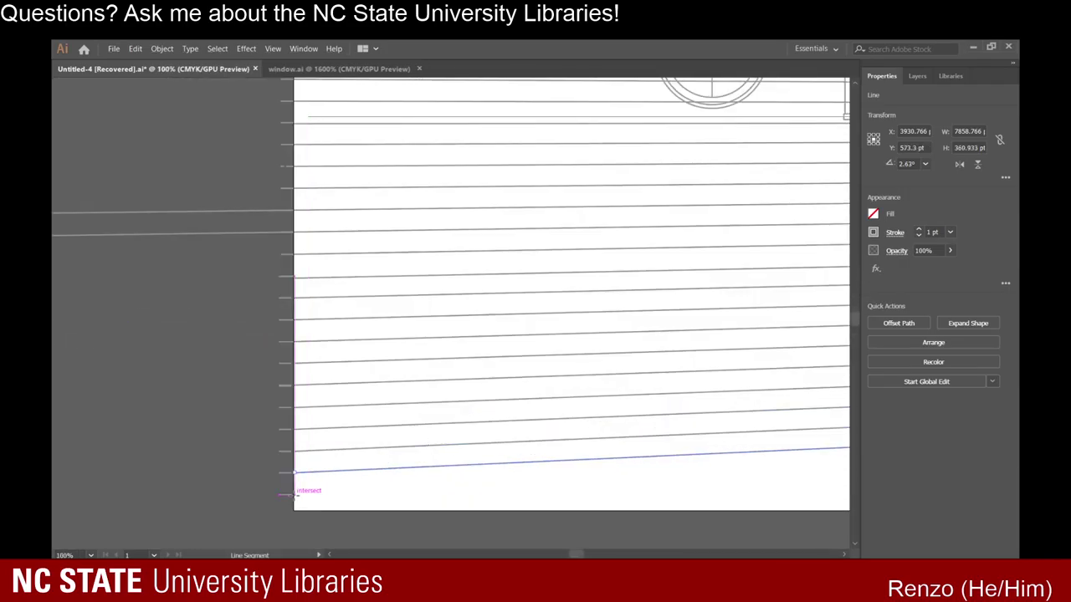
left_click_drag(294, 494, 539, 471)
scroll(391, 449, "down", 9)
scroll(724, 399, "up", 3)
scroll(588, 430, "up", 7)
scroll(538, 471, "down", 9)
scroll(366, 486, "up", 4)
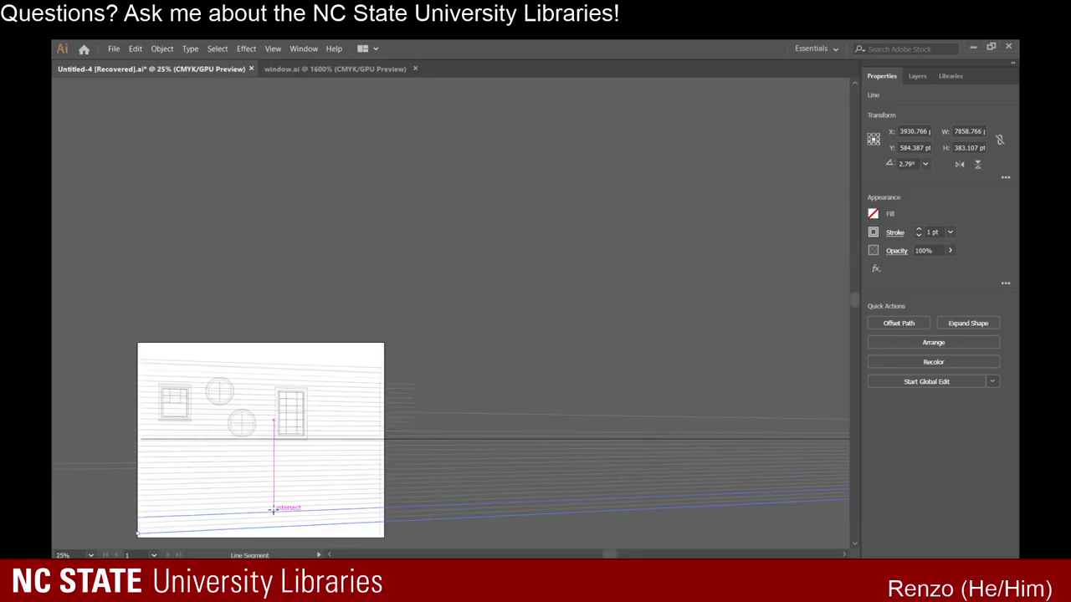
scroll(267, 506, "down", 1)
scroll(214, 467, "up", 1)
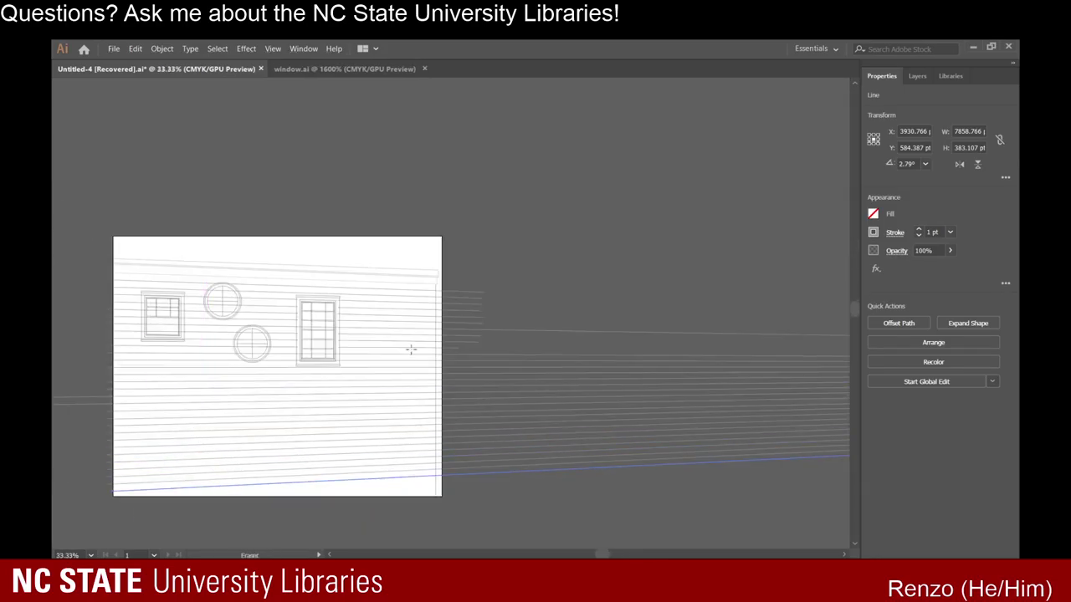
Deselect the final siding line and erase small gaps in the overlong siding lines around the horizon line, outside the artboard's right edge.
scroll(463, 368, "up", 3)
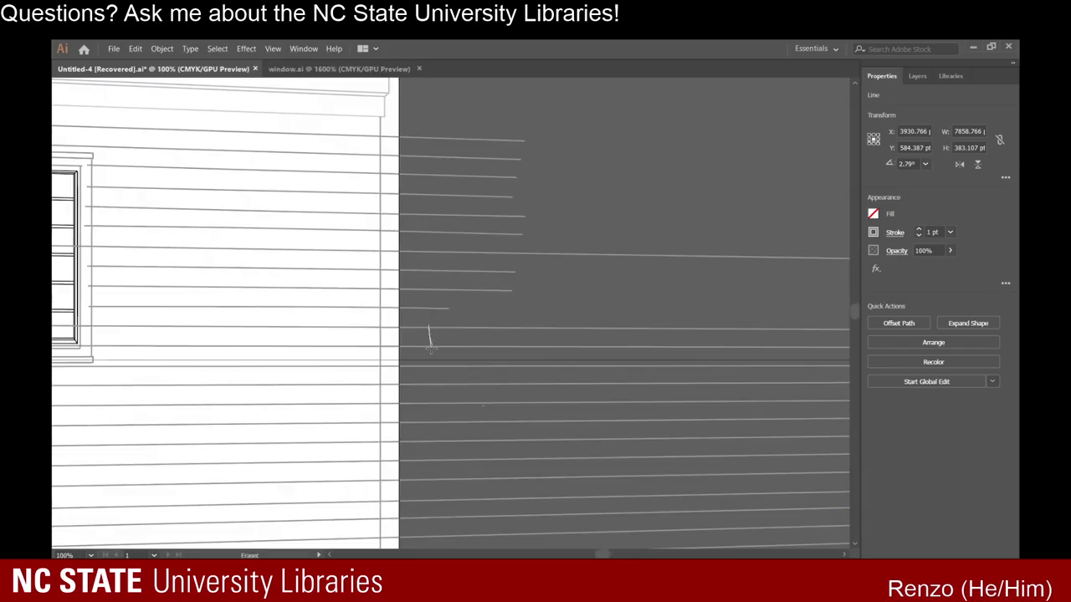
scroll(428, 368, "up", 3)
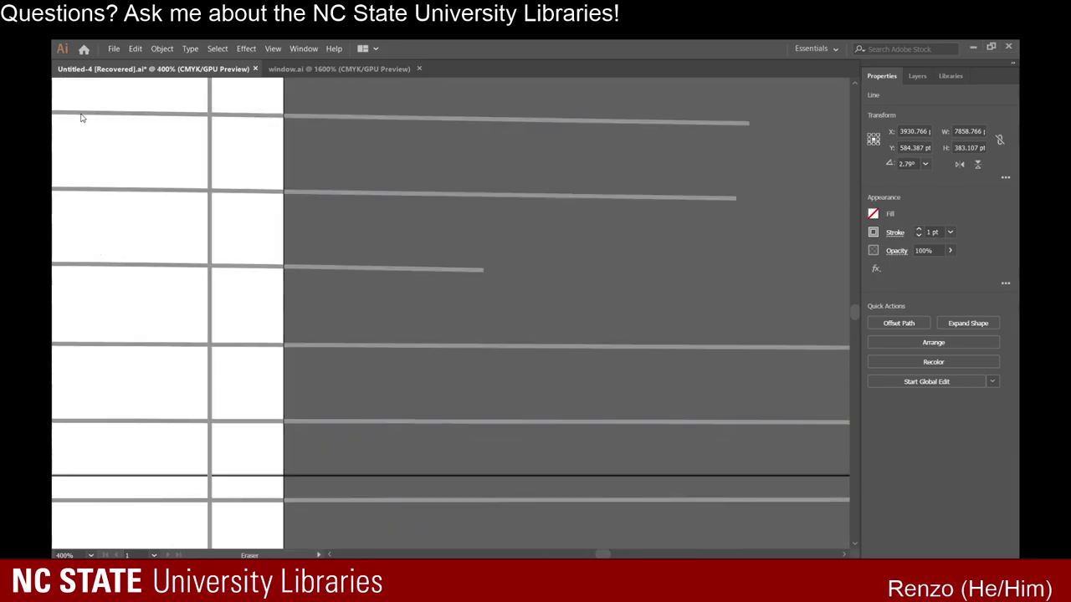
left_click(509, 290)
left_click(62, 234)
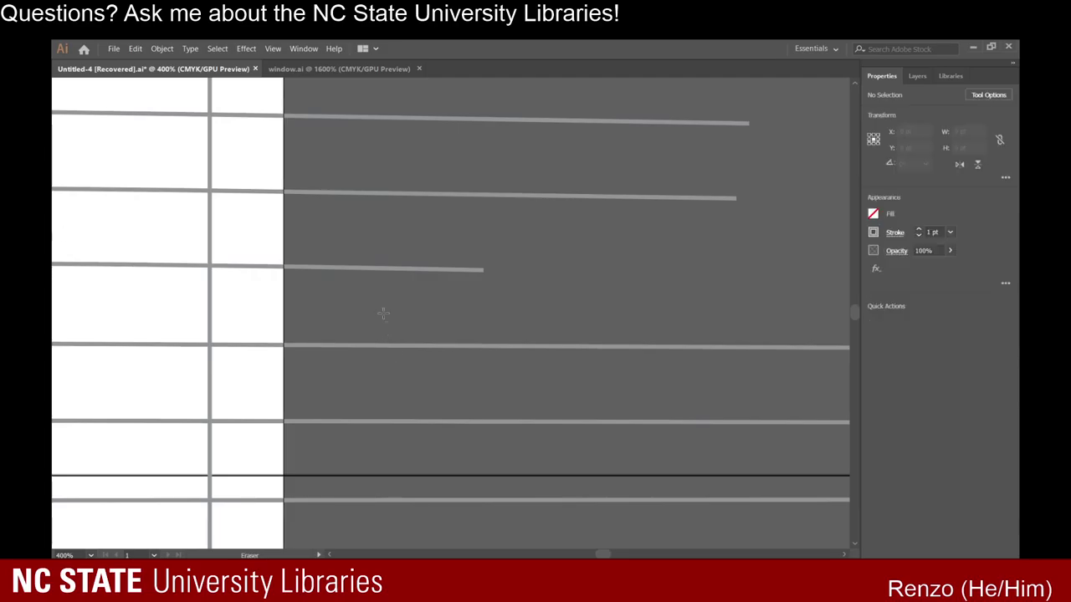
left_click_drag(383, 313, 382, 439)
scroll(374, 403, "down", 3)
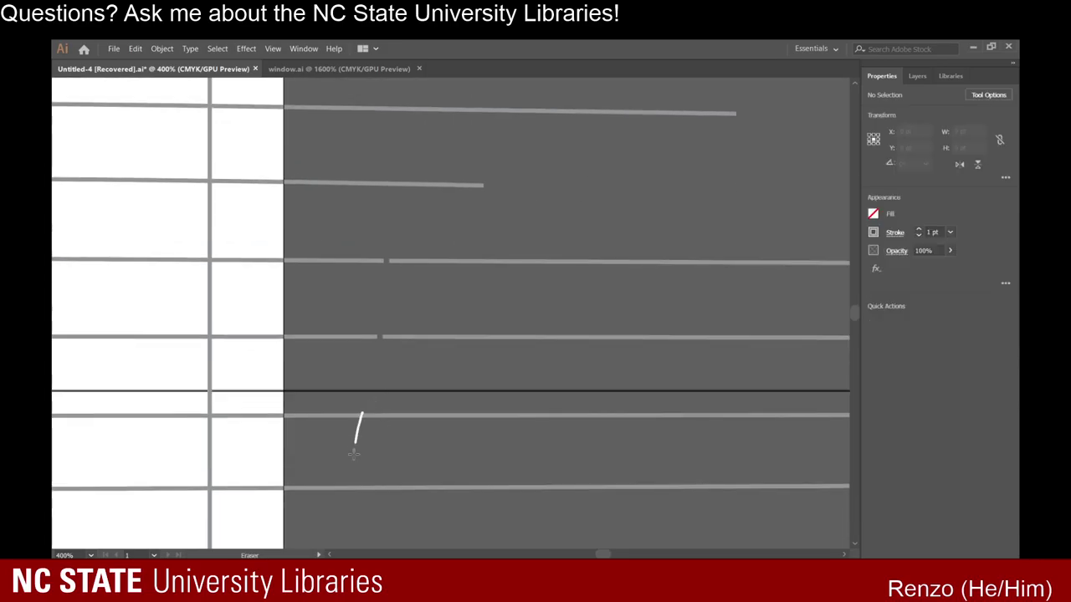
scroll(311, 394, "down", 5)
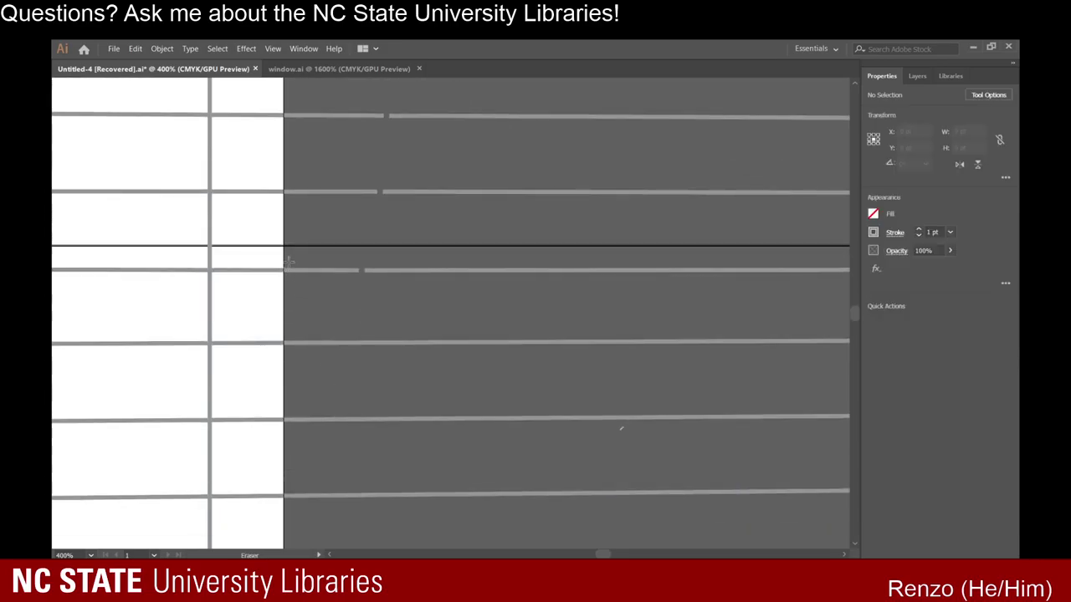
Erase a small gap through each middle siding line below the horizon, just outside the artboard's right edge.
mouse_move(288, 261)
left_mouse_down()
mouse_move(300, 535)
mouse_move(322, 502)
left_mouse_up()
scroll(320, 500, "down", 6)
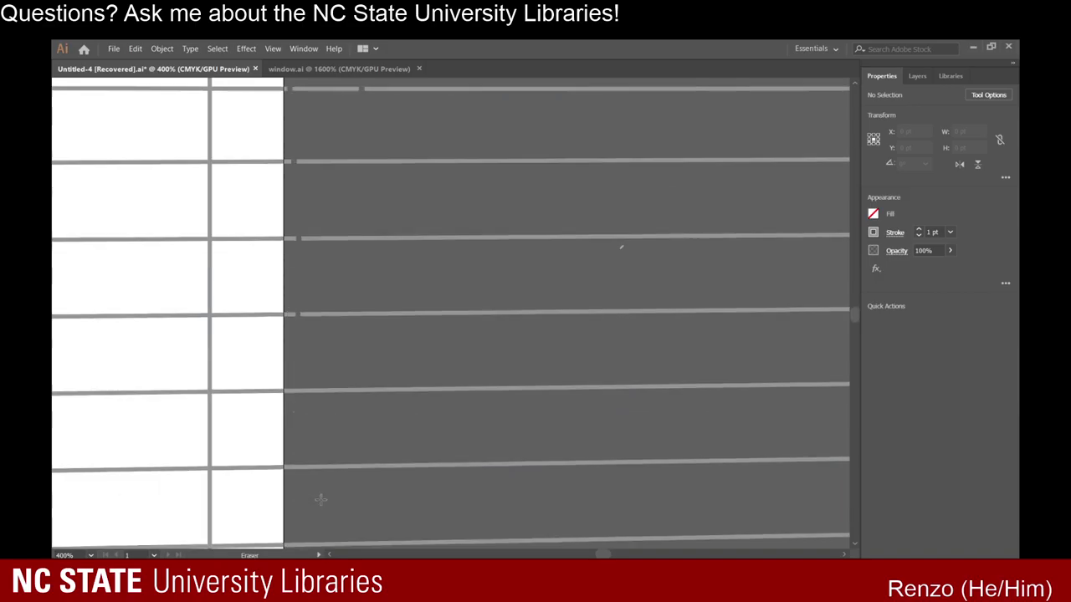
scroll(301, 409, "down", 3)
left_click_drag(302, 263, 297, 523)
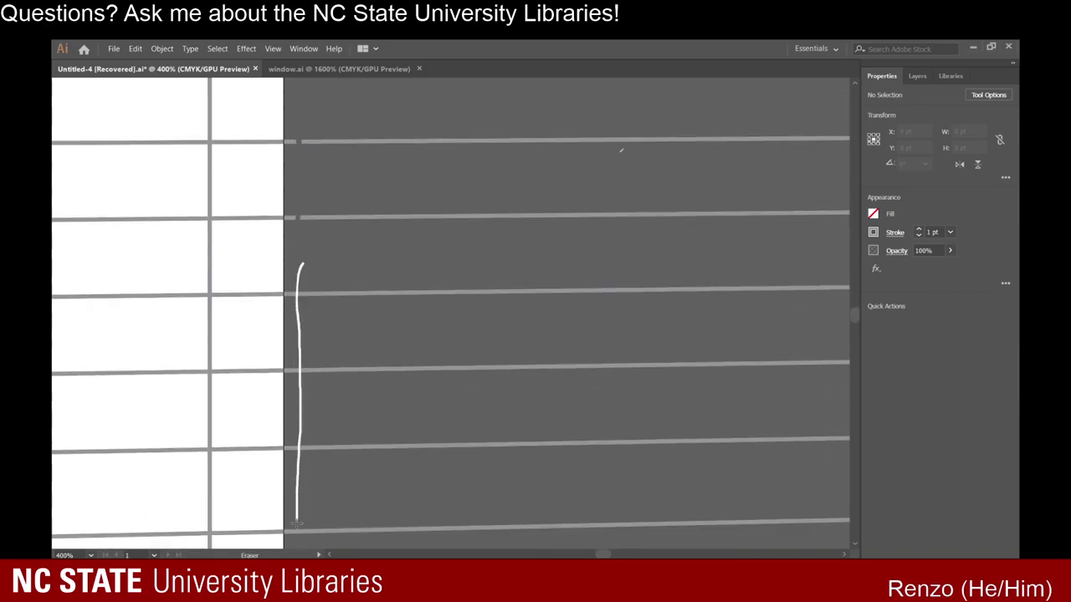
scroll(308, 487, "down", 8)
left_click_drag(299, 385, 299, 484)
left_click_drag(304, 324, 301, 363)
scroll(303, 356, "down", 5)
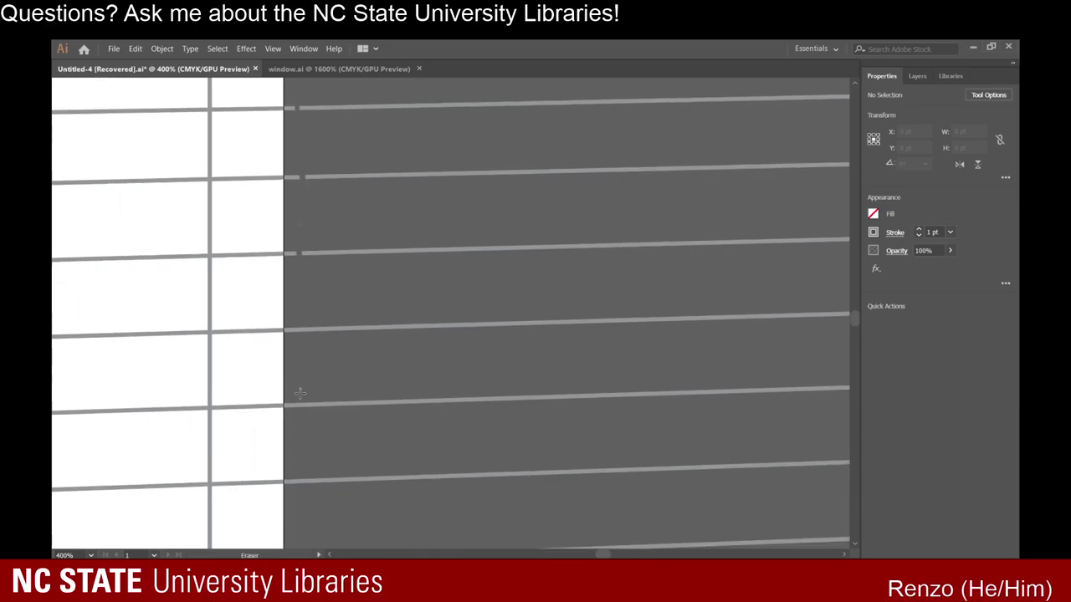
Erase small gaps through the lowest siding lines just outside the artboard's right edge.
left_click_drag(293, 172, 306, 529)
scroll(318, 485, "up", 1)
scroll(333, 439, "down", 5)
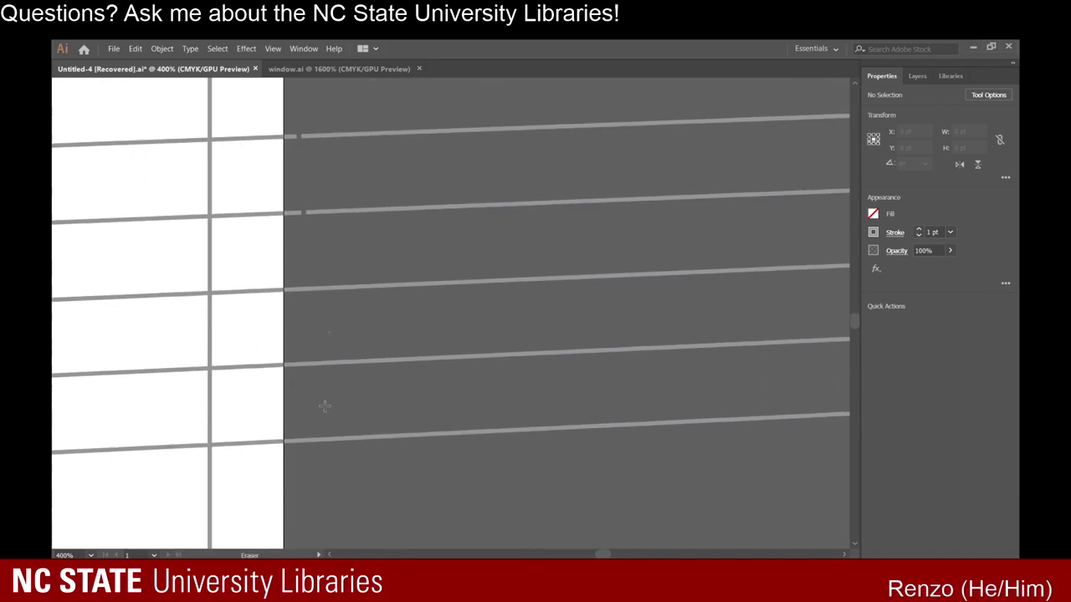
mouse_move(307, 238)
left_mouse_down()
mouse_move(297, 469)
mouse_move(309, 527)
left_mouse_up()
scroll(411, 424, "down", 1)
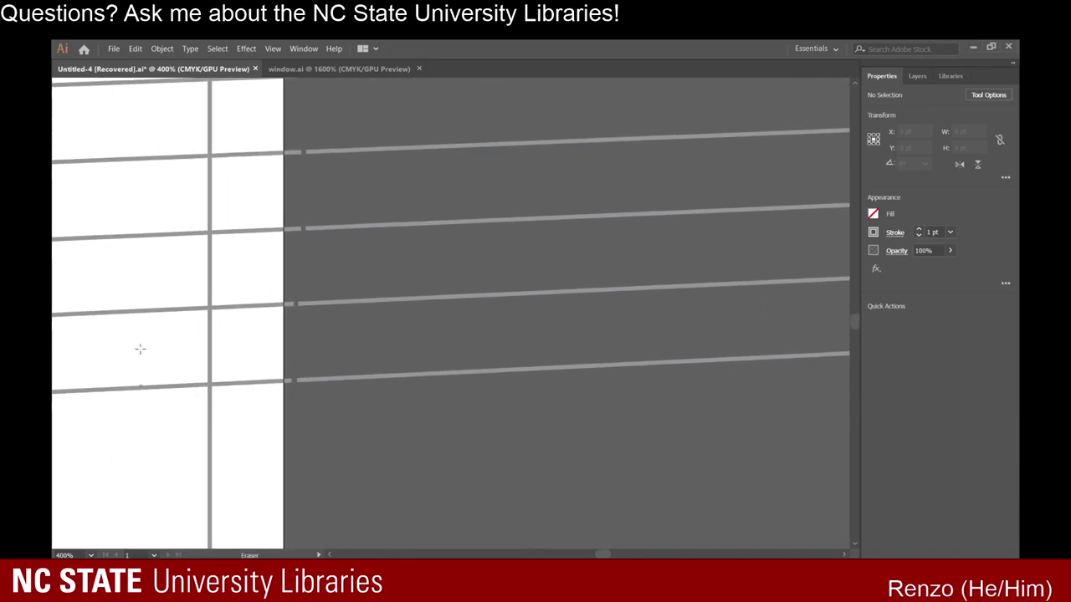
Select the detached siding line ends below the horizon to the right of the artboard and delete them.
scroll(613, 507, "down", 6)
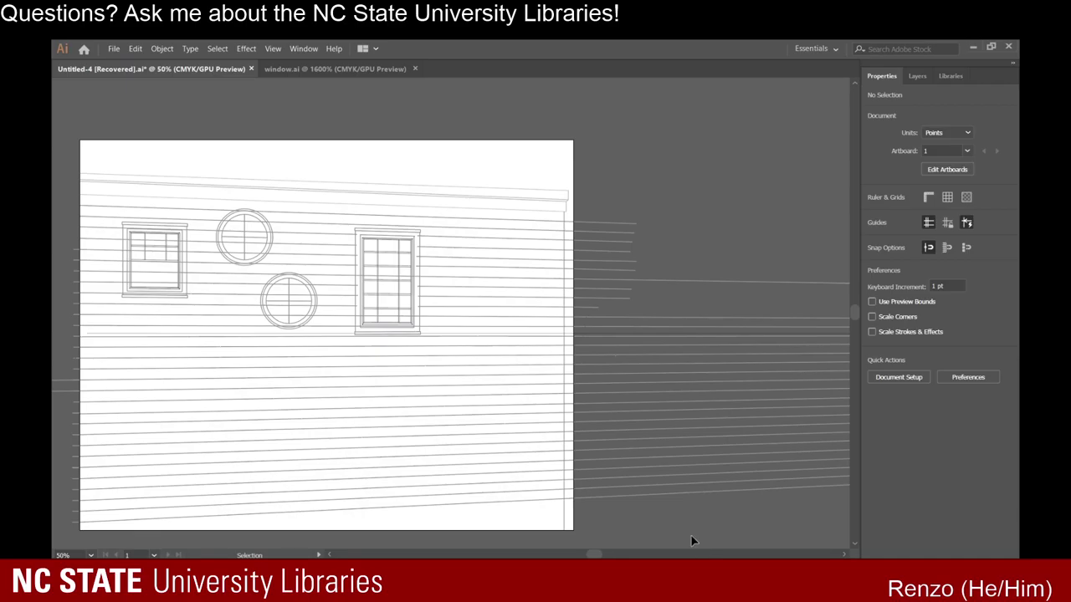
left_click(735, 362)
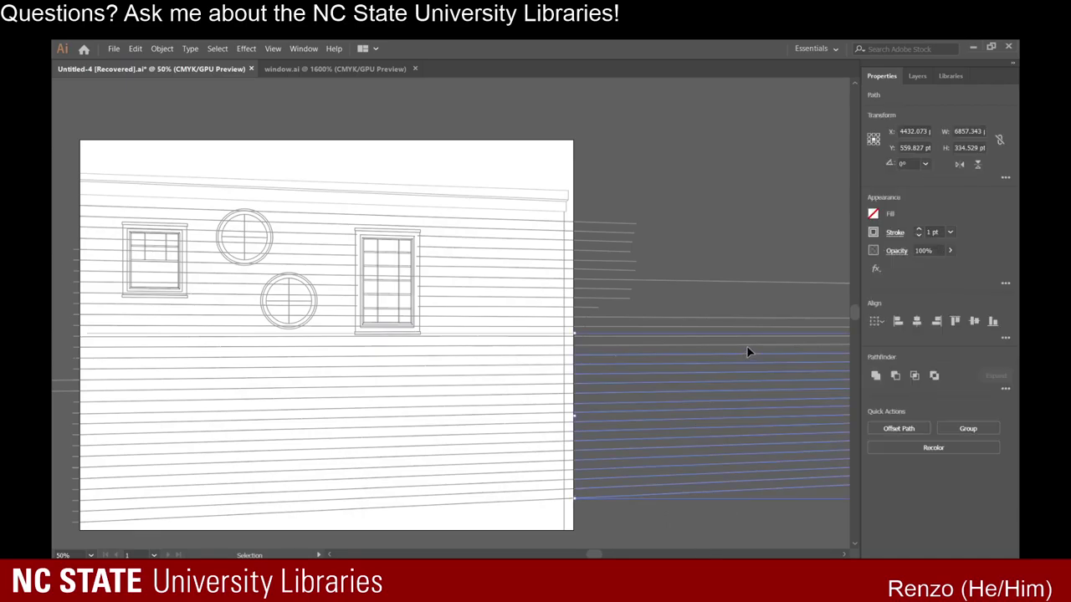
key("Delete")
Delete the stray speck and the two remaining long line ends just below the horizon, right of the artboard.
scroll(636, 364, "up", 1)
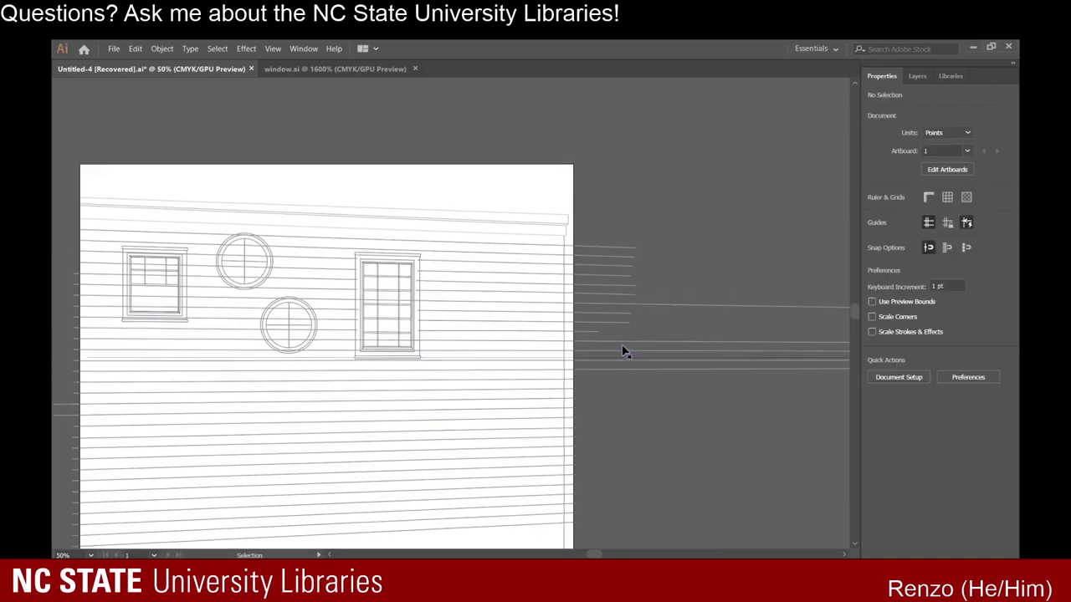
scroll(613, 393, "up", 3)
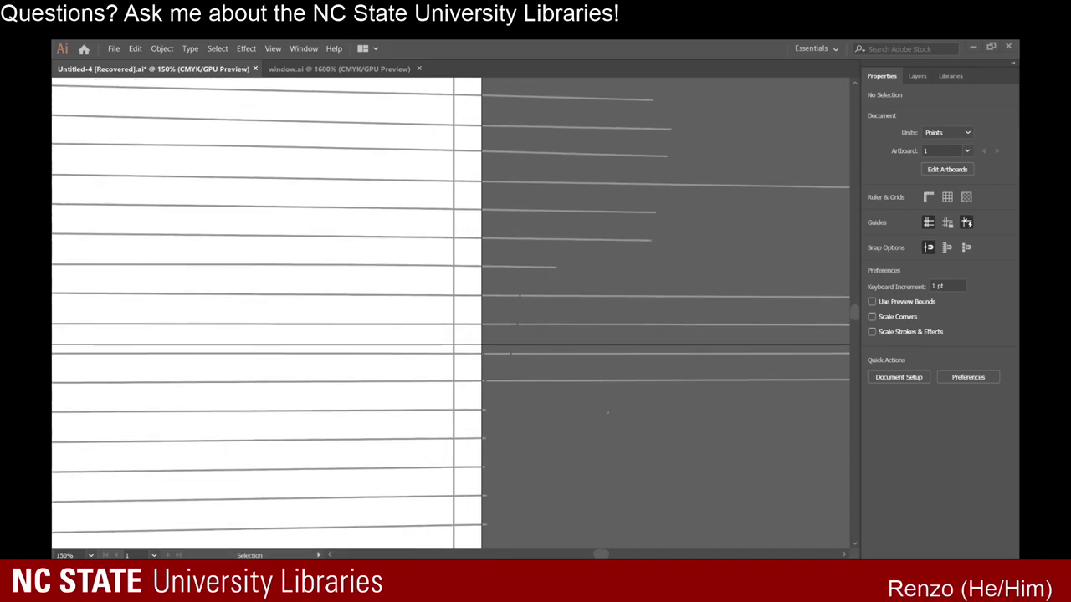
scroll(611, 425, "up", 2)
left_click(593, 383)
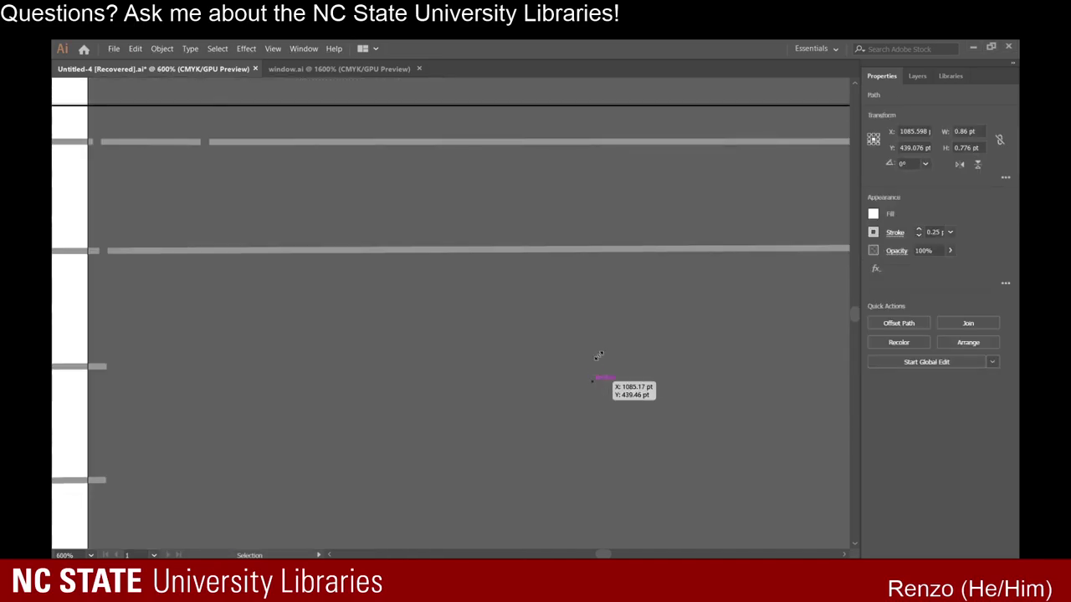
key("Delete")
left_click(588, 251)
key("Delete")
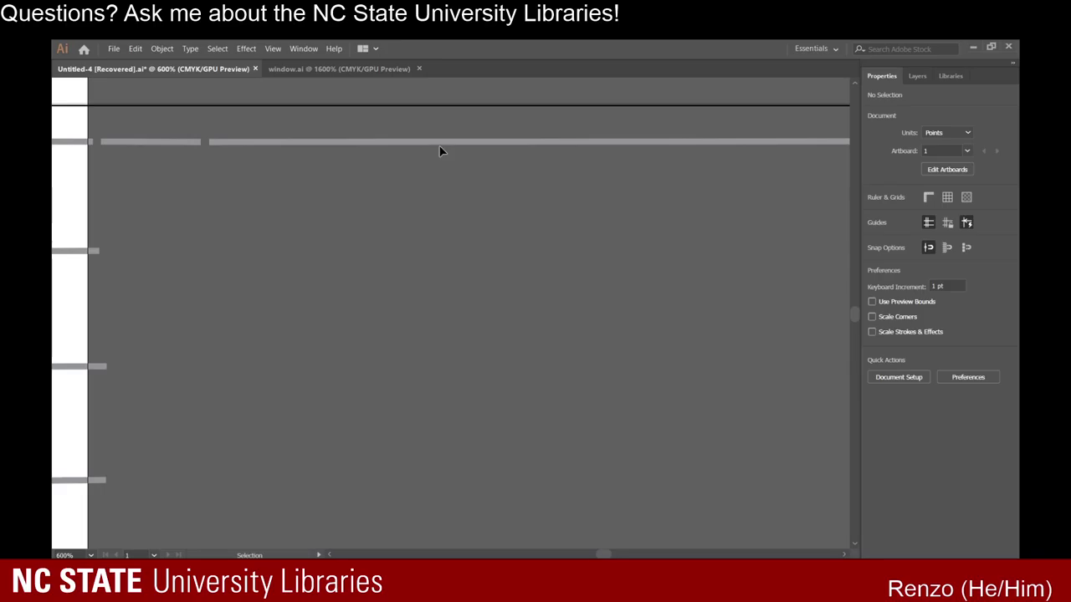
left_click(438, 143)
key("Delete")
scroll(353, 357, "up", 4)
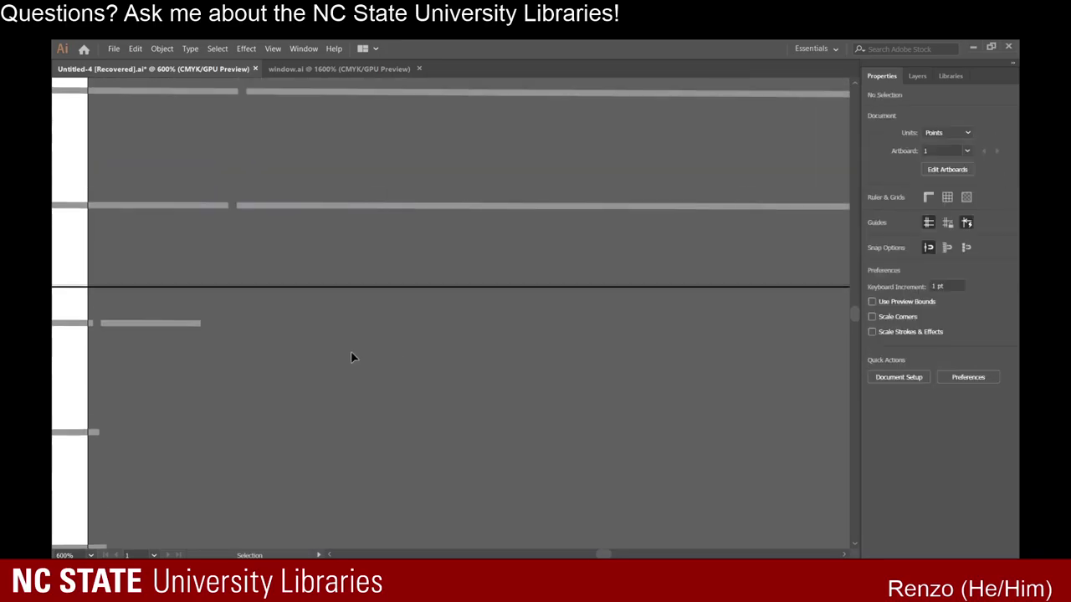
Delete the two detached long line ends just above the horizon line, right of the artboard.
scroll(351, 357, "down", 3)
left_click(461, 294)
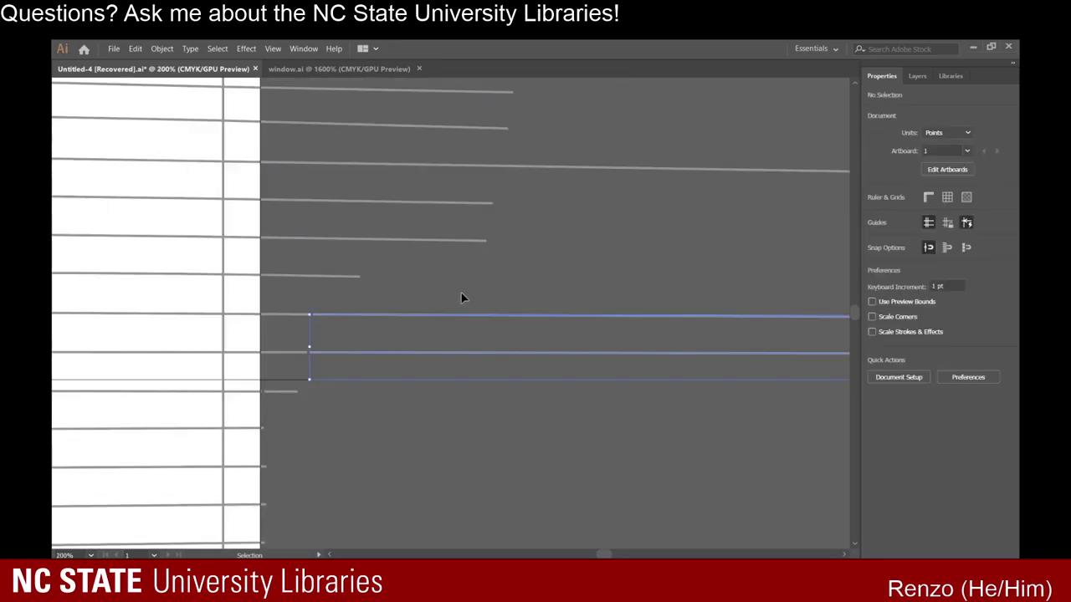
key("Delete")
scroll(456, 343, "up", 2)
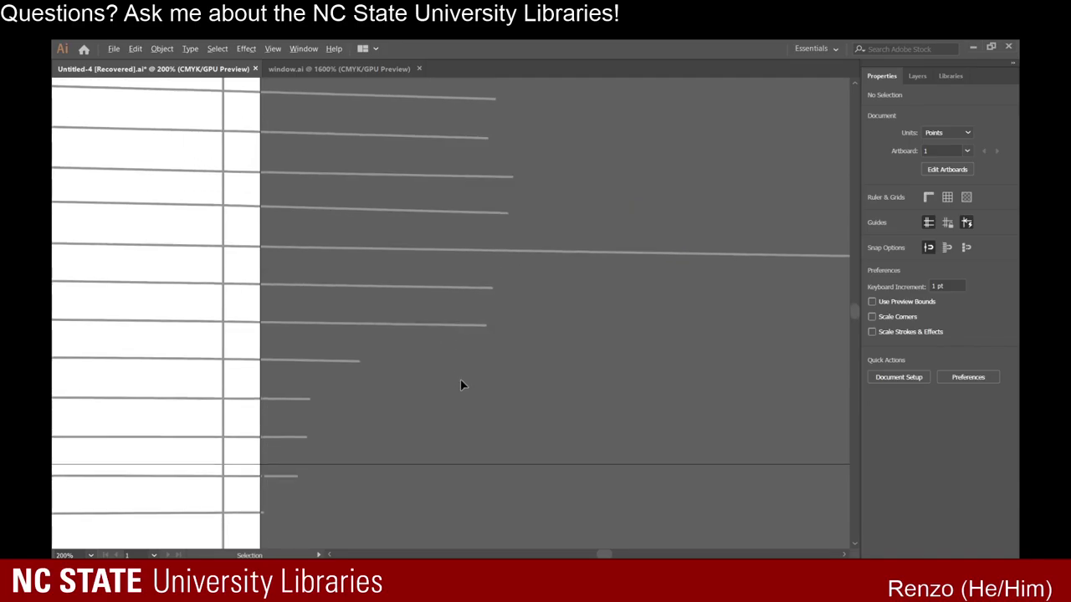
scroll(460, 385, "down", 5)
scroll(481, 383, "up", 2)
scroll(482, 383, "up", 5)
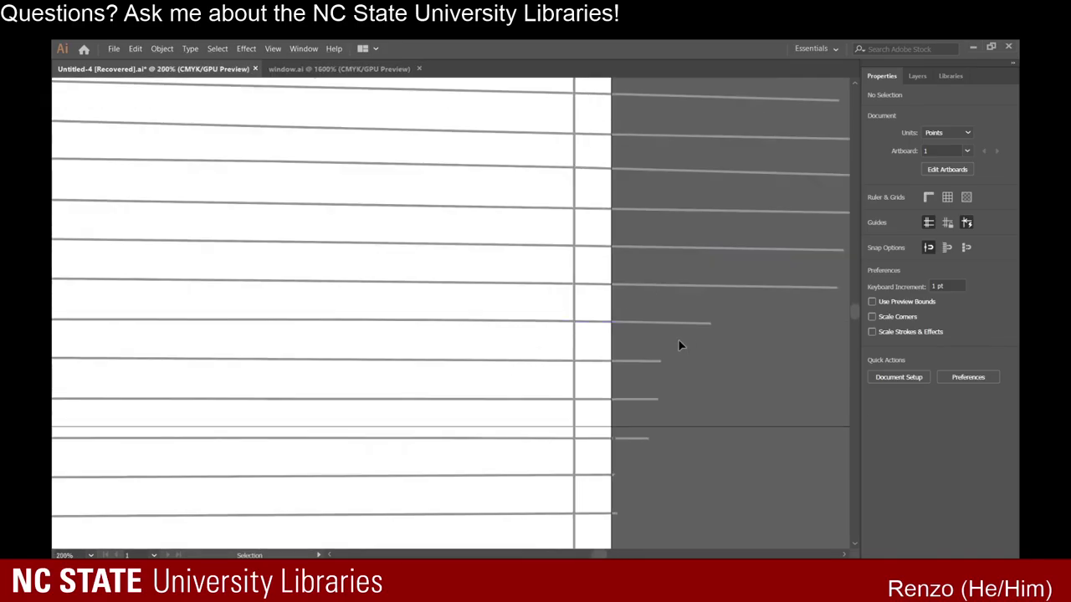
Erase gaps through the upper siding lines along the artboard's right edge, from below the eave down to the horizon.
key("shift+e")
scroll(636, 142, "up", 3)
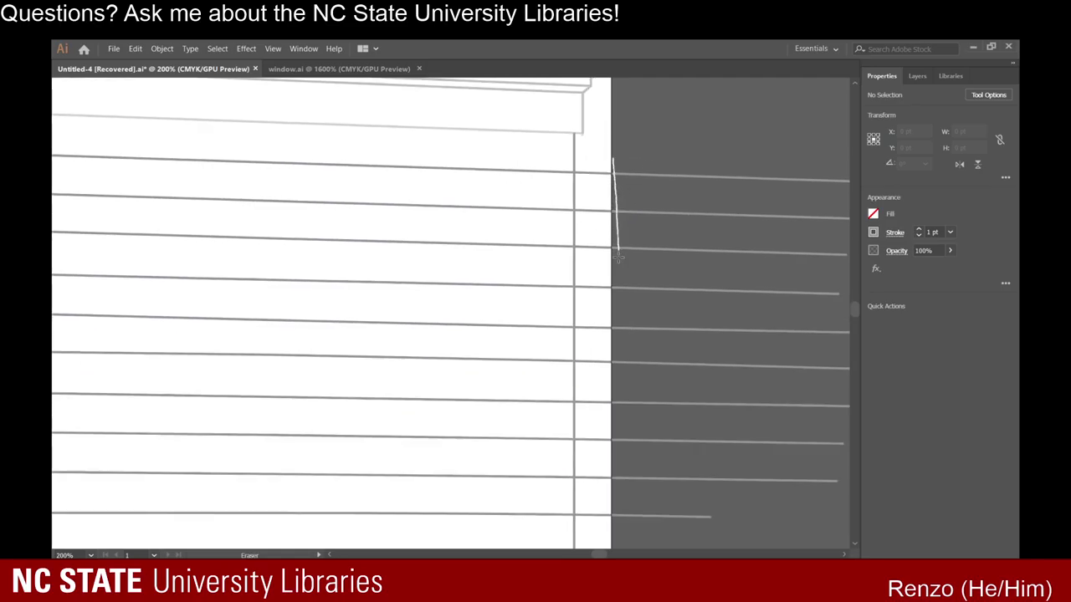
left_click_drag(616, 482, 627, 530)
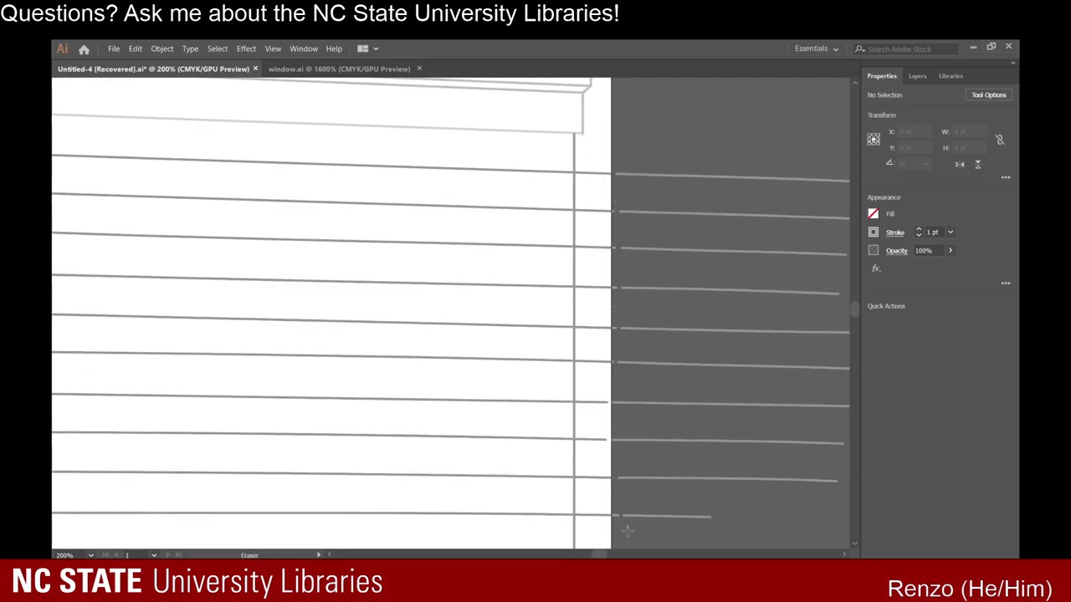
scroll(667, 501, "down", 4)
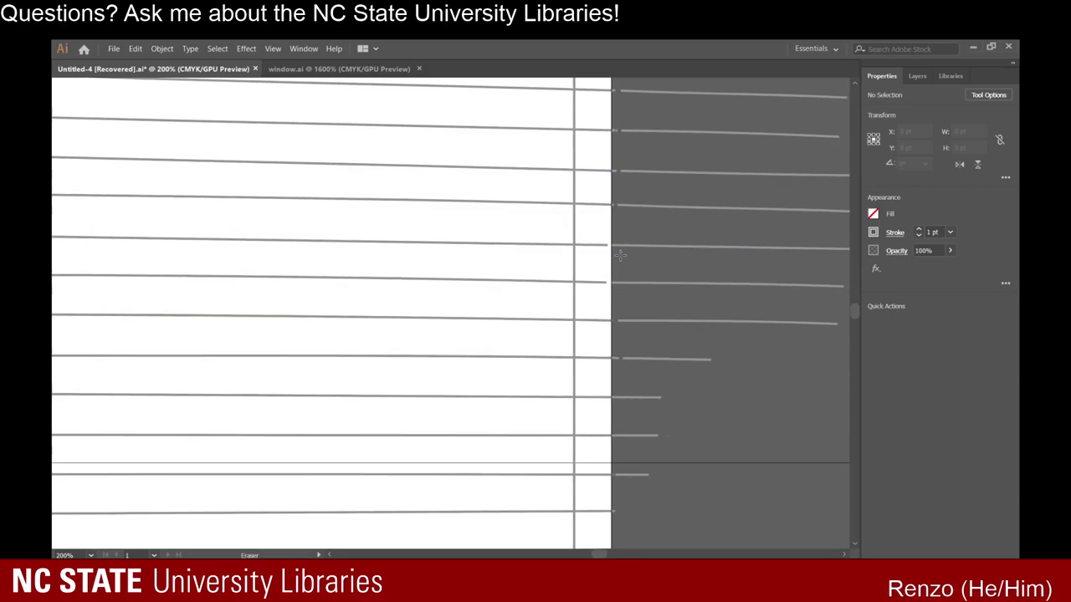
left_click_drag(621, 256, 621, 370)
left_click_drag(624, 453, 624, 462)
left_click_drag(629, 382, 629, 355)
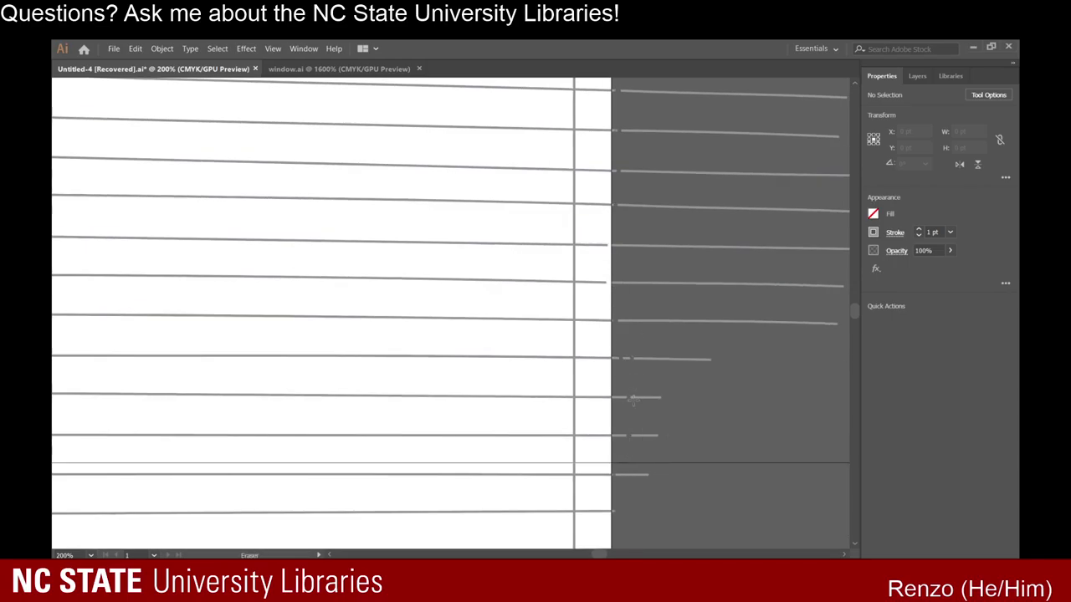
Select the detached ends of the upper siding lines to the right of the artboard and delete them.
key("v")
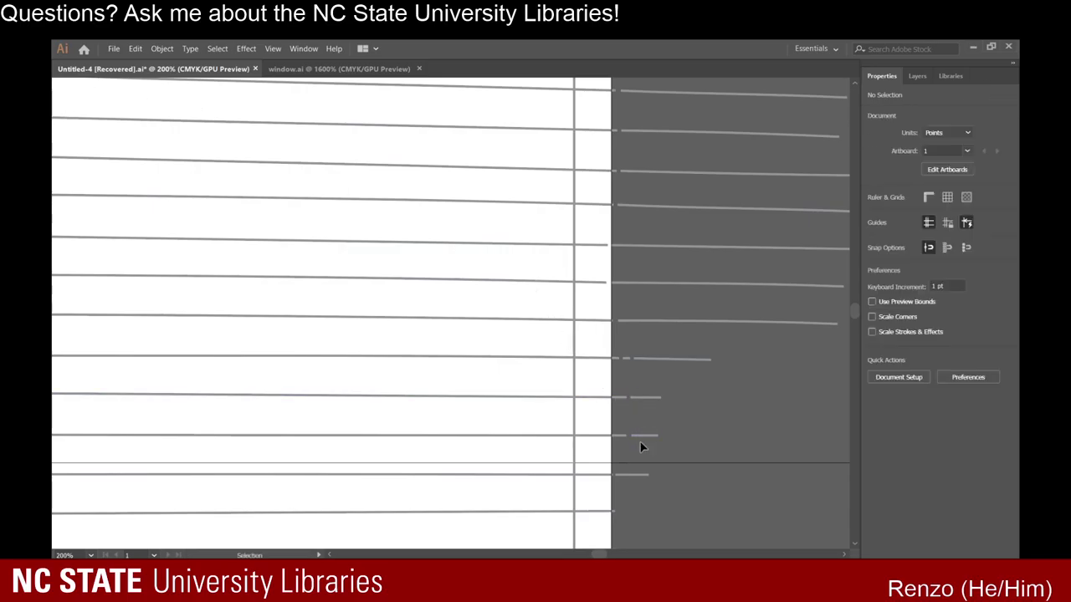
scroll(763, 90, "up", 3)
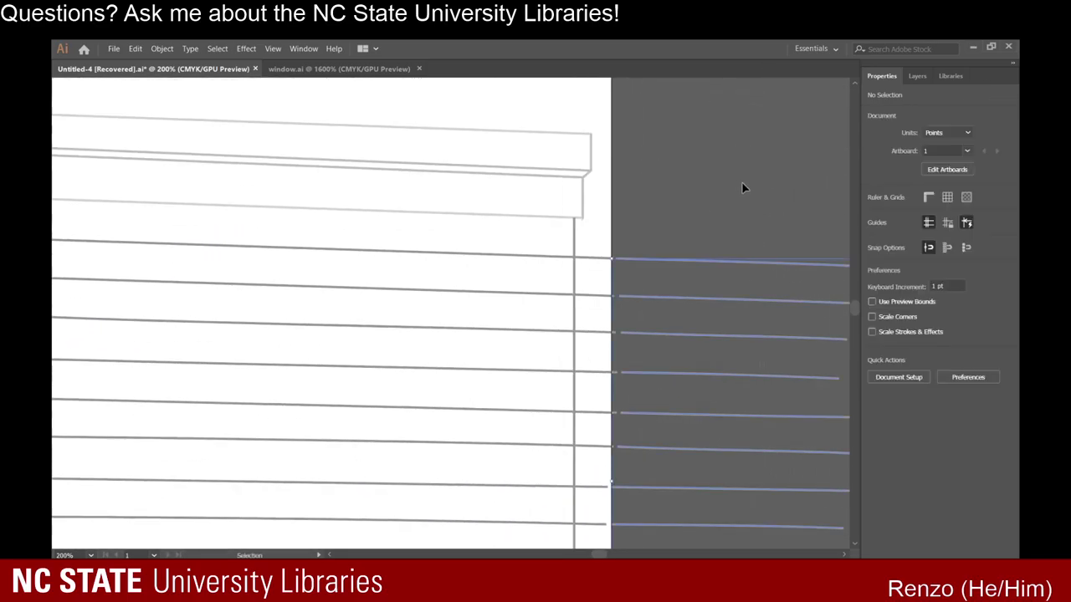
scroll(742, 182, "down", 1)
key("Delete")
scroll(685, 349, "down", 2)
scroll(685, 355, "down", 3)
scroll(558, 272, "up", 1)
Delete the short leftover line segment just below the horizon at the artboard's right edge.
left_click(666, 307)
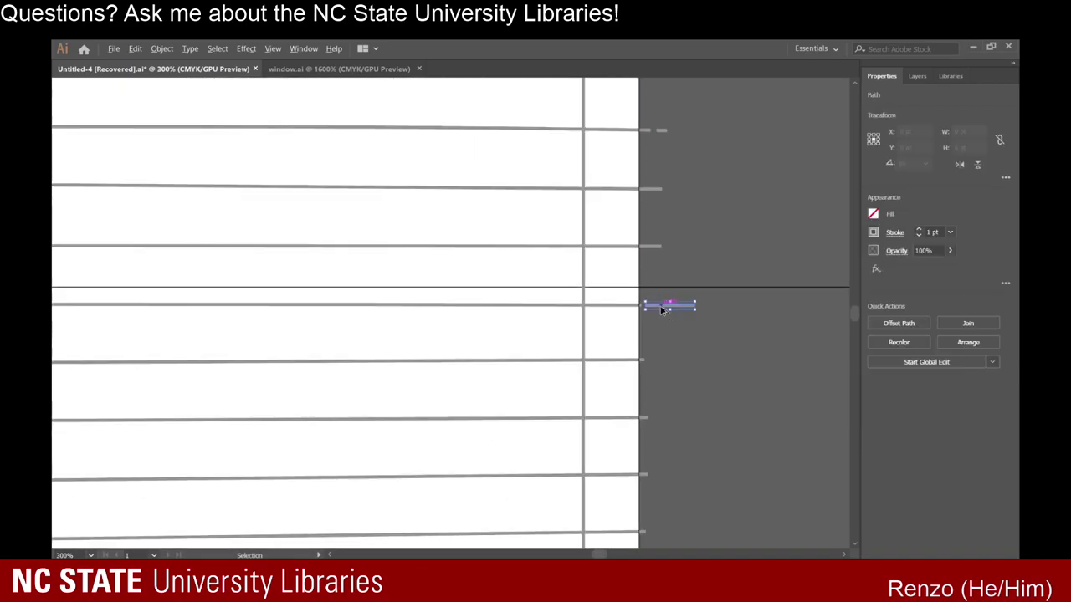
scroll(661, 308, "down", 1)
key("Delete")
Erase a gap in the upper of the two overlong lines left of the artboard and delete its outer piece.
scroll(665, 357, "down", 8)
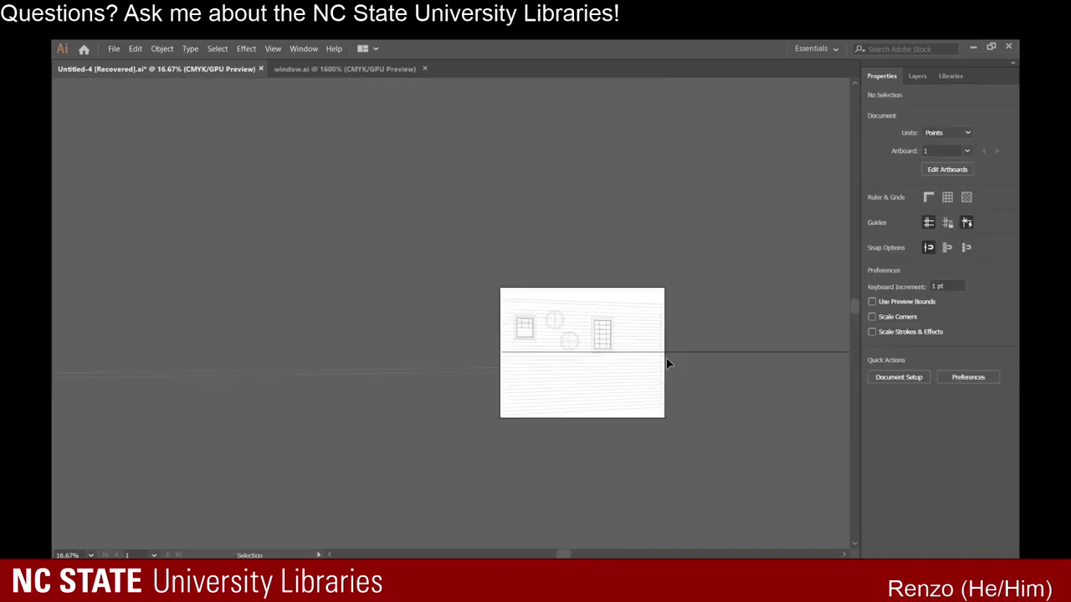
scroll(689, 361, "up", 4)
scroll(604, 368, "left", 6)
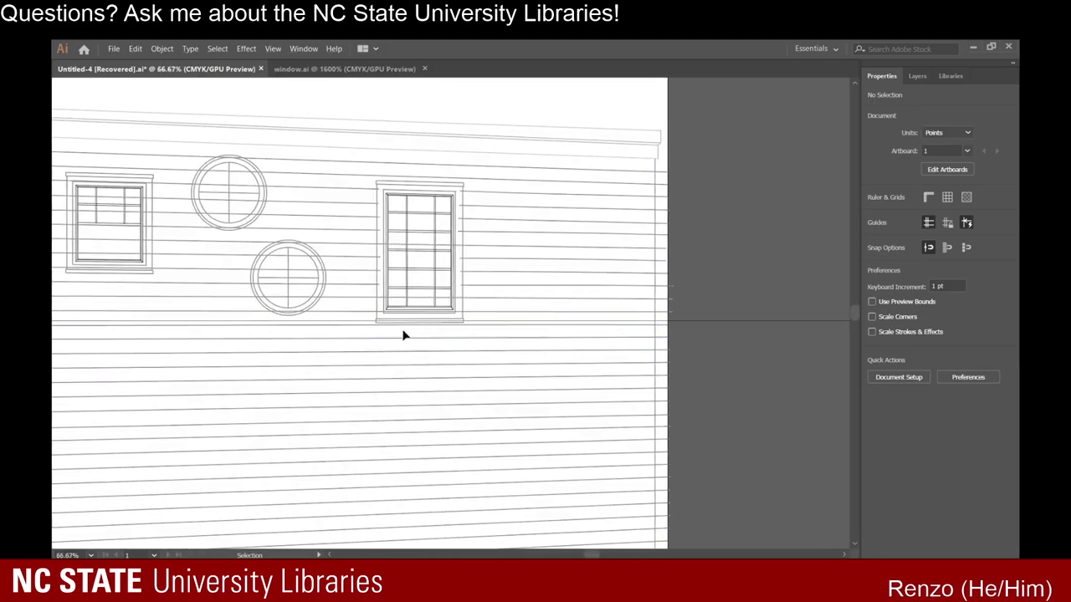
scroll(137, 445, "left", 2)
scroll(156, 420, "up", 4)
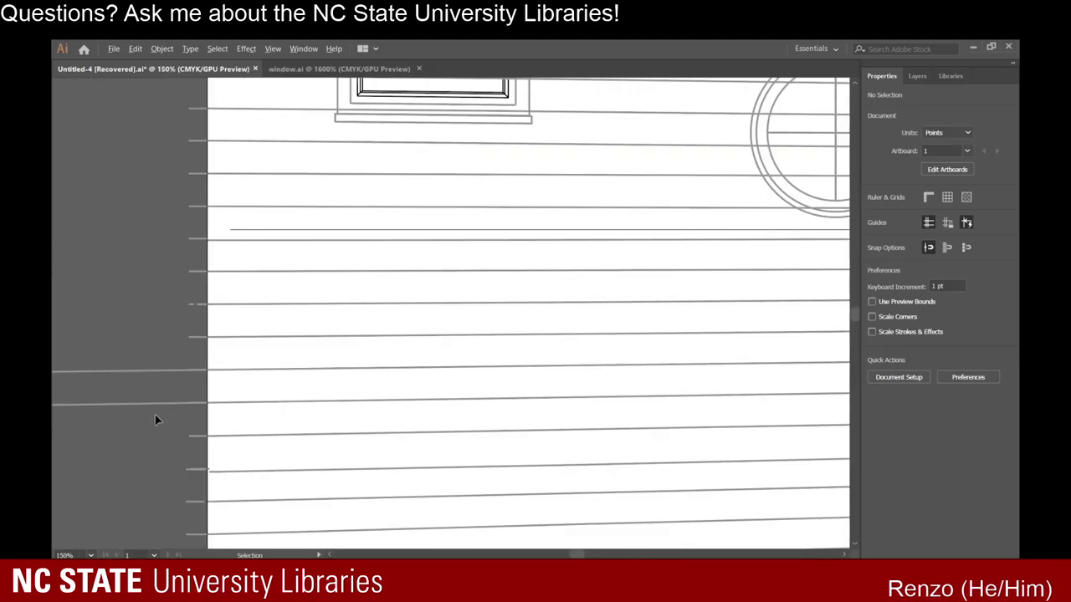
key("backslash")
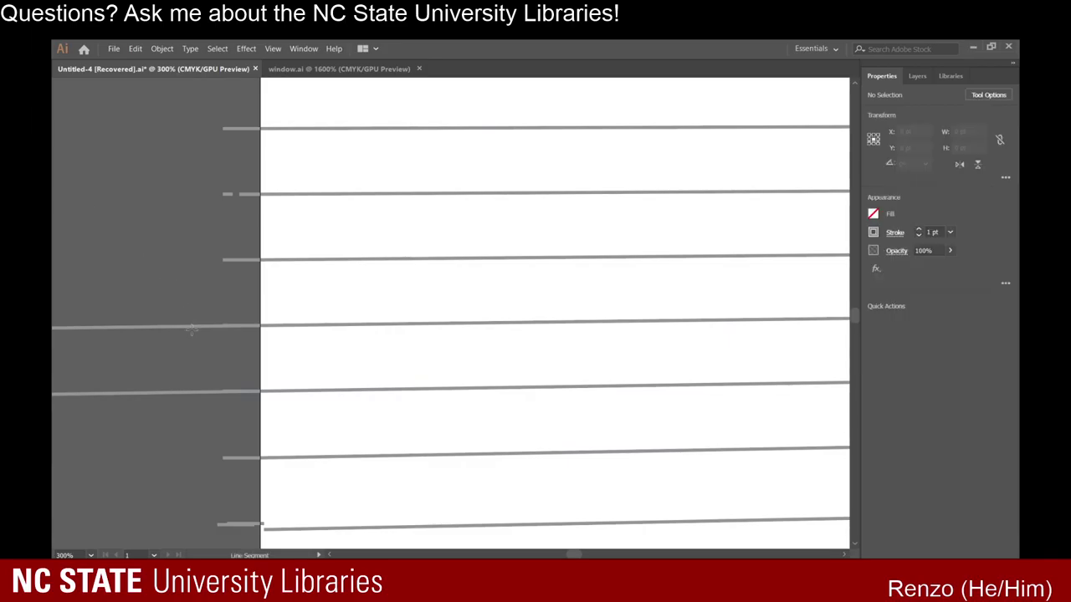
left_click_drag(238, 318, 236, 340)
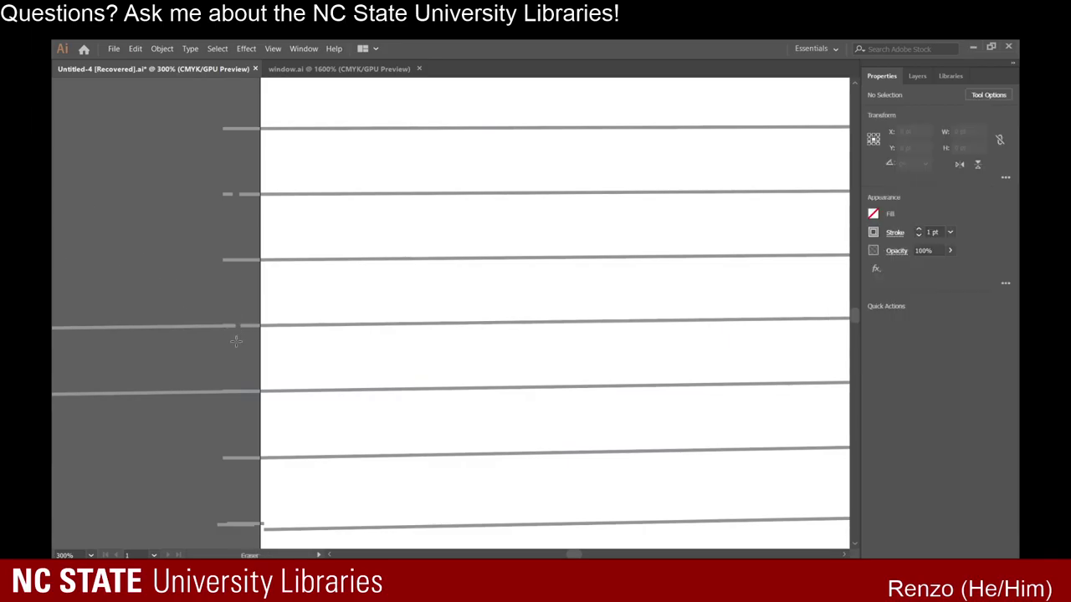
key("v")
left_click(202, 326)
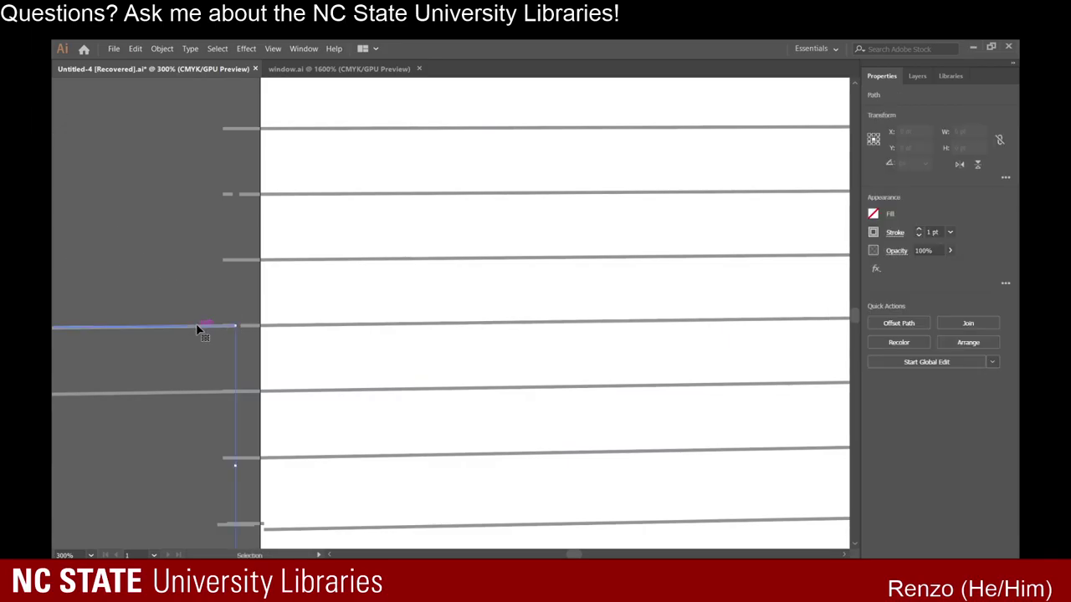
key("Delete")
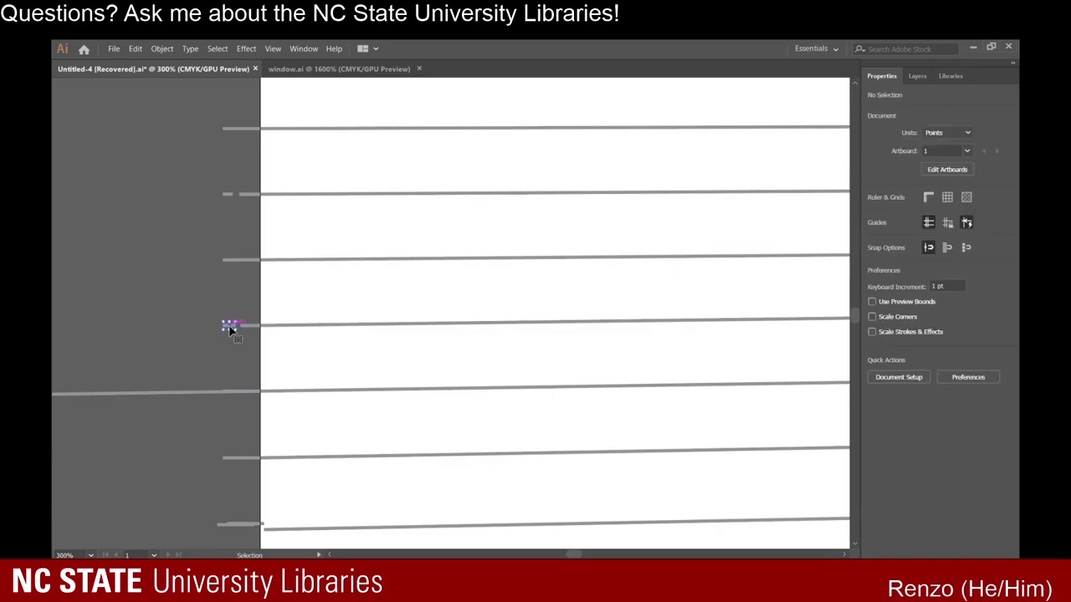
scroll(231, 328, "down", 3)
scroll(208, 284, "up", 3)
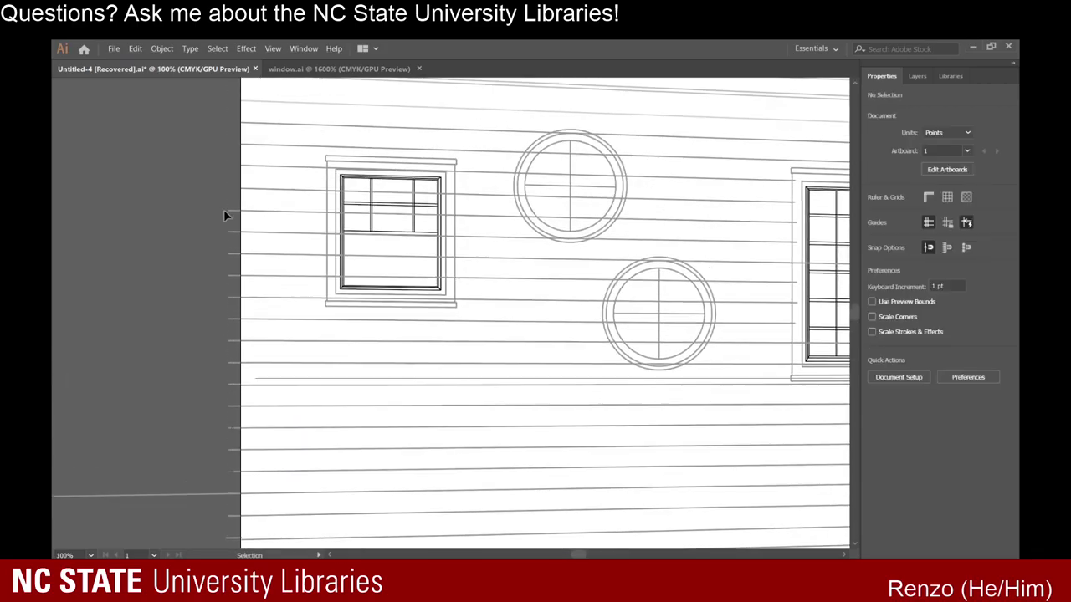
left_click(240, 485)
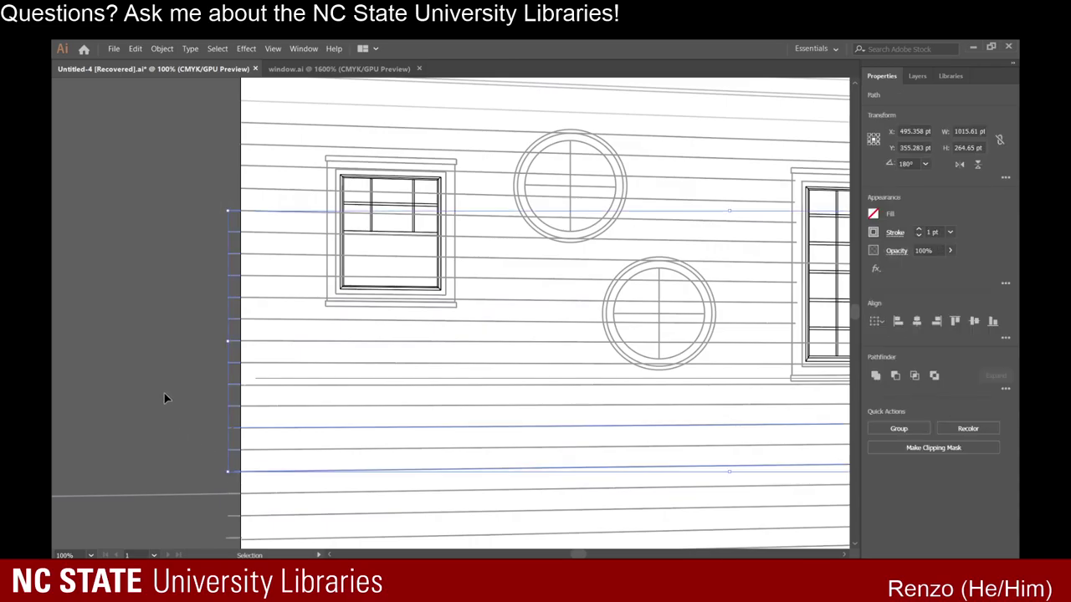
key("Delete")
key("ctrl+z")
left_click(178, 452)
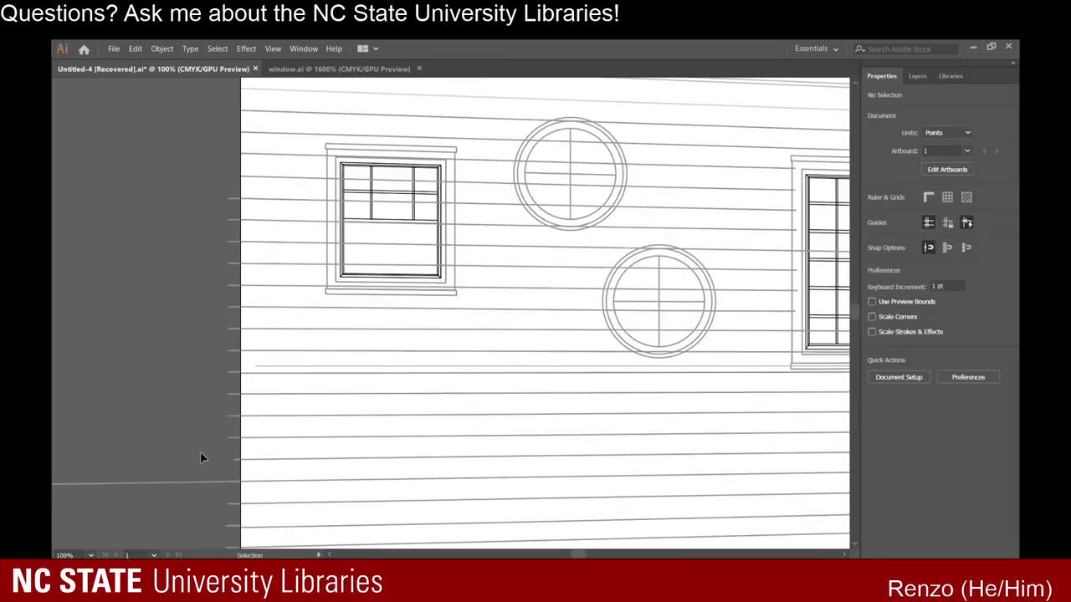
Delete the short tick at the overhanging siding line below the horizon and pull the line's end onto the artboard's left edge.
scroll(200, 457, "up", 3)
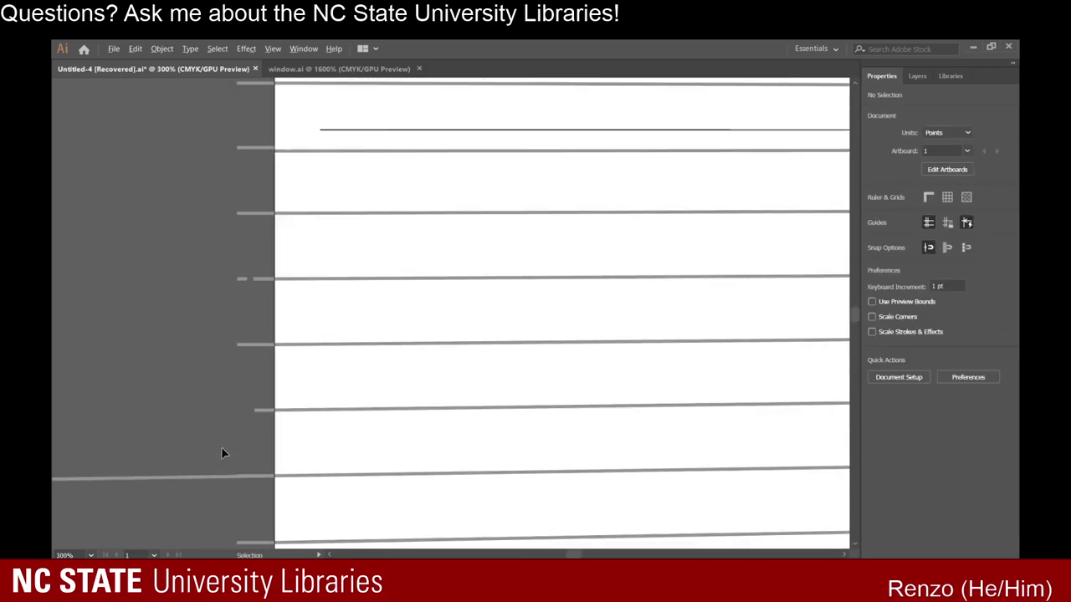
left_click(255, 410)
scroll(255, 416, "up", 6)
left_click(276, 414)
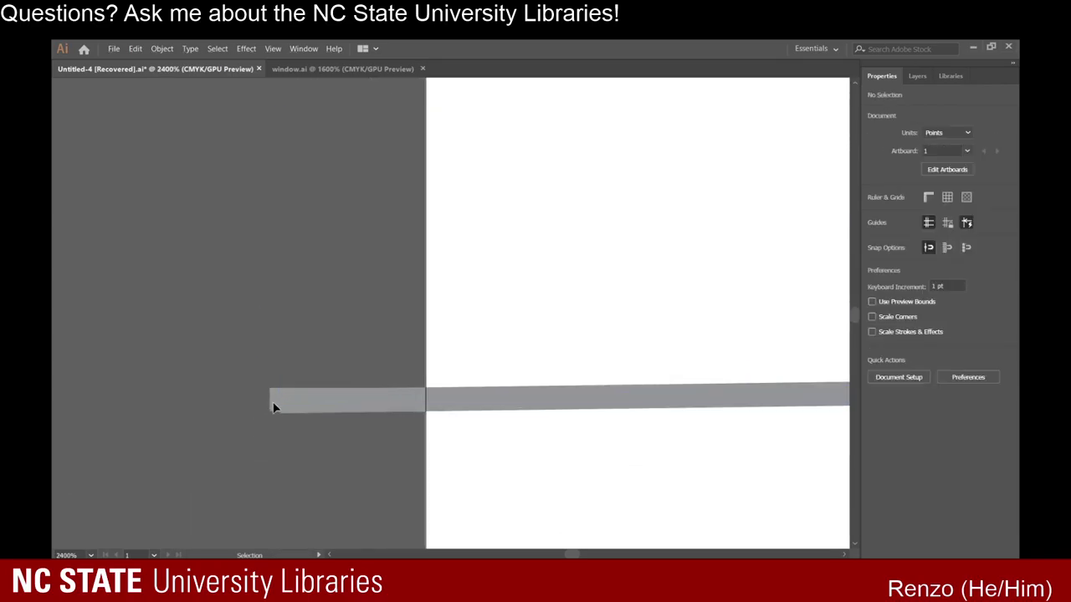
left_click(274, 405)
key("Delete")
scroll(279, 410, "down", 6)
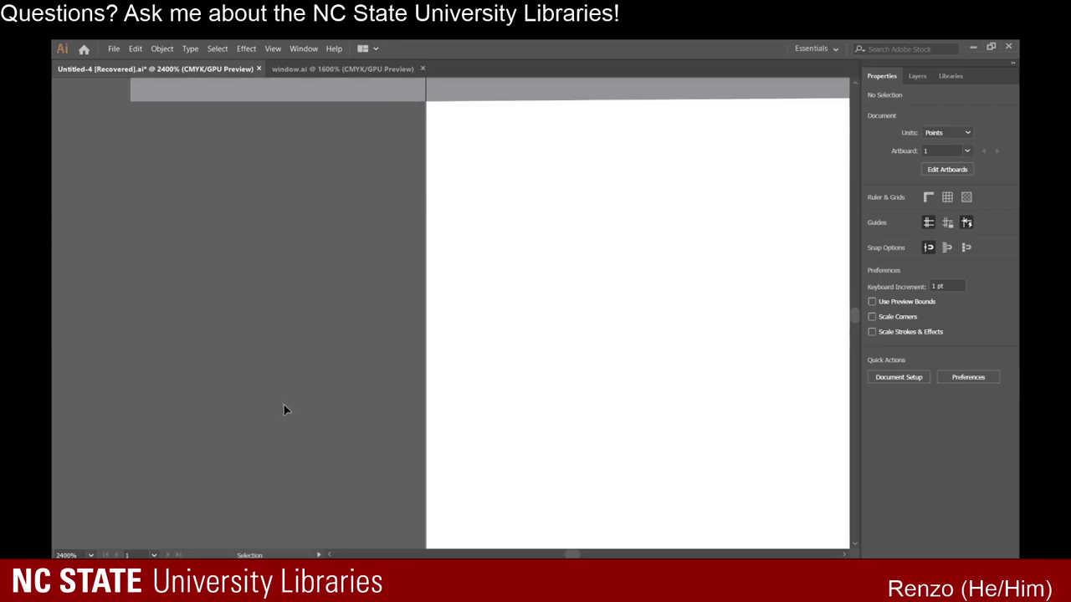
scroll(284, 410, "up", 5)
left_click(326, 448)
left_click_drag(281, 447, 426, 449)
Delete the short tick outside the artboard's left edge at the next siding line up.
scroll(351, 410, "down", 5)
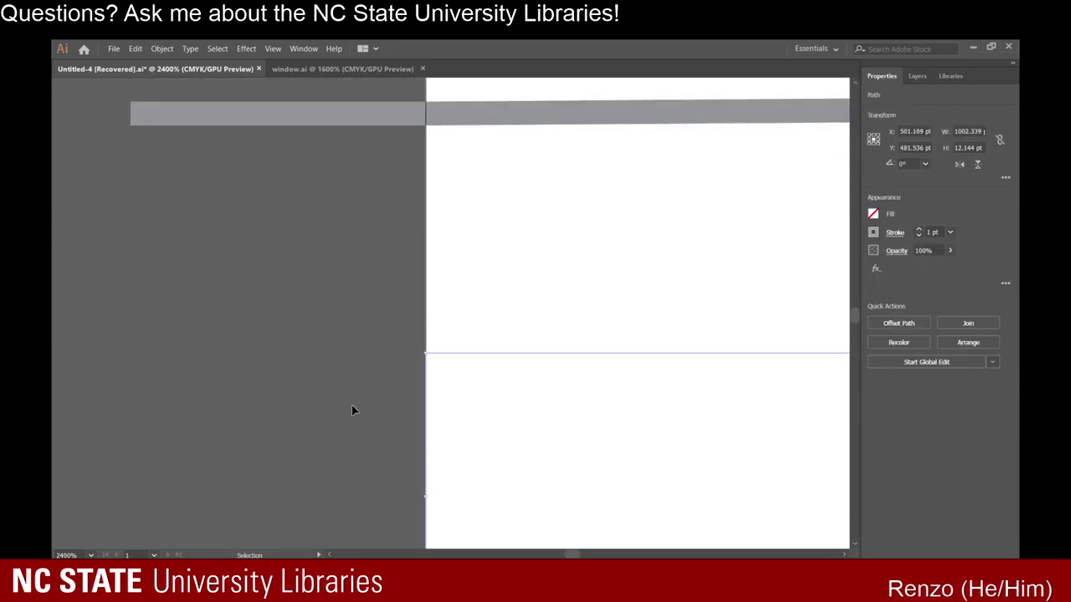
scroll(335, 418, "up", 5)
left_click(291, 383)
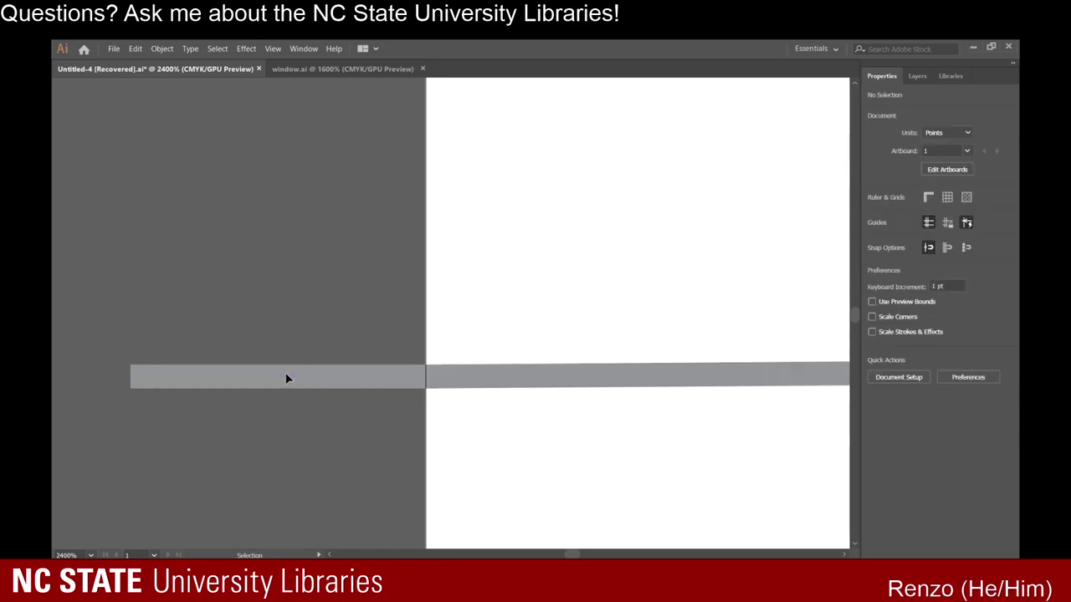
left_click(286, 377)
key("Delete")
Pull the overhanging end of the siding line with the broken tick onto the artboard's left edge.
scroll(296, 383, "up", 12)
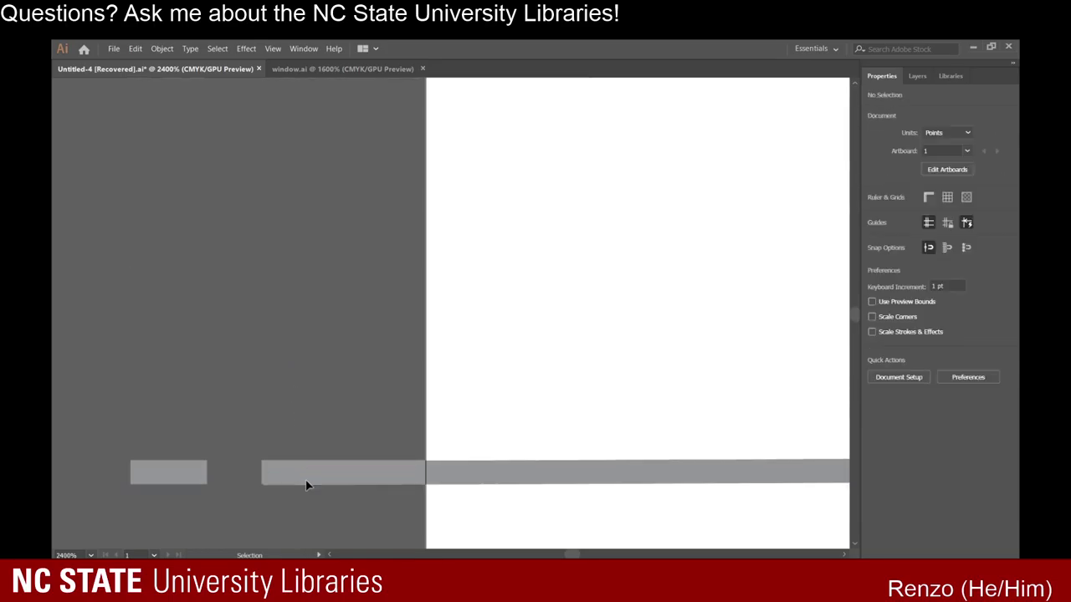
left_click(307, 475)
key("Delete")
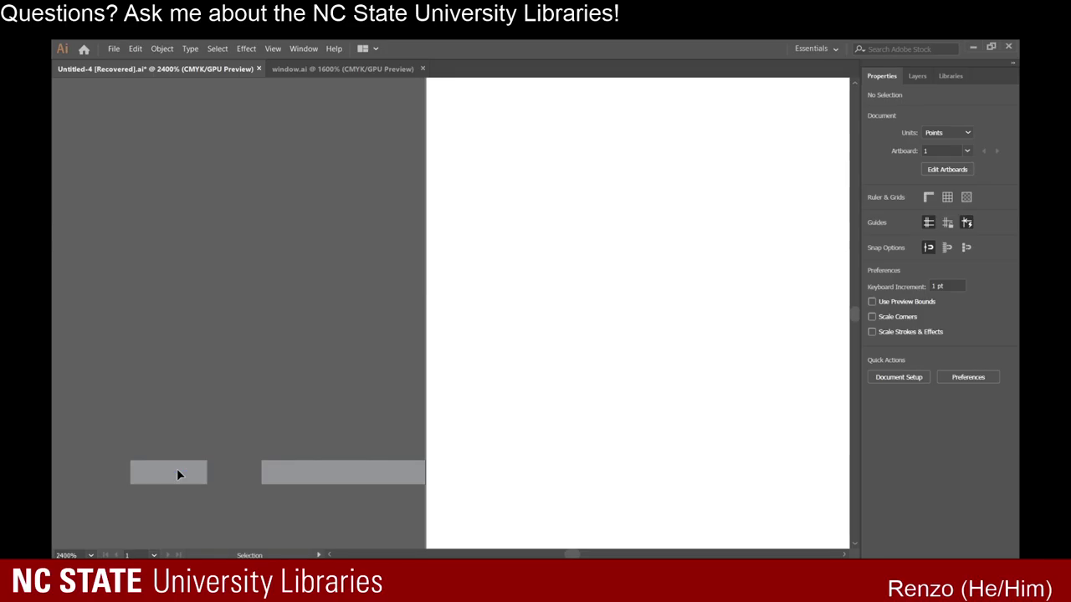
key("ctrl+z")
left_click_drag(263, 475, 423, 477)
Delete both pieces of the broken tick outside the artboard's left edge.
left_click(349, 435)
left_click(337, 478)
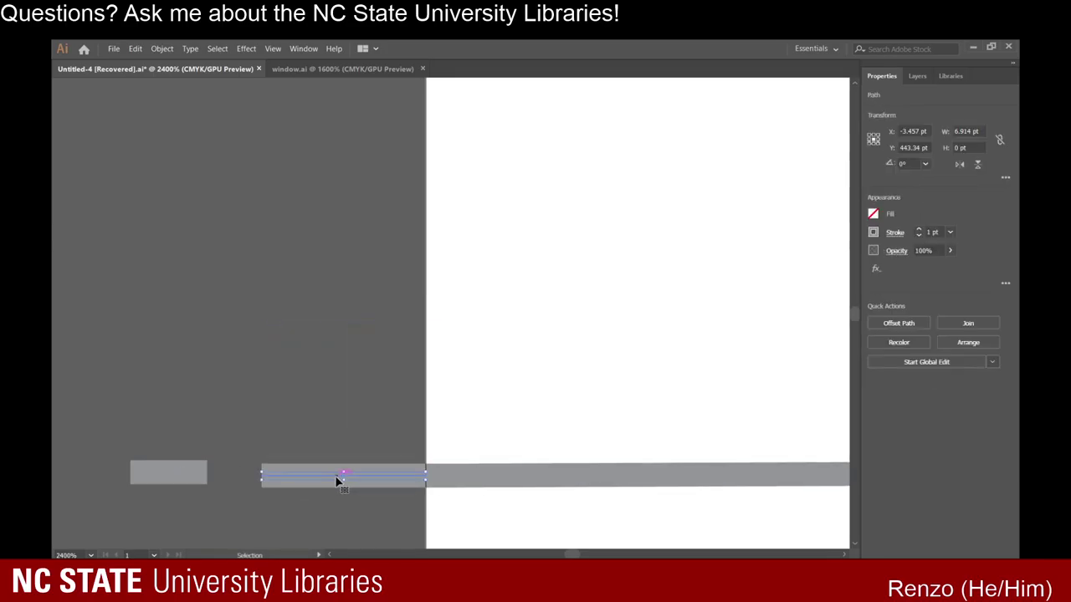
key("Delete")
left_click(167, 481)
key("Delete")
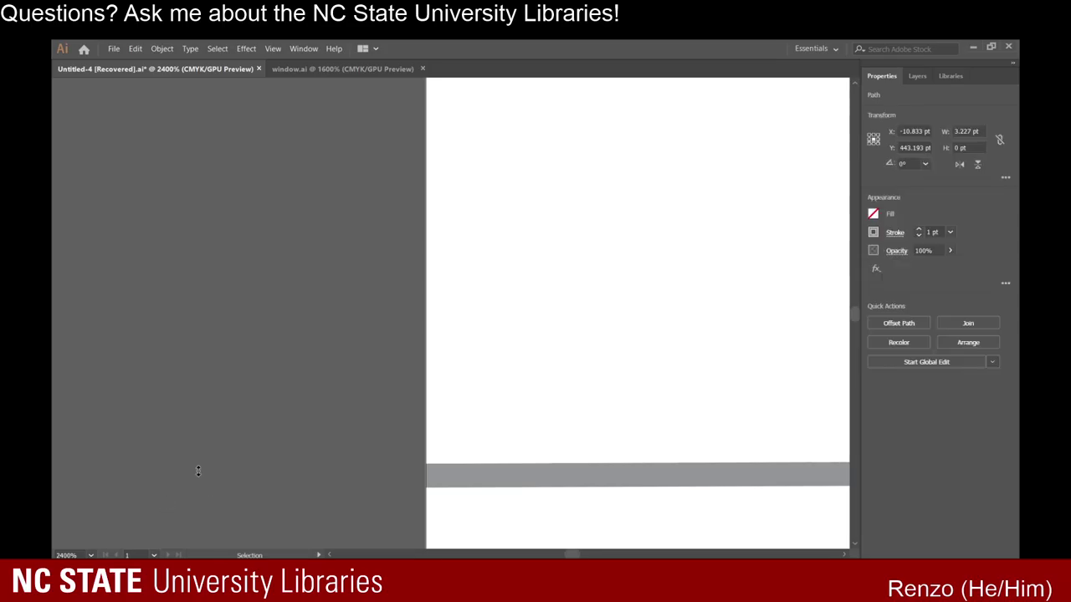
Delete the remaining short ticks one by one outside the artboard's left edge, working upward to the topmost siding line.
scroll(335, 454, "up", 5)
key("ctrl+z")
key("ctrl+z")
key("ctrl+z")
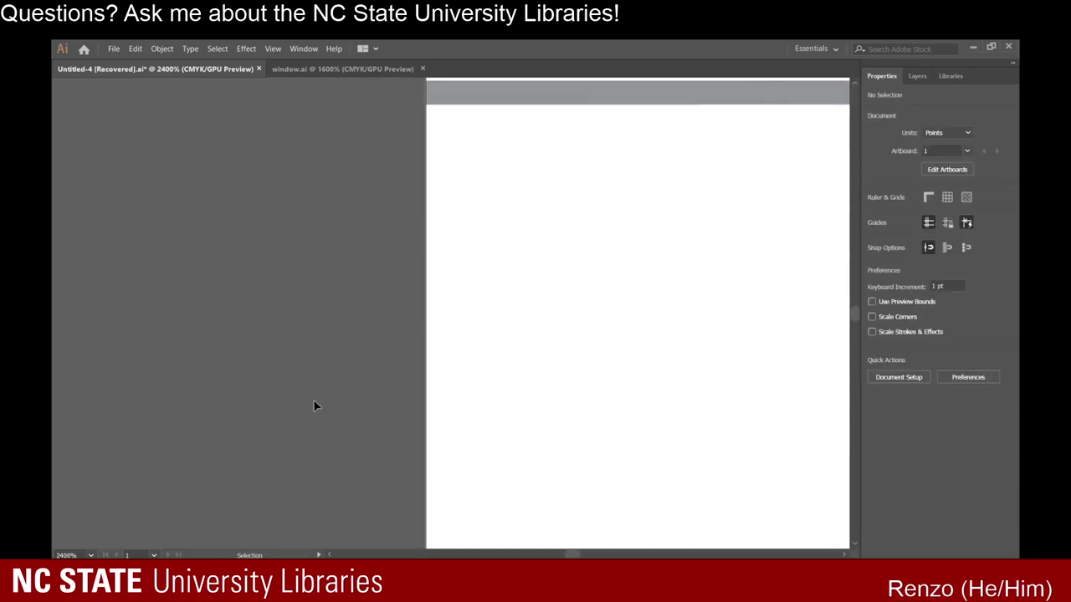
key("ctrl+z")
key("ctrl+z")
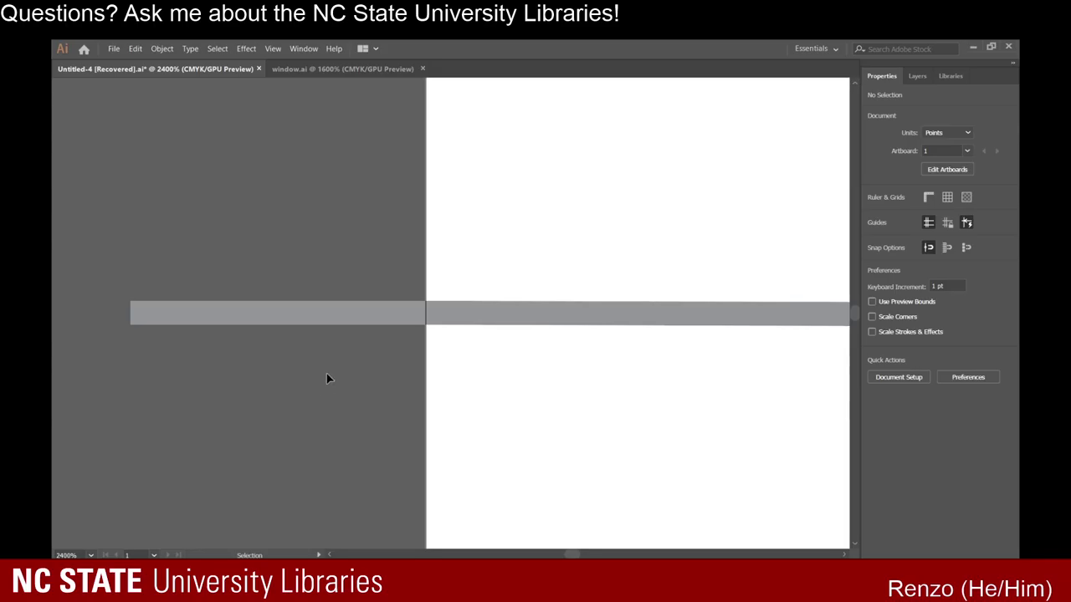
key("ctrl+z")
key("ctrl+z")
key("ctrl+z")
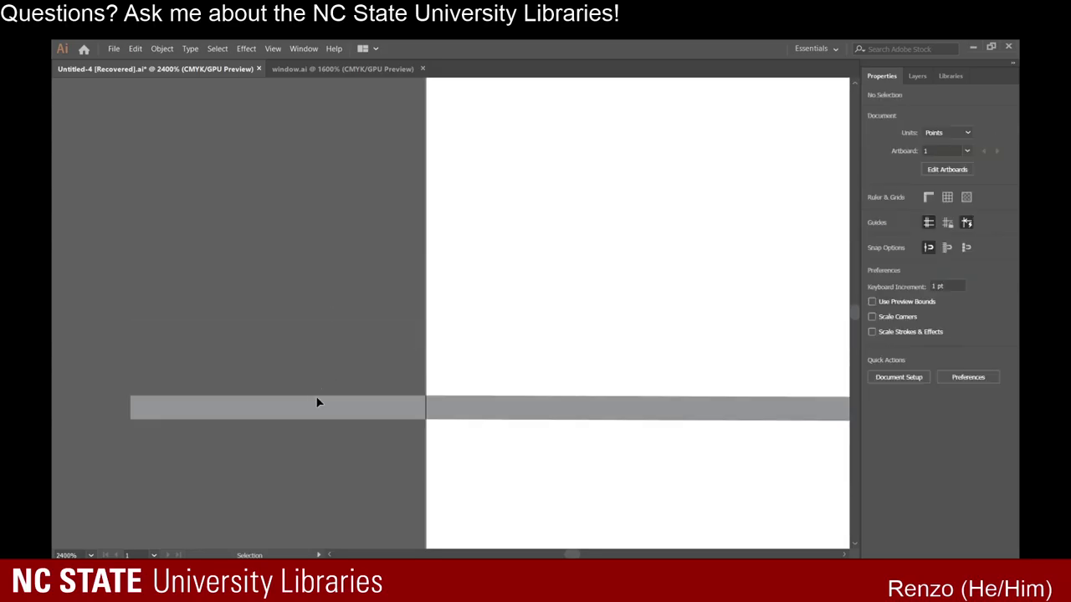
key("ctrl+z")
key("ctrl+z")
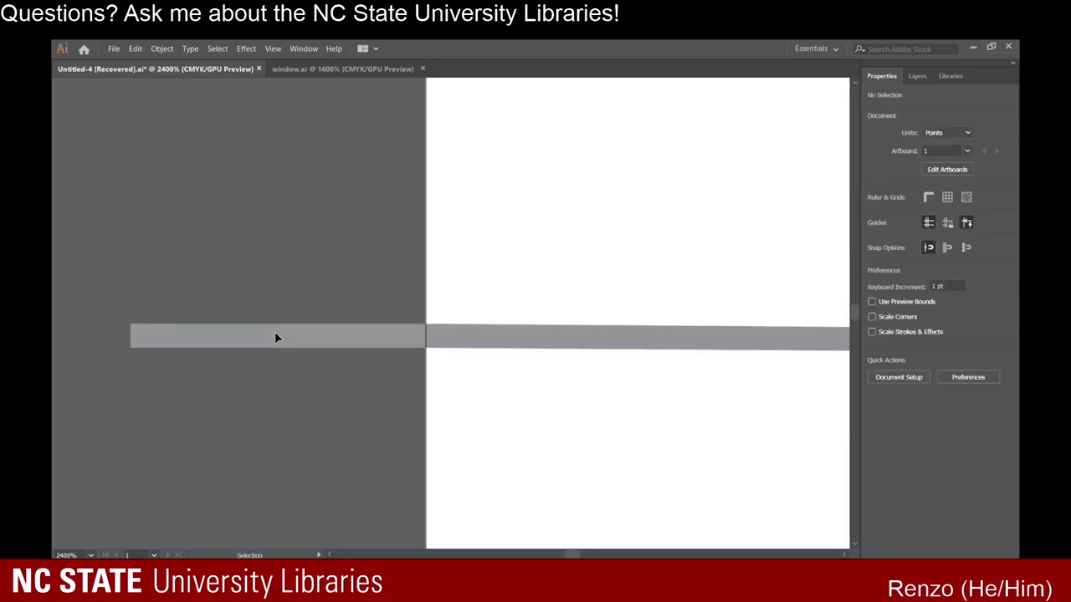
key("ctrl+z")
key("ctrl+z")
key("ctrl+z")
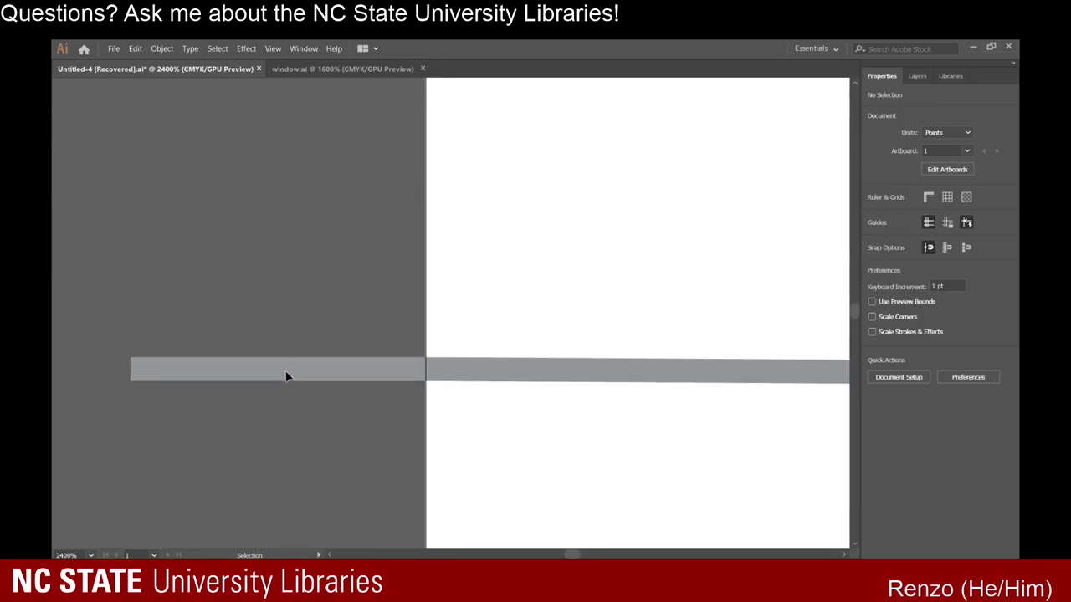
key("ctrl+z")
key("ctrl+z")
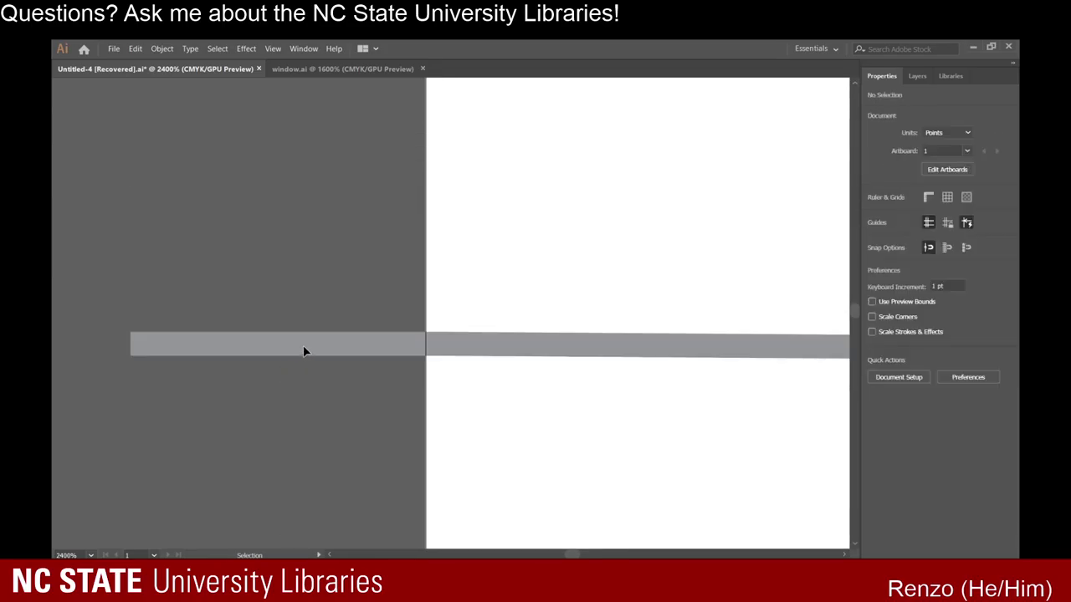
key("ctrl+z")
key("ctrl+z")
key("ctrl+z")
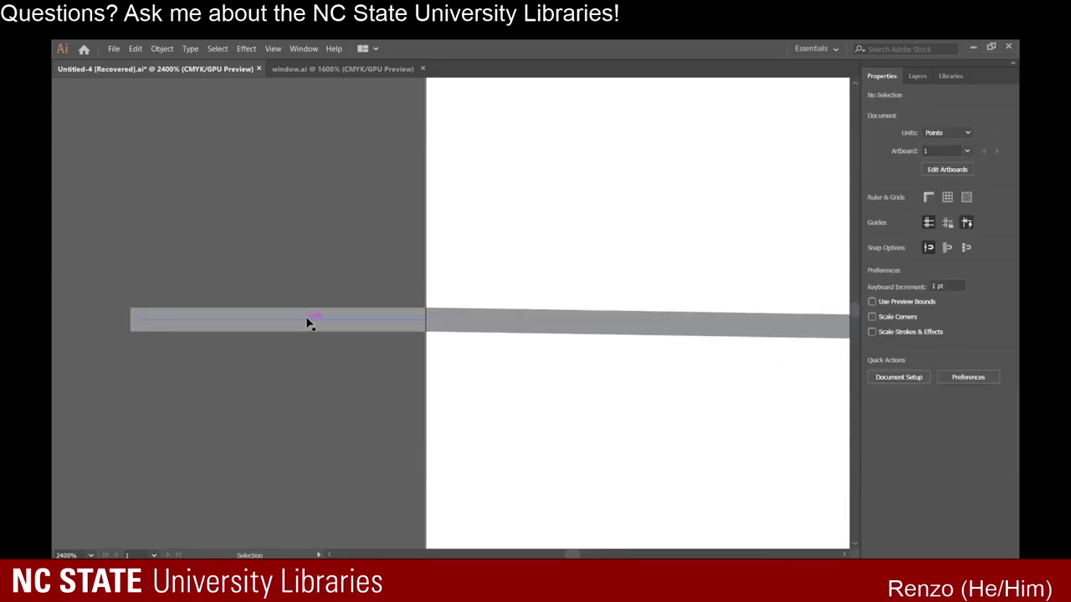
key("ctrl+z")
key("ctrl+z")
key("ctrl+z")
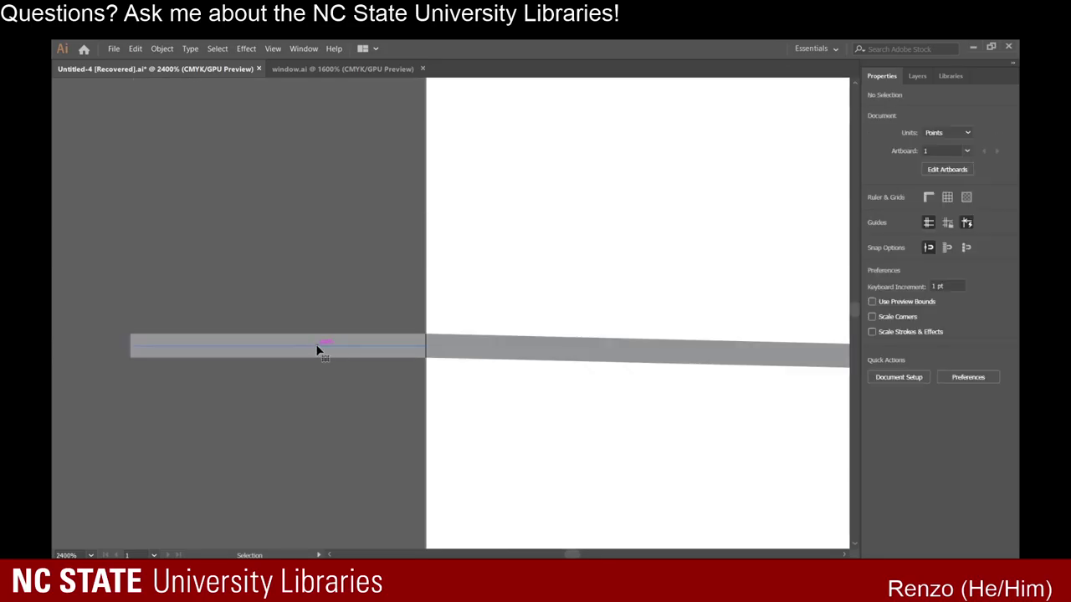
key("ctrl+z")
key("ctrl+z")
key("ctrl+z")
key("ctrl+z")
key("ctrl+z")
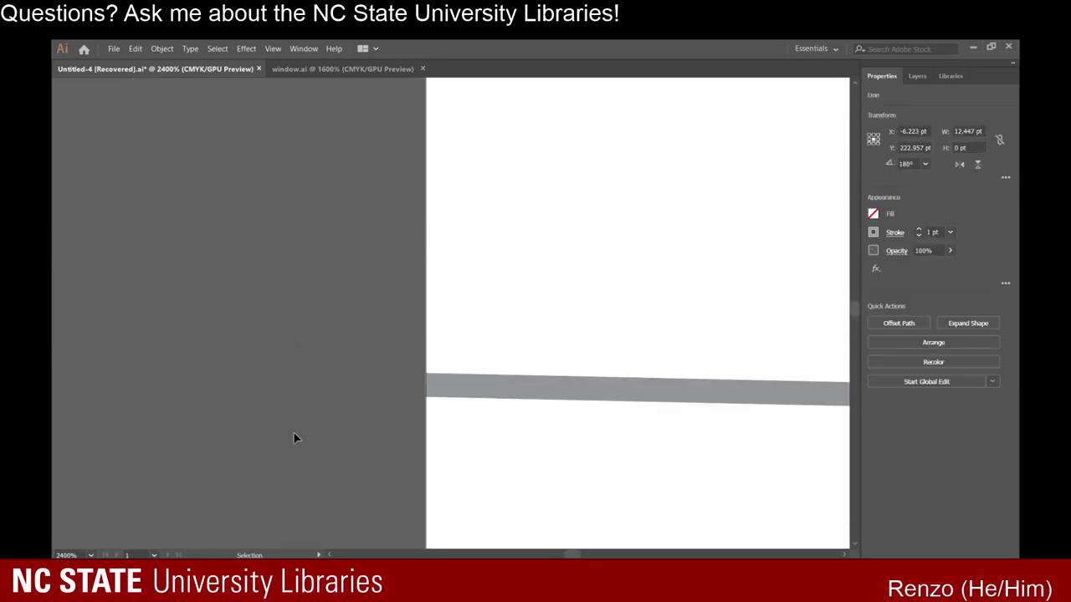
key("ctrl+z")
key("ctrl+z")
key("ctrl+z")
Select all the short ticks below the overlong line outside the artboard's left edge and delete them together.
scroll(297, 441, "down", 4)
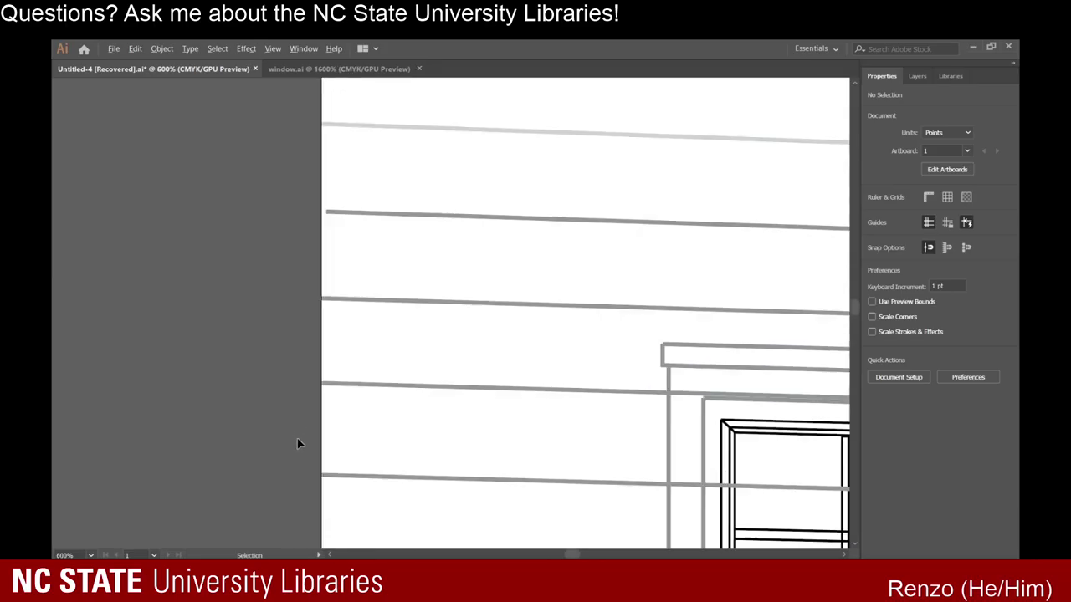
scroll(298, 441, "down", 7)
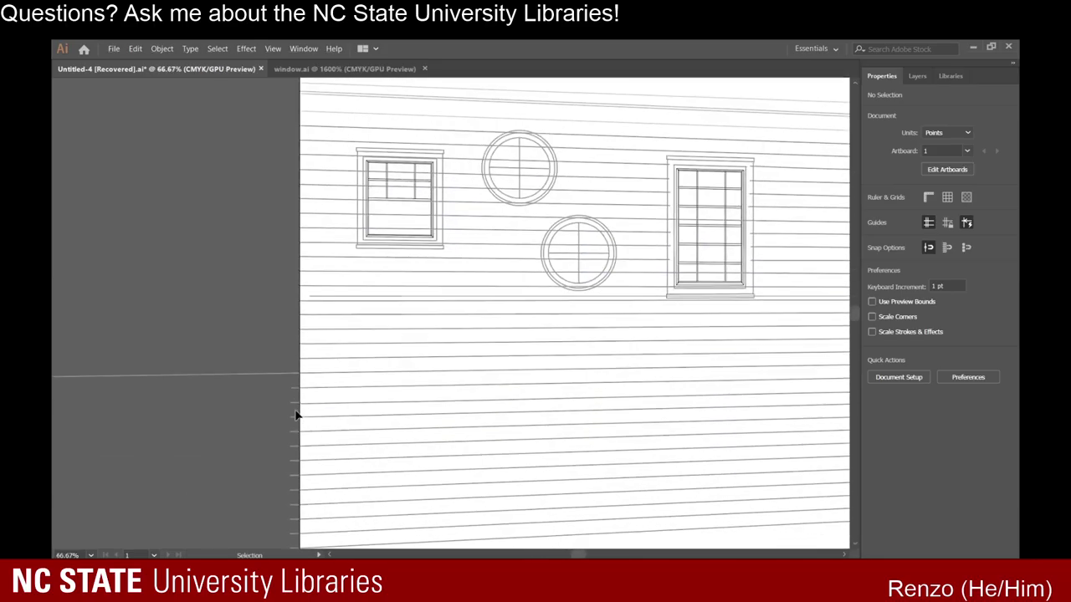
scroll(285, 393, "down", 2)
scroll(256, 420, "down", 3)
scroll(242, 452, "up", 4)
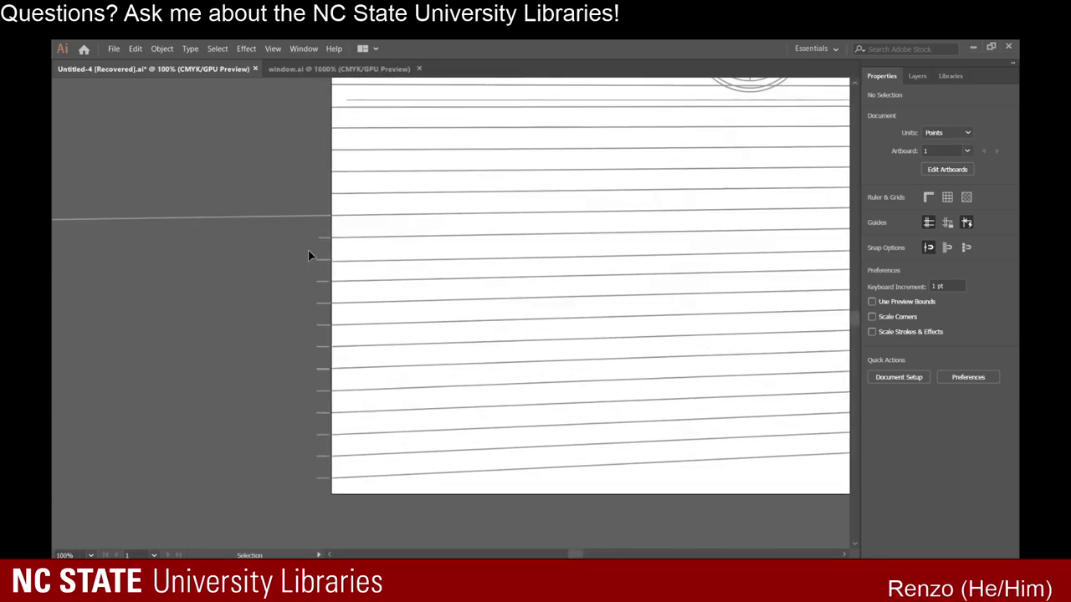
left_click_drag(319, 483, 321, 486)
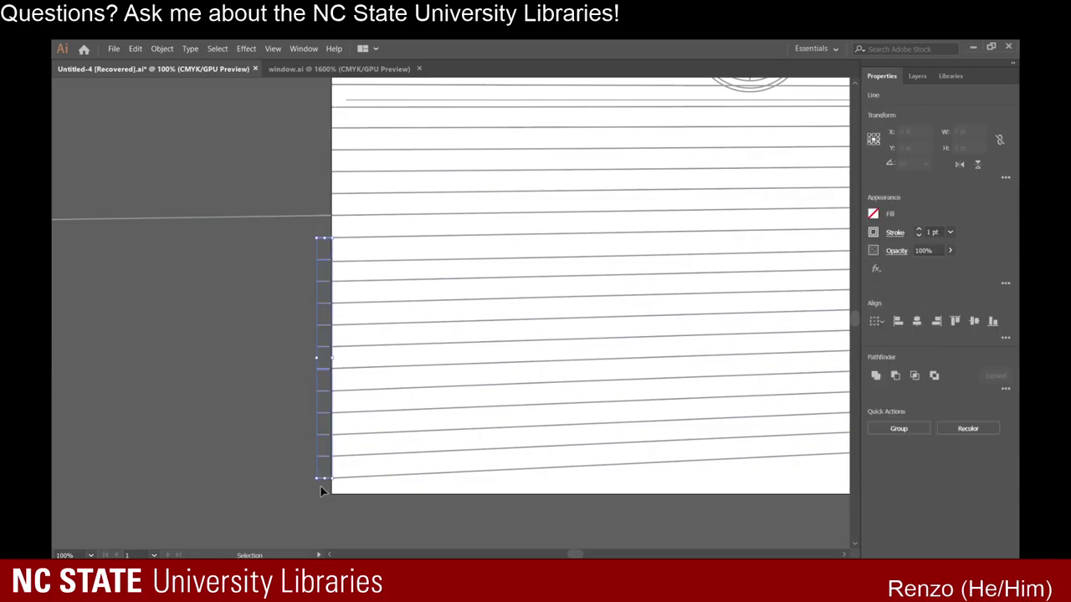
key("Delete")
Pull the overhanging ends of the two lower siding lines onto the artboard's left edge.
scroll(291, 344, "up", 1)
scroll(291, 349, "up", 4)
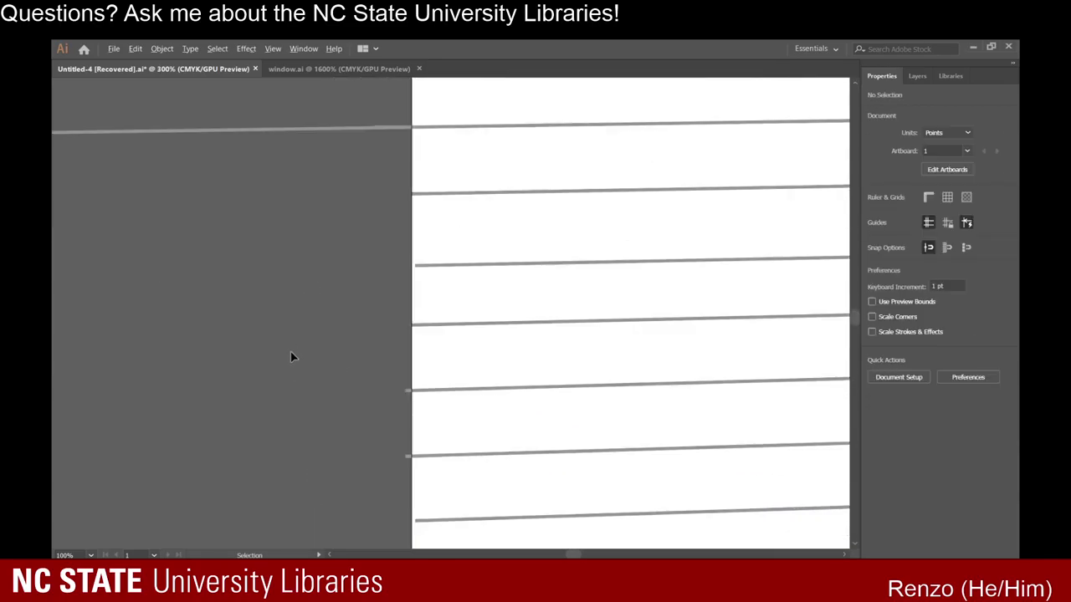
left_click(447, 408)
scroll(447, 393, "up", 4)
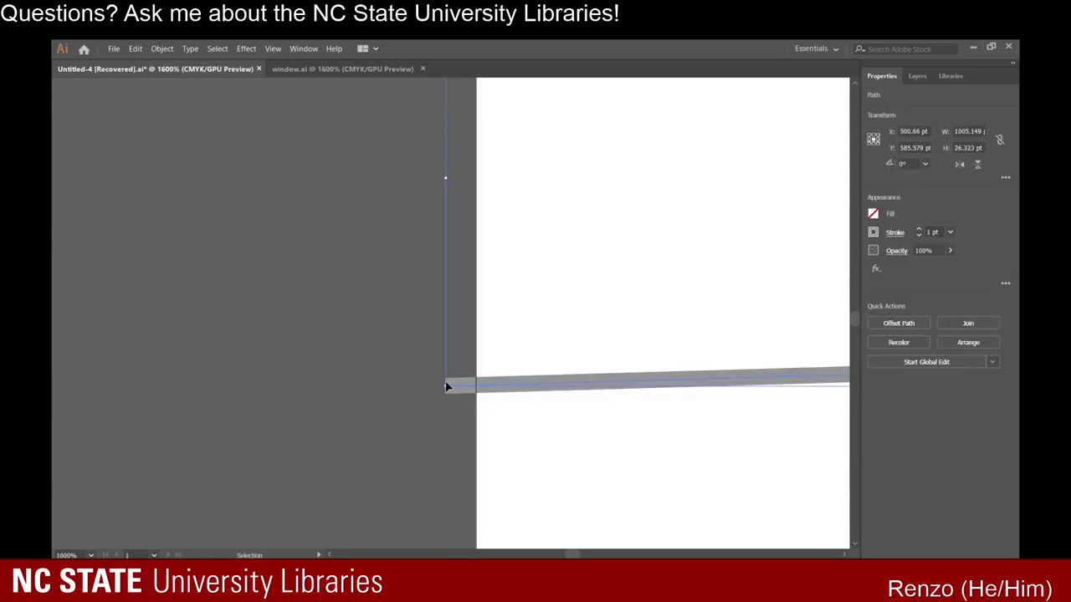
left_click_drag(444, 389, 477, 387)
scroll(461, 432, "down", 4)
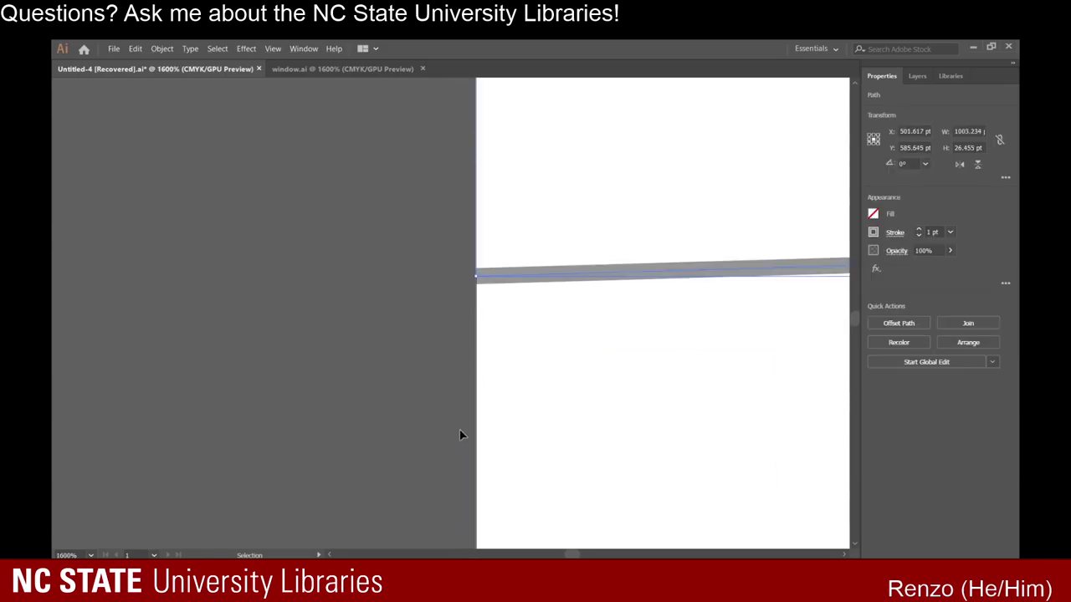
left_click_drag(454, 510, 476, 512)
scroll(421, 474, "down", 7)
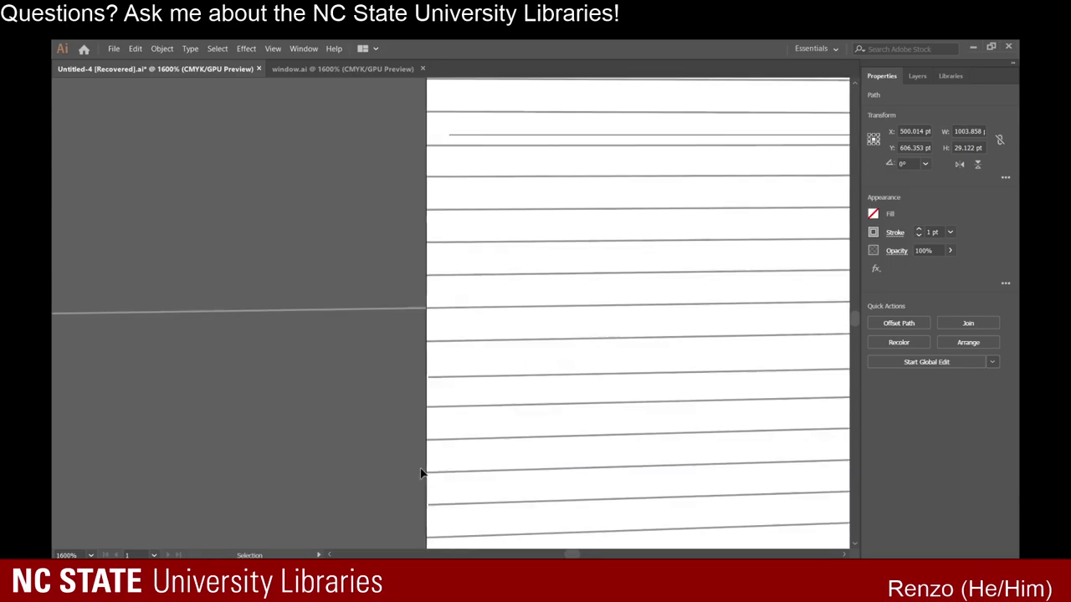
Erase a gap in the remaining overlong siding line just outside the artboard's left edge and delete its long outer piece.
left_click(349, 360)
left_click(348, 306)
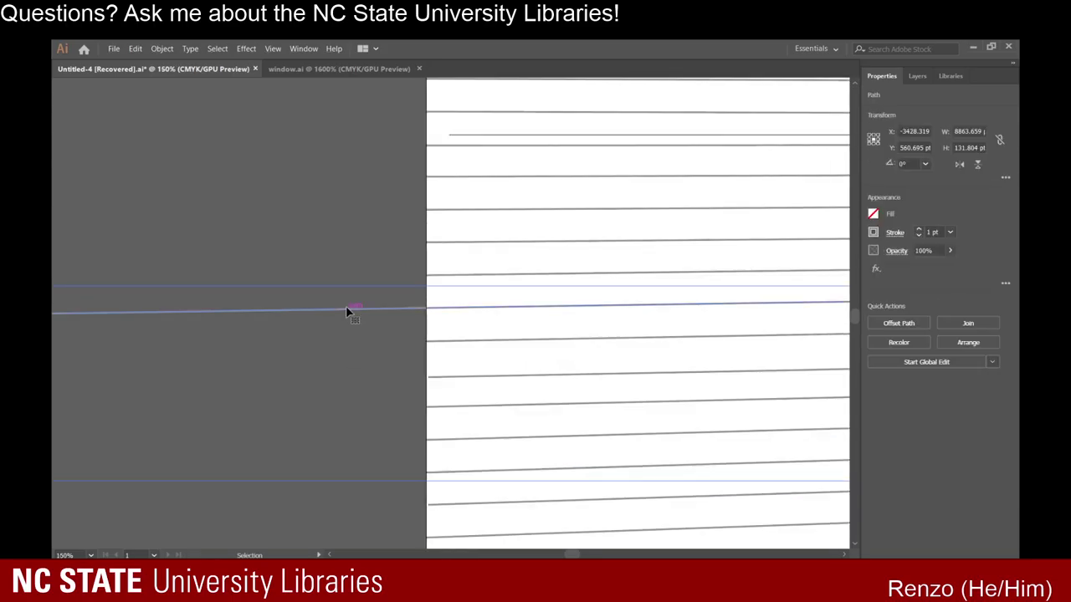
scroll(354, 311, "up", 4)
scroll(488, 304, "up", 1)
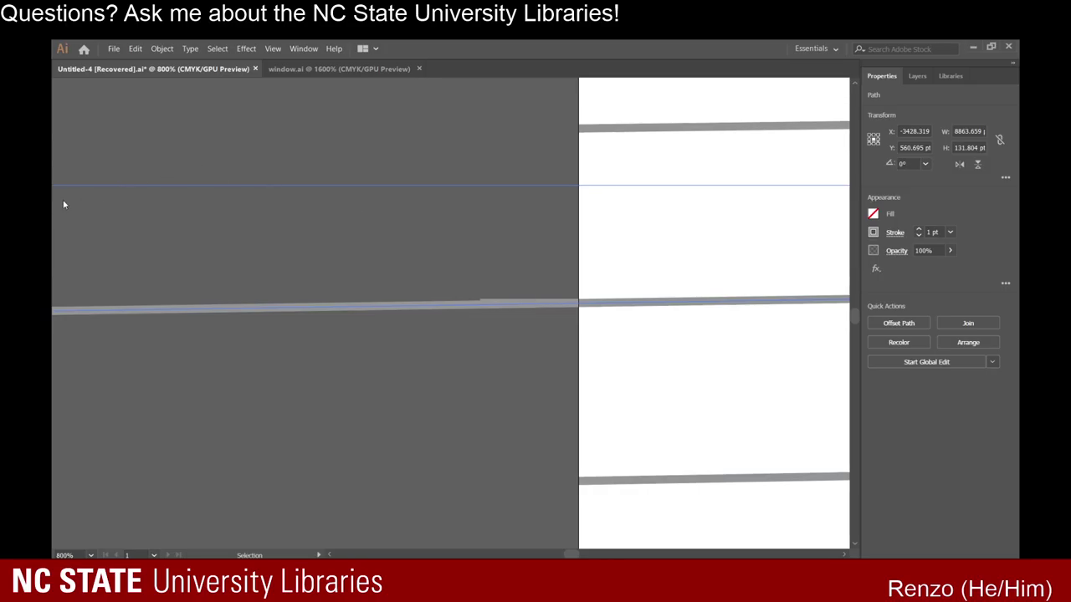
key("shift+e")
left_click_drag(545, 274, 546, 349)
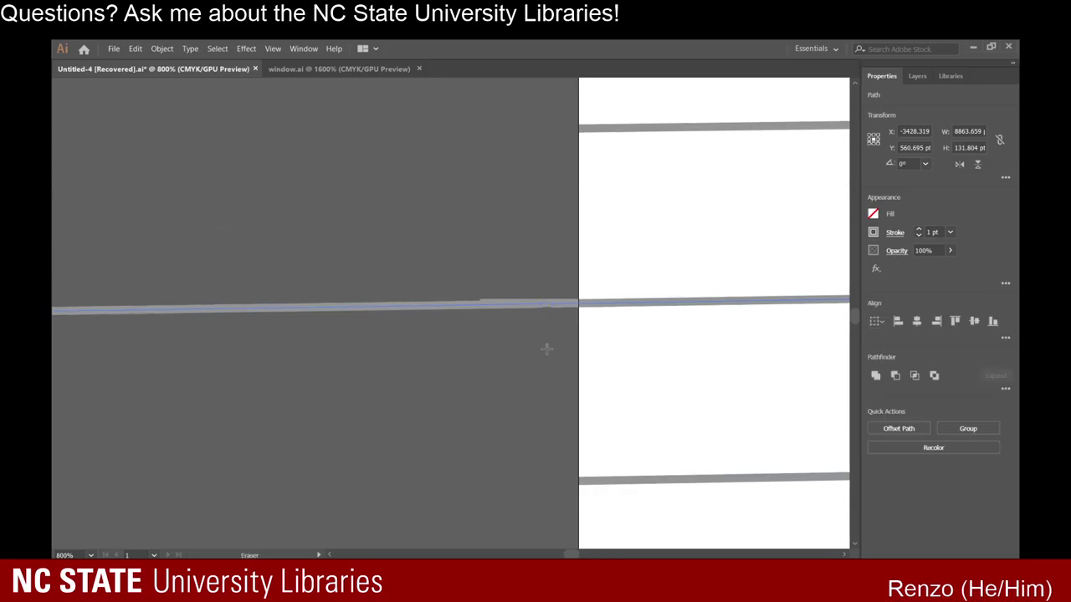
key("v")
left_click(379, 324)
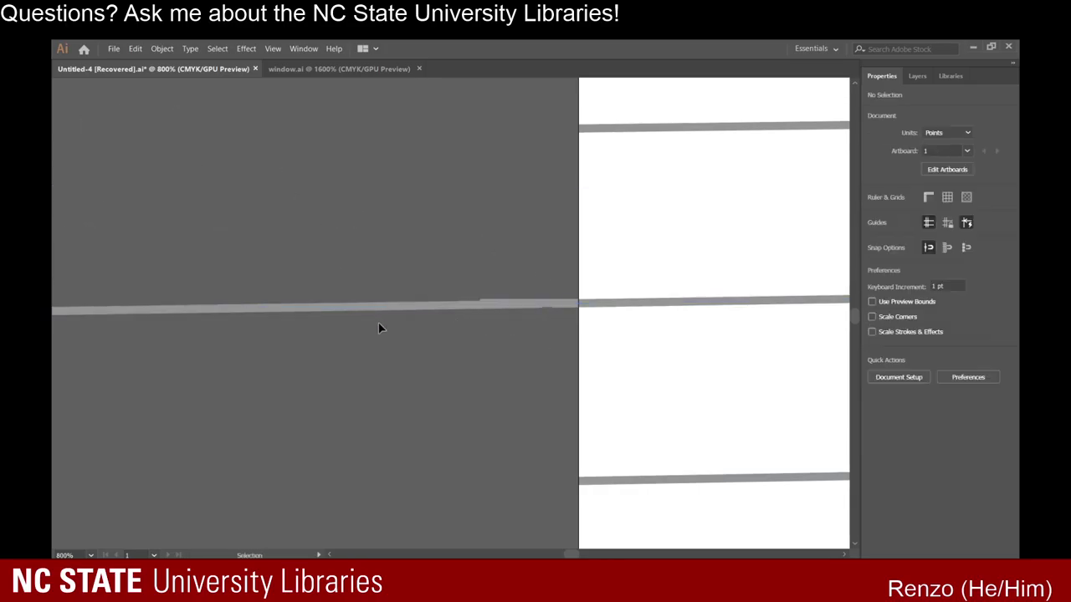
left_click(376, 308)
key("Delete")
Delete the leftover tick beside the shortened siding line and pull the line's end onto the artboard's left edge.
left_click(494, 305)
key("Delete")
left_click(553, 305)
left_click_drag(553, 305, 579, 304)
left_click(531, 323)
Save the document with the trimmed siding lines.
scroll(513, 344, "down", 7)
scroll(512, 343, "down", 6)
scroll(570, 331, "up", 4)
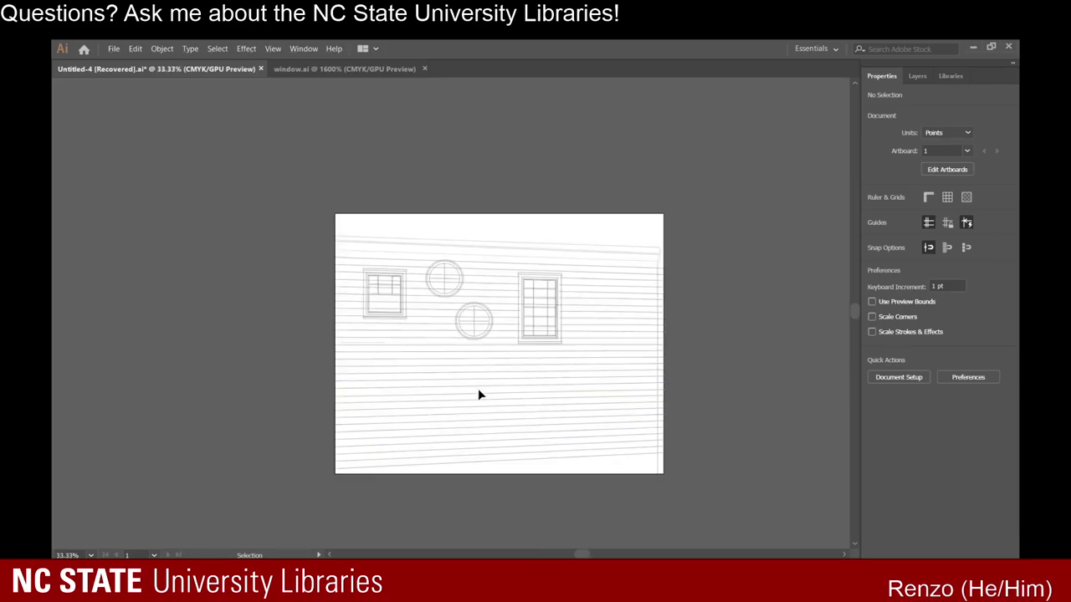
scroll(479, 393, "up", 2)
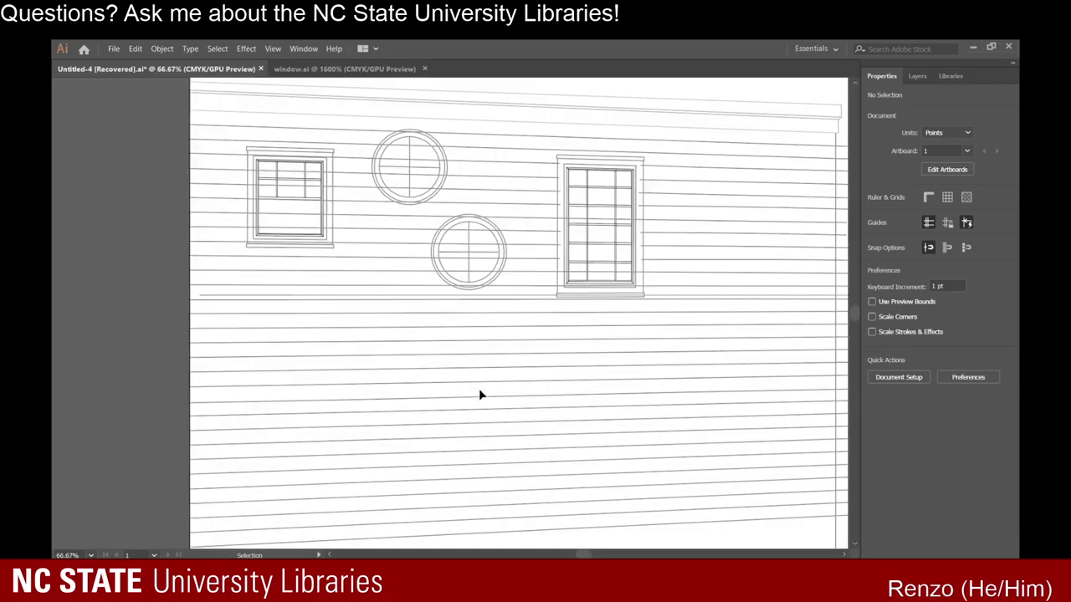
scroll(431, 441, "up", 1)
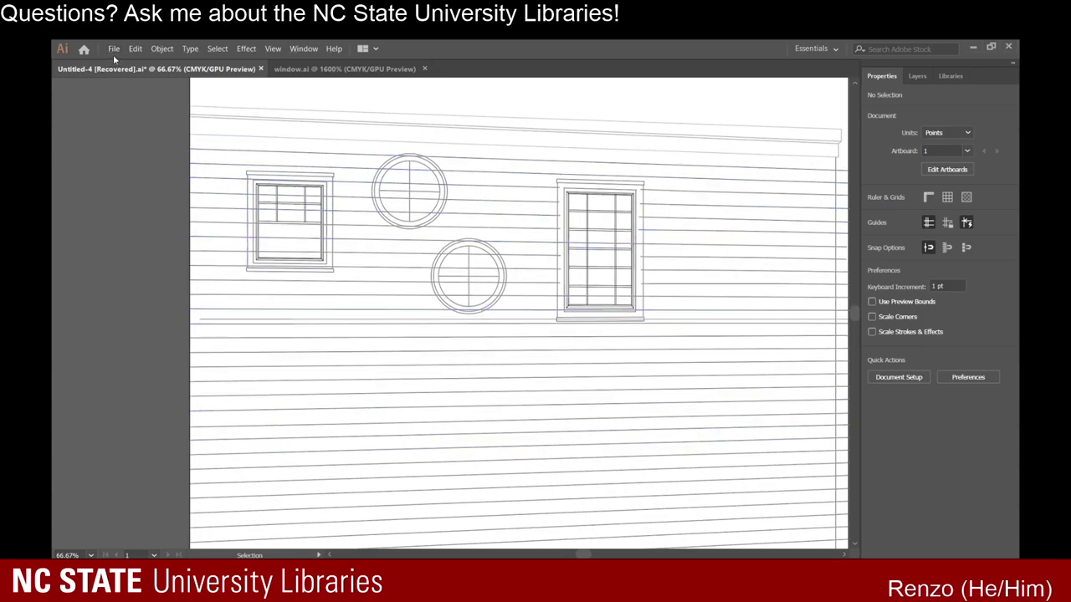
key("ctrl+s")
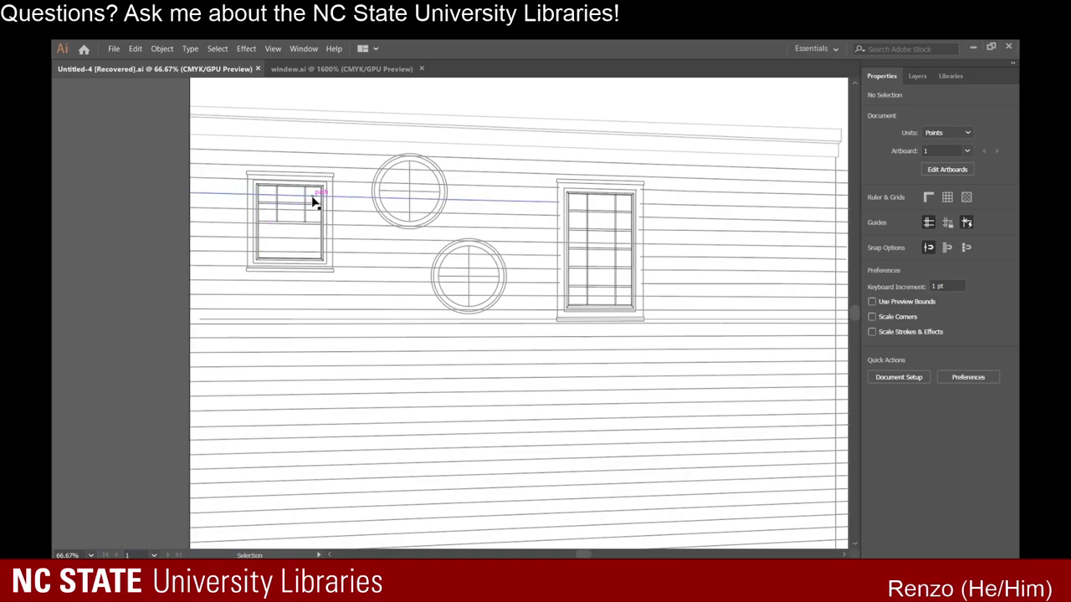
scroll(553, 466, "down", 3)
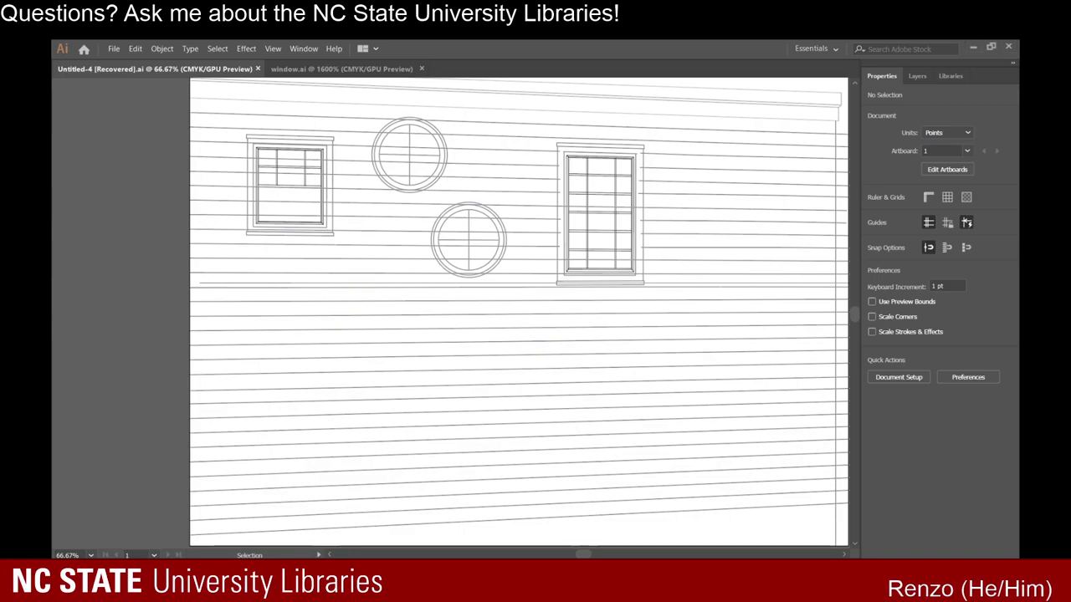
scroll(521, 287, "up", 2)
scroll(597, 287, "down", 1)
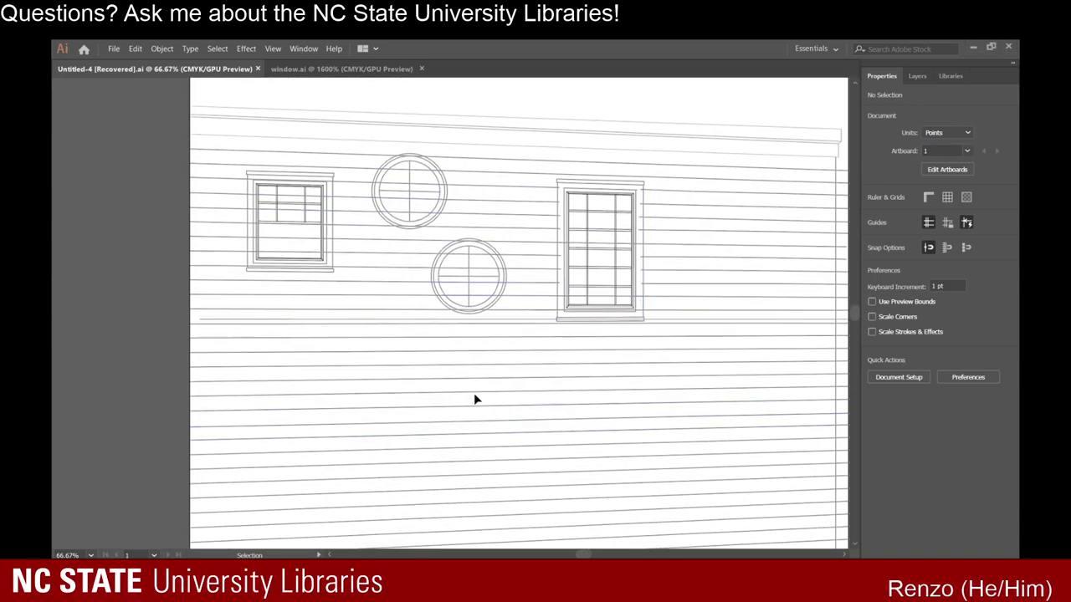
scroll(474, 400, "down", 1)
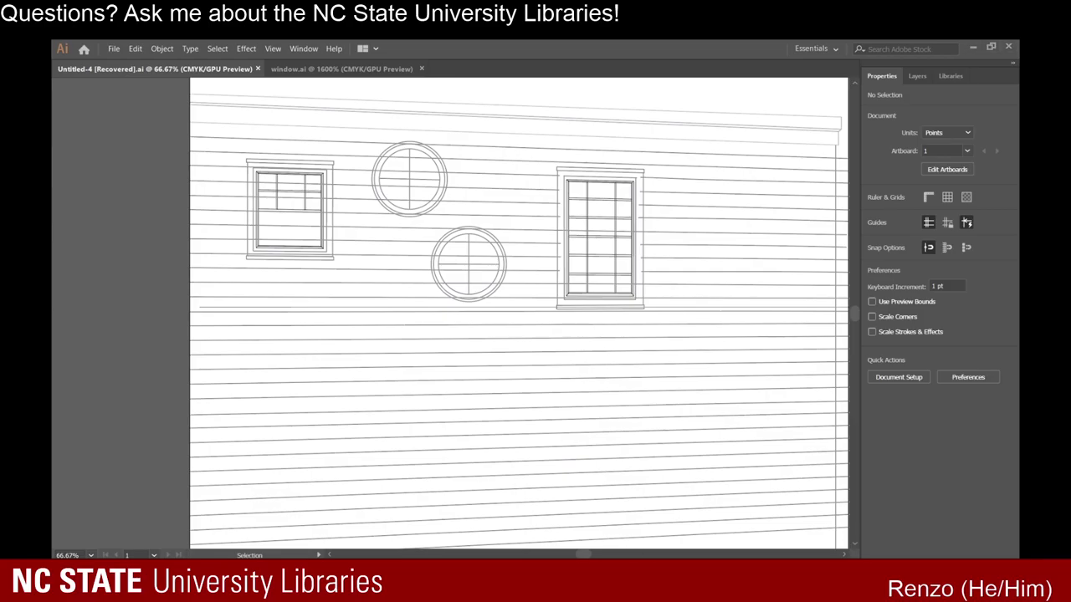